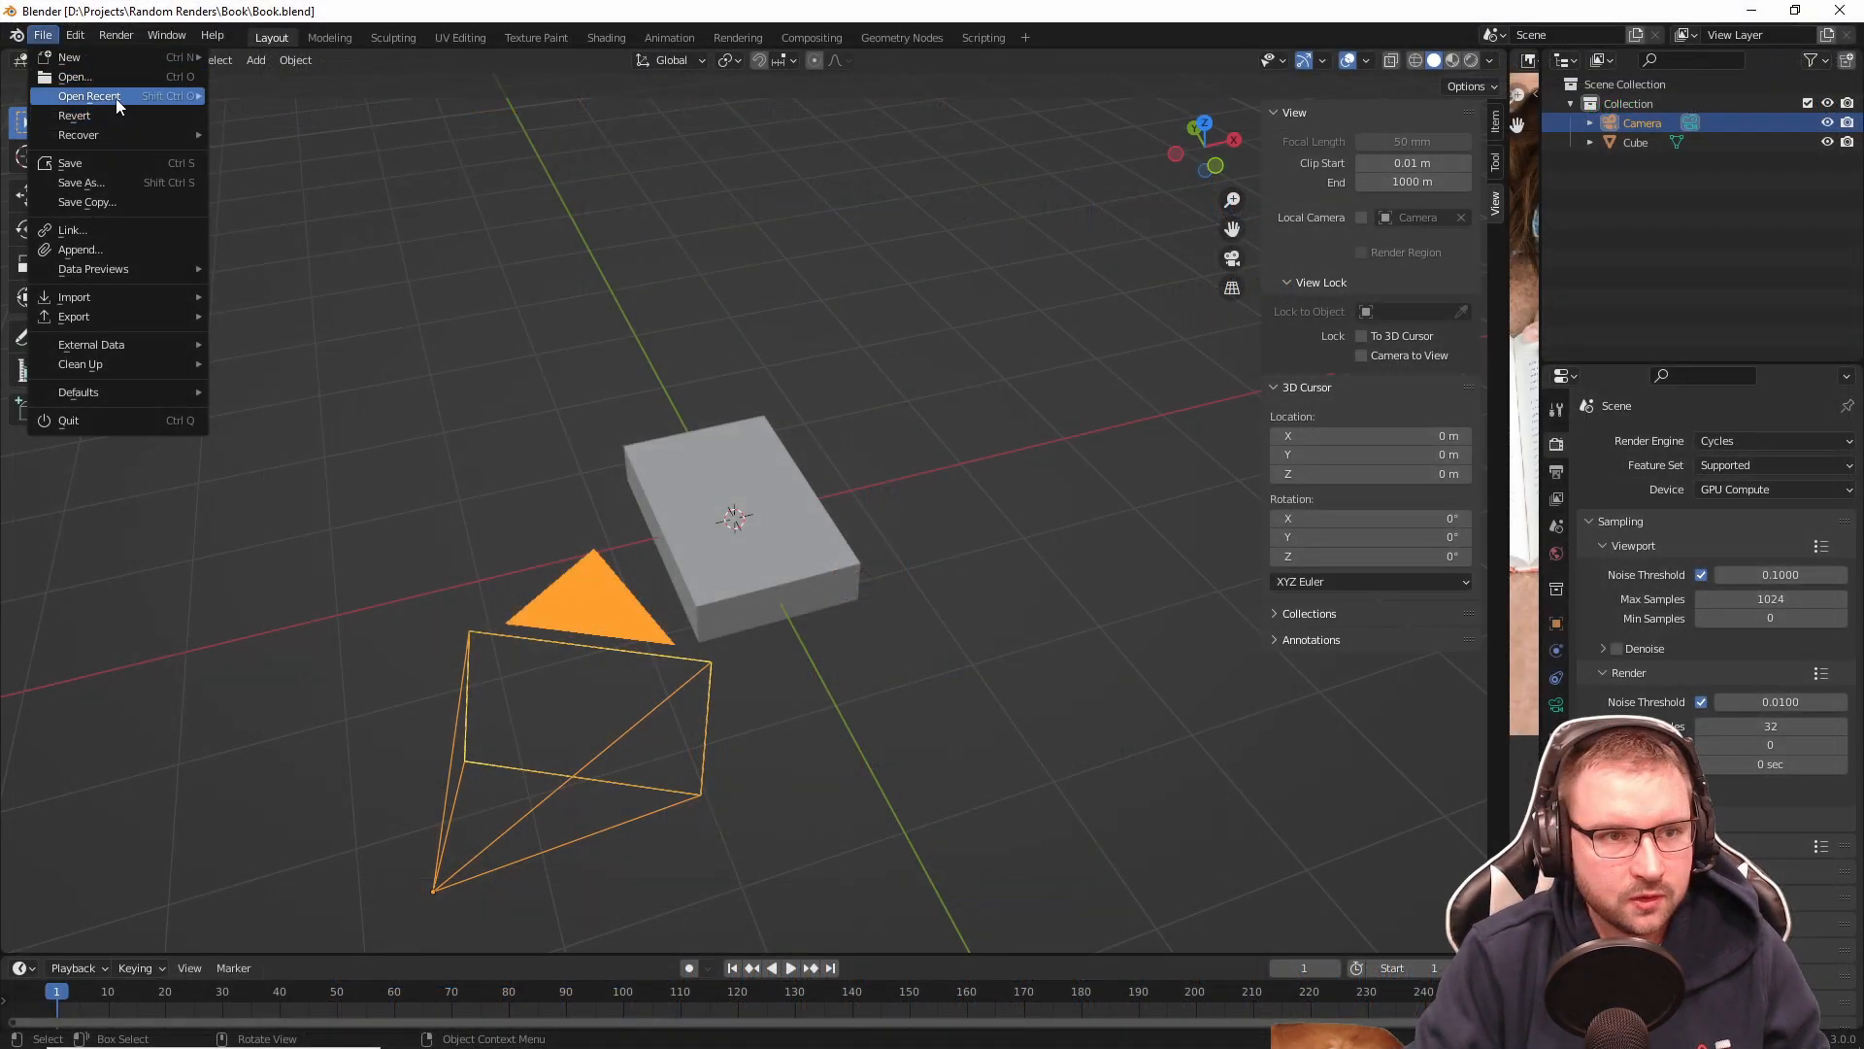
Step: Open the recent file Pencil.blend and delete the pencil mesh and the hidden Cylinder object
mouse_move(142, 97)
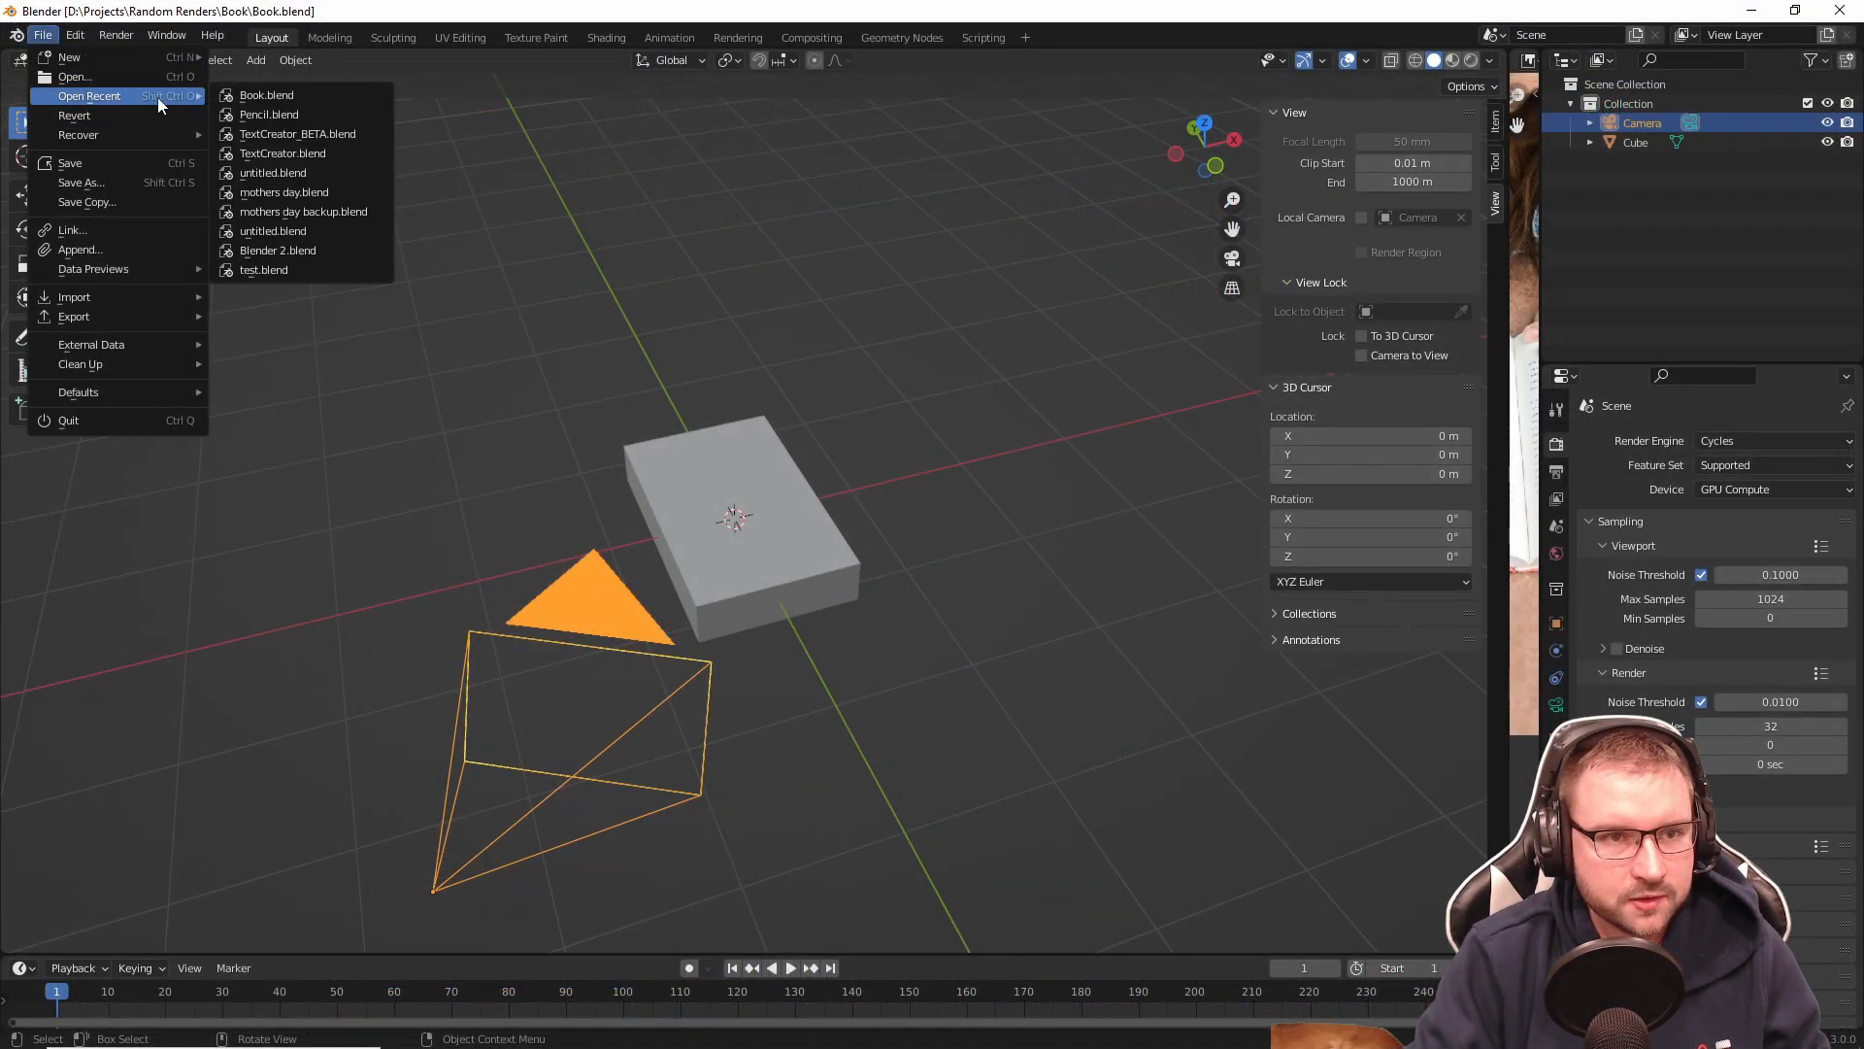
click(272, 114)
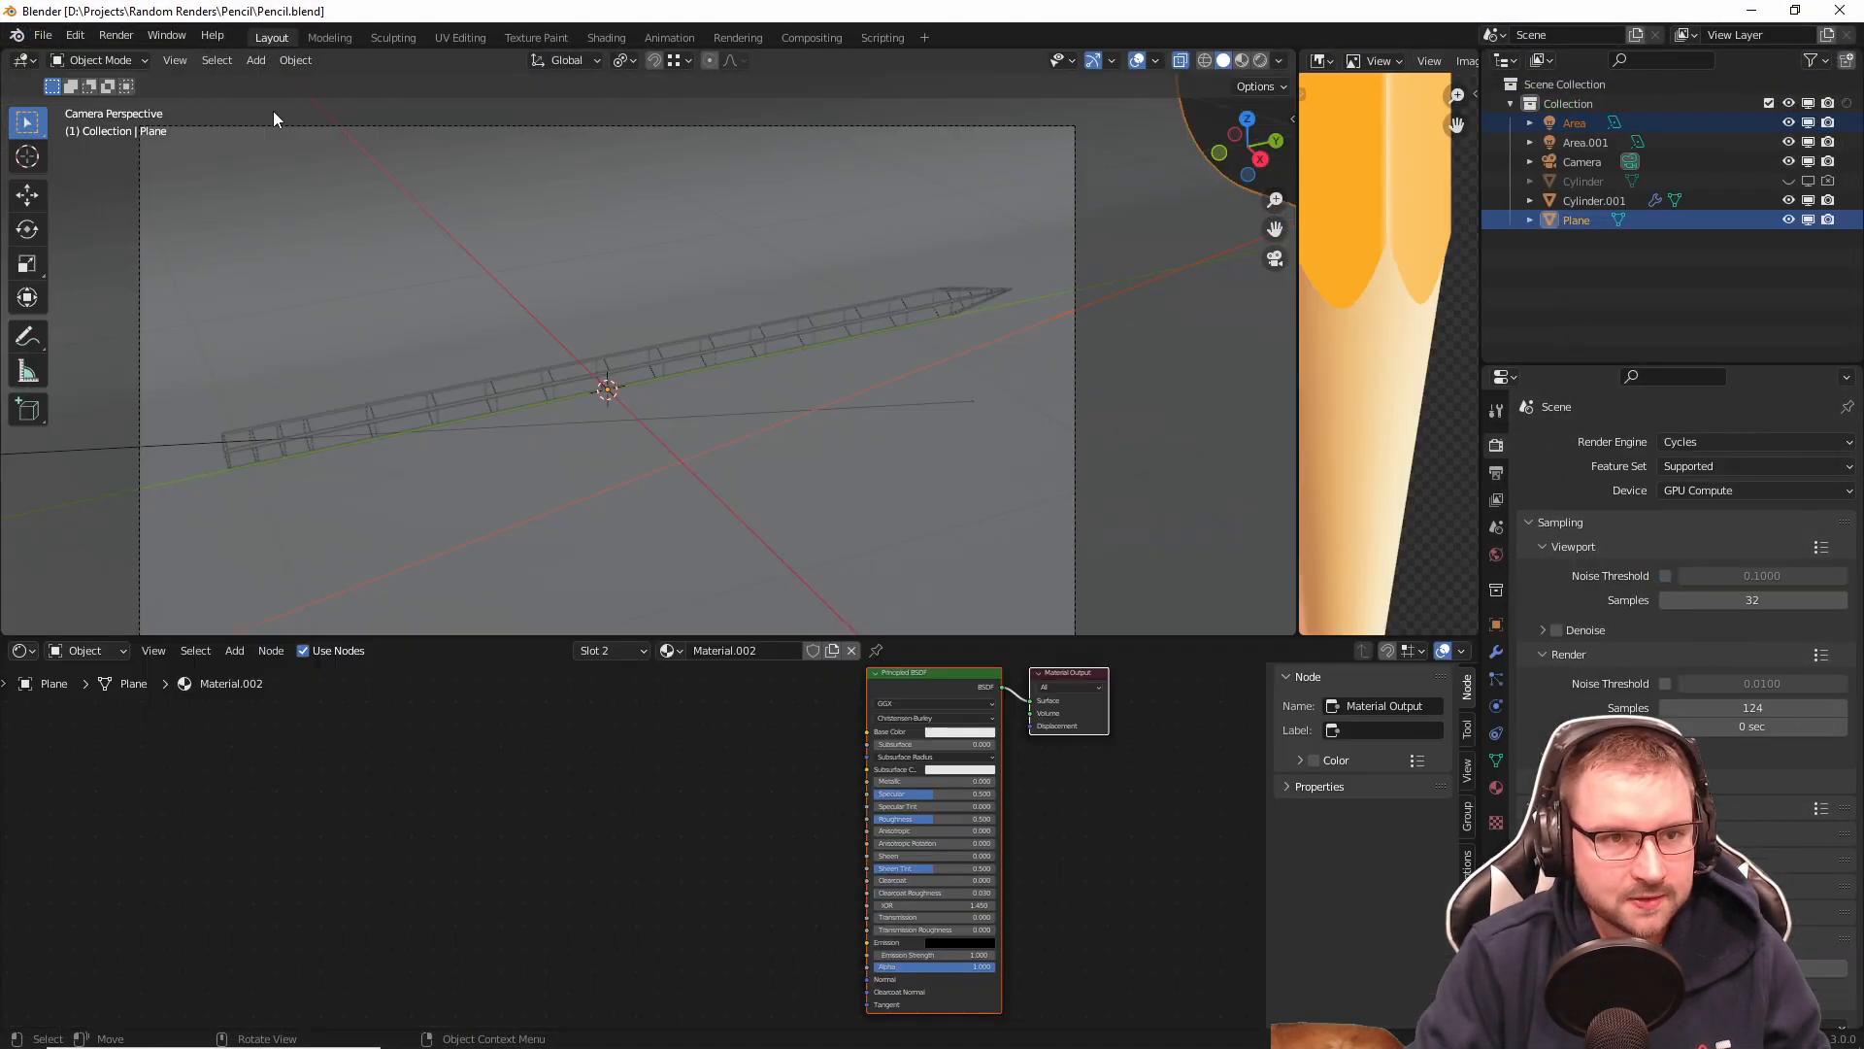
click(899, 313)
key(Delete)
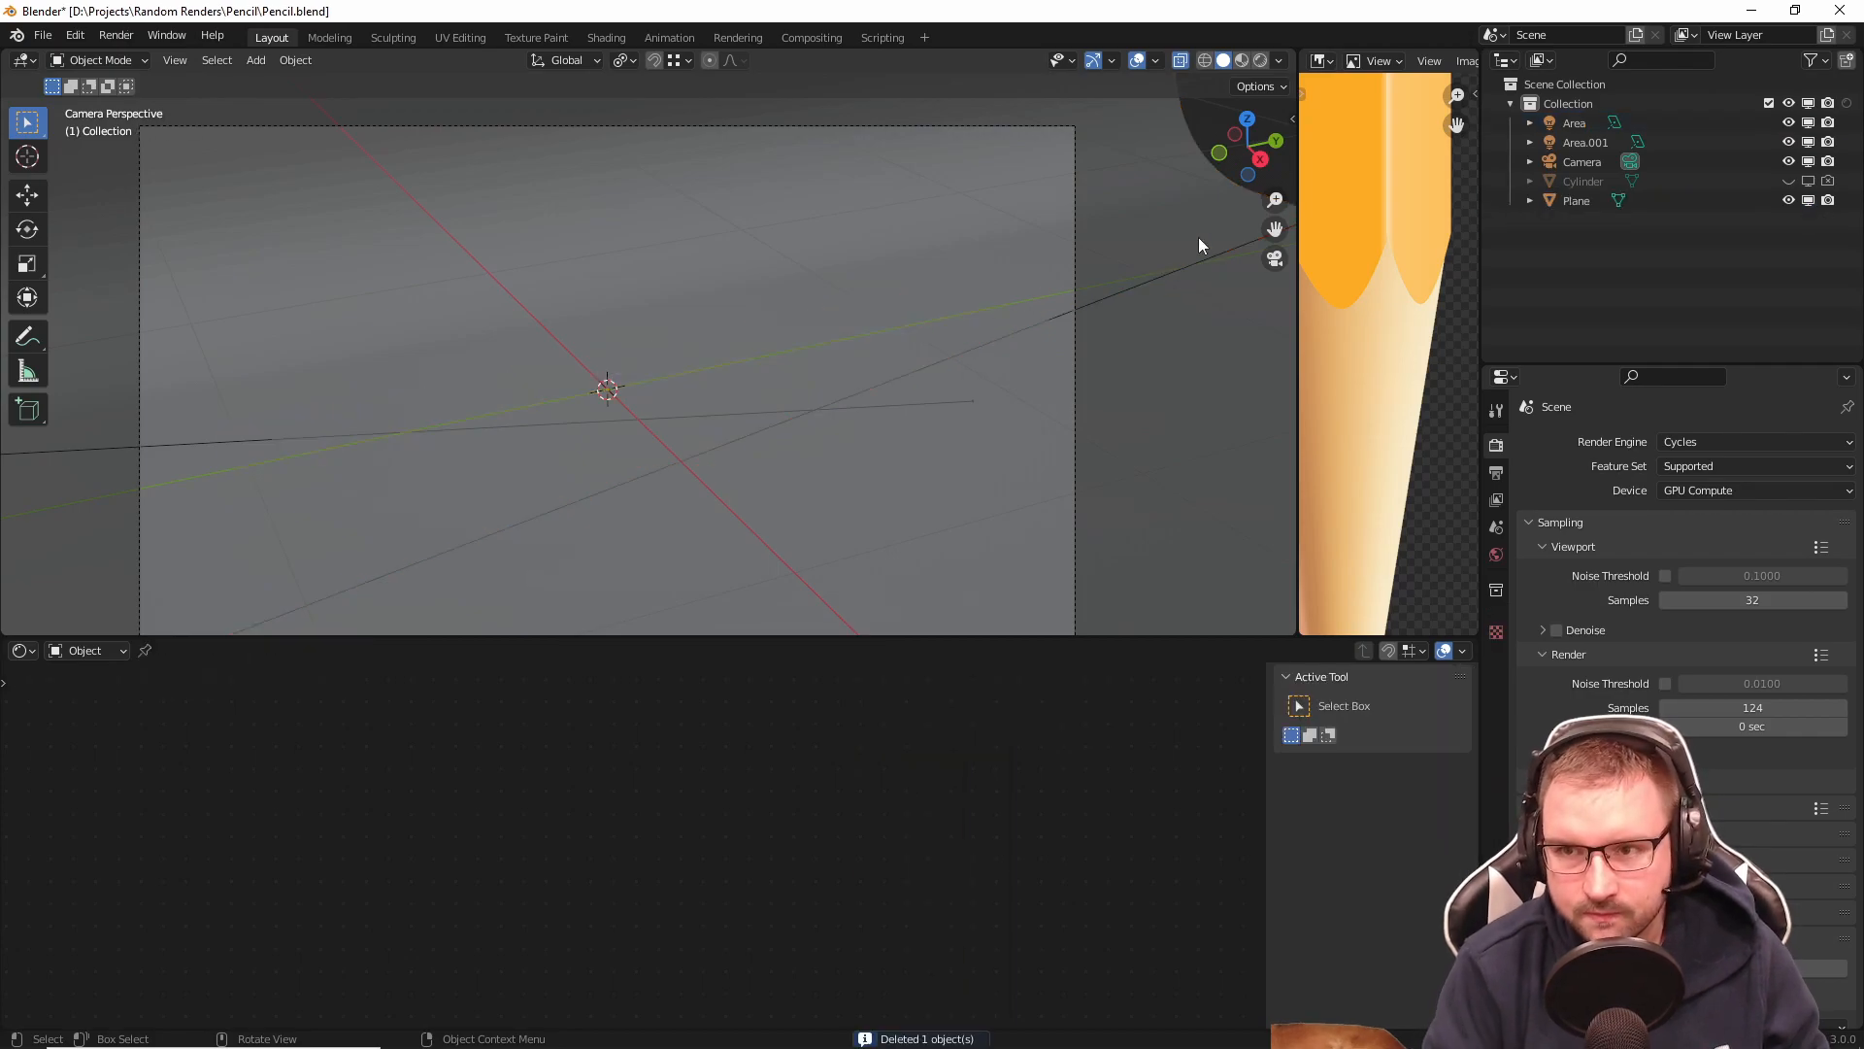
click(1583, 180)
key(Delete)
Step: Add a cube mesh to the scene
key(shift+a)
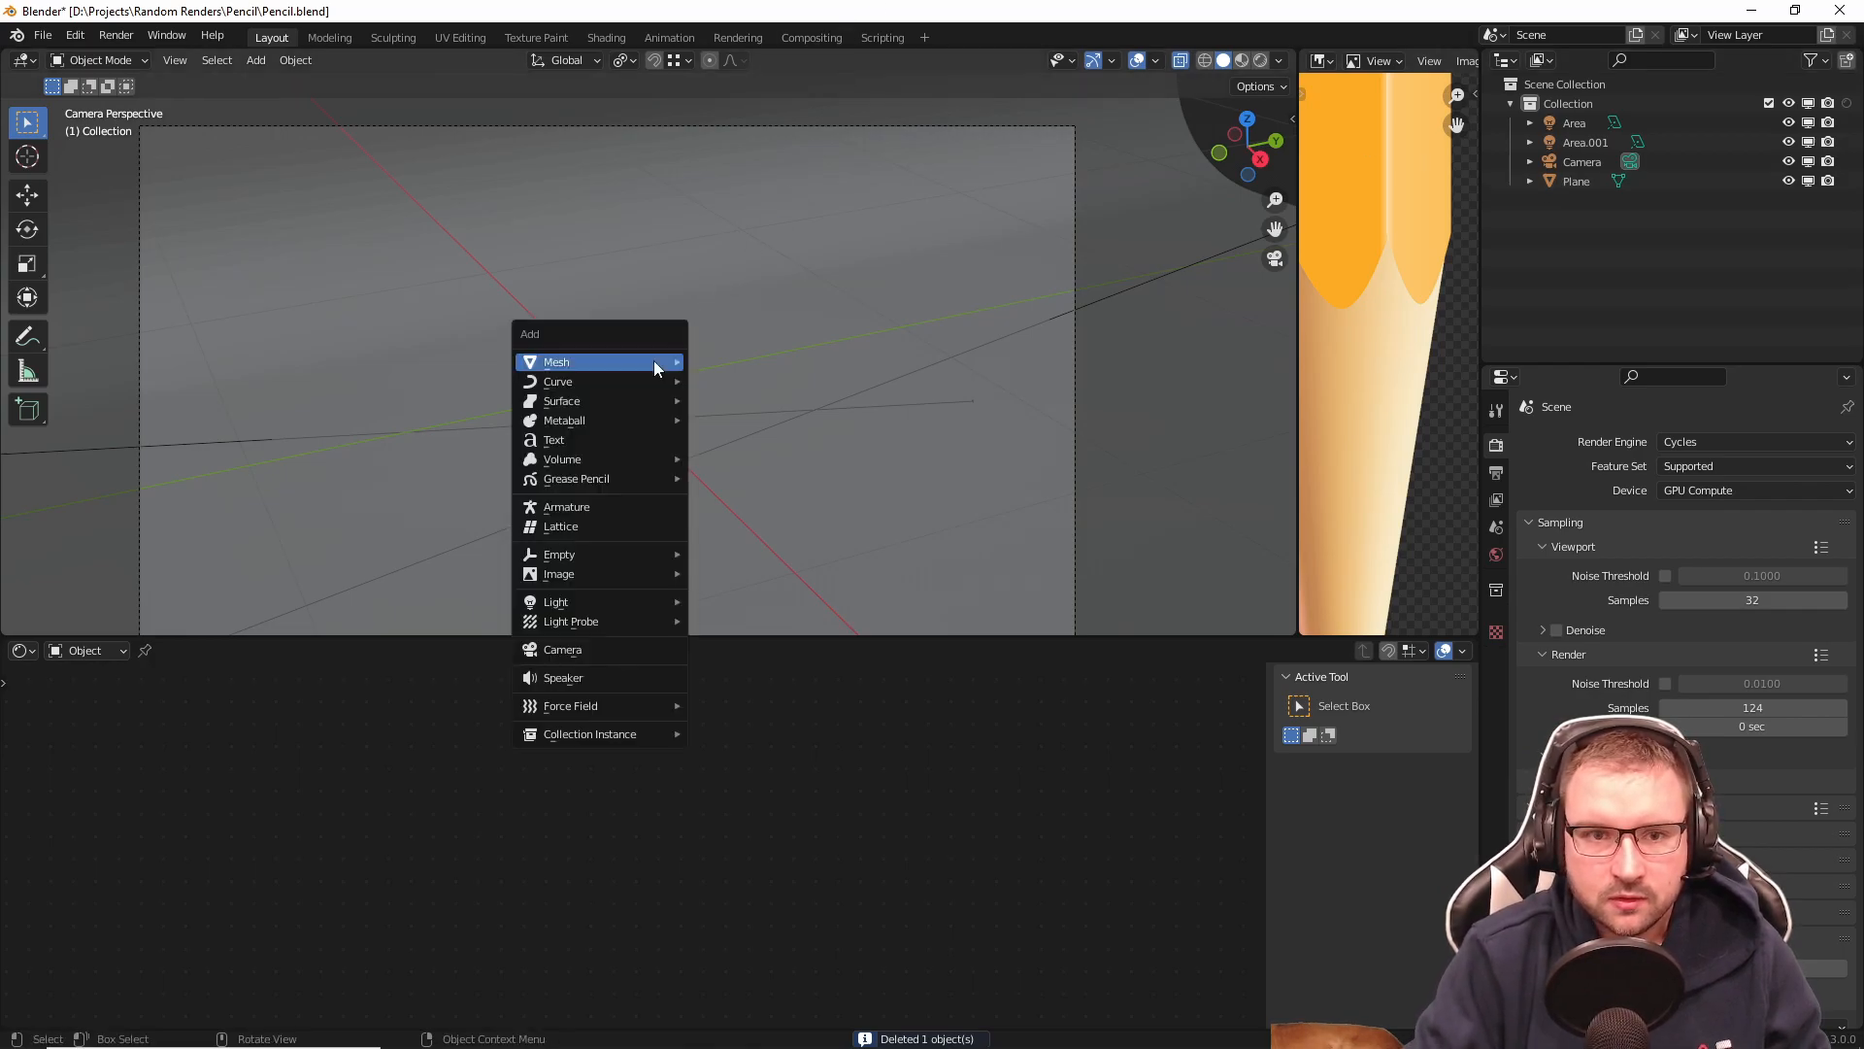
mouse_move(654, 361)
click(749, 380)
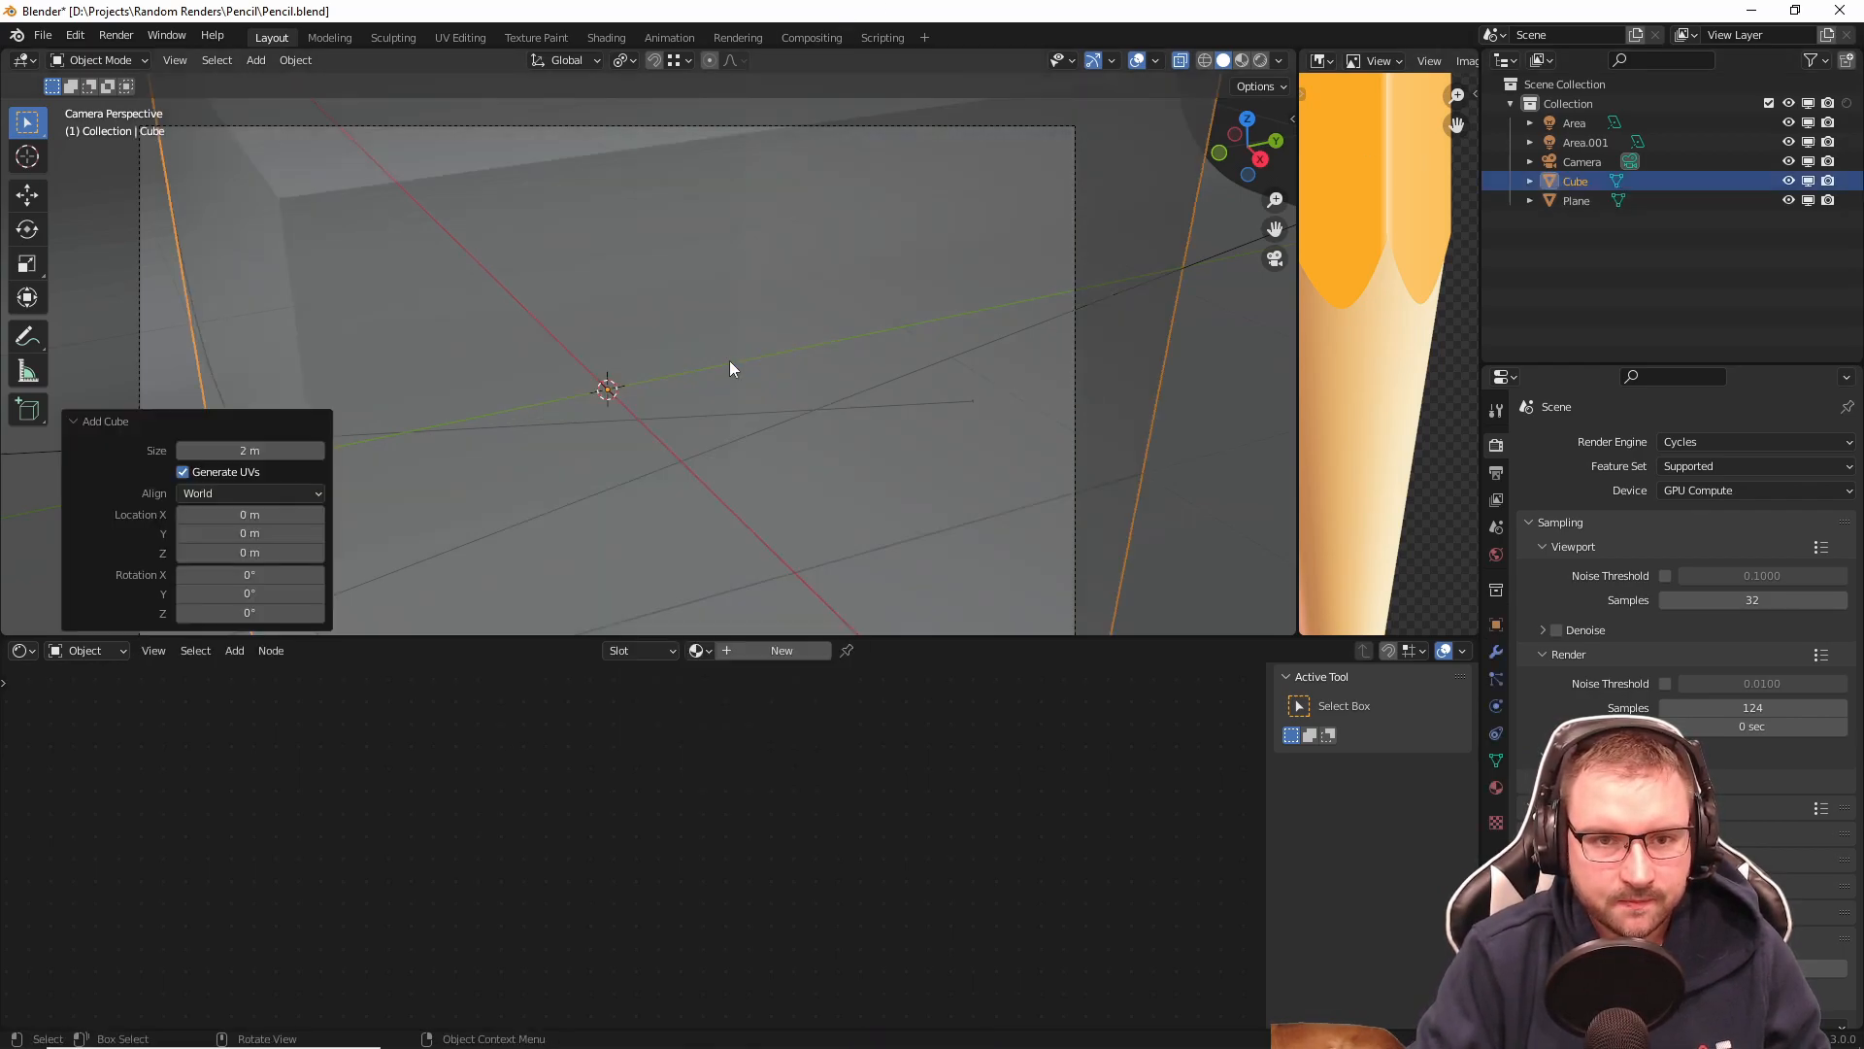
Step: Save the scene under the name Book.blend in the Book folder, overwriting the existing file
click(43, 35)
click(115, 183)
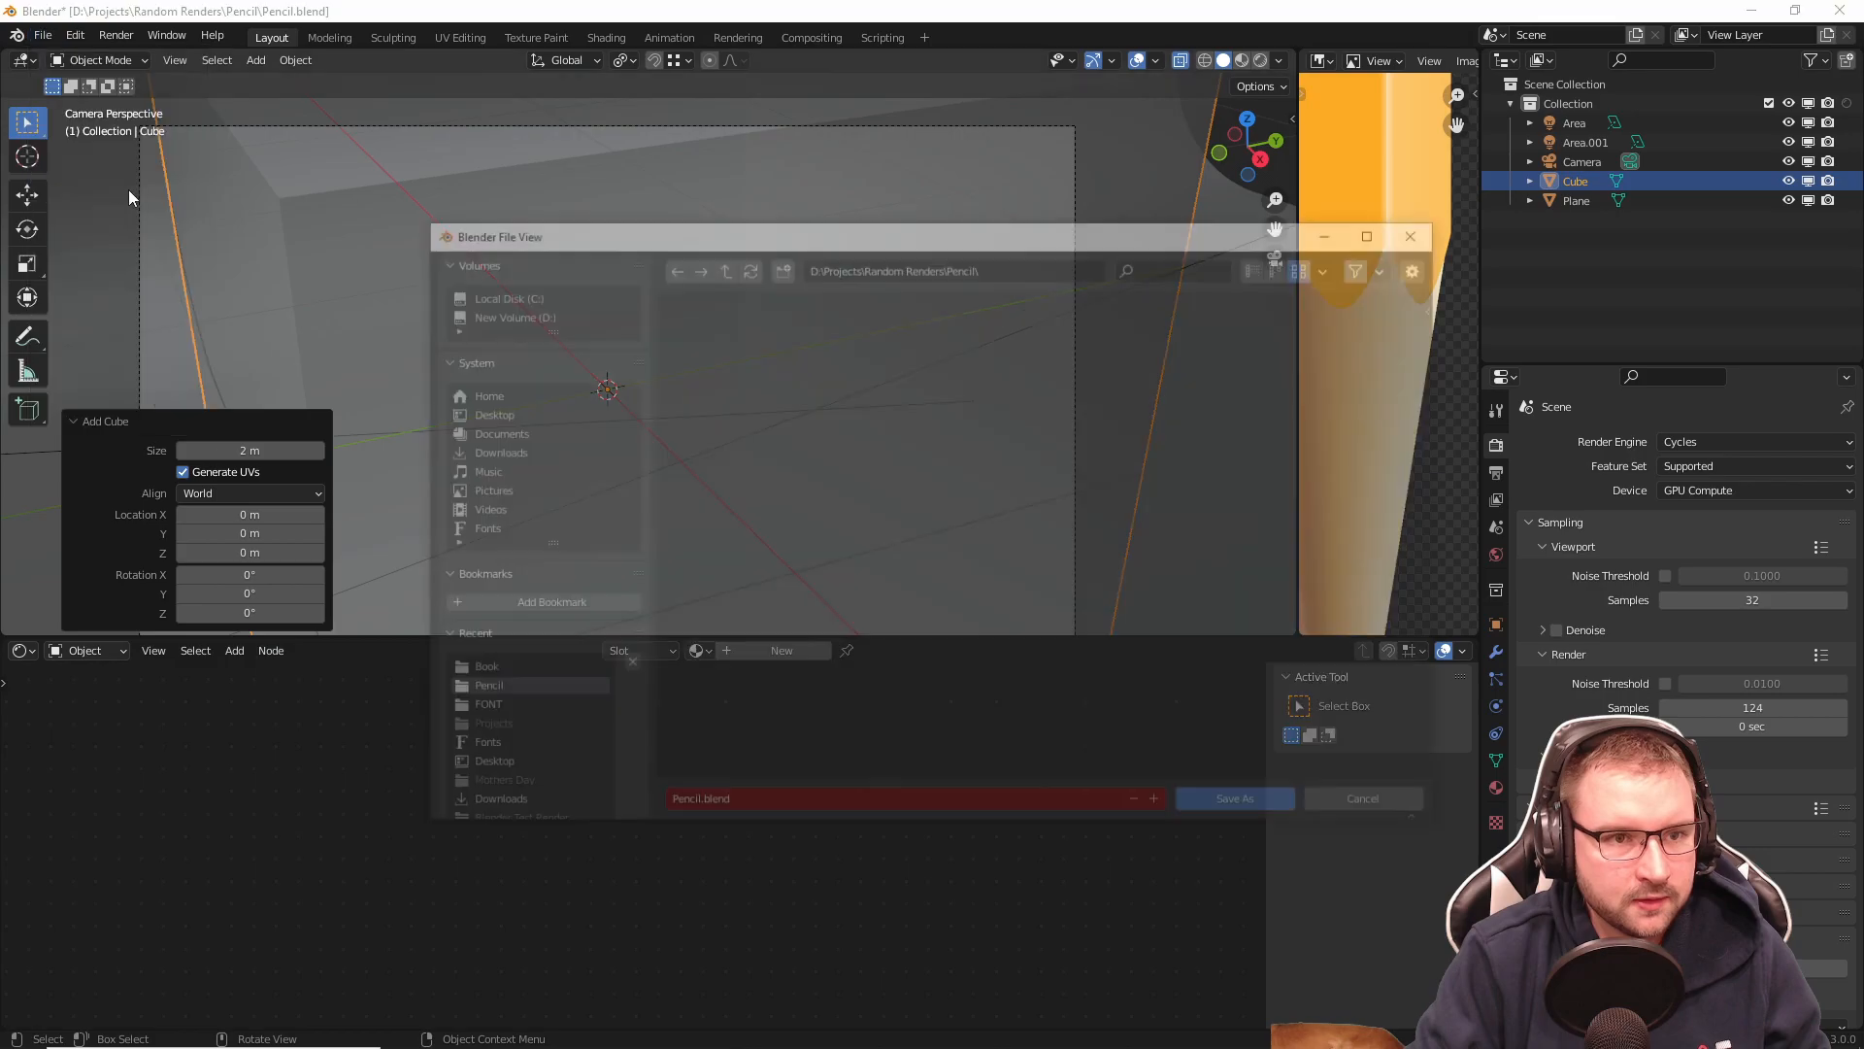
double_click(729, 360)
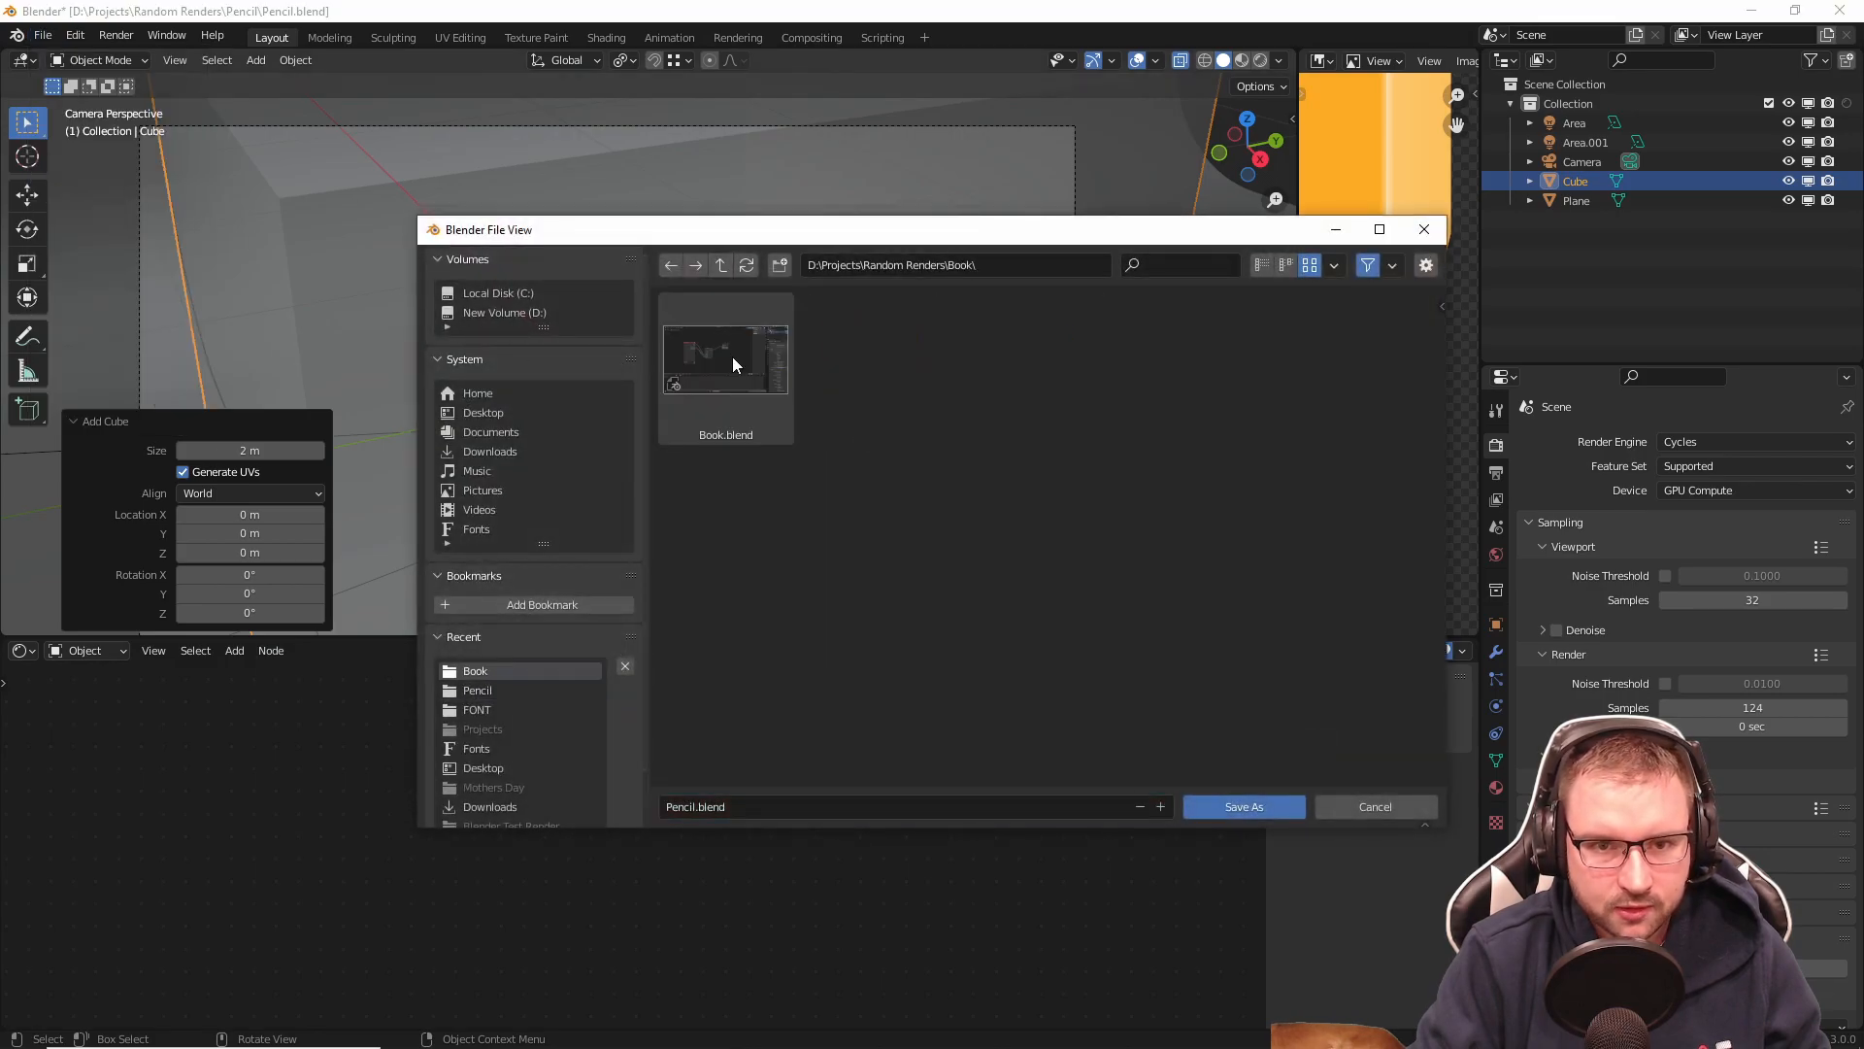
double_click(732, 357)
Step: Flatten the cube along Z in two passes, by about 0.3 and by about 0.767
scroll(806, 330, down, 5)
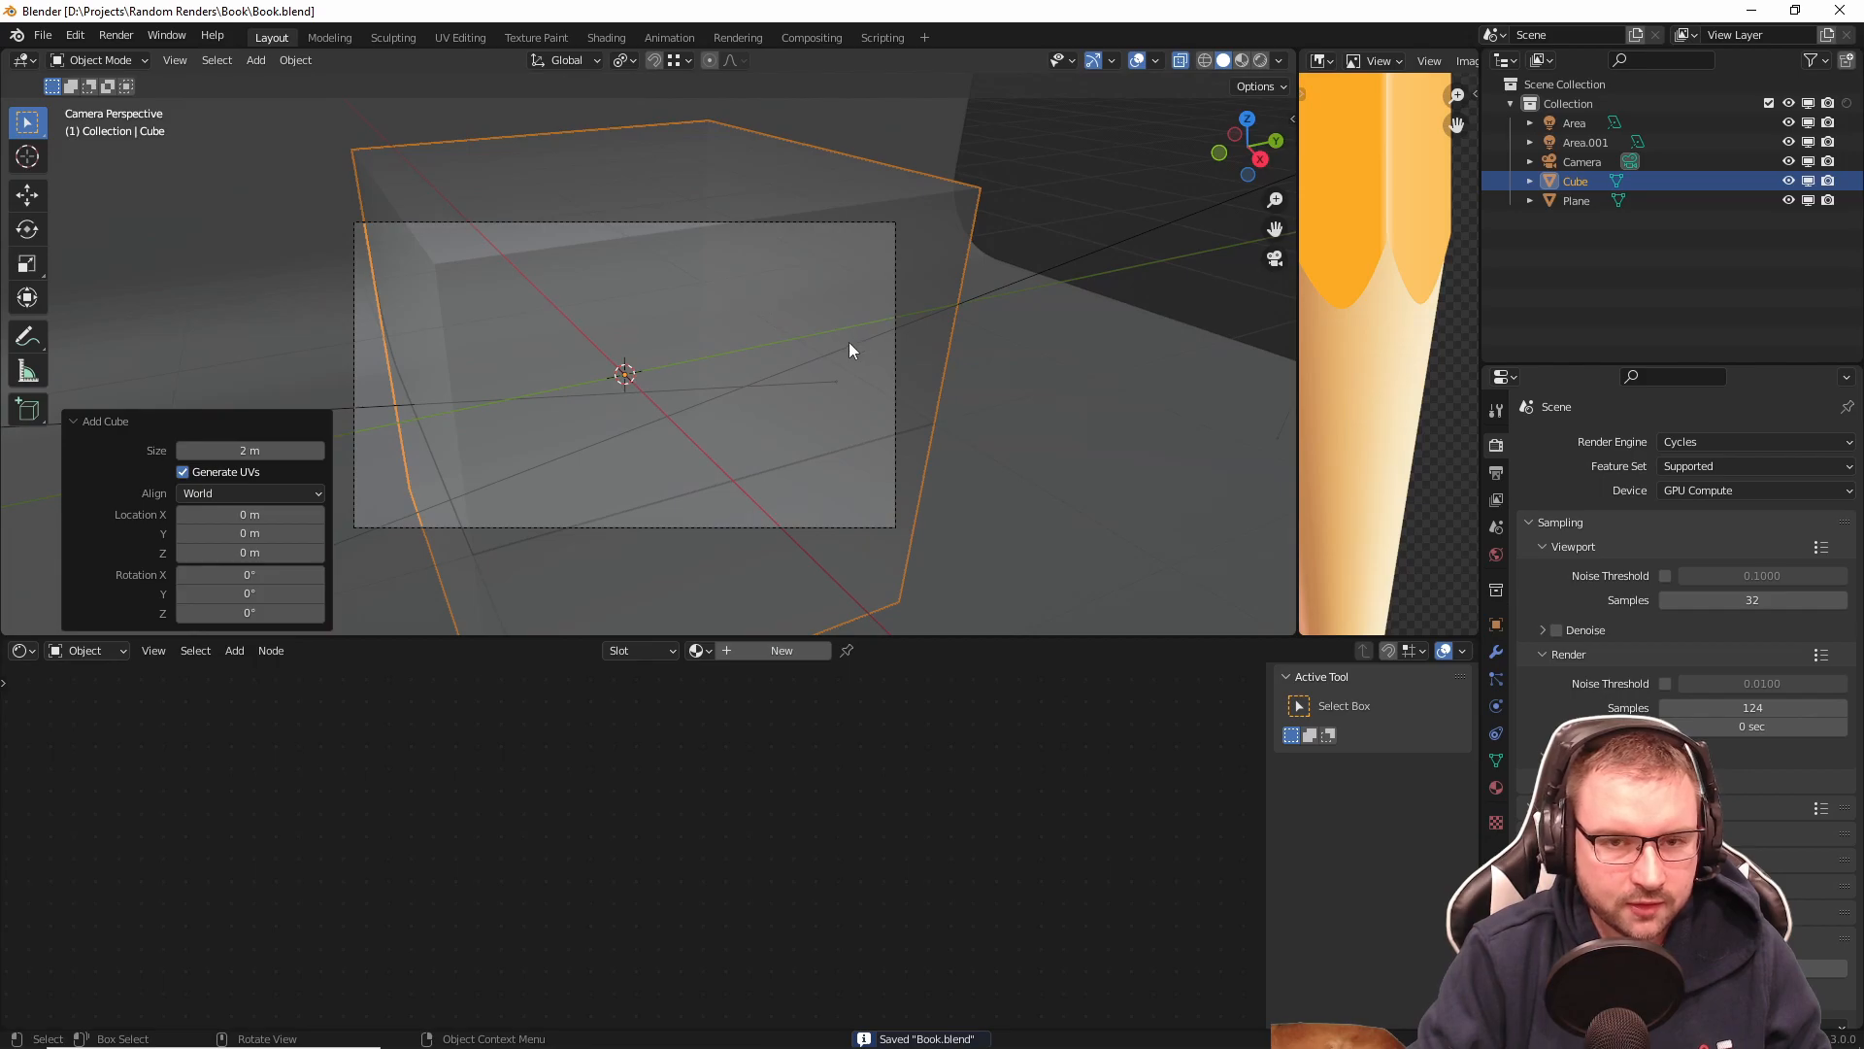
scroll(832, 319, up, 1)
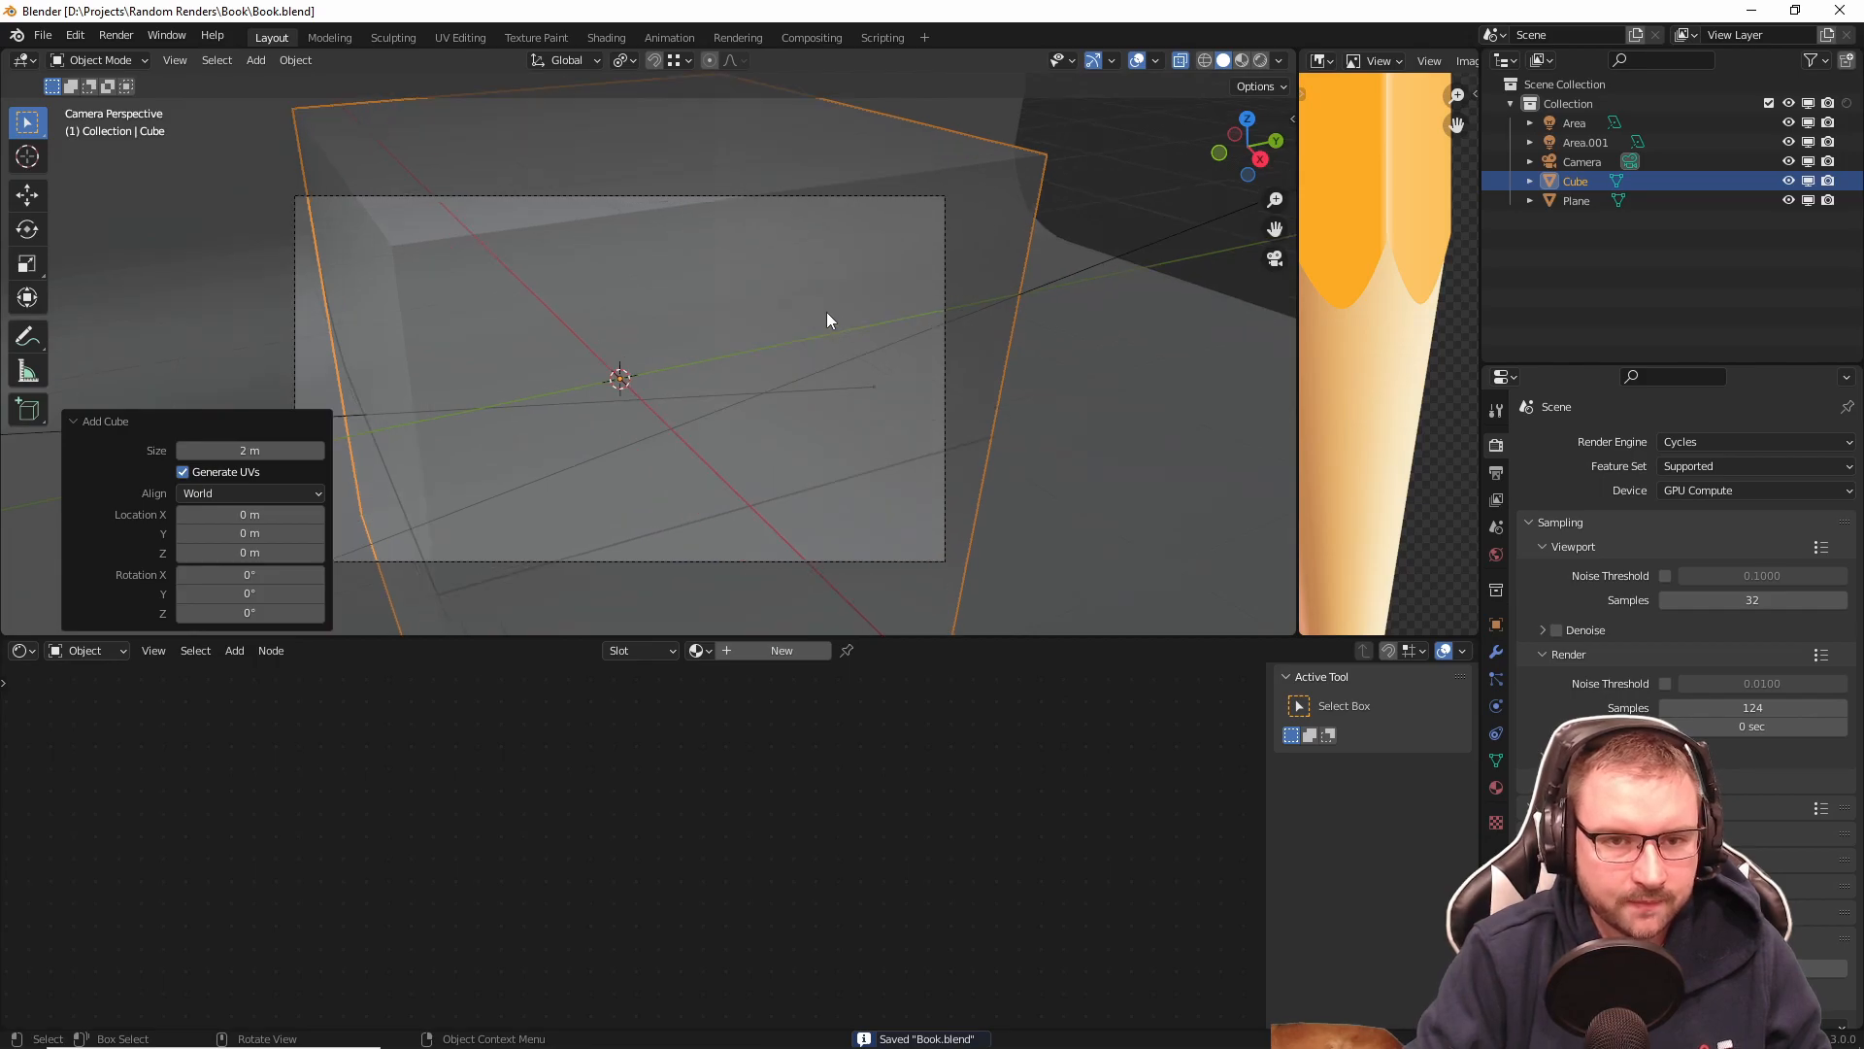
key(s)
key(z)
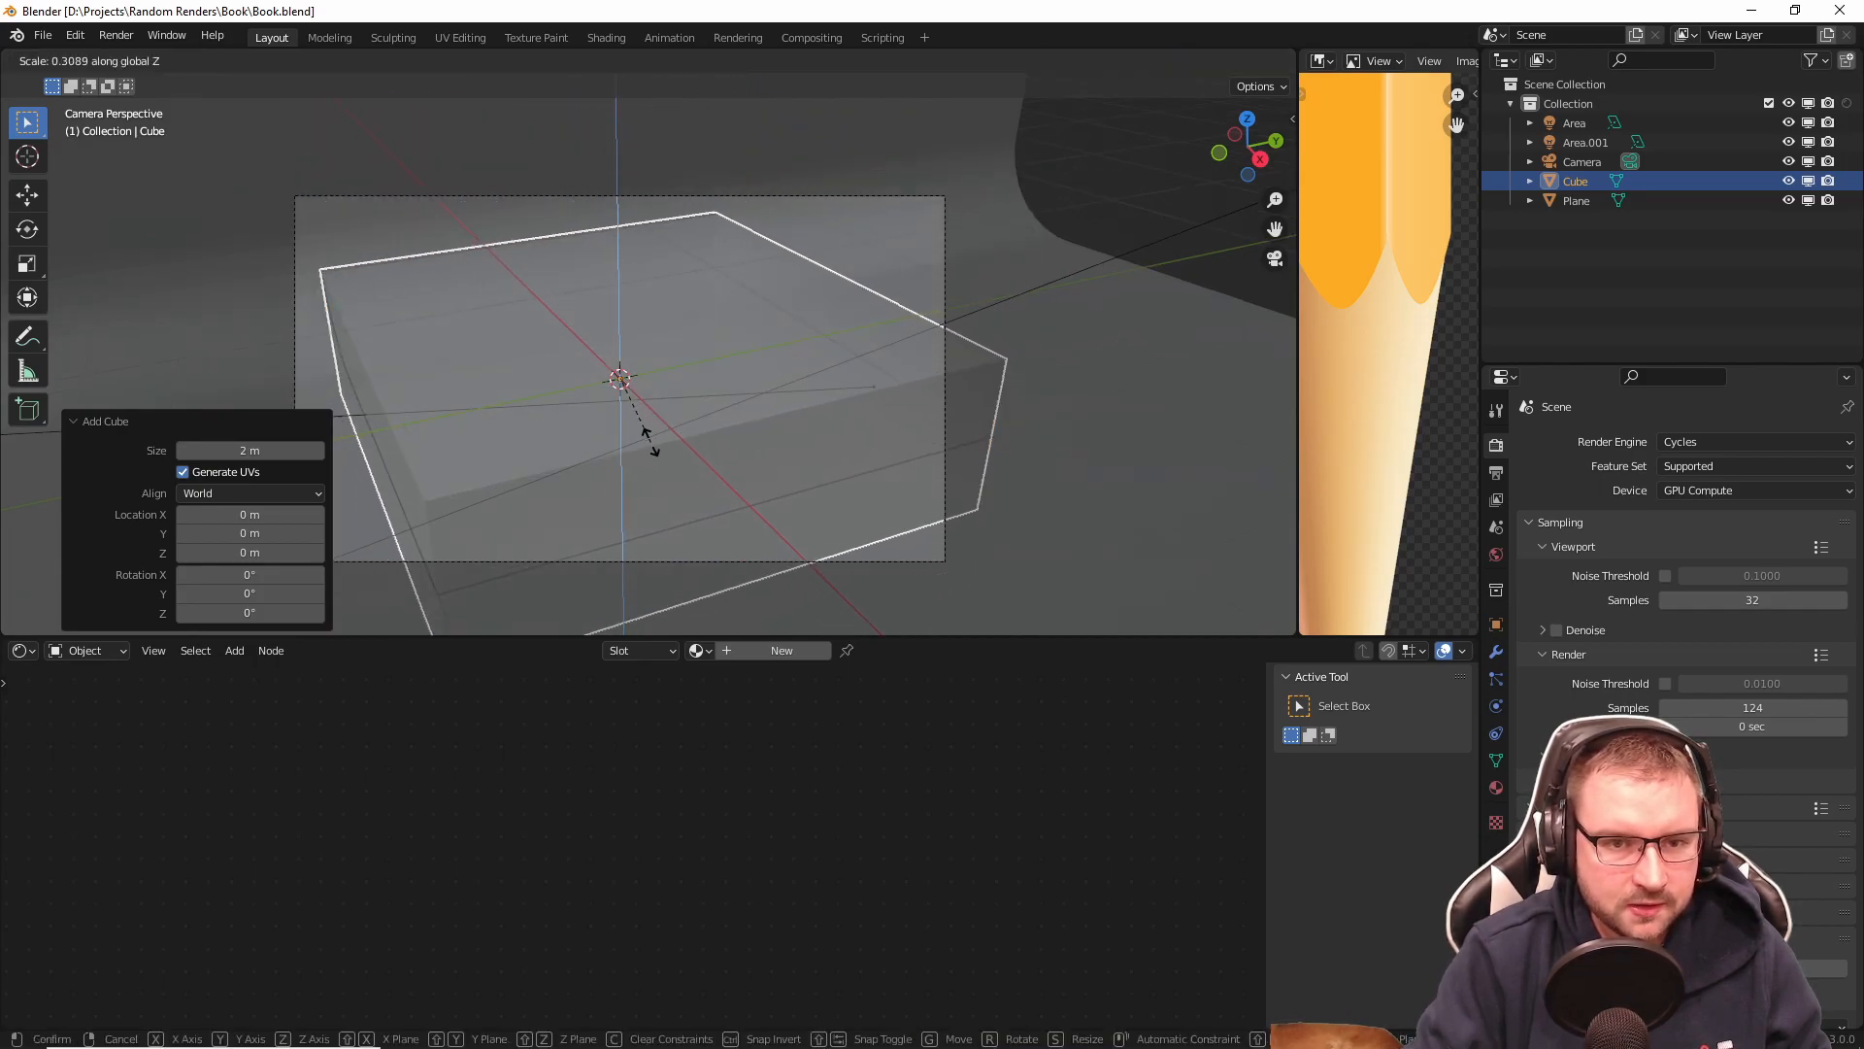
click(671, 421)
key(s)
key(z)
click(798, 330)
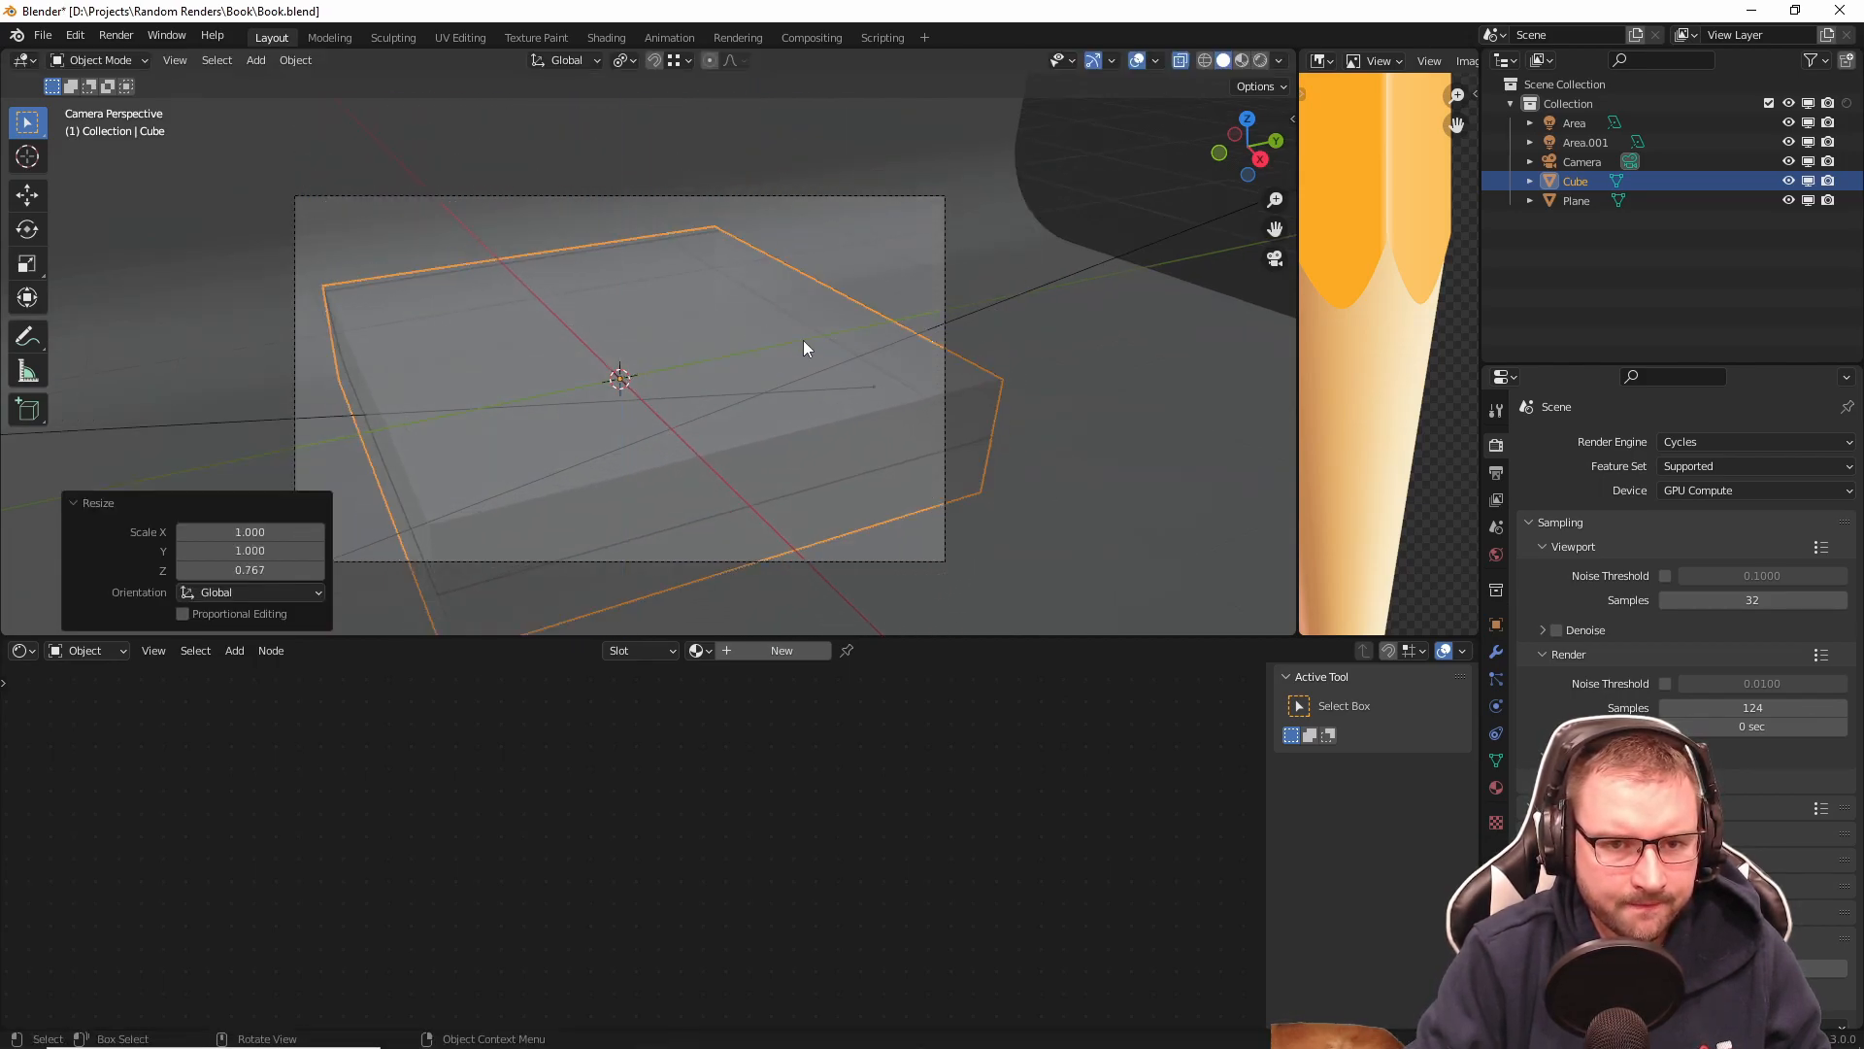
Step: Narrow the flattened cube along Y by a scale of about 0.554
key(s)
key(y)
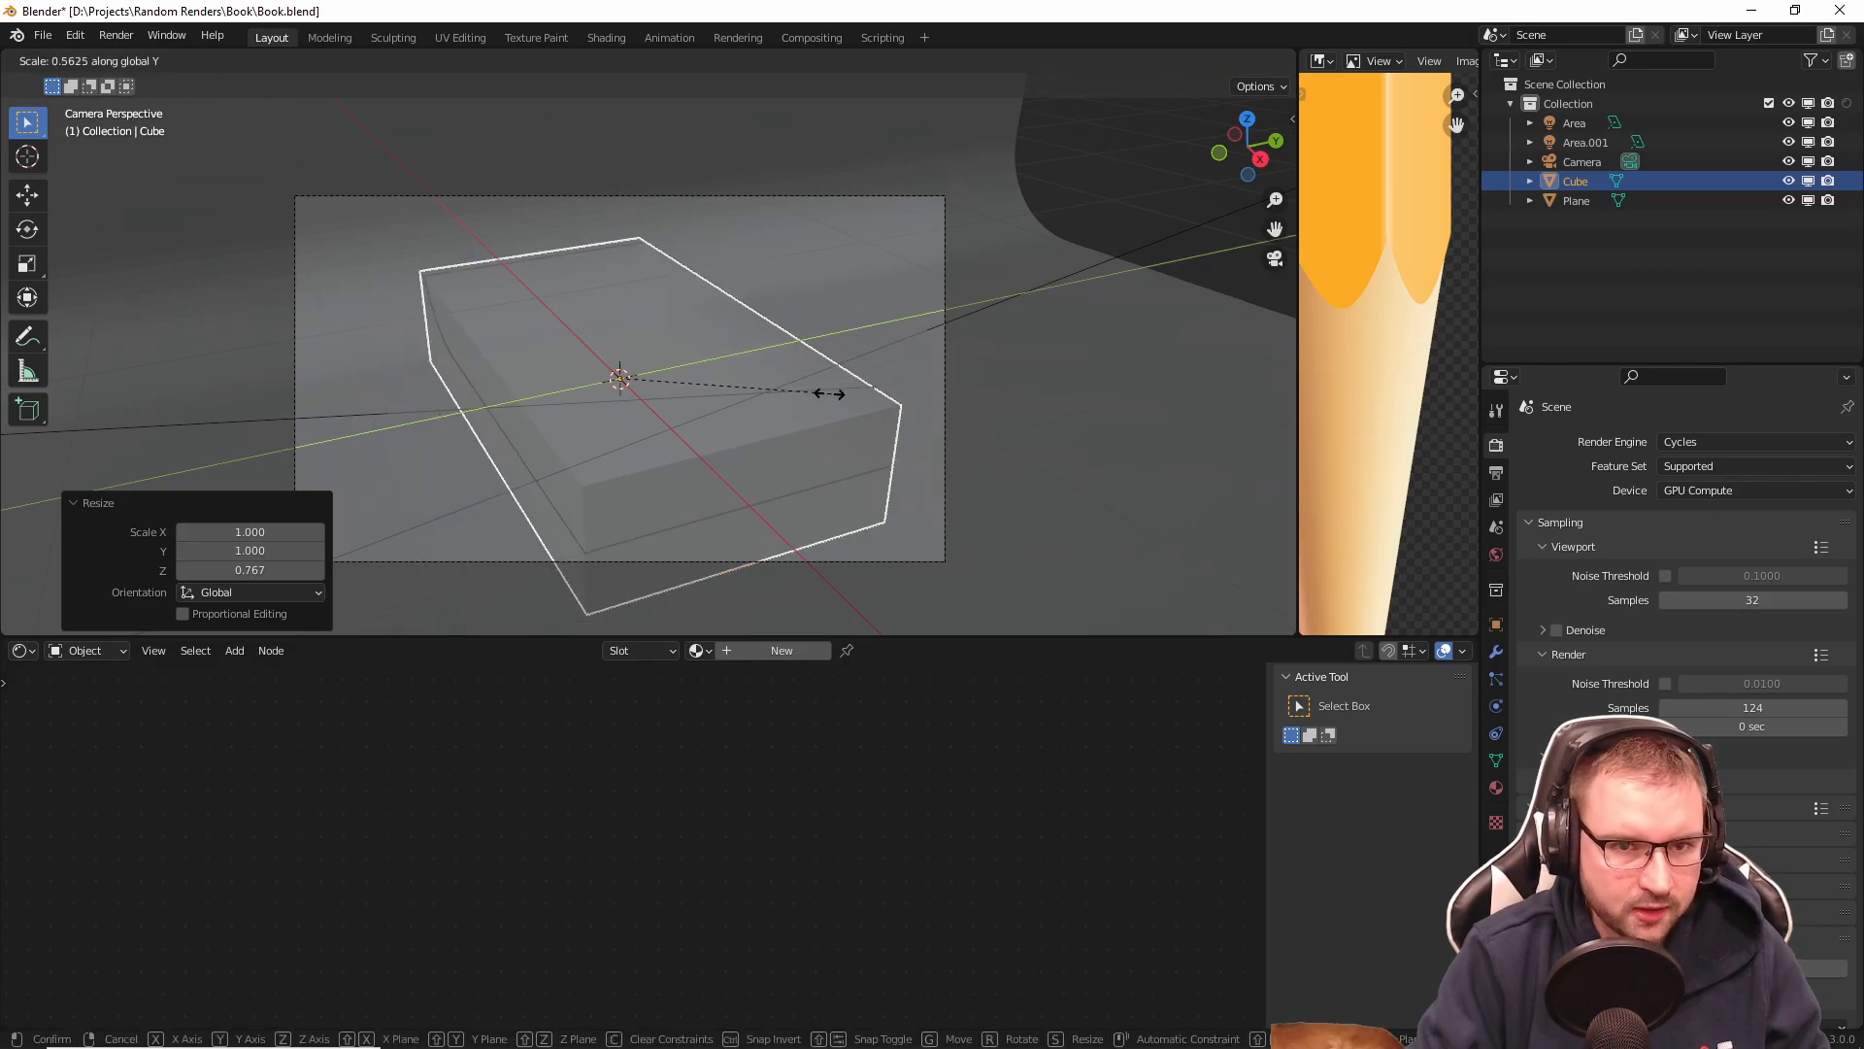
click(854, 394)
Step: Hide the Plane backdrop in the viewport and turn off X-ray display
middle_drag(856, 395, 811, 392)
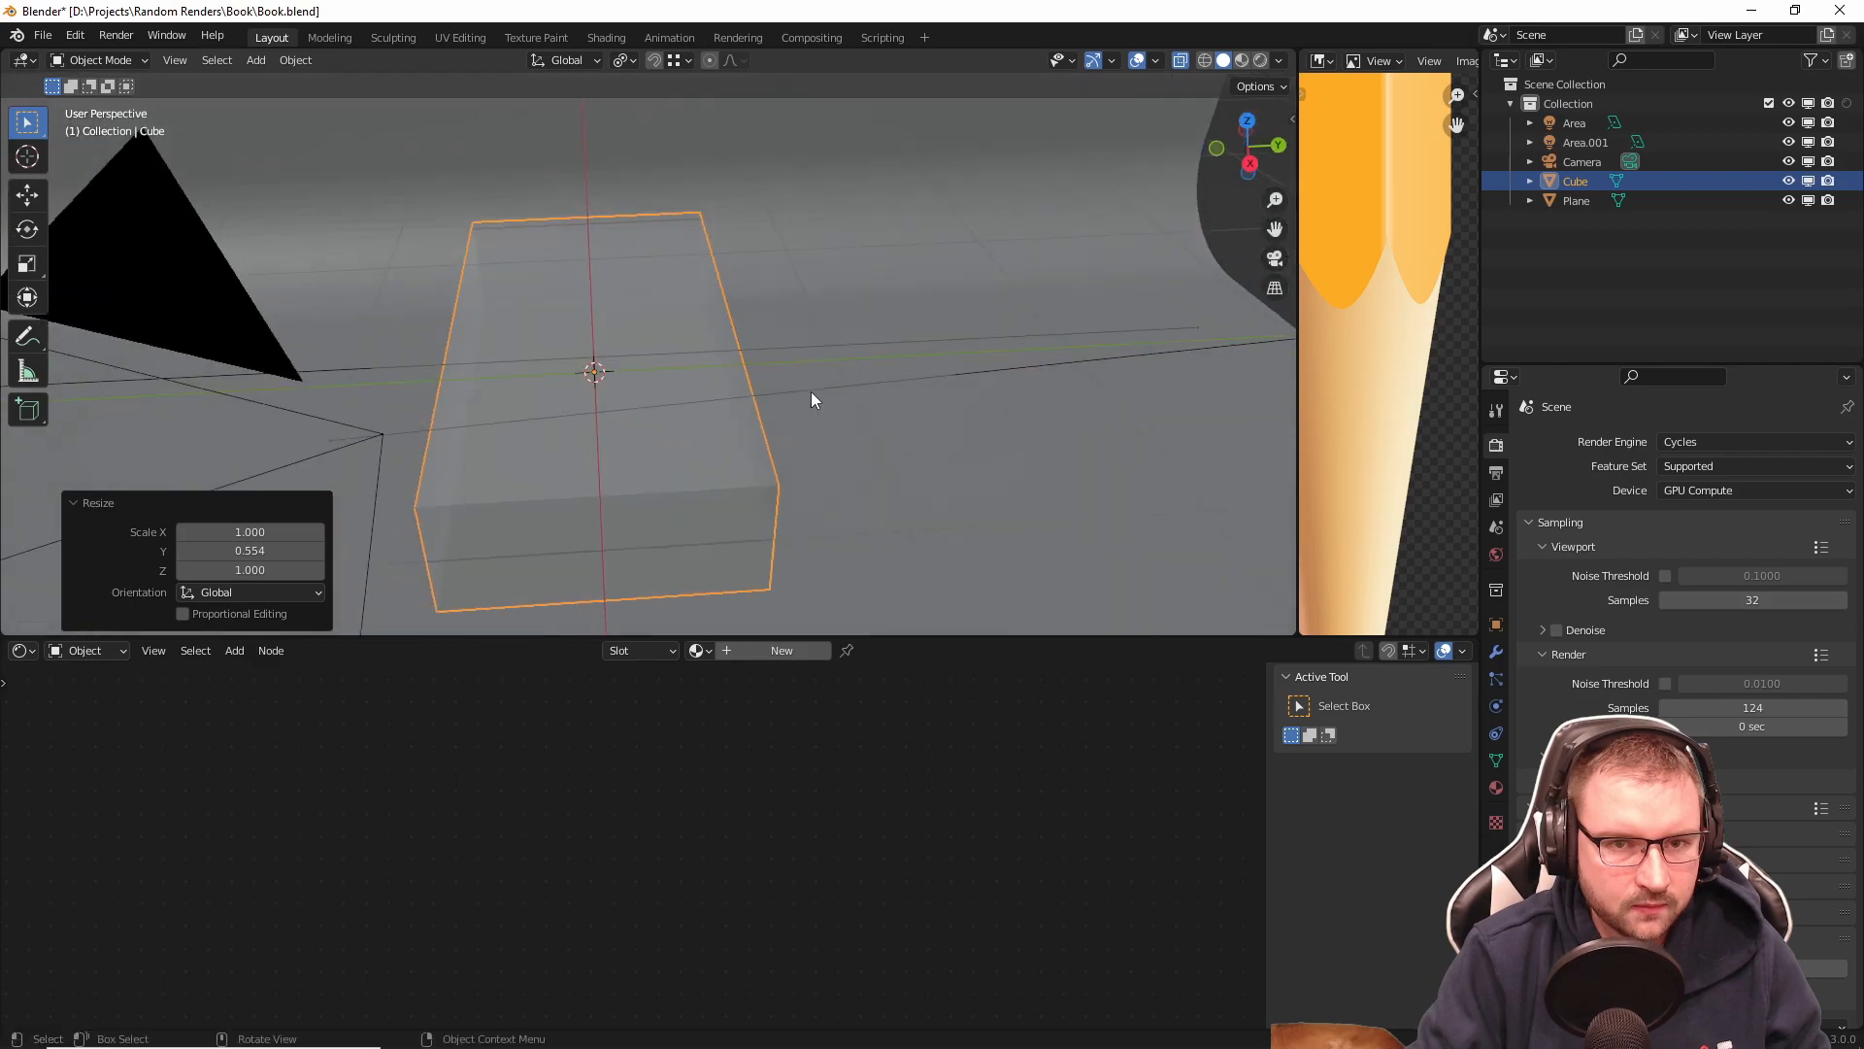
click(1017, 365)
click(1789, 199)
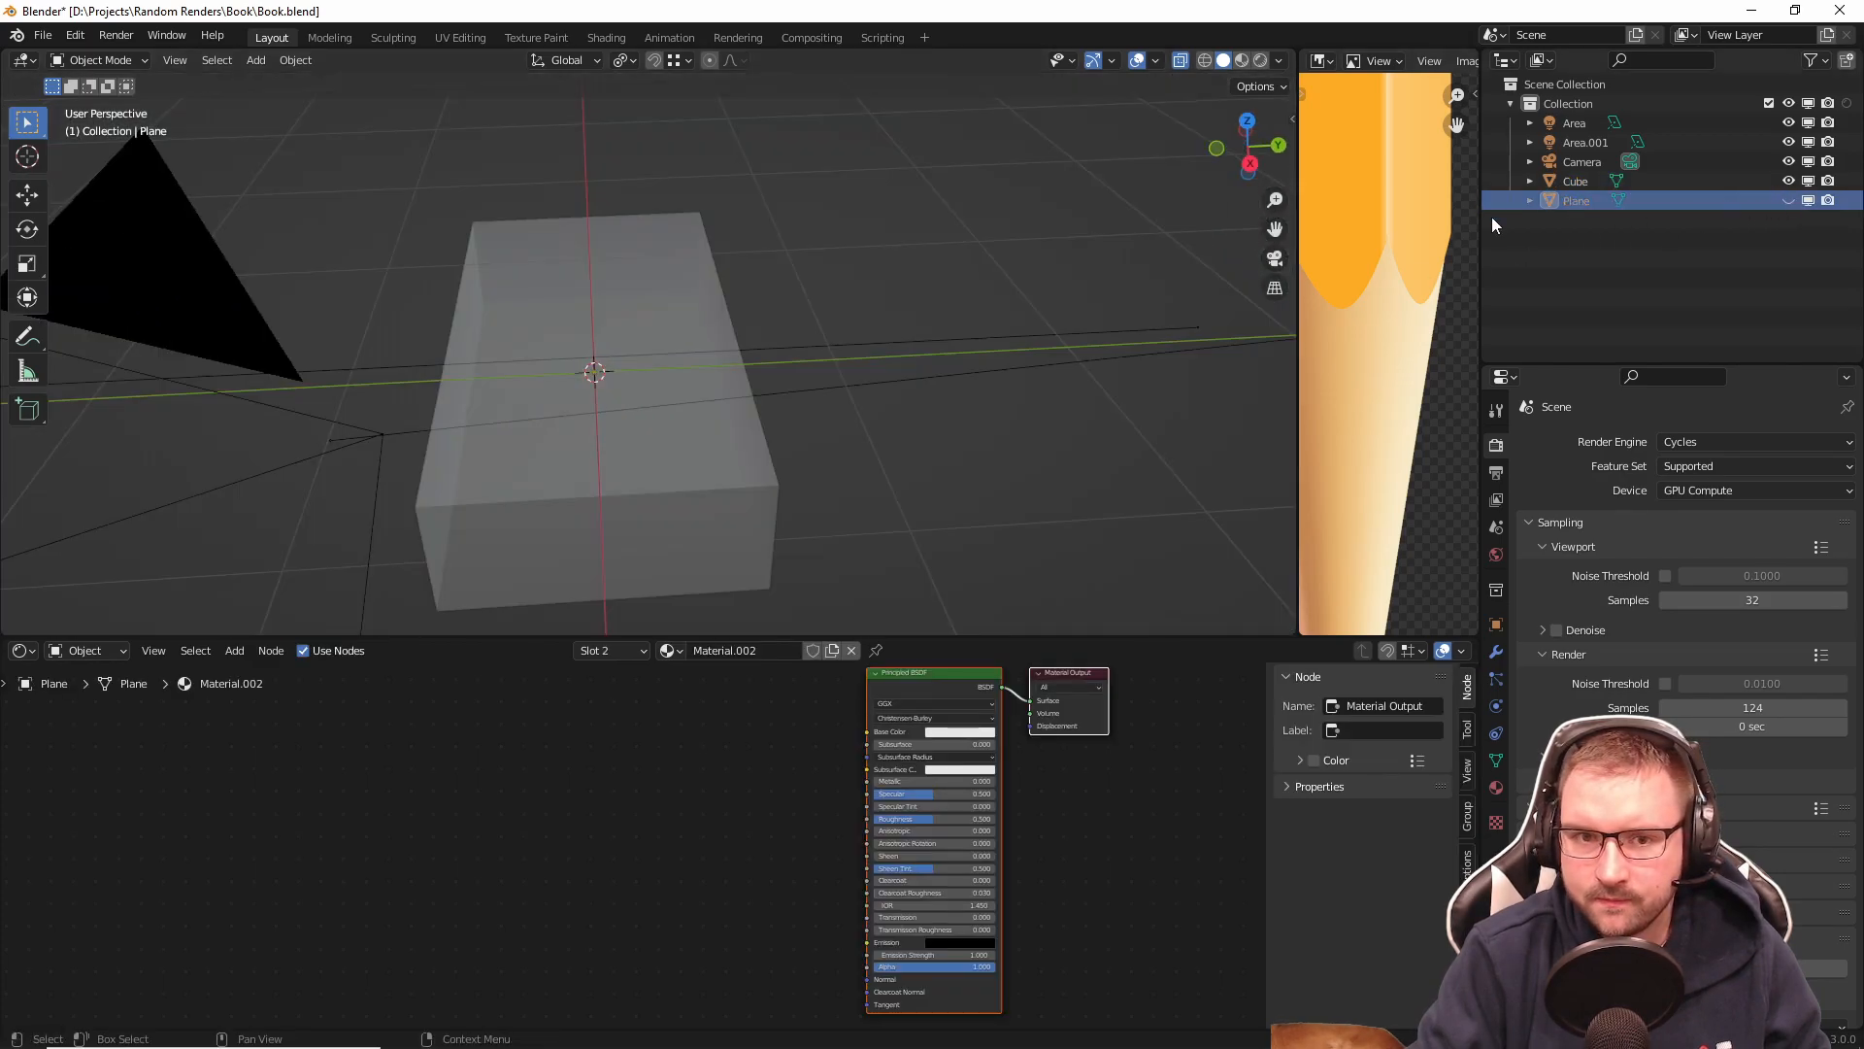
middle_drag(470, 365, 649, 305)
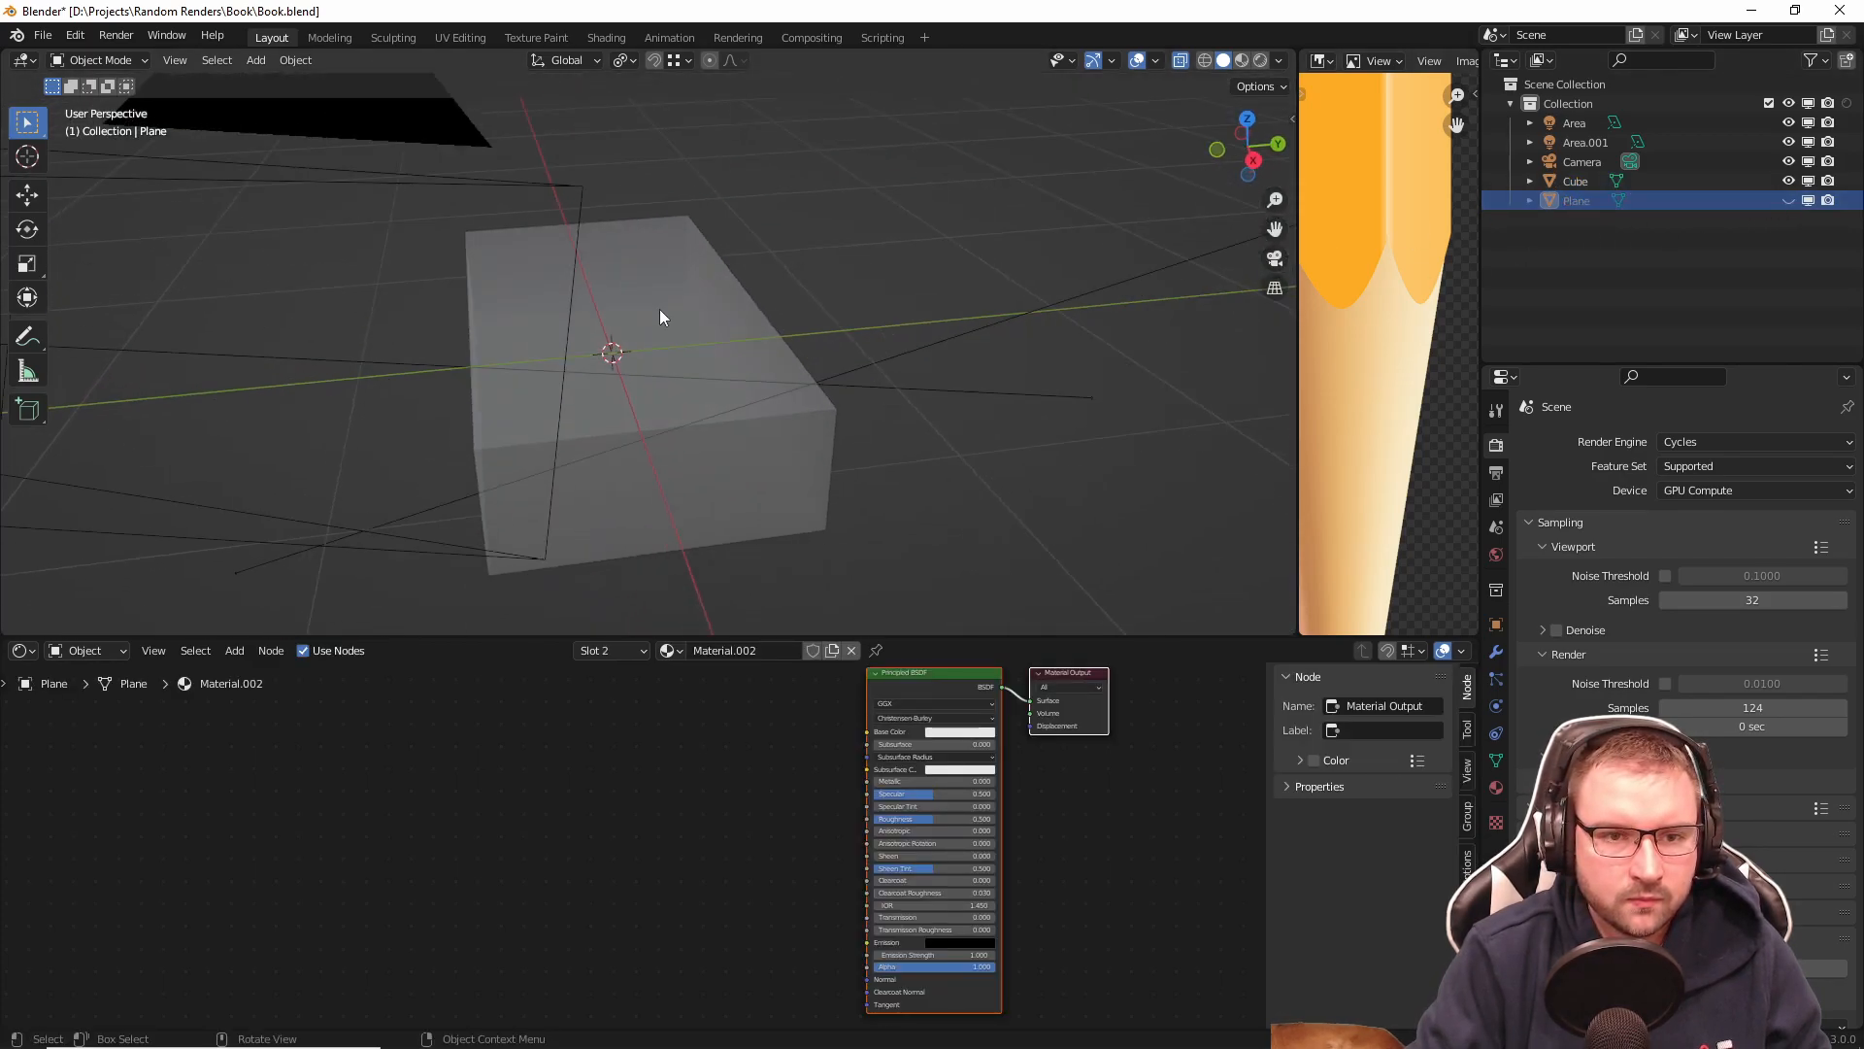
click(1181, 60)
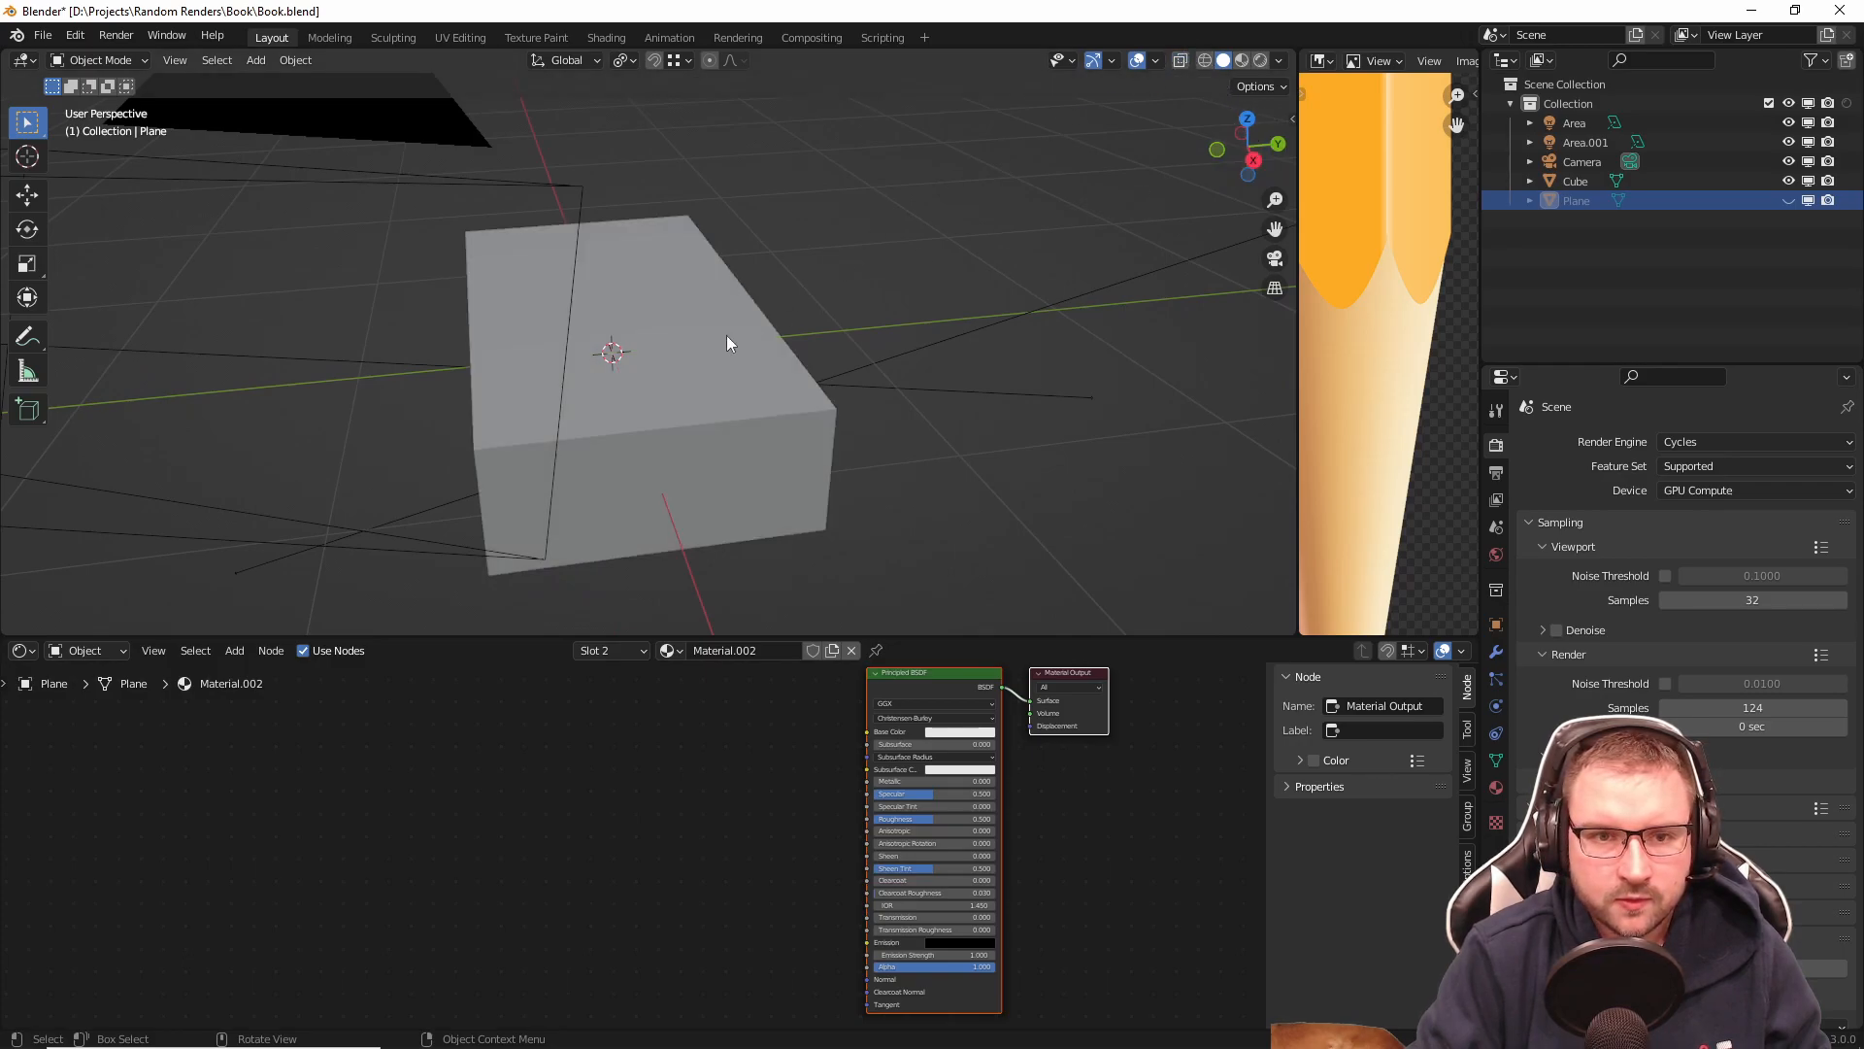
Step: Select the cube and flatten it further along Z into a thinner book shape
click(724, 336)
middle_drag(818, 301, 836, 252)
key(s)
key(z)
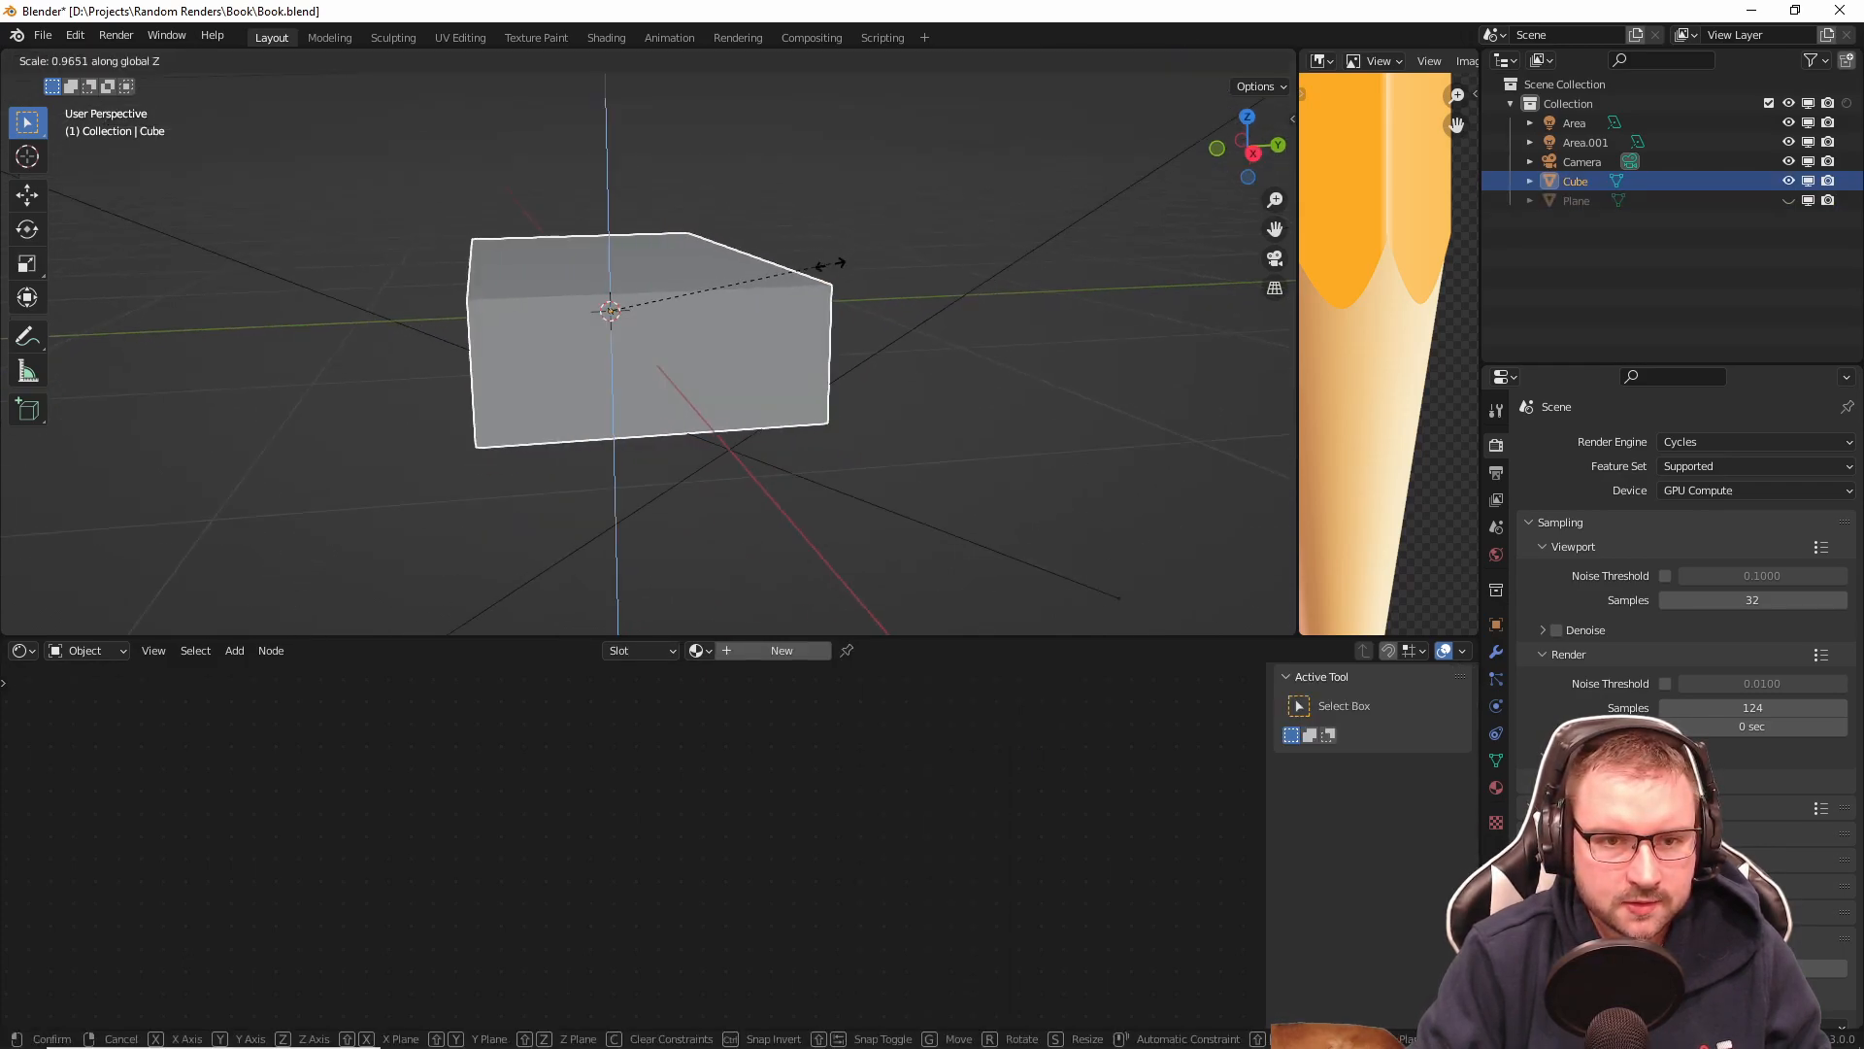
click(718, 342)
Step: Shorten the box along X by a scale of about 0.789
middle_drag(719, 342, 644, 361)
key(s)
key(x)
click(801, 369)
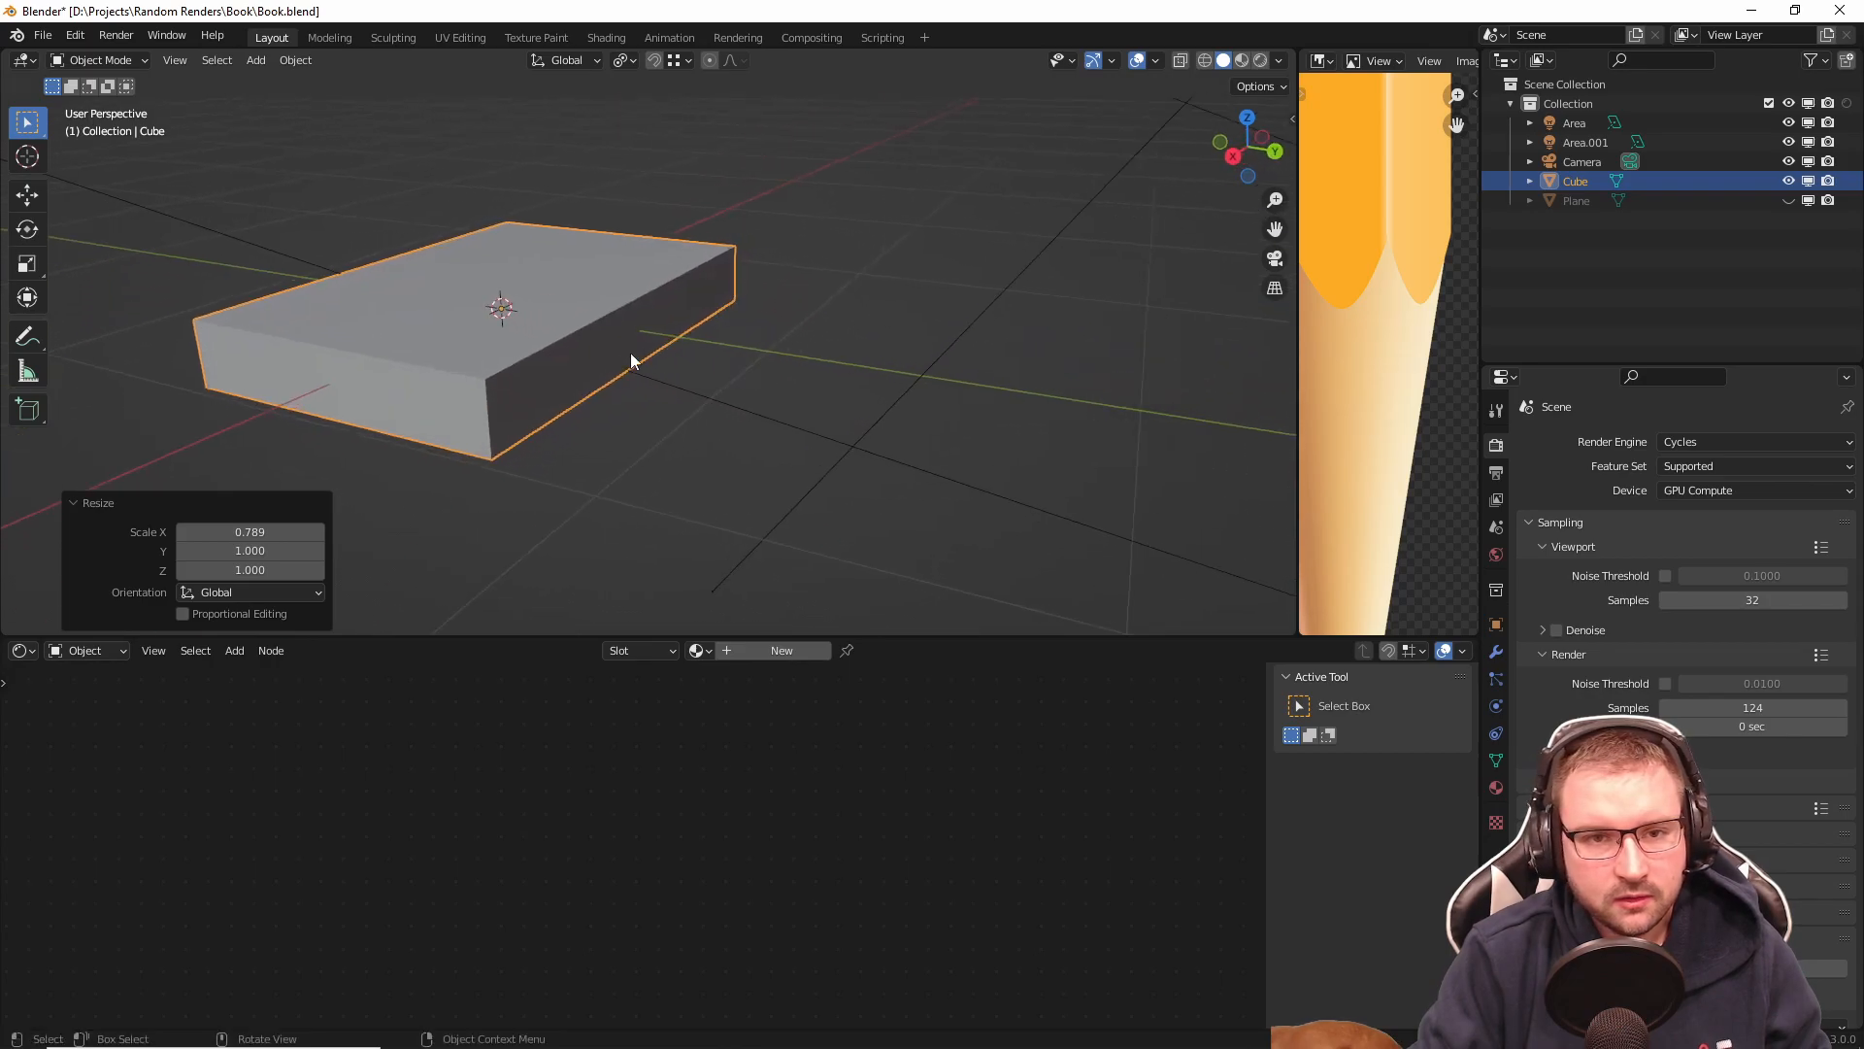
Step: In Edit Mode, add one vertical loop cut and slide it close to the box's long spine side, factor about 0.950
middle_drag(488, 358, 541, 381)
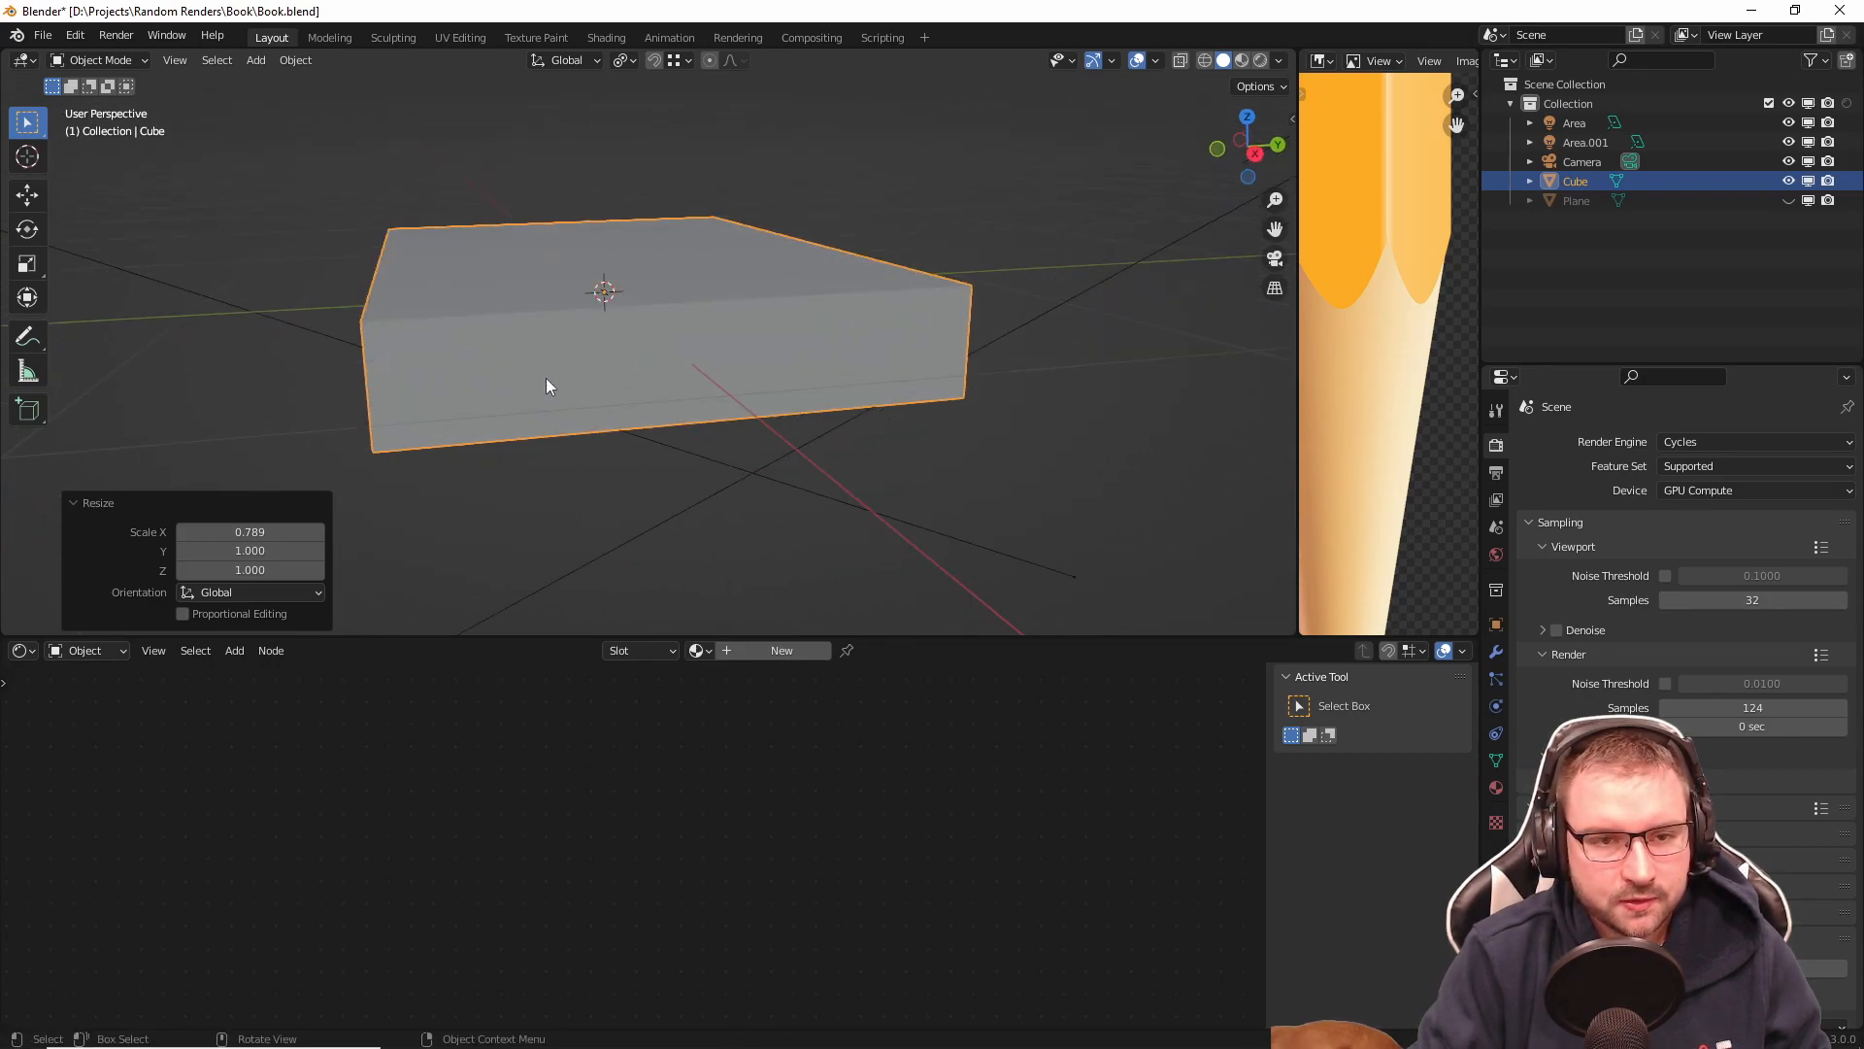
key(Tab)
key(ctrl+r)
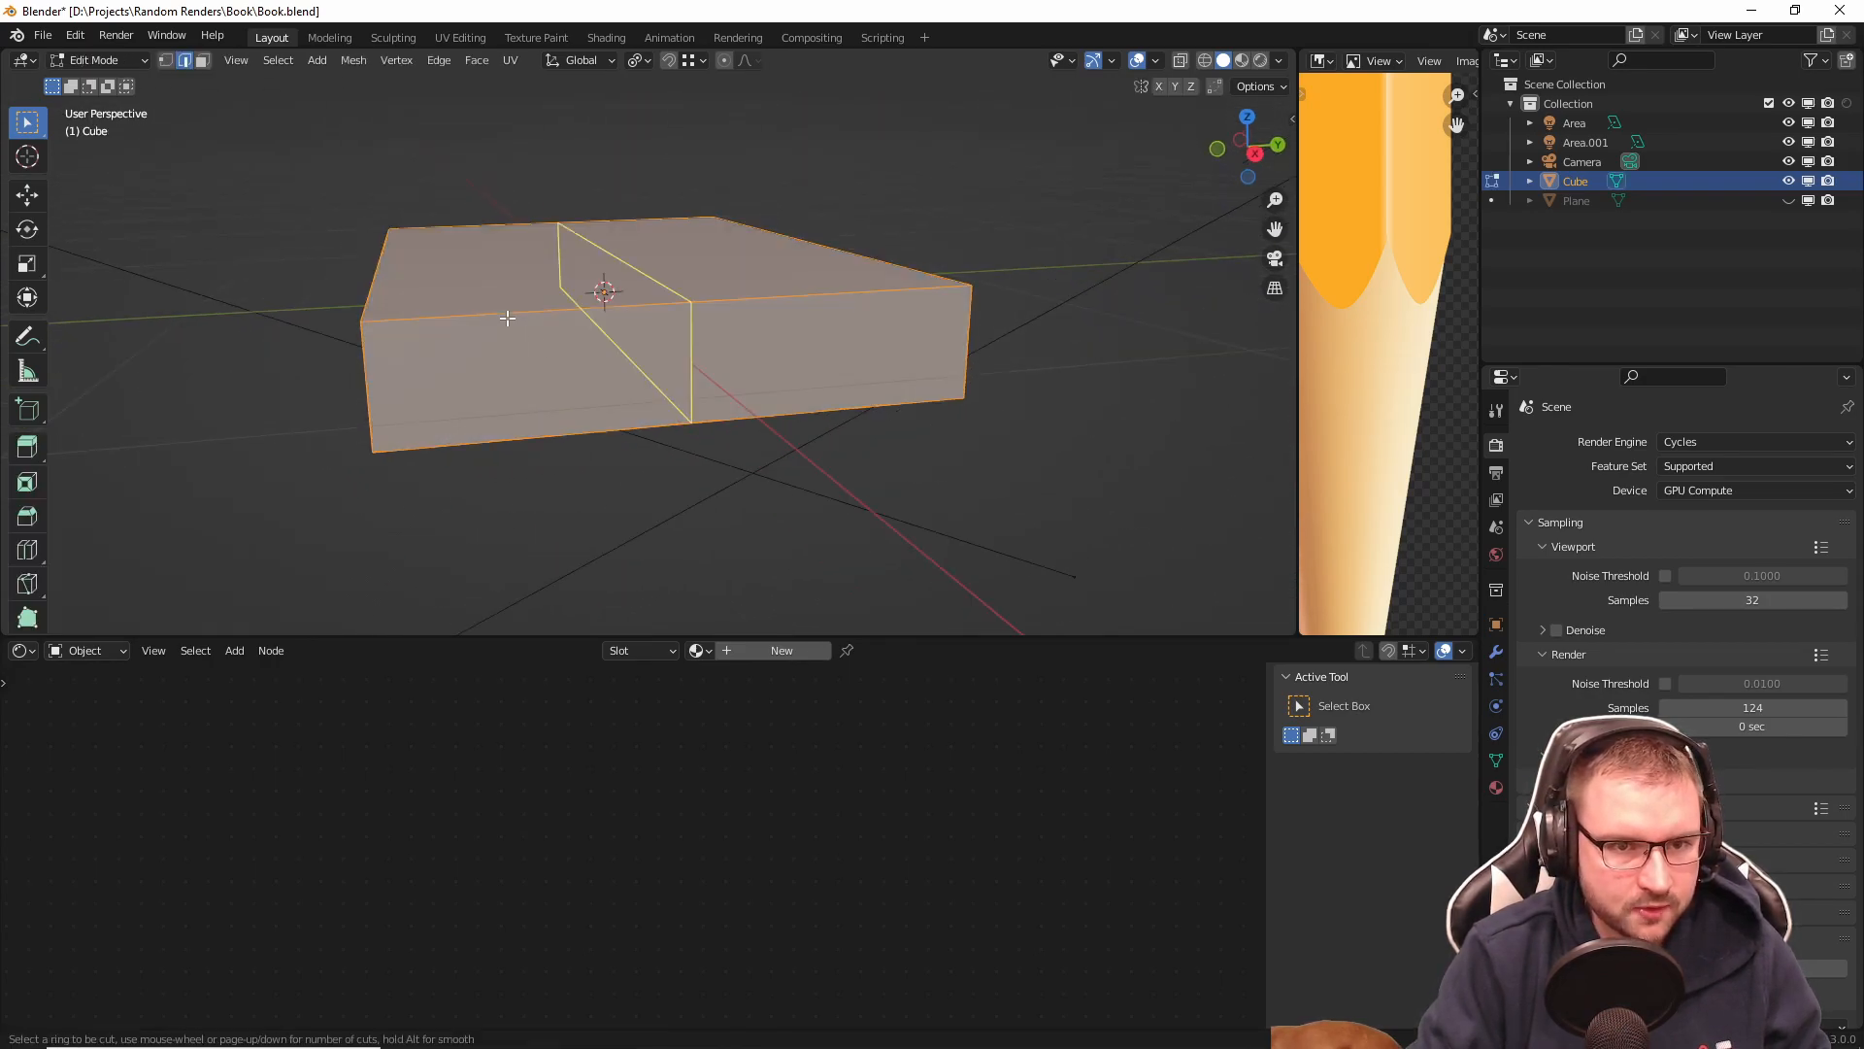
click(512, 305)
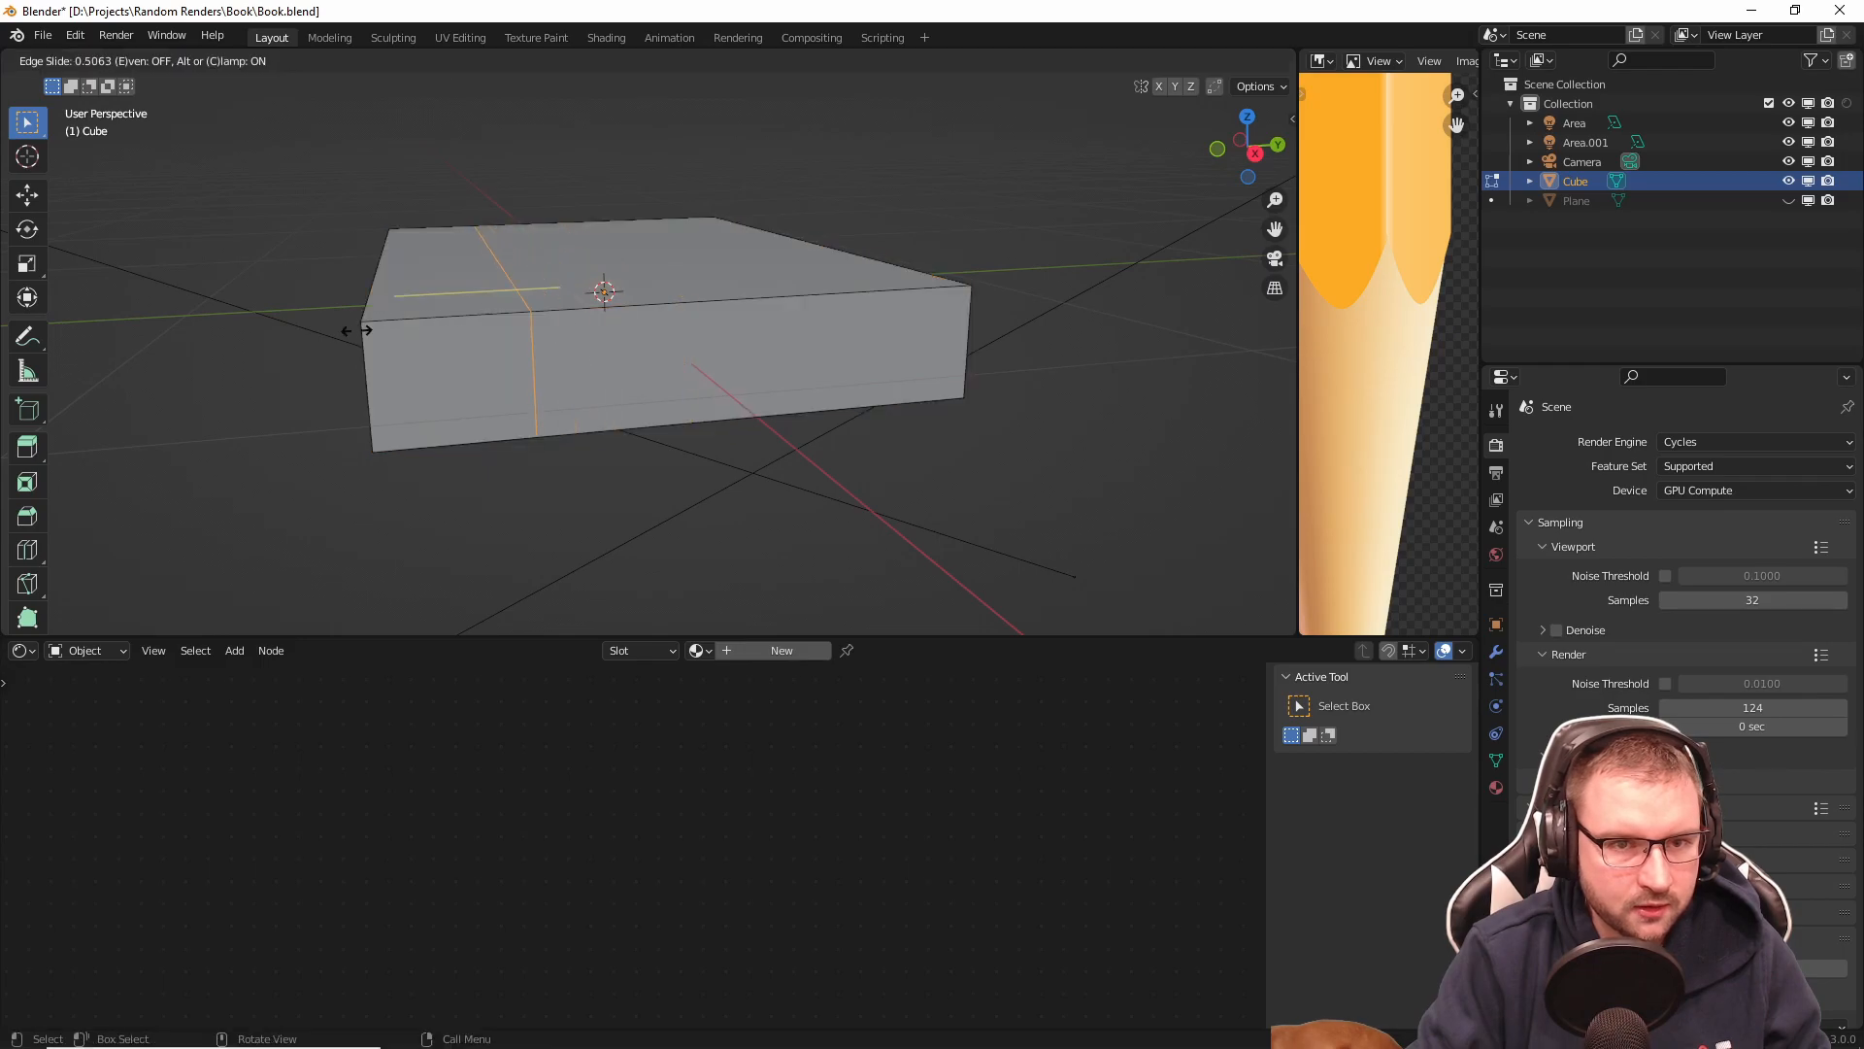
click(226, 343)
key(ctrl+r)
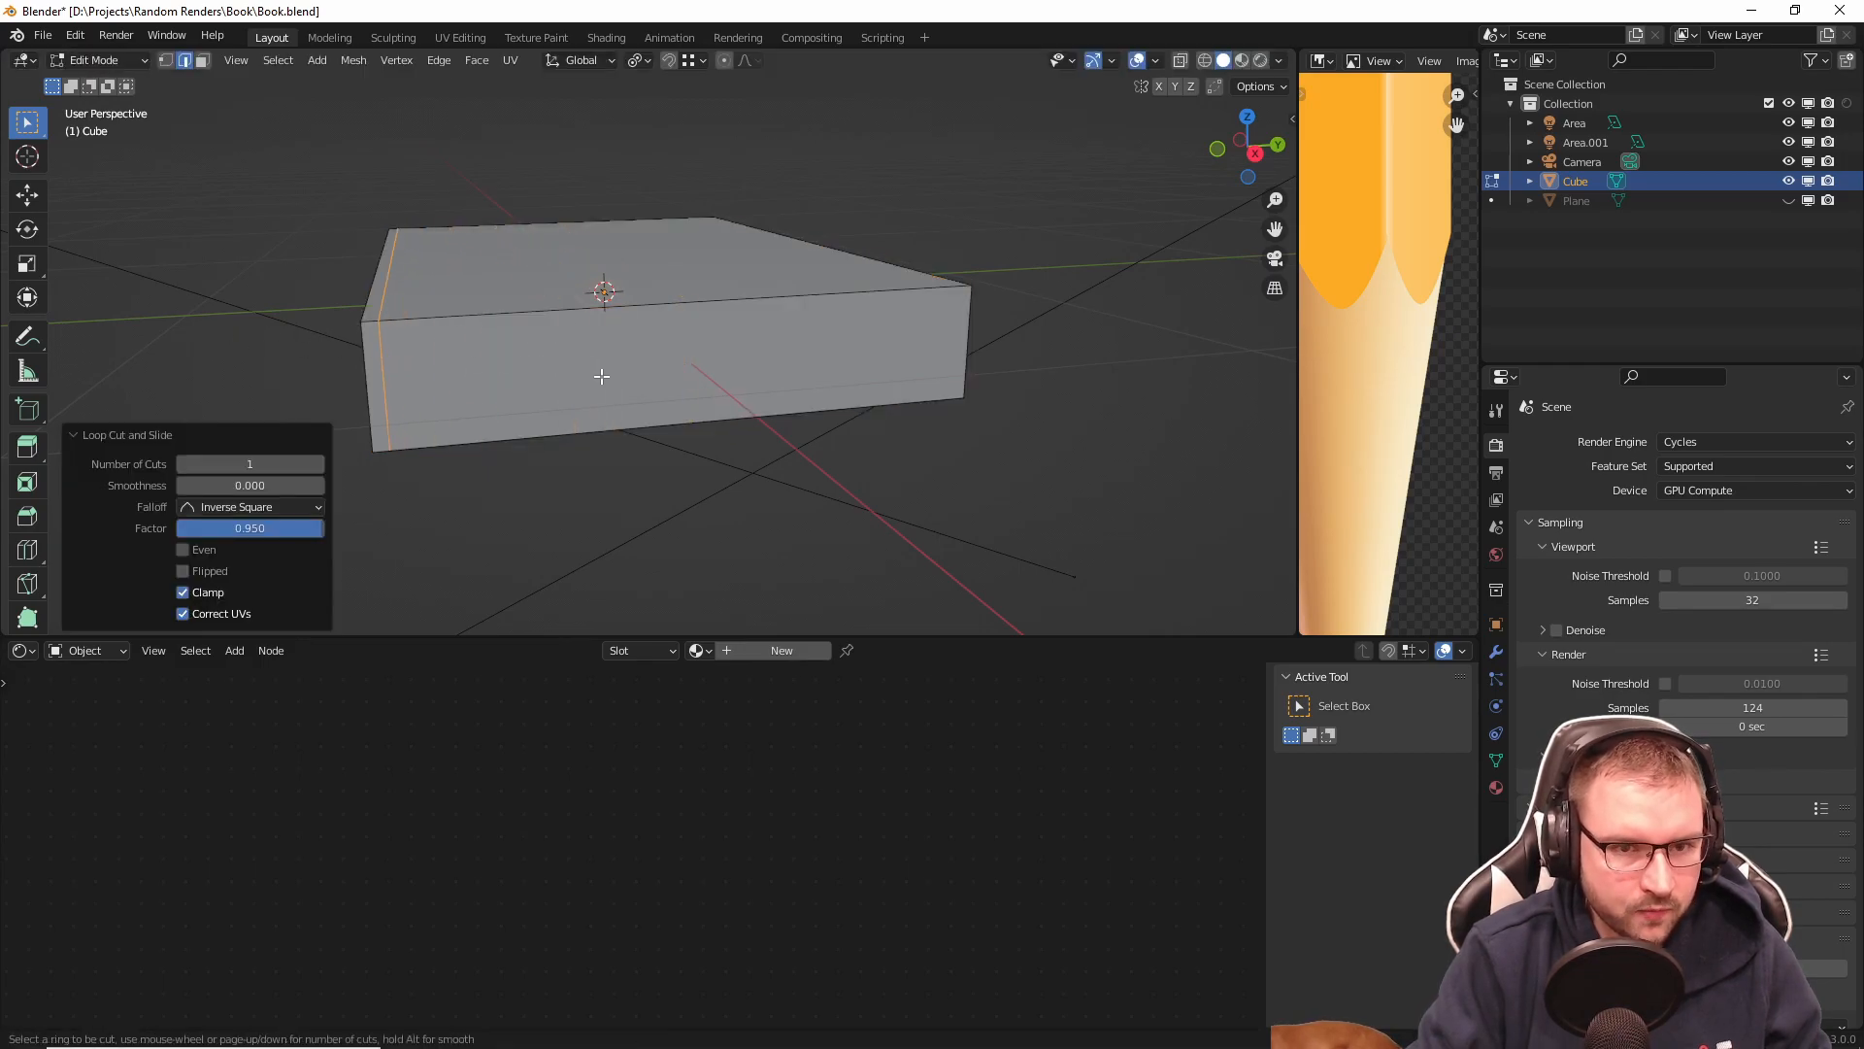
click(350, 367)
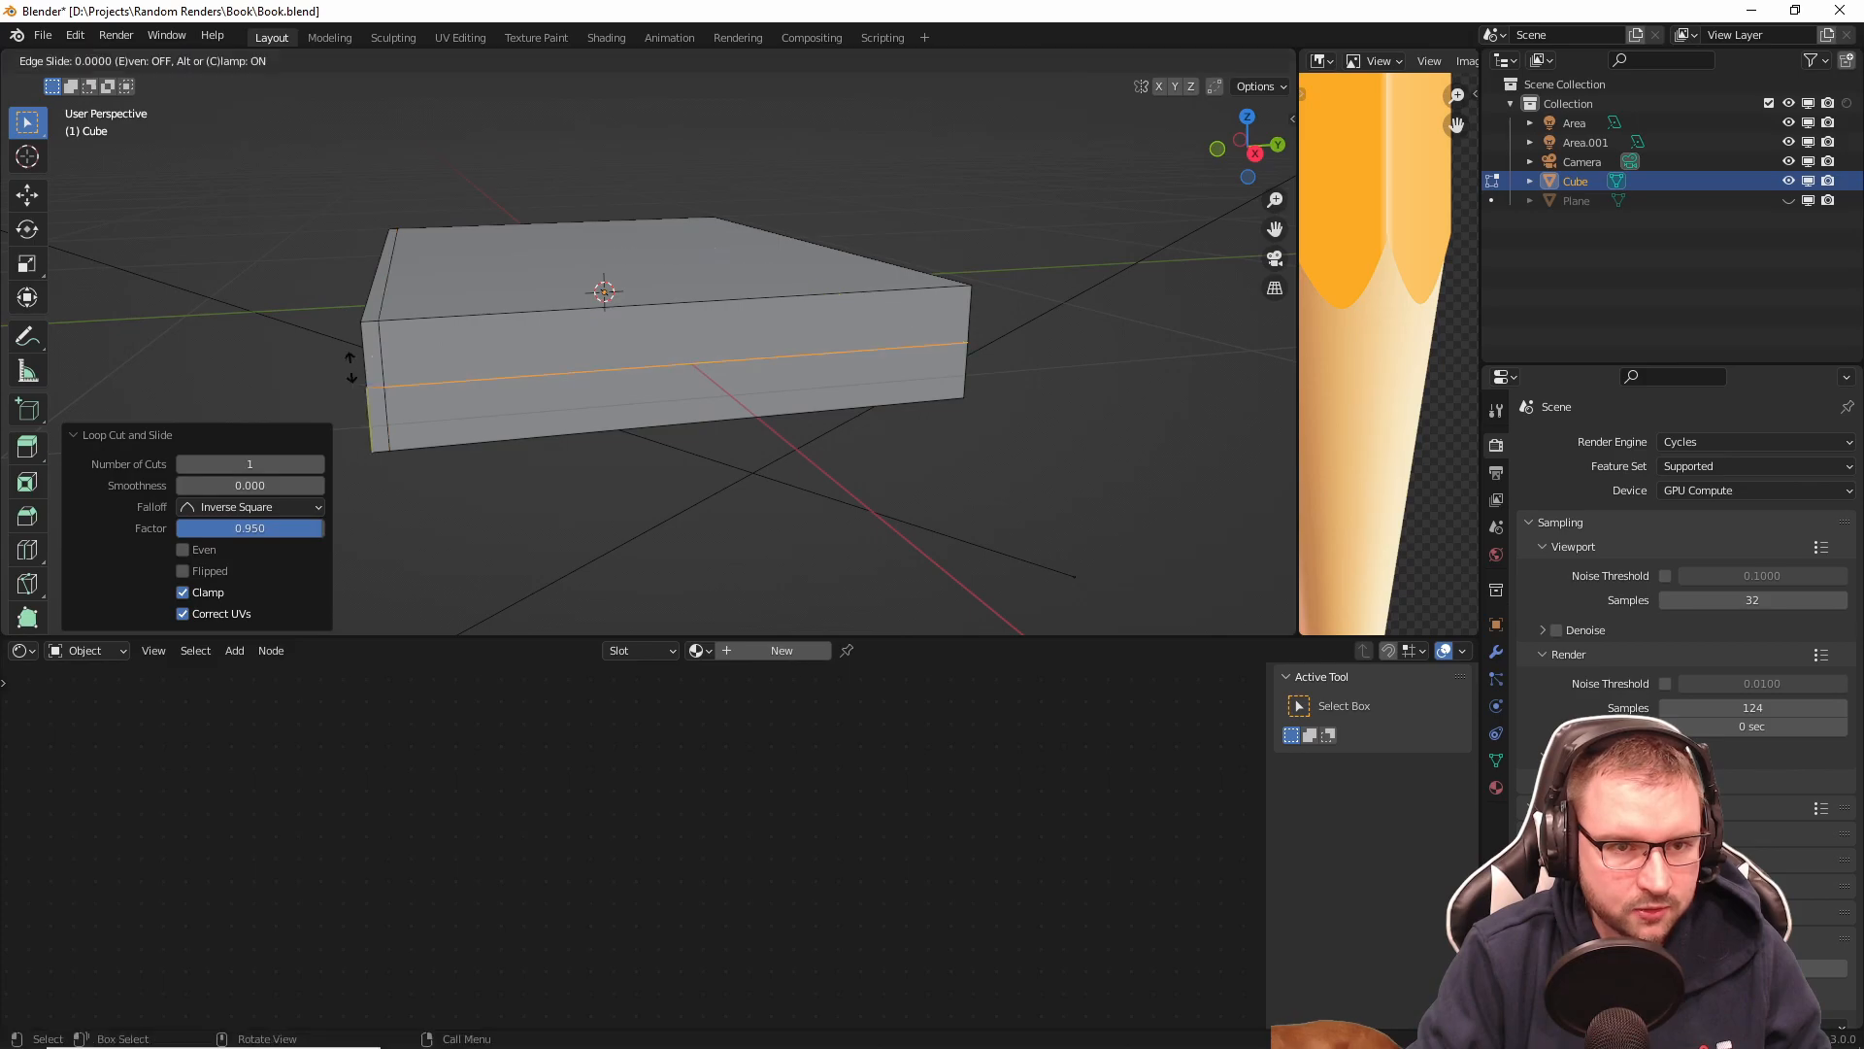
right_click(351, 367)
key(ctrl+z)
Step: Try to add two horizontal loop cuts around the box and scale them apart along Z
key(ctrl+r)
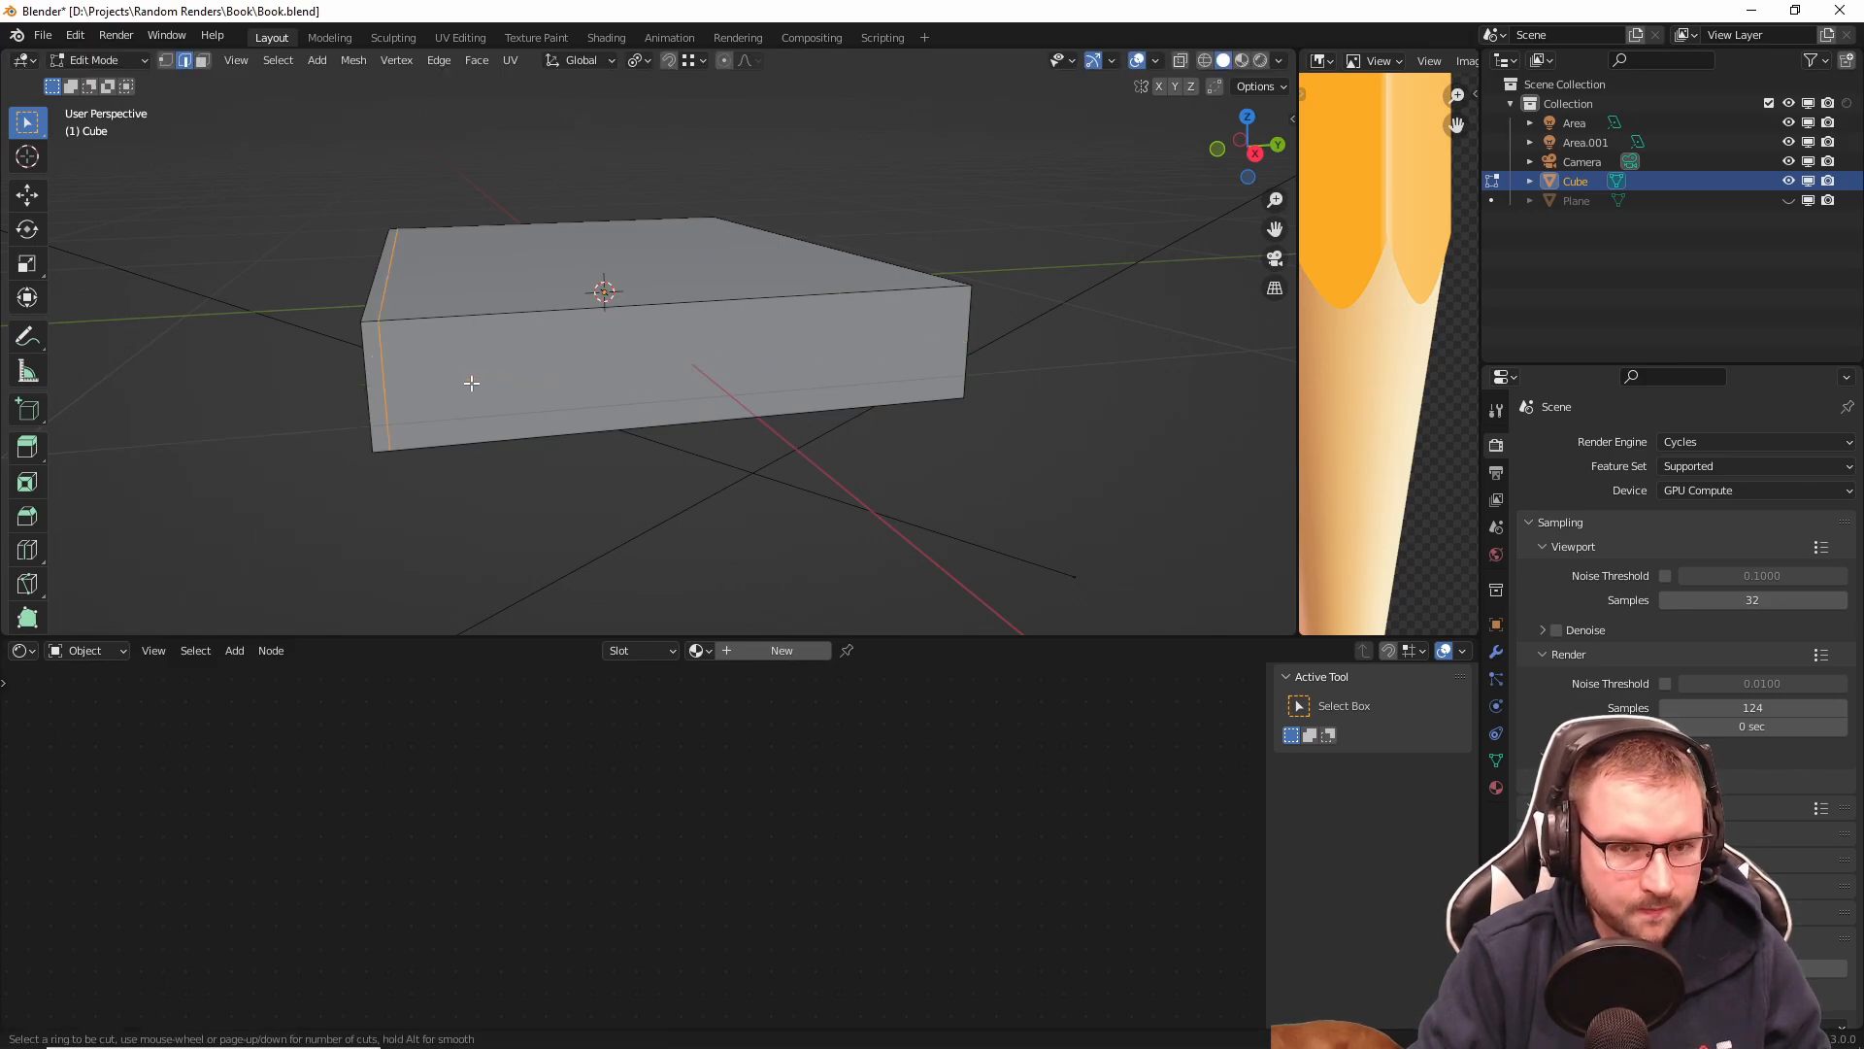
scroll(395, 381, up, 1)
click(396, 380)
right_click(395, 381)
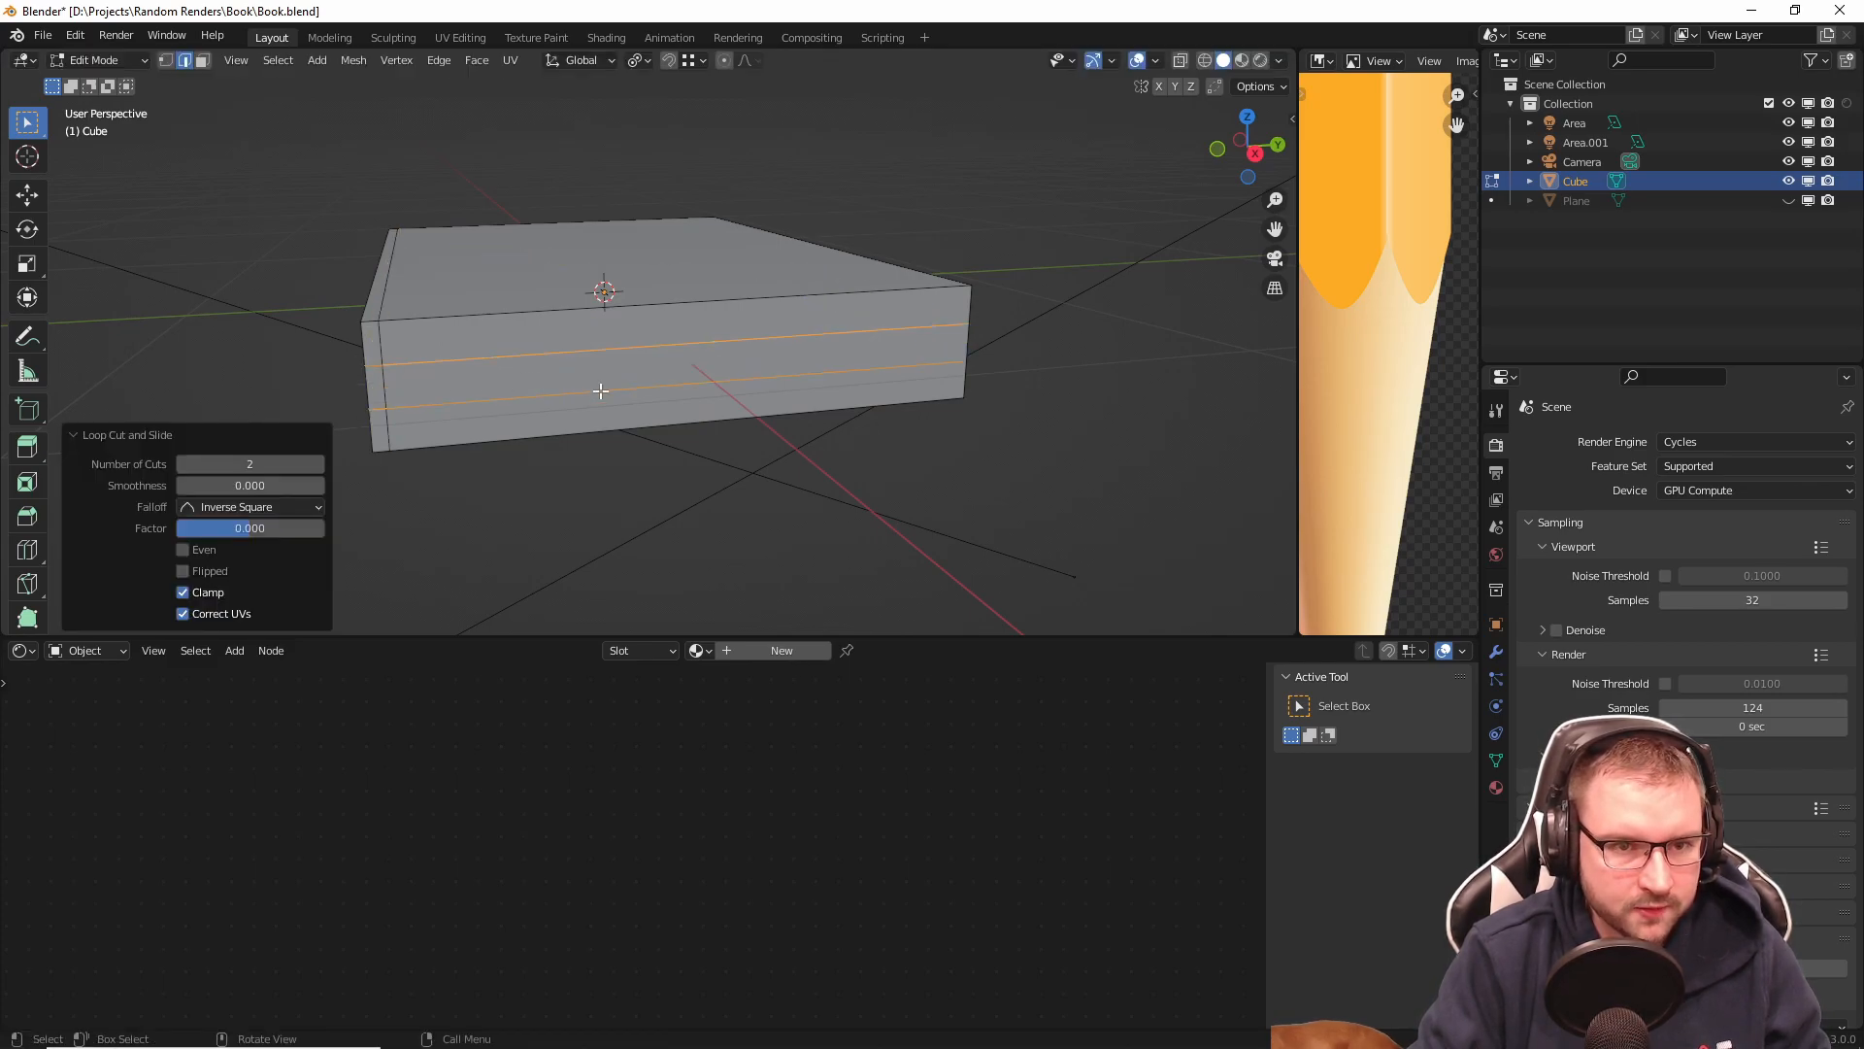
key(s)
key(z)
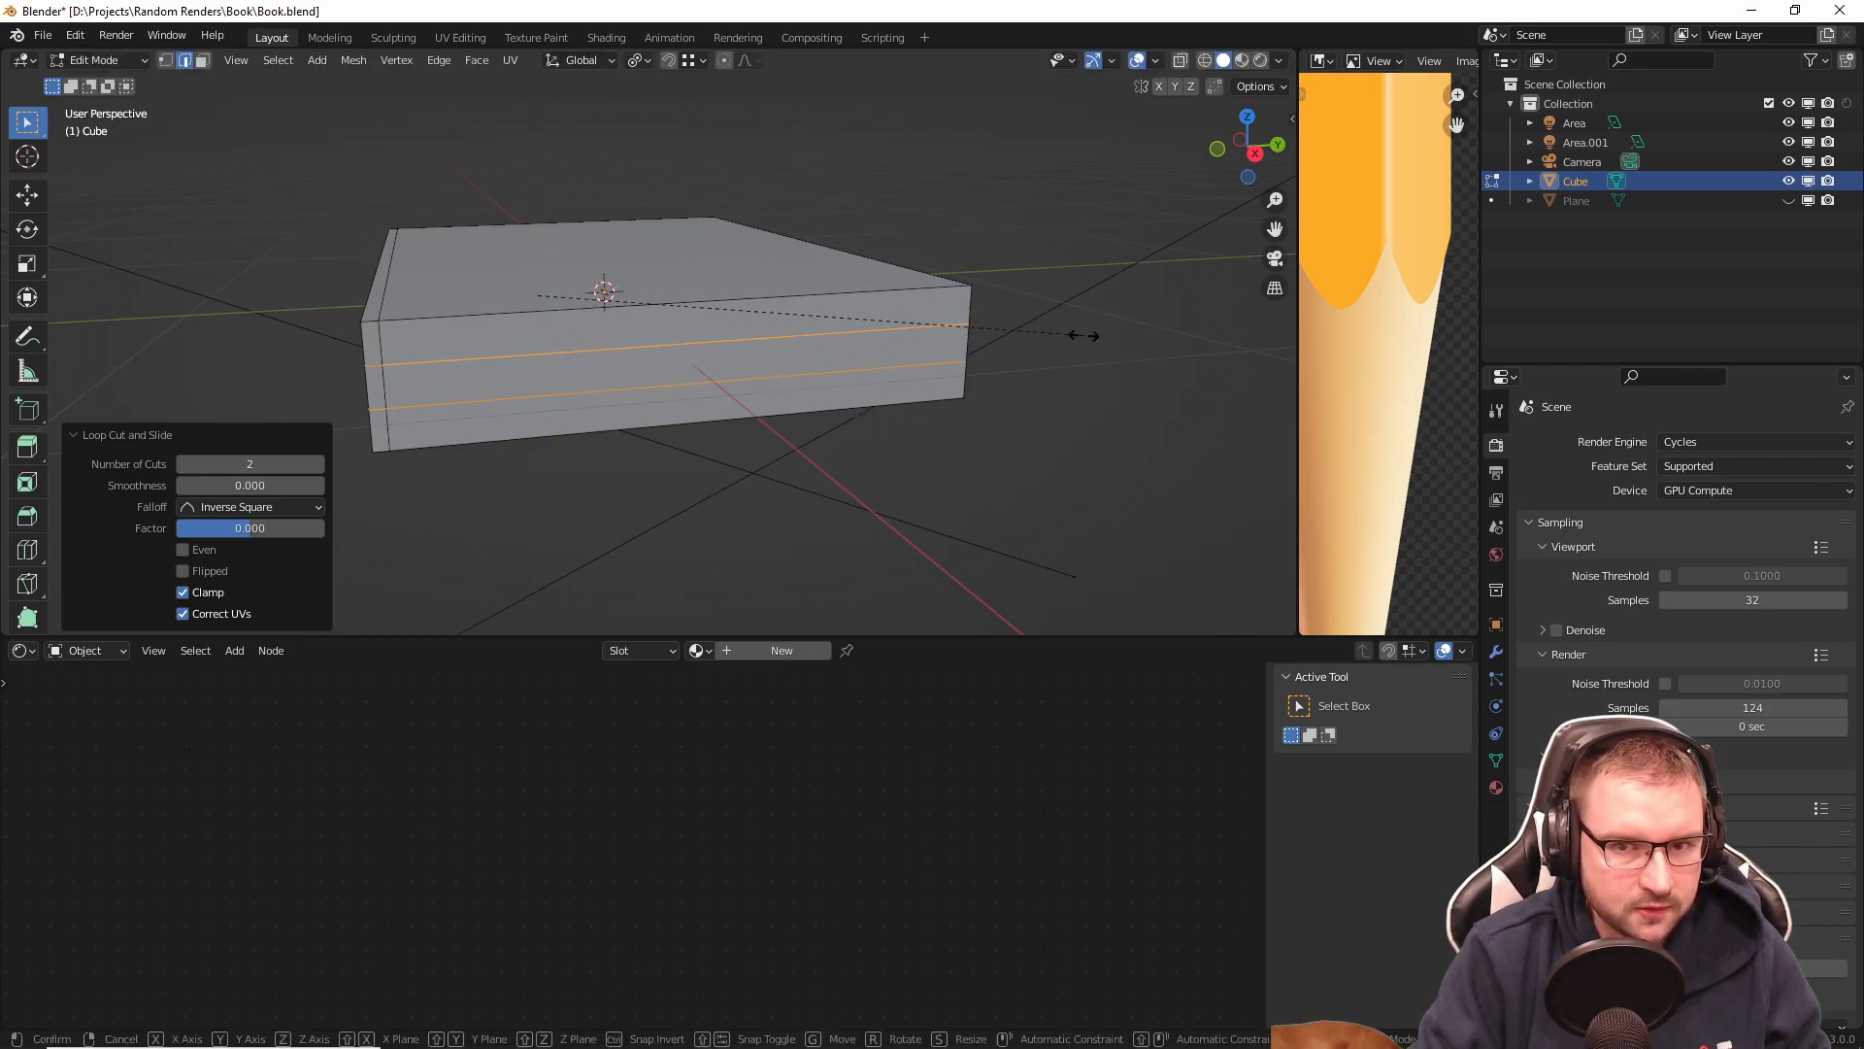
right_click(602, 376)
middle_drag(670, 367, 830, 356)
middle_drag(1131, 357, 1003, 369)
key(s)
key(z)
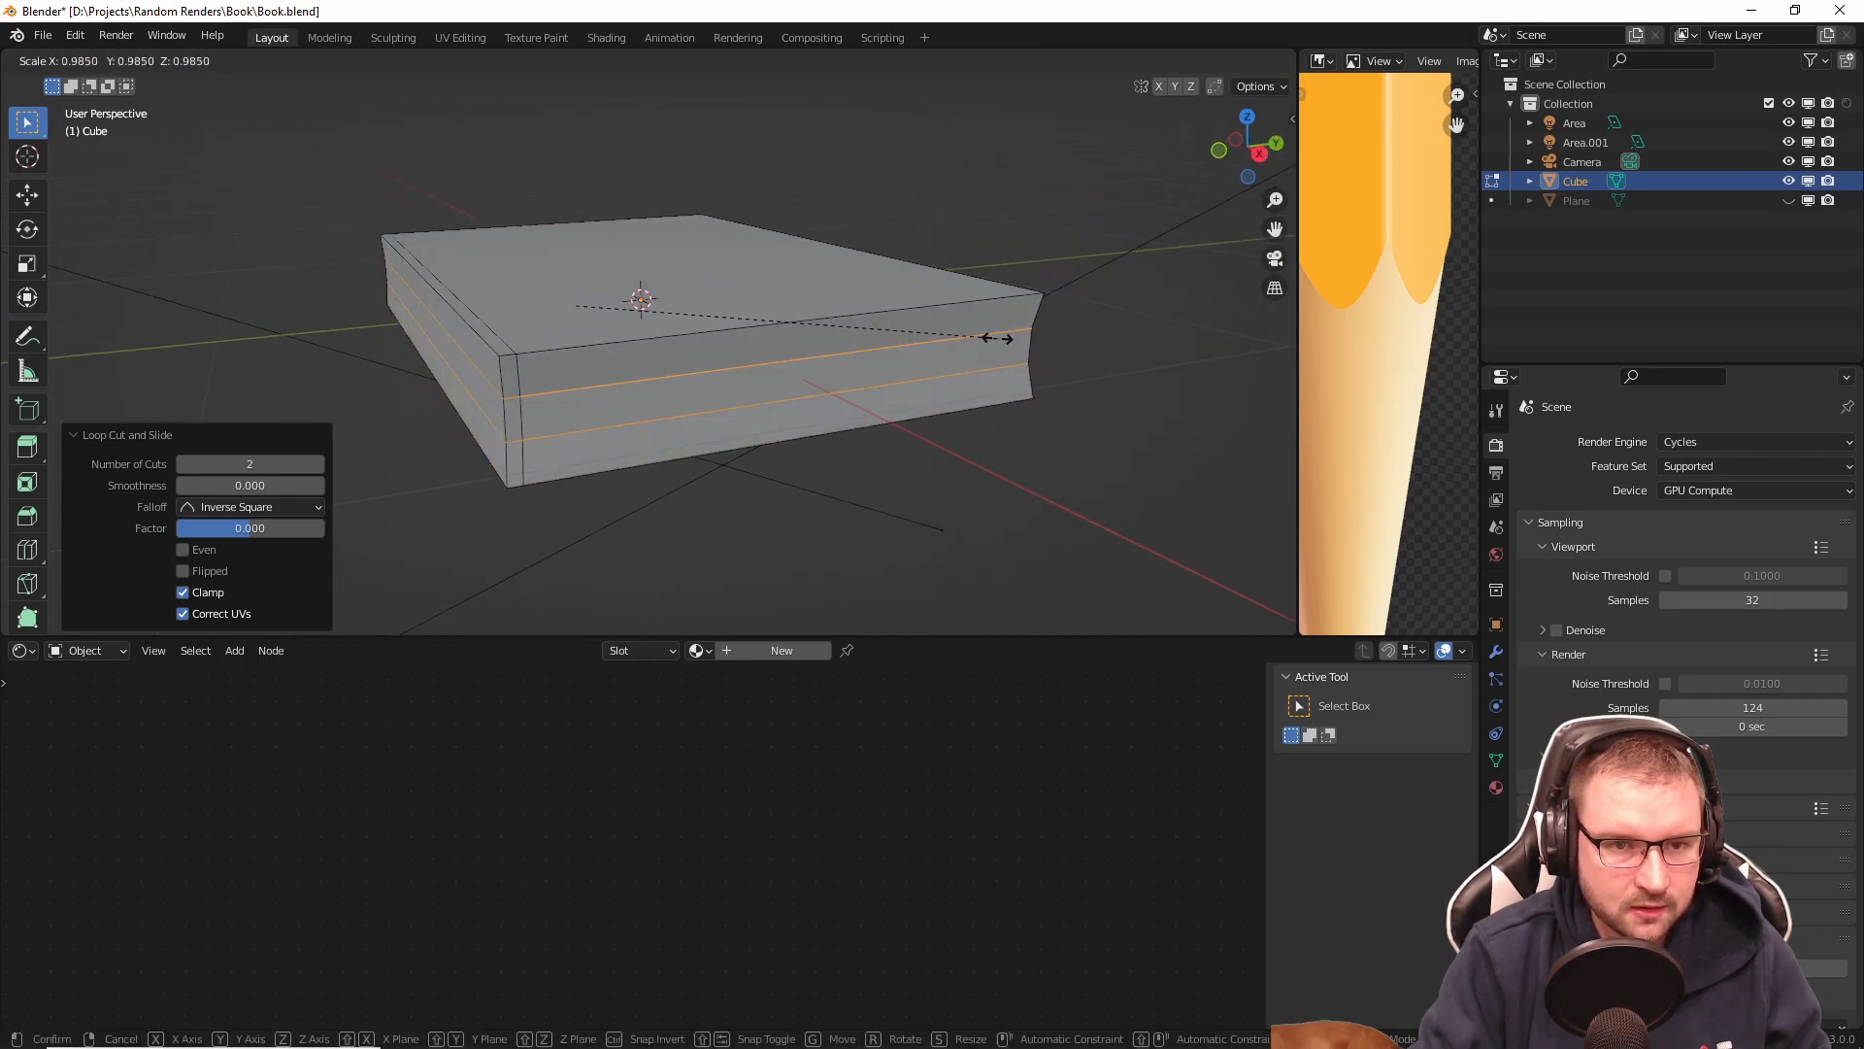
right_click(621, 379)
scroll(694, 387, down, 1)
middle_drag(694, 387, 754, 384)
key(ctrl+z)
Step: Add two evenly spaced horizontal loop cuts around the box without sliding them
middle_drag(919, 374, 738, 384)
scroll(720, 399, up, 1)
key(ctrl+r)
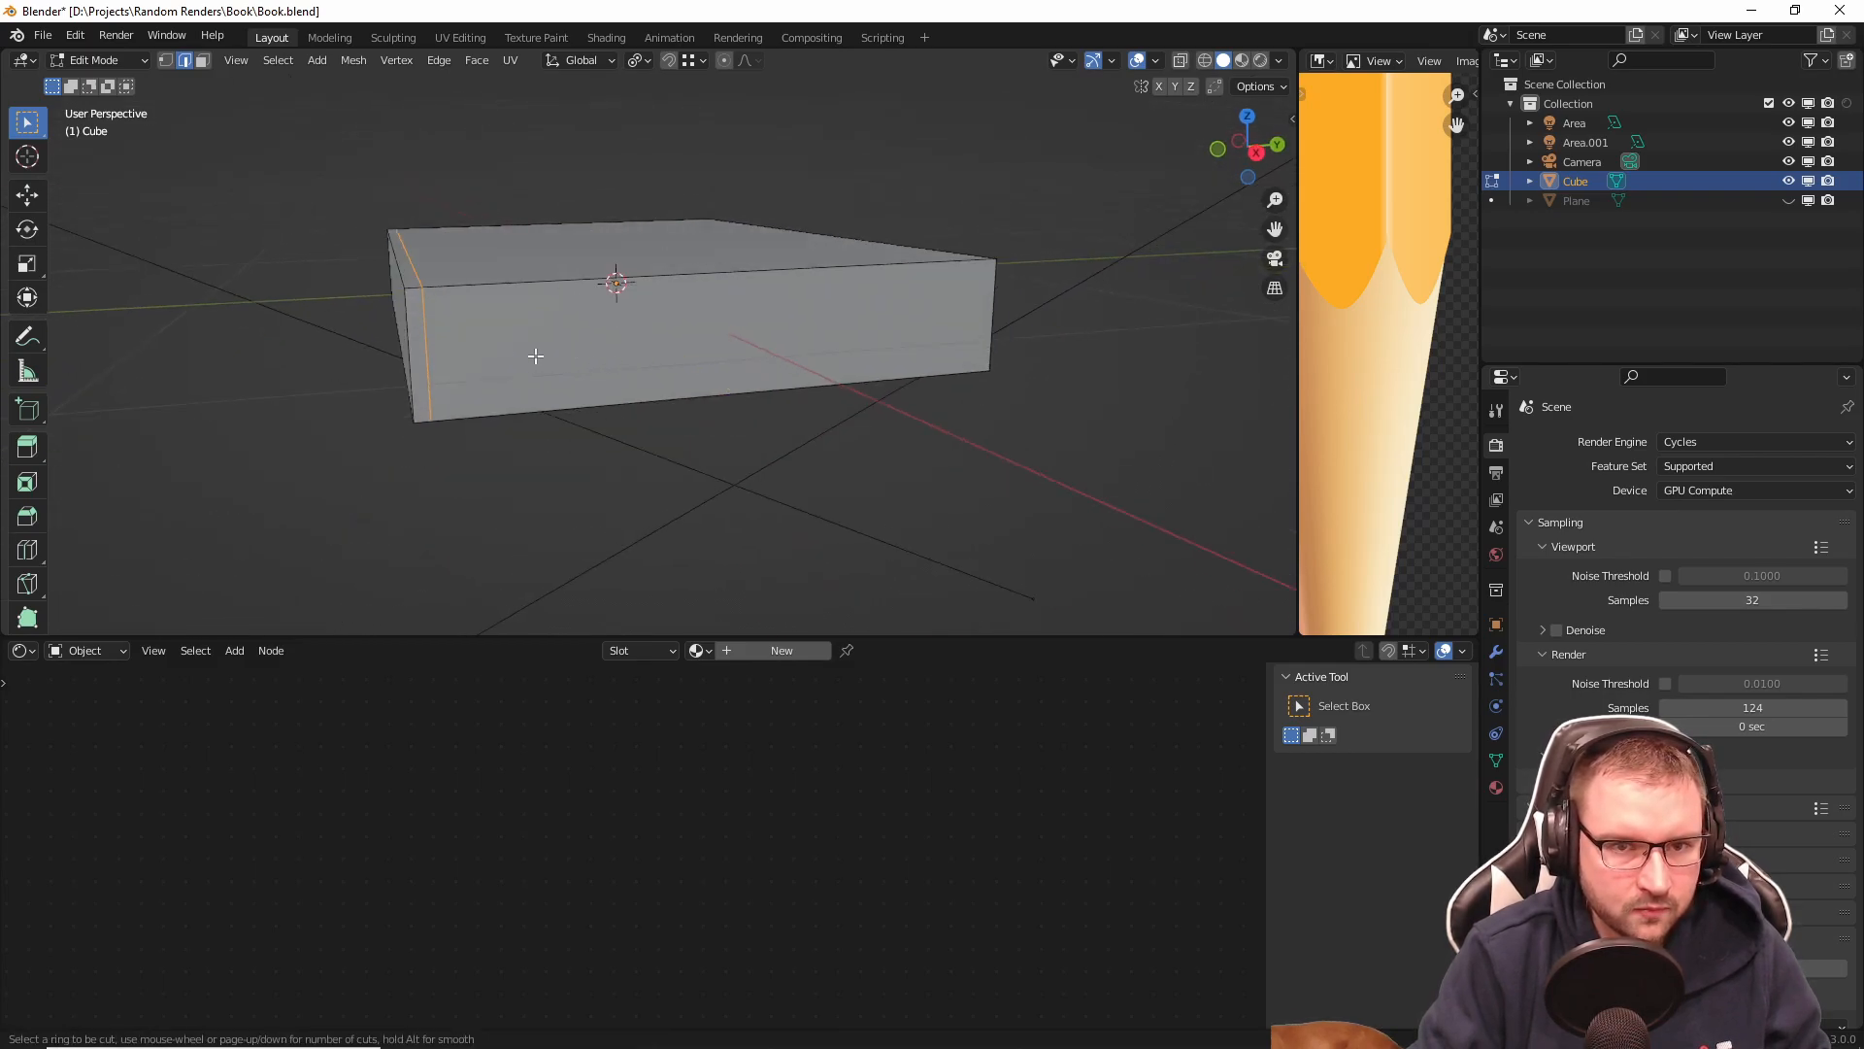
scroll(449, 346, up, 1)
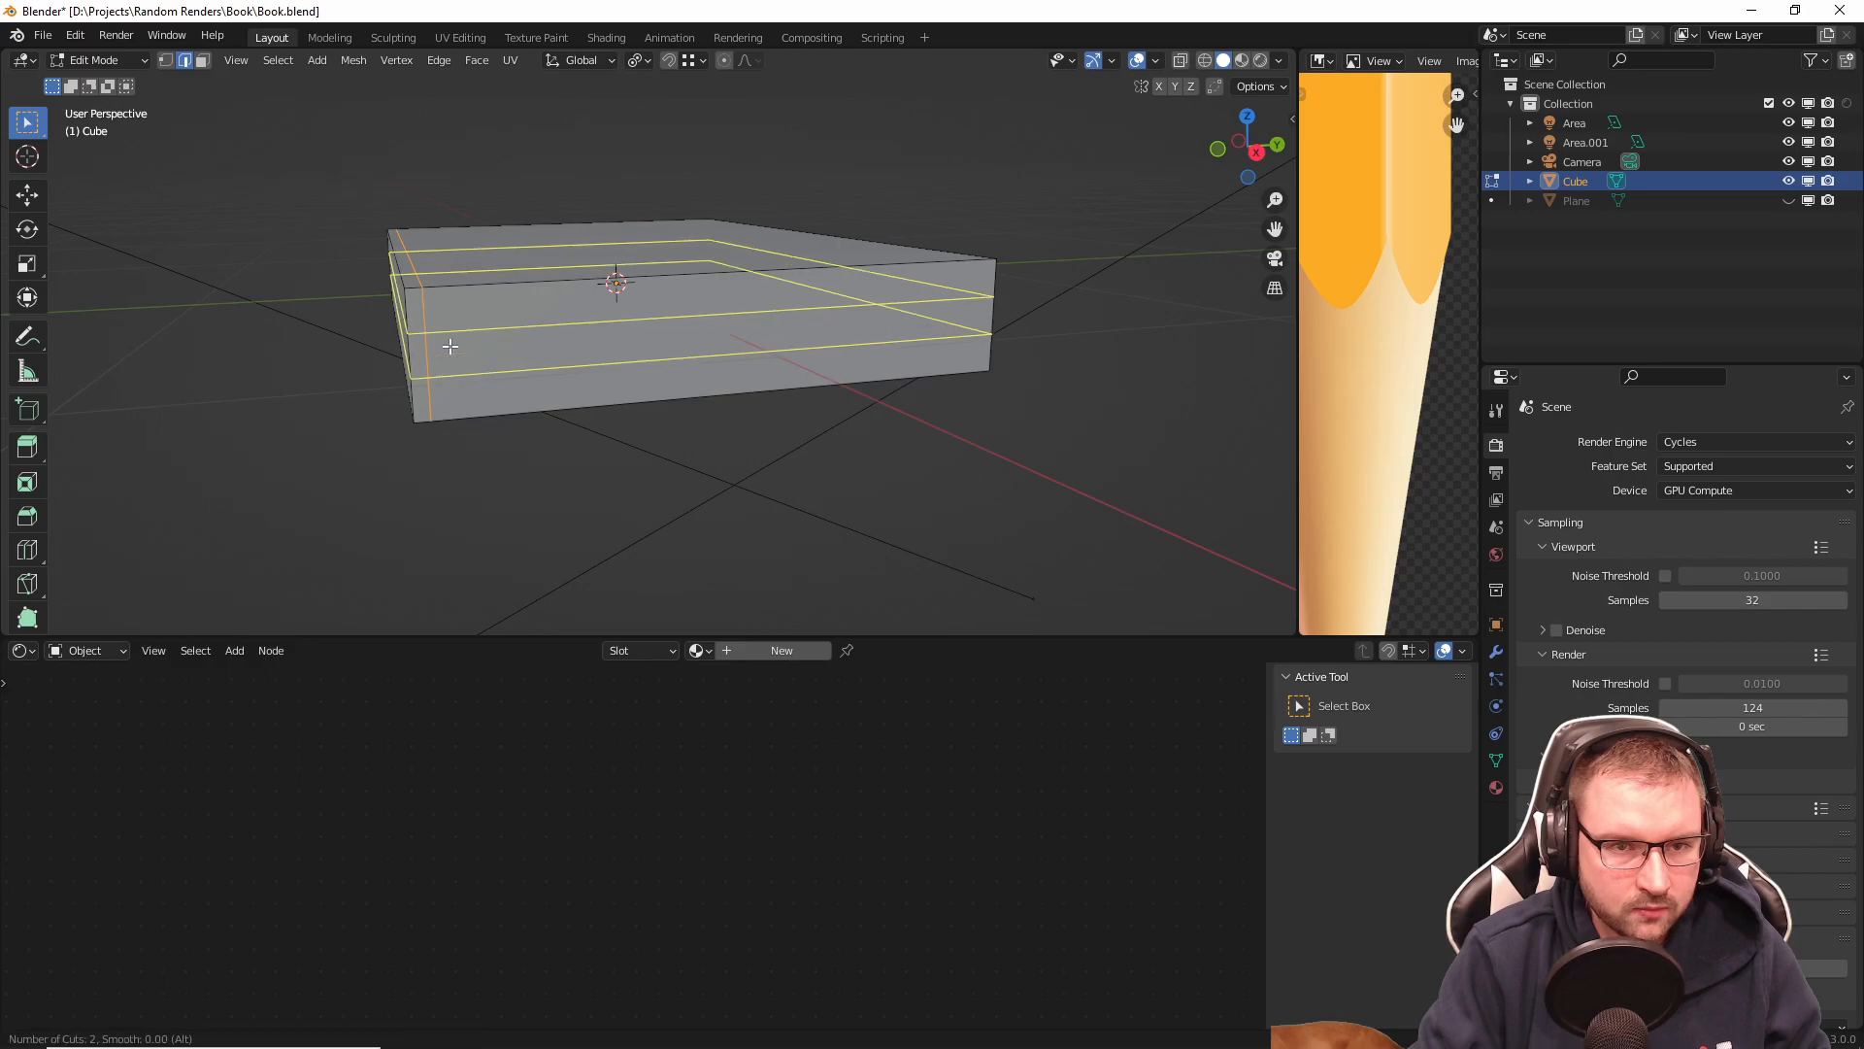
click(452, 337)
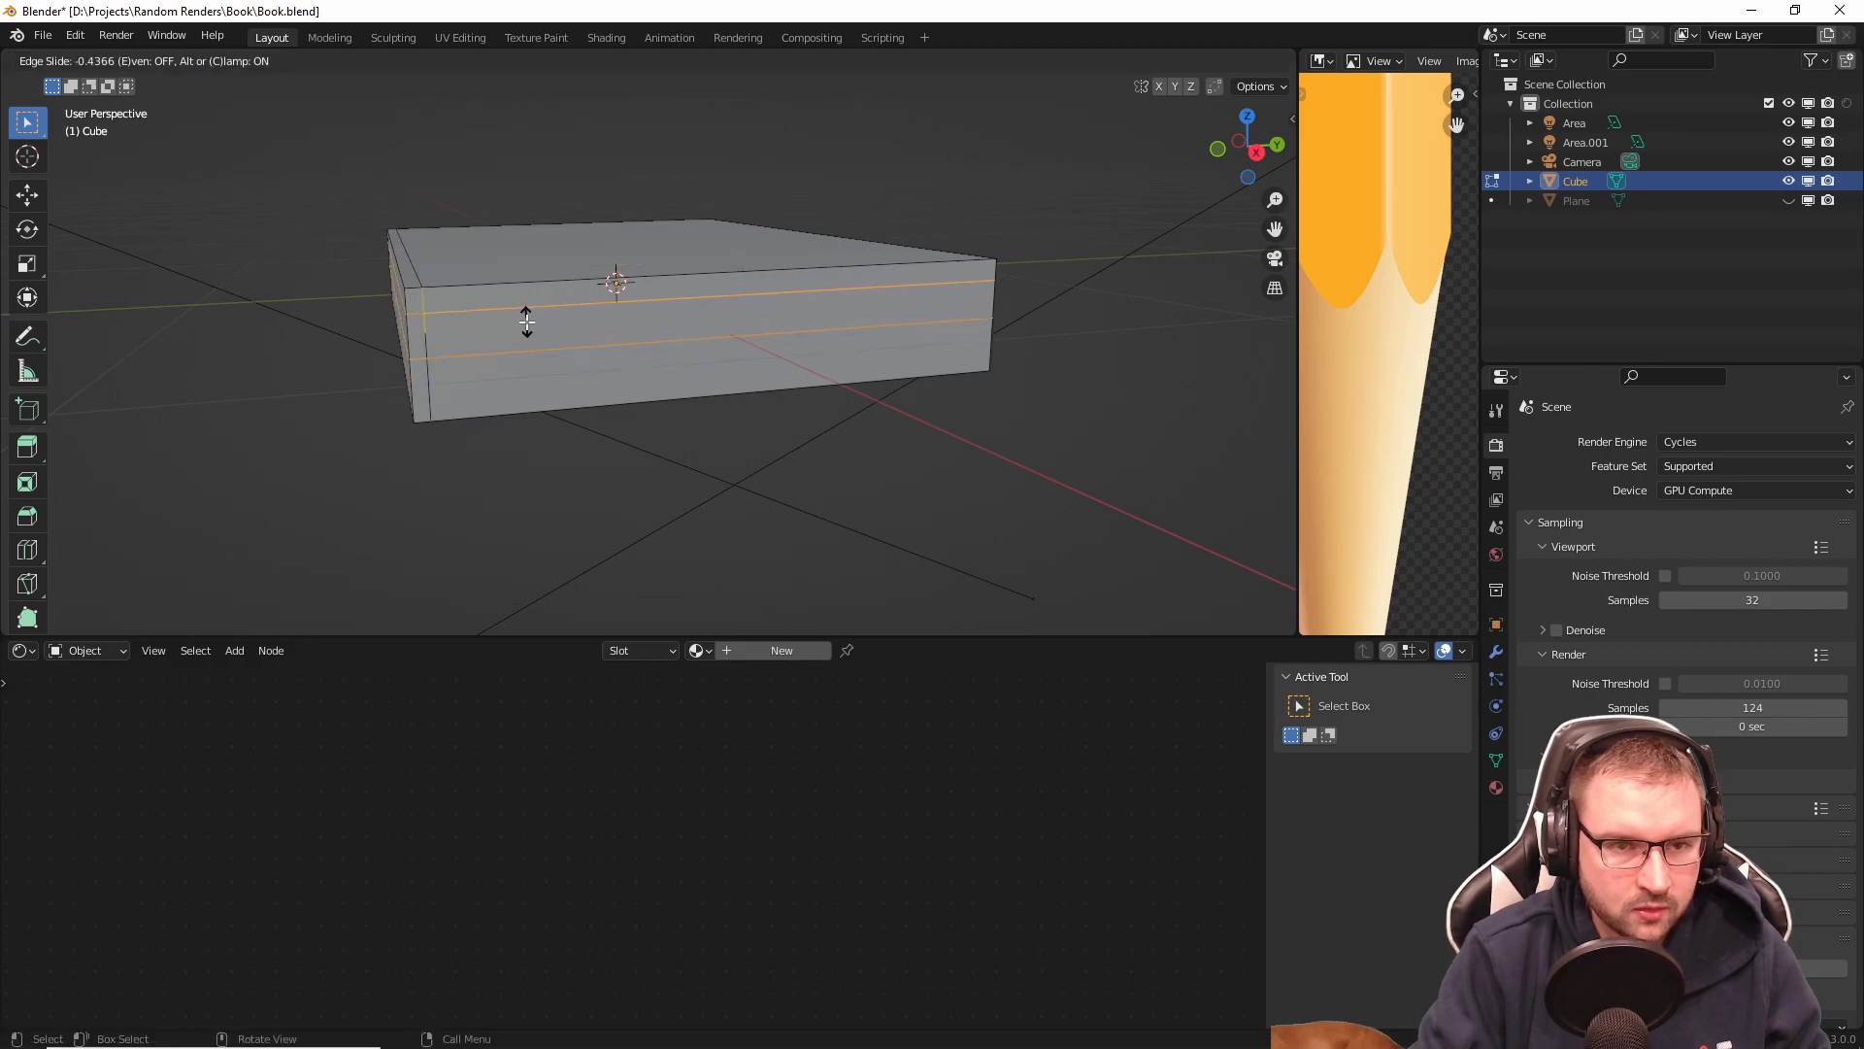
right_click(525, 321)
key(s)
key(z)
right_click(875, 384)
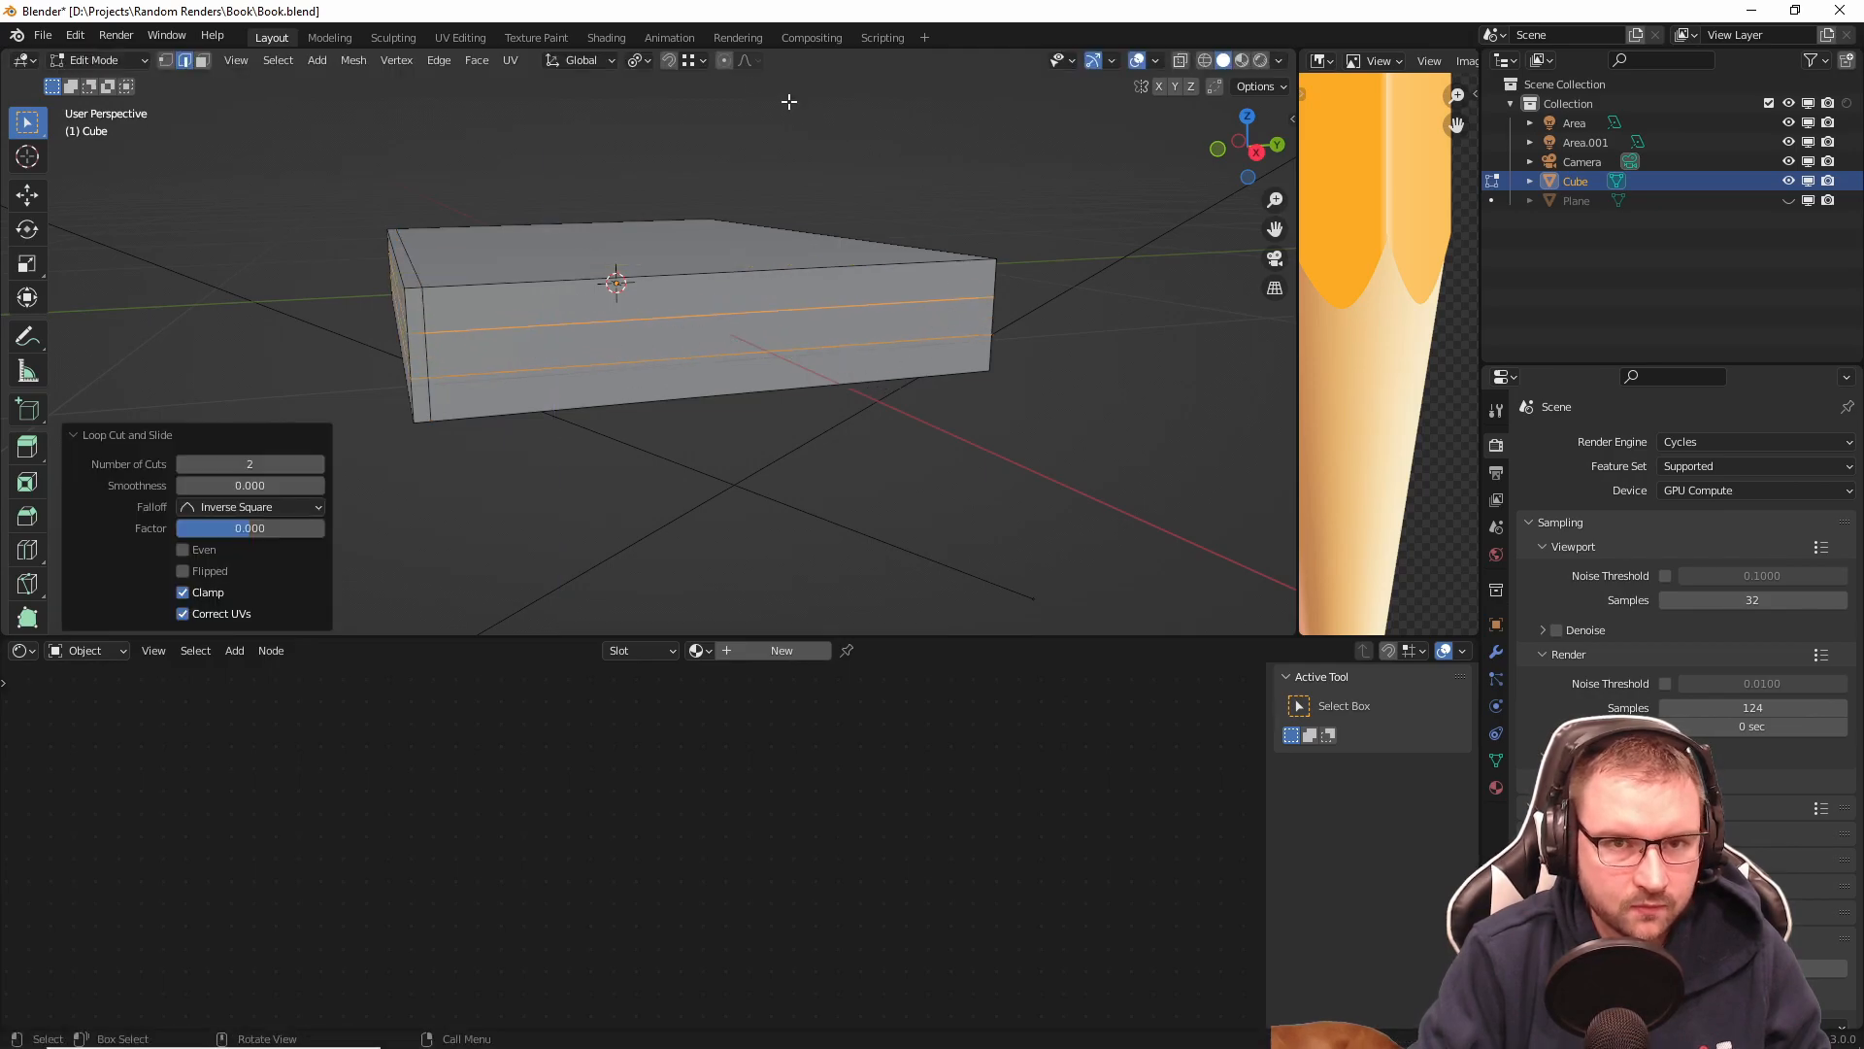
Step: Set the pivot point to Bounding Box Center and spread the two horizontal loops along Z by about 2.27
click(643, 62)
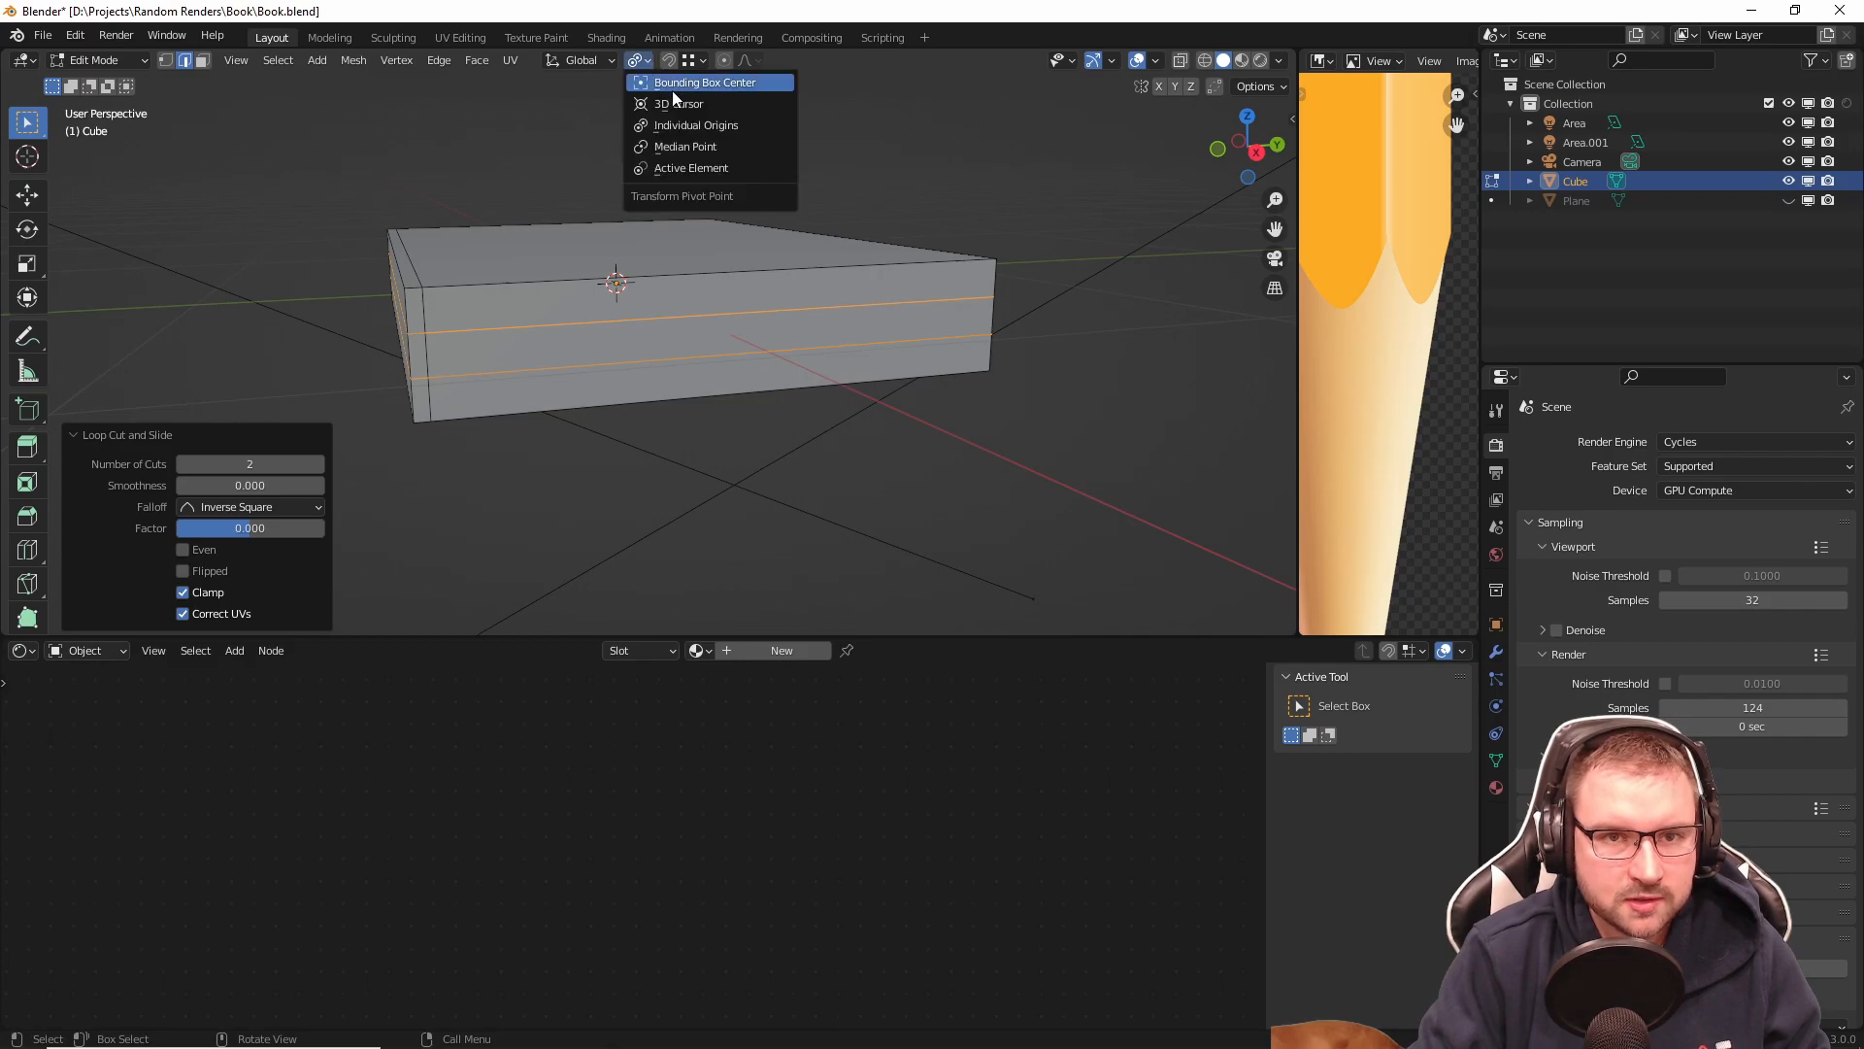
click(672, 90)
key(s)
key(z)
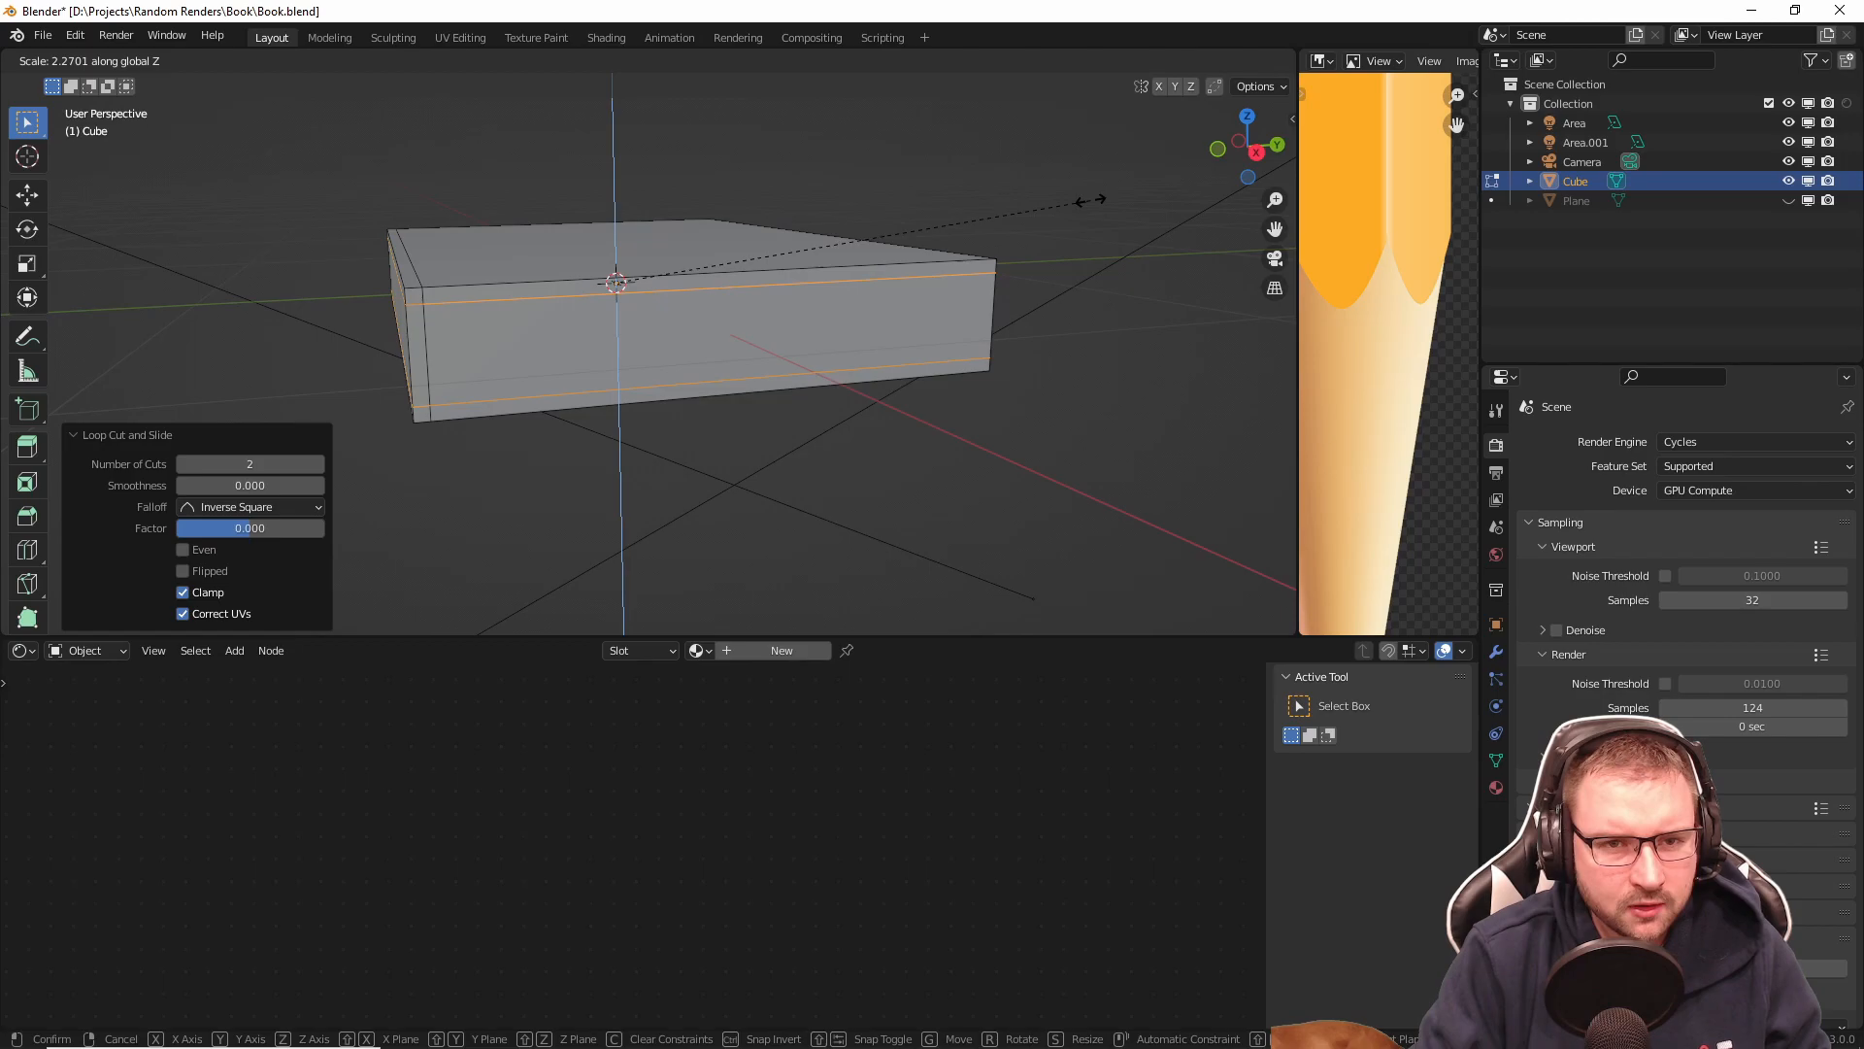
click(1090, 200)
Step: In face selection mode, select the middle face between the two horizontal loops on the box's short end
middle_drag(874, 267, 807, 282)
middle_drag(748, 408, 724, 407)
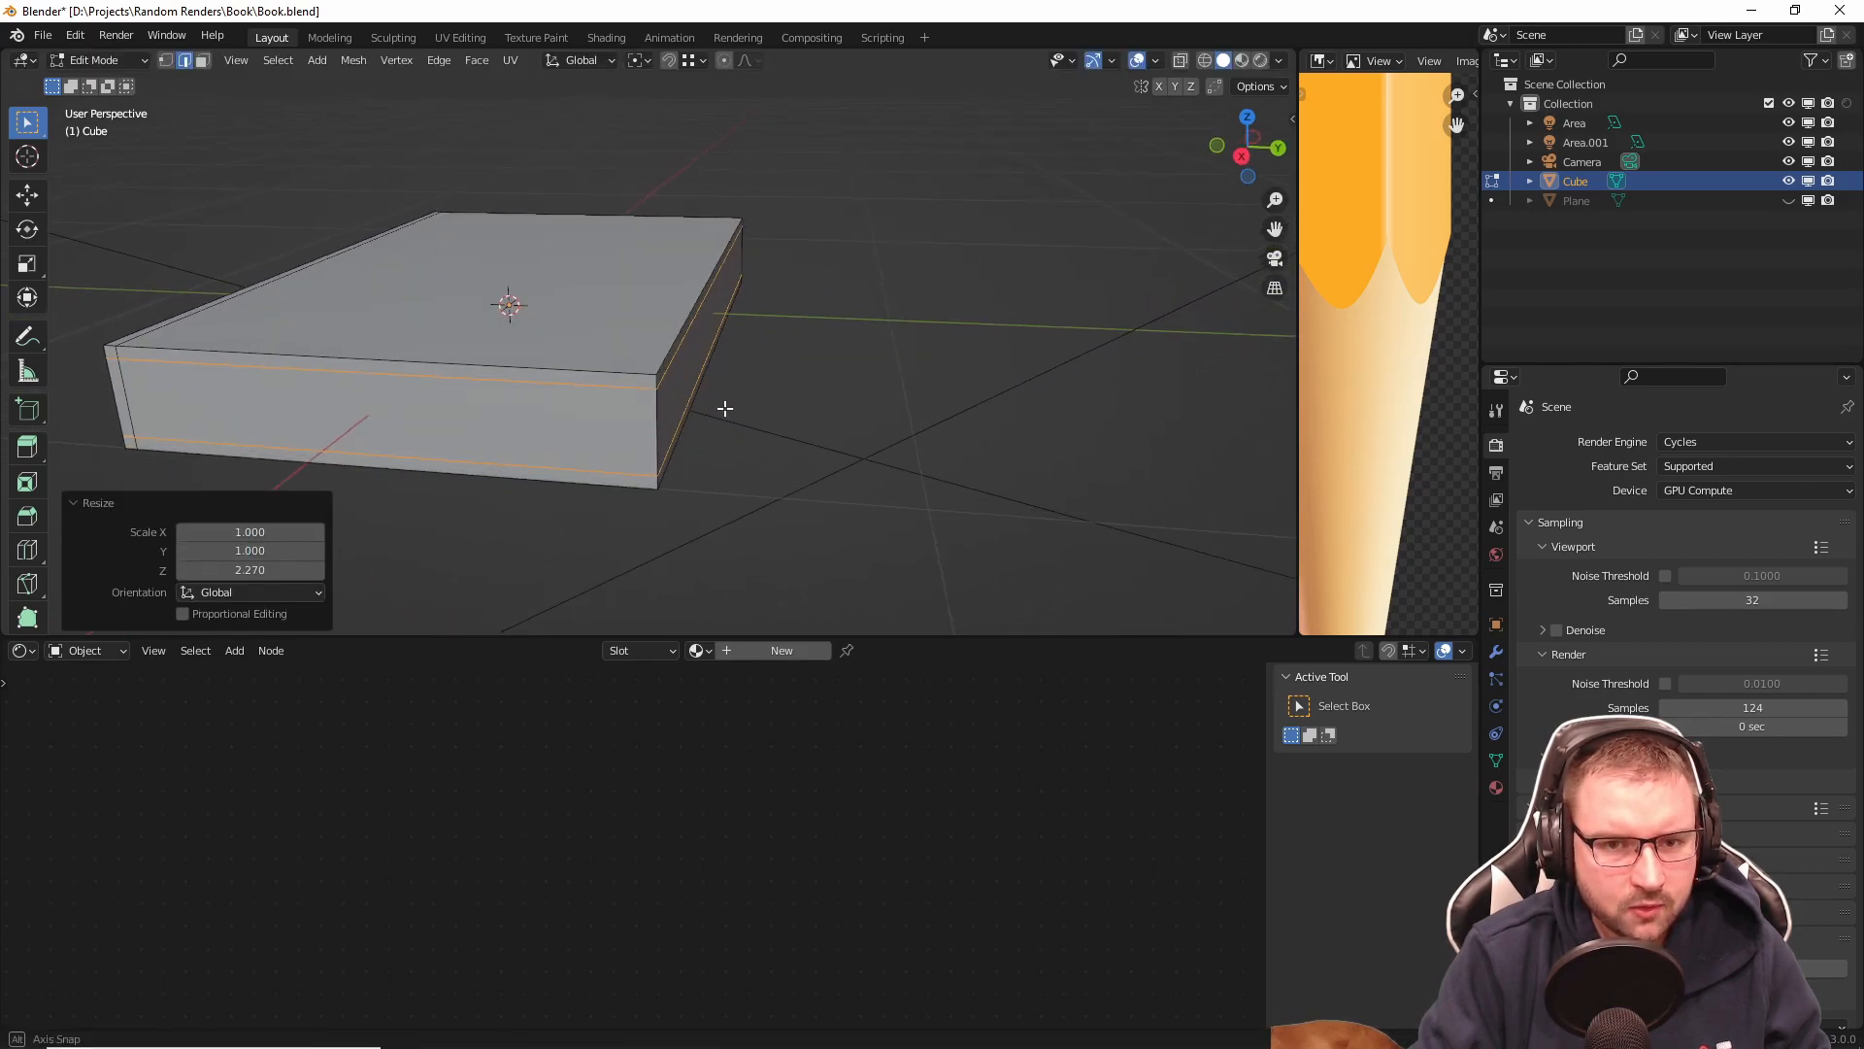
key(3)
click(497, 431)
middle_drag(512, 417, 644, 387)
middle_drag(553, 341, 782, 363)
scroll(786, 365, up, 1)
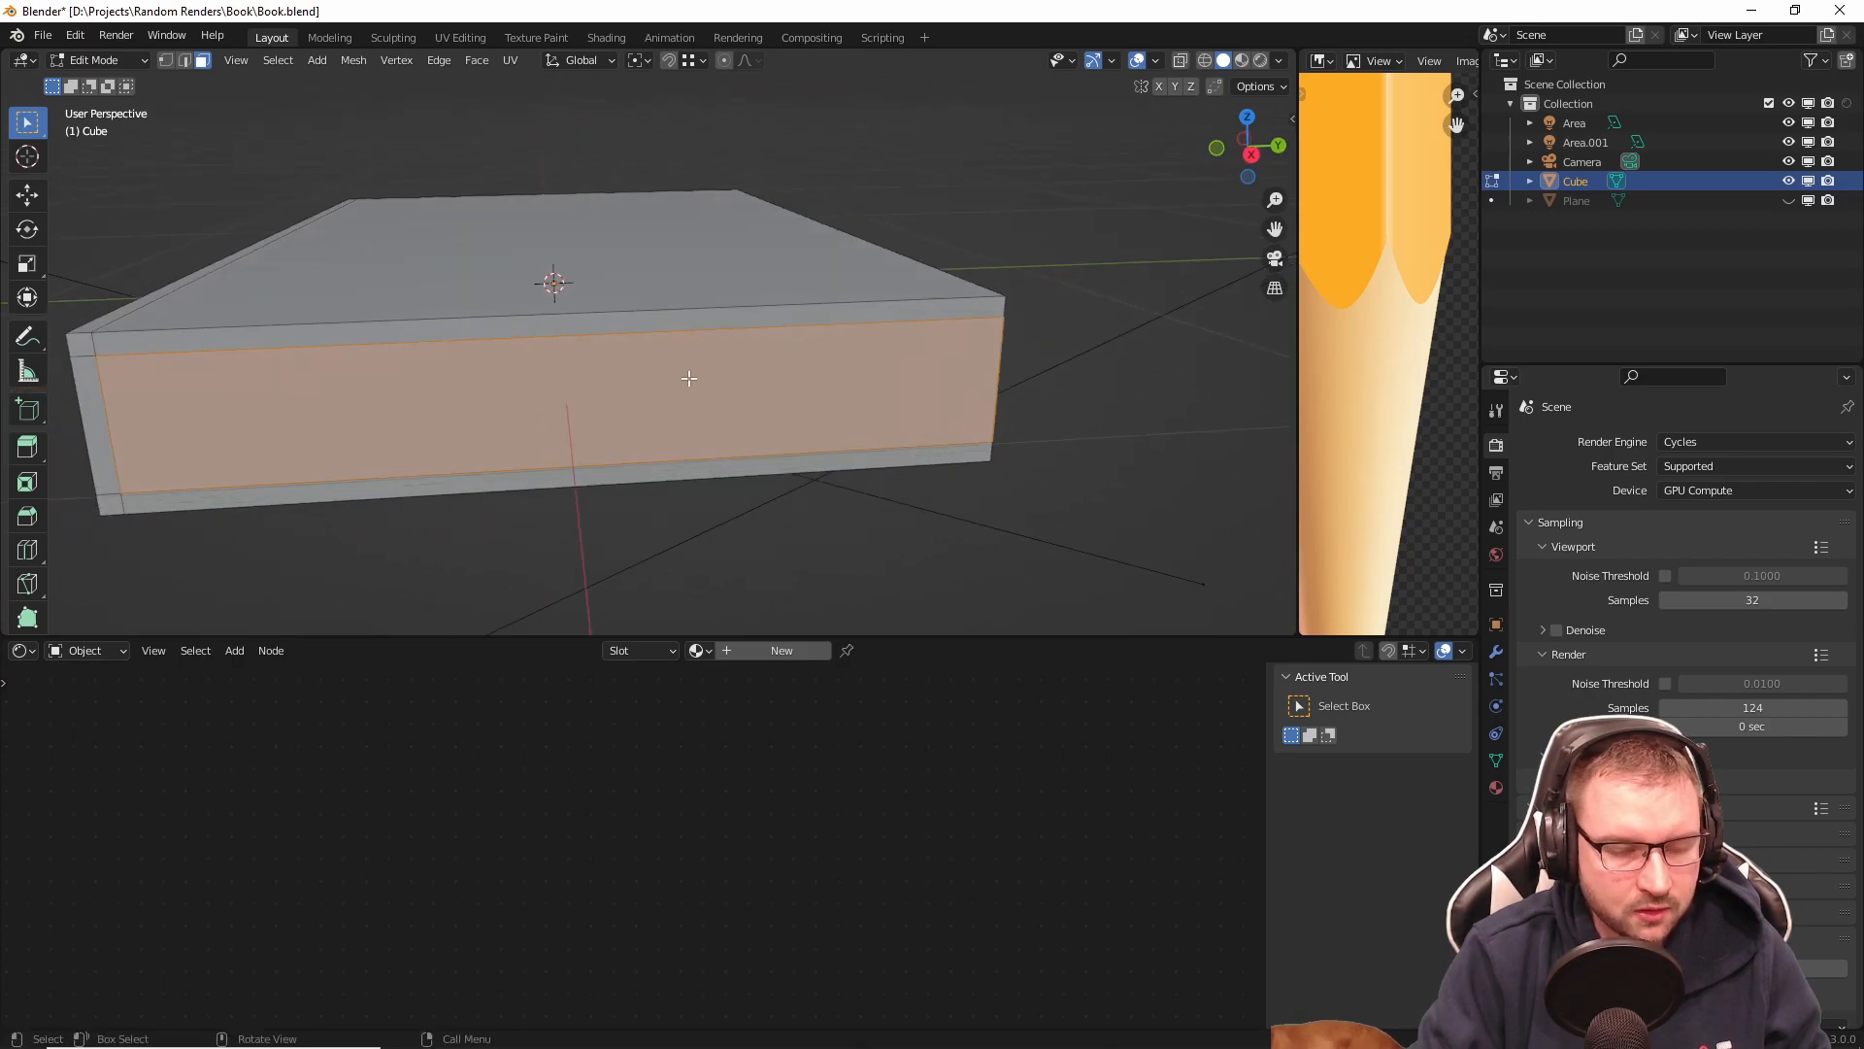
Step: Cancel the inset, apply the box's scale in Object Mode, and return to Edit Mode
key(i)
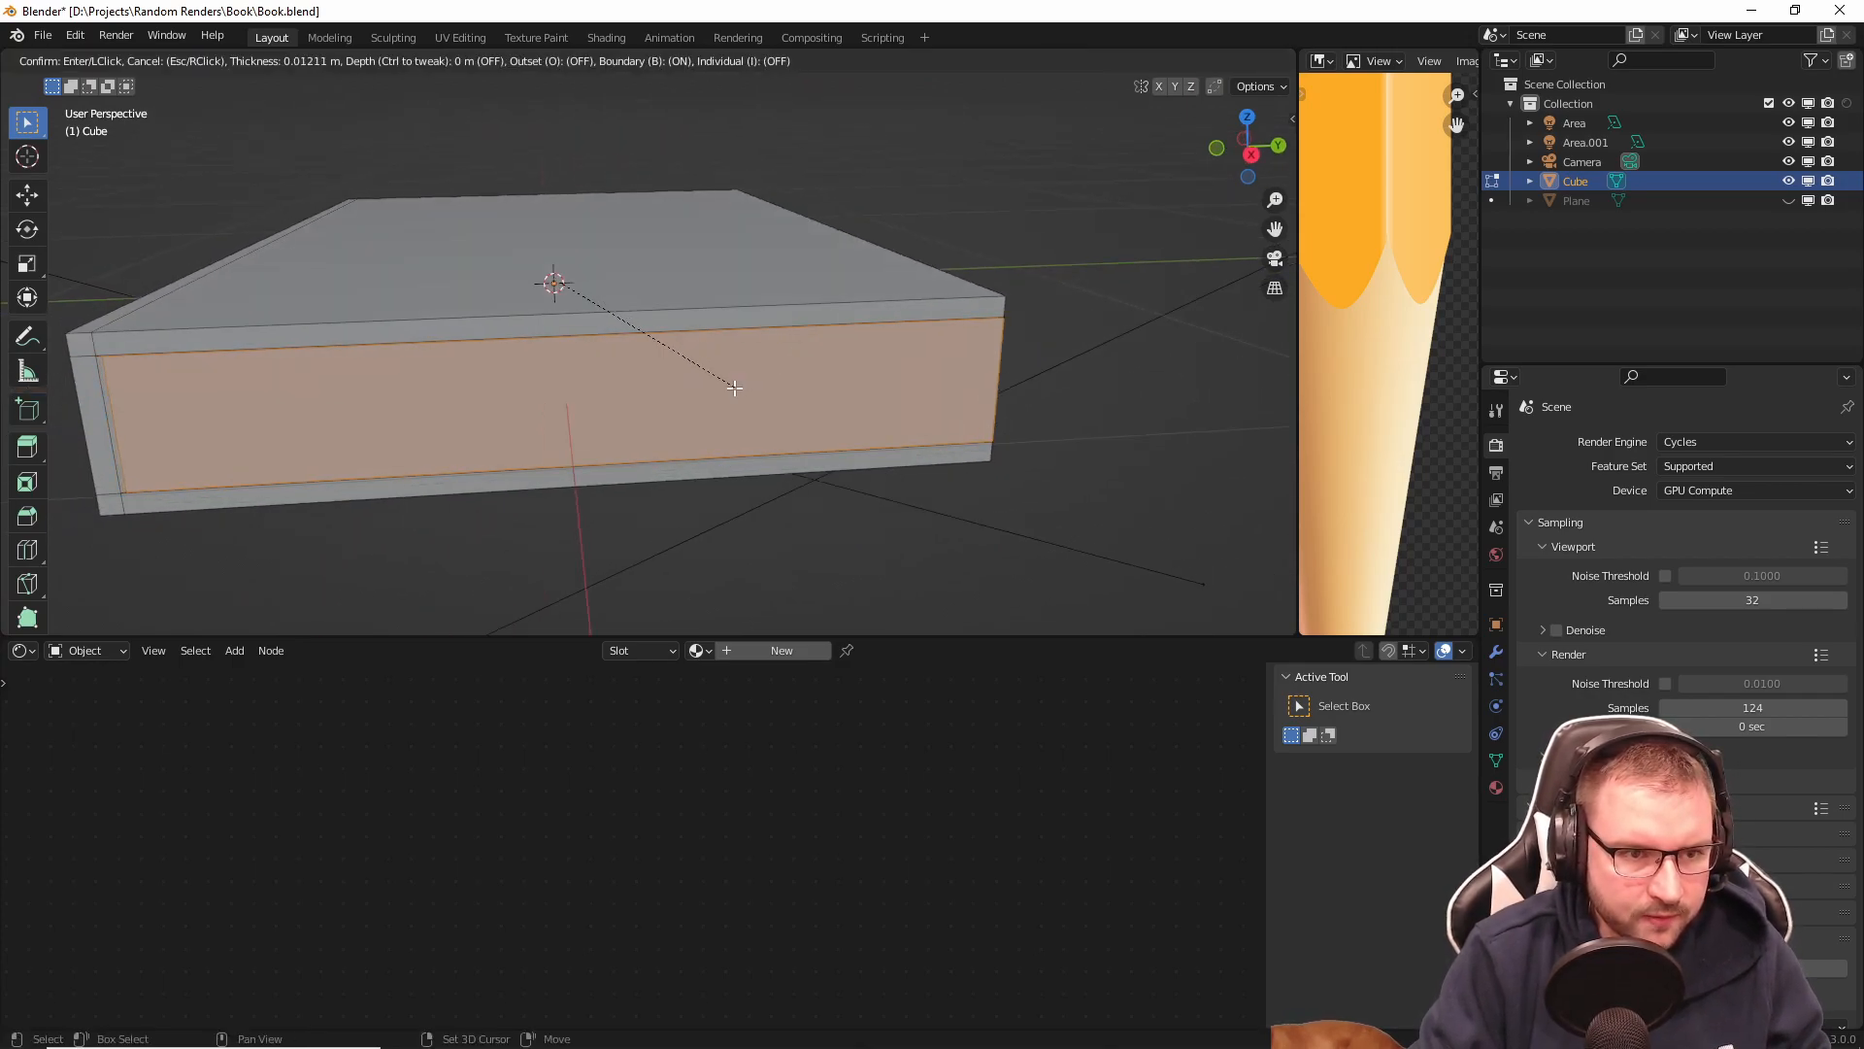
right_click(757, 388)
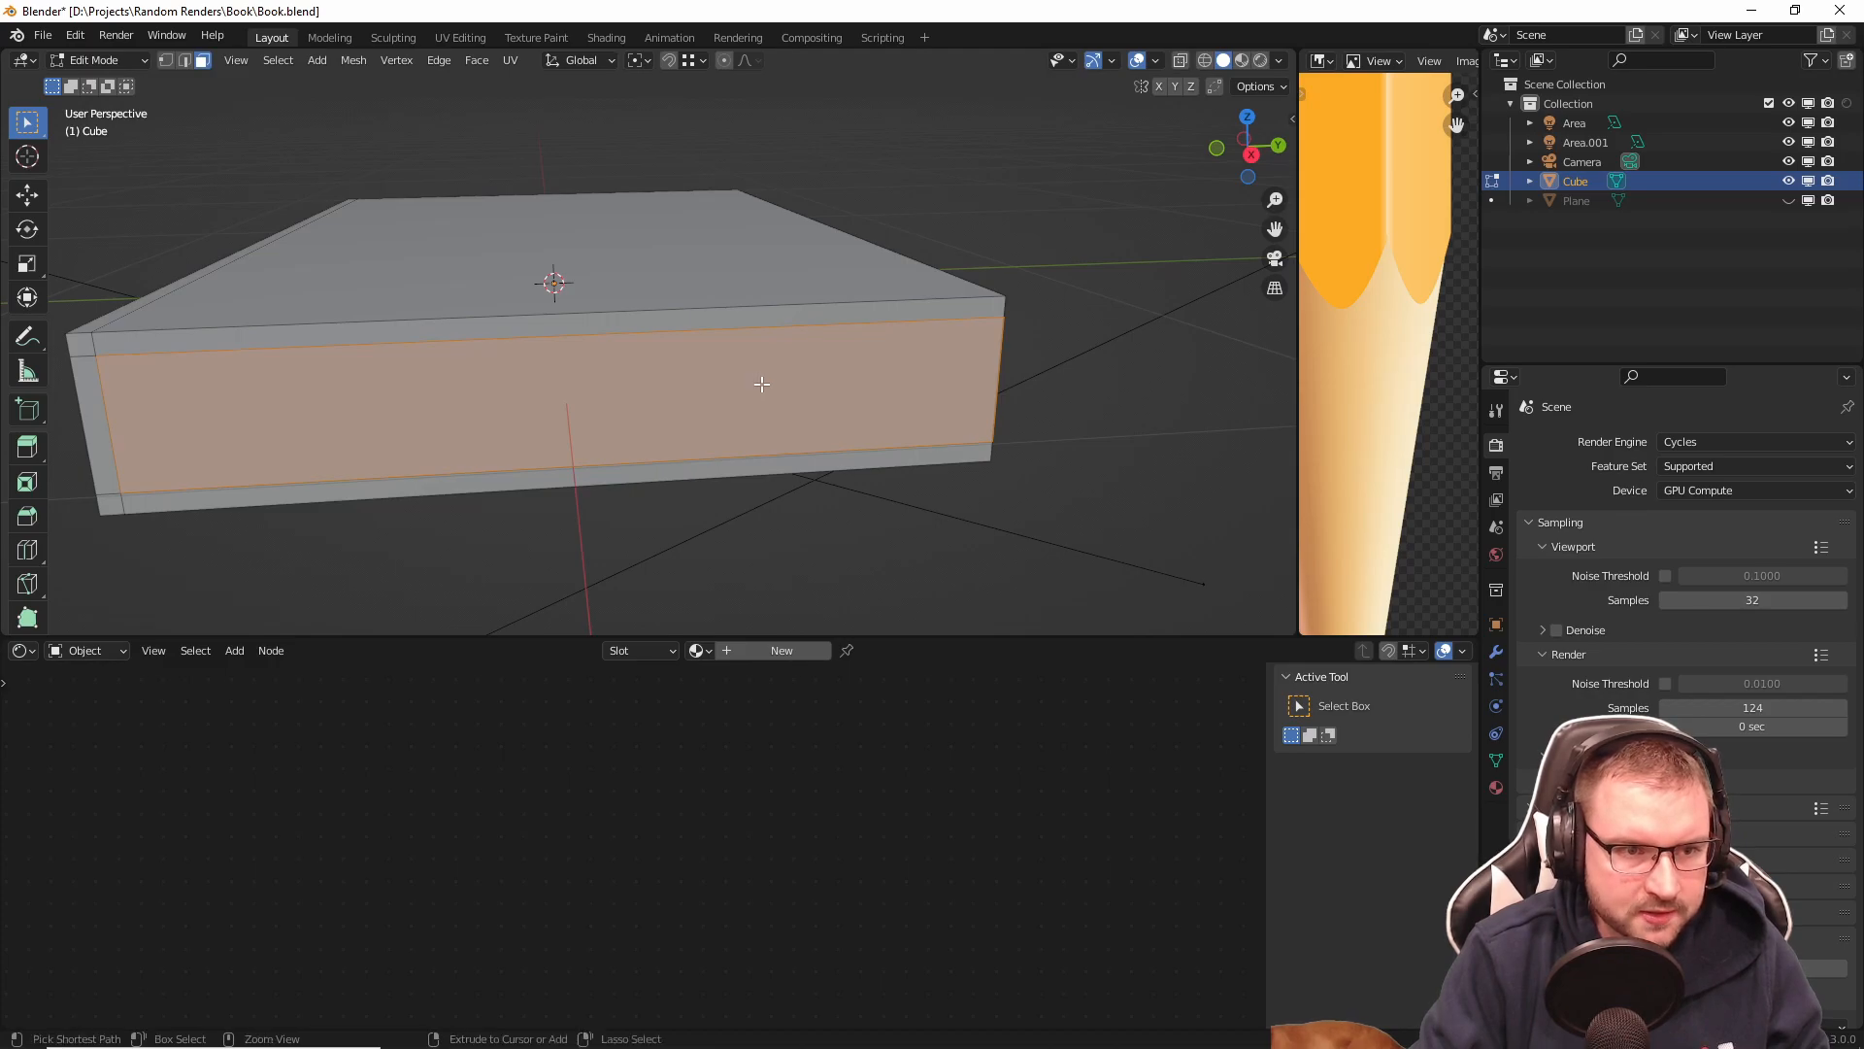
key(Tab)
key(ctrl+a)
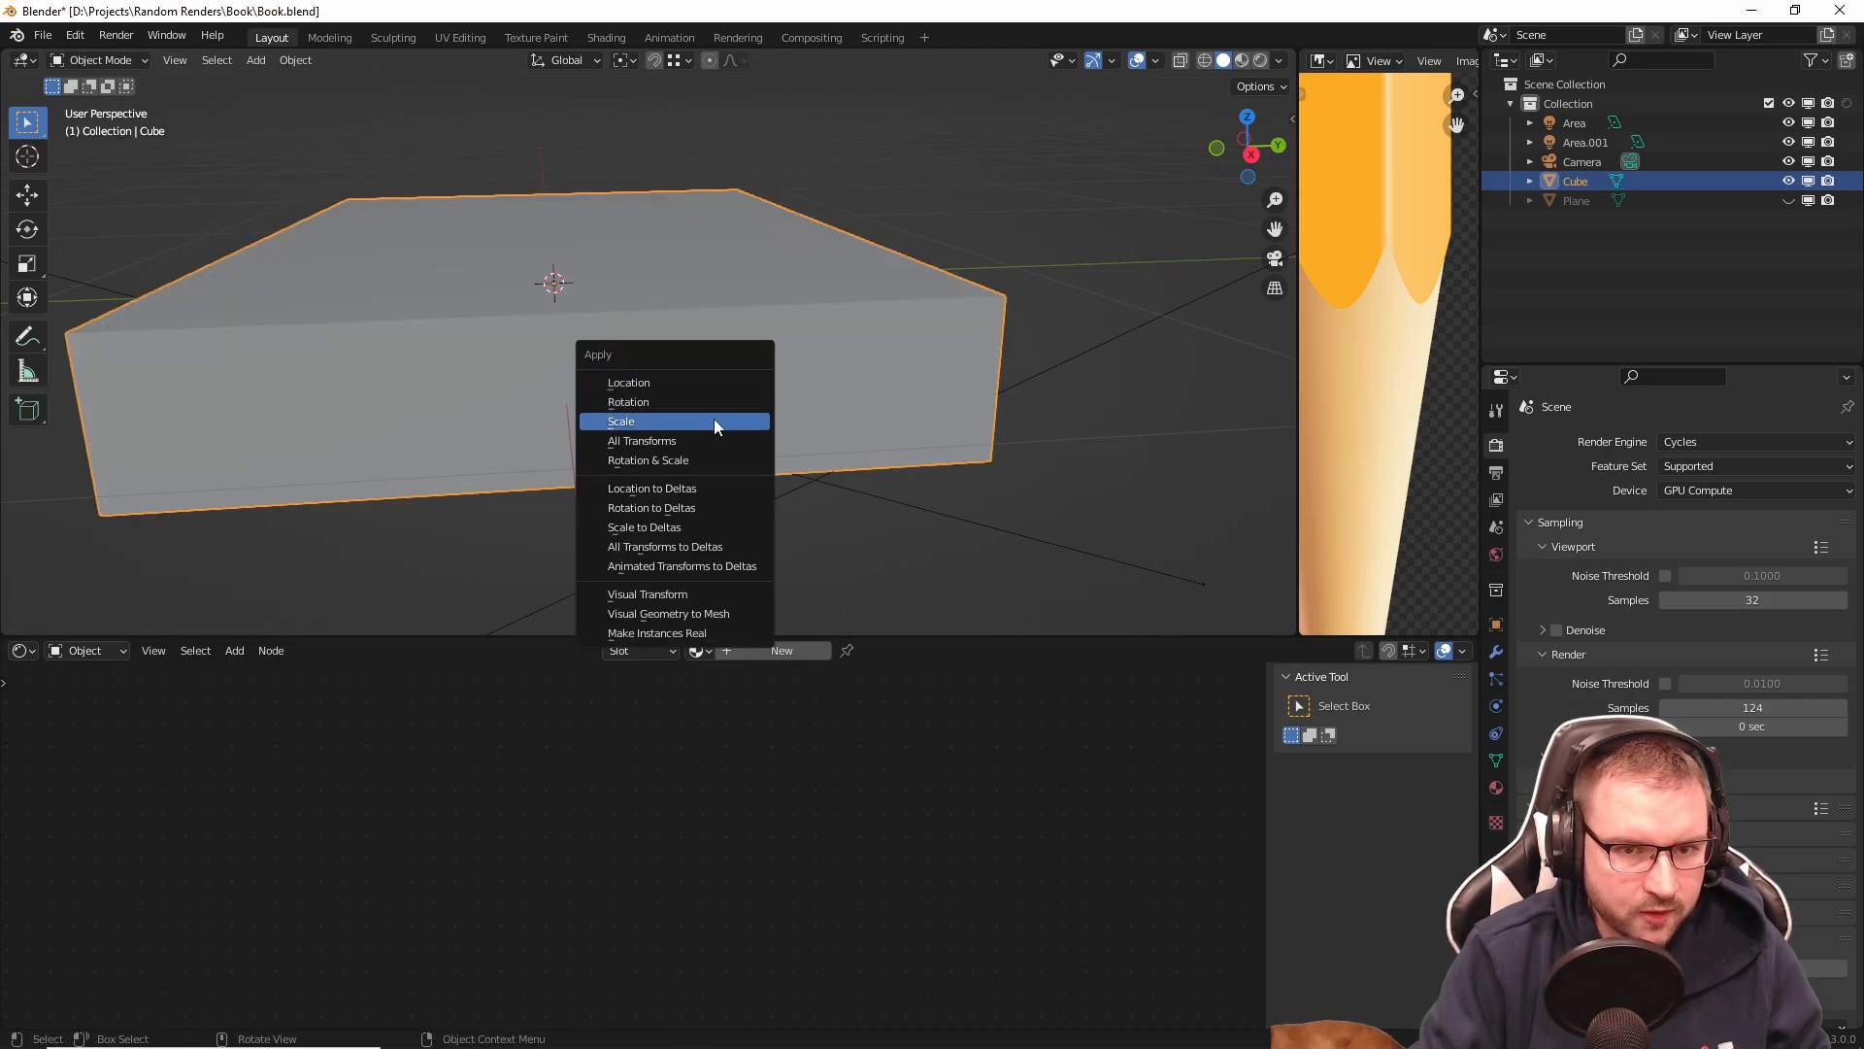
click(707, 437)
key(Tab)
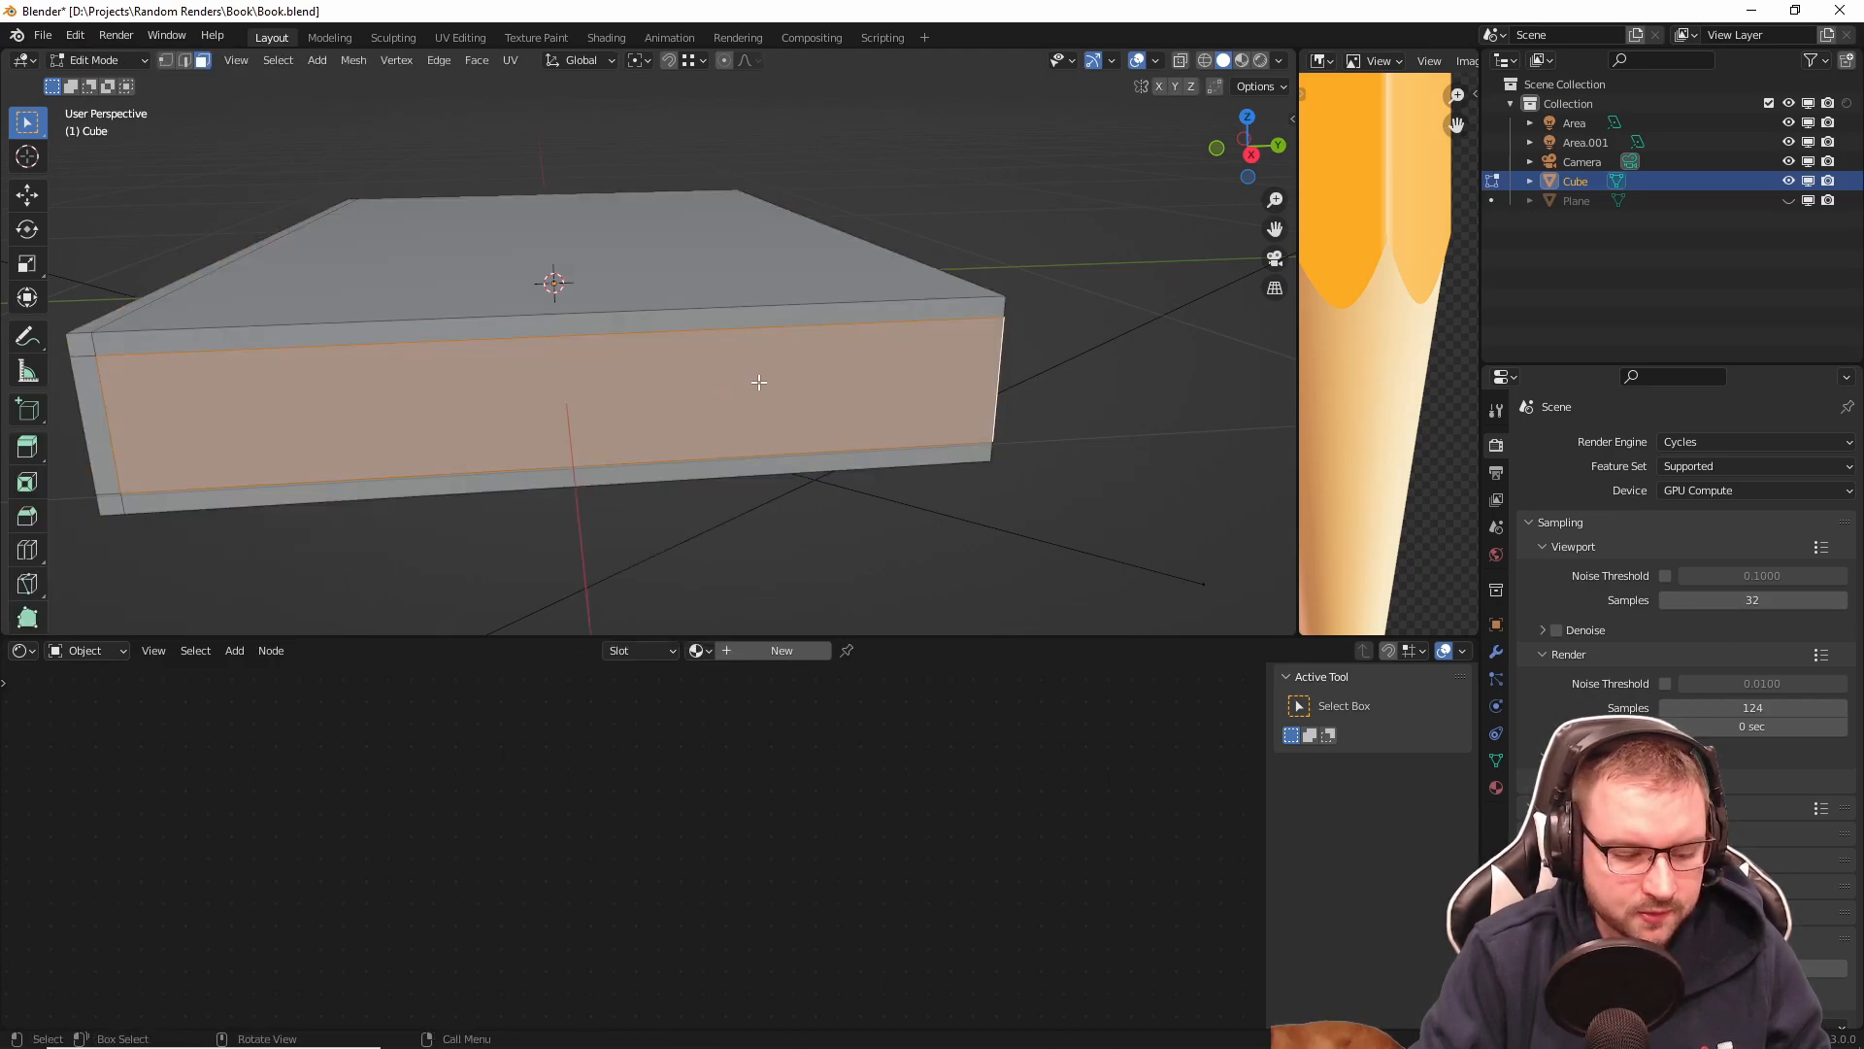
Step: Try to inset the short end's middle face by about 0.0029 m and scale it down uniformly
key(i)
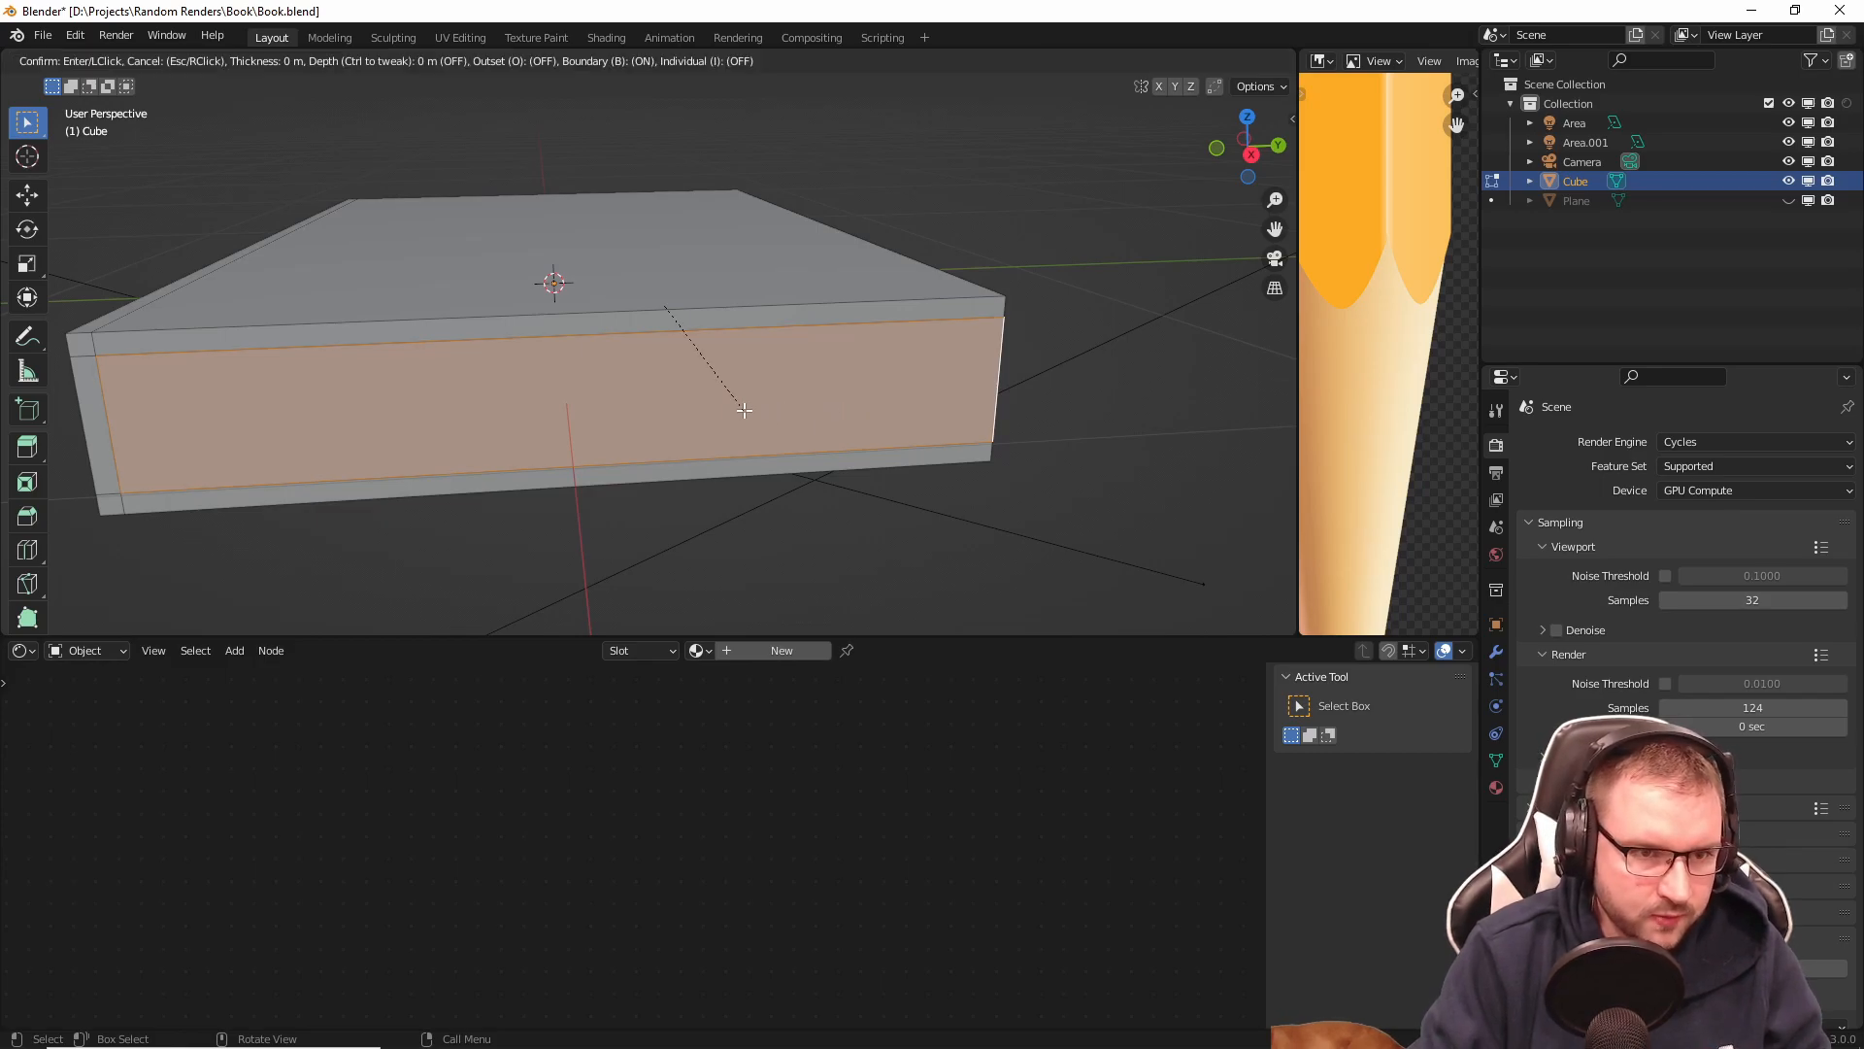
click(719, 410)
middle_drag(1105, 436, 1006, 408)
key(s)
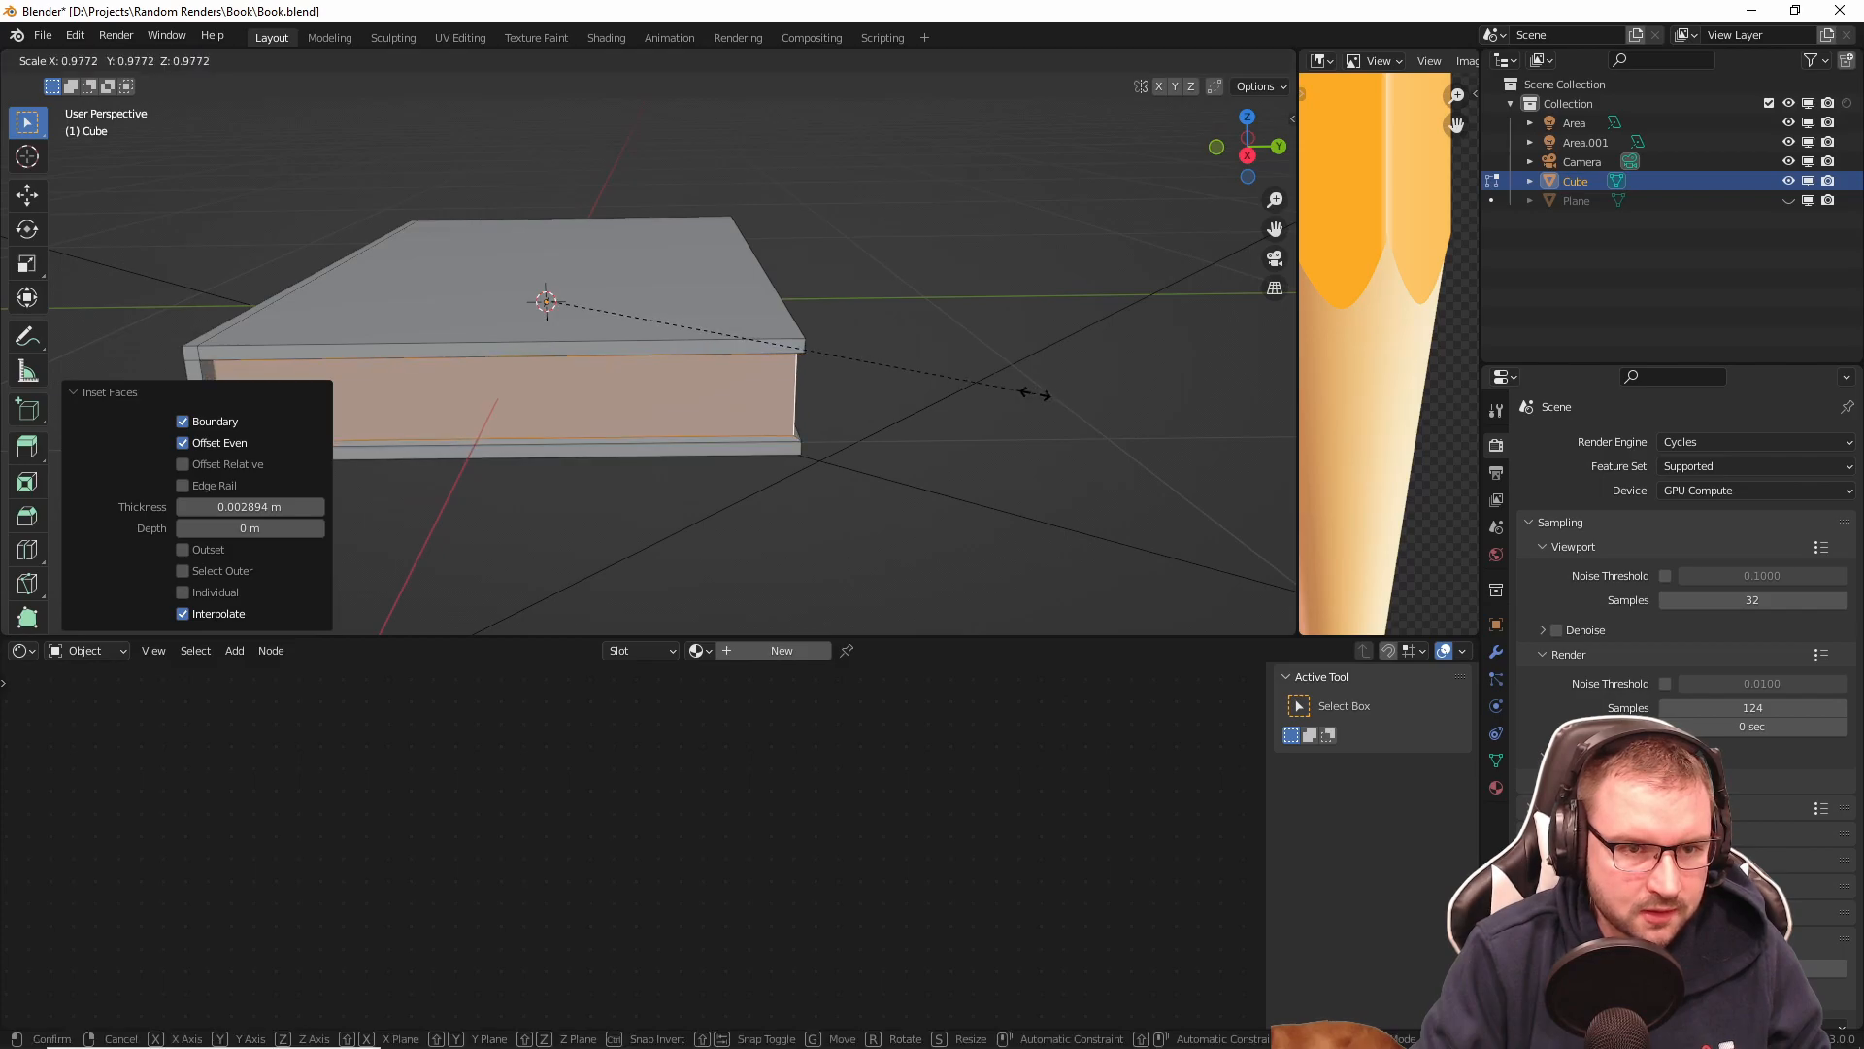
click(1058, 394)
middle_drag(1053, 395, 606, 367)
scroll(606, 368, up, 2)
middle_drag(629, 287, 905, 321)
scroll(777, 273, up, 2)
key(ctrl+z)
Step: Add the middle face of the long side opposite the spine to the selection and try scaling both faces uniformly
shift+click(701, 201)
key(s)
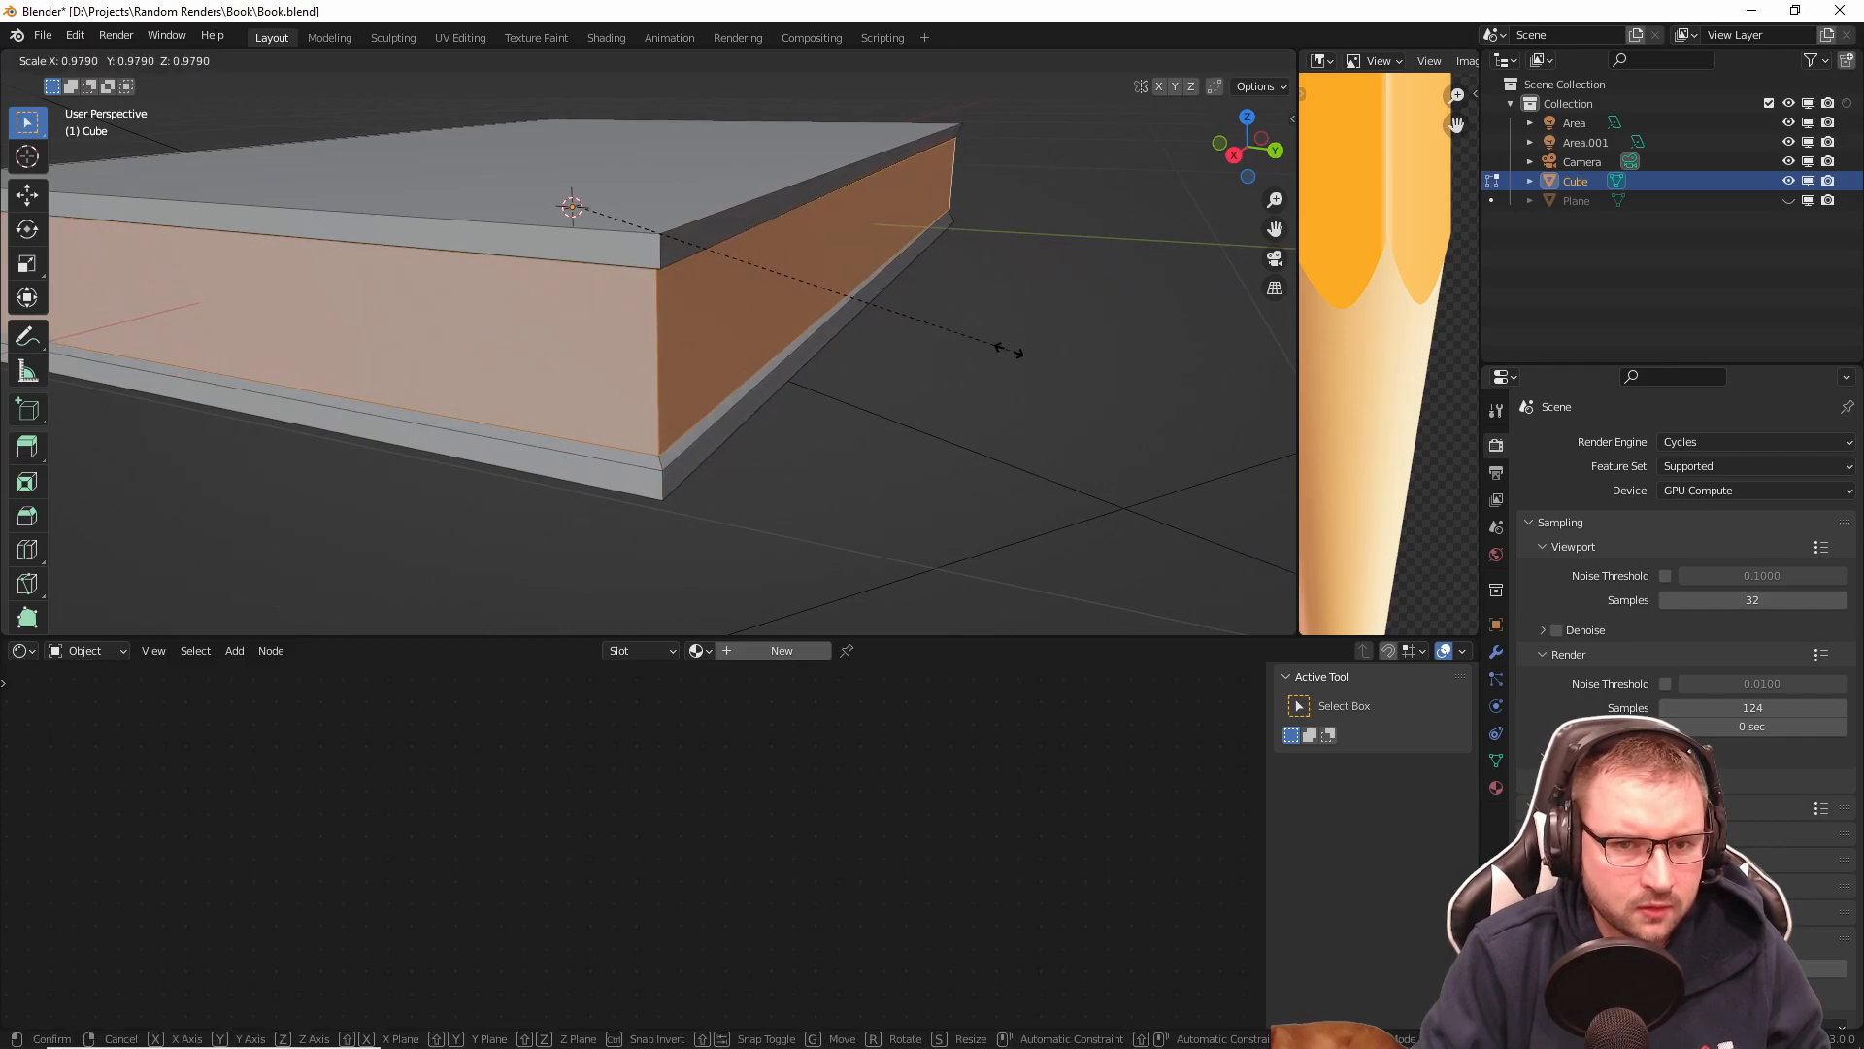
click(1039, 358)
middle_drag(1019, 357, 781, 377)
scroll(874, 366, up, 2)
middle_drag(959, 370, 936, 371)
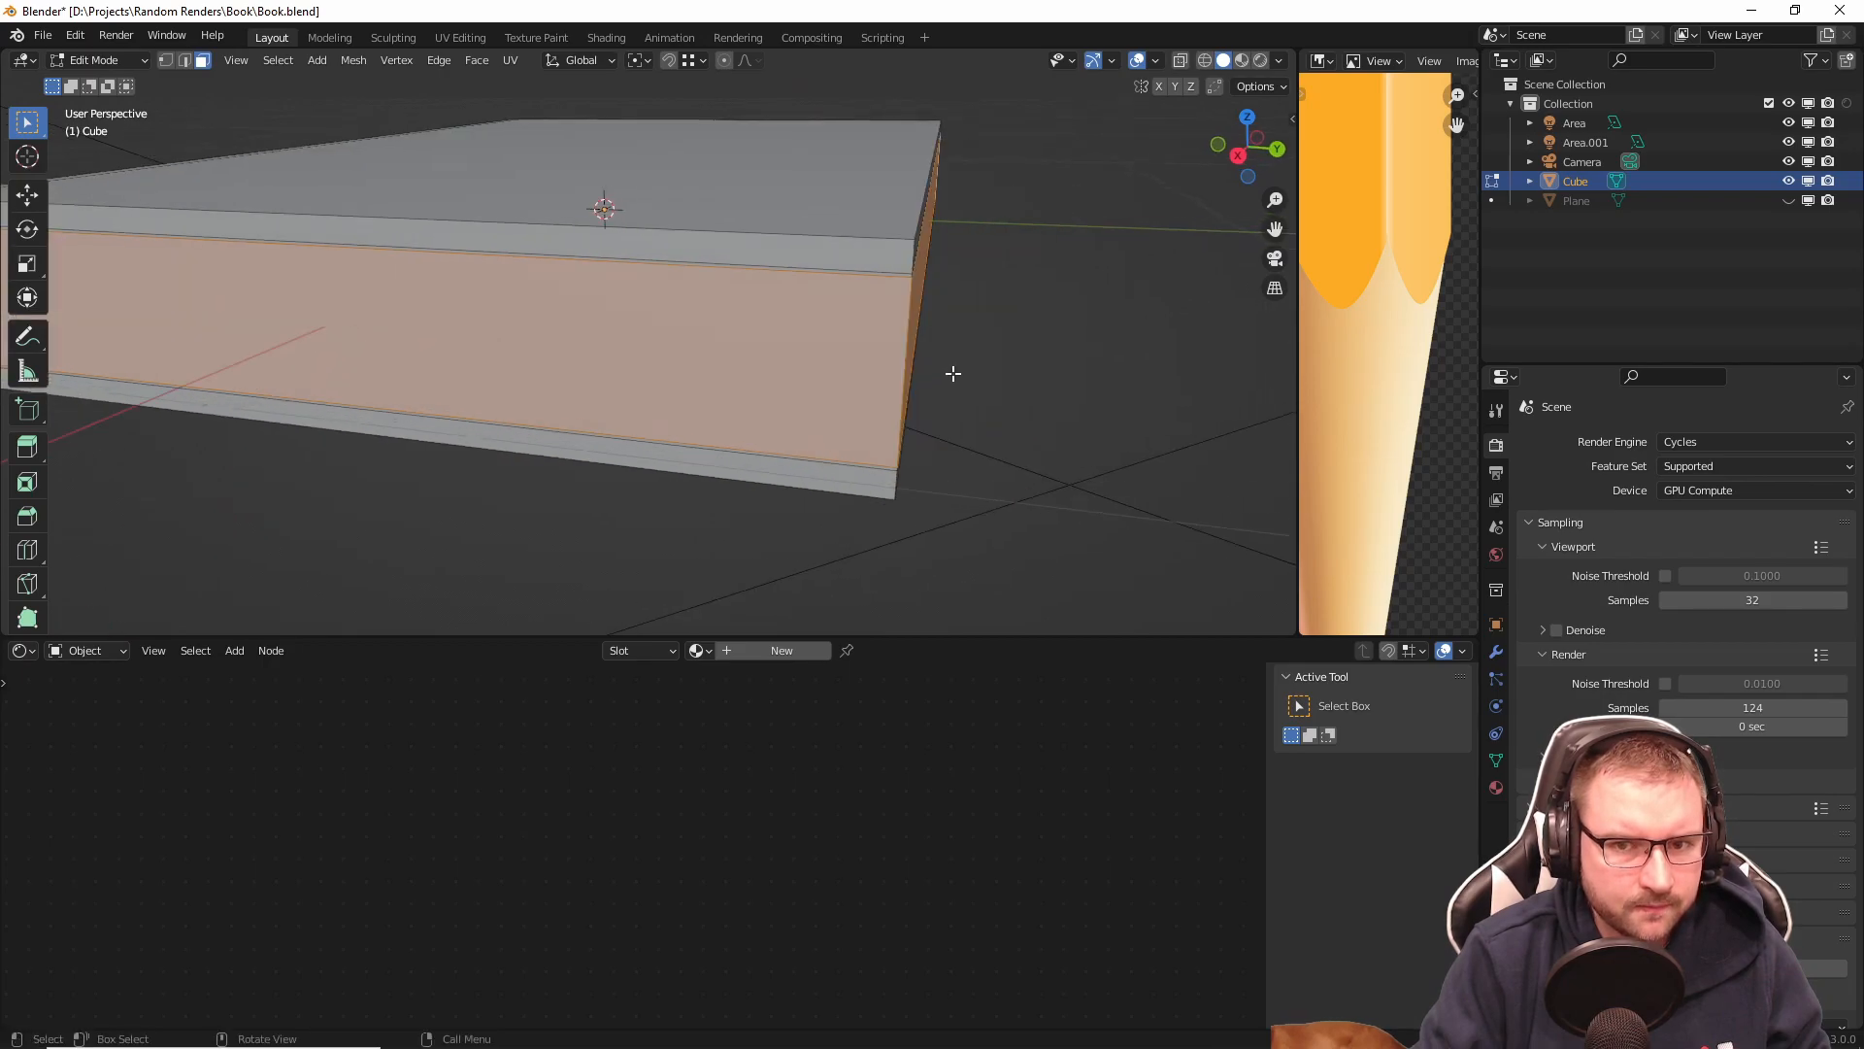
Step: Scale the two selected page faces inward to about 0.979 with the Z axis locked
key(s)
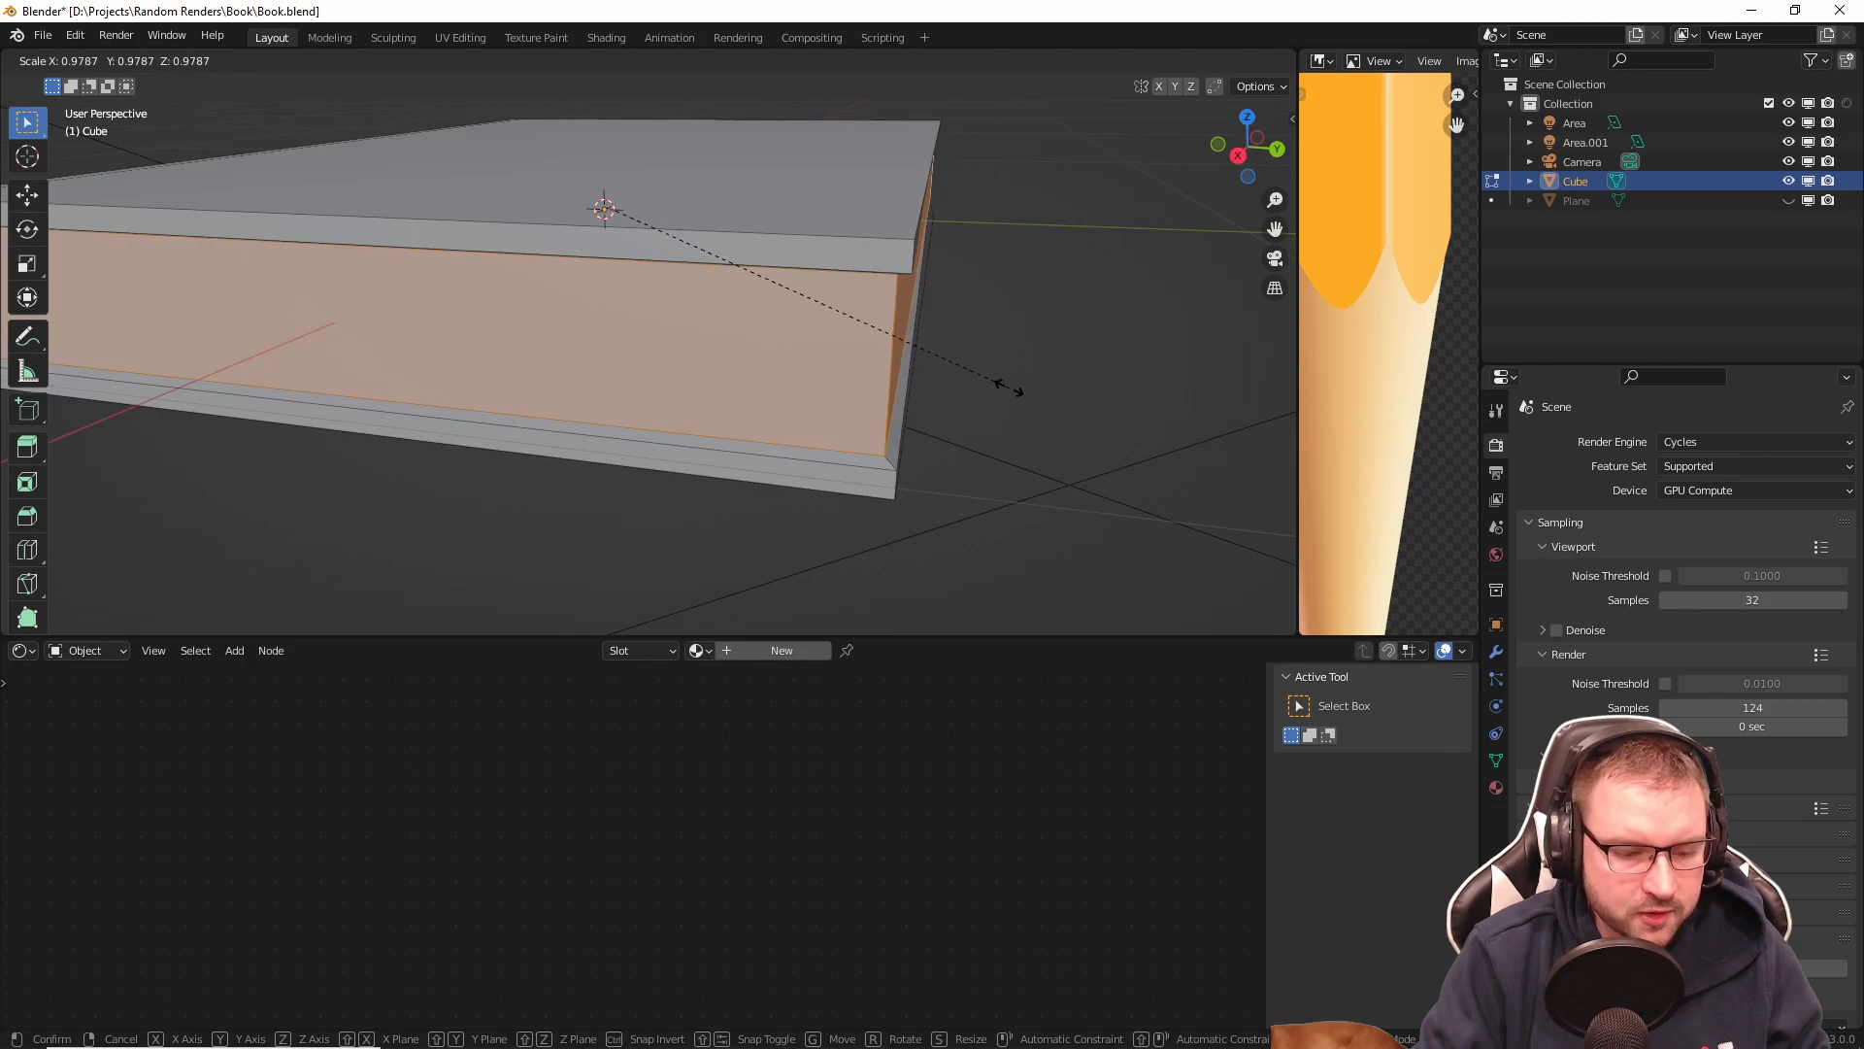
key(shift+z)
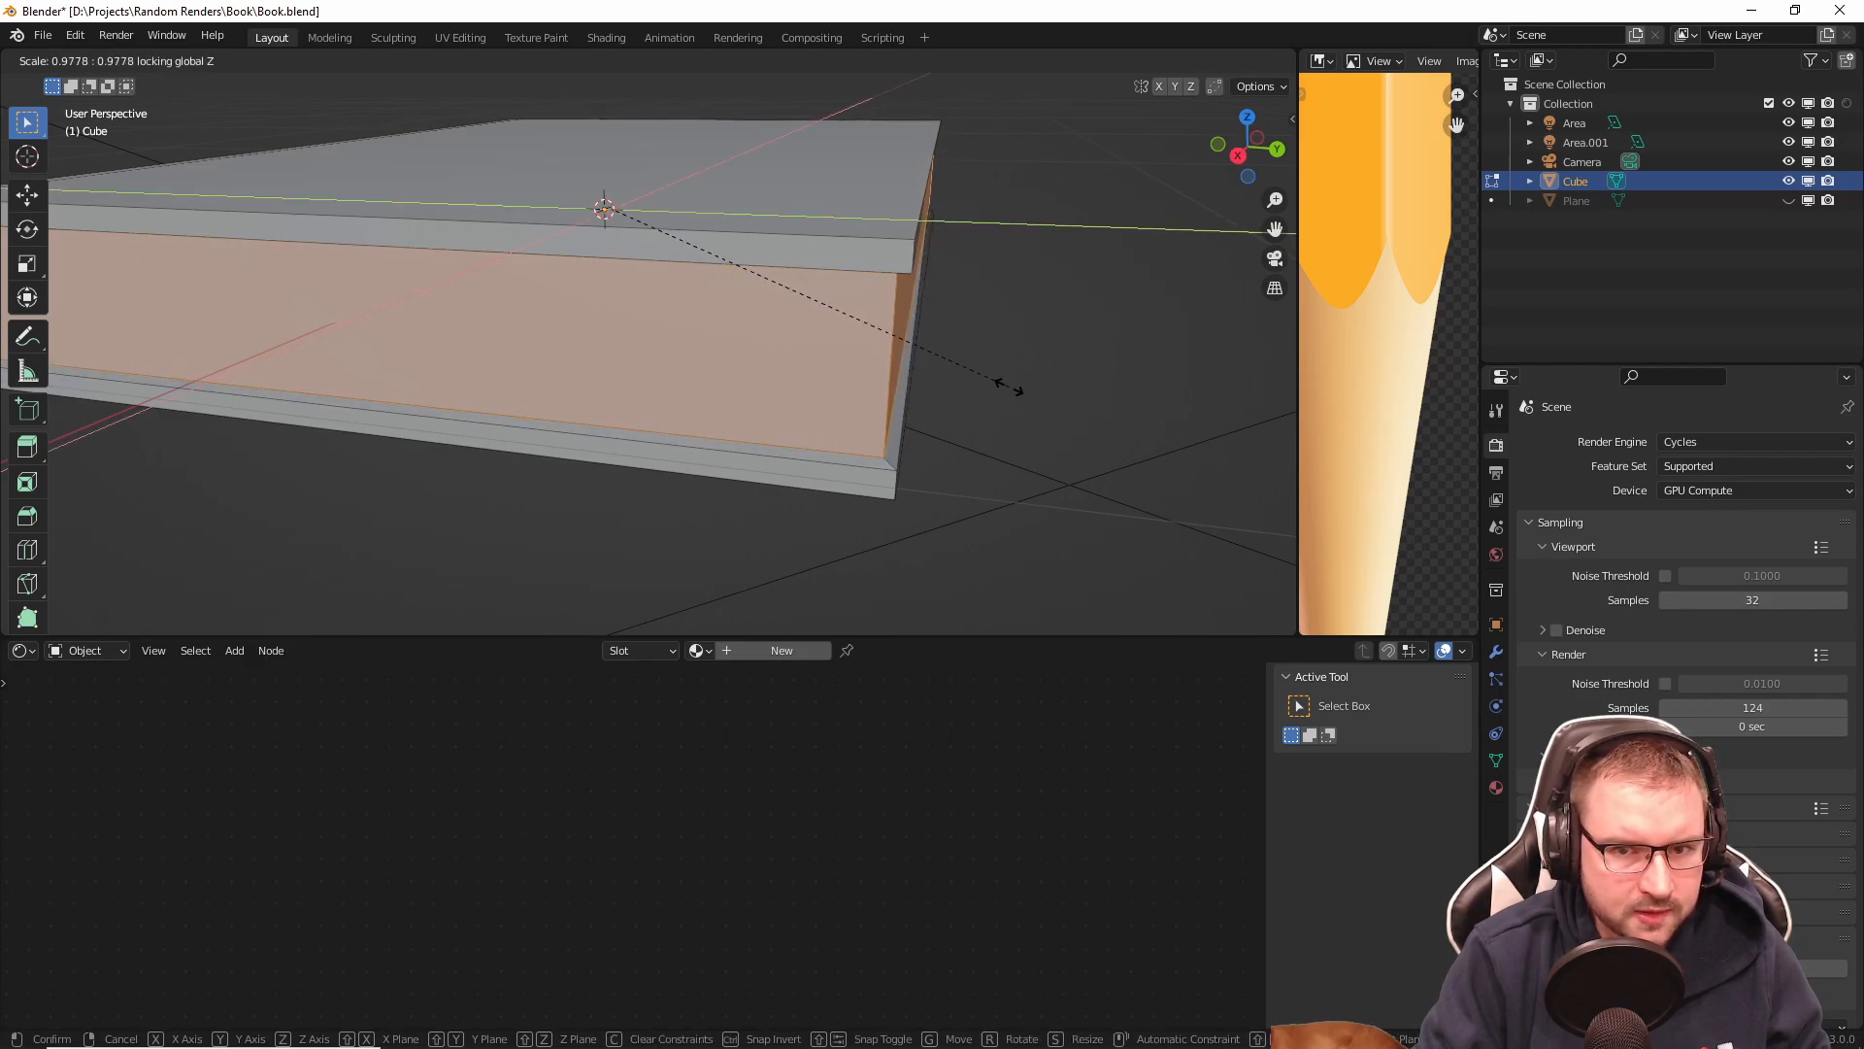
click(1008, 388)
middle_drag(1006, 388, 757, 349)
scroll(1072, 383, up, 2)
scroll(928, 394, down, 3)
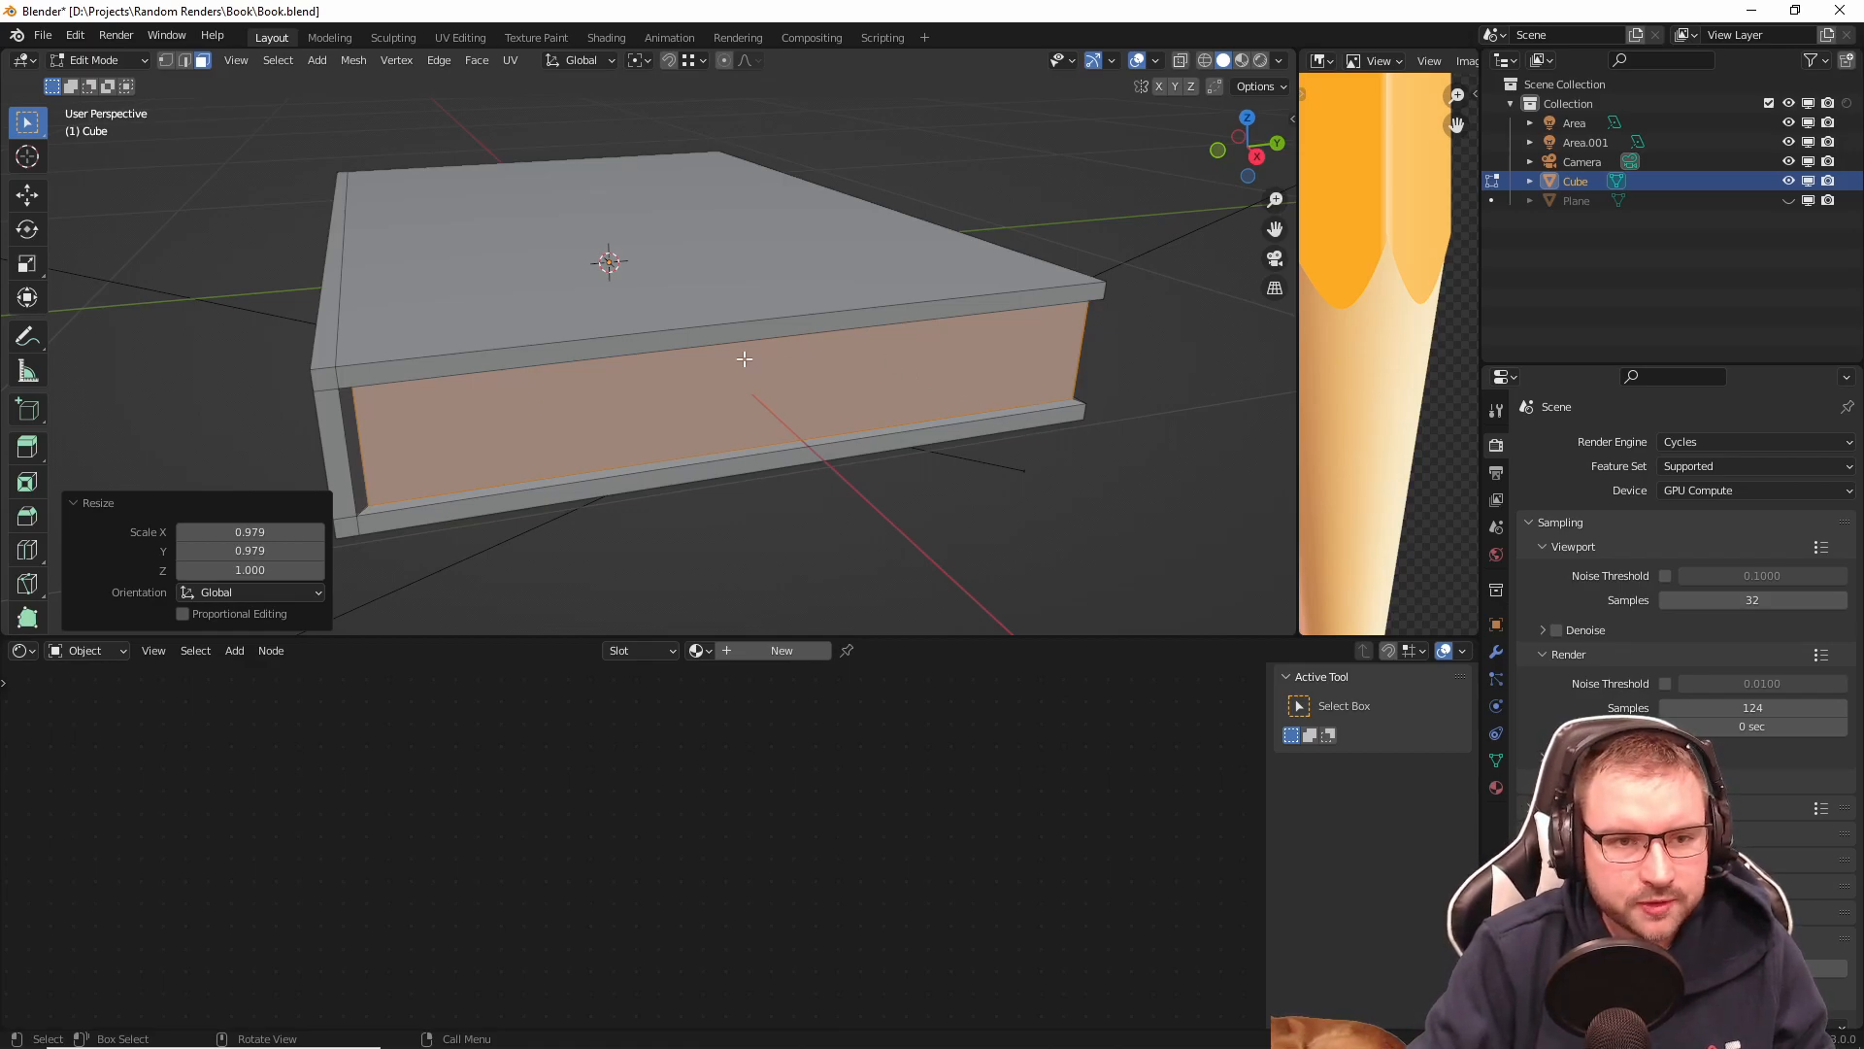
middle_drag(749, 335, 566, 333)
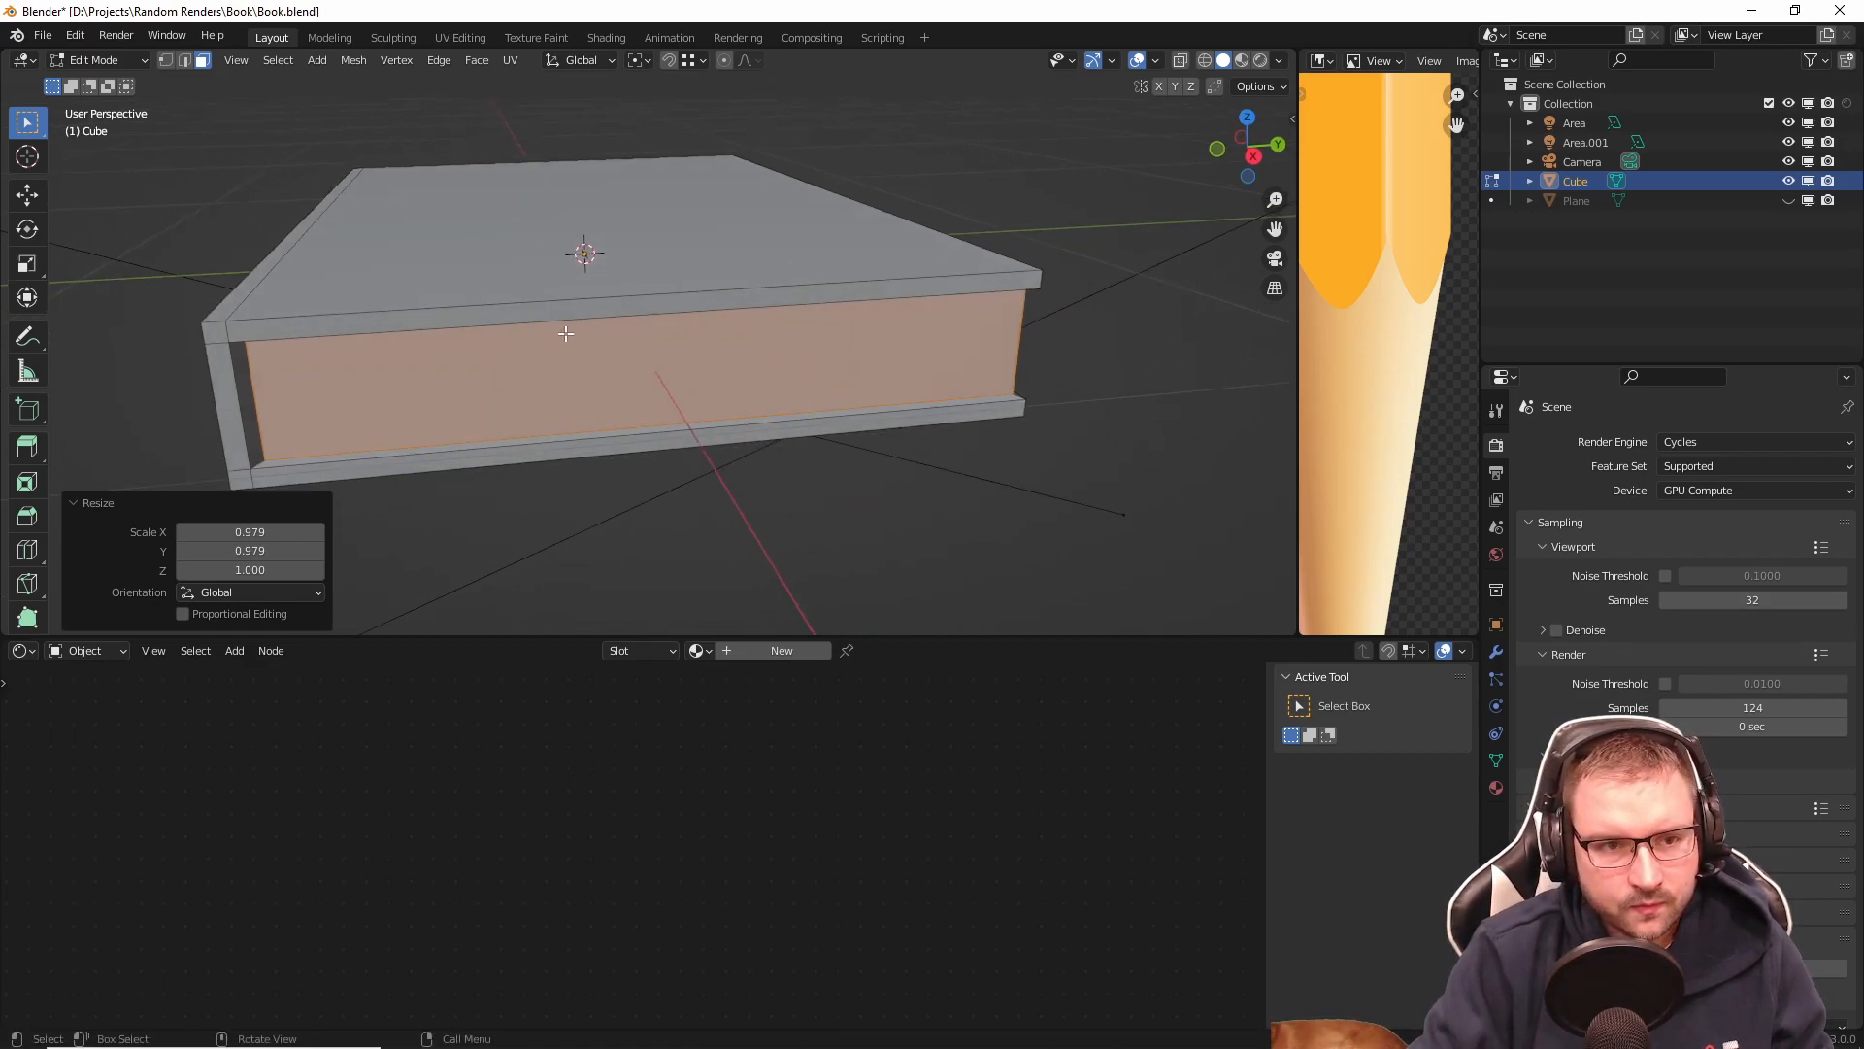
Step: In edge selection mode, try selecting the edge loops around the book's top cover
alt+shift+click(614, 295)
key(2)
key(alt+a)
middle_drag(792, 317, 827, 407)
alt+click(653, 211)
scroll(774, 228, up, 2)
key(KP_3)
middle_drag(879, 389, 808, 390)
middle_drag(905, 262, 521, 254)
middle_drag(384, 247, 821, 376)
Step: Undo the edge selections, the scaling and the inset of the two page faces
key(ctrl+z)
key(ctrl+z)
key(ctrl+z)
key(ctrl+z)
key(ctrl+z)
key(ctrl+z)
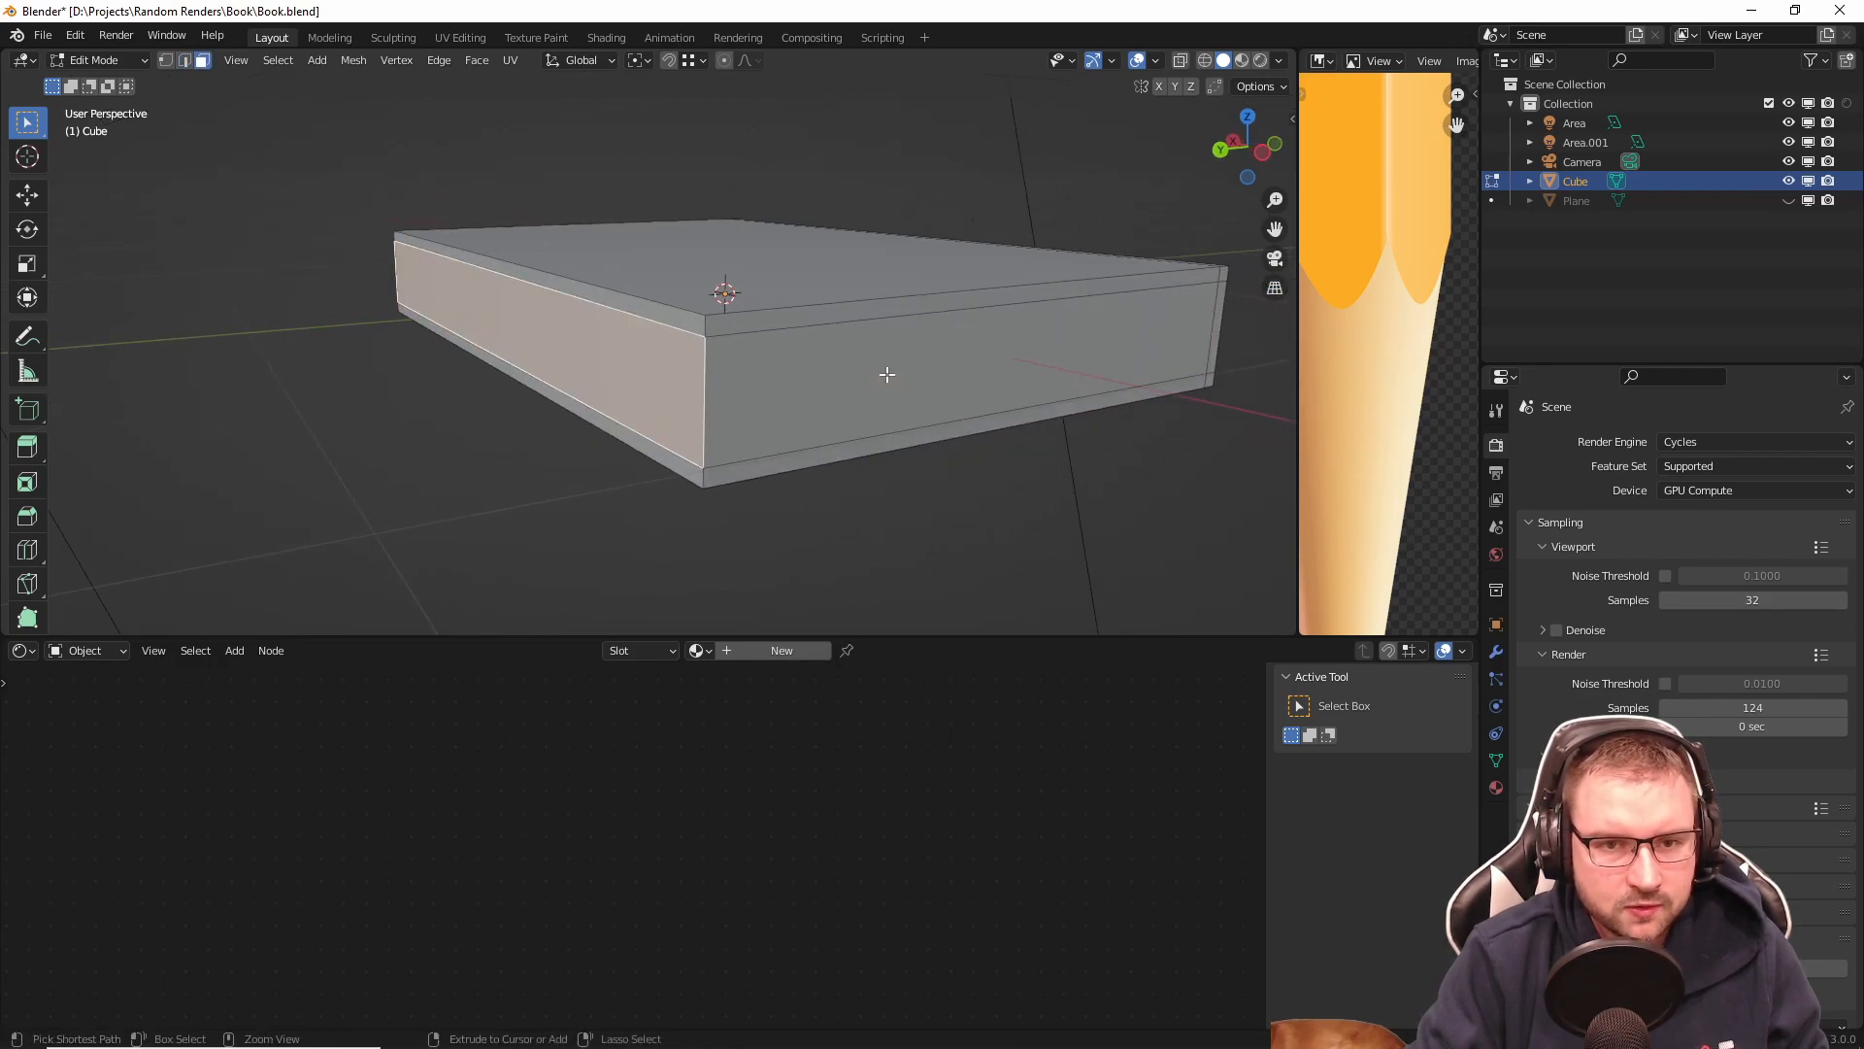
Step: Add the other short end's middle face to the selection and inset all three page faces by about 0.0029 m
shift+click(903, 378)
scroll(923, 387, up, 1)
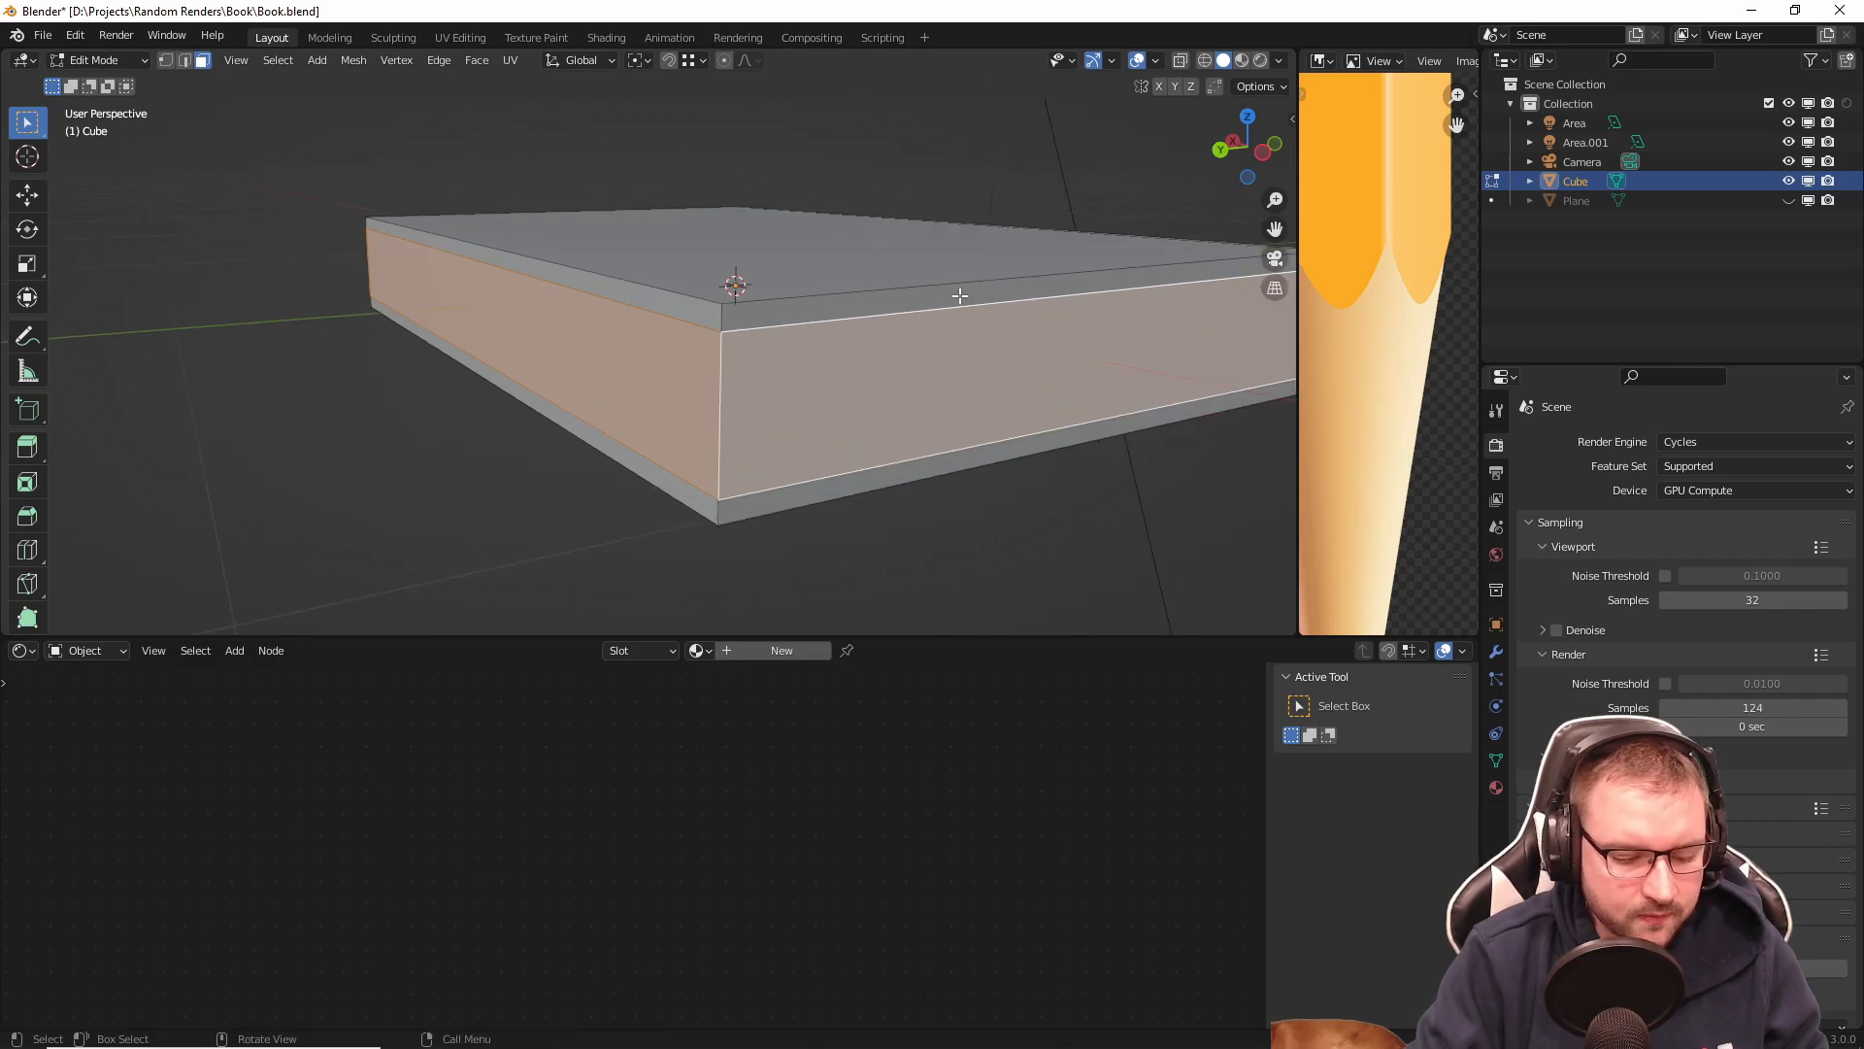
key(i)
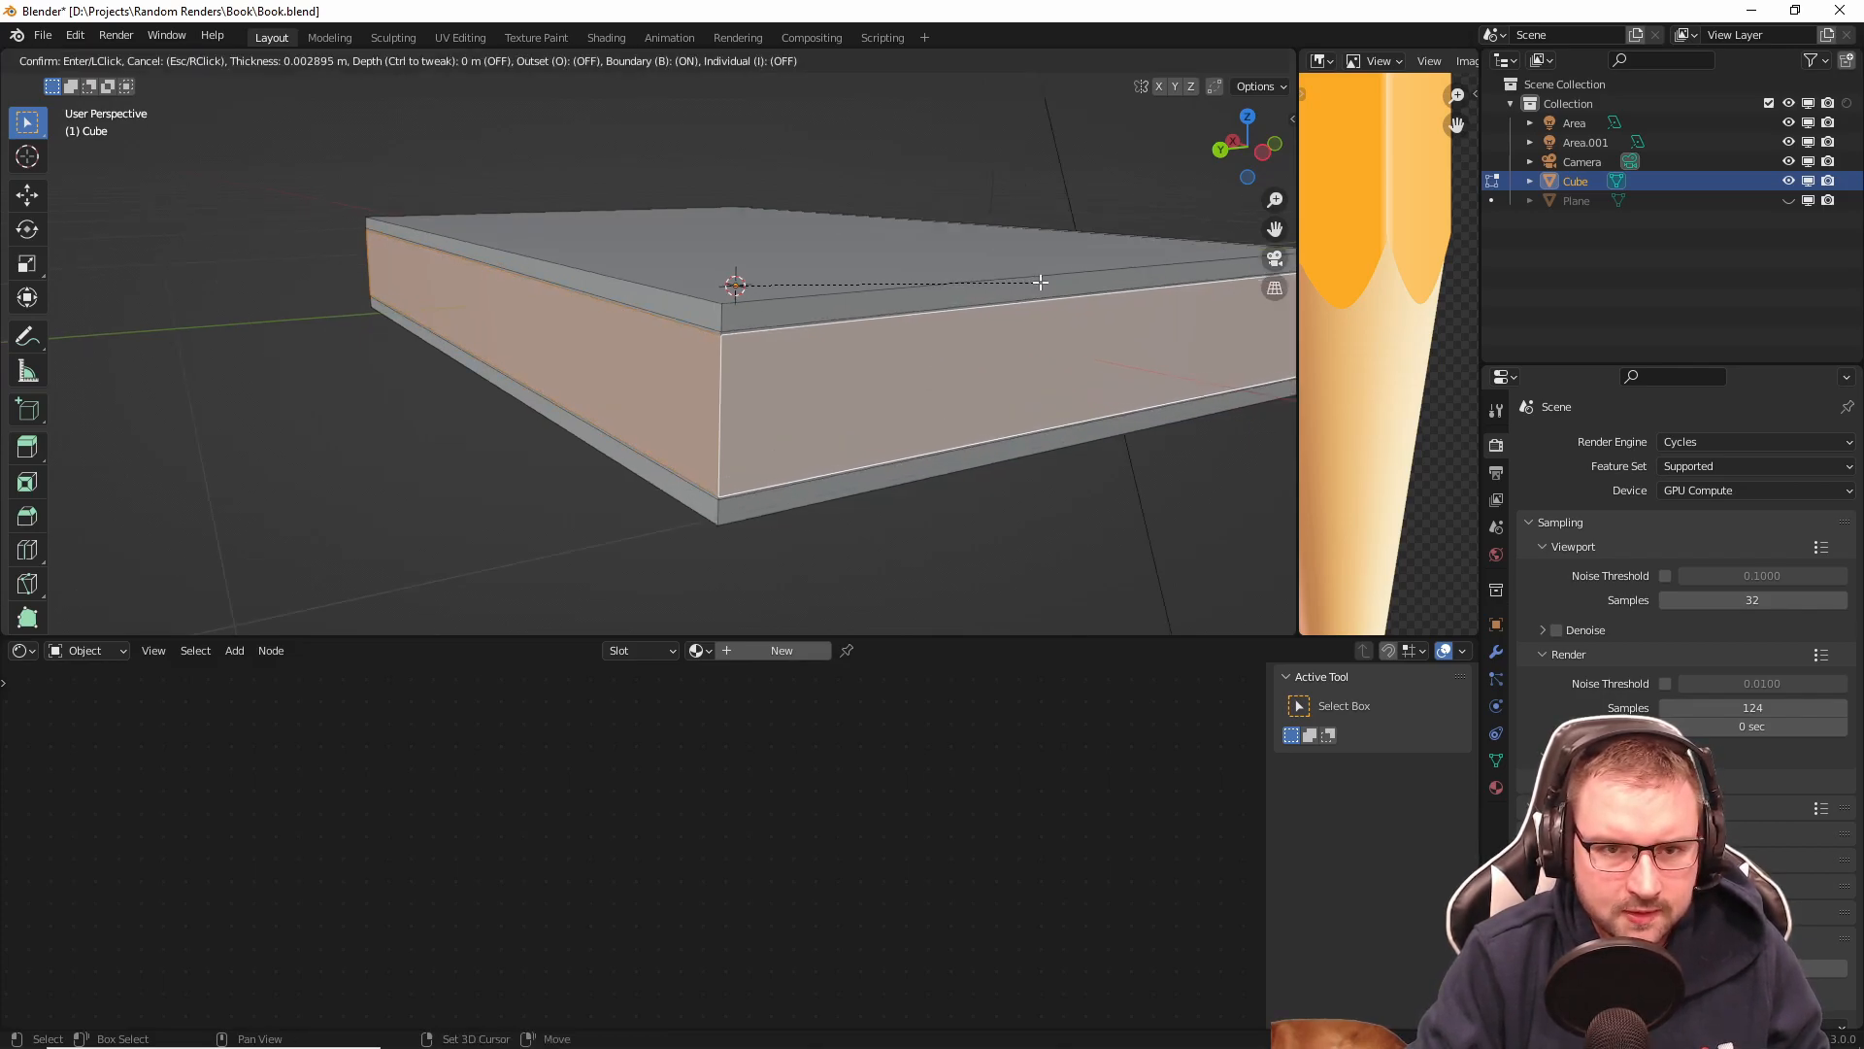
click(1040, 284)
Step: Scale the inset page faces inward to about 0.968 with the Z axis locked
key(s)
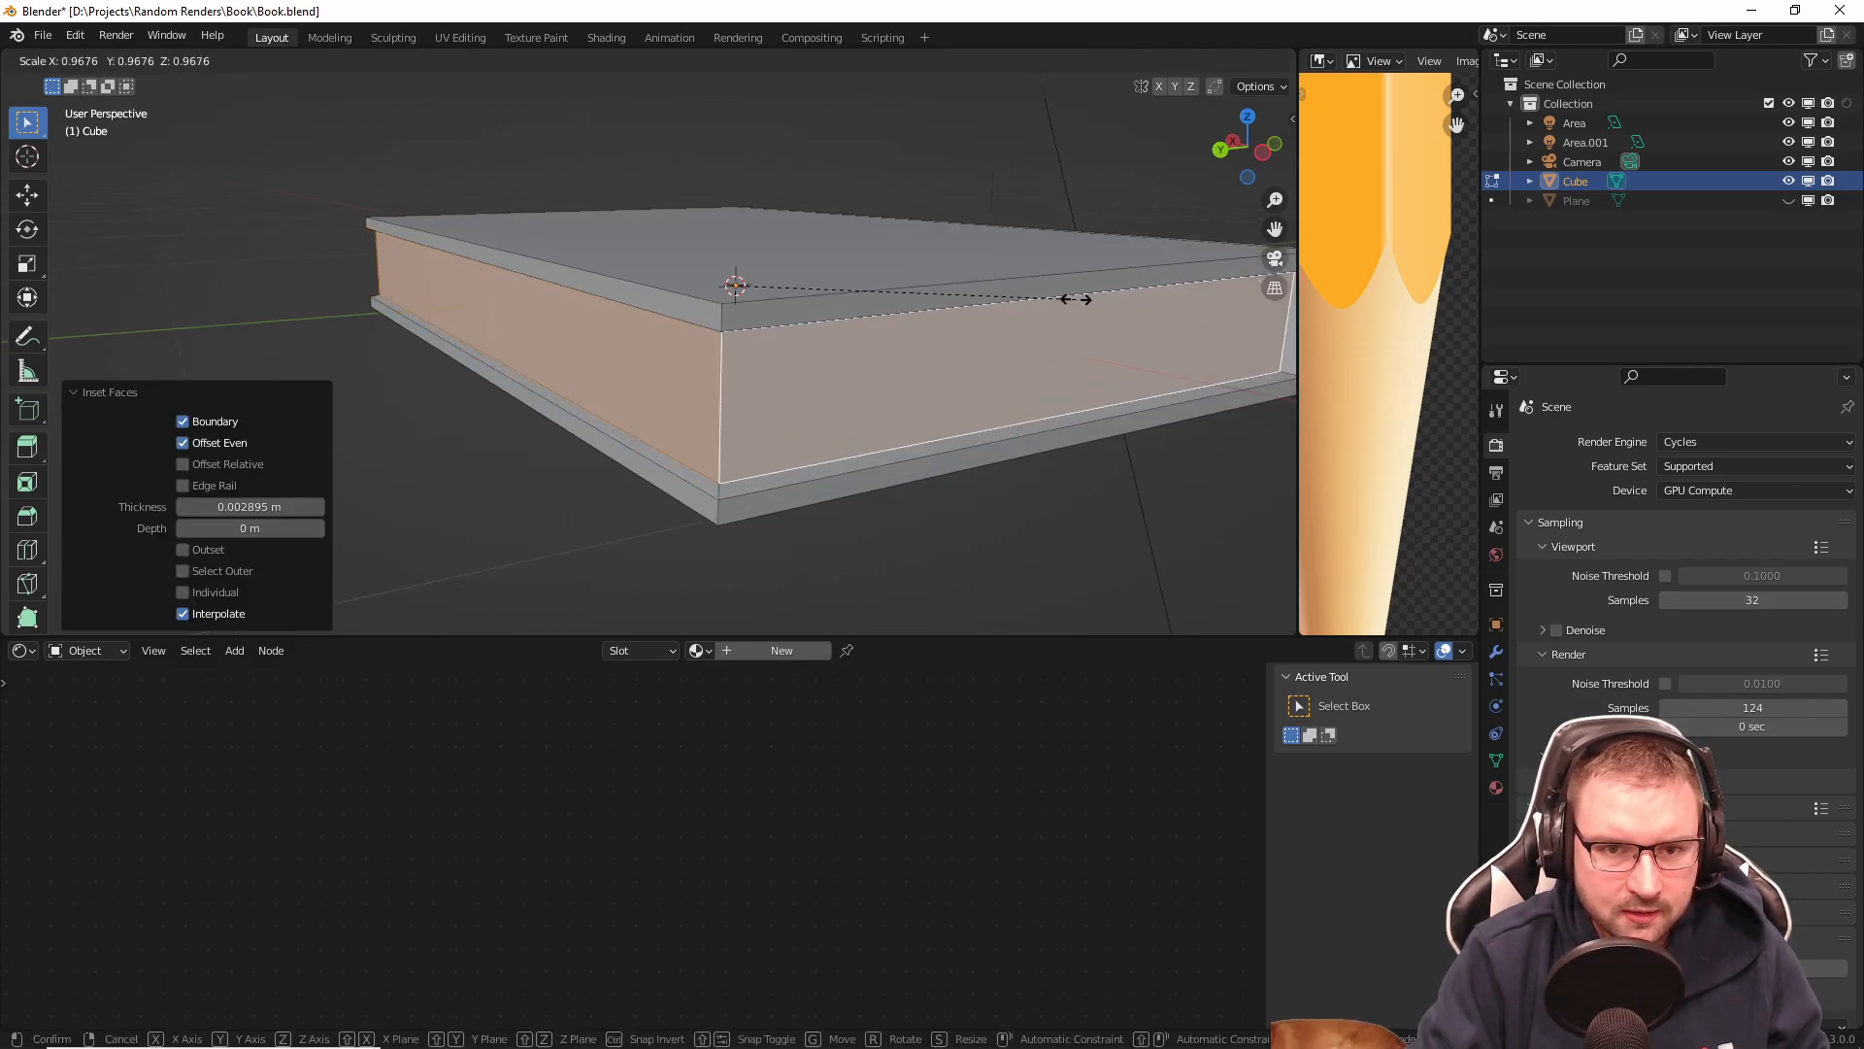
key(shift+z)
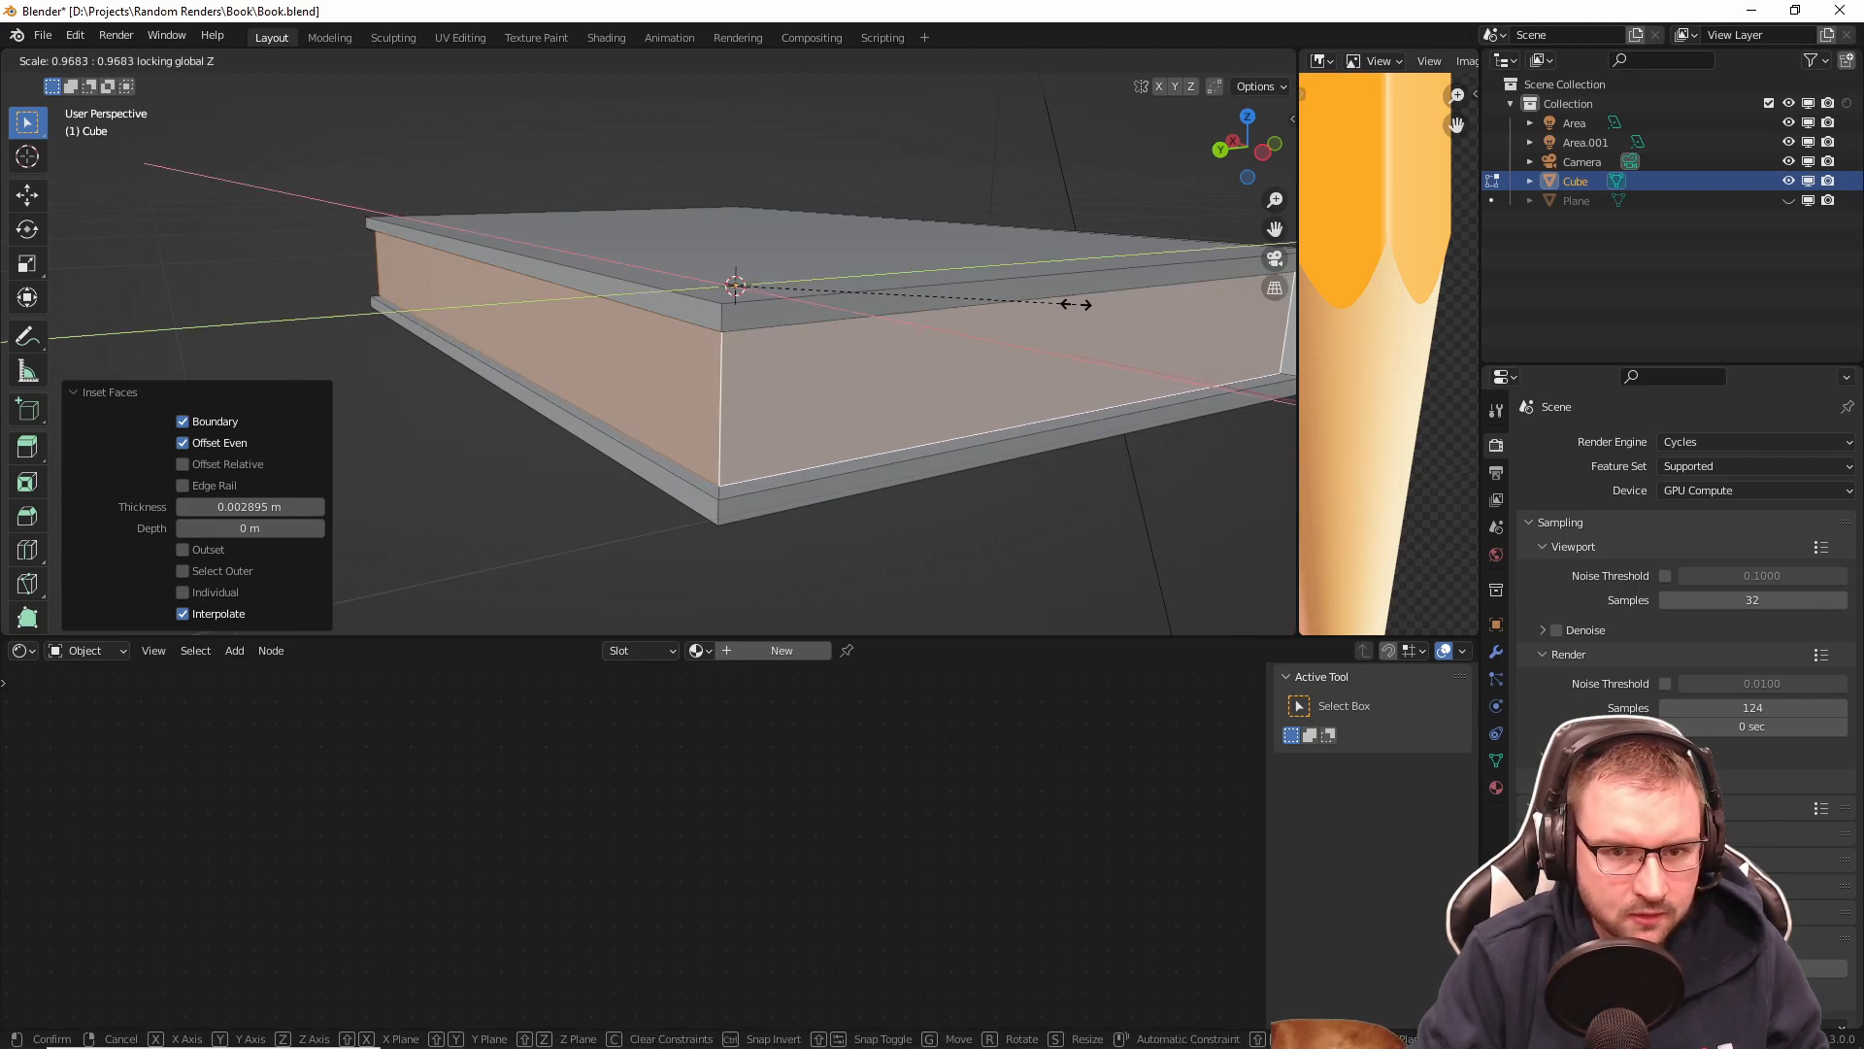
click(1075, 304)
Step: Select the outer faces of the top and bottom covers and switch to edge selection mode
middle_drag(598, 357, 753, 387)
key(2)
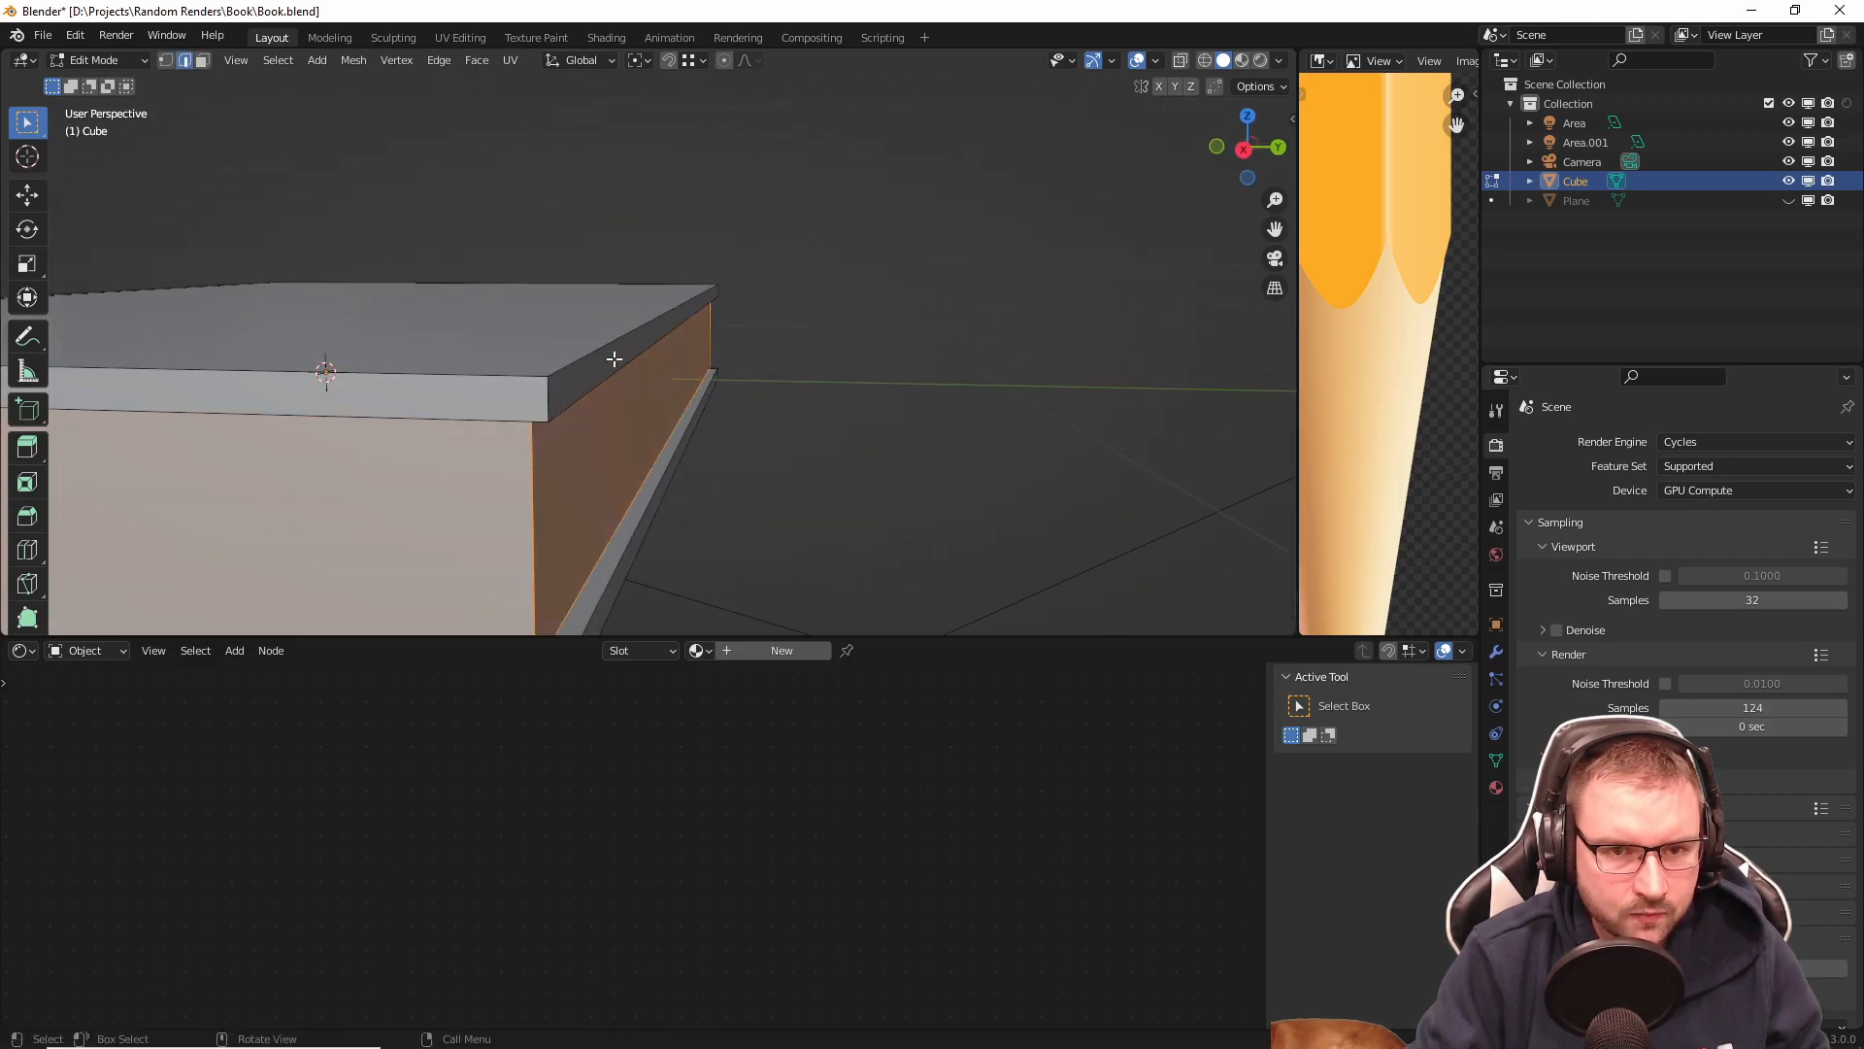
alt+click(607, 351)
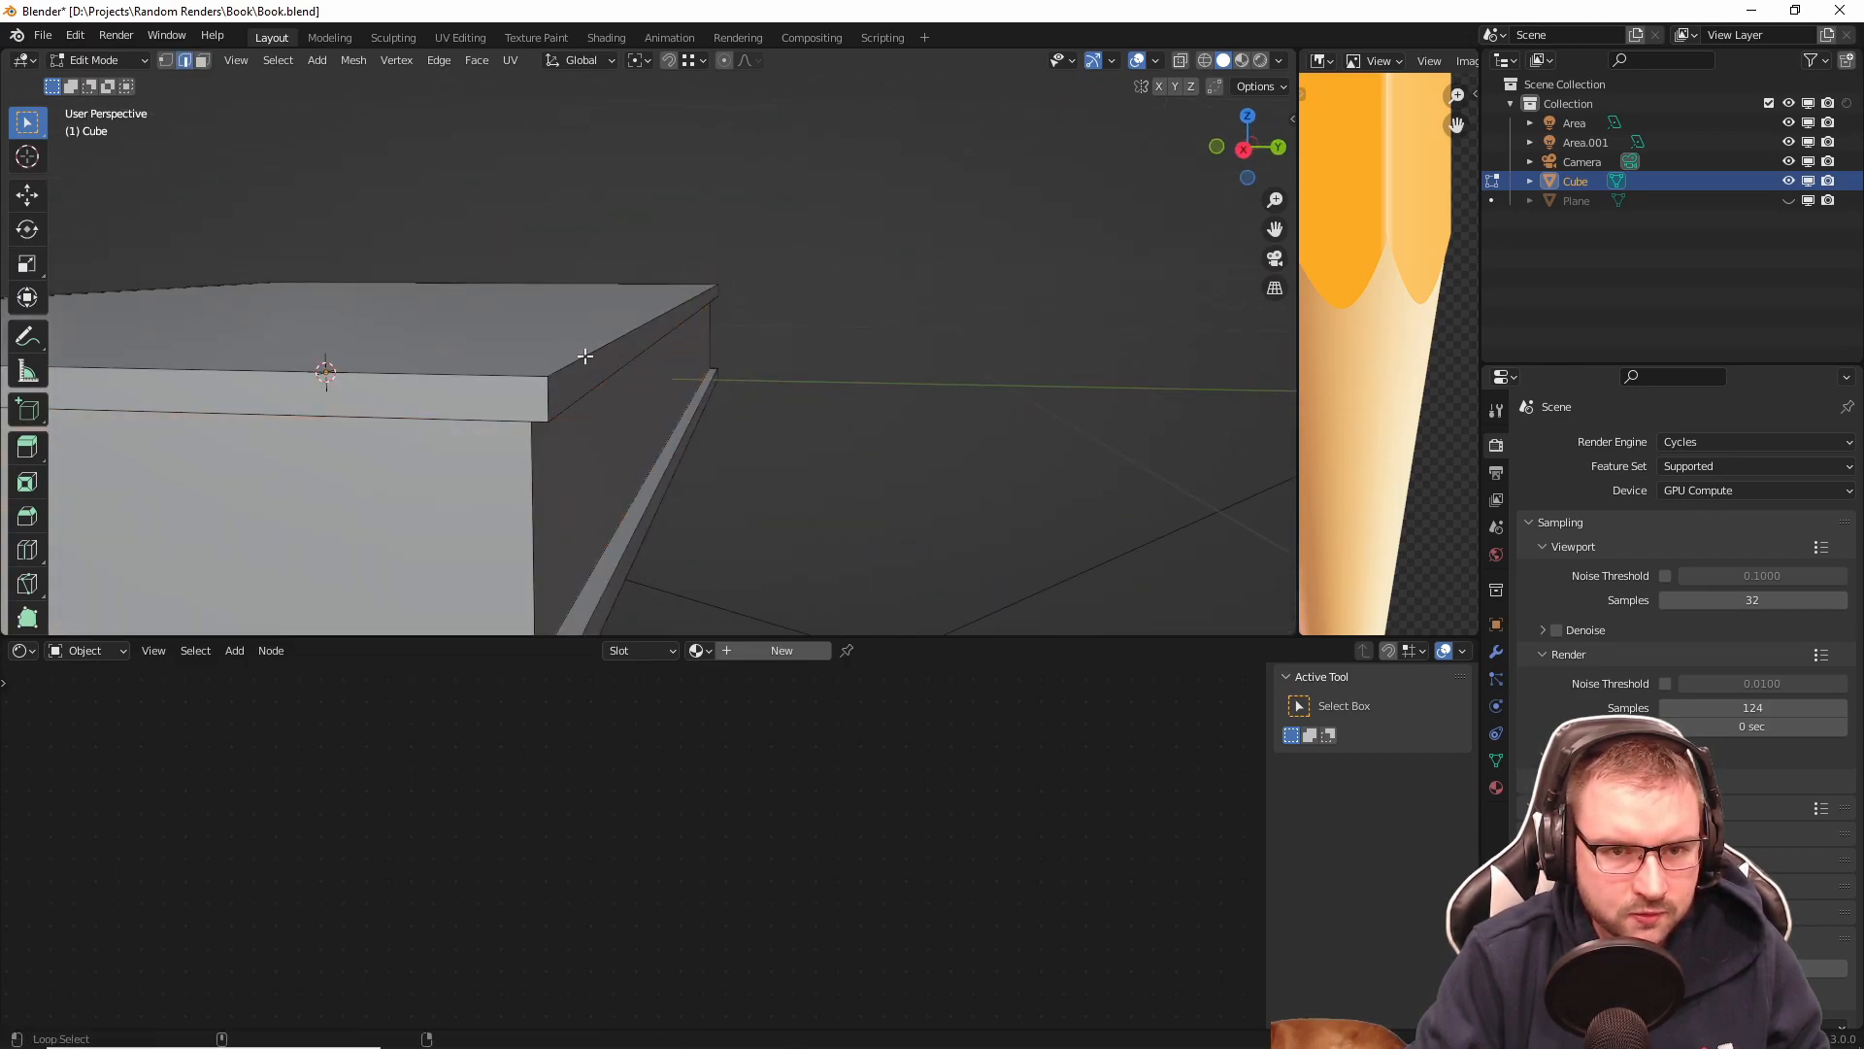
key(3)
click(504, 321)
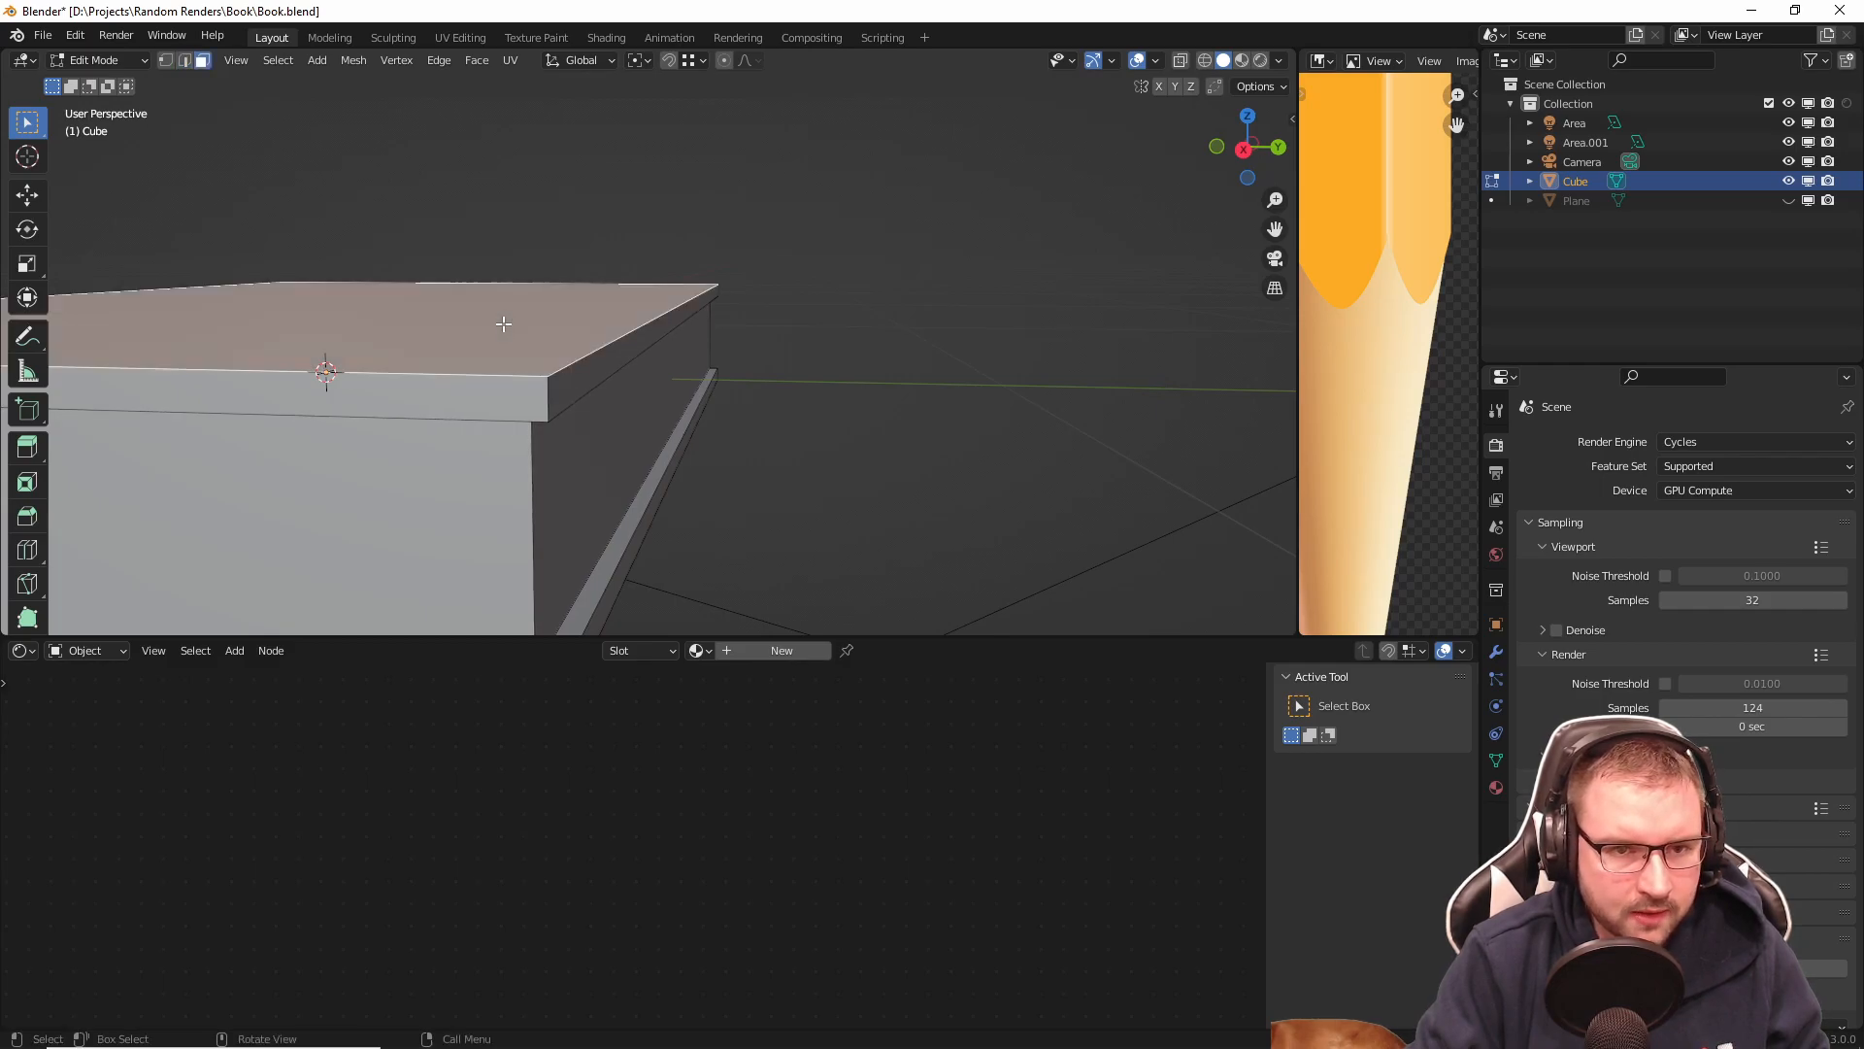
scroll(527, 335, down, 1)
middle_drag(594, 355, 663, 309)
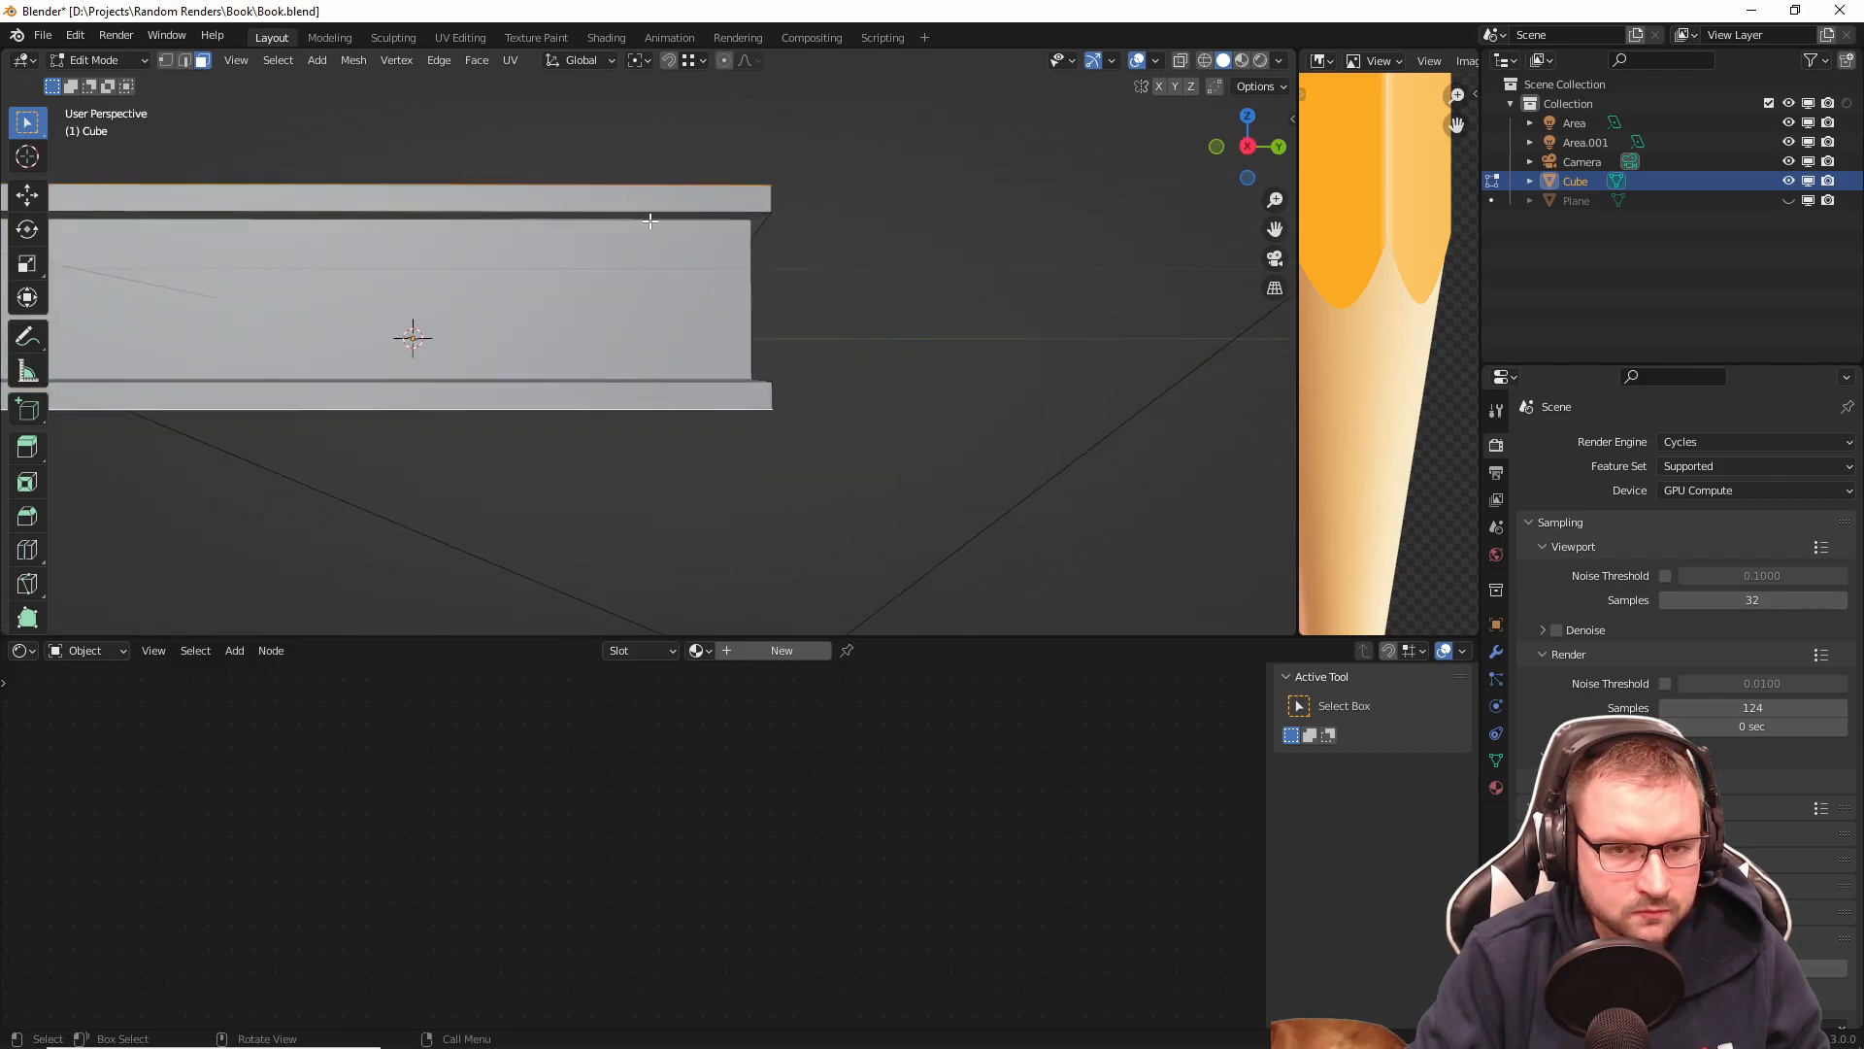
key(2)
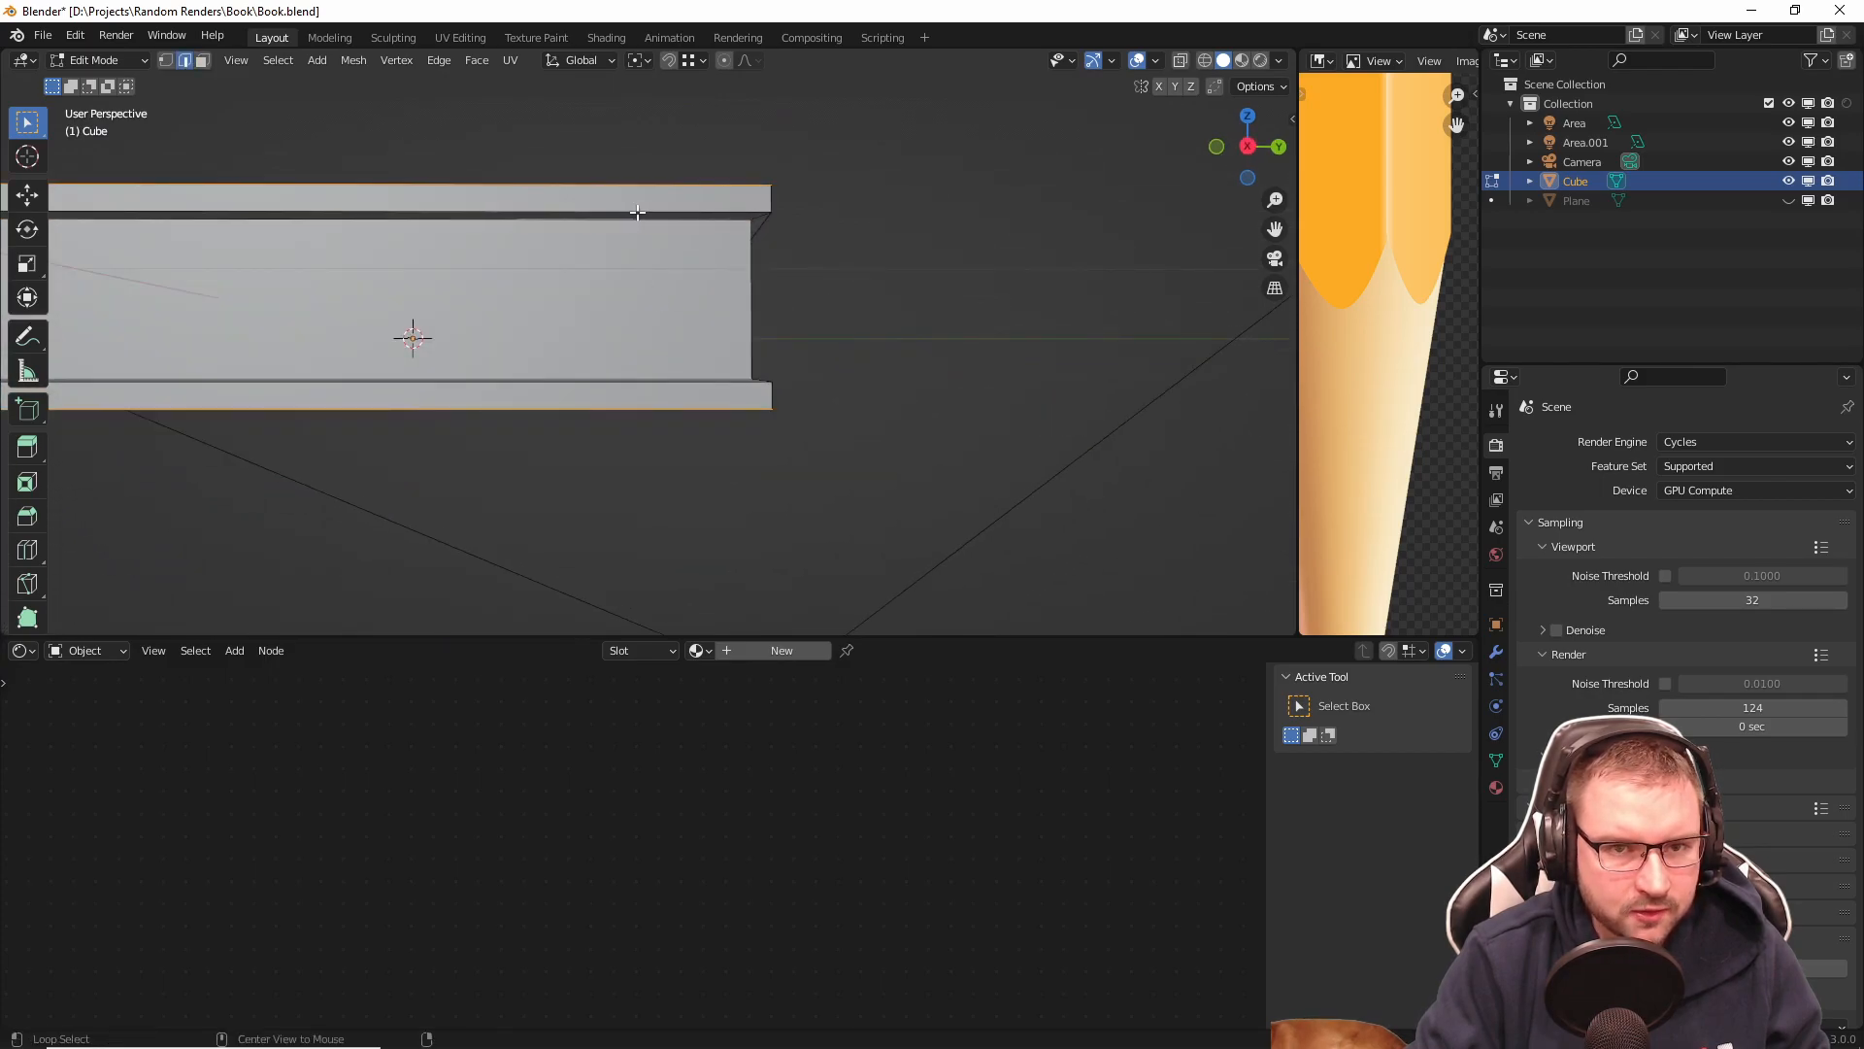
Step: Add the page-side rim edges of the top and bottom covers to the edge selection
middle_drag(728, 224, 662, 240)
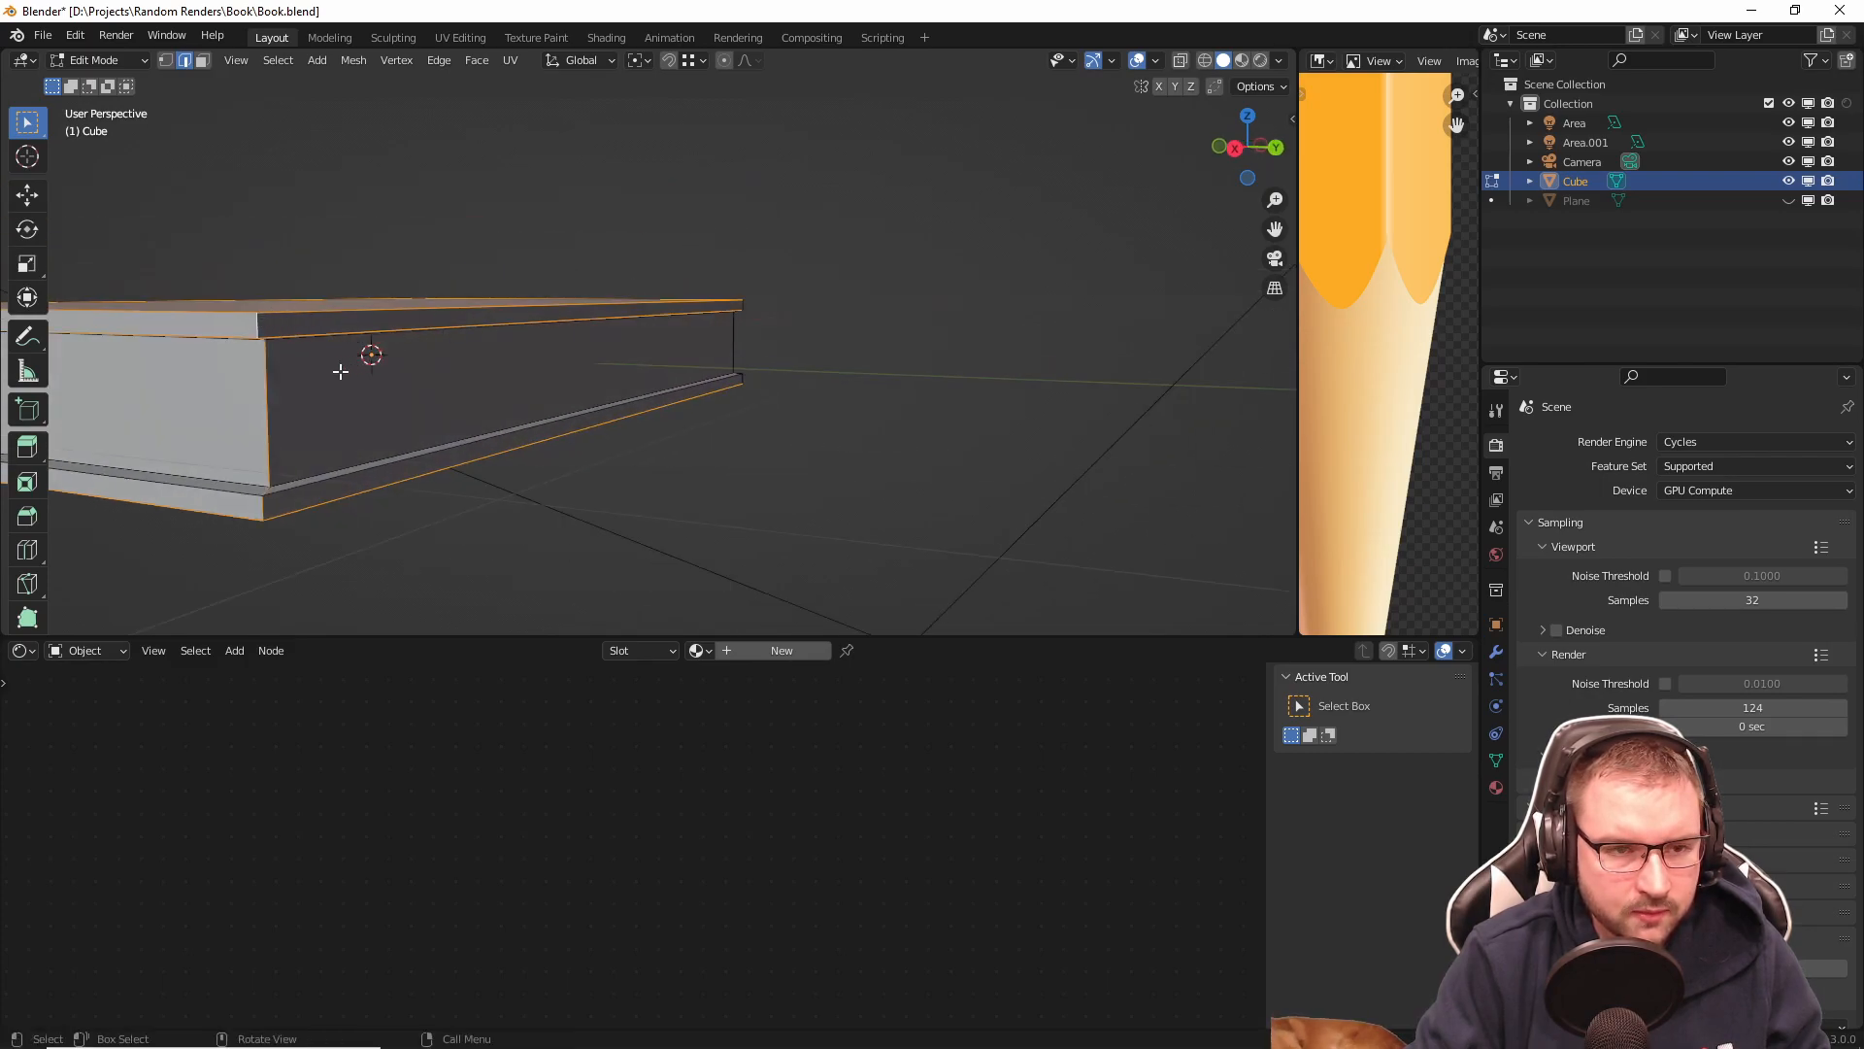
scroll(344, 372, up, 4)
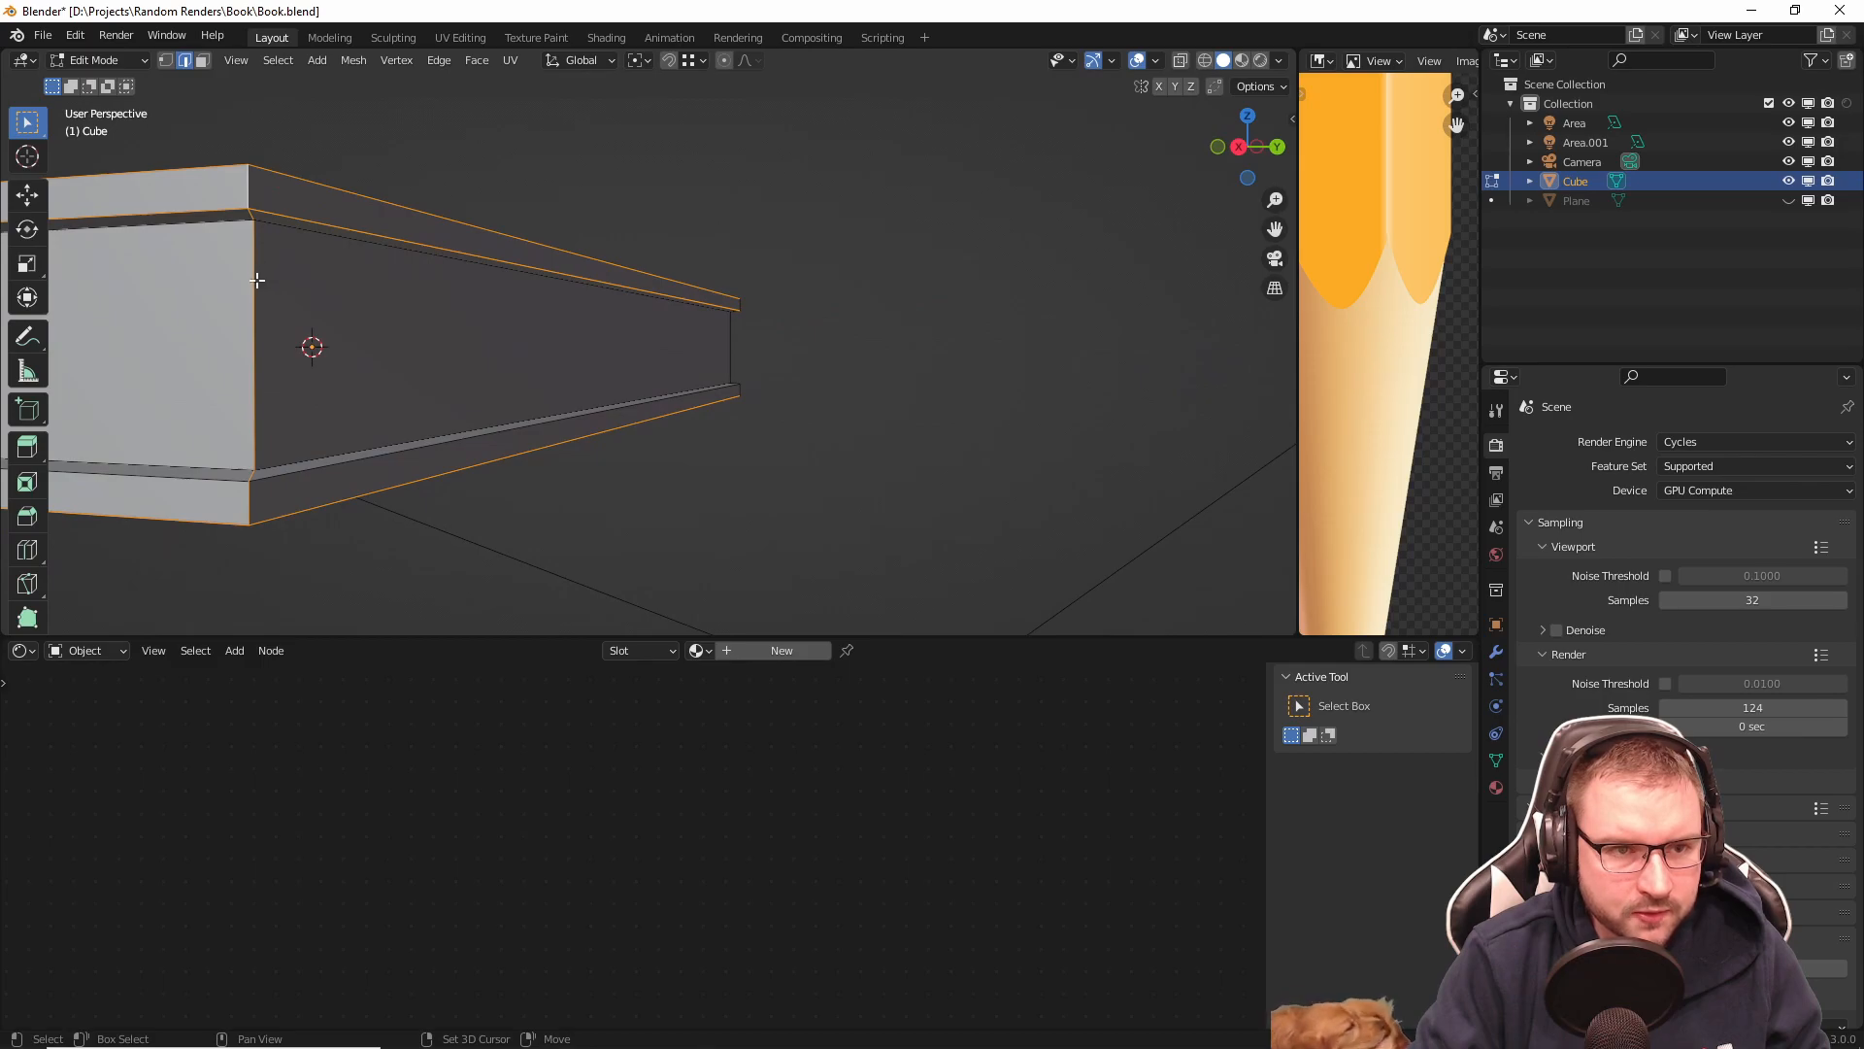
middle_drag(254, 286, 742, 214)
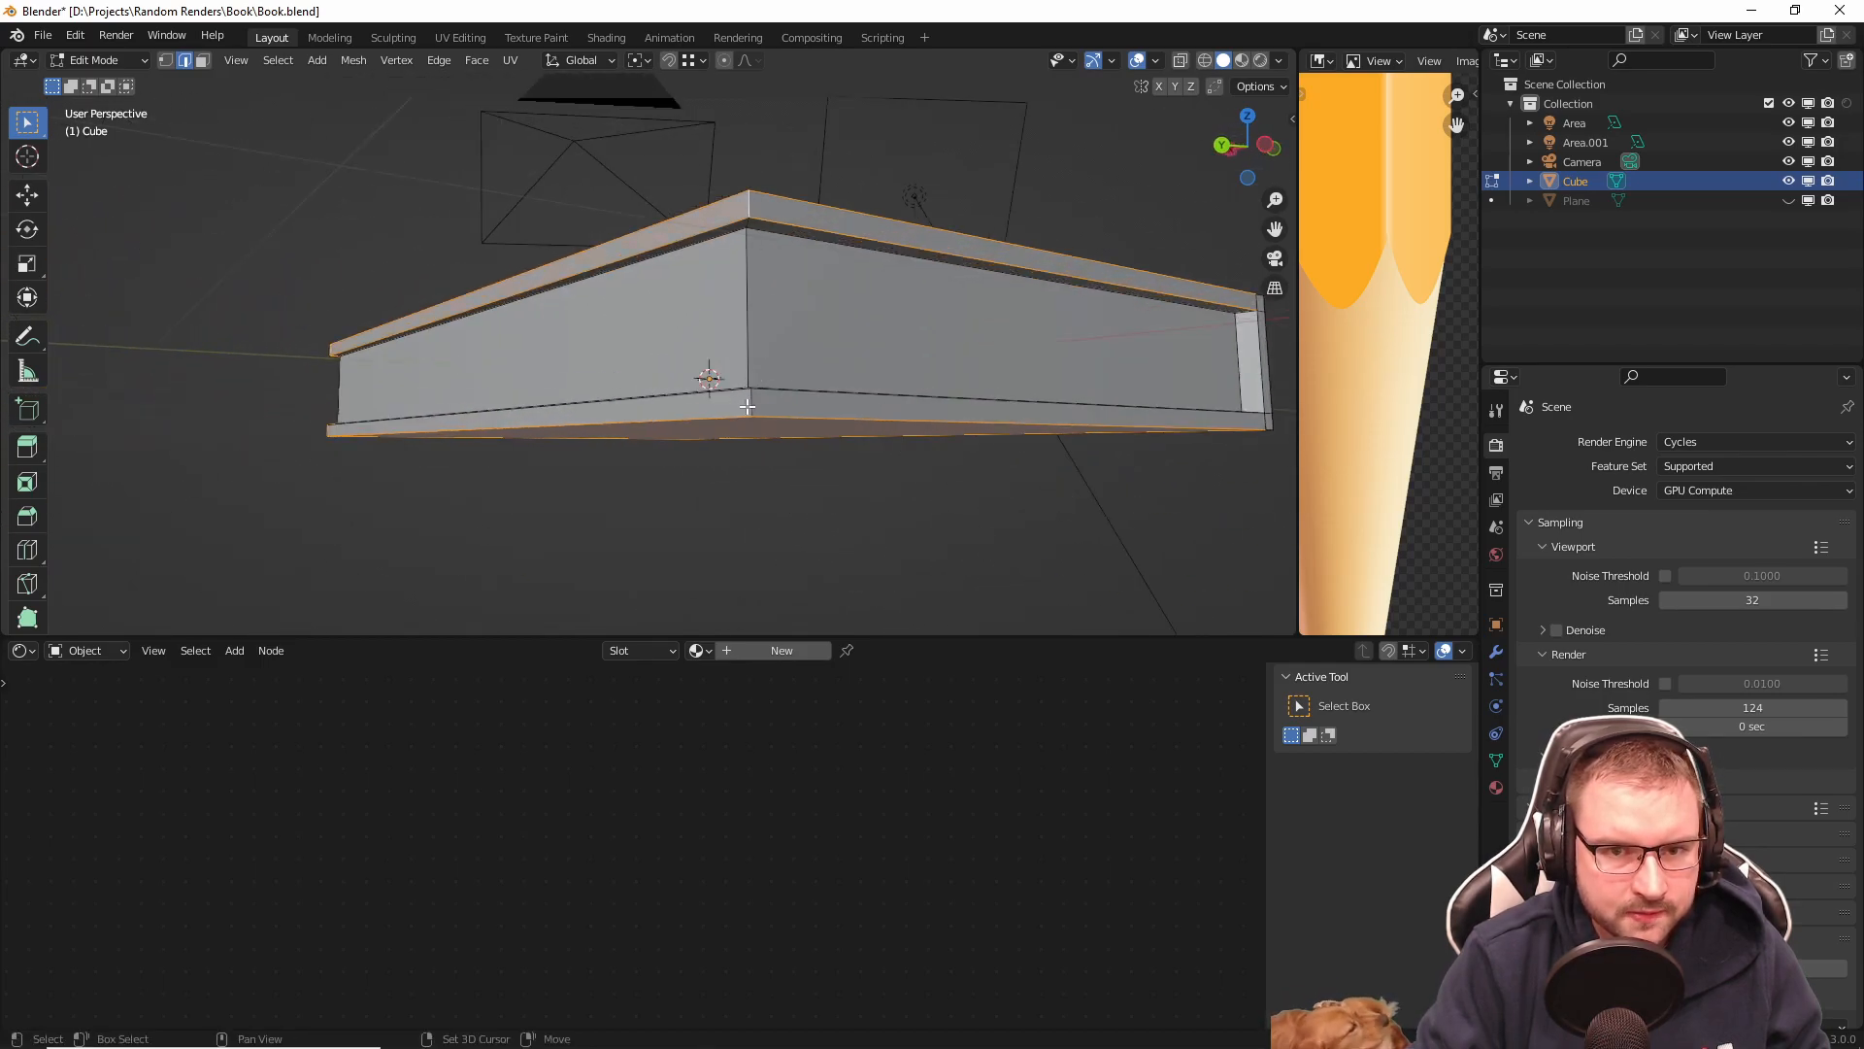
middle_drag(787, 399, 949, 378)
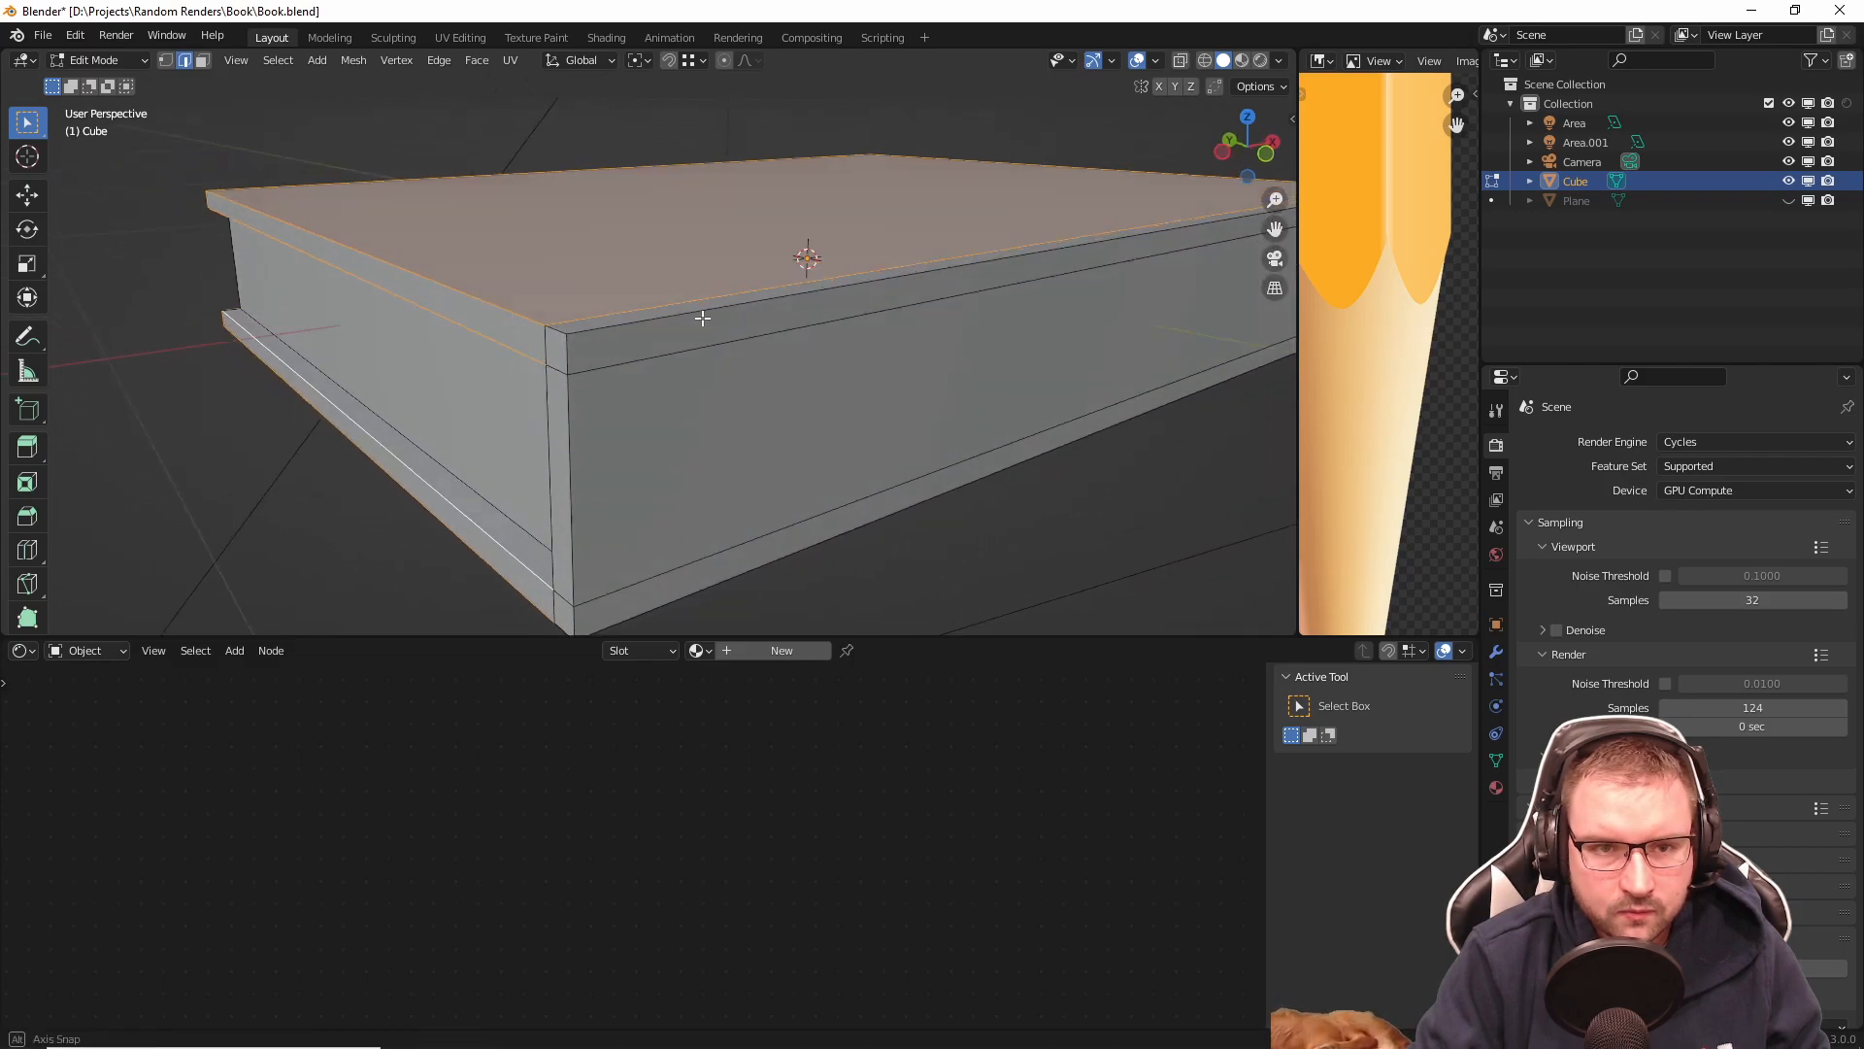
middle_drag(689, 318, 900, 381)
Step: Add the spine's long upper and lower outer edges to the selection
alt+shift+click(935, 391)
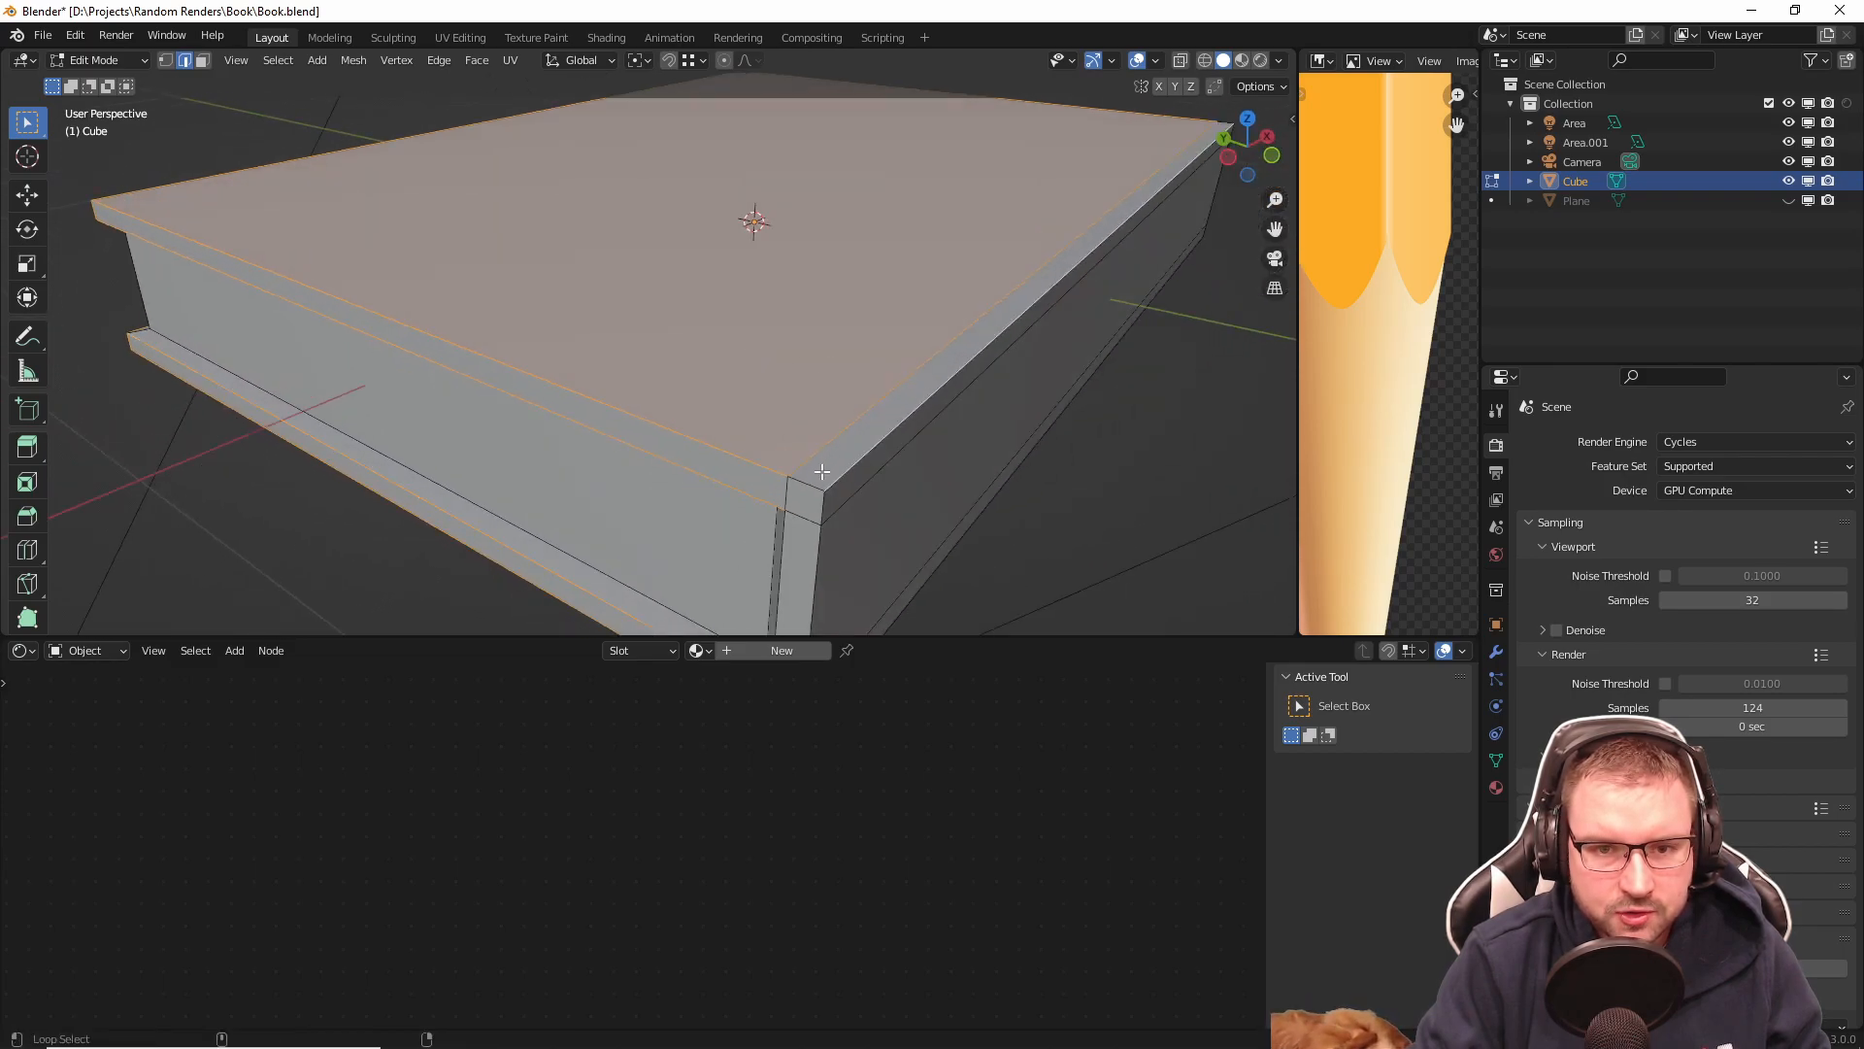
middle_drag(824, 541, 888, 307)
alt+shift+click(889, 295)
middle_drag(1044, 333, 822, 387)
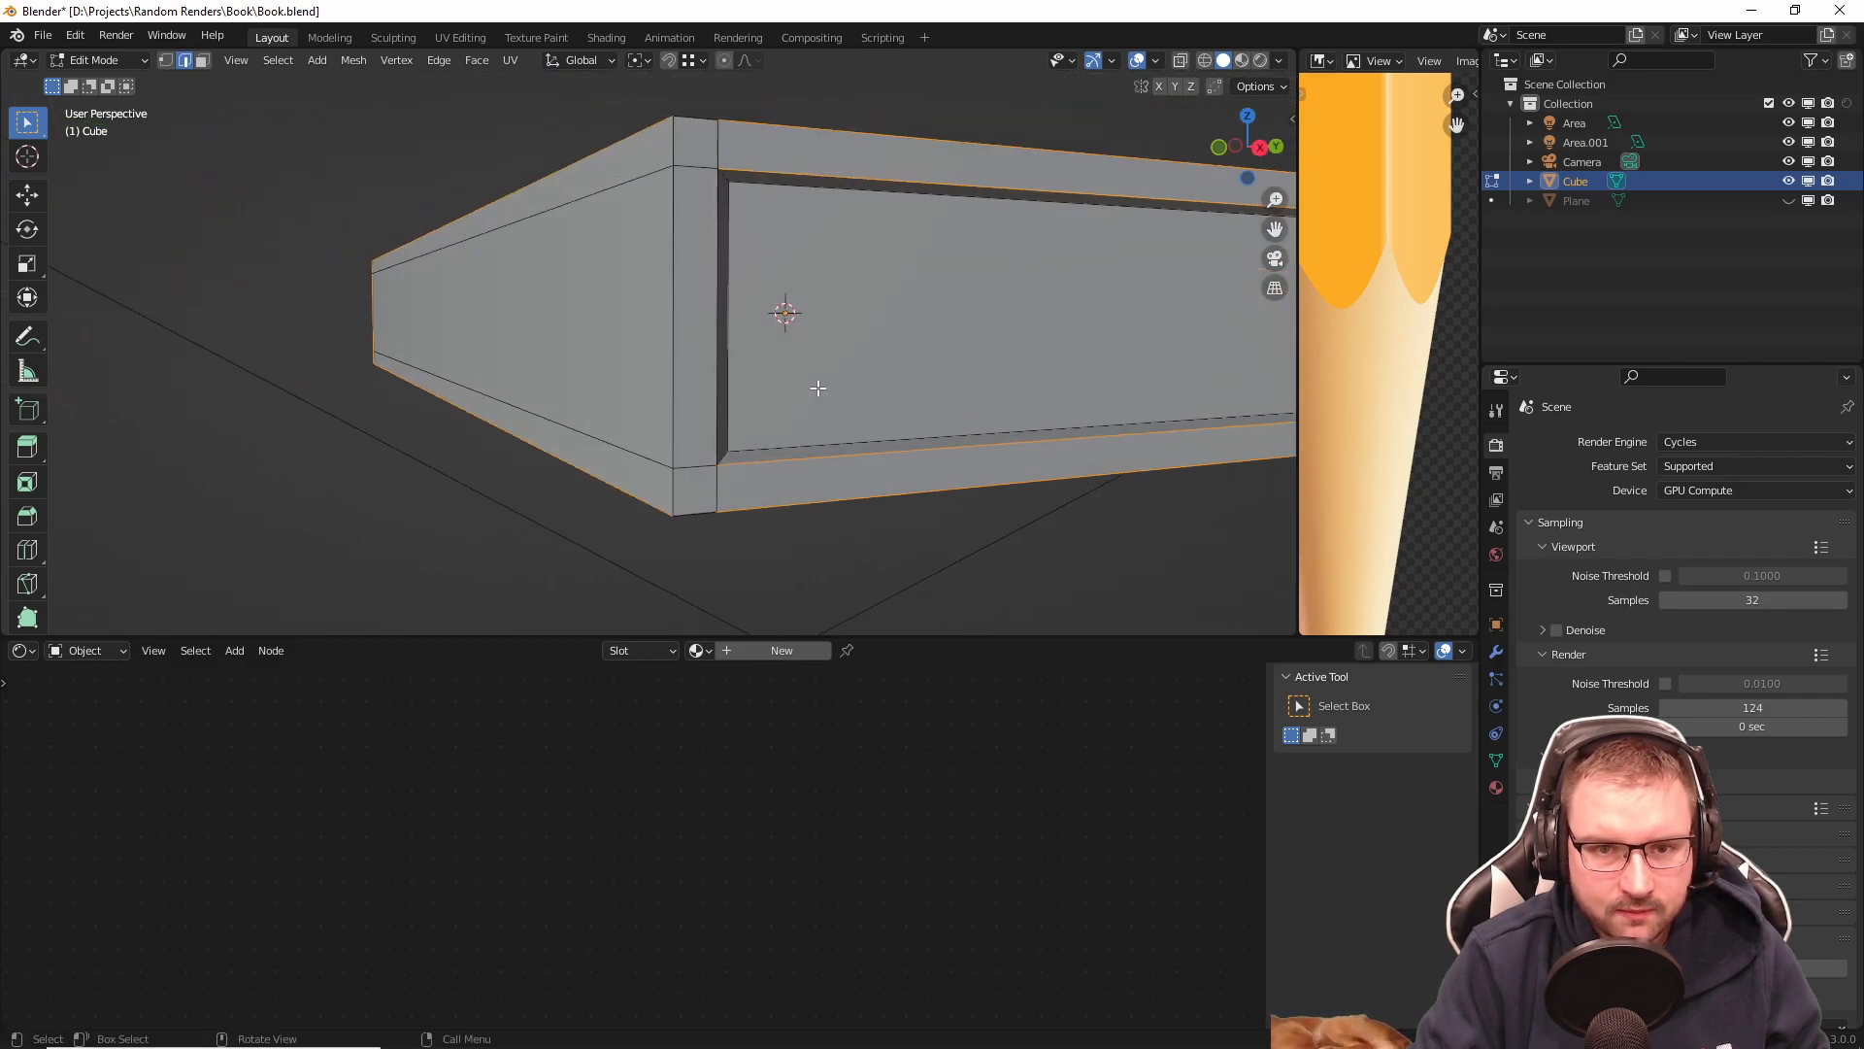
Step: Add the vertical outer corner edges at both ends of the spine to the selection
alt+shift+click(677, 327)
middle_drag(693, 203, 738, 391)
middle_drag(861, 524, 509, 416)
alt+shift+click(573, 326)
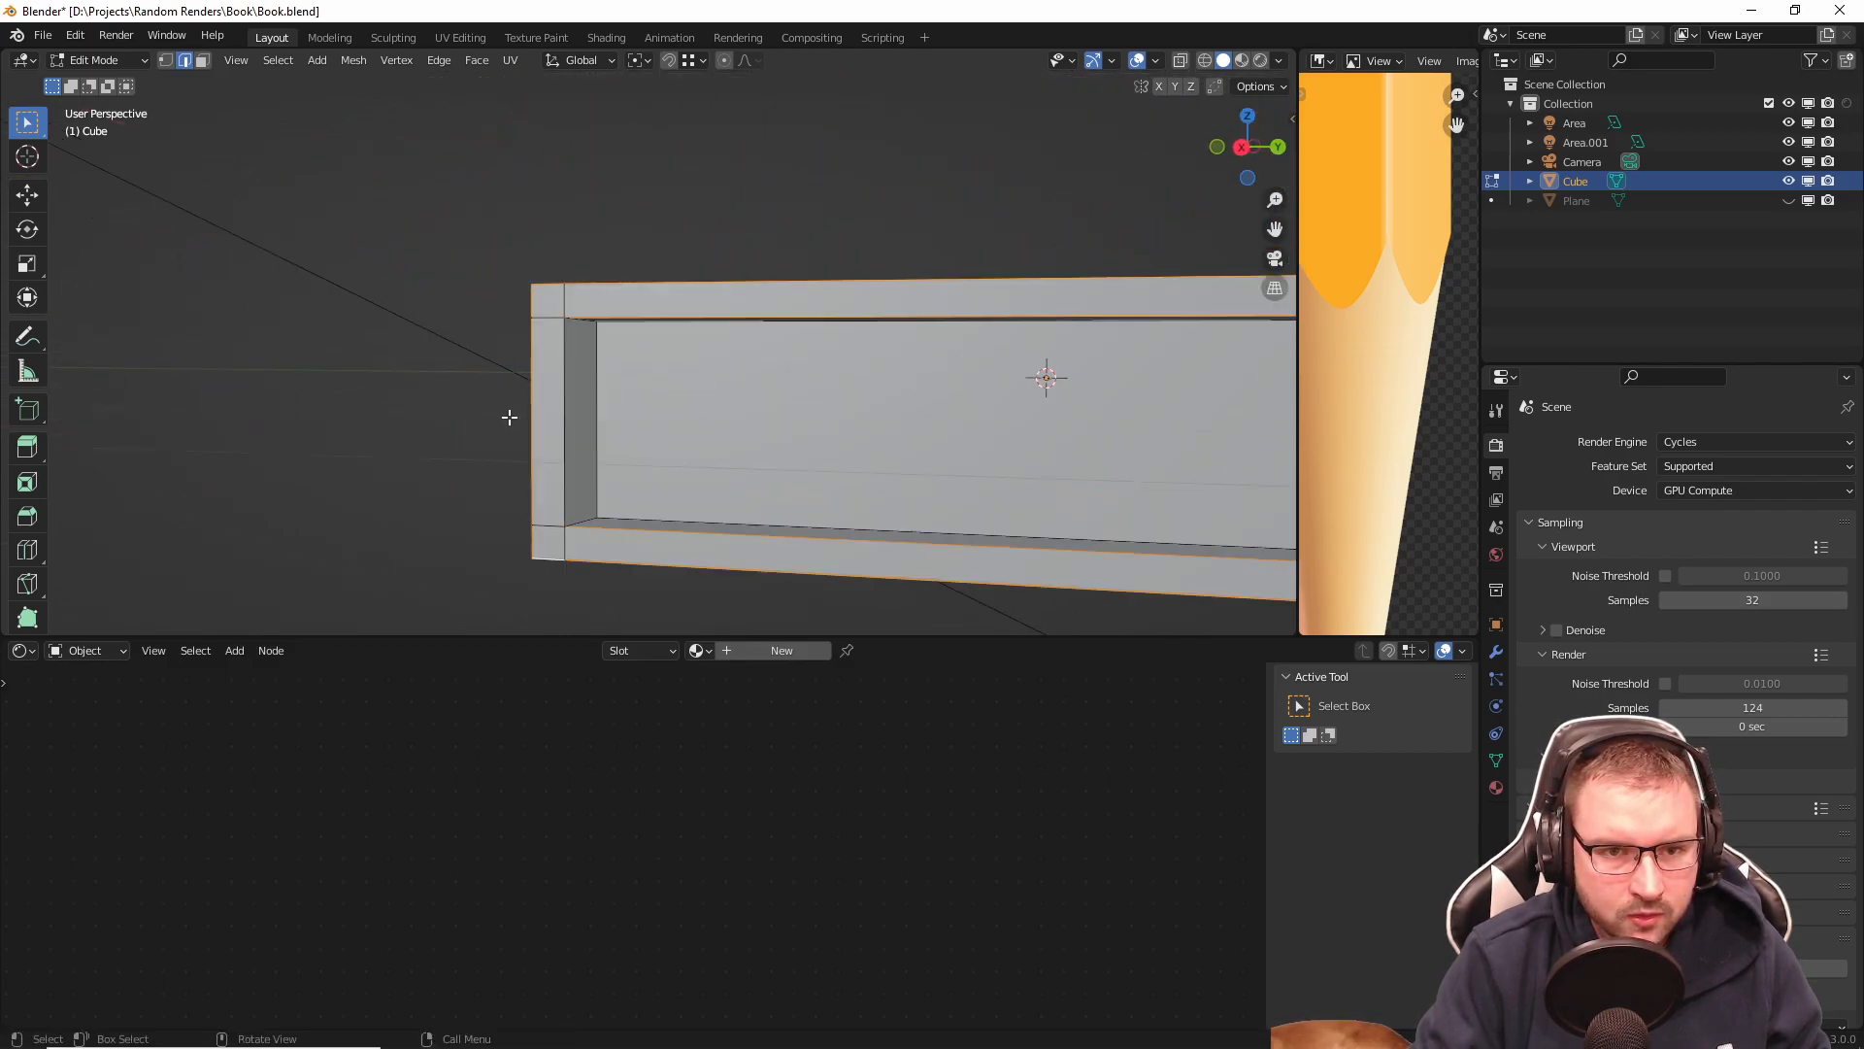
scroll(524, 410, up, 2)
scroll(514, 389, down, 3)
middle_drag(520, 353, 574, 375)
scroll(703, 396, up, 3)
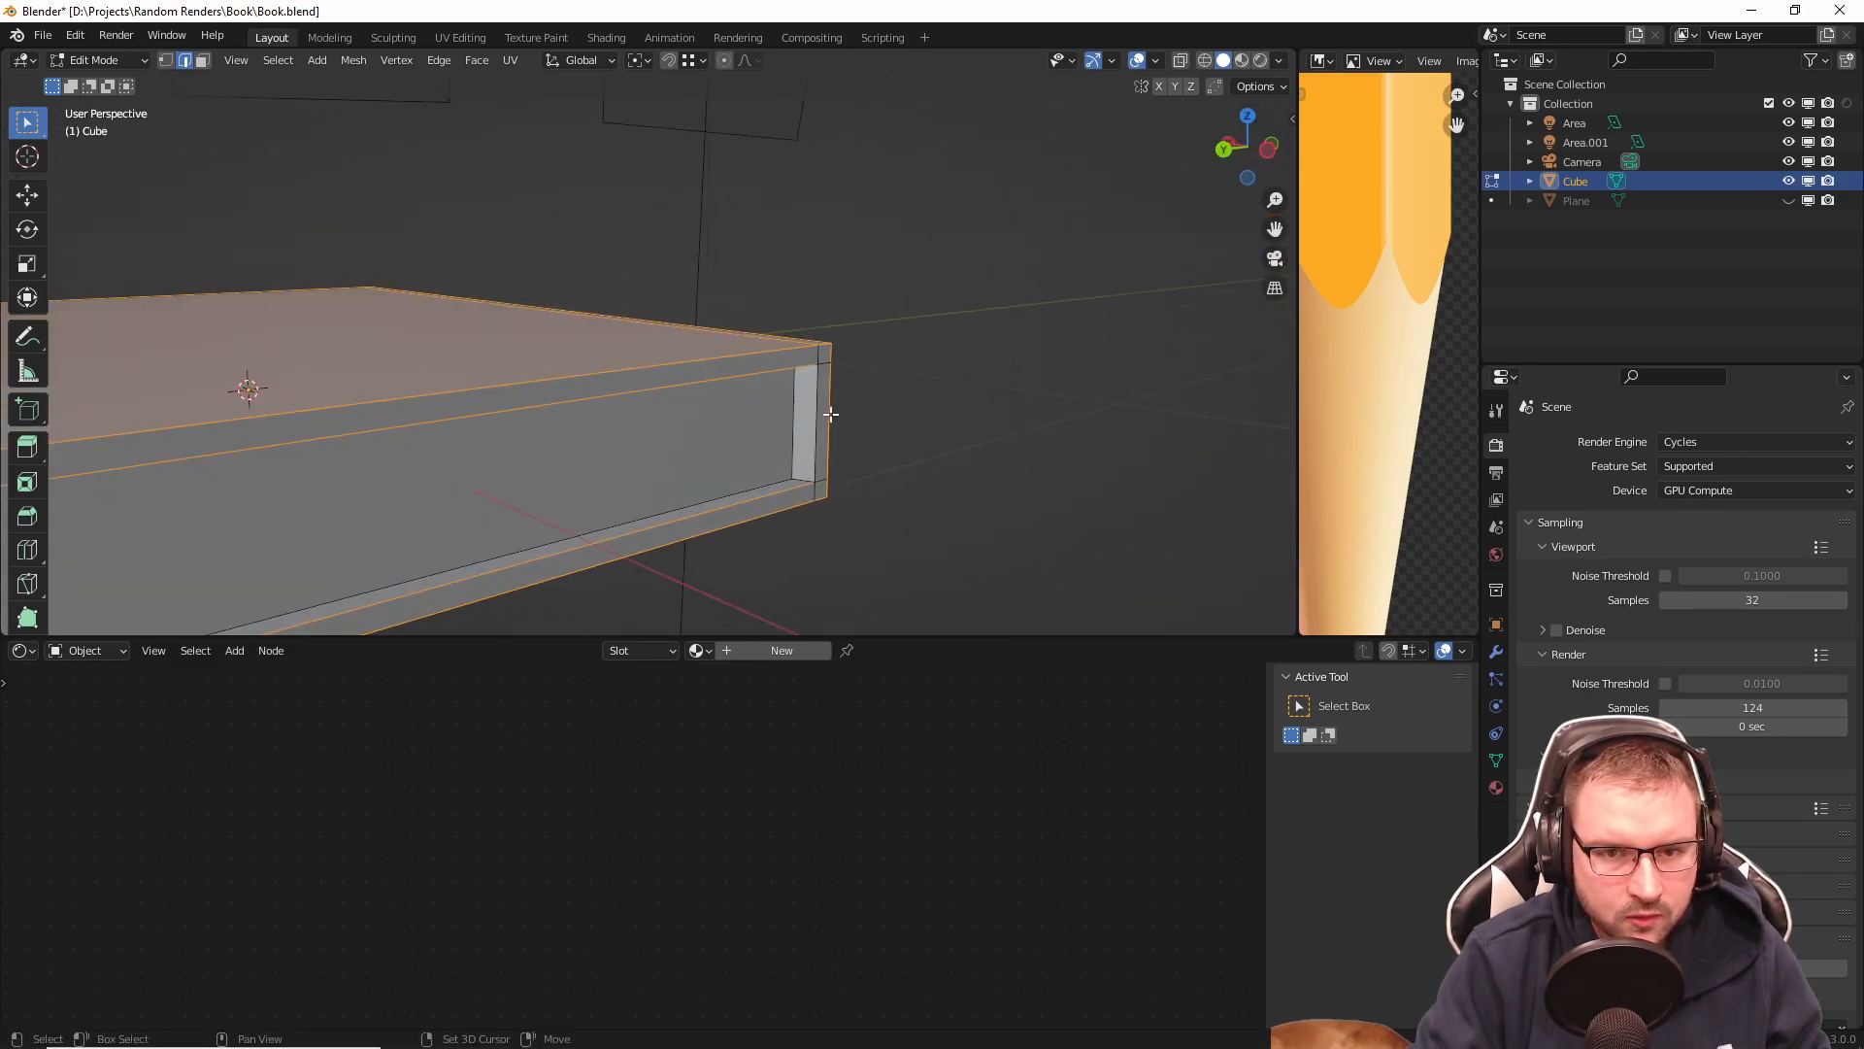
Step: Try to bevel the selected cover and spine edges with three segments
middle_drag(814, 416, 981, 399)
scroll(566, 418, up, 2)
key(ctrl+b)
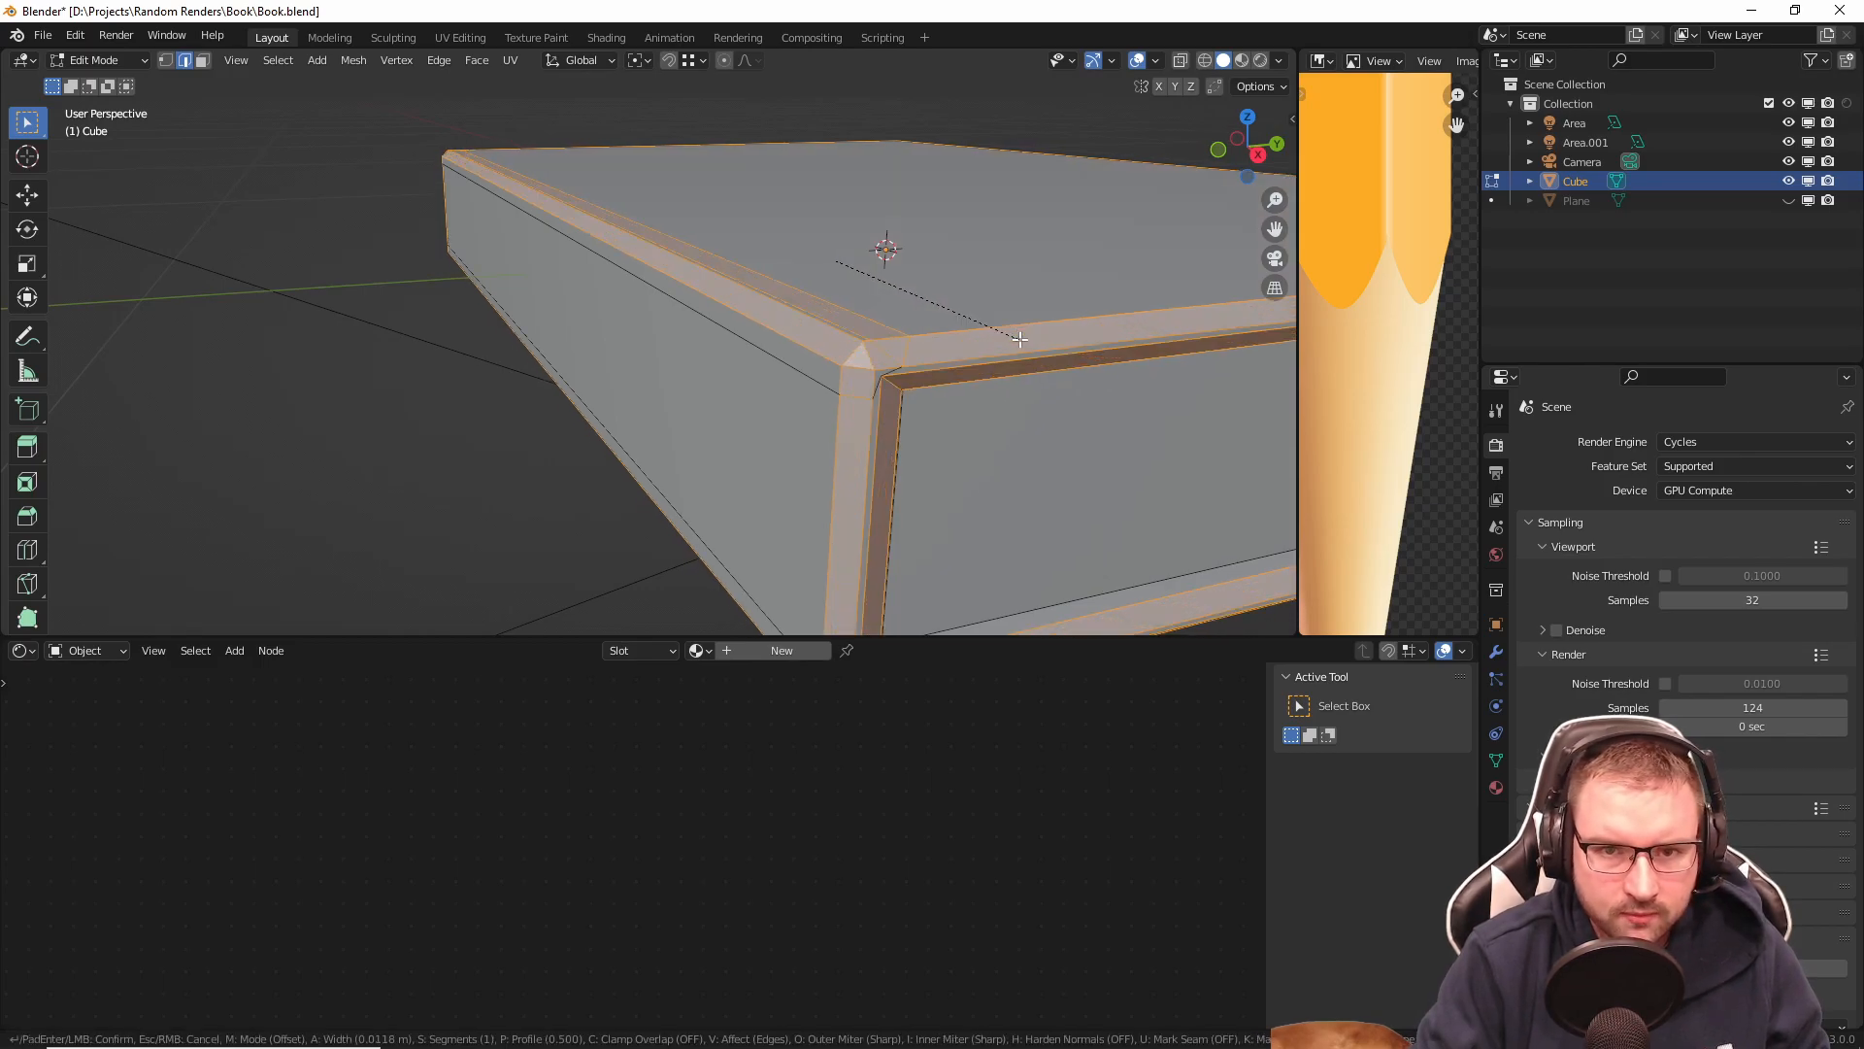
scroll(986, 331, up, 2)
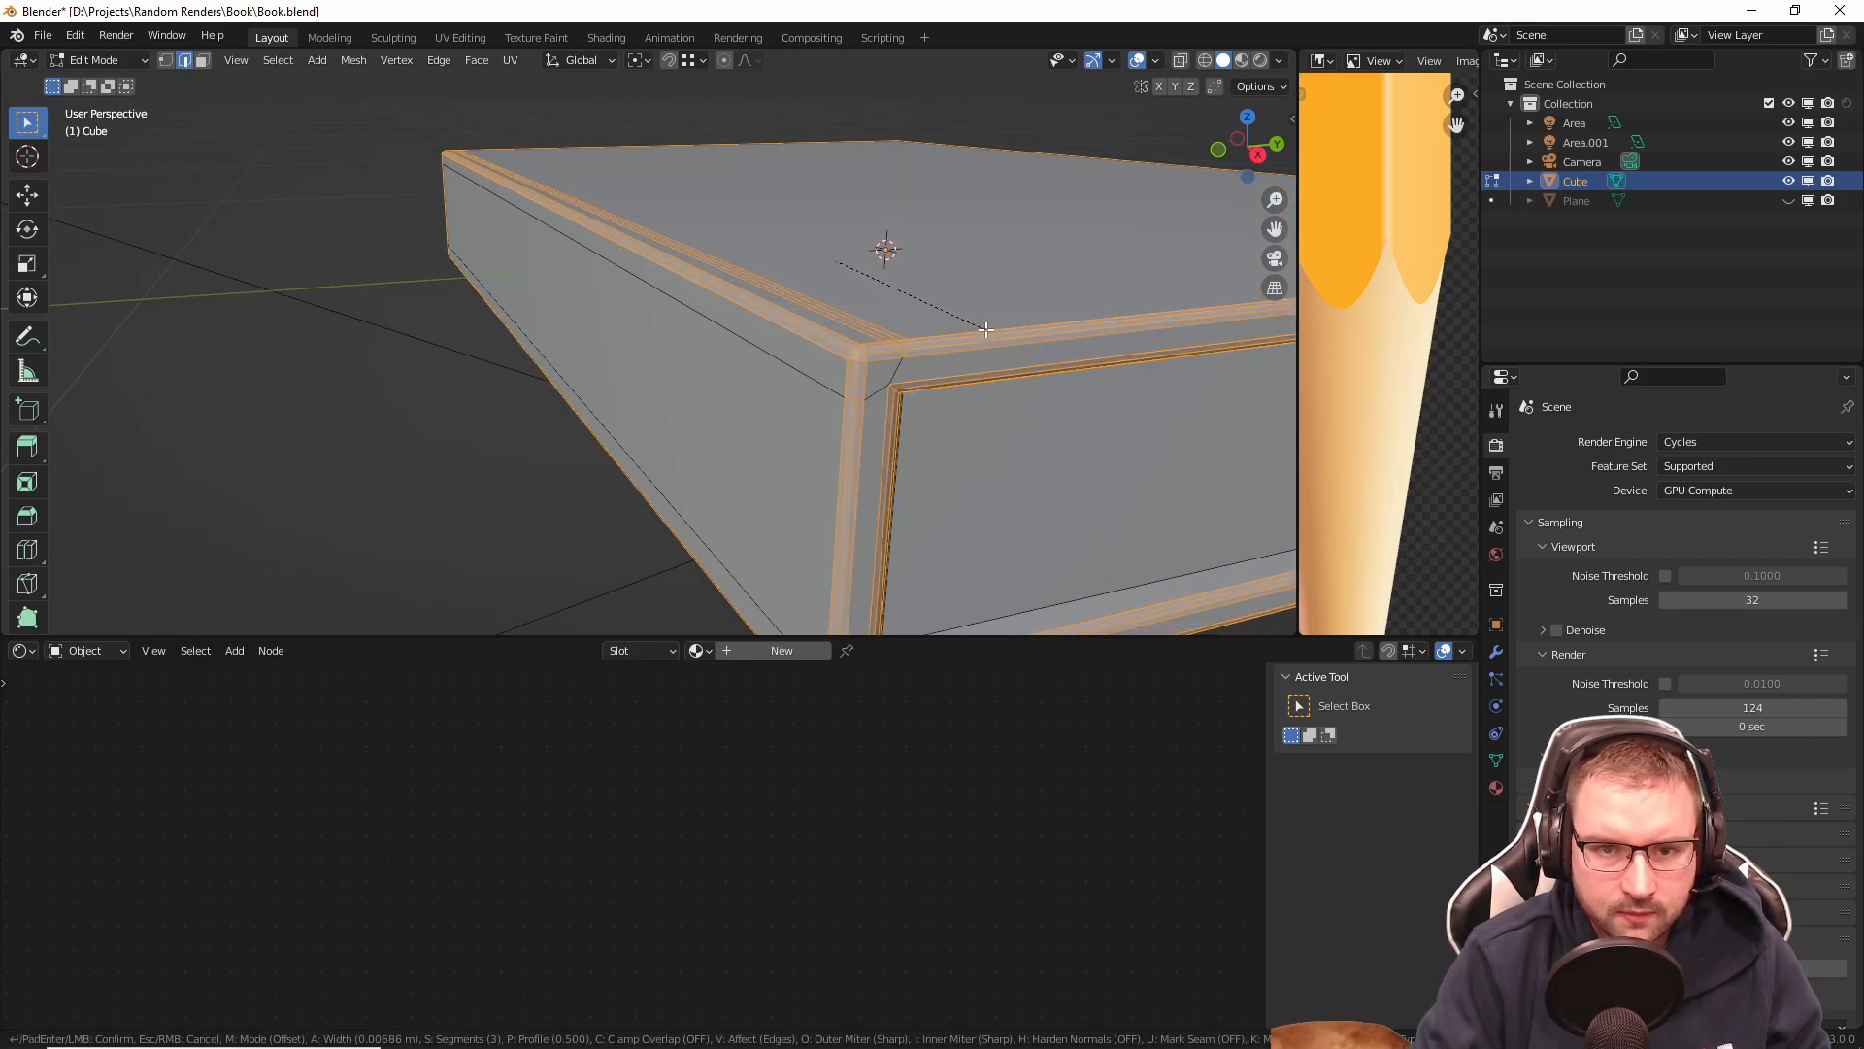
key(Escape)
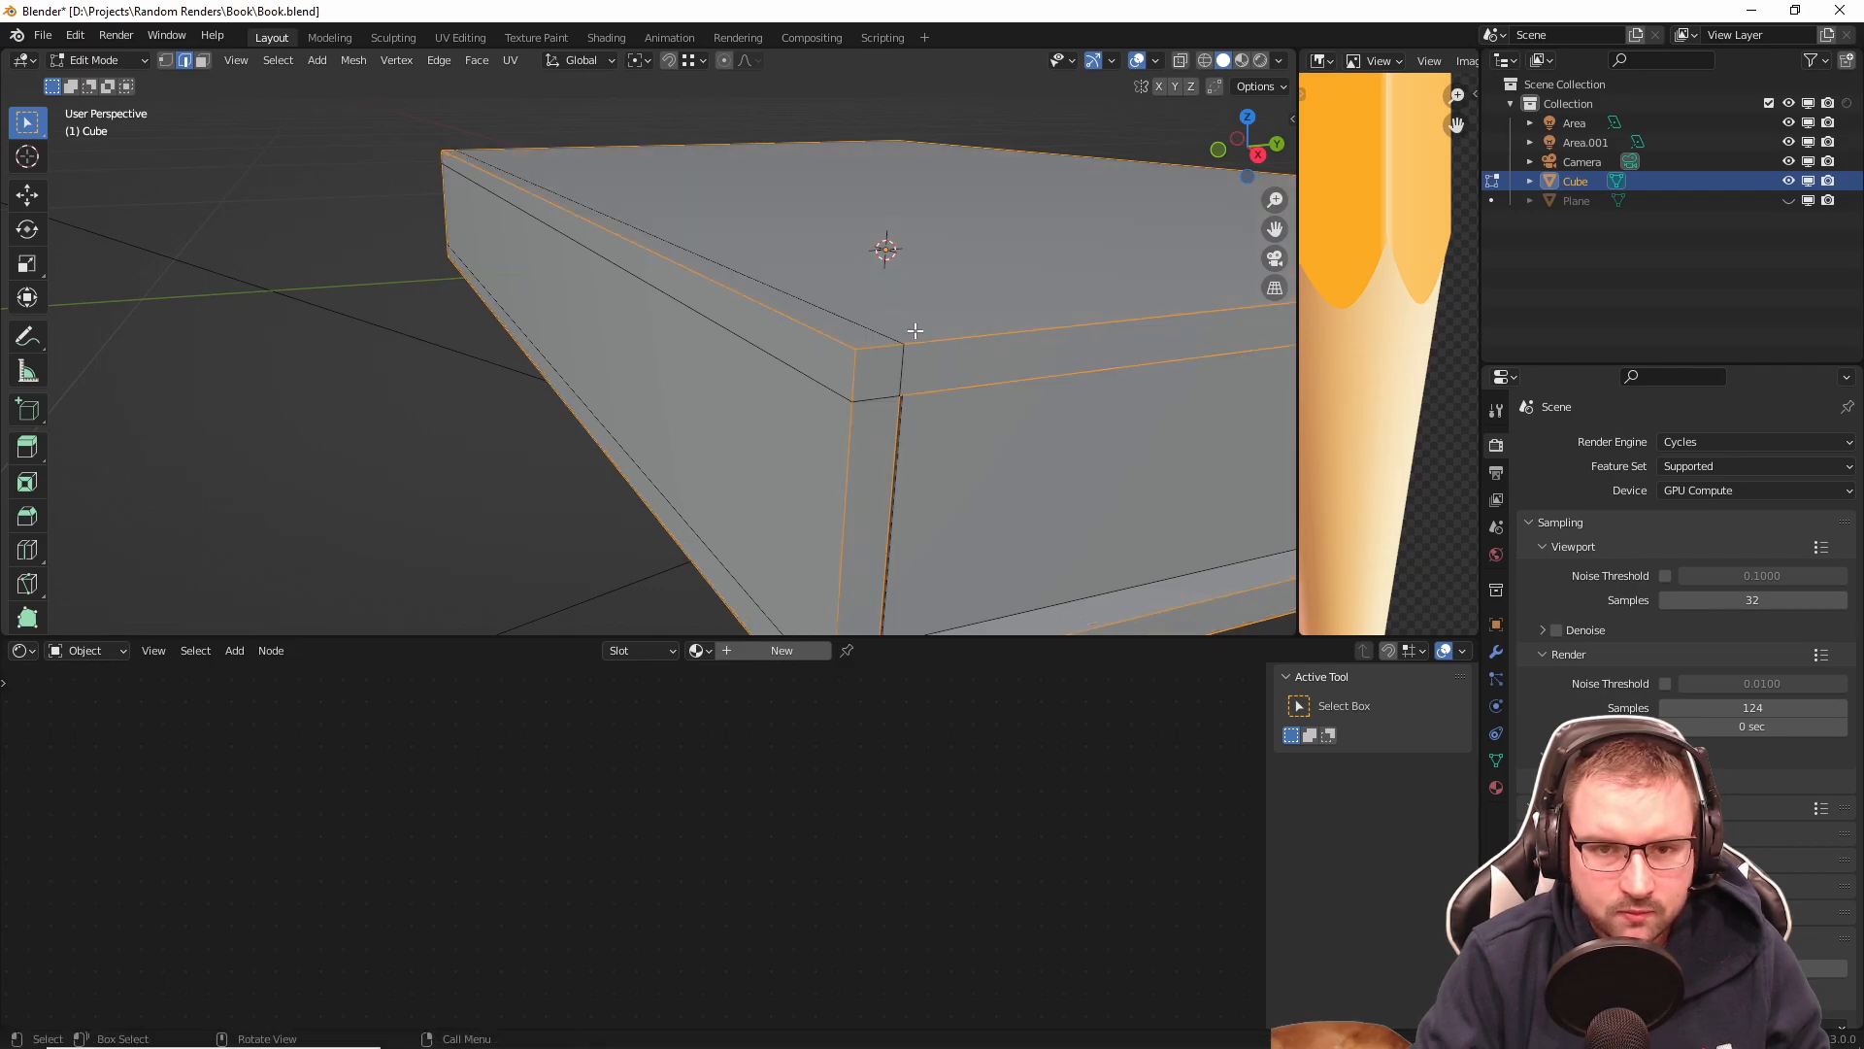
Step: Bevel the selected cover and spine edges about 0.005 m wide with three segments
key(ctrl+b)
scroll(925, 335, up, 2)
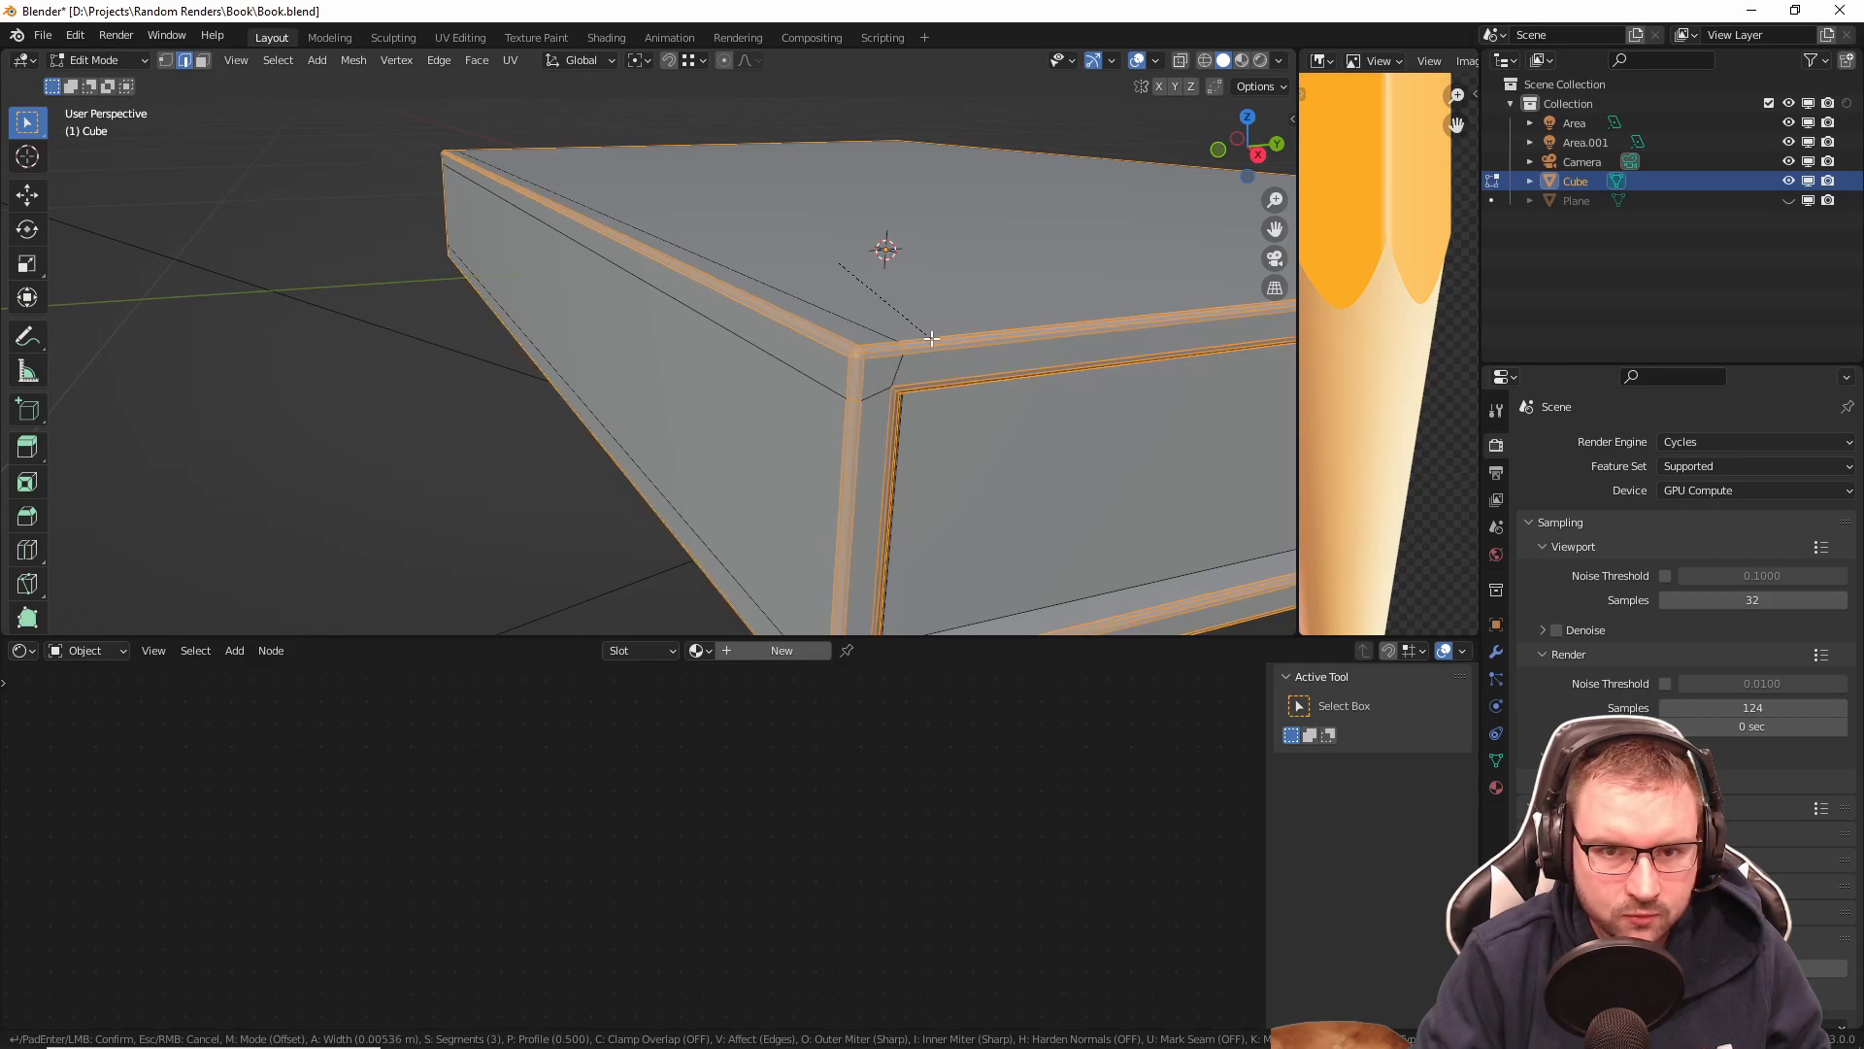
click(931, 338)
key(Tab)
scroll(979, 353, down, 4)
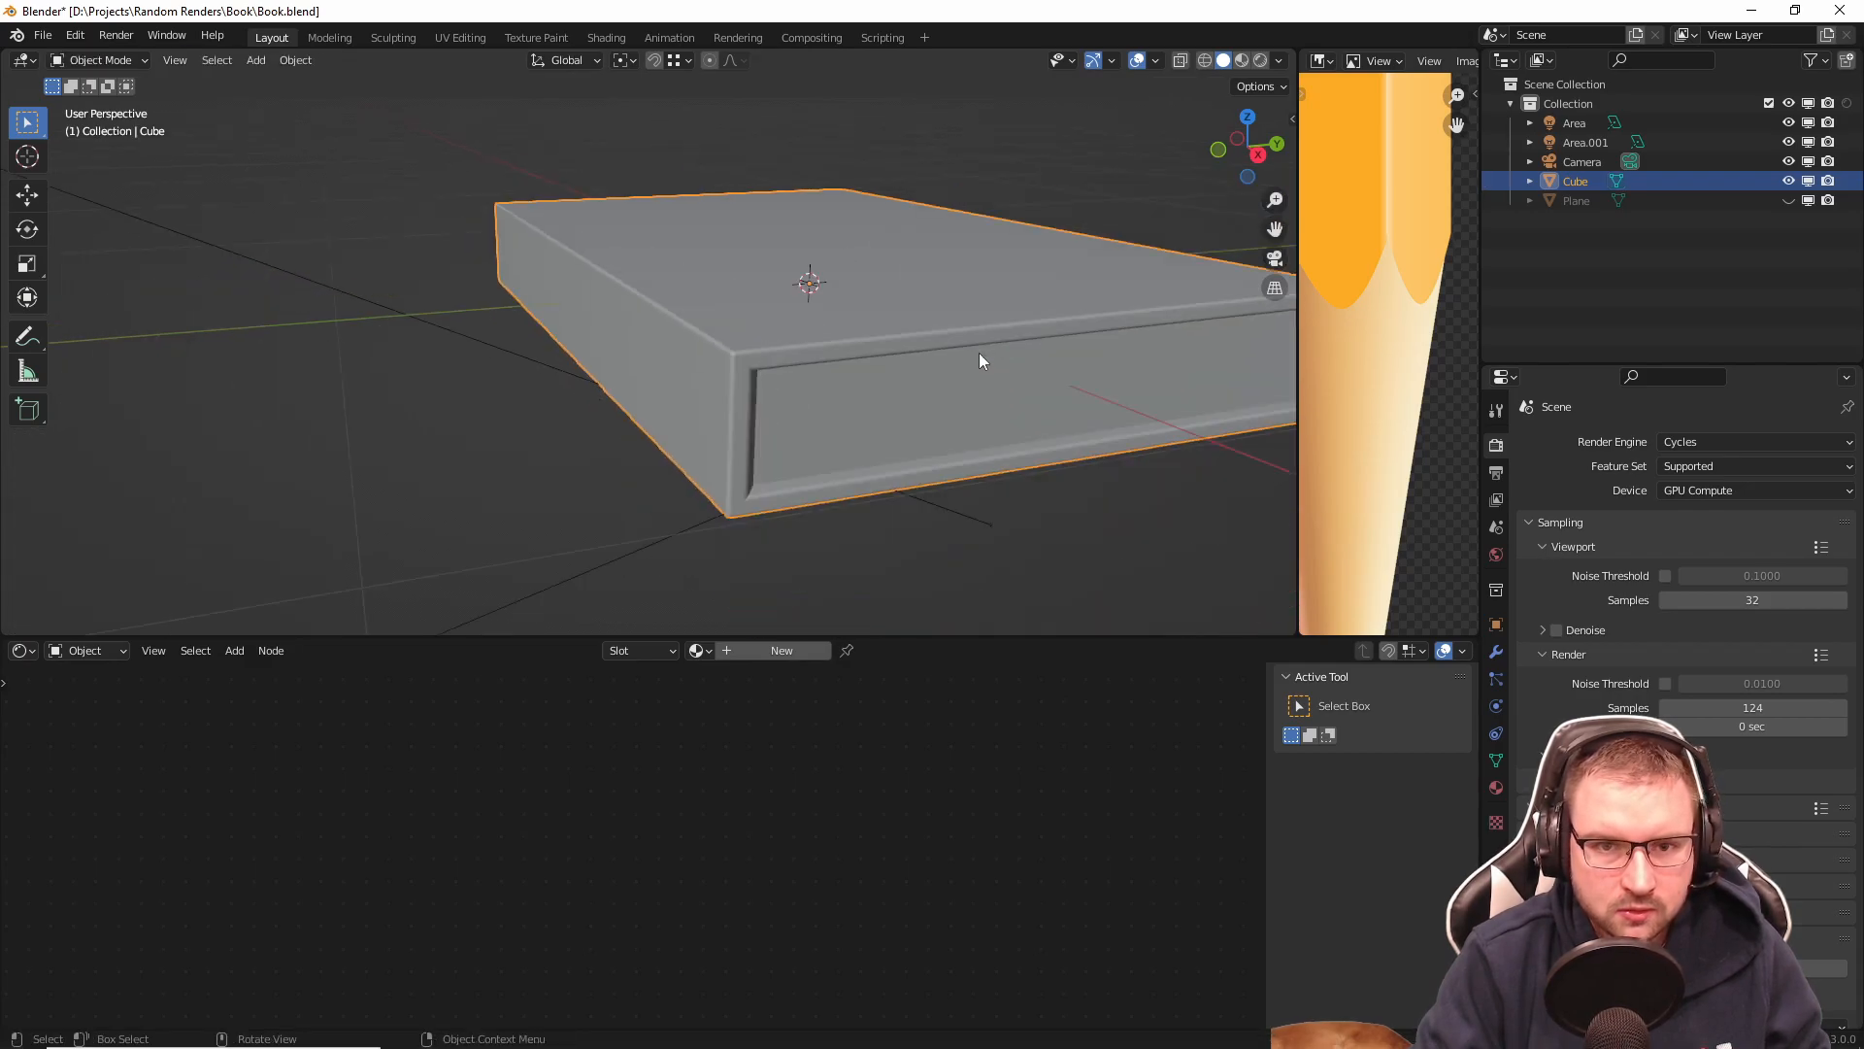
Step: Shade the book smooth and turn on Auto Smooth at 30° in its mesh data settings
scroll(979, 353, up, 2)
middle_drag(910, 387, 903, 387)
right_click(923, 382)
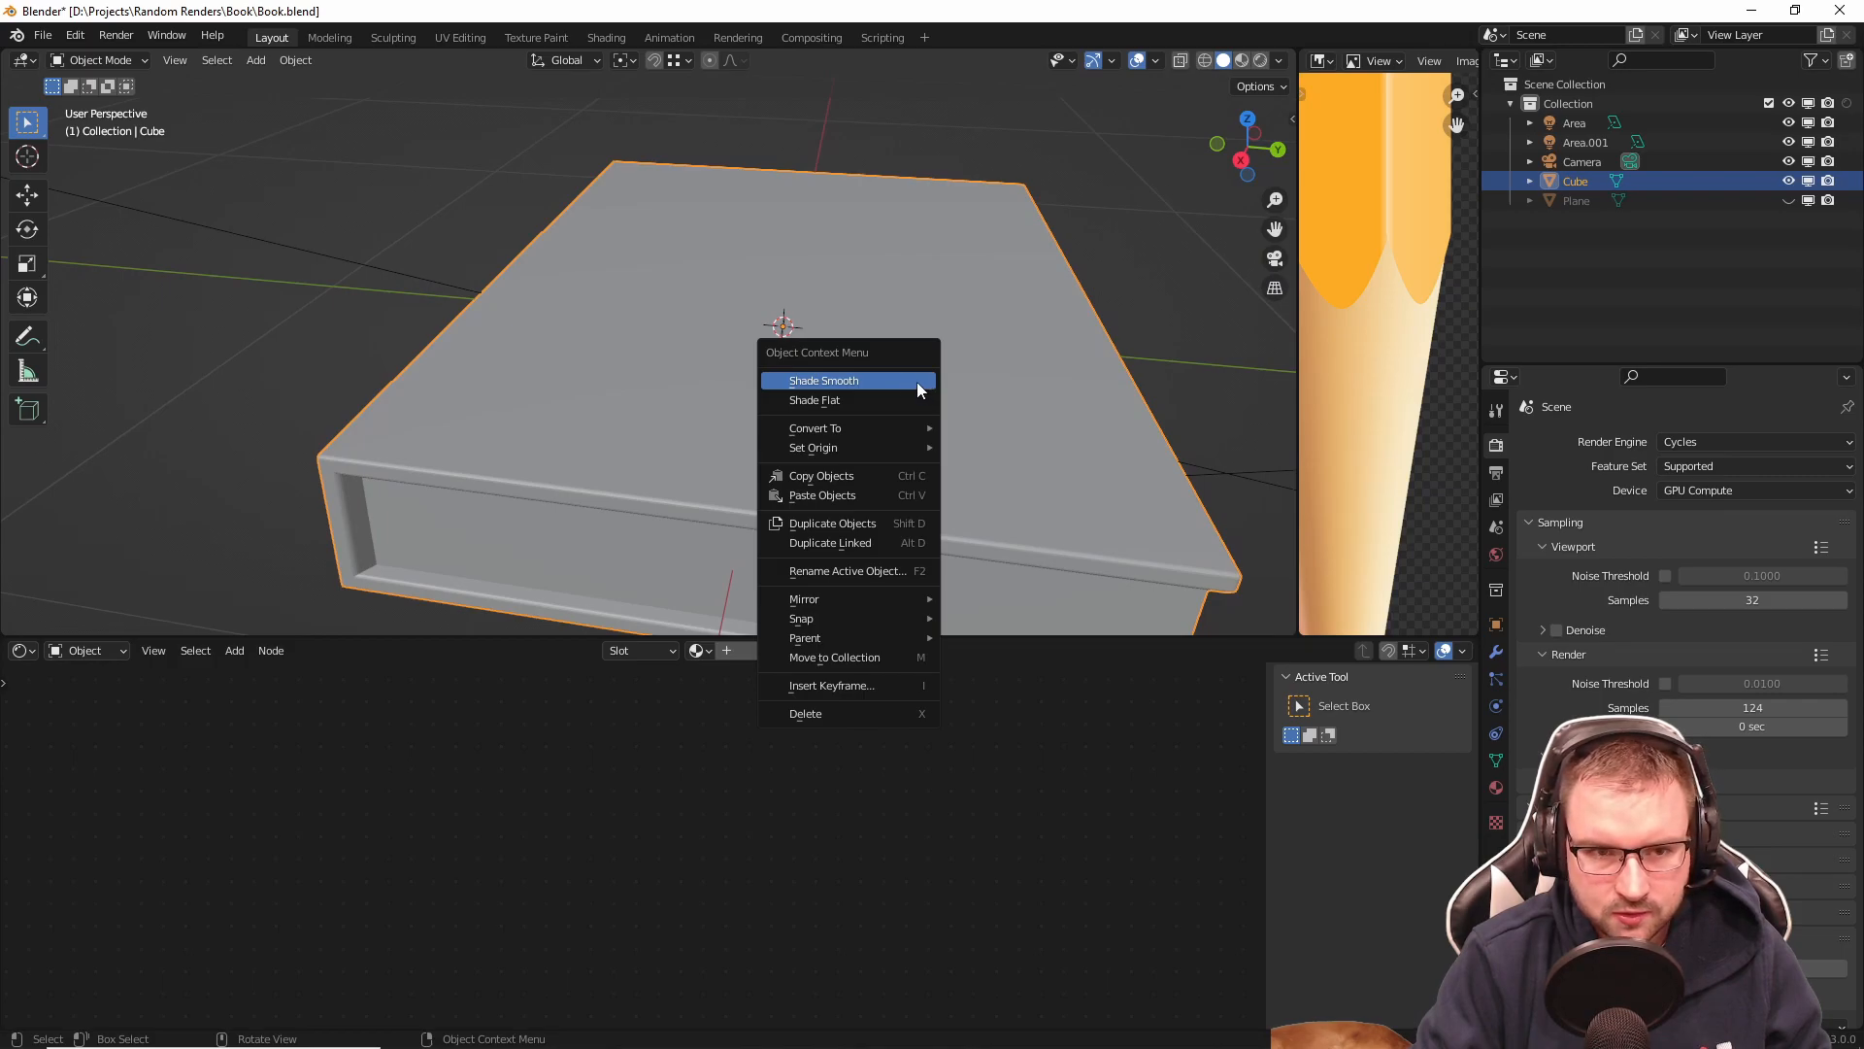
click(916, 380)
middle_drag(778, 386, 842, 383)
click(1497, 761)
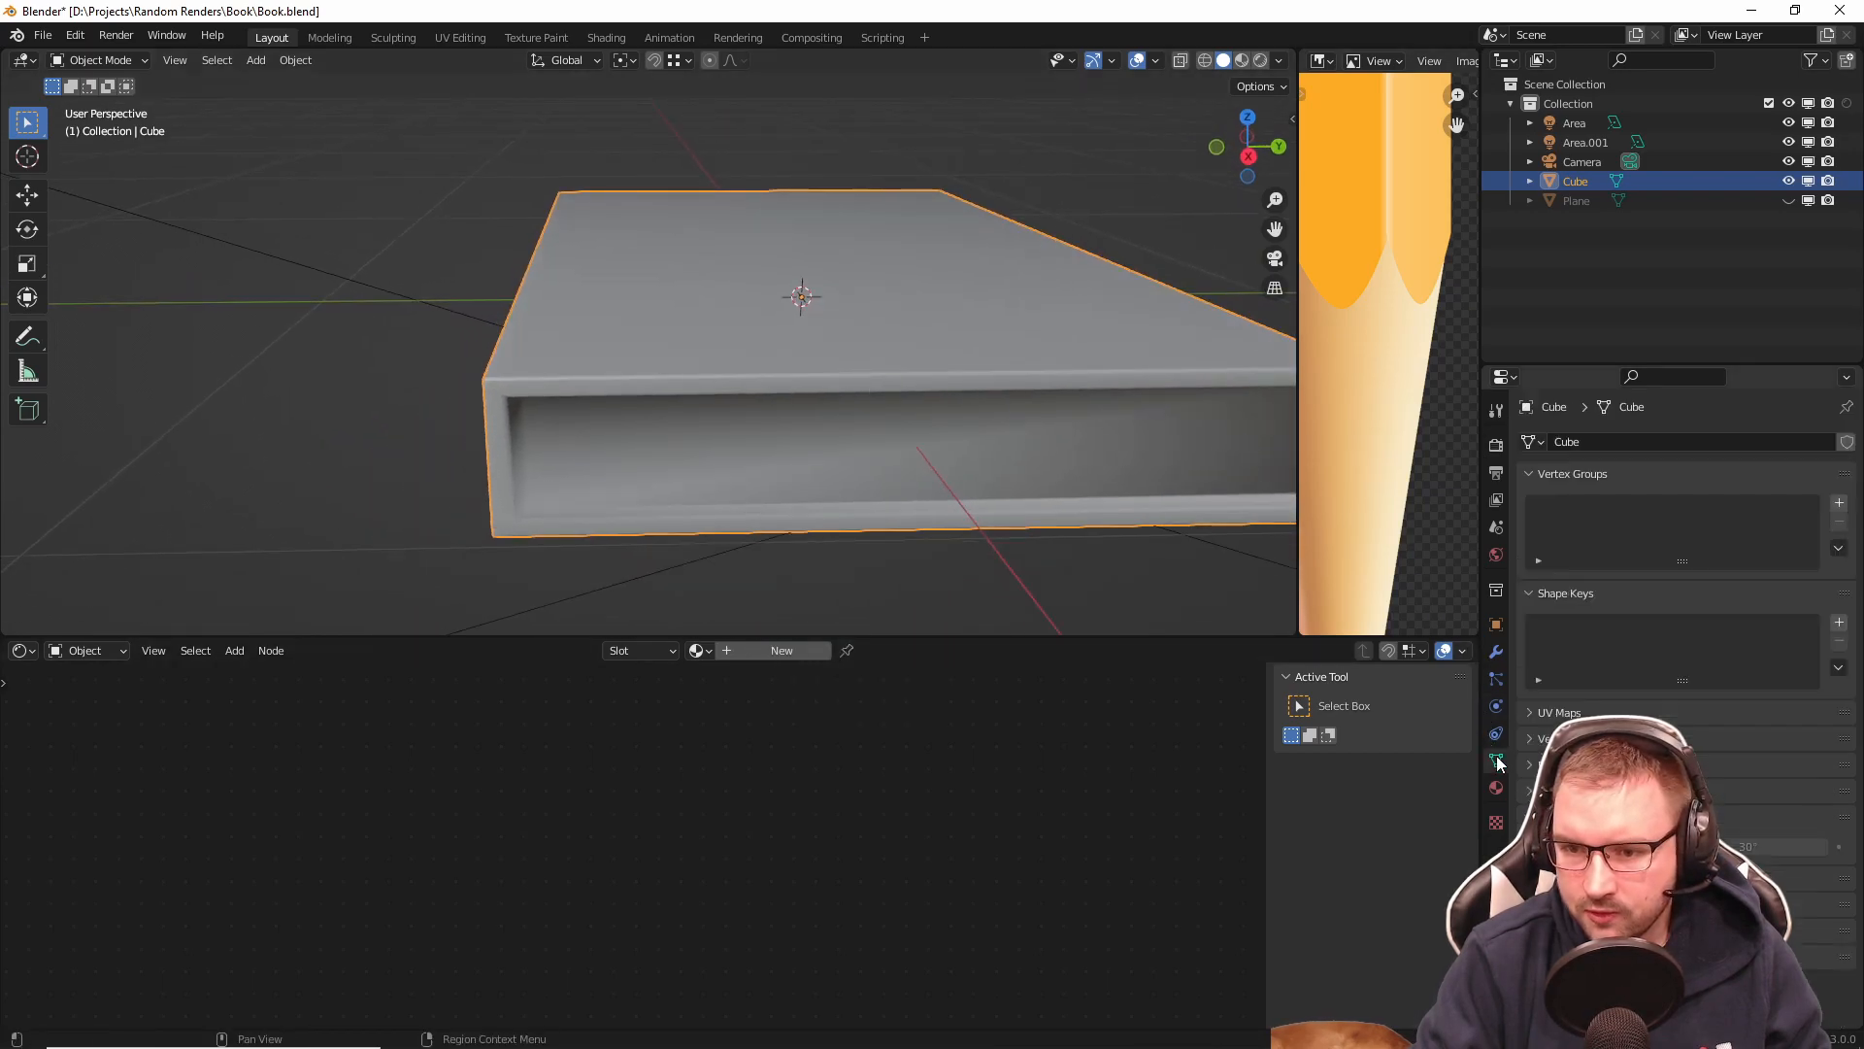
middle_drag(1282, 543, 929, 457)
middle_drag(719, 399, 882, 419)
middle_drag(571, 363, 540, 387)
Step: Clear the mesh selection in Edit Mode and turn on snapping with Edge as the target
key(Tab)
scroll(614, 388, up, 1)
scroll(613, 388, up, 3)
key(alt+a)
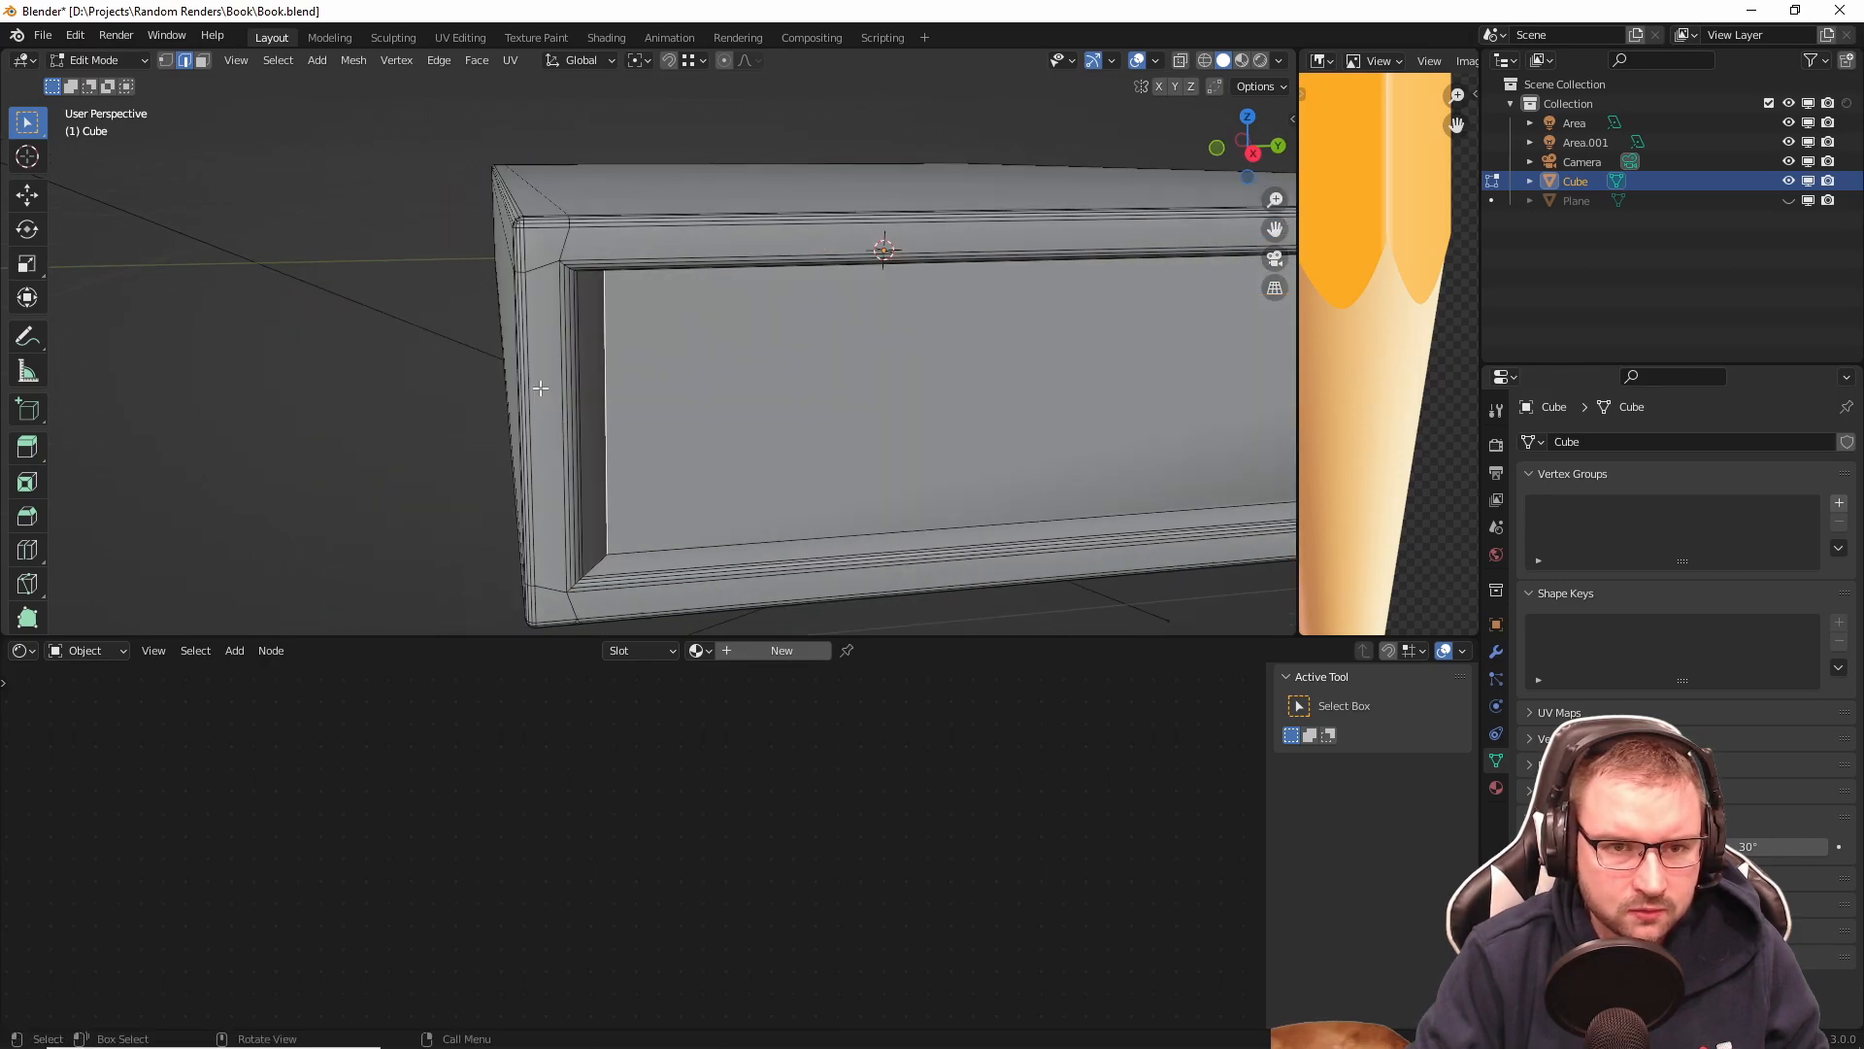
middle_drag(716, 409, 683, 408)
click(696, 69)
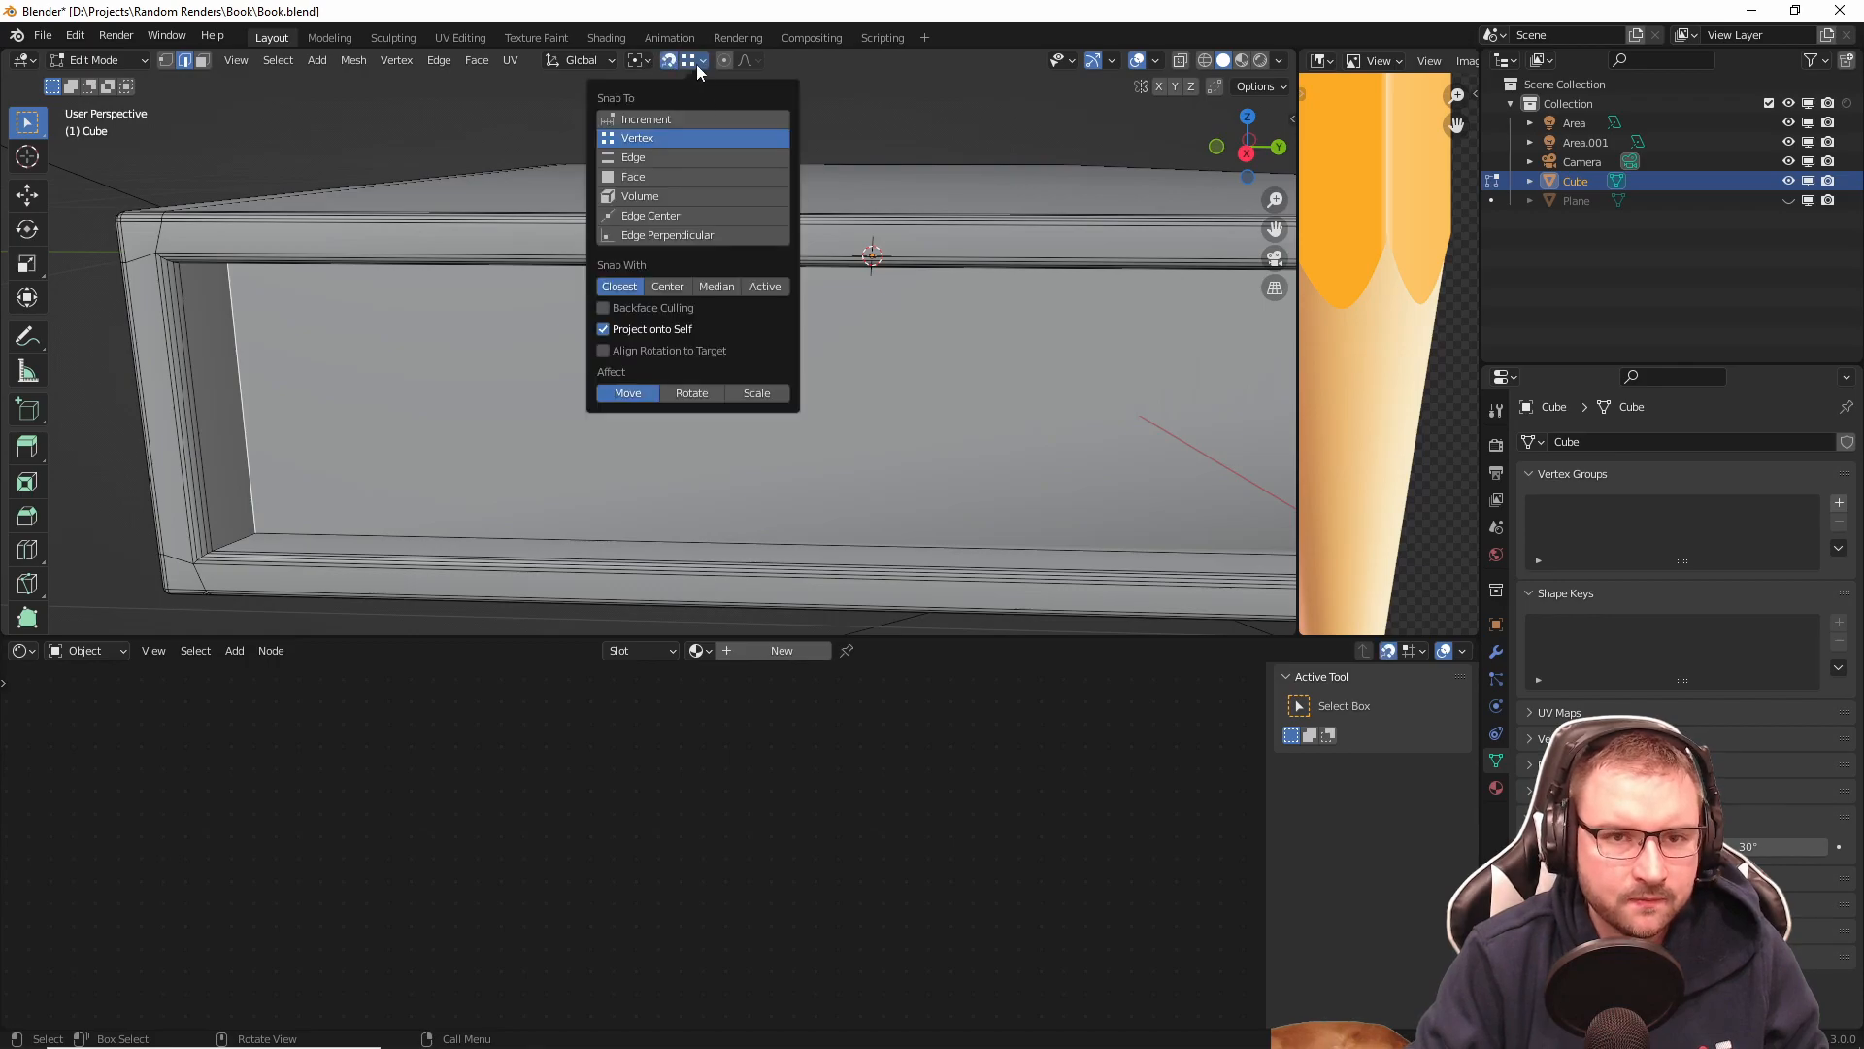
click(695, 163)
Step: Move the page block's vertical edge beside the spine about -0.016 m along global Y to close the gap
middle_drag(469, 346, 778, 399)
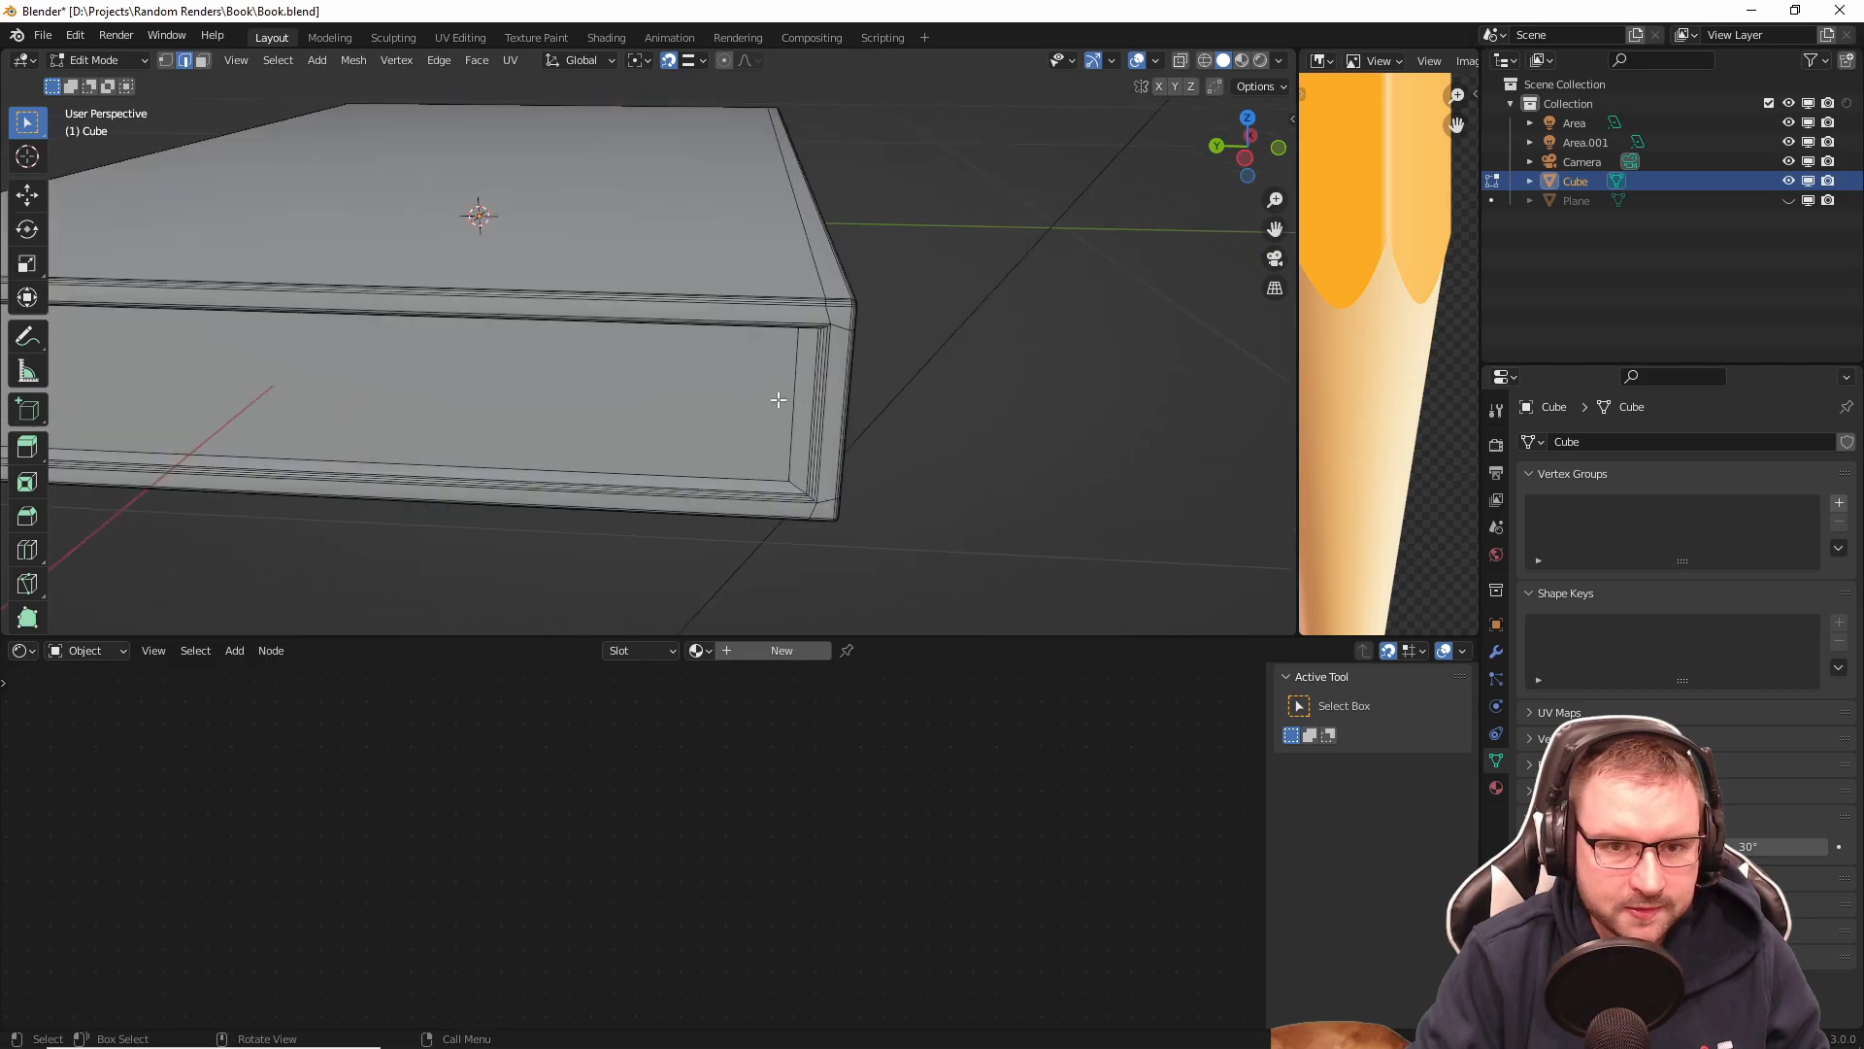
scroll(798, 406, up, 2)
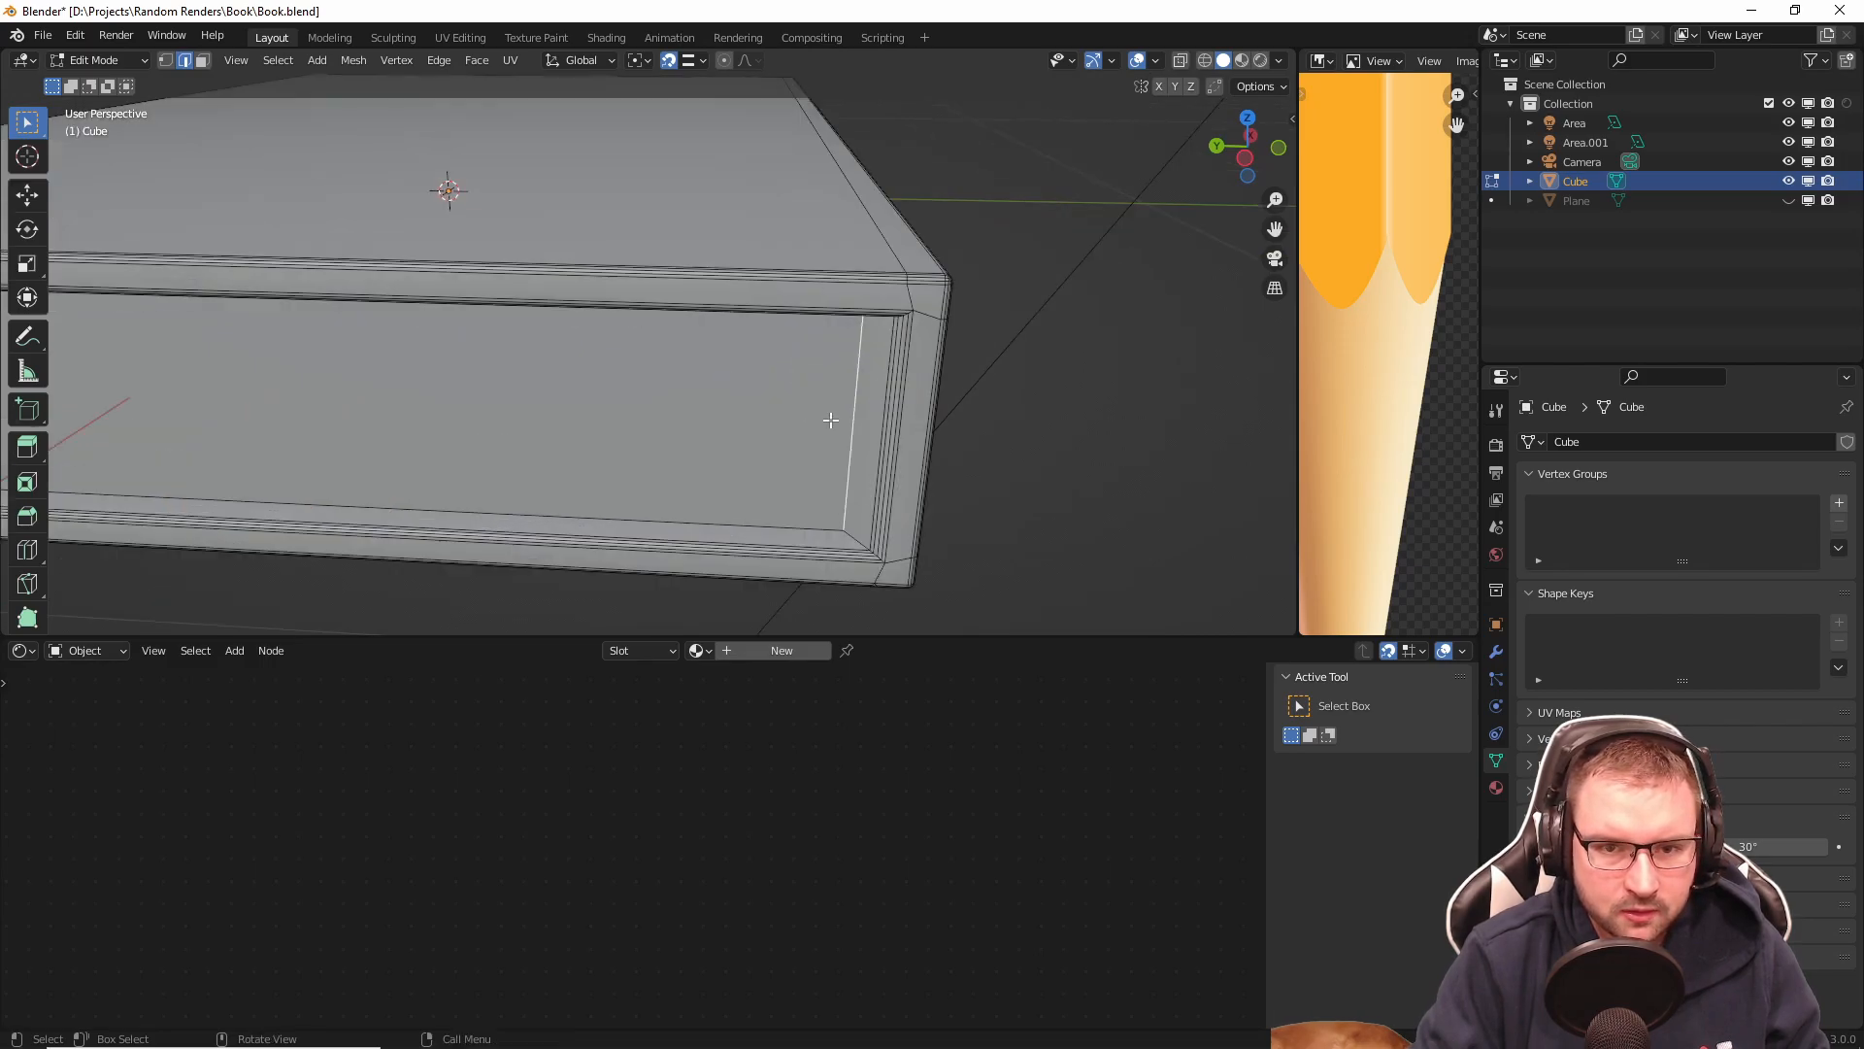
middle_drag(833, 421, 699, 404)
shift+middle_drag(515, 382, 628, 401)
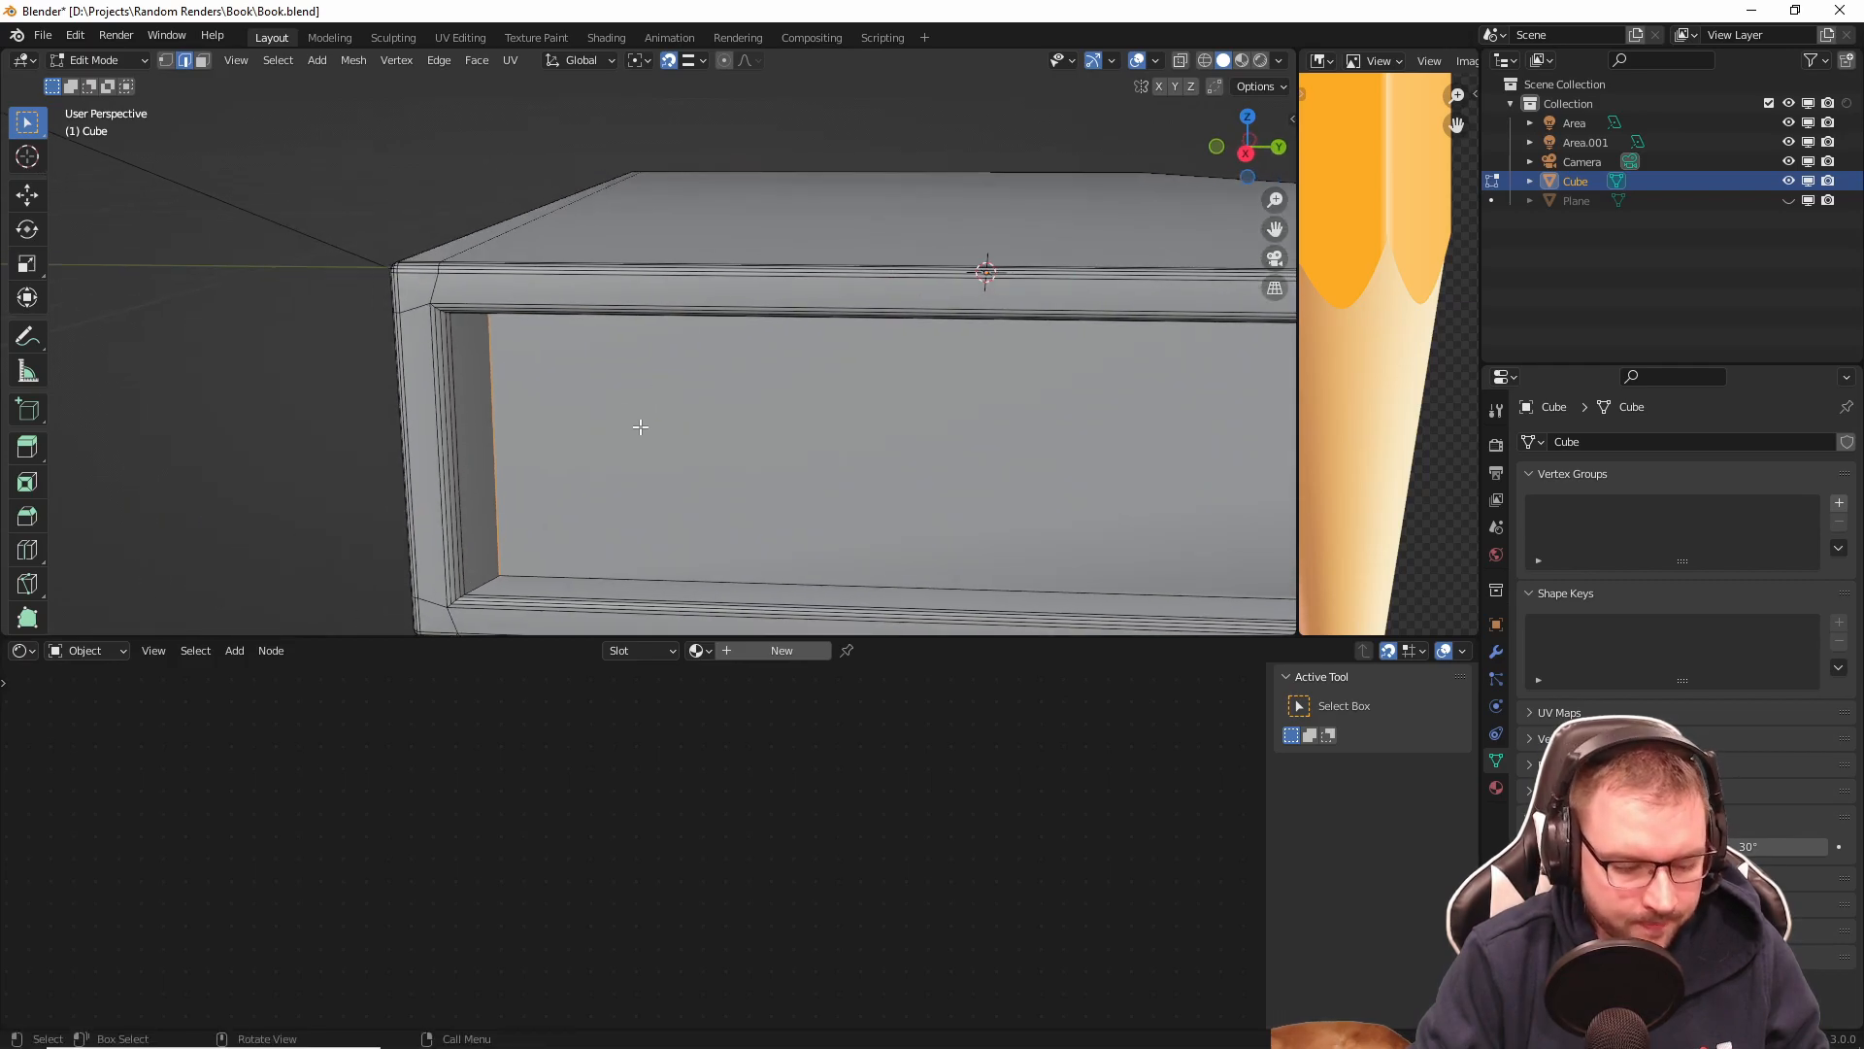
key(g)
key(y)
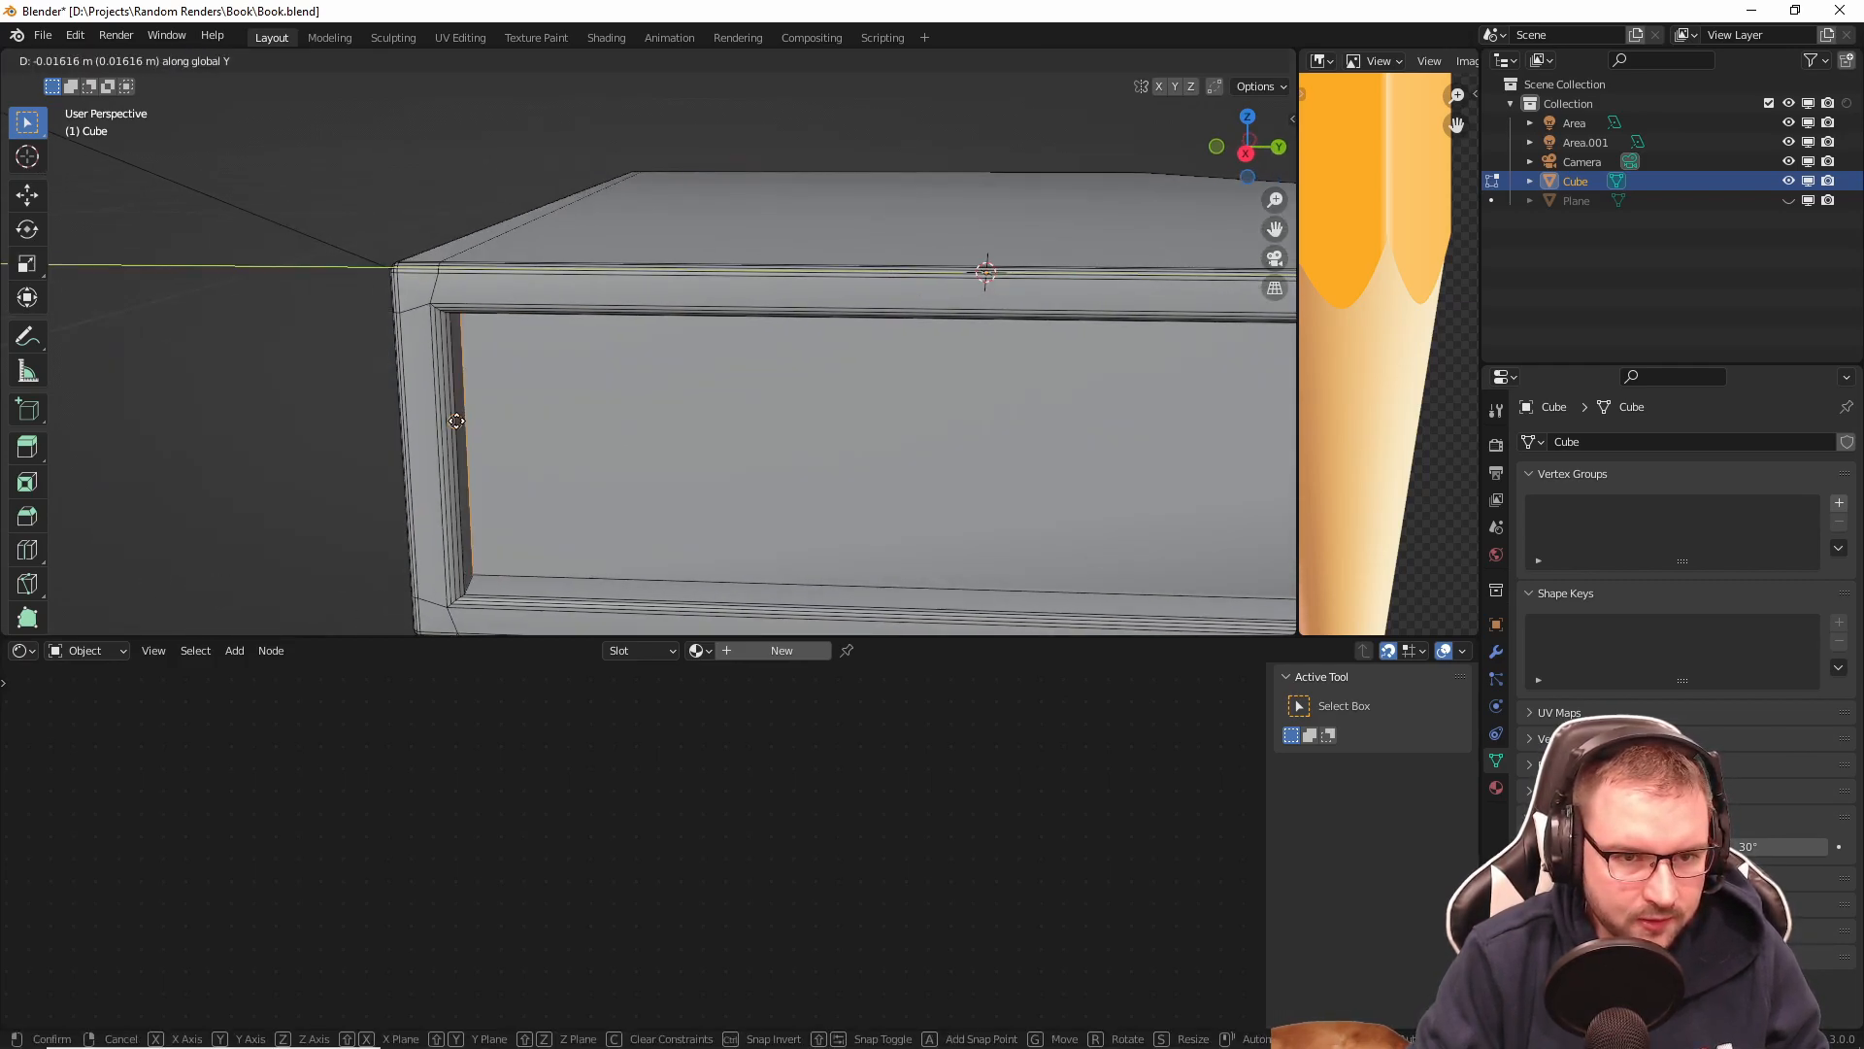
click(456, 420)
scroll(553, 429, down, 2)
middle_drag(652, 449, 658, 411)
scroll(641, 276, up, 1)
key(Tab)
scroll(679, 282, down, 3)
middle_drag(712, 299, 858, 365)
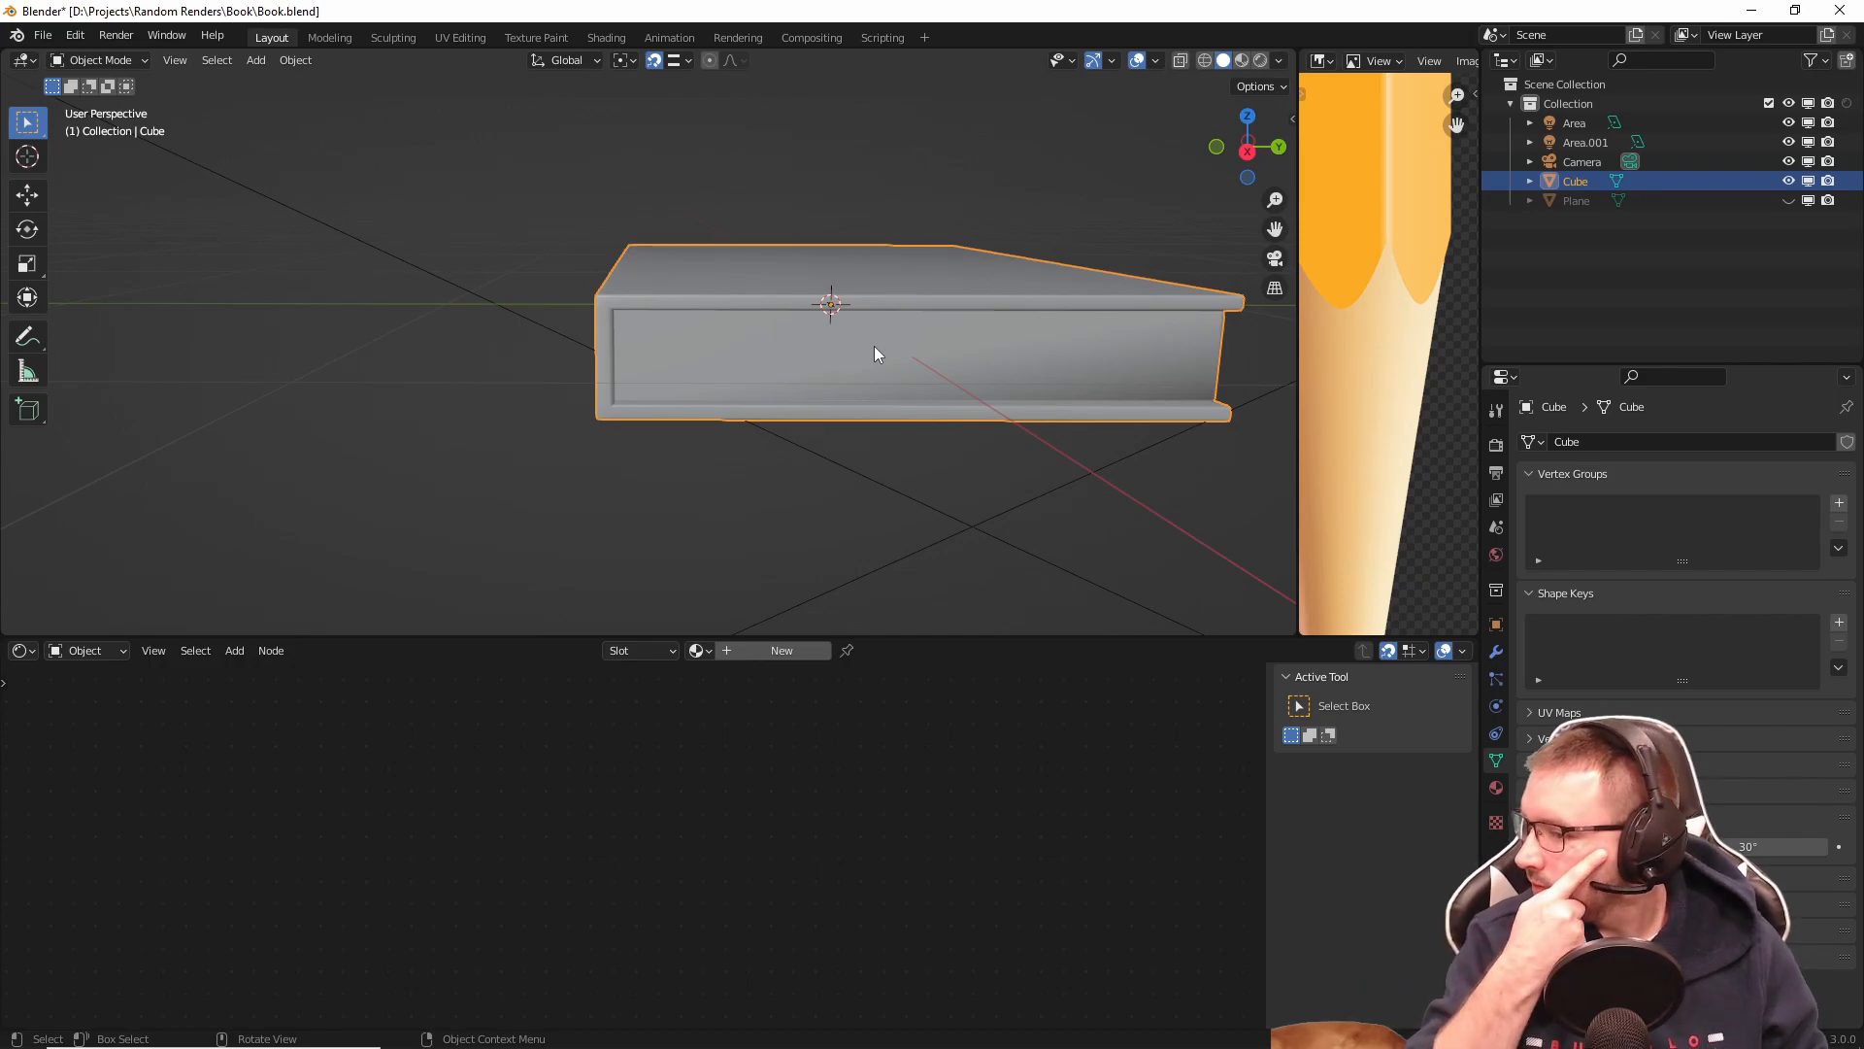
scroll(880, 331, up, 1)
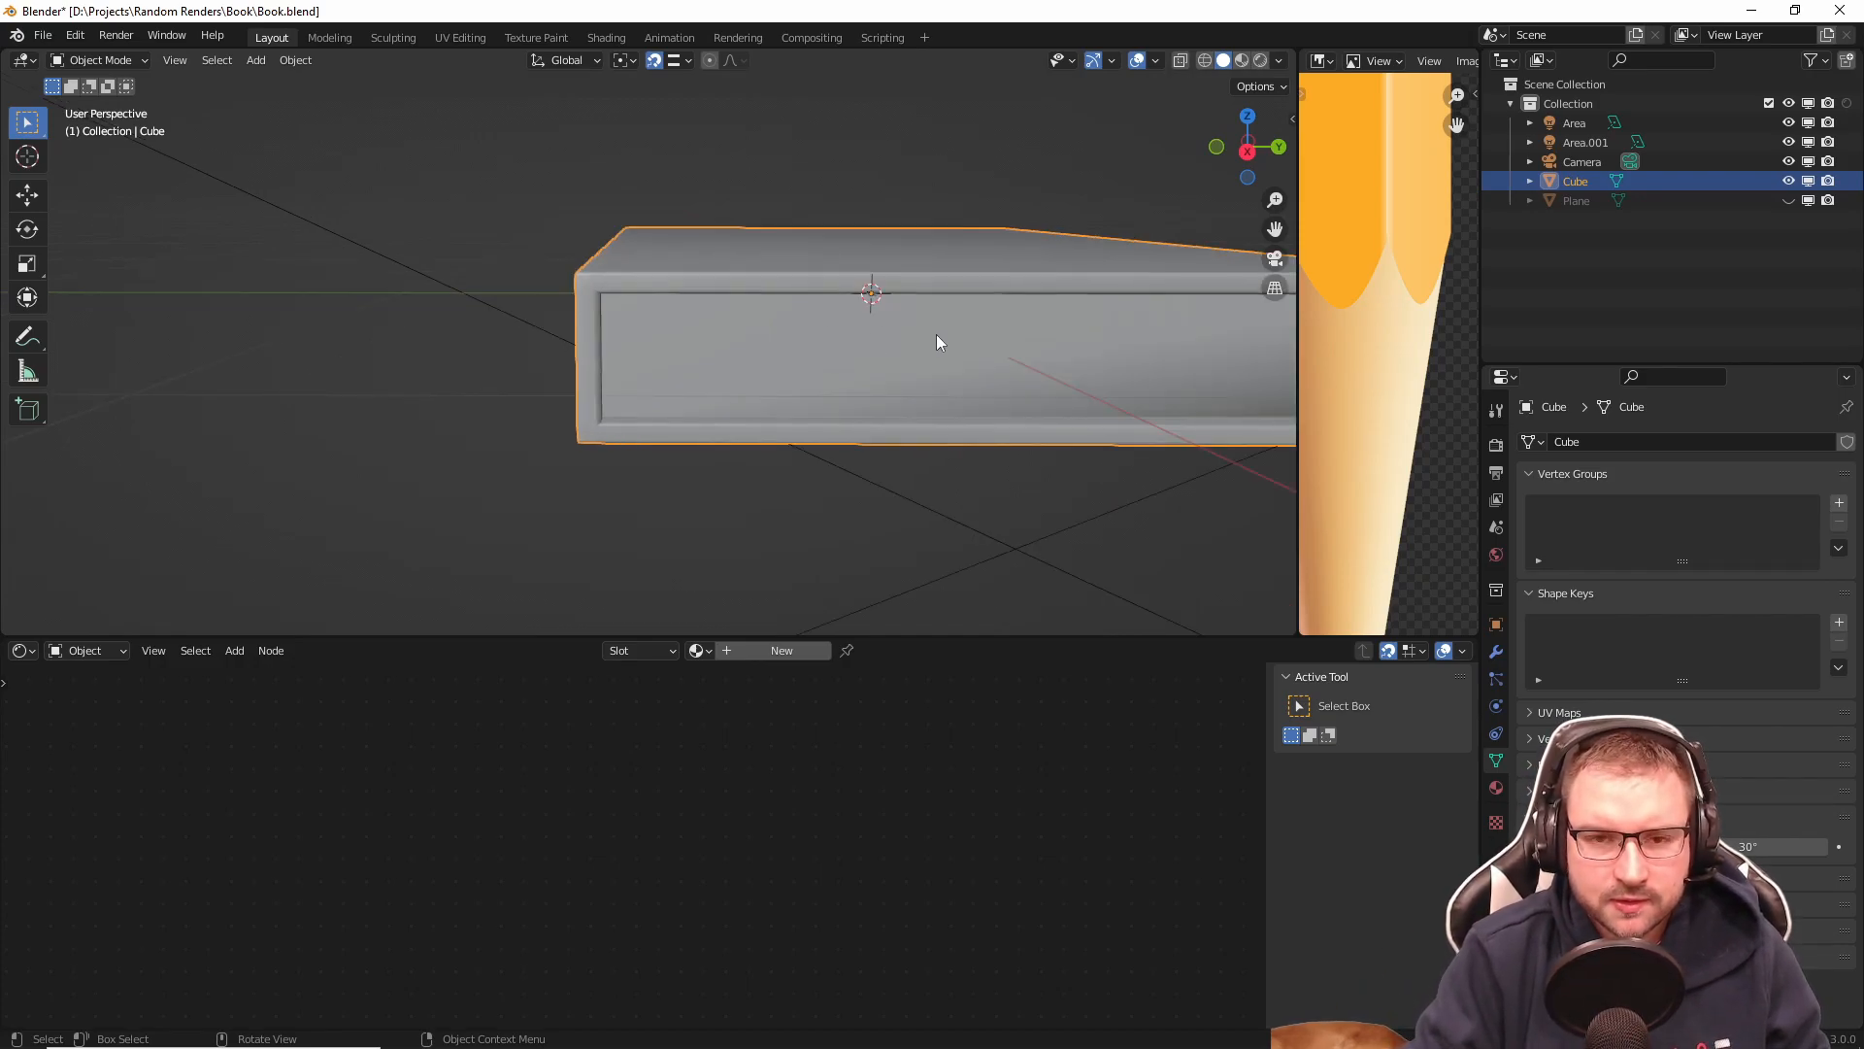
middle_drag(1040, 375, 796, 283)
key(Tab)
key(3)
key(ctrl+r)
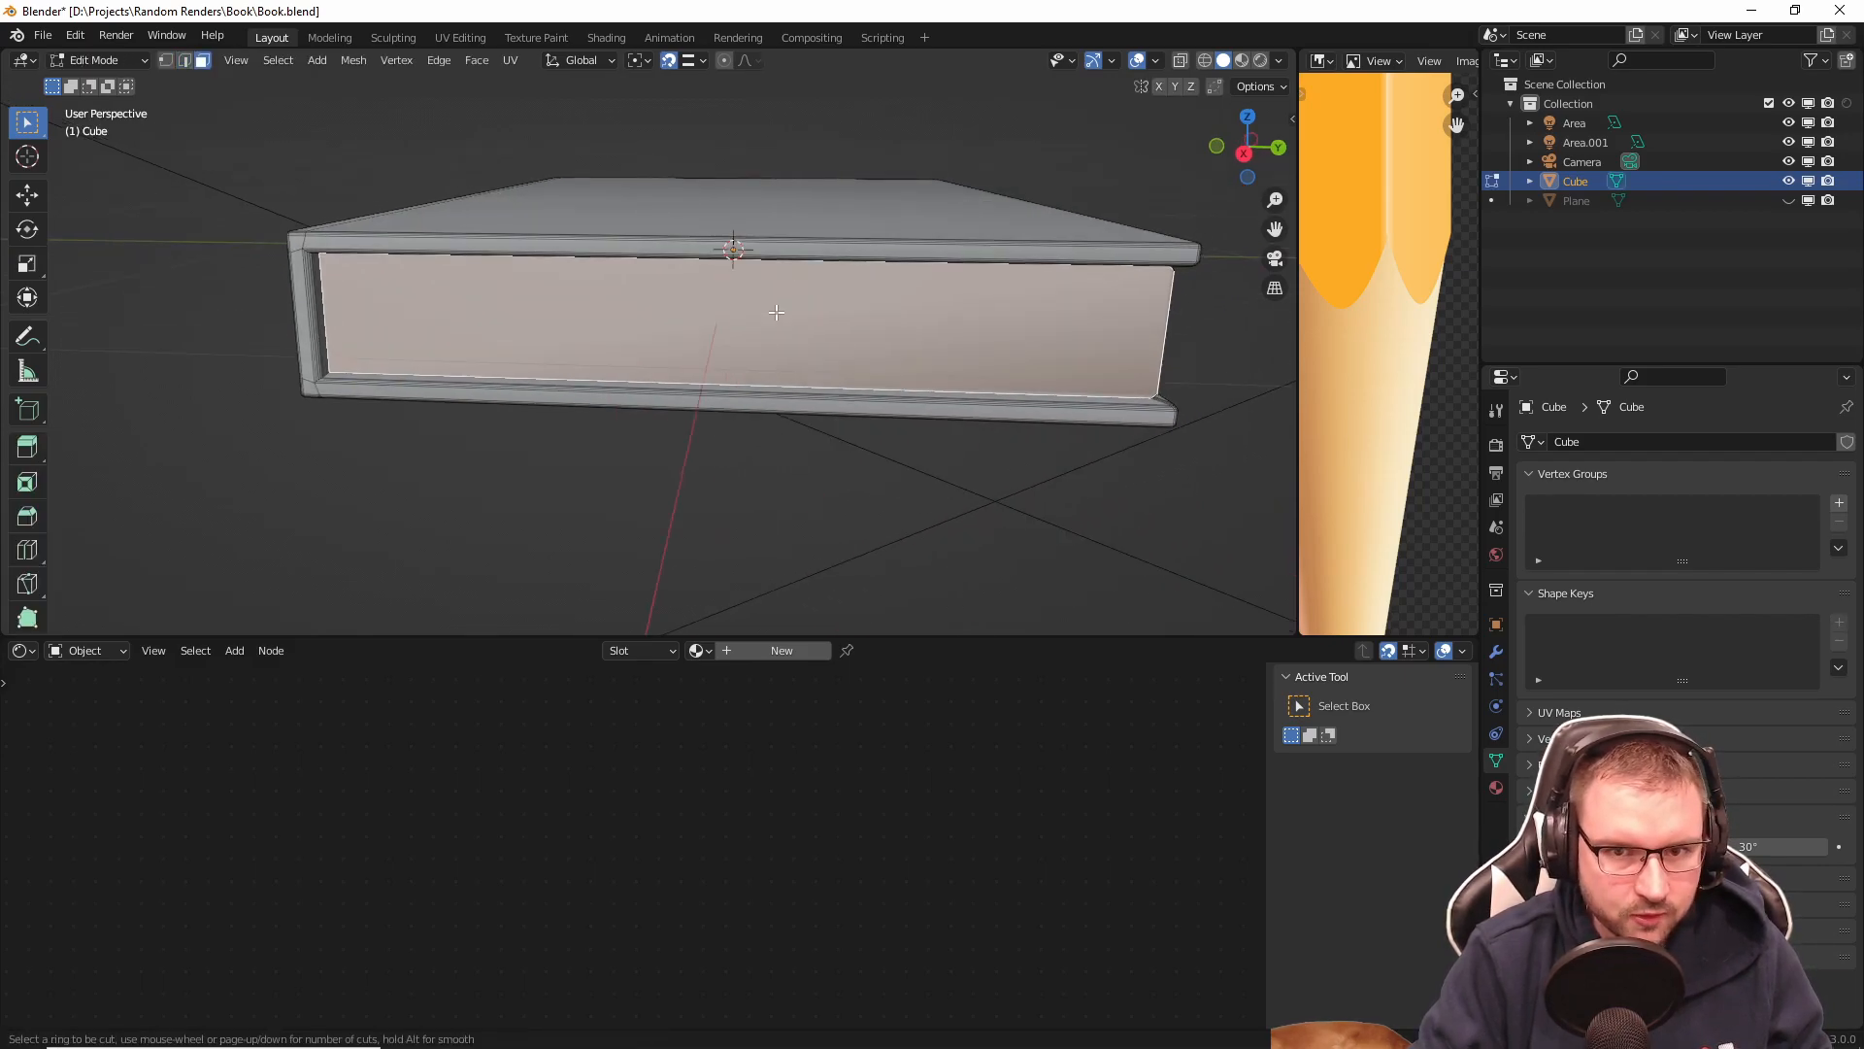
scroll(1165, 360, up, 2)
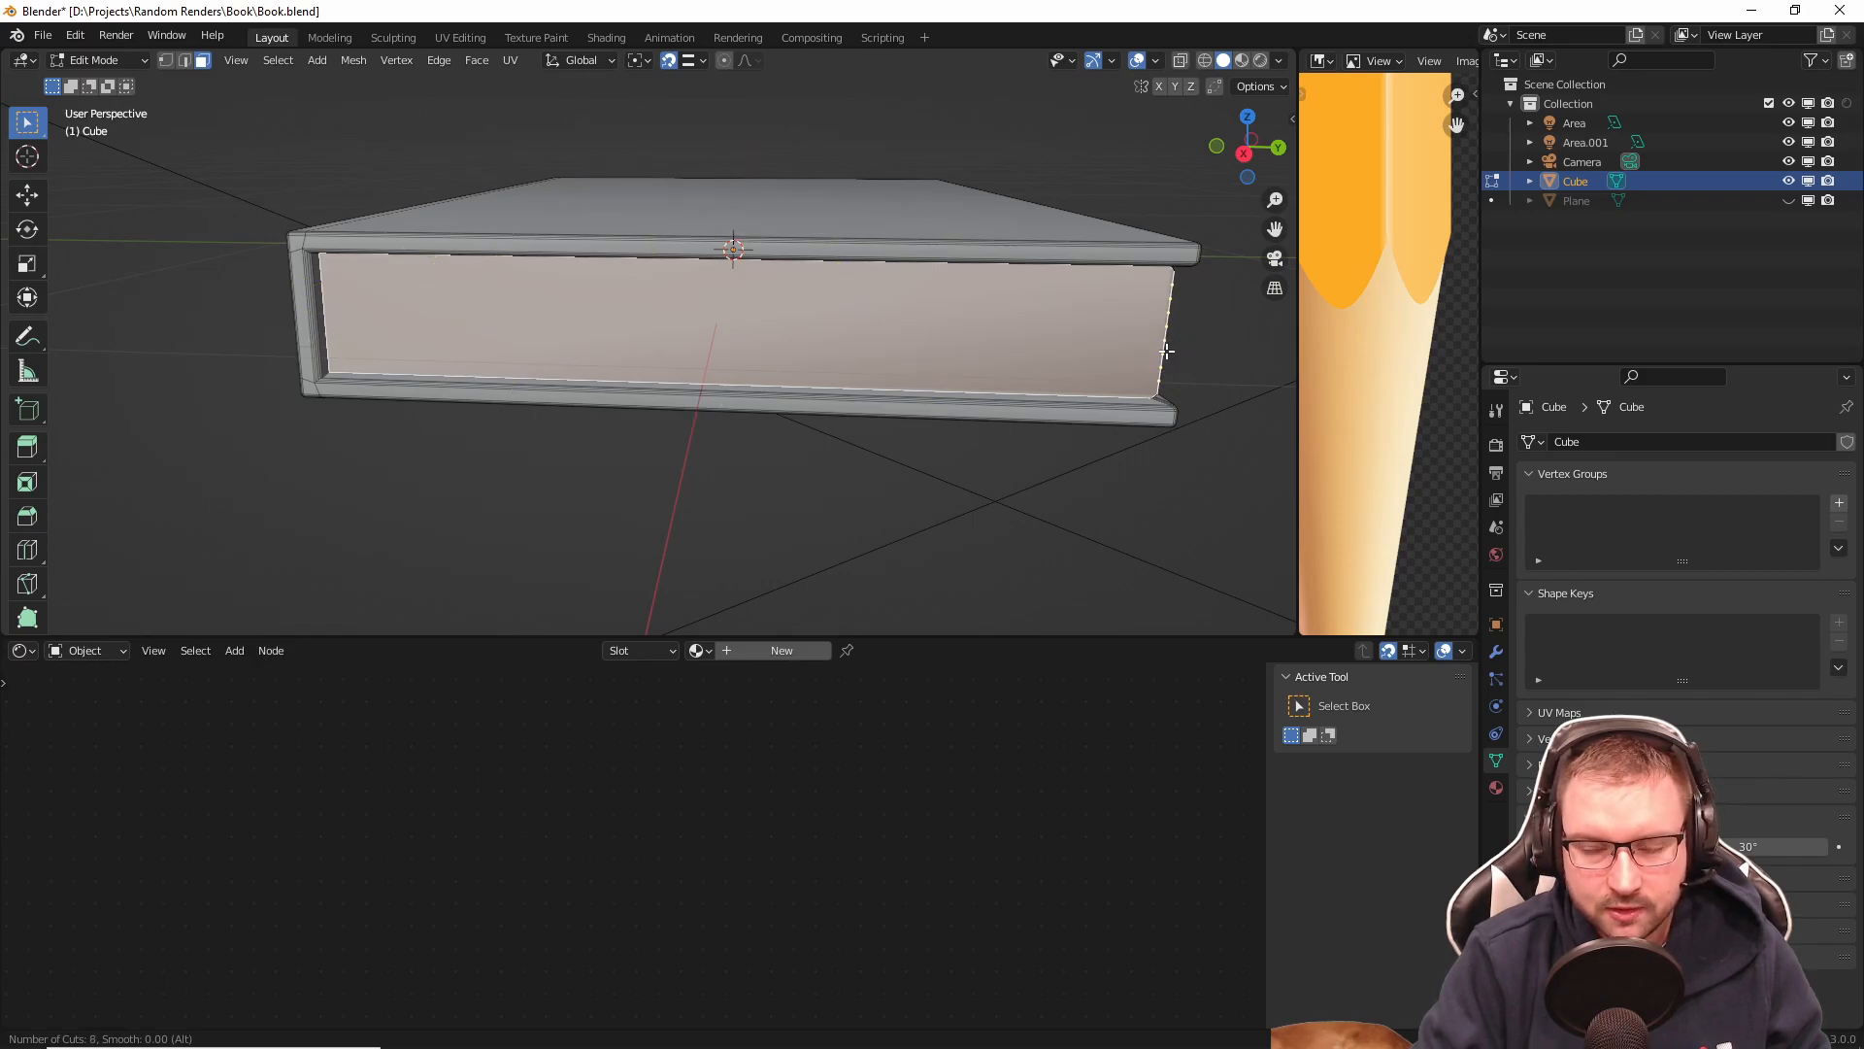
right_click(1164, 352)
middle_drag(1132, 360, 871, 367)
key(ctrl+r)
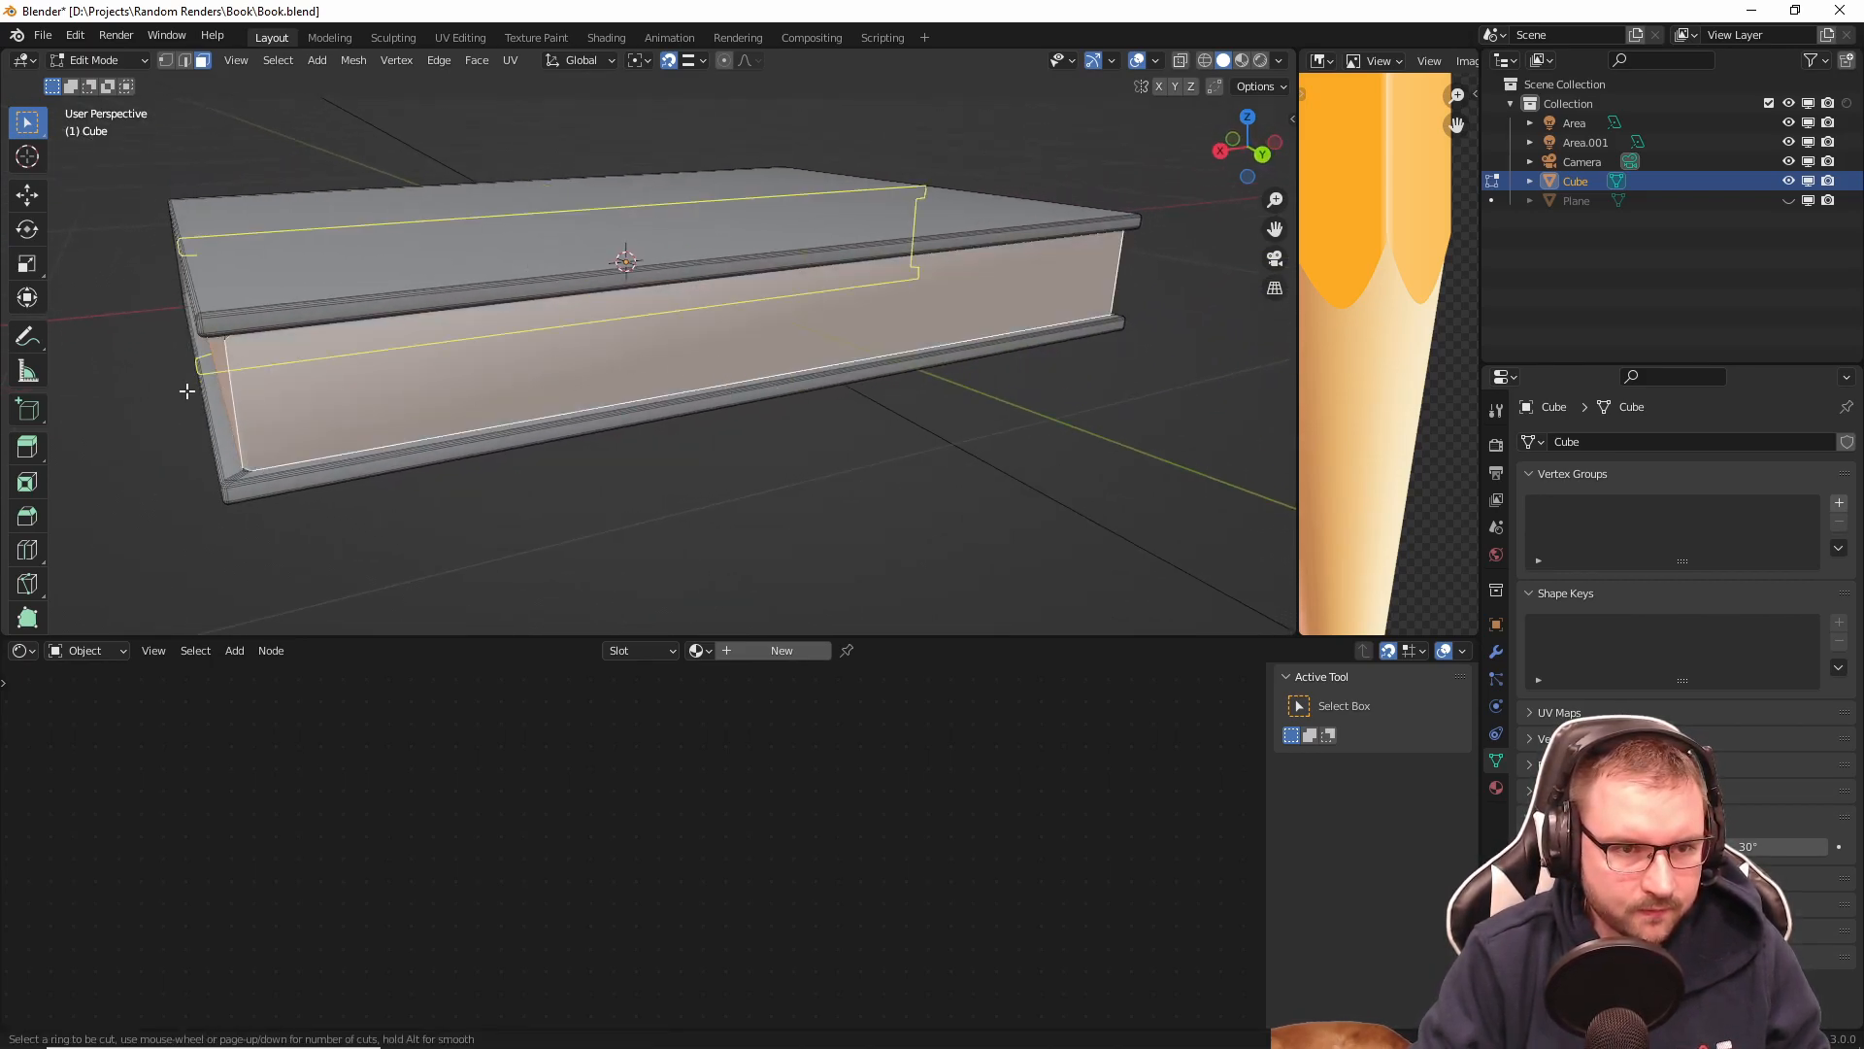
middle_drag(1112, 366, 686, 364)
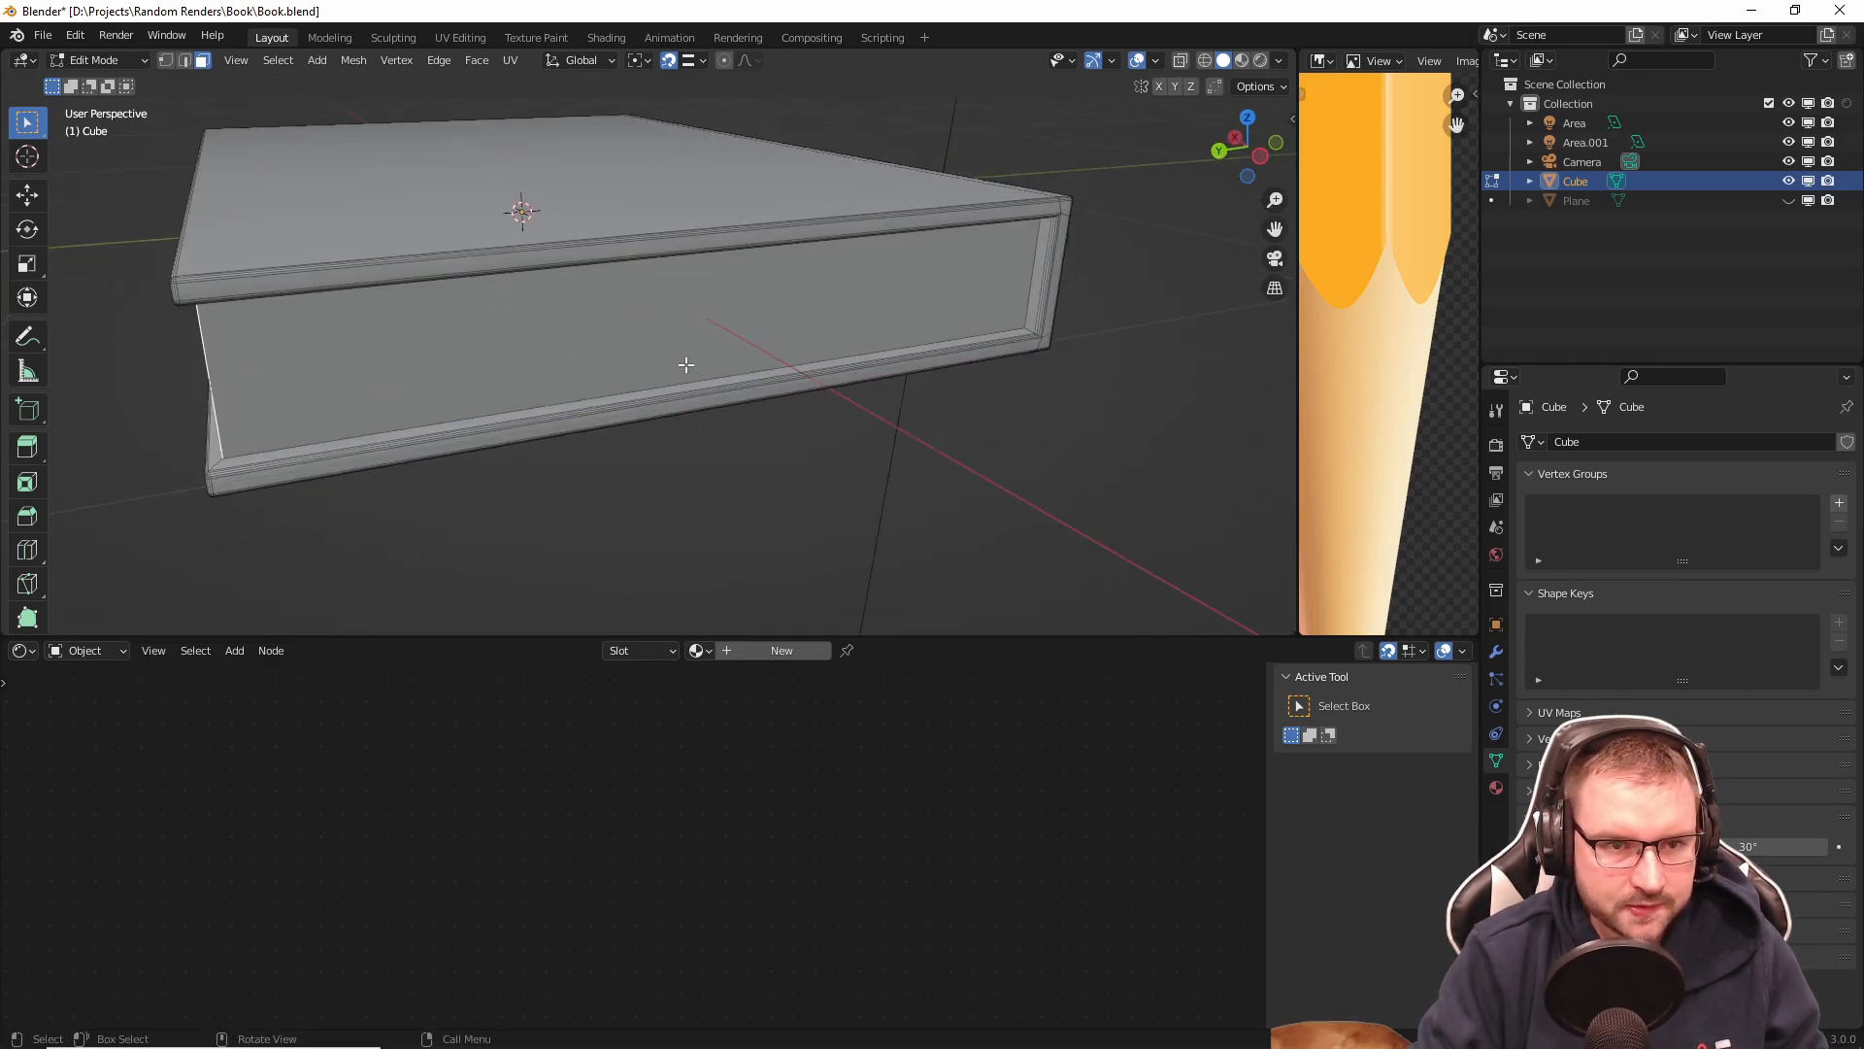
scroll(944, 366, up, 1)
middle_drag(945, 366, 982, 349)
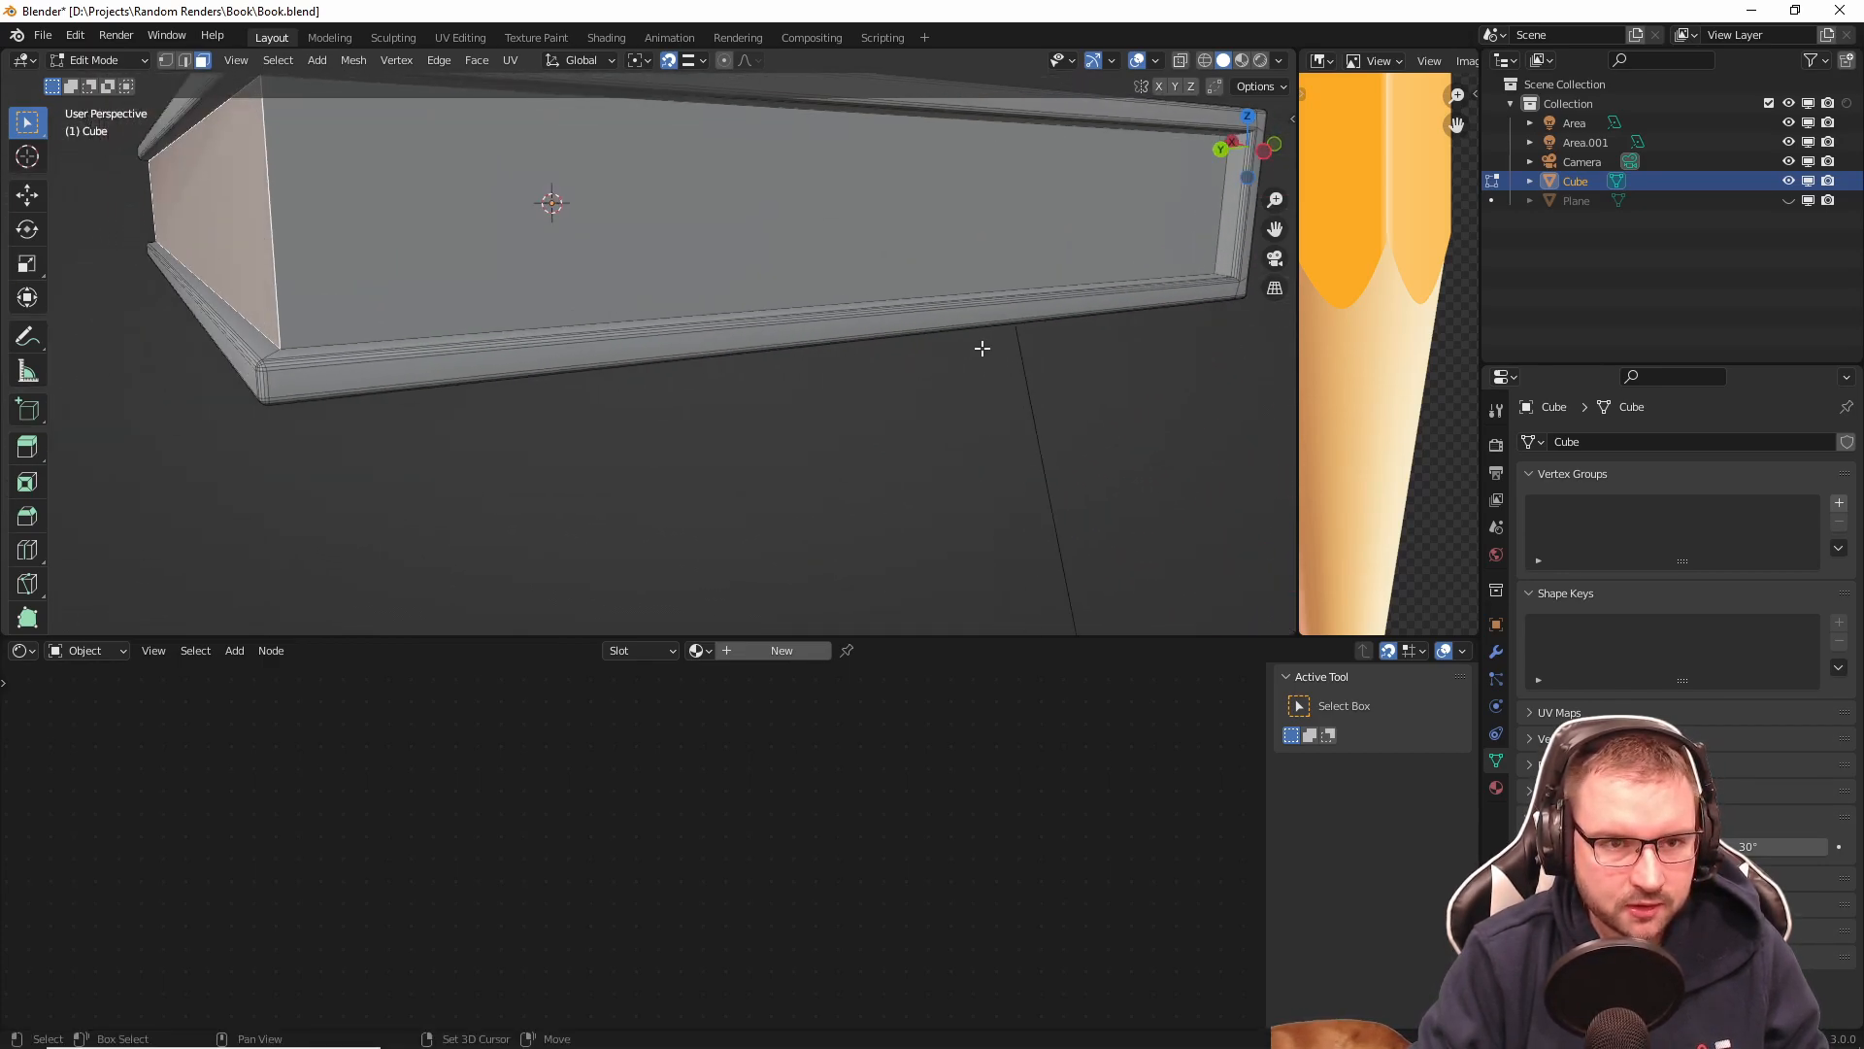
Step: Try to subdivide the page block's exposed side faces with one cut
click(767, 256)
right_click(769, 260)
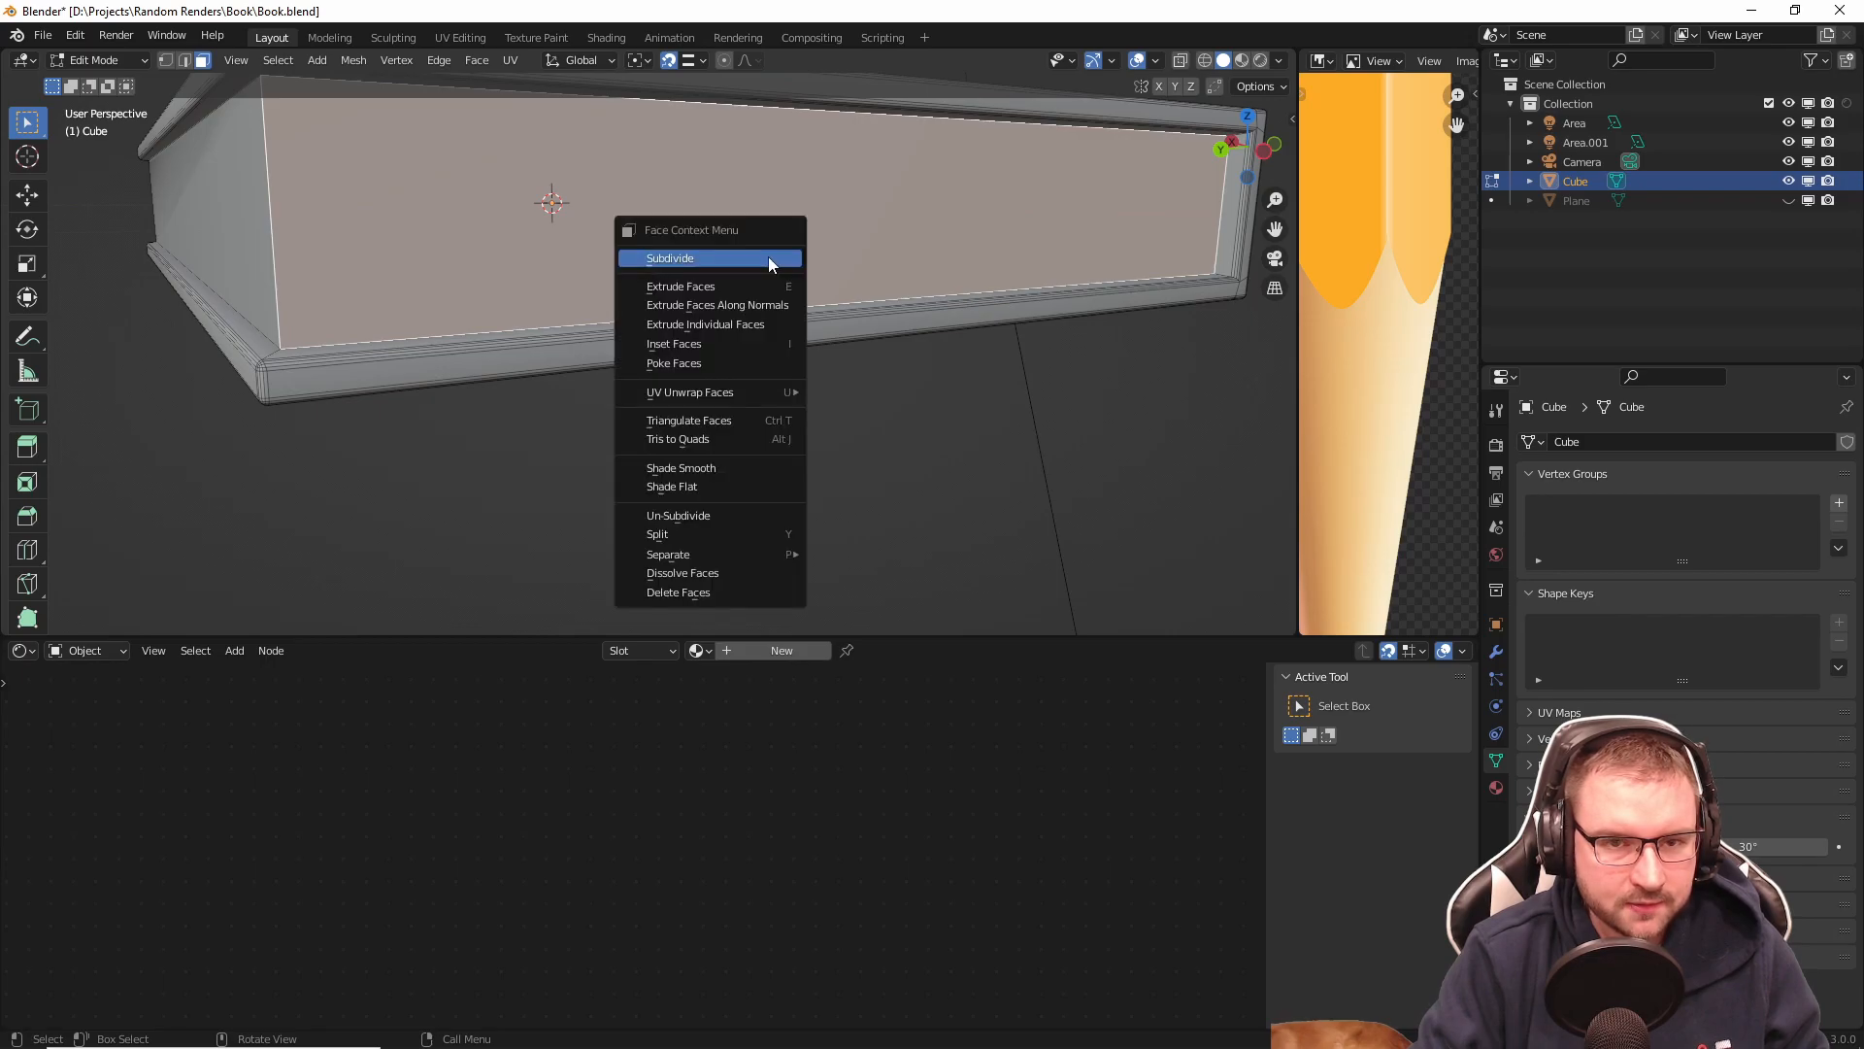
click(769, 260)
middle_drag(748, 290, 682, 304)
shift+click(786, 264)
shift+click(668, 310)
right_click(677, 307)
click(680, 306)
middle_drag(960, 353, 722, 347)
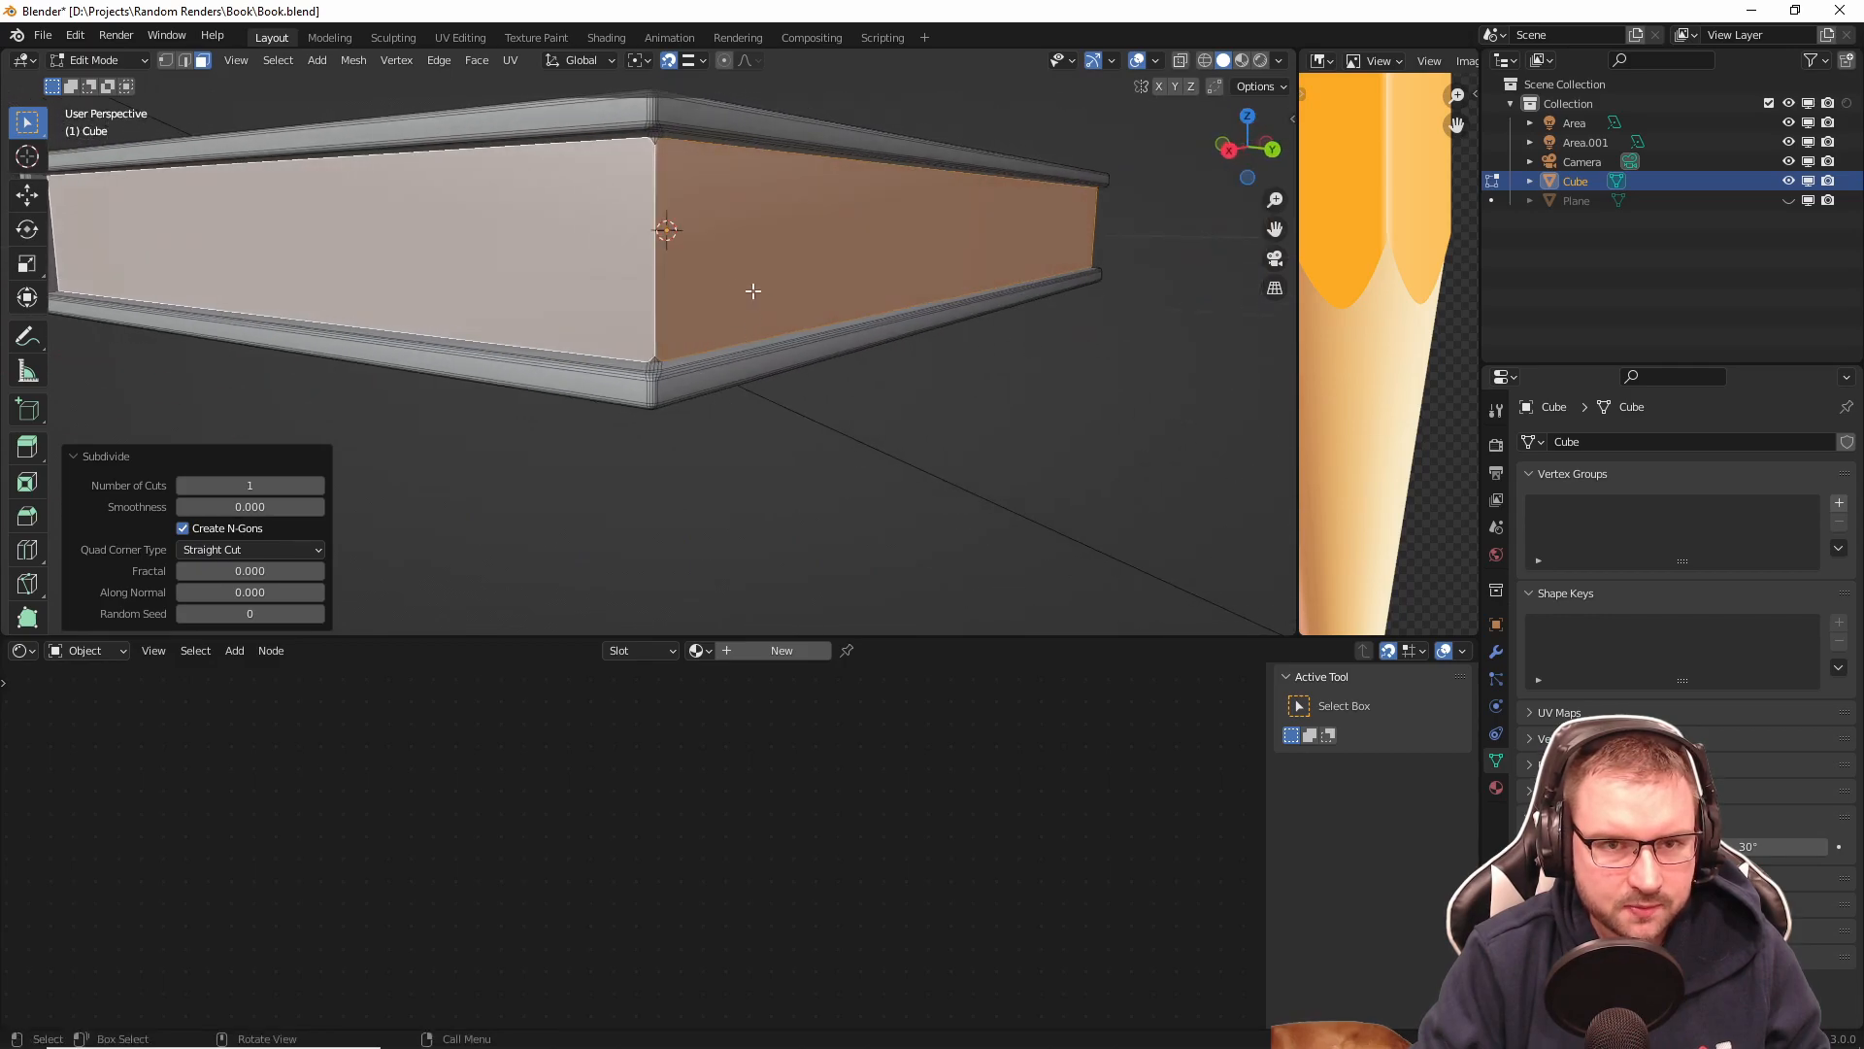
Step: Undo the subdivision, edge move, smooth shading and bevel, back to the unbevelled covers and spine
key(ctrl+z)
key(ctrl+z)
key(ctrl+z)
key(ctrl+z)
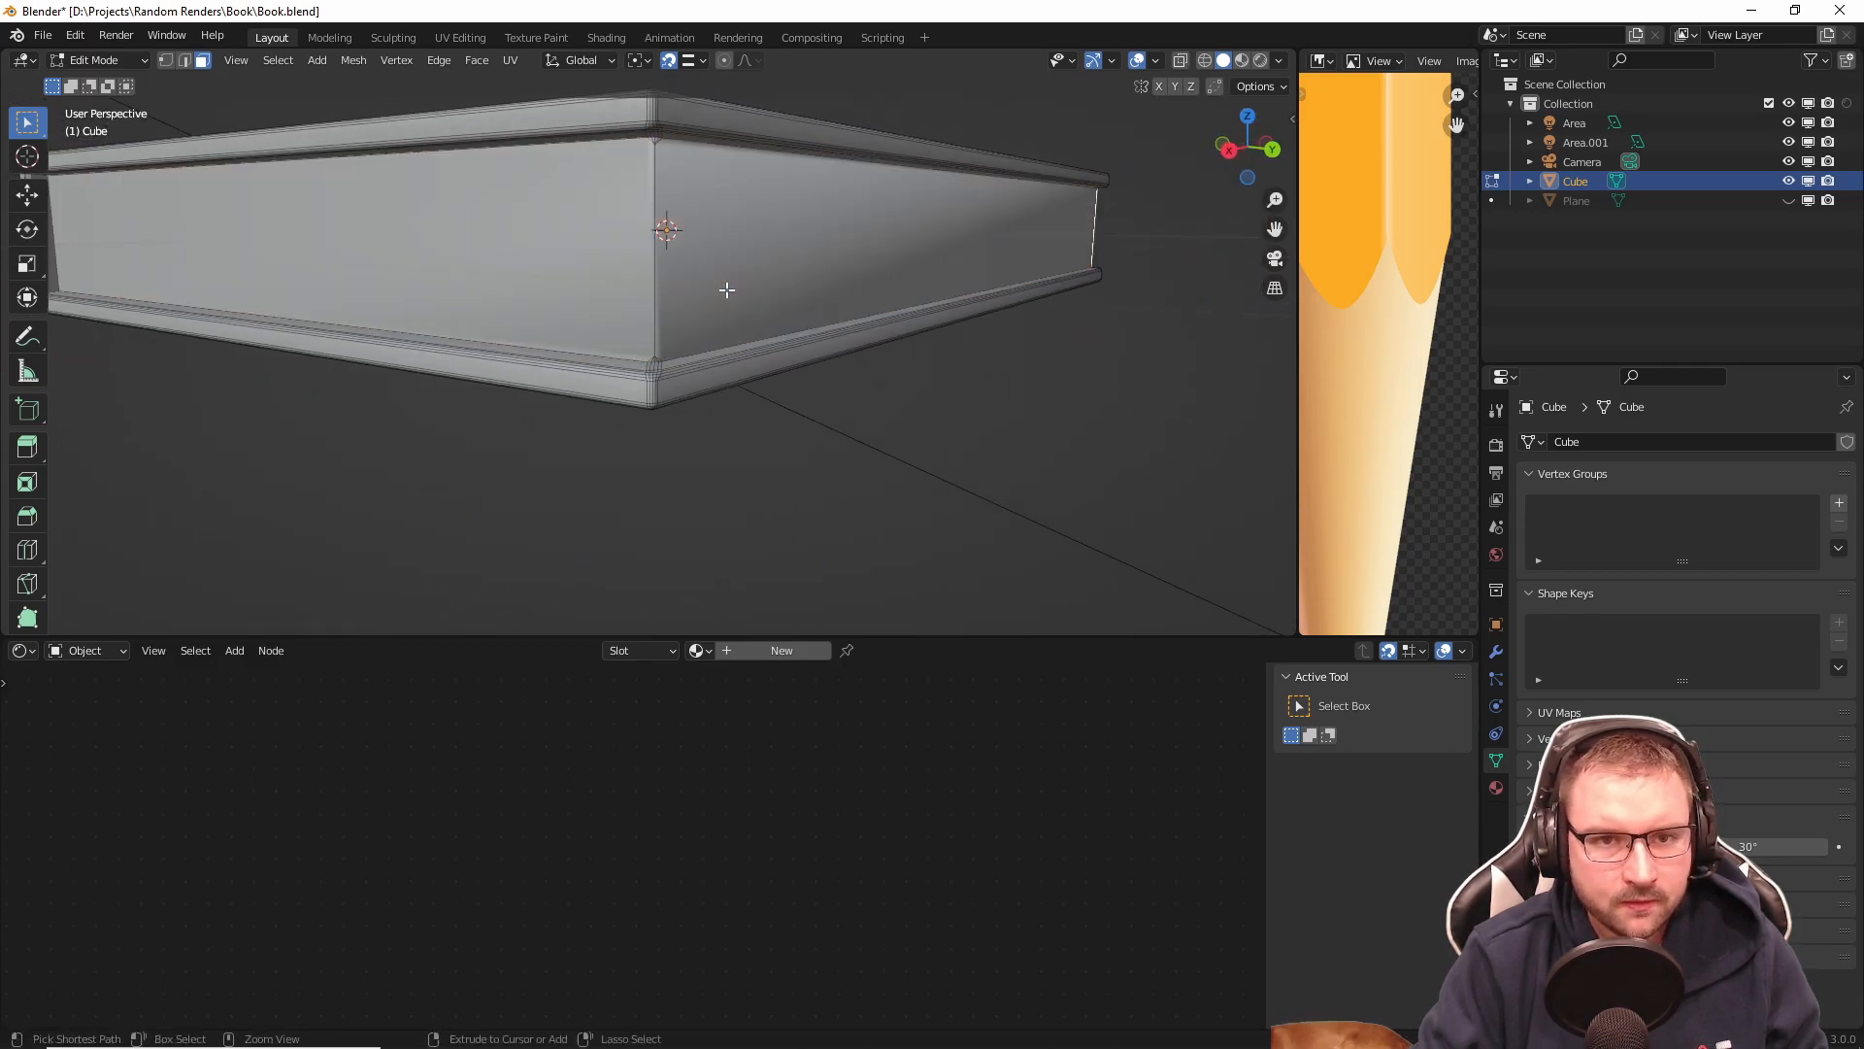
key(ctrl+z)
key(ctrl+z)
key(ctrl+z)
key(ctrl+z)
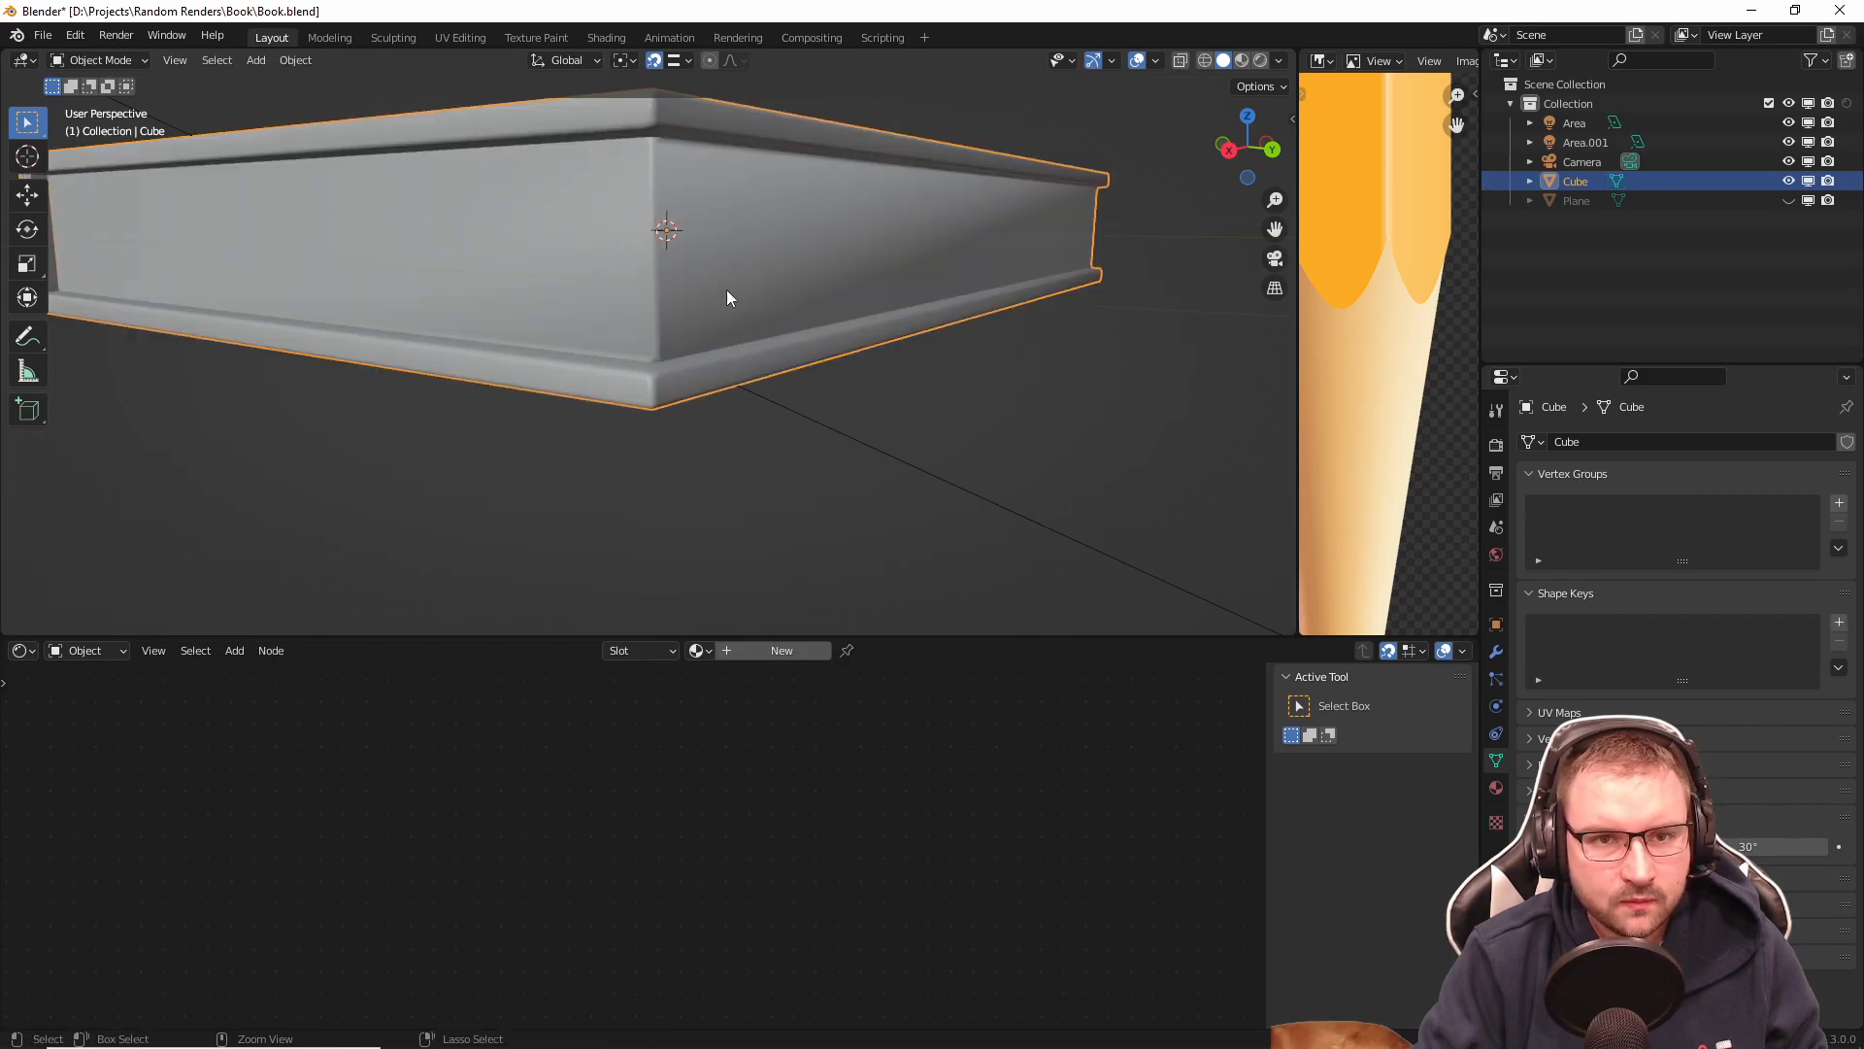
key(ctrl+z)
key(ctrl+z)
key(ctrl+z)
key(ctrl+z)
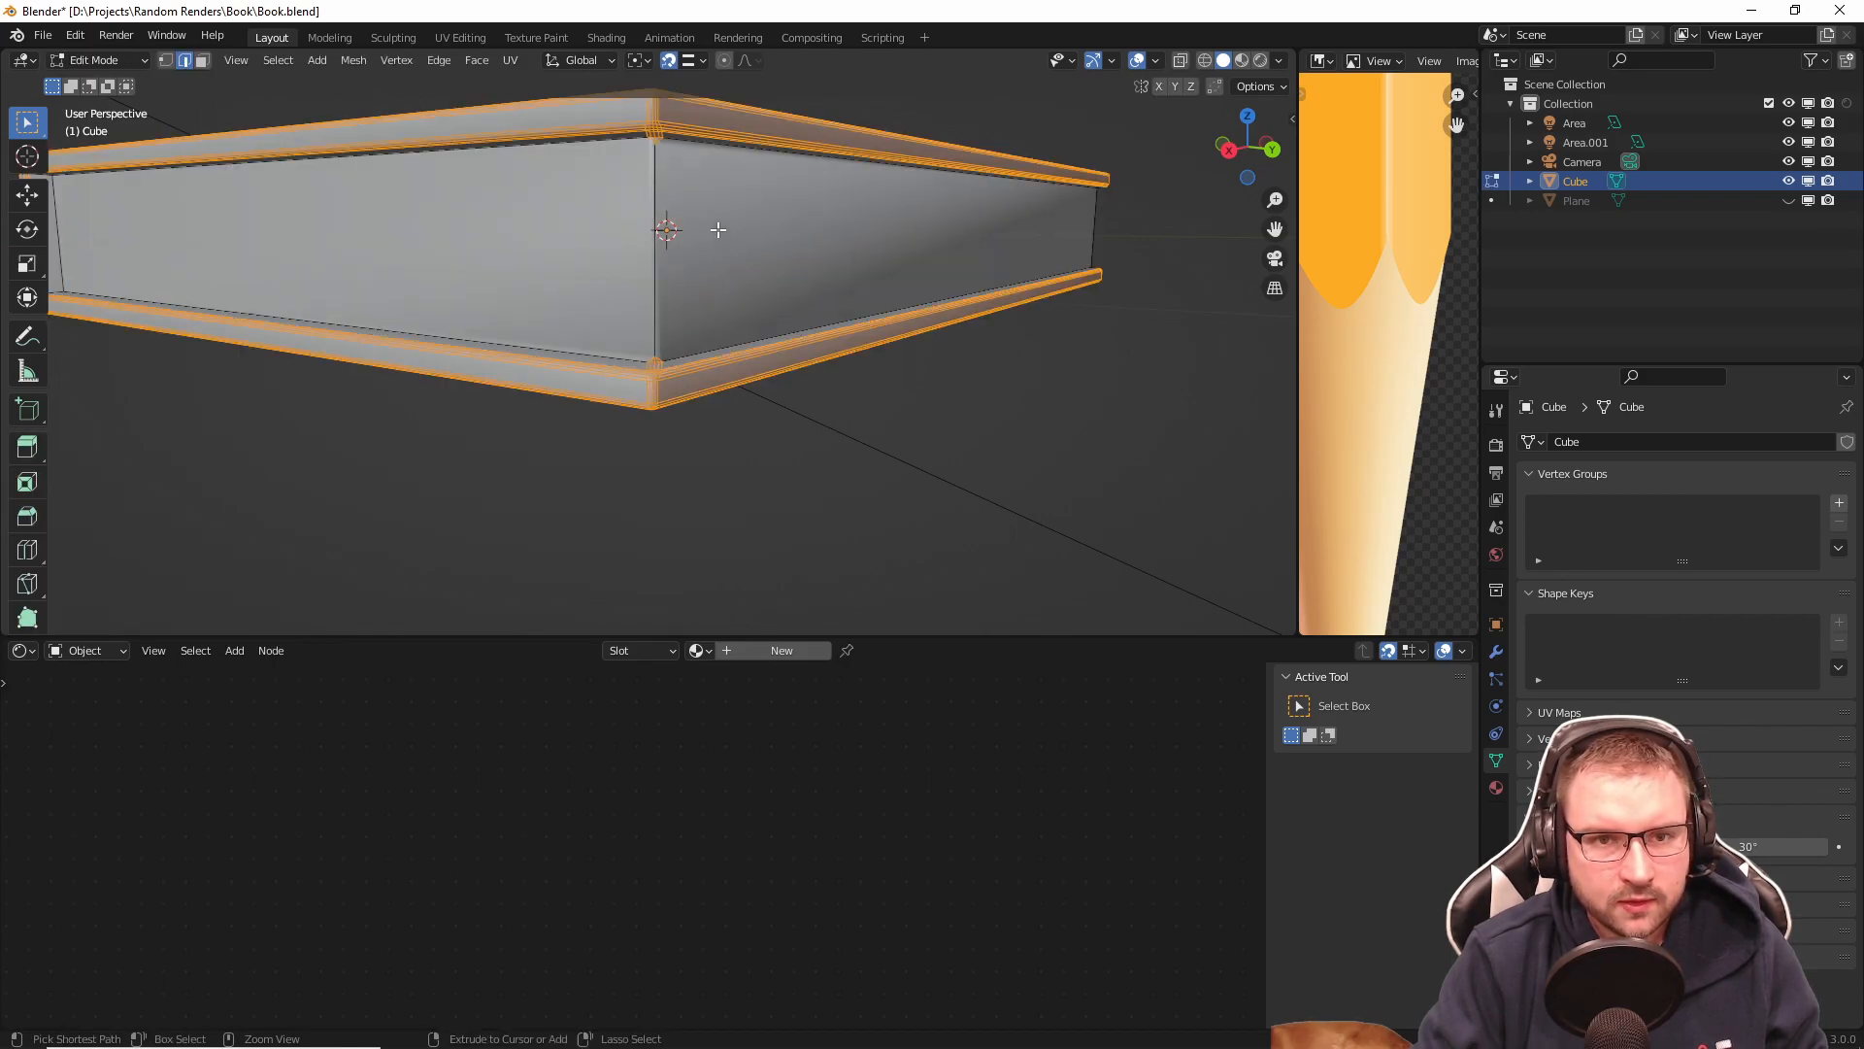
key(ctrl+z)
key(ctrl+z)
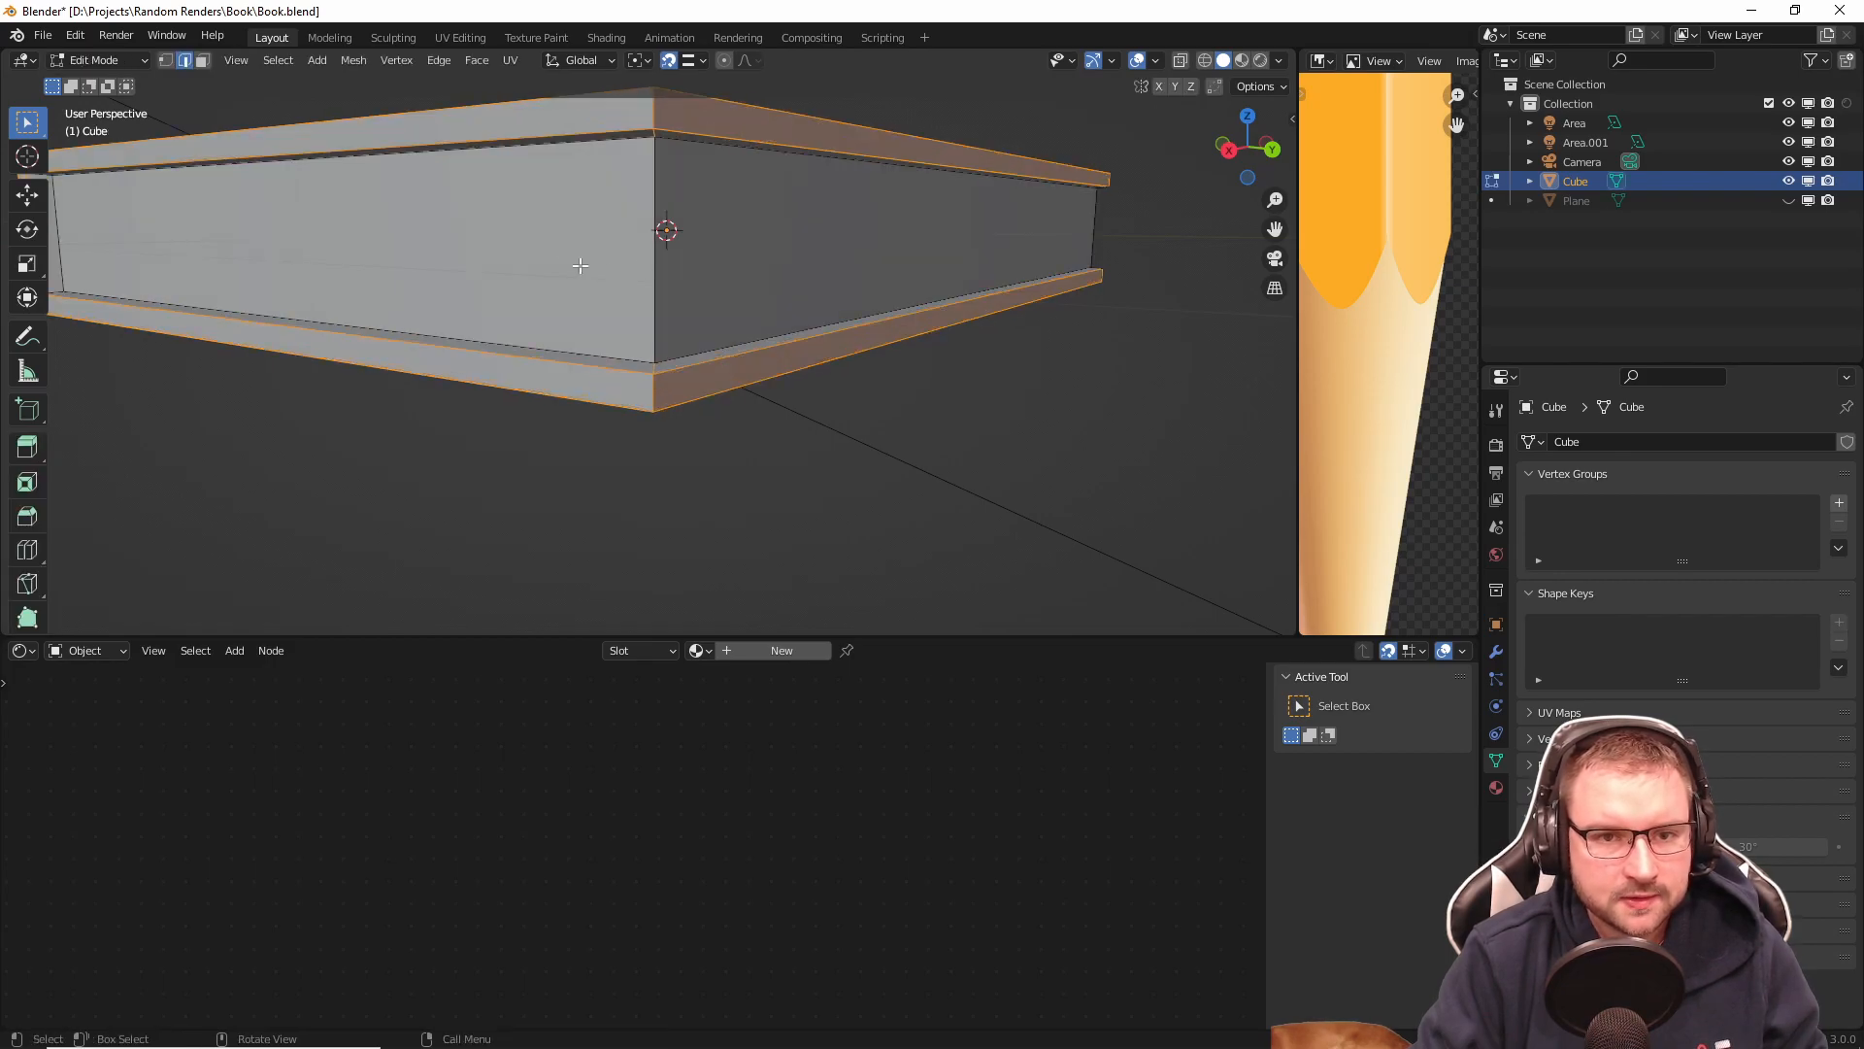
Step: Select the page block's three exposed faces and try to add dense horizontal loop cuts around them
key(3)
click(521, 263)
shift+click(728, 262)
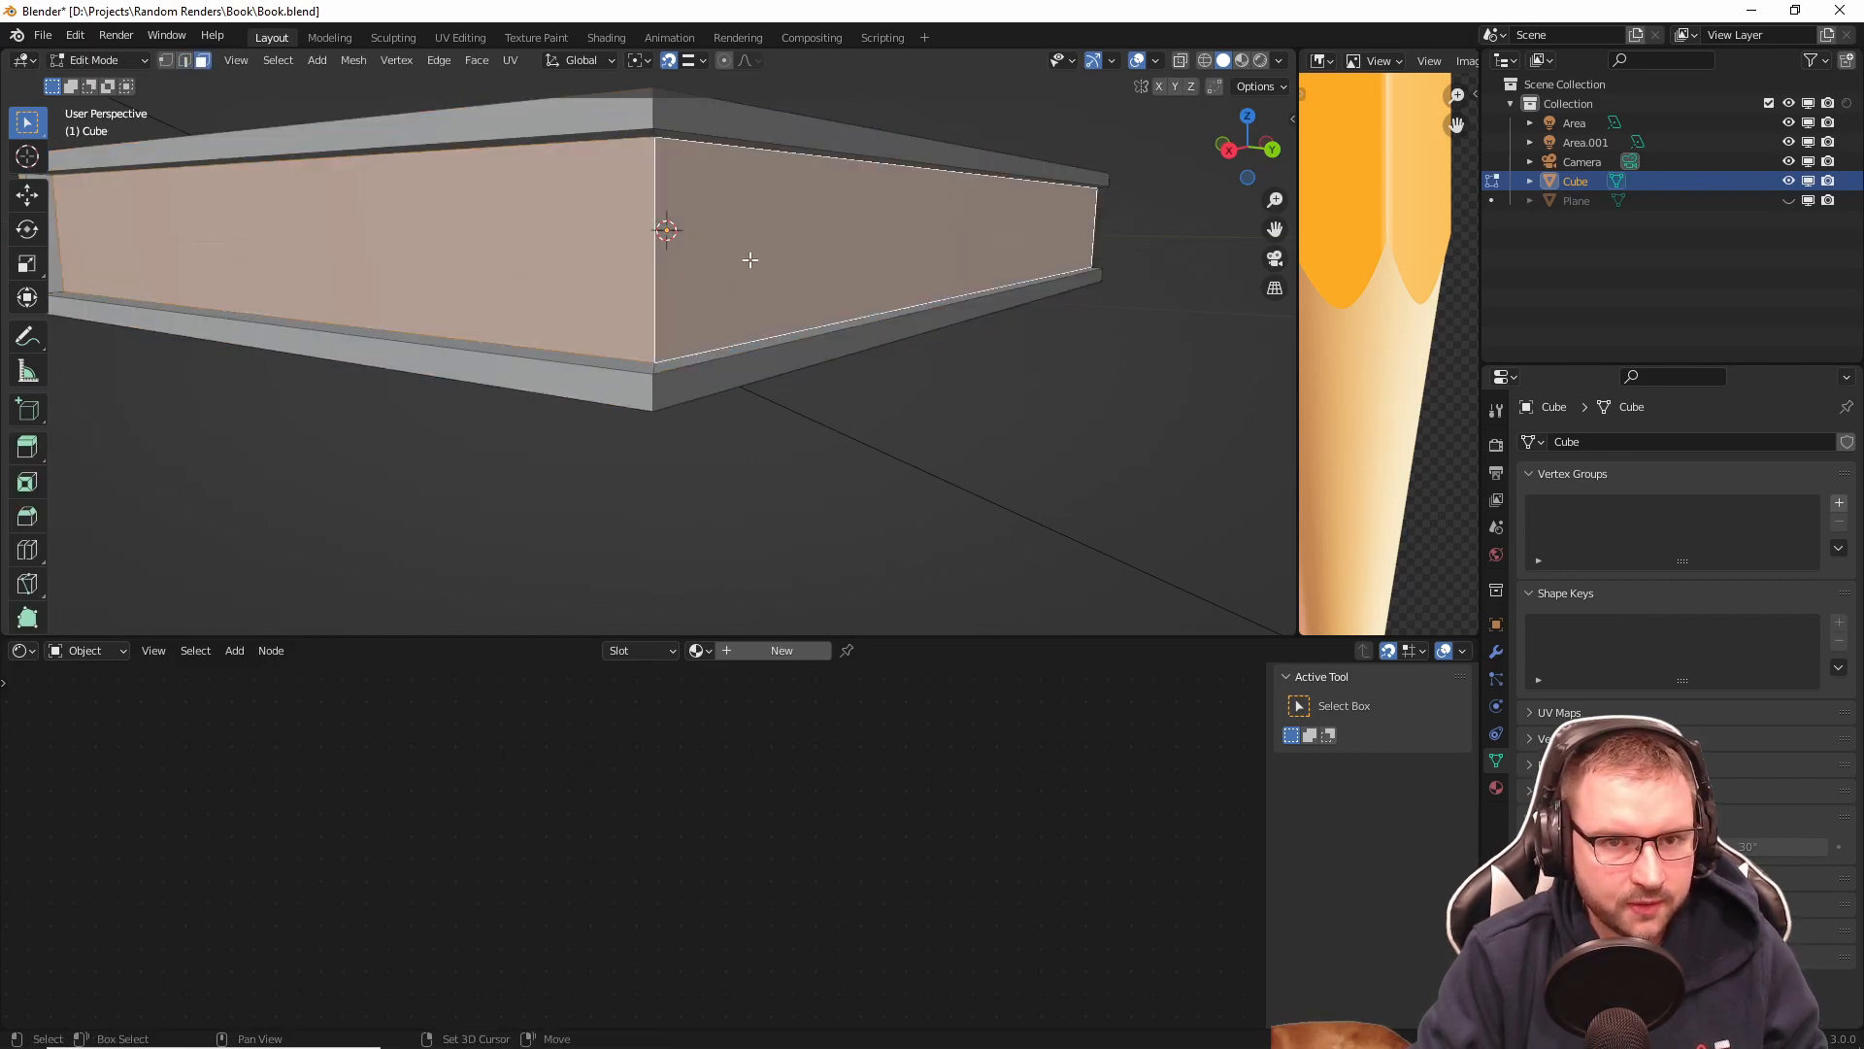
middle_drag(913, 260, 641, 282)
shift+click(535, 338)
middle_drag(535, 339, 770, 350)
key(ctrl+r)
scroll(991, 393, up, 9)
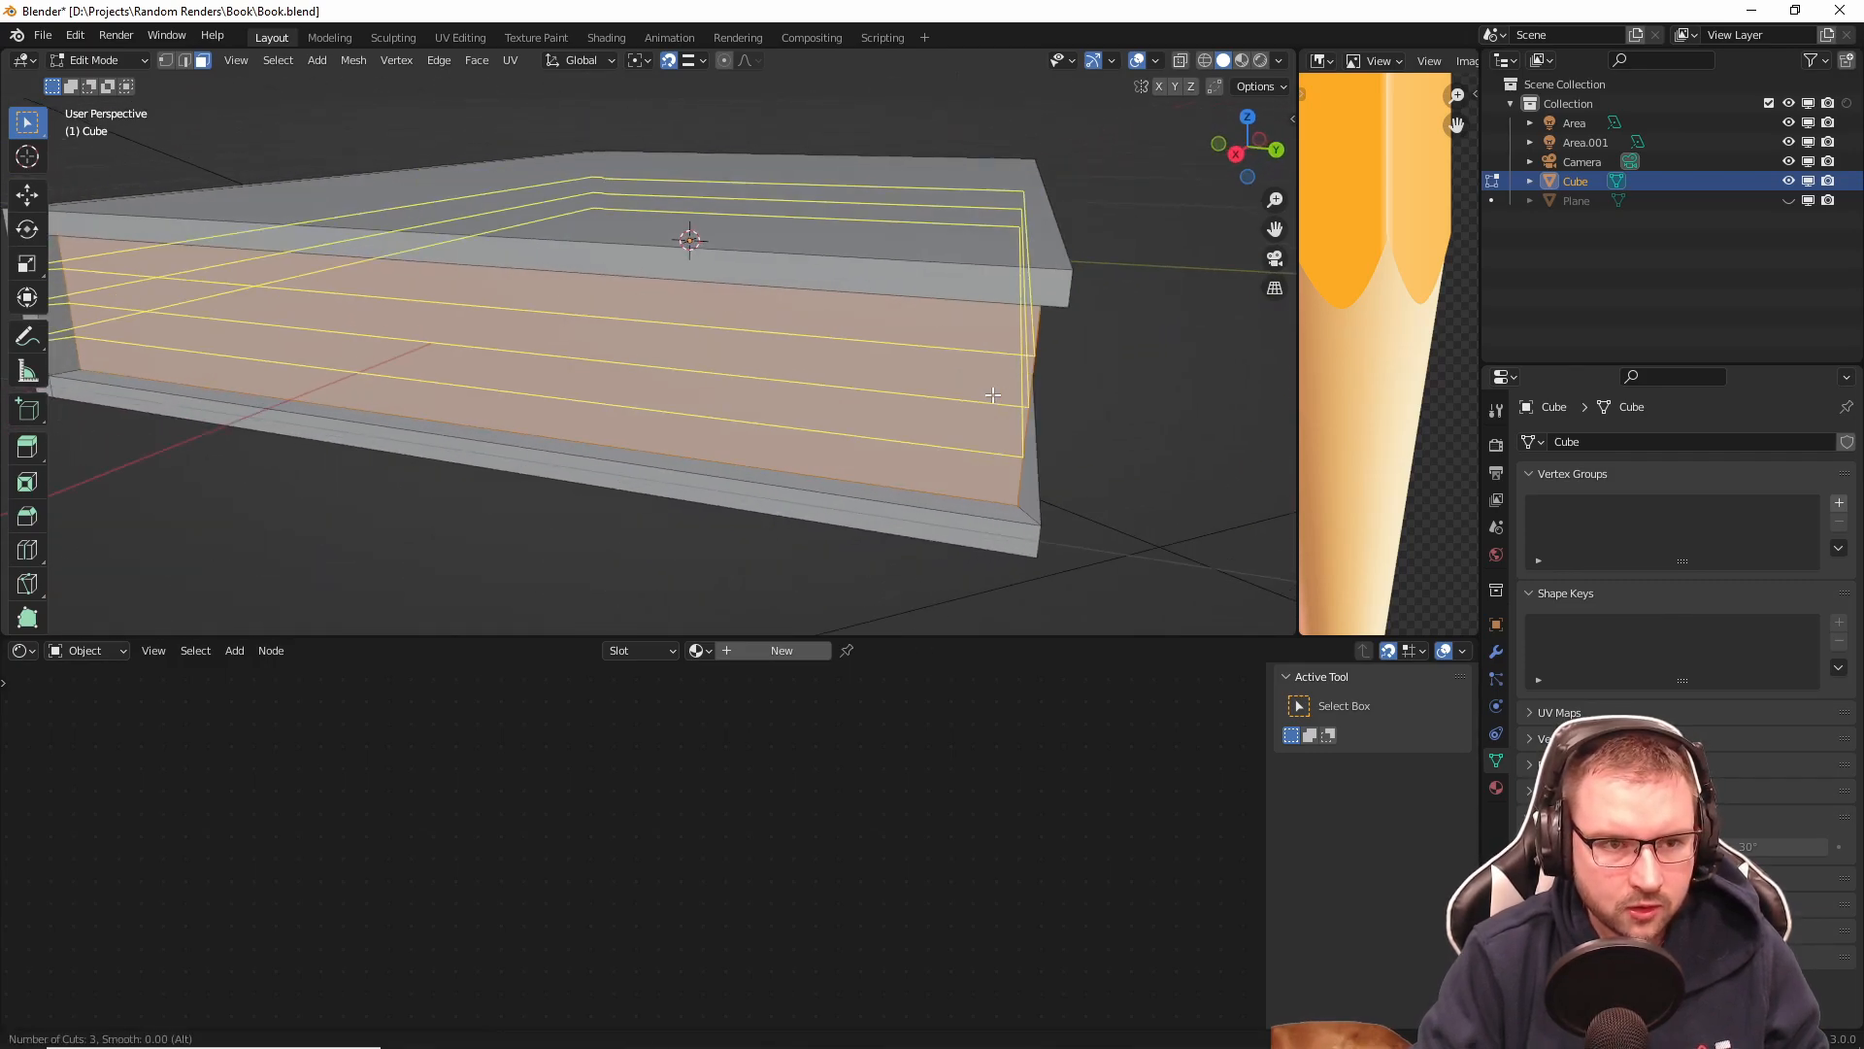
scroll(992, 395, up, 20)
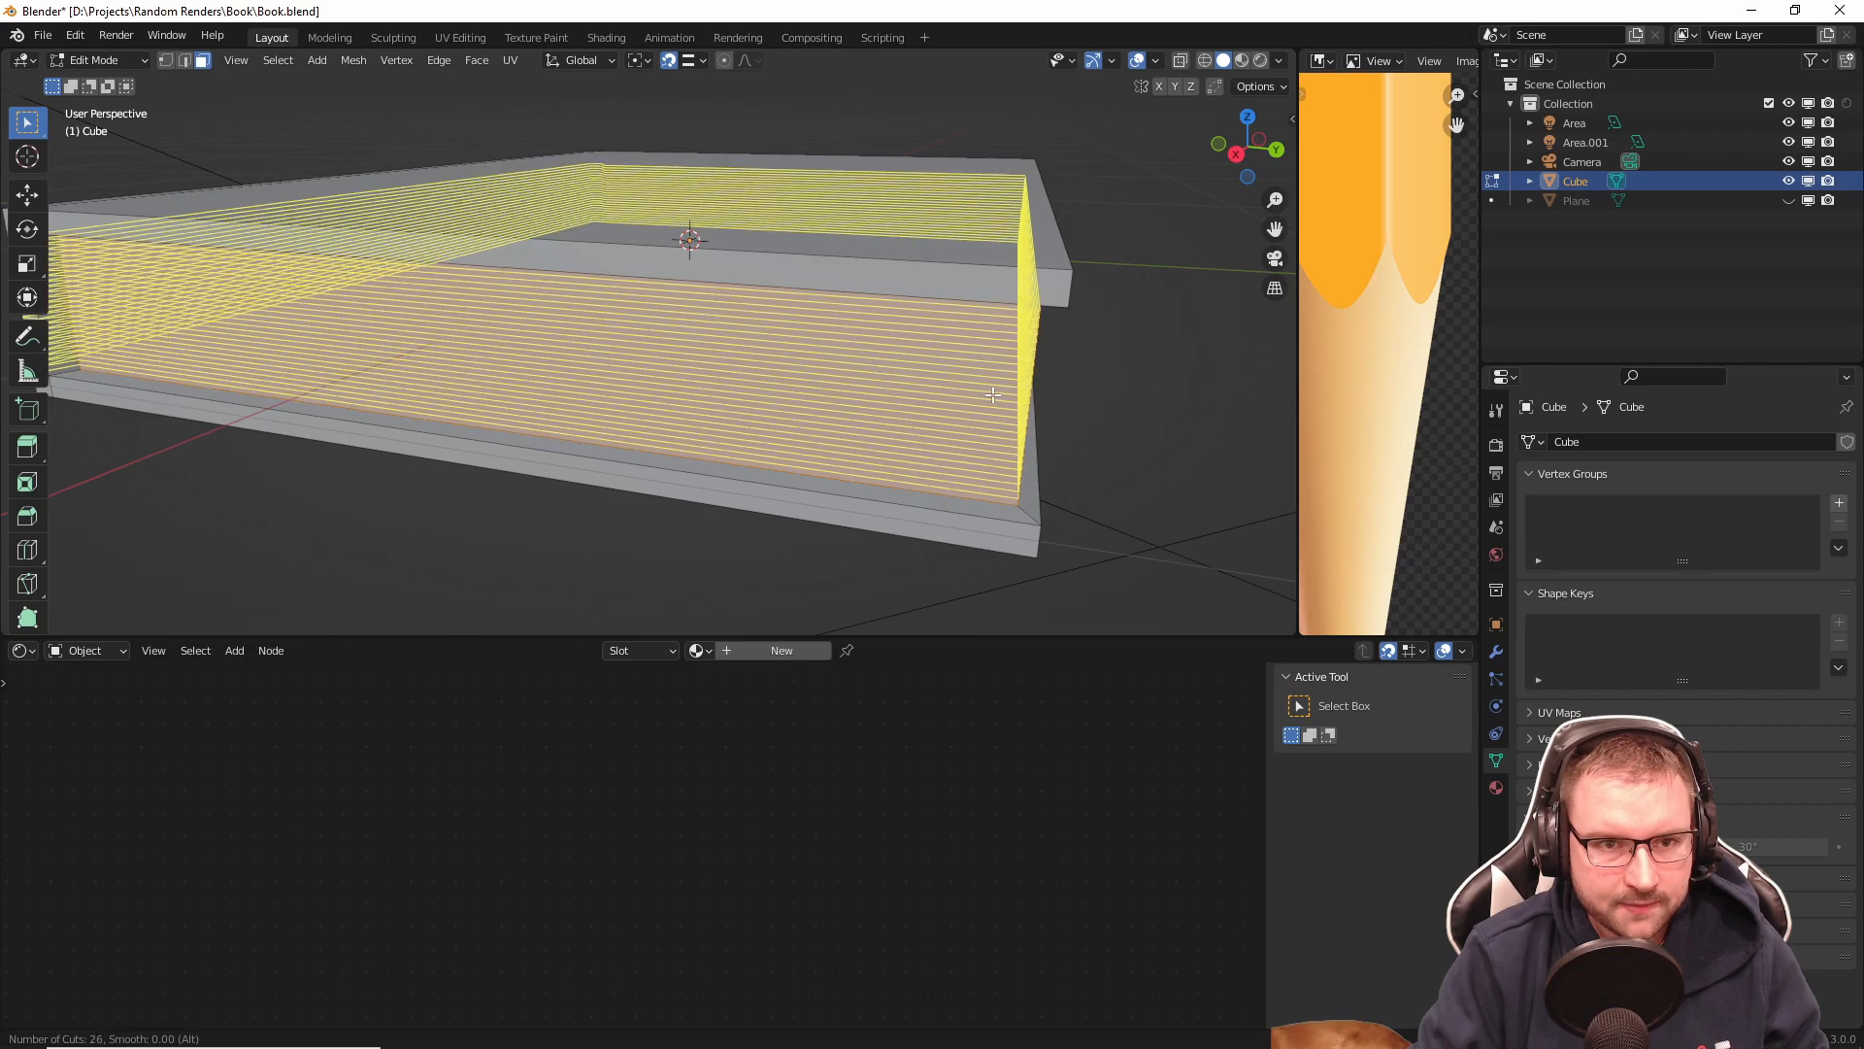
scroll(992, 395, up, 15)
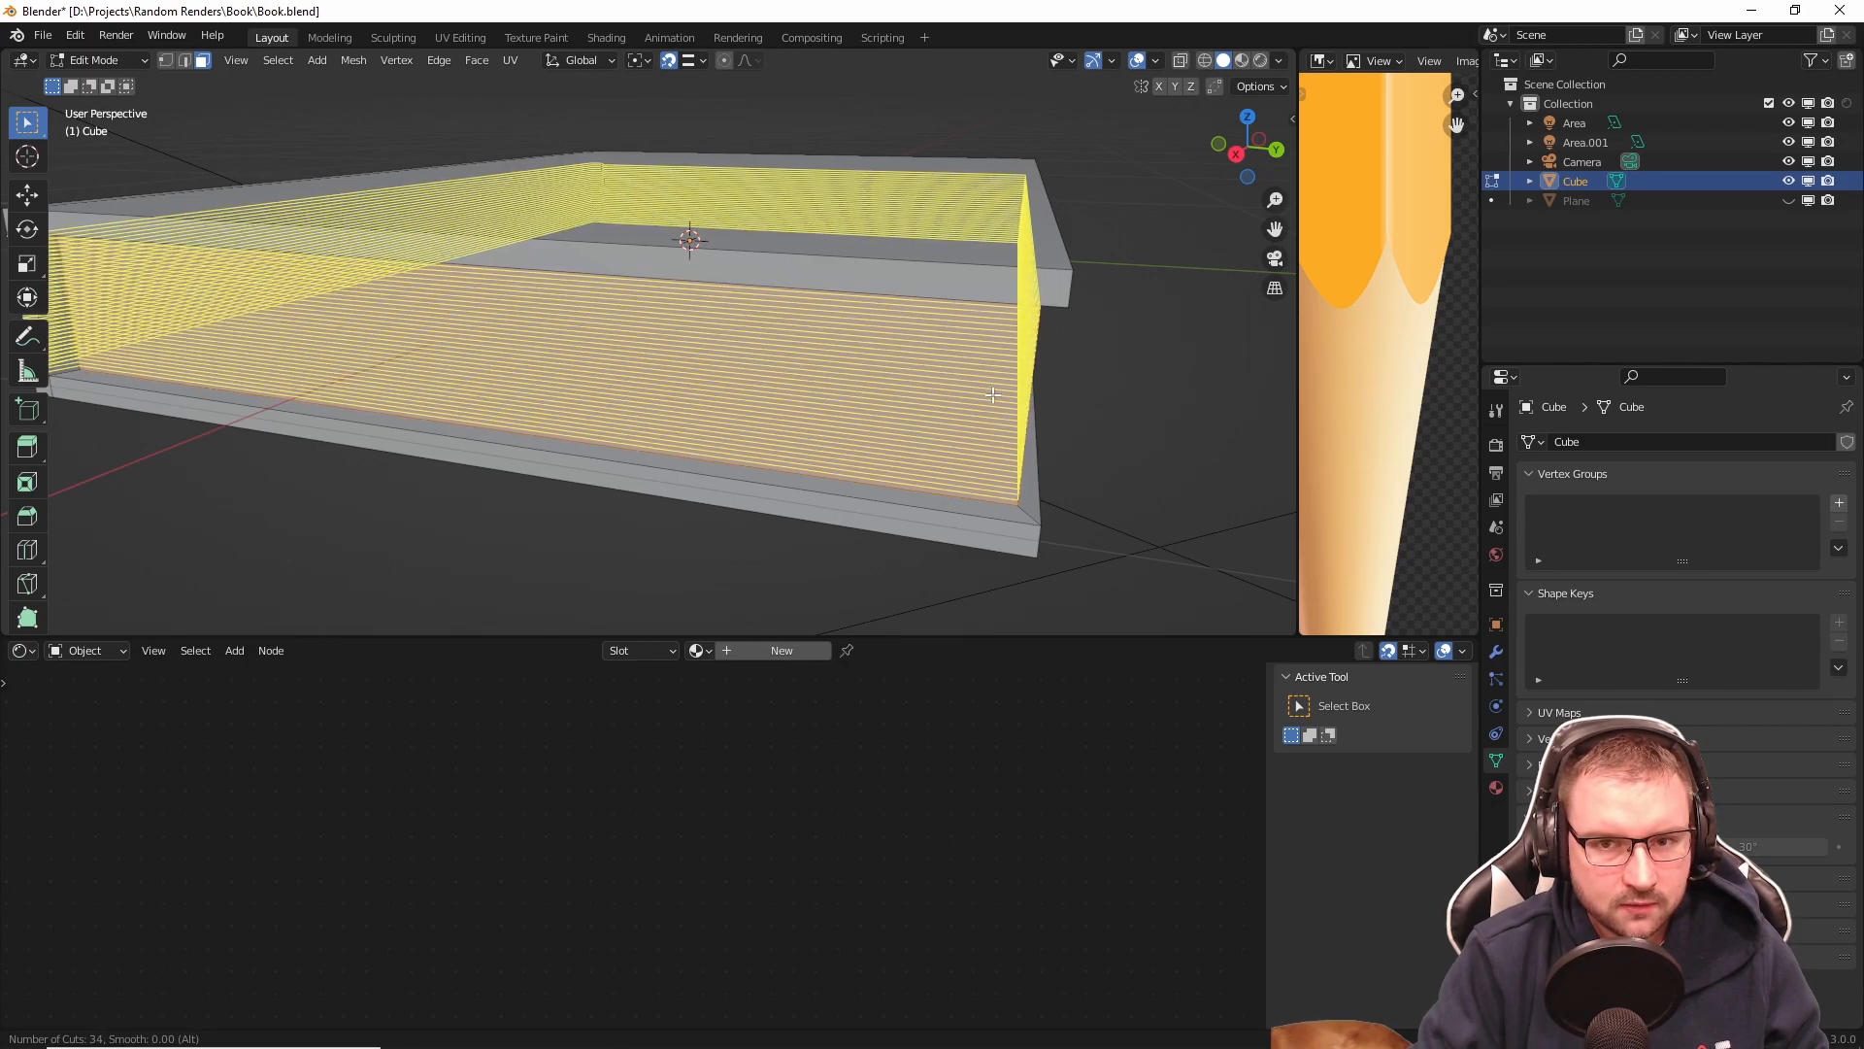
click(992, 395)
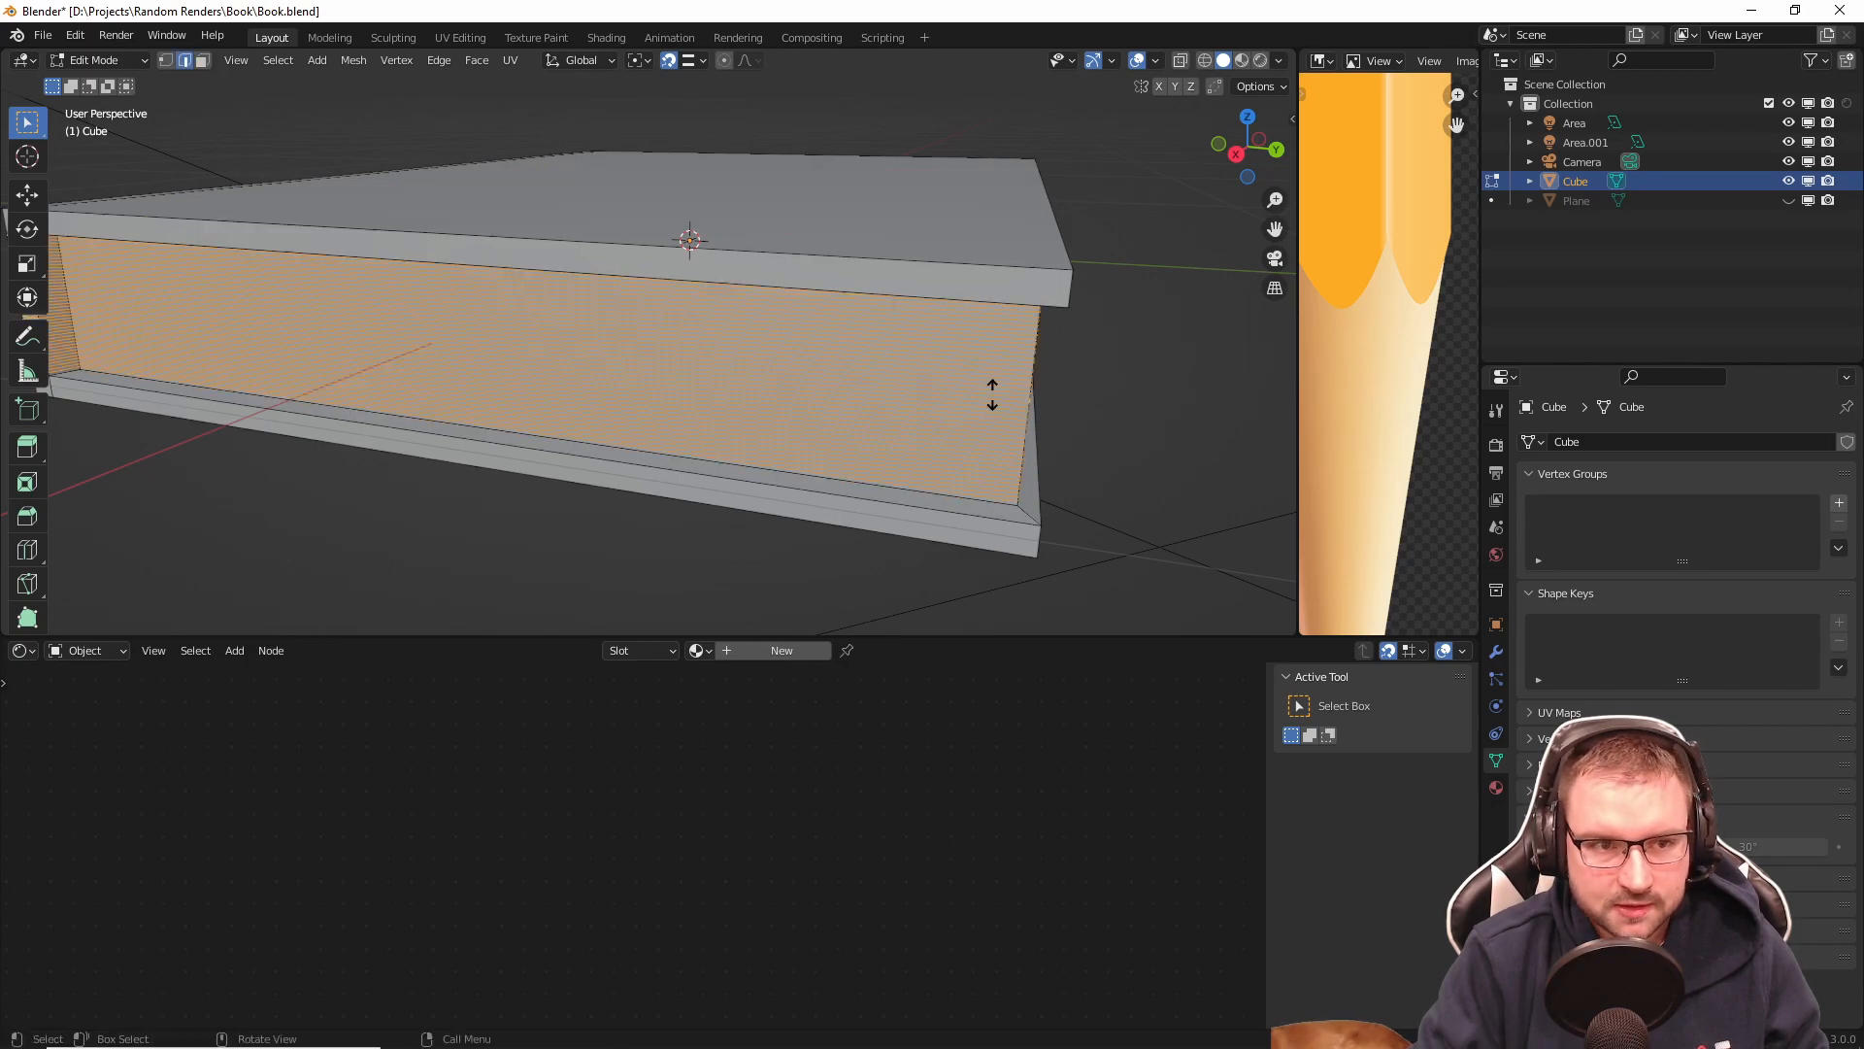
right_click(992, 395)
middle_drag(742, 404, 875, 376)
Step: Add 46 evenly spaced horizontal loop cuts around the spine and page block without sliding them
key(3)
key(ctrl+r)
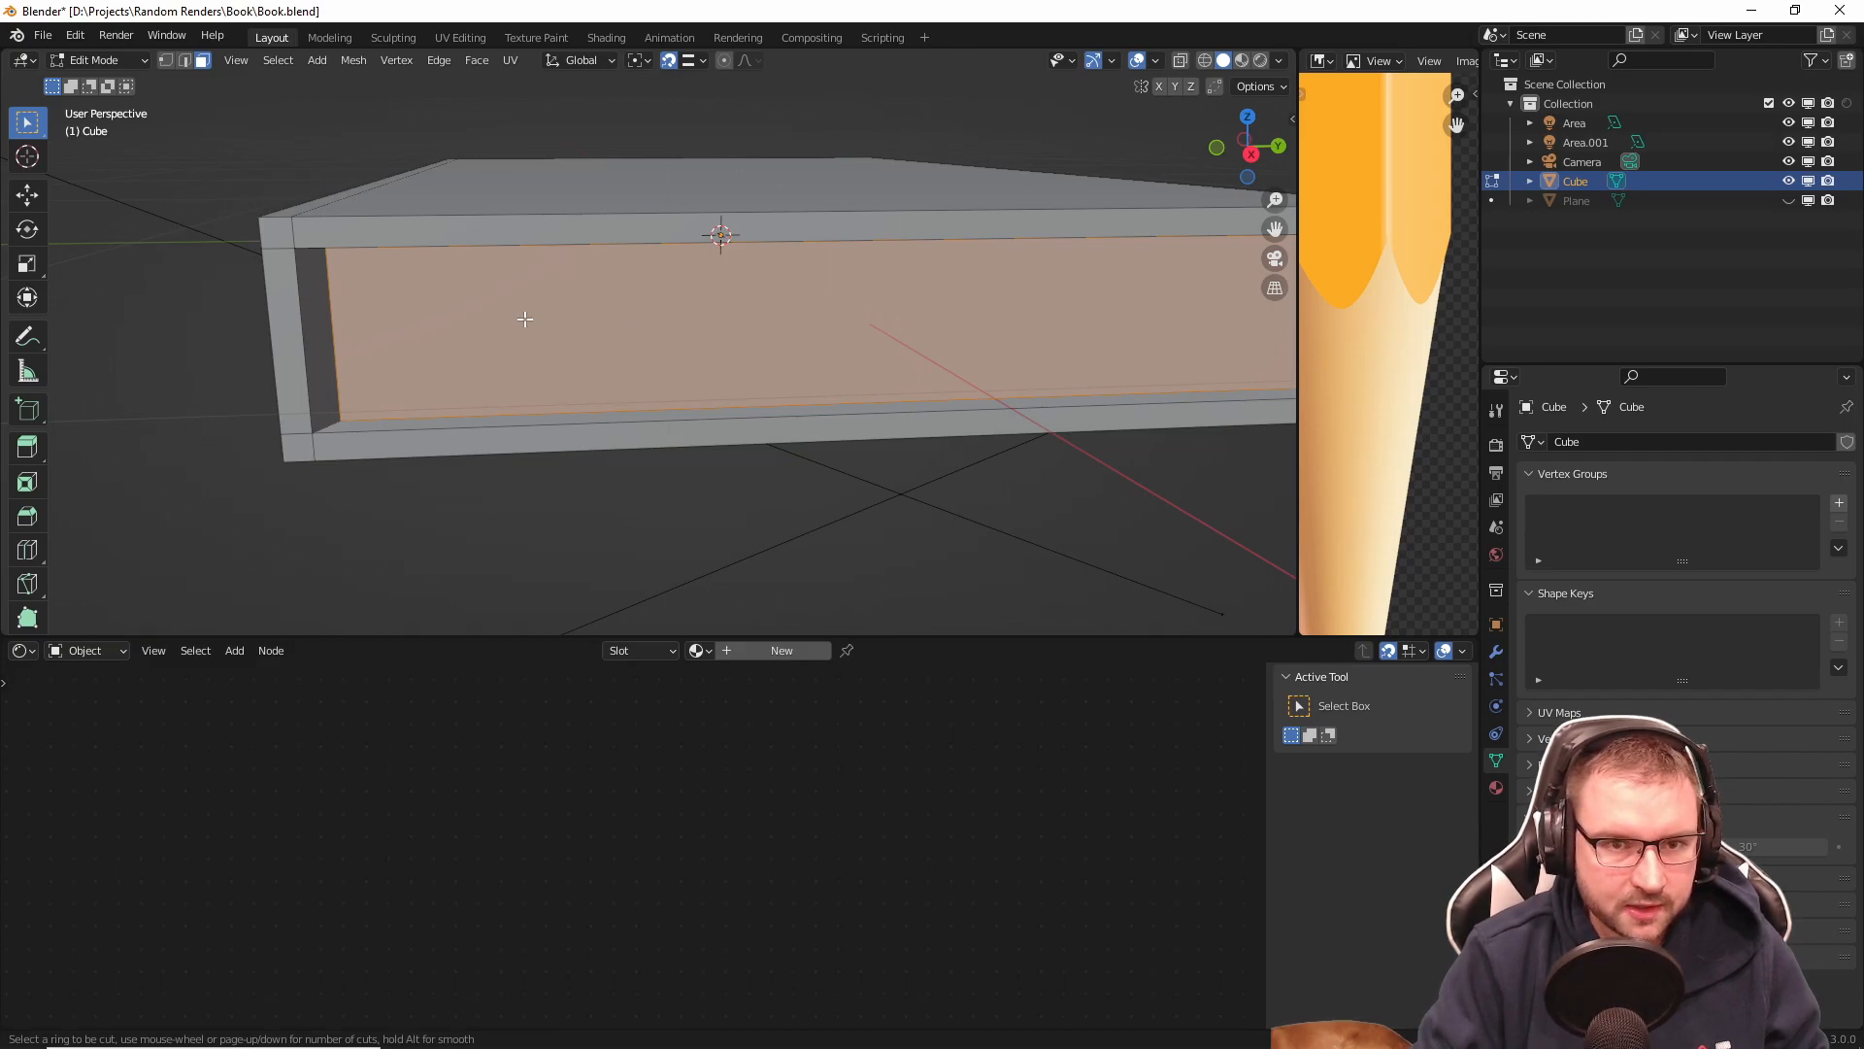
scroll(257, 336, up, 14)
scroll(257, 338, up, 20)
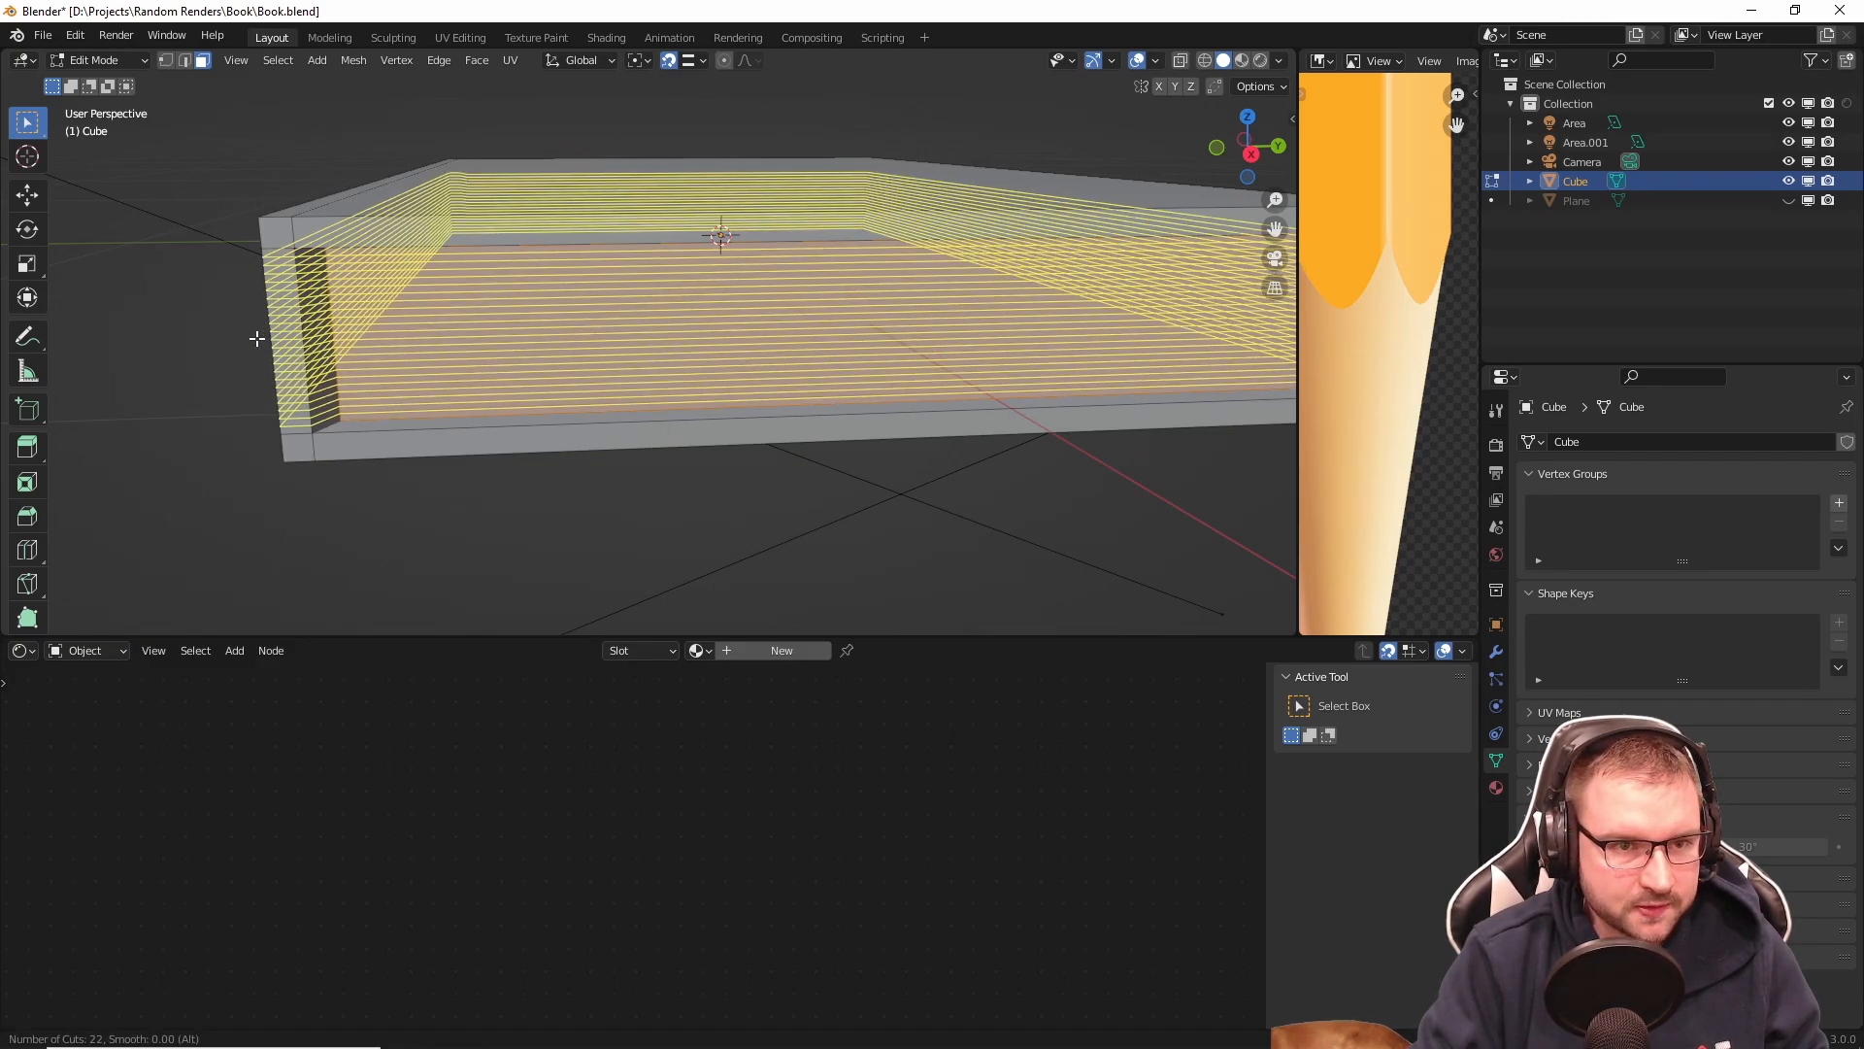
click(257, 338)
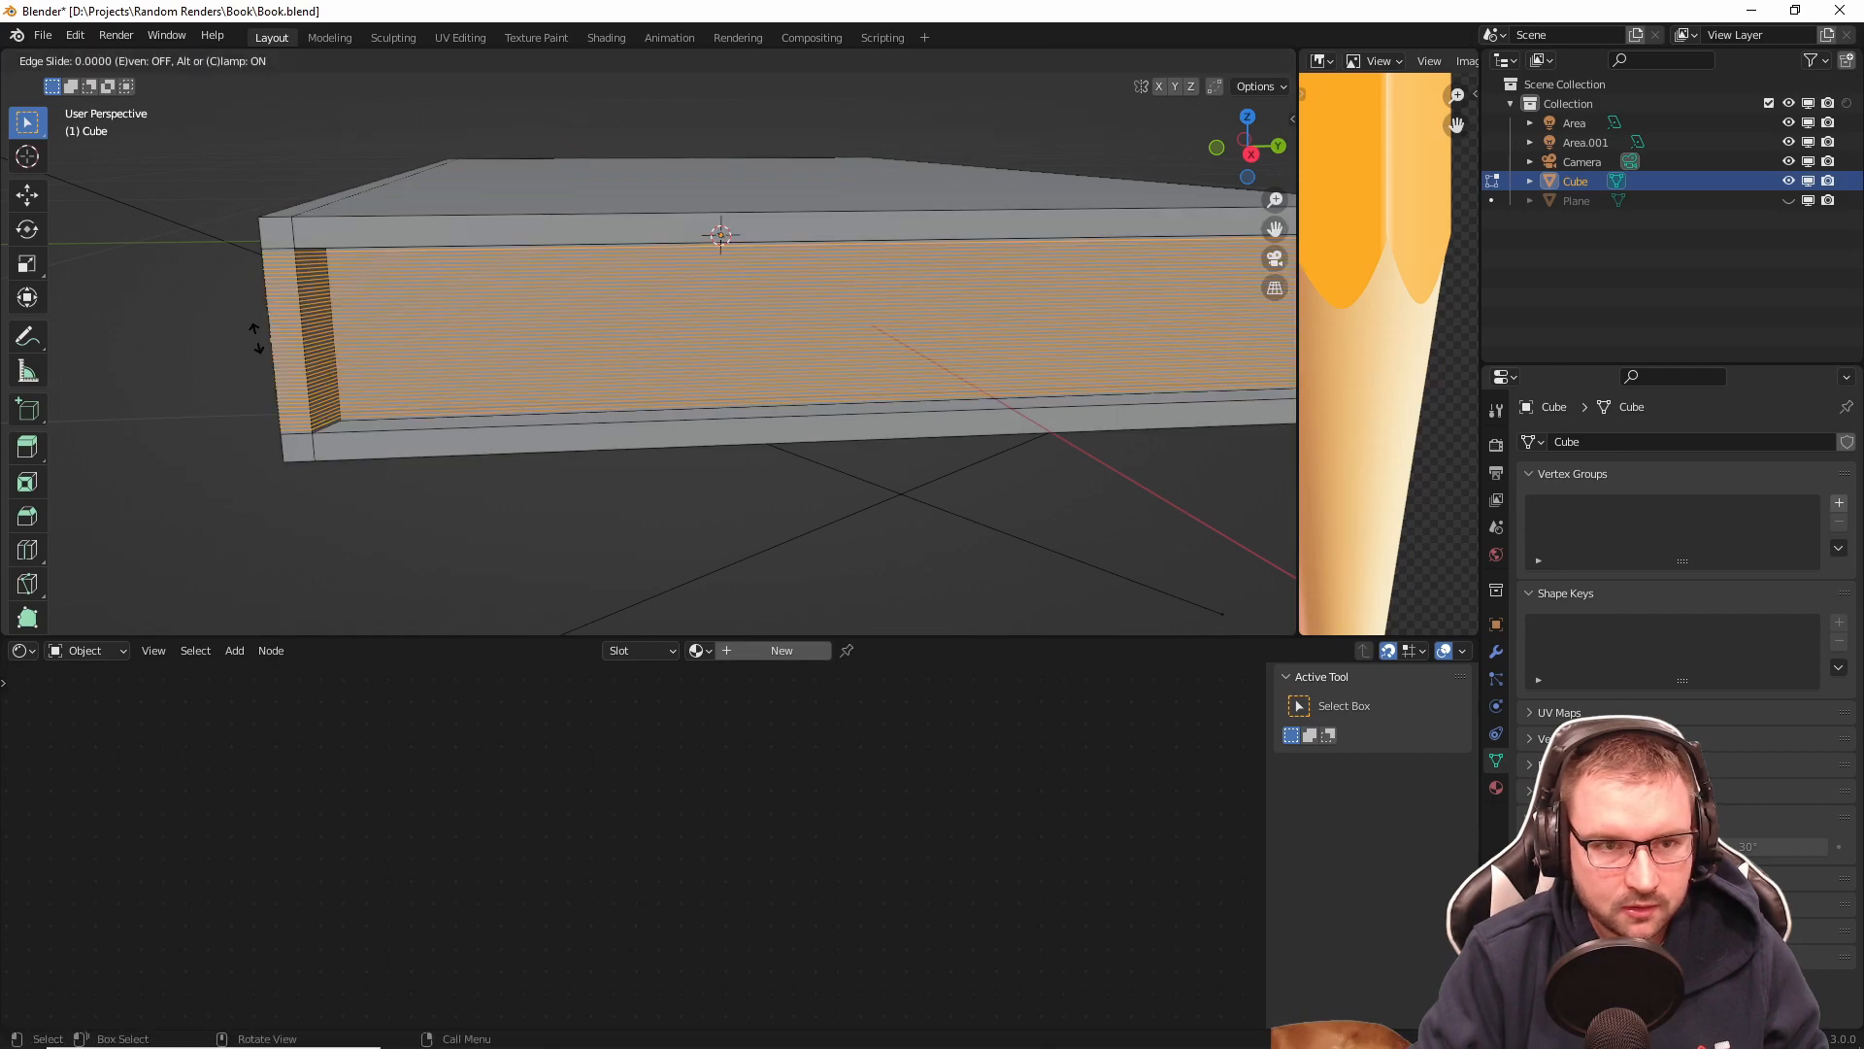
right_click(256, 338)
middle_drag(721, 366, 701, 322)
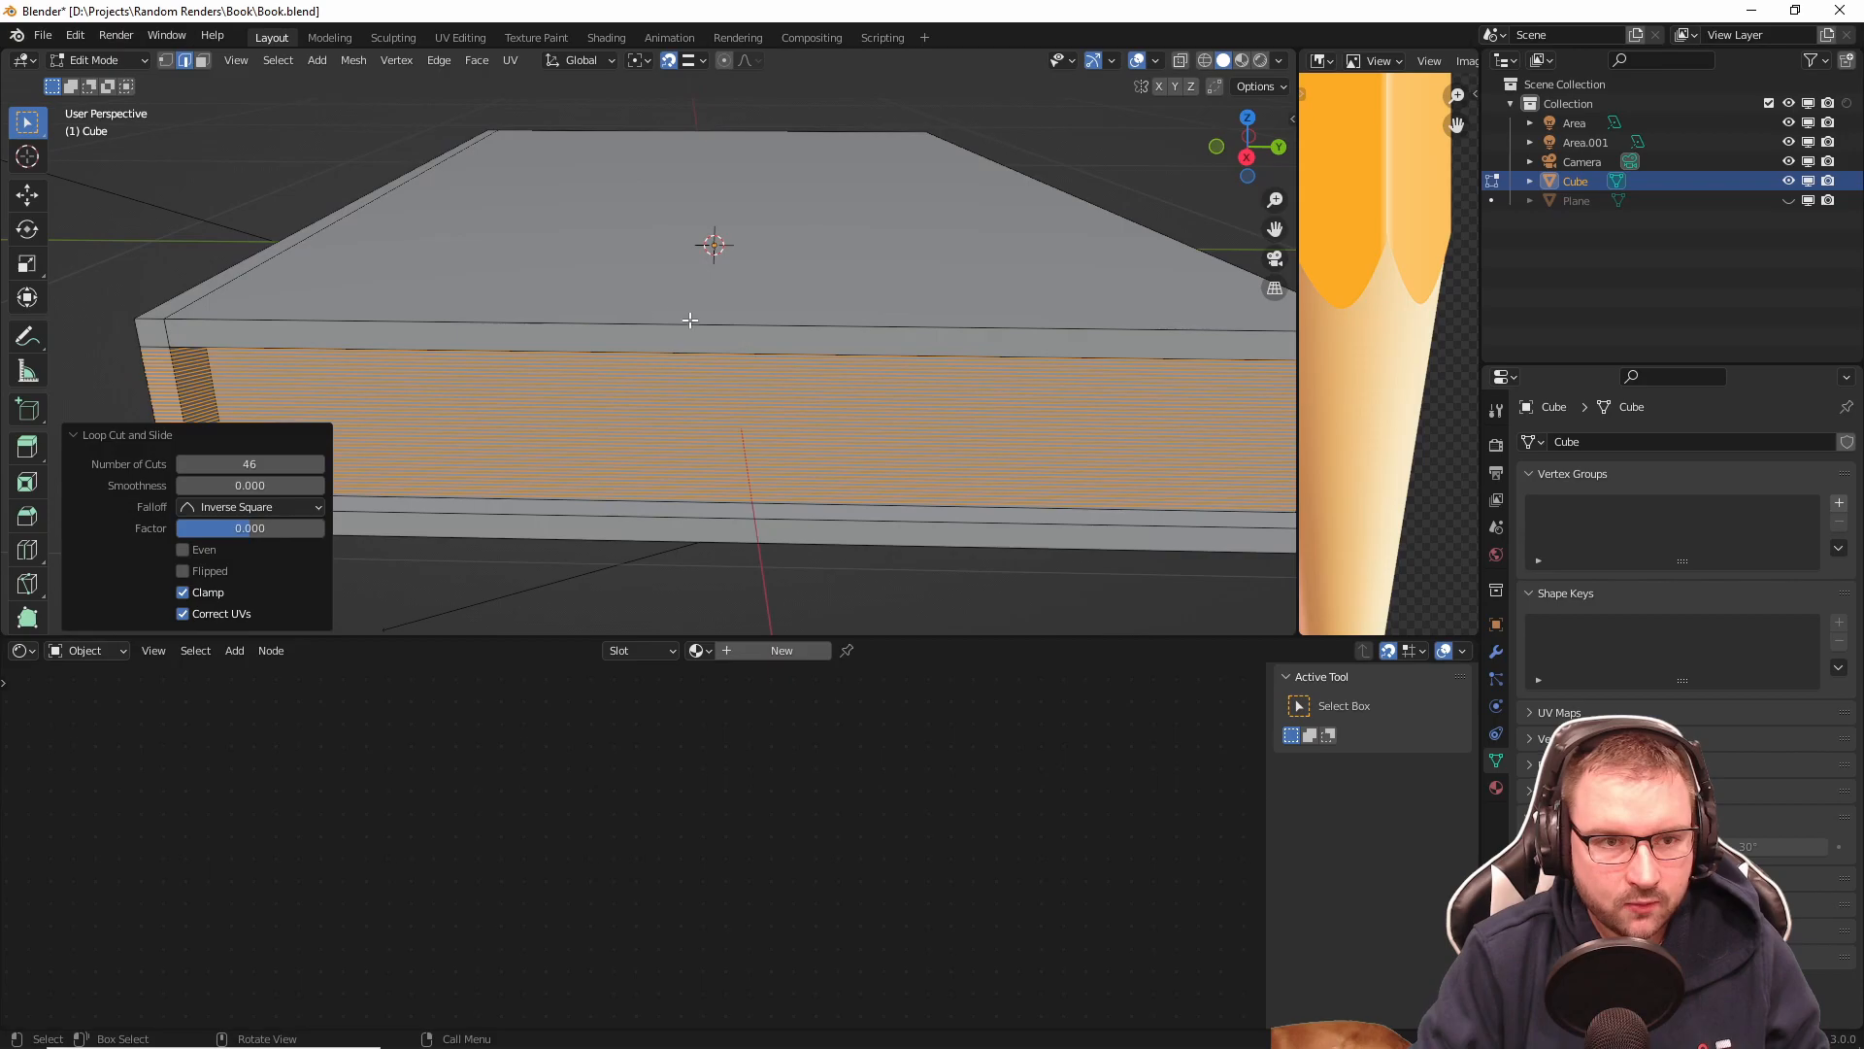
Step: Select the edge loops along the top cover's outer border, the rim of the page recess and the bottom cover
click(604, 321)
middle_drag(466, 326, 582, 284)
alt+shift+click(532, 167)
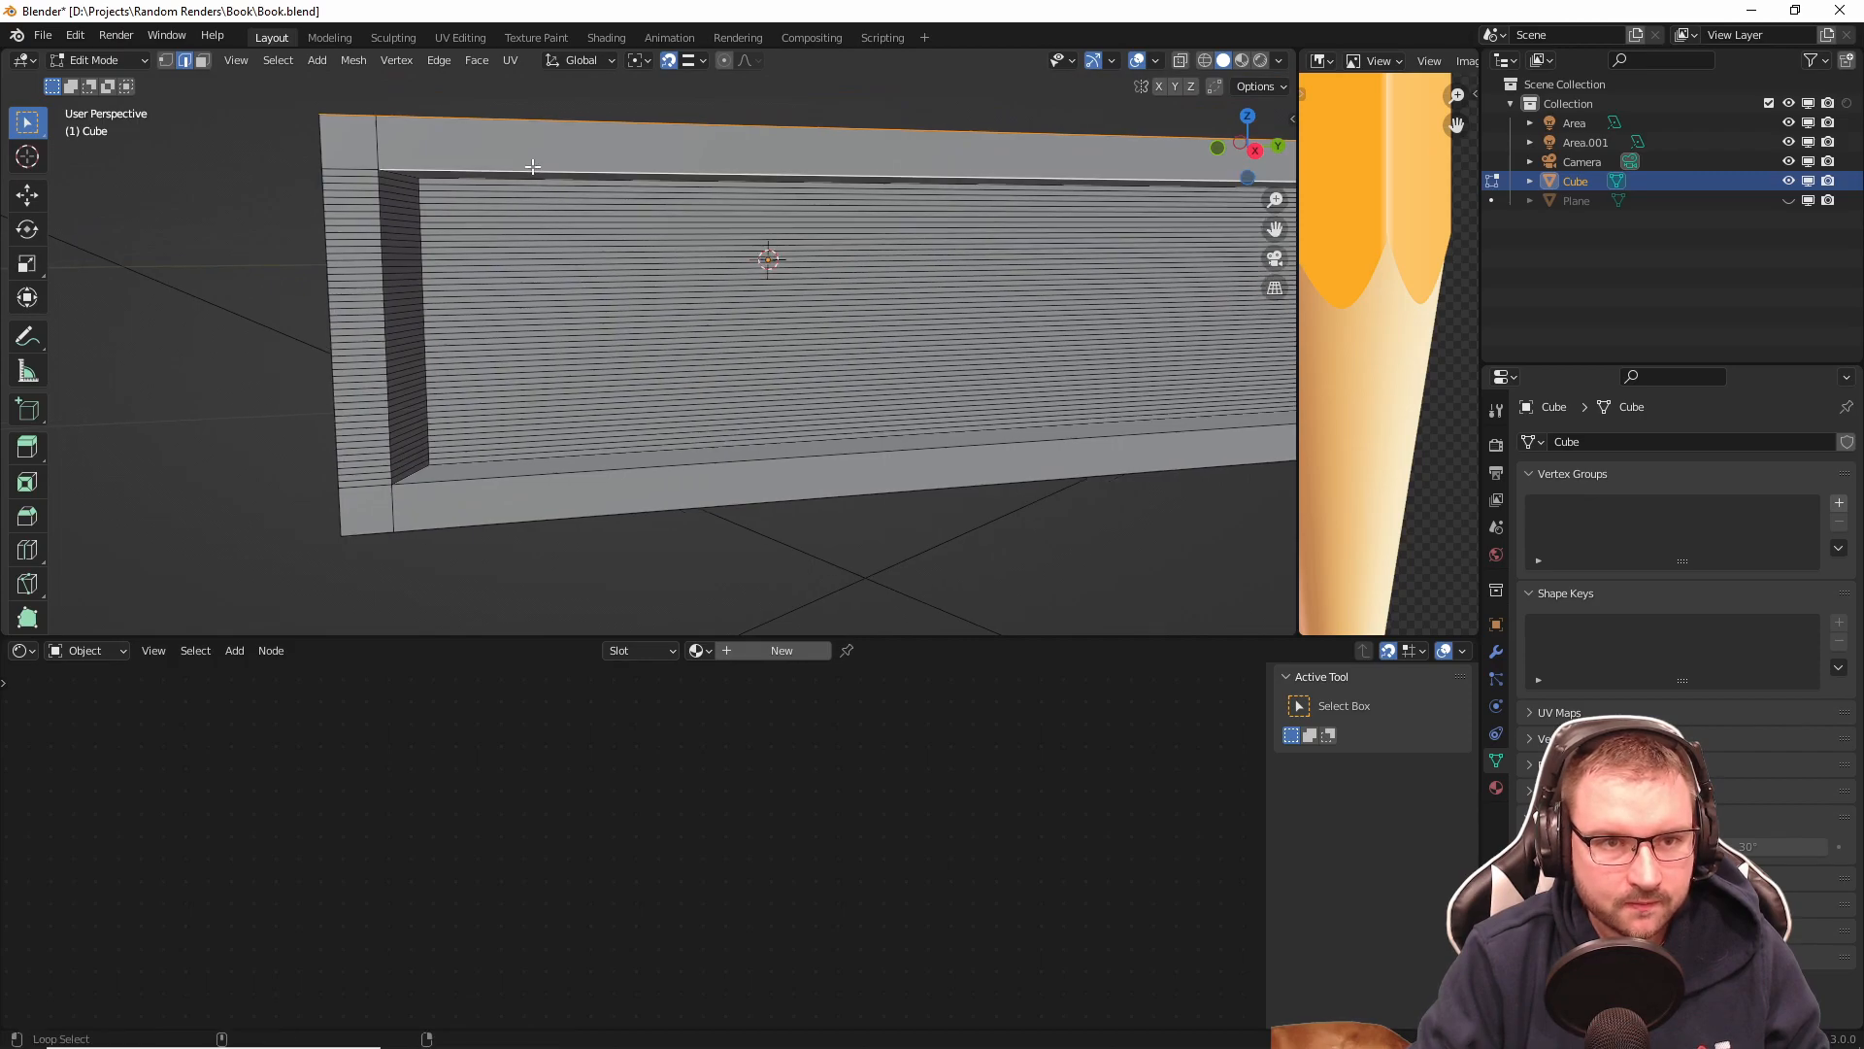
alt+shift+click(378, 192)
alt+shift+click(421, 518)
Step: Add the remaining cover and spine border edges to the selection, including those on the opposite side of the book
middle_drag(389, 480, 486, 478)
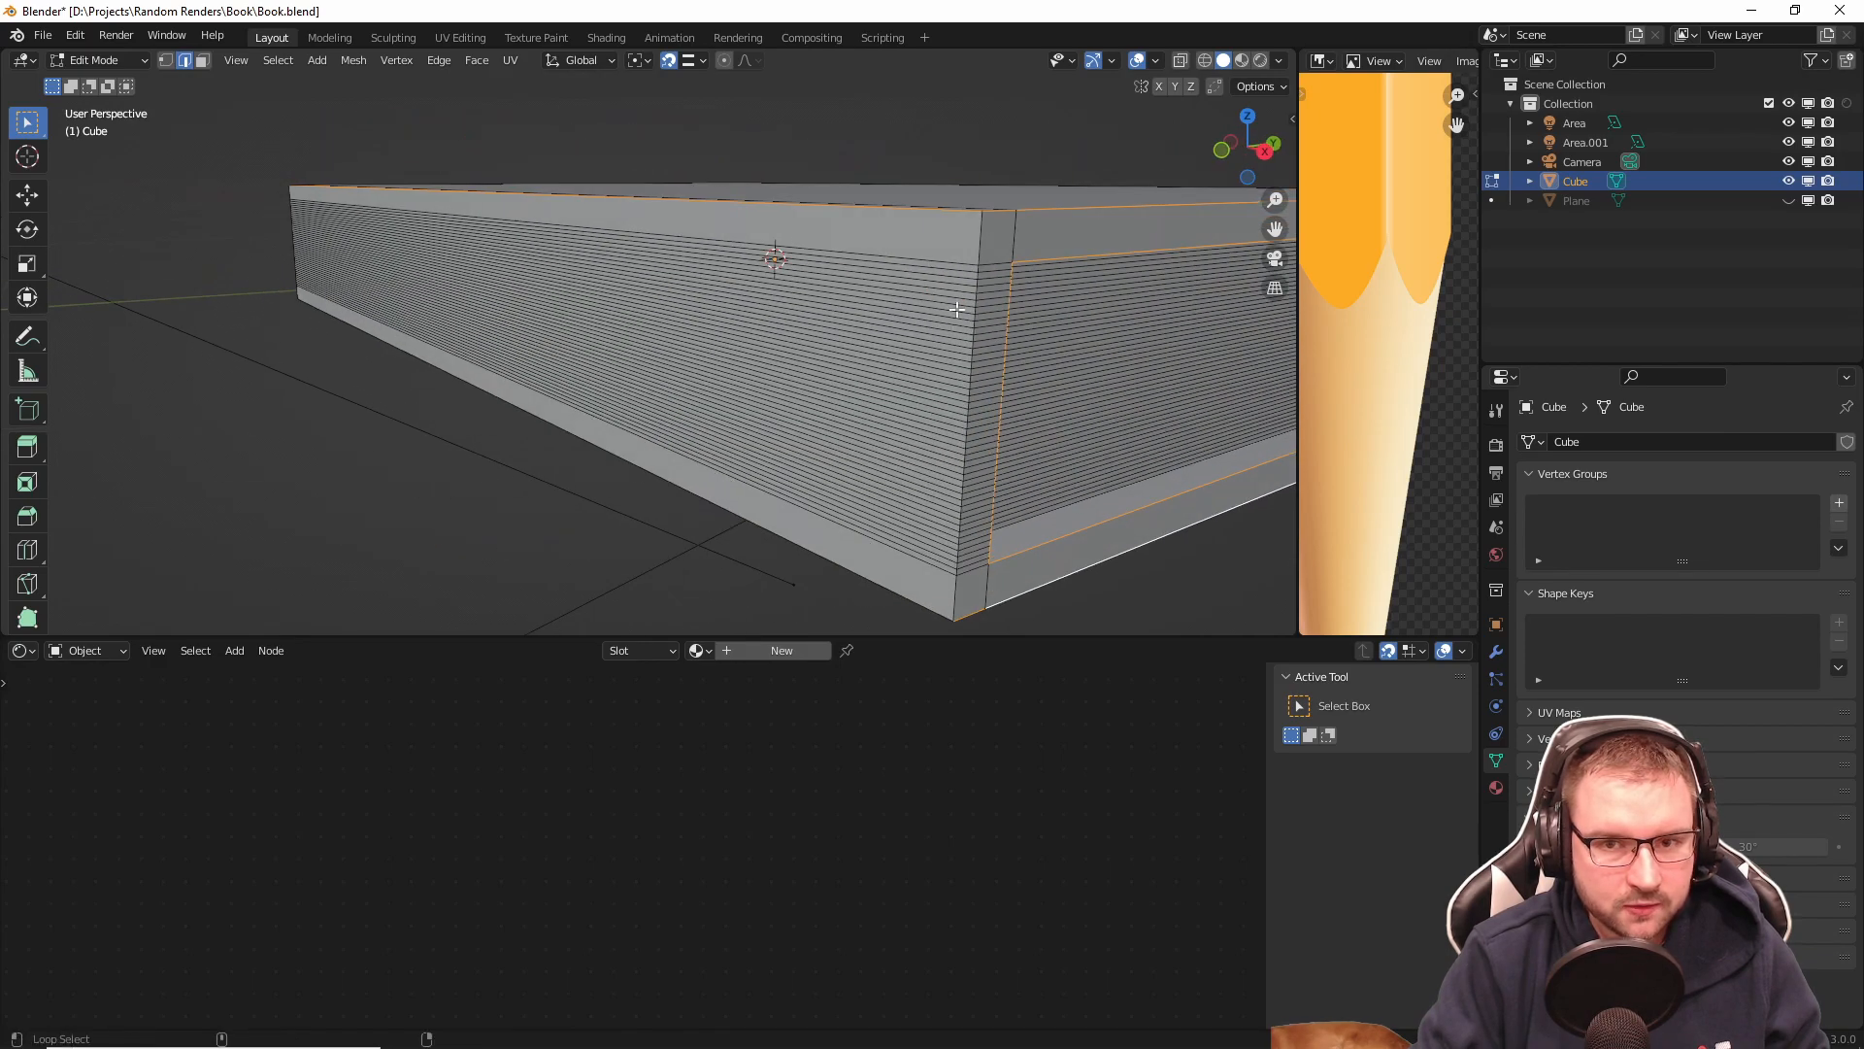
middle_drag(975, 235, 695, 370)
alt+shift+click(332, 265)
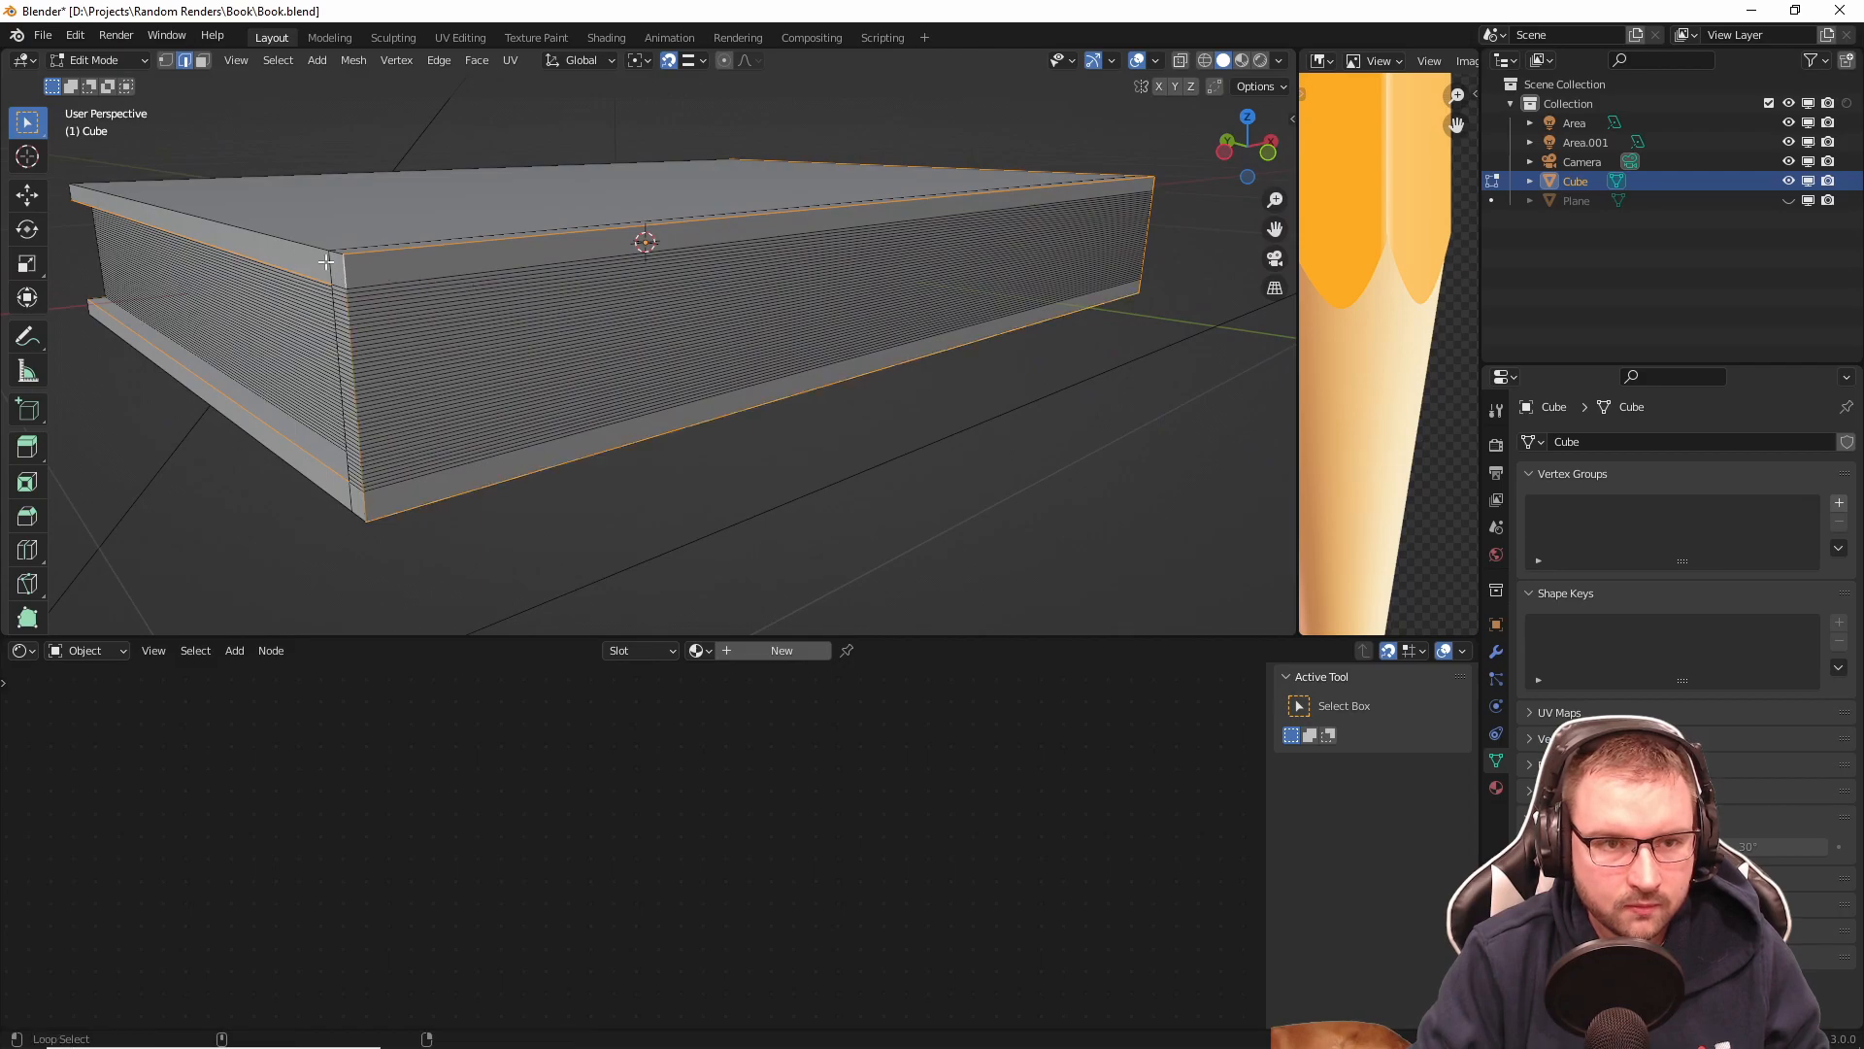
middle_drag(295, 243, 877, 329)
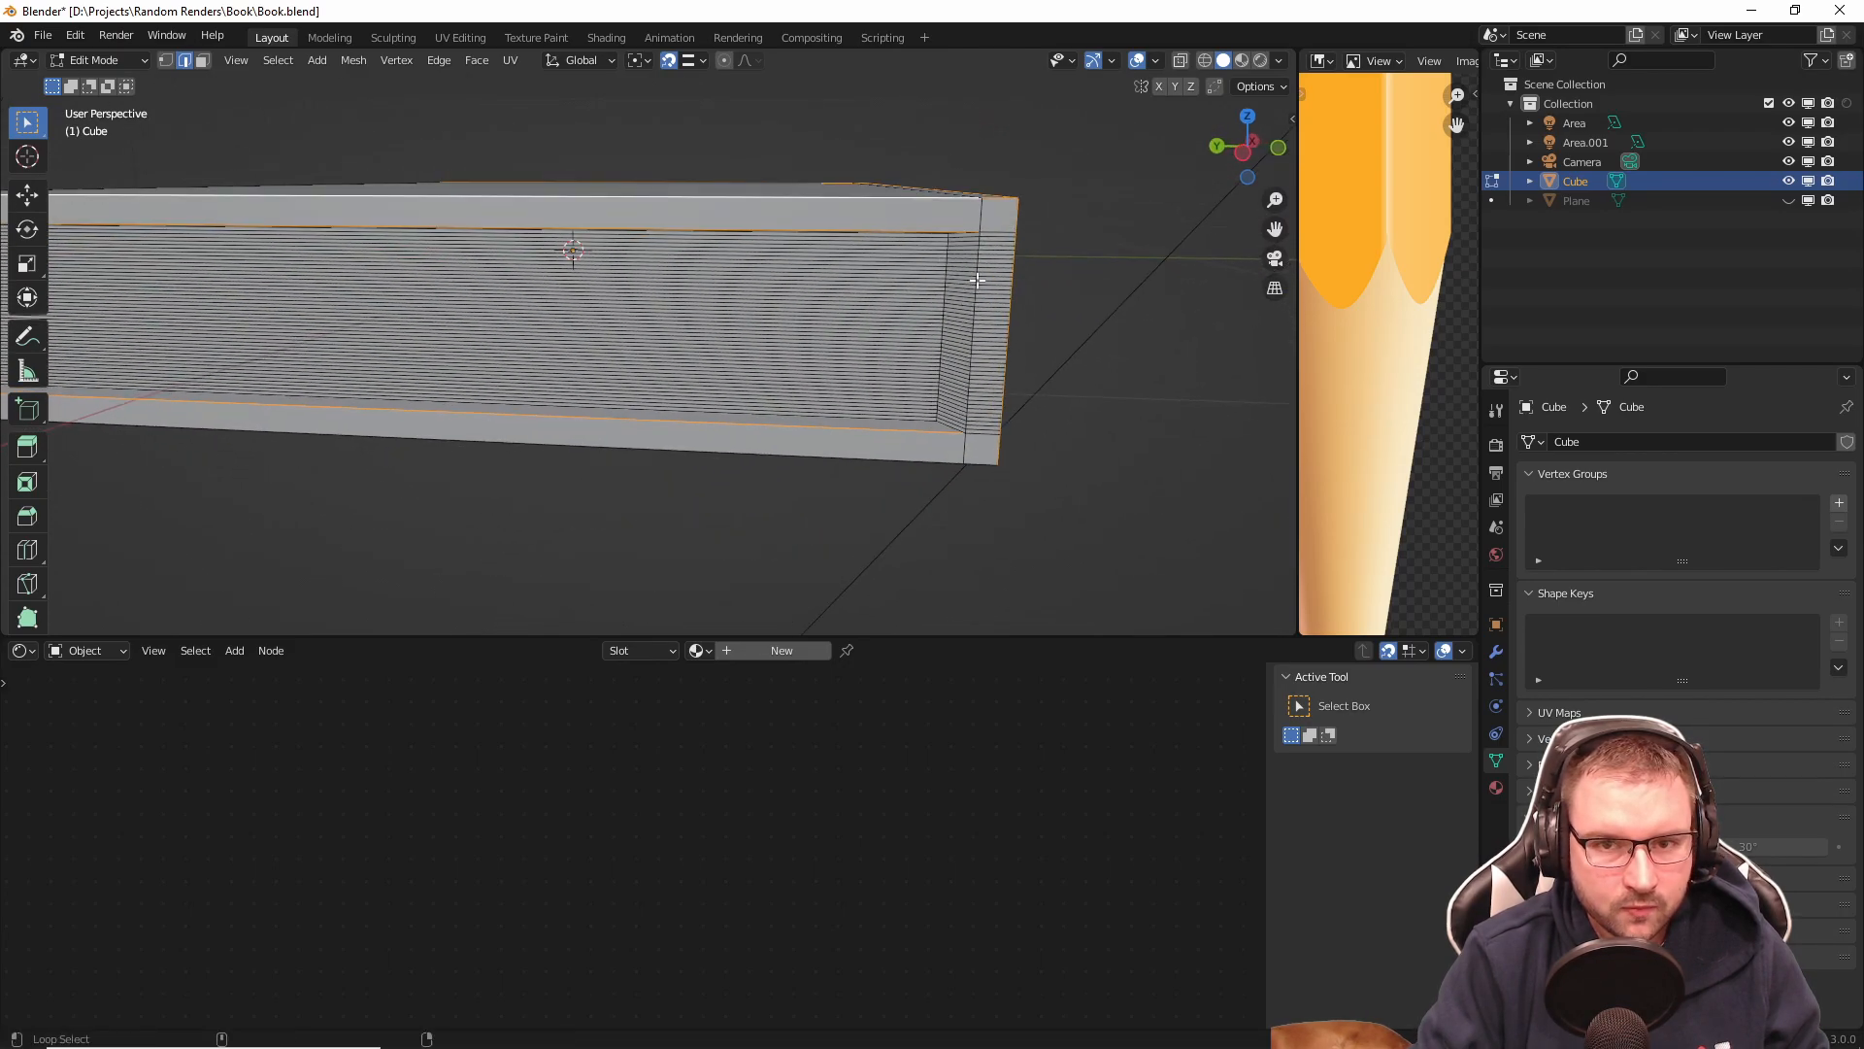
scroll(980, 249, up, 4)
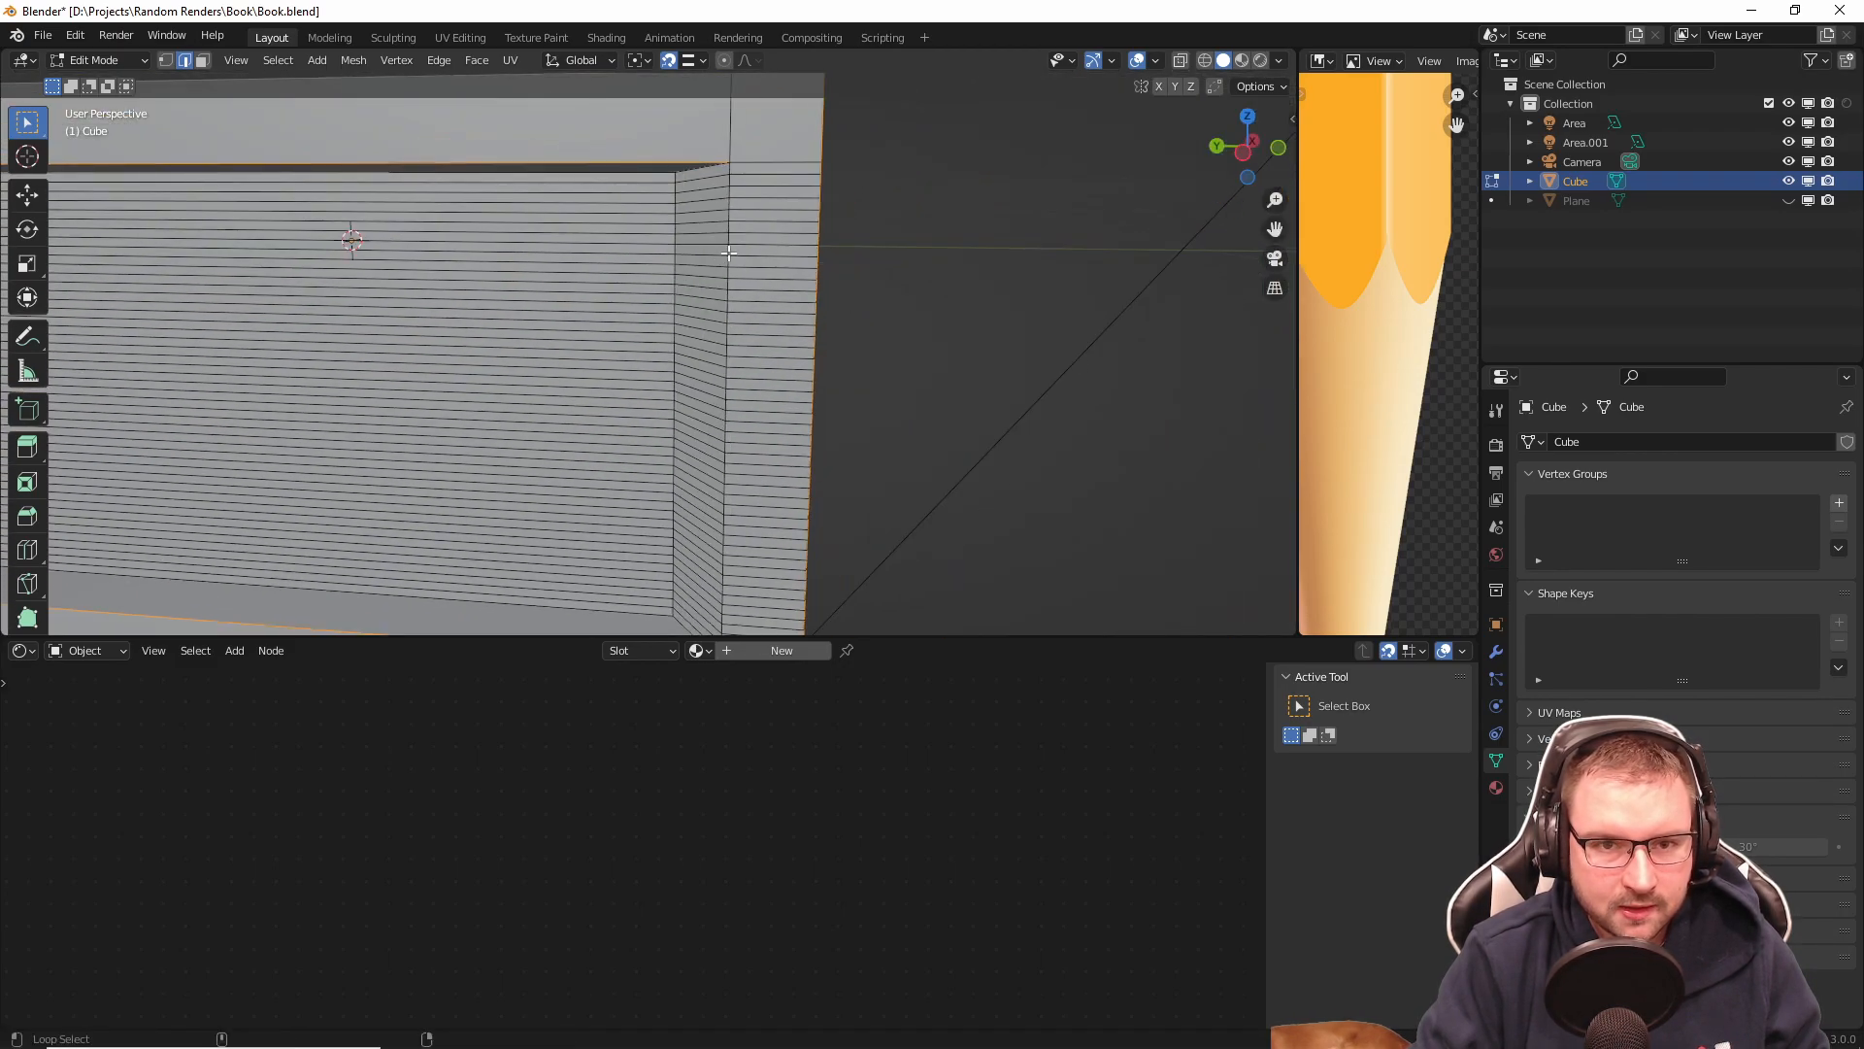
scroll(732, 250, down, 1)
middle_drag(745, 380, 762, 339)
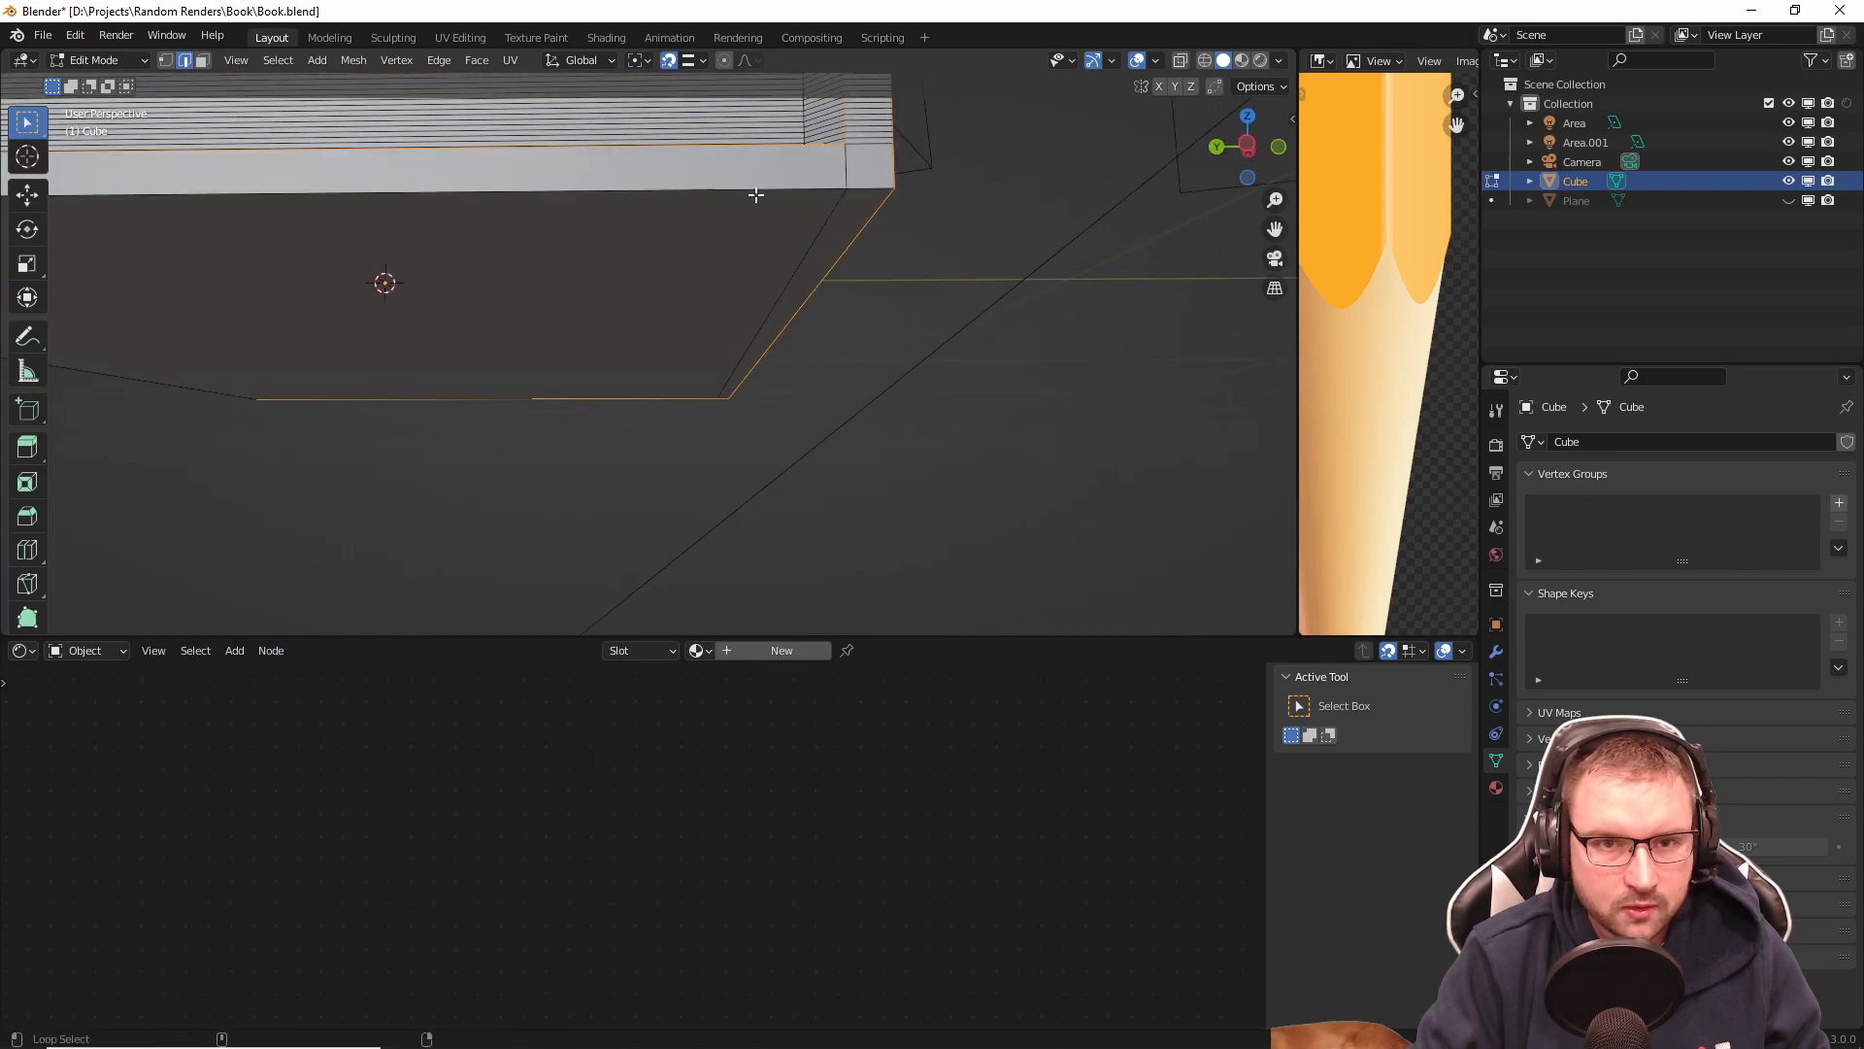
middle_drag(738, 204, 954, 353)
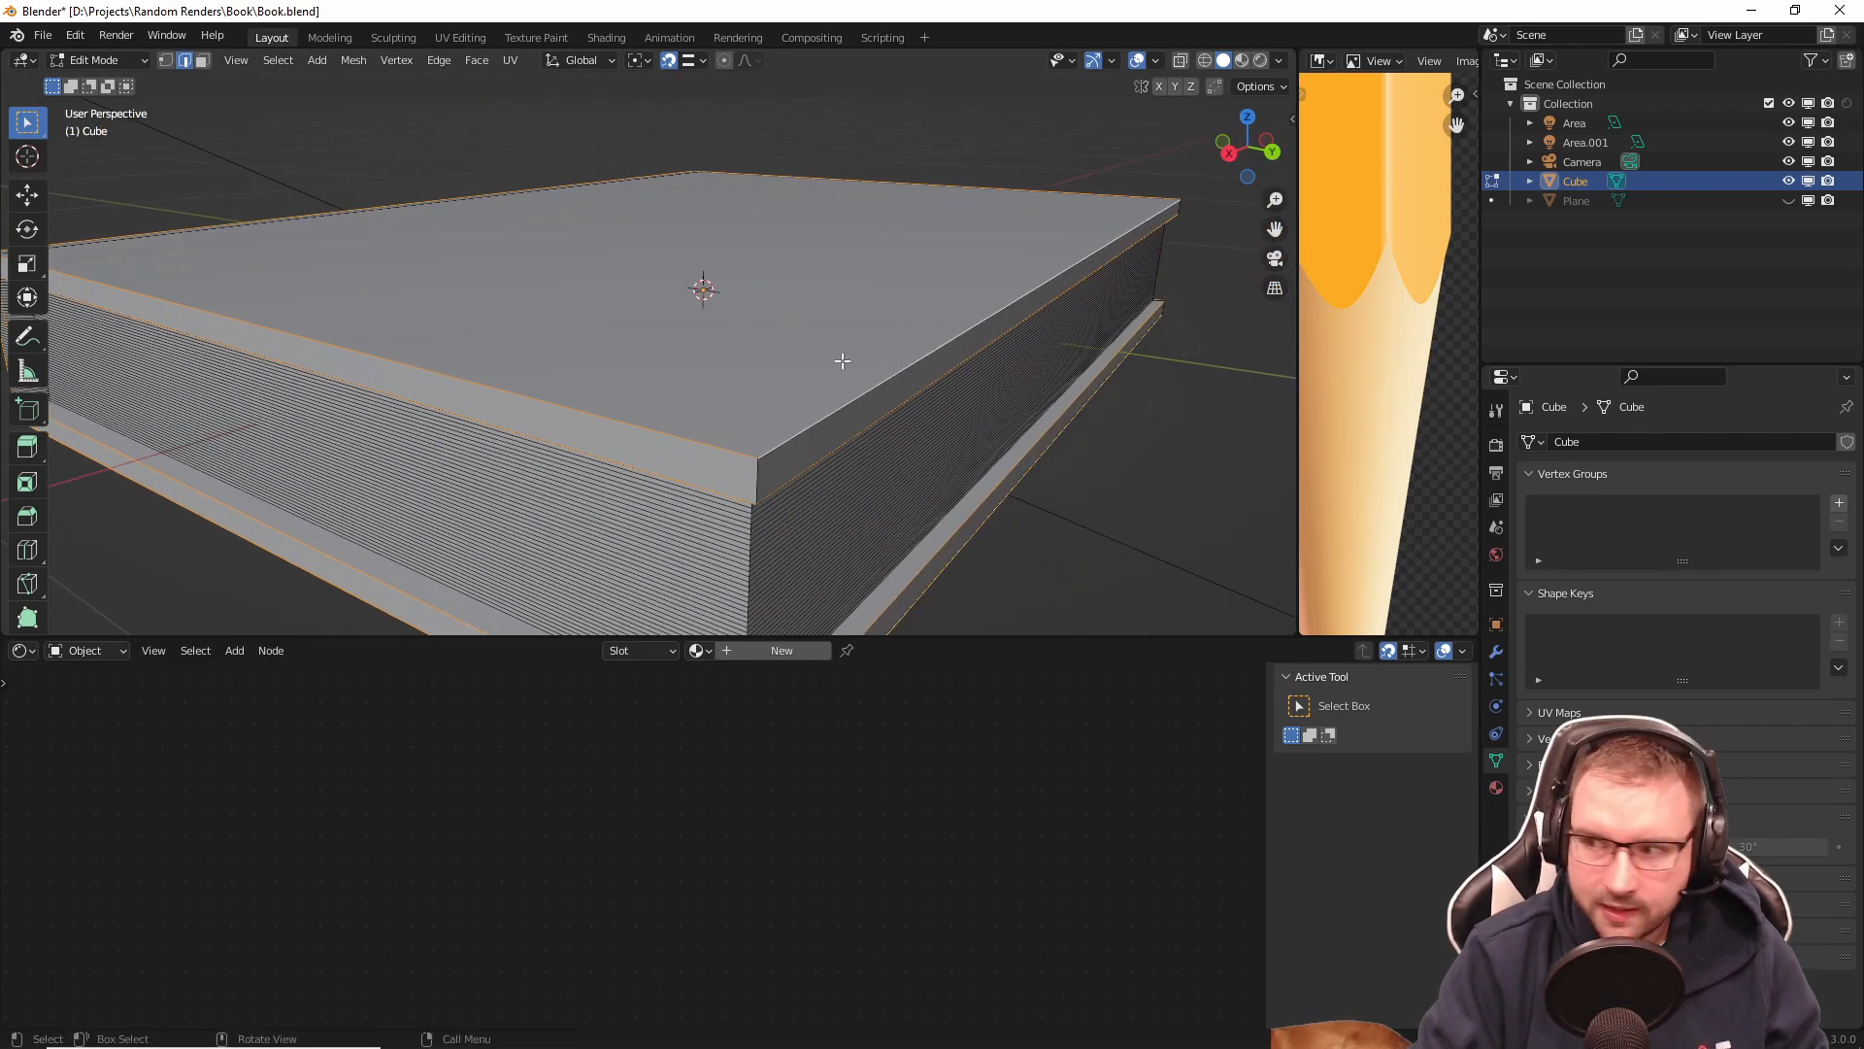
Step: Enlarge the 3D viewport by shrinking the shader editor and joining the reference image area into it
shift+middle_drag(842, 361, 844, 338)
drag(1017, 634, 1017, 900)
scroll(865, 524, down, 2)
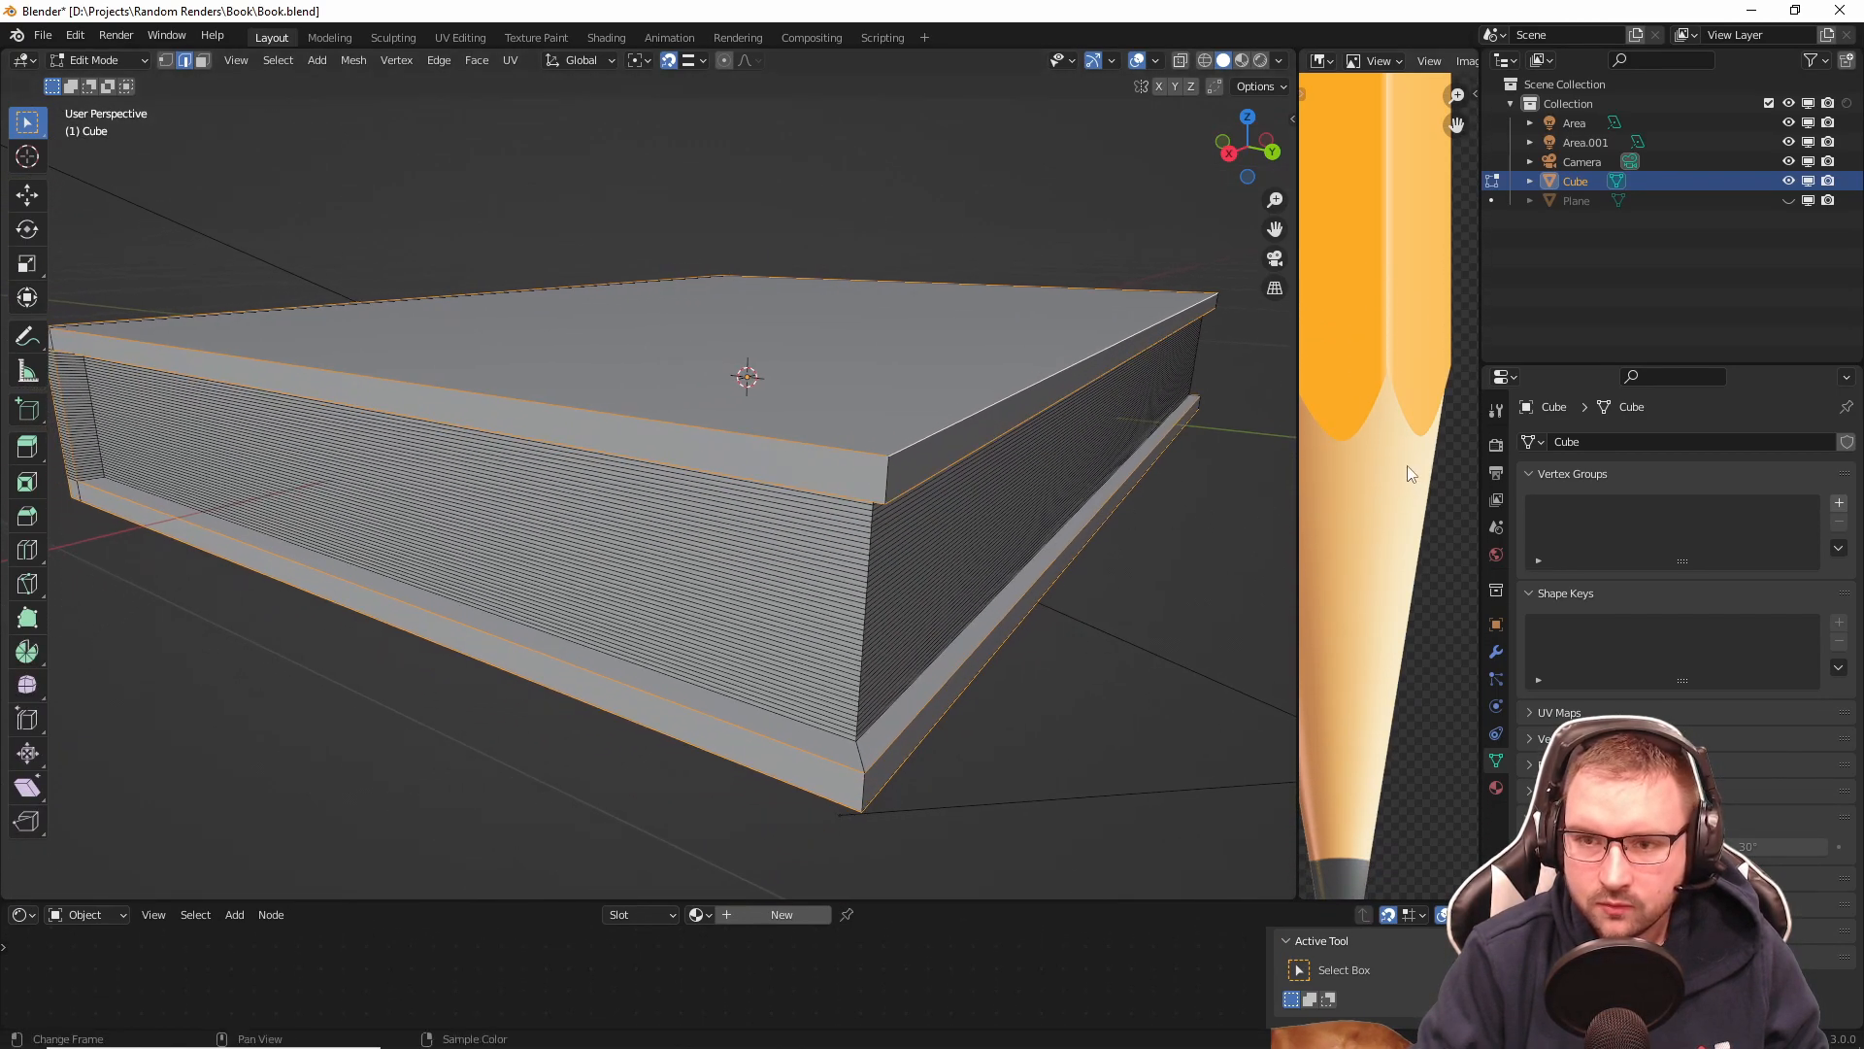
right_click(1297, 118)
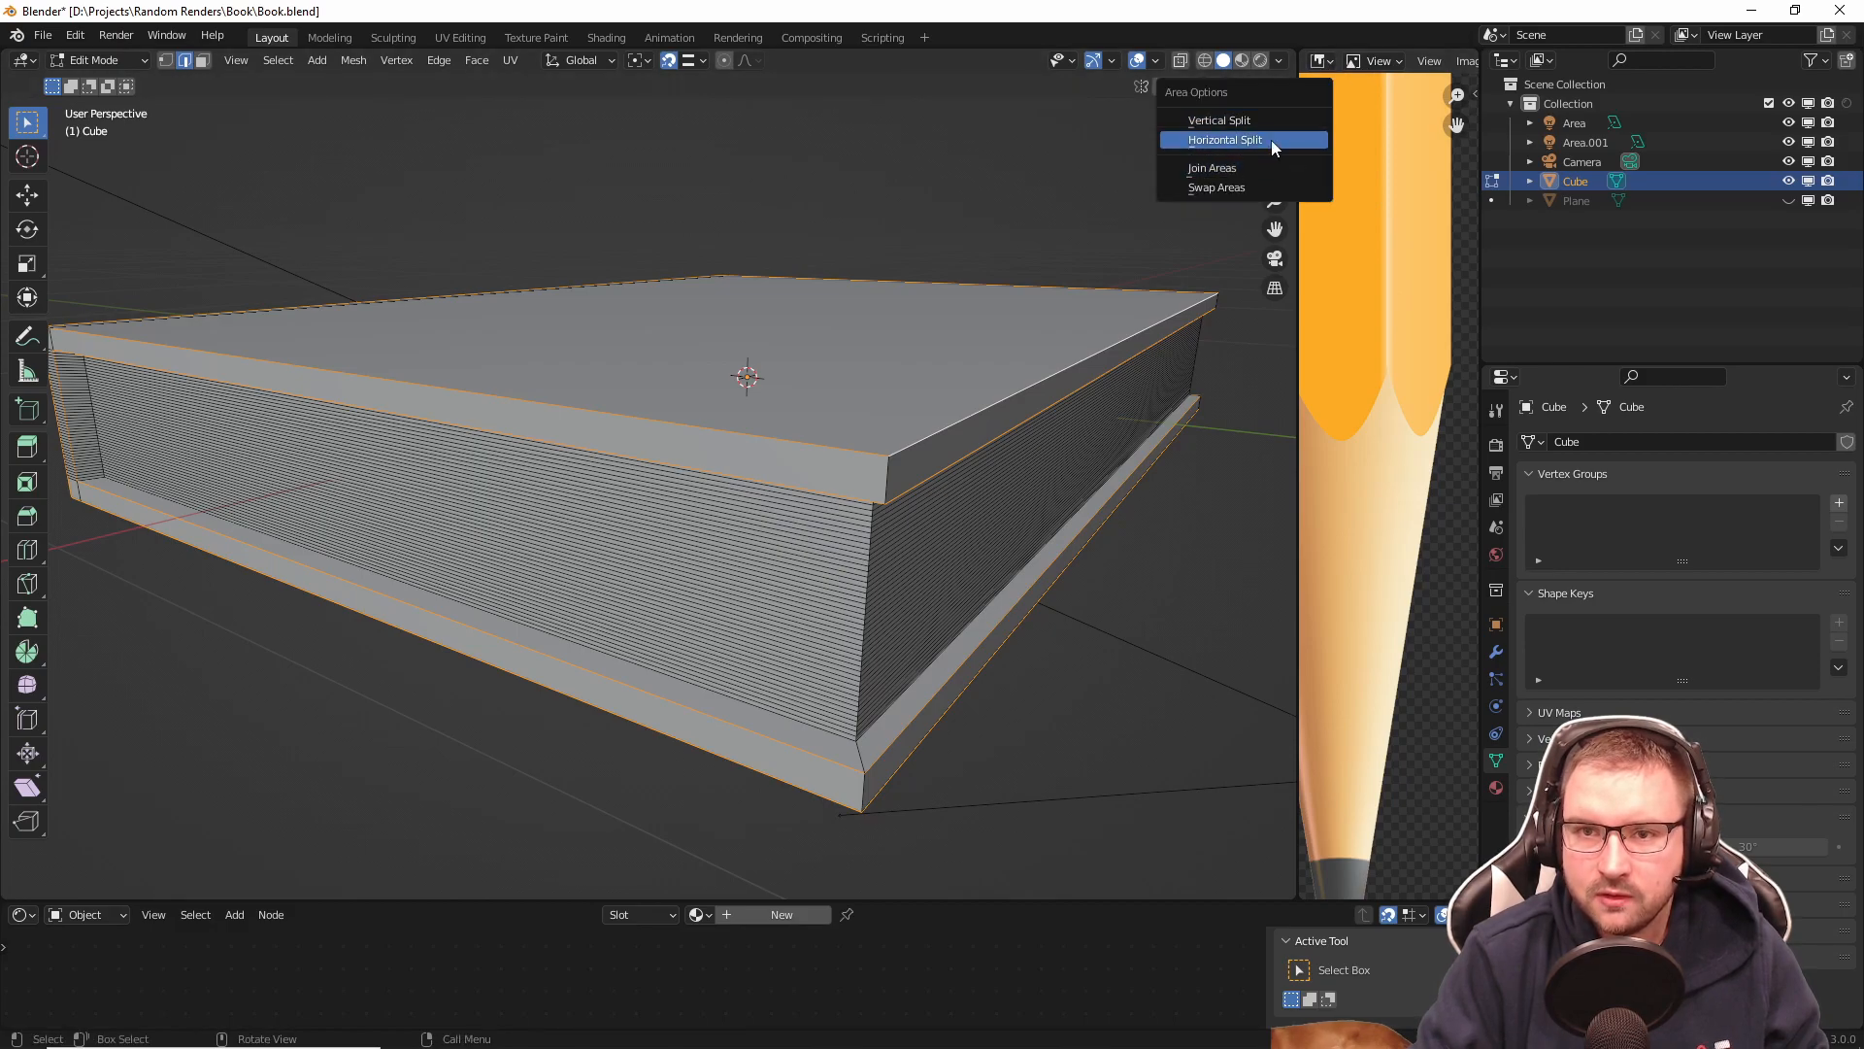
click(1263, 165)
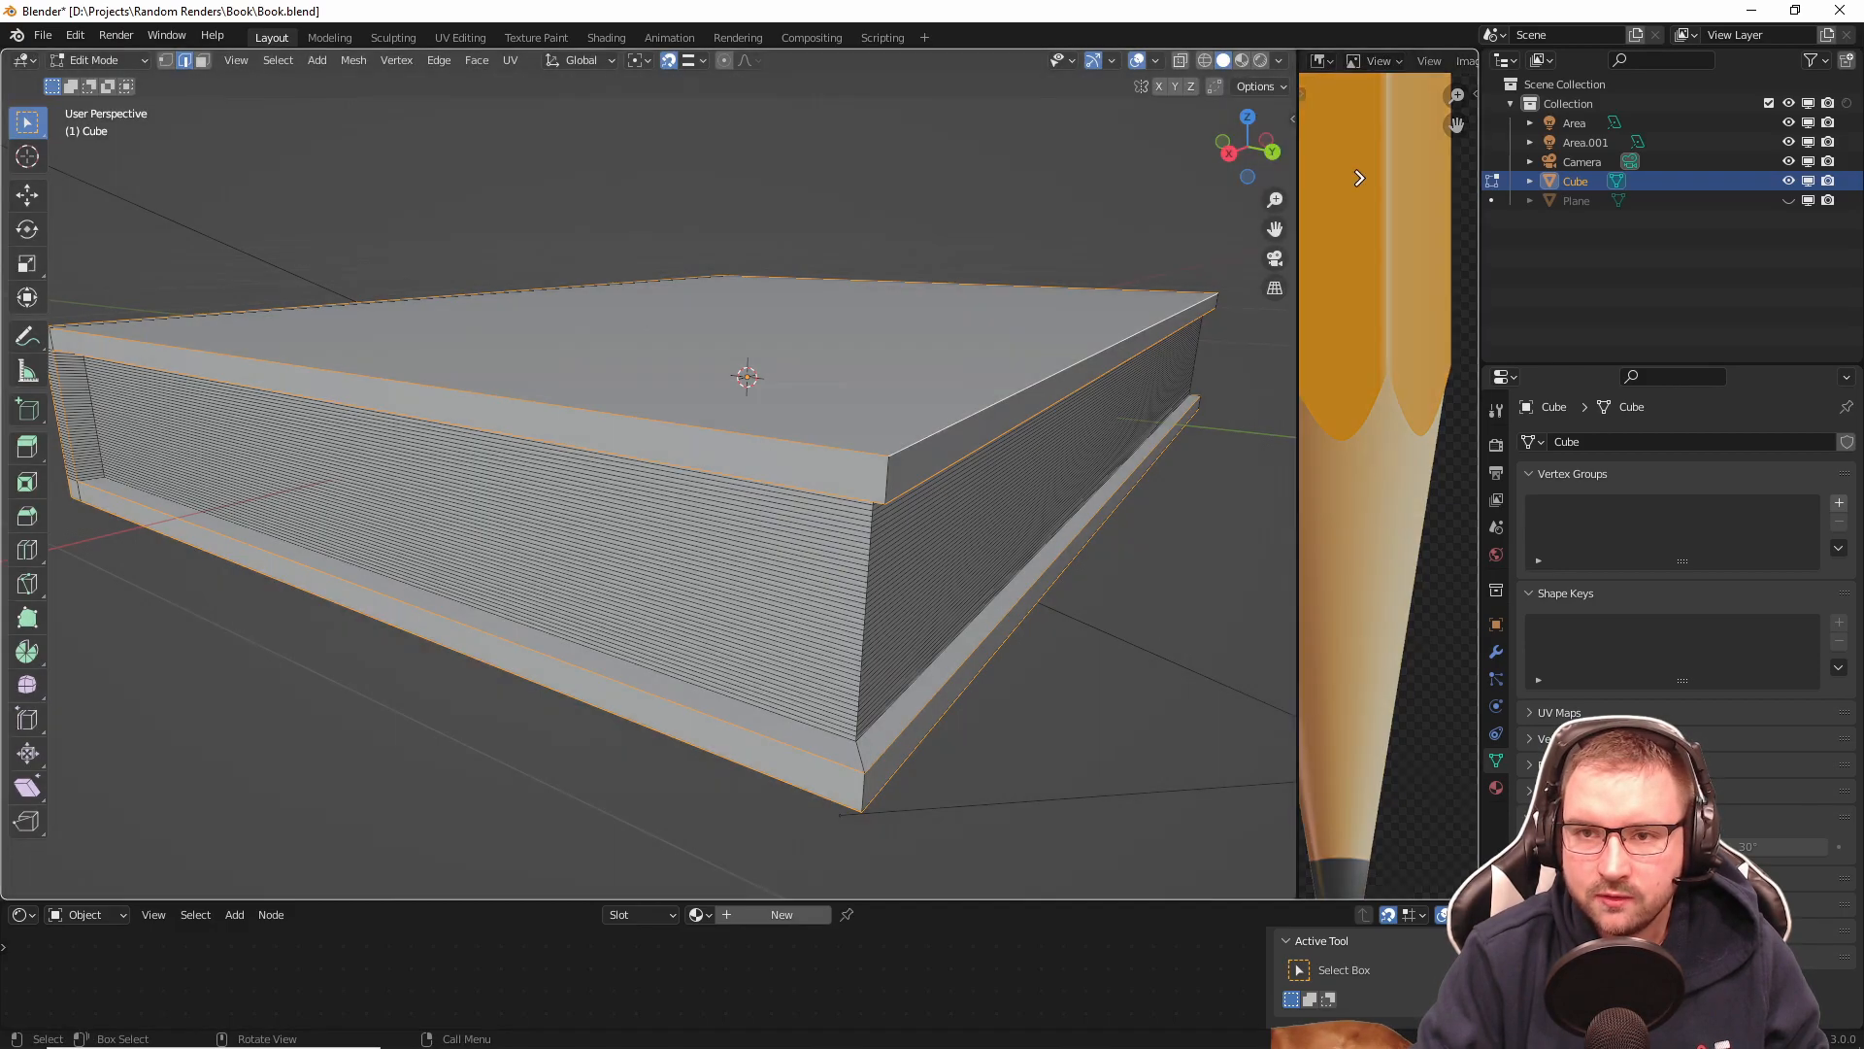
key(ctrl+b)
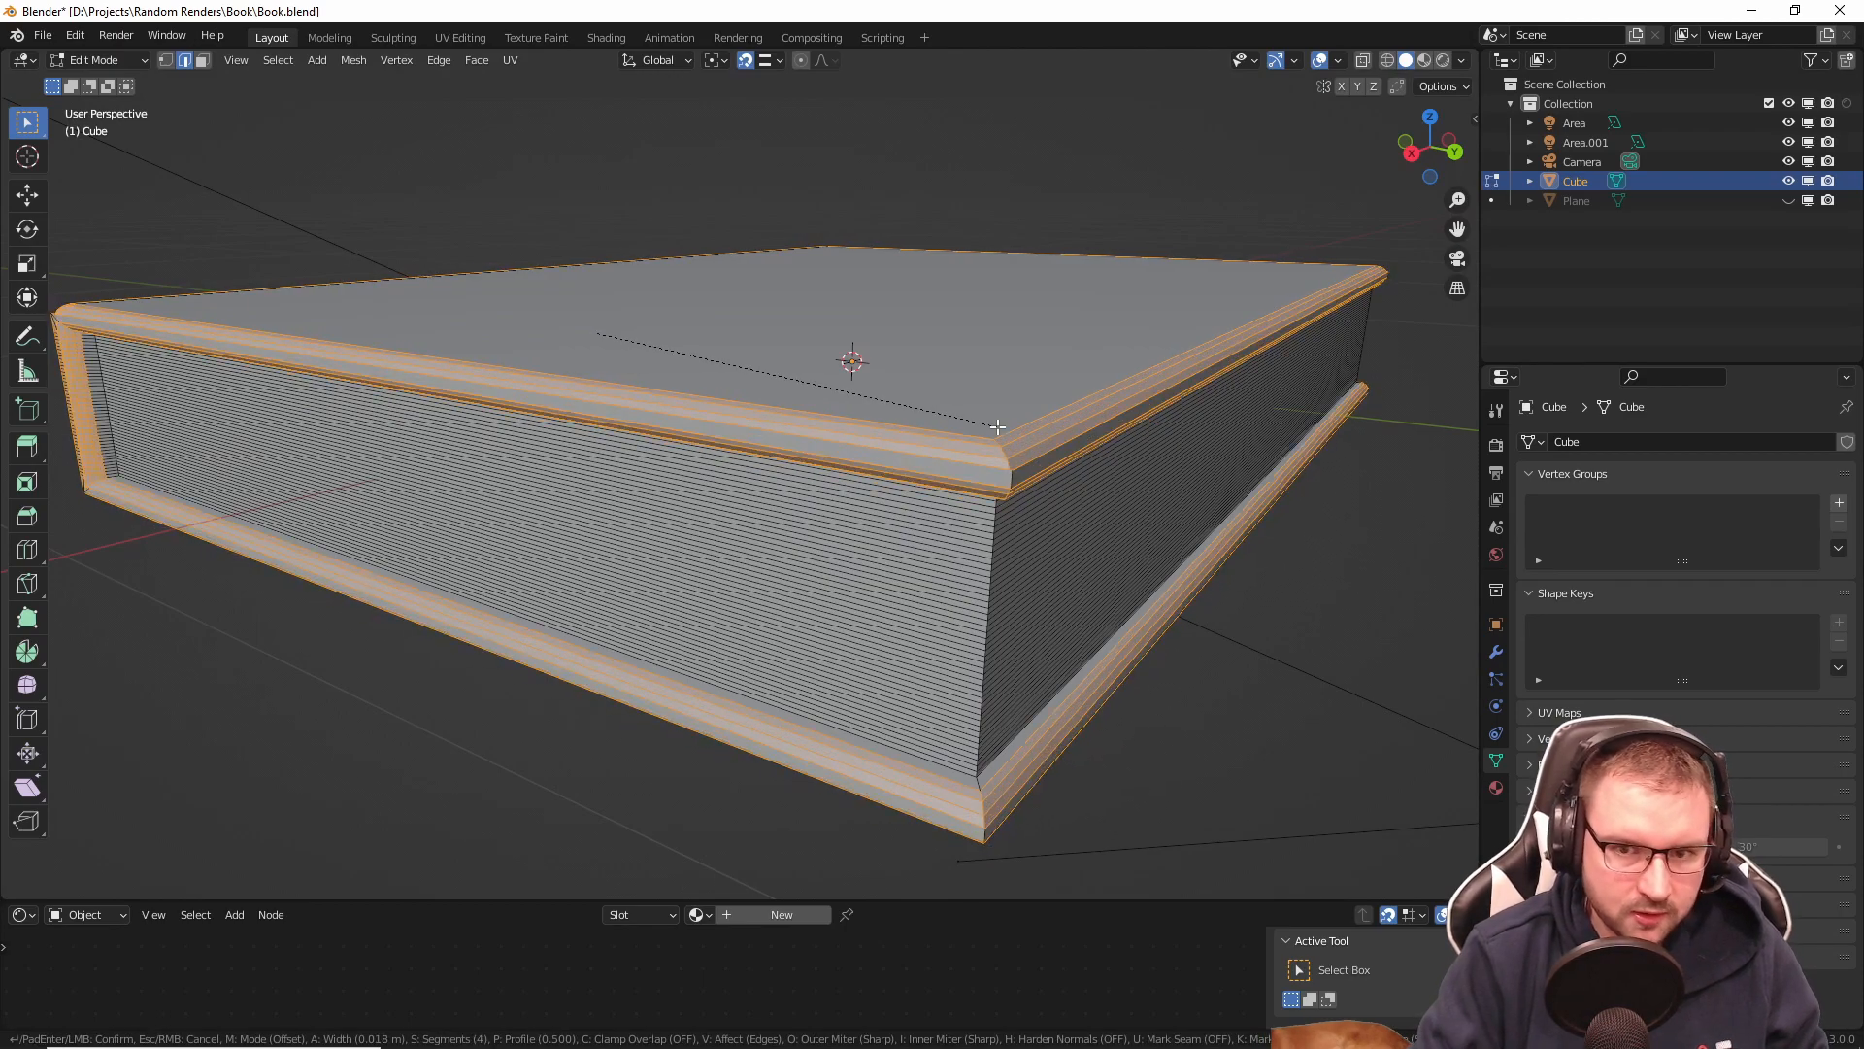
key(c)
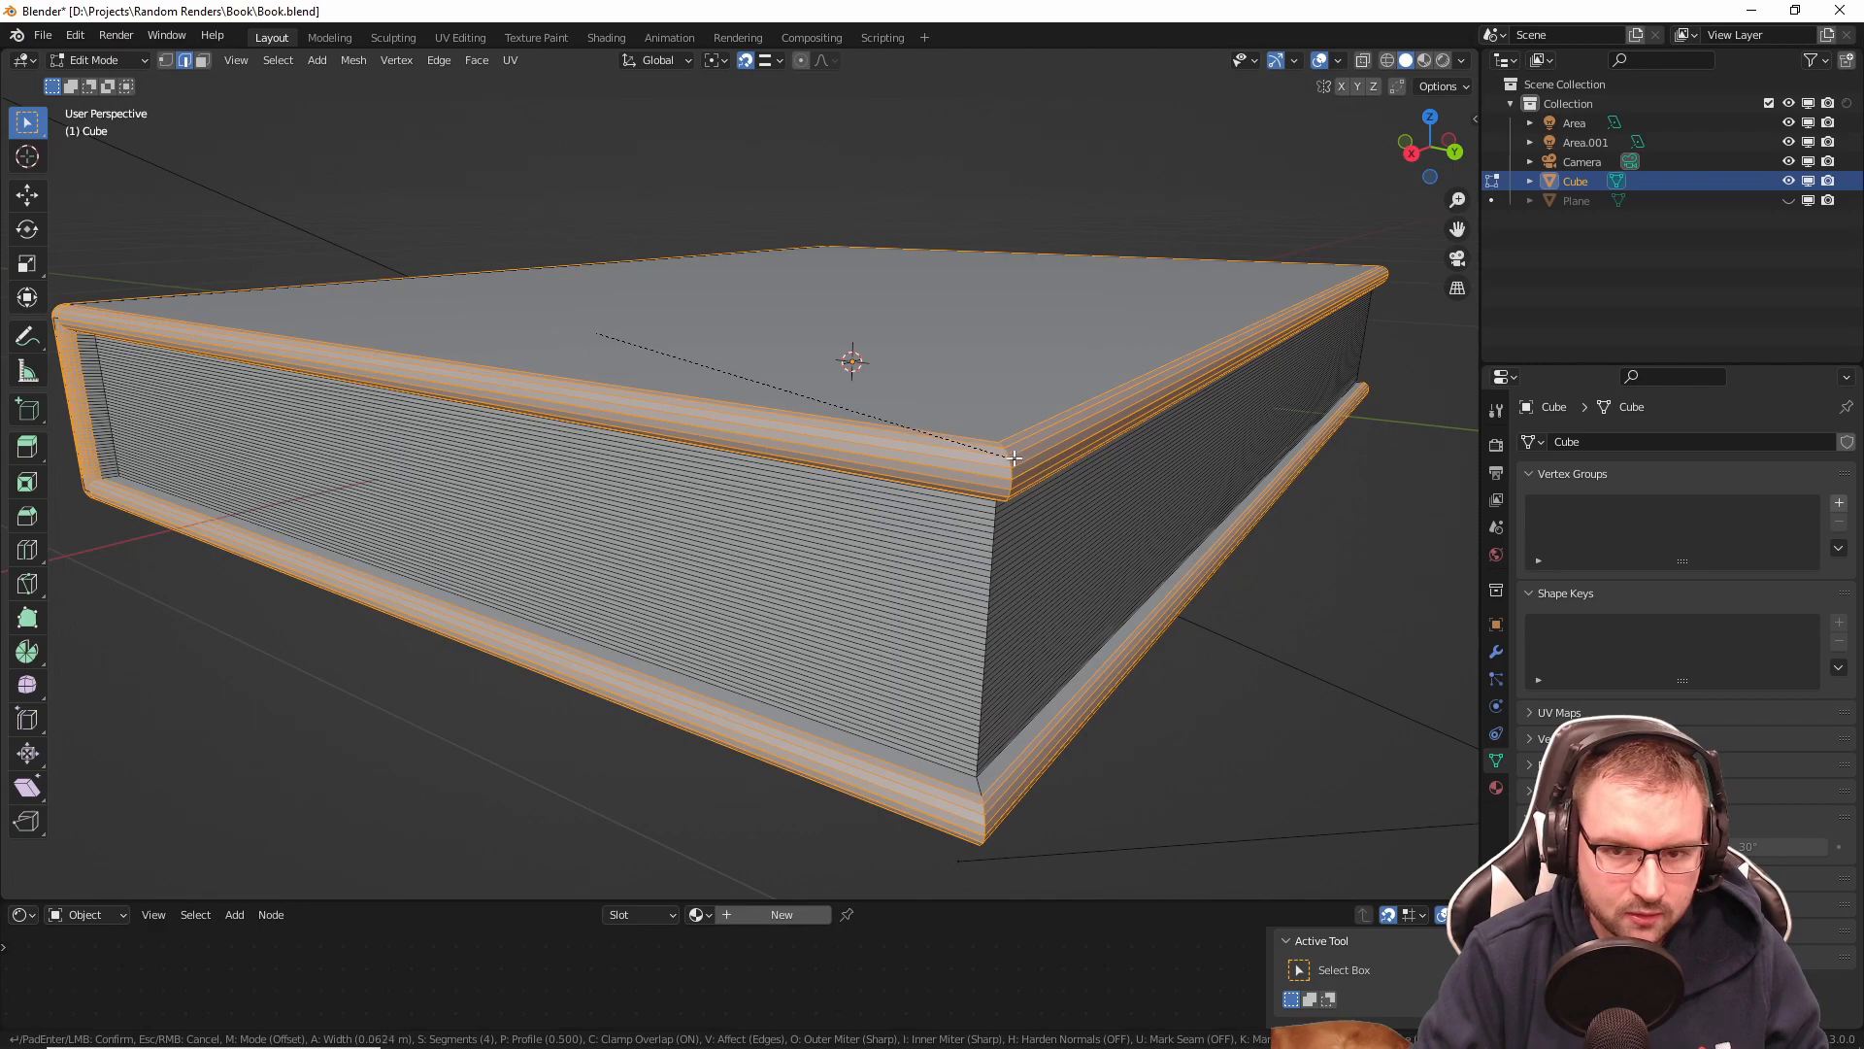
scroll(1014, 447, up, 2)
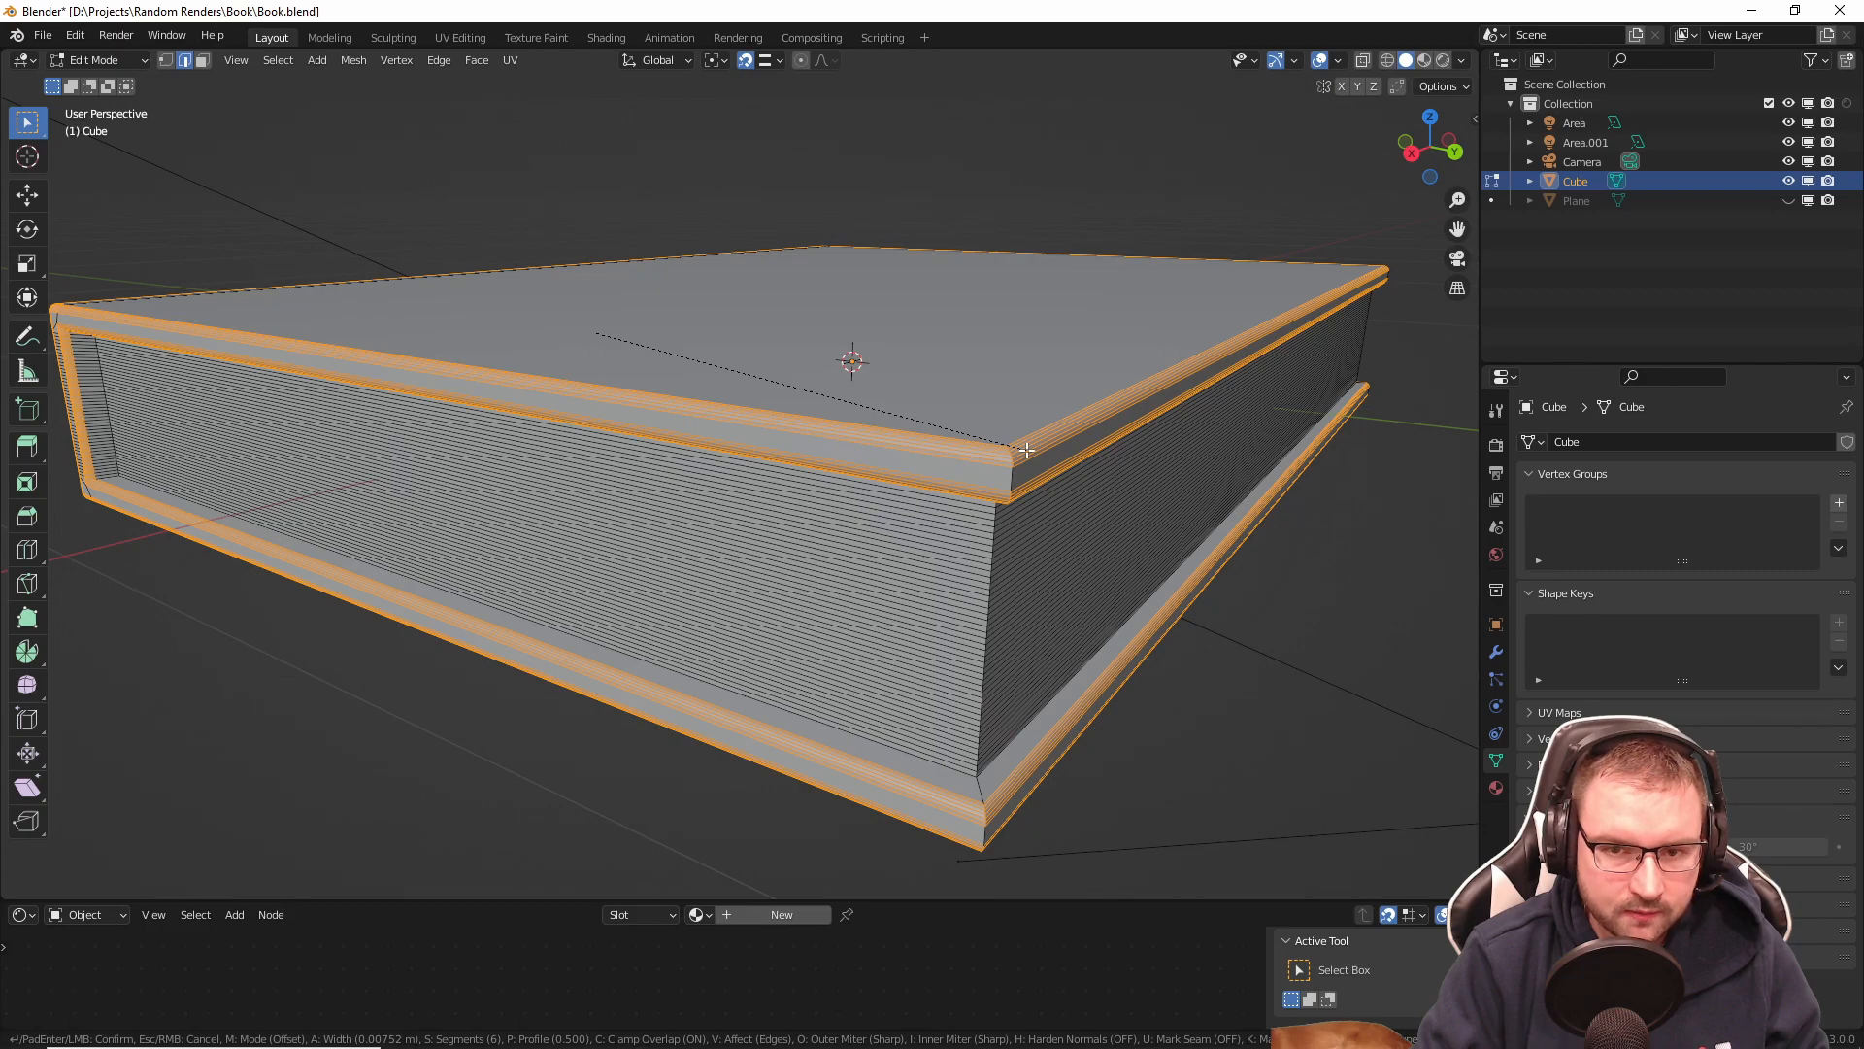
right_click(1027, 449)
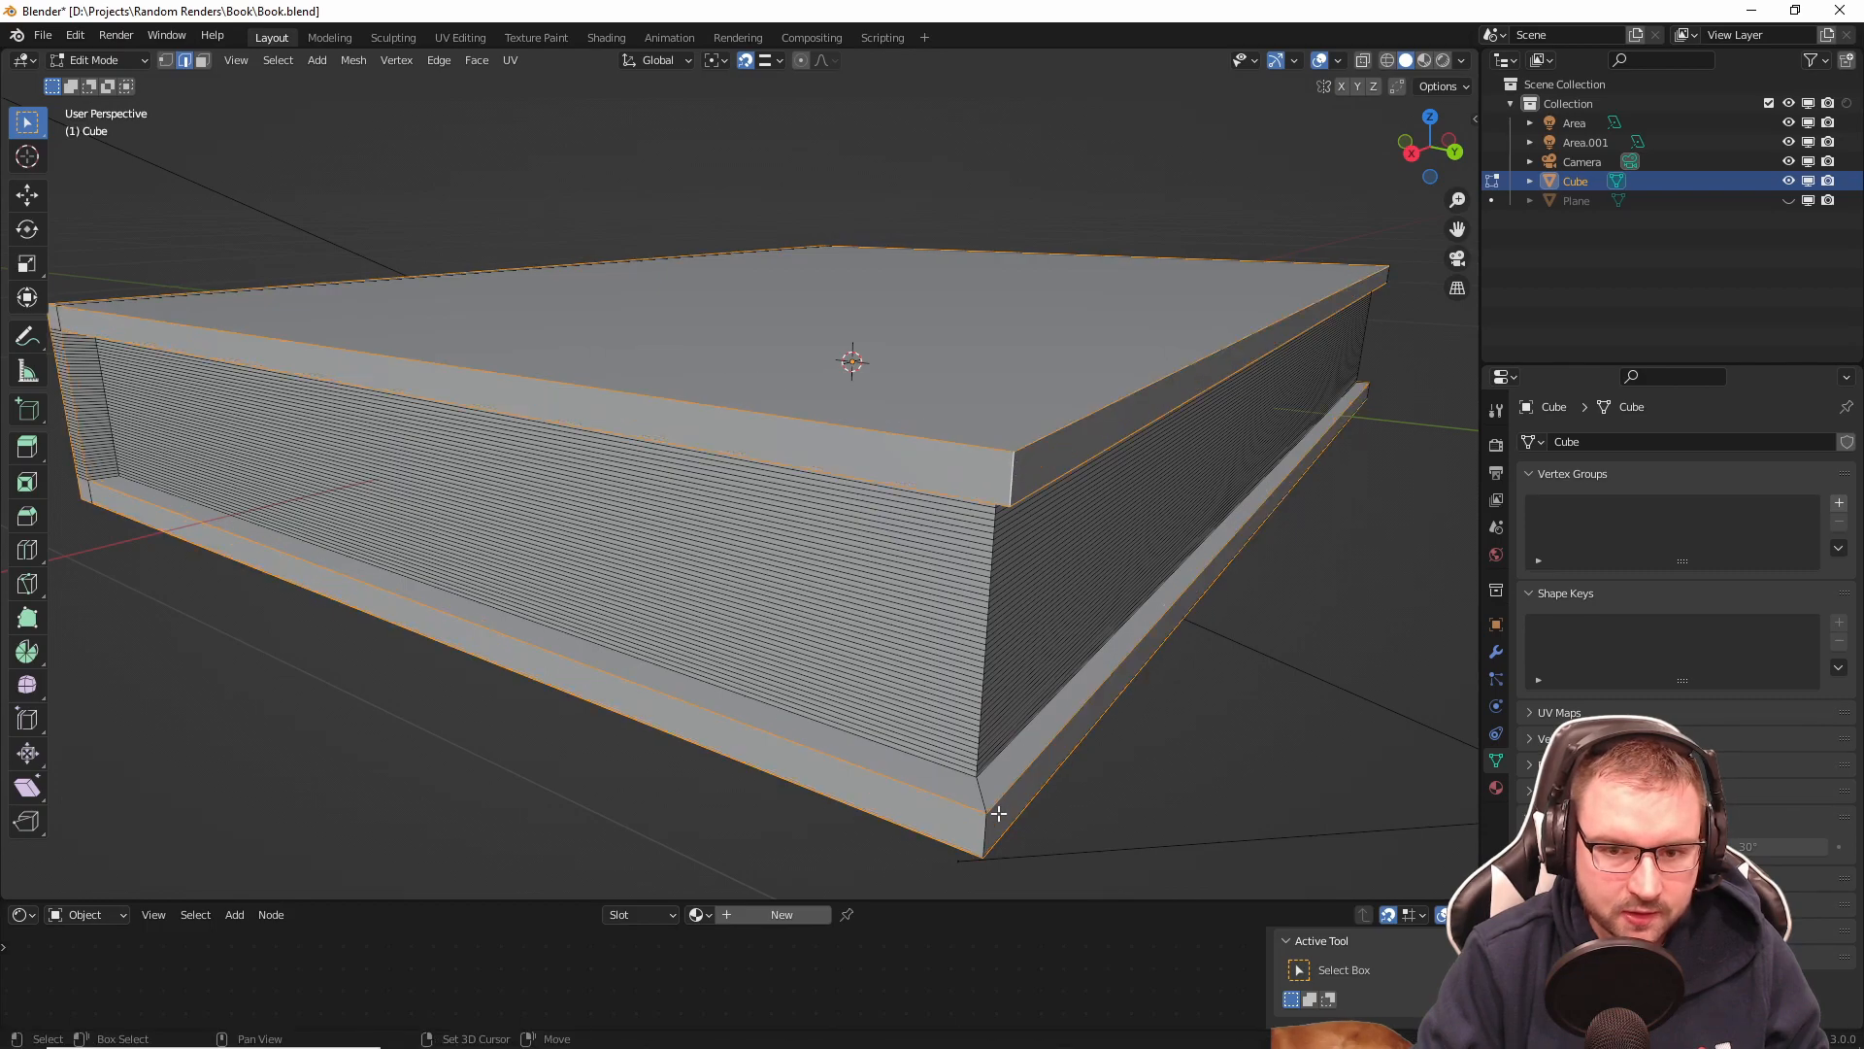
Step: Bevel the selected cover and spine edges with 4 segments and a width of about 0.0076 m
scroll(1071, 662, down, 4)
middle_drag(1110, 582, 726, 478)
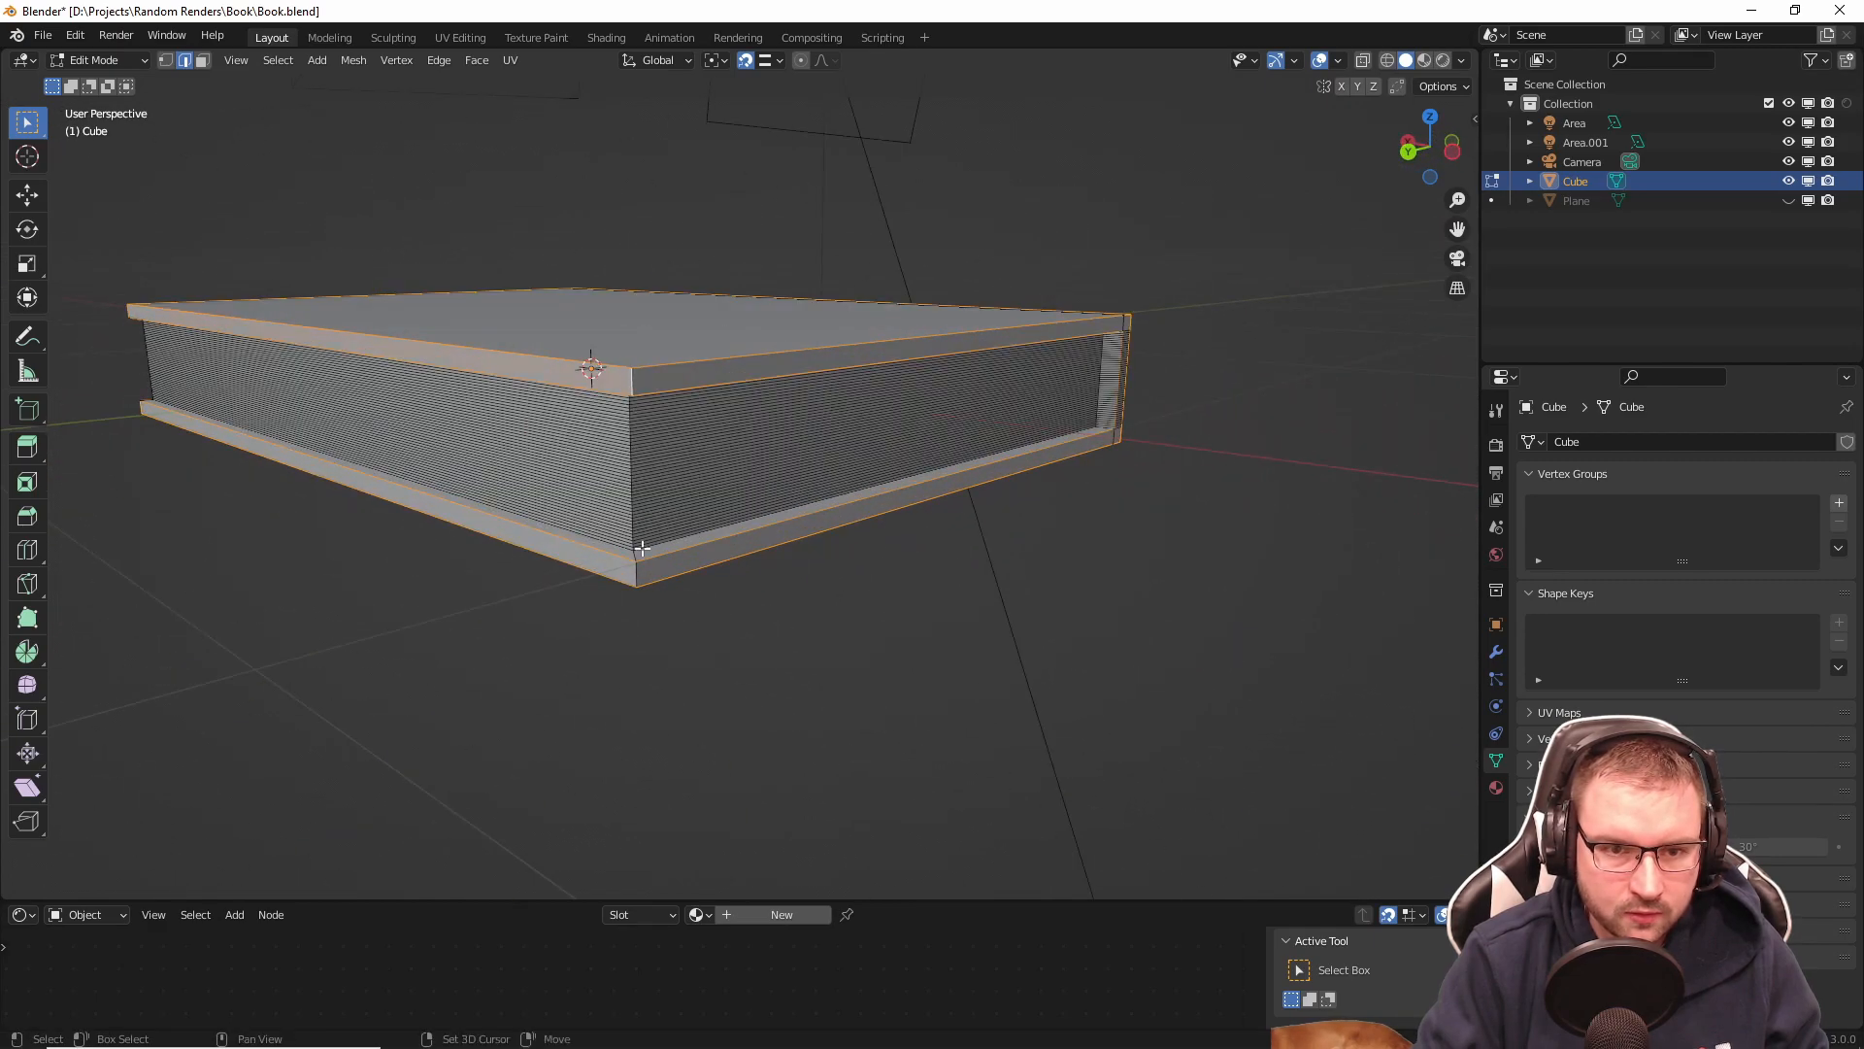
middle_drag(648, 439, 845, 383)
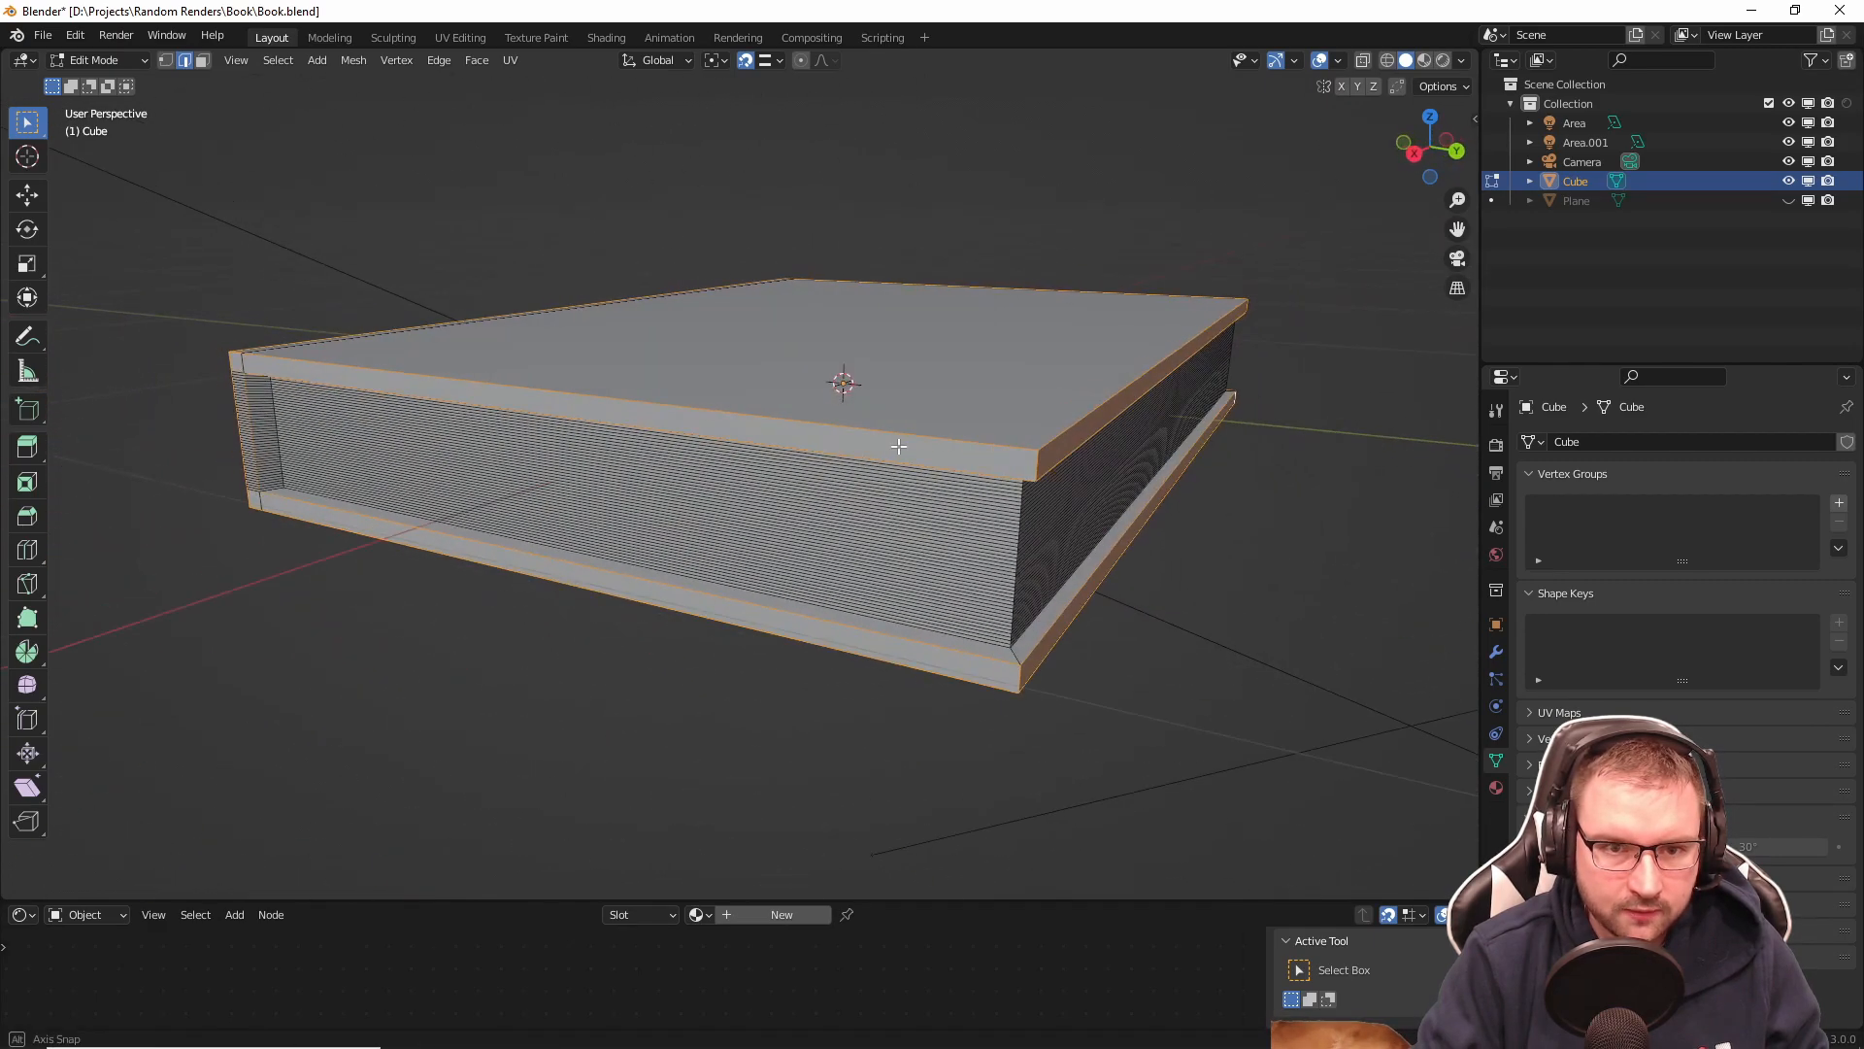
scroll(958, 467, up, 2)
key(ctrl+b)
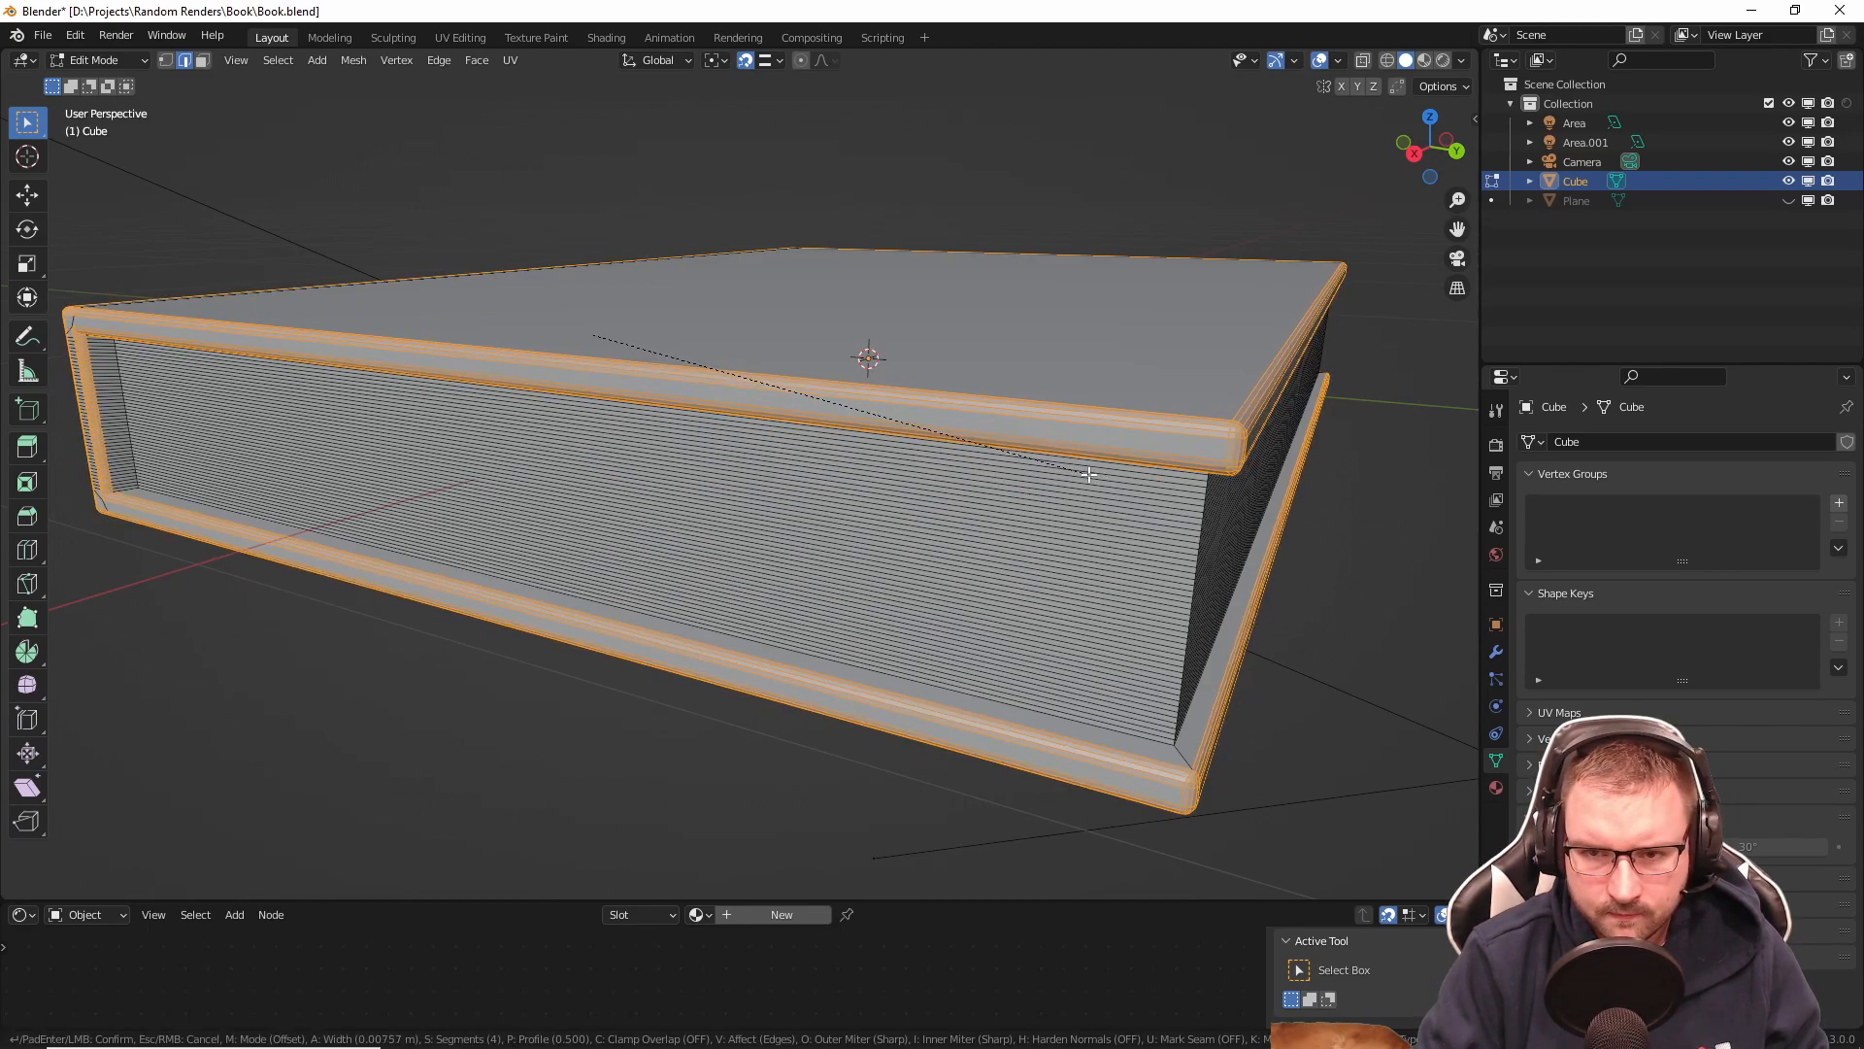
click(1088, 473)
Step: Return to Object Mode, shade the book smooth and enable Auto Smooth for its normals
key(Tab)
right_click(1019, 405)
right_click(1010, 409)
key(Escape)
right_click(963, 404)
click(964, 404)
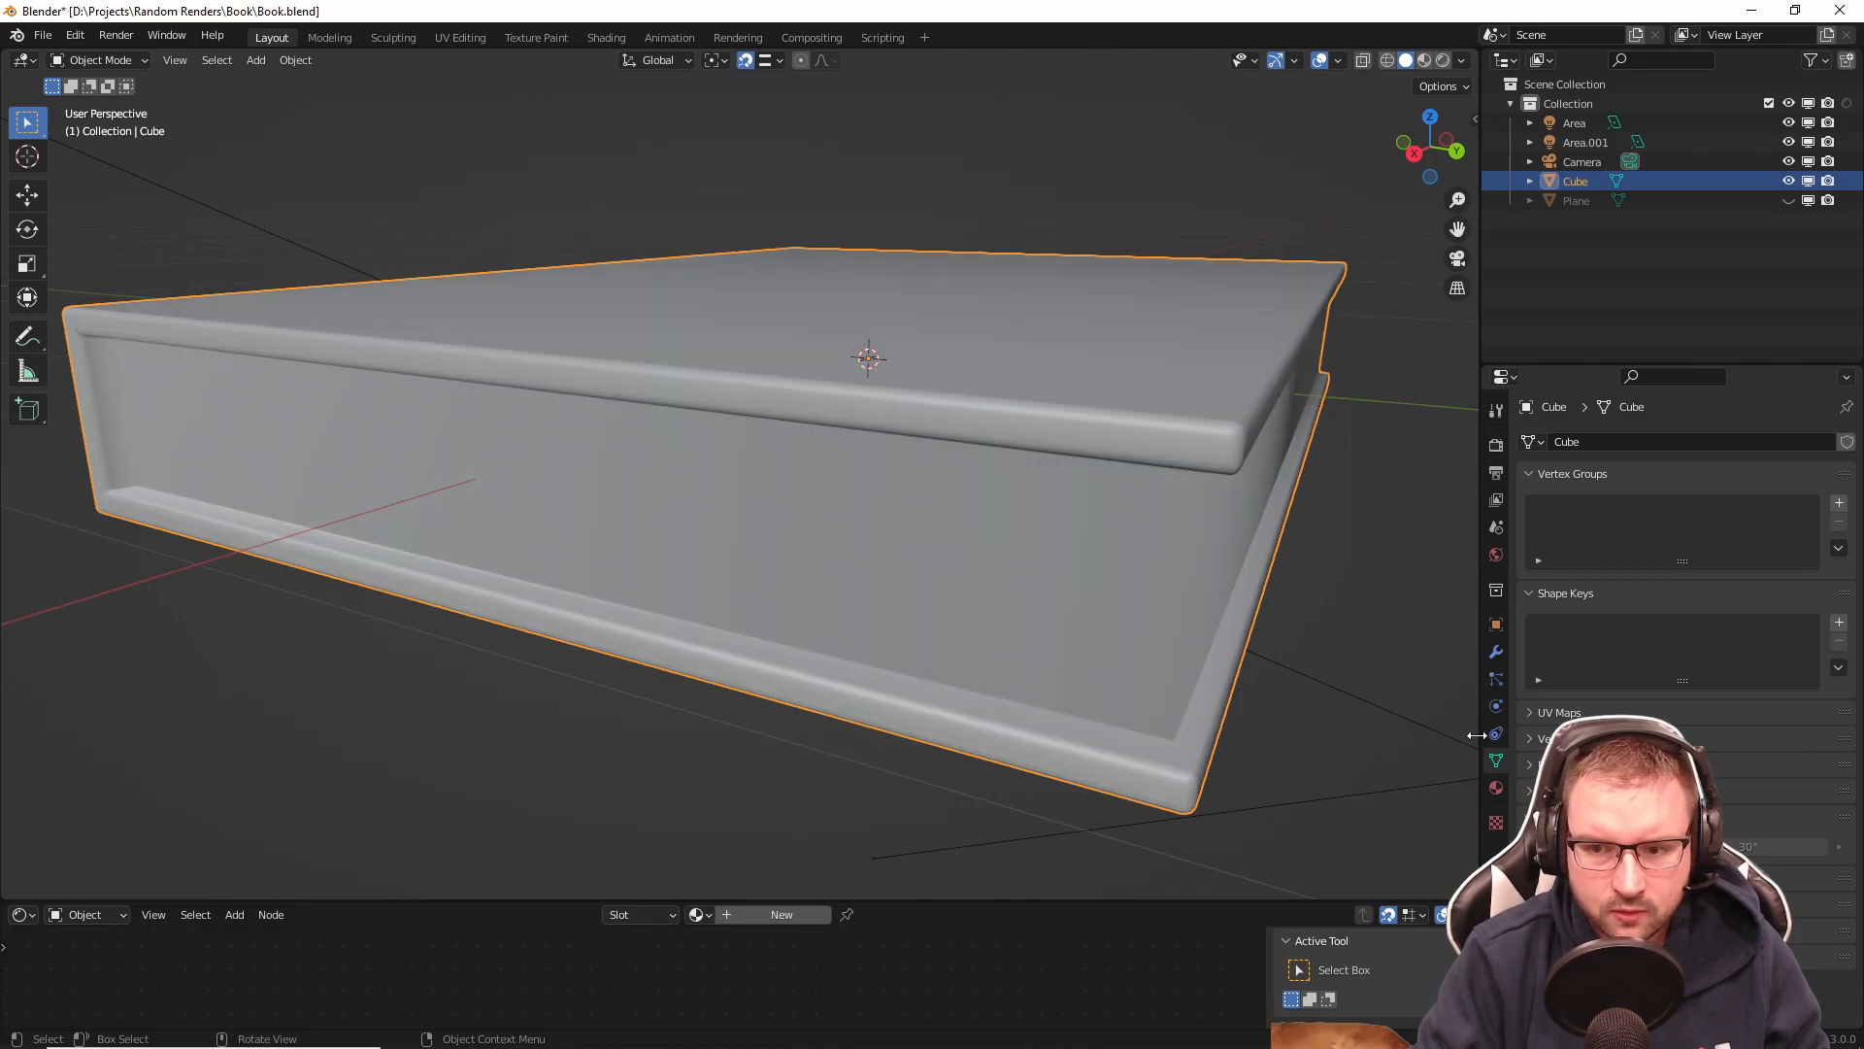
click(1658, 846)
Step: Examine the smoothed covers, spine and page block from several angles, checking the mesh in Edit Mode as well
scroll(1026, 507, down, 4)
middle_drag(980, 500, 1330, 524)
middle_drag(660, 455, 1024, 453)
scroll(987, 494, up, 2)
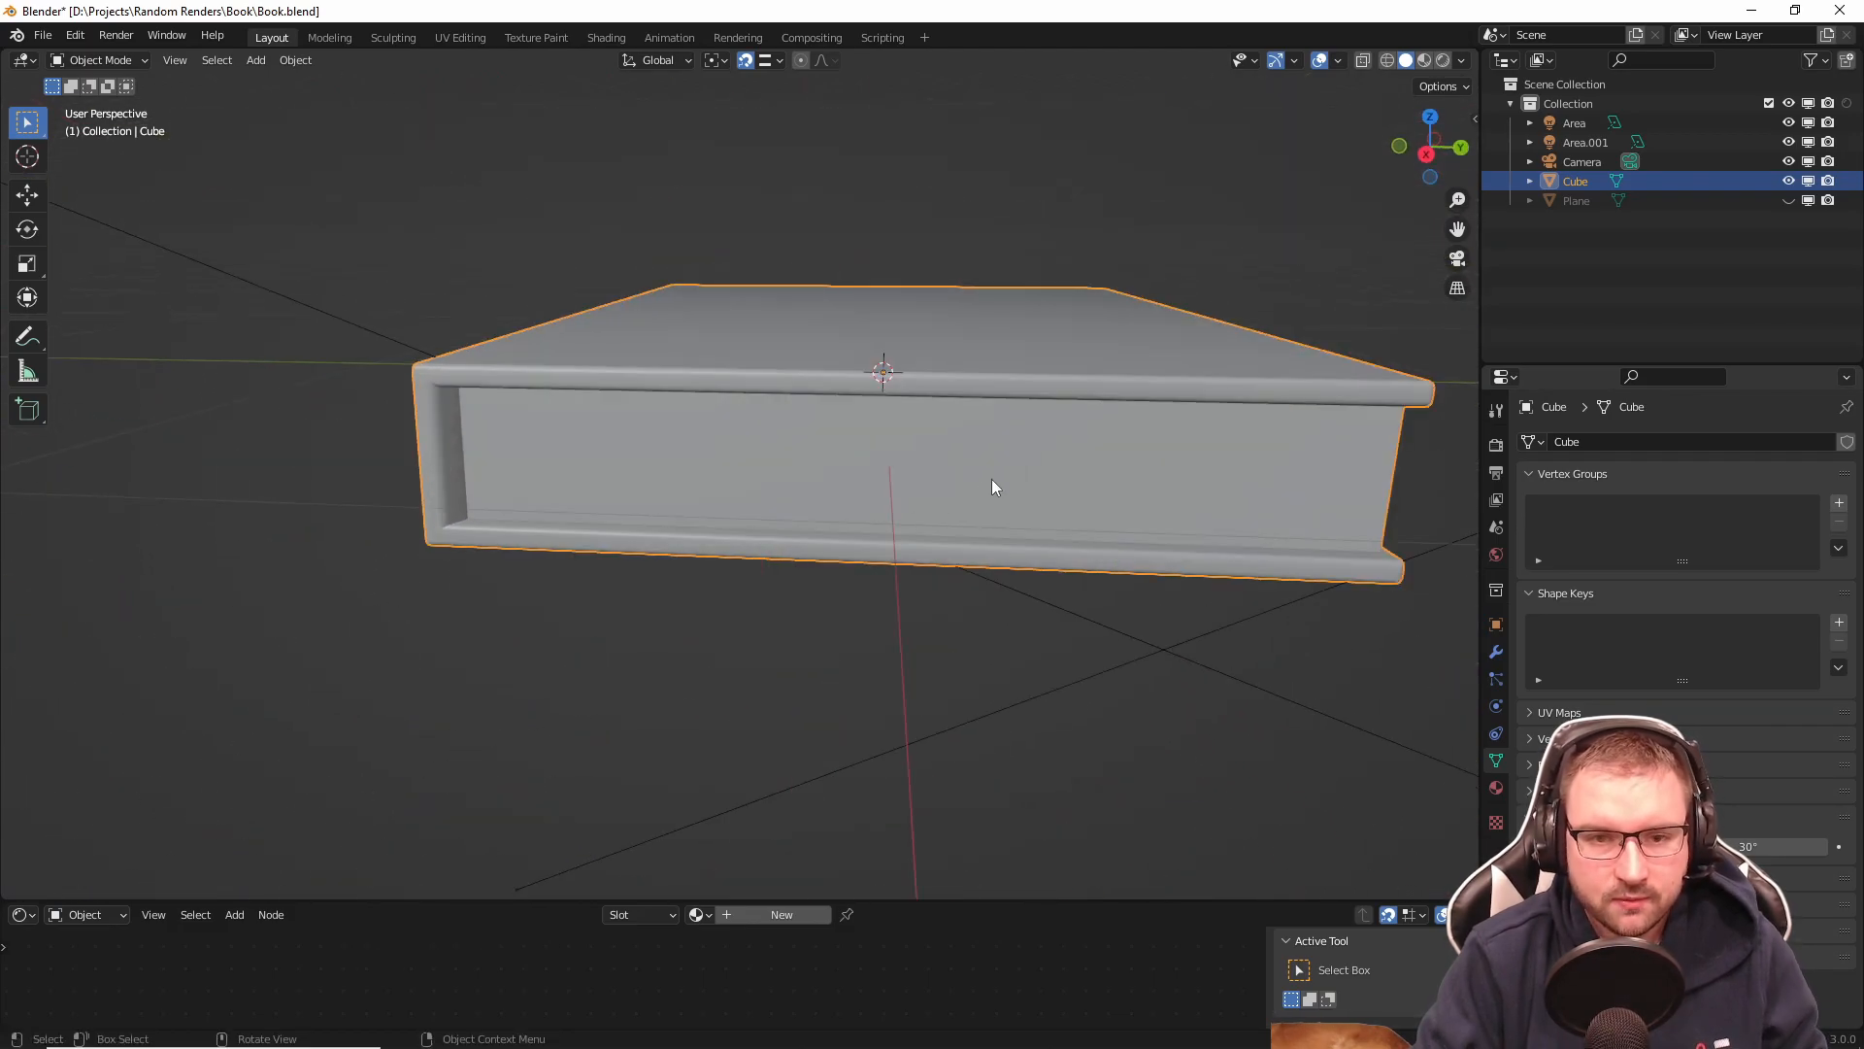
key(Tab)
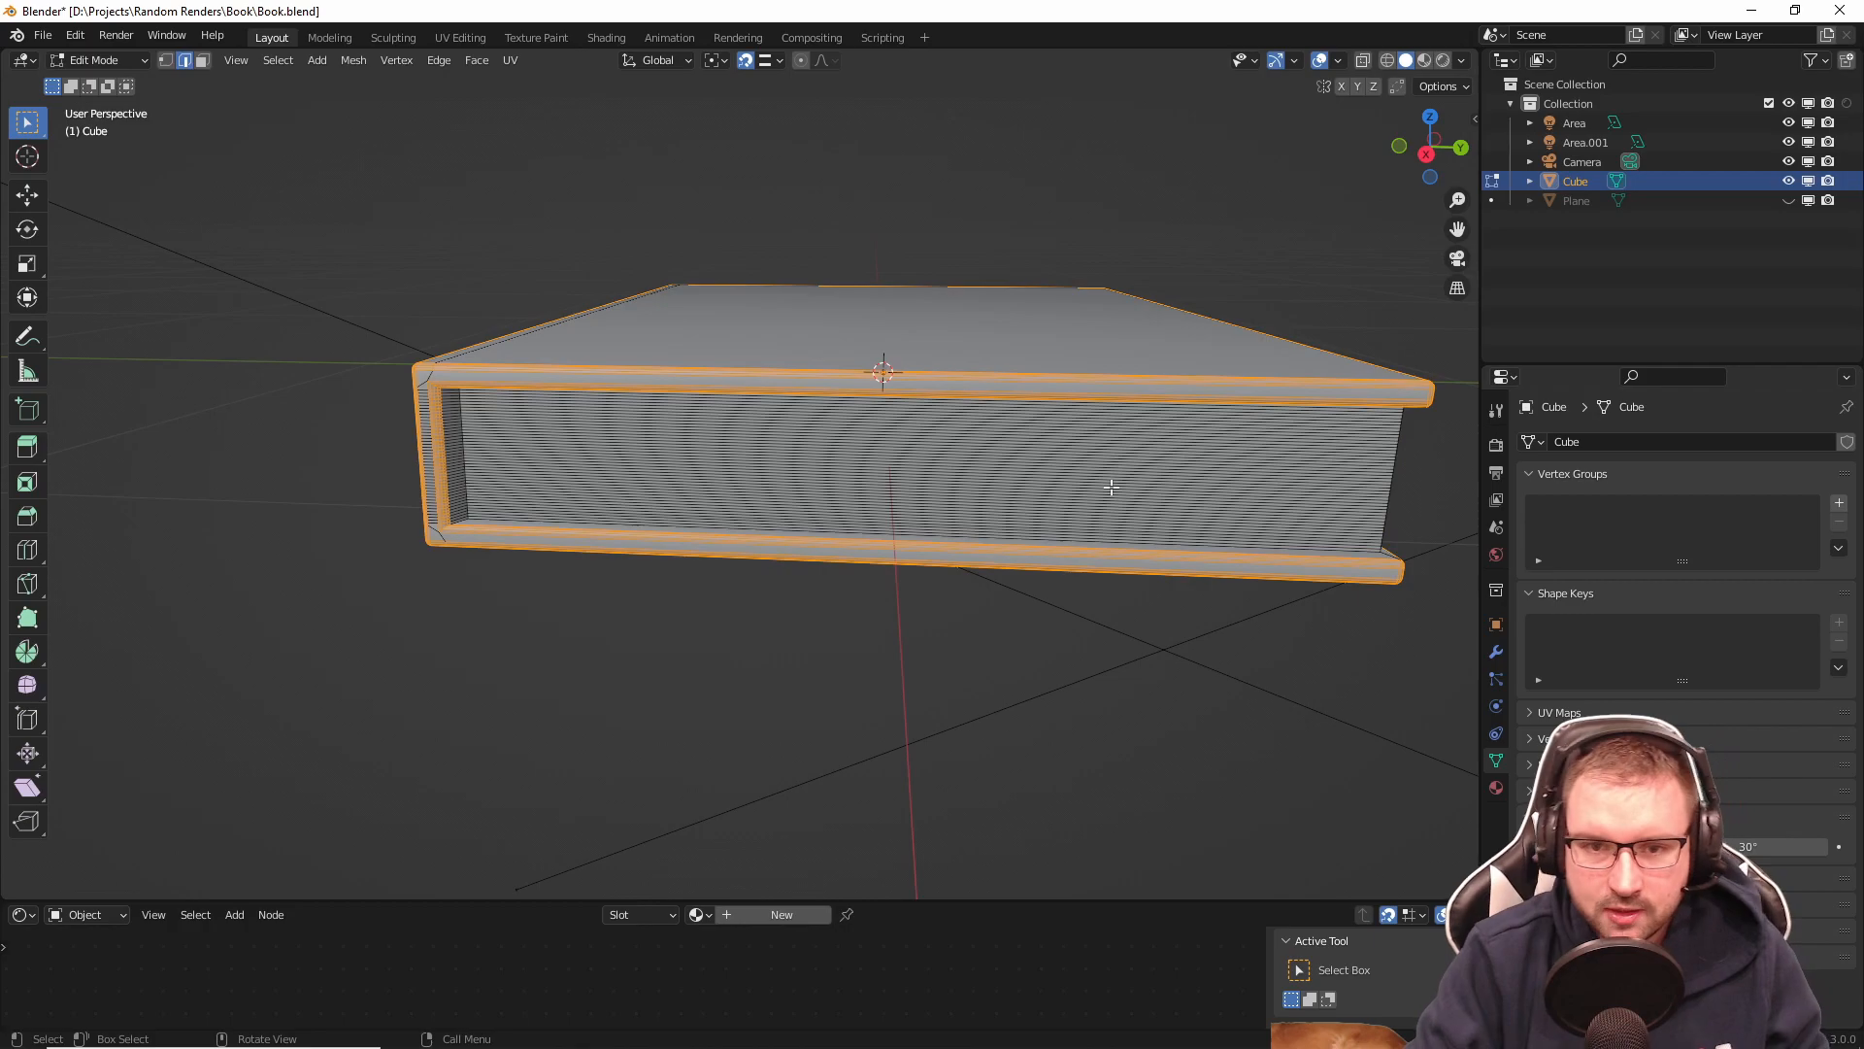
scroll(1111, 486, up, 2)
scroll(870, 433, down, 2)
key(Tab)
middle_drag(983, 459, 1111, 515)
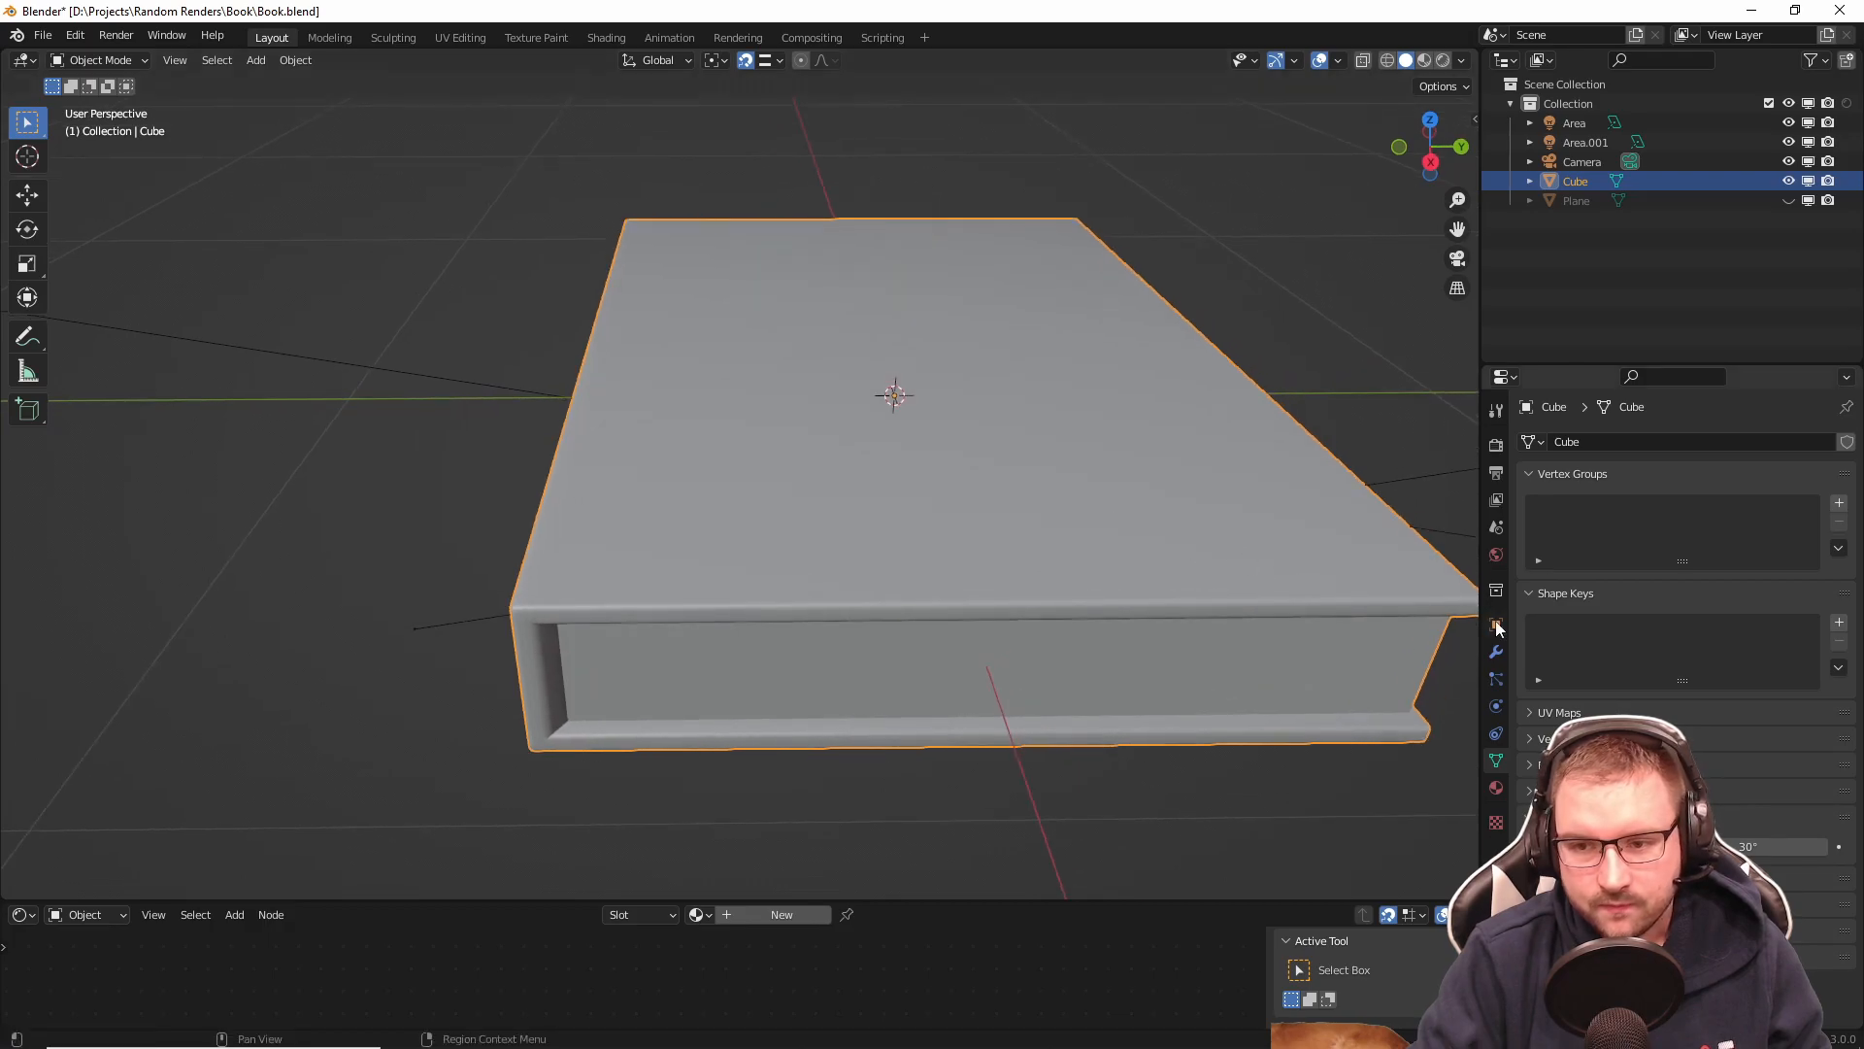
Step: Add two empty material slots to the book
click(1496, 787)
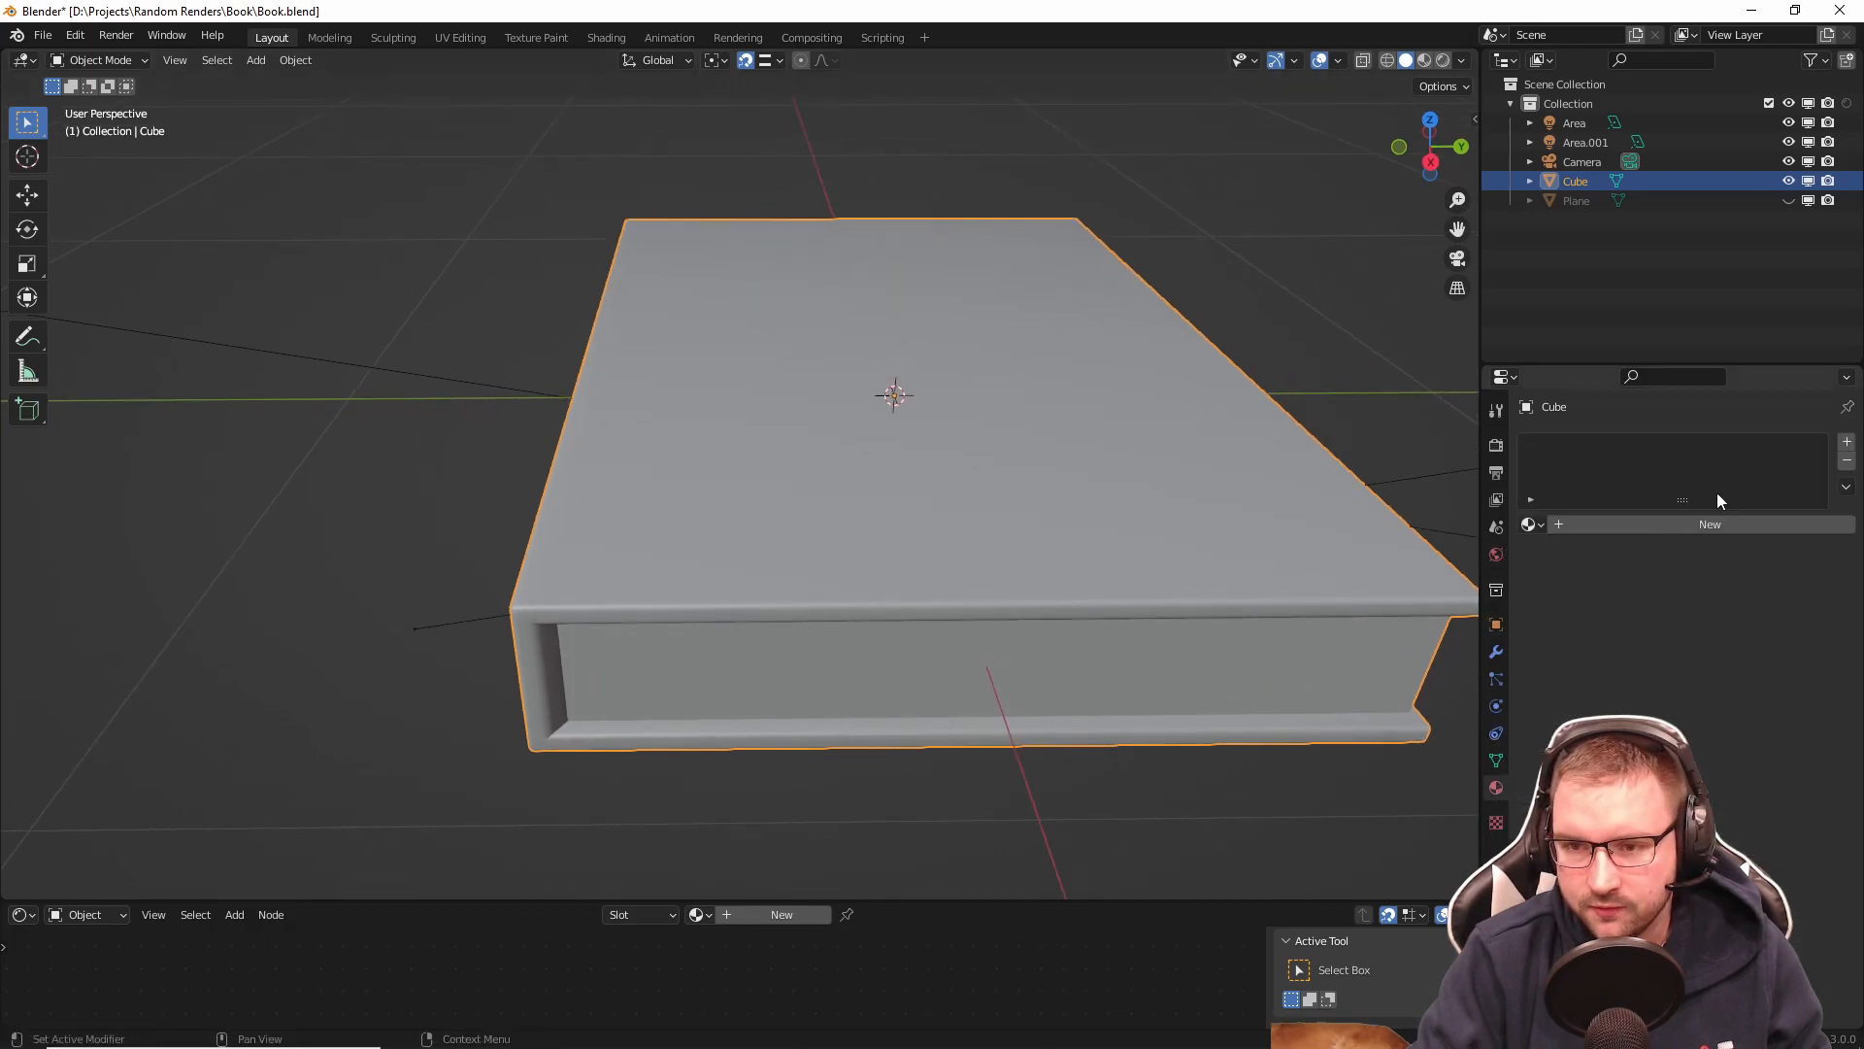
click(1847, 444)
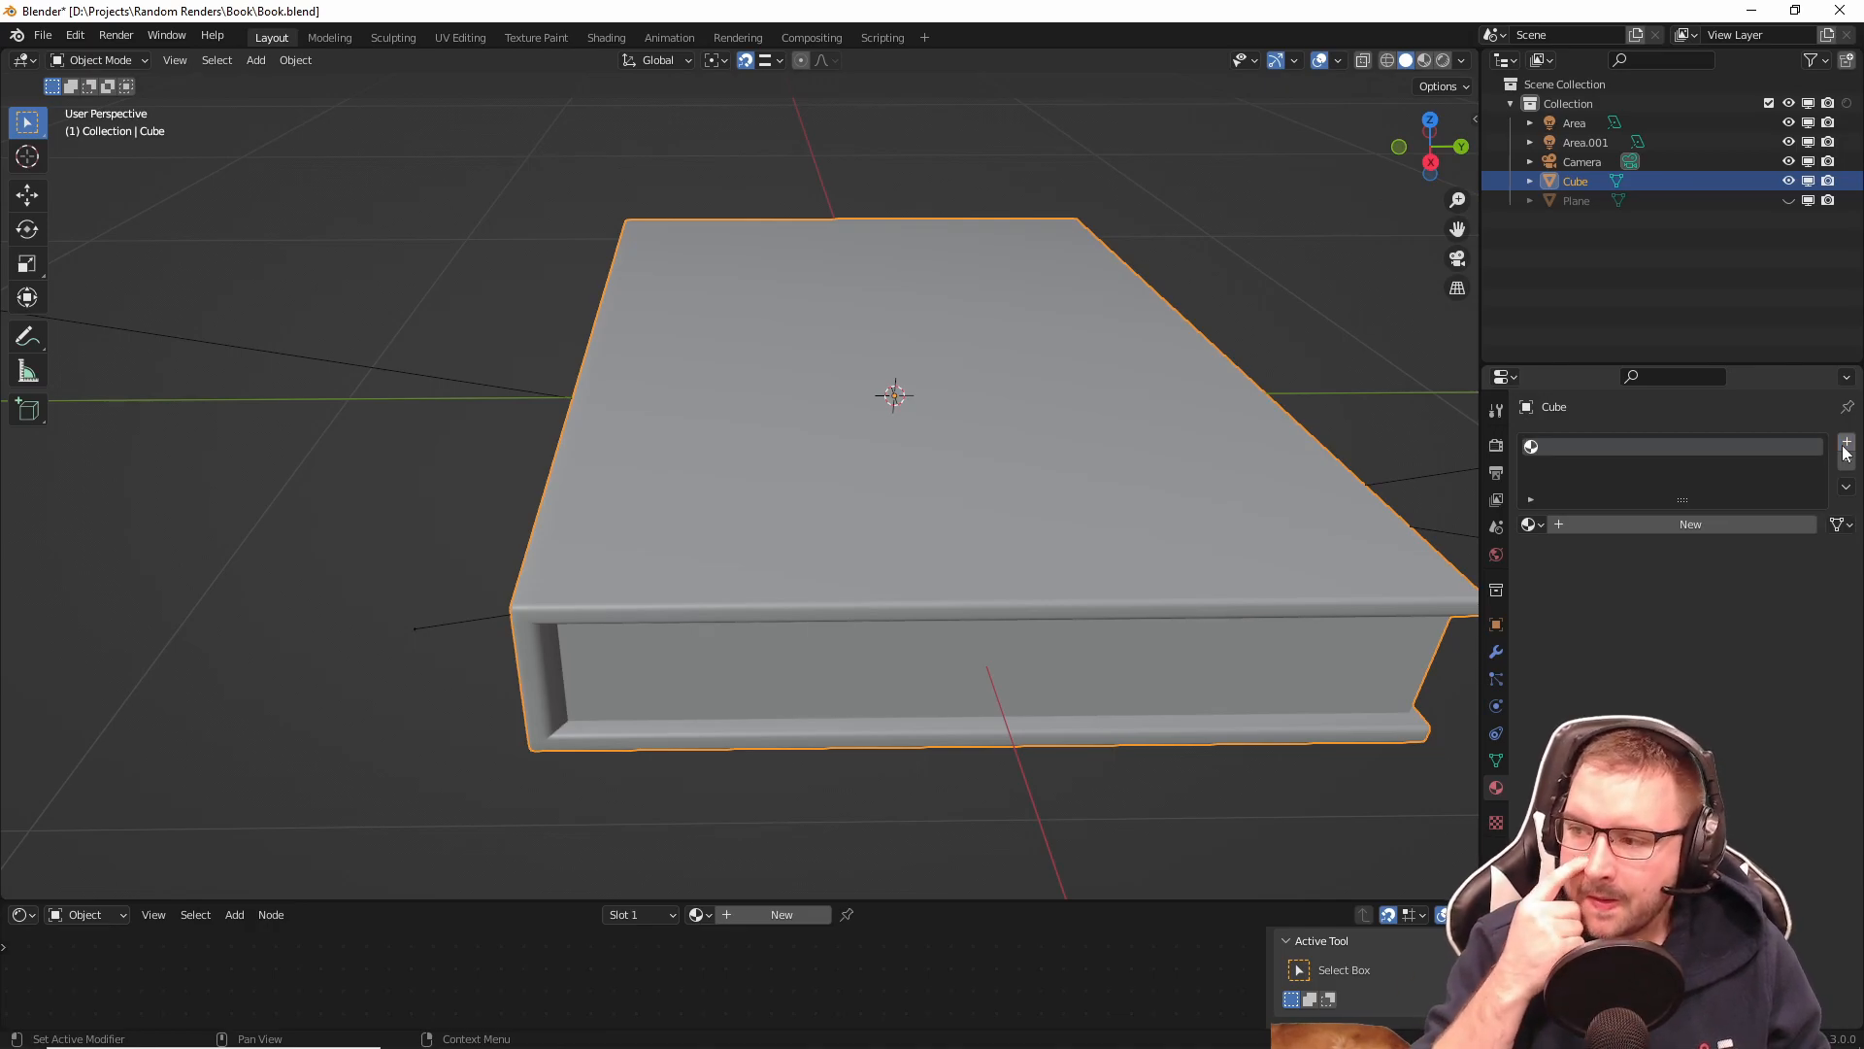
click(1844, 450)
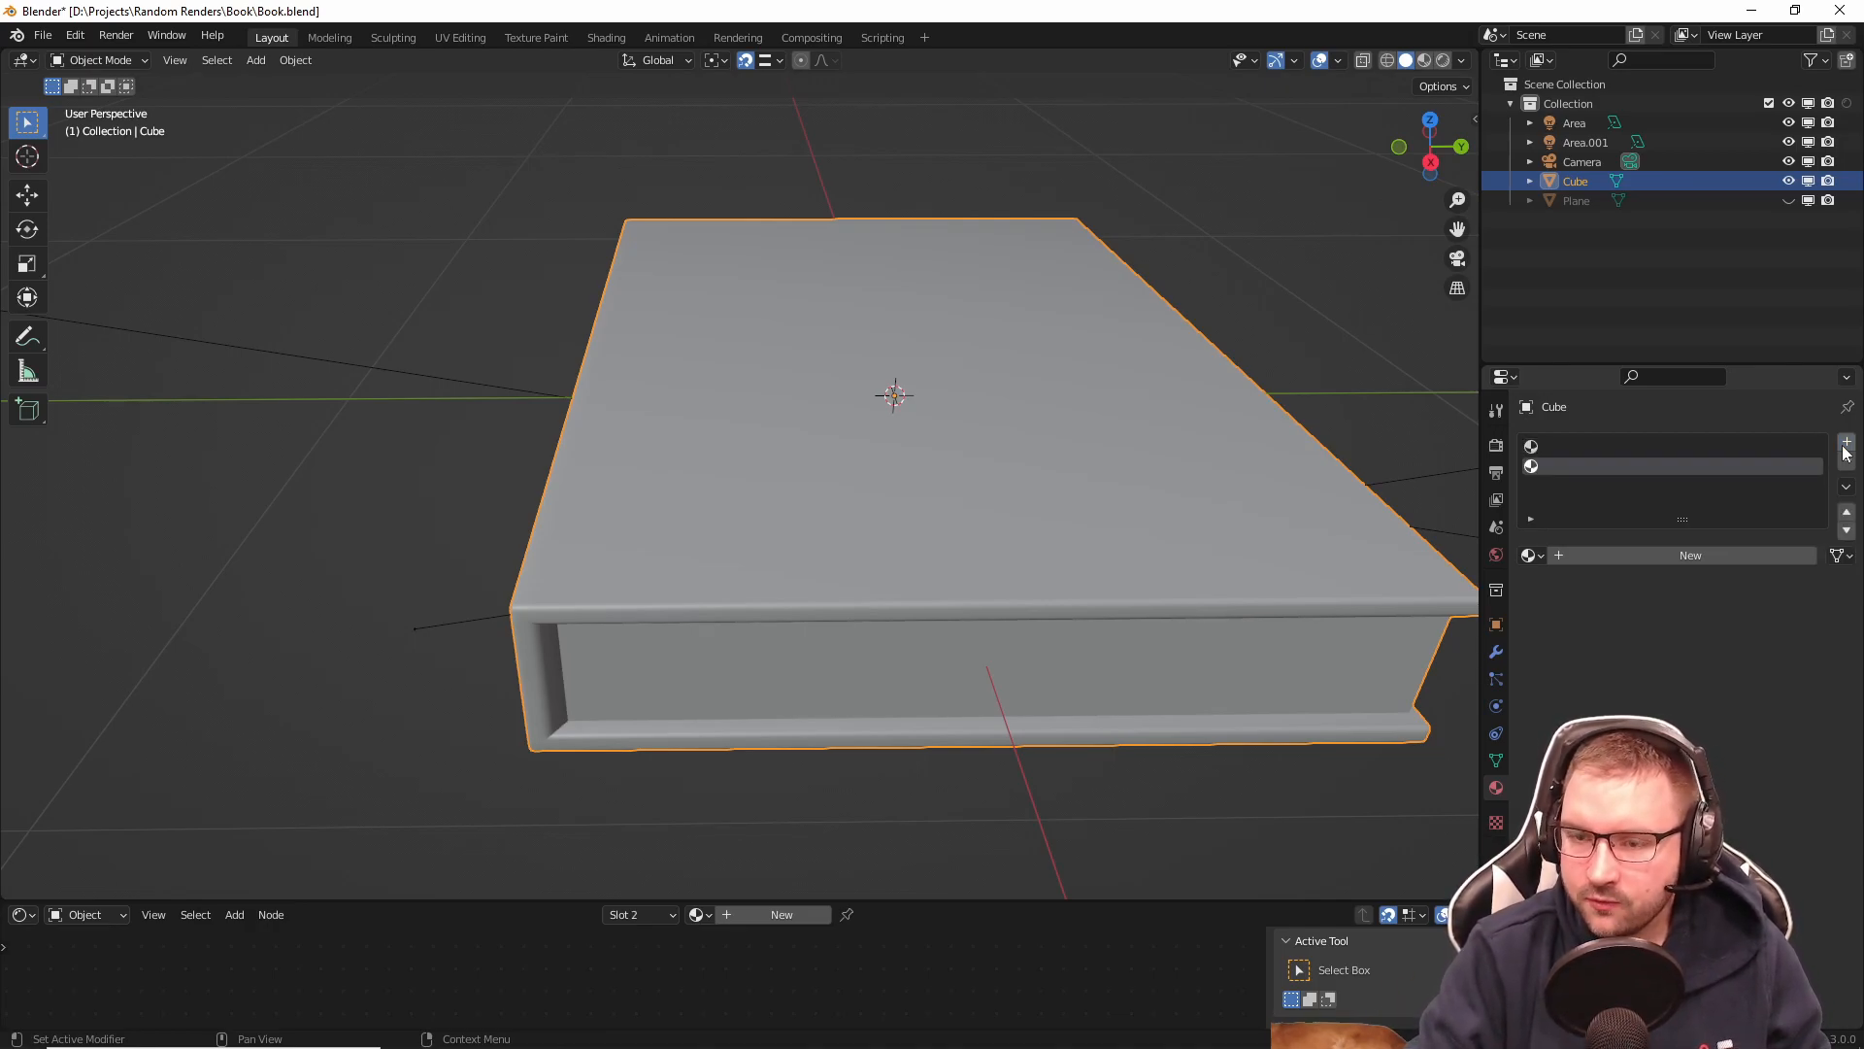
Step: Create a new material in the first slot and name it Book Color
click(1705, 448)
click(1647, 558)
double_click(1617, 446)
text(Book)
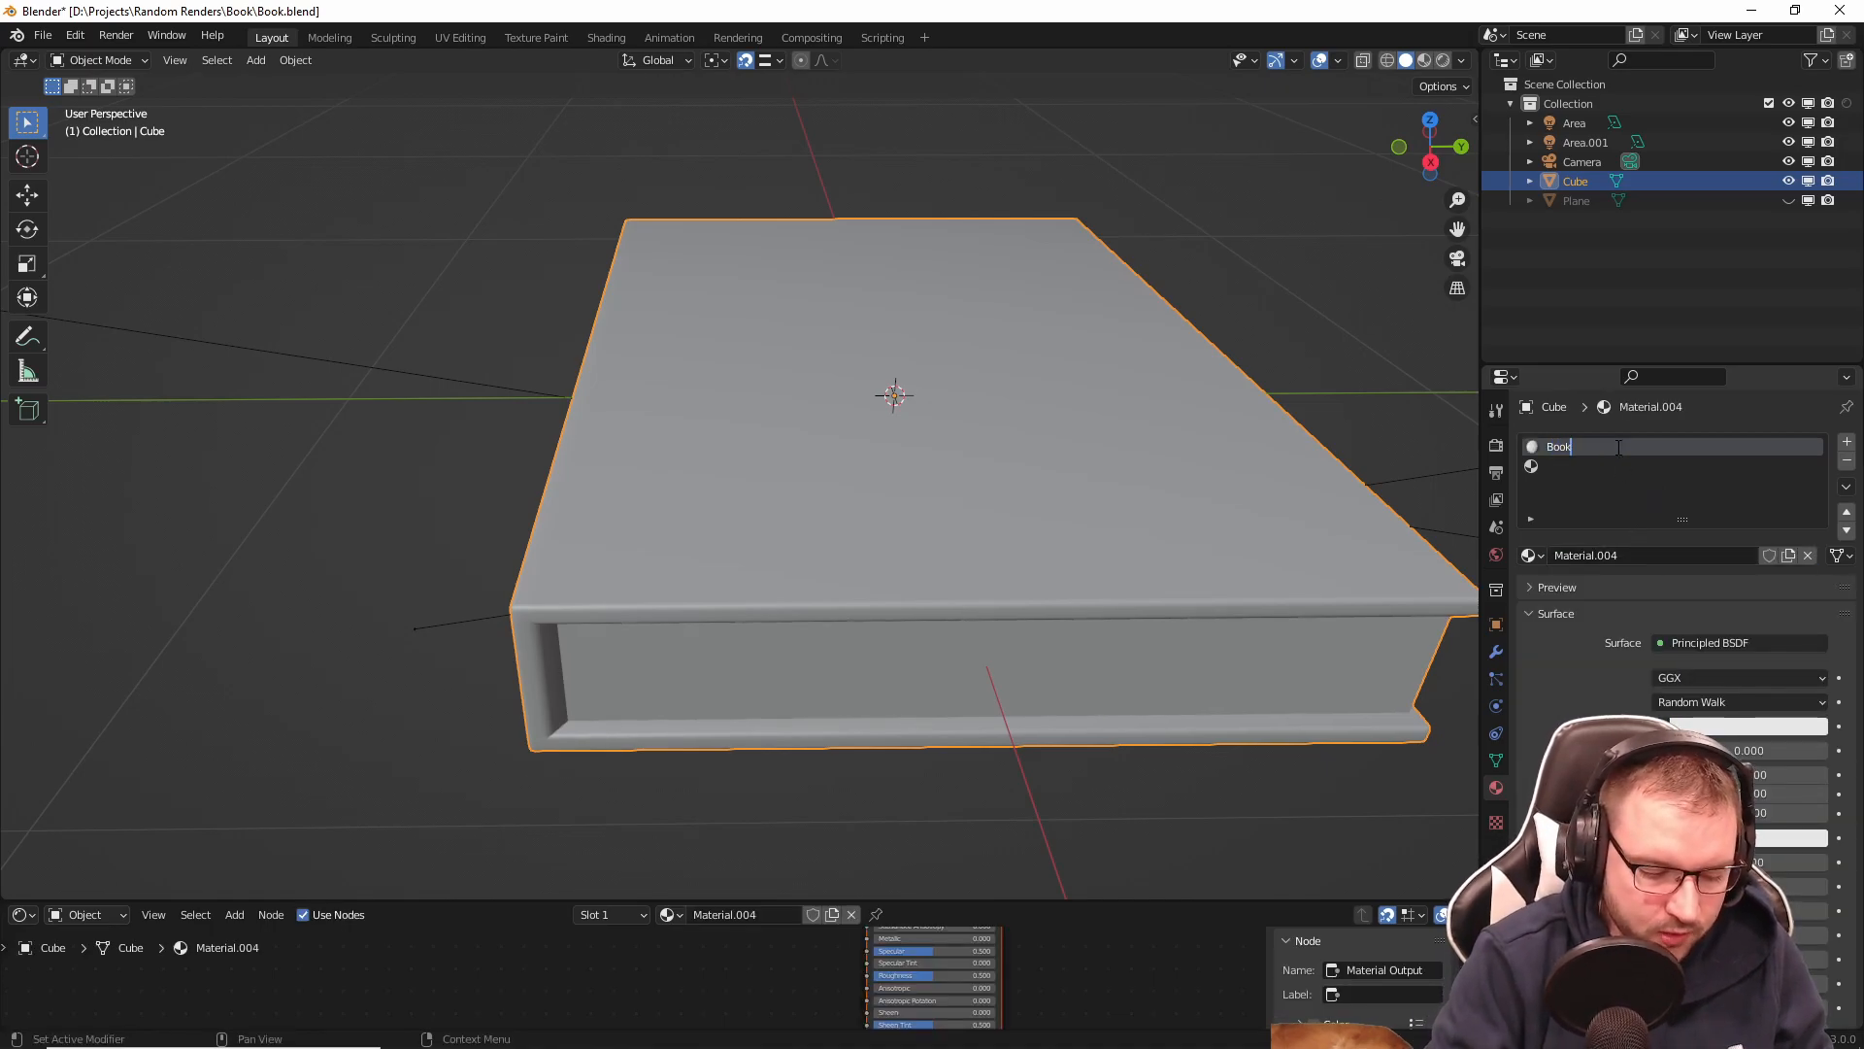
text( Color)
key(Return)
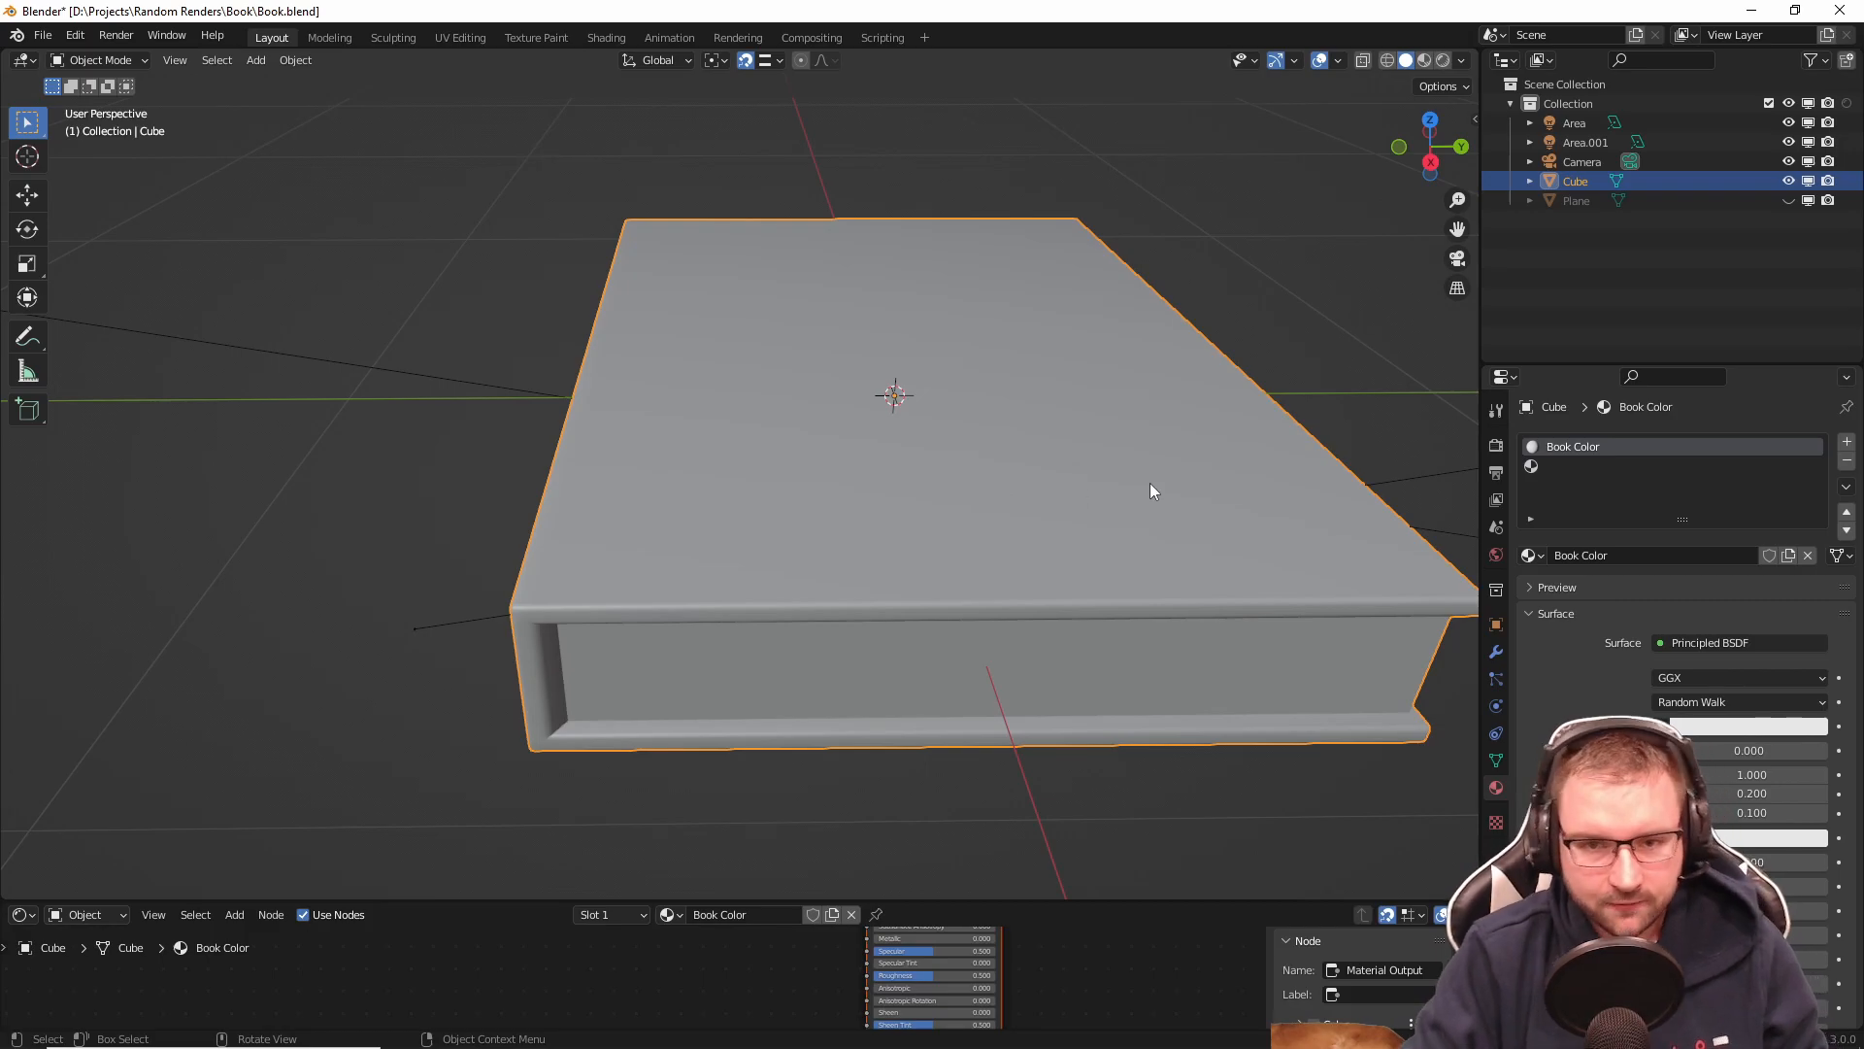
Step: Create a new material in the second slot and name it Pages
middle_drag(1150, 490, 1262, 461)
click(1540, 470)
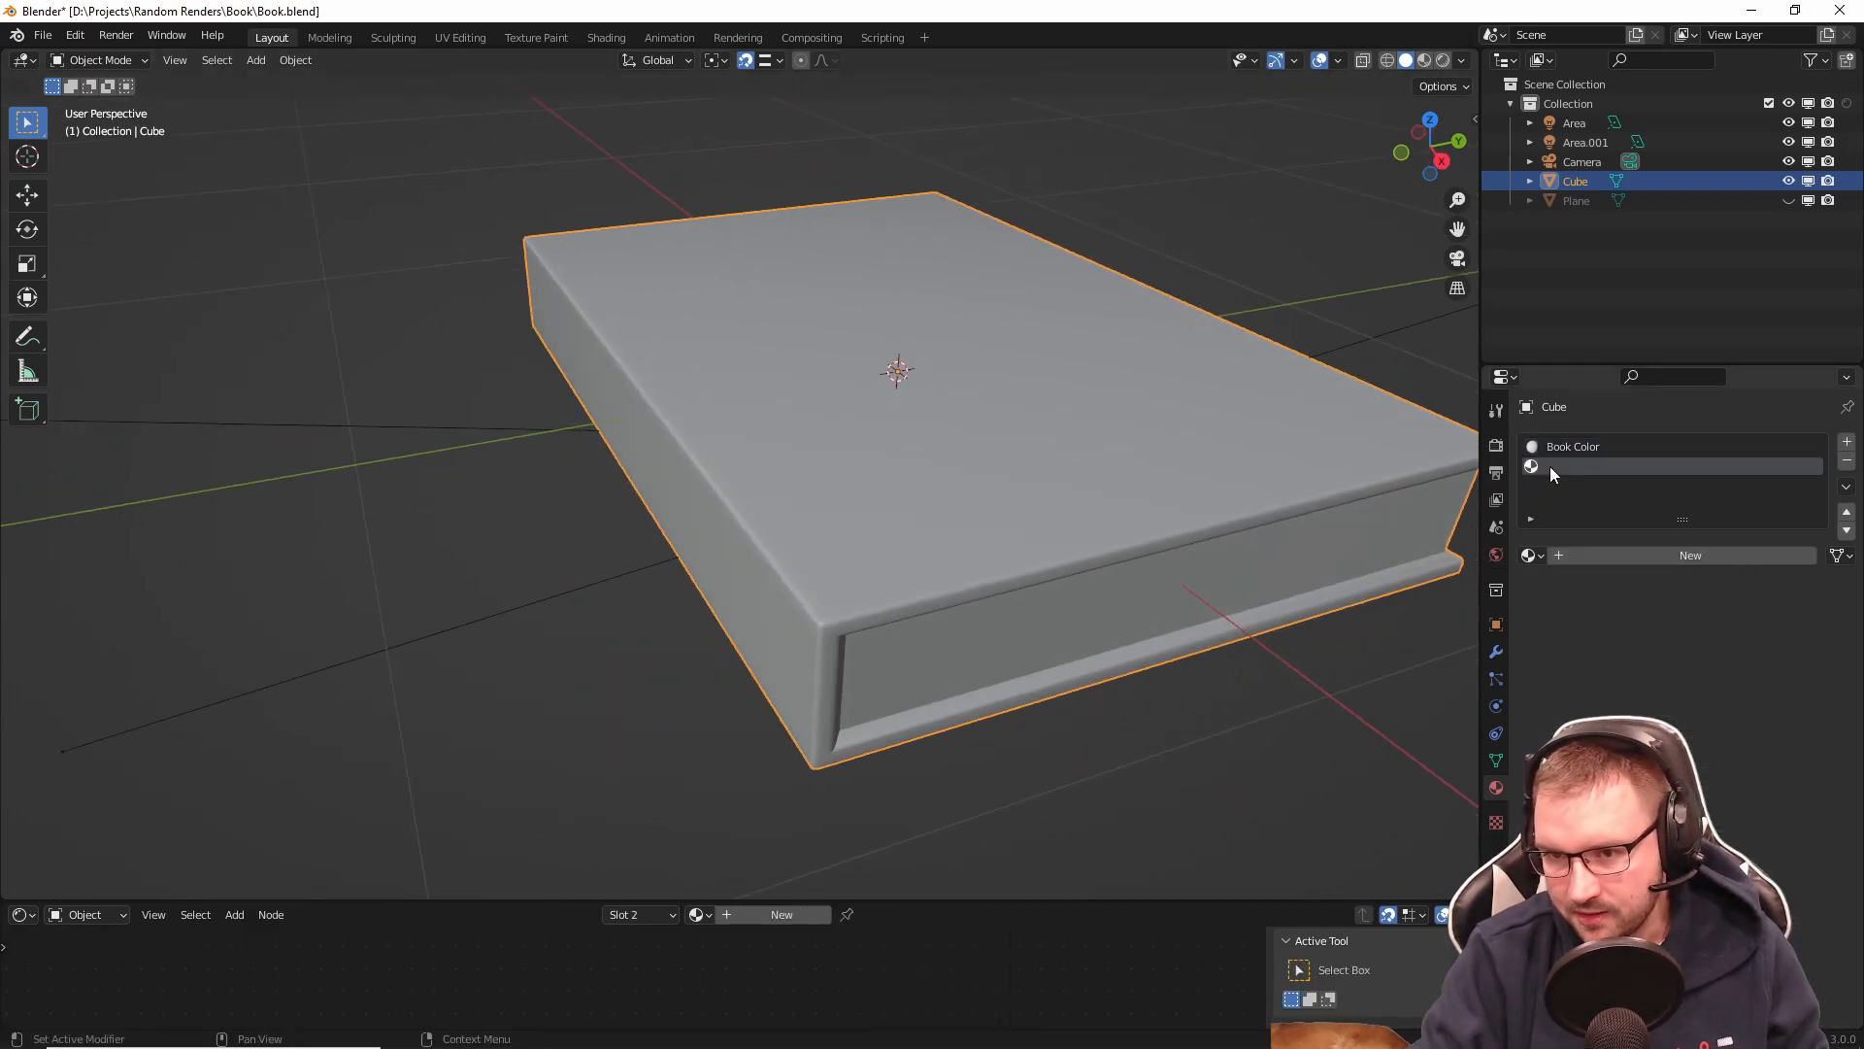
click(1668, 552)
double_click(1626, 464)
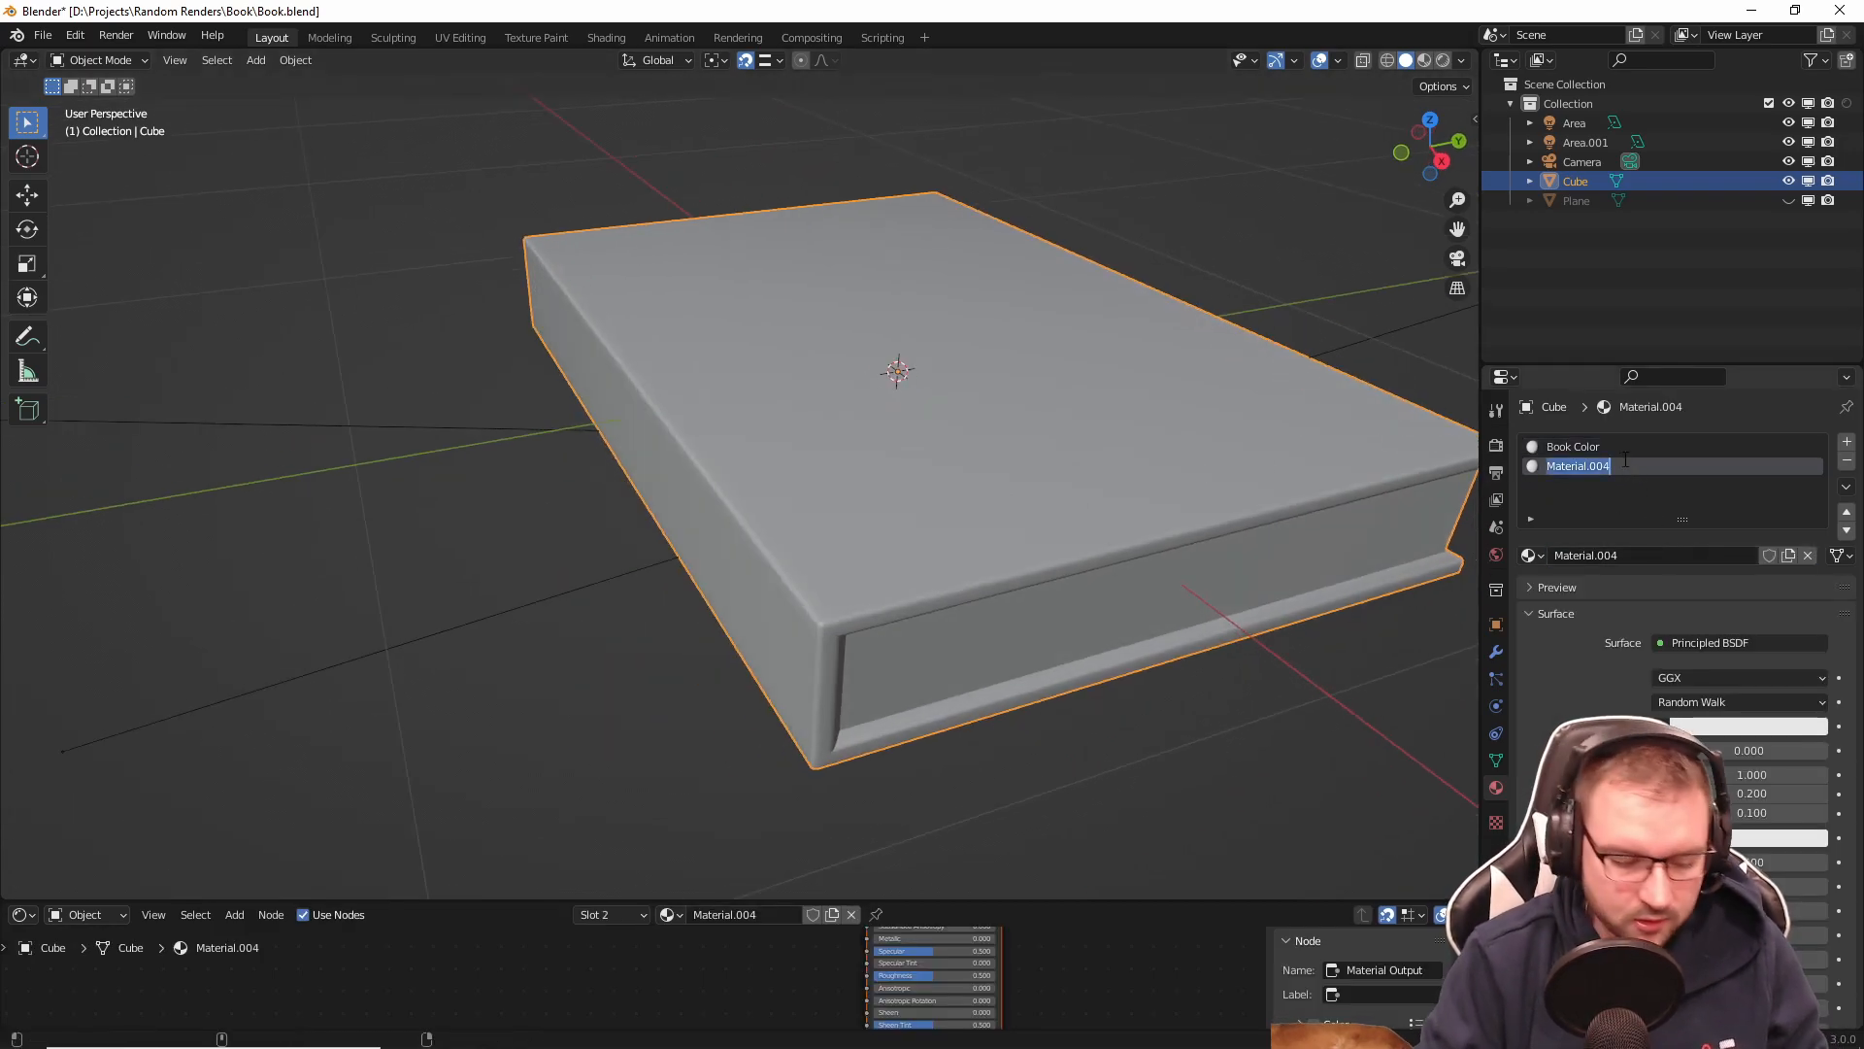
text(Pages)
key(Return)
Step: Make Book Color the active material and enlarge the shader editor to show its Principled BSDF node
middle_drag(1428, 462, 1244, 457)
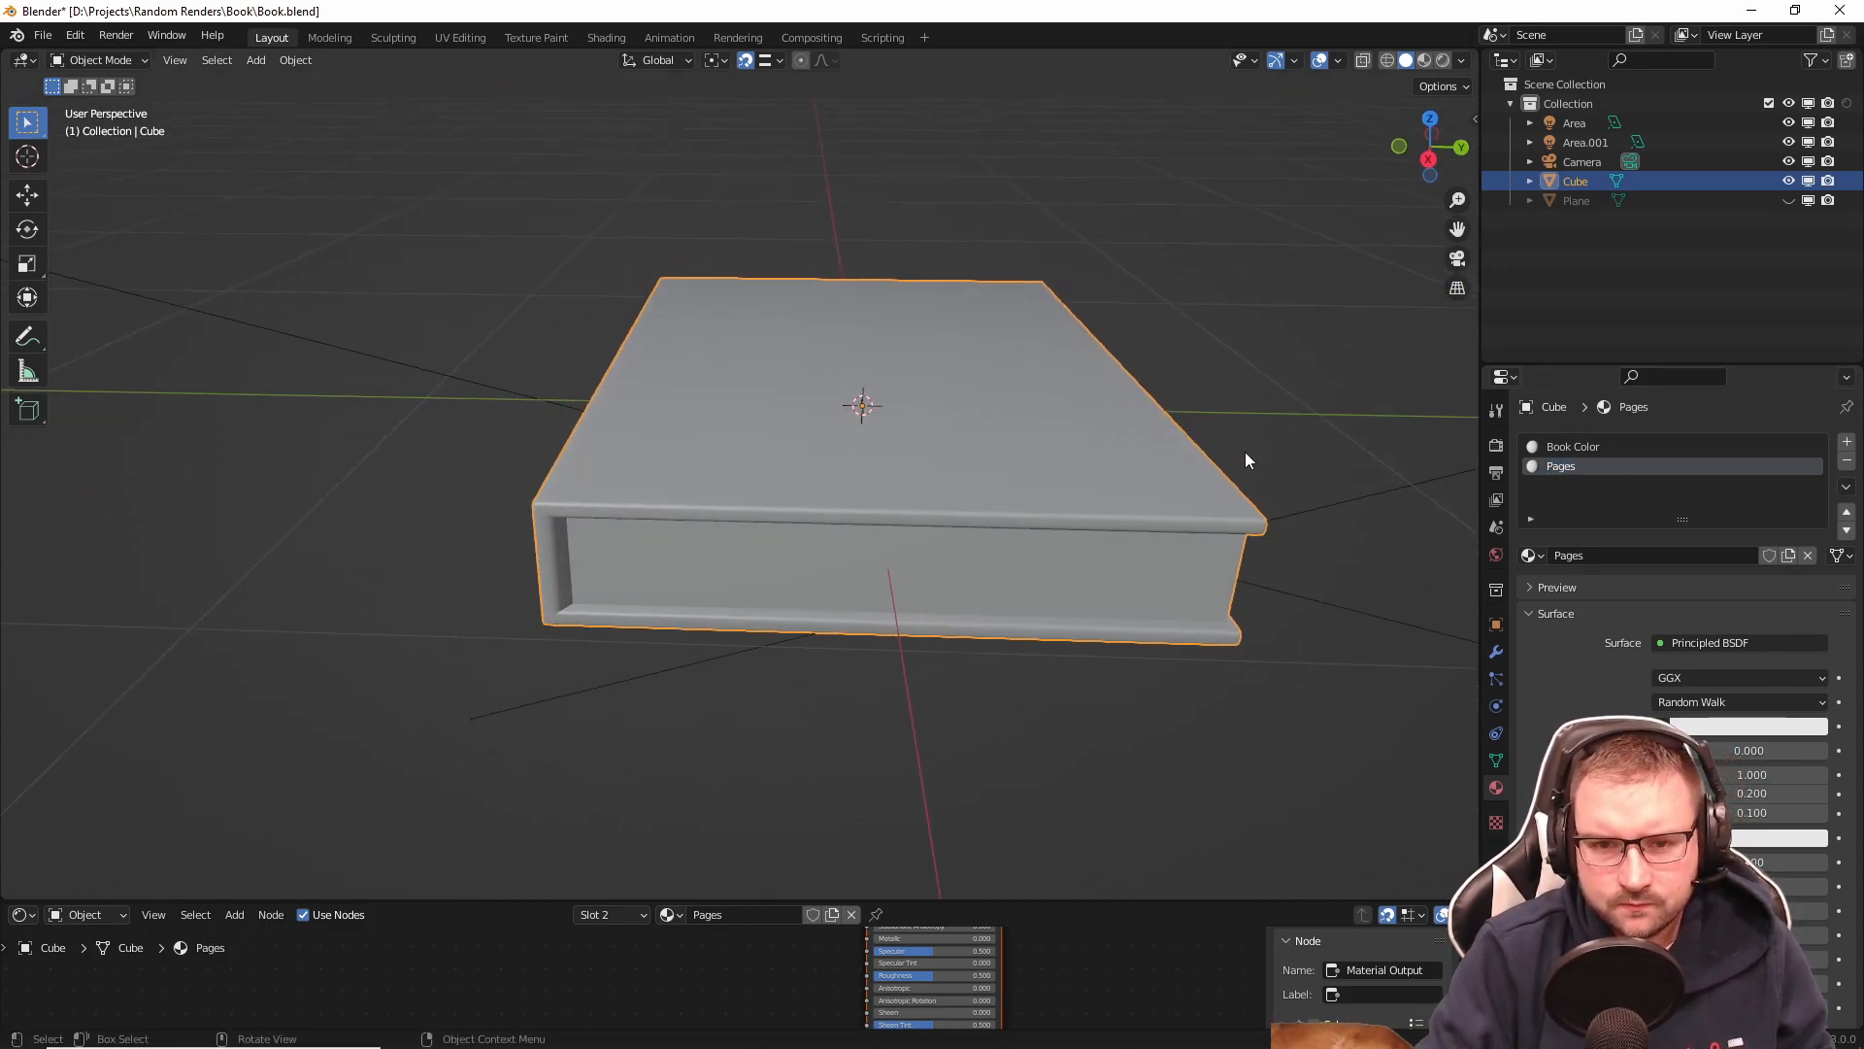
scroll(1052, 480, up, 2)
click(1568, 446)
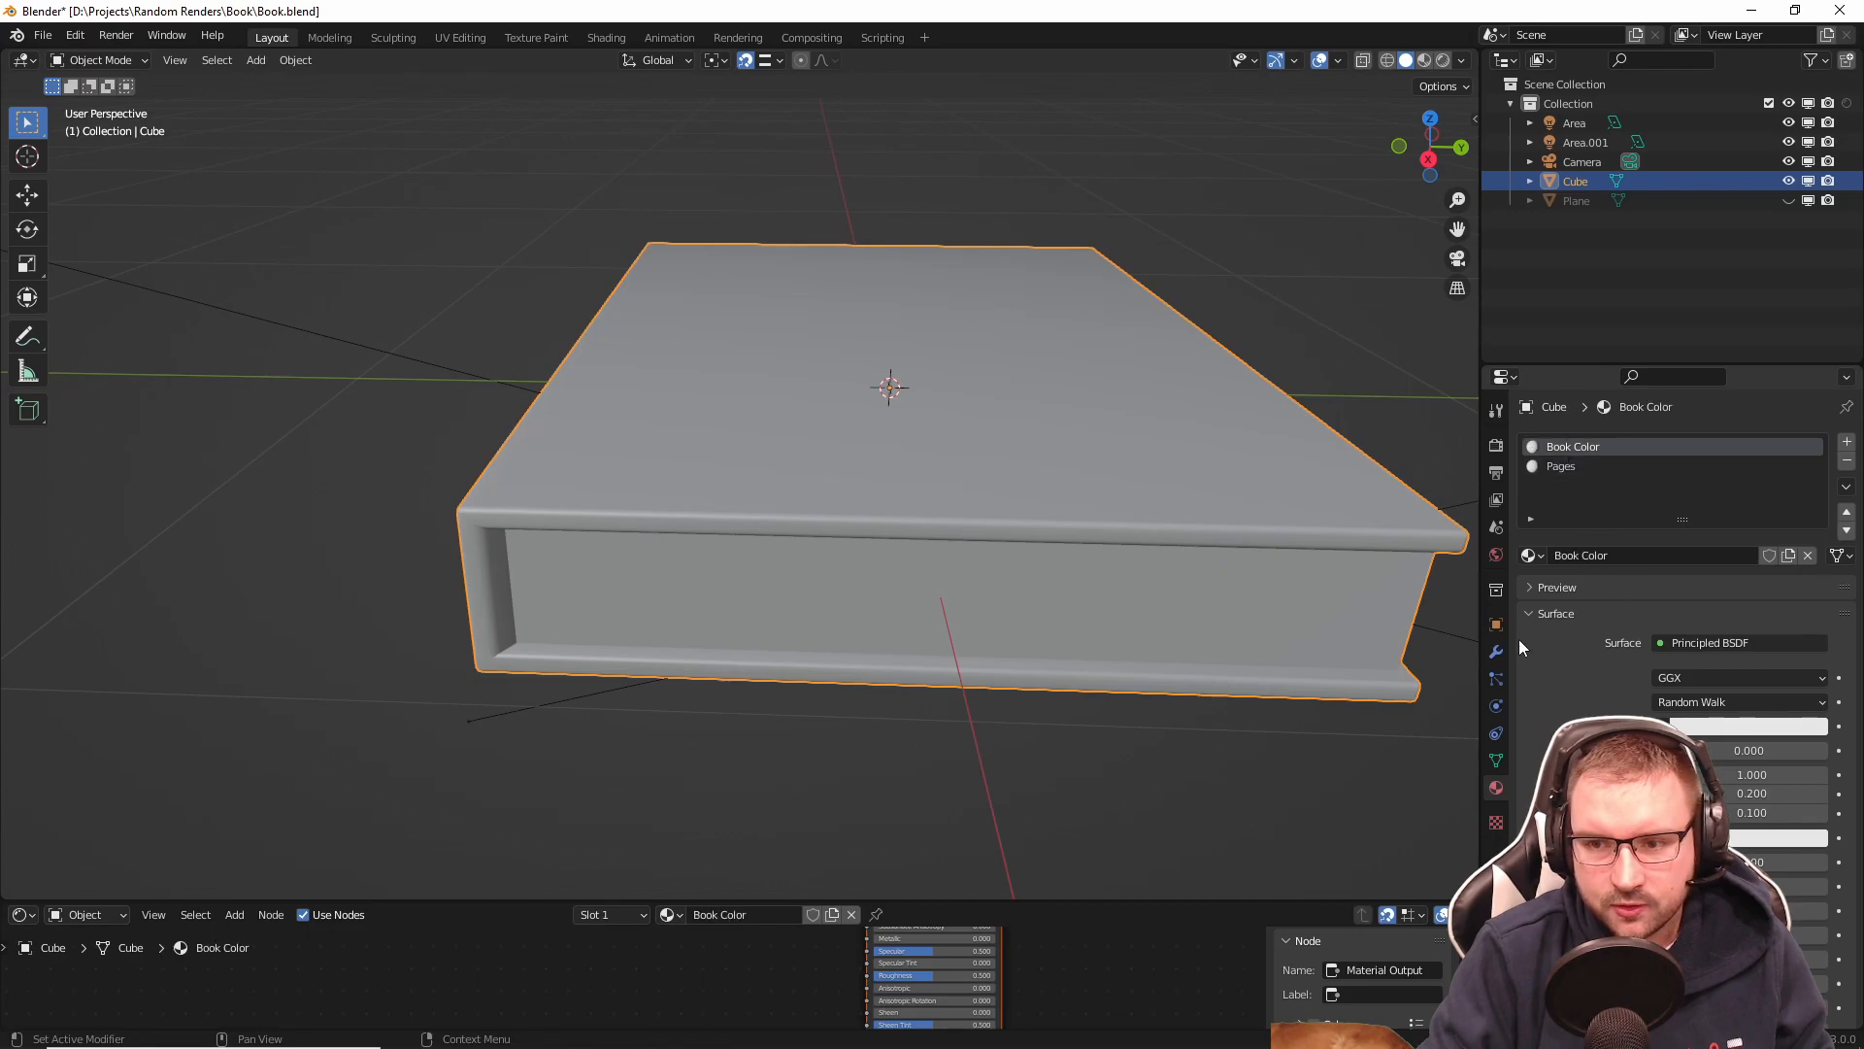
drag(958, 898, 965, 582)
scroll(855, 751, up, 5)
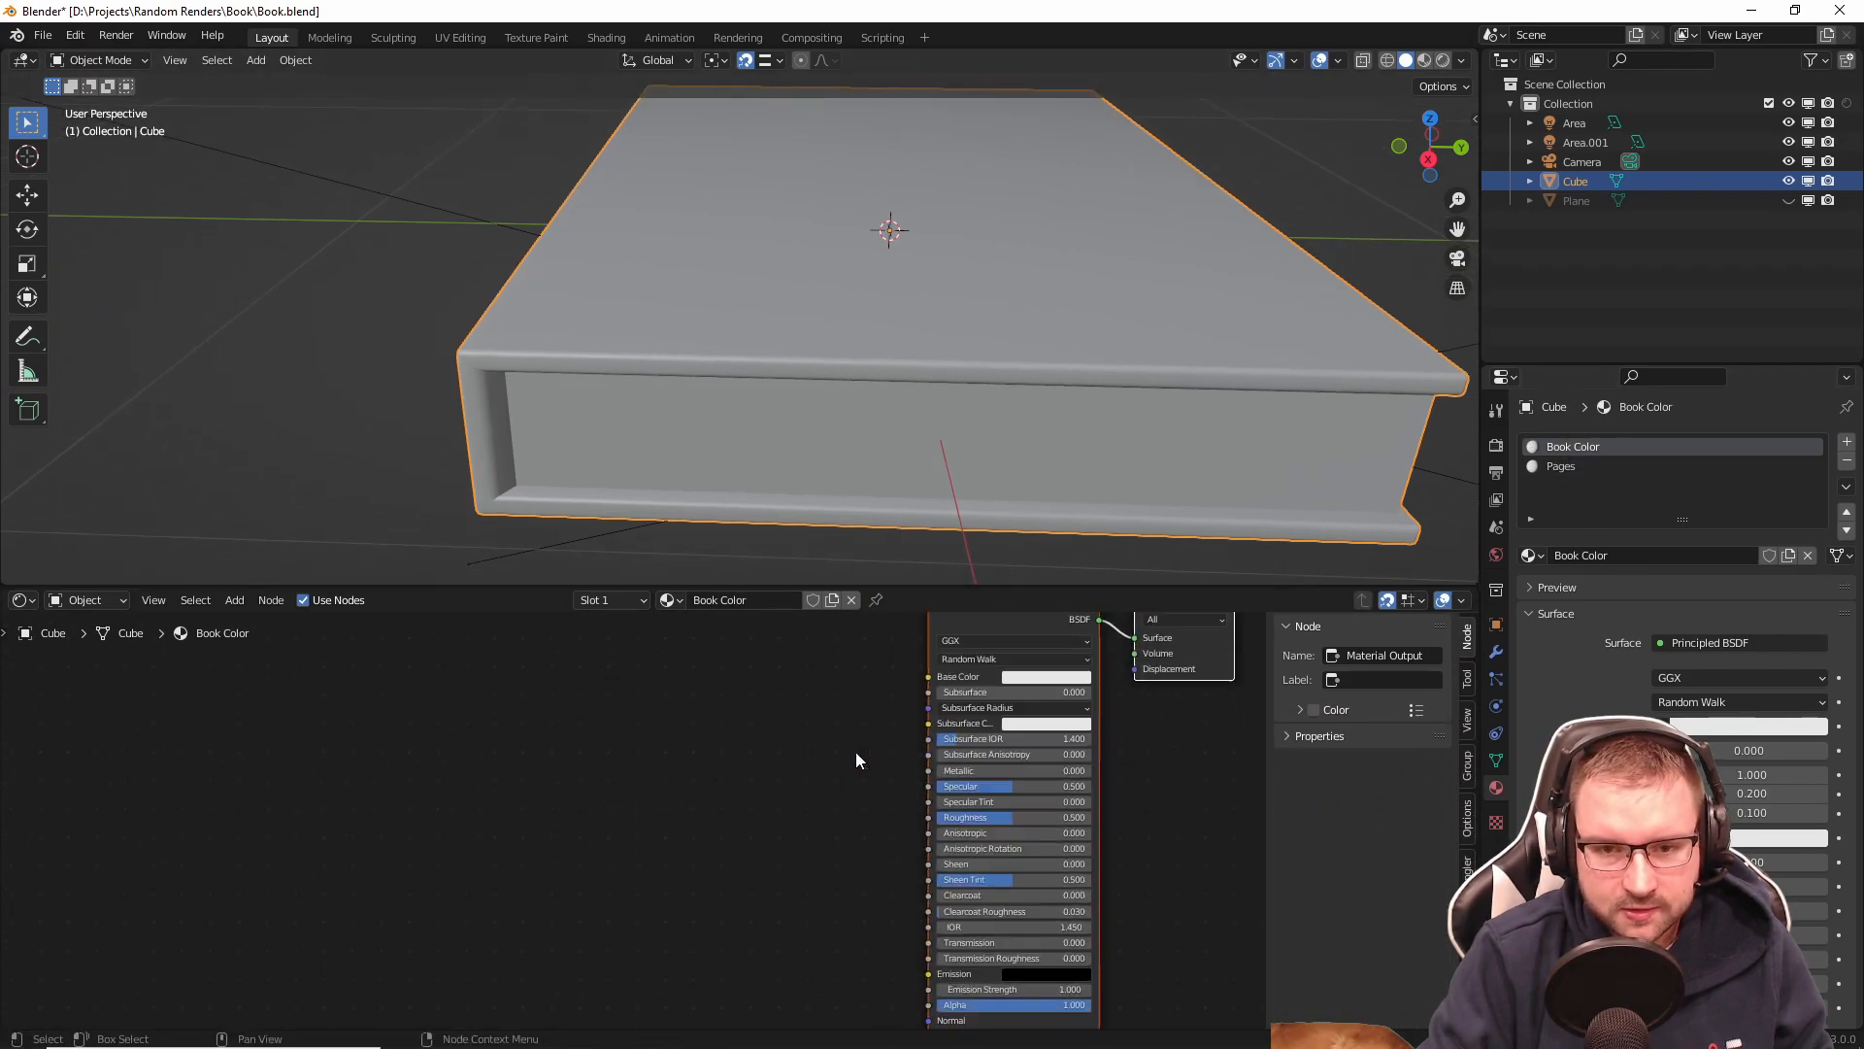
middle_drag(1018, 732, 803, 804)
Step: Set the Book Color material's base color to bright red and display the book with rendered viewport shading
middle_drag(864, 461, 934, 442)
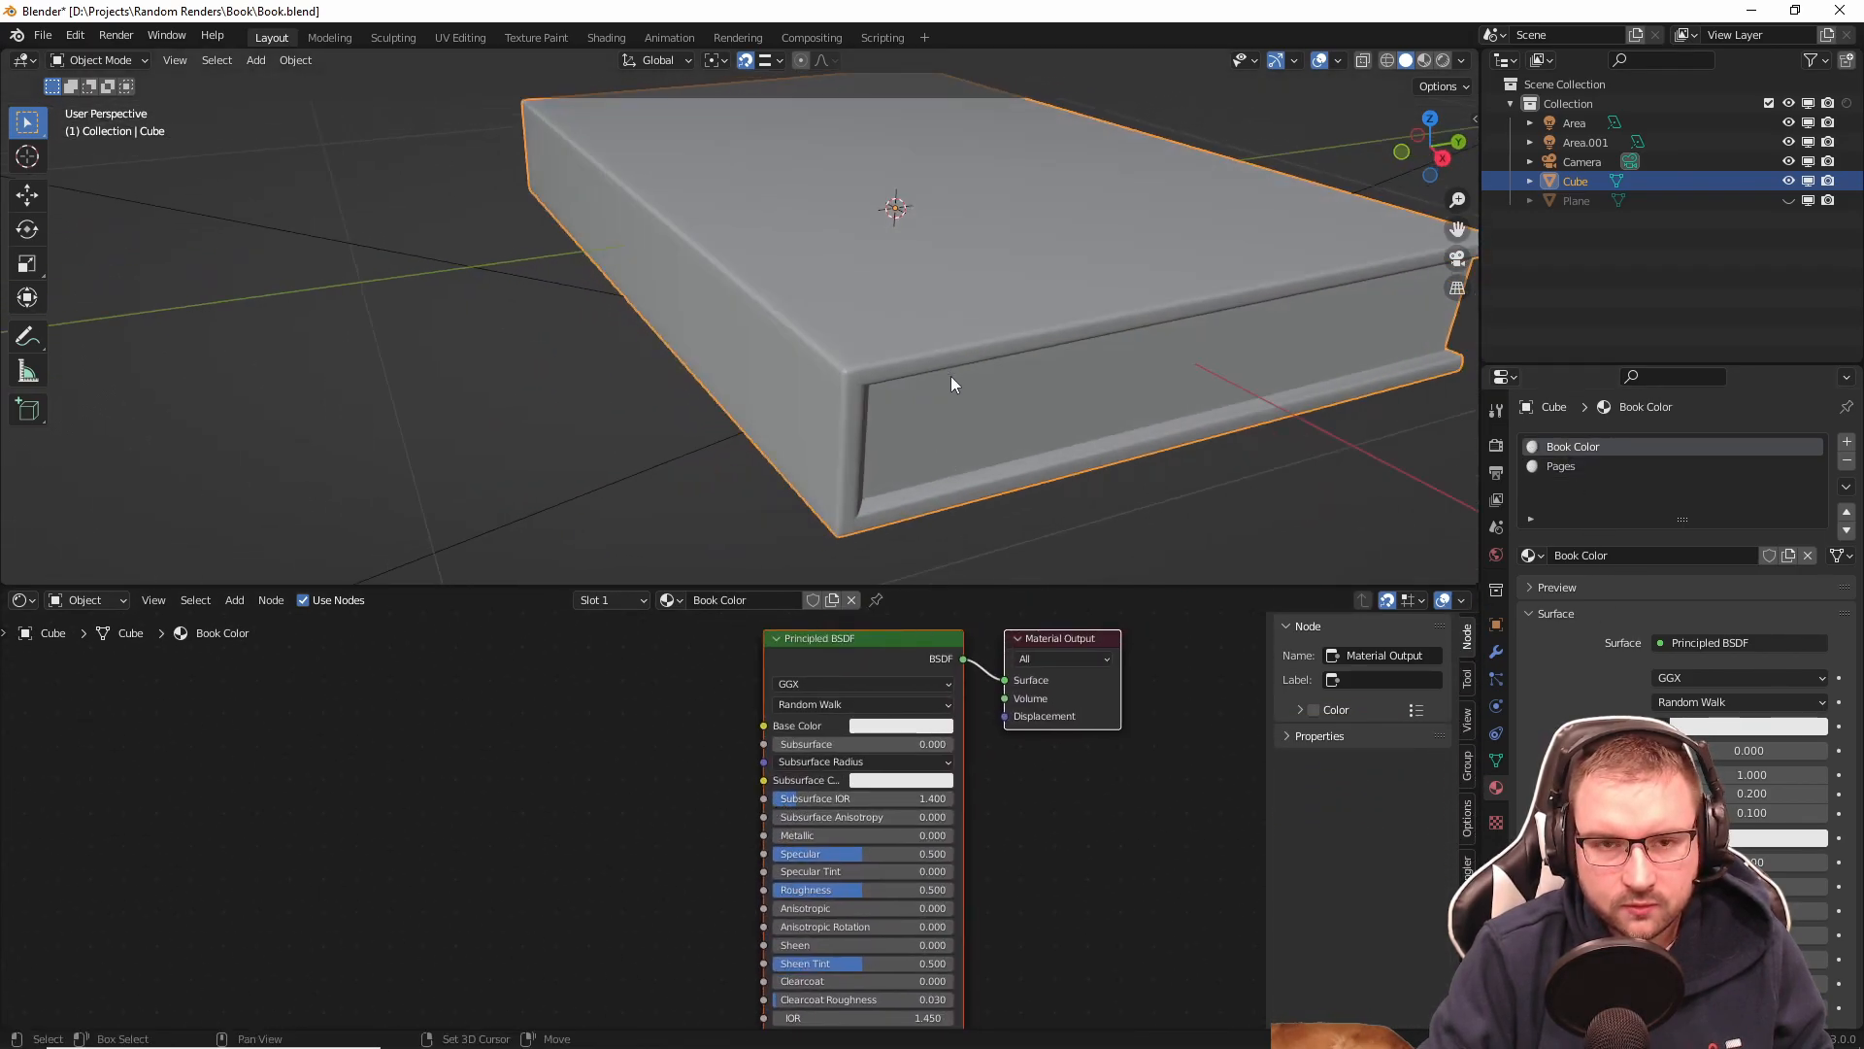
shift+middle_drag(951, 369, 953, 431)
click(921, 726)
drag(974, 551, 935, 607)
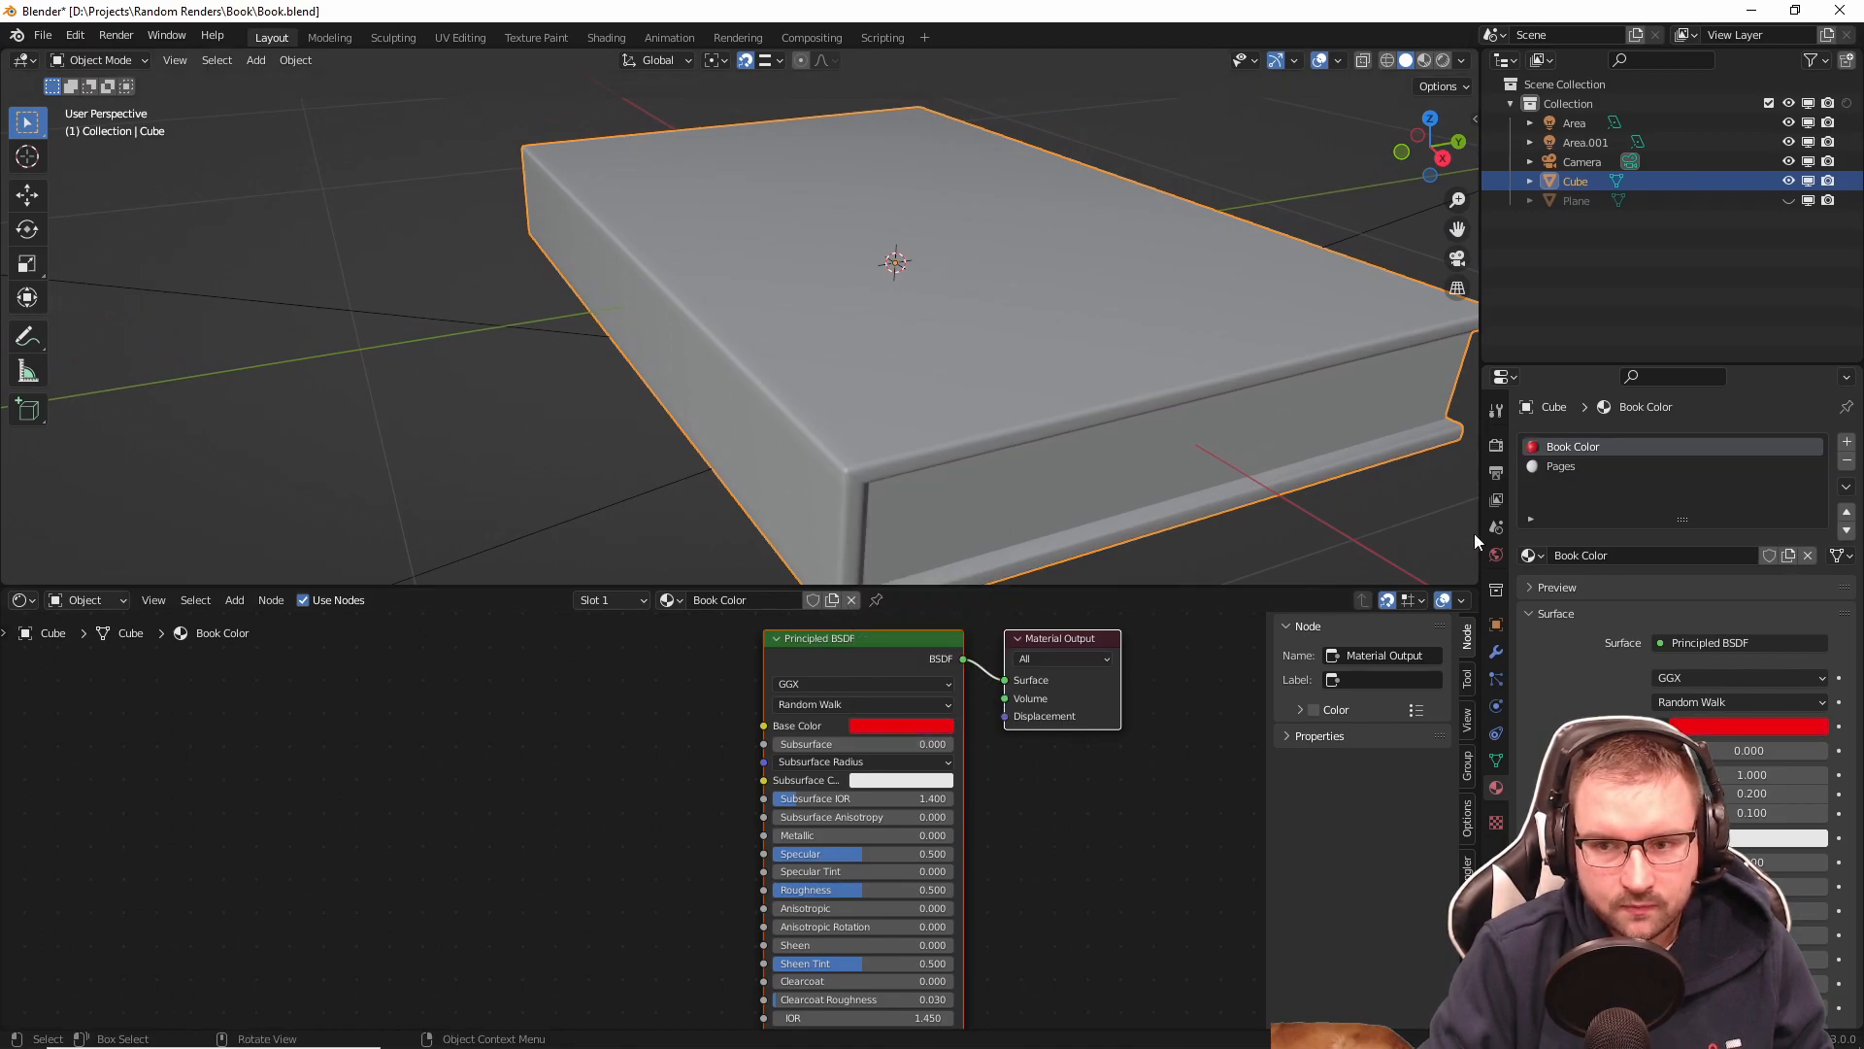
click(1445, 61)
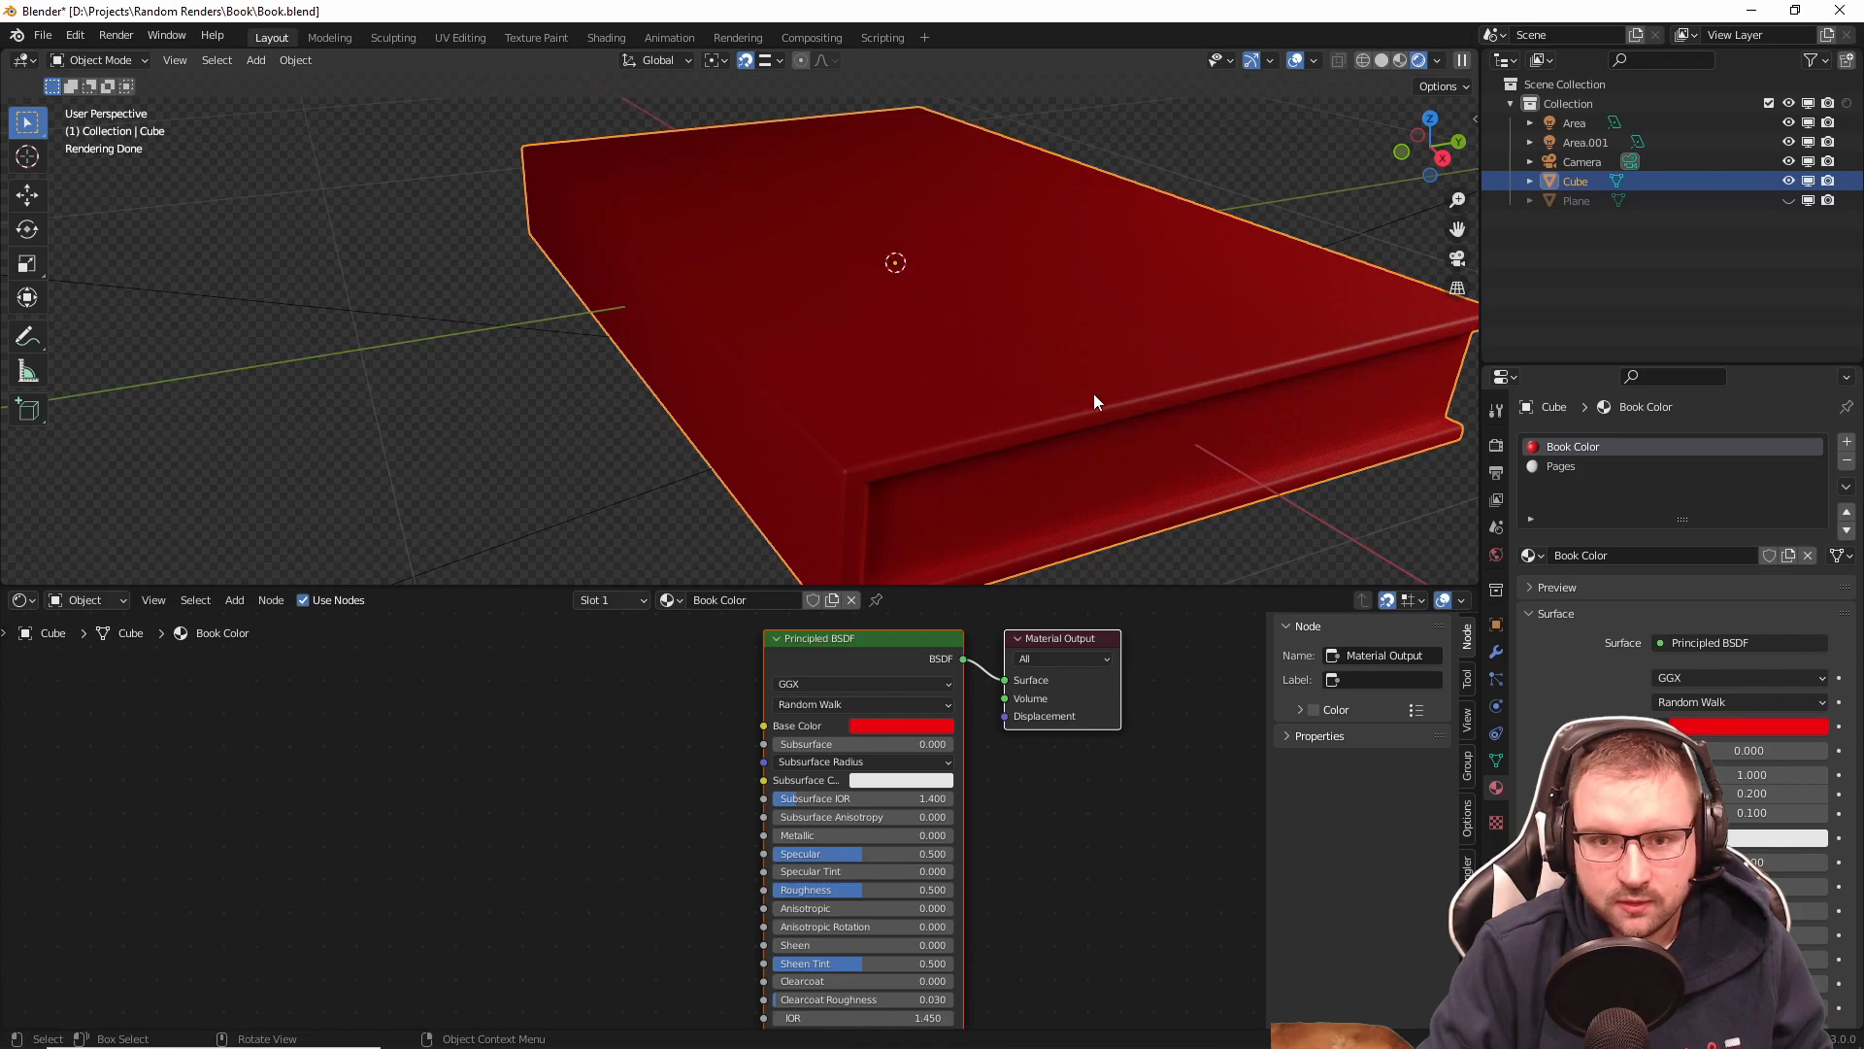
scroll(940, 715, up, 1)
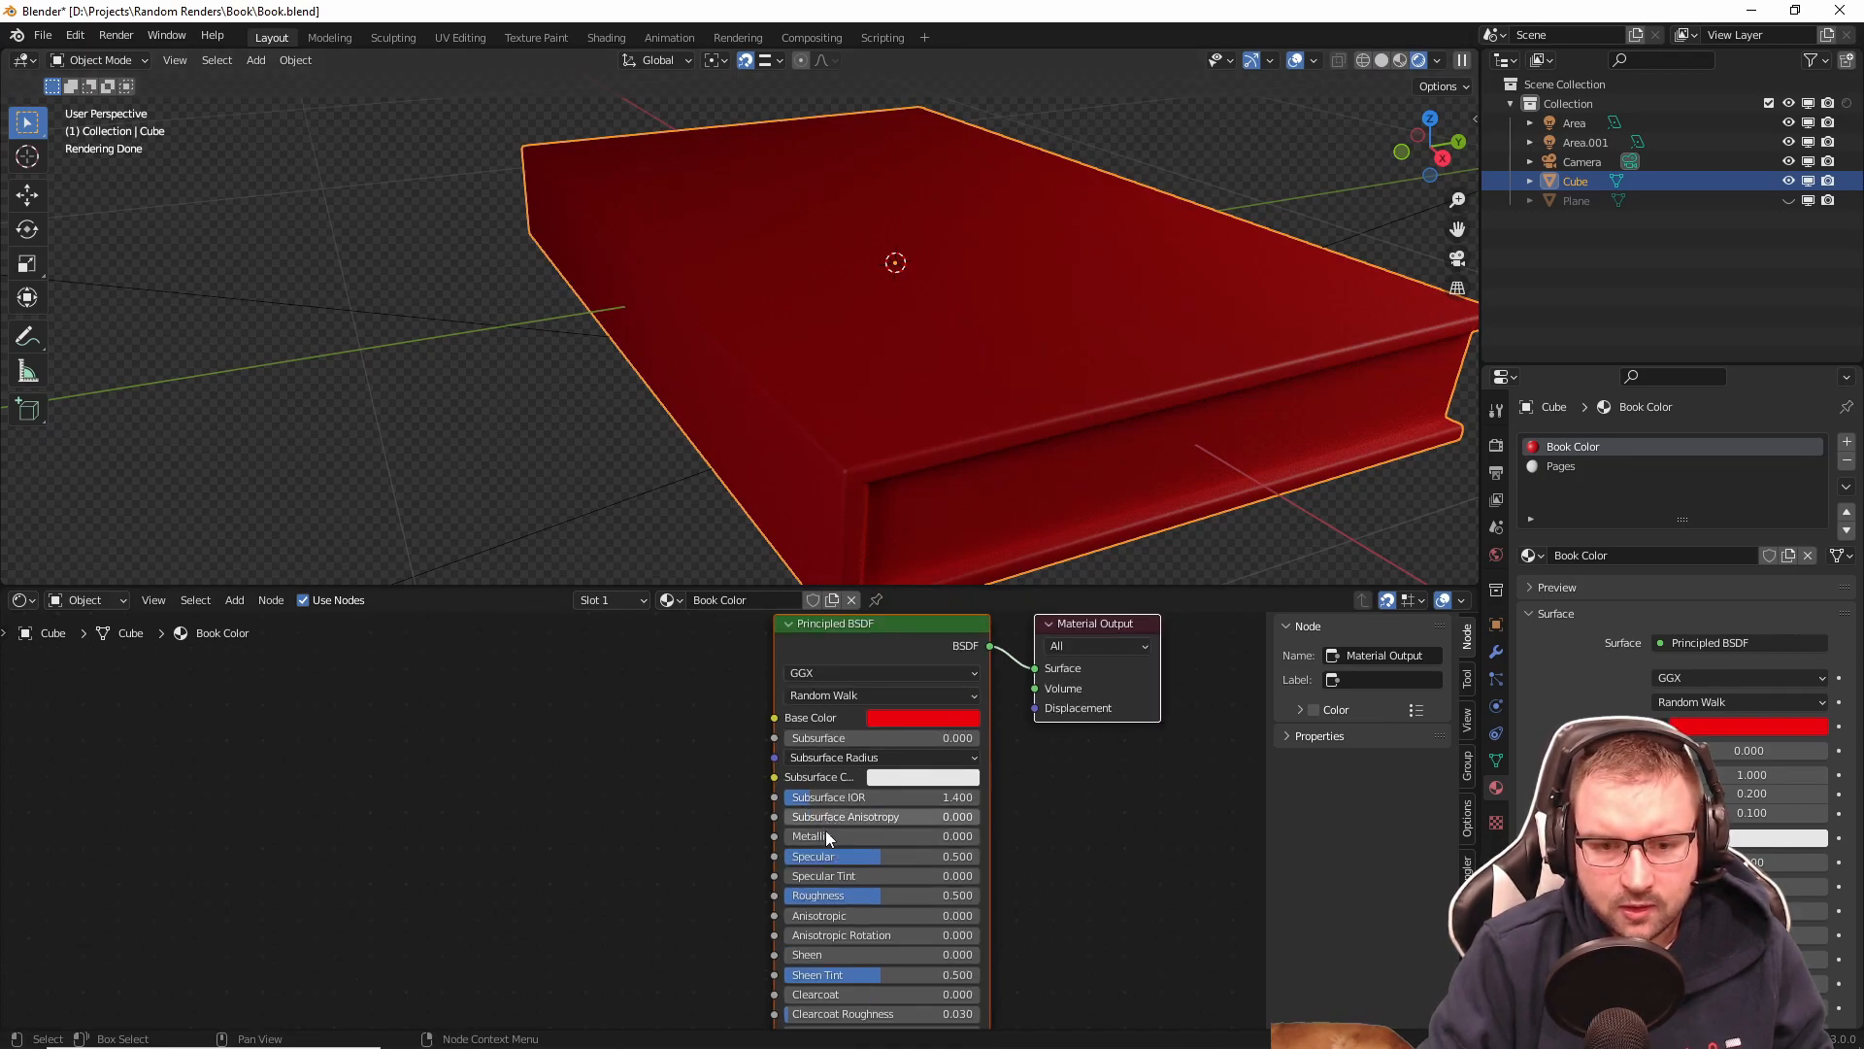
Step: Change the Book Color material's base color to a lighter, muted red and set its roughness to 0.6
mouse_move(826, 894)
mouse_down()
mouse_move(783, 894)
mouse_move(805, 894)
mouse_up()
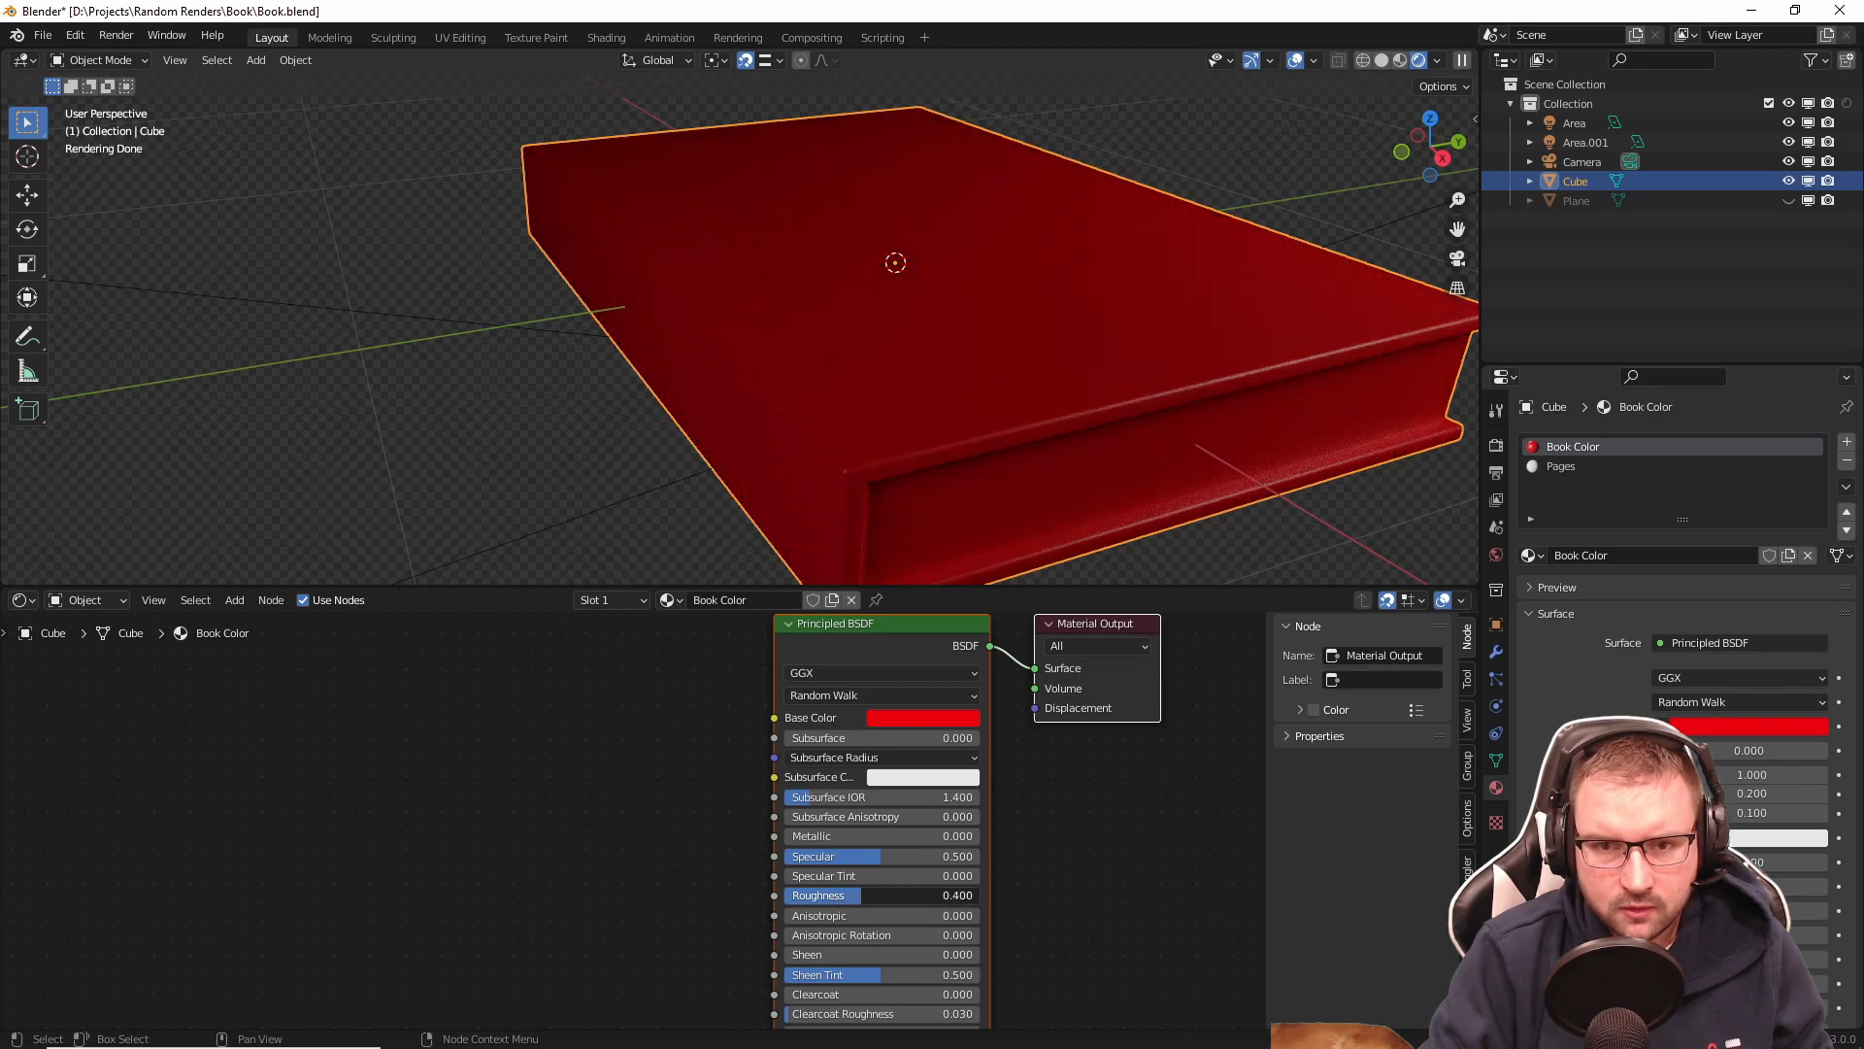
click(911, 719)
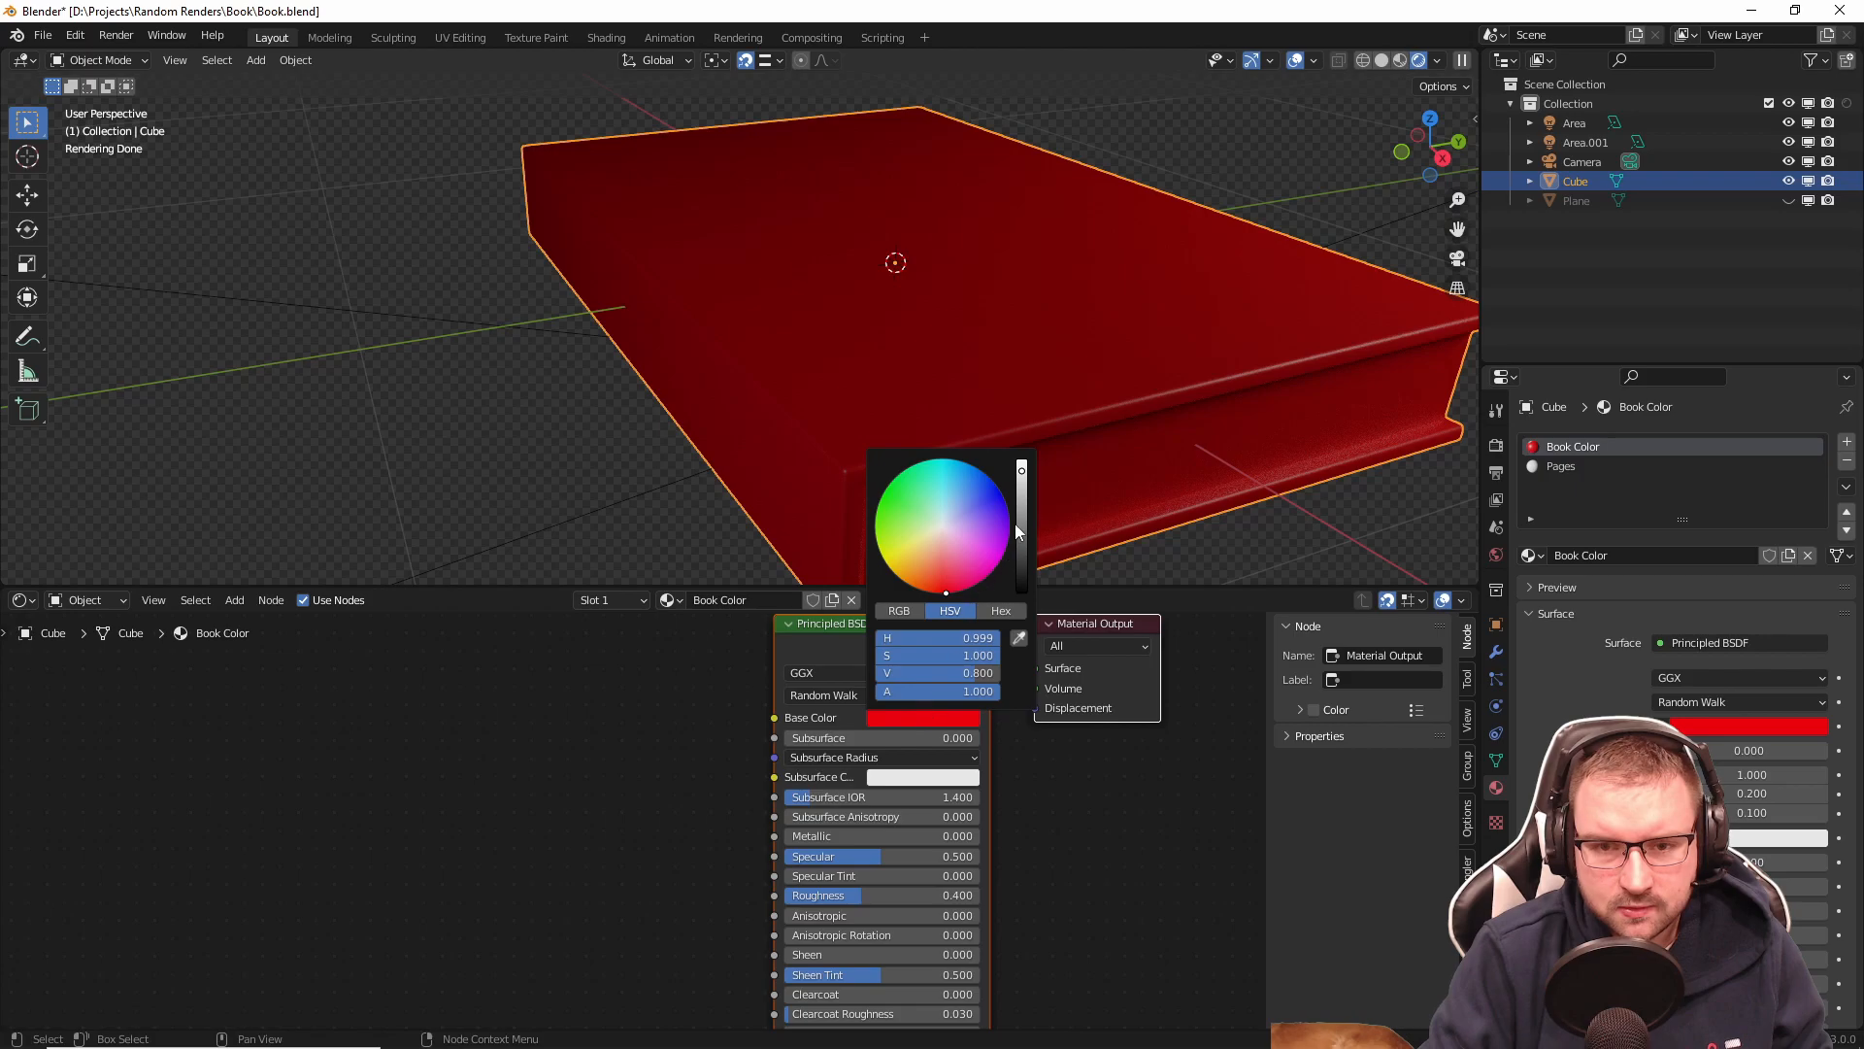
click(1022, 516)
mouse_move(975, 567)
mouse_down()
mouse_move(948, 541)
mouse_move(939, 555)
mouse_up()
click(1022, 483)
middle_drag(1013, 418, 802, 415)
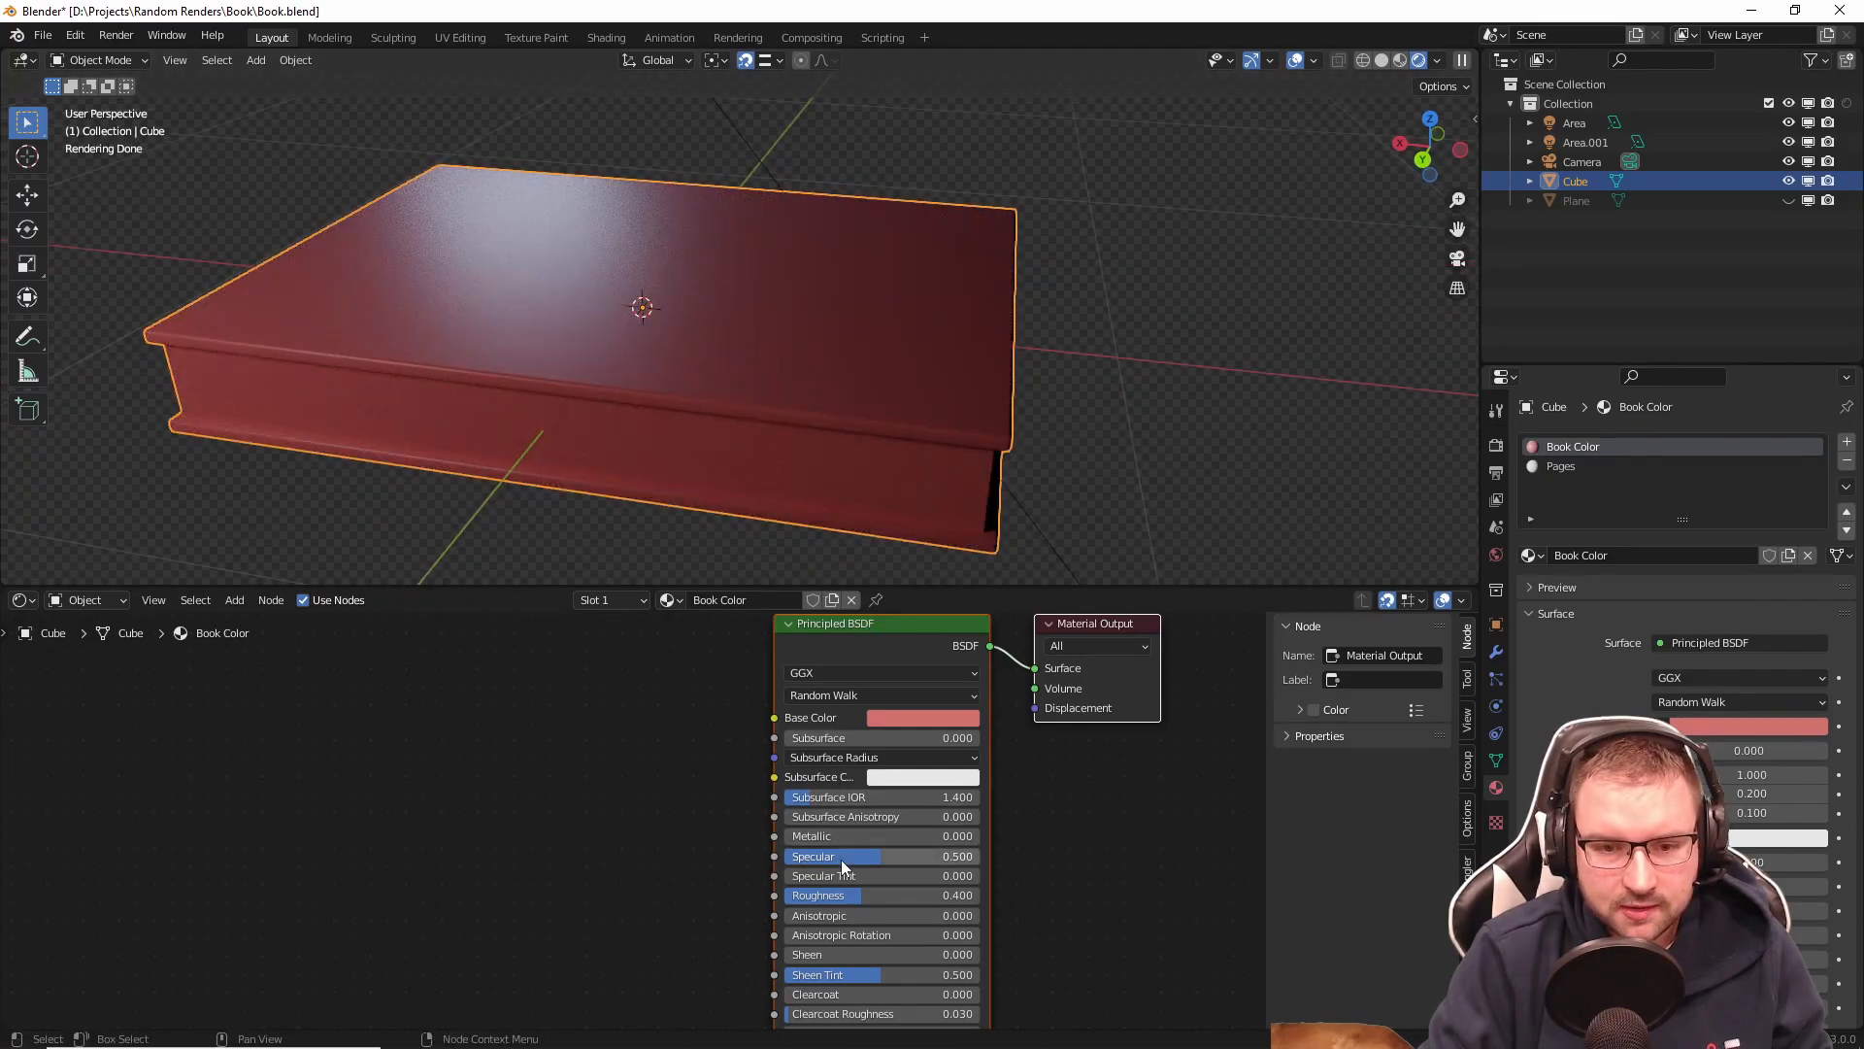
drag(843, 895, 899, 895)
Step: Move the inner vertical edge loop at the spine end of the pages about 0.015 m along negative Y, closer to the spine
middle_drag(864, 478, 1035, 453)
scroll(1035, 453, up, 3)
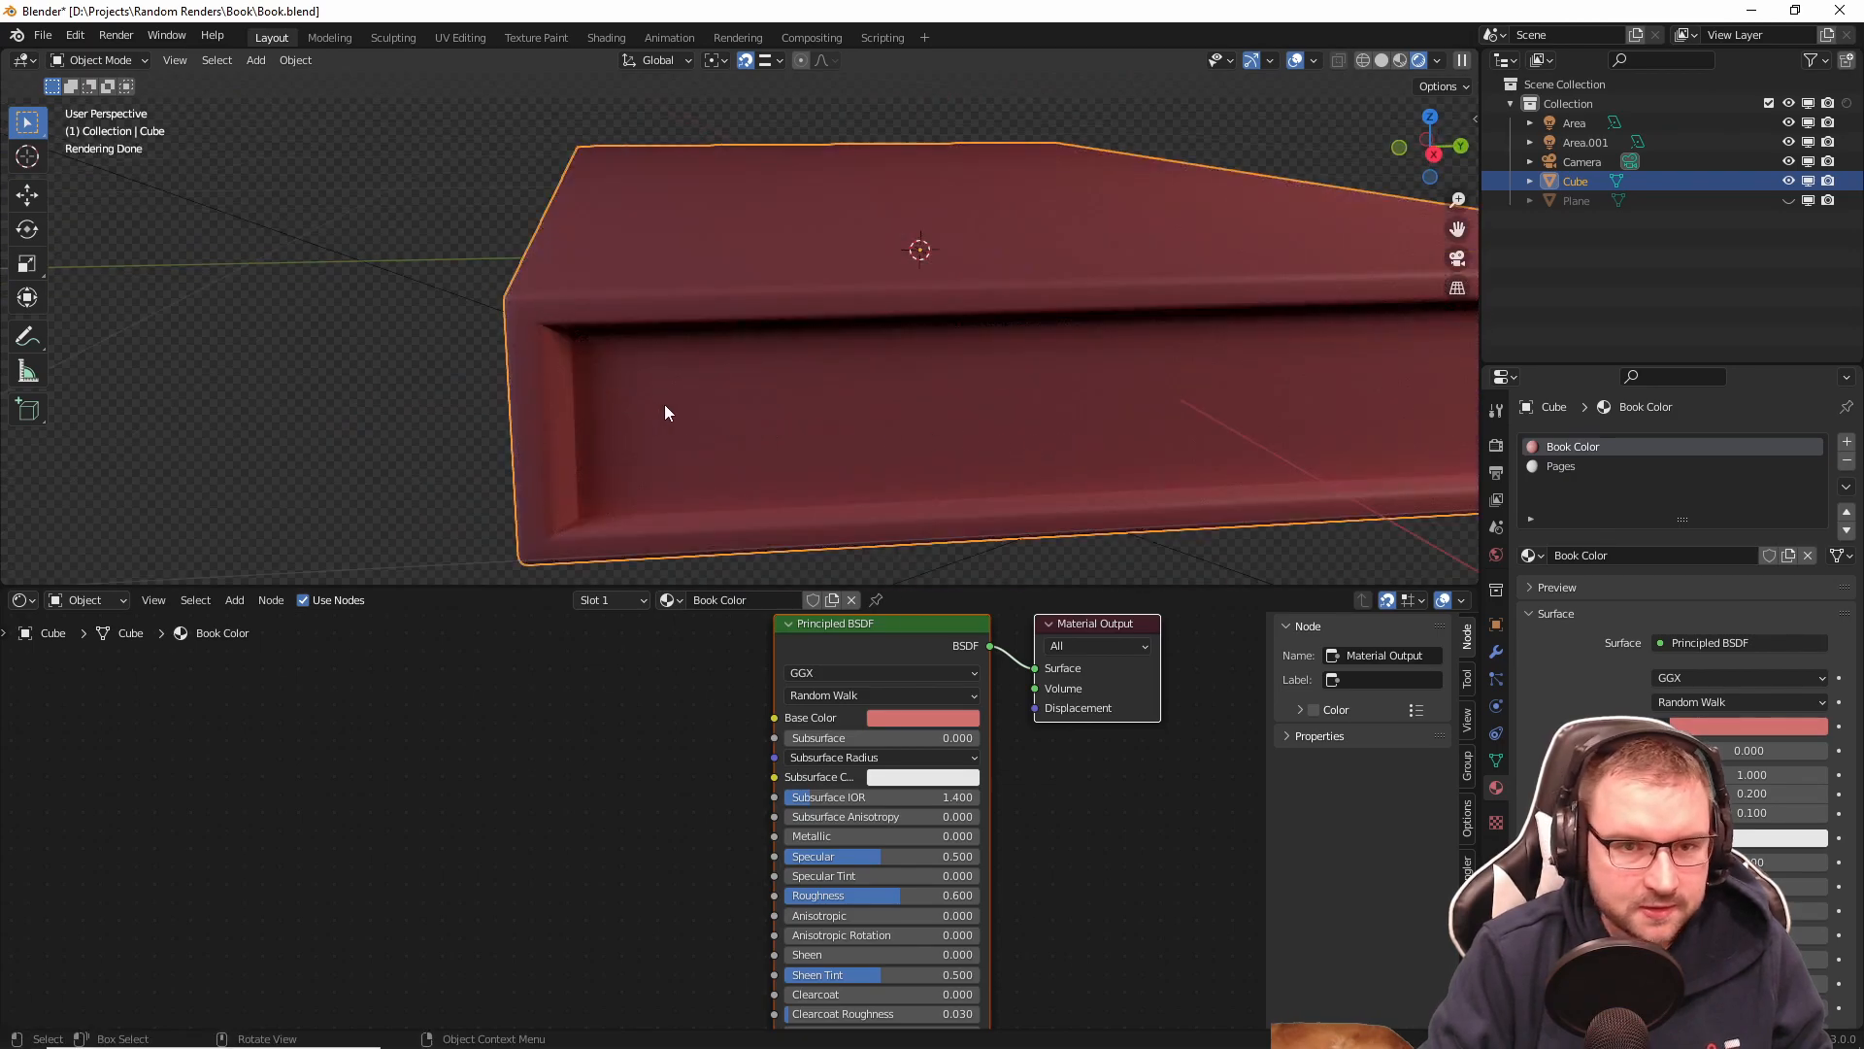
key(Tab)
scroll(524, 396, up, 2)
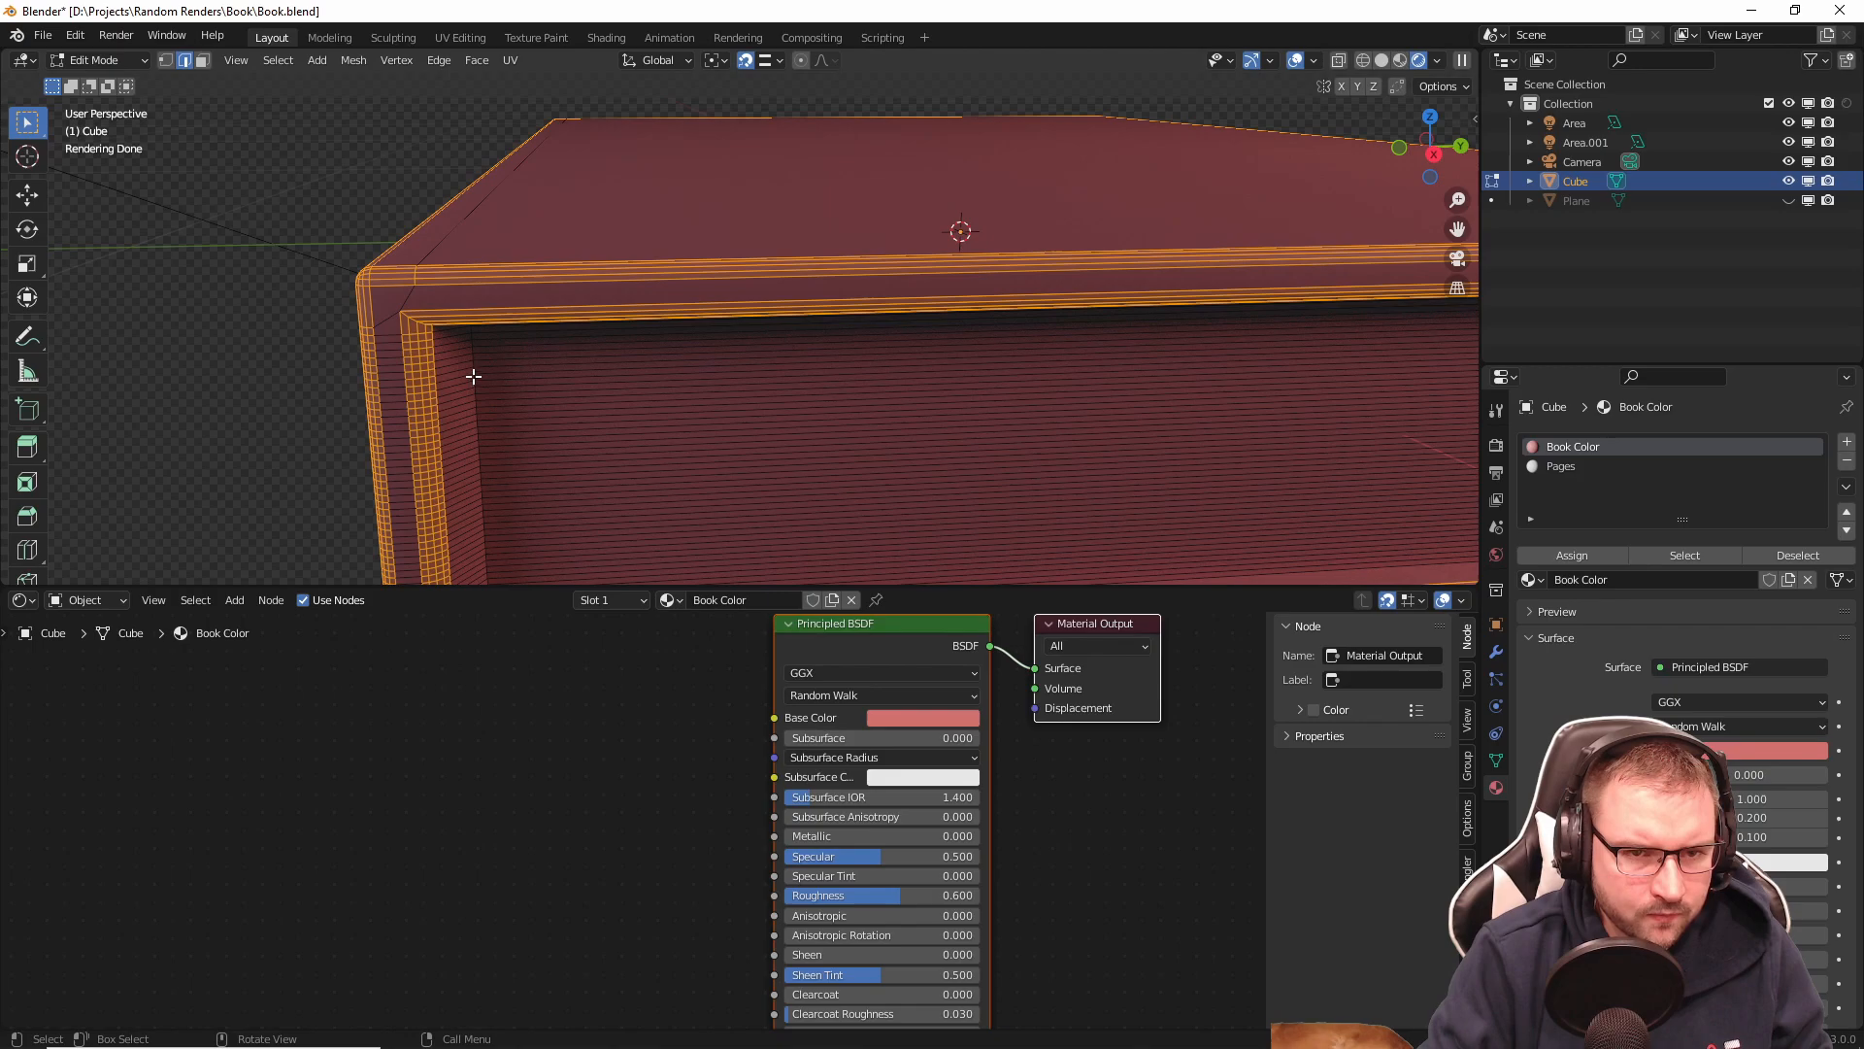
alt+click(473, 360)
scroll(477, 350, up, 5)
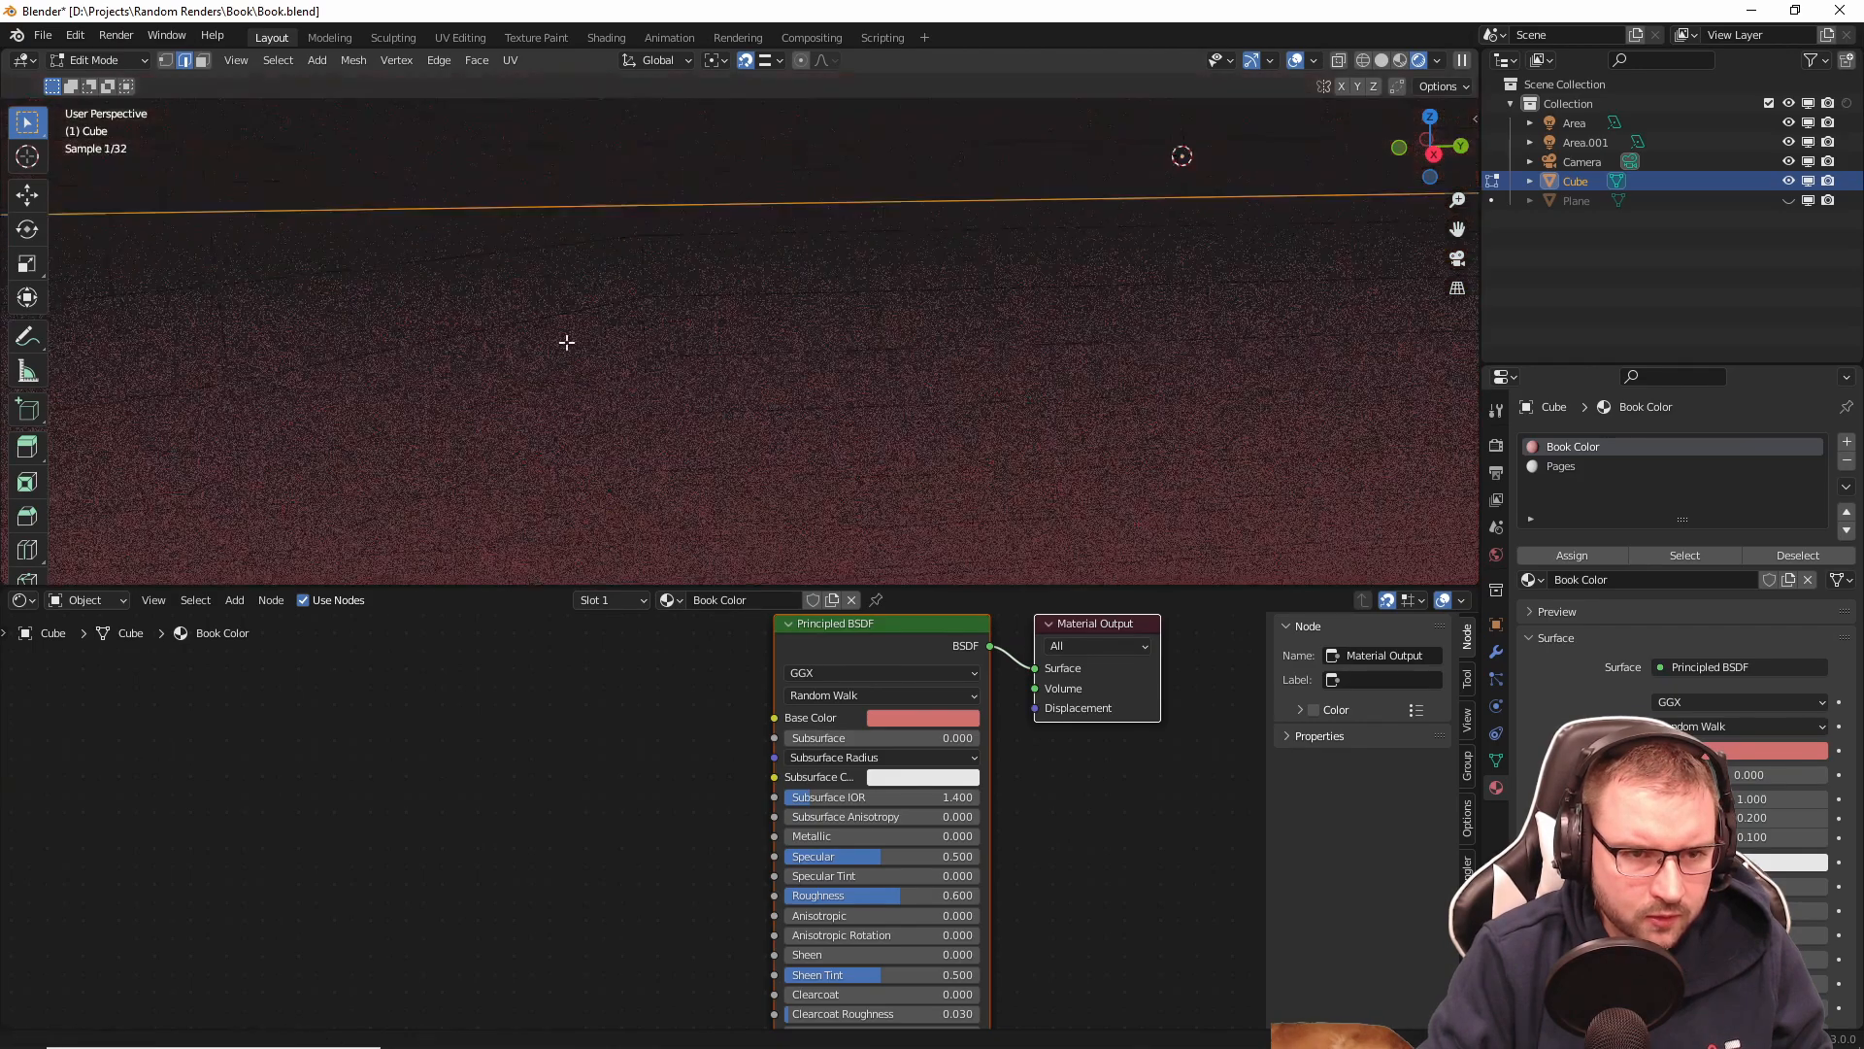
alt+click(765, 318)
scroll(748, 304, down, 8)
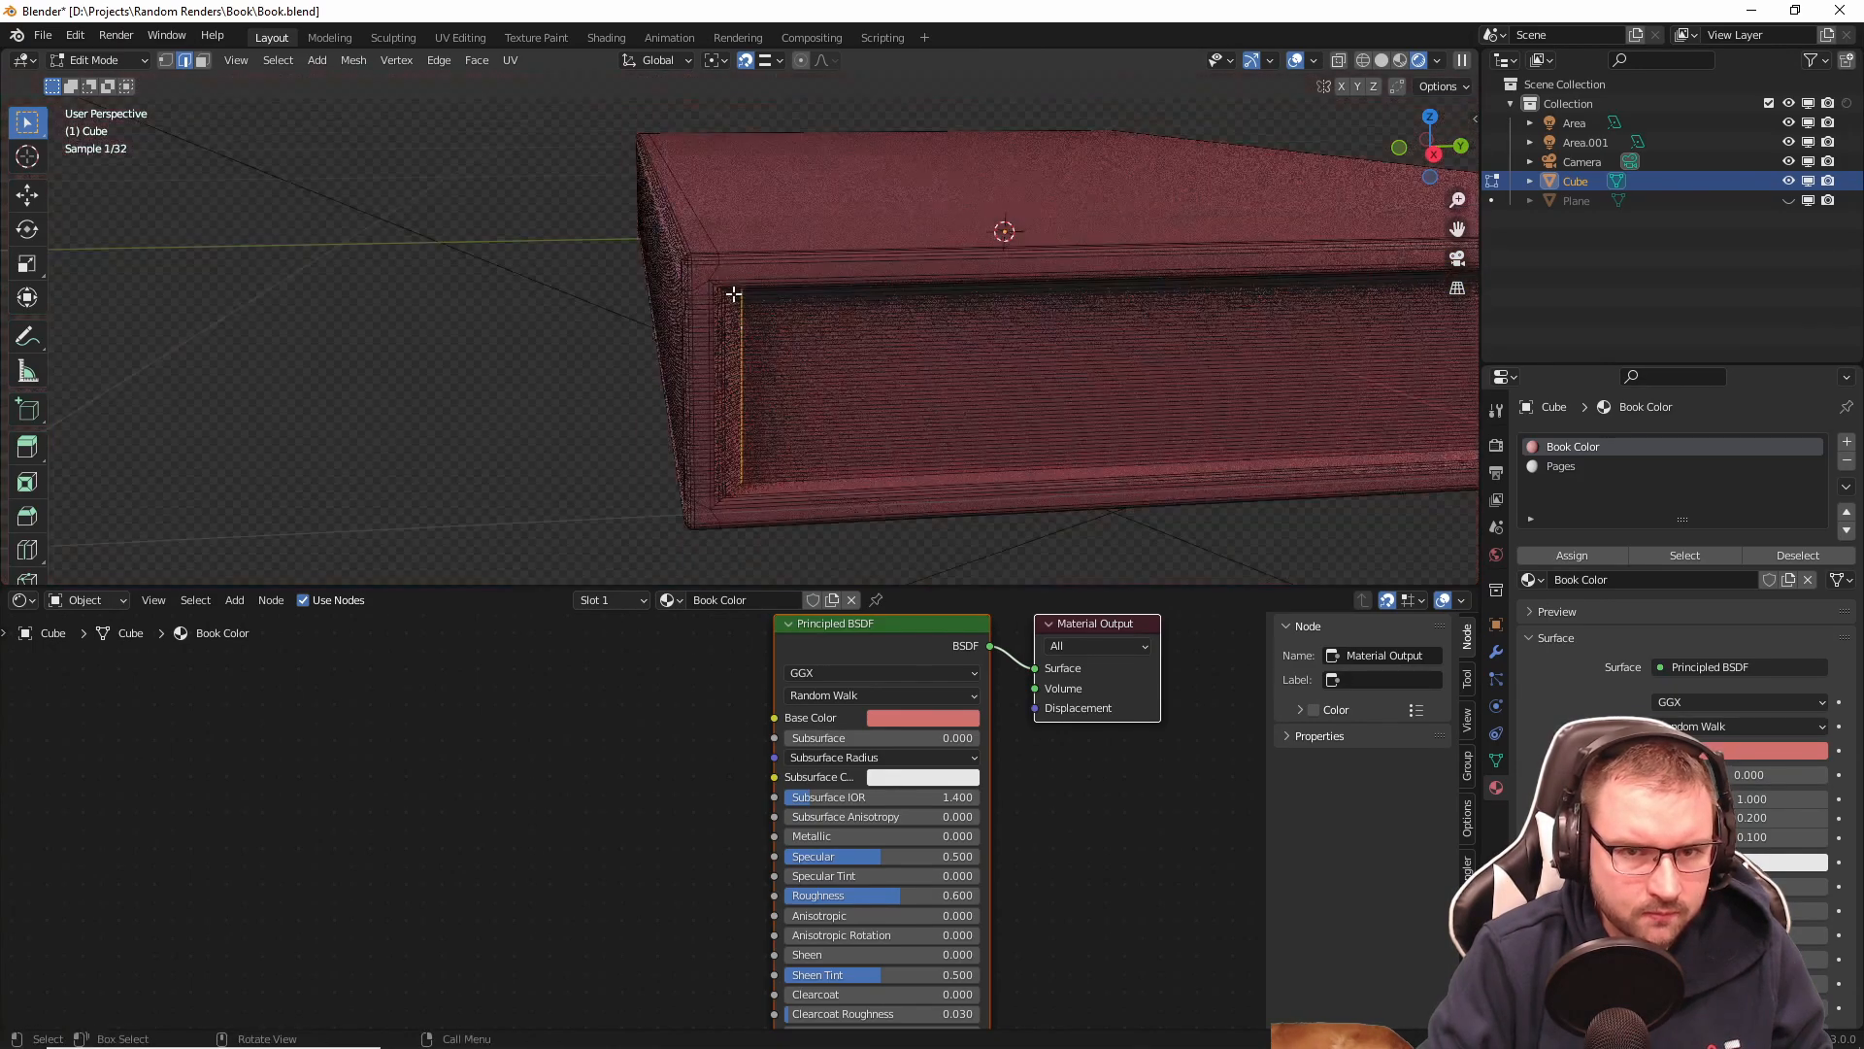
middle_drag(647, 329, 1018, 331)
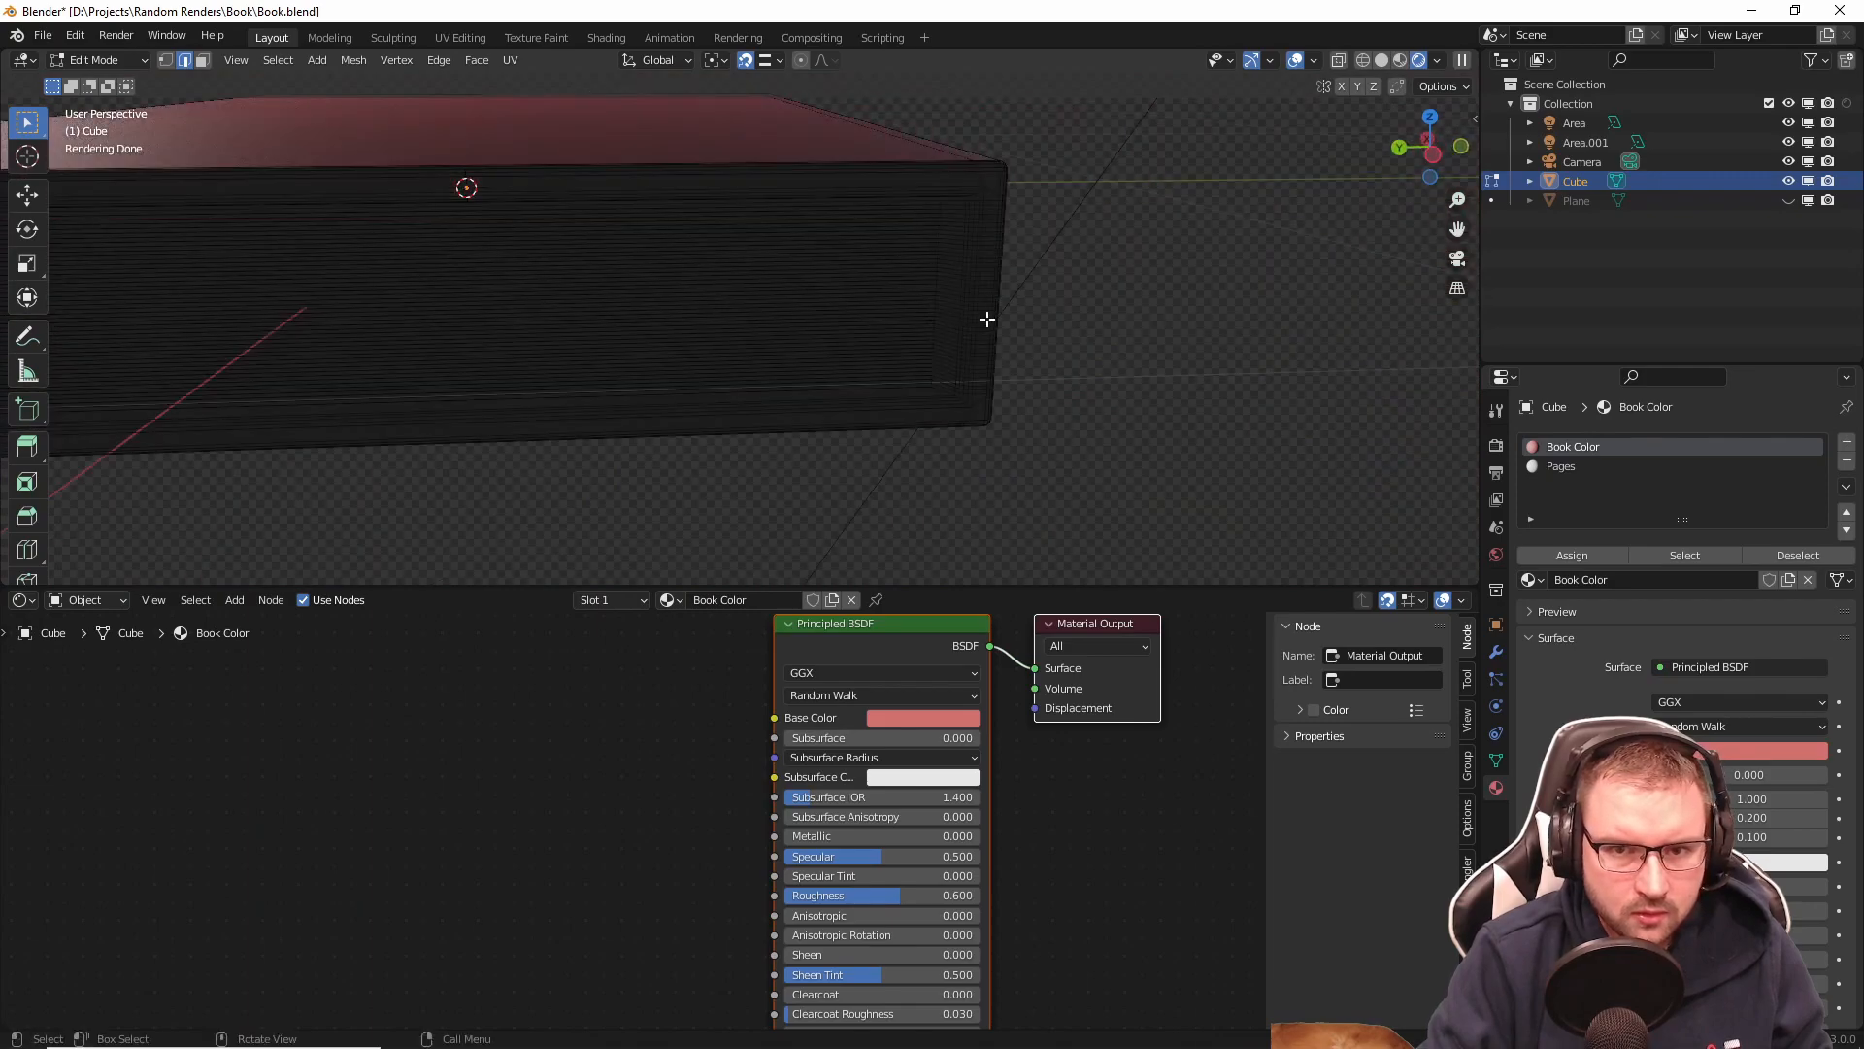
scroll(986, 317, up, 5)
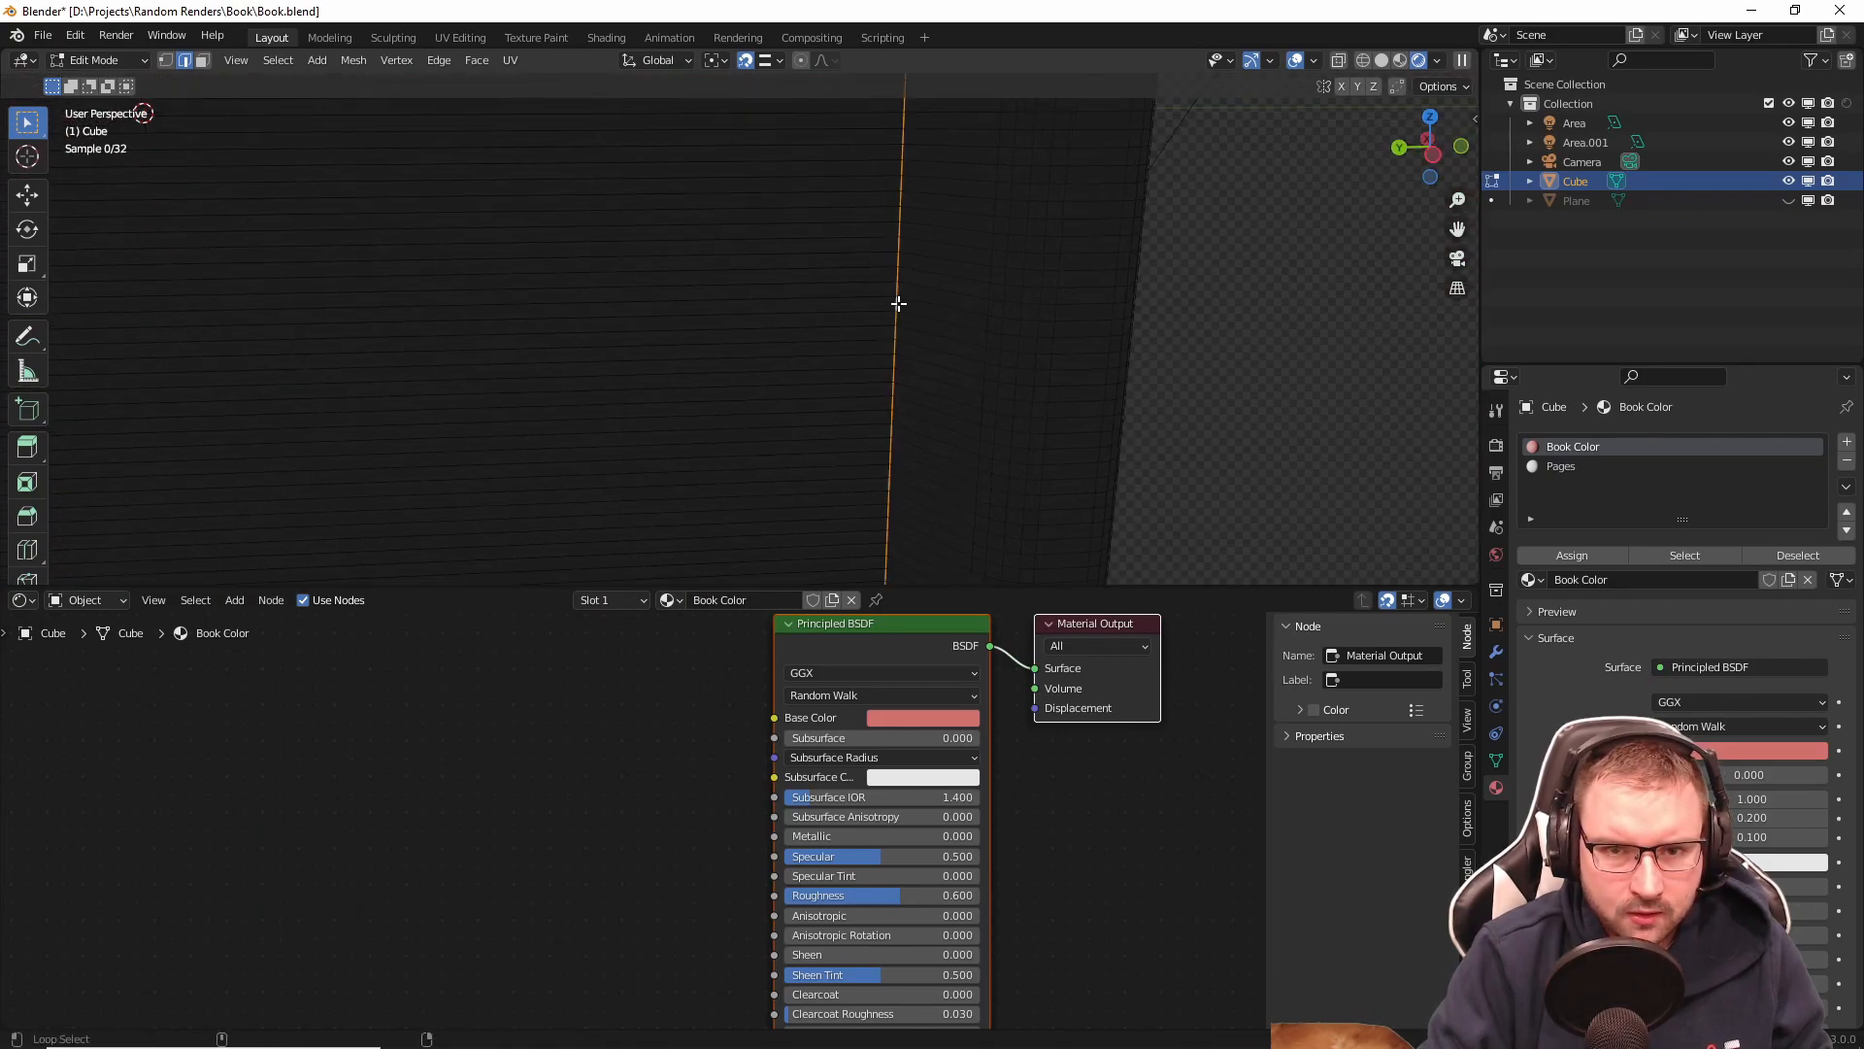
alt+click(898, 303)
scroll(865, 302, down, 3)
alt+click(837, 278)
scroll(798, 310, up, 2)
key(g)
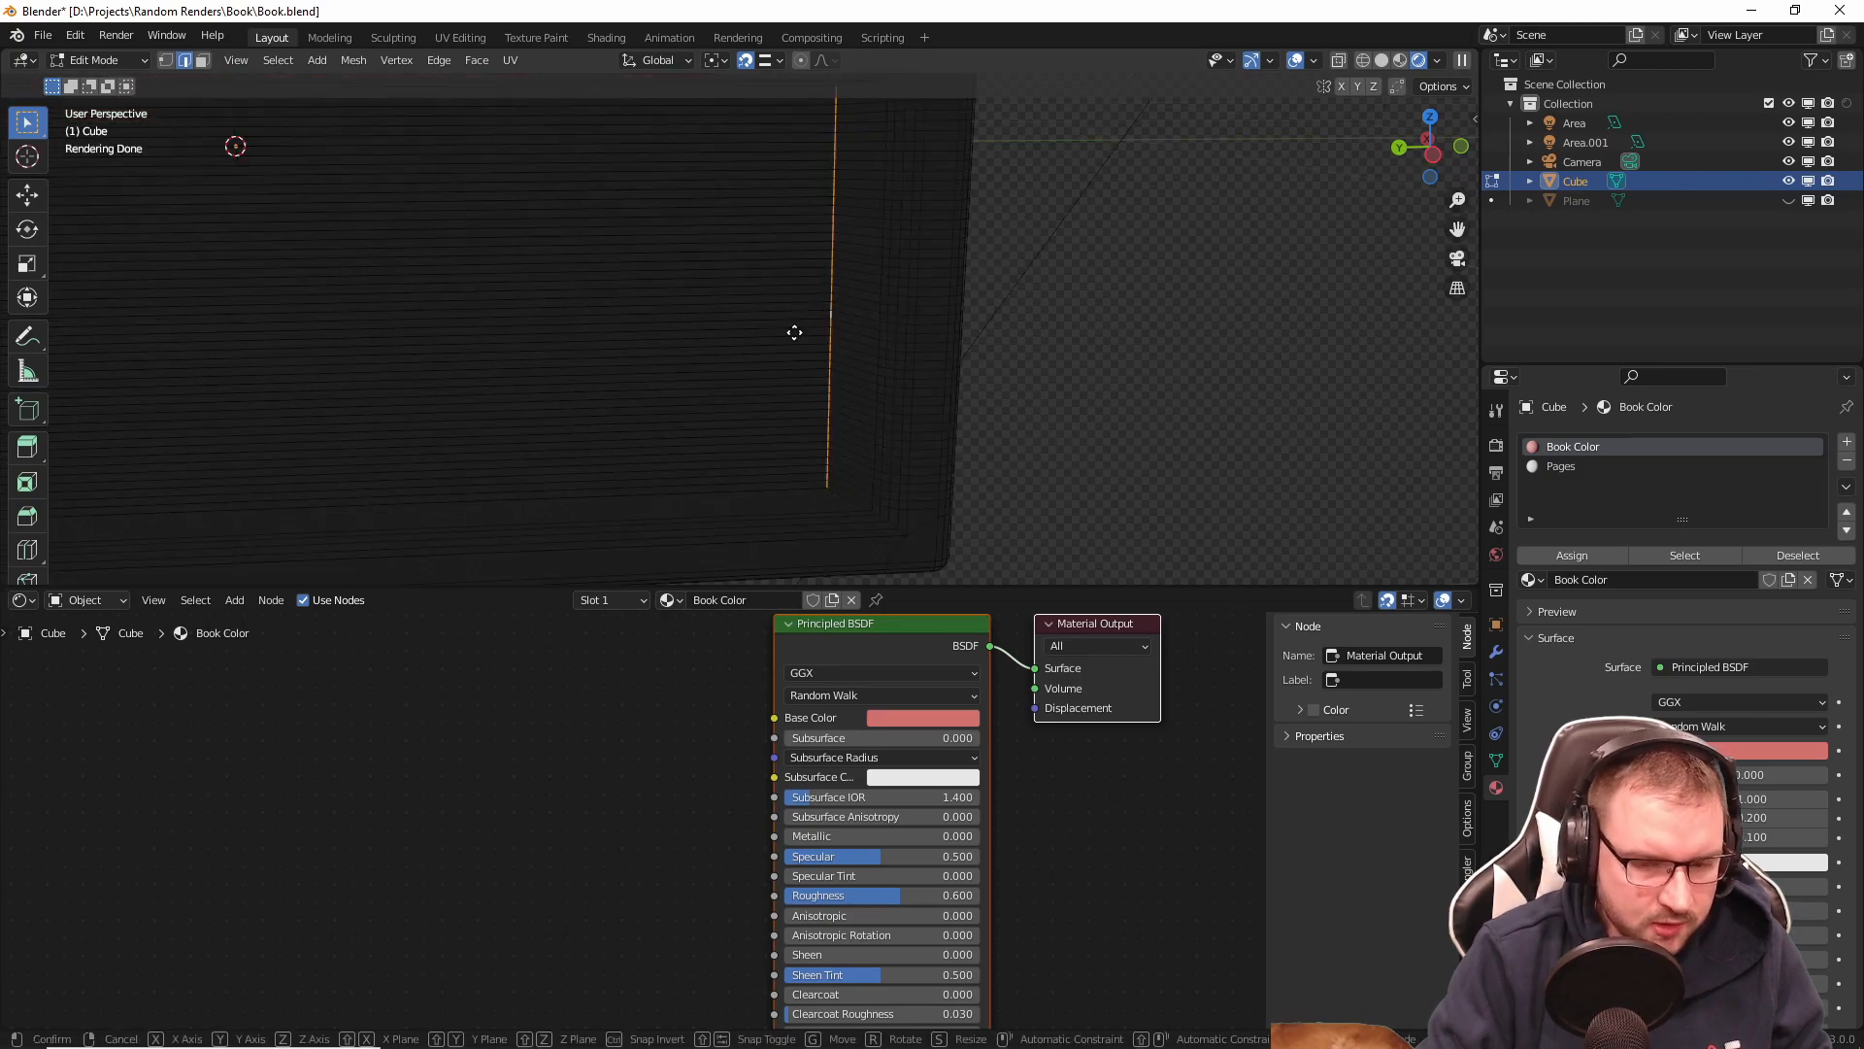
key(y)
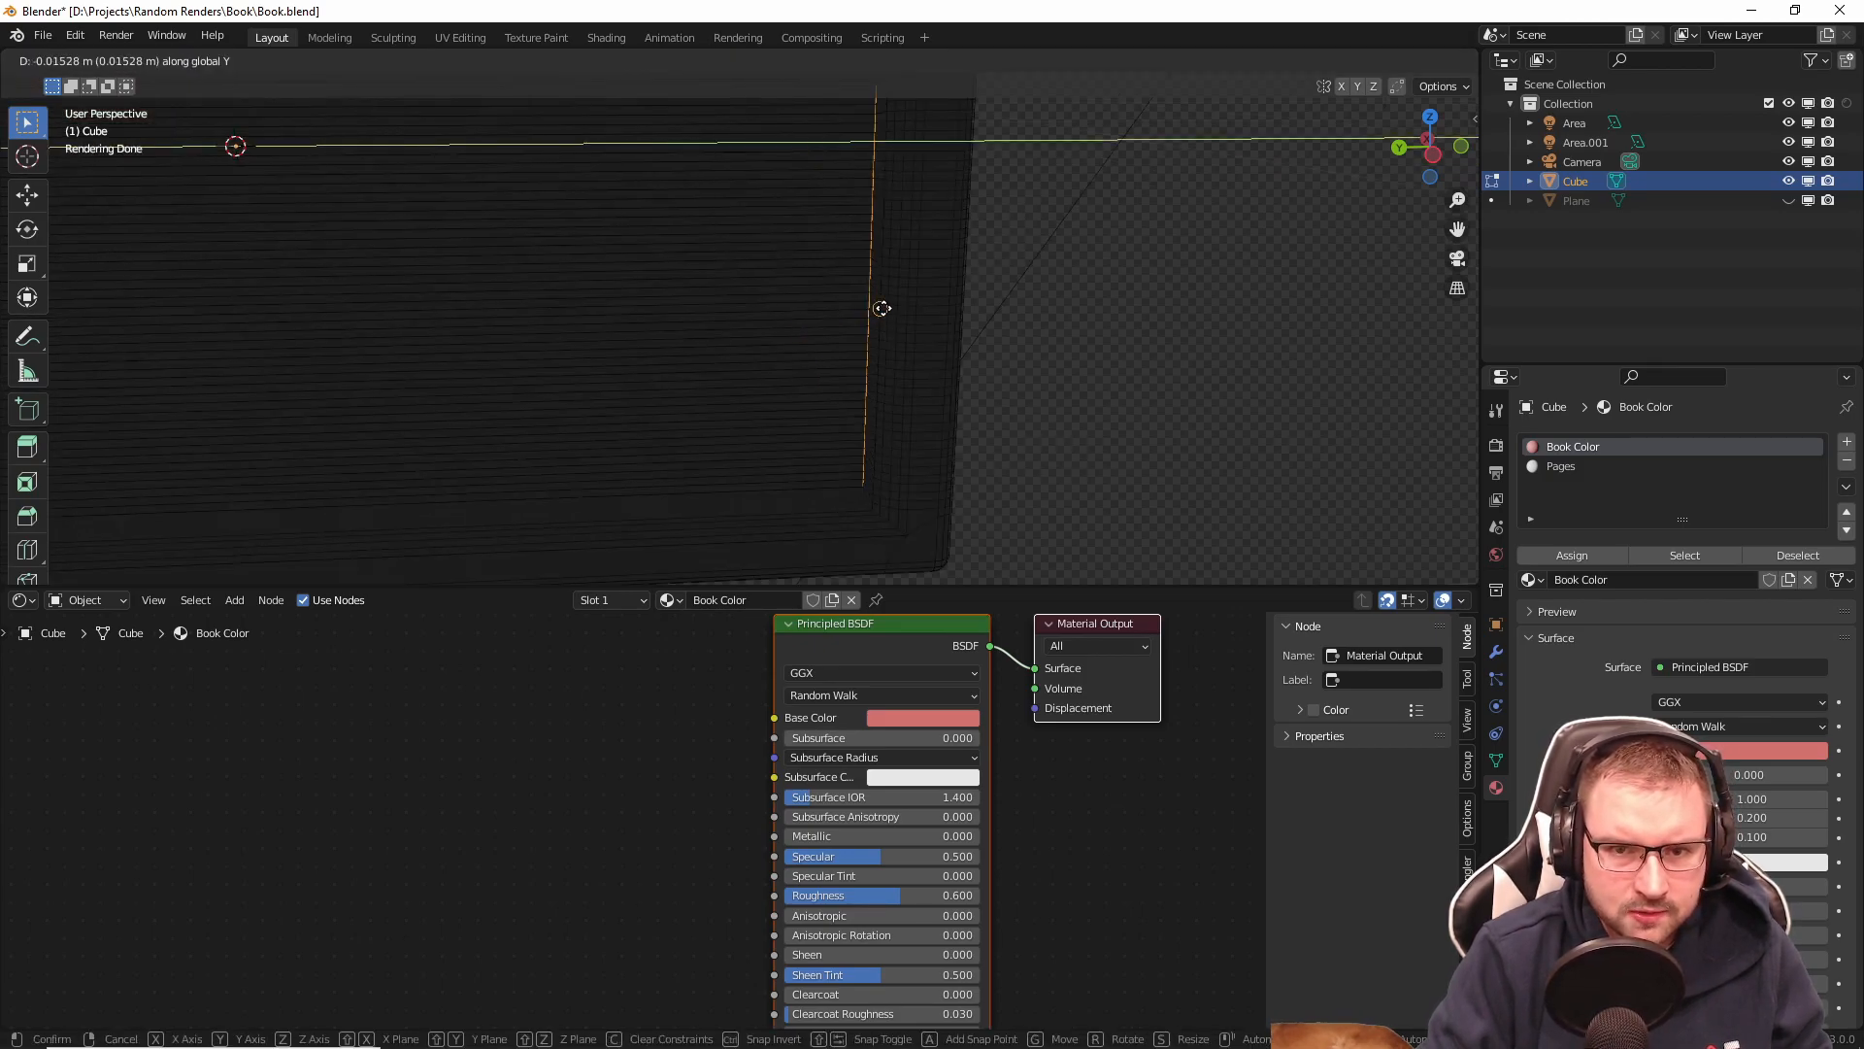
click(882, 308)
key(Tab)
middle_drag(761, 448, 867, 358)
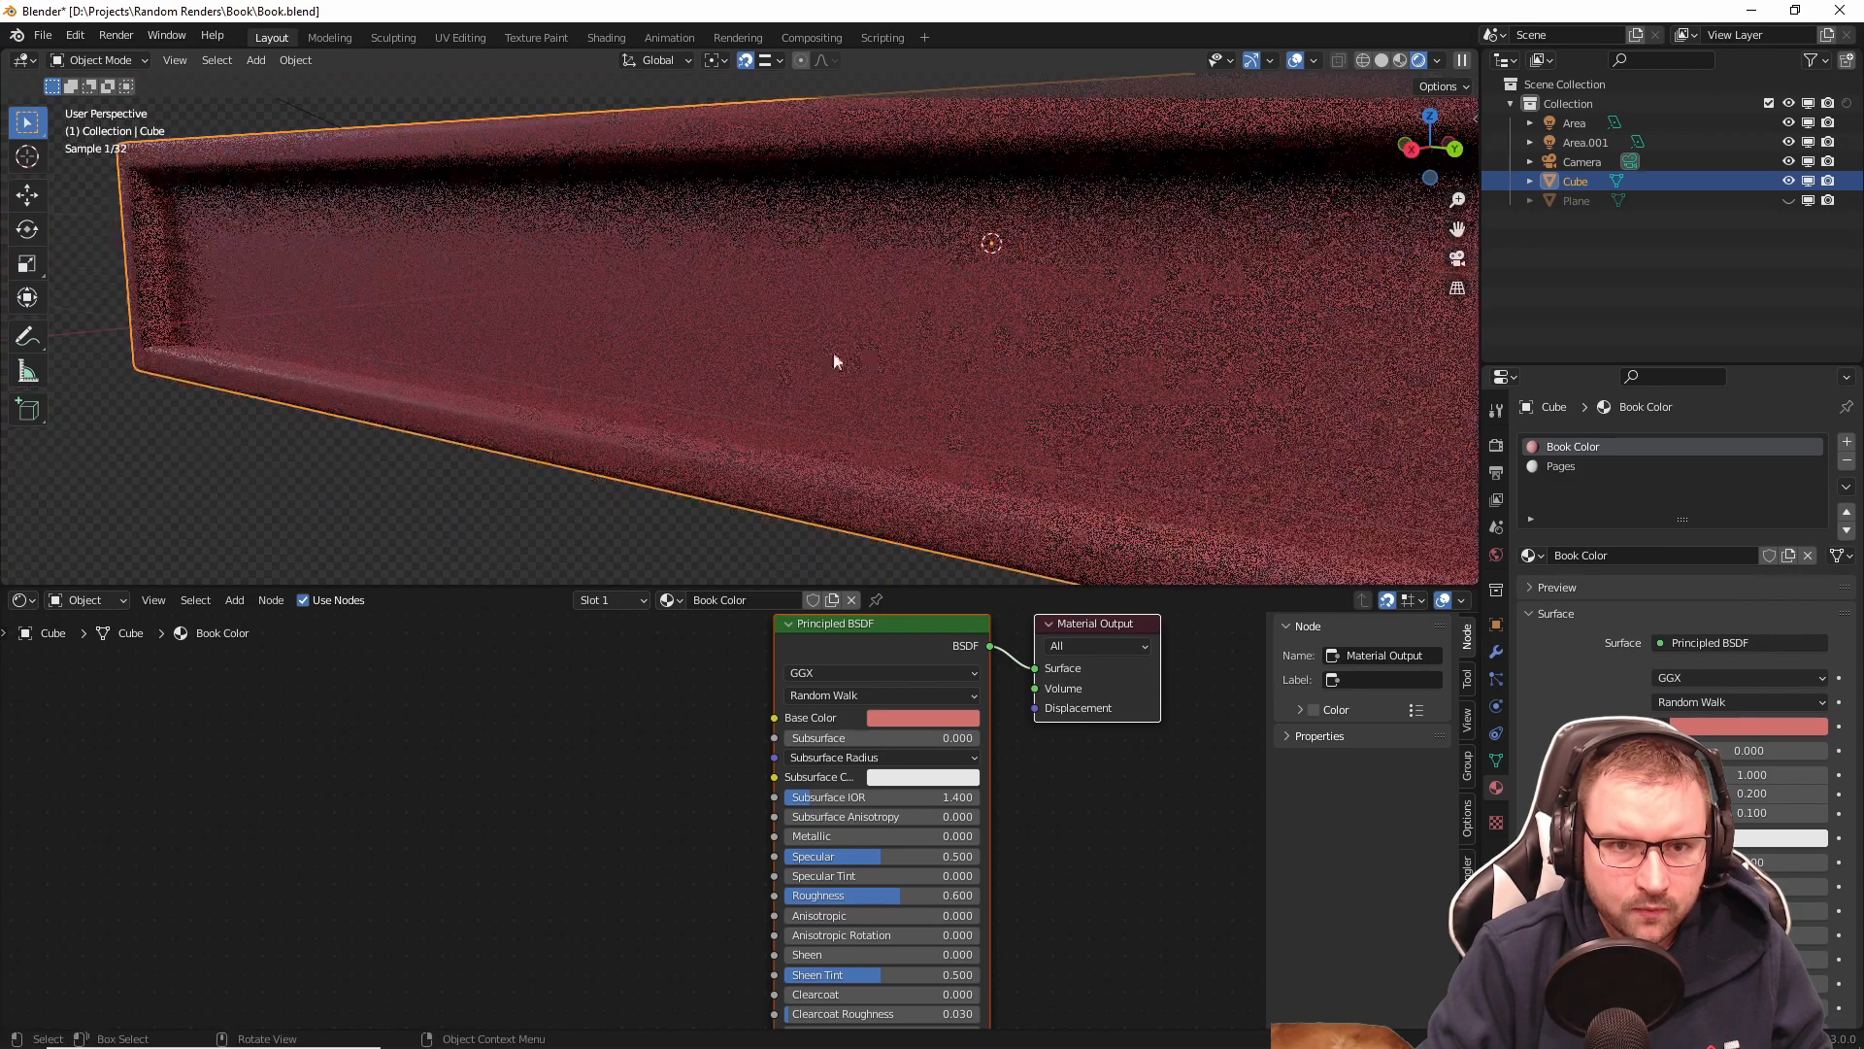
scroll(864, 357, down, 5)
middle_drag(754, 370, 928, 415)
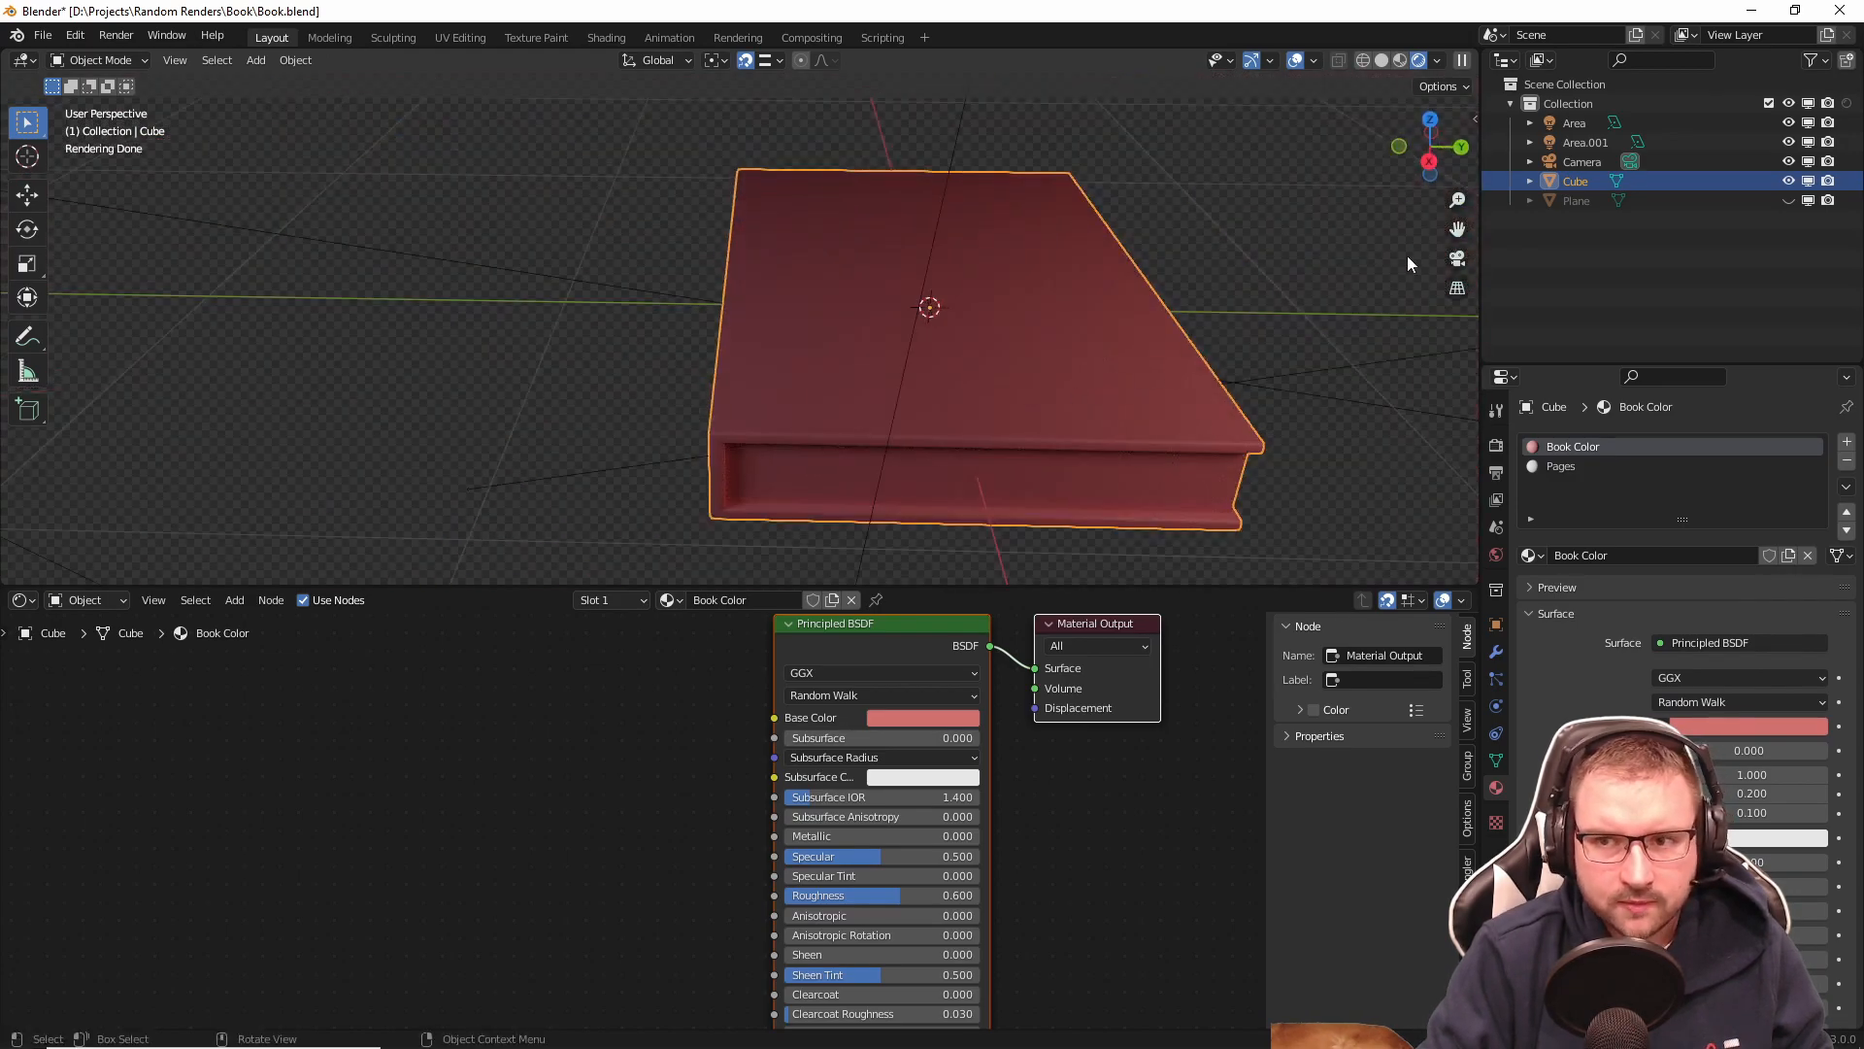
Step: Switch to face editing with the book shown as a wireframe from the front, and save the file
key(Tab)
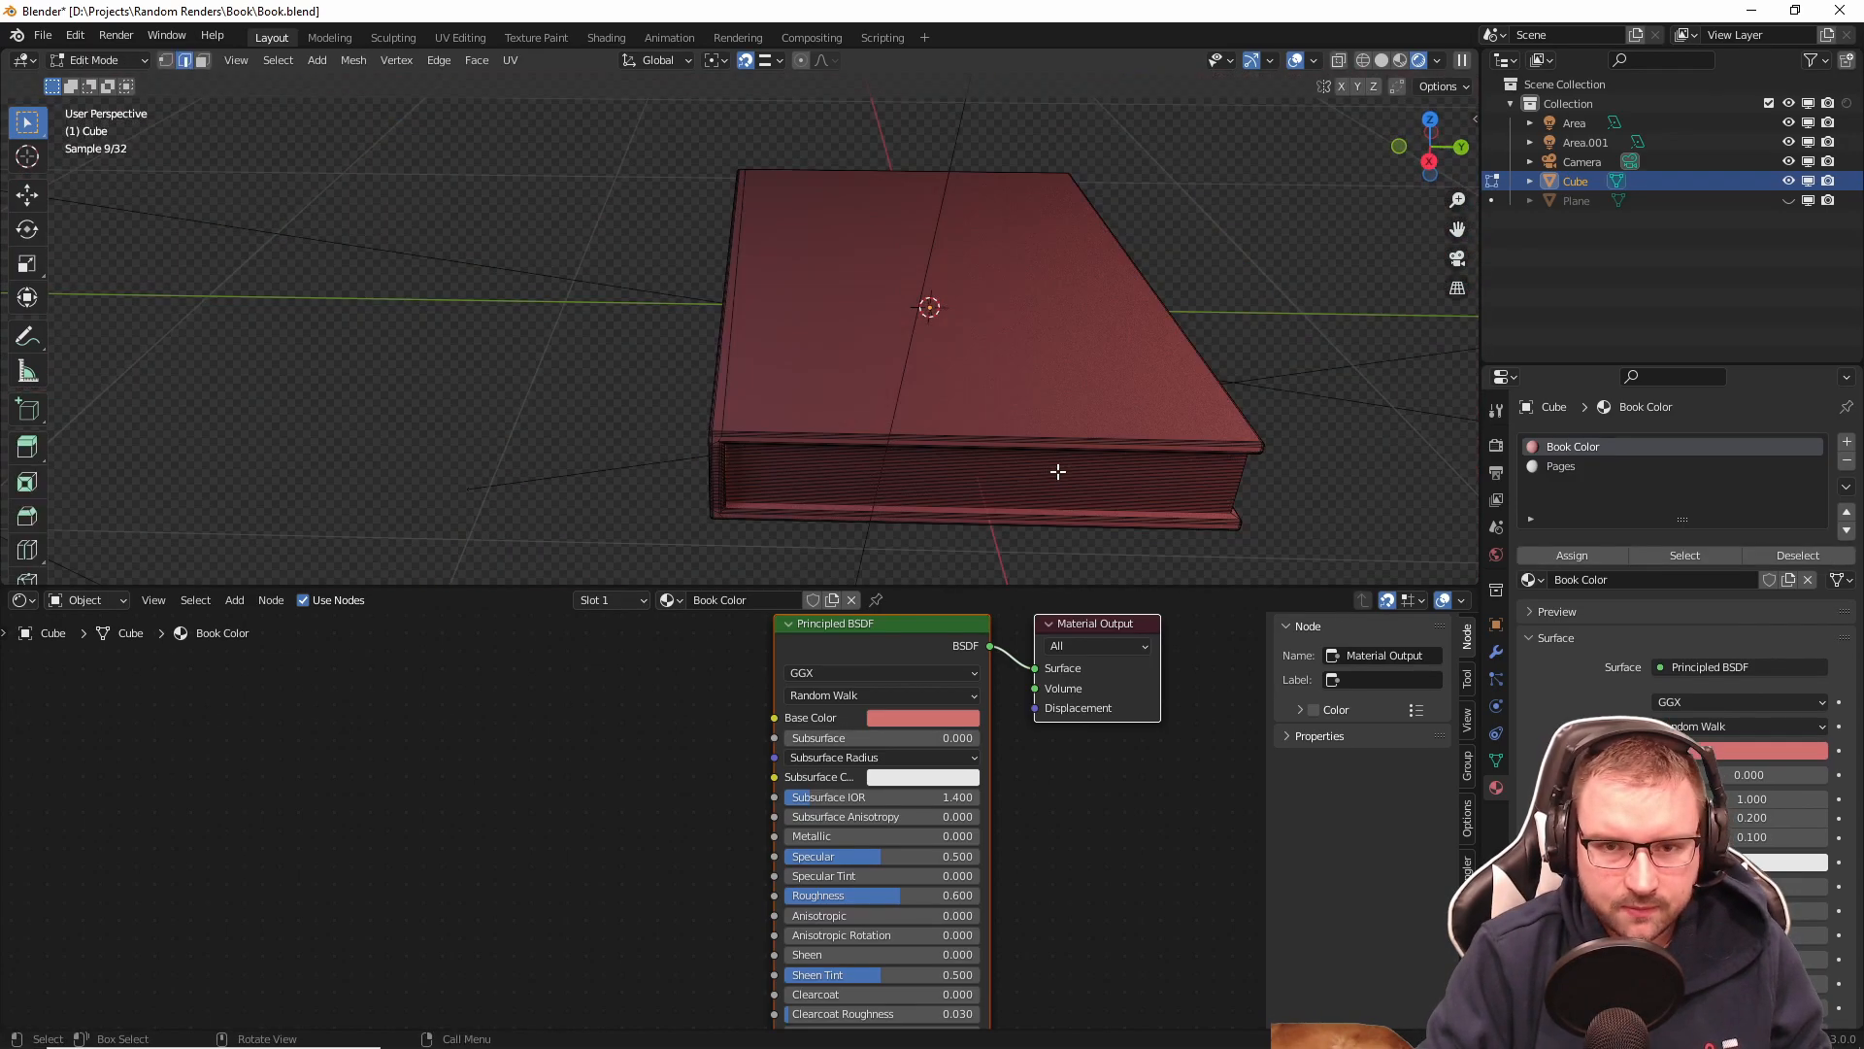
middle_drag(1150, 495, 1148, 449)
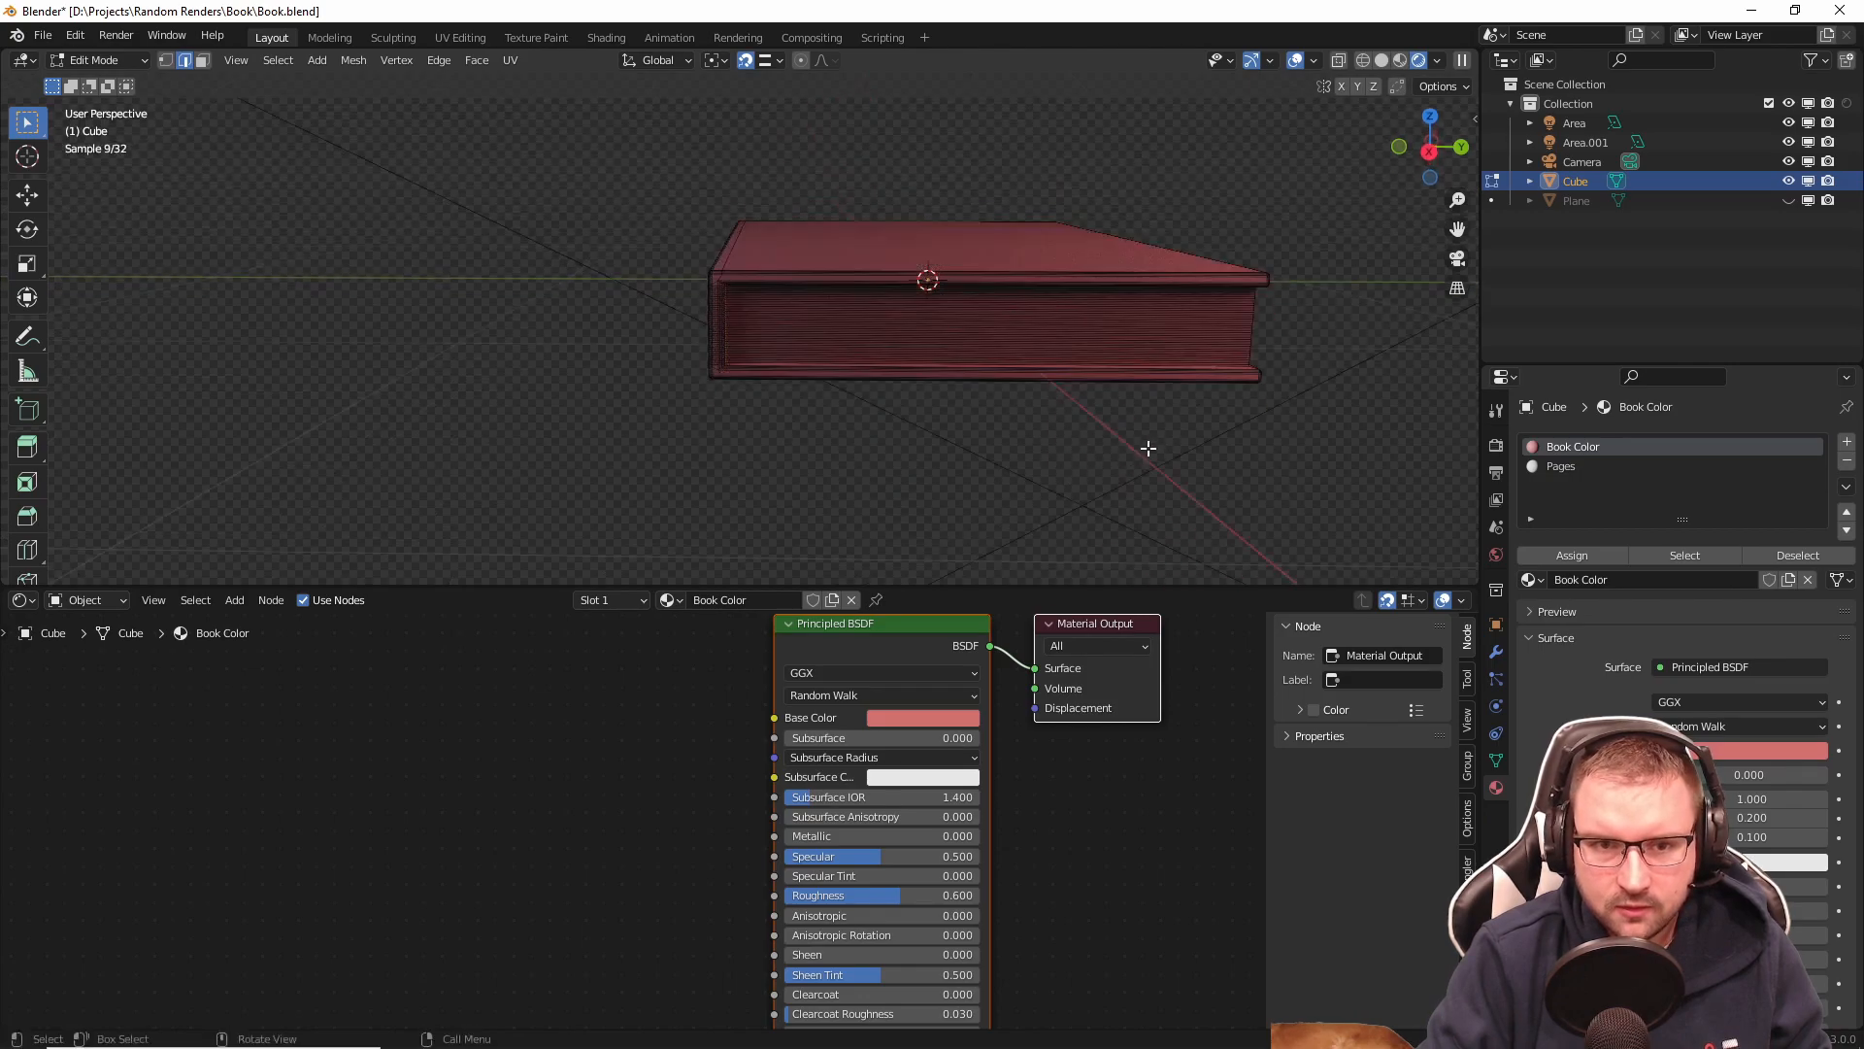
scroll(948, 383, up, 2)
key(3)
scroll(875, 299, up, 1)
scroll(874, 299, up, 1)
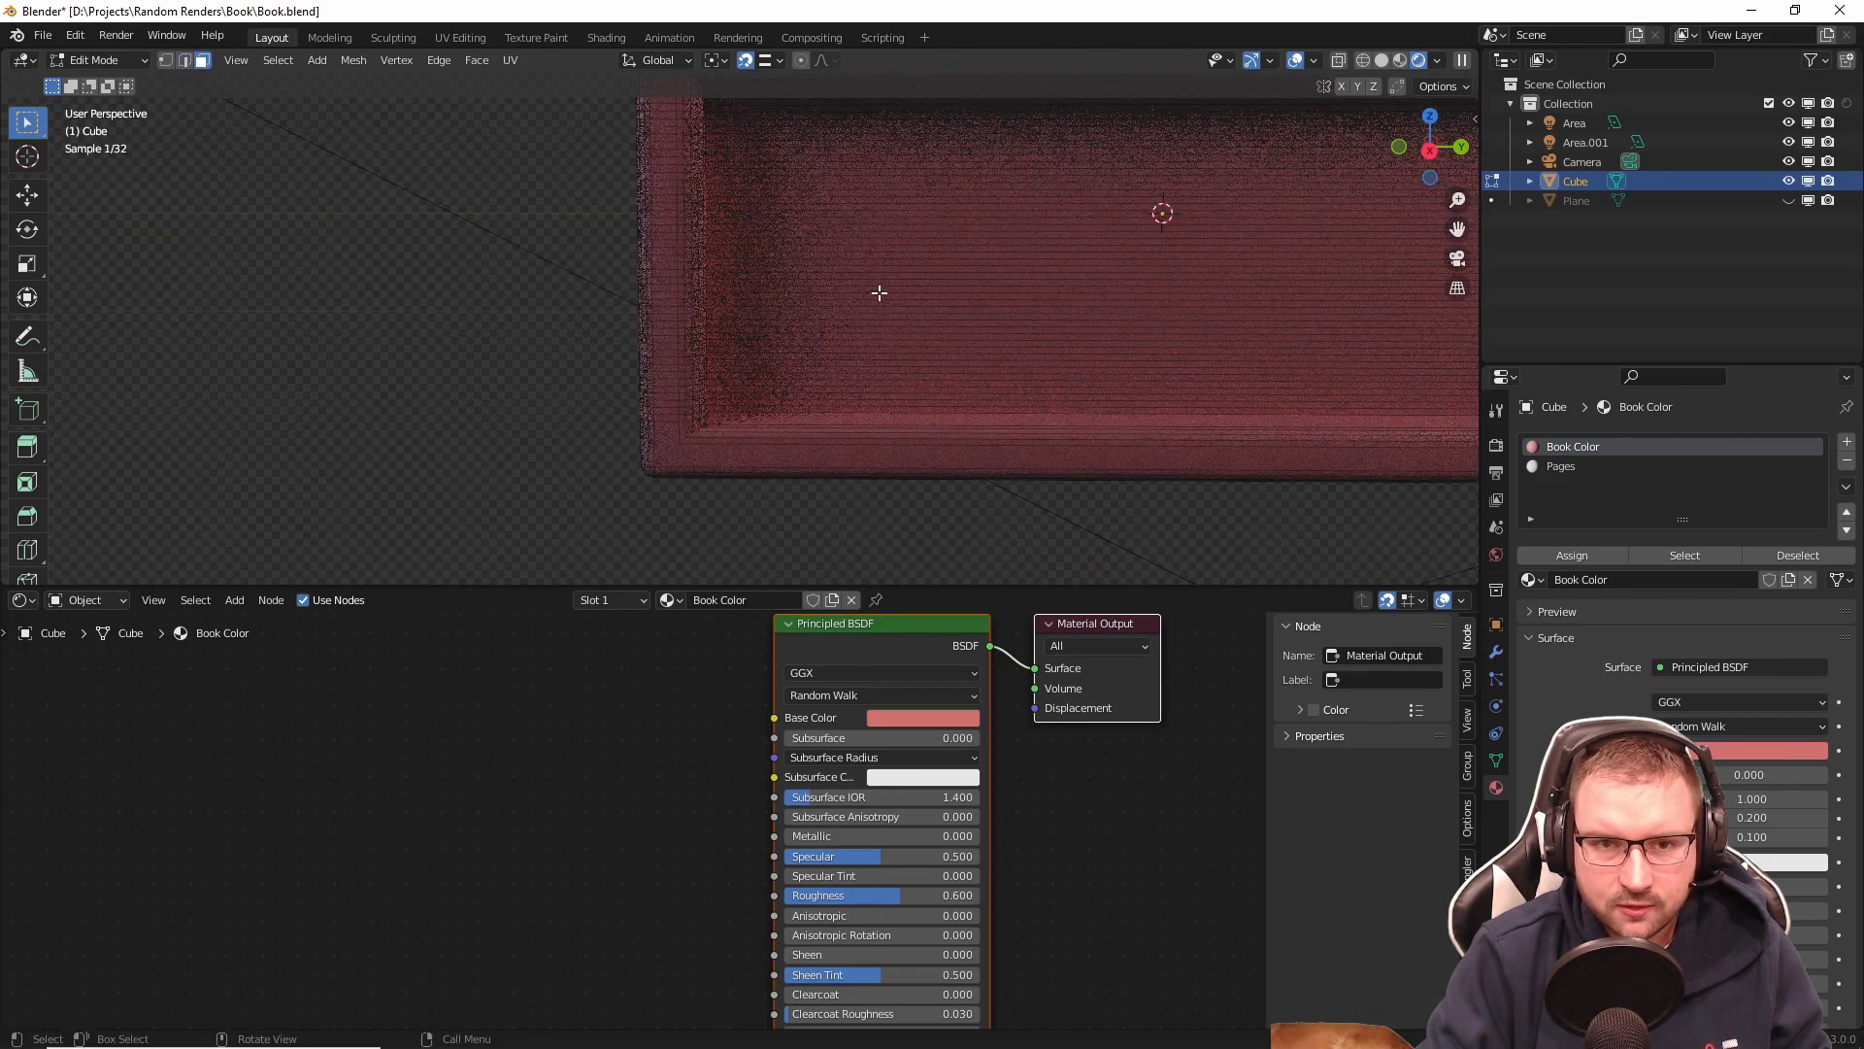
key(KP_1)
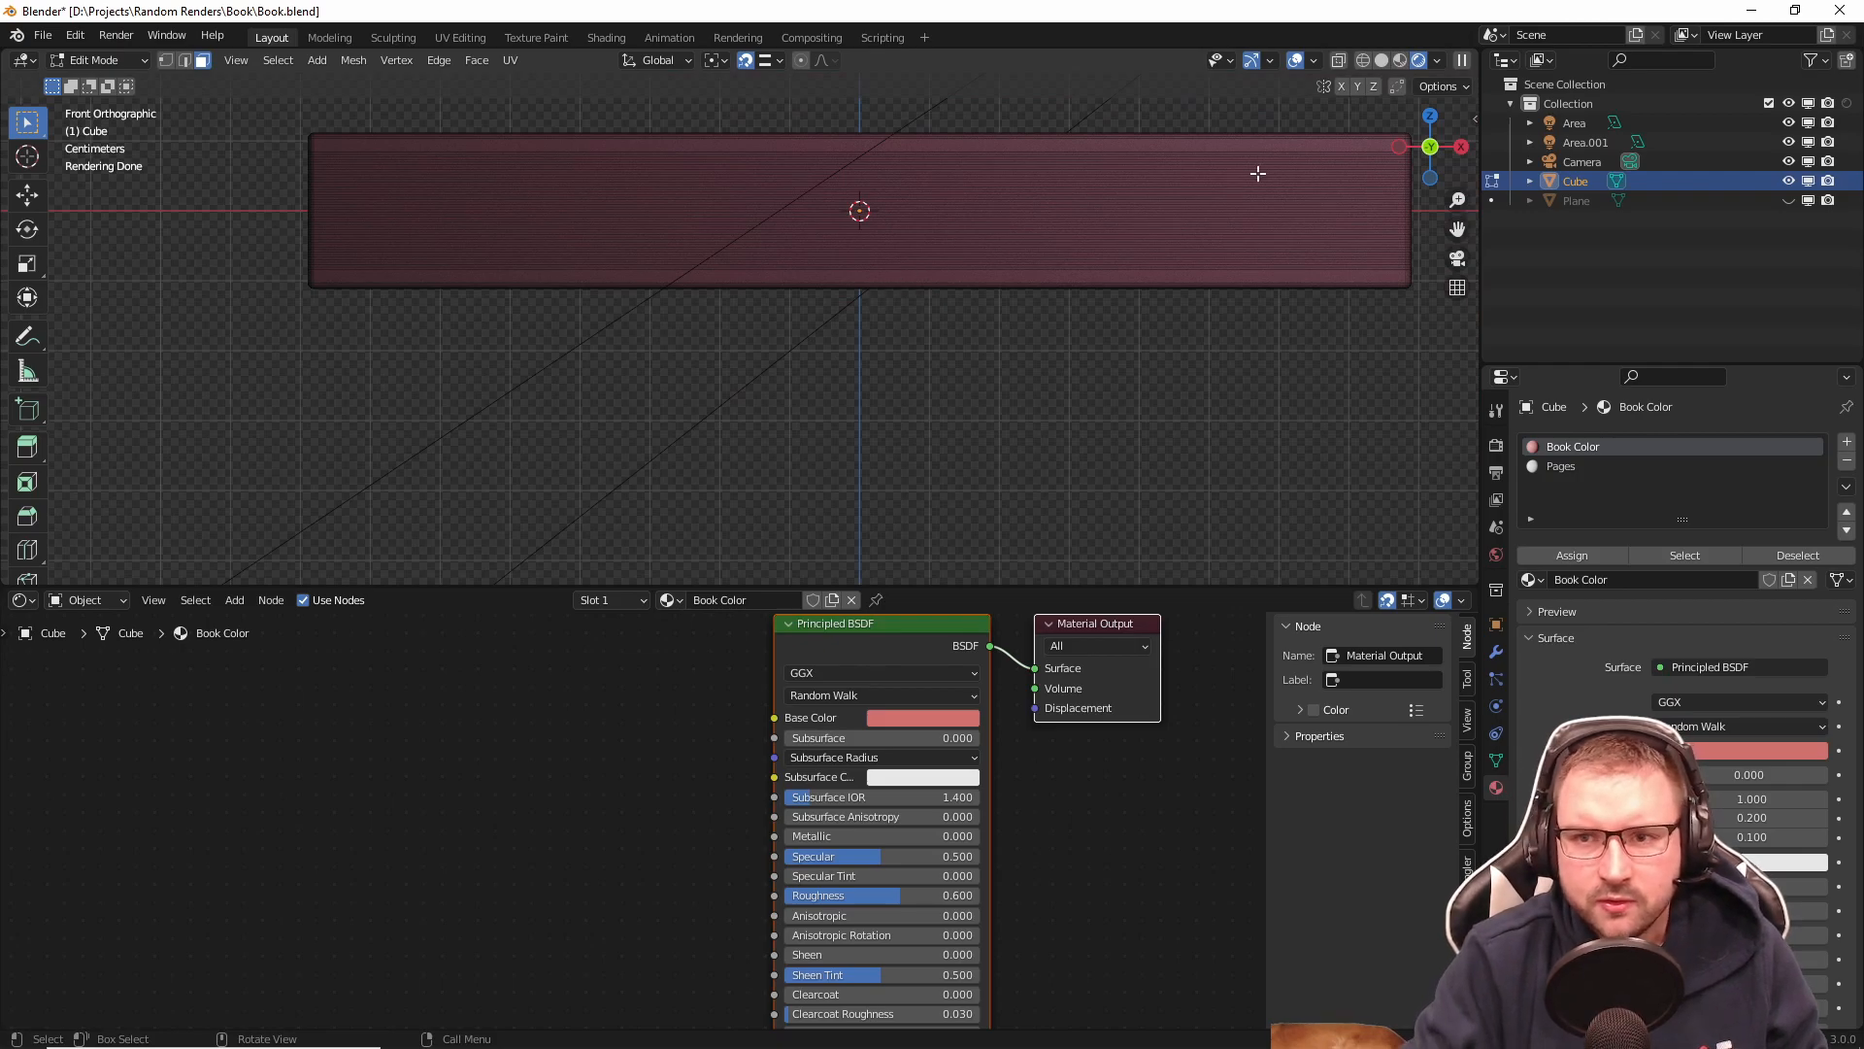
key(shift+z)
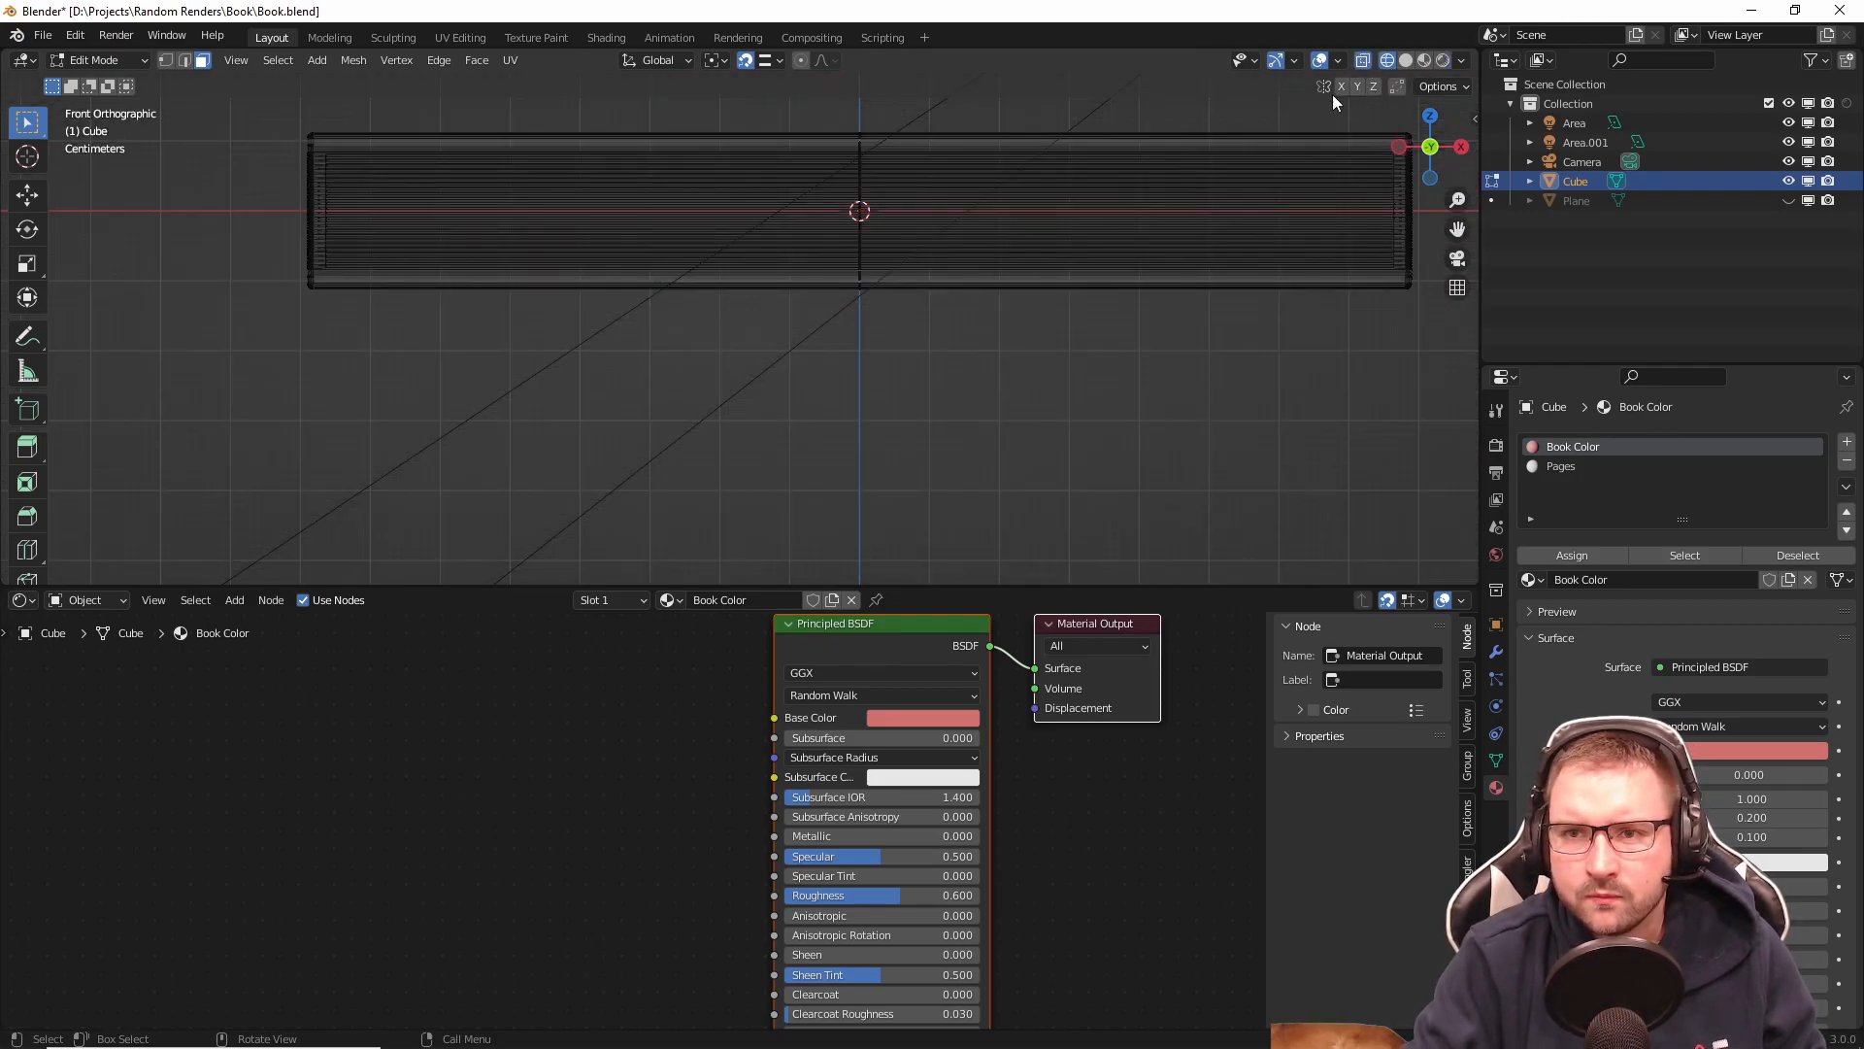
key(ctrl+s)
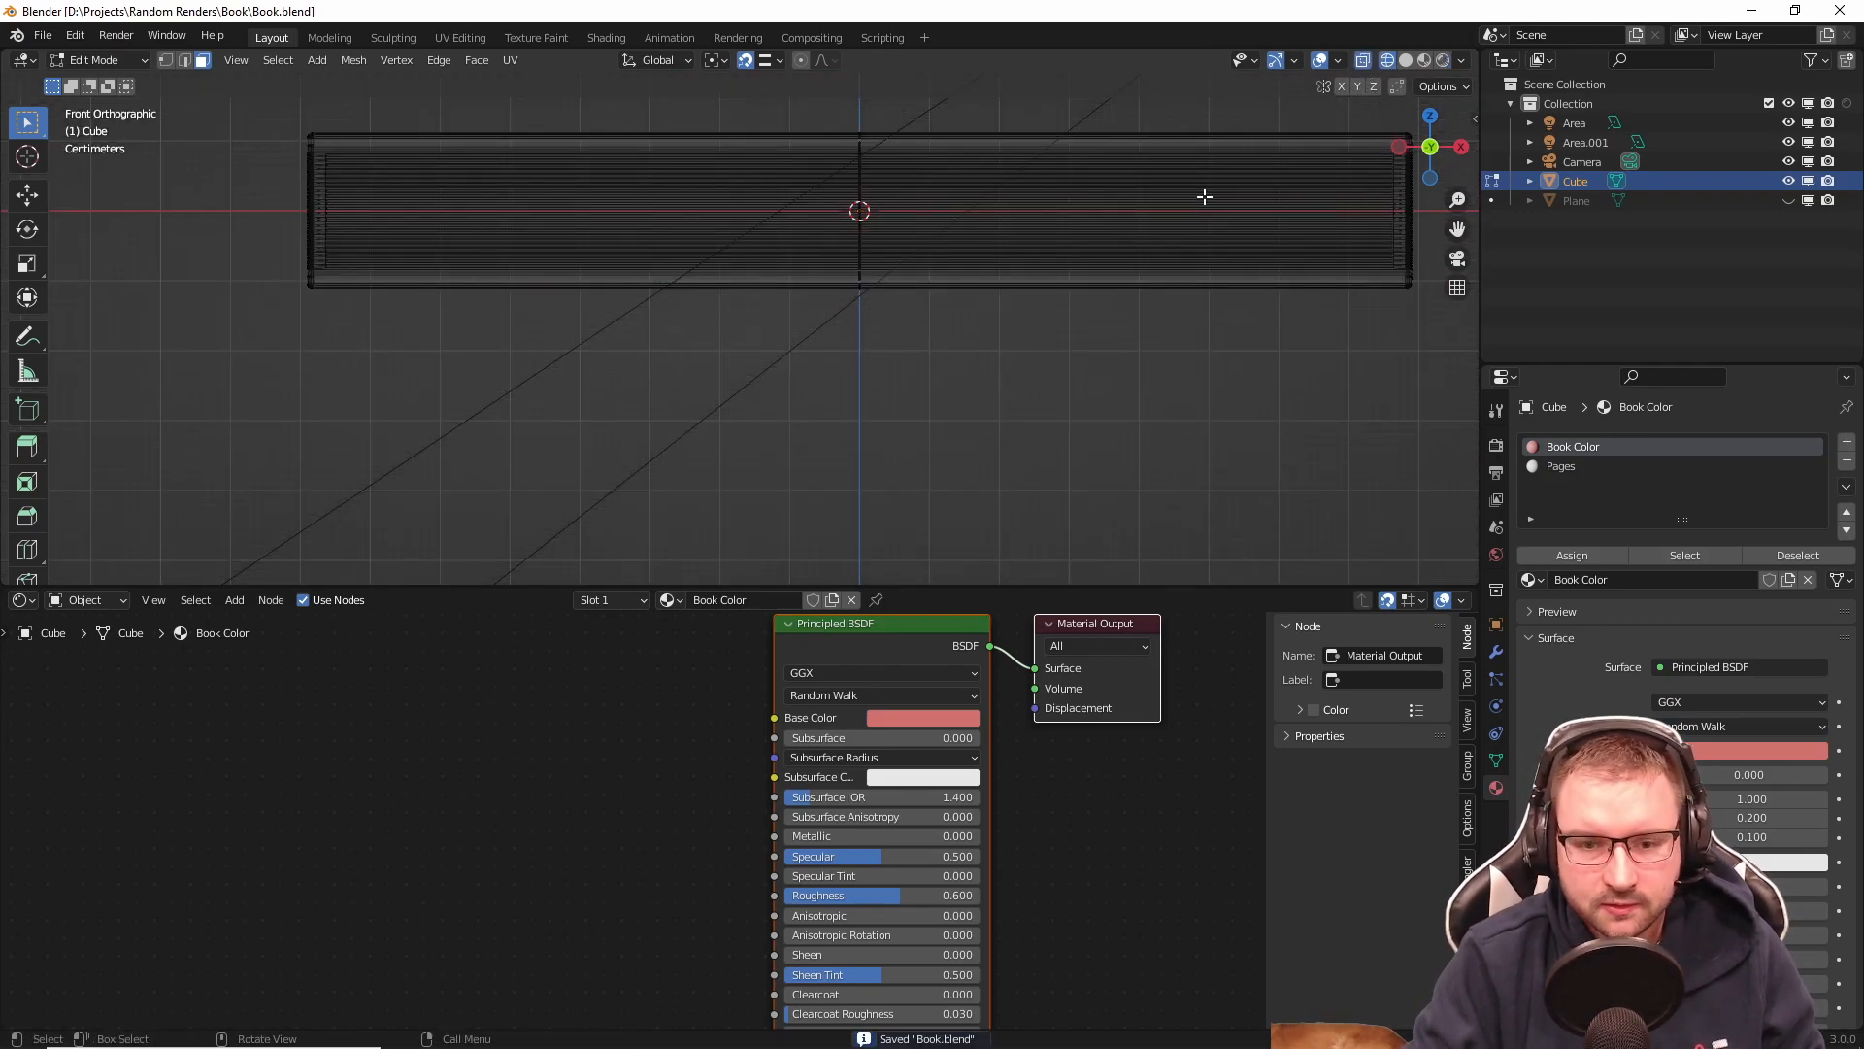
Step: Select the page faces on both ends of the book from the right view, selecting through the mesh
key(KP_3)
scroll(1222, 214, down, 2)
shift+middle_drag(1219, 241, 1052, 243)
scroll(678, 220, up, 5)
shift+middle_drag(617, 268, 698, 485)
scroll(1088, 320, up, 2)
shift+middle_drag(1214, 264, 1111, 275)
scroll(1112, 275, up, 1)
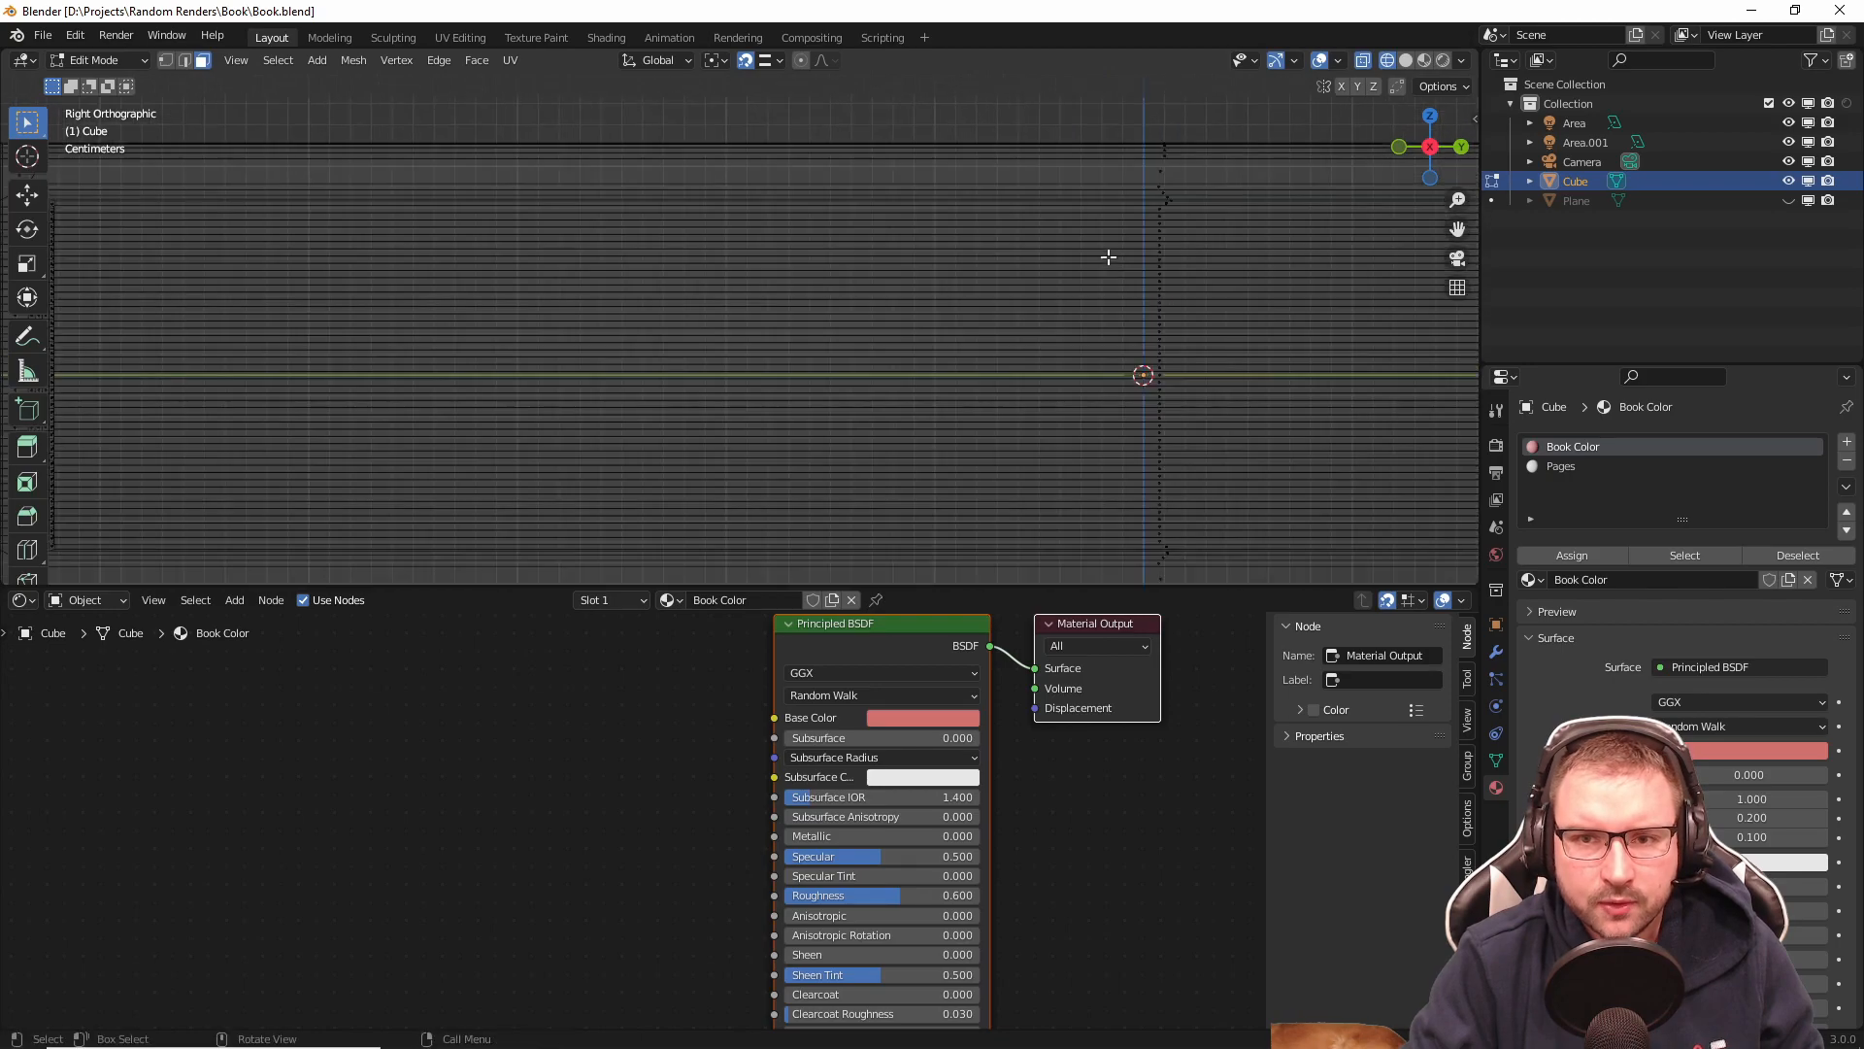
drag(1193, 520, 1201, 548)
middle_drag(1233, 537, 1107, 312)
mouse_move(898, 387)
middle_down()
mouse_move(961, 412)
mouse_move(932, 366)
mouse_move(961, 415)
mouse_move(901, 376)
mouse_move(873, 387)
mouse_move(888, 378)
middle_up()
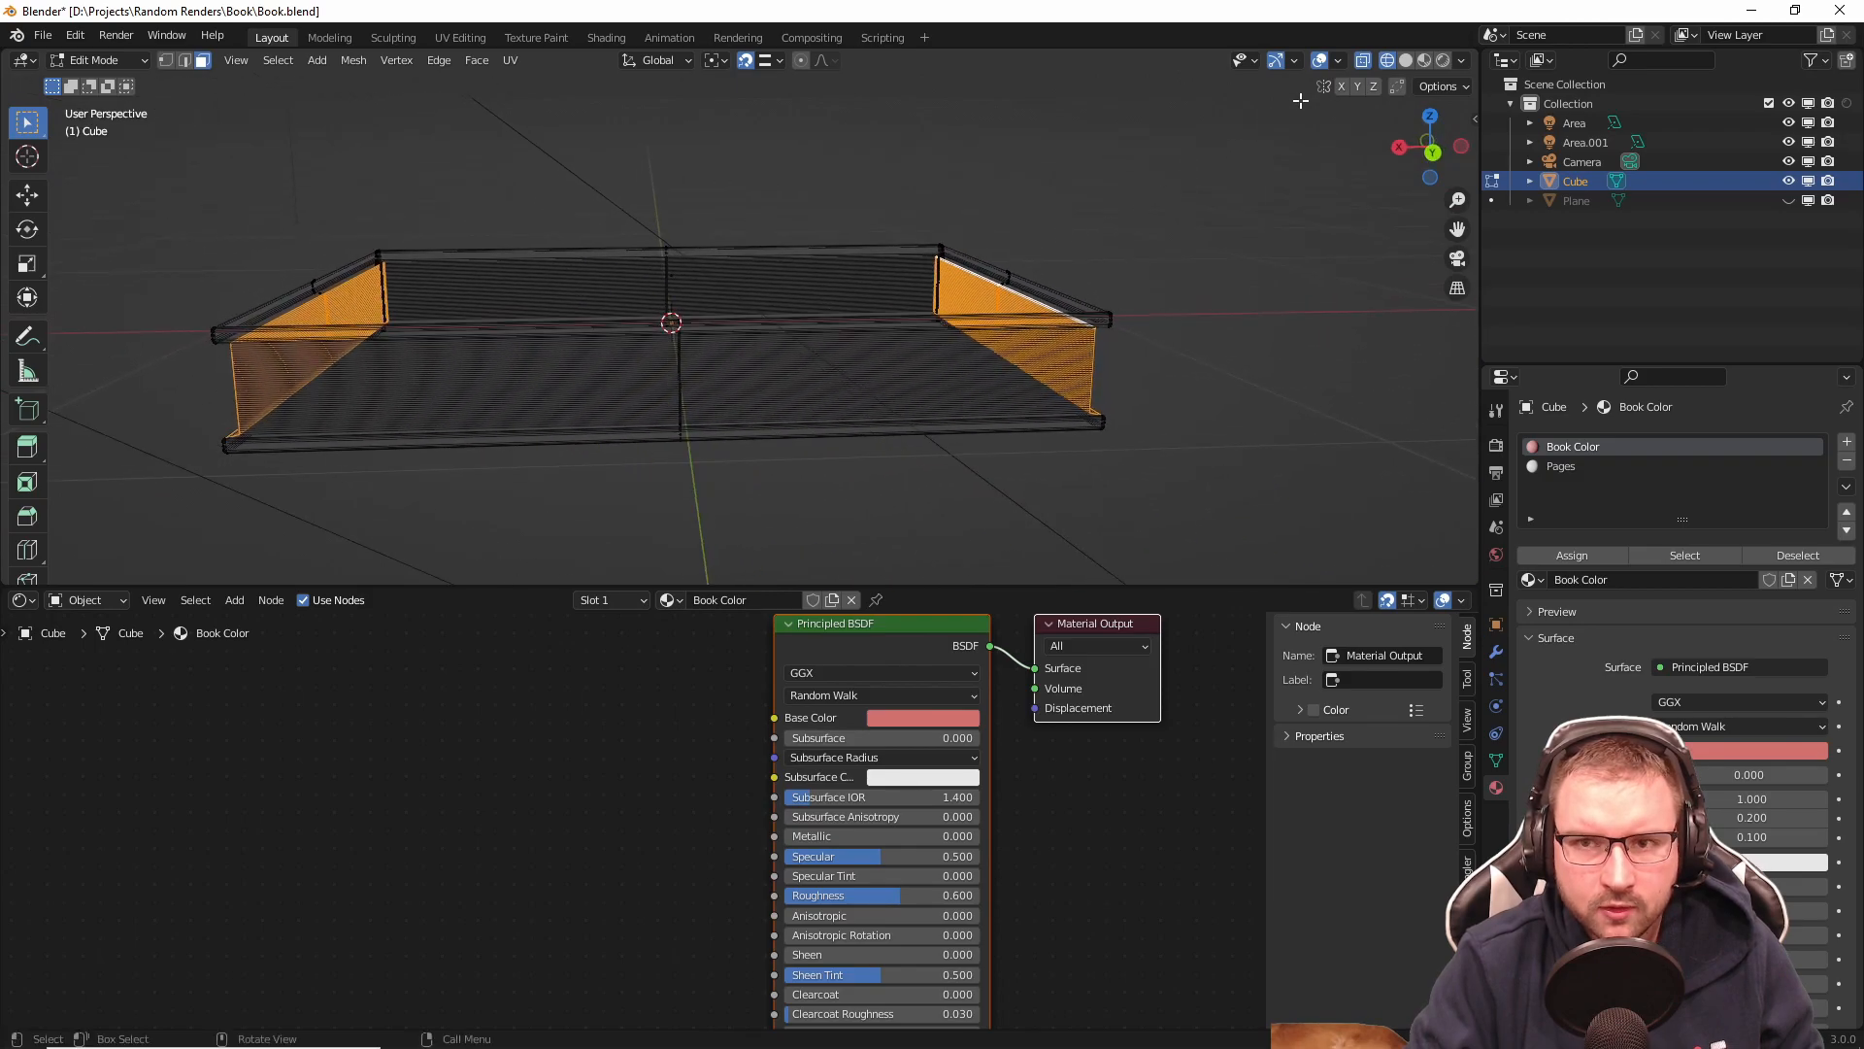
Step: Turn off X-ray and add the page faces along the book's long open side to the selection from the back view
click(1364, 62)
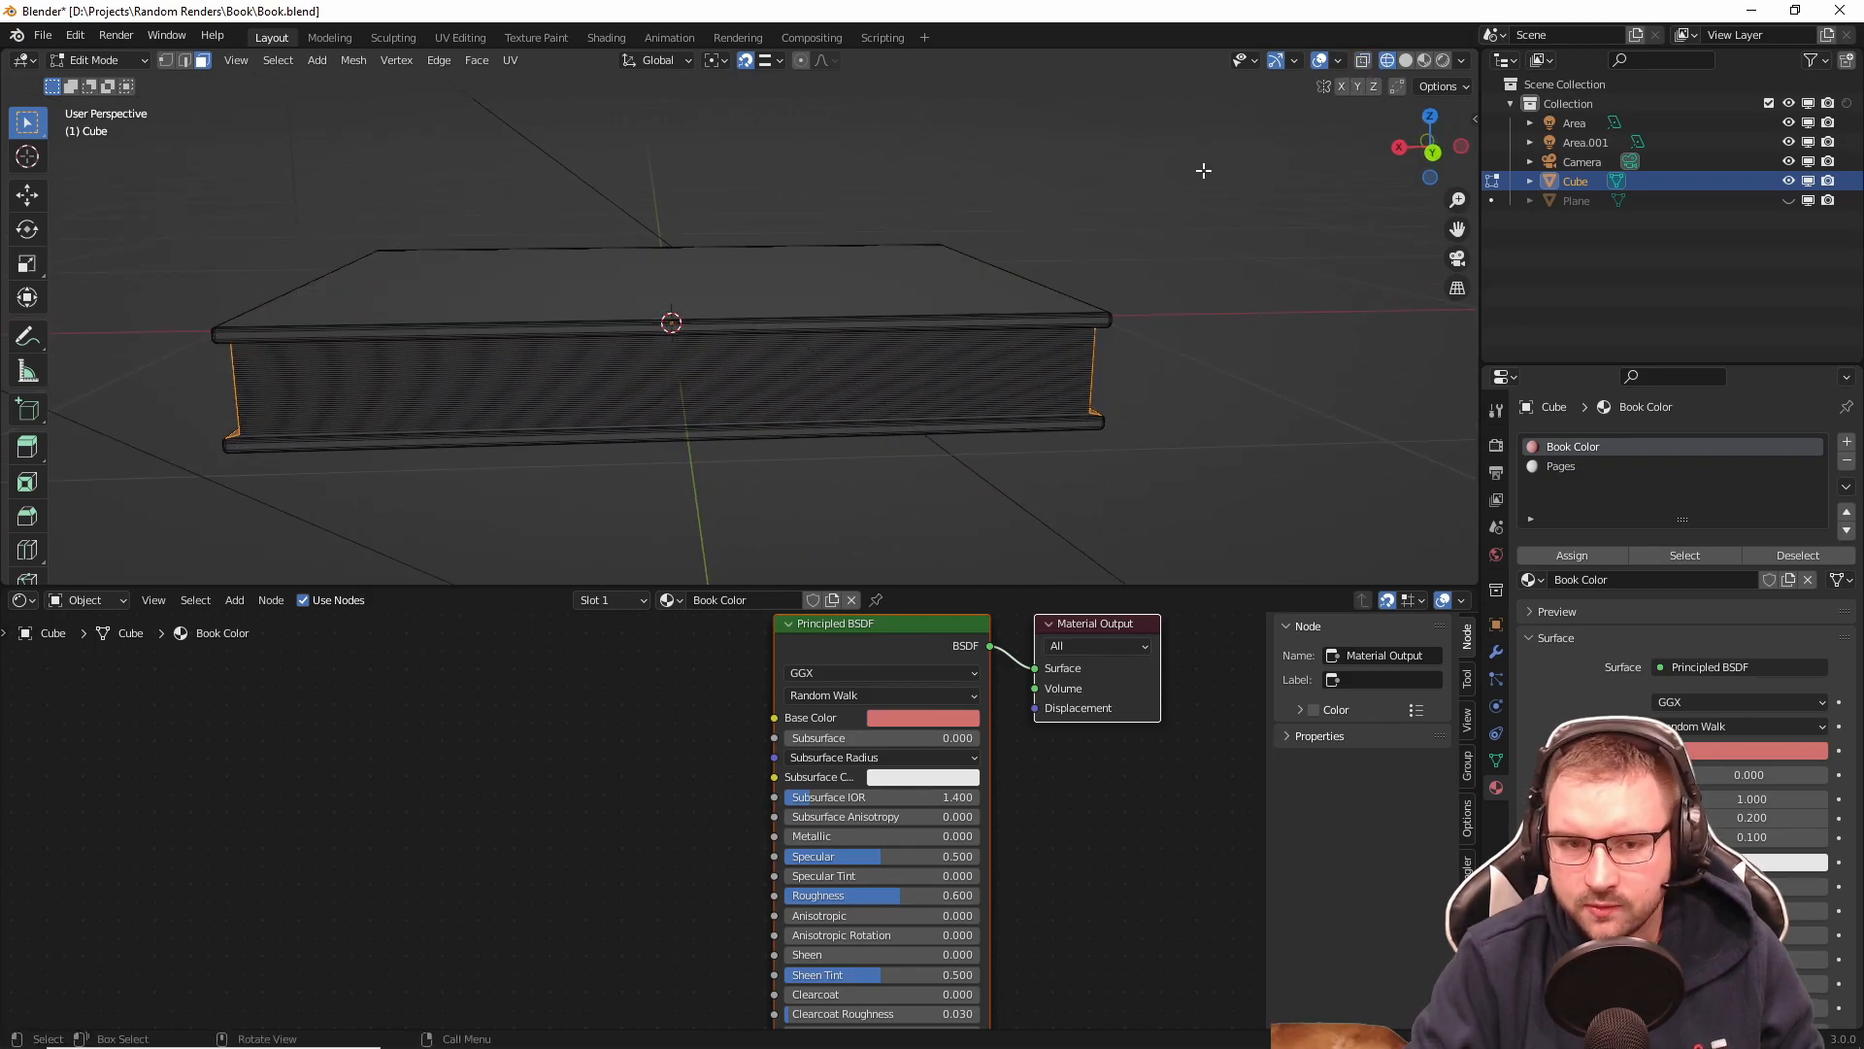
key(KP_3)
key(KP_1)
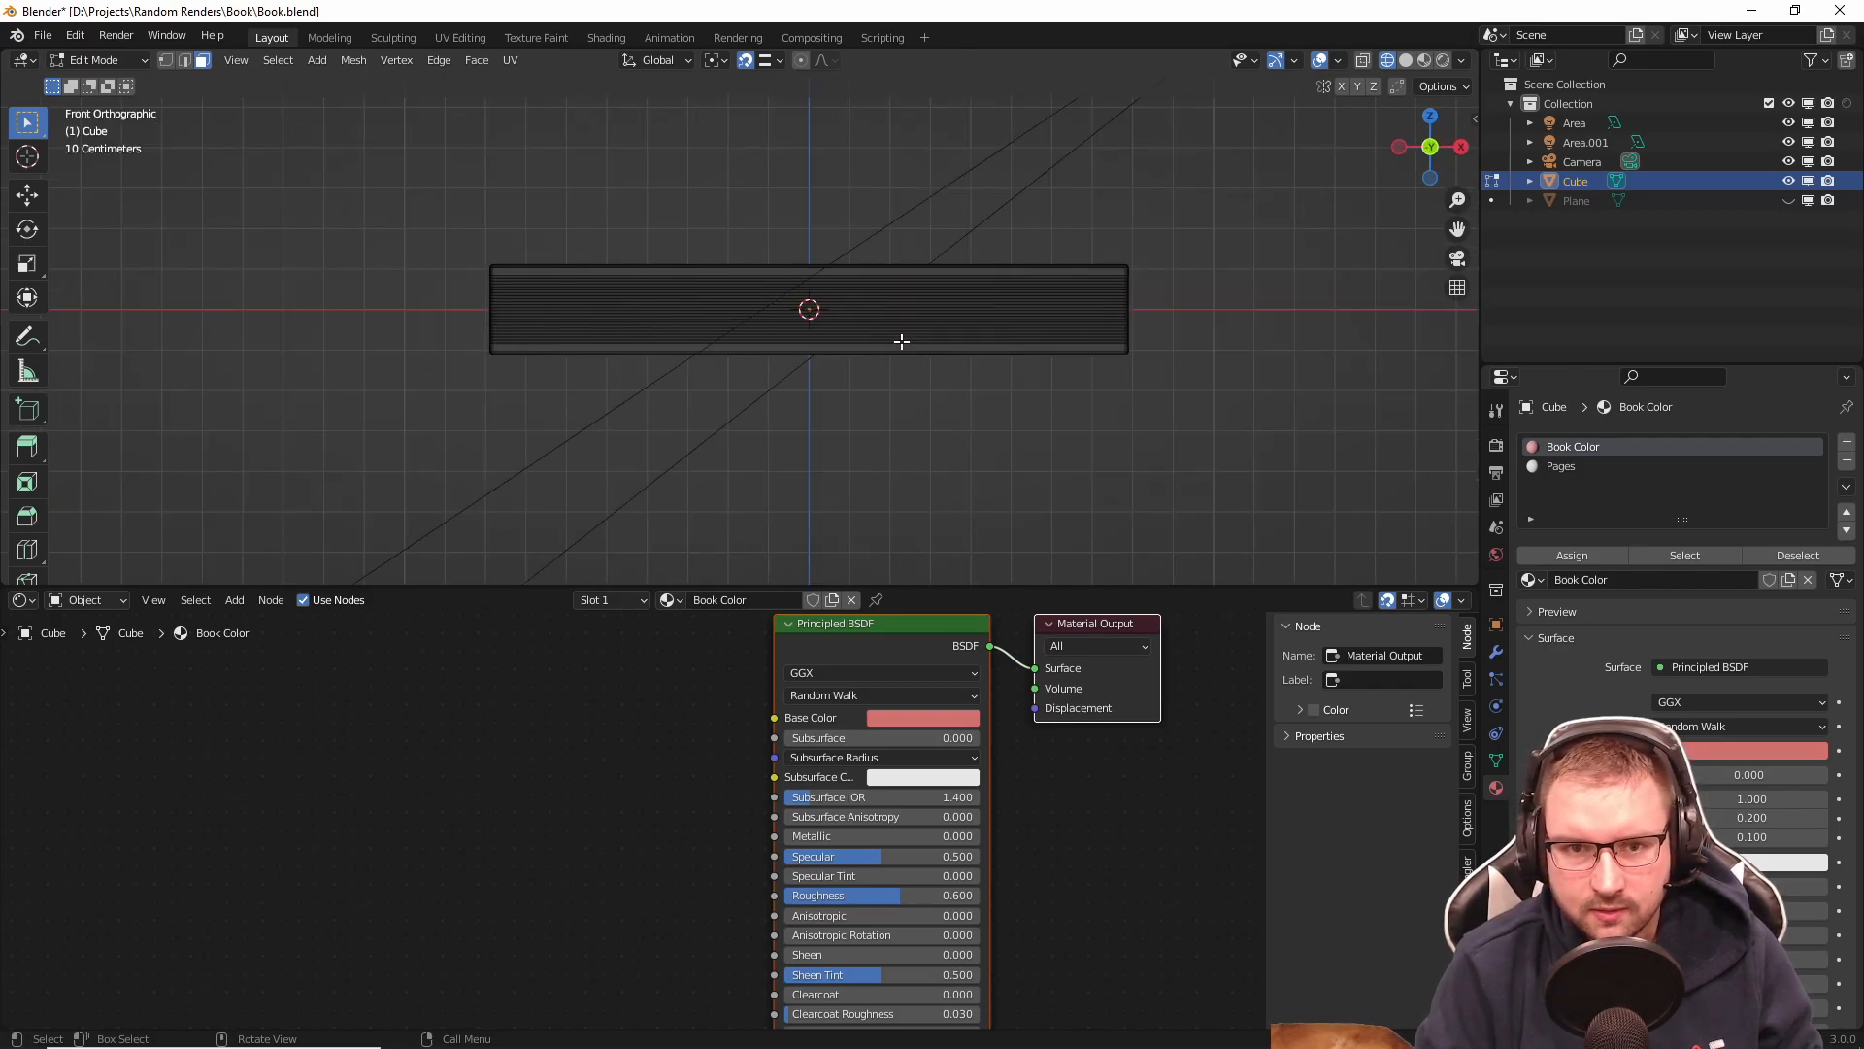
key(ctrl+KP_1)
scroll(753, 292, up, 6)
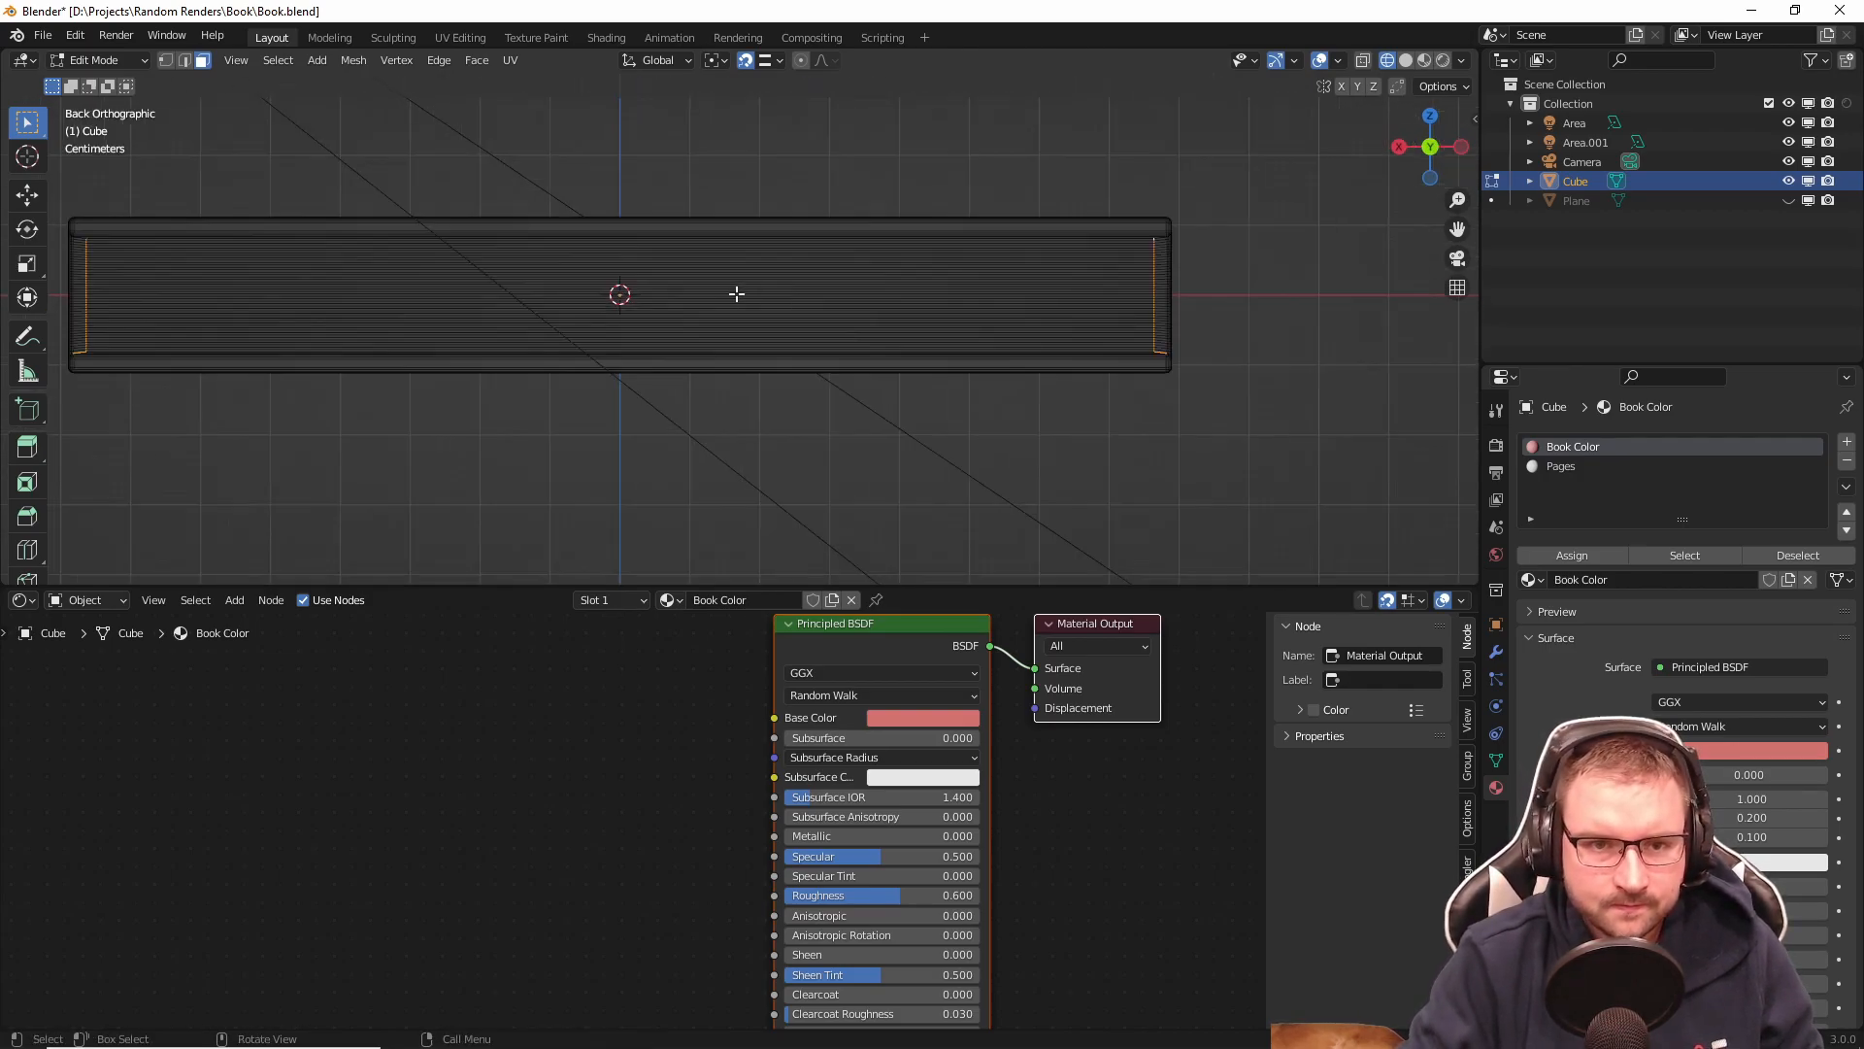
drag(522, 170, 667, 366)
scroll(670, 367, up, 4)
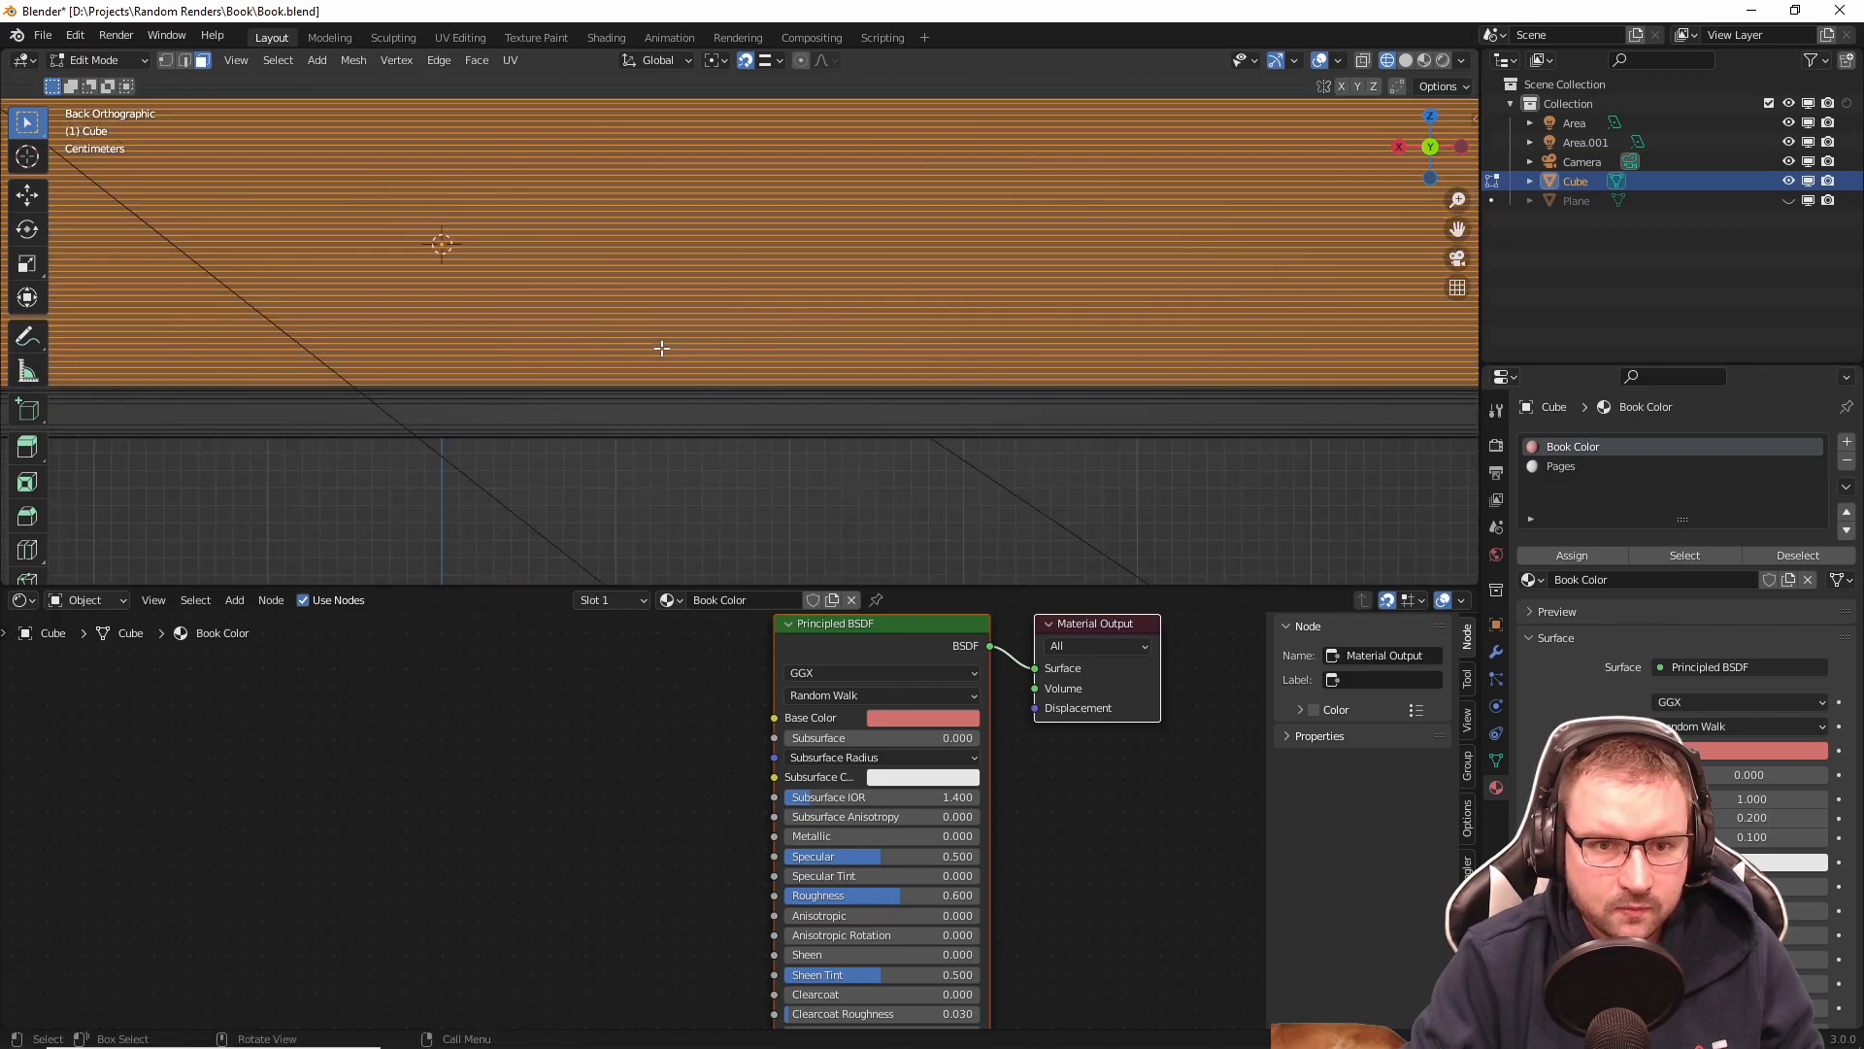
scroll(738, 408, down, 6)
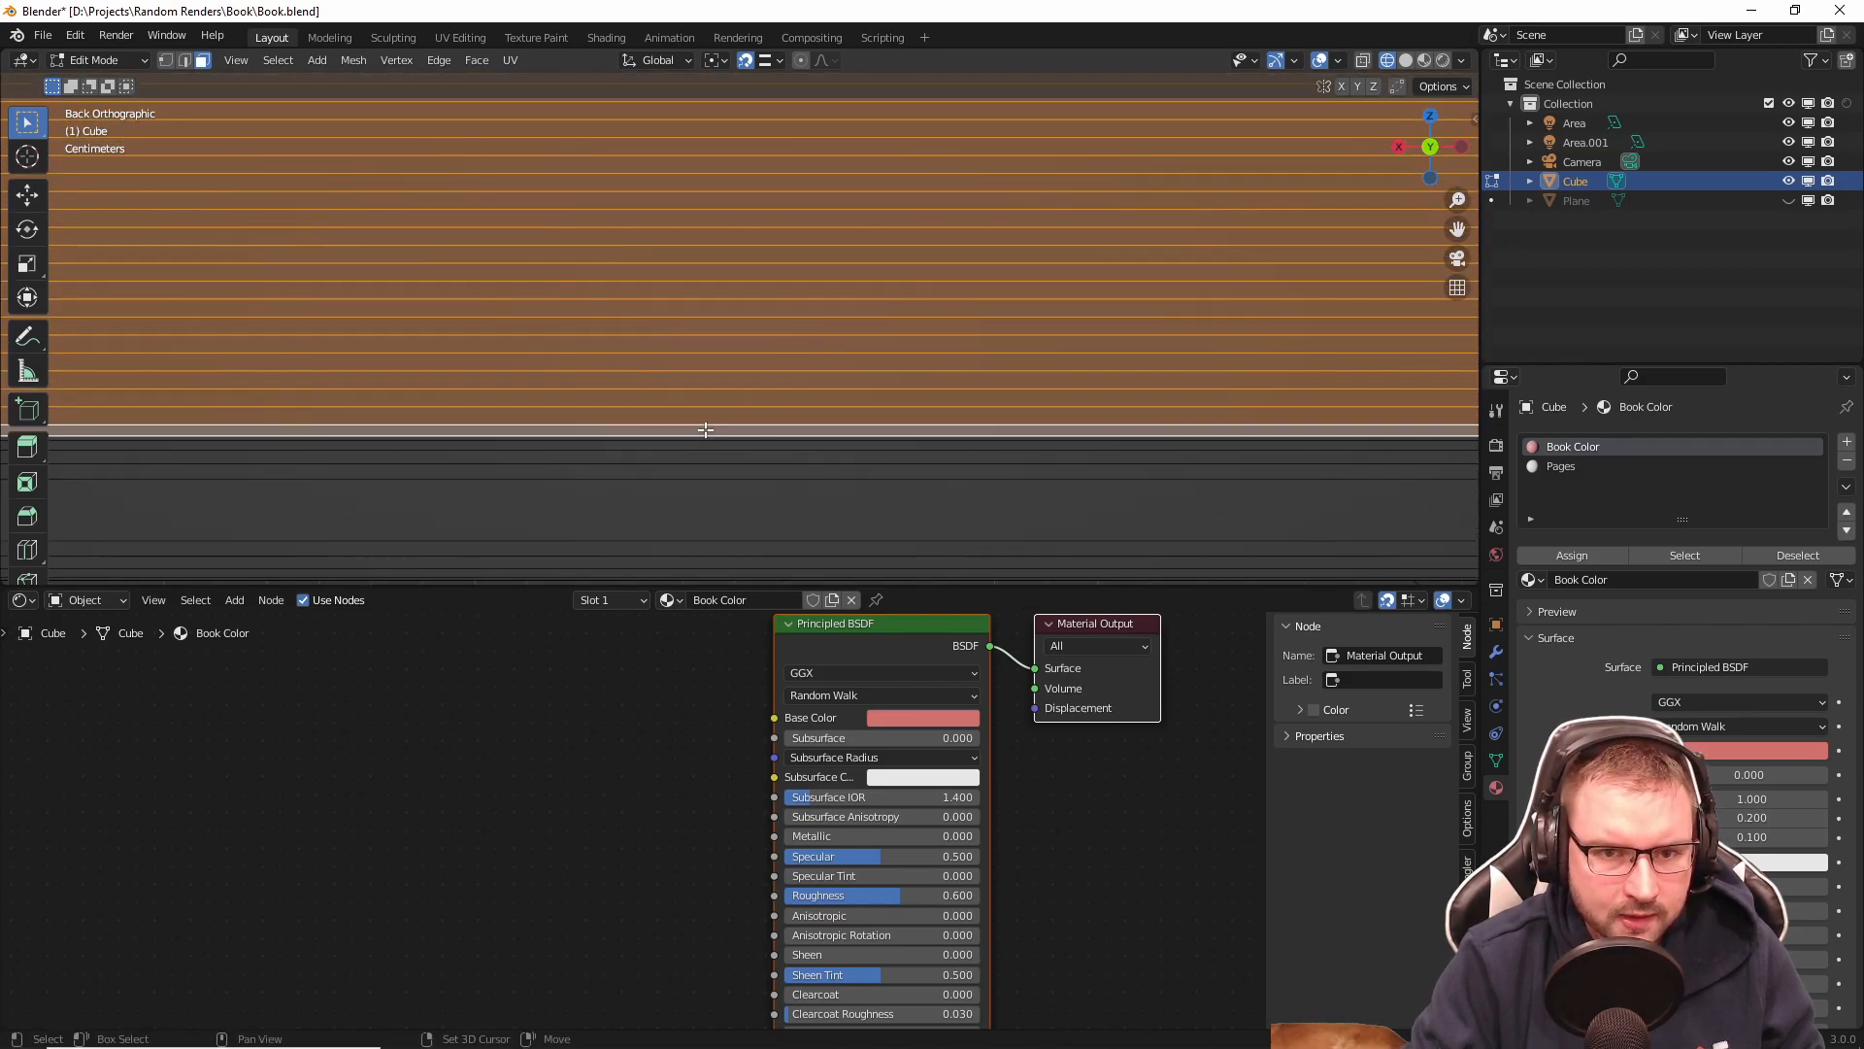
shift+middle_drag(676, 137, 777, 417)
scroll(778, 408, up, 8)
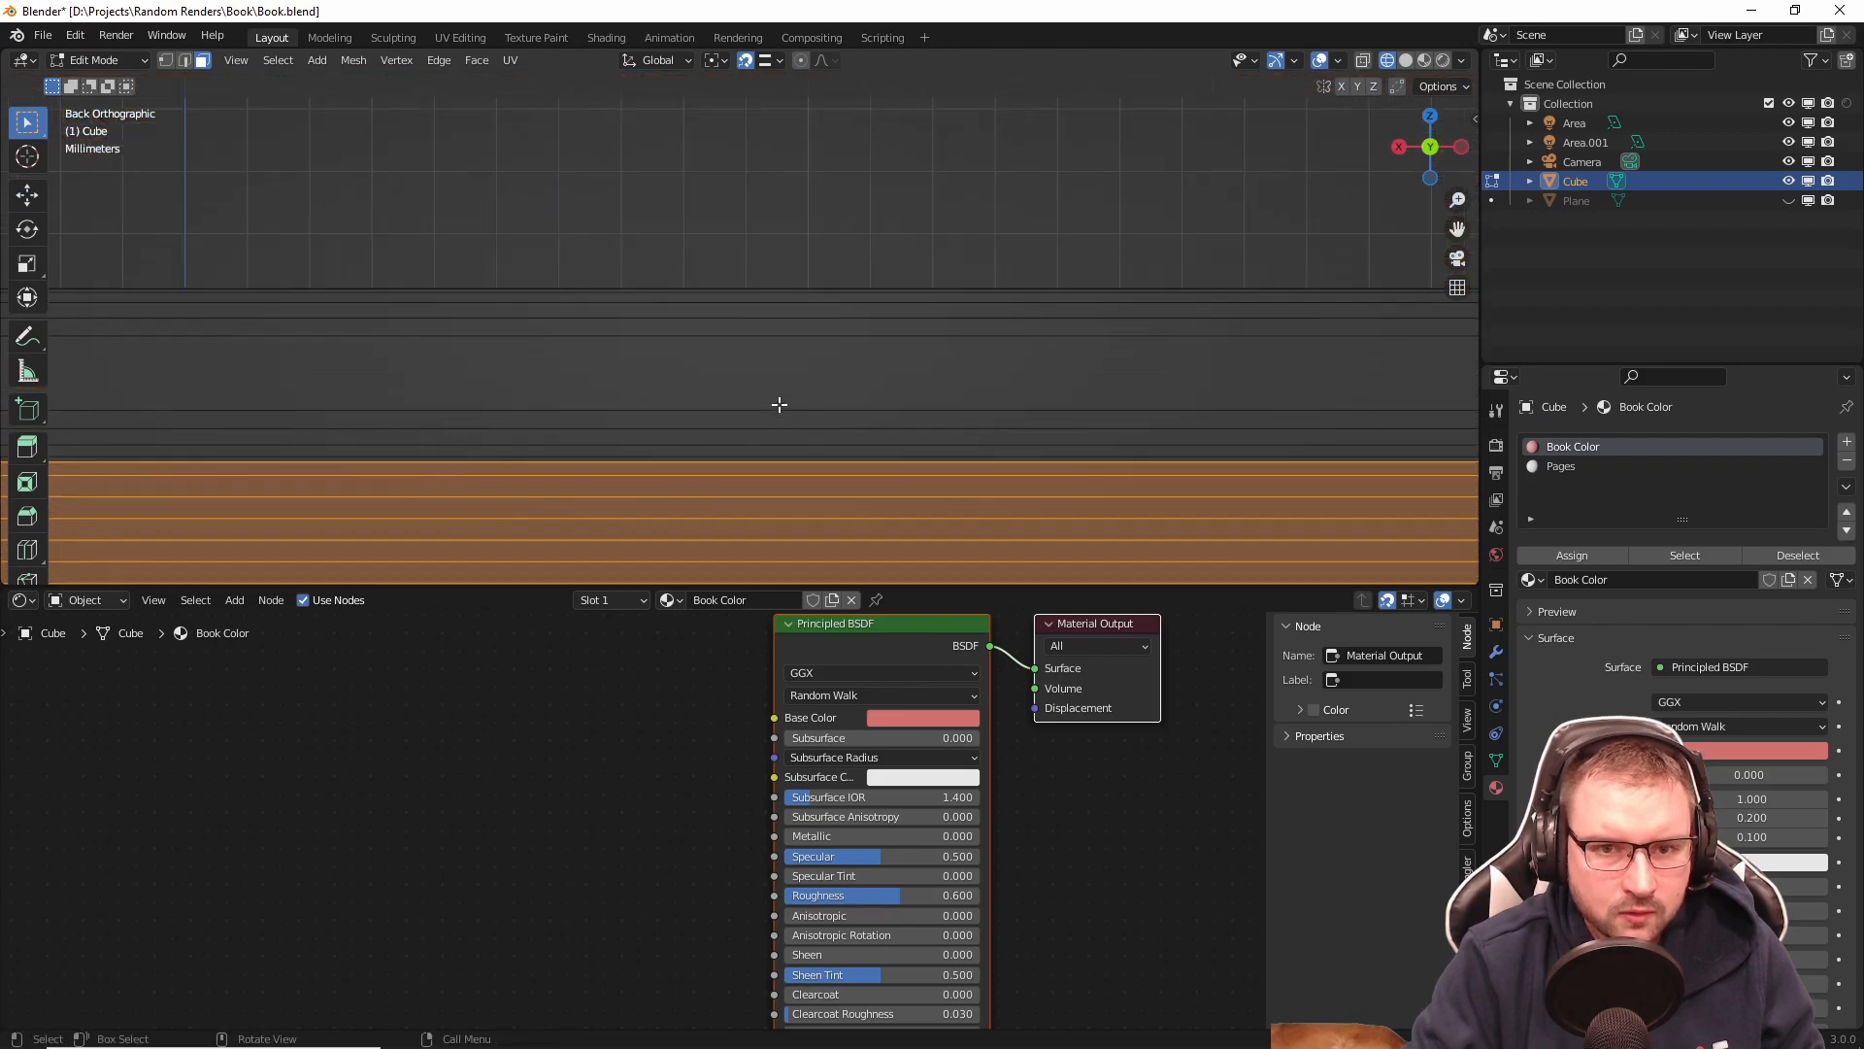
scroll(873, 453, down, 5)
scroll(898, 439, down, 2)
Step: Assign the Pages material to the selected page faces and display the book with rendered viewport shading
click(1611, 466)
click(1555, 550)
scroll(1233, 295, down, 2)
click(1444, 62)
mouse_move(971, 242)
middle_down()
mouse_move(1040, 279)
mouse_move(874, 275)
mouse_move(1044, 374)
mouse_move(970, 337)
middle_up()
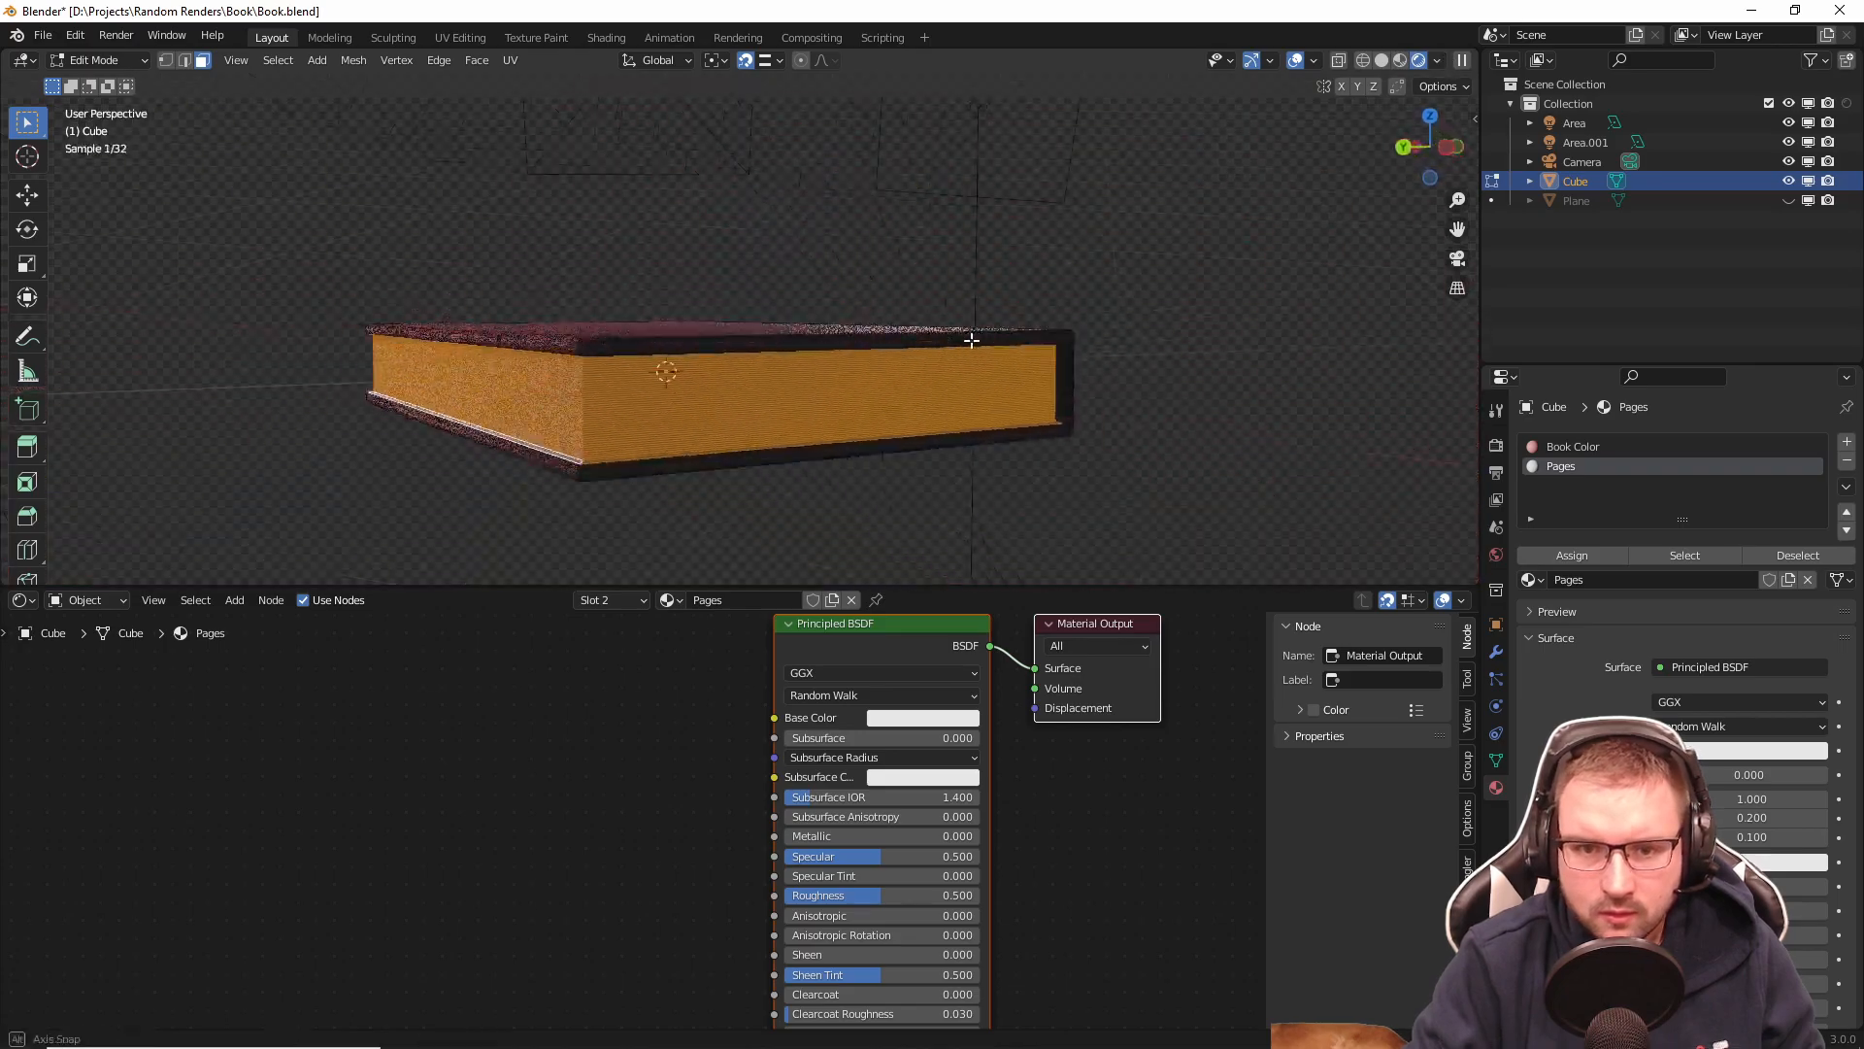
scroll(996, 345, down, 1)
Step: Inspect the rendered cover and page materials with viewport overlays hidden, and return to edit mode with overlays shown
click(1296, 62)
middle_drag(1280, 80, 1020, 282)
scroll(1028, 437, up, 6)
mouse_move(1028, 439)
middle_down()
mouse_move(1040, 404)
mouse_move(999, 420)
mouse_move(1016, 456)
mouse_move(1082, 470)
mouse_move(1049, 420)
middle_up()
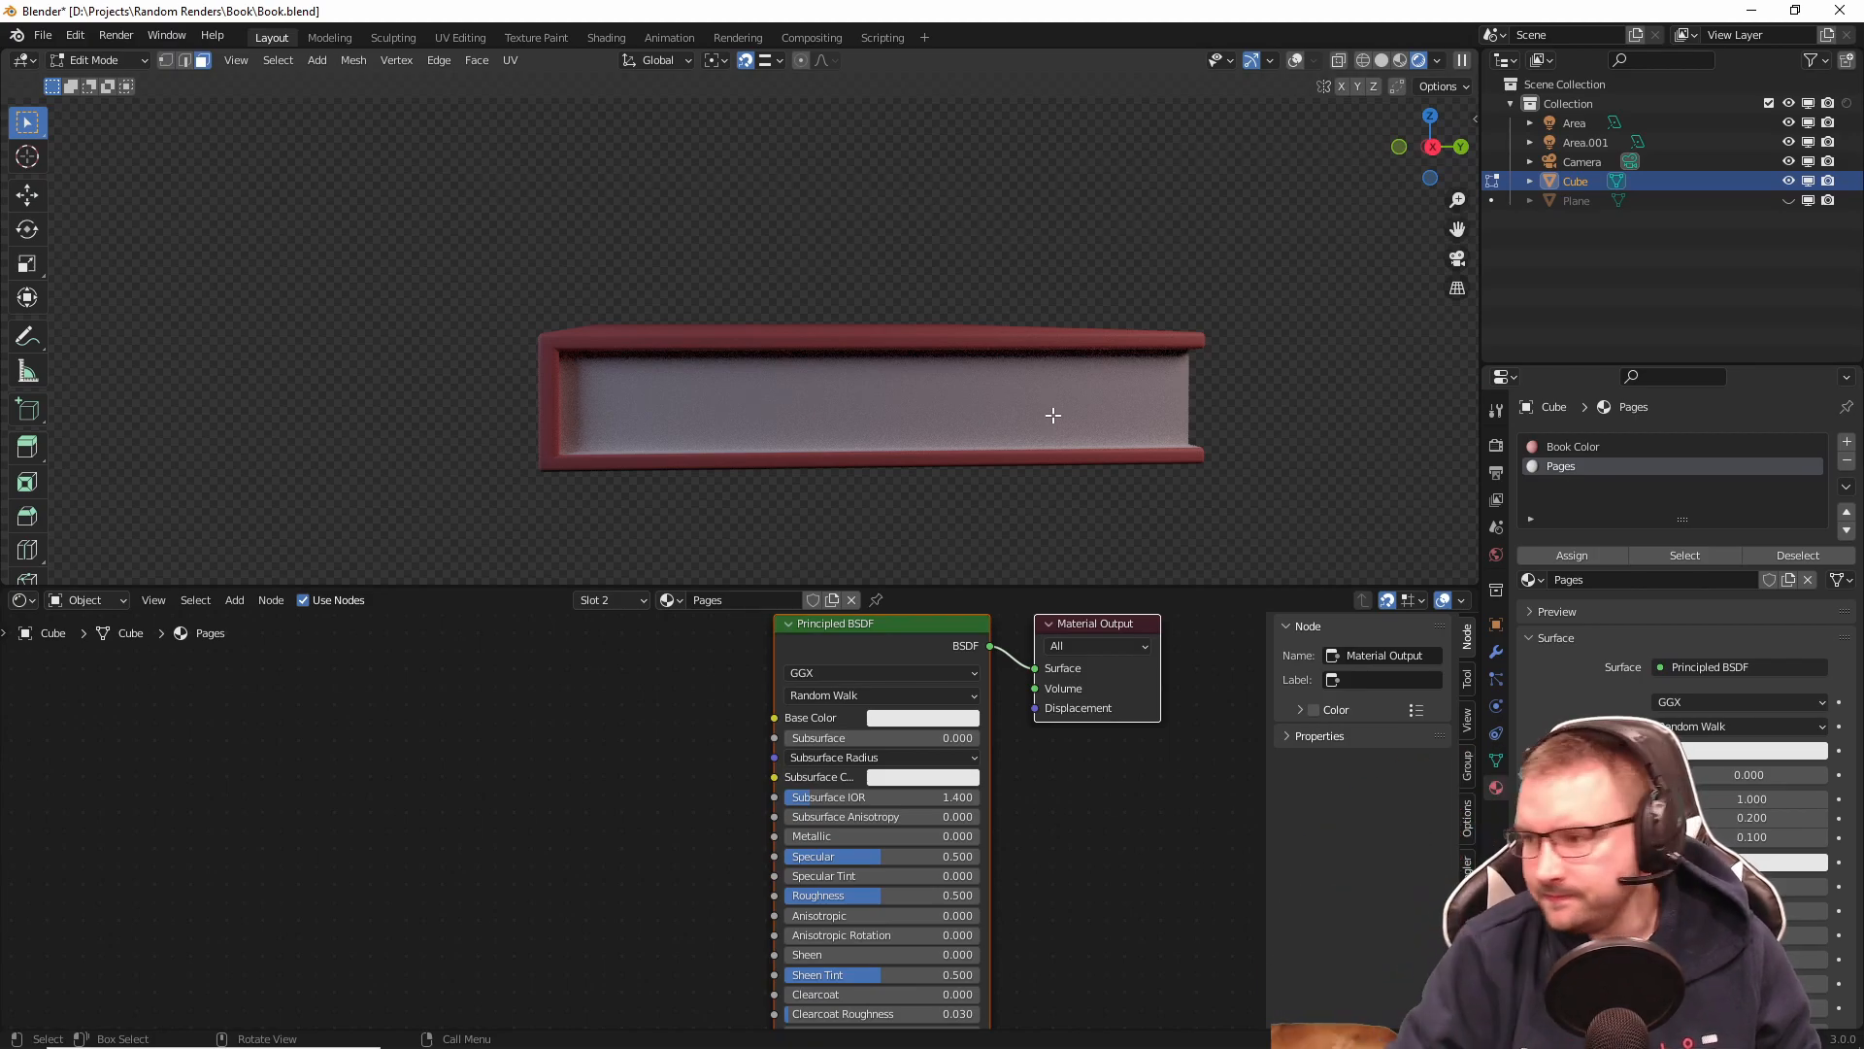
scroll(1053, 414, up, 2)
key(Tab)
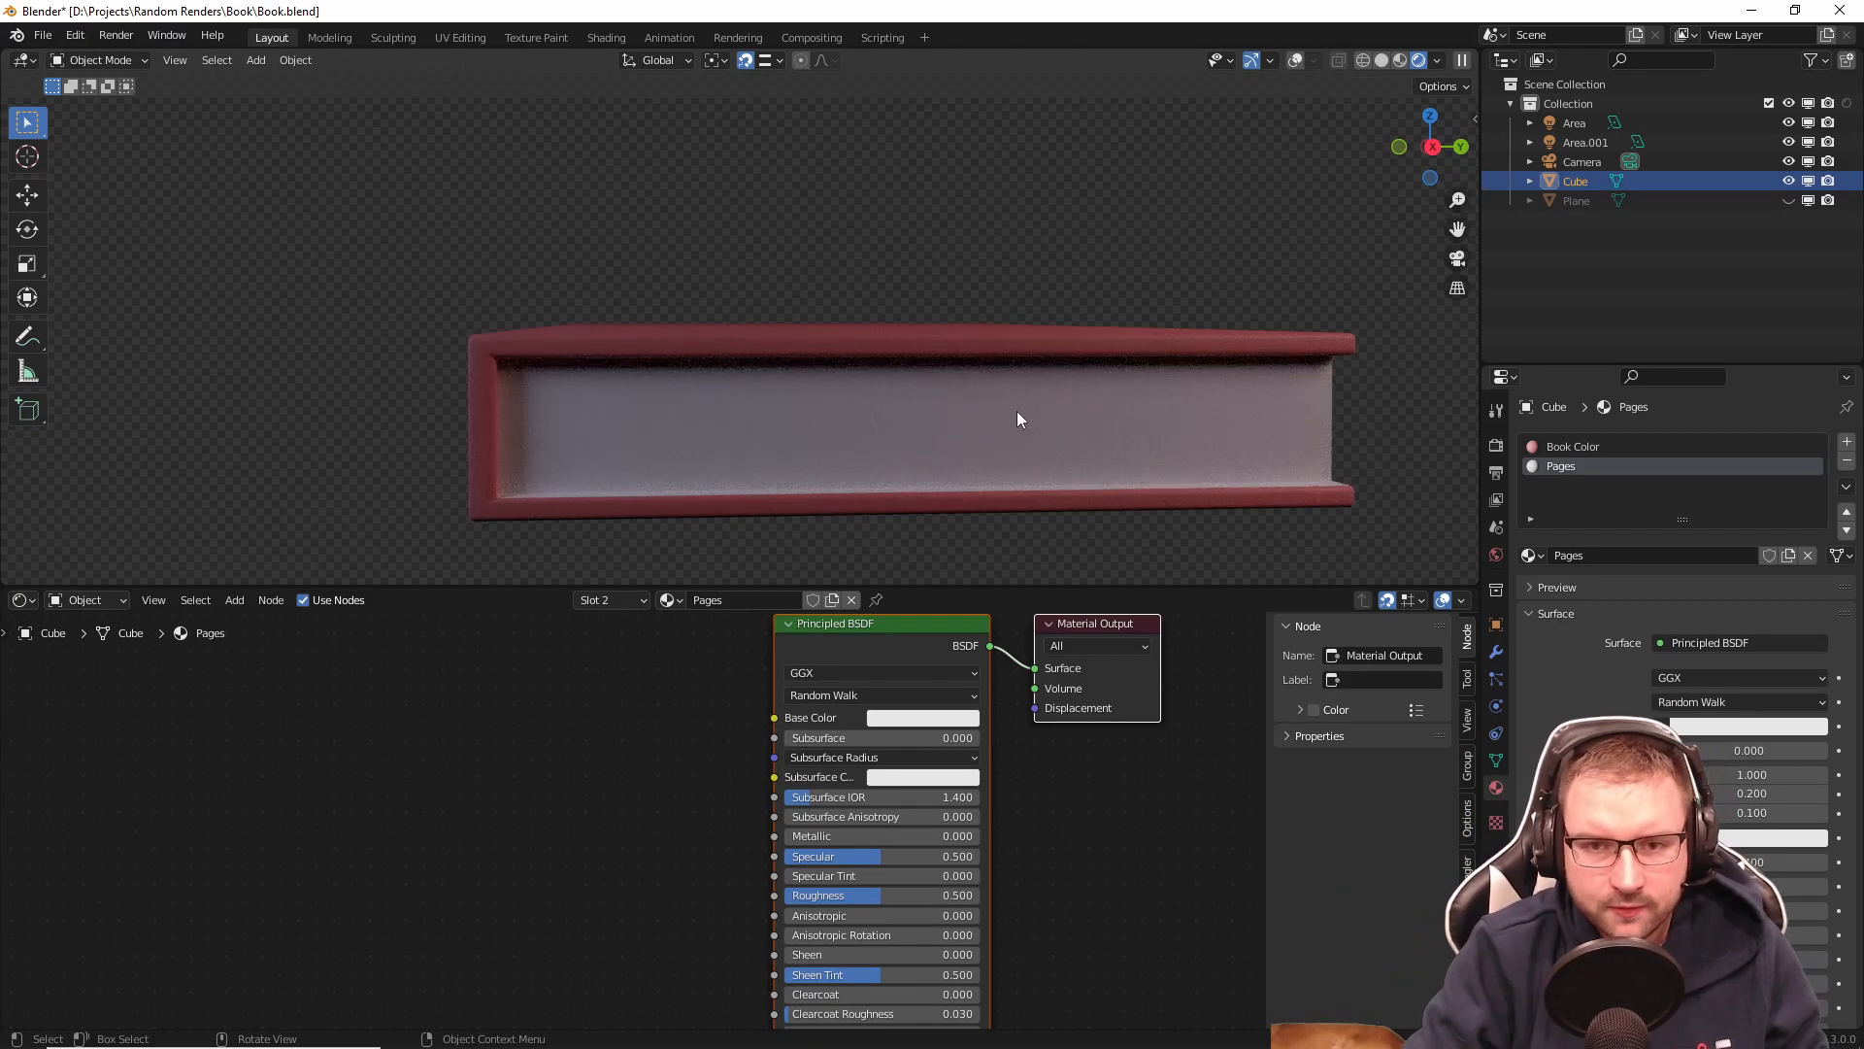
click(1295, 60)
key(Tab)
Step: Try to inset the selected page faces
scroll(971, 449, up, 5)
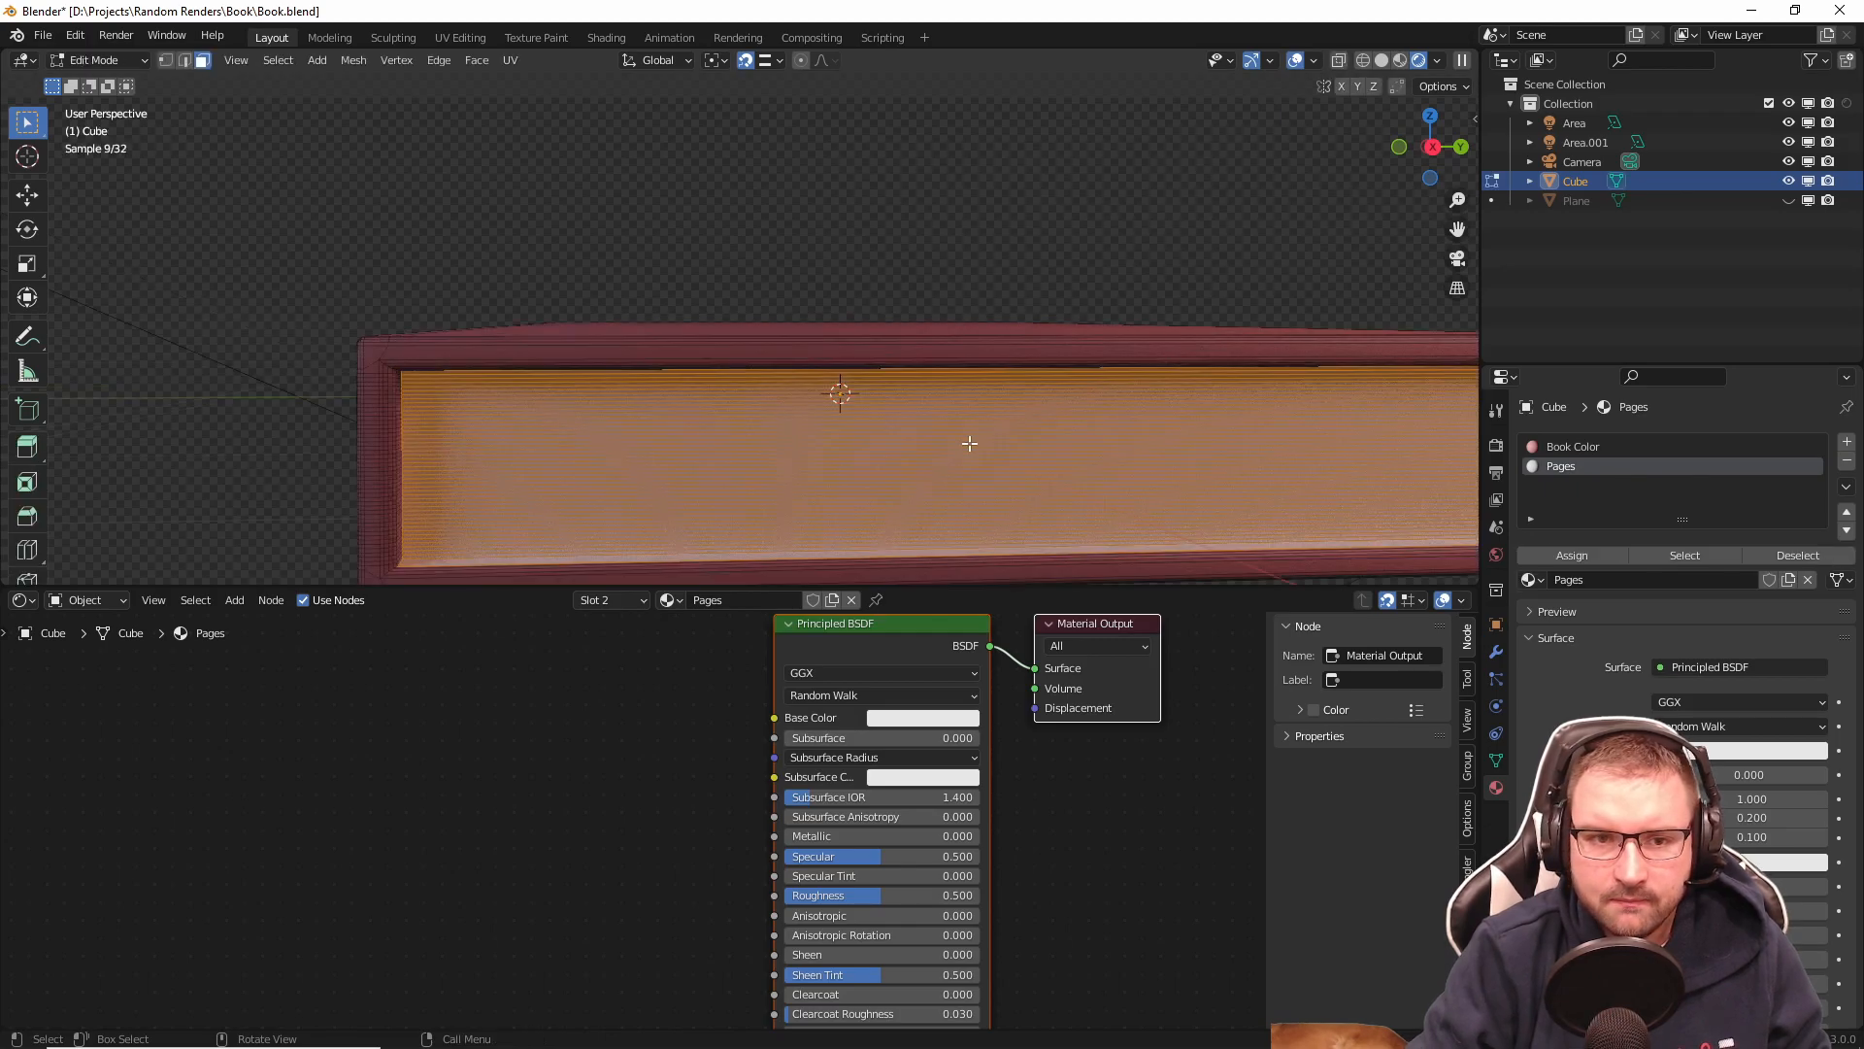
scroll(971, 450, up, 3)
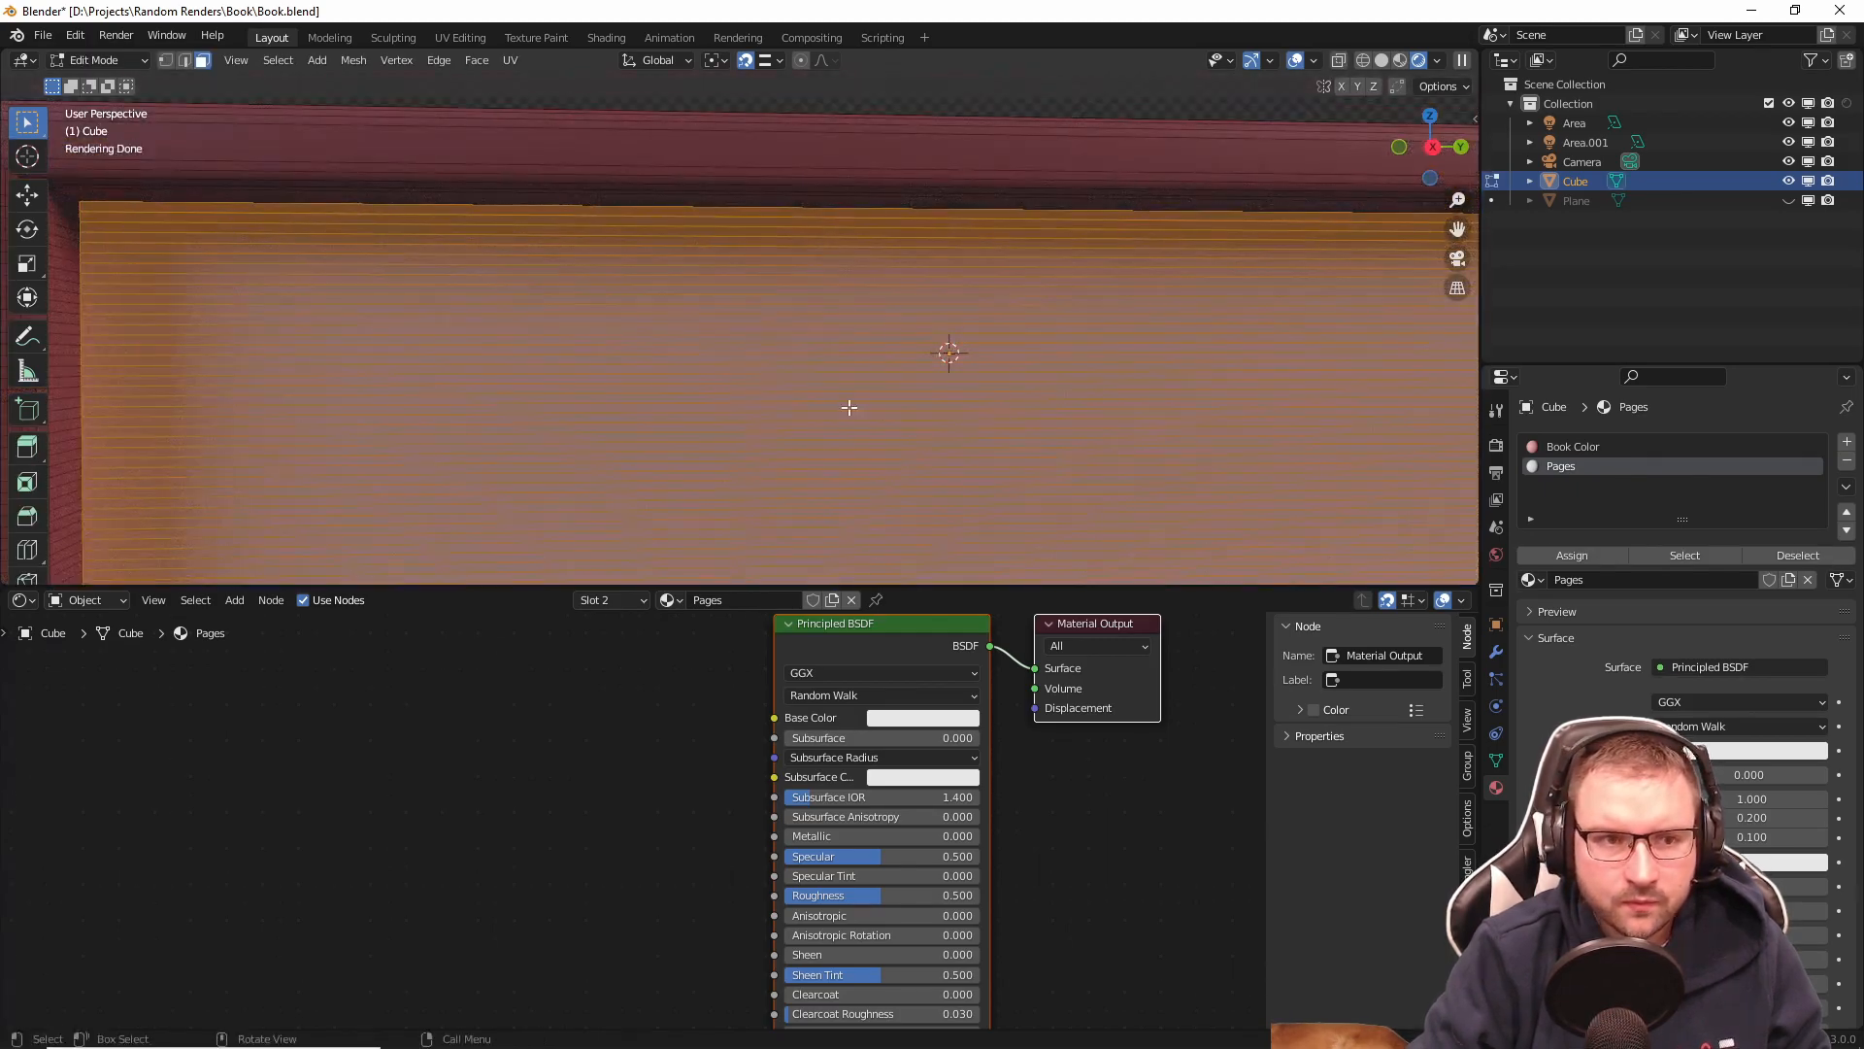
key(i)
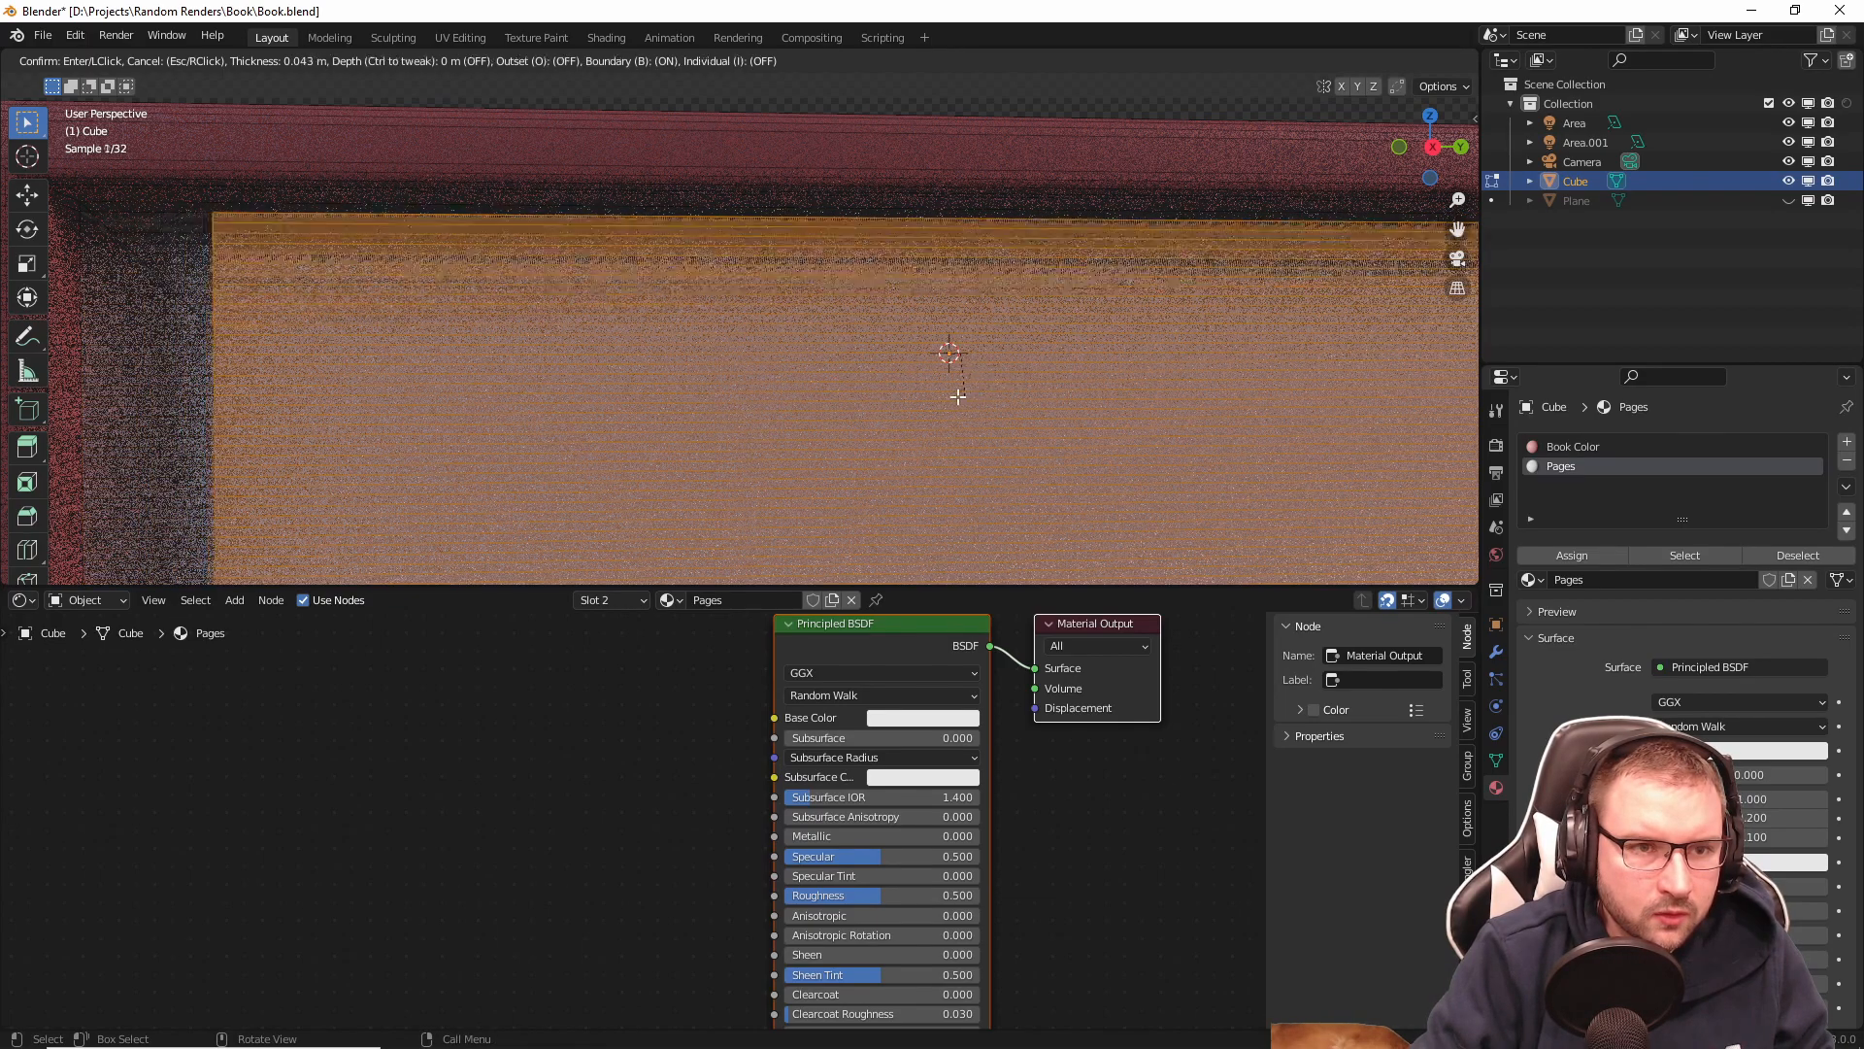
click(899, 410)
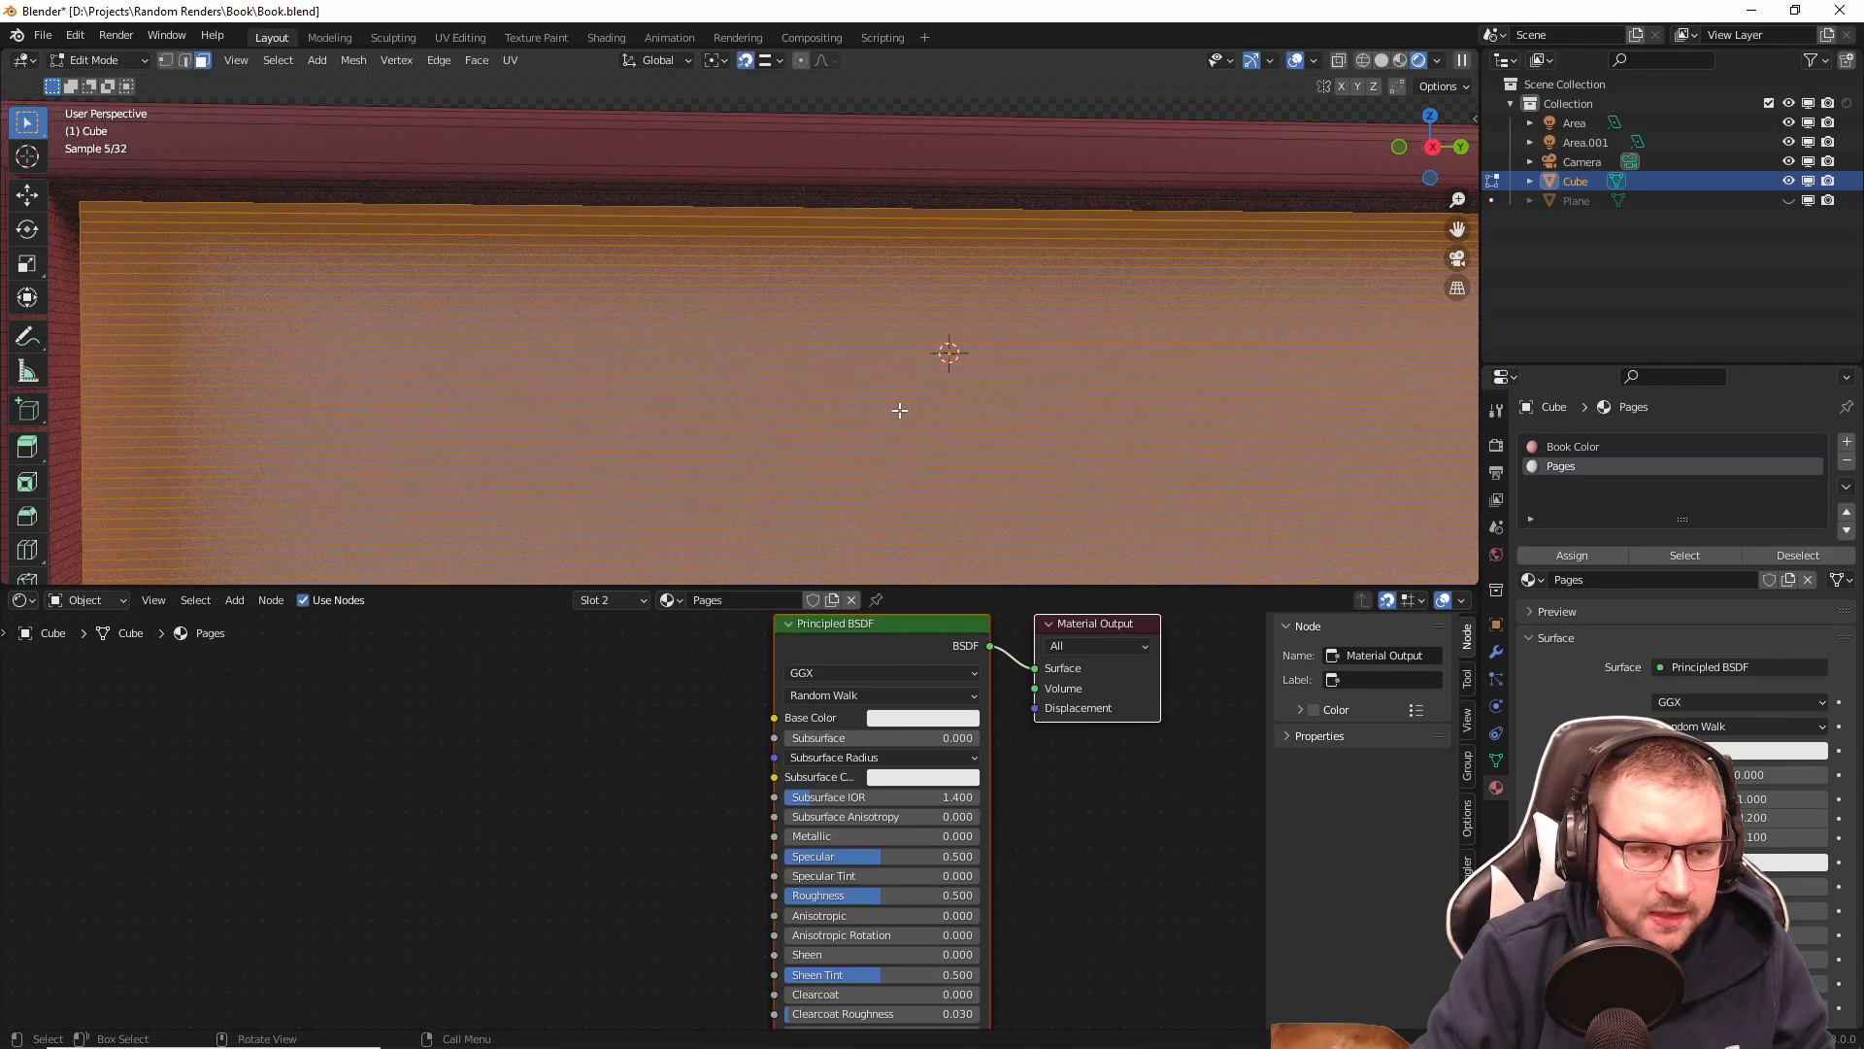
Step: Bevel the edges of the selected page faces with one segment and a width of about 0.0009 m
key(ctrl+b)
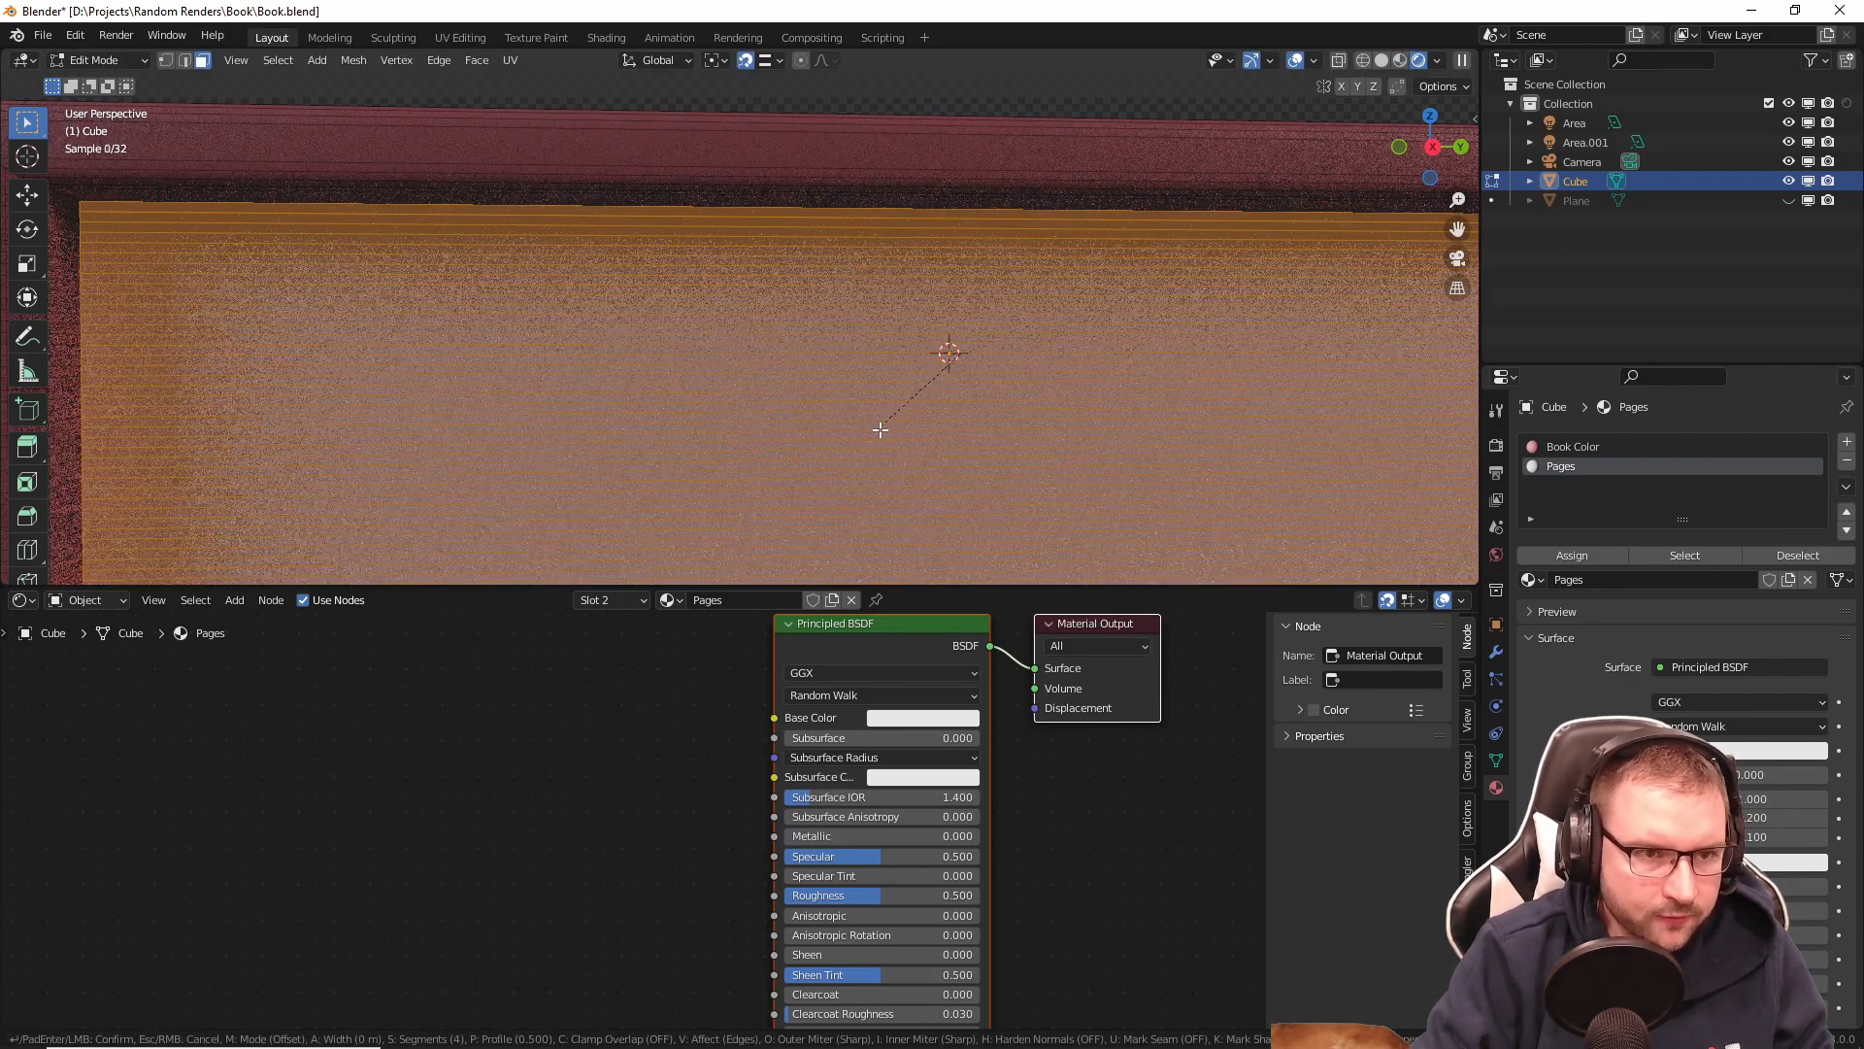
scroll(913, 428, down, 1)
scroll(845, 427, down, 1)
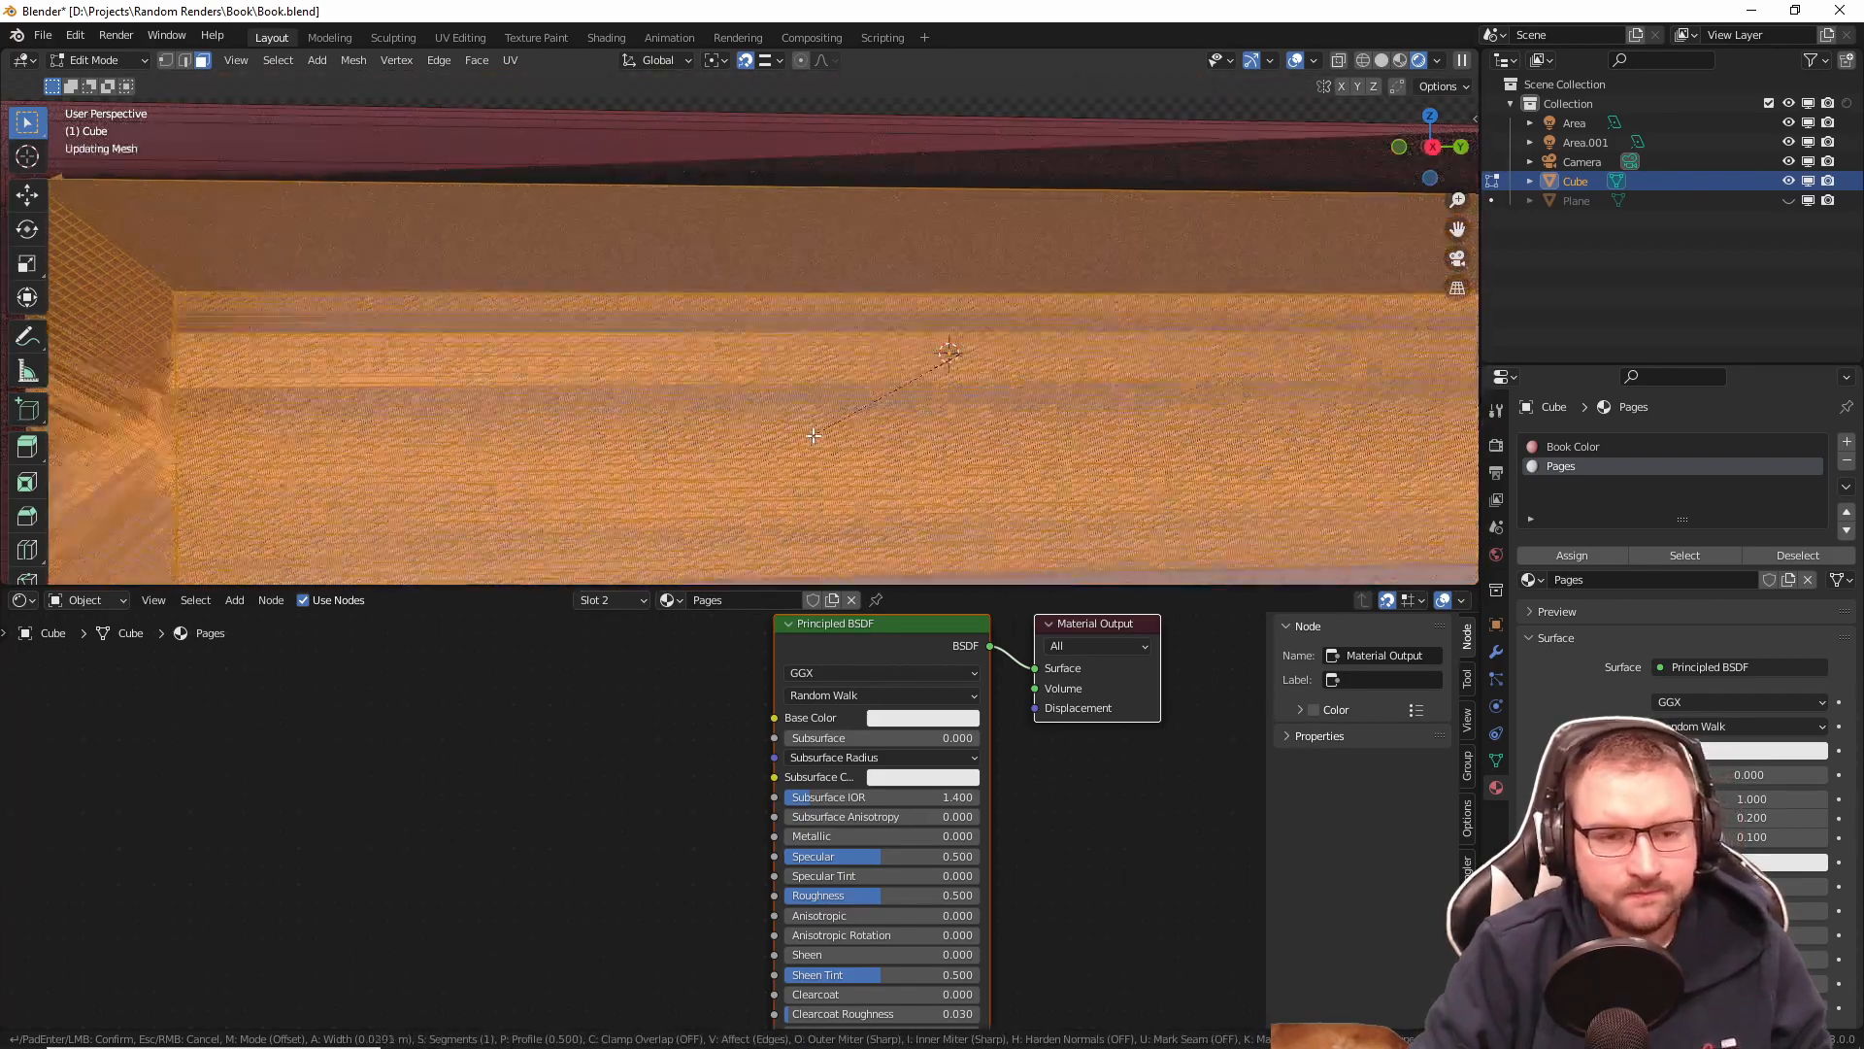
scroll(858, 407, up, 3)
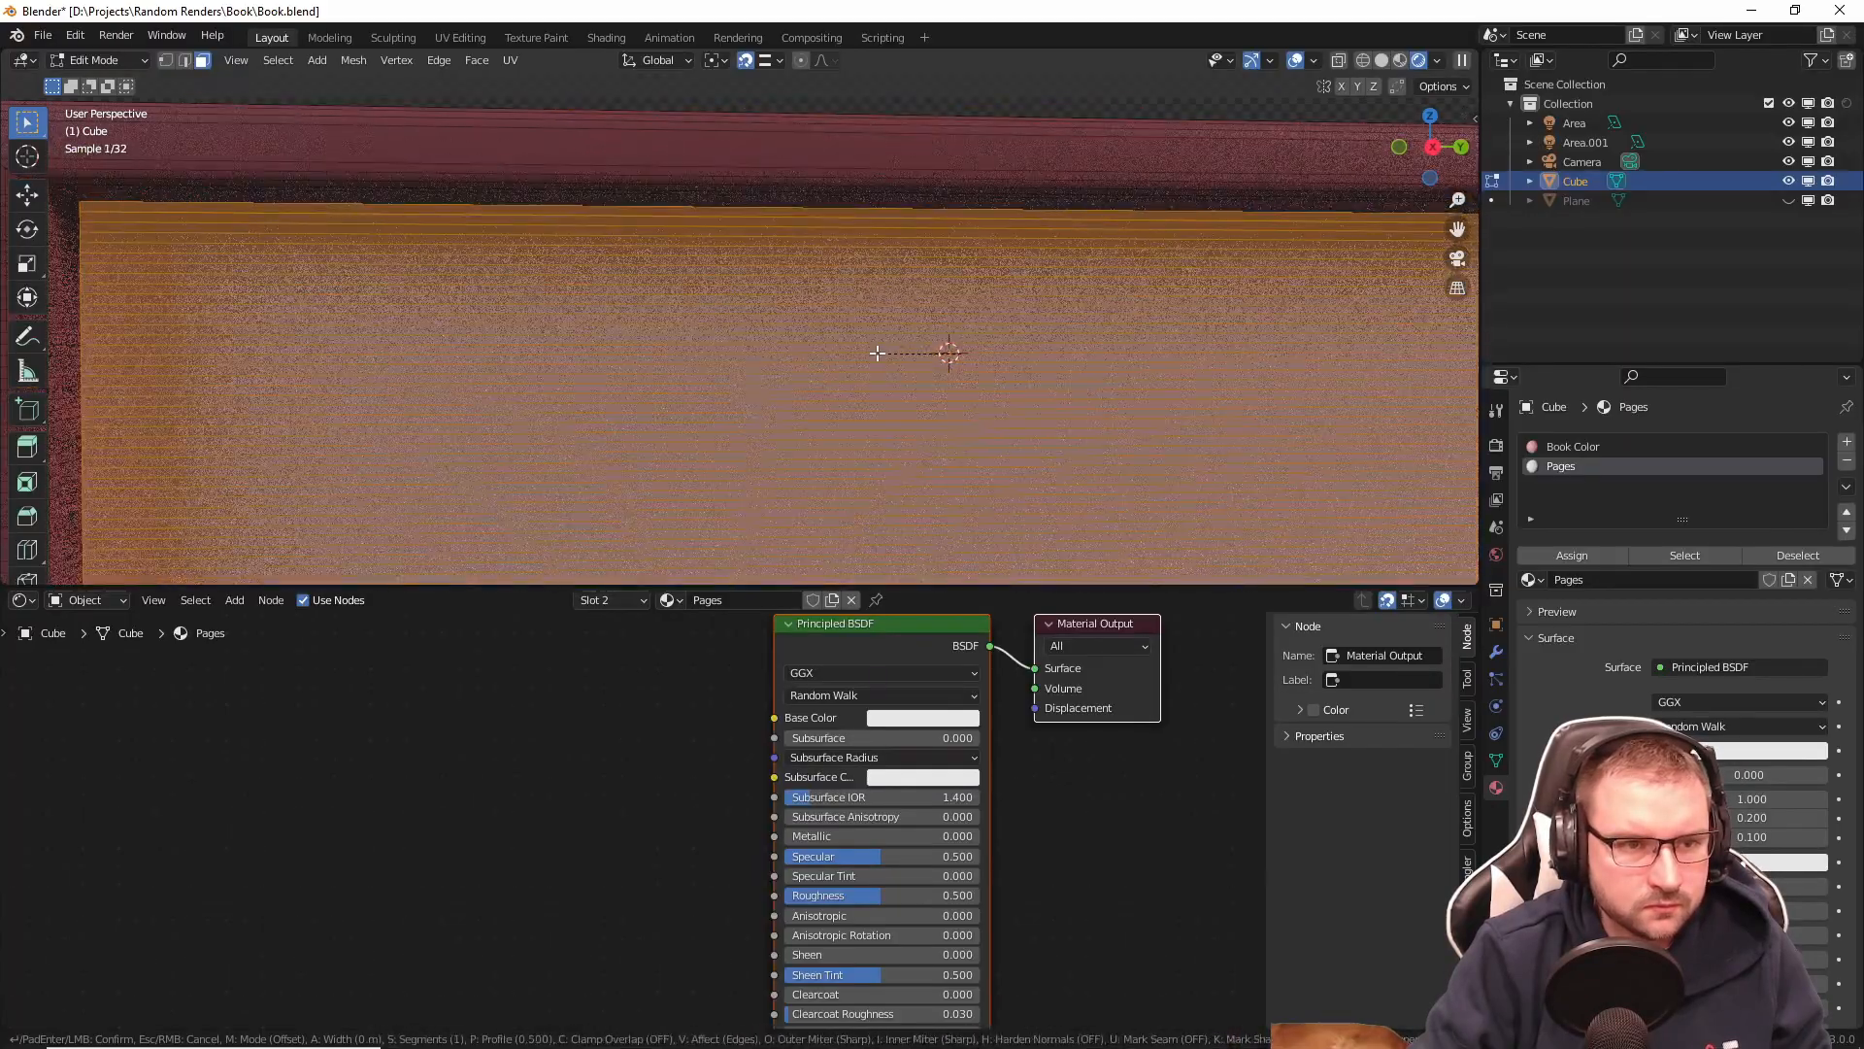
click(814, 377)
Step: Examine the bevelled page edges up close beneath the cover, along the open sides and at the book's corners
scroll(812, 379, down, 5)
middle_drag(803, 387, 869, 409)
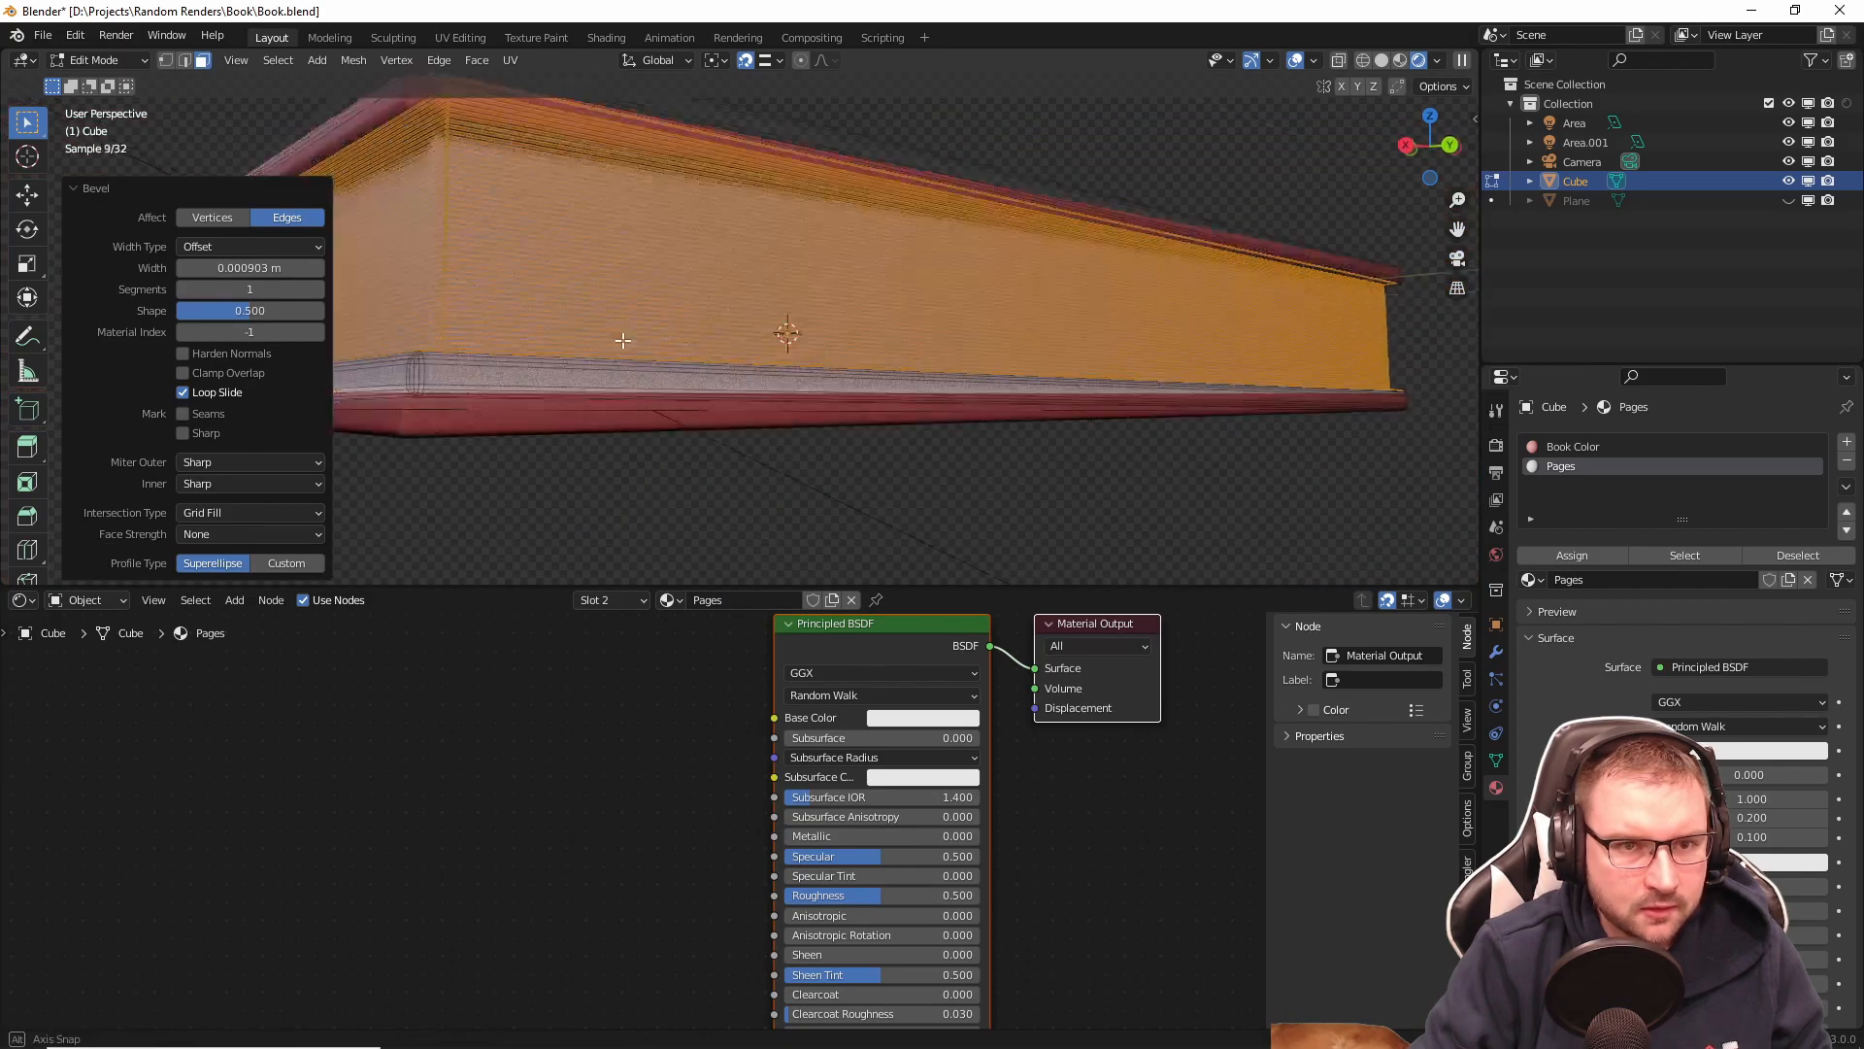
scroll(718, 331, up, 5)
scroll(706, 305, down, 5)
mouse_move(706, 305)
middle_down()
mouse_move(728, 291)
mouse_move(729, 312)
middle_up()
scroll(689, 342, up, 5)
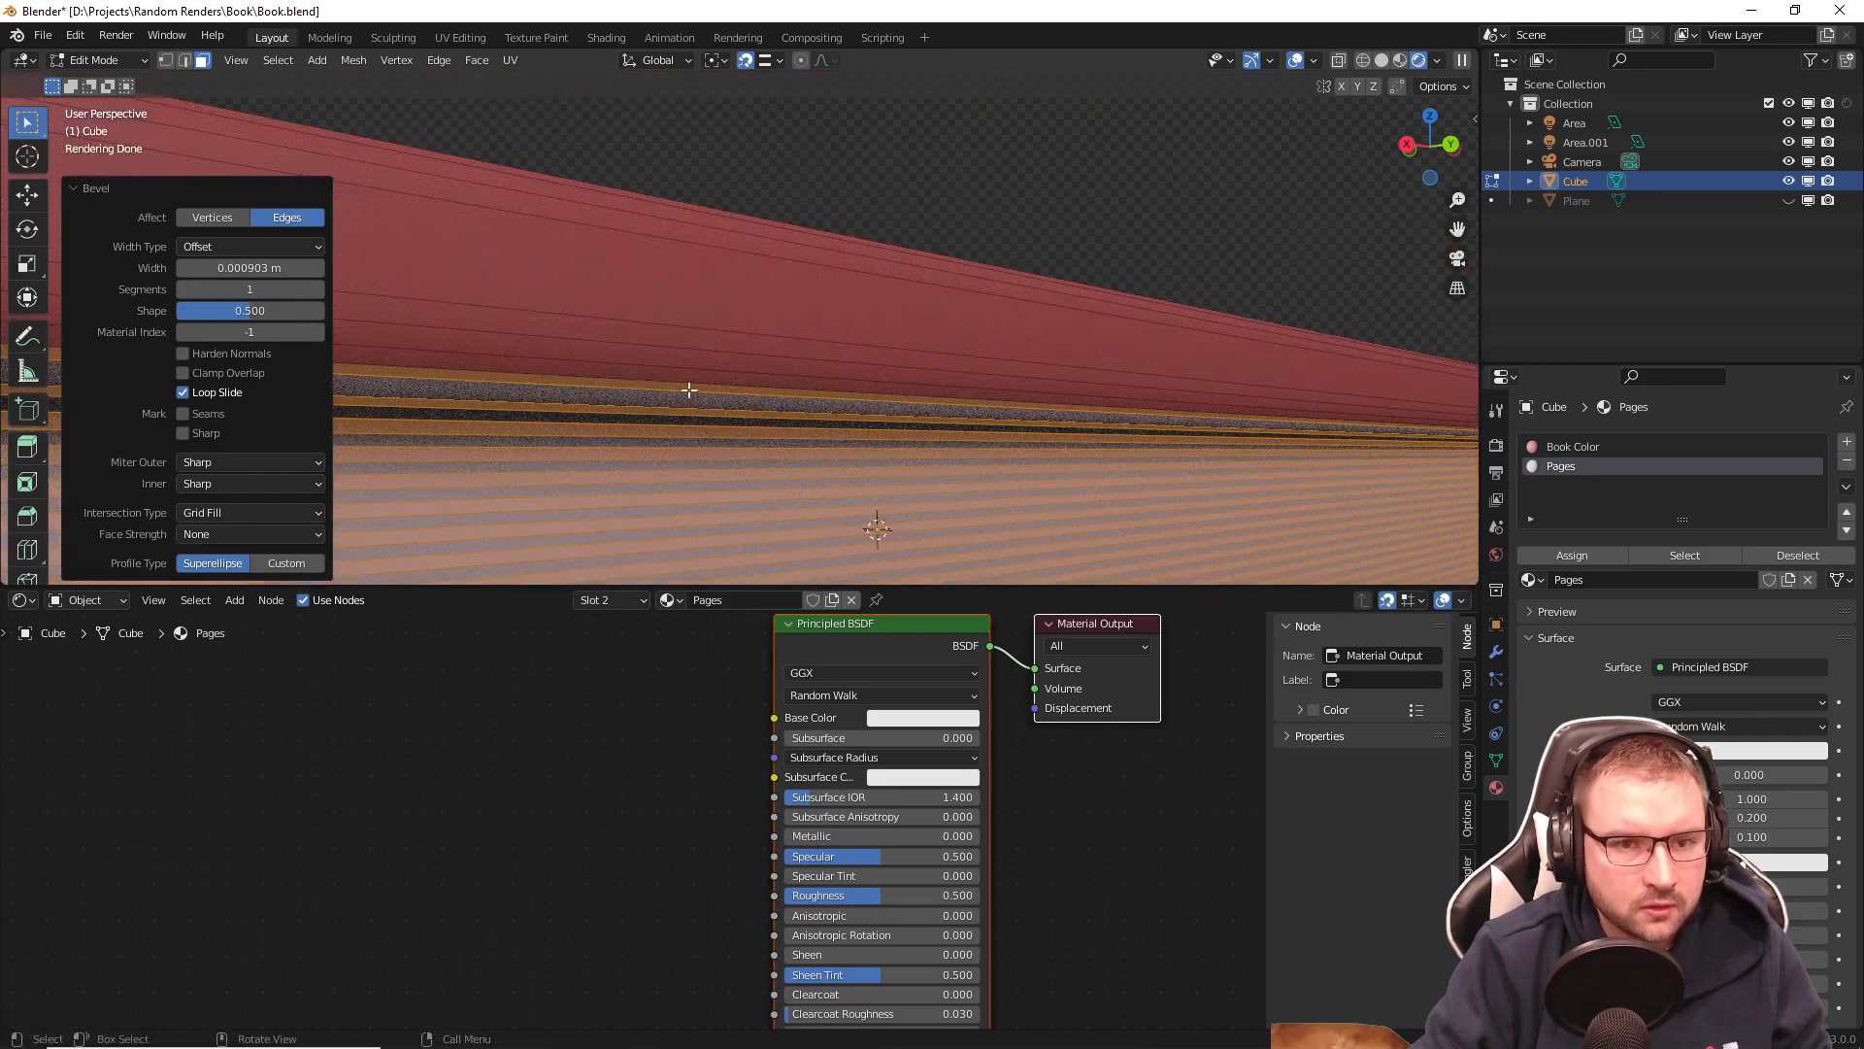
scroll(679, 398, down, 3)
middle_drag(679, 398, 787, 345)
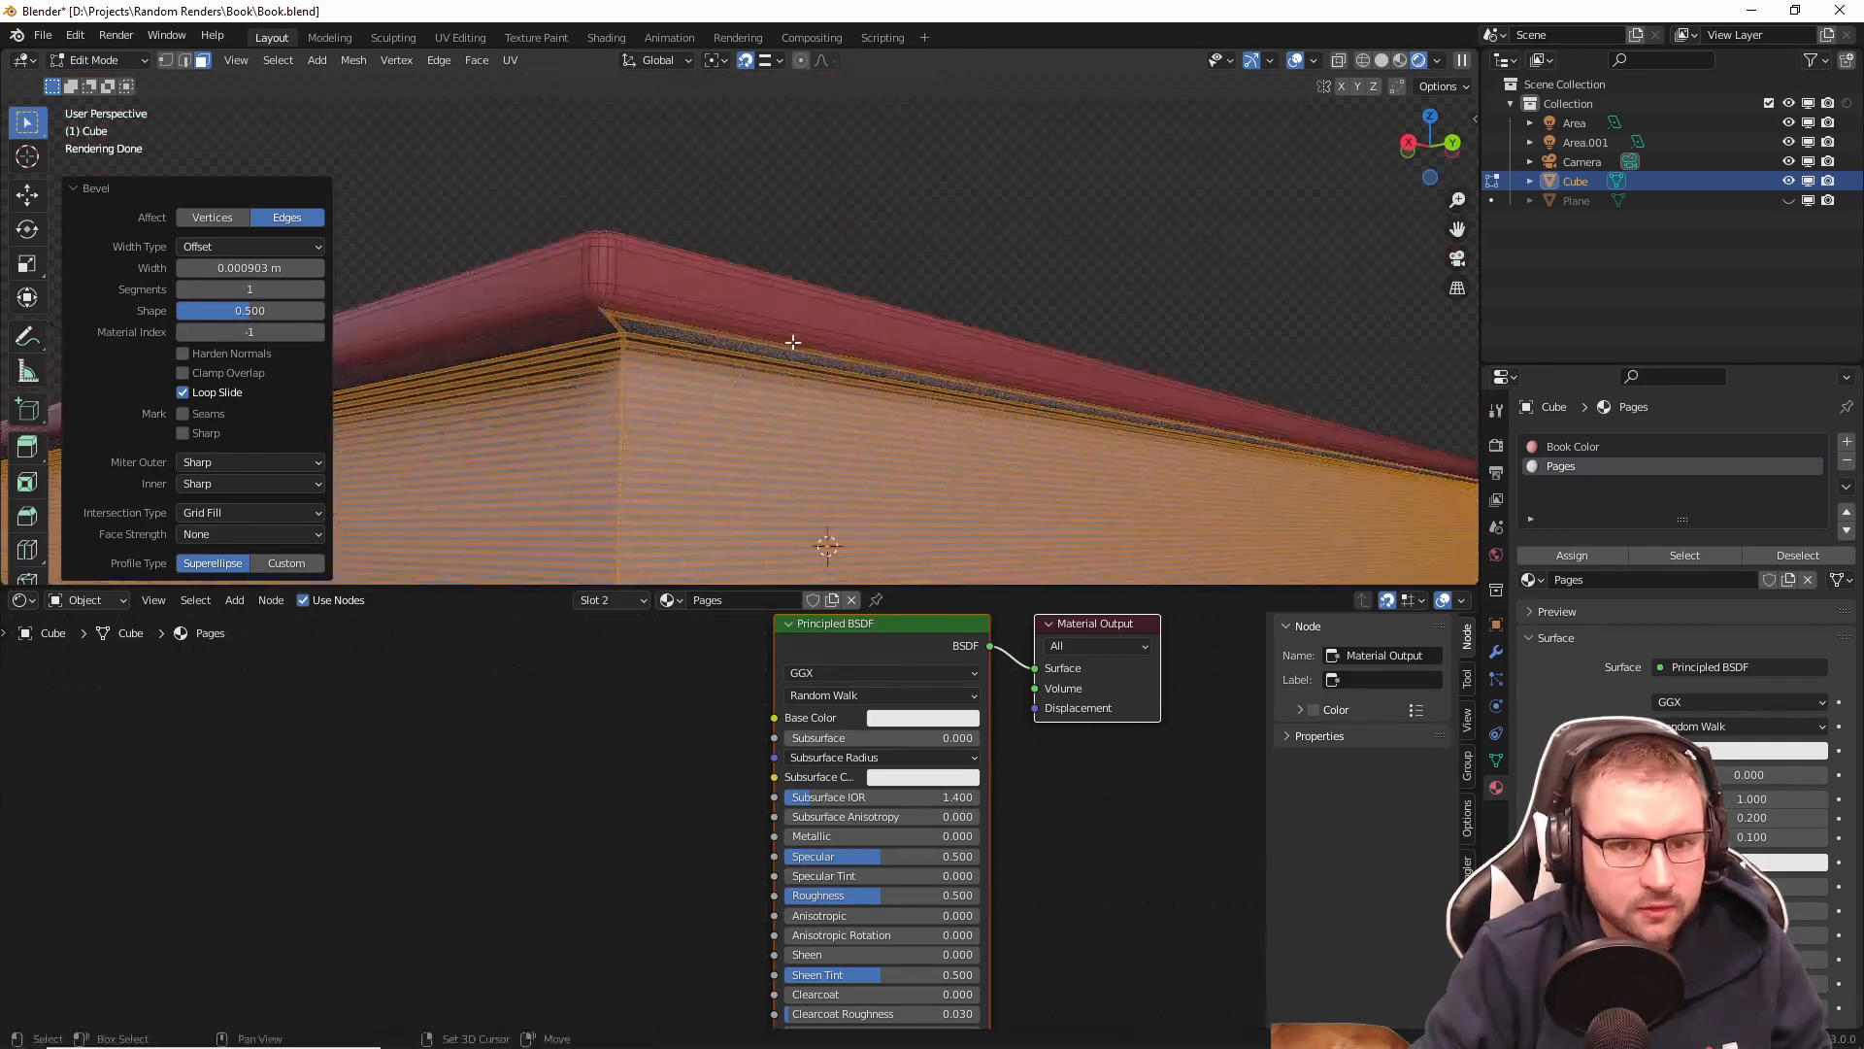
scroll(789, 395, down, 4)
middle_drag(861, 395, 1015, 320)
scroll(959, 383, up, 3)
middle_drag(1078, 430, 1084, 439)
middle_drag(869, 439, 662, 356)
scroll(662, 356, up, 4)
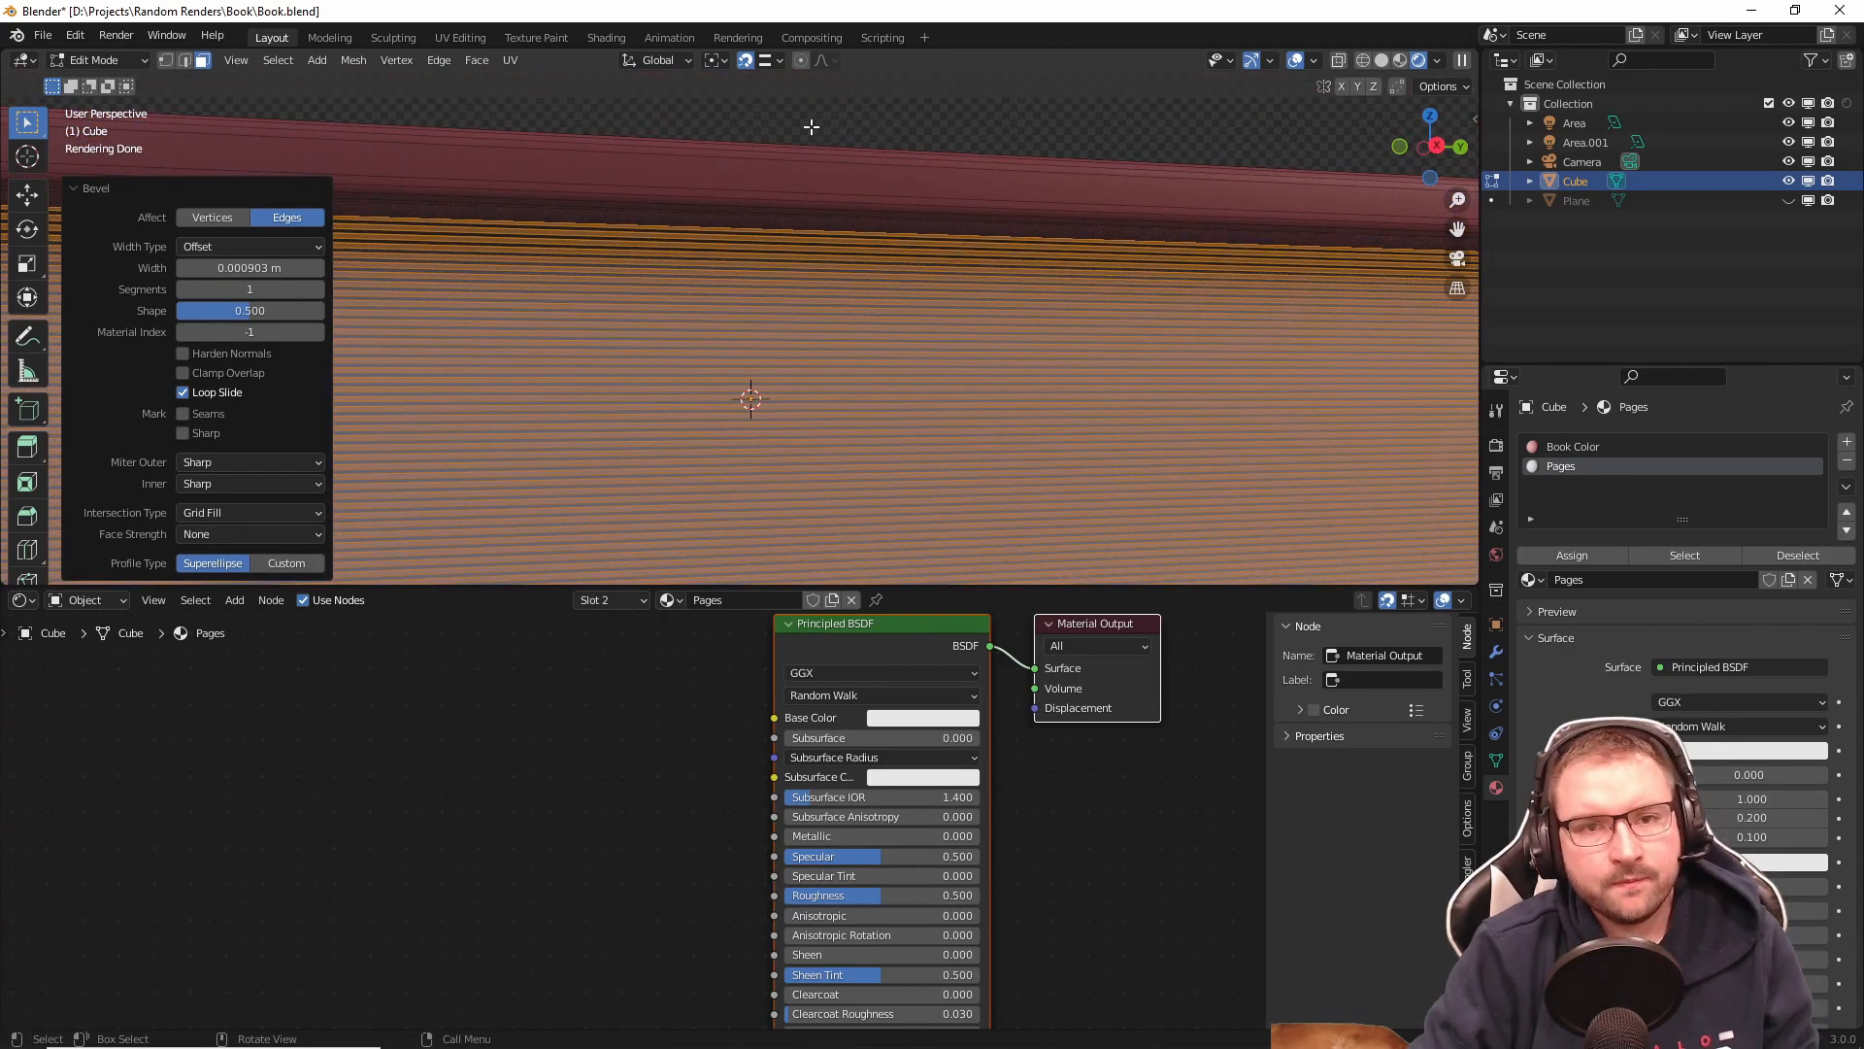
Step: Try to scale the selected page faces with proportional editing set to Random falloff, then without proportional editing
click(801, 61)
click(824, 64)
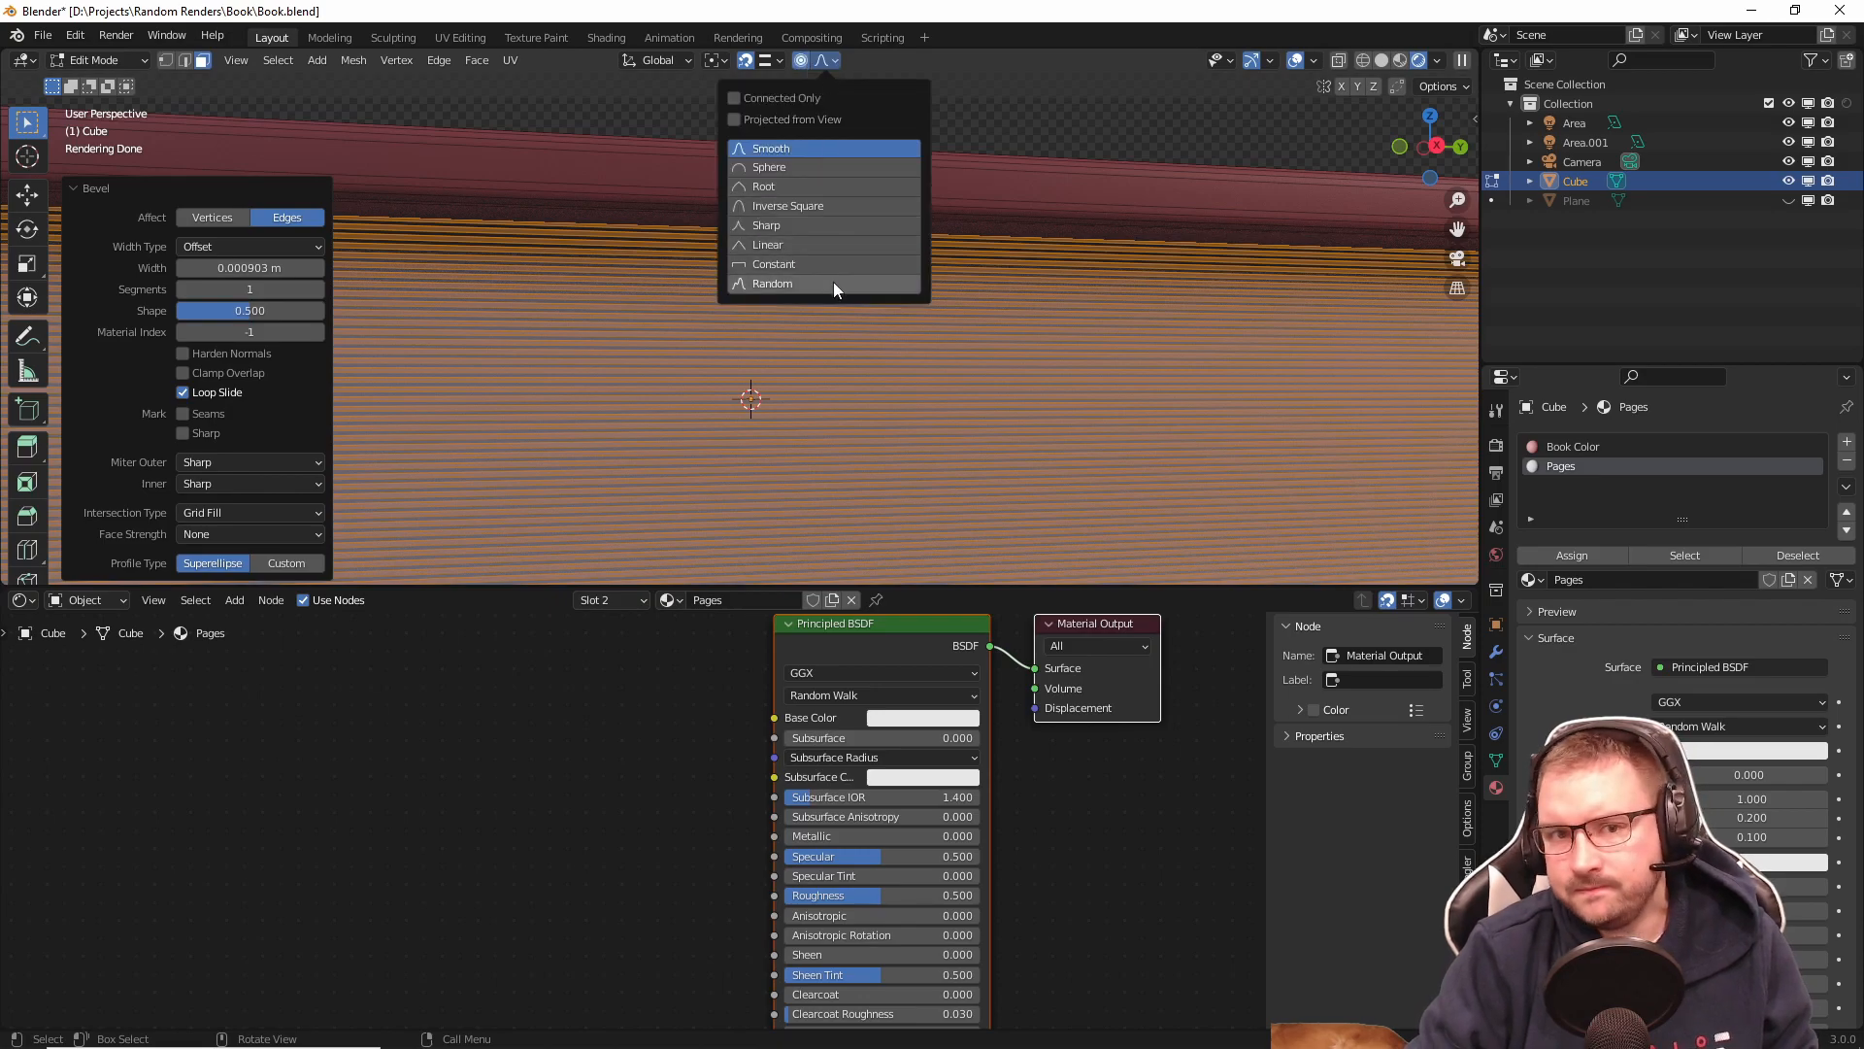
scroll(1194, 377, down, 4)
middle_drag(1275, 379, 1194, 392)
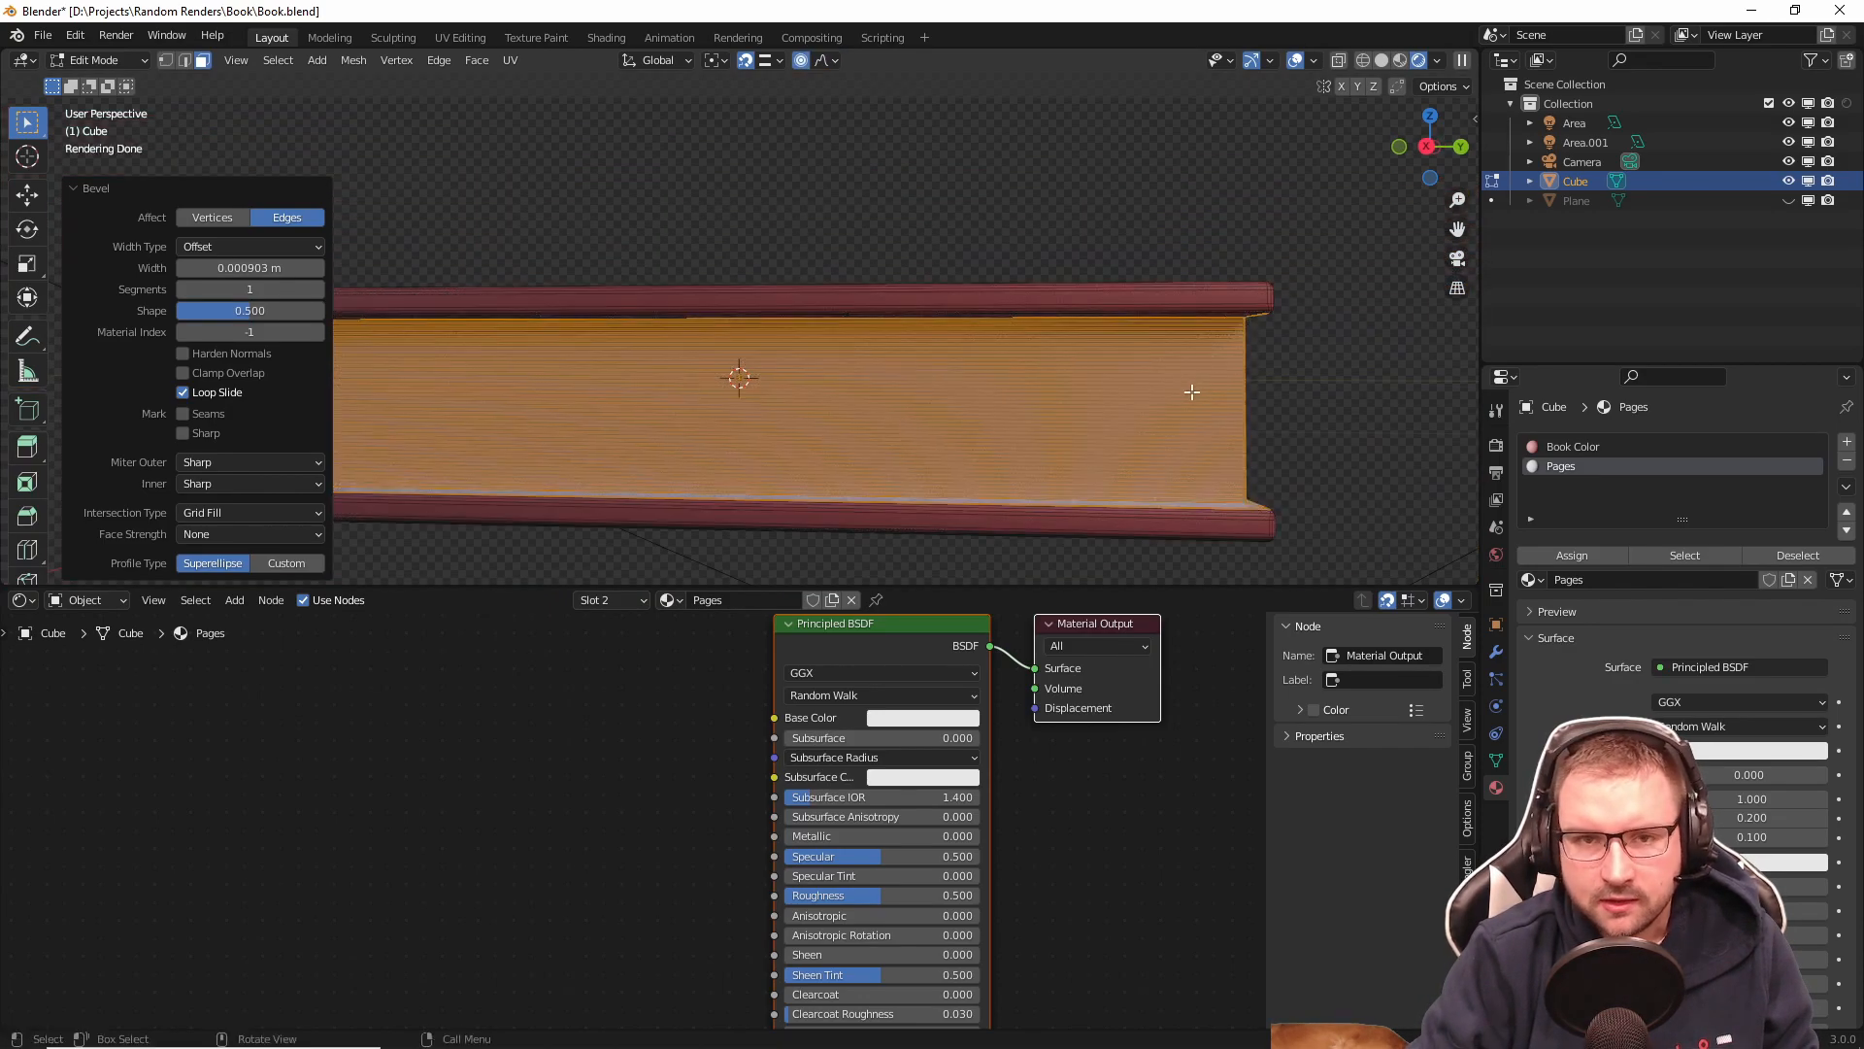
key(s)
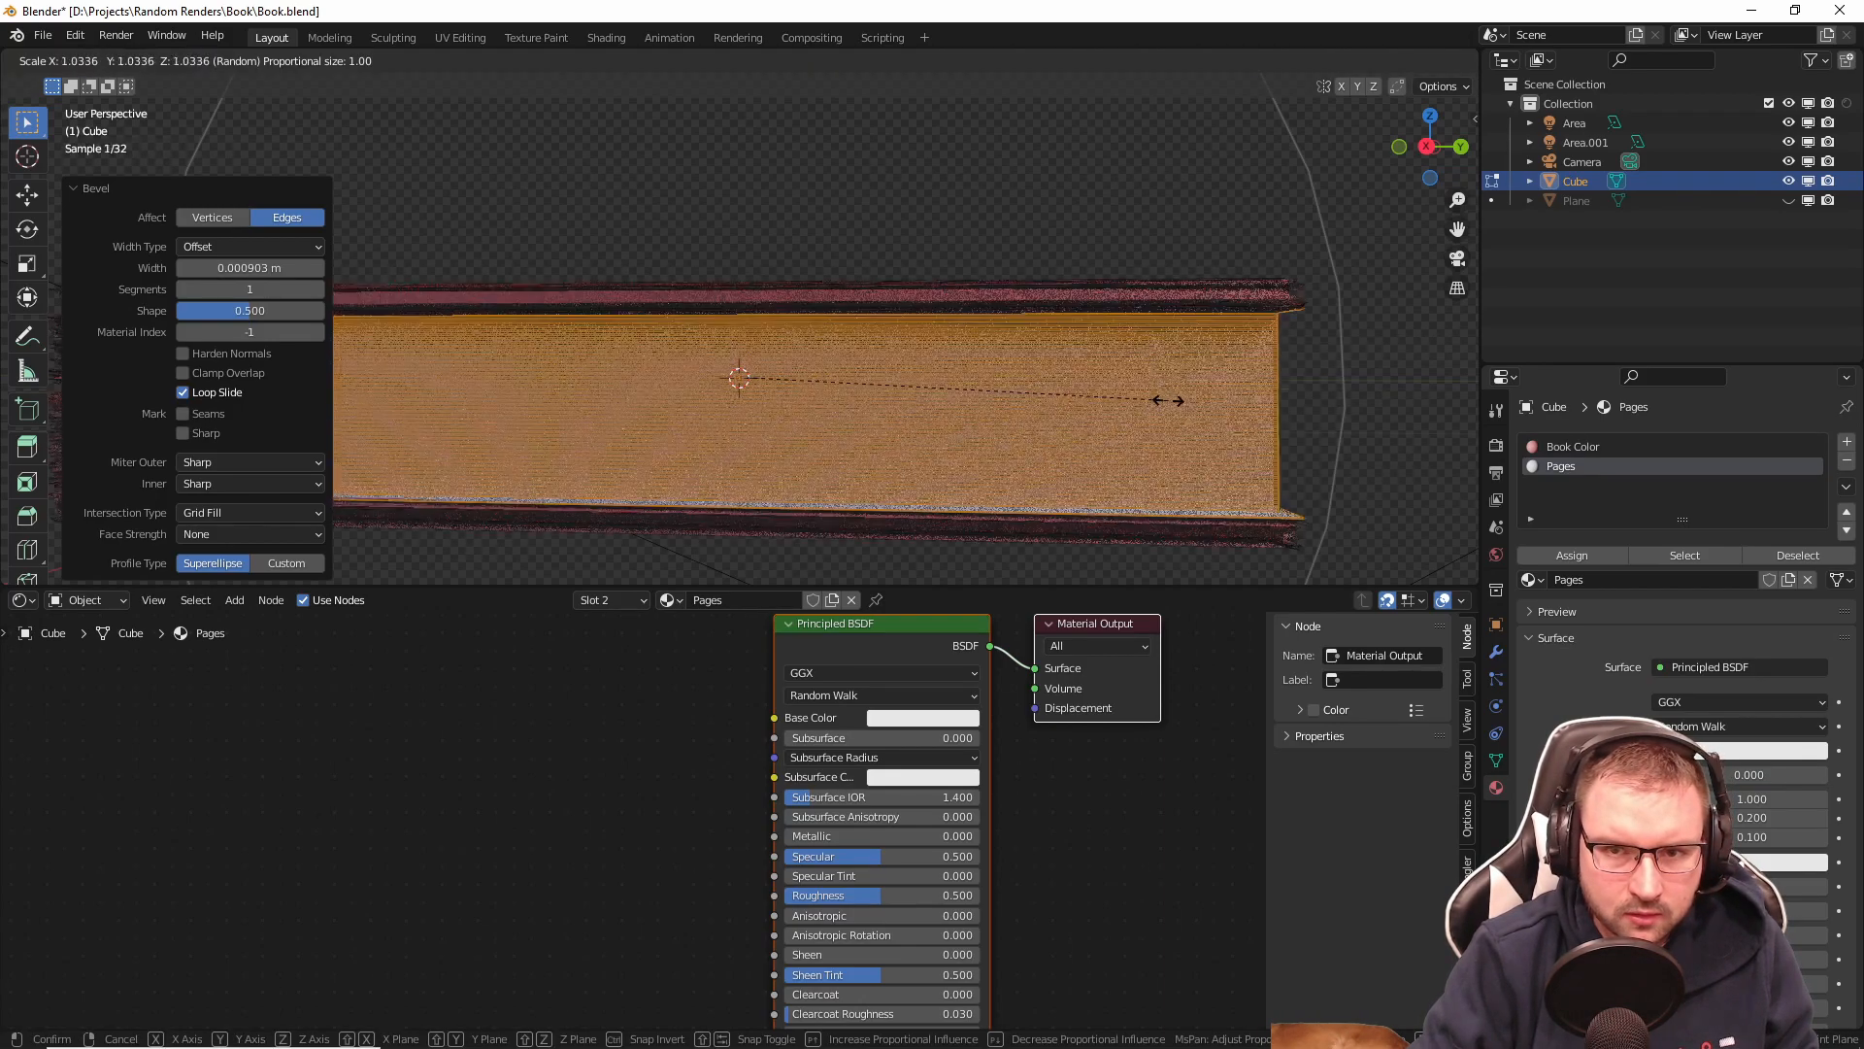
right_click(1172, 400)
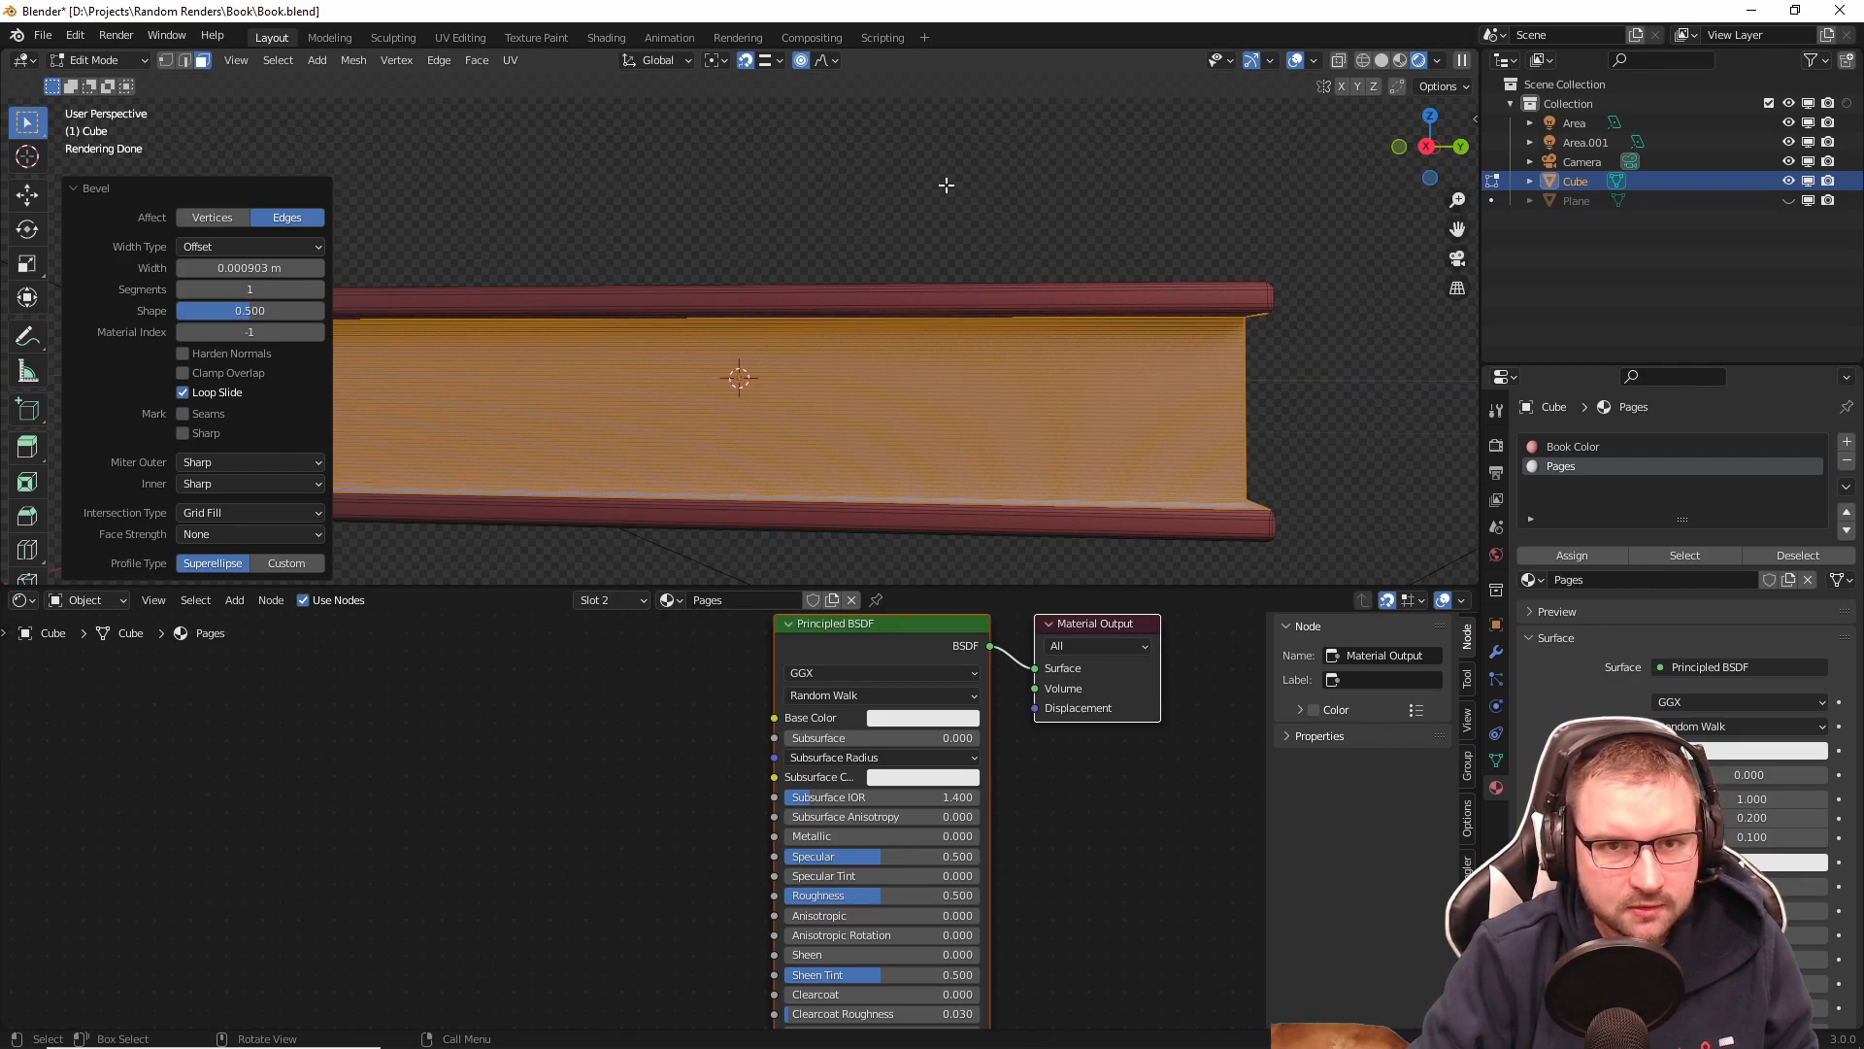
key(s)
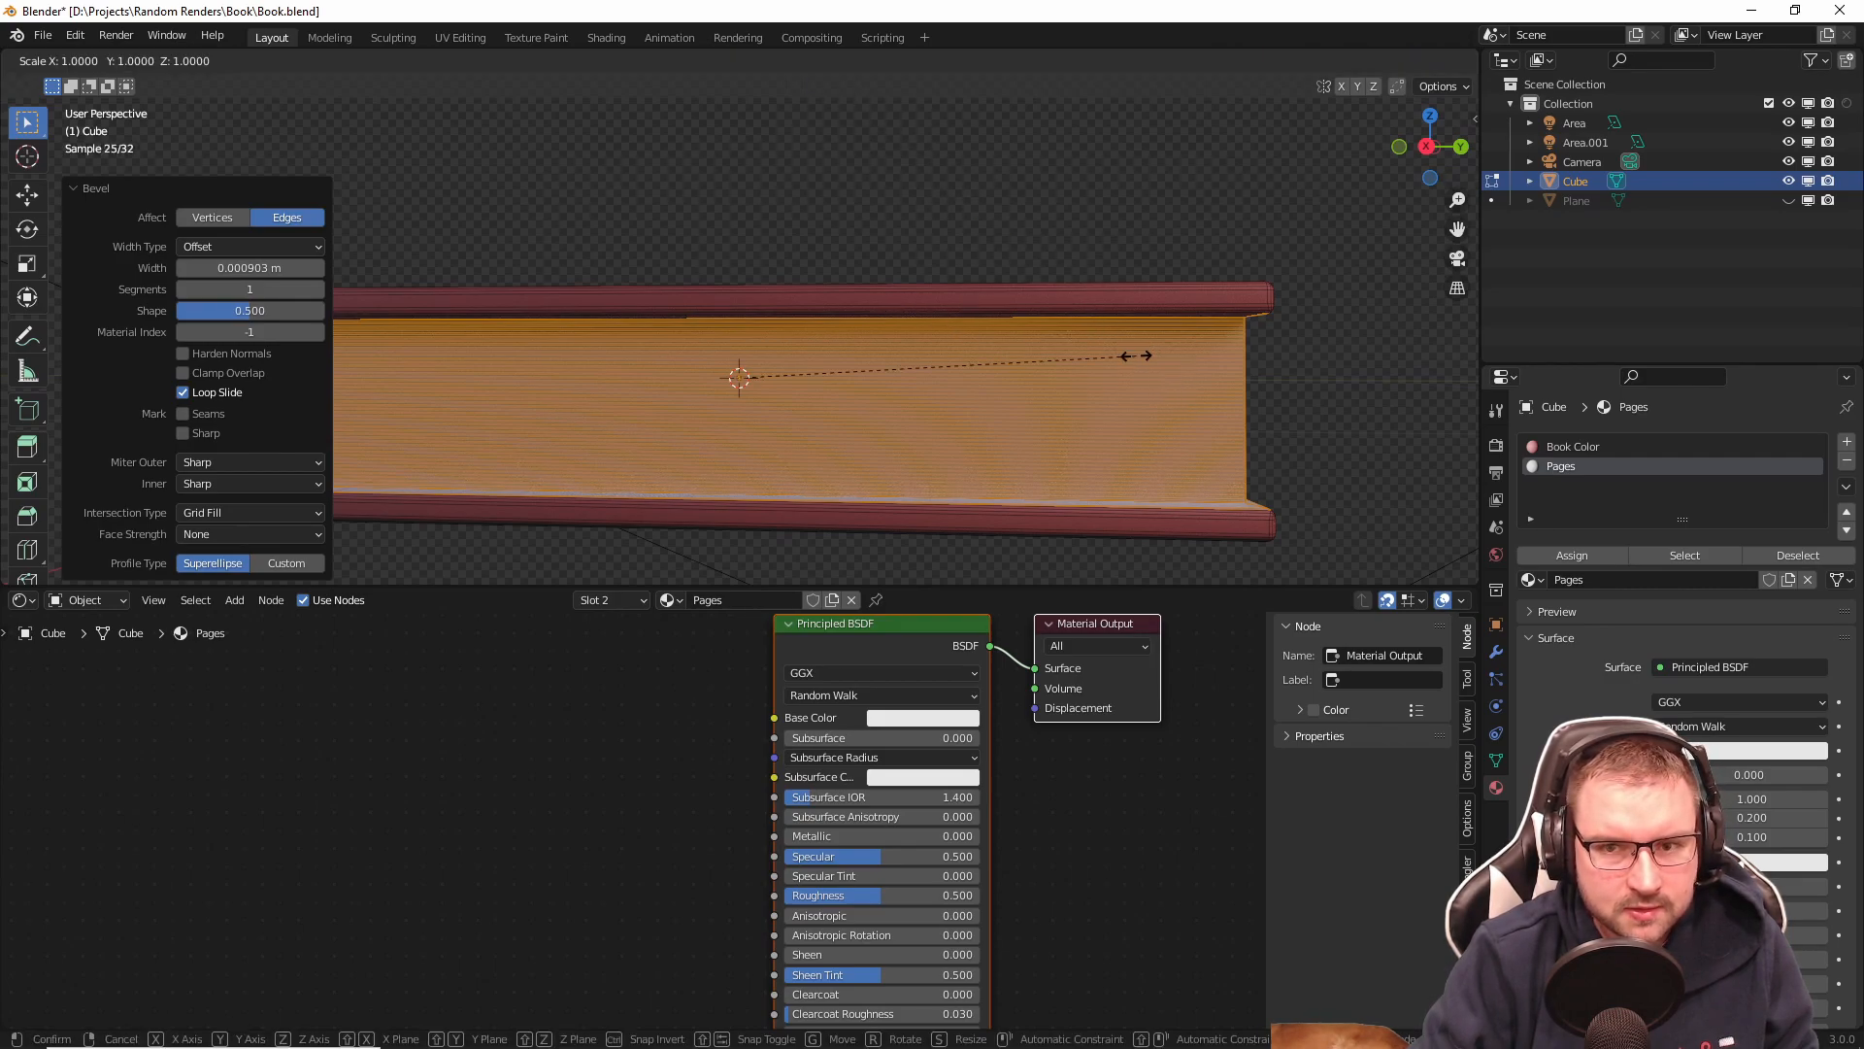
right_click(1146, 358)
Step: Try to move the selected page faces freely from a corner view of the book
scroll(858, 375, up, 2)
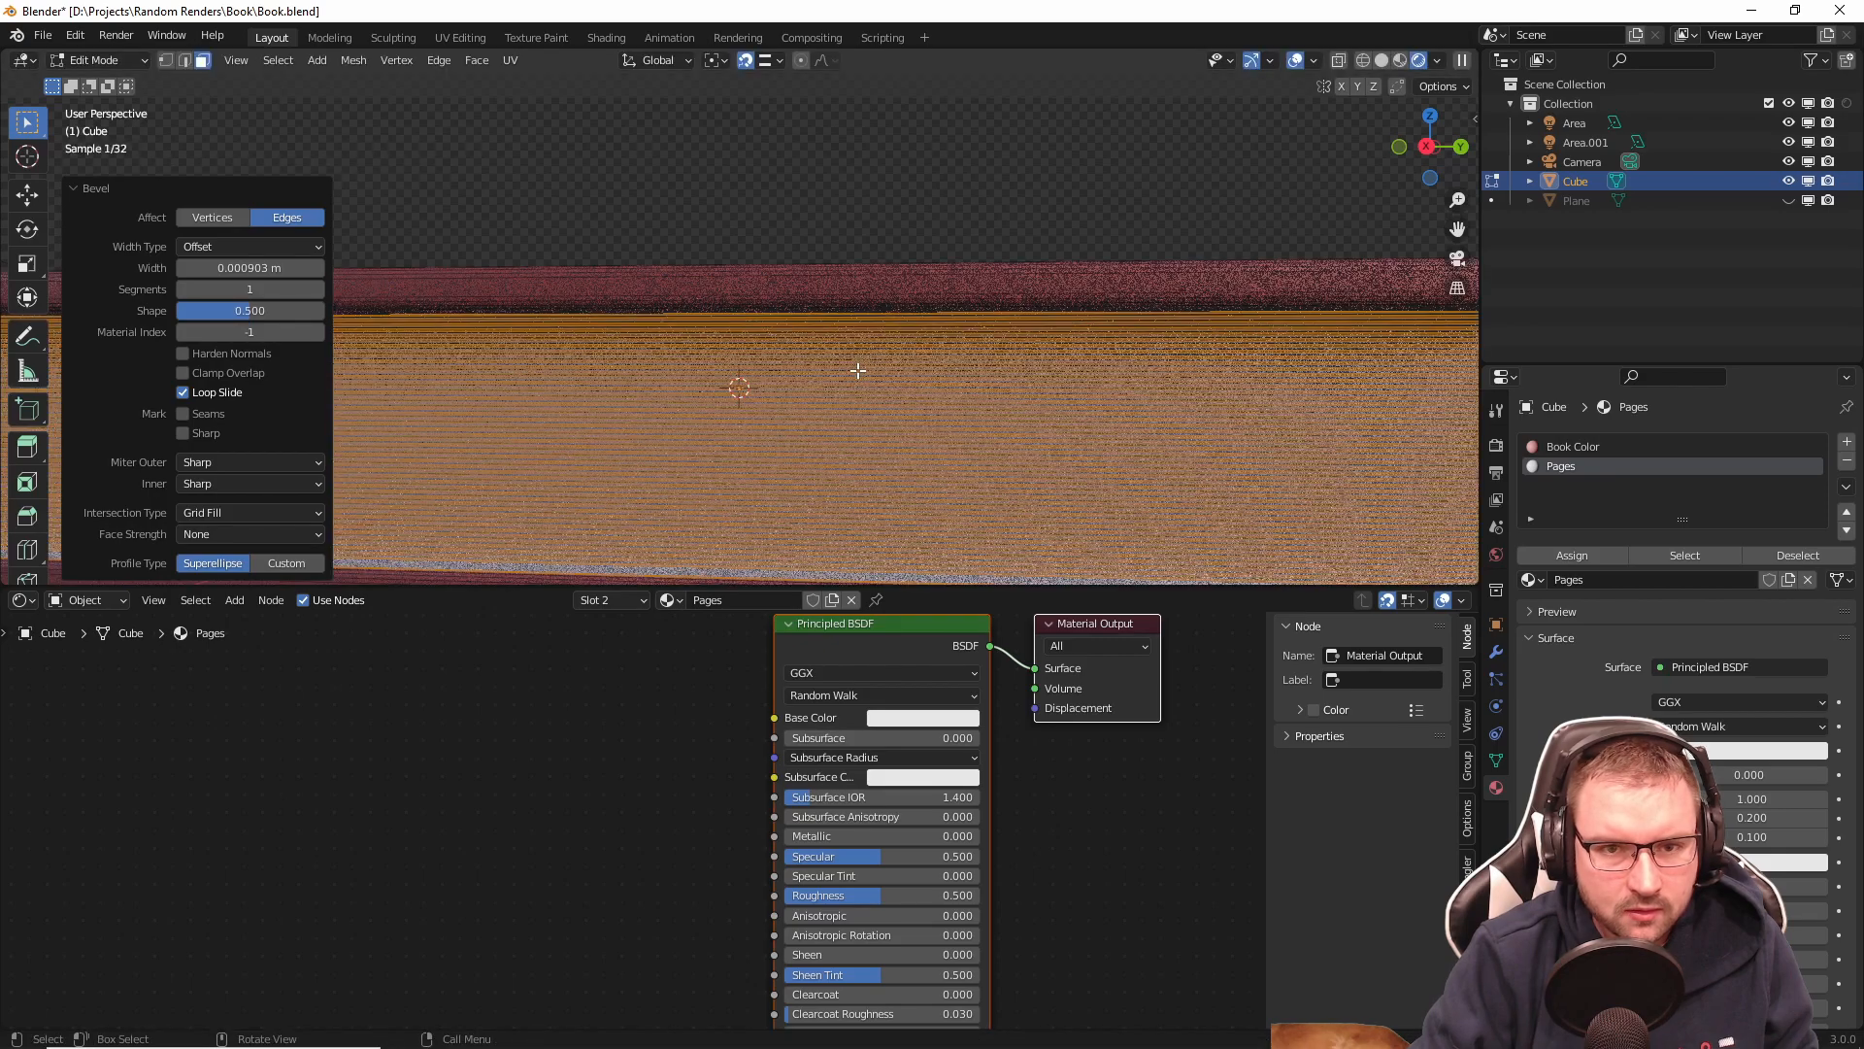
scroll(683, 391, down, 1)
shift+middle_drag(682, 391, 1099, 350)
scroll(1022, 350, up, 1)
scroll(1187, 341, down, 2)
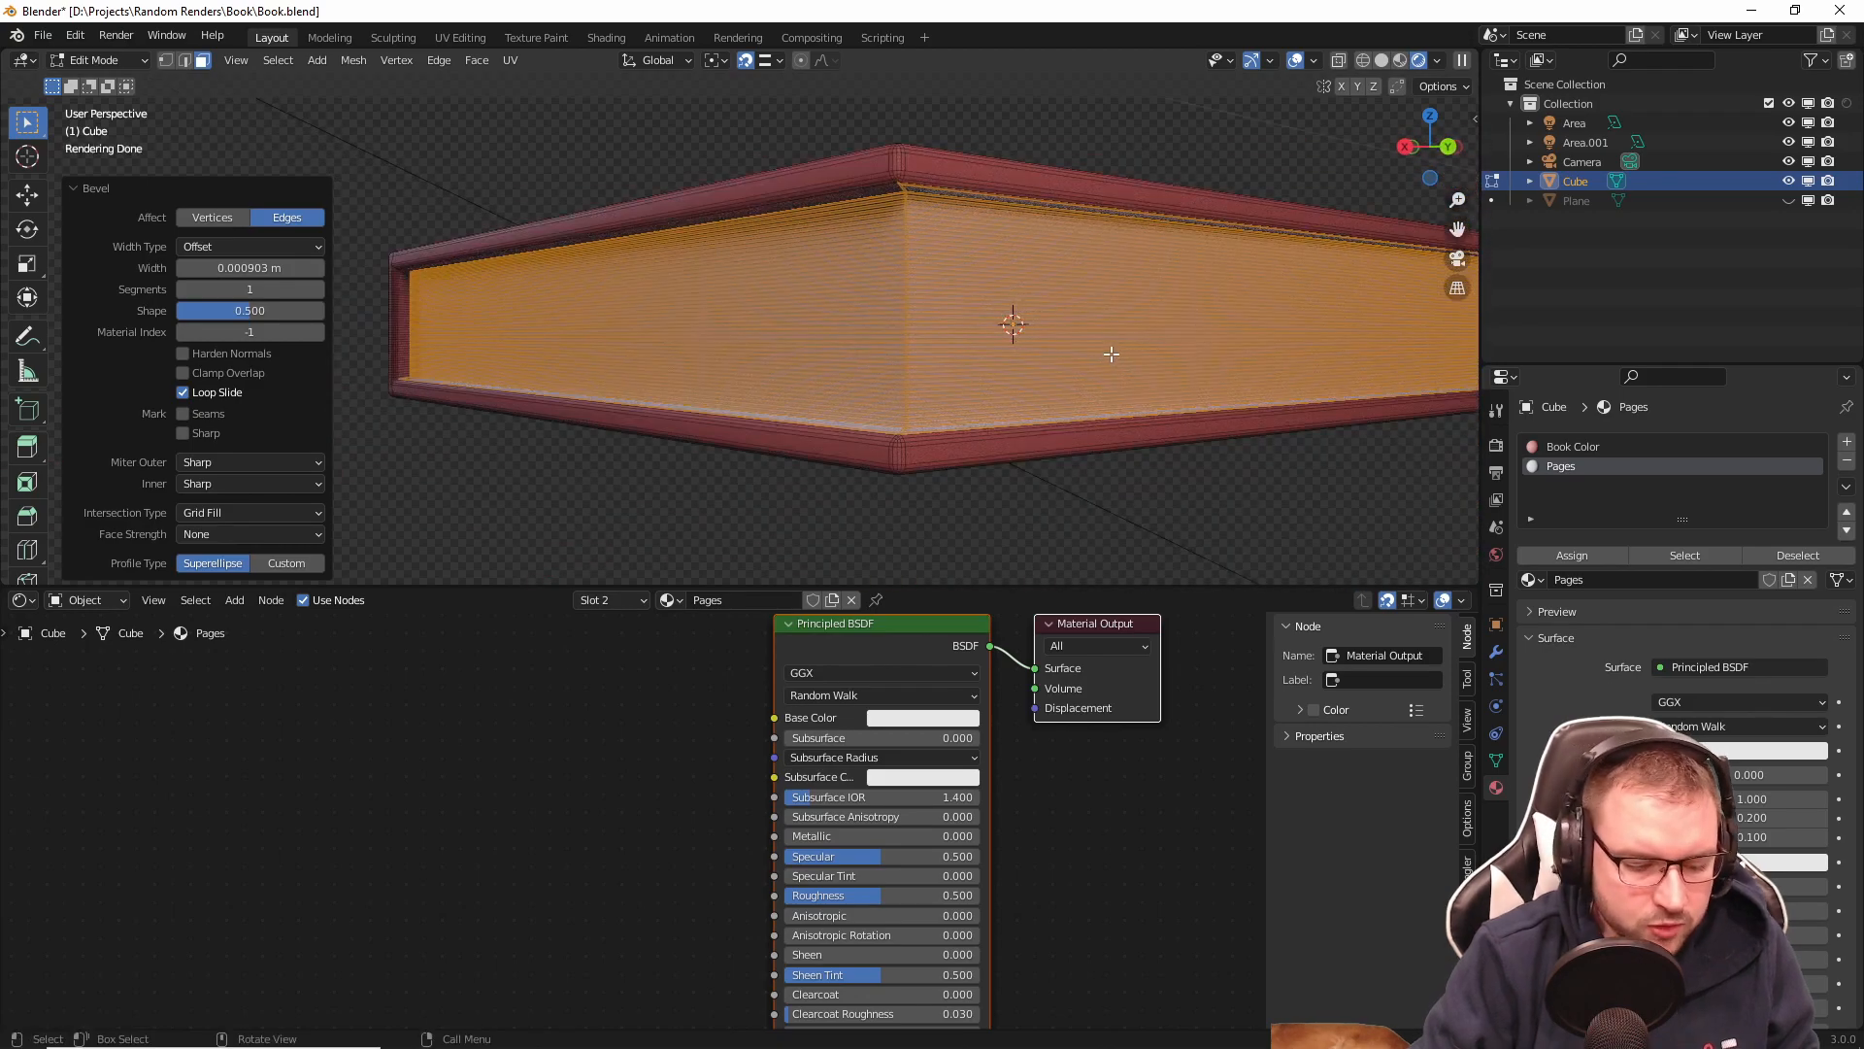
key(g)
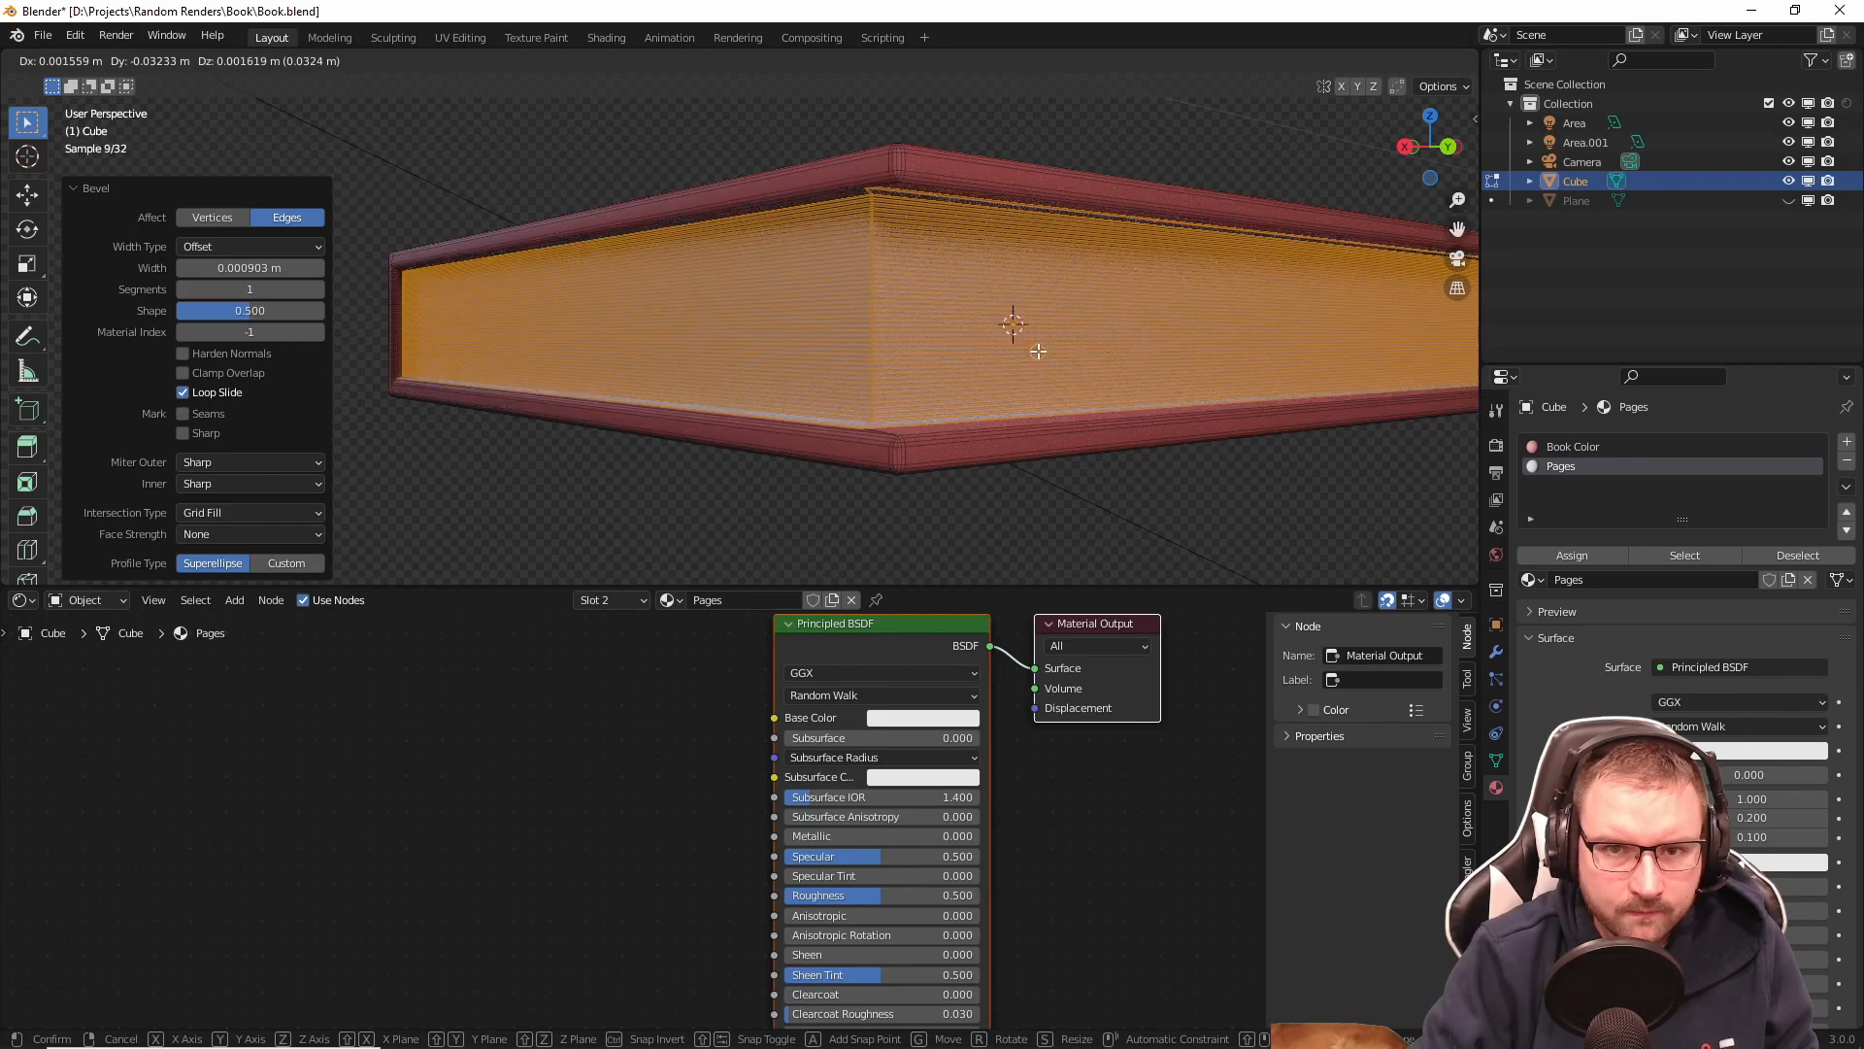
right_click(1036, 352)
click(865, 336)
middle_drag(865, 335, 1031, 347)
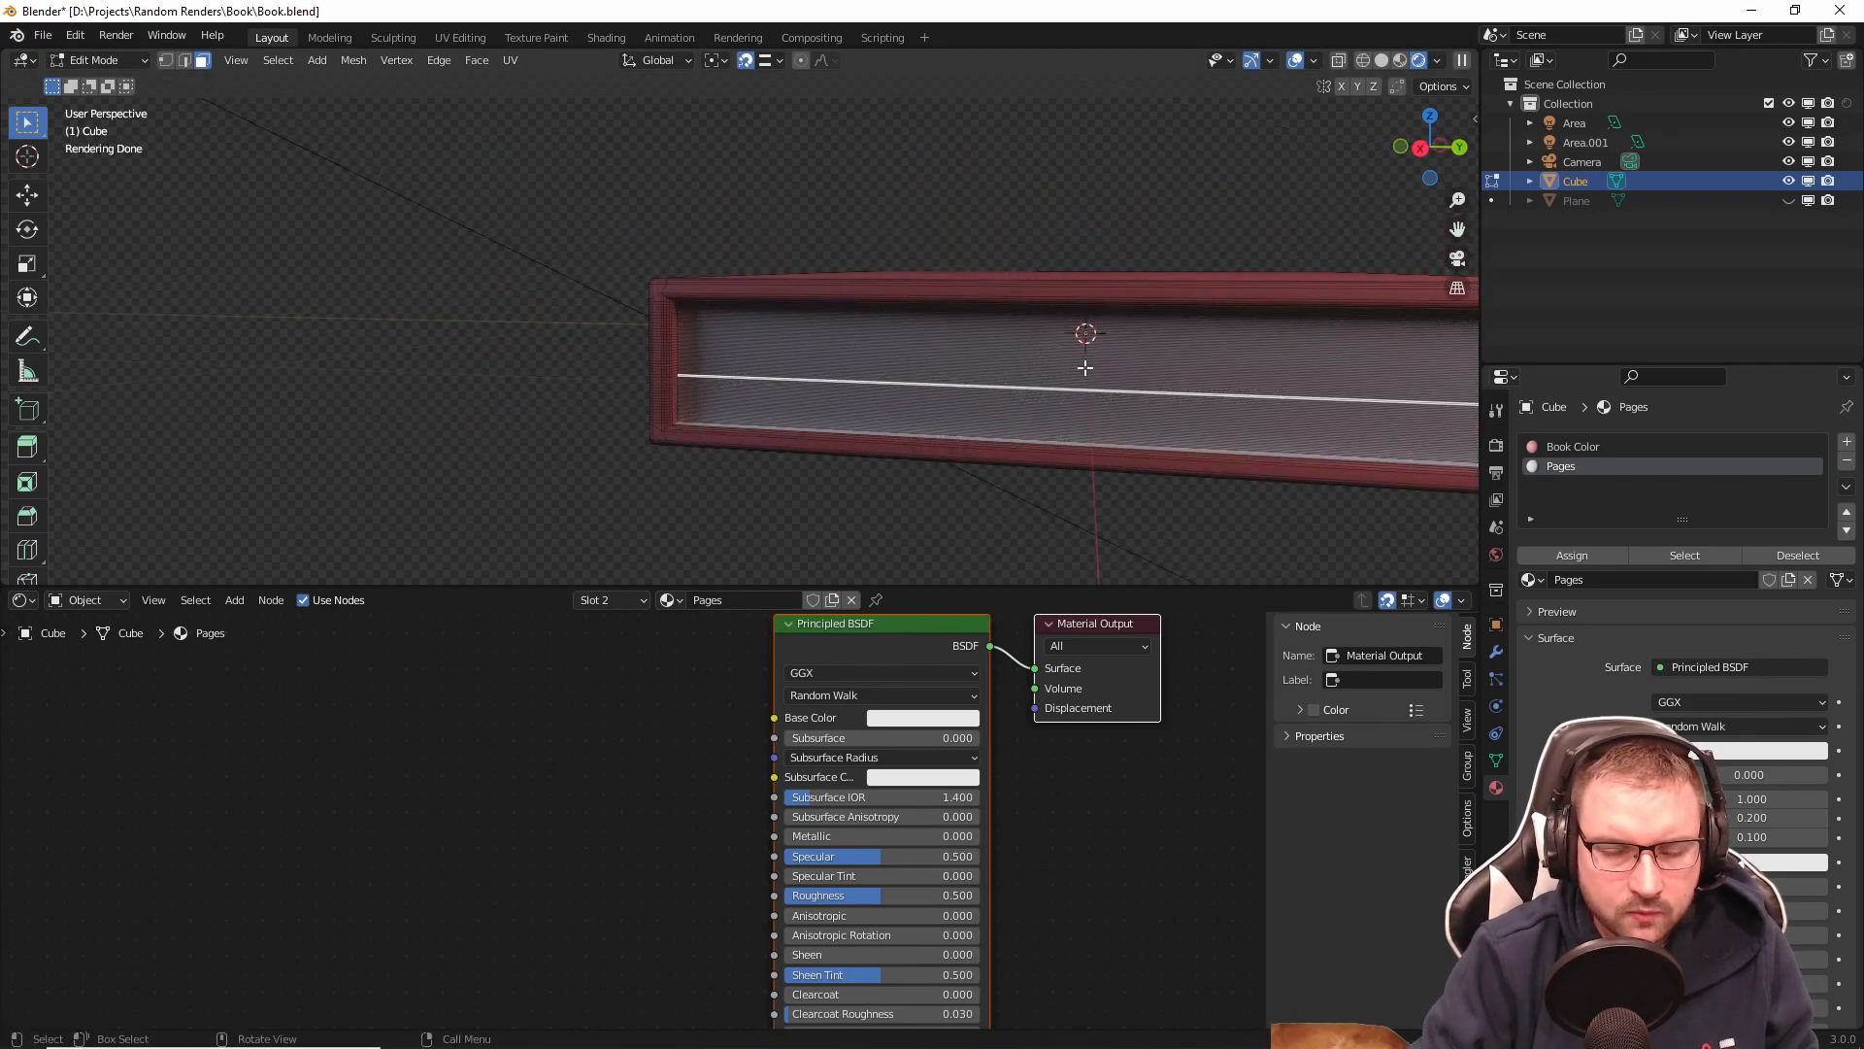
scroll(1111, 367, up, 2)
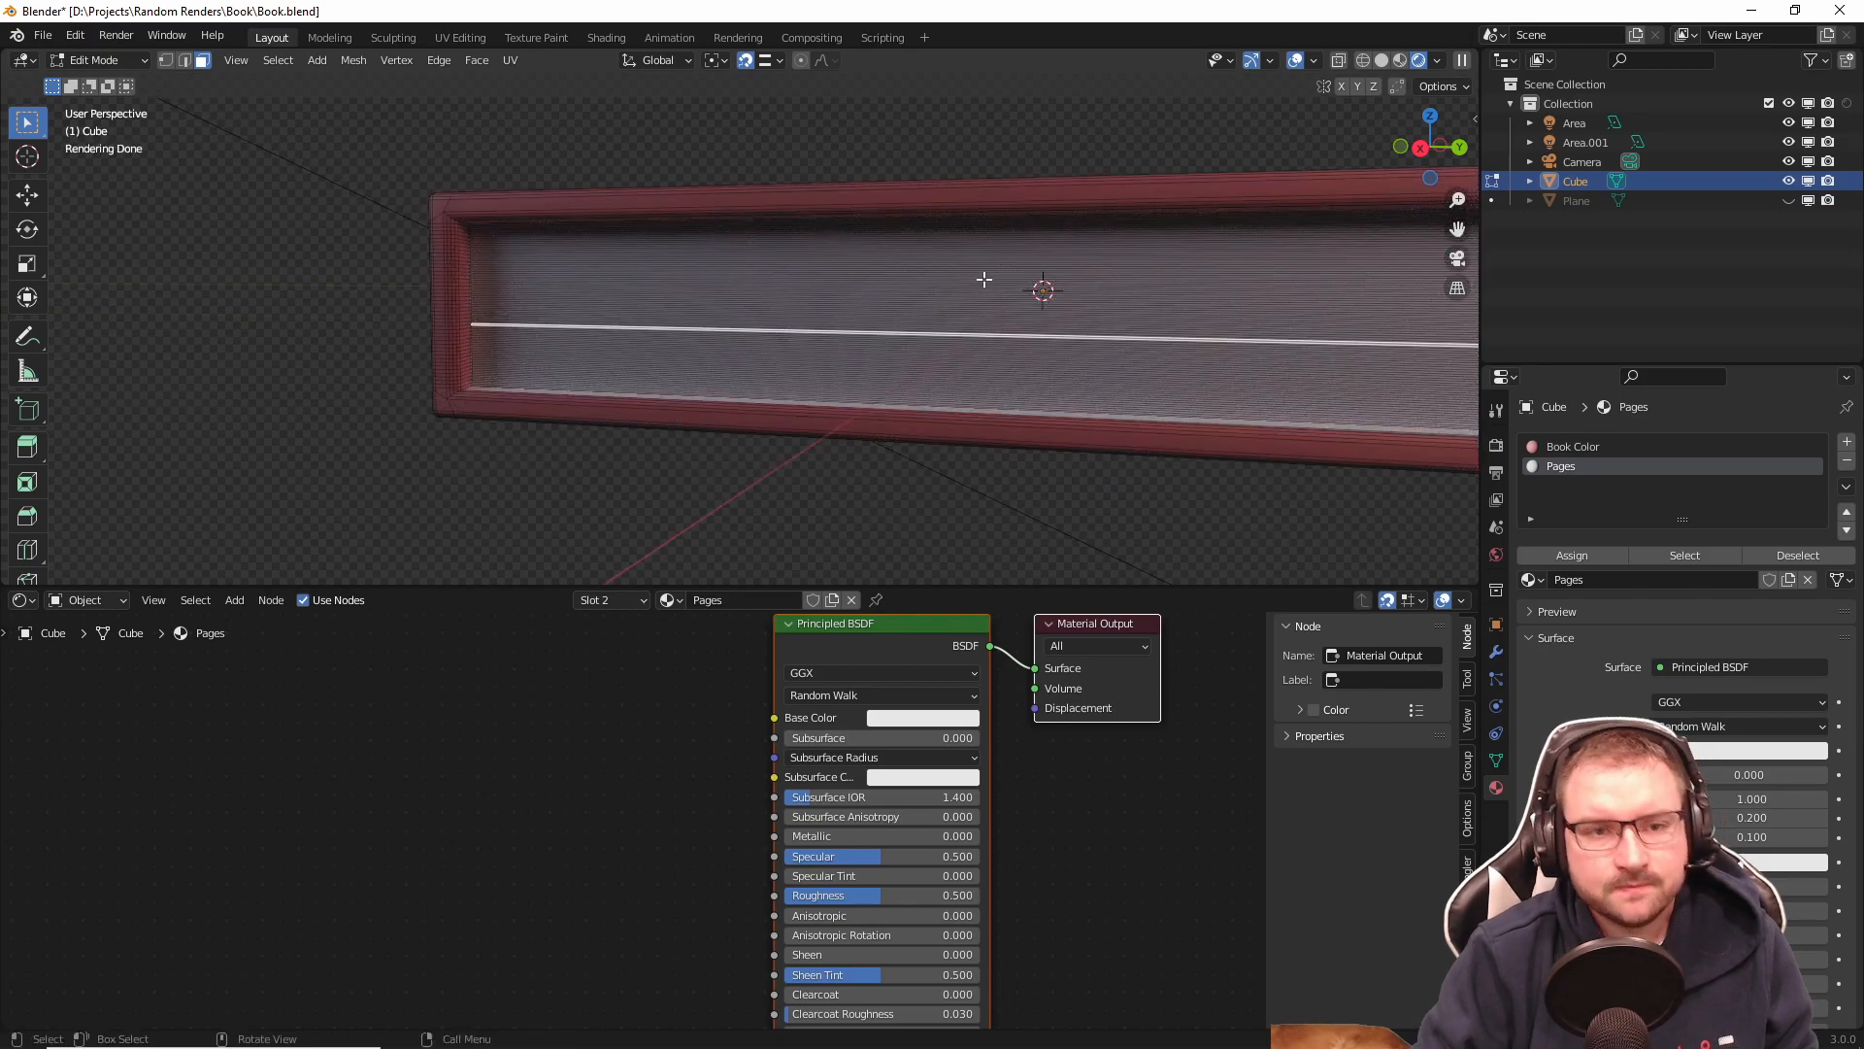
key(ctrl+l)
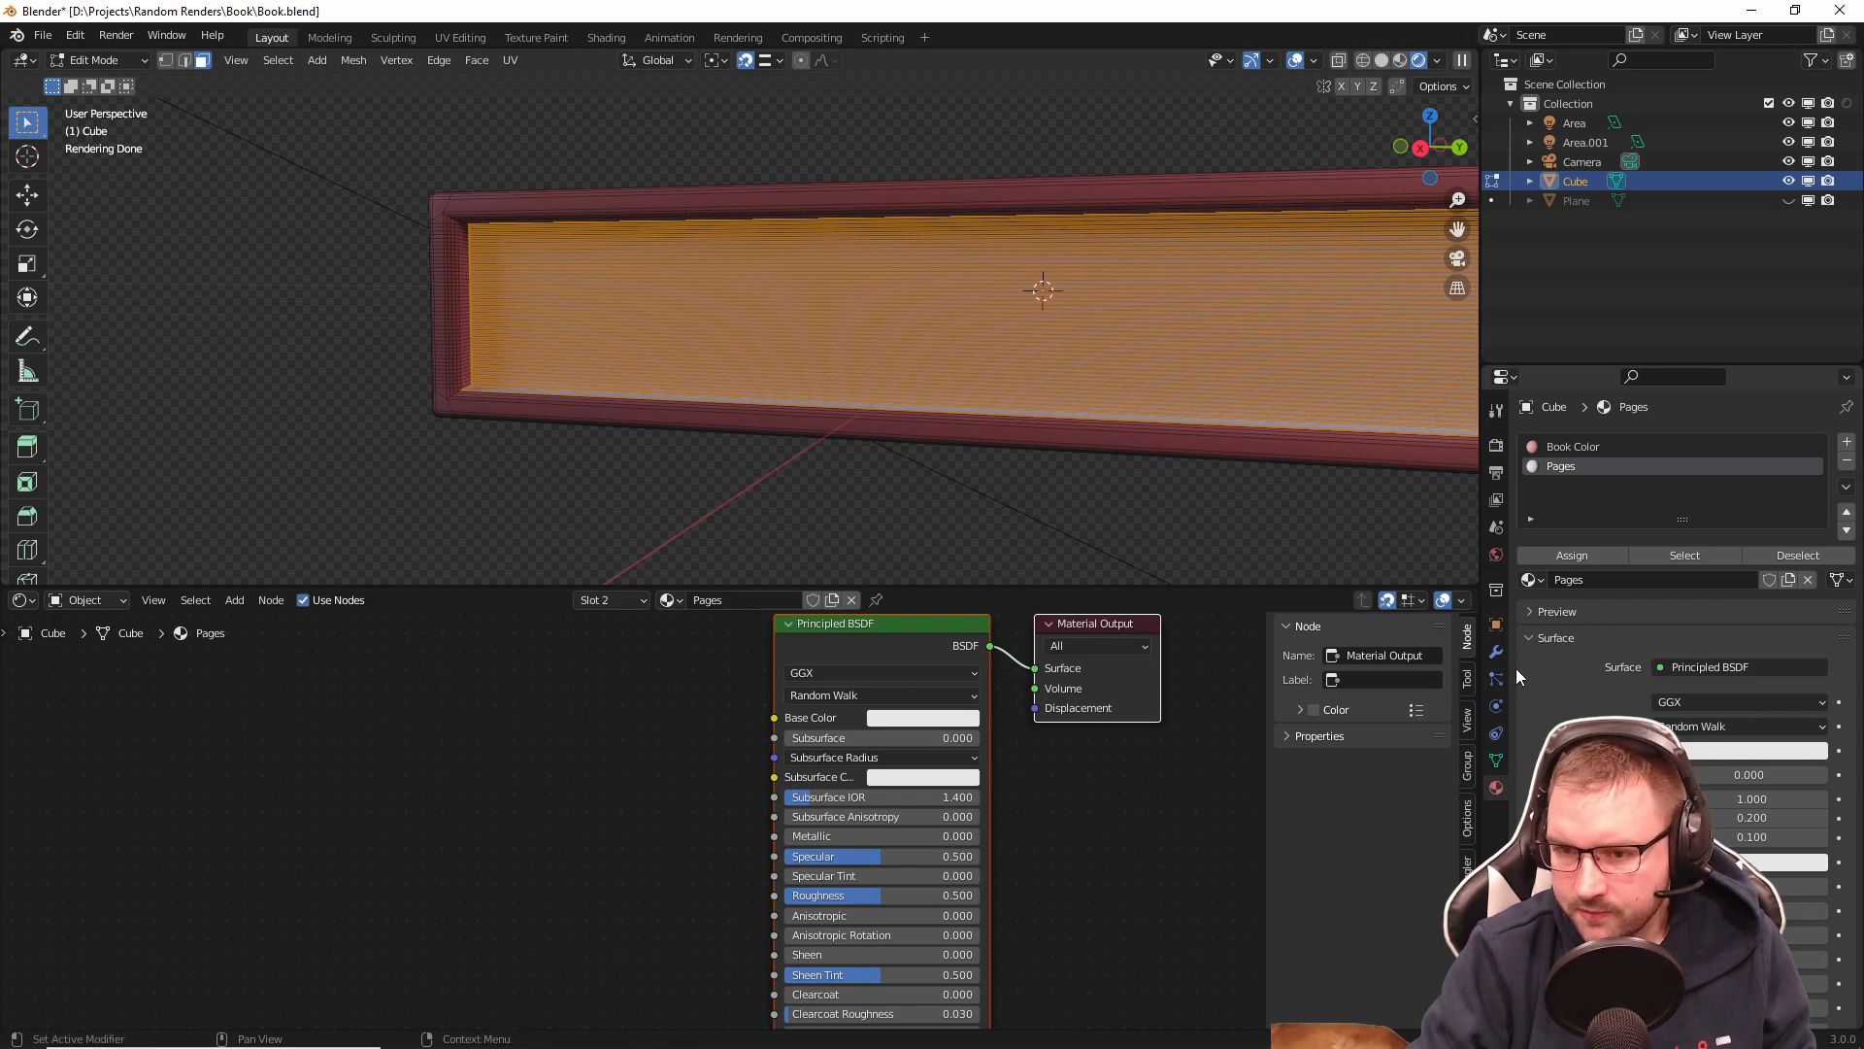
Step: Add an empty vertex group to the book mesh and switch to vertex selection mode
click(1501, 760)
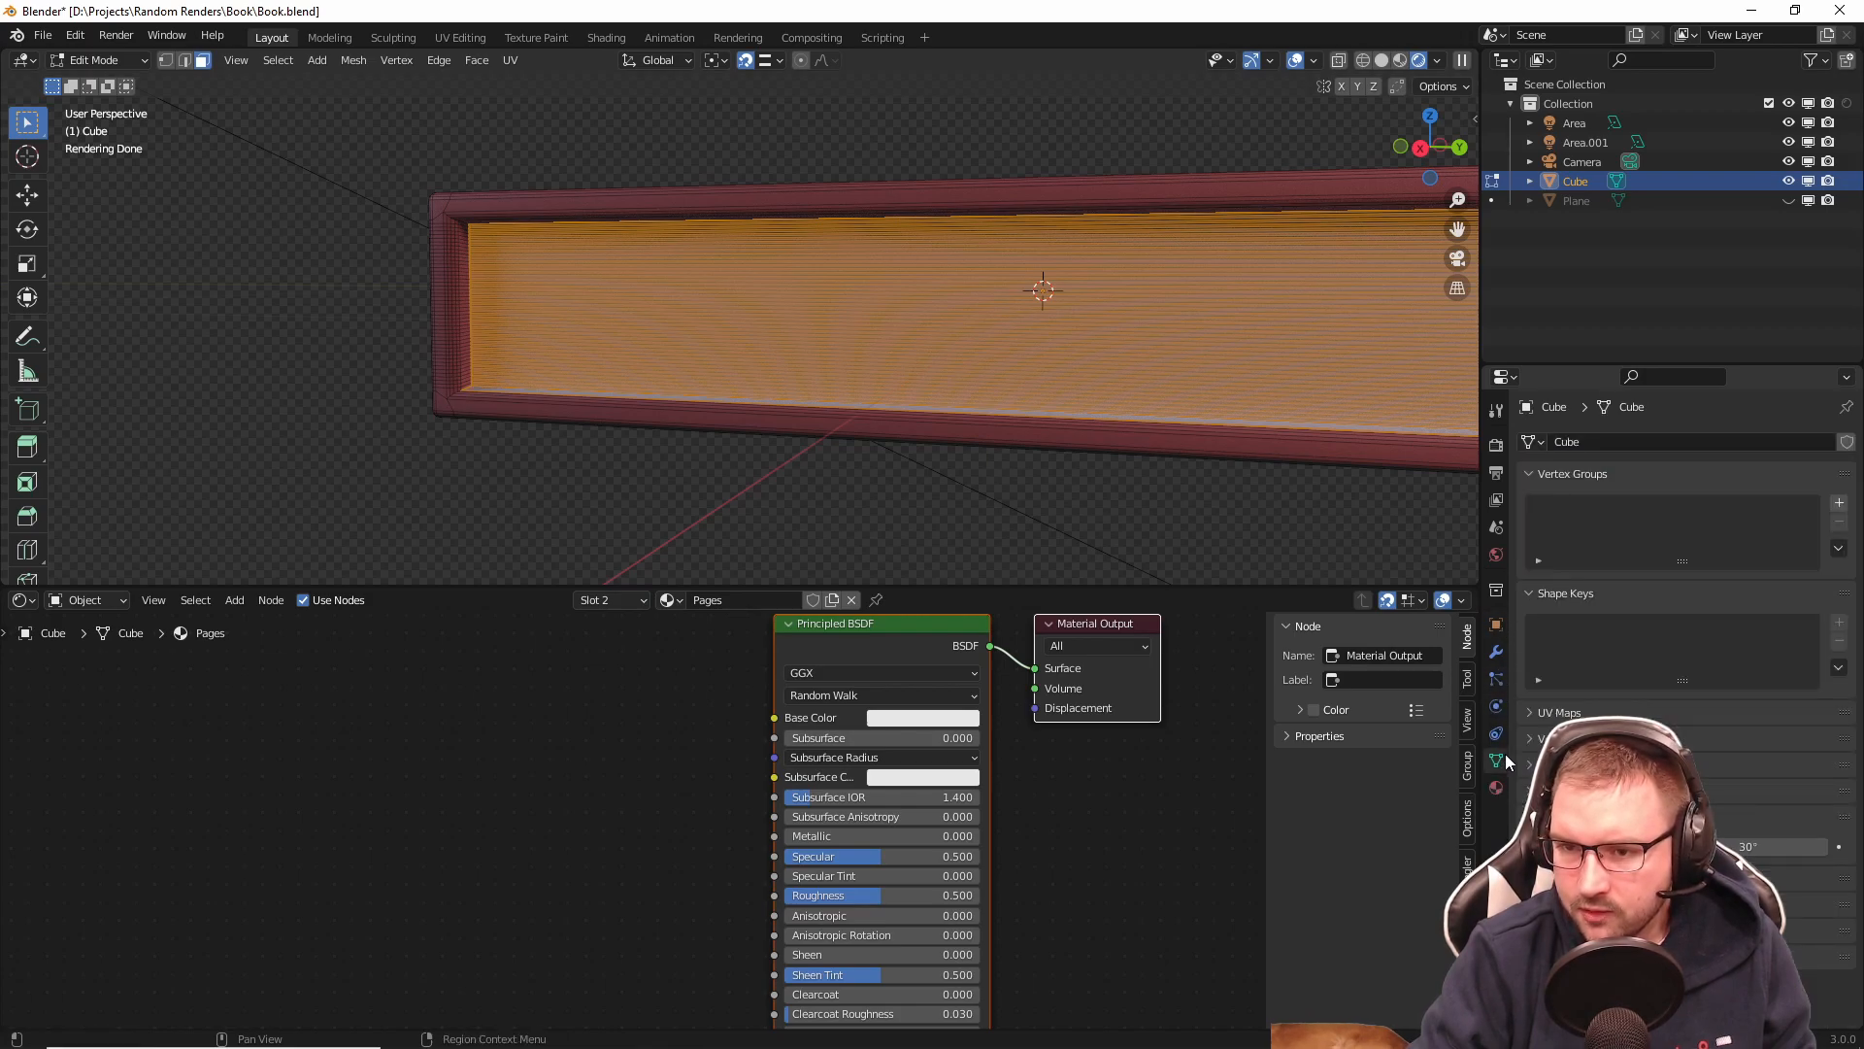
click(1838, 504)
middle_drag(1220, 467, 748, 466)
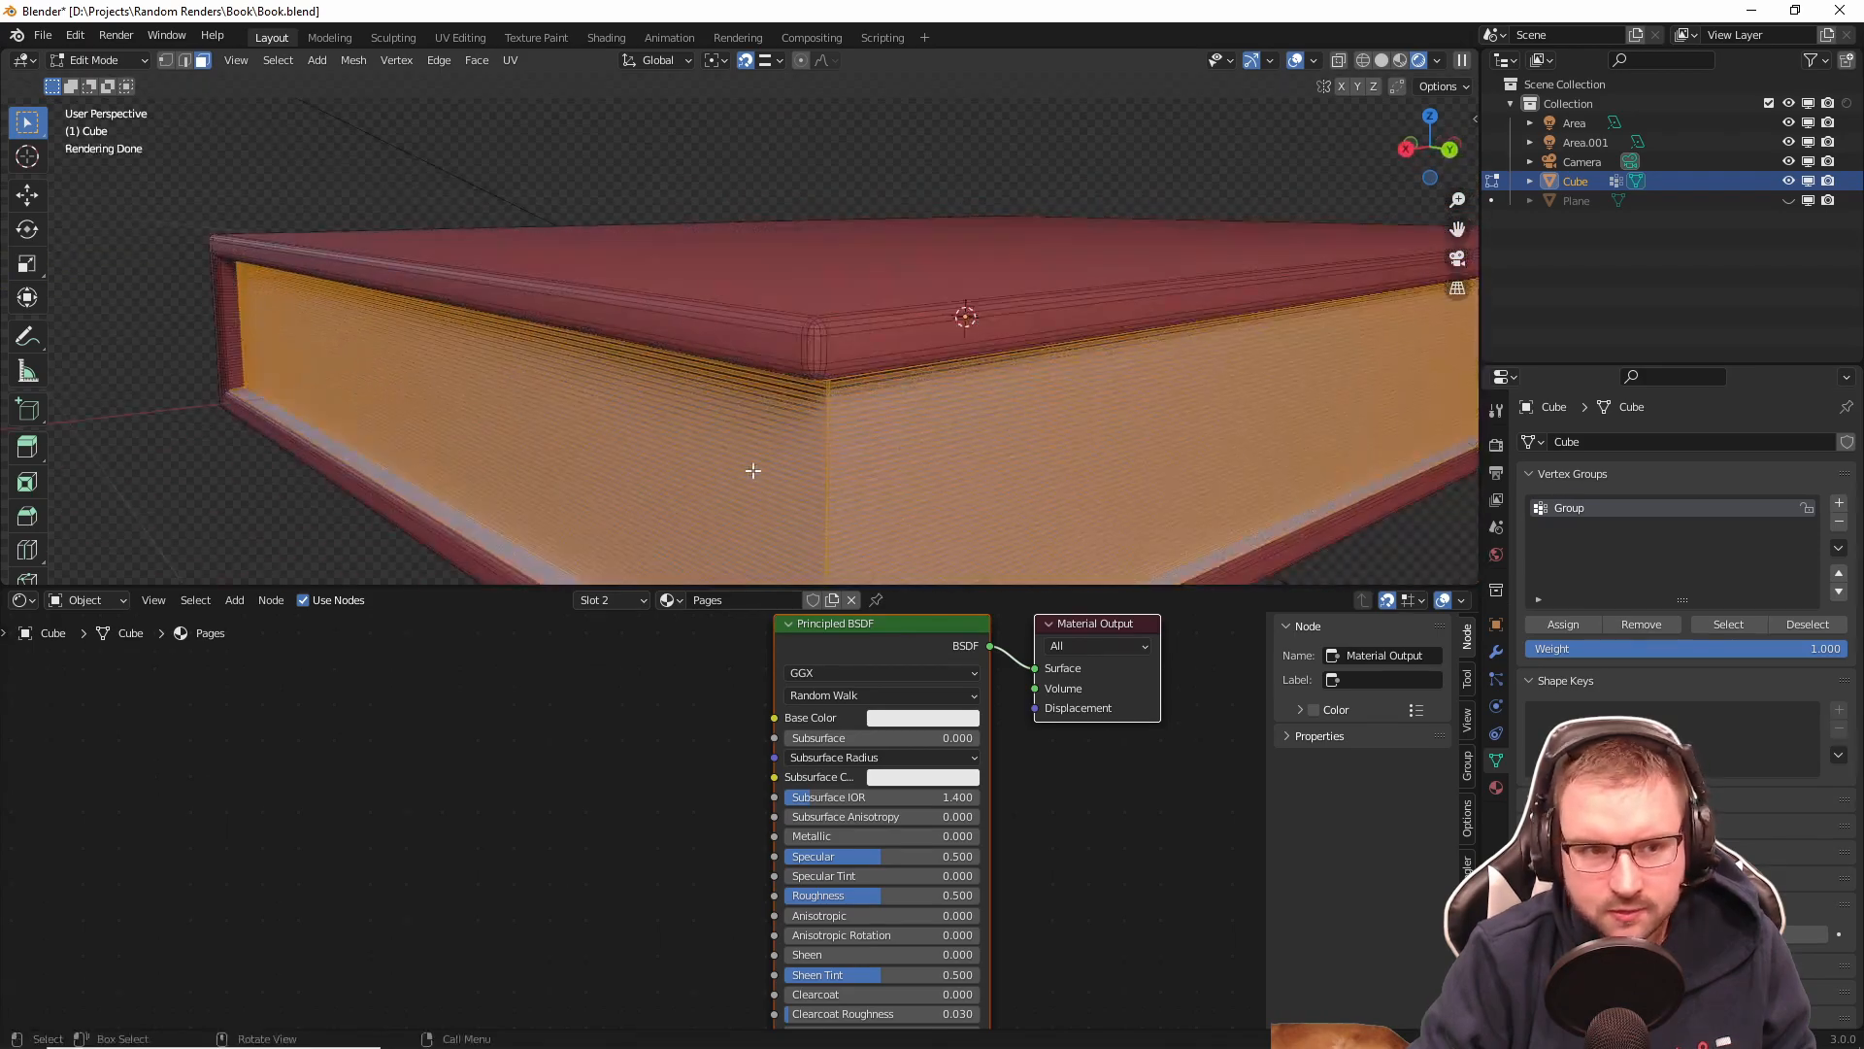
shift+click(467, 525)
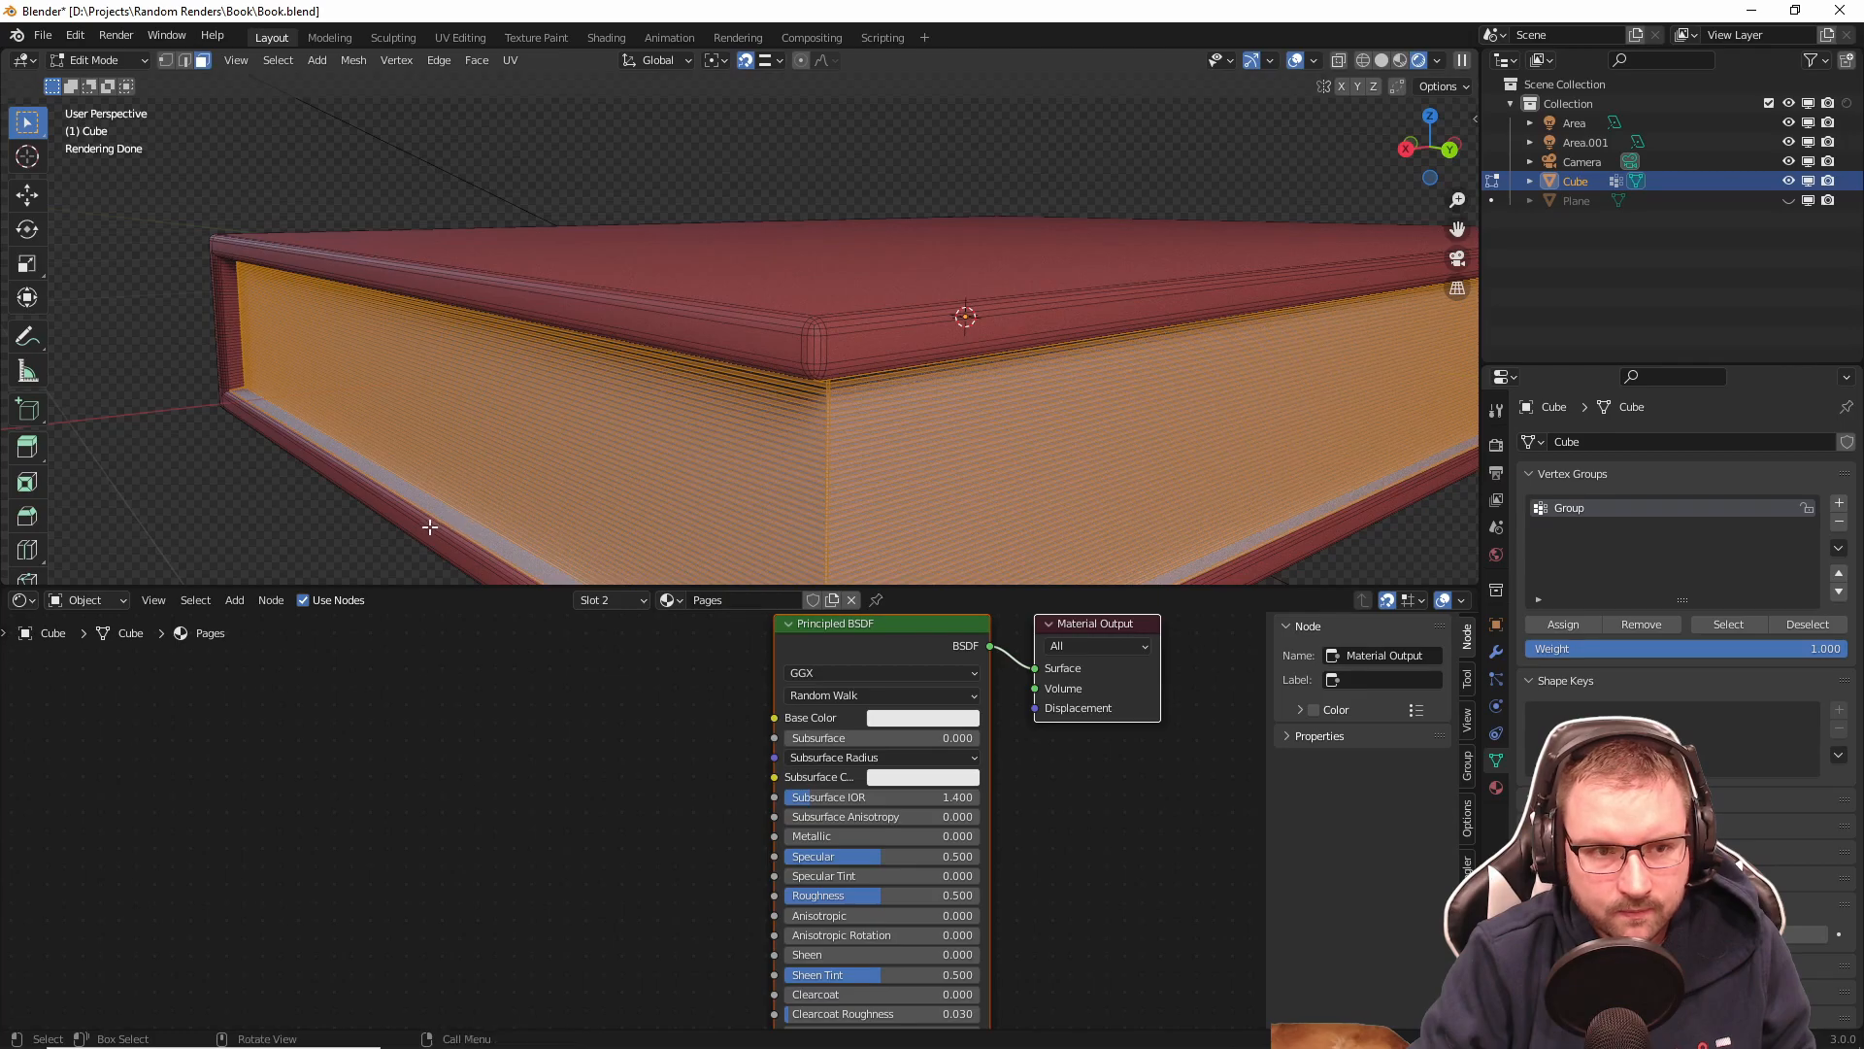
key(1)
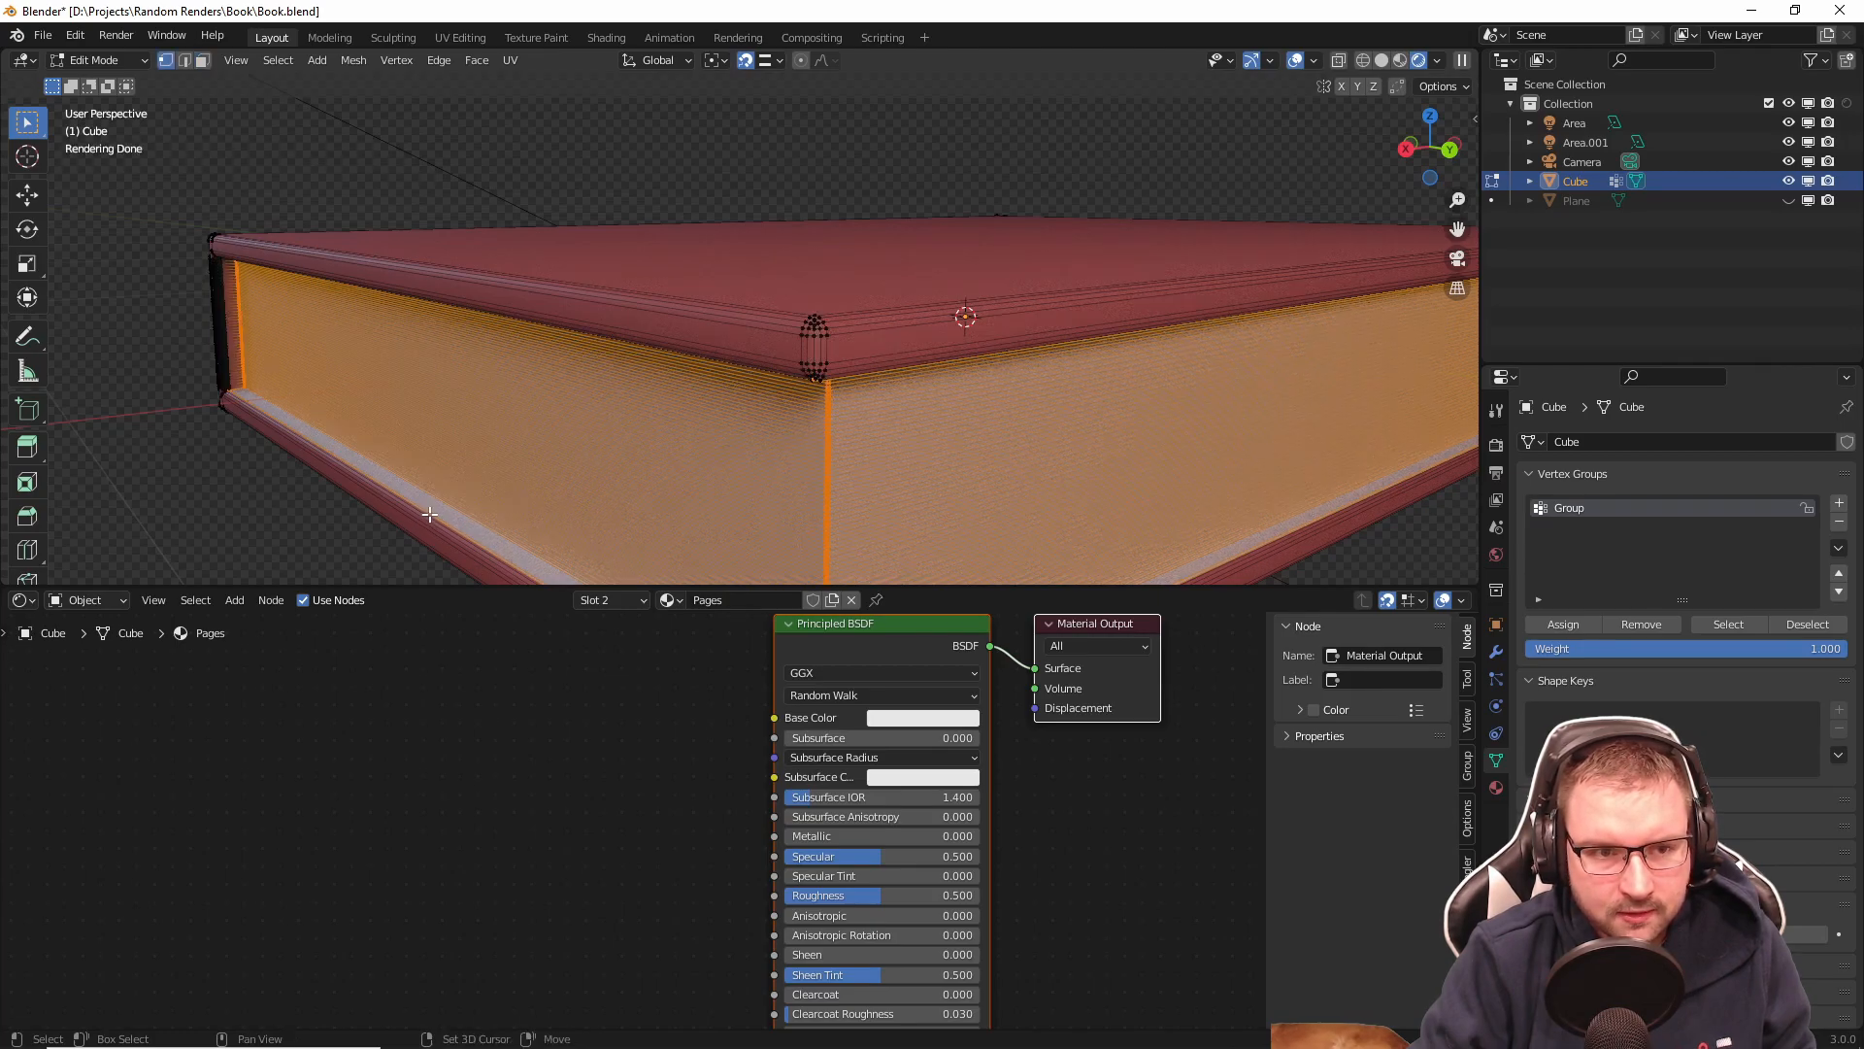
Step: Deselect the stray cover vertices beside the pages at the lower spine corner and the upper open corner
scroll(429, 514, up, 3)
shift+middle_drag(295, 496, 533, 408)
scroll(333, 387, up, 1)
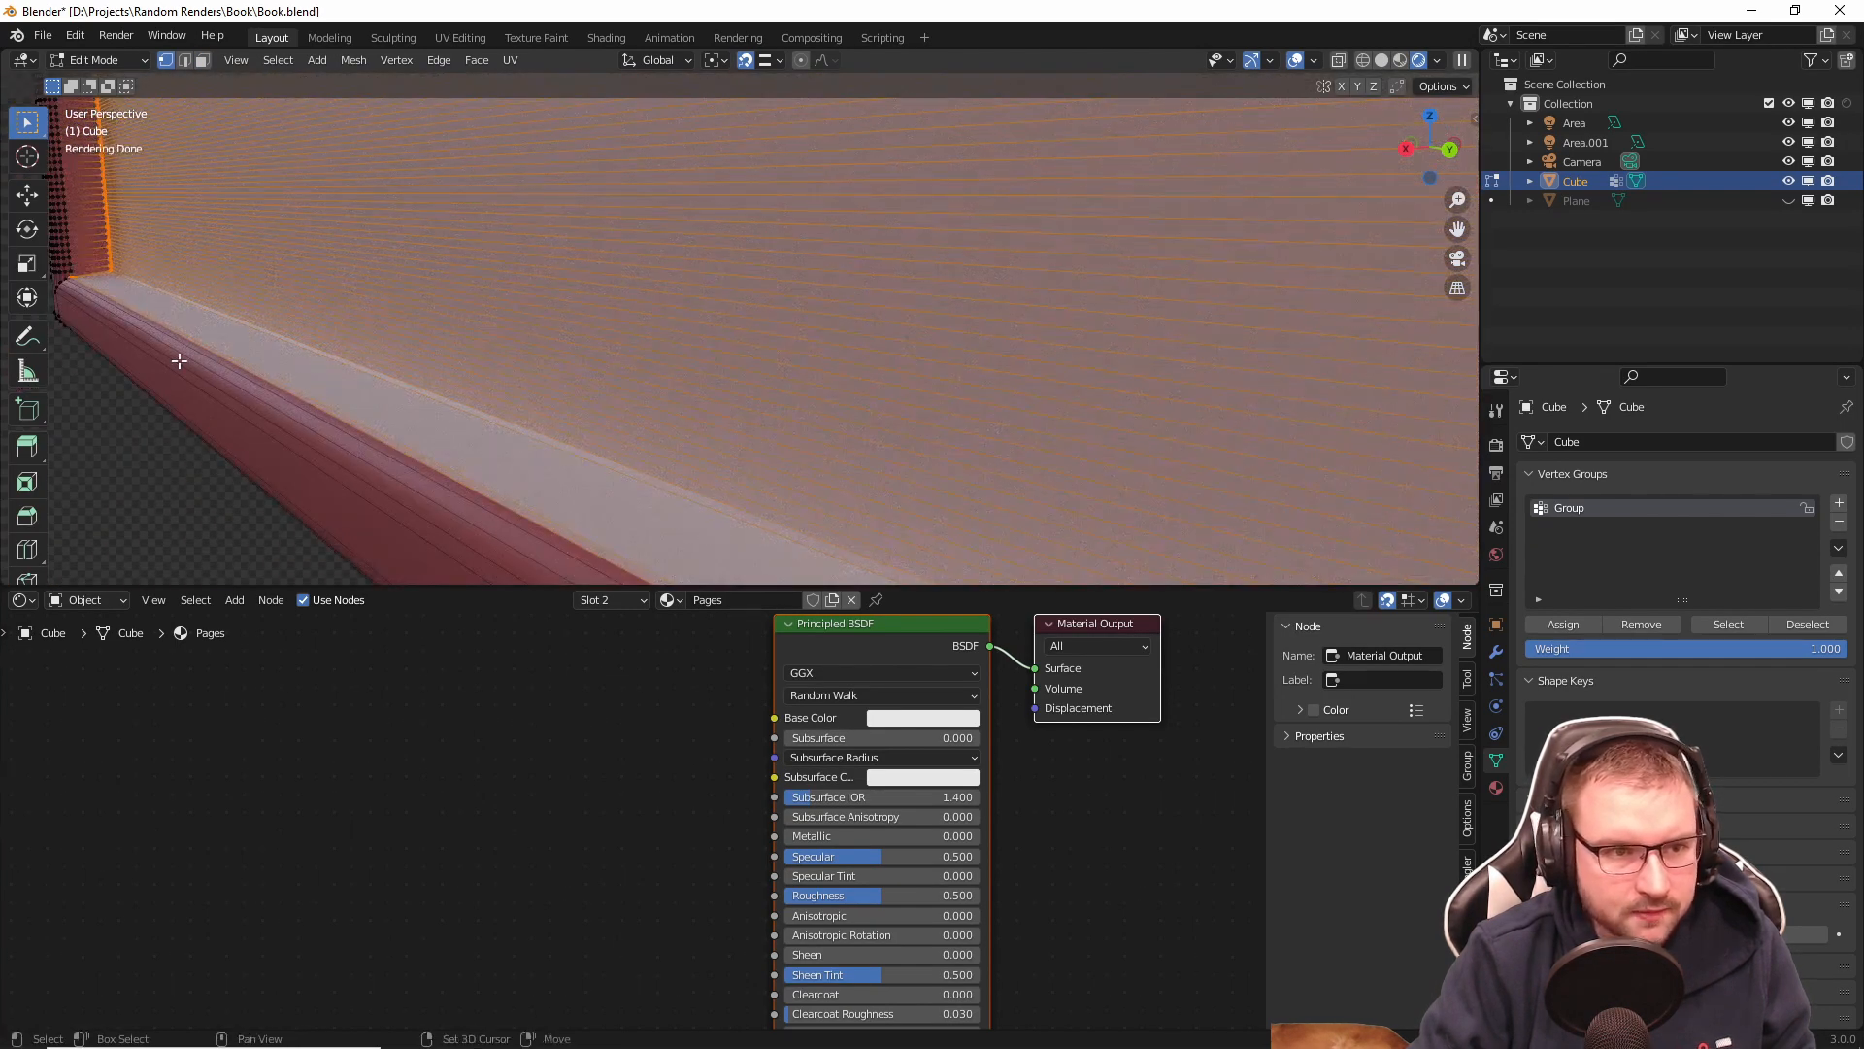
middle_drag(178, 361, 308, 408)
drag(308, 389, 311, 400)
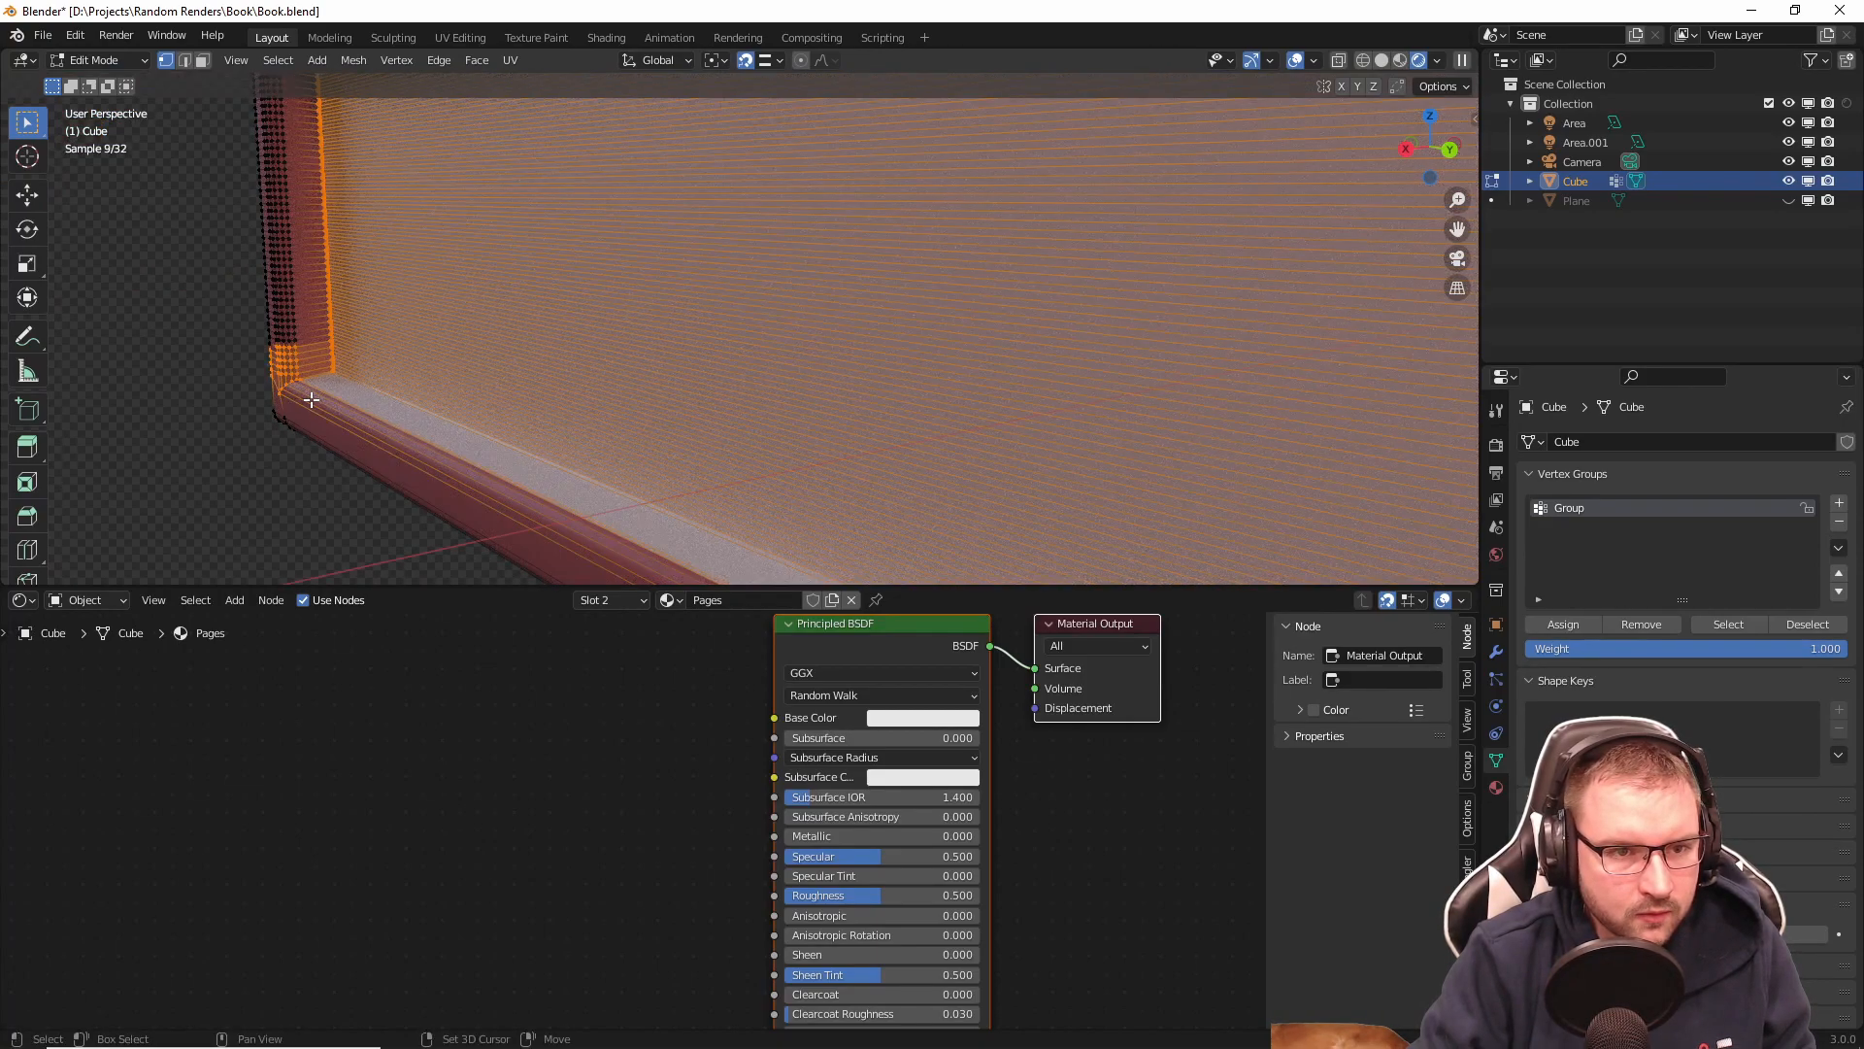
middle_drag(236, 329, 352, 419)
middle_drag(812, 462, 571, 396)
scroll(571, 396, up, 3)
shift+middle_drag(557, 216, 606, 299)
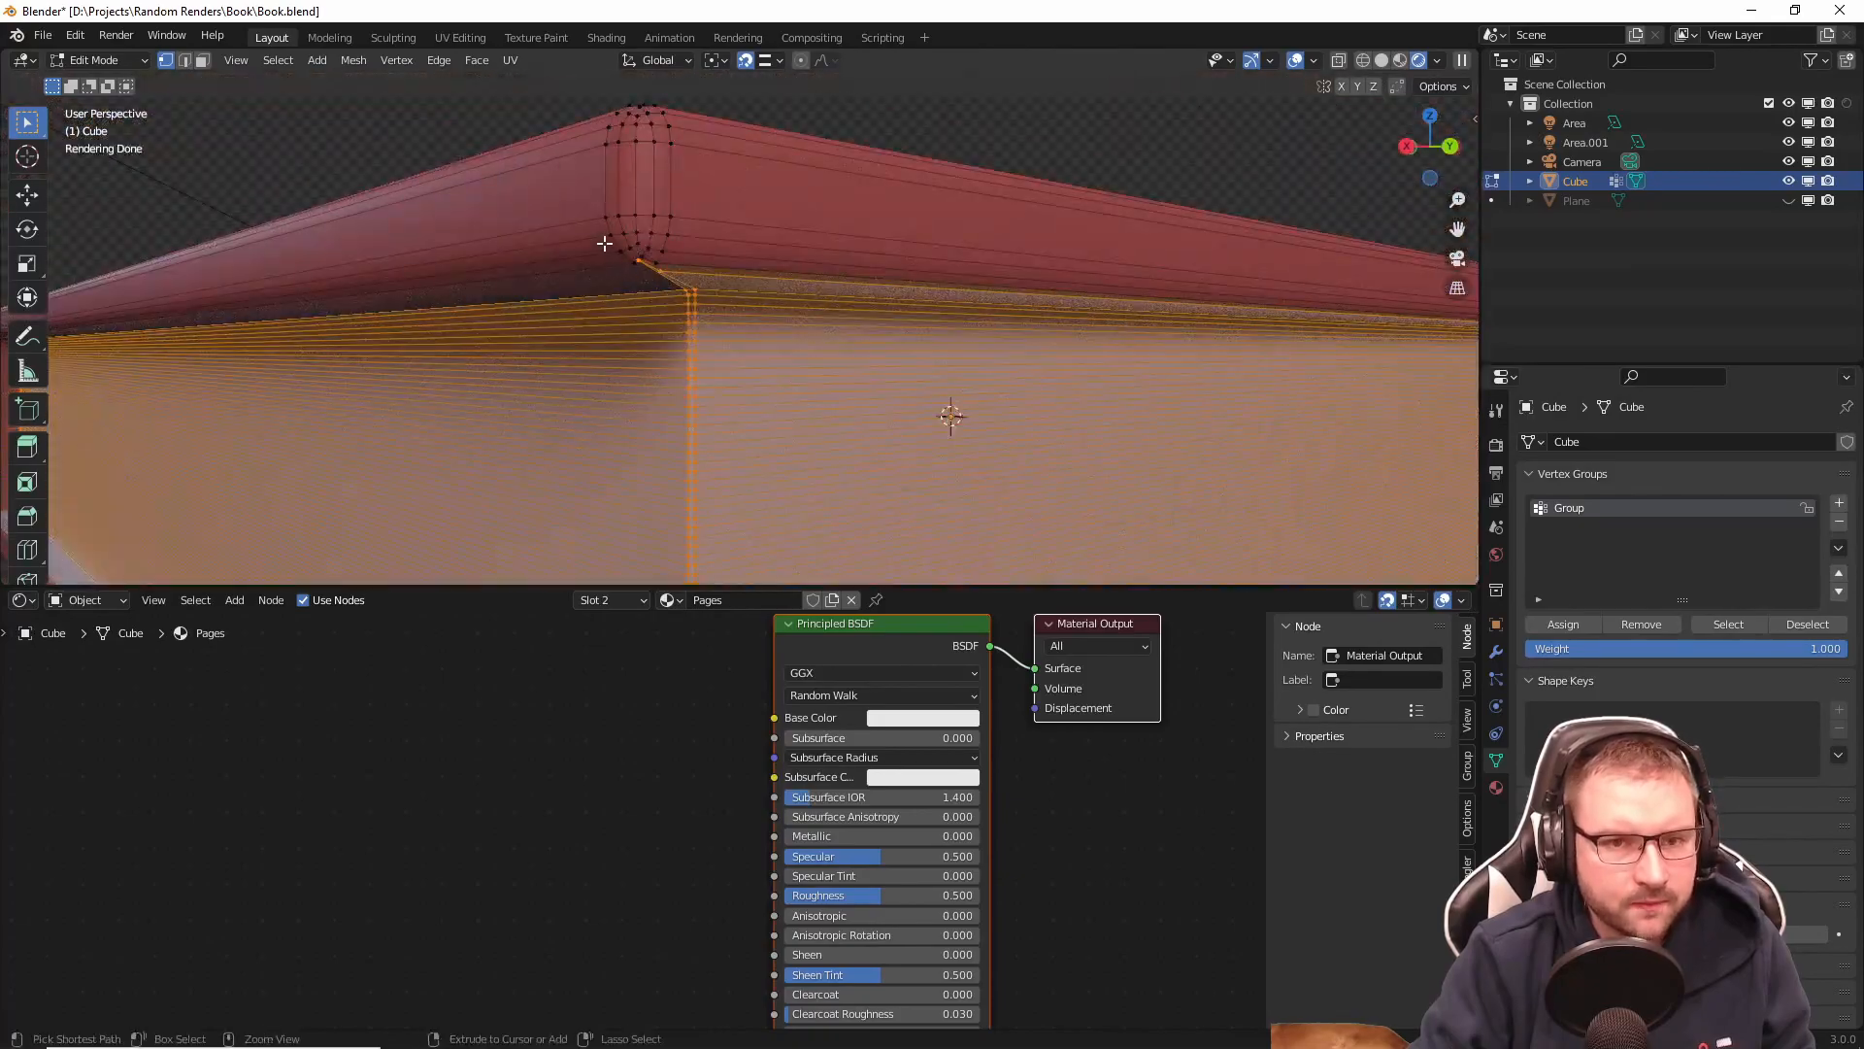
ctrl+drag(668, 278, 670, 279)
Step: Deselect the stray cover vertices beside the pages at the book's other upper open corner
scroll(691, 283, down, 5)
middle_drag(1031, 365, 961, 358)
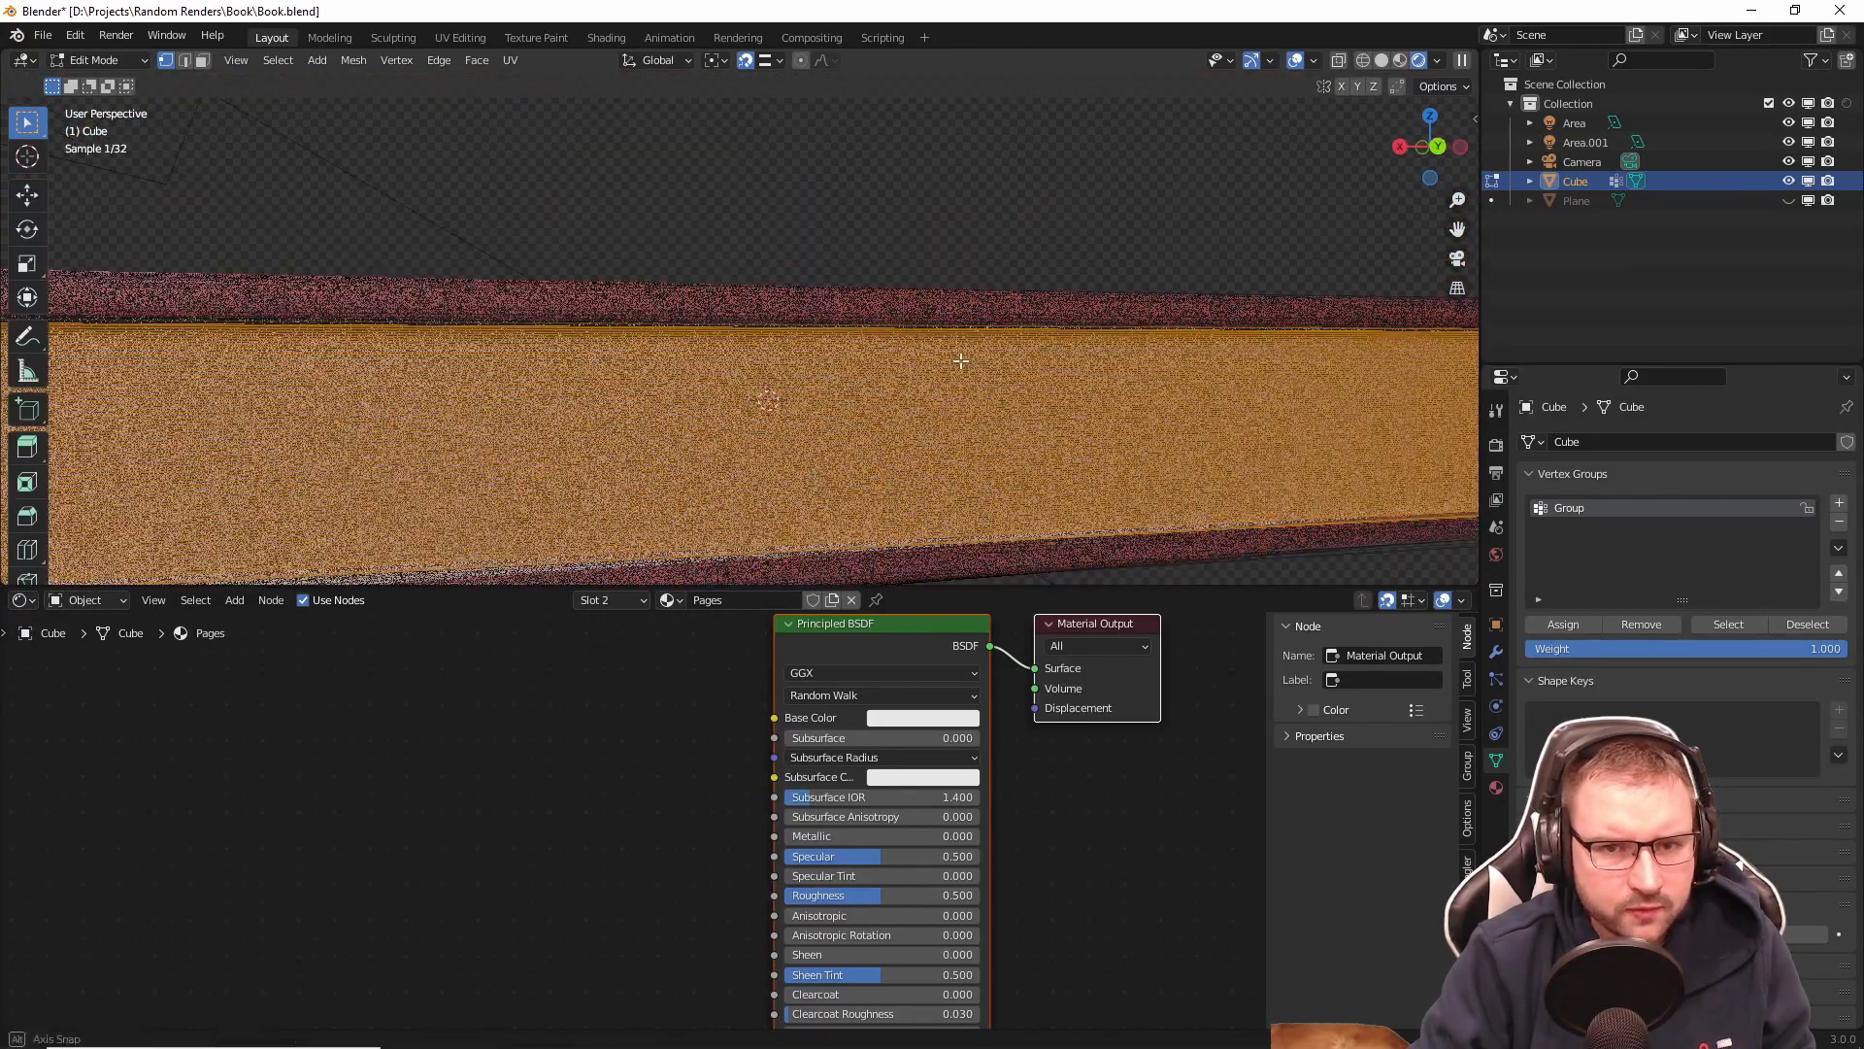
scroll(1247, 459, down, 3)
middle_drag(1256, 457, 880, 358)
scroll(880, 358, up, 3)
shift+middle_drag(947, 126, 903, 254)
ctrl+drag(833, 280, 888, 330)
middle_drag(803, 399, 1166, 469)
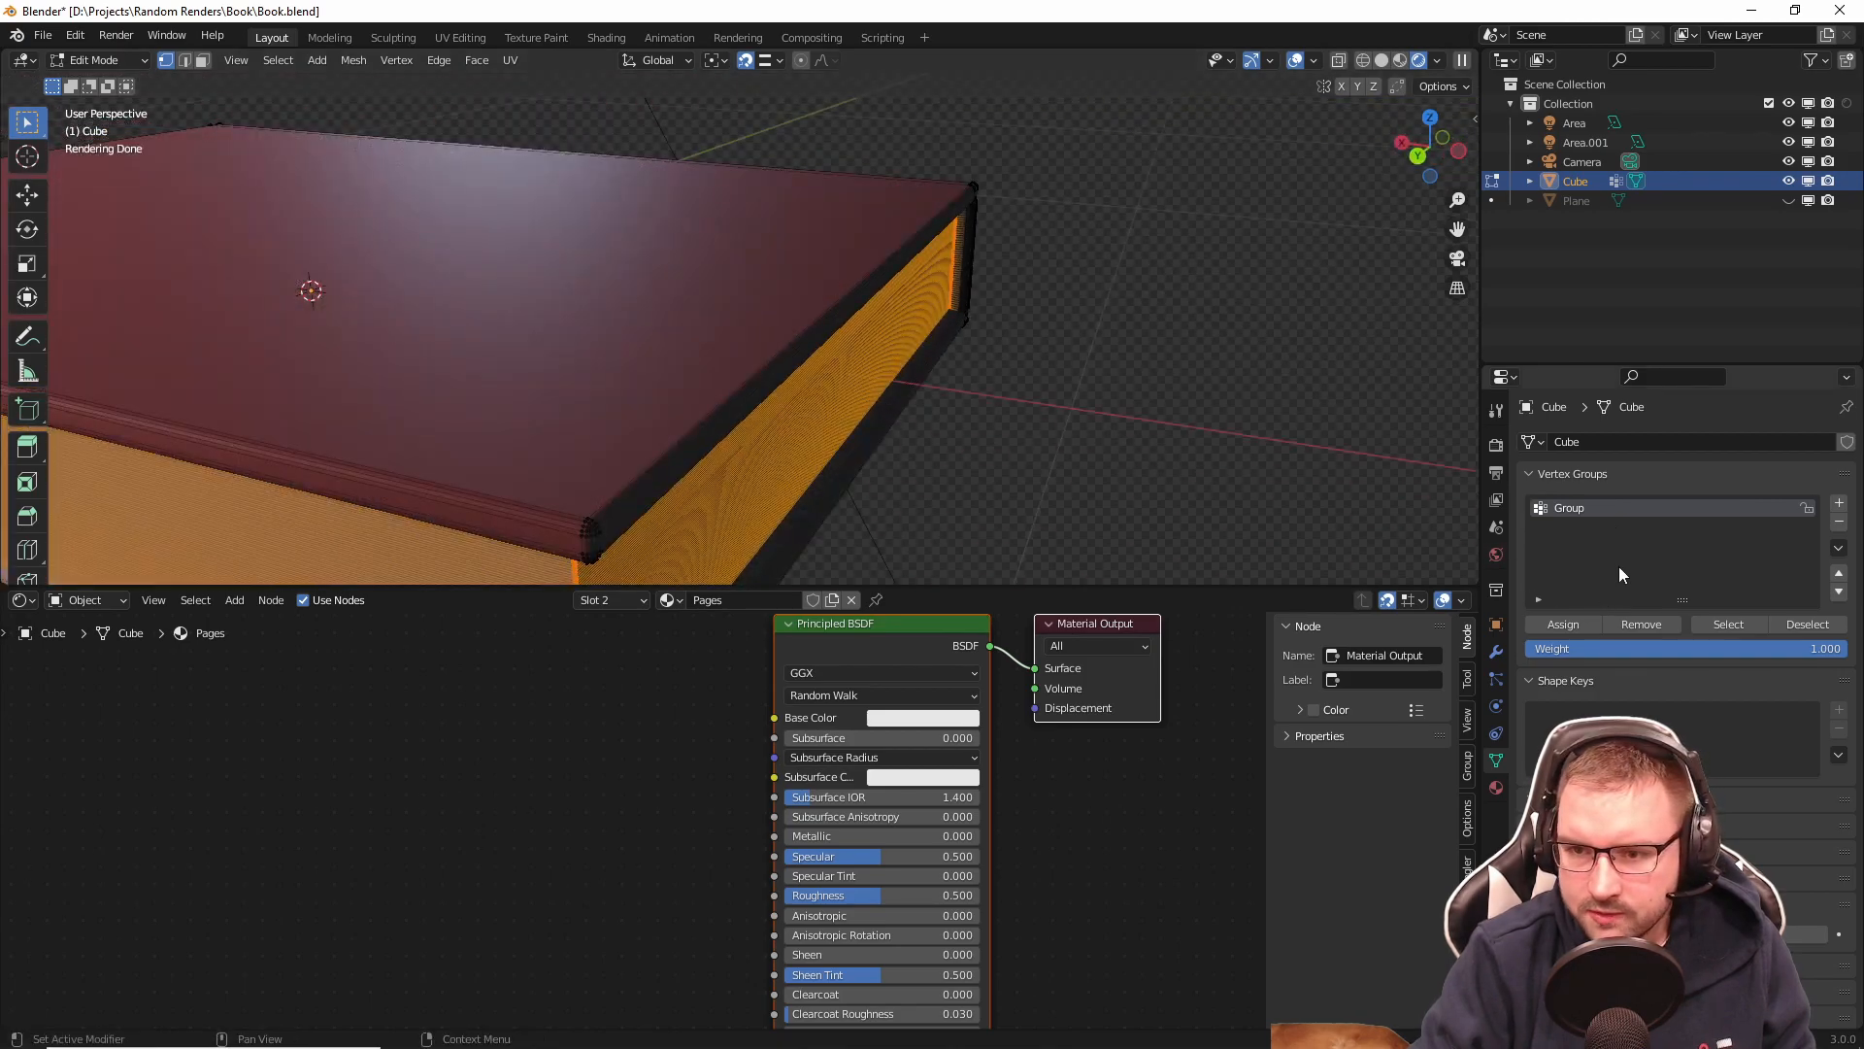
Step: Add a vertex group named Pages and assign the selected page vertices to it
click(1845, 504)
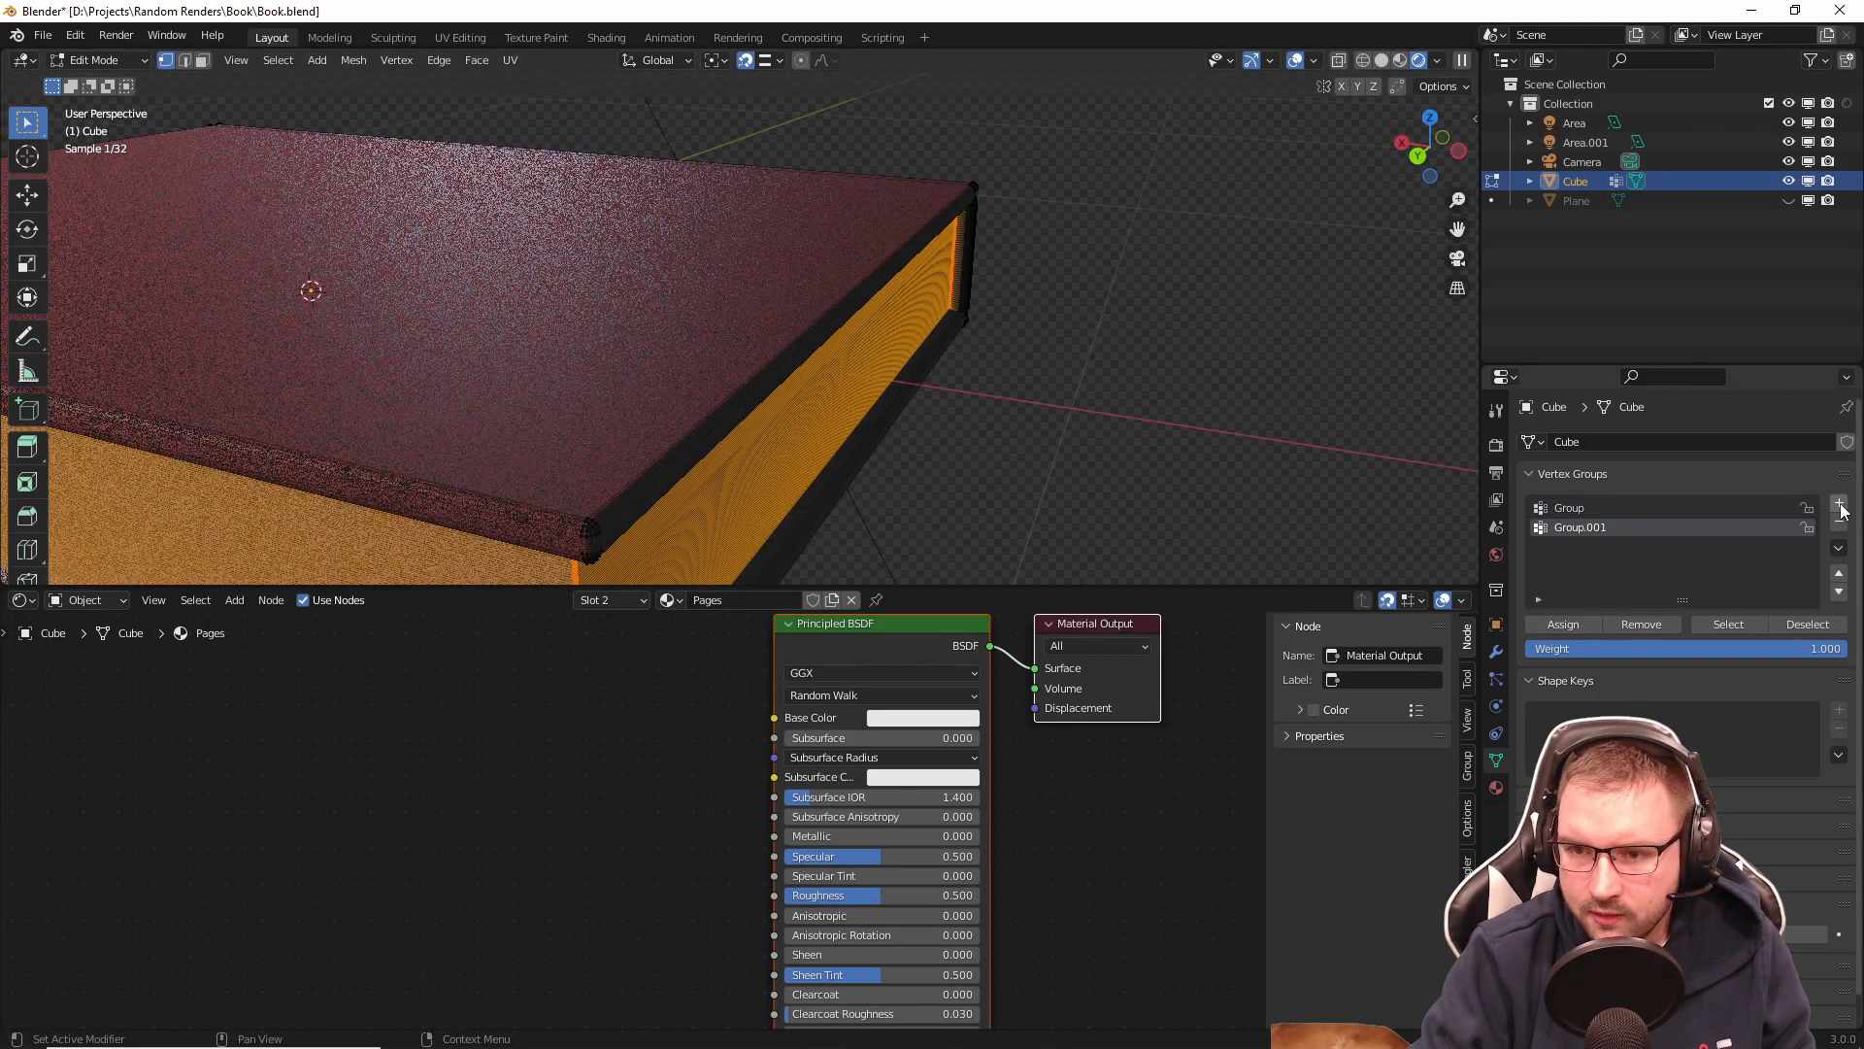
double_click(1650, 526)
text(Pages)
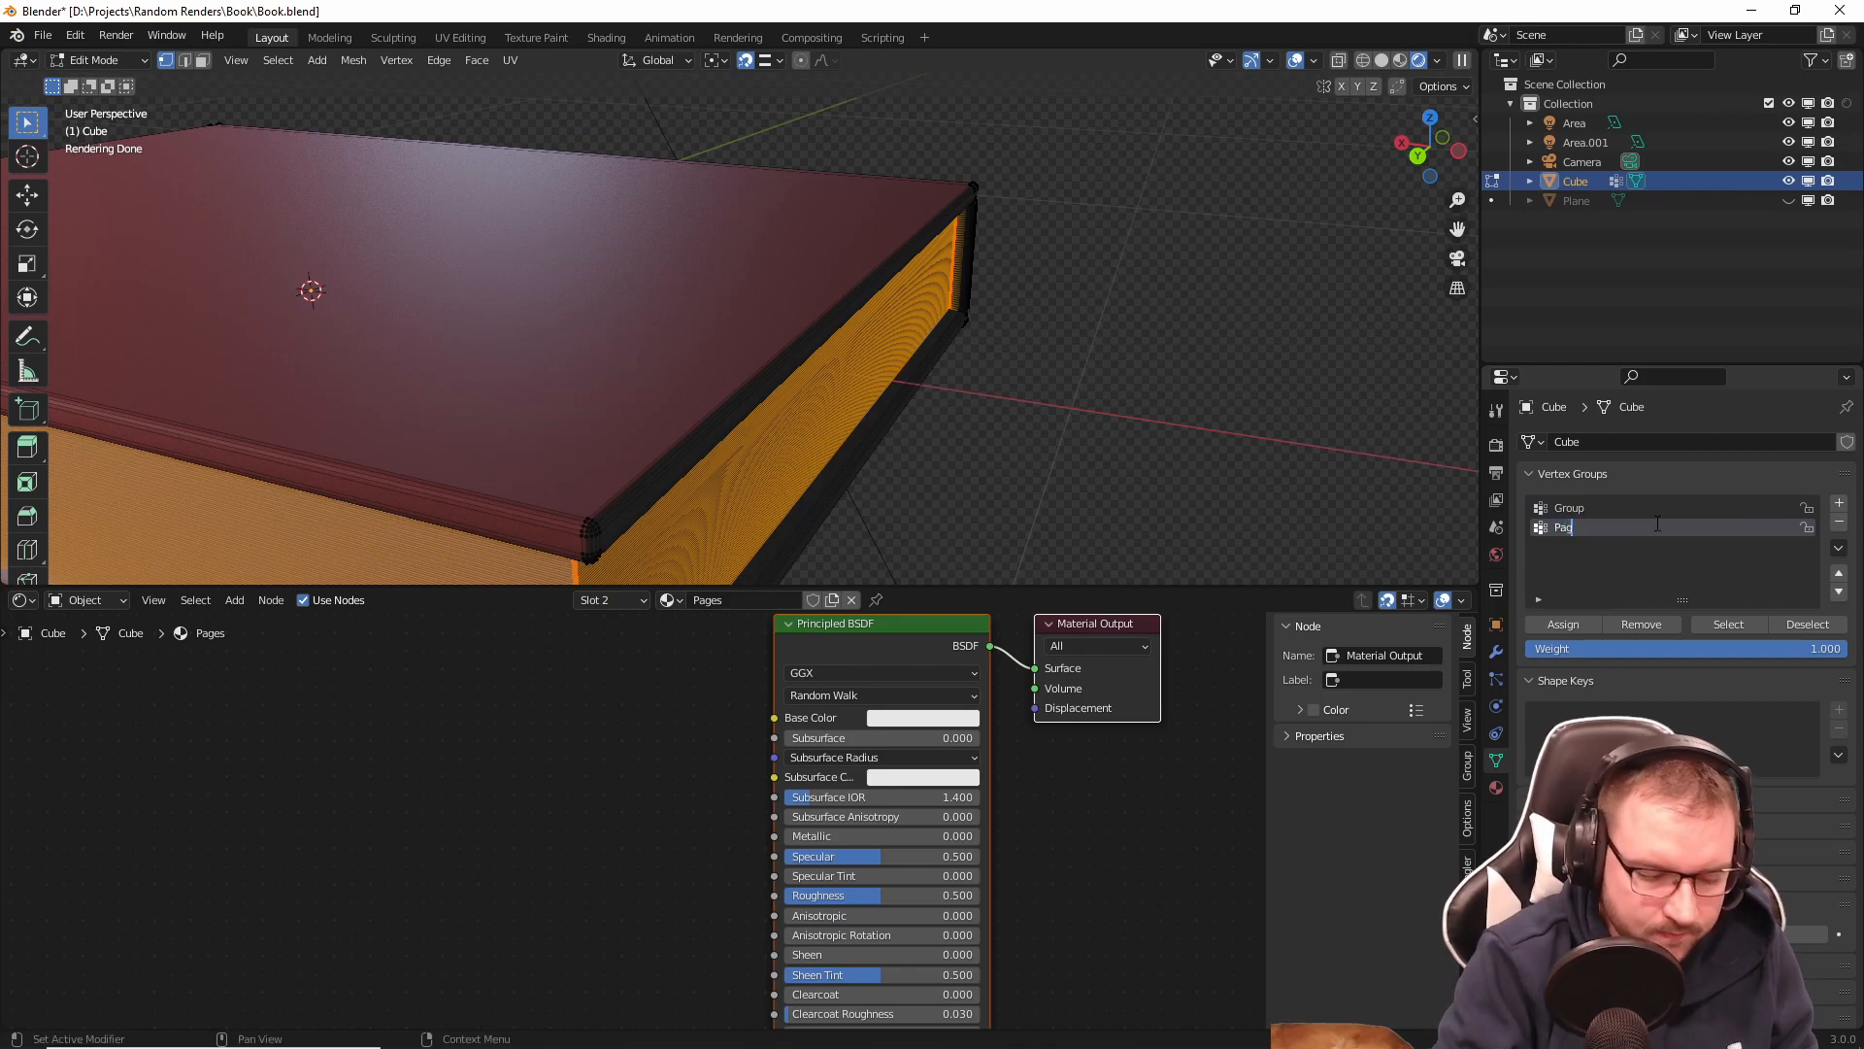
click(1563, 625)
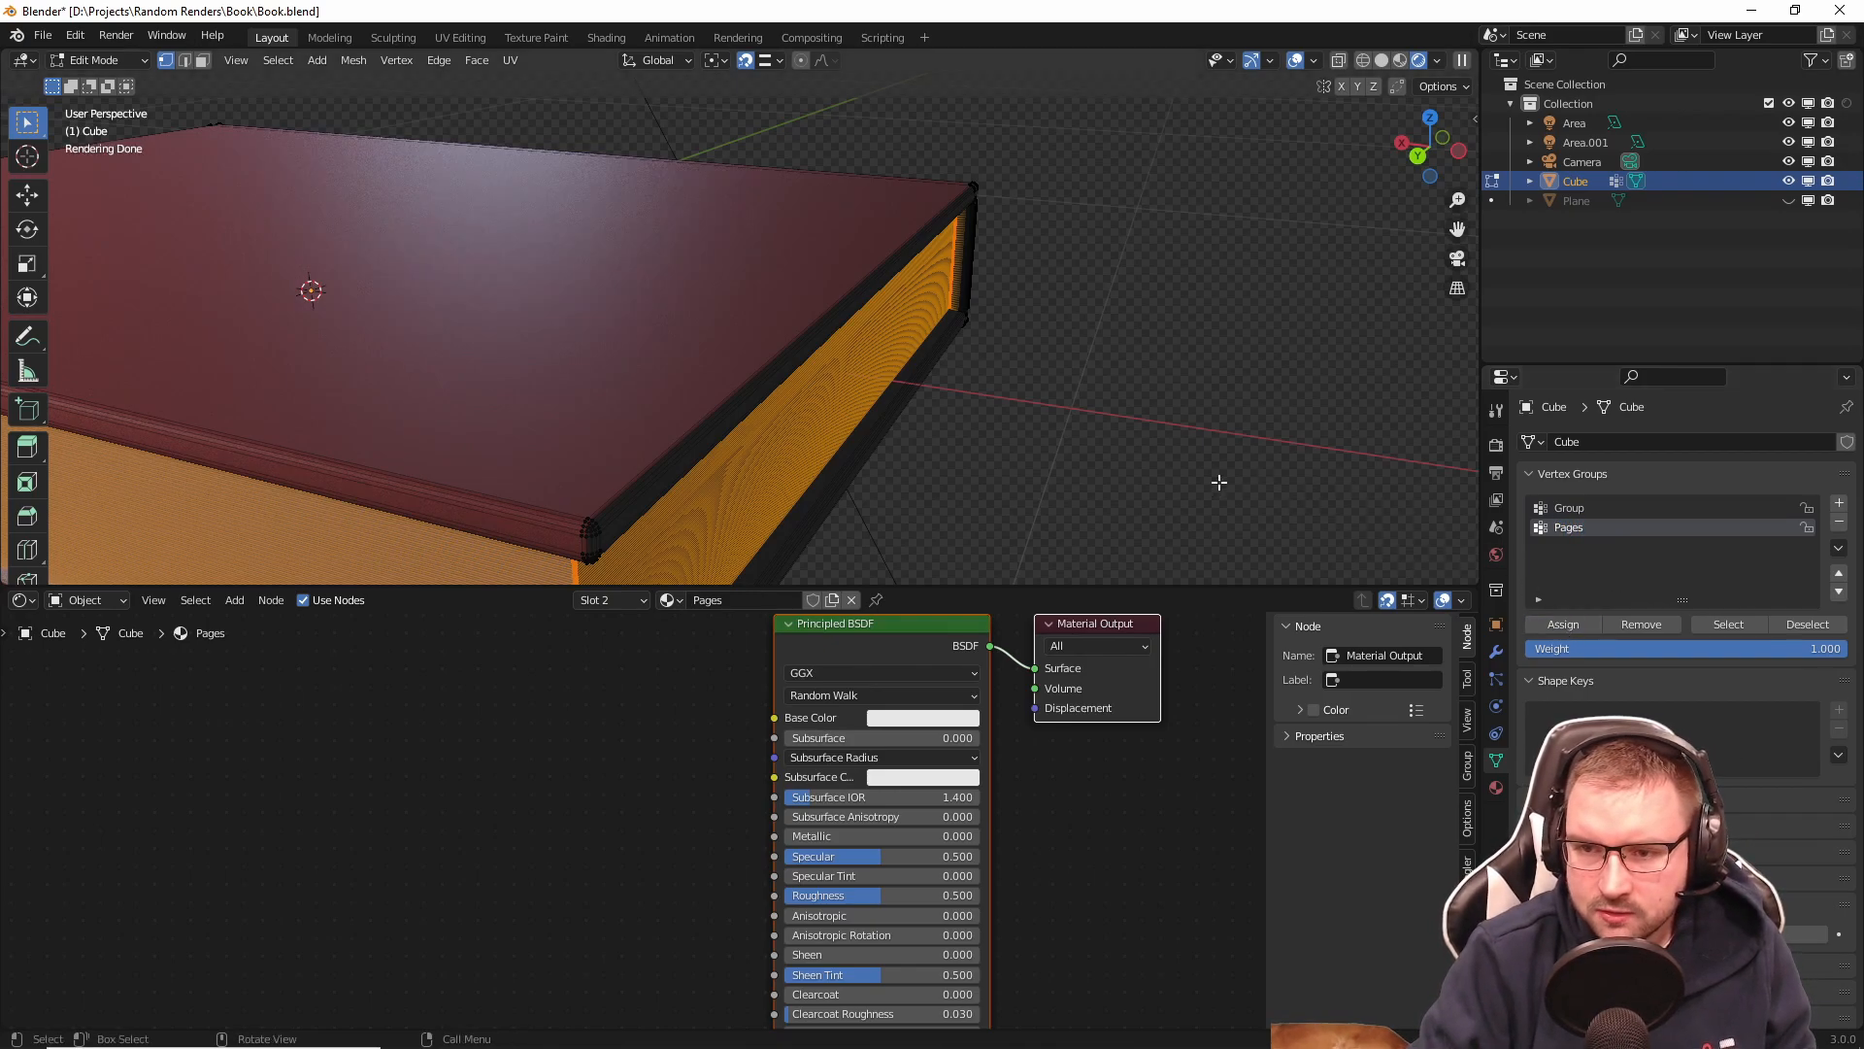
Step: Clear the page selection and select random vertices of the book mesh with a ratio of 0.5
middle_drag(883, 553, 1250, 403)
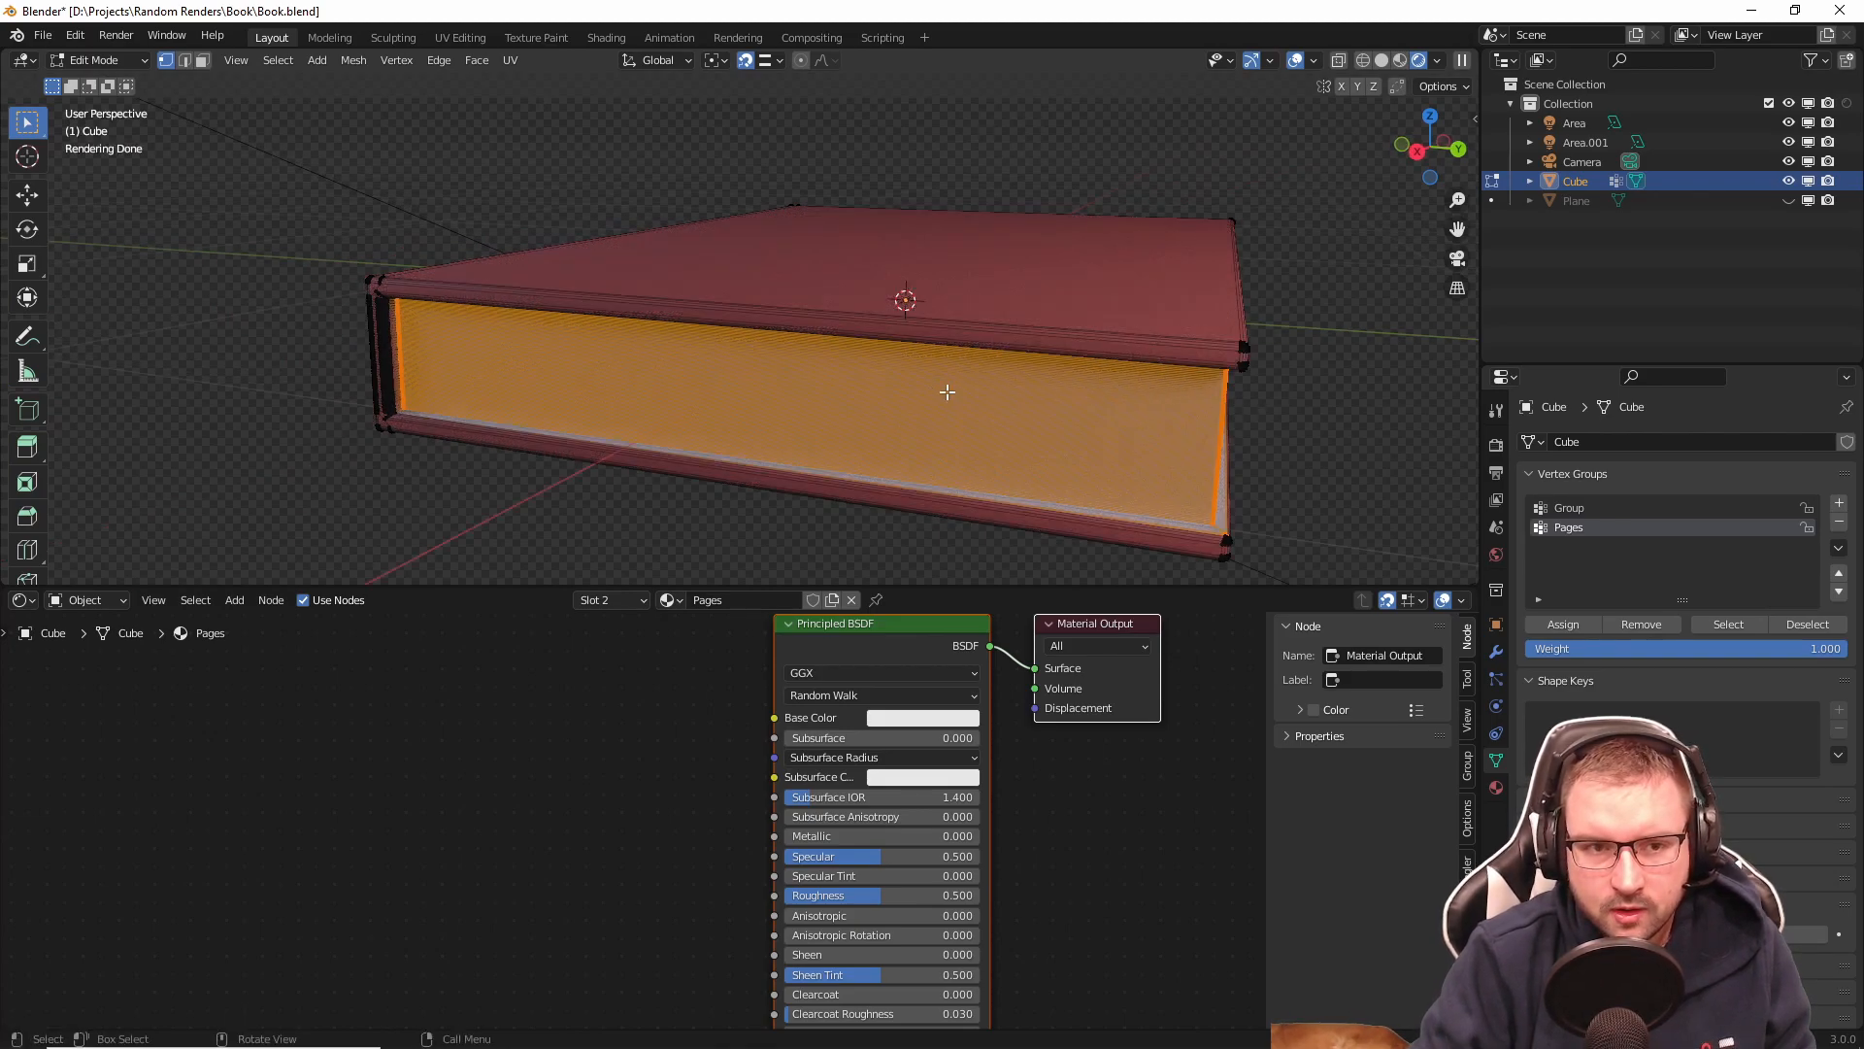
scroll(946, 408, up, 2)
scroll(932, 424, down, 2)
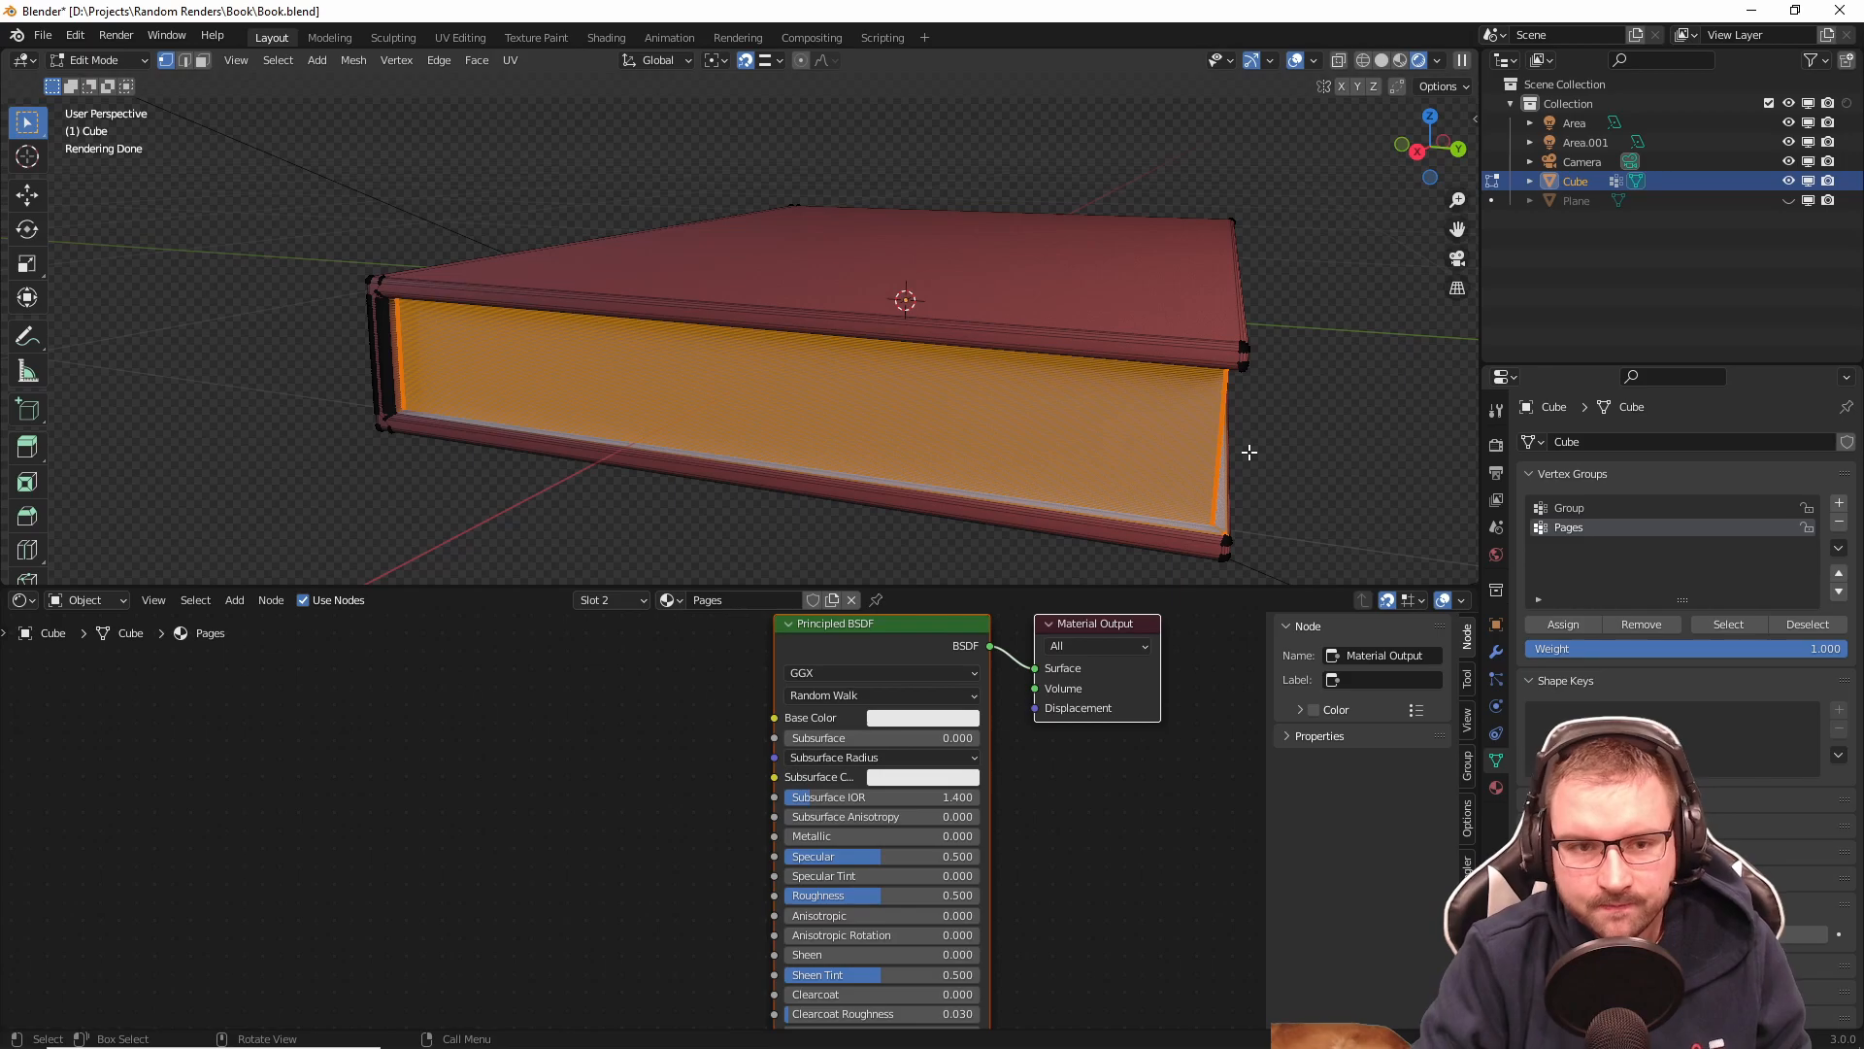
scroll(1082, 395, up, 2)
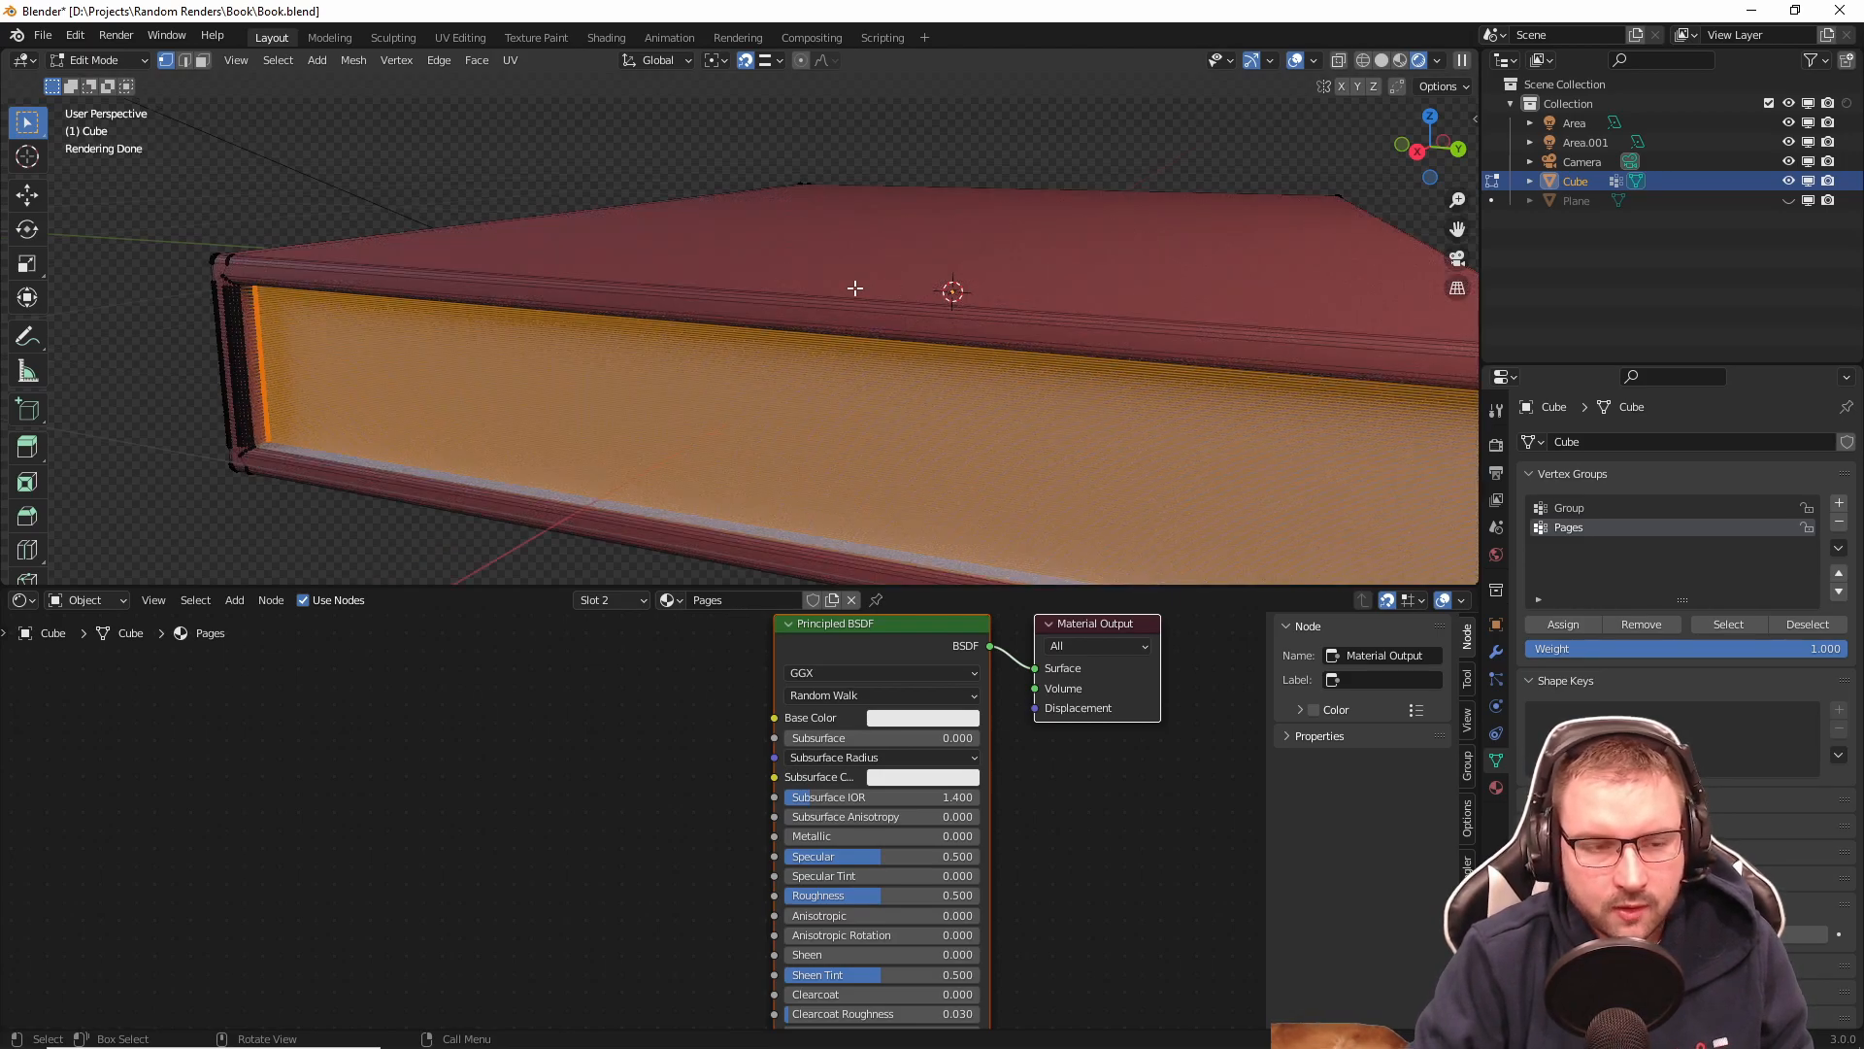
key(alt+a)
middle_drag(799, 397, 981, 411)
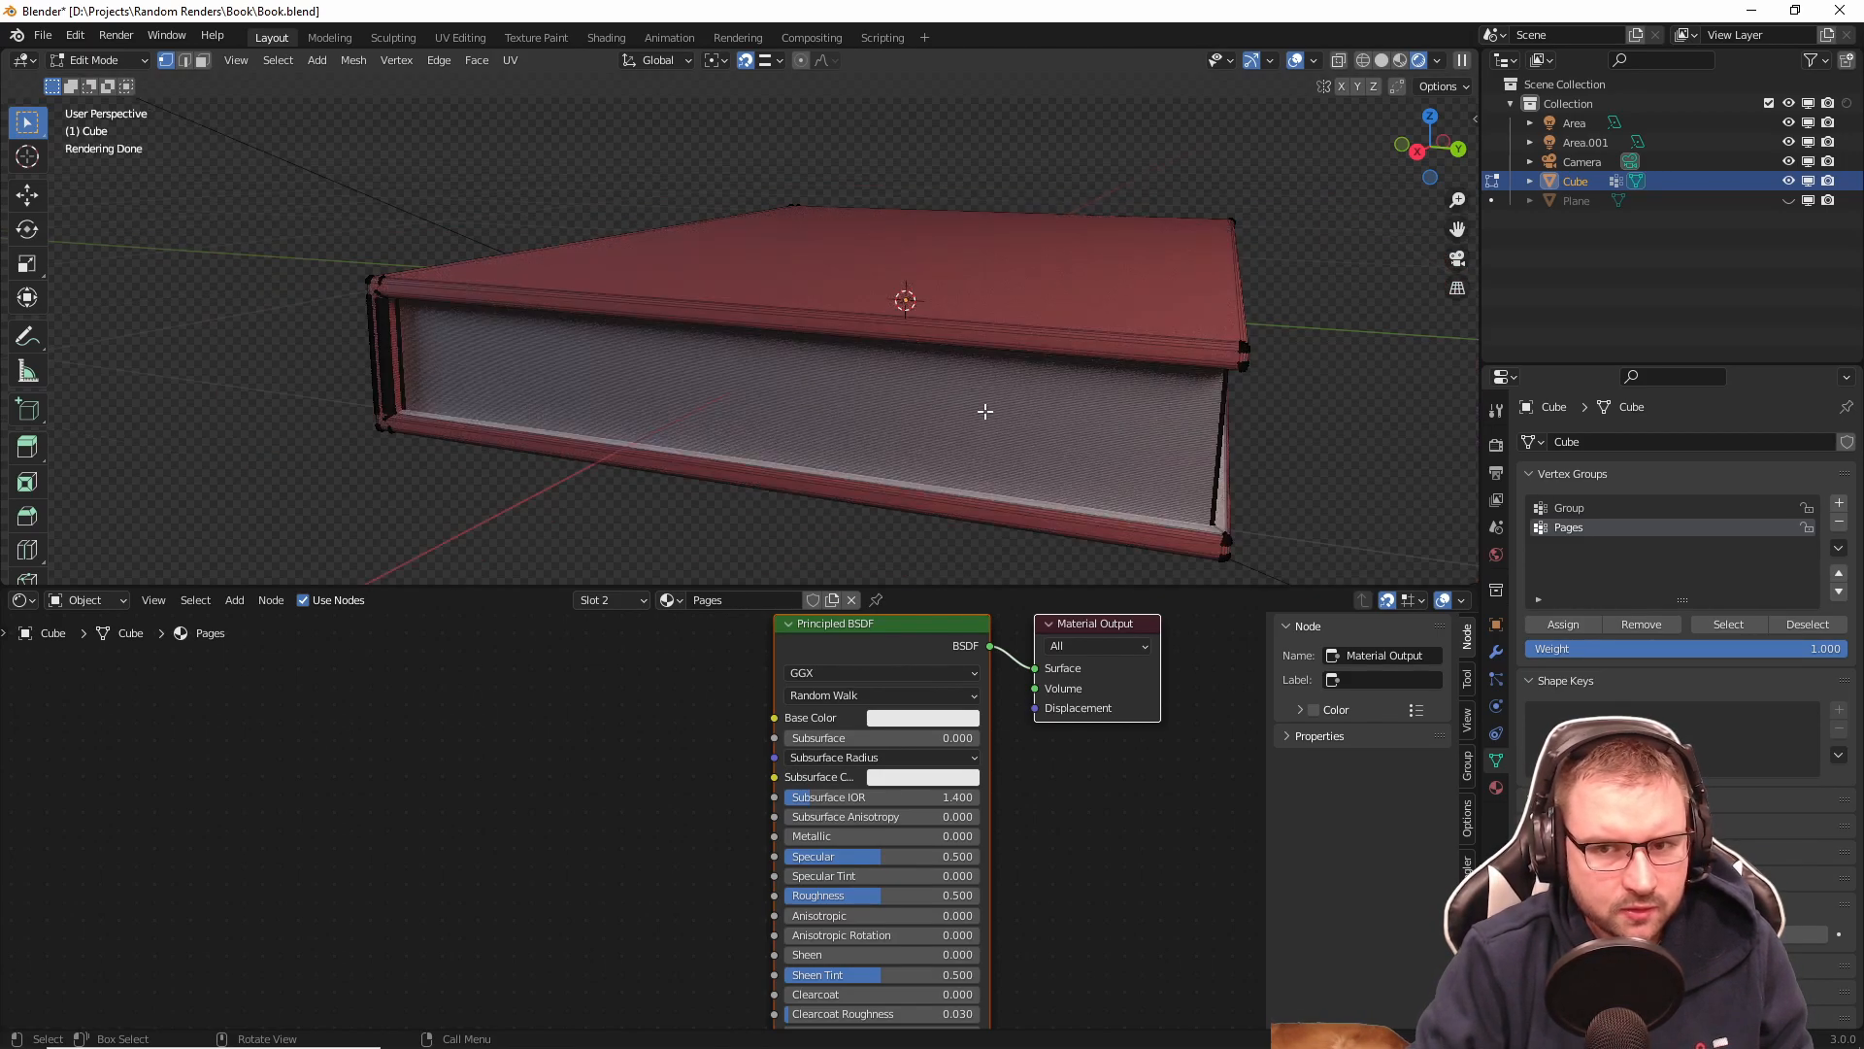
click(280, 64)
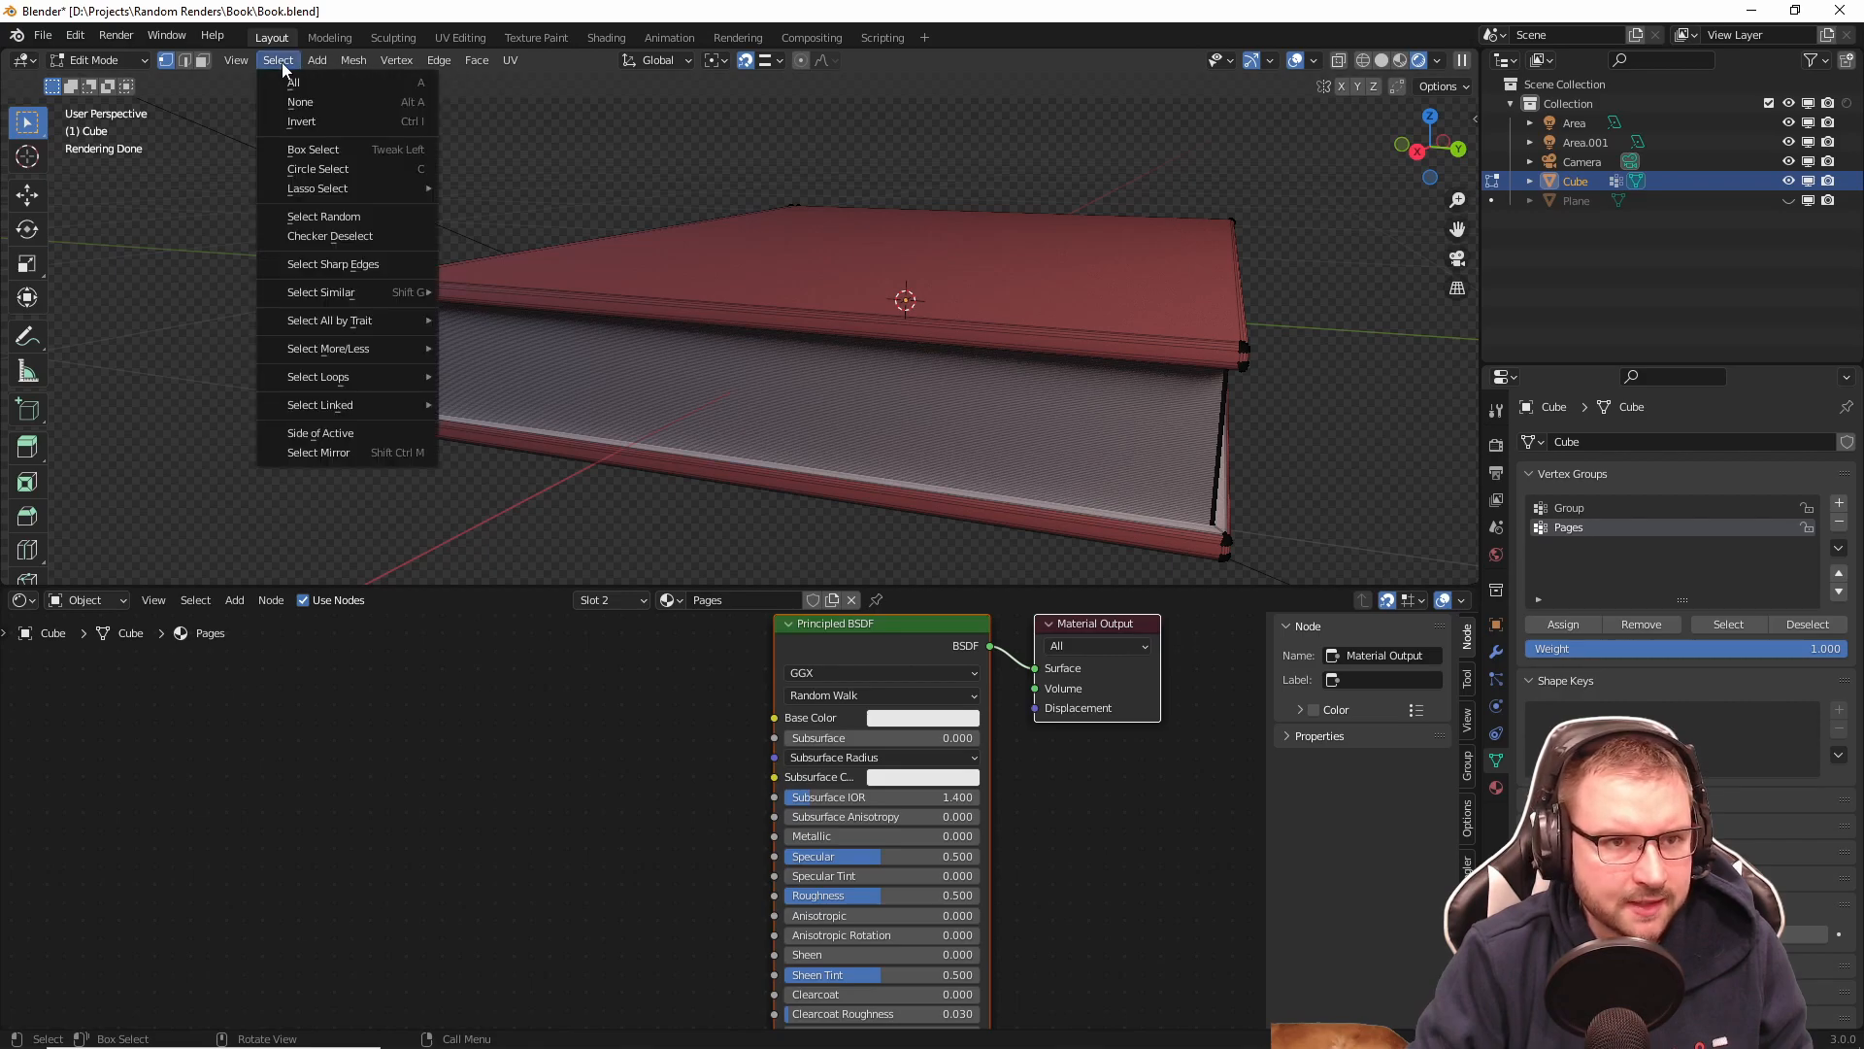
click(367, 216)
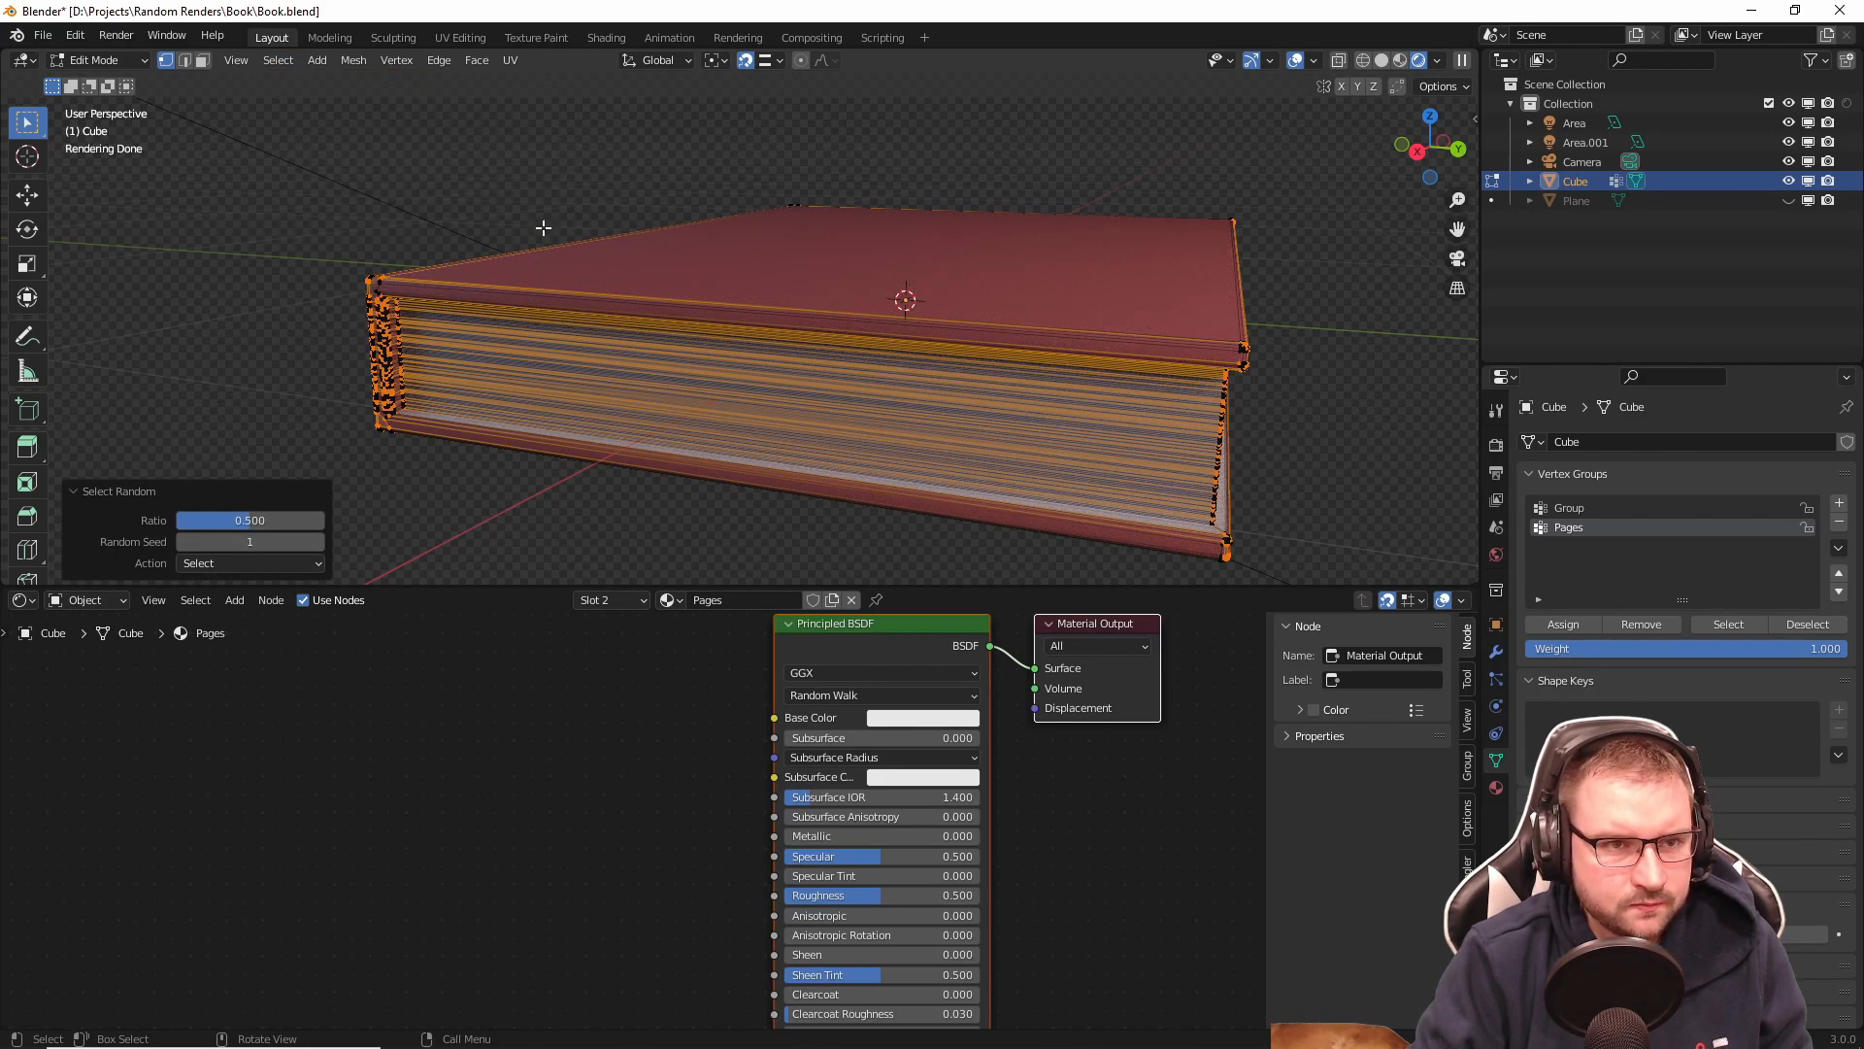
scroll(528, 277, up, 5)
scroll(557, 352, down, 2)
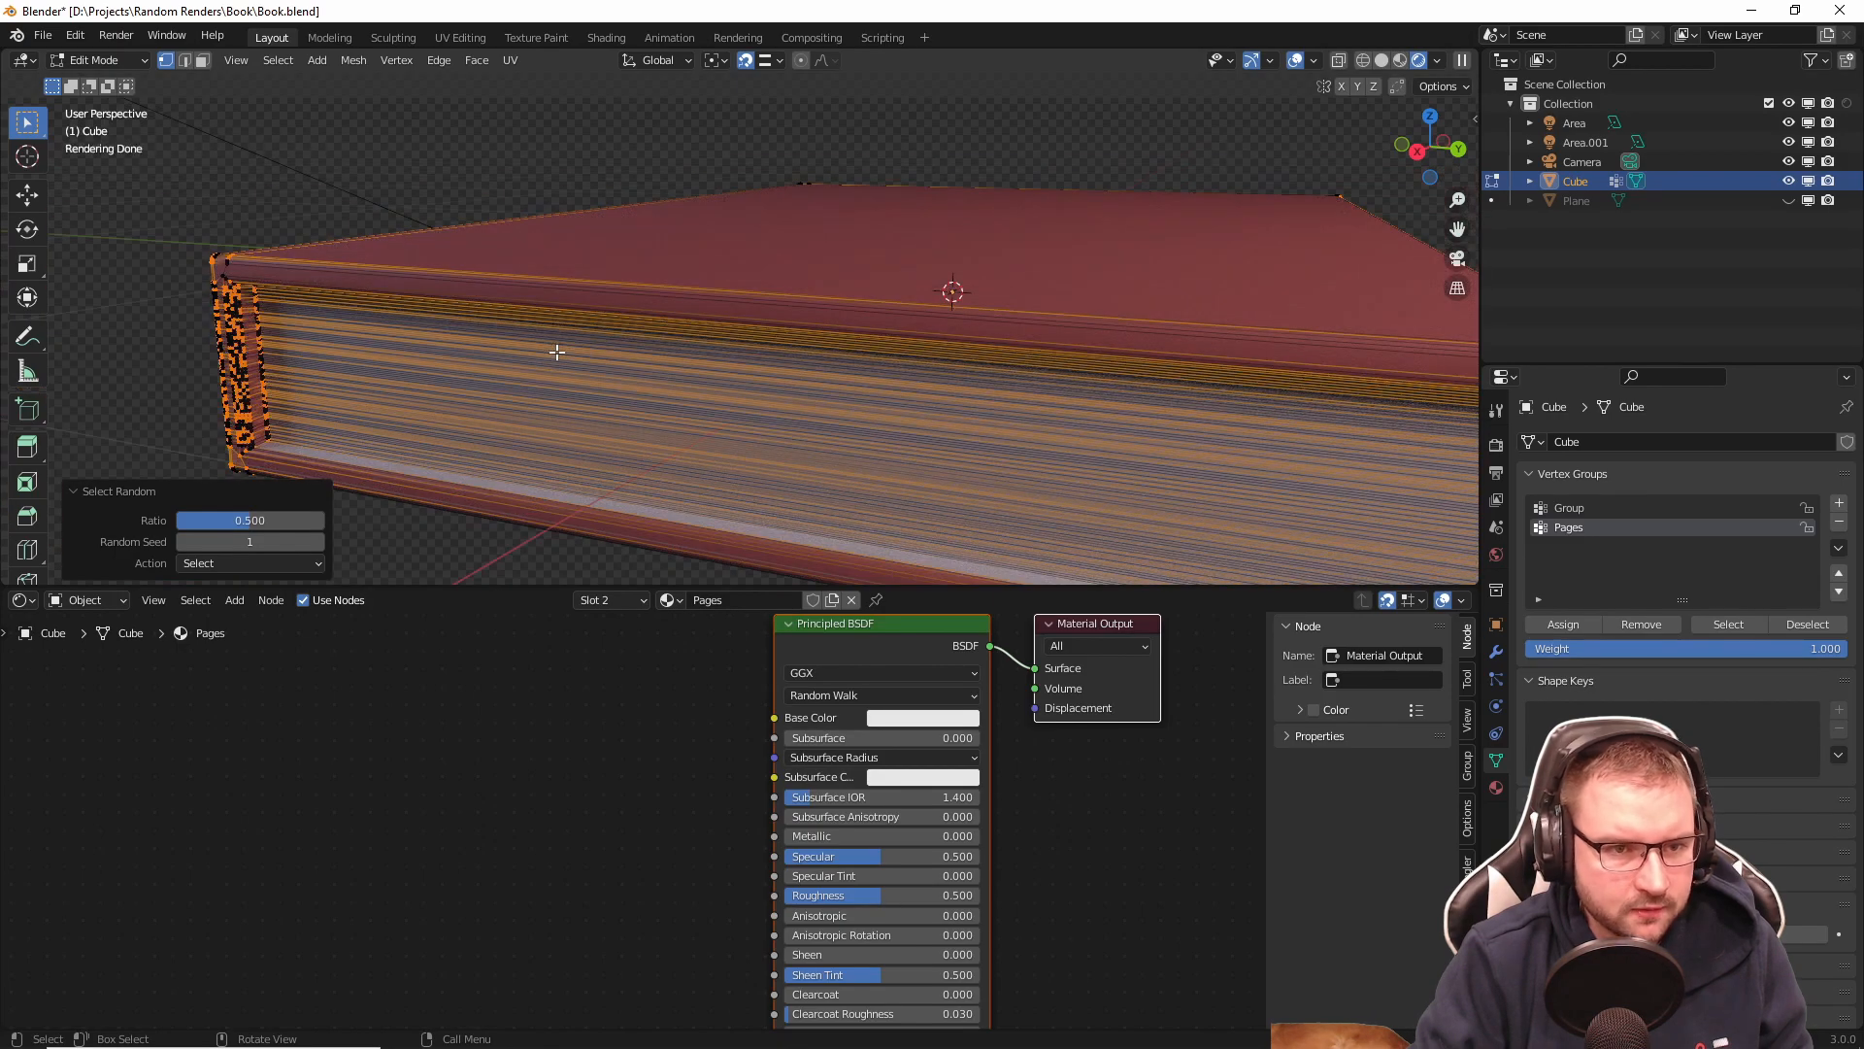
Step: Switch the book mesh to face selection mode
key(3)
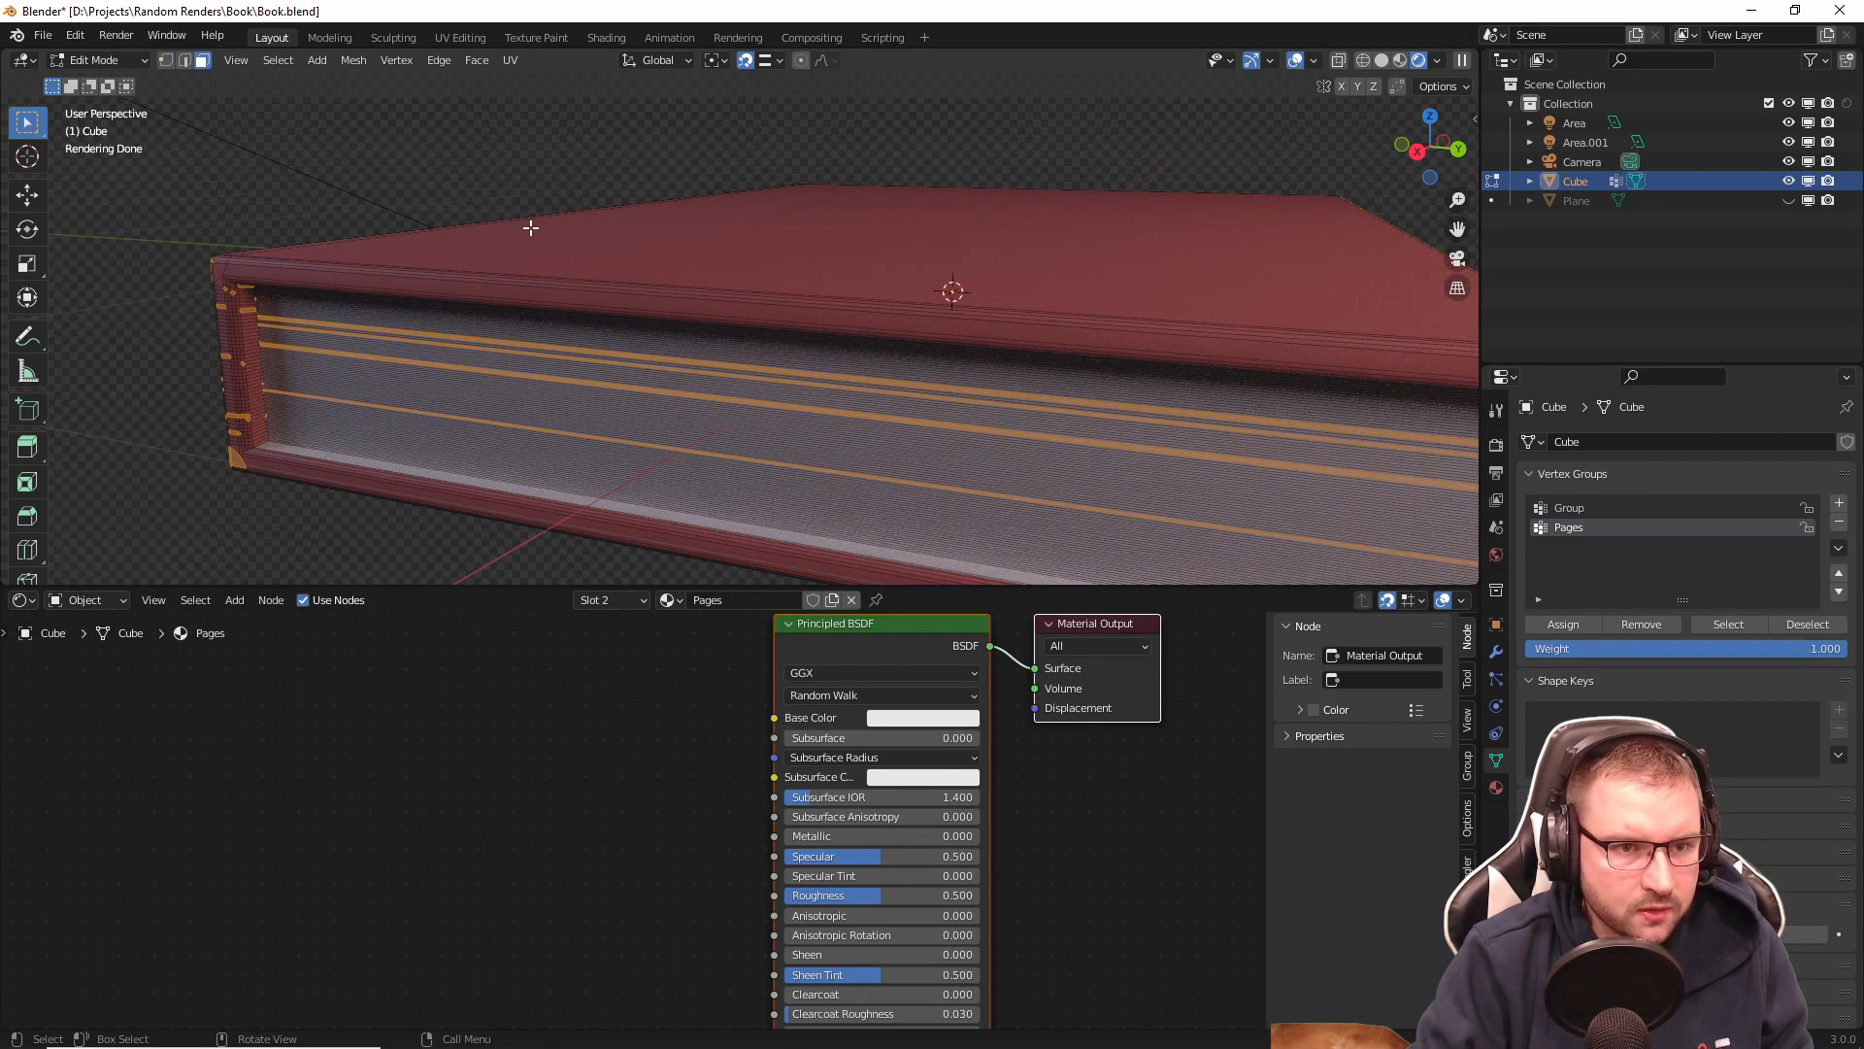
scroll(690, 333, down, 2)
middle_drag(847, 323, 778, 324)
scroll(778, 324, up, 2)
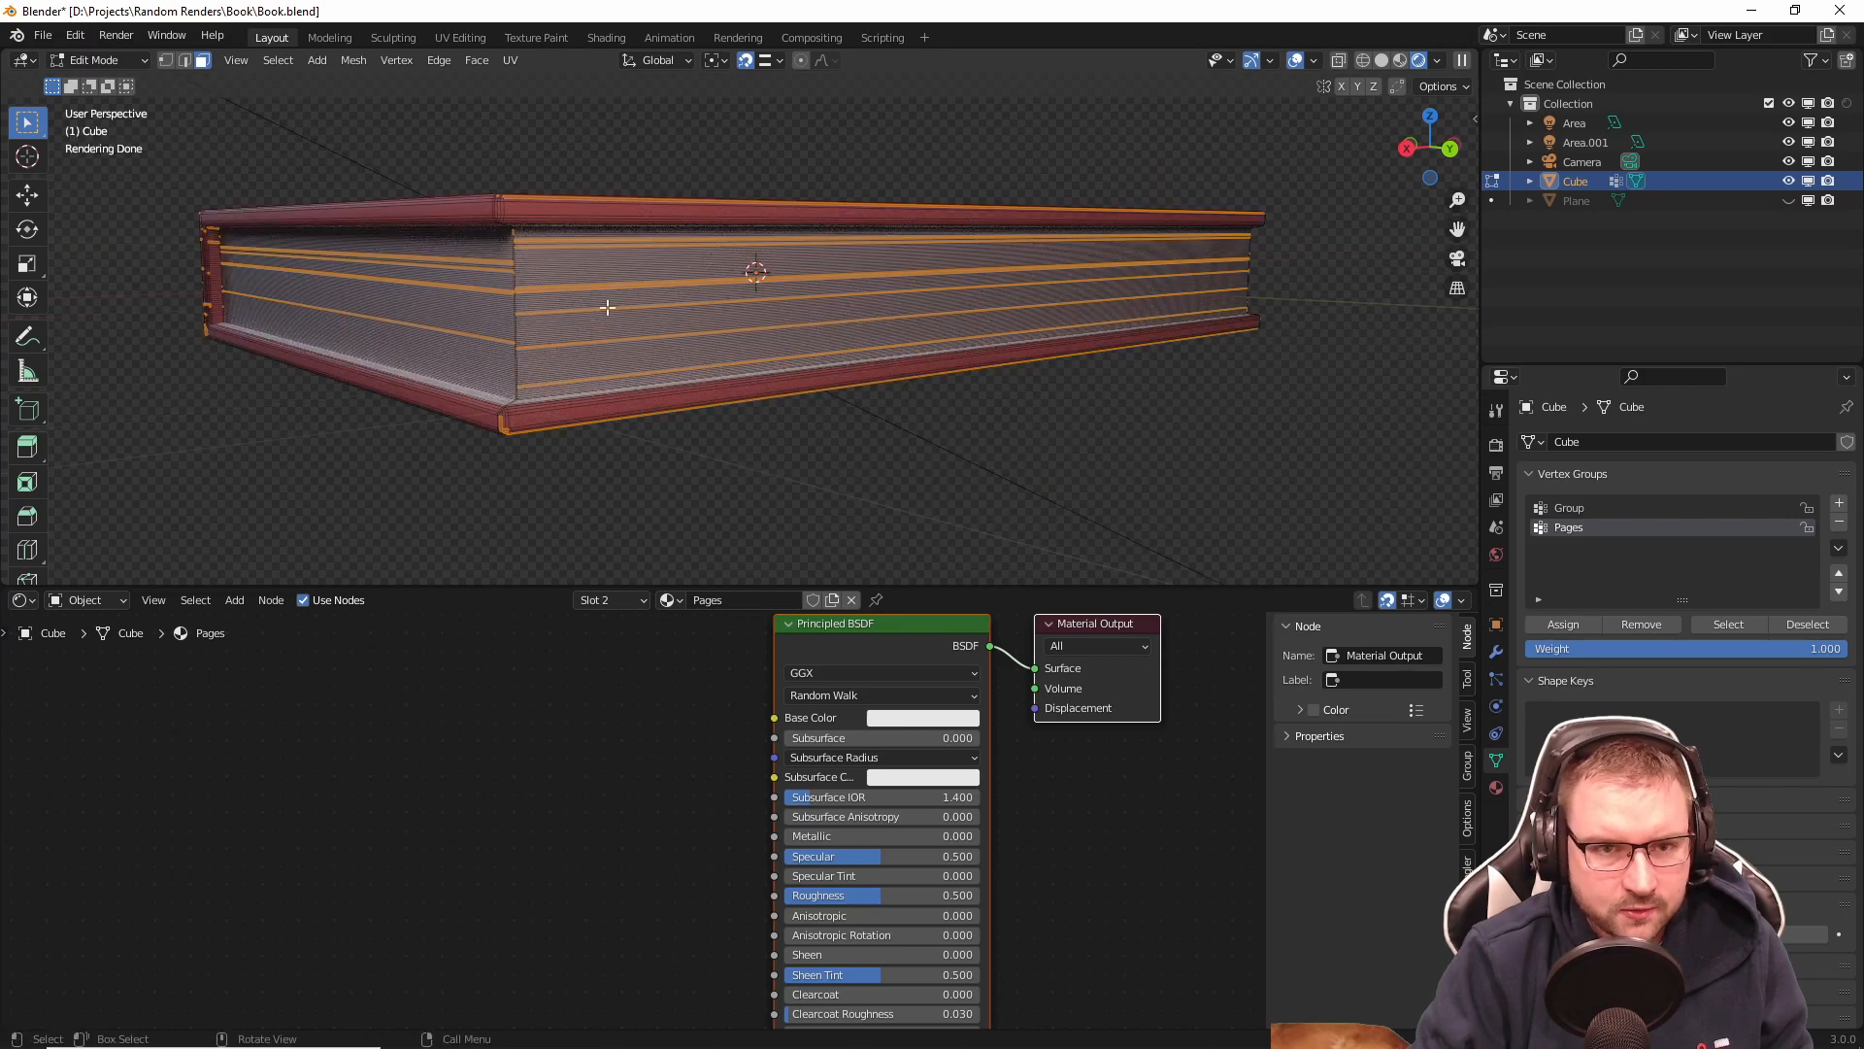
Step: Select random faces of the book with a ratio of 0.156 and clear the selection
click(287, 68)
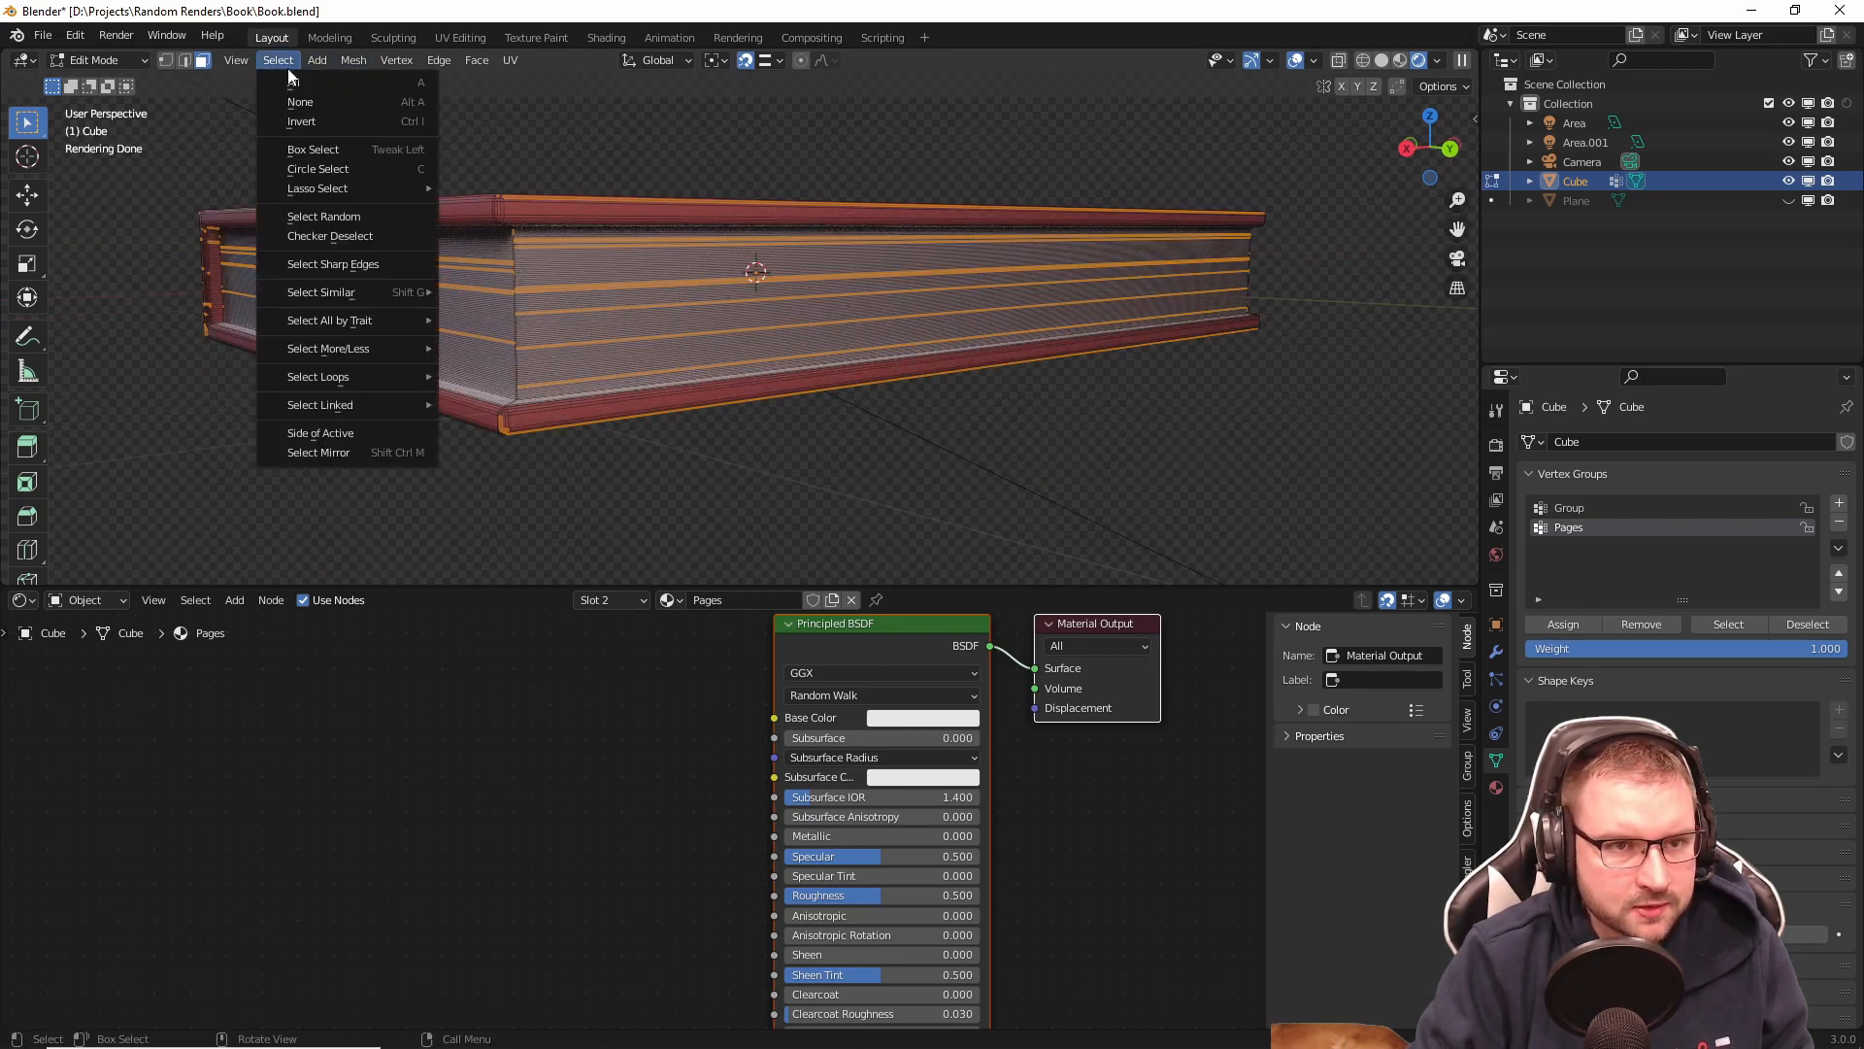
click(363, 218)
drag(295, 520, 245, 519)
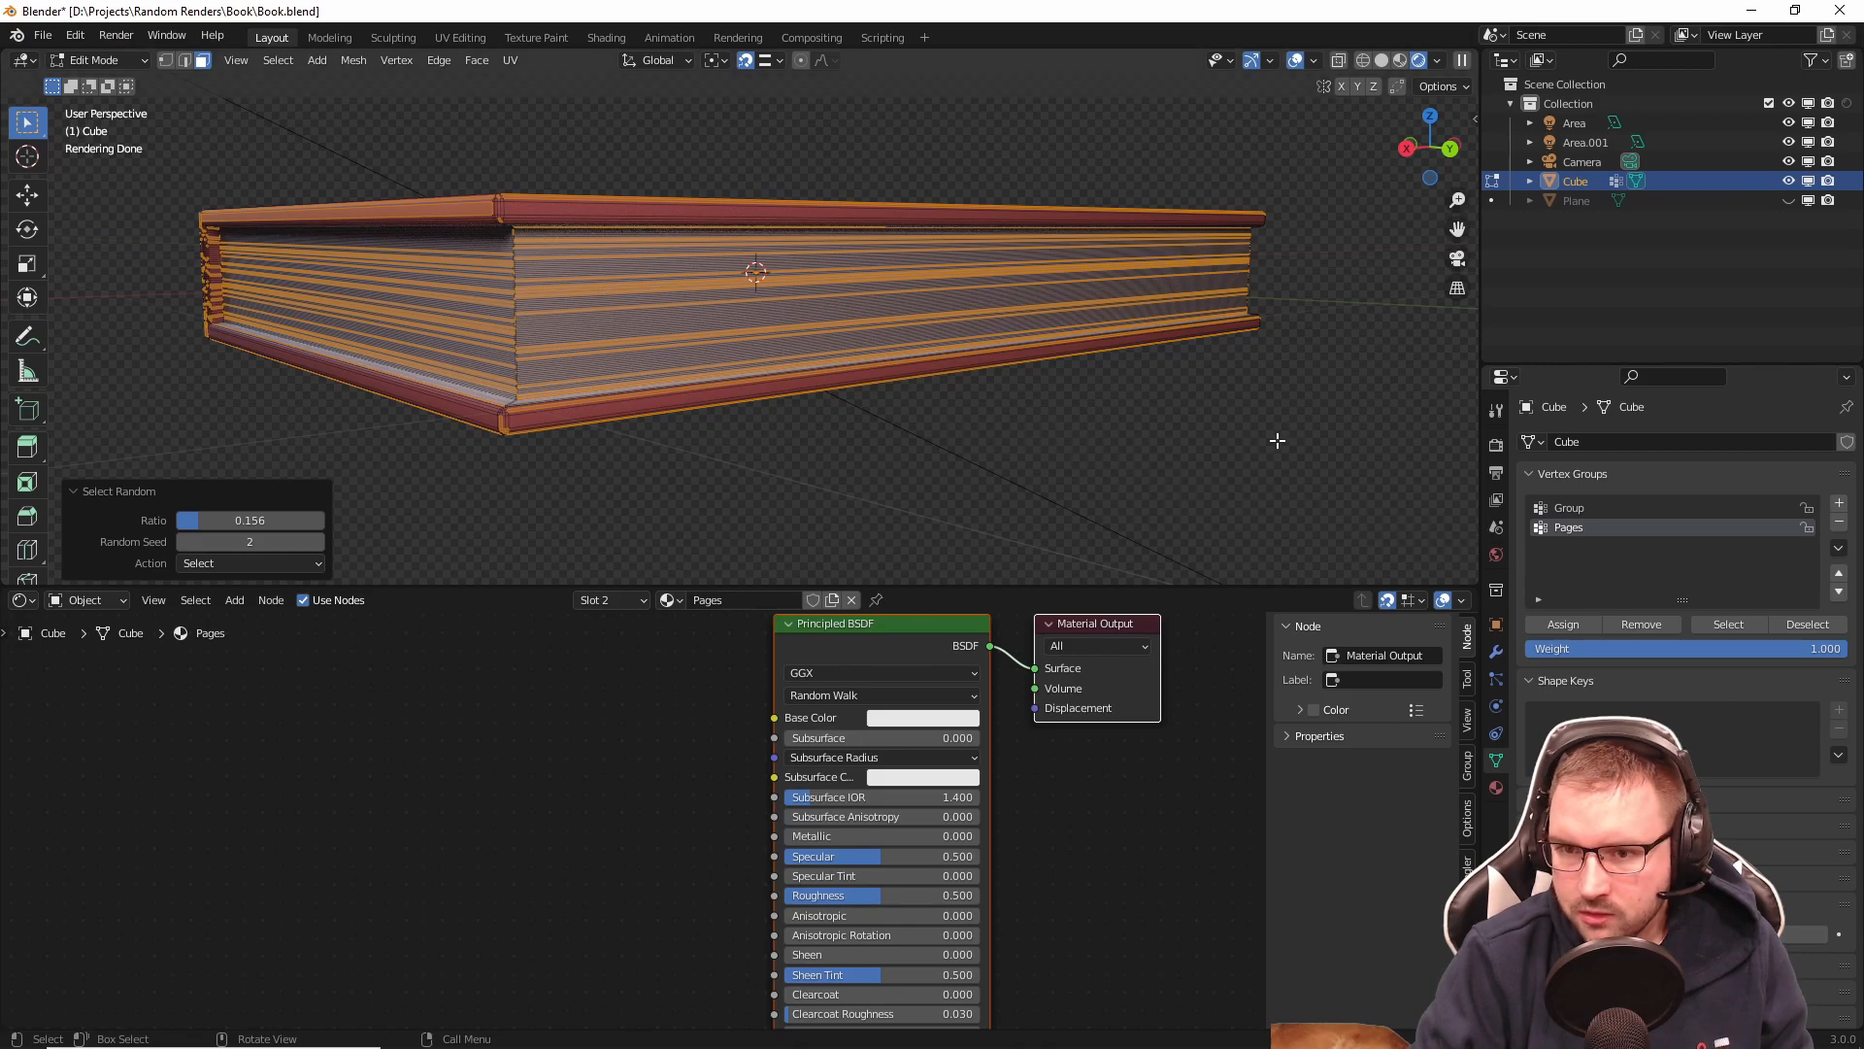
key(alt+a)
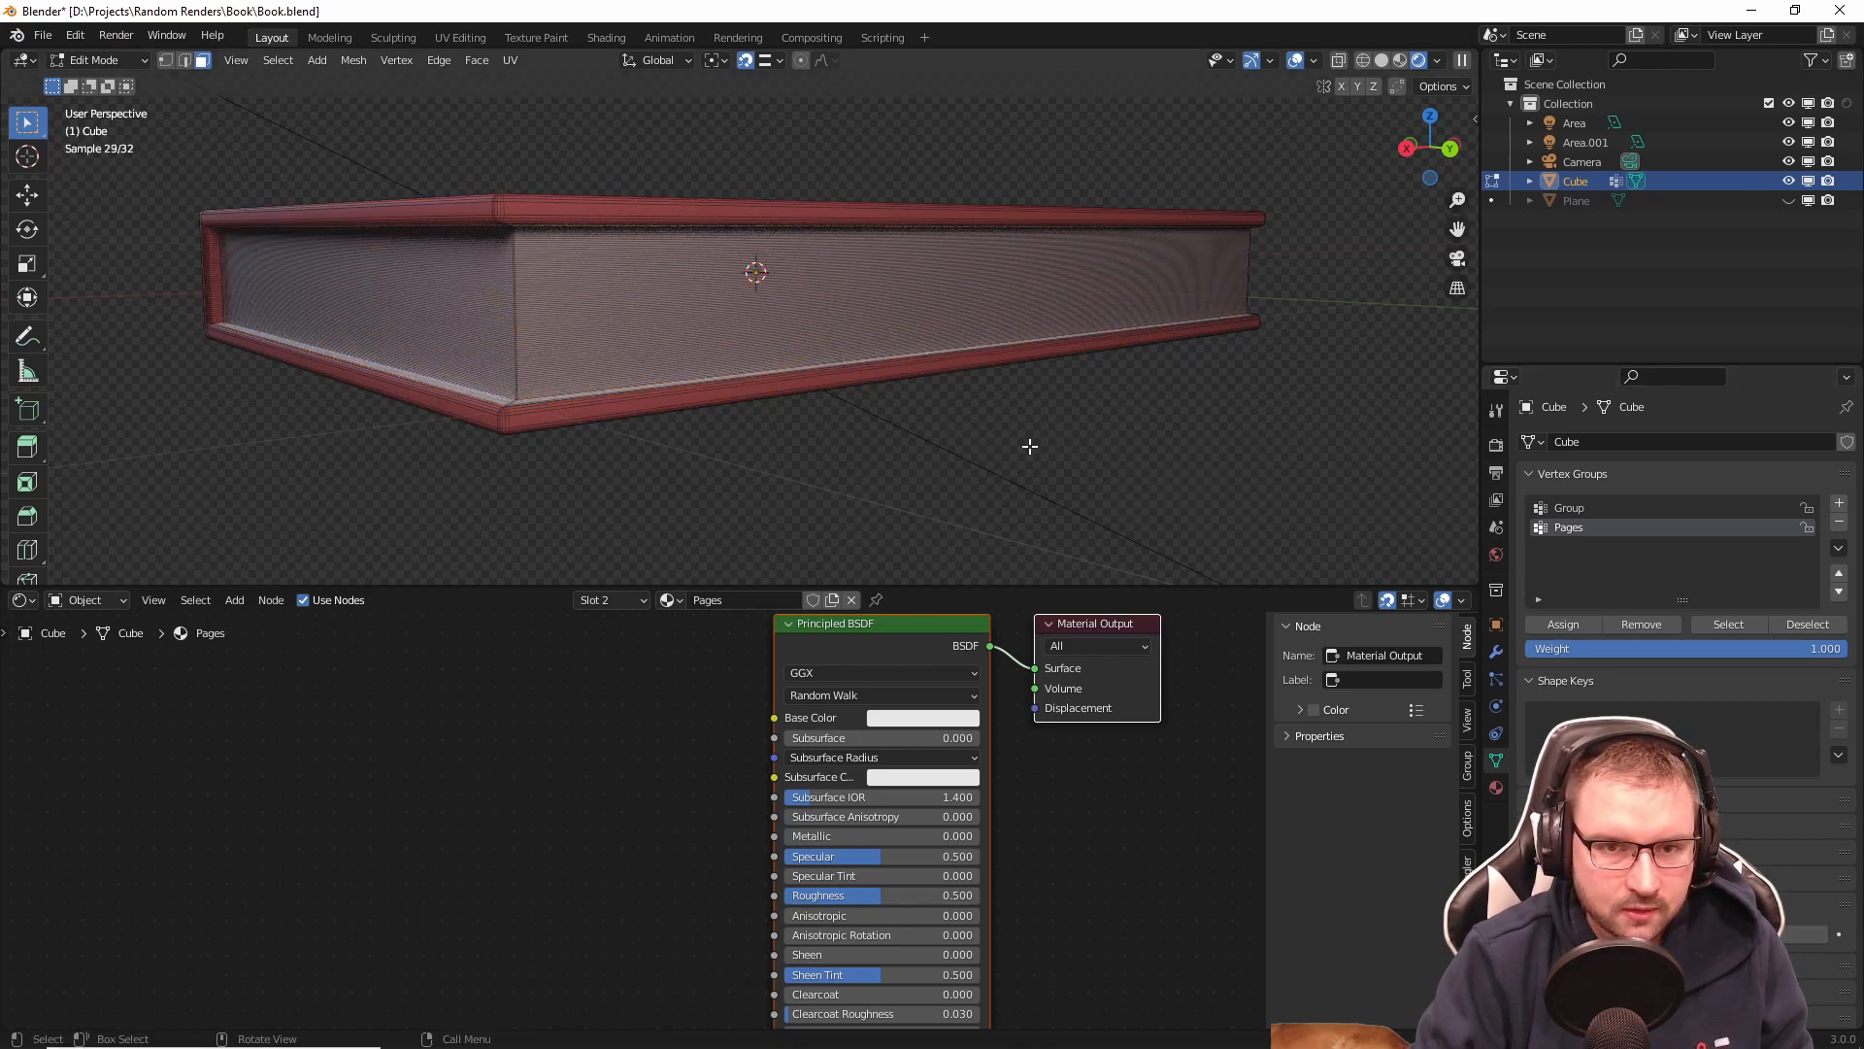
Step: Select the whole book mesh, add a new vertex group, and deselect the Pages group so only the cover faces stay selected
key(a)
middle_drag(1086, 455, 1145, 479)
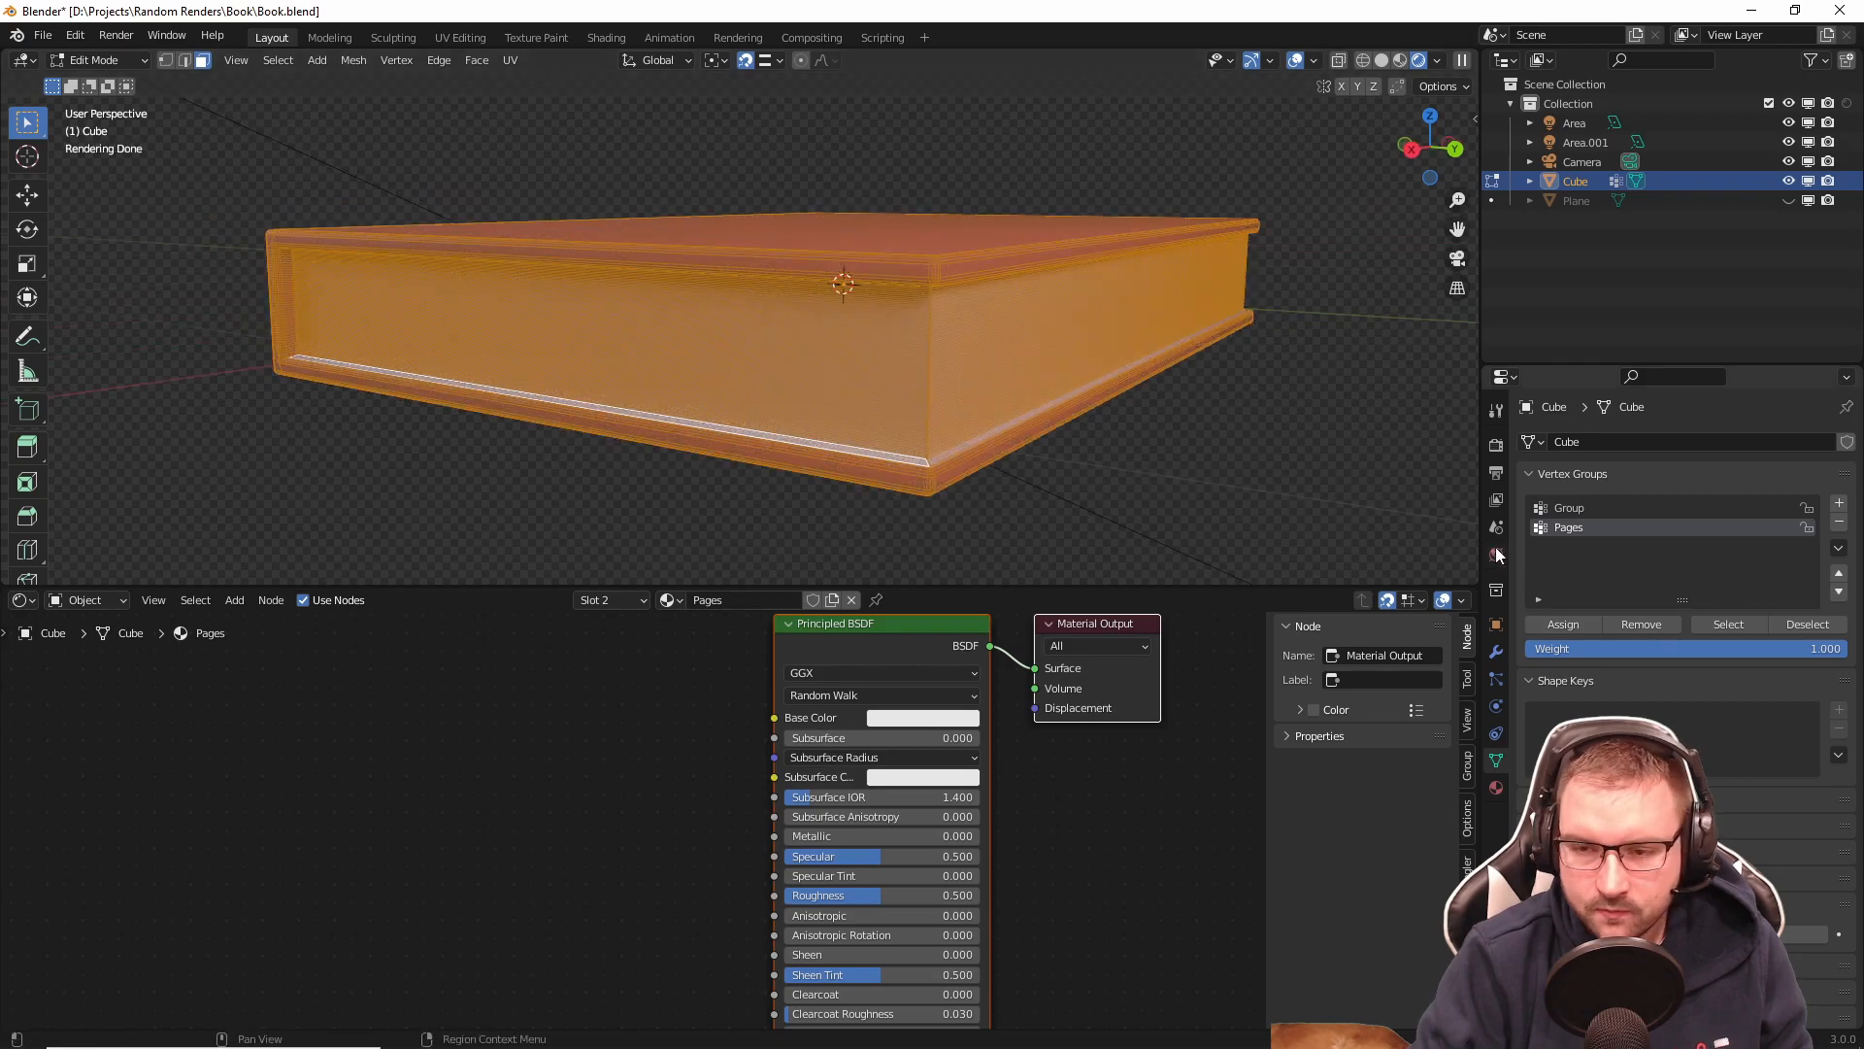
click(1841, 505)
click(1622, 524)
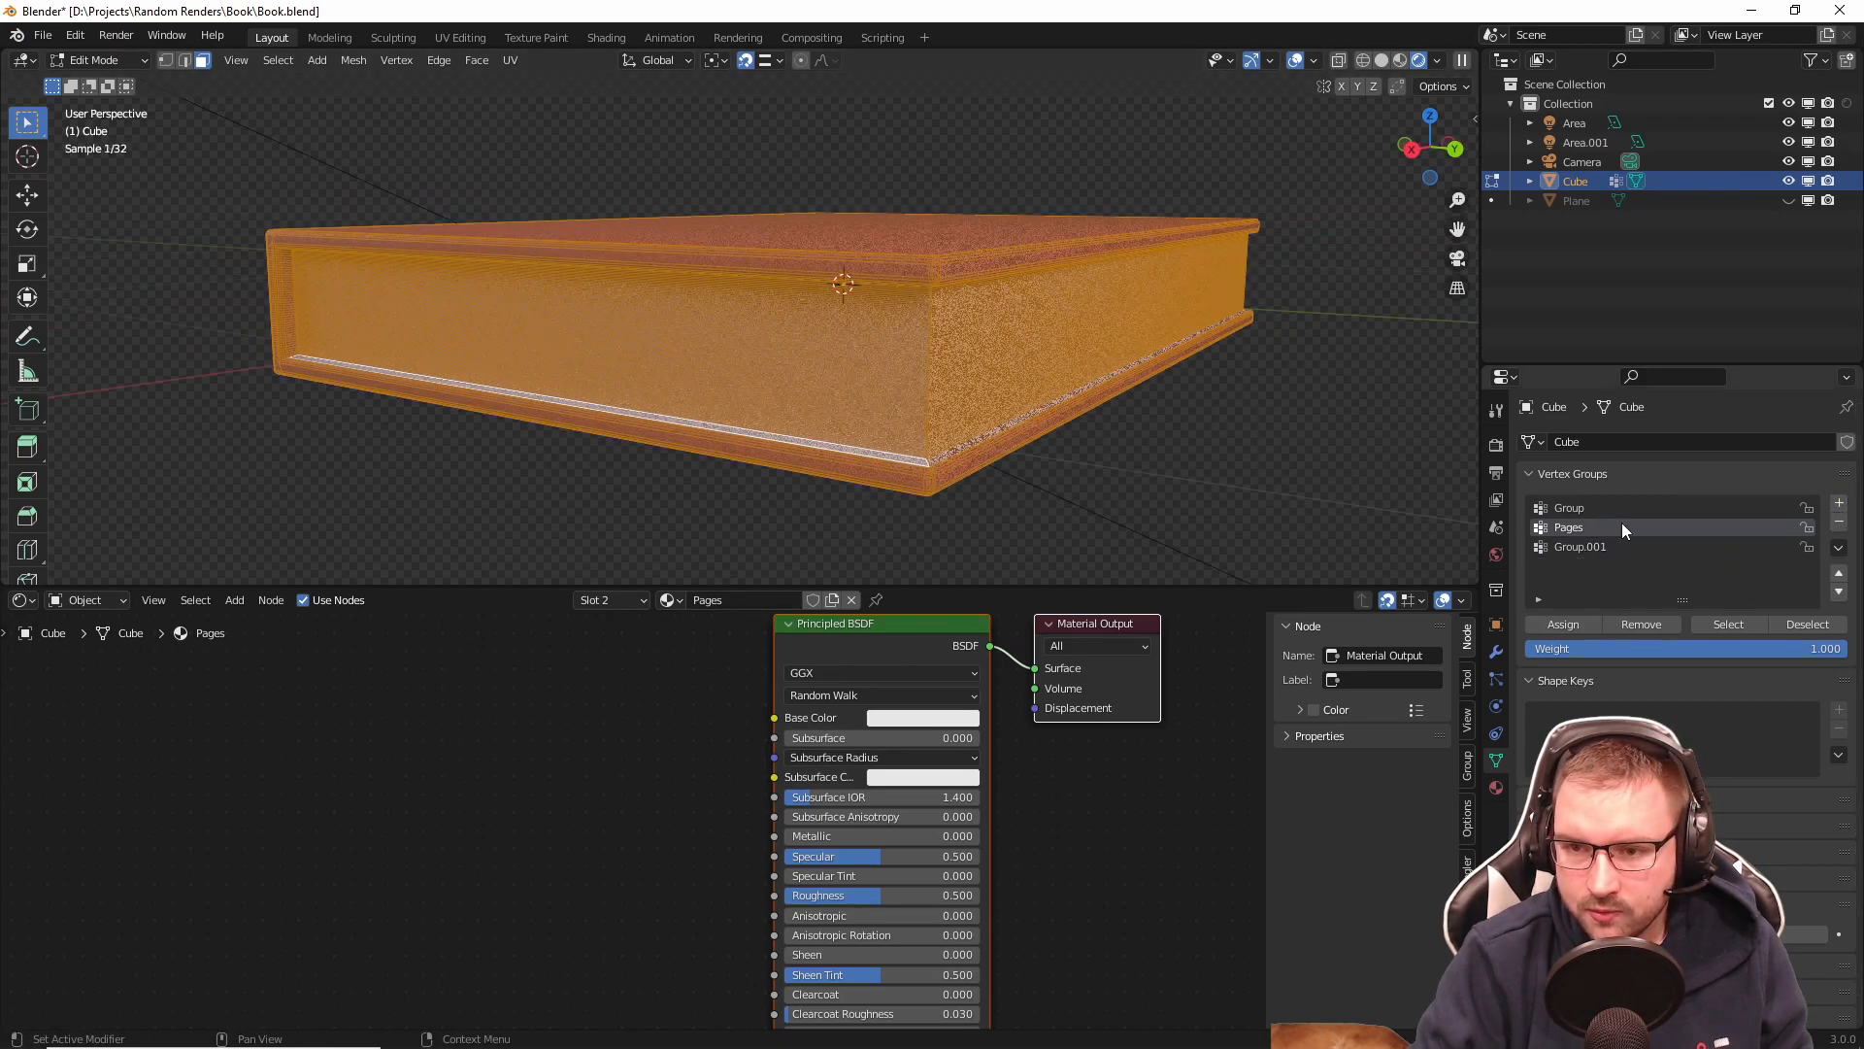
click(1788, 622)
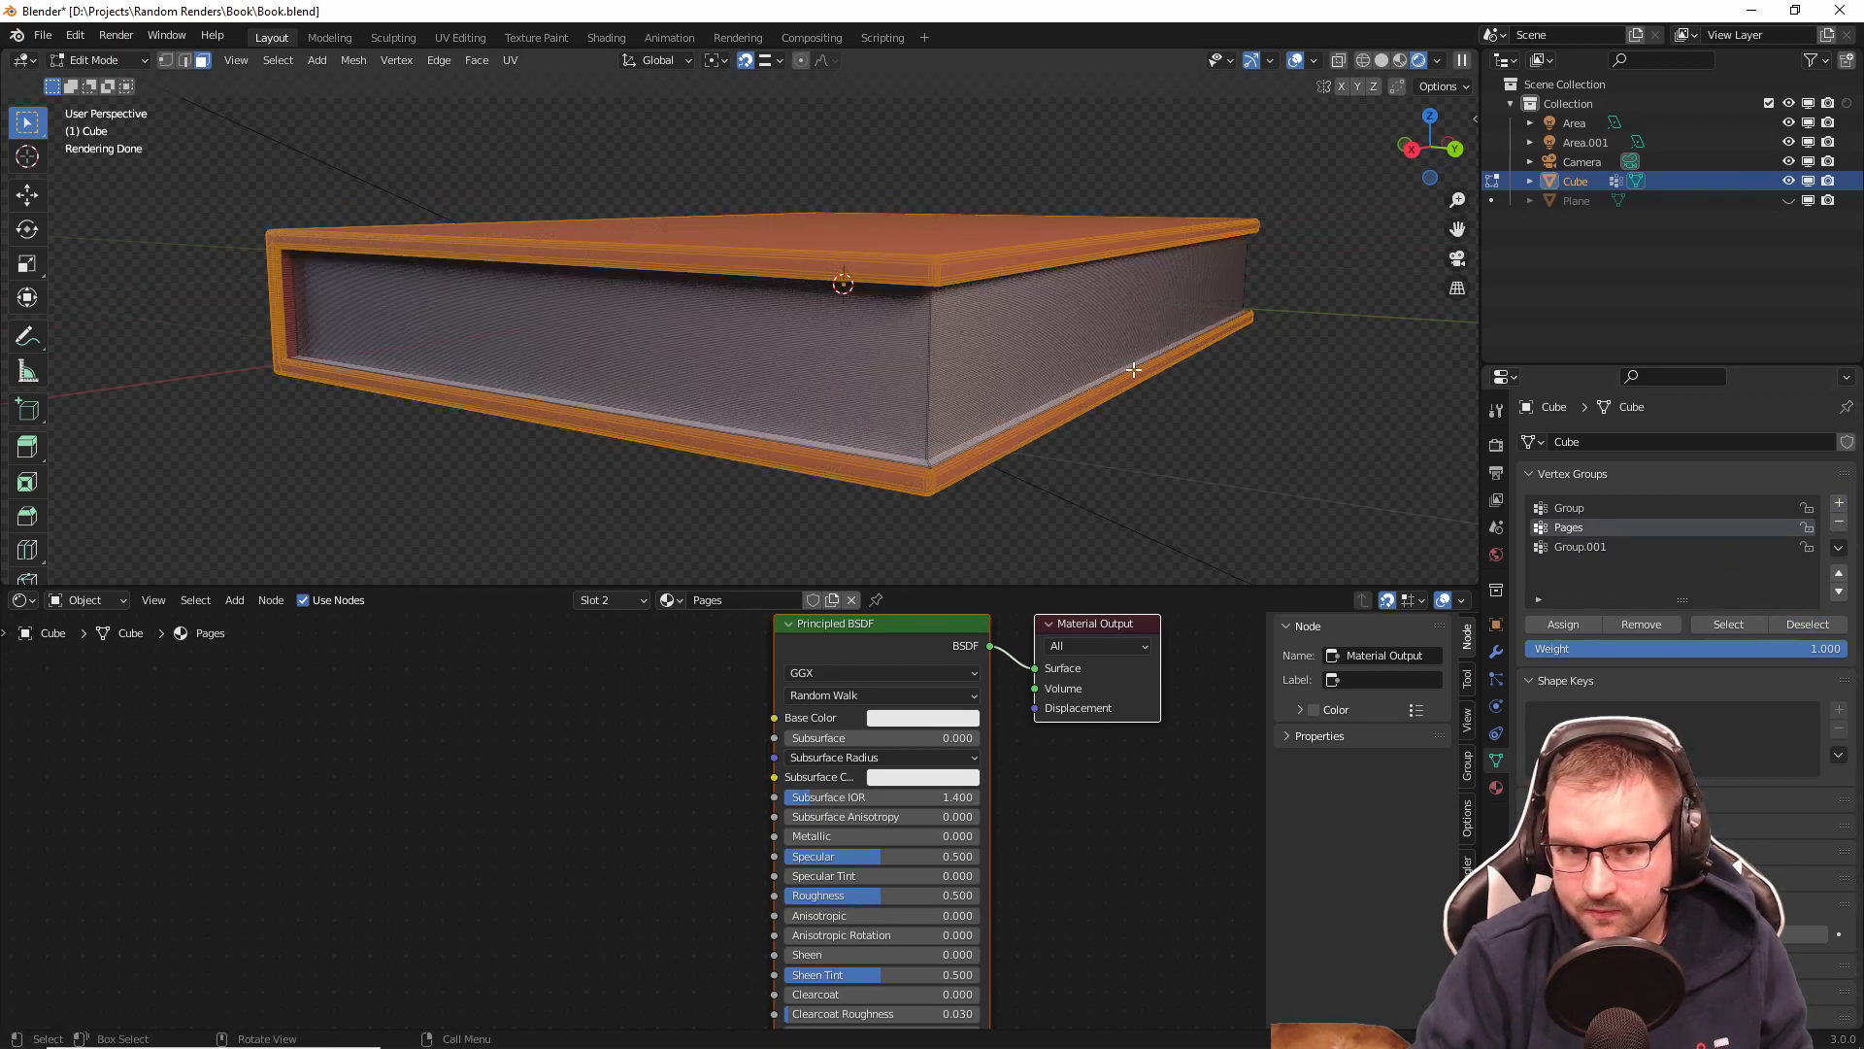
middle_drag(671, 337, 624, 336)
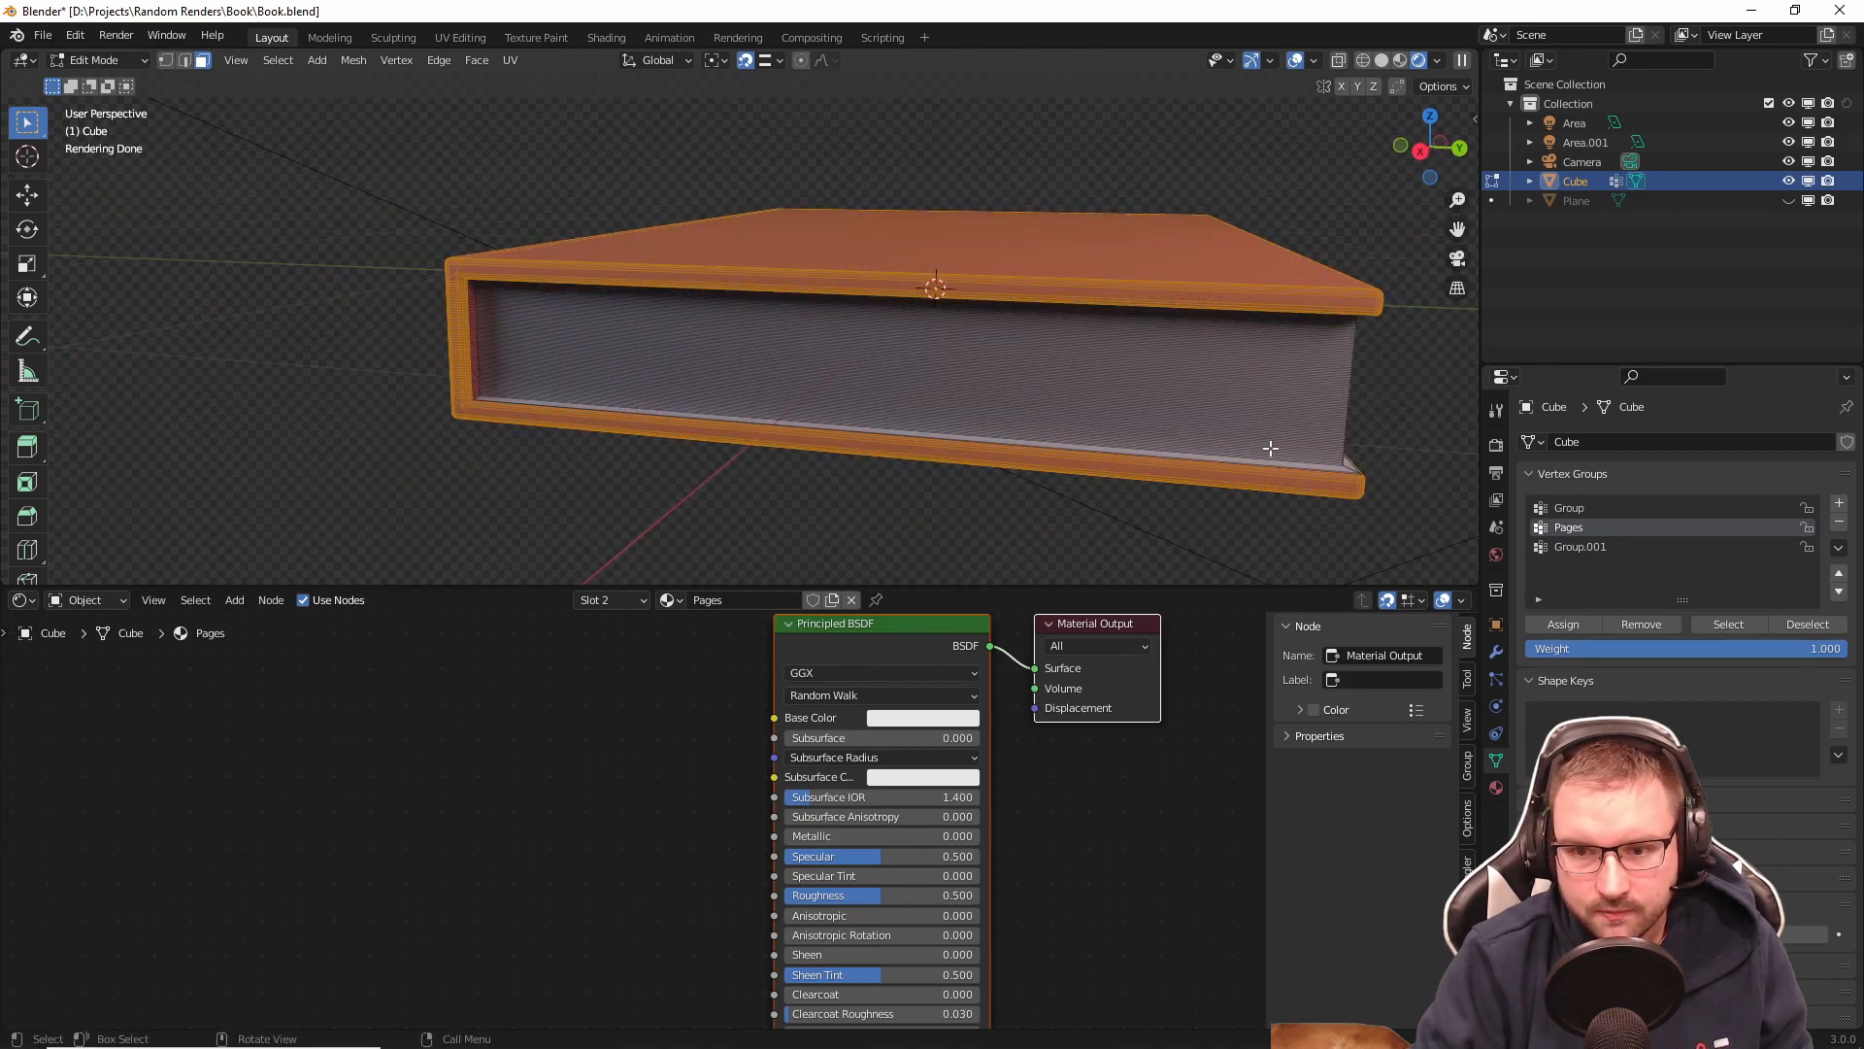
Step: Rename the new vertex group BookCover, assign the selected cover faces to it and leave Edit Mode
double_click(1625, 546)
text(B)
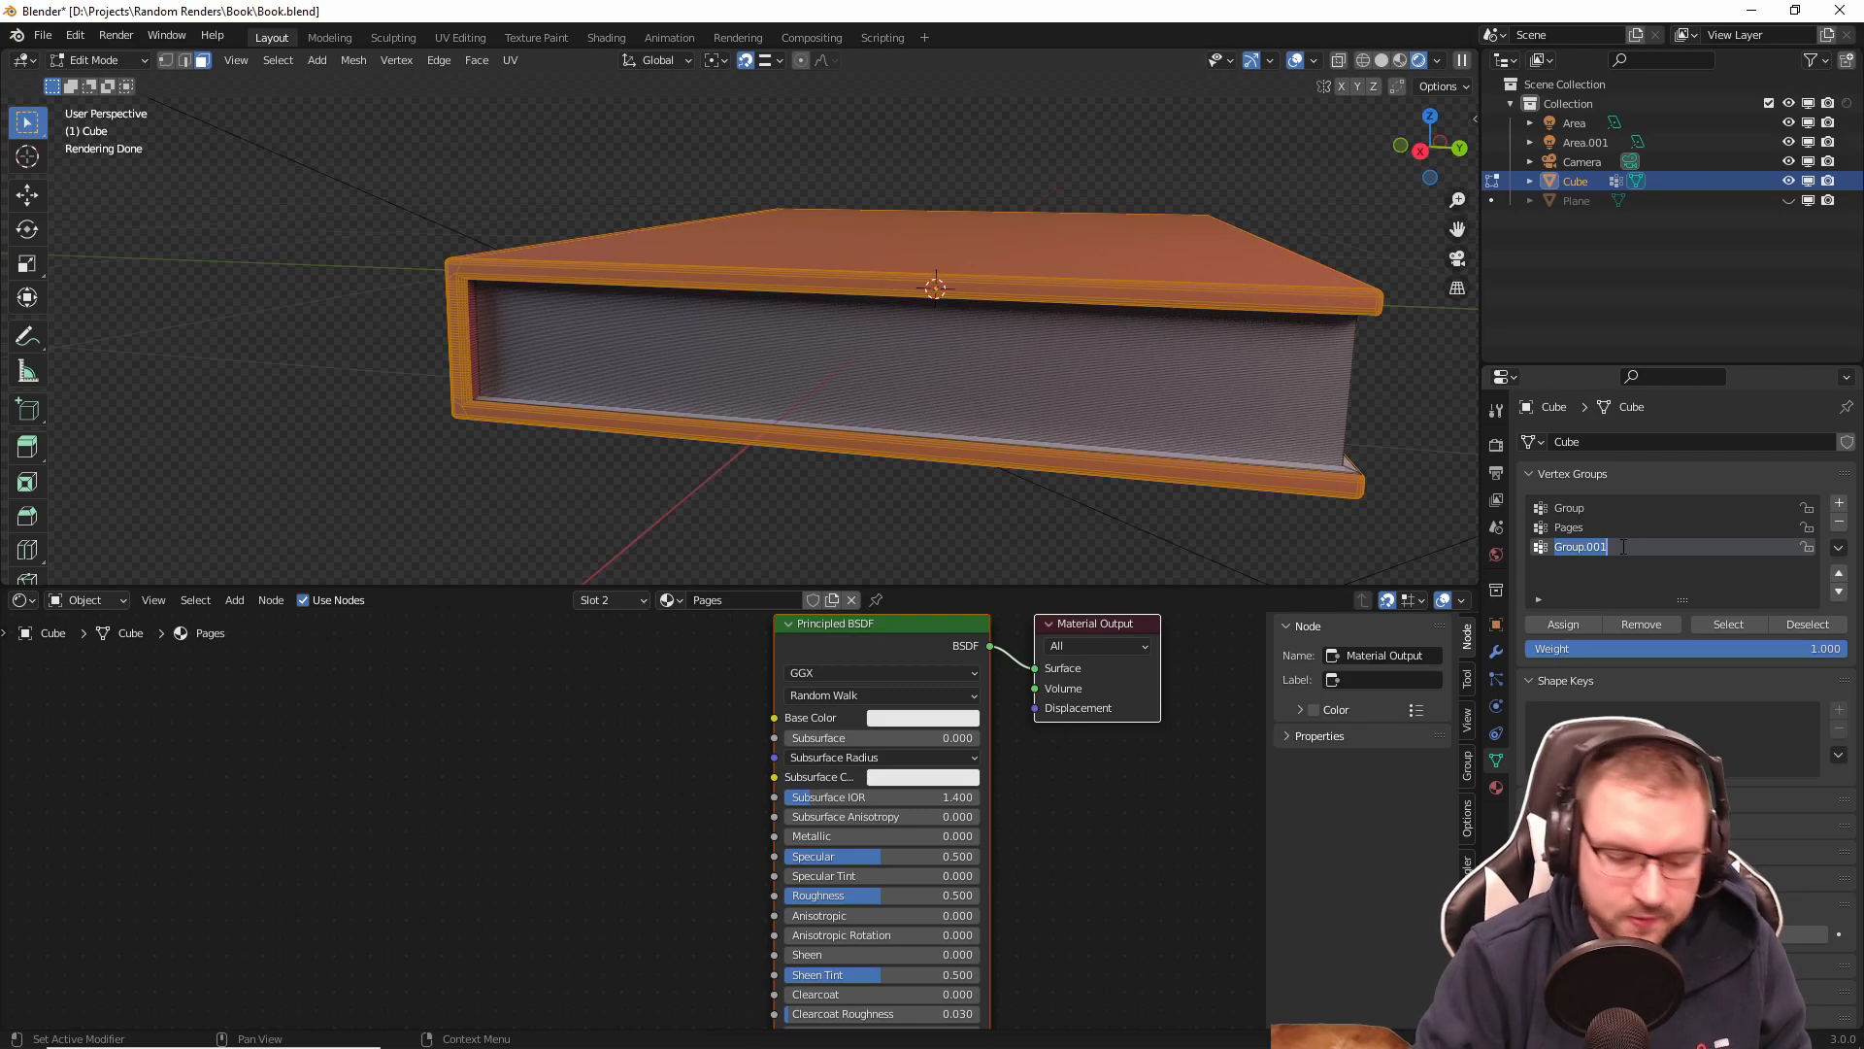
text(ookCover)
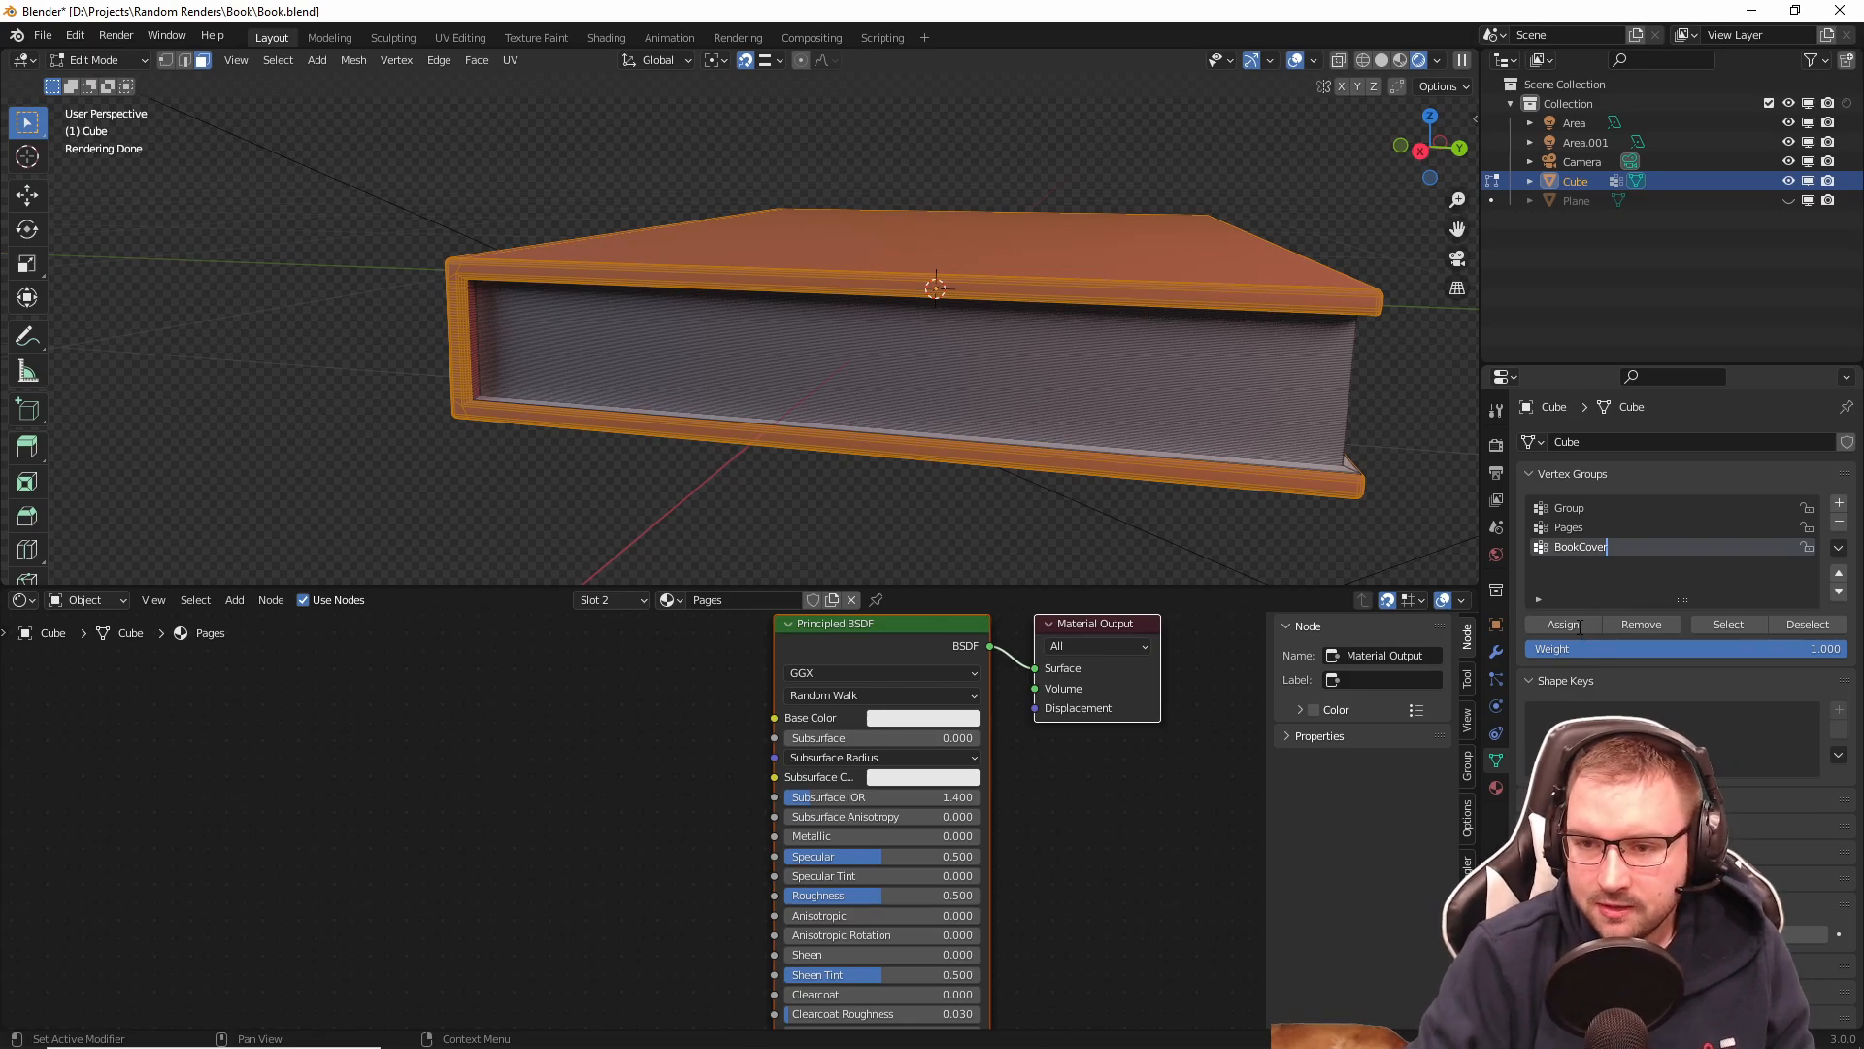
key(Tab)
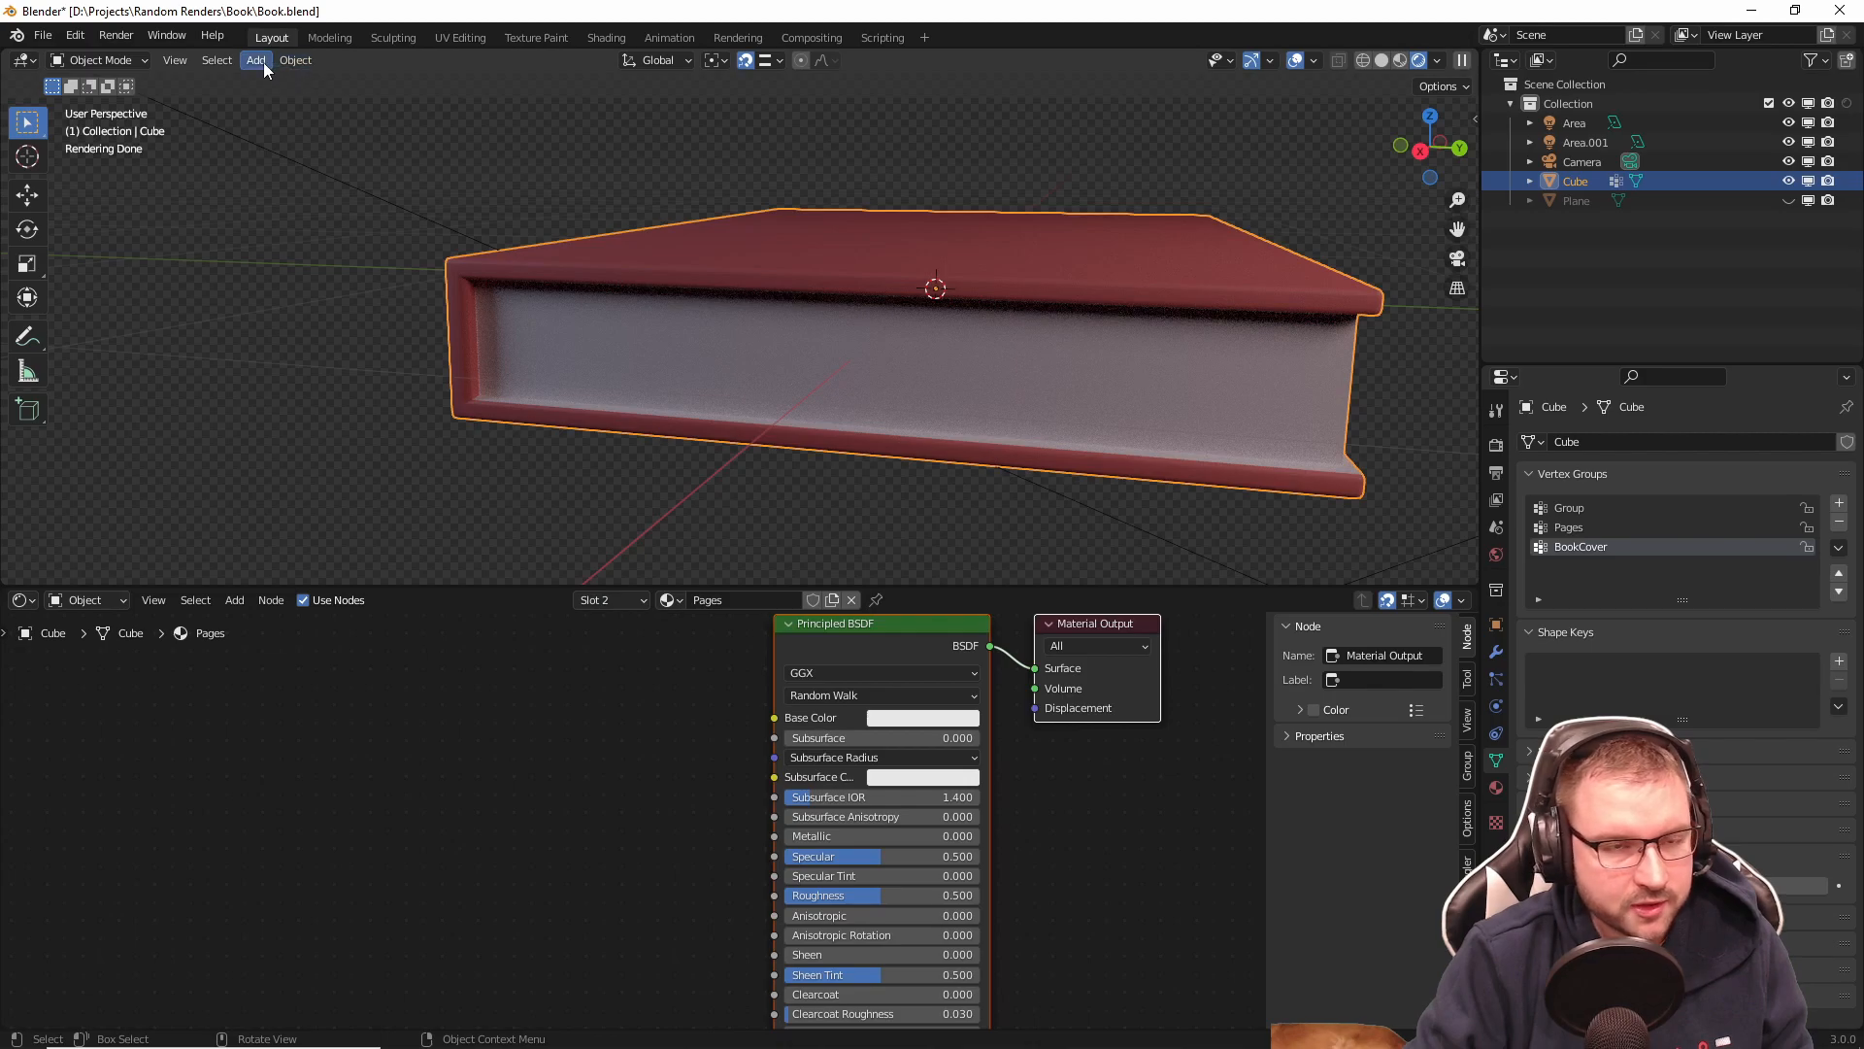
Step: Try Select Random in Object Mode and return to Edit Mode on the book
click(216, 60)
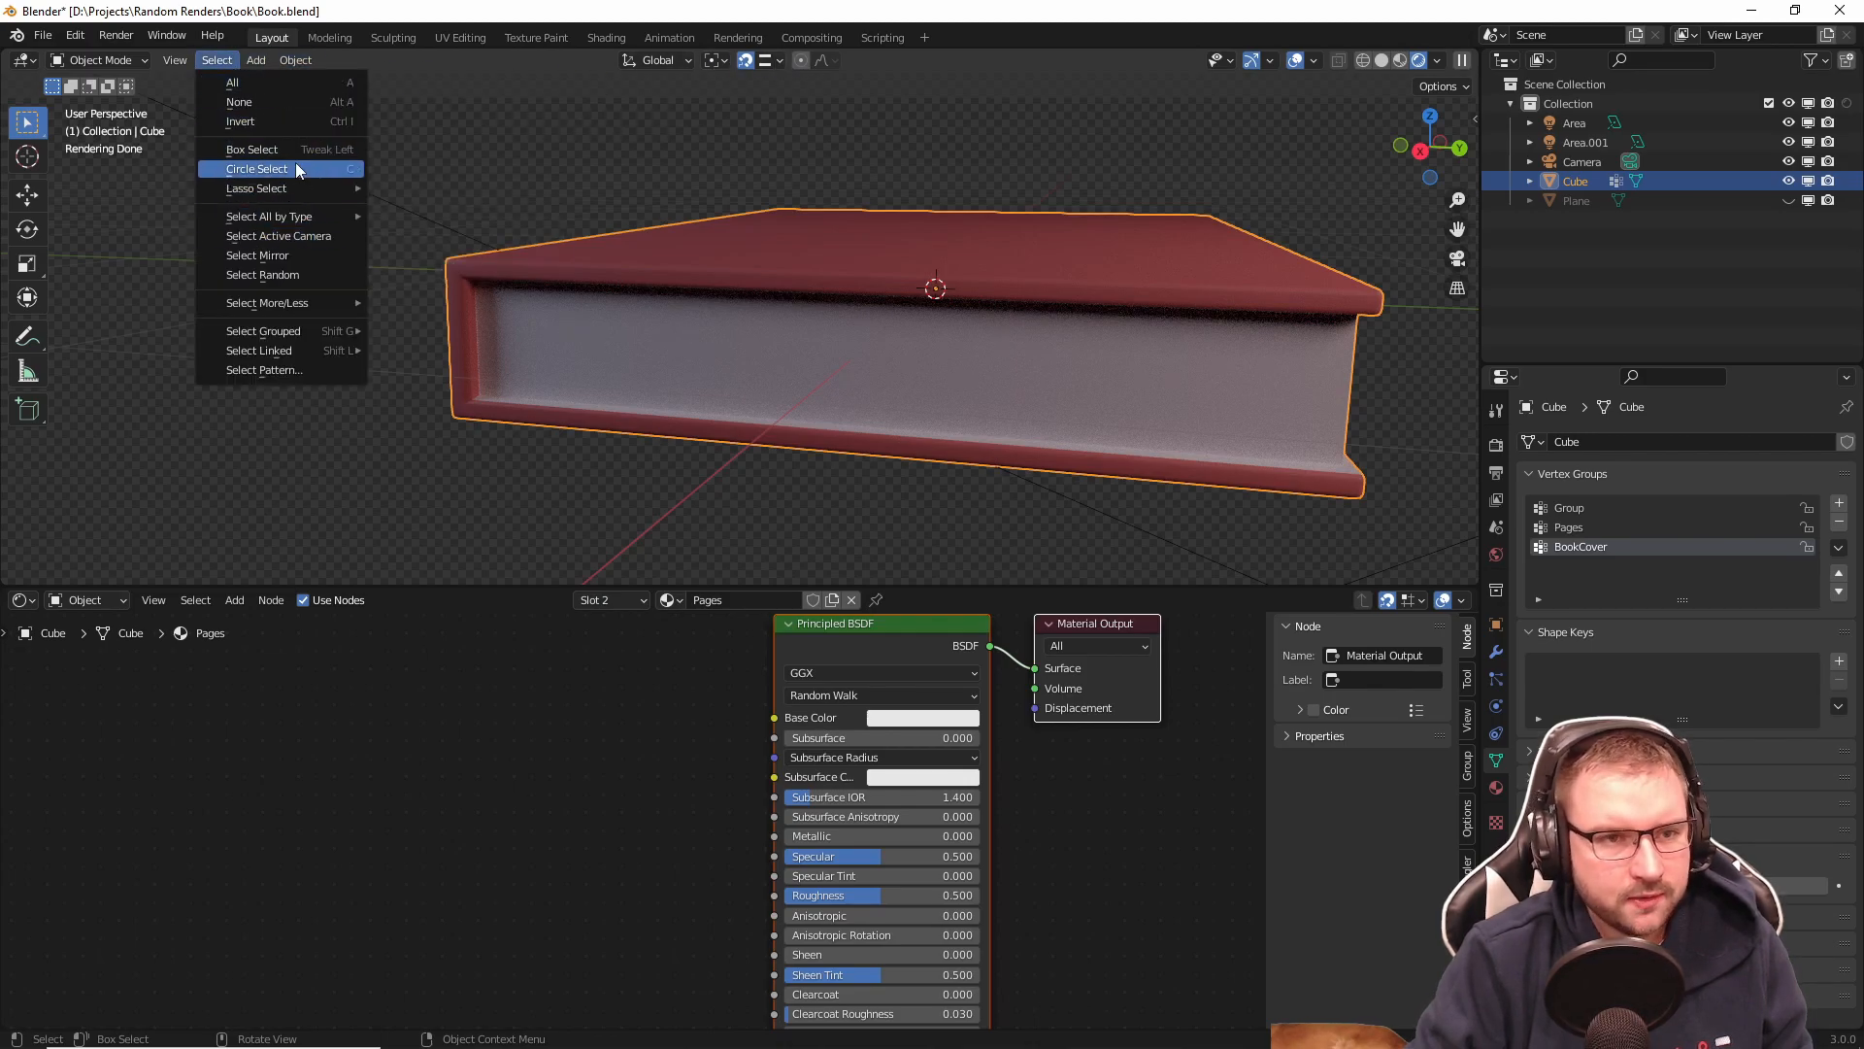
click(295, 274)
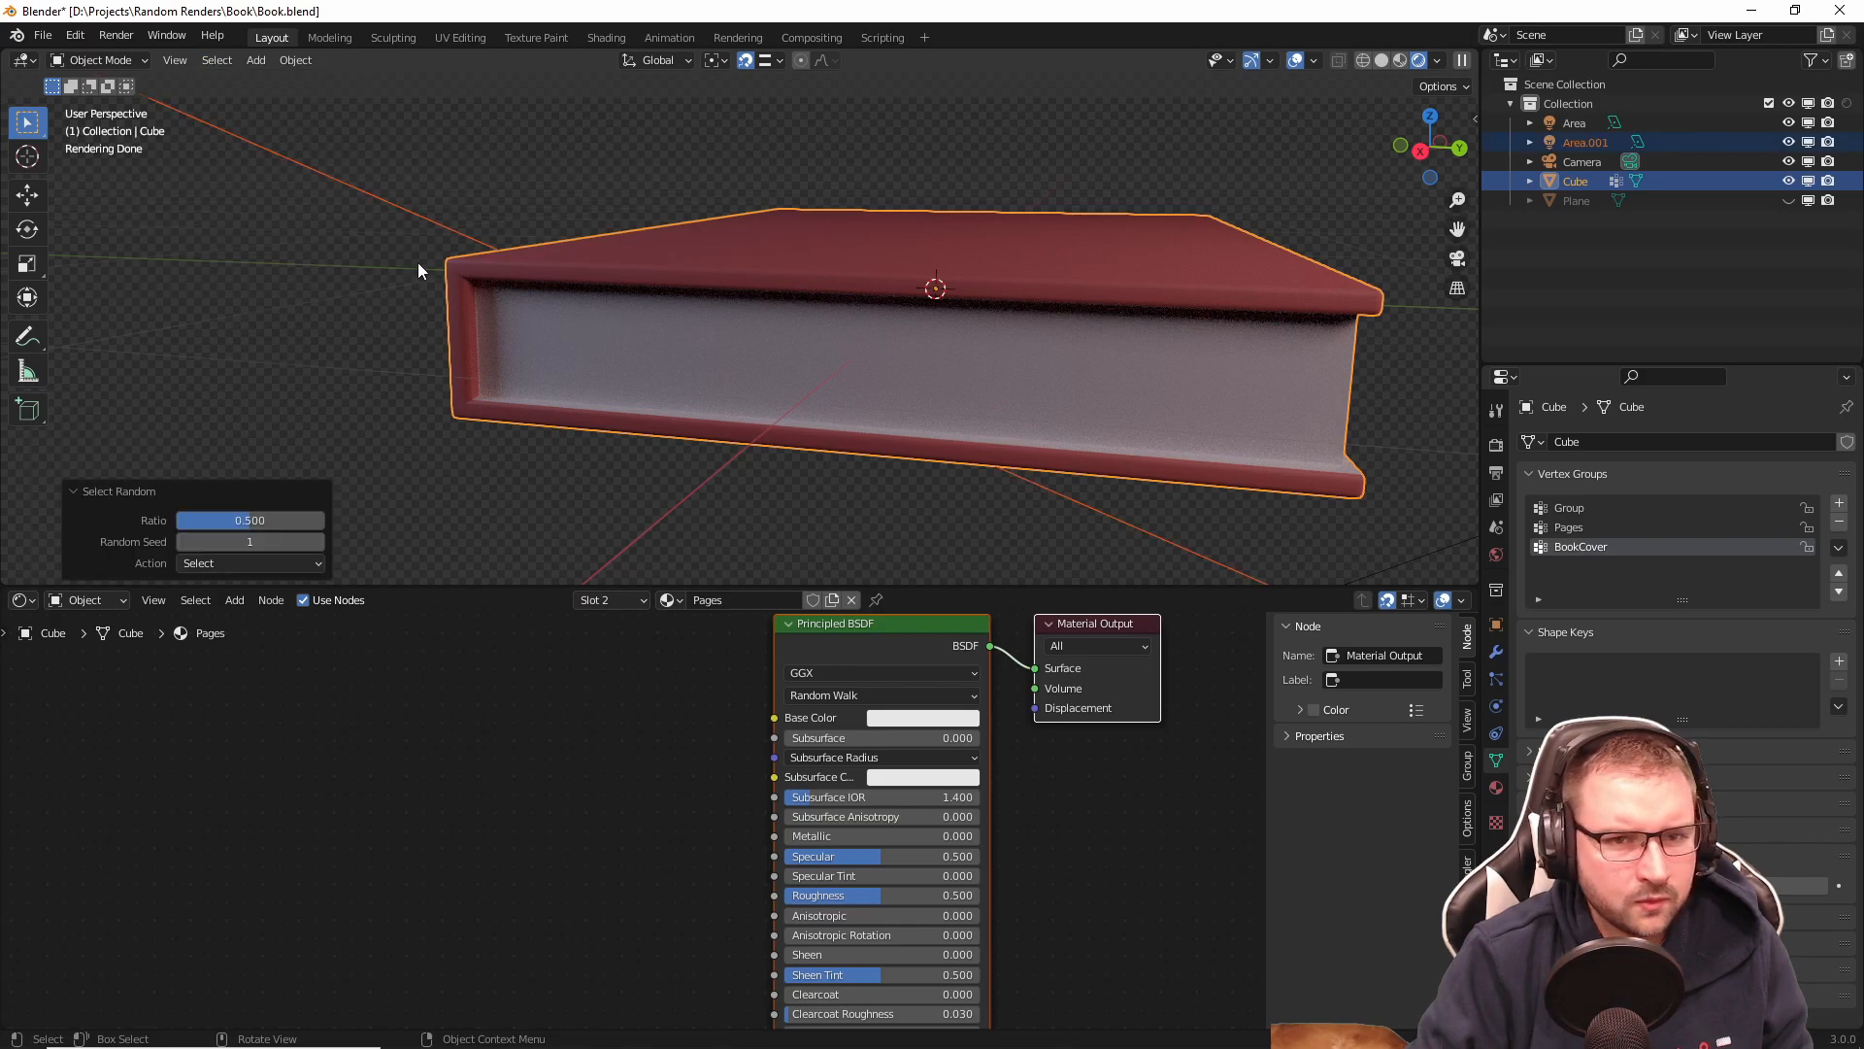
key(Tab)
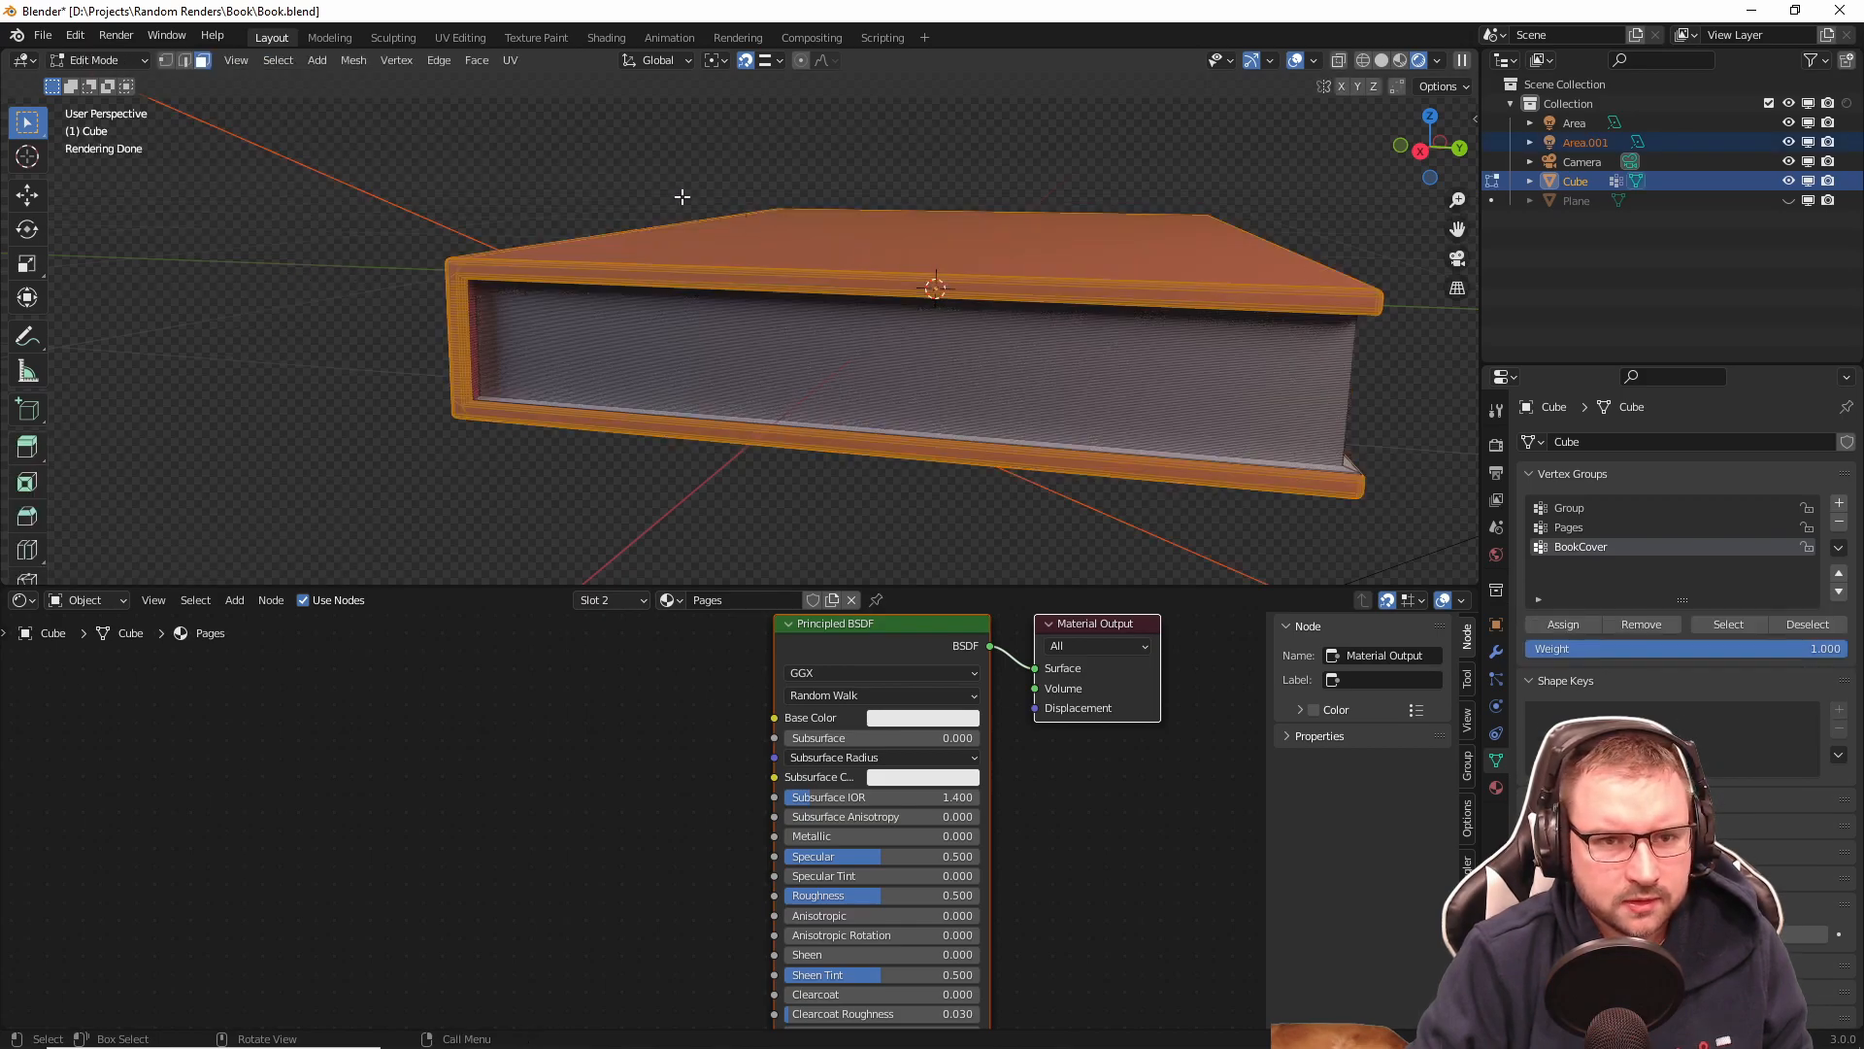
key(Tab)
scroll(770, 237, down, 6)
middle_drag(794, 240, 740, 268)
scroll(777, 277, up, 2)
scroll(823, 319, up, 3)
key(Tab)
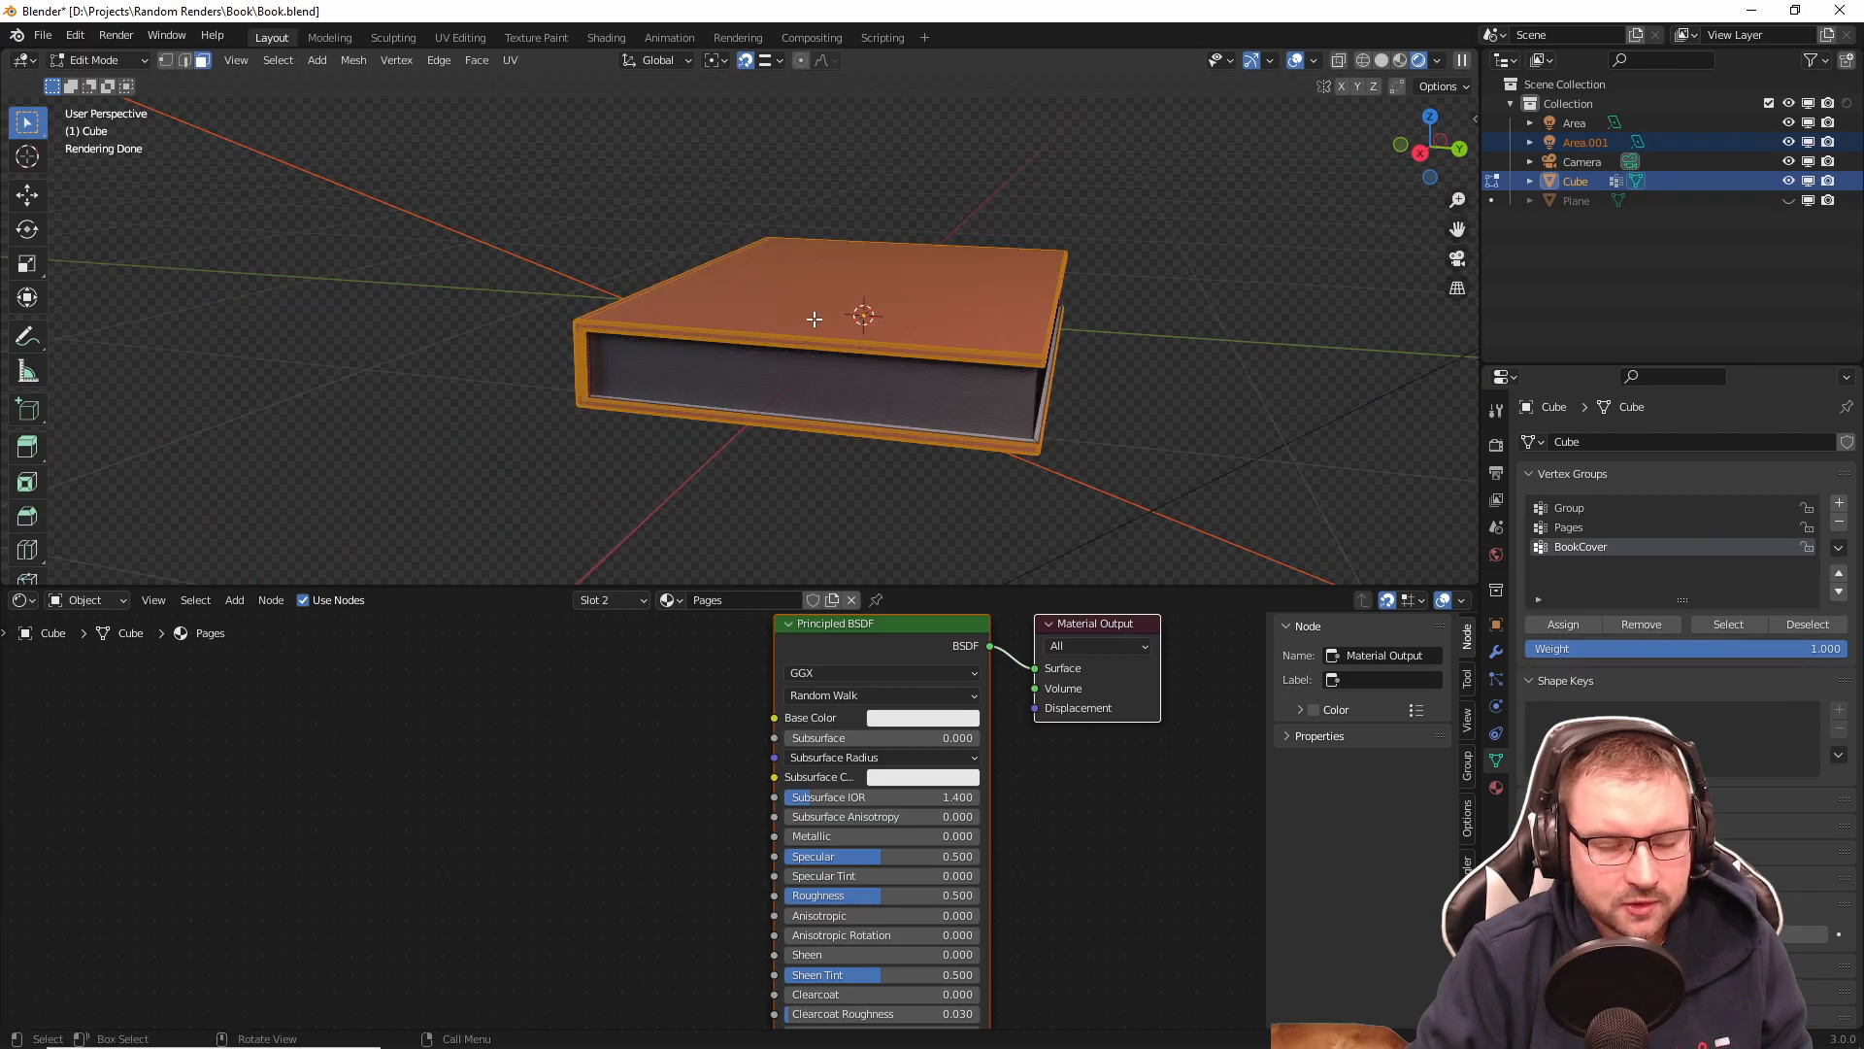
Step: Try adding random page faces to the selected cover faces with a ratio of 0.156
scroll(814, 319, up, 3)
click(284, 64)
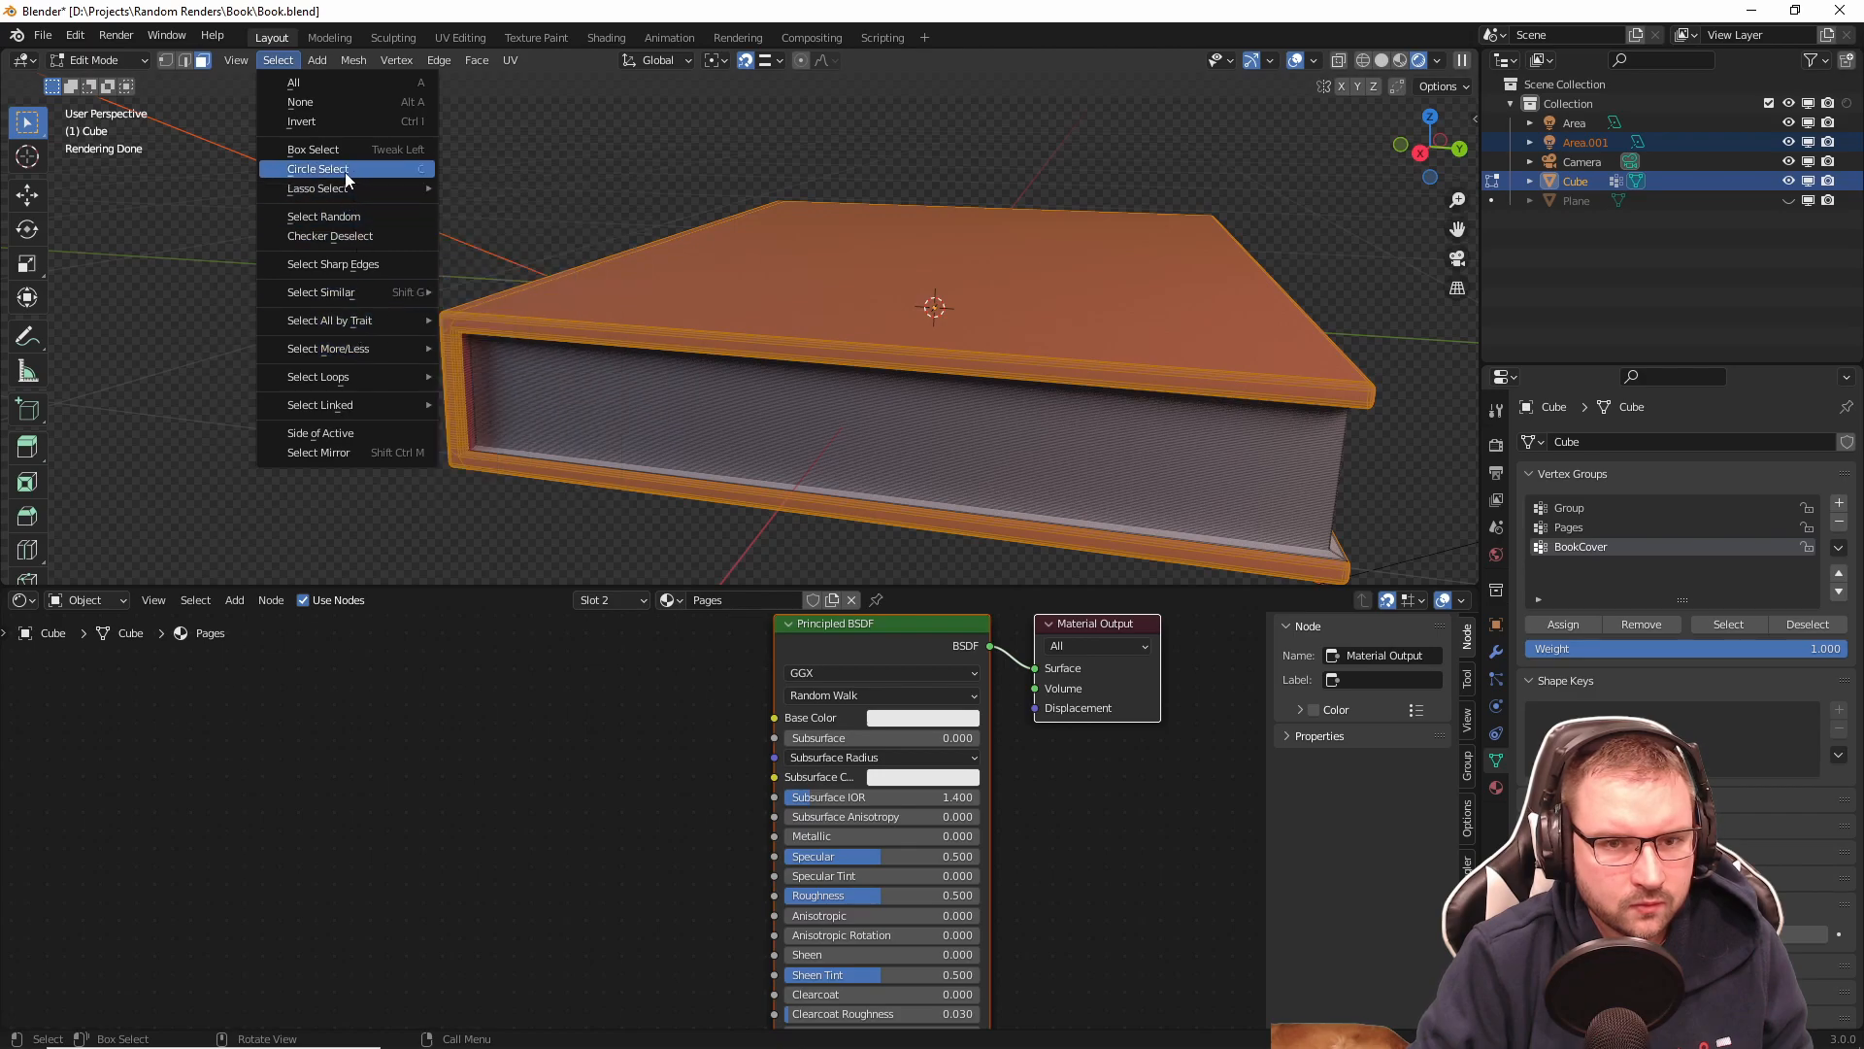
click(346, 216)
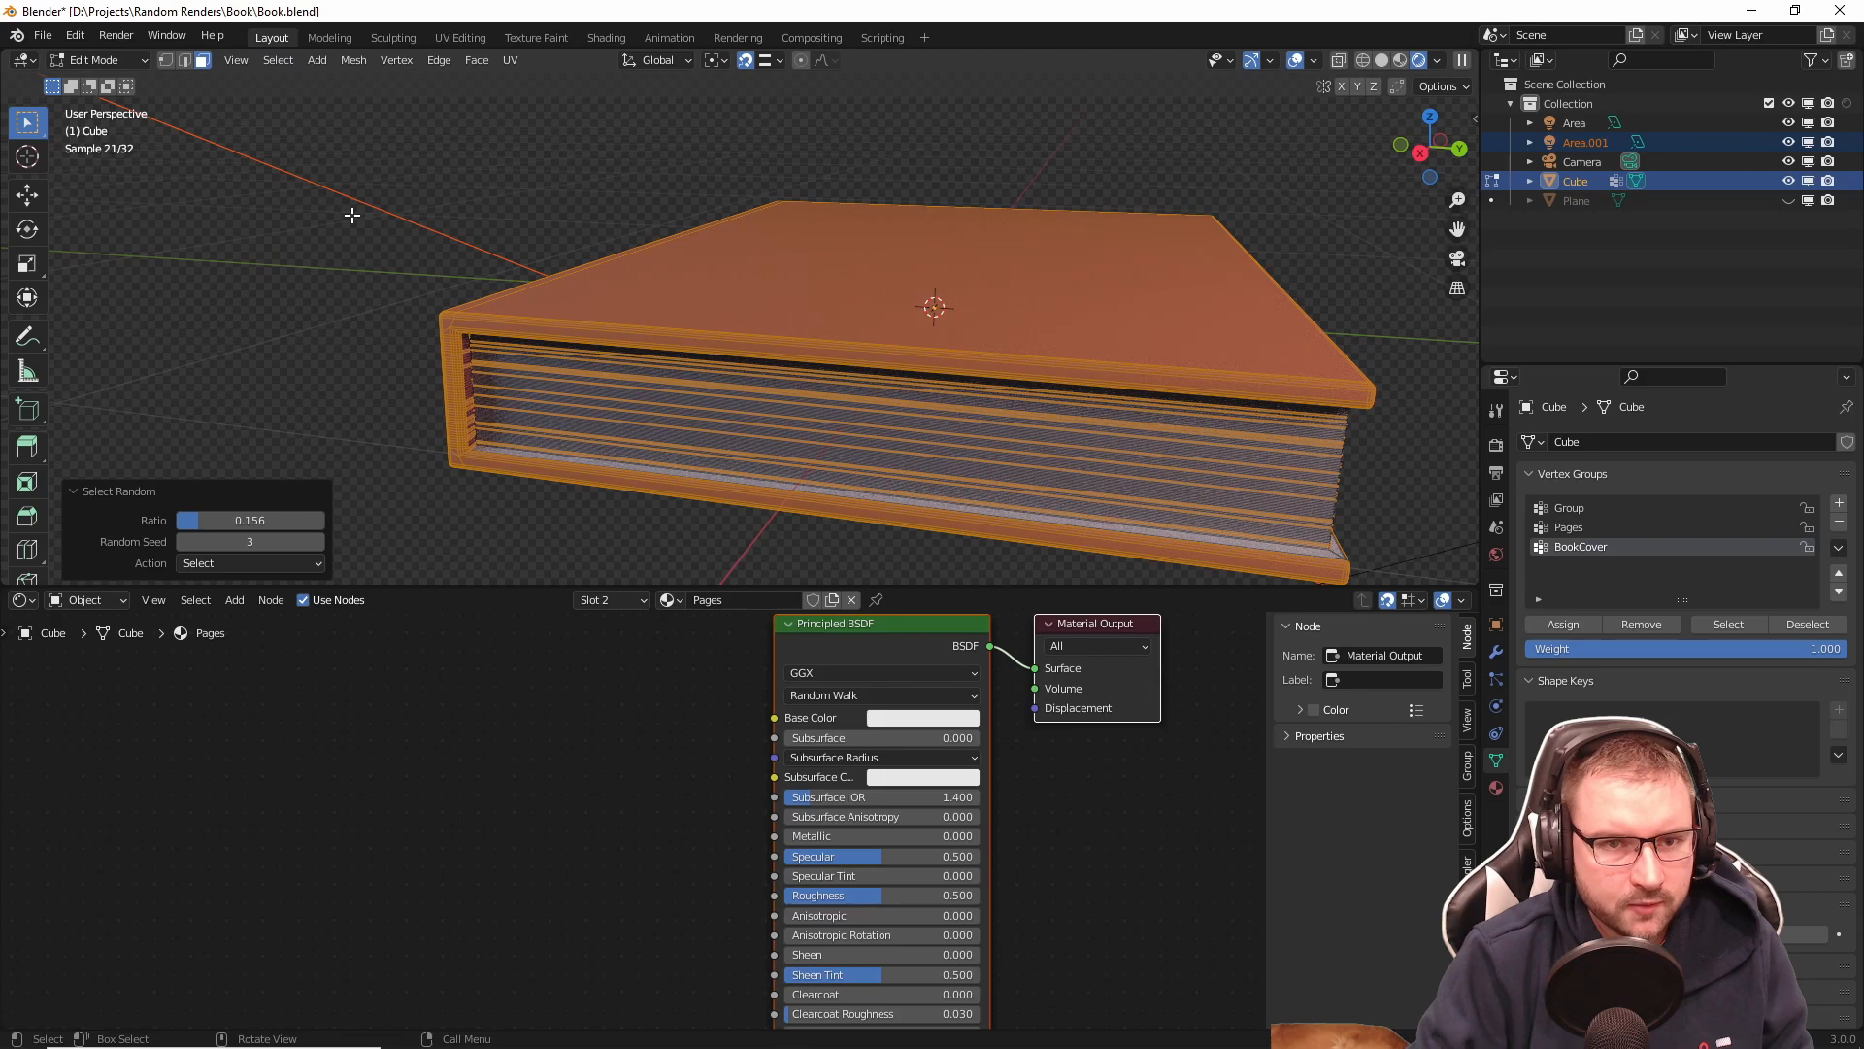
middle_drag(1017, 396, 957, 375)
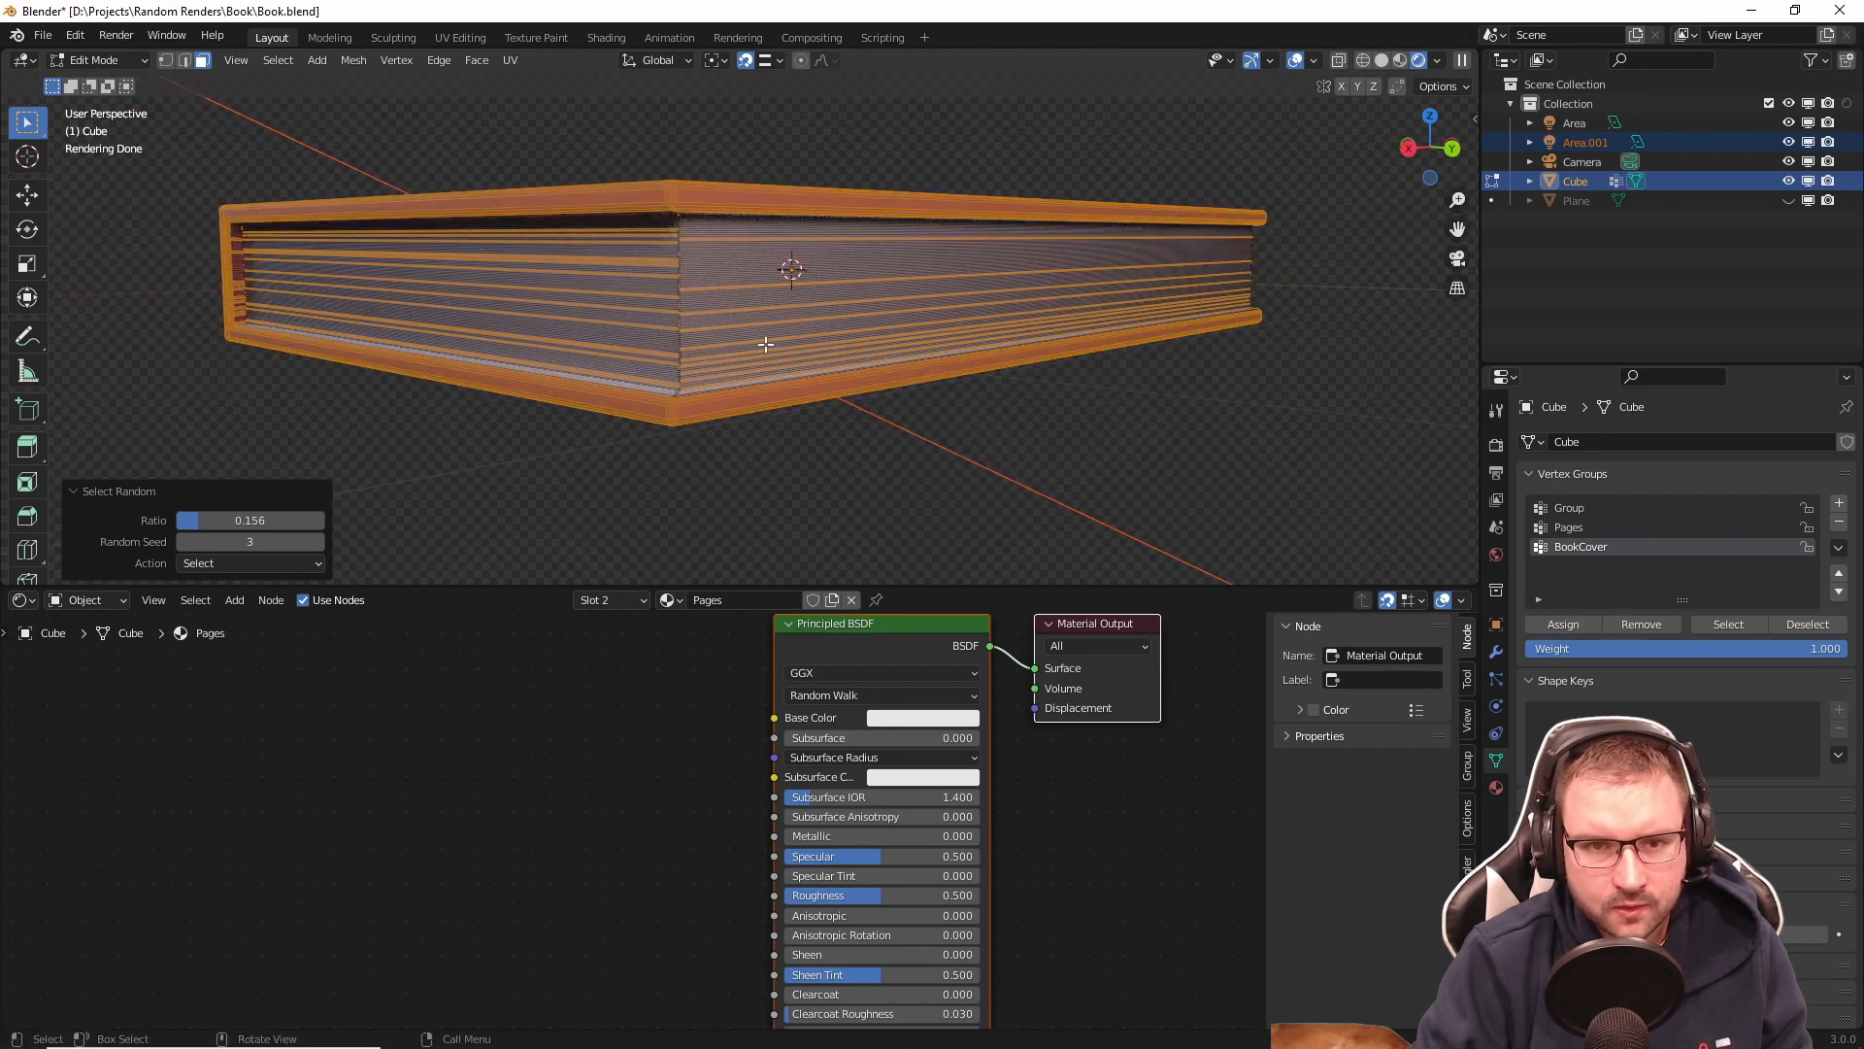
scroll(743, 346, up, 2)
drag(246, 515, 207, 516)
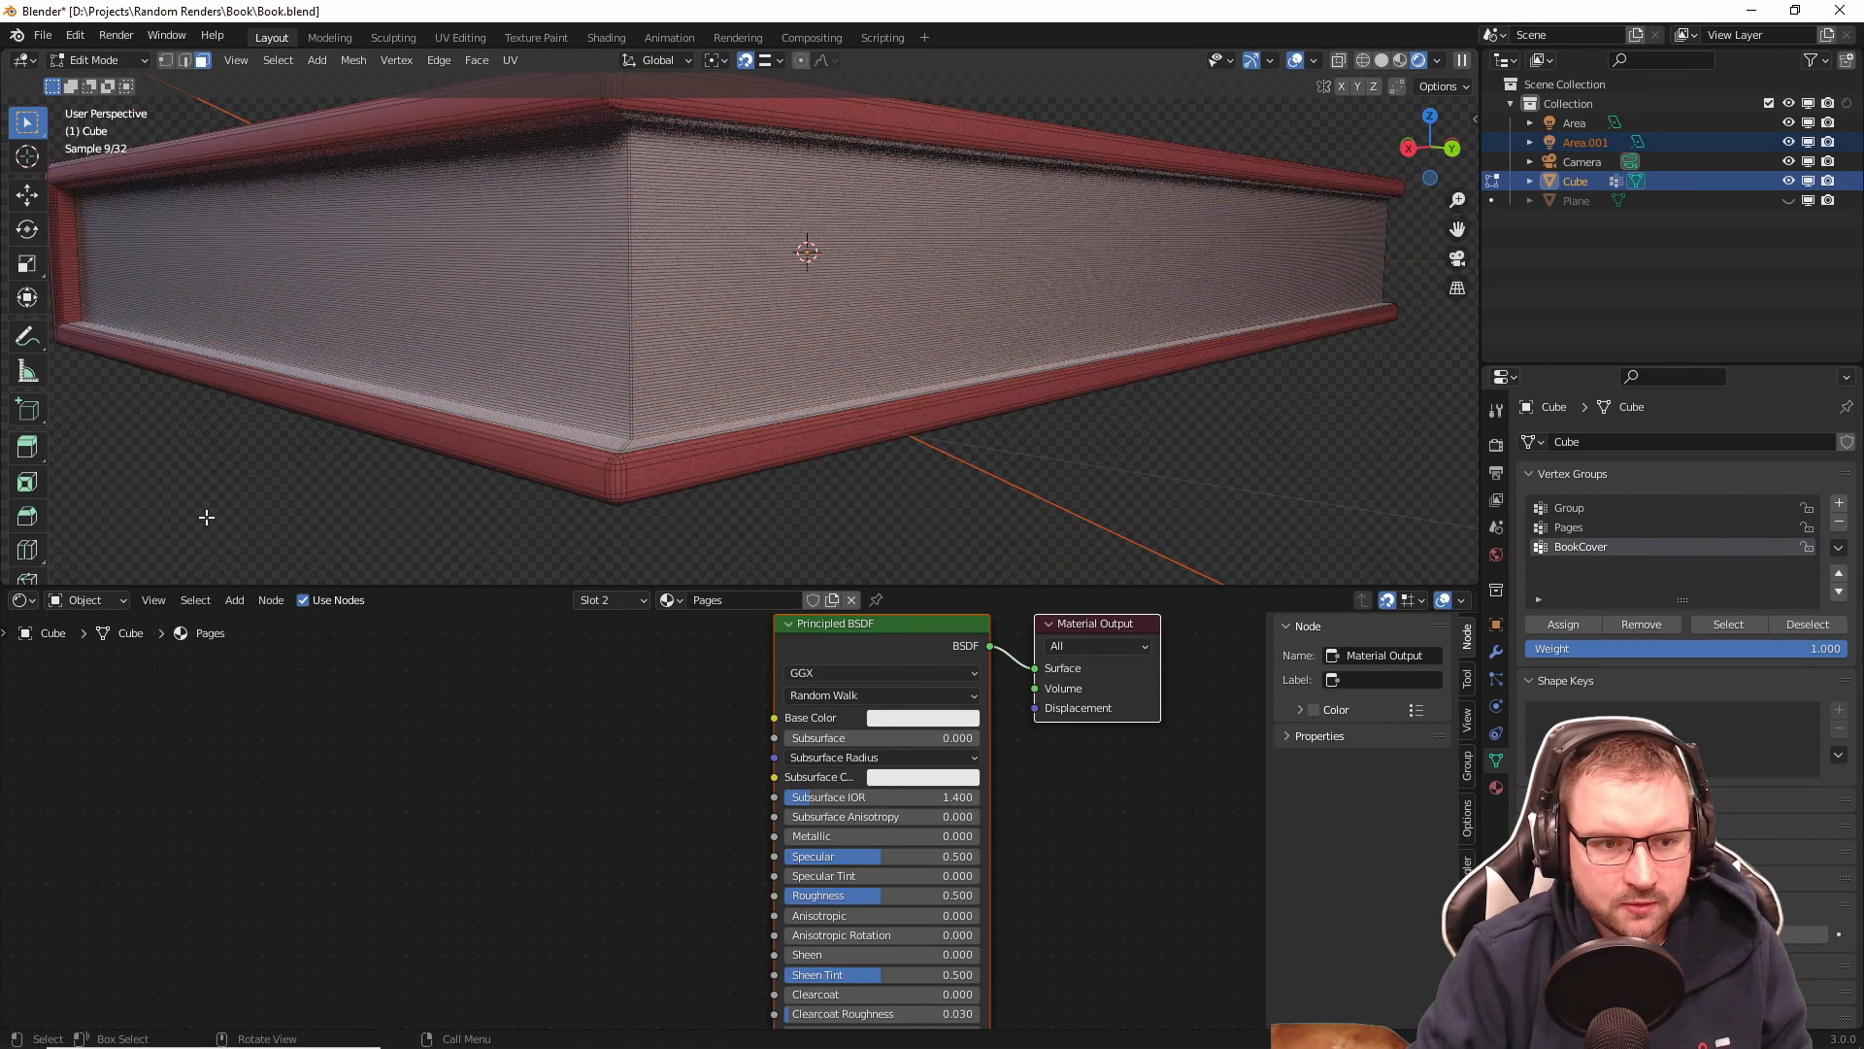
Step: Select random faces with a ratio of 0.227 and deselect the BookCover group's faces from that selection
click(278, 60)
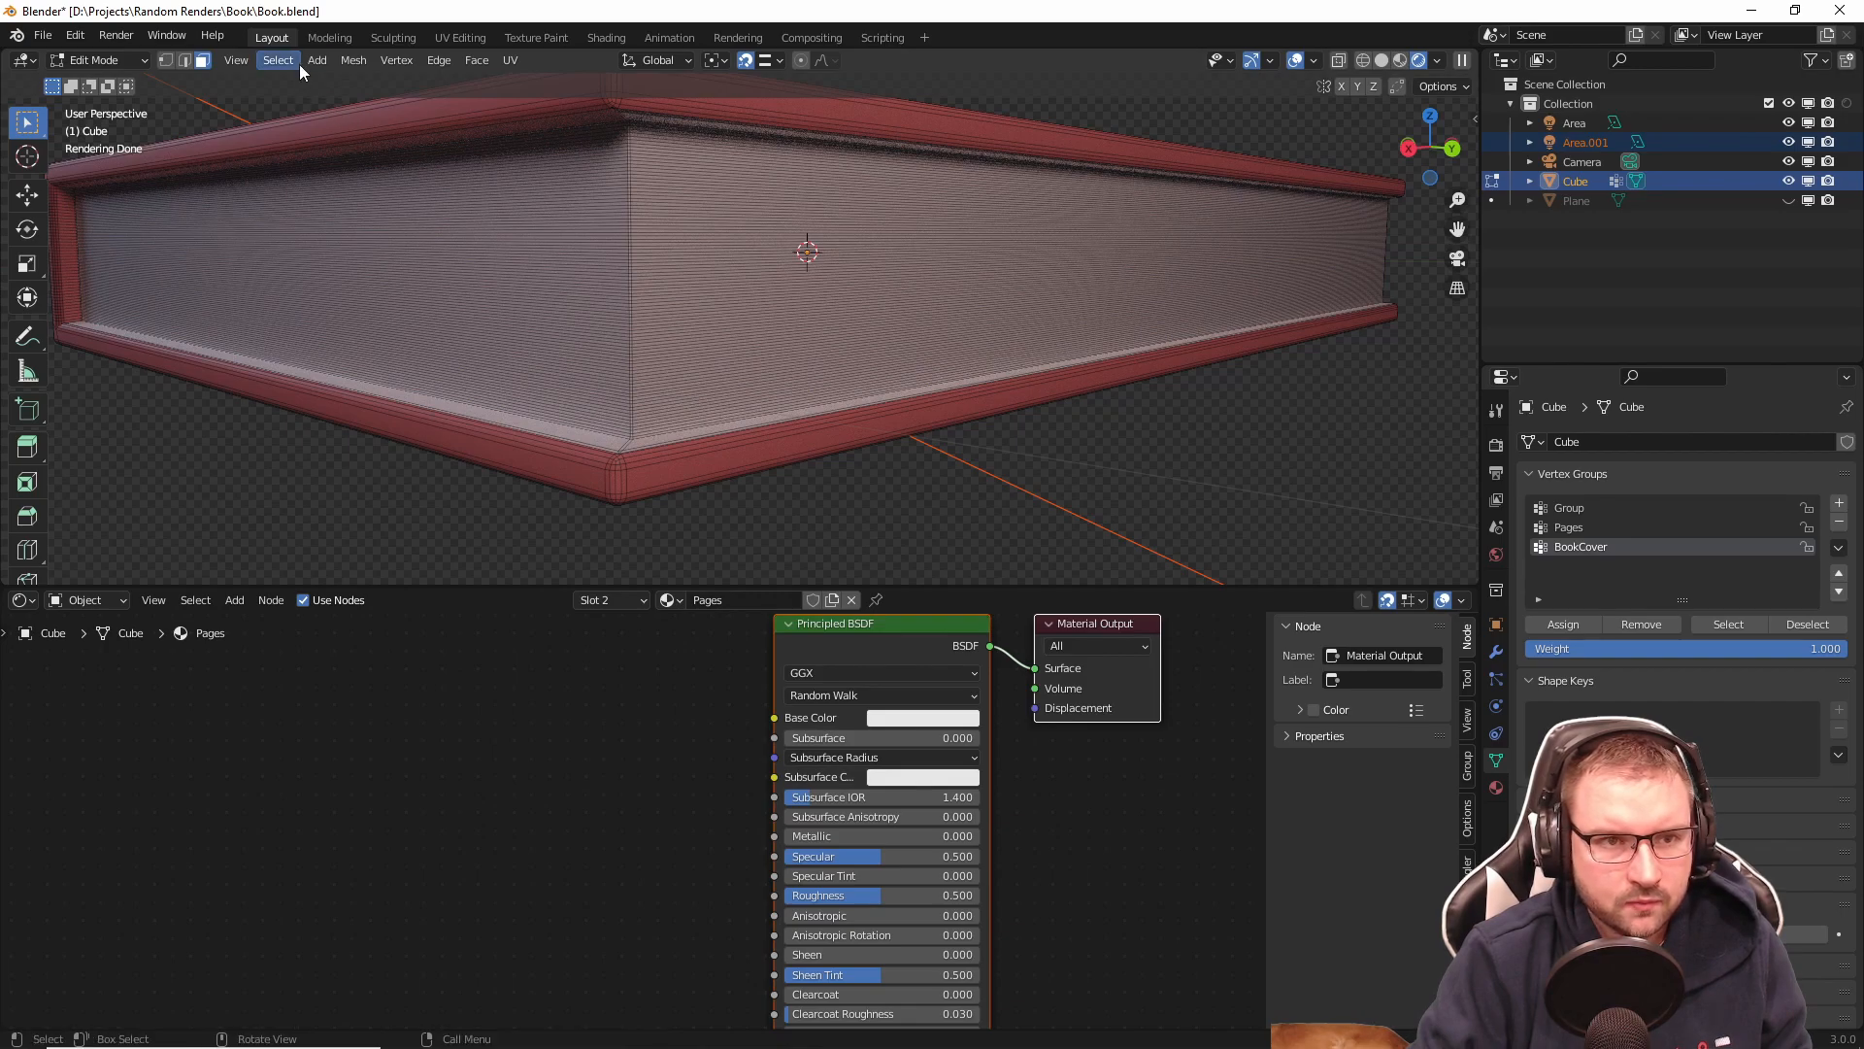
click(342, 219)
drag(208, 523, 251, 522)
middle_drag(424, 501, 1235, 438)
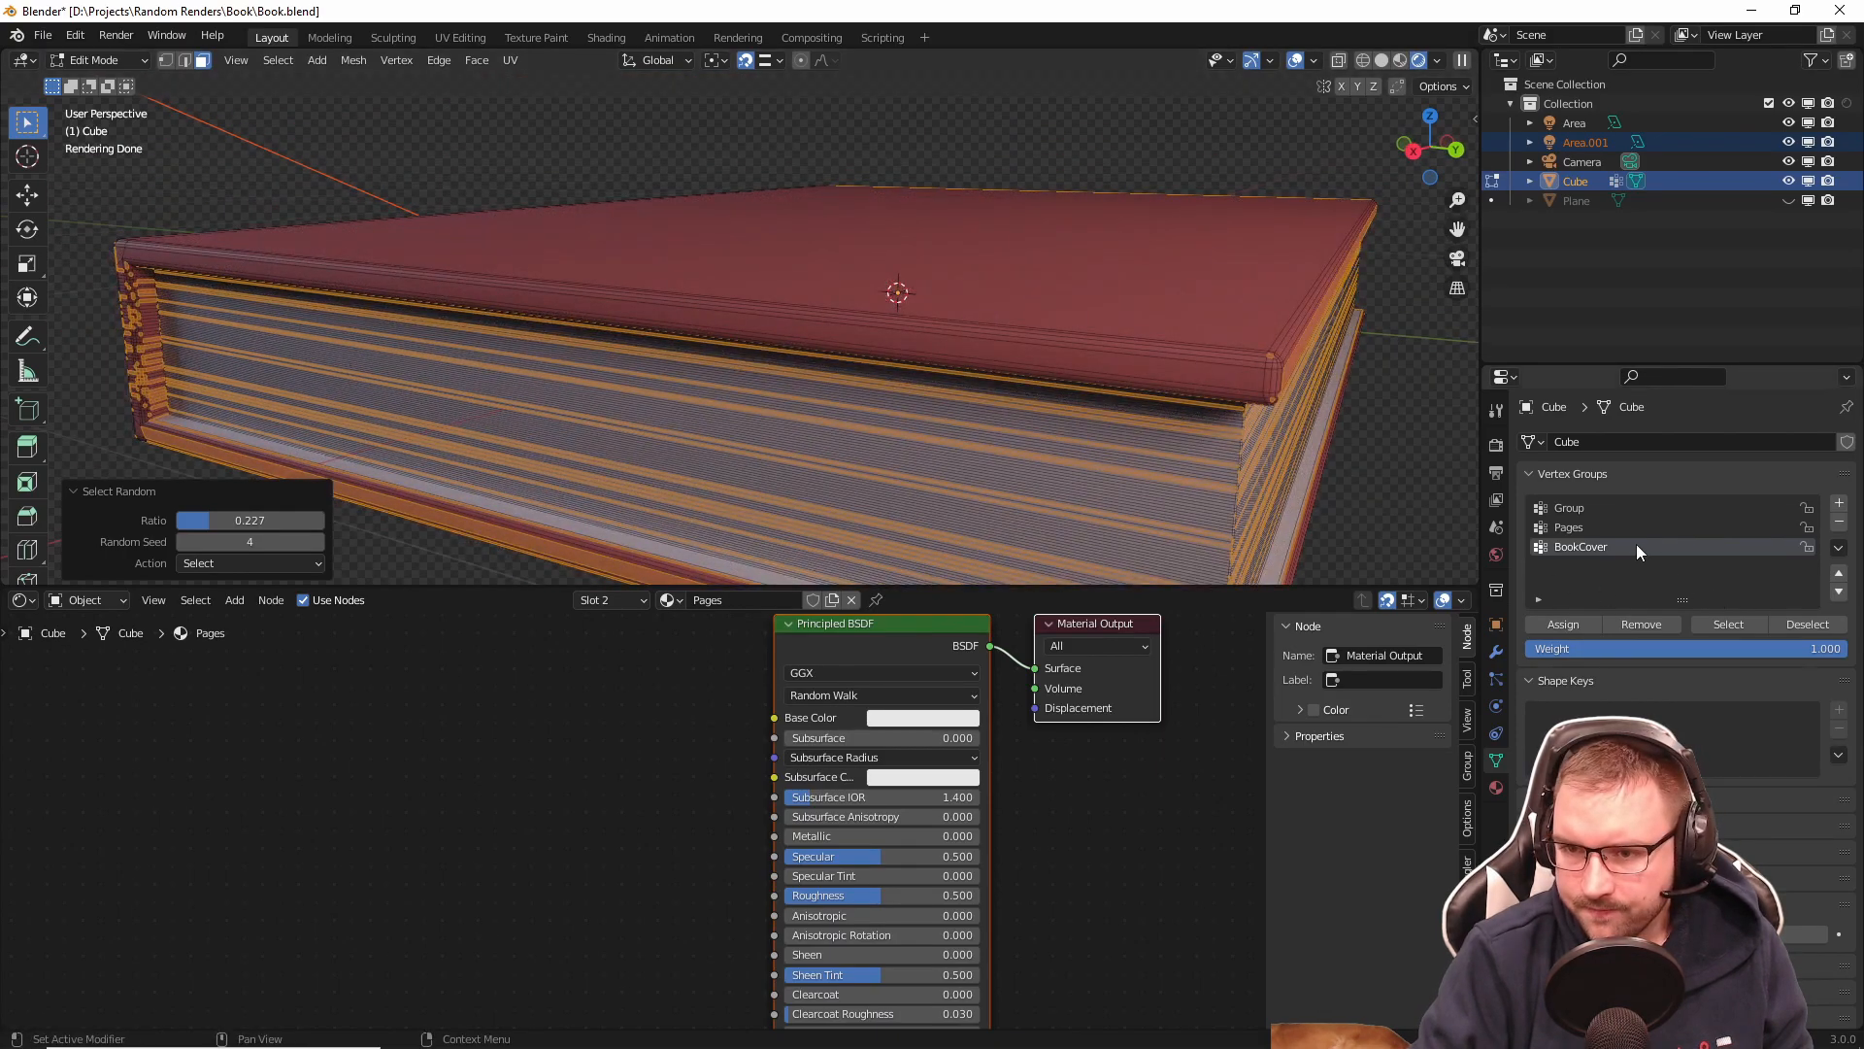
click(1789, 631)
Step: Scale the randomly selected page faces down to about 0.996 and inspect the page edges in Object Mode
middle_drag(903, 330, 1153, 402)
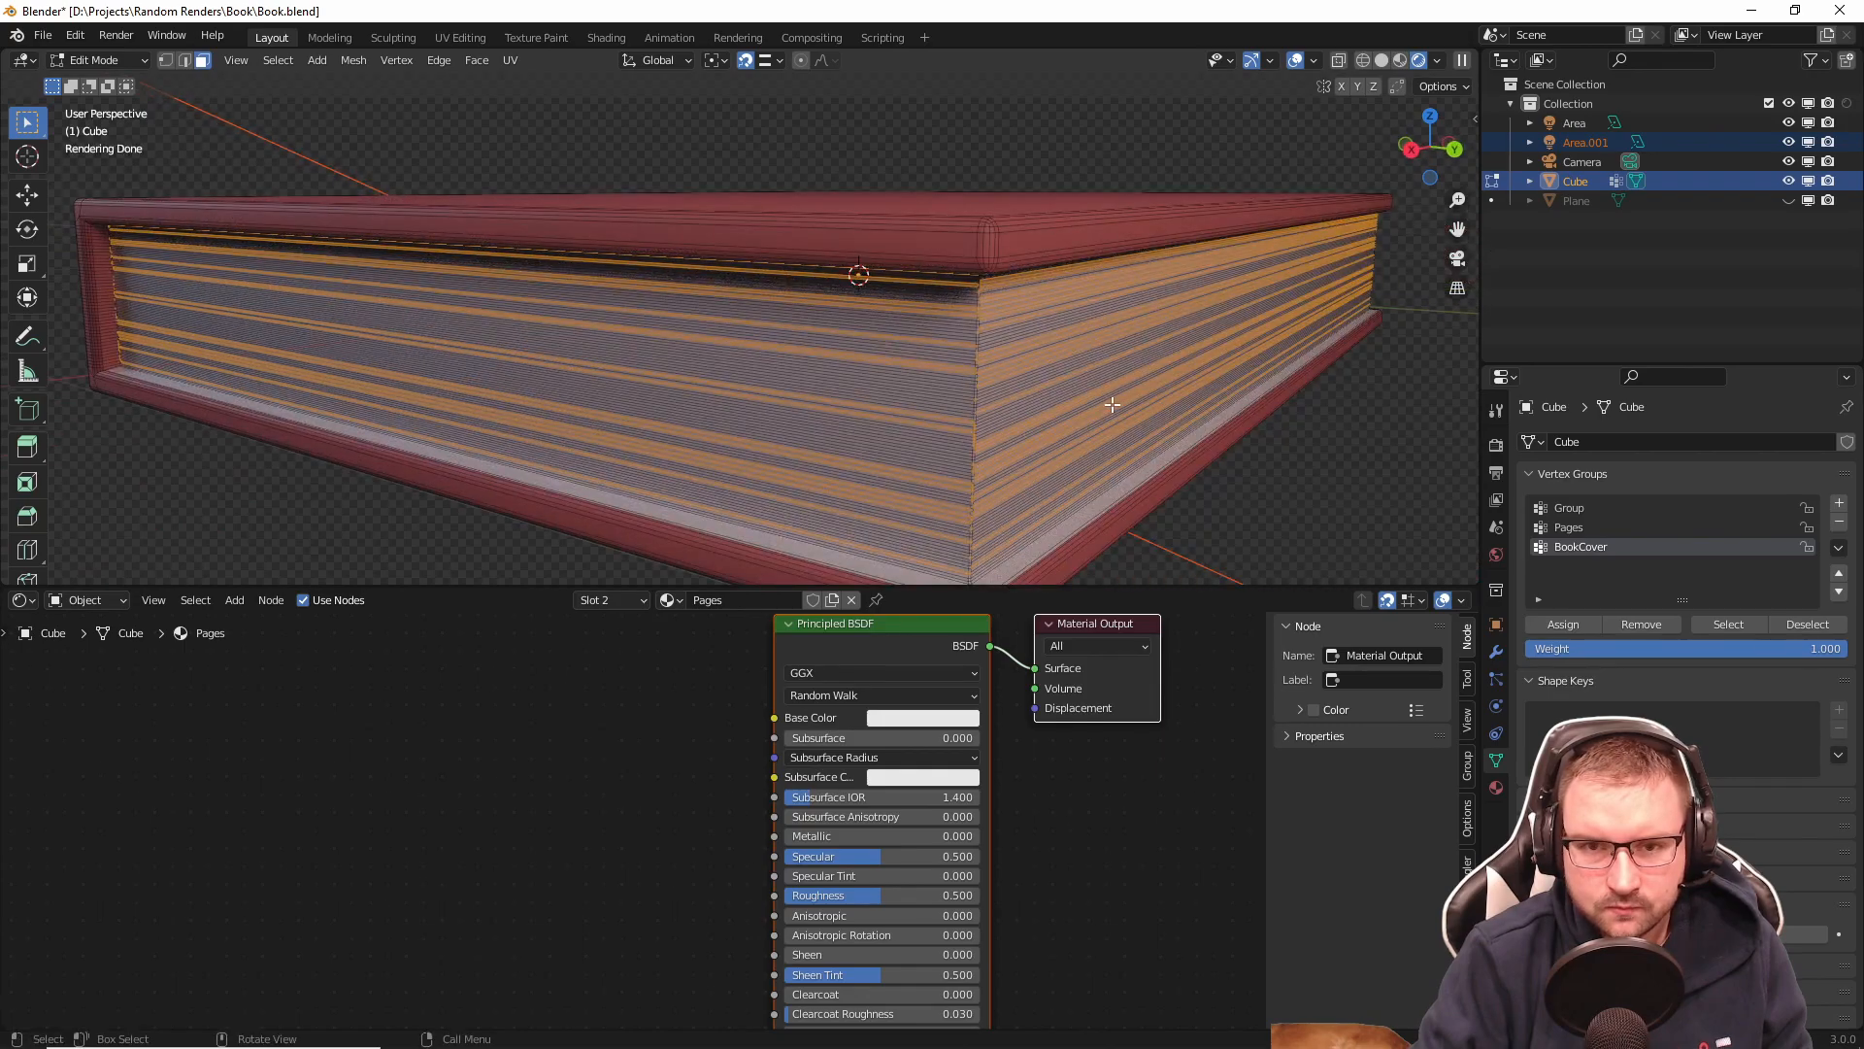
key(s)
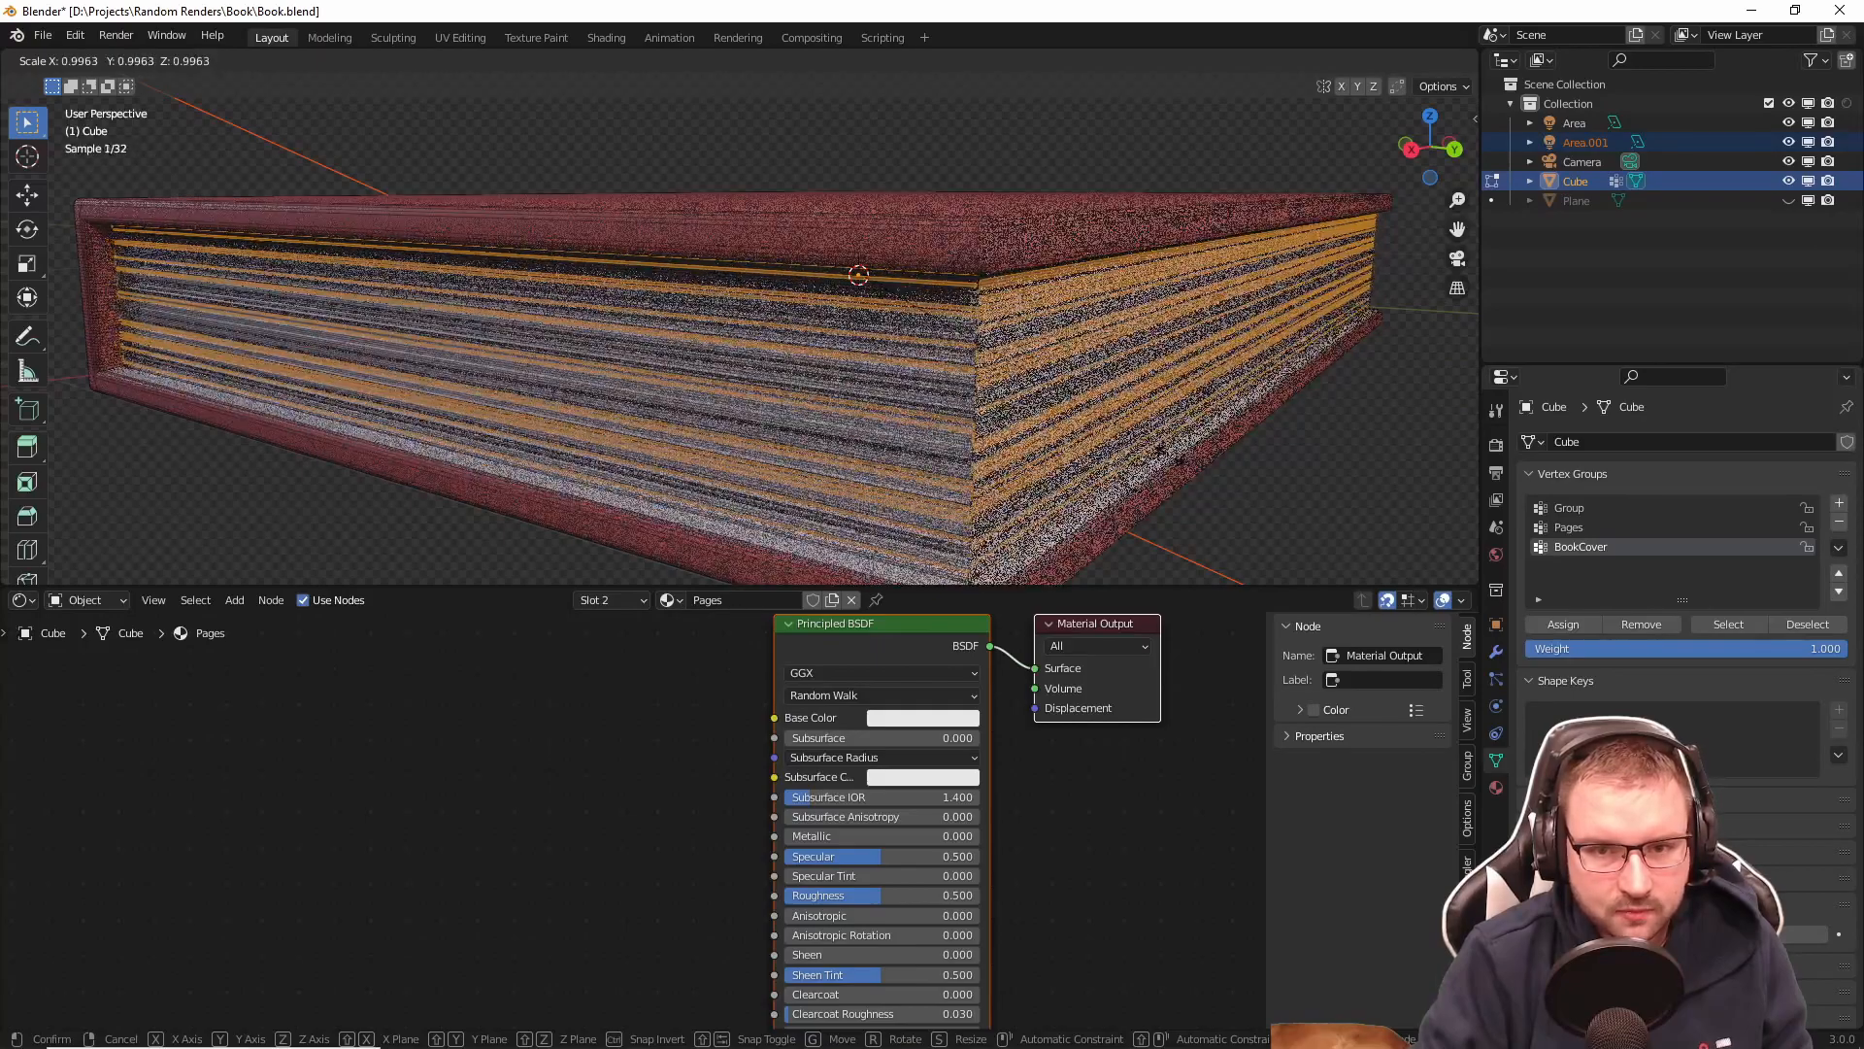
click(1169, 455)
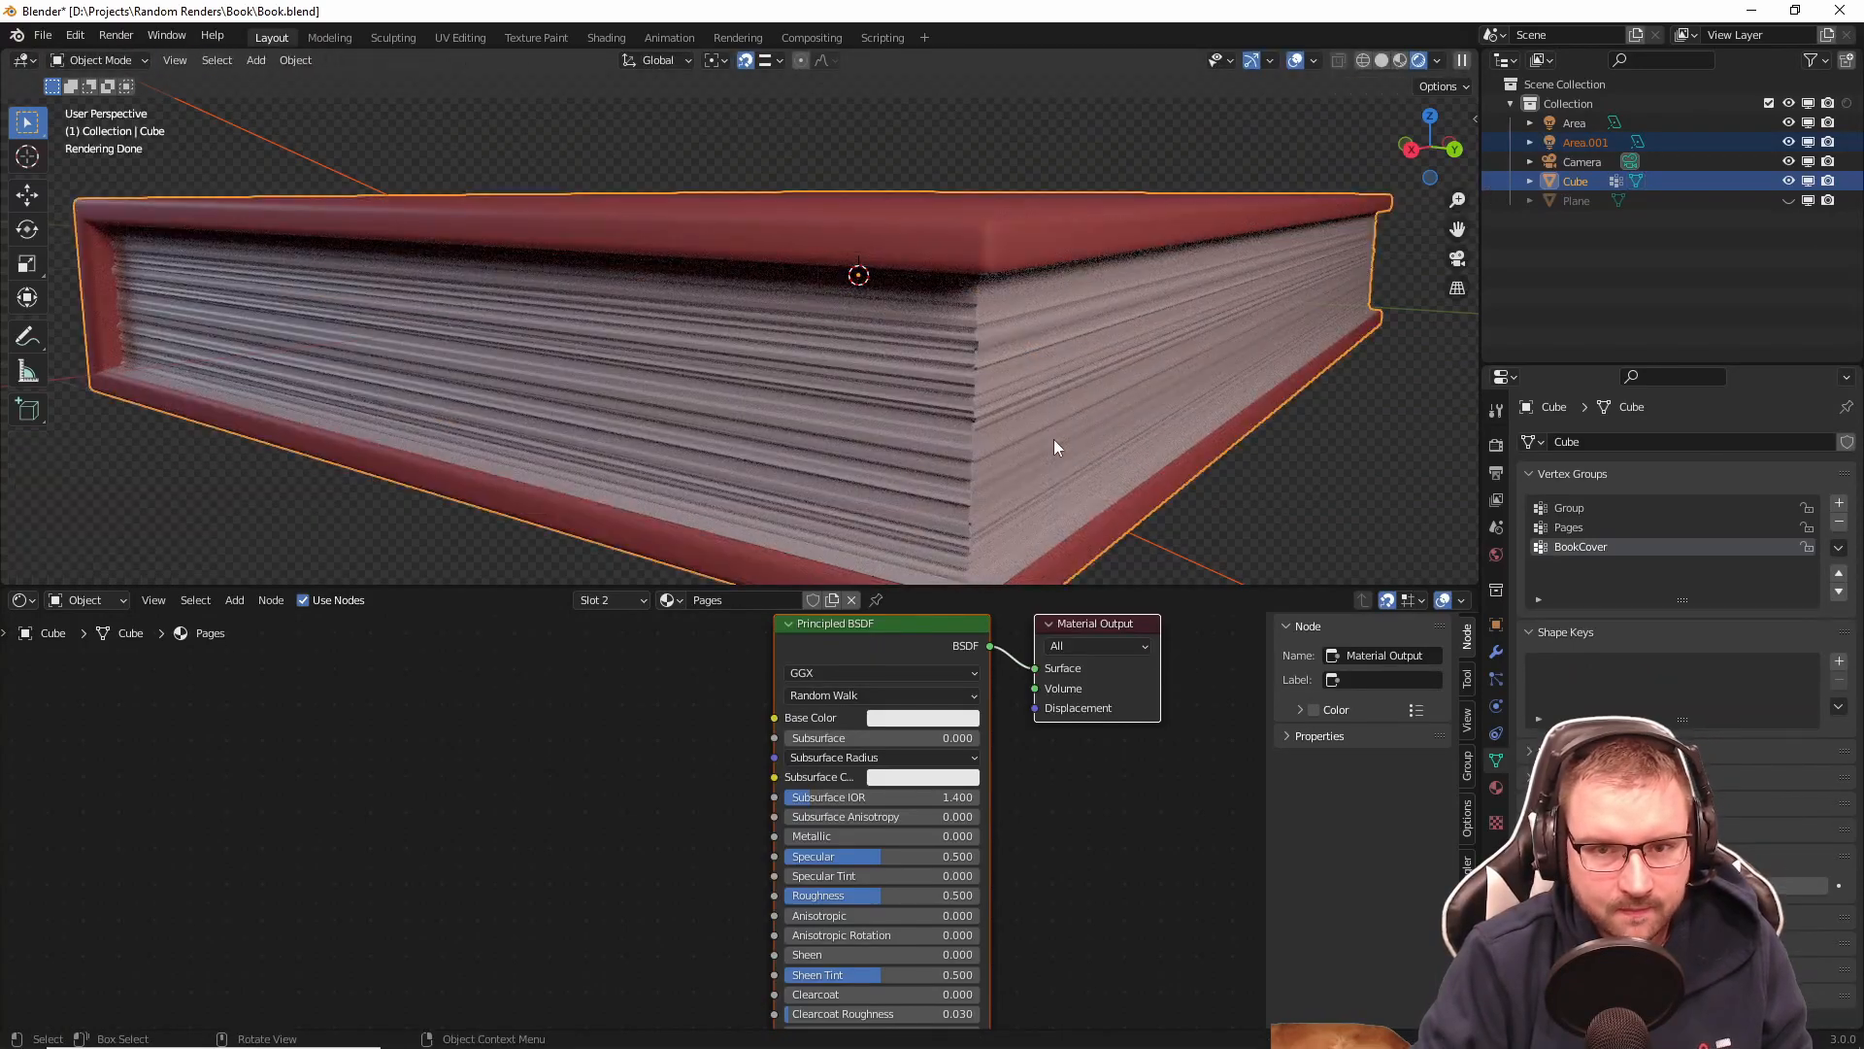
scroll(1053, 439, down, 6)
middle_drag(989, 434, 1061, 412)
scroll(1072, 418, up, 4)
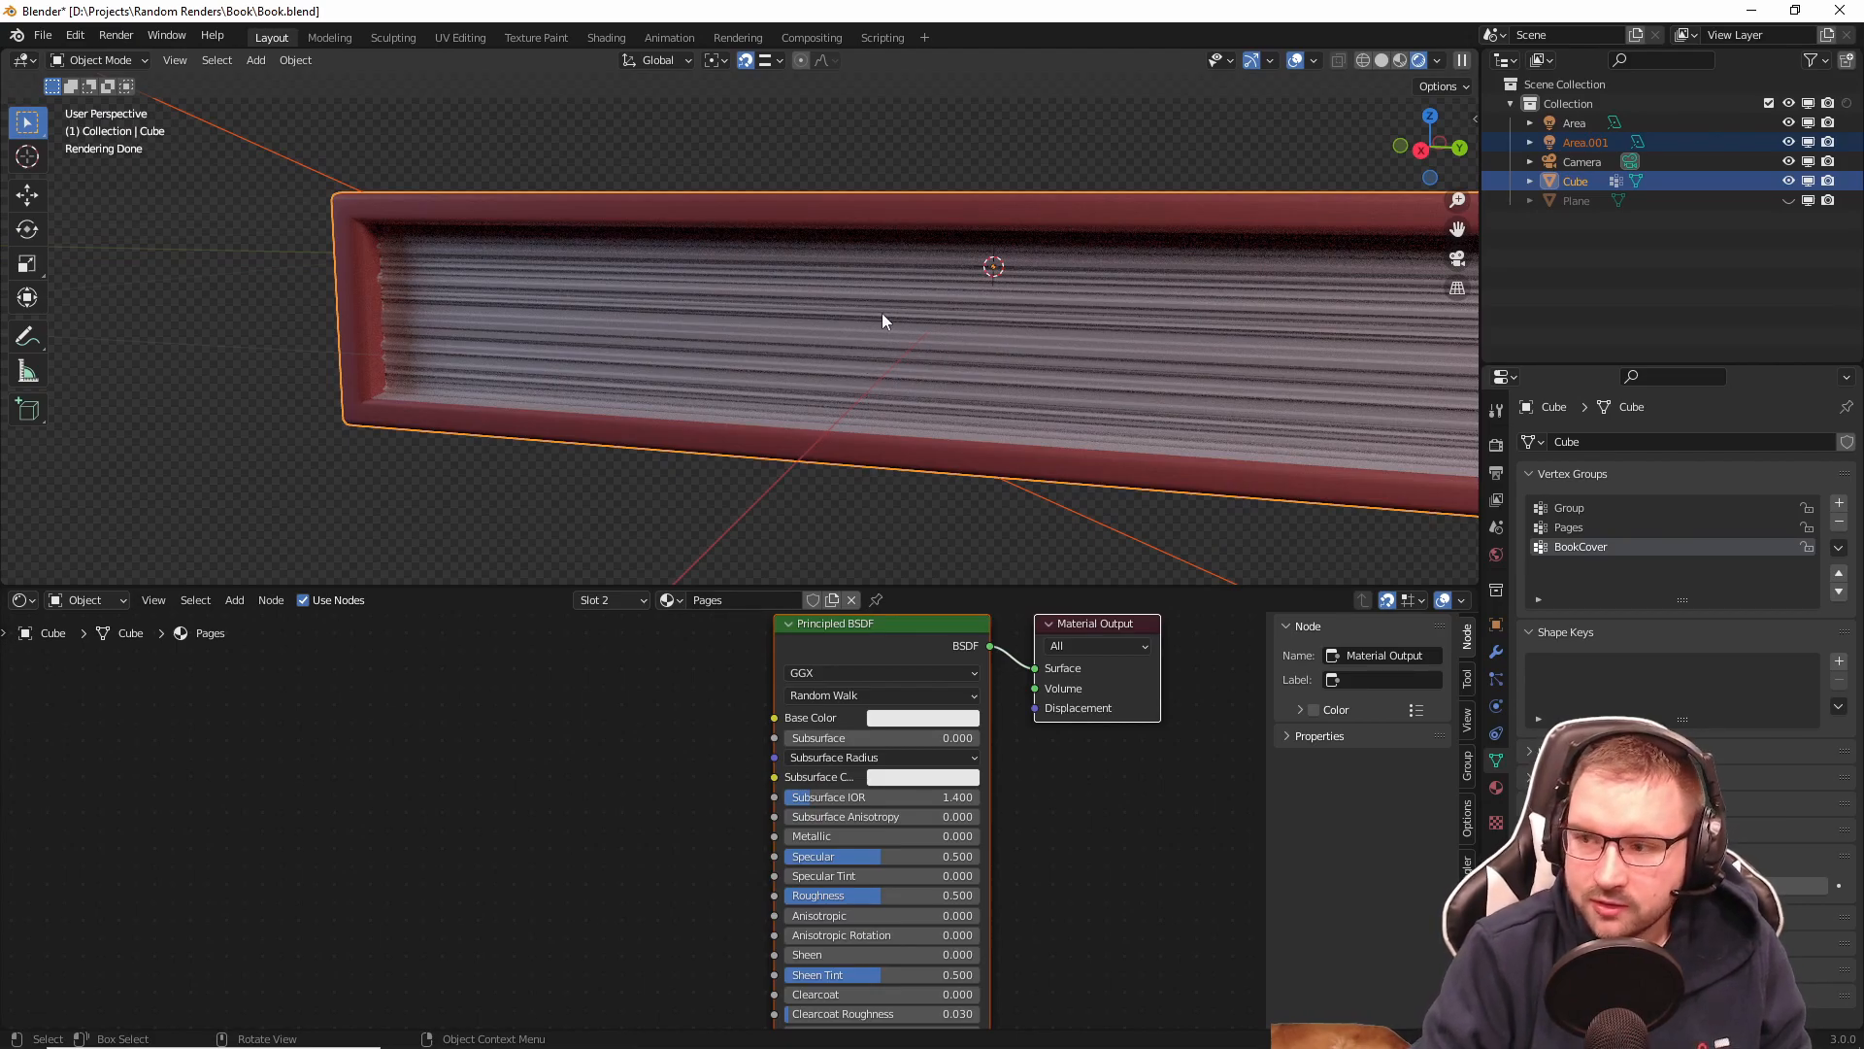
middle_drag(1028, 332, 649, 323)
Step: Scale the selected page faces down to about 0.999 in Edit Mode and inspect the book in Object Mode
key(Tab)
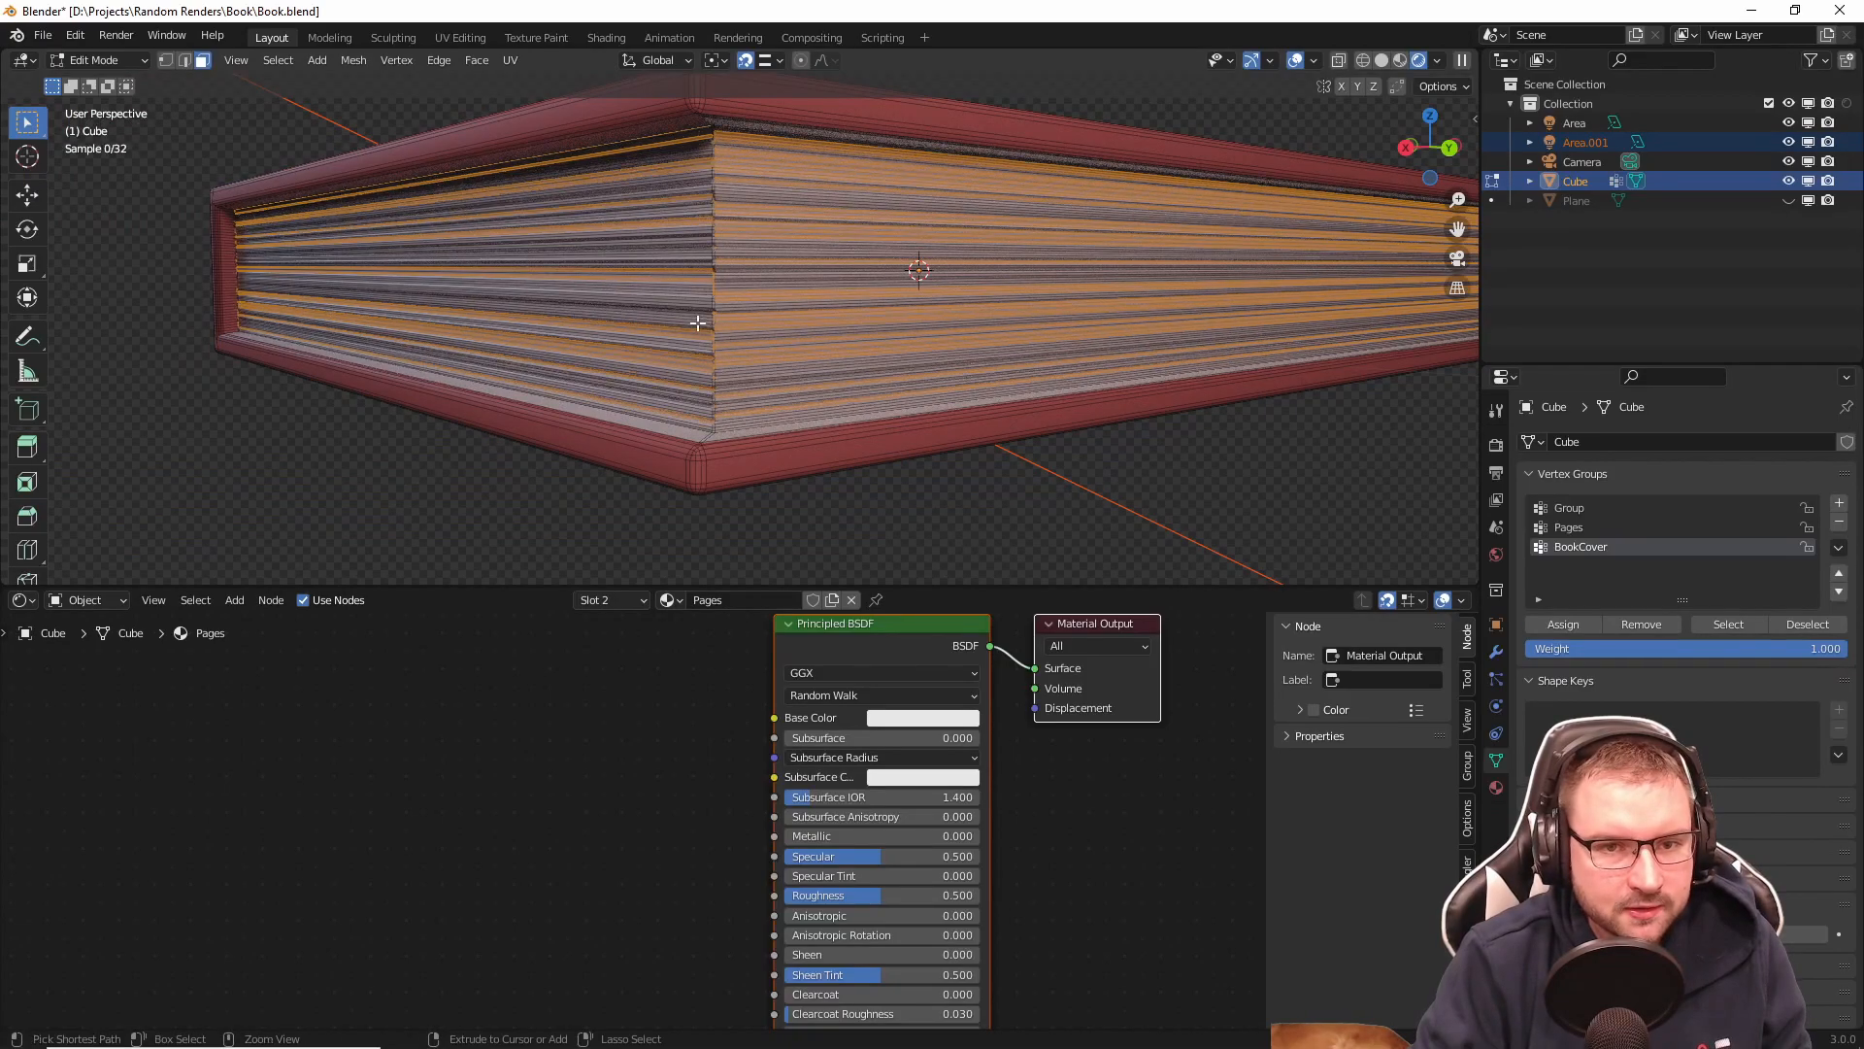
scroll(704, 318, up, 5)
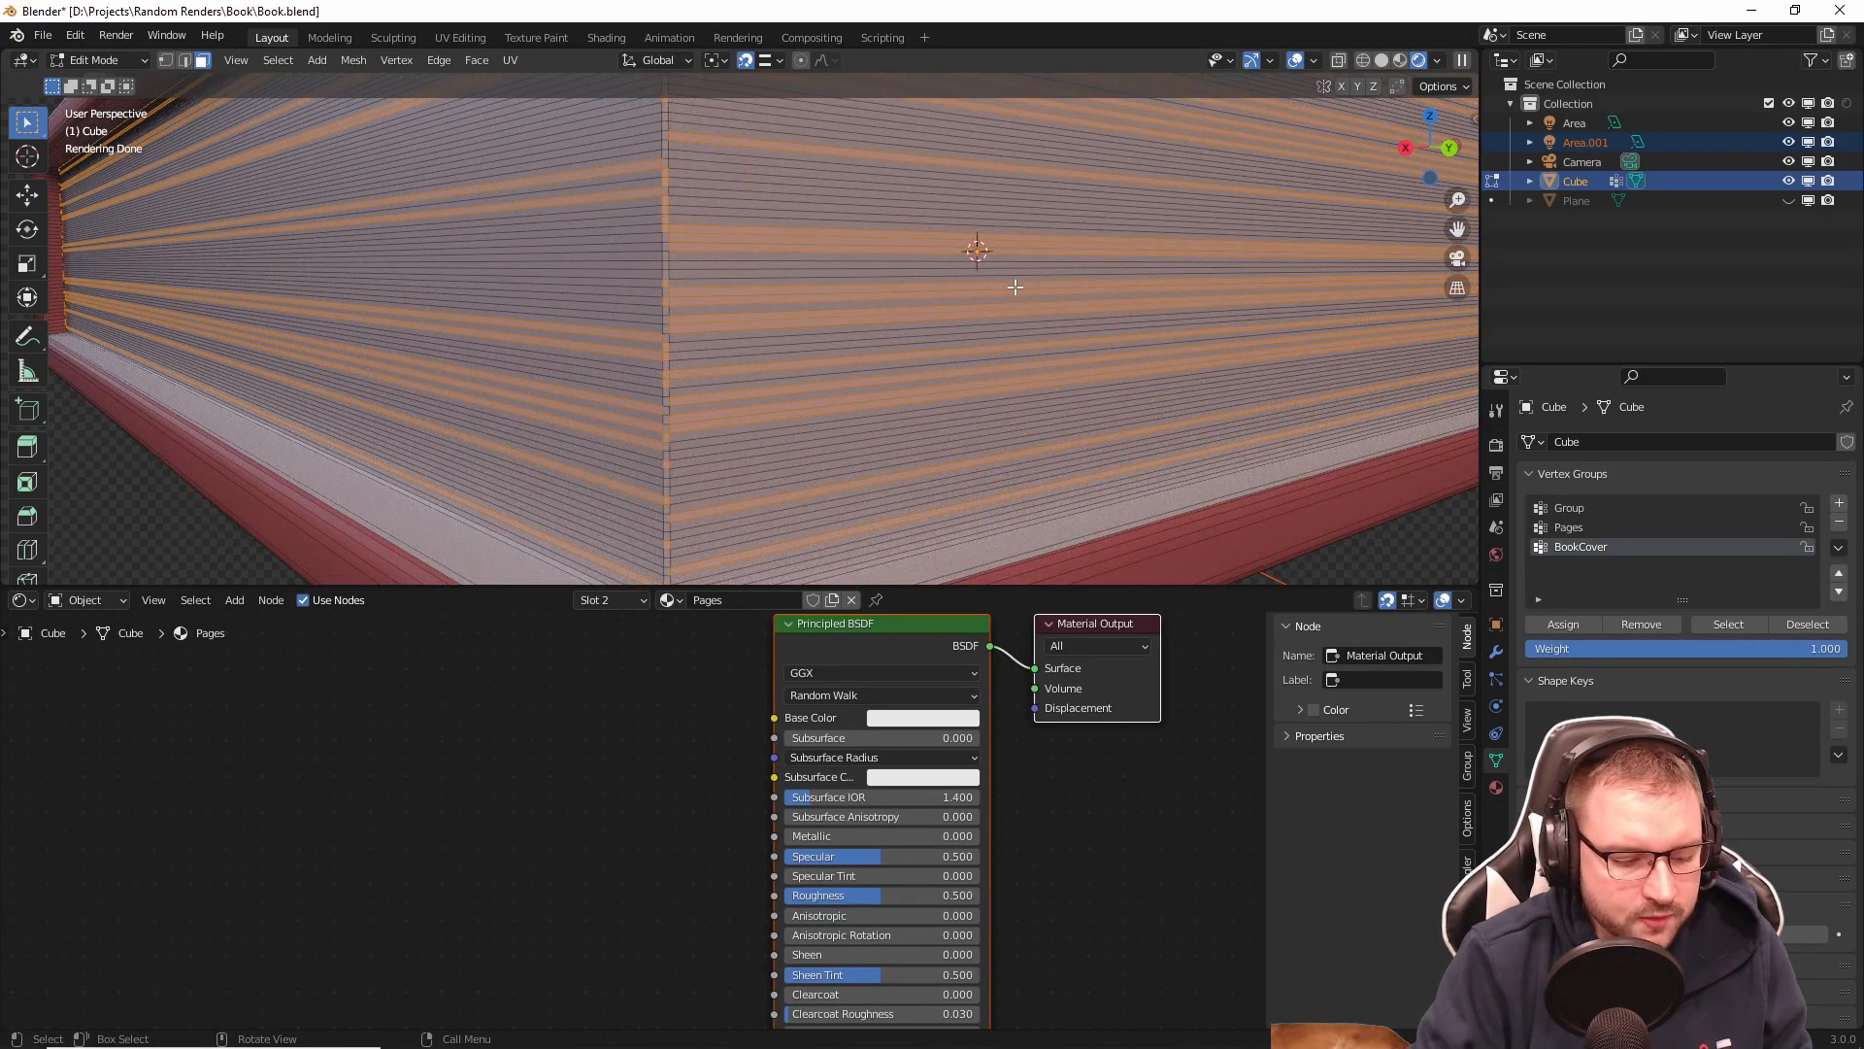
key(s)
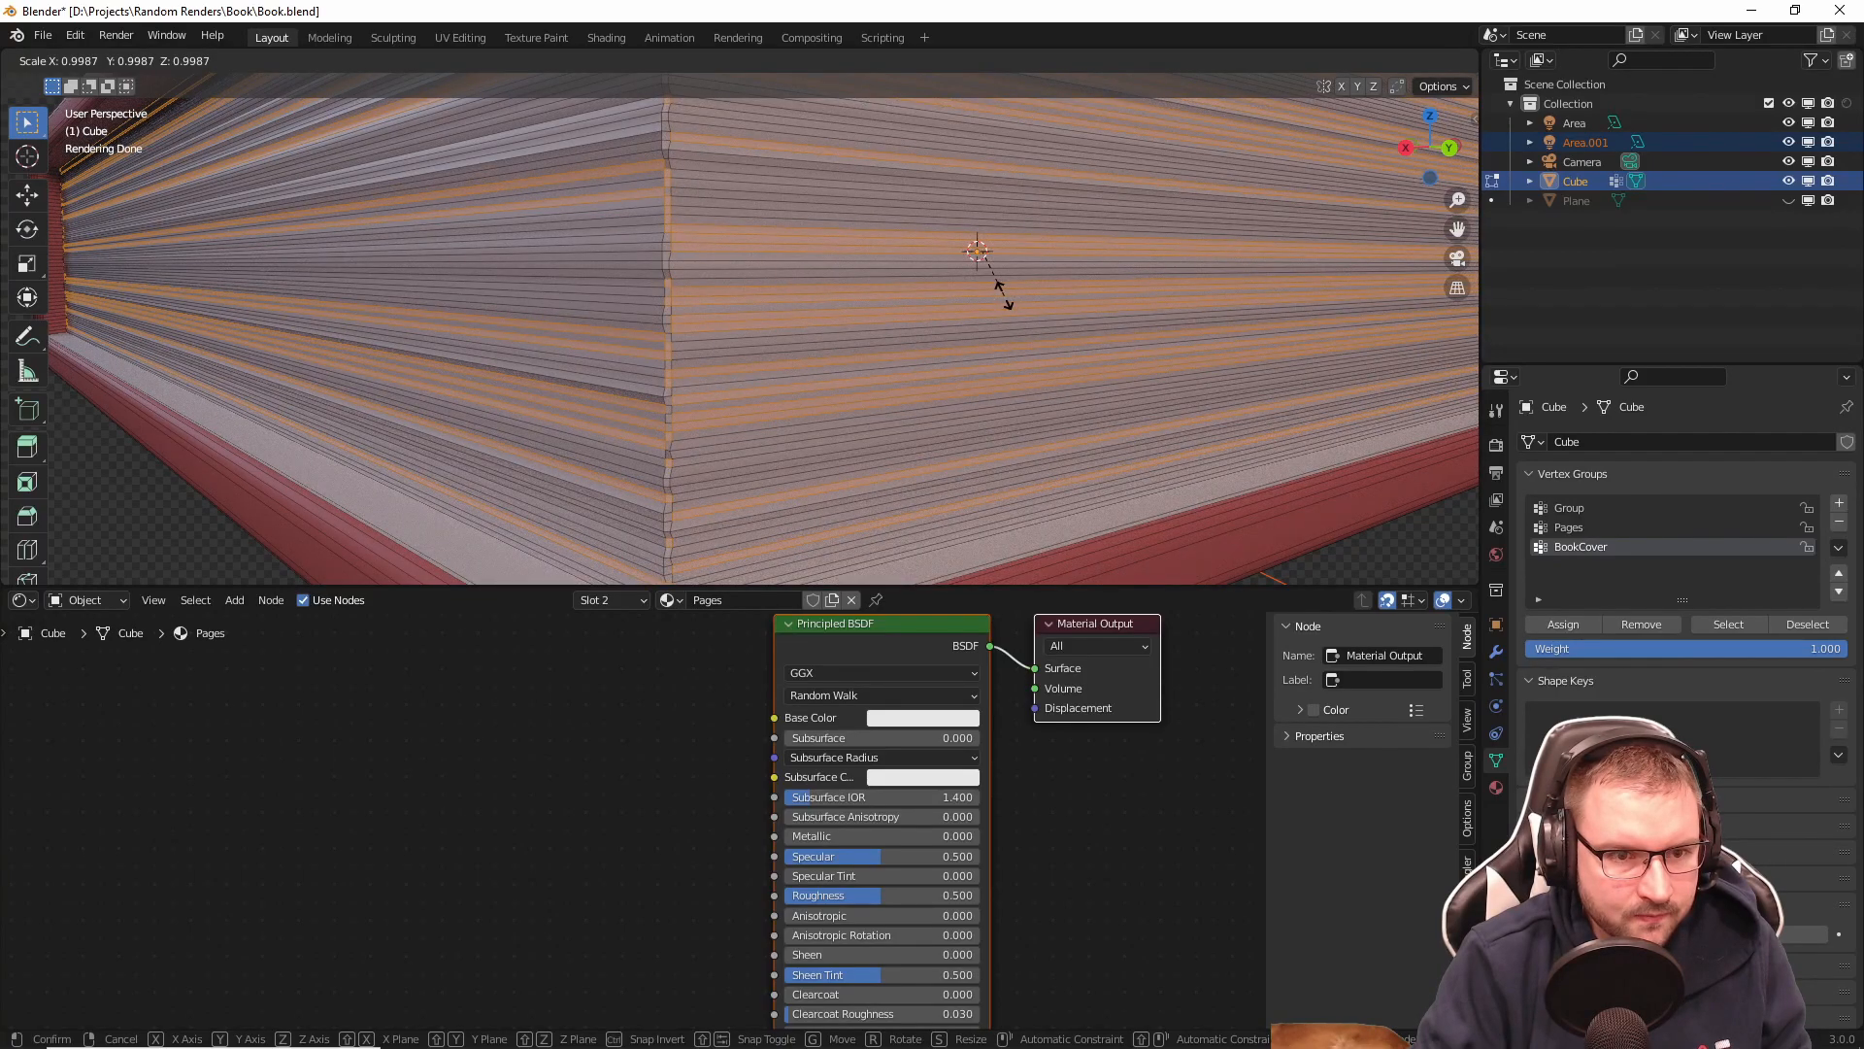
click(1003, 293)
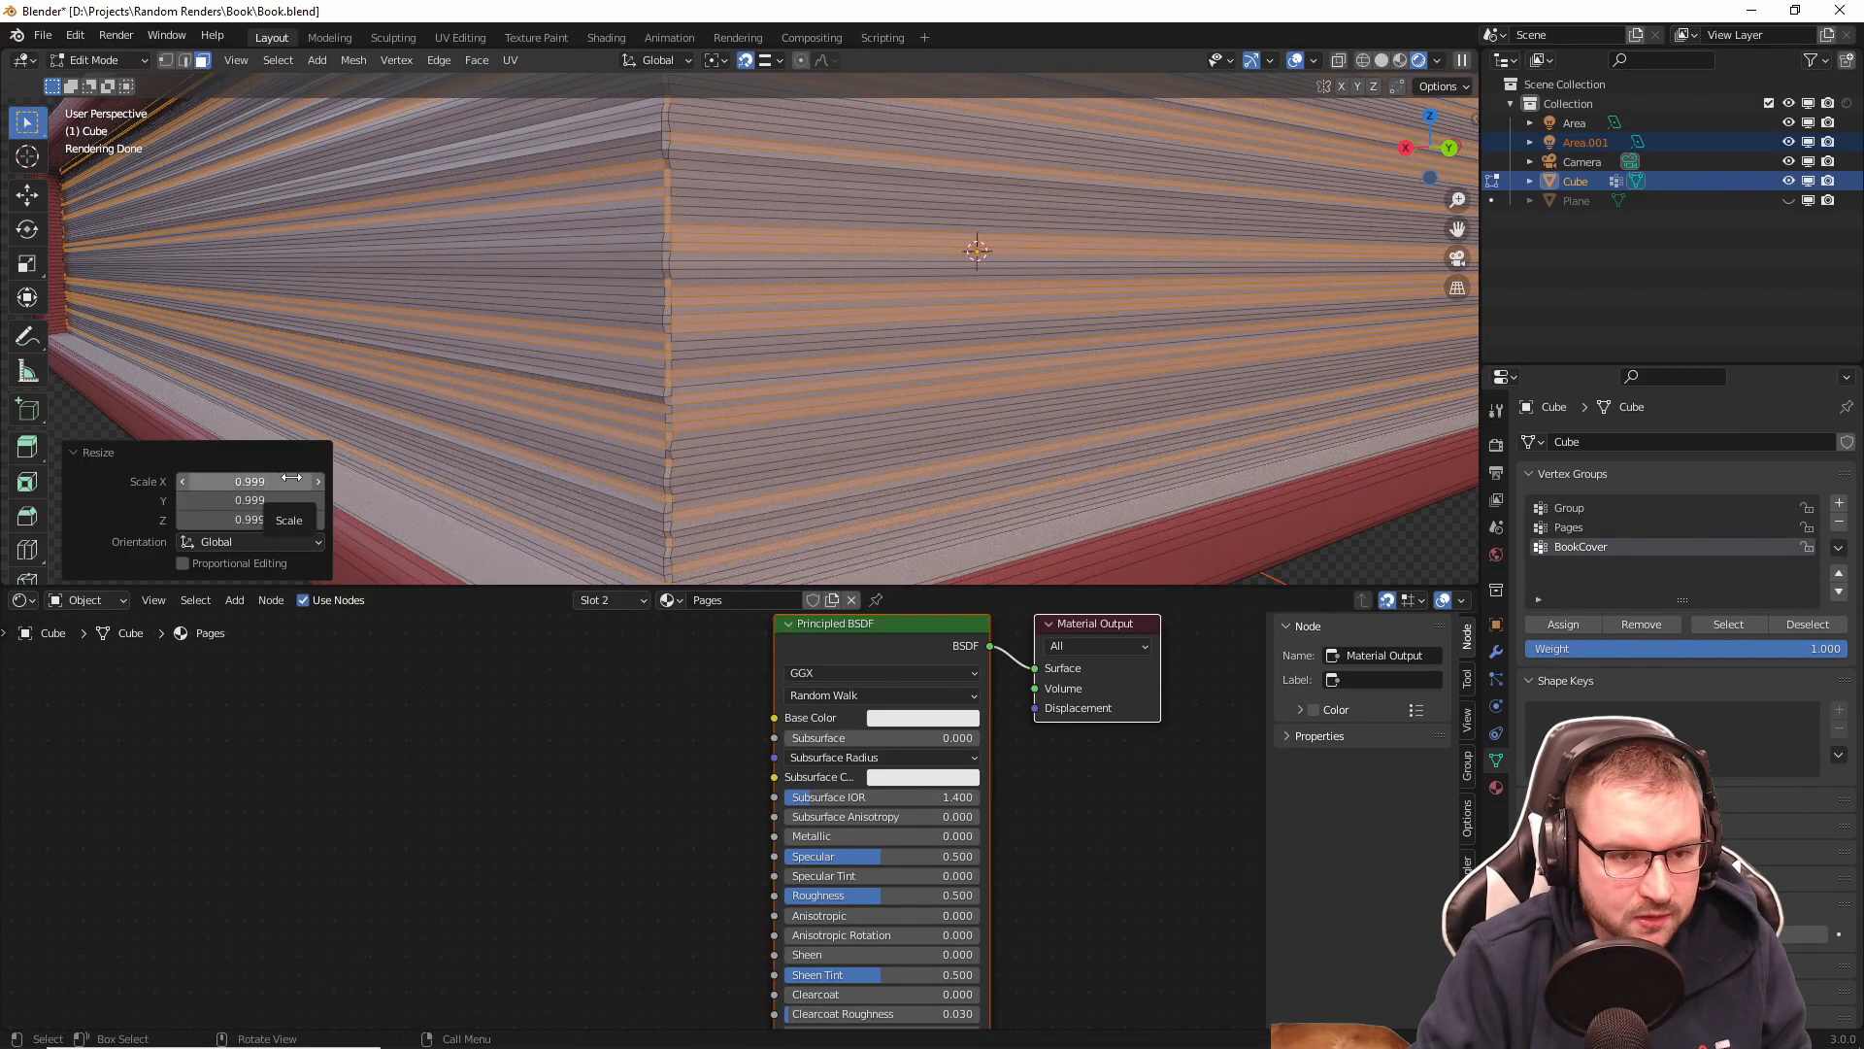
drag(292, 478, 299, 481)
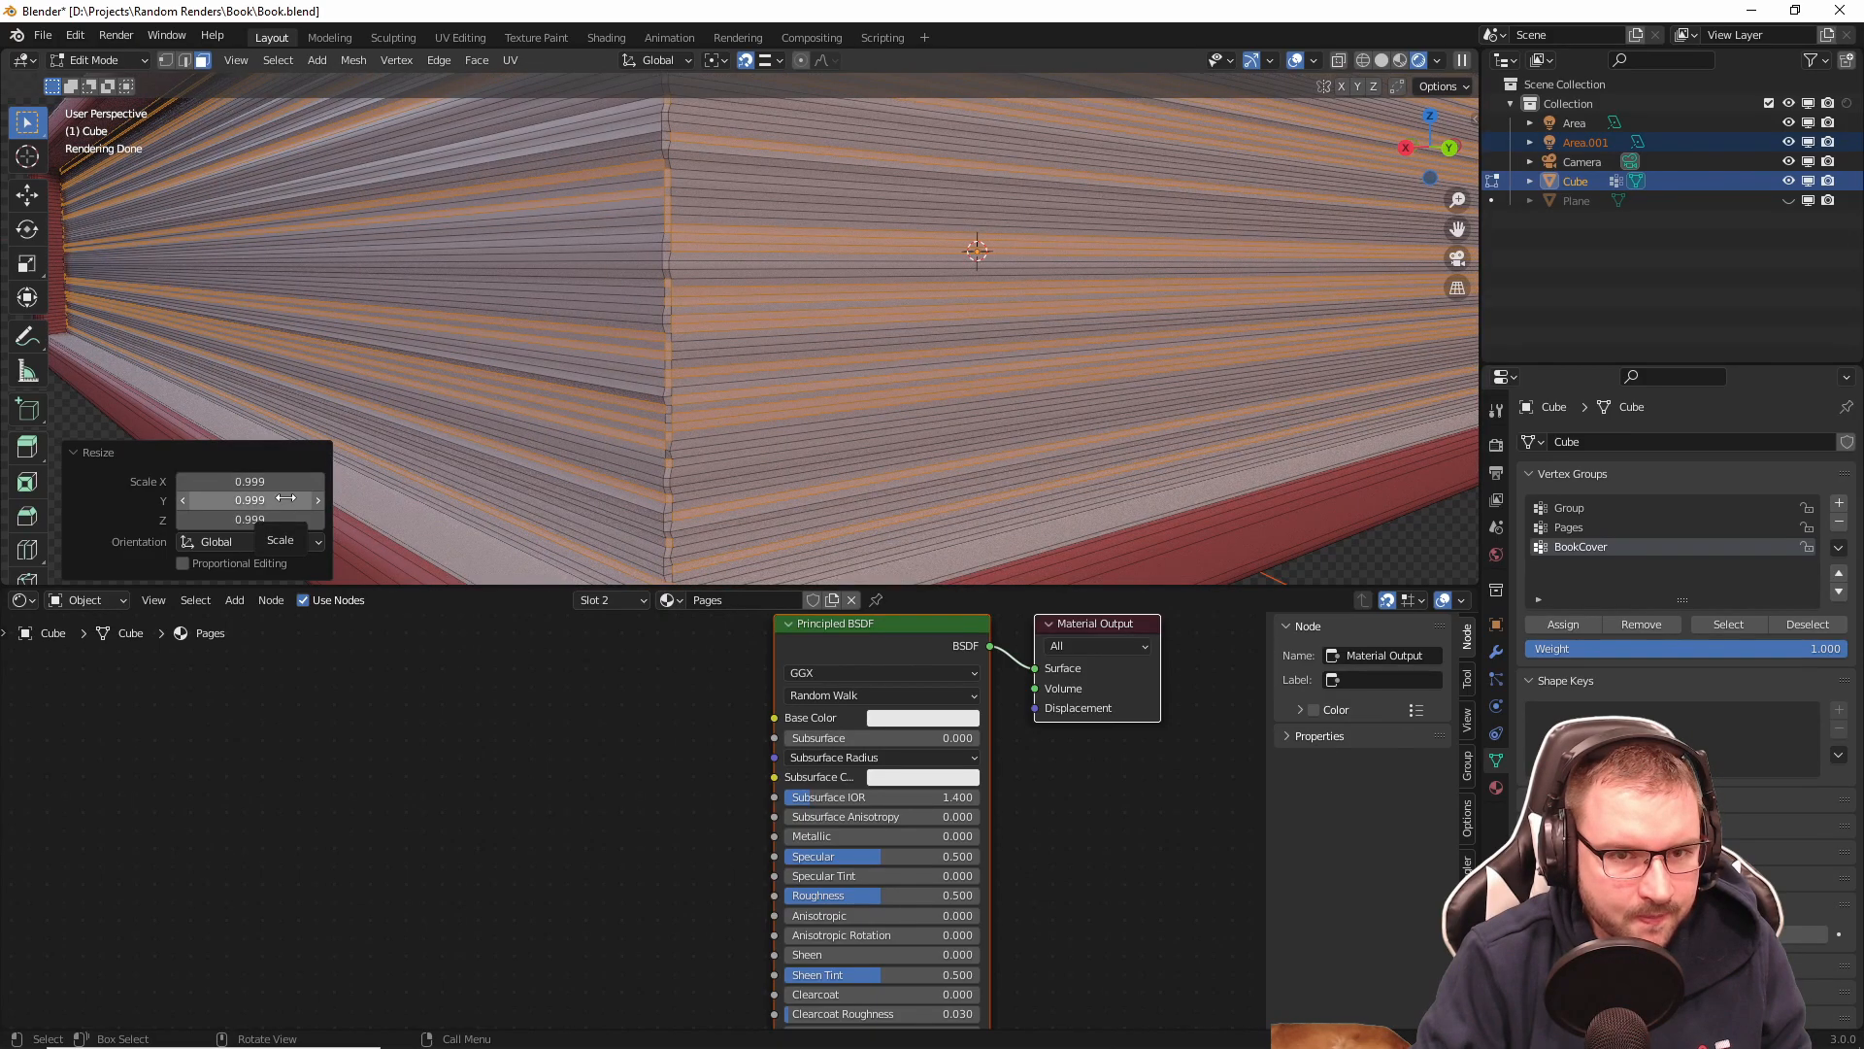
key(Tab)
scroll(552, 416, down, 8)
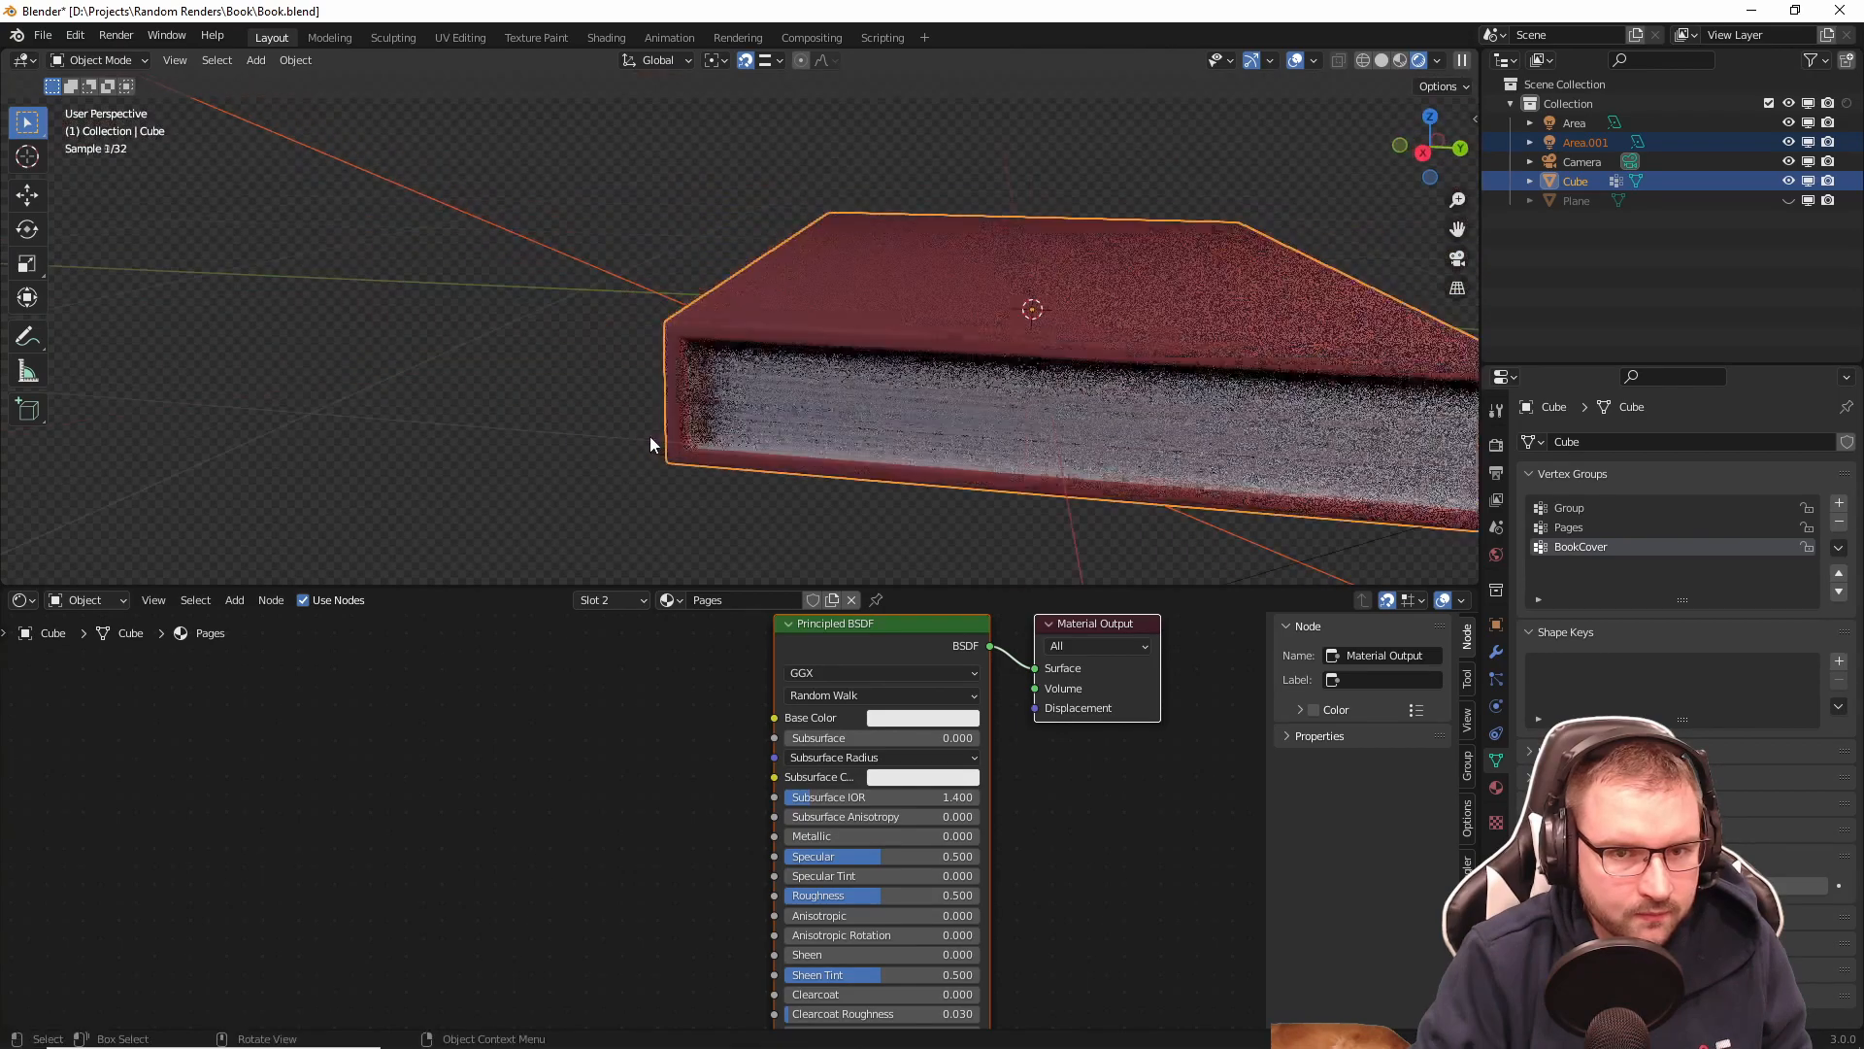
middle_drag(769, 437, 908, 350)
scroll(901, 328, up, 3)
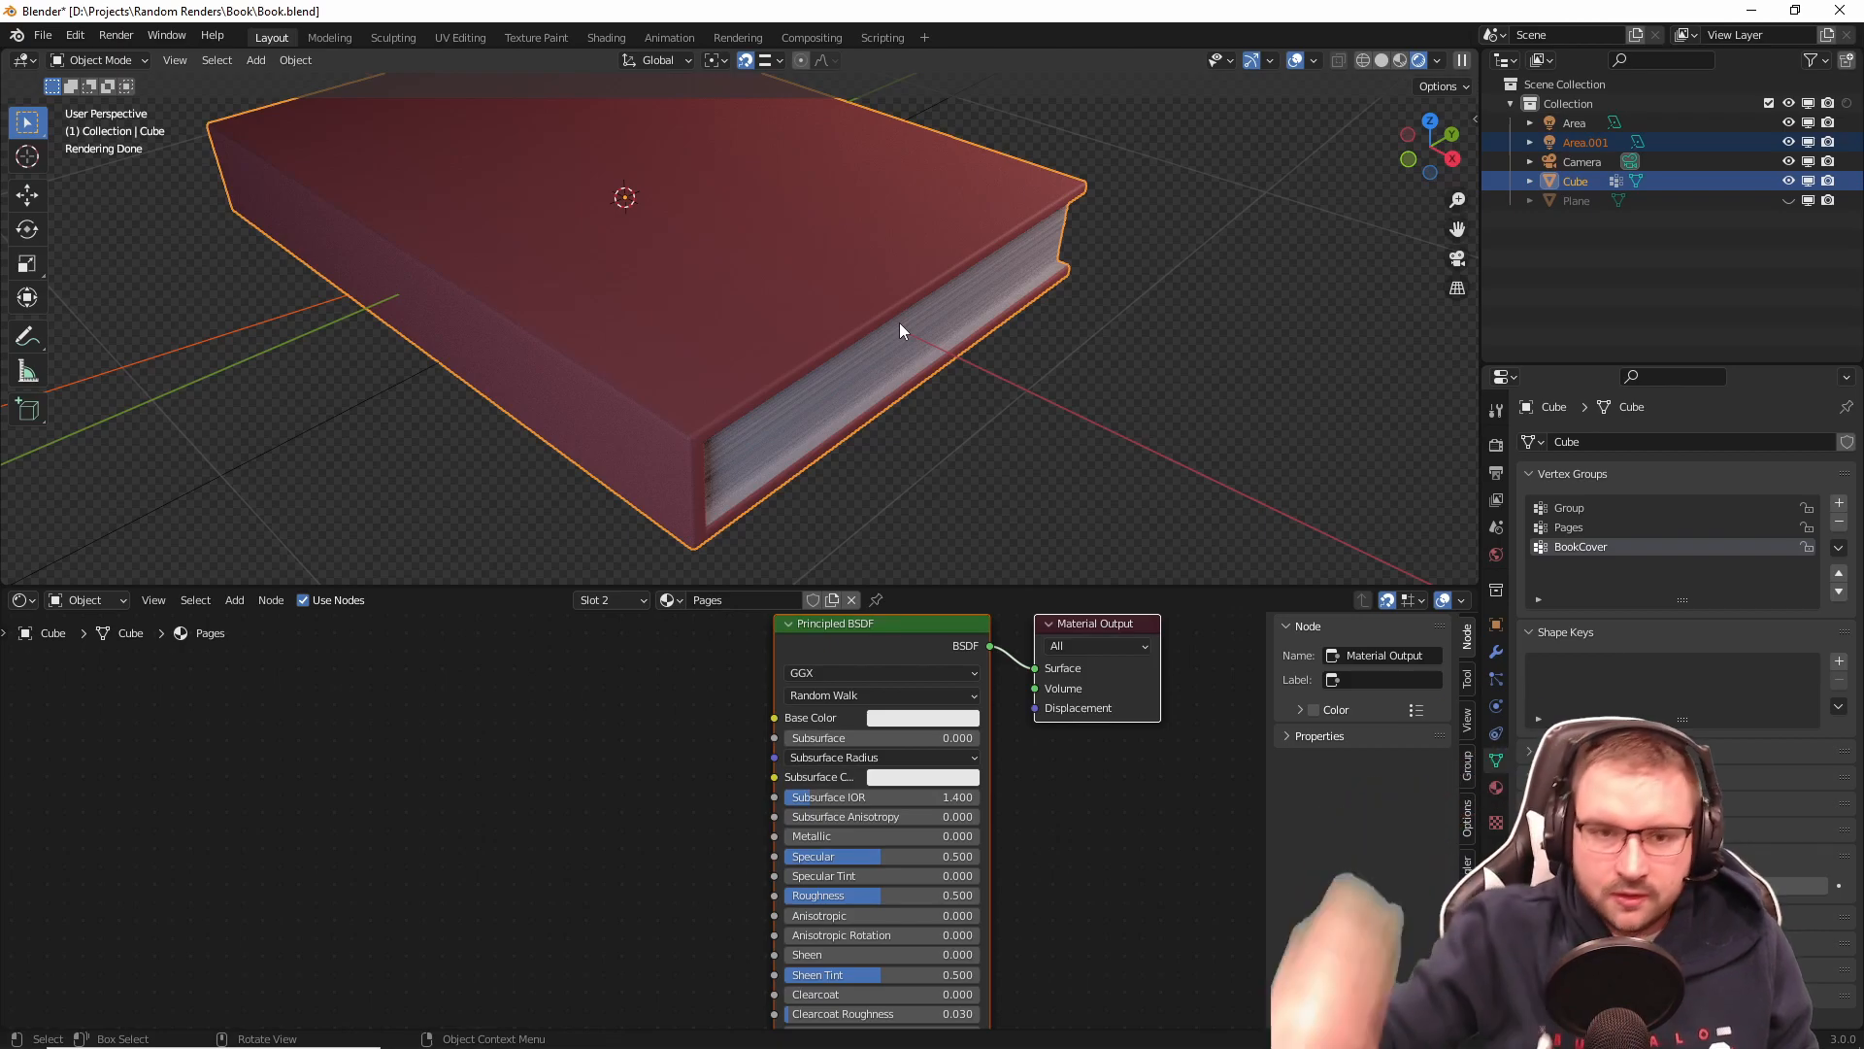
scroll(885, 288, down, 3)
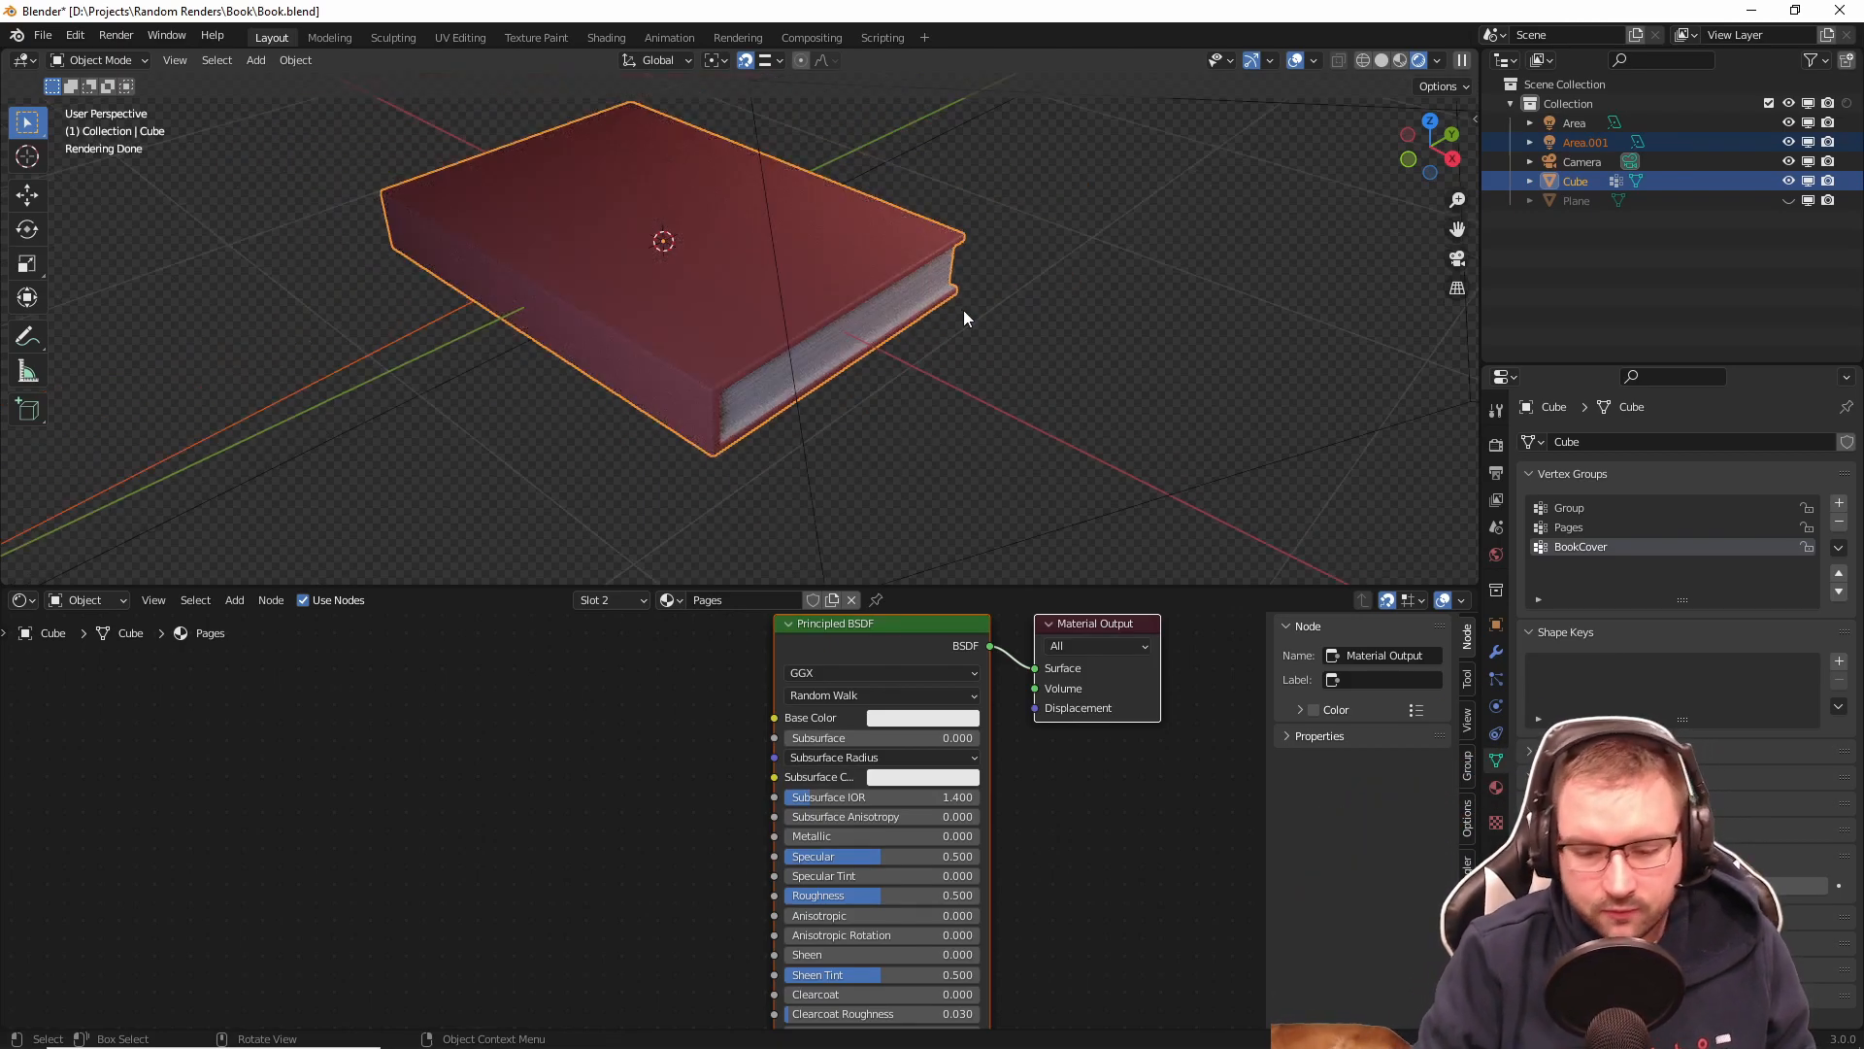
Step: Unhide the Plane backdrop and view the book on it through the camera
click(1790, 200)
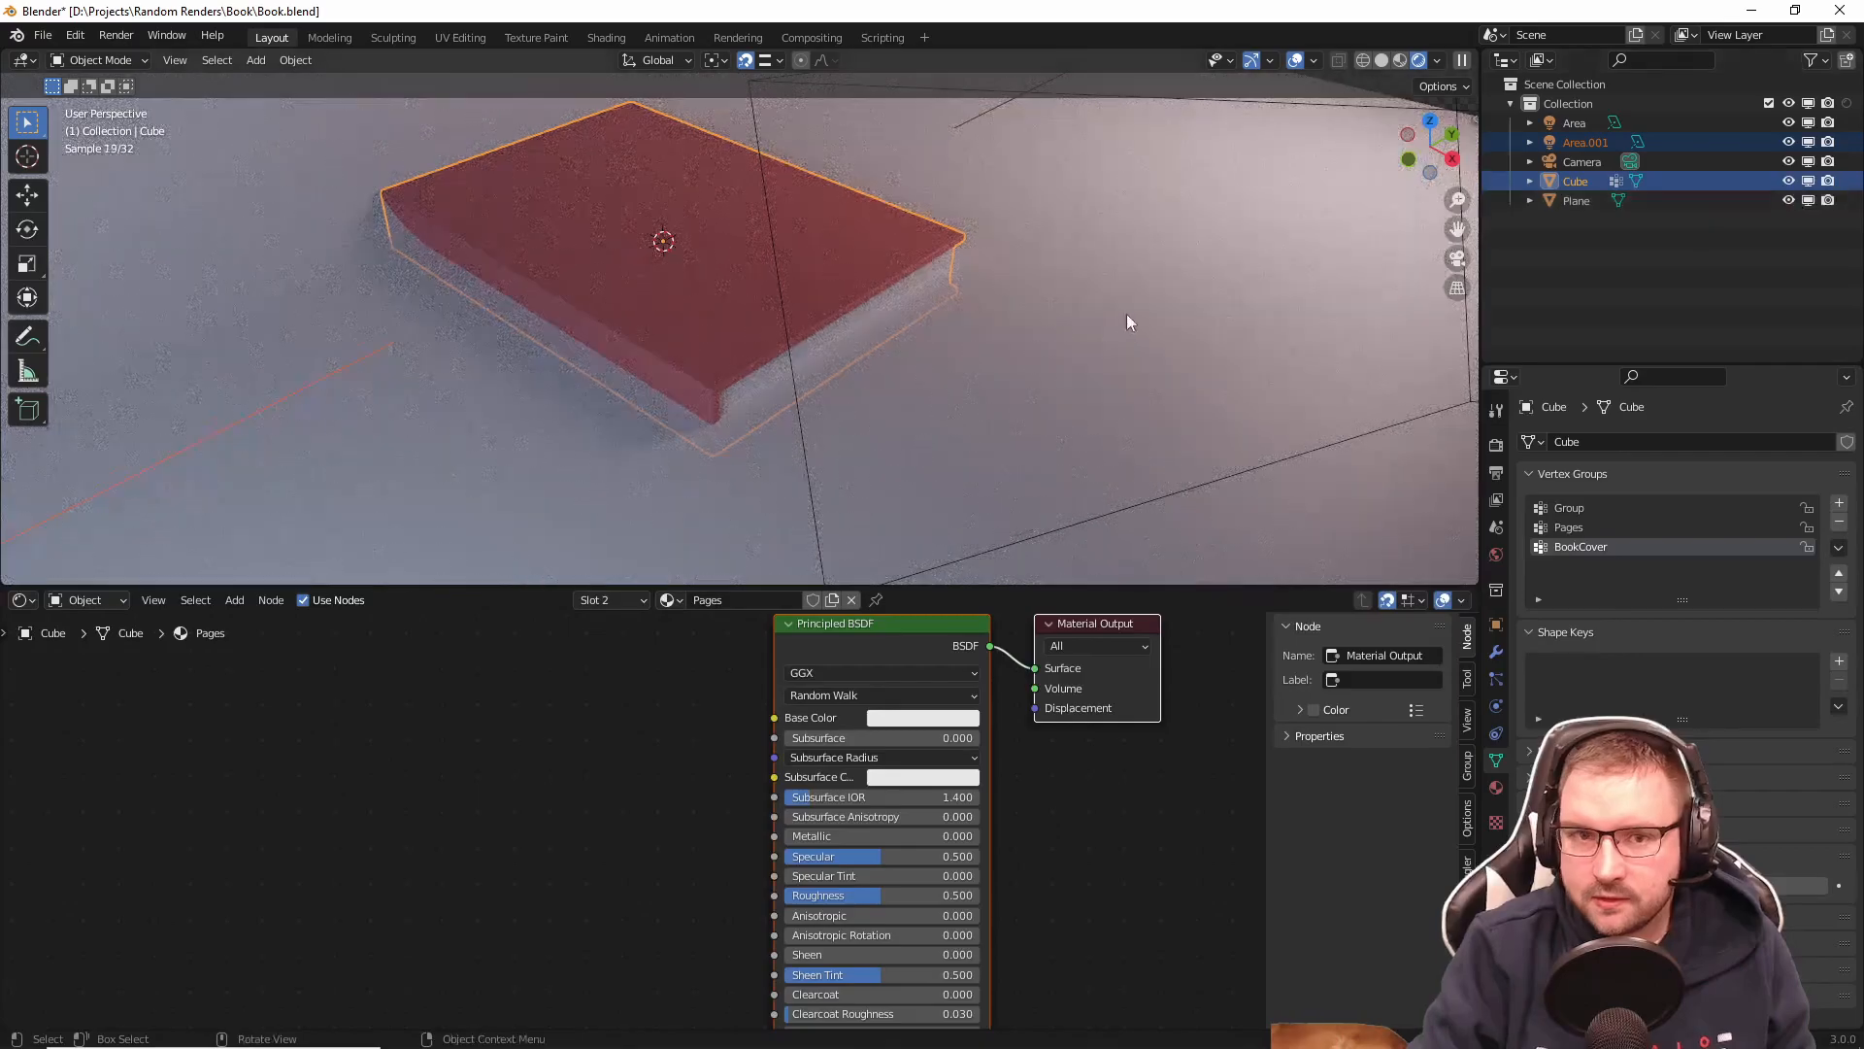
scroll(1118, 316, down, 2)
middle_drag(1119, 316, 787, 270)
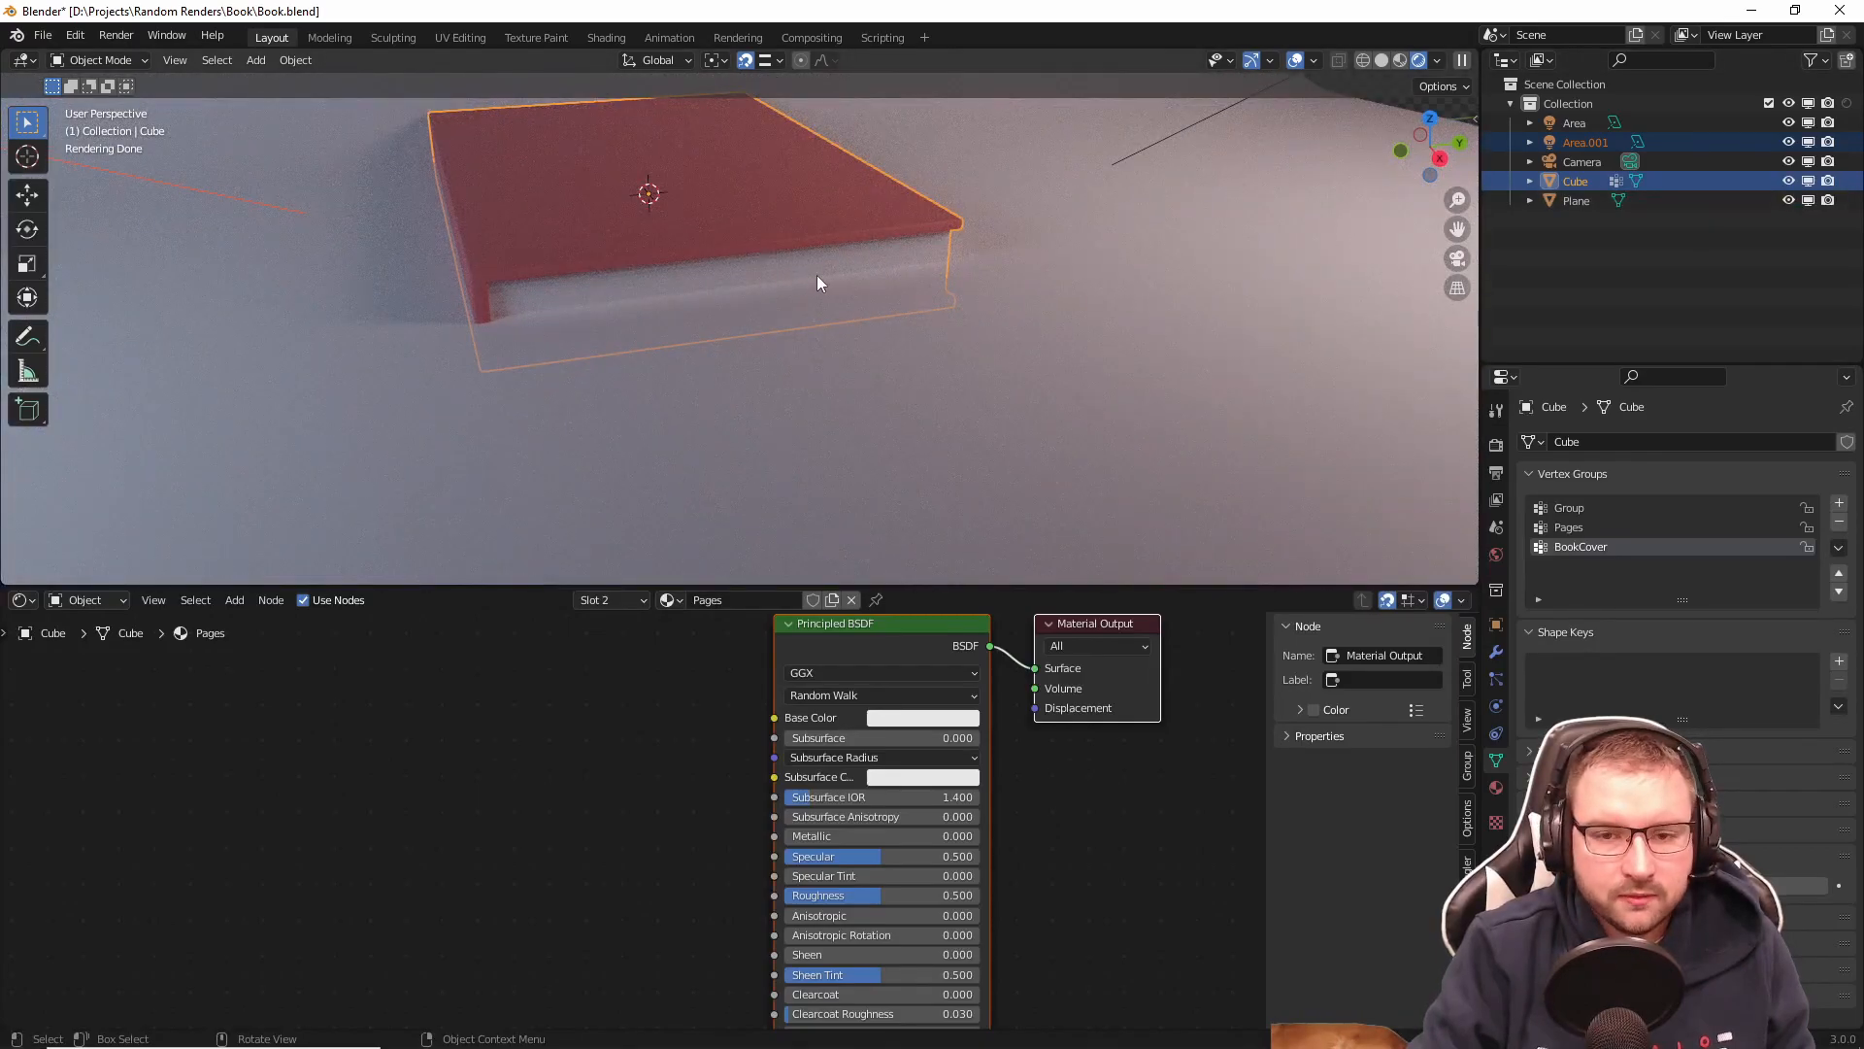
key(KP_0)
Step: Raise the book along the global Z axis by about 0.084 m
key(g)
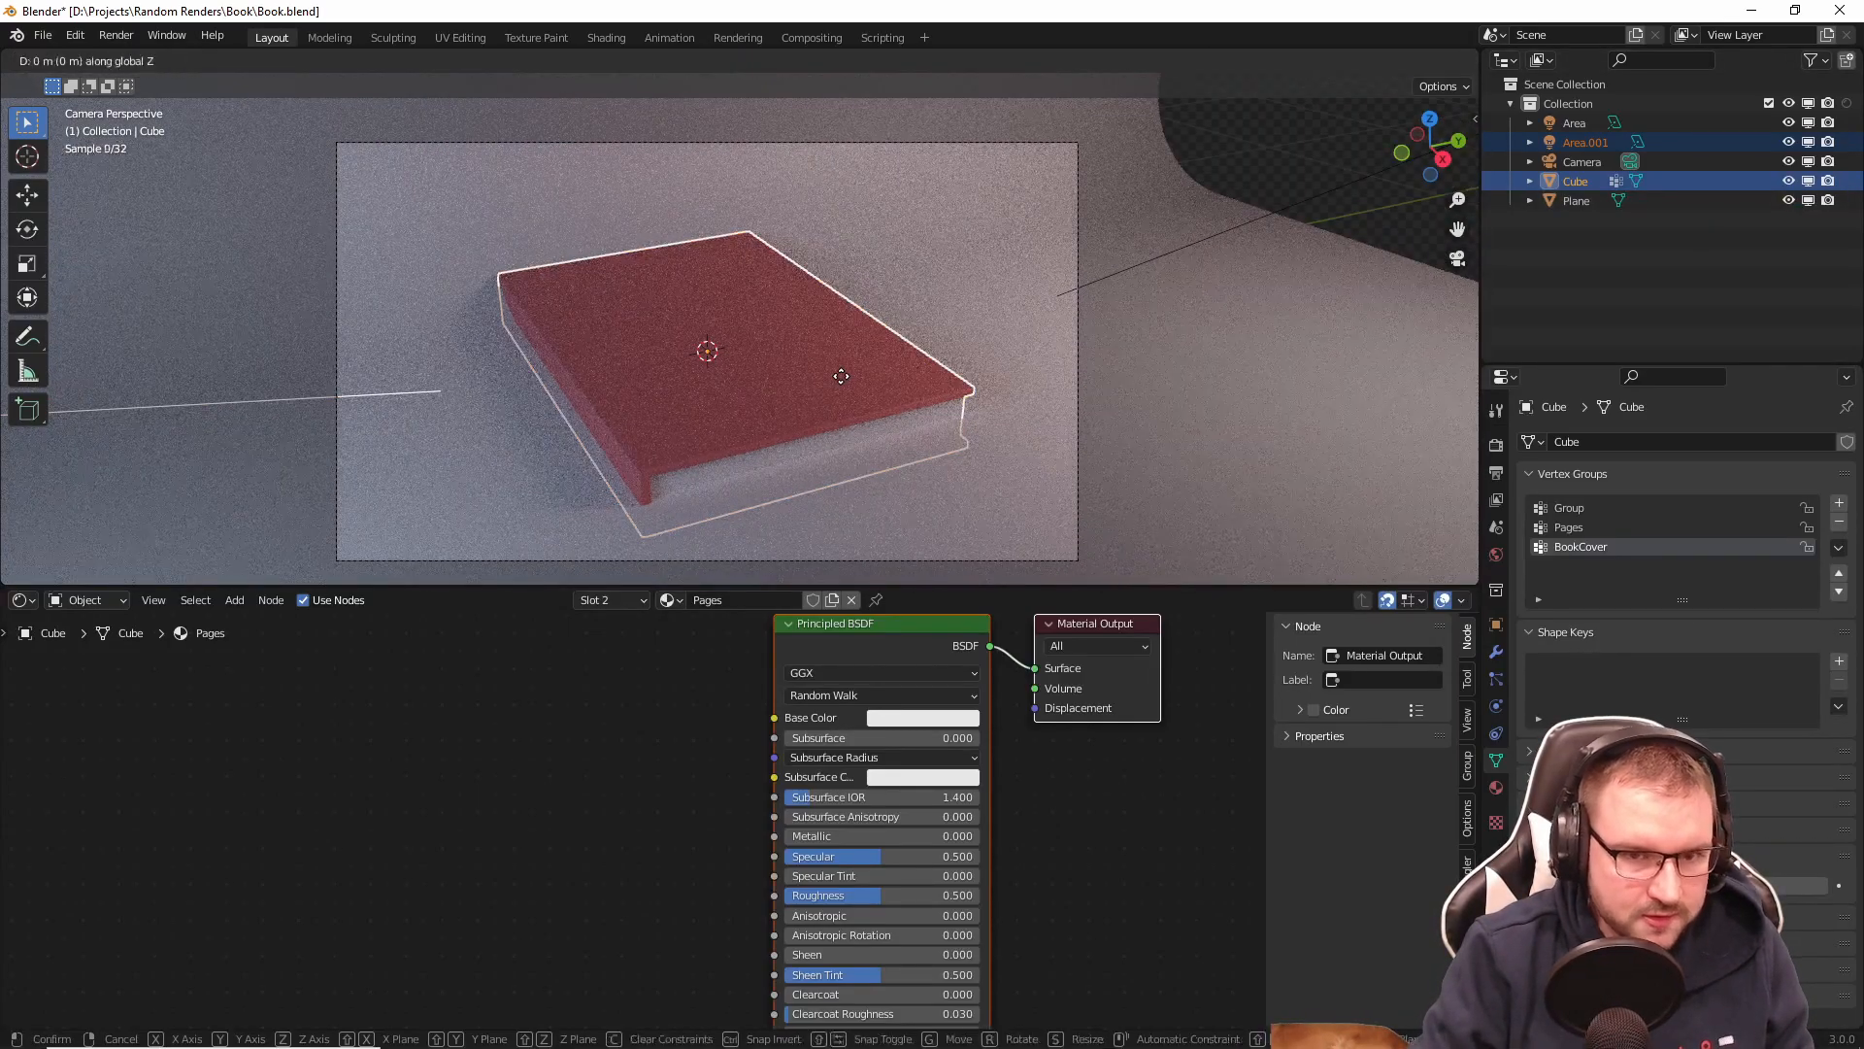
key(z)
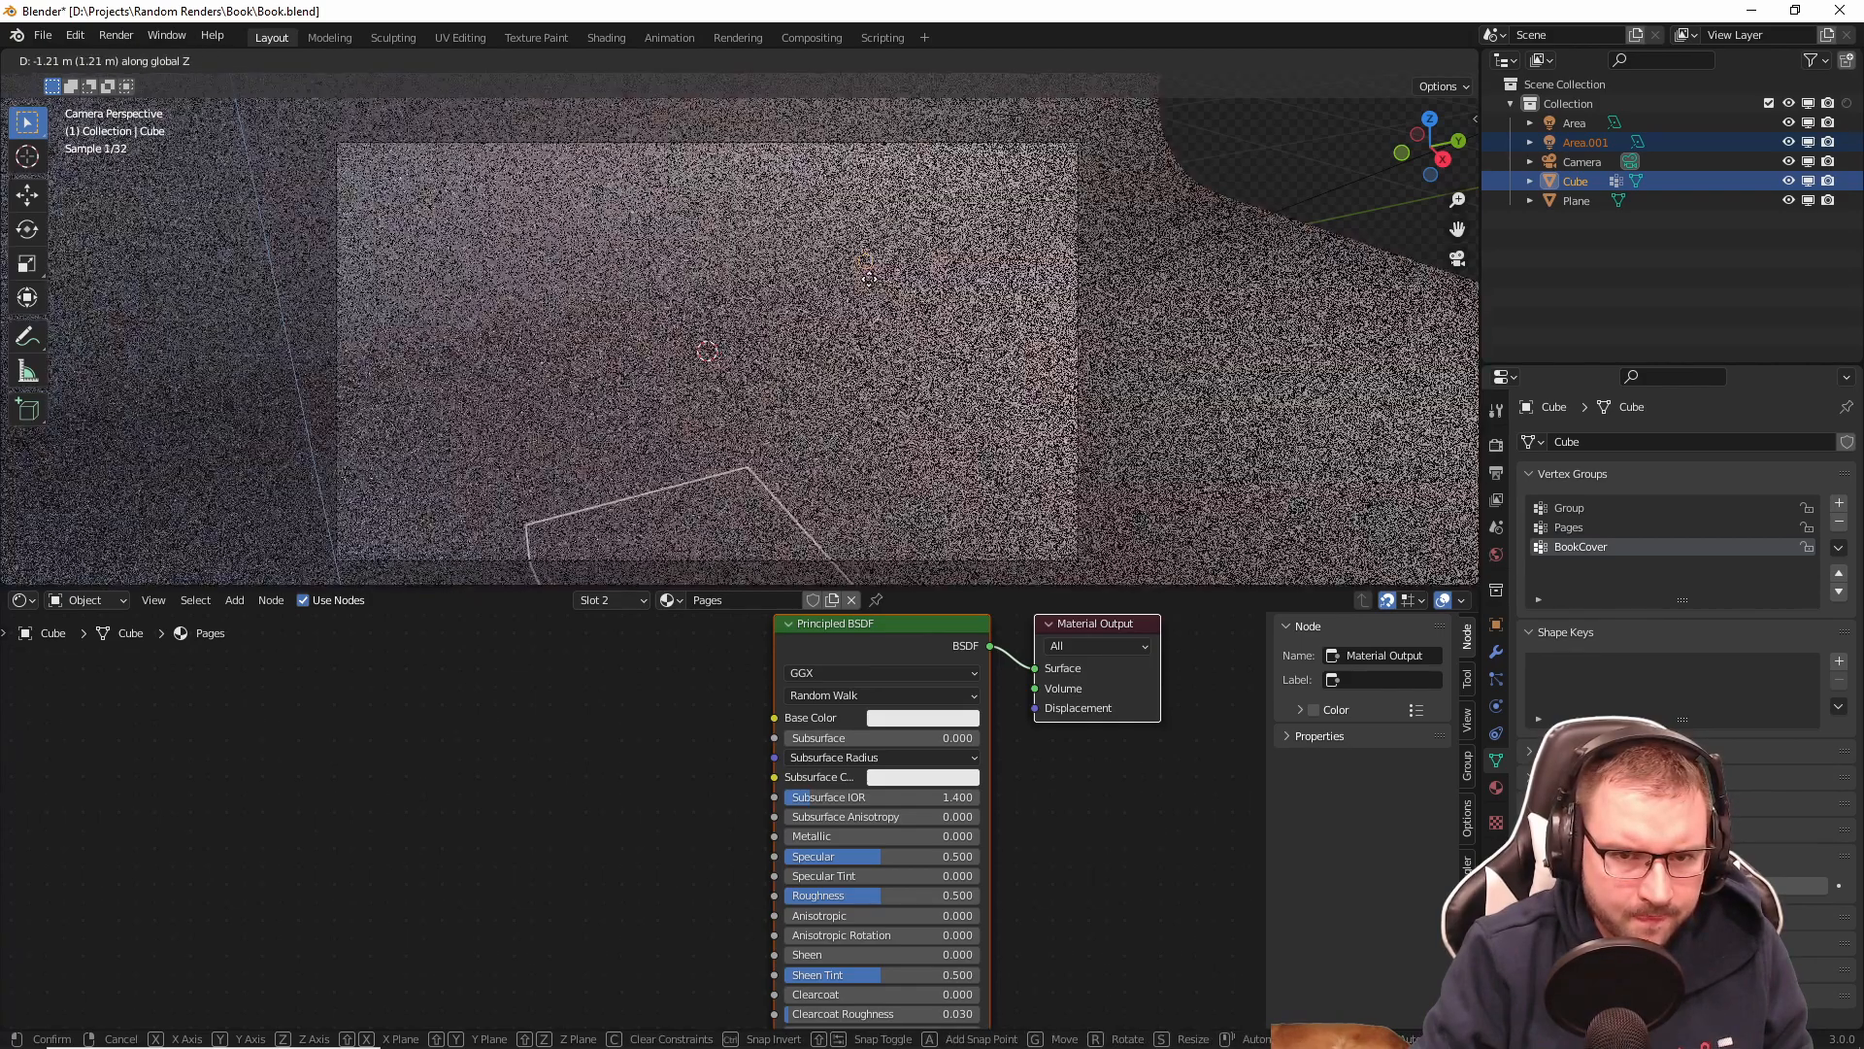
key(Escape)
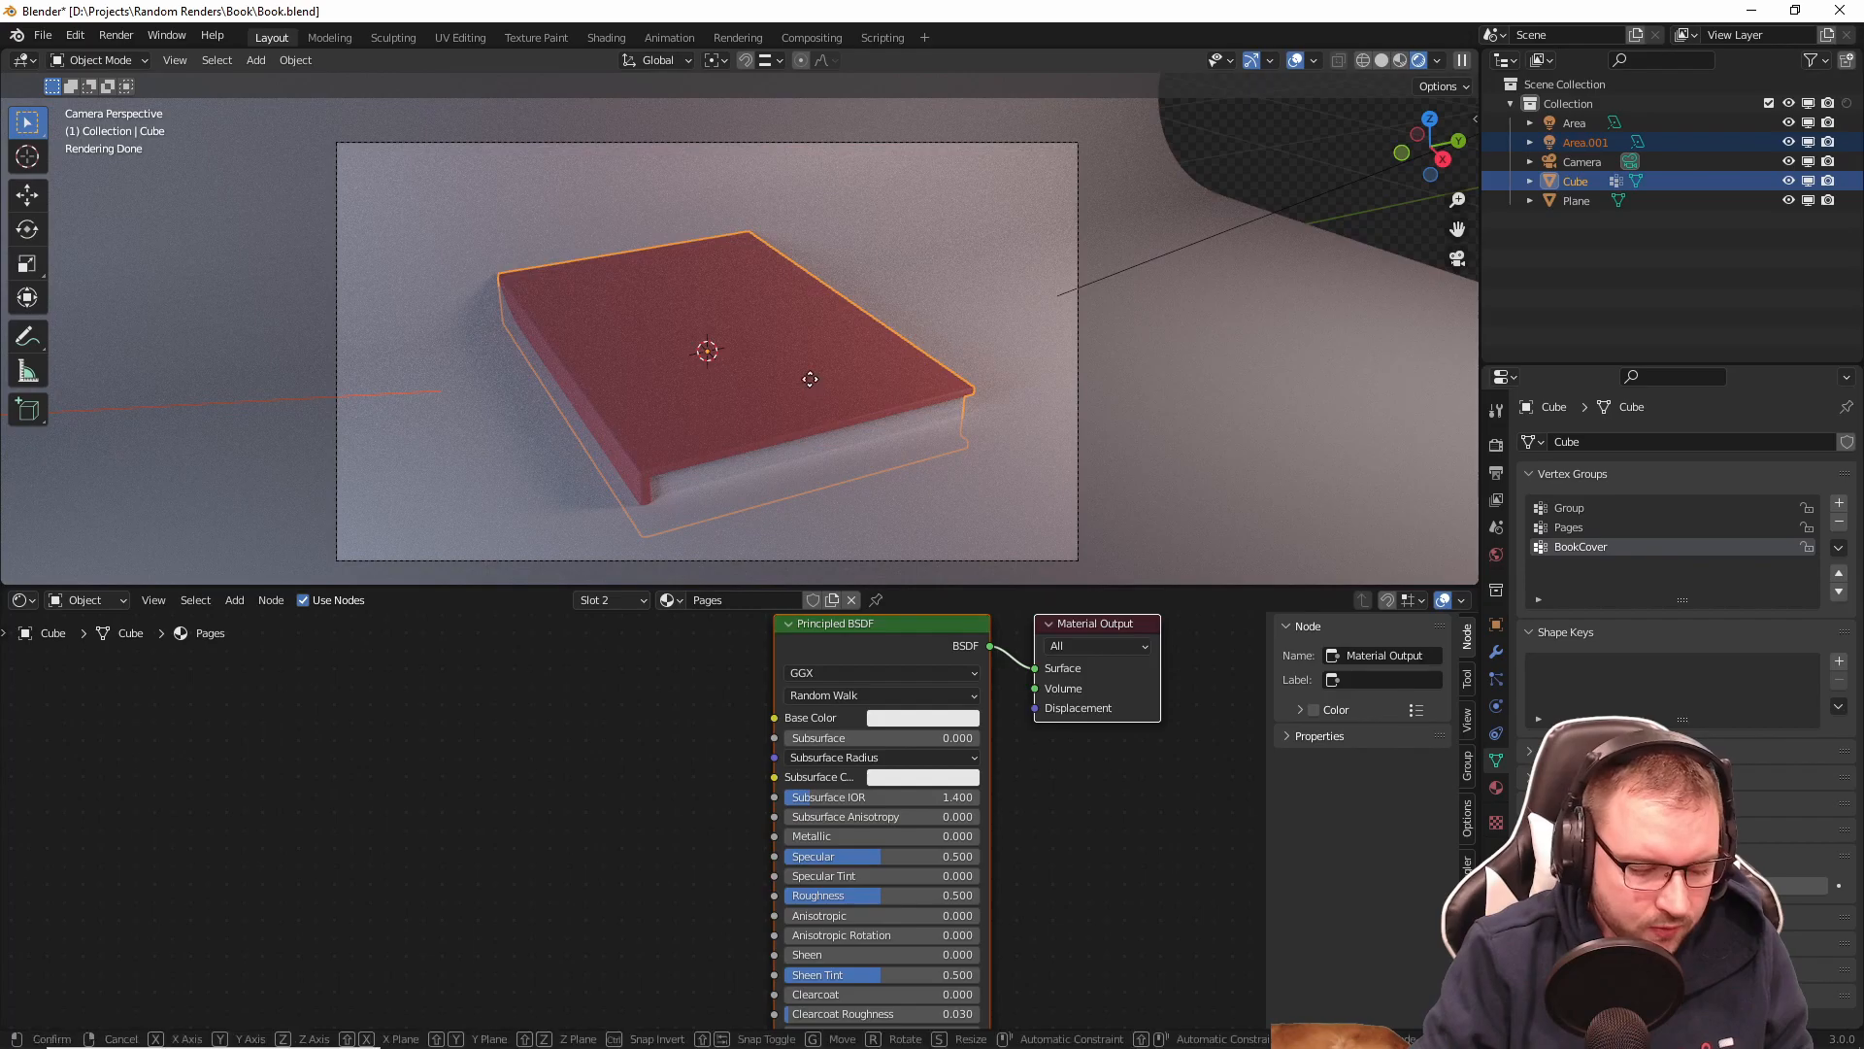
key(g)
key(z)
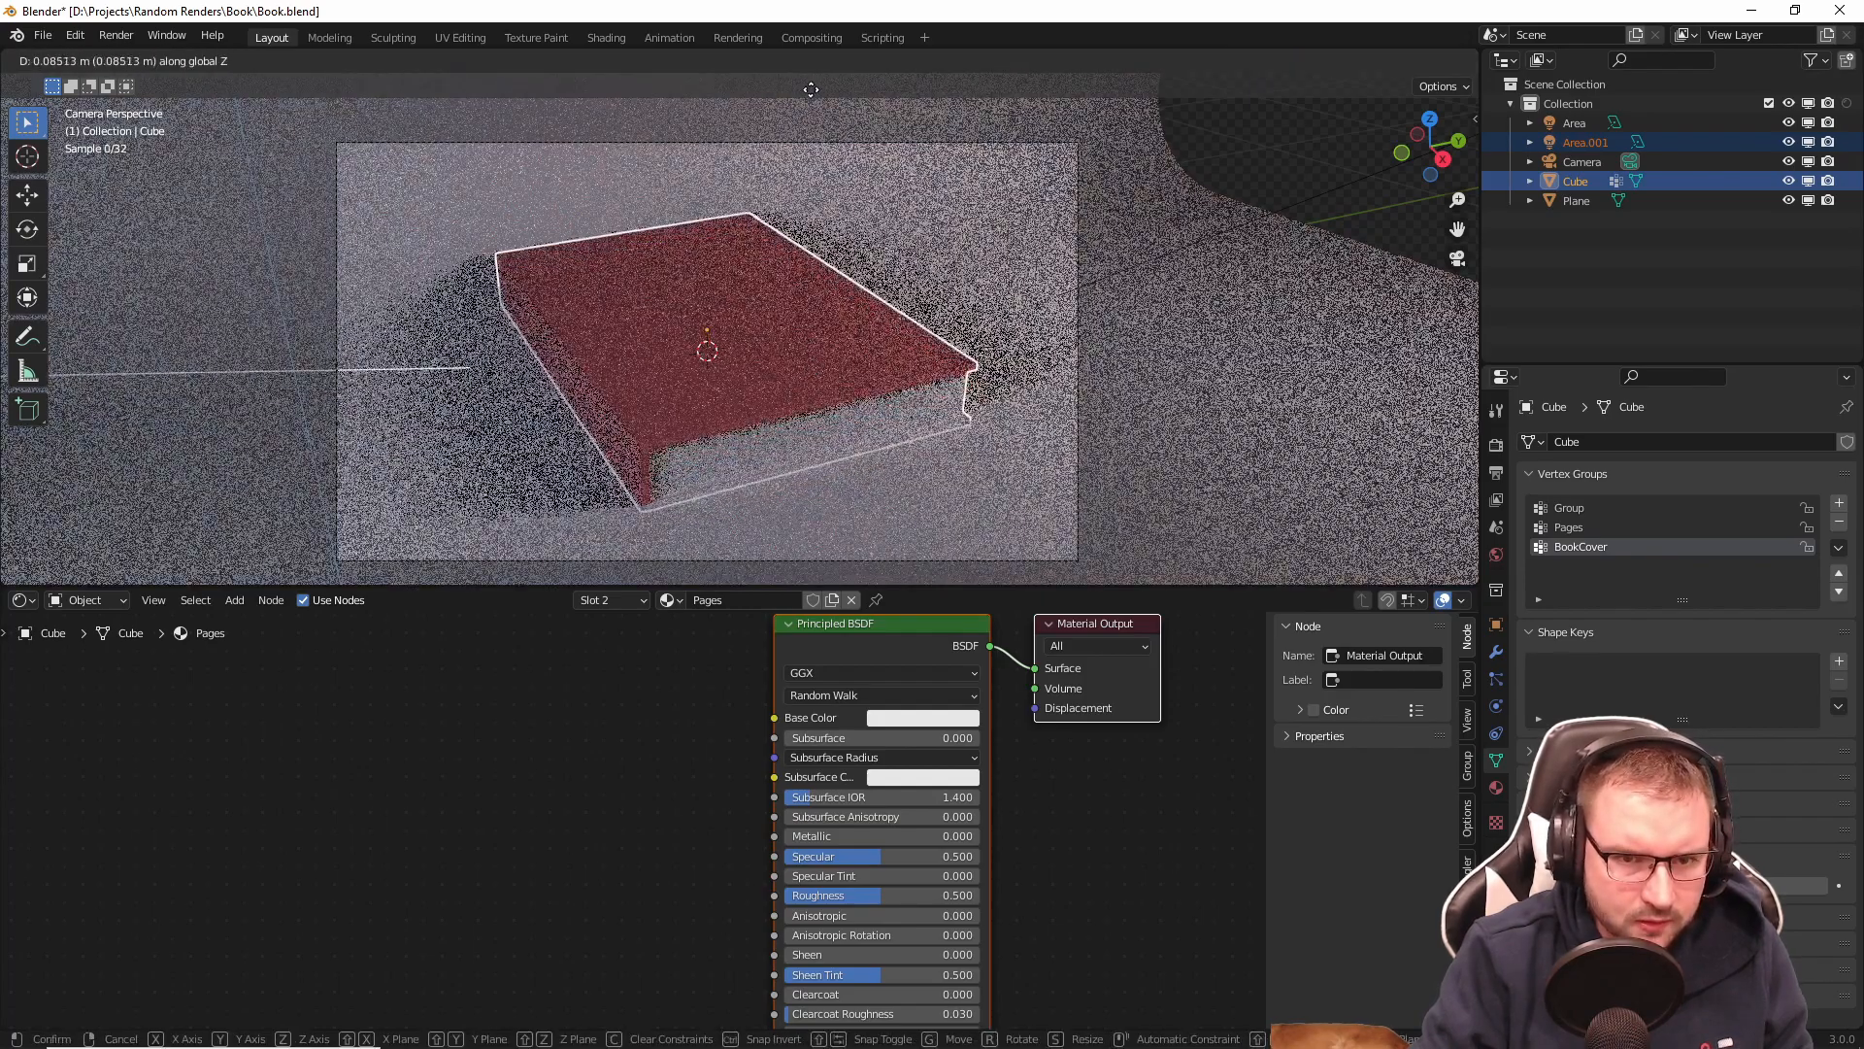
click(812, 124)
Step: Add a Solidify modifier to the Plane backdrop, keeping the 0.01 m thickness
key(KP_3)
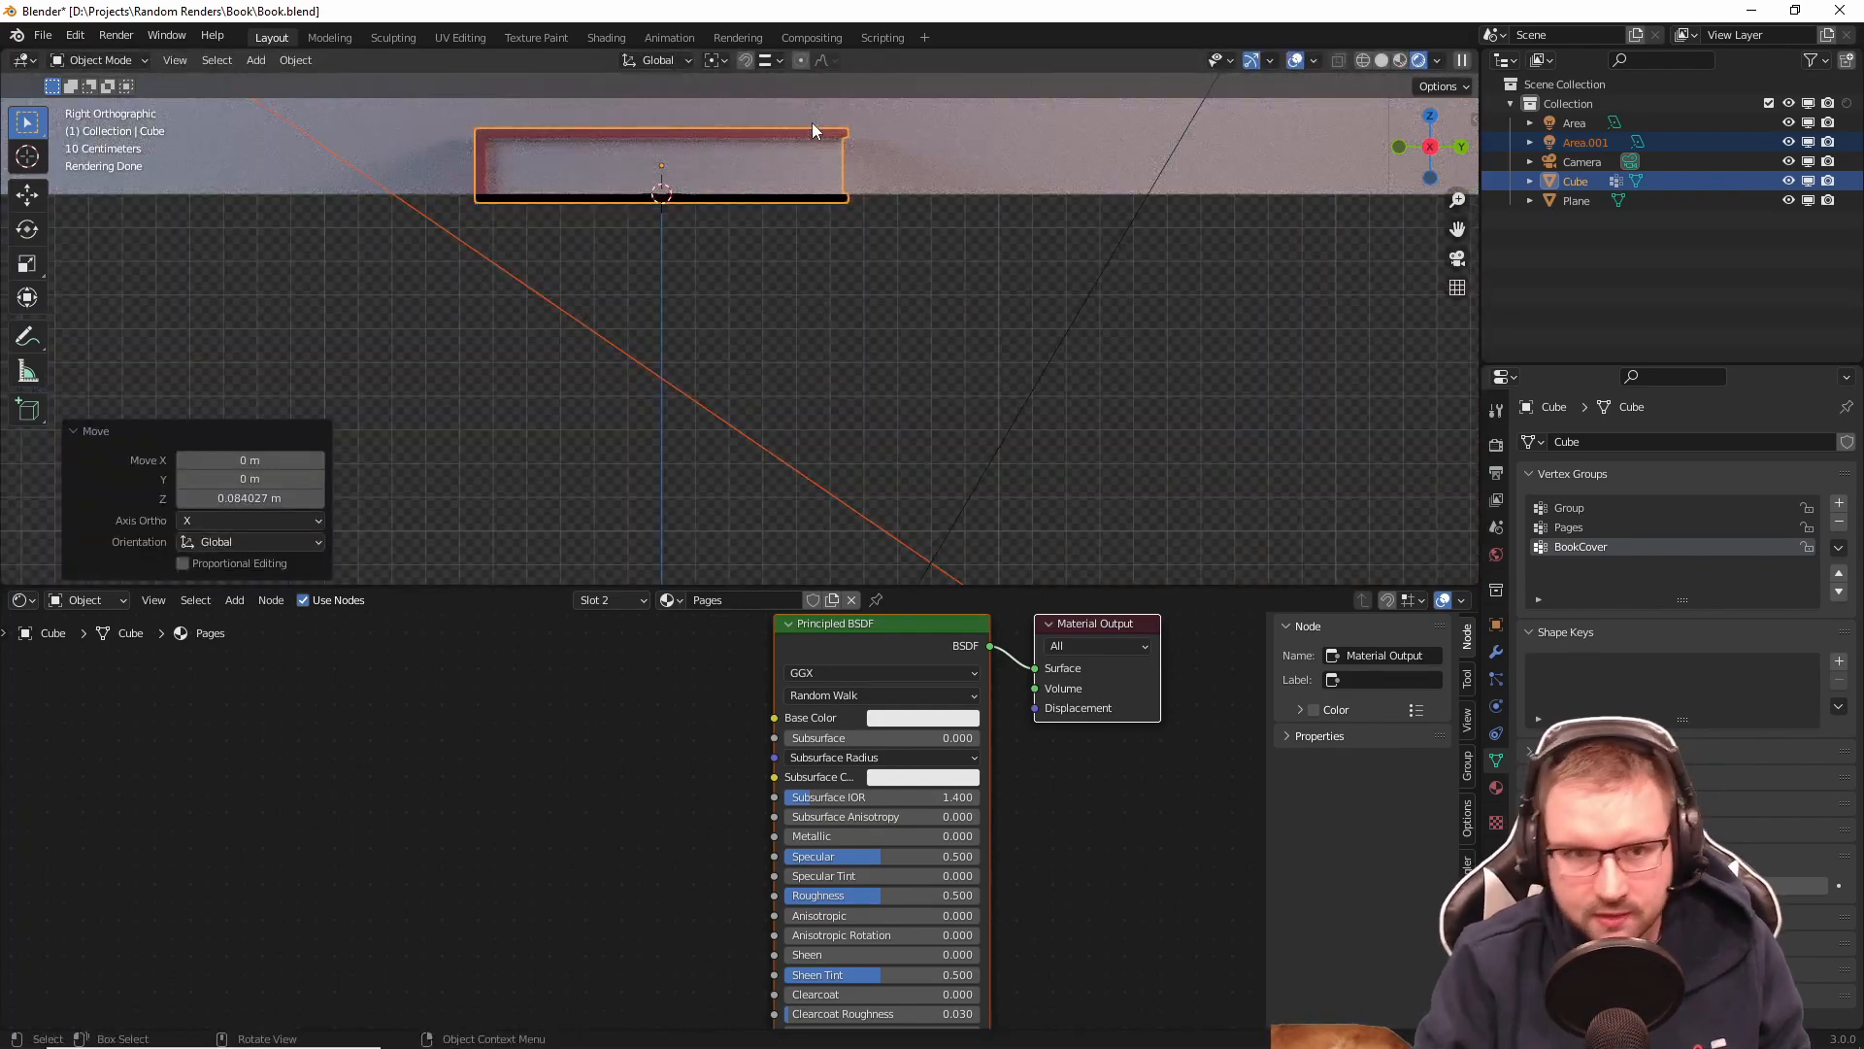
scroll(809, 165, up, 2)
shift+middle_drag(835, 198, 862, 319)
click(1090, 241)
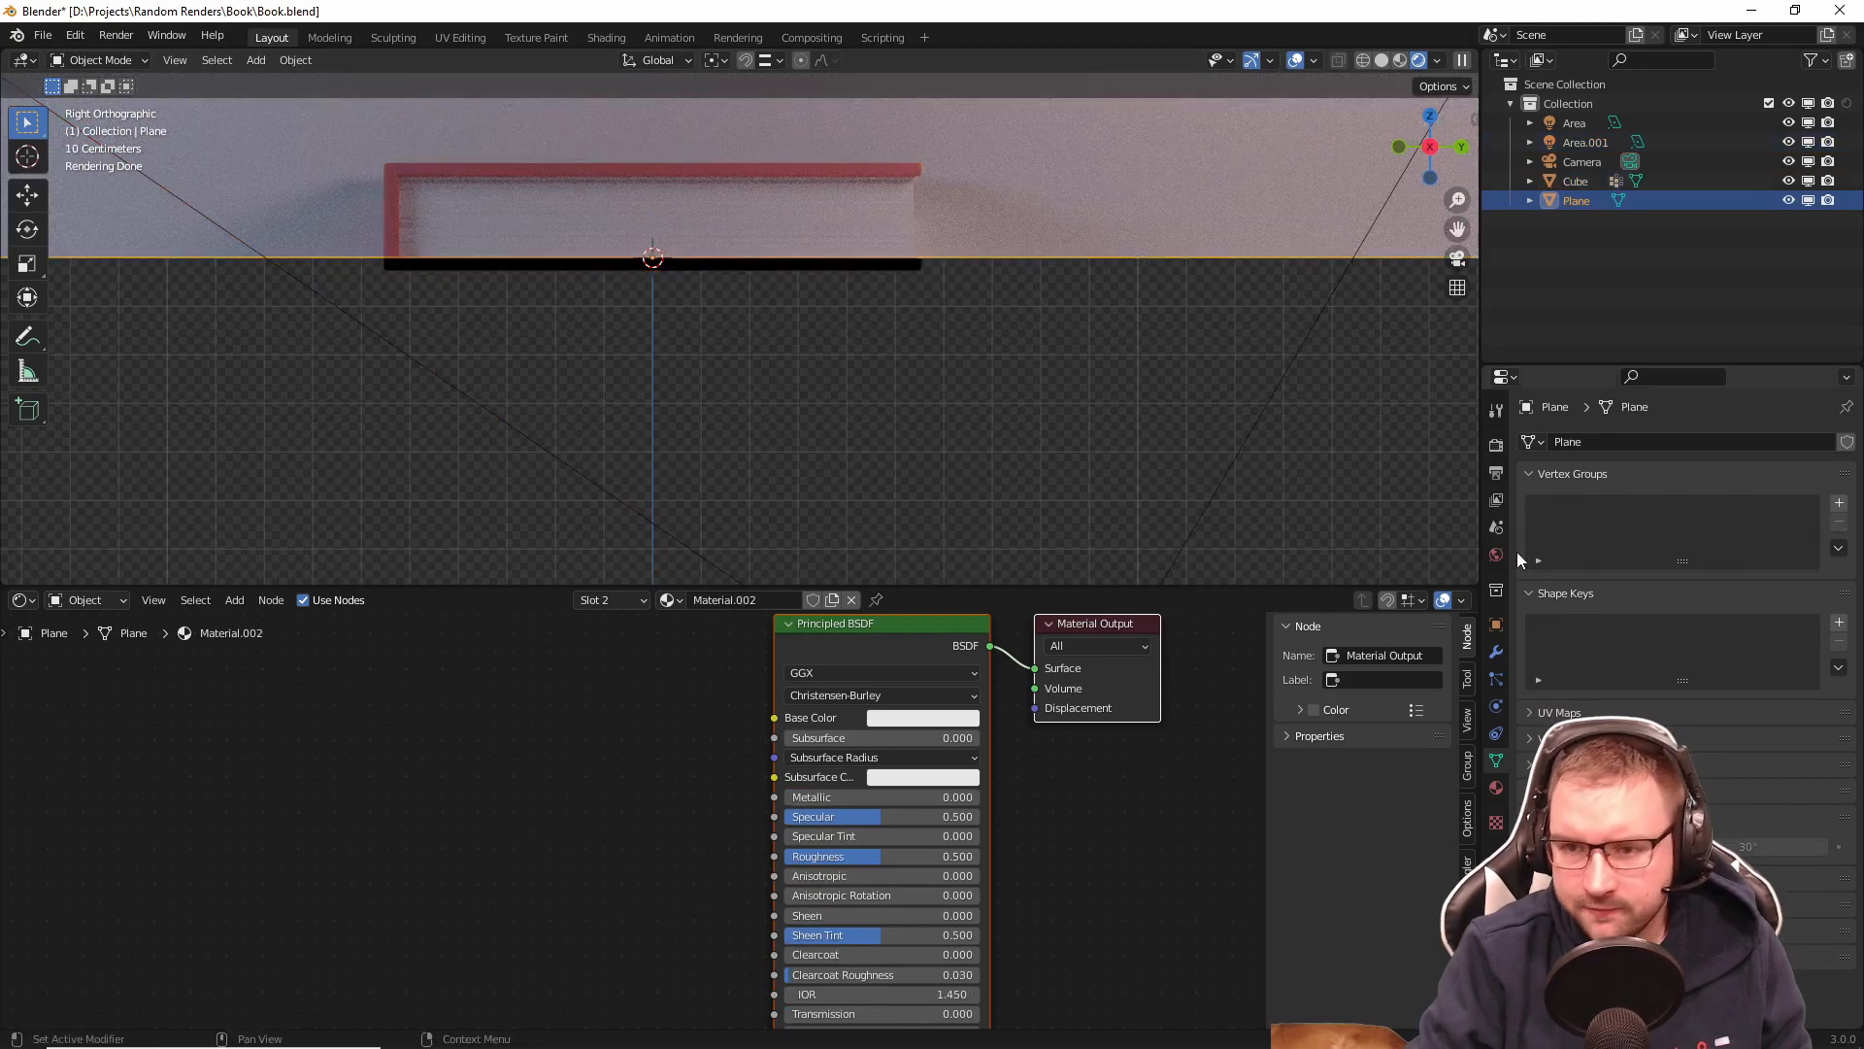
click(1496, 652)
click(1598, 443)
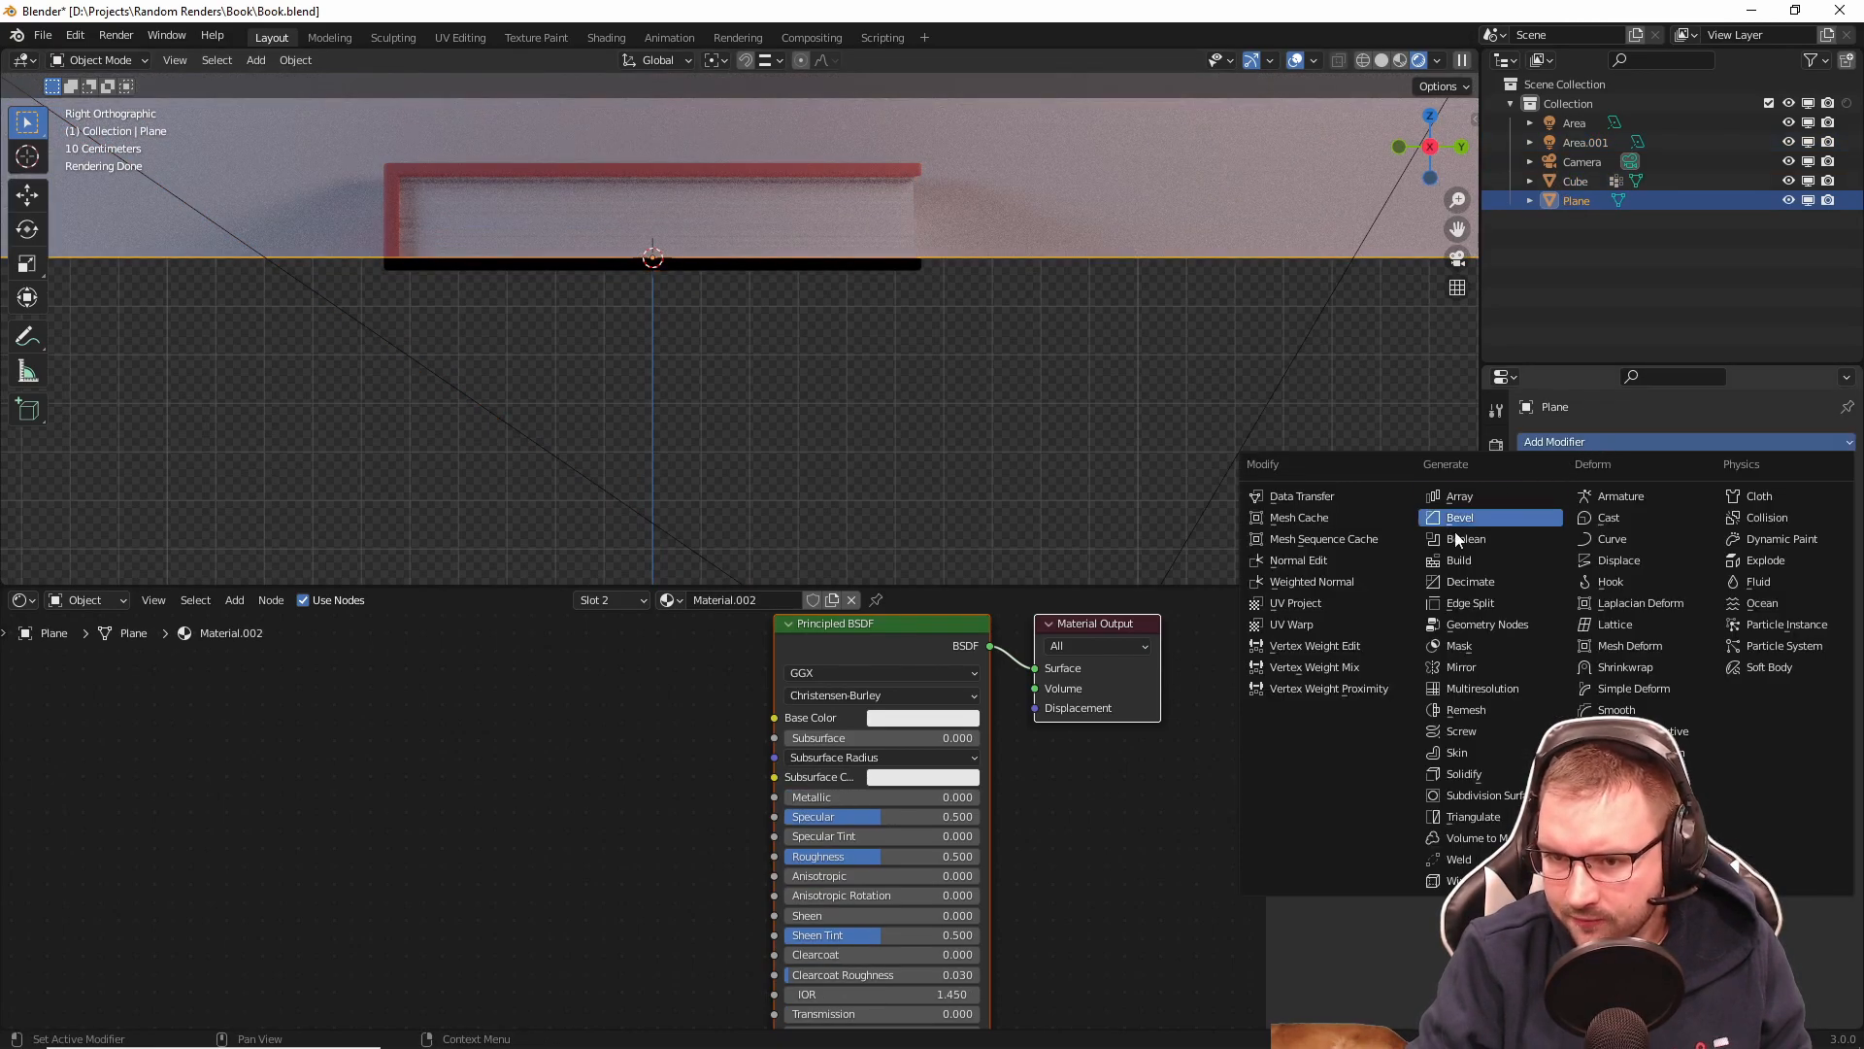
click(1463, 774)
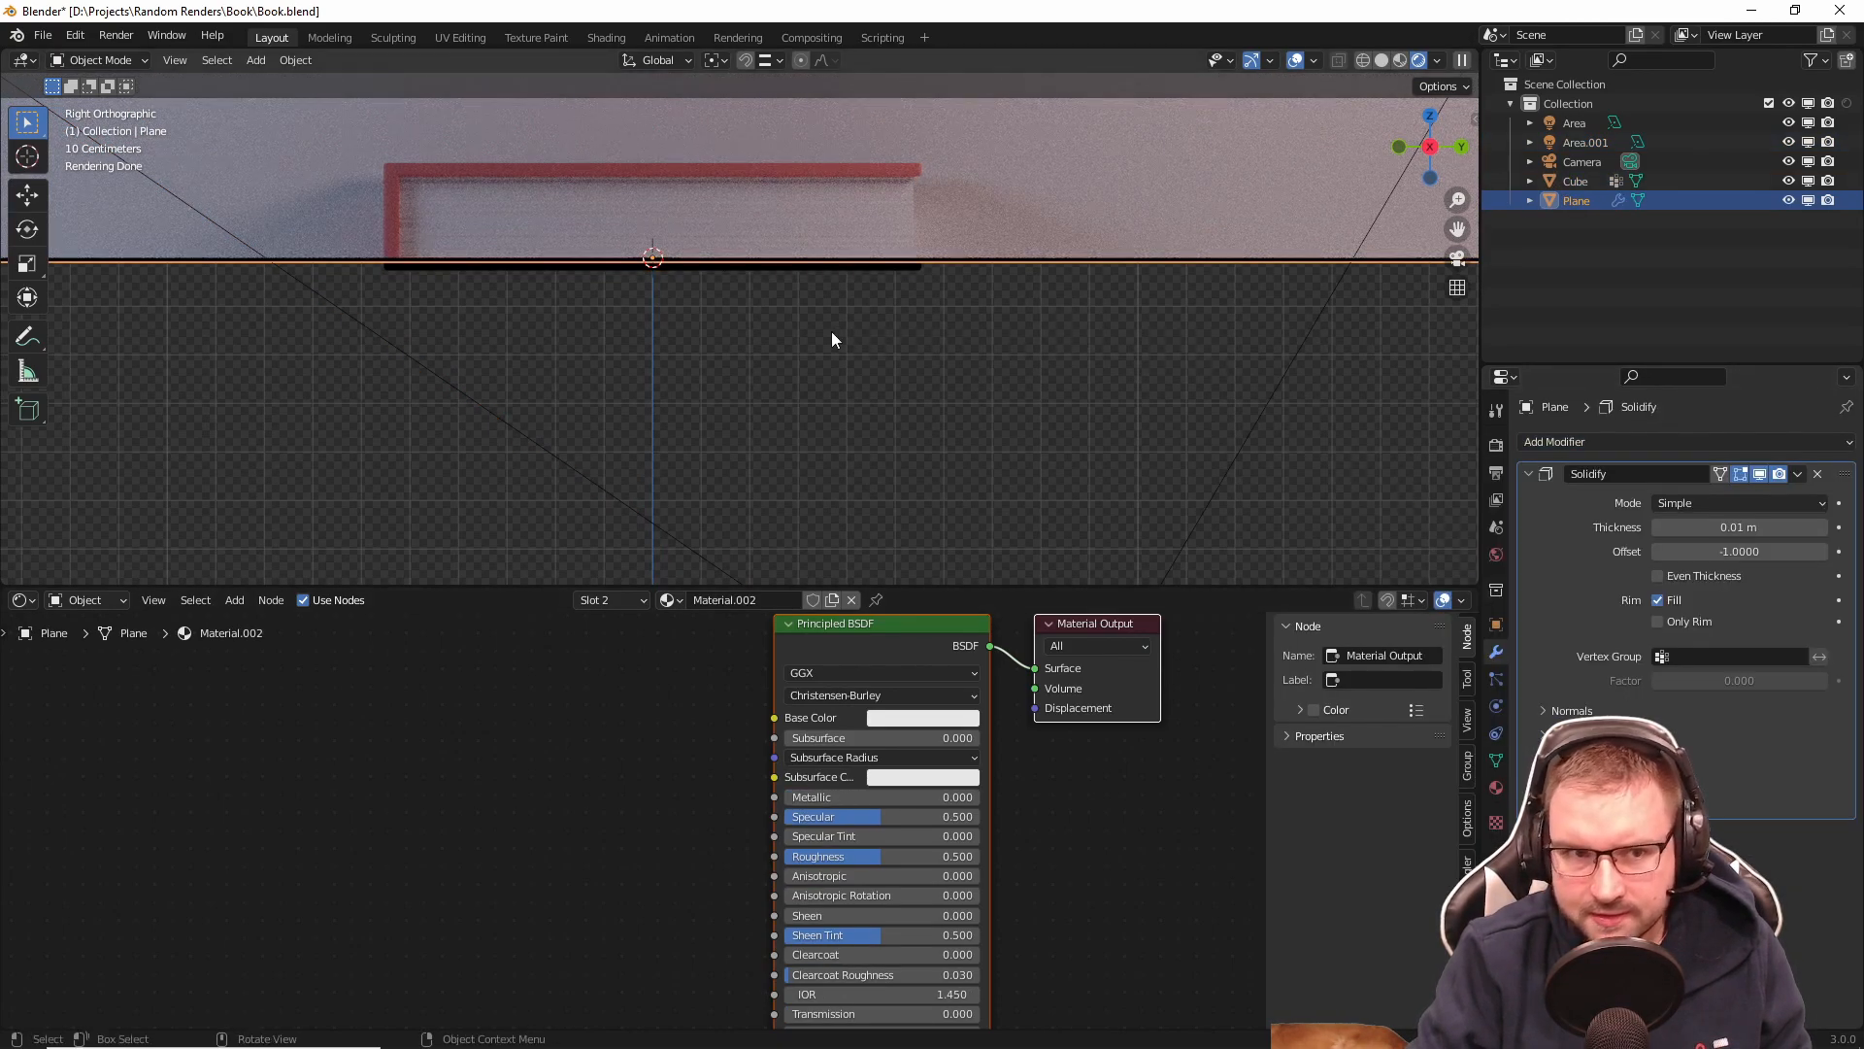
scroll(1093, 350, up, 2)
middle_drag(1091, 350, 1052, 429)
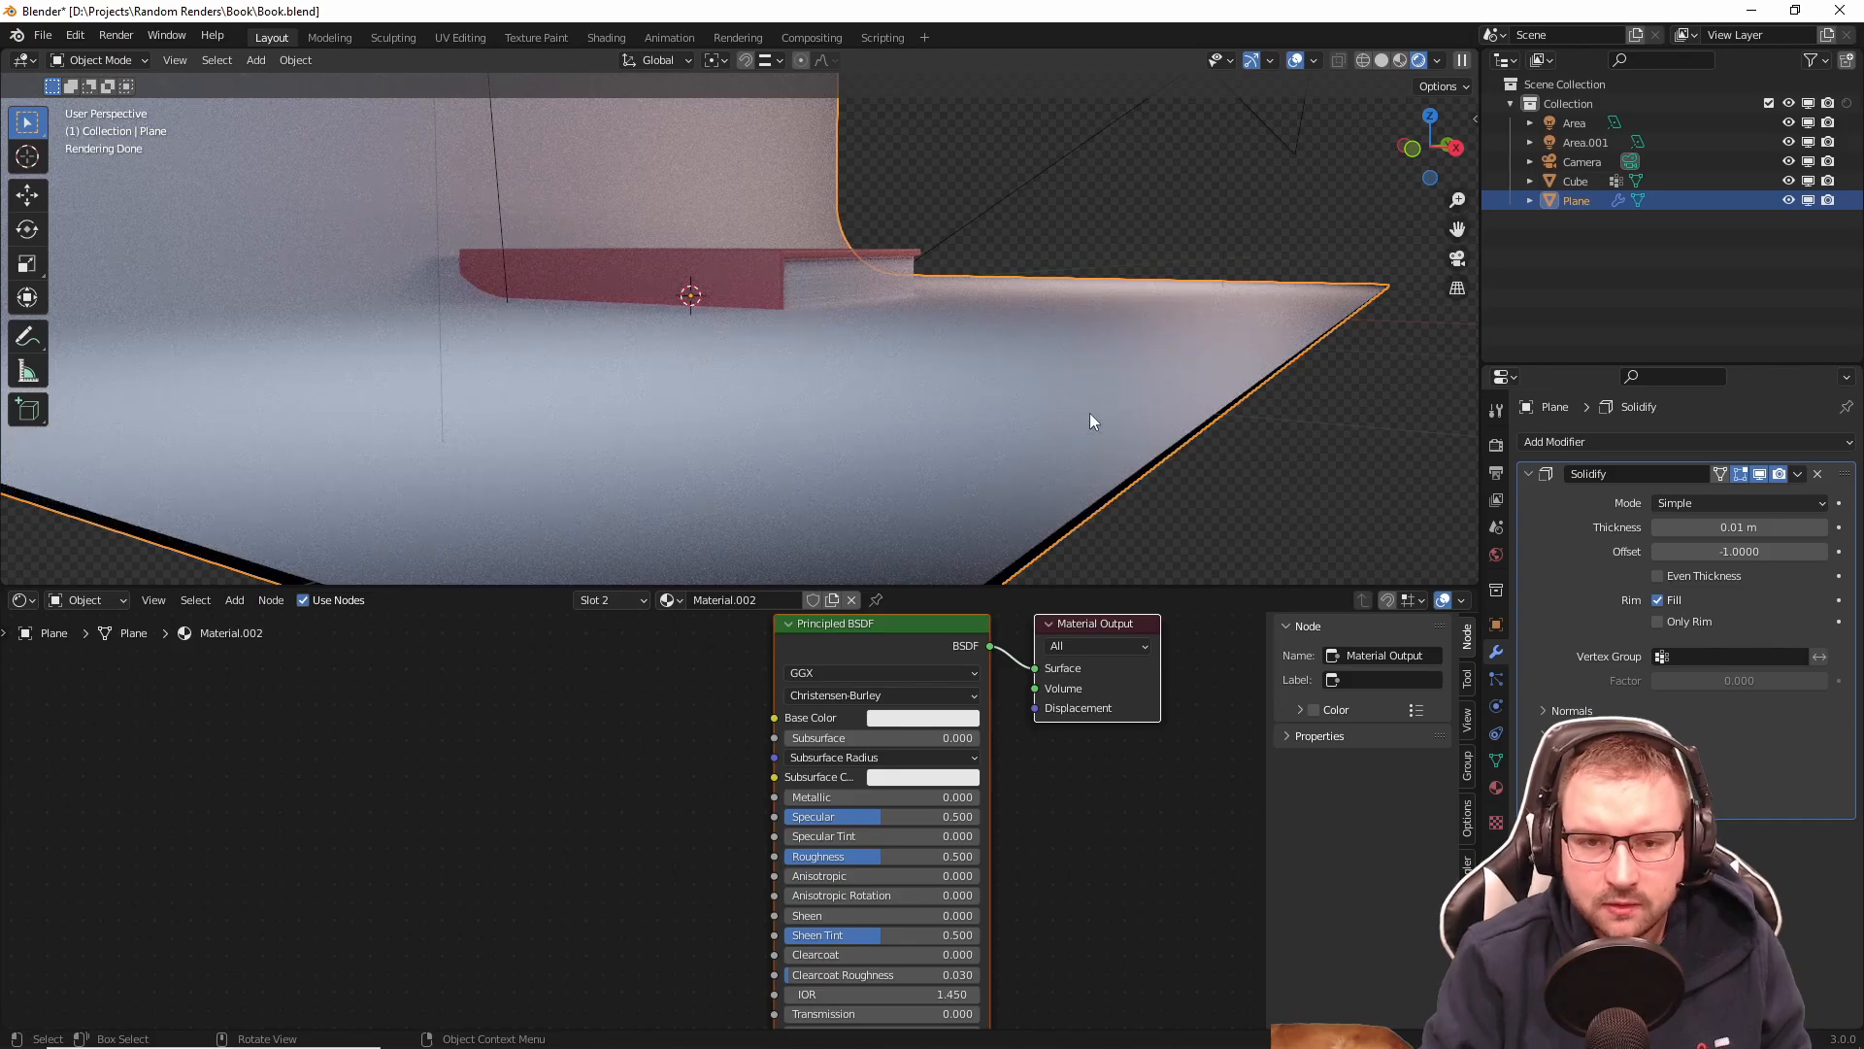
Step: In front view, move the book about 0.374 m along the X axis, away from the backdrop's curve
key(KP_1)
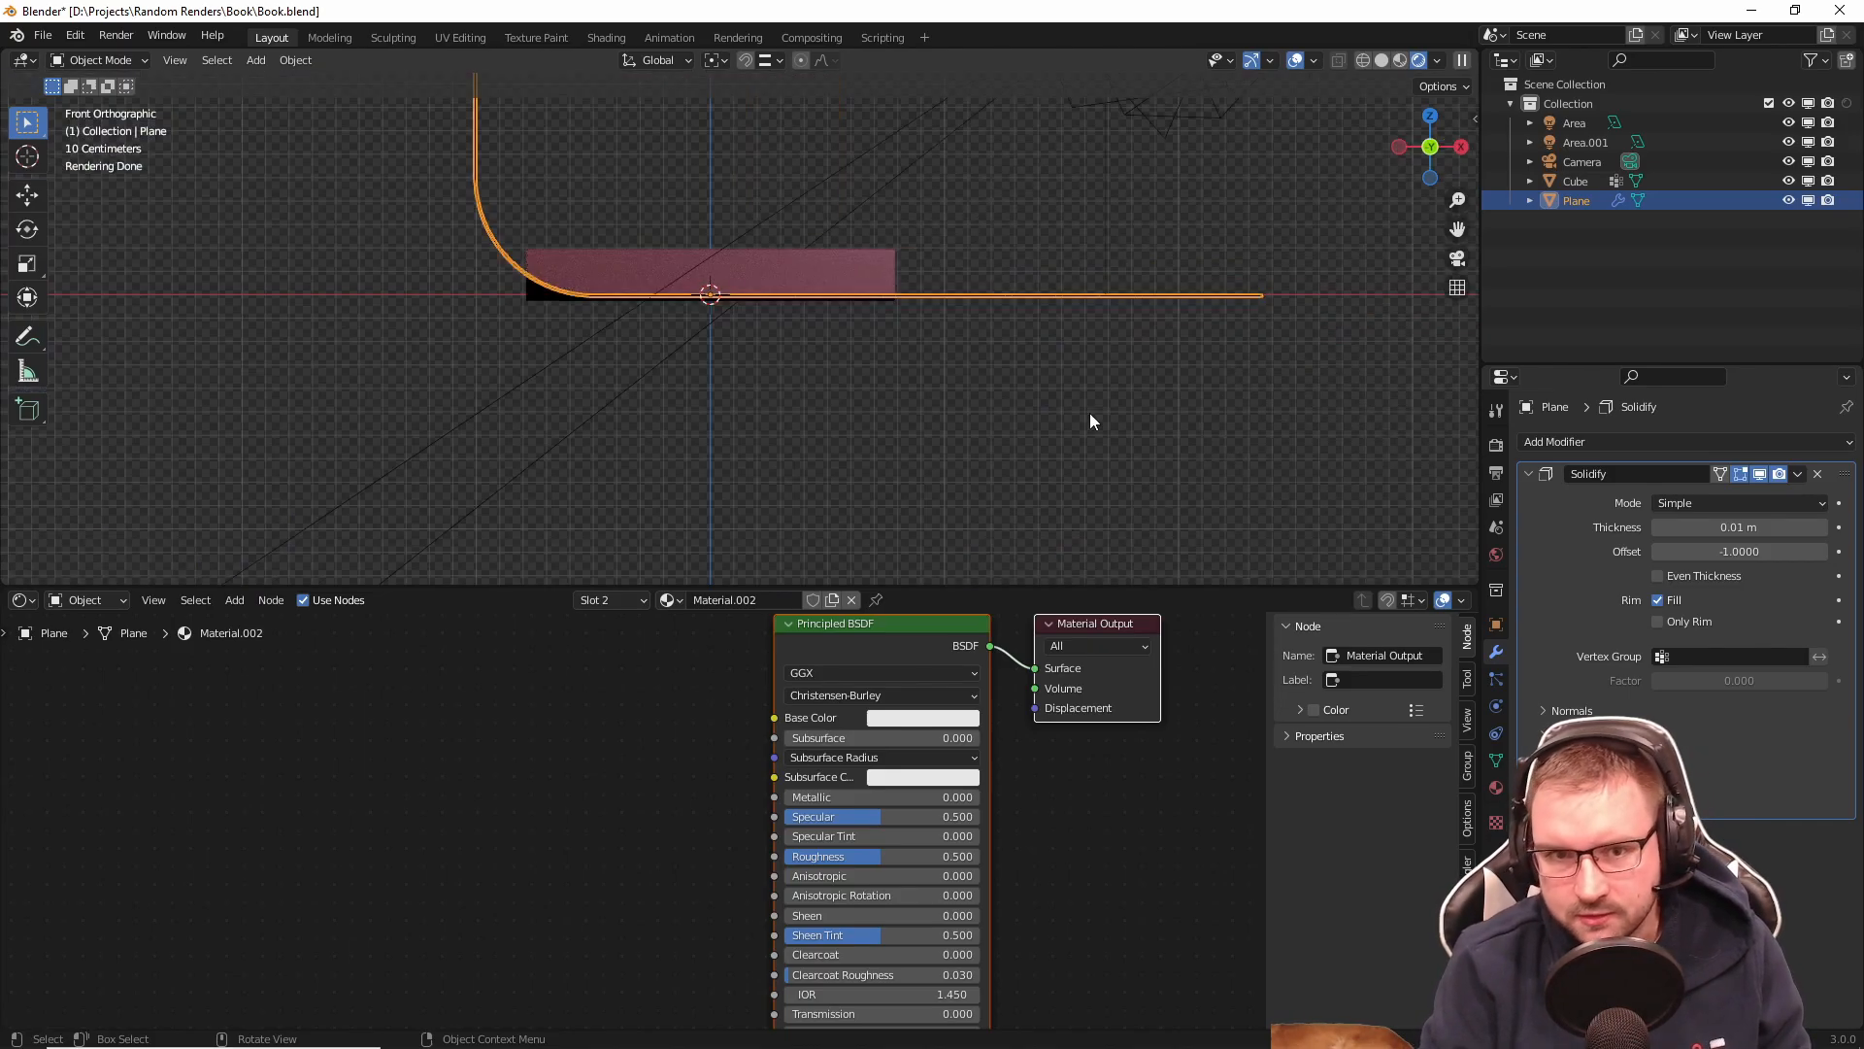
scroll(847, 270, up, 4)
scroll(839, 356, up, 2)
shift+middle_drag(843, 361, 809, 474)
click(791, 306)
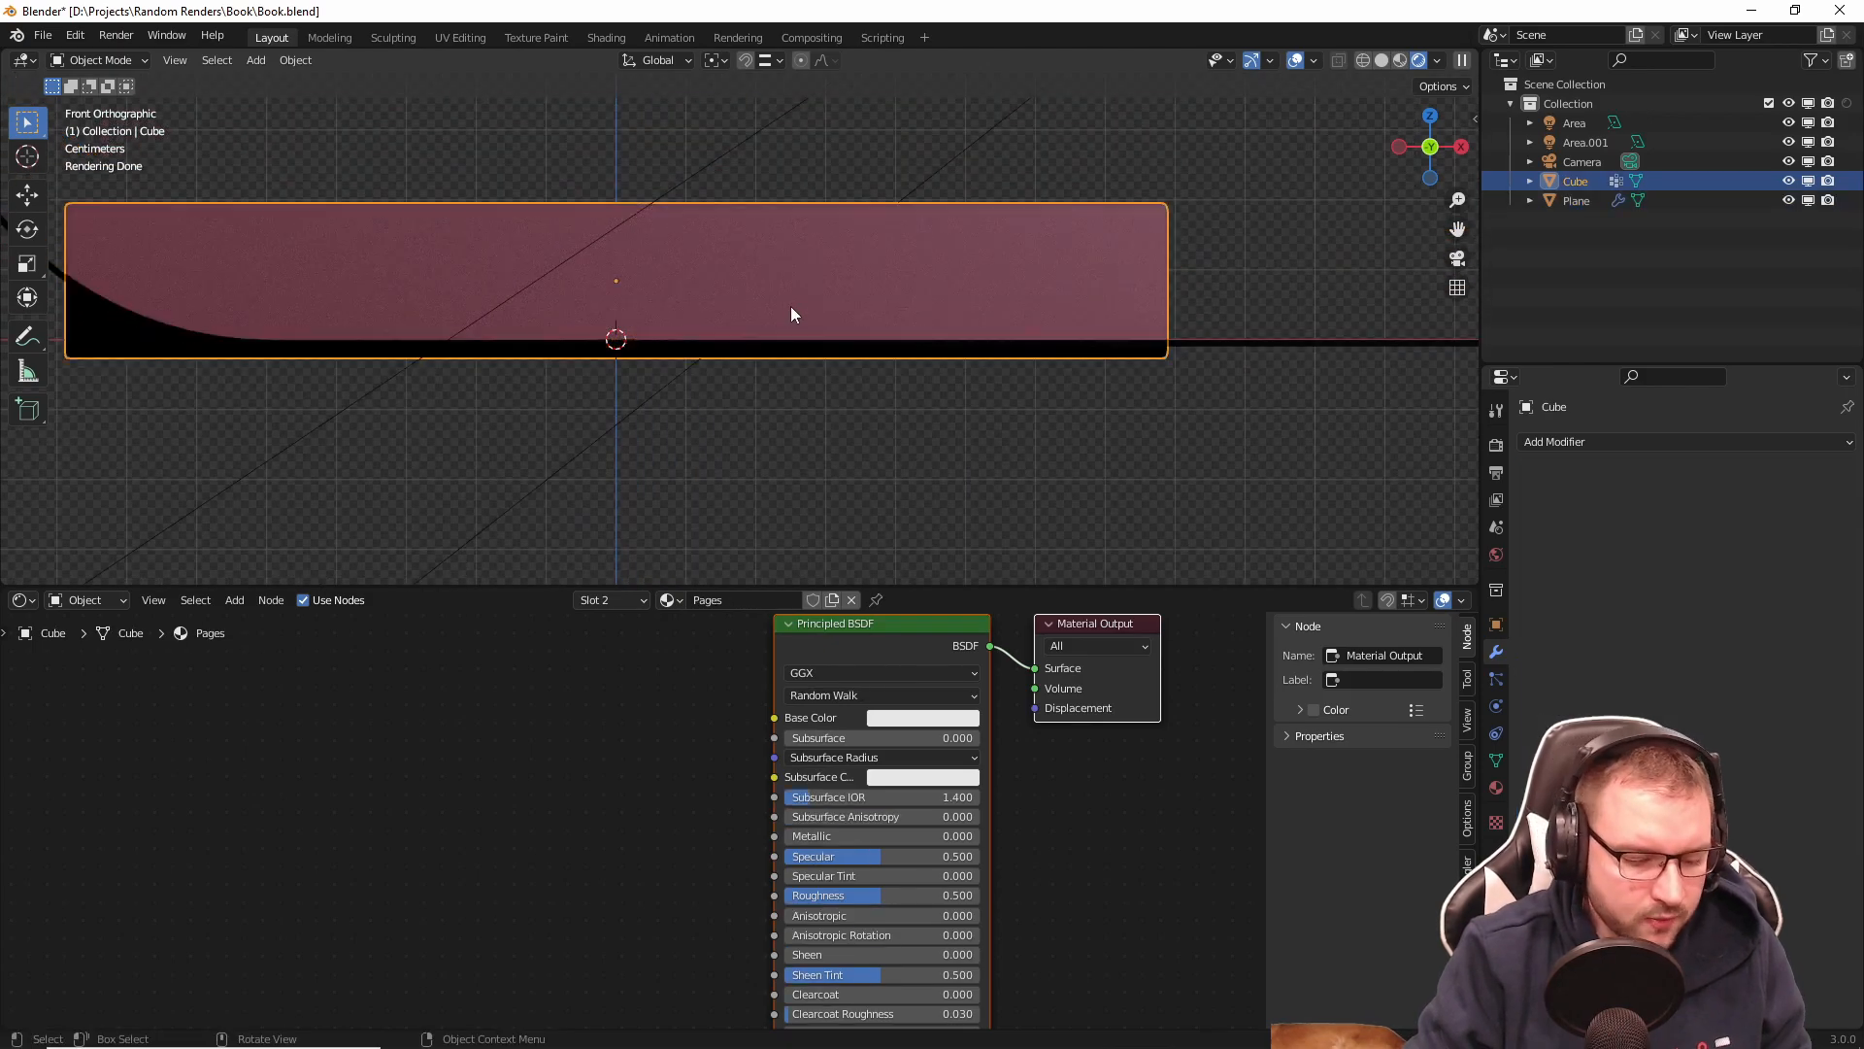
key(g)
key(shift+z)
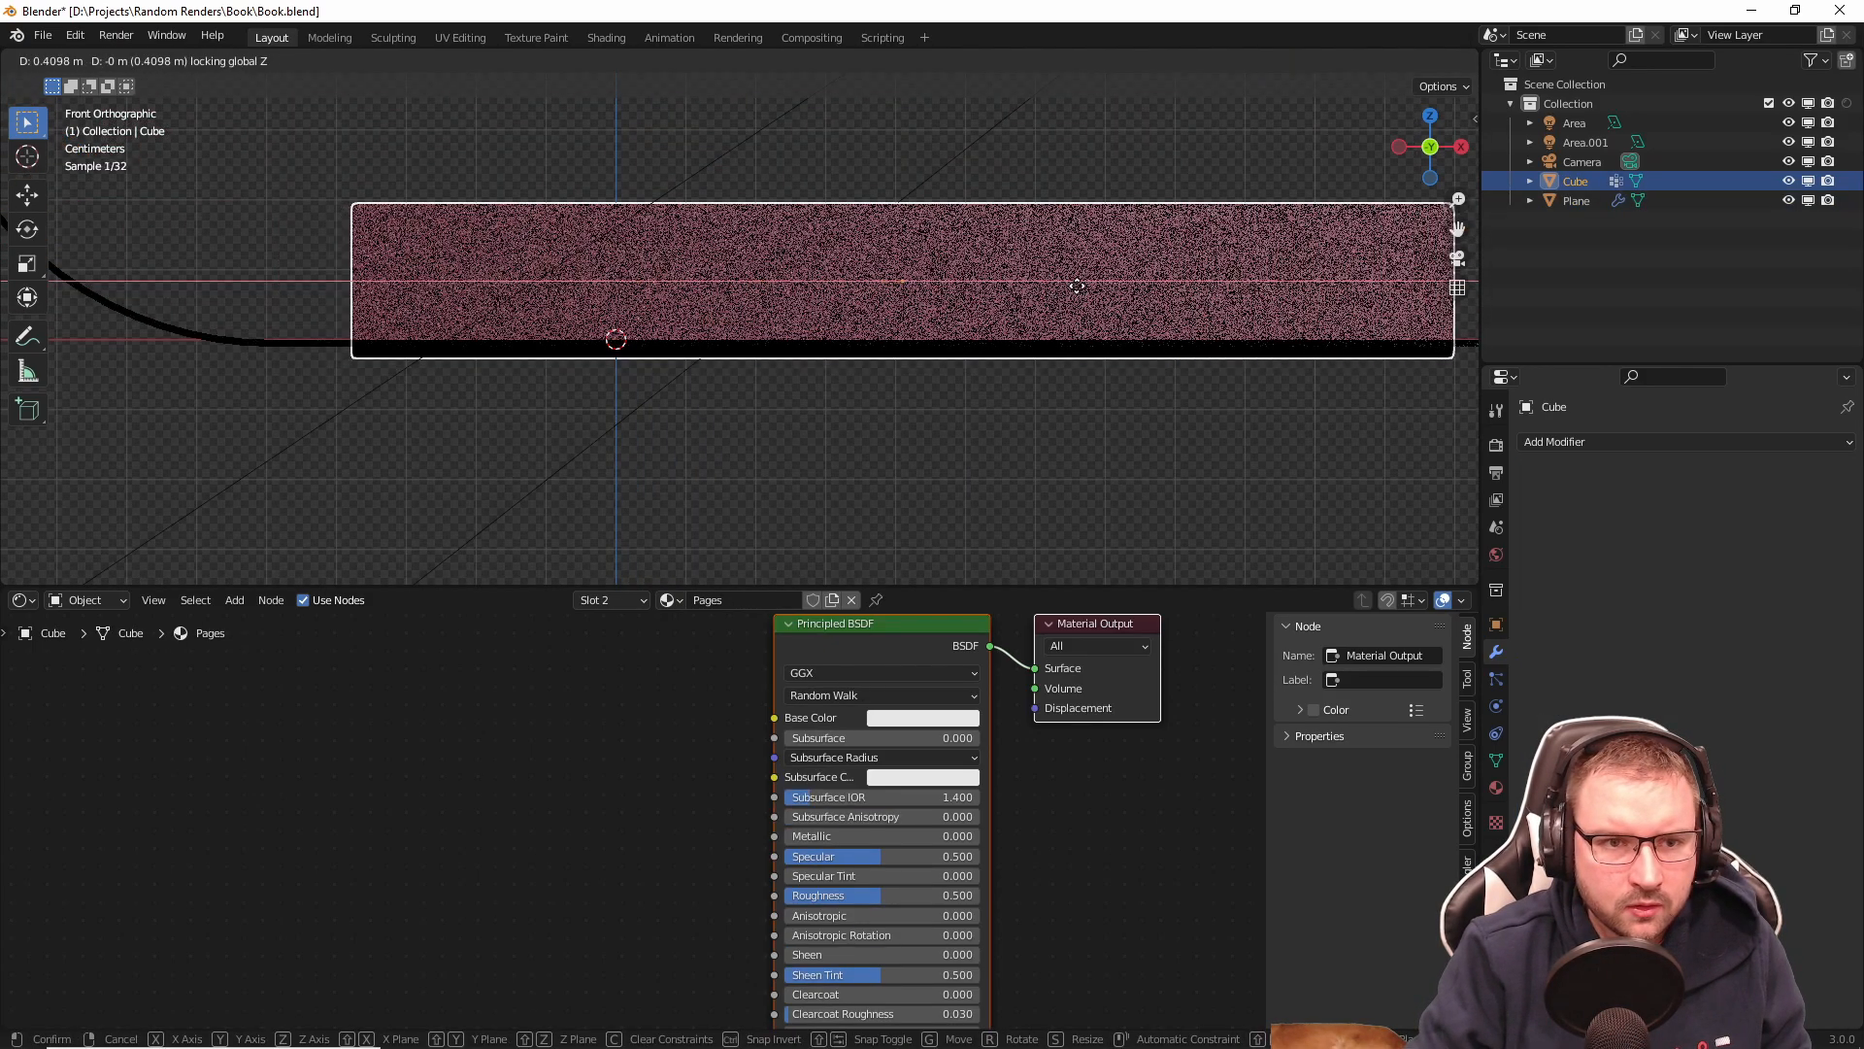
right_click(1076, 293)
key(g)
key(x)
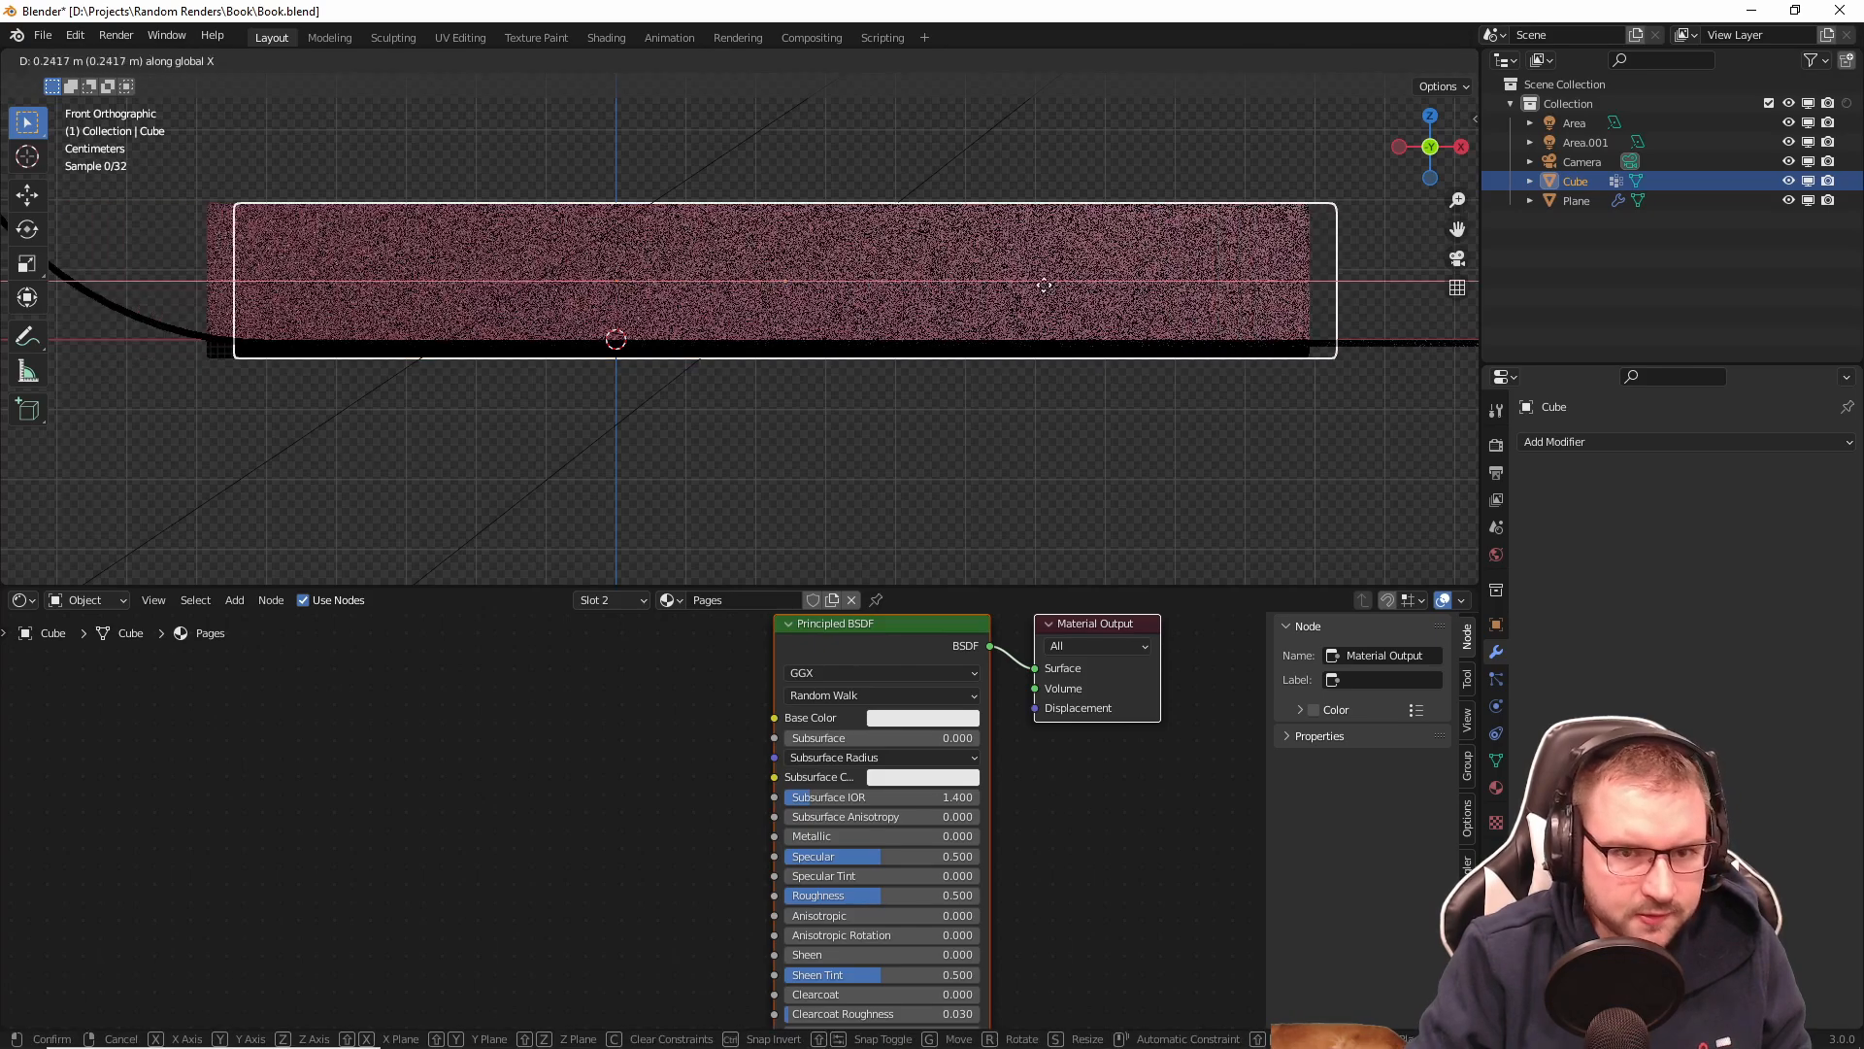
click(1130, 280)
Step: Raise the book about 0.032 m along Z, then lower it about 0.004 m to rest on the backdrop's floor
key(g)
key(z)
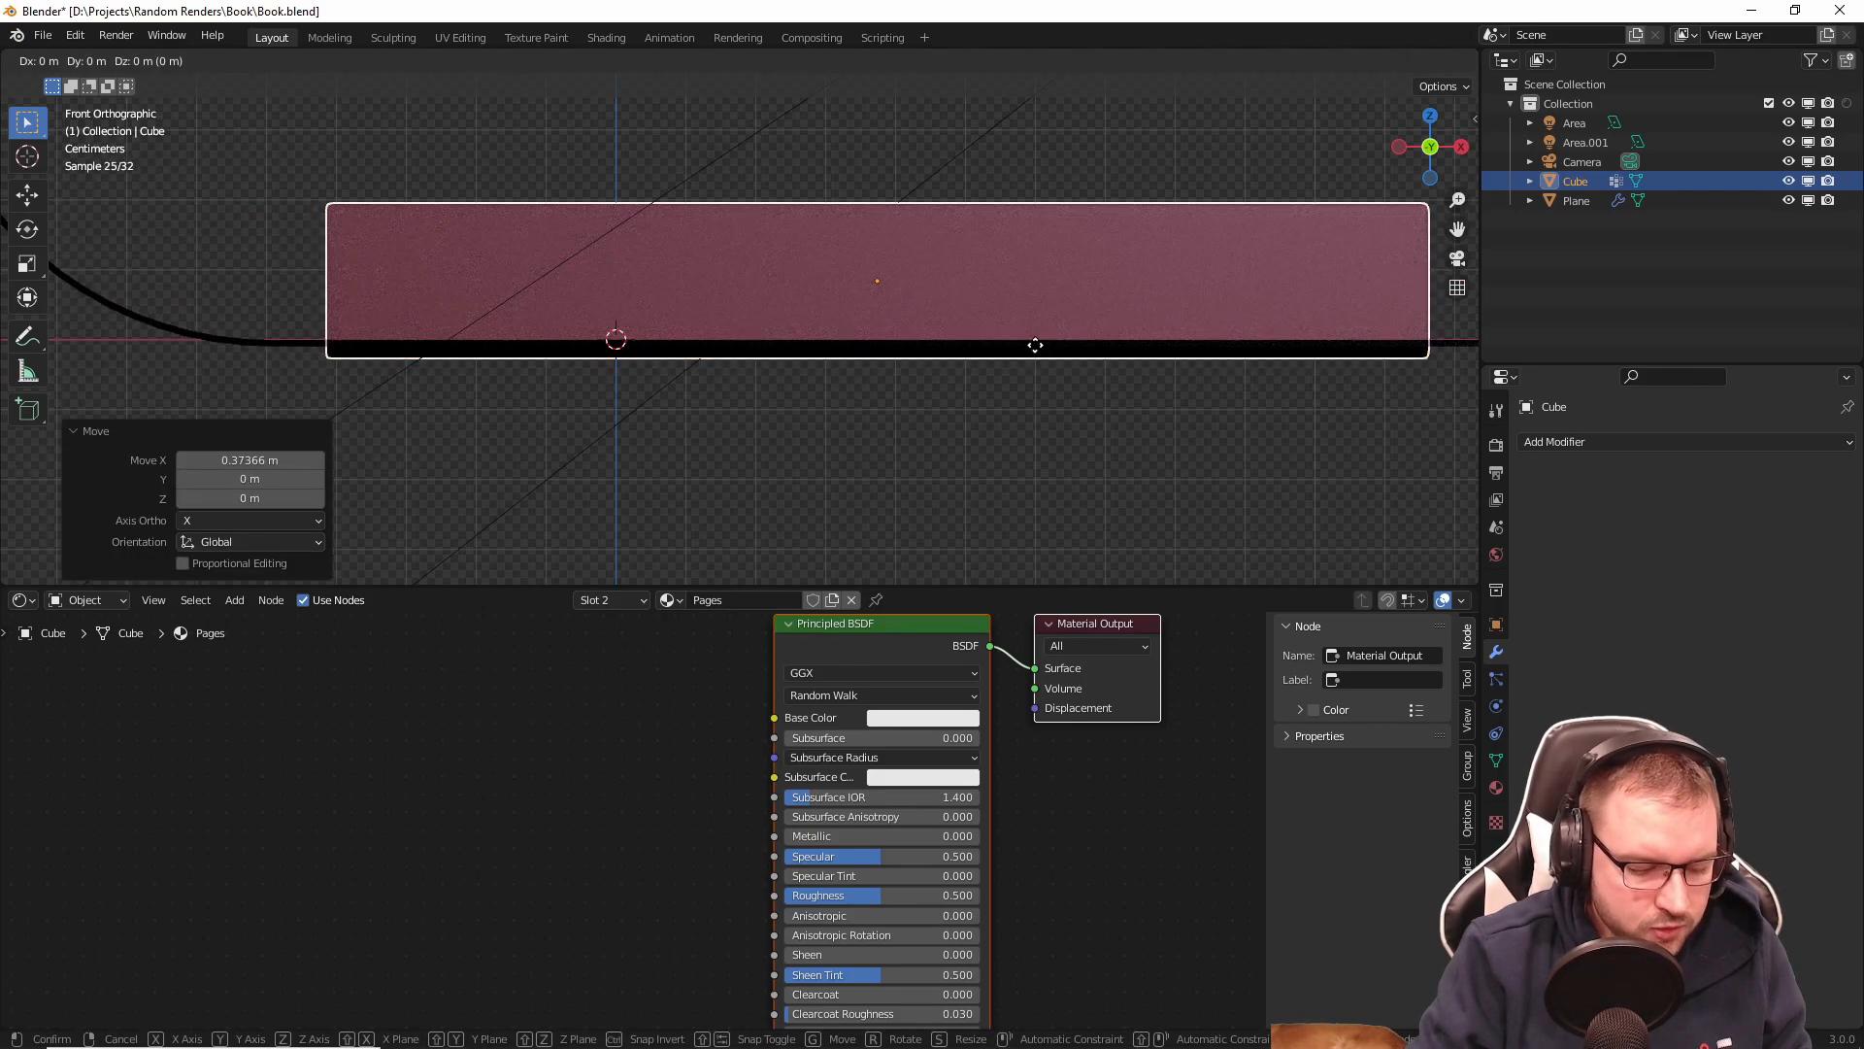
click(1057, 323)
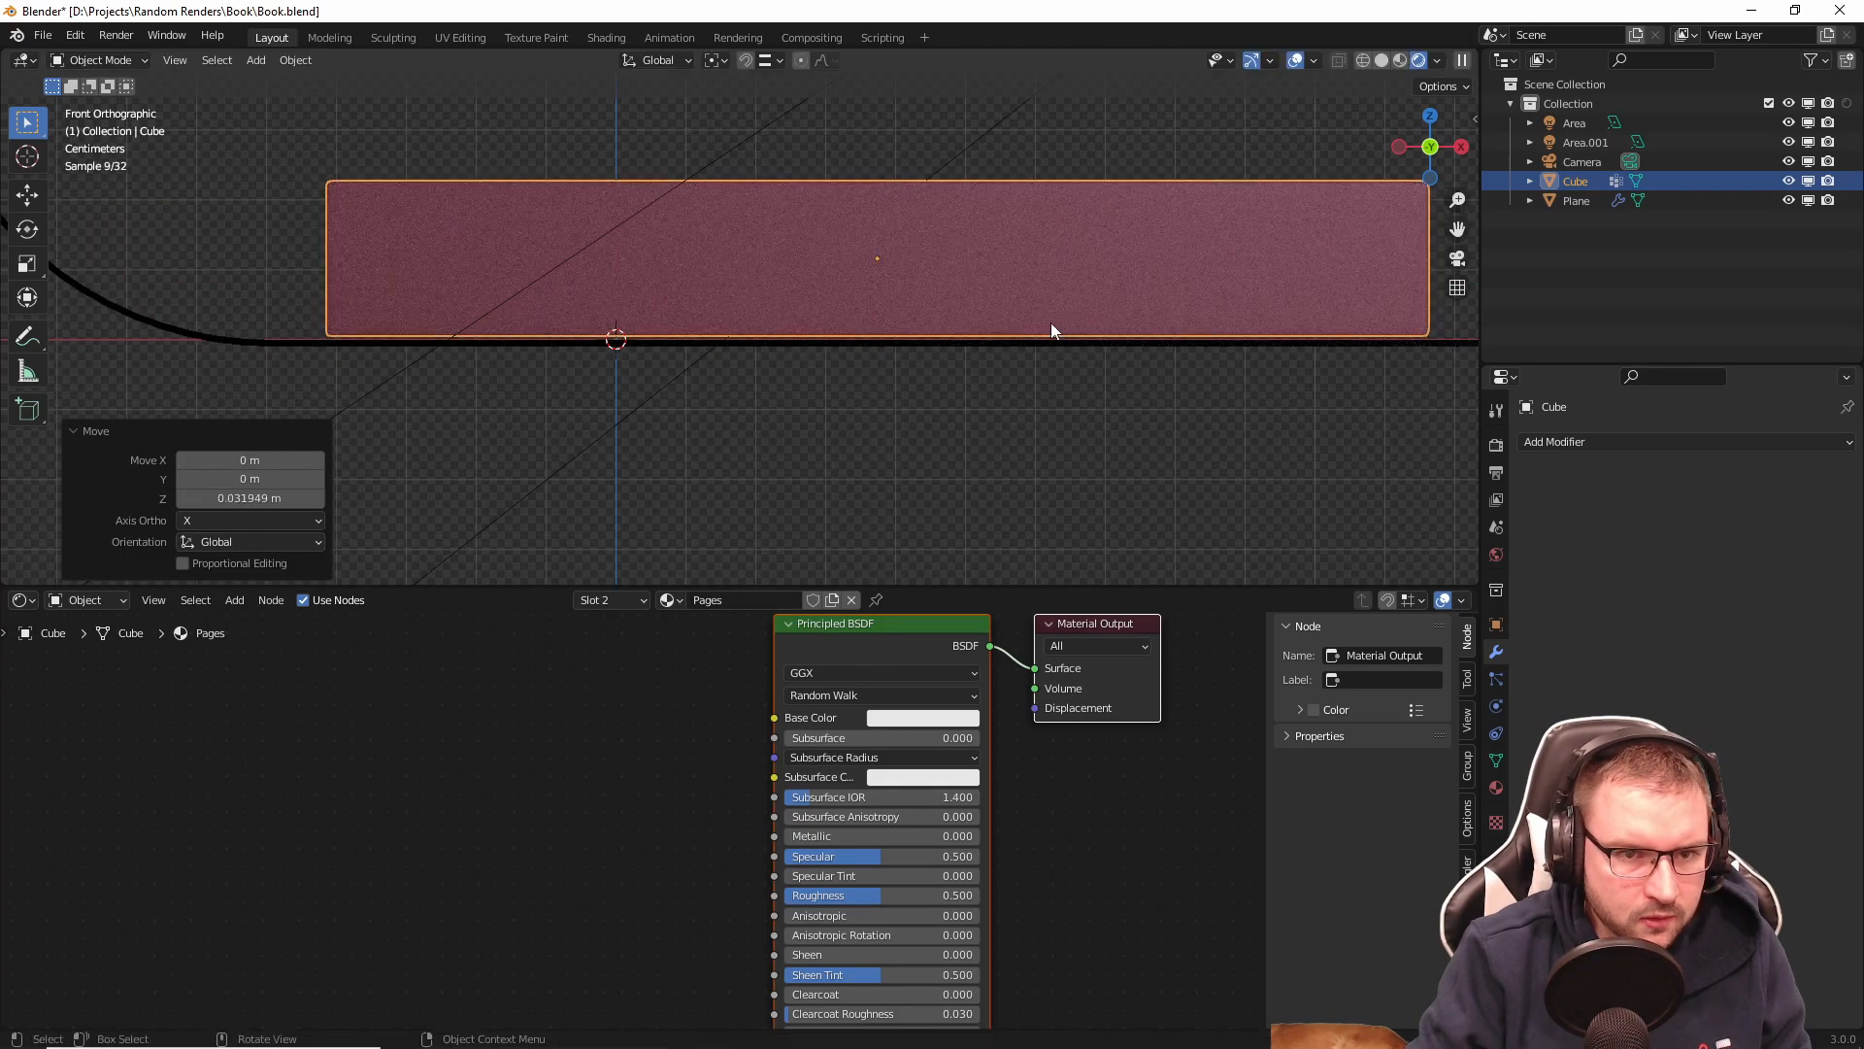
scroll(689, 370, up, 4)
key(g)
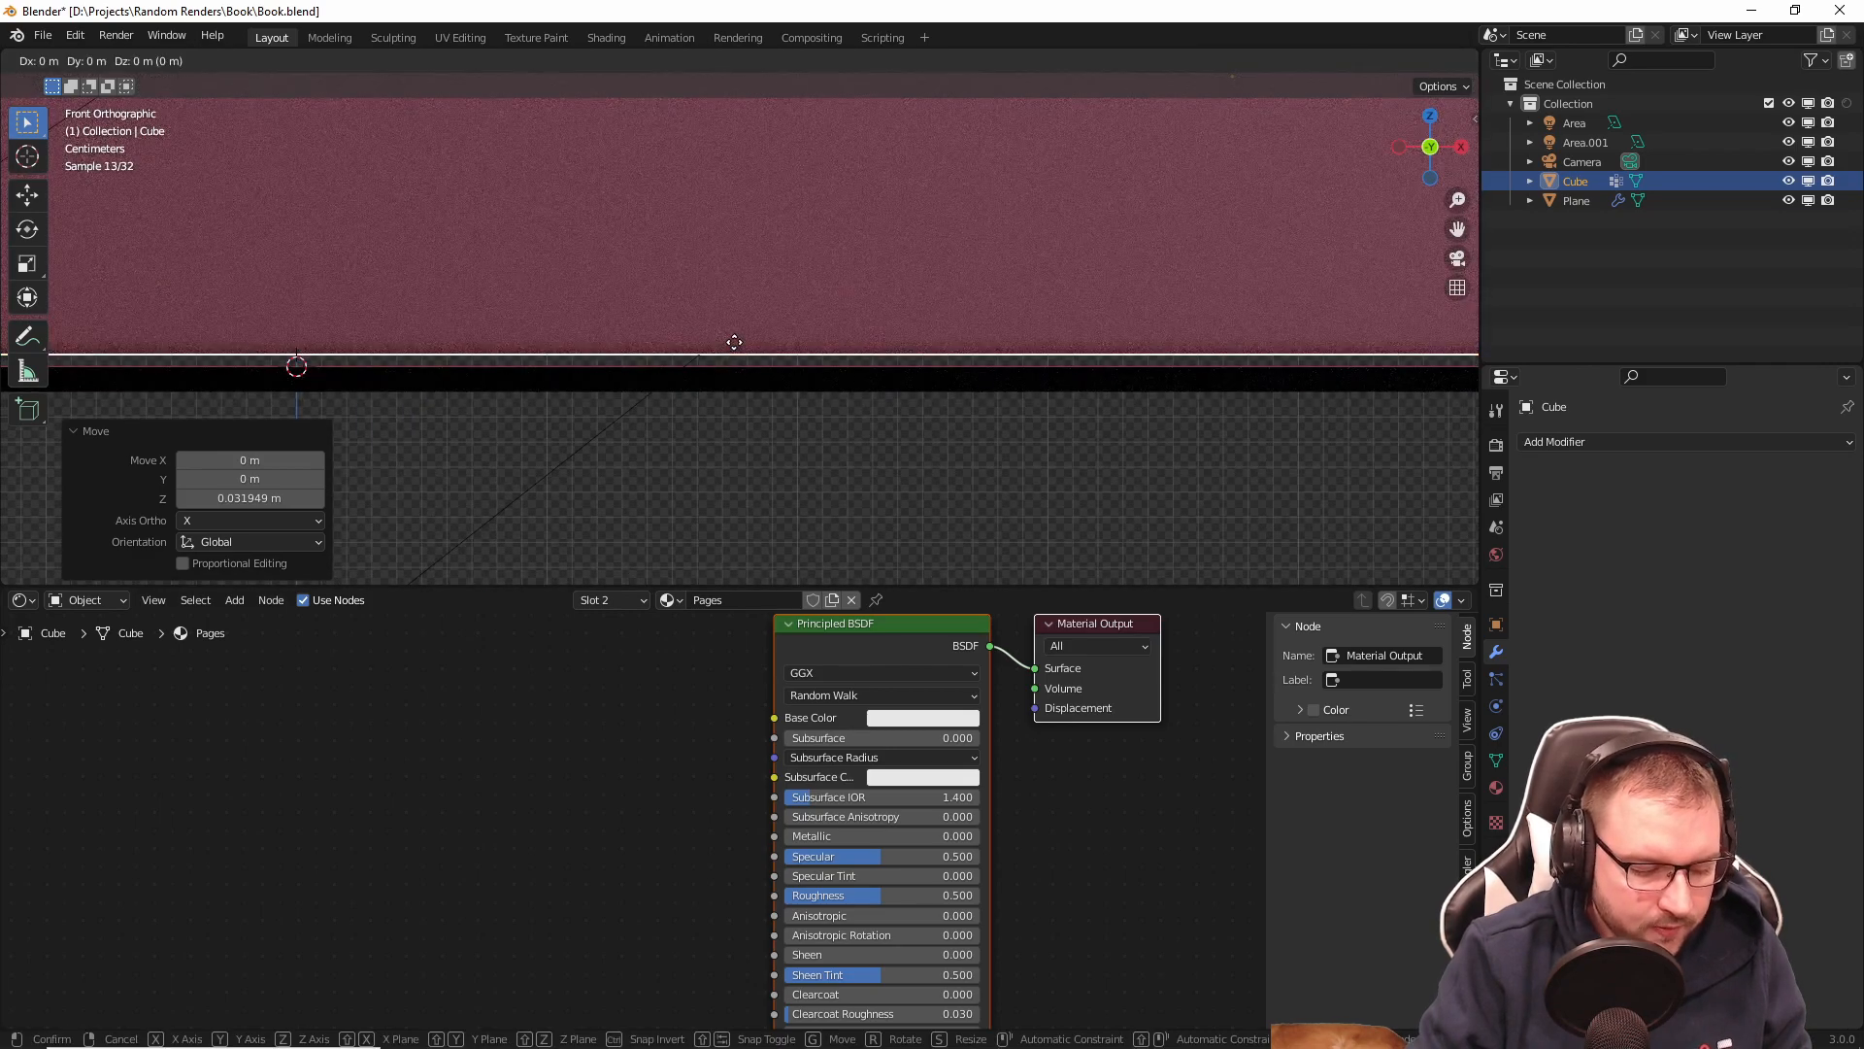
key(z)
click(708, 428)
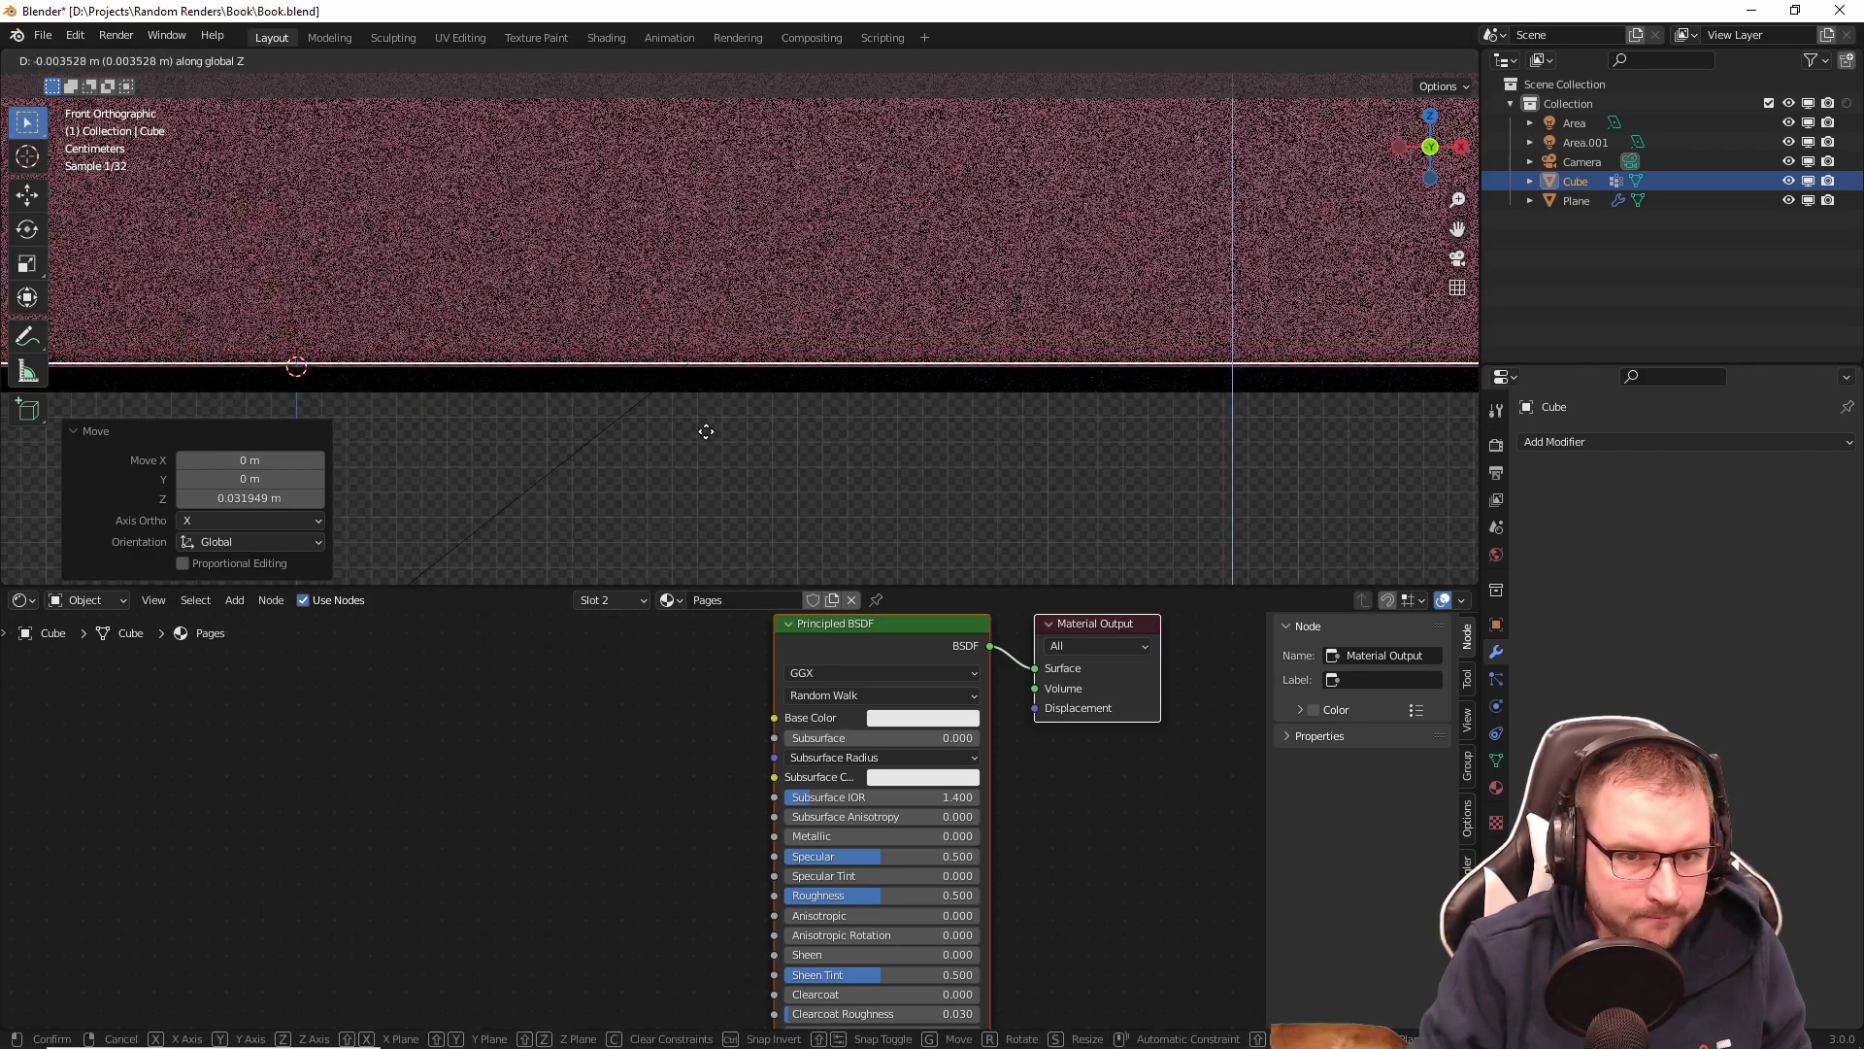
Step: Scale the book down to about 0.831 so it fits inside the camera frame
key(KP_0)
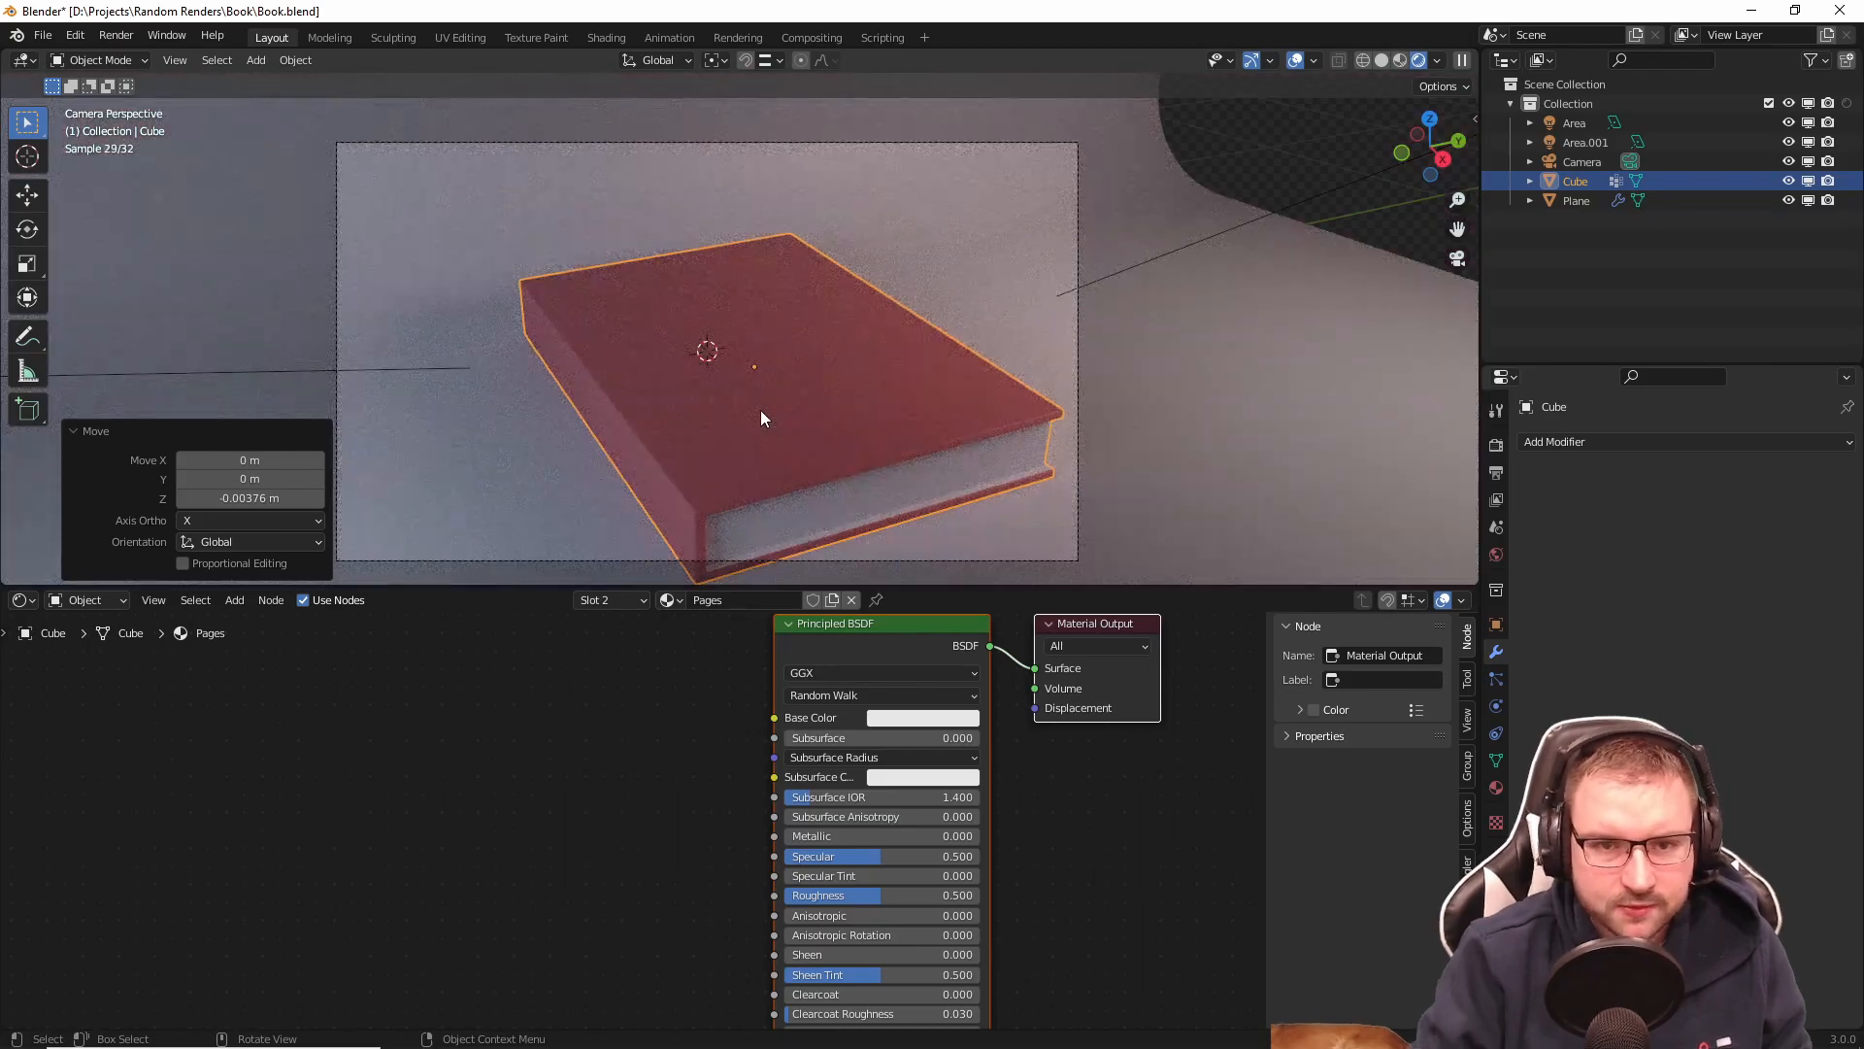
click(883, 410)
click(927, 410)
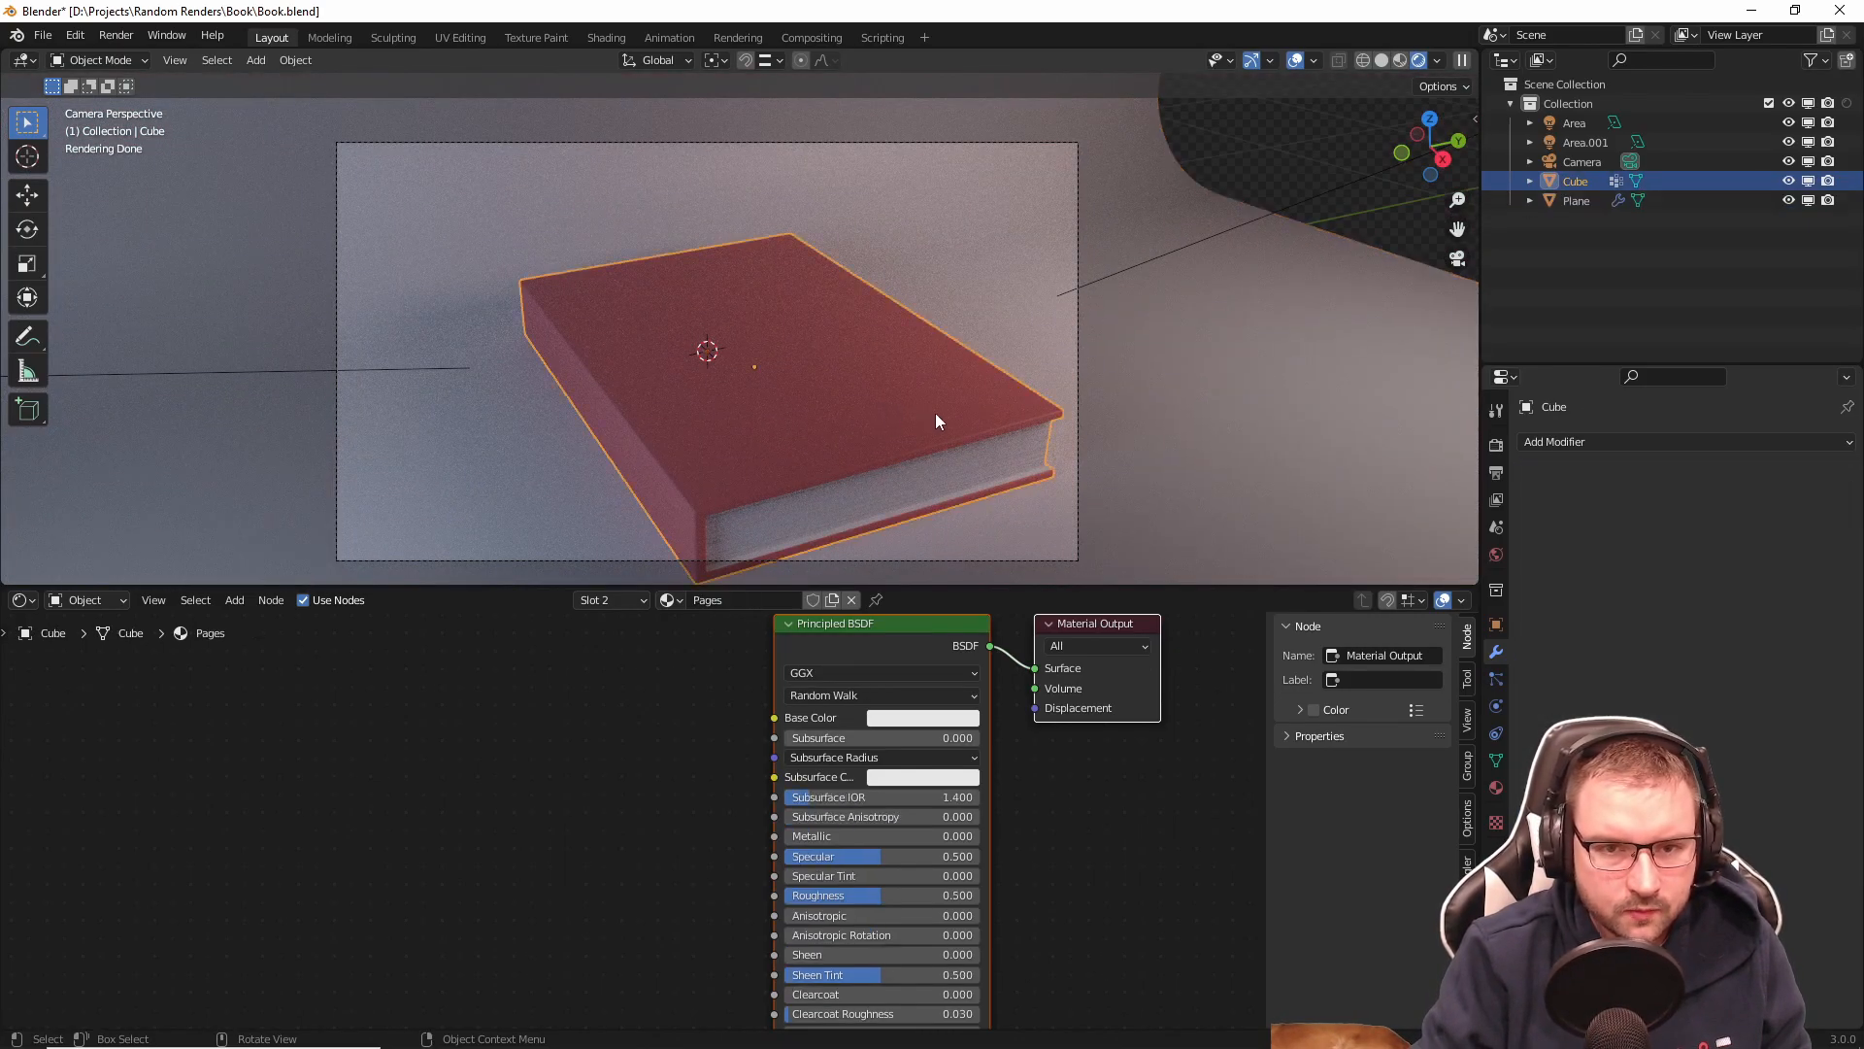
key(s)
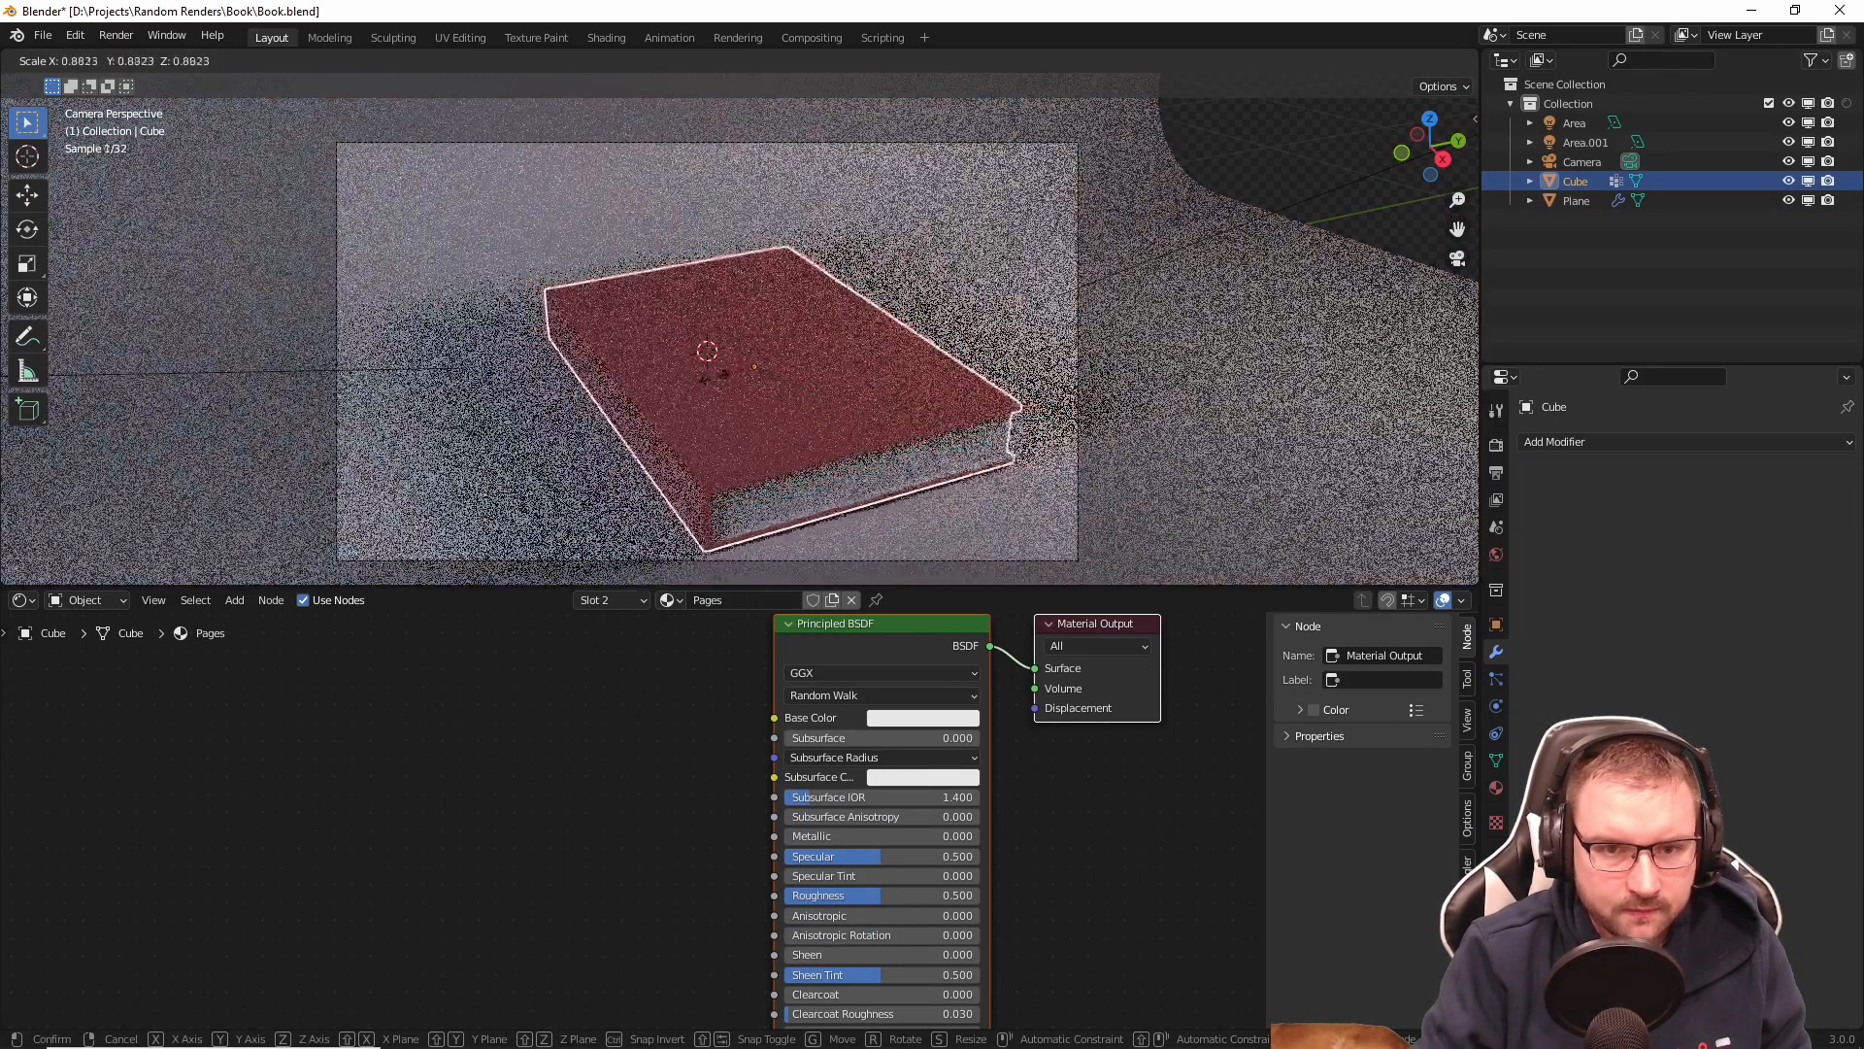
click(621, 353)
Step: Rotate the book about -64.4° around Z and shift it about -0.079 m in X and -0.132 m in Y
key(r)
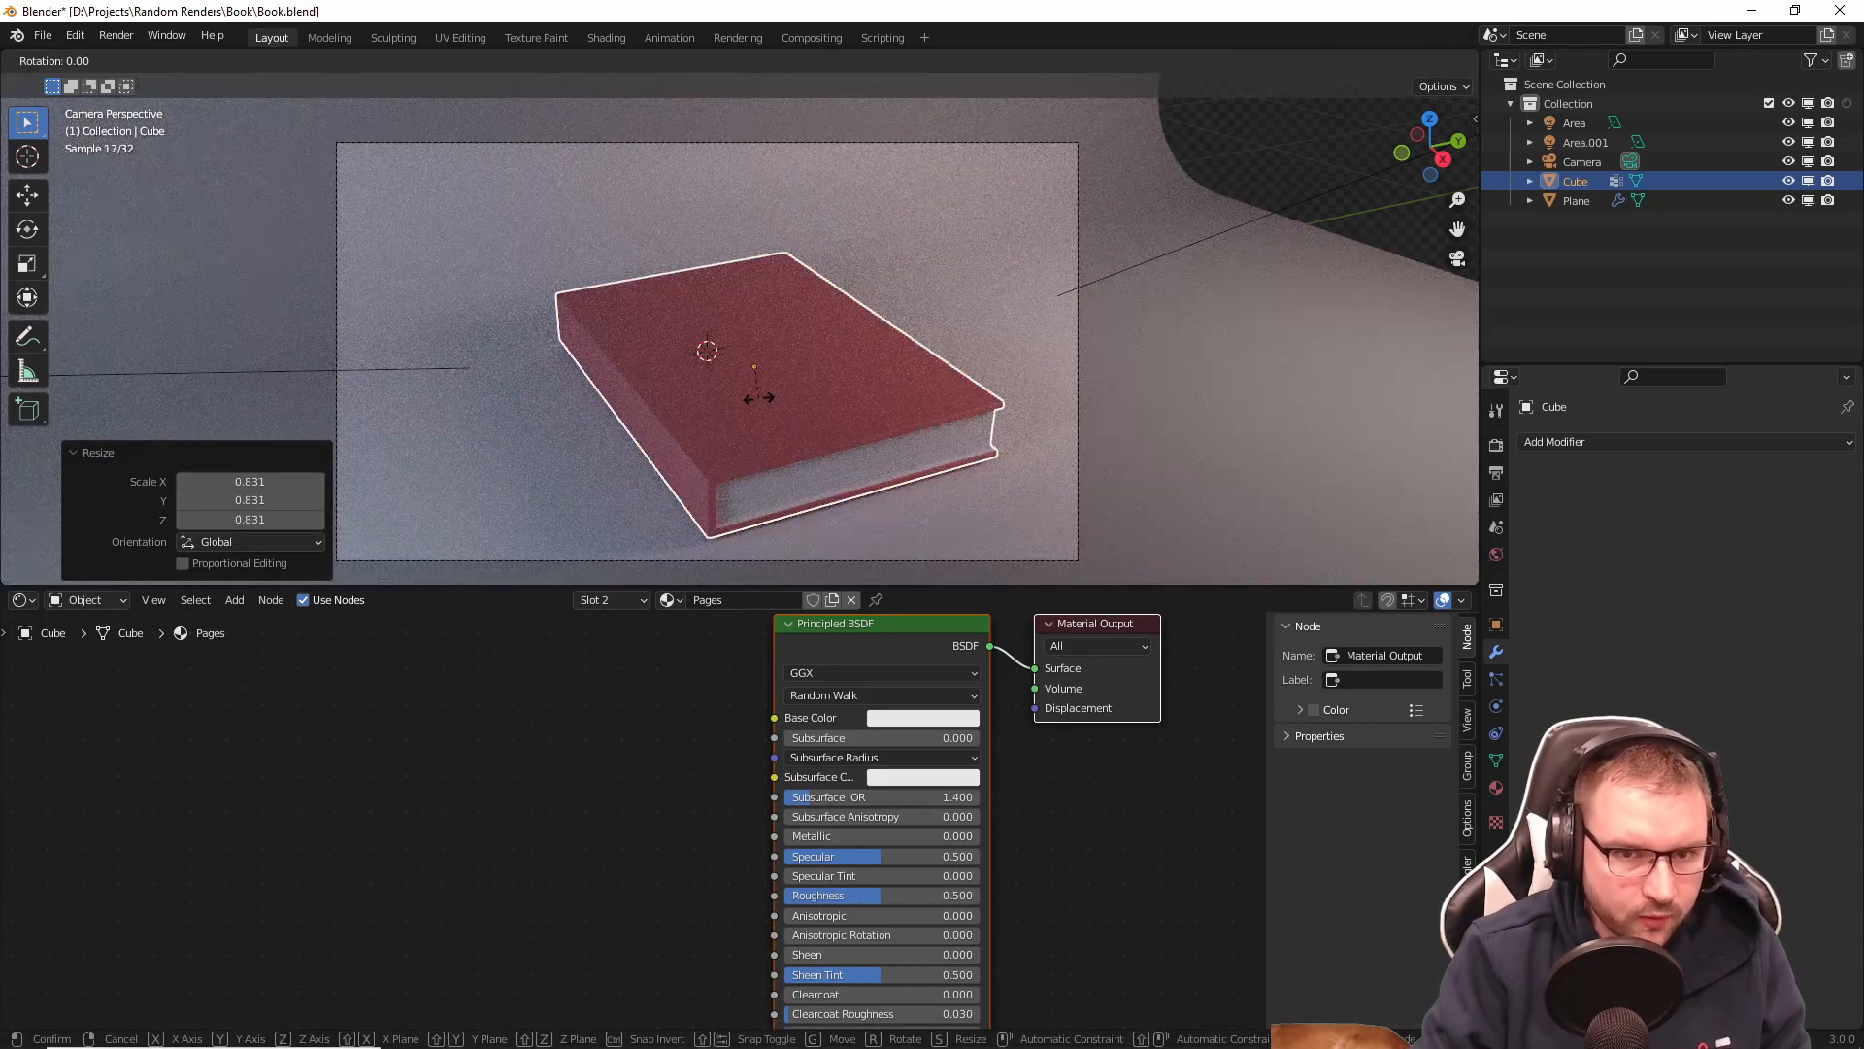
key(z)
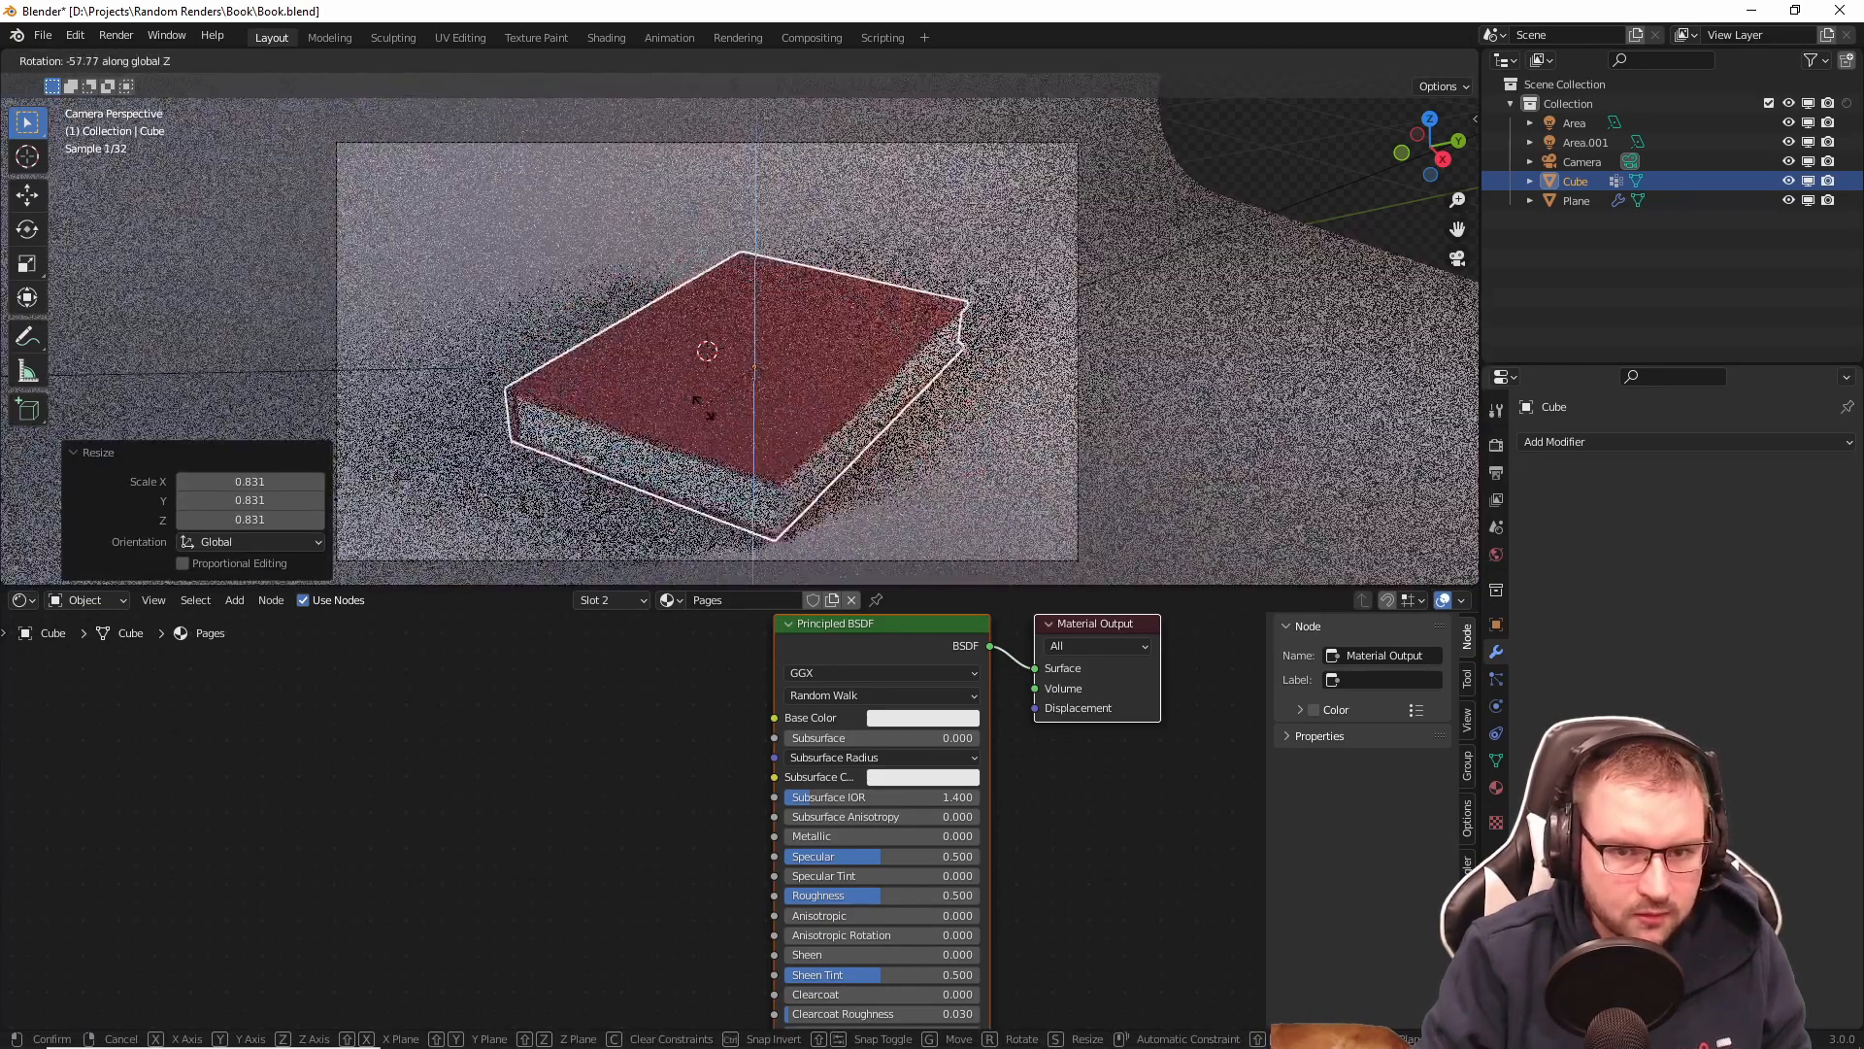
click(686, 408)
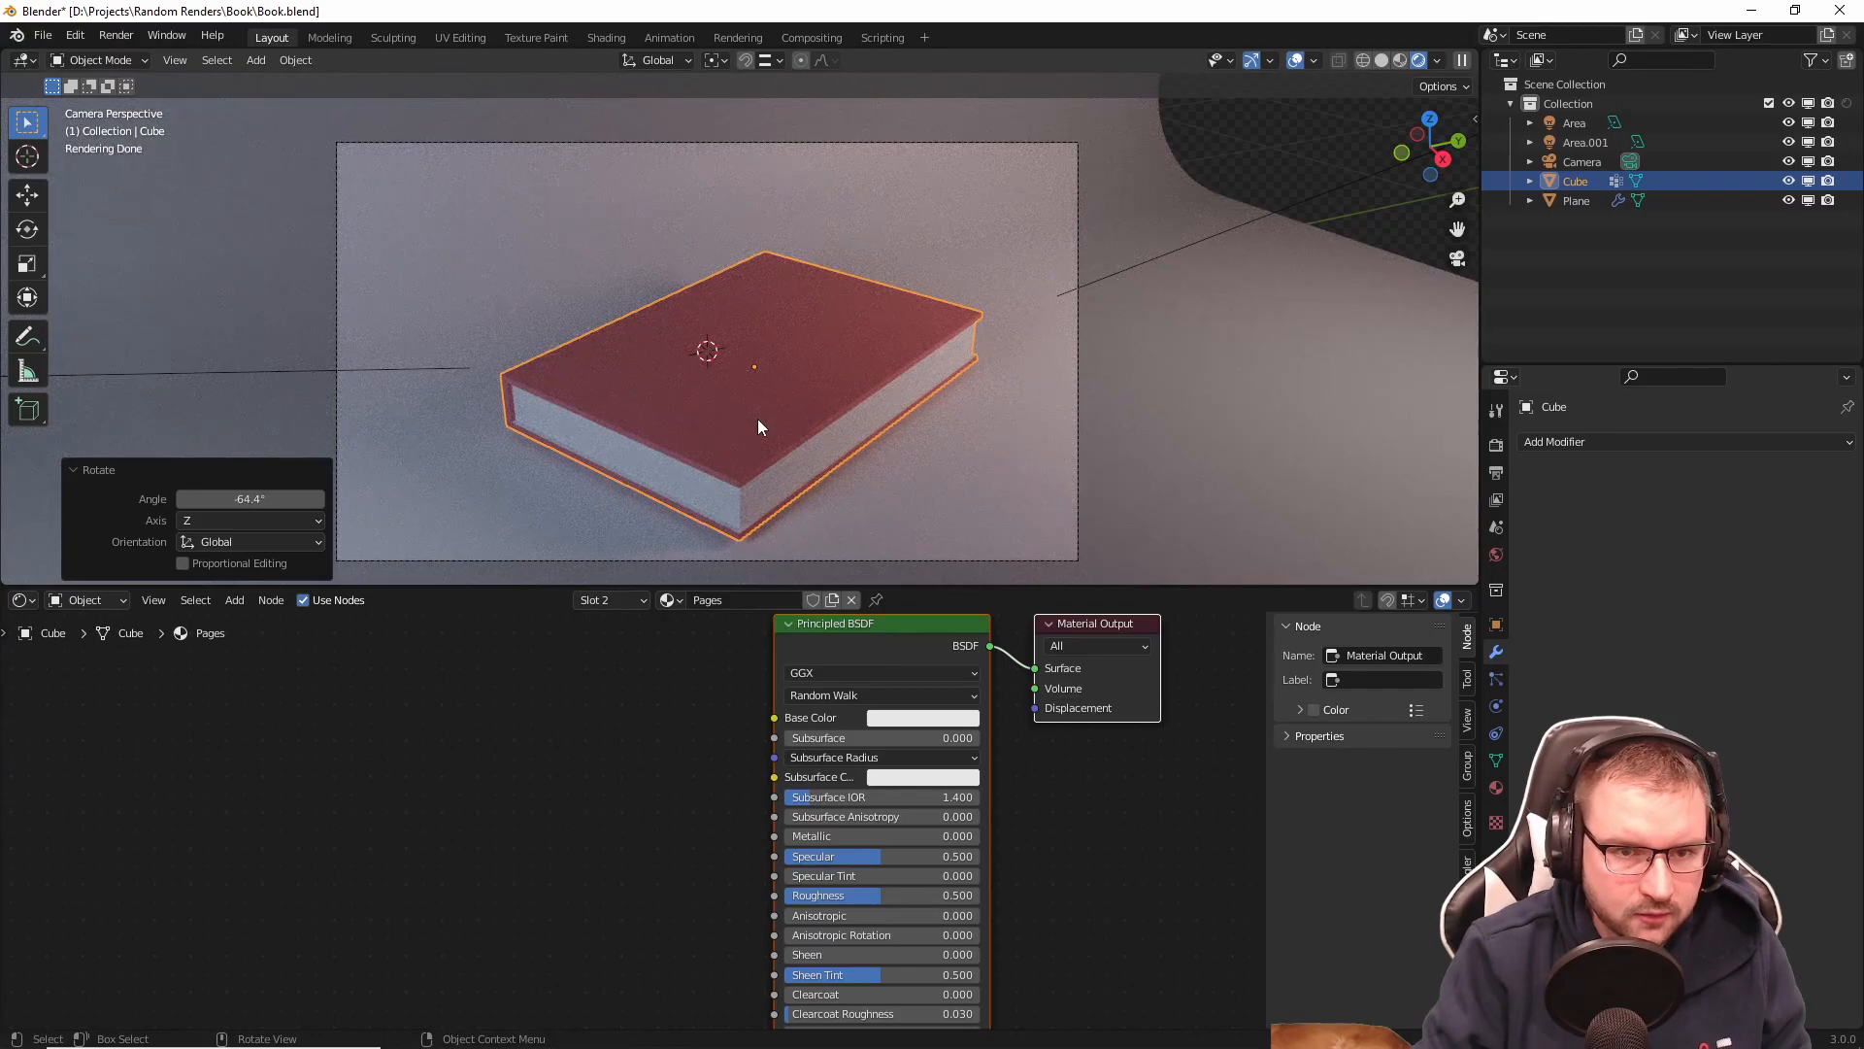
key(g)
key(shift+z)
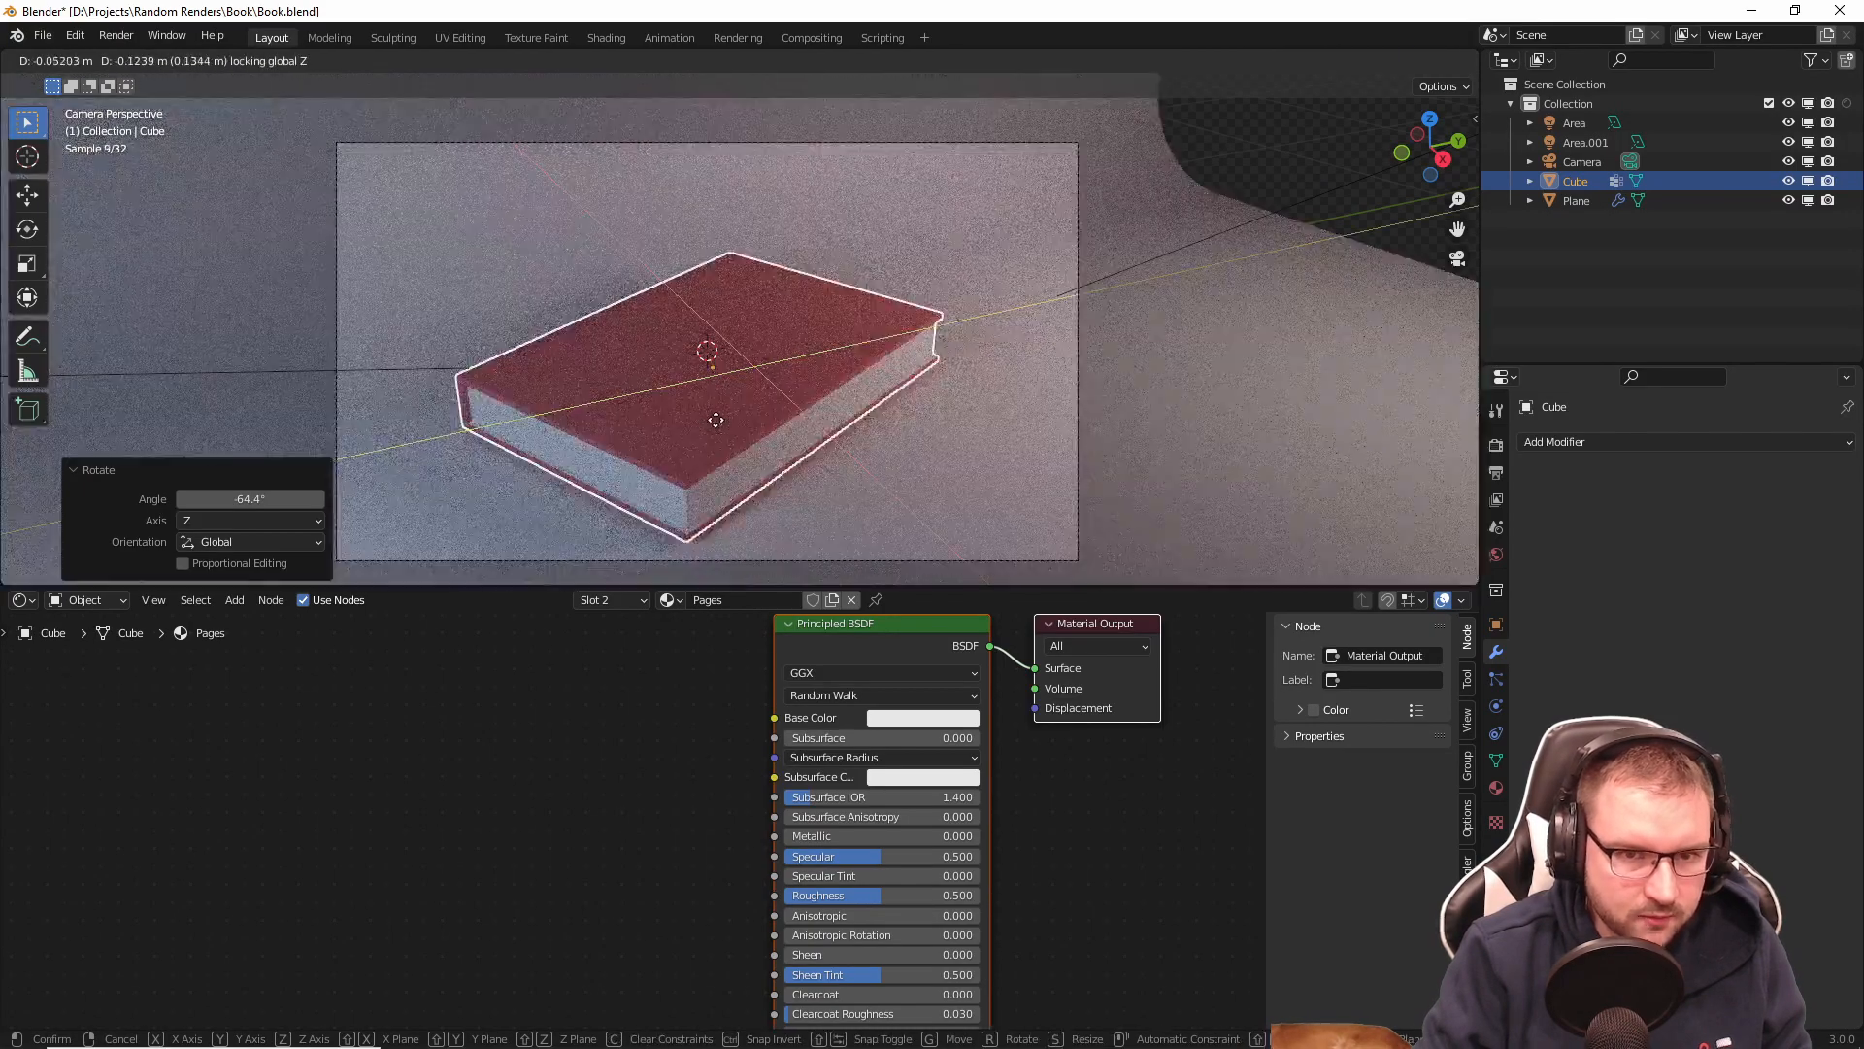
click(712, 423)
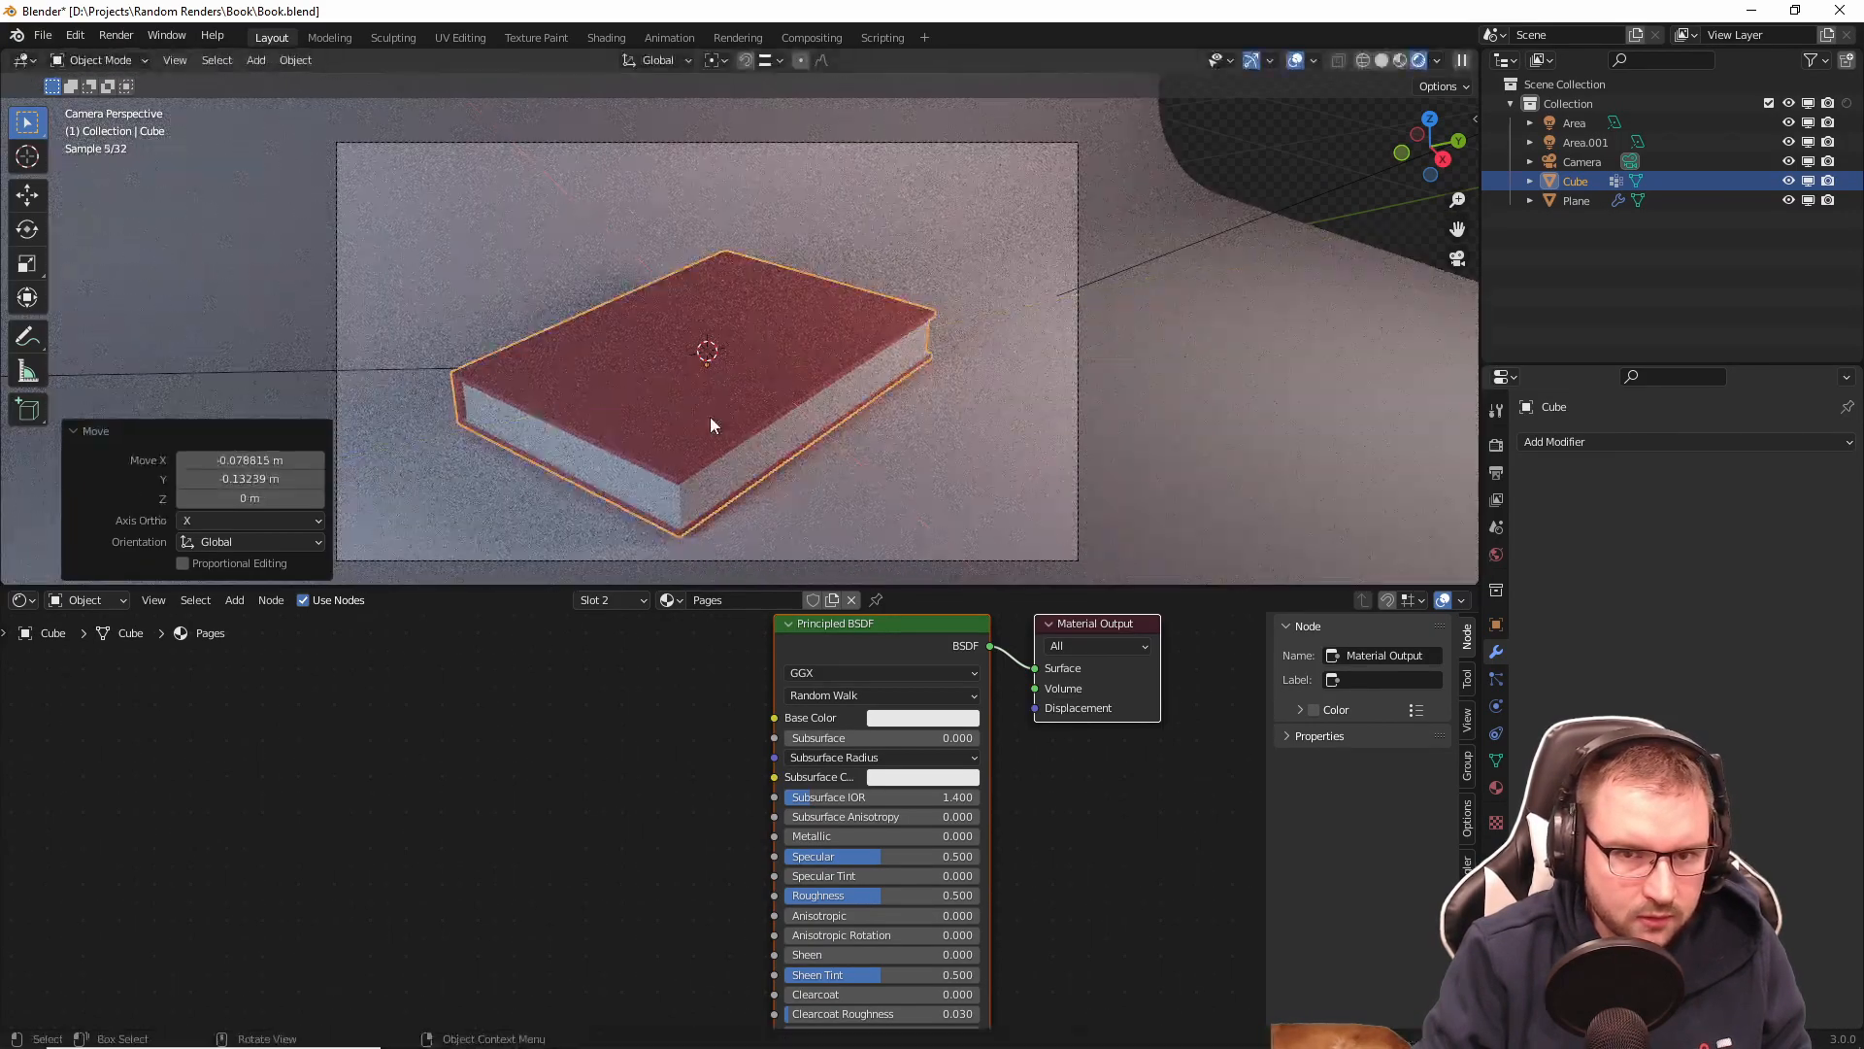
Step: Render a test image, then connect the Render Layers Image output to the Denoise node's Image input in the compositor
key(F12)
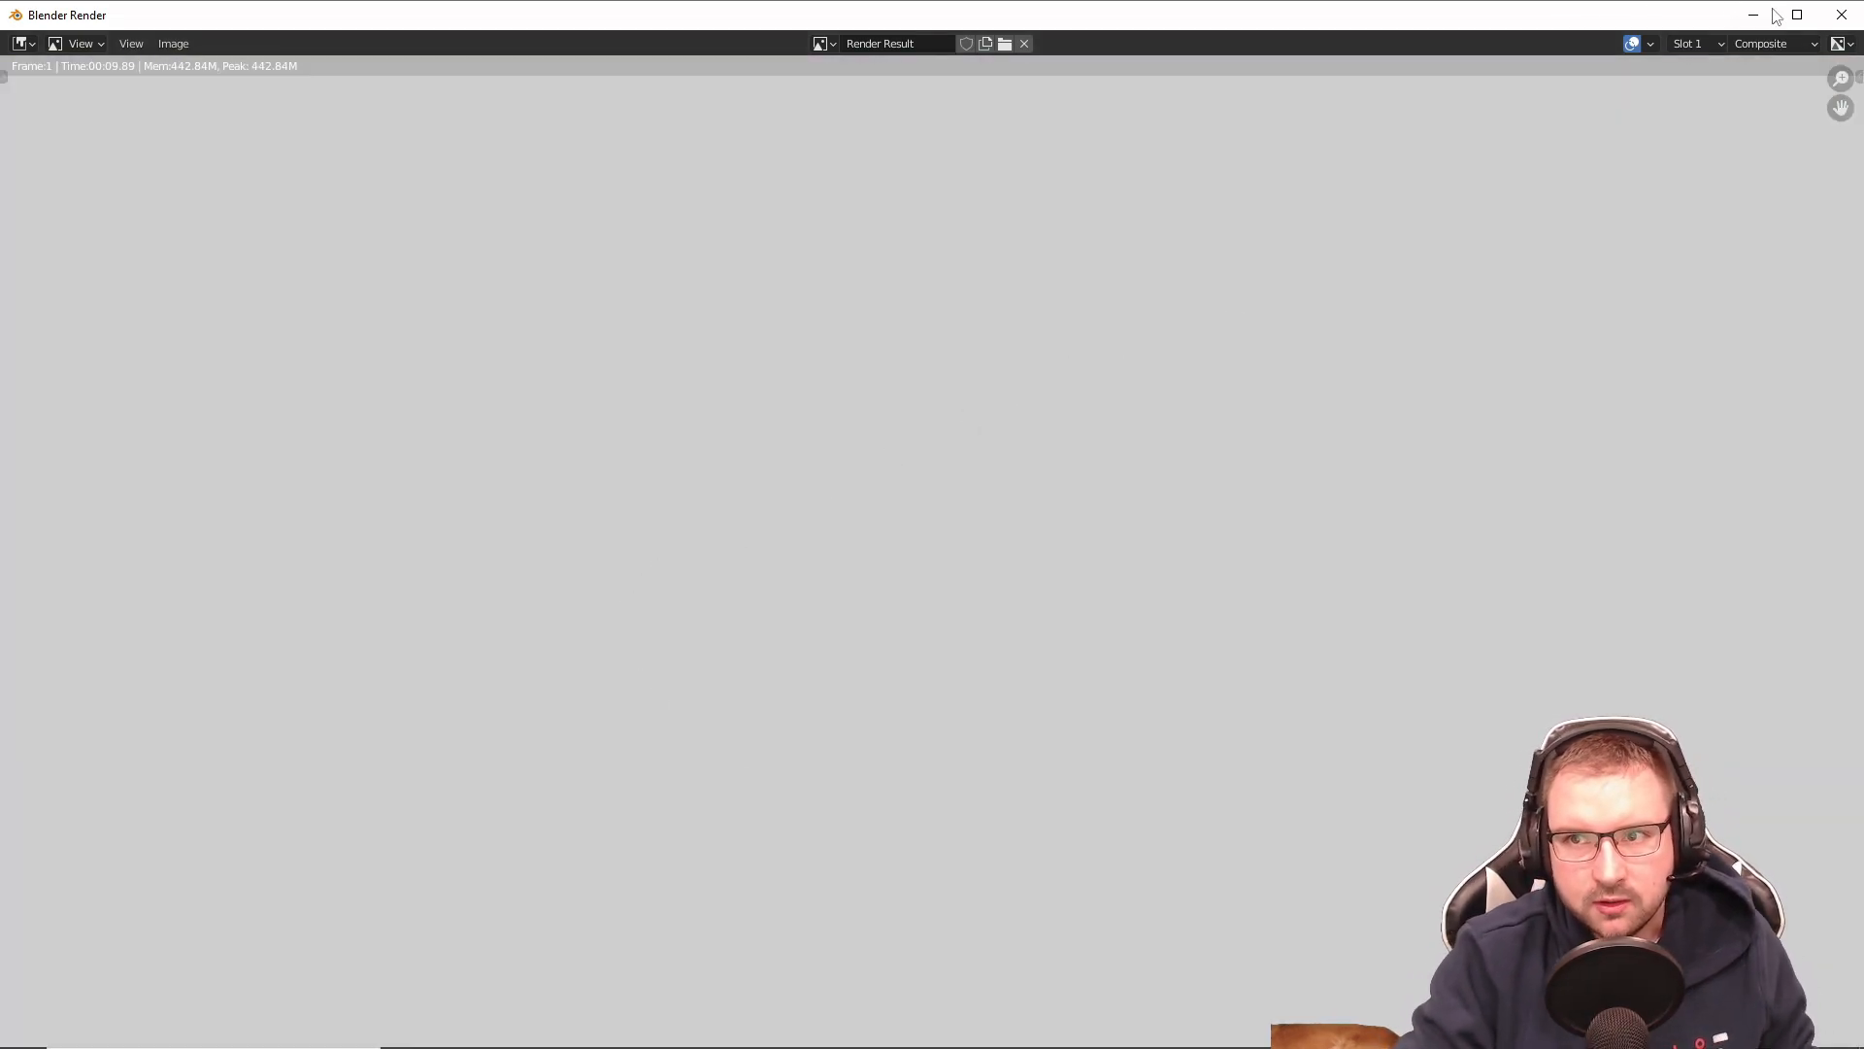
click(1841, 14)
click(813, 39)
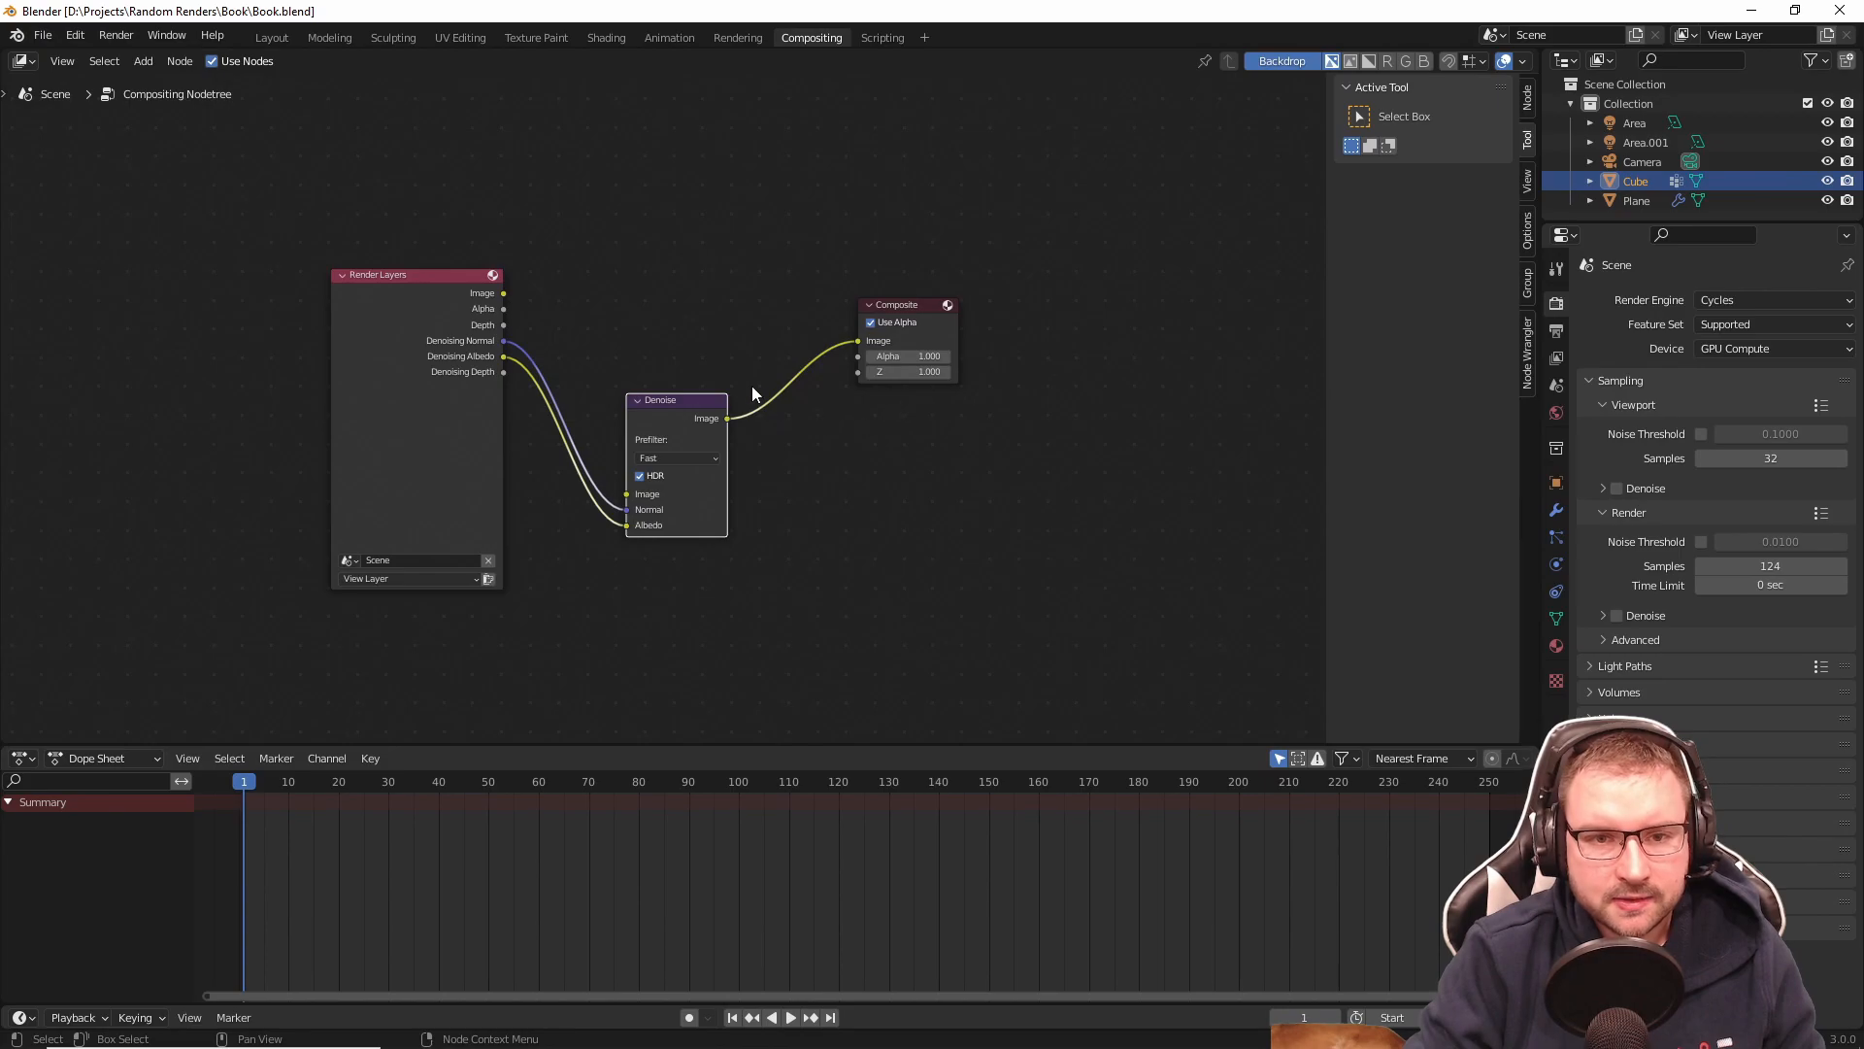
scroll(751, 386, up, 3)
drag(708, 406, 774, 368)
drag(459, 263, 685, 480)
click(276, 37)
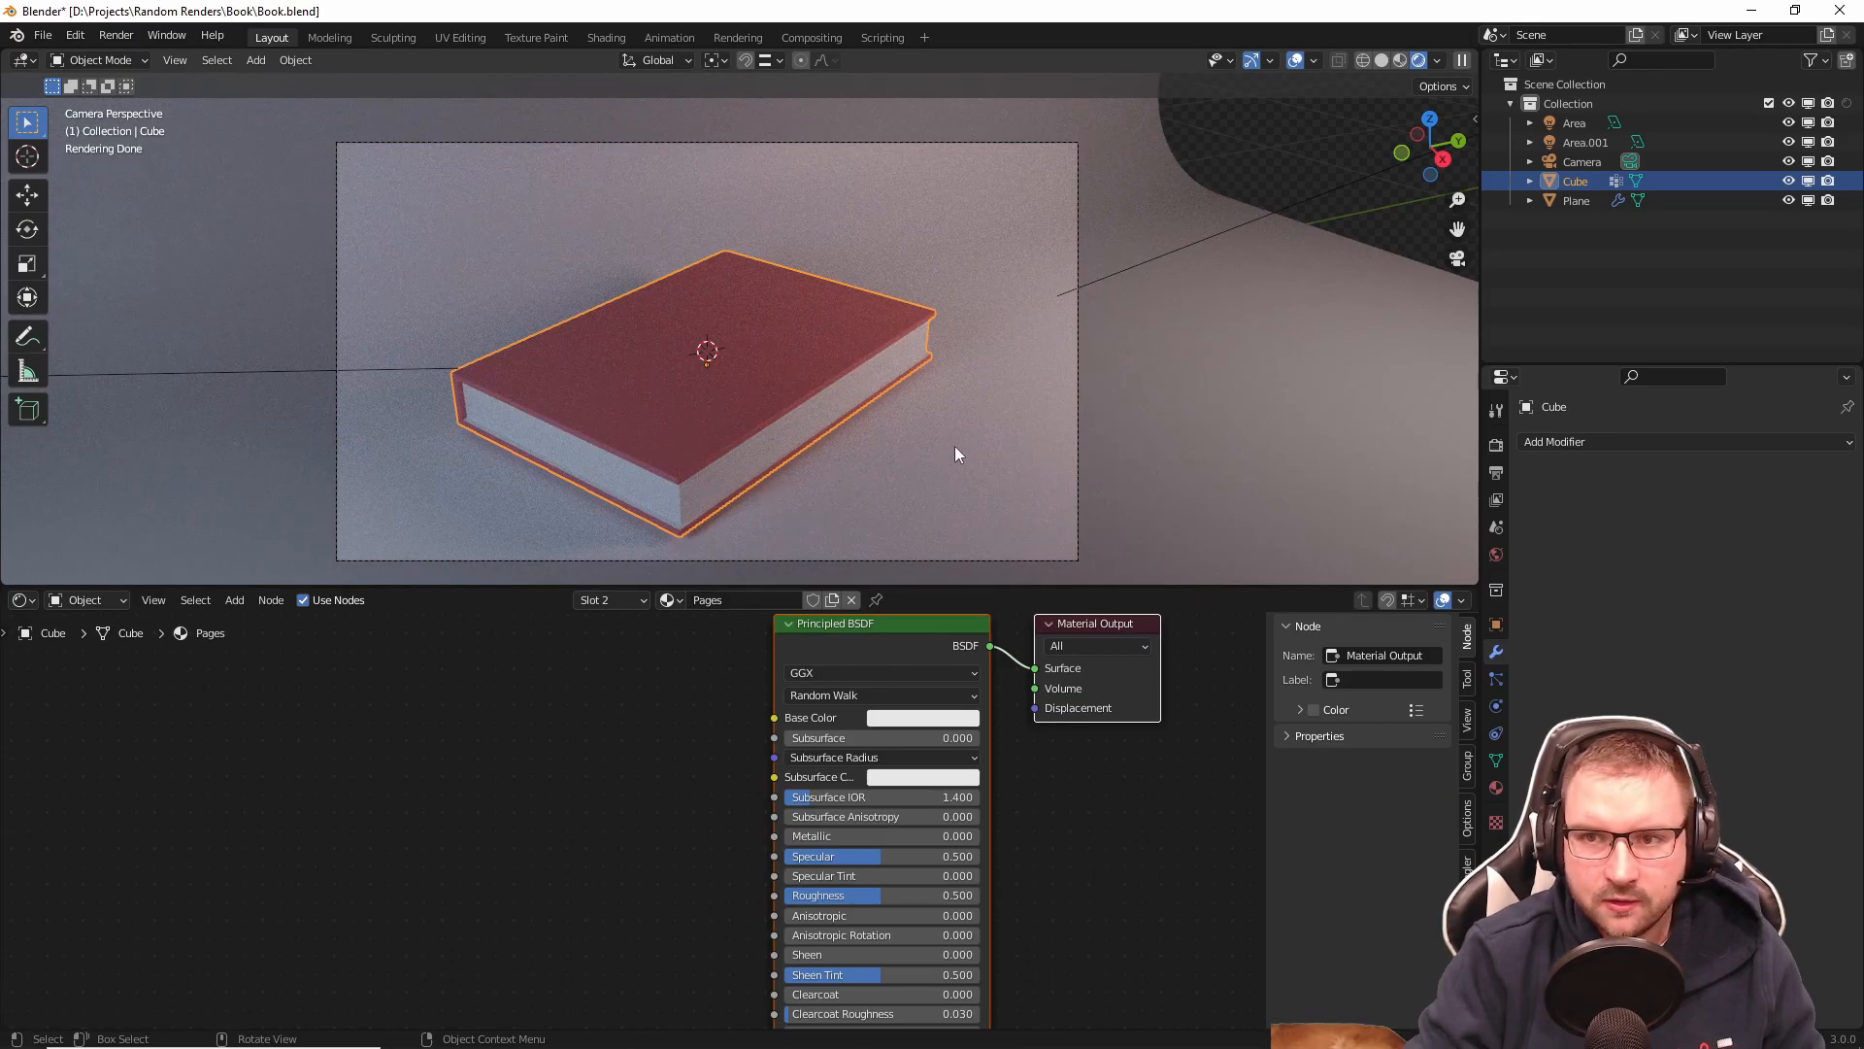
Step: Assign the Book Color material to the white inner border faces of the bottom cover along the book's open sides
click(1461, 256)
scroll(954, 352, down, 2)
middle_drag(953, 351, 657, 382)
scroll(895, 409, down, 8)
scroll(708, 383, up, 5)
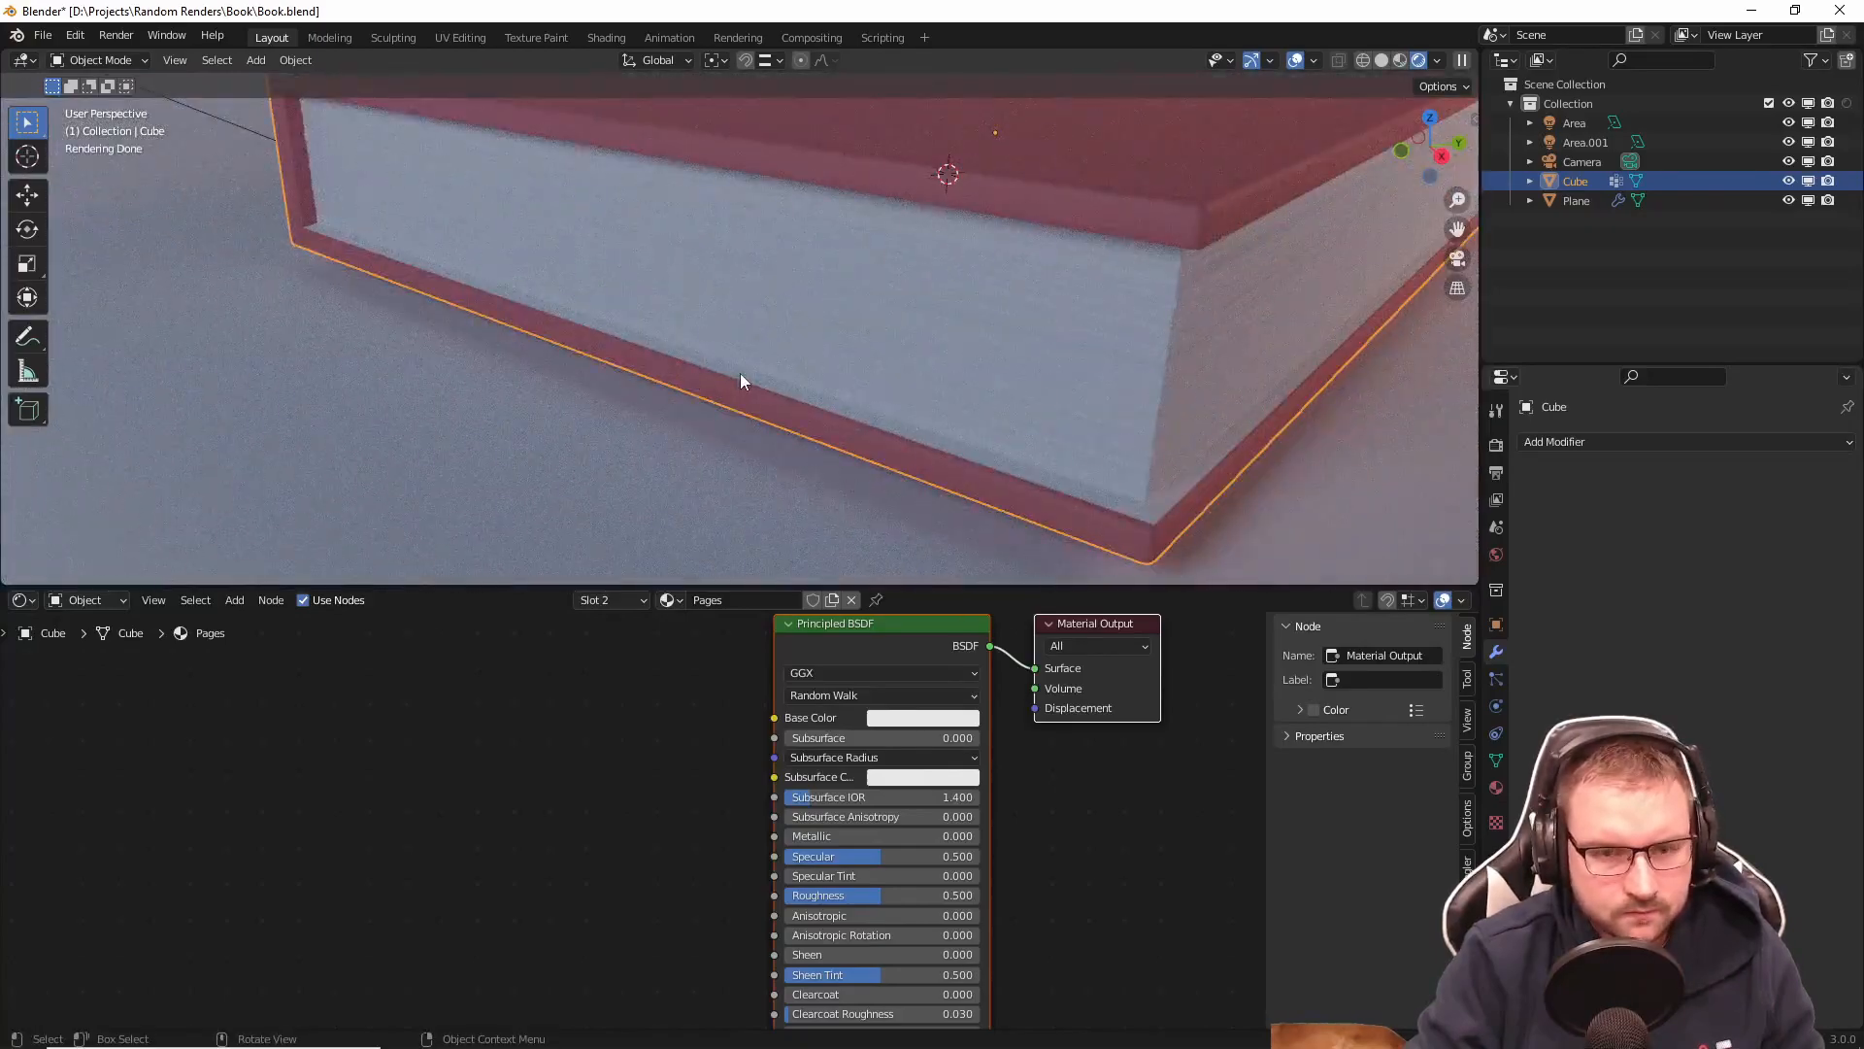
key(Tab)
scroll(740, 373, up, 3)
click(662, 426)
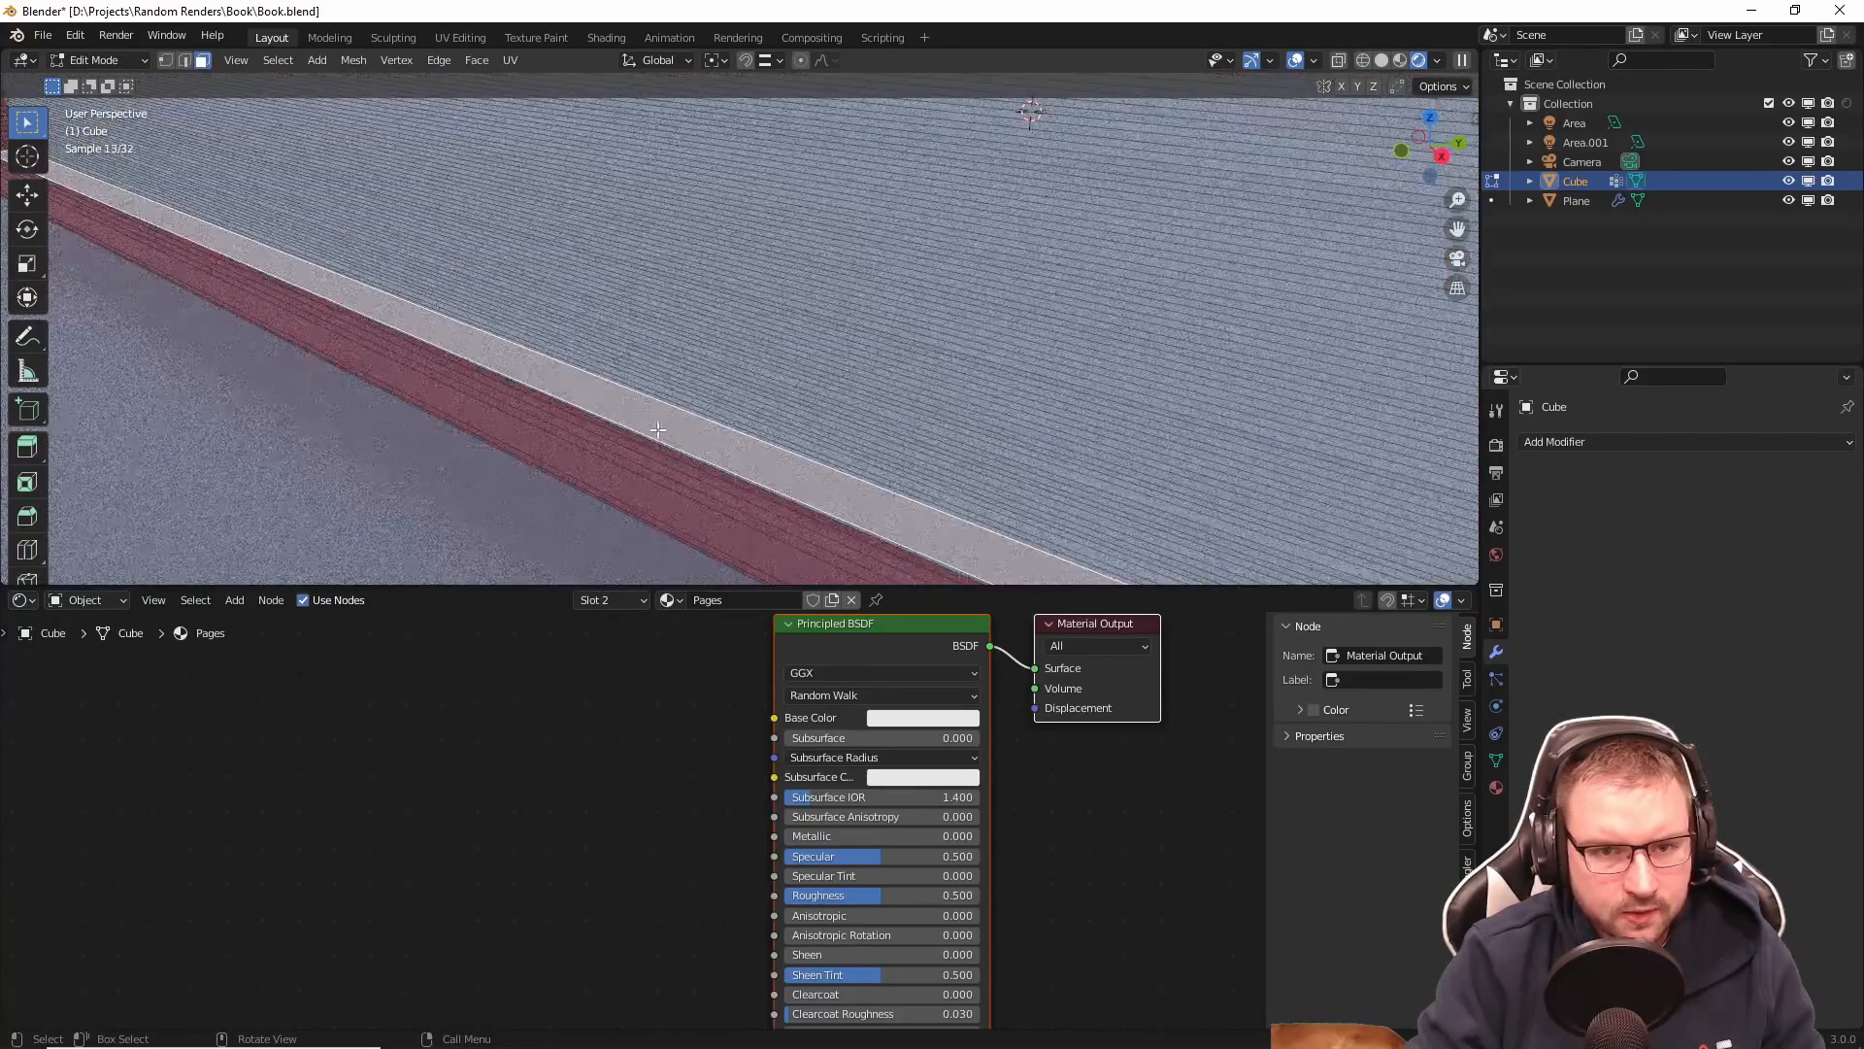
shift+click(666, 446)
scroll(677, 446, down, 6)
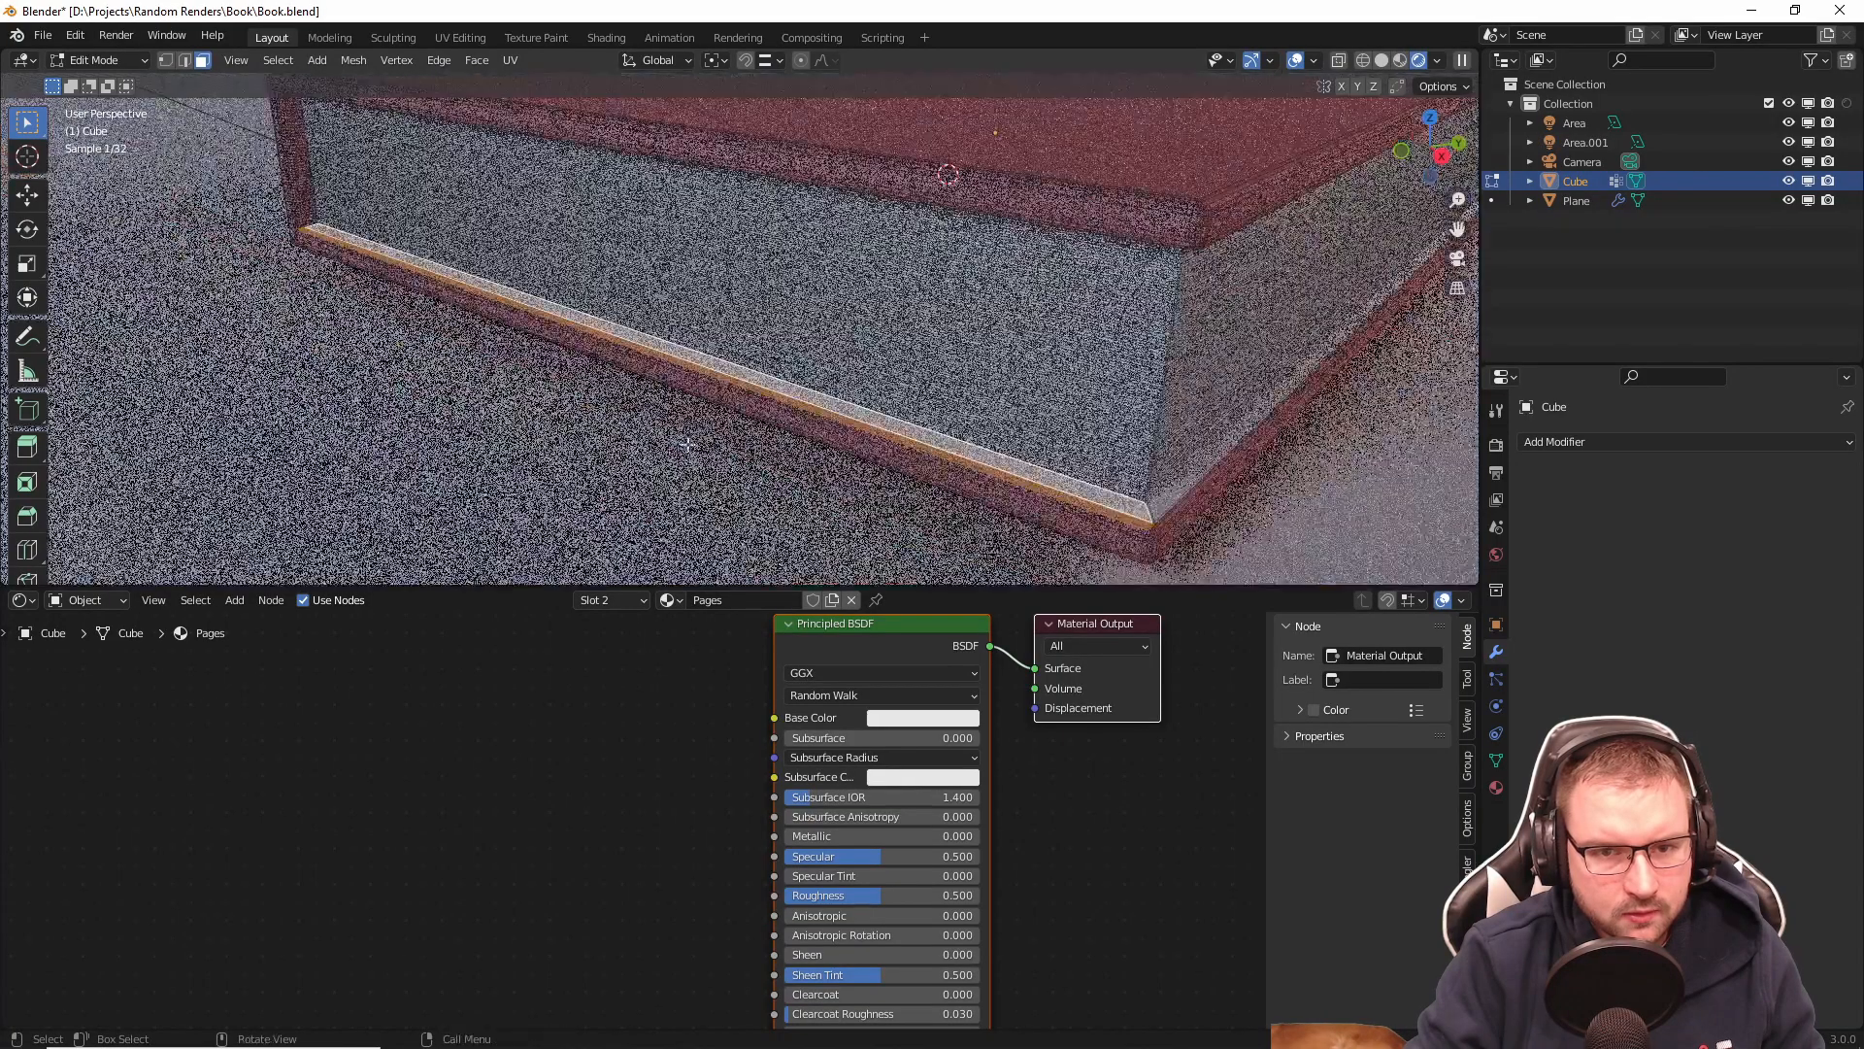
alt+shift+click(1215, 501)
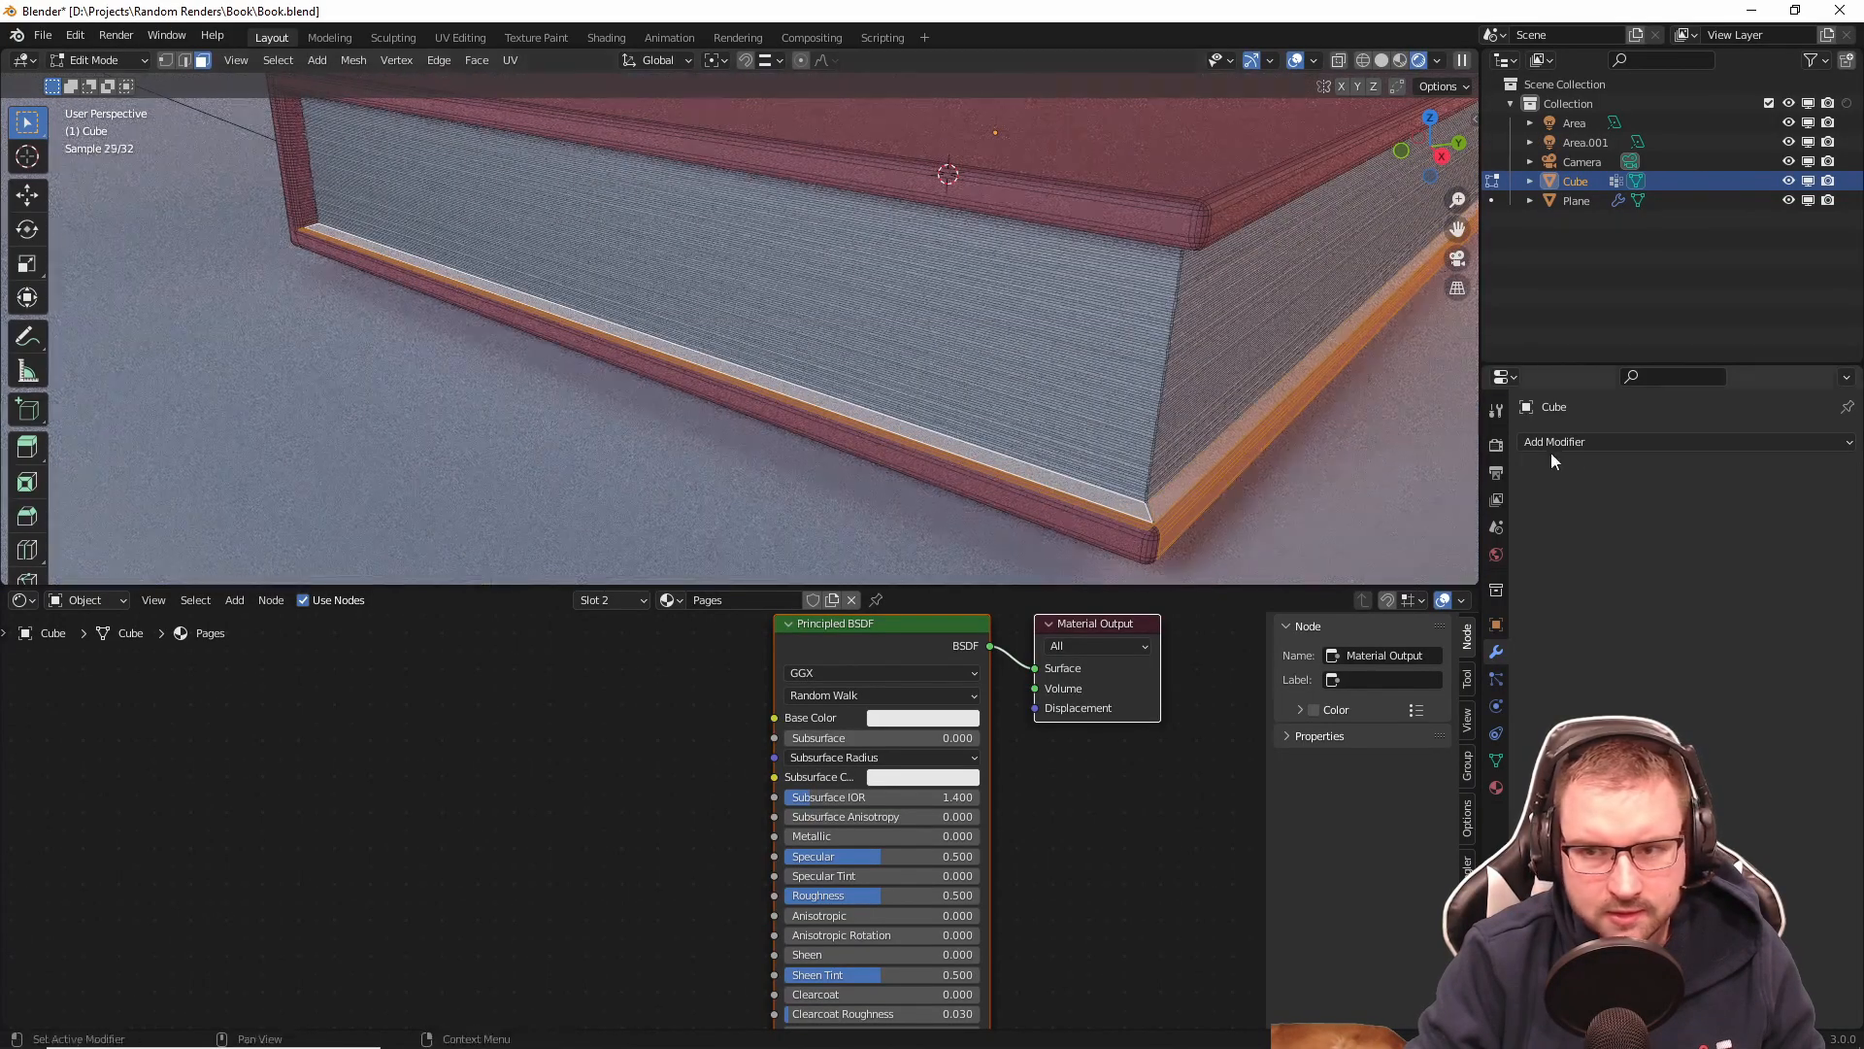
scroll(1379, 334, down, 3)
middle_drag(1379, 334, 1126, 364)
scroll(849, 386, up, 3)
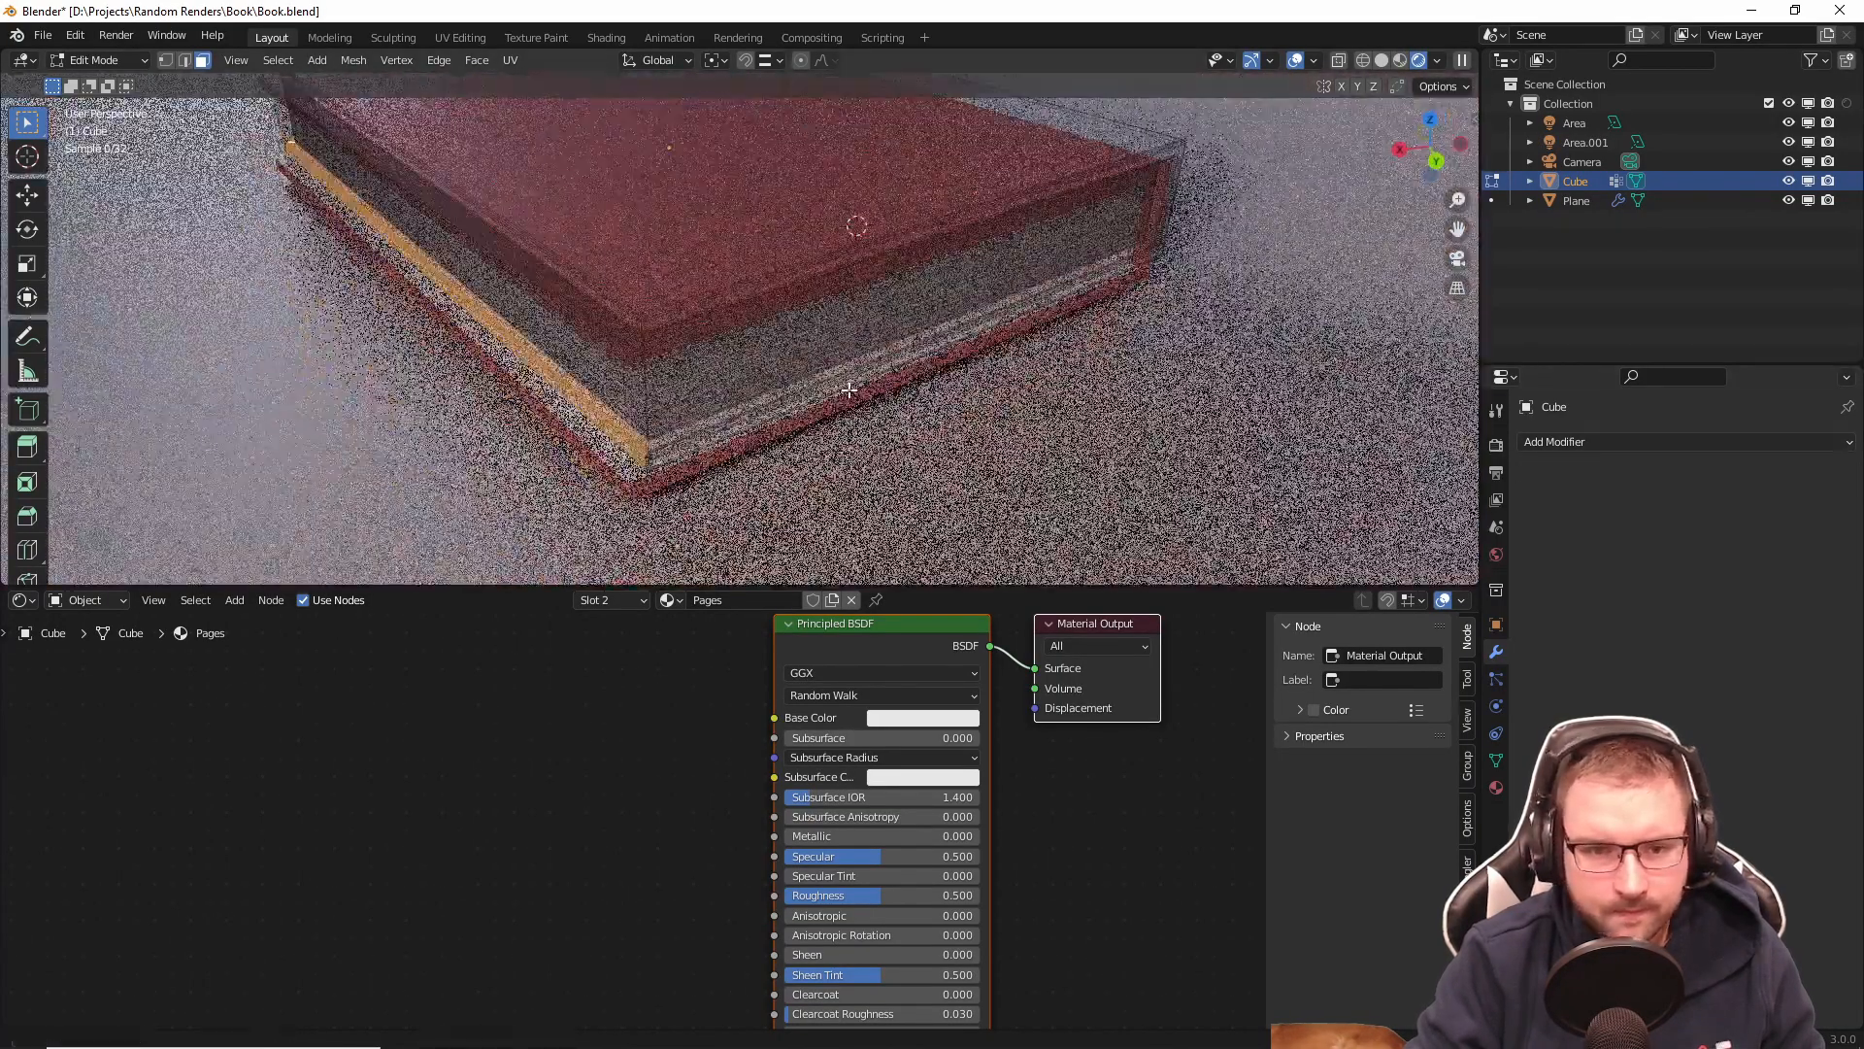
alt+shift+click(745, 469)
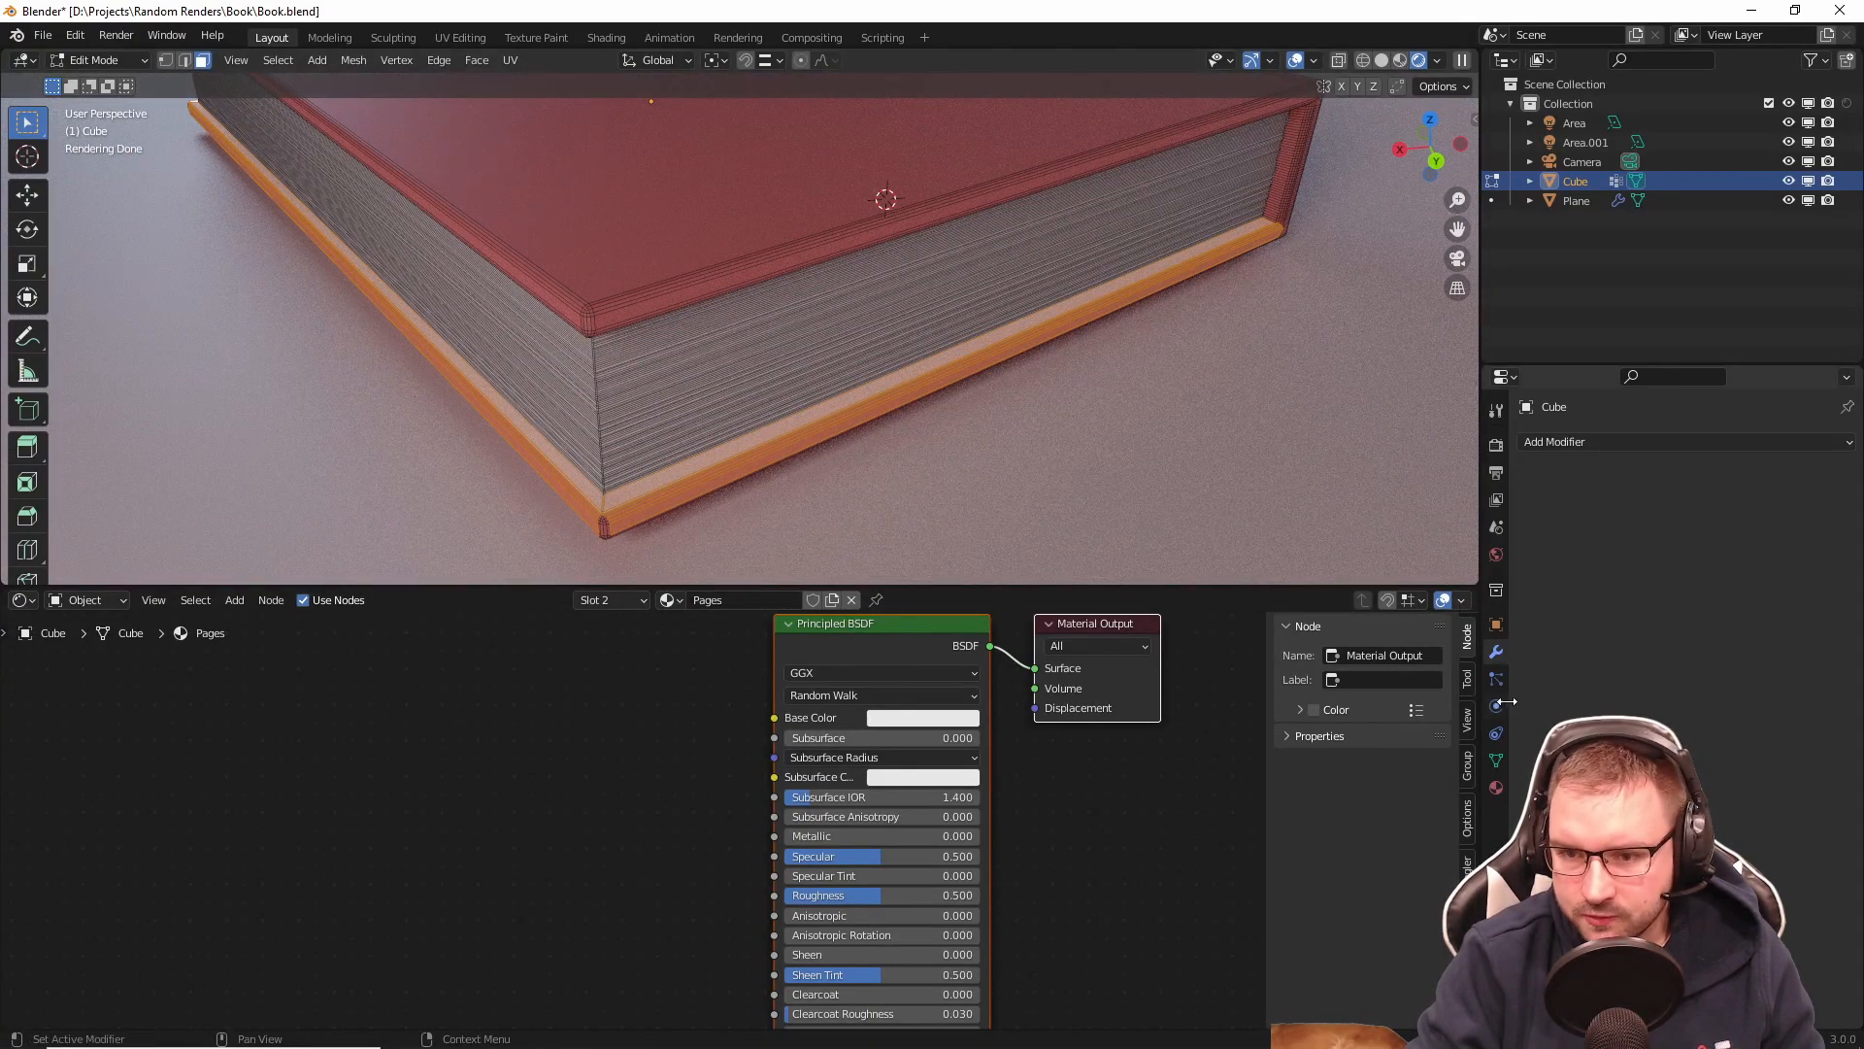
click(1495, 787)
click(1601, 446)
click(1572, 555)
key(Tab)
key(Tab)
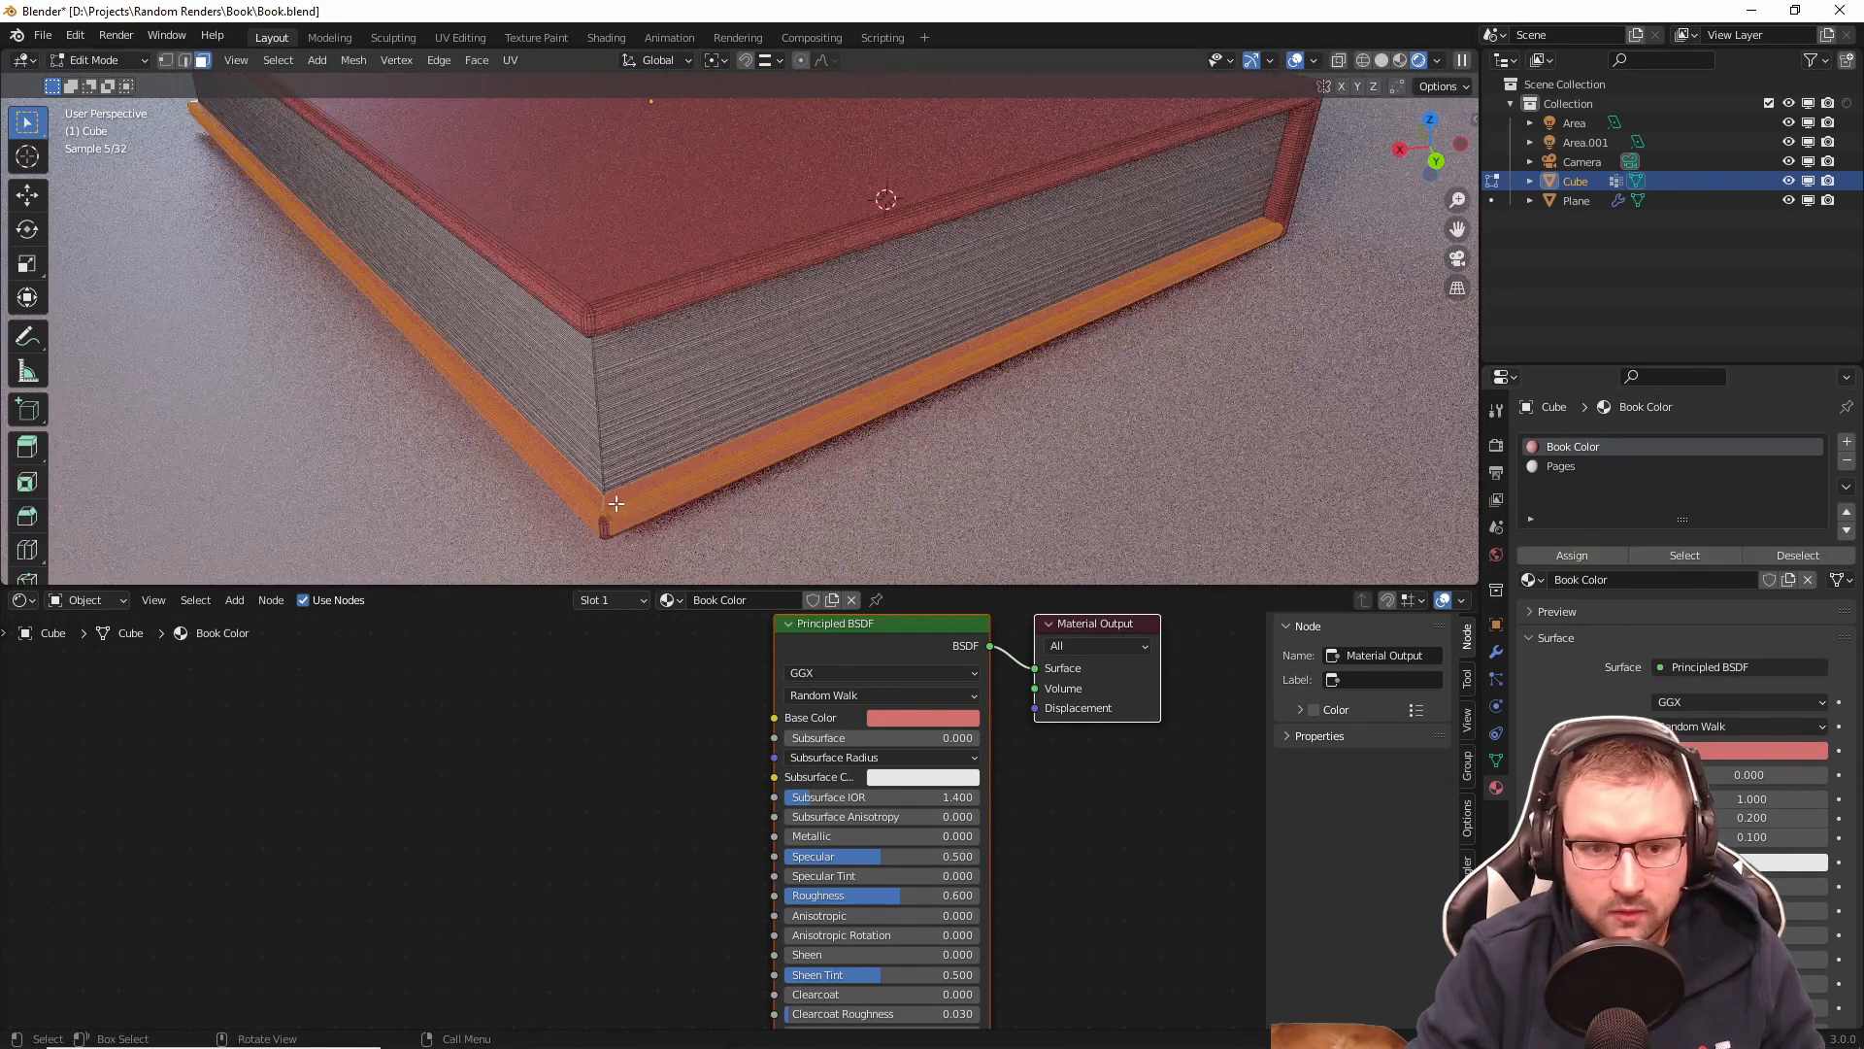
Step: Examine the bottom cover's corner and the underside of the top cover for faces carrying the wrong material
scroll(755, 430, up, 6)
scroll(754, 430, down, 5)
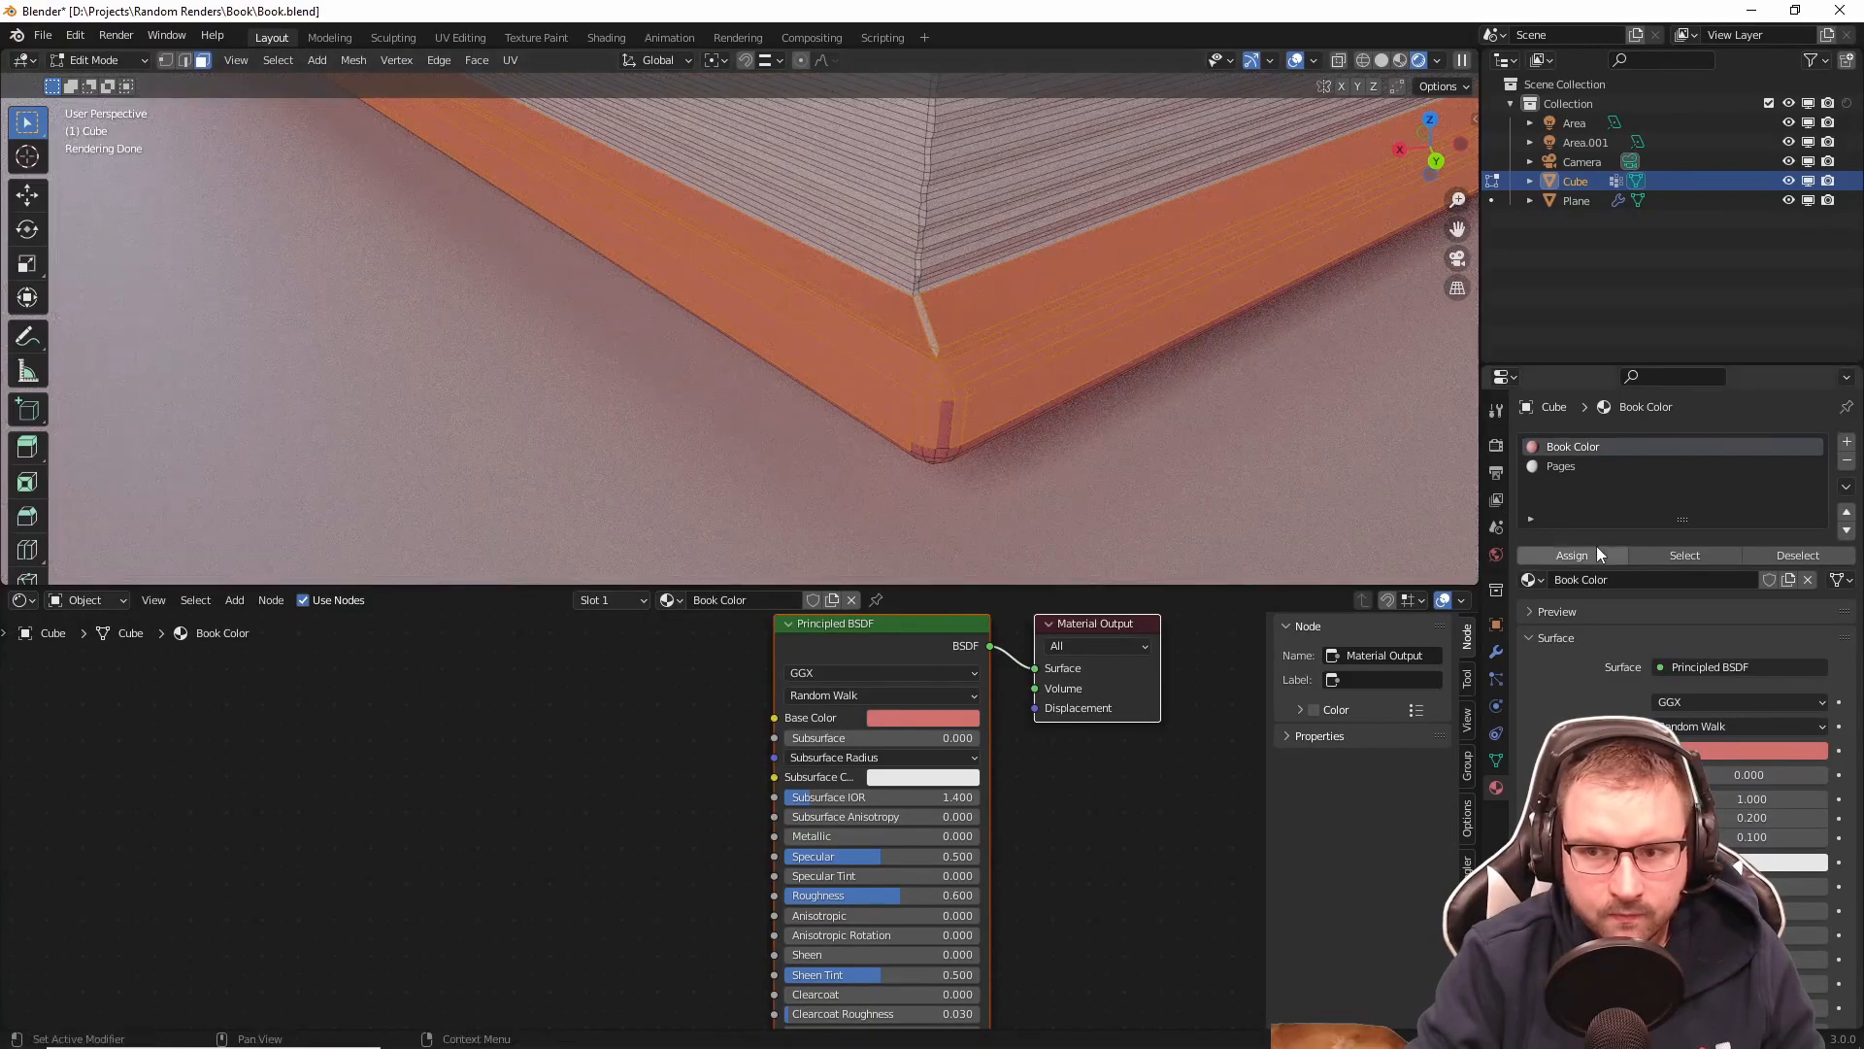
scroll(1165, 451, down, 4)
middle_drag(820, 282, 610, 303)
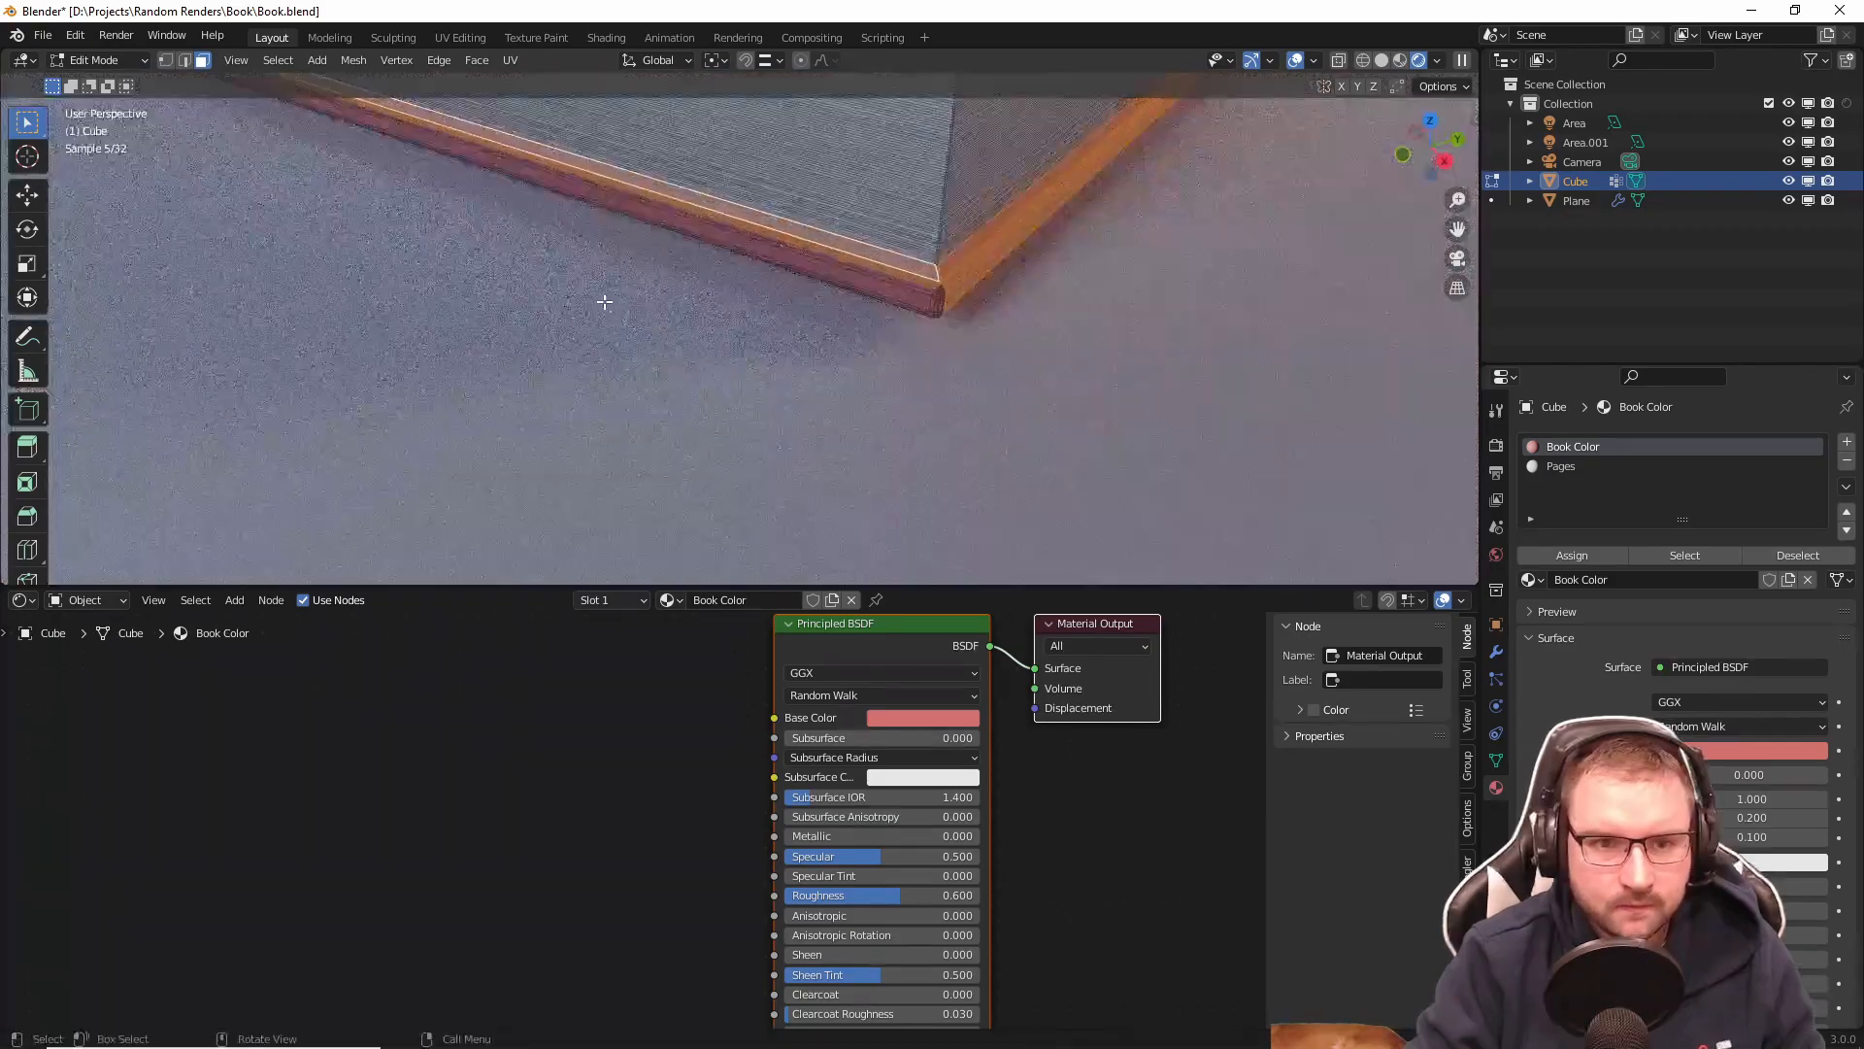
scroll(690, 289, up, 3)
shift+middle_drag(1253, 262, 974, 349)
scroll(741, 357, up, 4)
shift+drag(622, 331, 685, 386)
middle_drag(695, 404, 796, 383)
scroll(625, 368, up, 1)
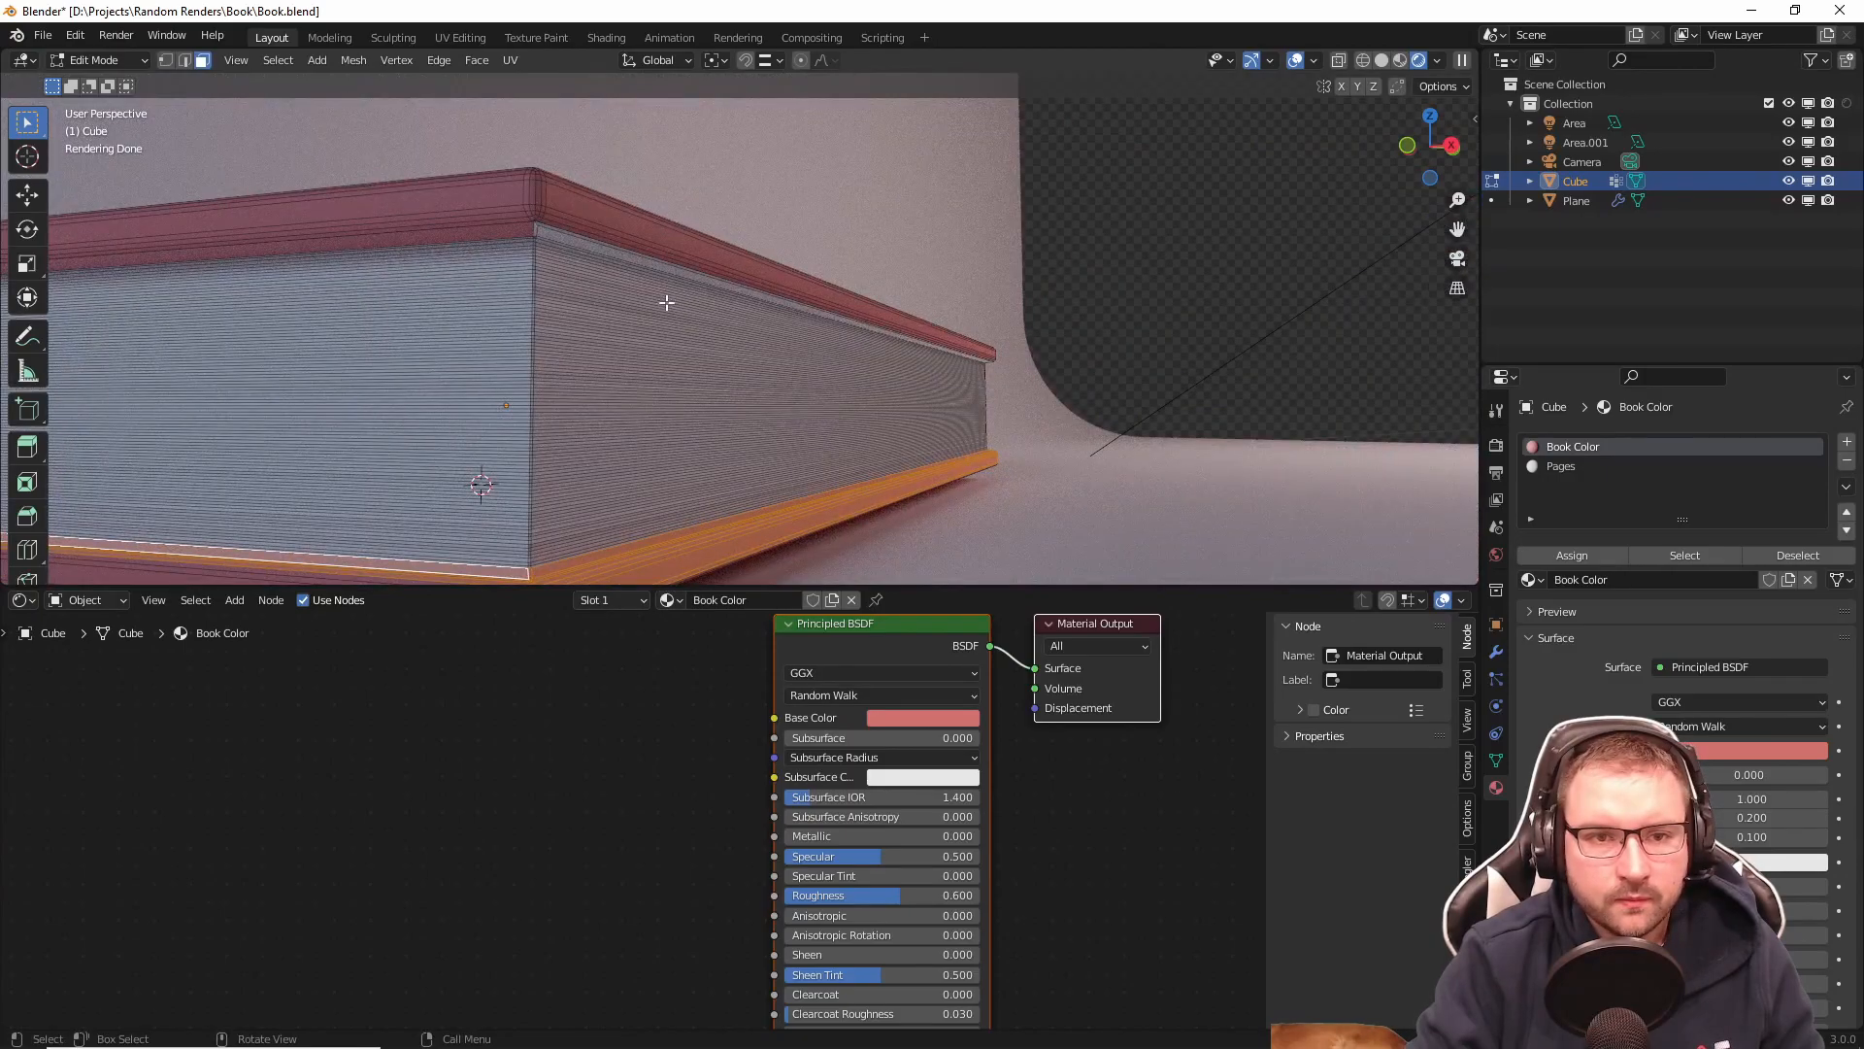
scroll(670, 302, up, 6)
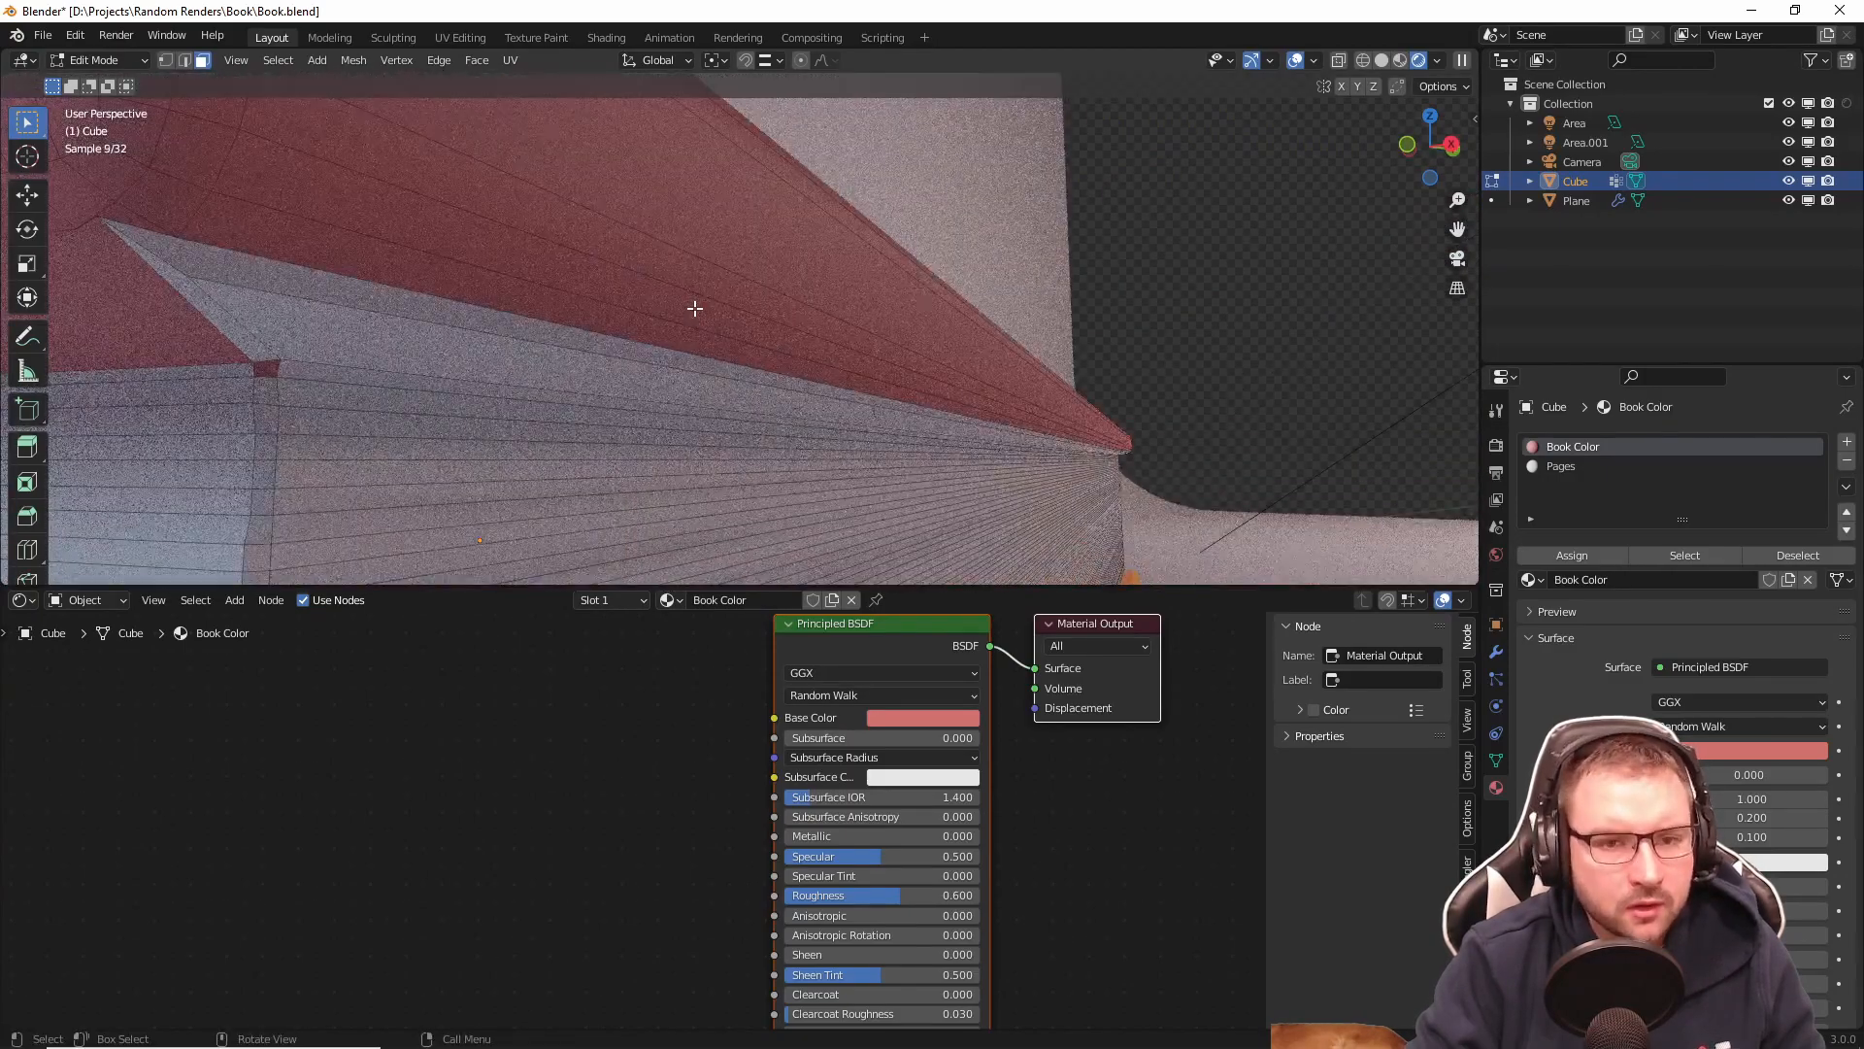
Step: Assign the Book Color material to the white overhang faces beneath the top cover at the near corner
click(381, 341)
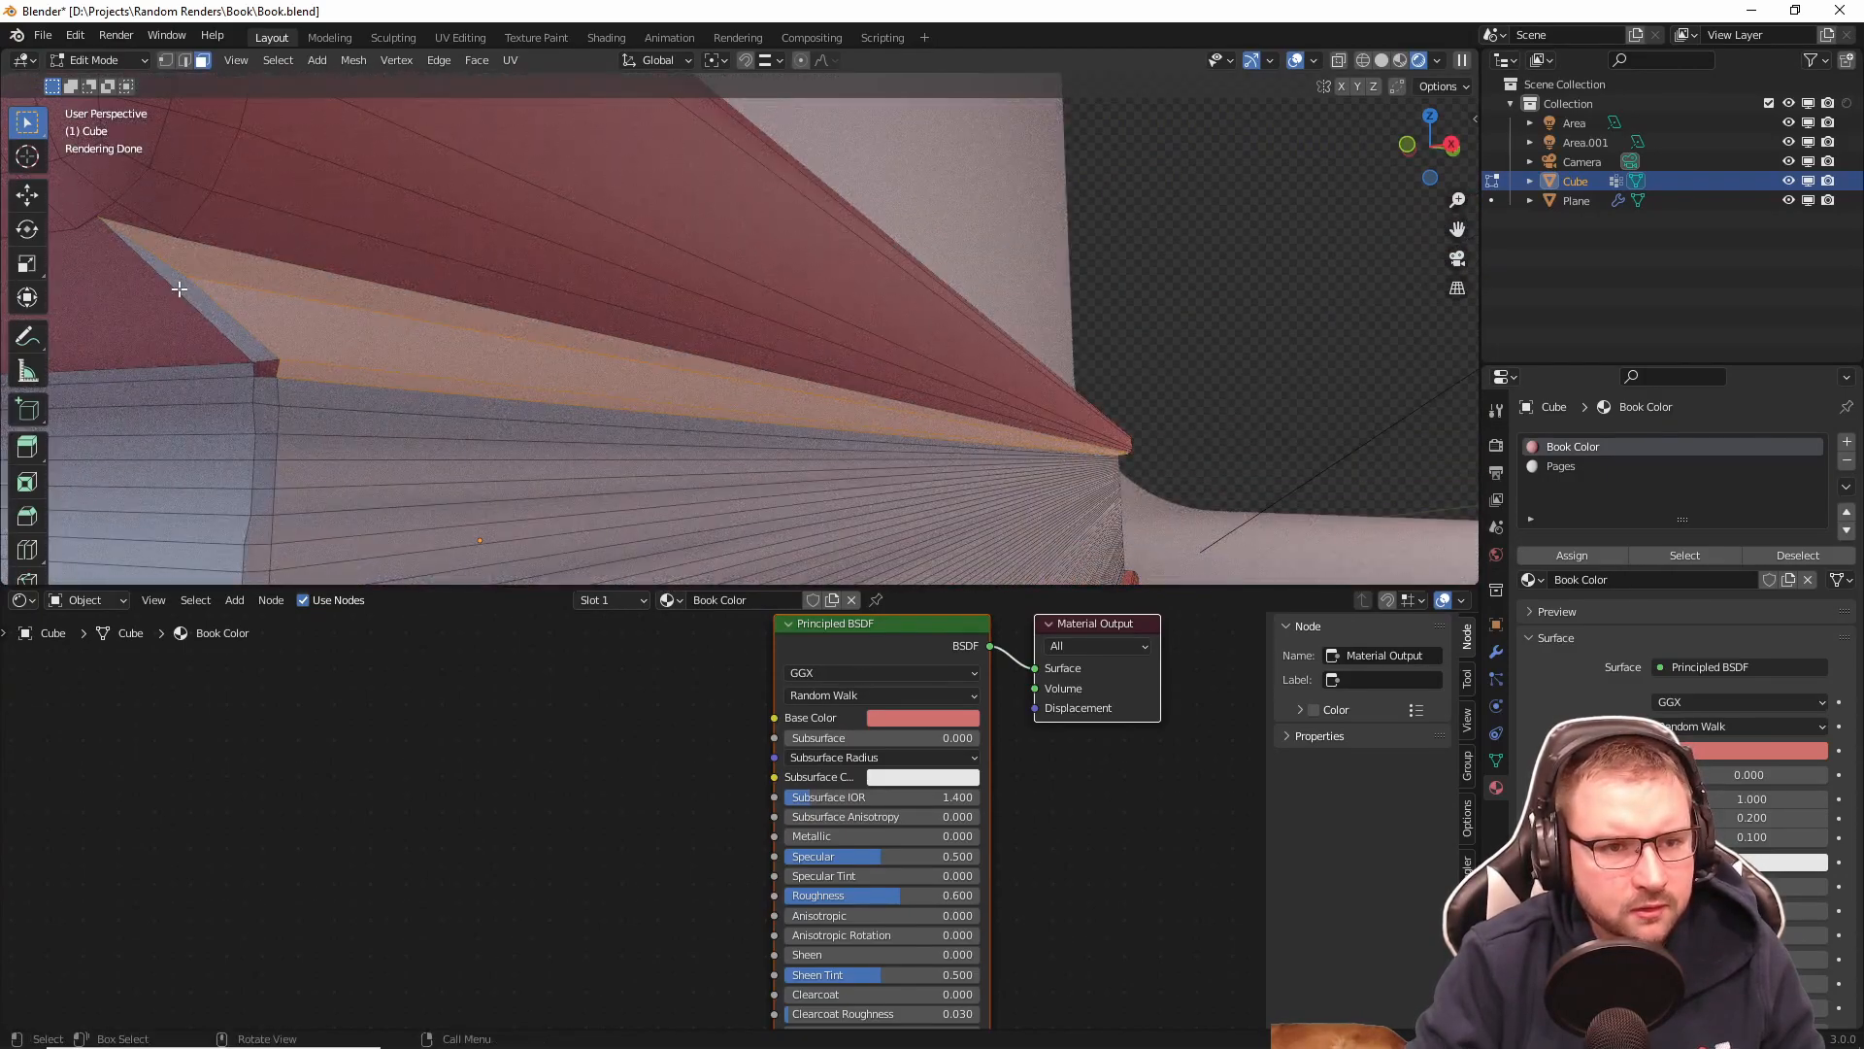
click(276, 364)
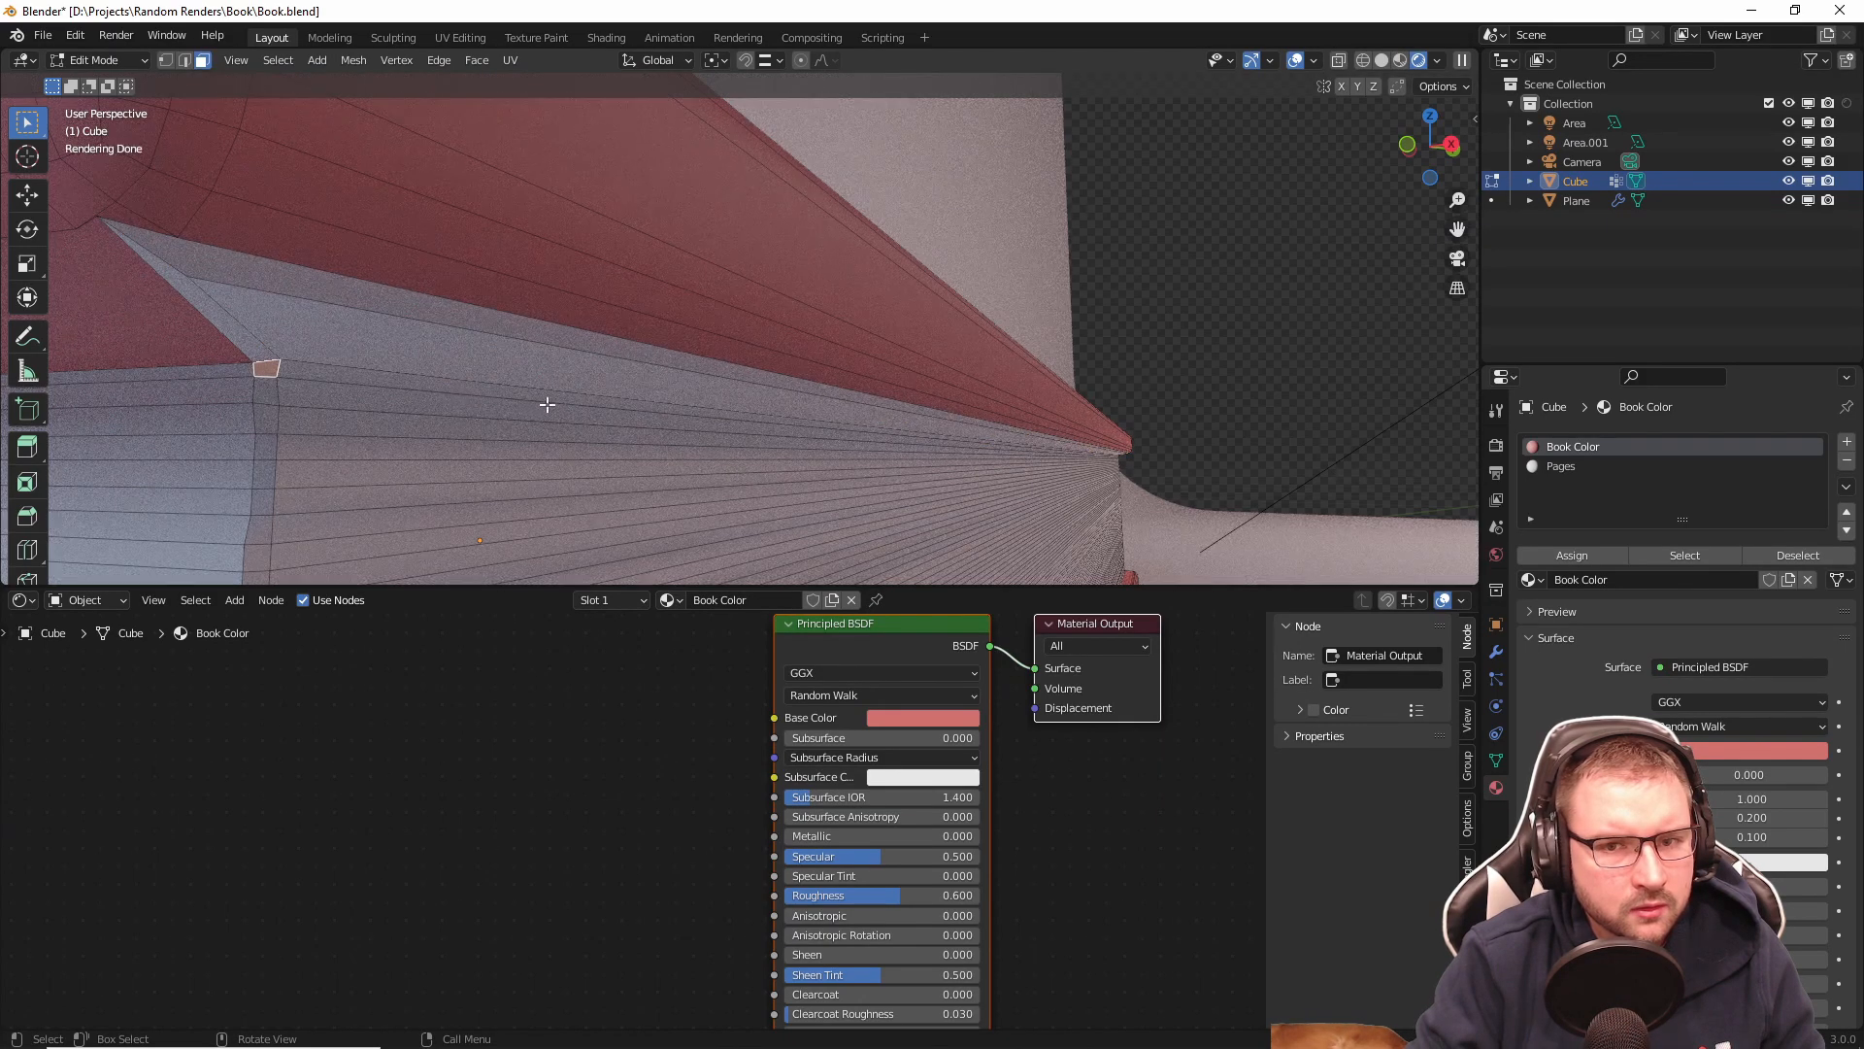
click(1571, 465)
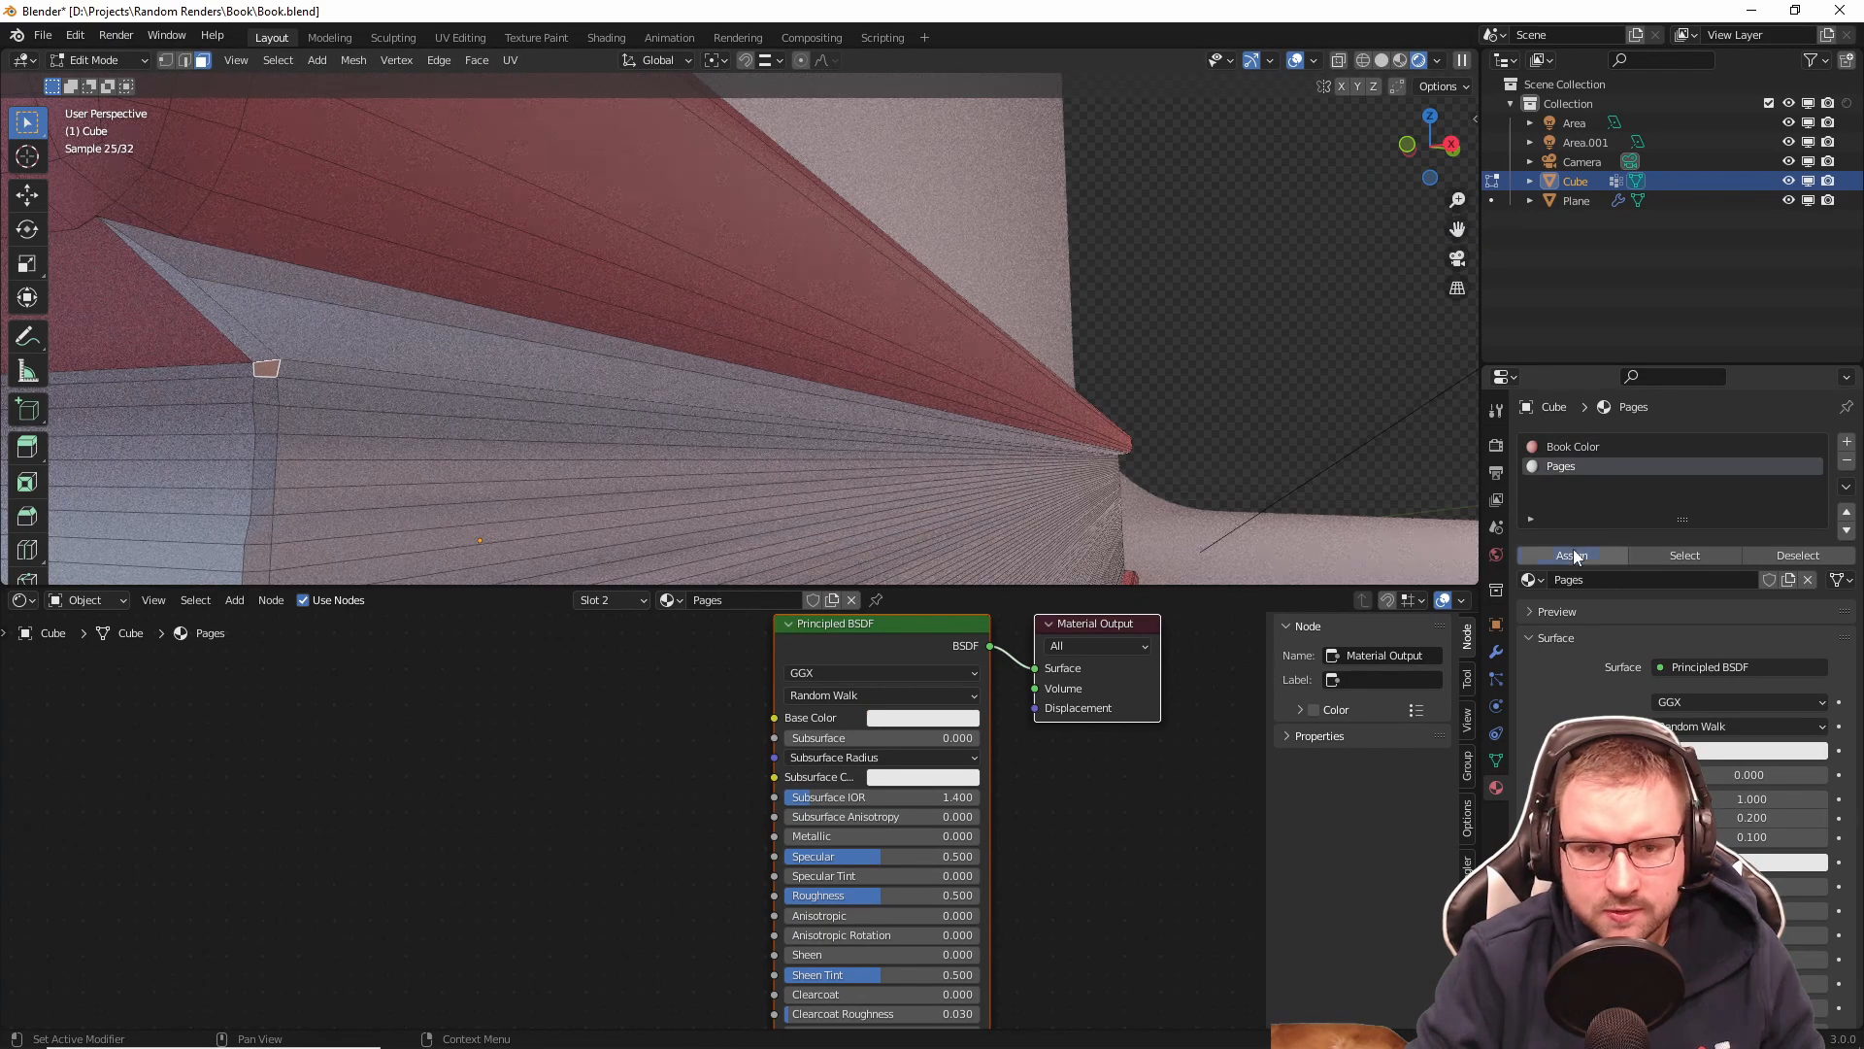
shift+drag(155, 264, 315, 339)
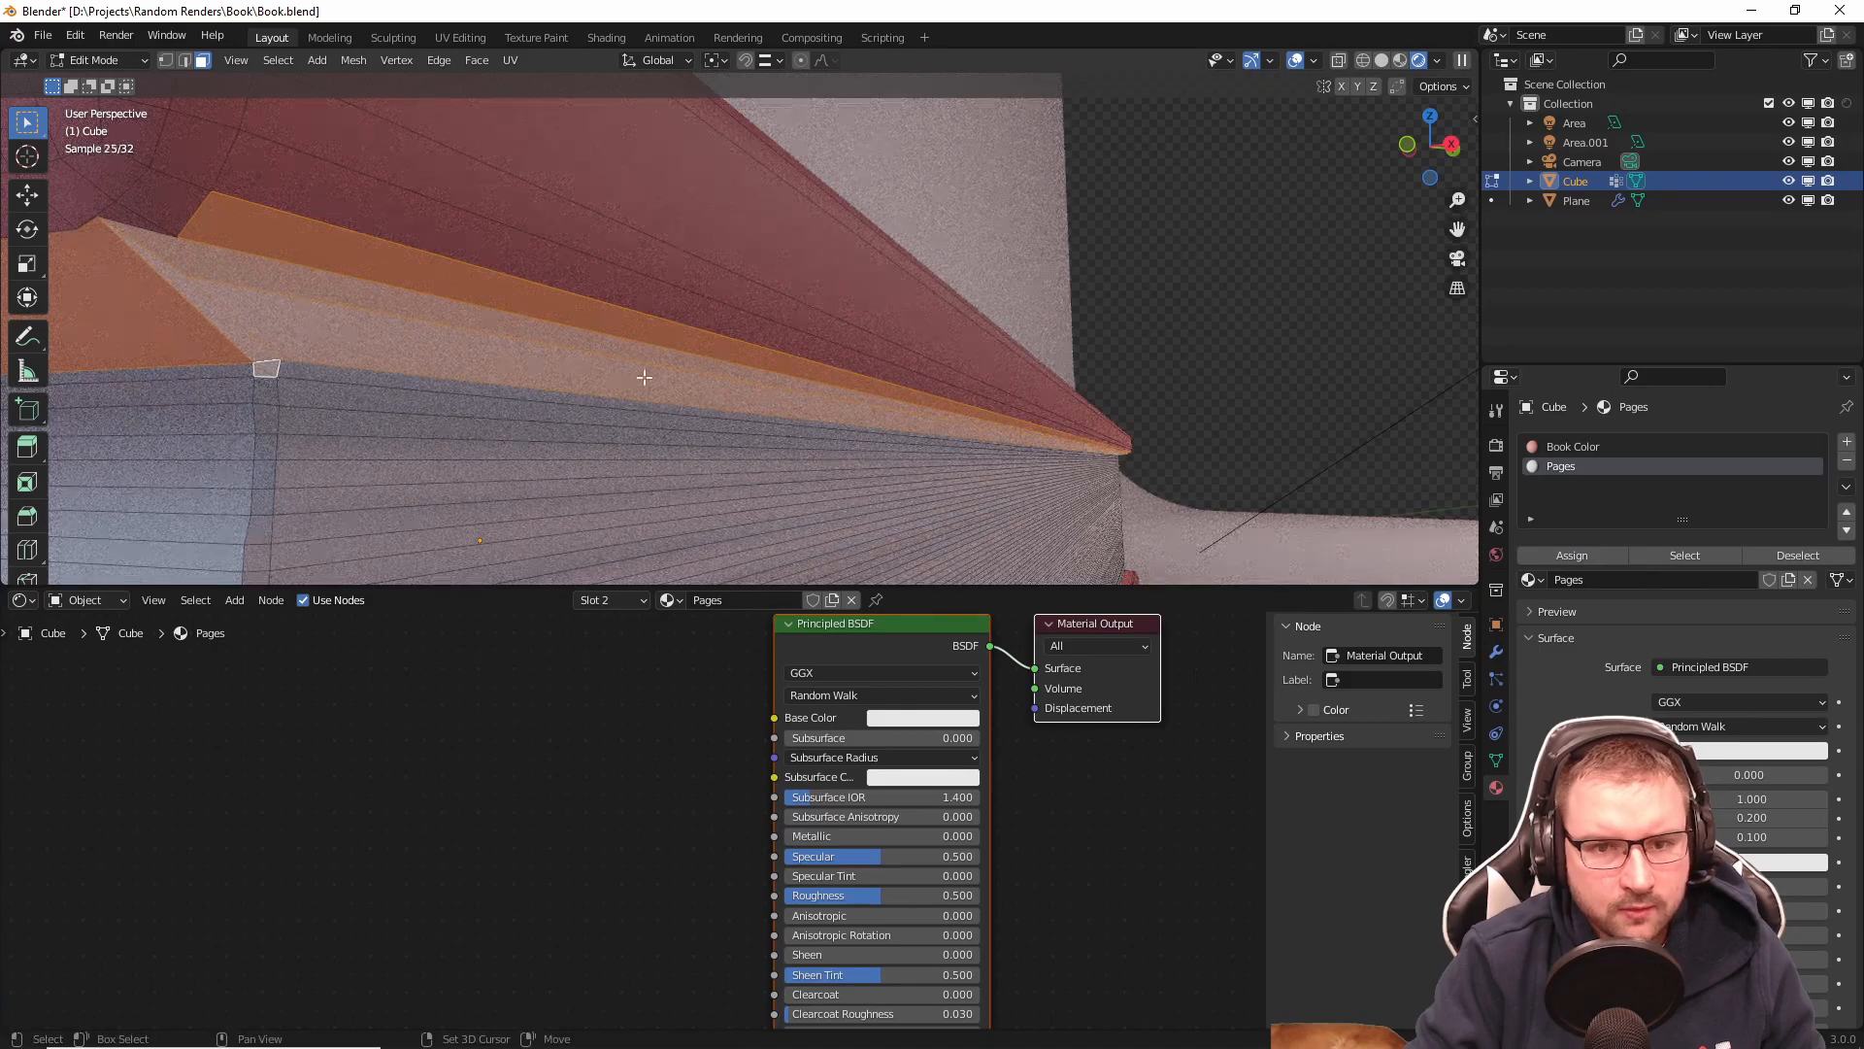
click(1606, 447)
click(1570, 556)
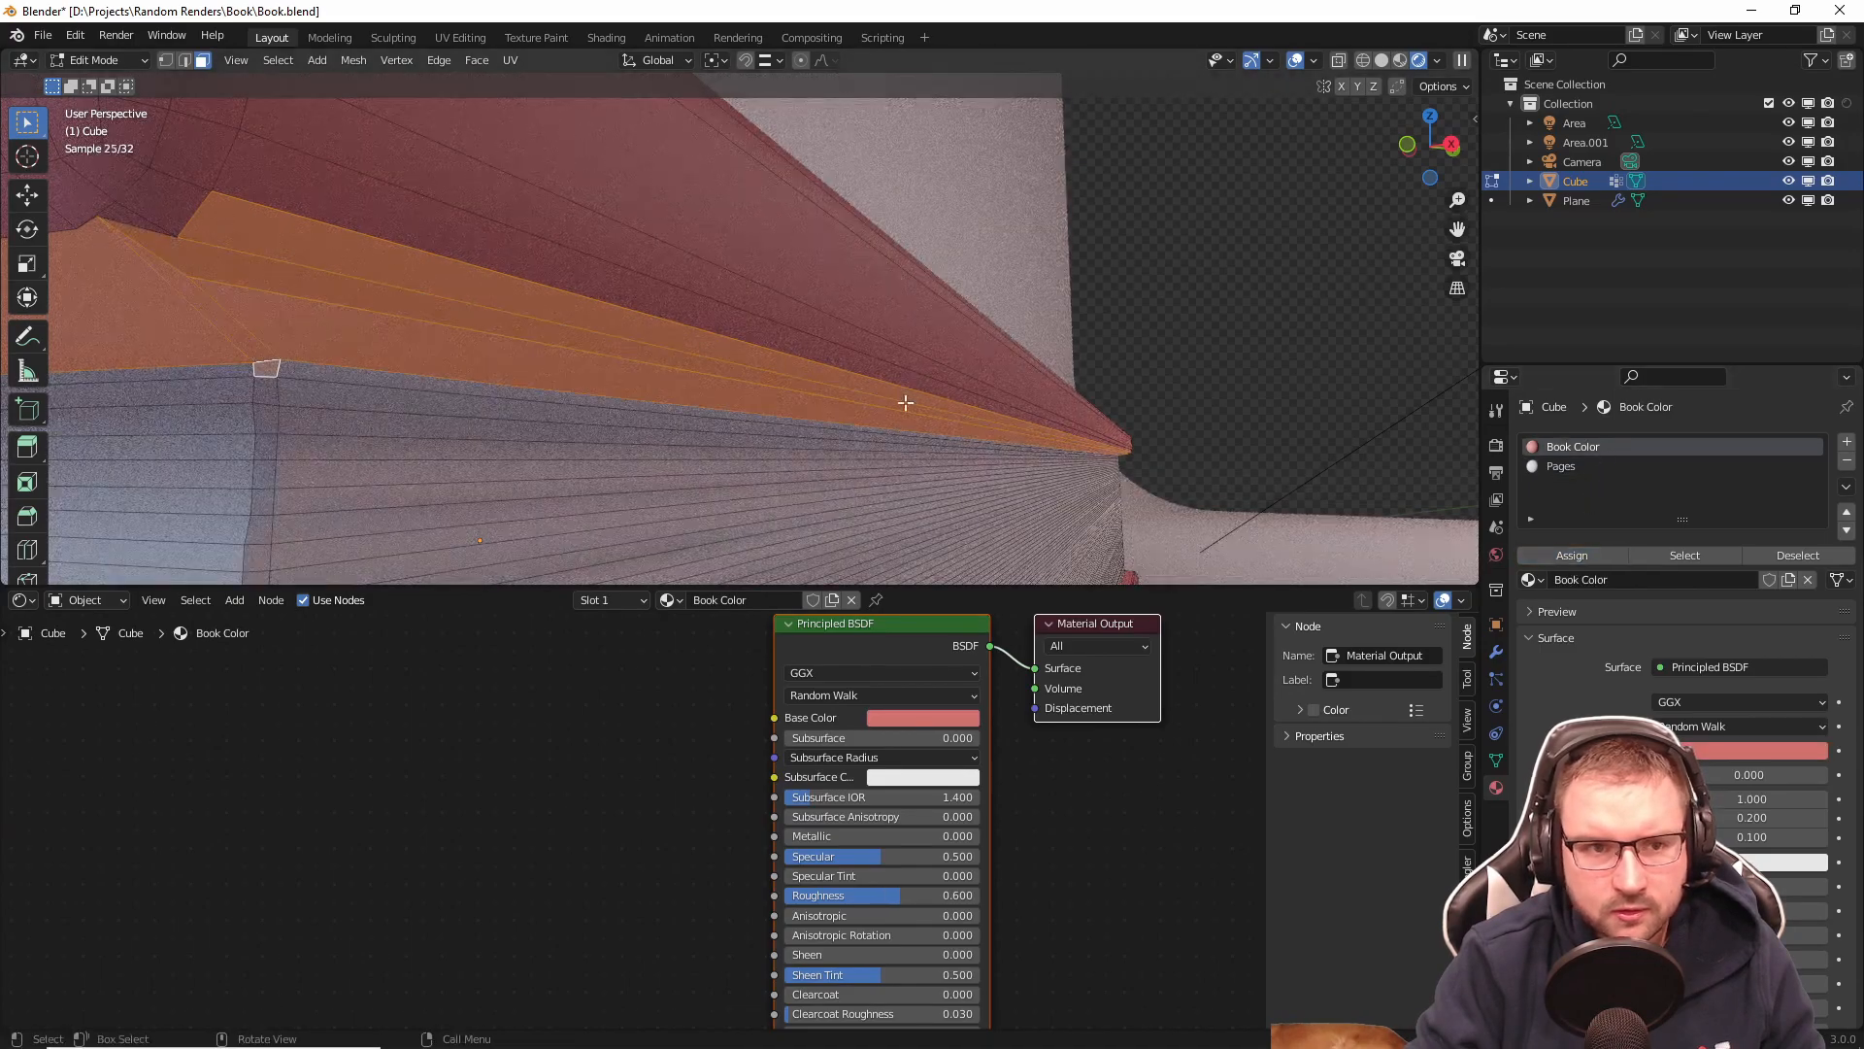
key(Tab)
scroll(908, 403, down, 1)
scroll(908, 403, up, 1)
key(Tab)
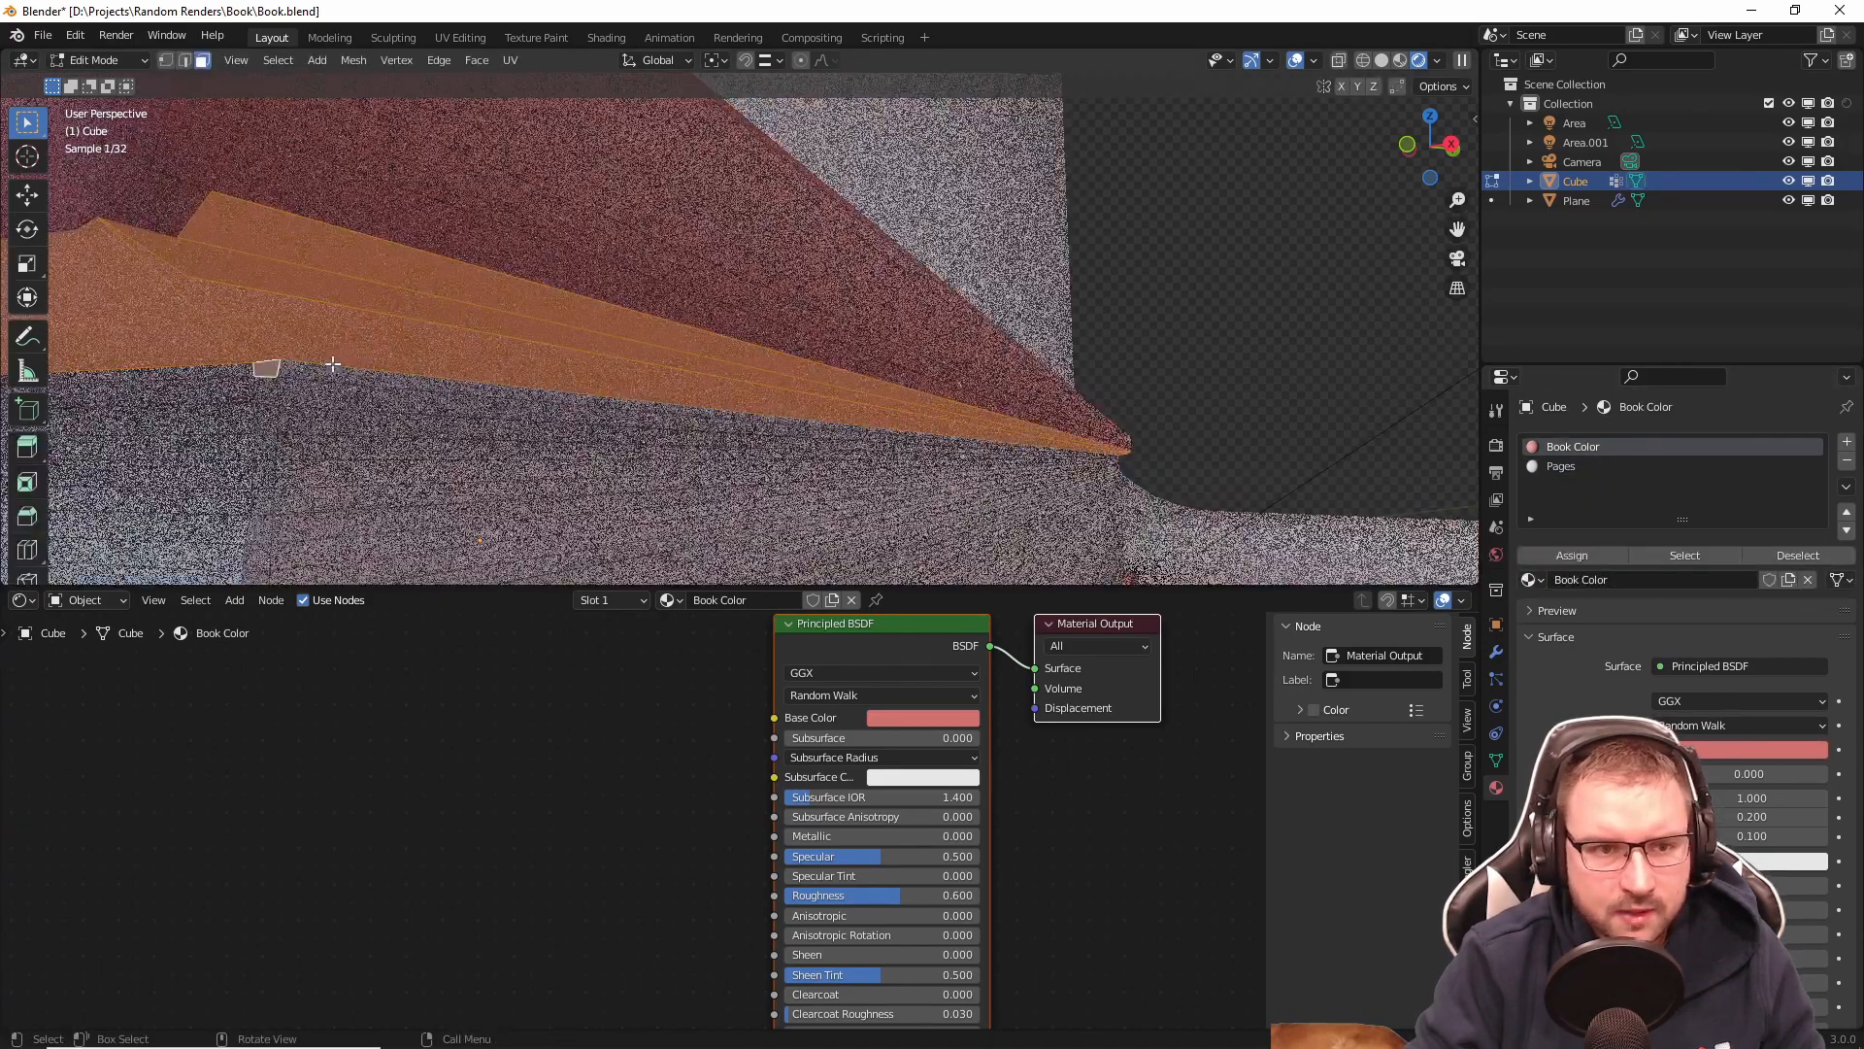
Step: Assign the Pages material to the small face at the upper corner of the page block
click(268, 369)
click(1557, 467)
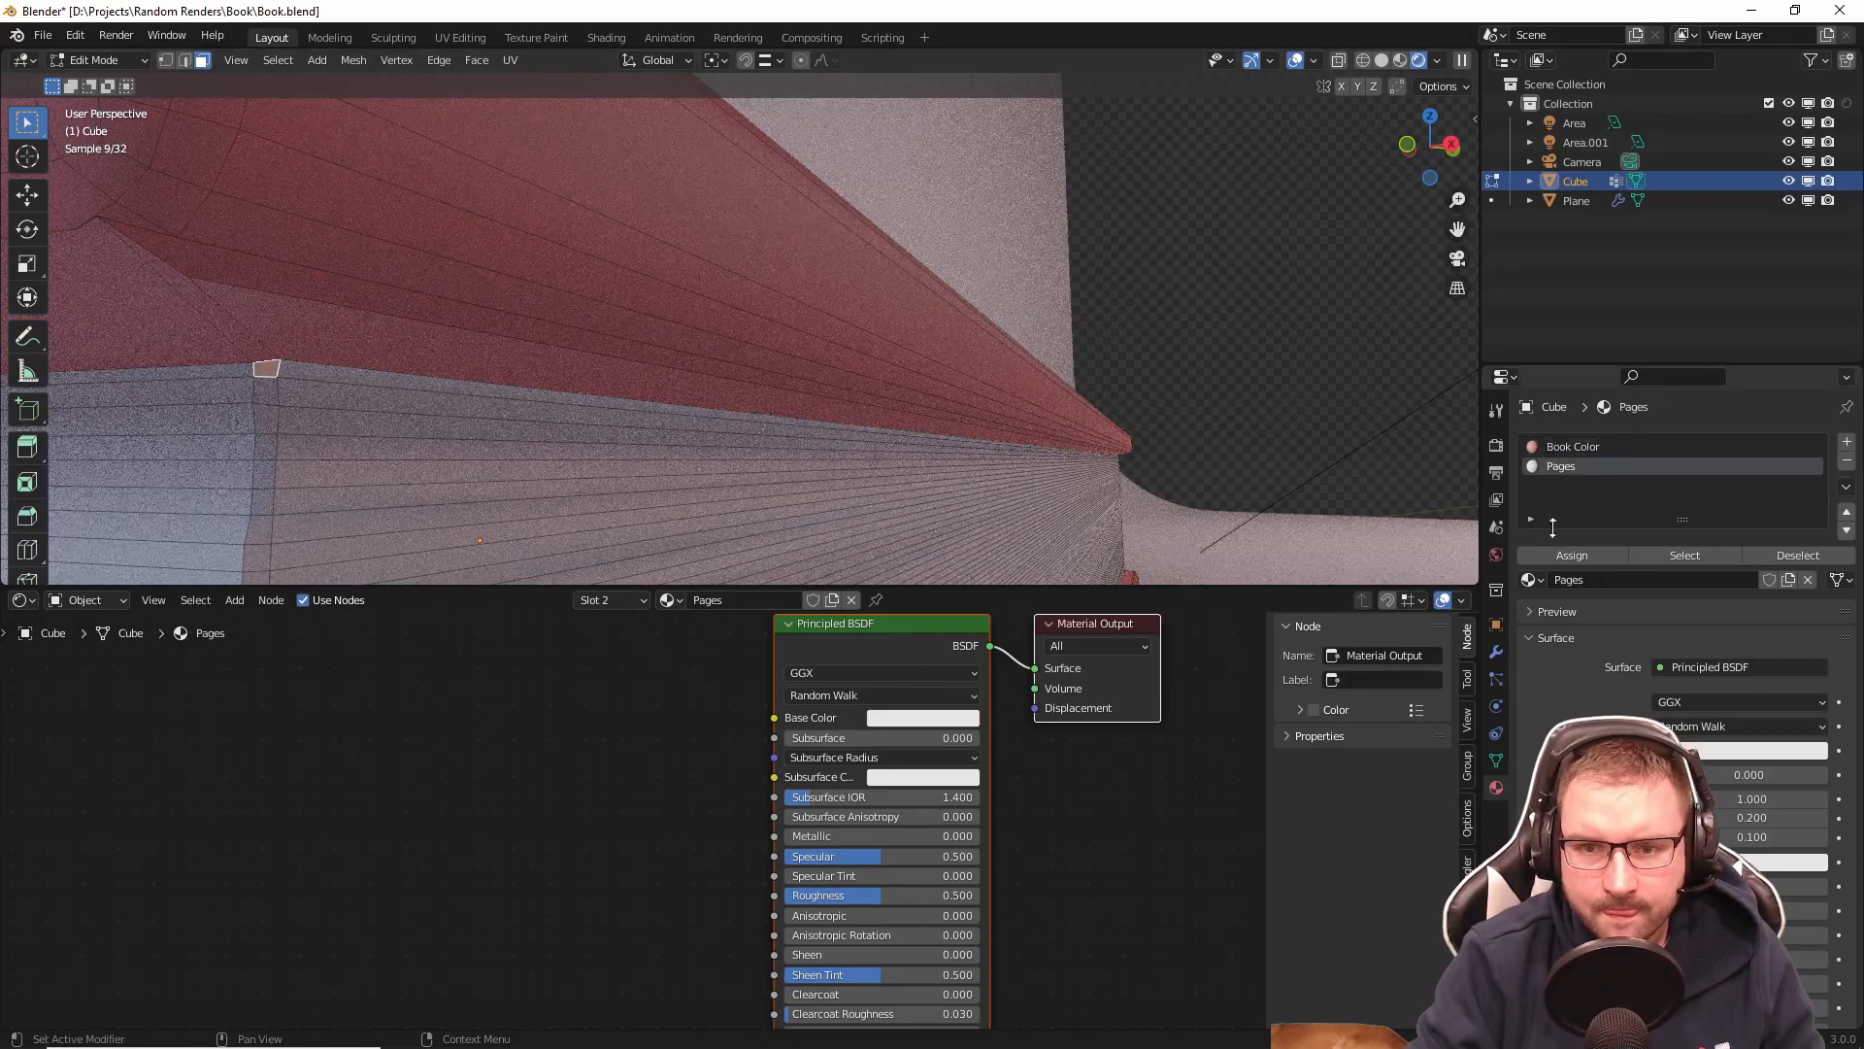
click(1550, 557)
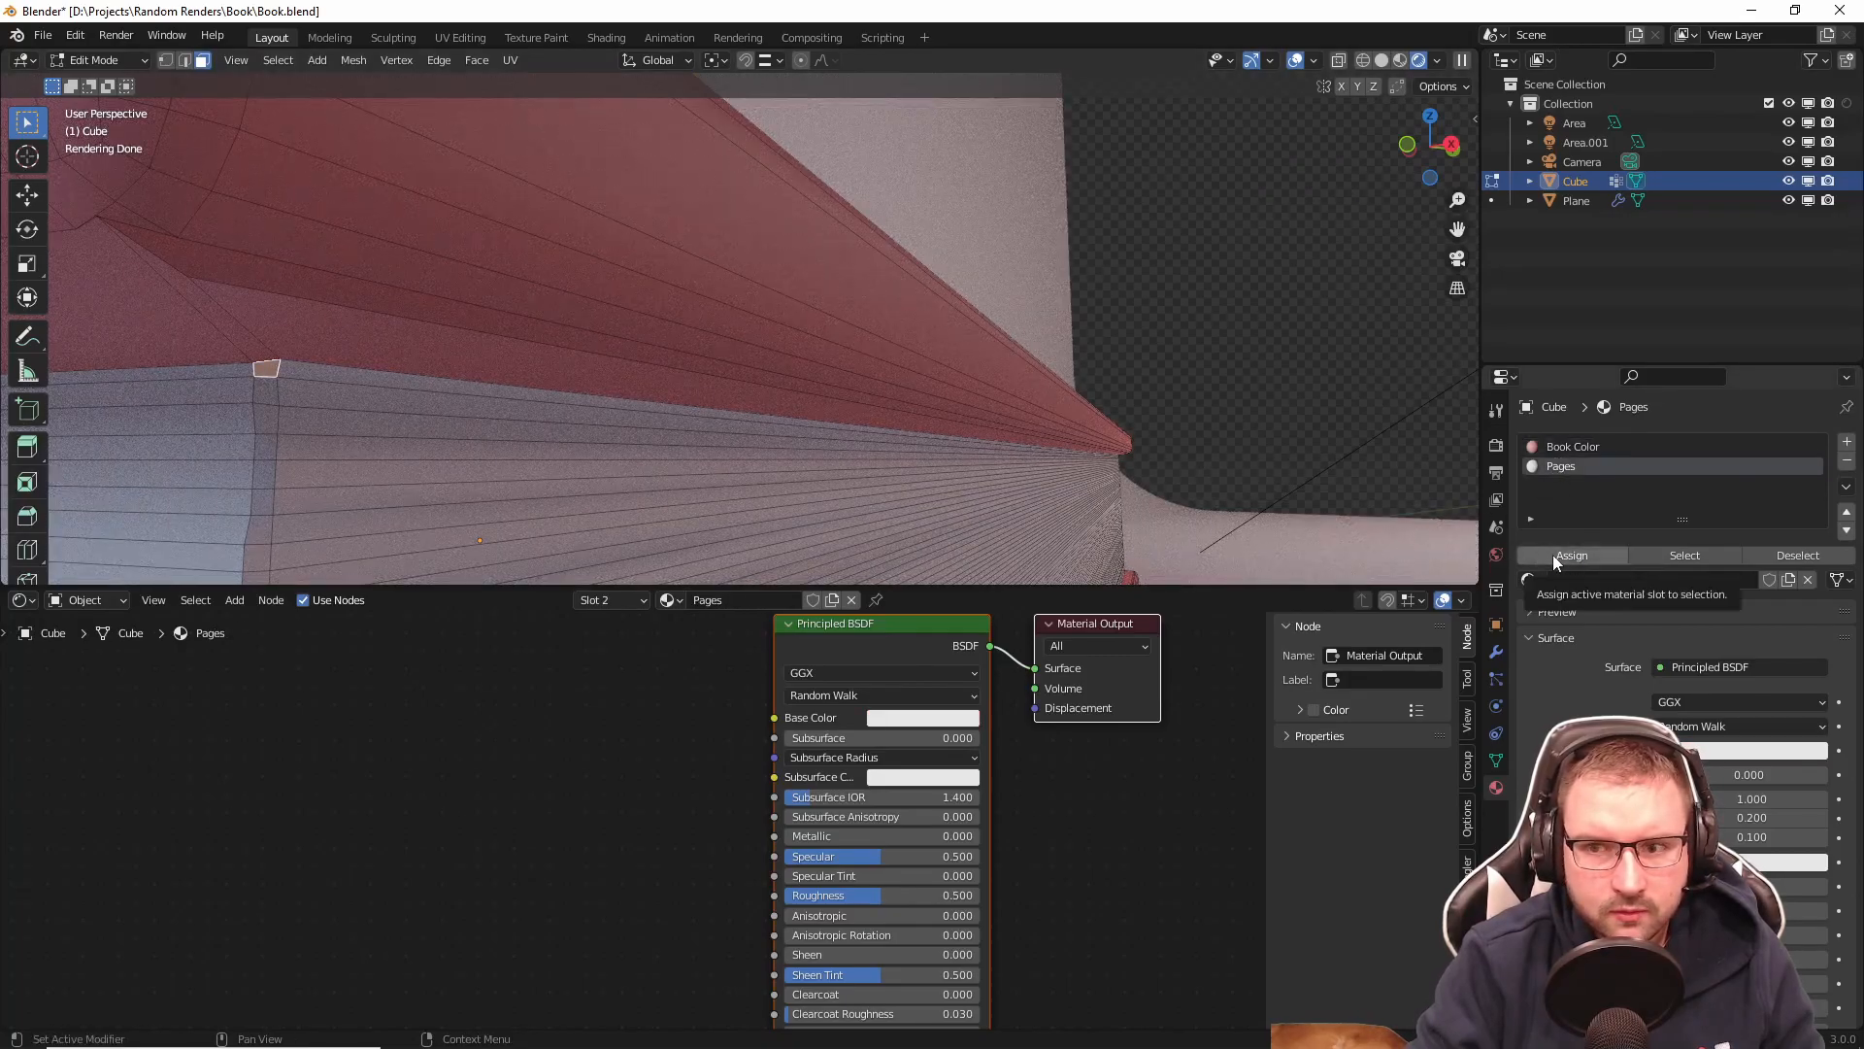
click(1553, 557)
Step: Assign Book Color to the overhang faces under the top cover at the next corner, undoing the extra page-strip selection first
click(822, 473)
middle_drag(1220, 470, 732, 336)
scroll(957, 416, up, 1)
scroll(708, 338, up, 2)
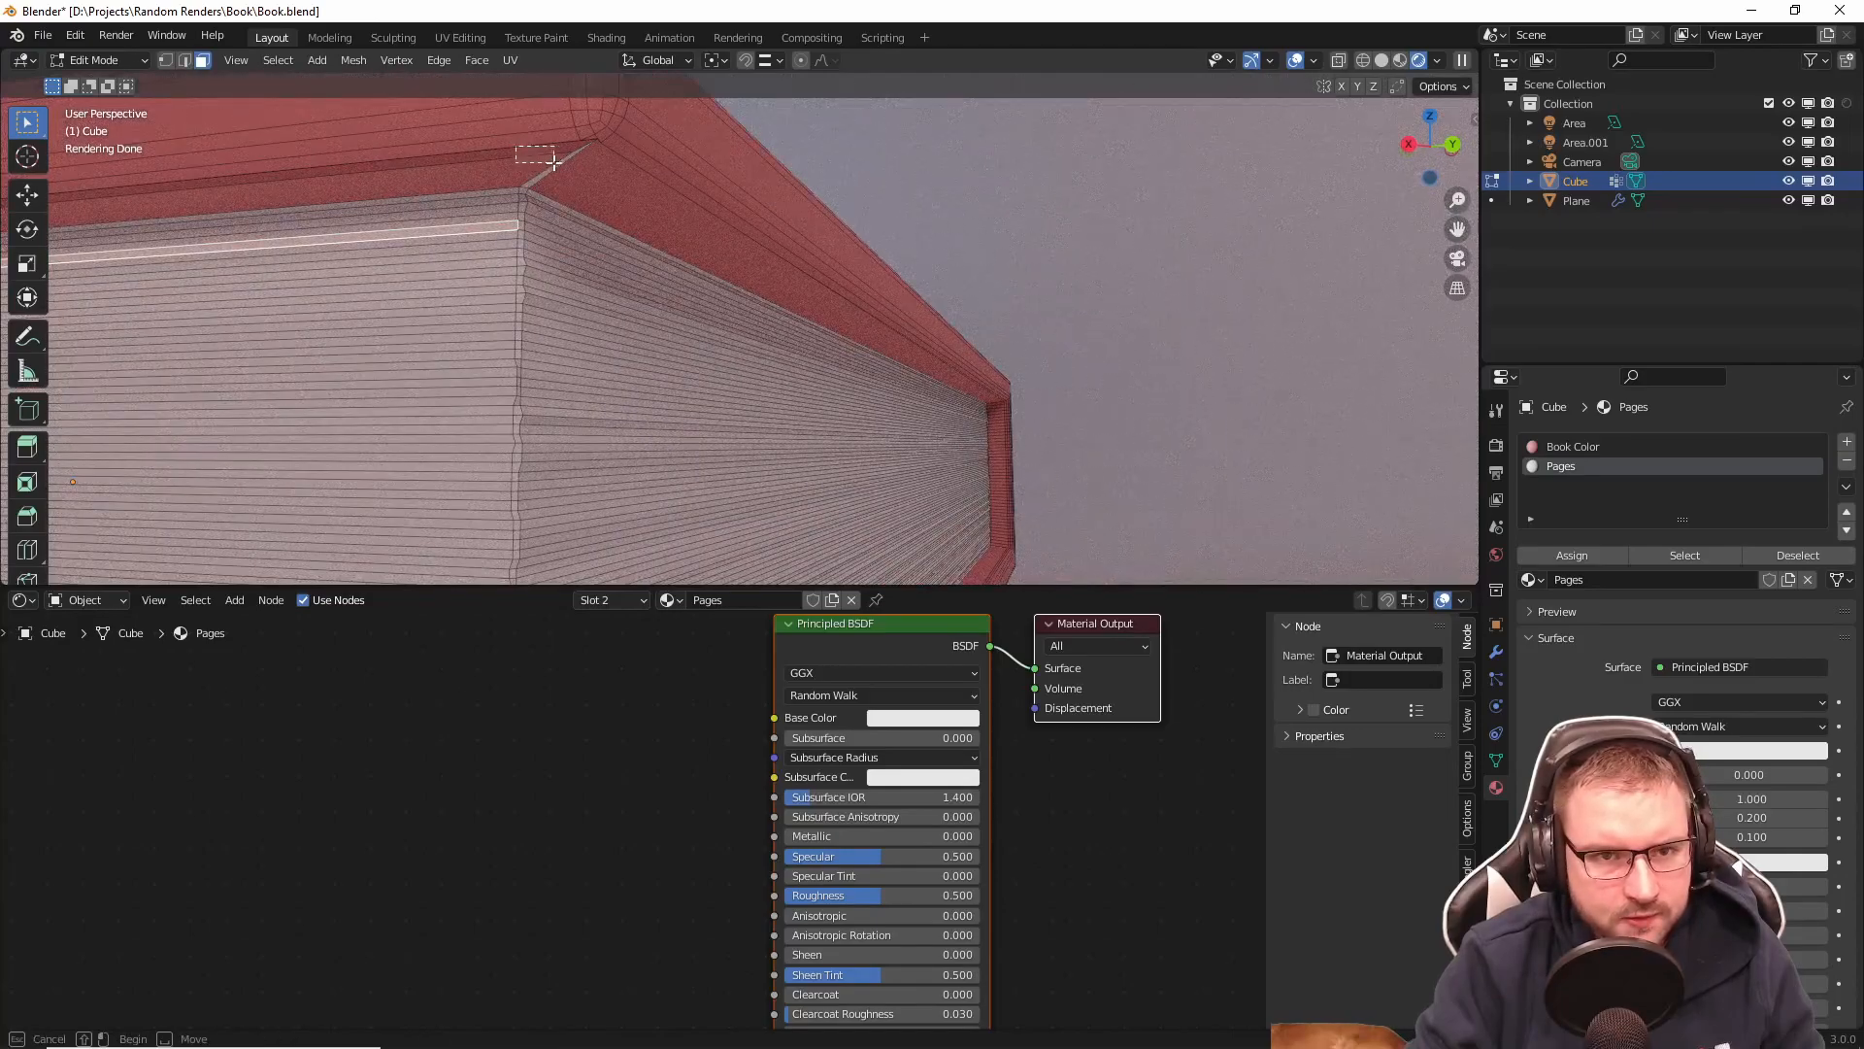
alt+click(691, 200)
click(1585, 447)
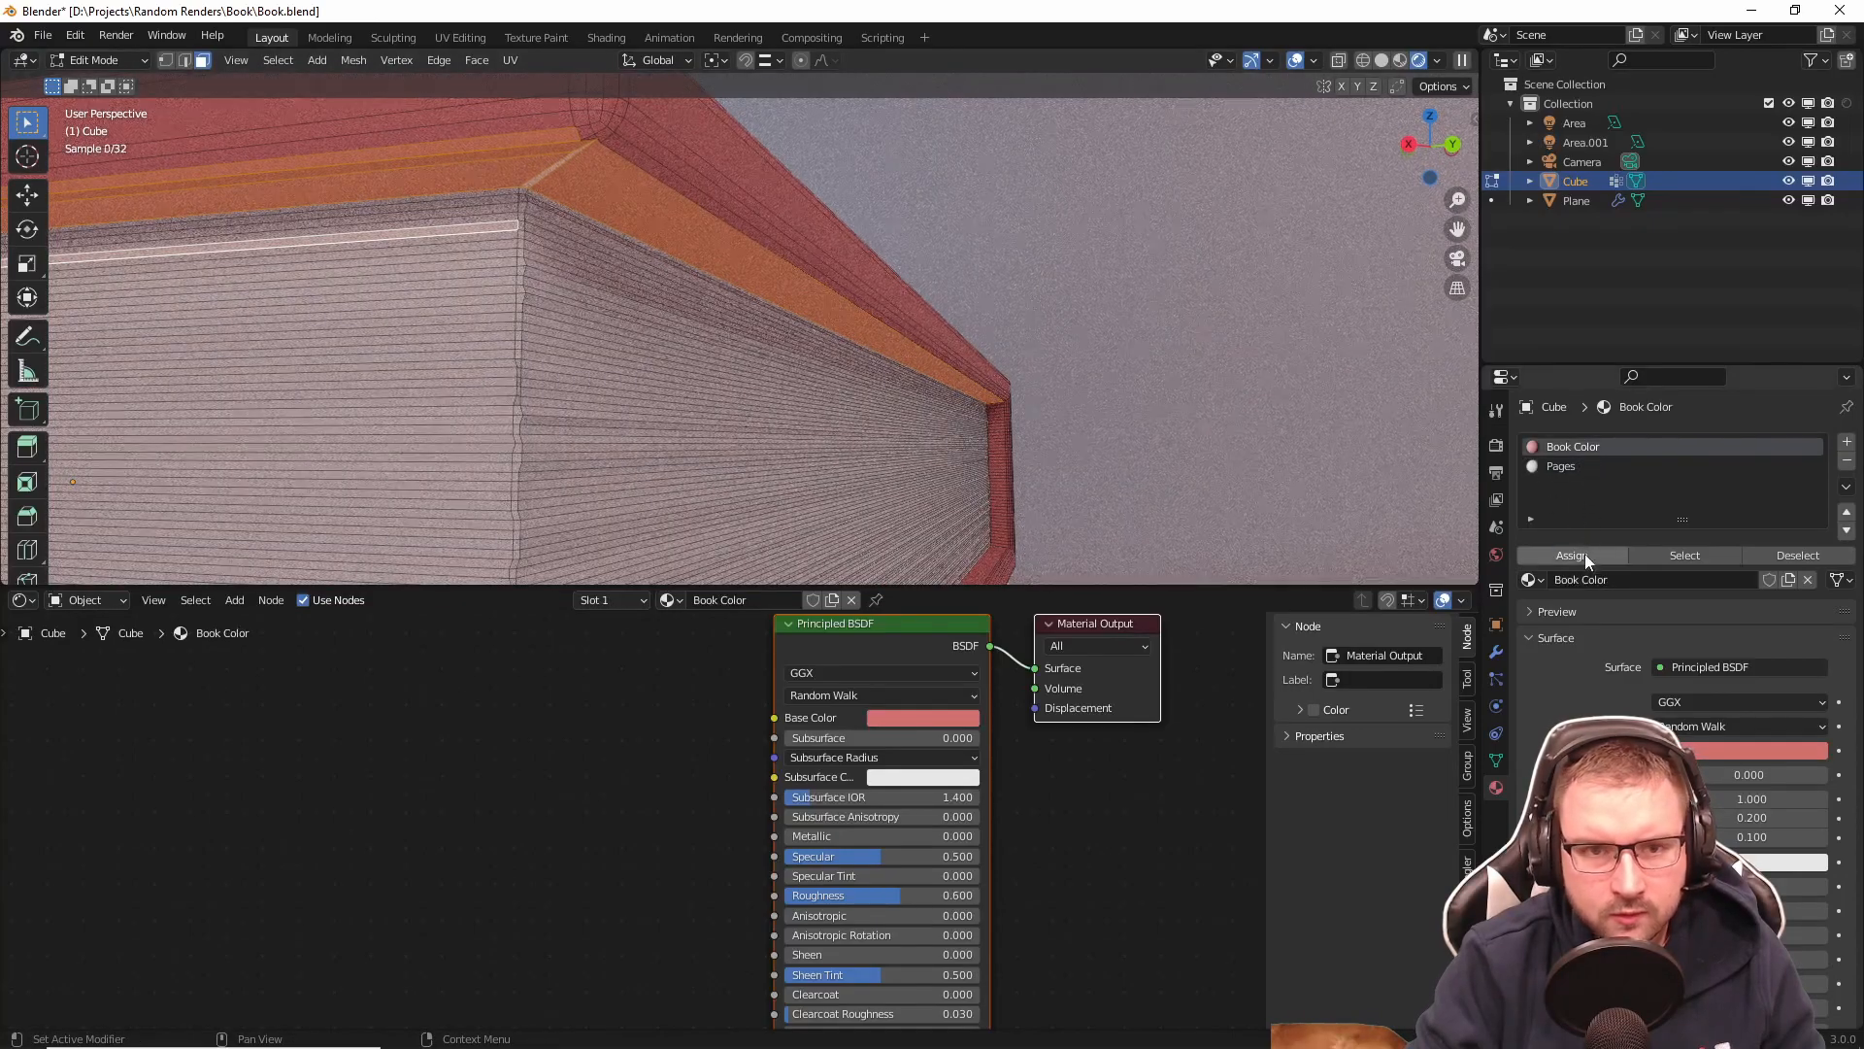
middle_drag(987, 408, 863, 412)
key(ctrl+z)
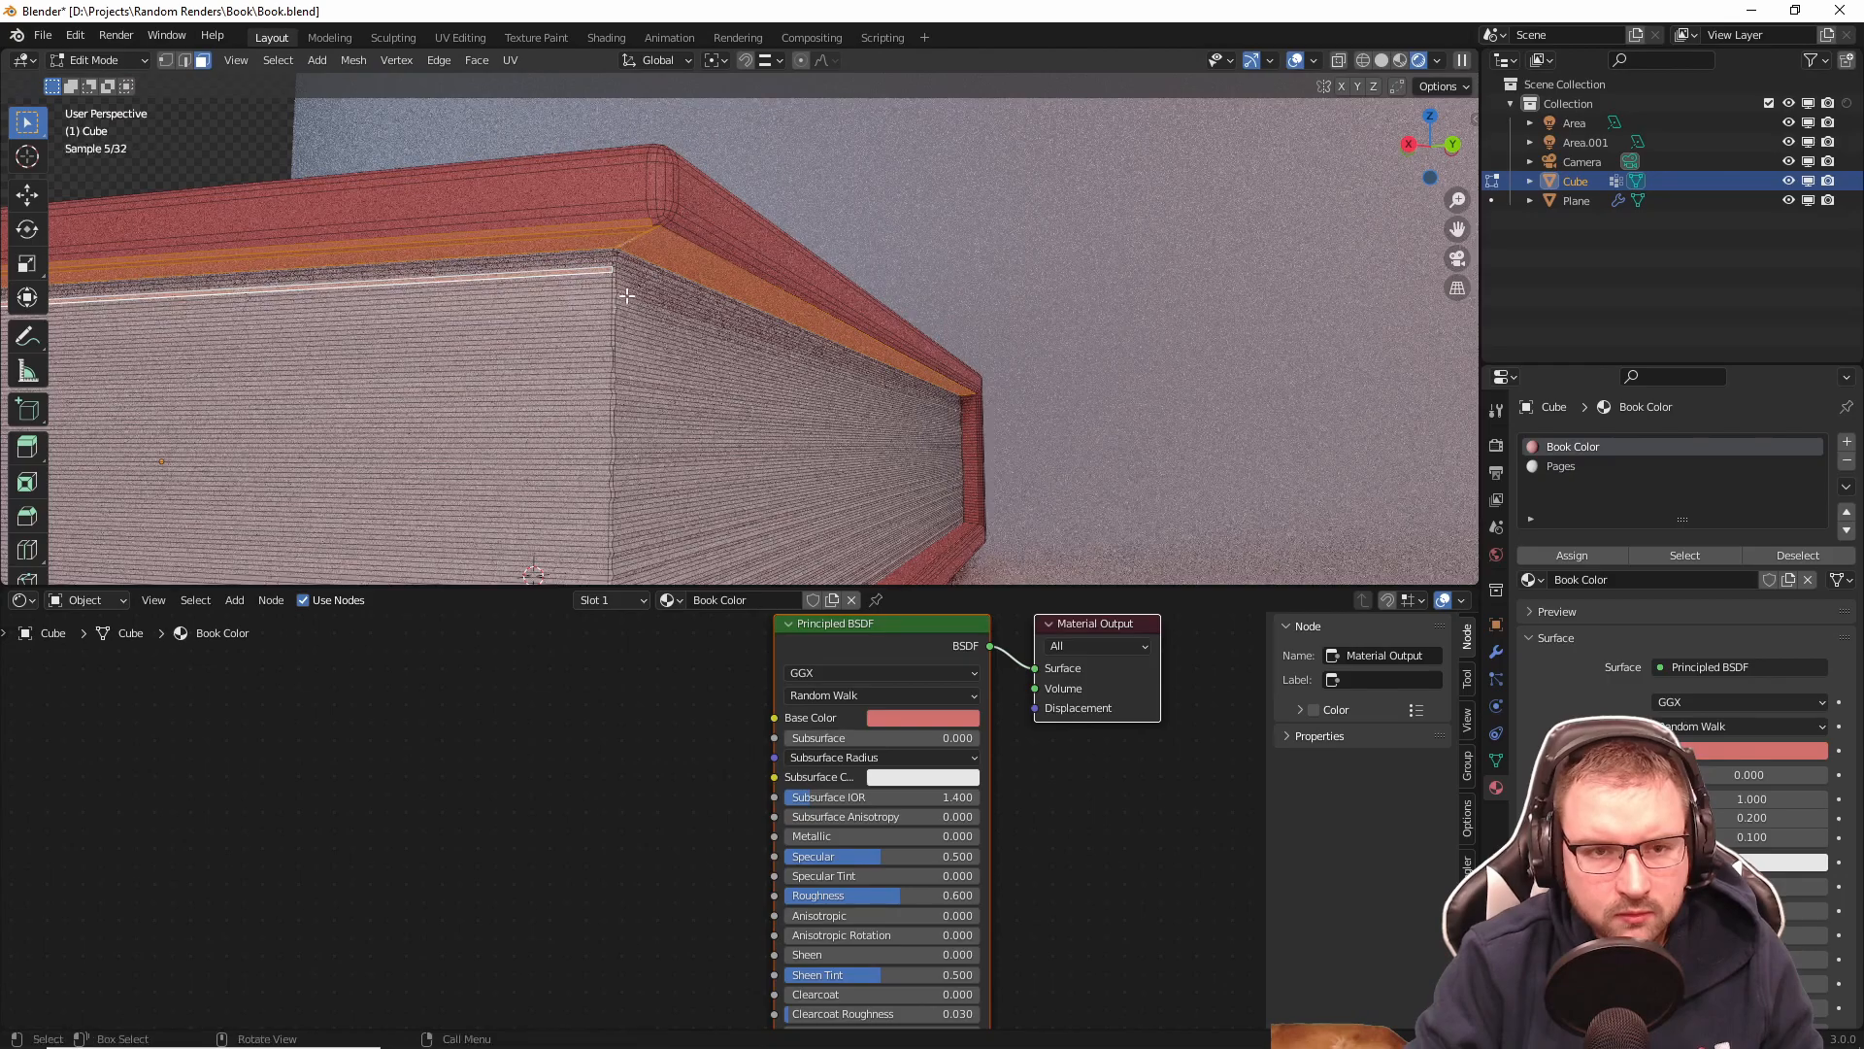
key(ctrl+z)
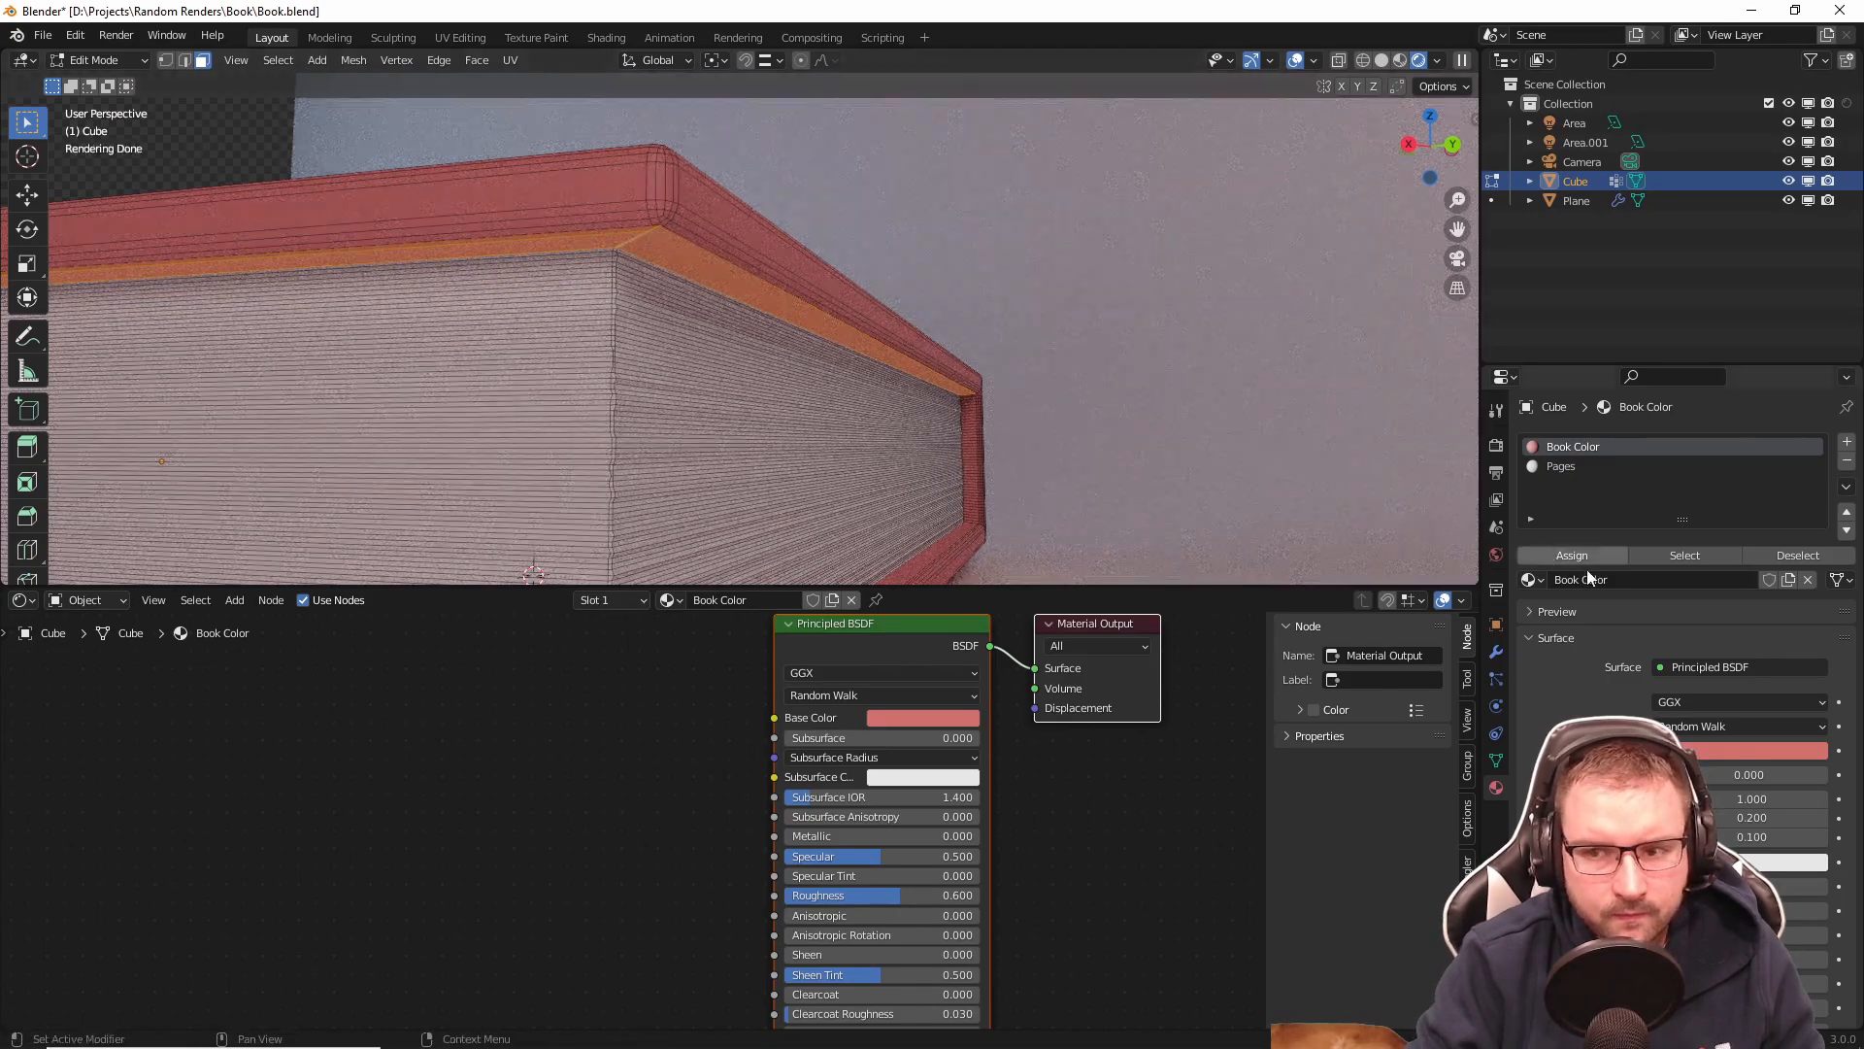
click(1572, 554)
Step: Check the recoloured cover edges, save Book.blend and render the camera view again
middle_drag(1228, 453, 1102, 429)
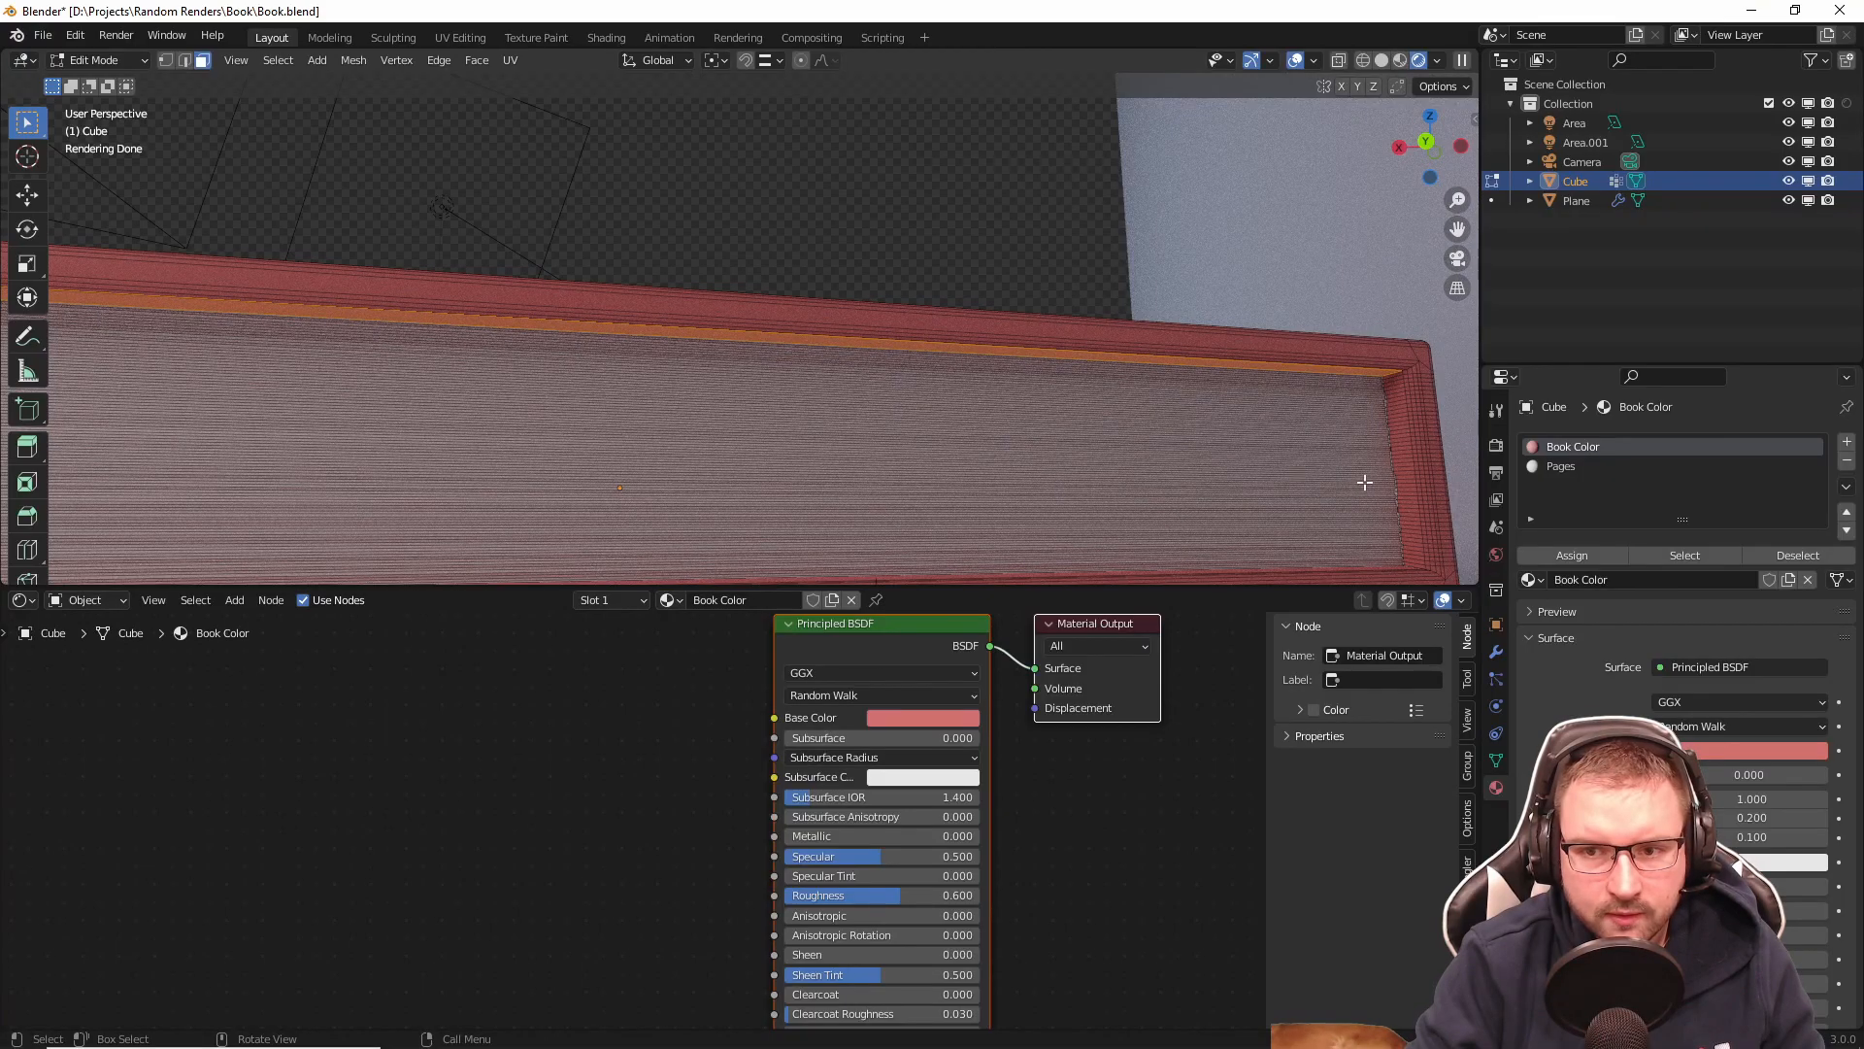
middle_drag(1218, 446, 719, 403)
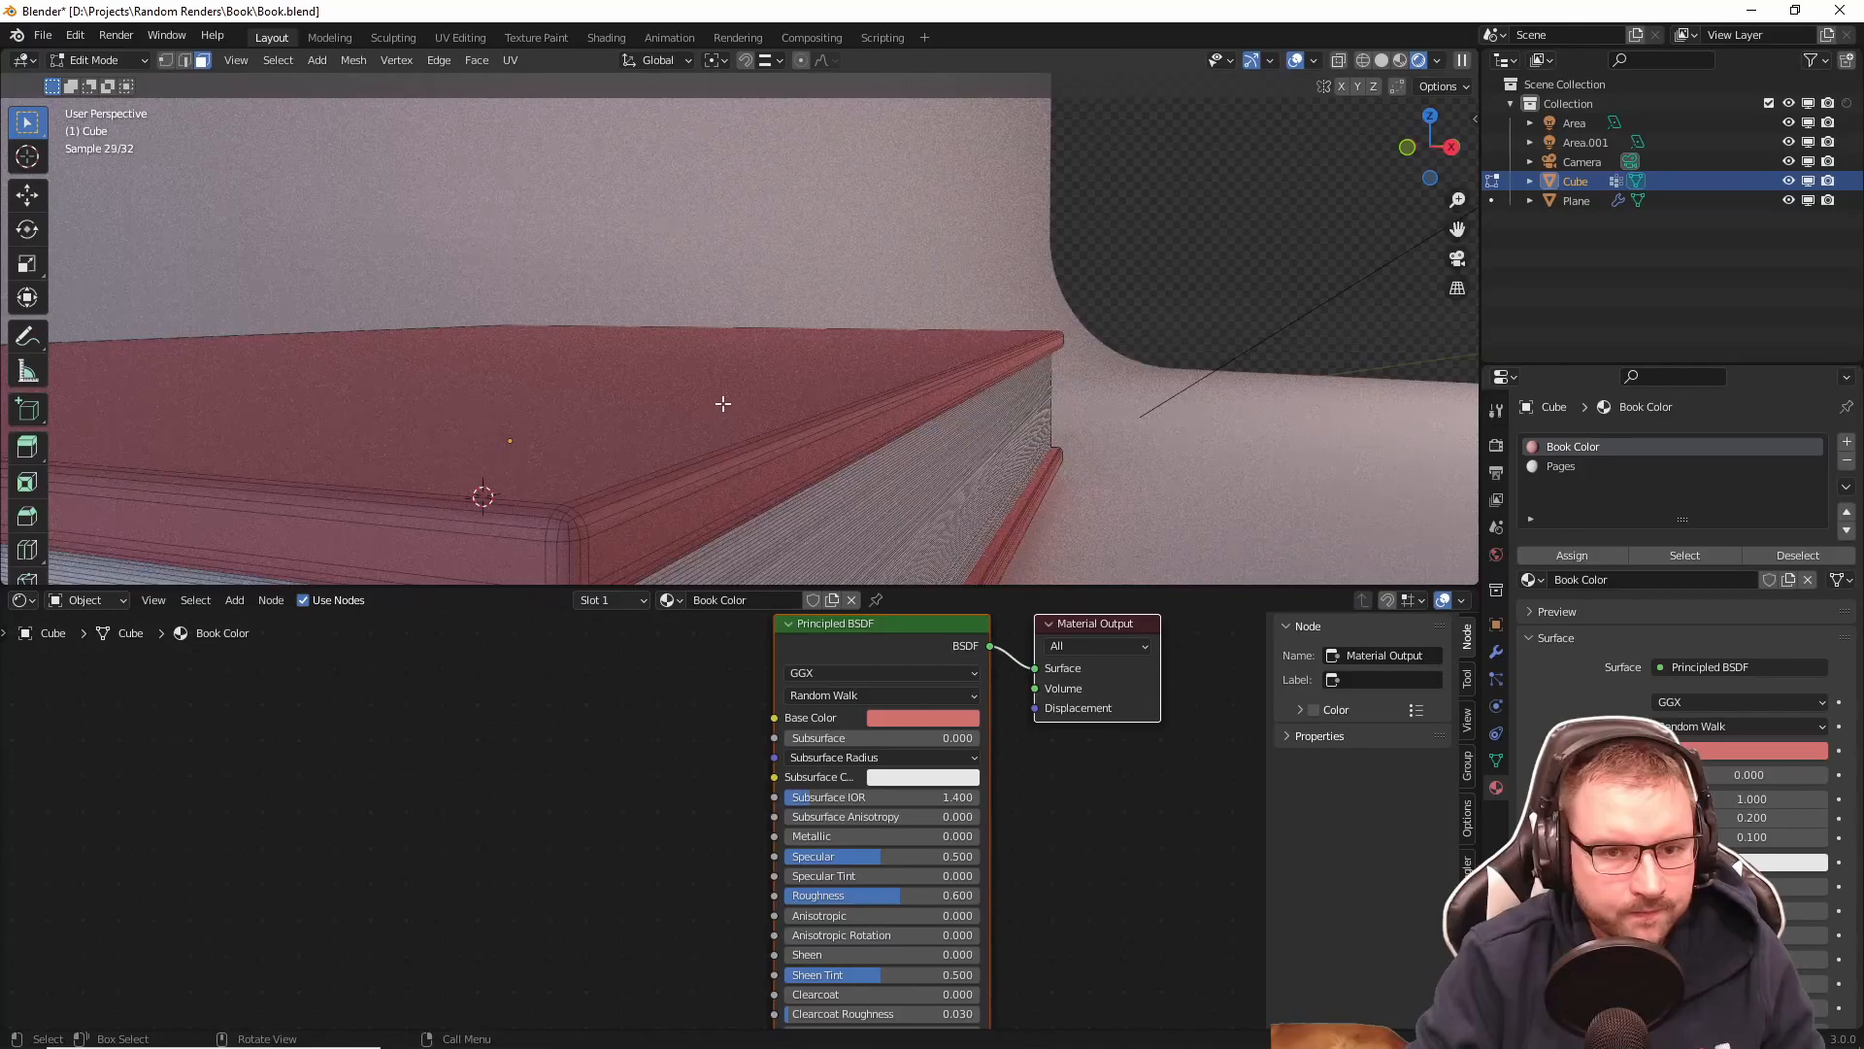
key(ctrl+s)
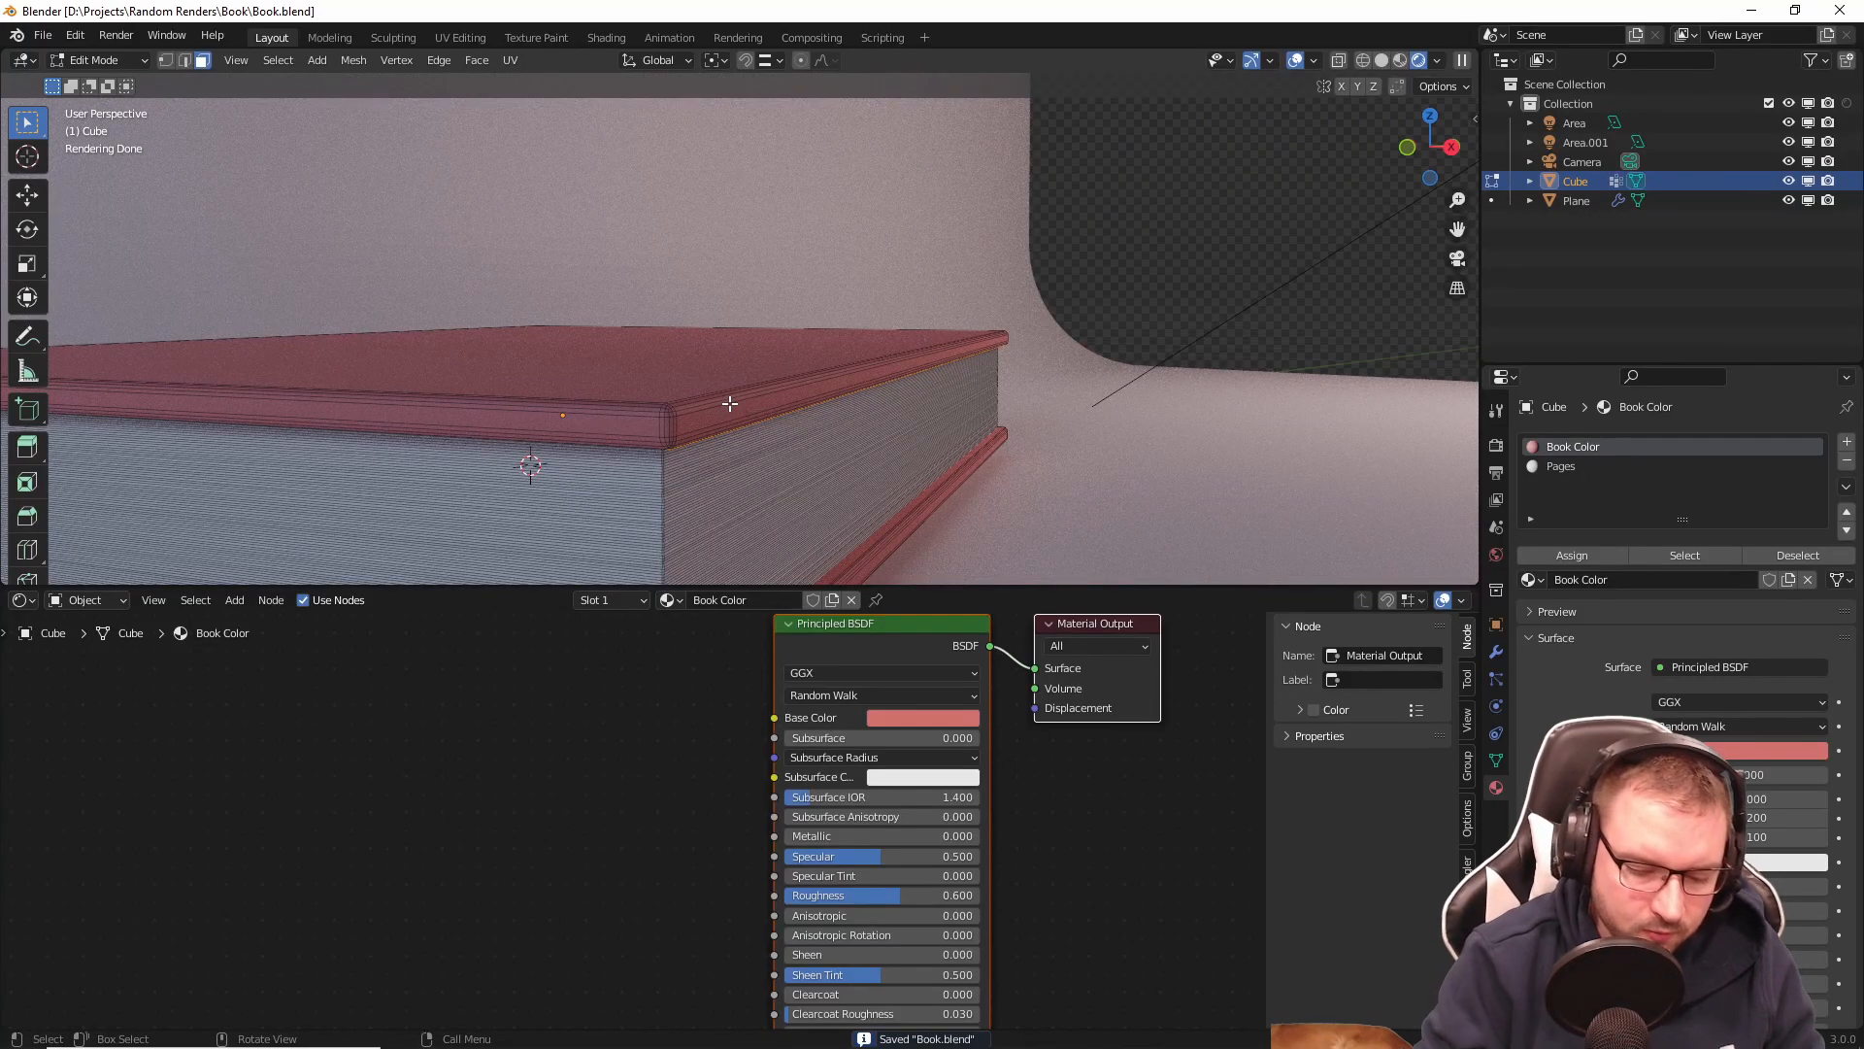
key(F12)
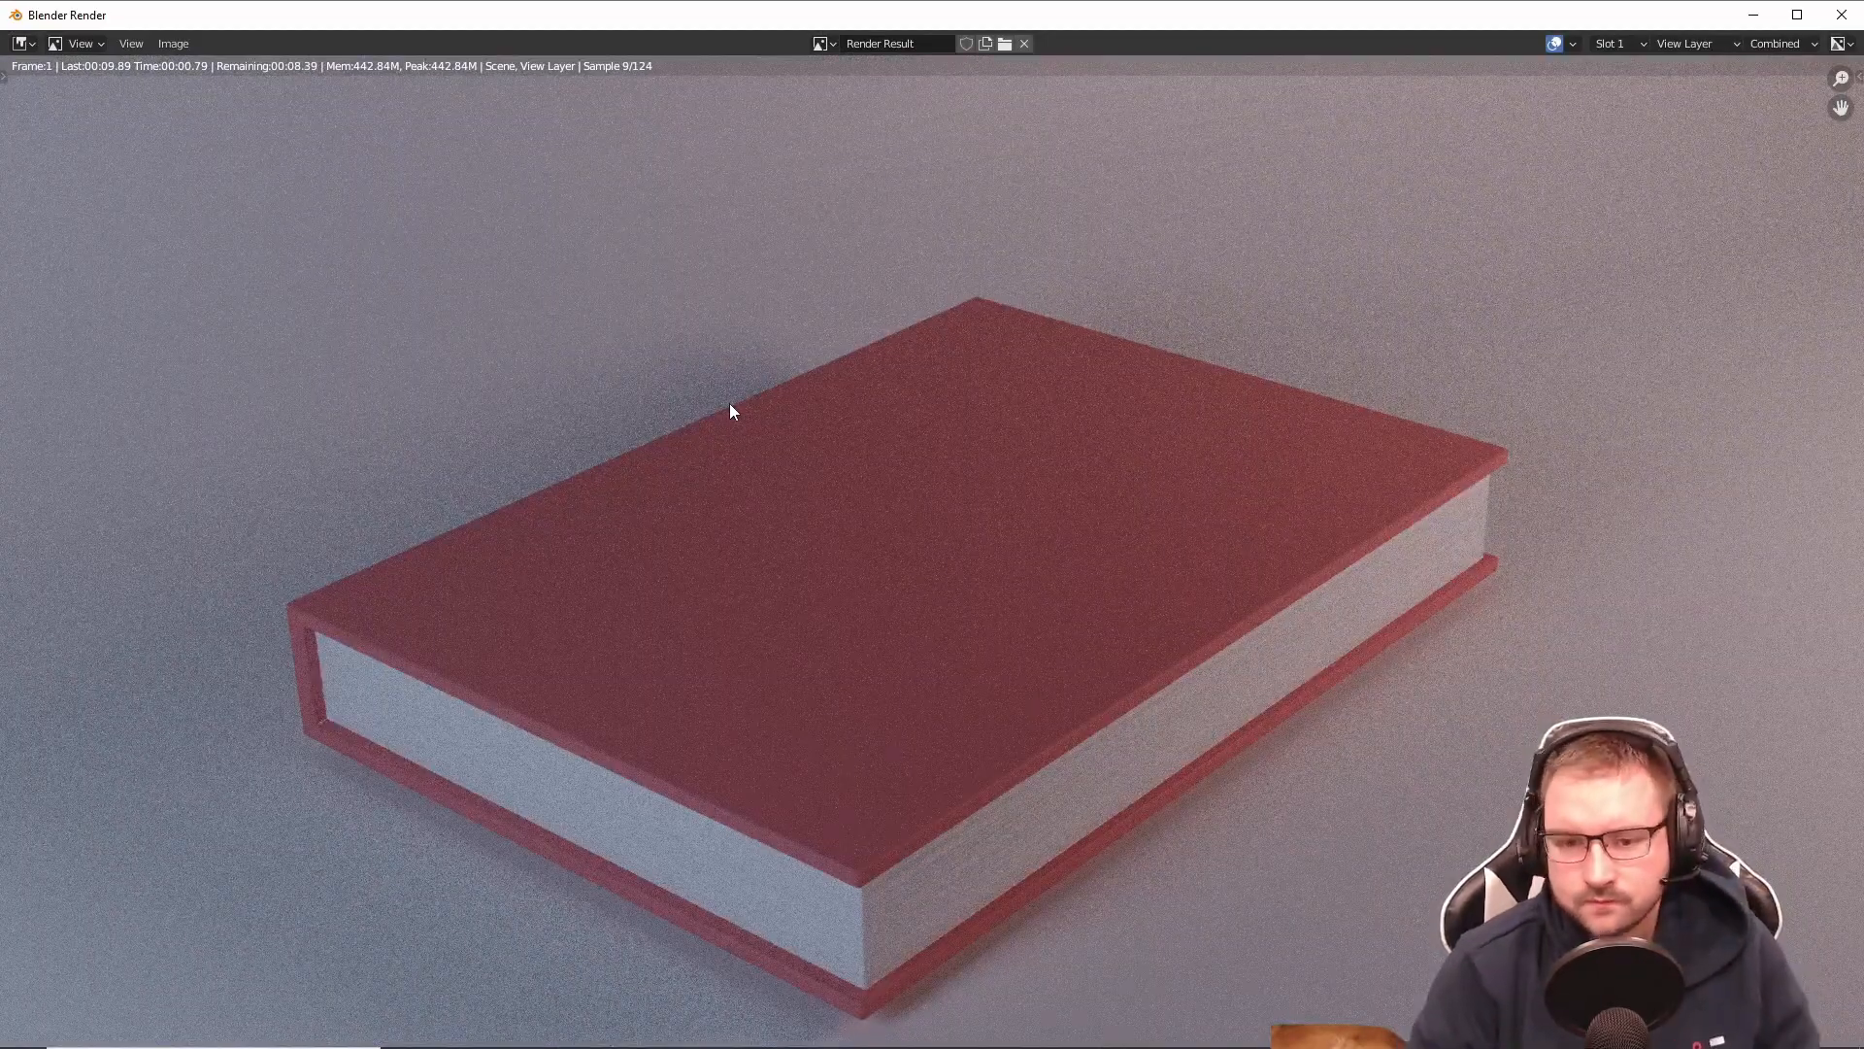
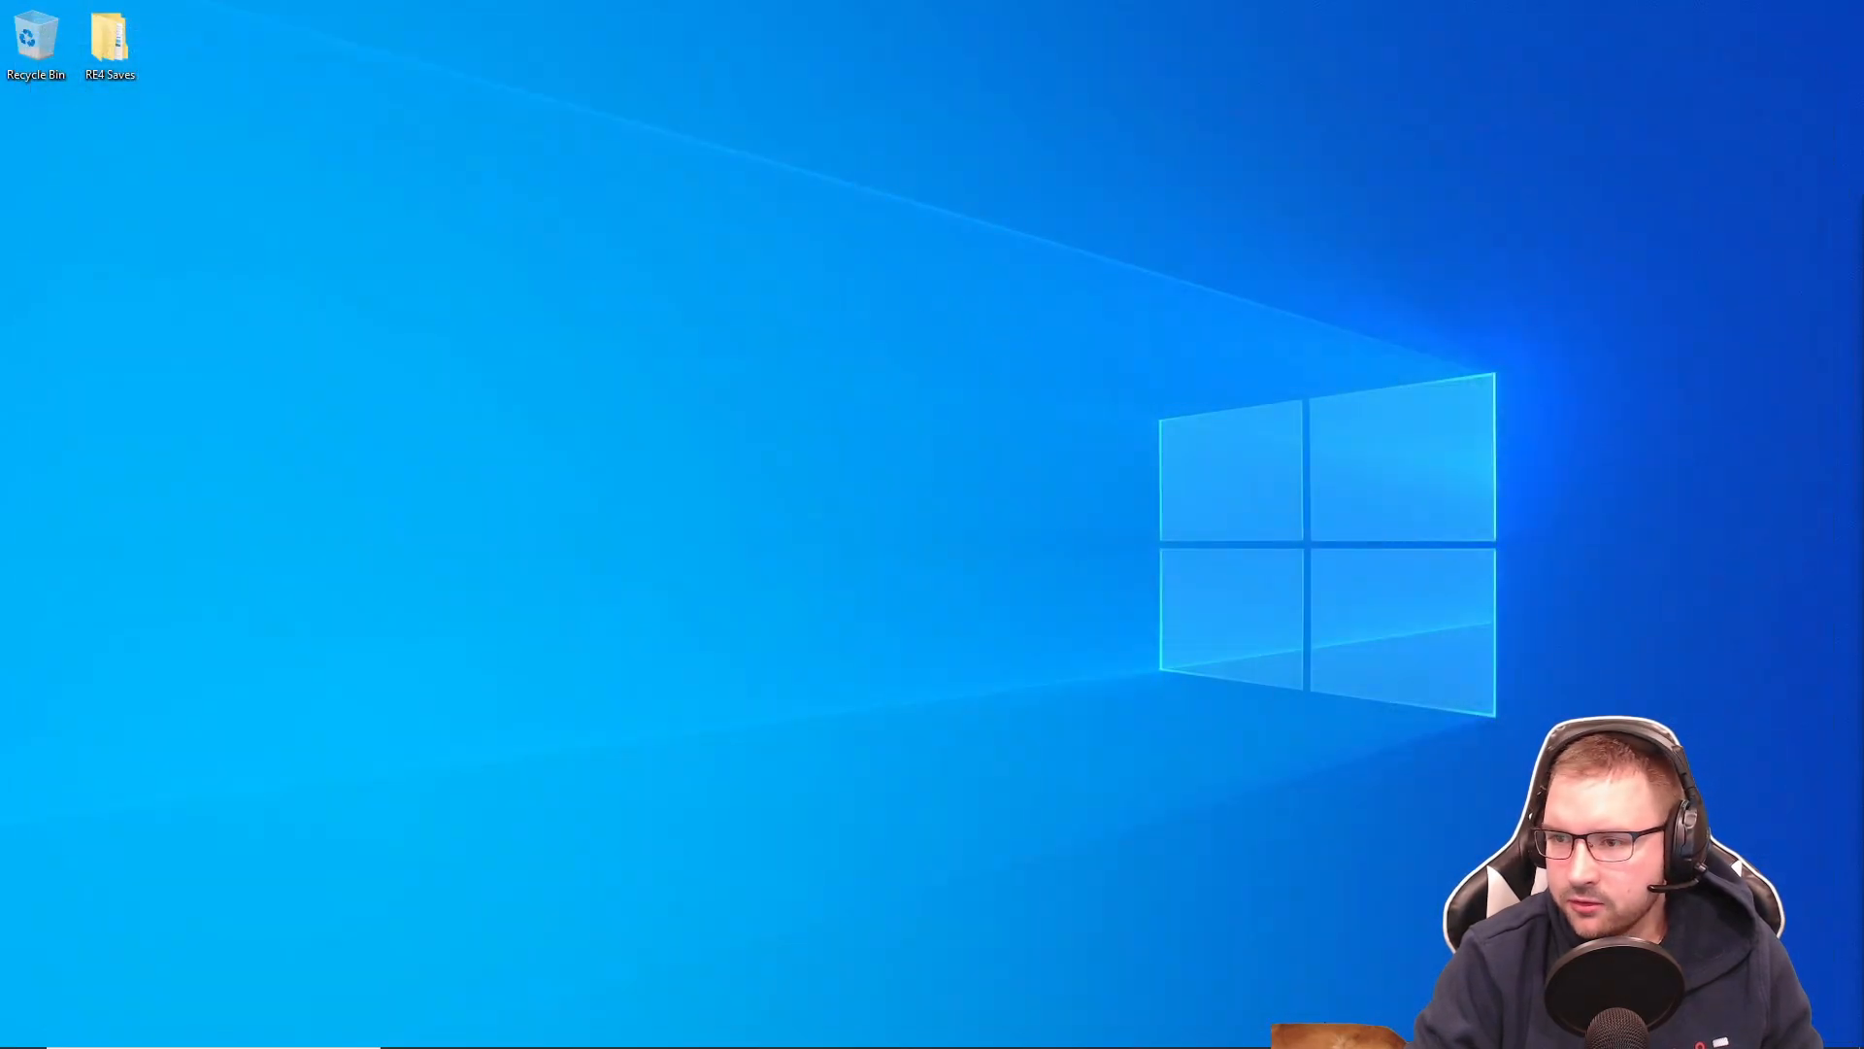
Step: Relaunch Blender, reopen the recent file Book.blend and switch the viewport to rendered shading
mouse_move(1379, 1044)
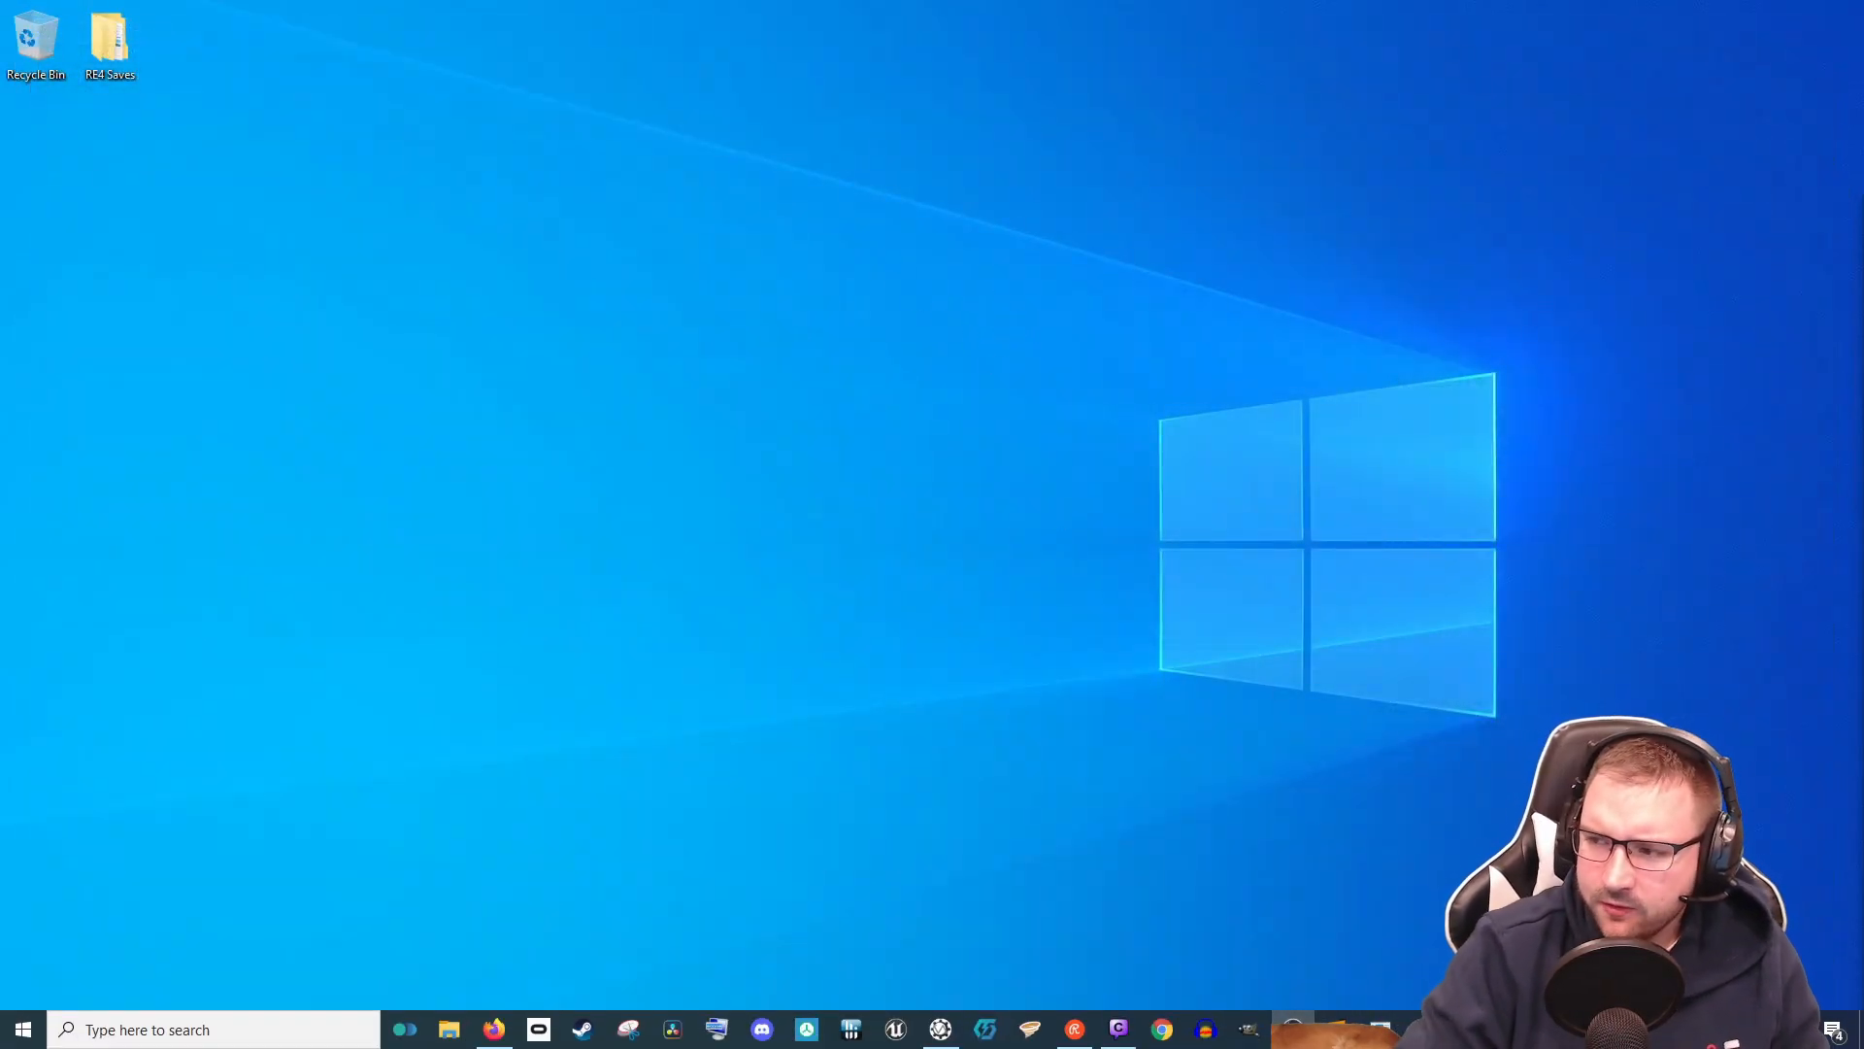
click(1292, 1029)
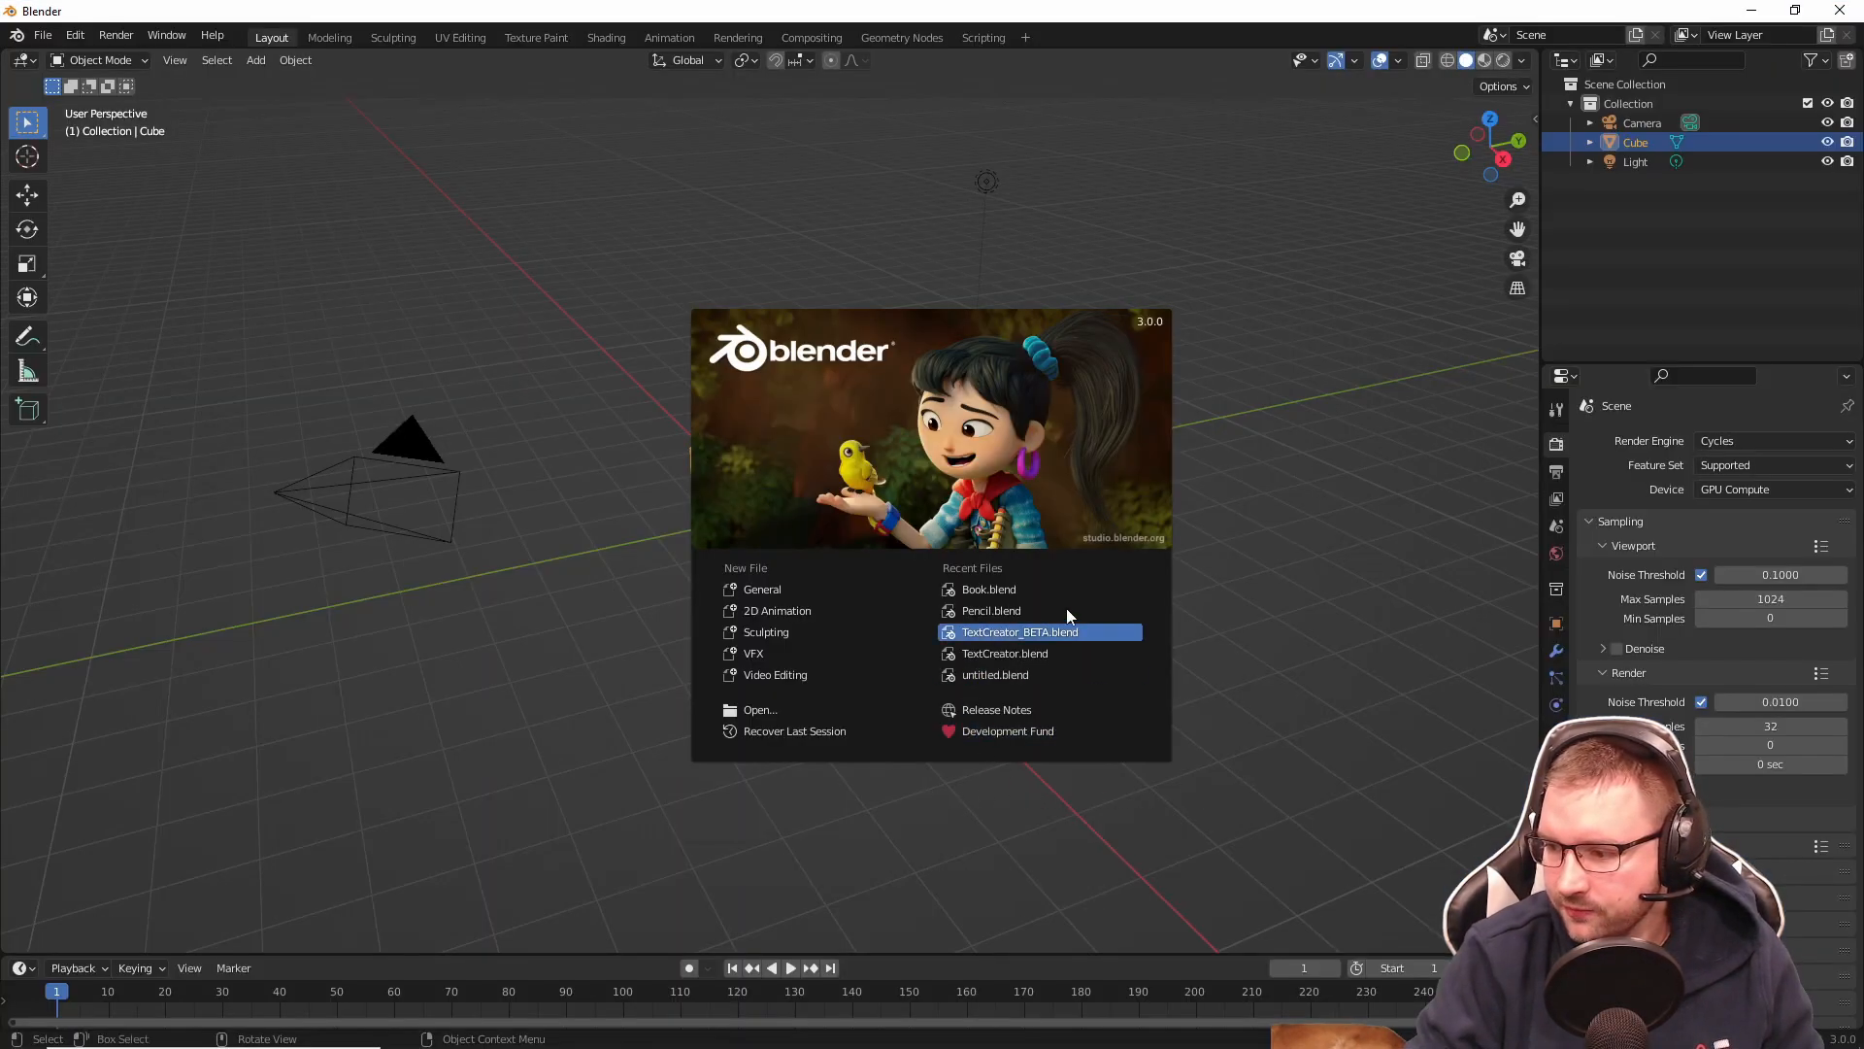
click(1012, 592)
middle_drag(530, 450, 525, 418)
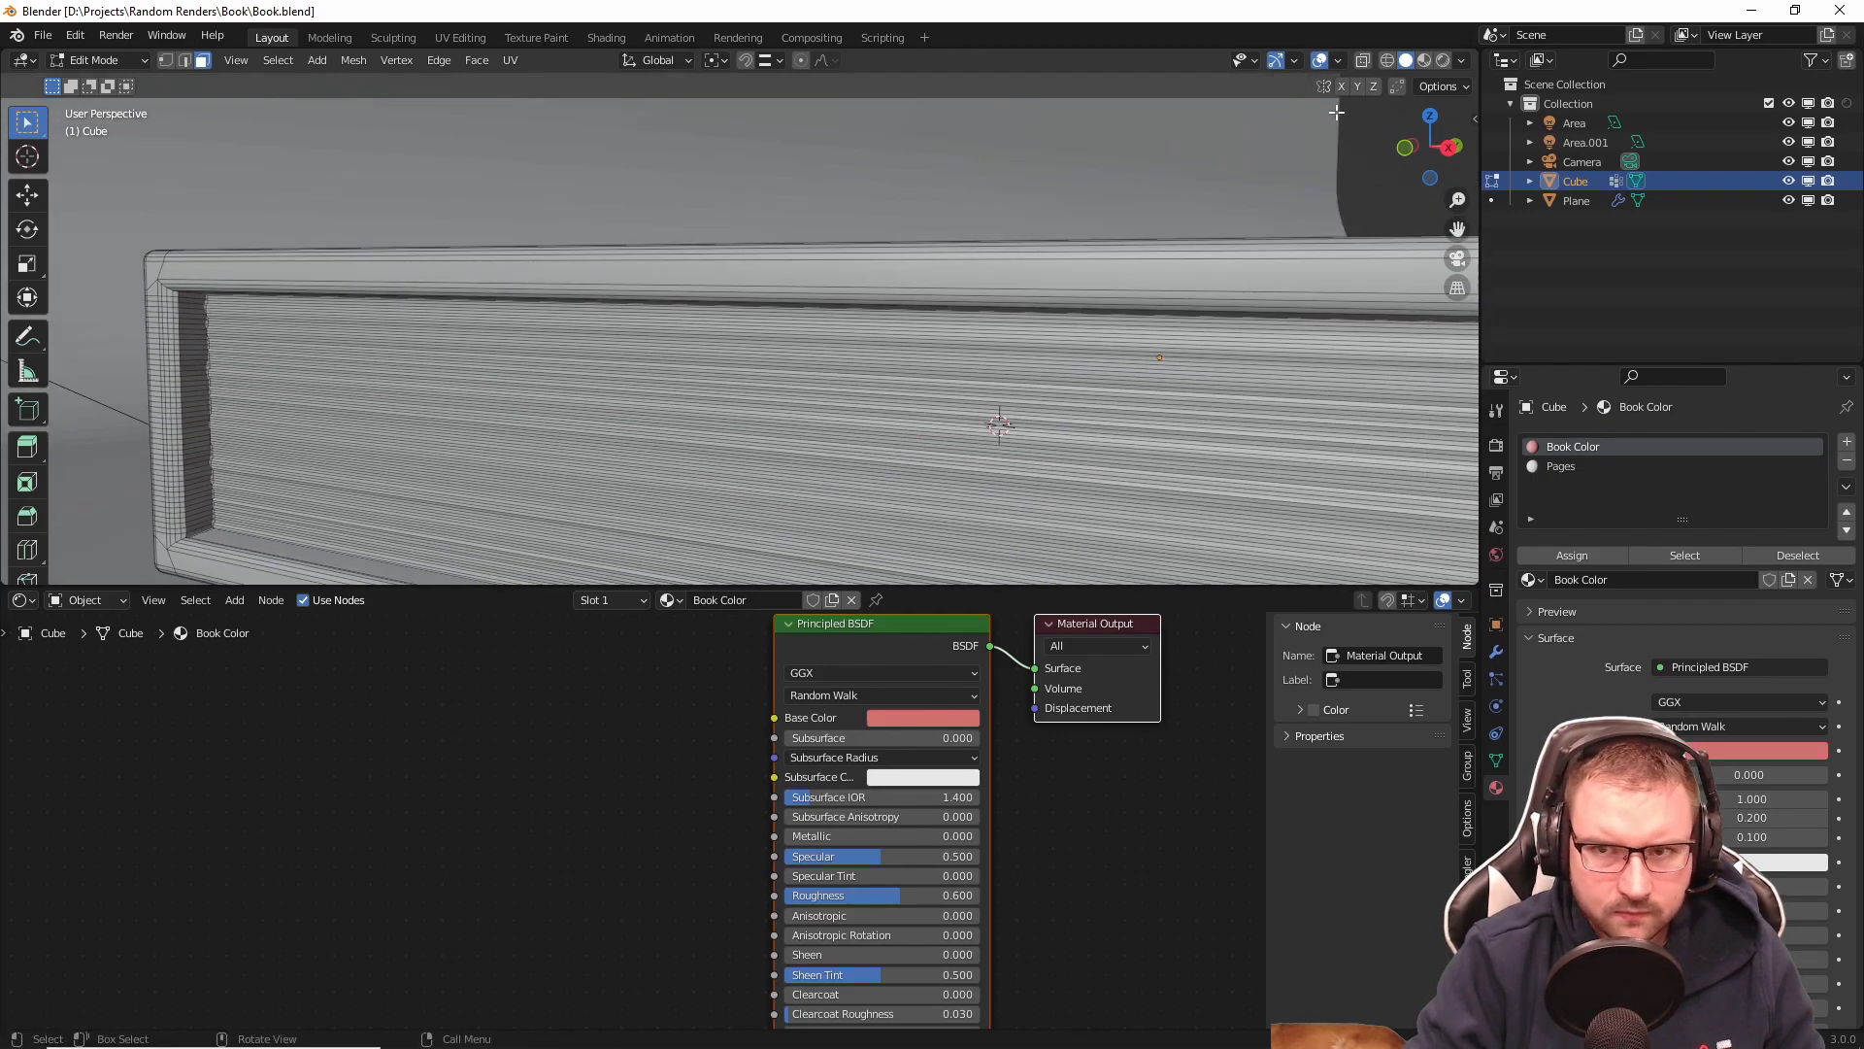
click(1443, 60)
scroll(208, 487, up, 2)
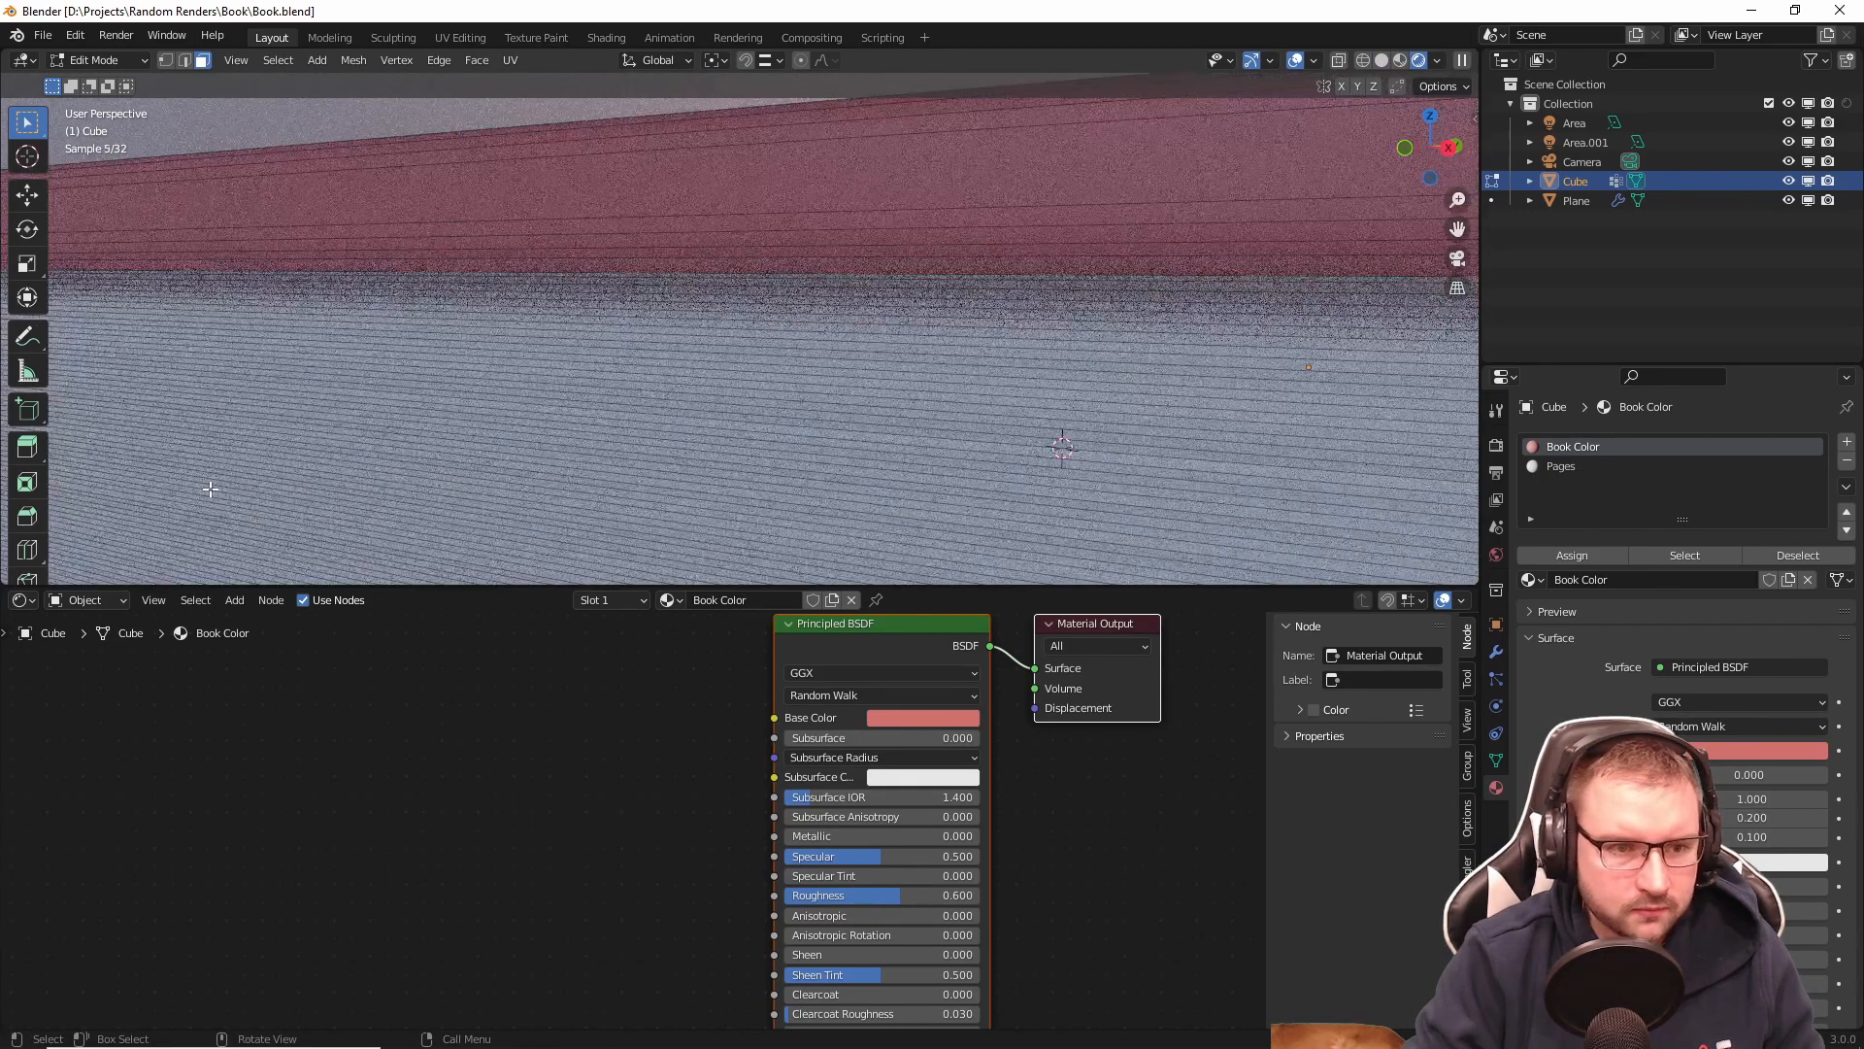
Step: Assign the Book Color material to the inner strip of faces along the bottom cover beside the pages, and return to Object Mode
shift+middle_drag(208, 486, 404, 417)
drag(421, 415, 450, 426)
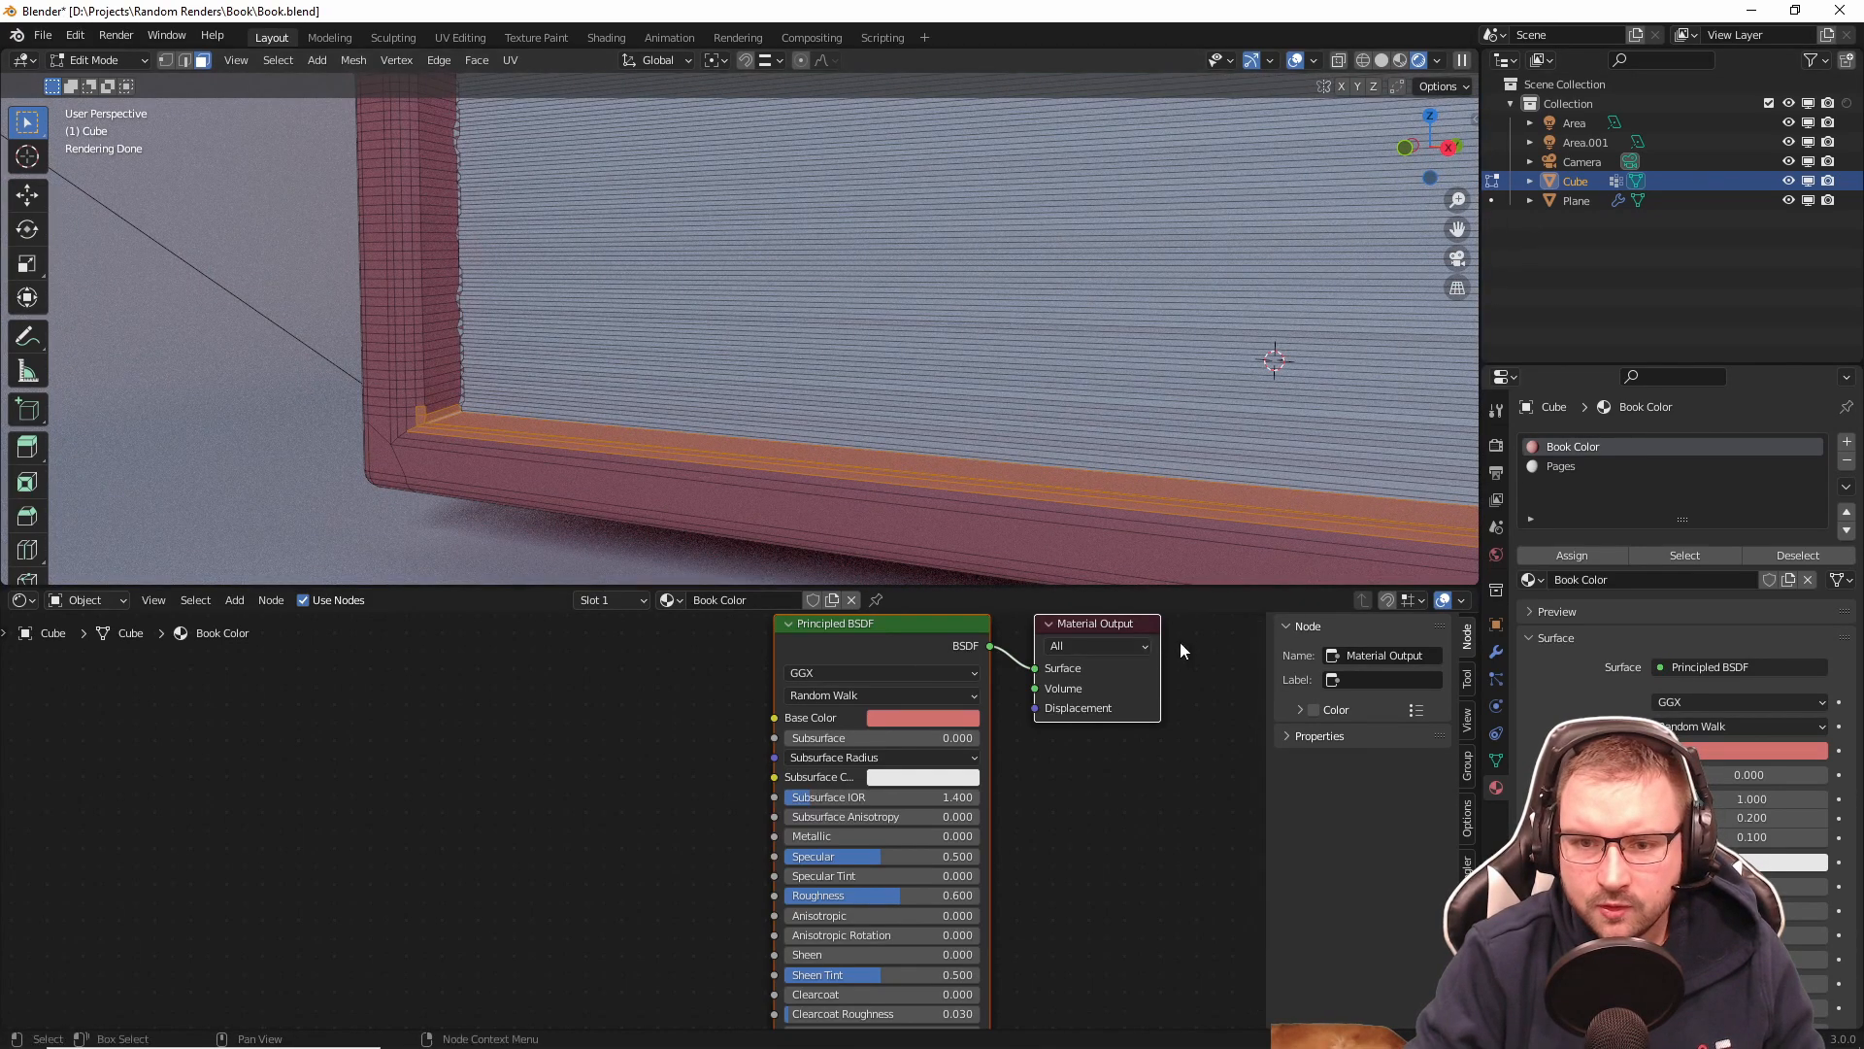
click(1572, 555)
key(Tab)
Step: Lower the book along Z onto the backdrop in two moves, -0.01711 m and -0.003238 m, closing the gap beneath the cover
scroll(773, 466, down, 4)
middle_drag(860, 425, 911, 408)
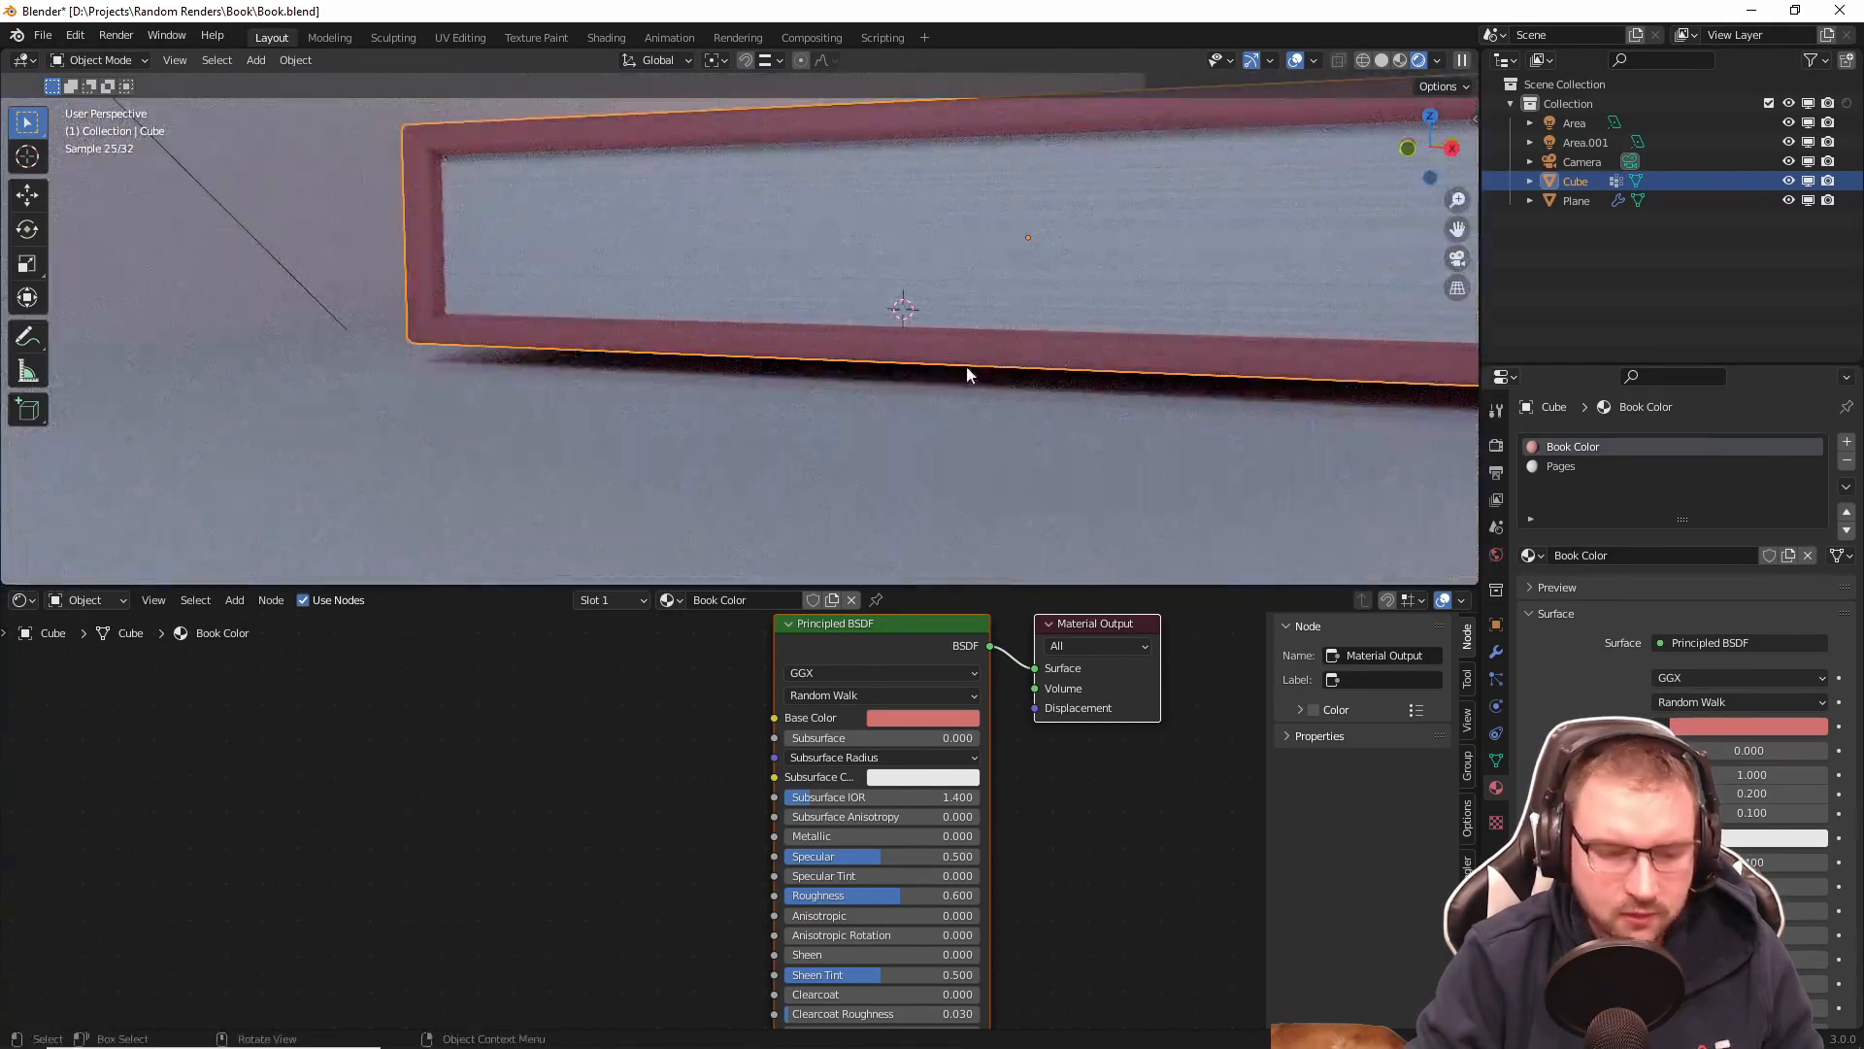
key(g)
key(z)
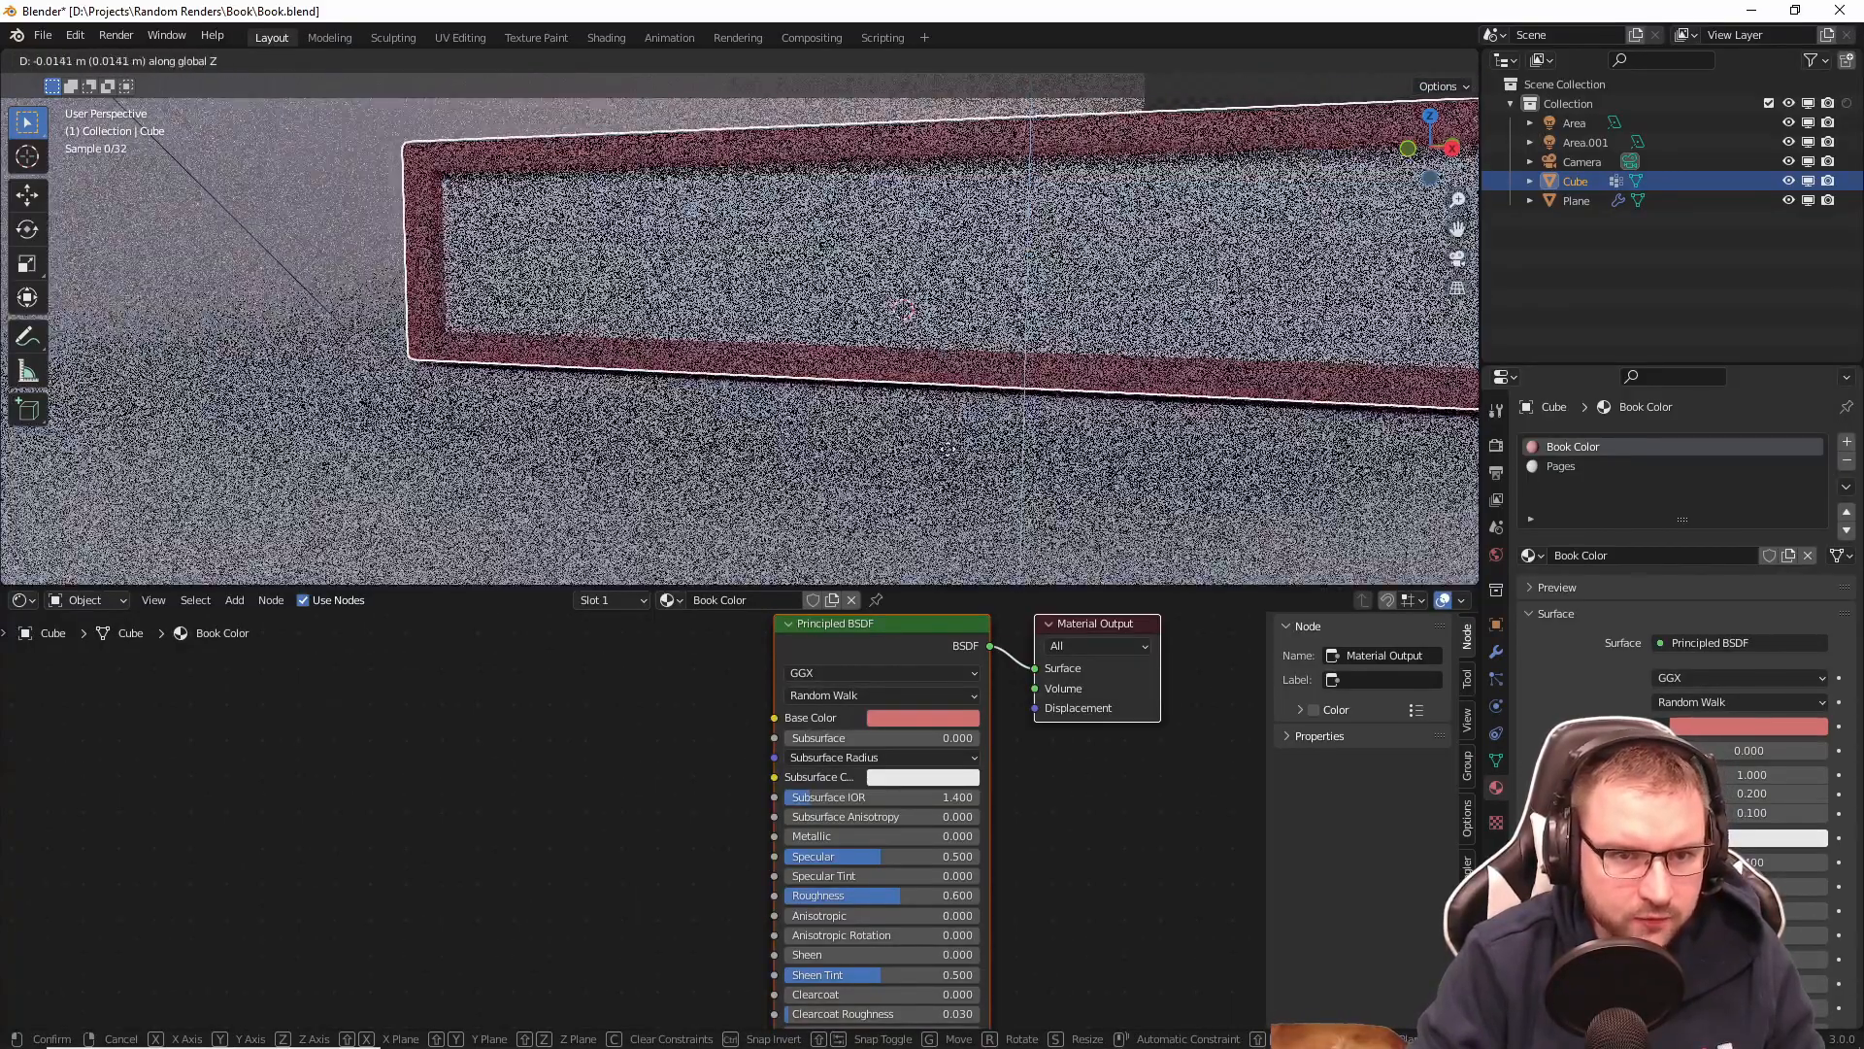
click(955, 427)
scroll(976, 417, down, 3)
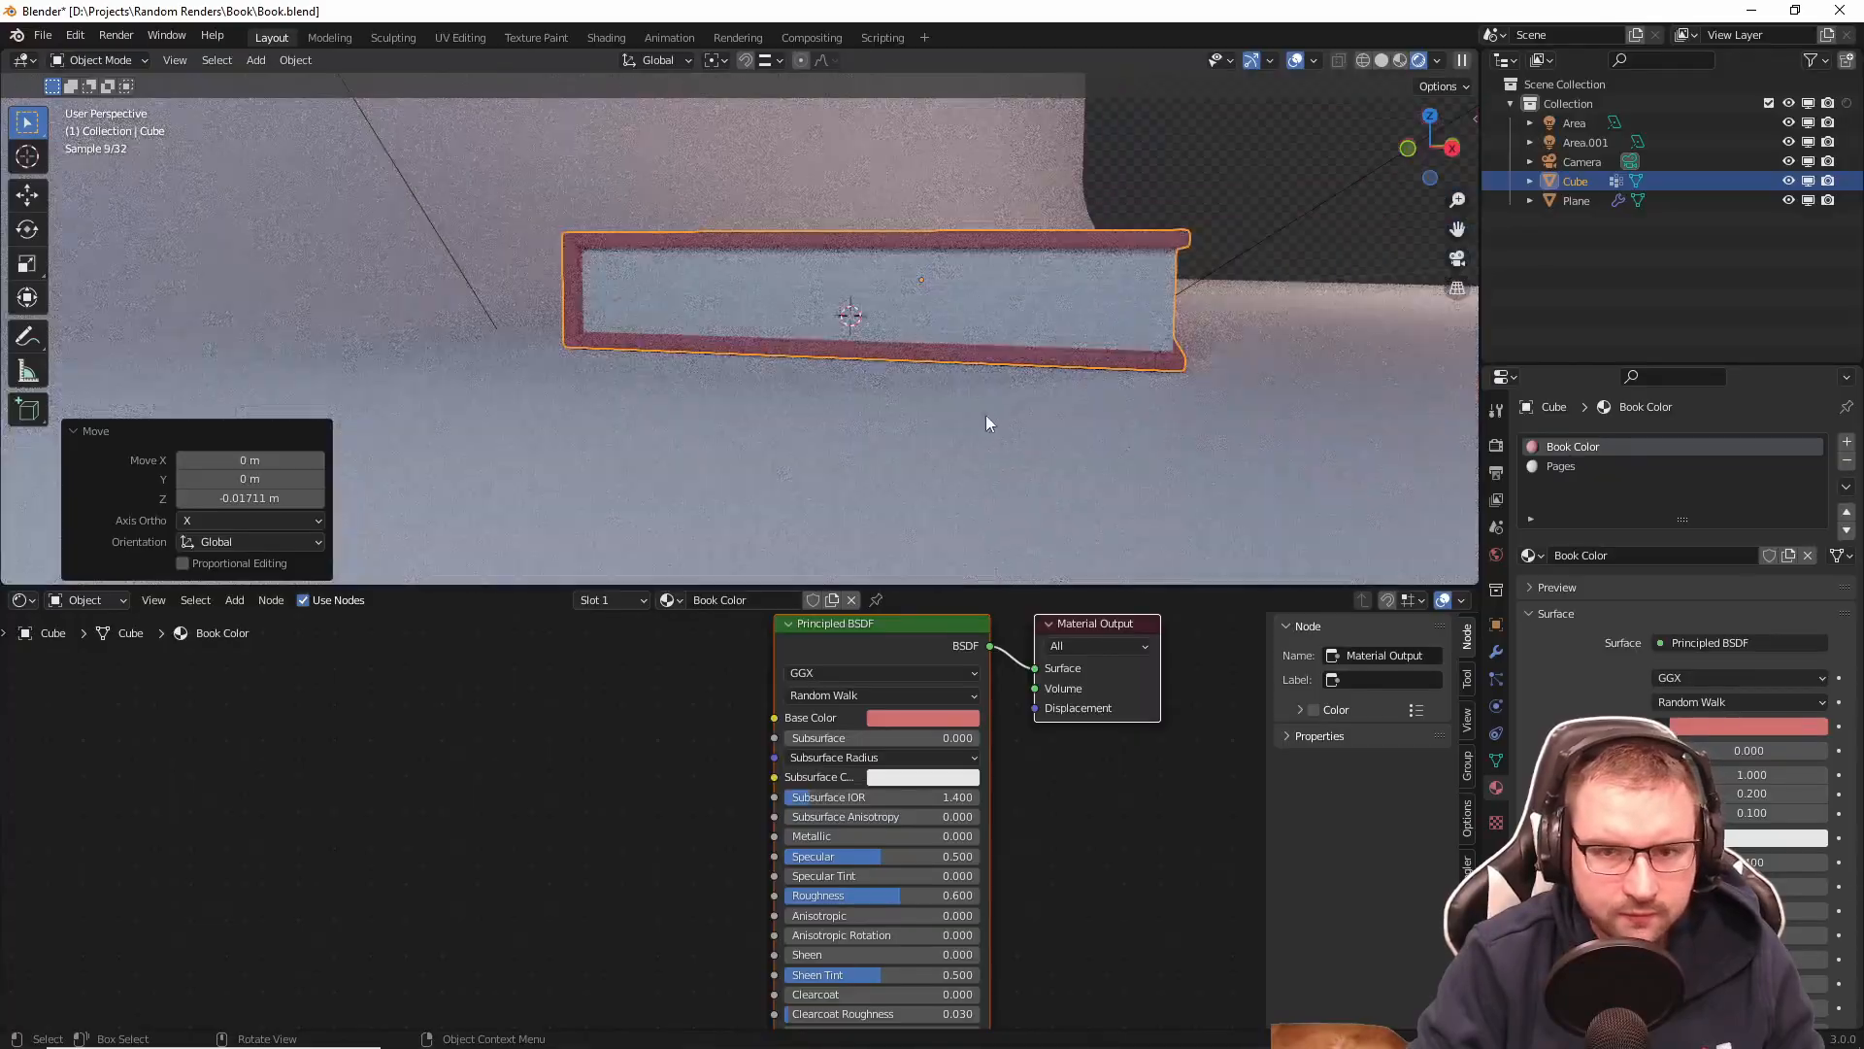
scroll(1041, 391, up, 7)
shift+middle_drag(981, 441, 989, 399)
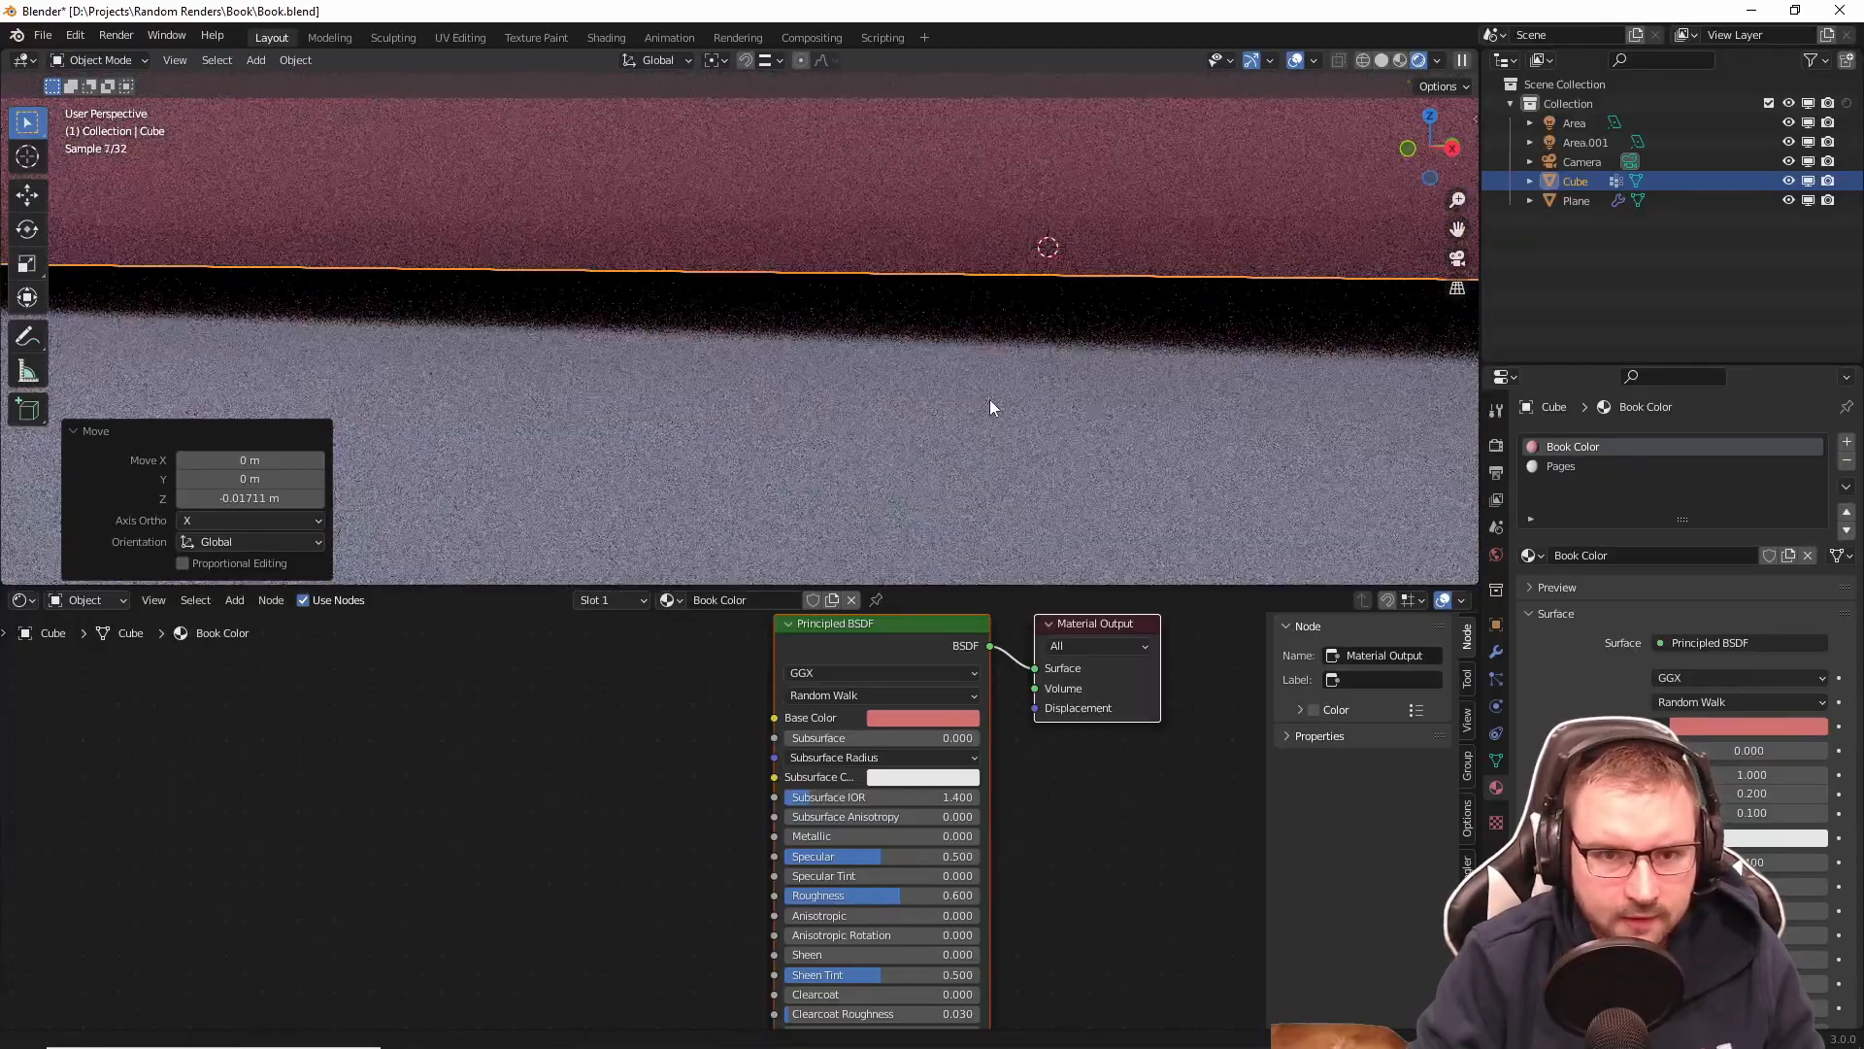
key(g)
key(z)
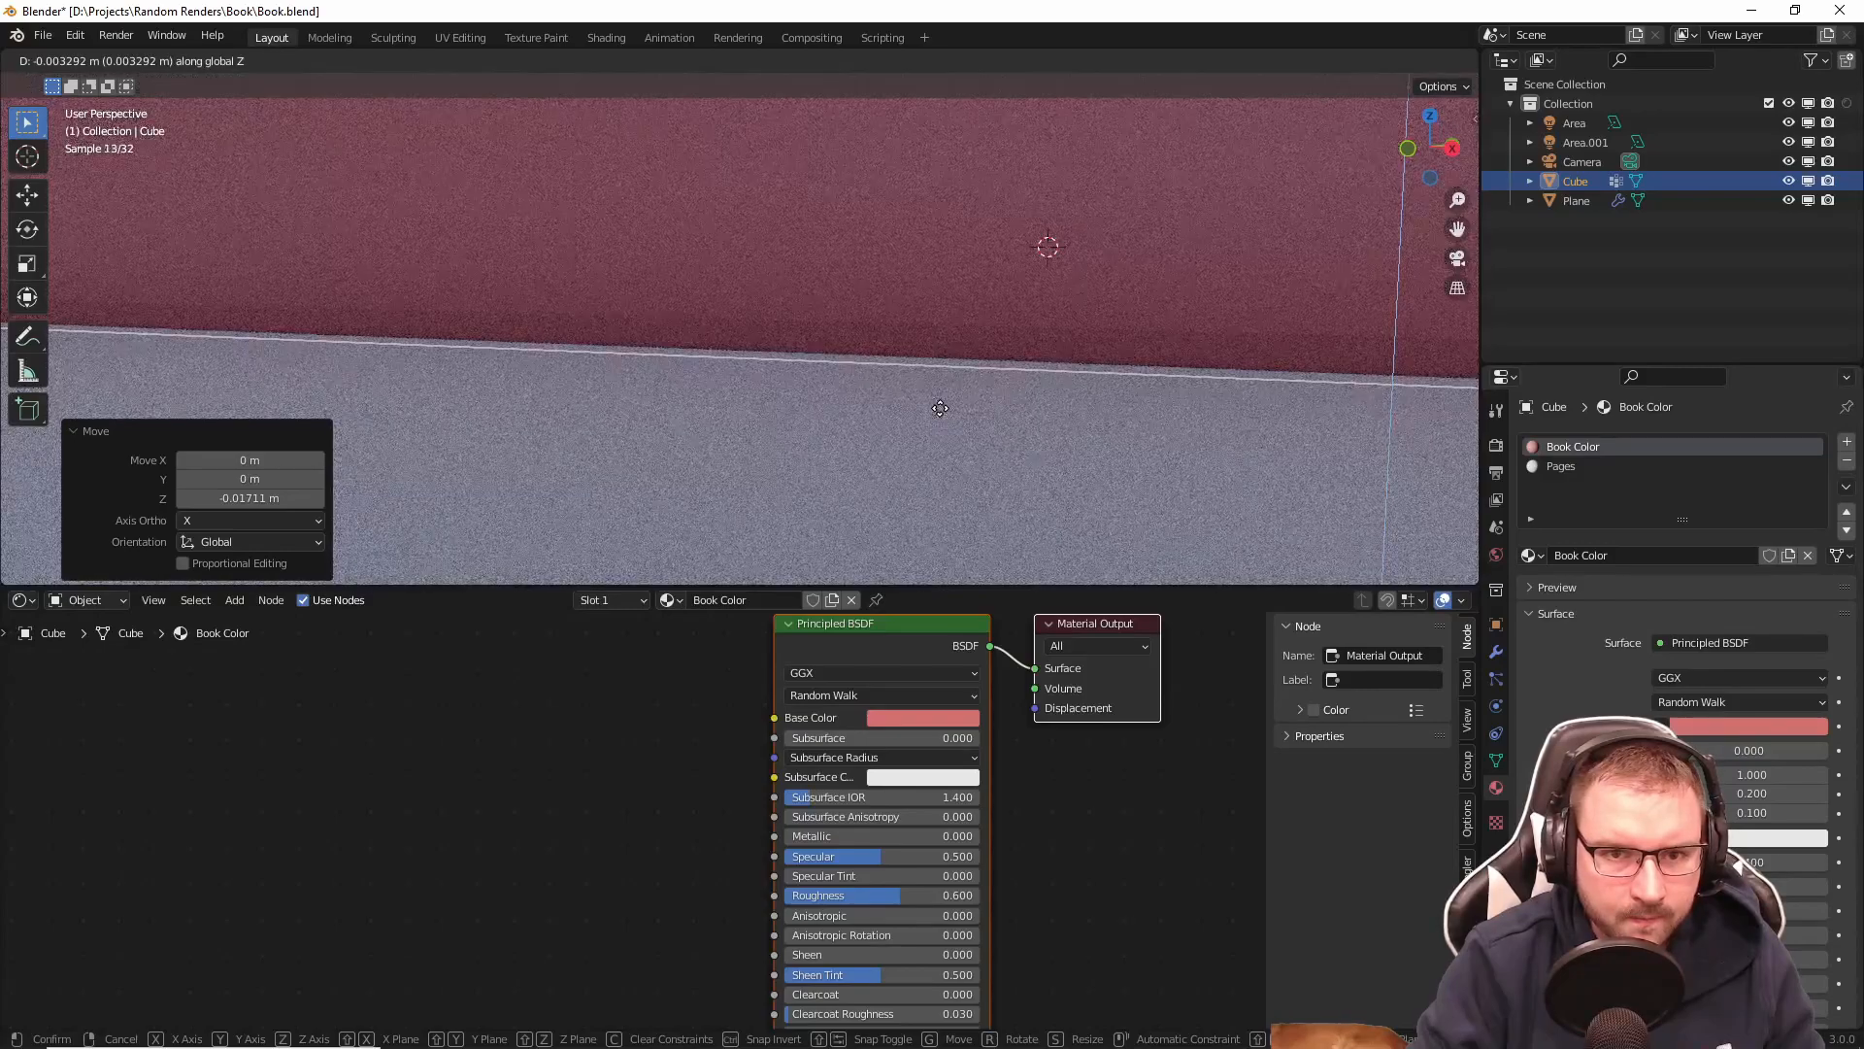
click(939, 408)
Step: Return to the camera view, save Book.blend and render the image
key(KP_0)
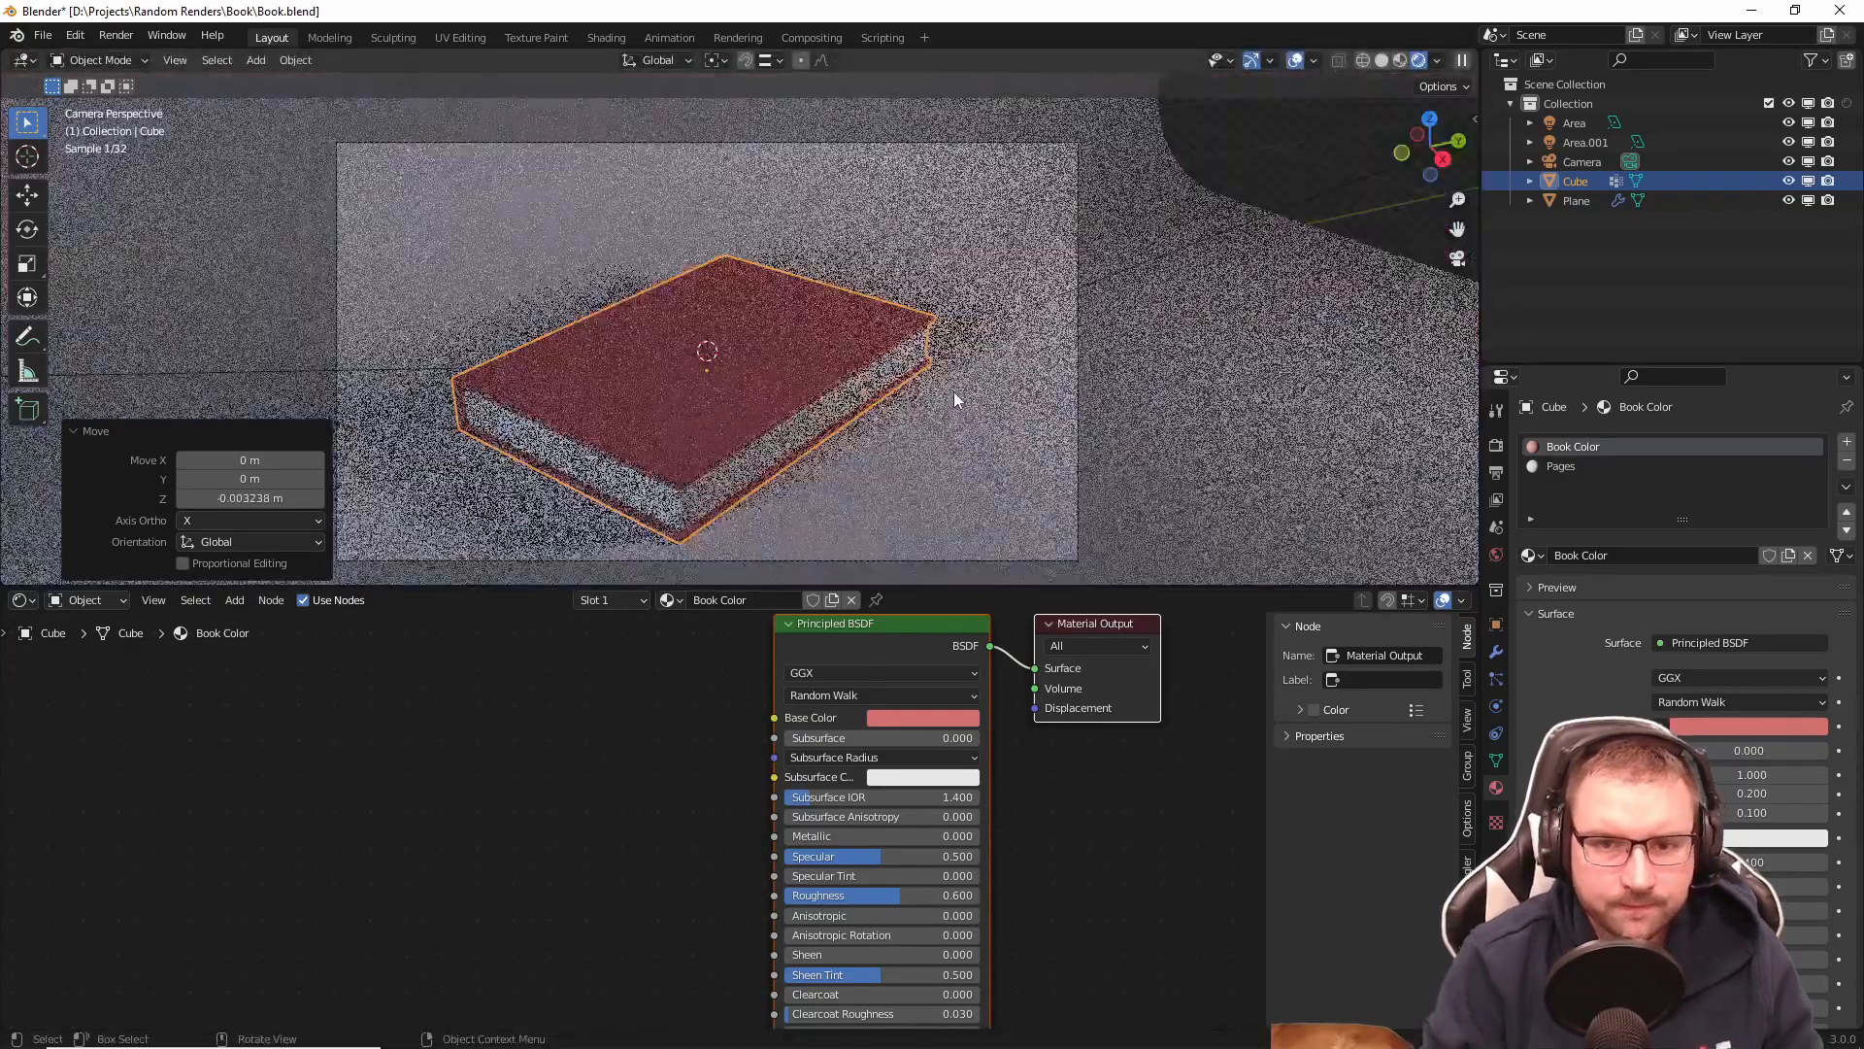
key(ctrl+s)
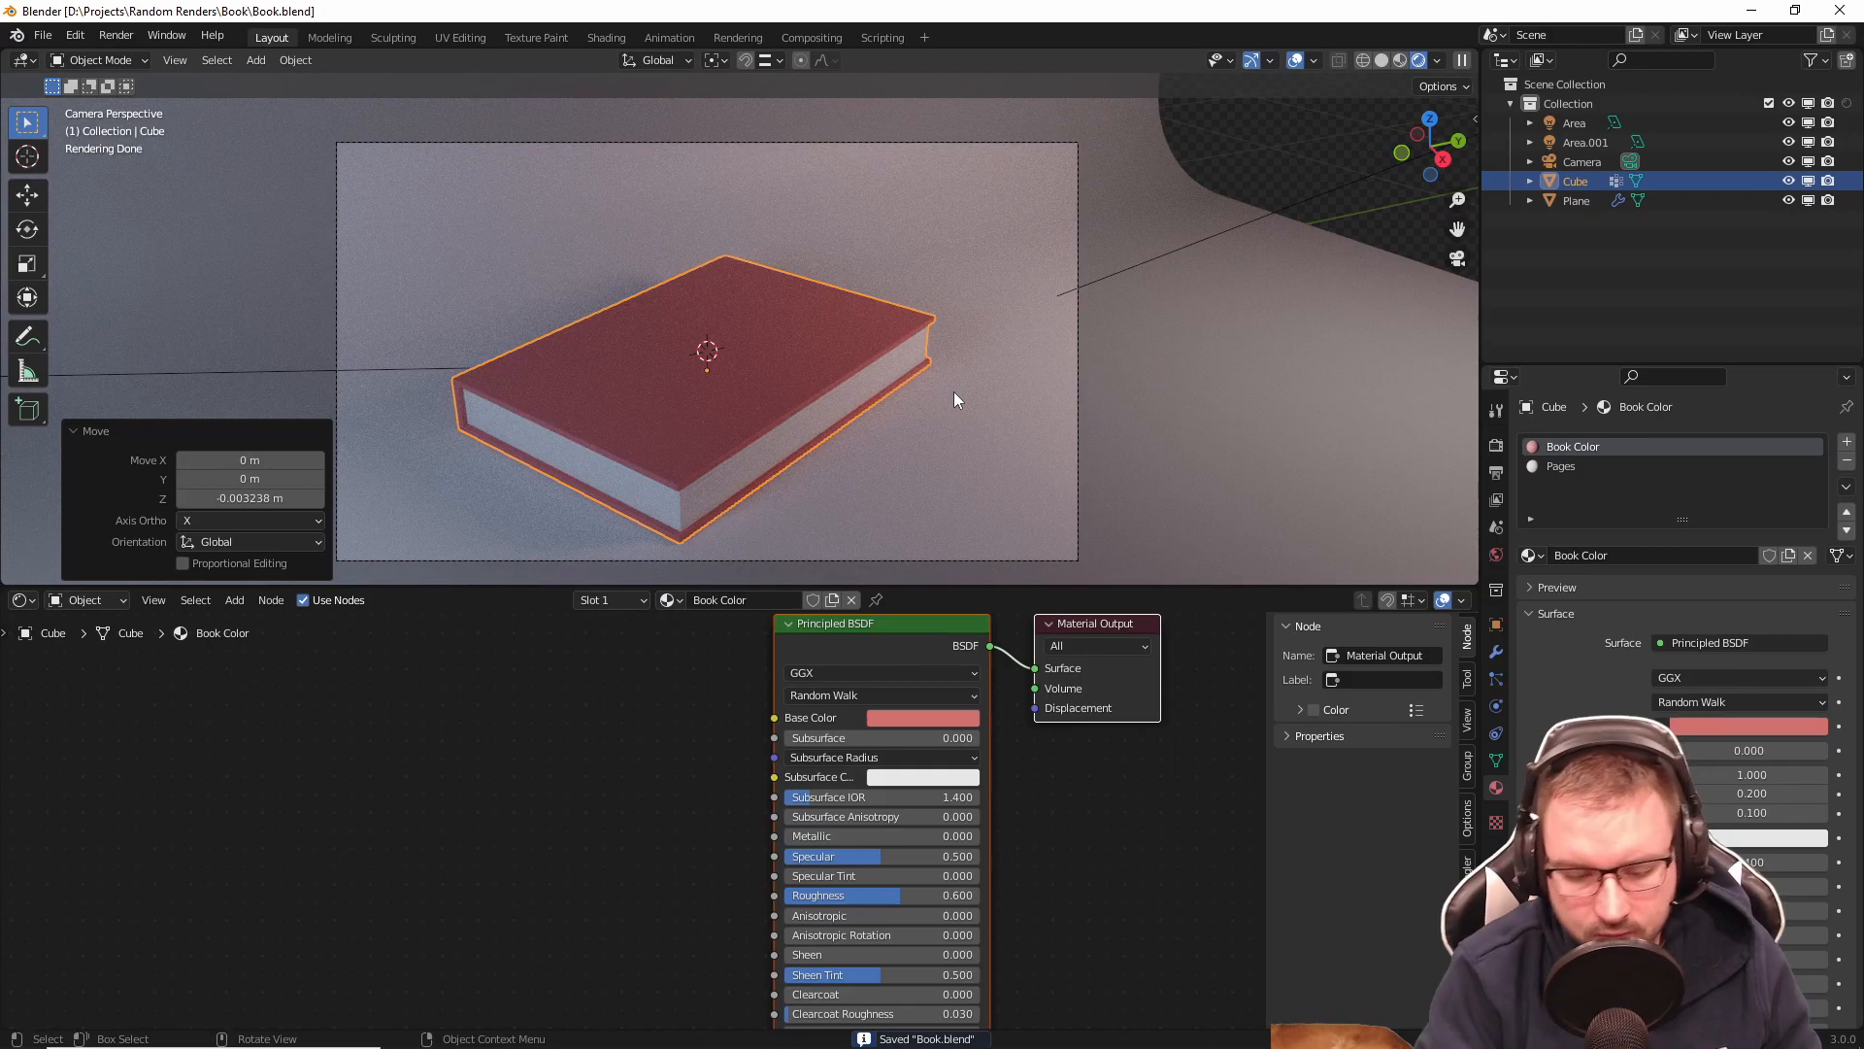
key(F12)
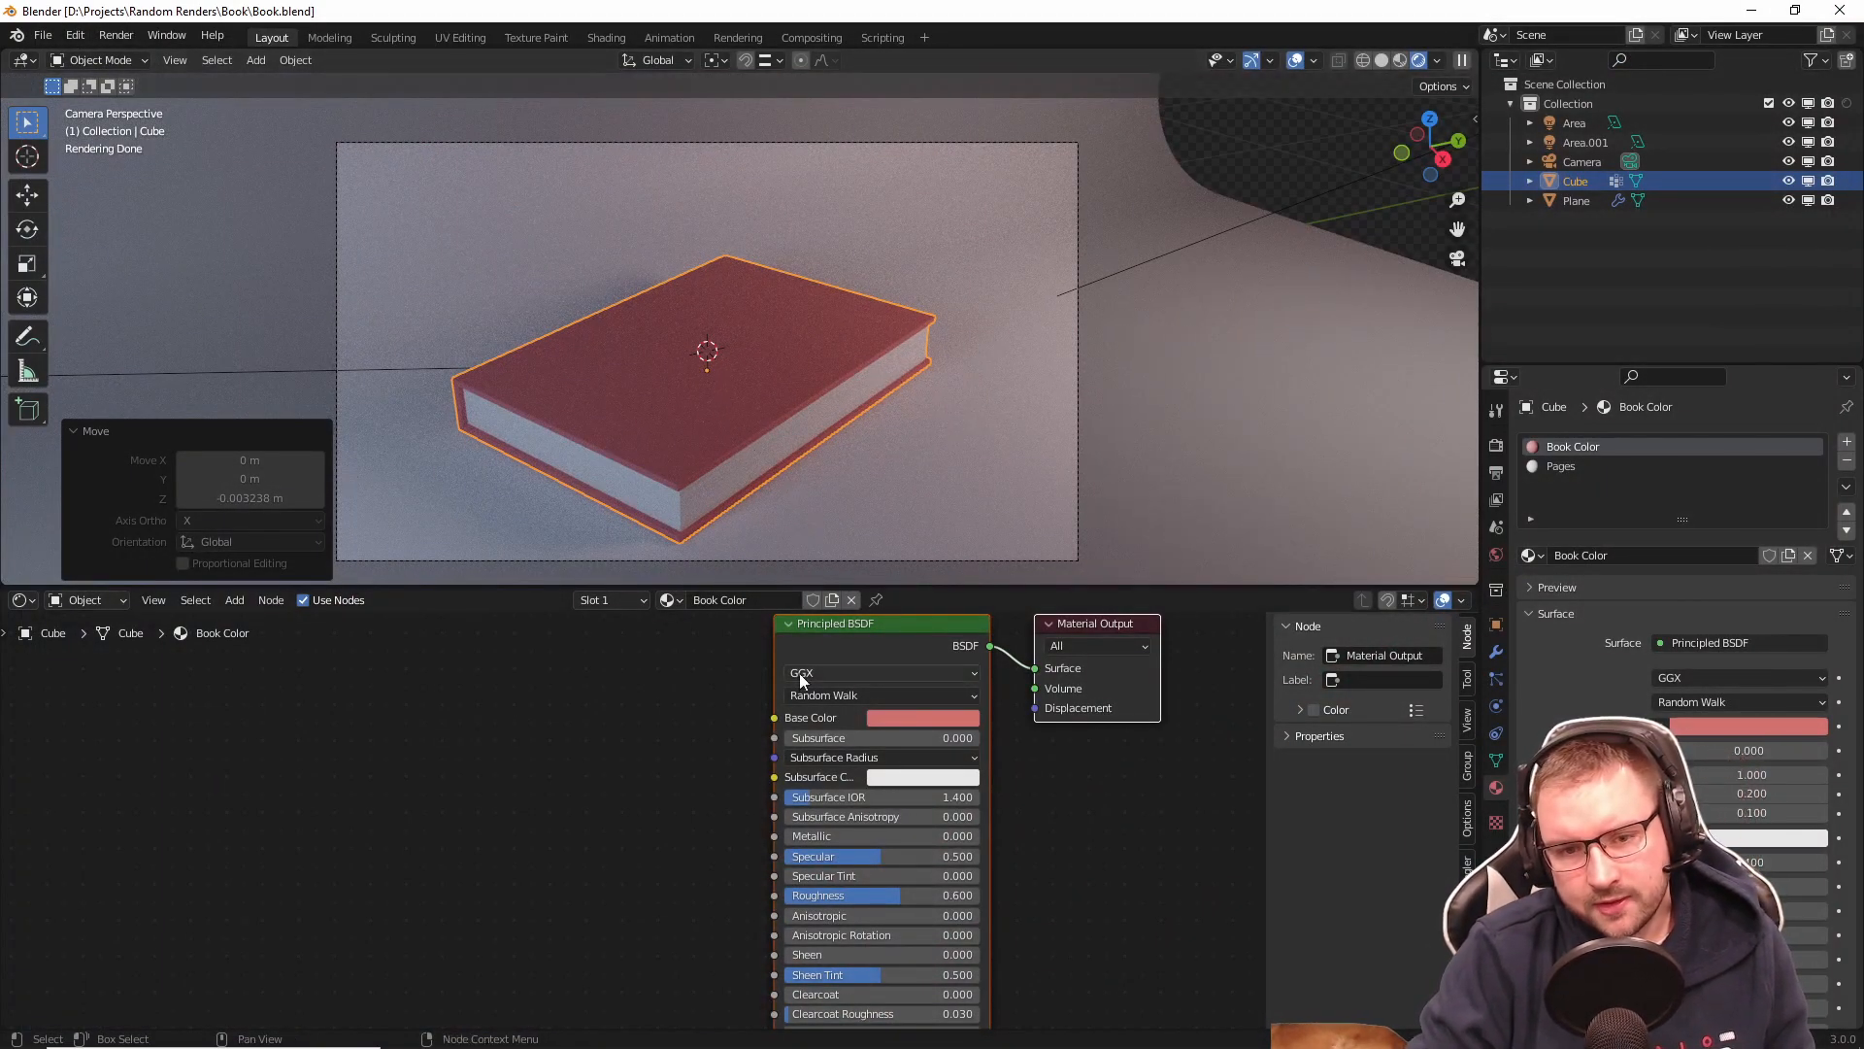
Step: Add an Object Info node to the Book Color material and place it well before the Principled BSDF
key(shift+a)
click(517, 720)
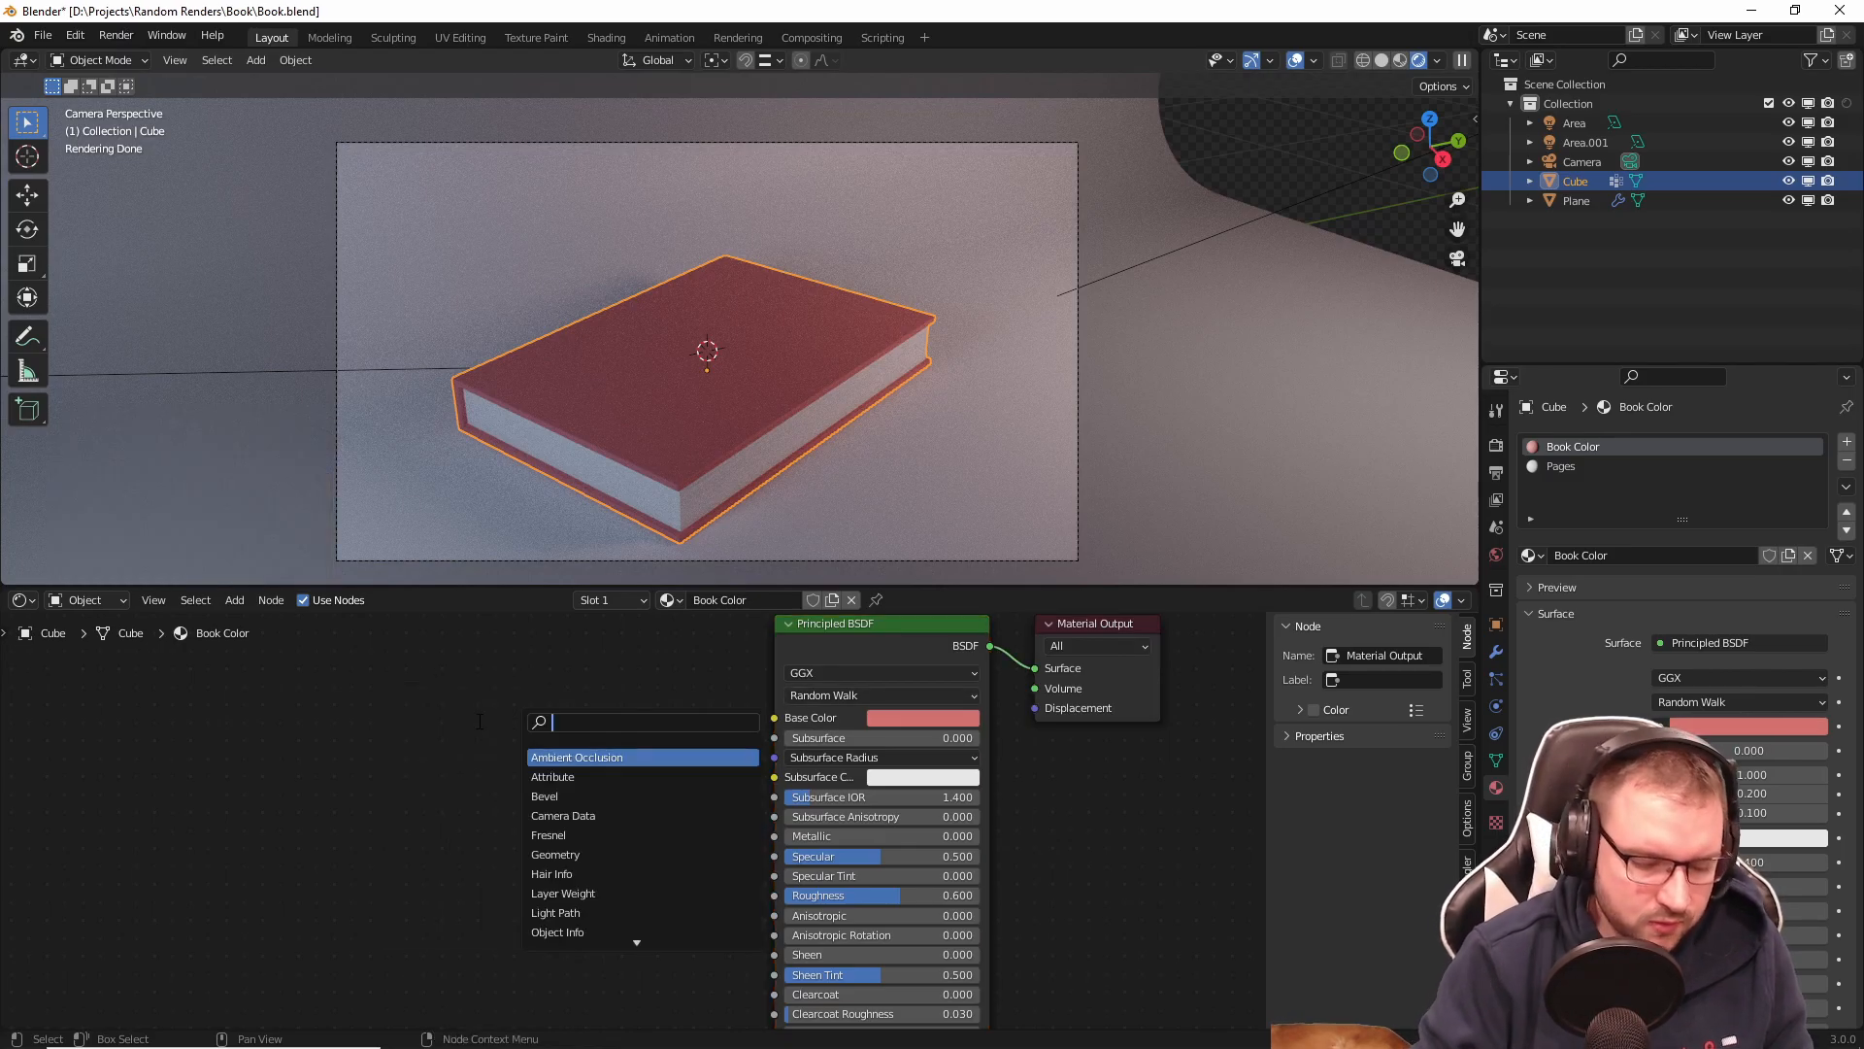
text(obe)
key(Return)
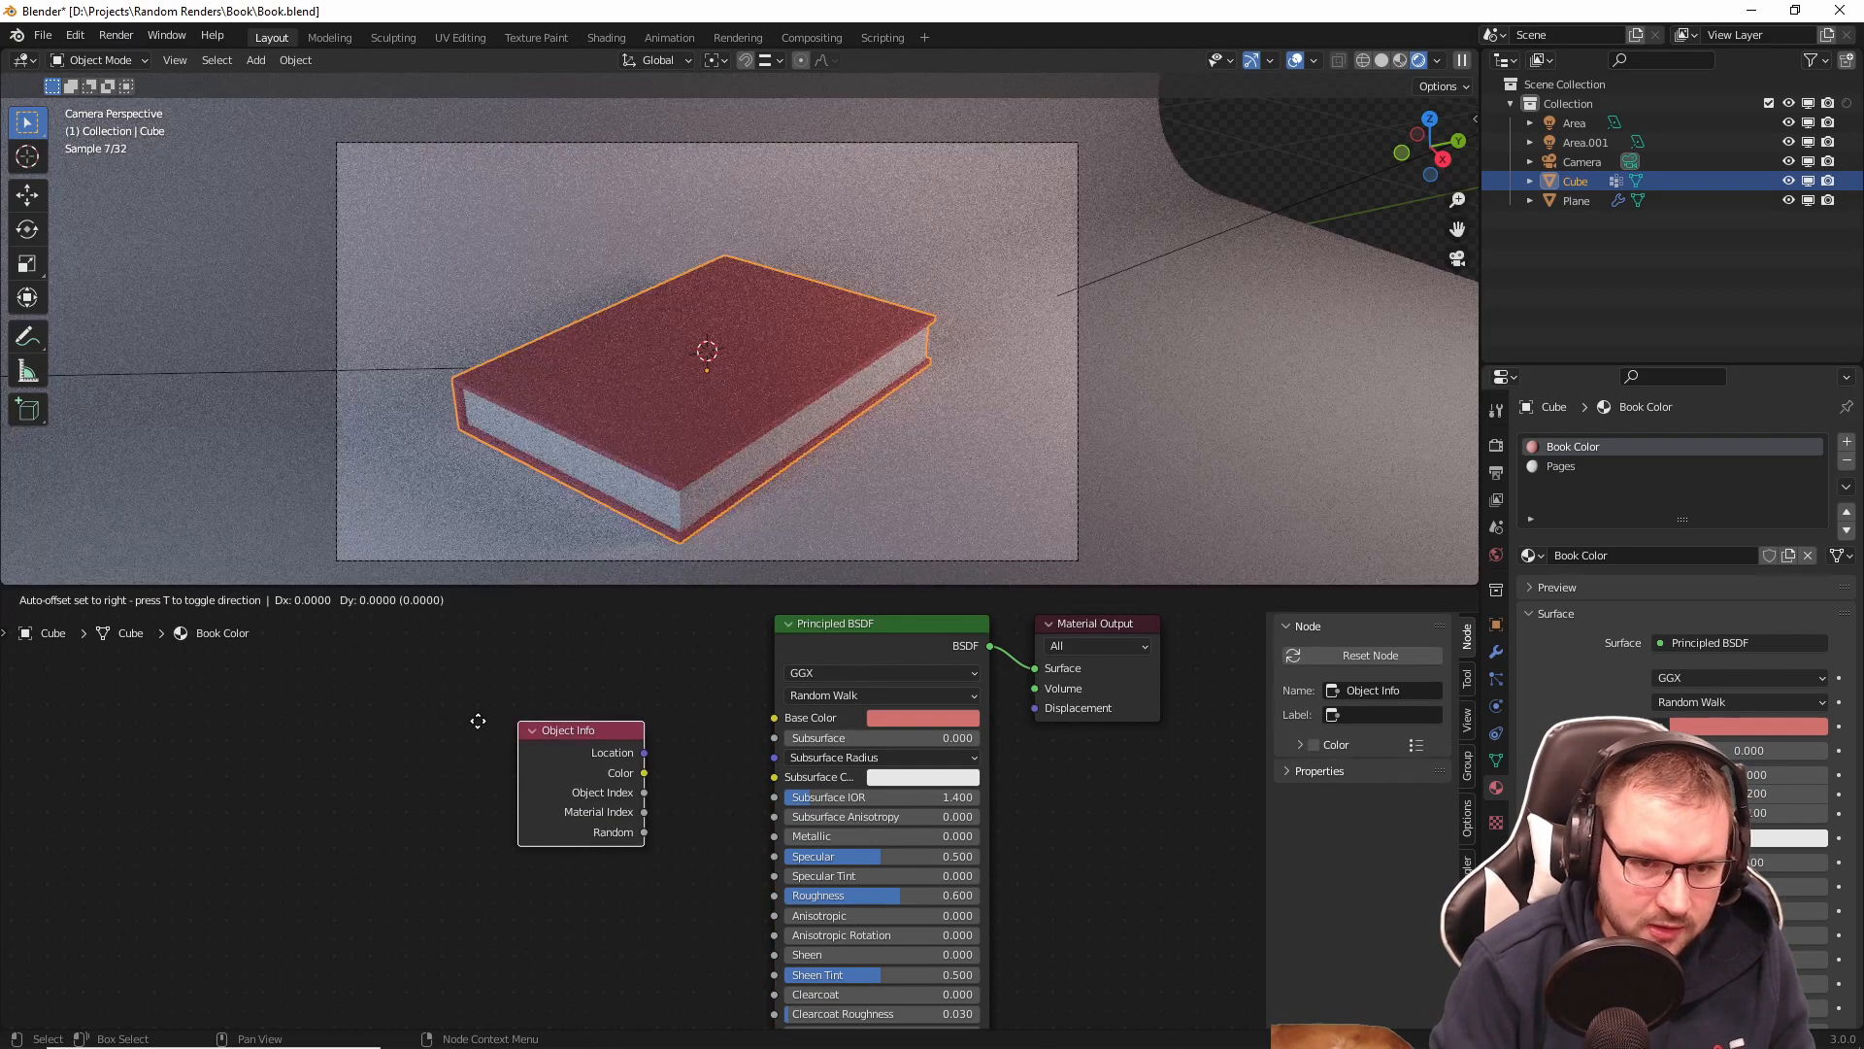
click(239, 706)
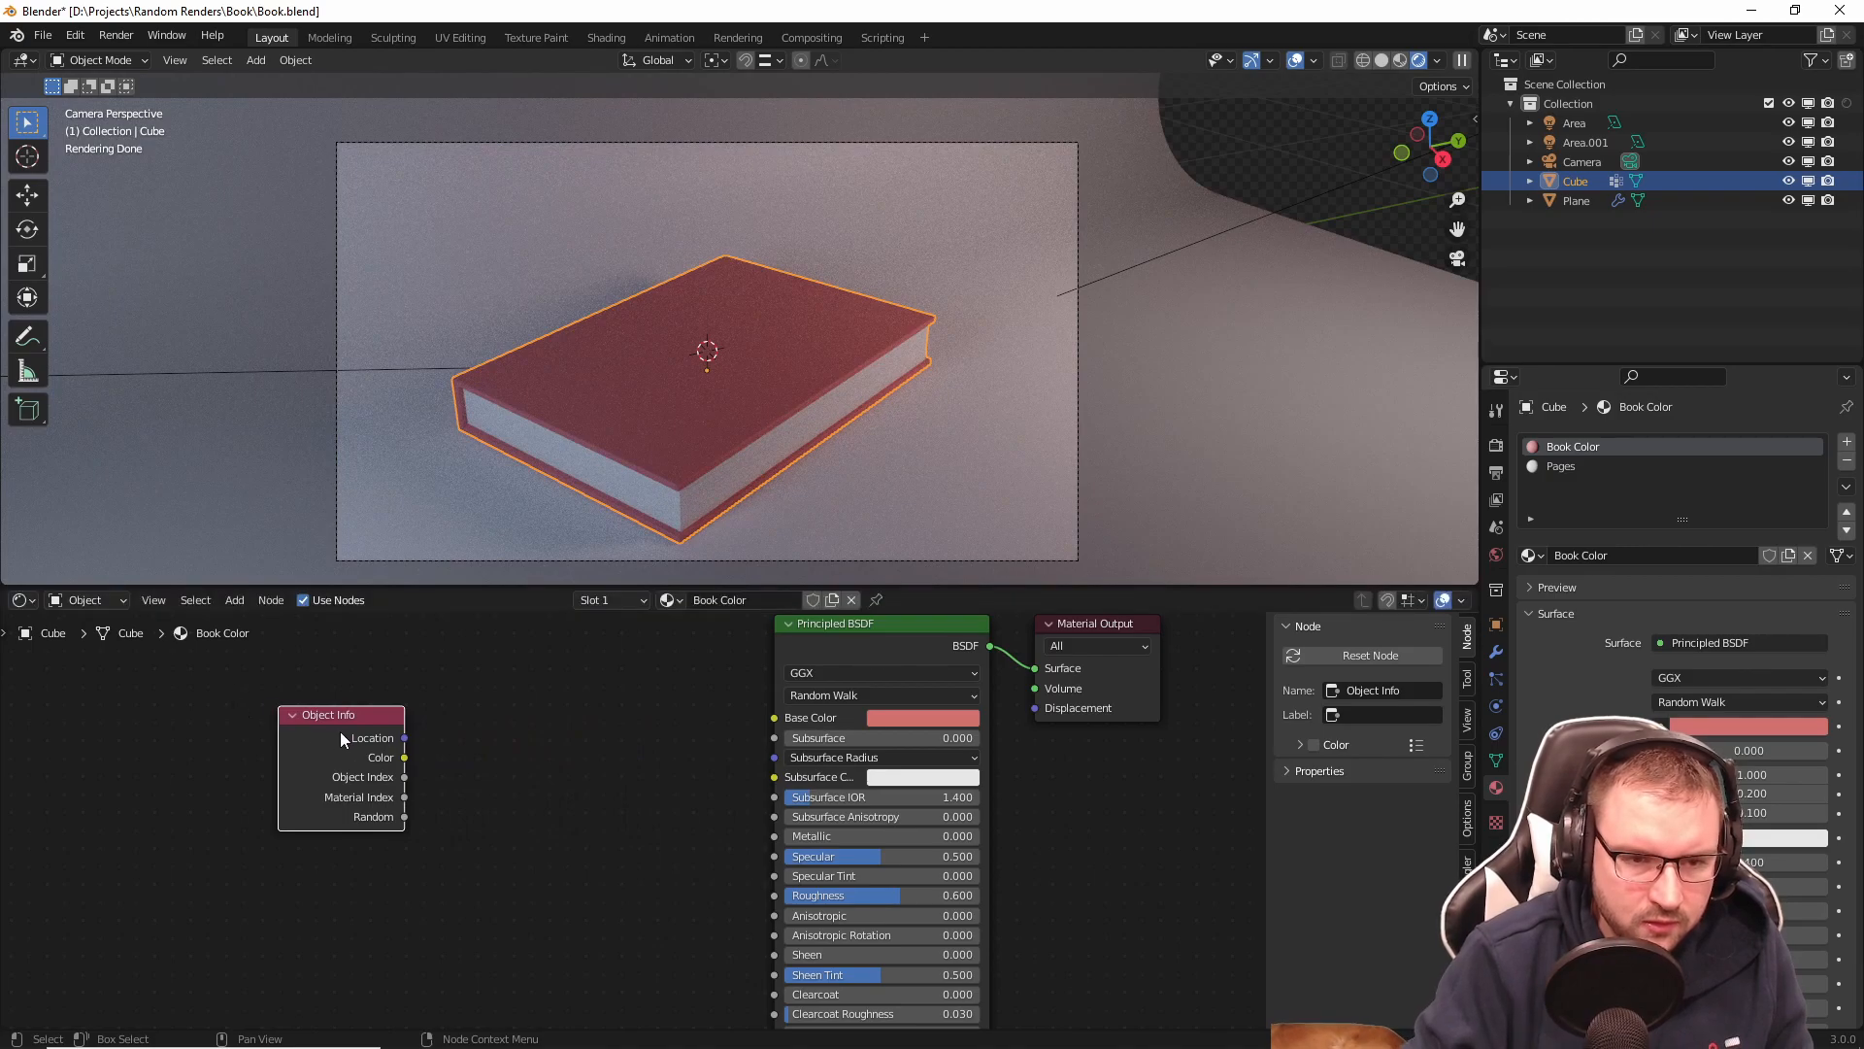
drag(339, 740, 251, 716)
Step: Add a ColorRamp node between Object Info and the Principled BSDF, and set its interpolation to Constant
drag(312, 794, 370, 760)
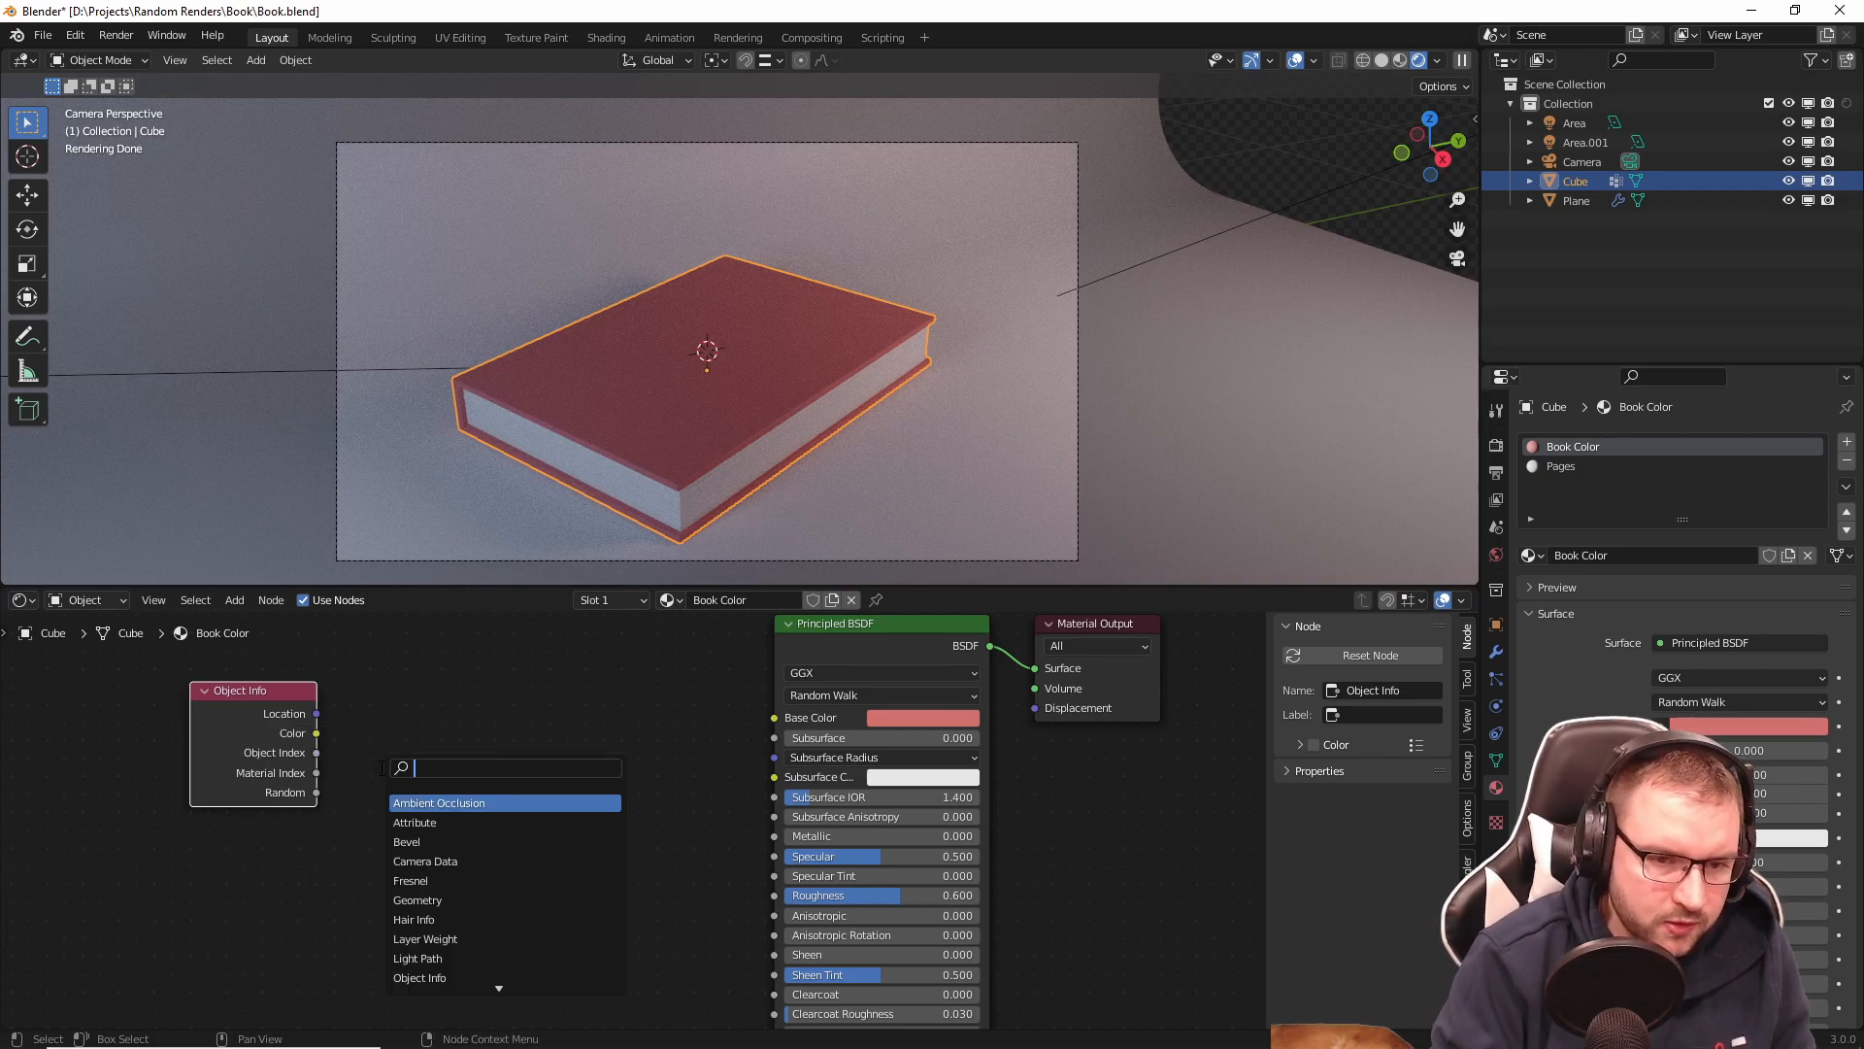
text(colo)
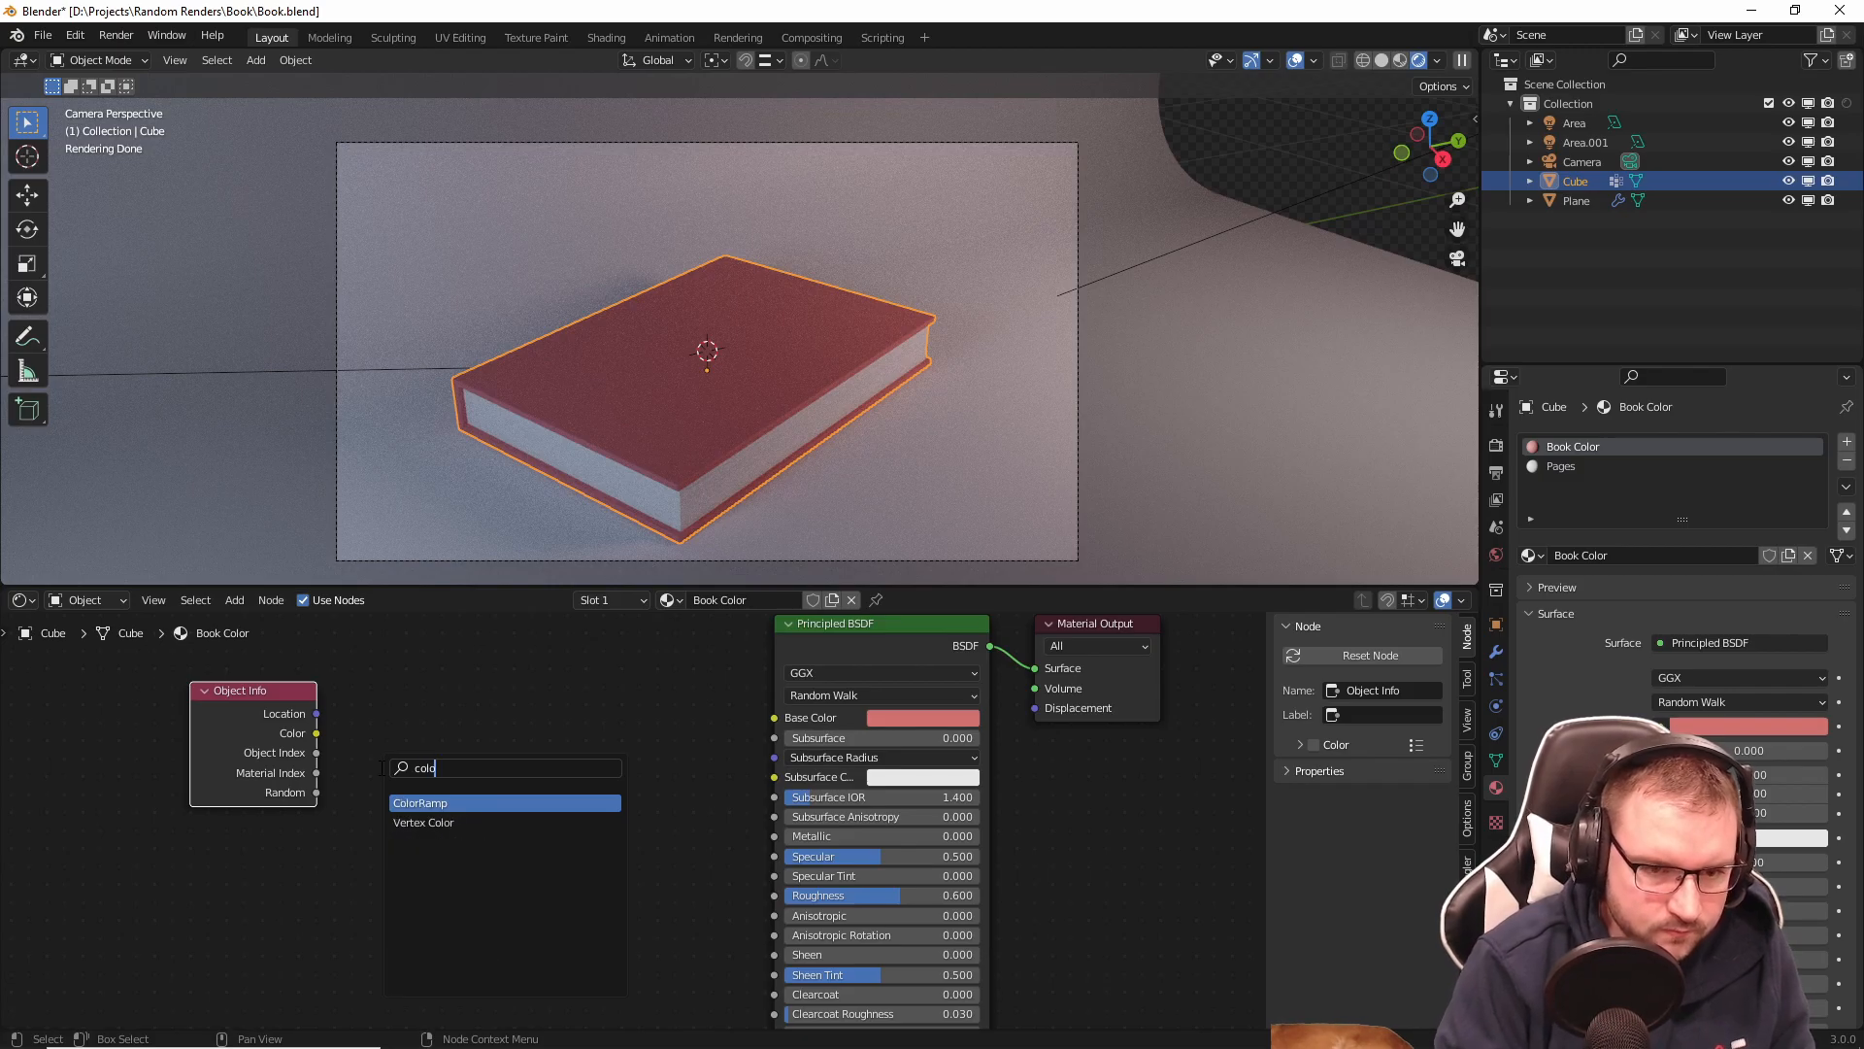
key(Return)
click(399, 689)
scroll(496, 785, up, 1)
click(568, 772)
click(571, 887)
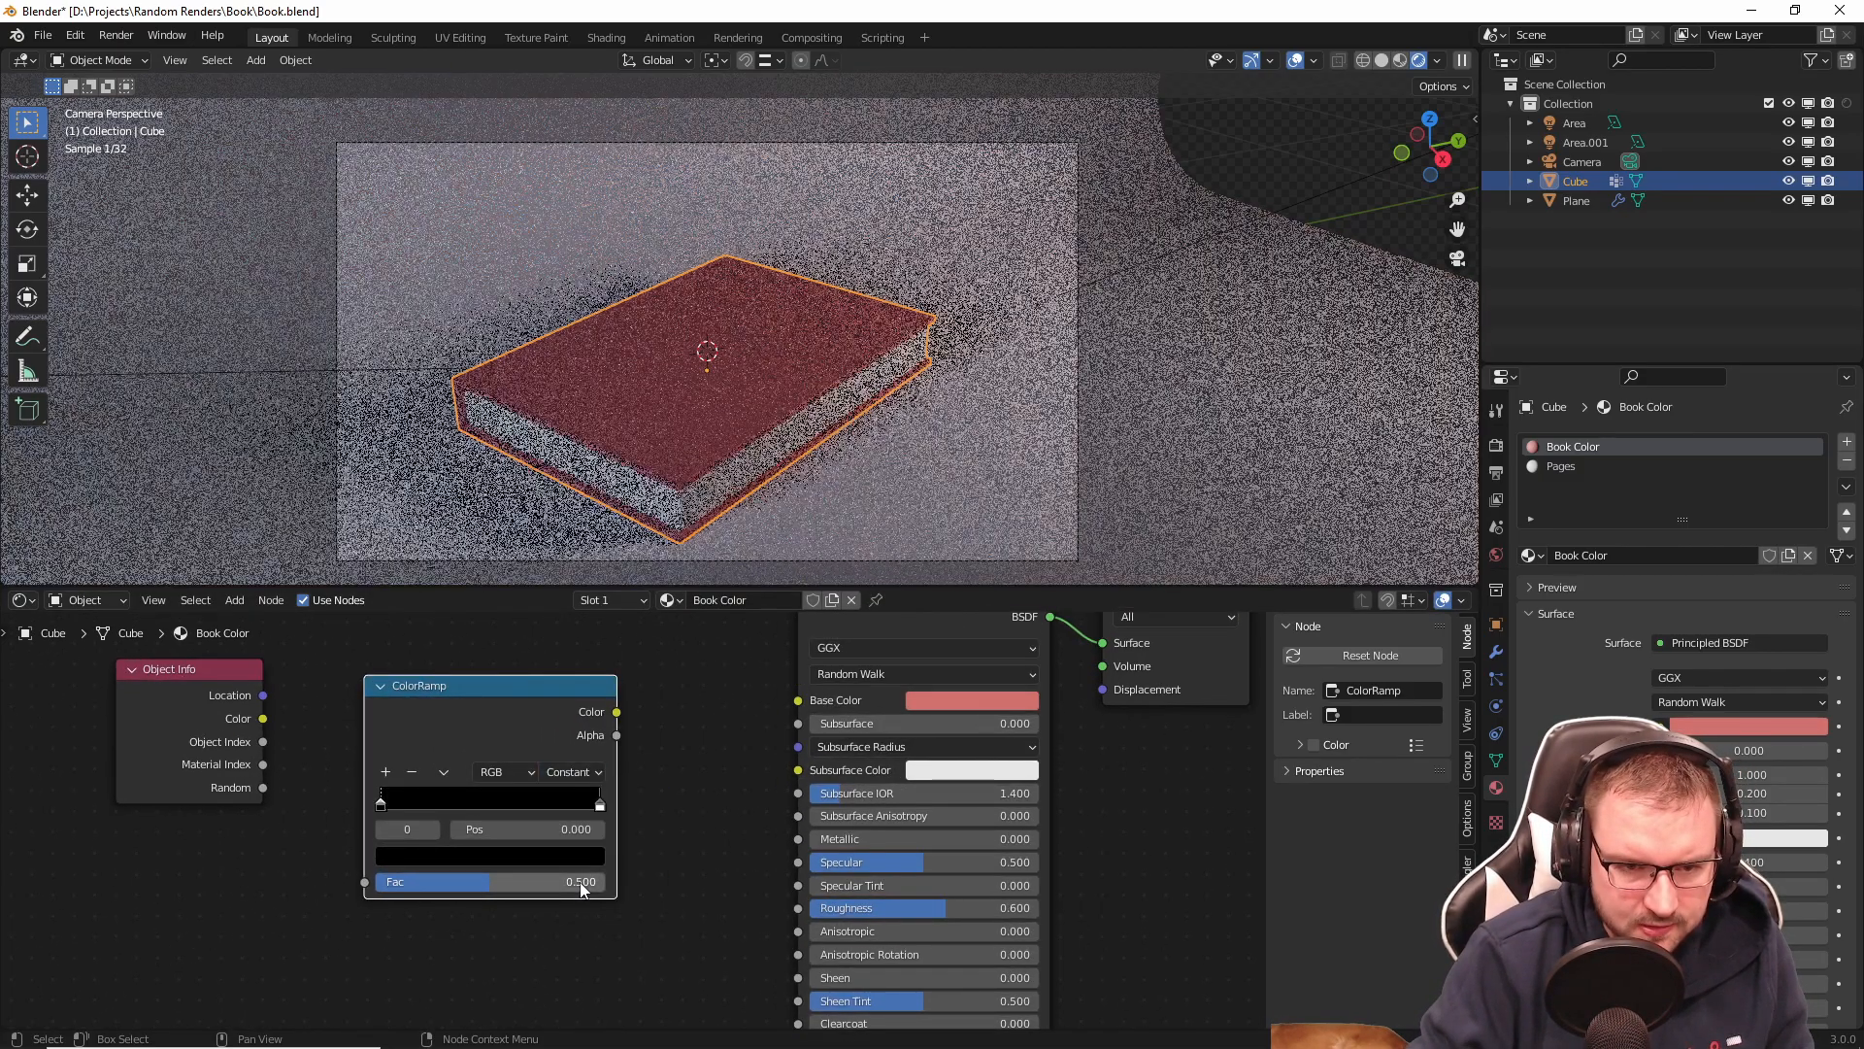
Step: Add four stops to the ColorRamp and spread them out, placing stop 4 at 0.791 and stop 3 at about 0.65
click(386, 772)
click(385, 772)
click(385, 771)
click(385, 772)
drag(499, 802, 563, 806)
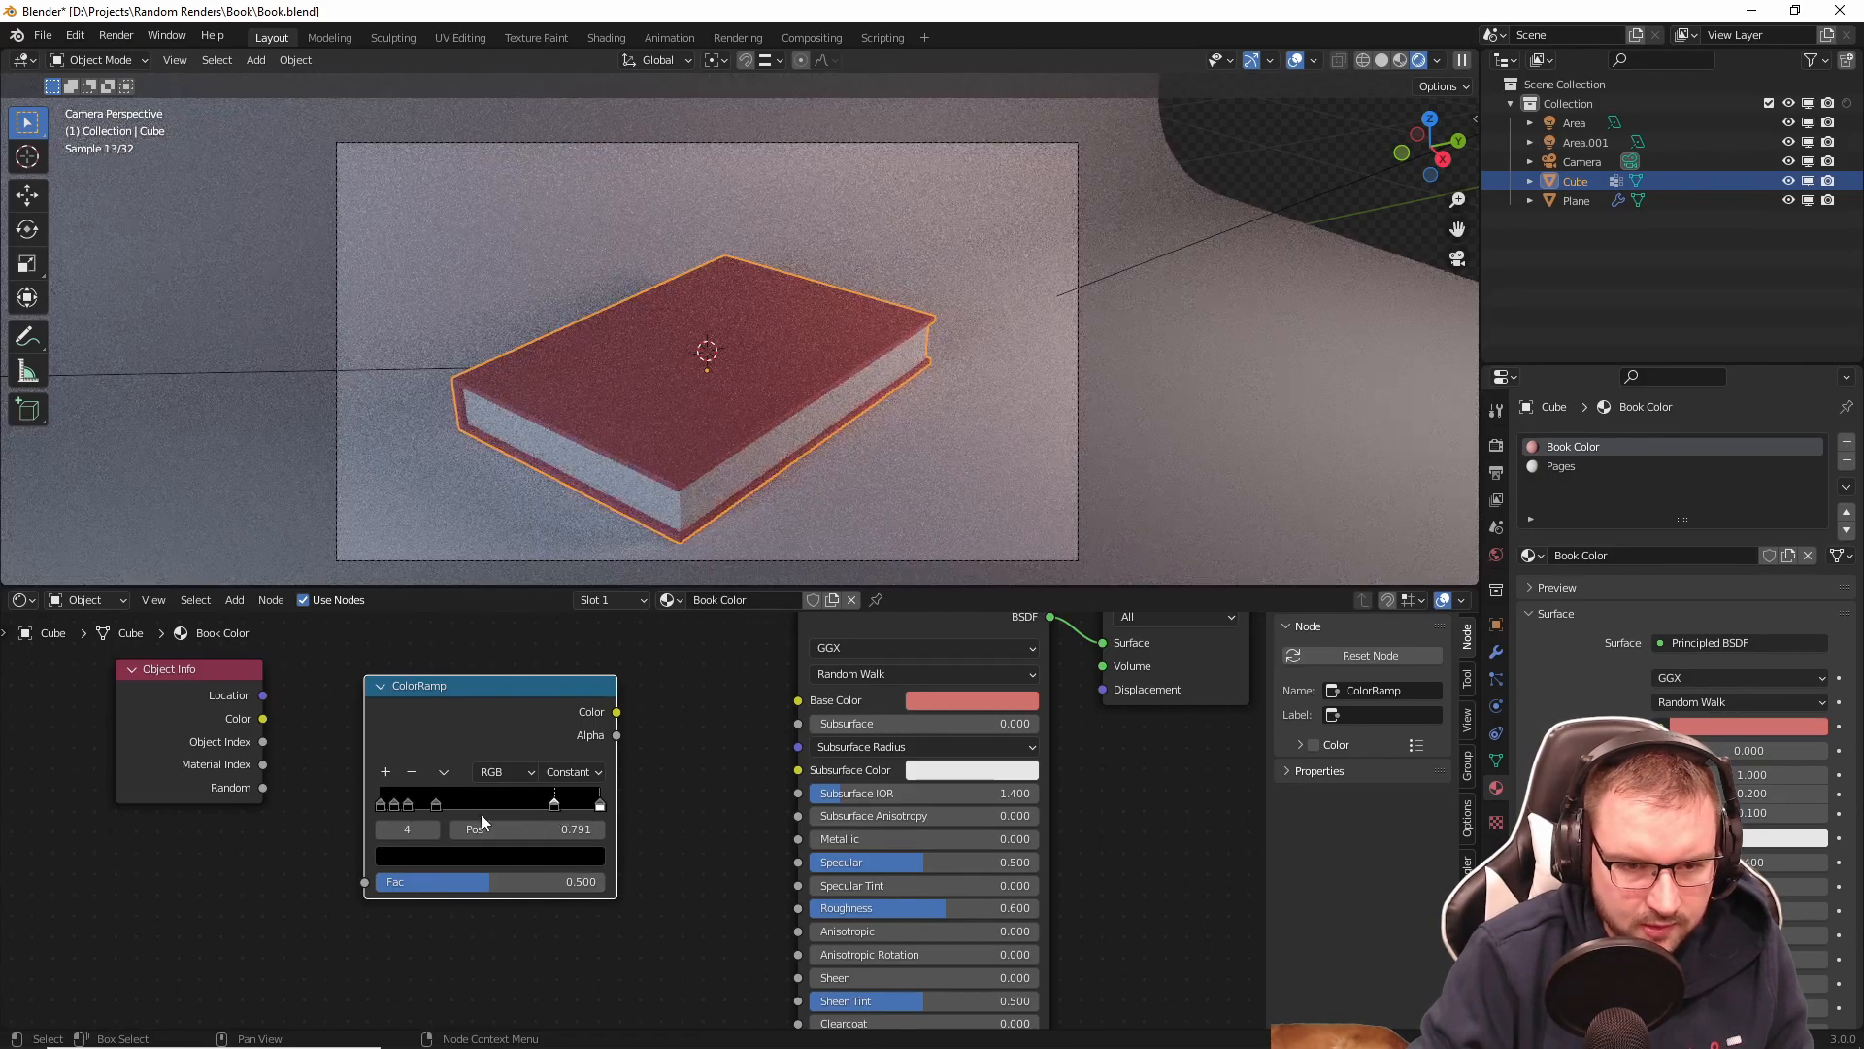
drag(437, 802, 526, 806)
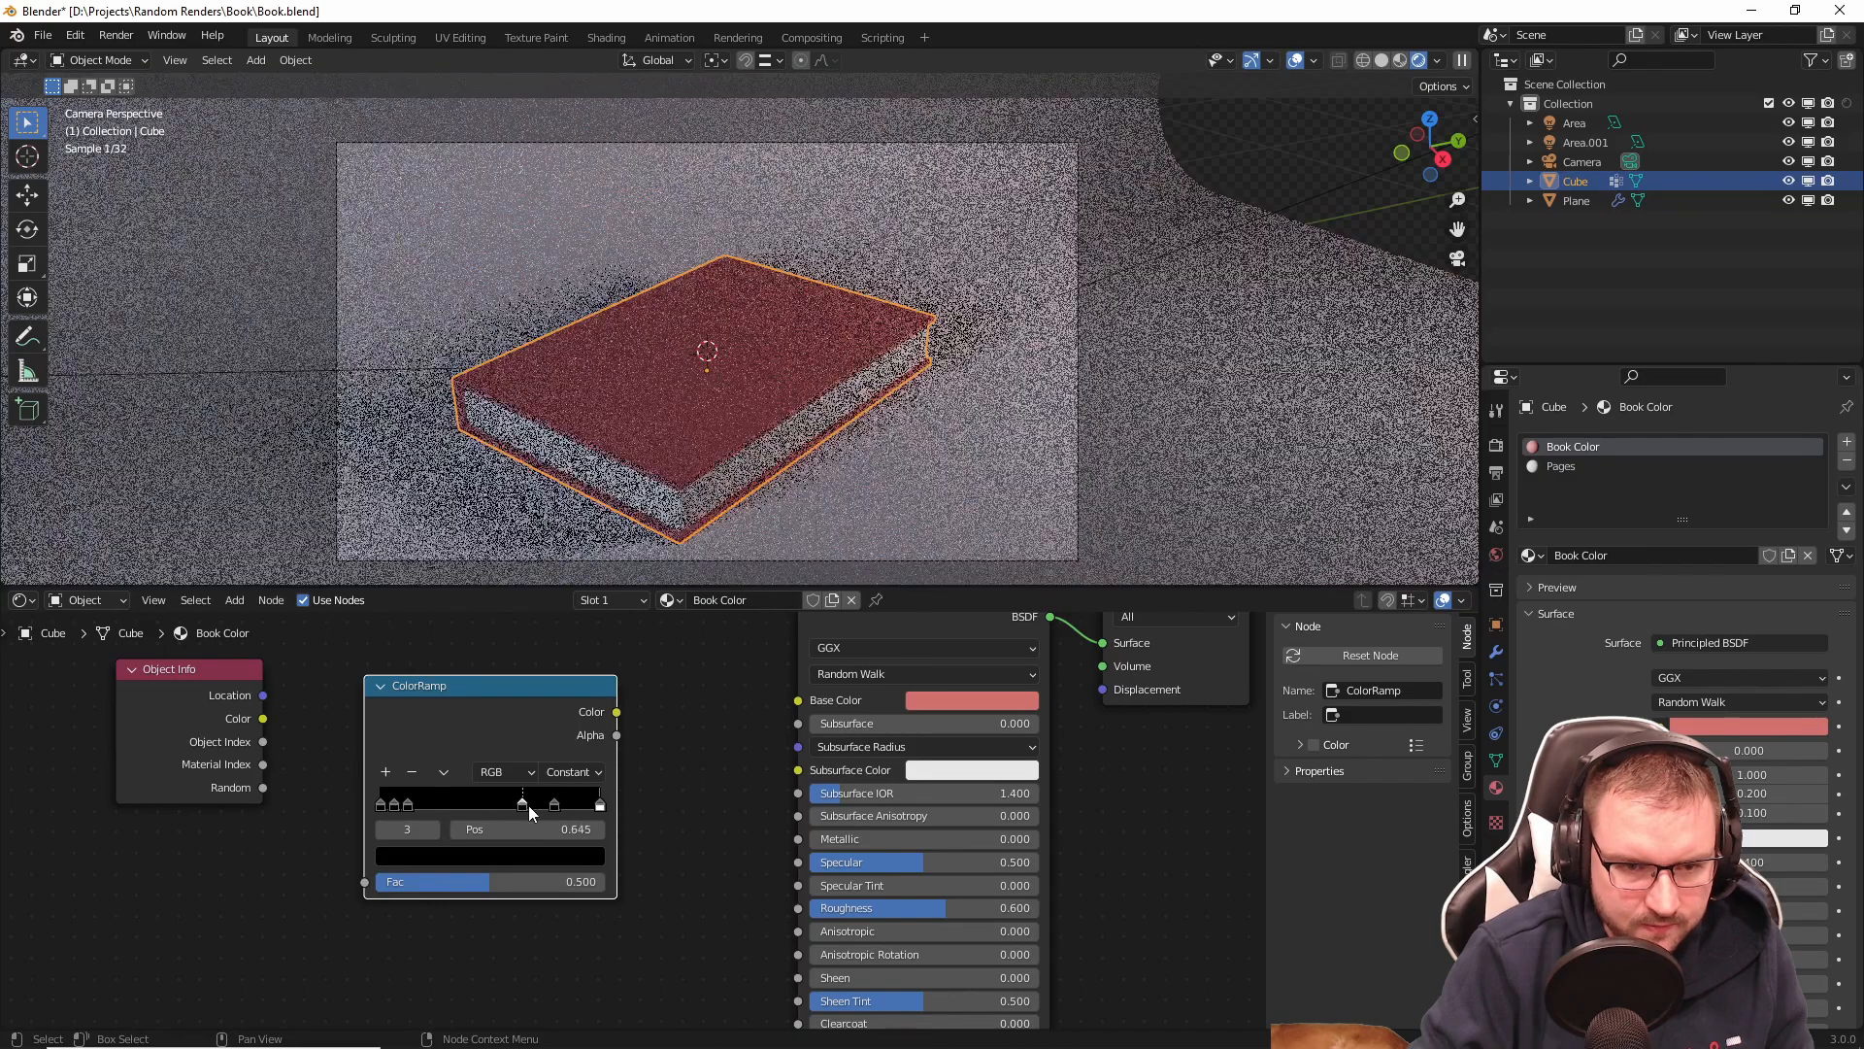
drag(407, 805, 466, 802)
Step: Set the ColorRamp's first stop to a bright blue-violet
click(460, 851)
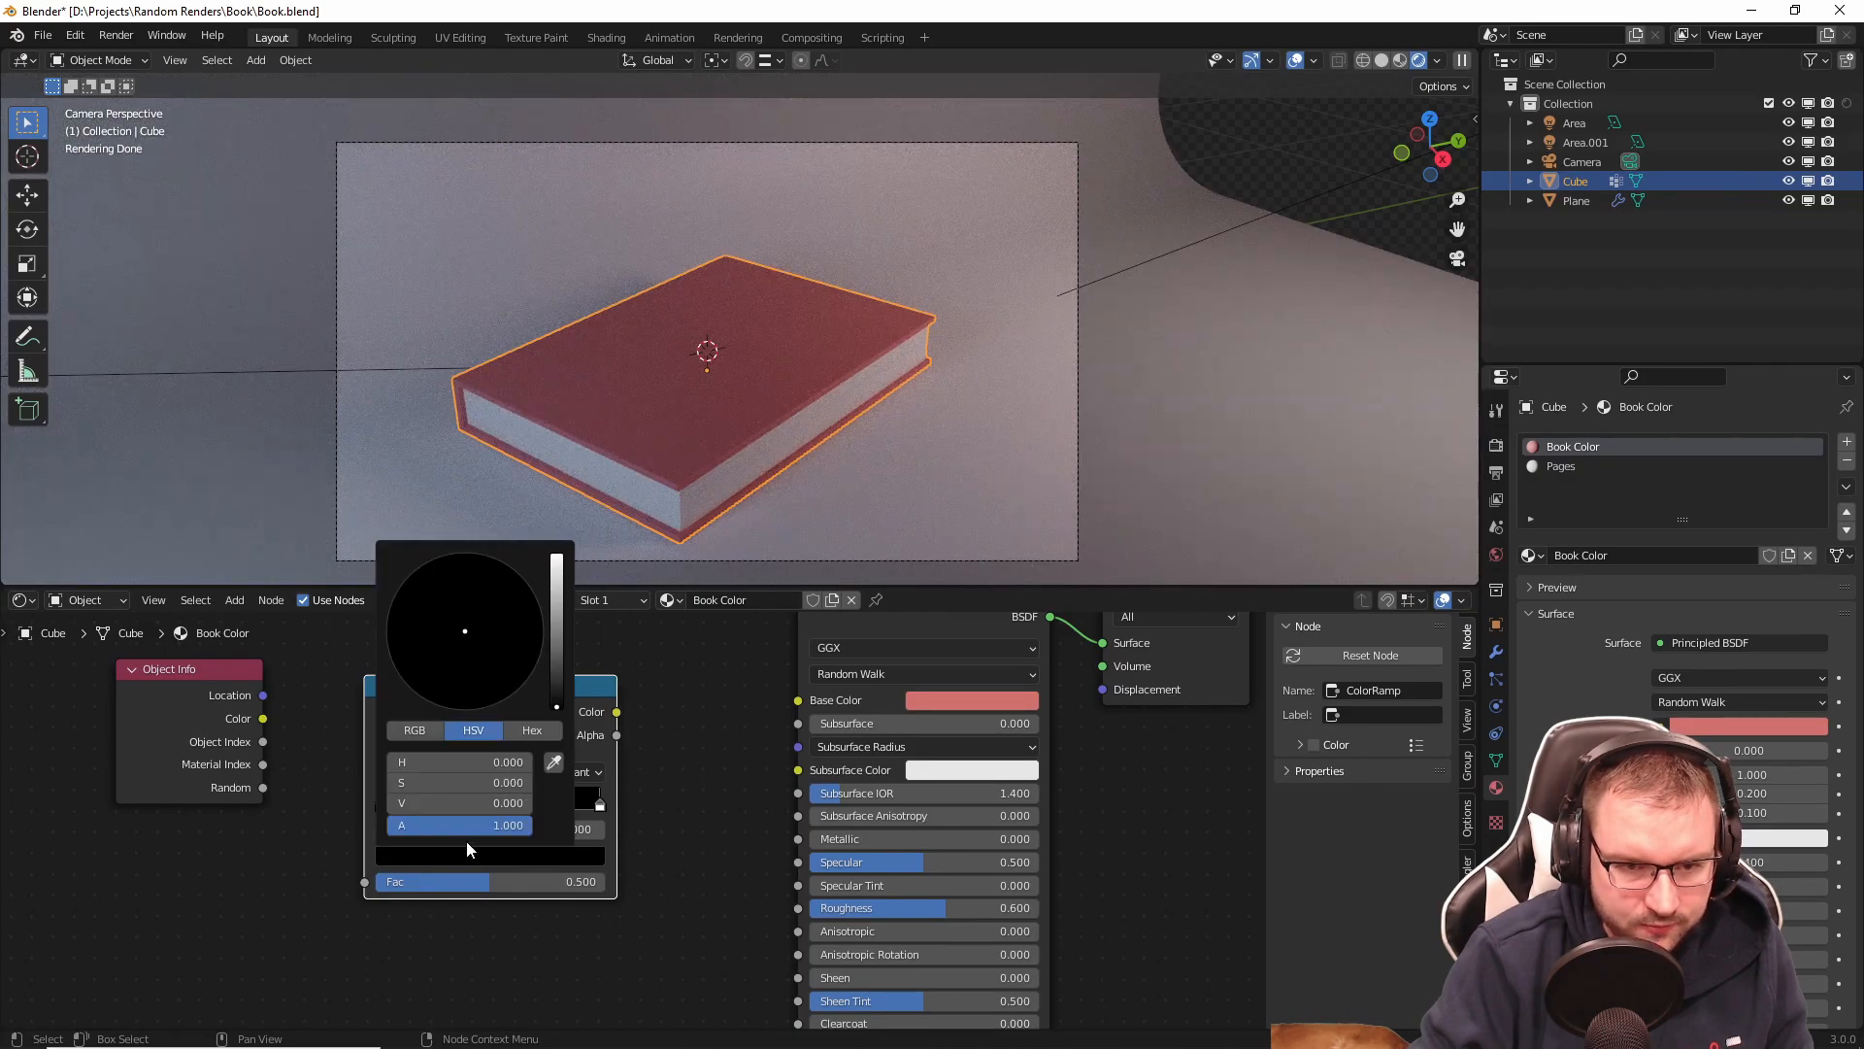
mouse_move(561, 666)
mouse_down()
mouse_move(557, 555)
mouse_move(511, 606)
mouse_up()
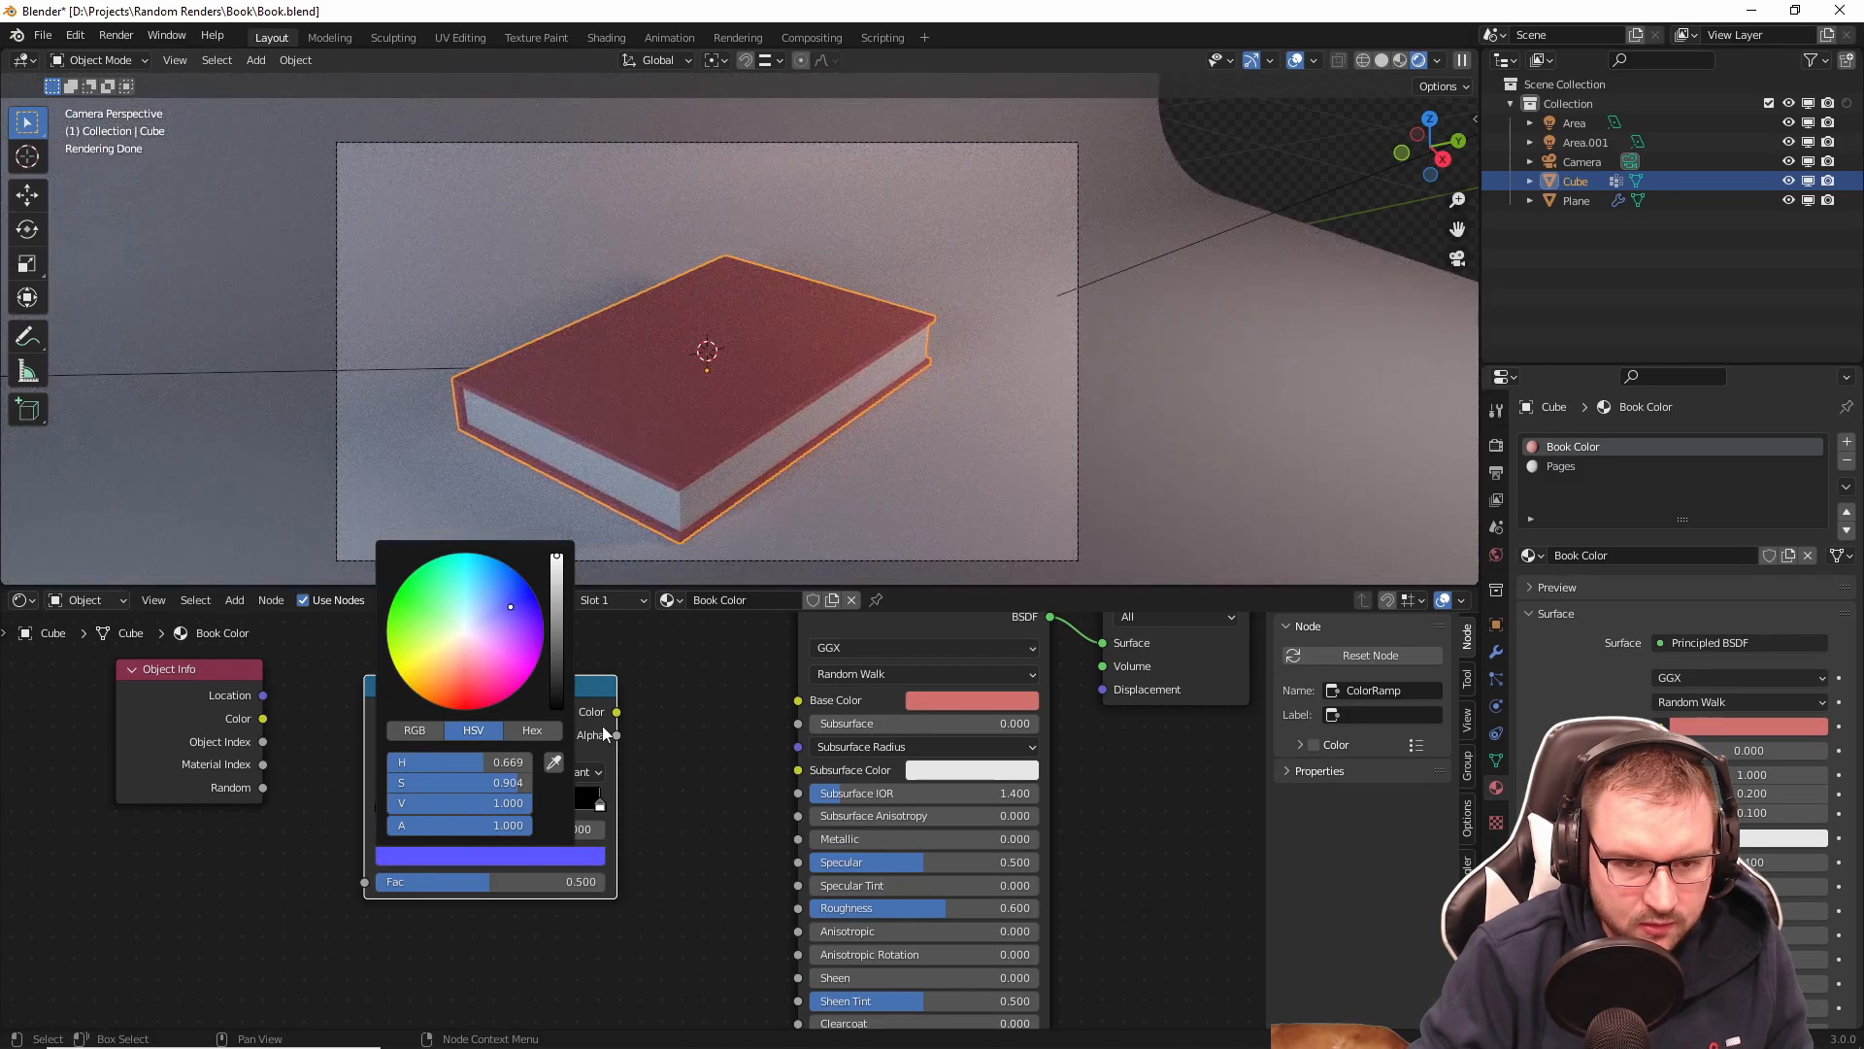
scroll(660, 806, down, 1)
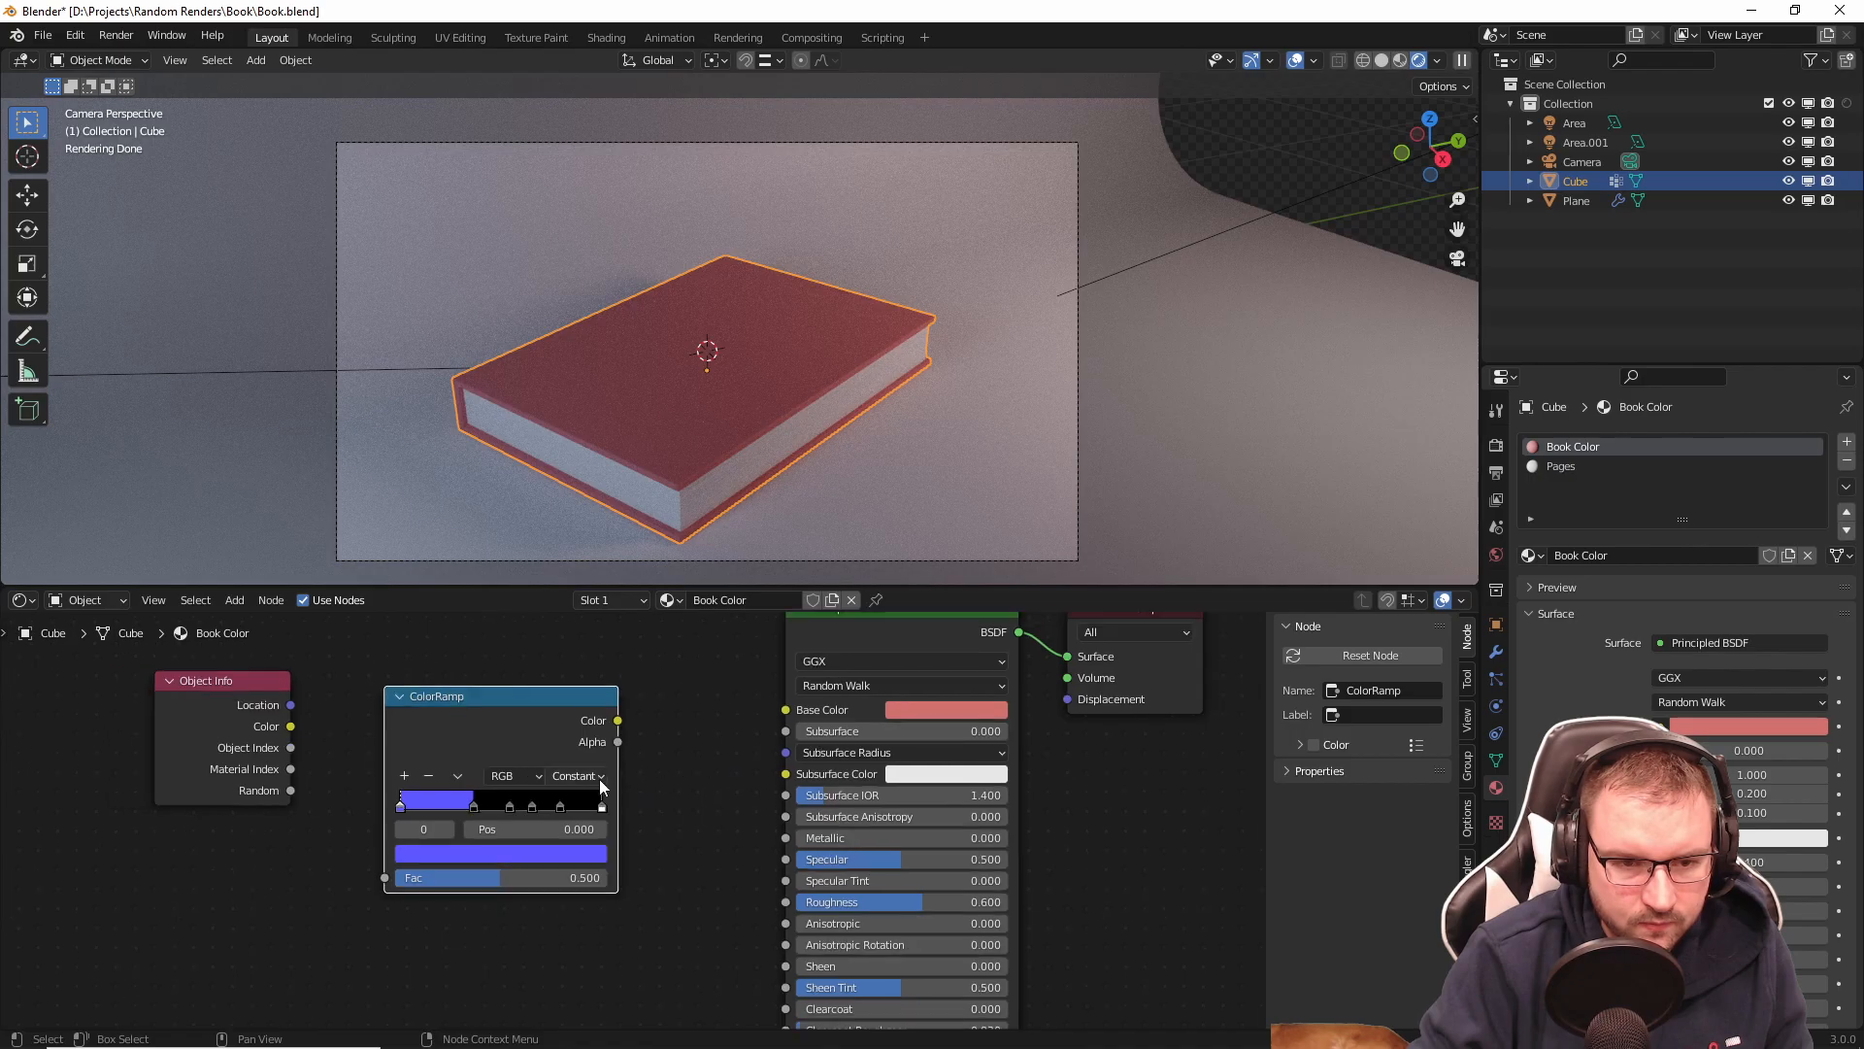
Step: Change the Principled BSDF's Base Color to a muted periwinkle blue and copy that color to the ColorRamp's first stop
click(929, 709)
mouse_move(1005, 497)
mouse_down()
mouse_move(1016, 469)
mouse_move(984, 491)
mouse_up()
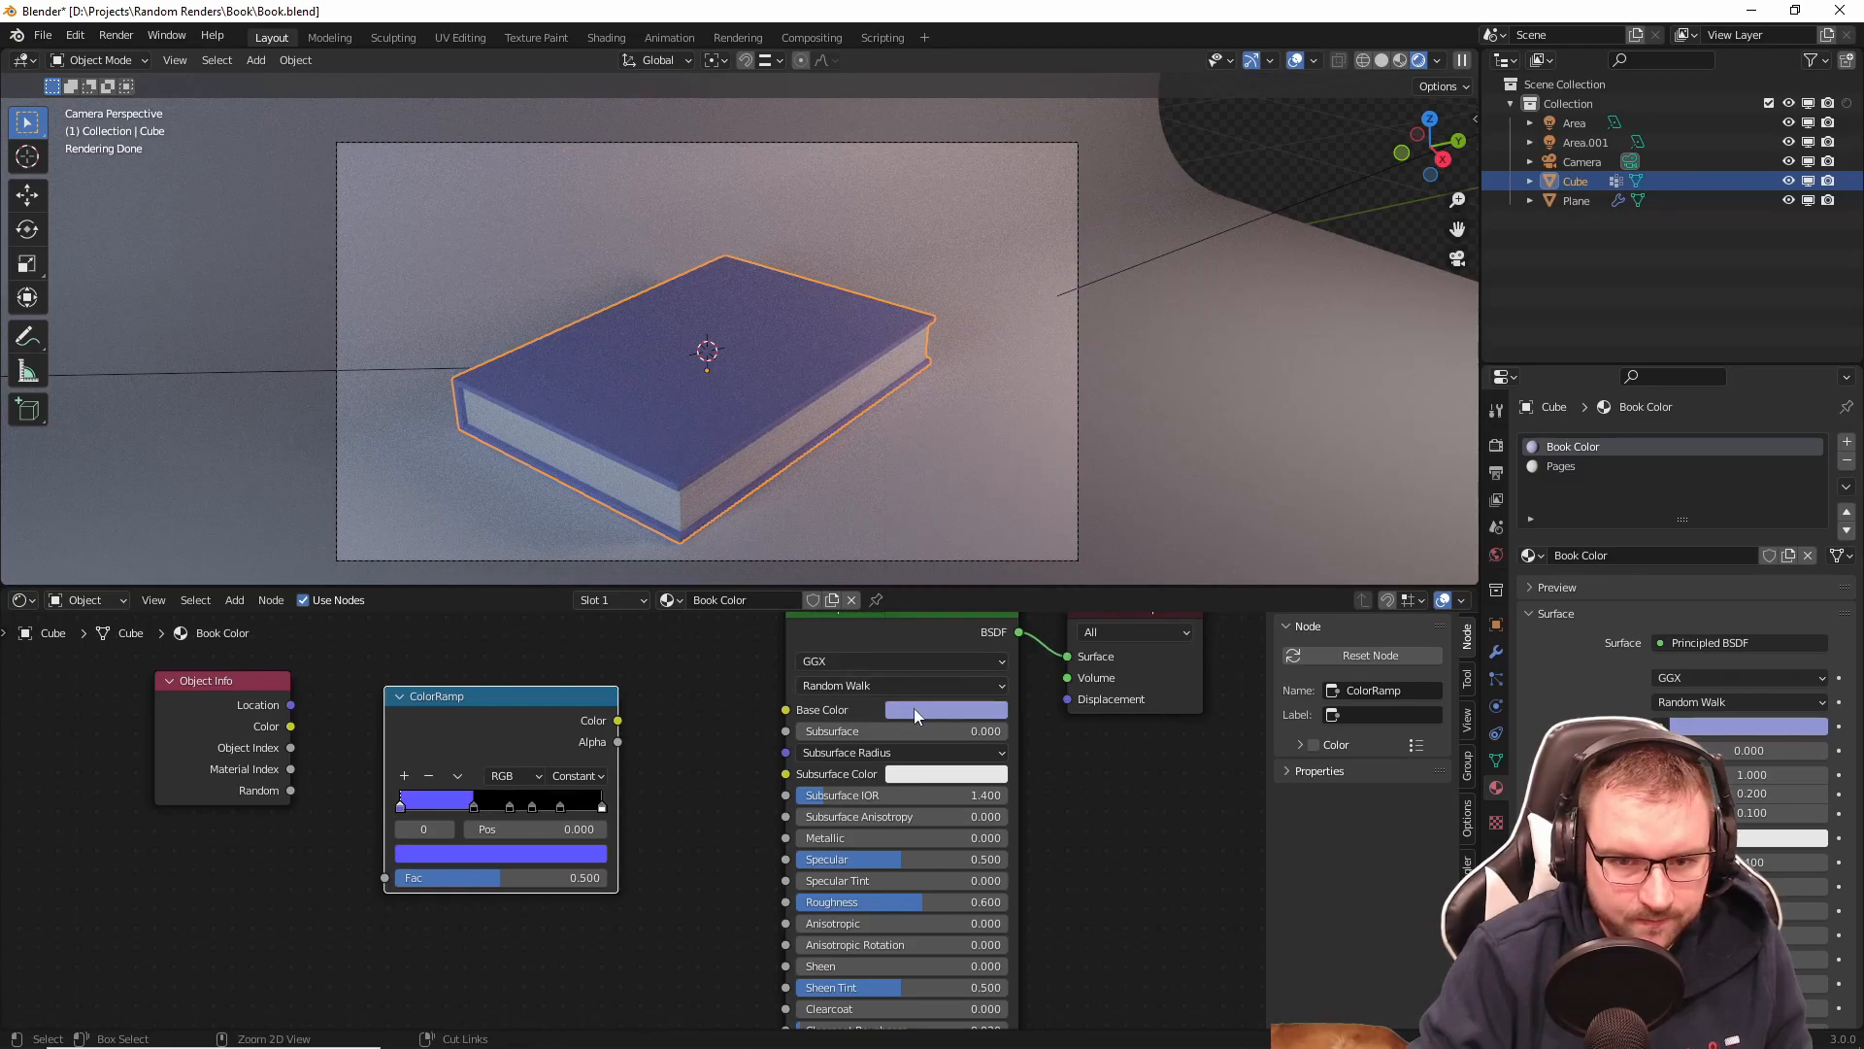
key(ctrl+v)
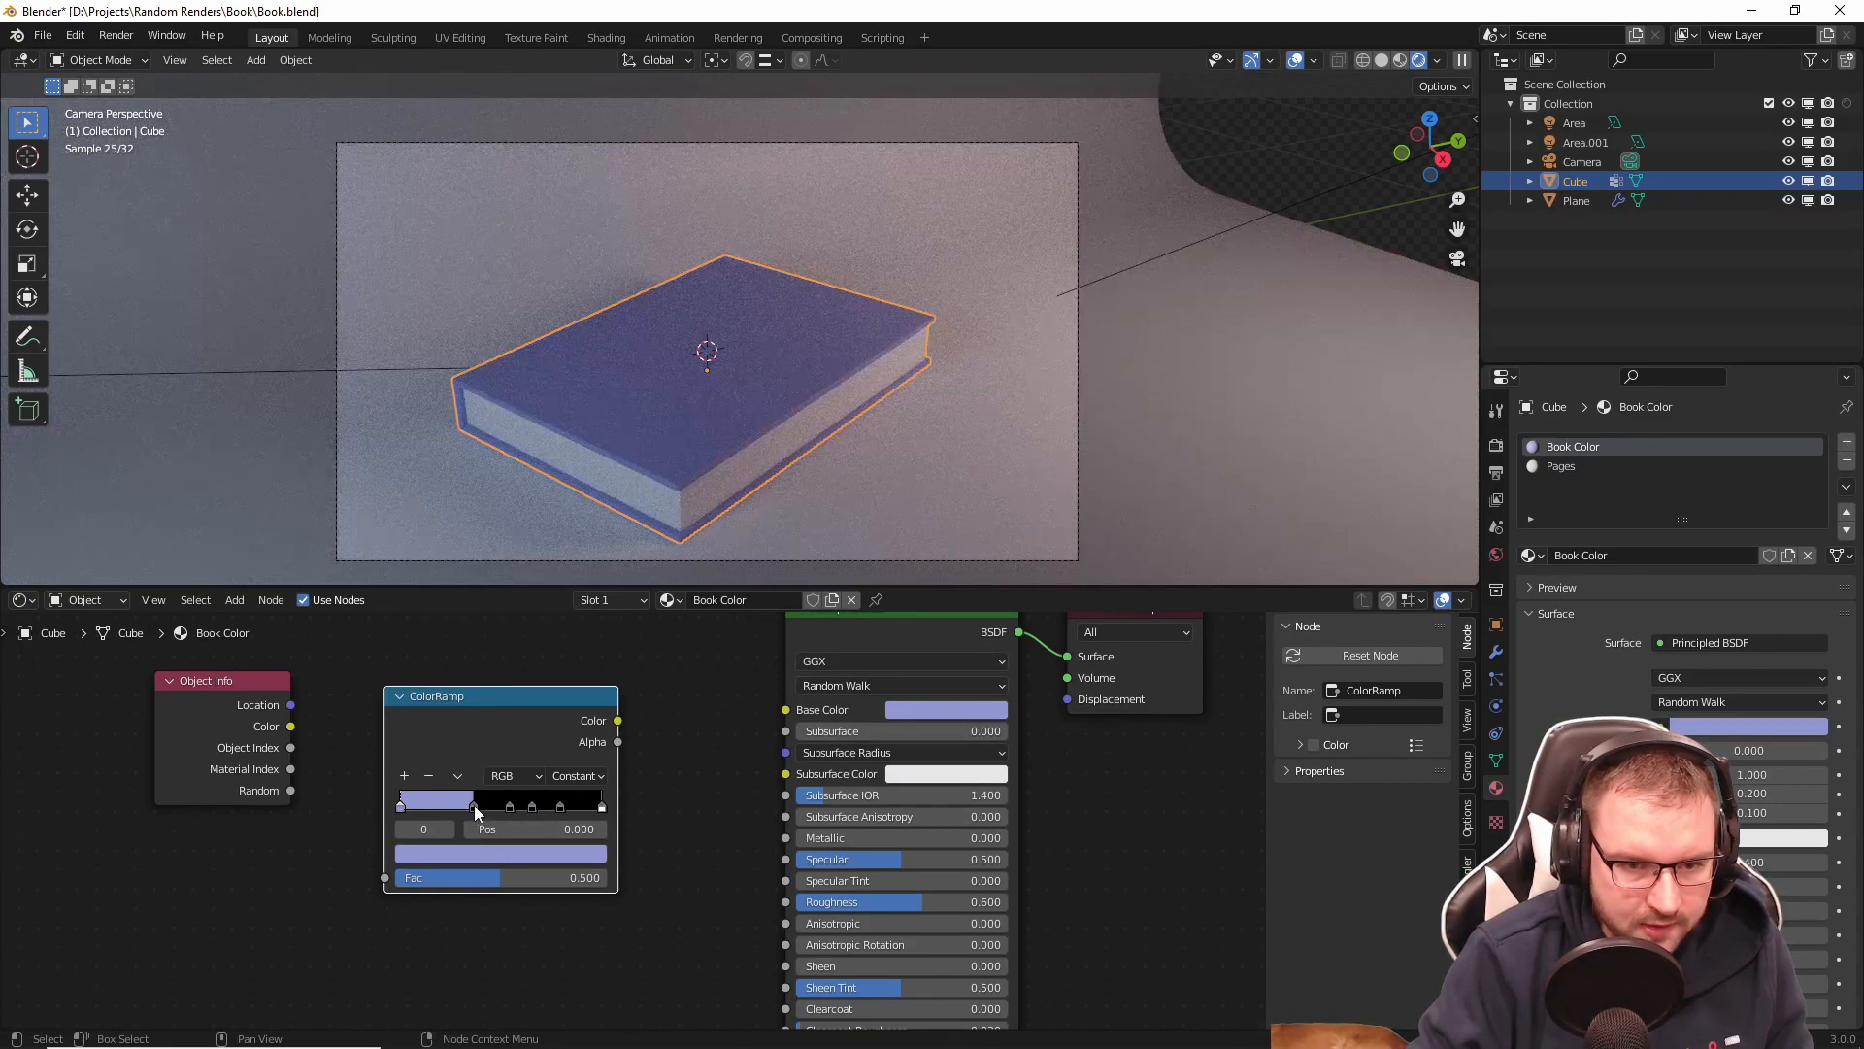
Step: Change the Base Color to a dark olive green with hue about 0.230, and copy it to the ColorRamp's second stop
click(474, 806)
click(910, 709)
mouse_move(984, 490)
mouse_down()
mouse_move(966, 526)
mouse_move(944, 499)
mouse_move(922, 513)
mouse_up()
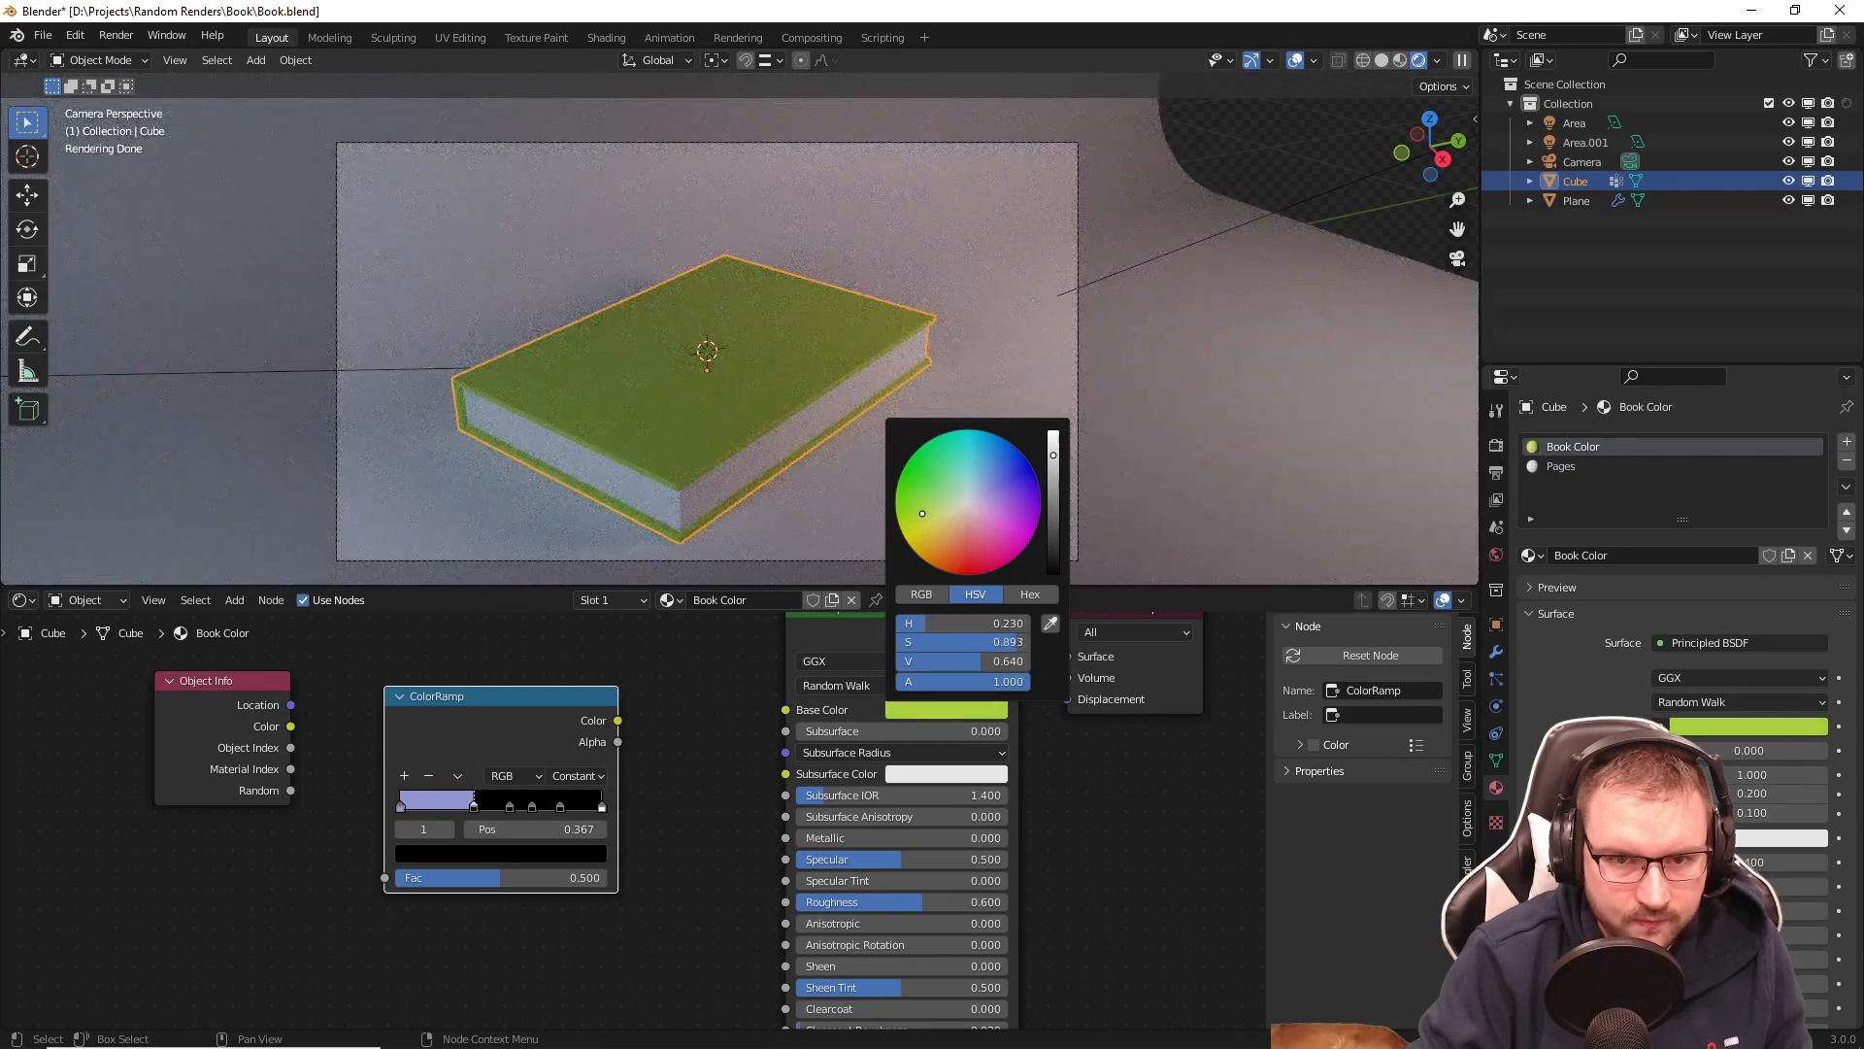
drag(1054, 482, 1054, 493)
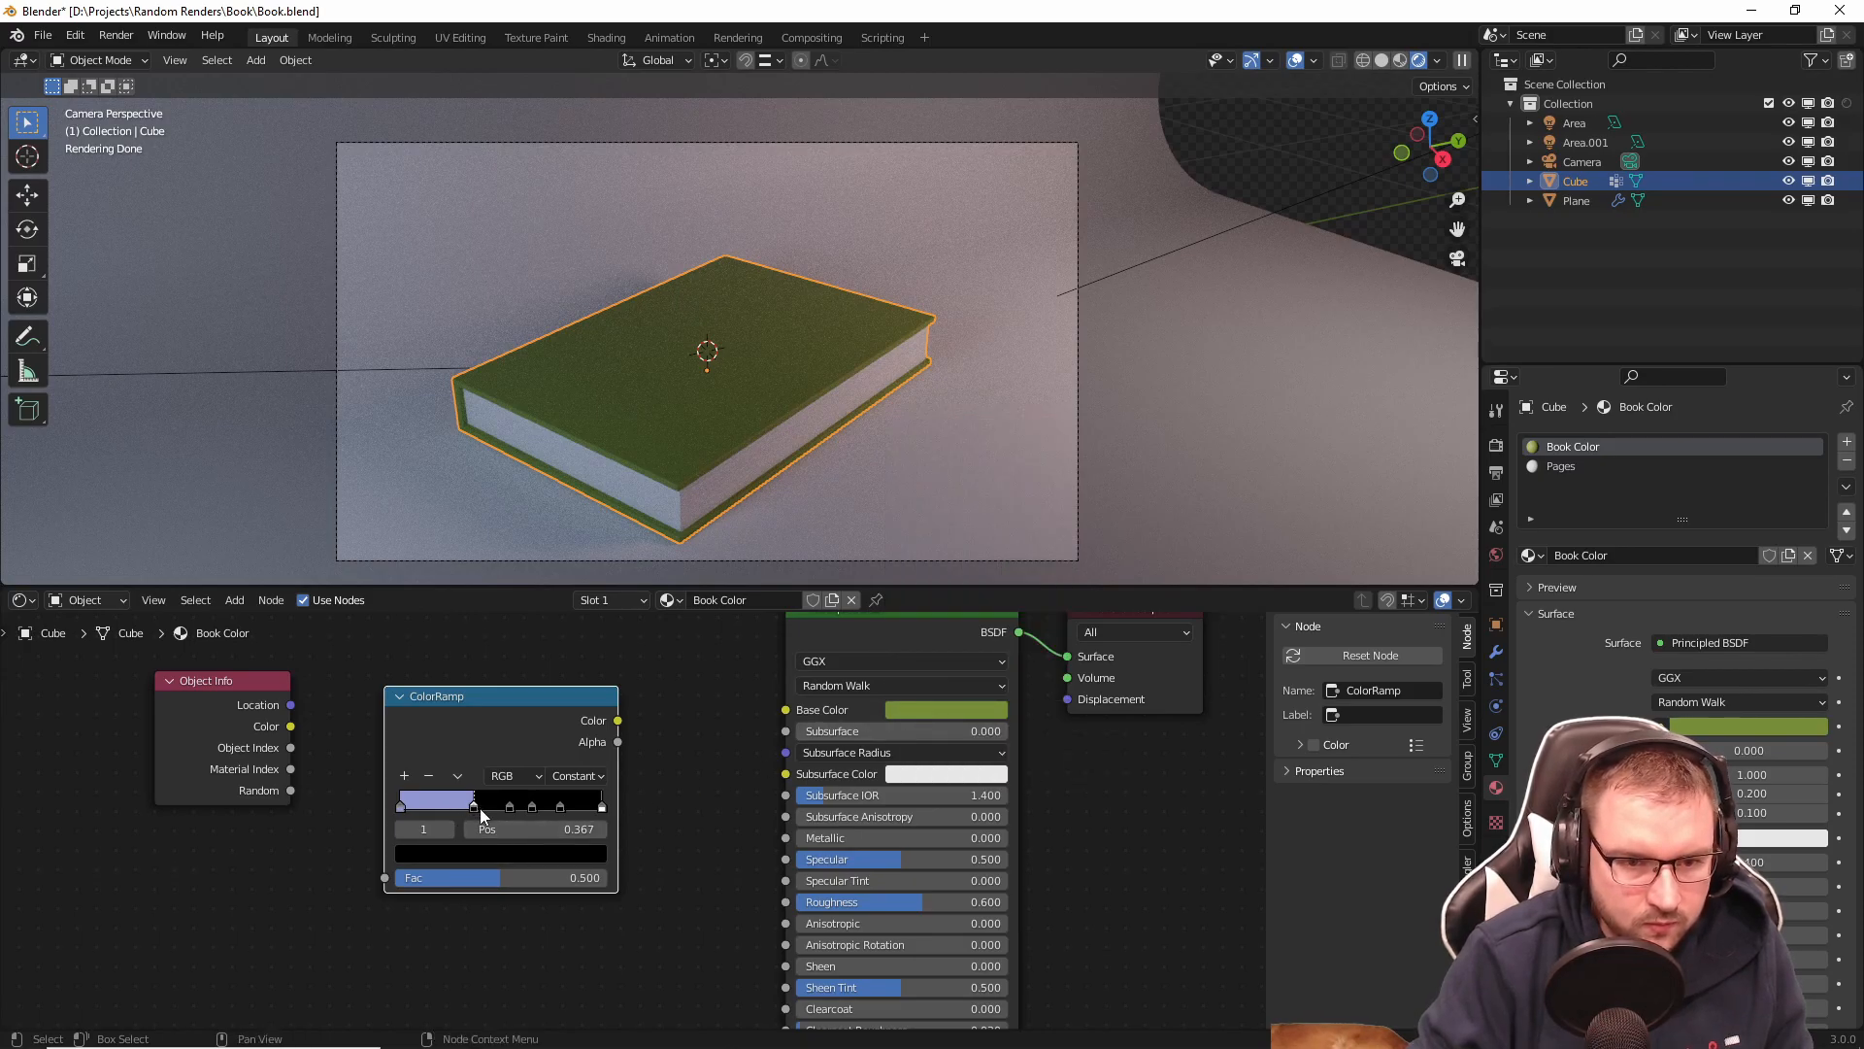
click(468, 851)
key(ctrl+v)
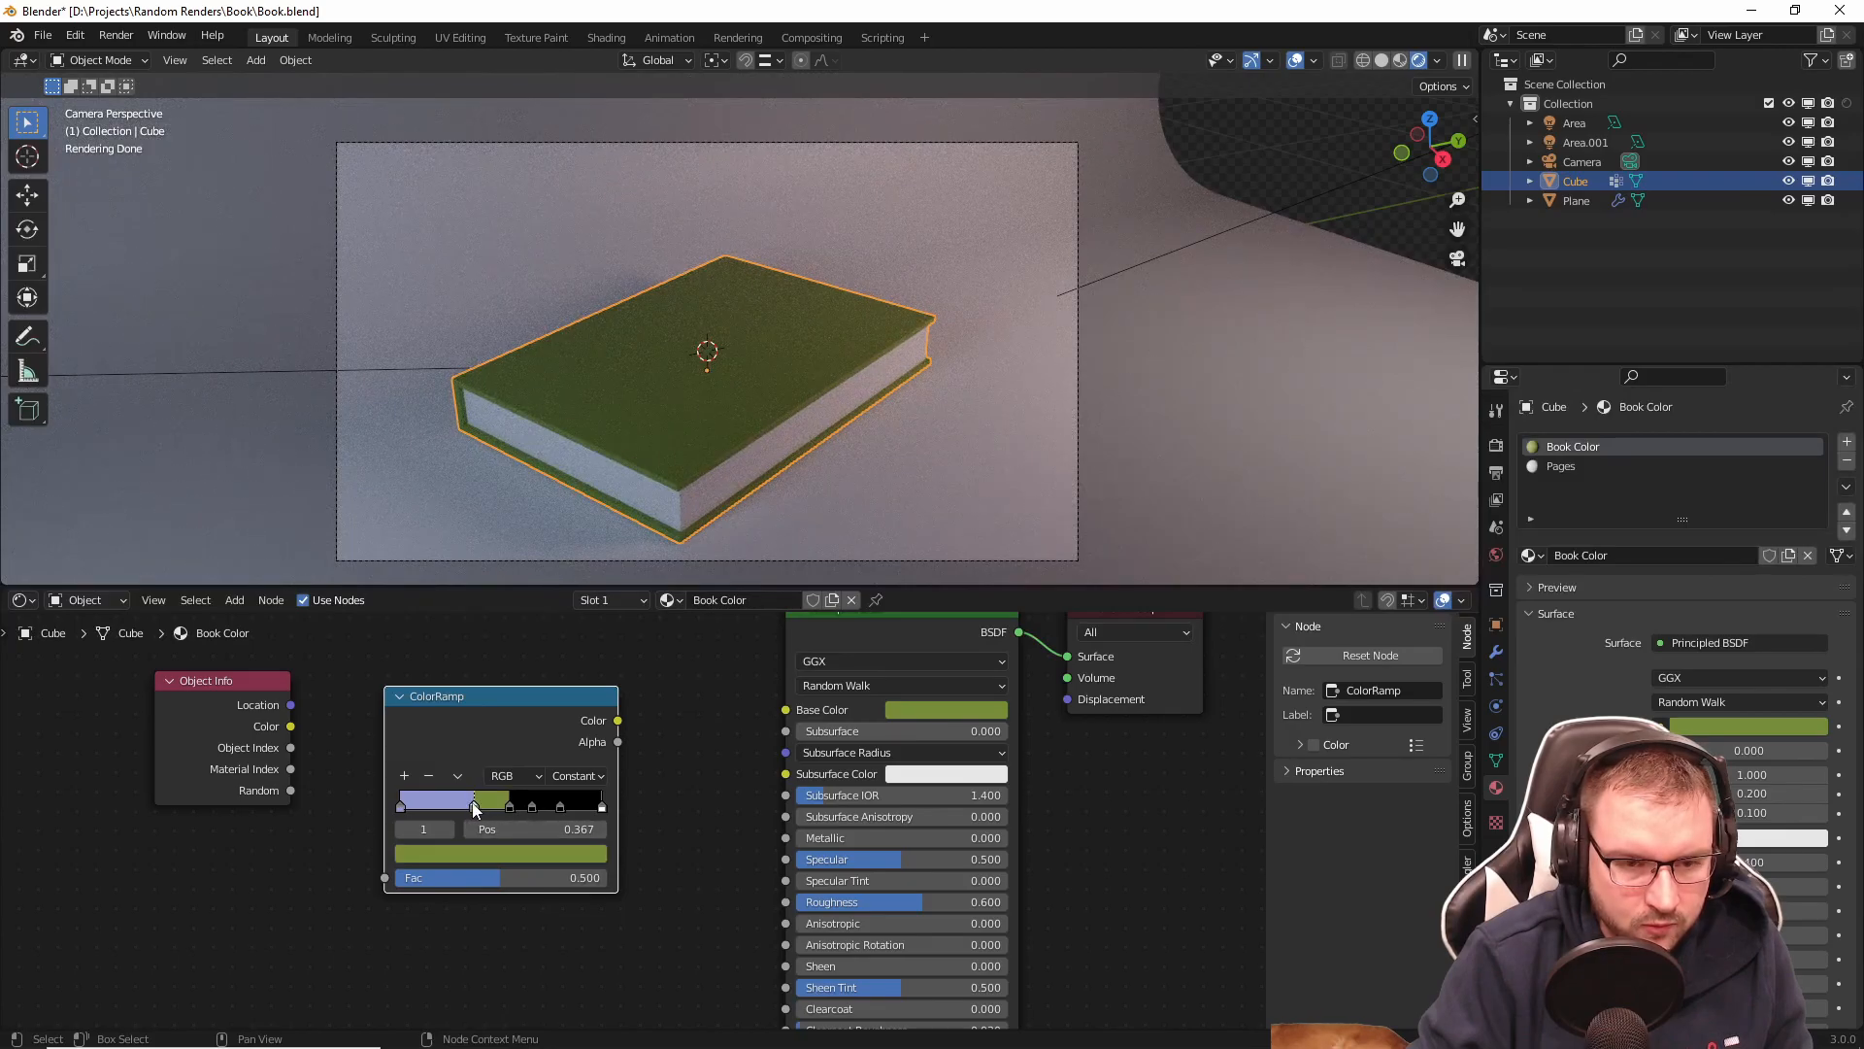
Step: Delete the three black ColorRamp stops and respace the rest, shifting the green stop and moving the white stop to 0.705
drag(473, 802, 457, 805)
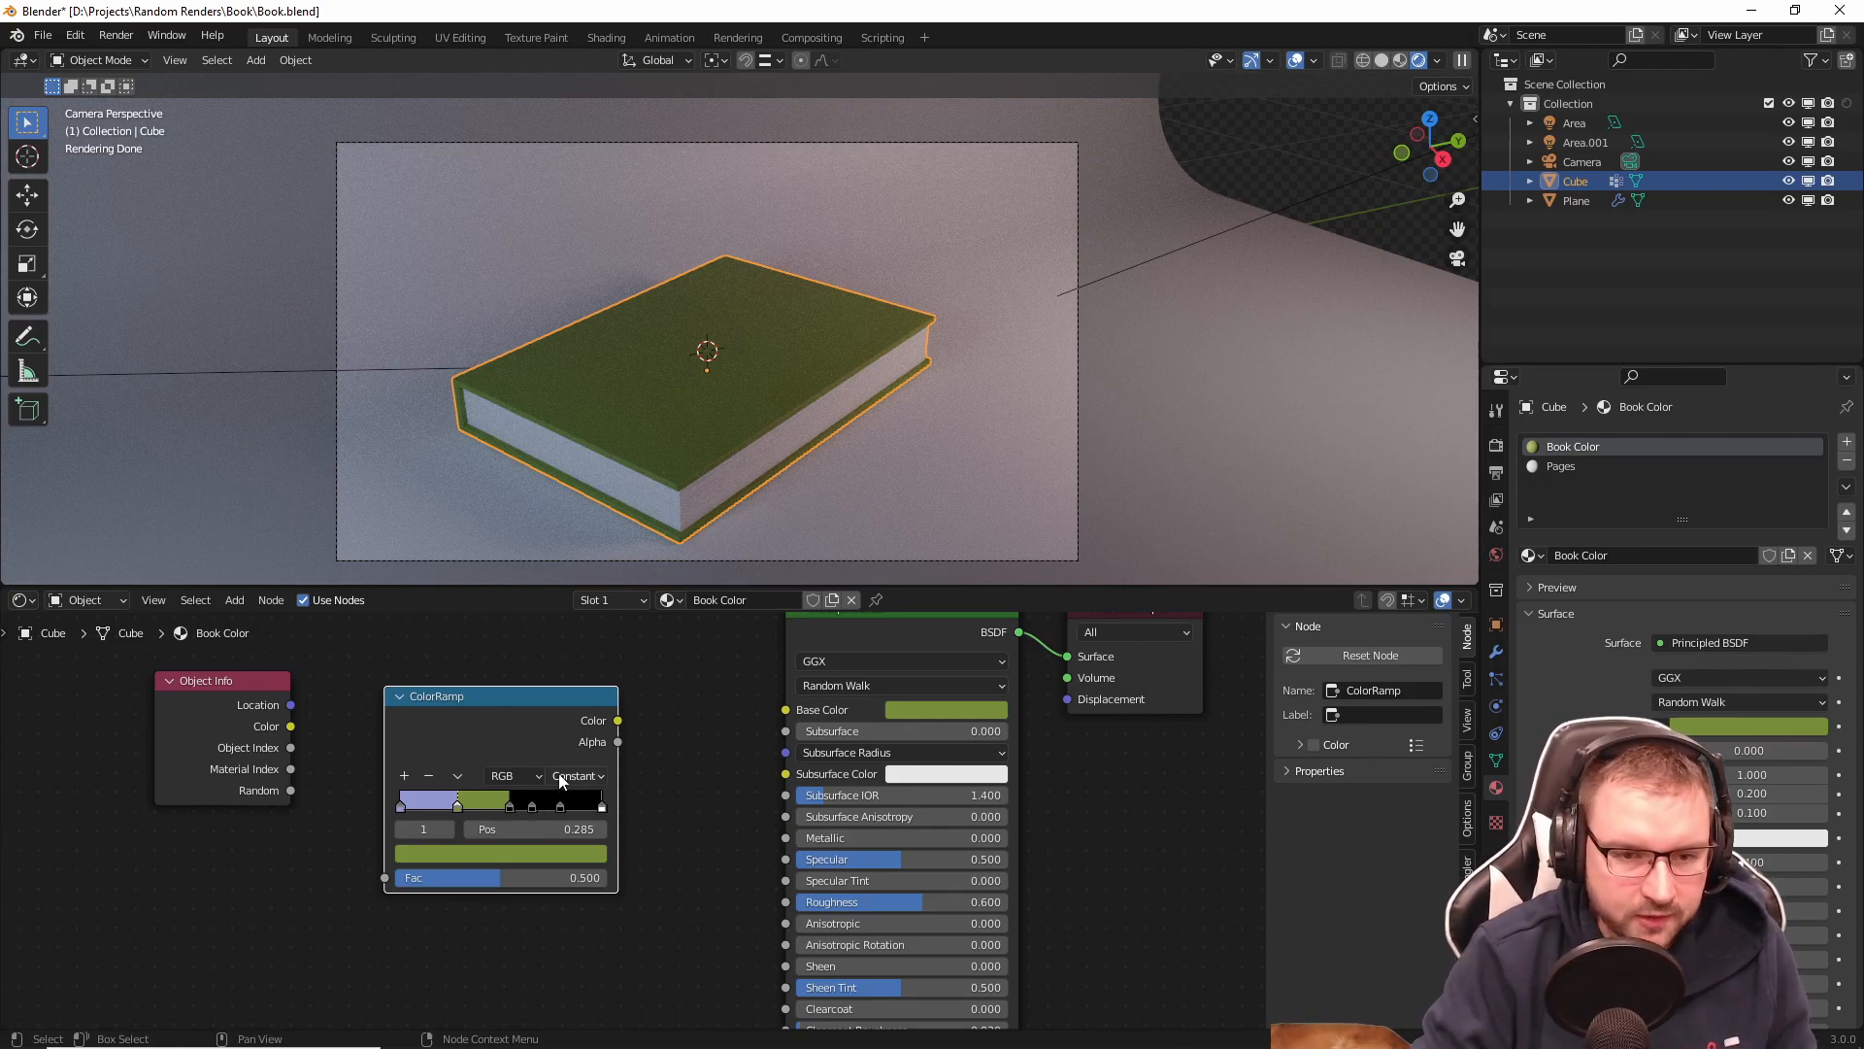
click(509, 806)
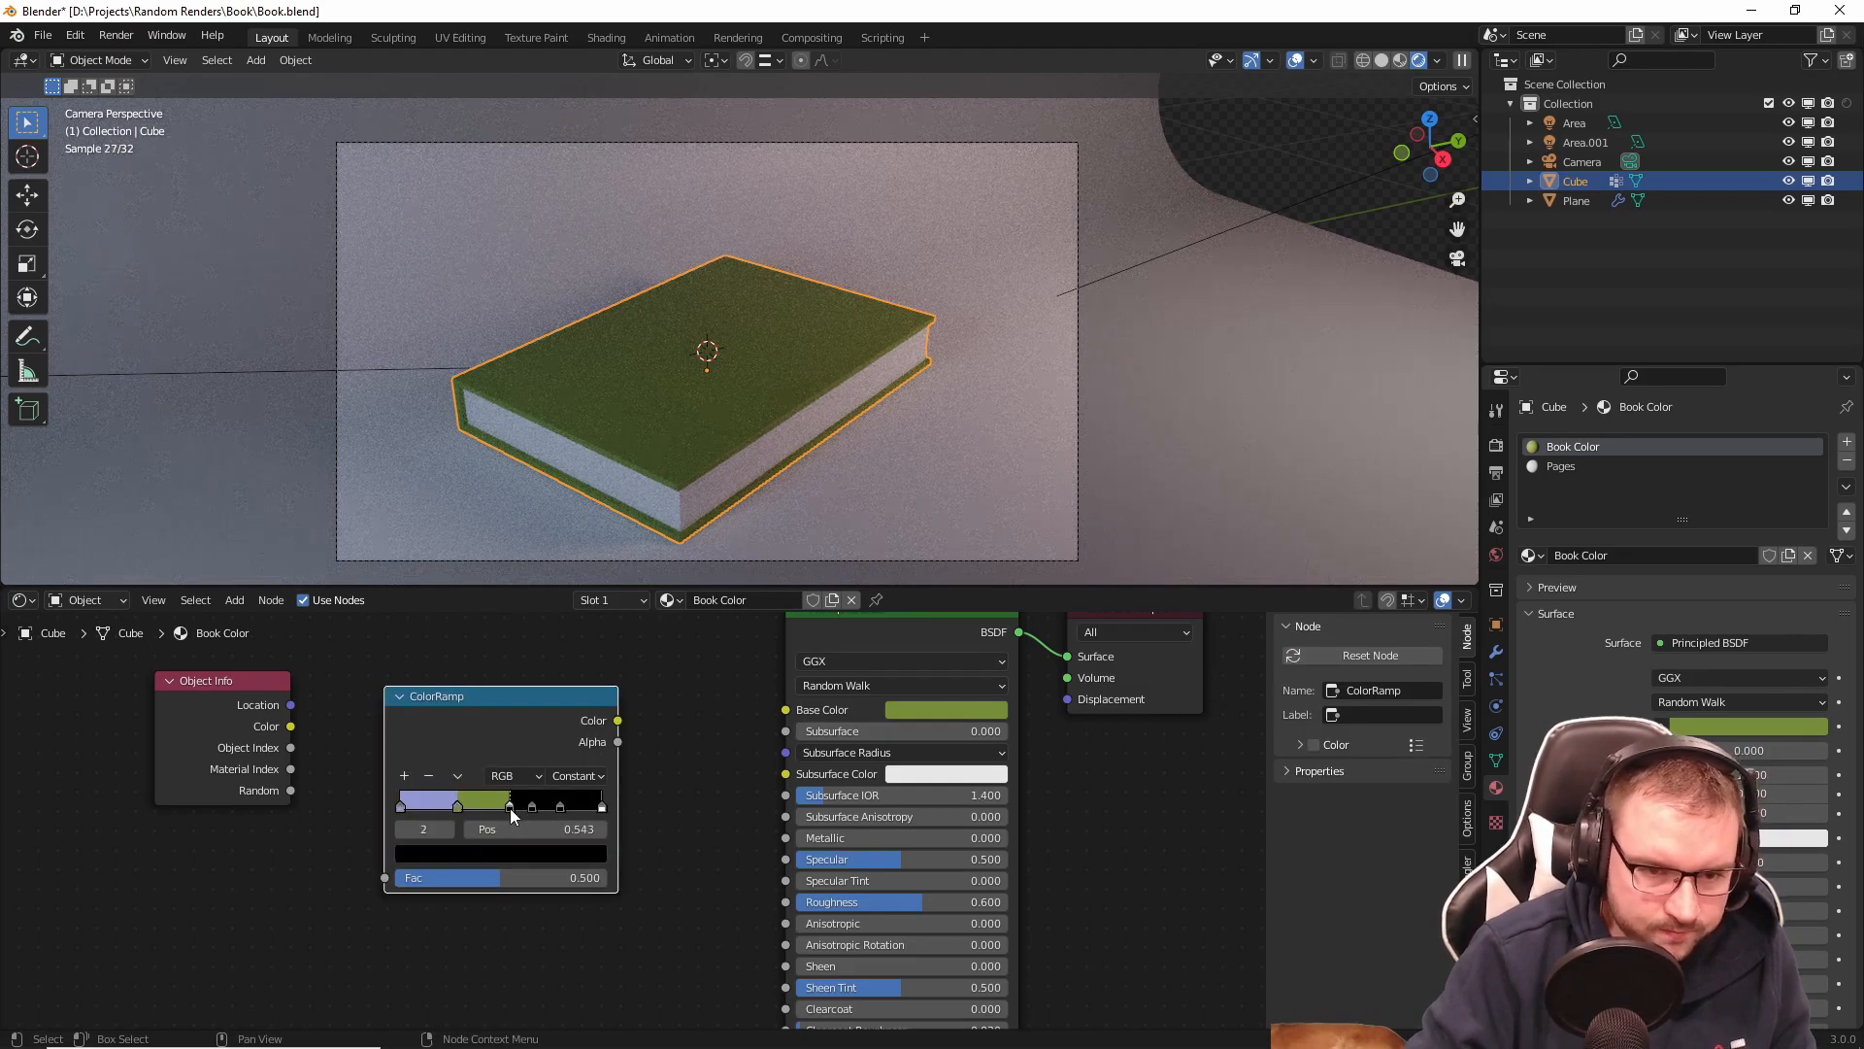
click(429, 778)
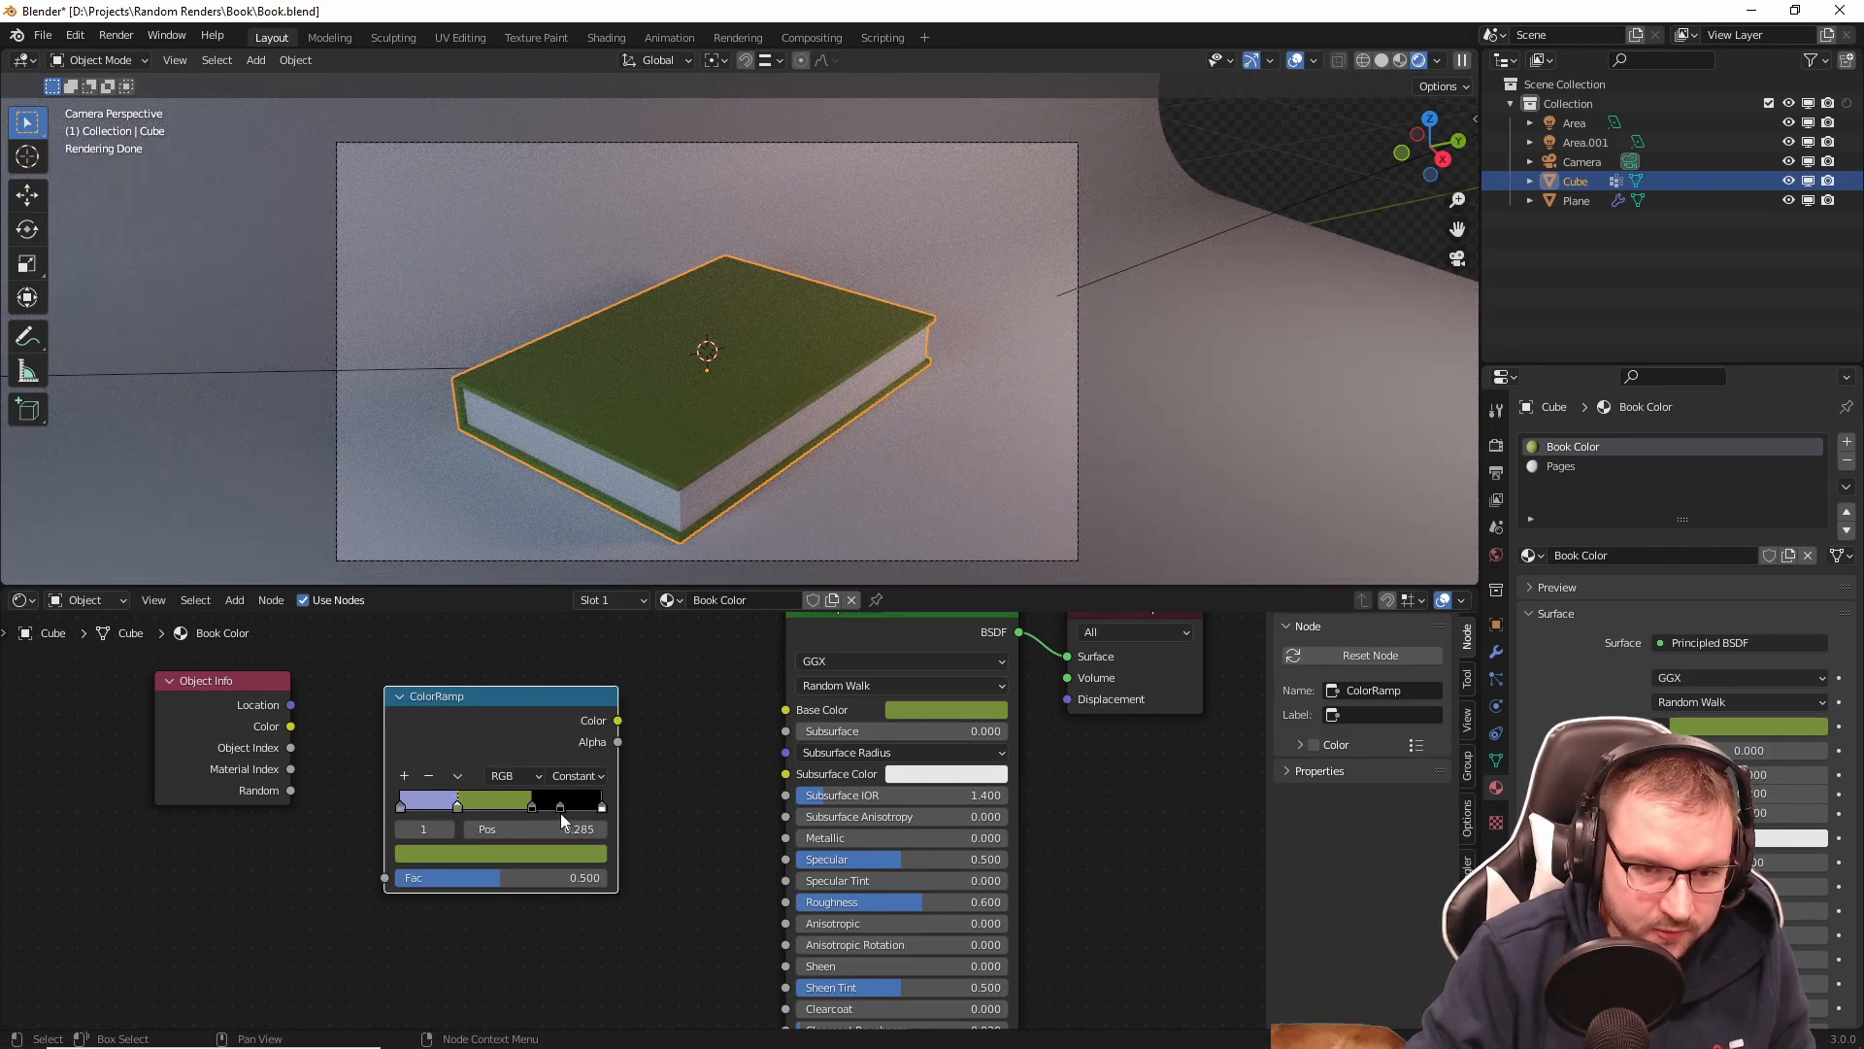
click(561, 806)
click(433, 774)
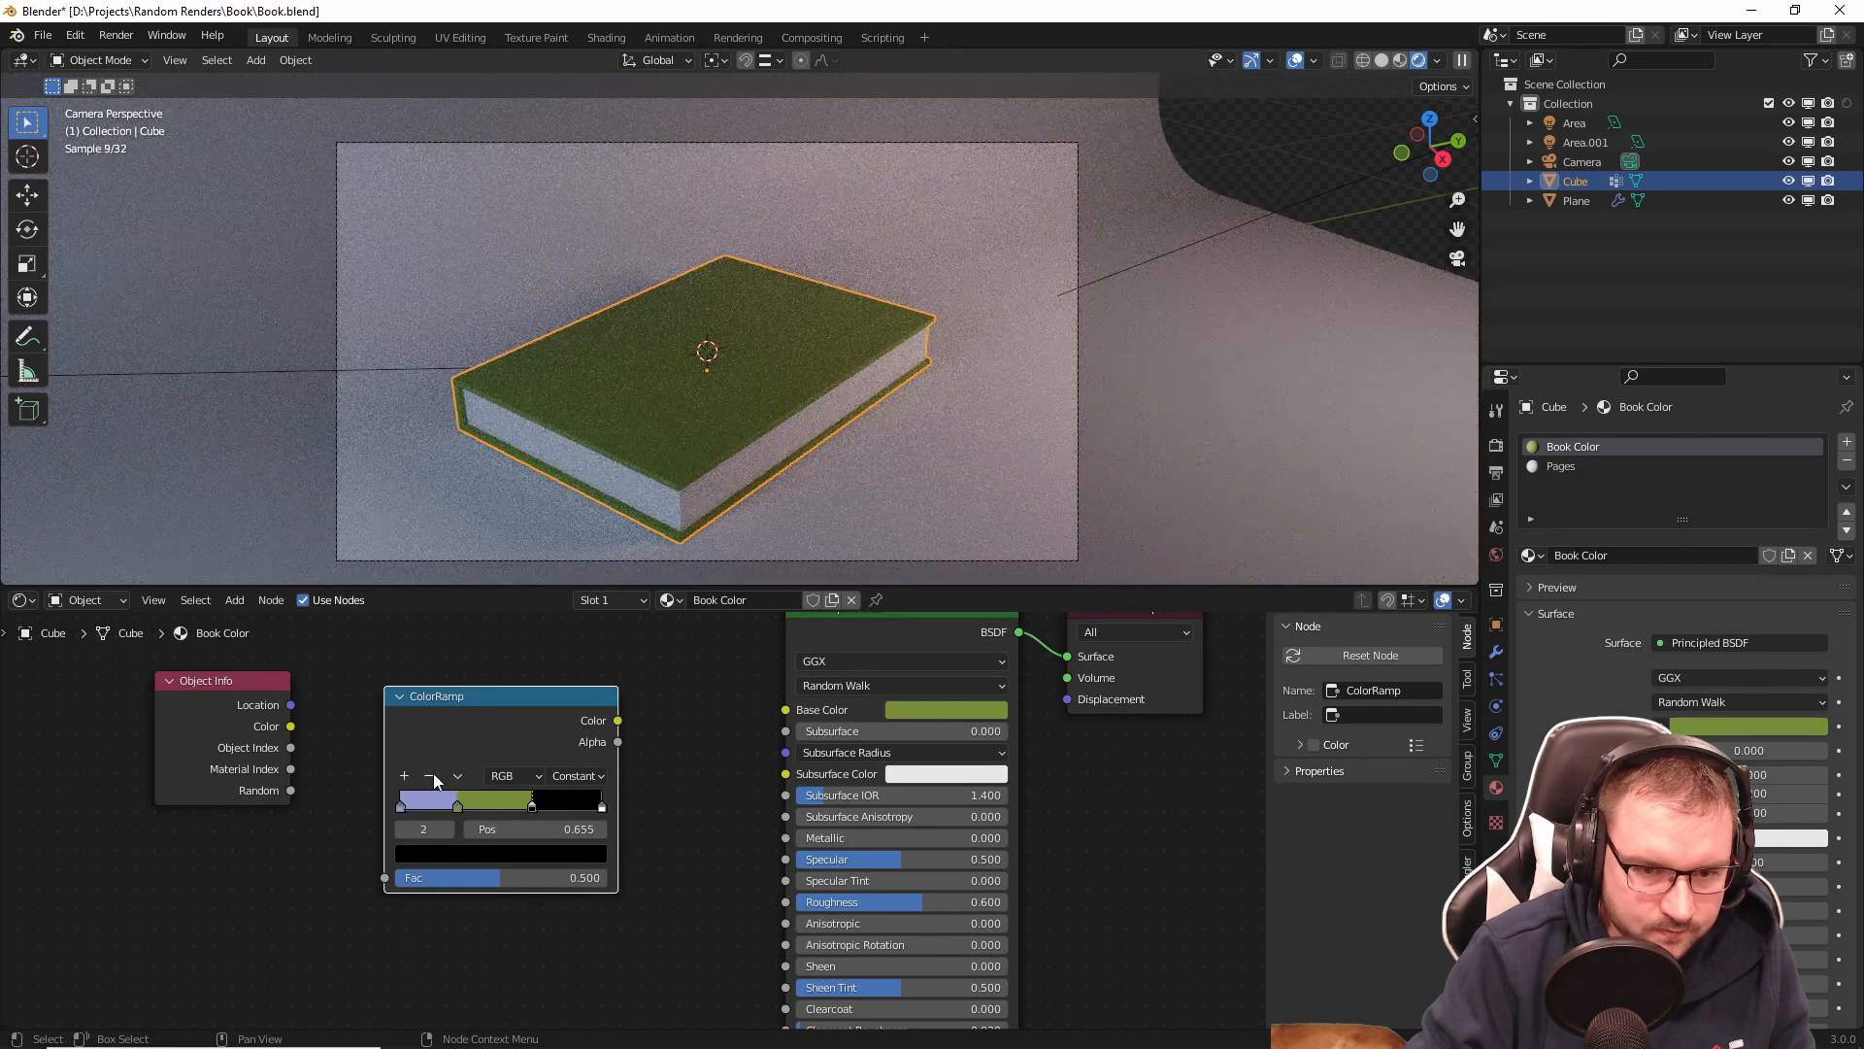
click(427, 778)
drag(602, 804, 543, 806)
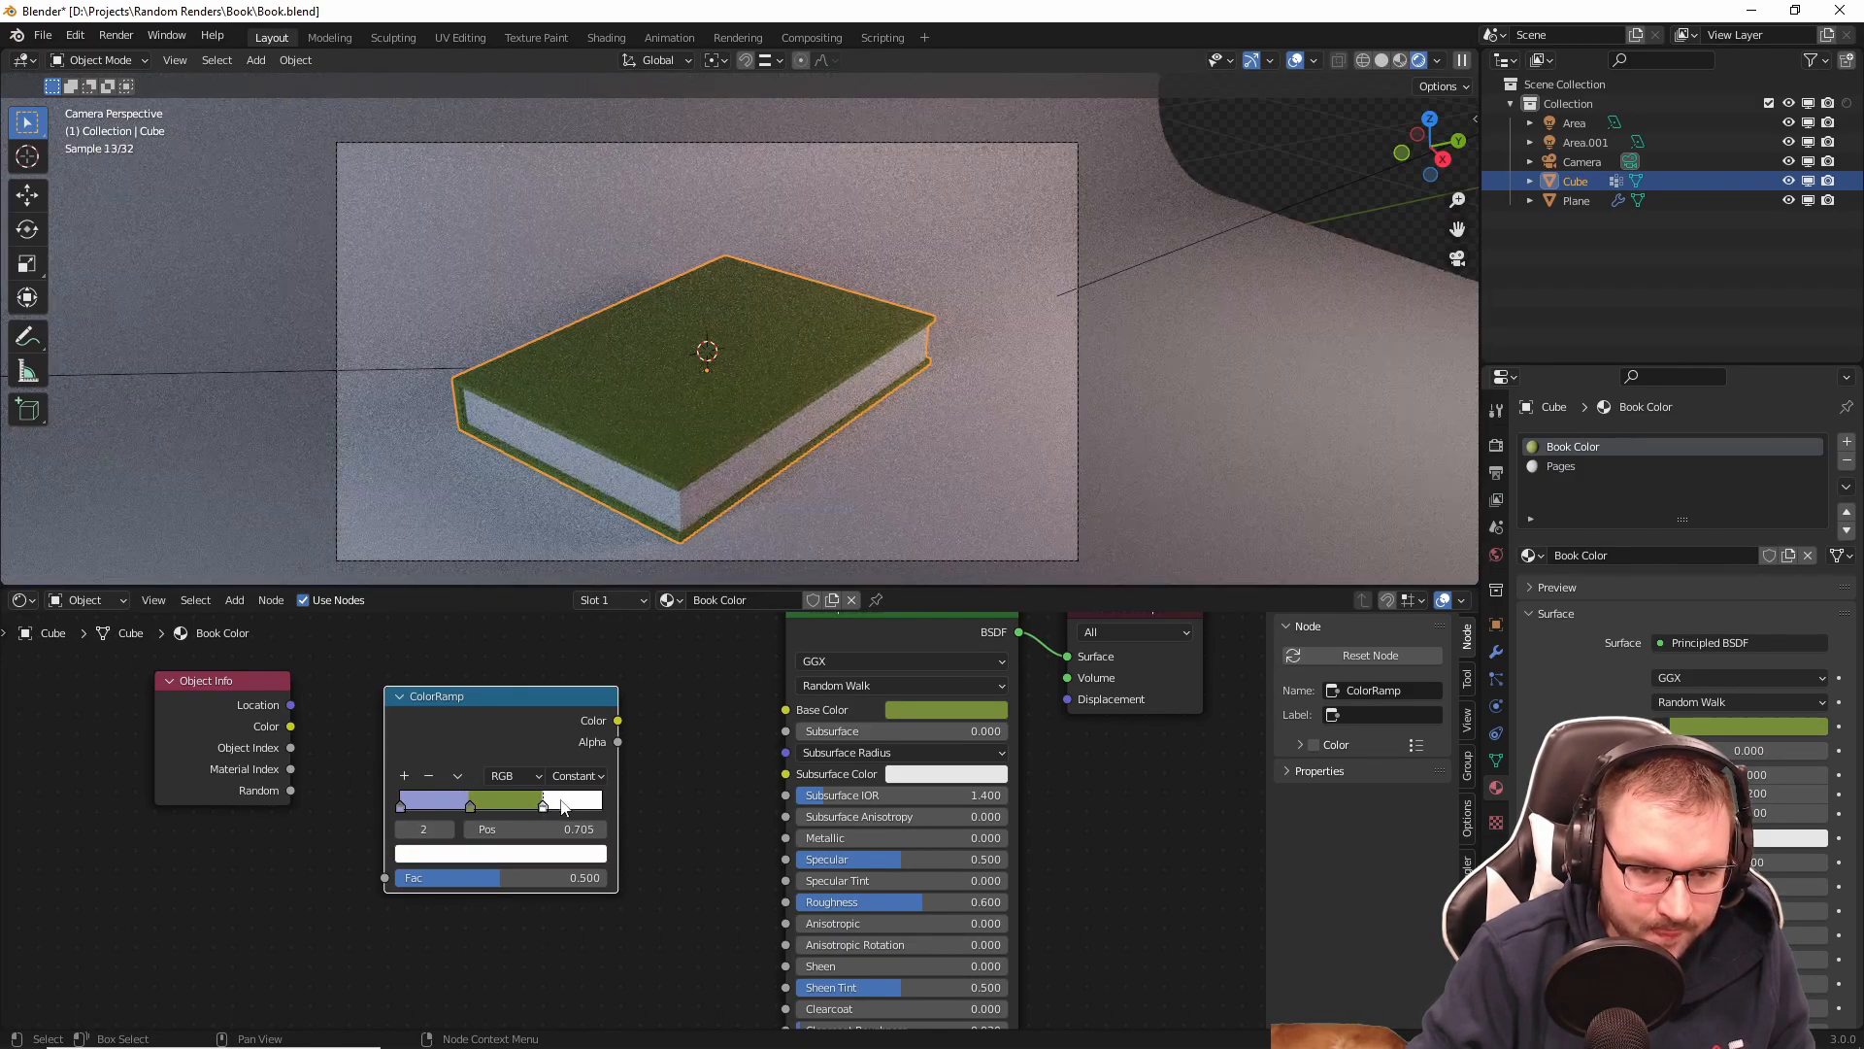
Step: Change the Base Color to a dark red and copy it to the ColorRamp's last stop
click(899, 708)
click(1006, 520)
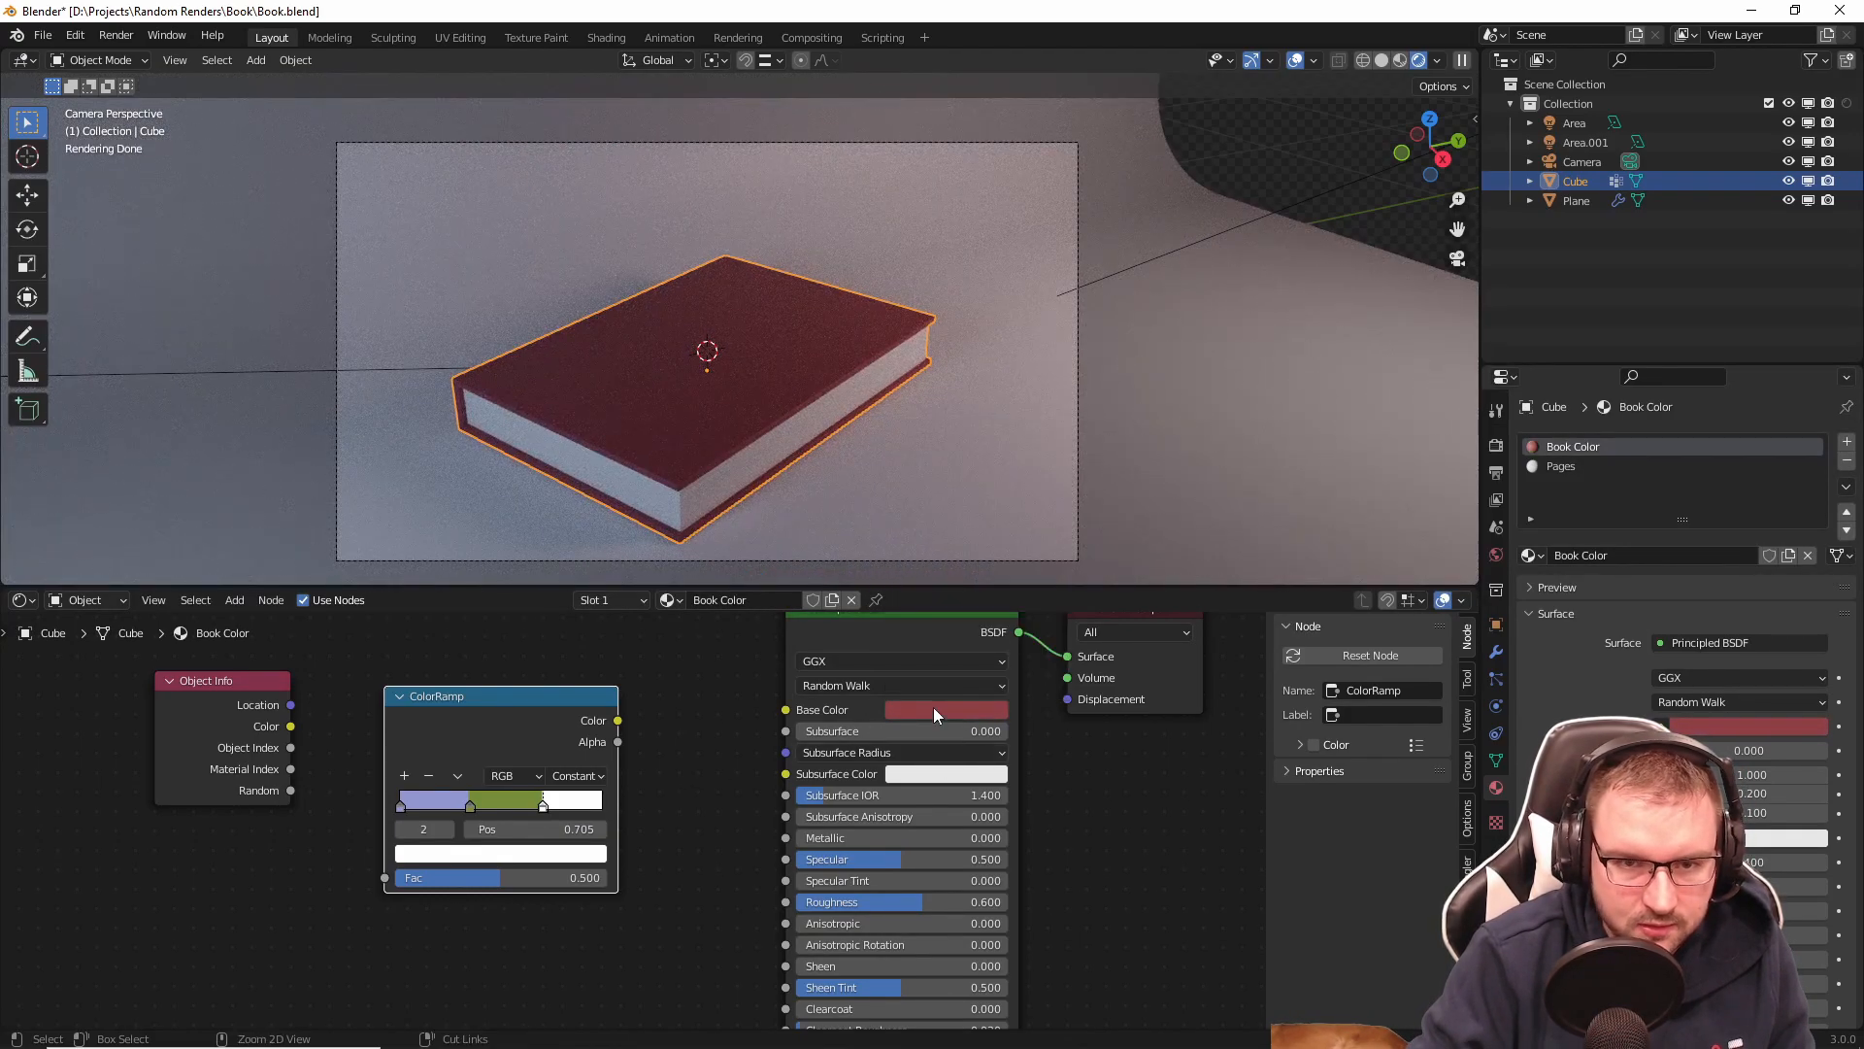
drag(934, 707, 586, 861)
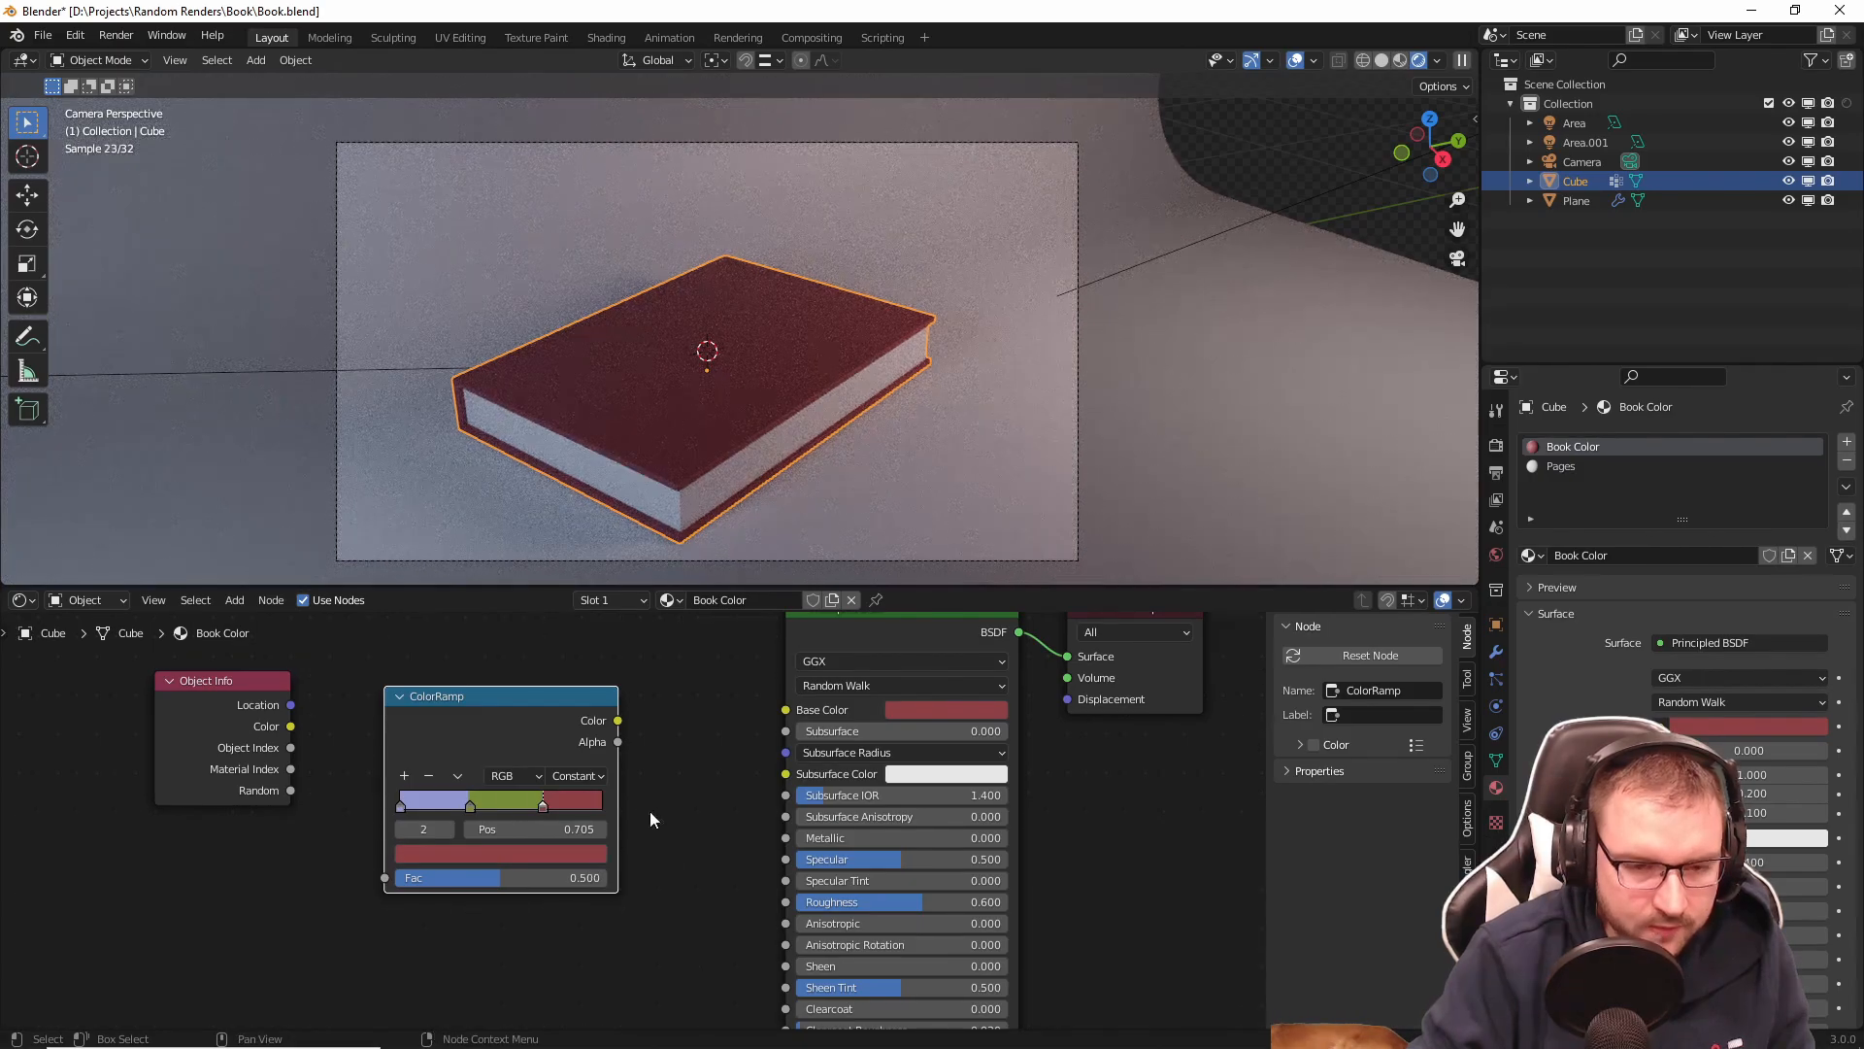
Step: Move the Object Info node farther away from the ColorRamp node
drag(289, 794, 171, 812)
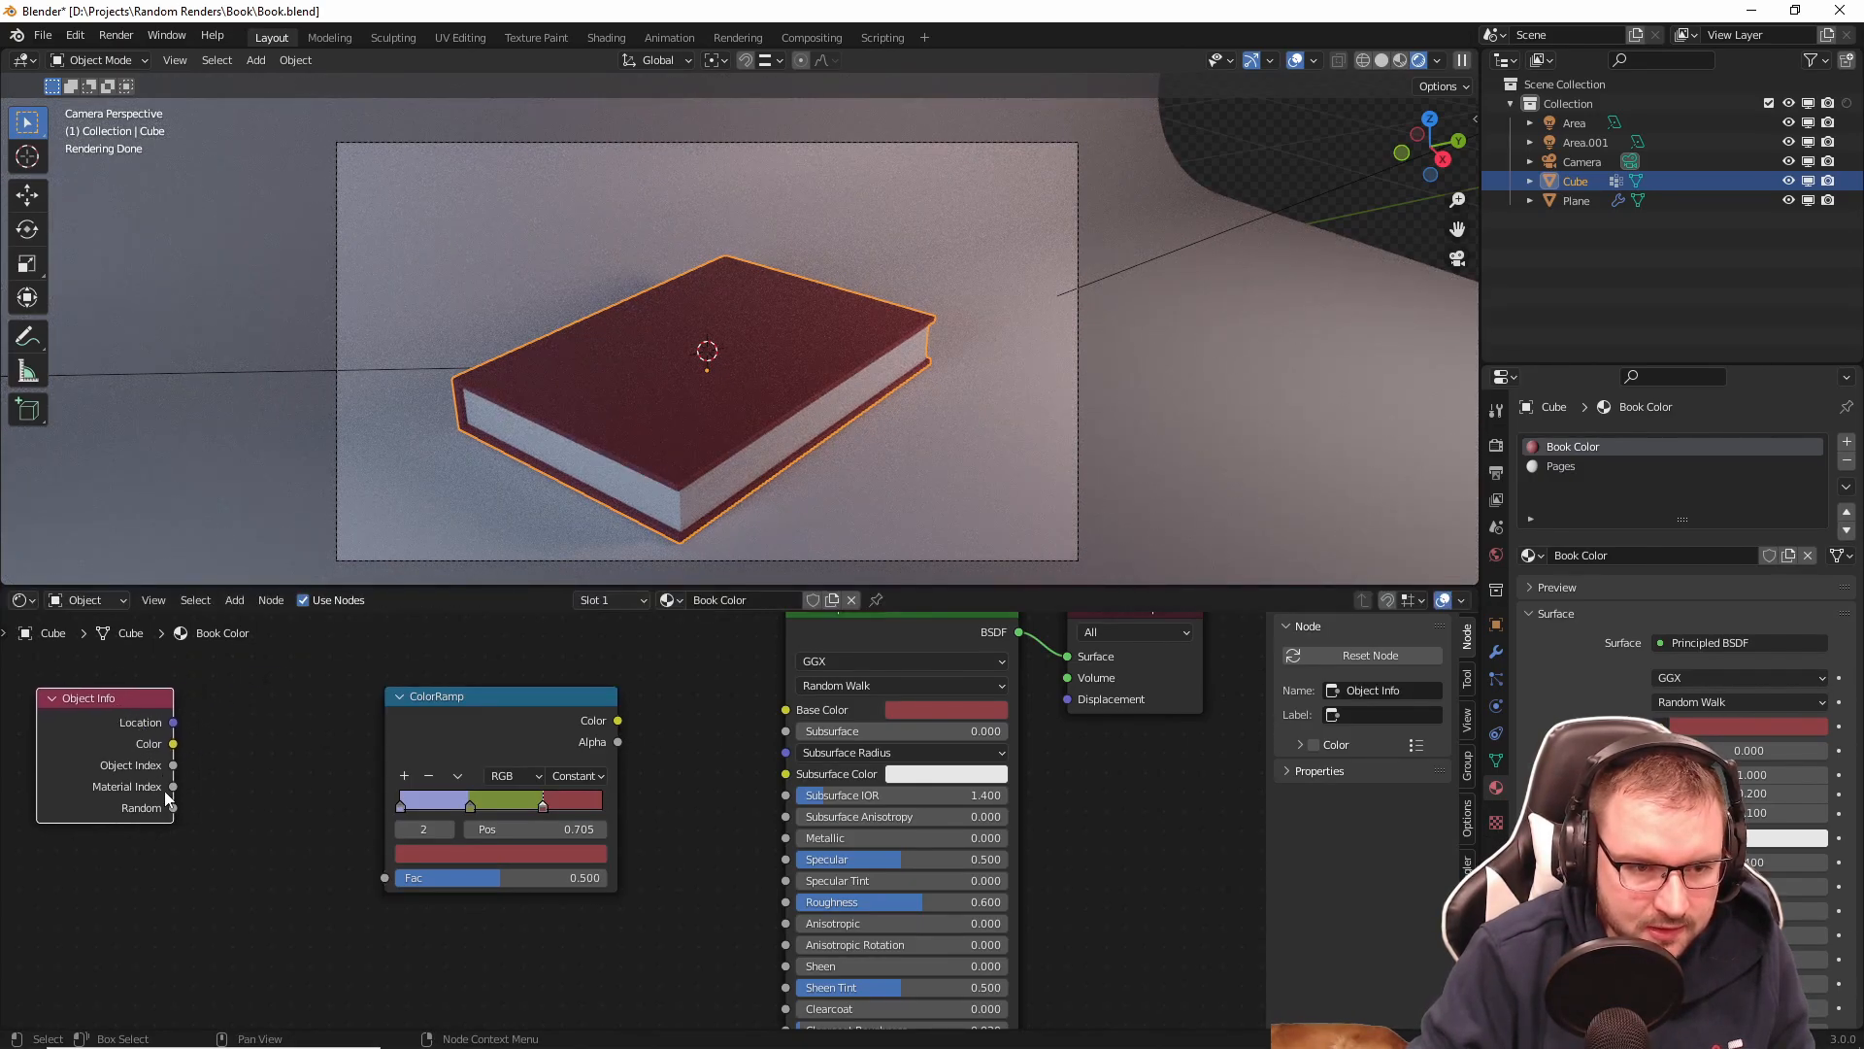
key(shift+a)
key(Escape)
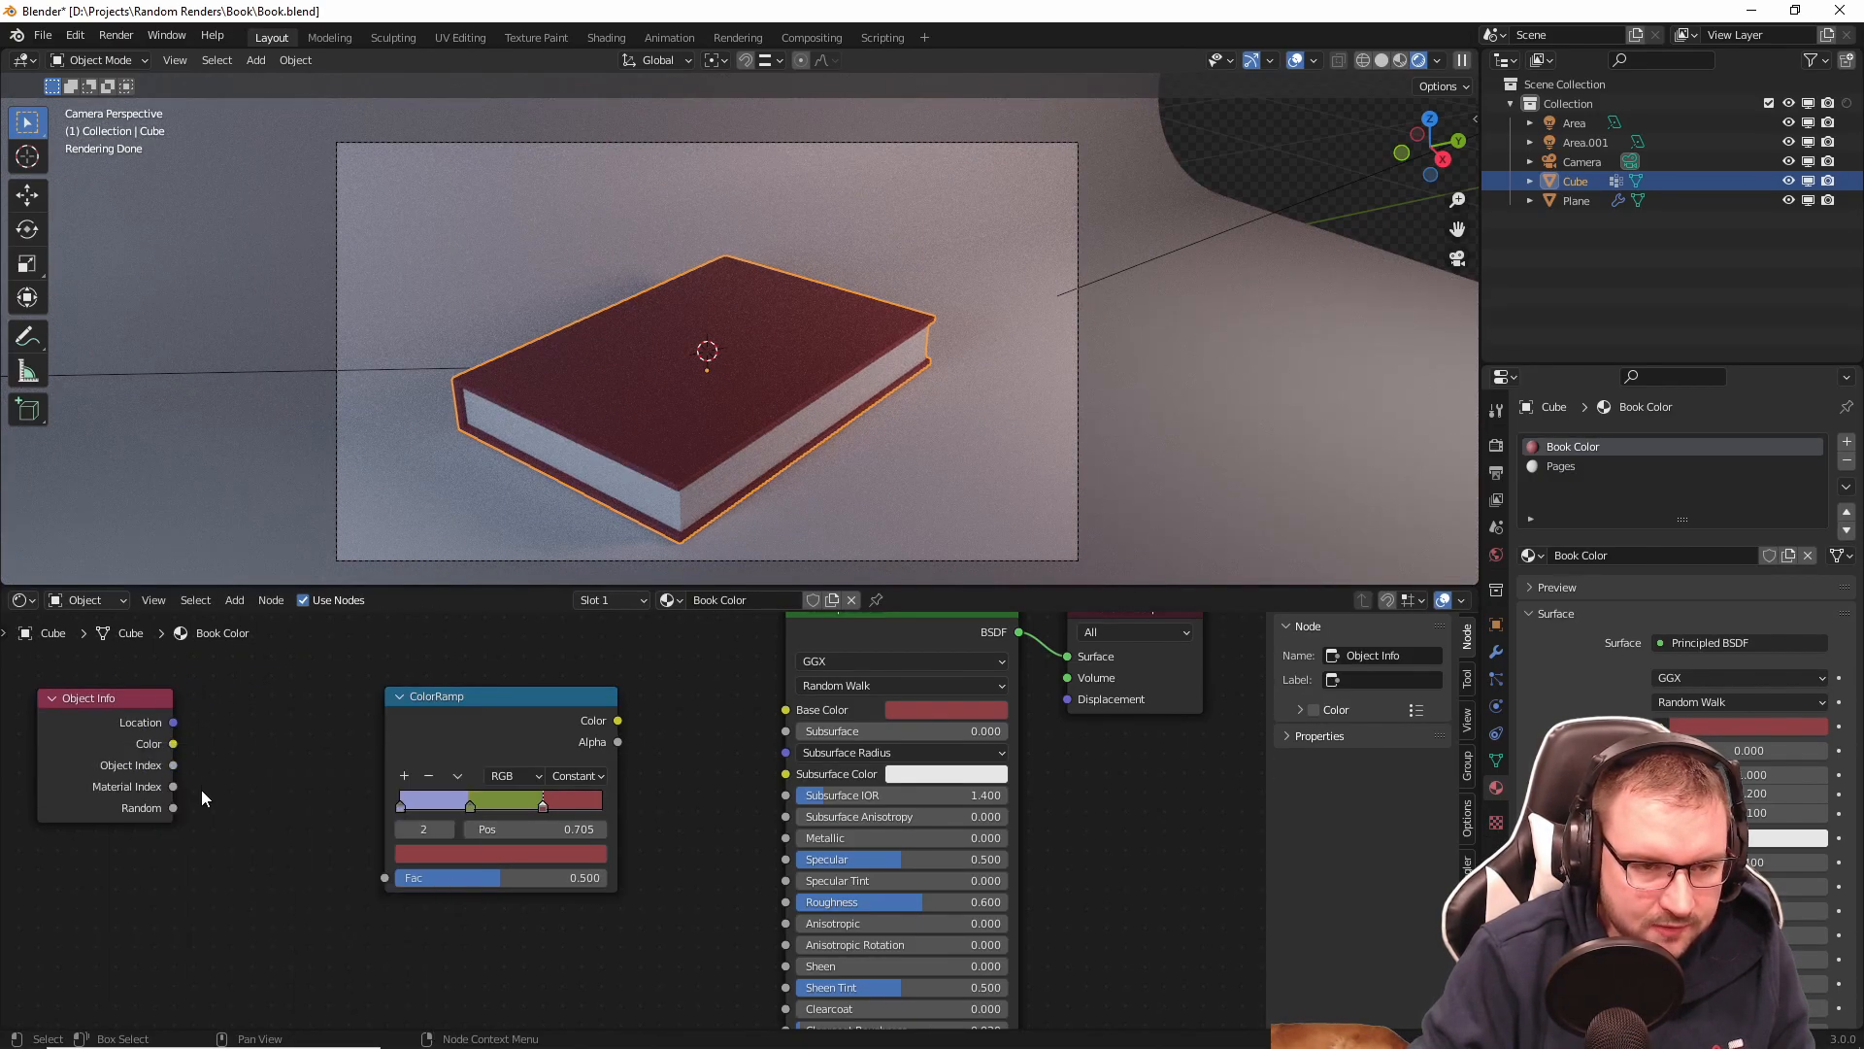
key(shift+a)
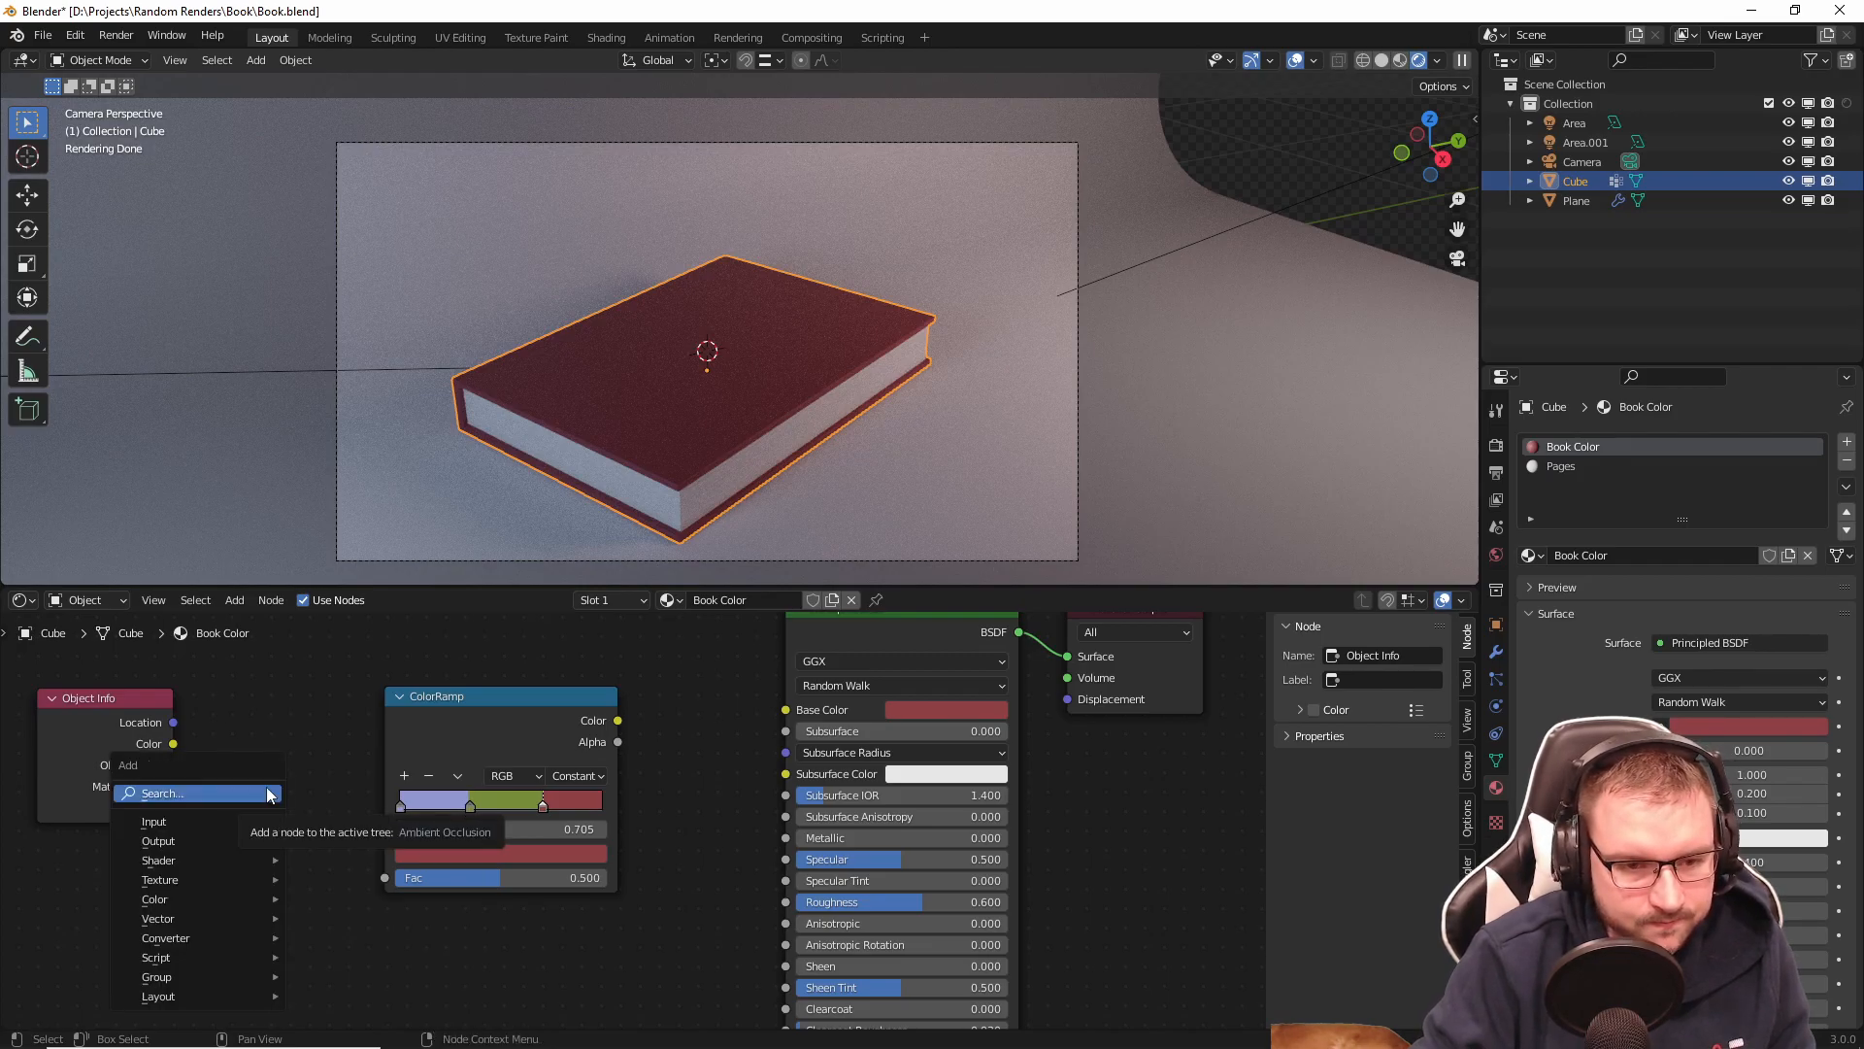
click(266, 786)
key(Escape)
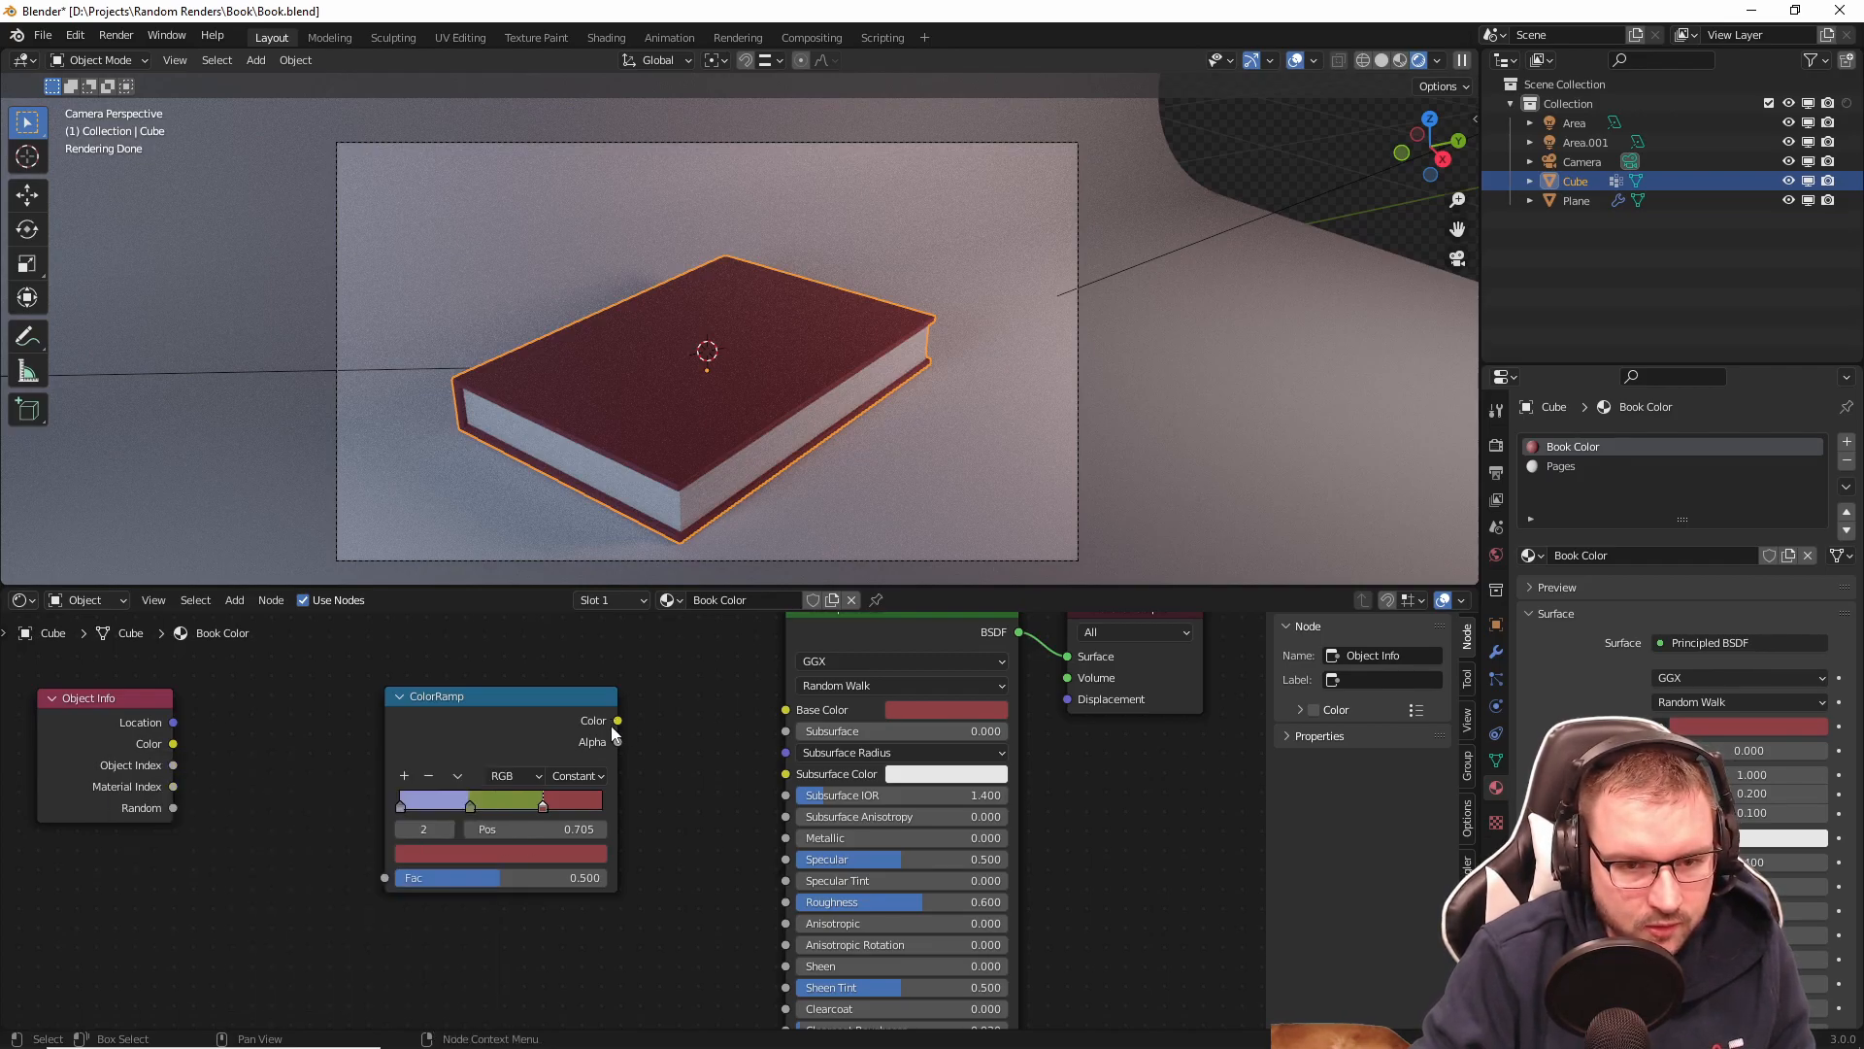
Step: Connect the ColorRamp's Color to Base Color and Object Info's Random to the ramp's Fac, and save the file
drag(617, 720, 785, 710)
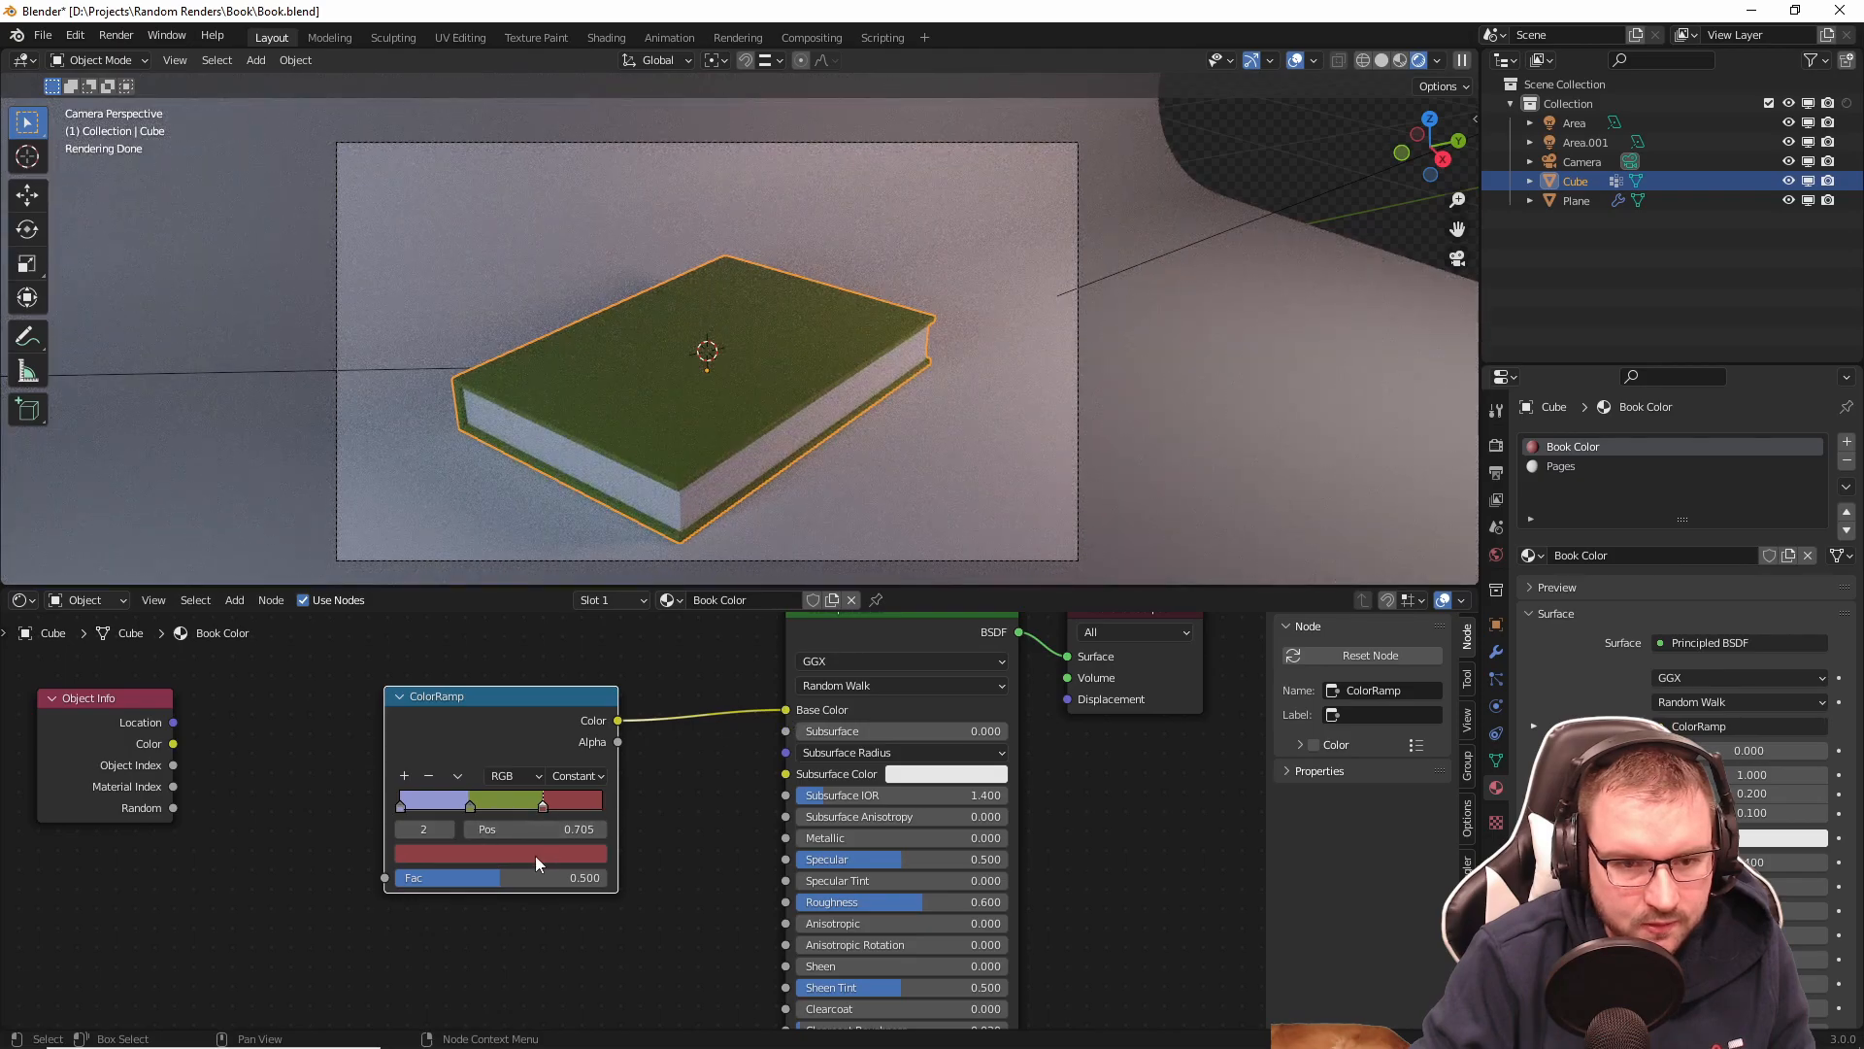
mouse_move(500, 877)
mouse_down()
mouse_move(434, 877)
mouse_move(573, 878)
mouse_move(422, 878)
mouse_move(496, 878)
mouse_up()
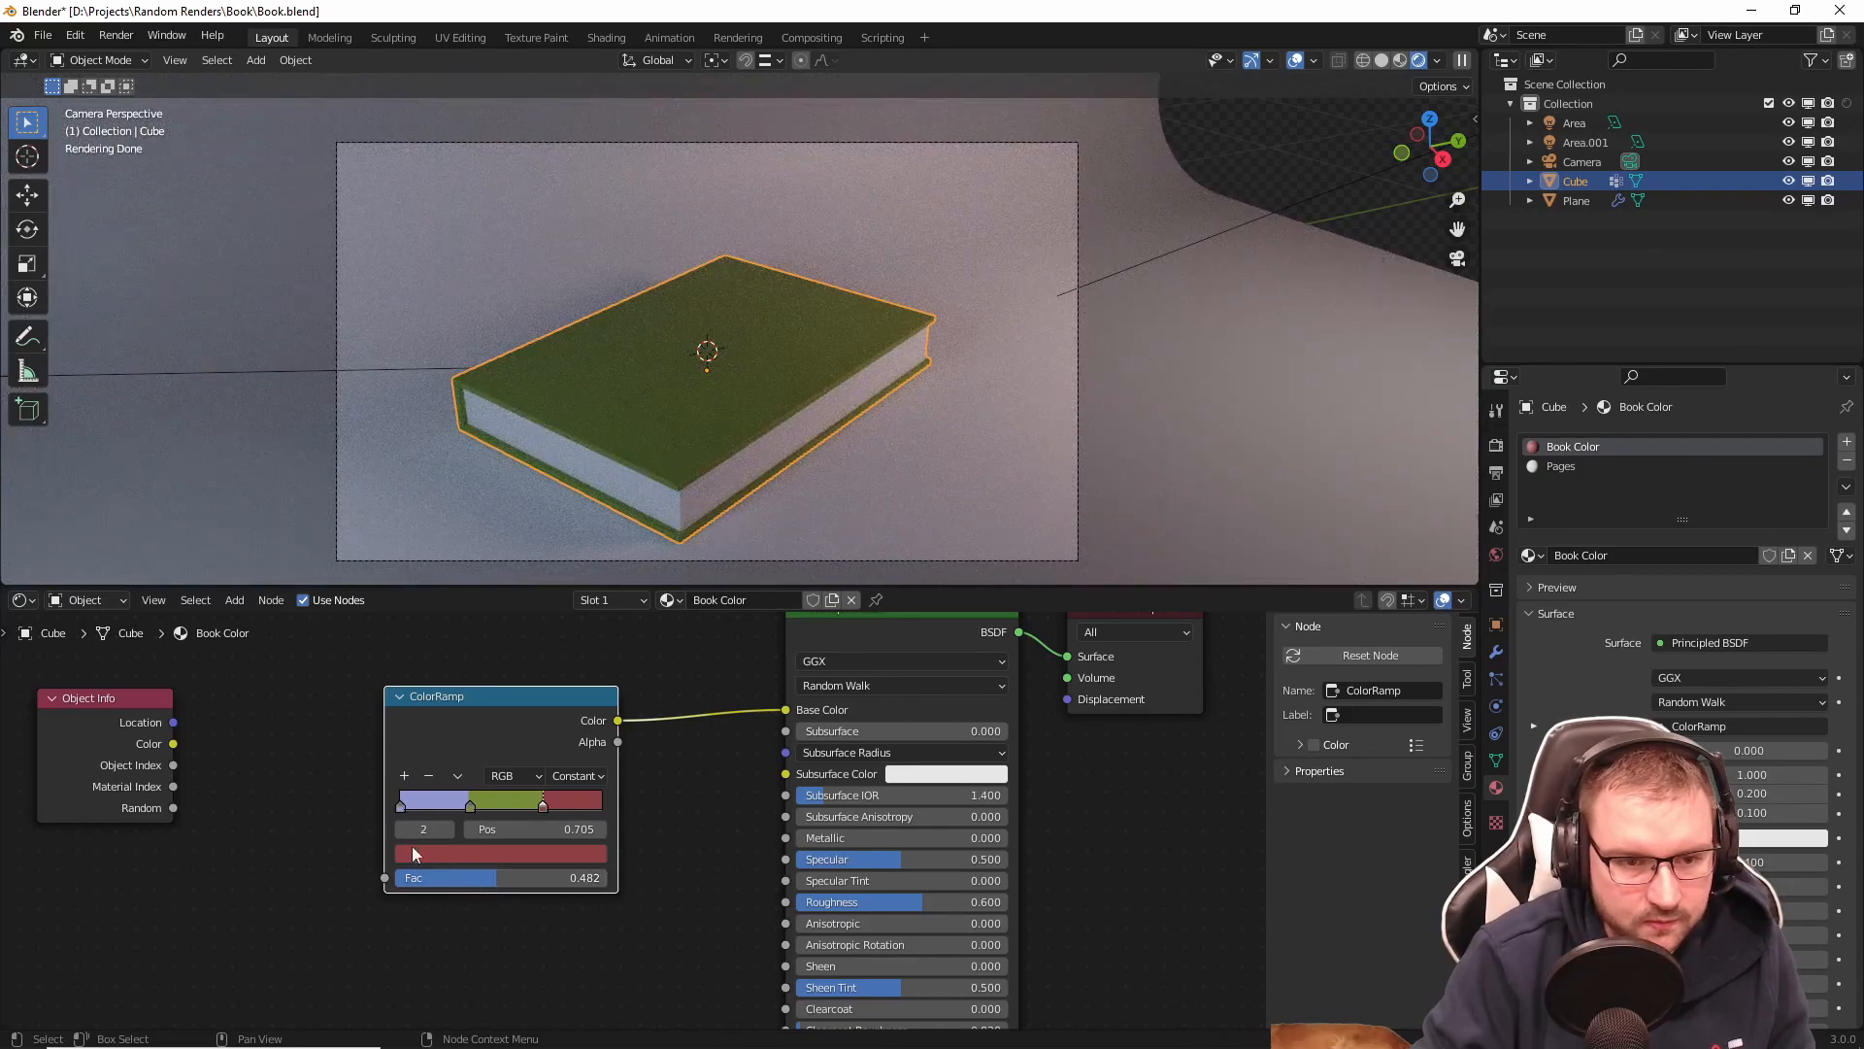
drag(173, 807, 385, 877)
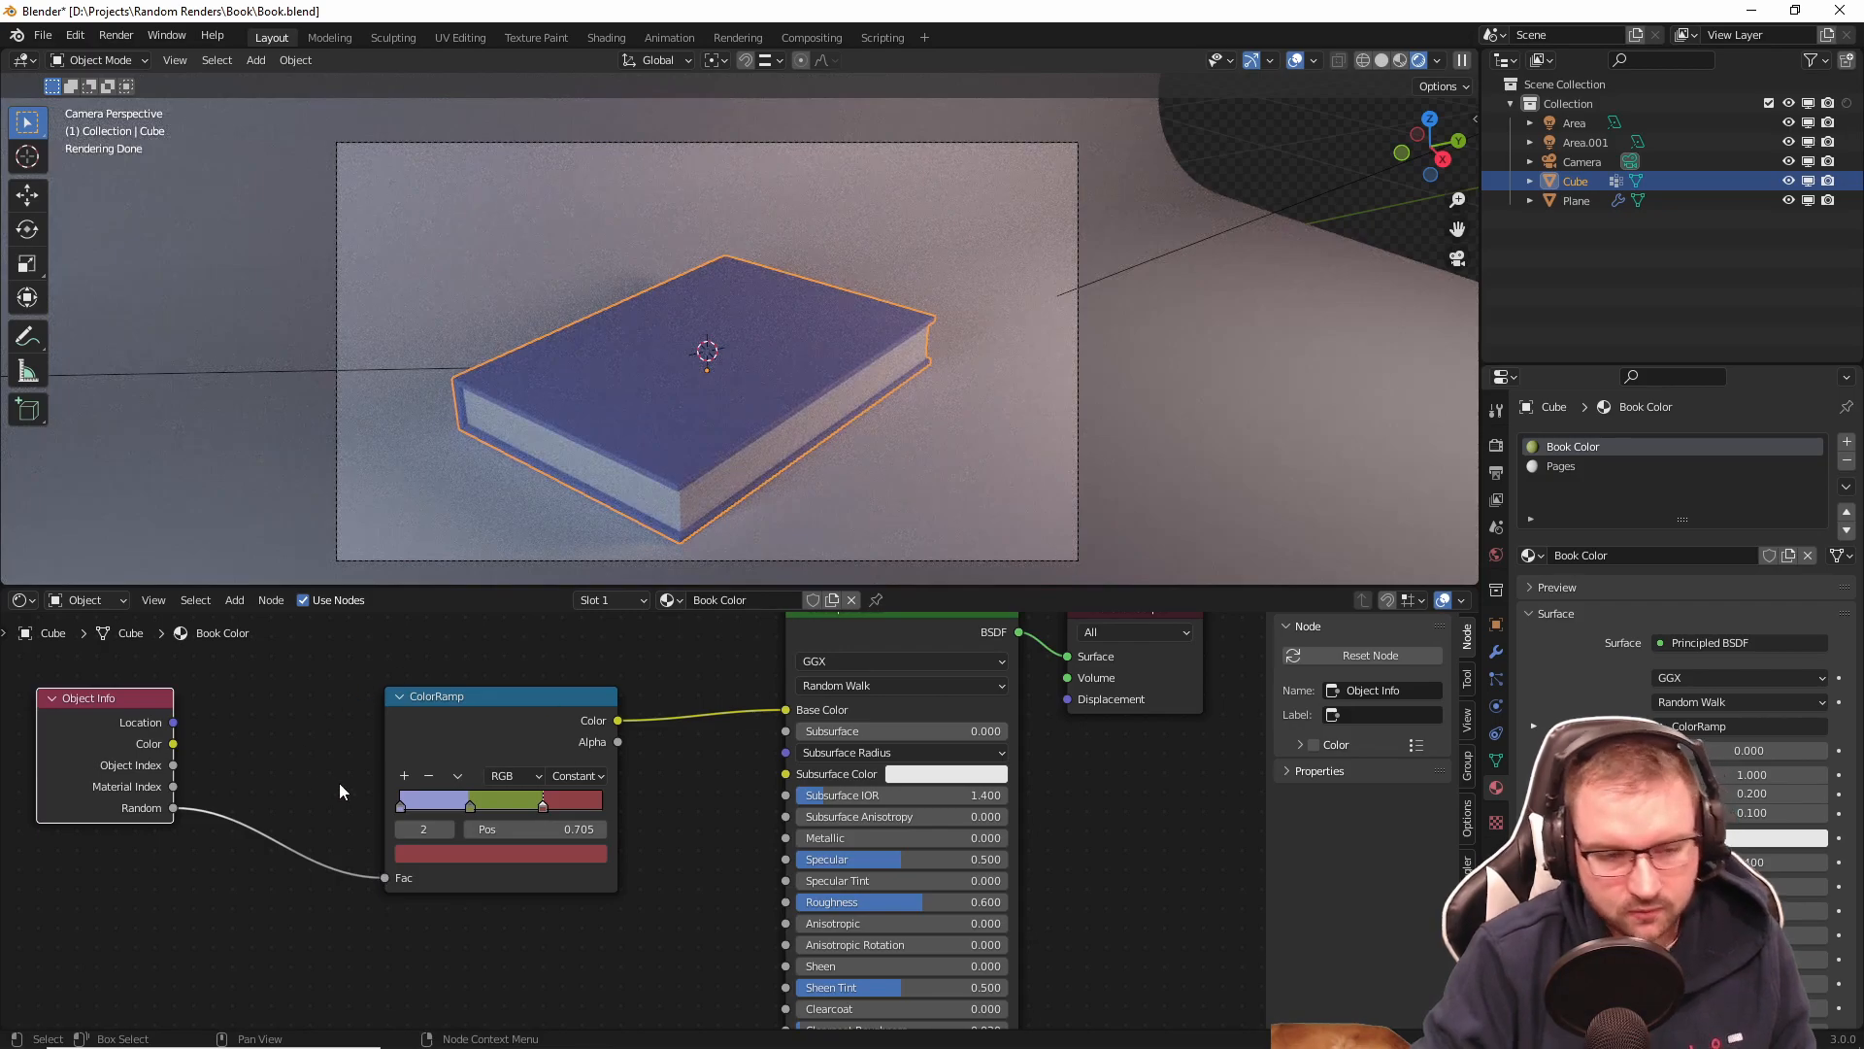
scroll(622, 859, down, 4)
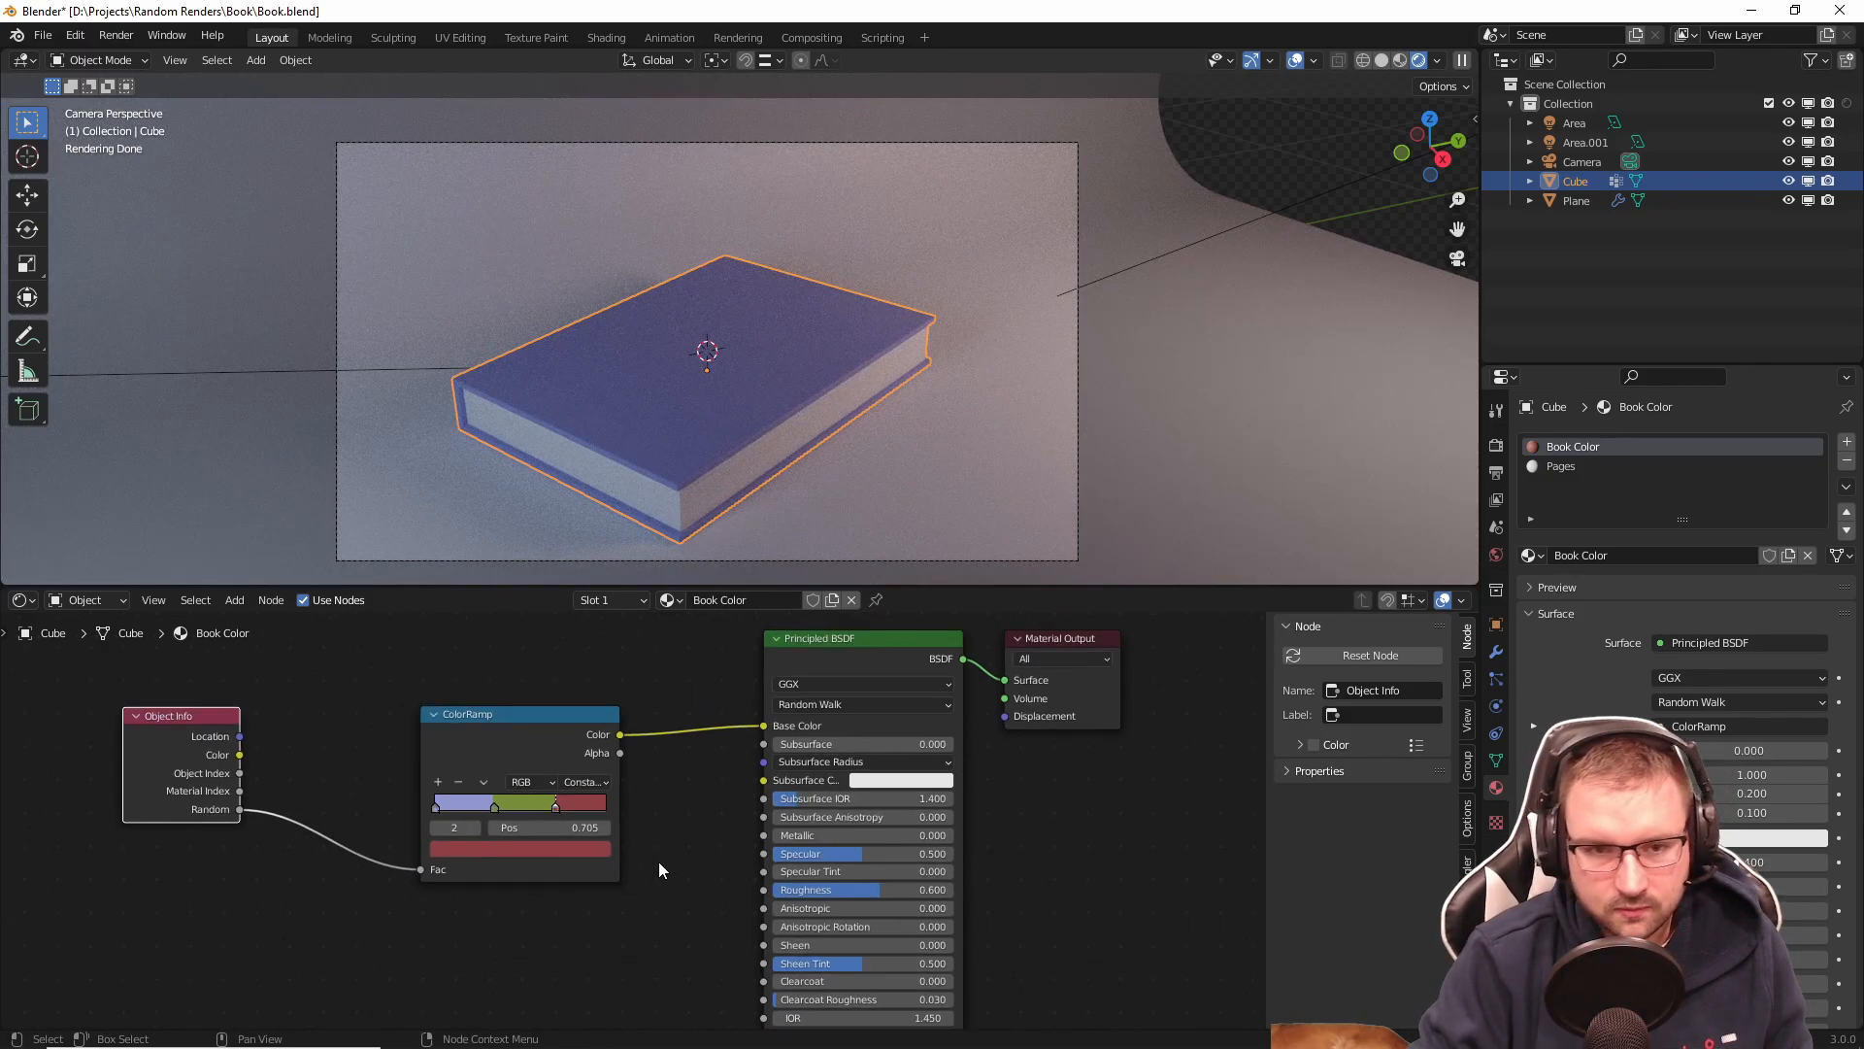
key(shift+a)
key(ctrl+s)
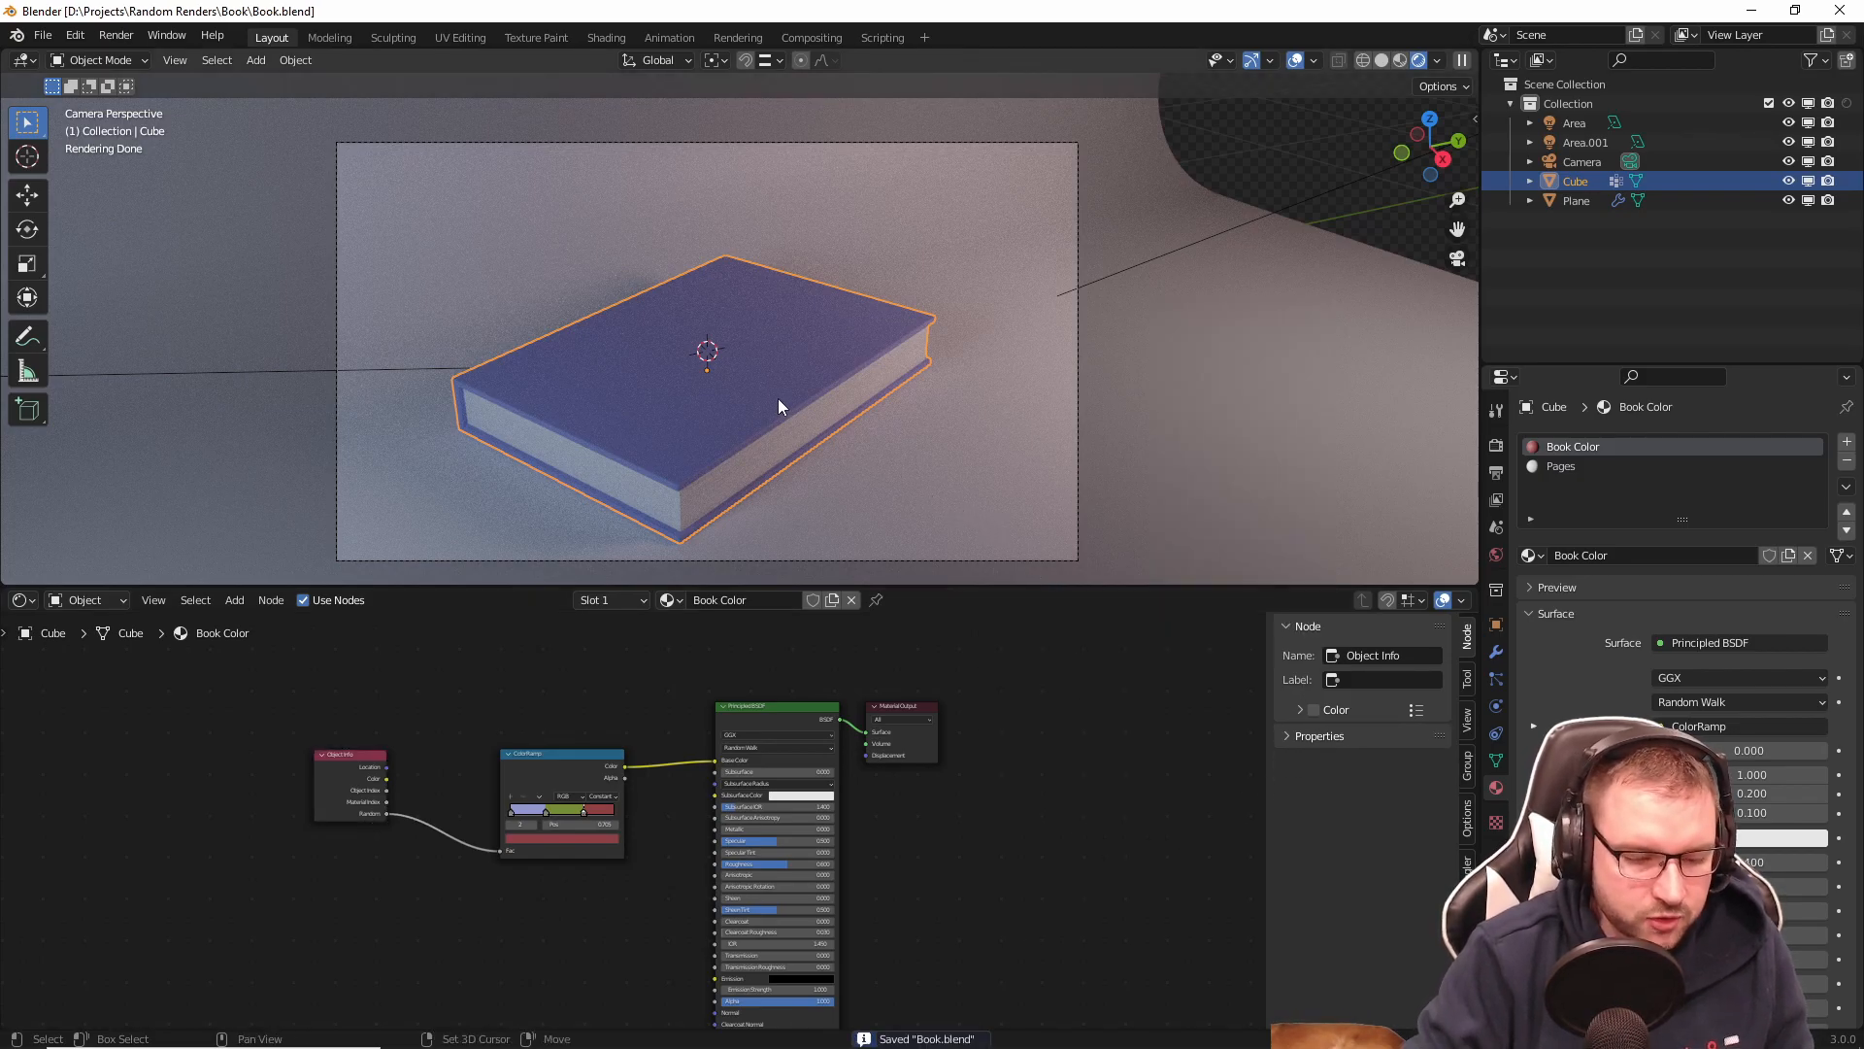
Step: Duplicate the book five times around the scene to test the random cover colors
key(shift+d)
click(1170, 427)
key(shift+d)
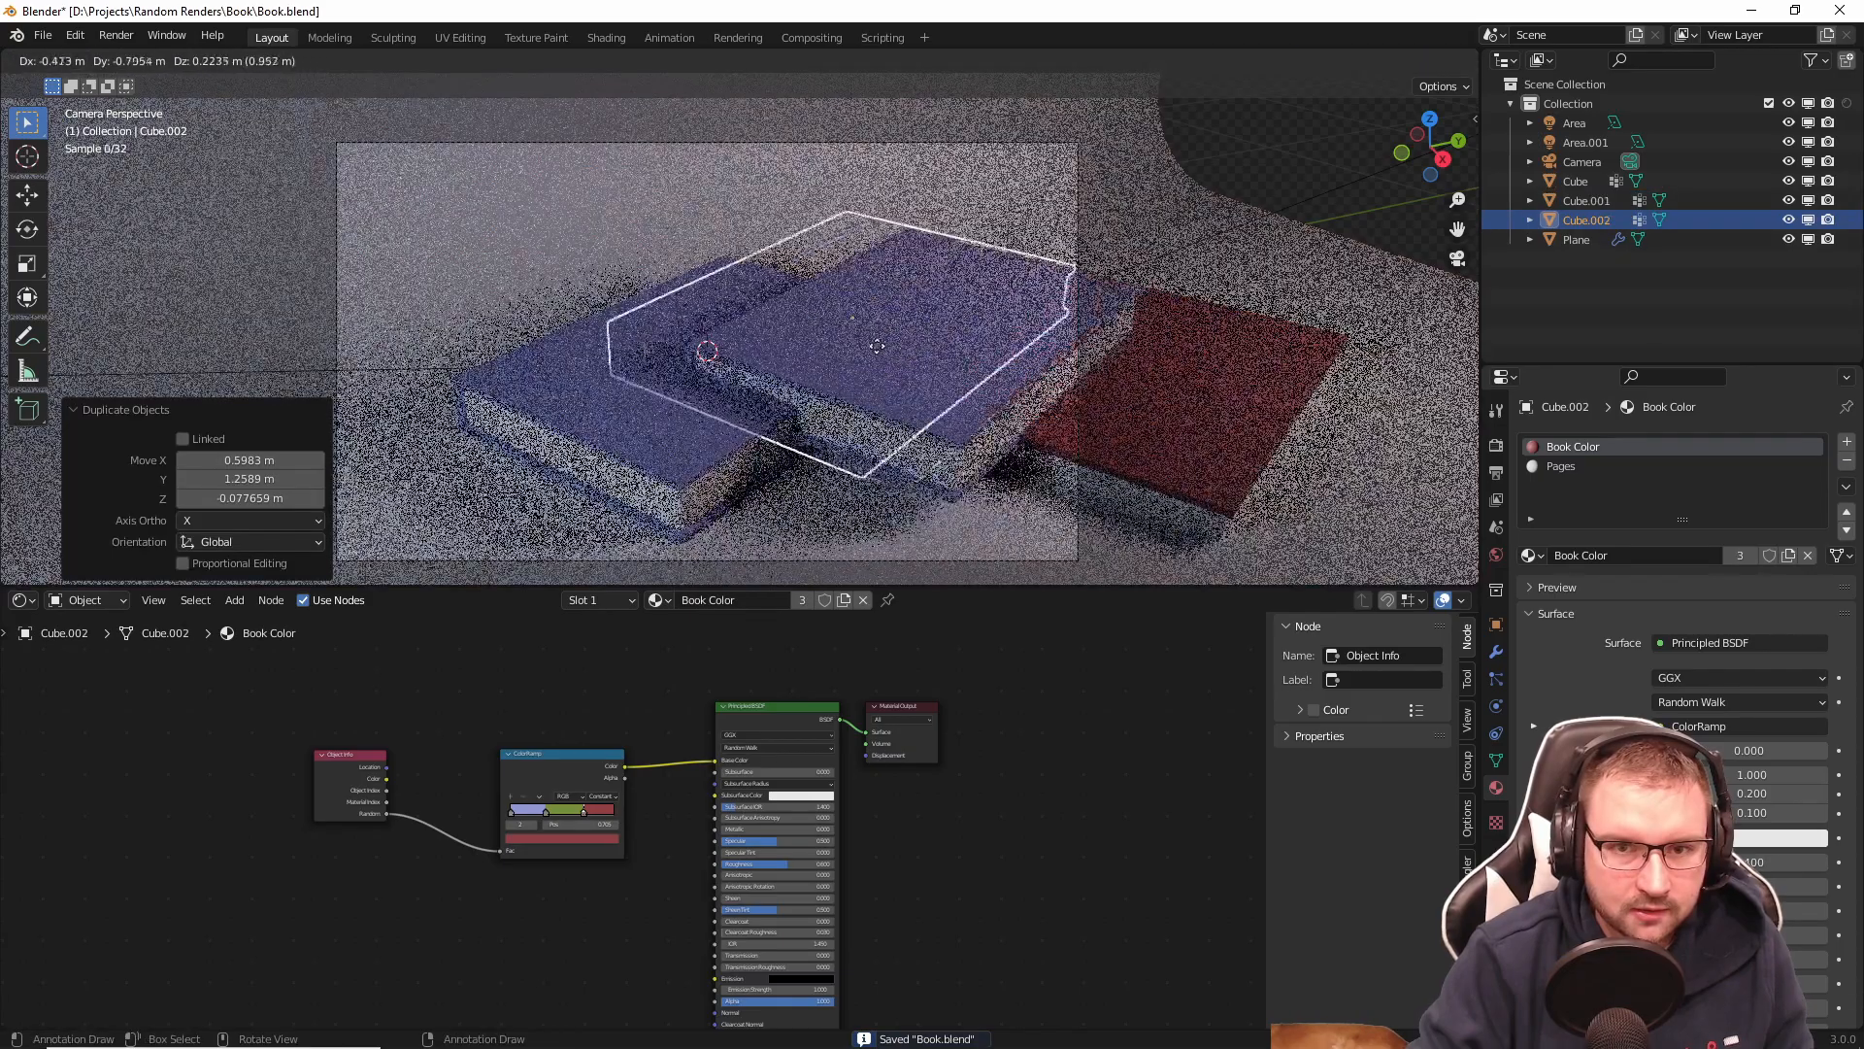
click(699, 304)
key(shift+d)
click(1085, 357)
key(shift+d)
click(678, 291)
key(shift+d)
click(1028, 378)
Step: Undo all the book duplications so only the original book remains
key(ctrl+z)
key(ctrl+z)
key(ctrl+z)
key(ctrl+z)
key(ctrl+z)
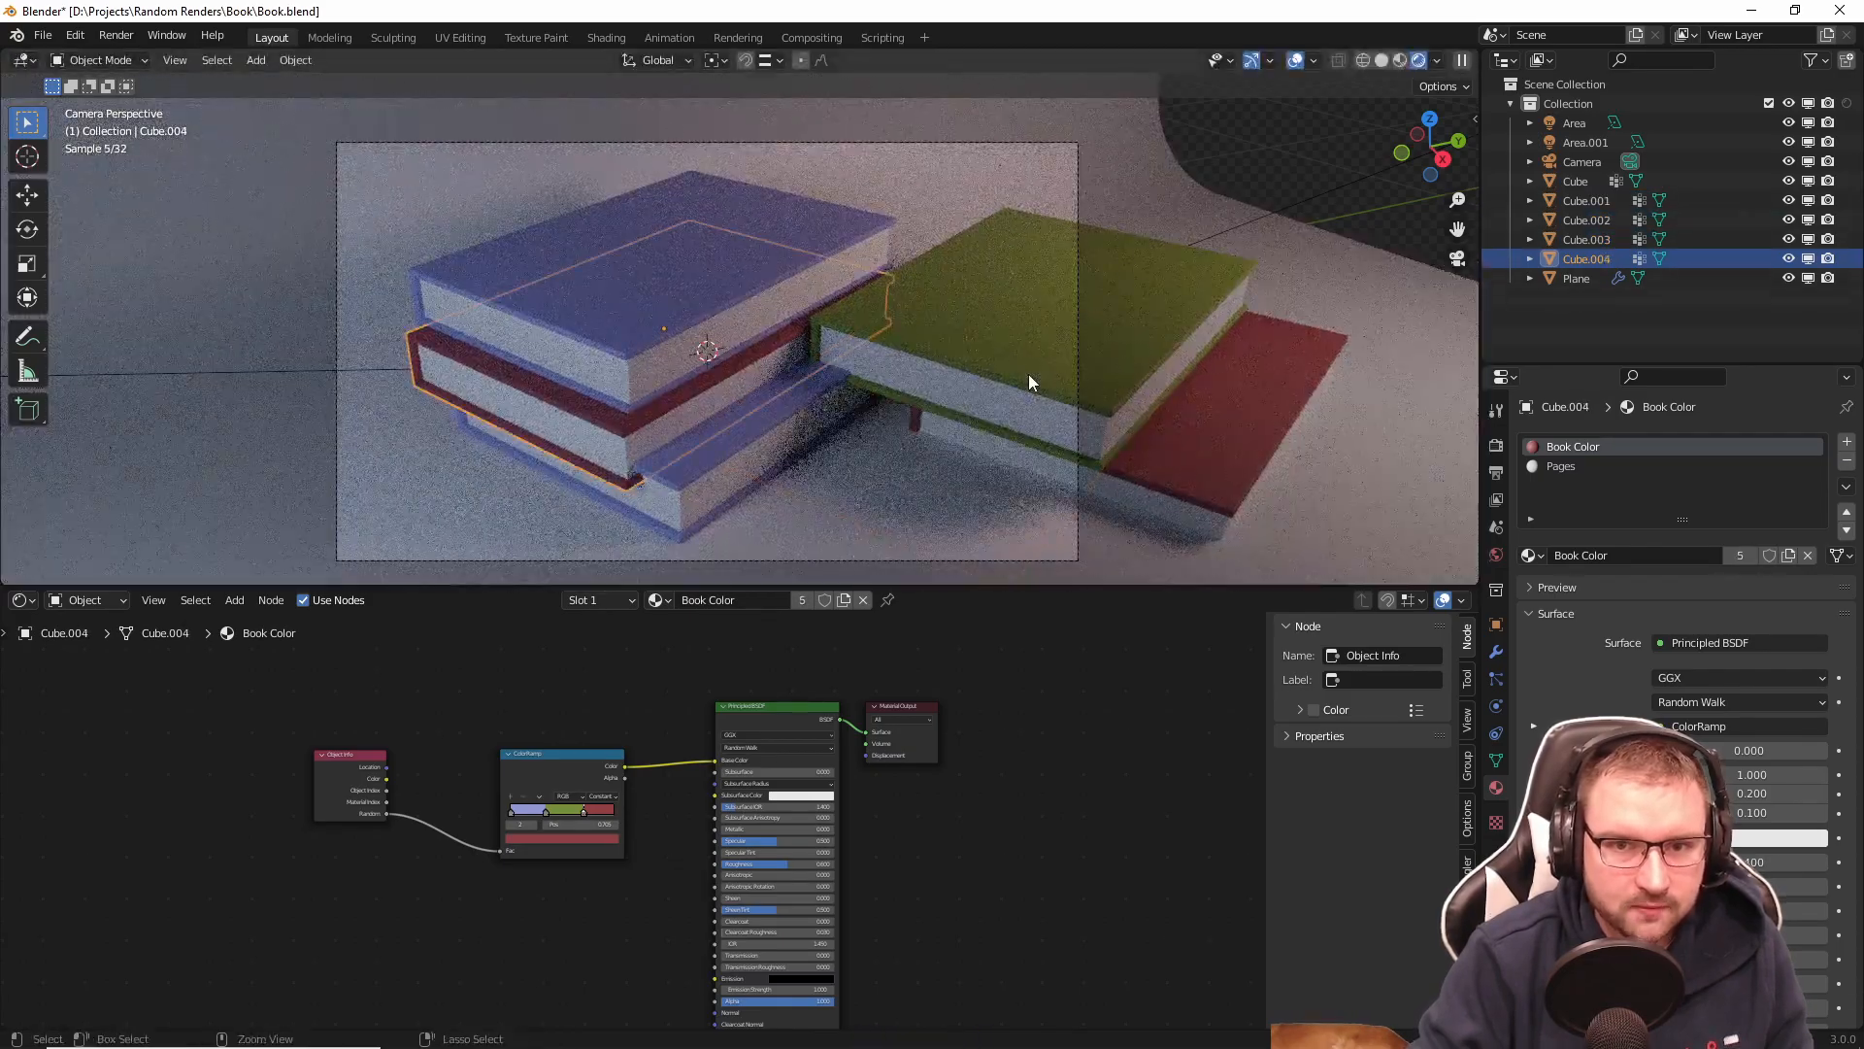
Step: Add a ColorRamp stop at 0.172 between the blue and green stops, and disconnect the ramp from Base Color
scroll(555, 866, up, 3)
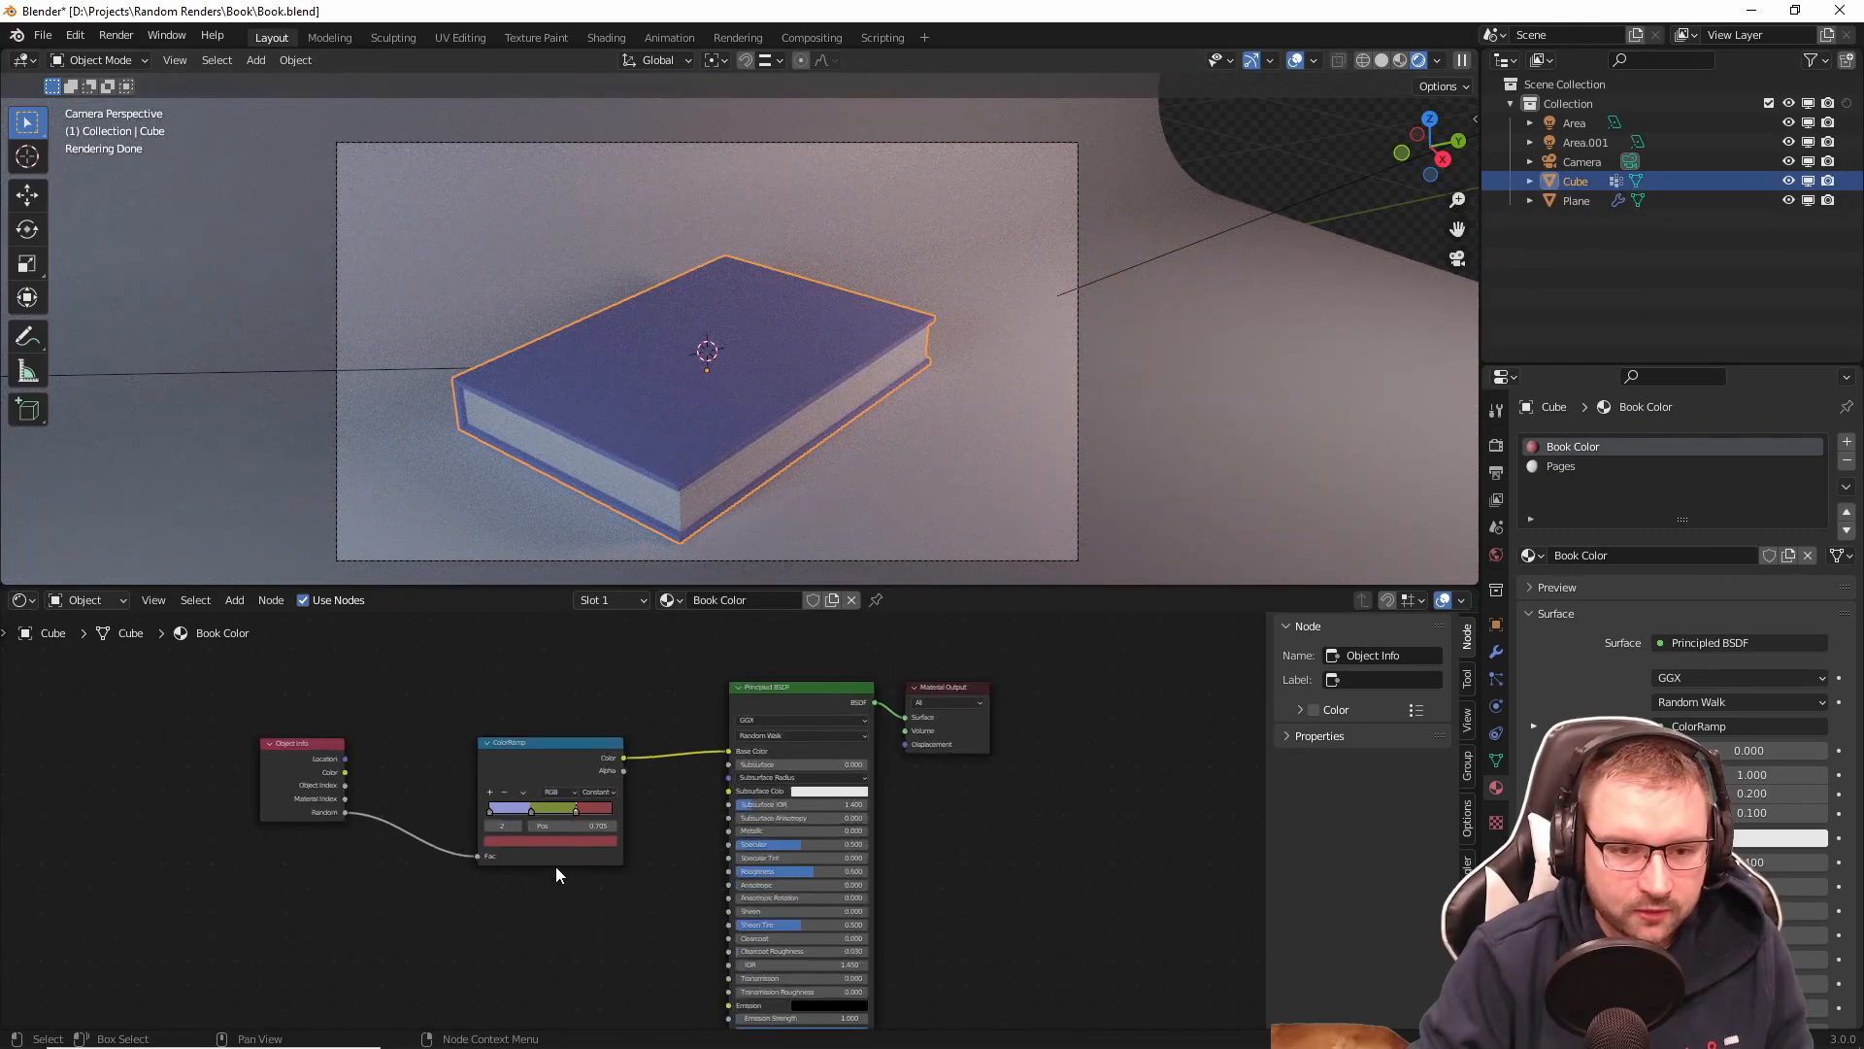
click(470, 806)
click(404, 775)
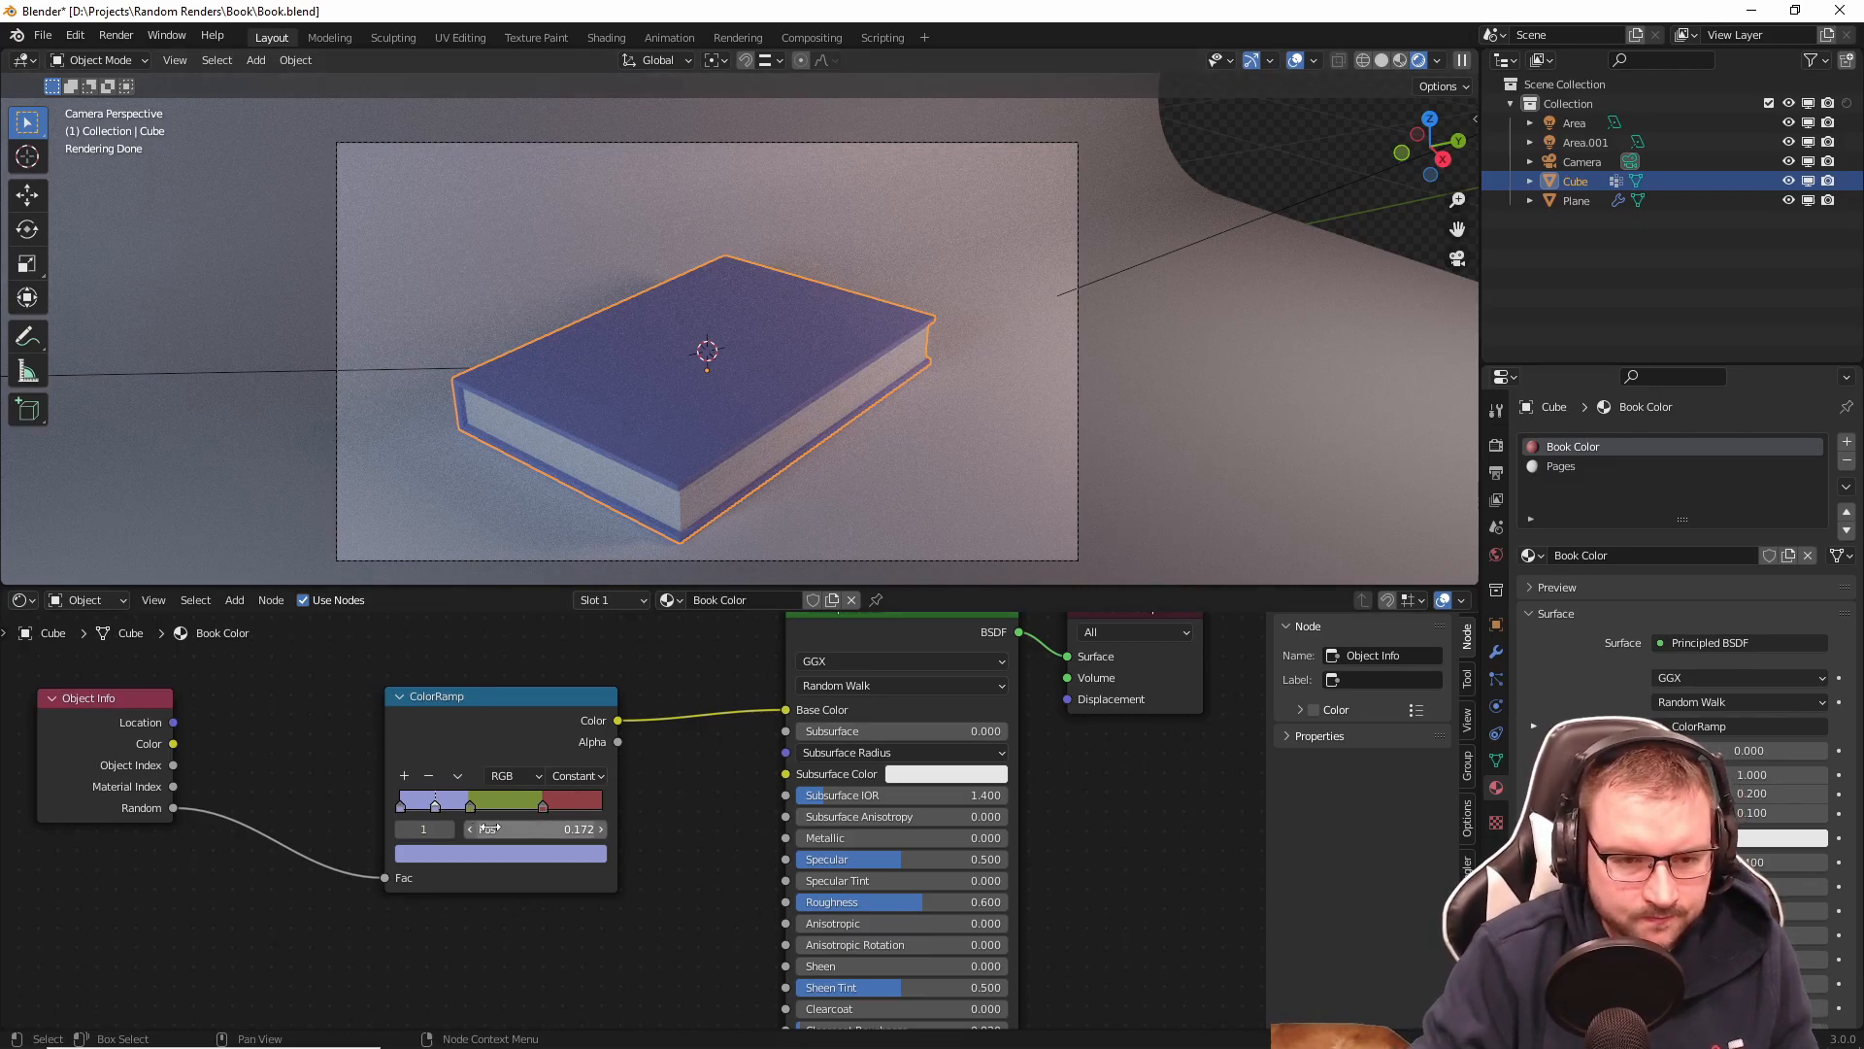
drag(786, 710, 759, 702)
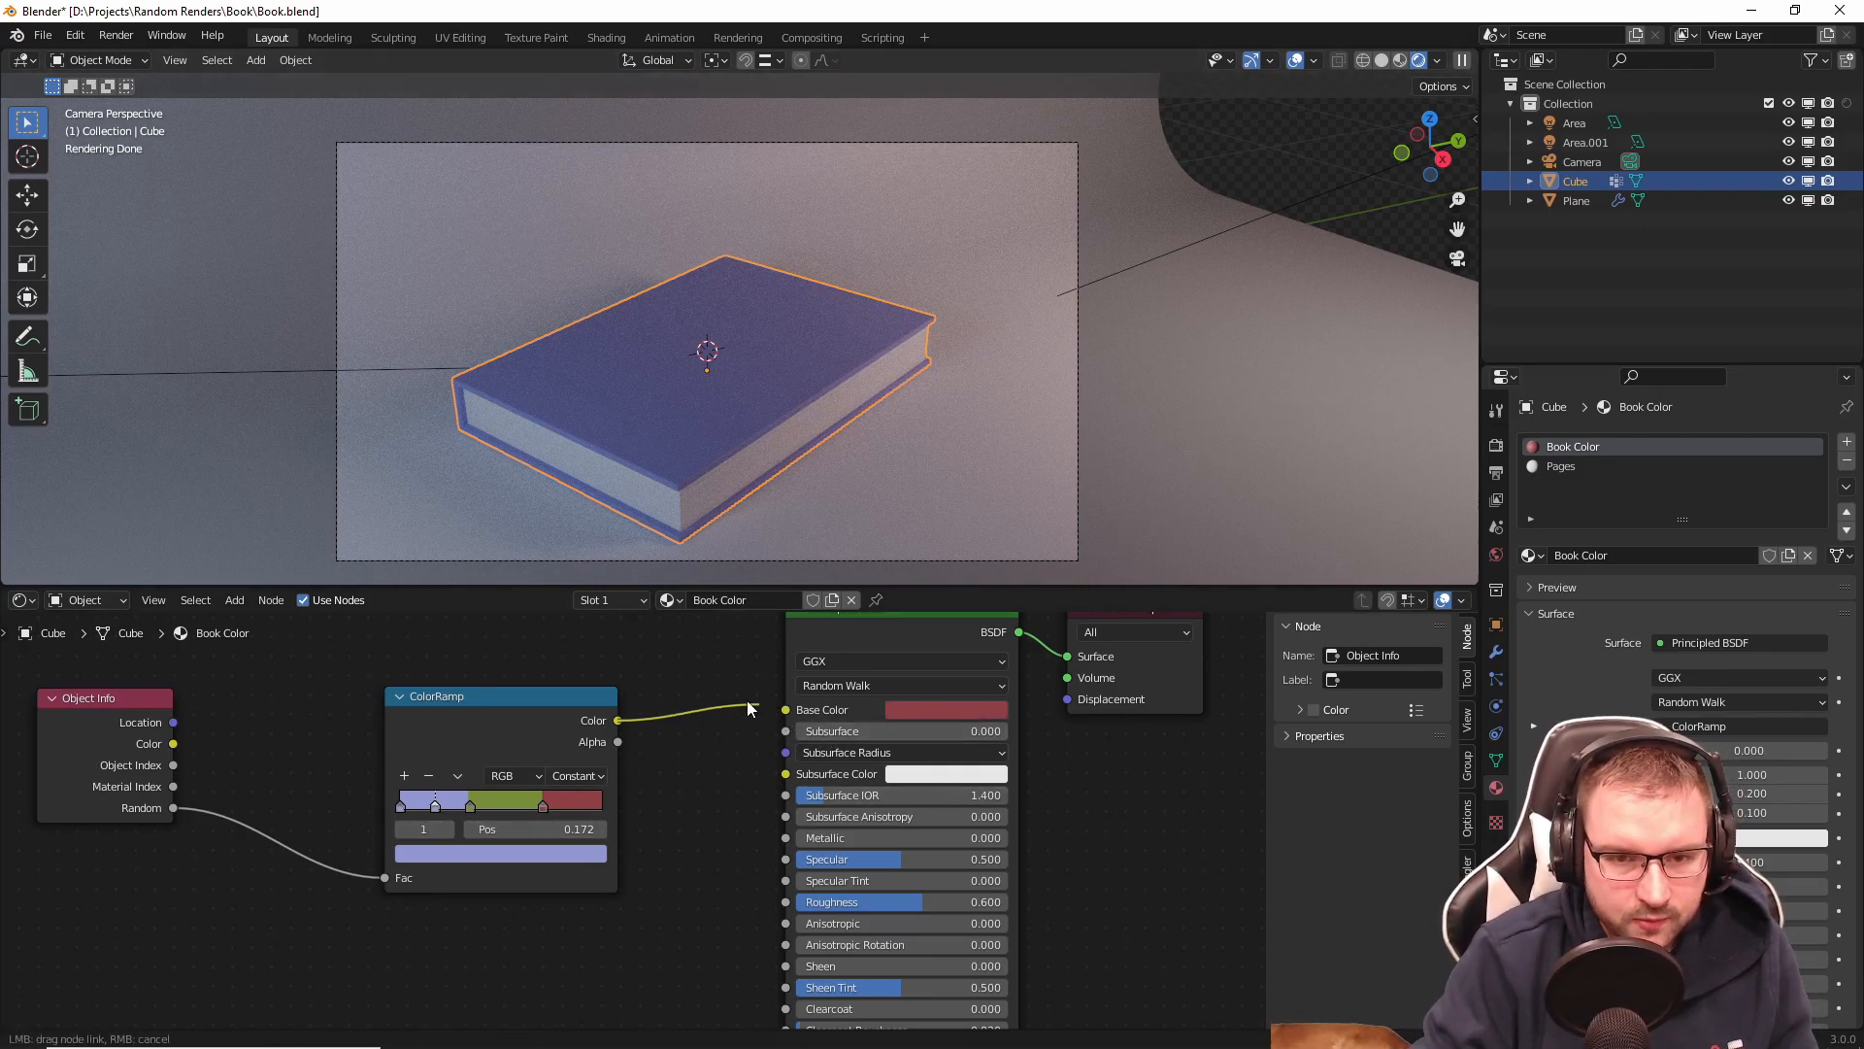
Step: Change the Base Color to a deep purple with hue about 0.751 and value about 0.266, and copy it to the new ColorRamp stop
click(938, 713)
drag(958, 549, 1017, 509)
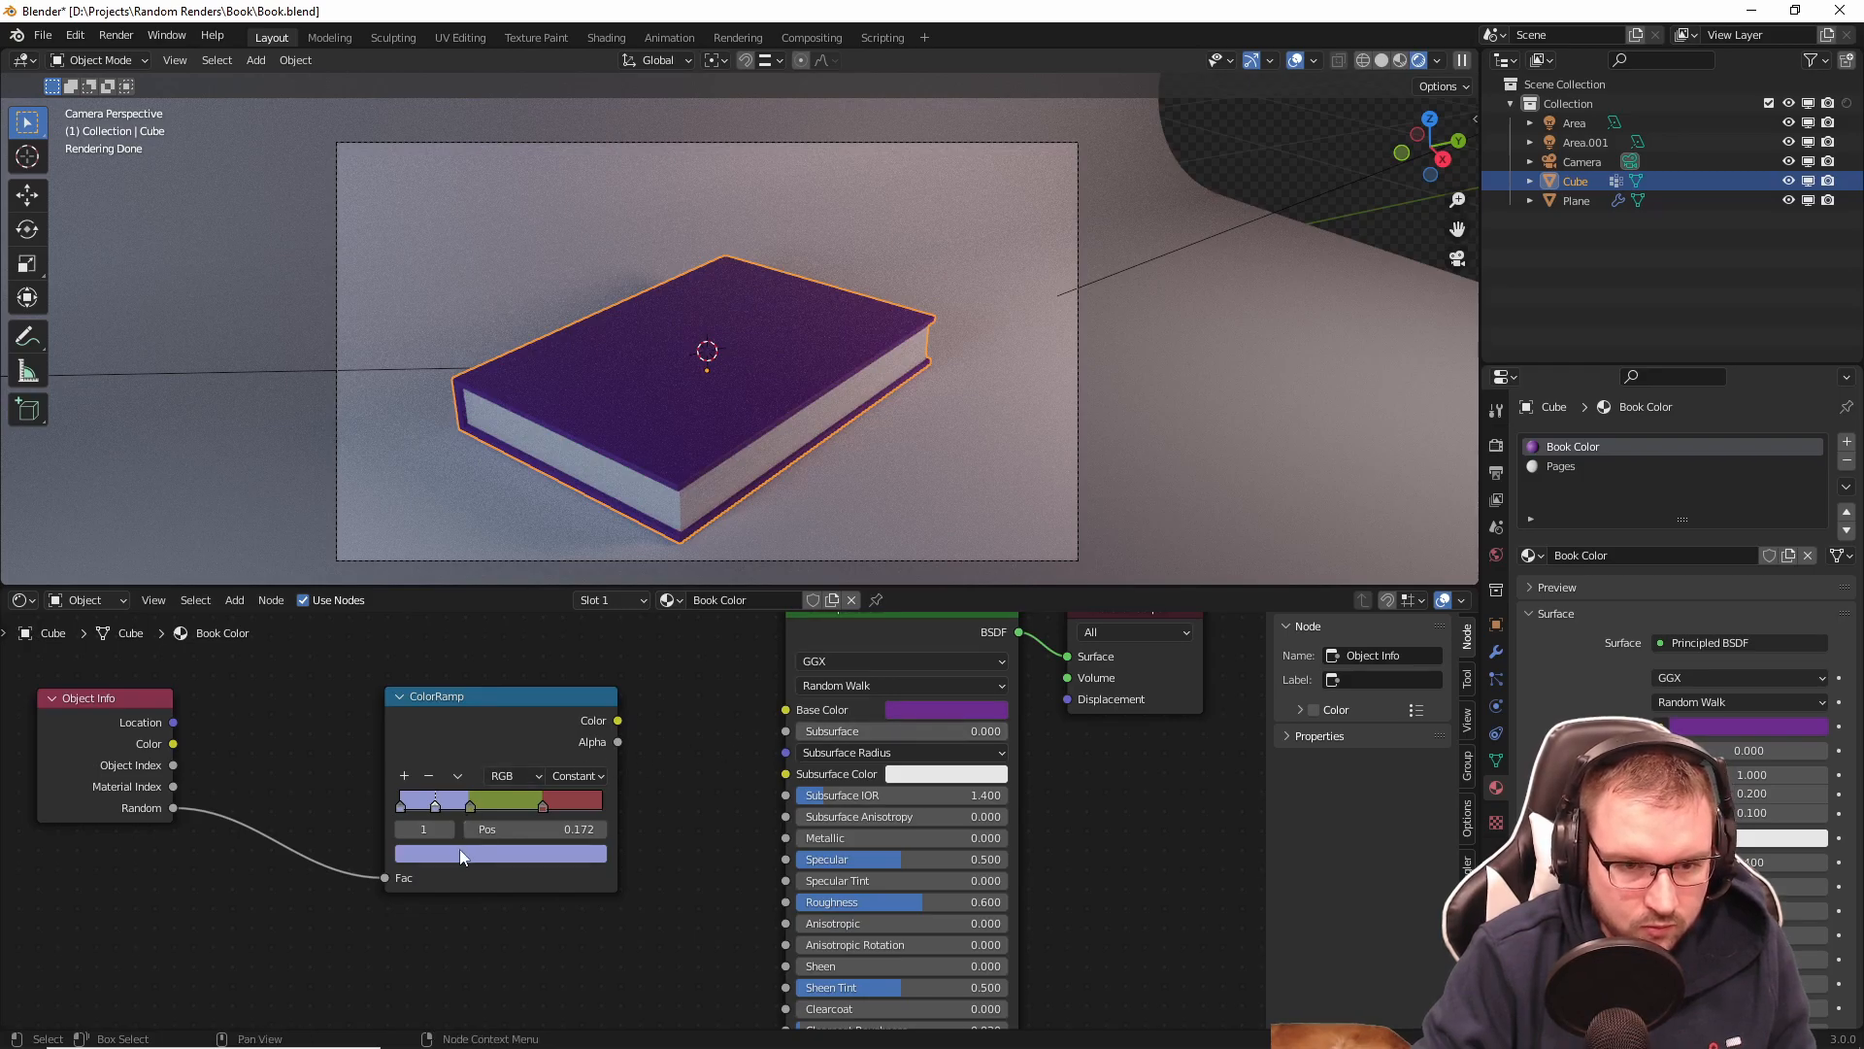
key(ctrl+v)
Step: Add a ColorRamp stop at 0.524 between the green and red stops, and change the Base Color to a dark yellow with hue about 0.142
ctrl+click(507, 802)
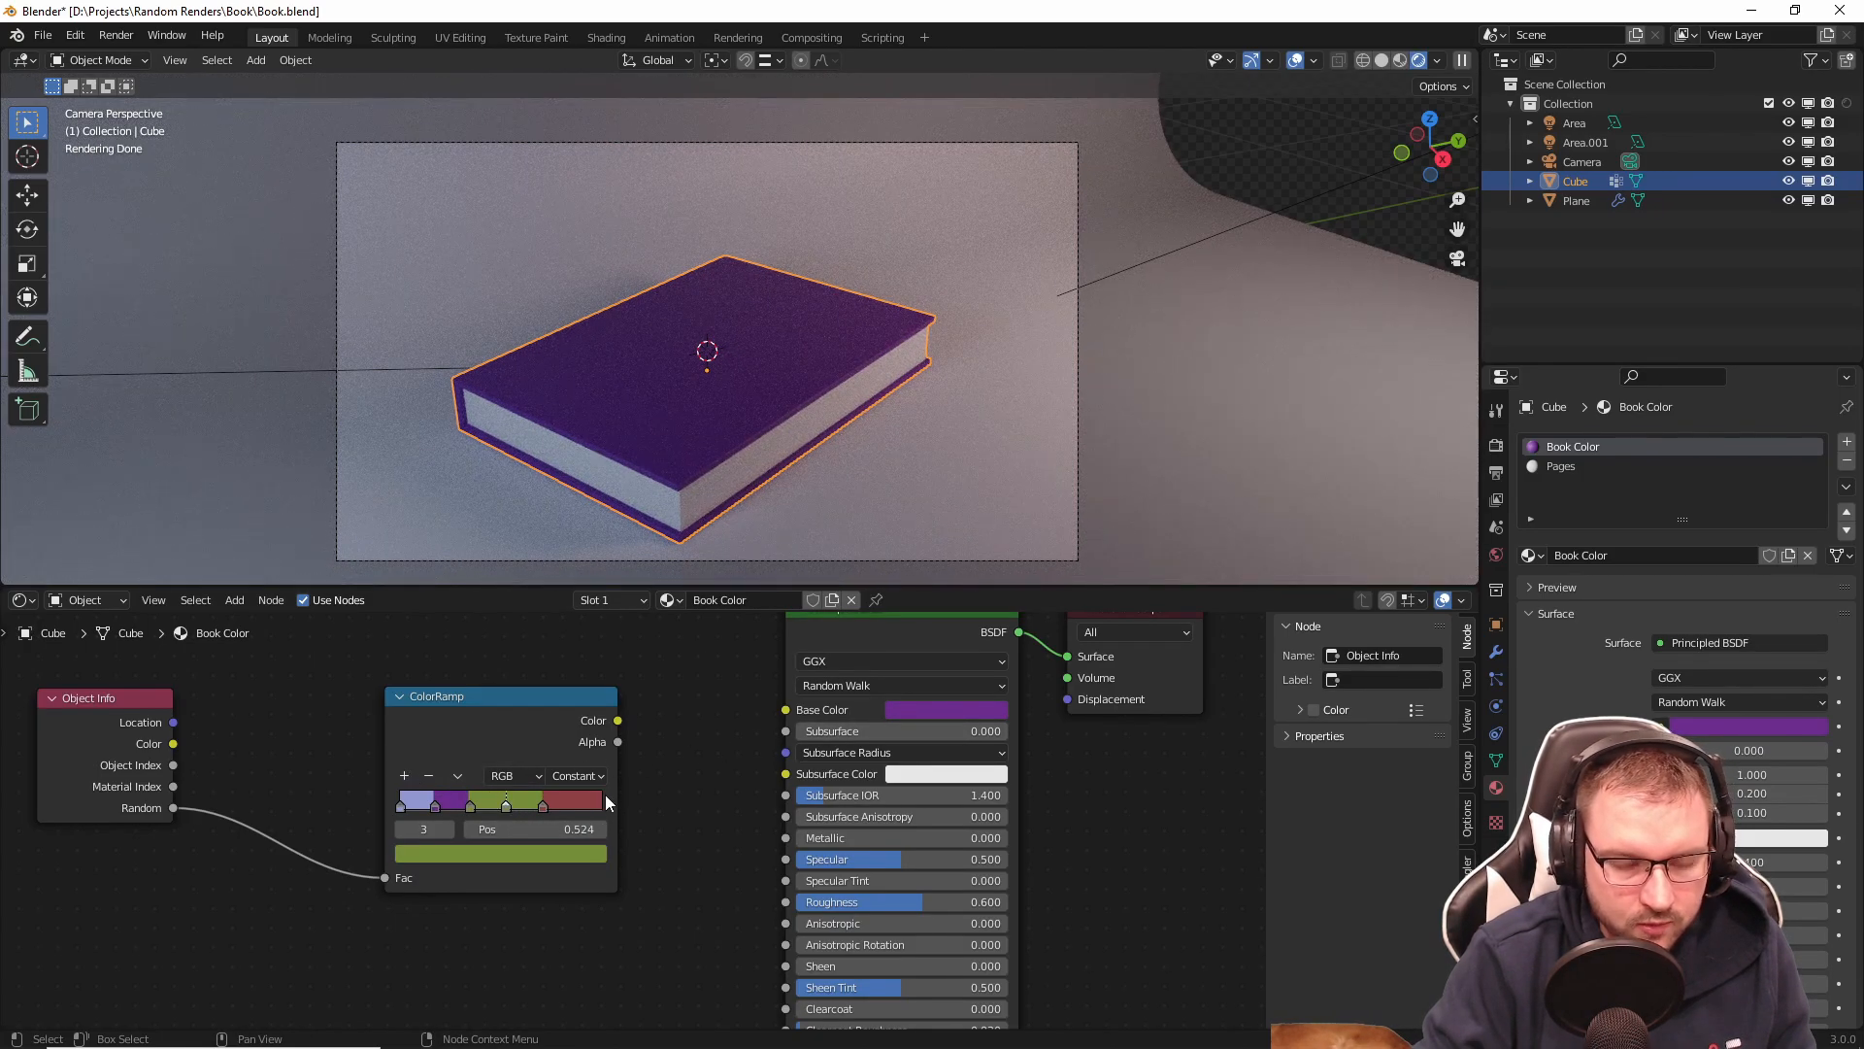
click(950, 708)
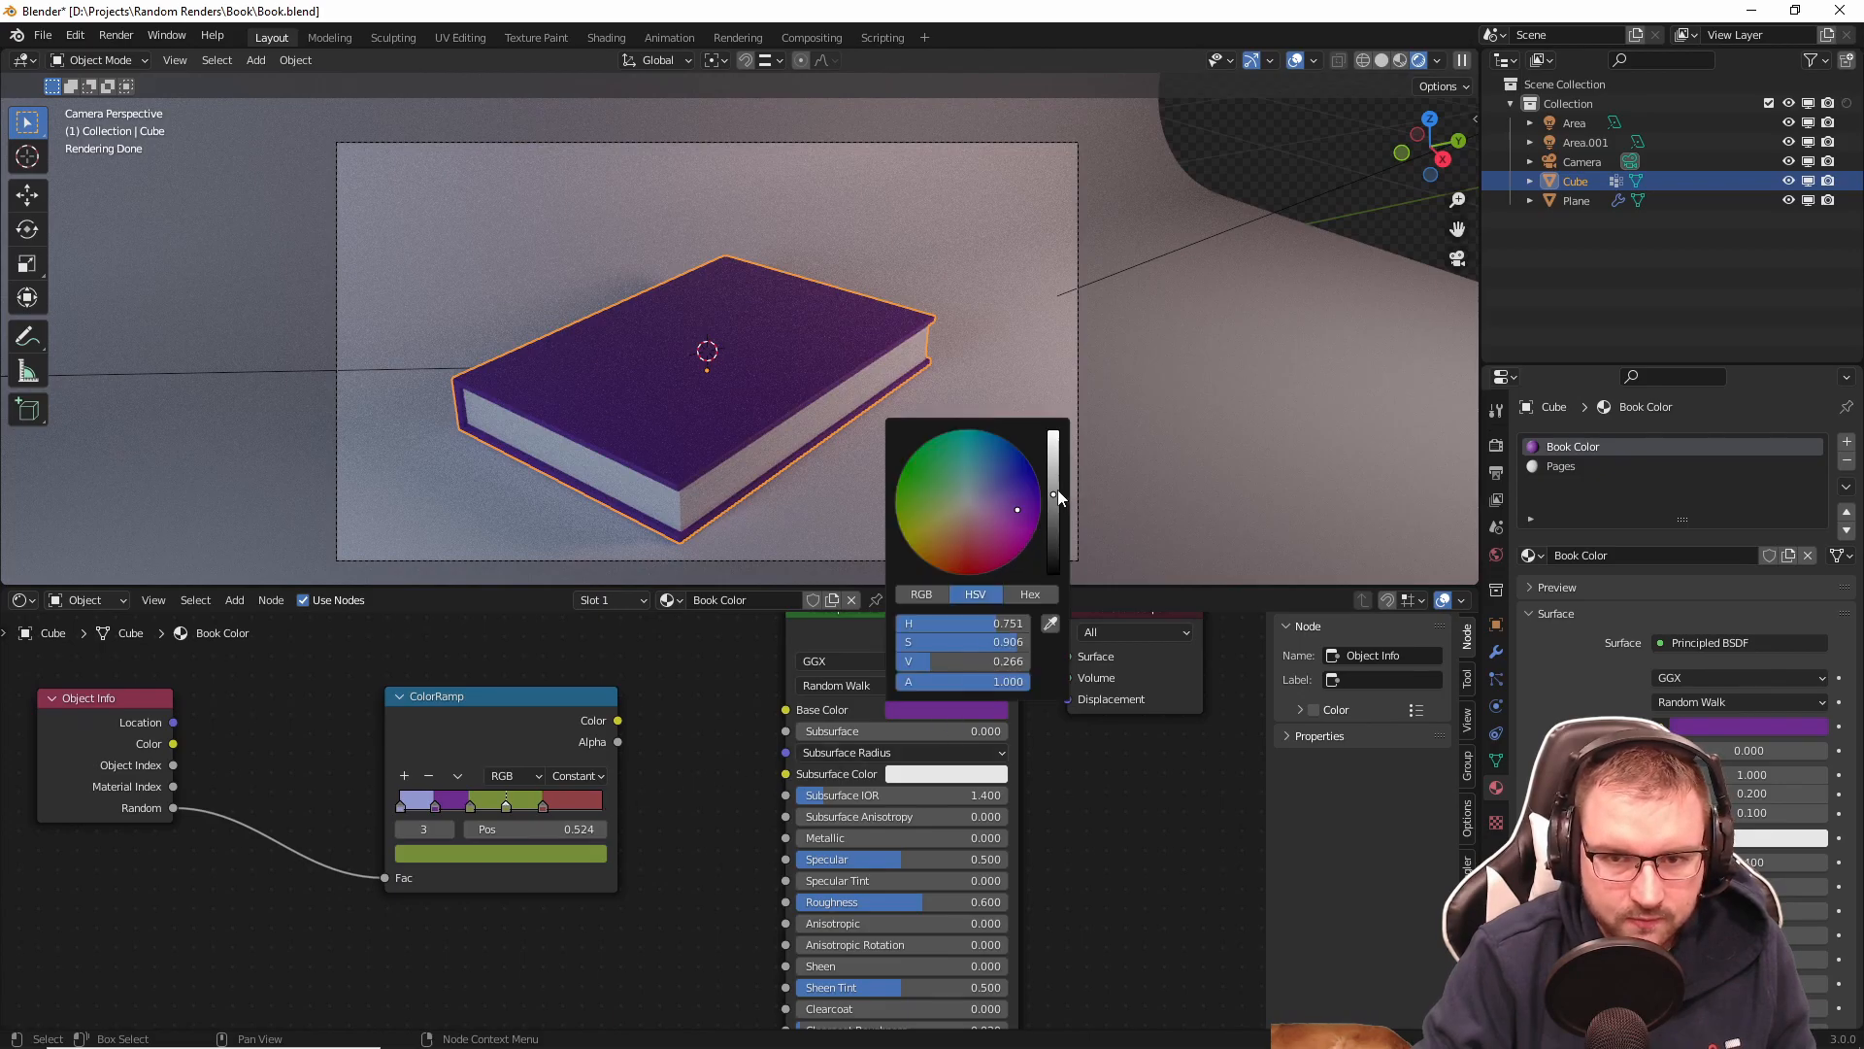
drag(1054, 493, 1053, 460)
drag(949, 505, 915, 534)
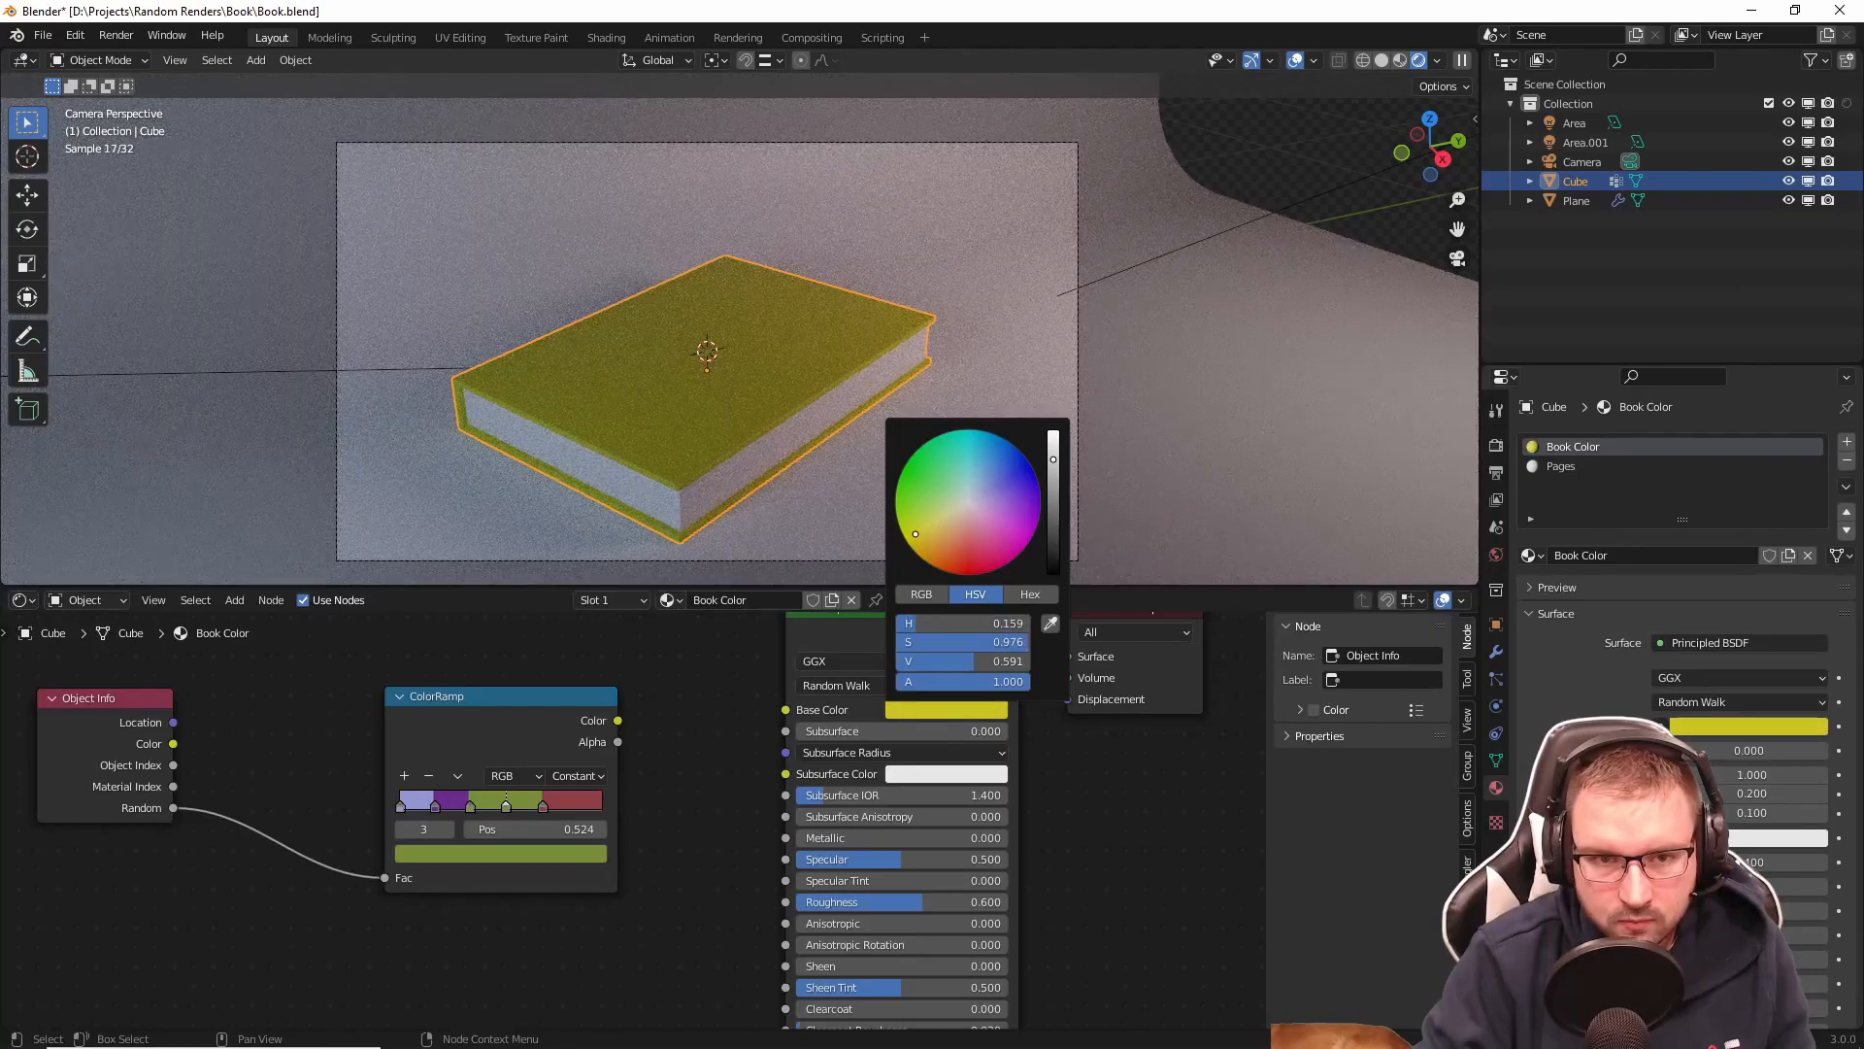
drag(1054, 459, 1054, 498)
drag(916, 534, 930, 520)
drag(1054, 480, 1054, 471)
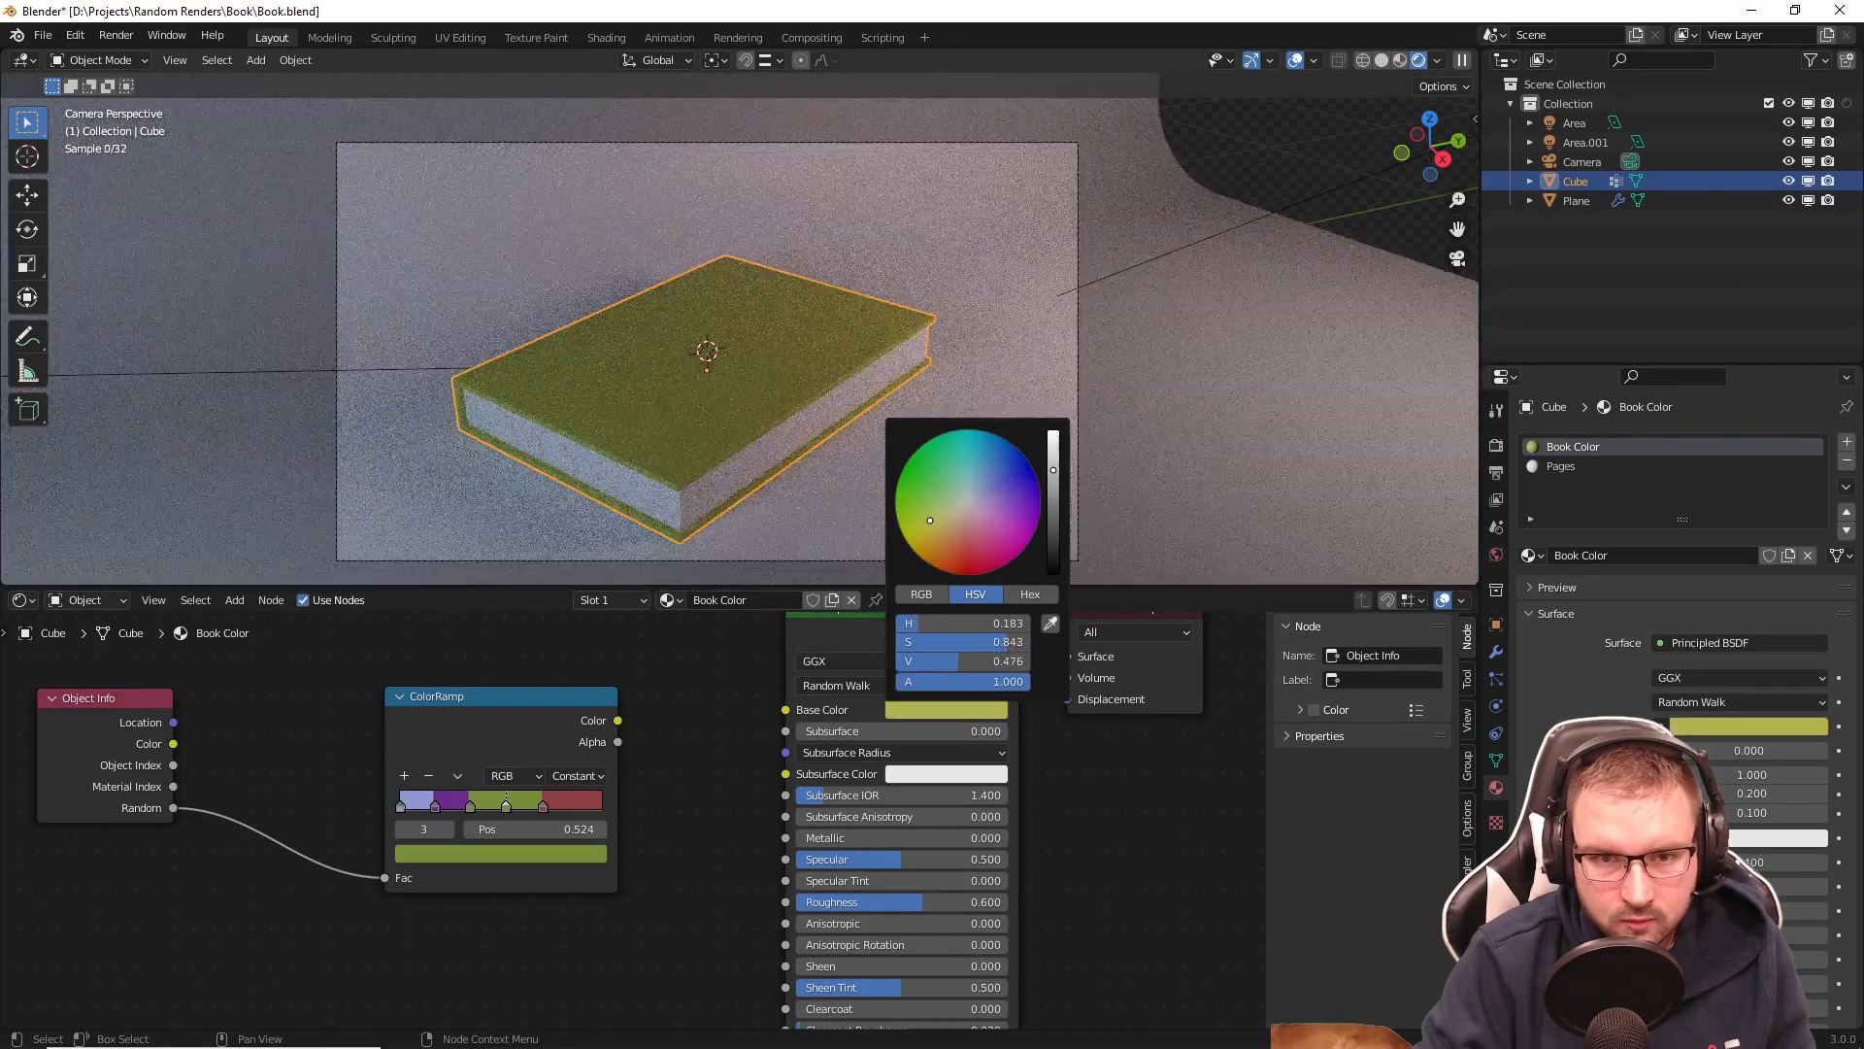
click(944, 515)
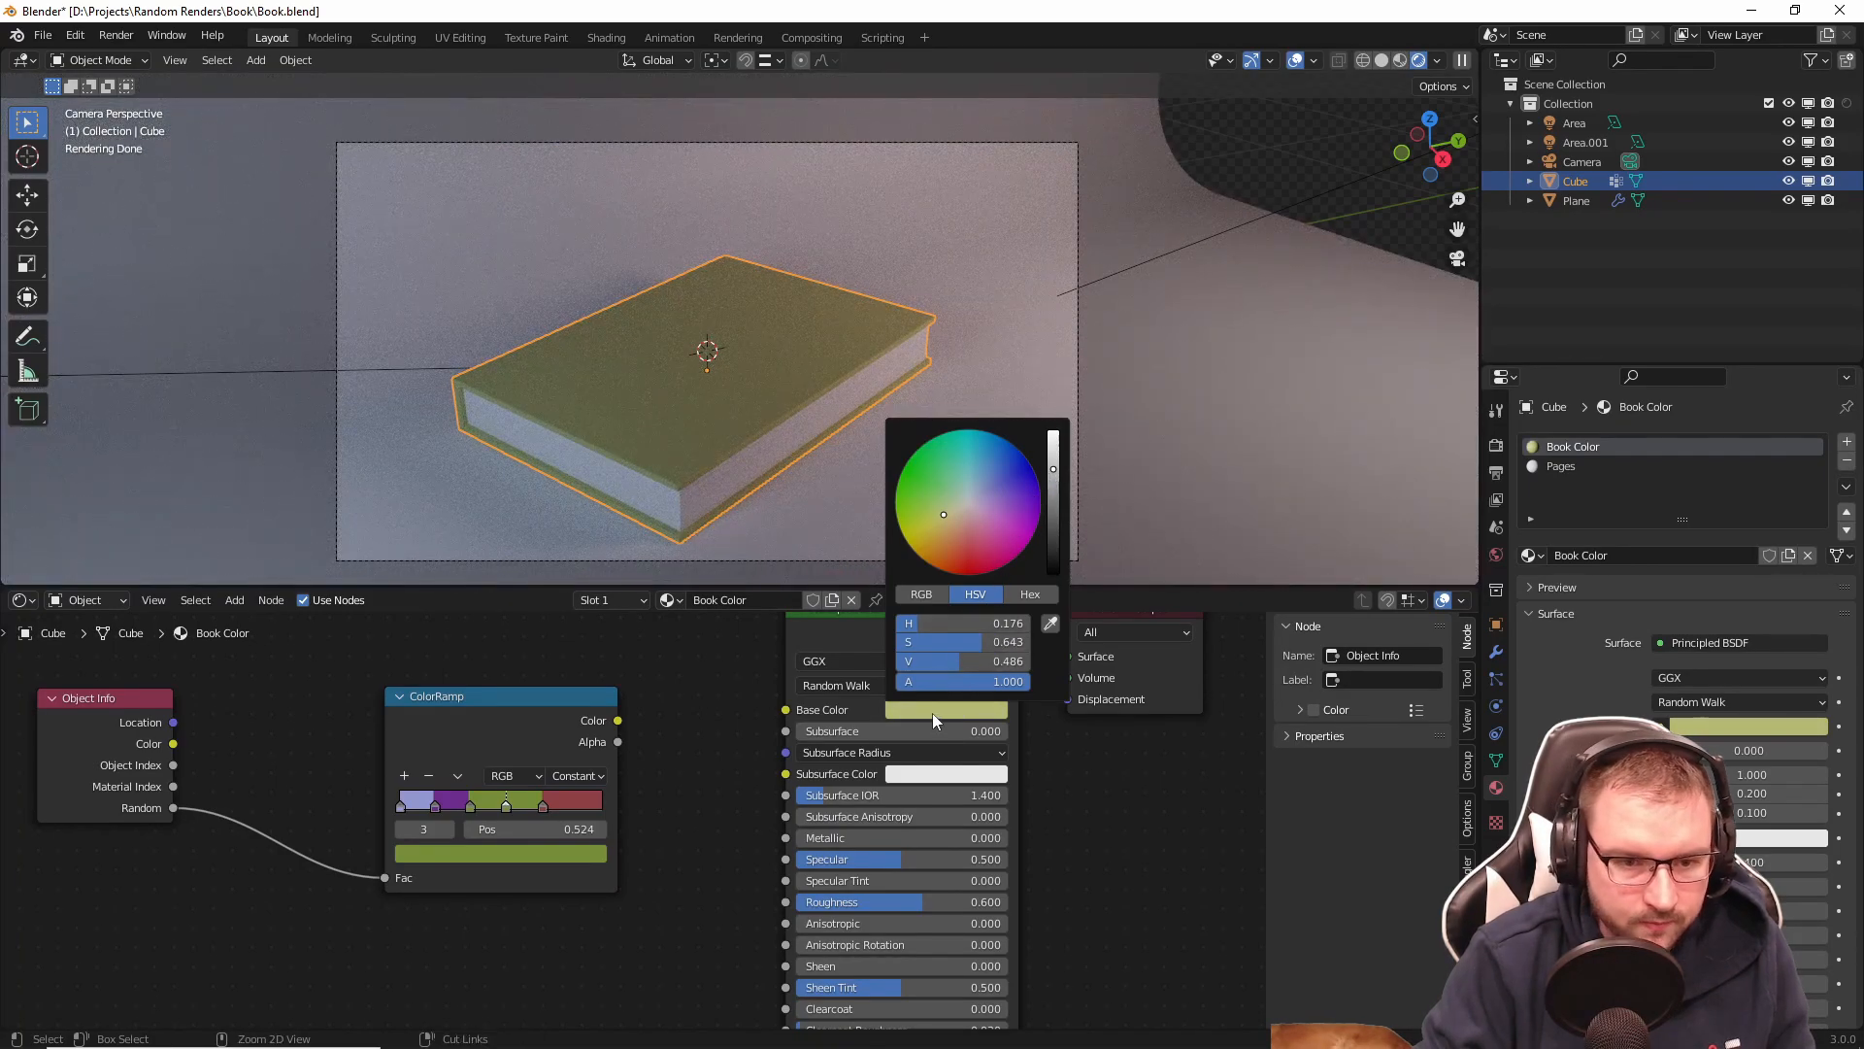
click(939, 523)
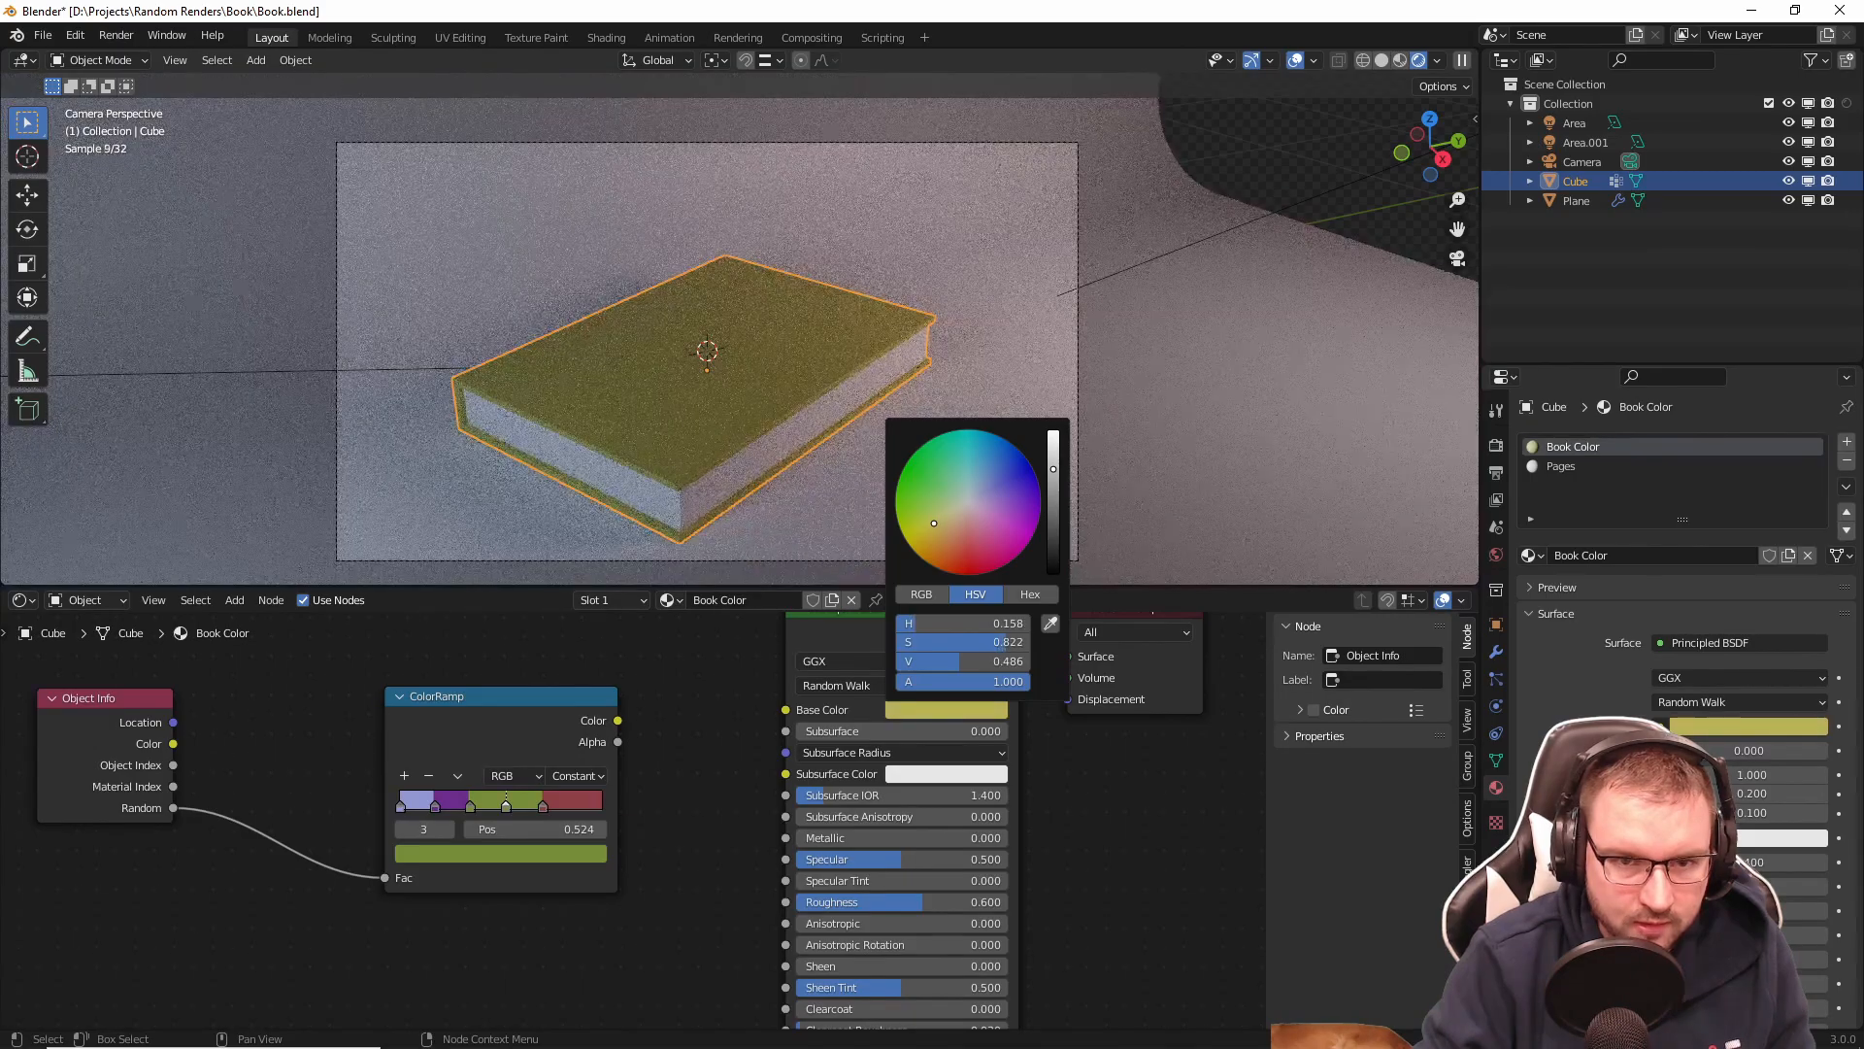
click(945, 527)
click(932, 530)
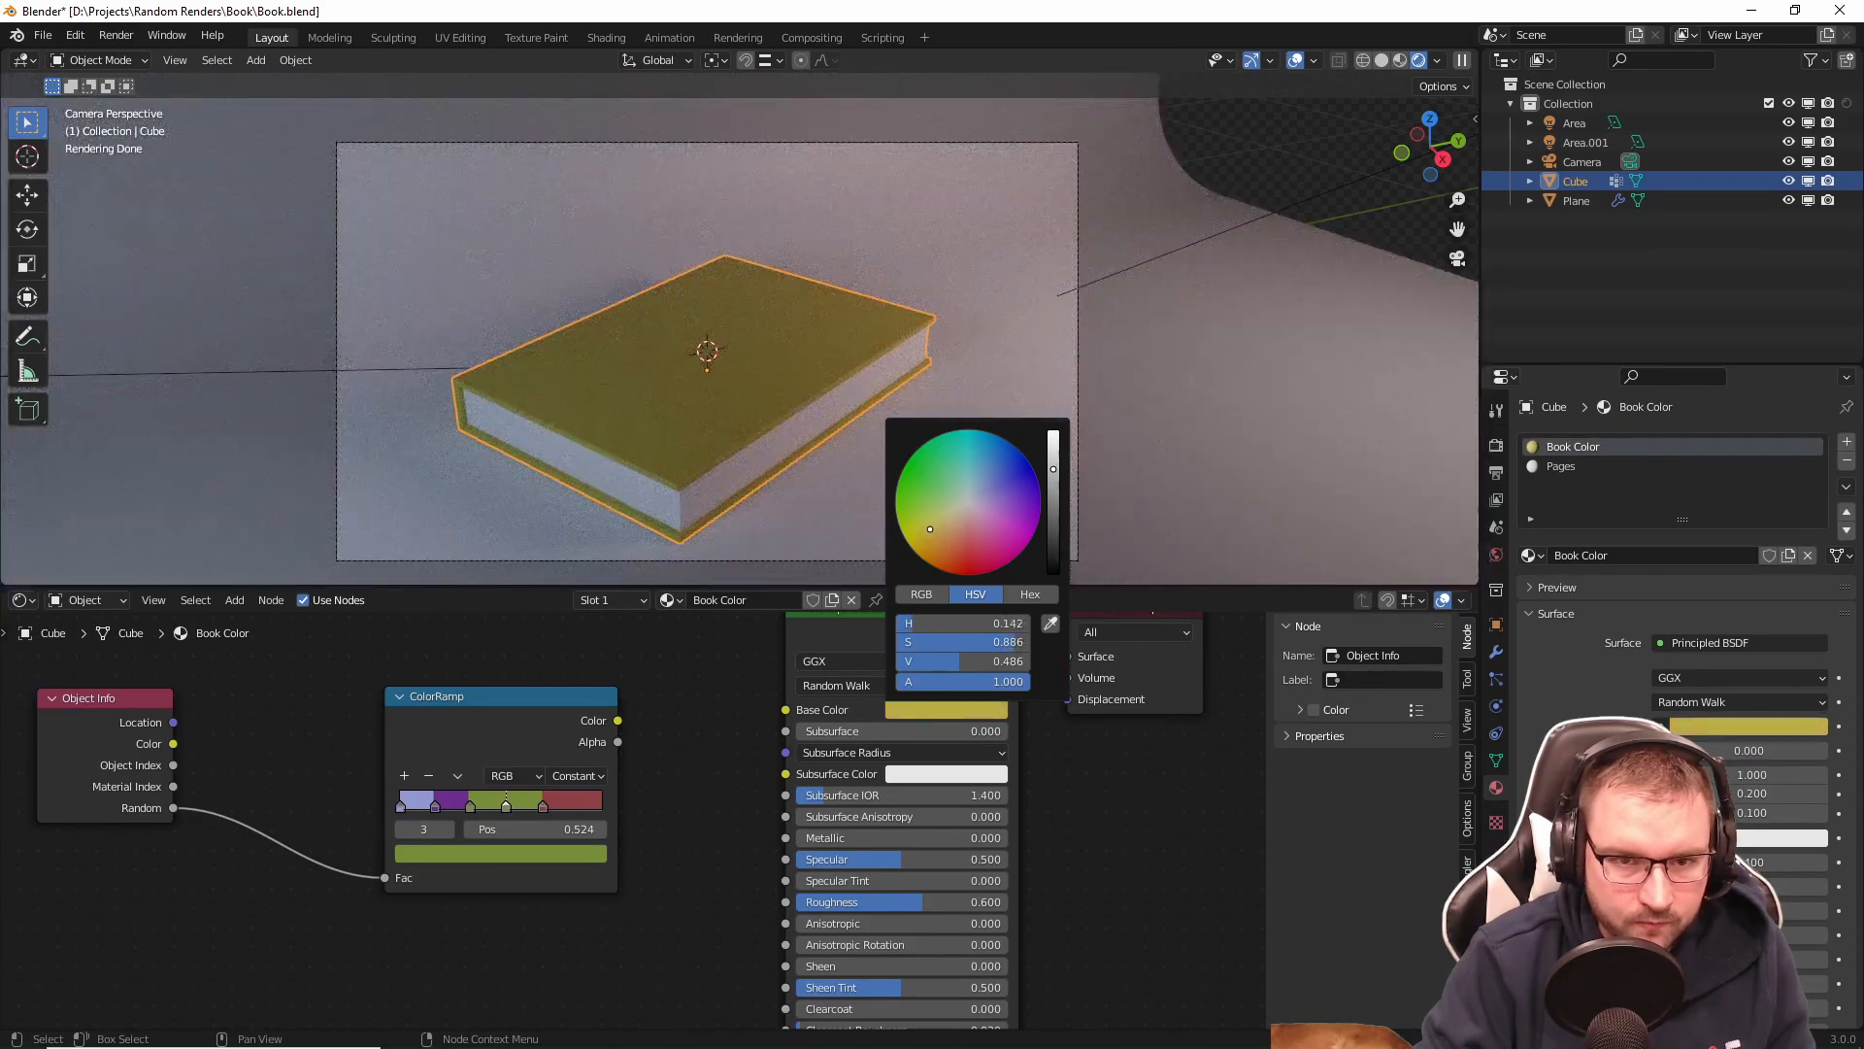
click(1054, 454)
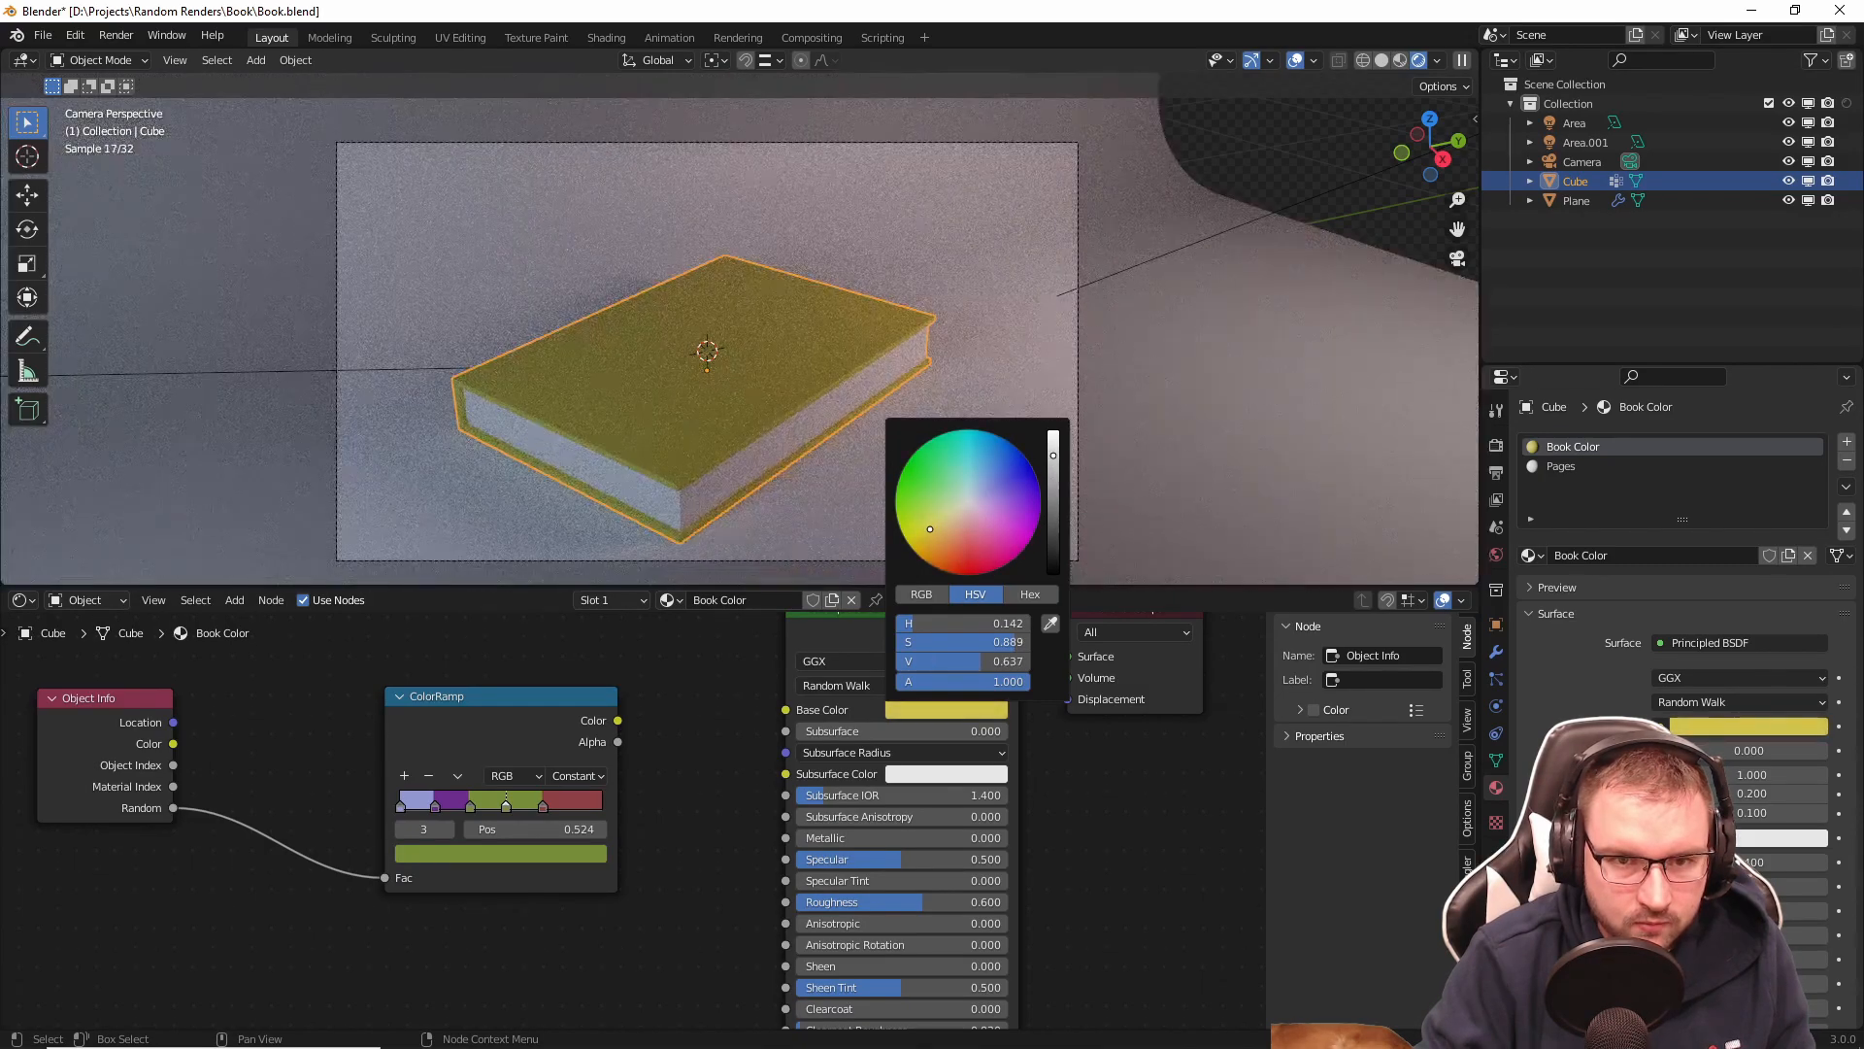
click(1054, 472)
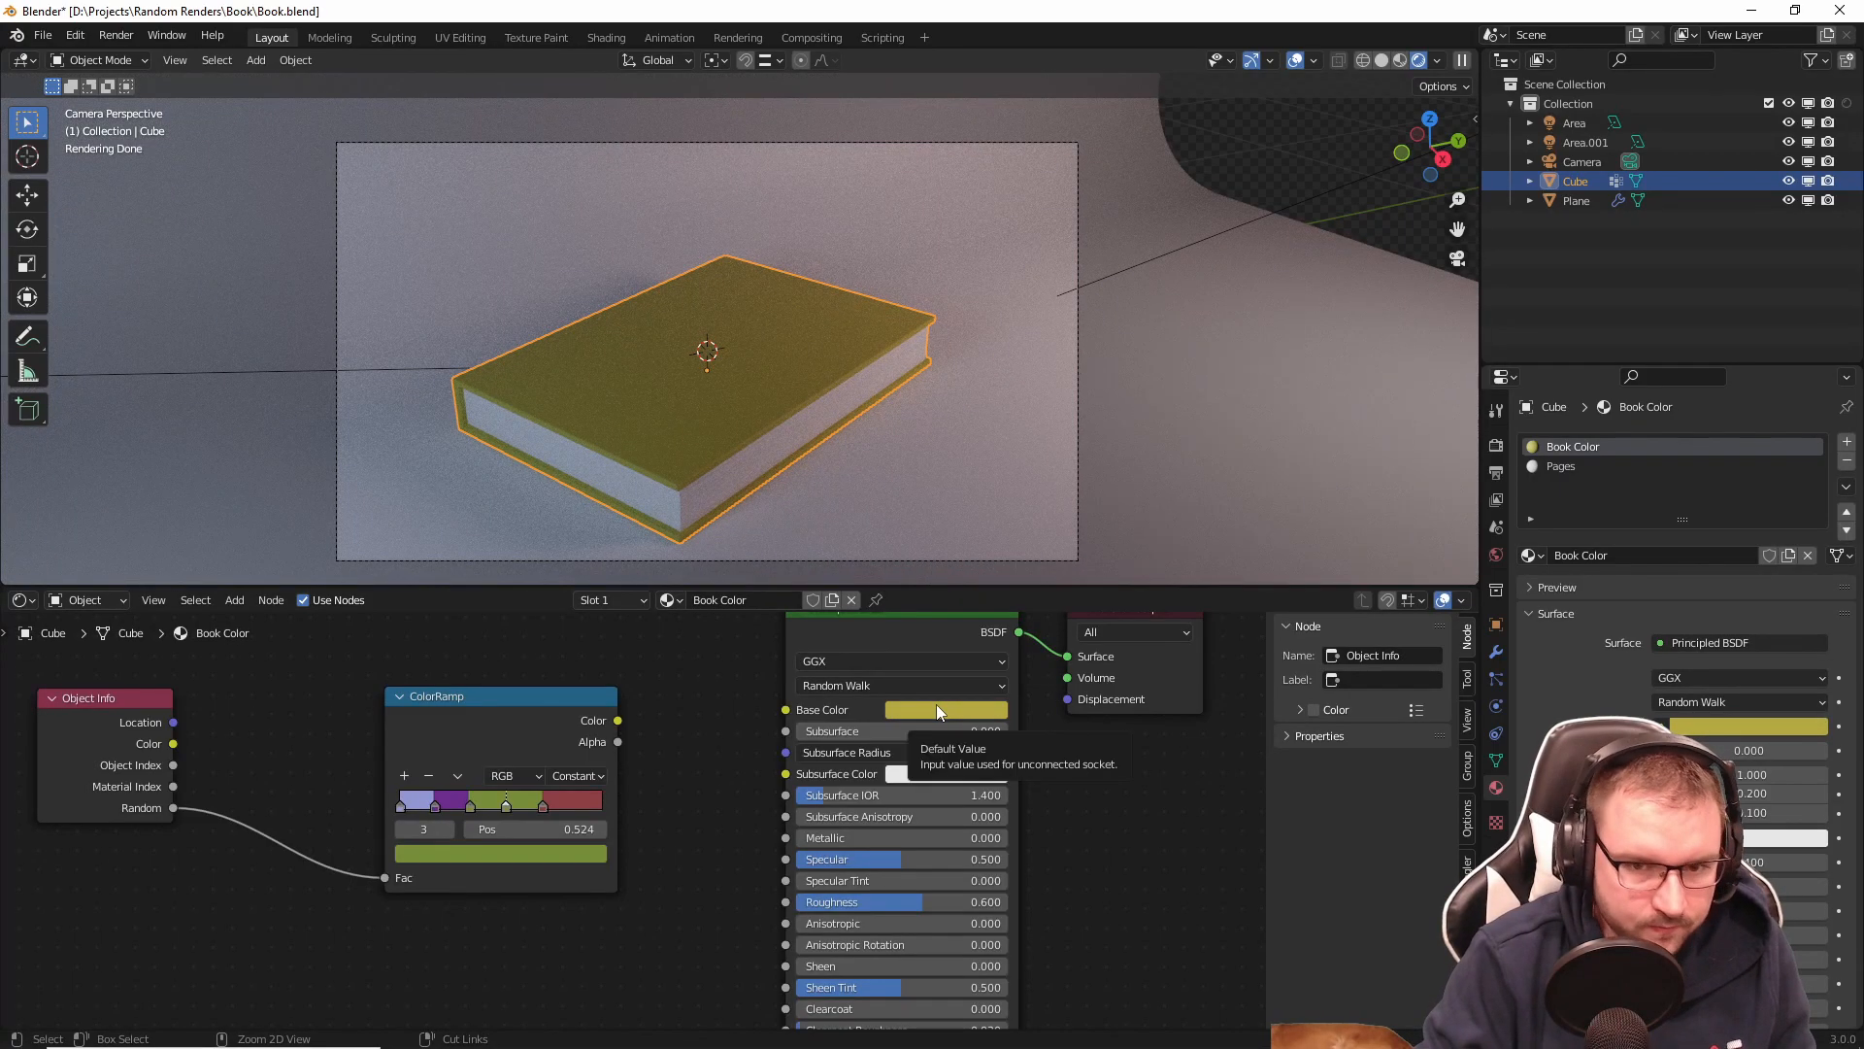
Step: Paste the yellow base colour into ColorRamp stop 3, space the stops more evenly with stop 1 at 0.222, and save the file
key(ctrl+v)
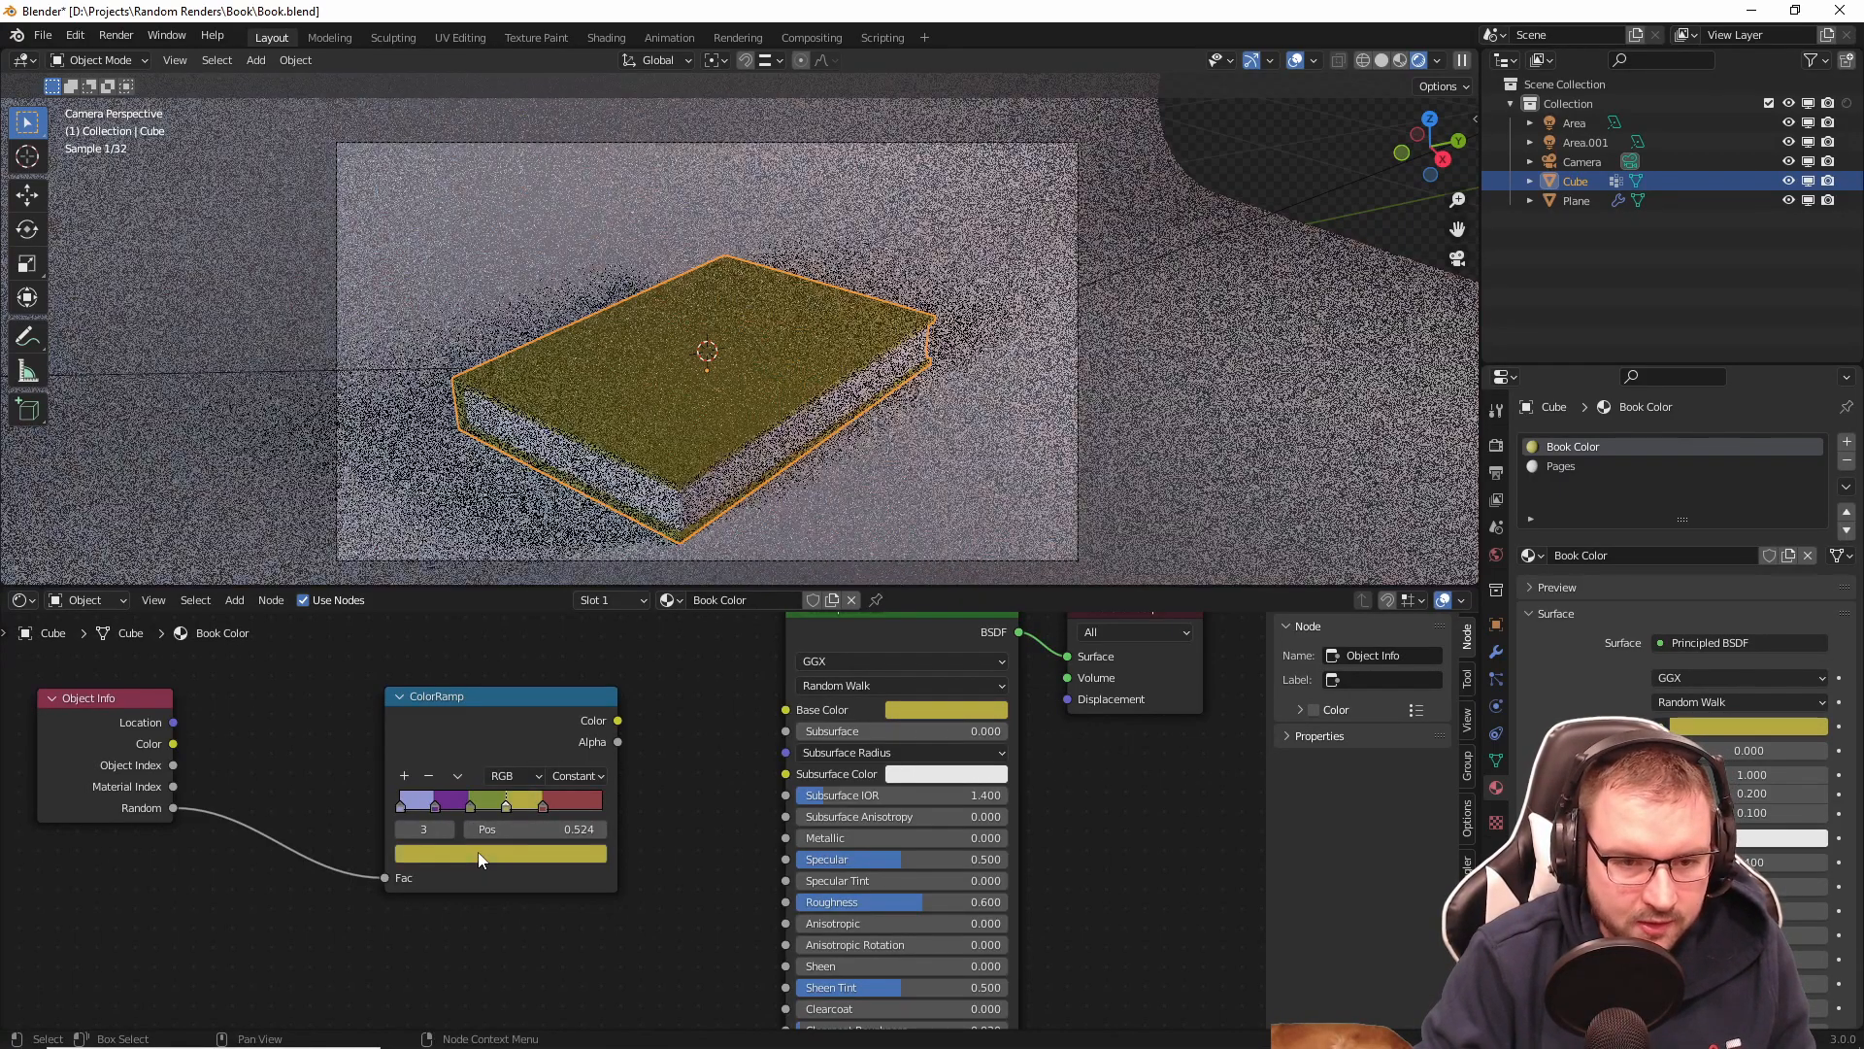
drag(544, 806, 445, 805)
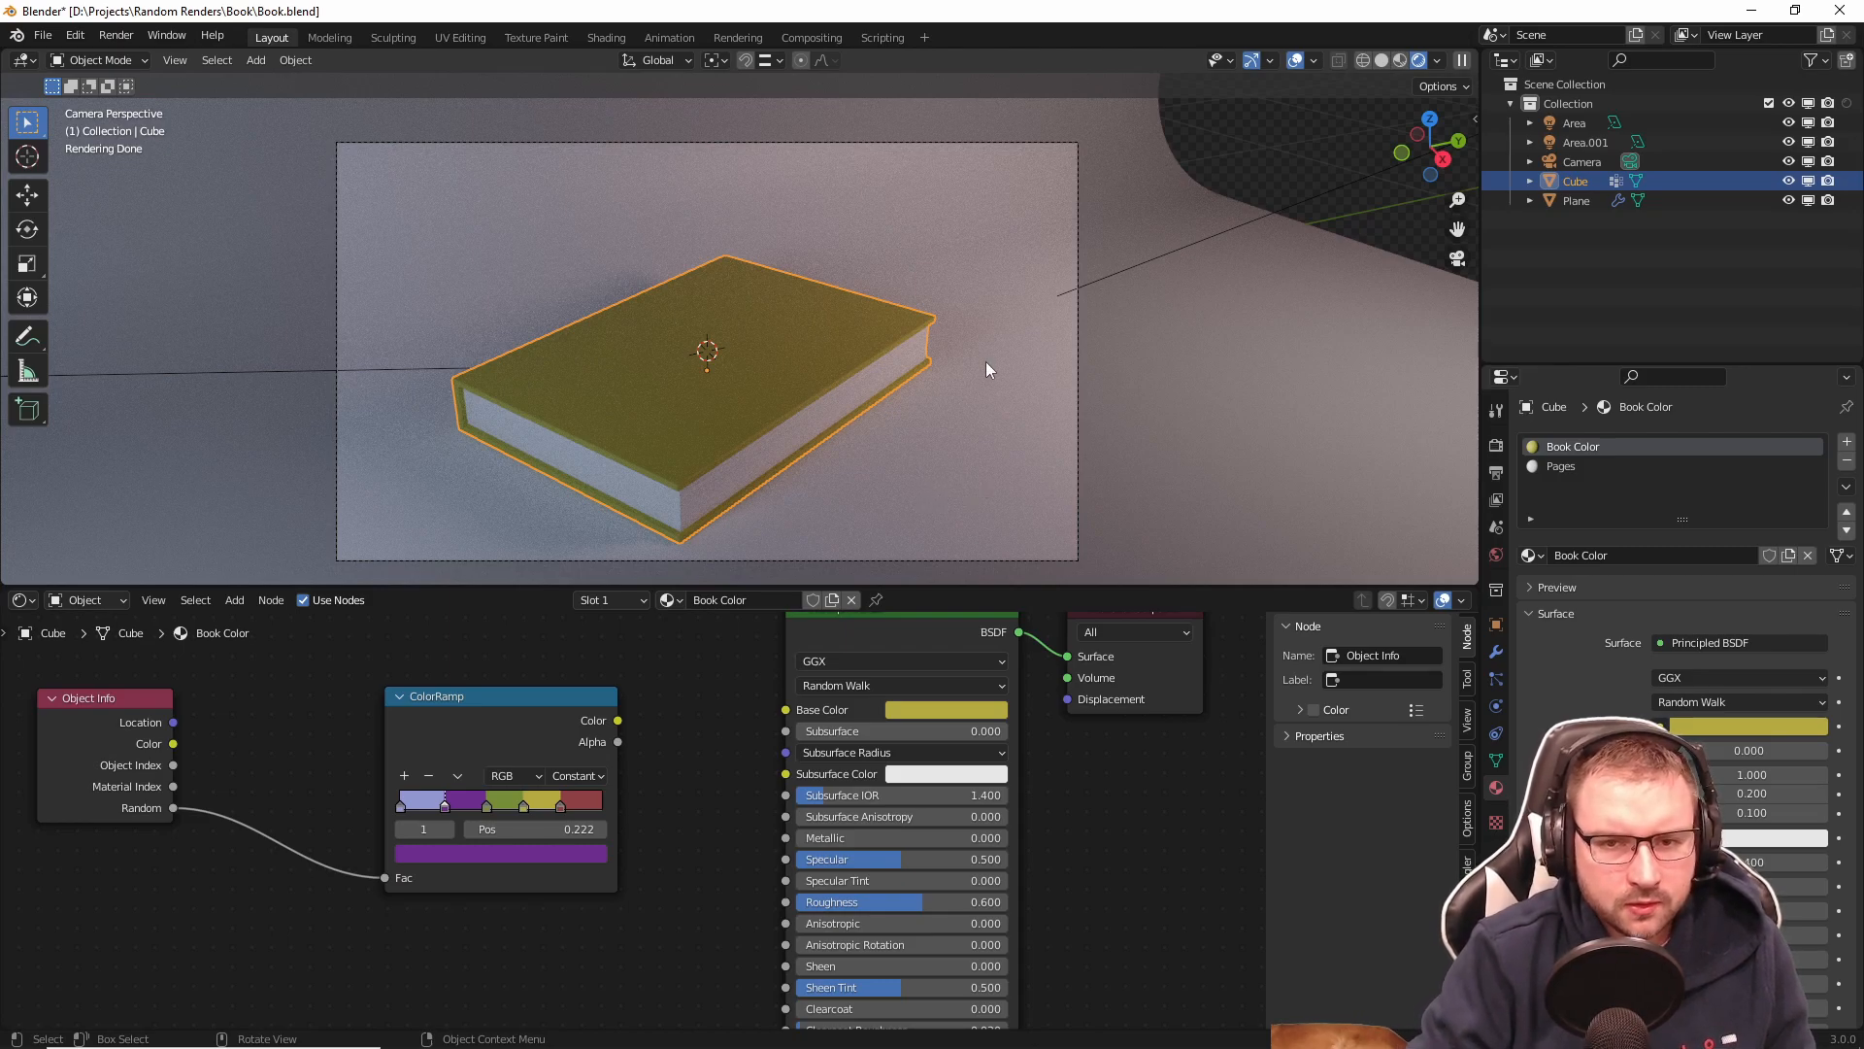
key(ctrl+s)
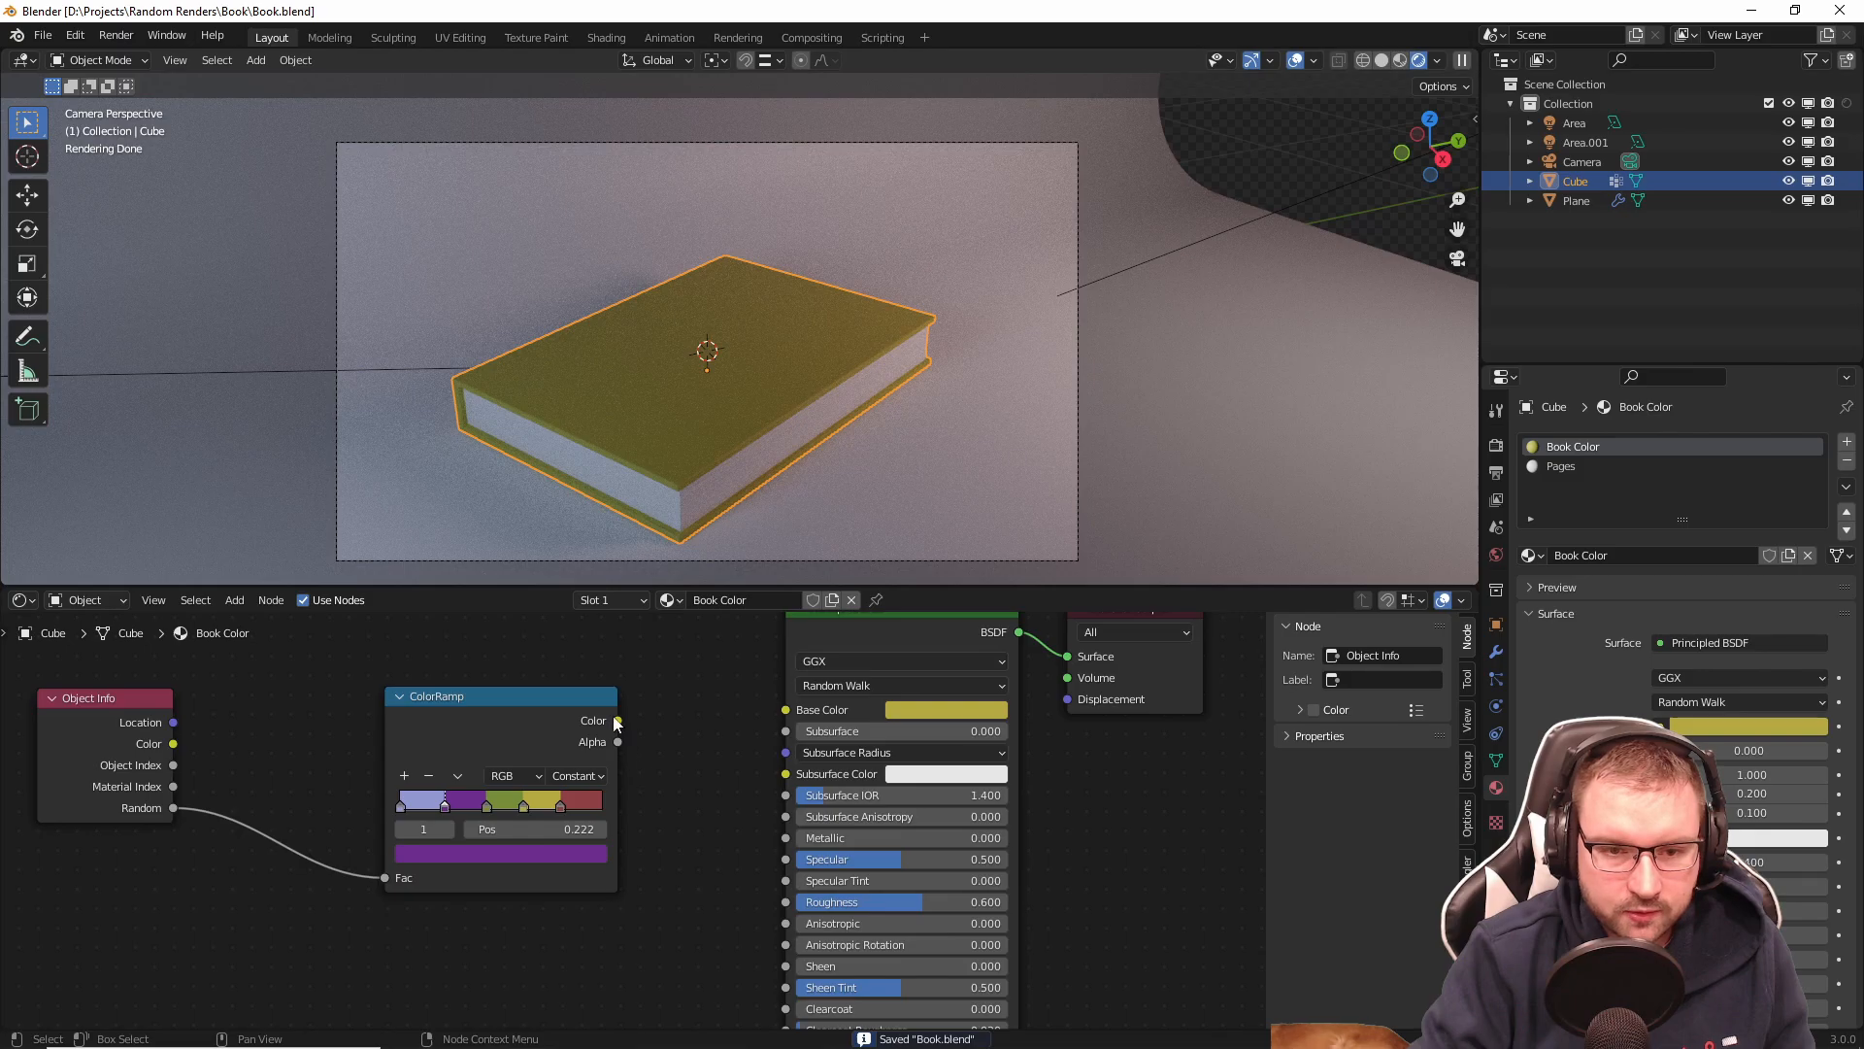
Step: Connect the ColorRamp's Color output to Base Color, disconnect Random from the ramp, and set its Fac to 0.900
drag(621, 720, 786, 710)
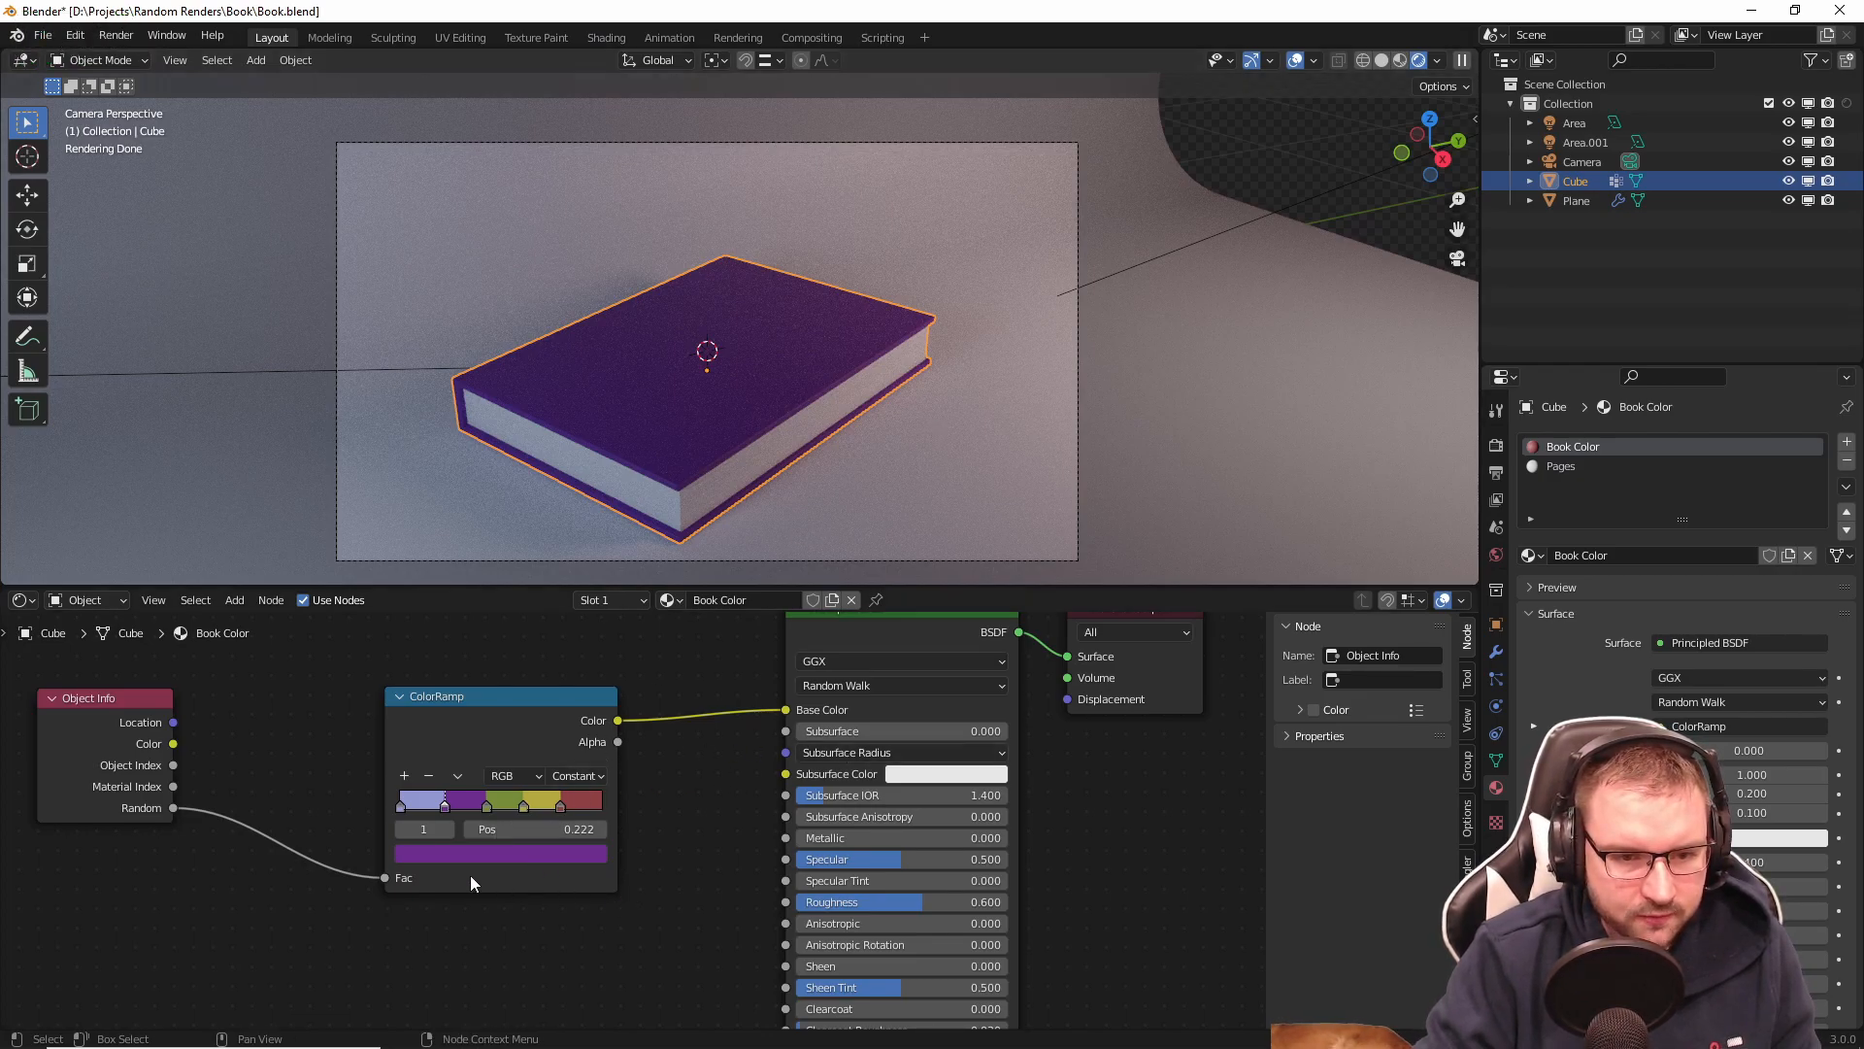
drag(383, 882, 557, 873)
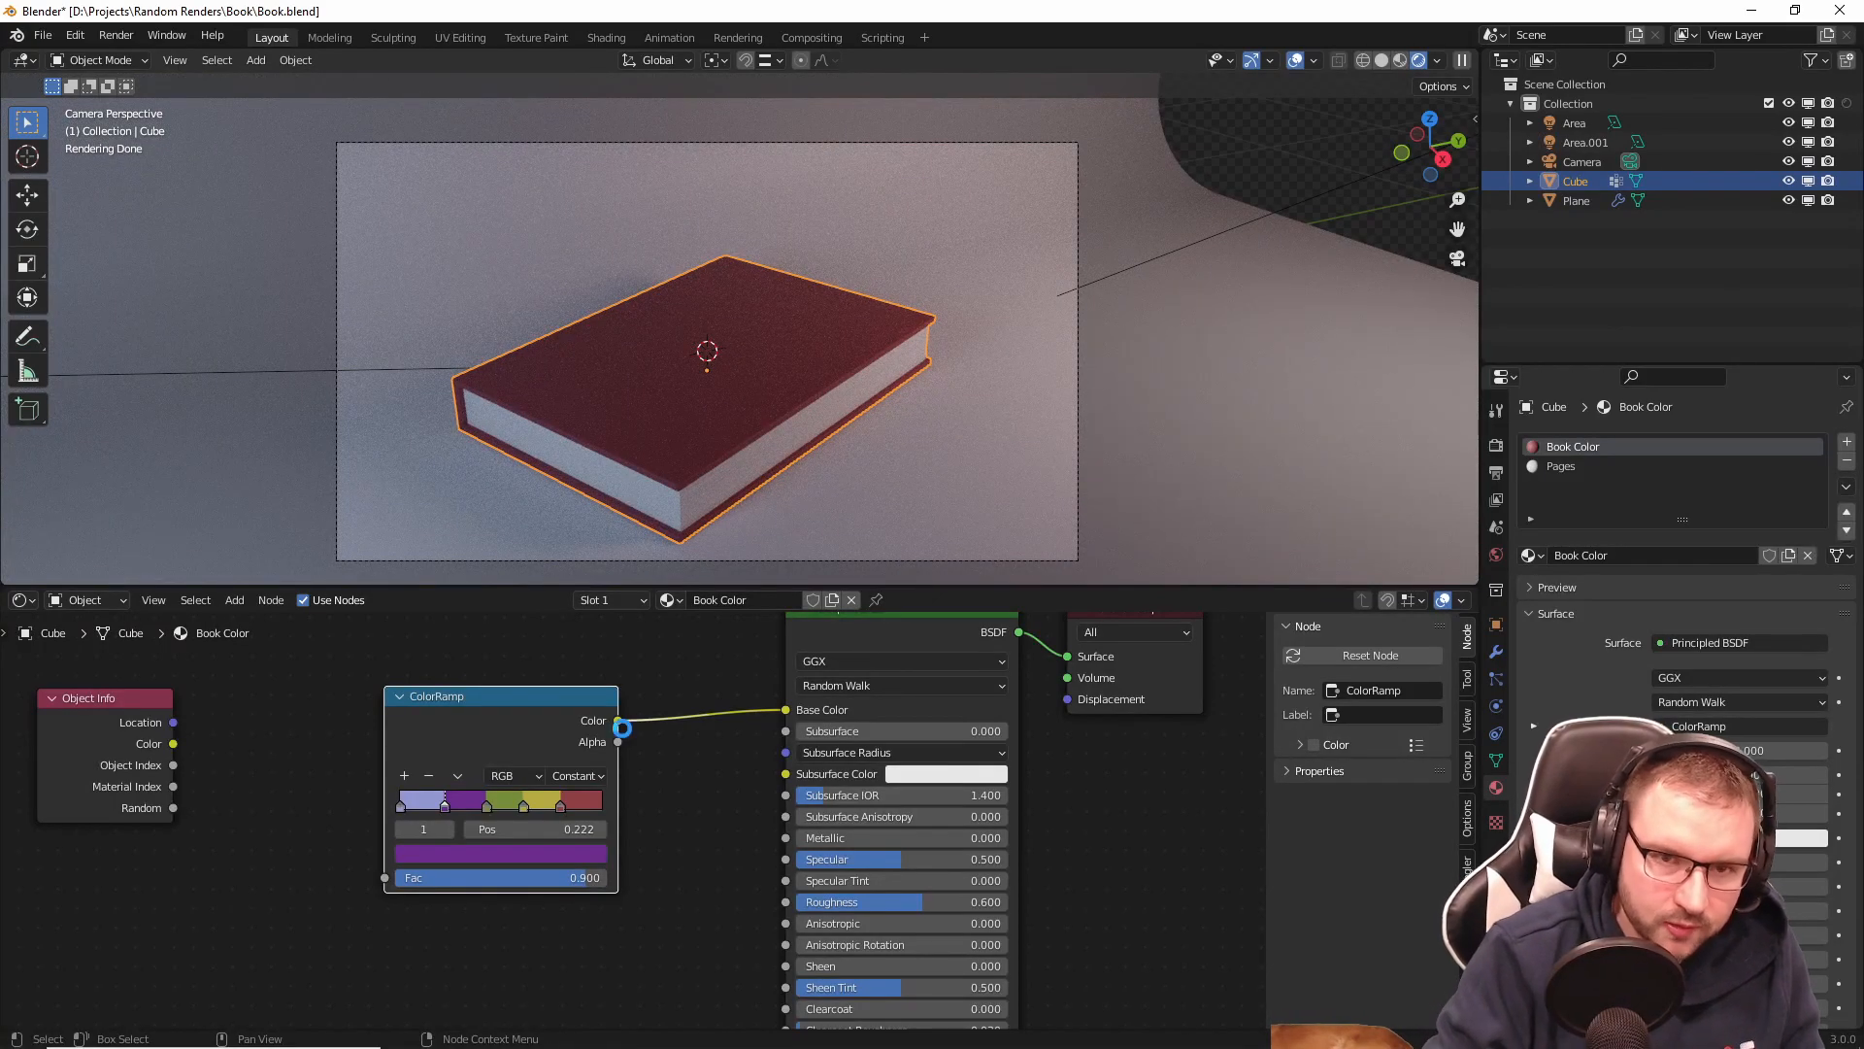
Step: Render the red book with the backdrop and fit the whole image in the render view
key(F12)
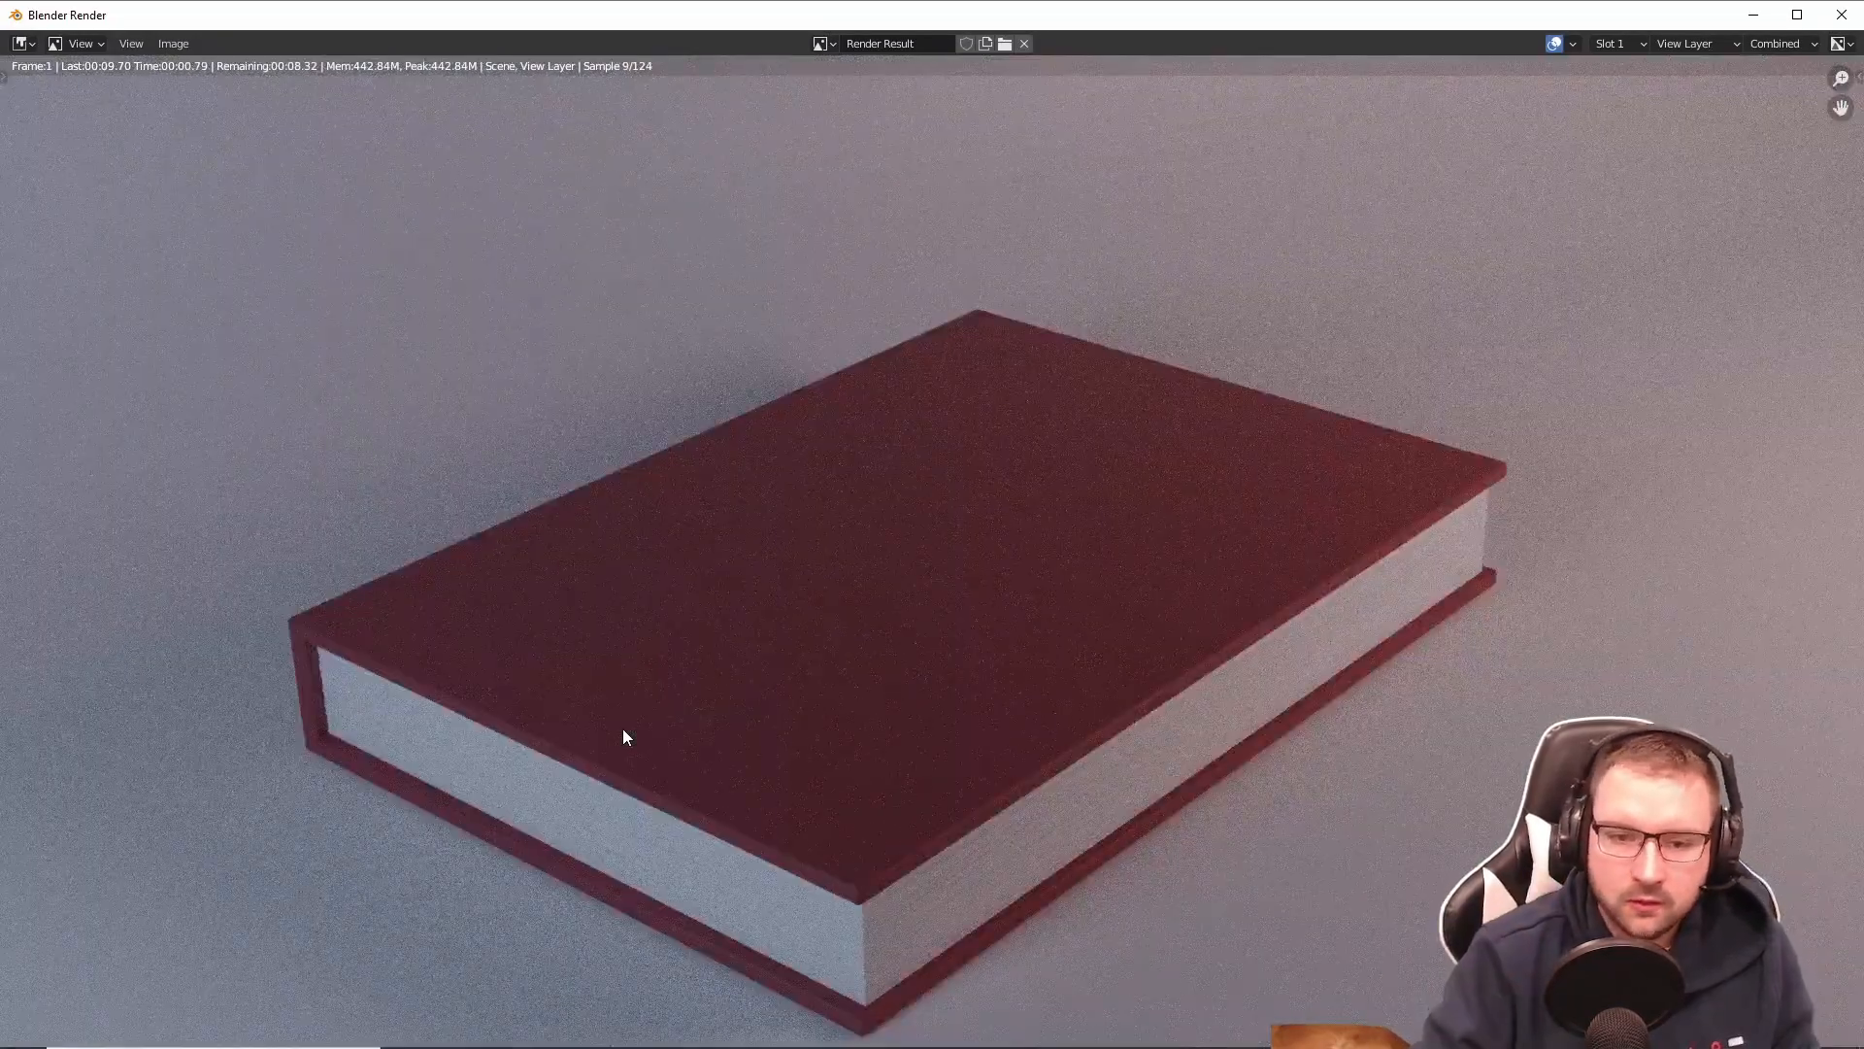
scroll(626, 719, down, 2)
scroll(814, 748, up, 1)
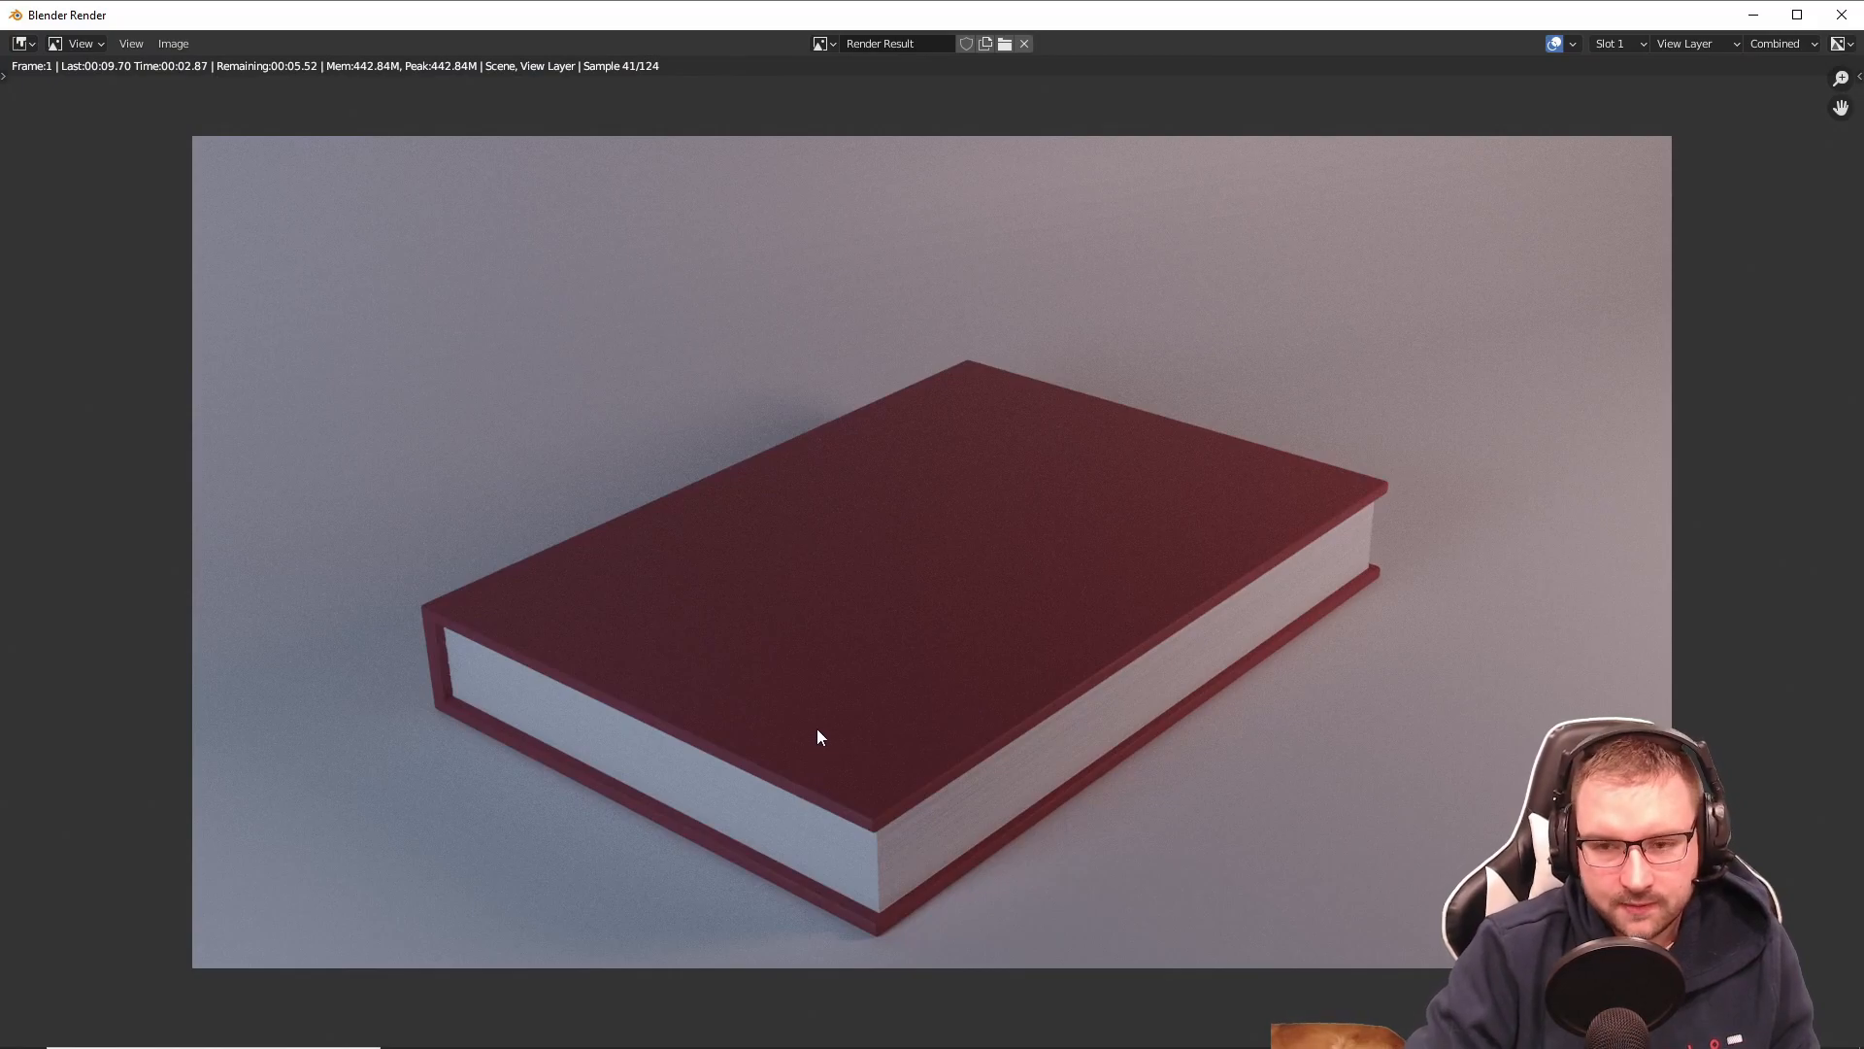
Step: Save the finished render as Book Render.png in the Book folder and close the render window
click(171, 44)
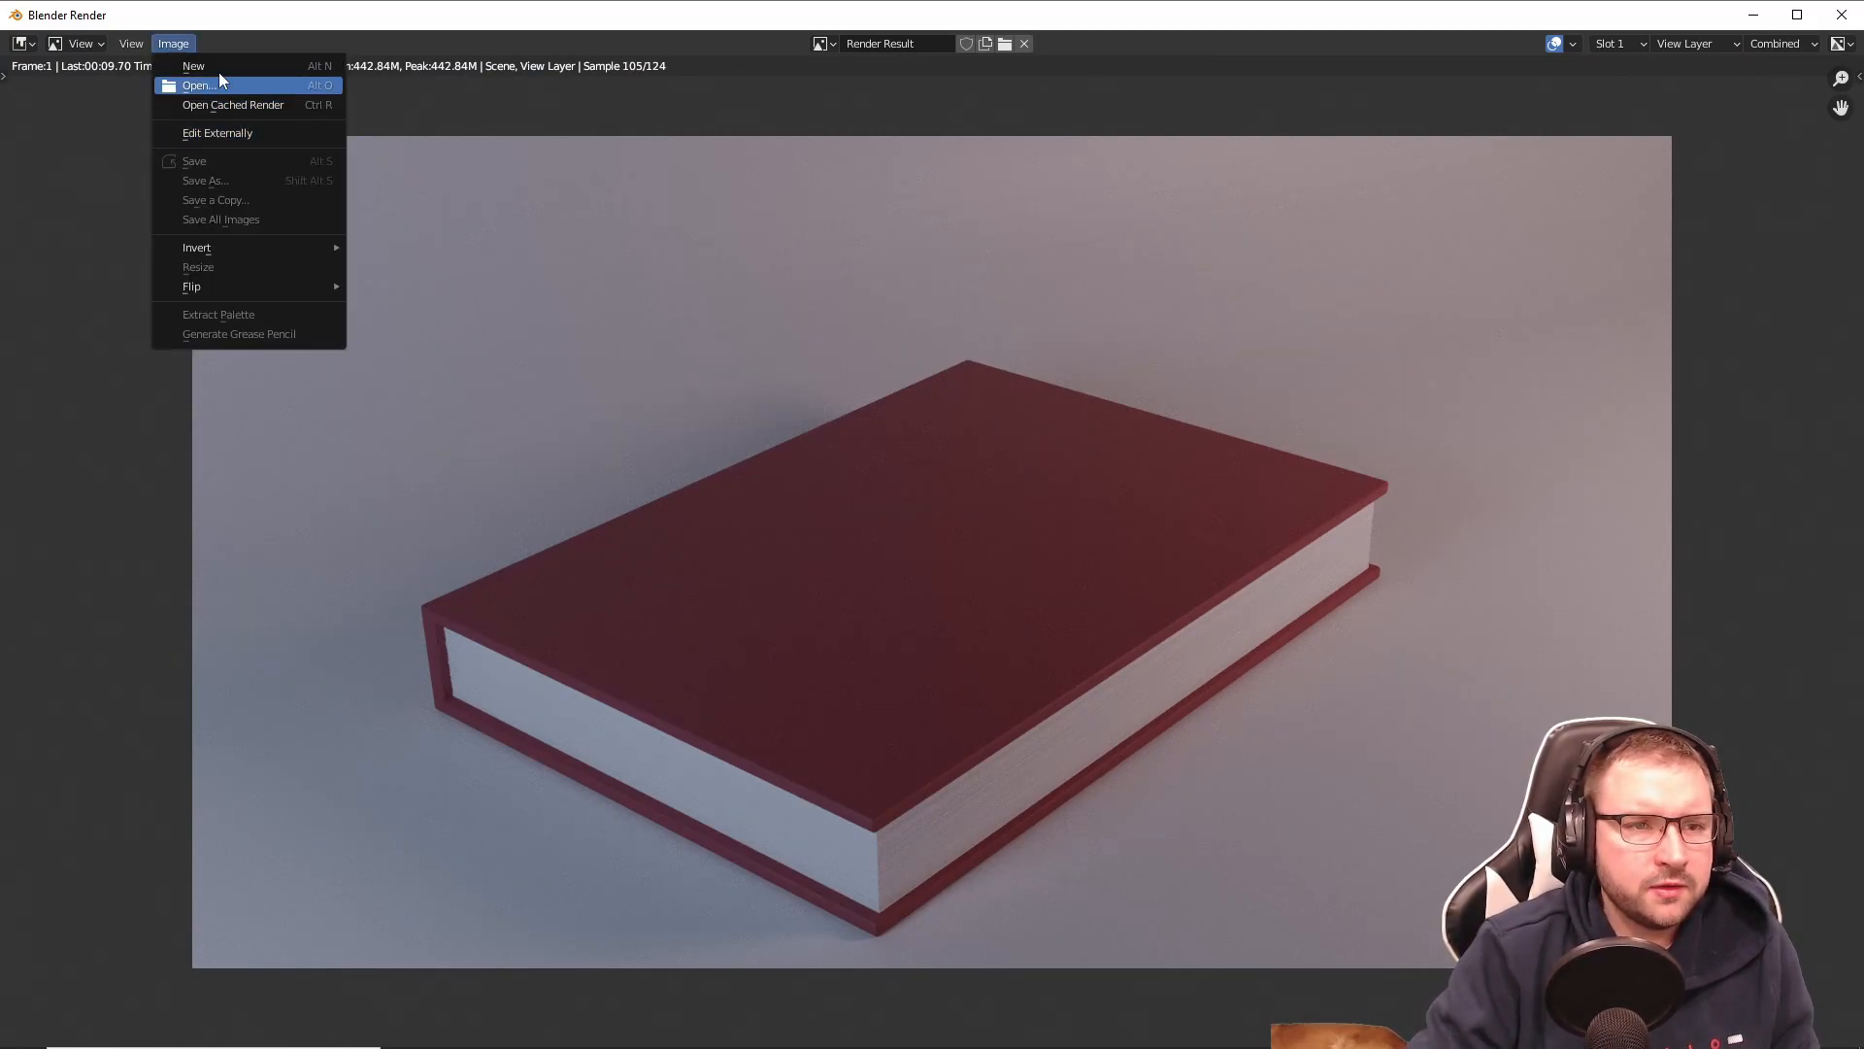
click(186, 44)
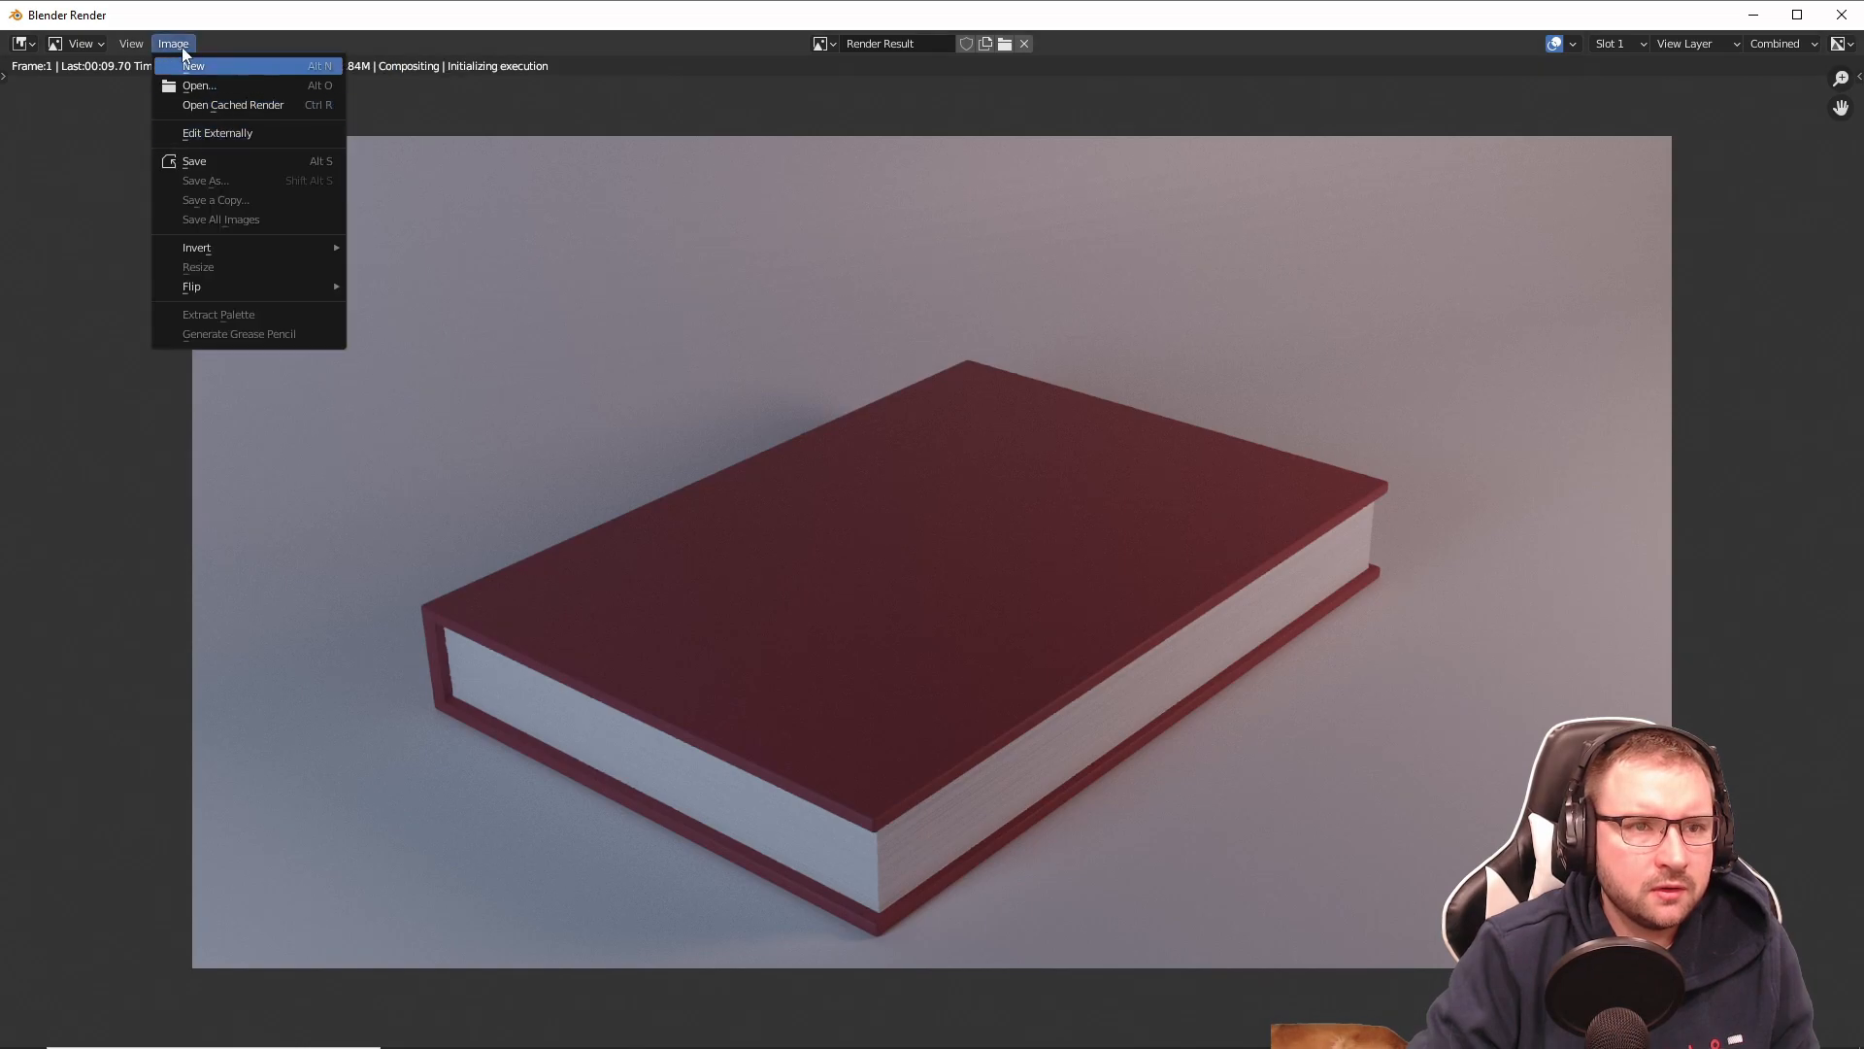
click(228, 173)
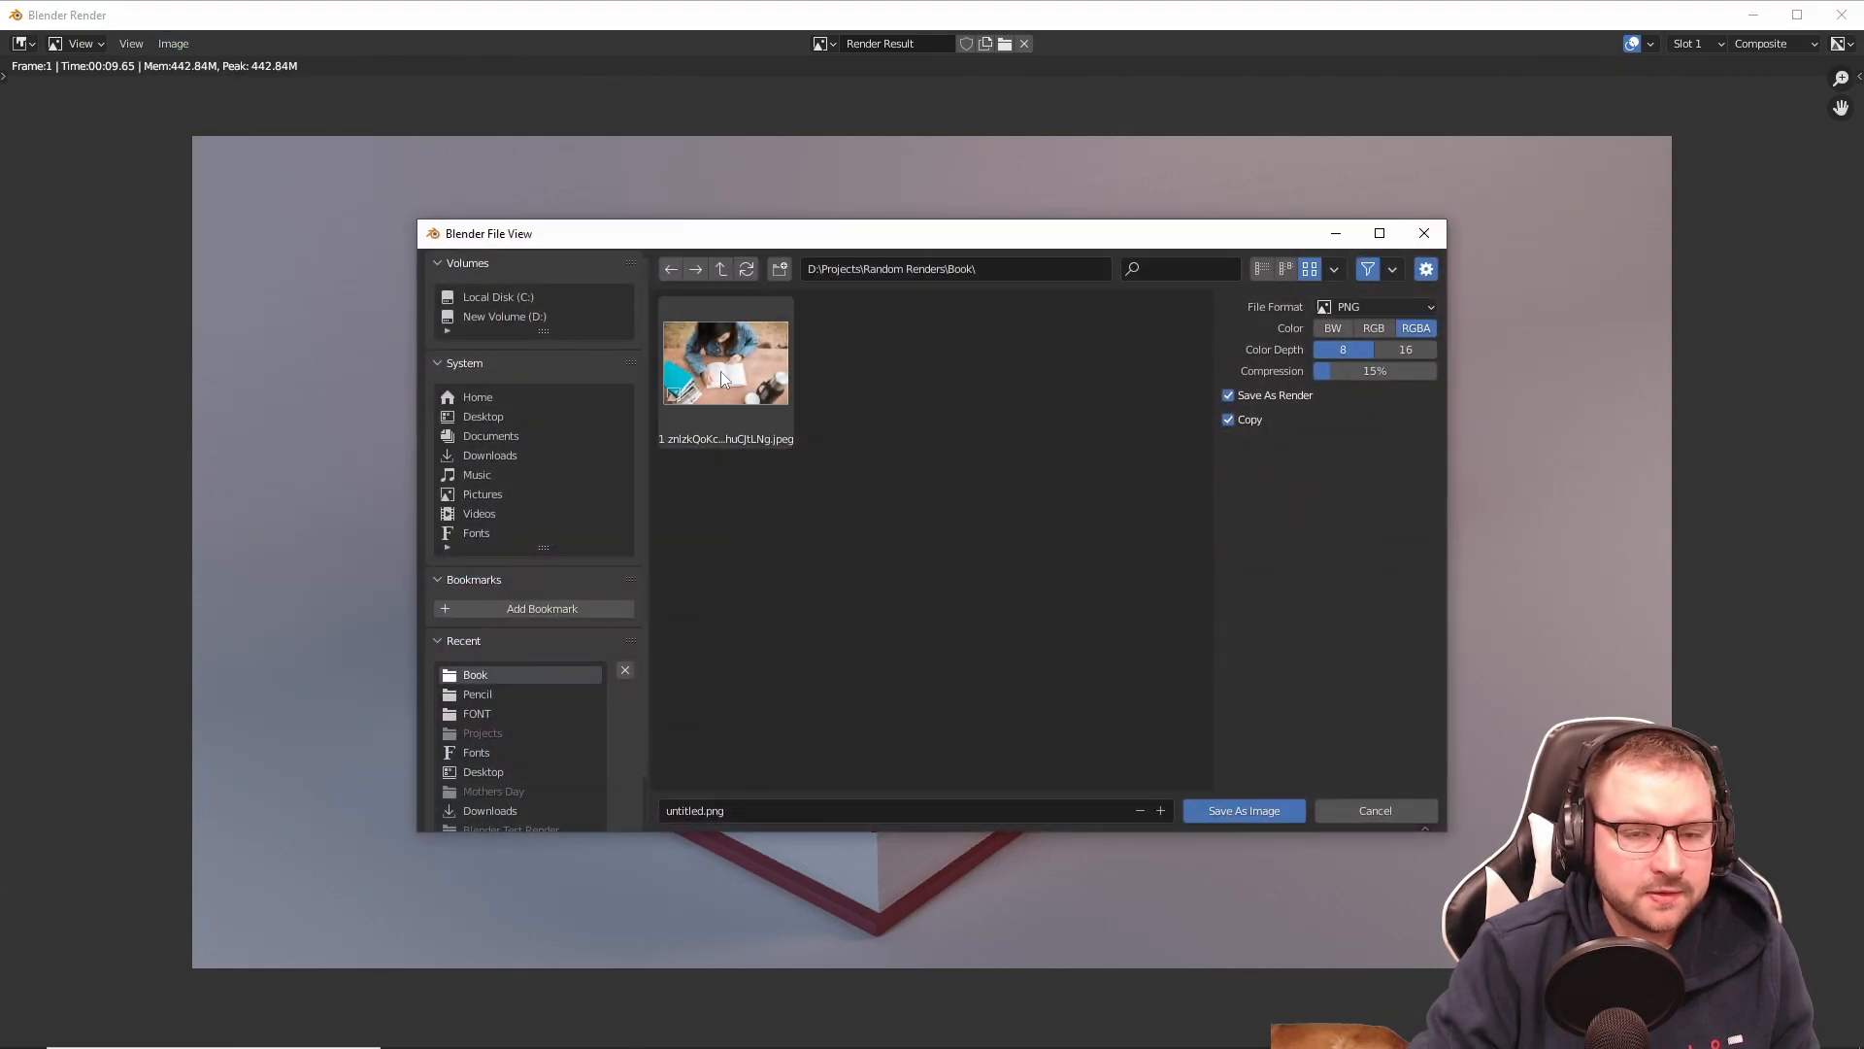
click(843, 811)
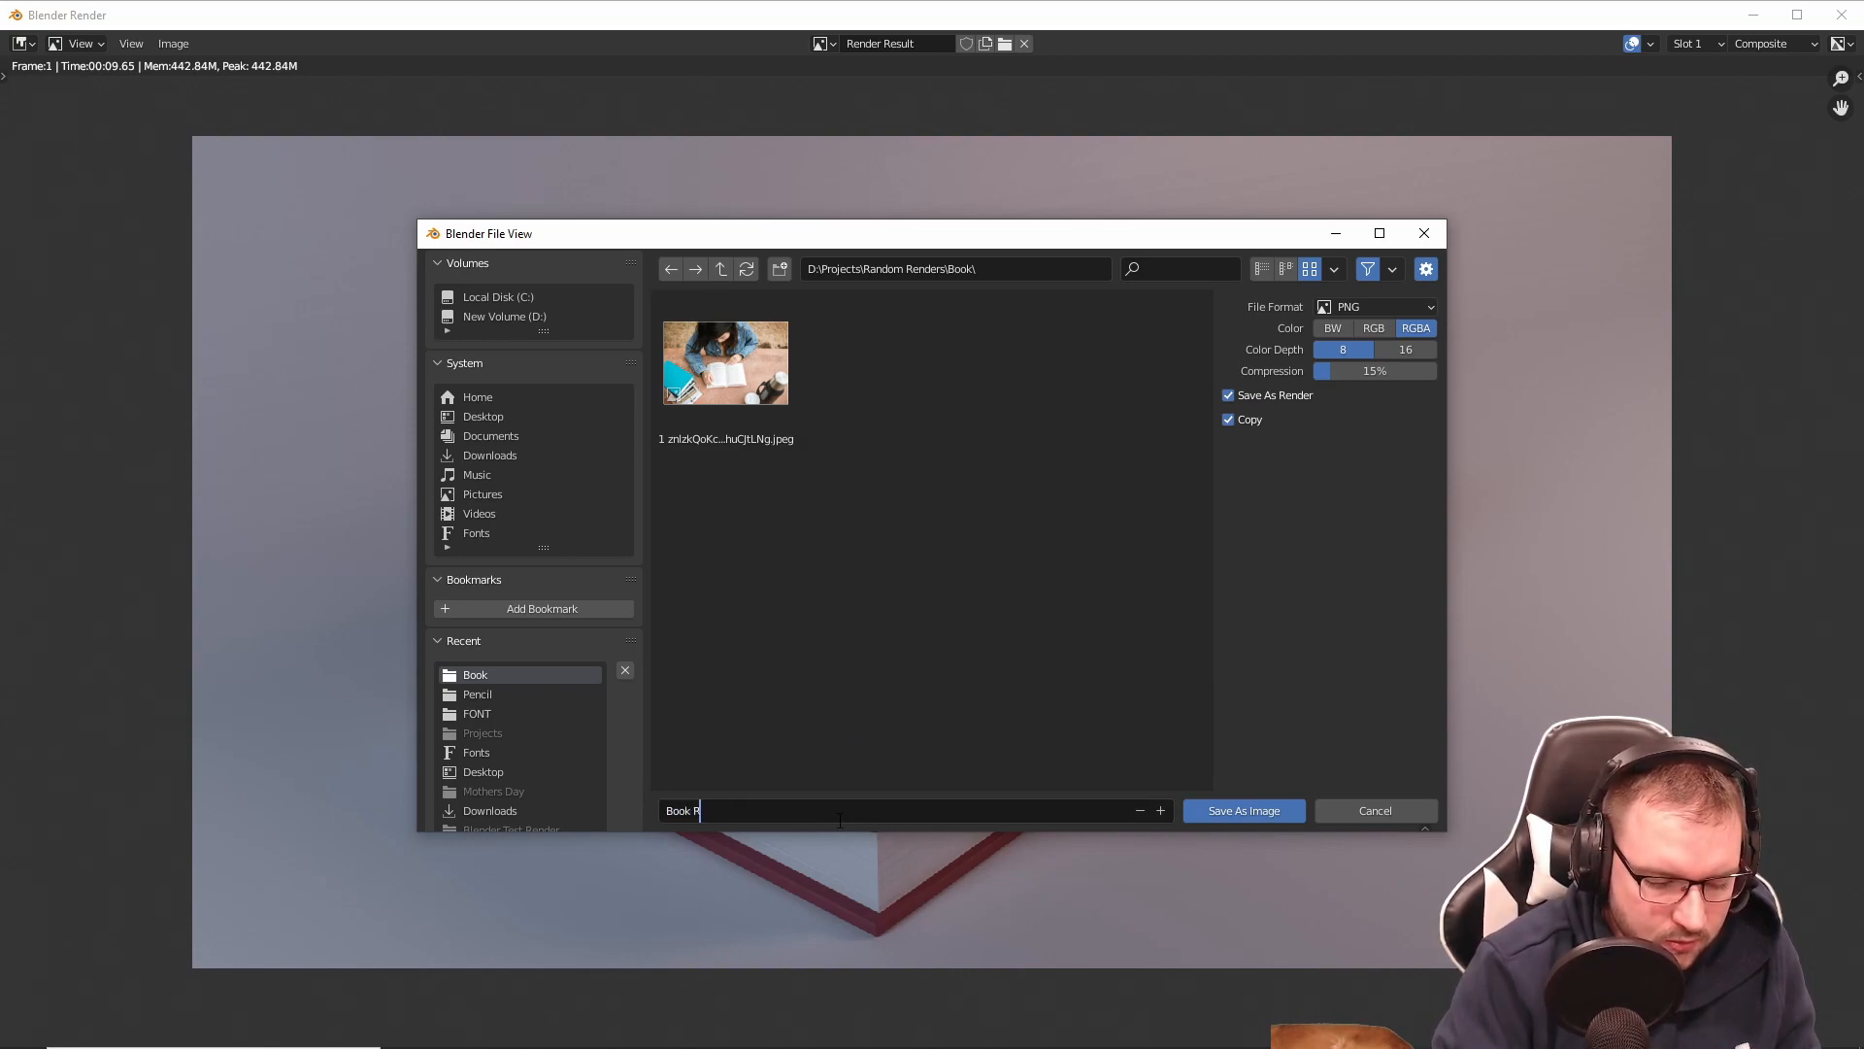
click(1282, 808)
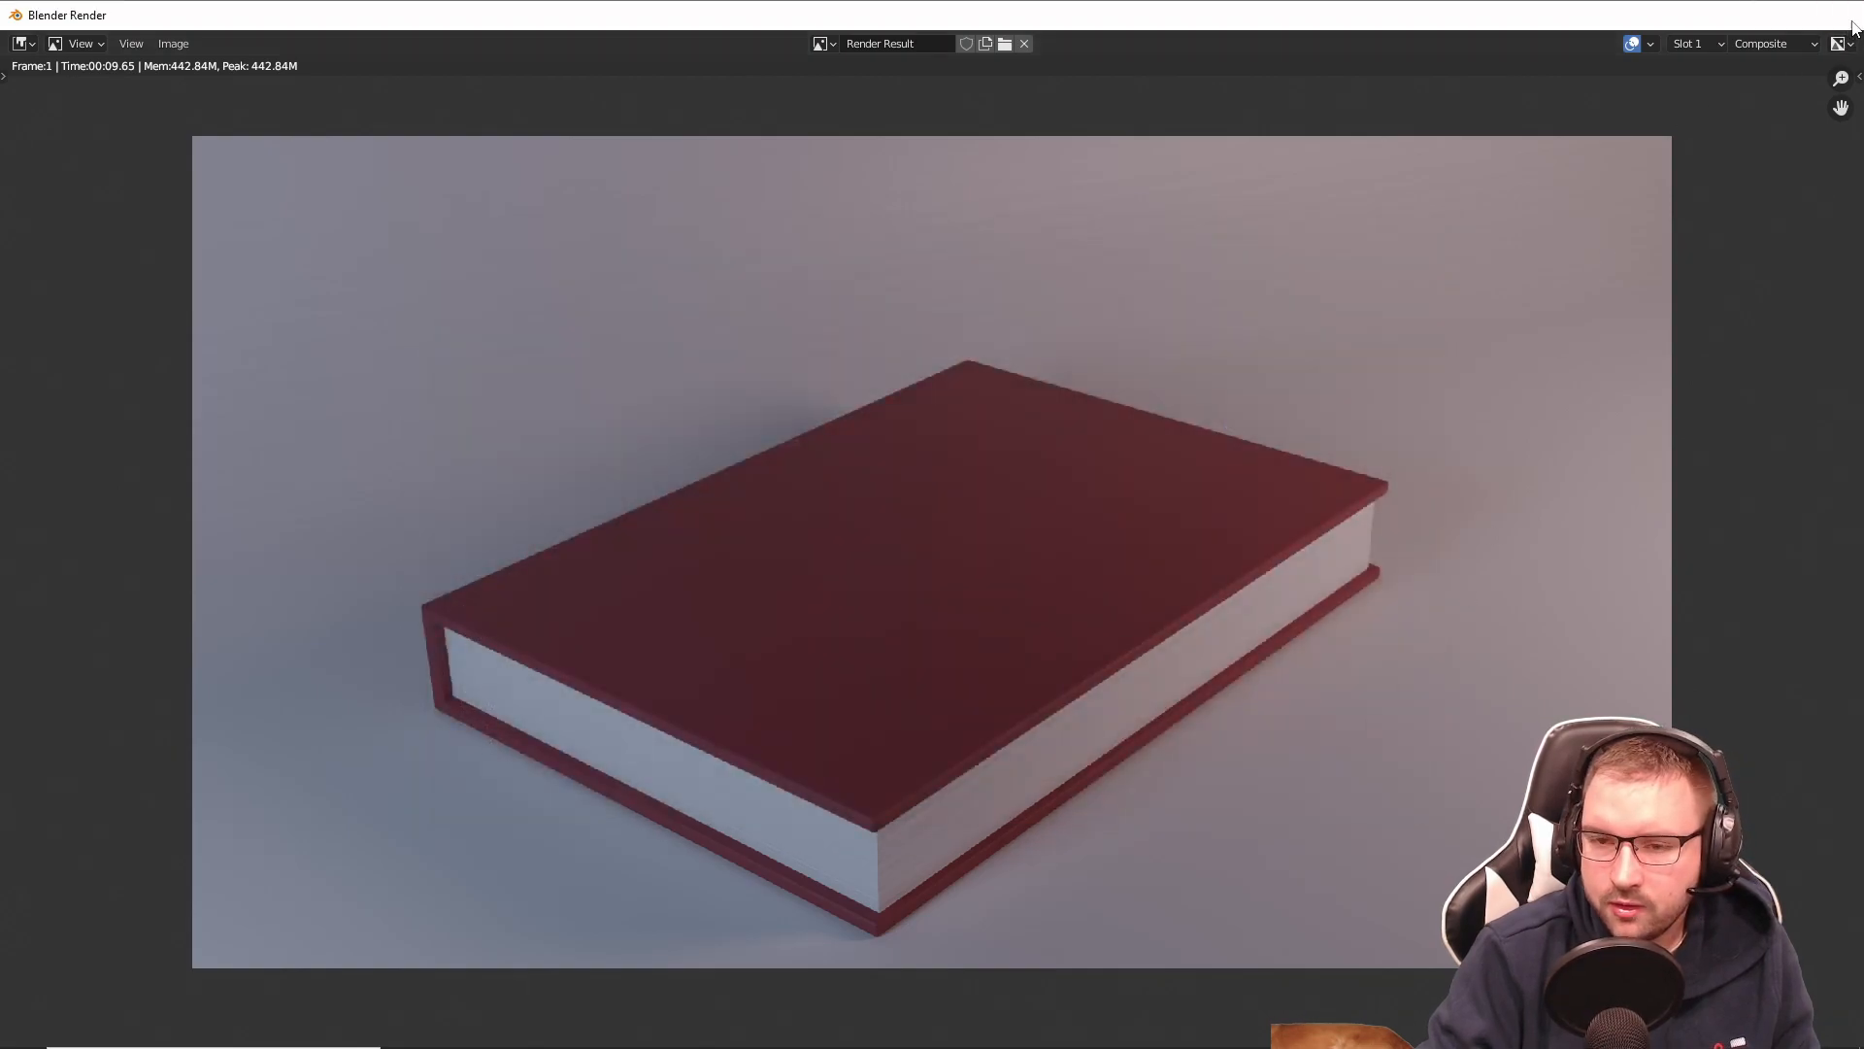
click(1842, 16)
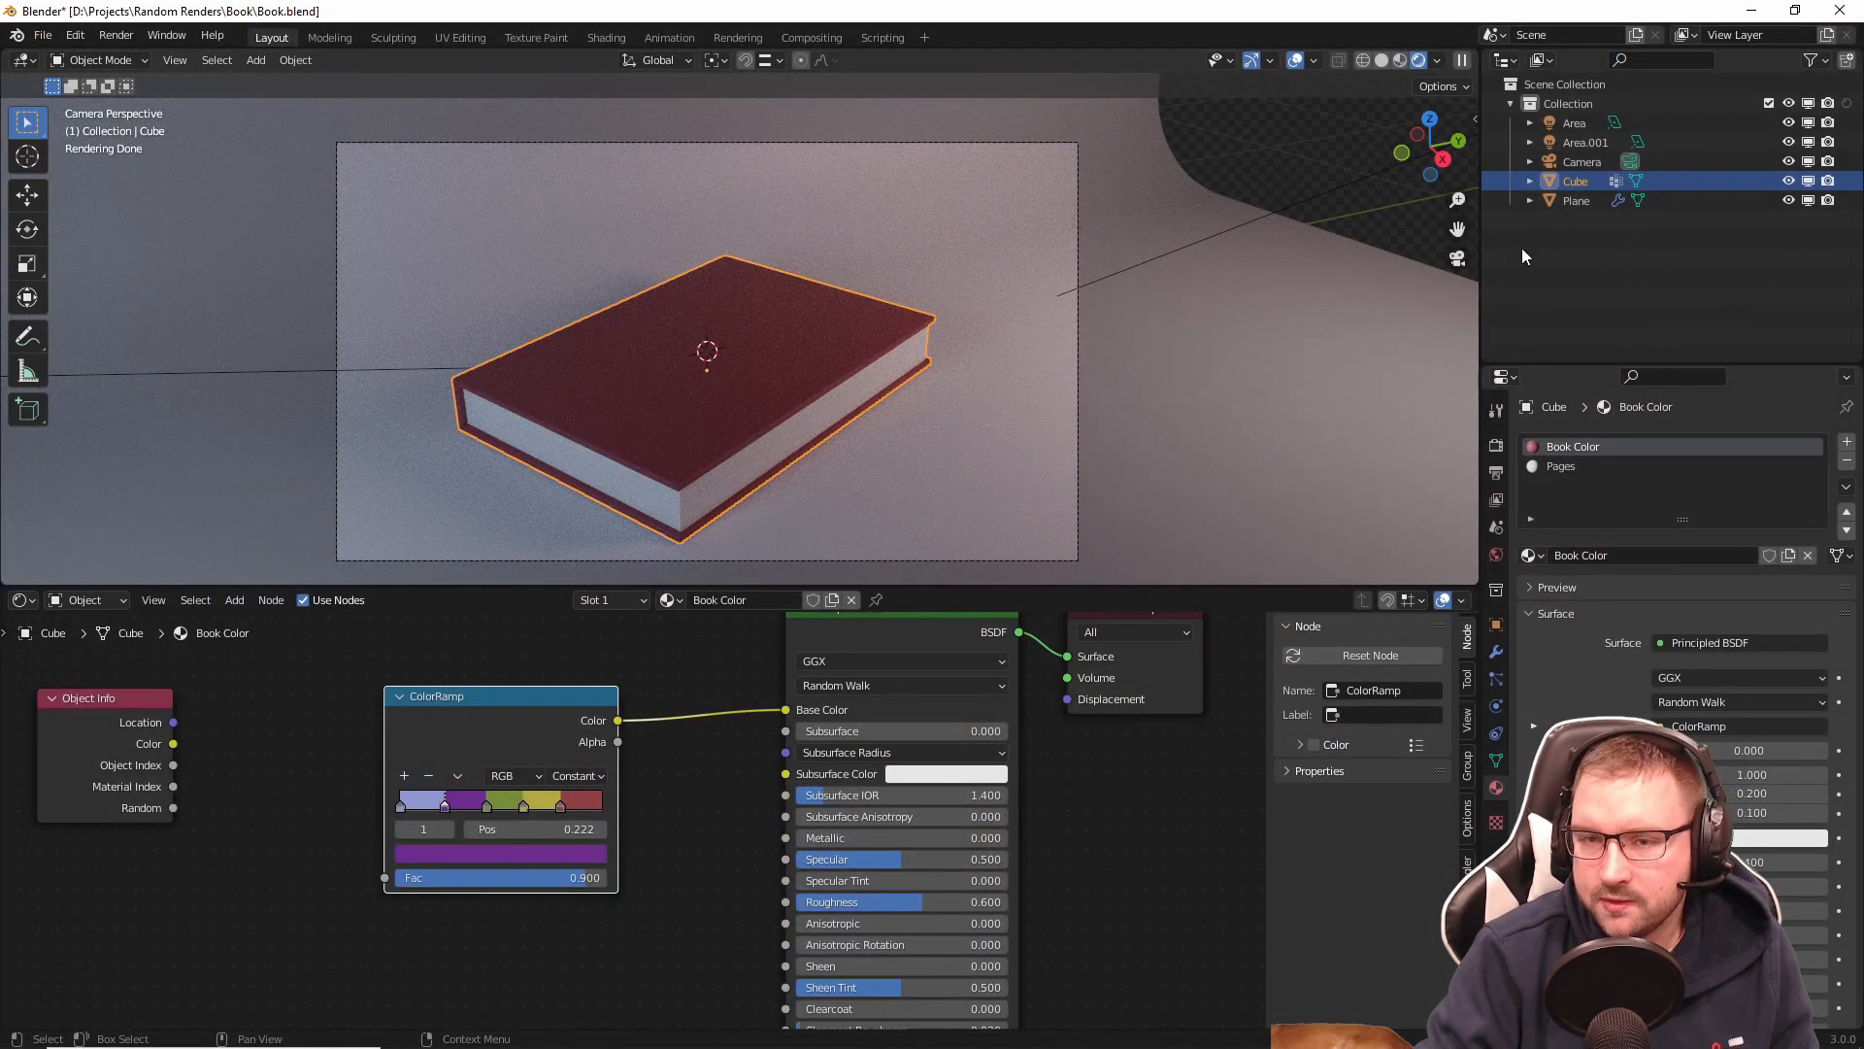
Step: Hide the Plane in the viewport and in renders, and render the book alone on a transparent background
click(1788, 200)
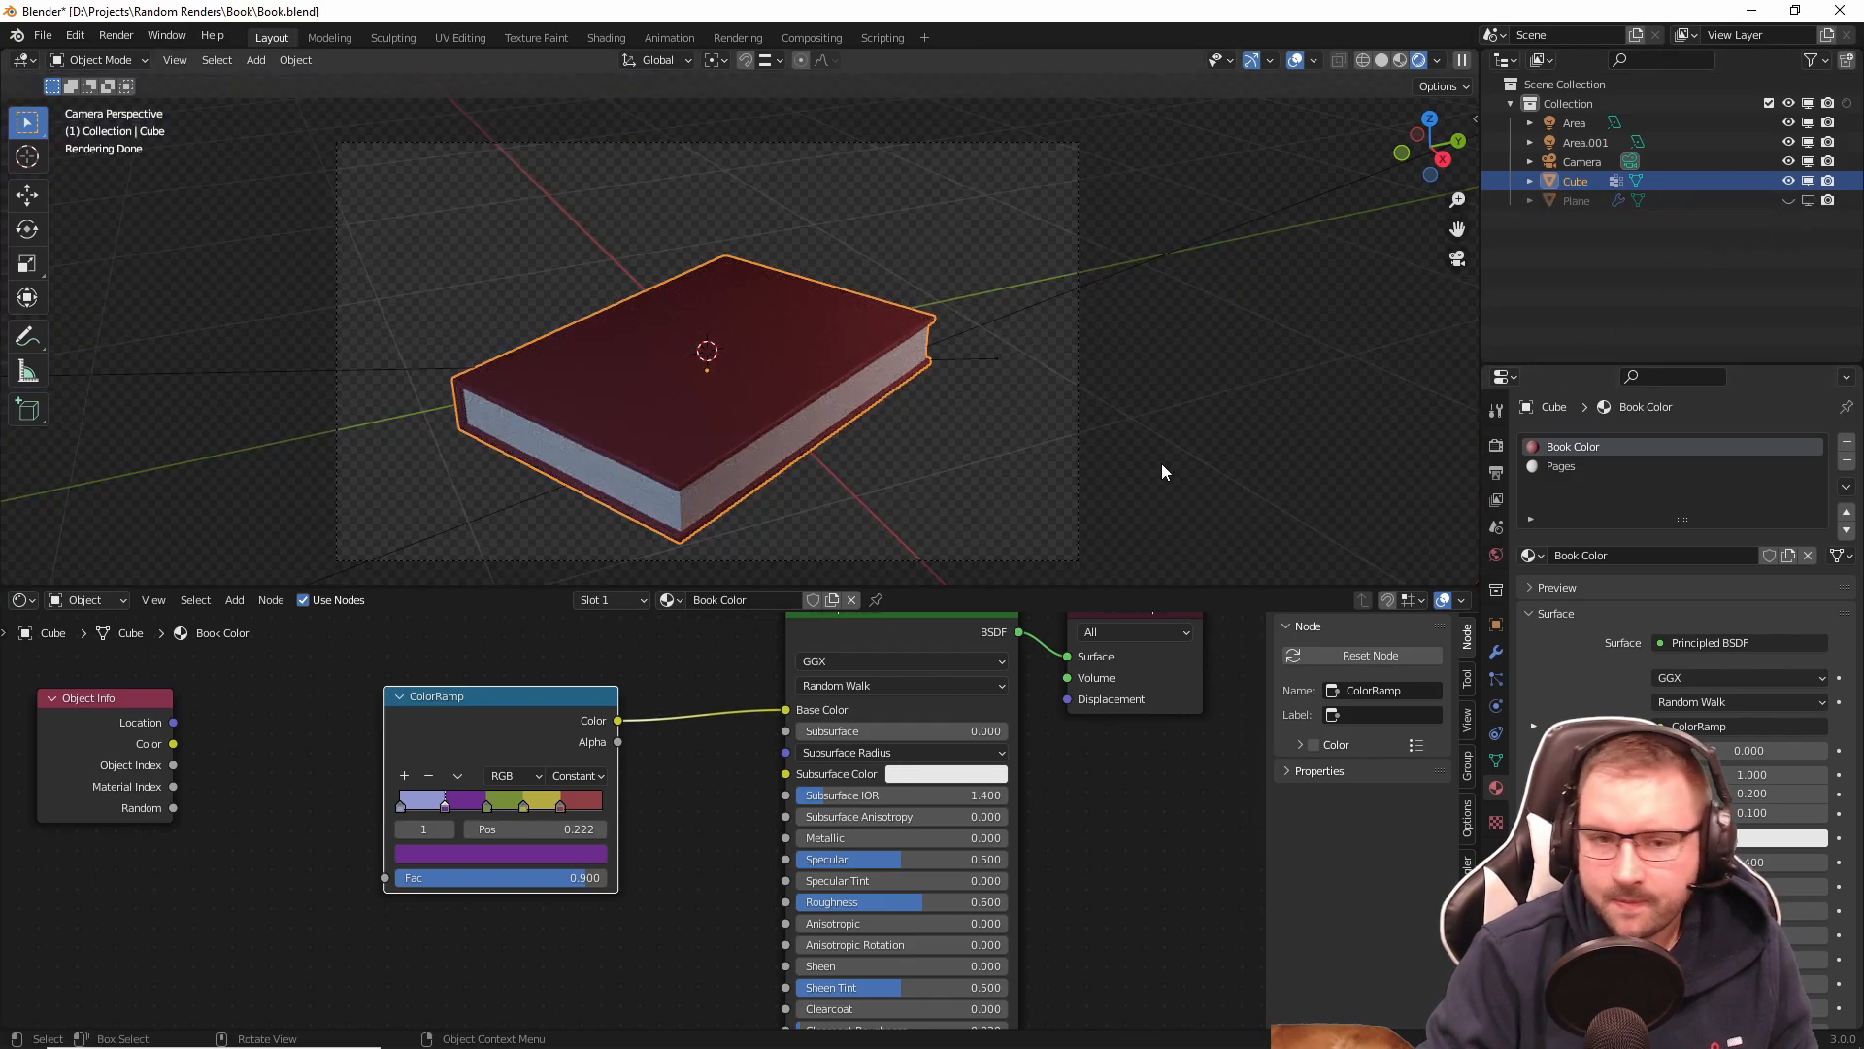
key(F12)
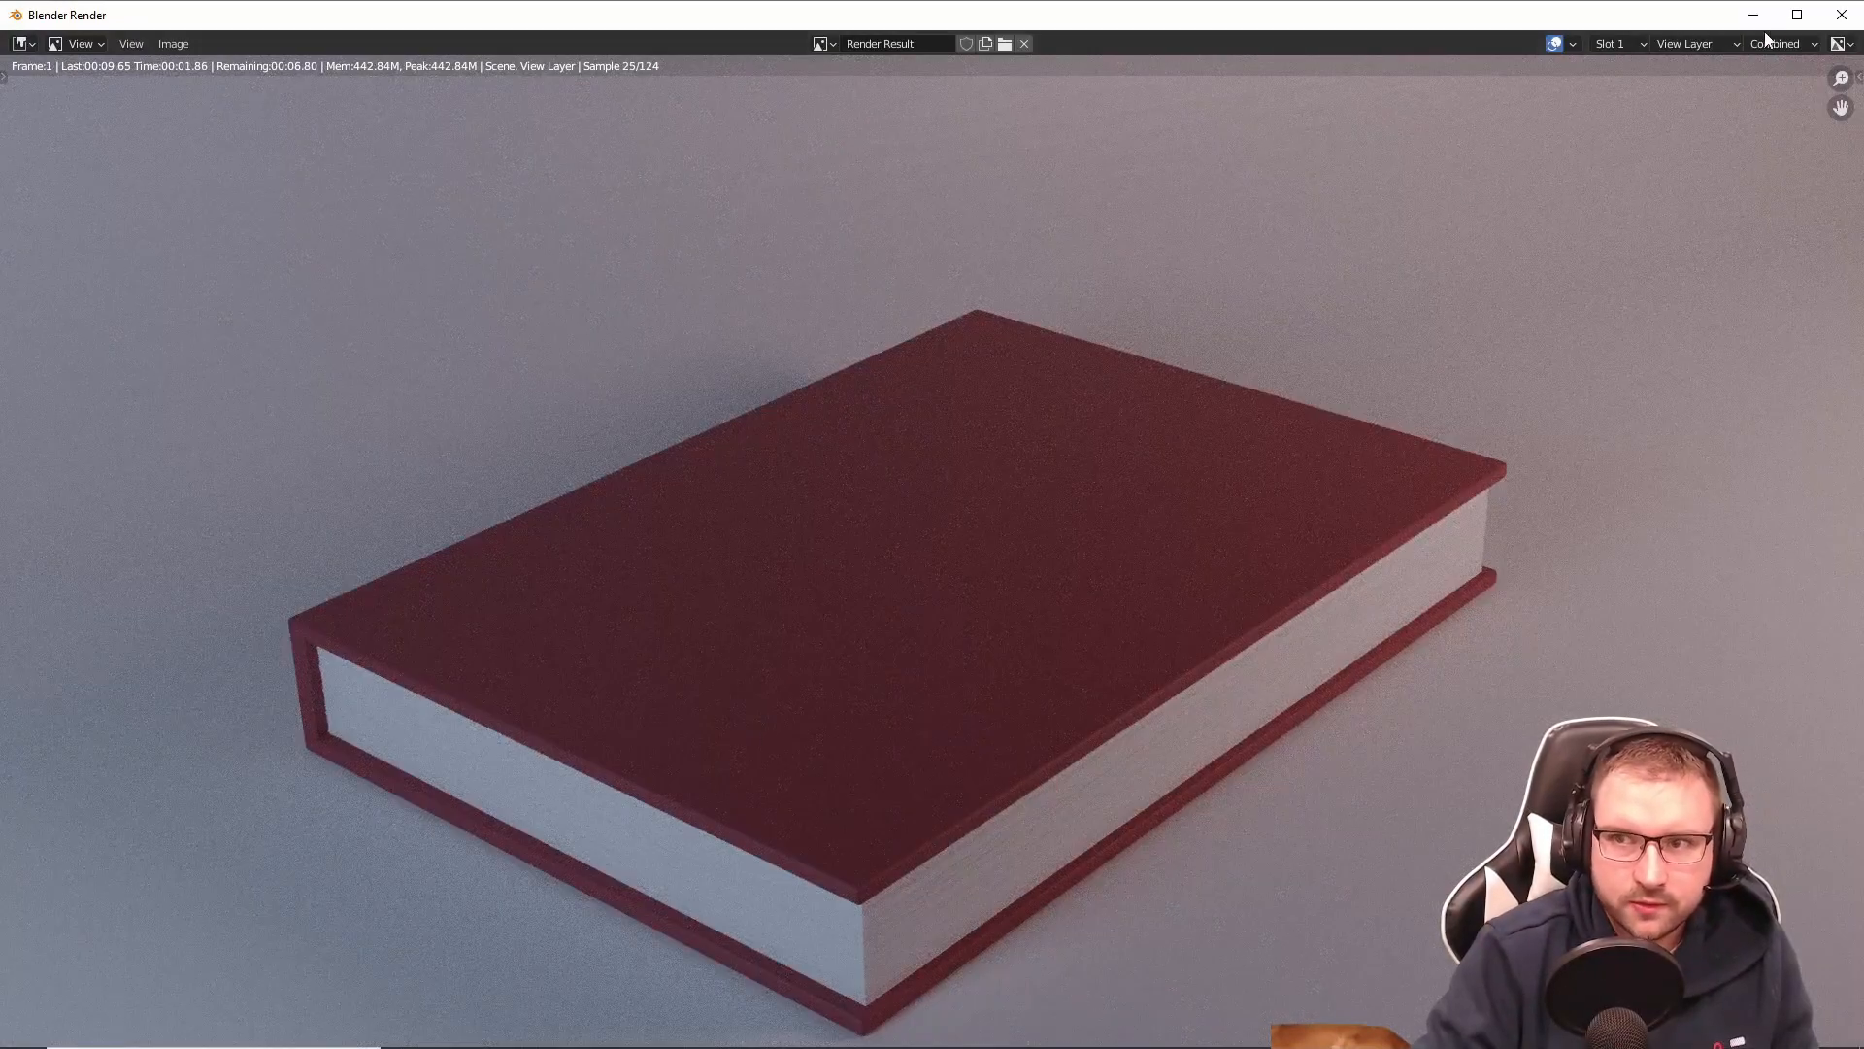
click(1841, 15)
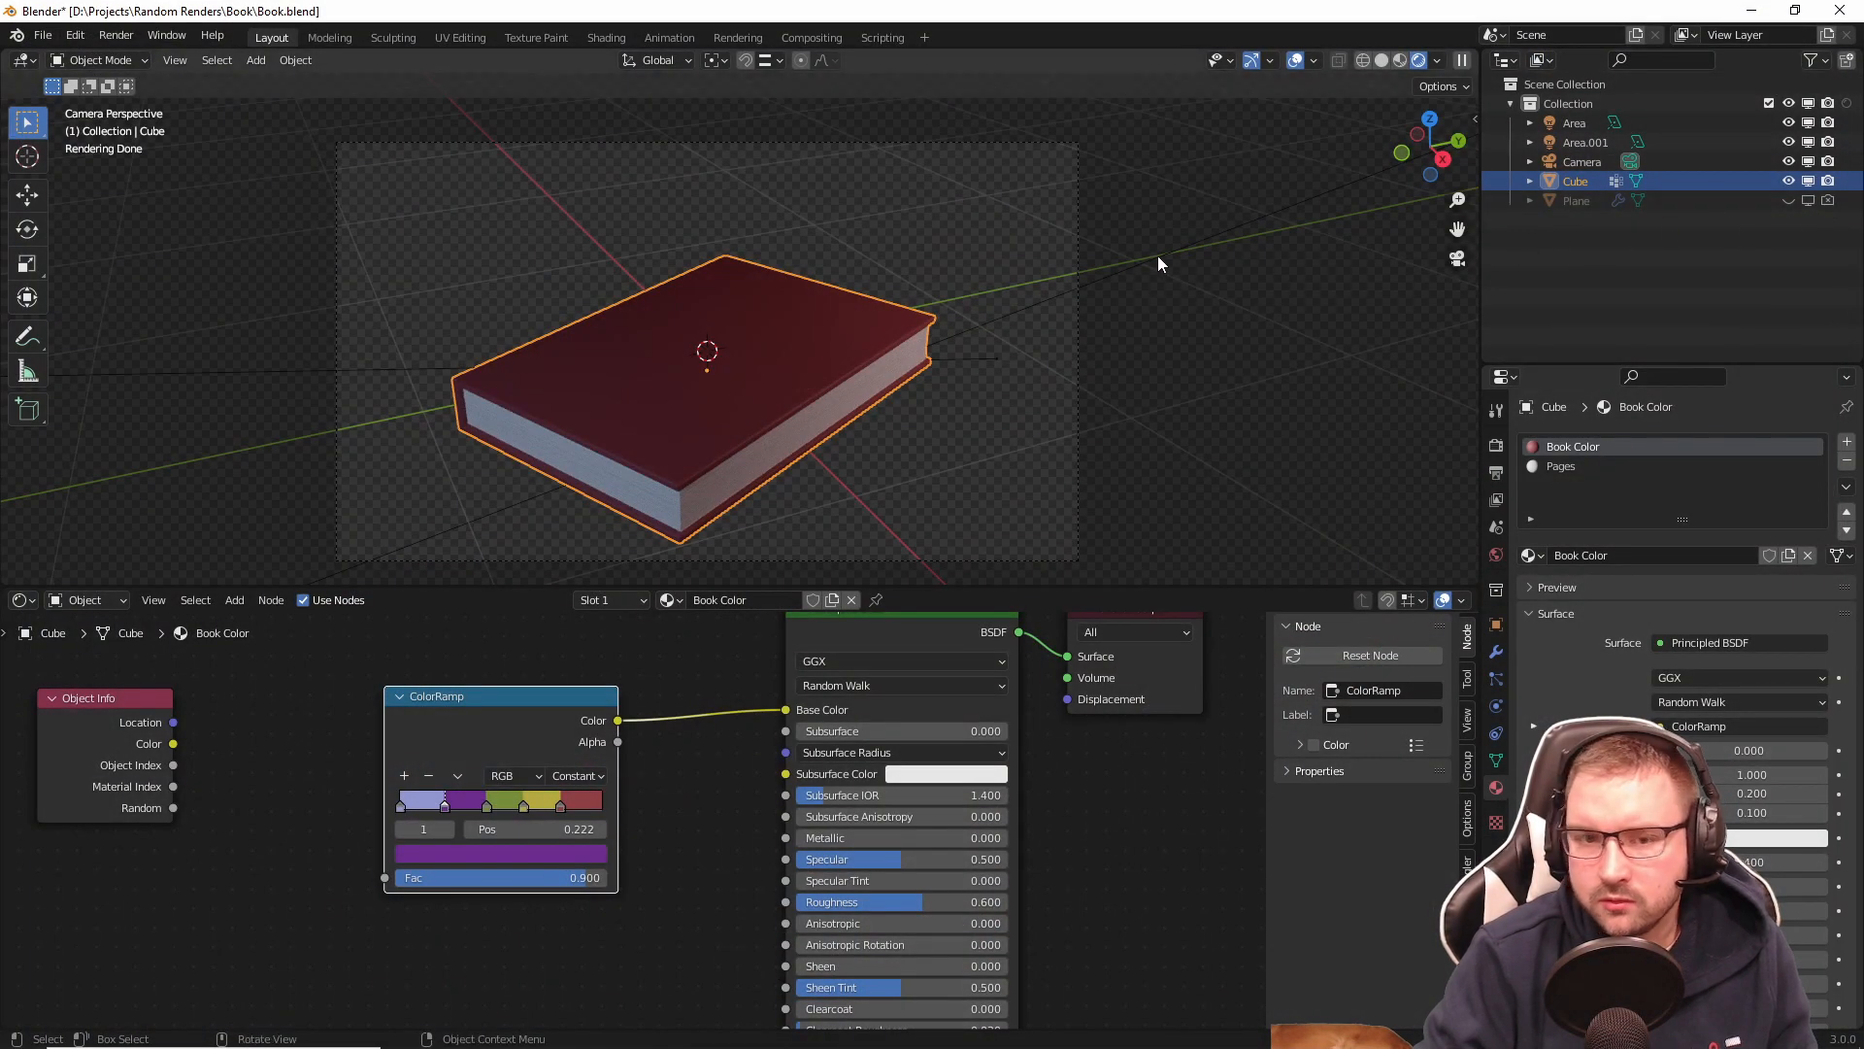
key(F12)
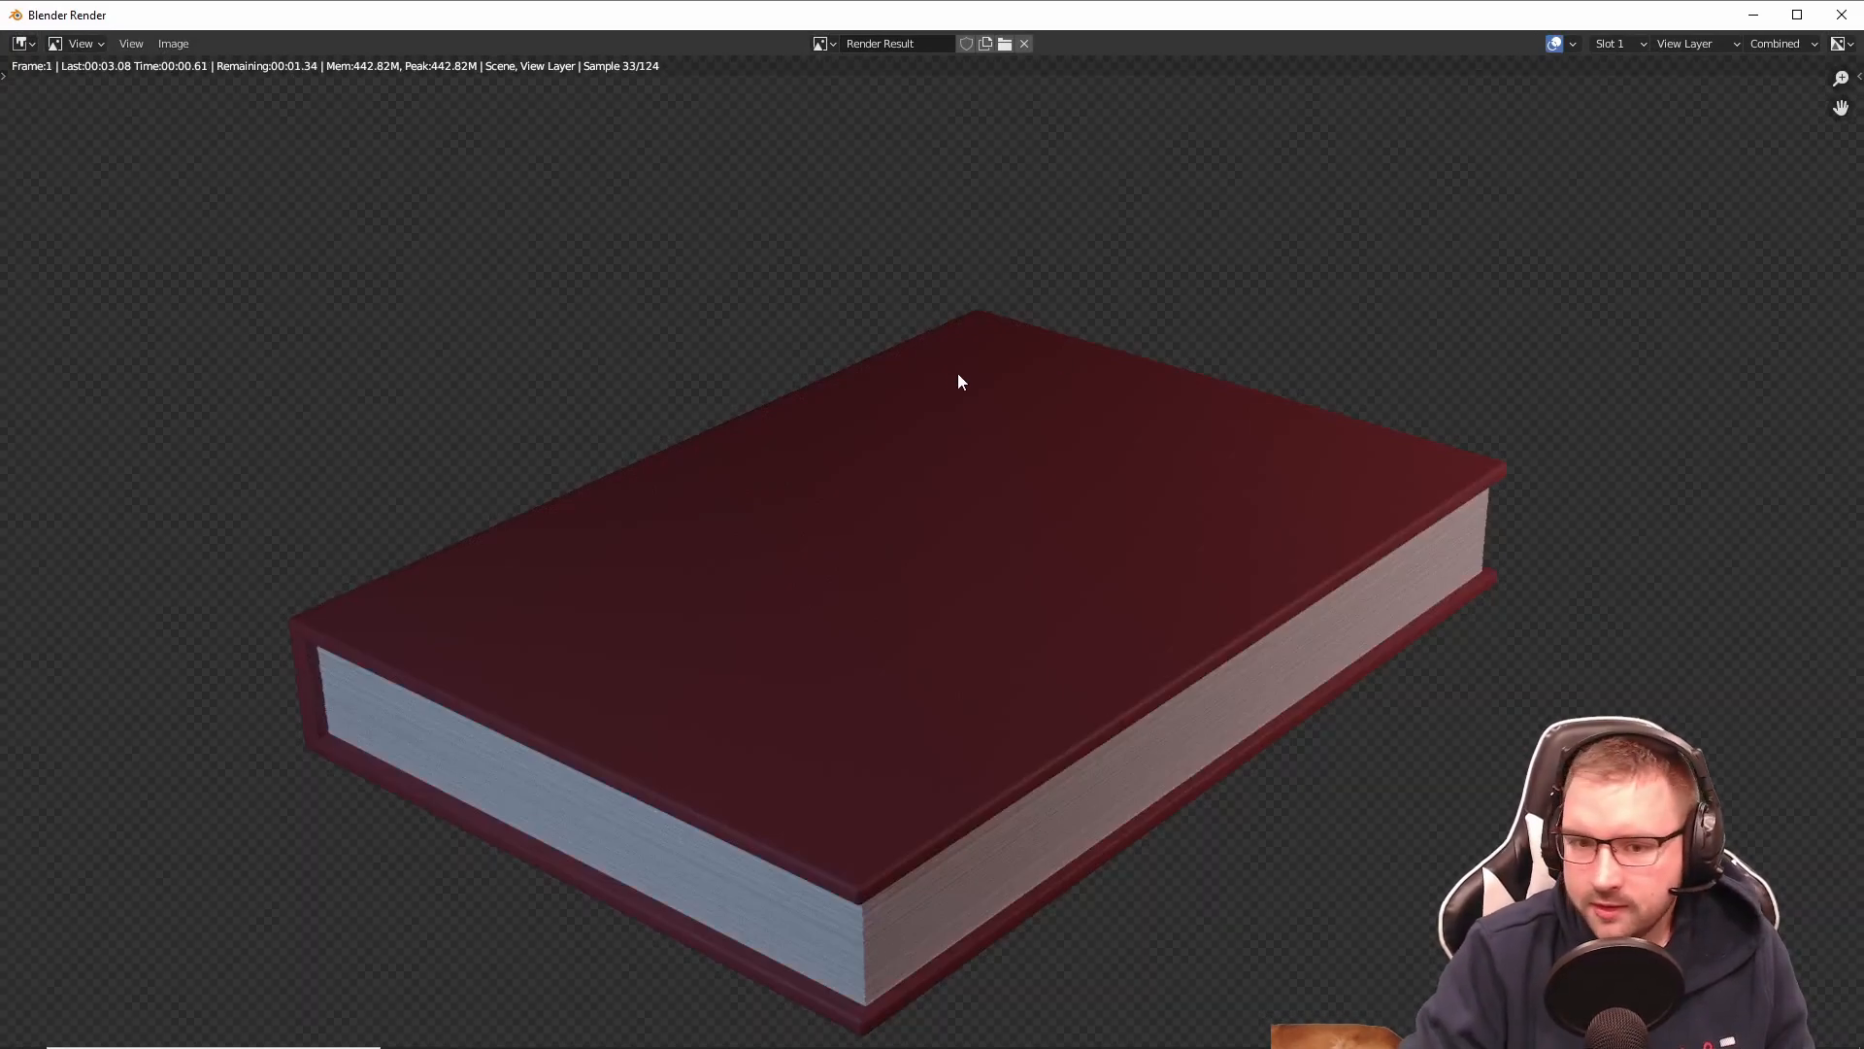
scroll(928, 471, down, 1)
scroll(971, 444, up, 1)
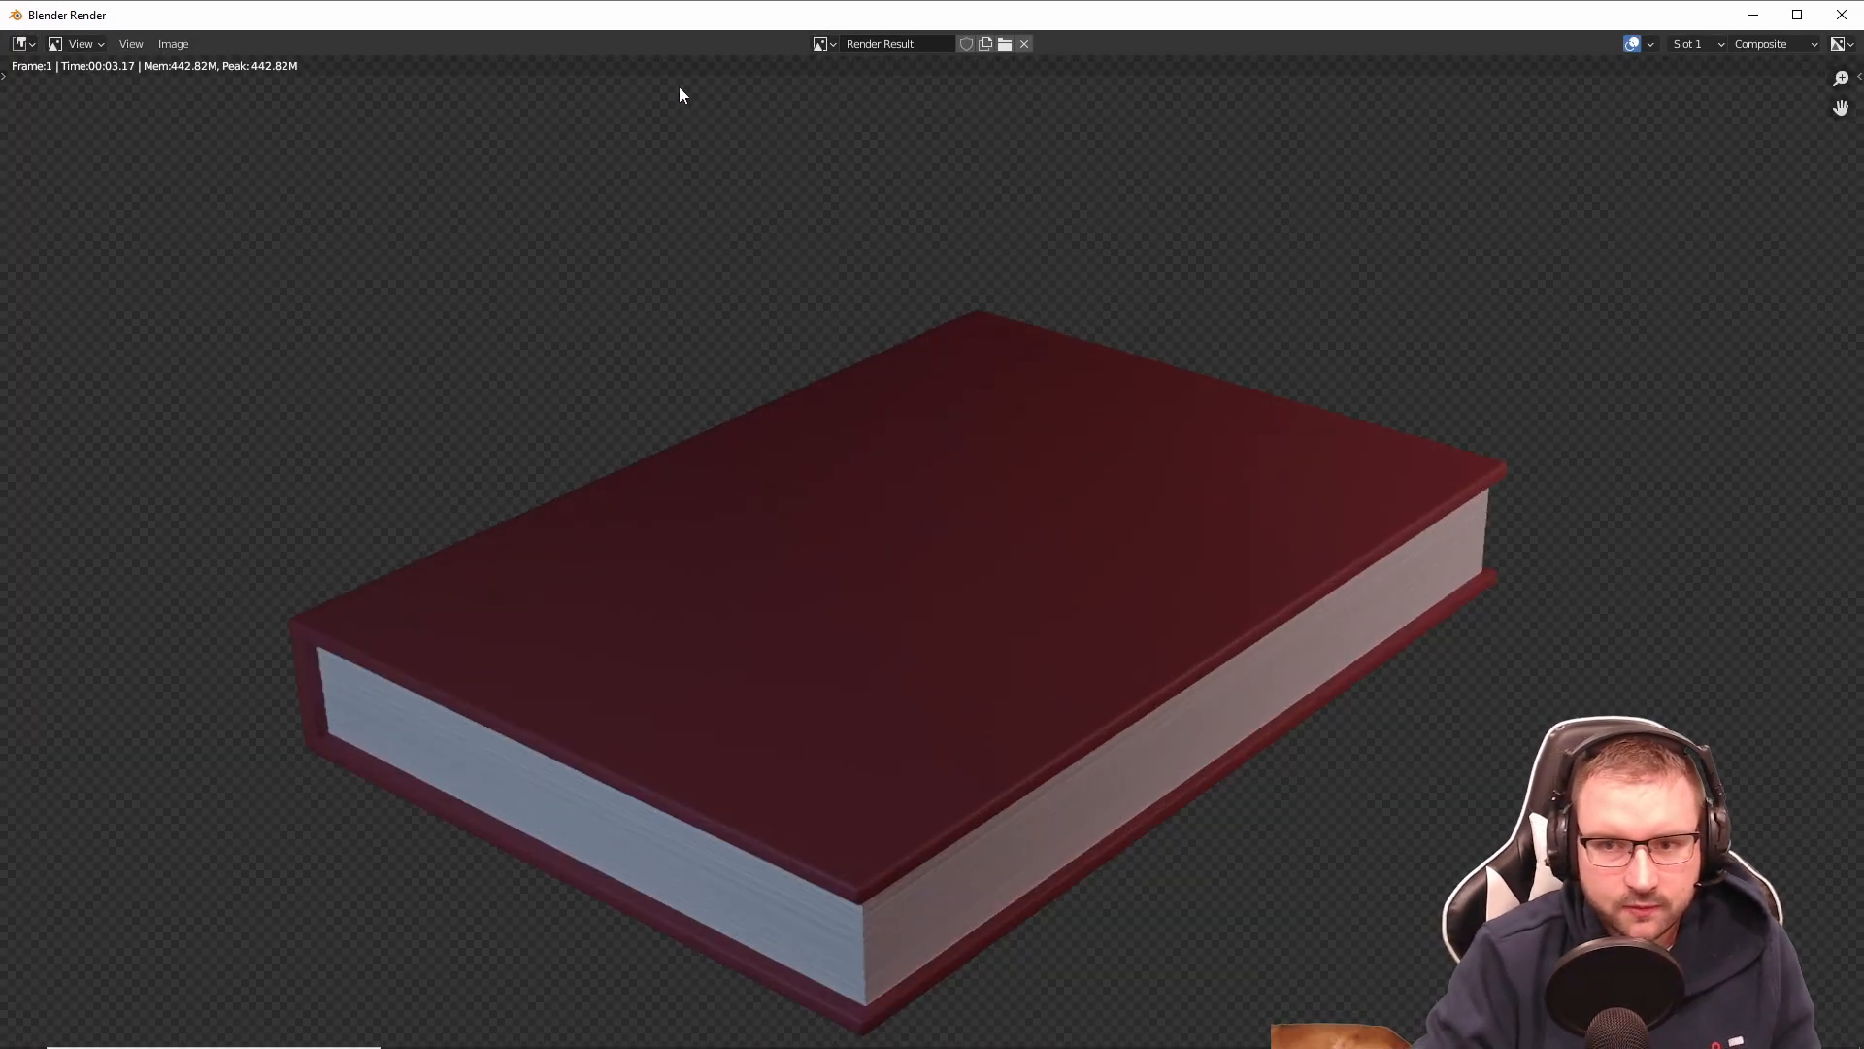
Step: Save the transparent render as Book Render_Alpha.png in the Book folder and close the render window
click(172, 43)
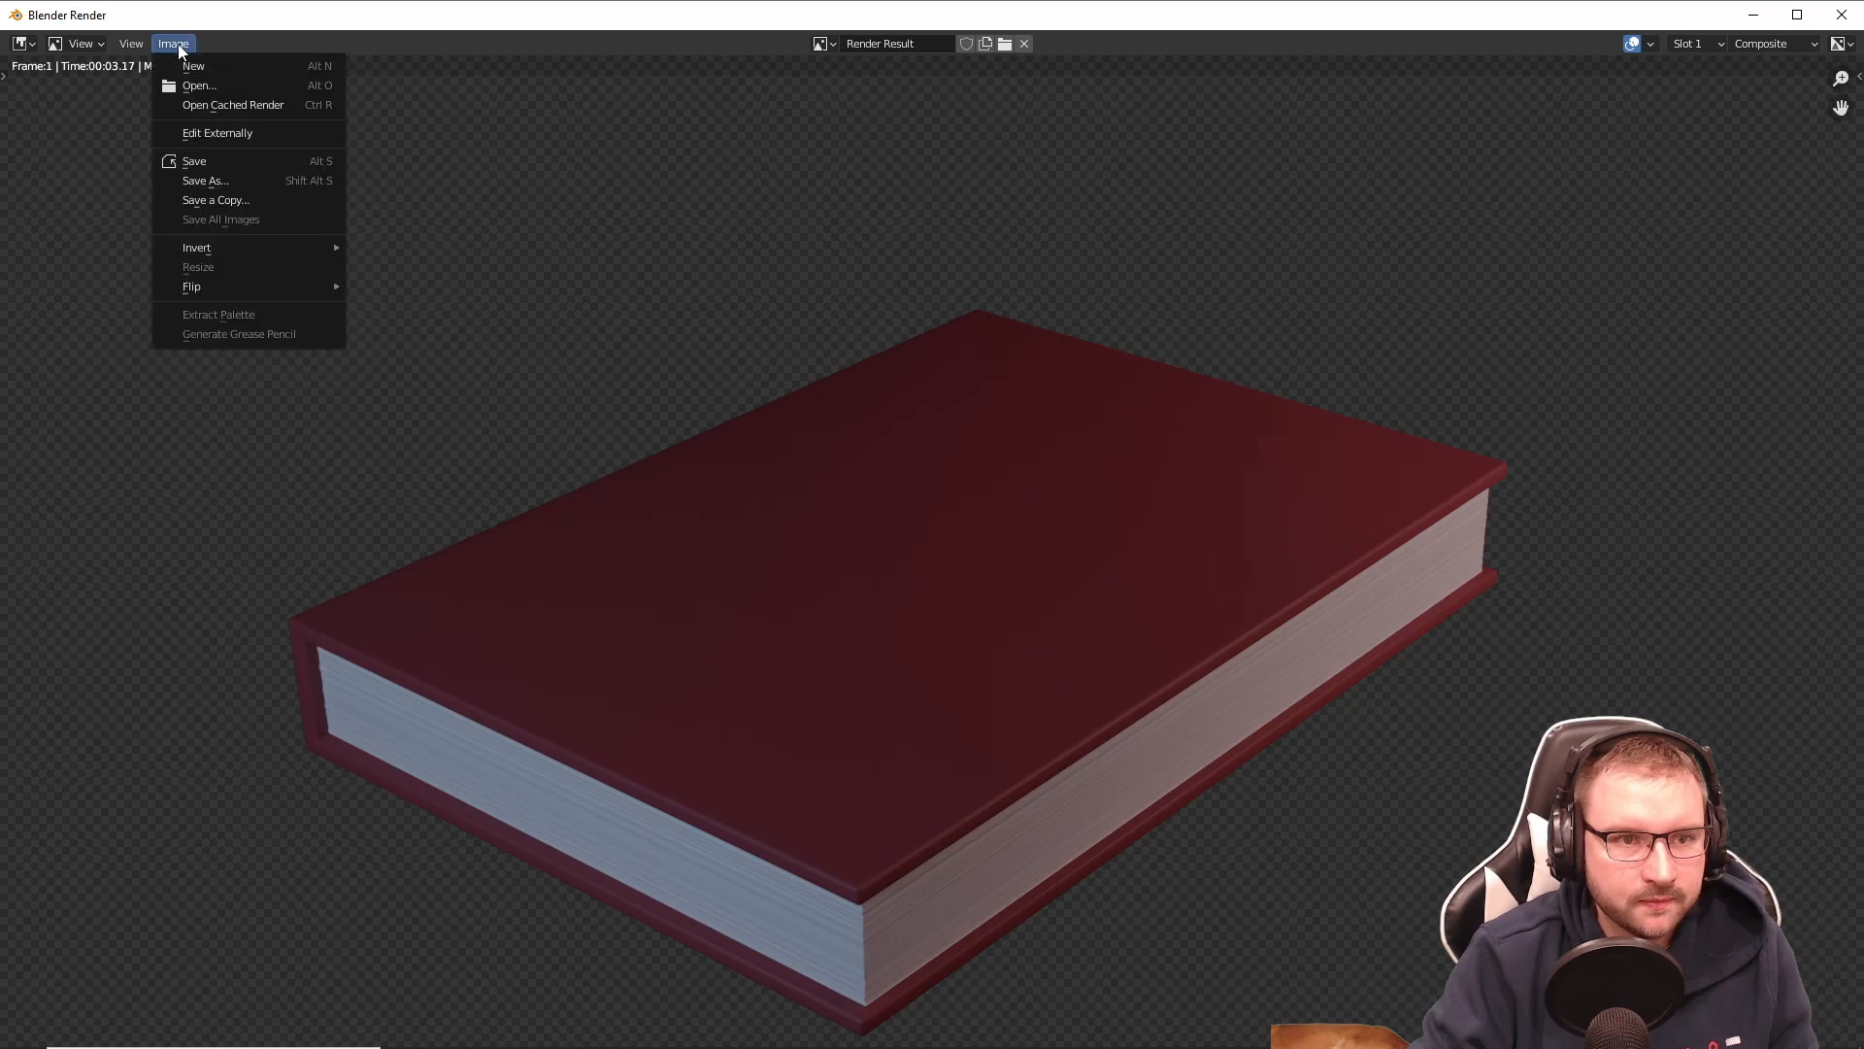
click(233, 172)
click(775, 812)
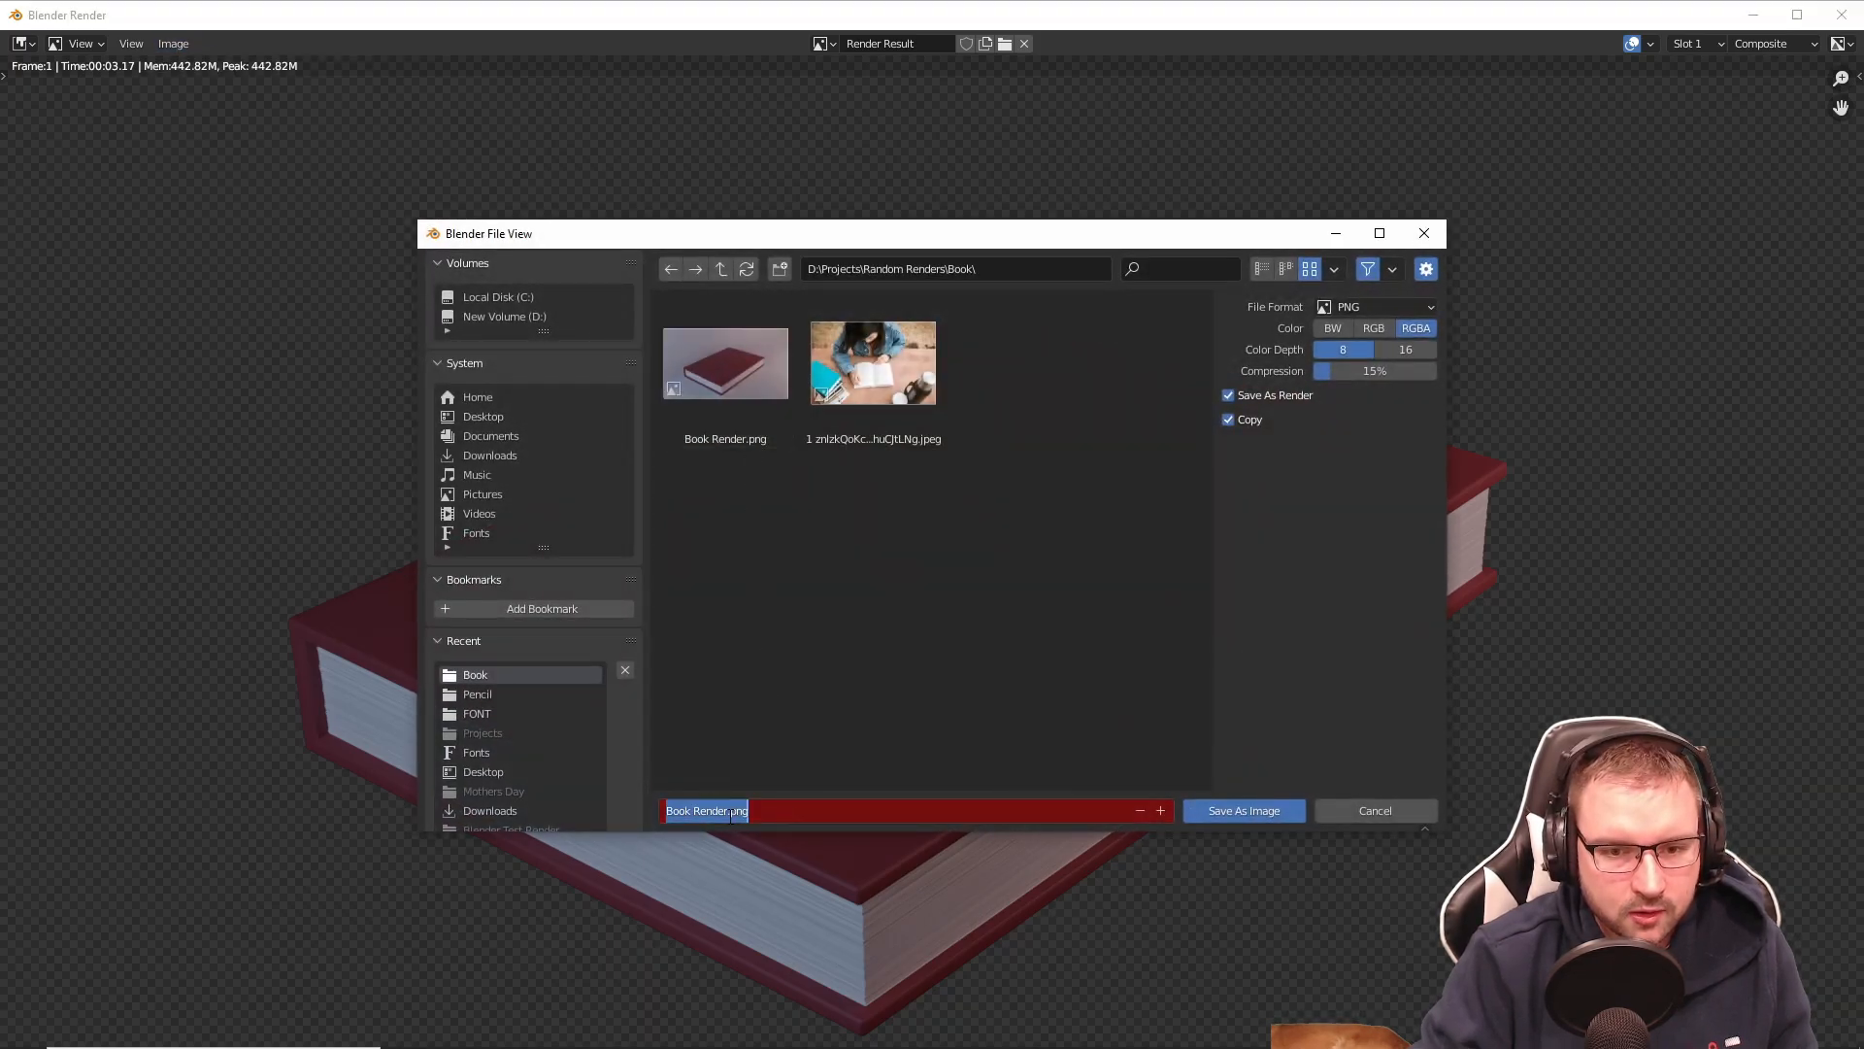
click(729, 812)
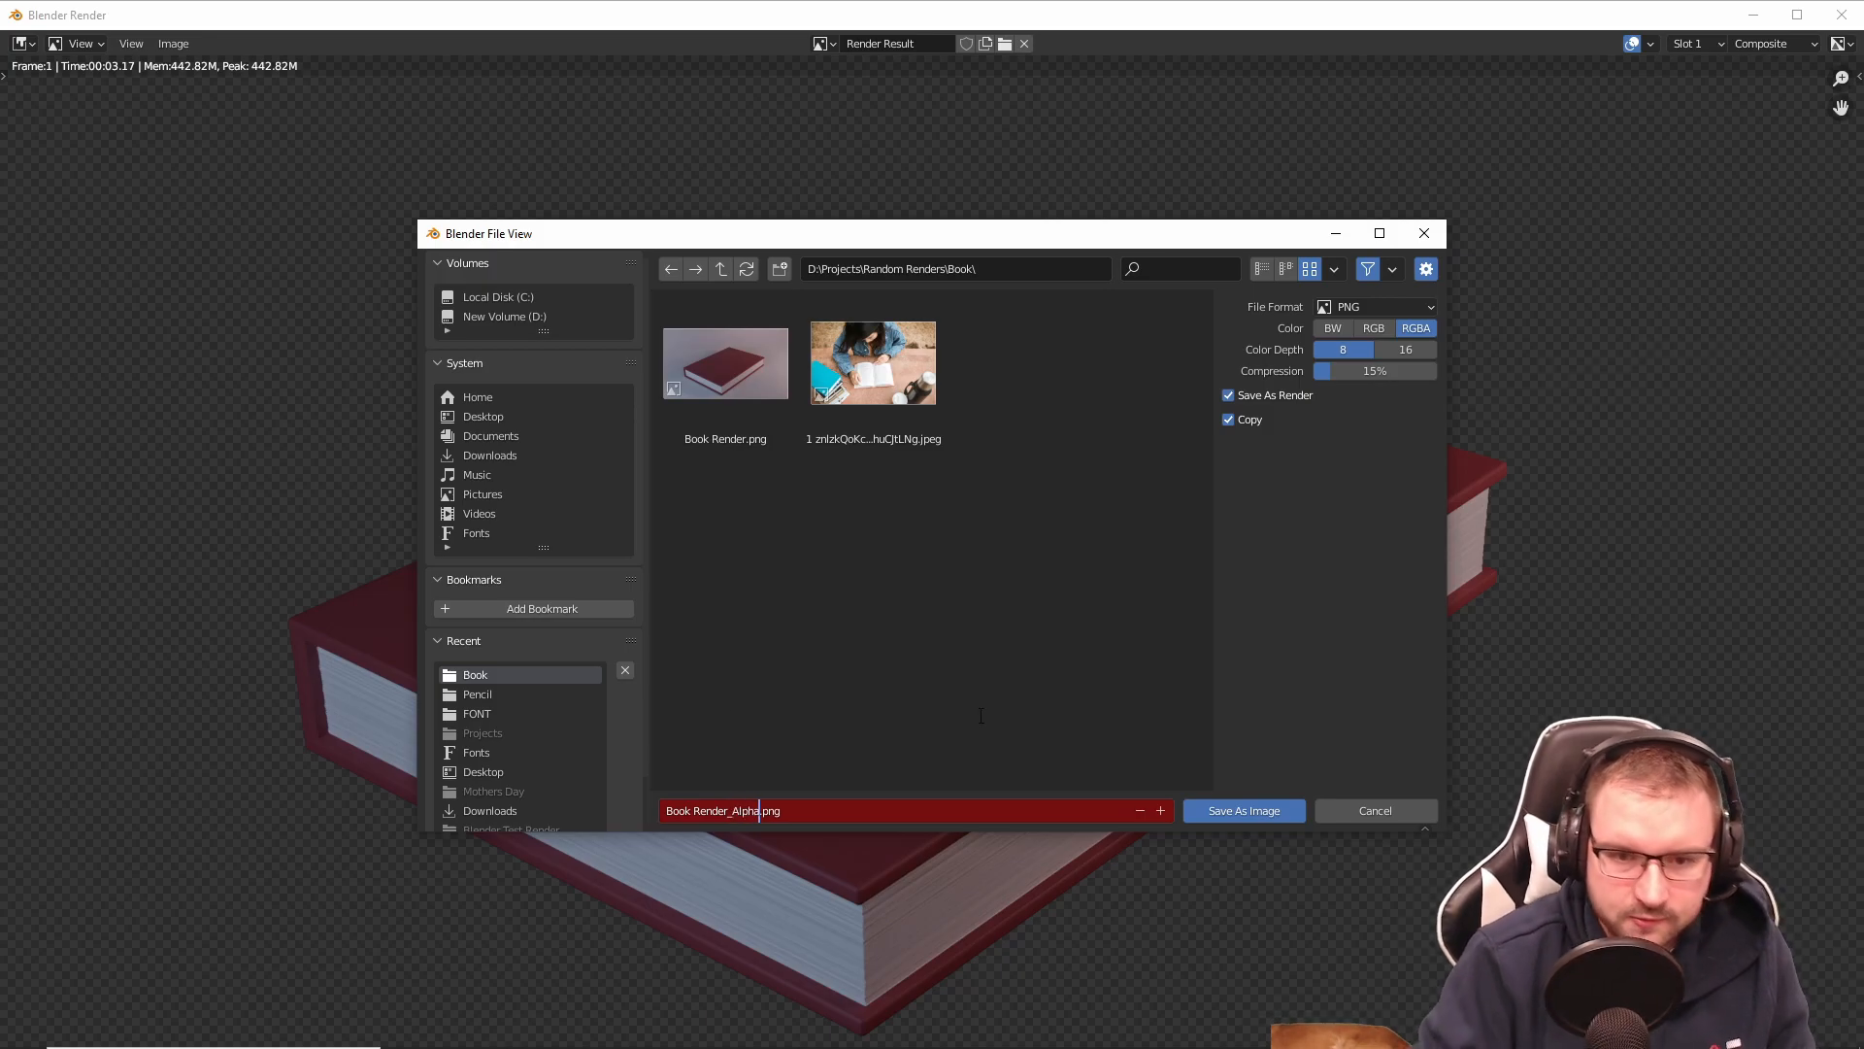
click(1268, 810)
click(1268, 809)
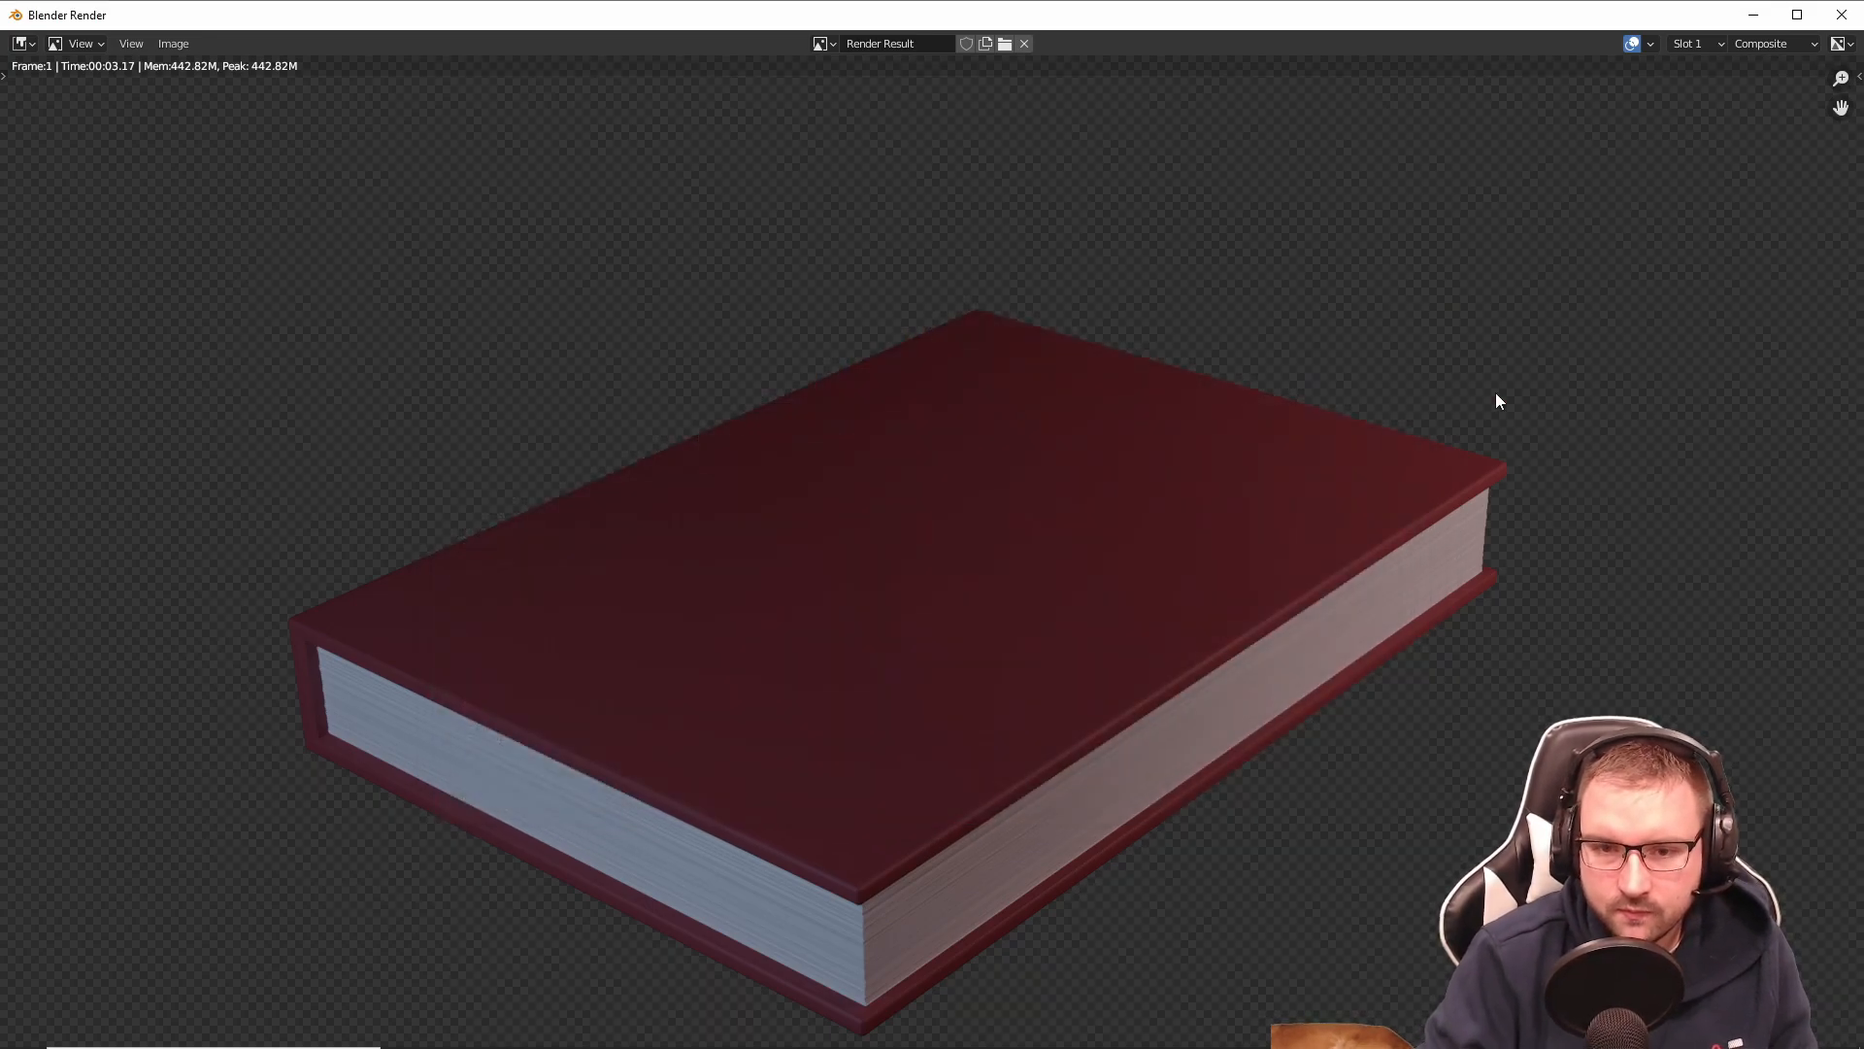
click(1842, 14)
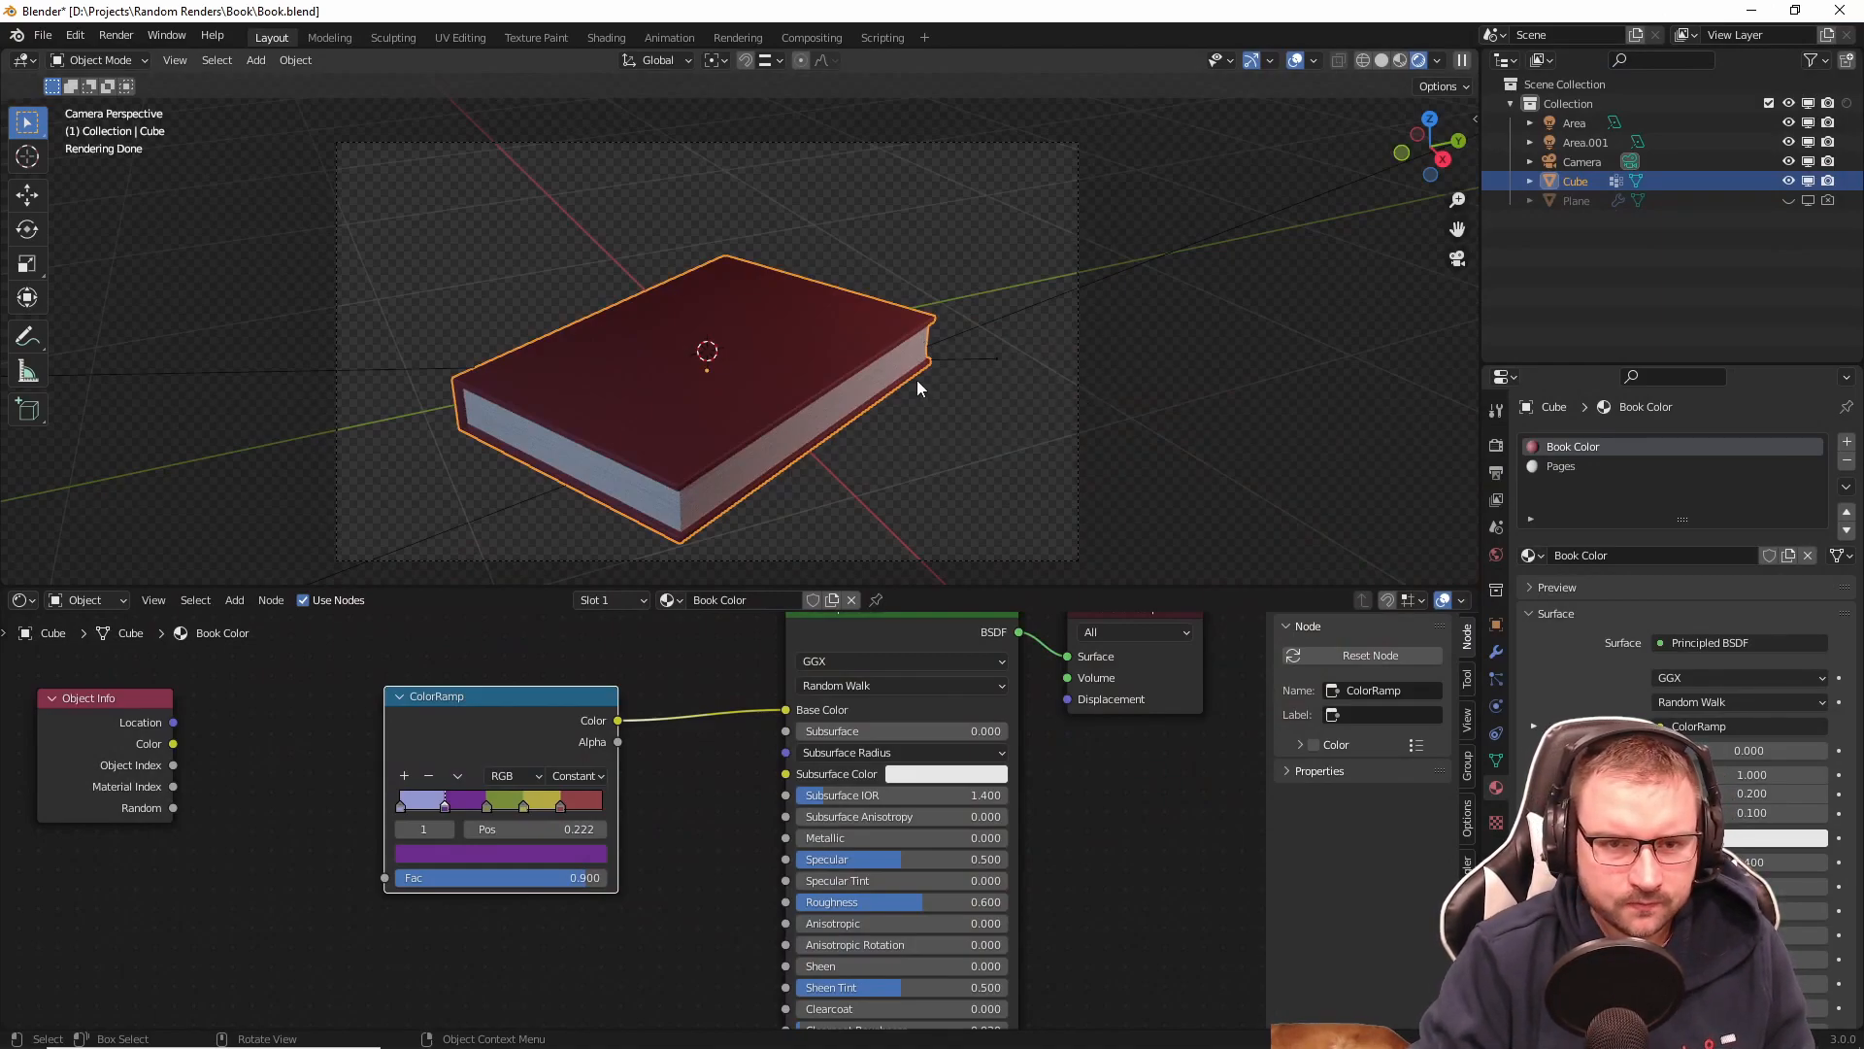
Step: Scale the book down to about 0.374 and make the Plane visible again
key(s)
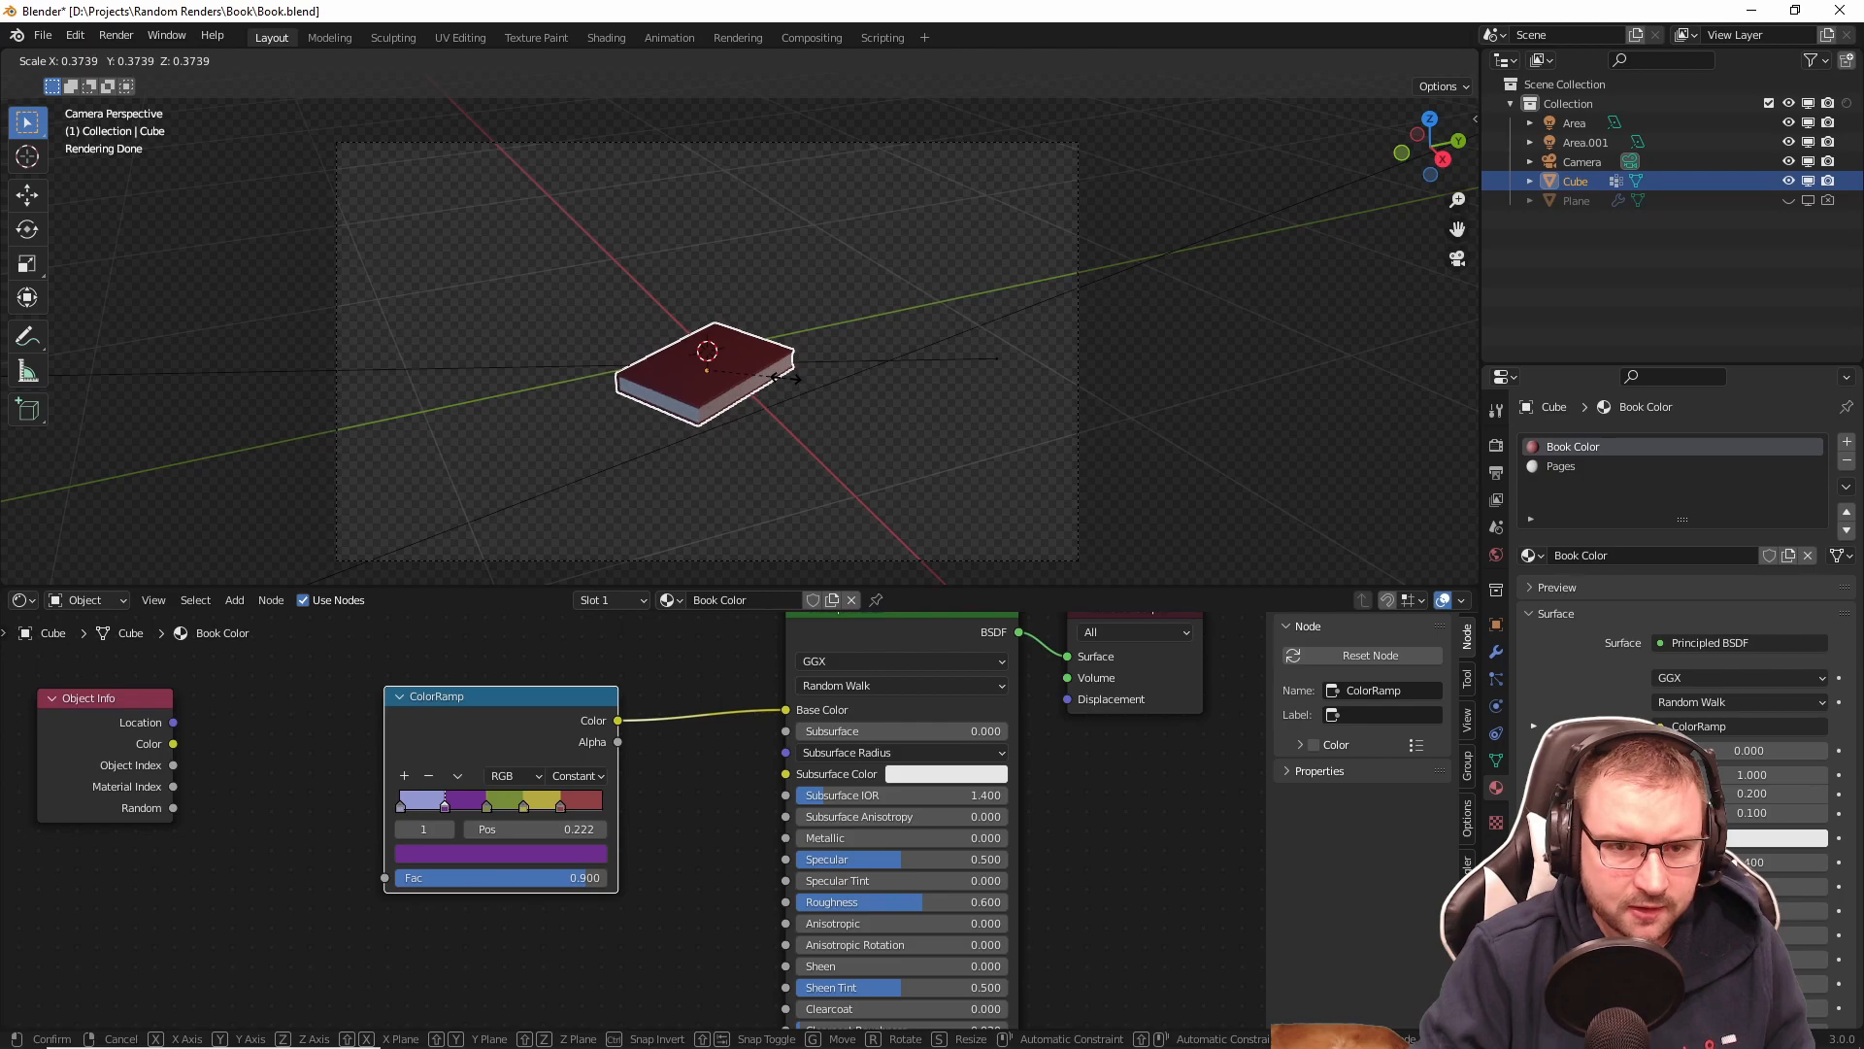
click(783, 378)
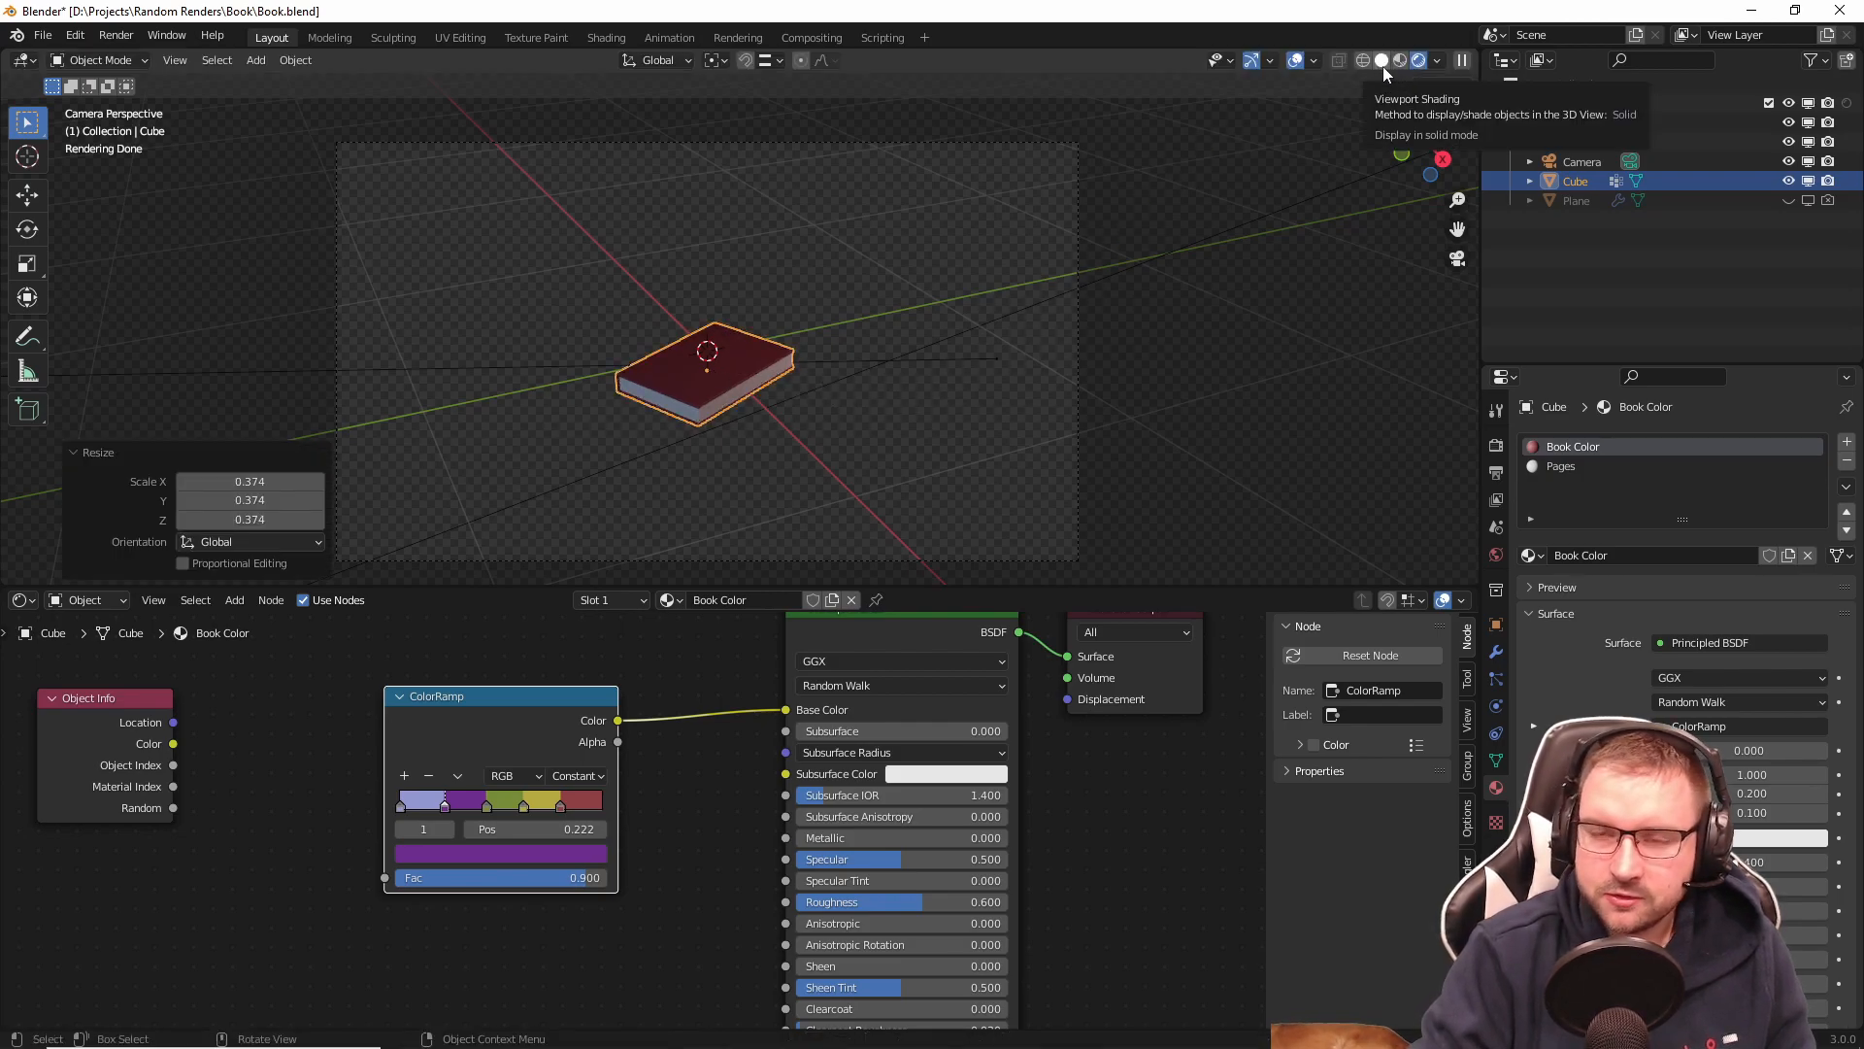
click(1788, 200)
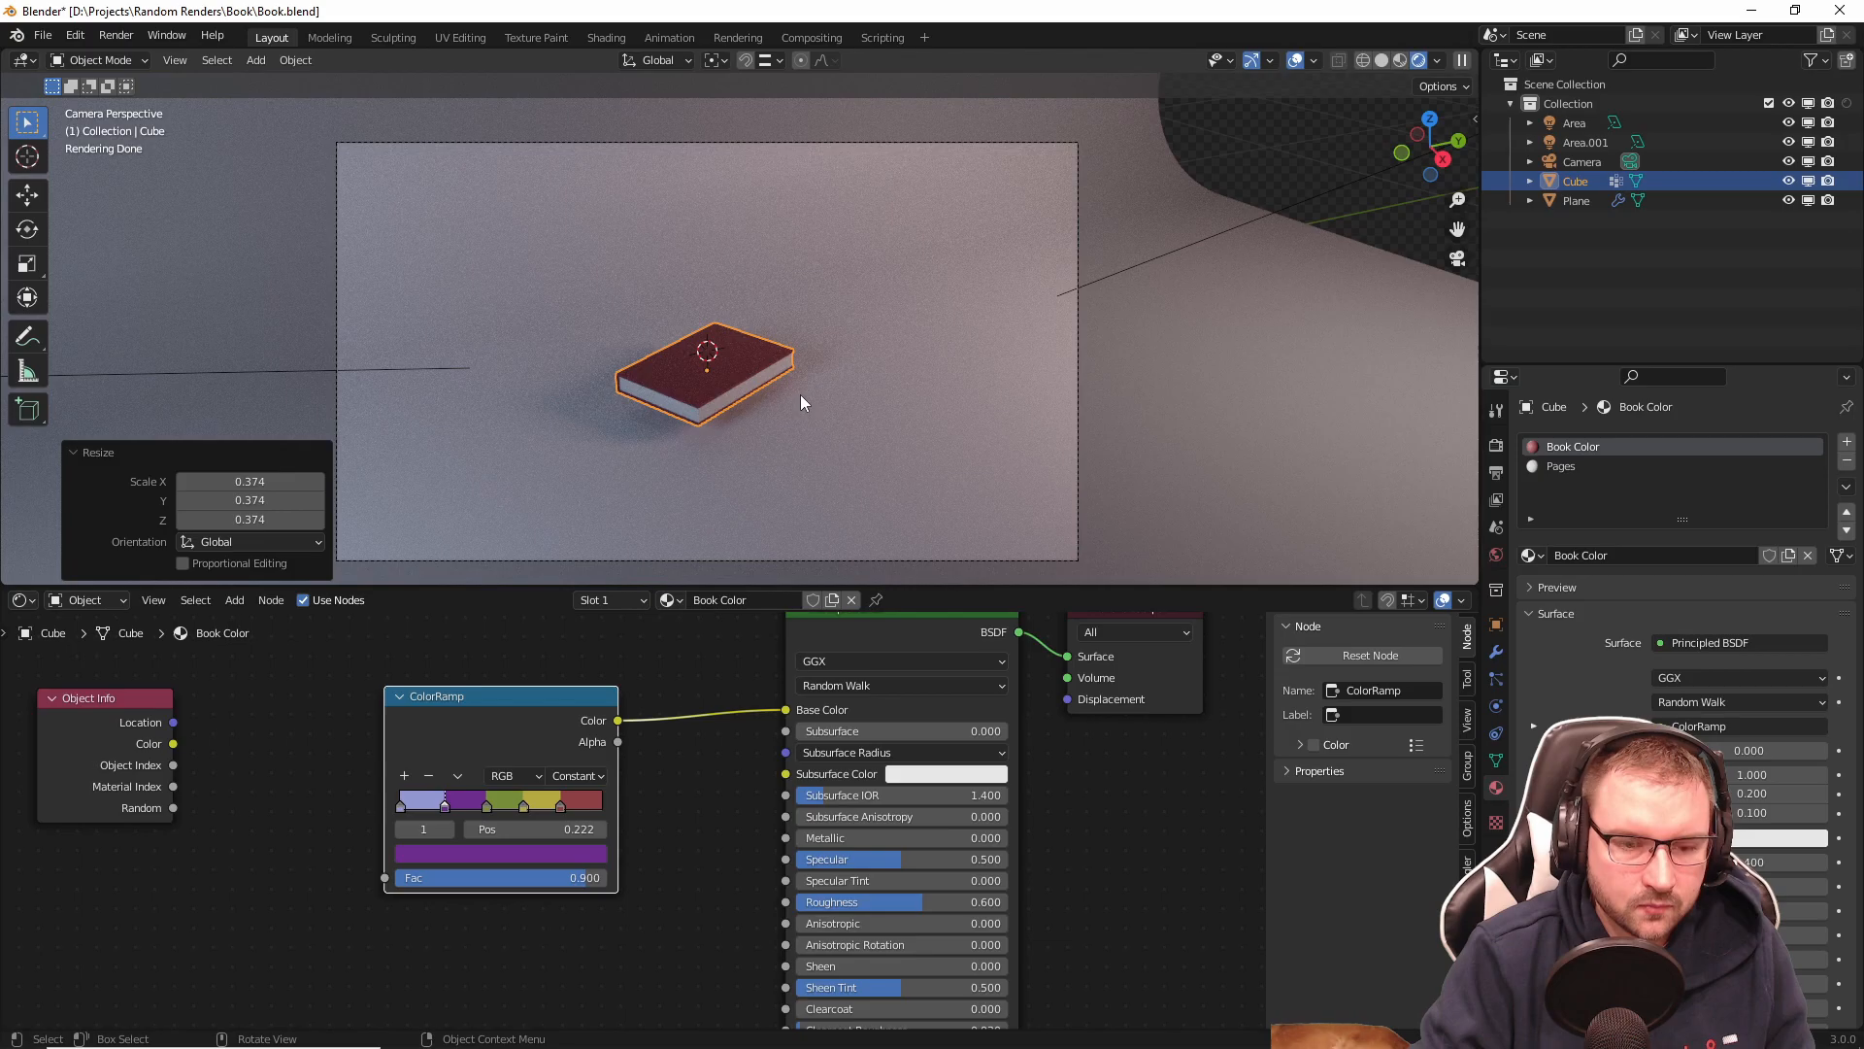
Step: Raise the book about 0.36 m above the backdrop along the Z axis
key(g)
key(z)
click(687, 361)
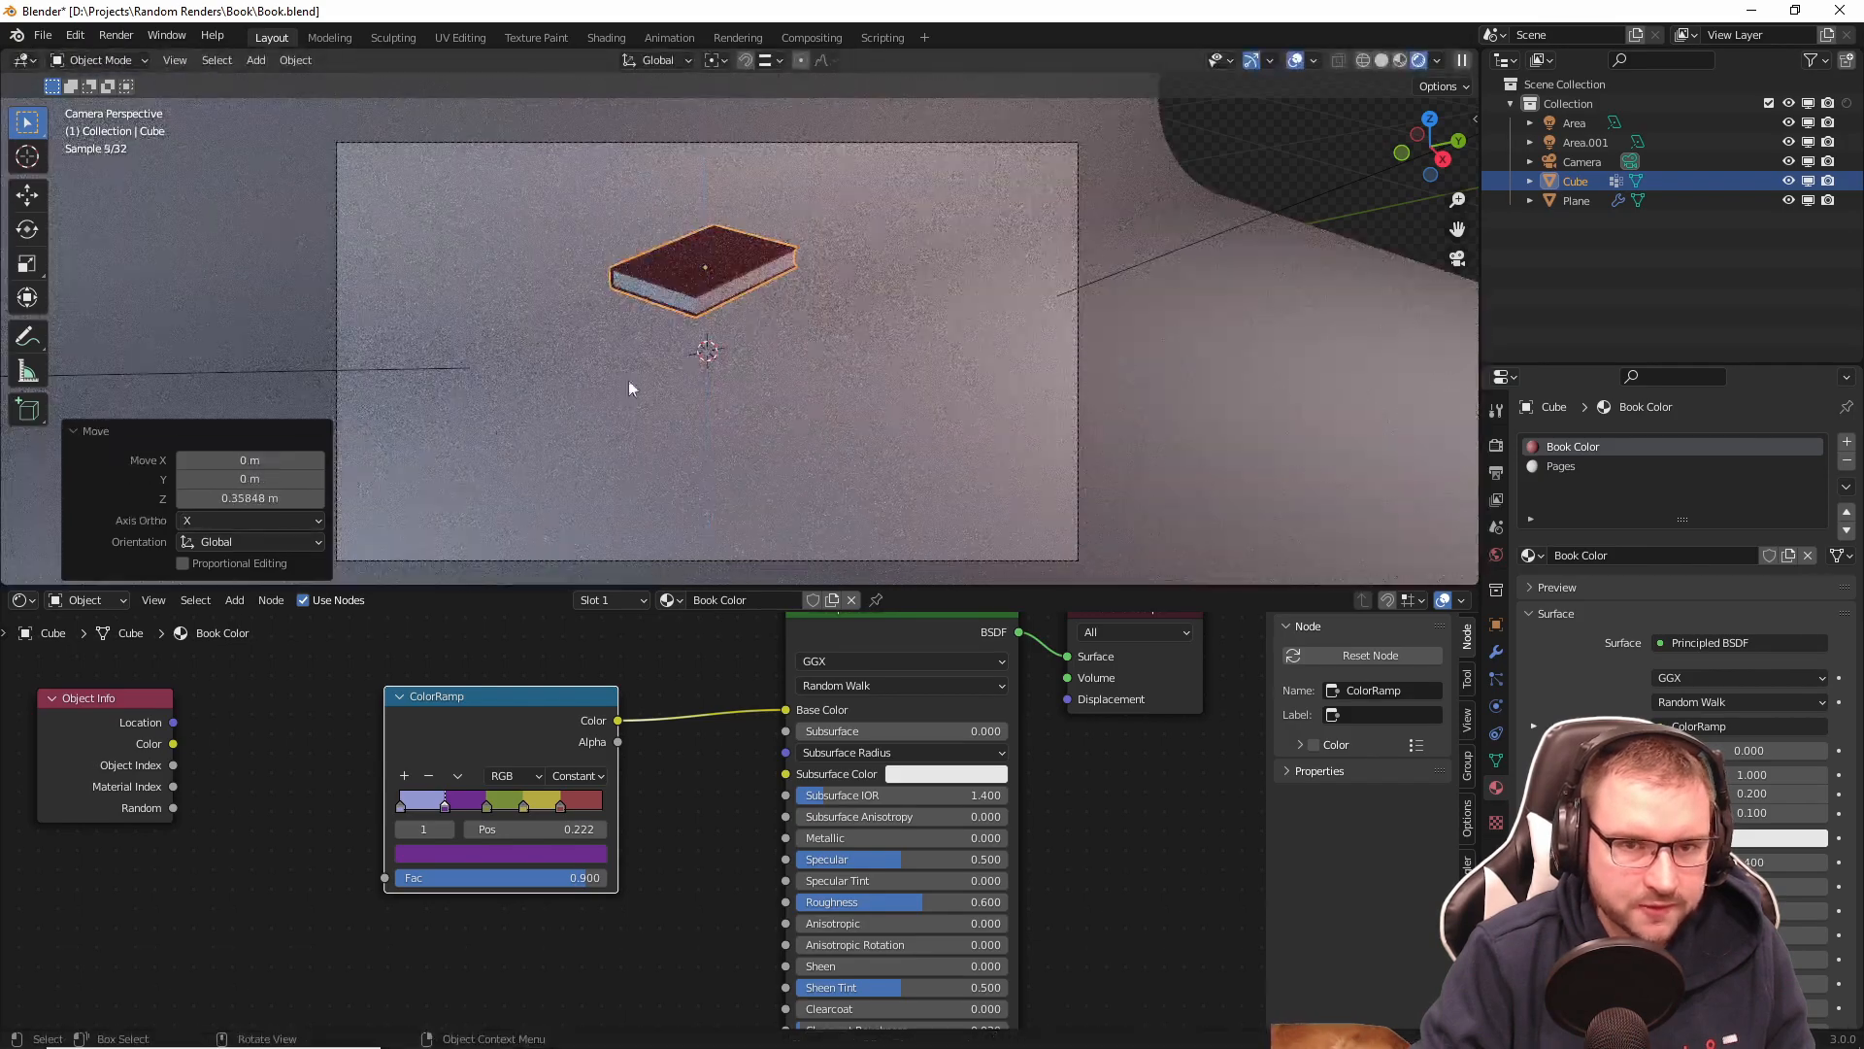
Step: Reconnect the Object Info Random output to the ColorRamp's Fac and switch the Shader Editor area to the Timeline
click(85, 600)
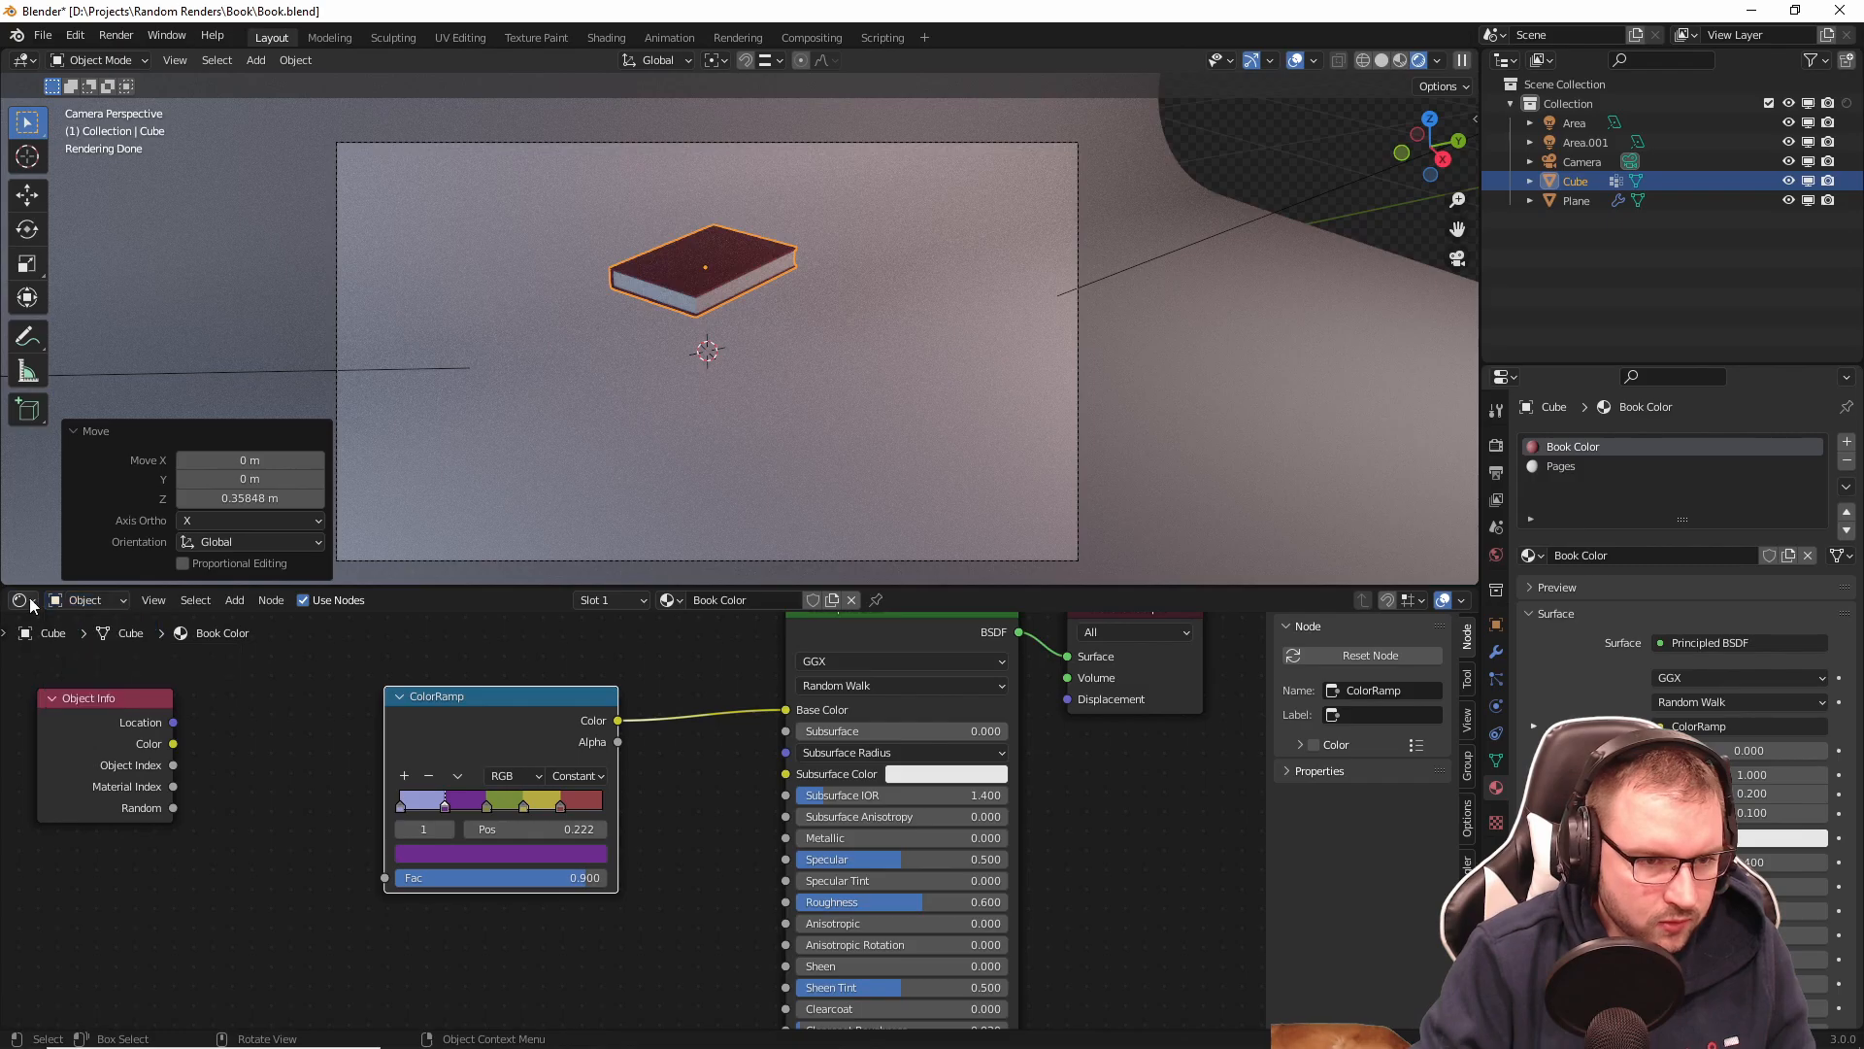
drag(175, 811, 384, 876)
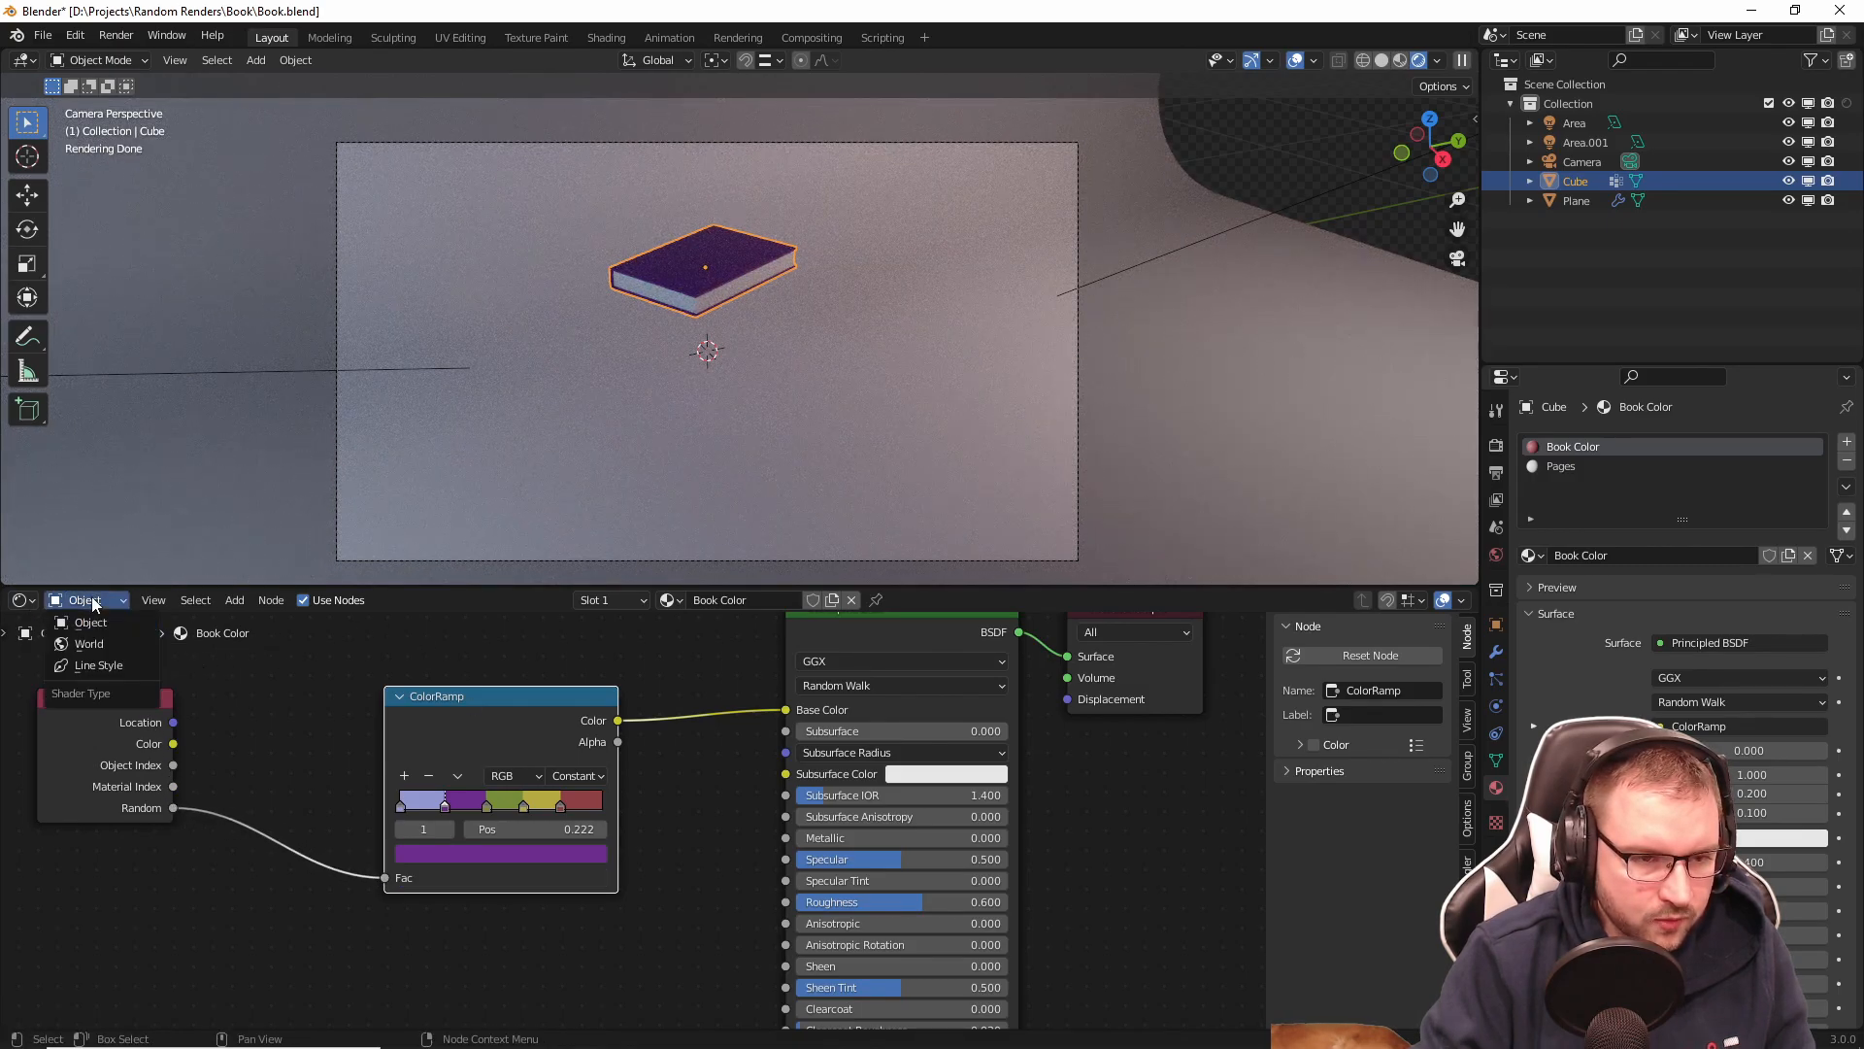
click(24, 600)
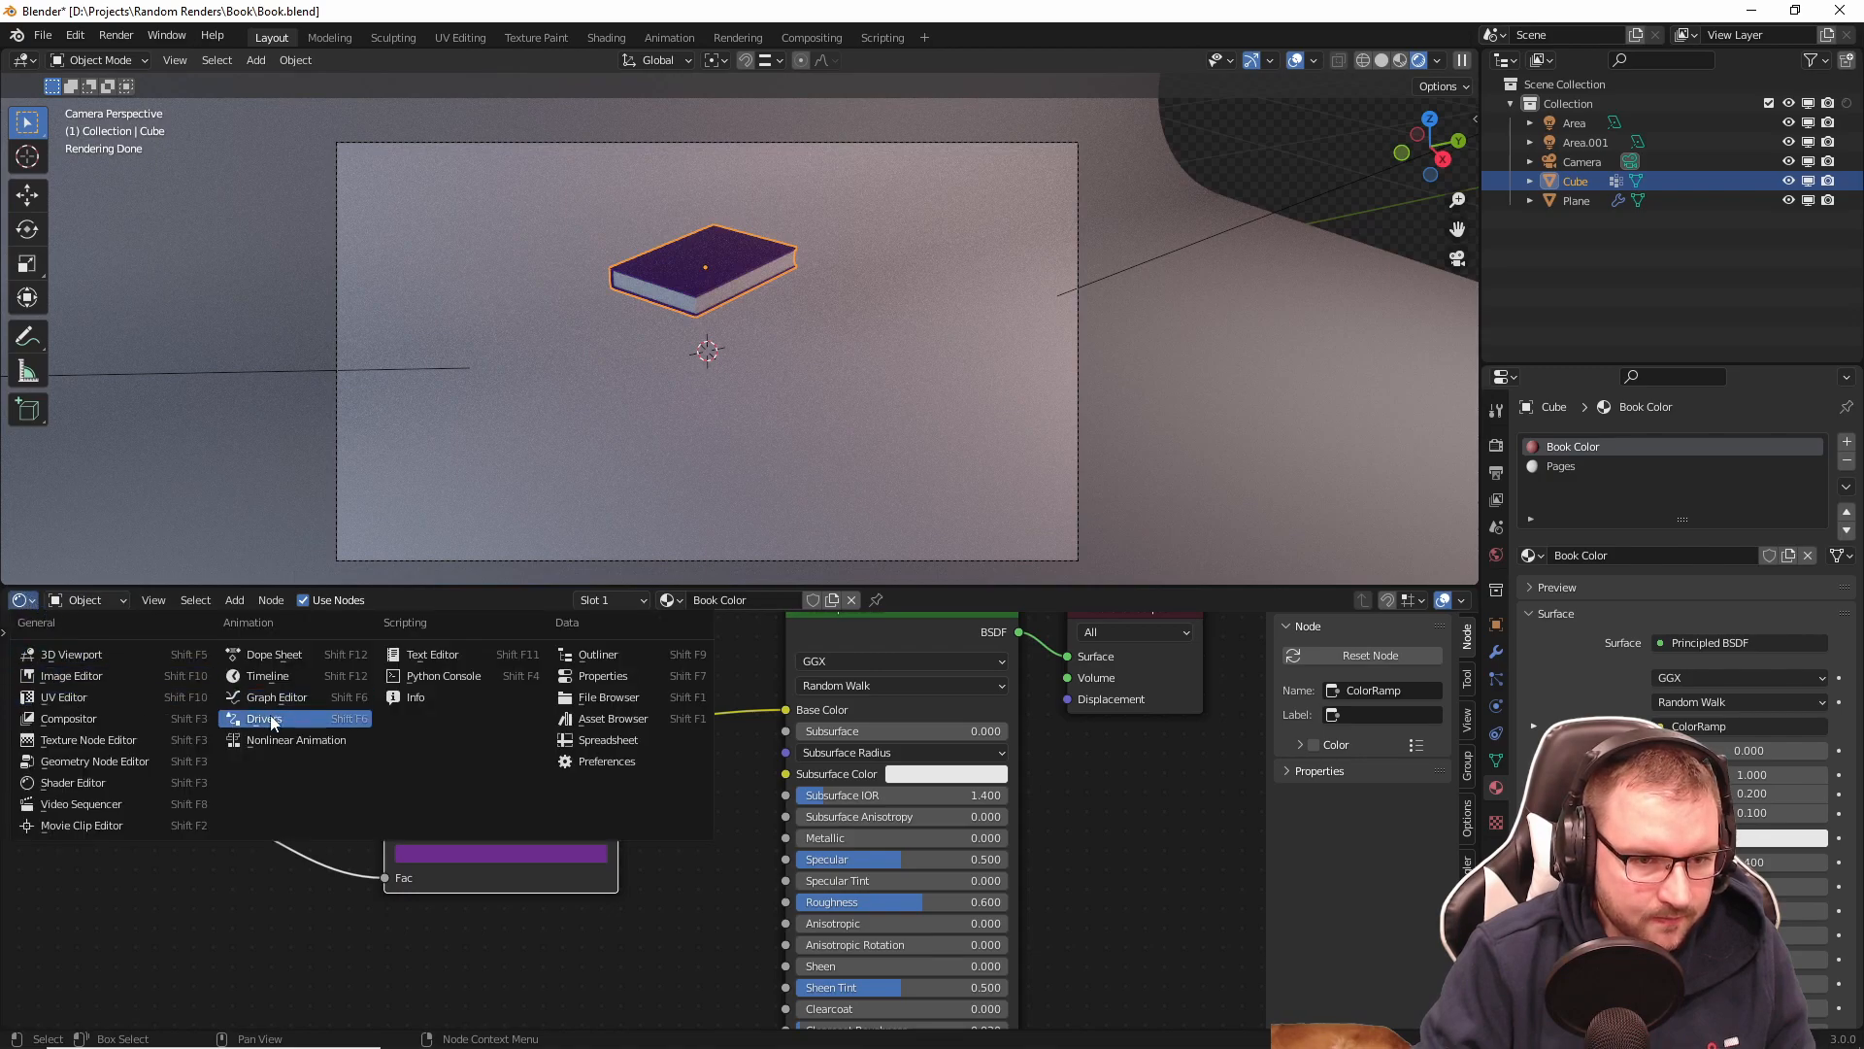
click(315, 674)
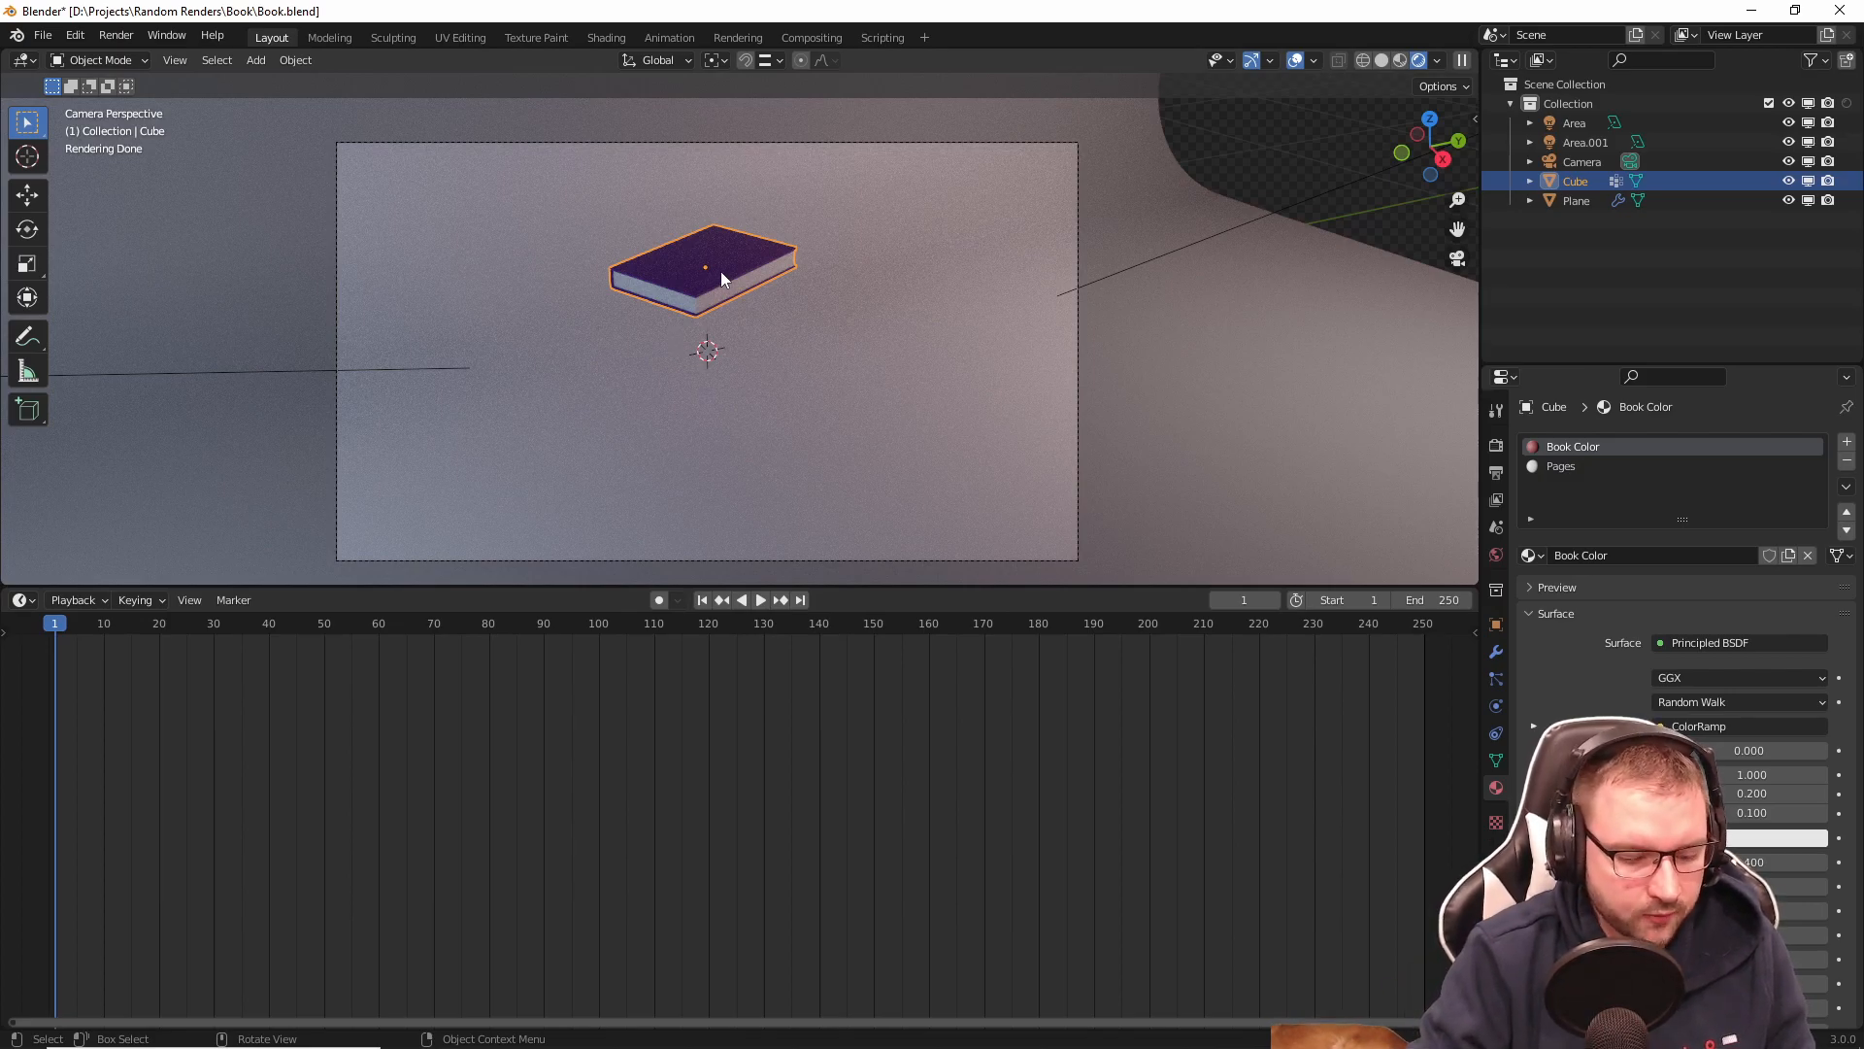
Step: Duplicate the book with Z locked, move the copy about -0.29 m in X and -0.53 m in Y, and rotate it slightly
key(shift+d)
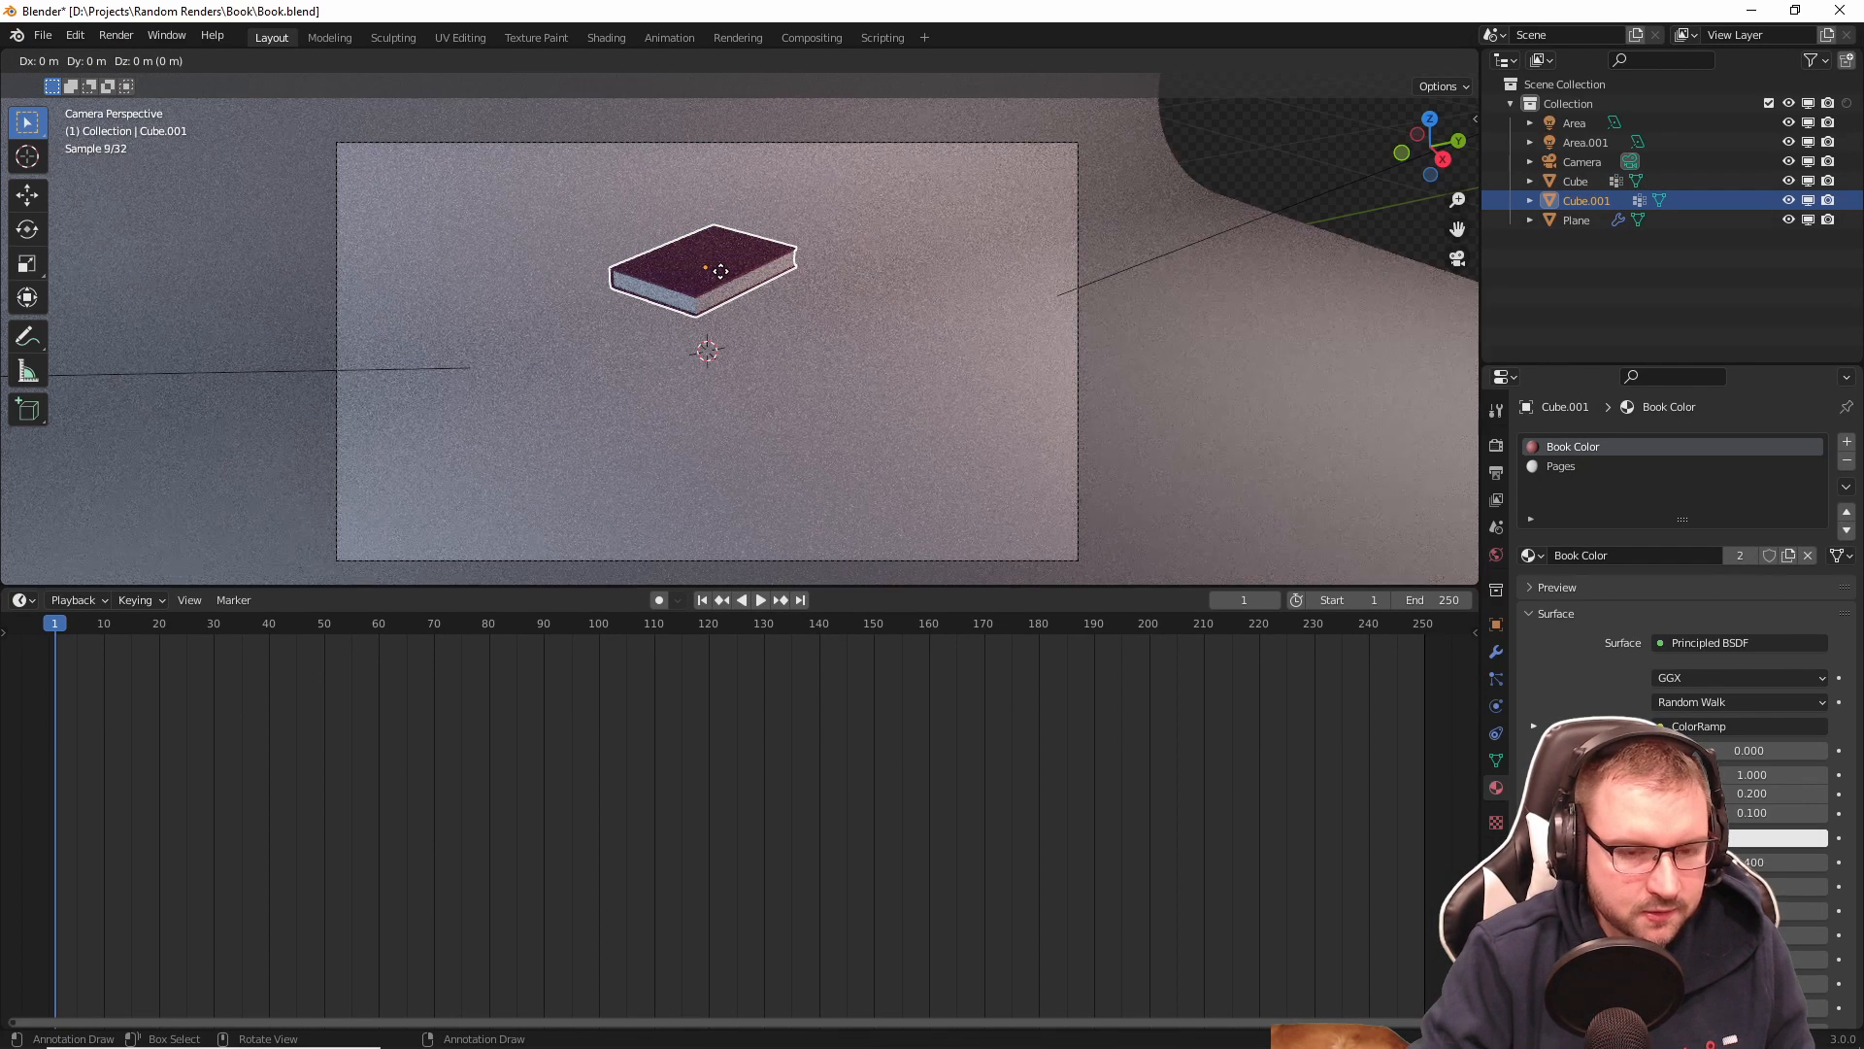
key(shift+z)
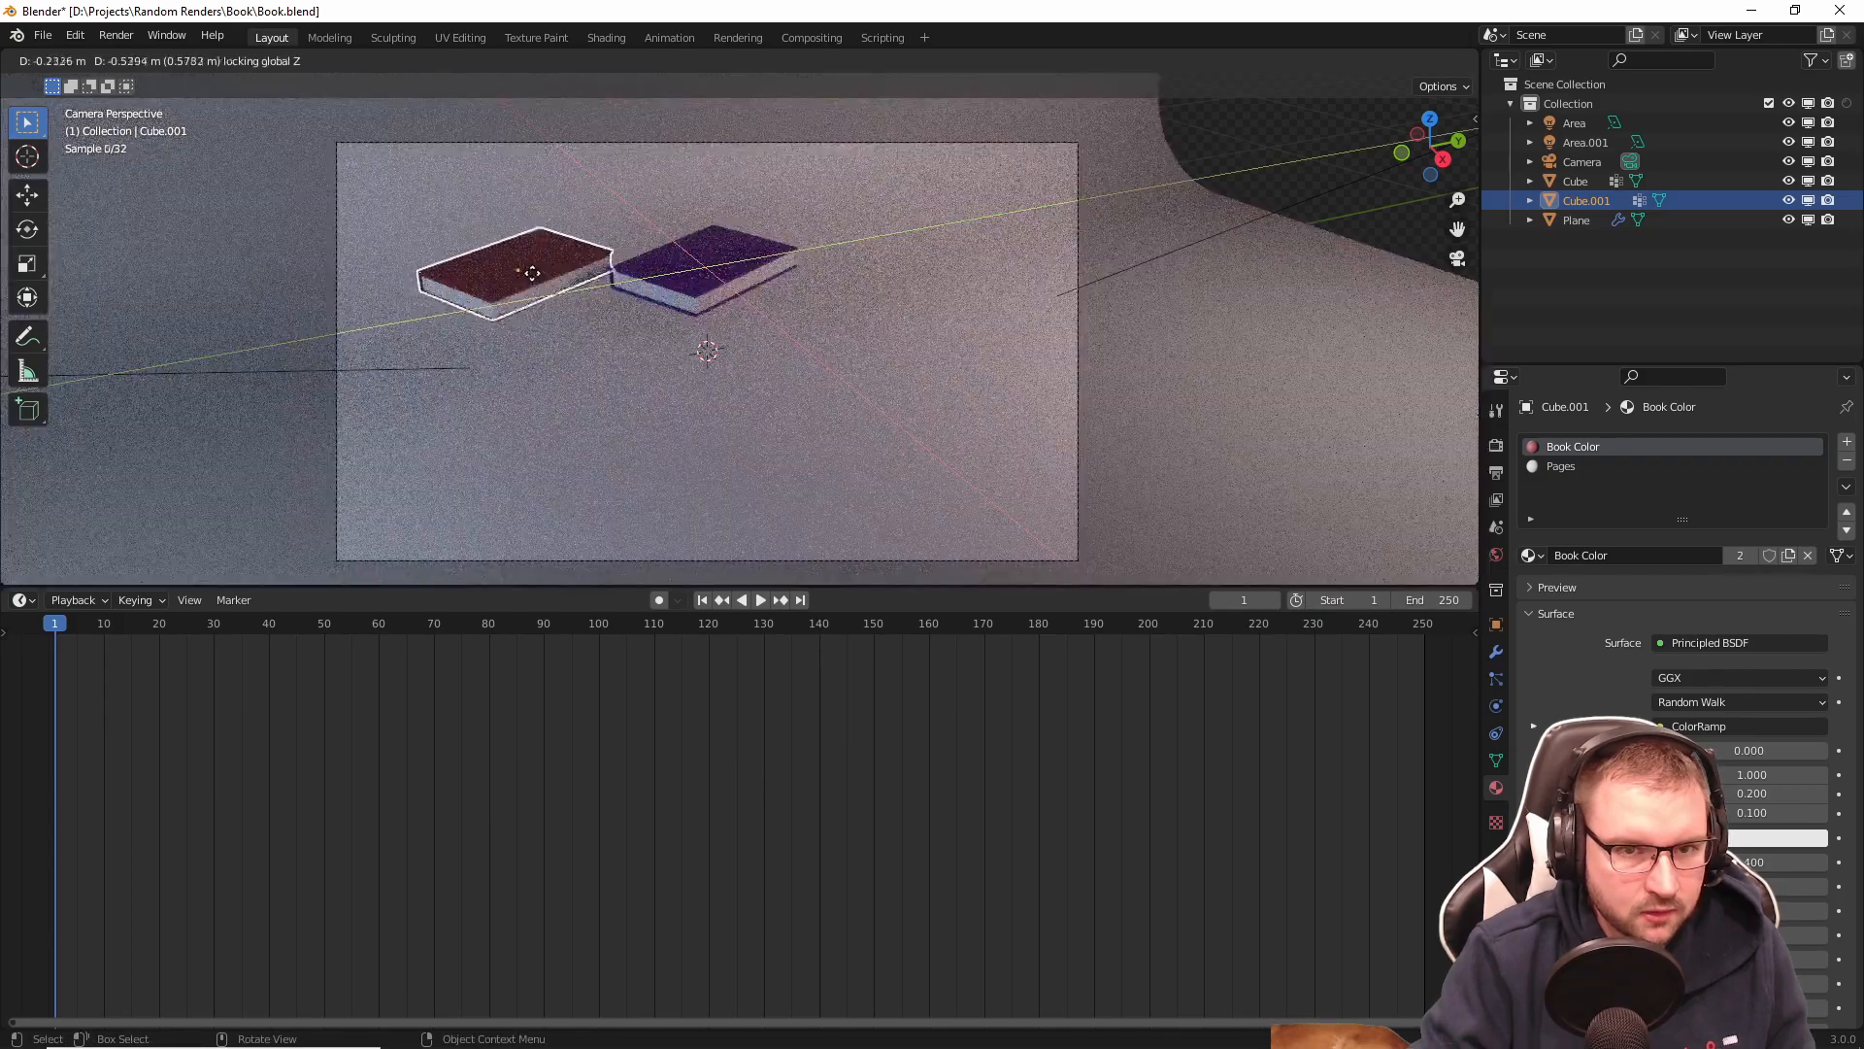
click(529, 267)
key(r)
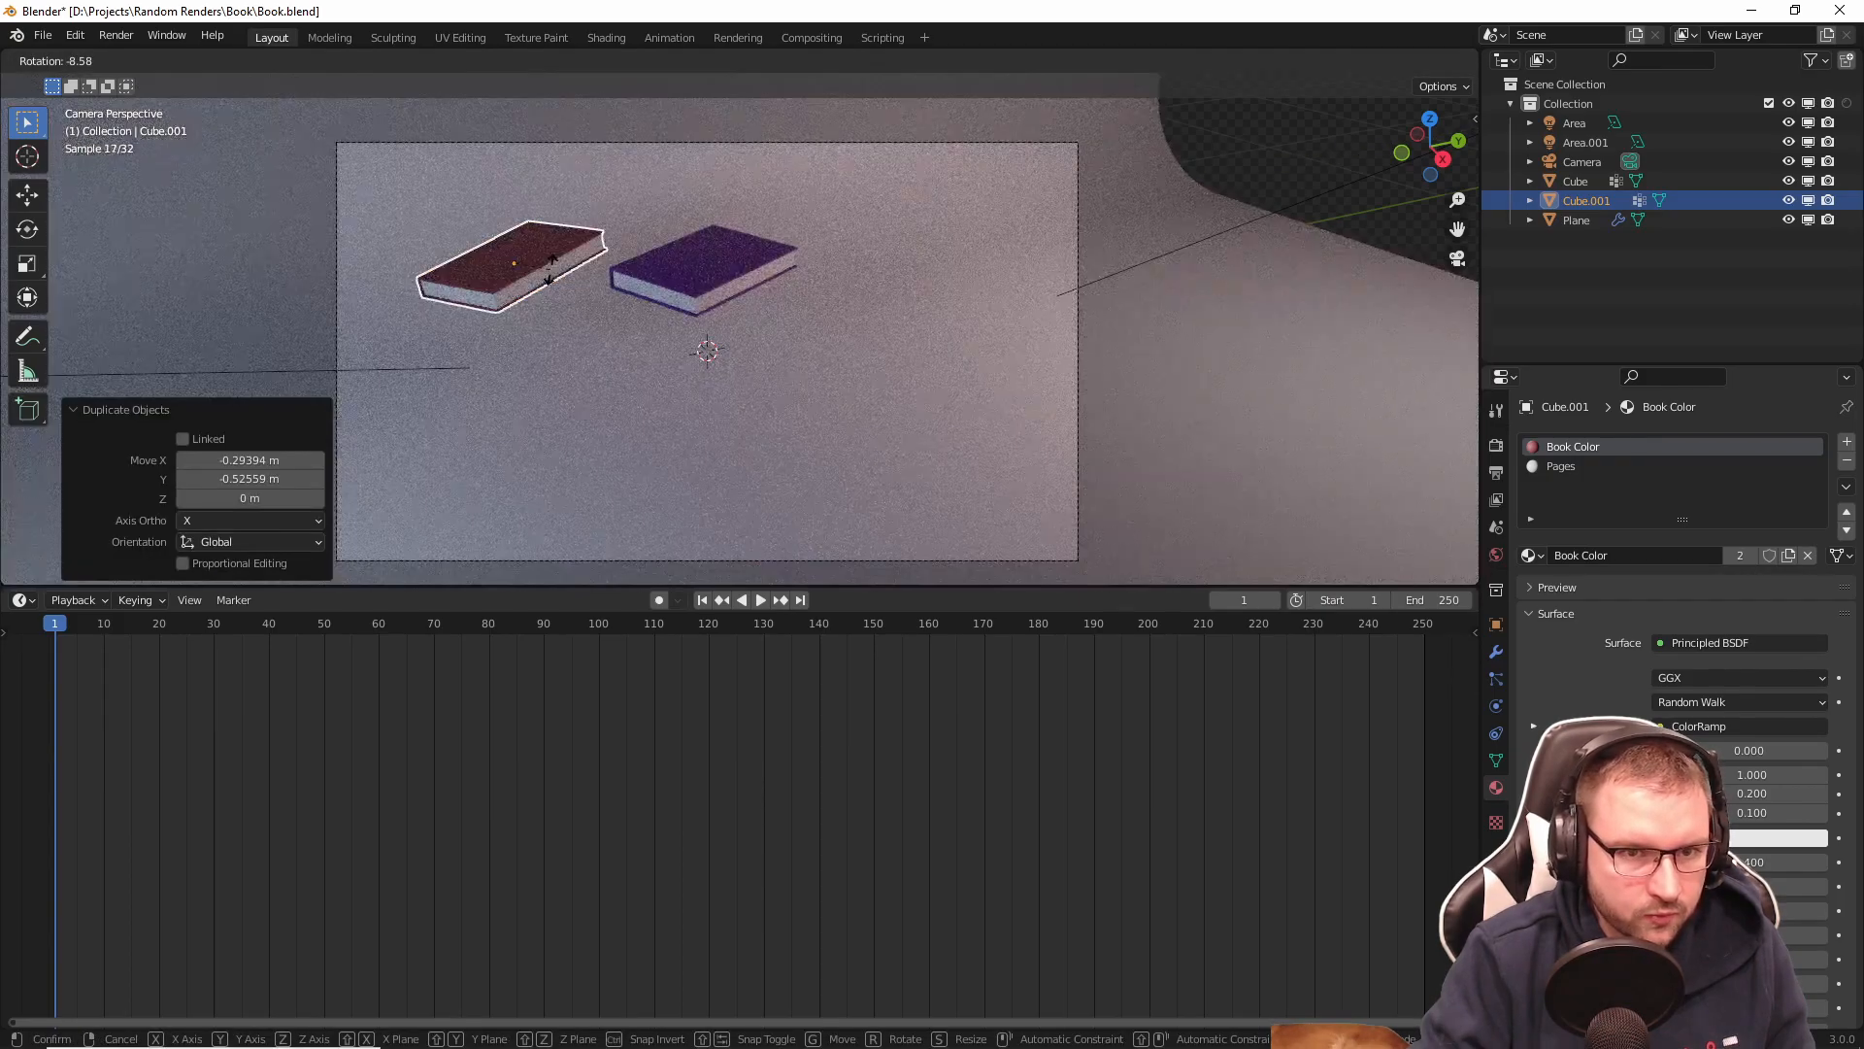
click(548, 270)
Step: Duplicate the original book twice more, placing one copy to its right and one to its lower left, and reselect the original
click(661, 265)
key(shift+d)
click(879, 283)
click(729, 282)
key(shift+d)
click(592, 323)
click(715, 284)
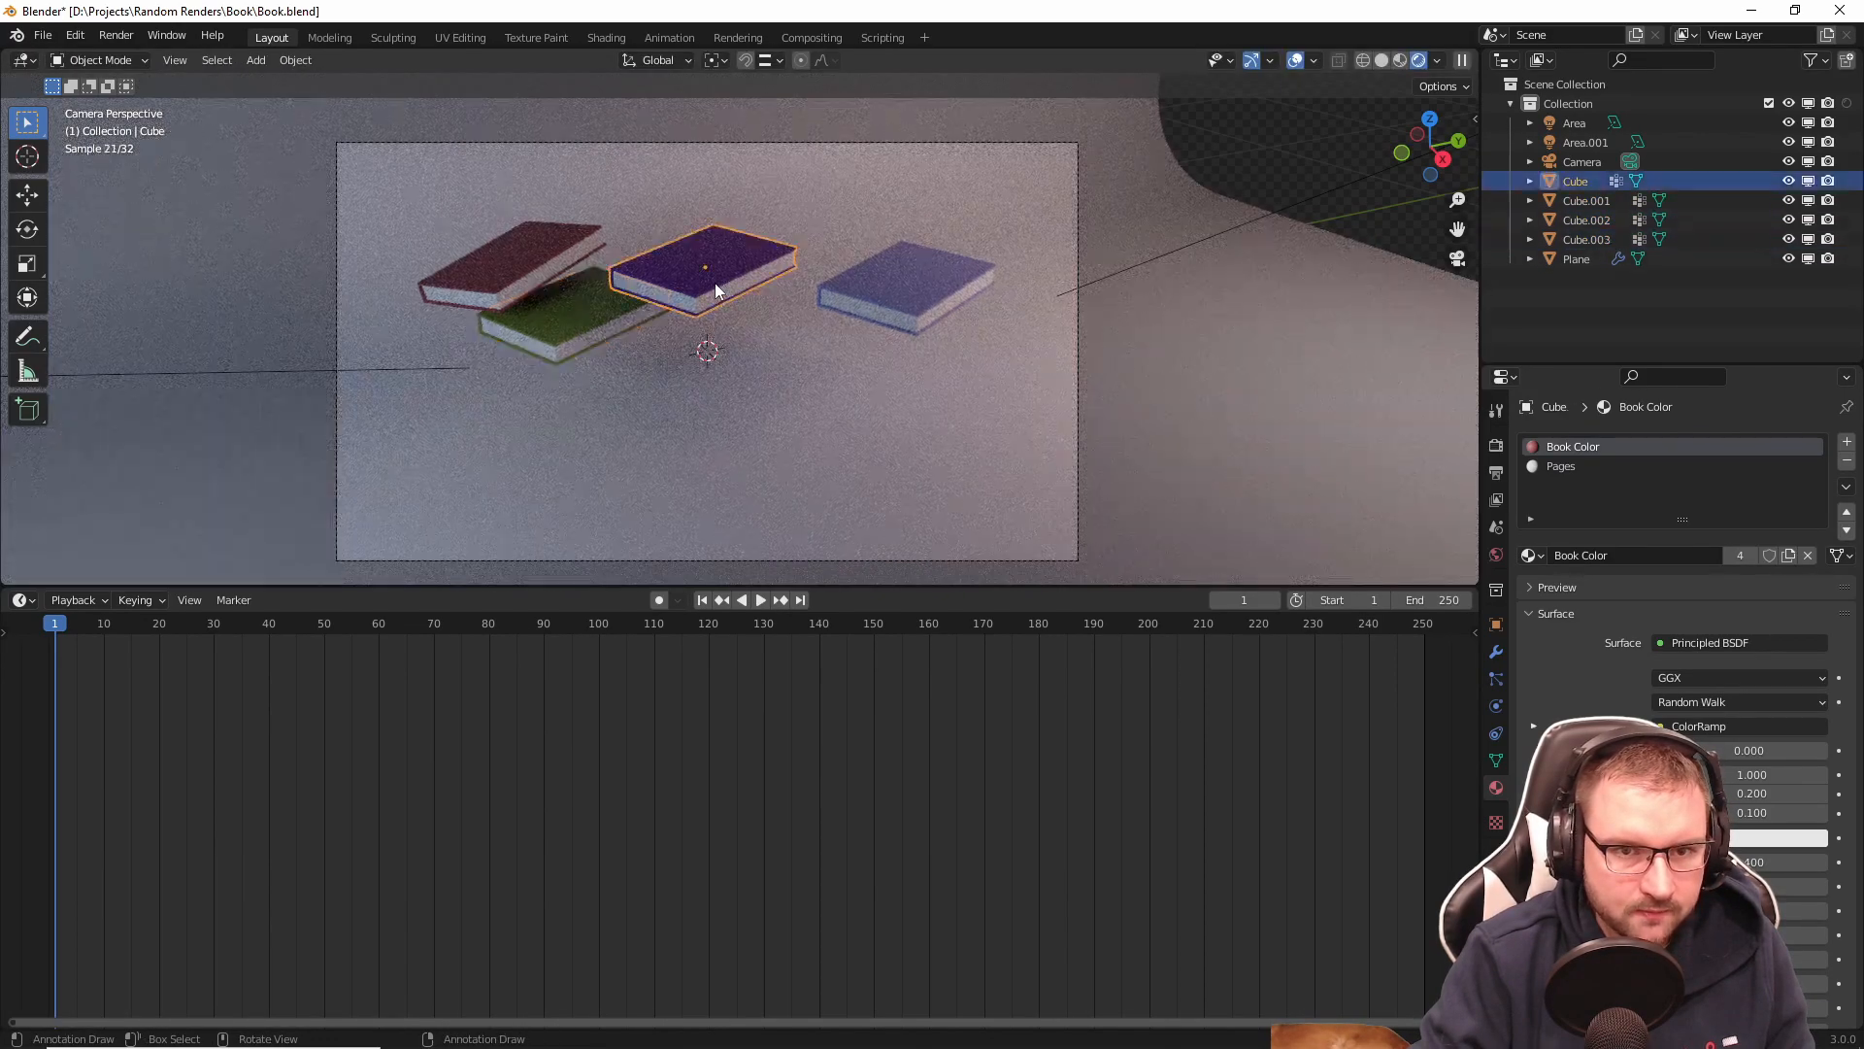
Step: Duplicate the original book twice more, placing one copy to its lower right and another about 0.40 m in X and -0.40 m in Y
key(shift+d)
click(781, 362)
click(748, 278)
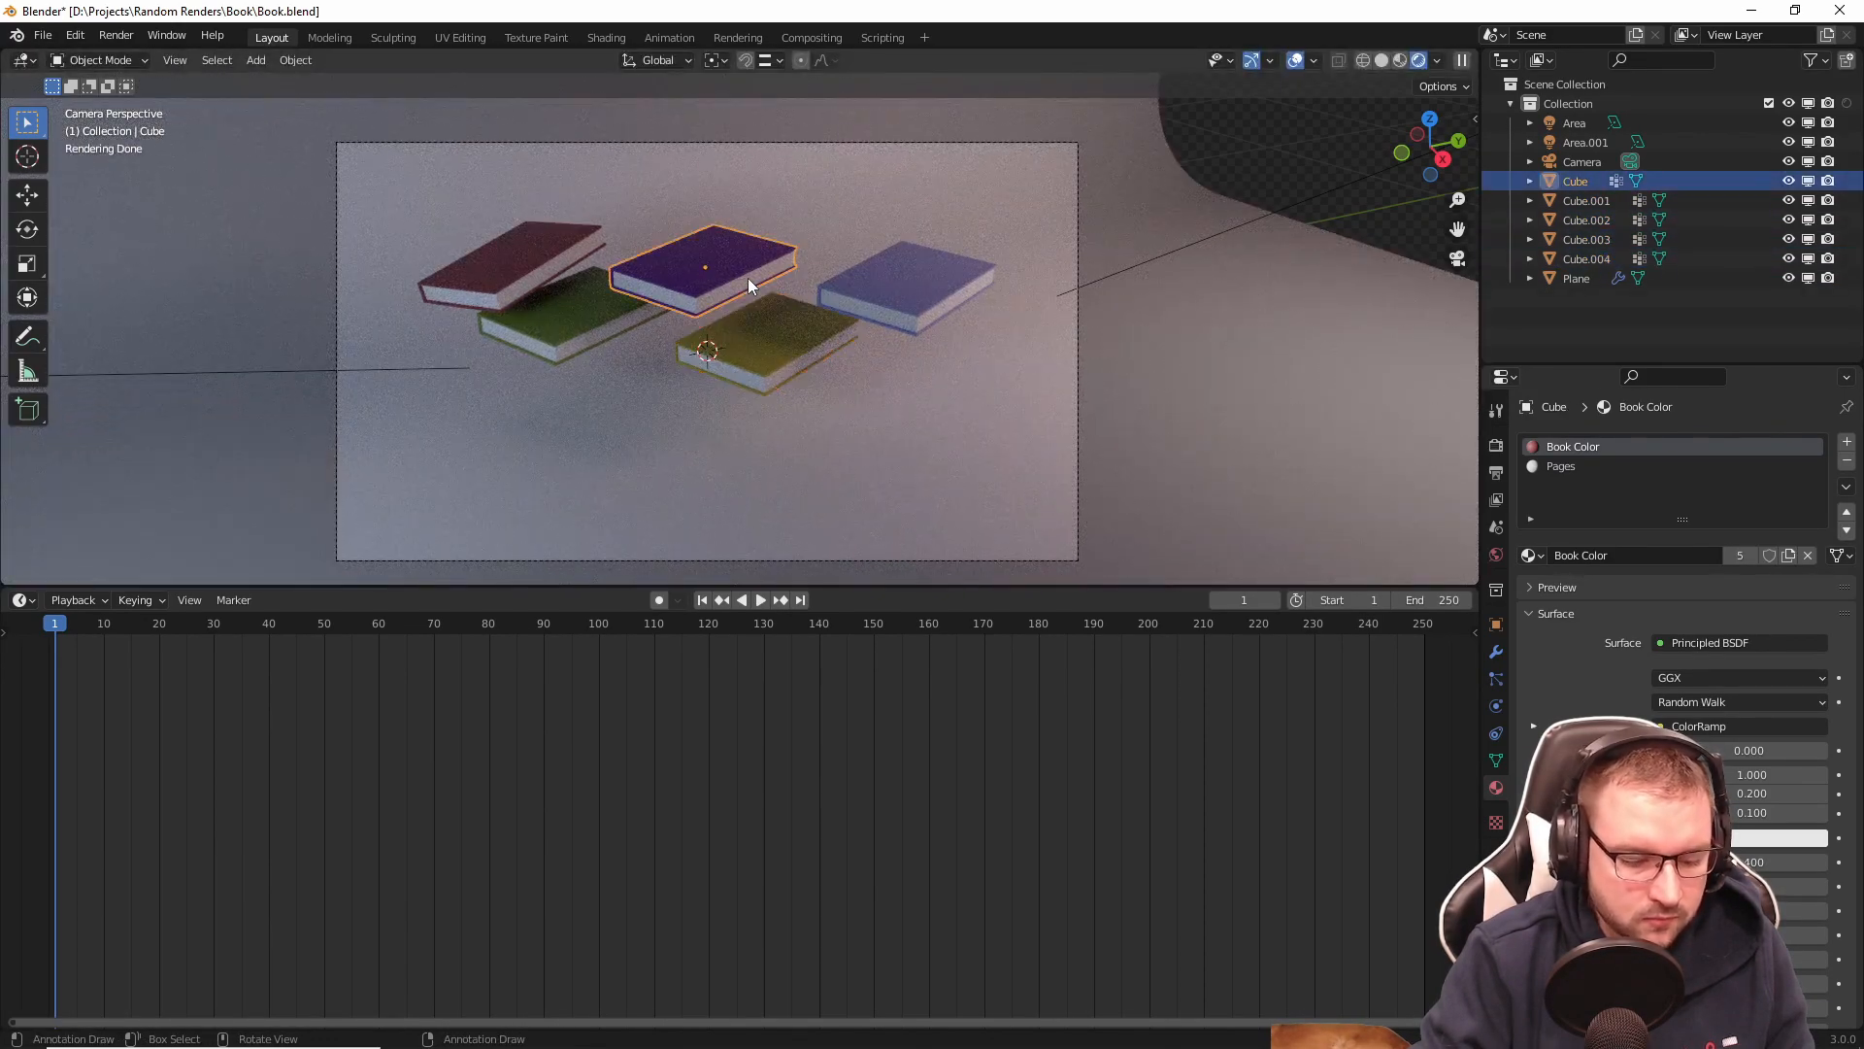
key(shift+d)
click(670, 359)
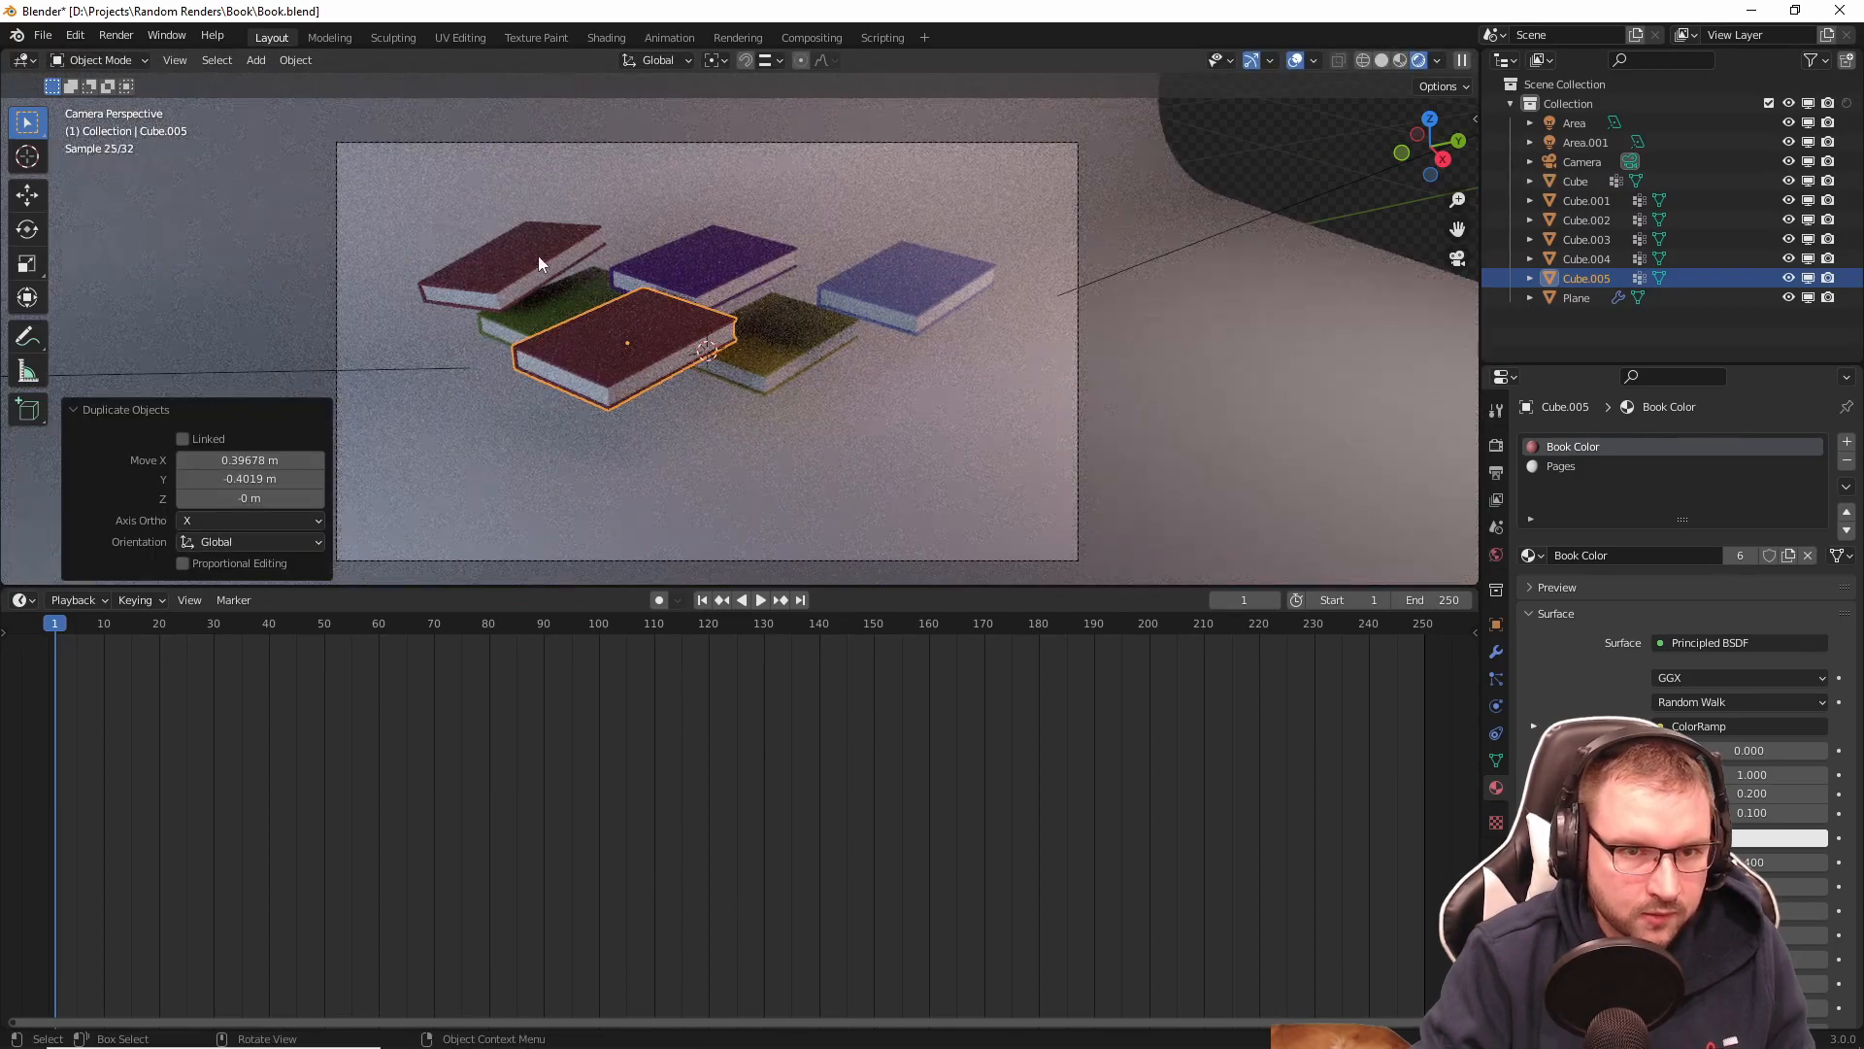
Step: With Z locked, shift three books mainly along Y: back maroon about -0.06 m, purple about 0.13 m, front maroon about -0.12 m
click(537, 254)
key(g)
key(shift+z)
click(517, 254)
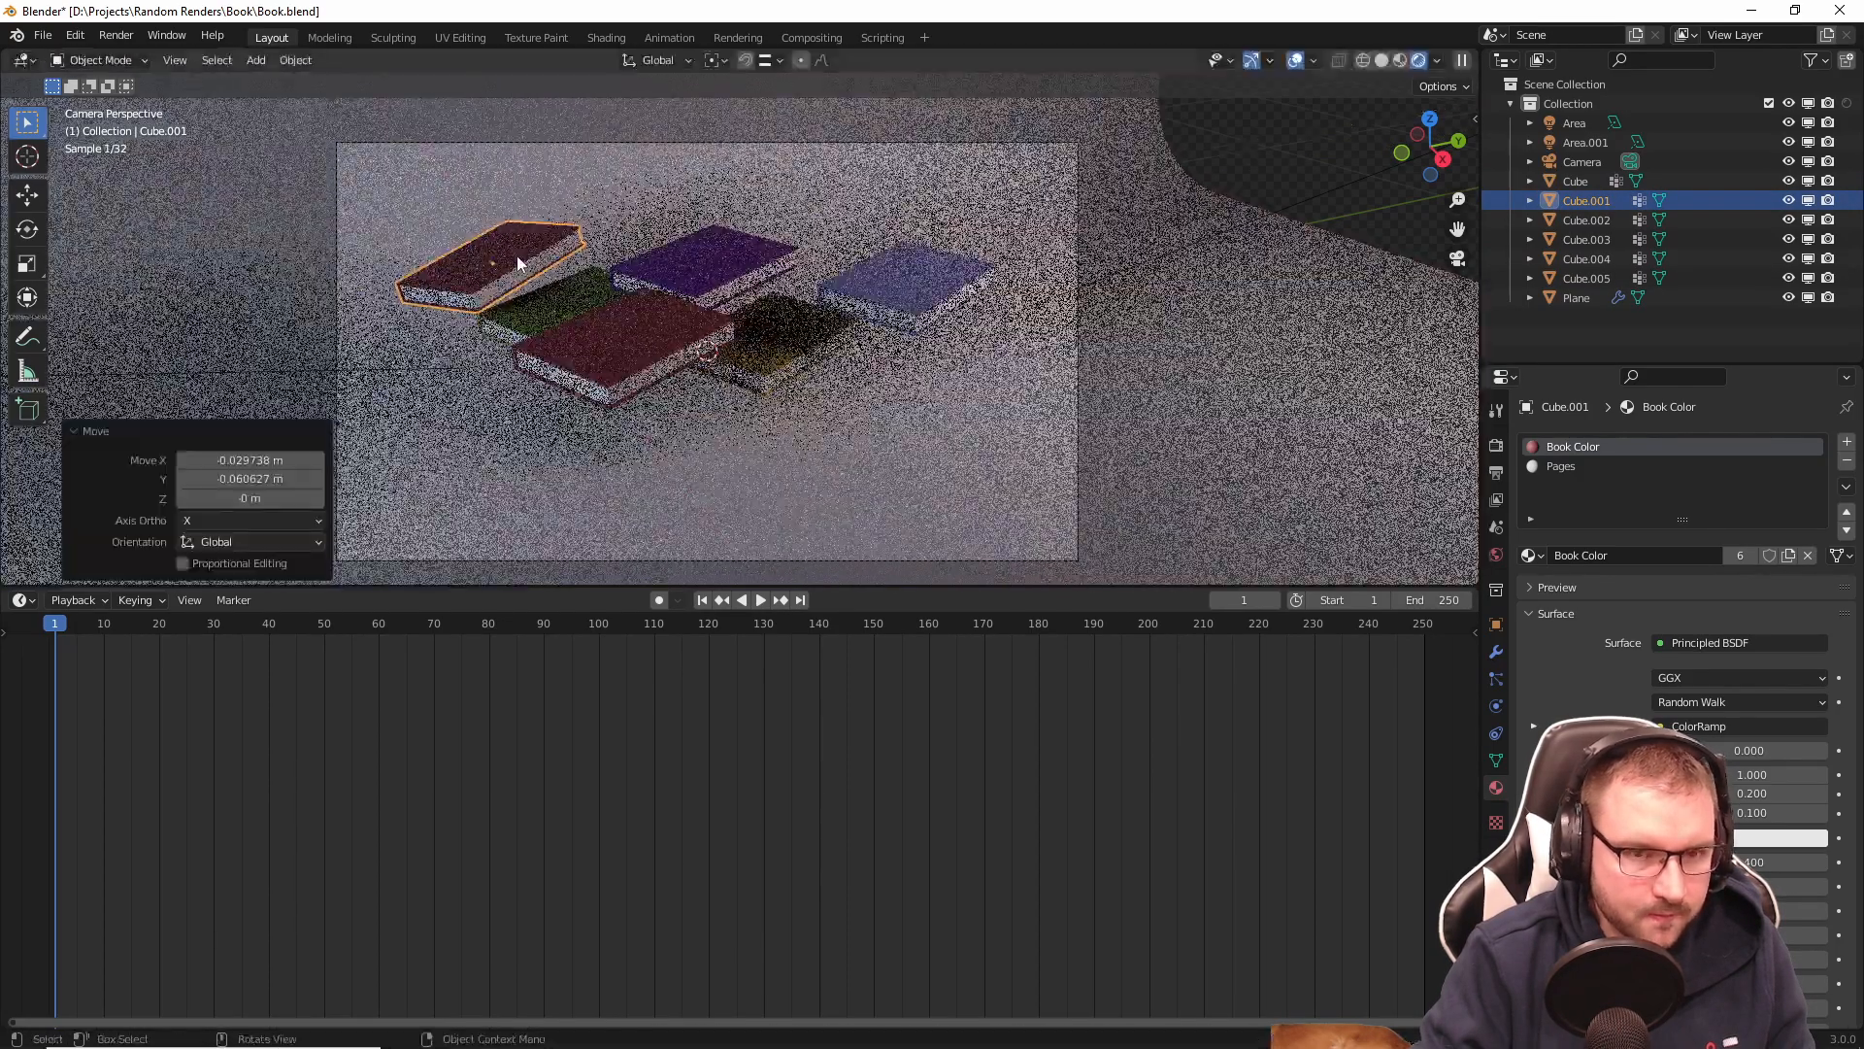
click(695, 272)
key(g)
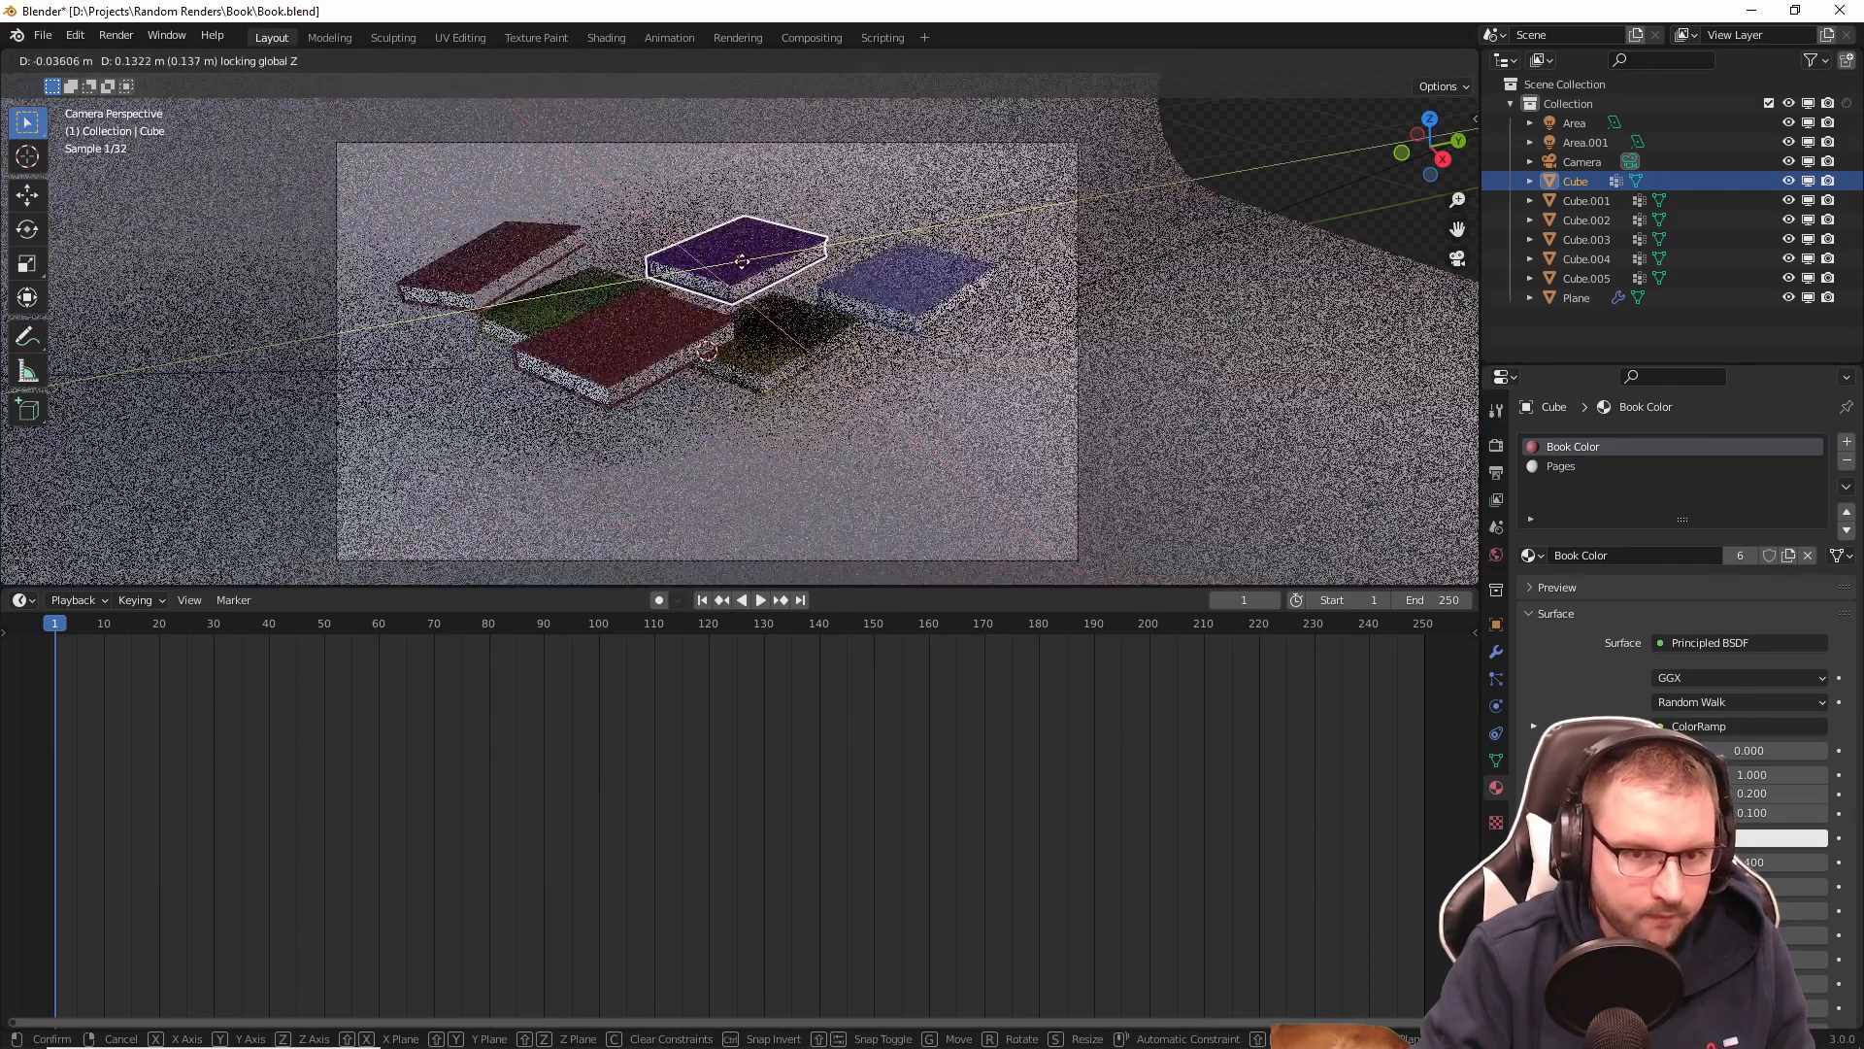
click(731, 258)
click(679, 324)
key(g)
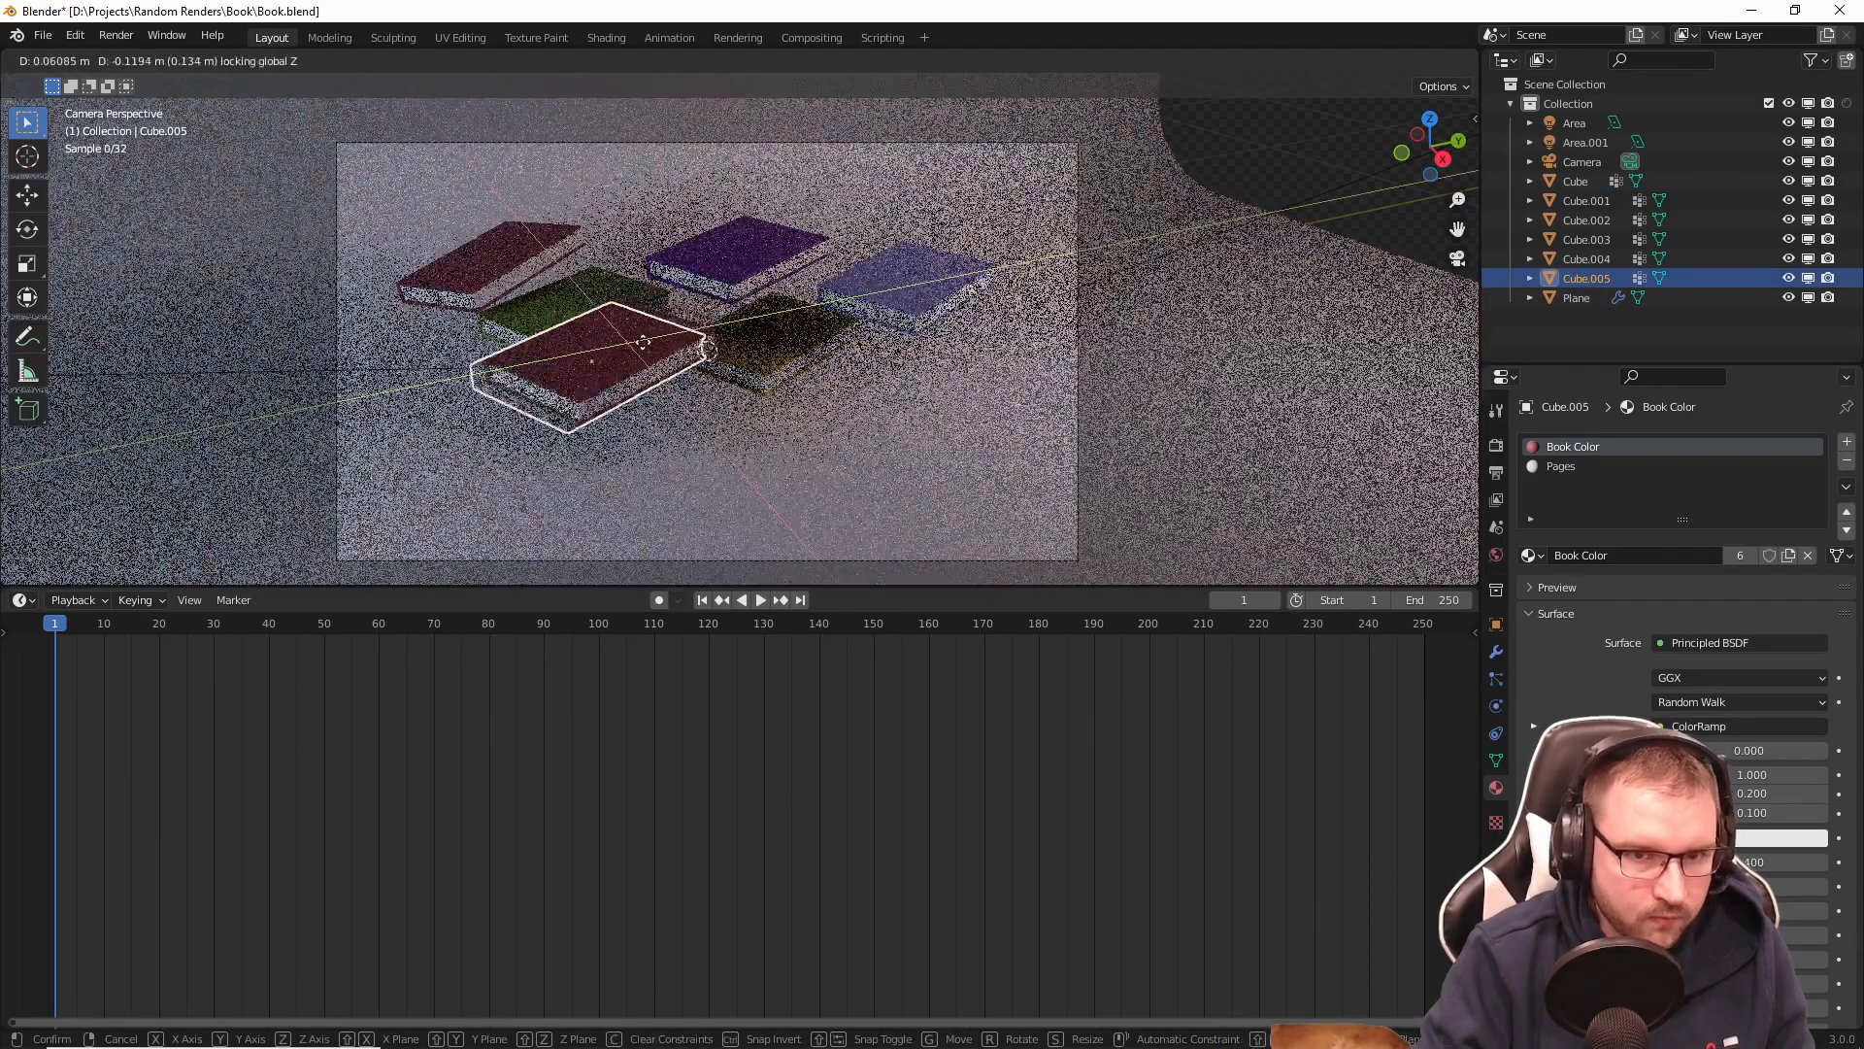
click(639, 348)
Step: Duplicate the front maroon book, raise the copy about 0.17 m along Z, and rotate it about -25.4° around Z
key(shift+d)
key(z)
click(643, 286)
key(r)
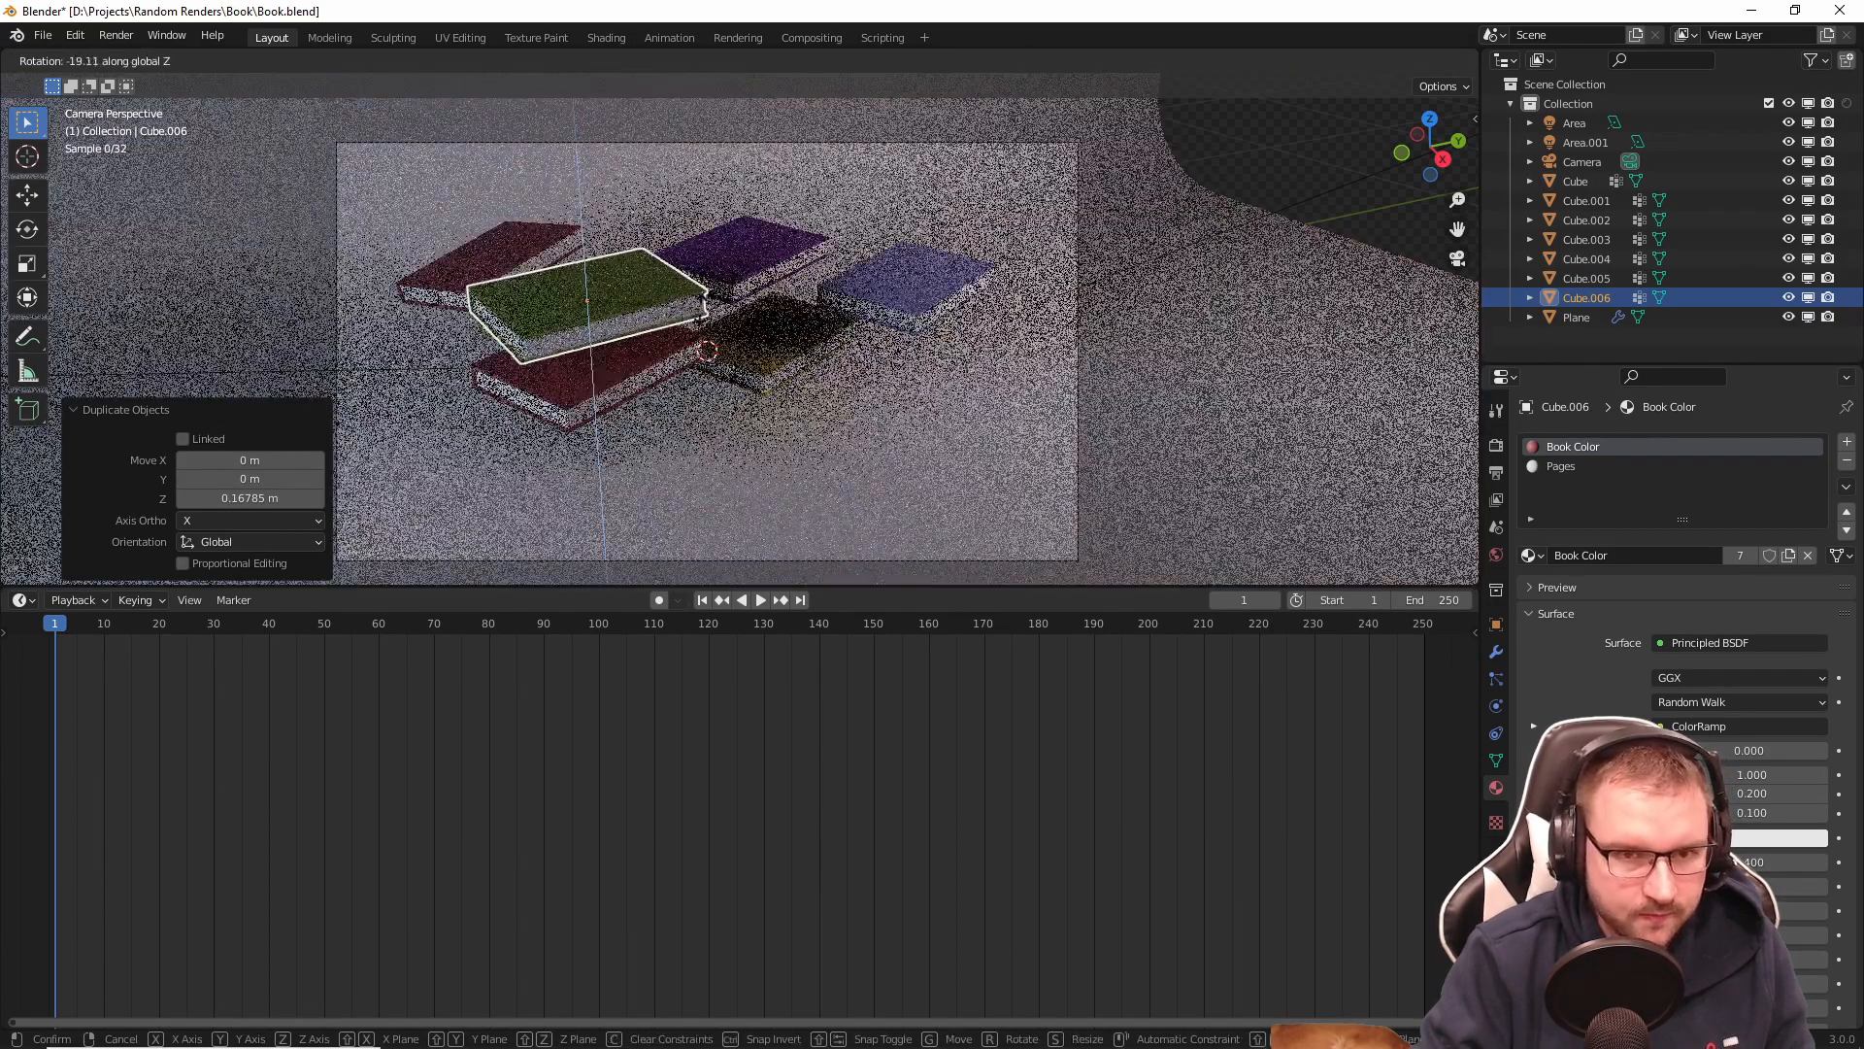
click(899, 320)
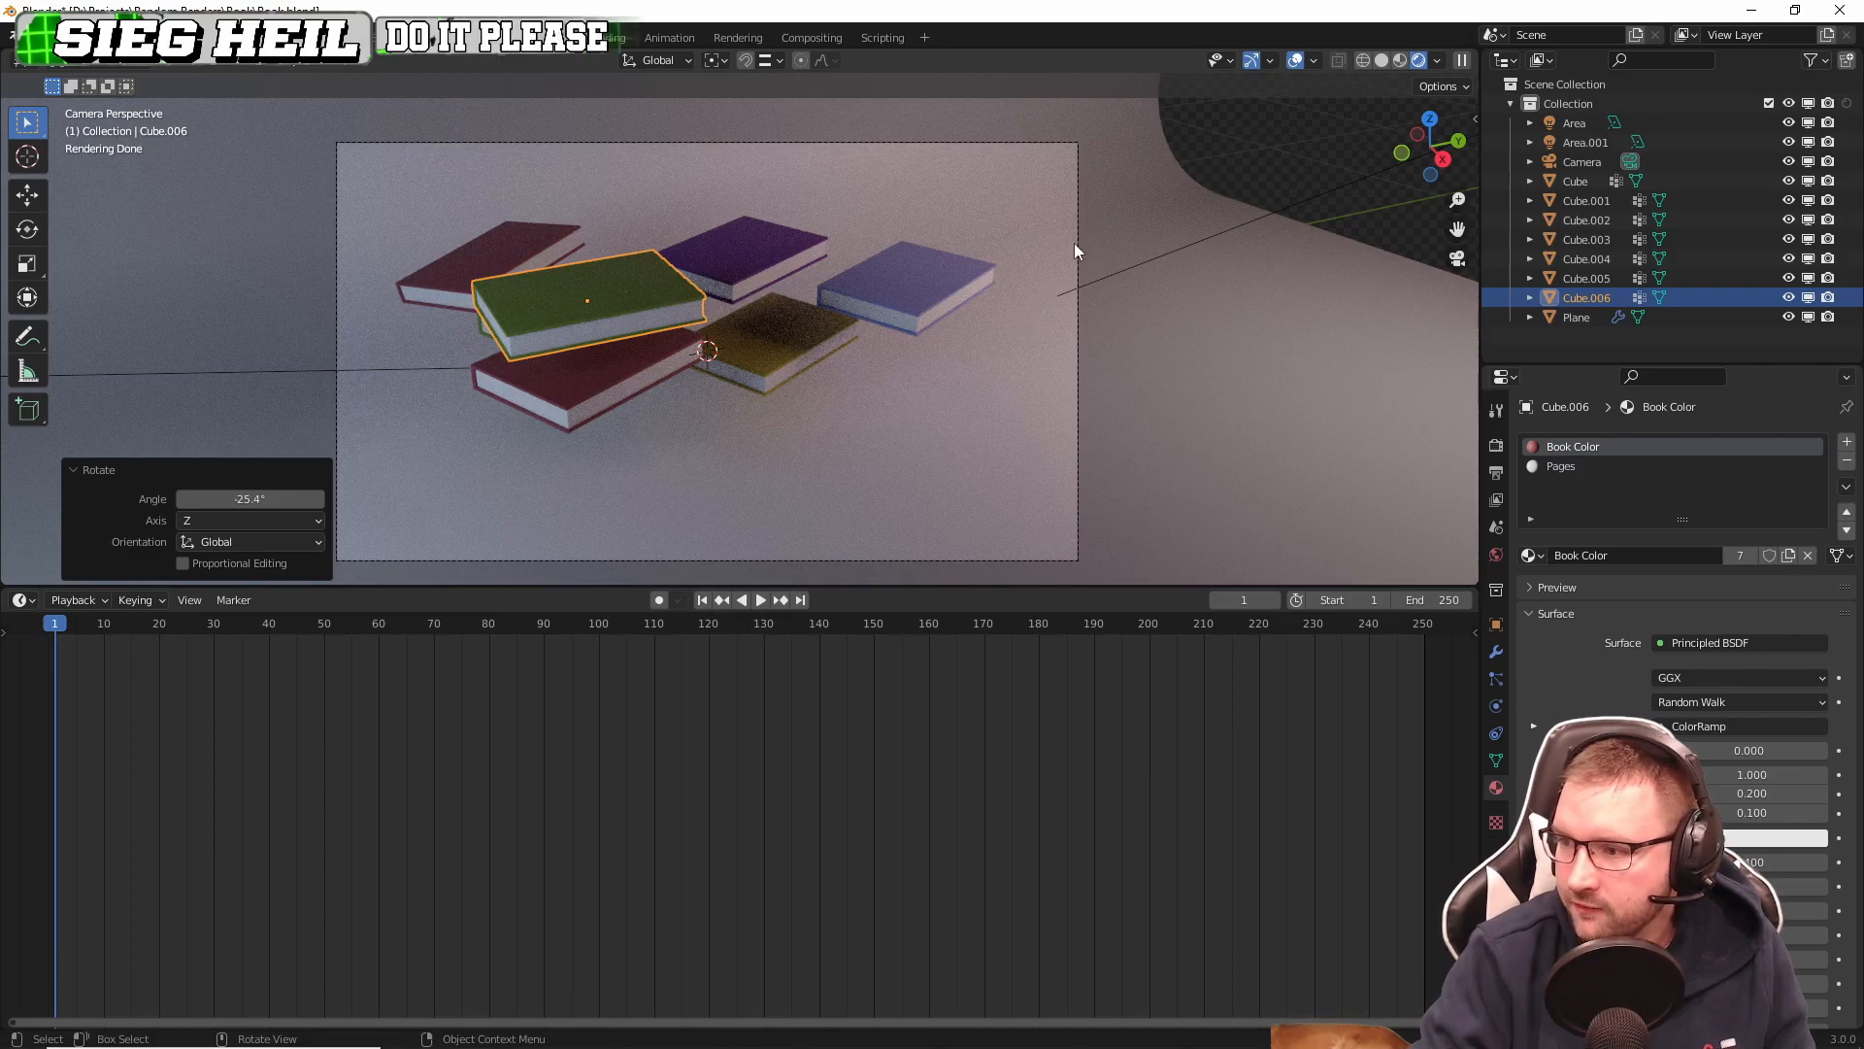
middle_drag(948, 324, 686, 315)
key(KP_0)
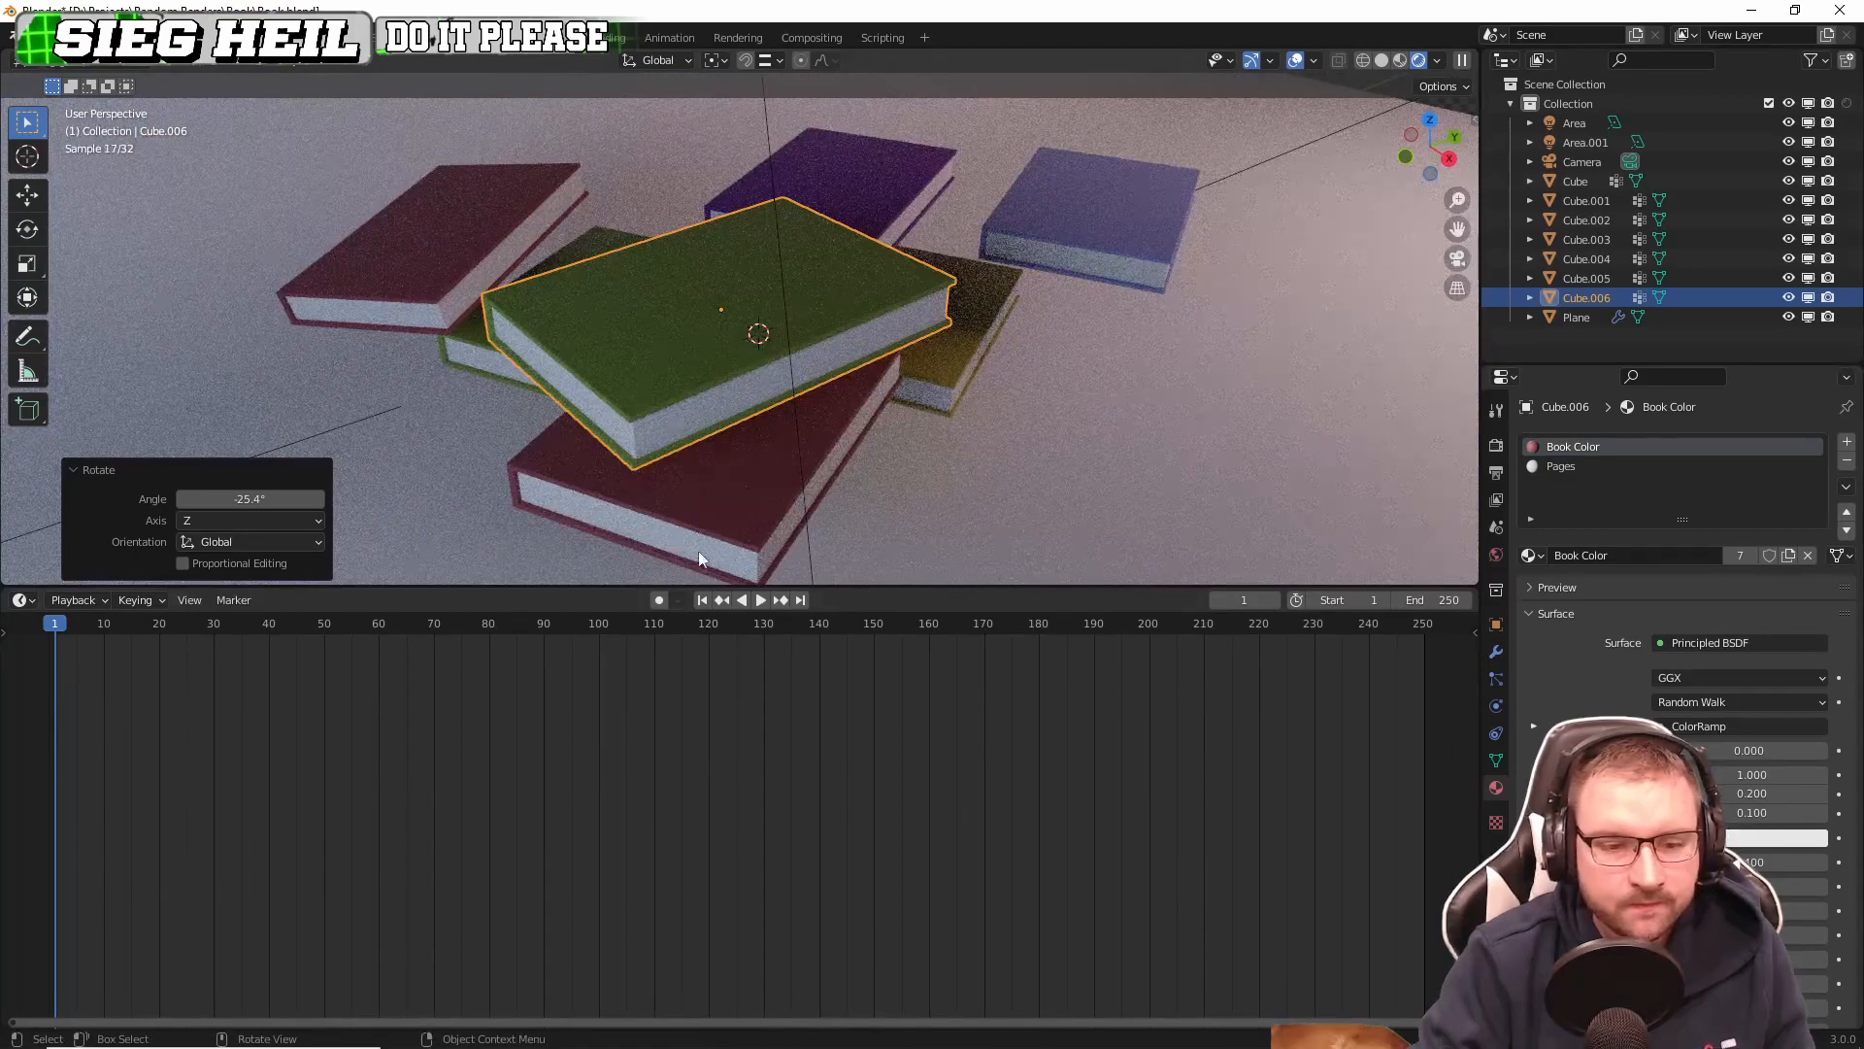
Step: Switch to the web browser, search Google for "number gorrilian", skim the results, close that tab and return to Blender
click(494, 1028)
click(481, 62)
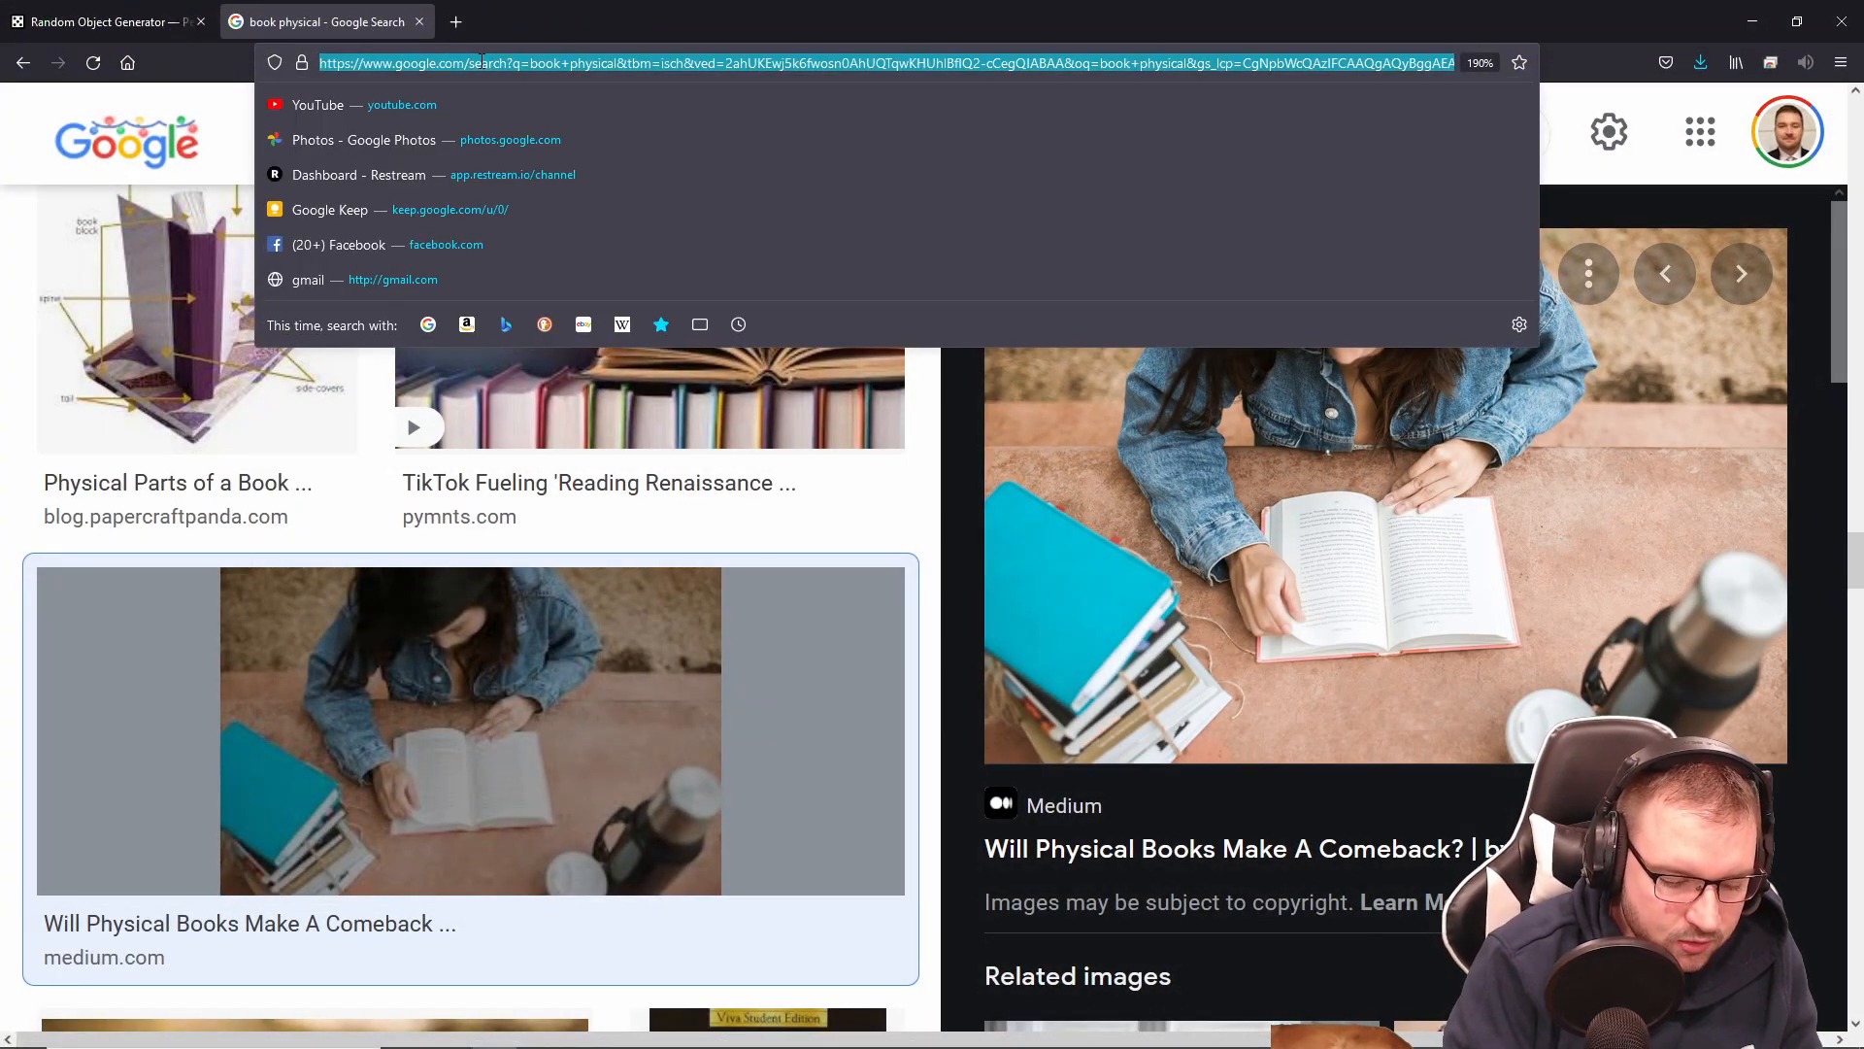
text(number go)
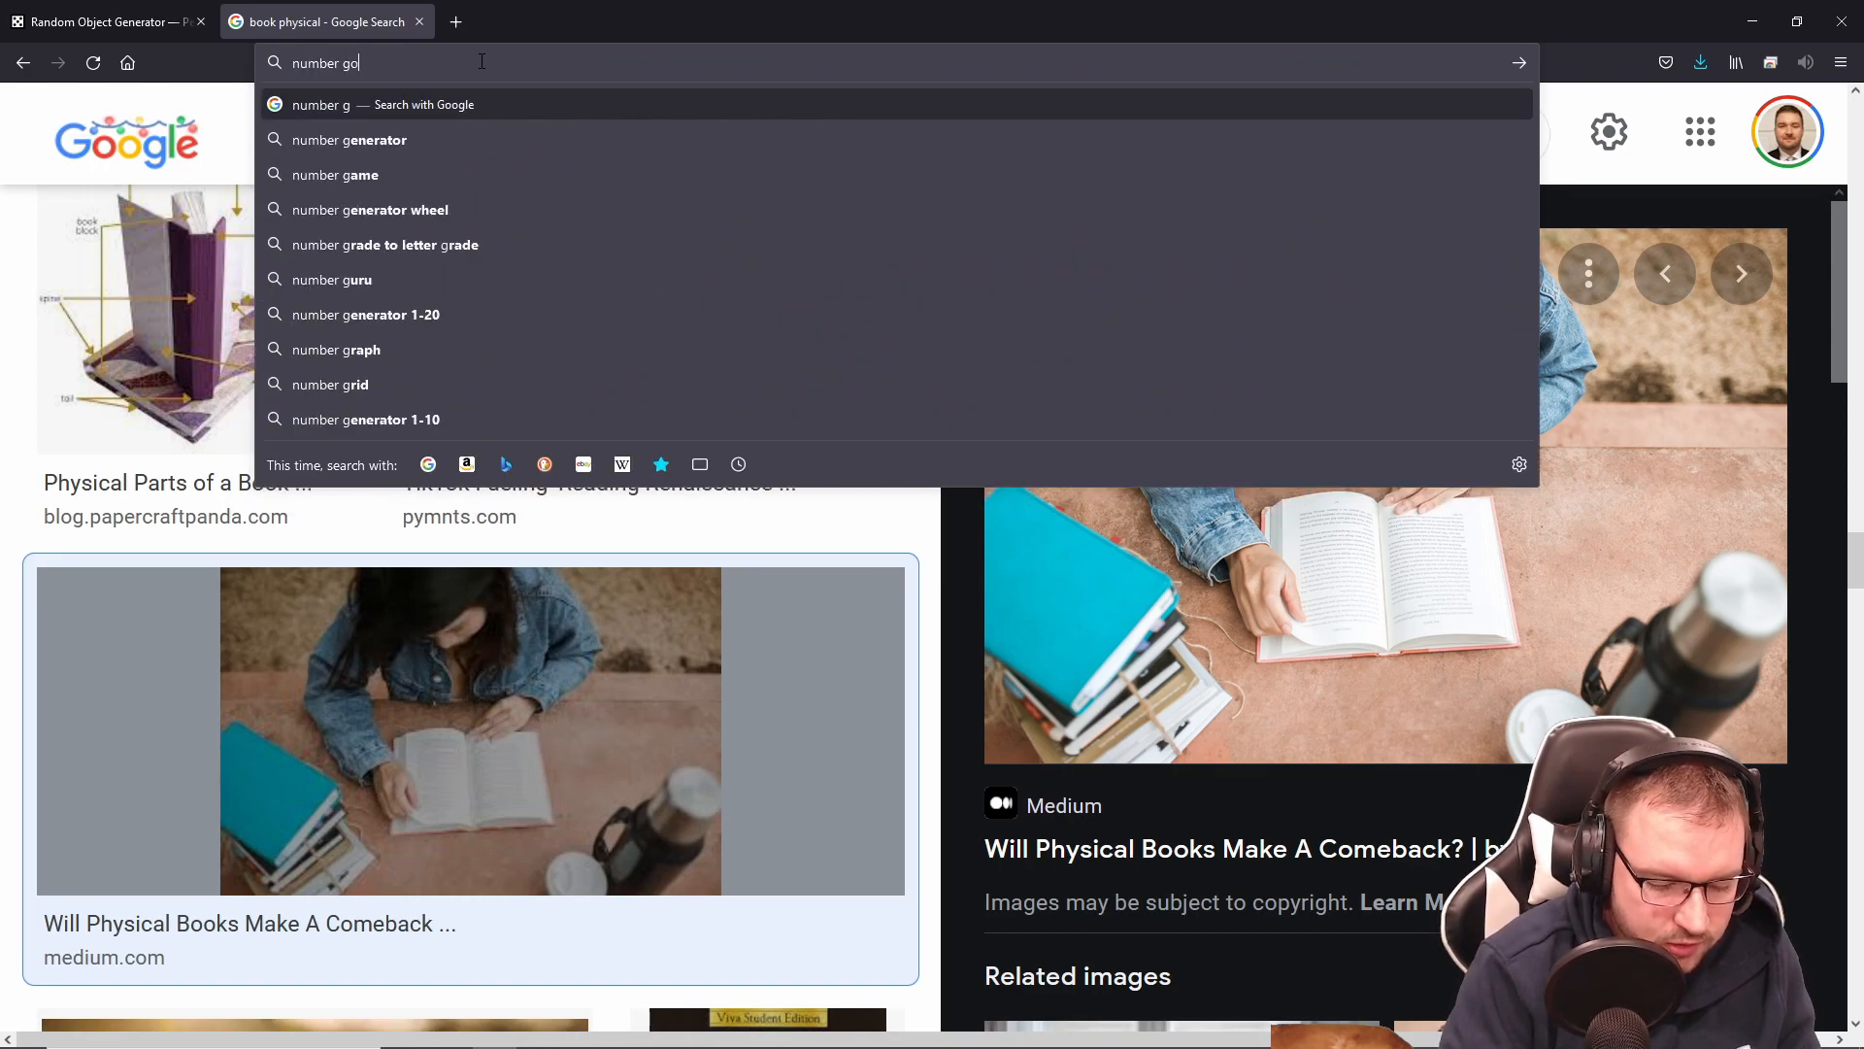
text(rrilian)
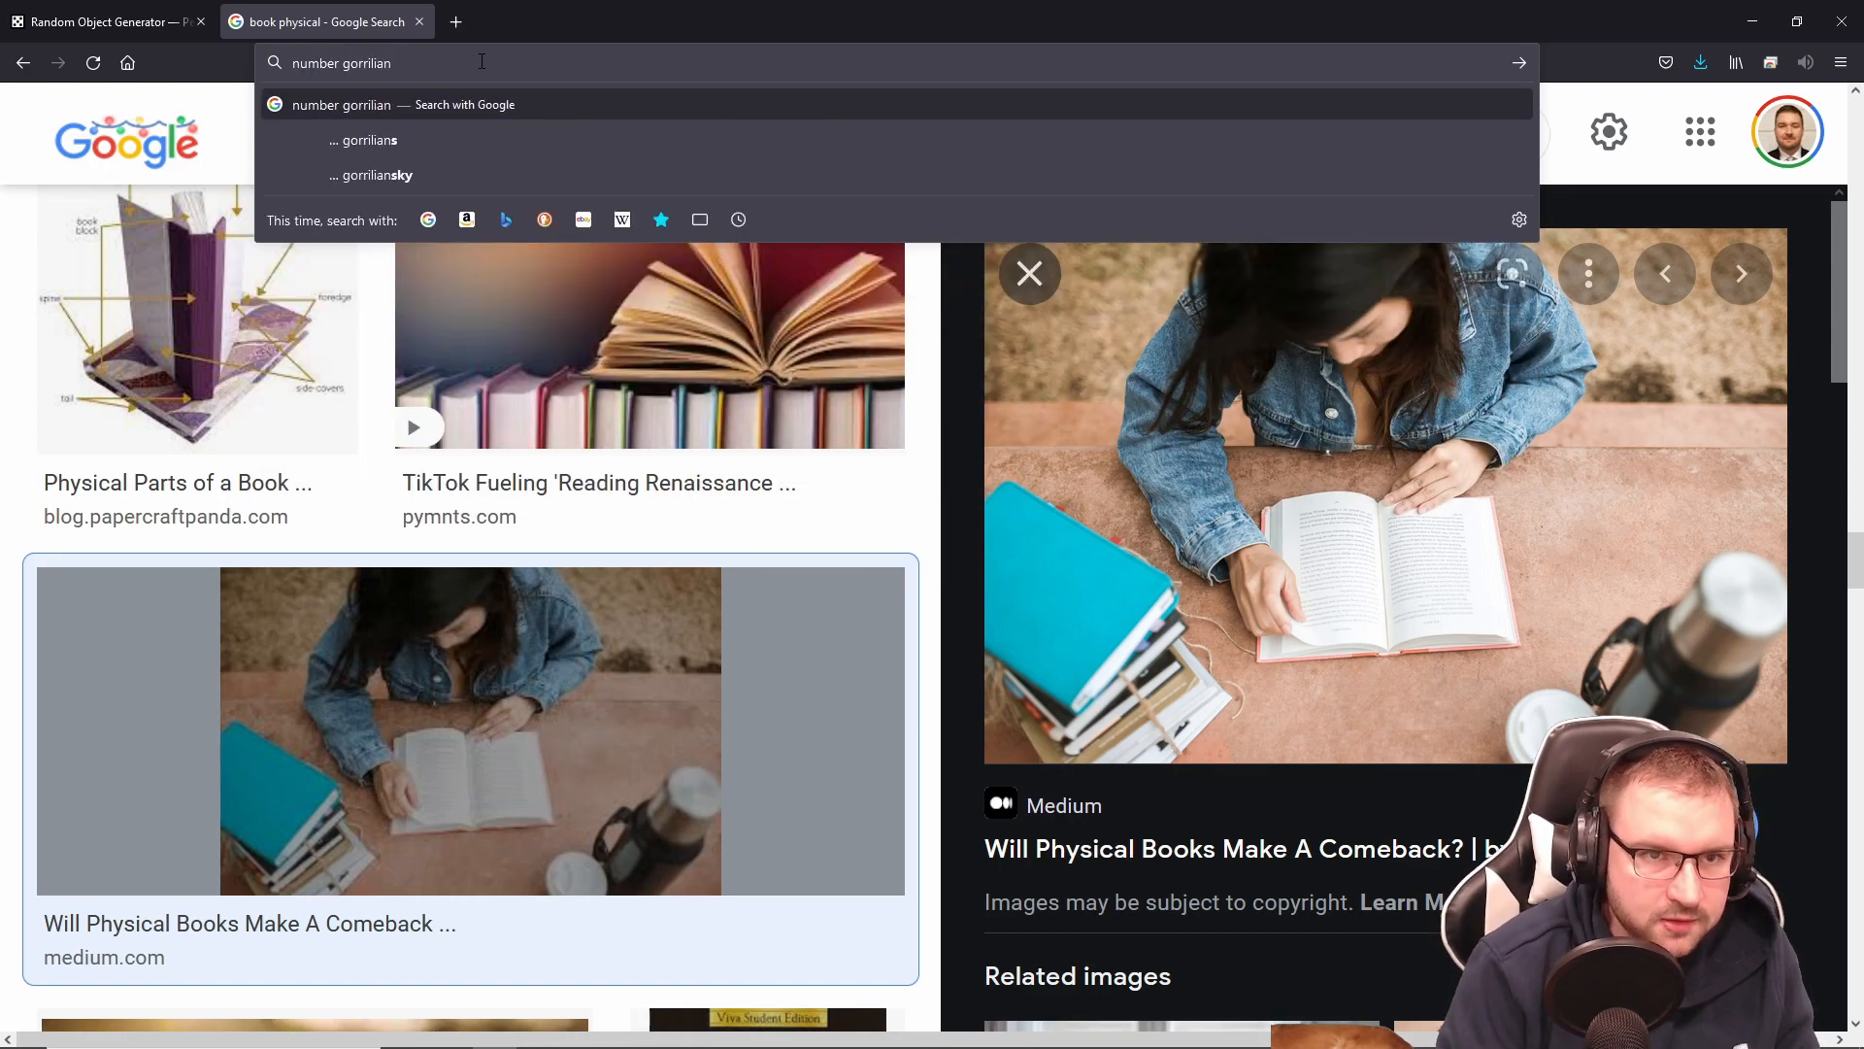
key(Return)
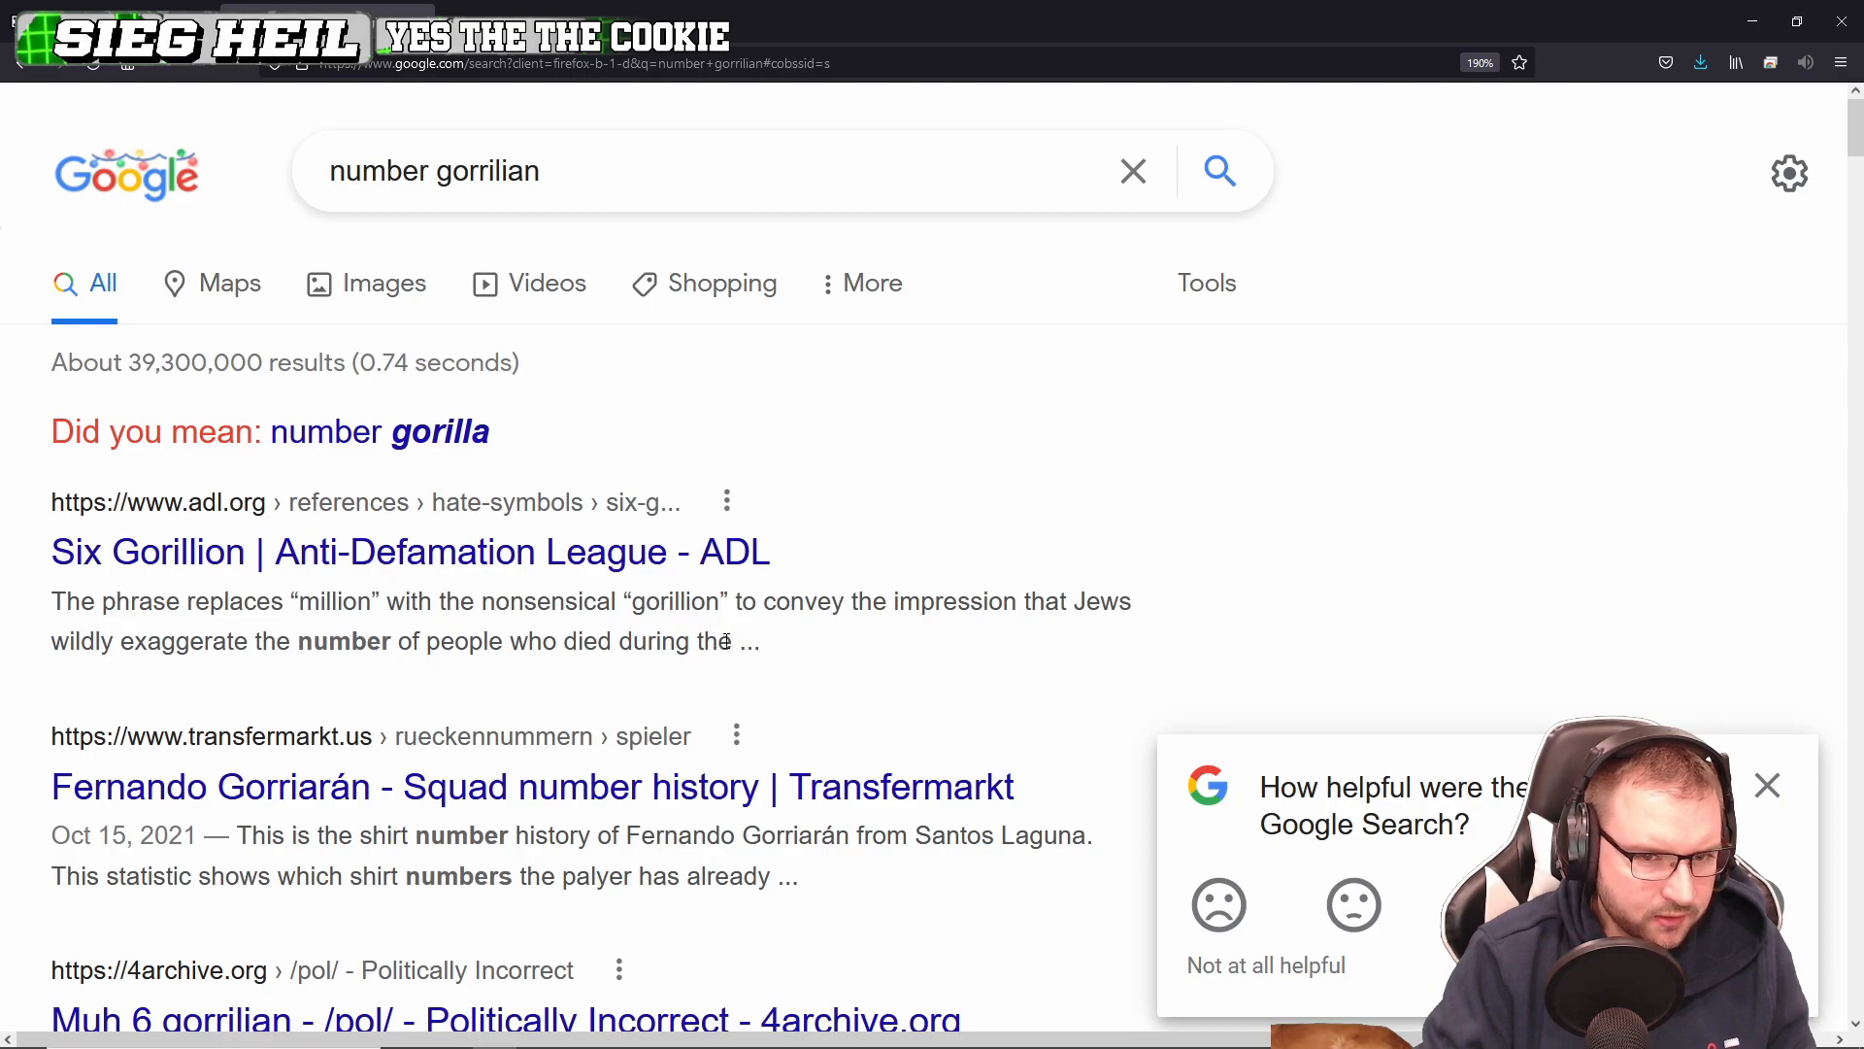
scroll(456, 573, down, 4)
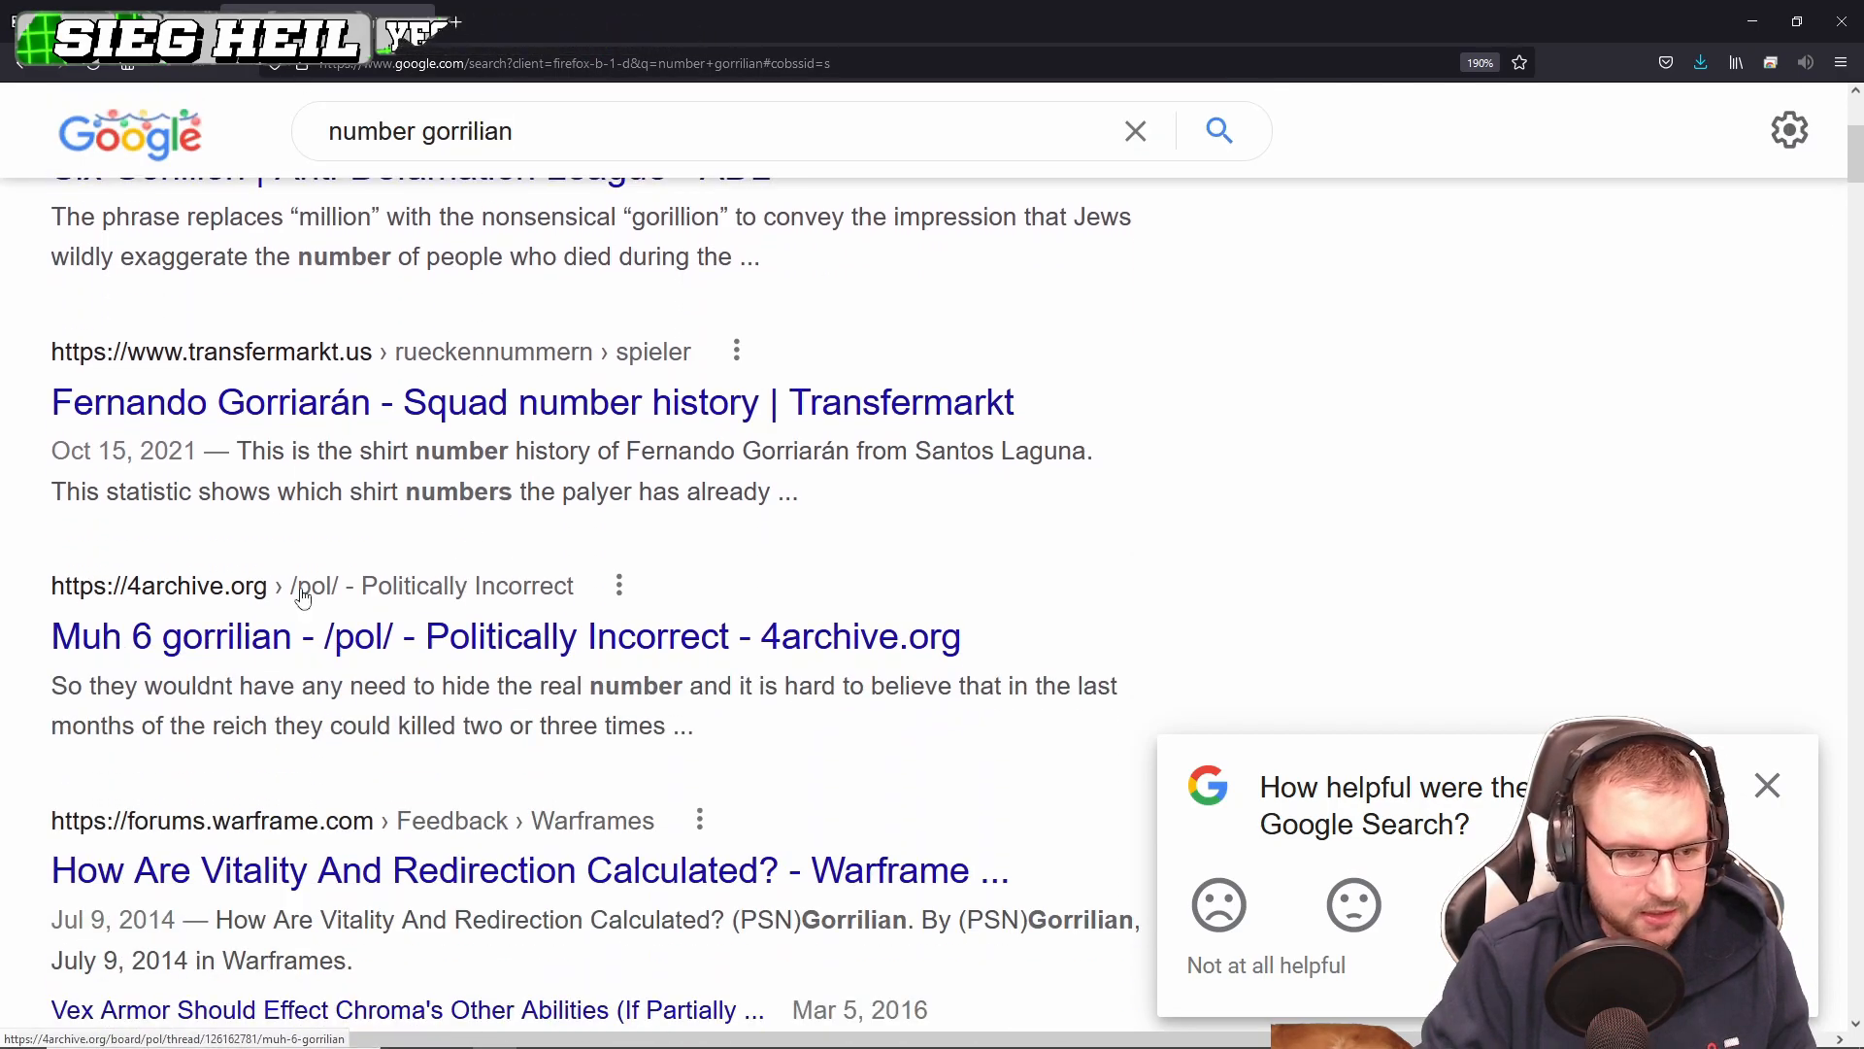
scroll(532, 424, up, 4)
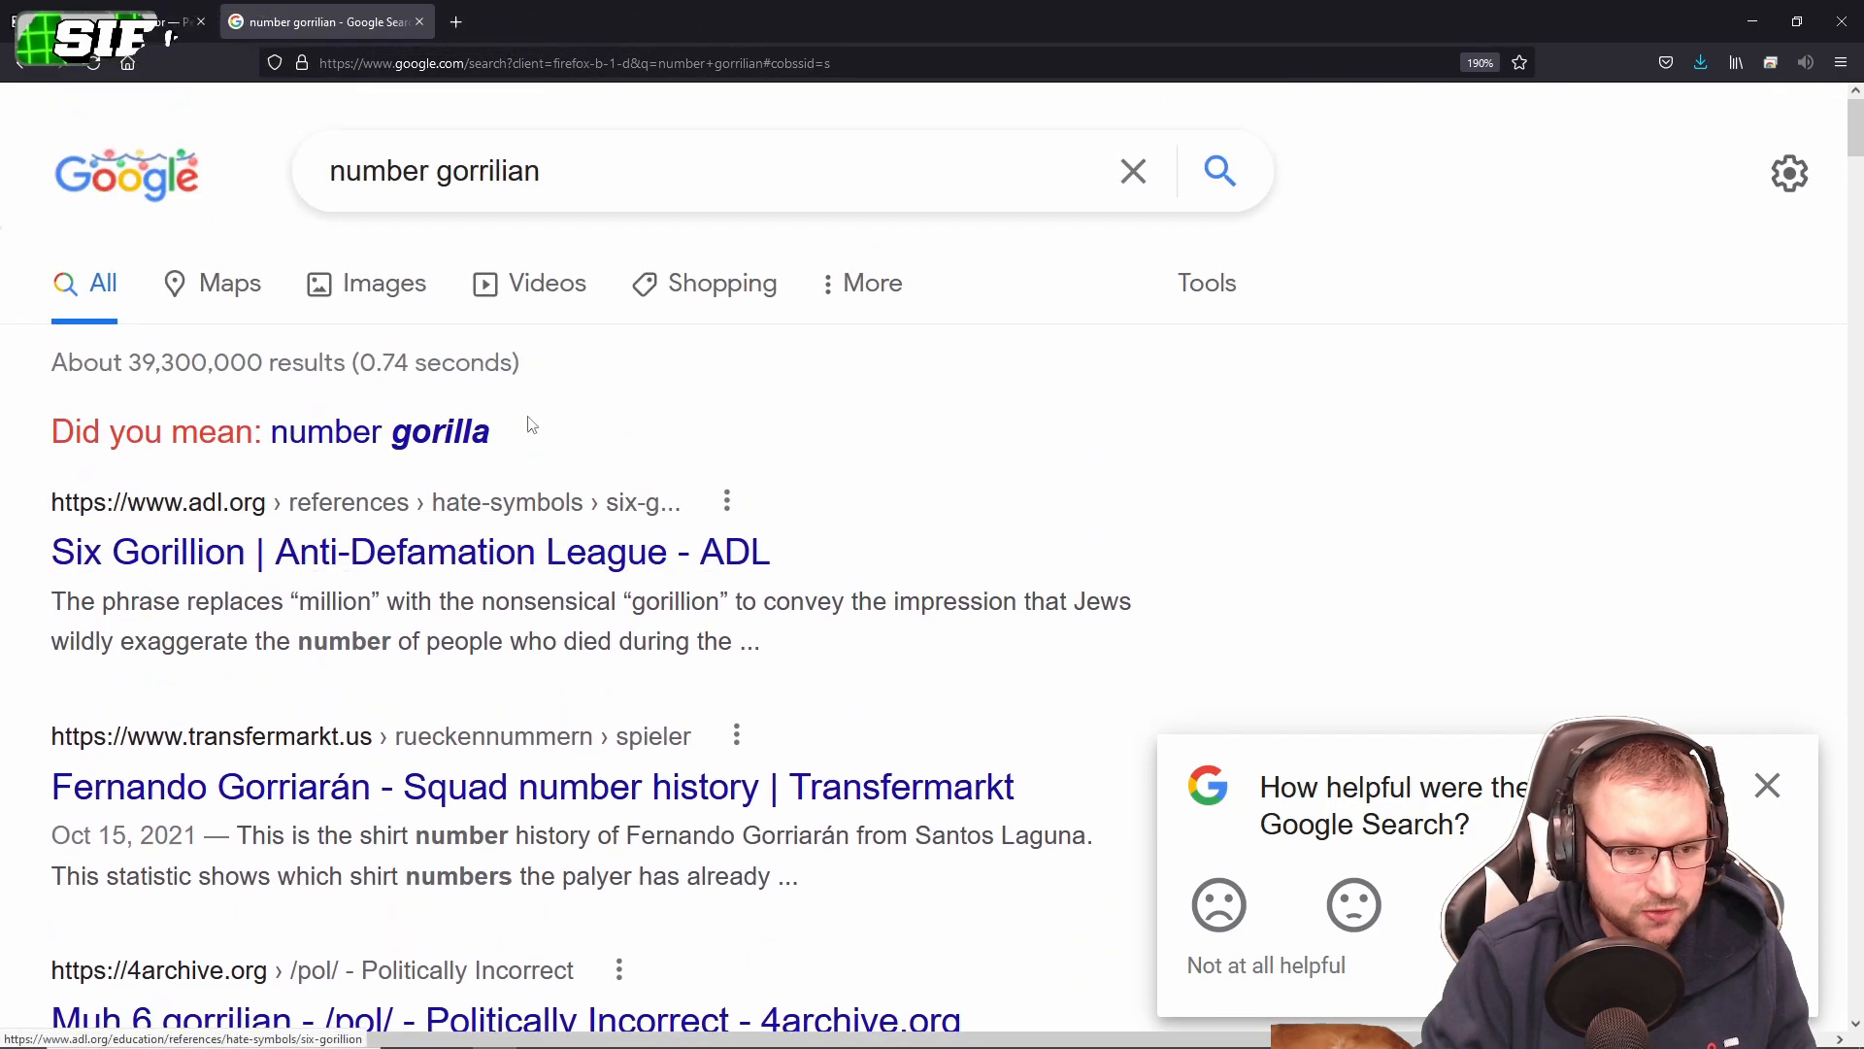
click(419, 22)
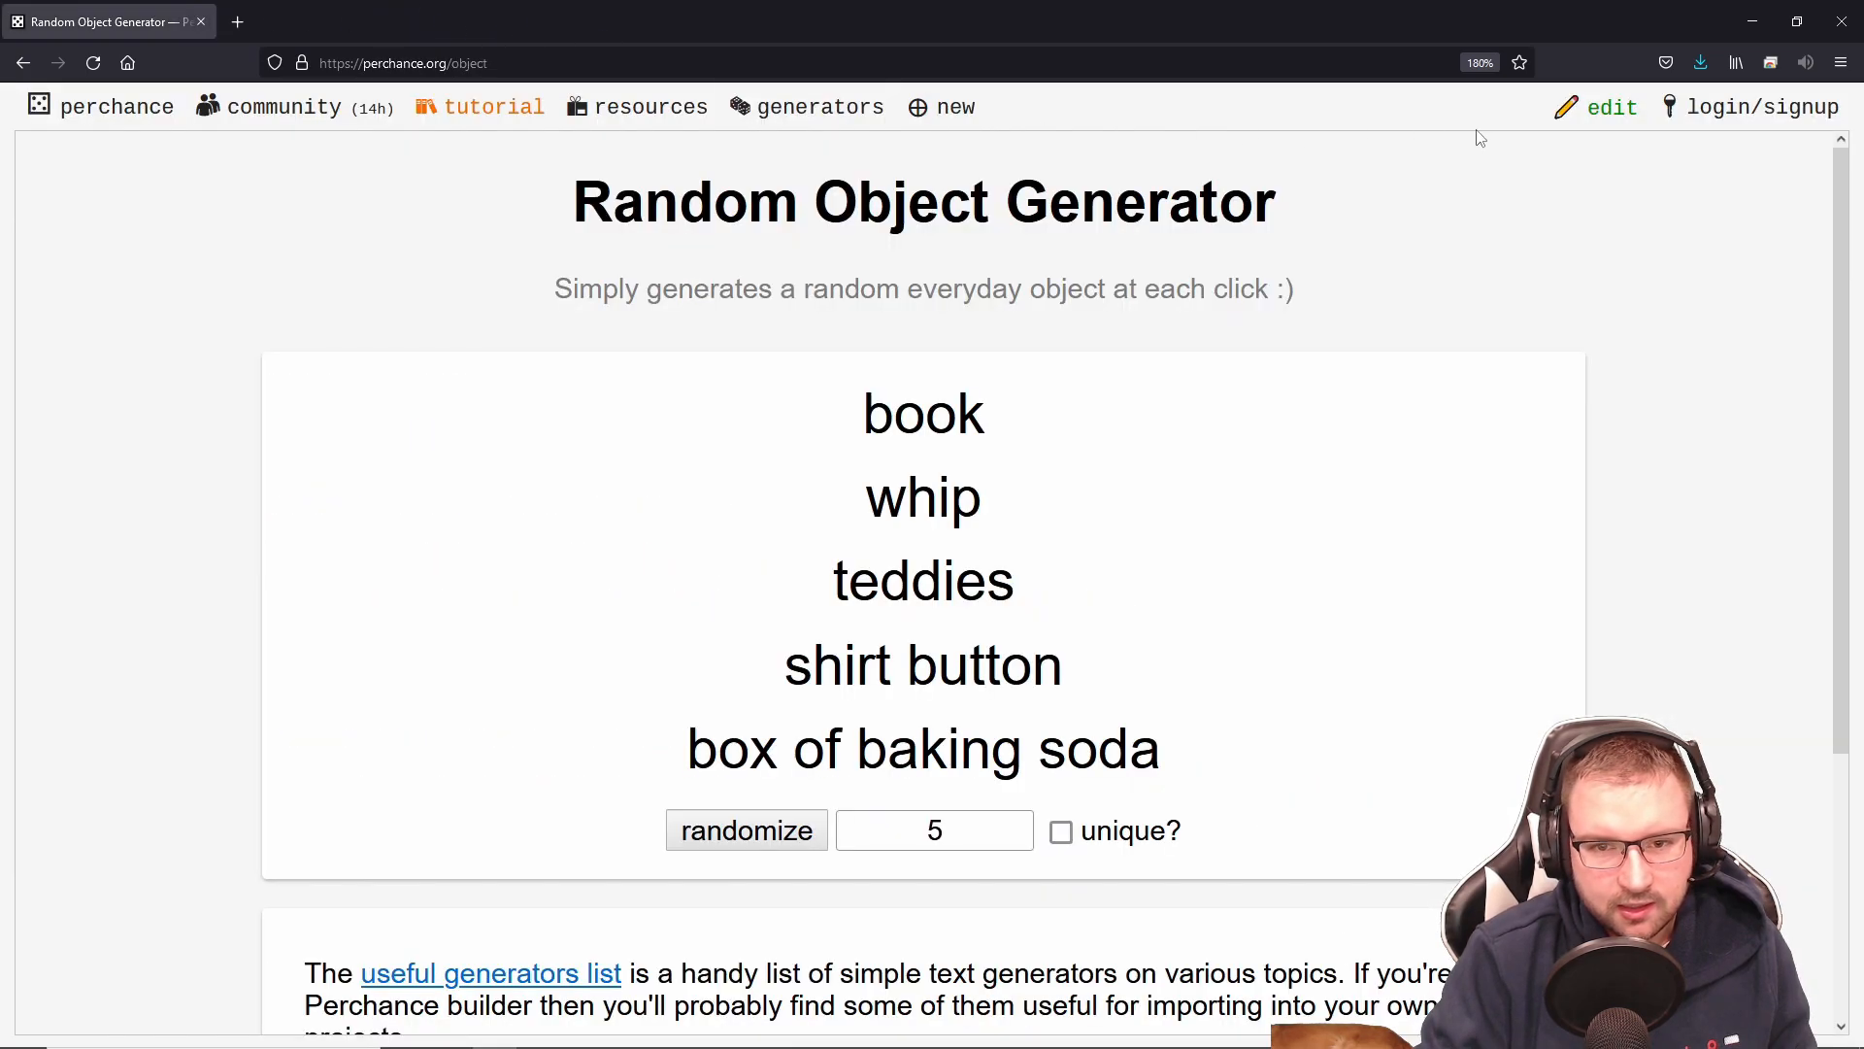
click(1753, 21)
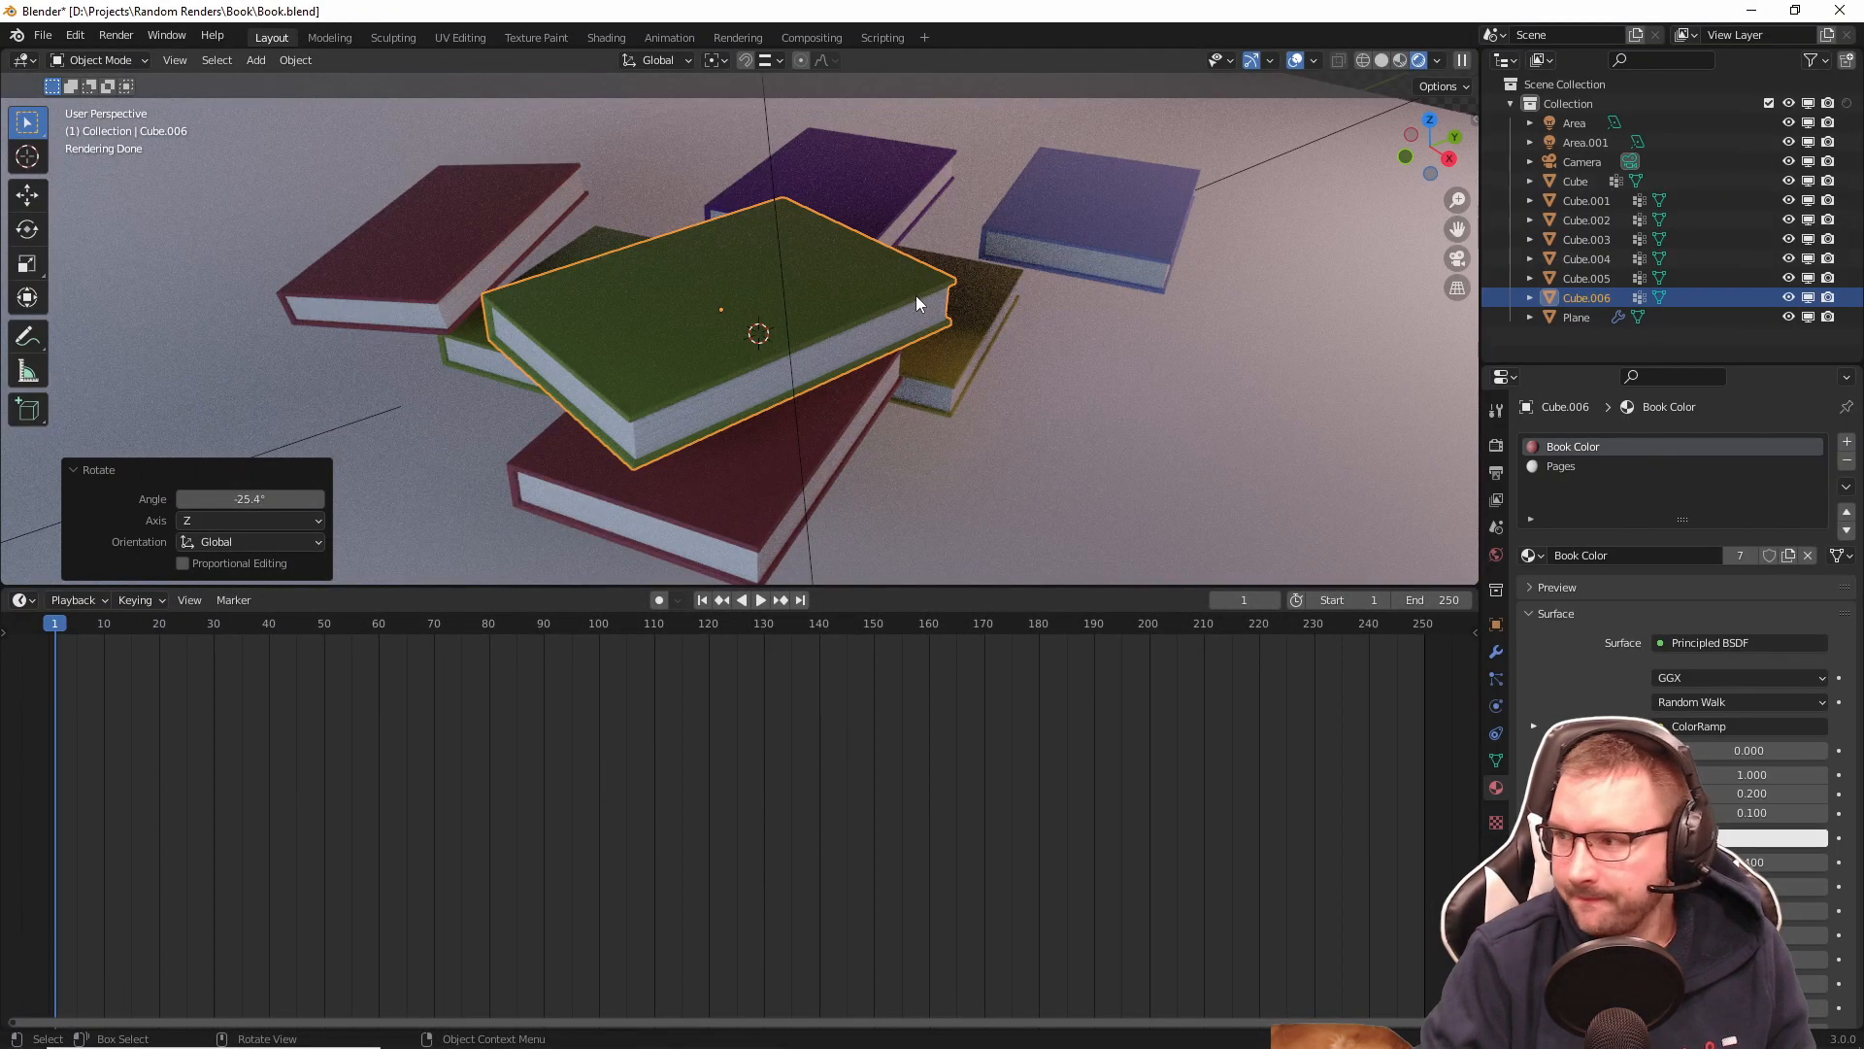
scroll(917, 295, down, 2)
middle_drag(917, 295, 882, 318)
scroll(1028, 314, up, 3)
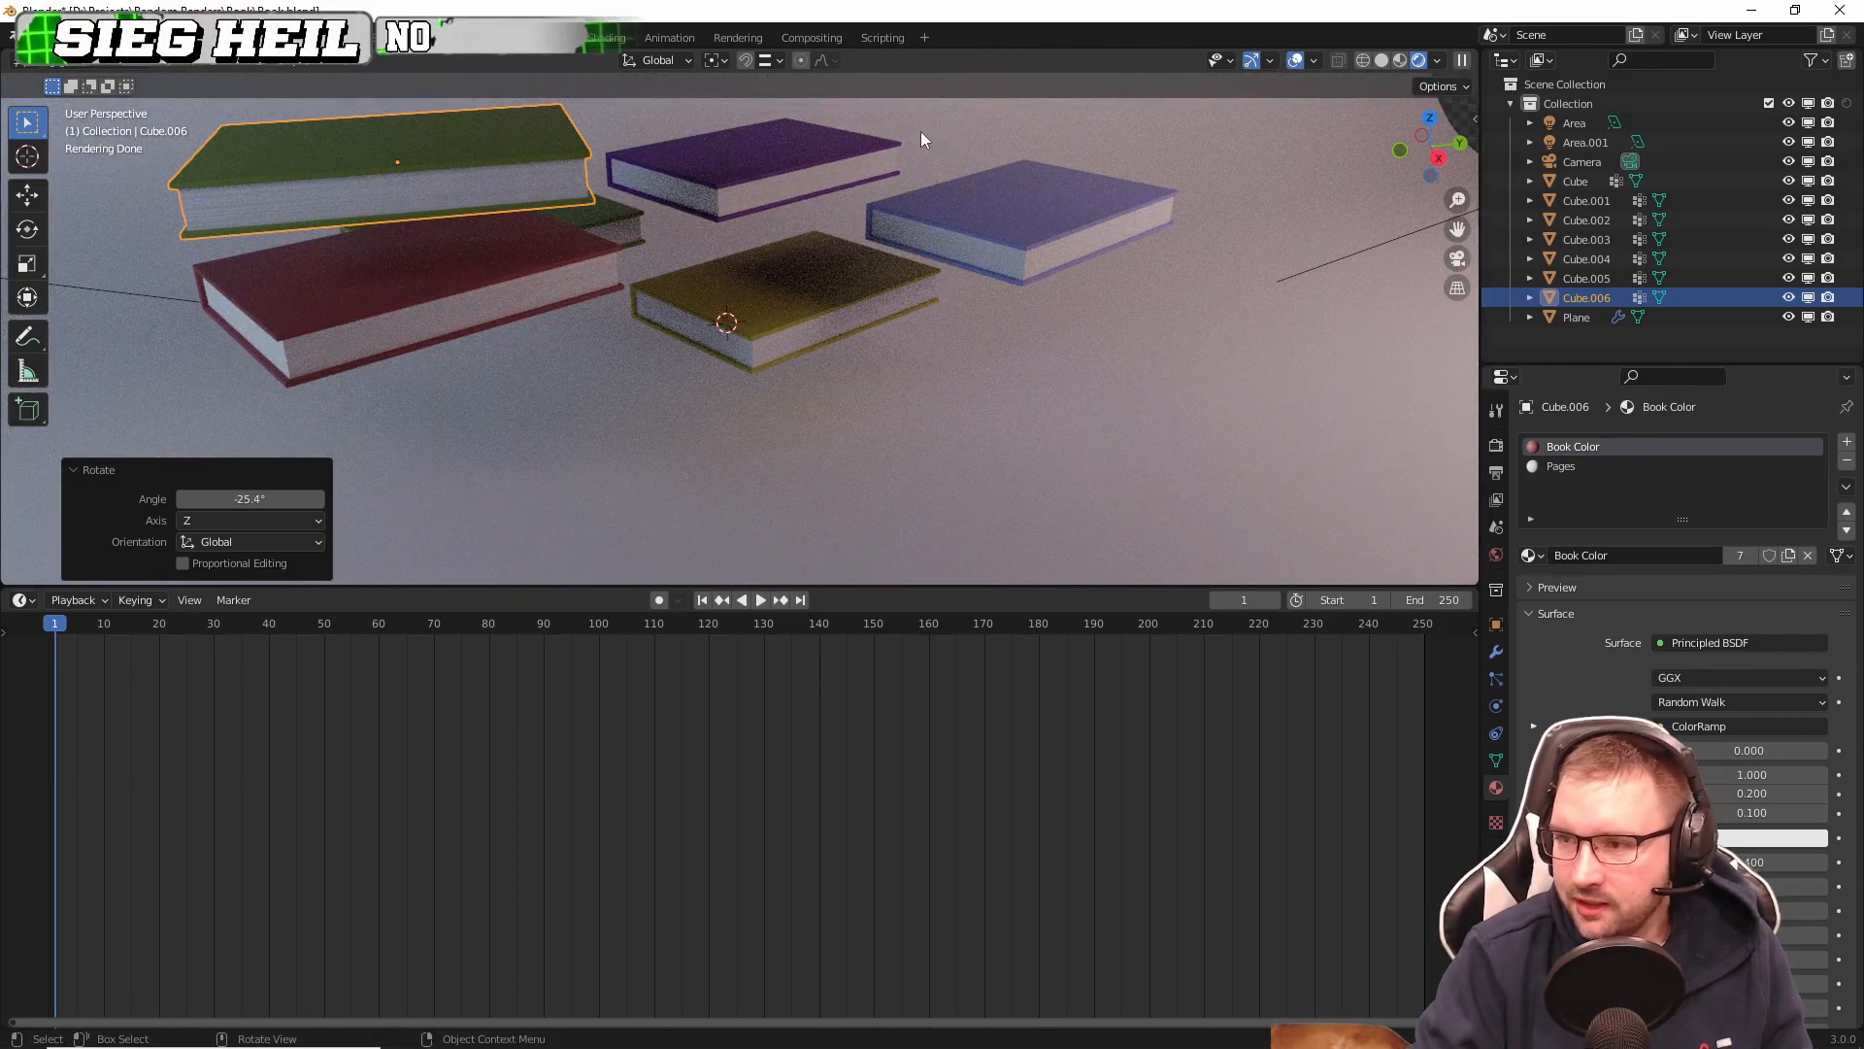
middle_drag(776, 271, 948, 272)
key(KP_0)
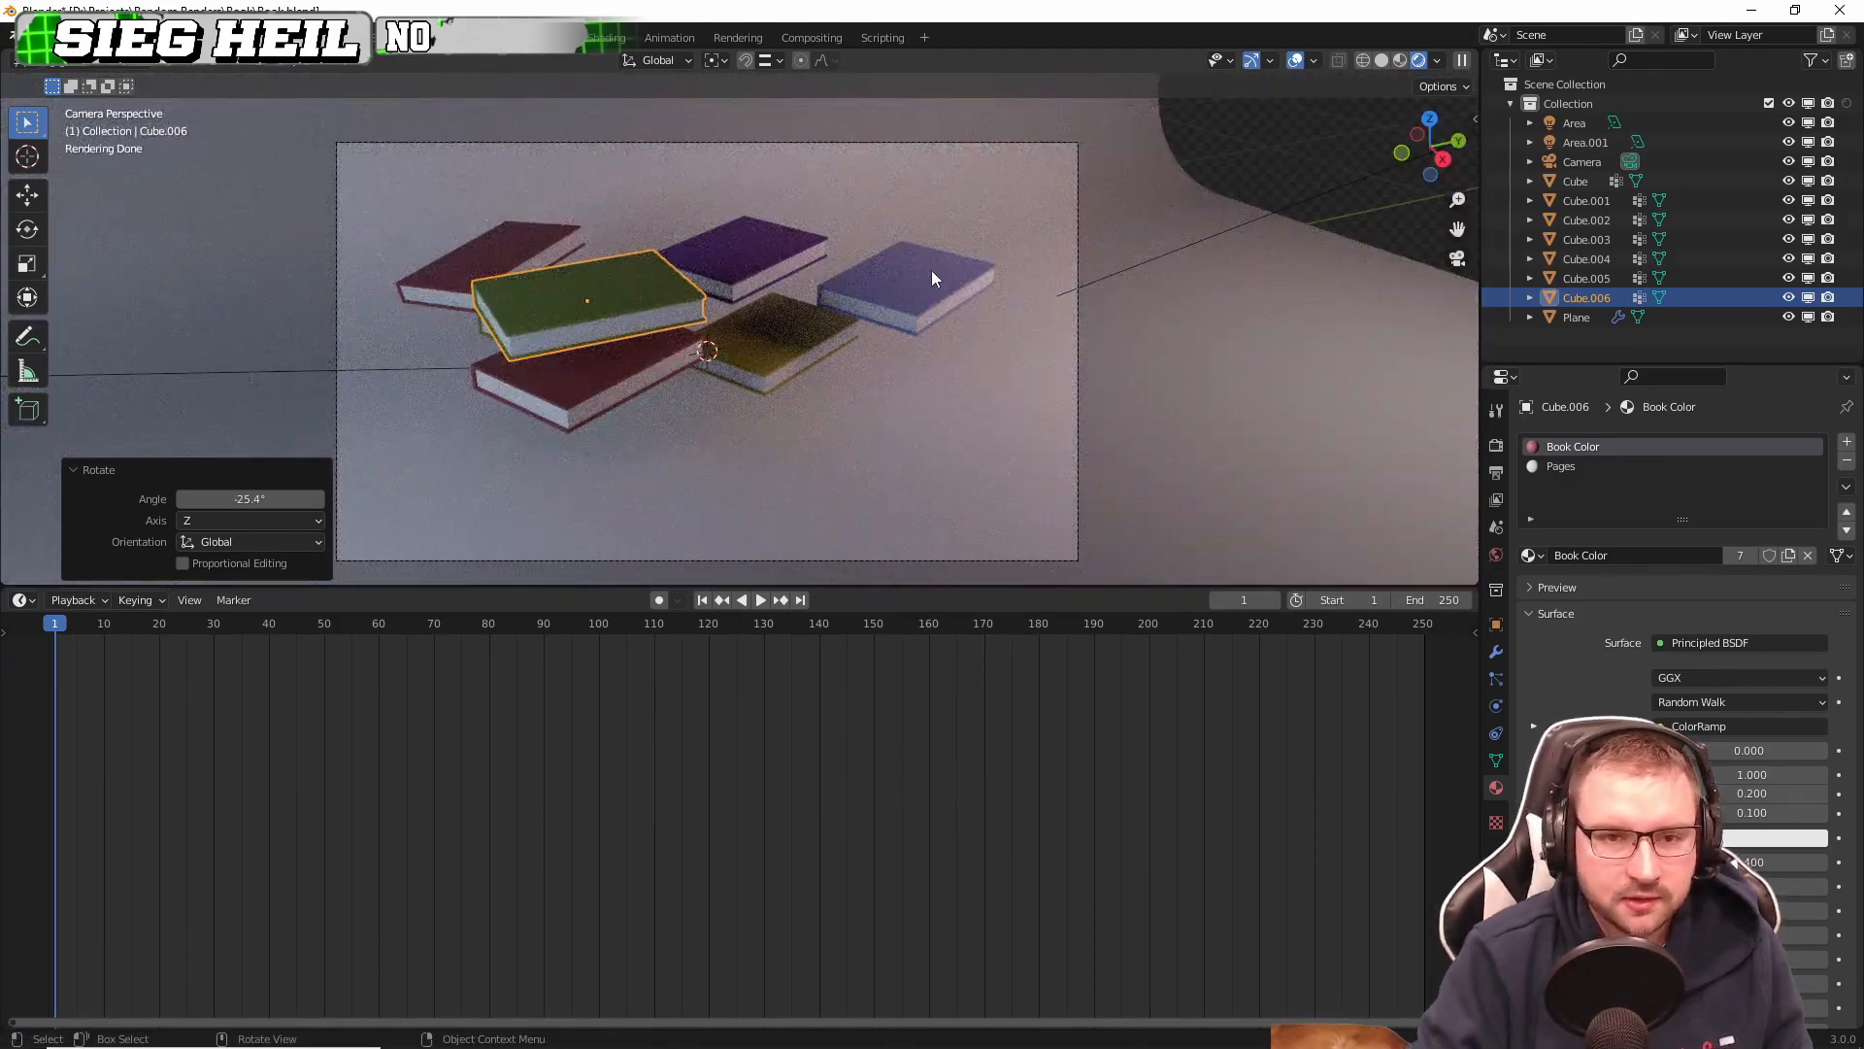
scroll(941, 275, up, 1)
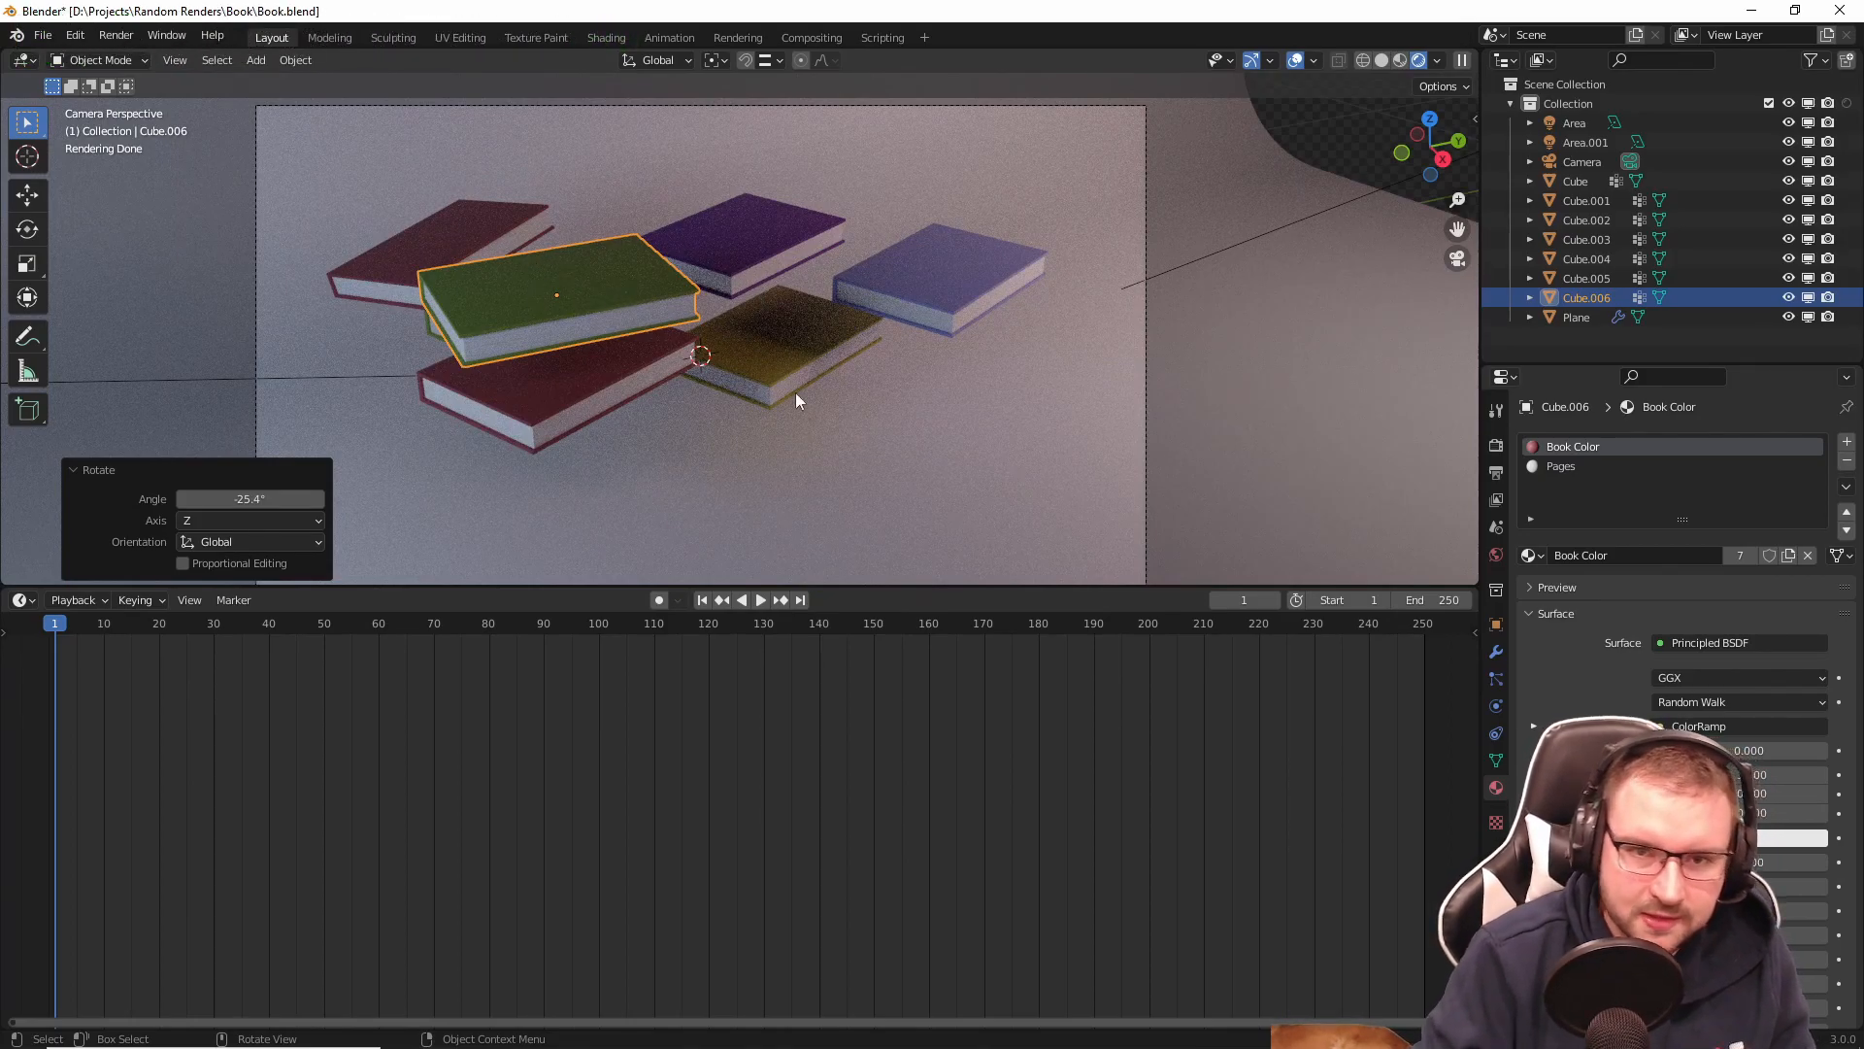
Step: Try to add a Rigid Body Constraint to the backdrop plane
click(913, 416)
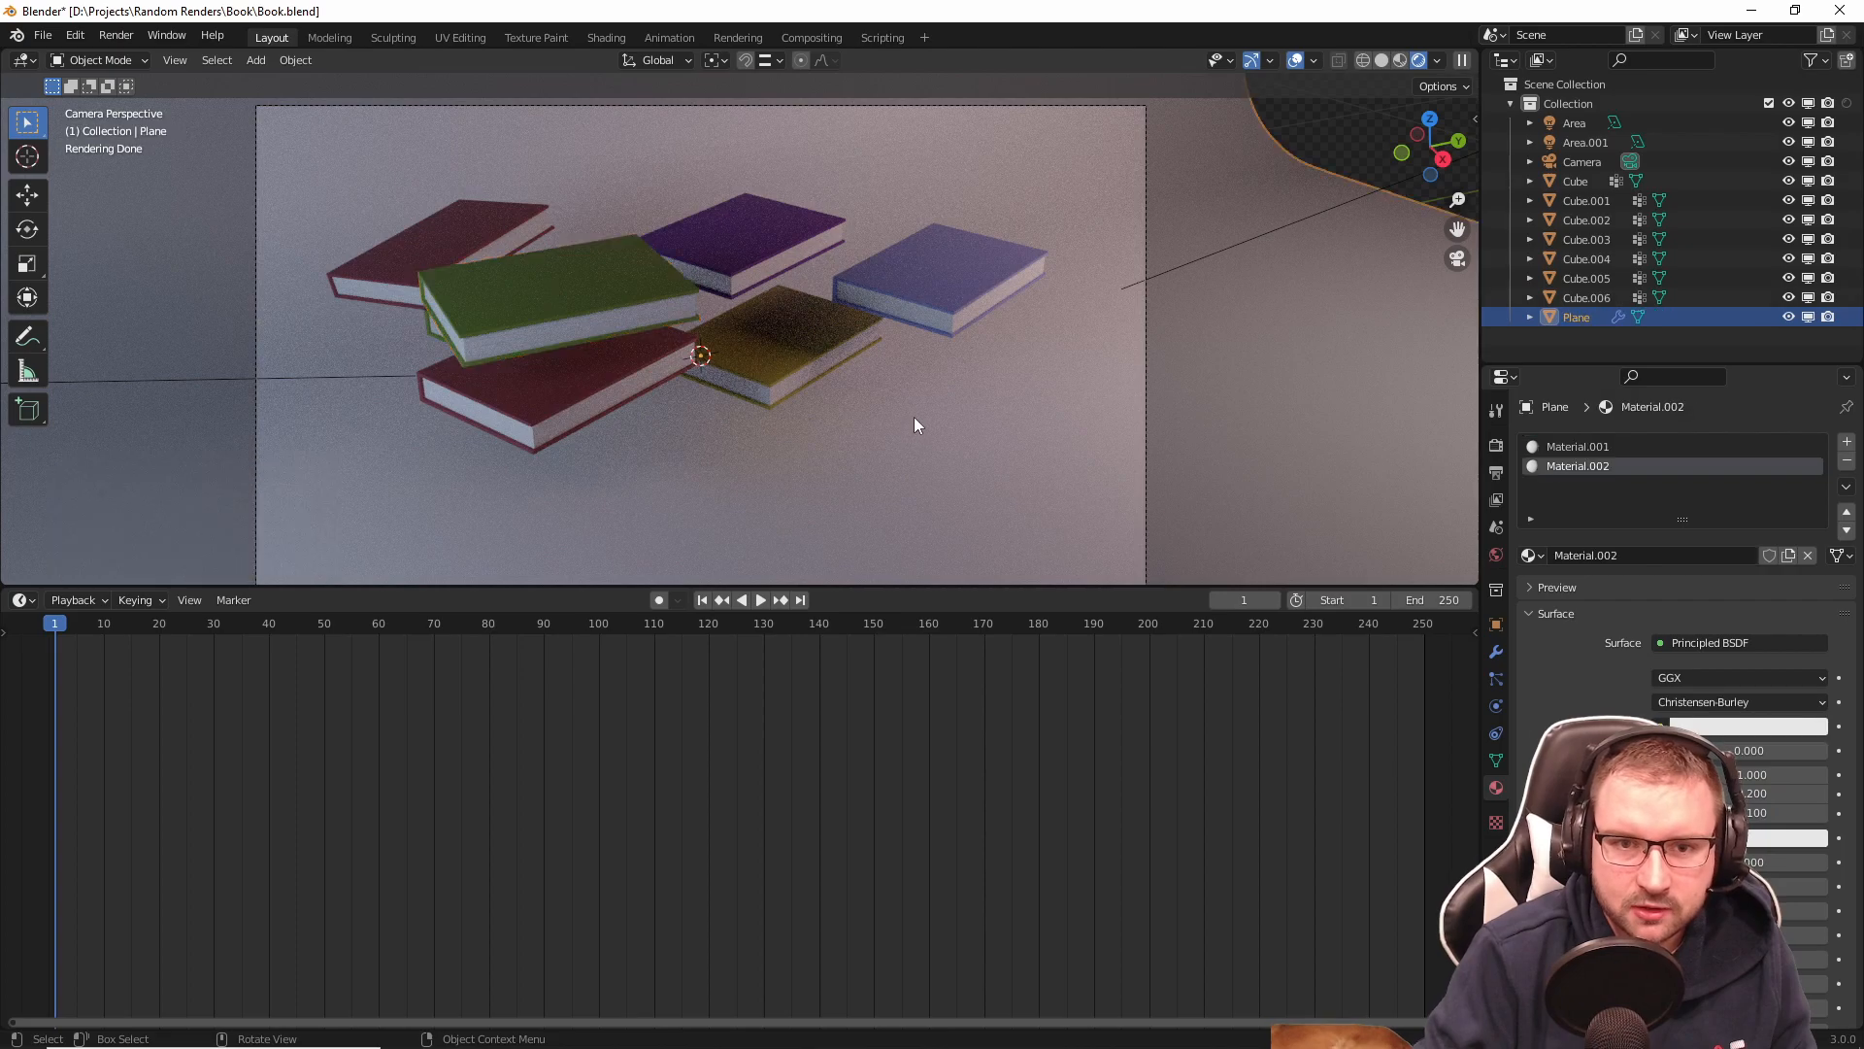
click(1495, 735)
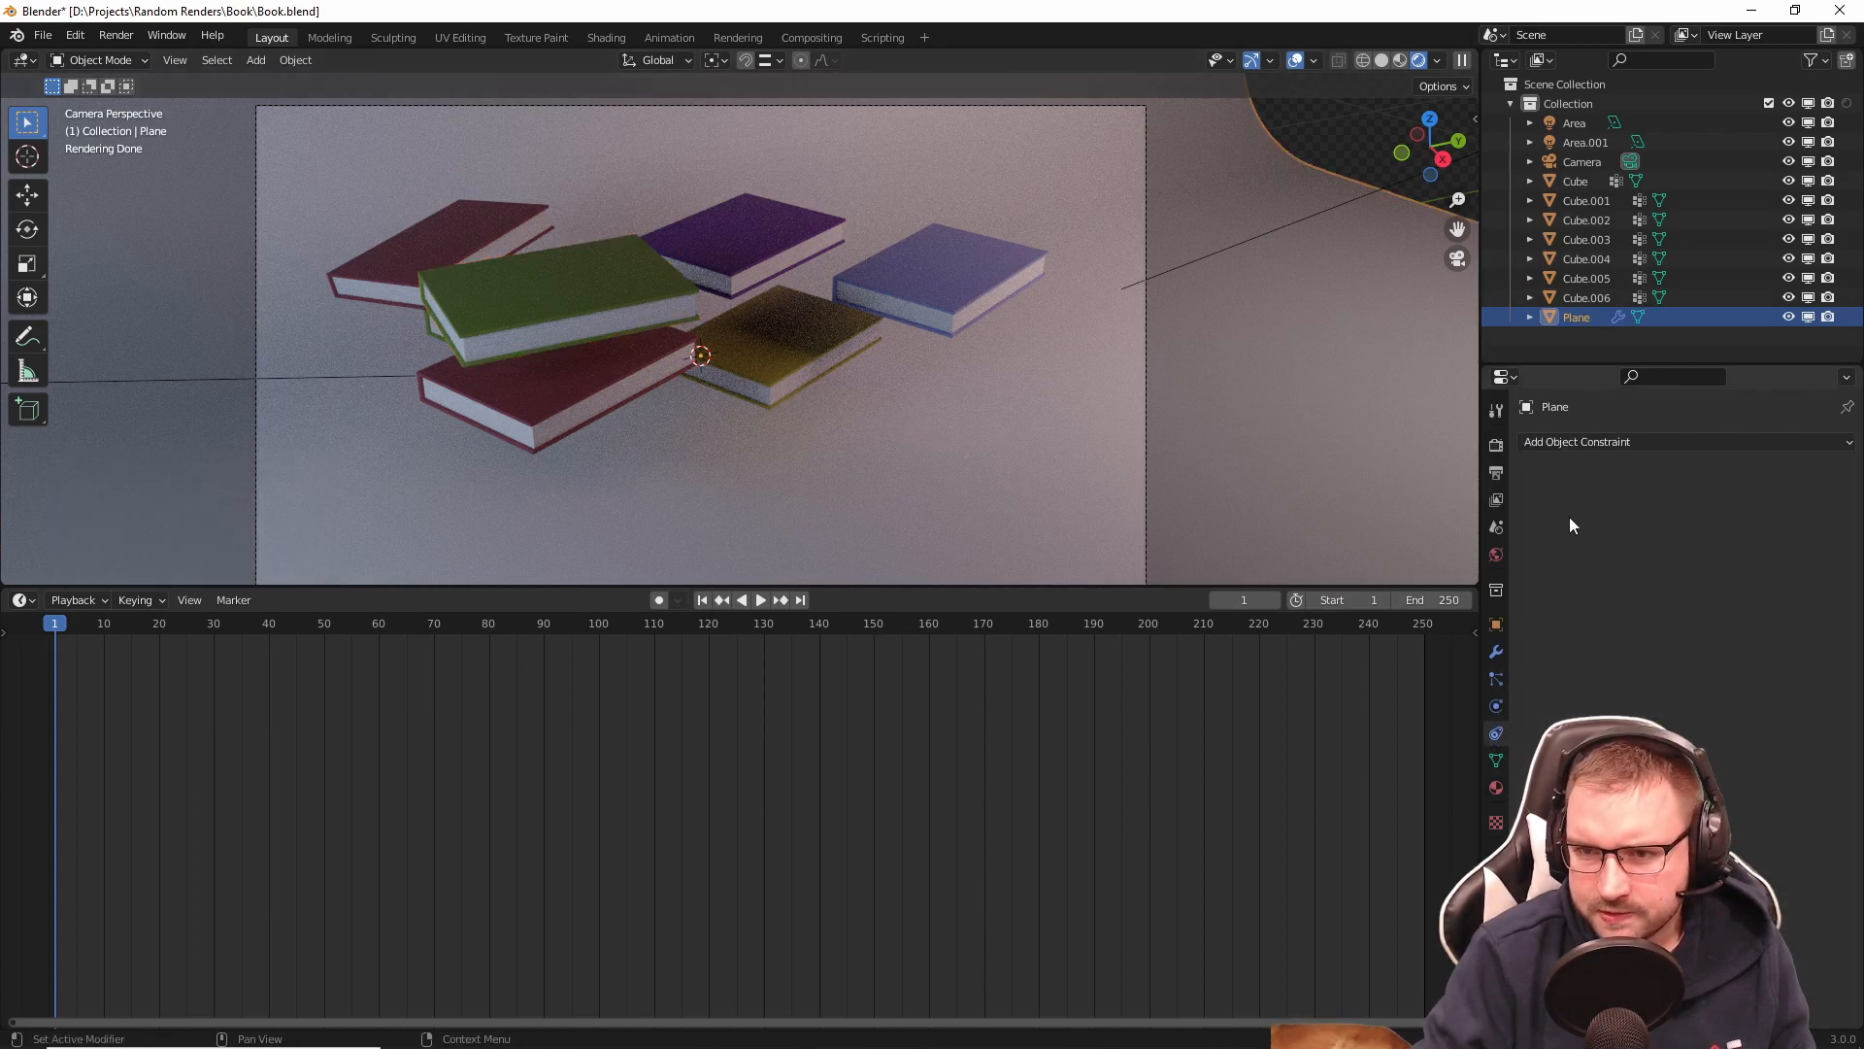
click(1612, 444)
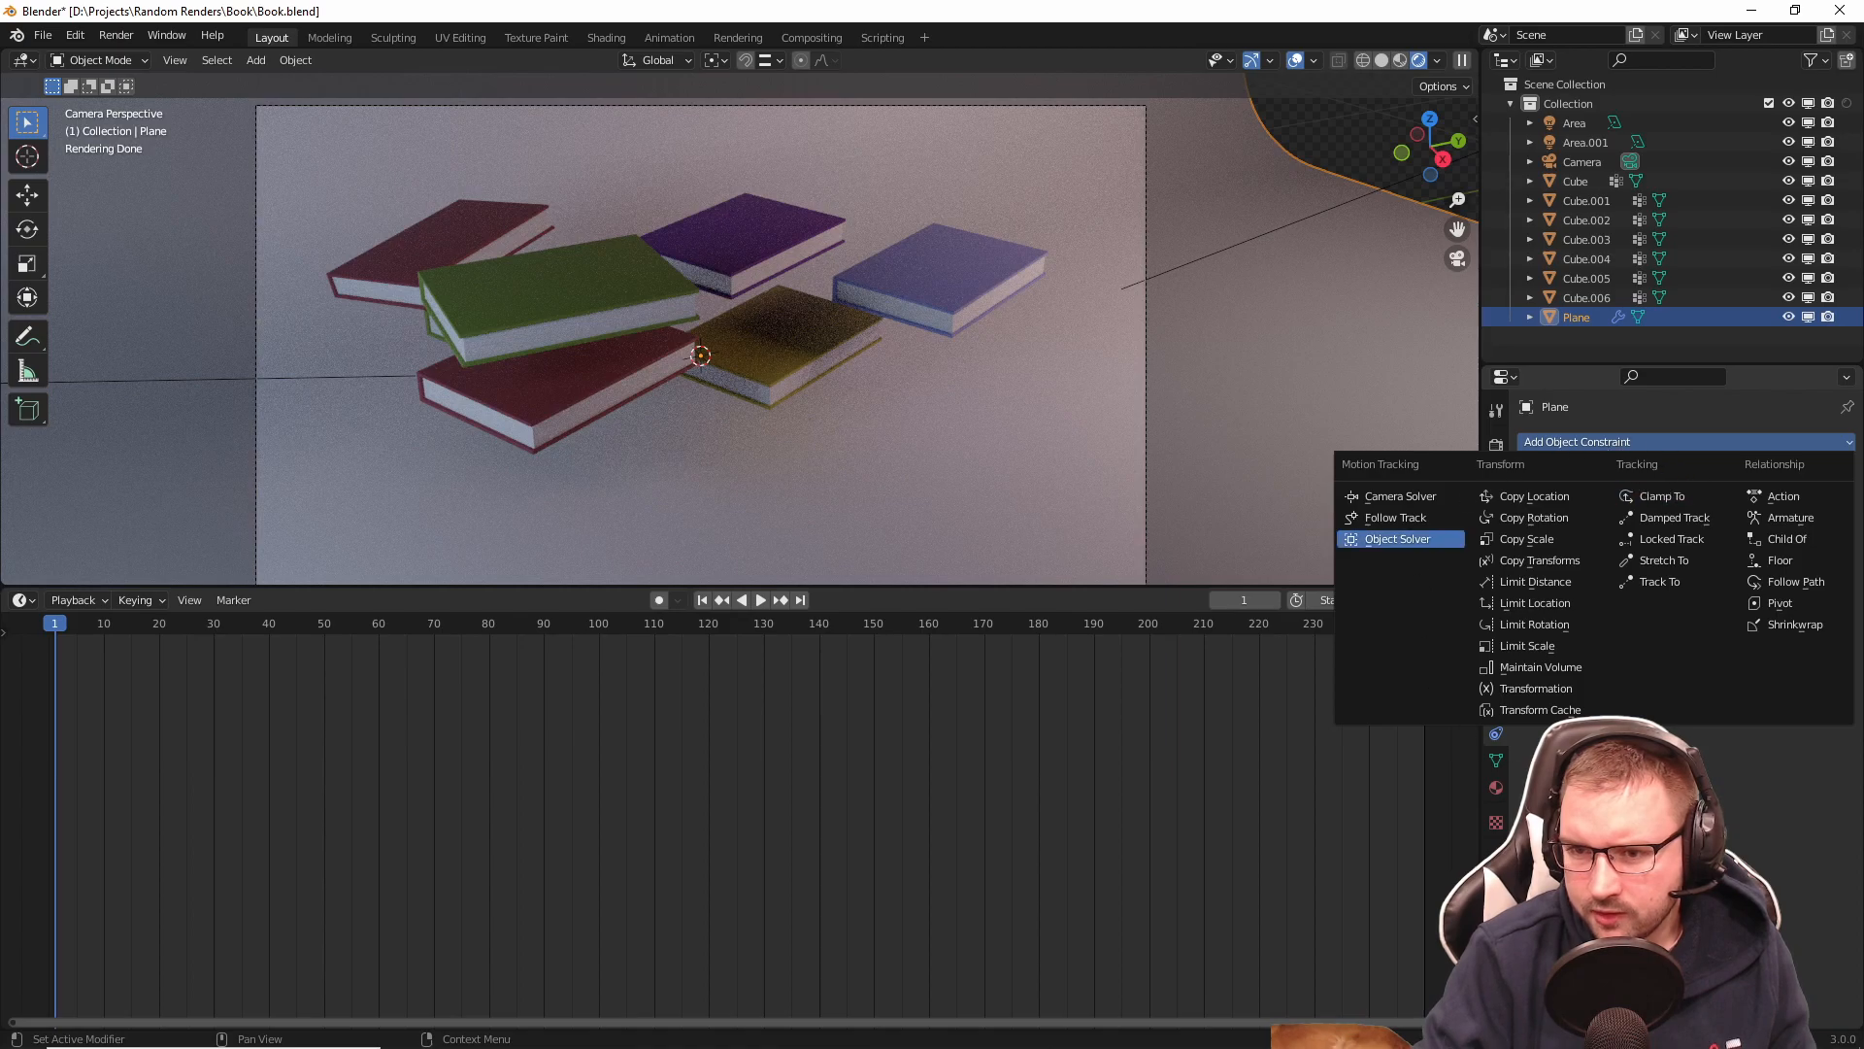
click(1495, 704)
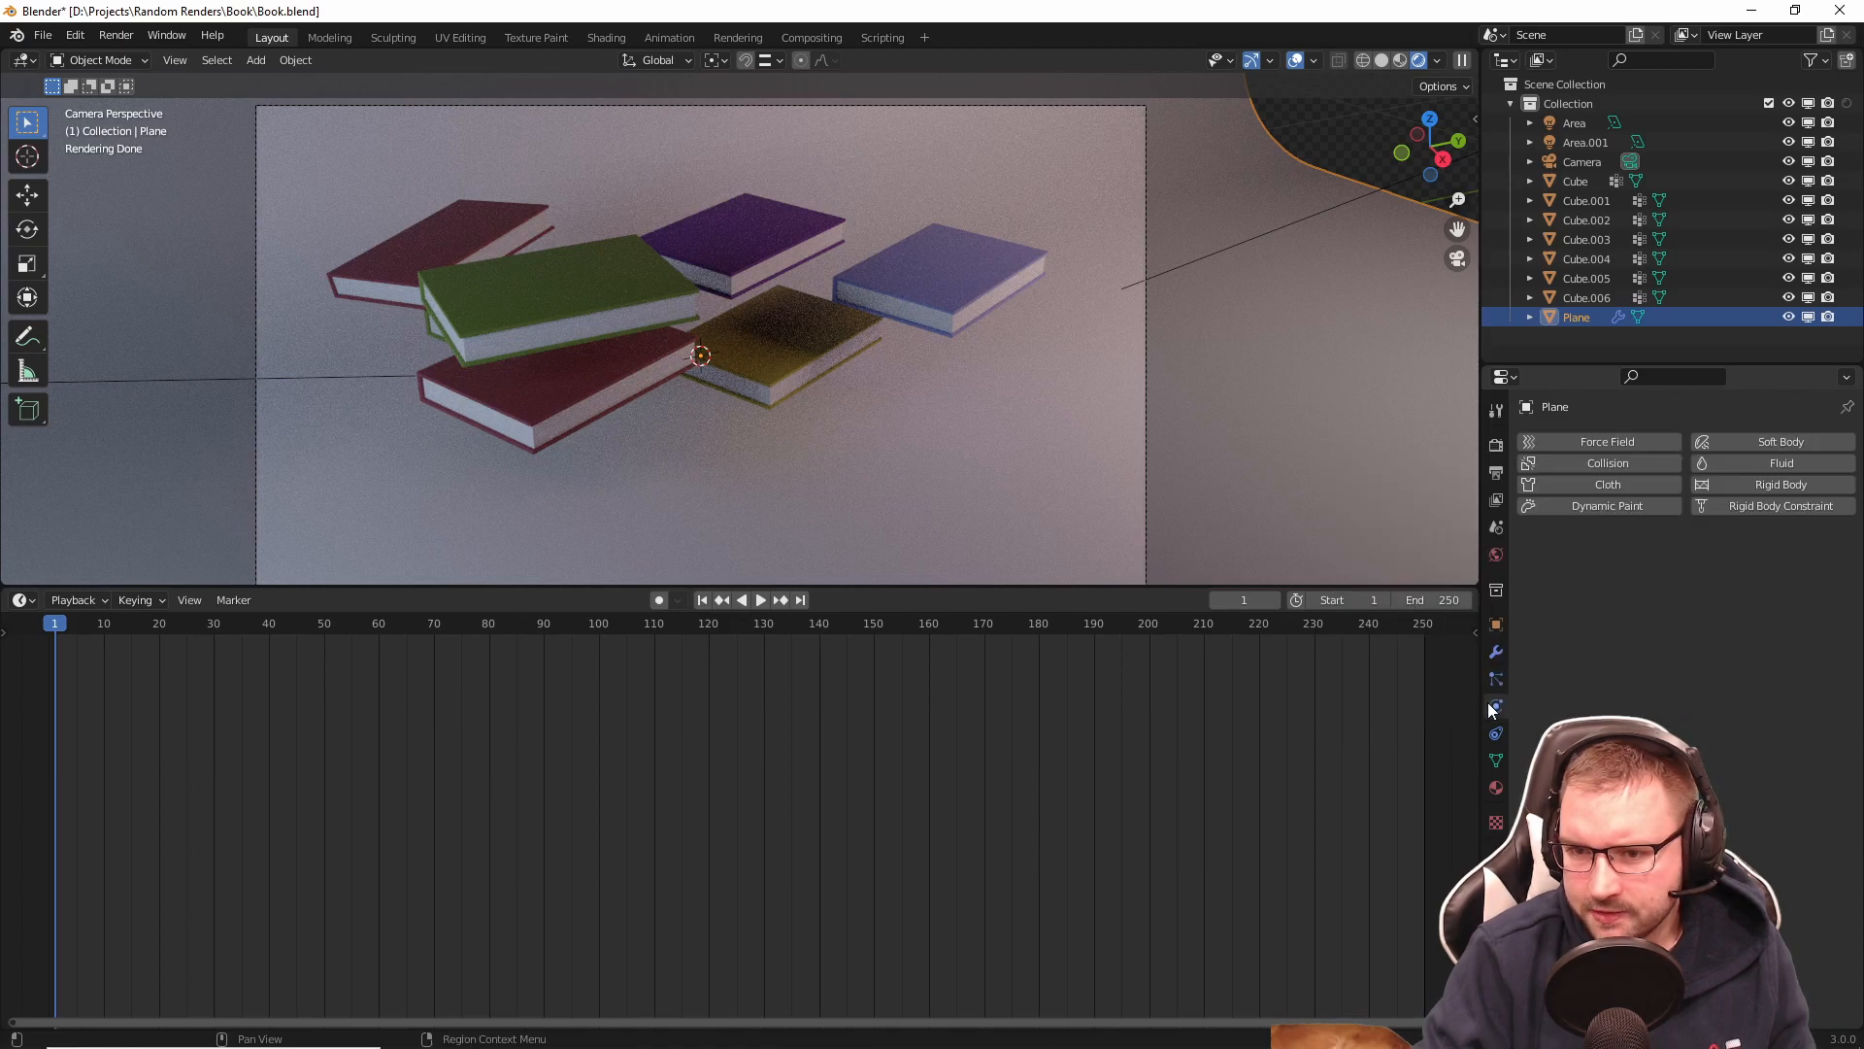
click(1723, 508)
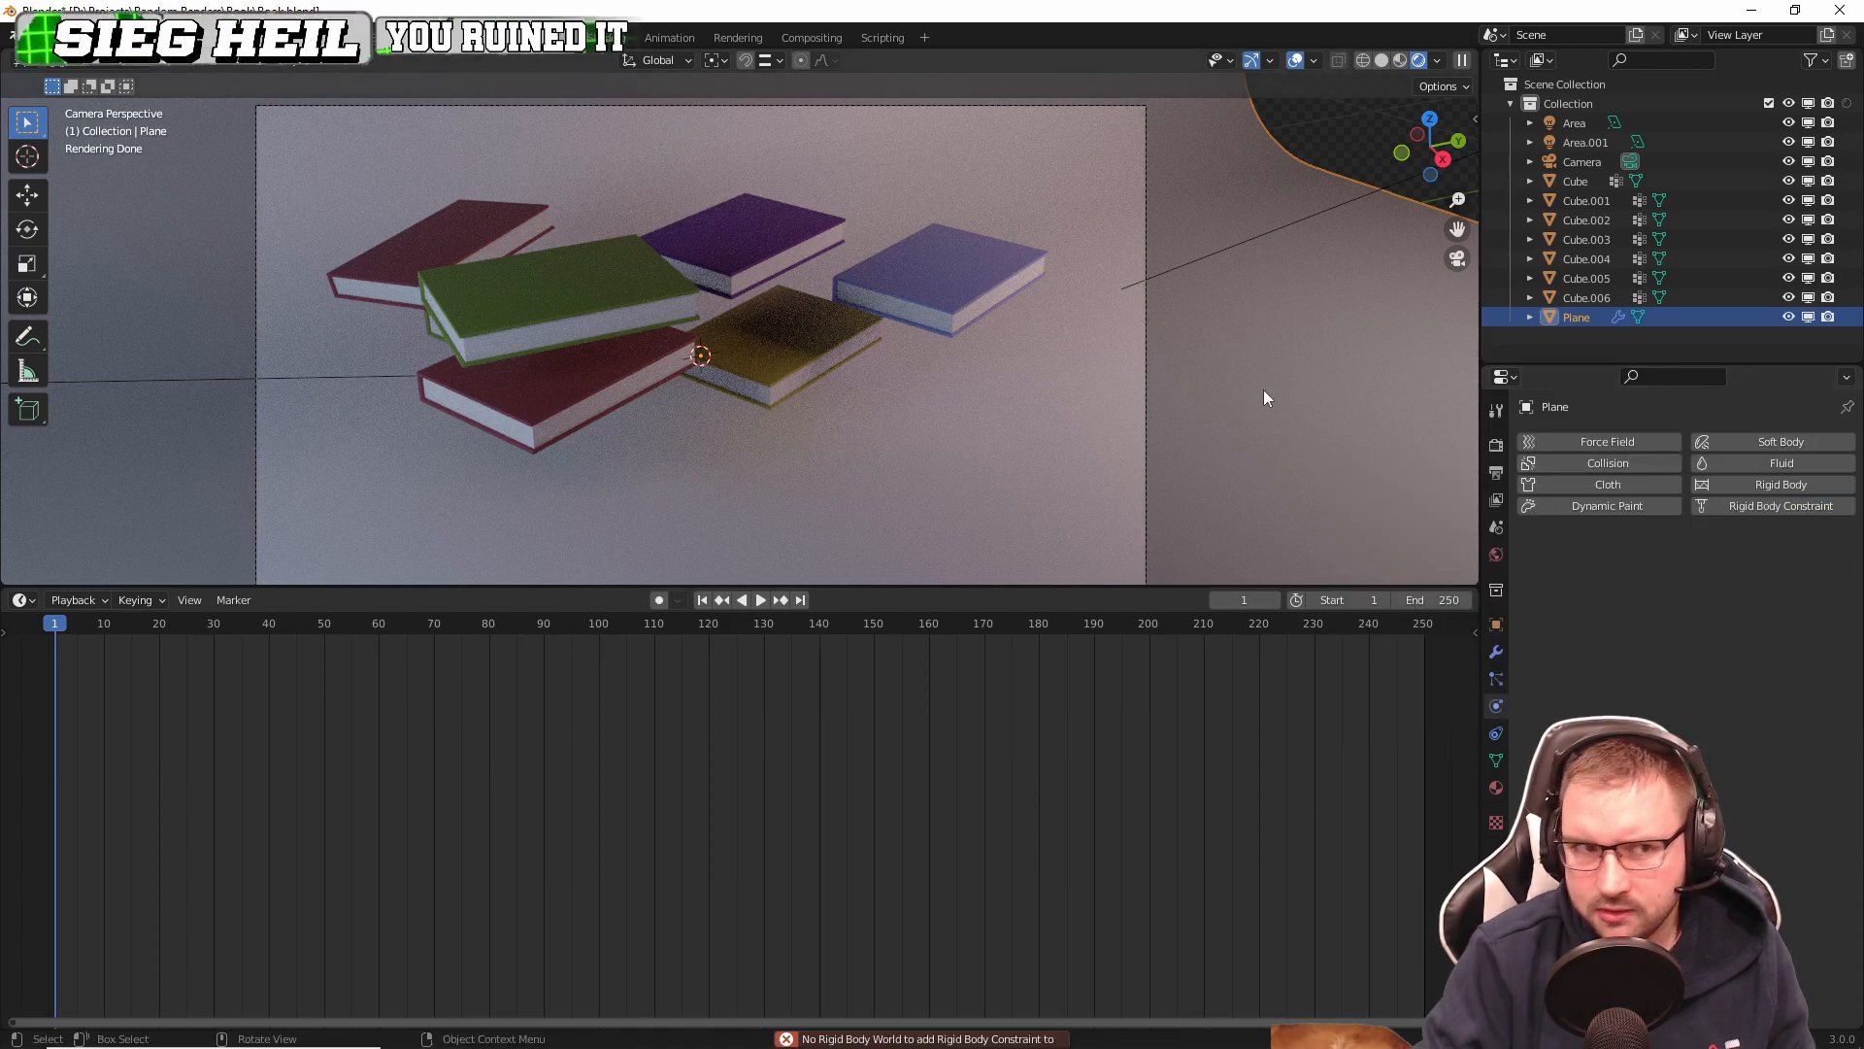
click(1747, 506)
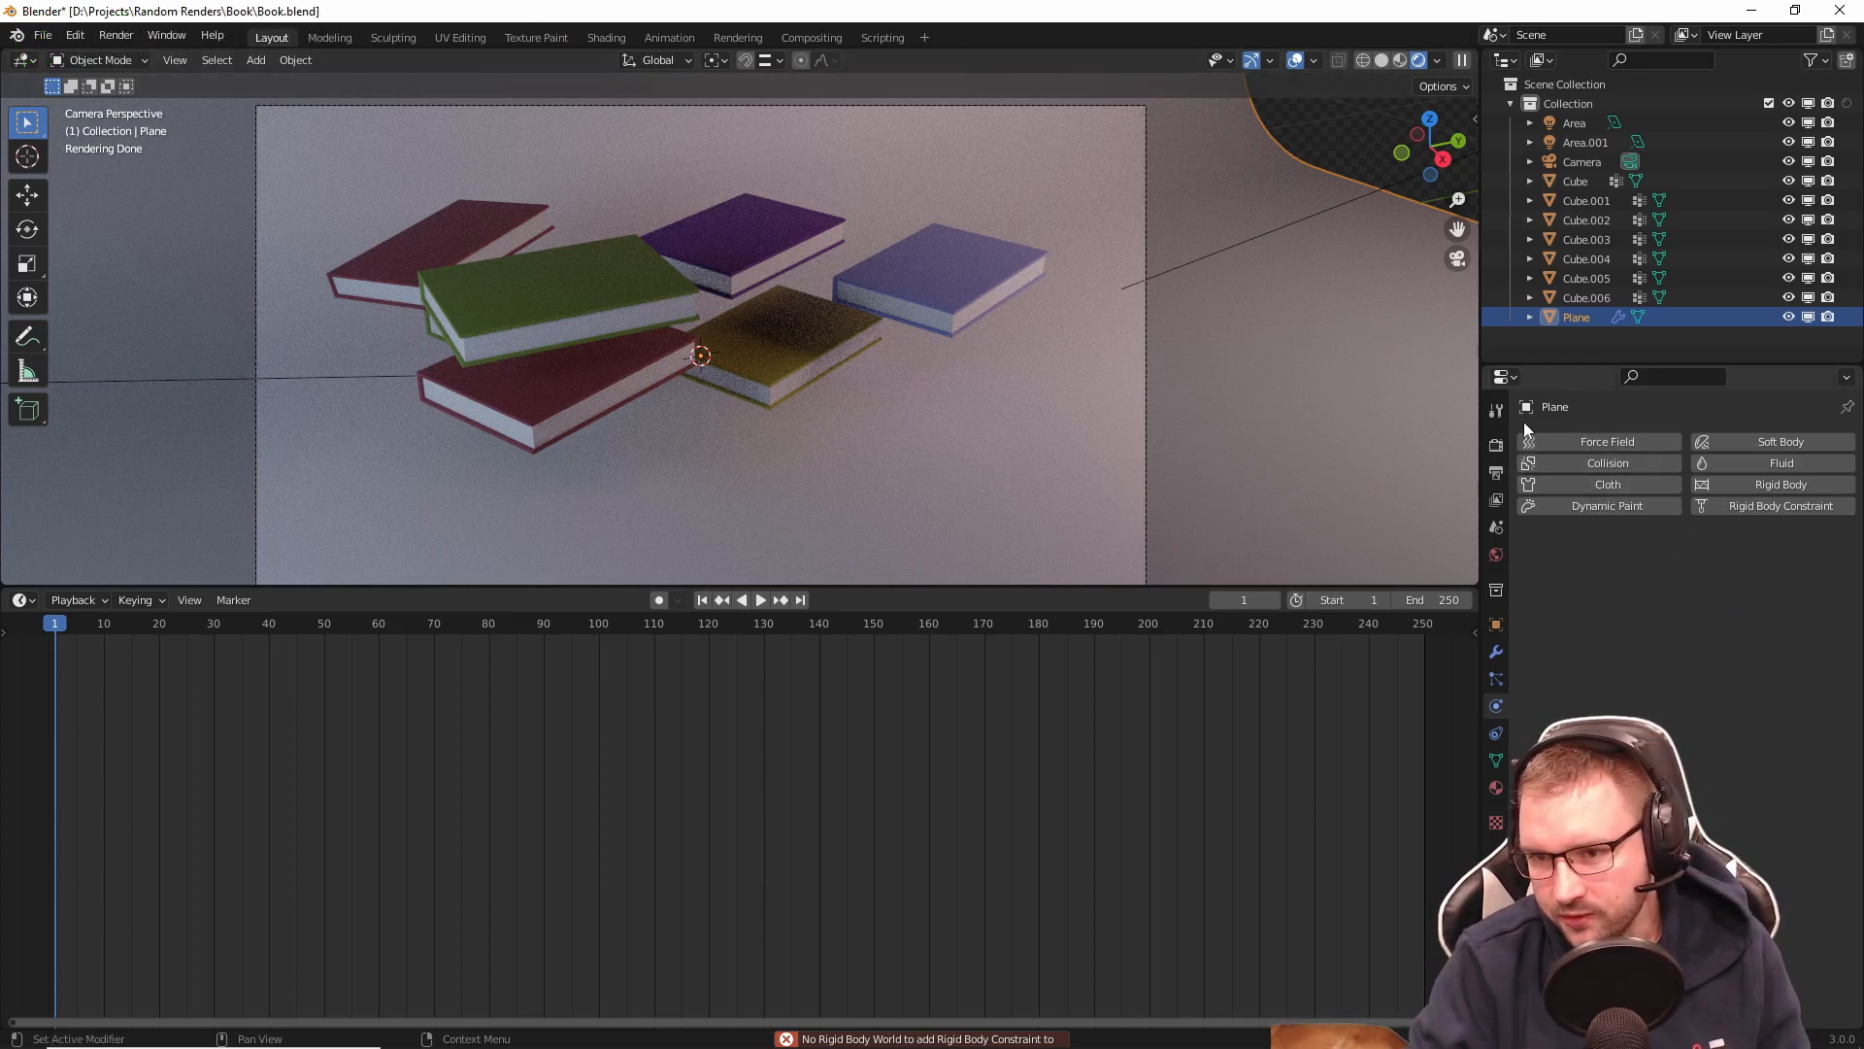
click(1757, 505)
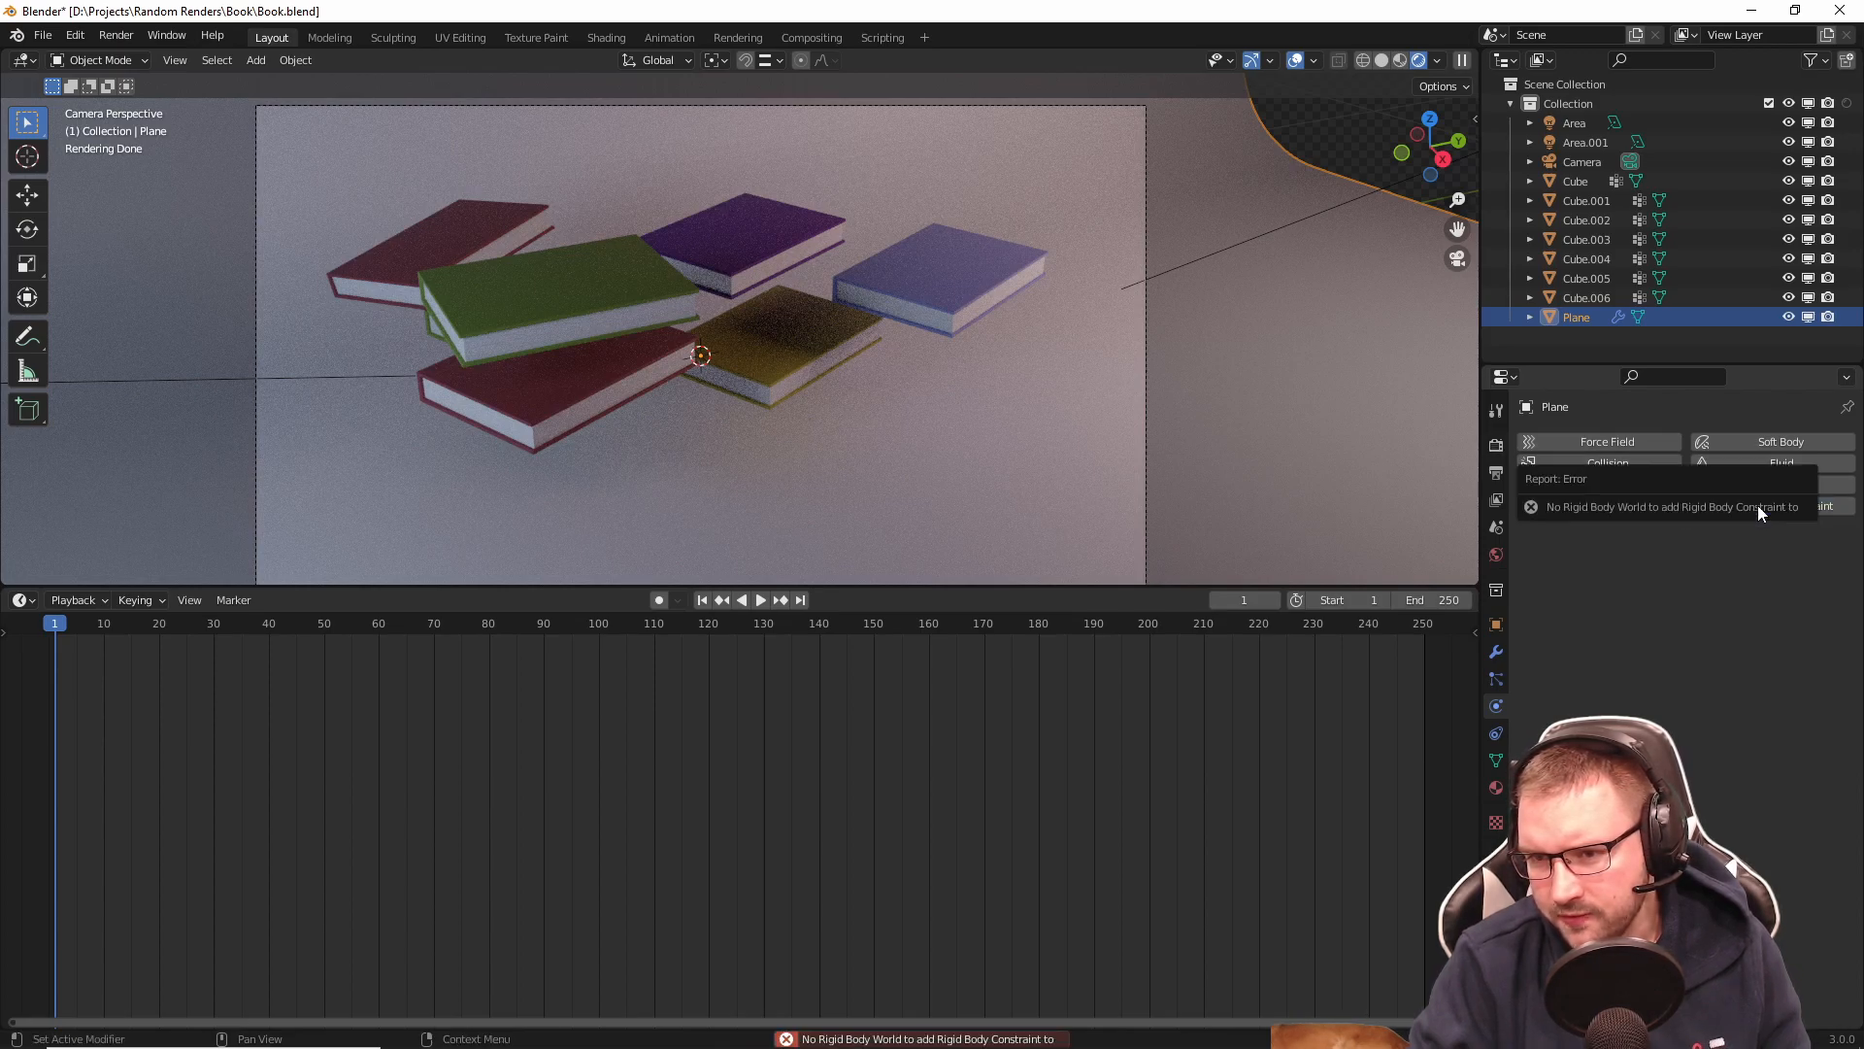
Step: Find the Rigid Body World settings in the scene properties and add a Rigid Body World to the scene
click(1497, 446)
scroll(1680, 582, down, 6)
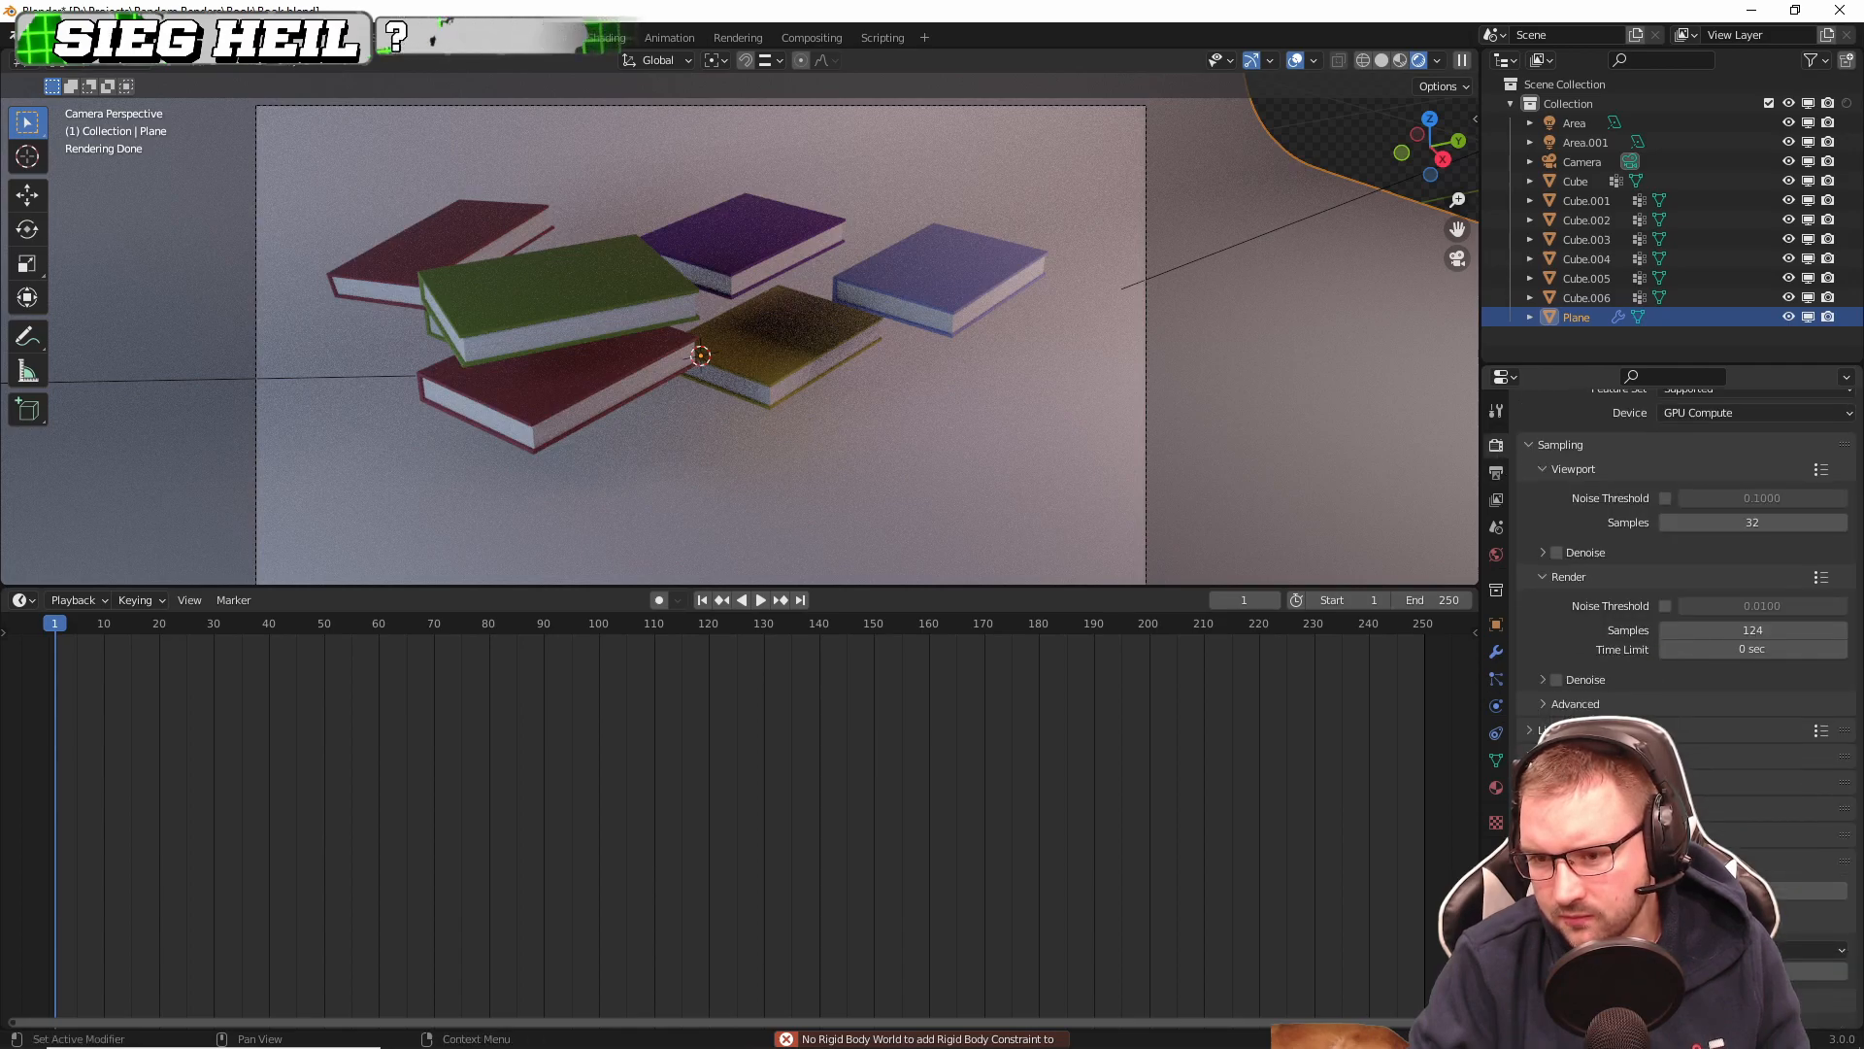
click(1504, 478)
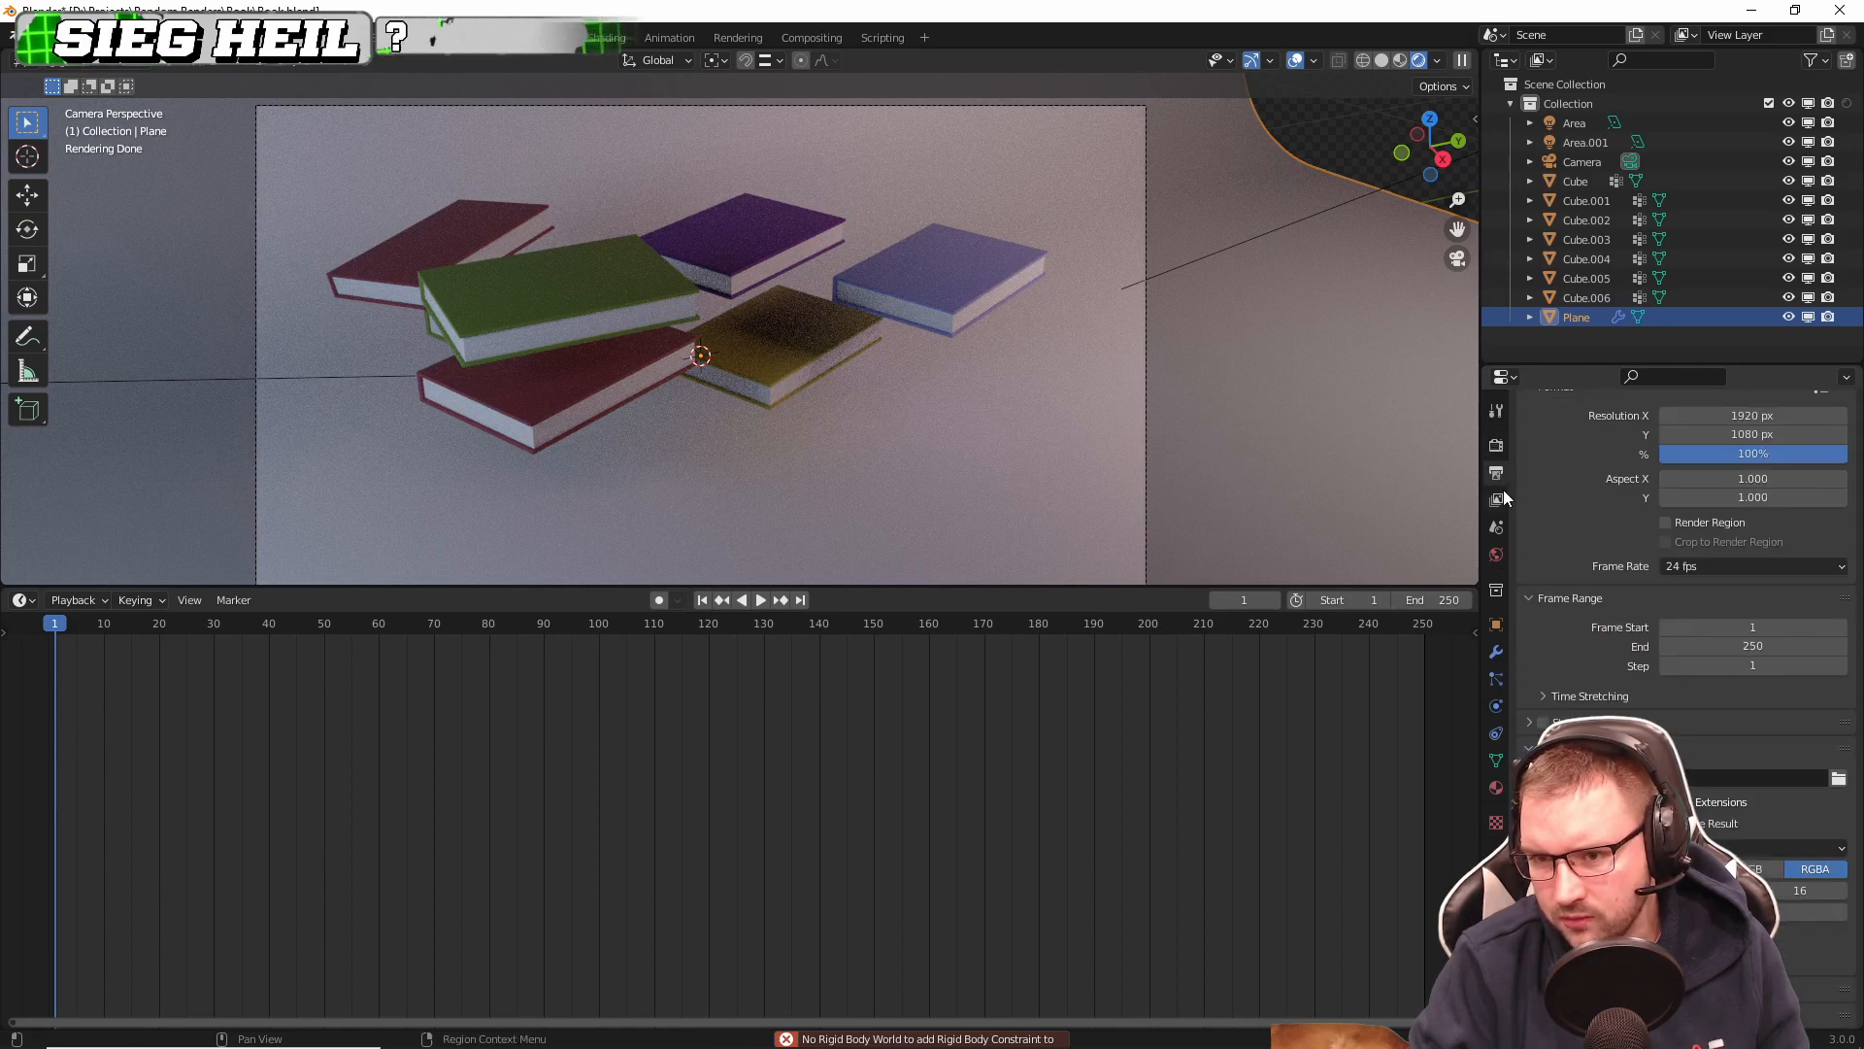
click(1501, 503)
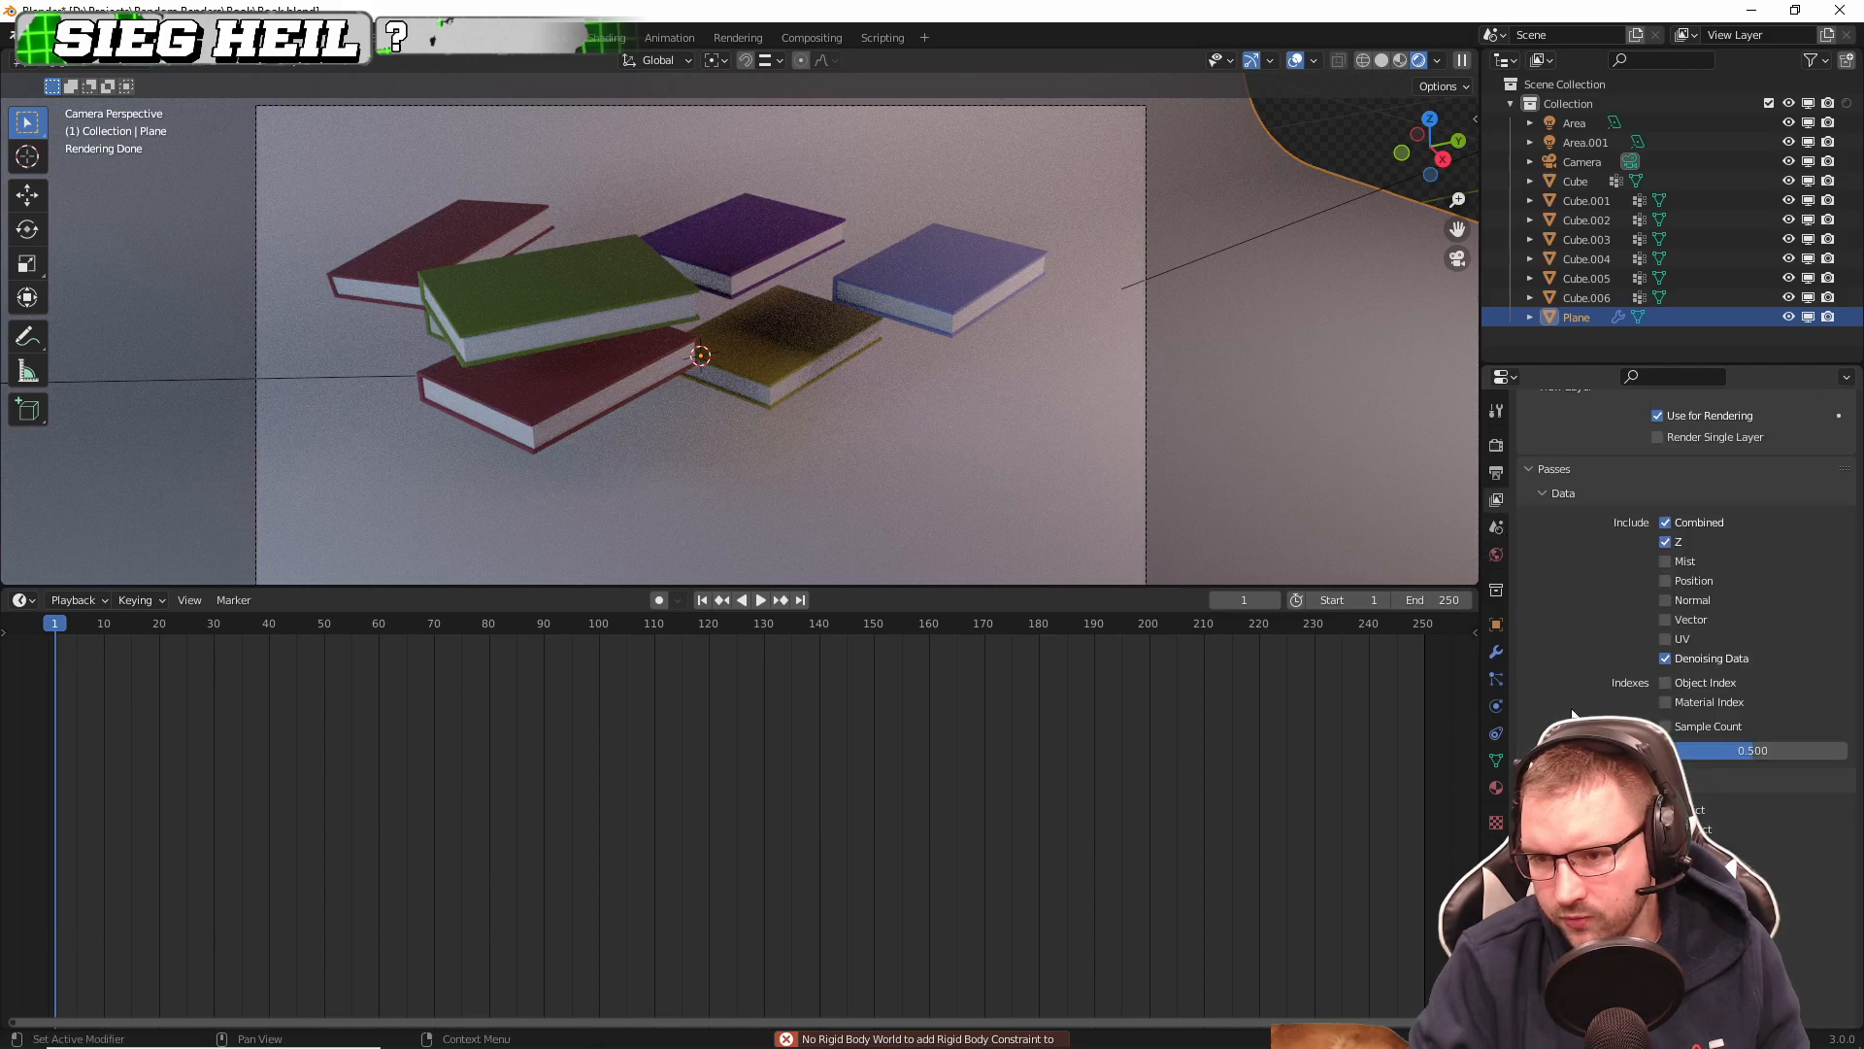
scroll(1588, 714, down, 8)
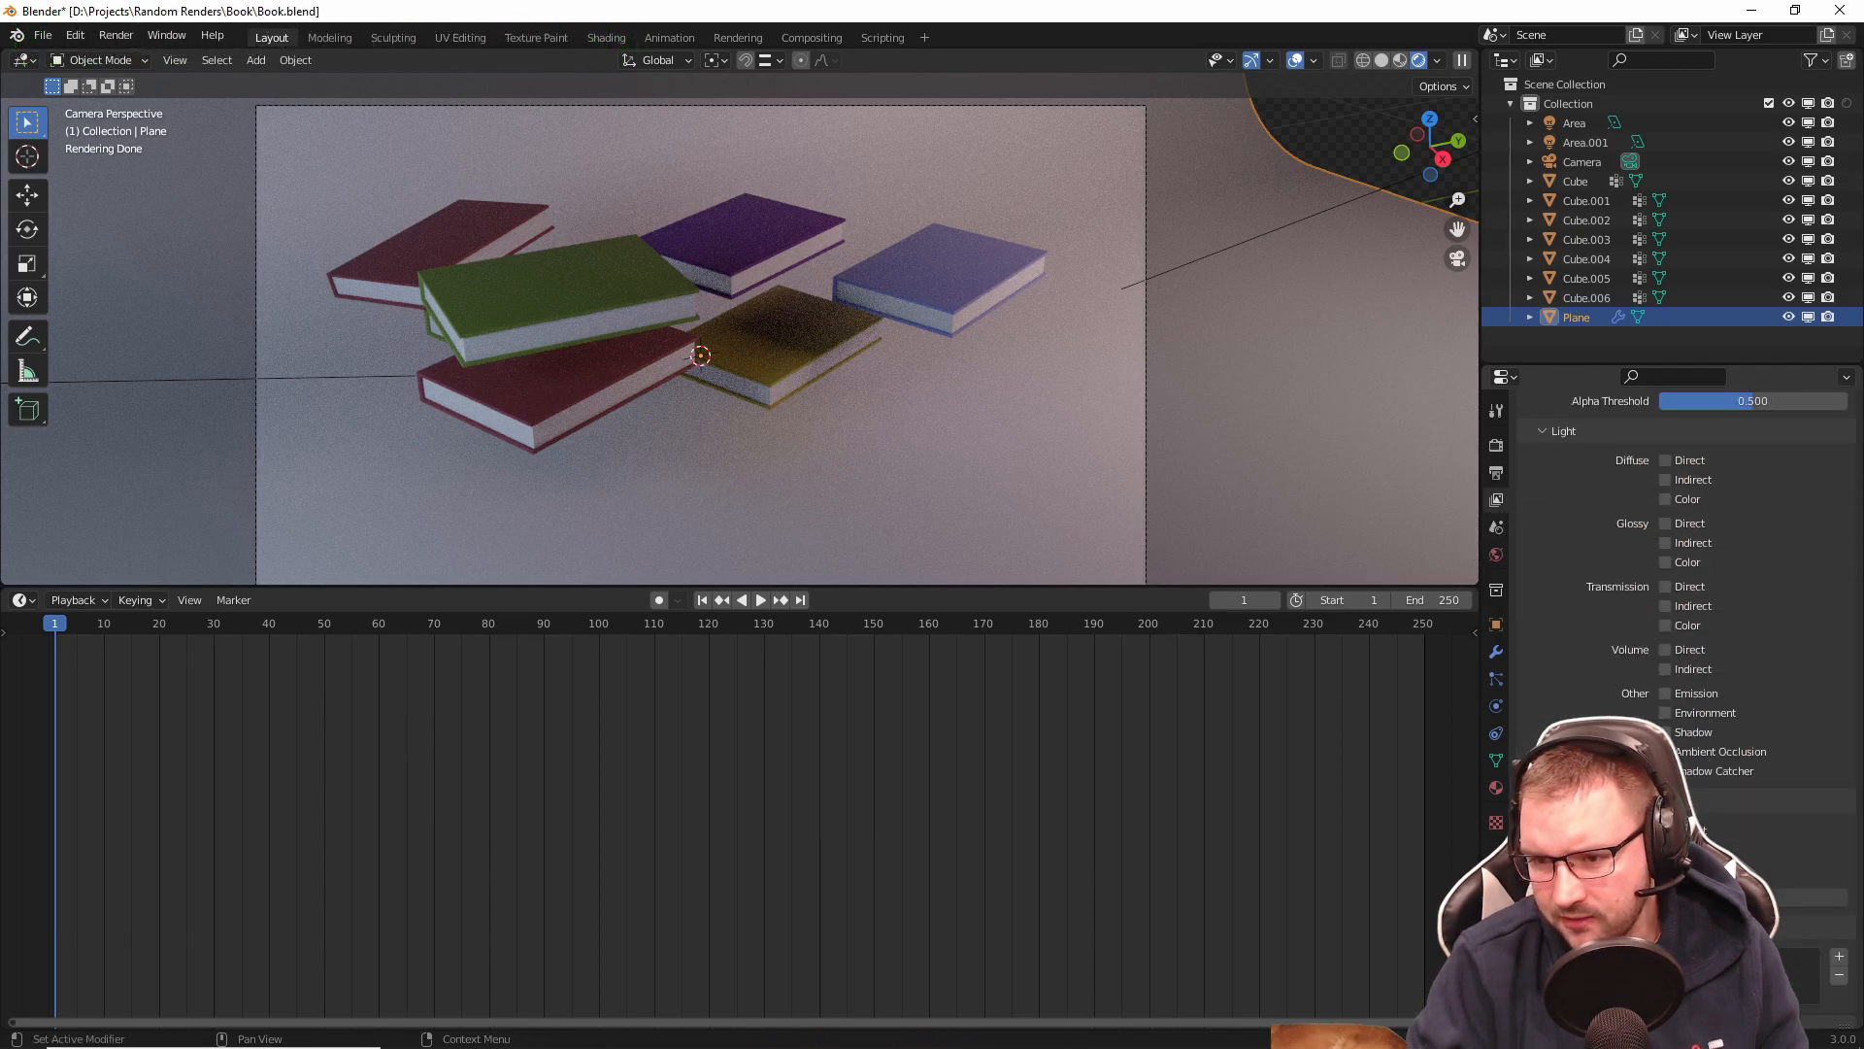
scroll(1679, 631, up, 4)
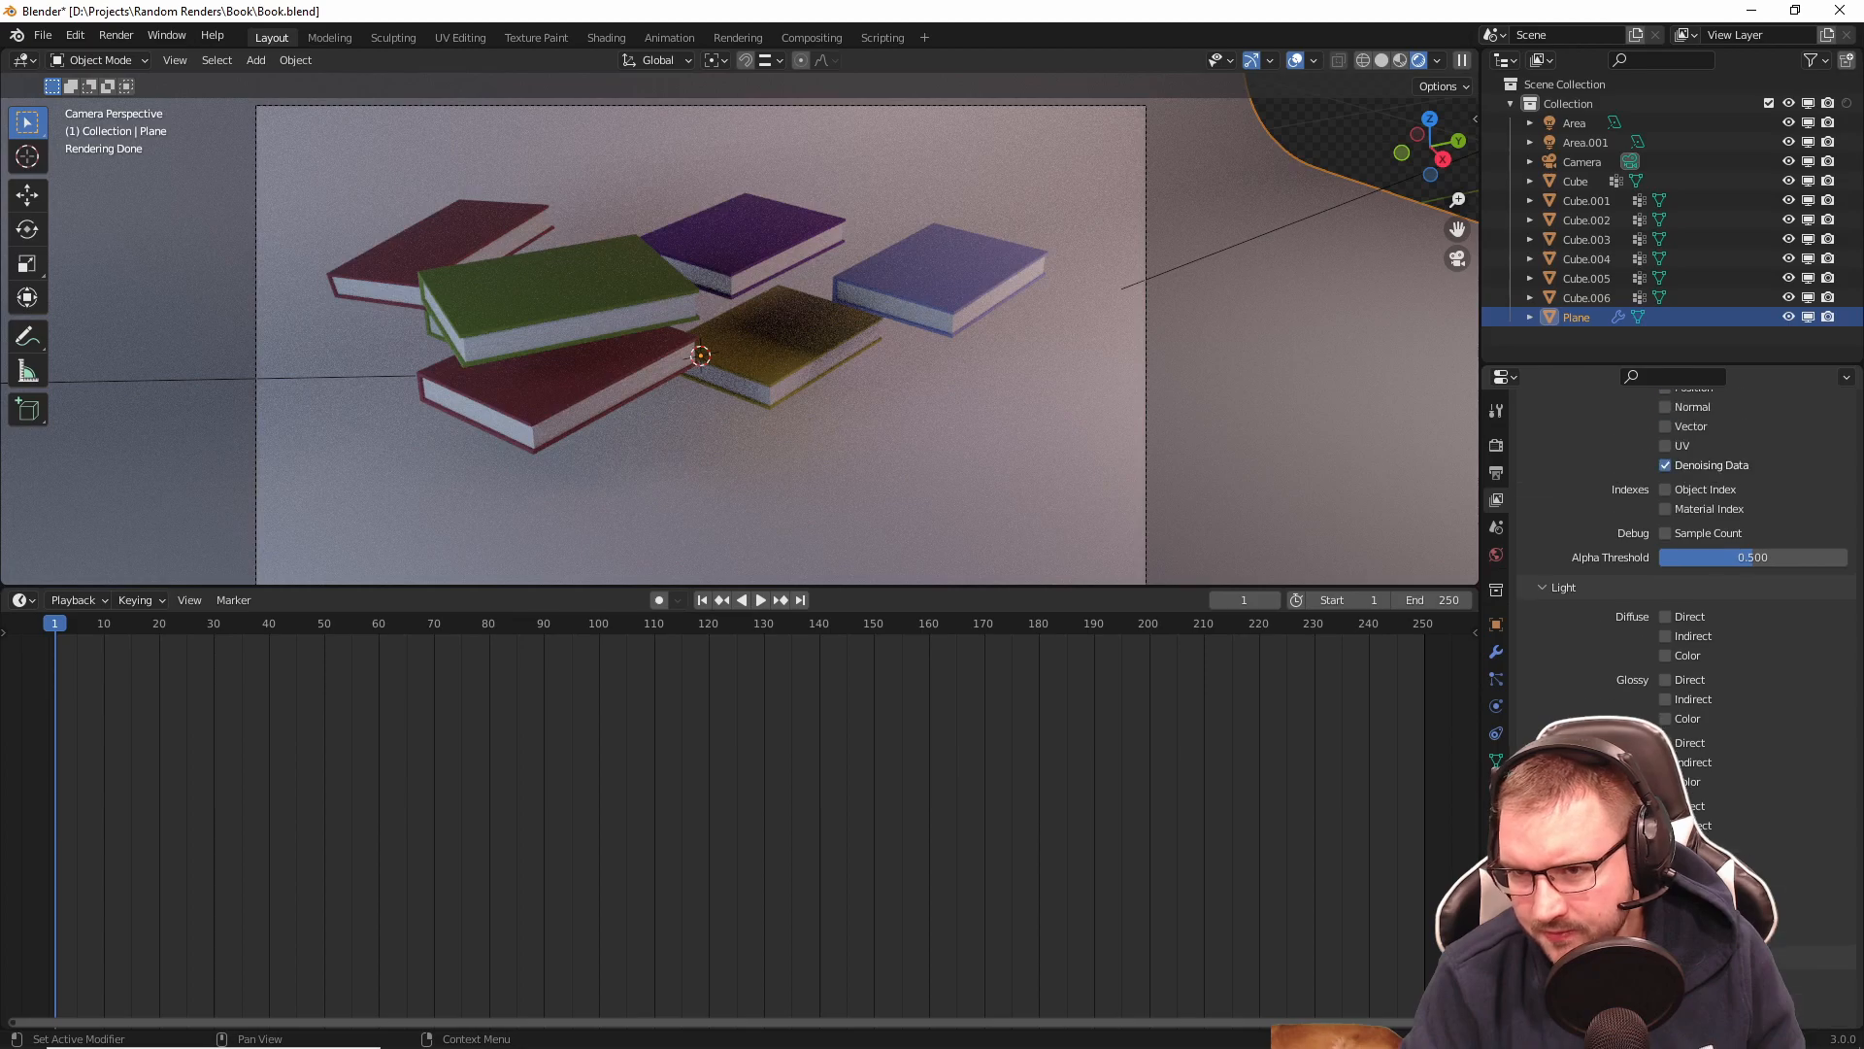
scroll(1679, 631, up, 3)
scroll(1528, 723, up, 3)
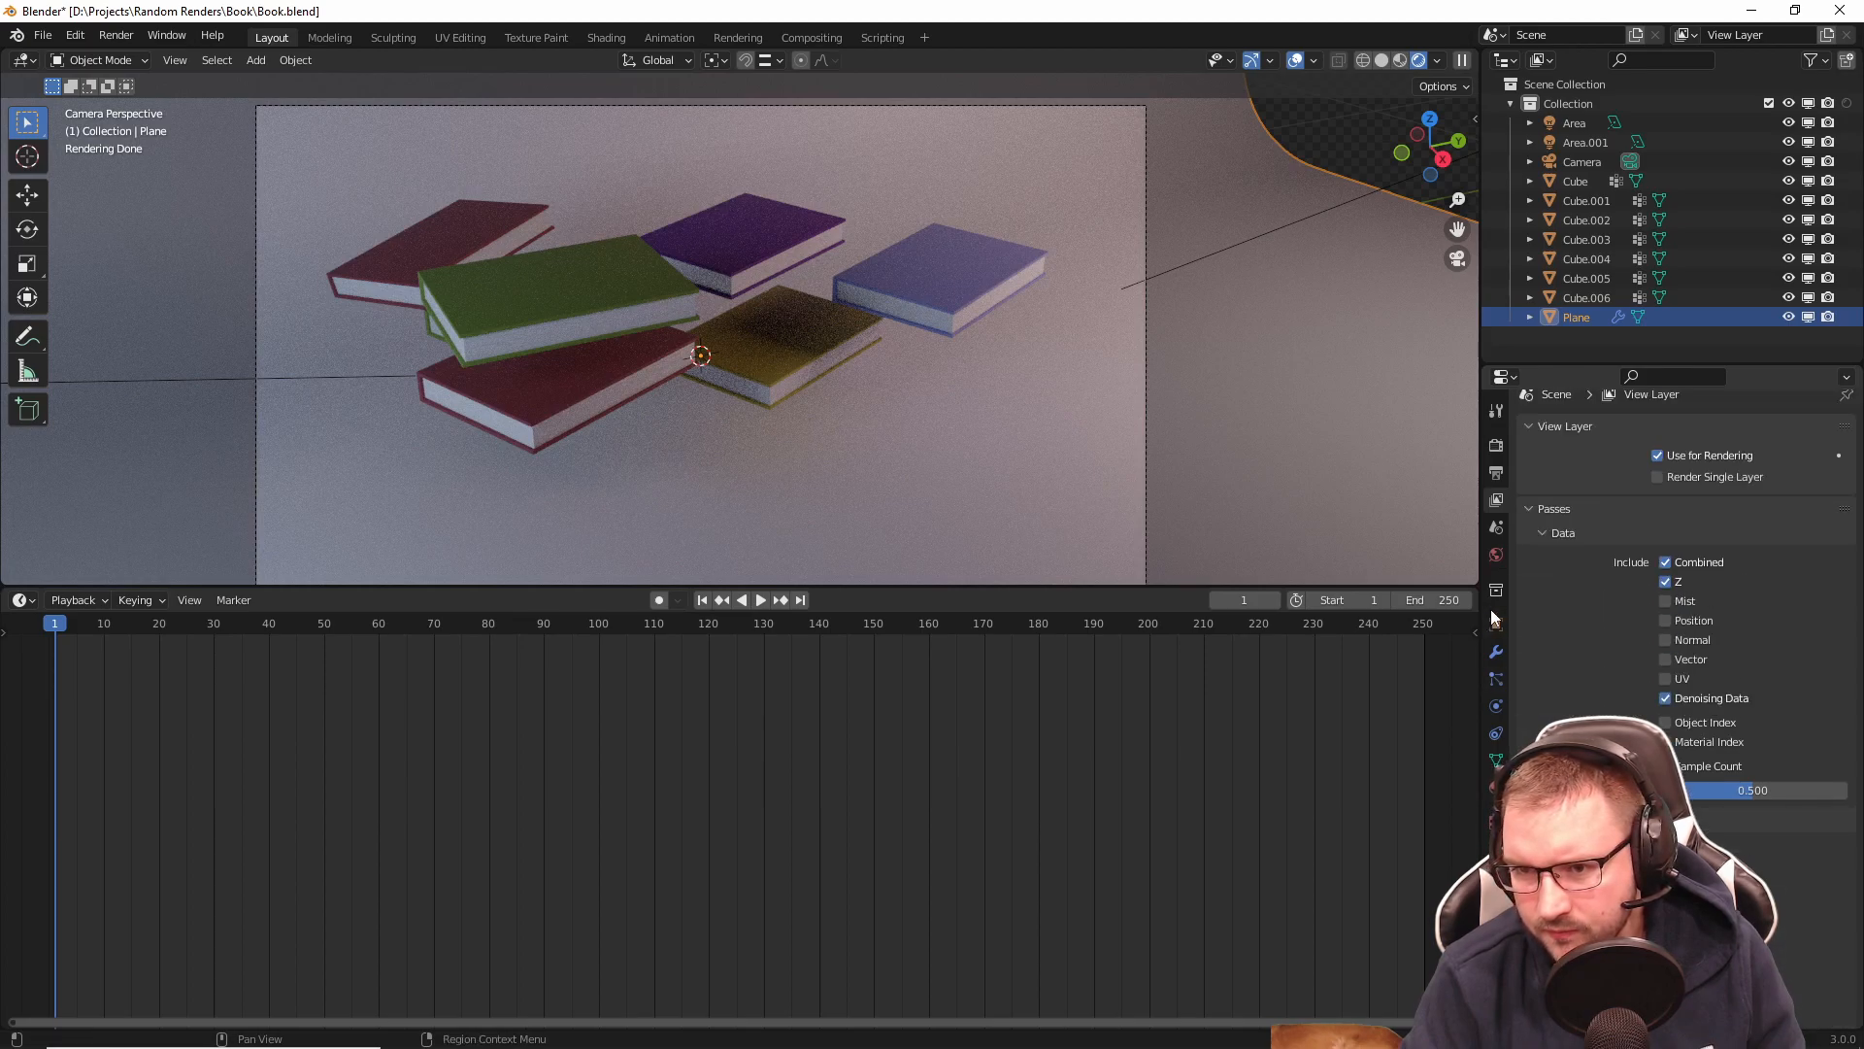
click(1497, 528)
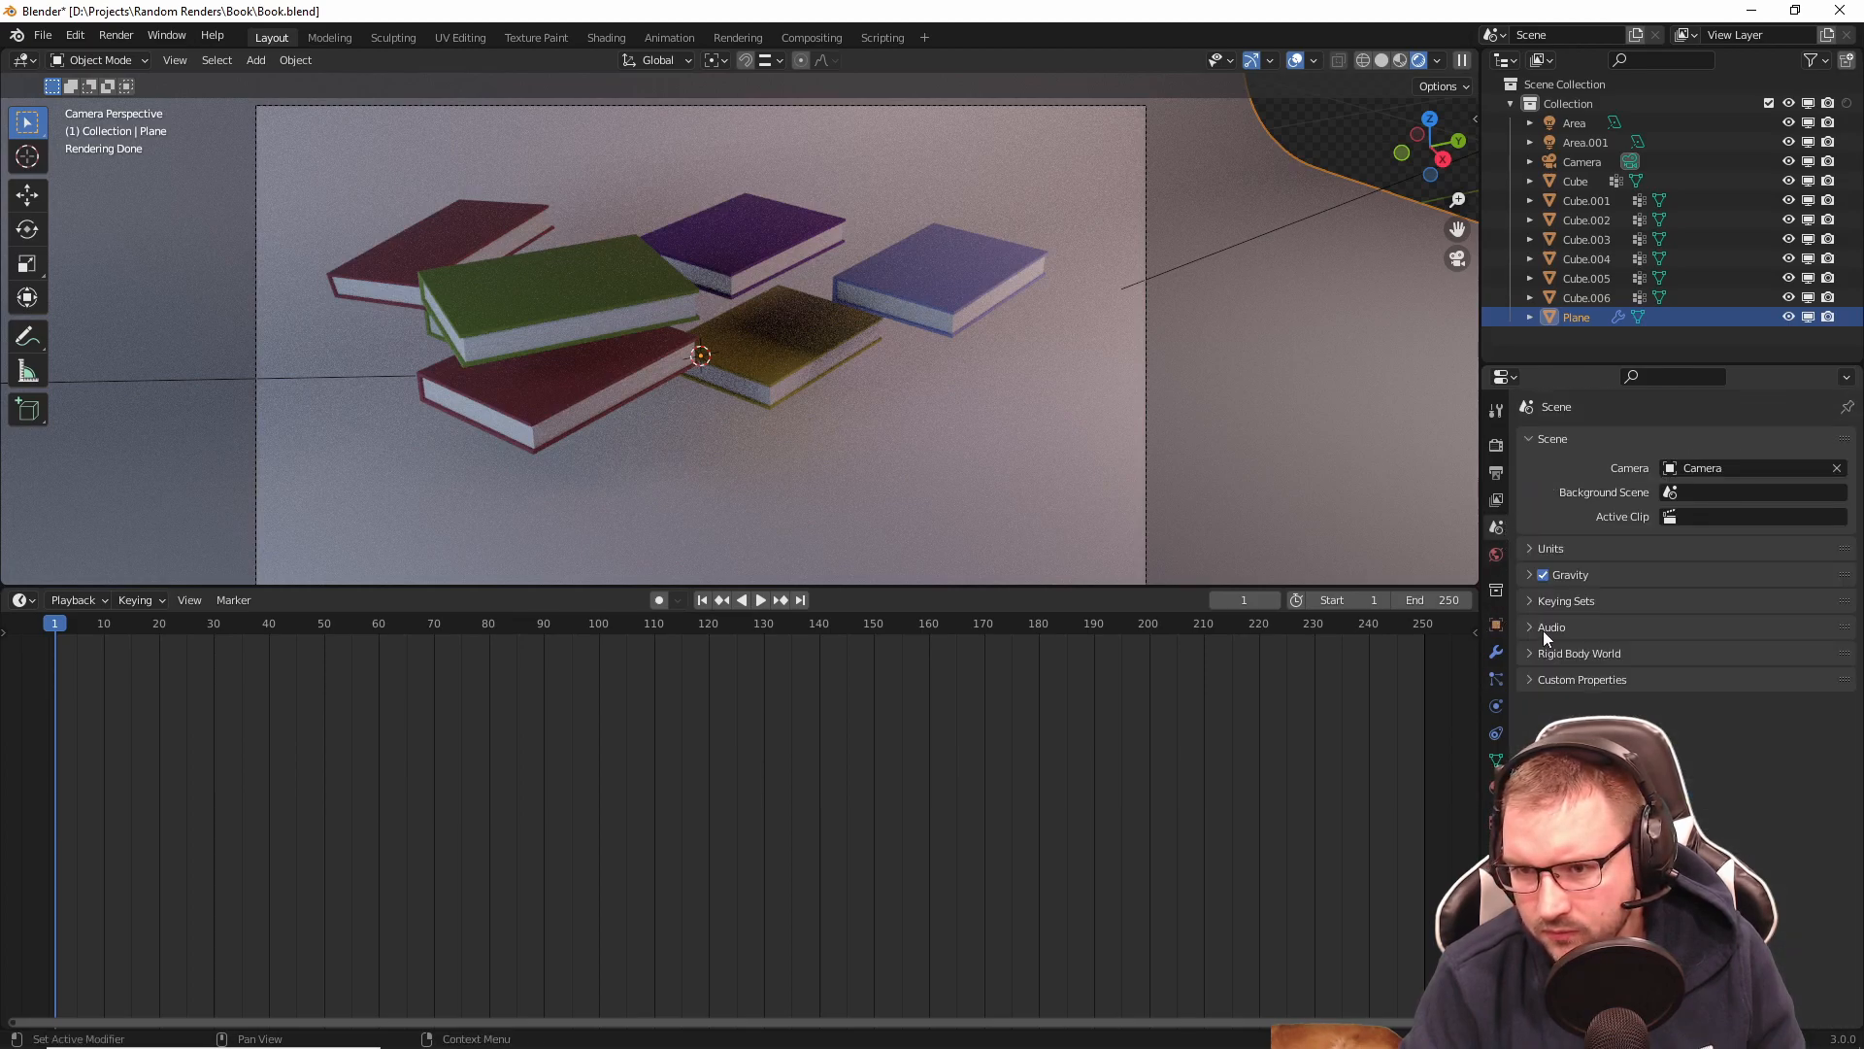
click(1530, 652)
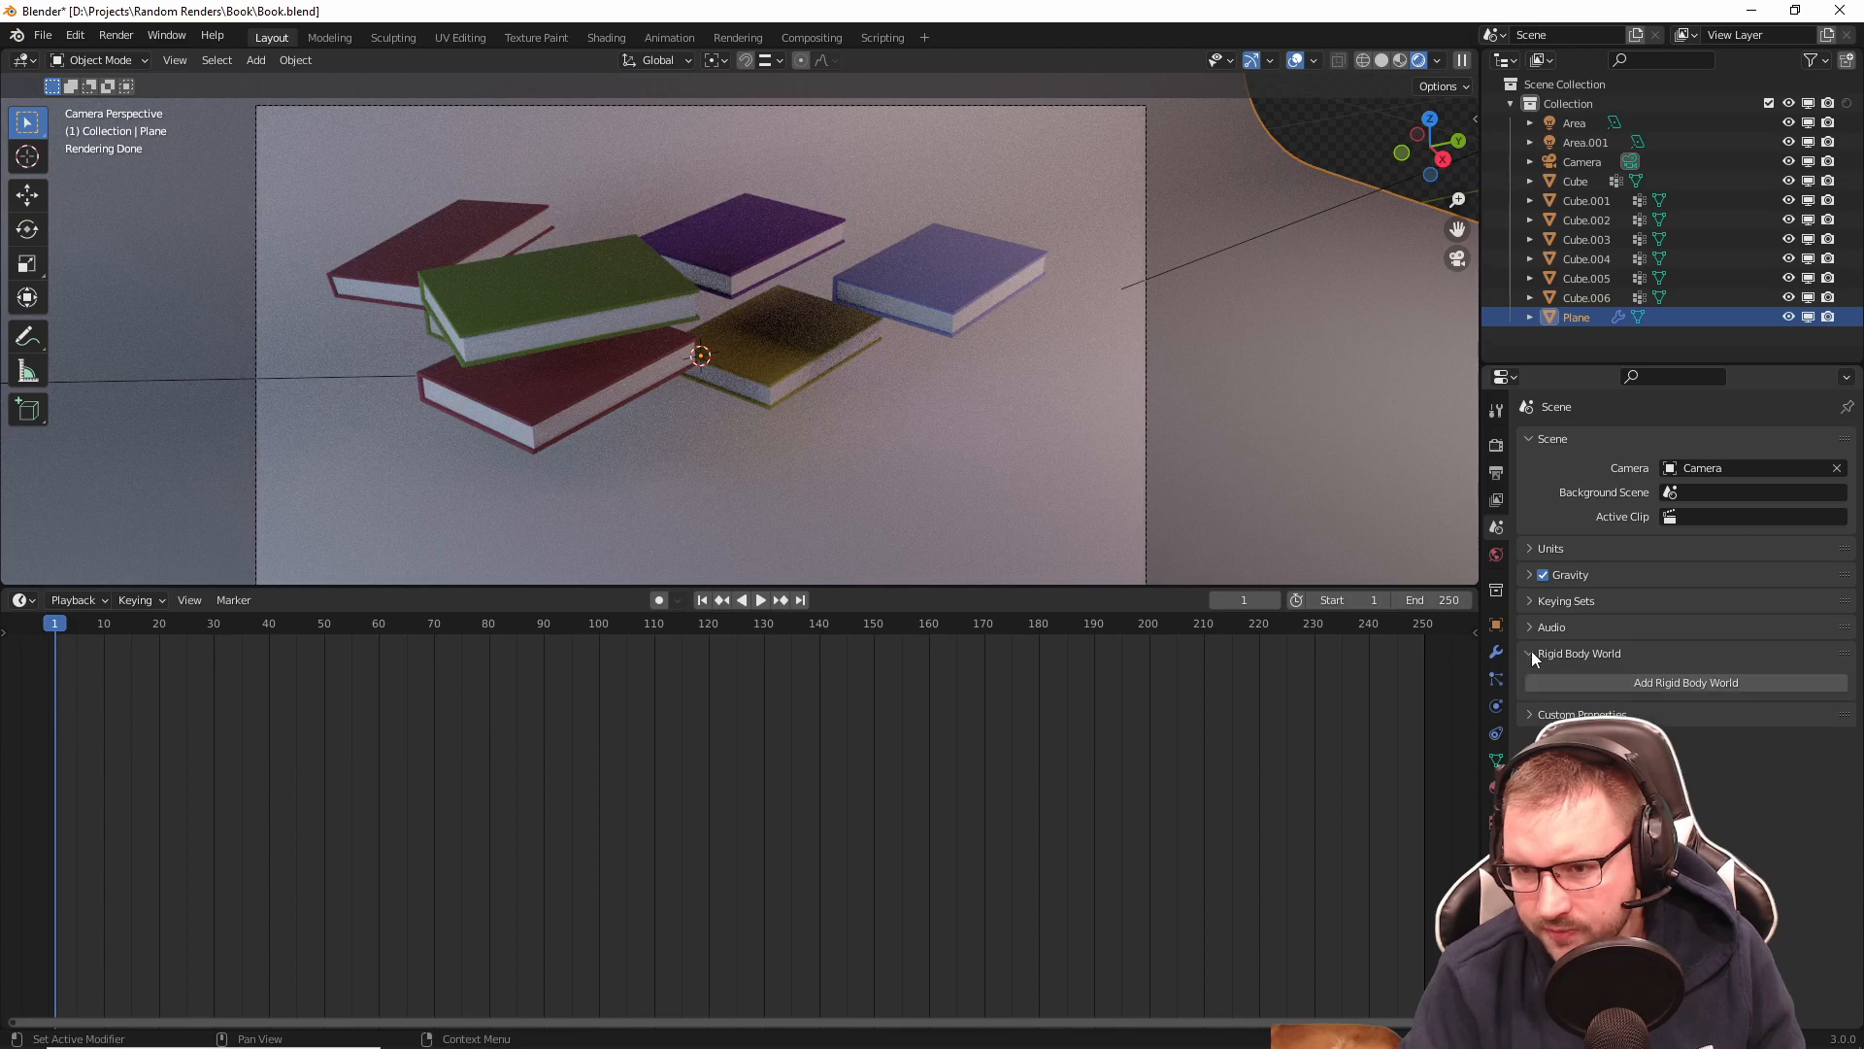
click(1635, 679)
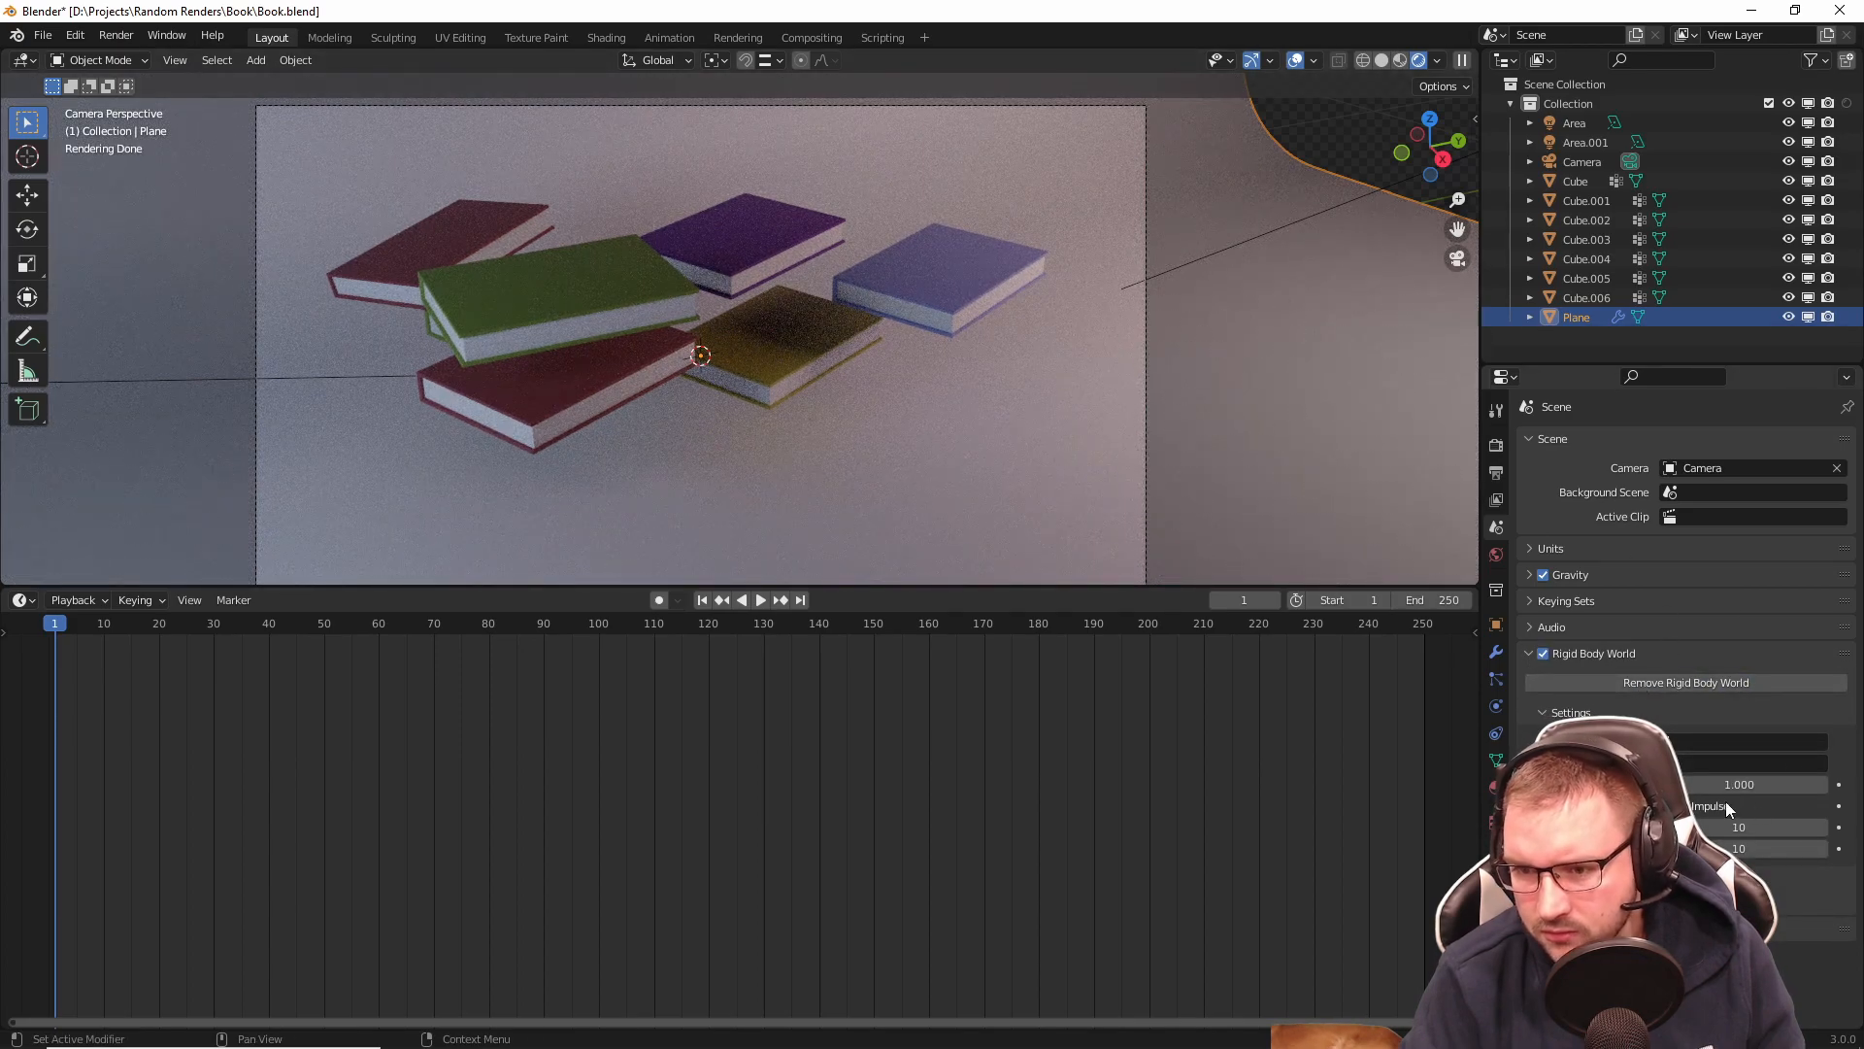
click(1496, 472)
click(1495, 446)
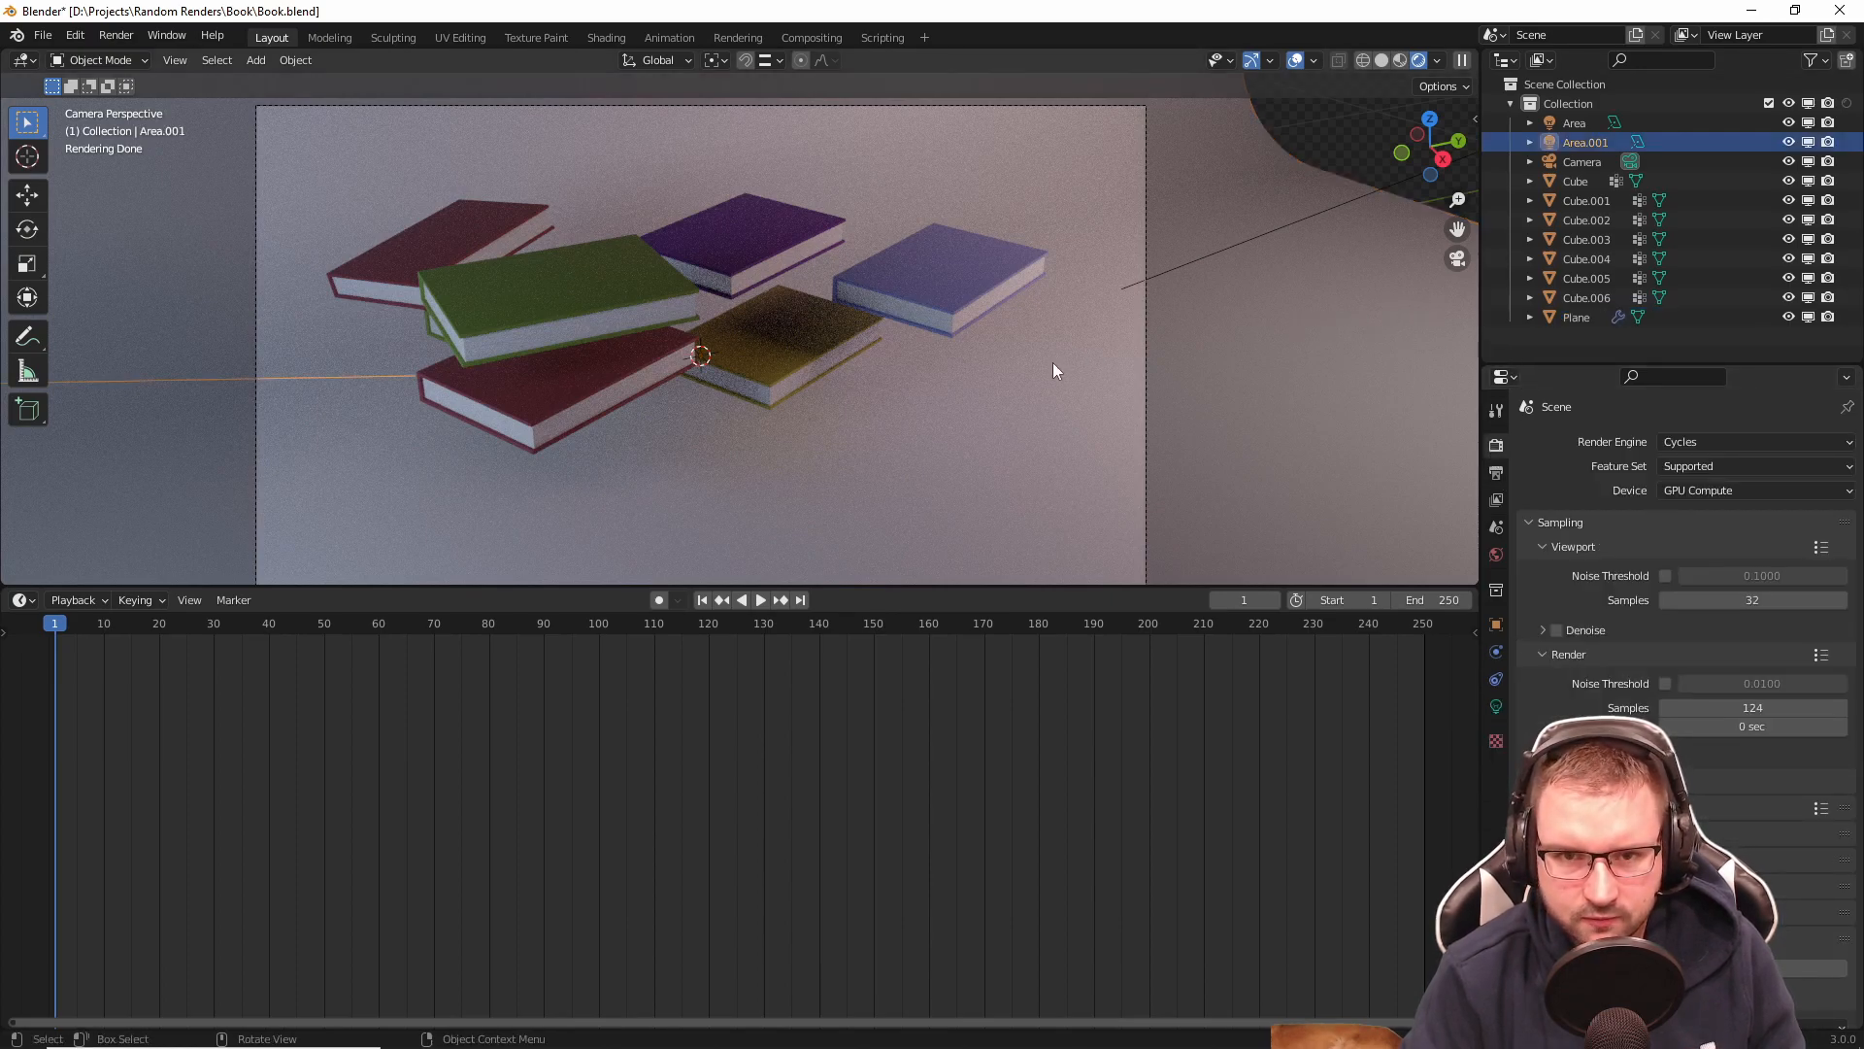
click(1496, 707)
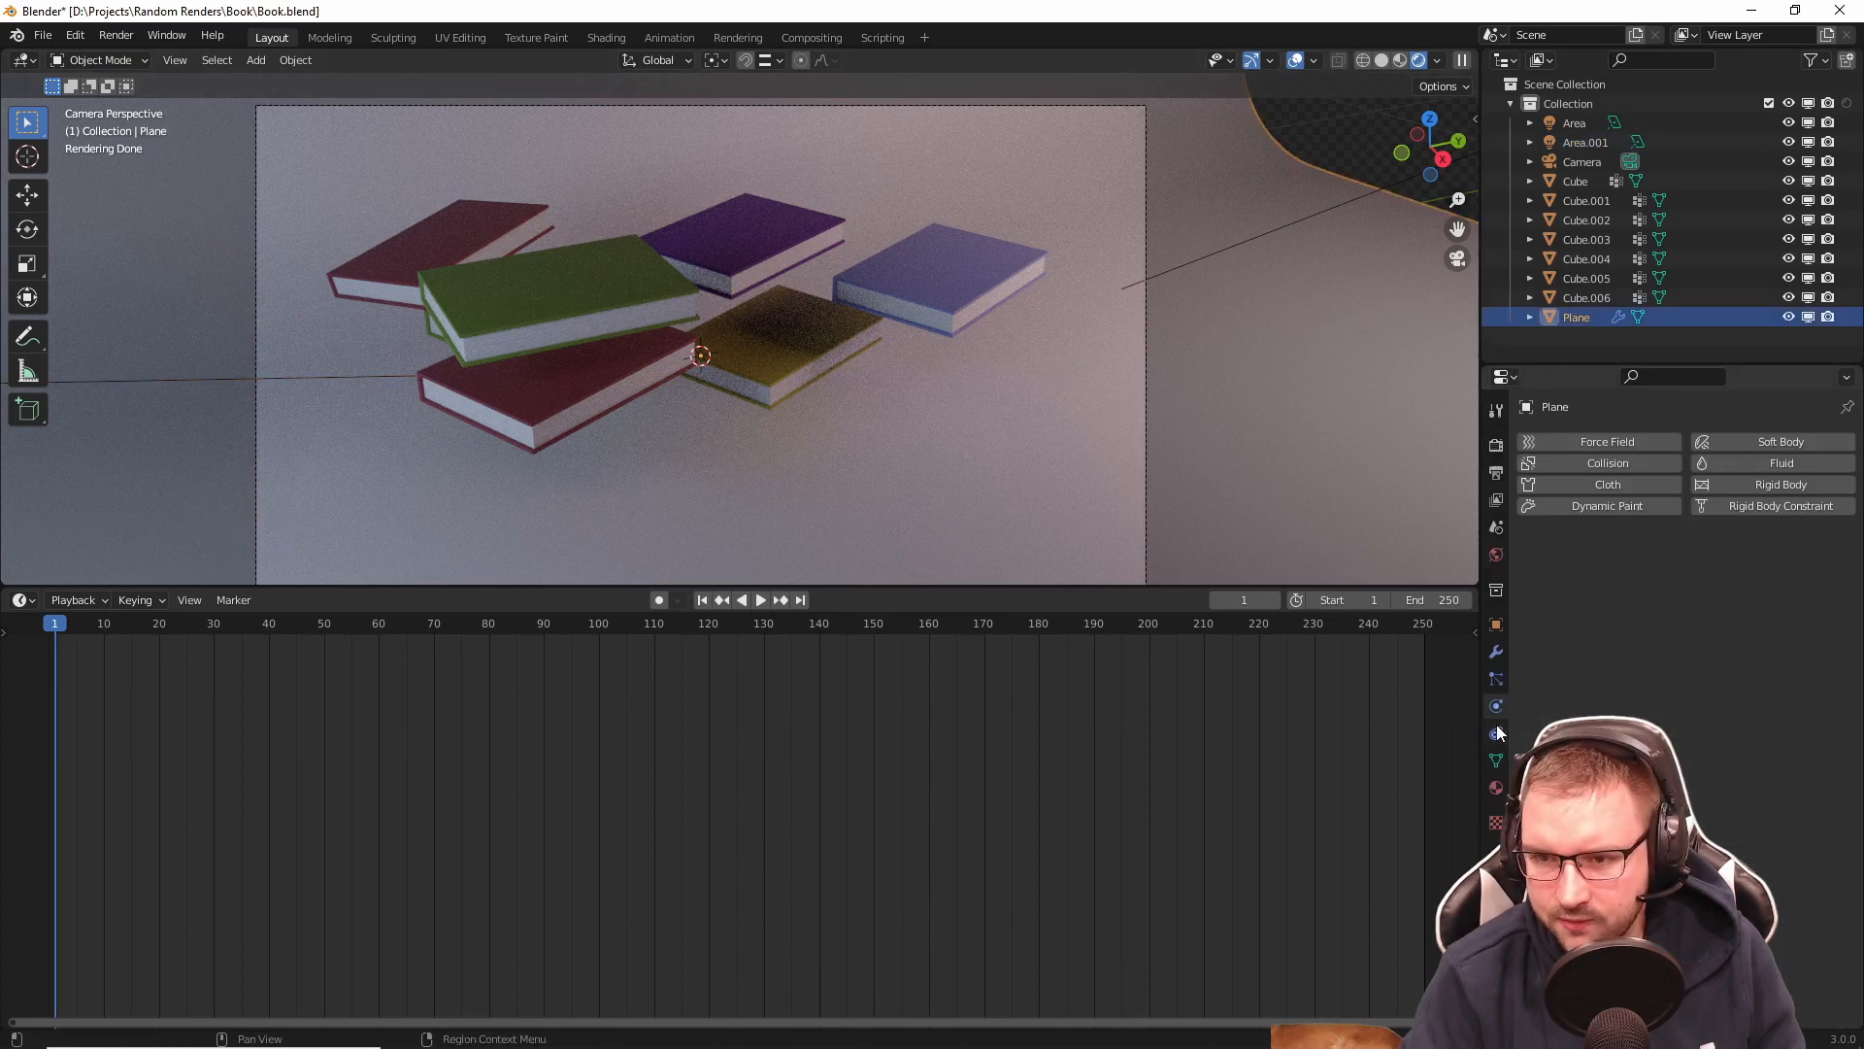
click(1750, 507)
click(1722, 565)
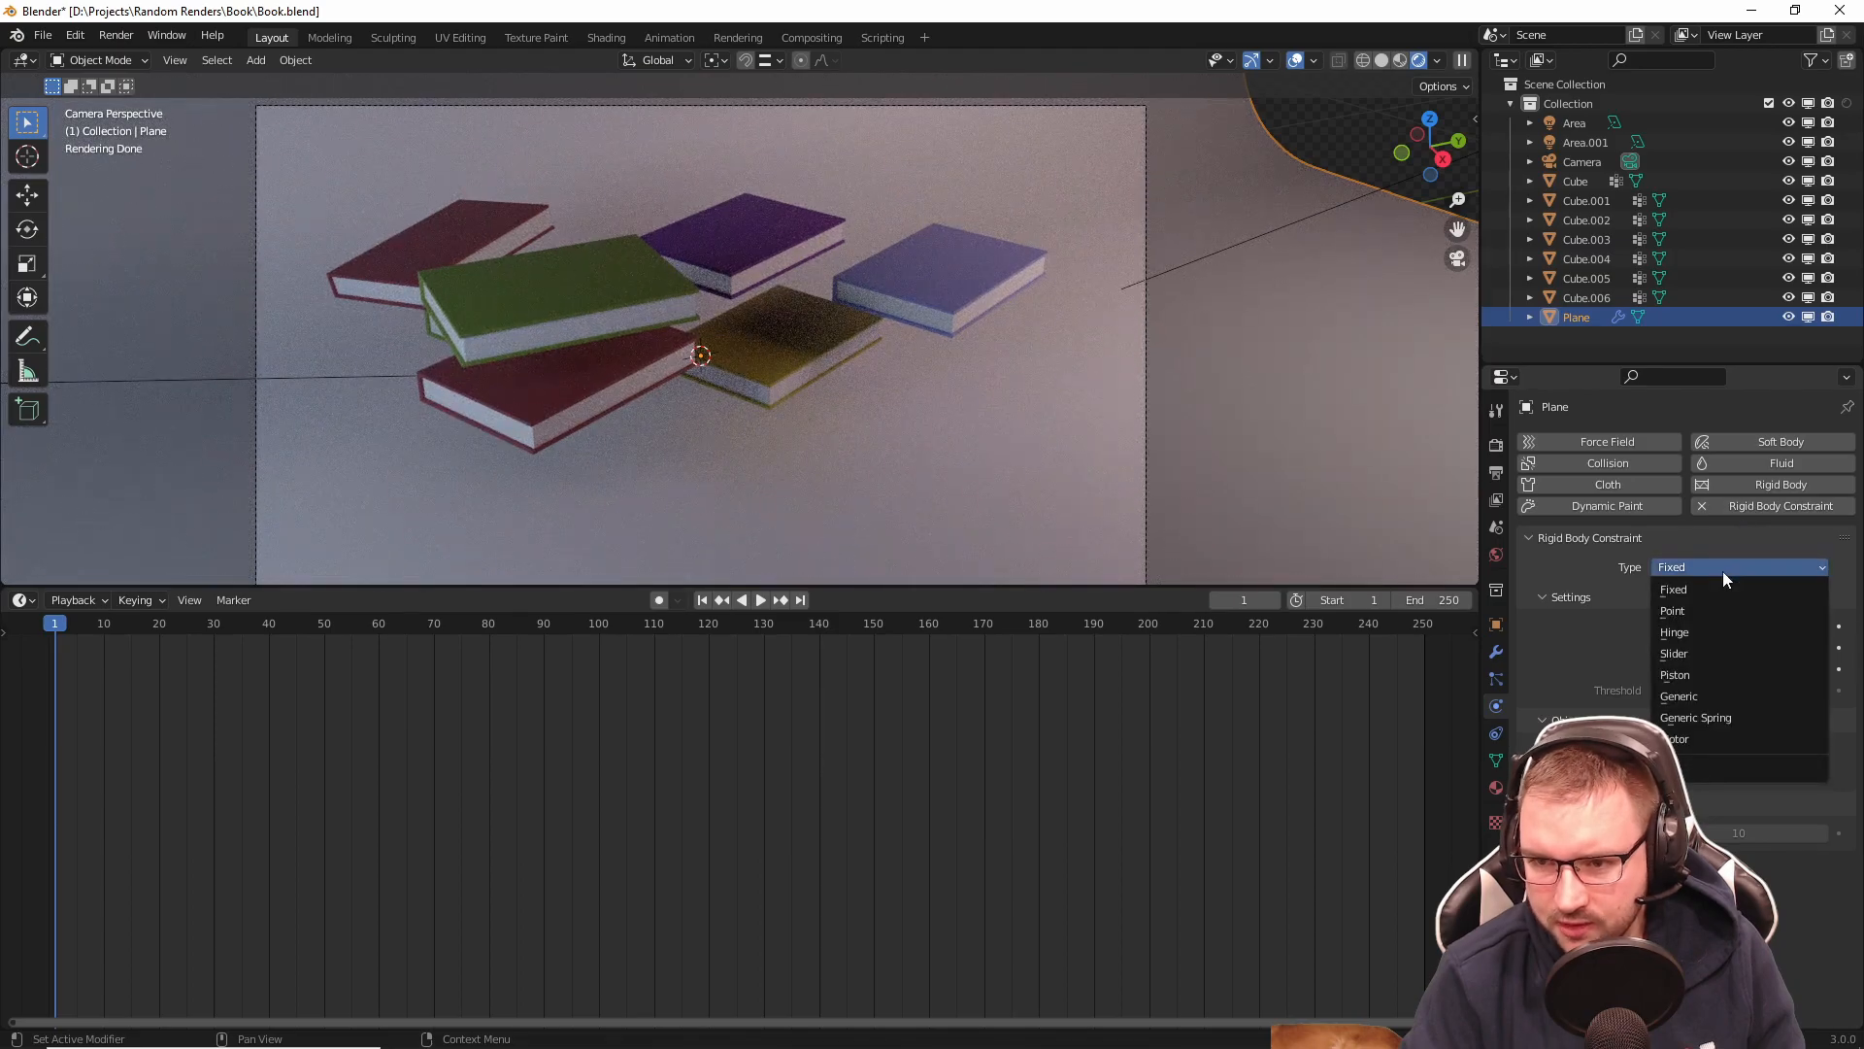
click(1723, 569)
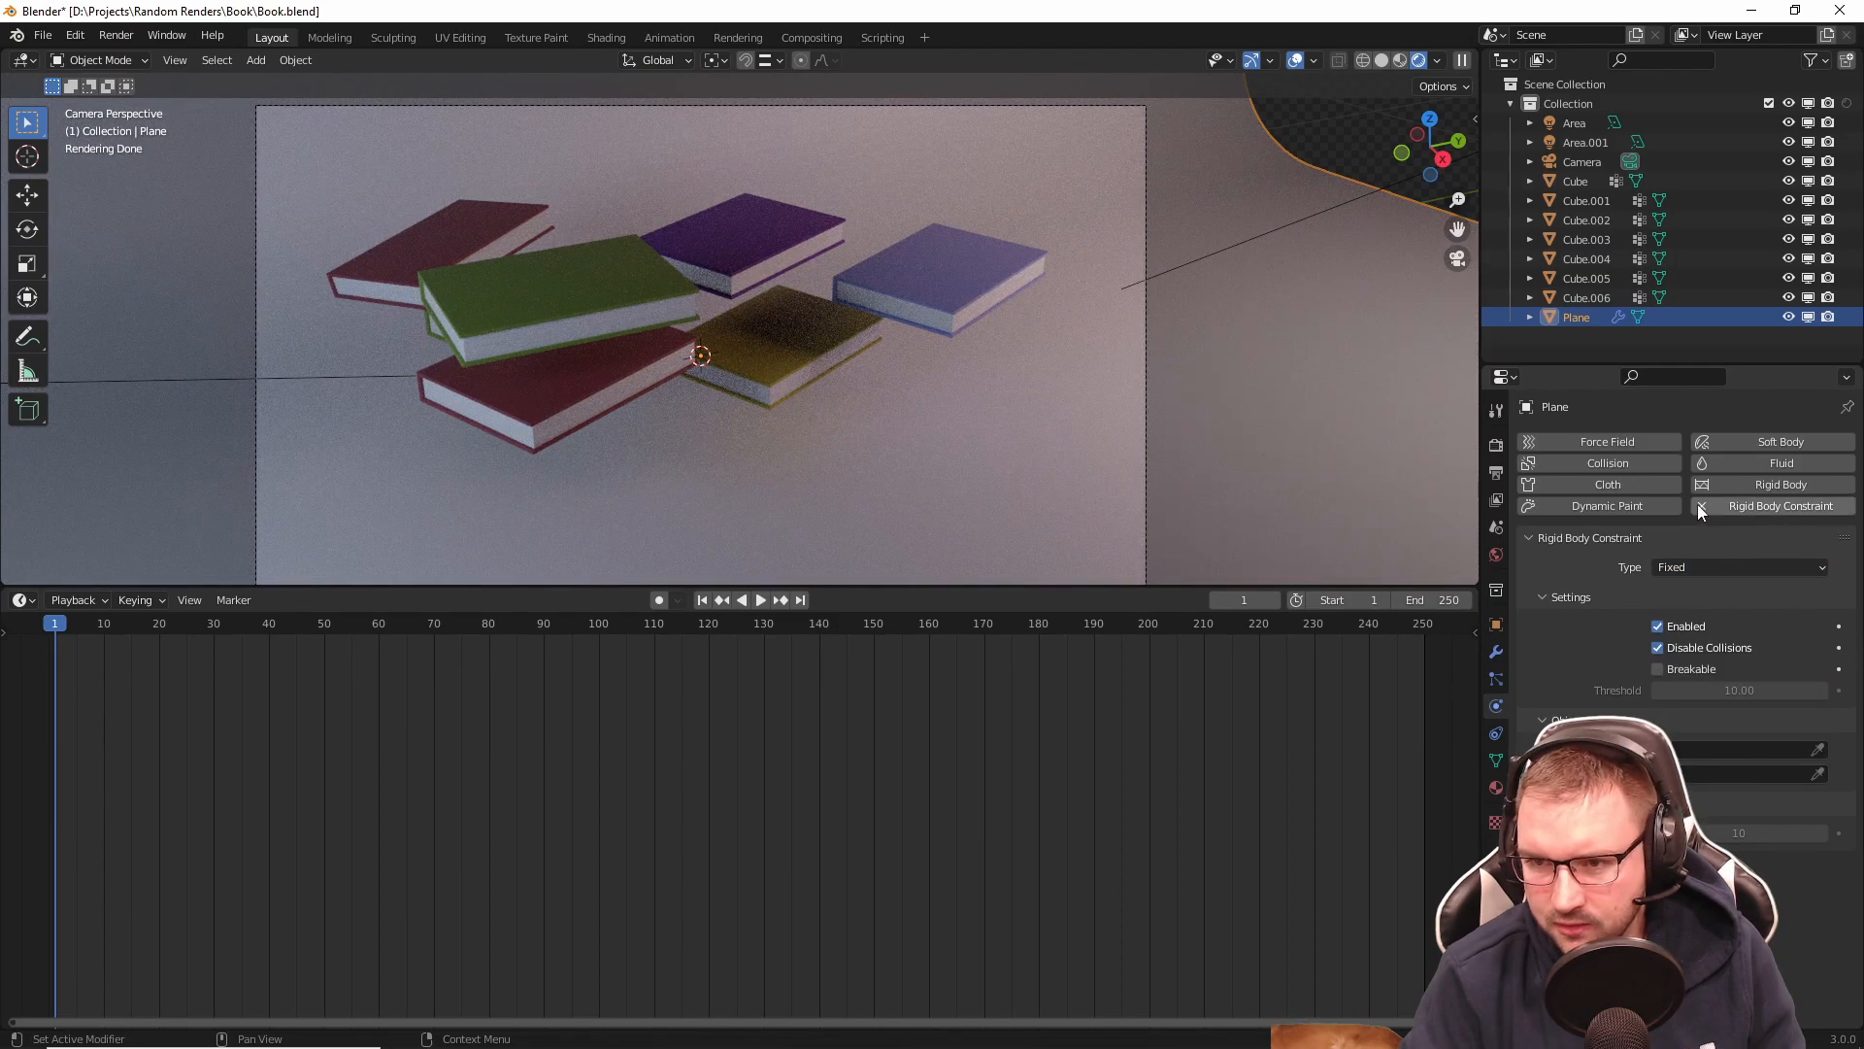
click(1699, 506)
Step: Add a Rigid Body to the backdrop plane and set its type to Passive
click(1716, 485)
click(1718, 565)
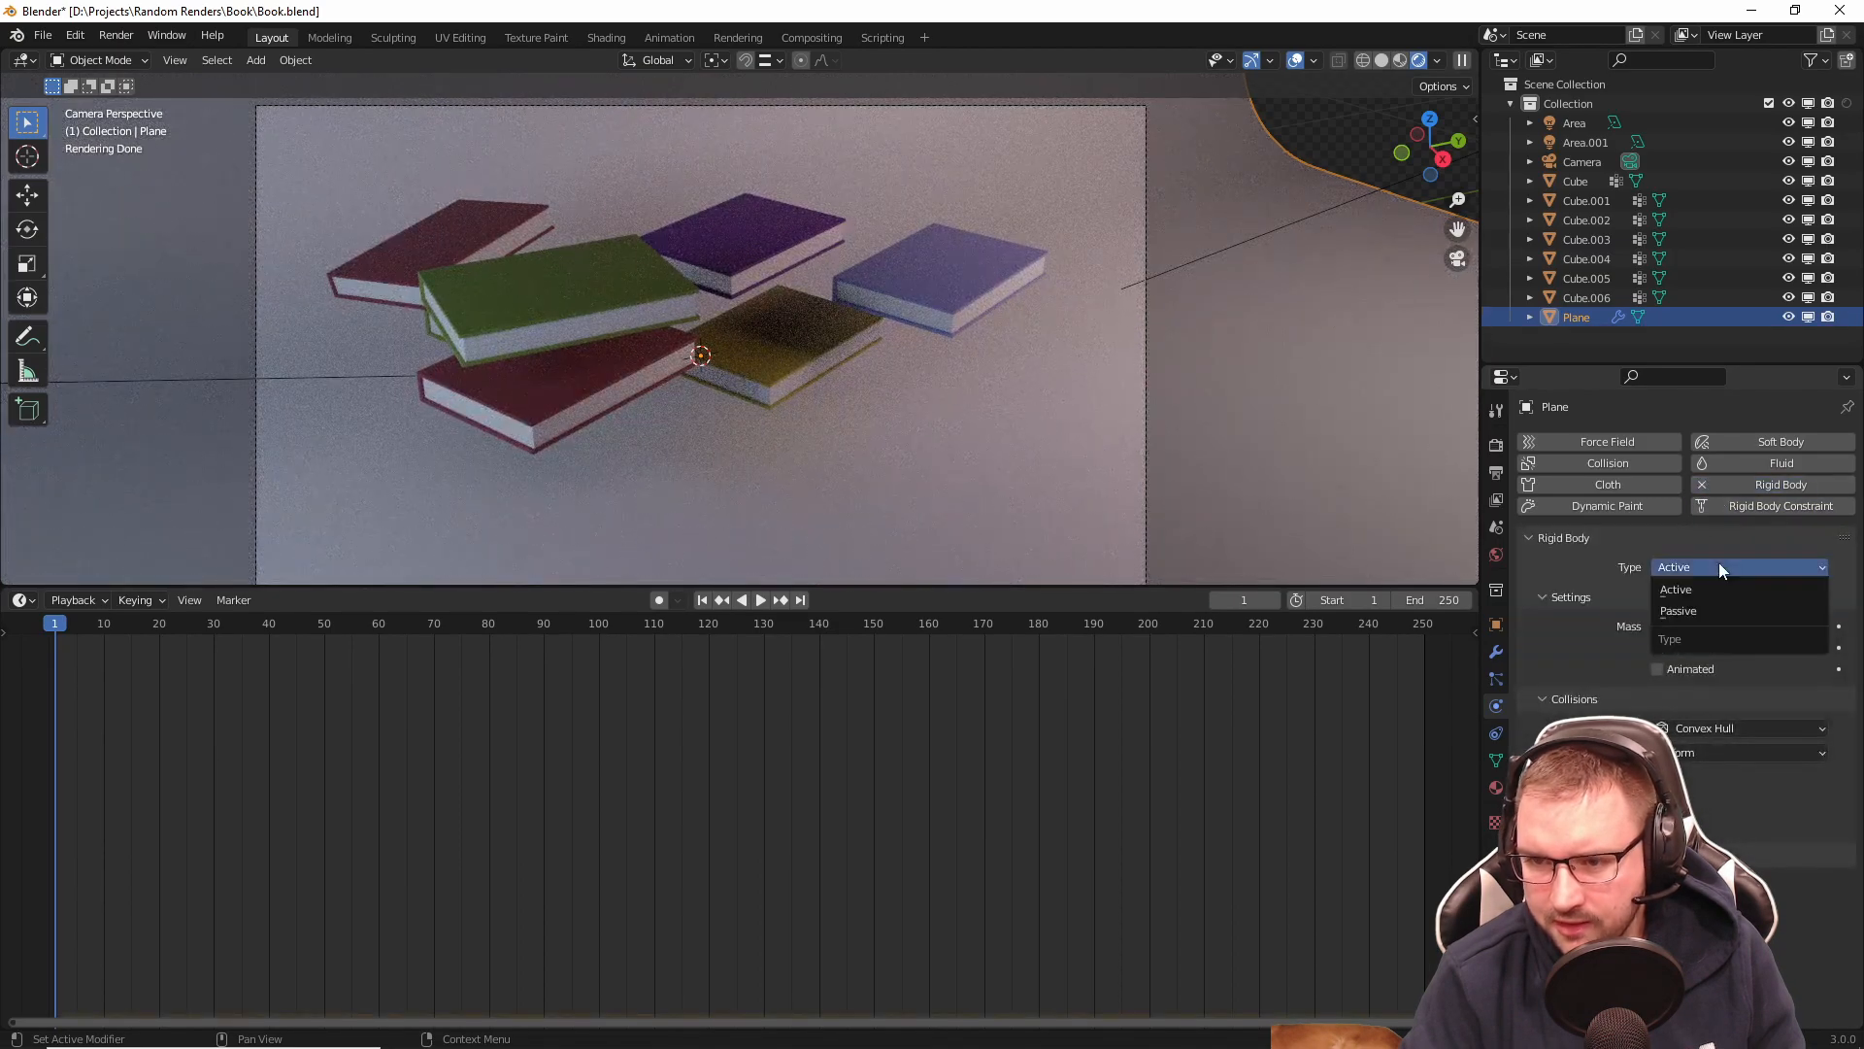
click(1698, 609)
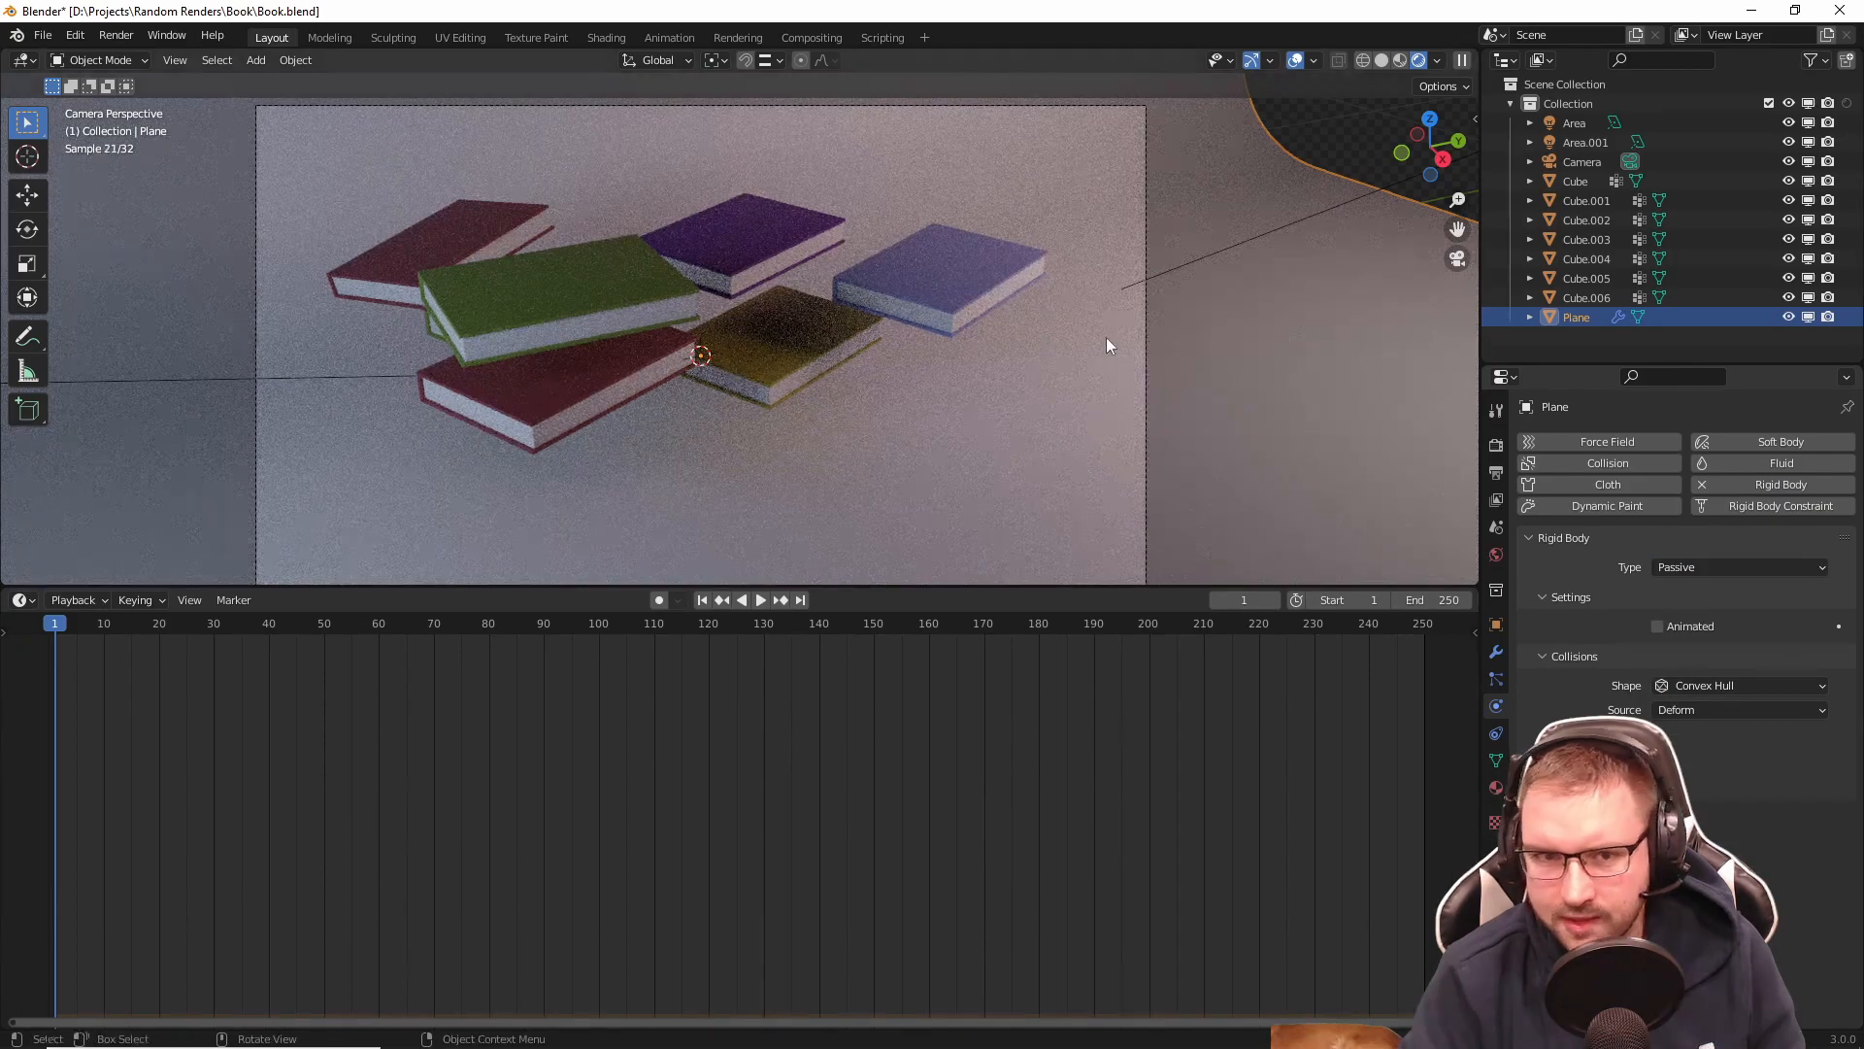
Step: Add Collision and Rigid Body physics to the light blue book, with the rigid body type set to Passive
click(1010, 274)
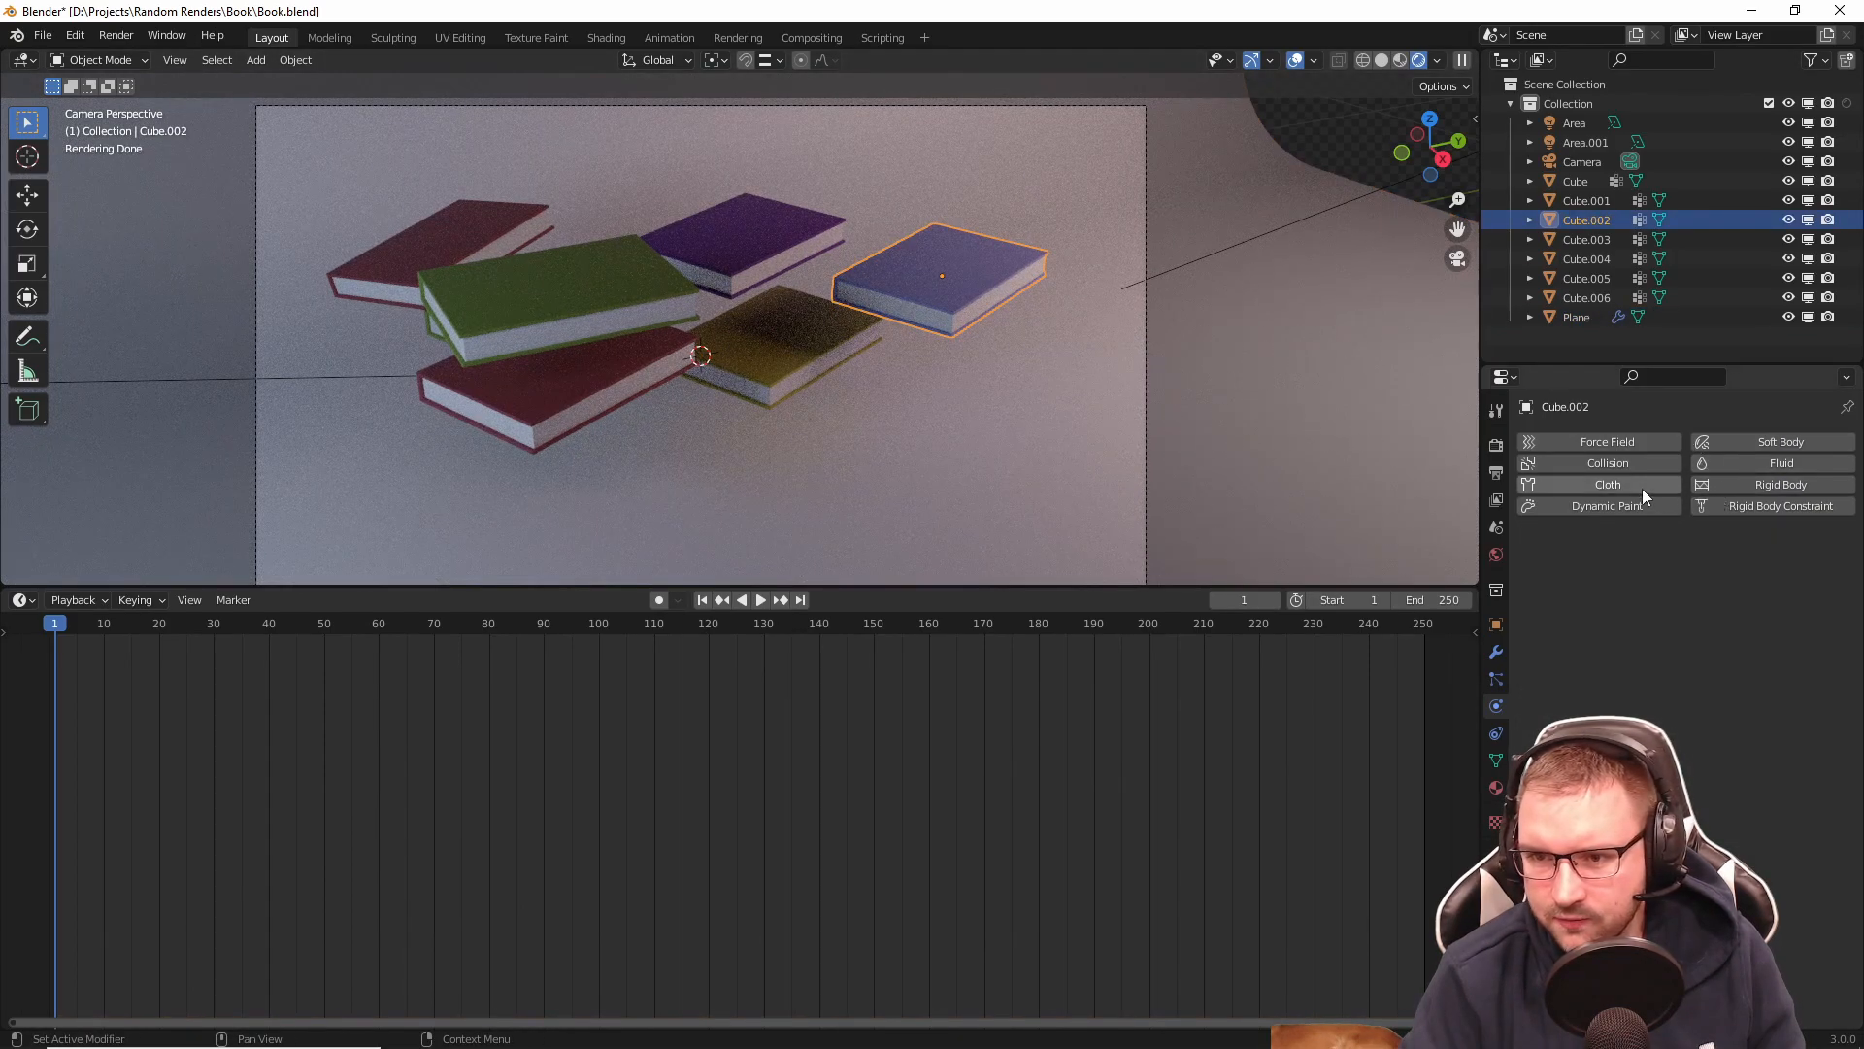
click(1628, 467)
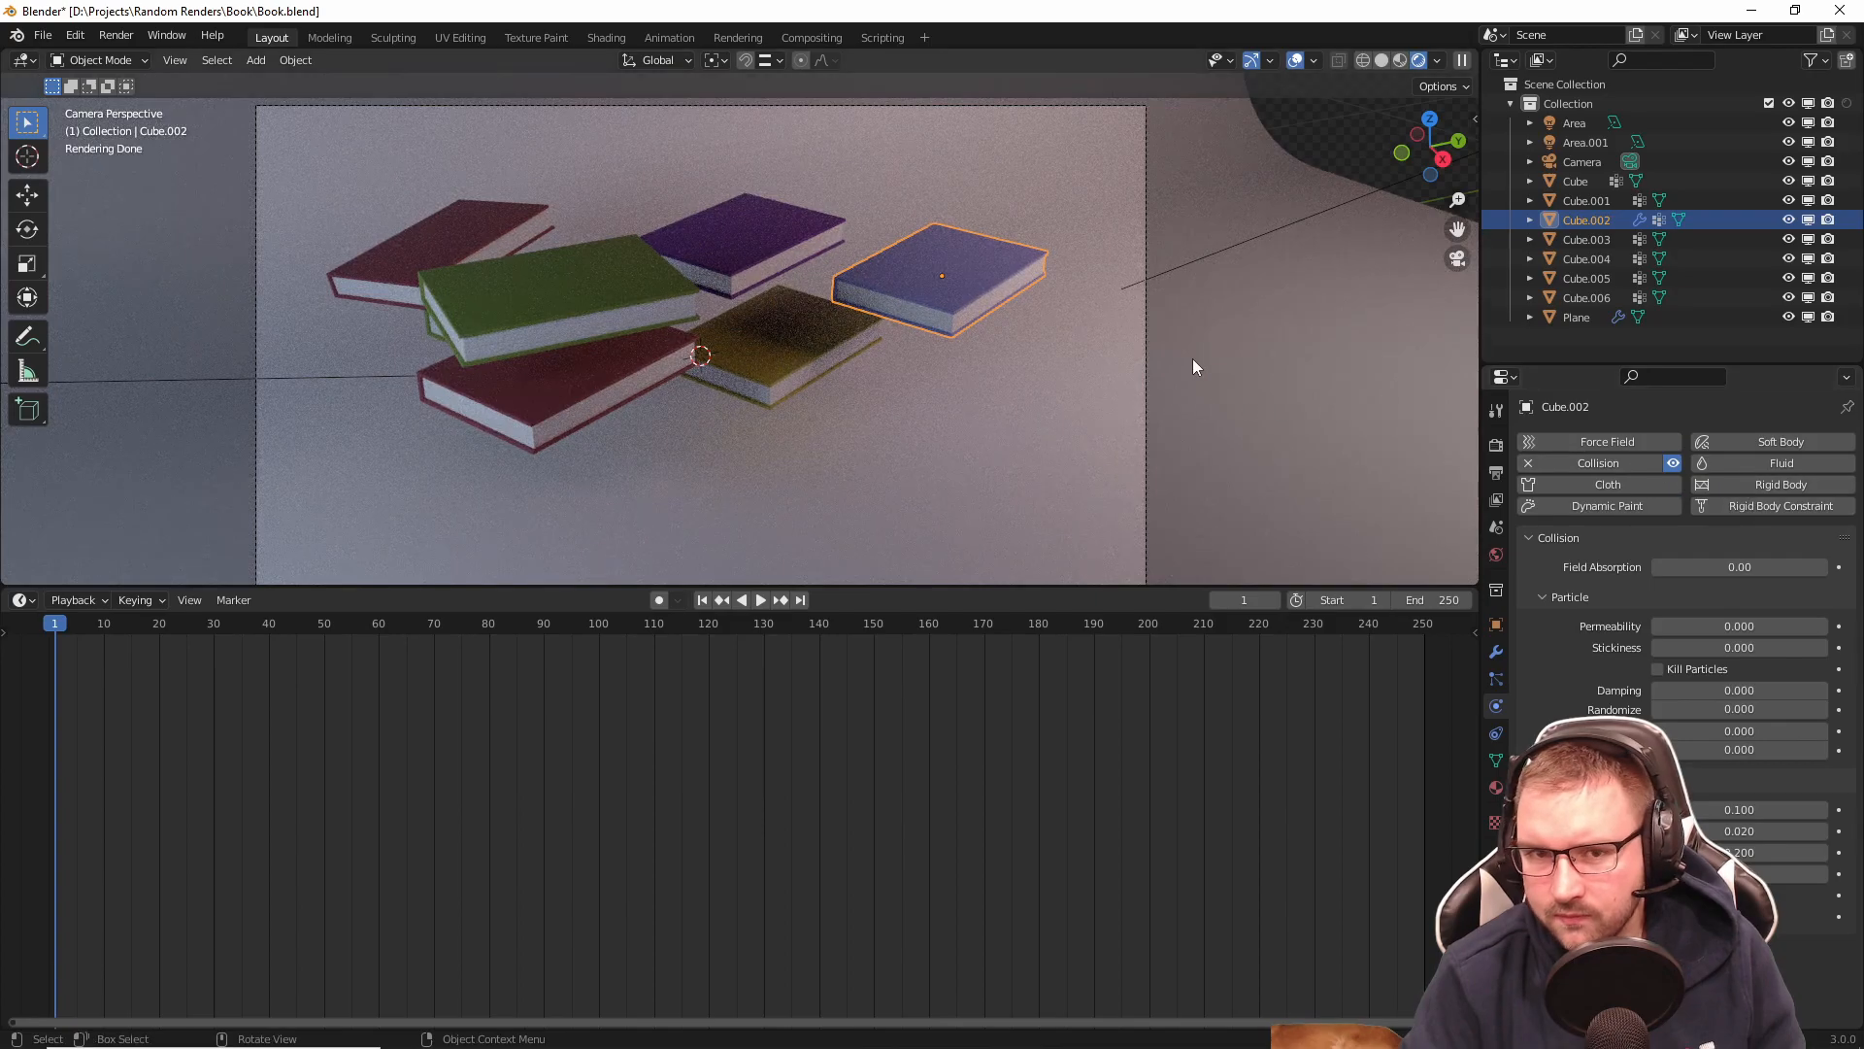
key(space)
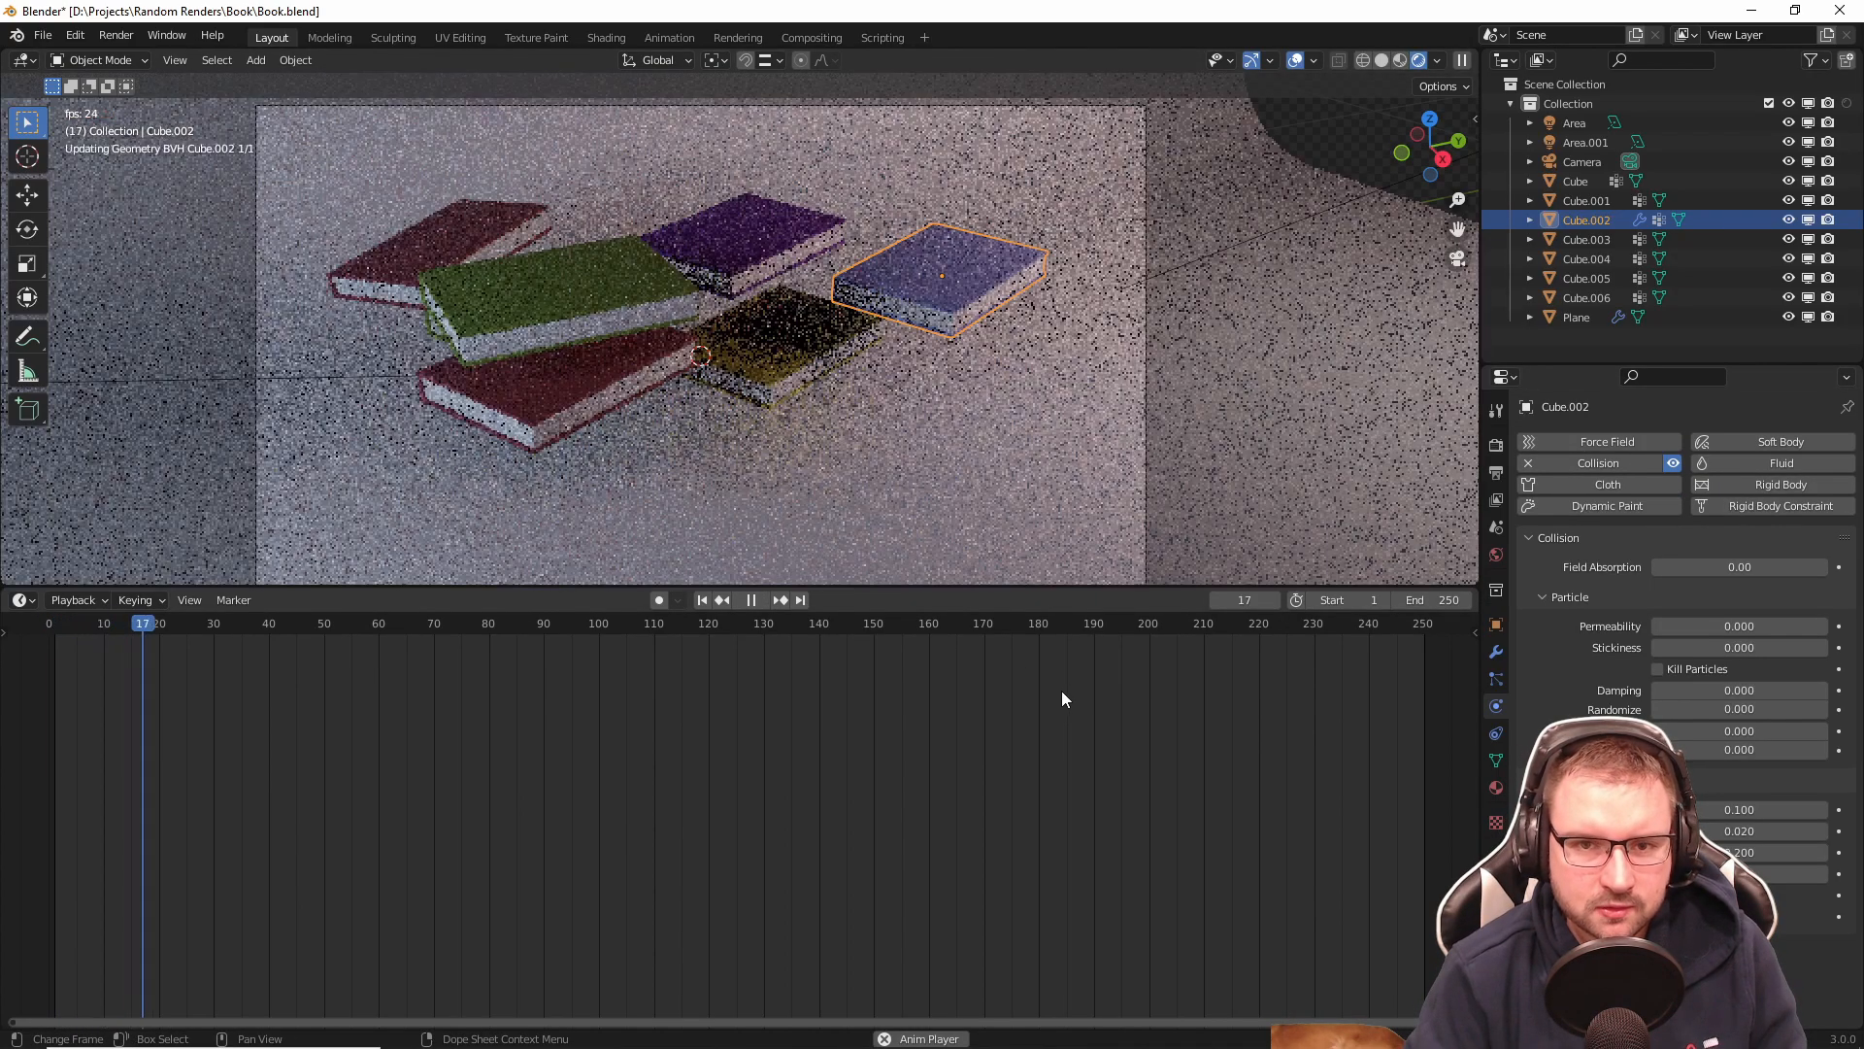
key(space)
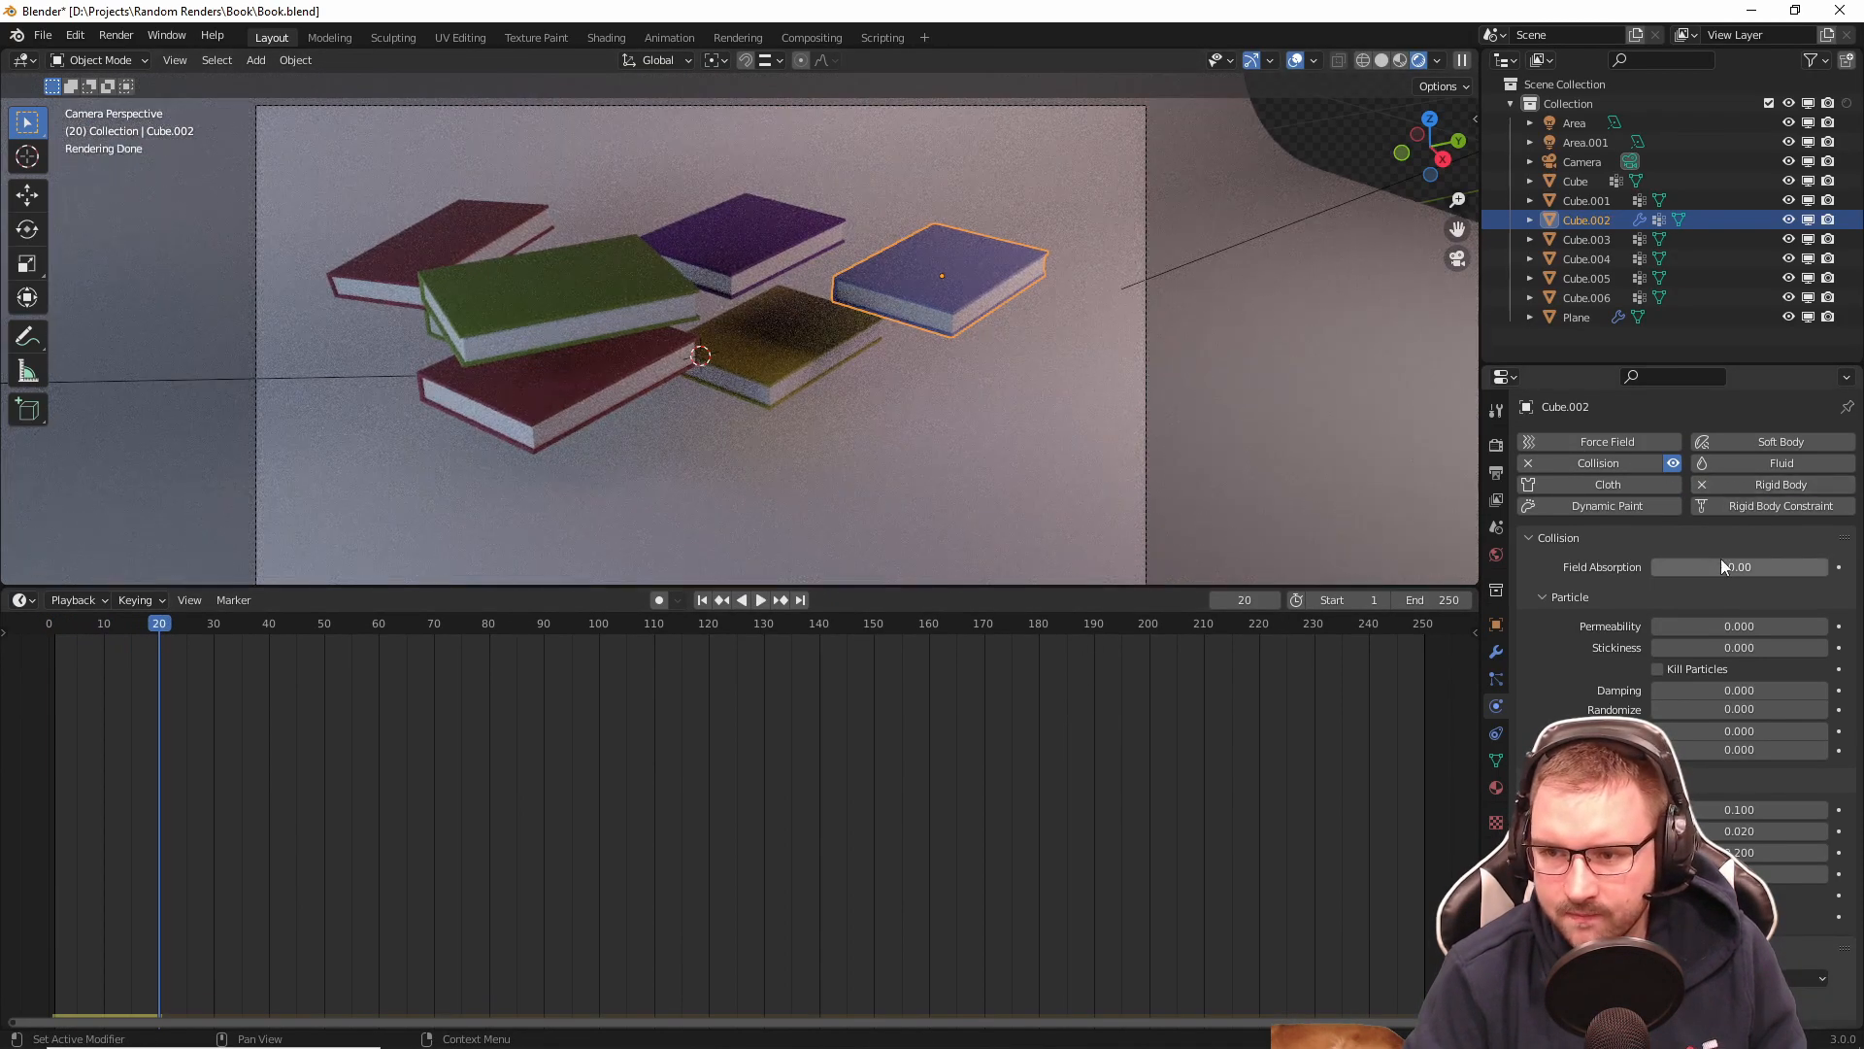
click(1738, 934)
Step: Play the simulation from the first frame several times and check from a low side view how the light blue book behaves
key(space)
key(space)
key(shift+Left)
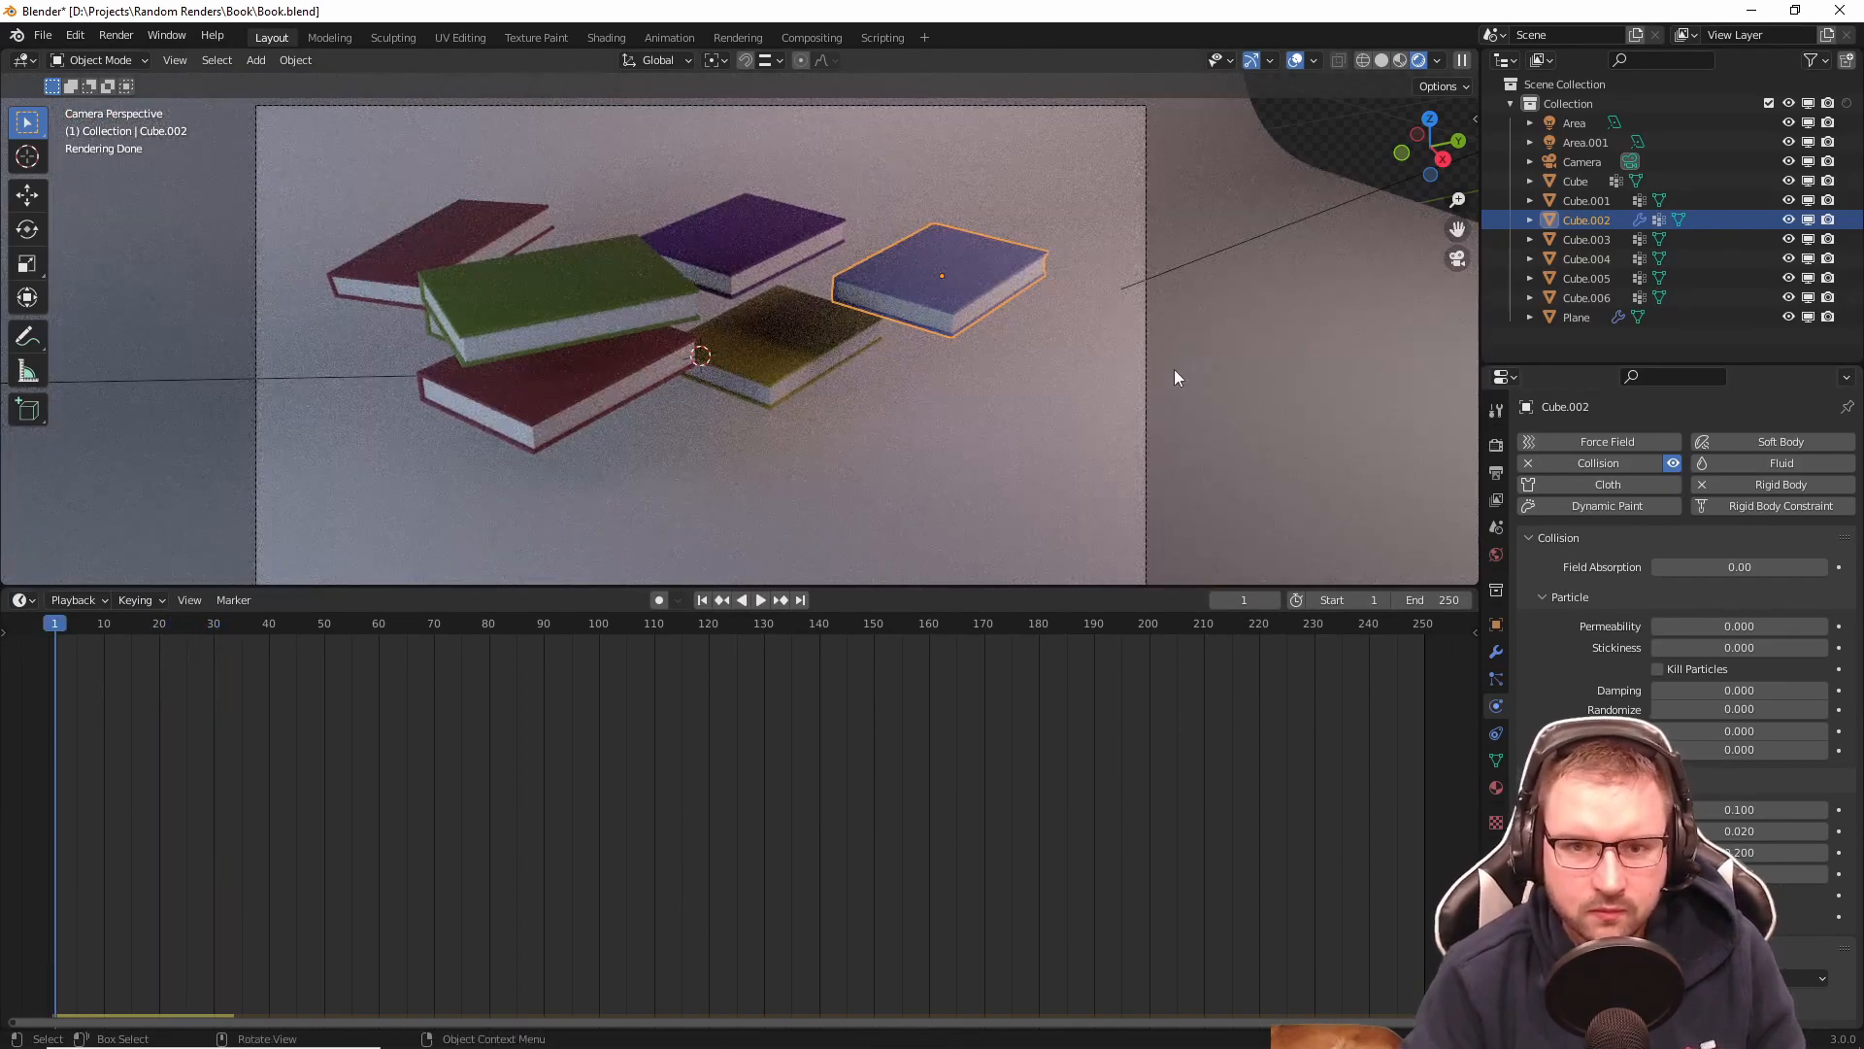
middle_drag(1132, 369, 1099, 320)
key(space)
key(space)
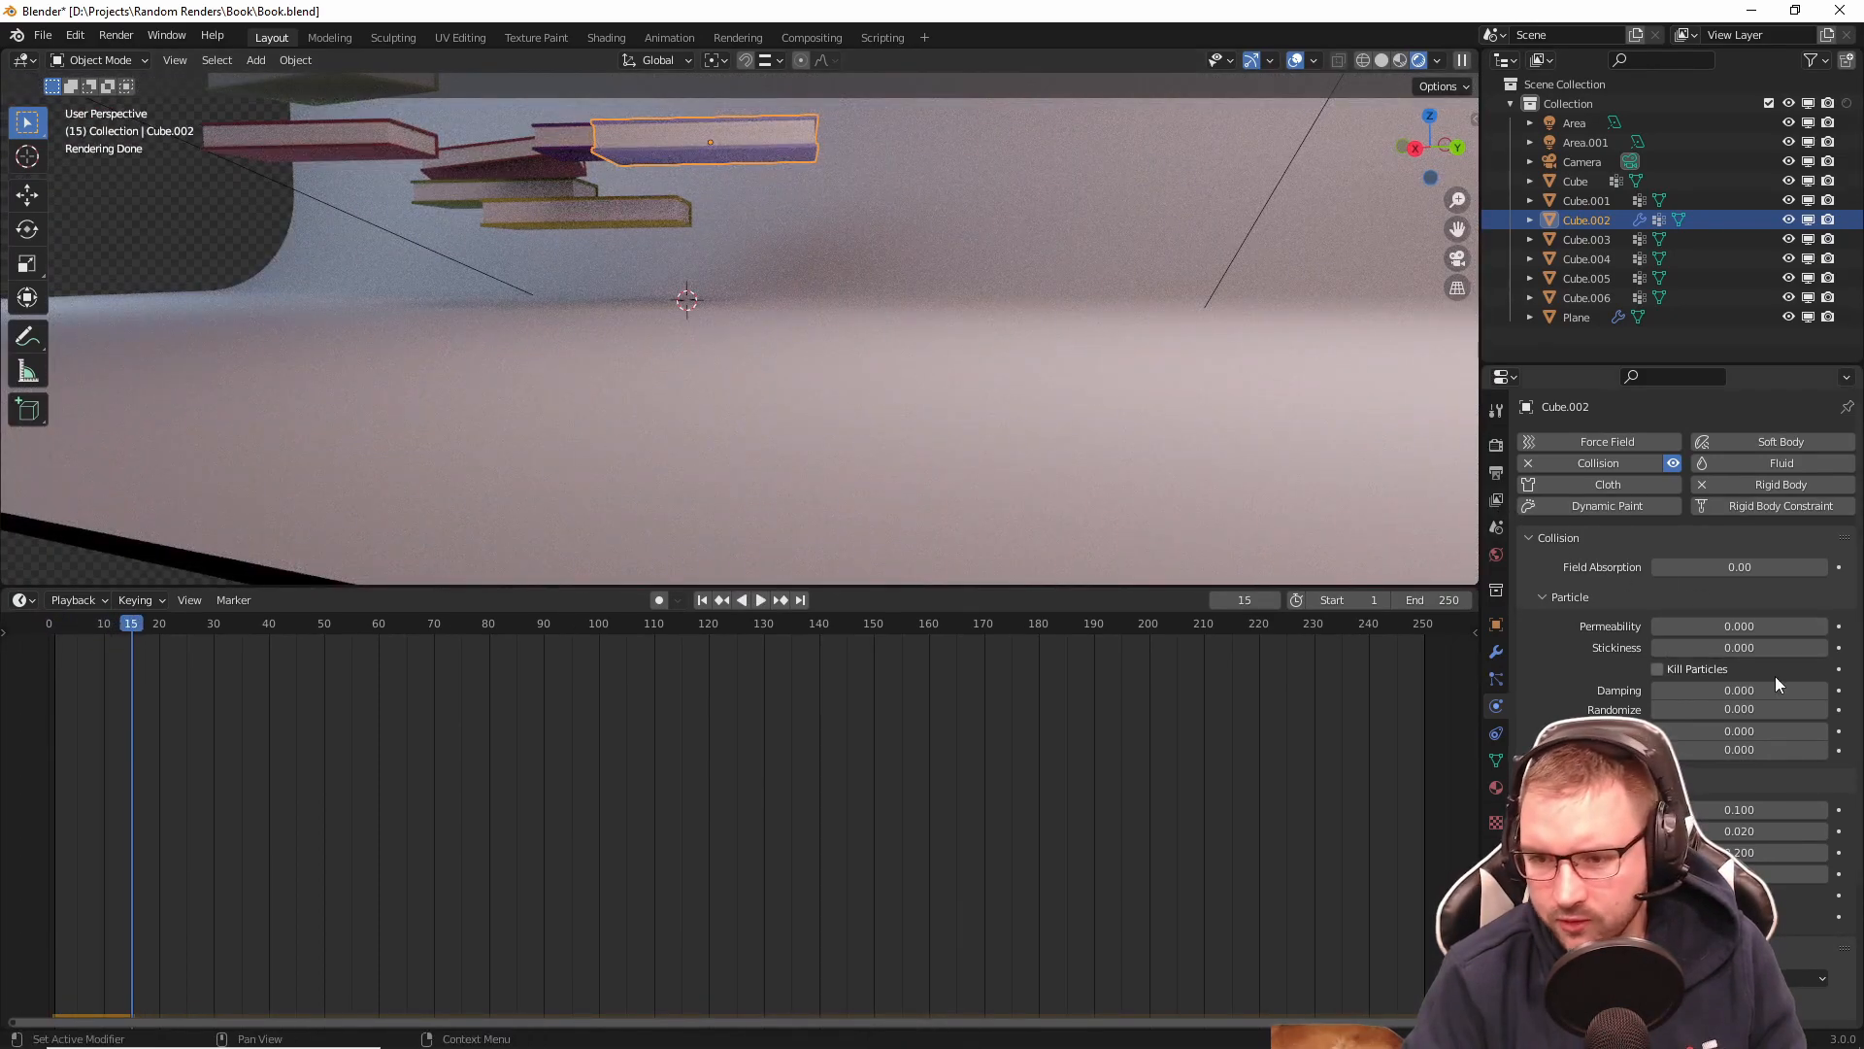
click(1623, 536)
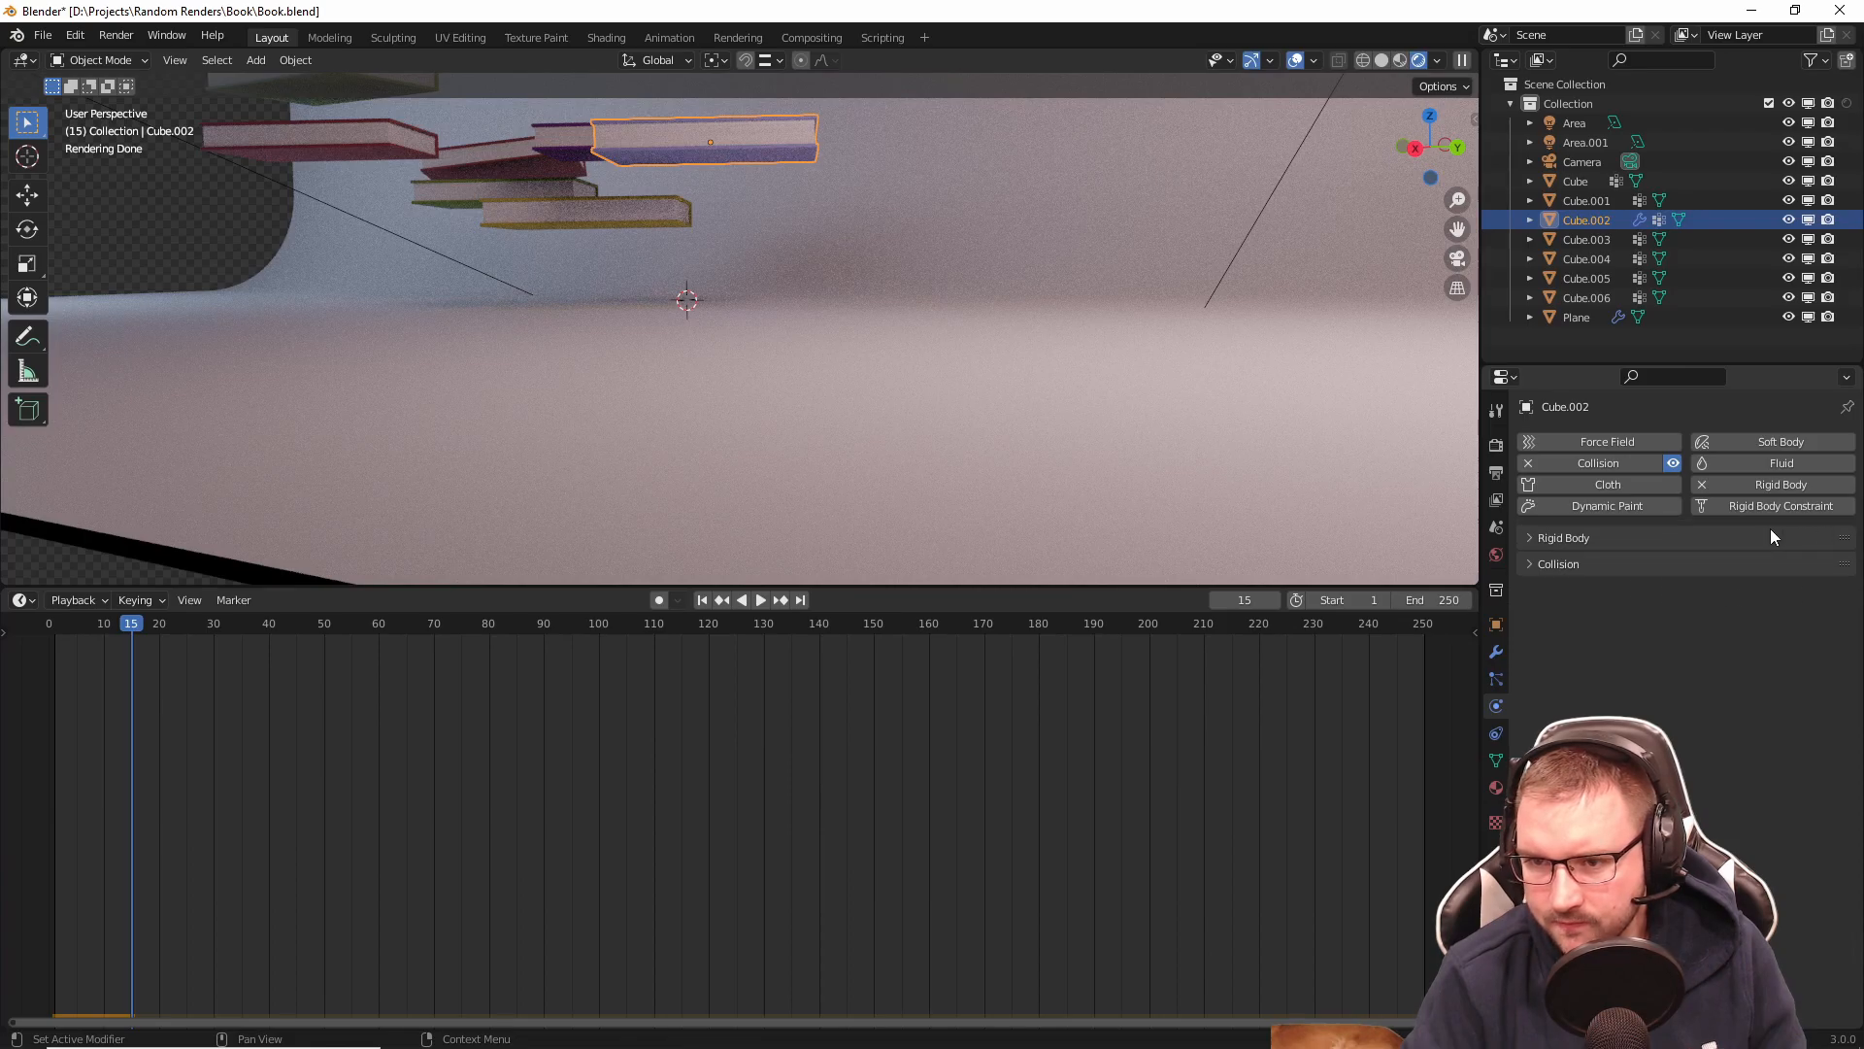
key(shift+Left)
key(space)
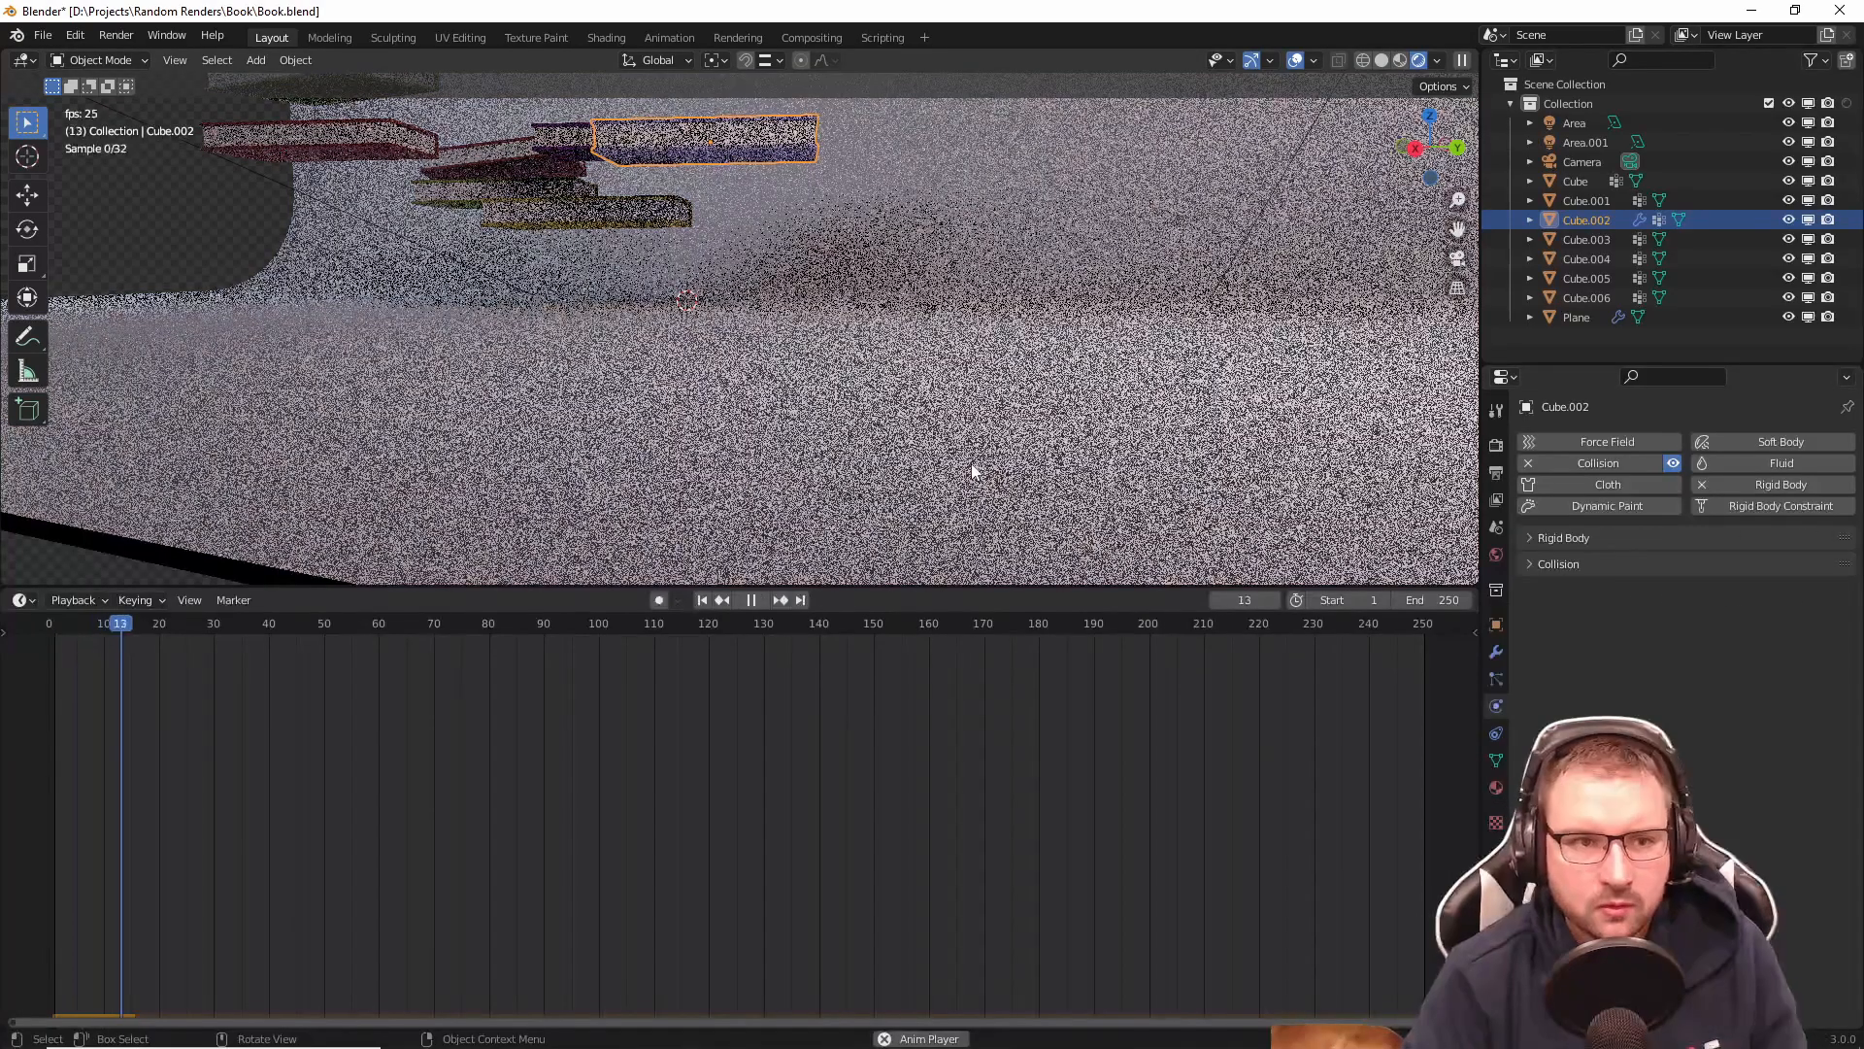
key(space)
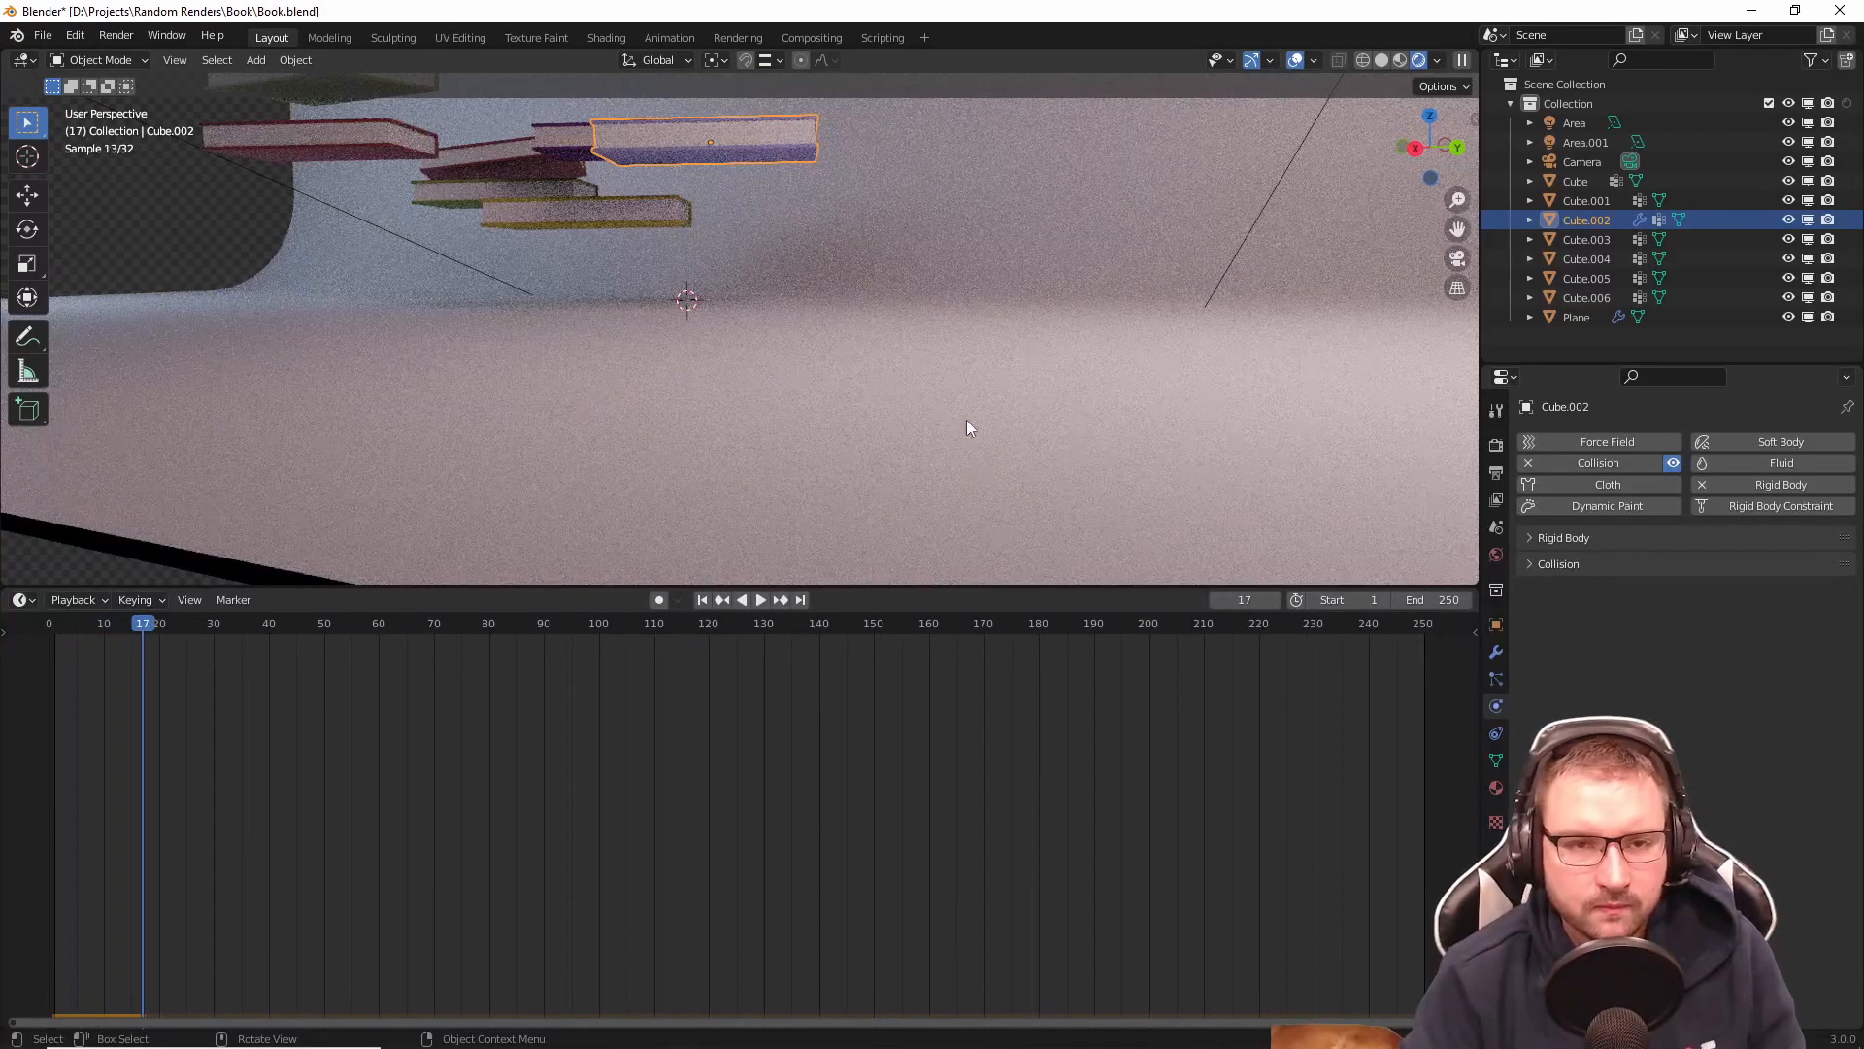
Step: Set the light blue book's rigid body type to Active and test the simulation from the first frame
click(1531, 536)
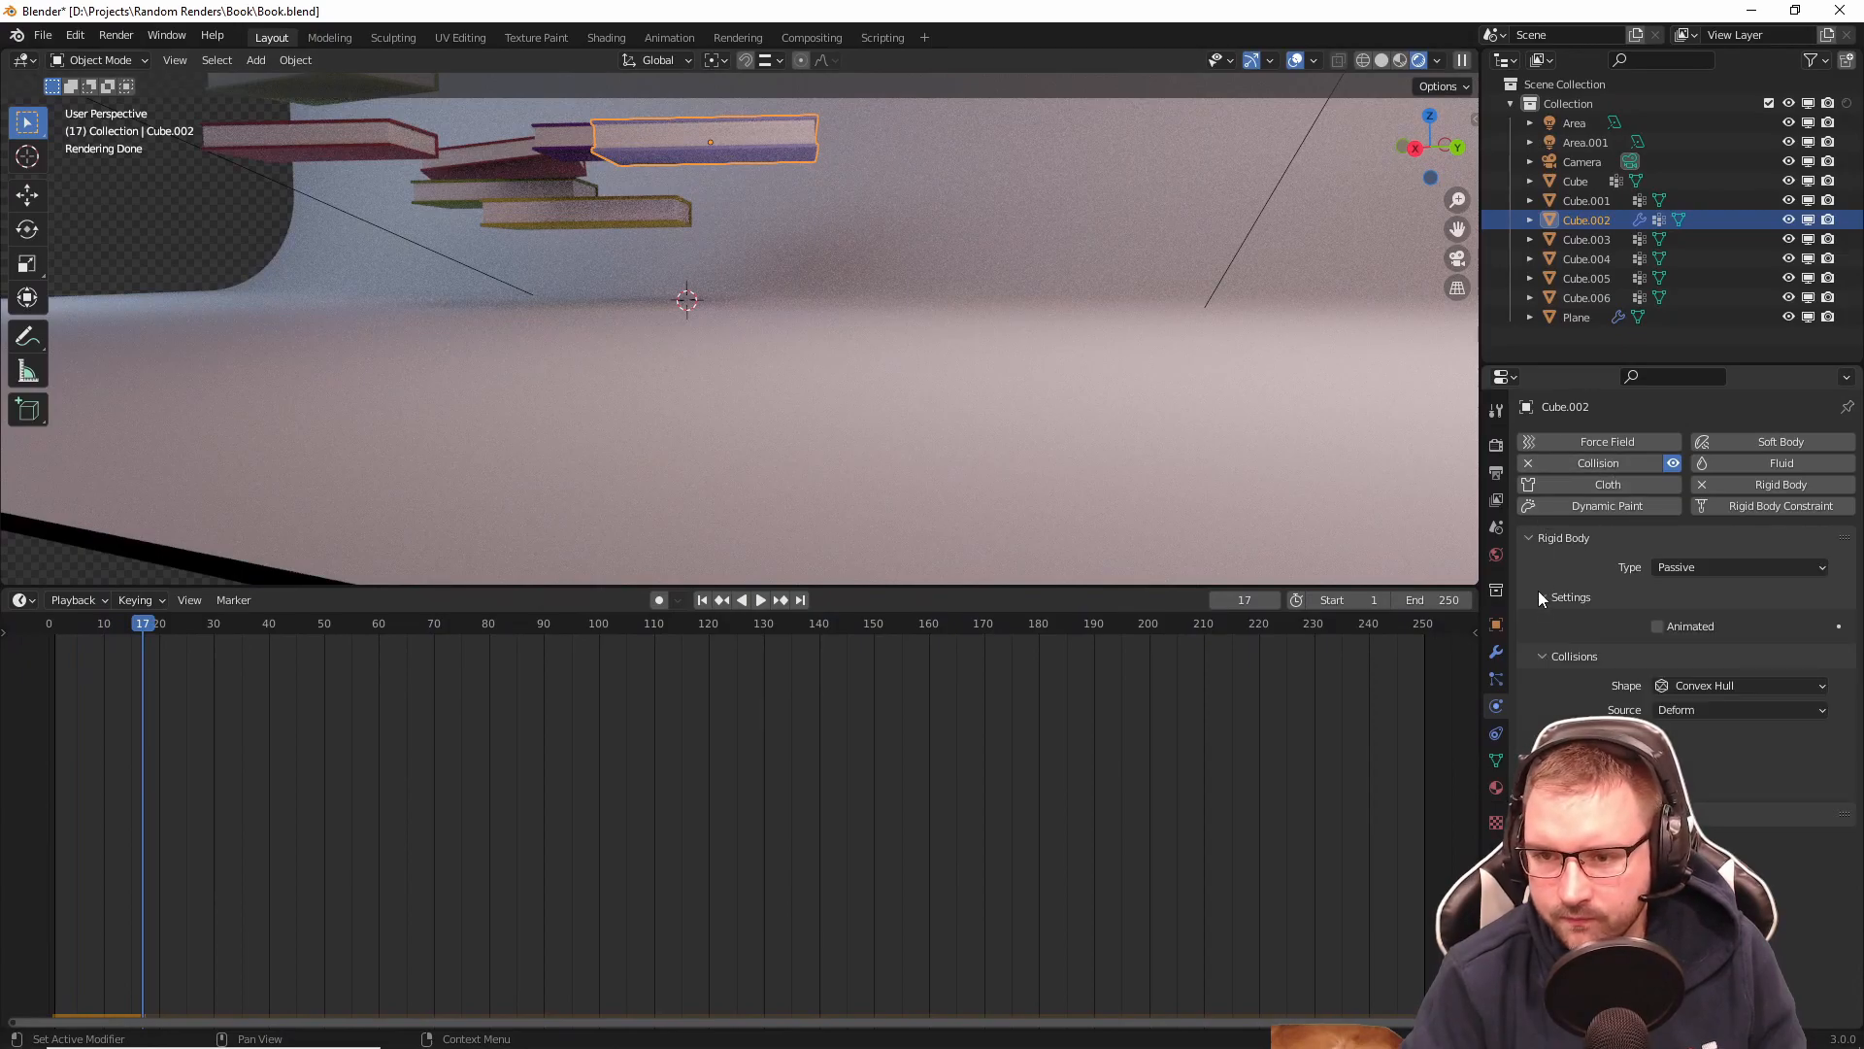
click(1705, 568)
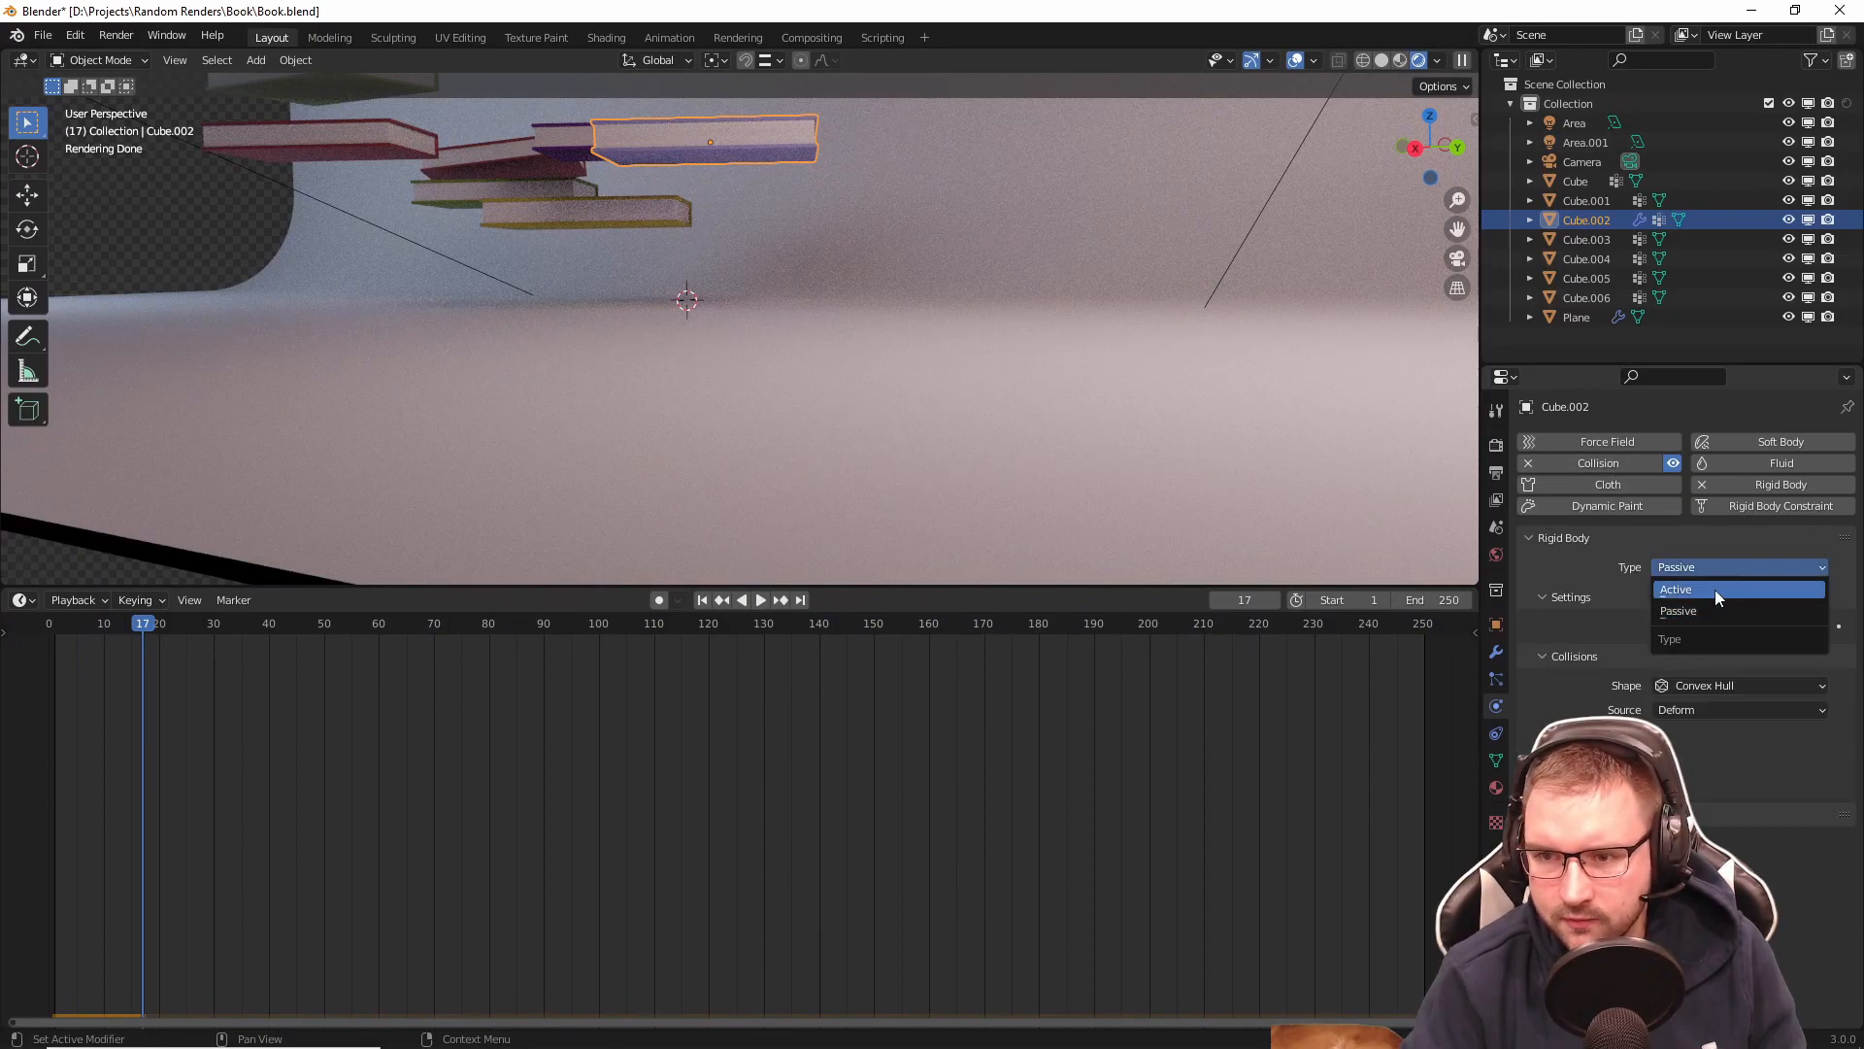
click(1715, 590)
key(shift+Left)
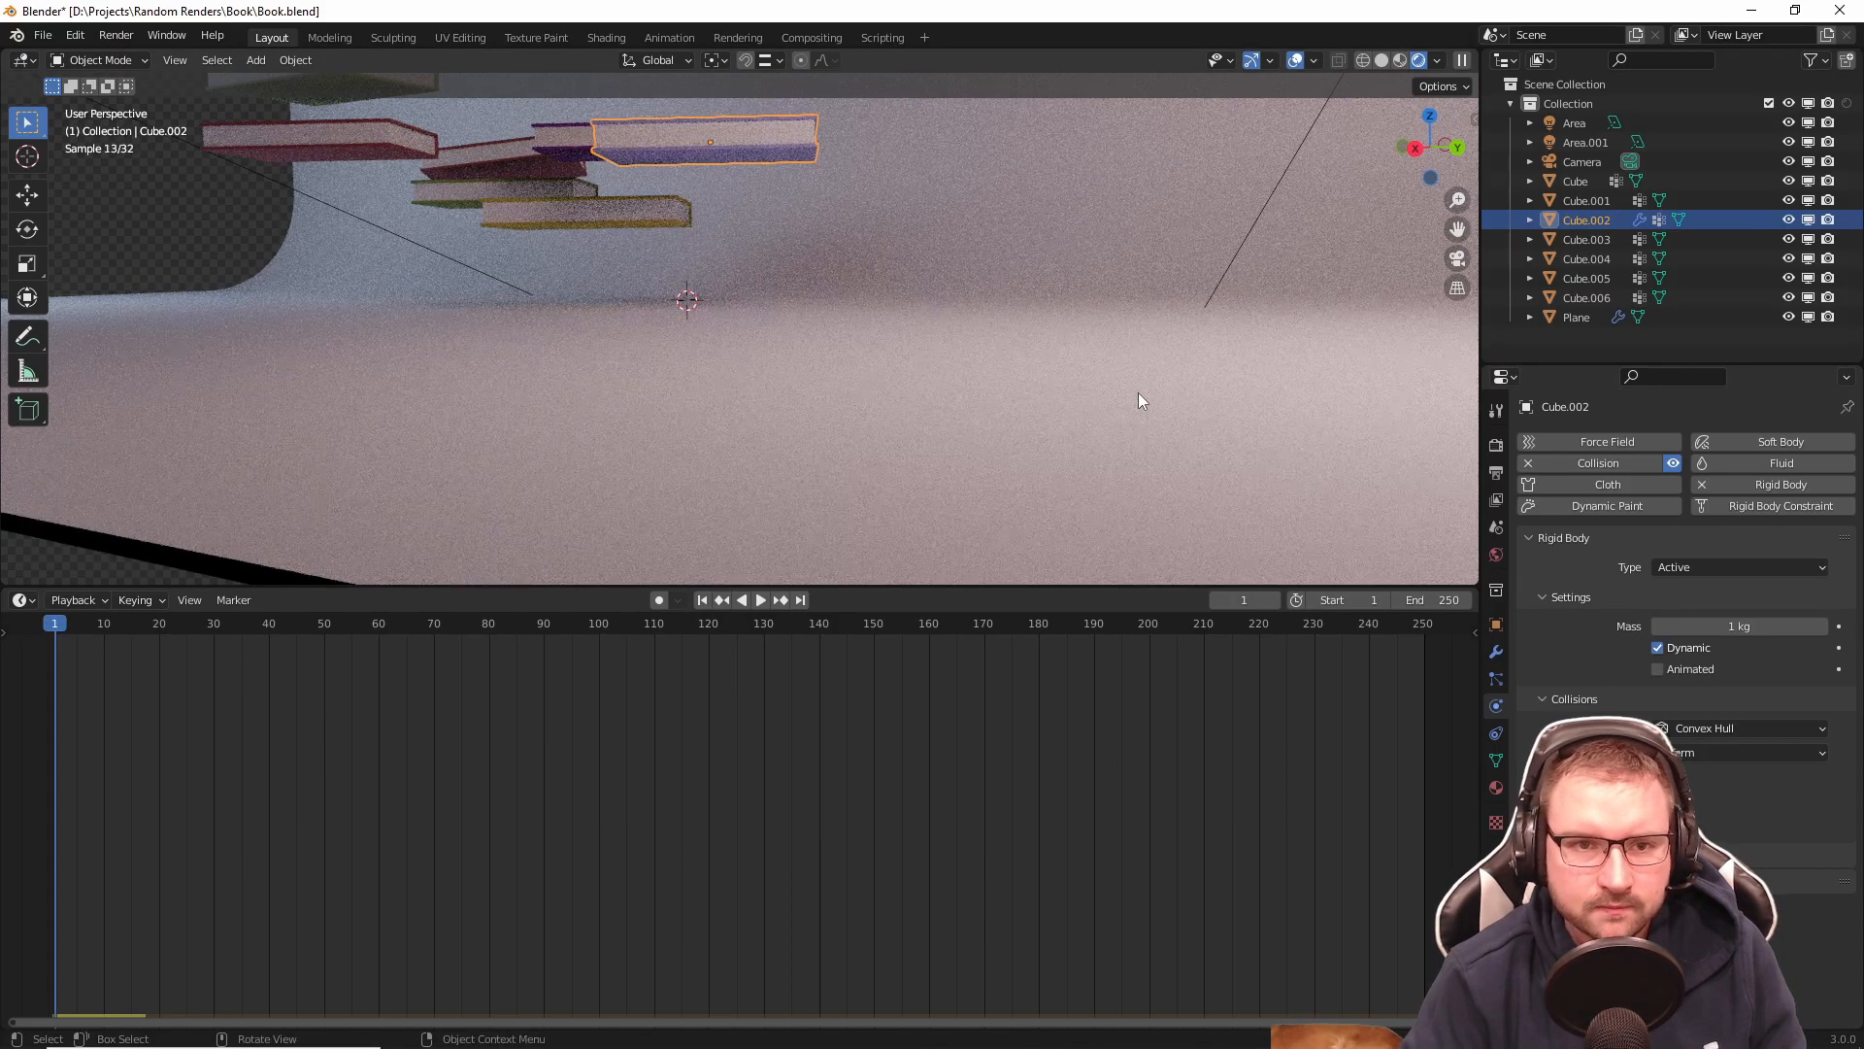
key(space)
key(space)
key(shift+Left)
key(Right)
key(Left)
Step: Set the backdrop plane's rigid body collision shape to Mesh and play the simulation
click(966, 338)
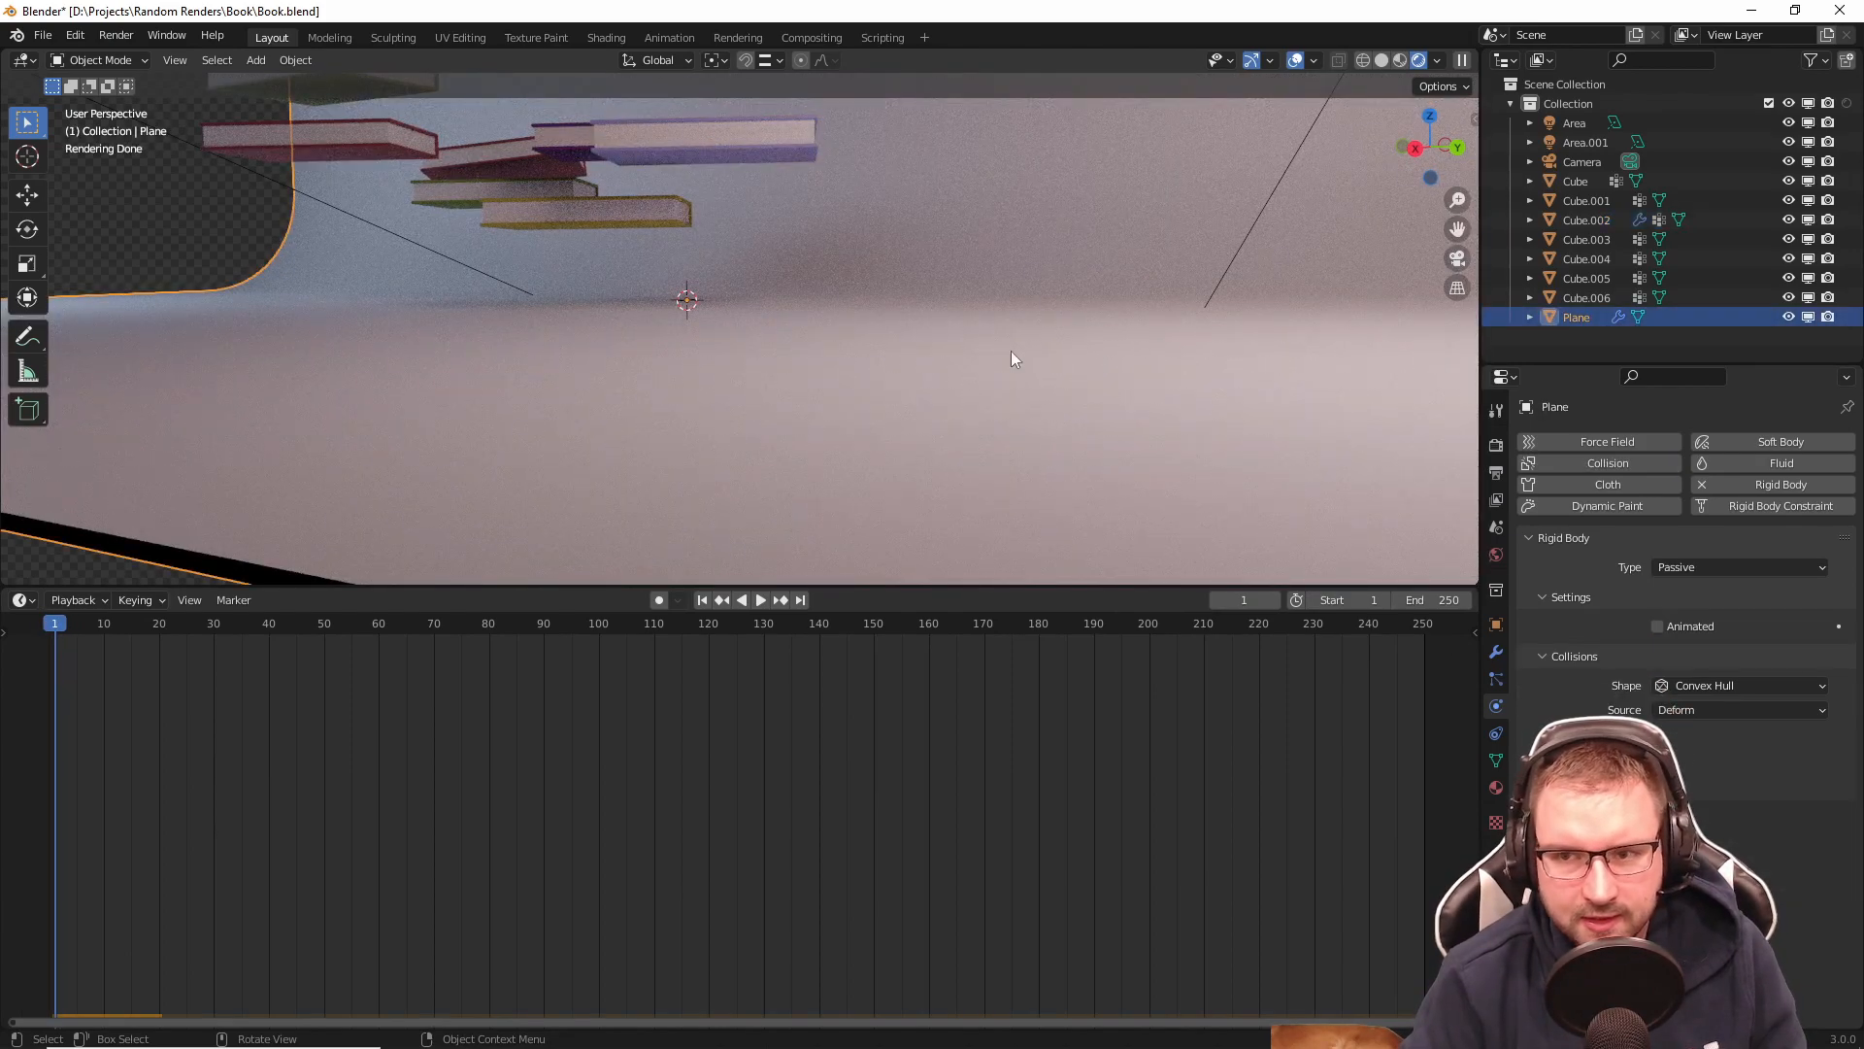
click(1747, 687)
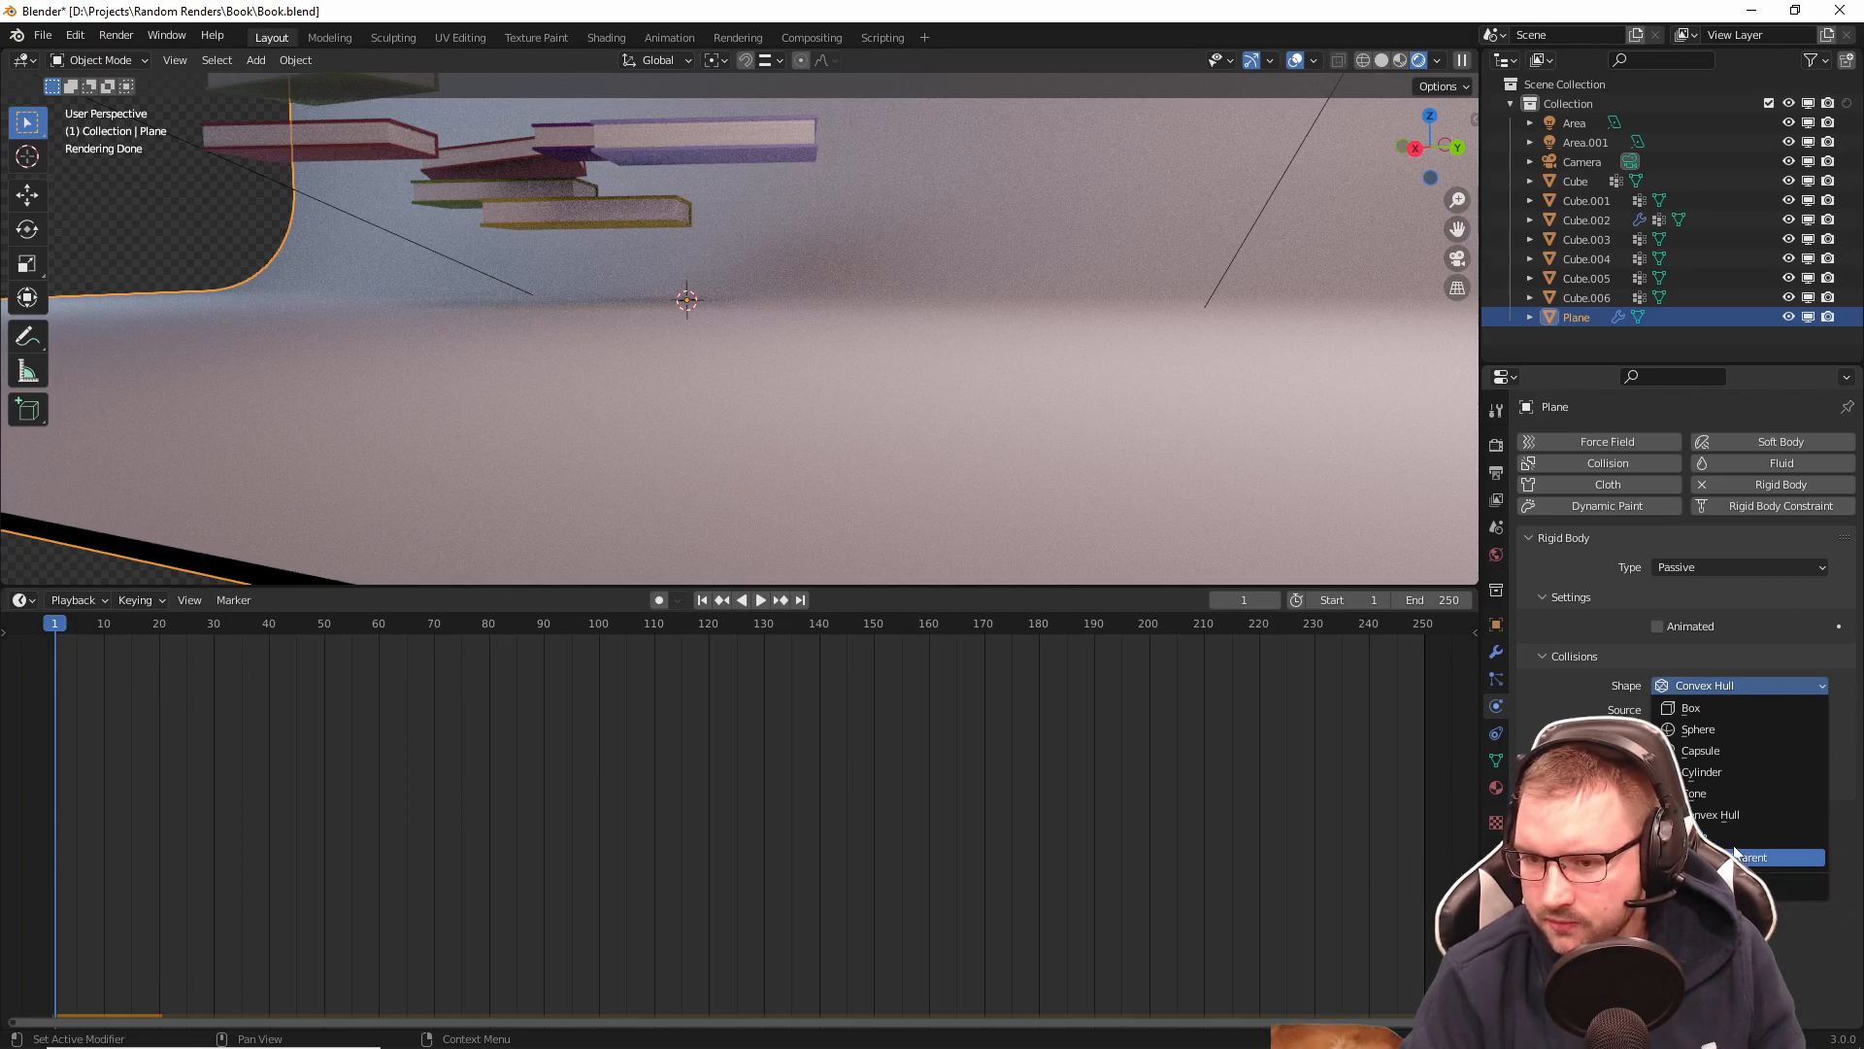
click(1737, 836)
click(1746, 710)
click(1747, 751)
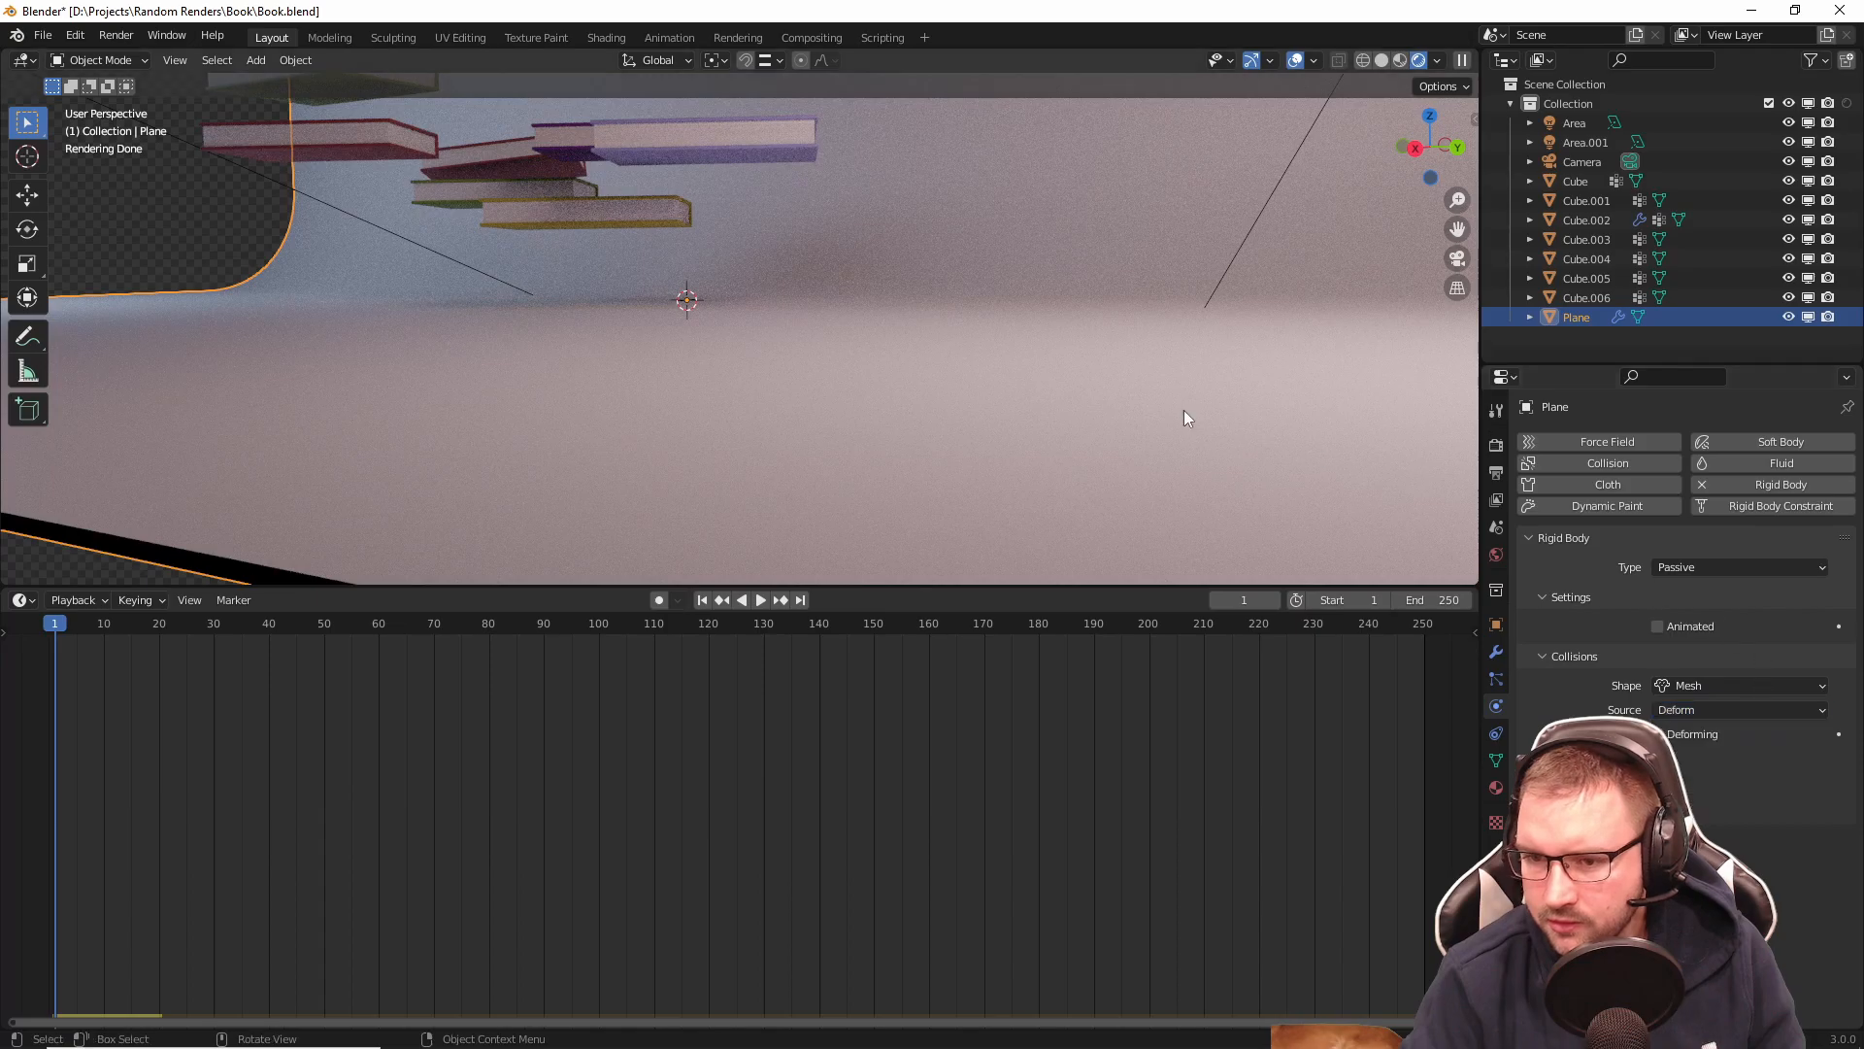
key(space)
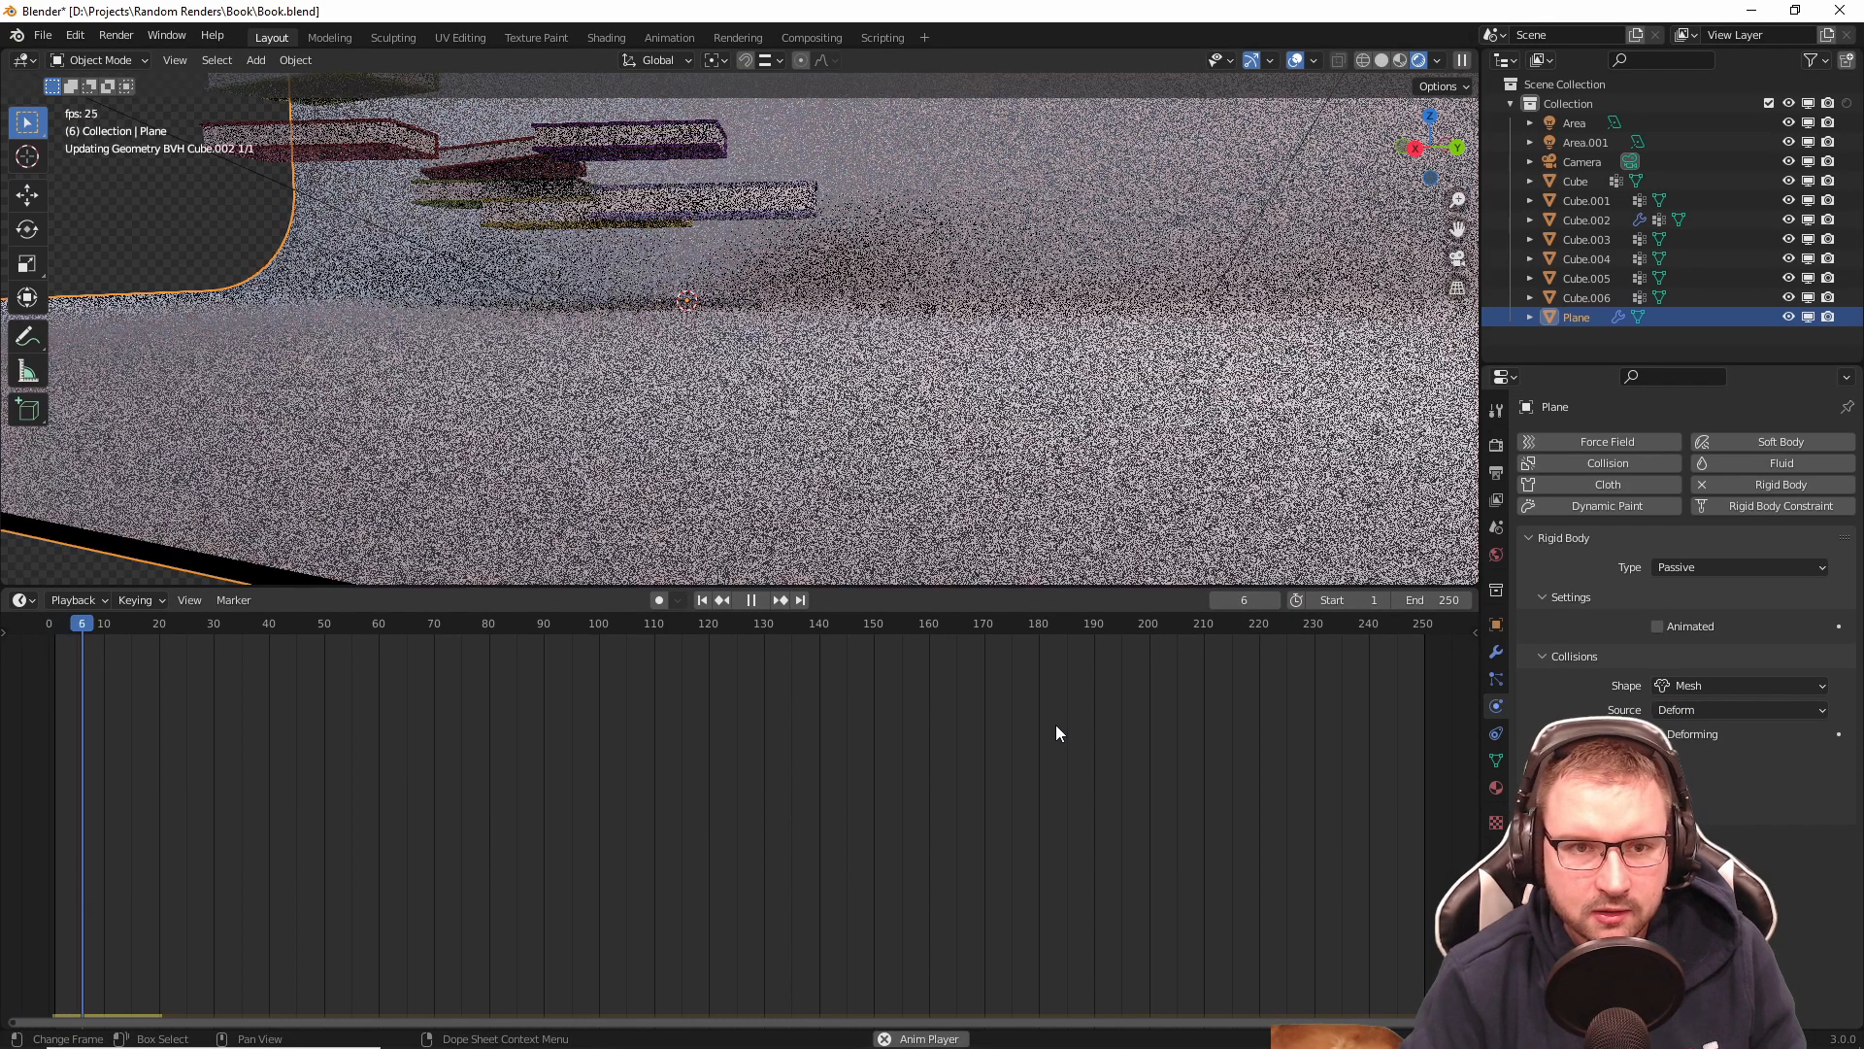
key(space)
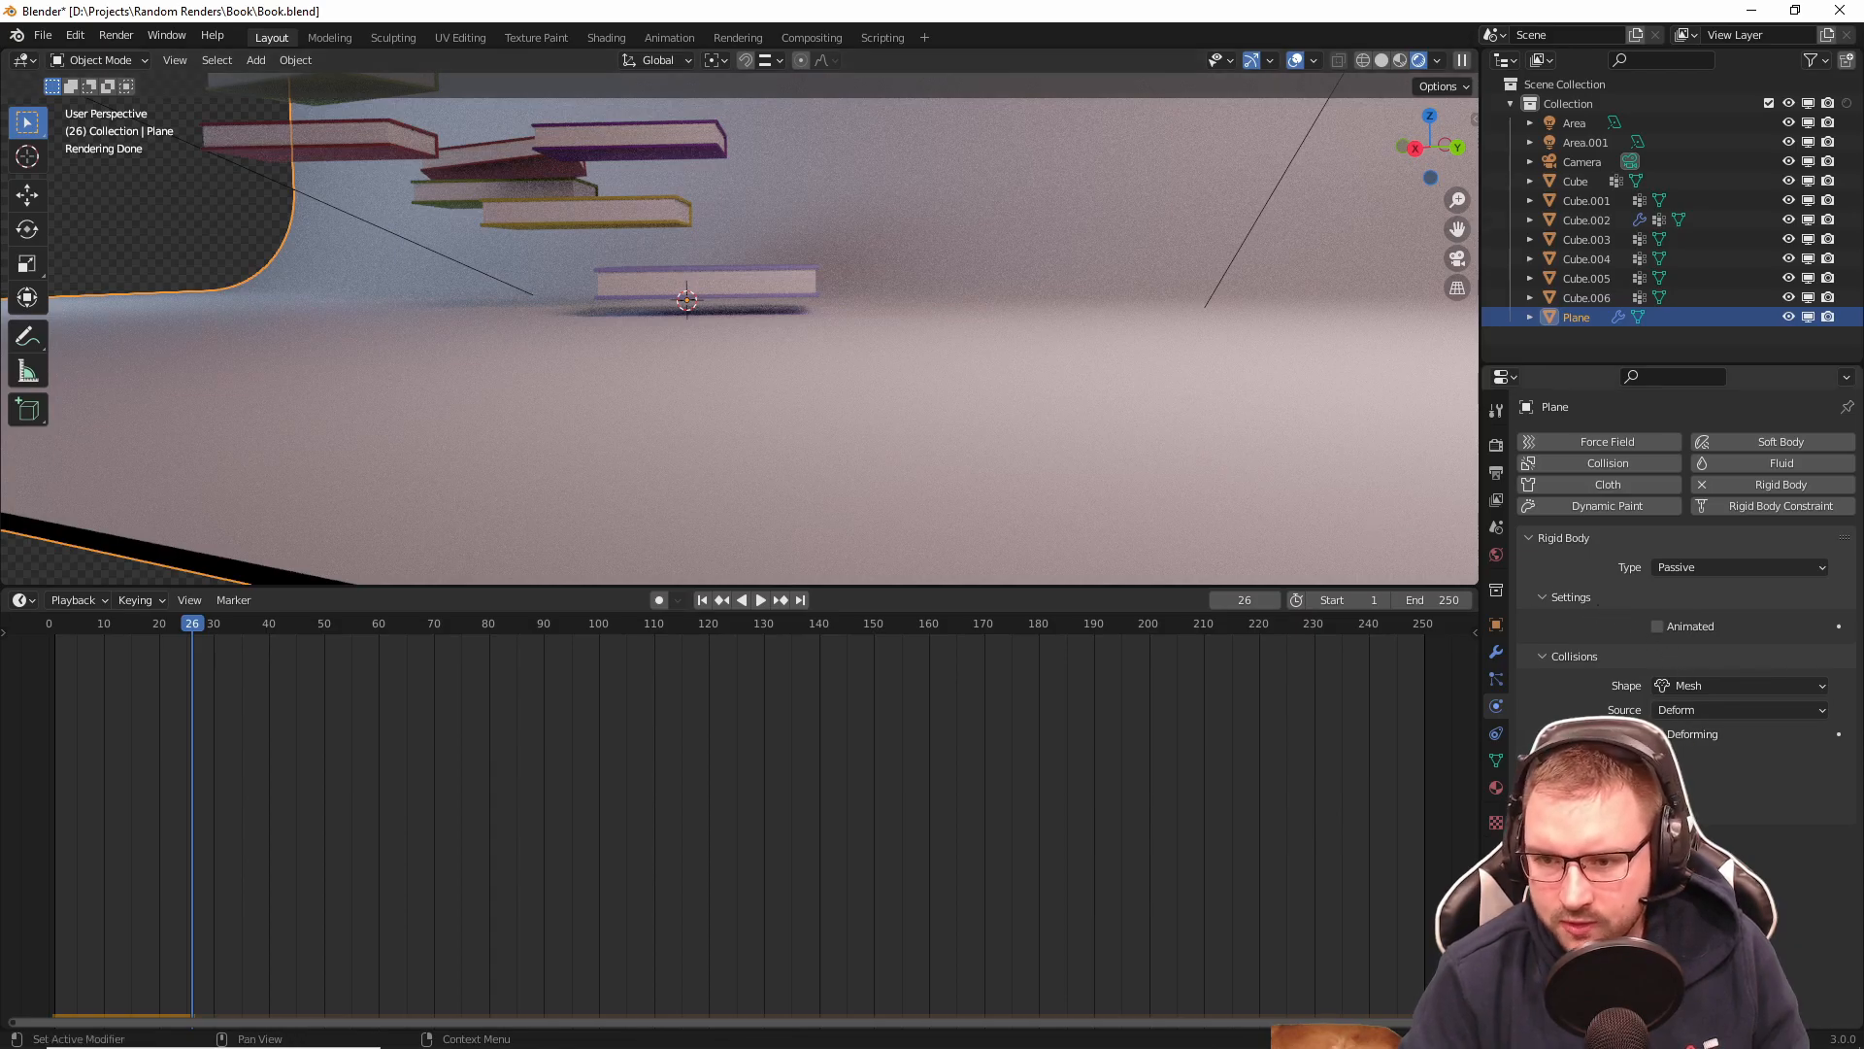
Step: Set the backdrop plane's collision margin to 0.001 m, replay the simulation to check the book's landing, and return to the first frame
click(1708, 817)
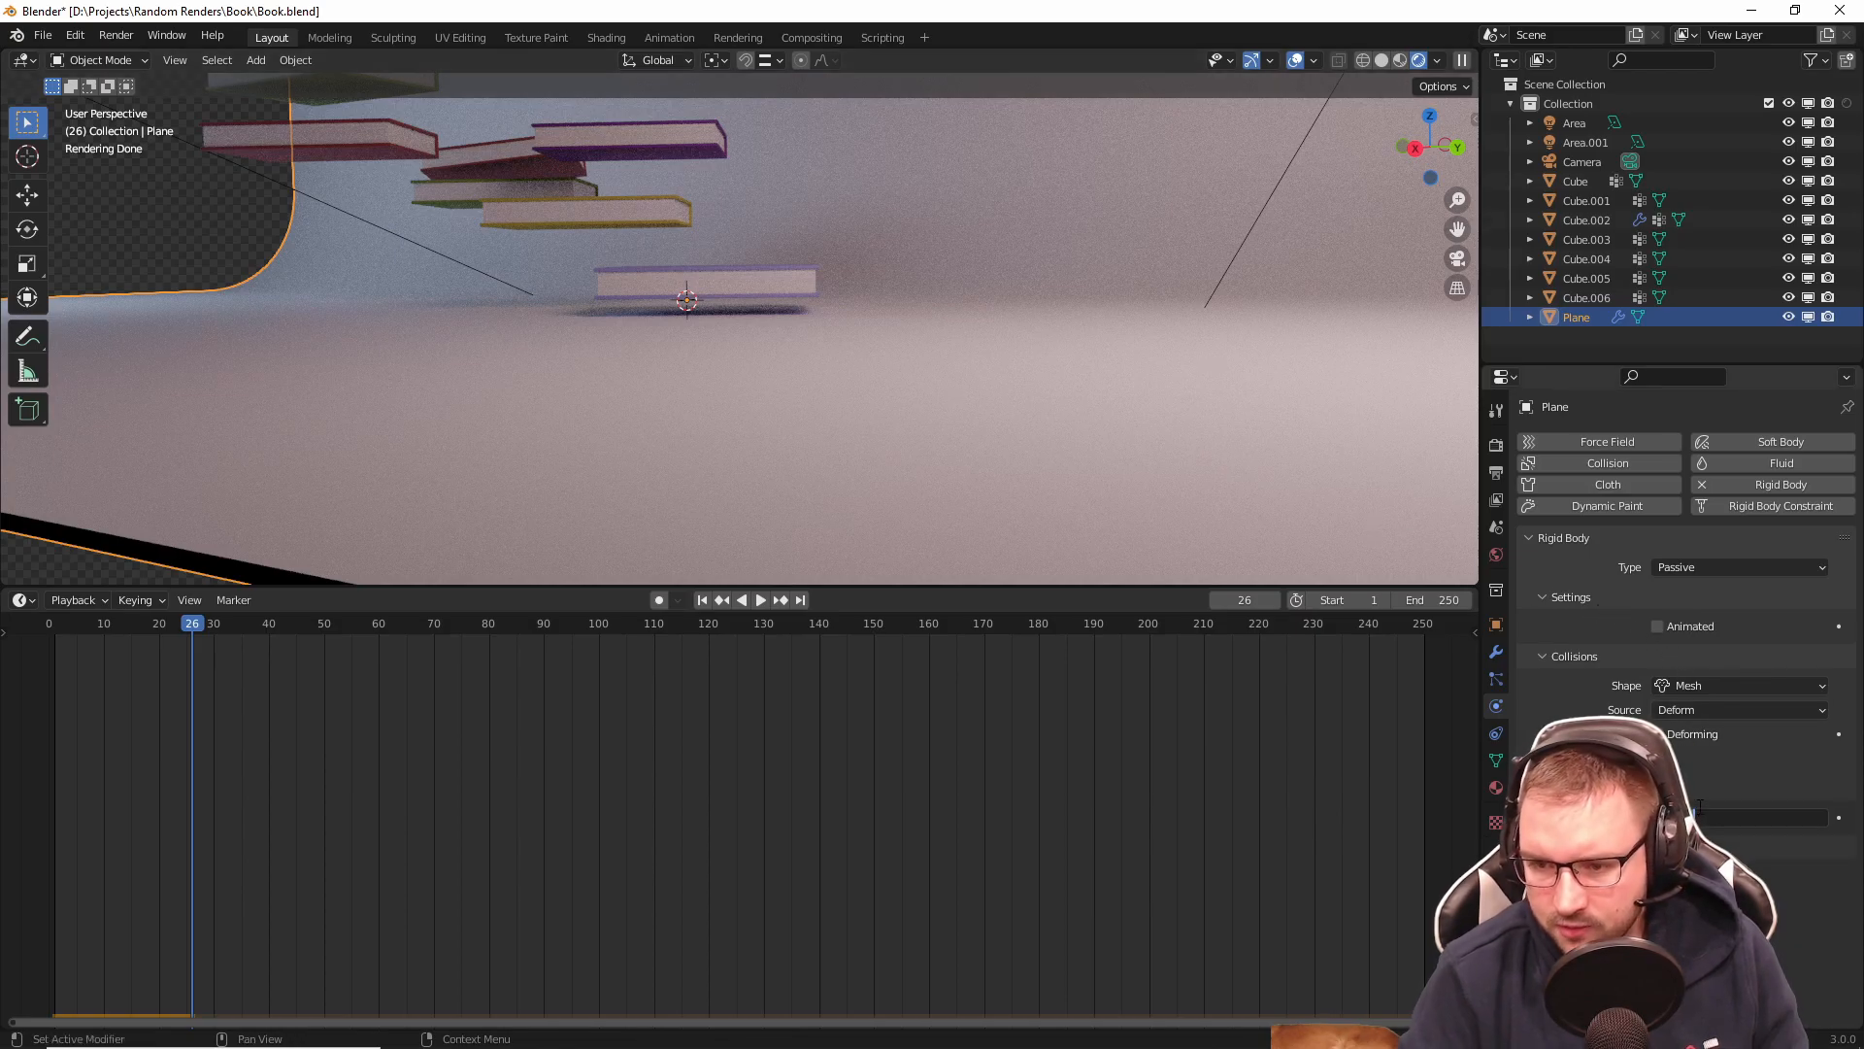
text(0.001)
key(Return)
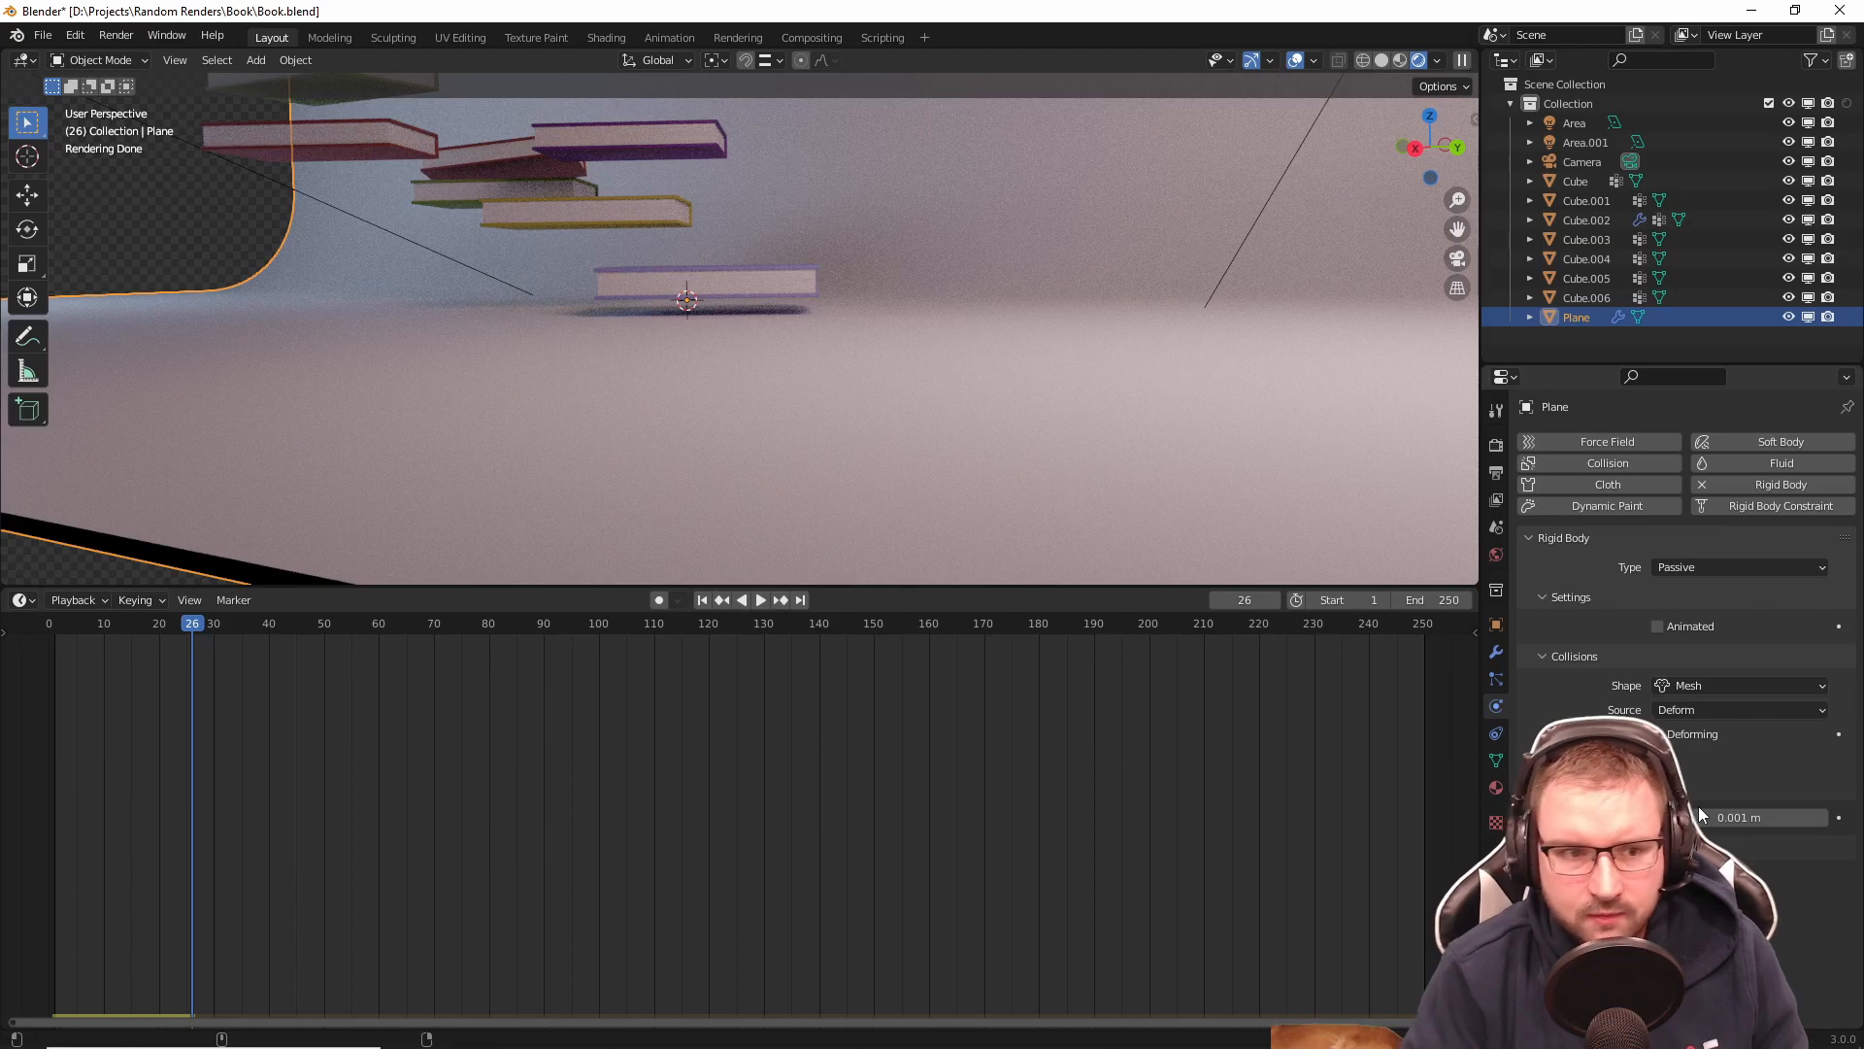
key(shift+Left)
key(space)
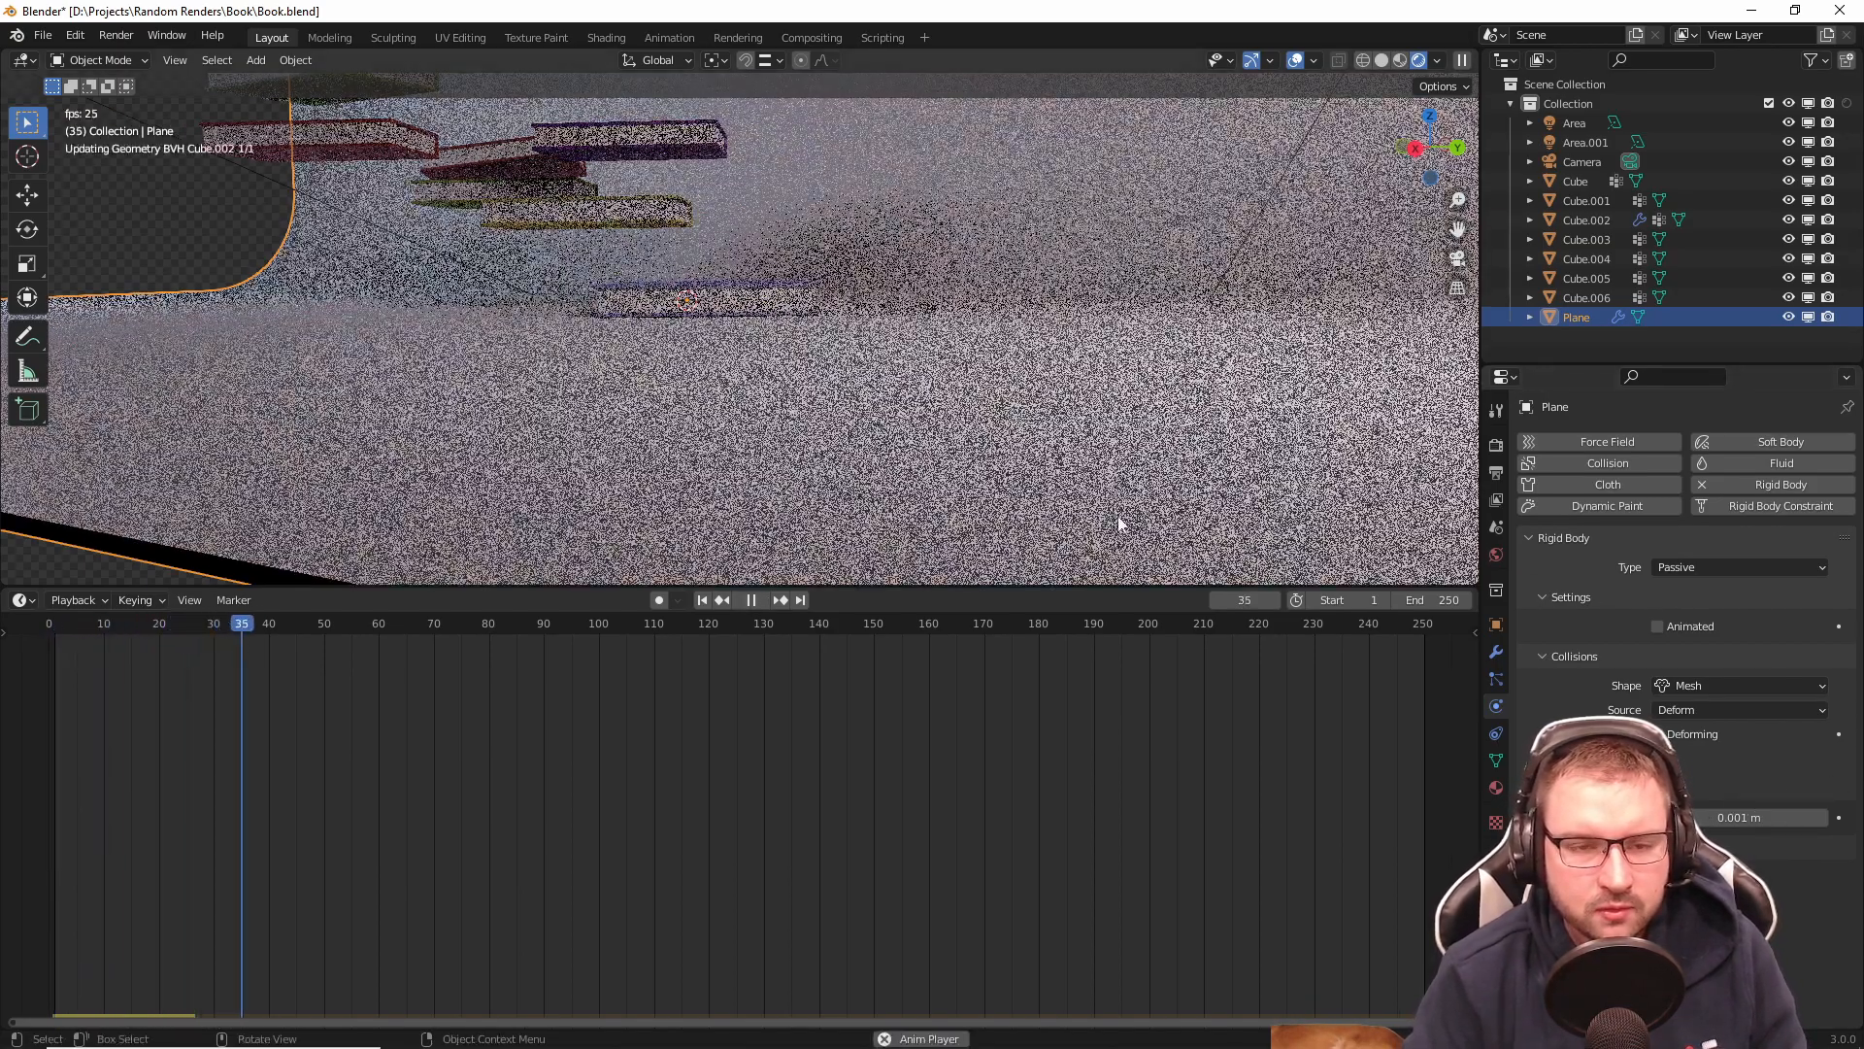
key(space)
middle_drag(732, 374, 806, 392)
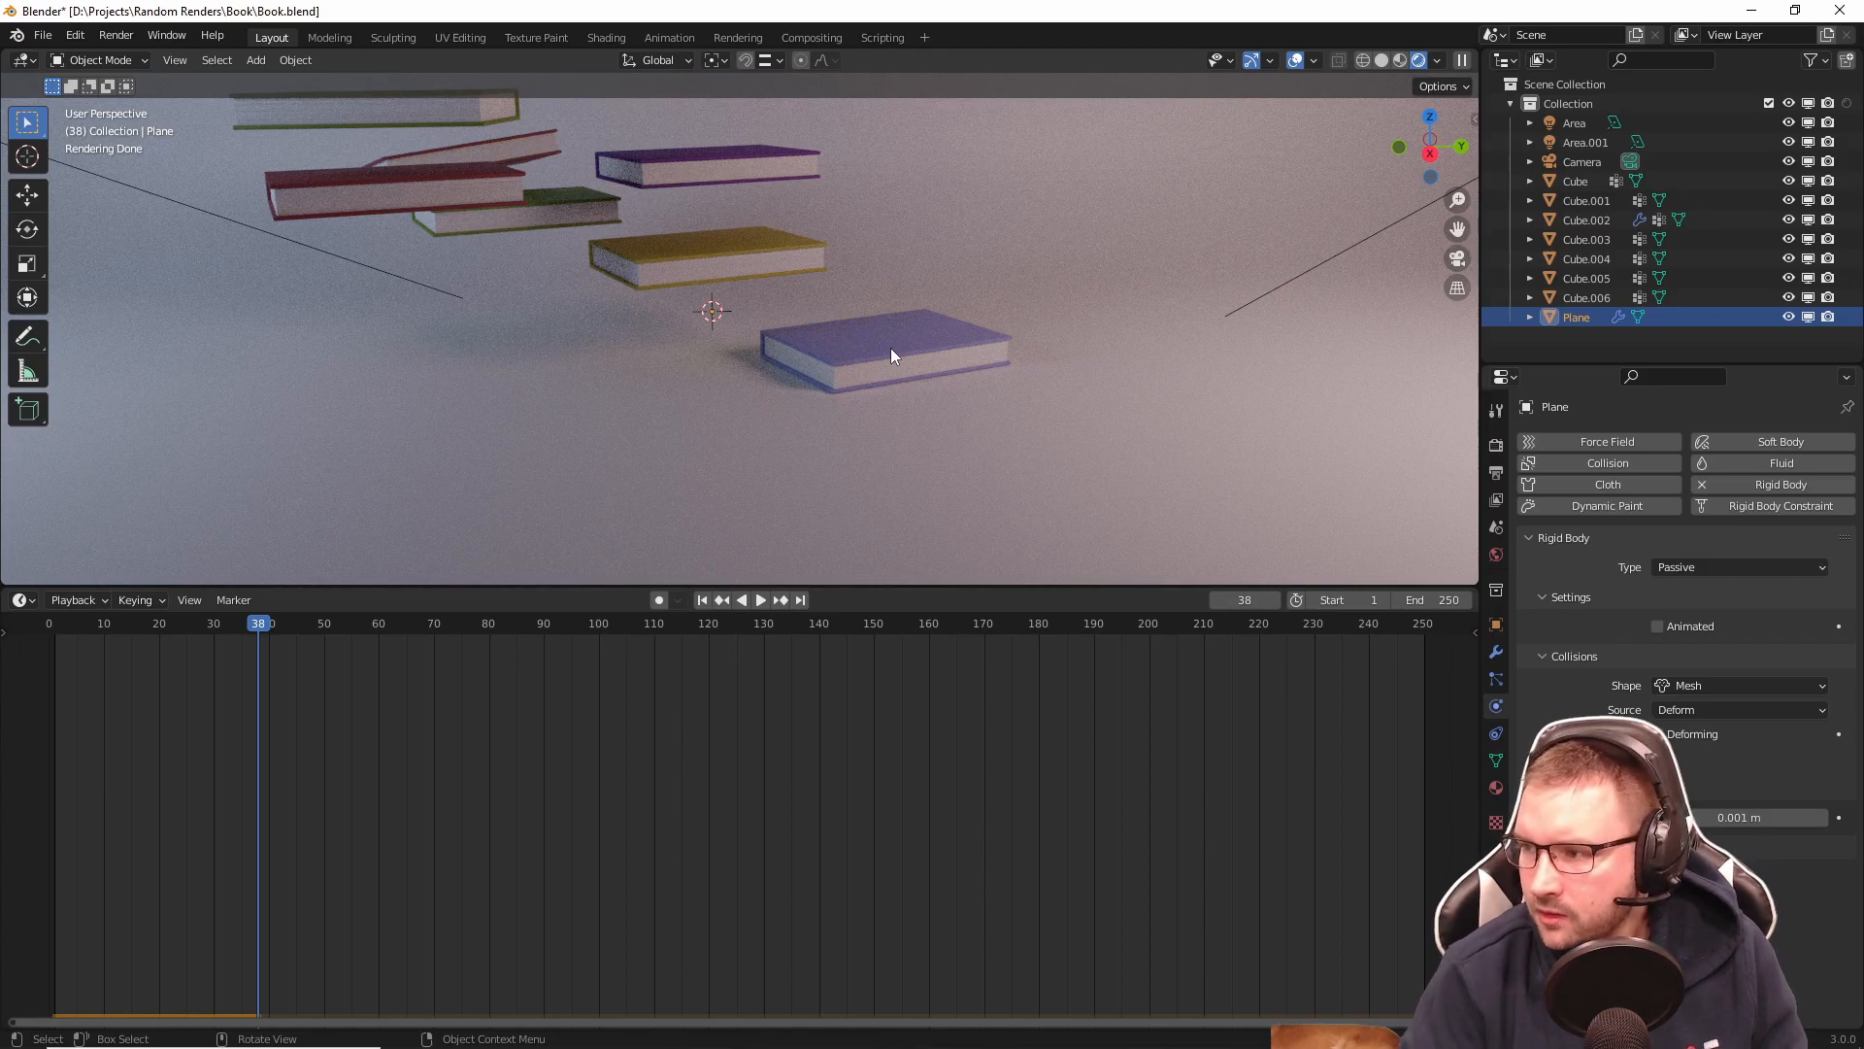
key(shift+Left)
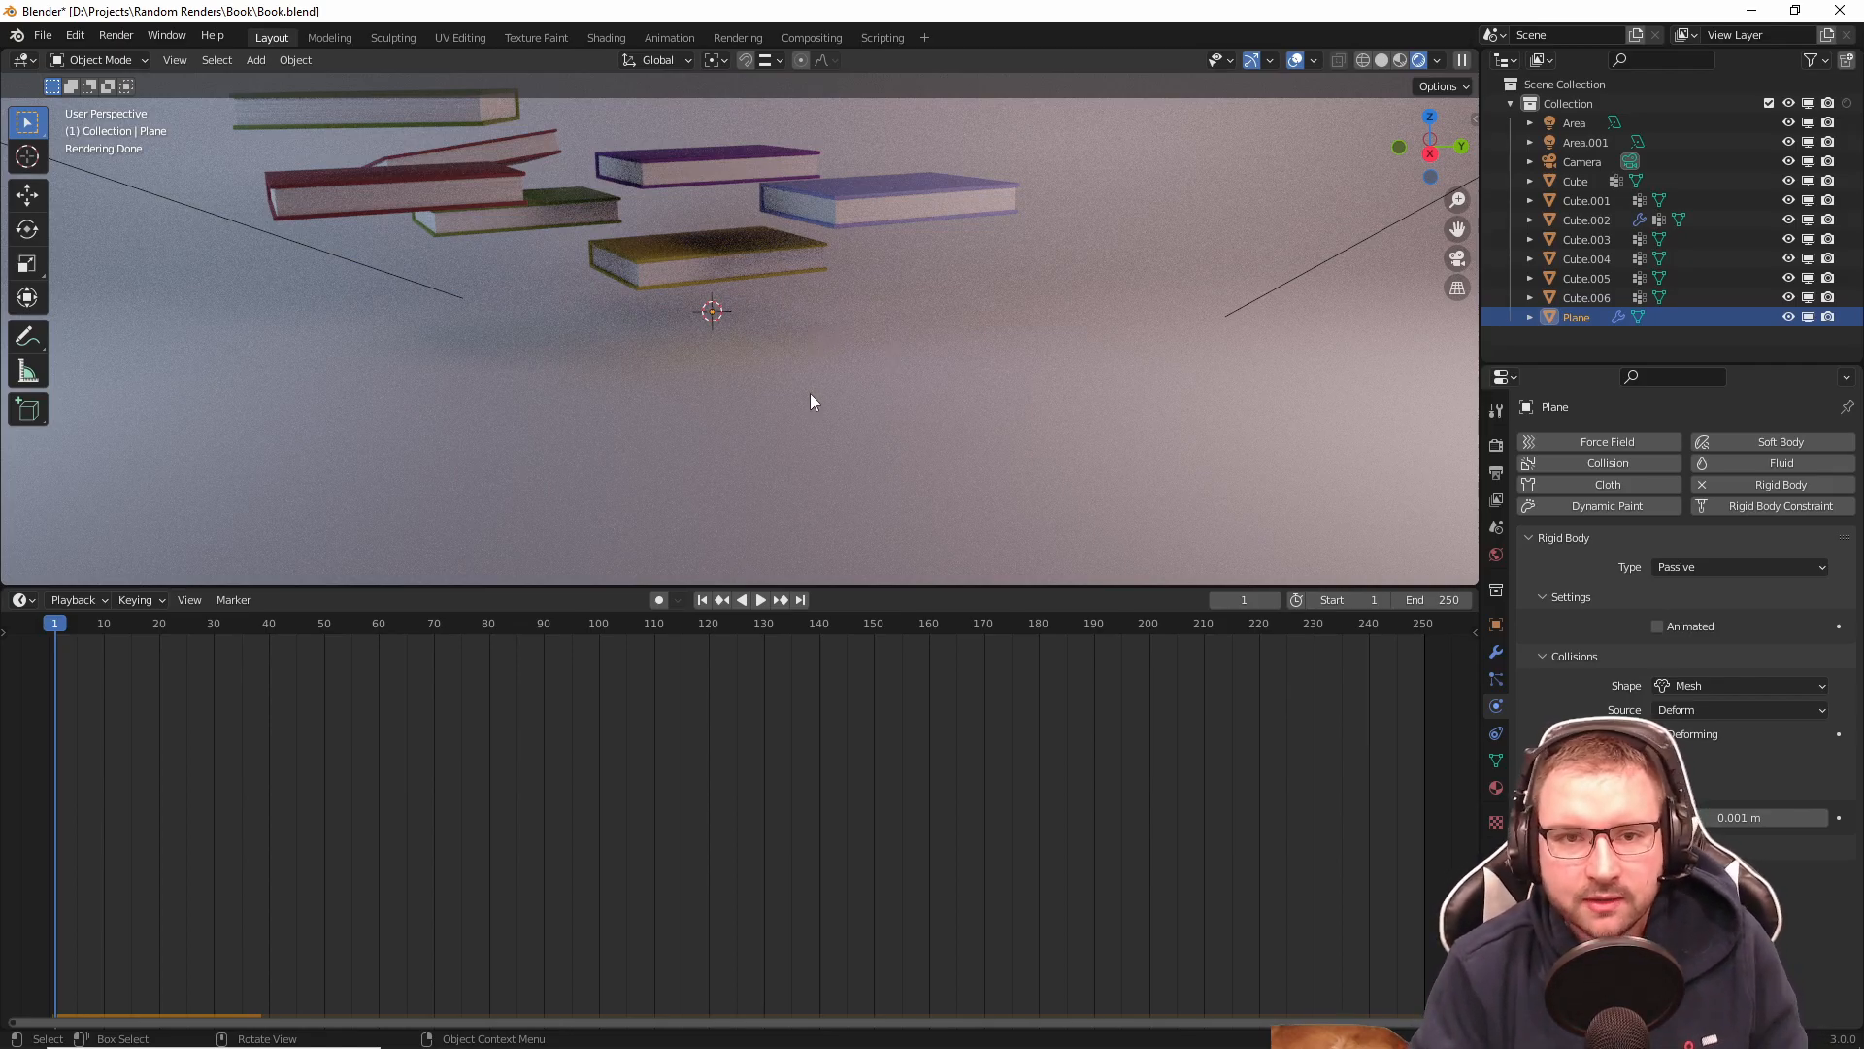
Step: Delete the six other books, keeping only the light blue book that has physics
middle_drag(812, 388, 787, 406)
click(713, 282)
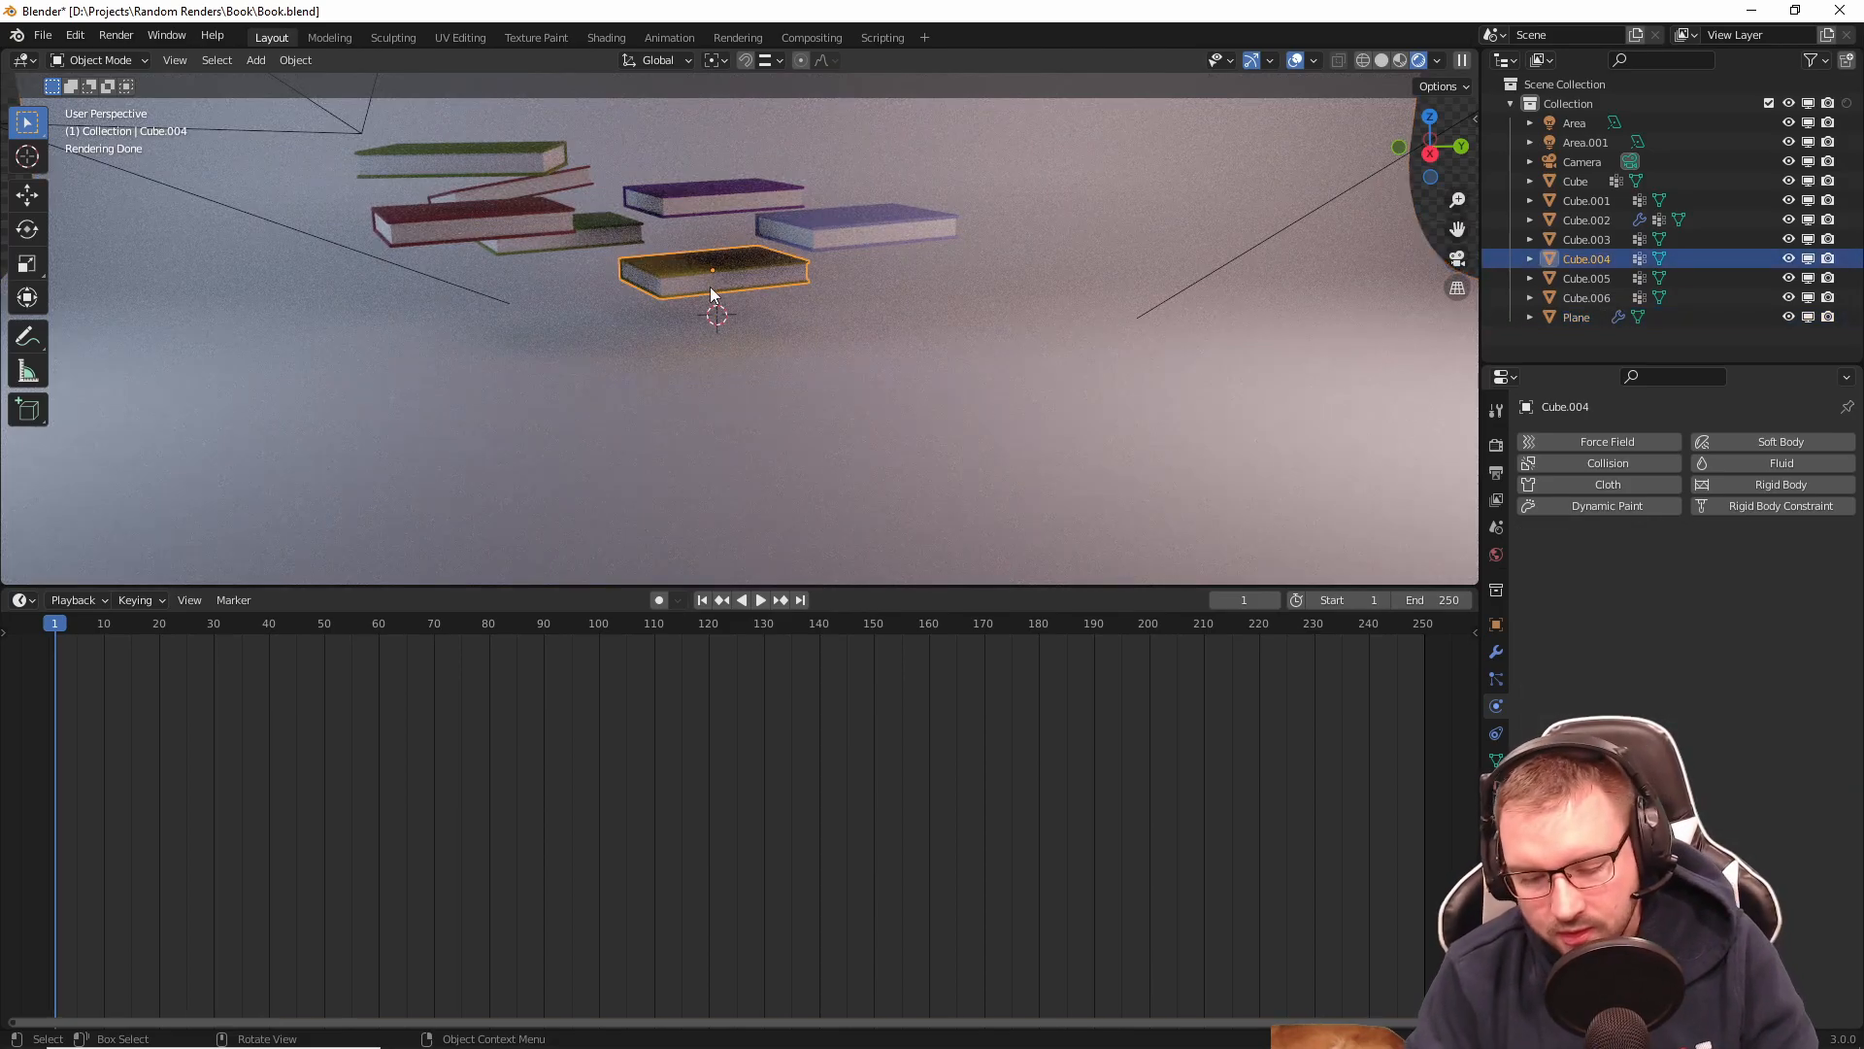
key(Delete)
click(708, 202)
key(Delete)
click(599, 233)
key(Delete)
click(532, 226)
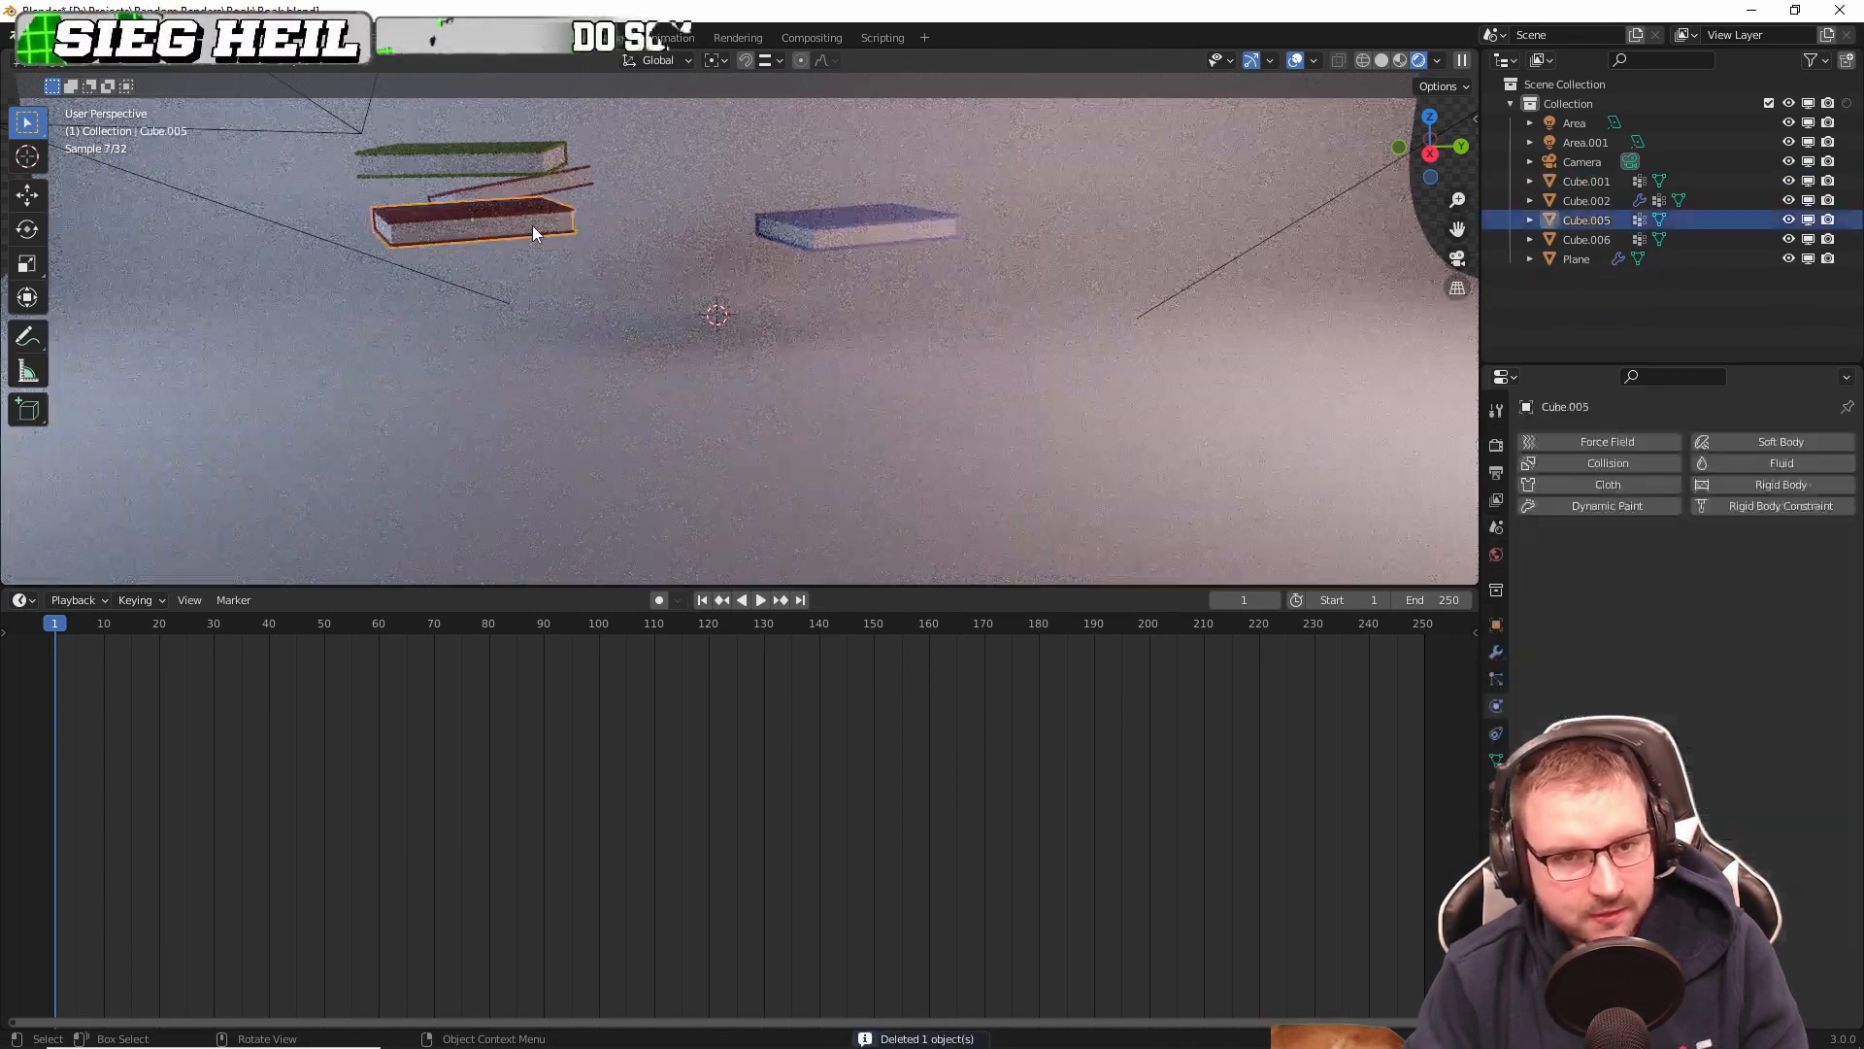
key(Delete)
click(537, 161)
key(Delete)
click(550, 183)
key(Delete)
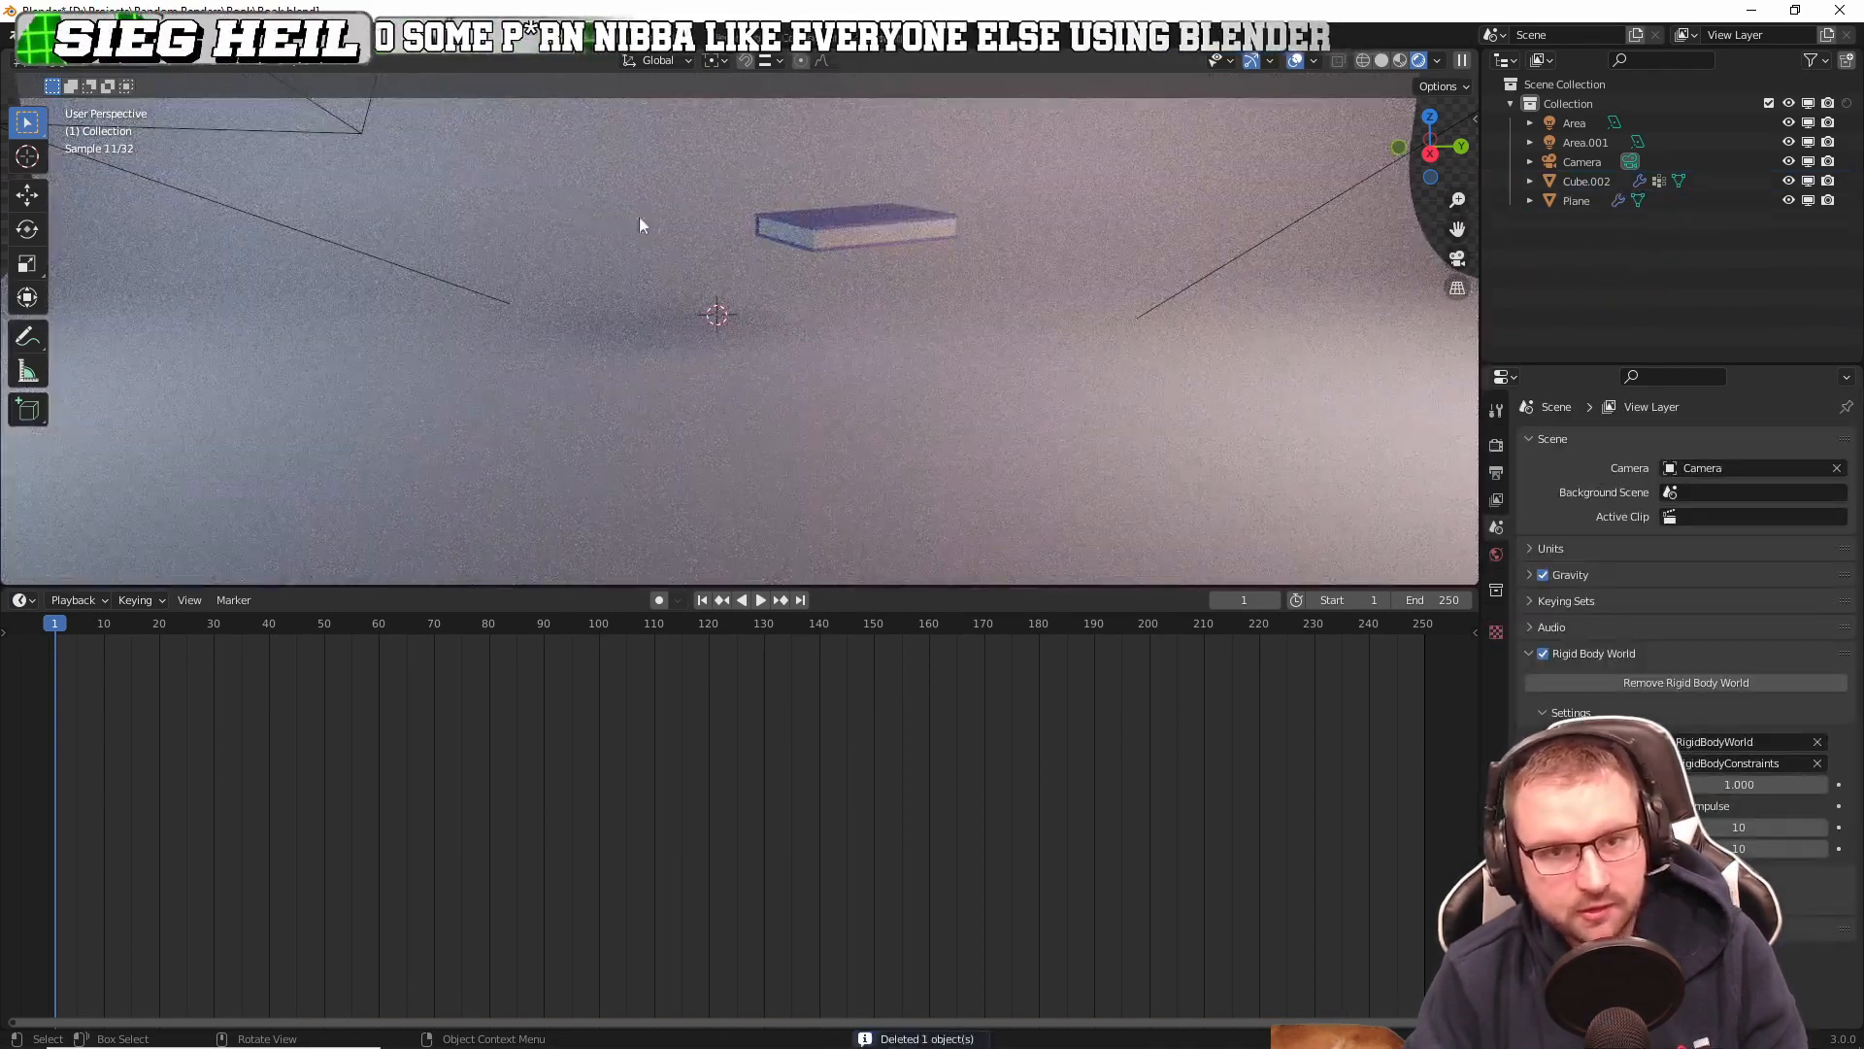
Step: In the camera view, duplicate the remaining book and place the copy about -0.75 m along Y and 0.11 m up Z
key(KP_0)
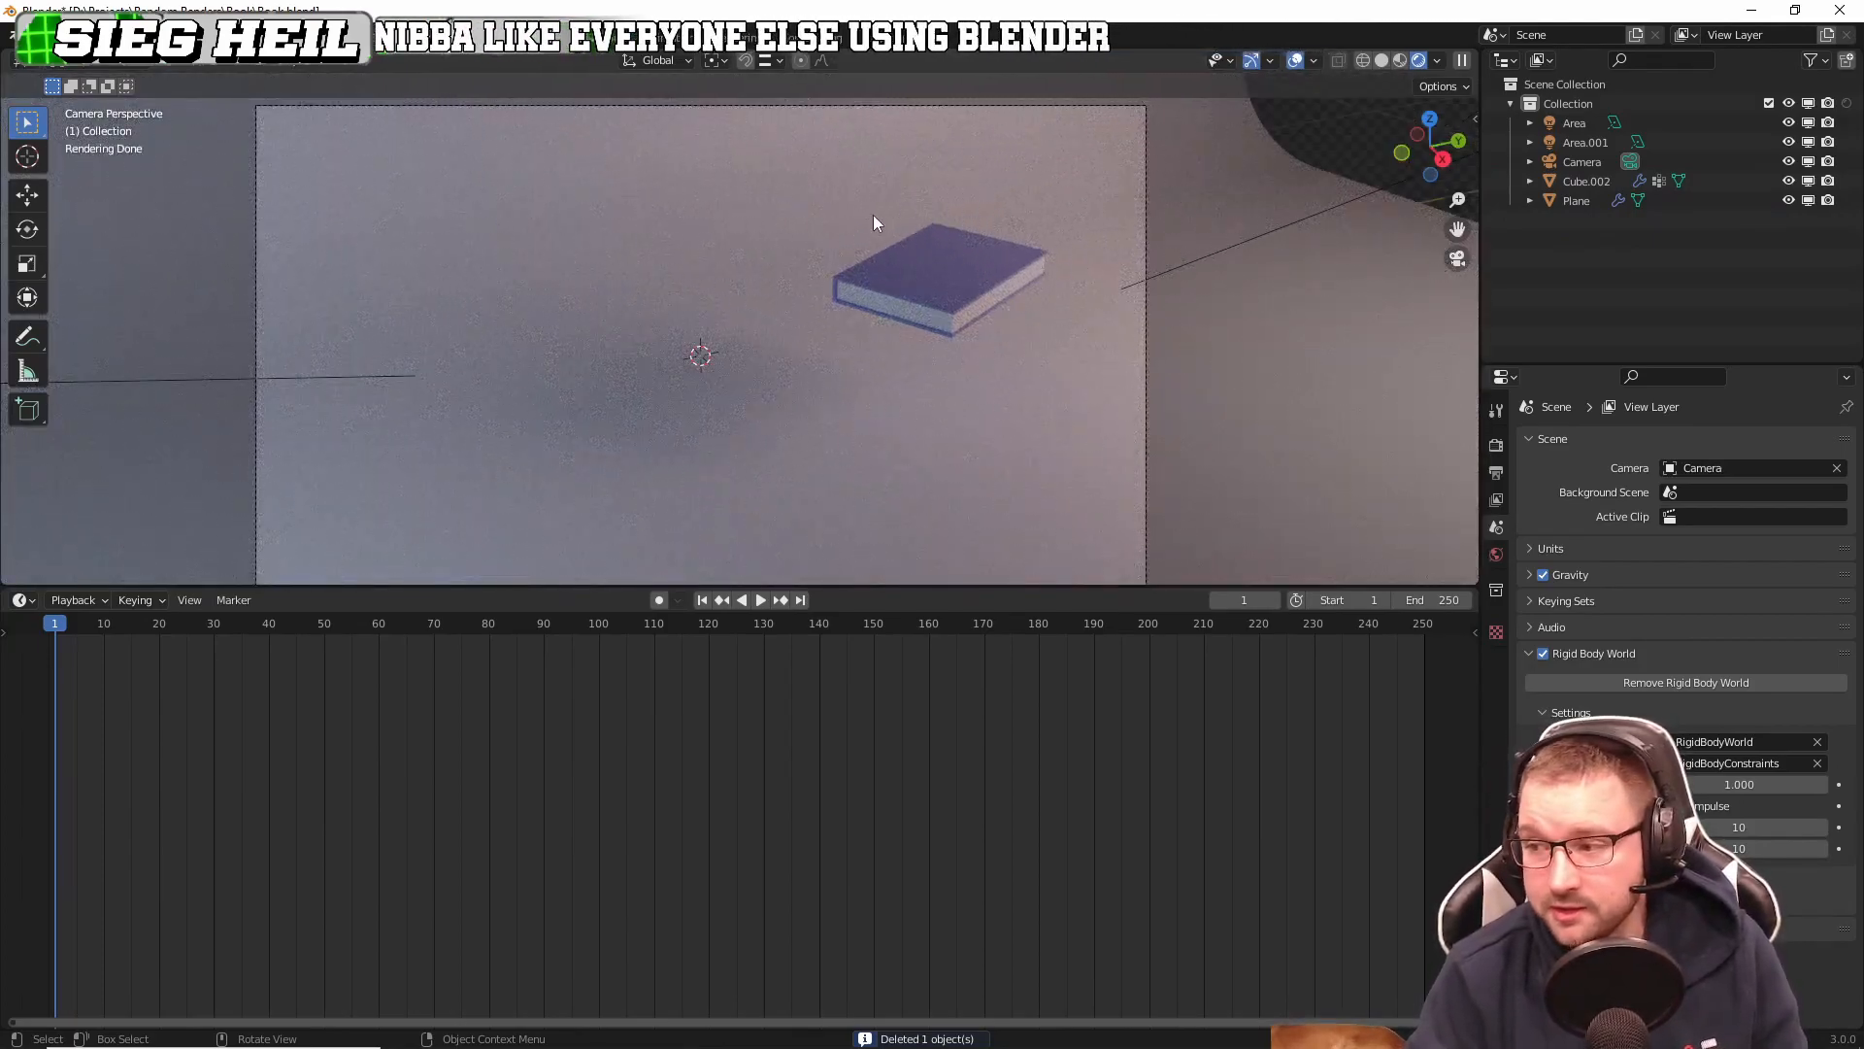
click(917, 271)
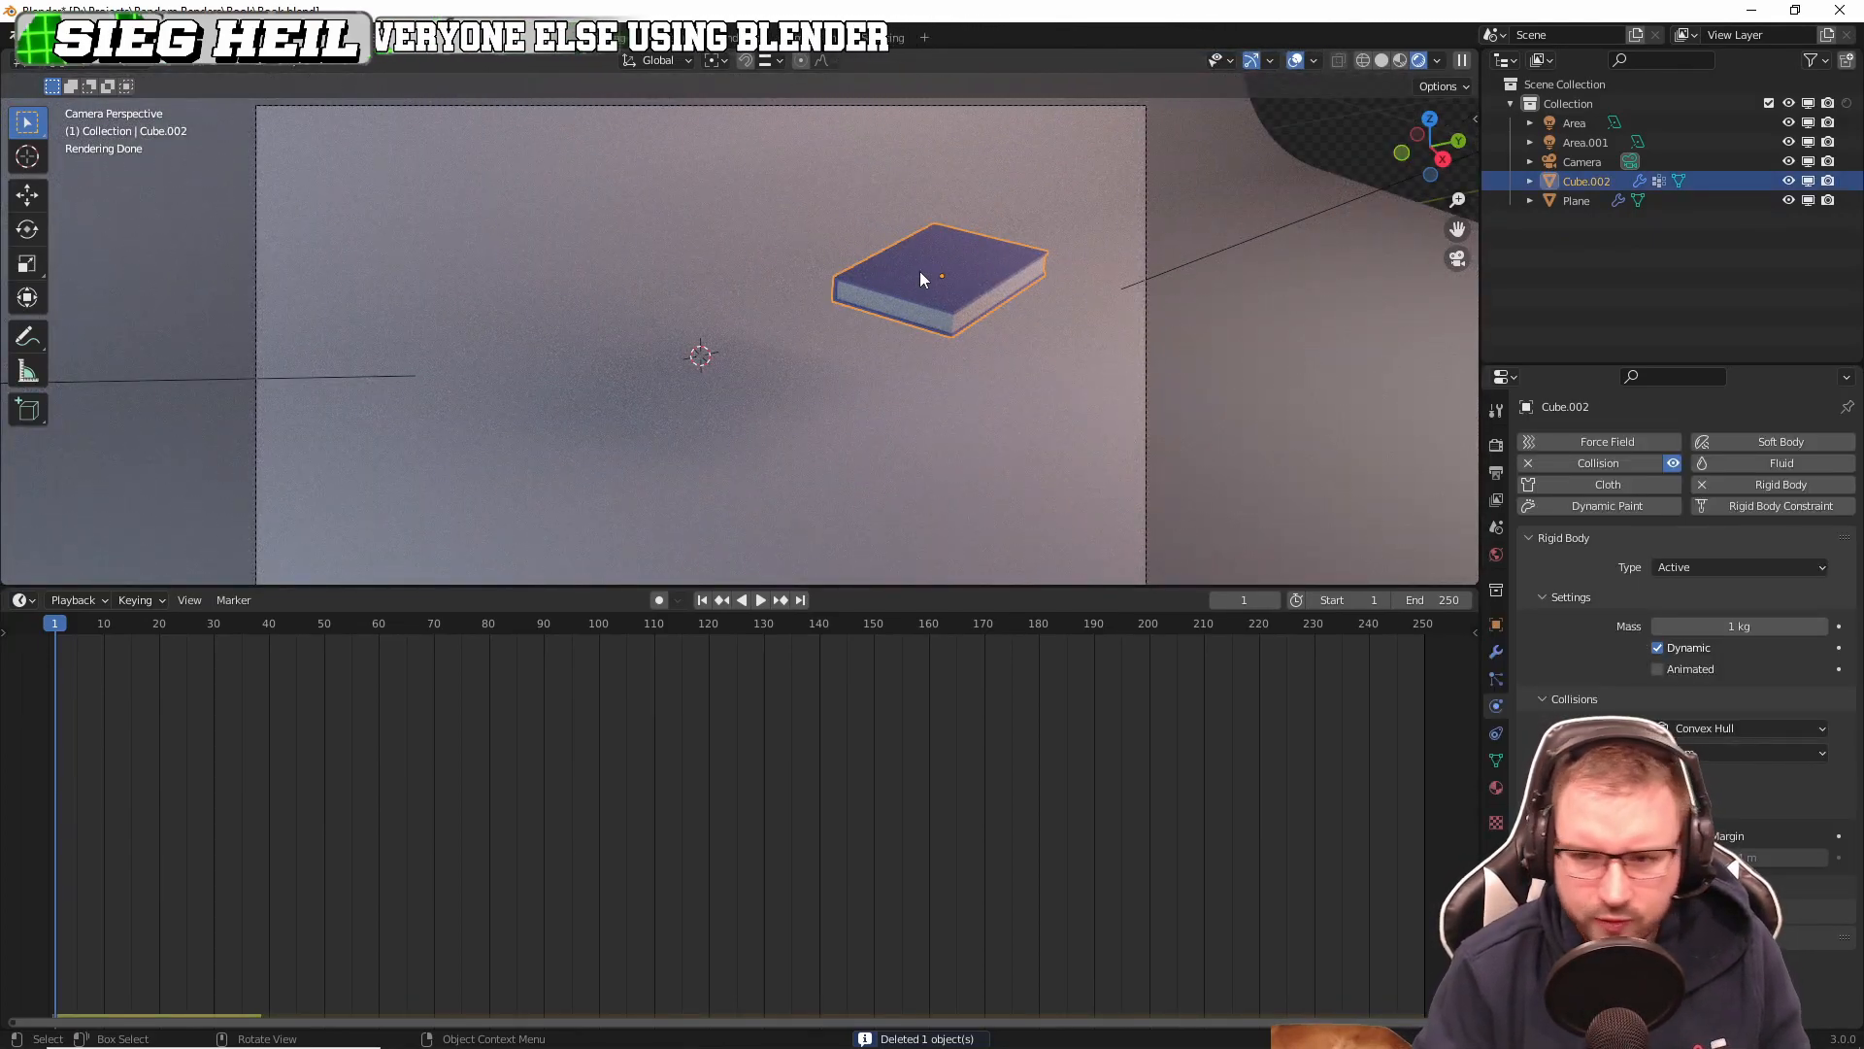
key(shift+d)
click(790, 299)
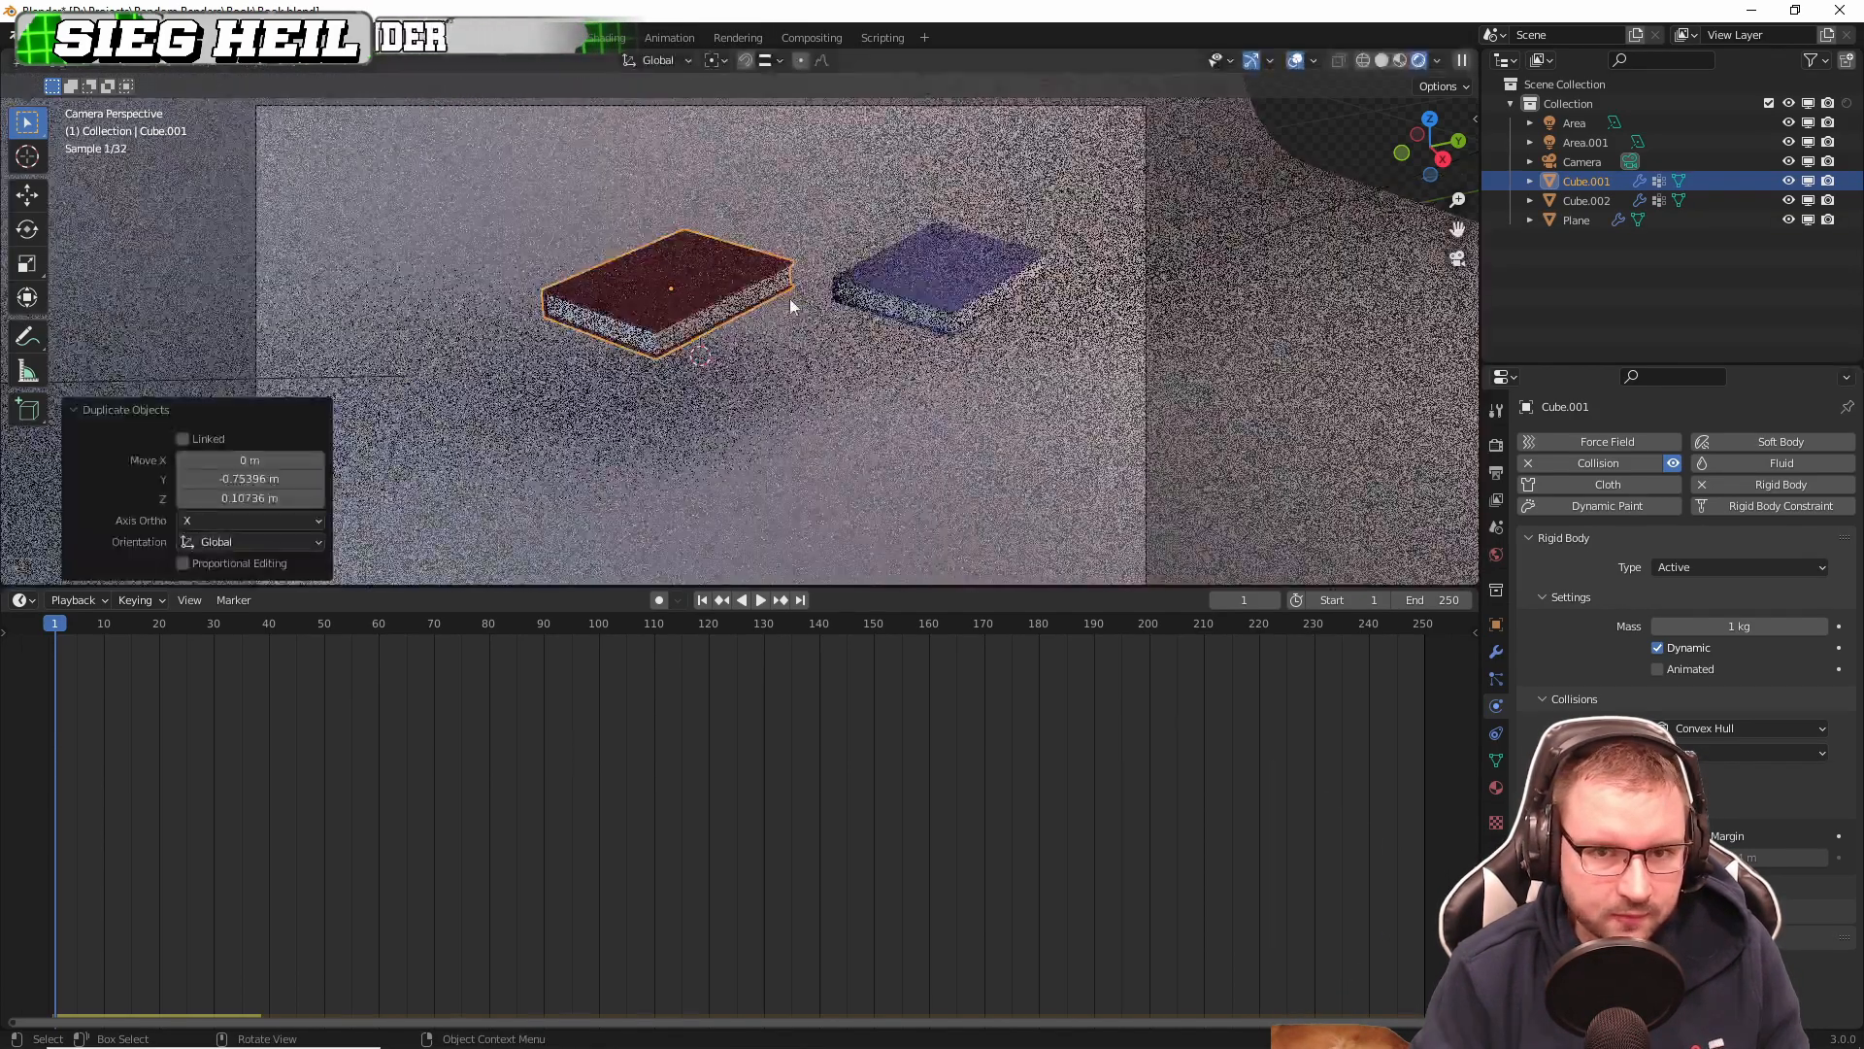
Step: Duplicate the blue book at the same height, moving the copy about -0.6 m along X and -1.2 m along Y, past the red book
click(919, 292)
key(shift+d)
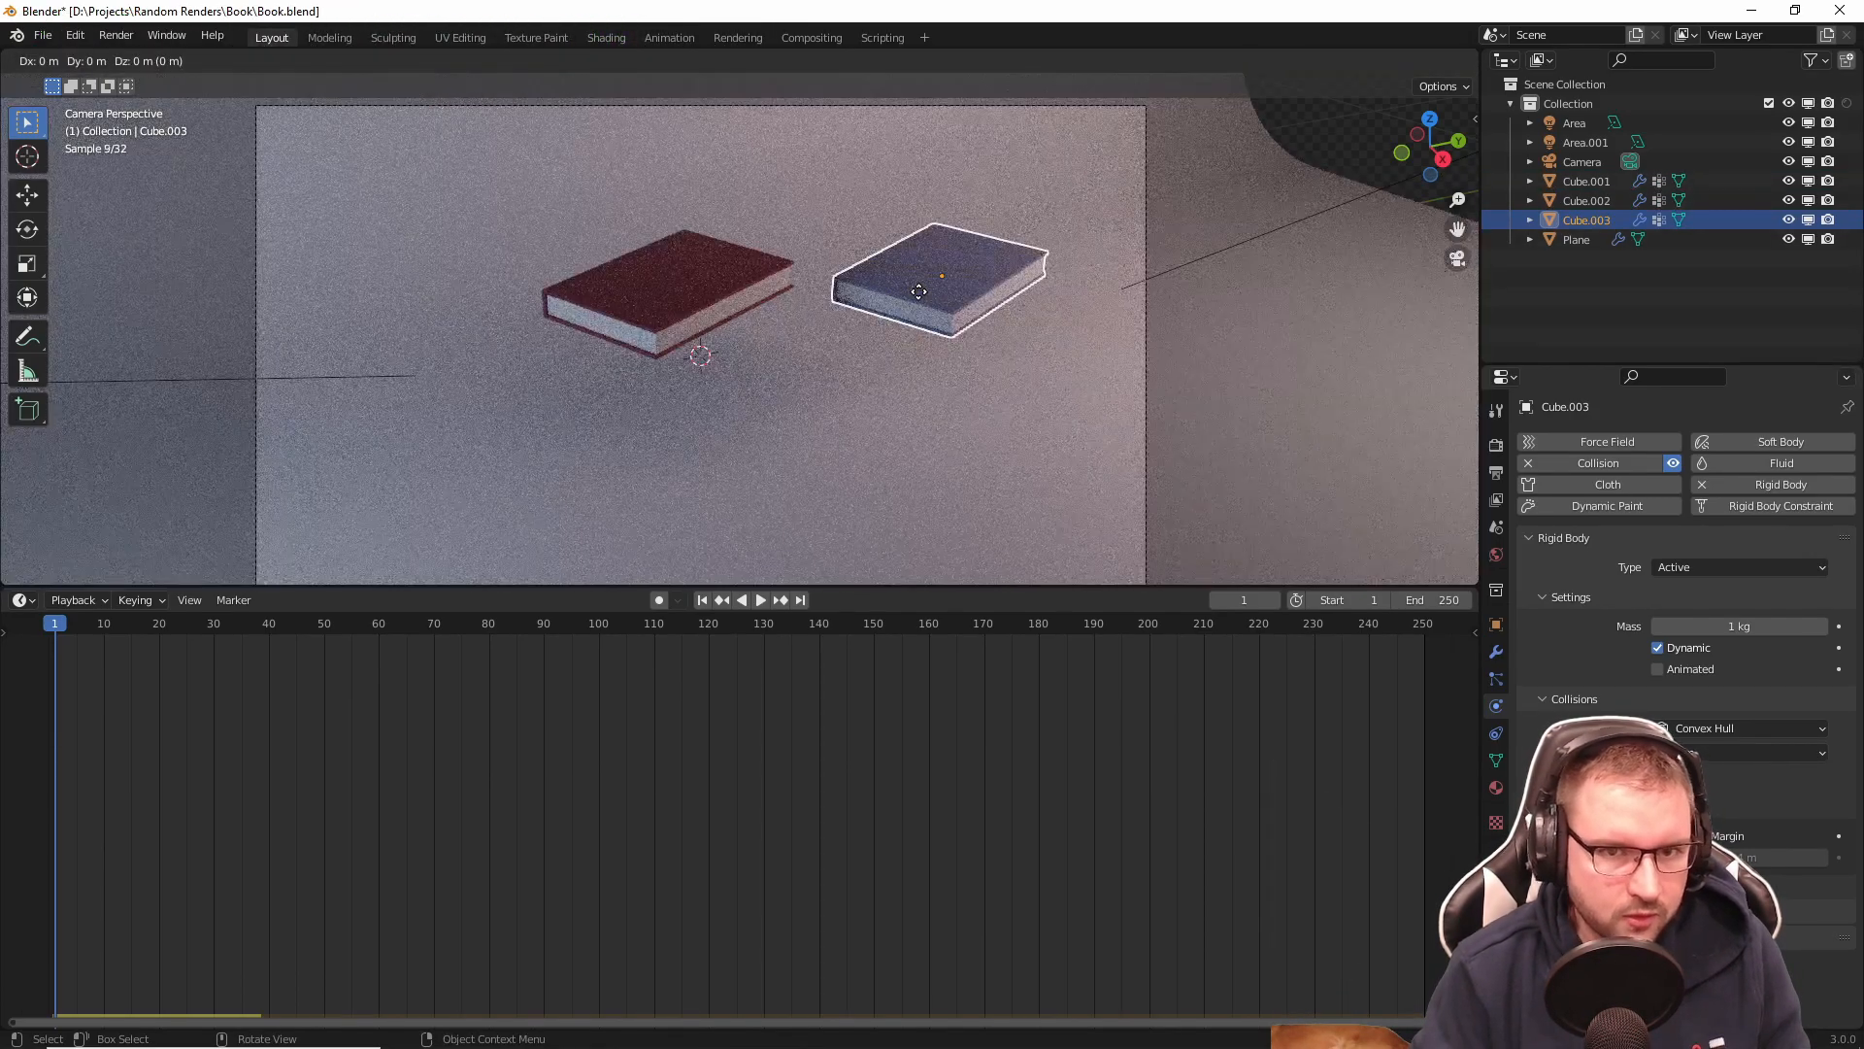
key(shift+z)
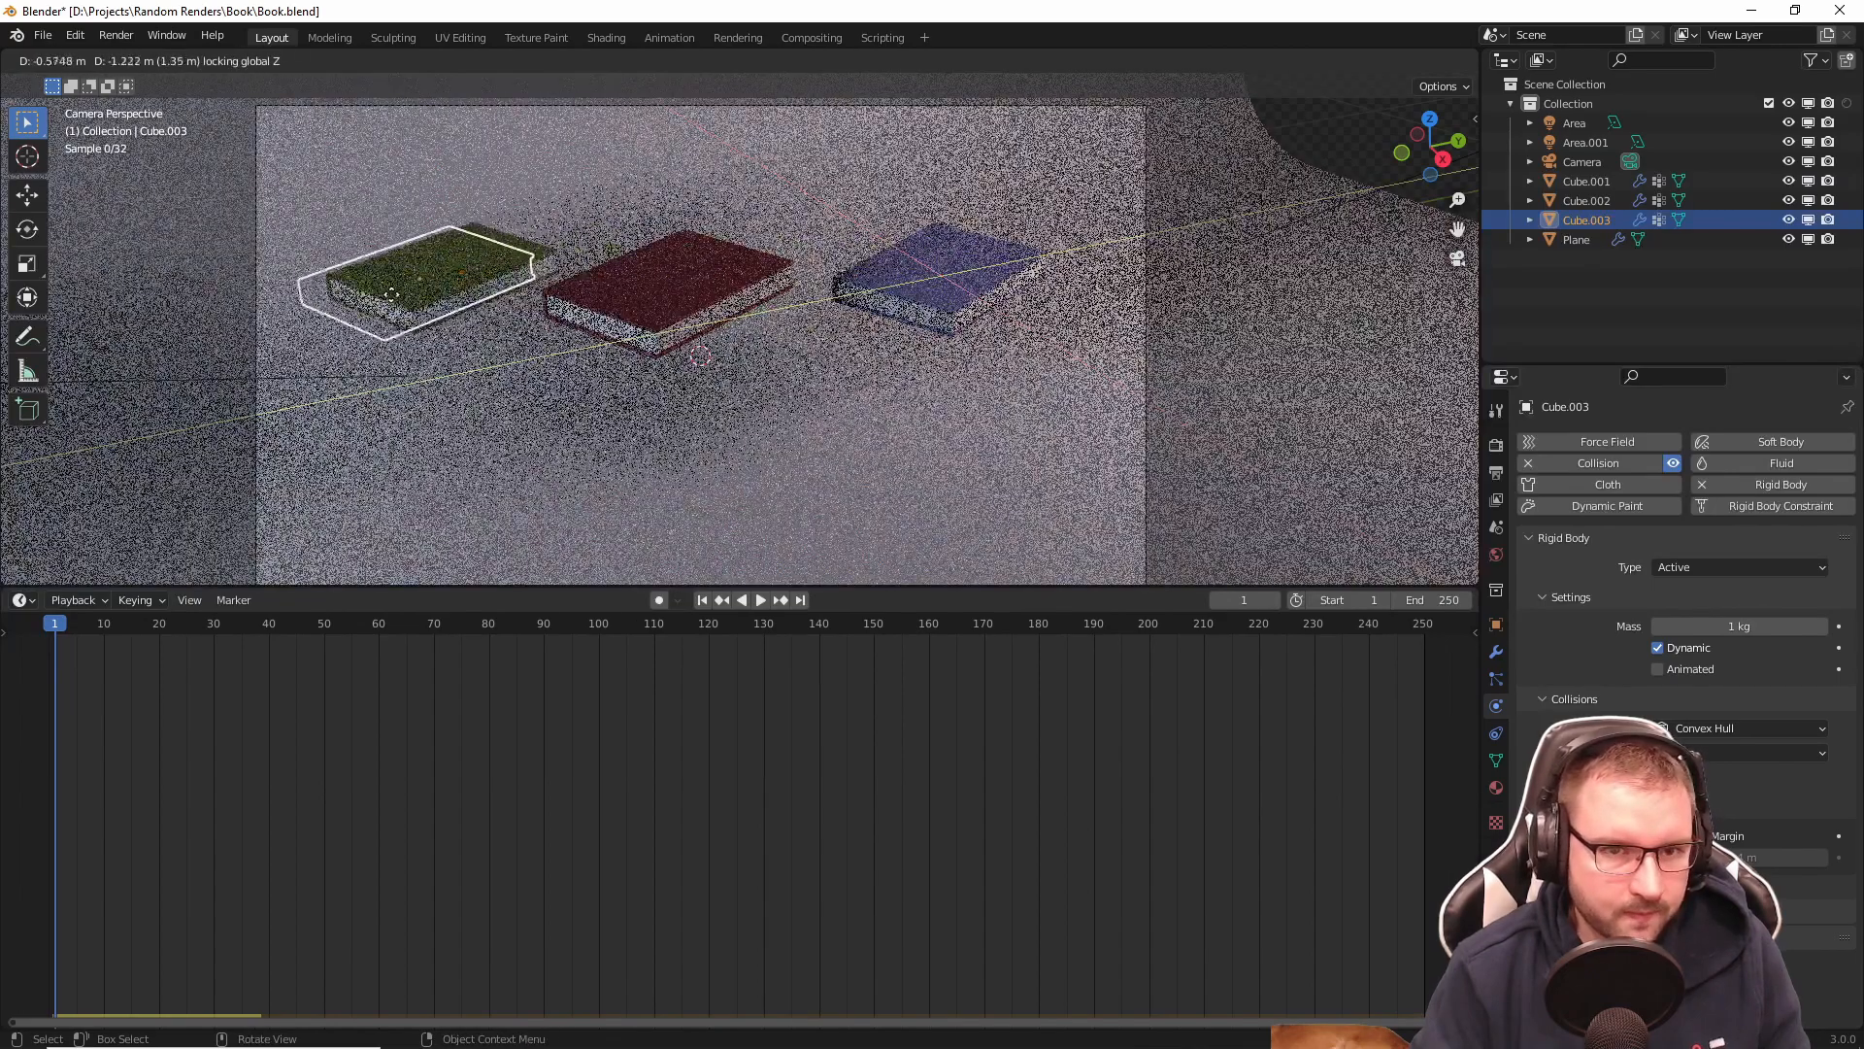
click(381, 295)
Step: Duplicate the red book at the same height, placing the copy in front, about 0.53 m along X and -0.36 m along Y
click(659, 307)
key(shift+d)
key(shift+z)
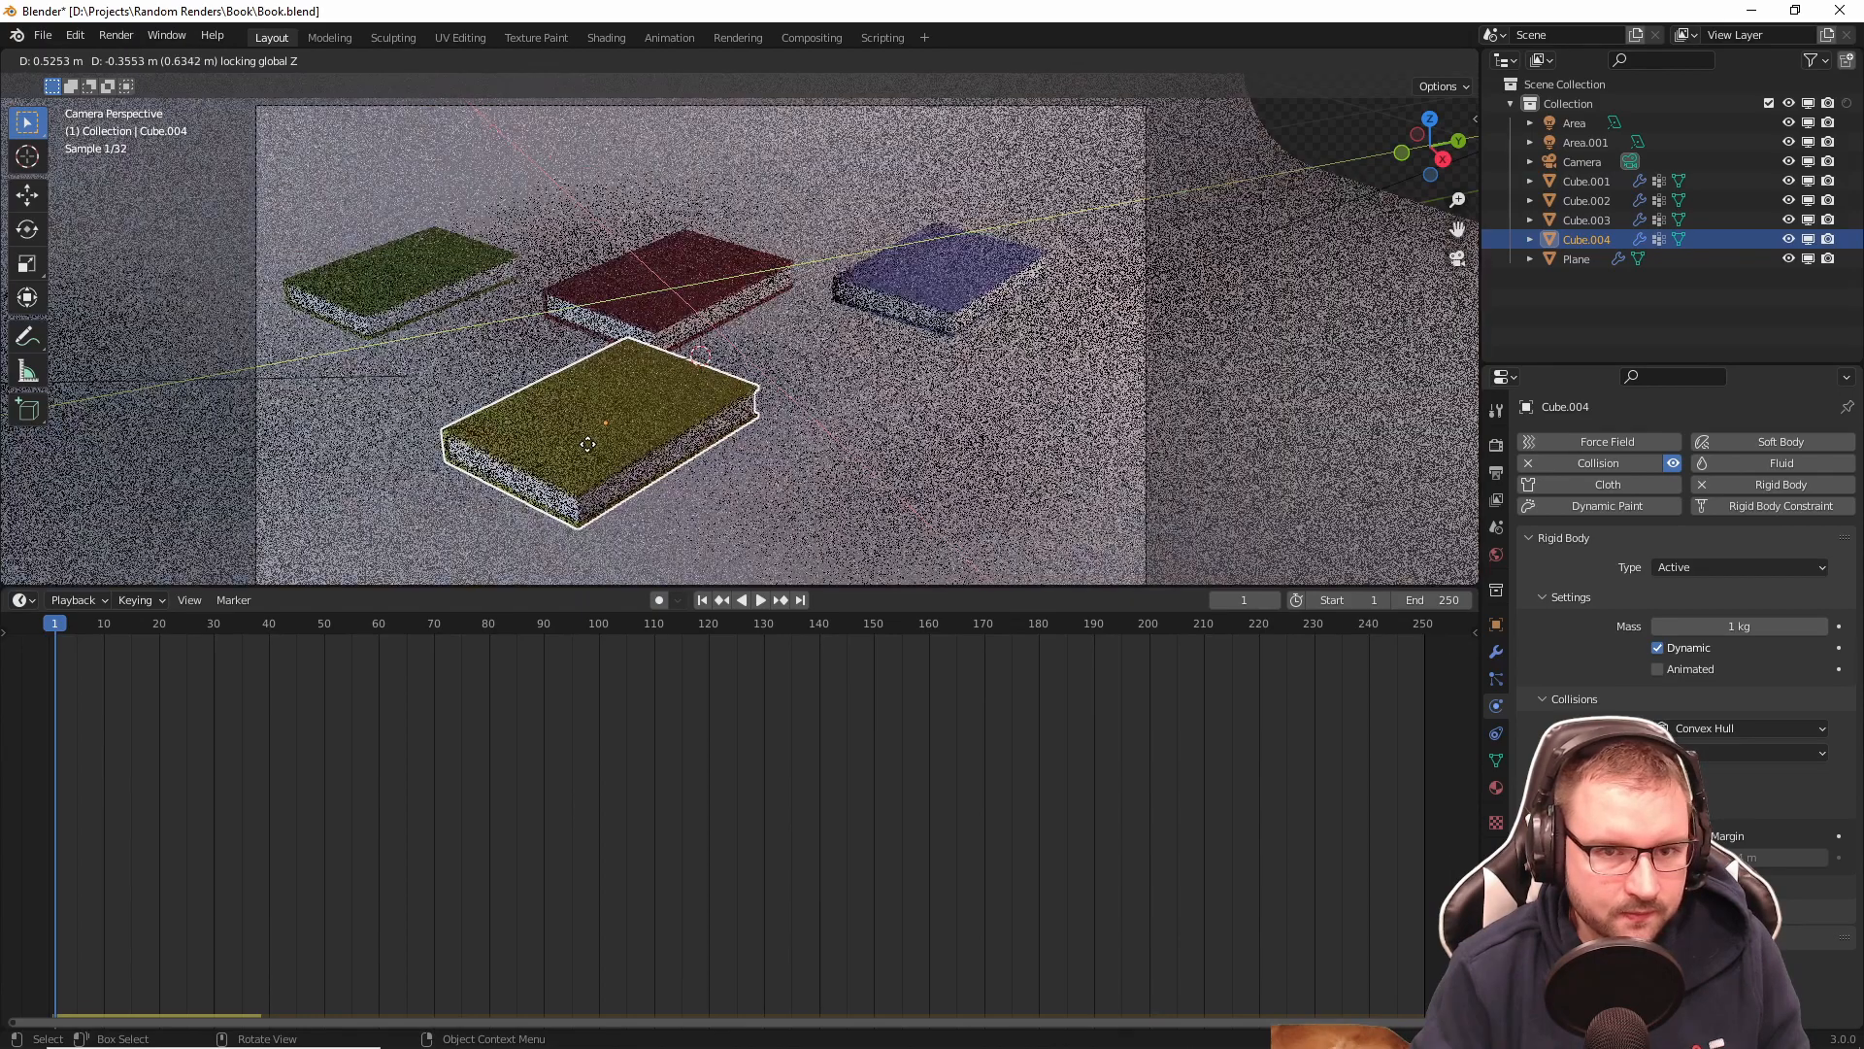
click(587, 453)
Step: Duplicate all four books together and raise the copies about 0.18 m along Z
shift+click(685, 305)
shift+click(497, 294)
shift+click(908, 284)
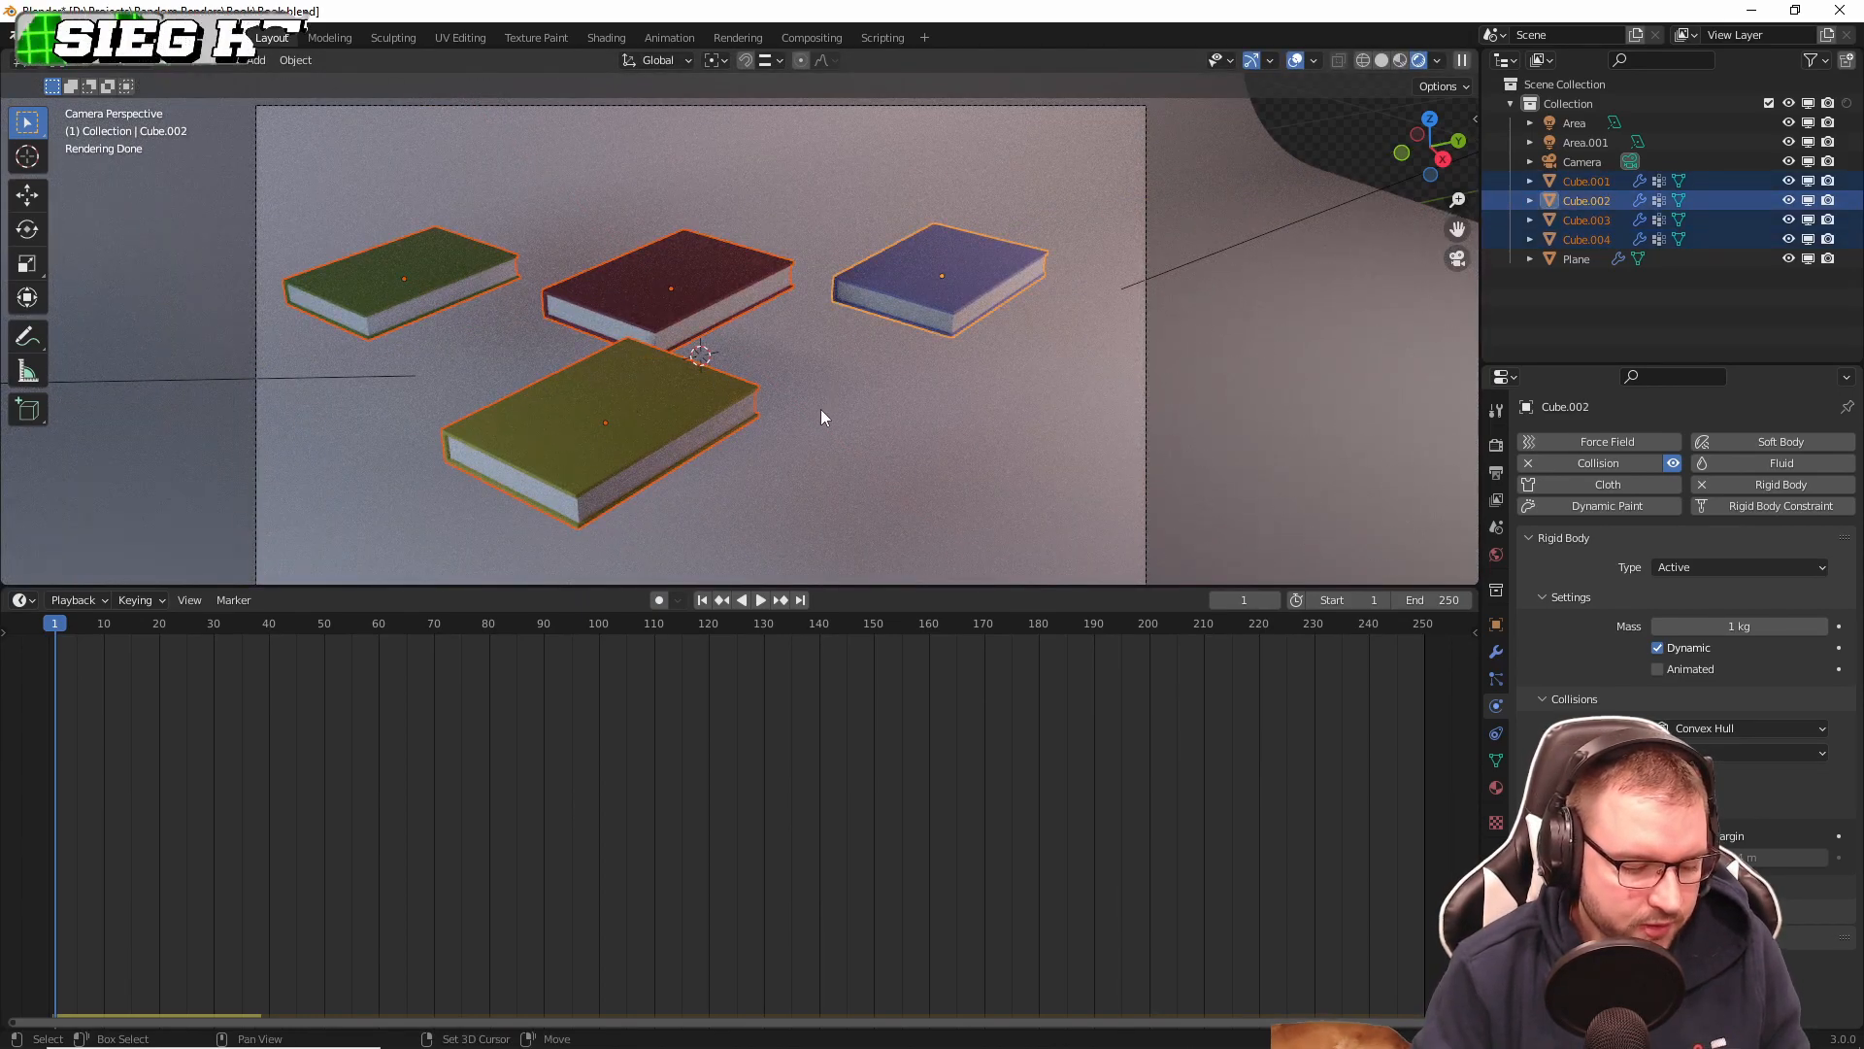
key(shift+d)
key(z)
click(810, 346)
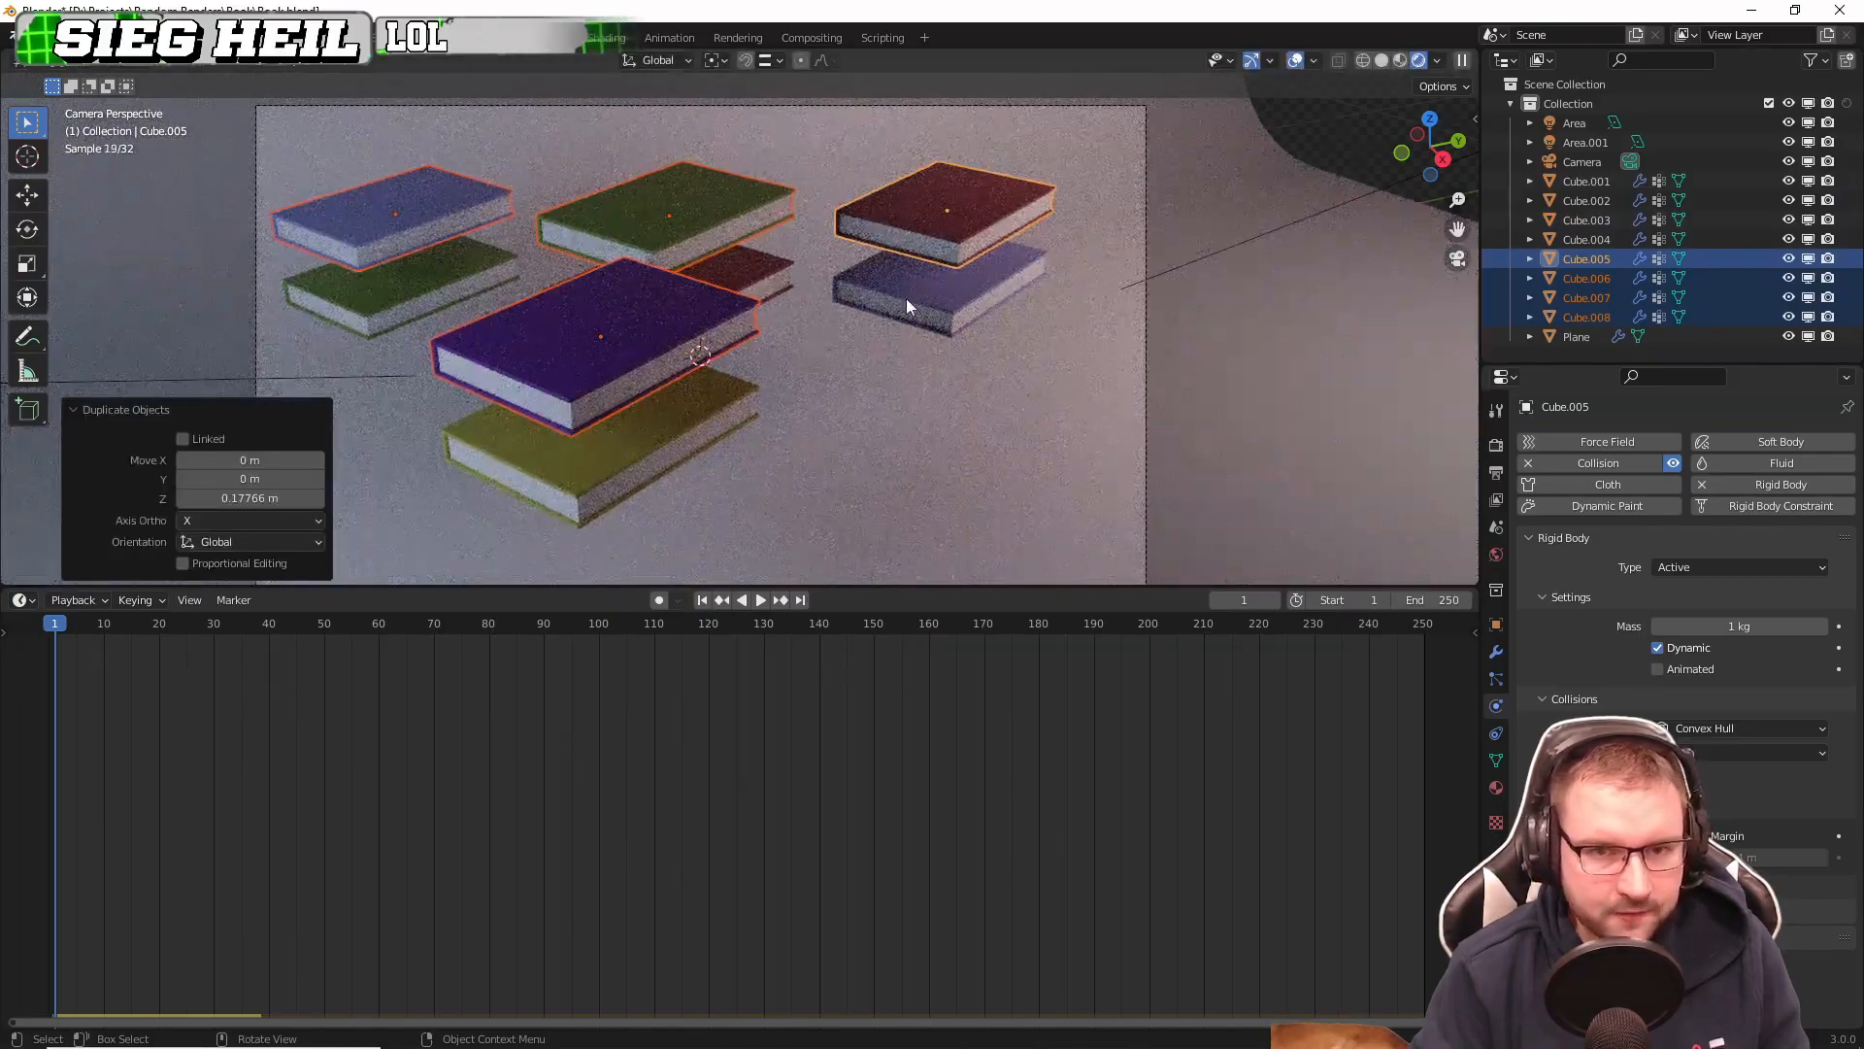
Step: Duplicate the raised layer of four books and move the copies about 0.15 m up along Z
key(shift+d)
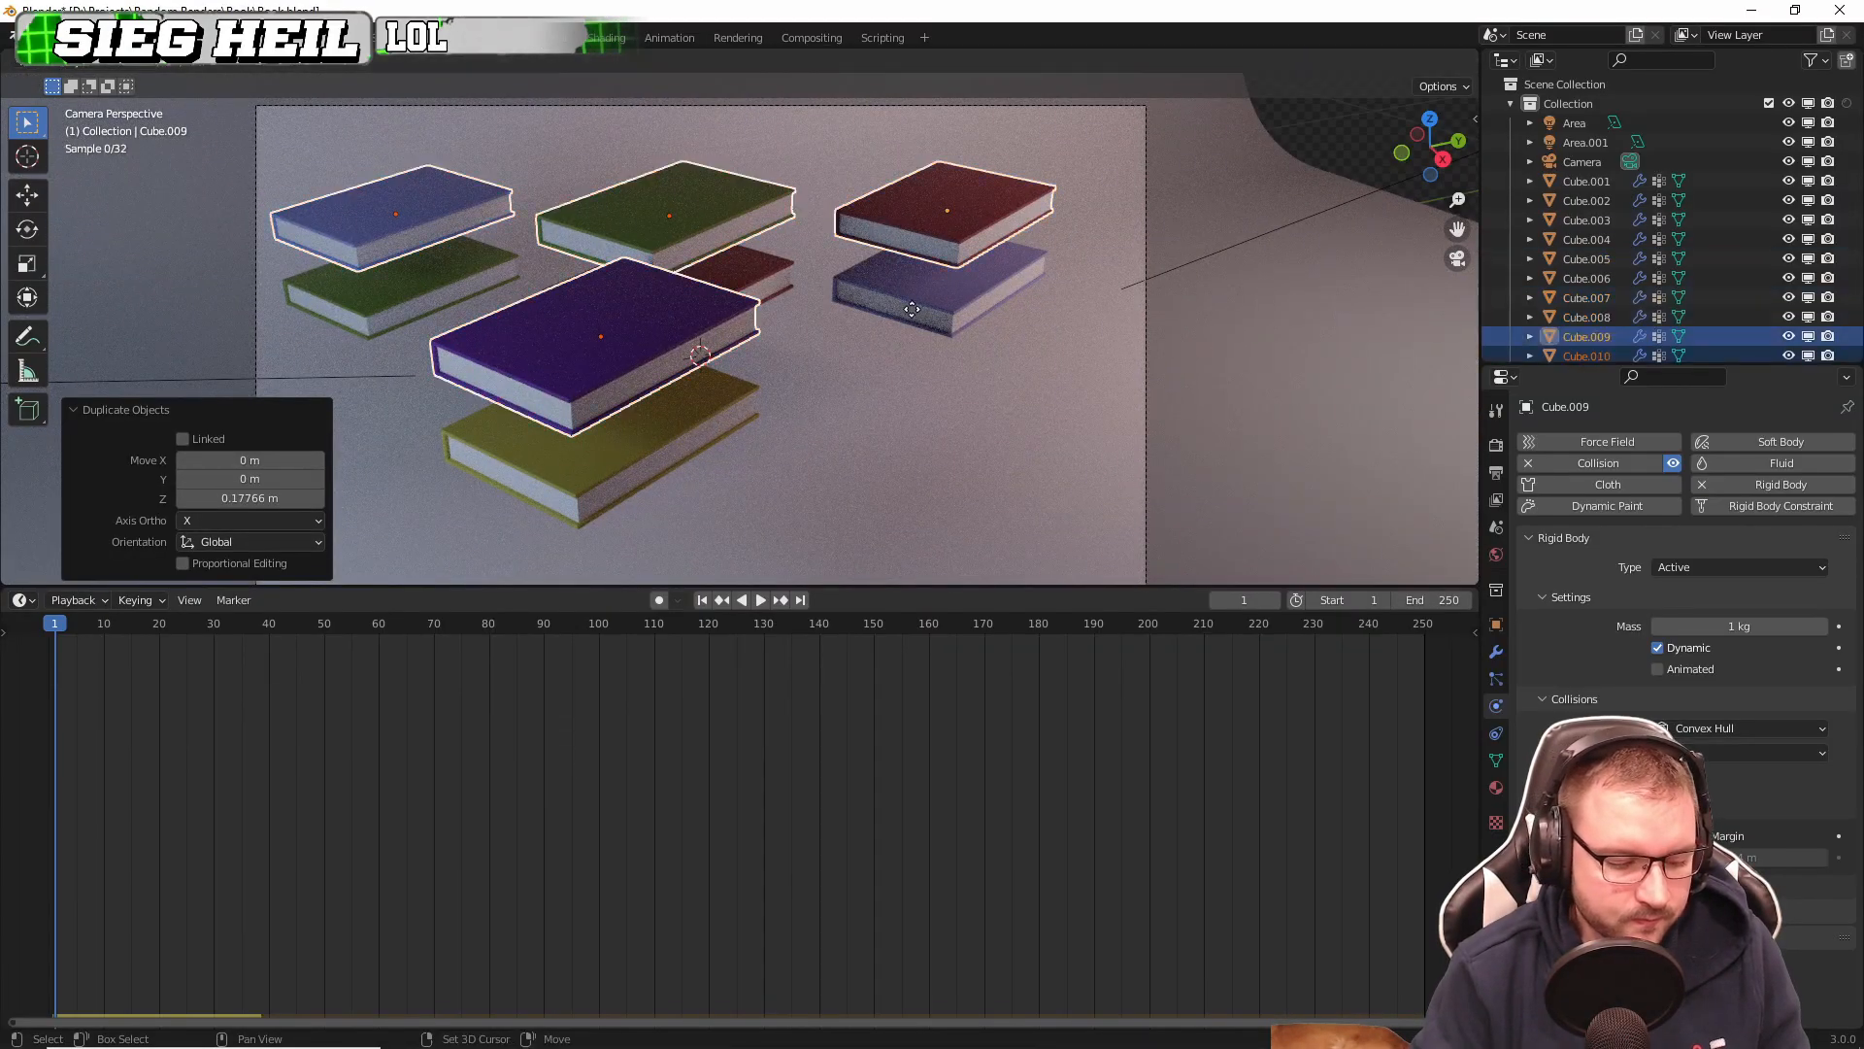
key(y)
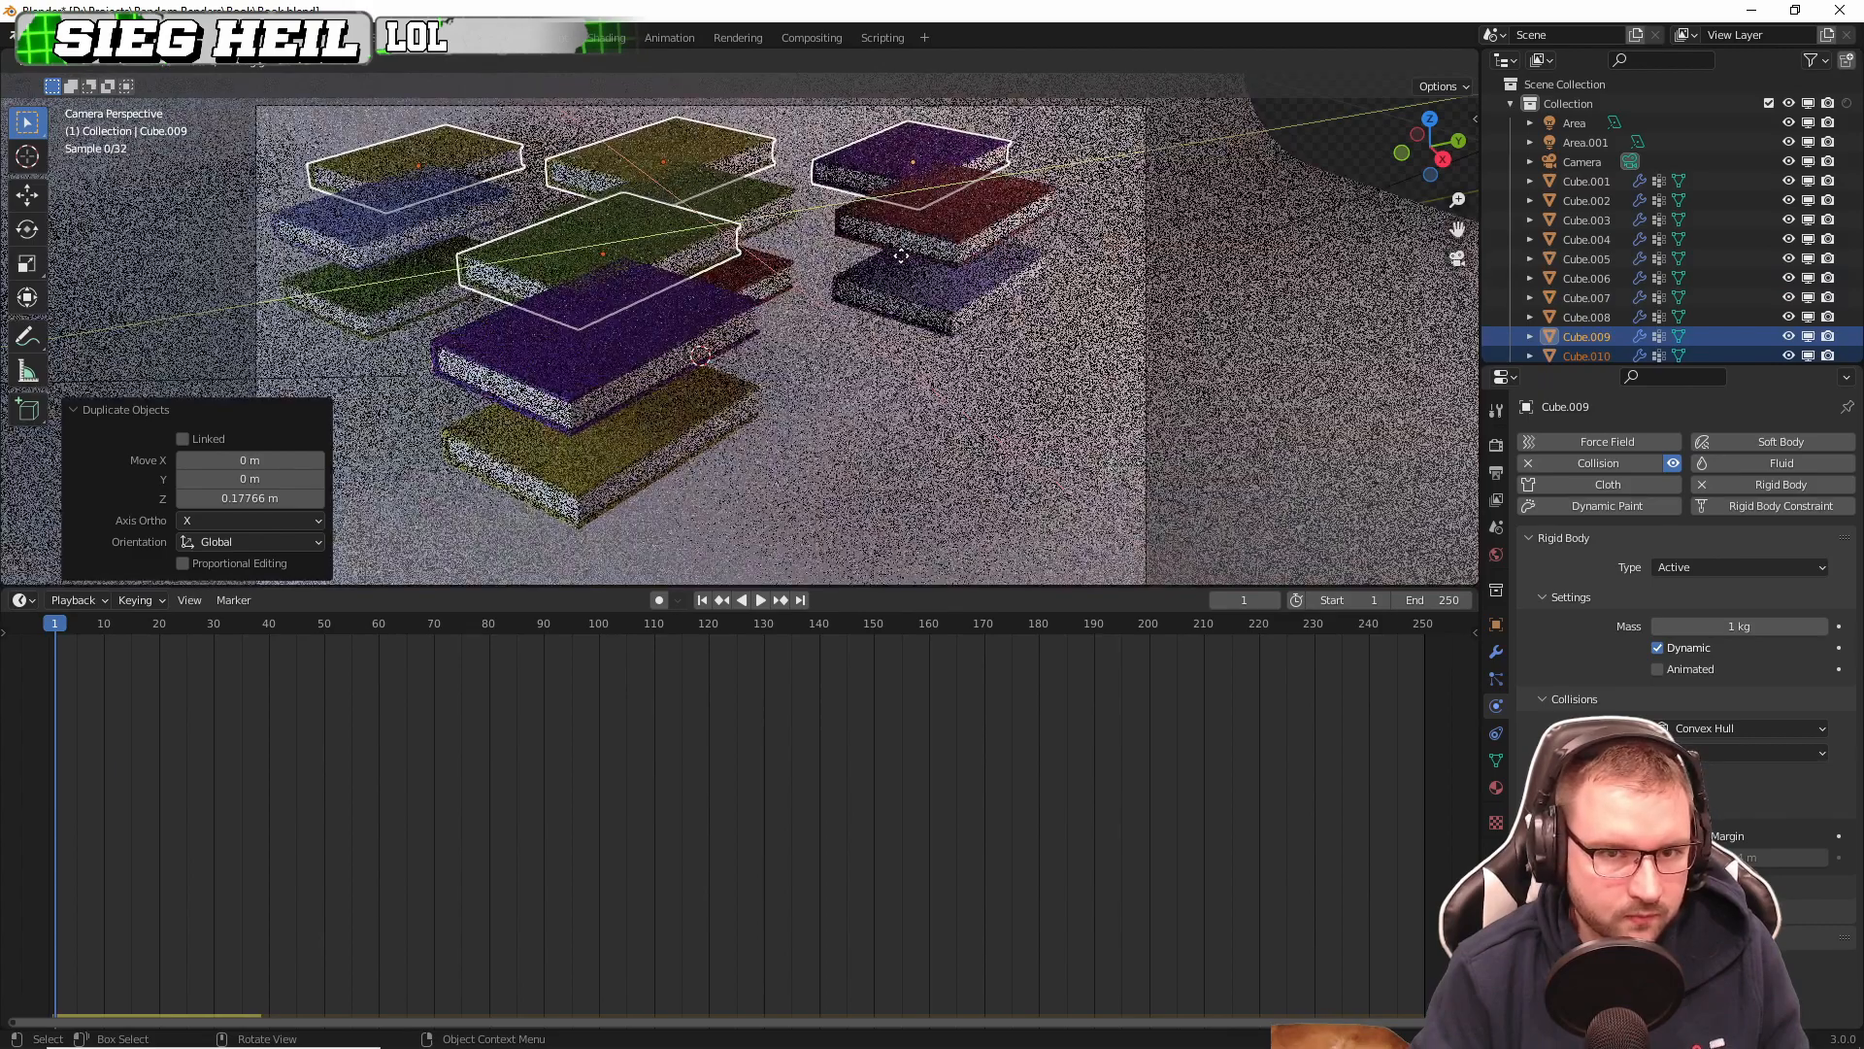
click(887, 259)
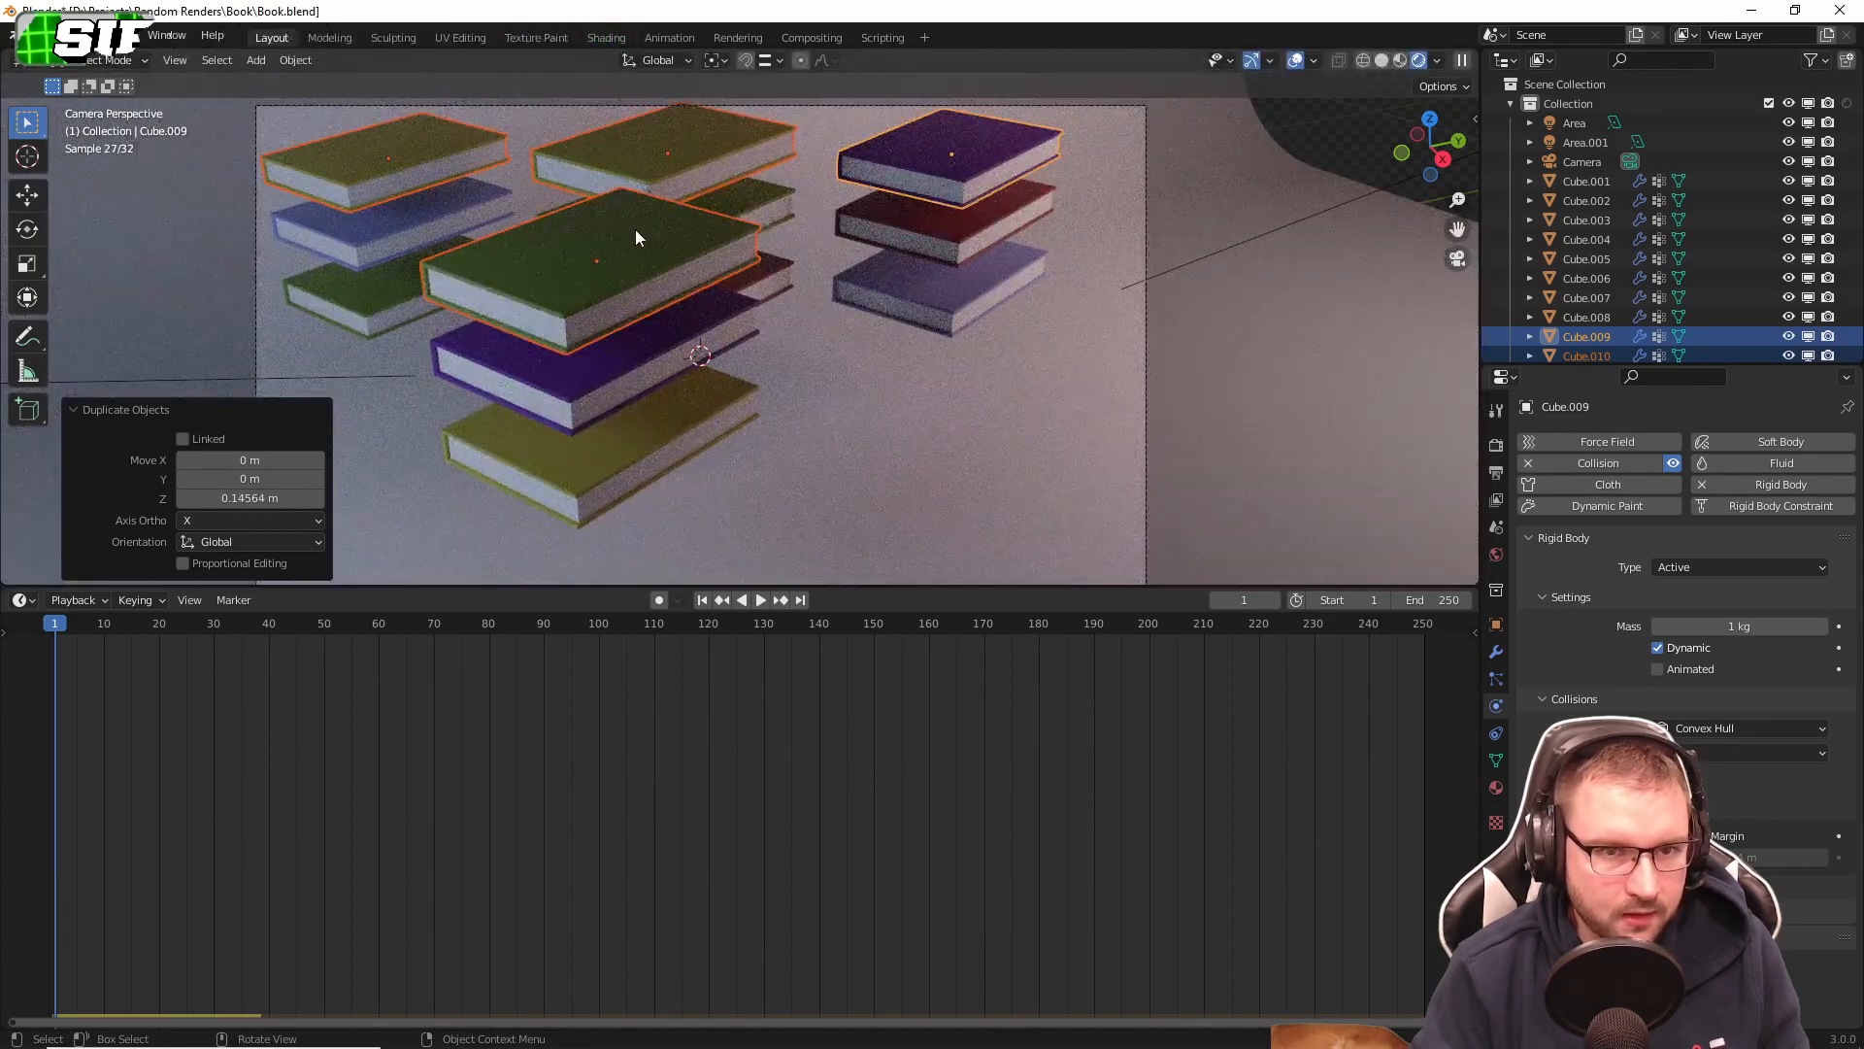
Step: Extend the selection to all twelve books in the stacks and return to the camera view
shift+click(422, 248)
shift+click(582, 449)
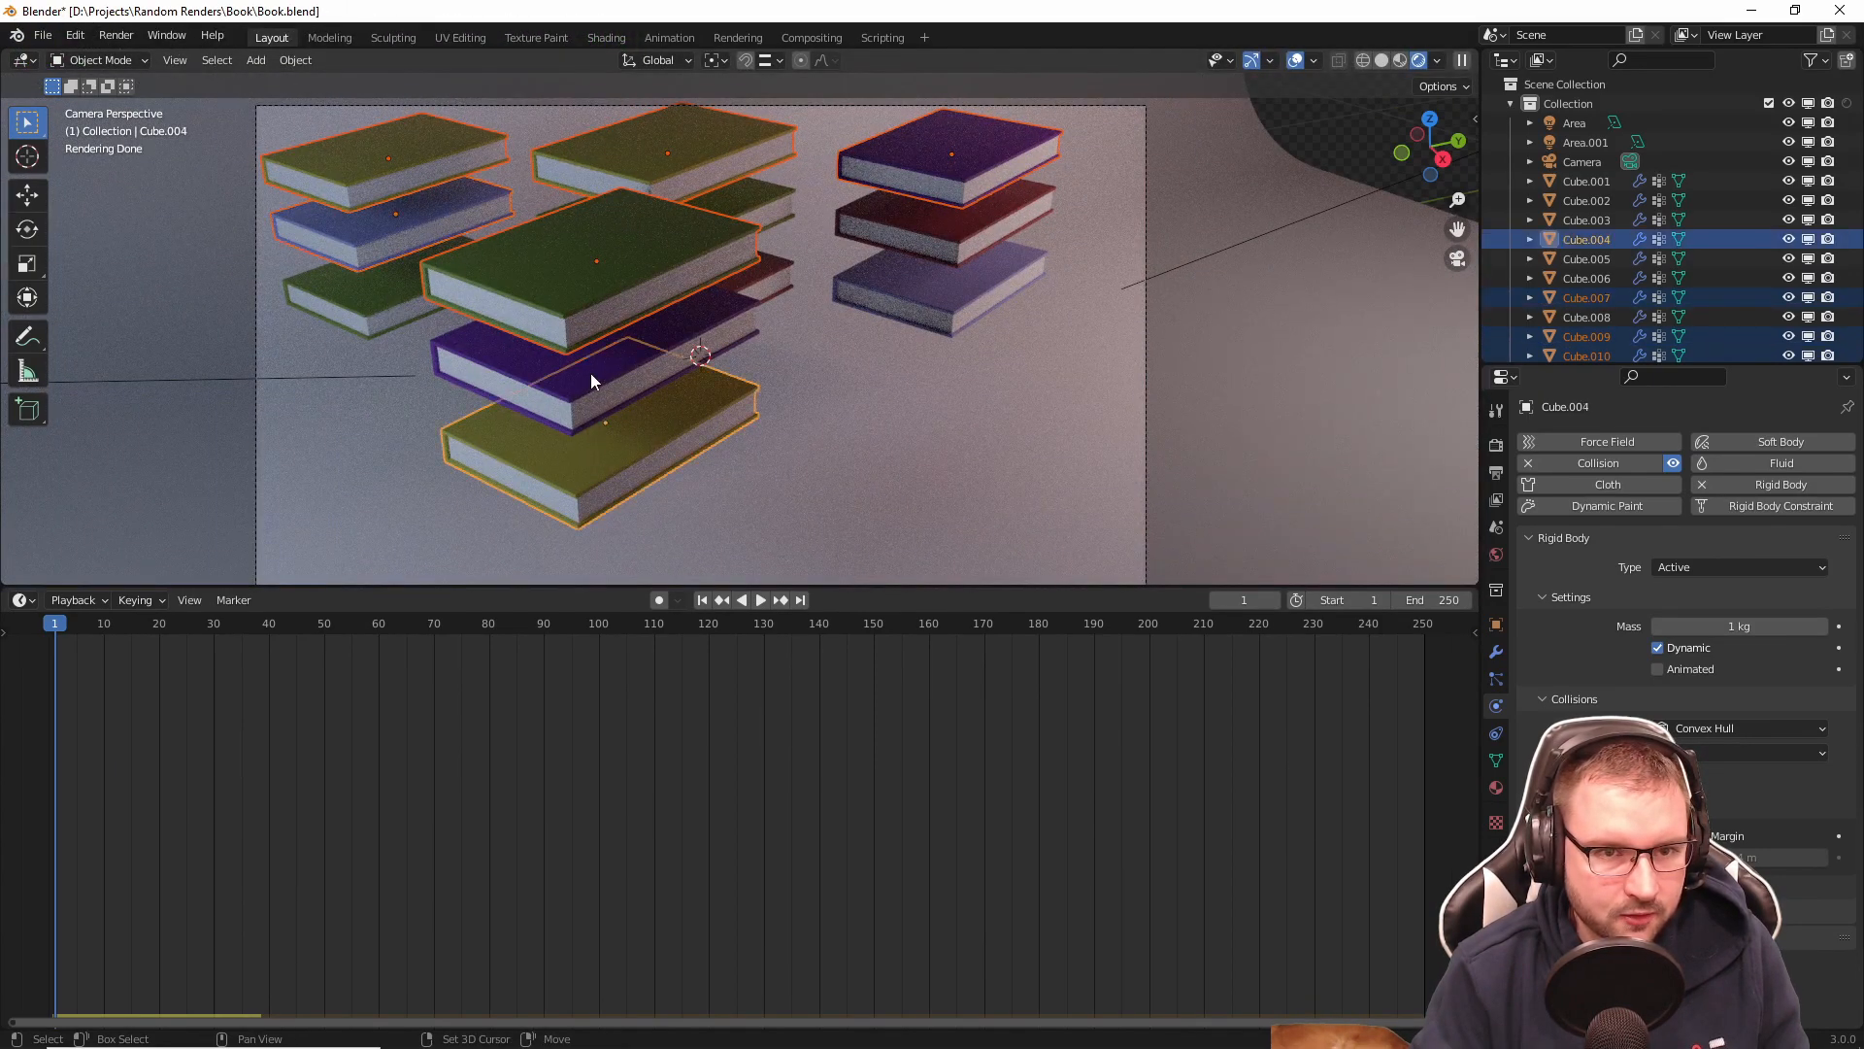
shift+click(590, 372)
shift+click(406, 308)
middle_drag(748, 323, 656, 316)
shift+click(583, 218)
shift+drag(582, 208, 594, 197)
shift+click(748, 248)
shift+click(762, 301)
shift+click(622, 369)
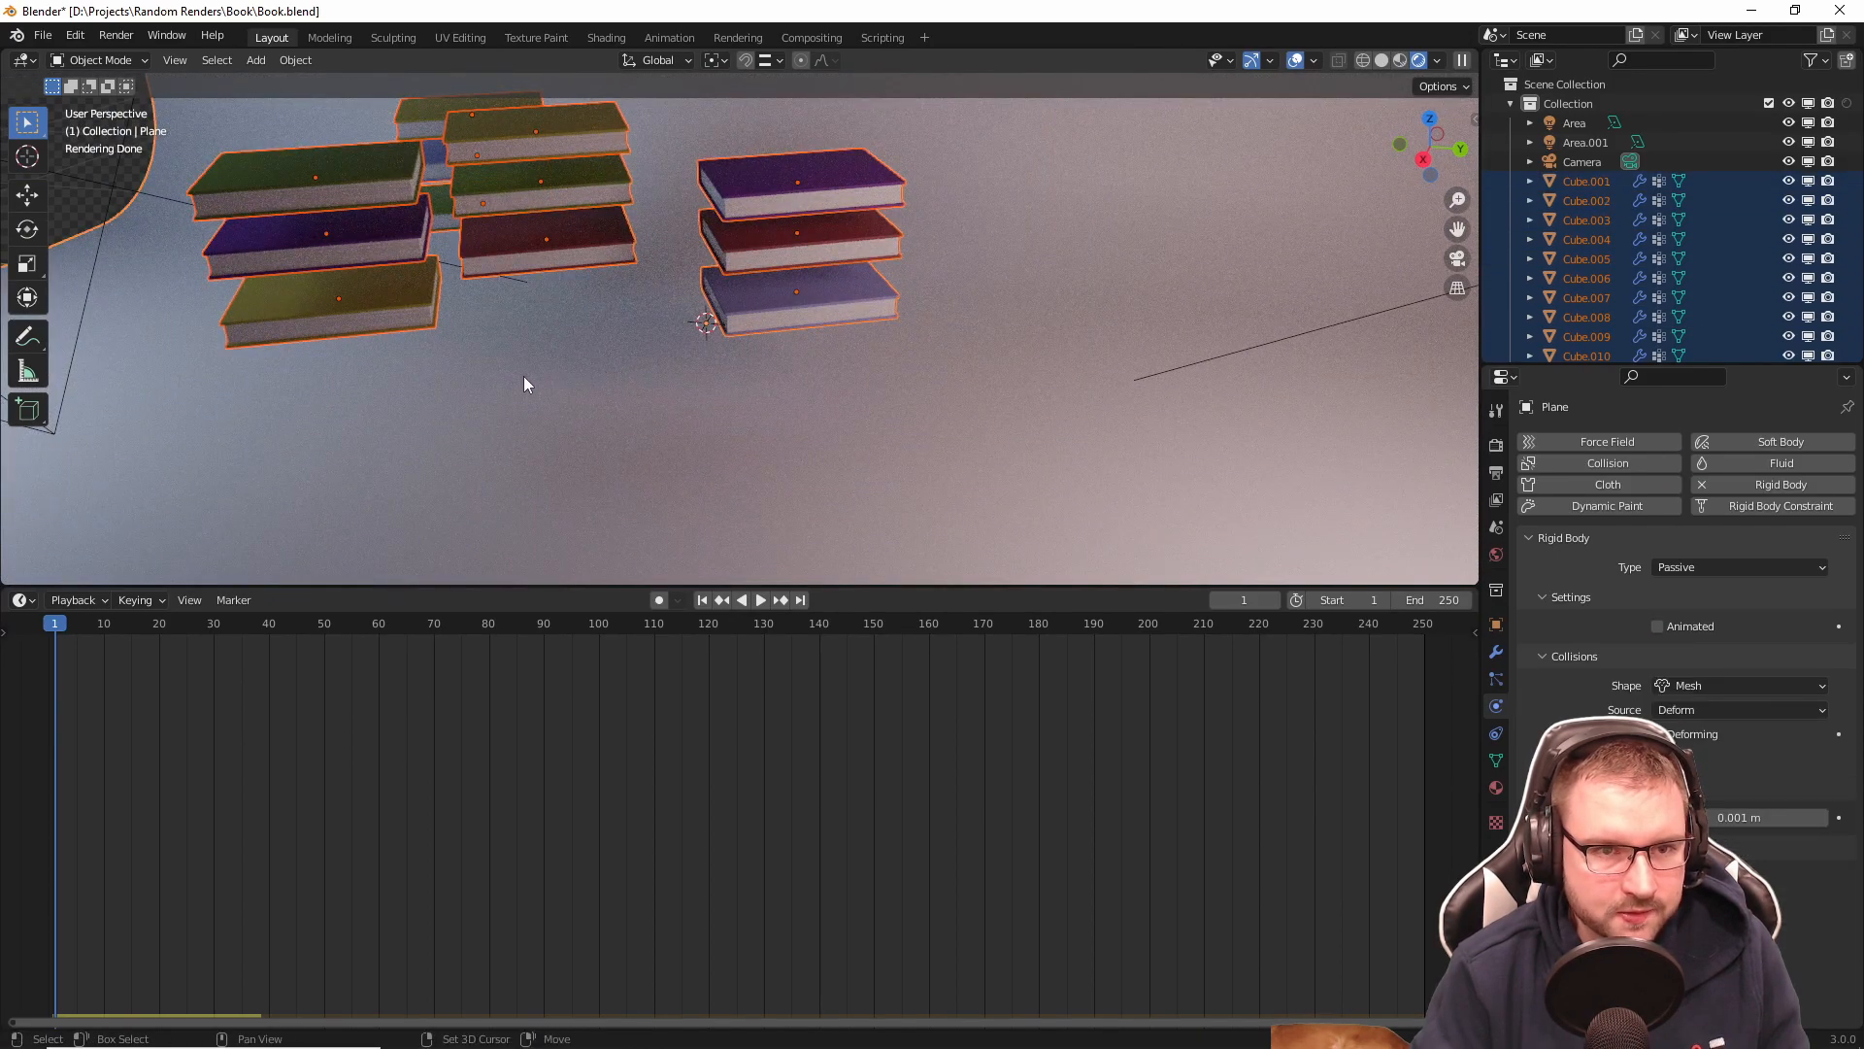
middle_drag(592, 383, 767, 341)
key(KP_0)
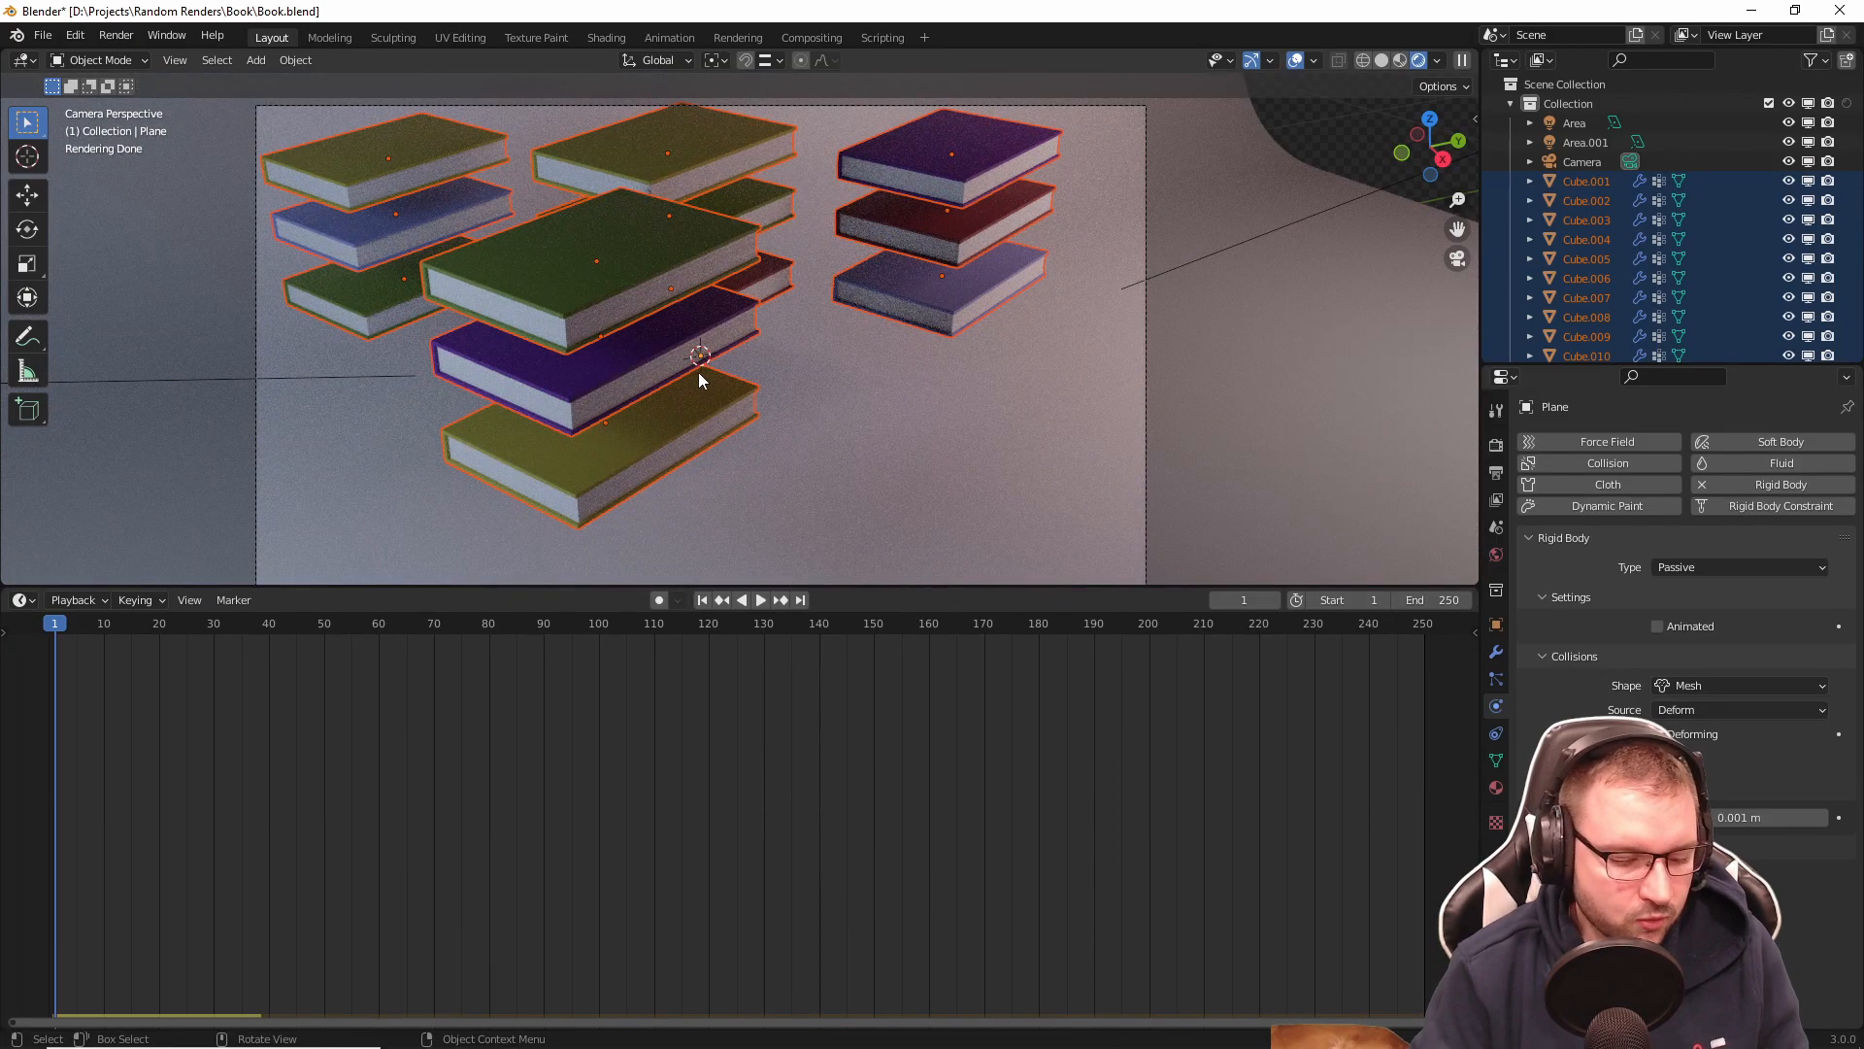
key(r)
key(z)
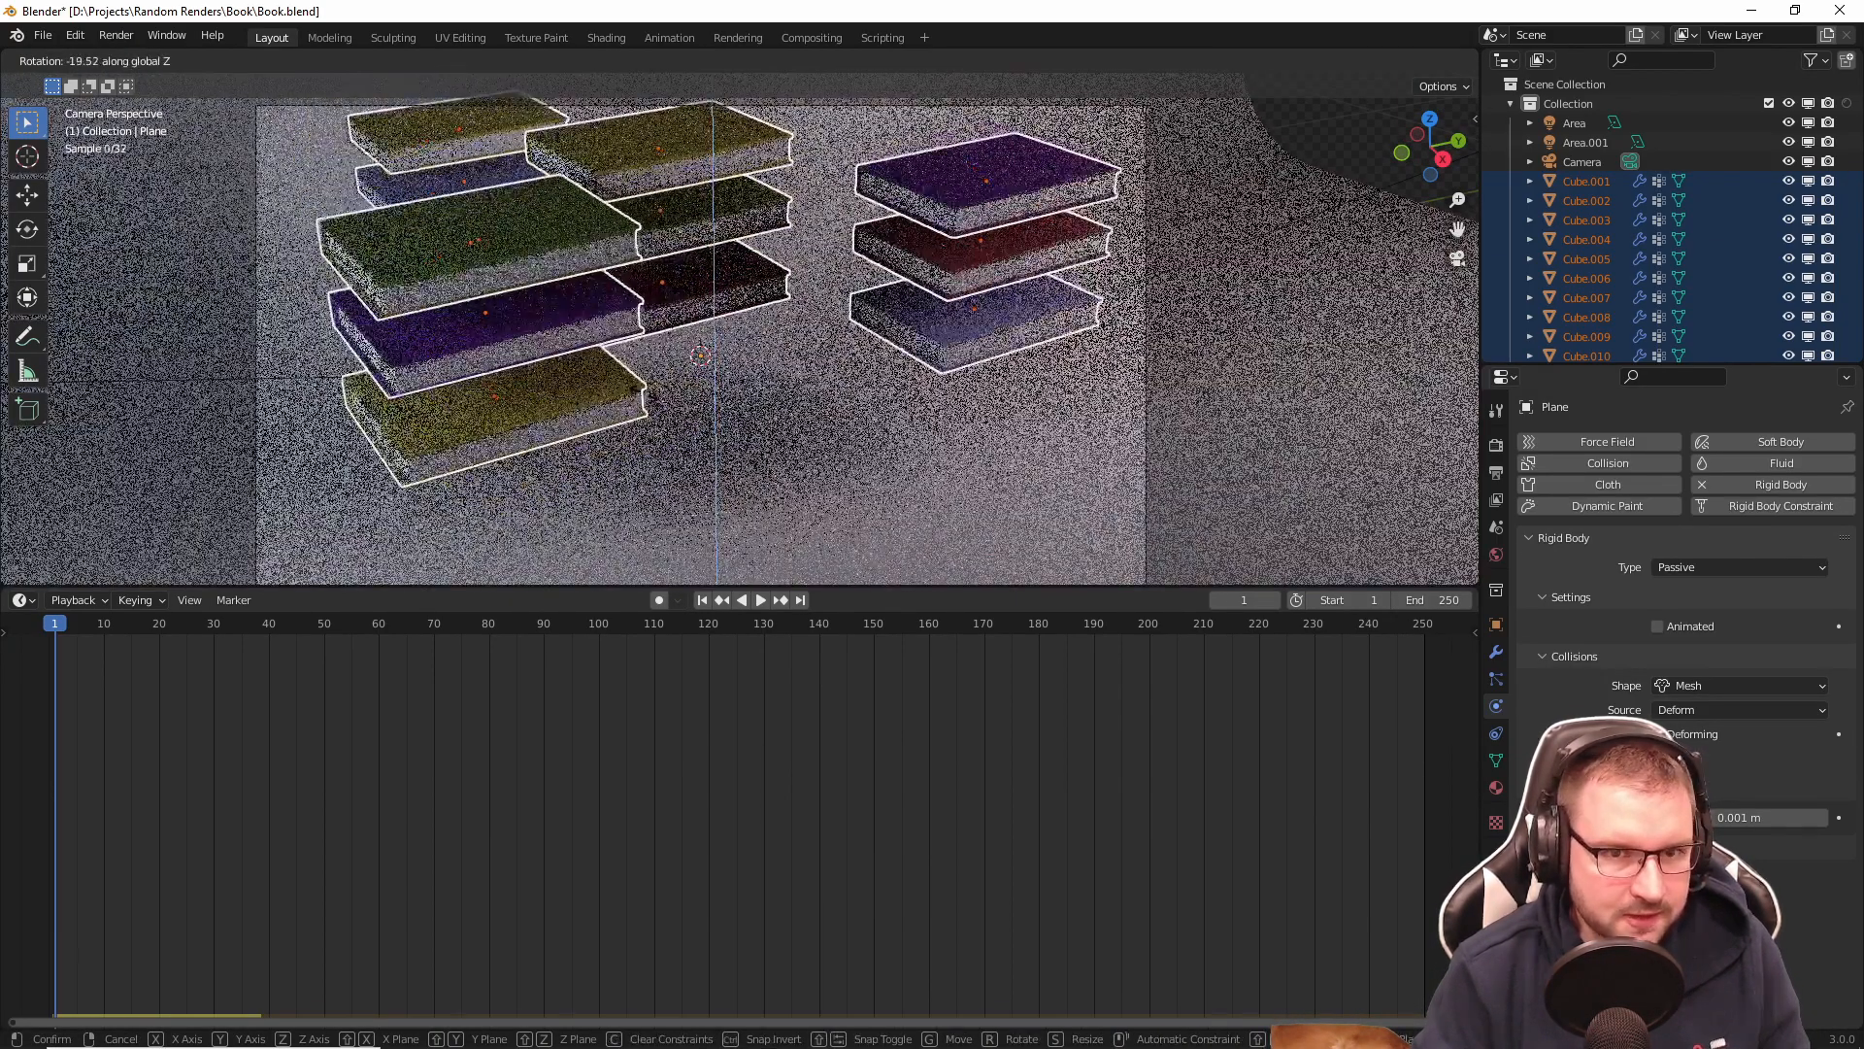
right_click(648, 399)
Step: Set the transform pivot point to Individual Origins and switch the viewport to Material Preview shading
click(718, 60)
click(762, 138)
key(shift+z)
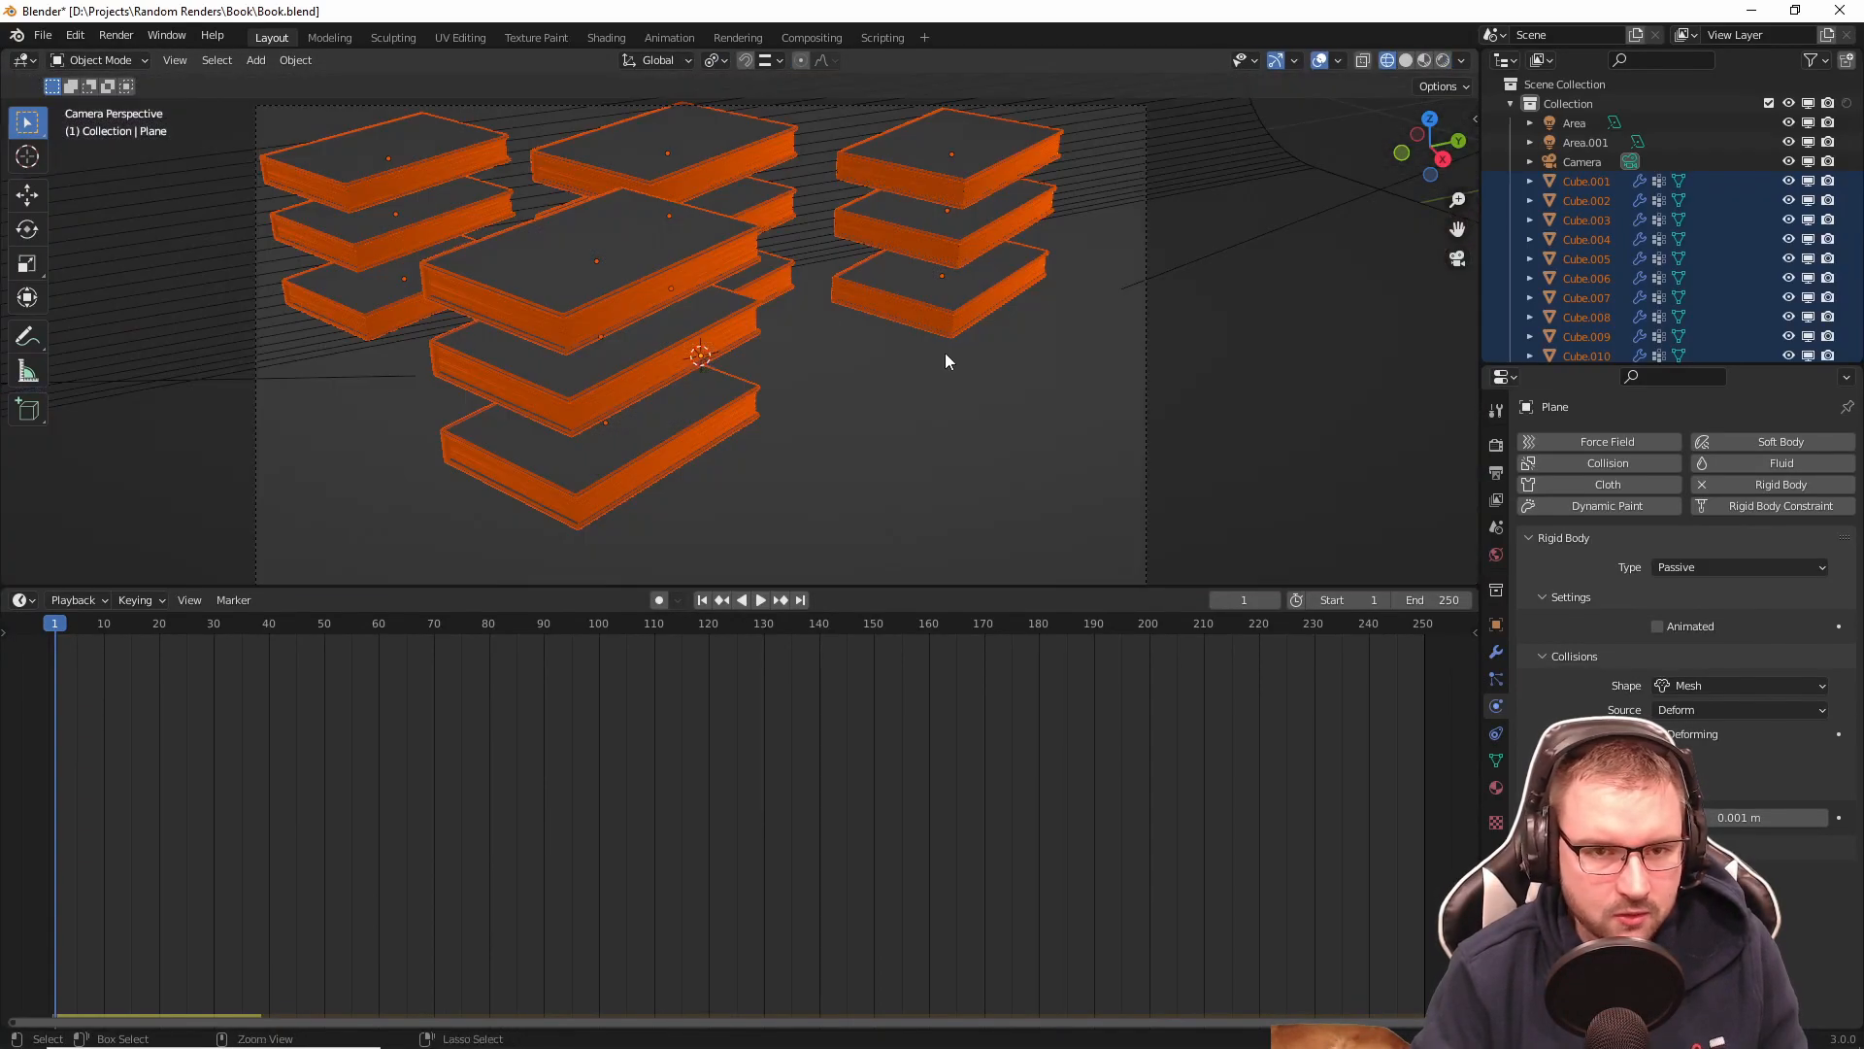
click(1424, 60)
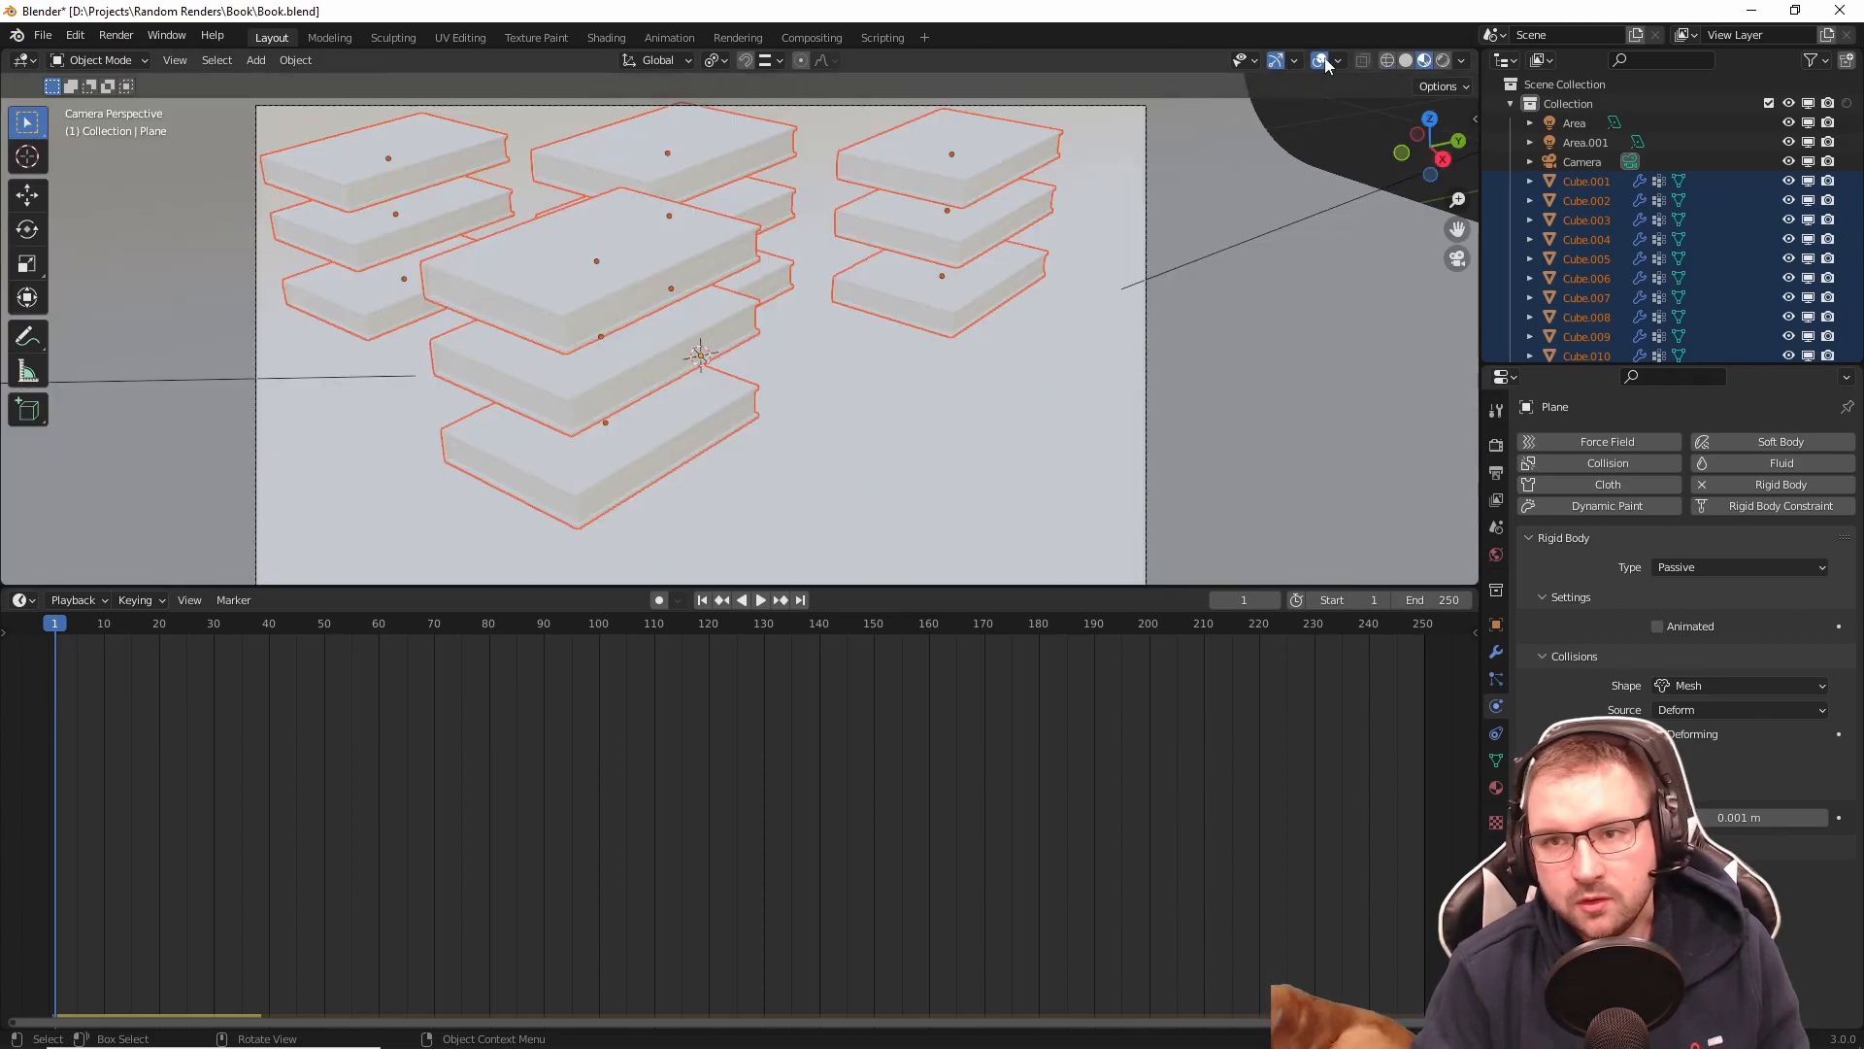
Step: Save the file and rotate the selected books about -15.8° around global Z, using Individual Origins as the pivot
key(ctrl+s)
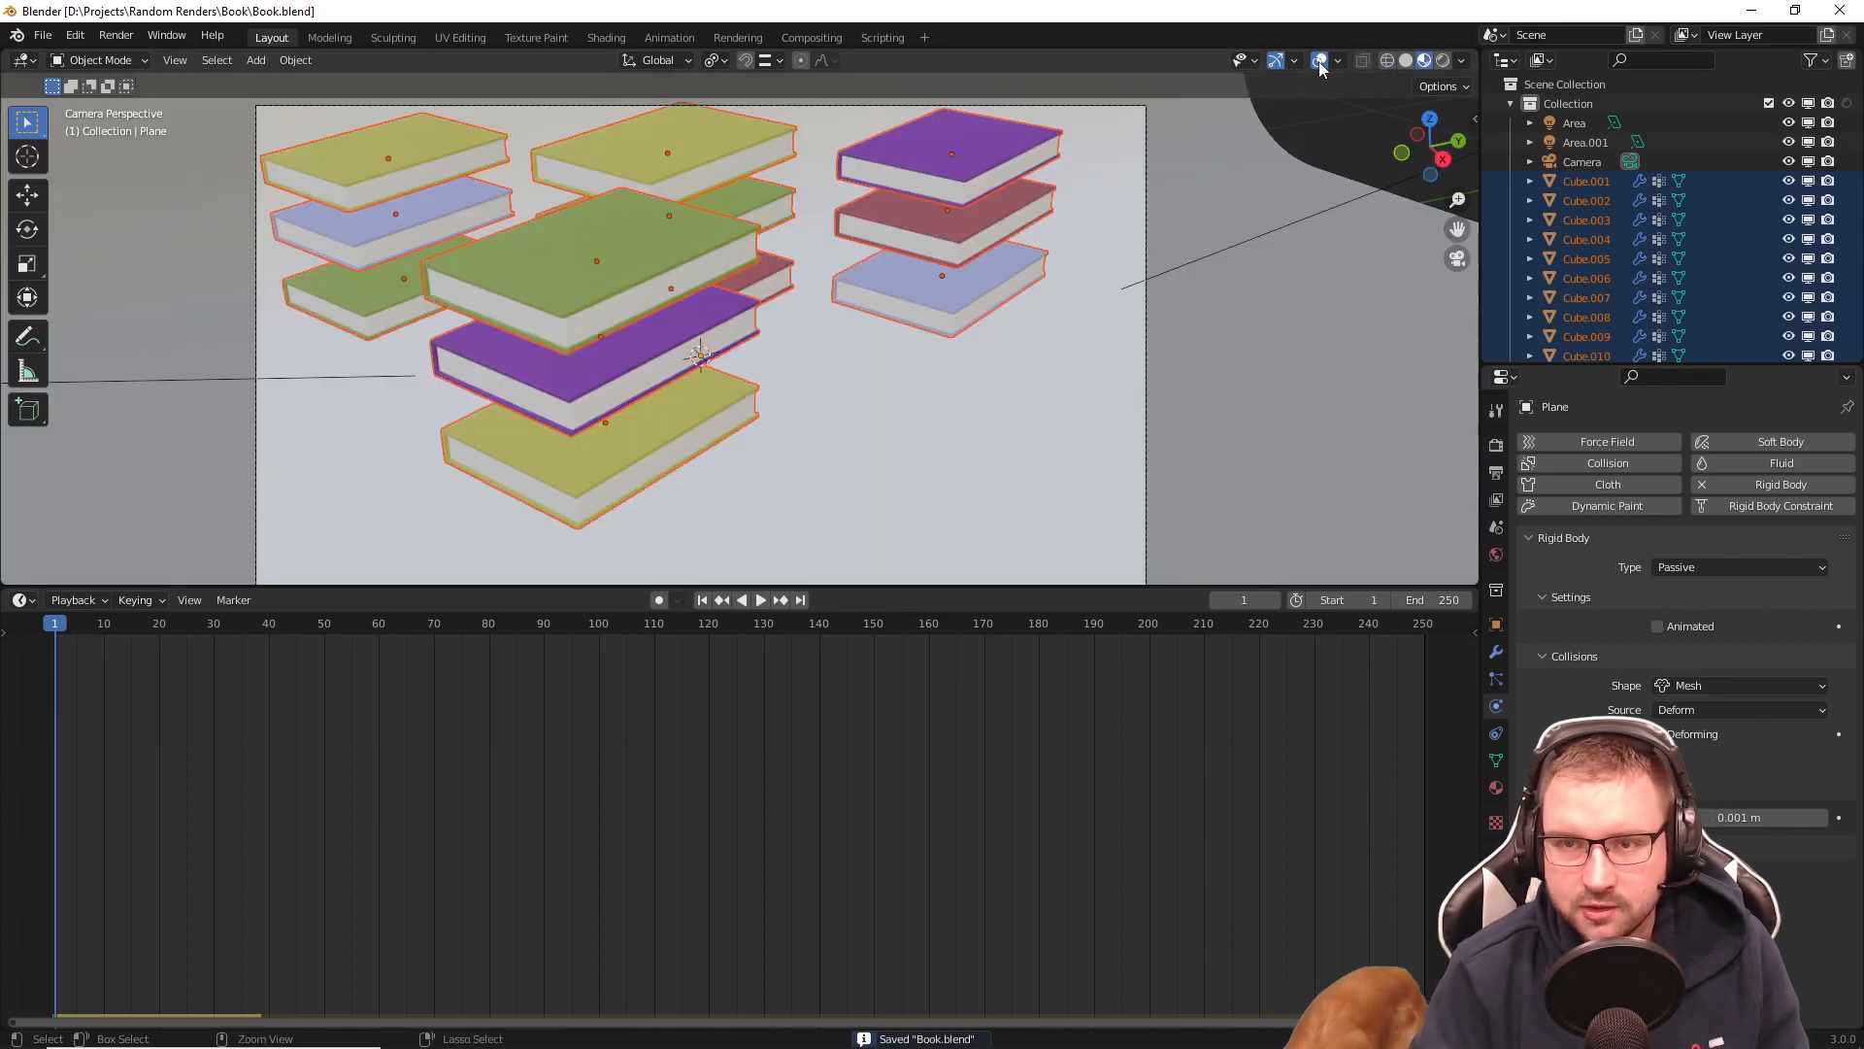
click(722, 59)
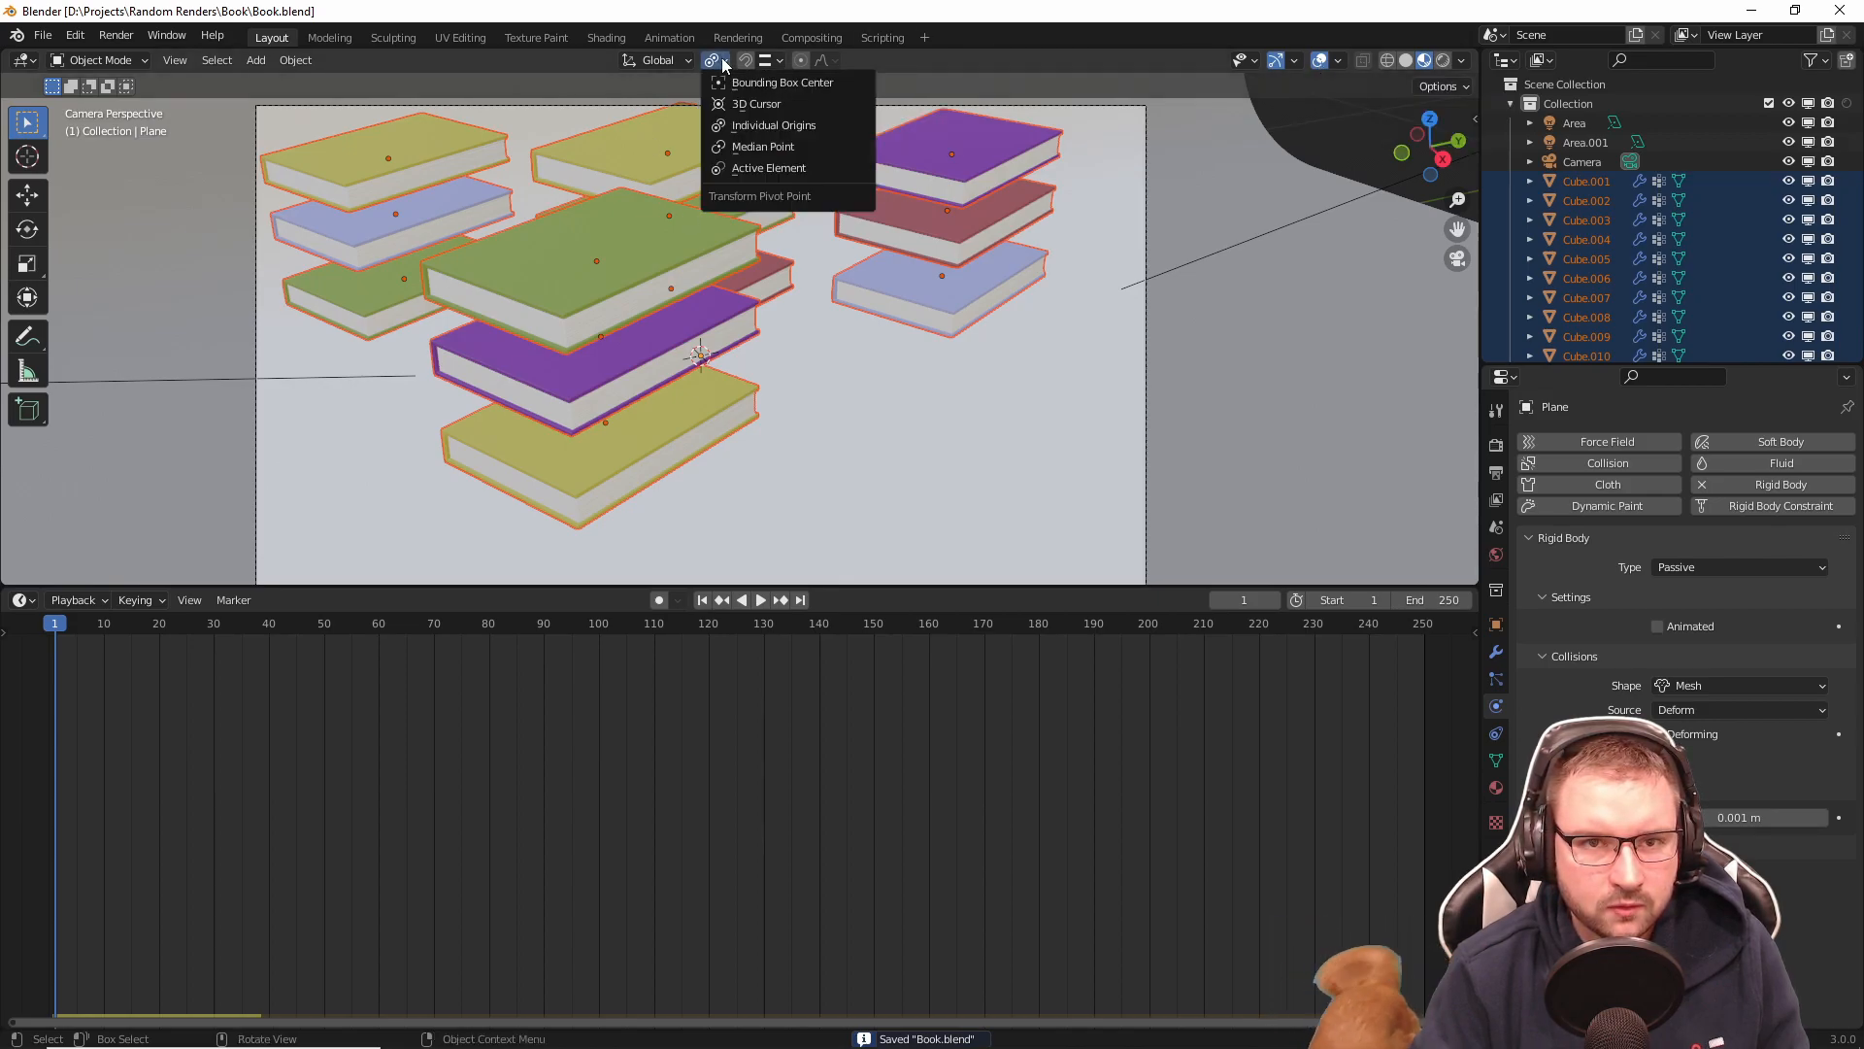
click(773, 125)
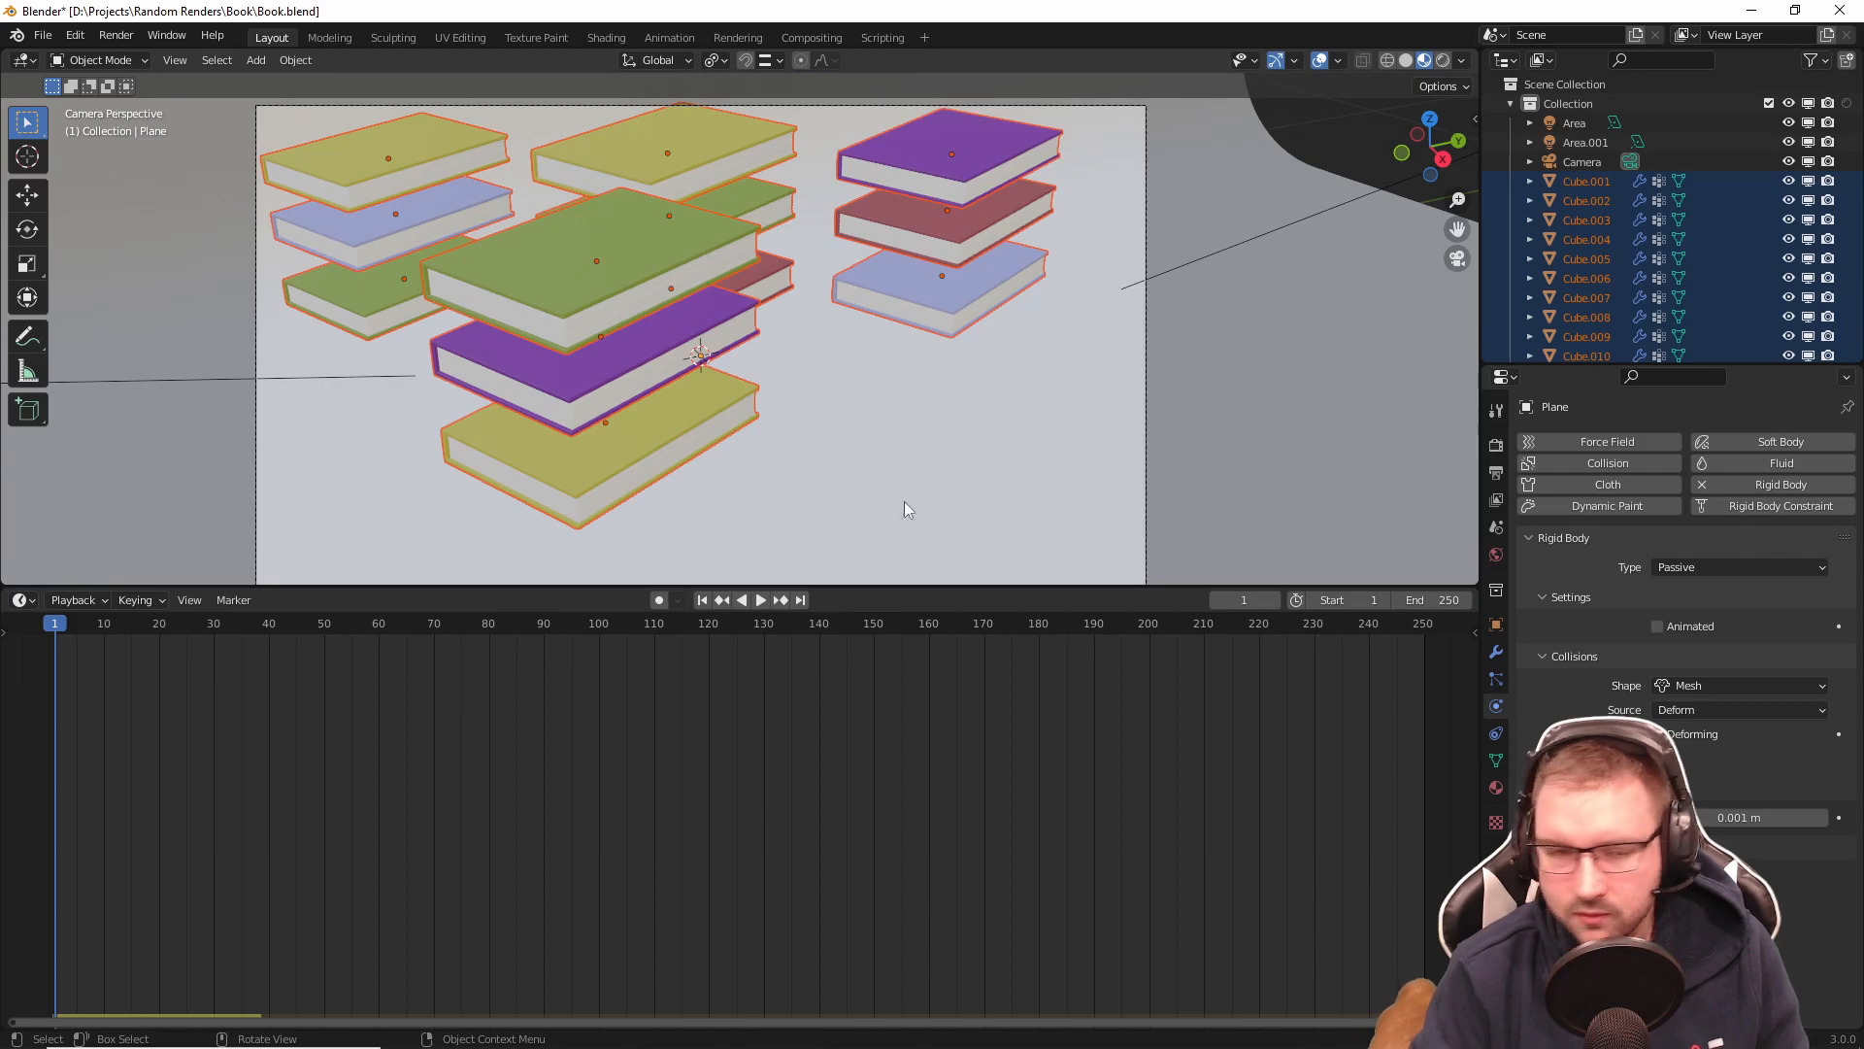
key(r)
key(z)
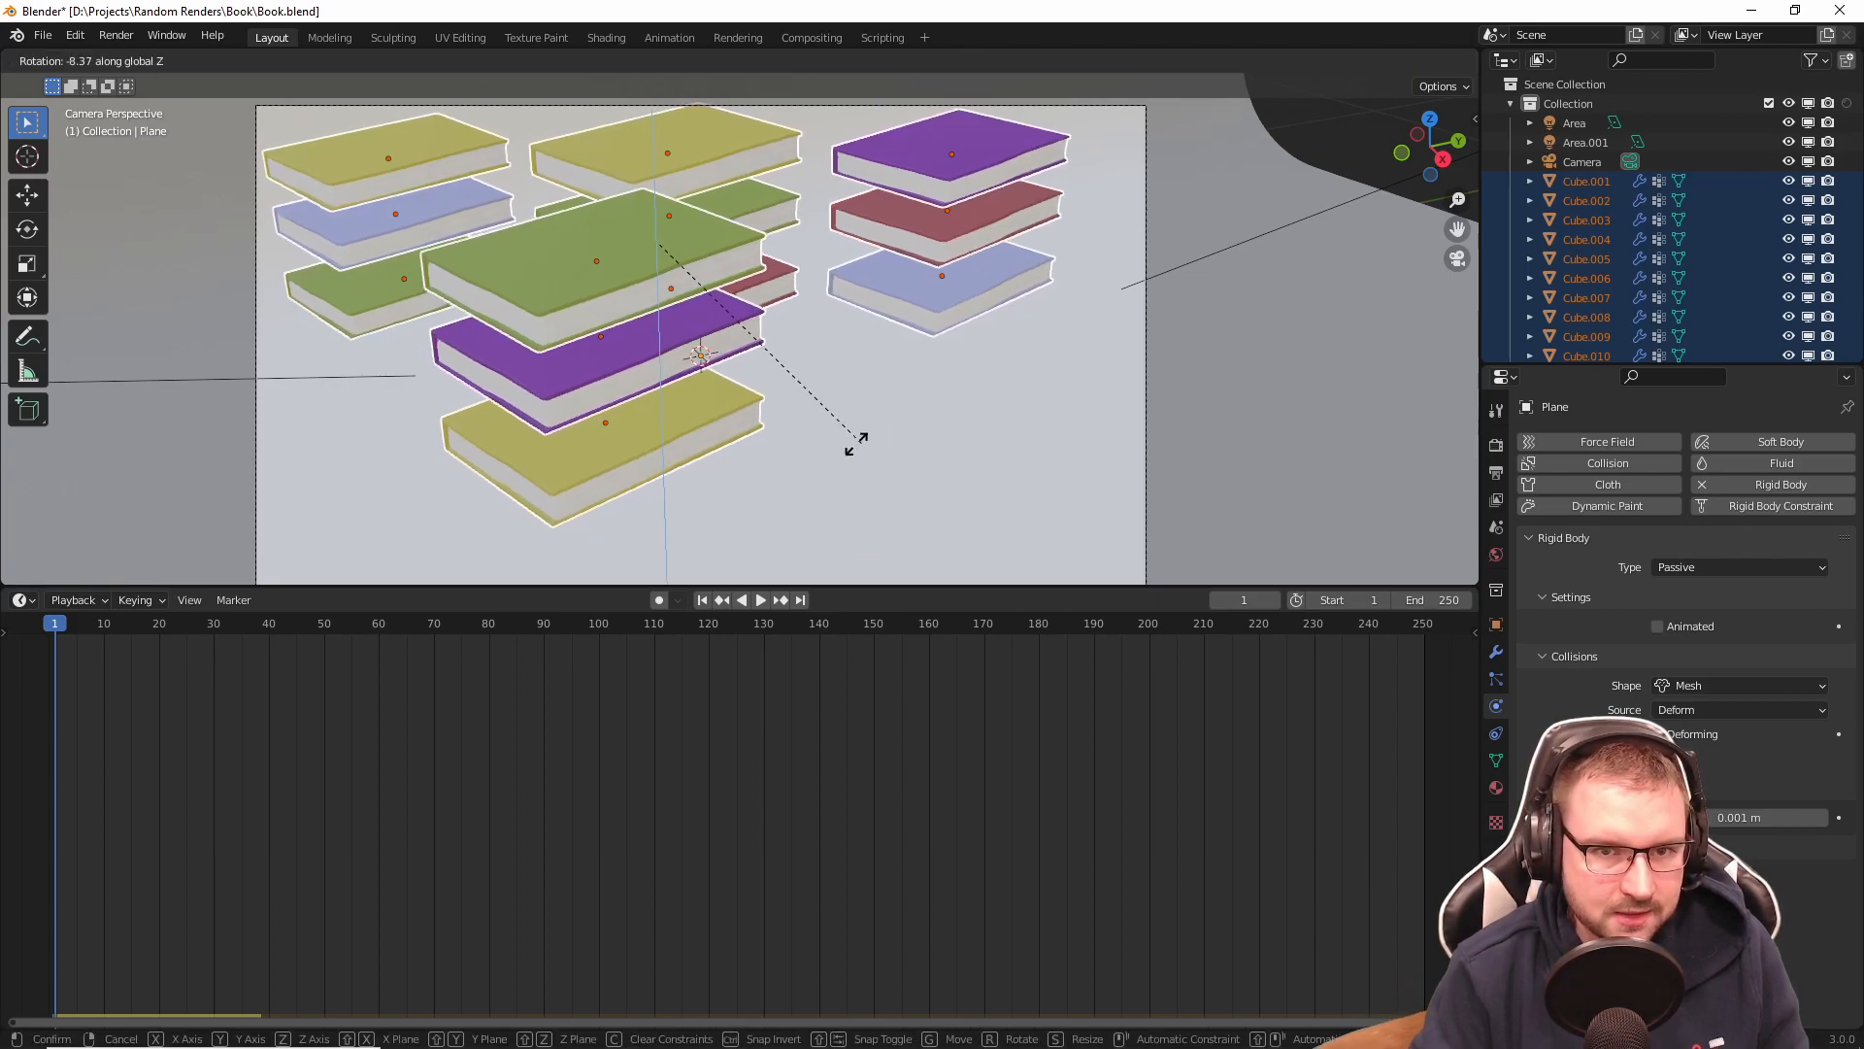
click(811, 440)
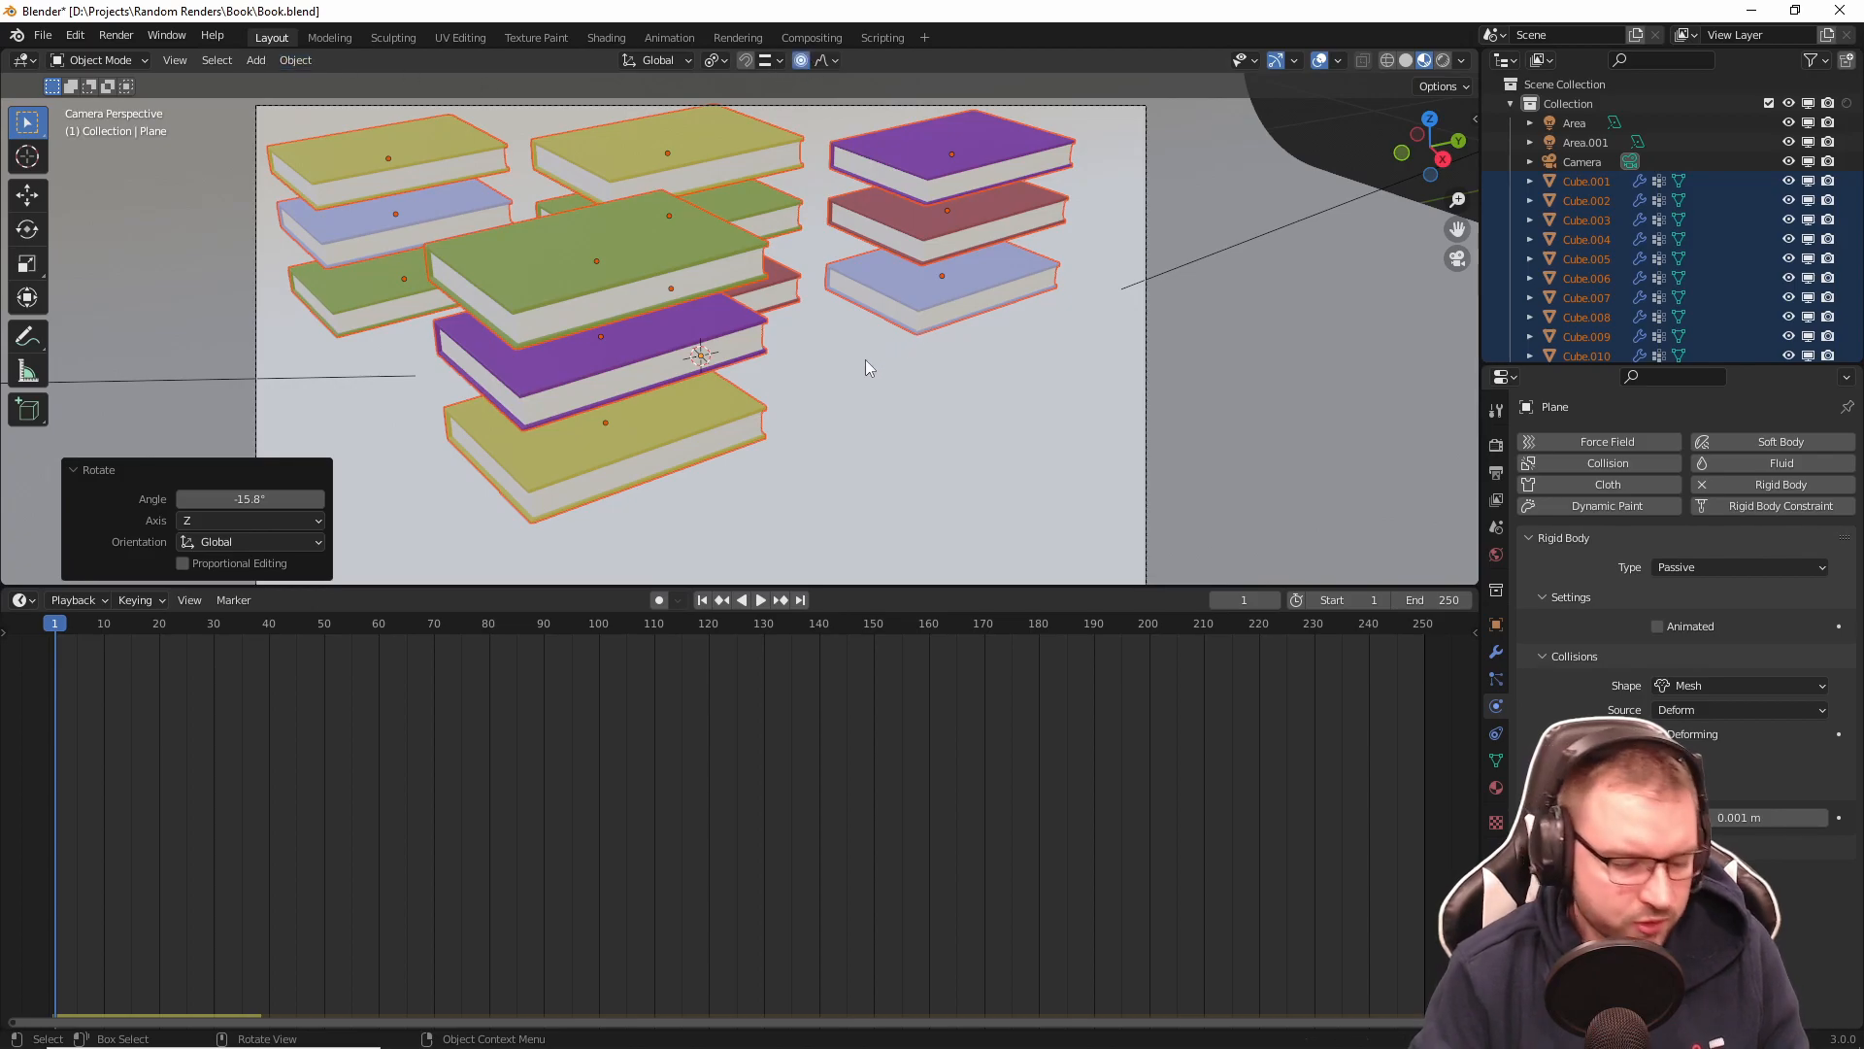
key(r)
key(z)
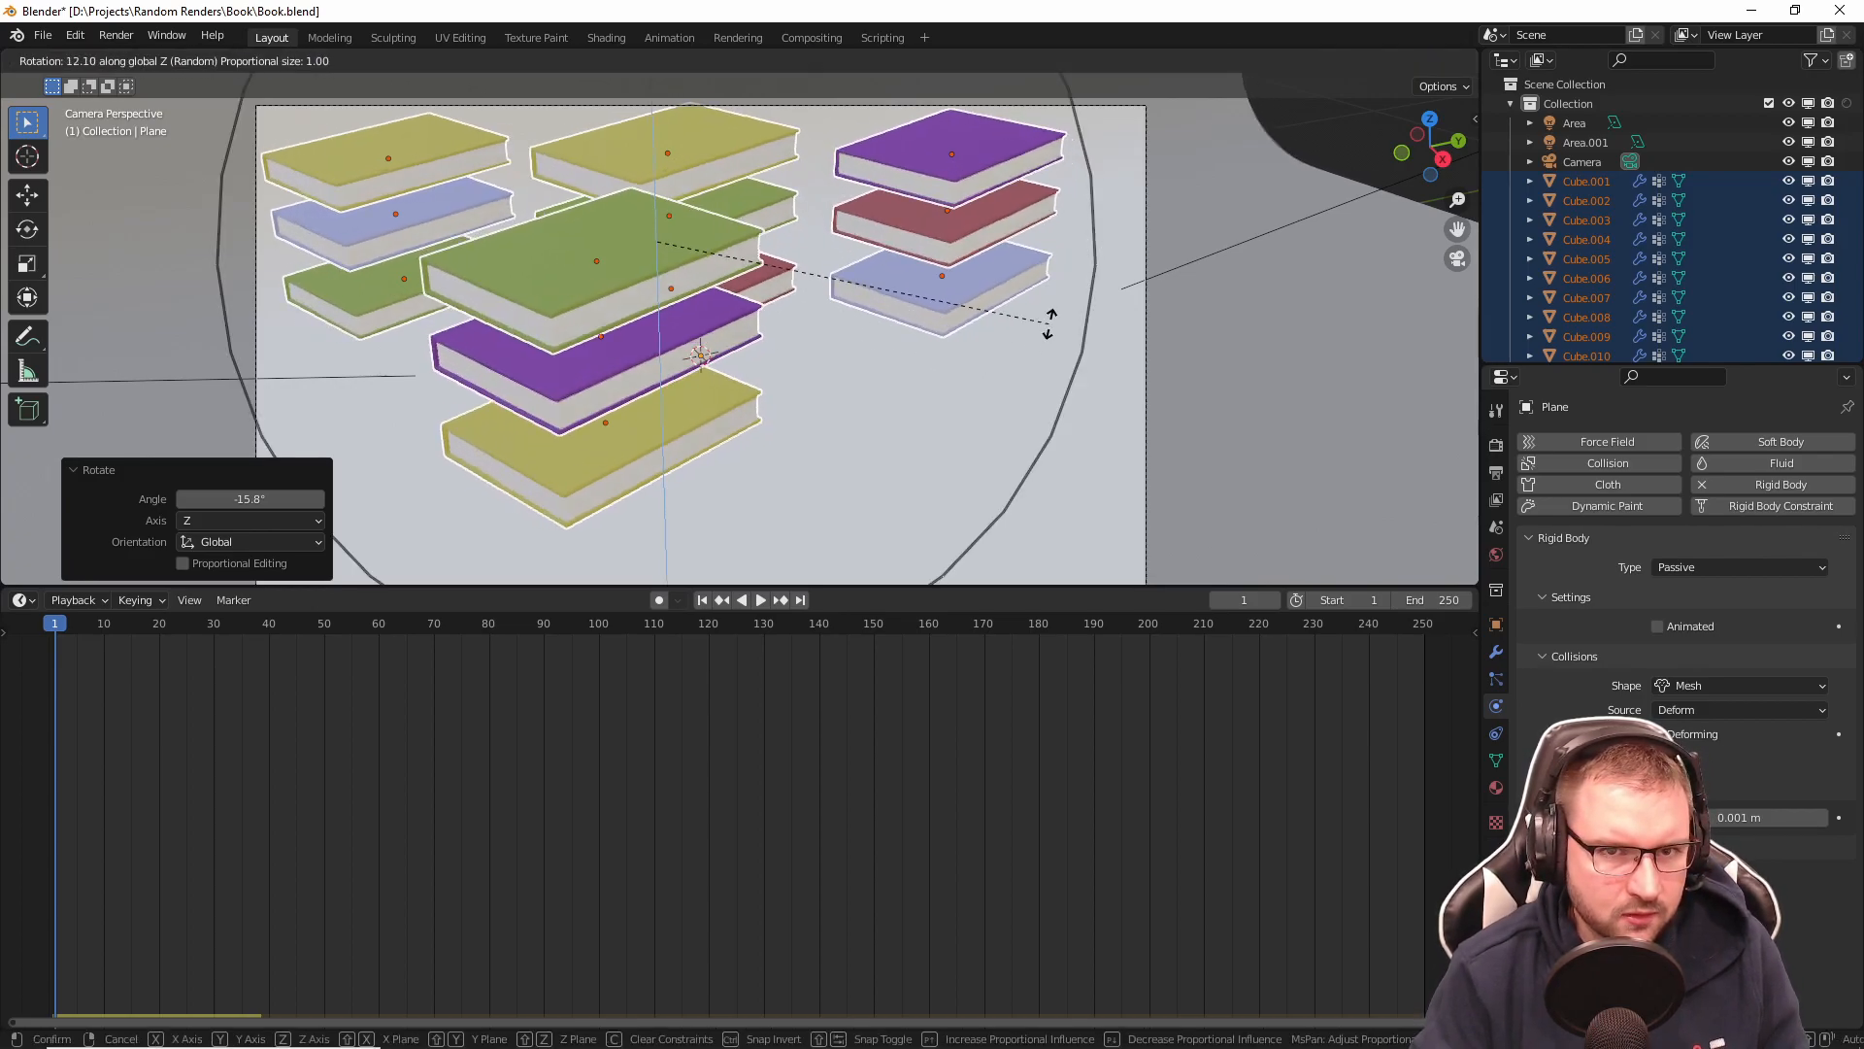
right_click(1049, 324)
click(830, 59)
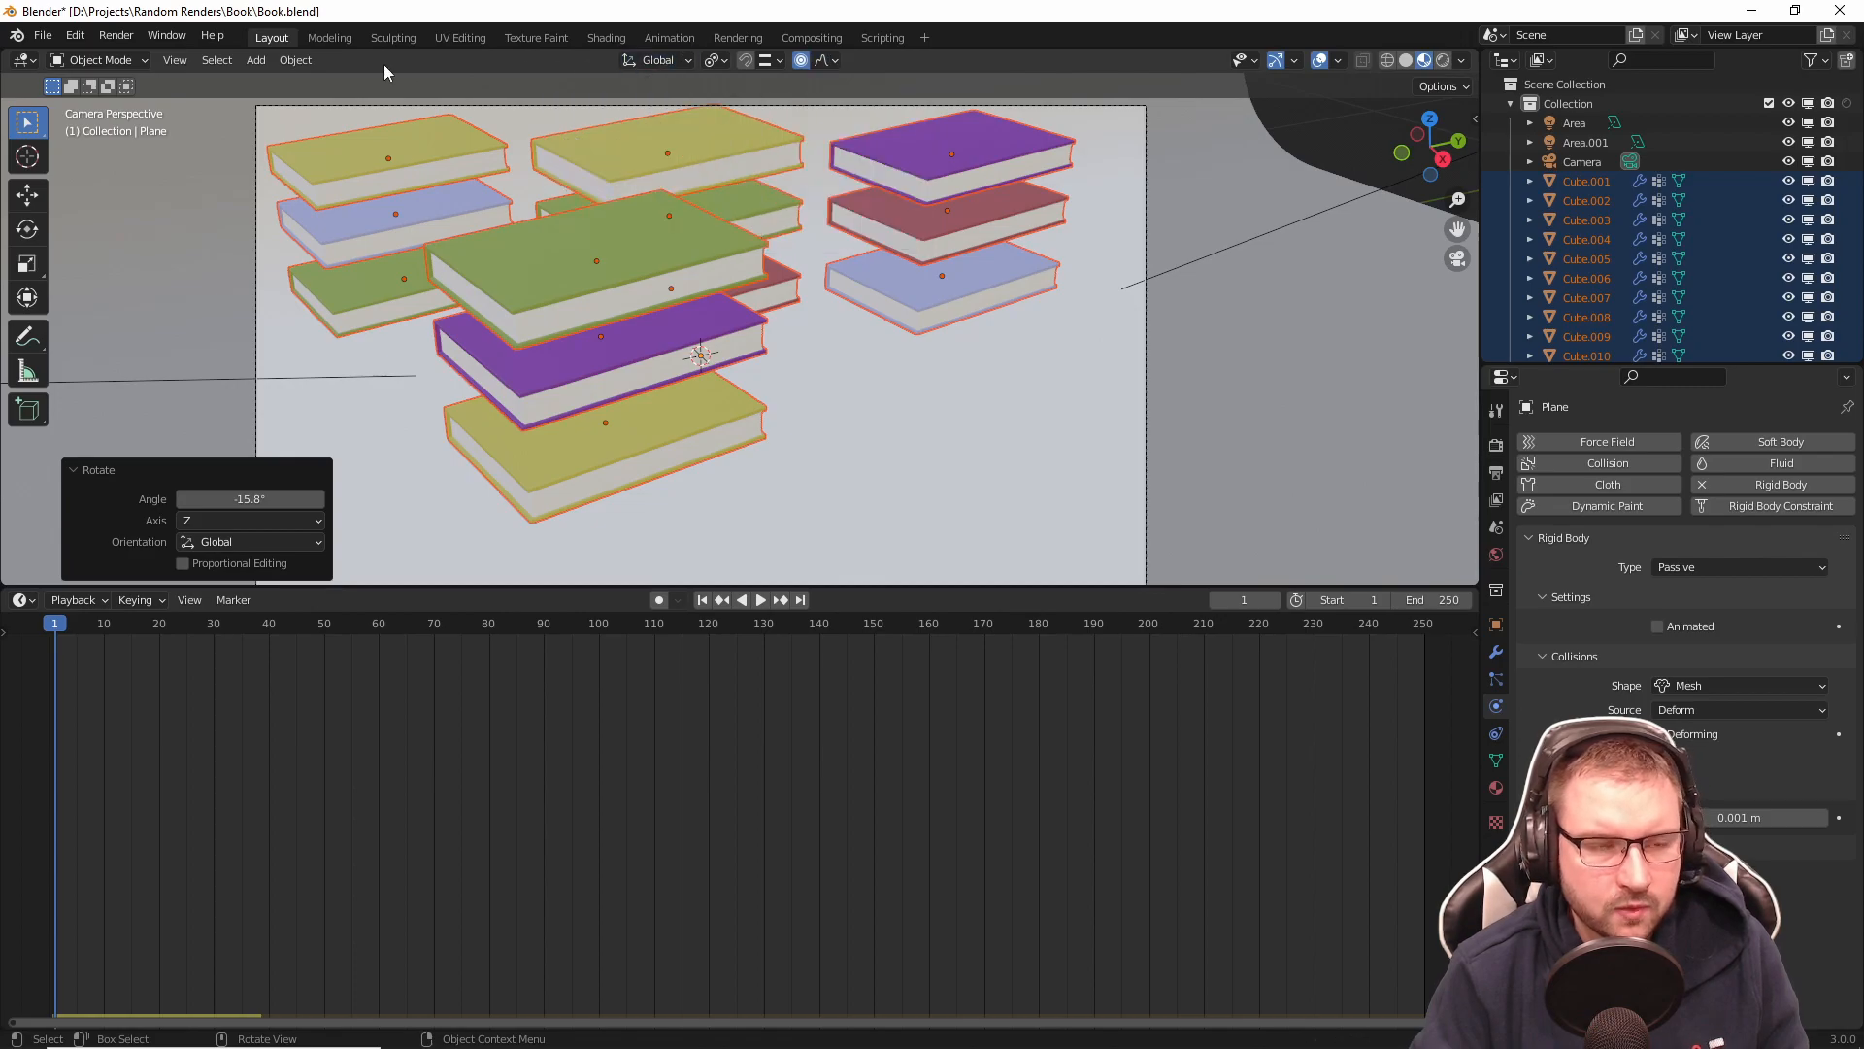
click(295, 62)
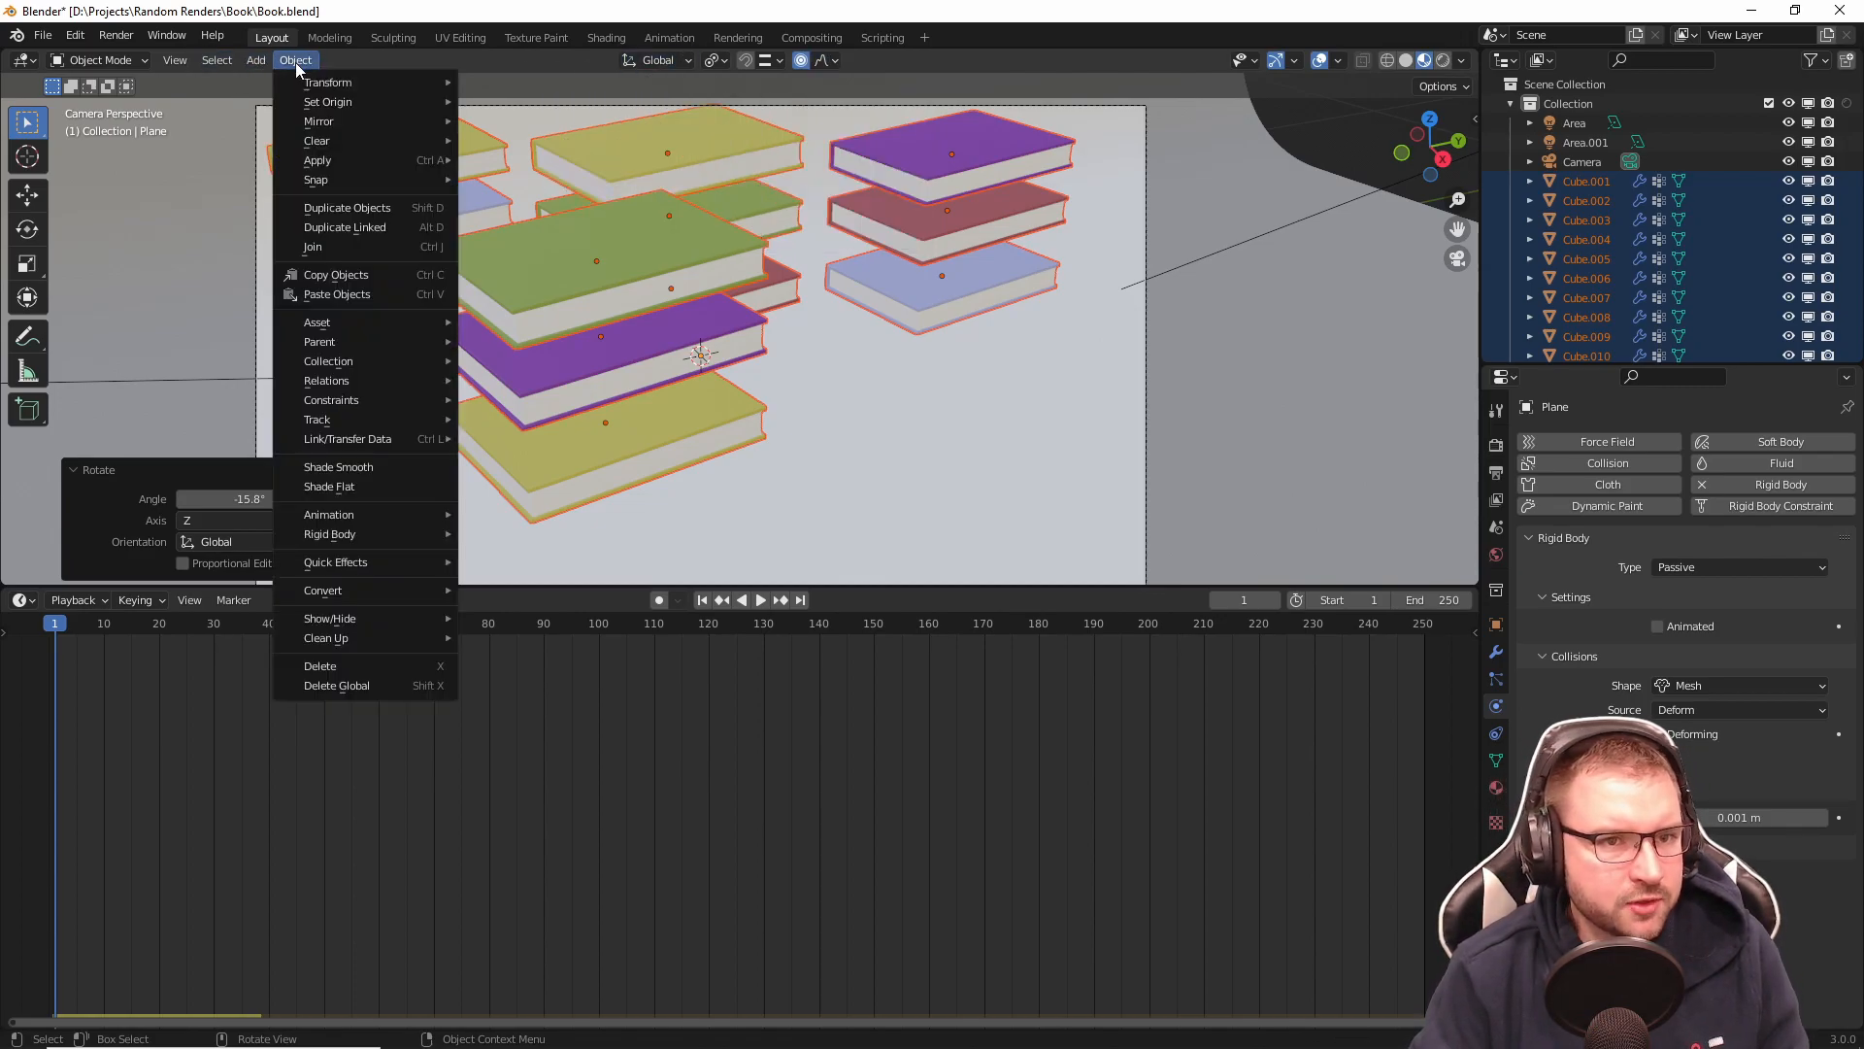
mouse_move(412, 367)
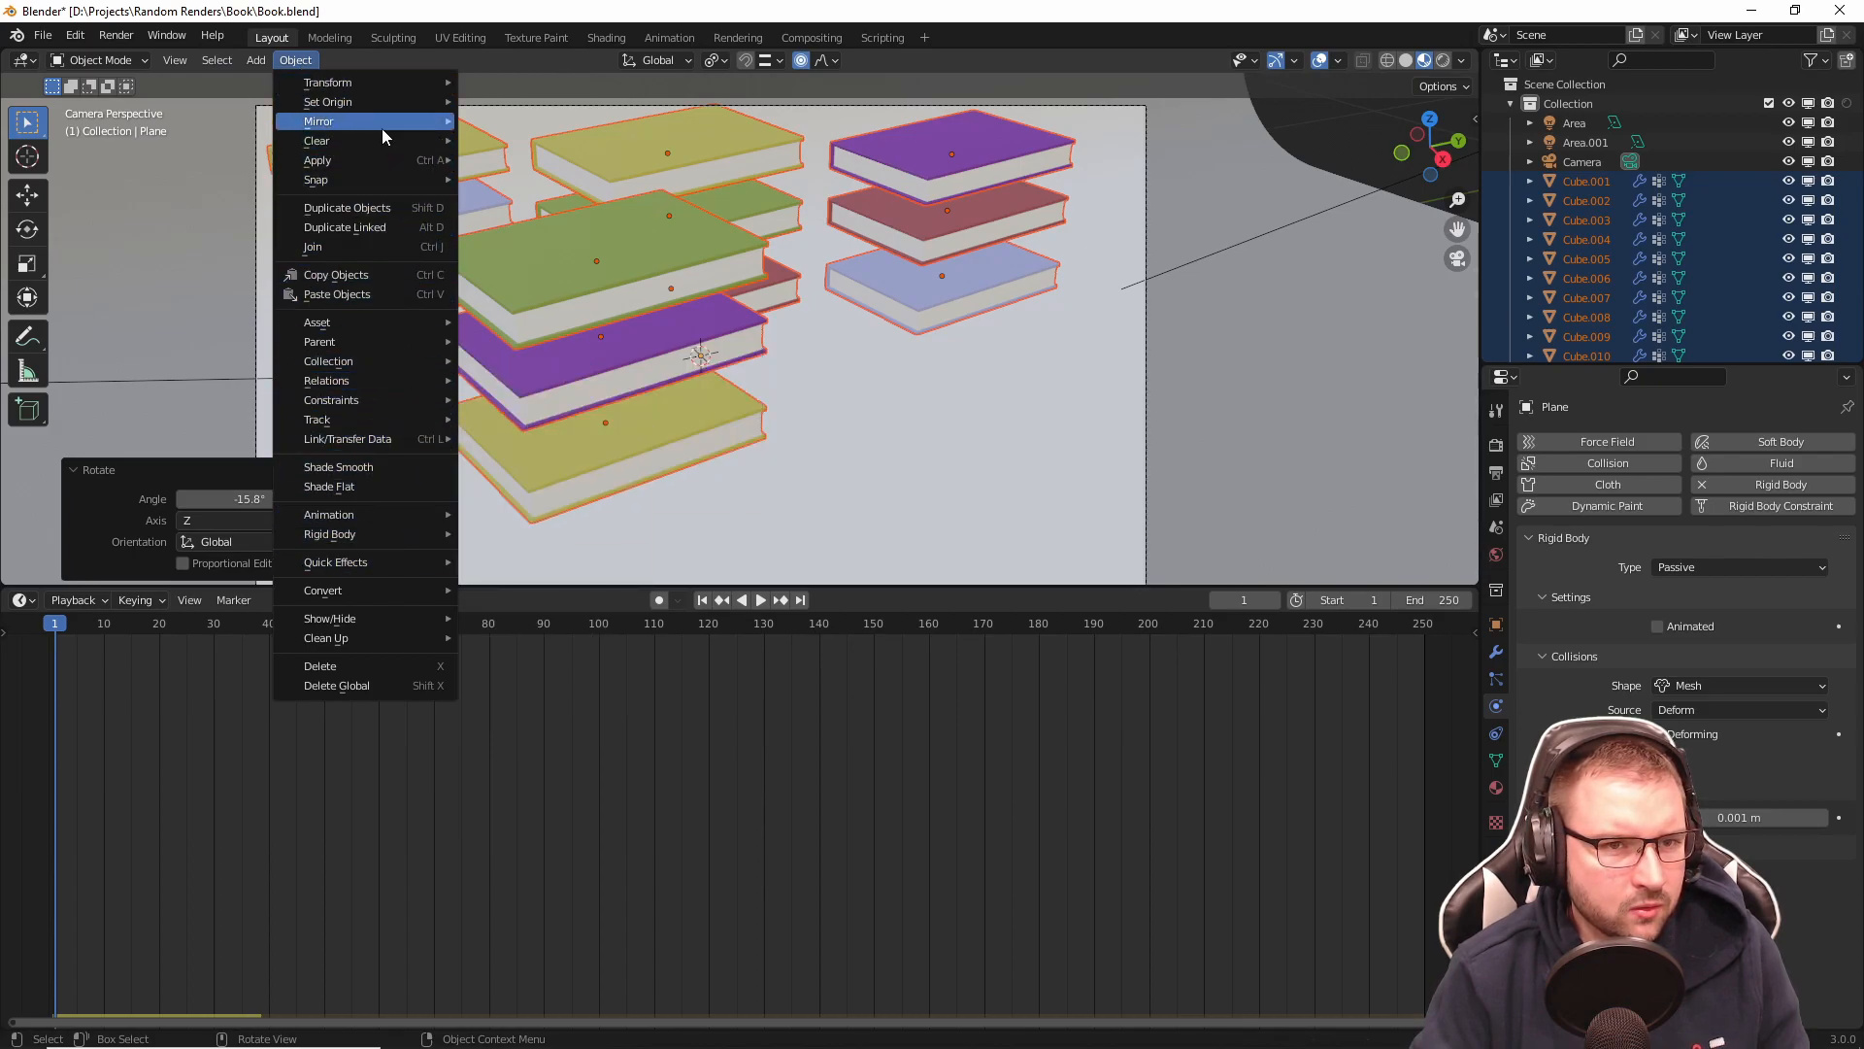
mouse_move(404, 534)
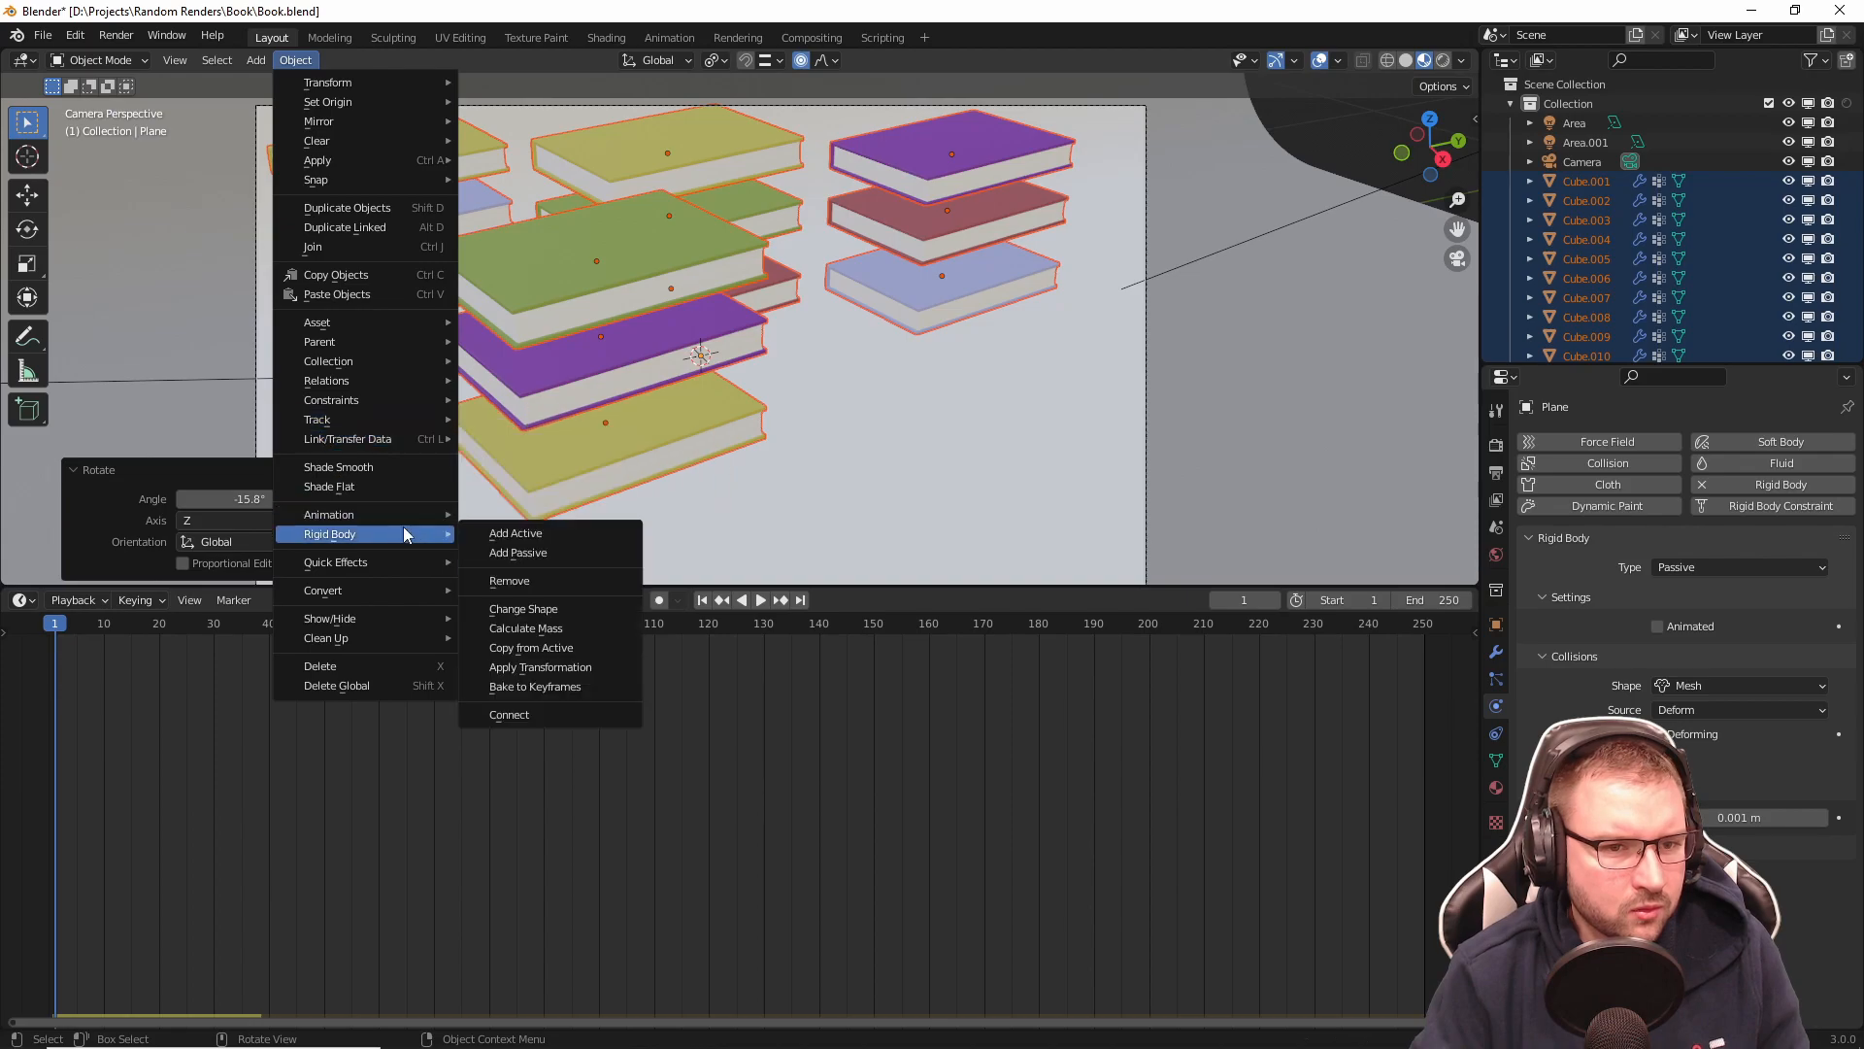
mouse_move(398, 399)
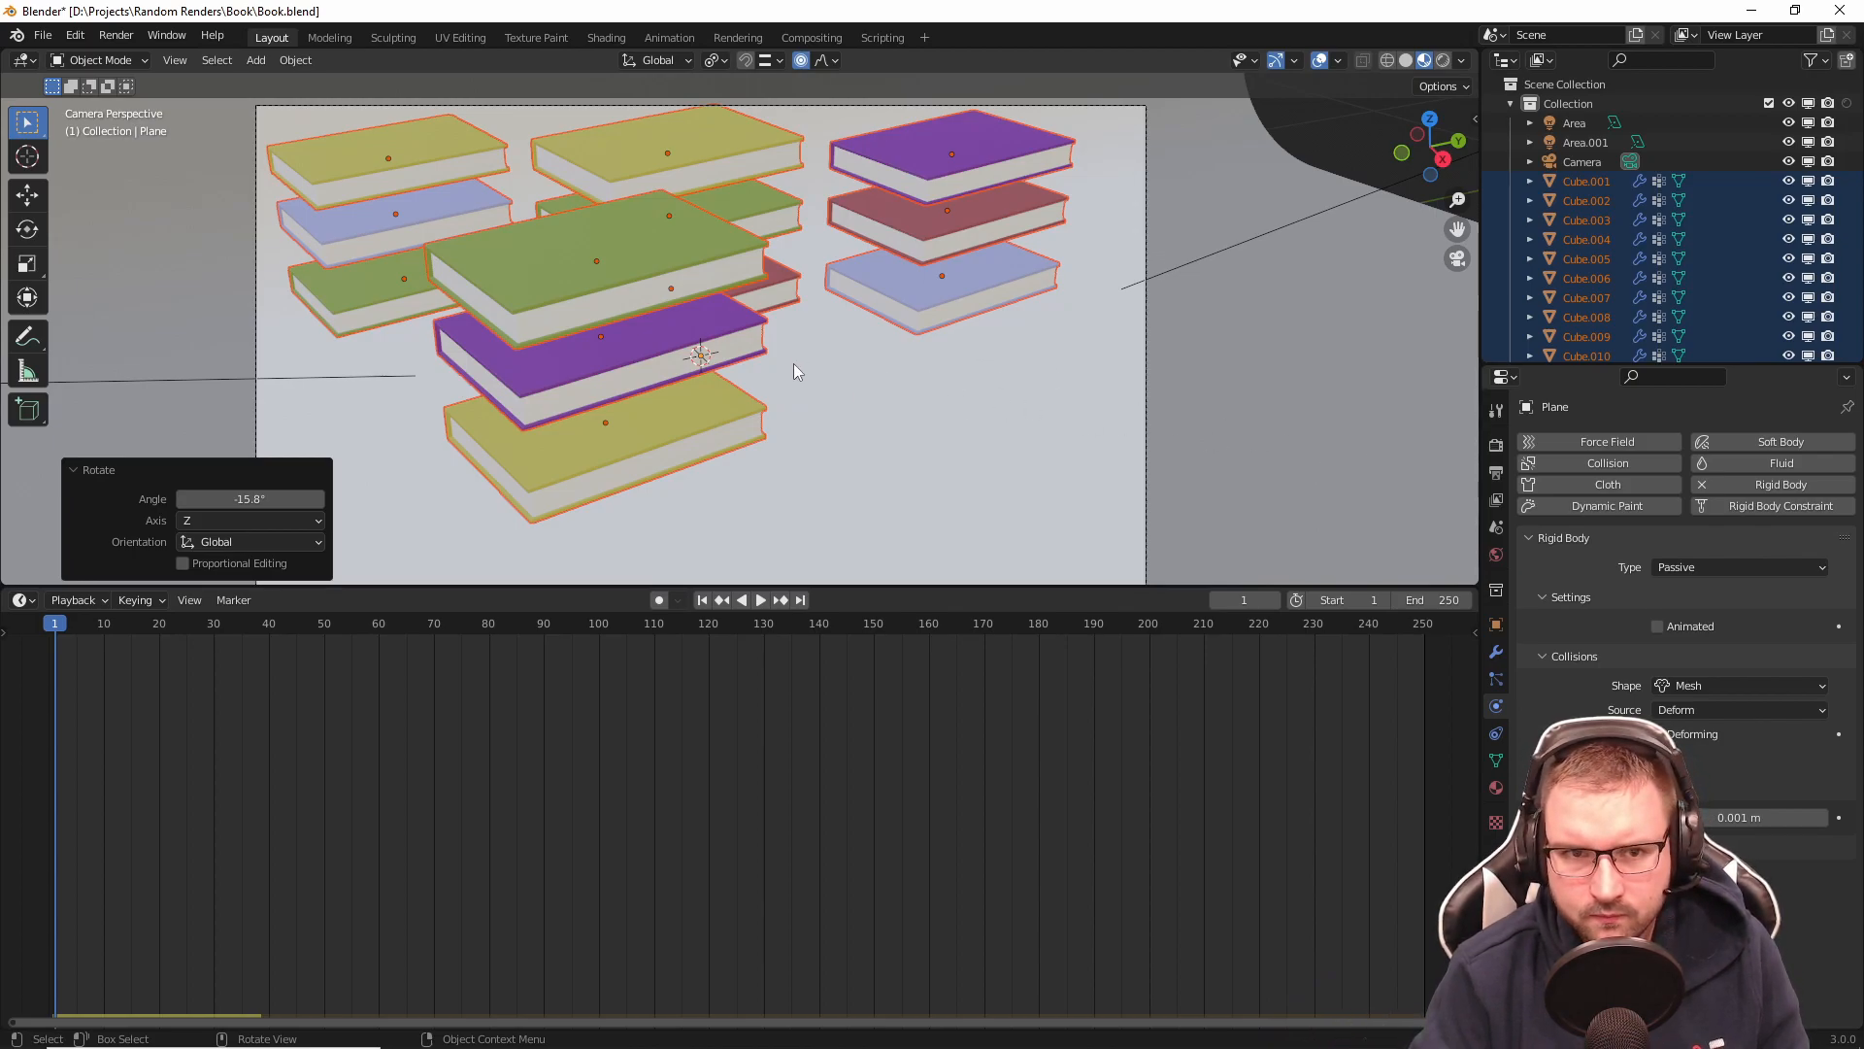
Step: Rotate the four topmost books and the lowest green book about -23.9° around Z, with proportional editing at Random falloff
scroll(796, 358, down, 1)
click(668, 239)
shift+click(648, 194)
shift+click(487, 206)
shift+click(468, 293)
shift+click(967, 198)
key(r)
key(z)
click(1079, 340)
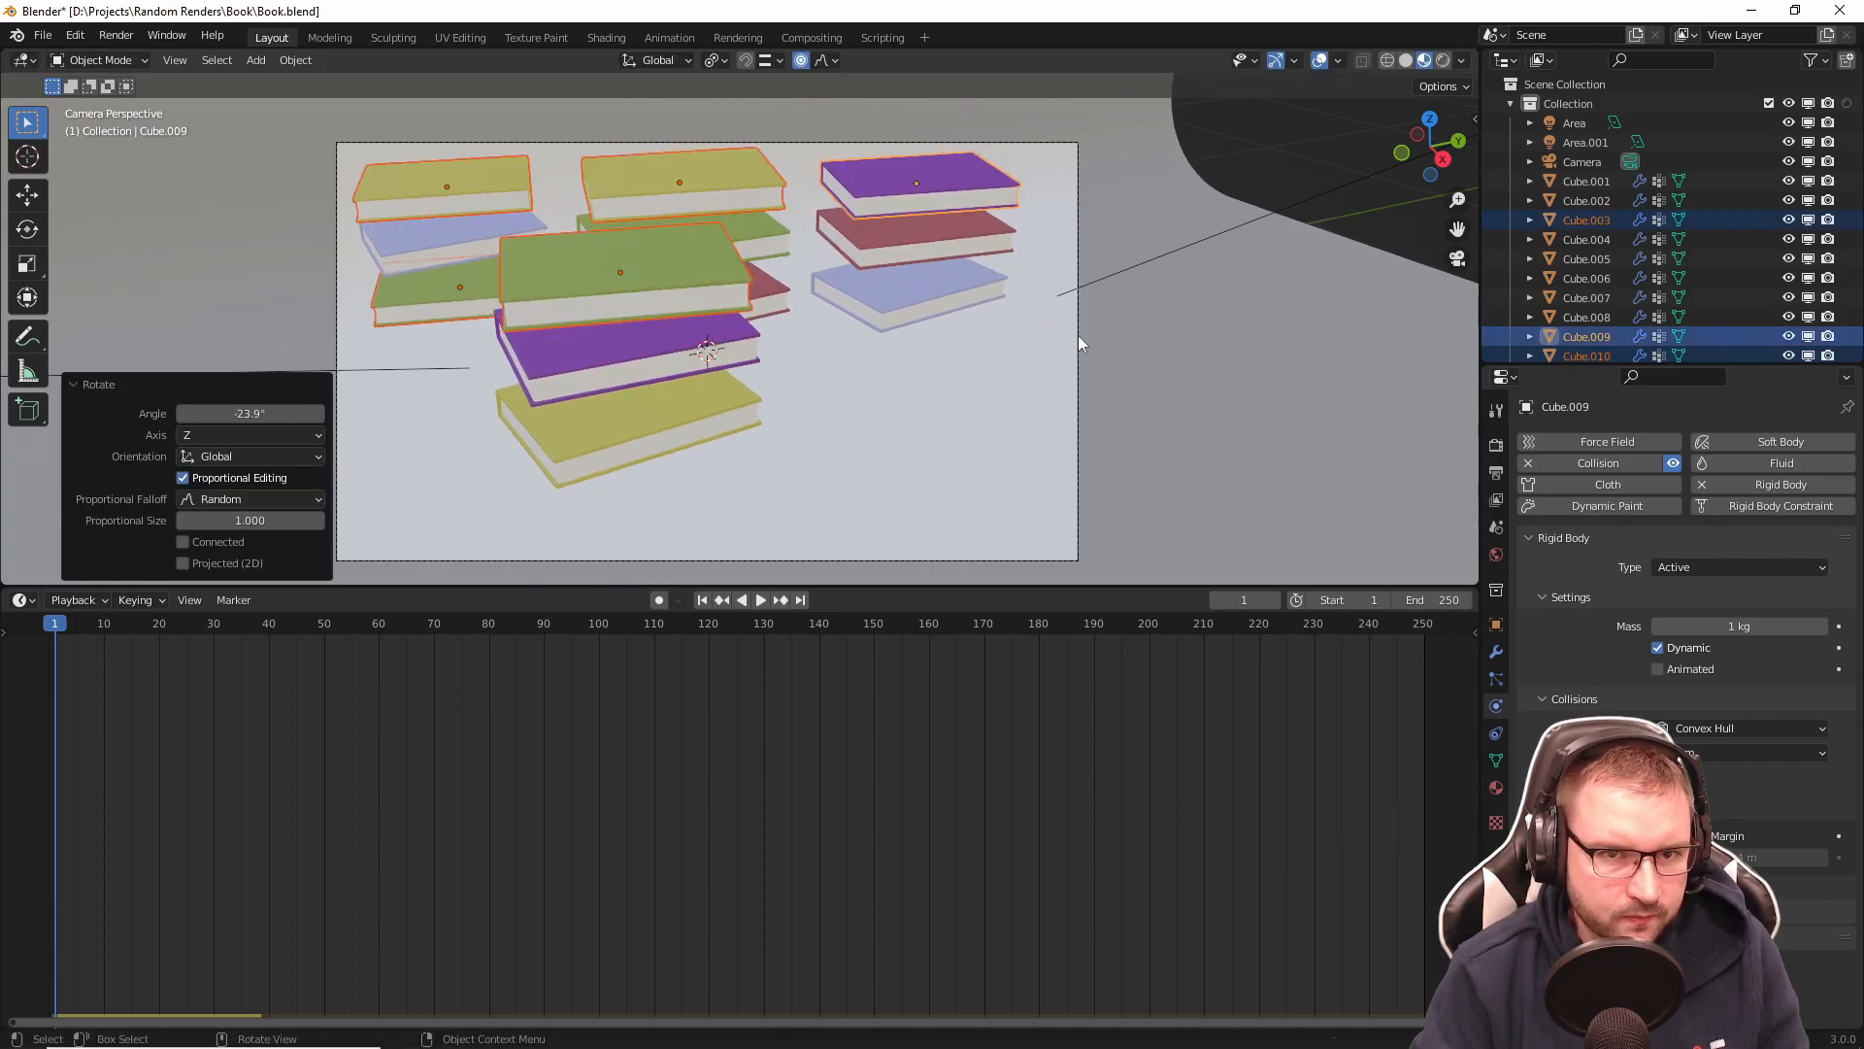
Step: Tilt the same five books around the X axis with Random proportional editing
key(r)
key(x)
click(931, 331)
Step: Rotate the light blue, lowest red, lower purple and bottom yellow books with the backdrop about -22.8° around Z, Random falloff, proportional size 0.564
click(900, 309)
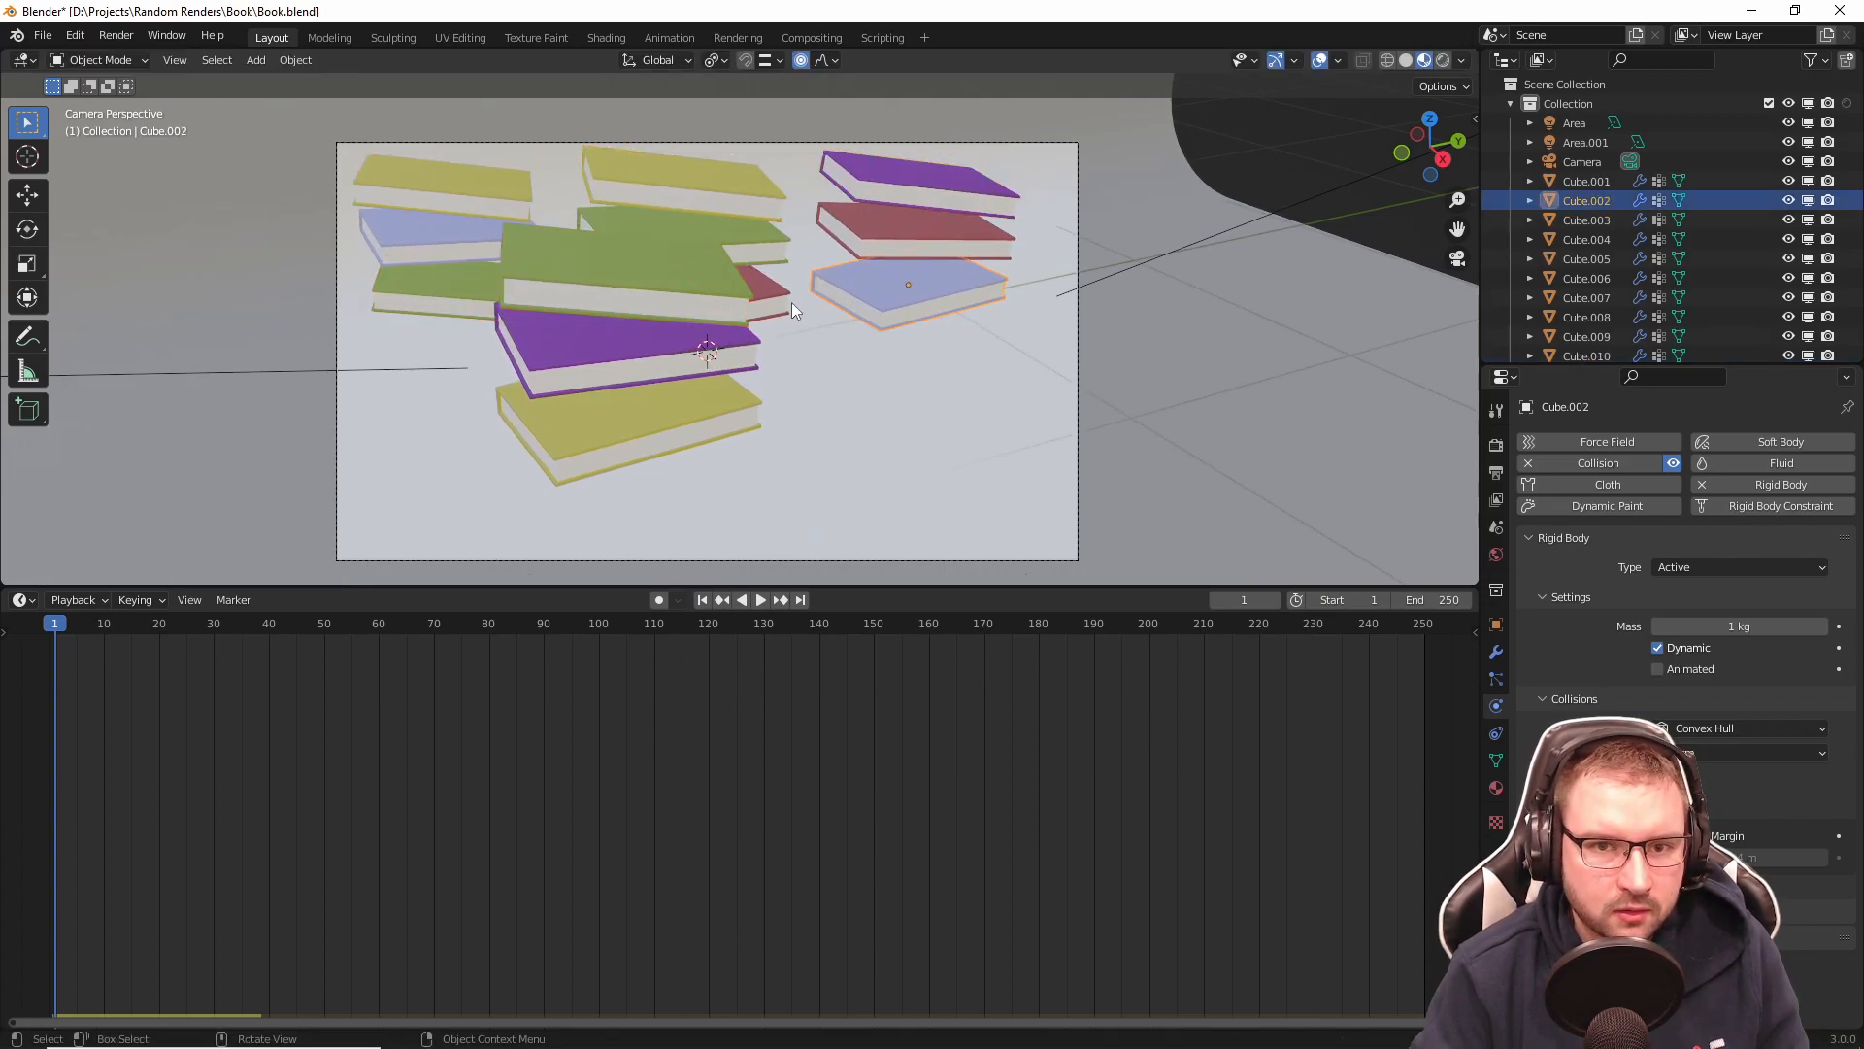
shift+click(775, 299)
shift+click(628, 351)
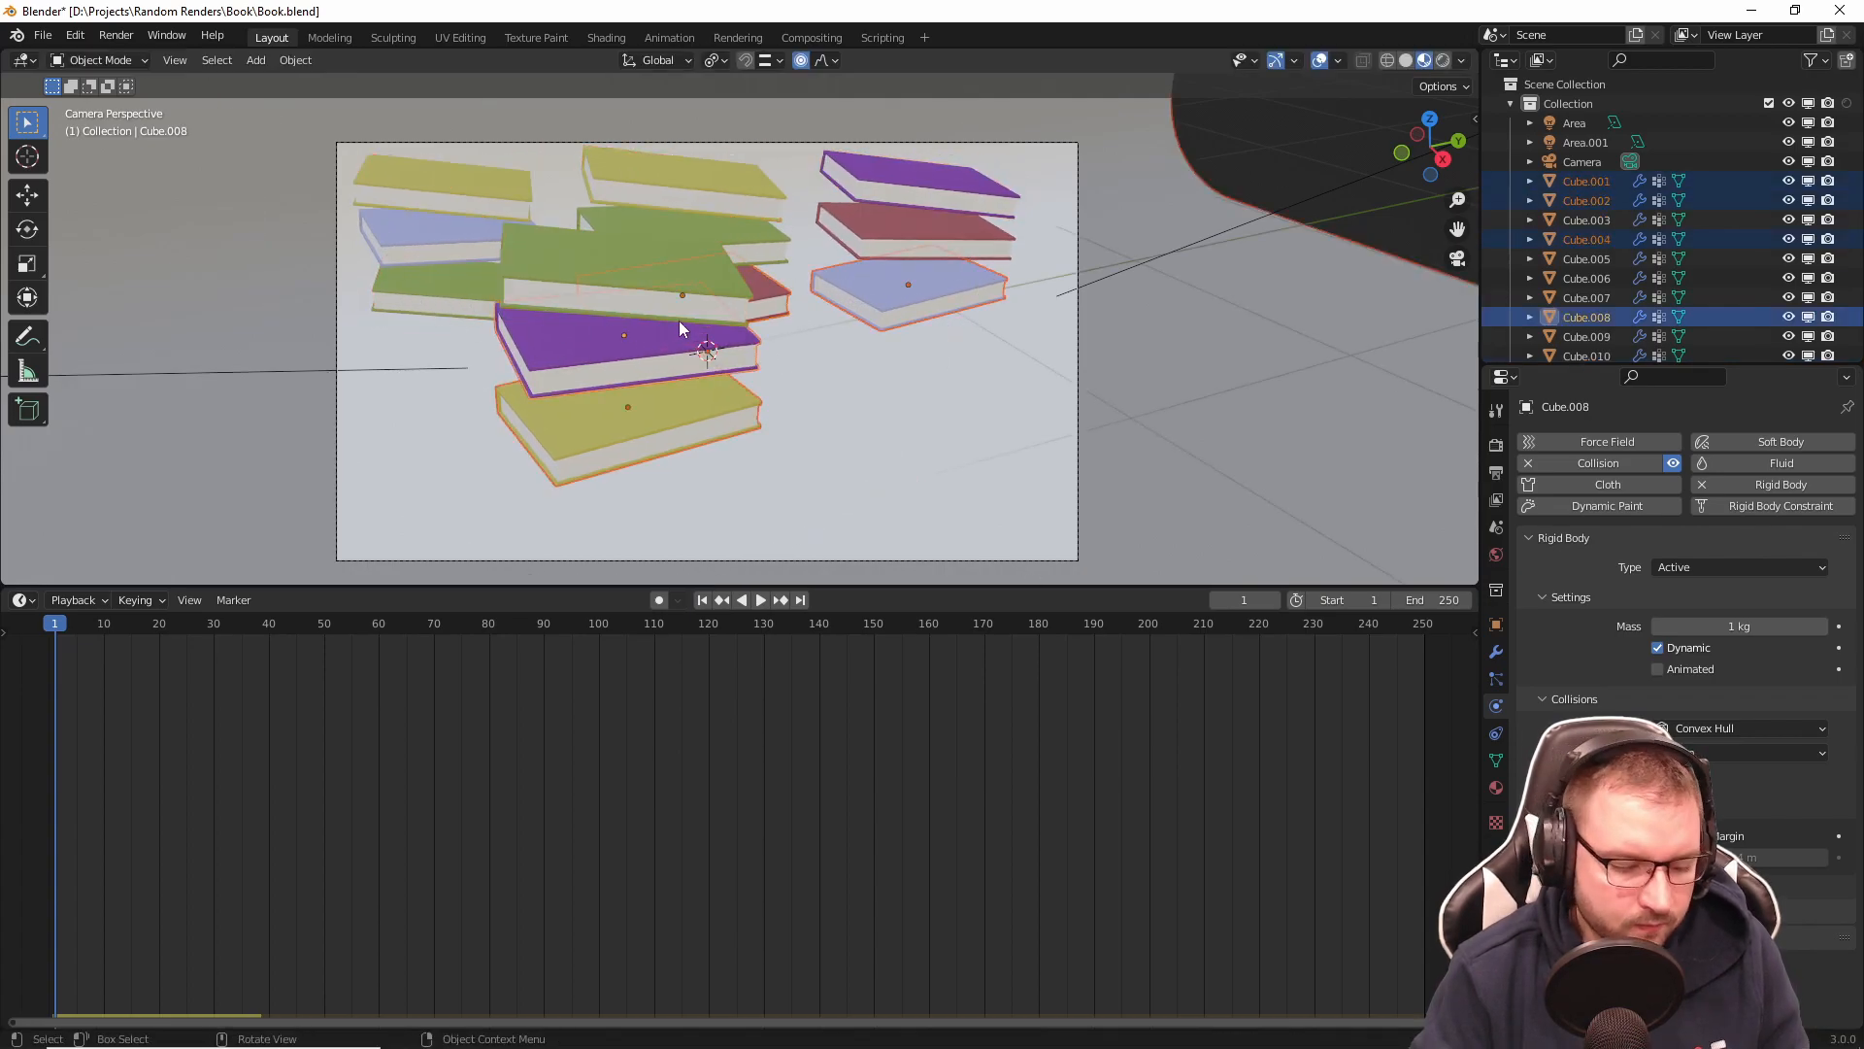
key(r)
key(Escape)
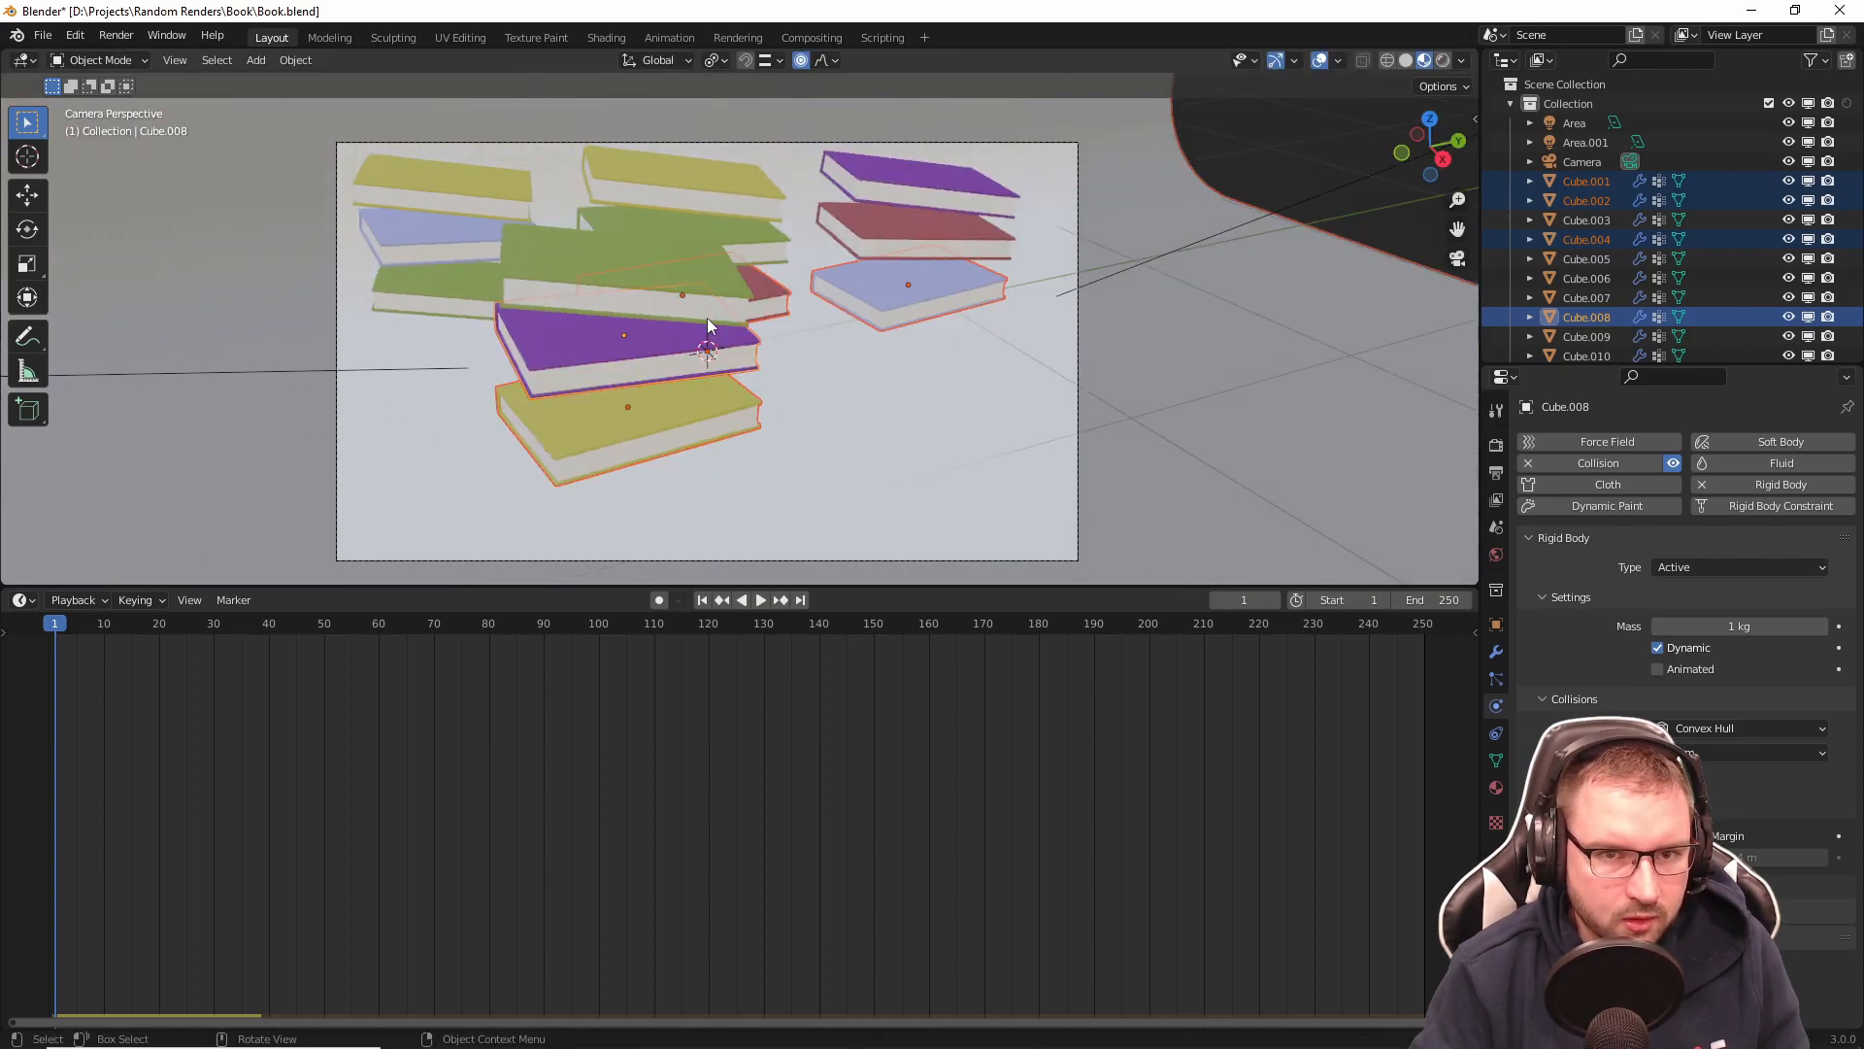
shift+click(926, 376)
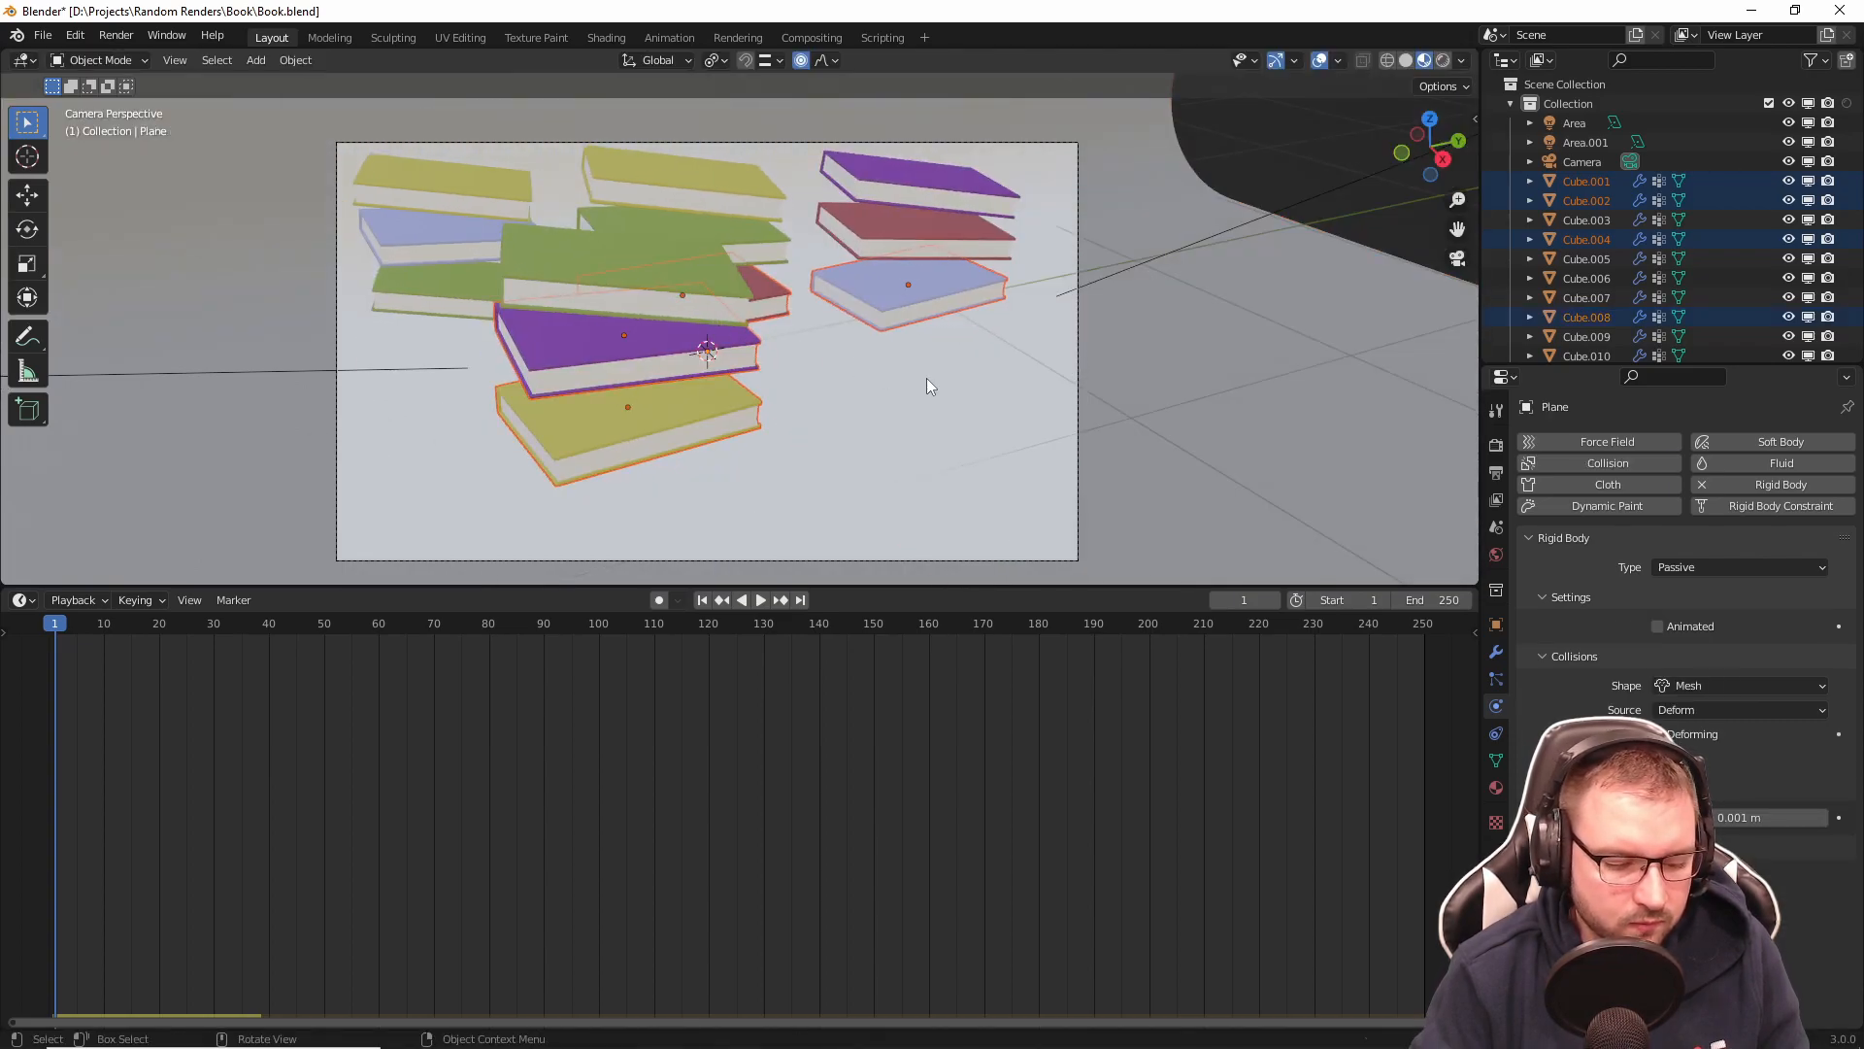
key(r)
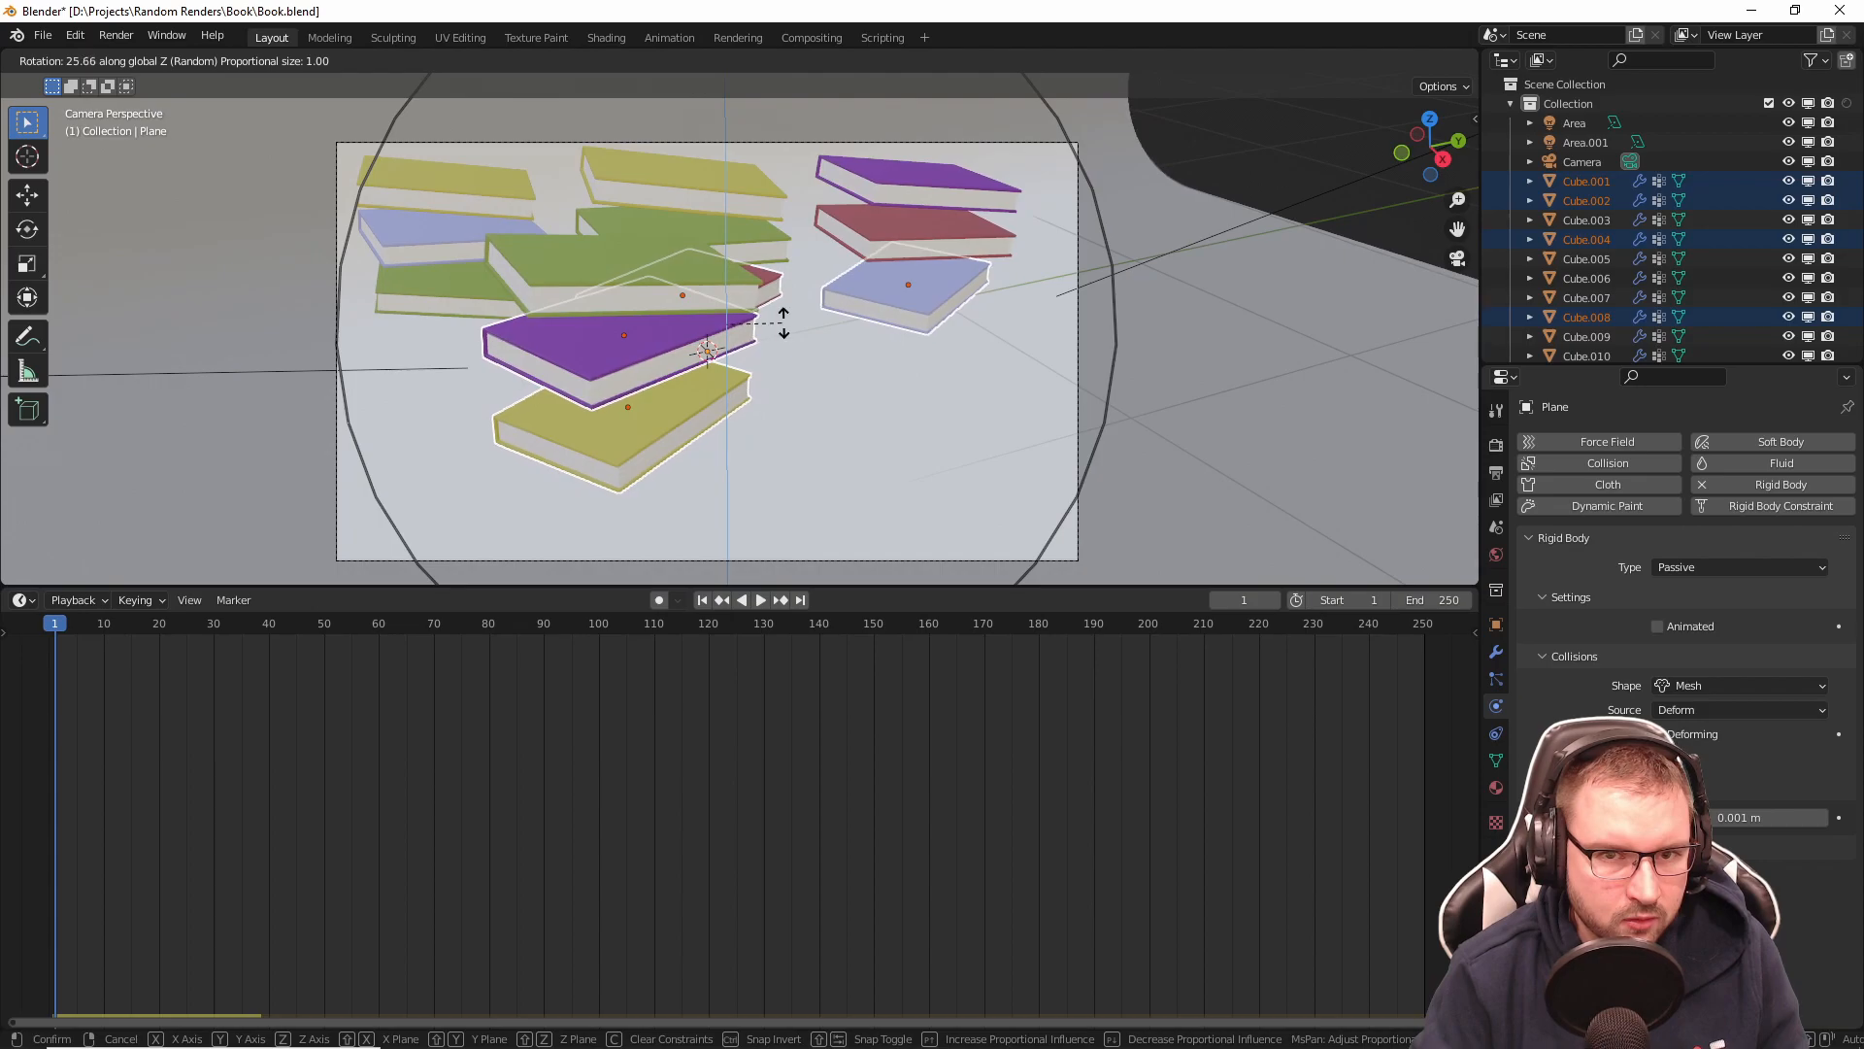
key(Escape)
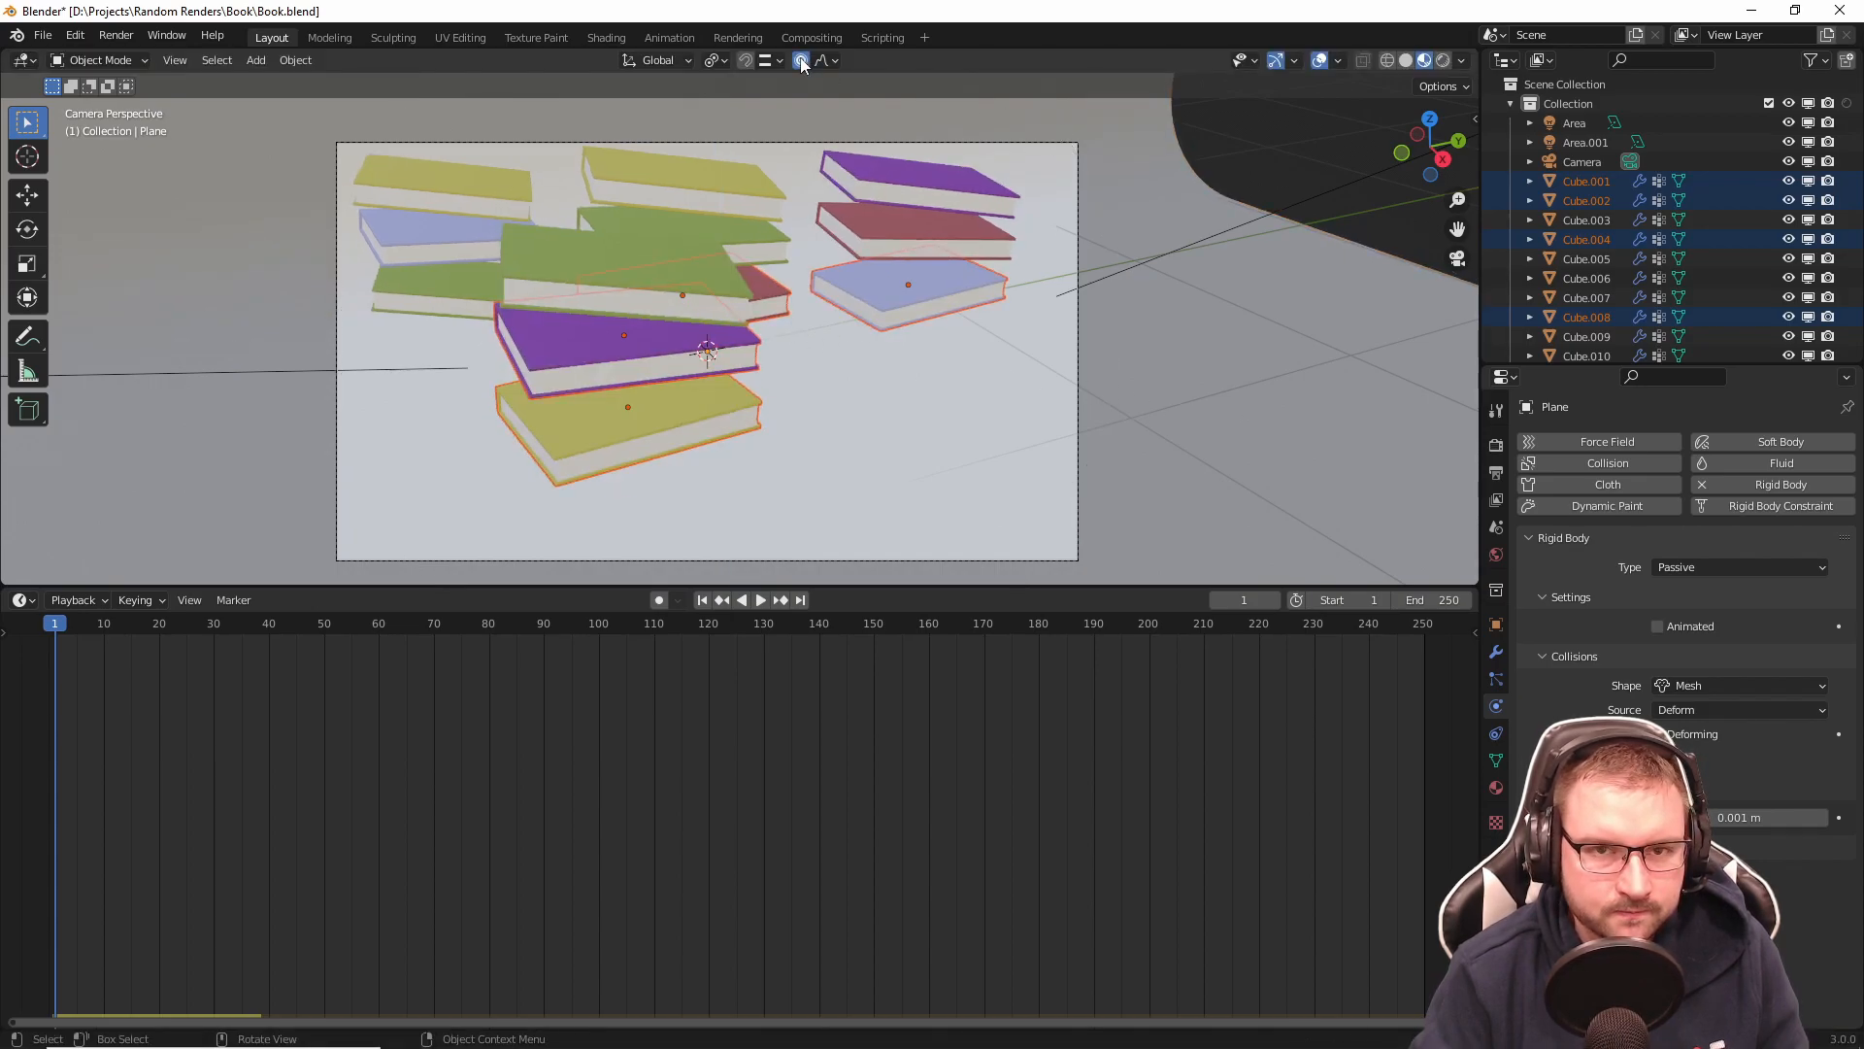
key(r)
key(z)
scroll(878, 297, up, 3)
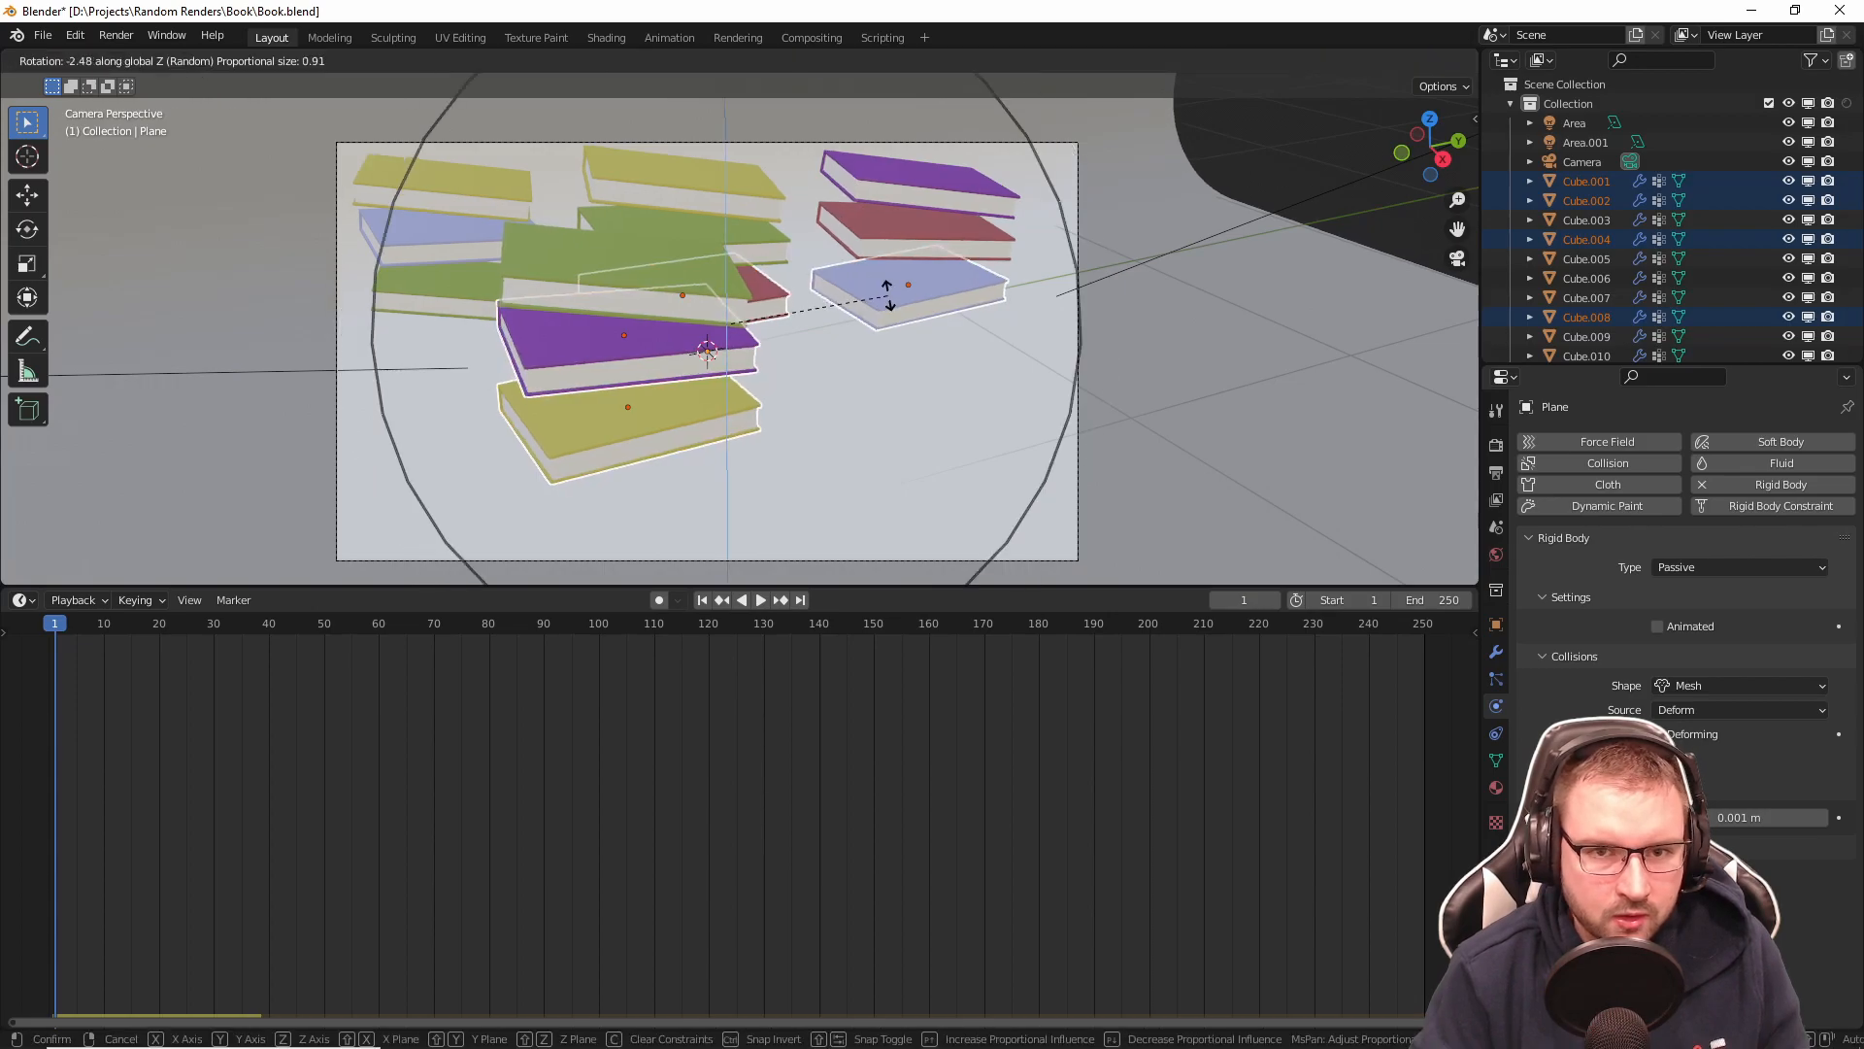
scroll(879, 297, up, 3)
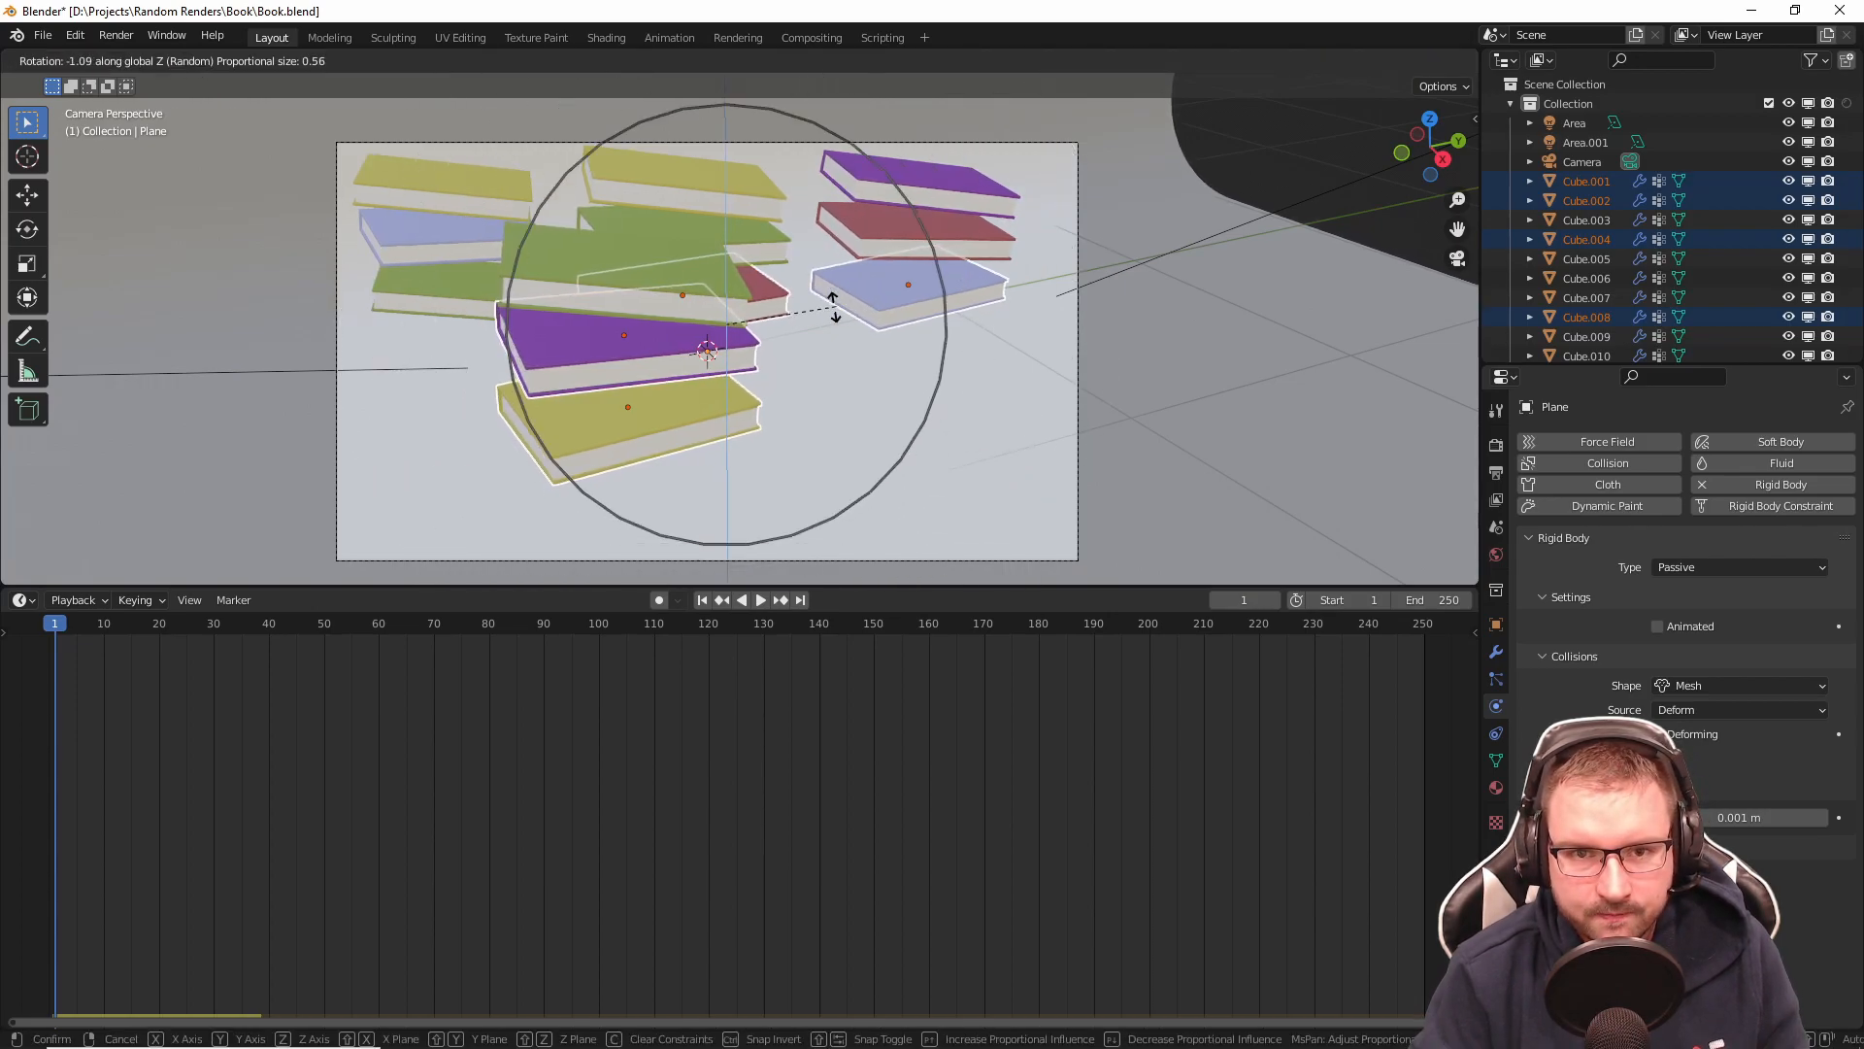
click(1069, 376)
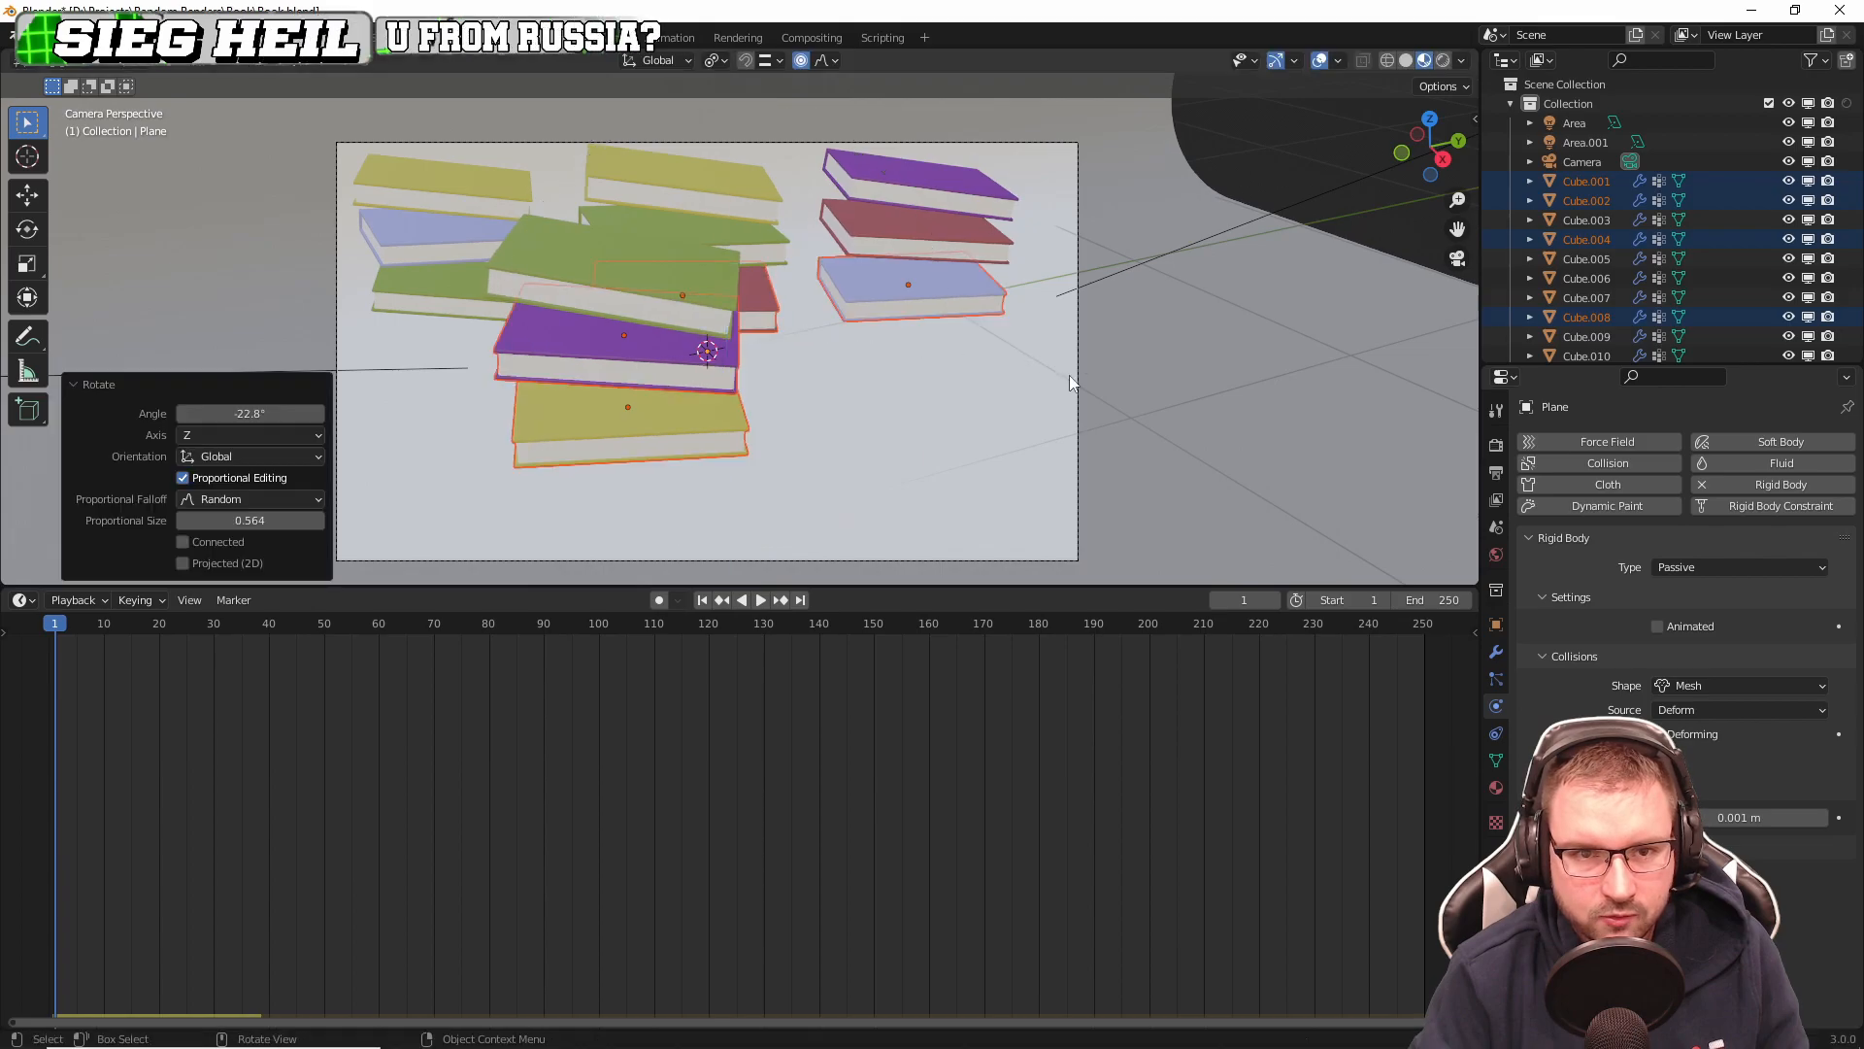
Step: Move the selected books and backdrop up about 0.054 m along global Z with Random proportional editing
key(r)
key(z)
click(907, 334)
middle_drag(907, 334, 919, 282)
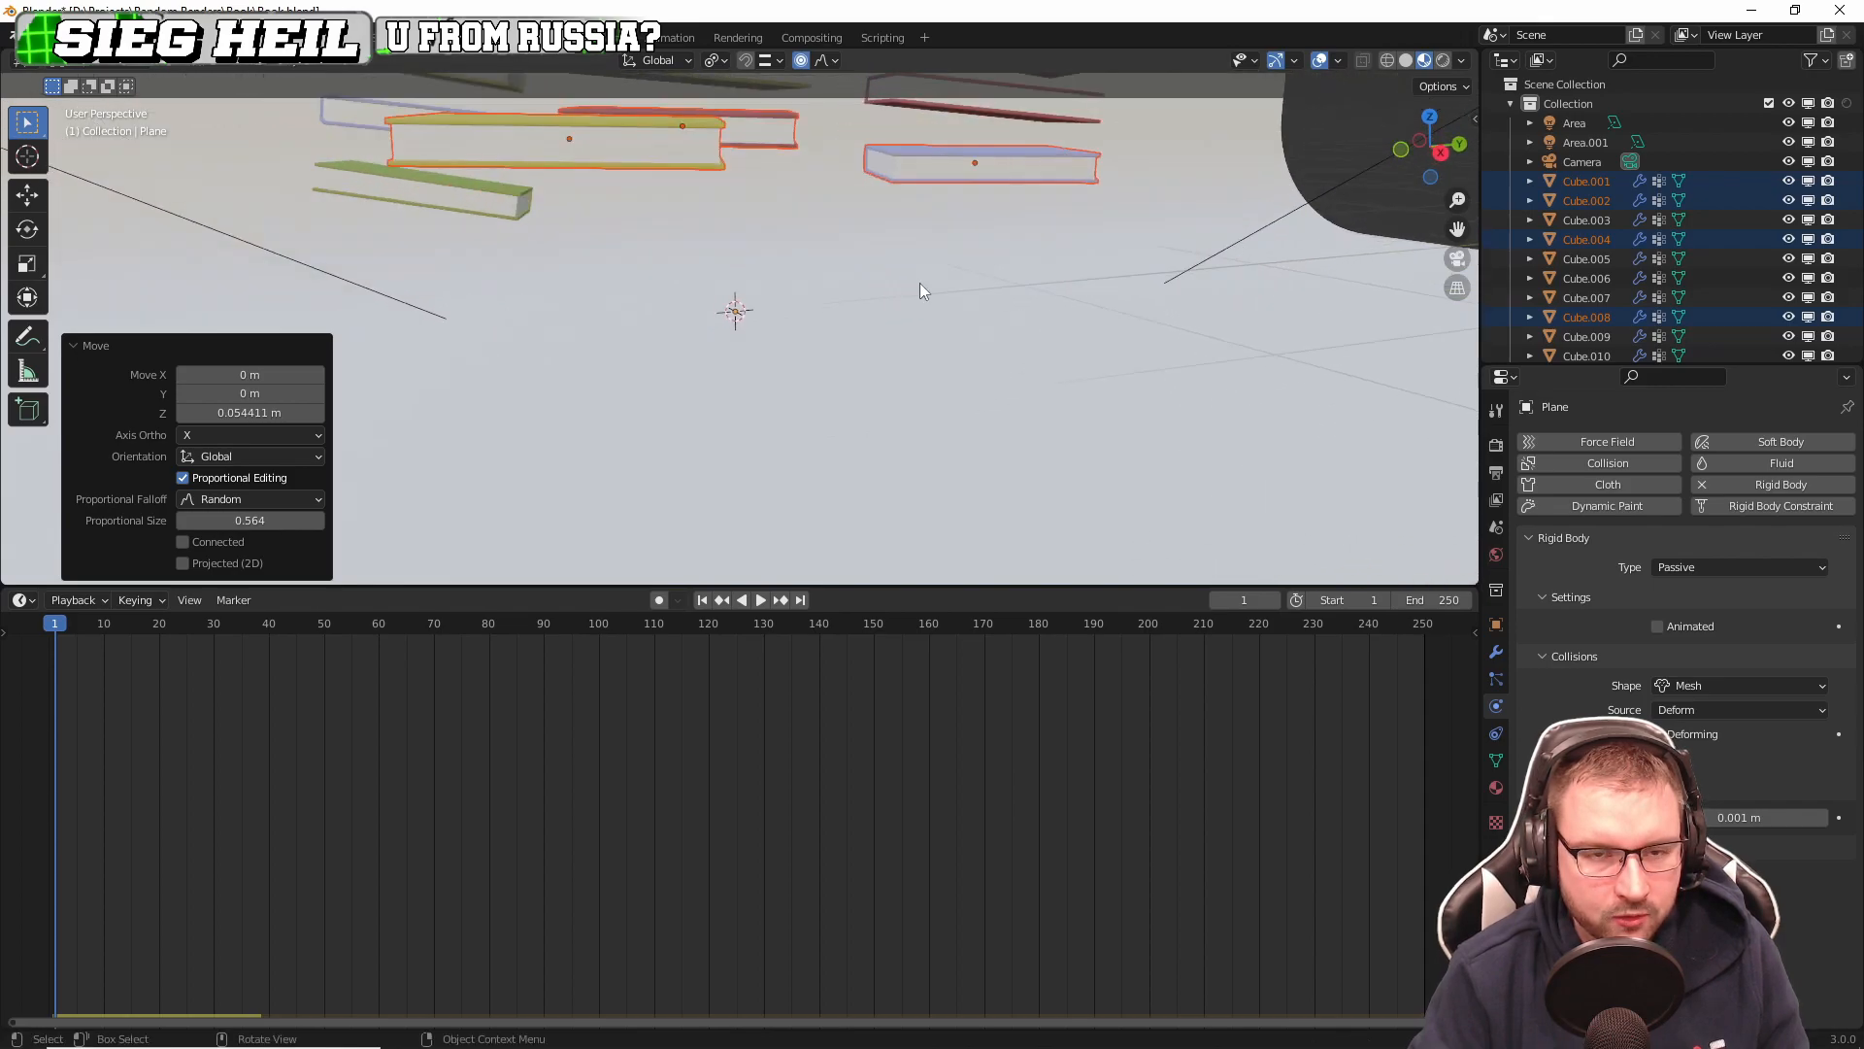
Step: Play the rigid body simulation in camera view and stop it at frame 199
key(KP_0)
key(space)
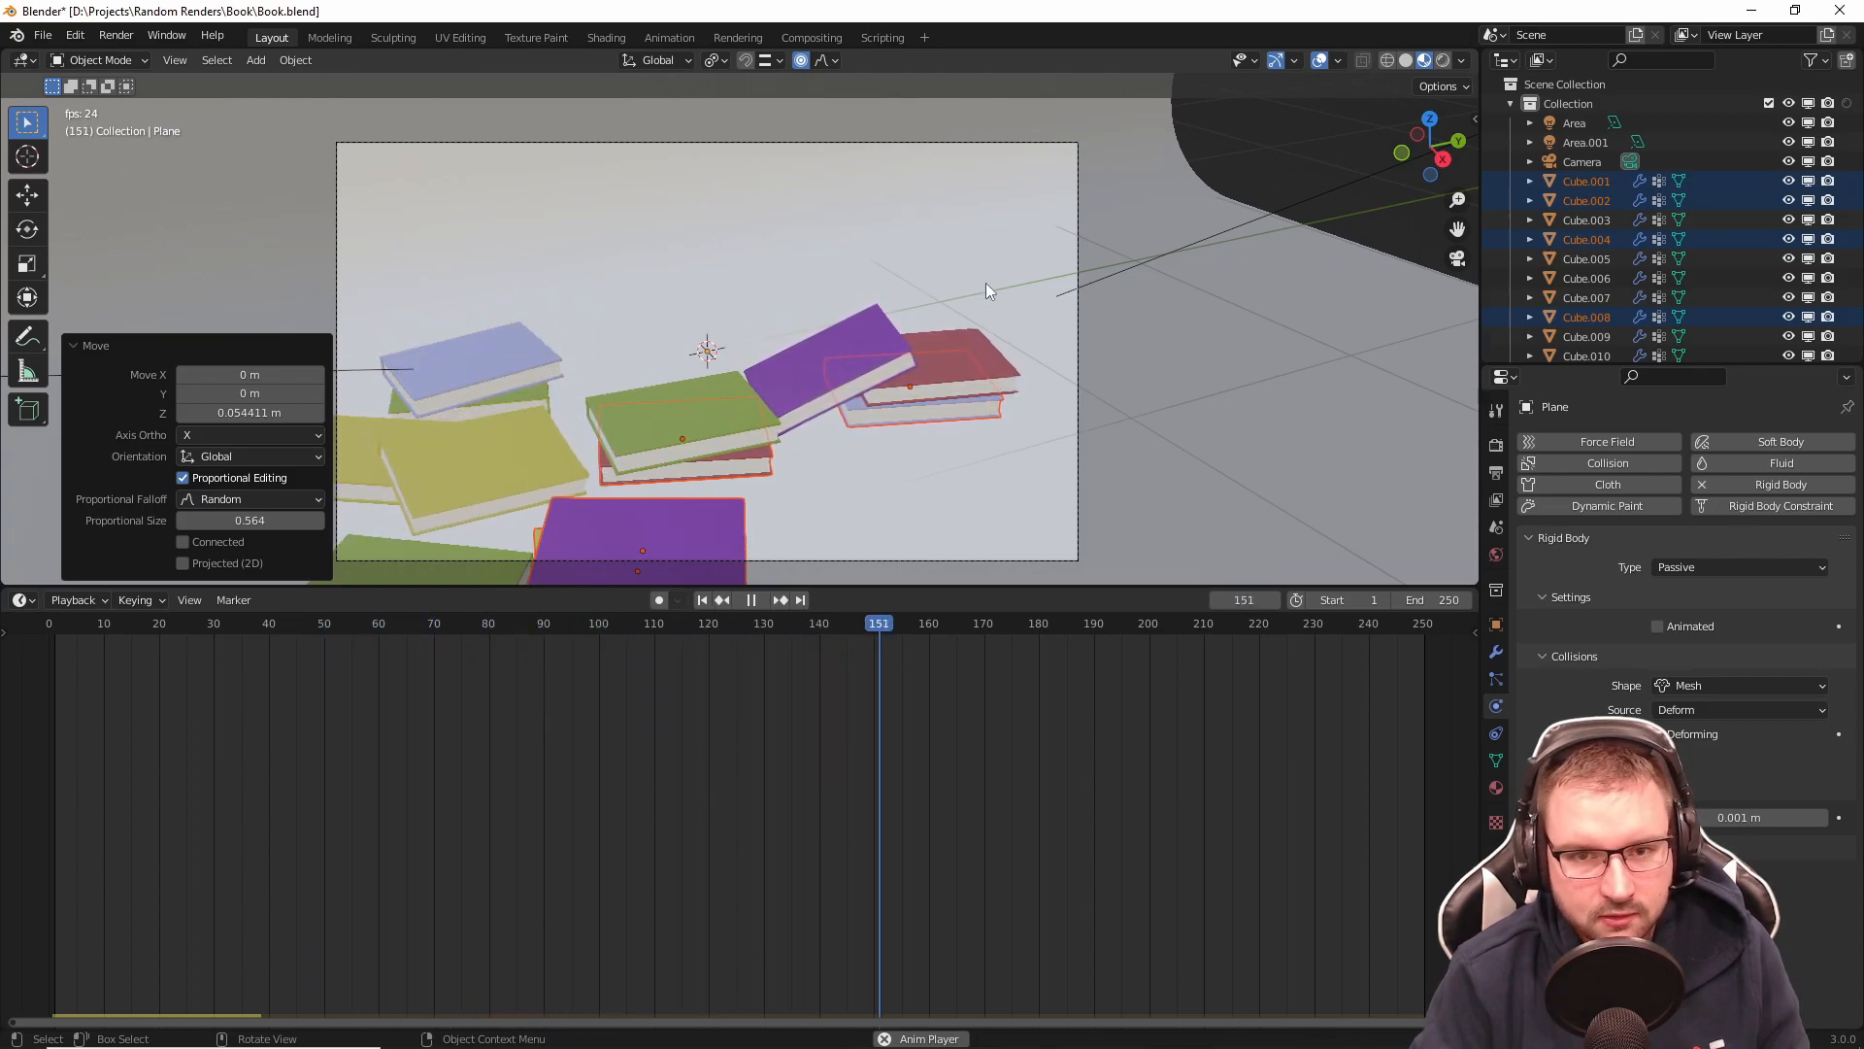
key(space)
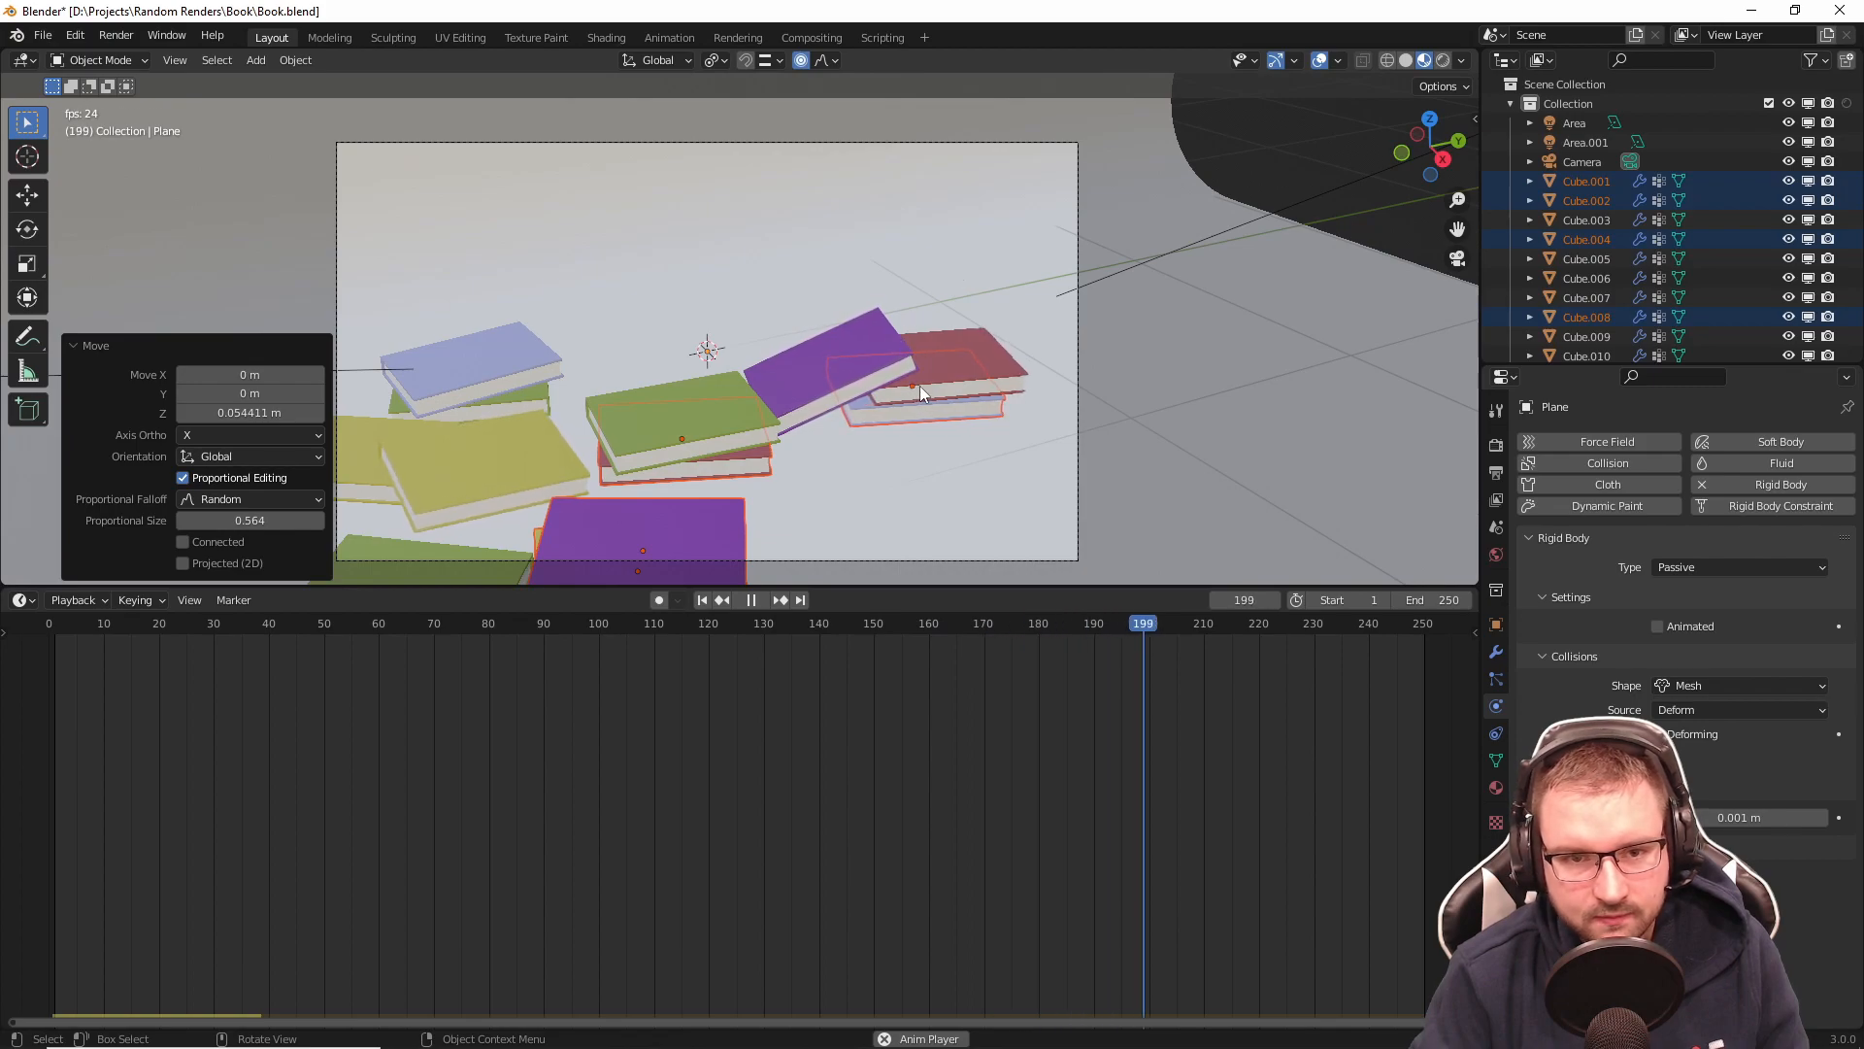
Step: Save the file, render a test image of the fallen books and close the render window
key(ctrl+s)
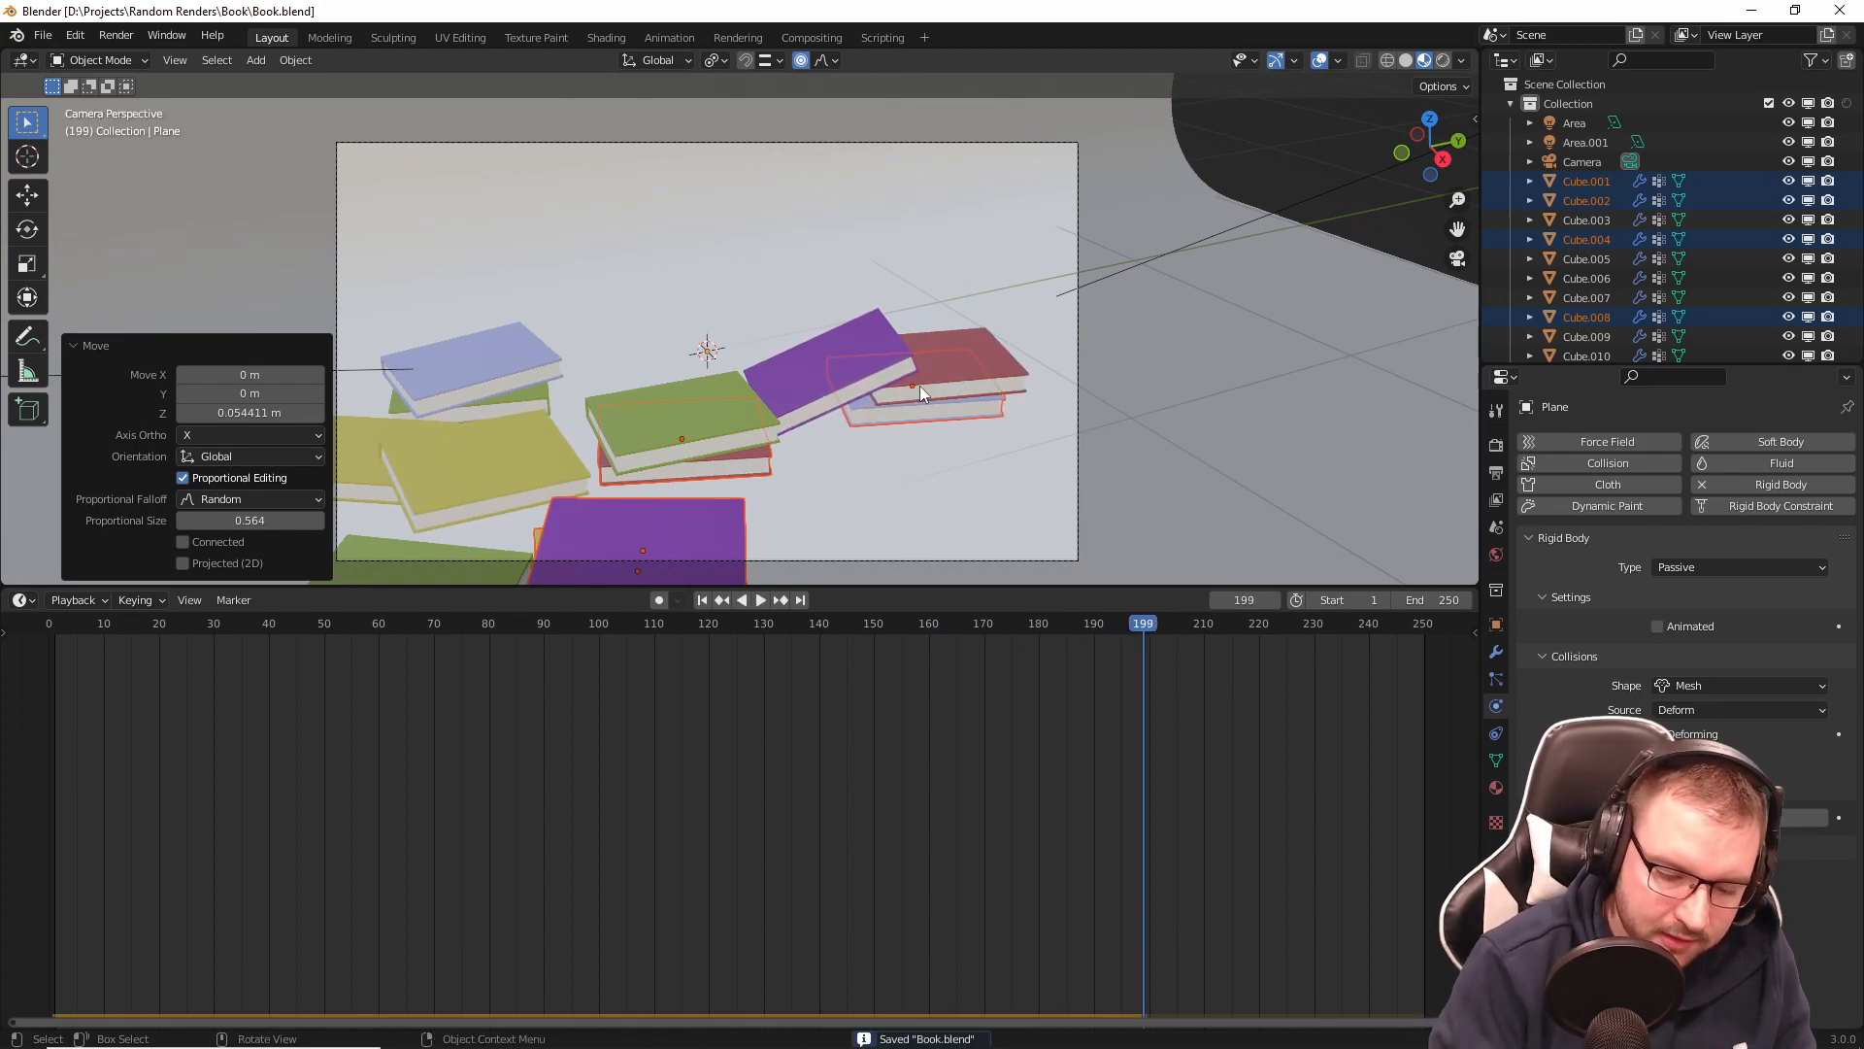
key(F12)
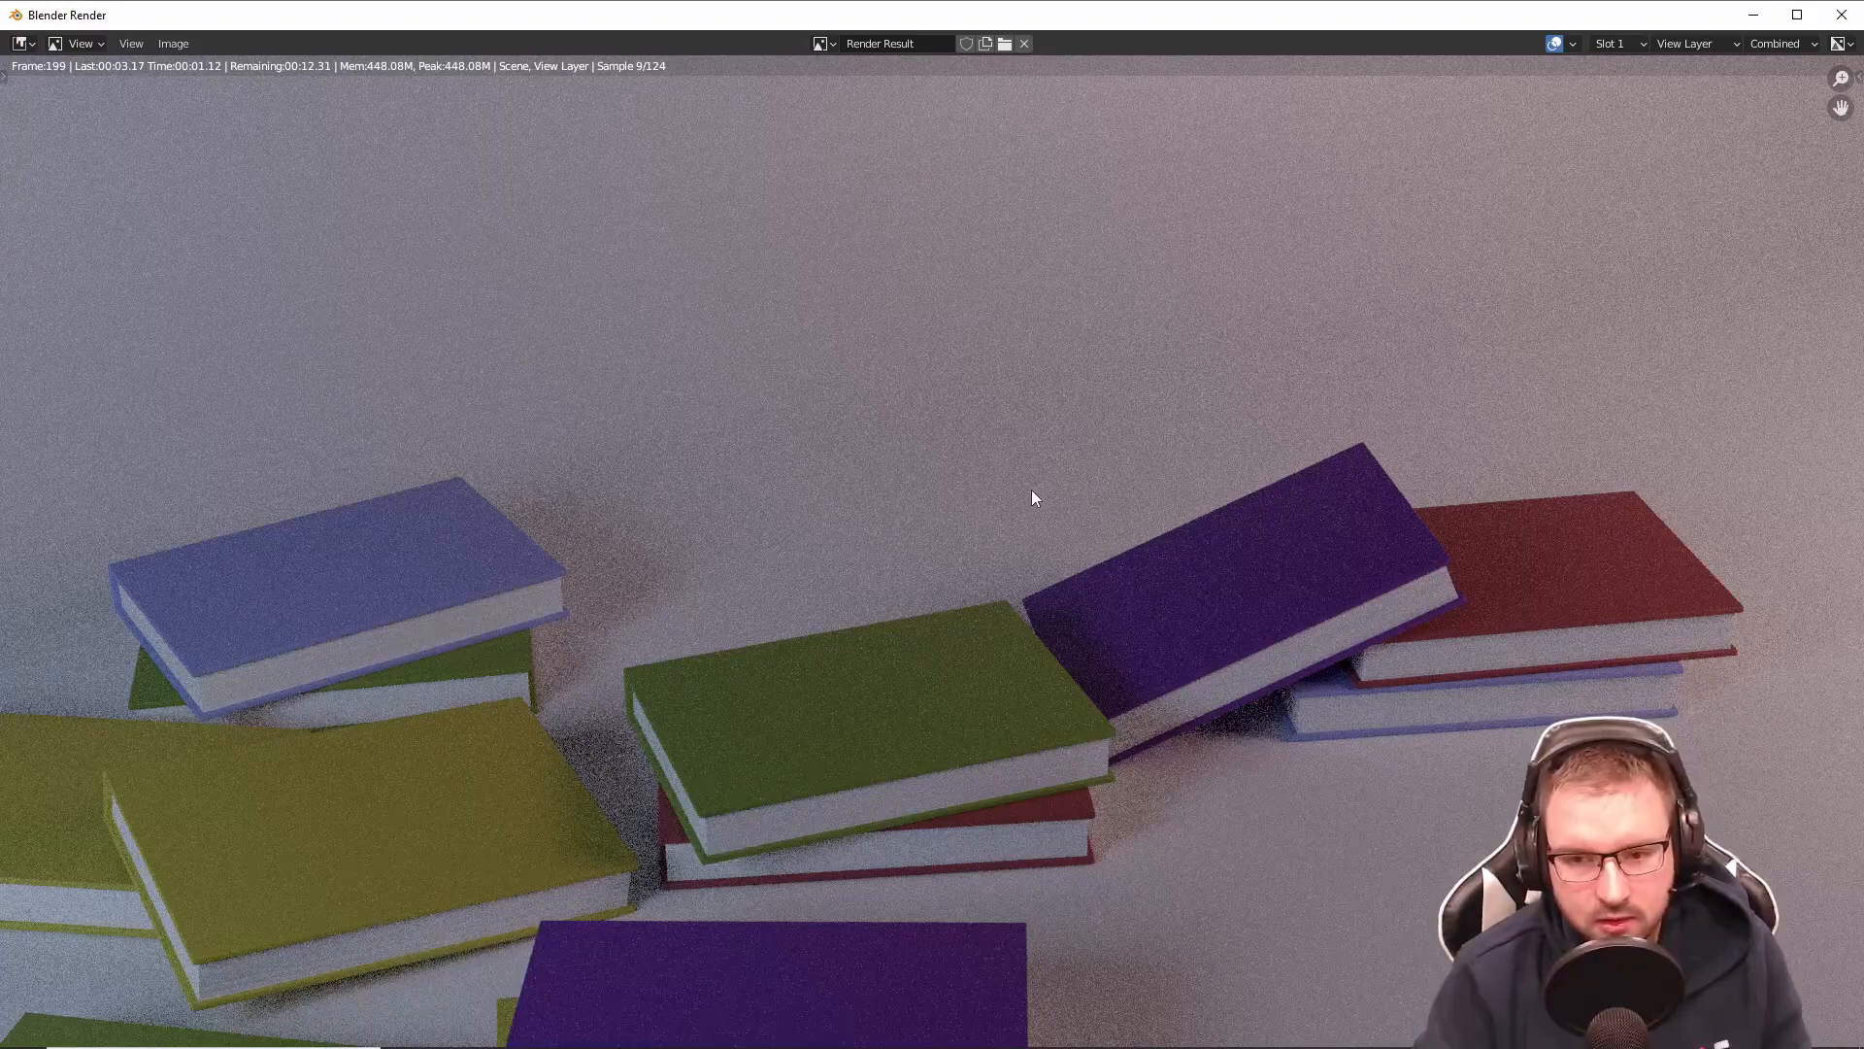
scroll(1031, 497, down, 1)
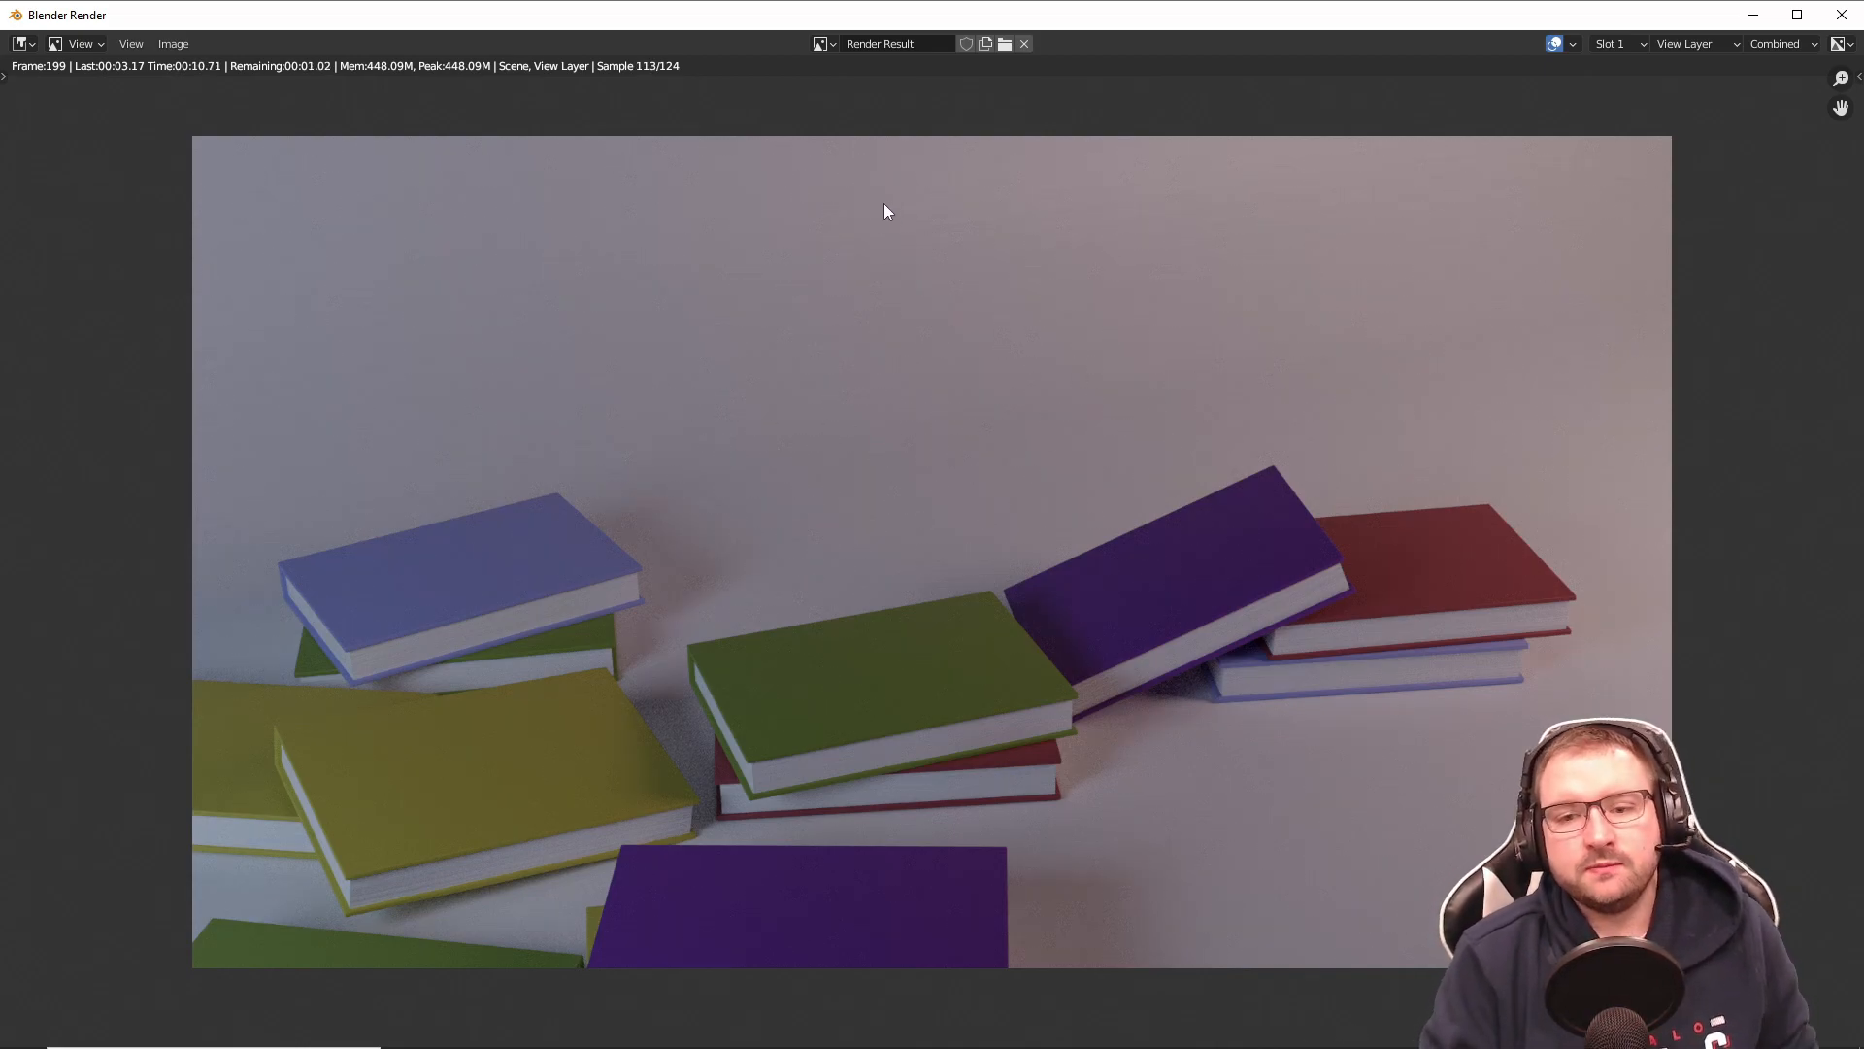
click(1842, 15)
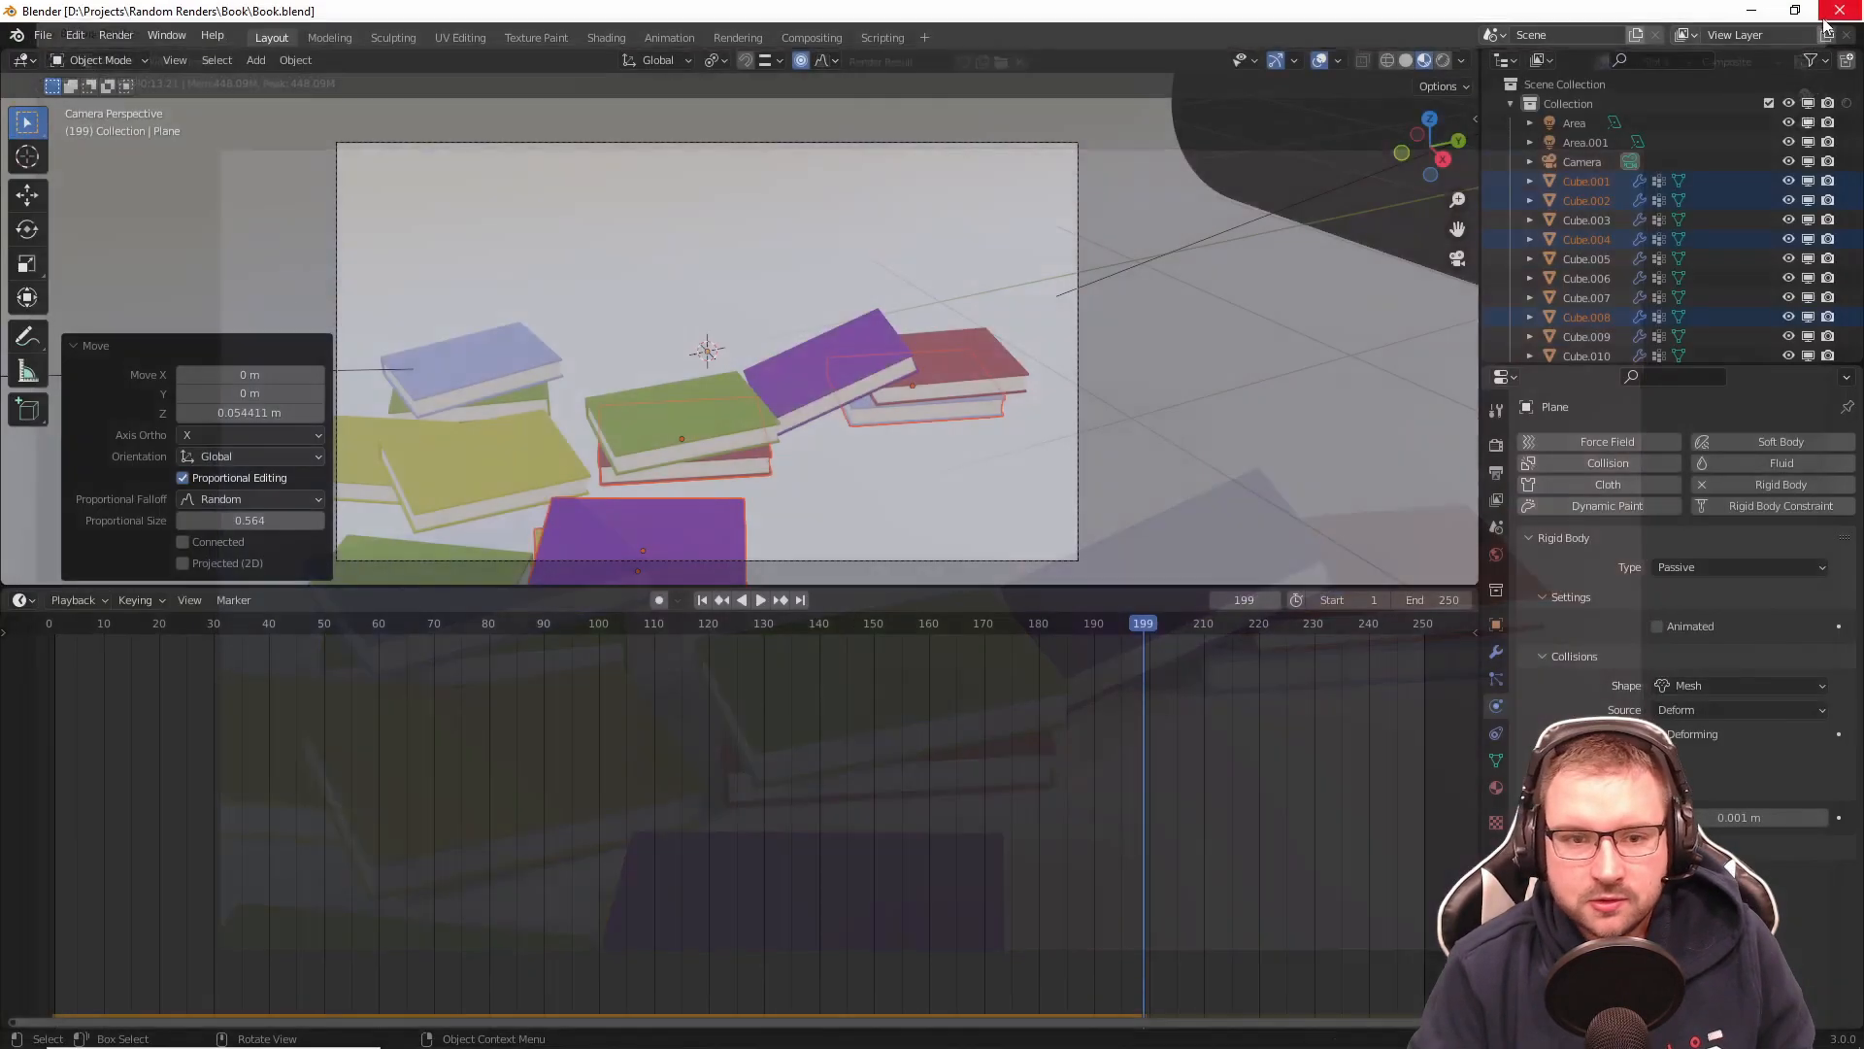
Step: Append the pencil object from Pencil_Model.blend in the Pencil folder of Random Renders
click(43, 33)
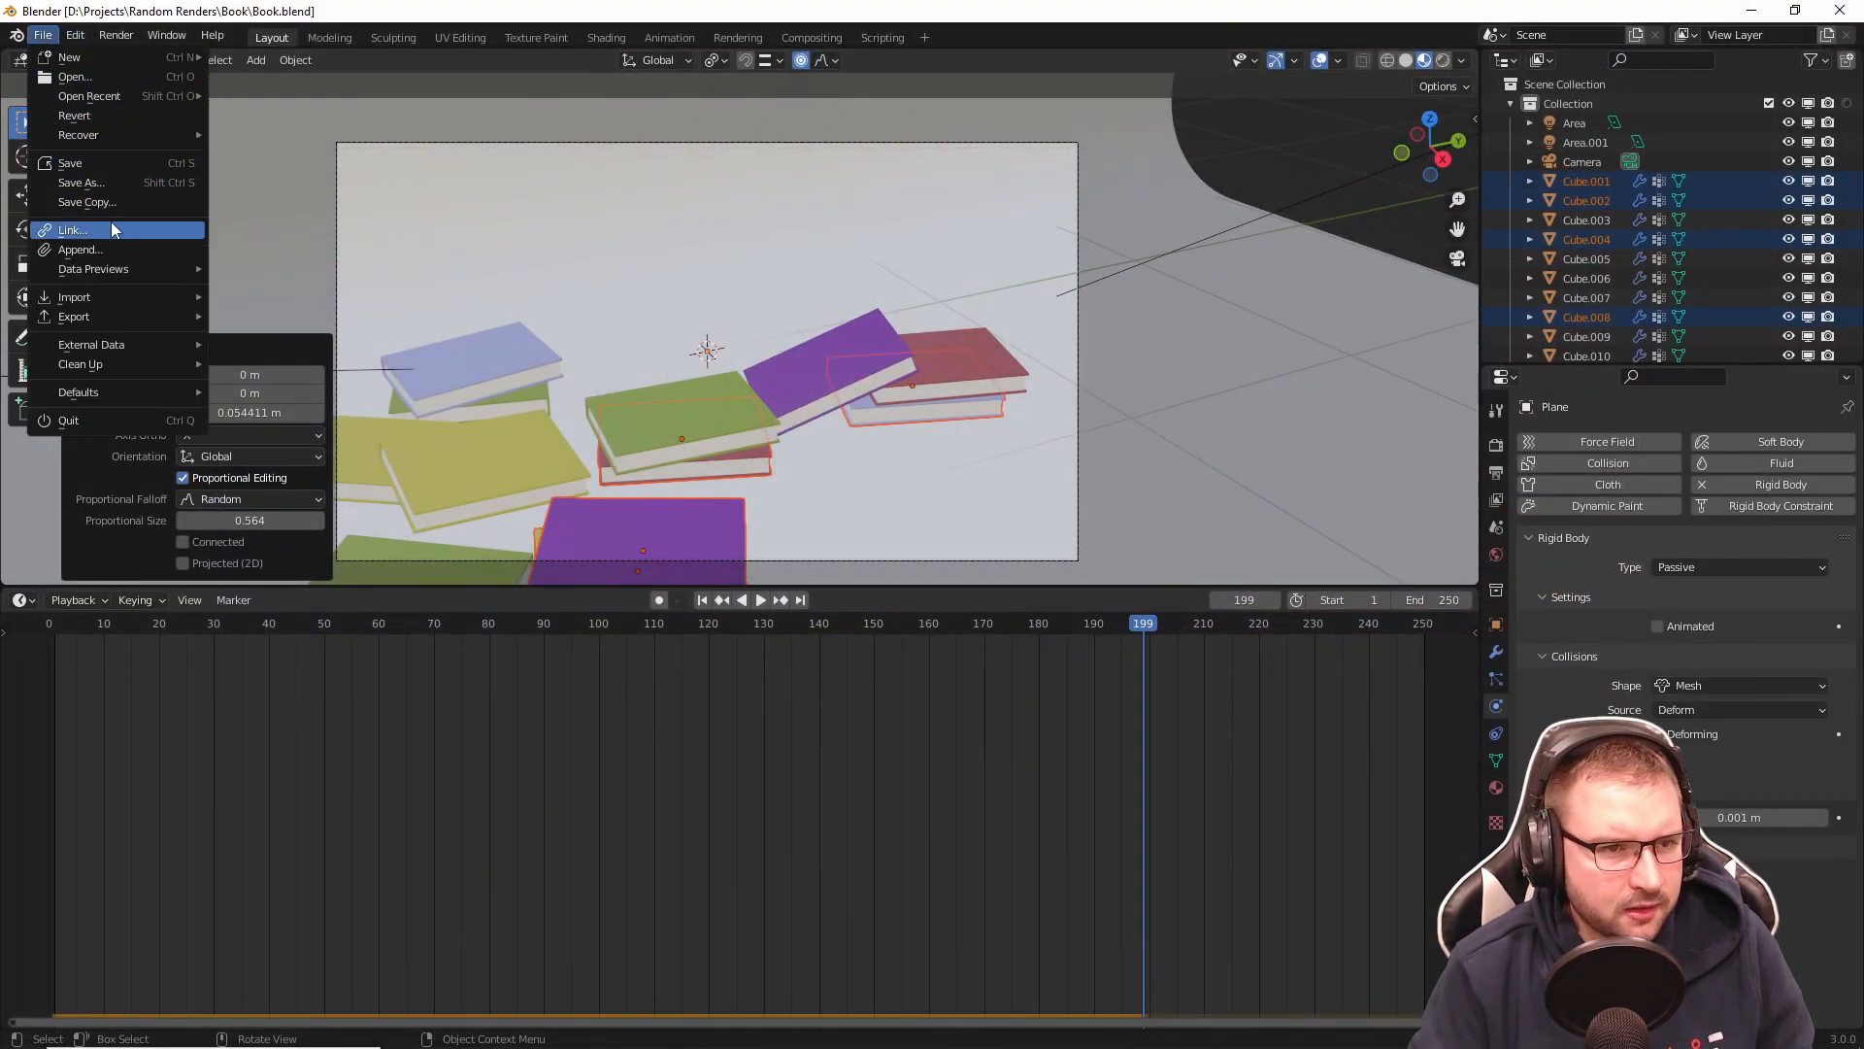
mouse_move(131, 273)
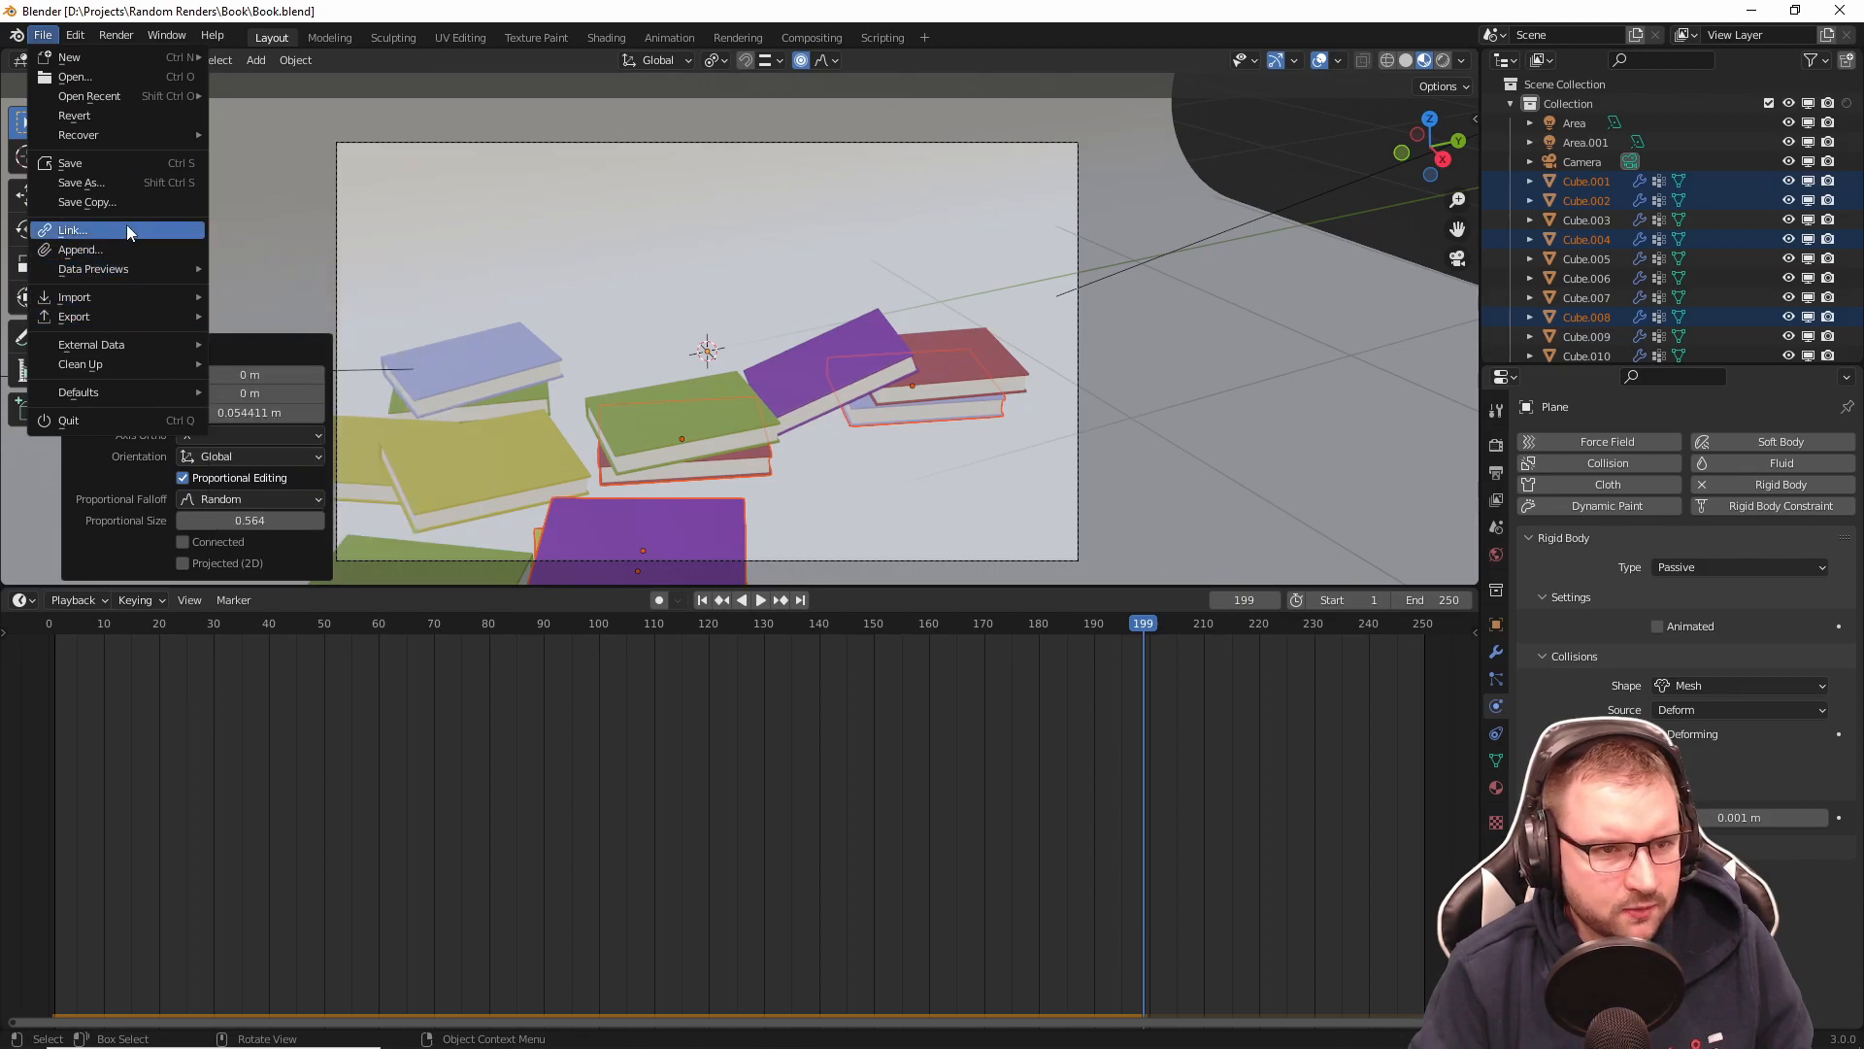
click(125, 250)
click(732, 263)
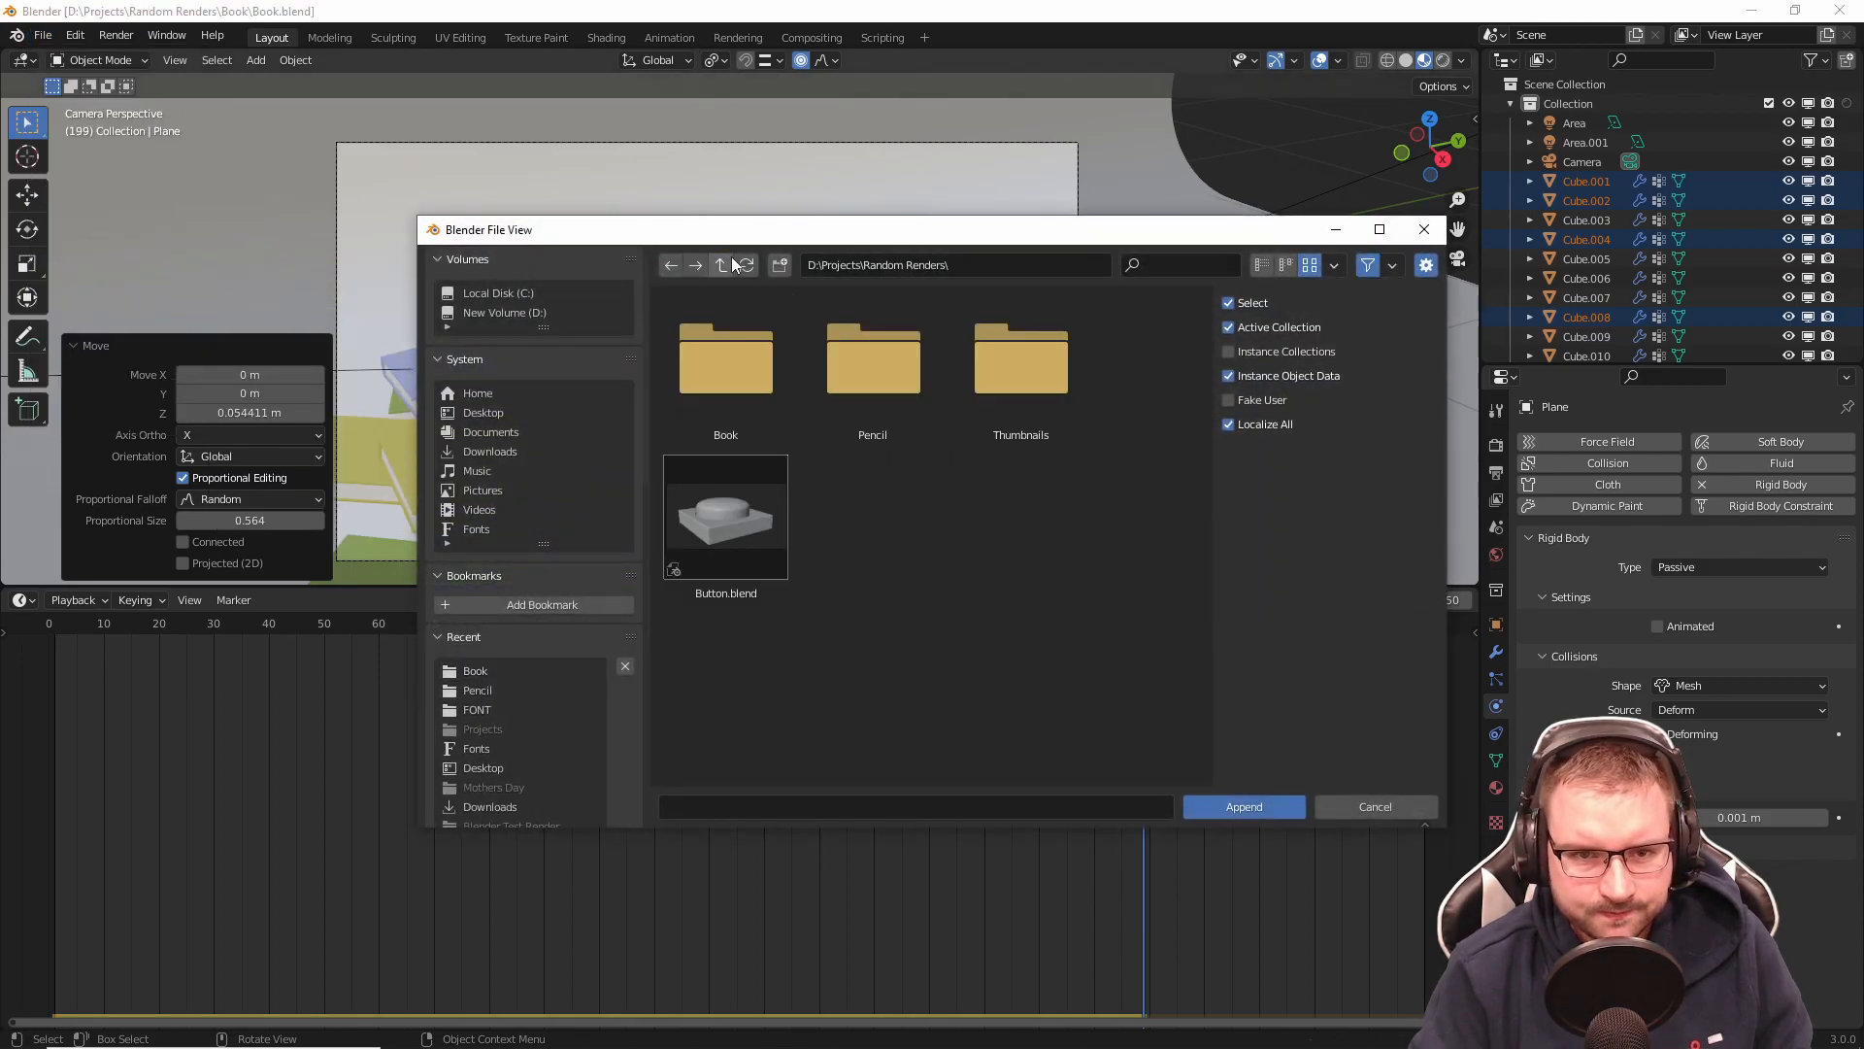
double_click(879, 379)
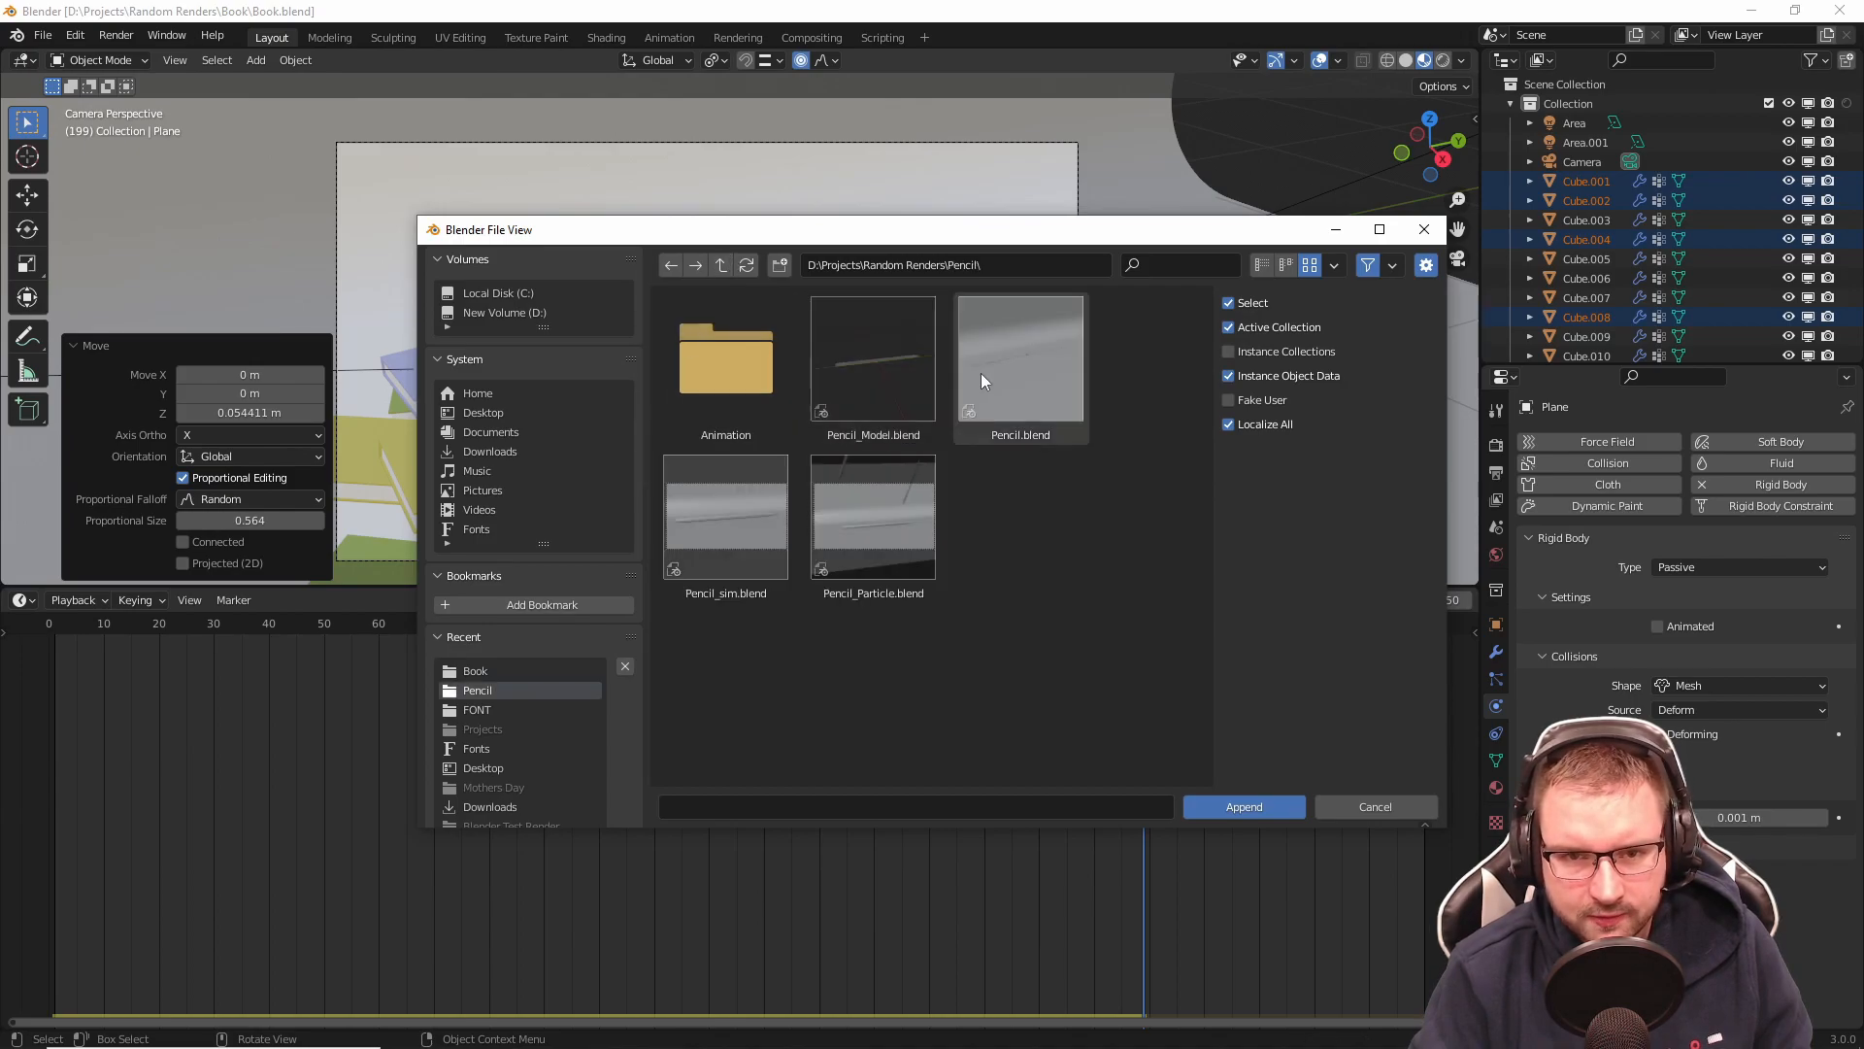
double_click(889, 364)
scroll(1005, 549, down, 2)
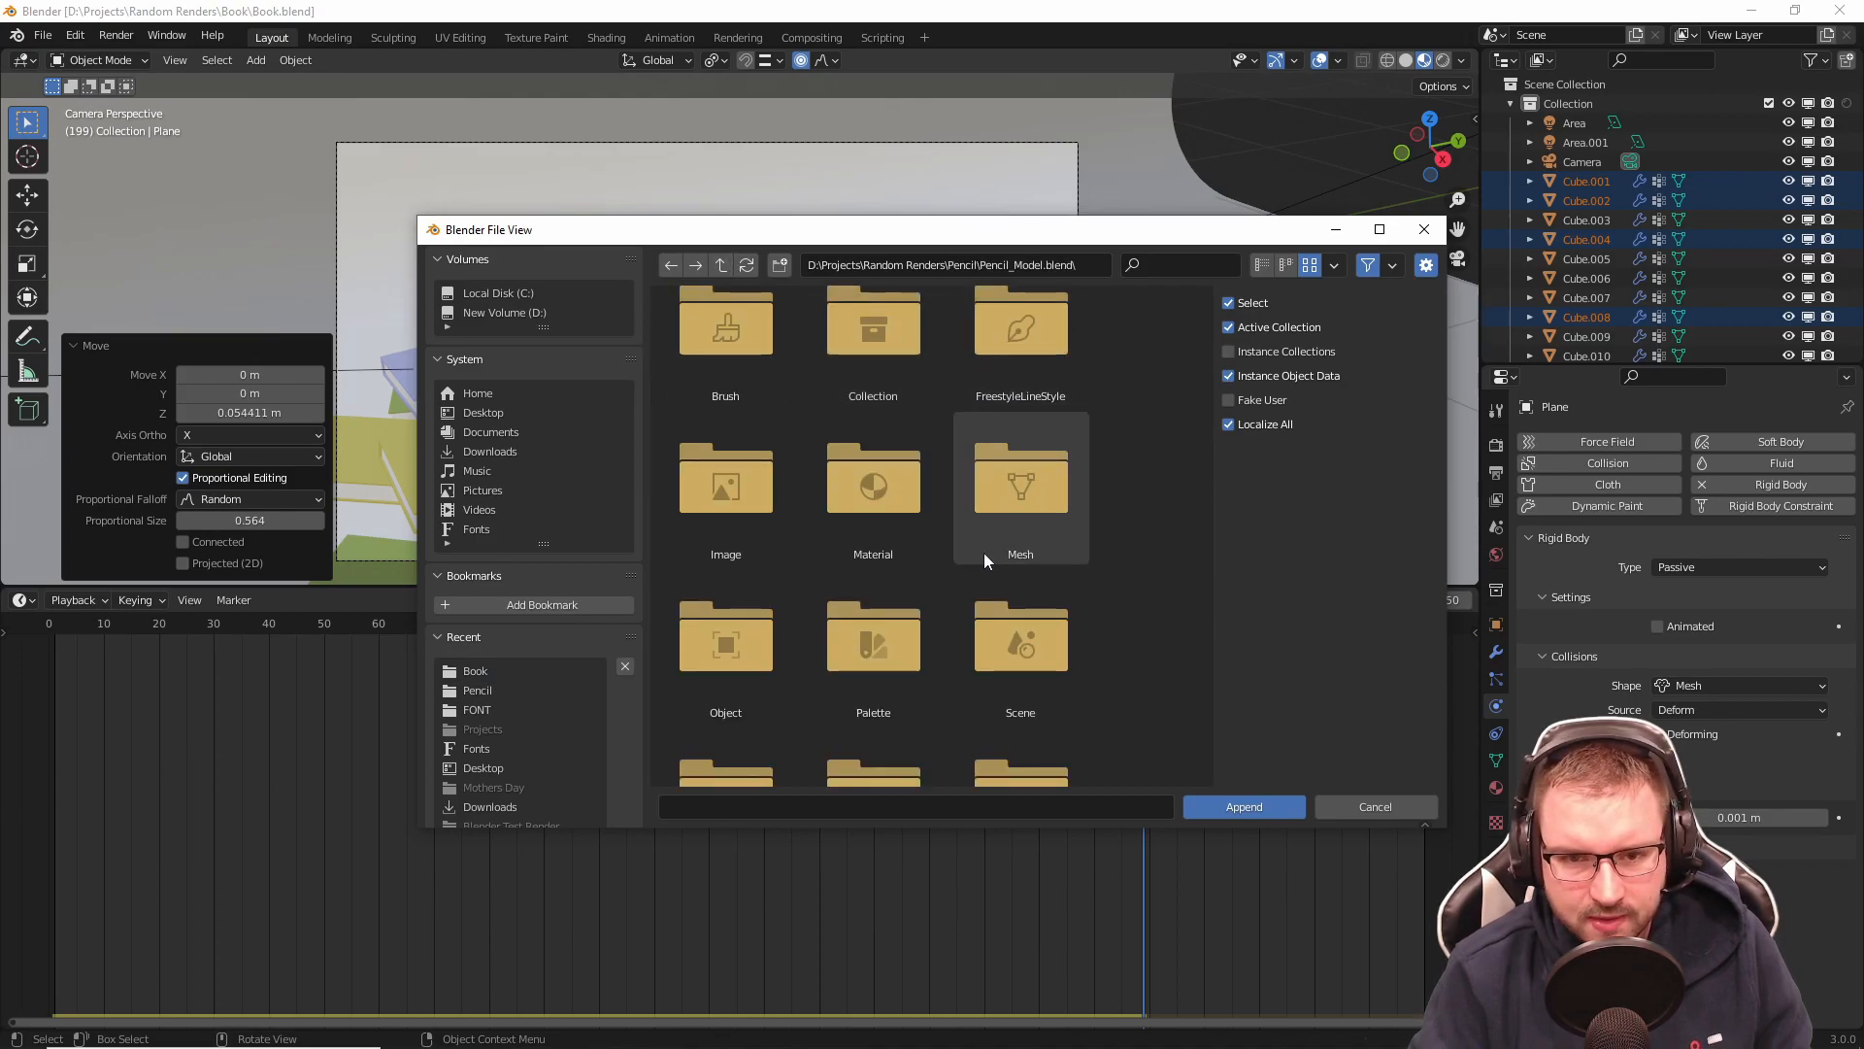
click(775, 573)
double_click(775, 572)
double_click(707, 361)
Step: Select the appended pencil, turn off proportional editing and scale it uniformly to about 0.202
middle_drag(823, 352, 824, 398)
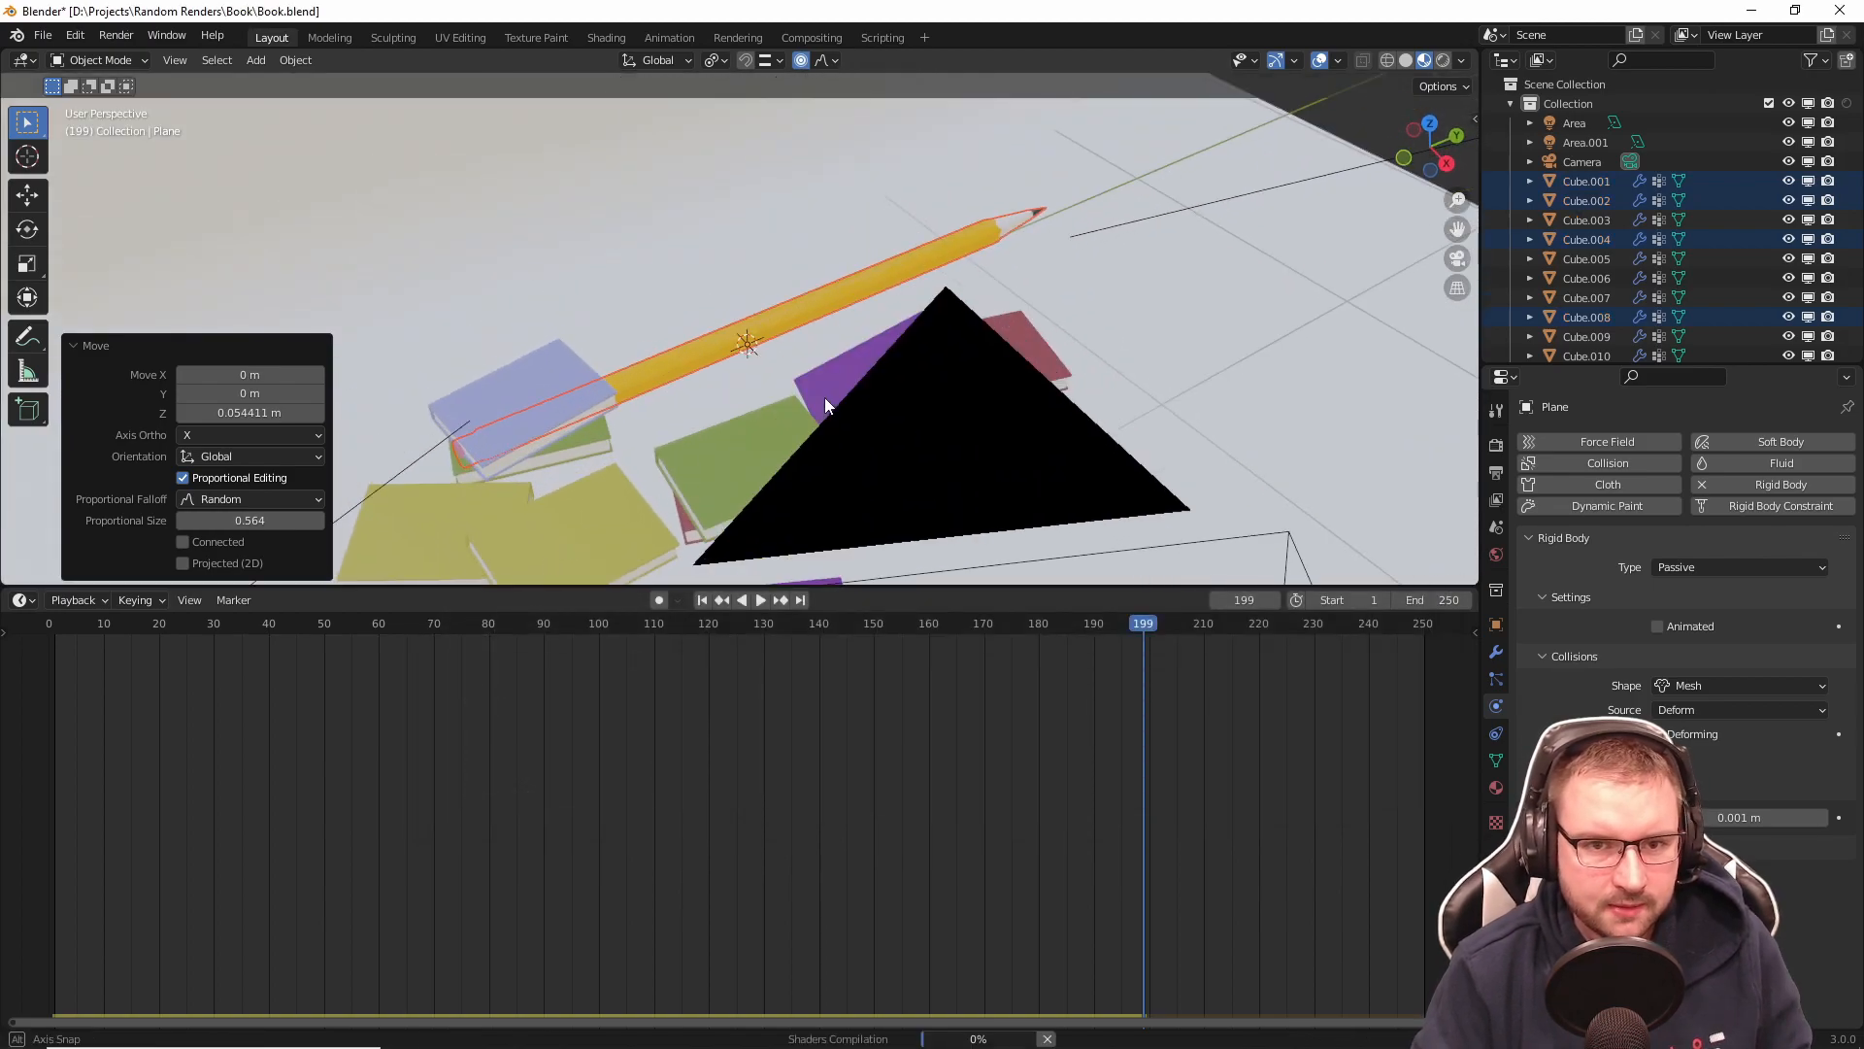
scroll(837, 405, up, 3)
key(s)
right_click(815, 360)
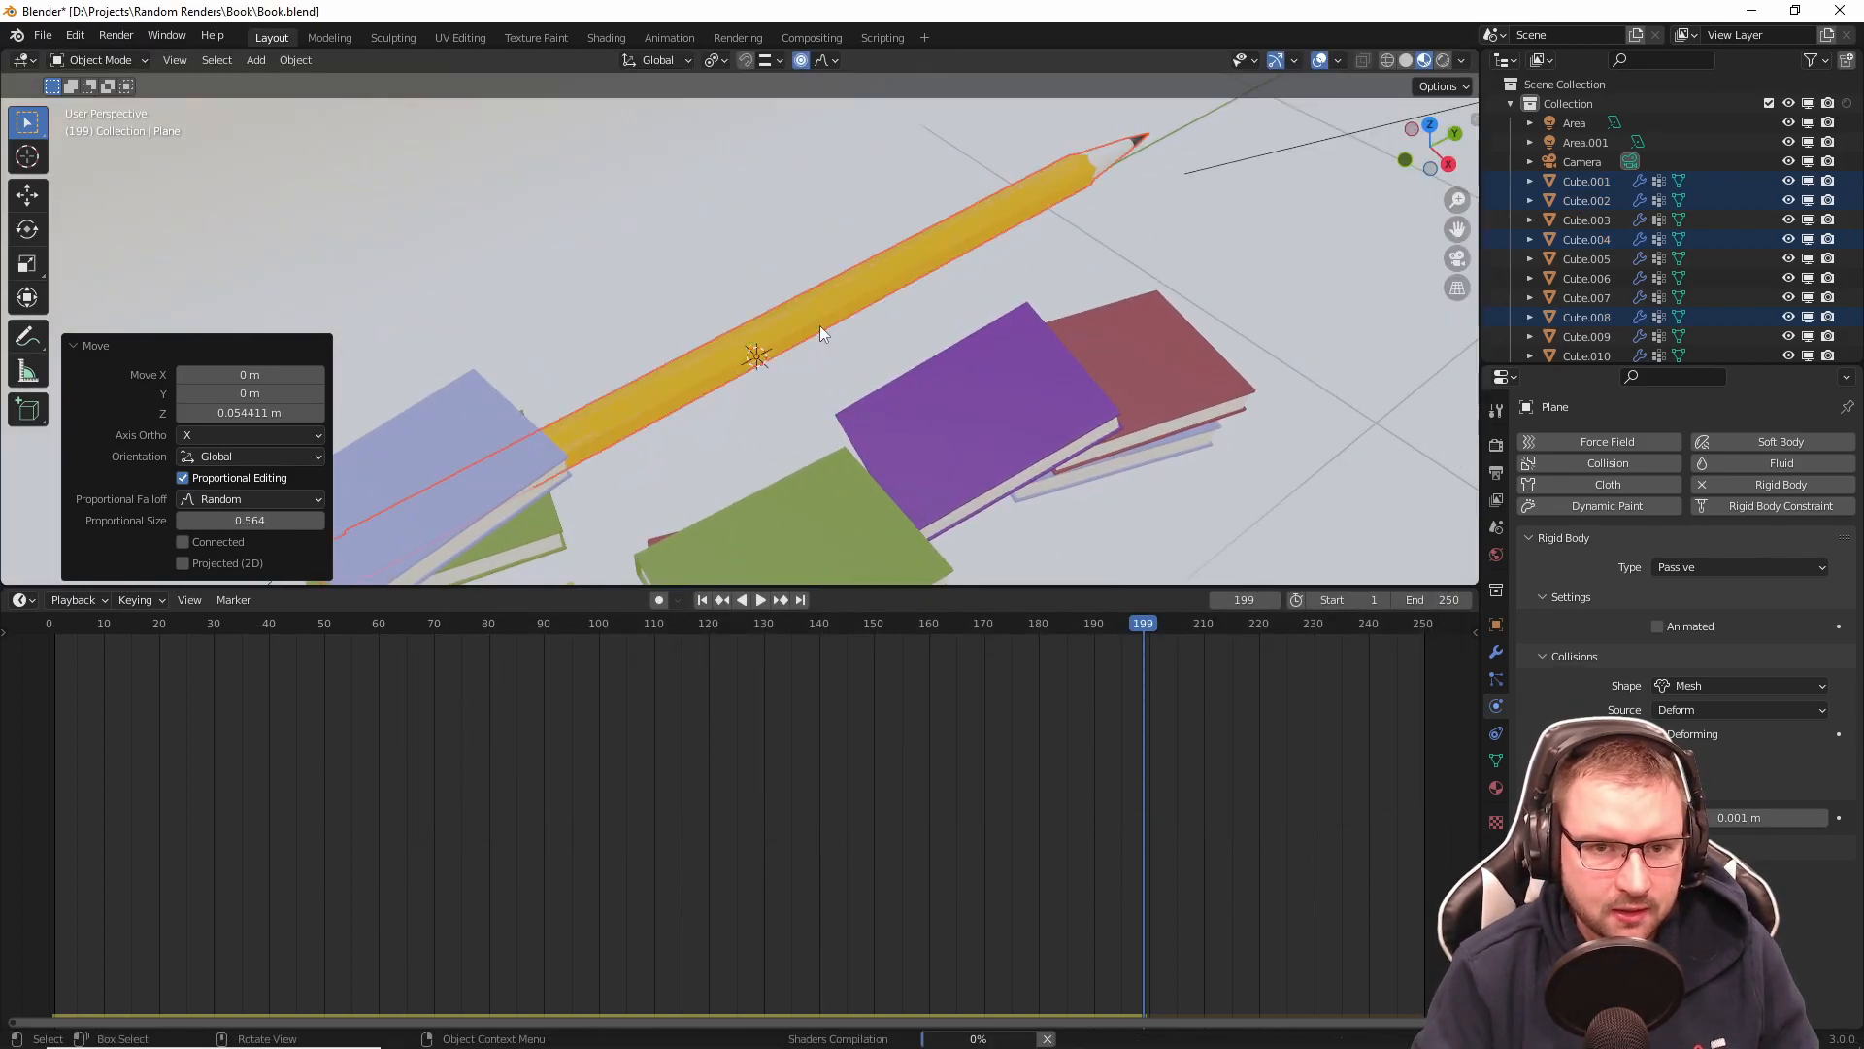
click(820, 324)
key(s)
right_click(794, 333)
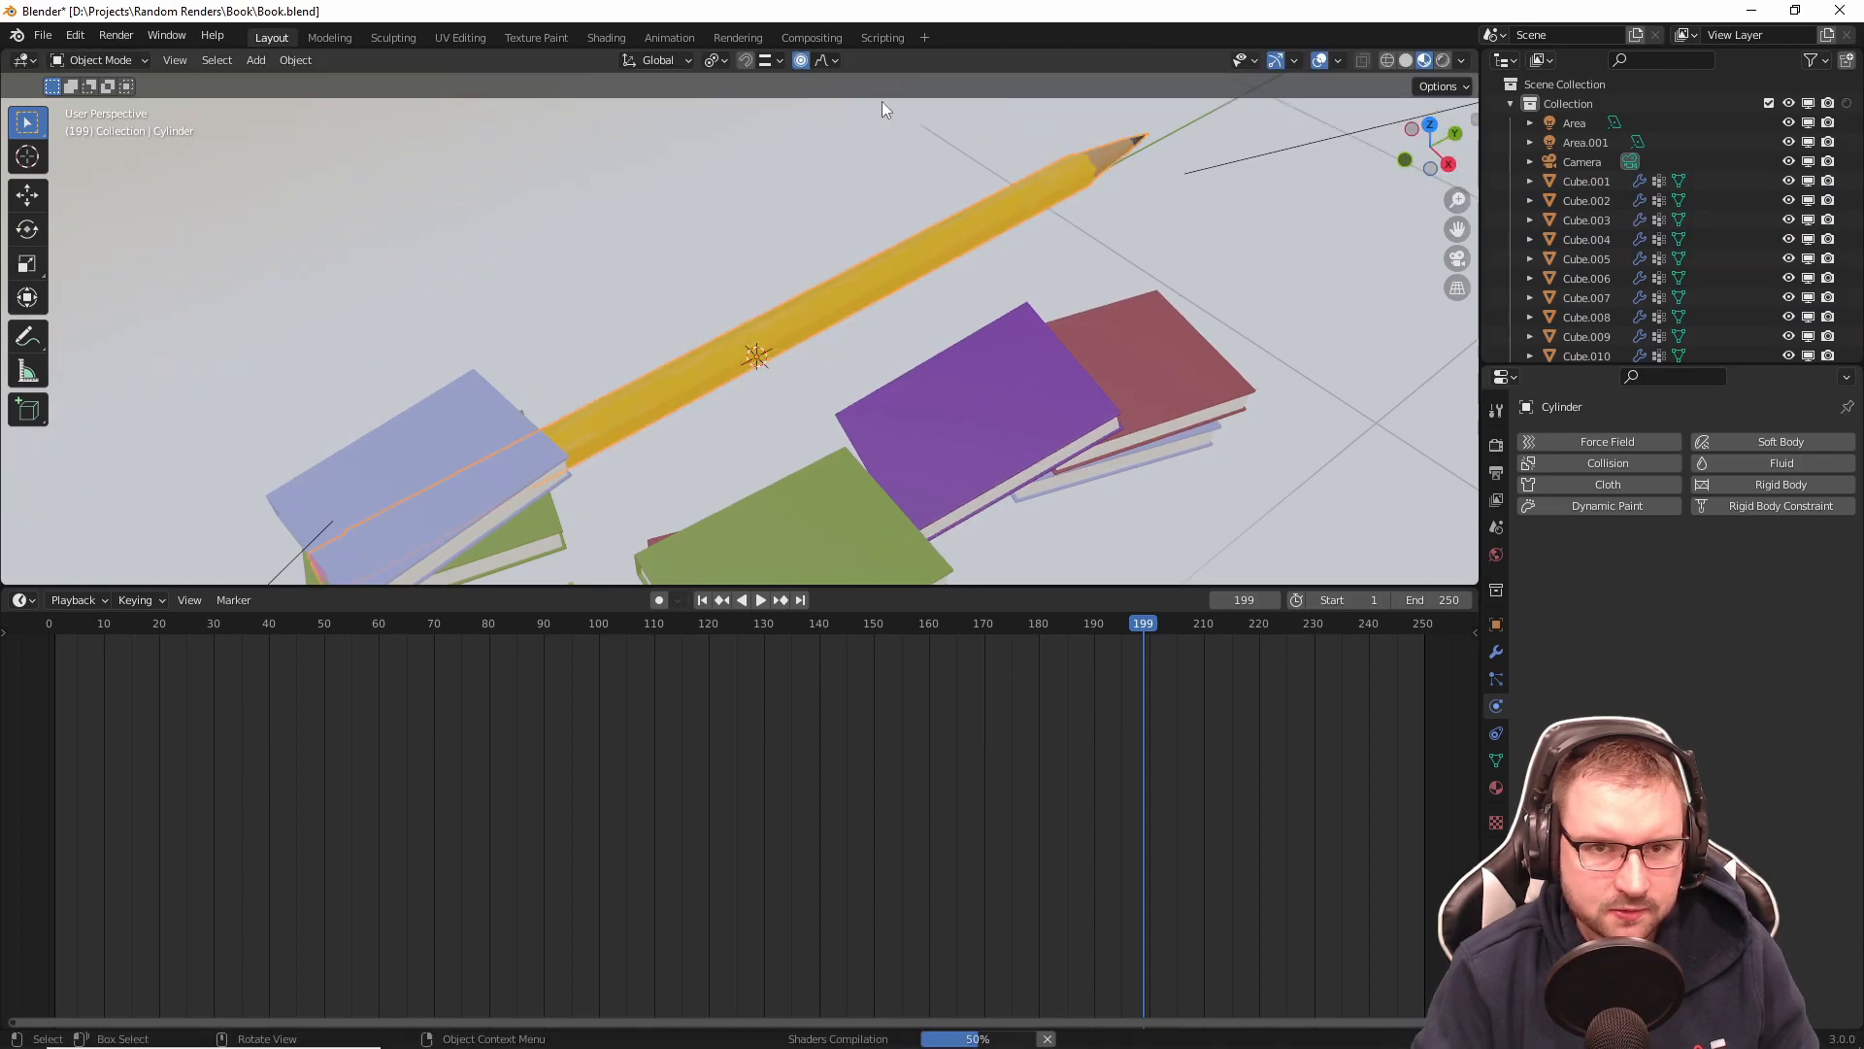
click(799, 61)
key(s)
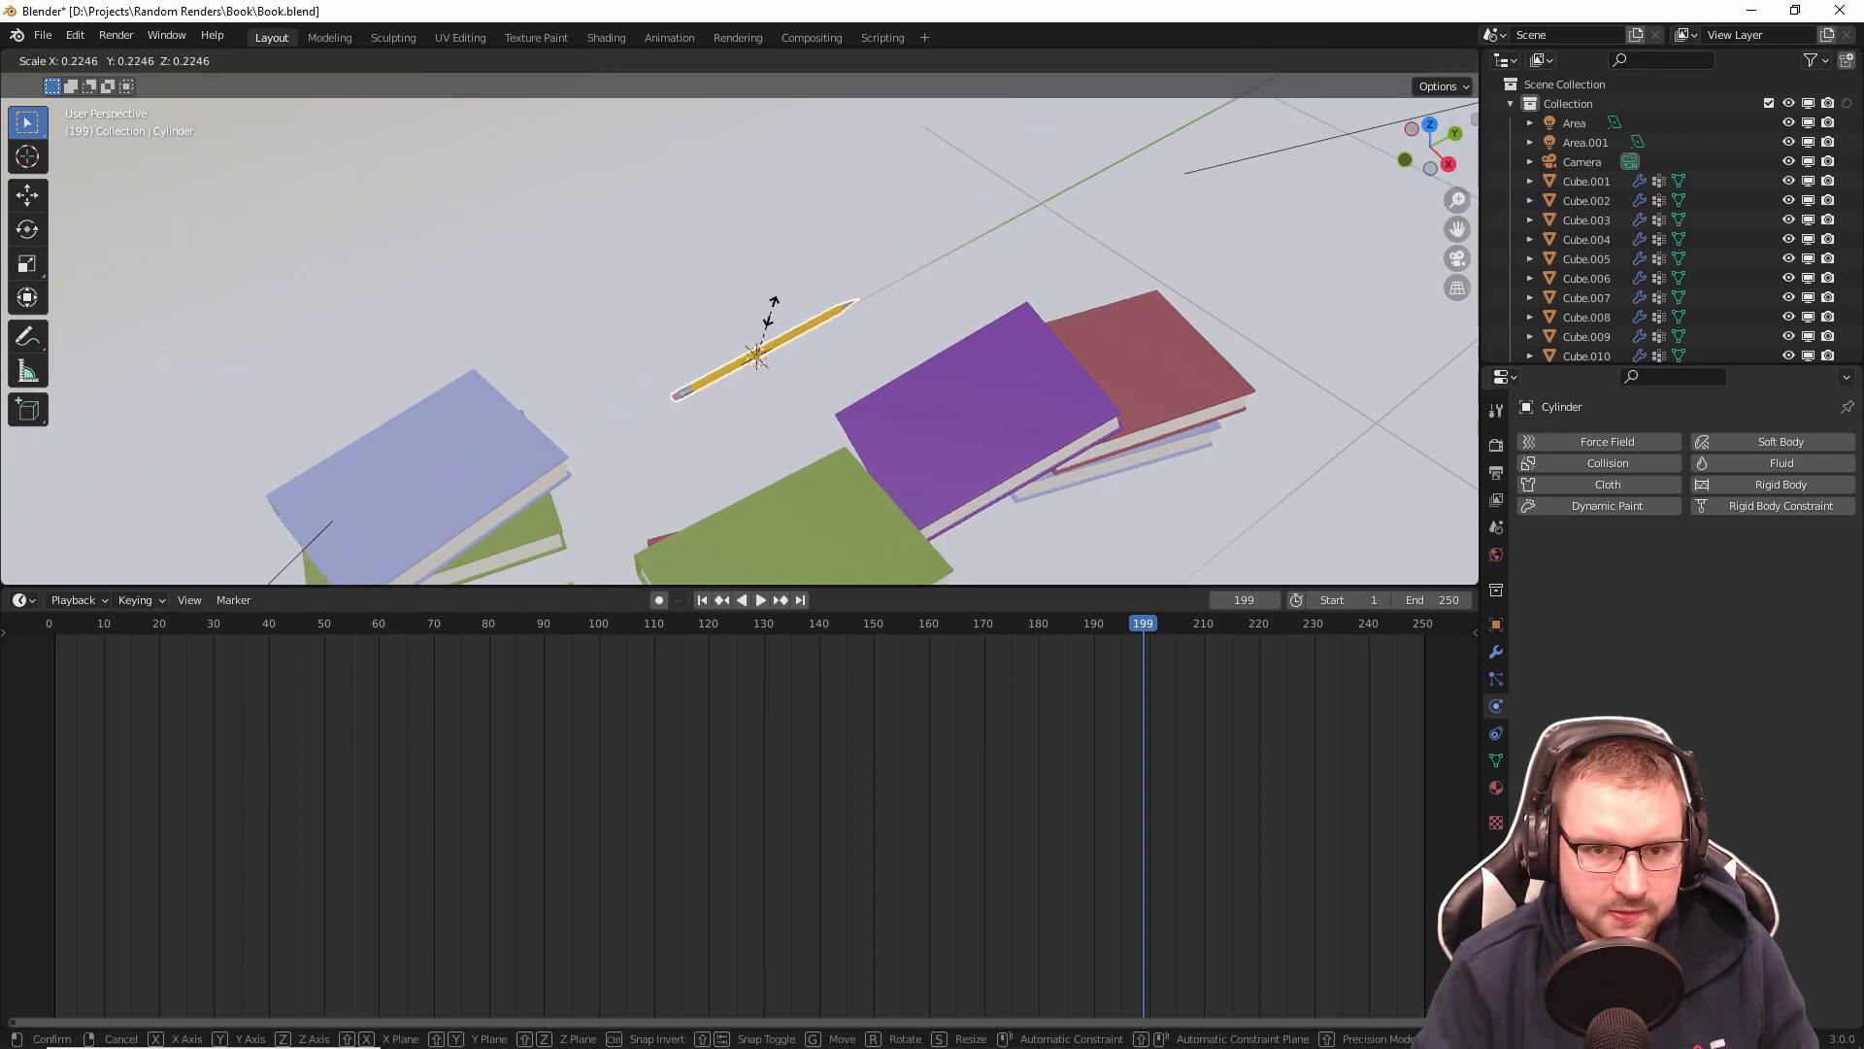
click(780, 330)
Step: Raise the pencil about 0.404 m along Z and shift it about 0.418 m in X and -0.231 m in Y
mouse_move(781, 330)
middle_down()
mouse_move(796, 293)
mouse_move(779, 304)
mouse_move(837, 369)
middle_up()
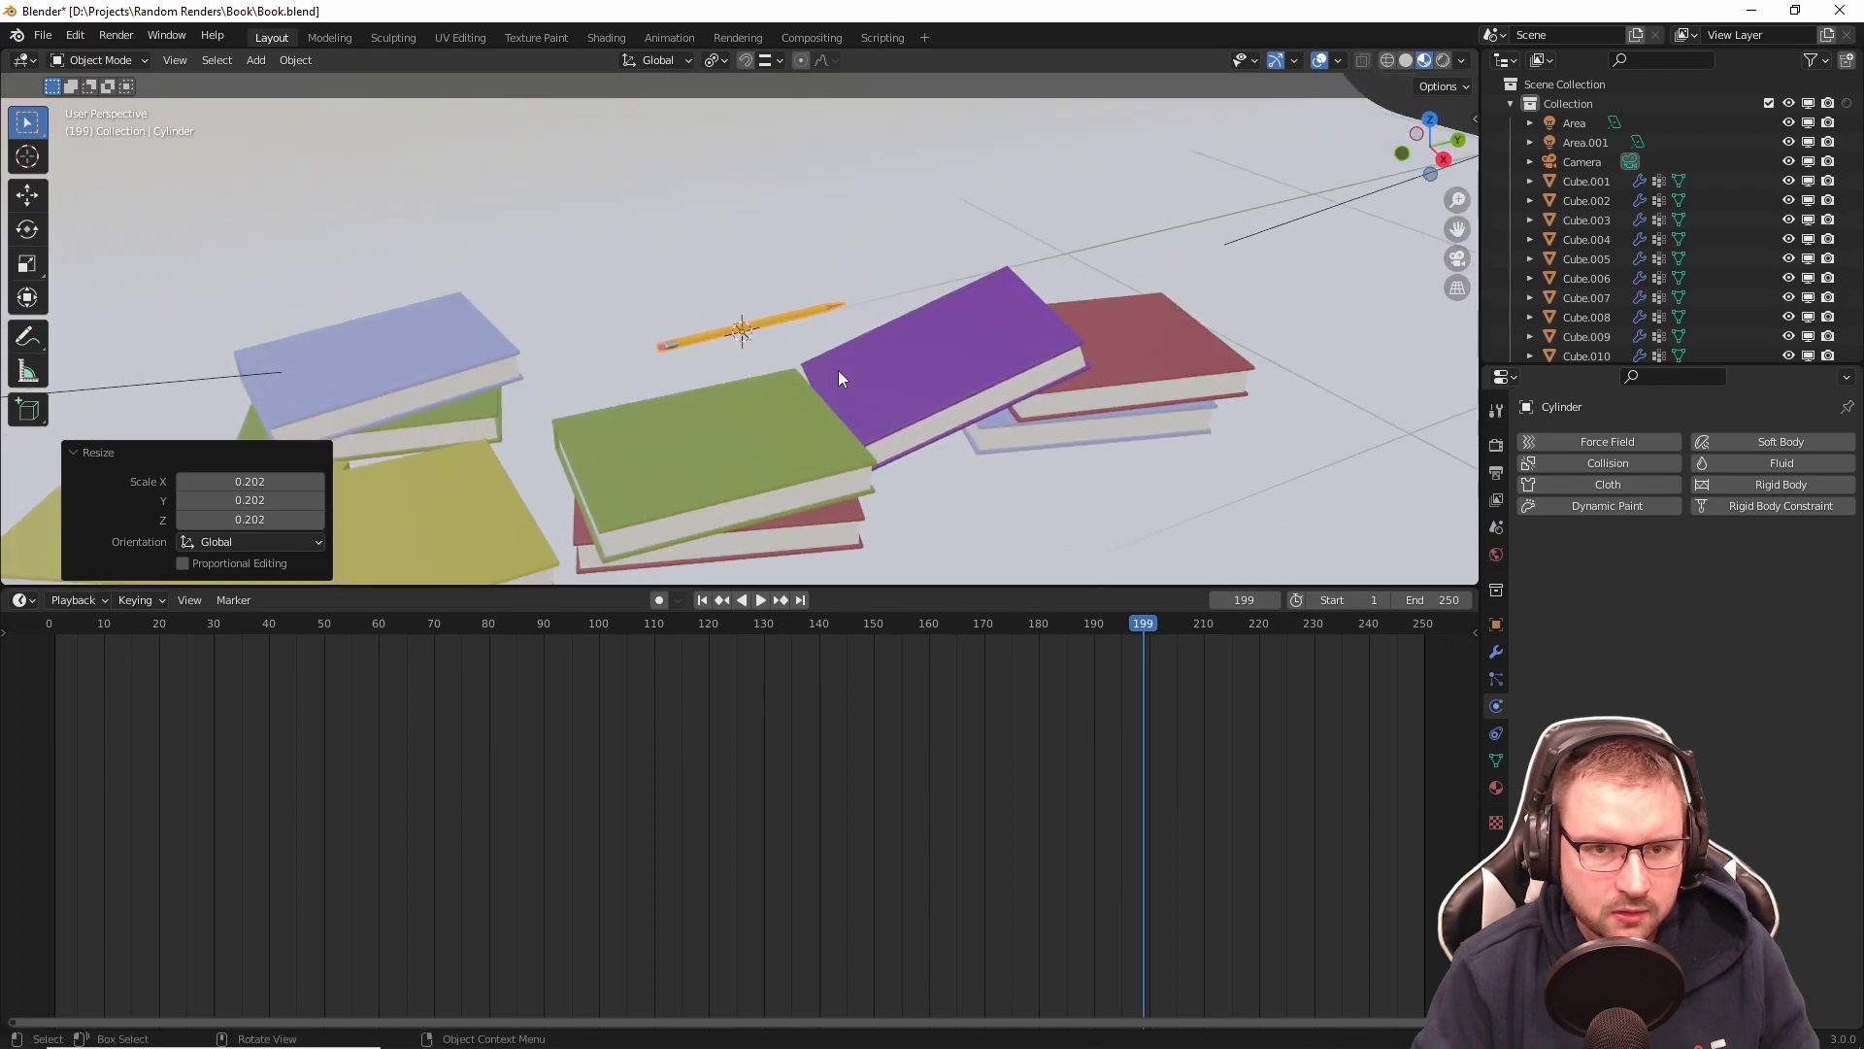
key(g)
key(z)
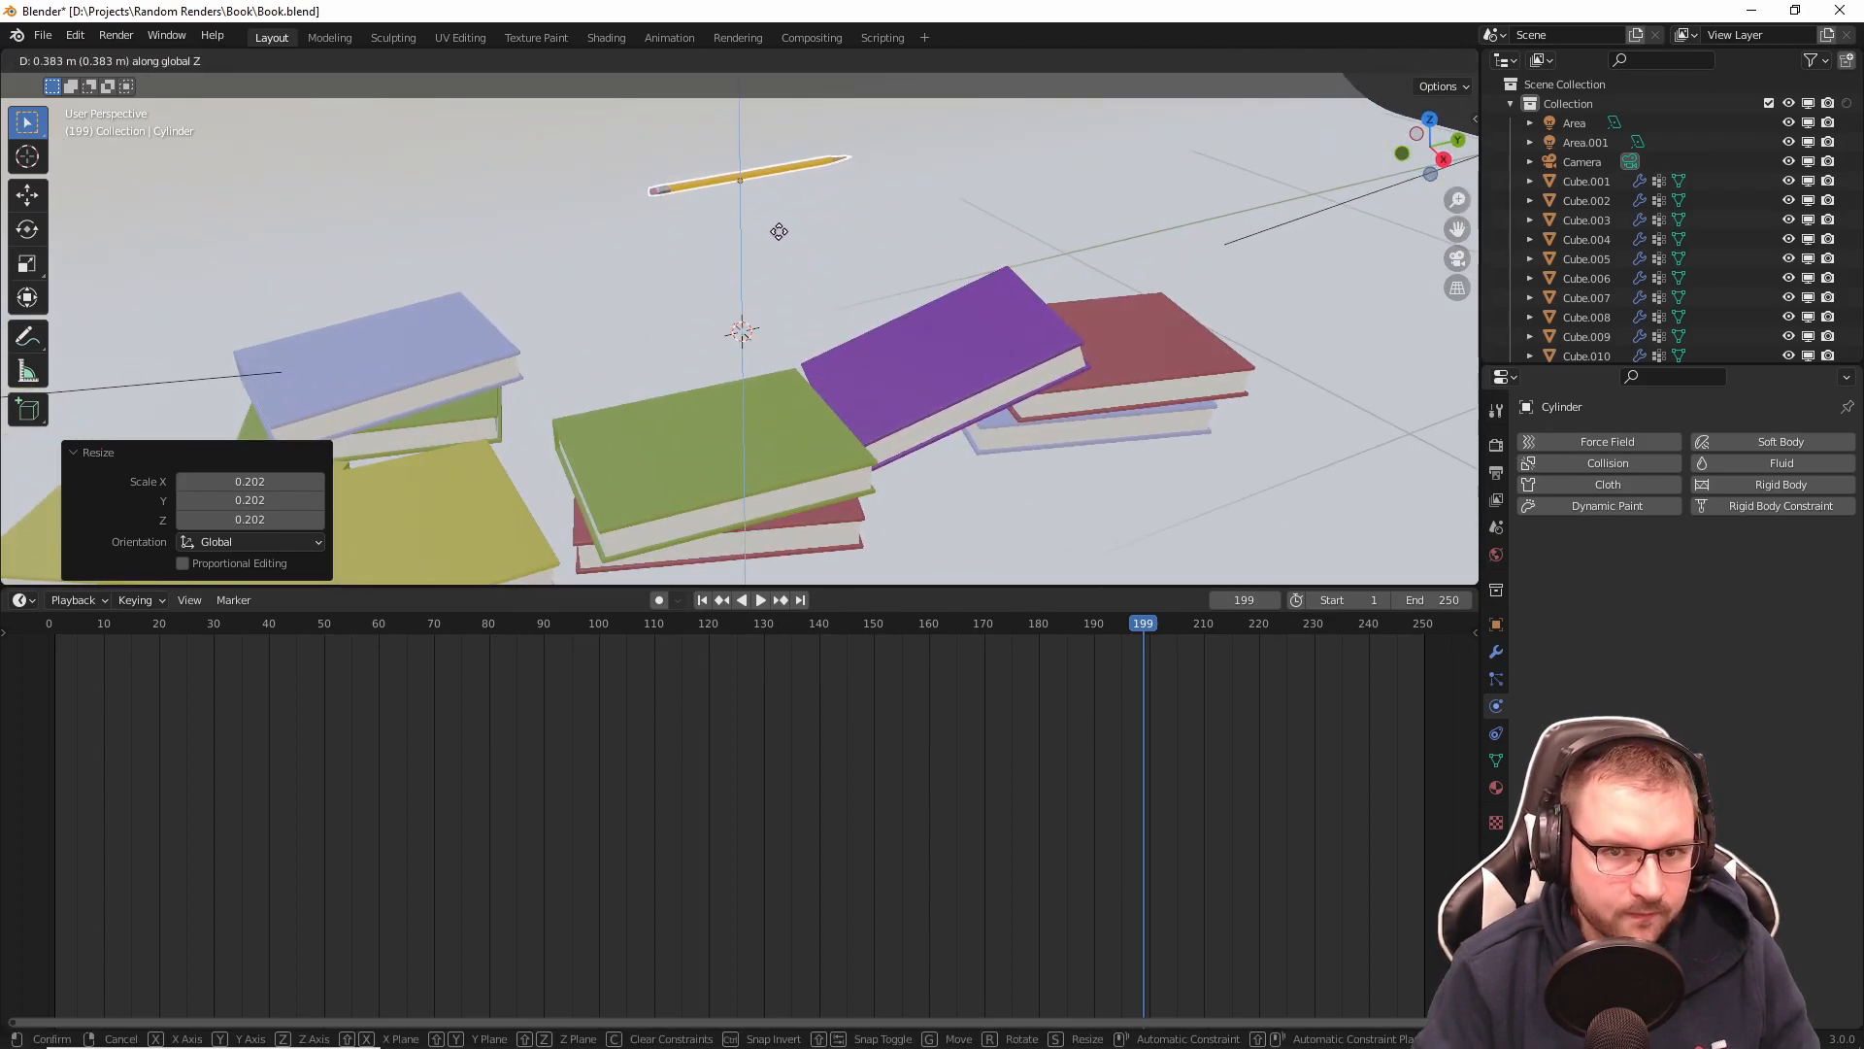
click(811, 311)
key(KP_0)
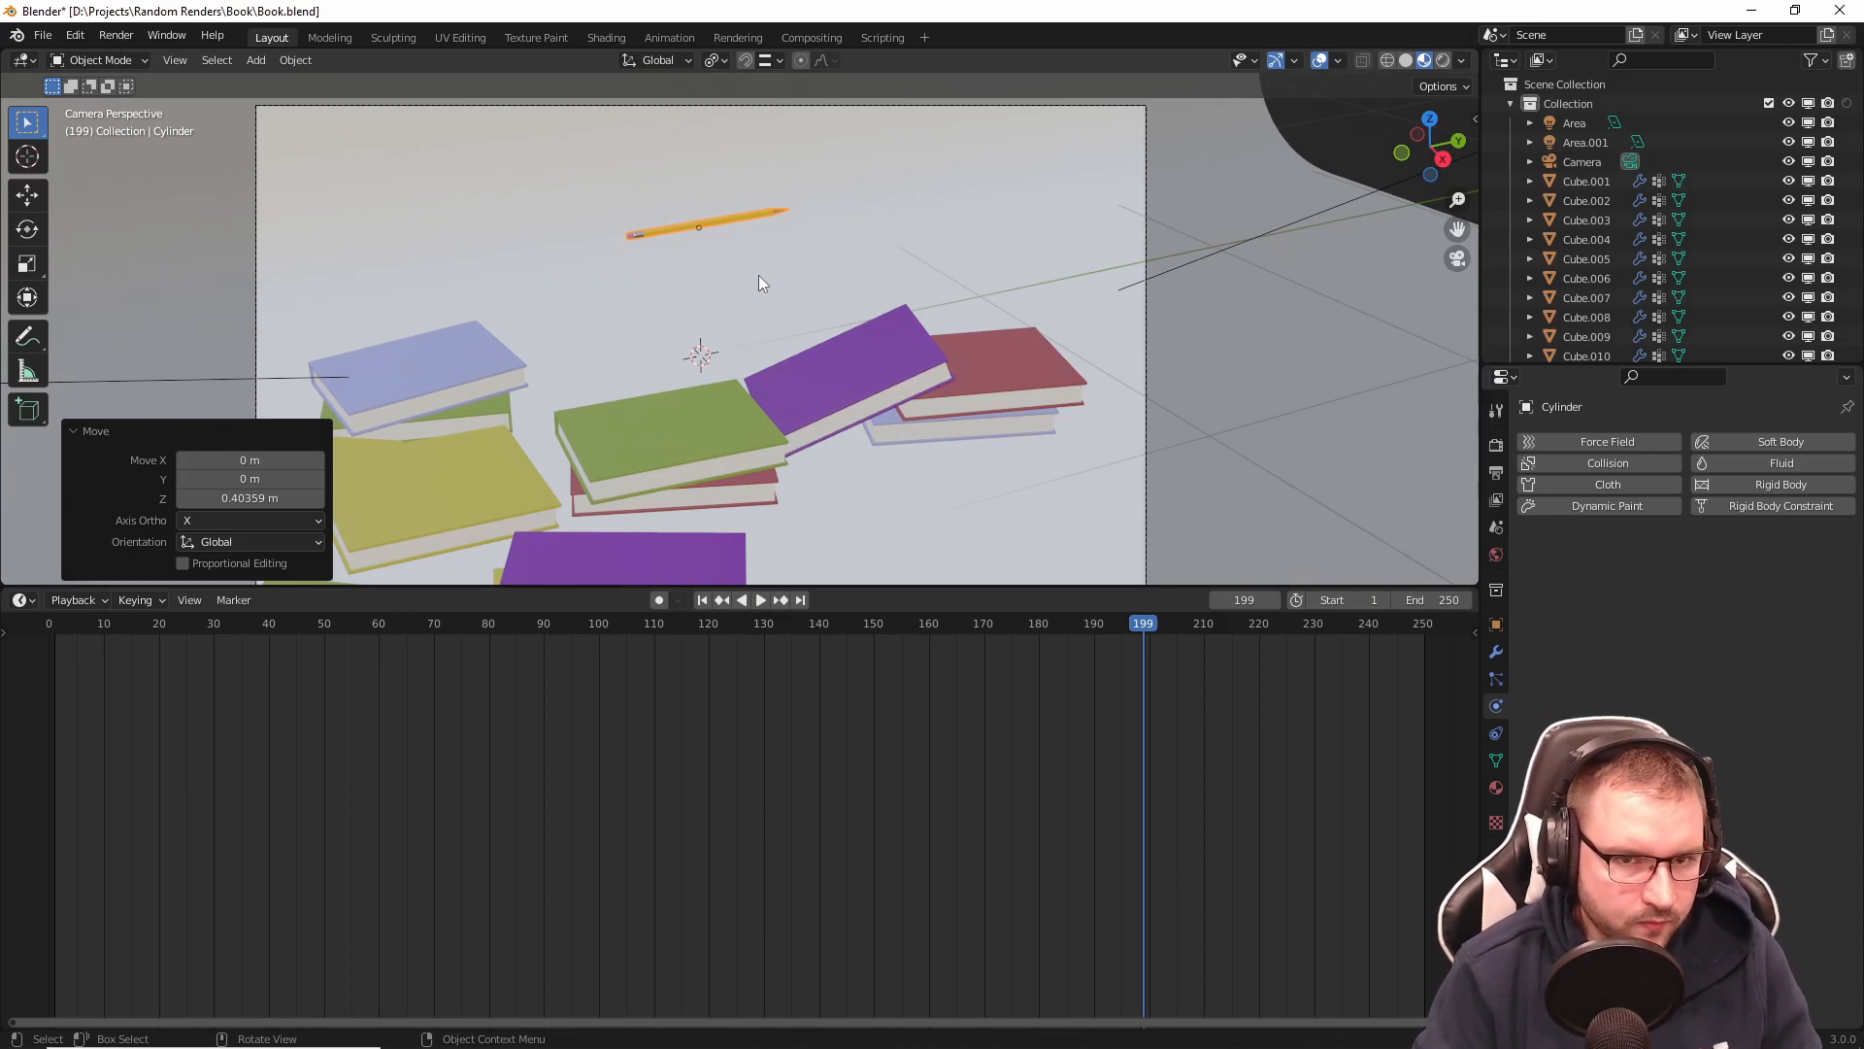
key(g)
click(695, 354)
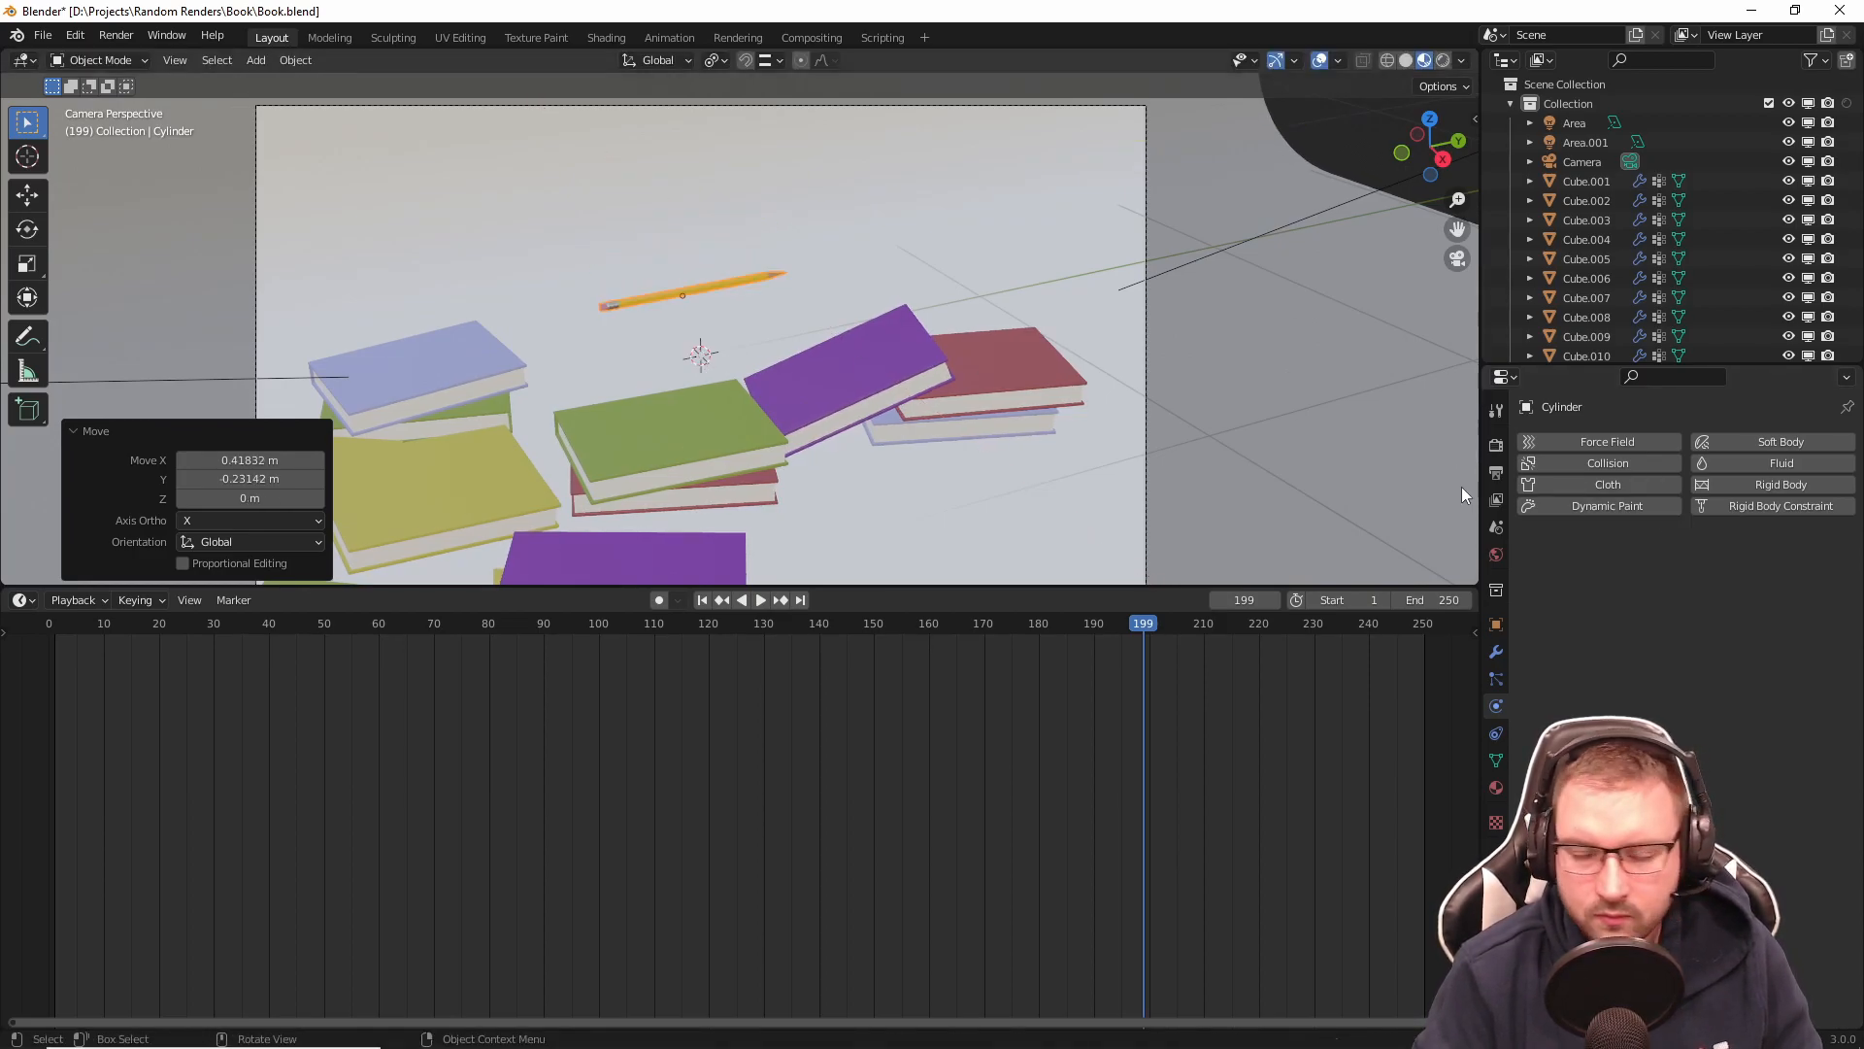
Step: Switch to Firefox and search the web for "blender how to rotate multiple objects randomly"
mouse_move(1340, 1044)
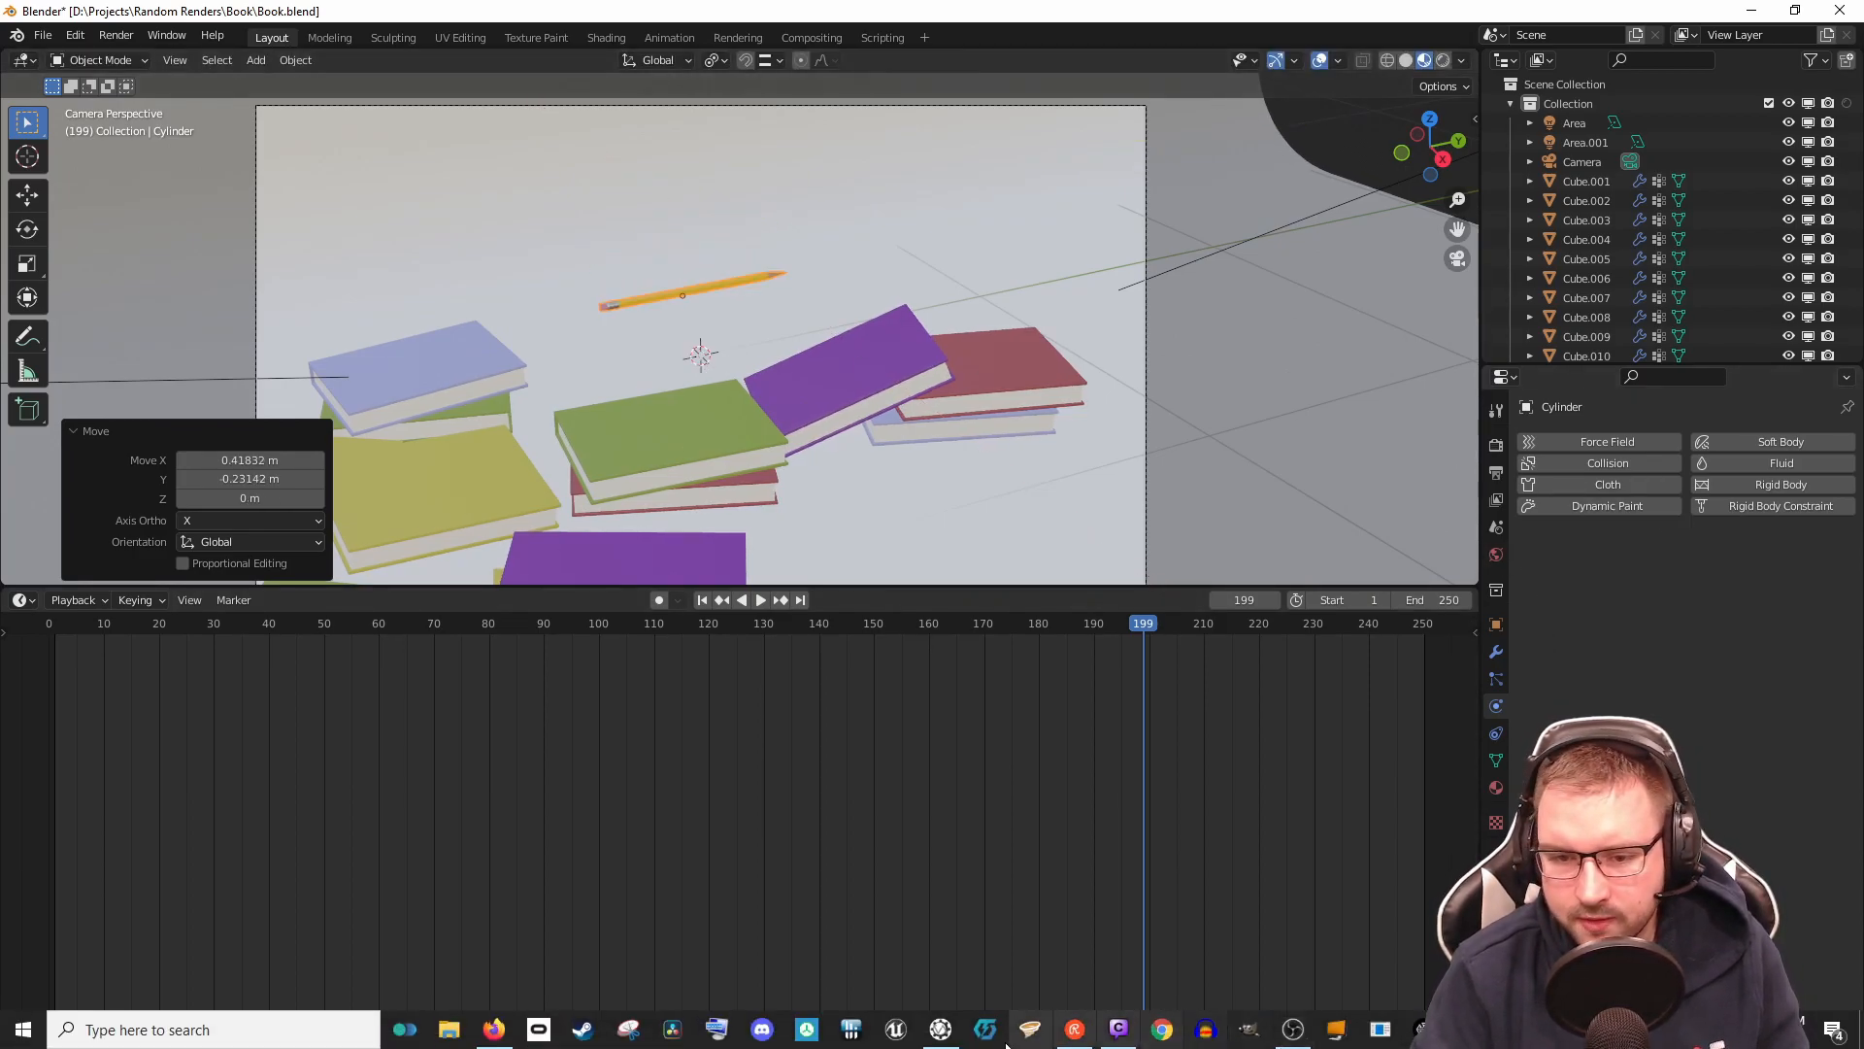
click(494, 1029)
click(641, 62)
text(blender how to roate m)
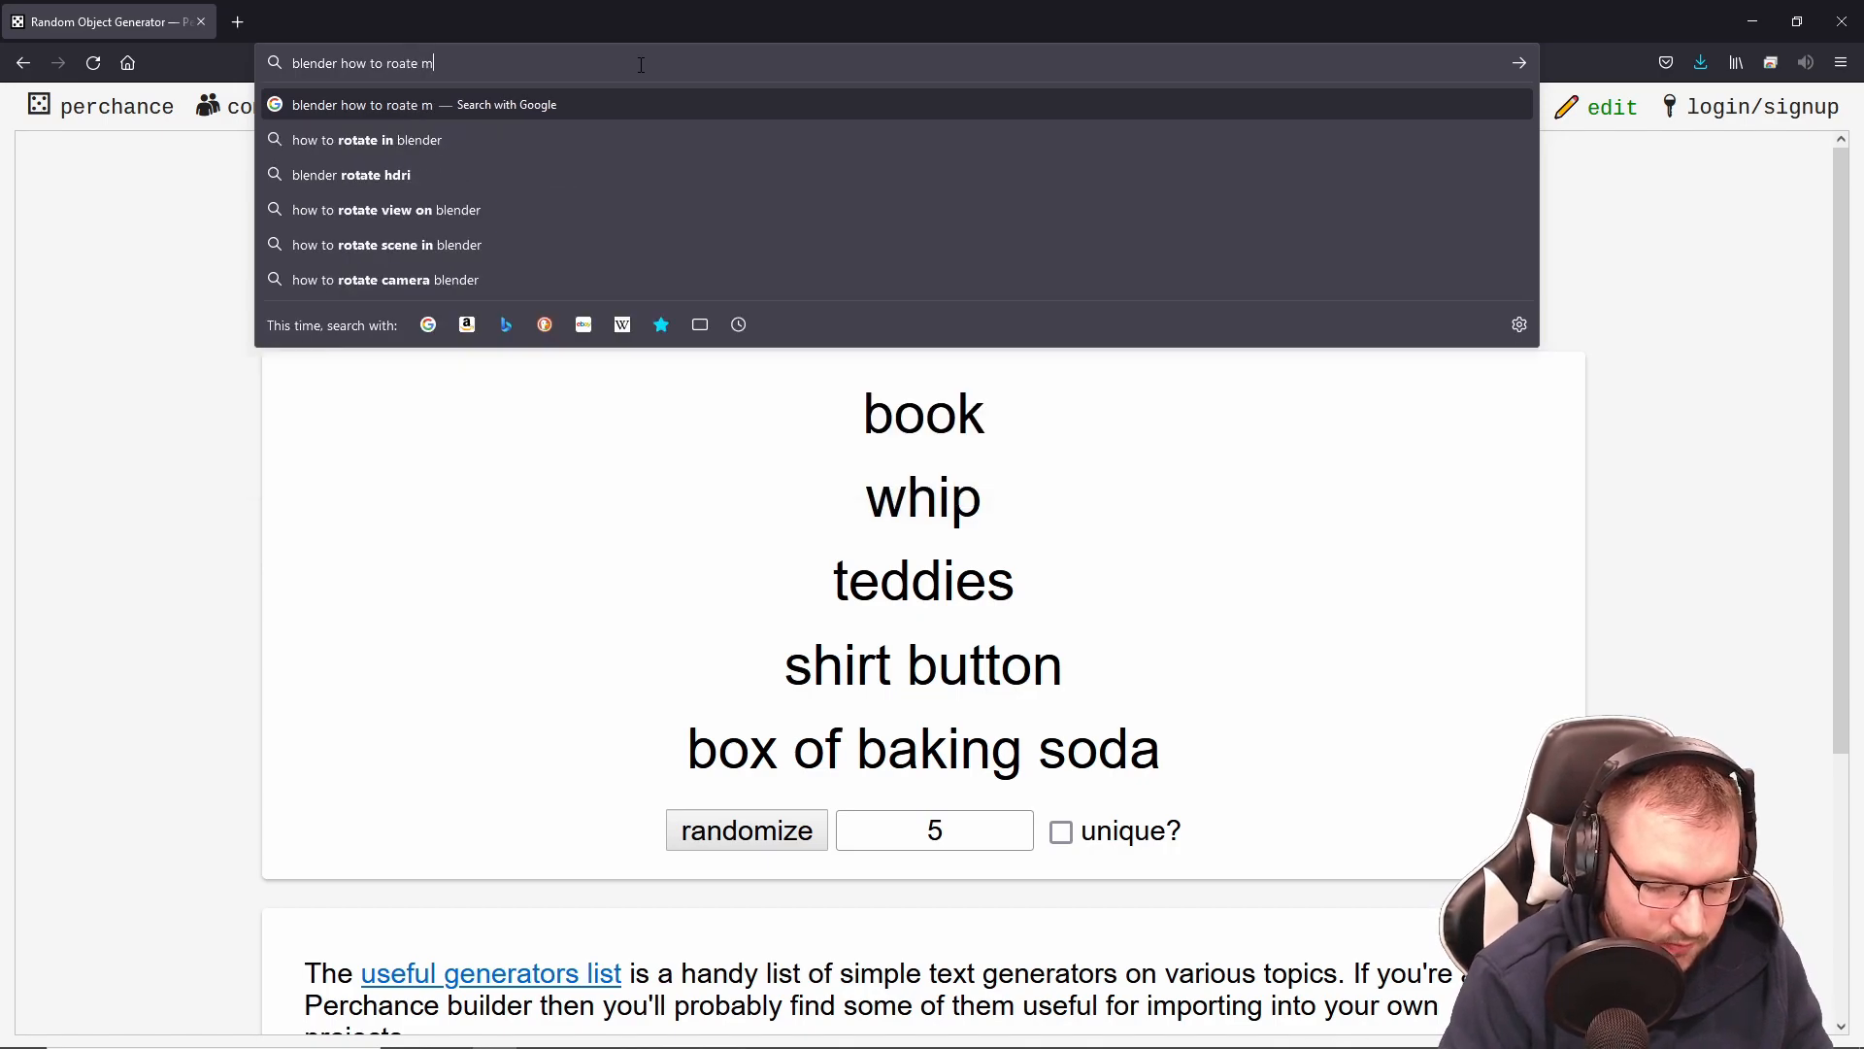
text(ultipke objects ra)
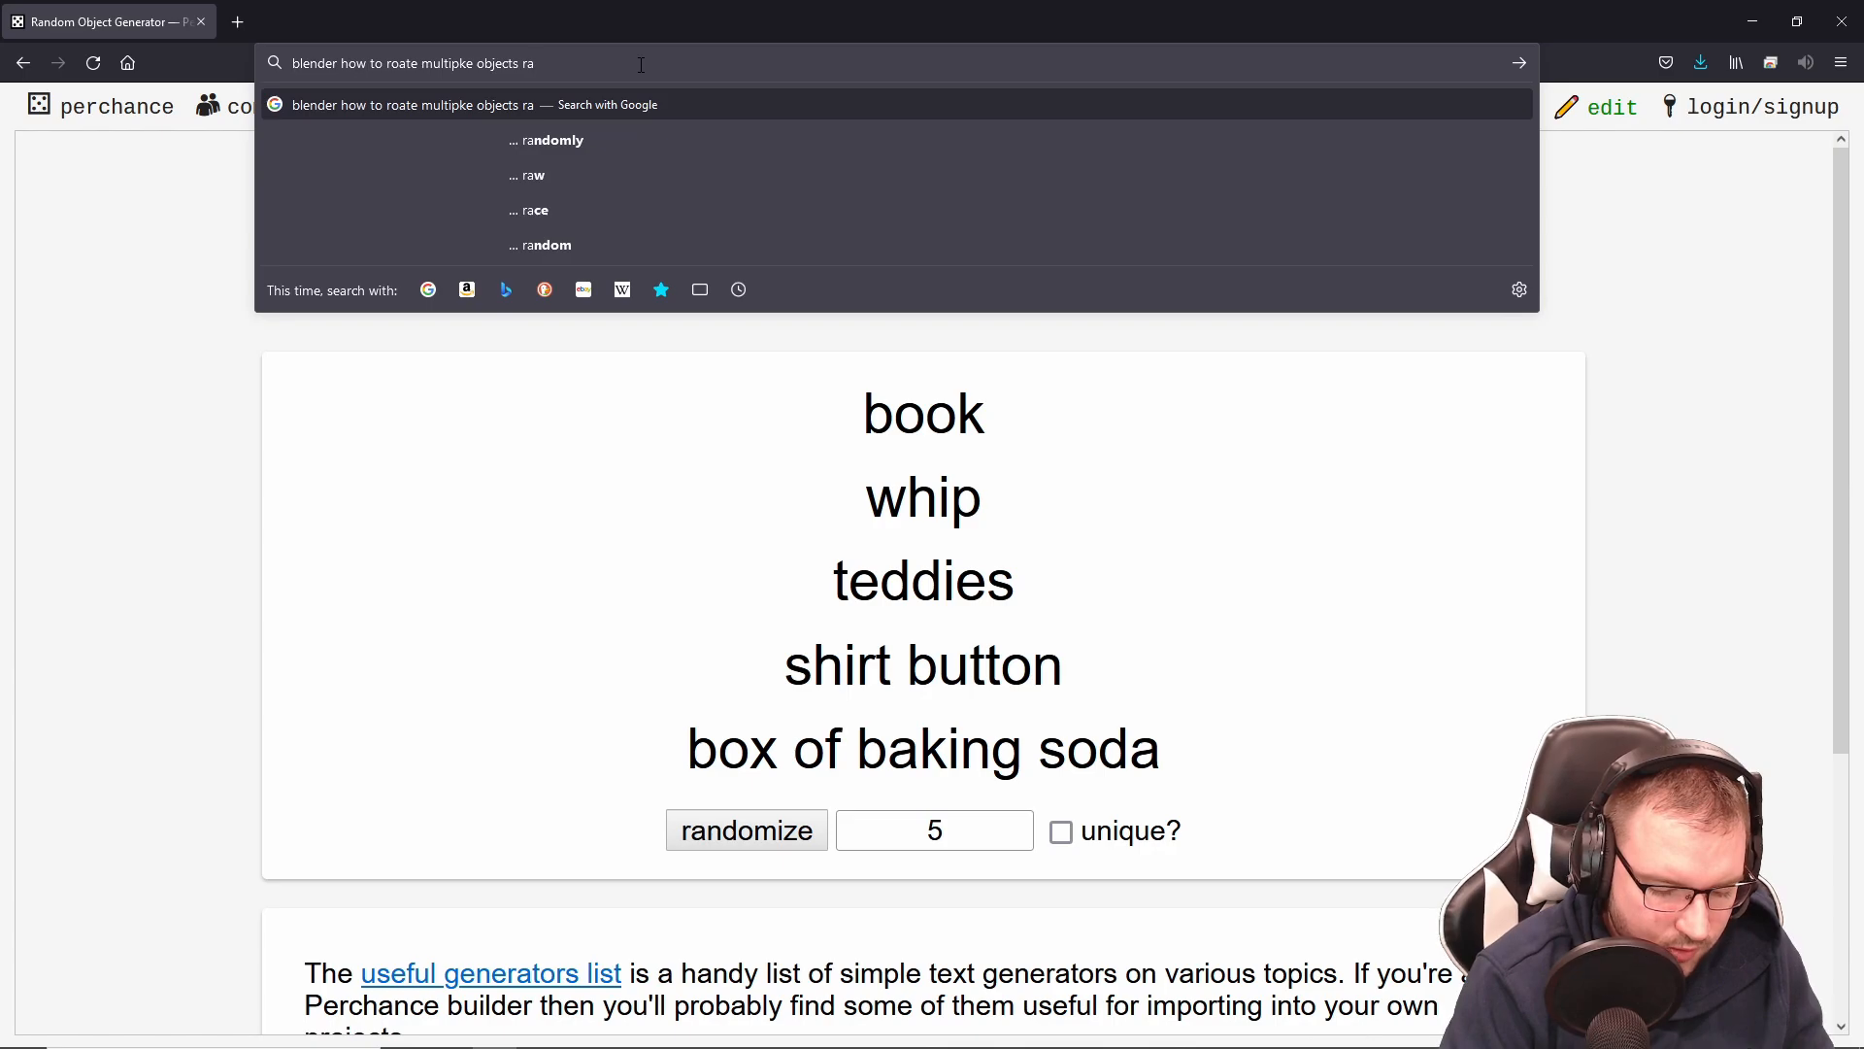
text(ndomly)
key(Return)
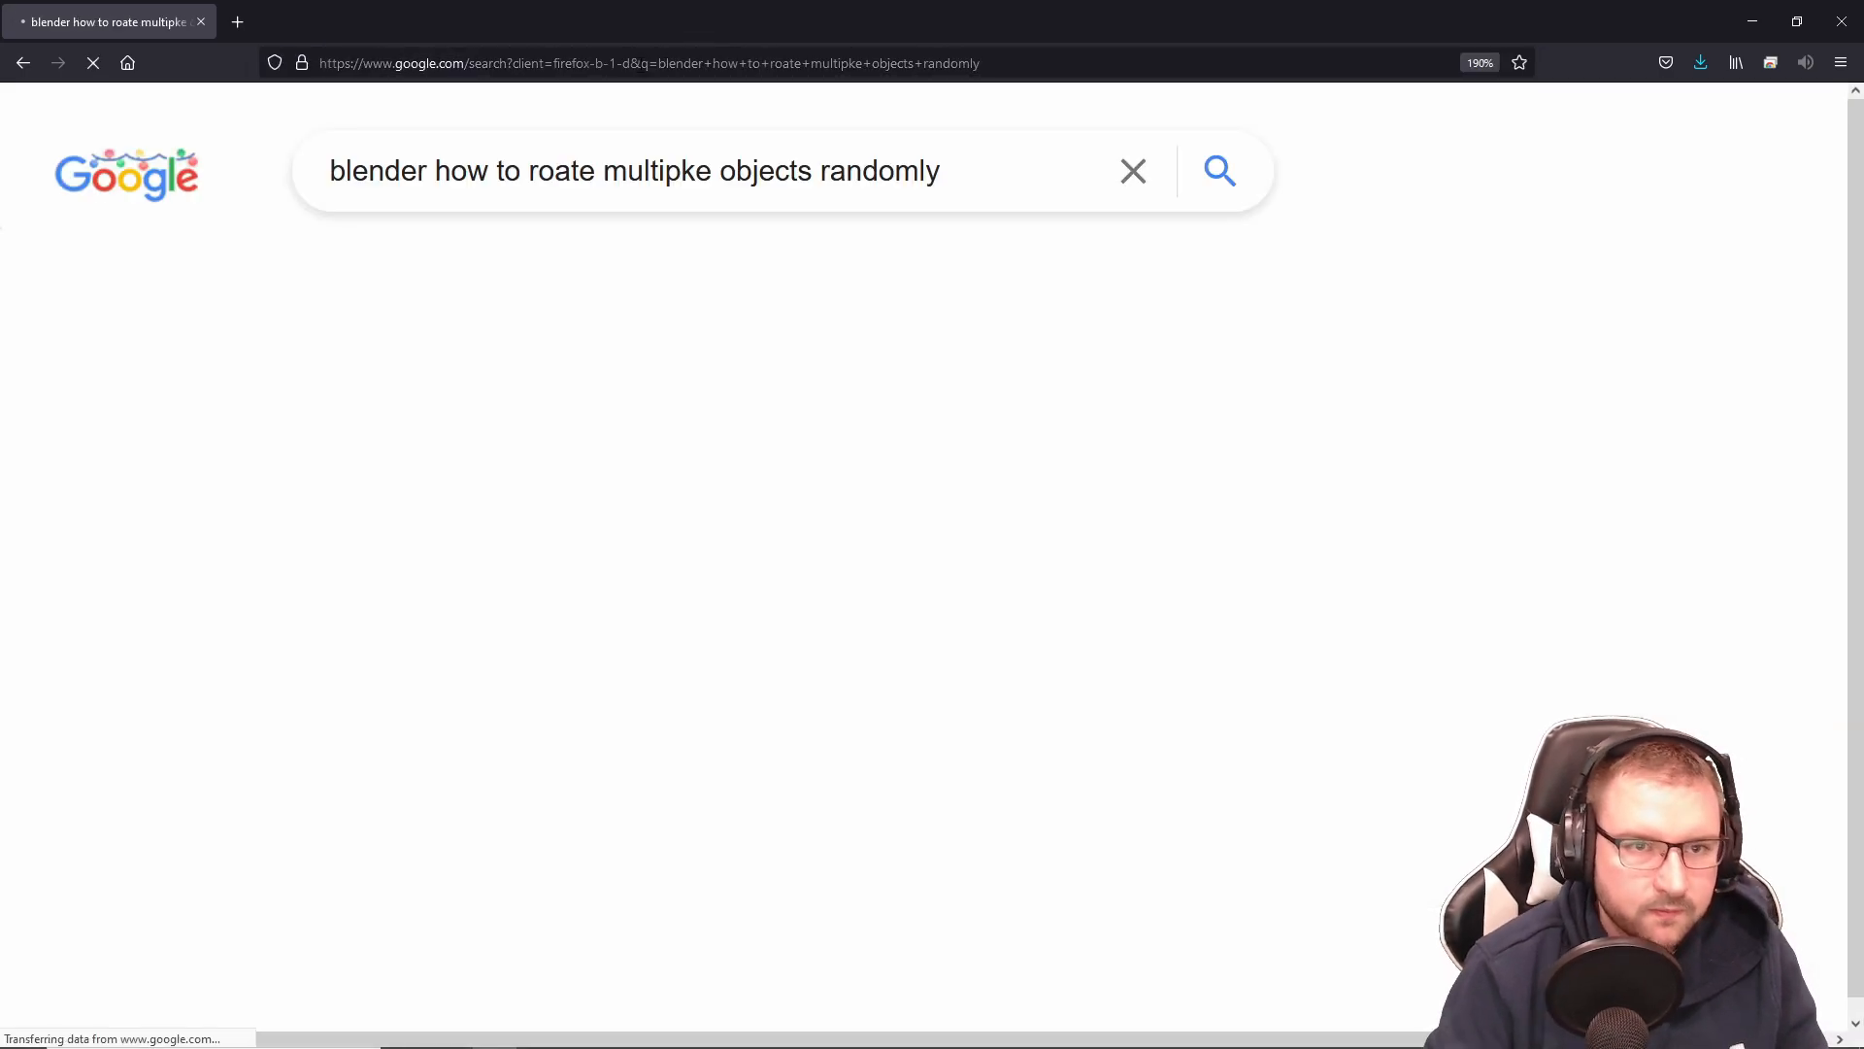
click(611, 437)
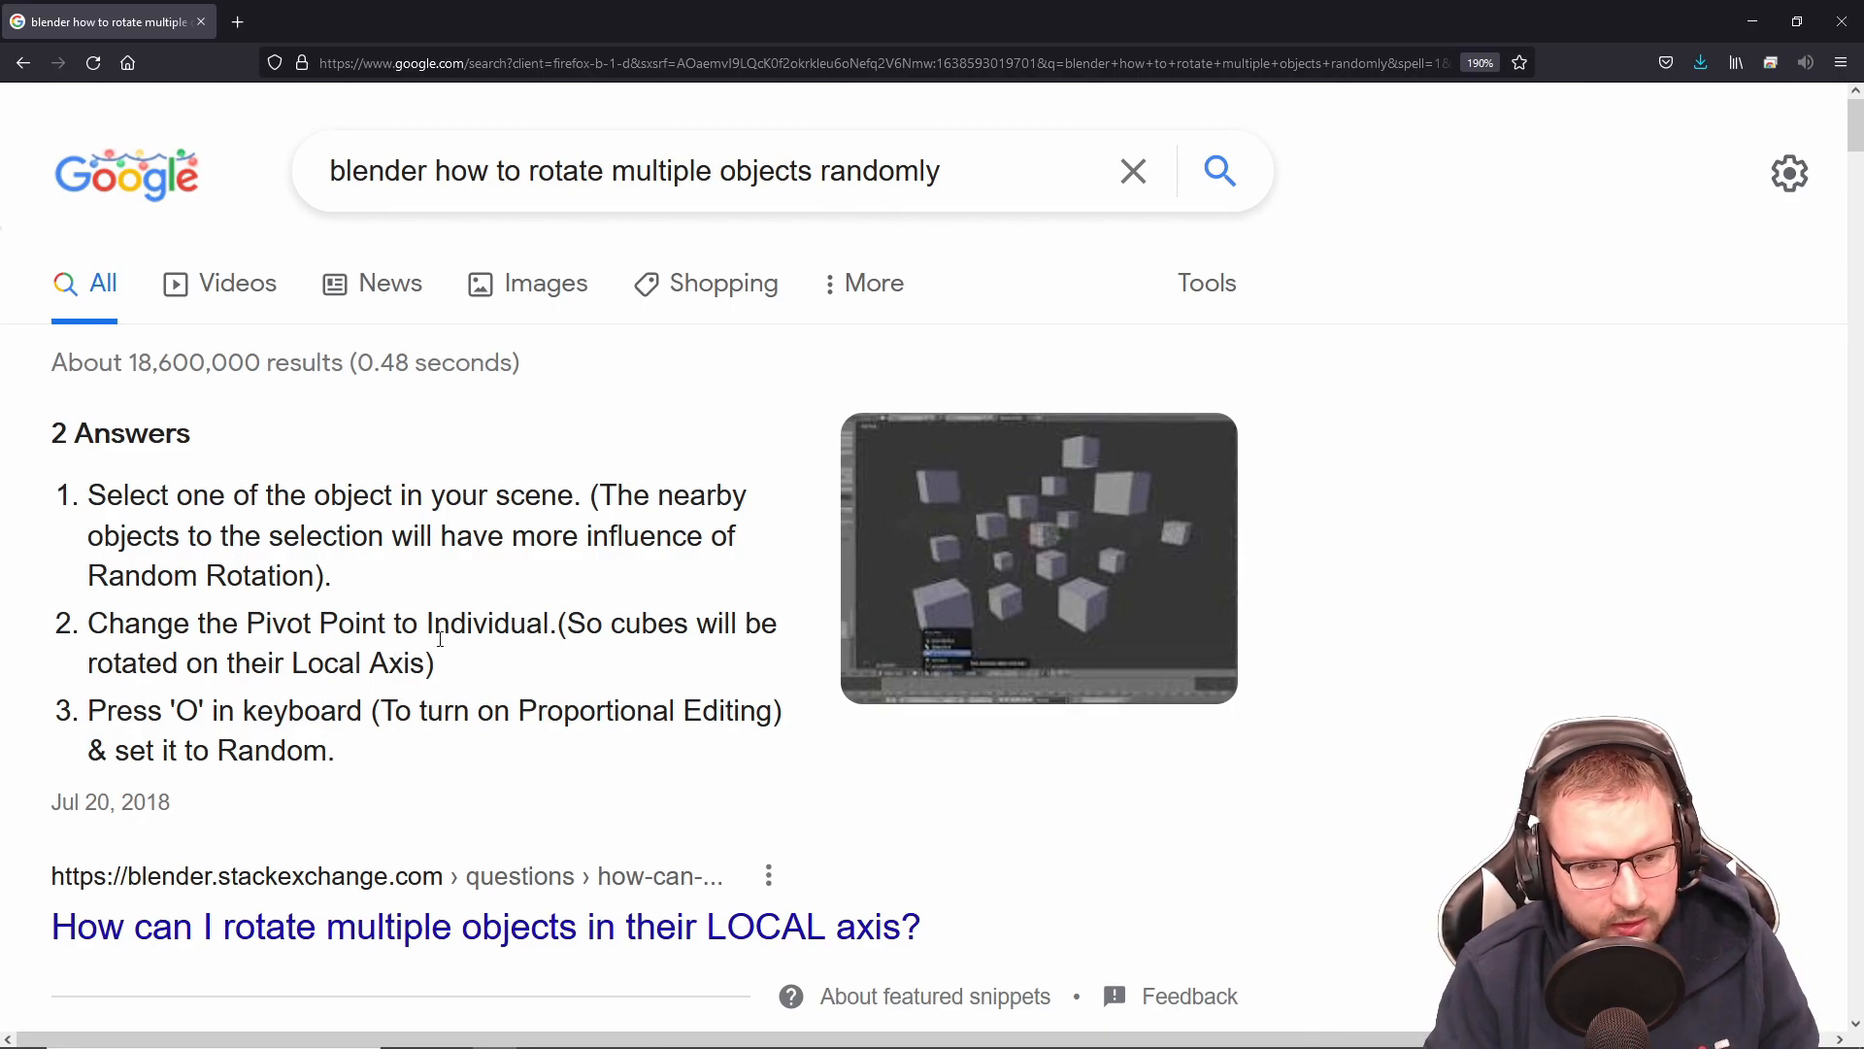
Step: Read the Blender Manual page on Randomize transform from the search results and return to Blender
scroll(587, 727, down, 2)
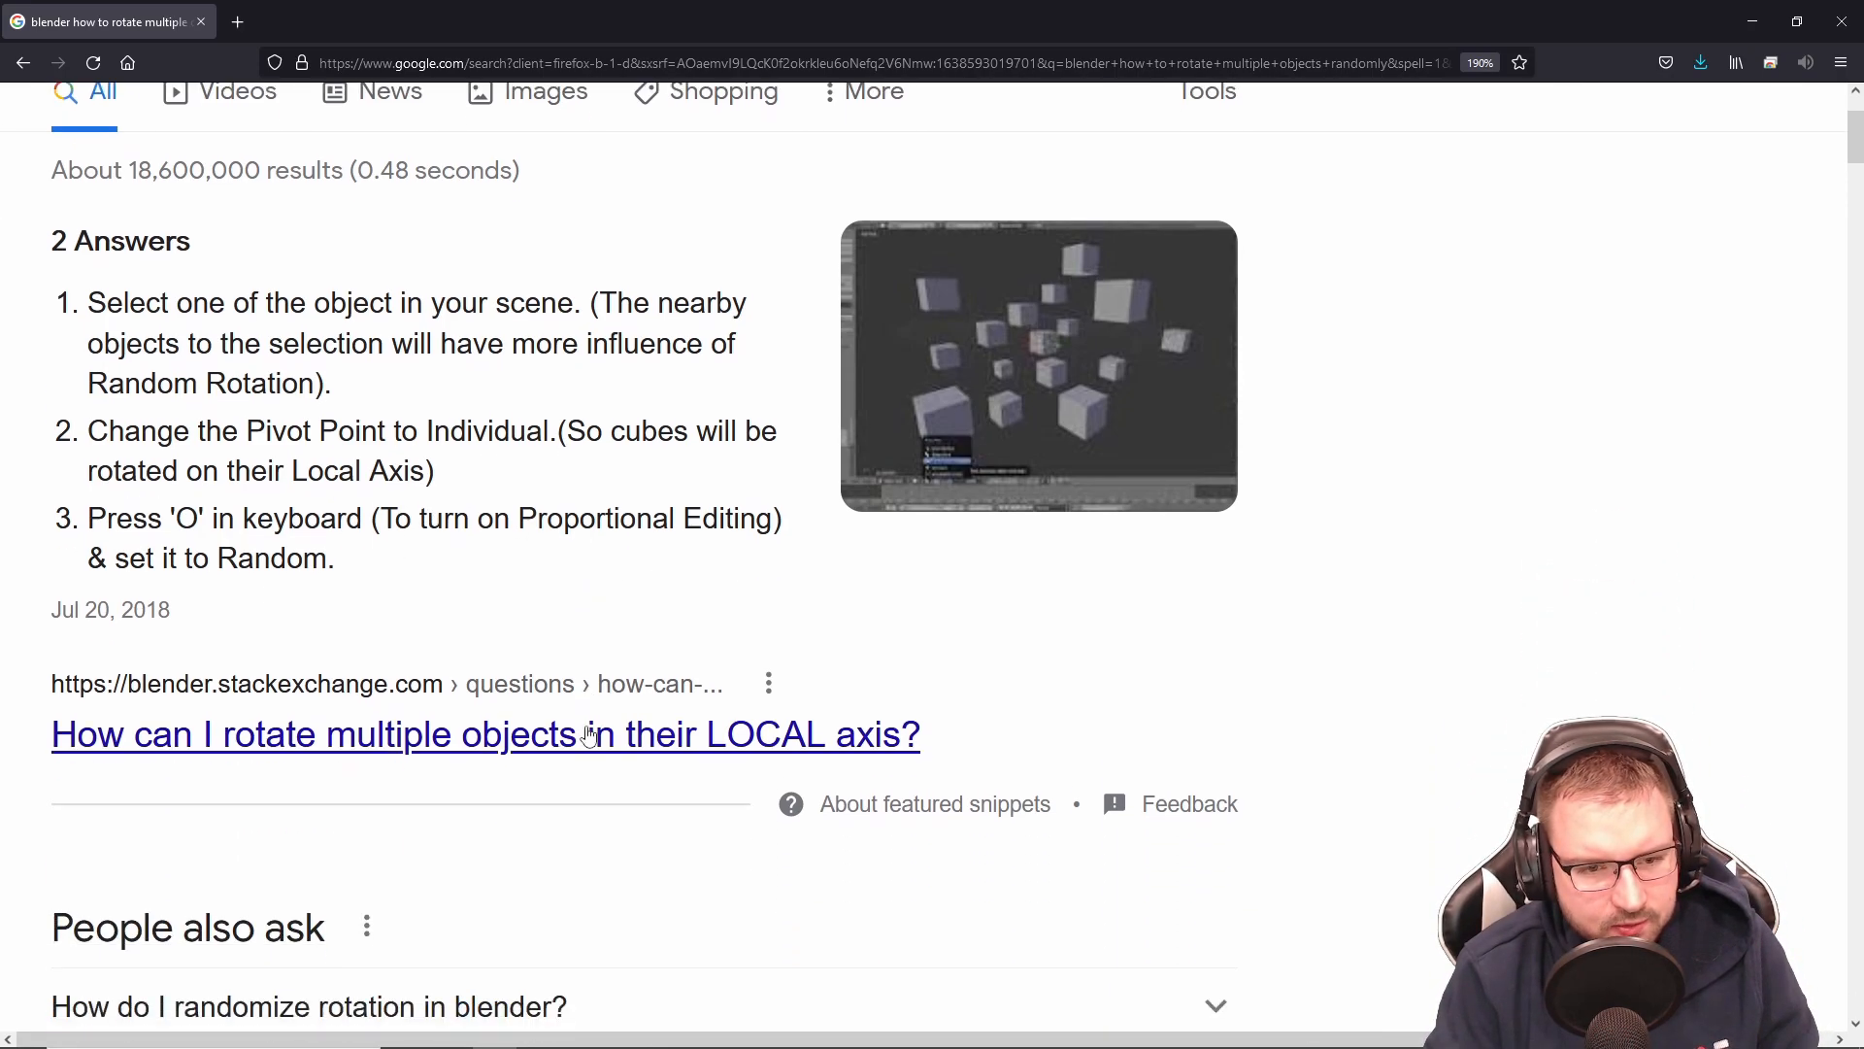
scroll(366, 482, down, 10)
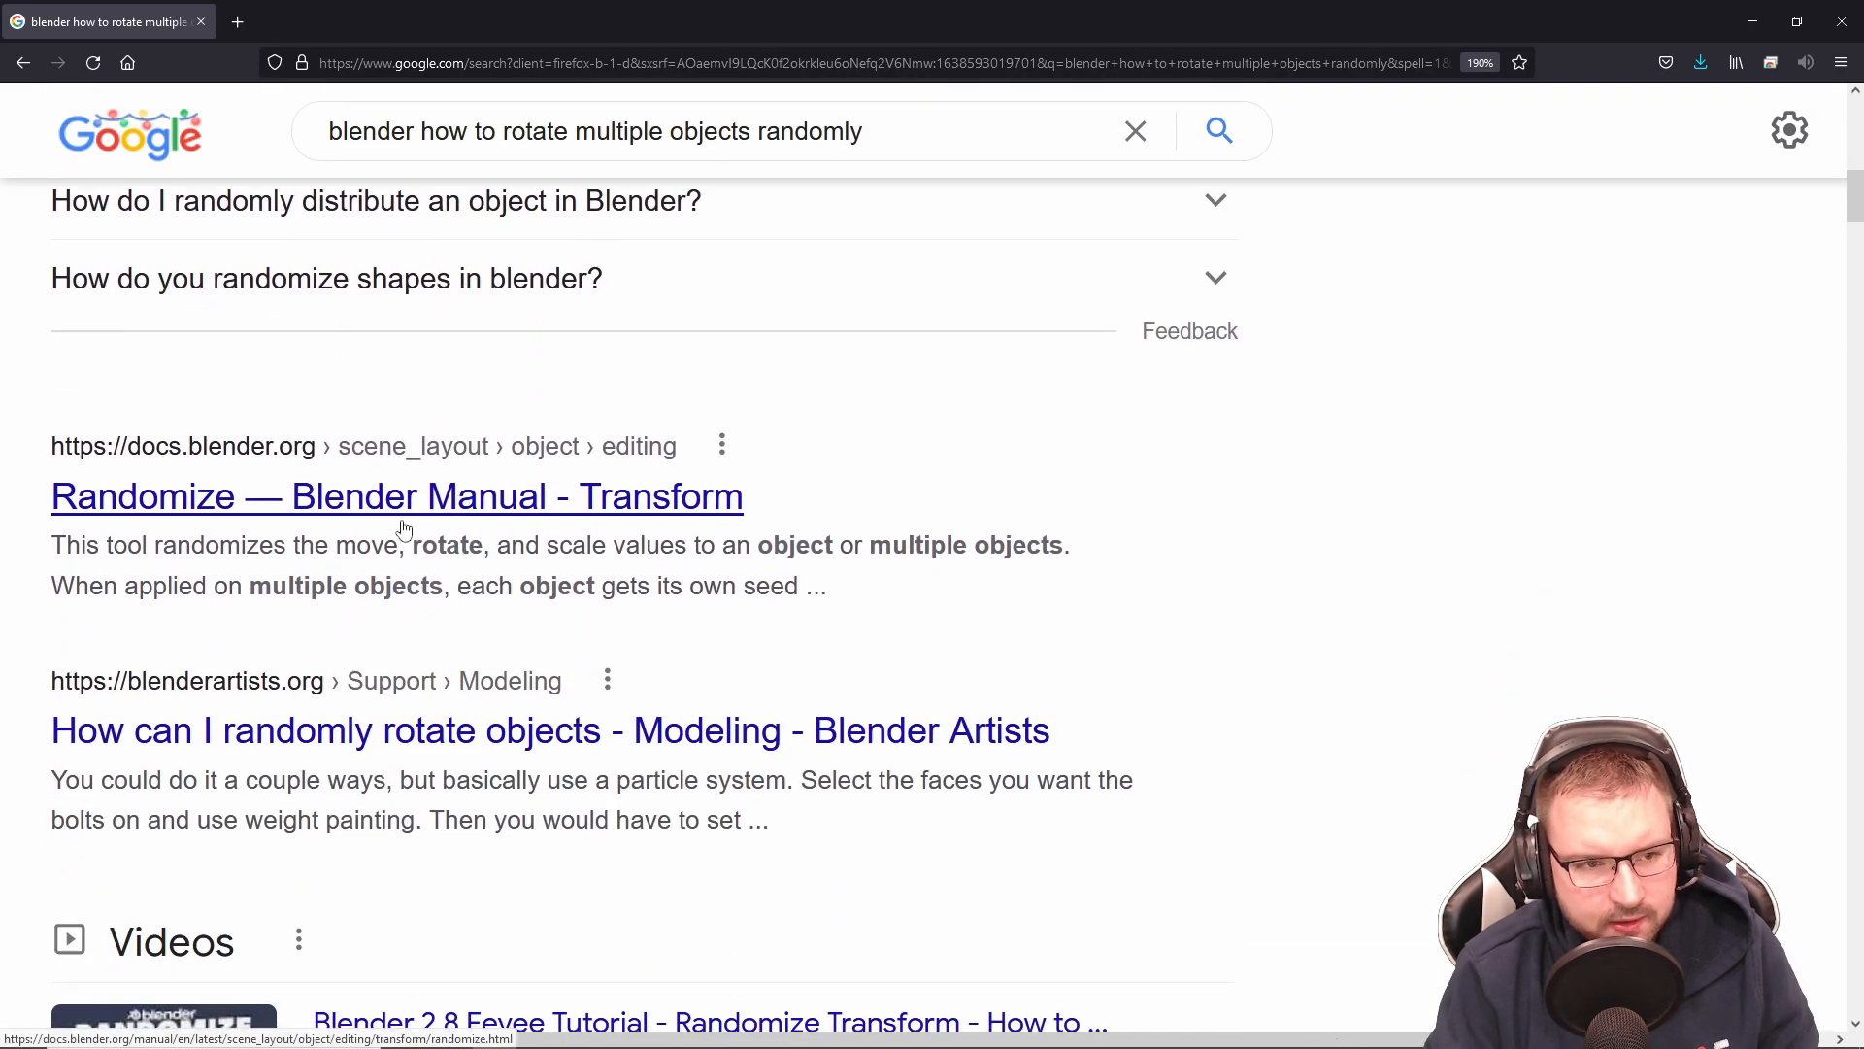
click(621, 505)
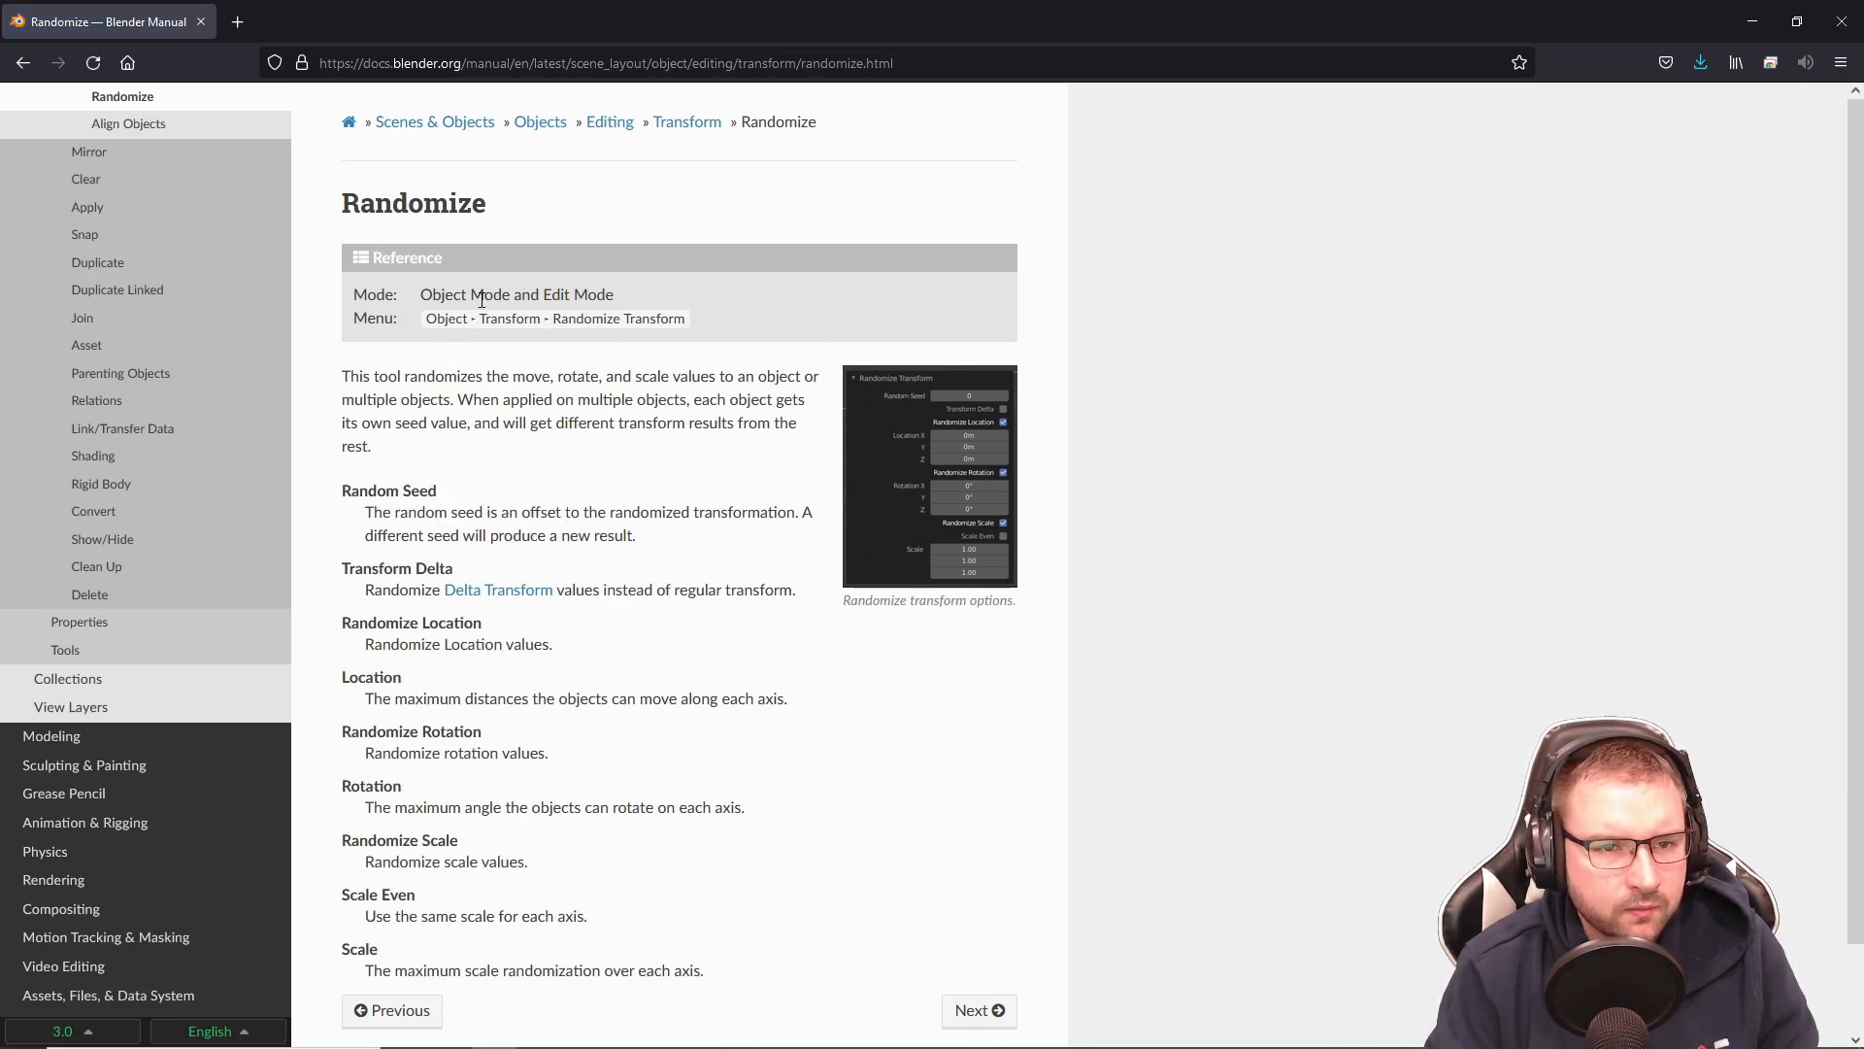
click(1753, 26)
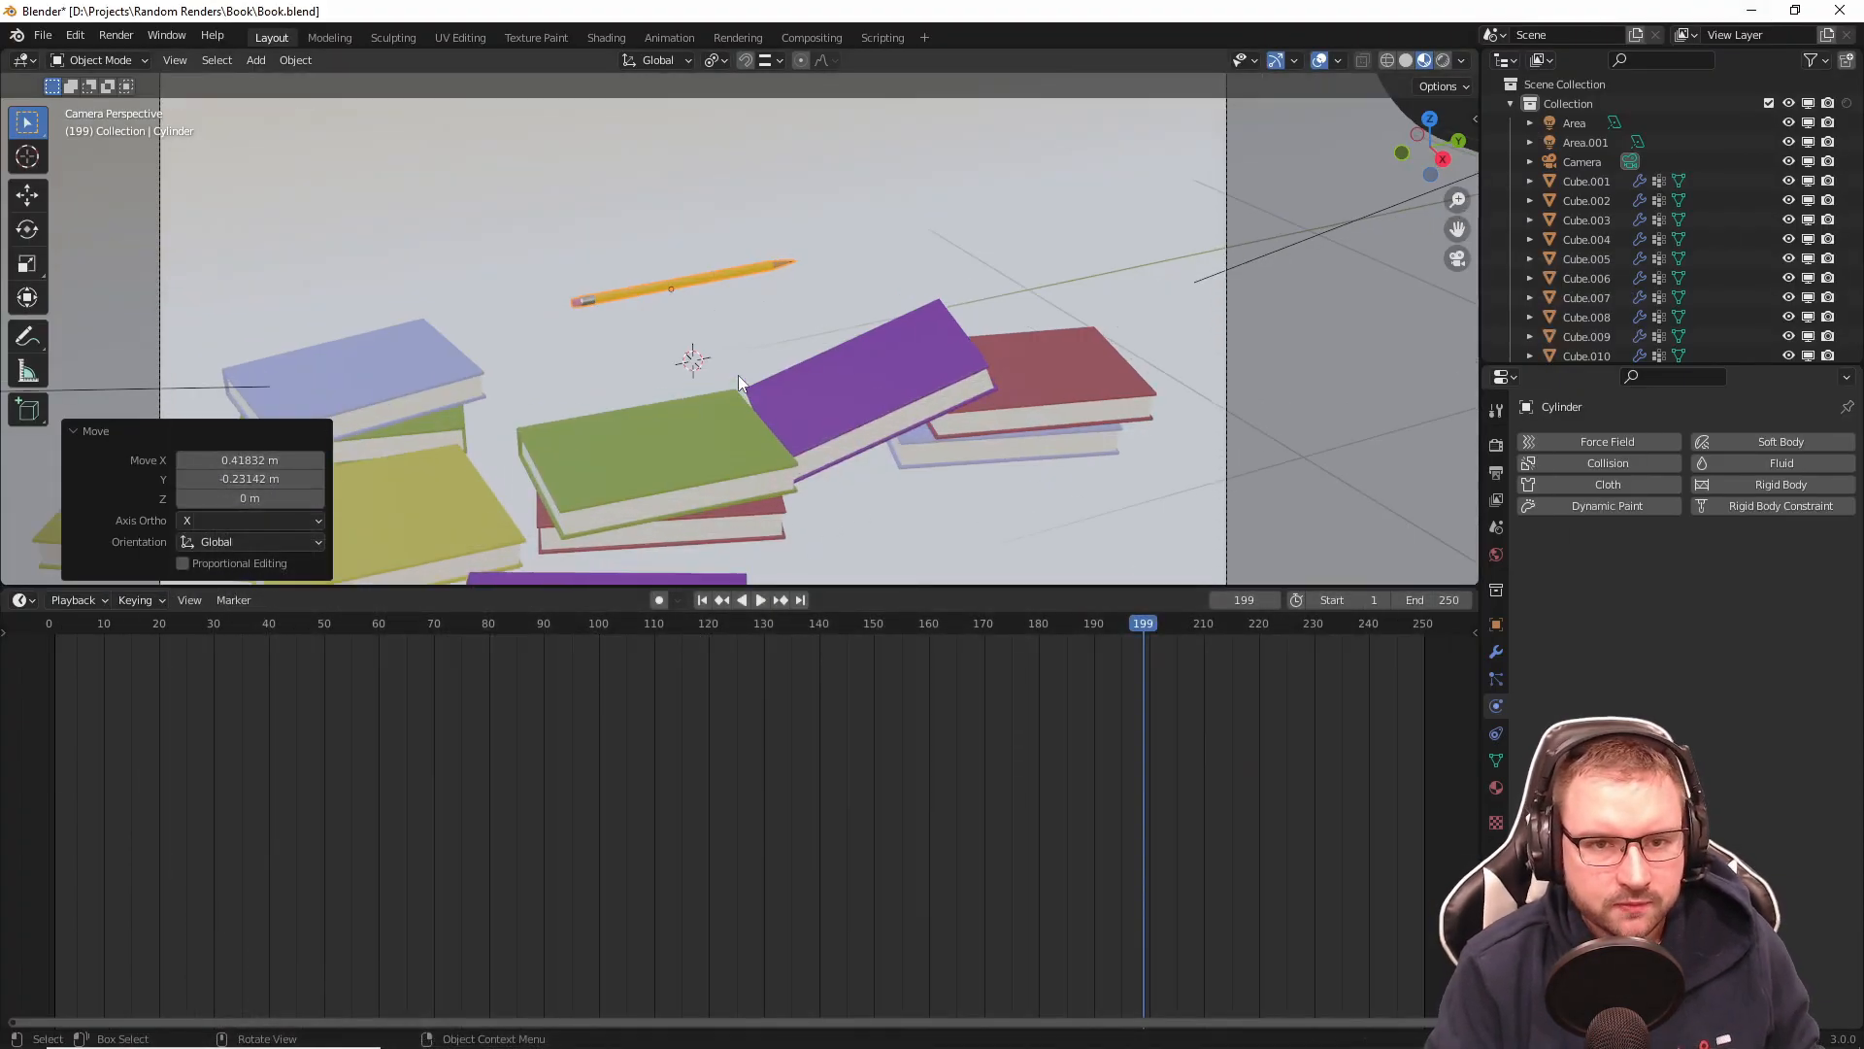
Step: Return to frame 1 and raise the pencil about 0.594 m along global Z, above the book stacks
key(shift+Left)
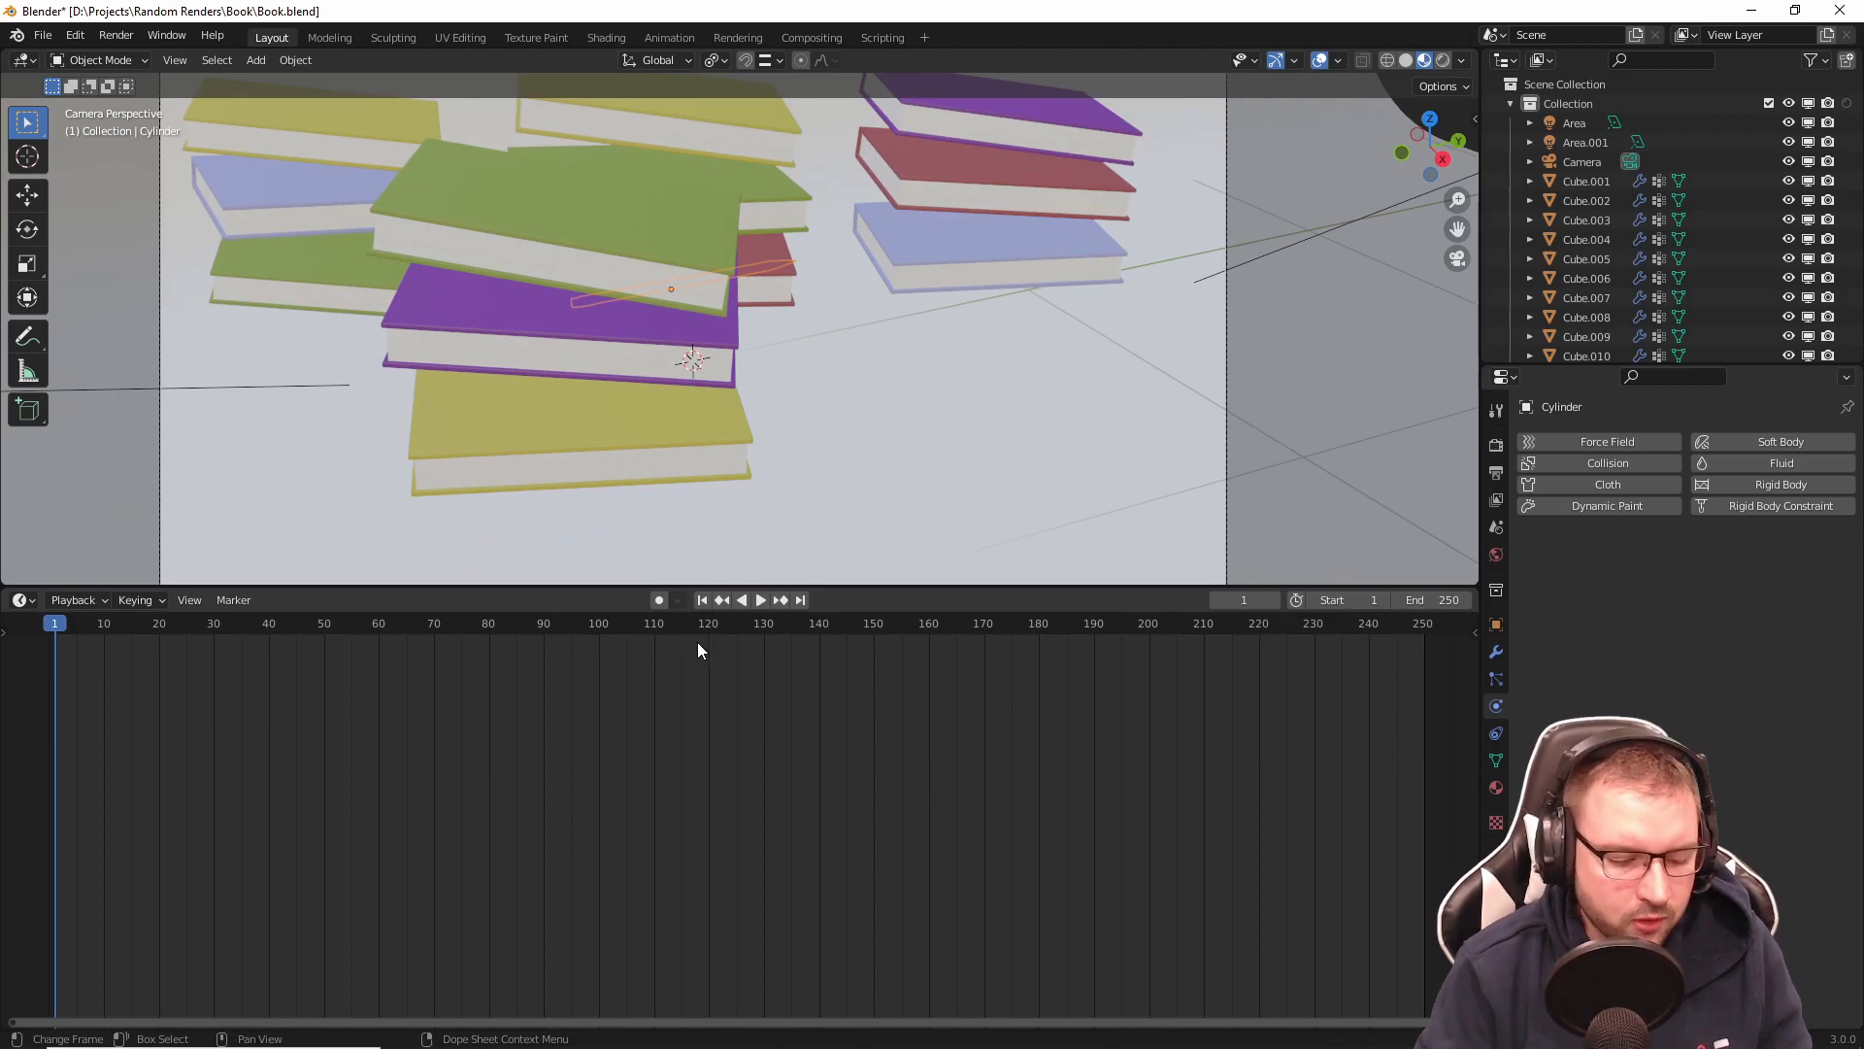
right_click(740, 454)
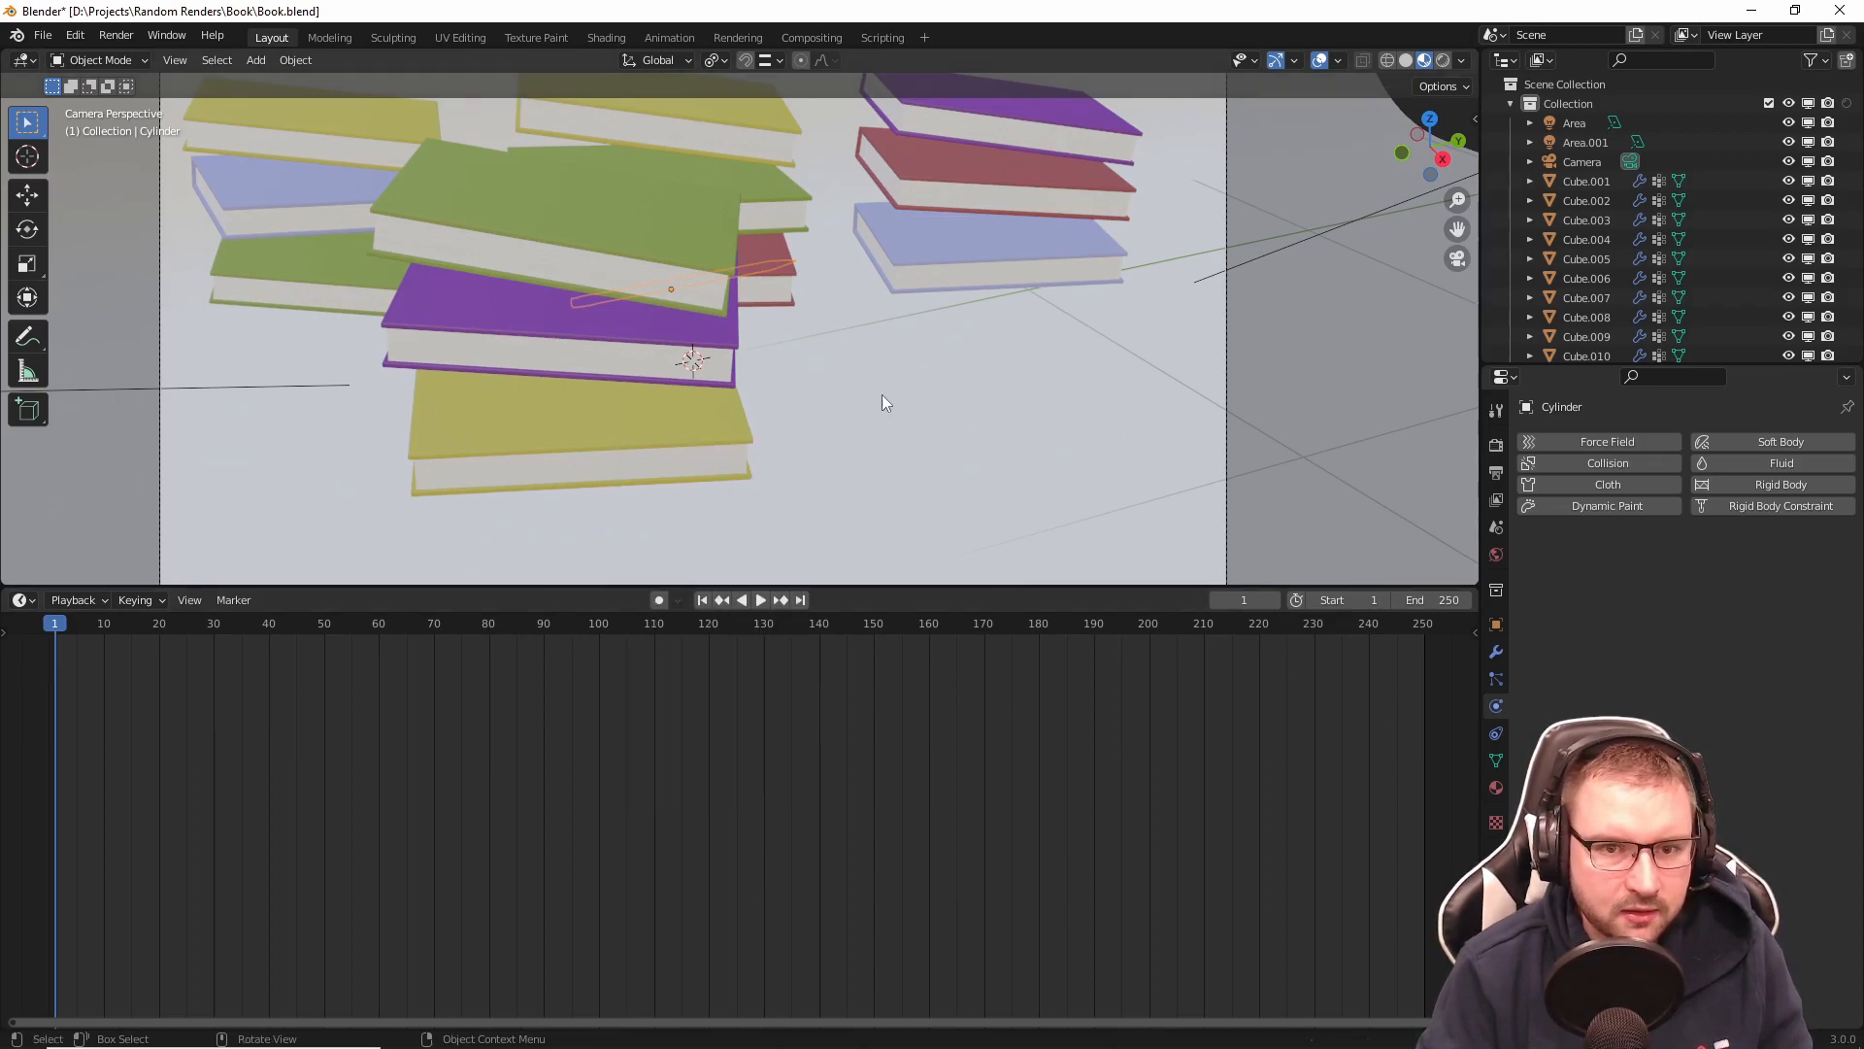
middle_drag(775, 383, 1039, 417)
scroll(948, 381, down, 2)
scroll(1015, 365, up, 2)
key(g)
key(z)
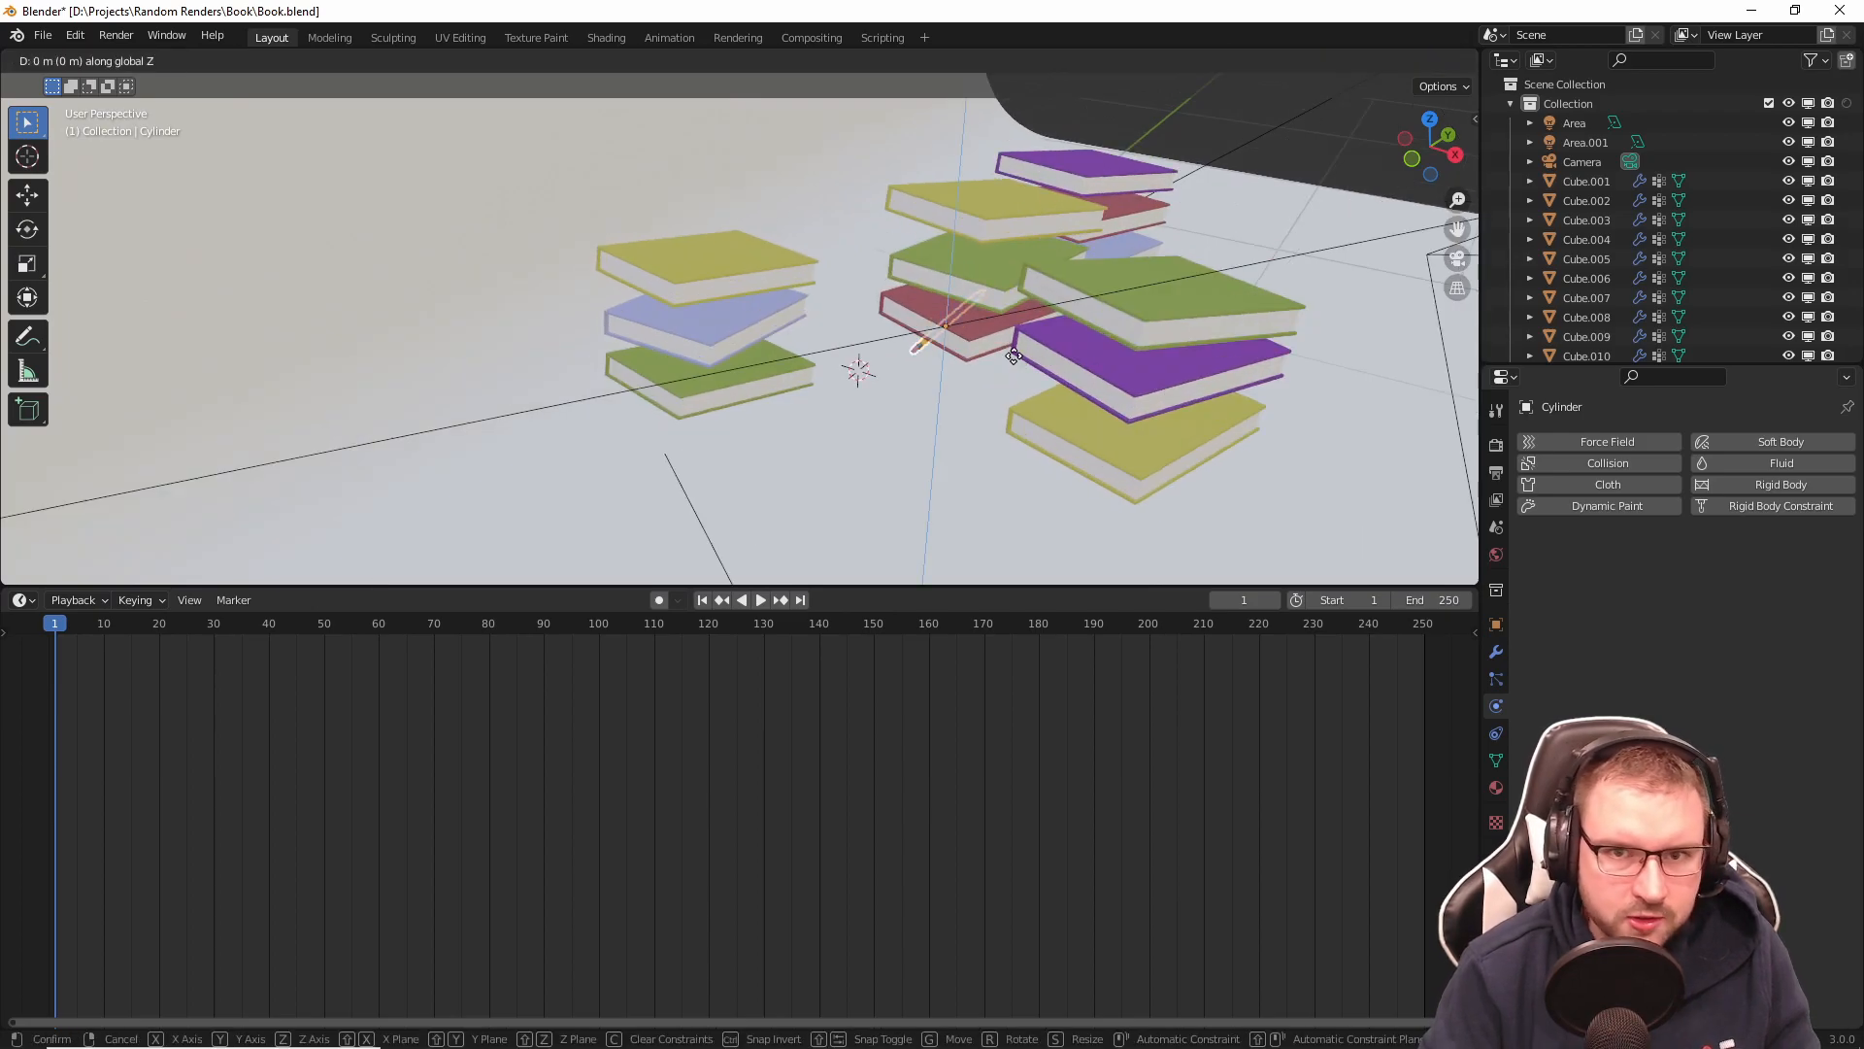
click(1028, 165)
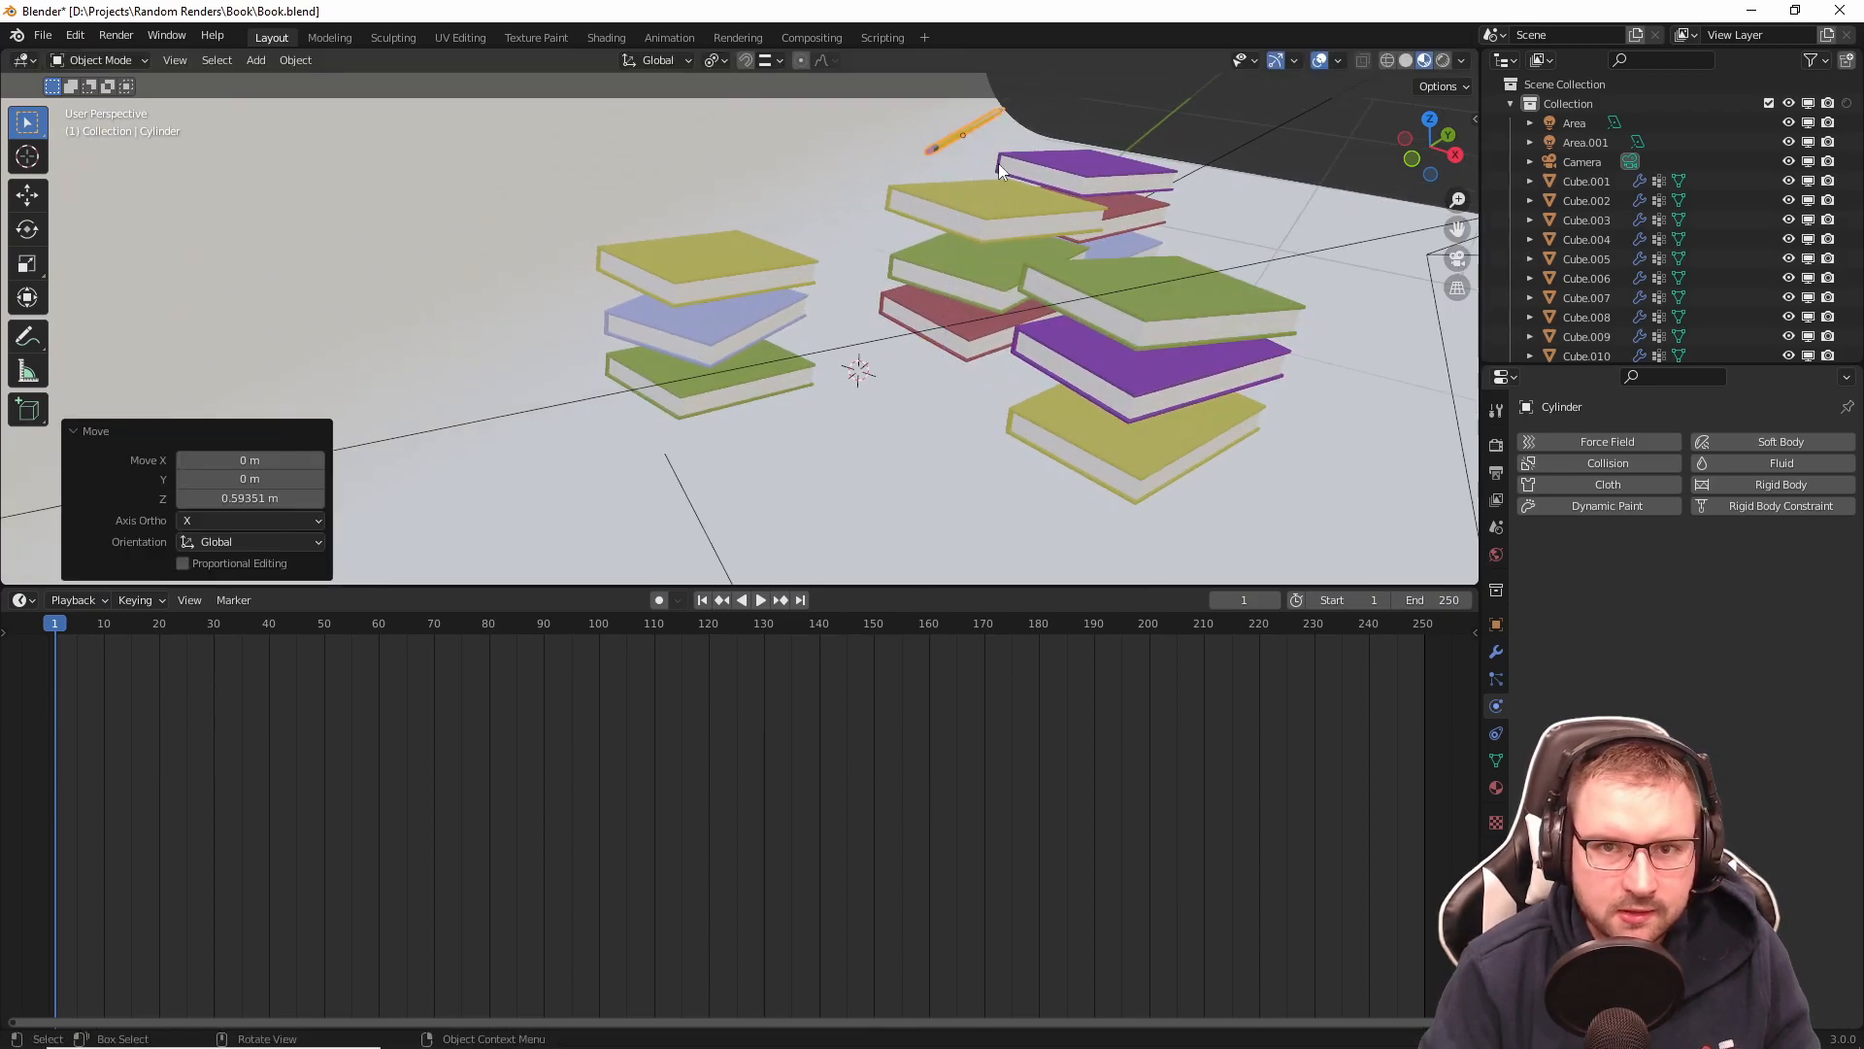
Step: Add an active rigid body to the pencil and set its collision shape to Mesh
click(1709, 484)
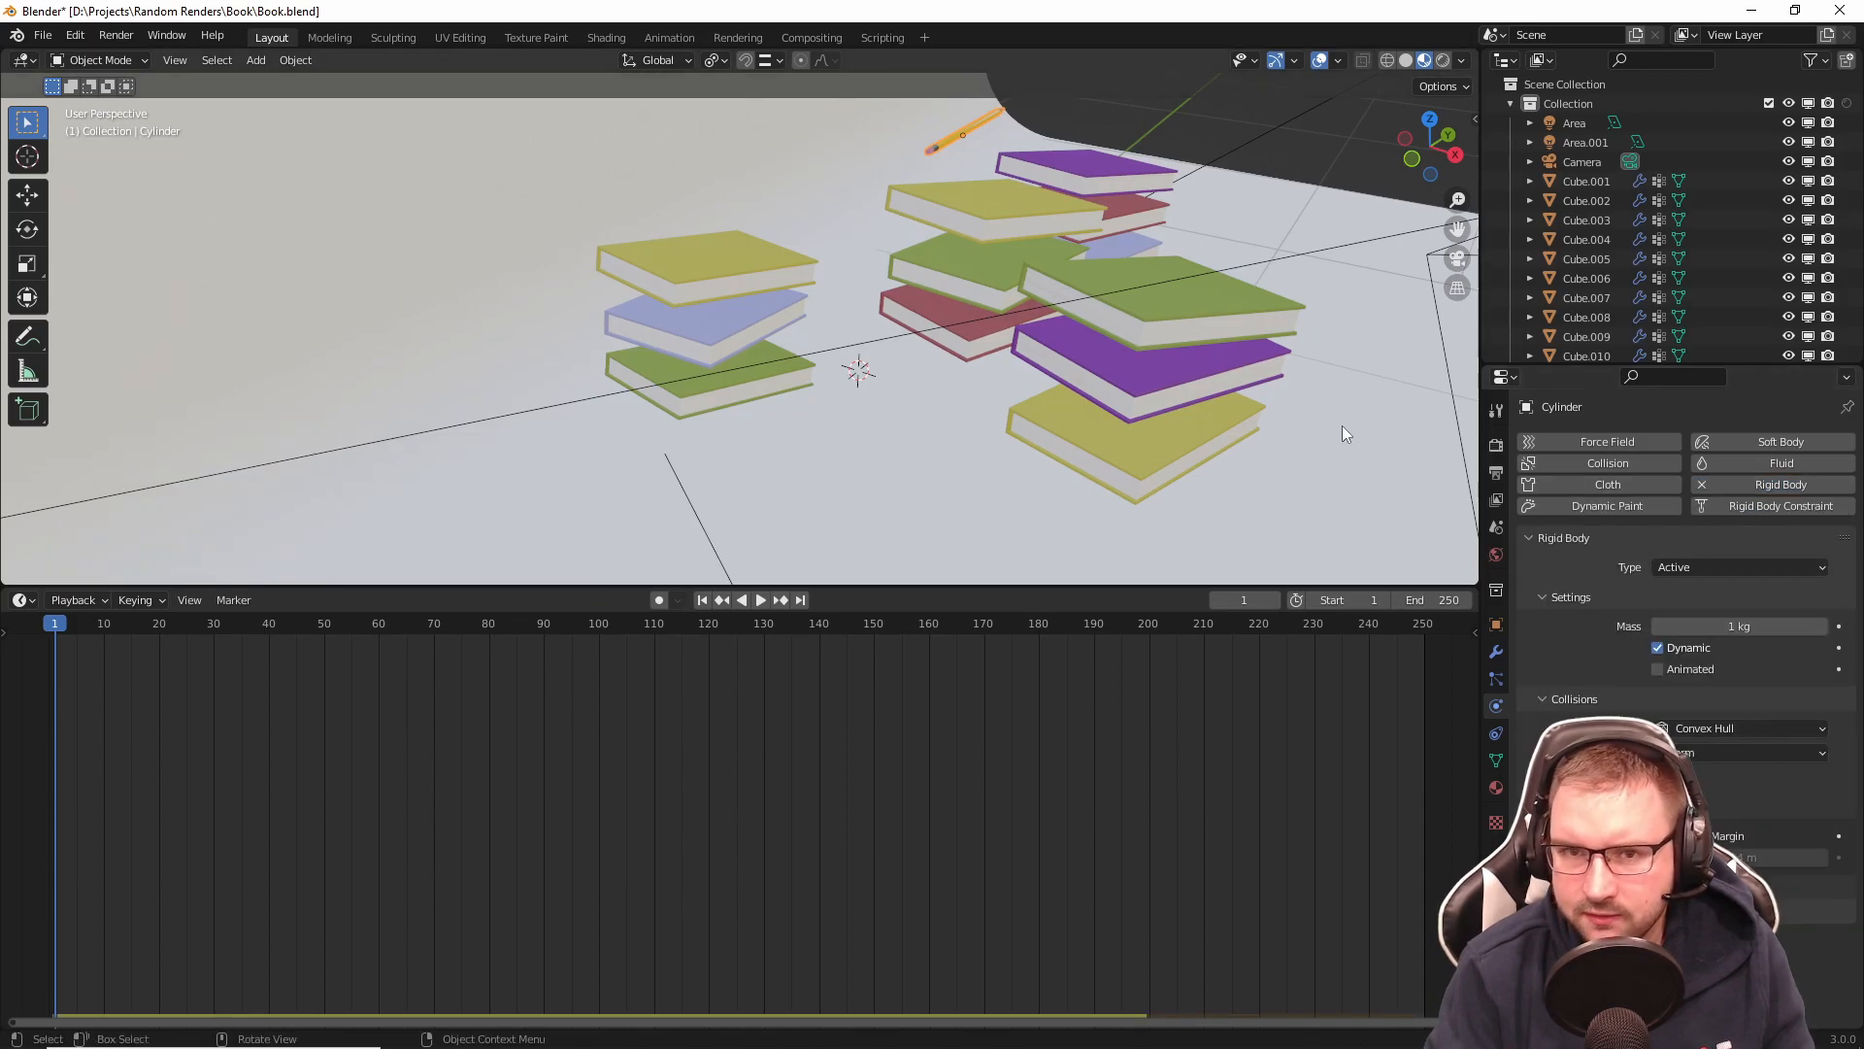
click(1748, 728)
click(1737, 879)
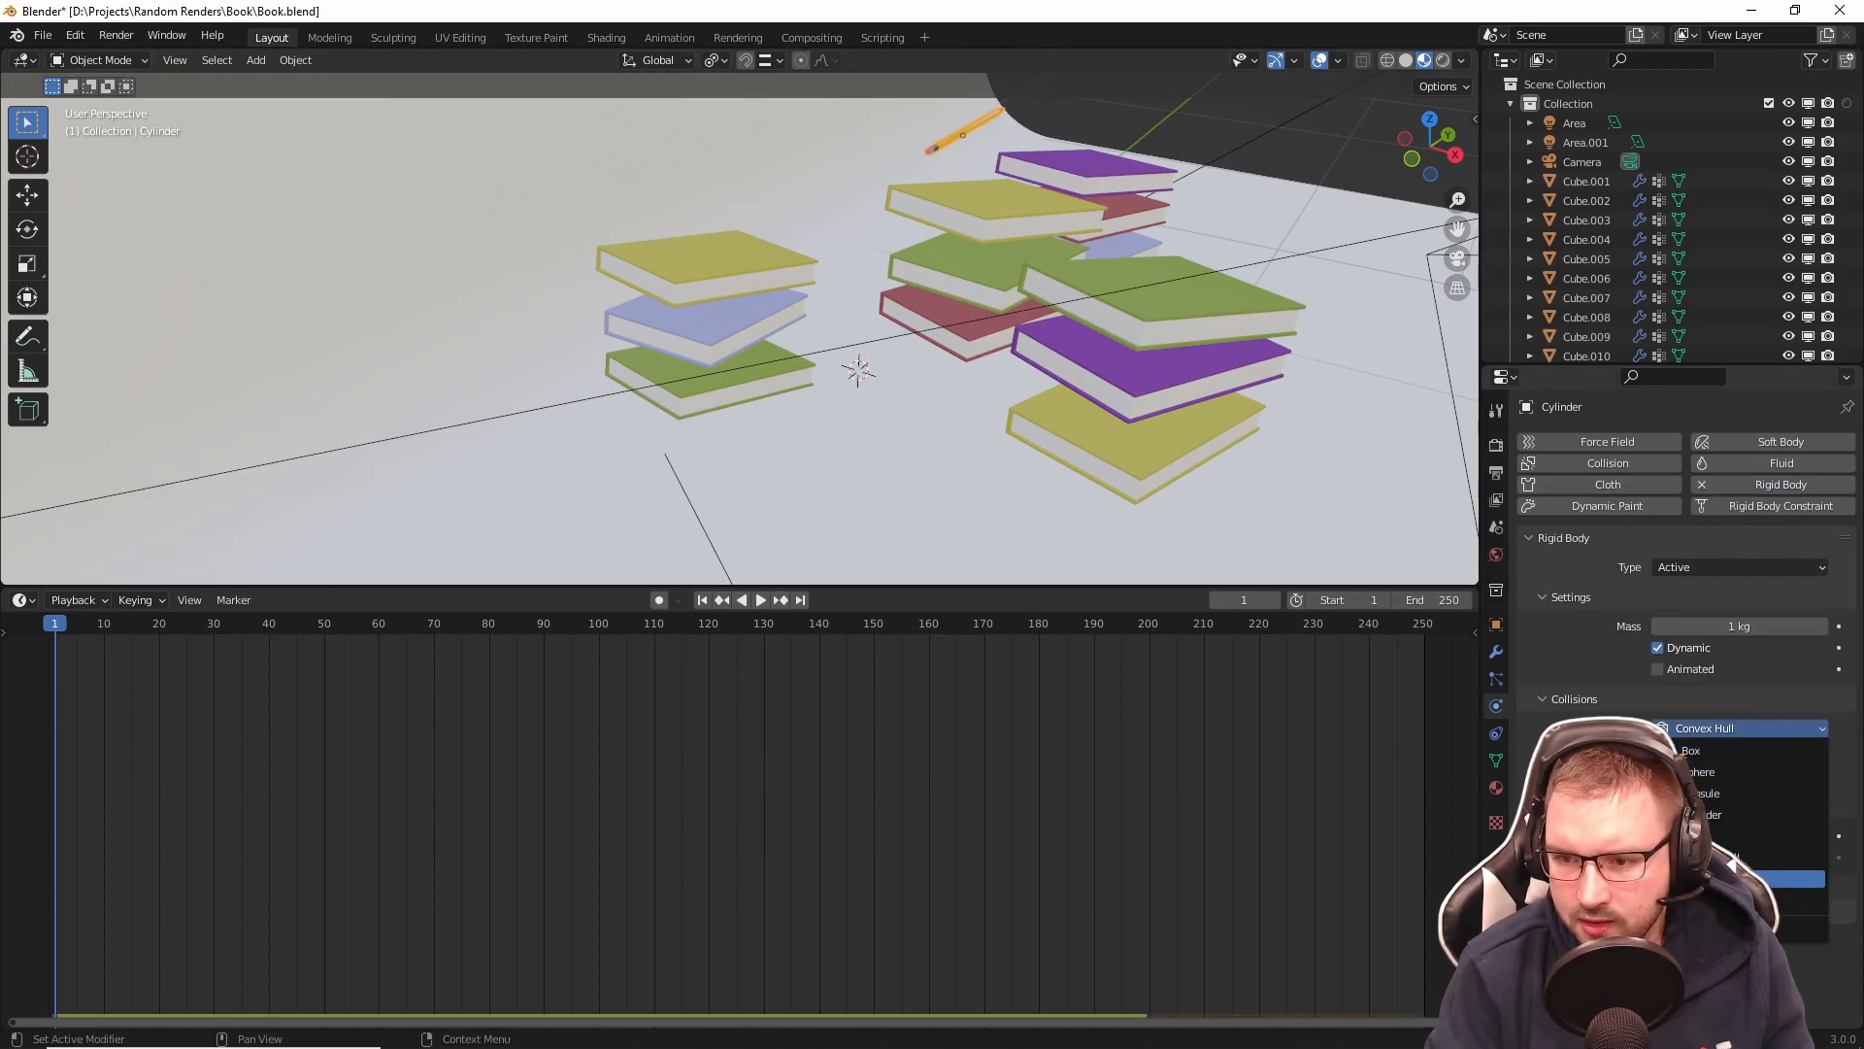
Step: Play the simulation to check how the pencil falls, then return to frame 1
key(space)
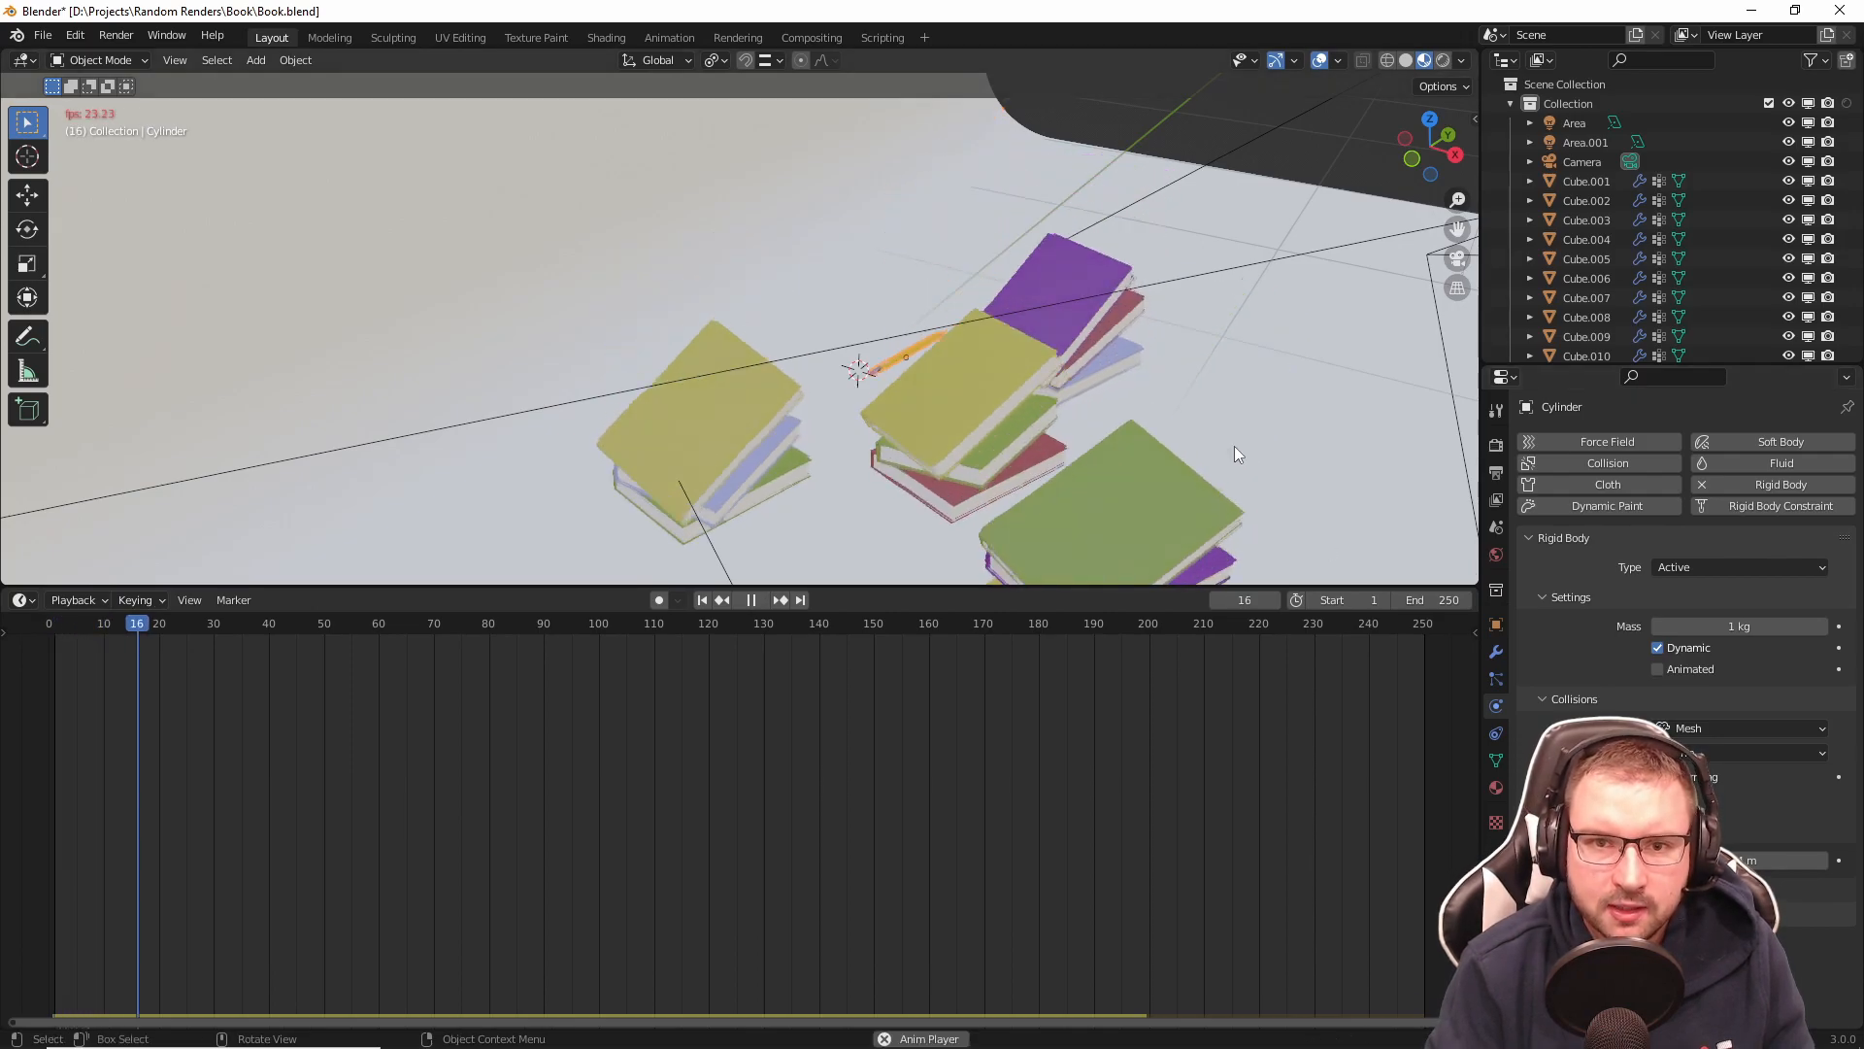
key(space)
key(shift+Left)
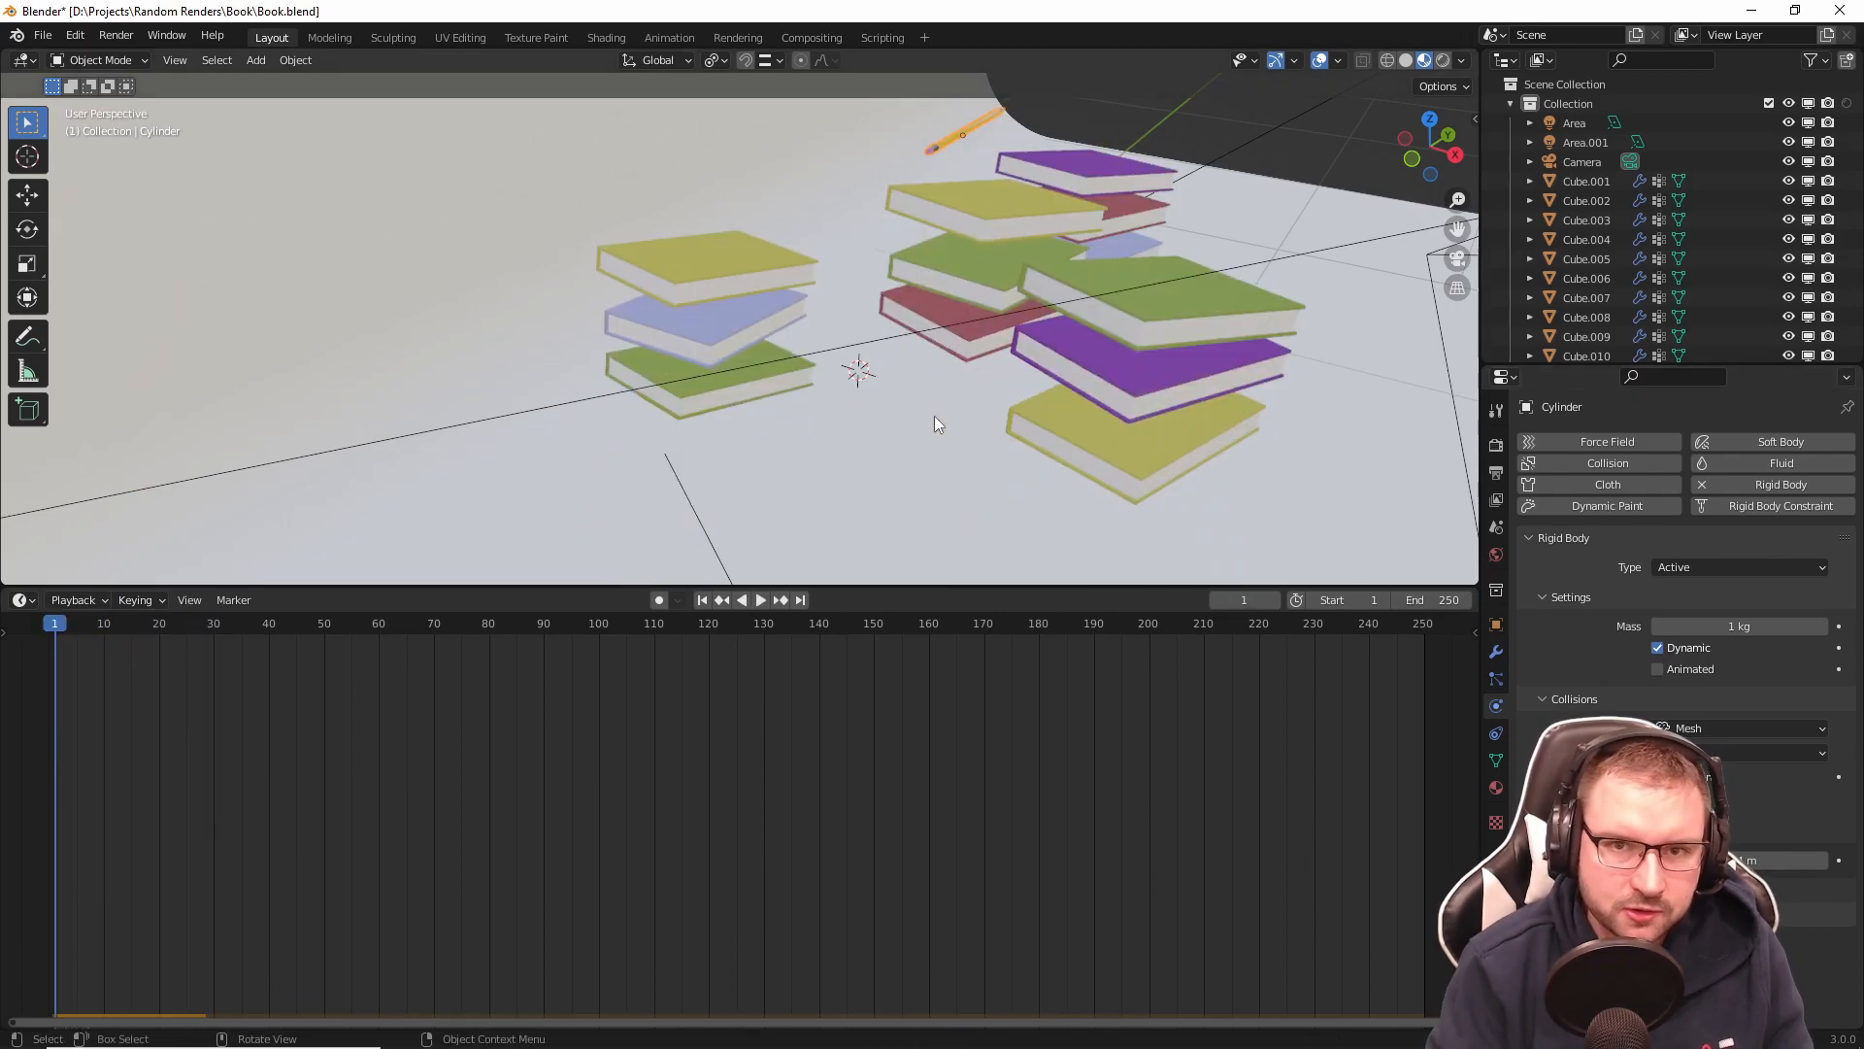
Step: Raise the pencil about 0.104 m along global Z, higher above the book stacks
middle_drag(865, 229, 993, 272)
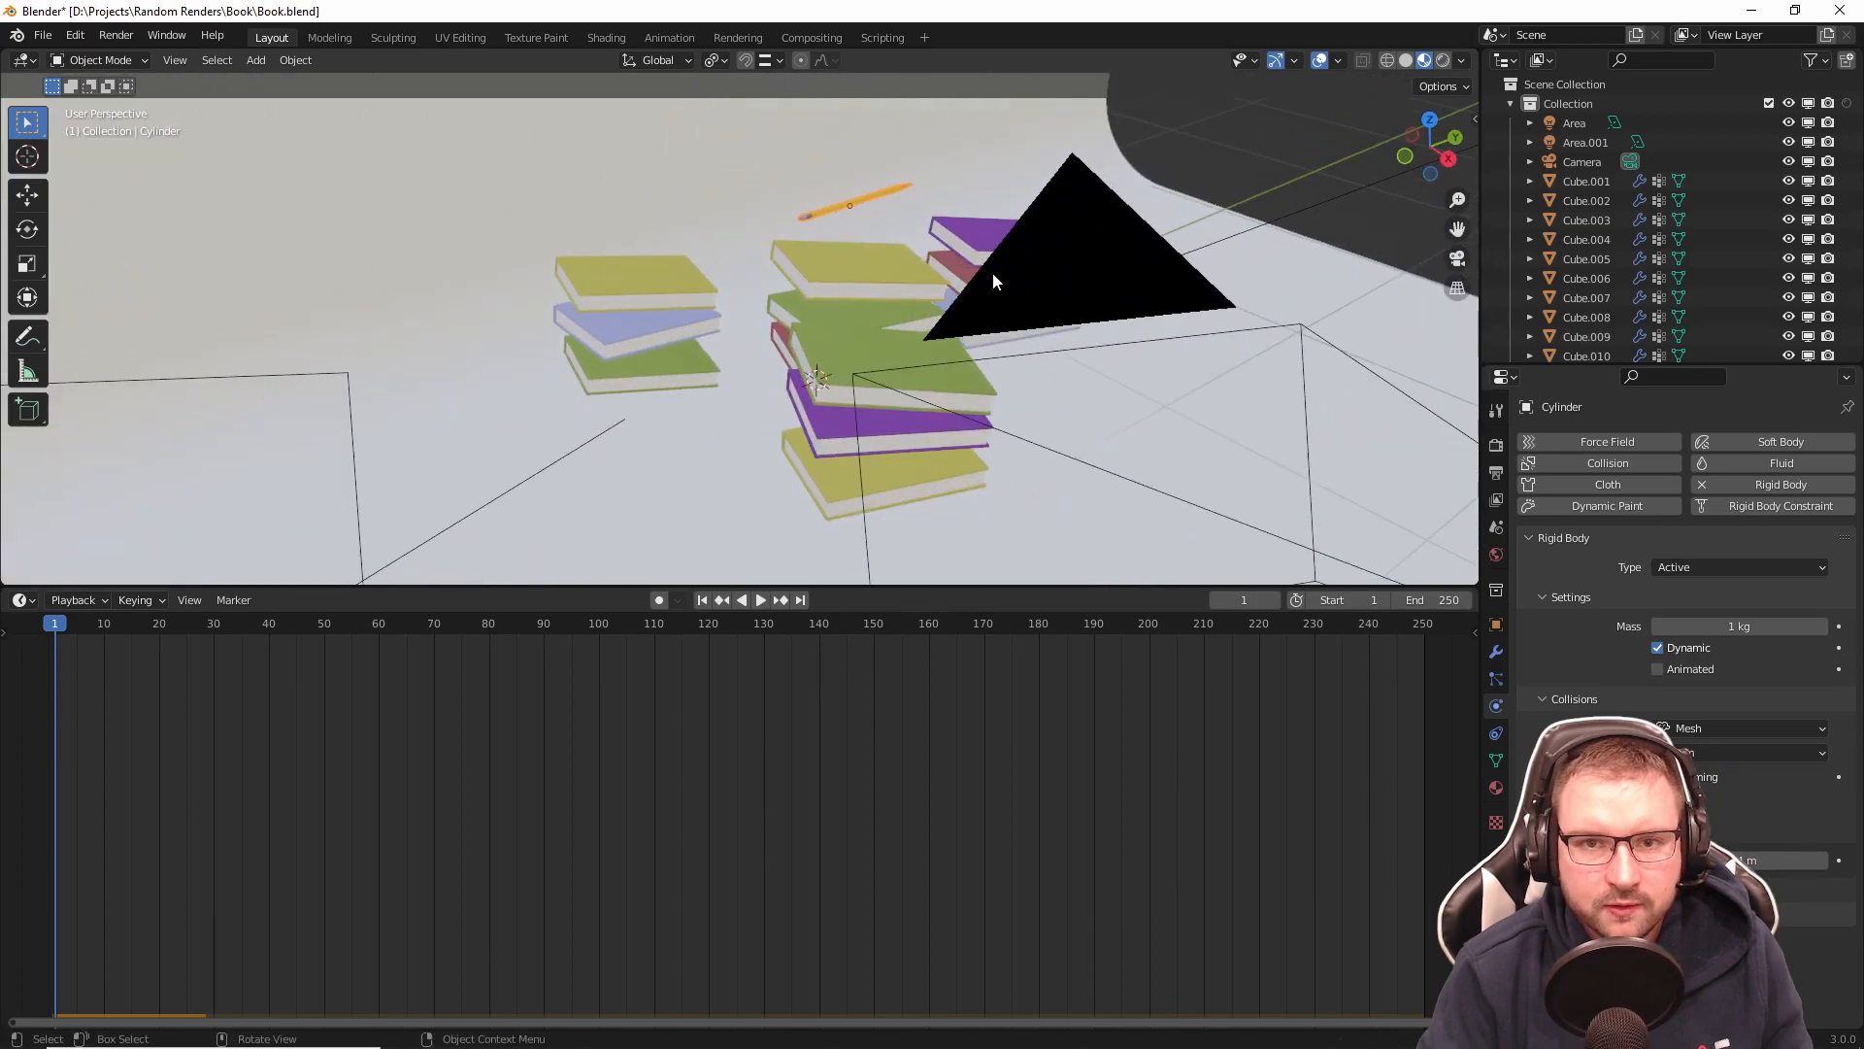
scroll(977, 276, up, 4)
key(g)
key(z)
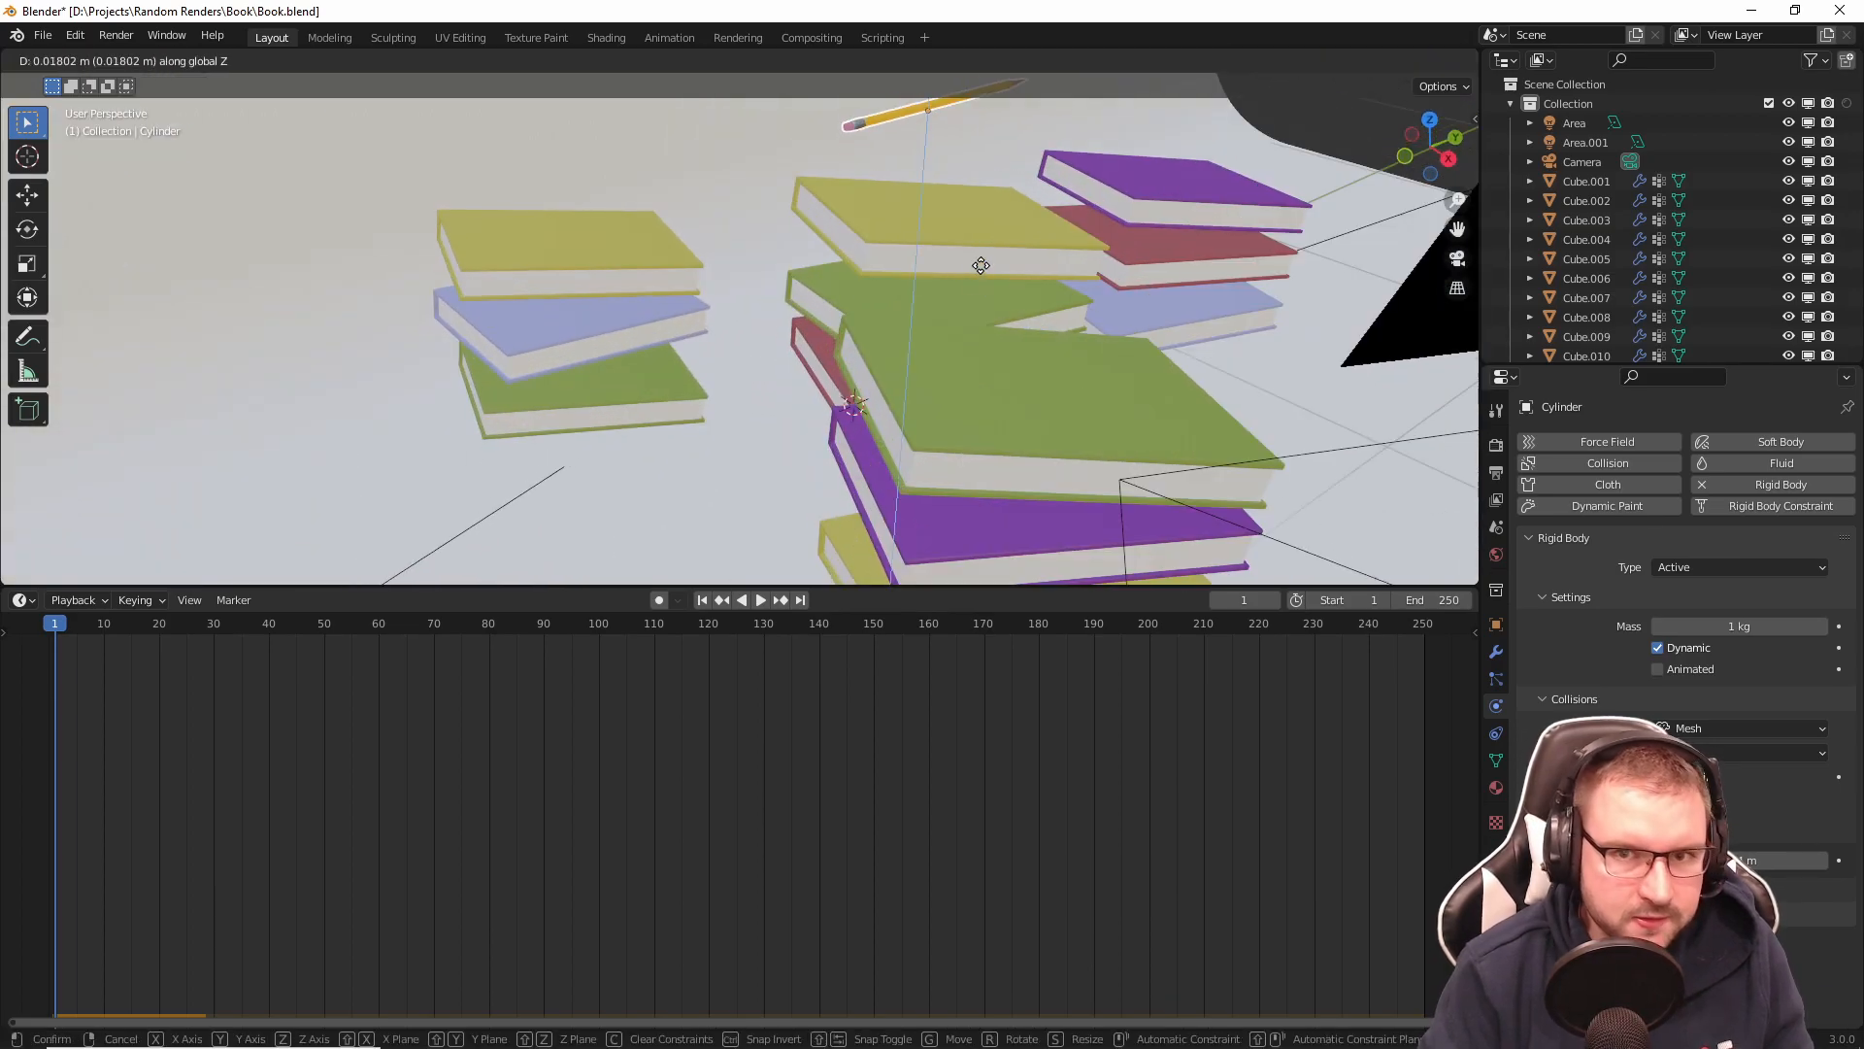
click(981, 225)
Step: Duplicate the pencil and move the copy sideways in the horizontal plane, keeping its height
scroll(980, 225, down, 4)
middle_drag(980, 224, 1059, 326)
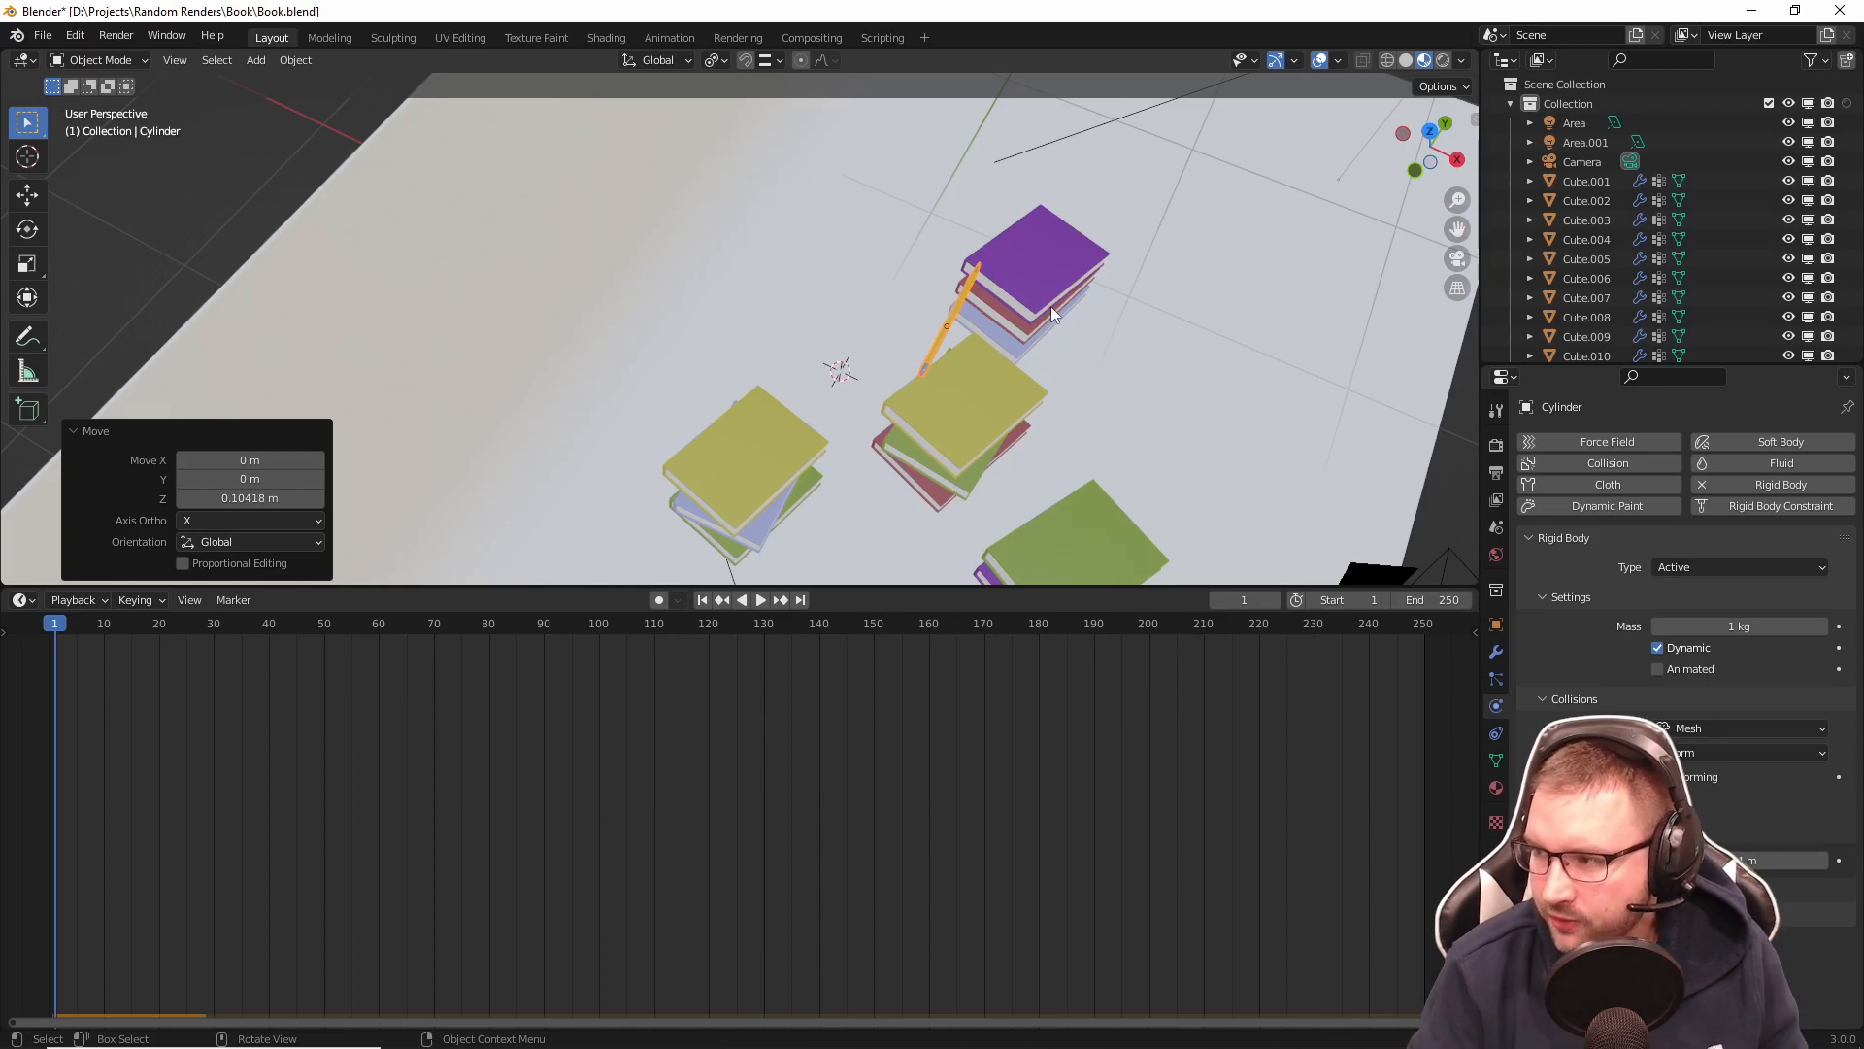
key(shift+d)
right_click(975, 322)
mouse_move(974, 323)
middle_down()
mouse_move(1051, 257)
mouse_move(1011, 313)
middle_up()
scroll(1011, 313, up, 1)
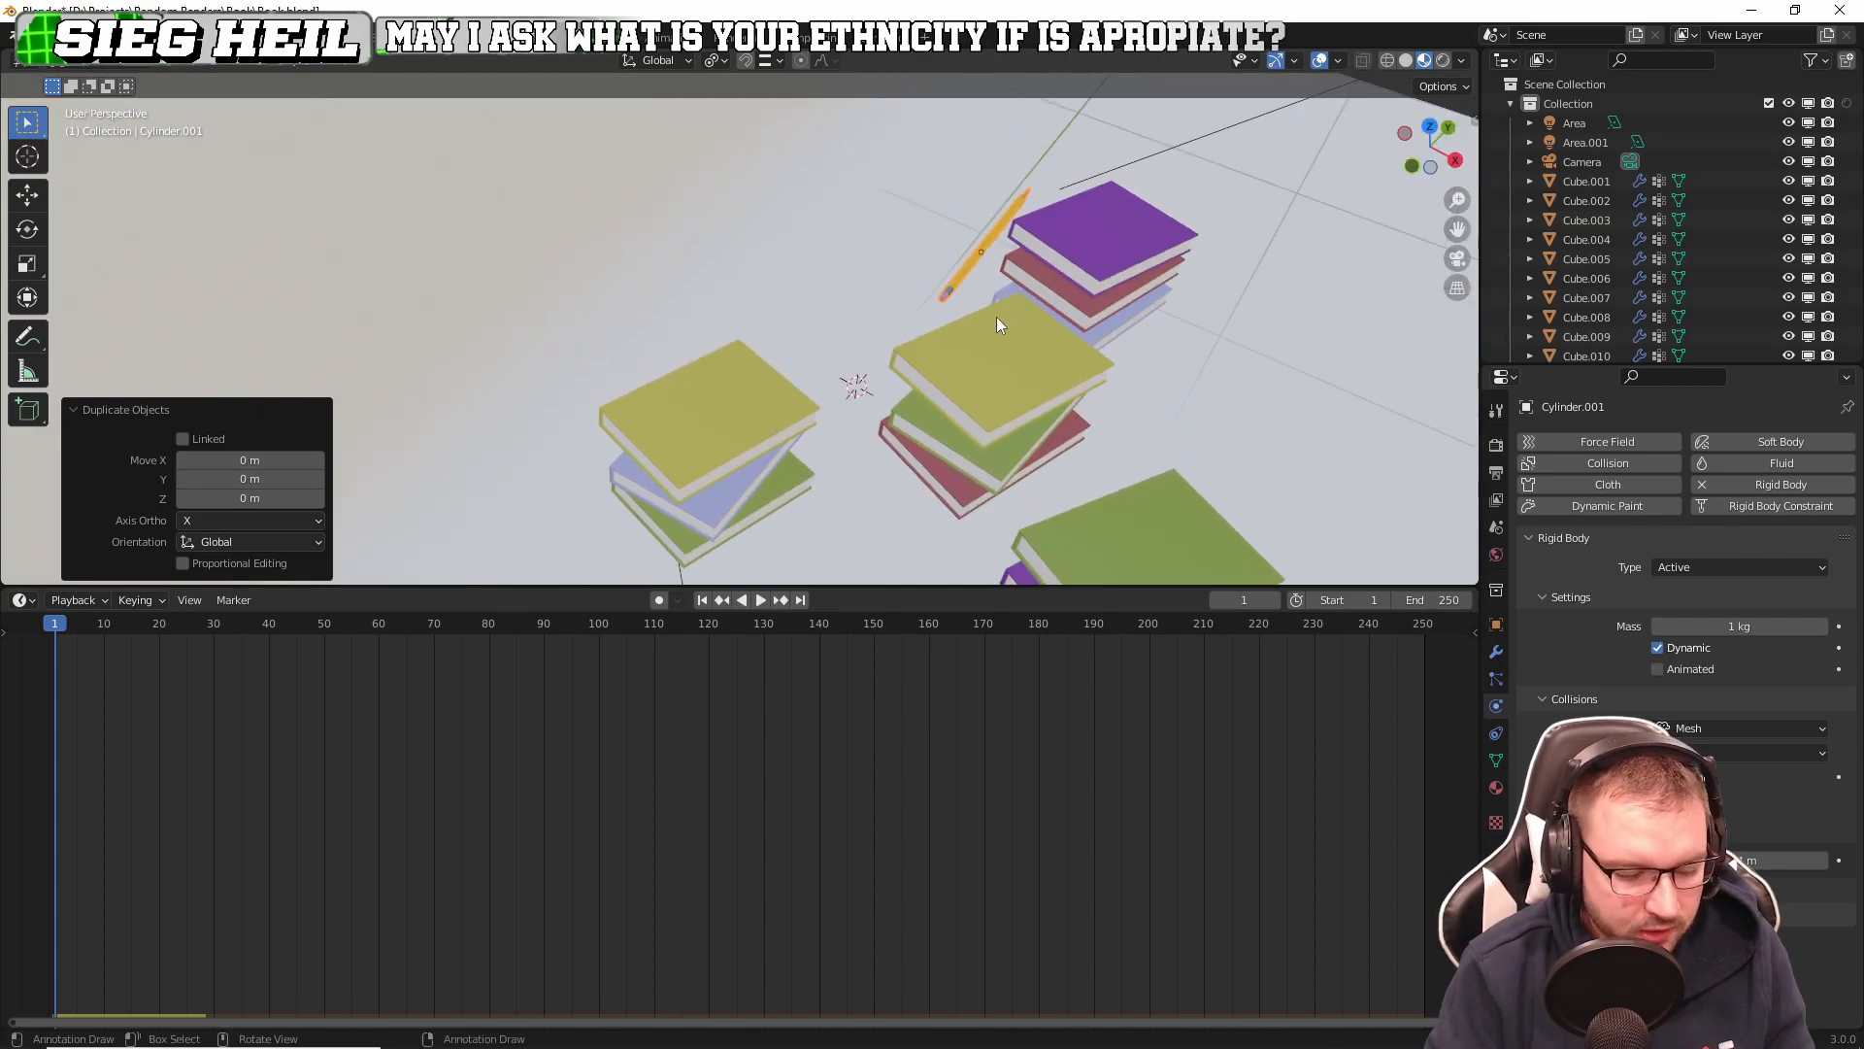
key(g)
key(shift+z)
click(1040, 298)
Step: Duplicate both pencils and offset the copies horizontally by about -0.121 m in X and -0.210 m in Y
shift+click(980, 237)
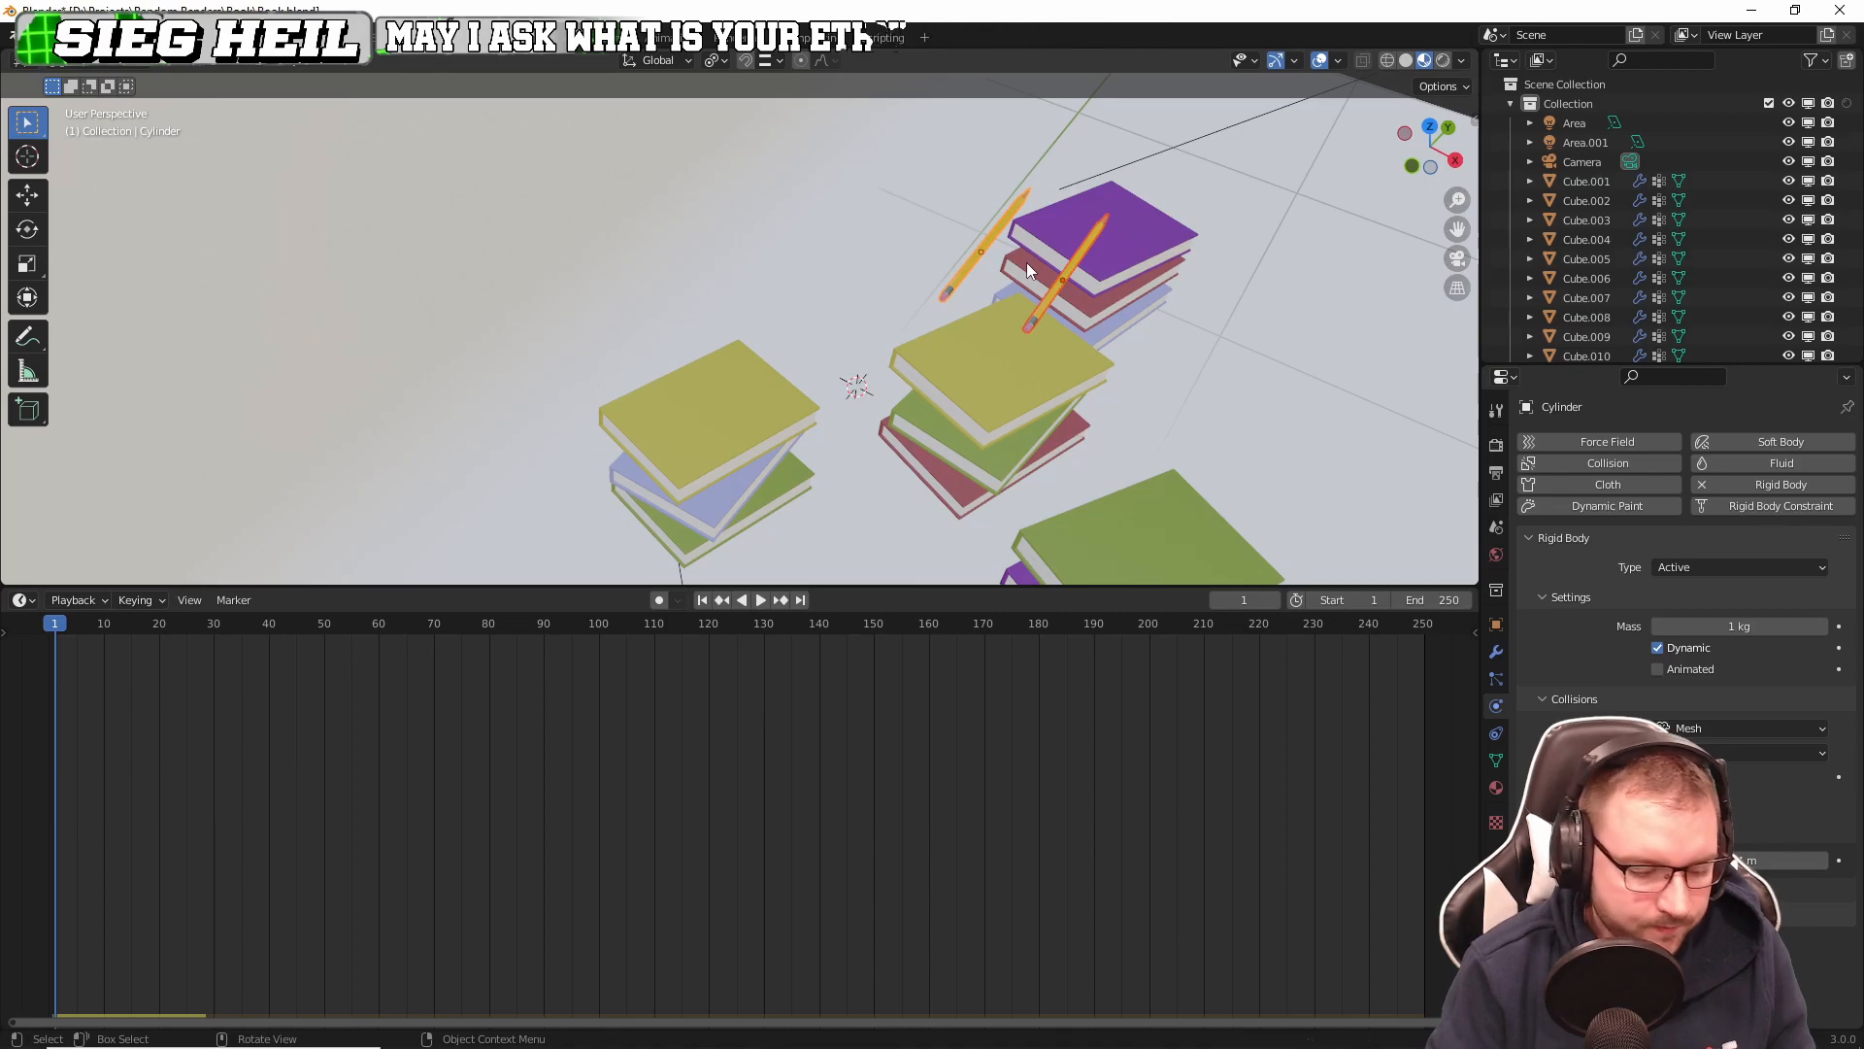
key(shift+d)
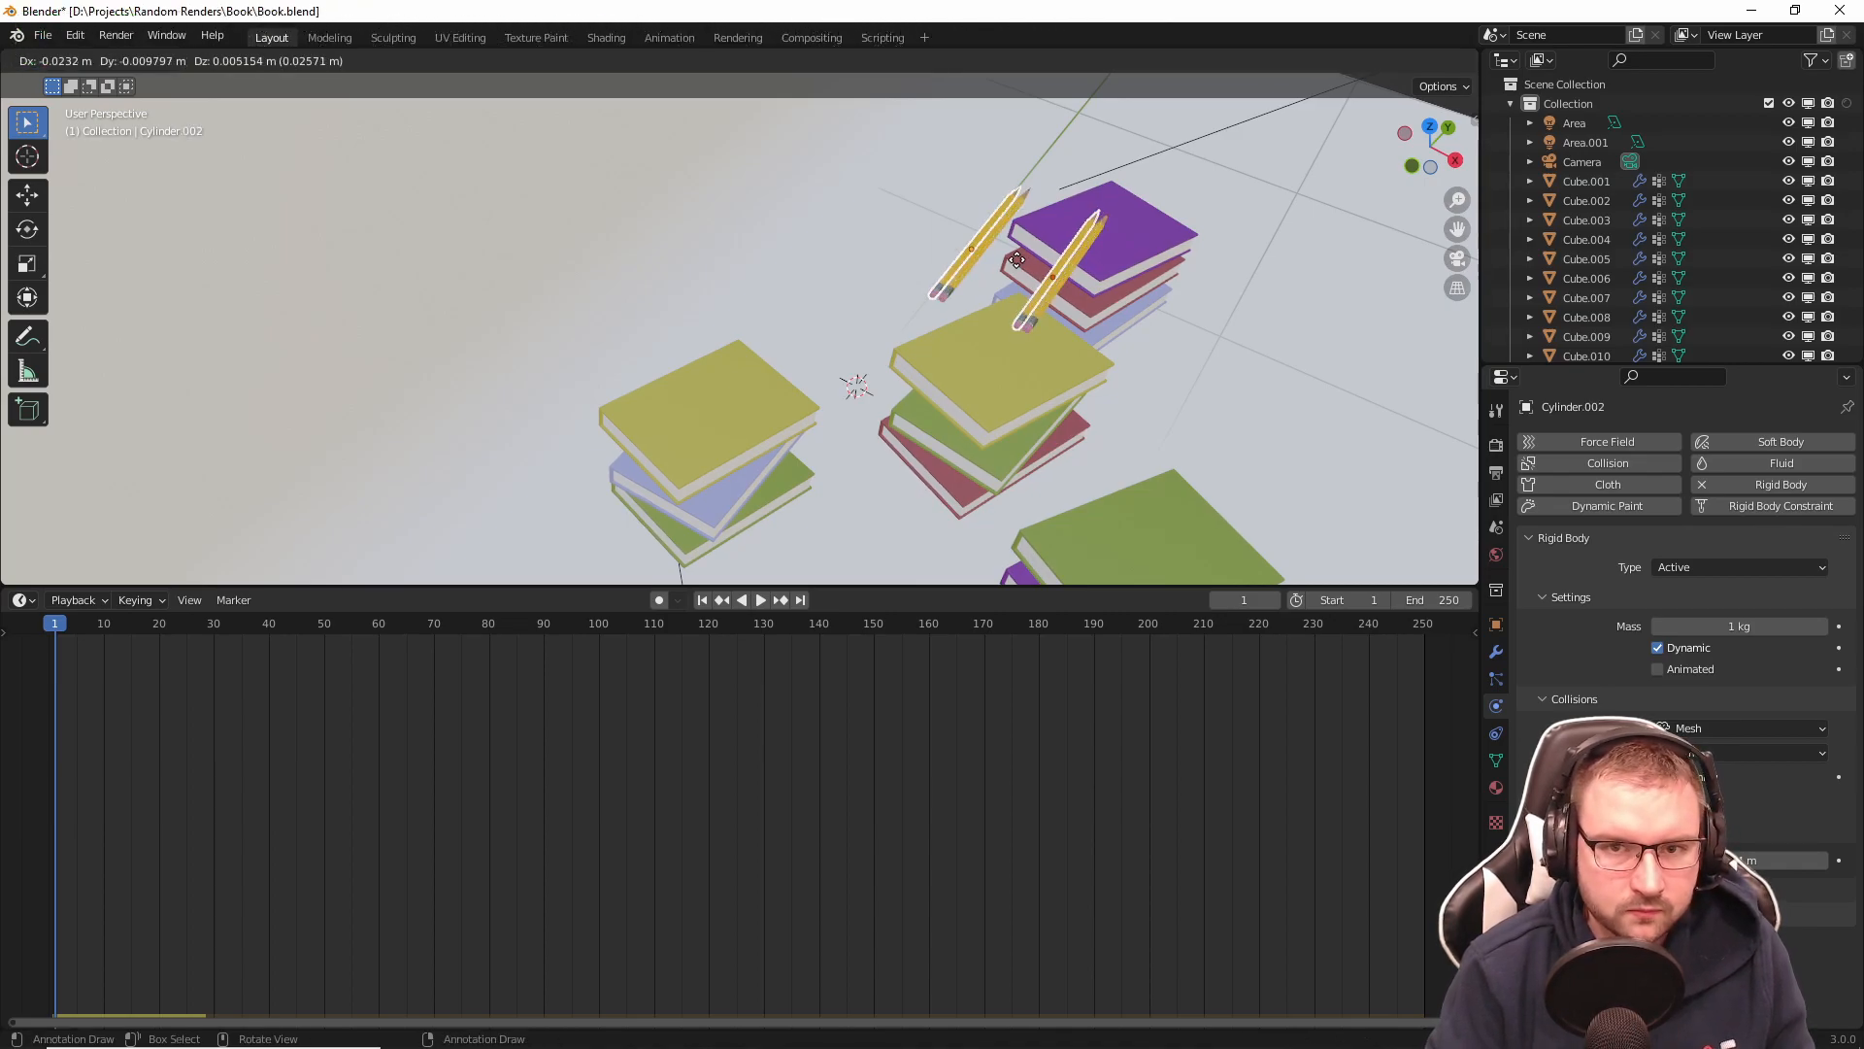
key(shift+z)
click(959, 281)
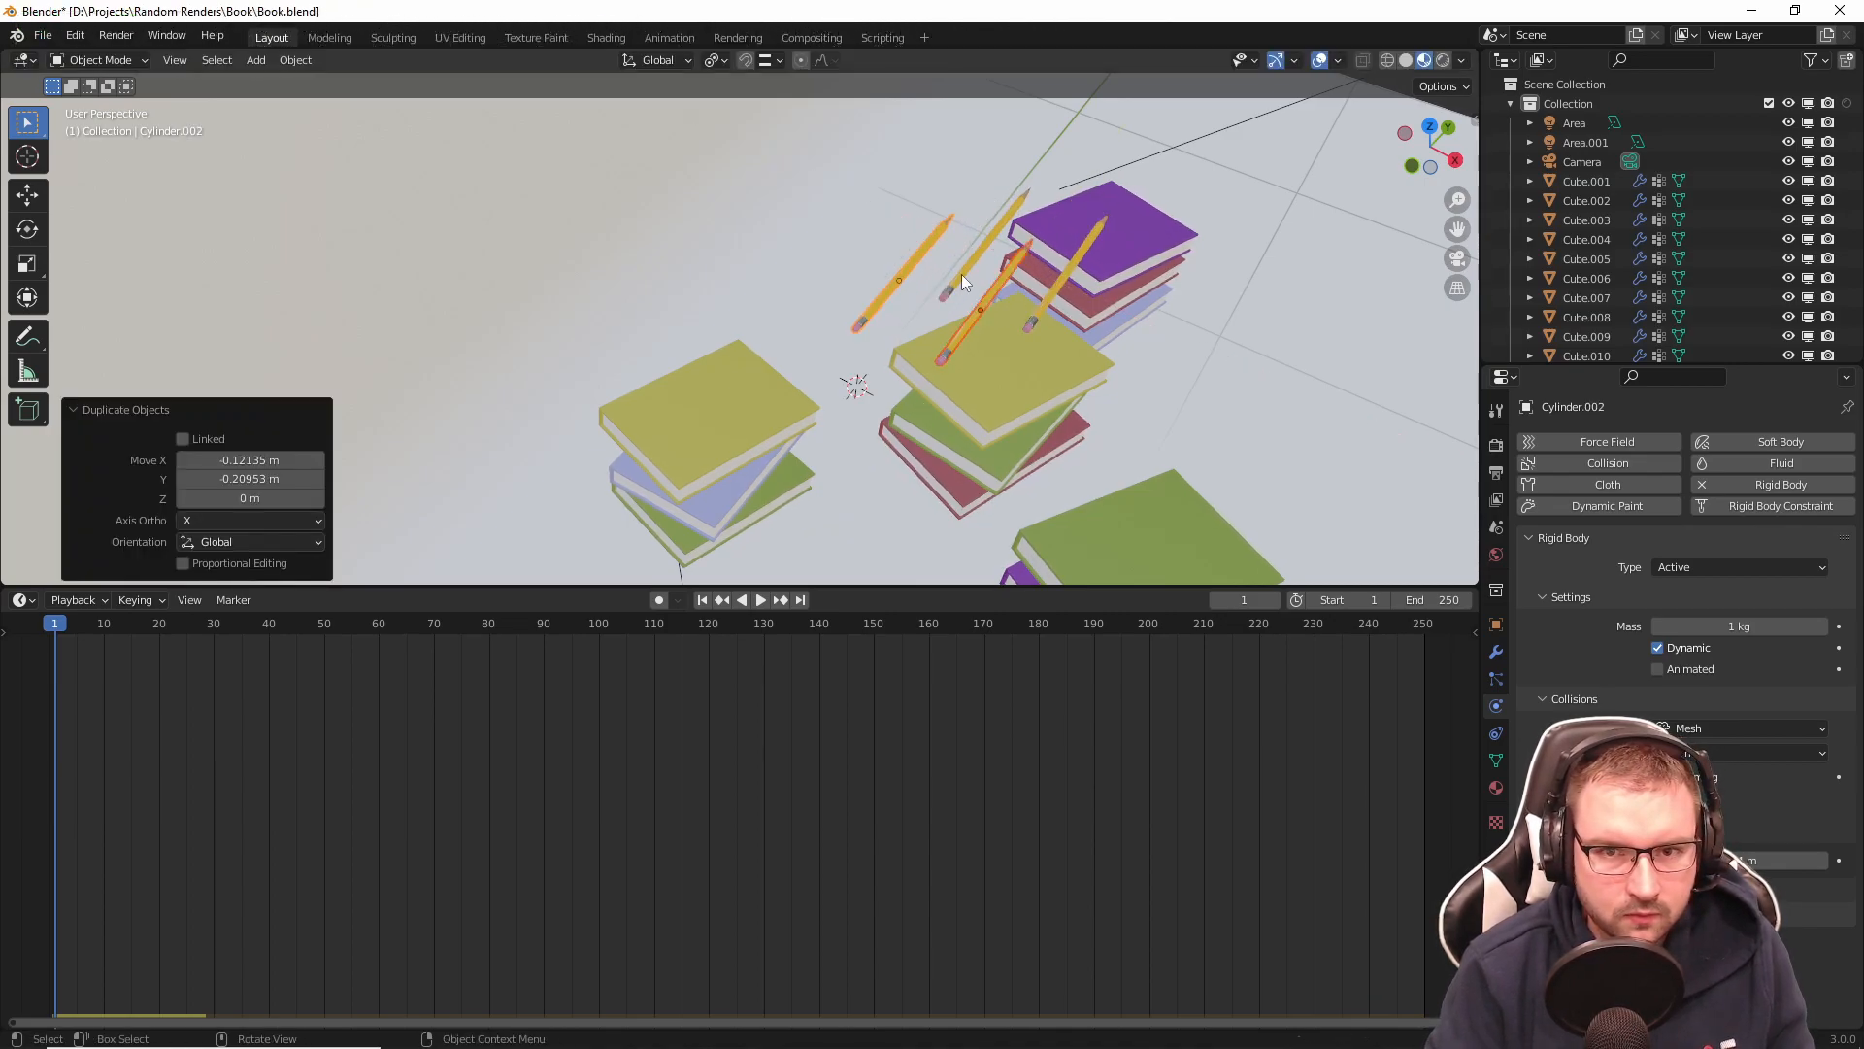
Step: Duplicate the four pencils and shift the copies horizontally towards the backdrop side, at the same height
shift+click(976, 258)
shift+click(1064, 274)
key(shift+d)
key(shift+z)
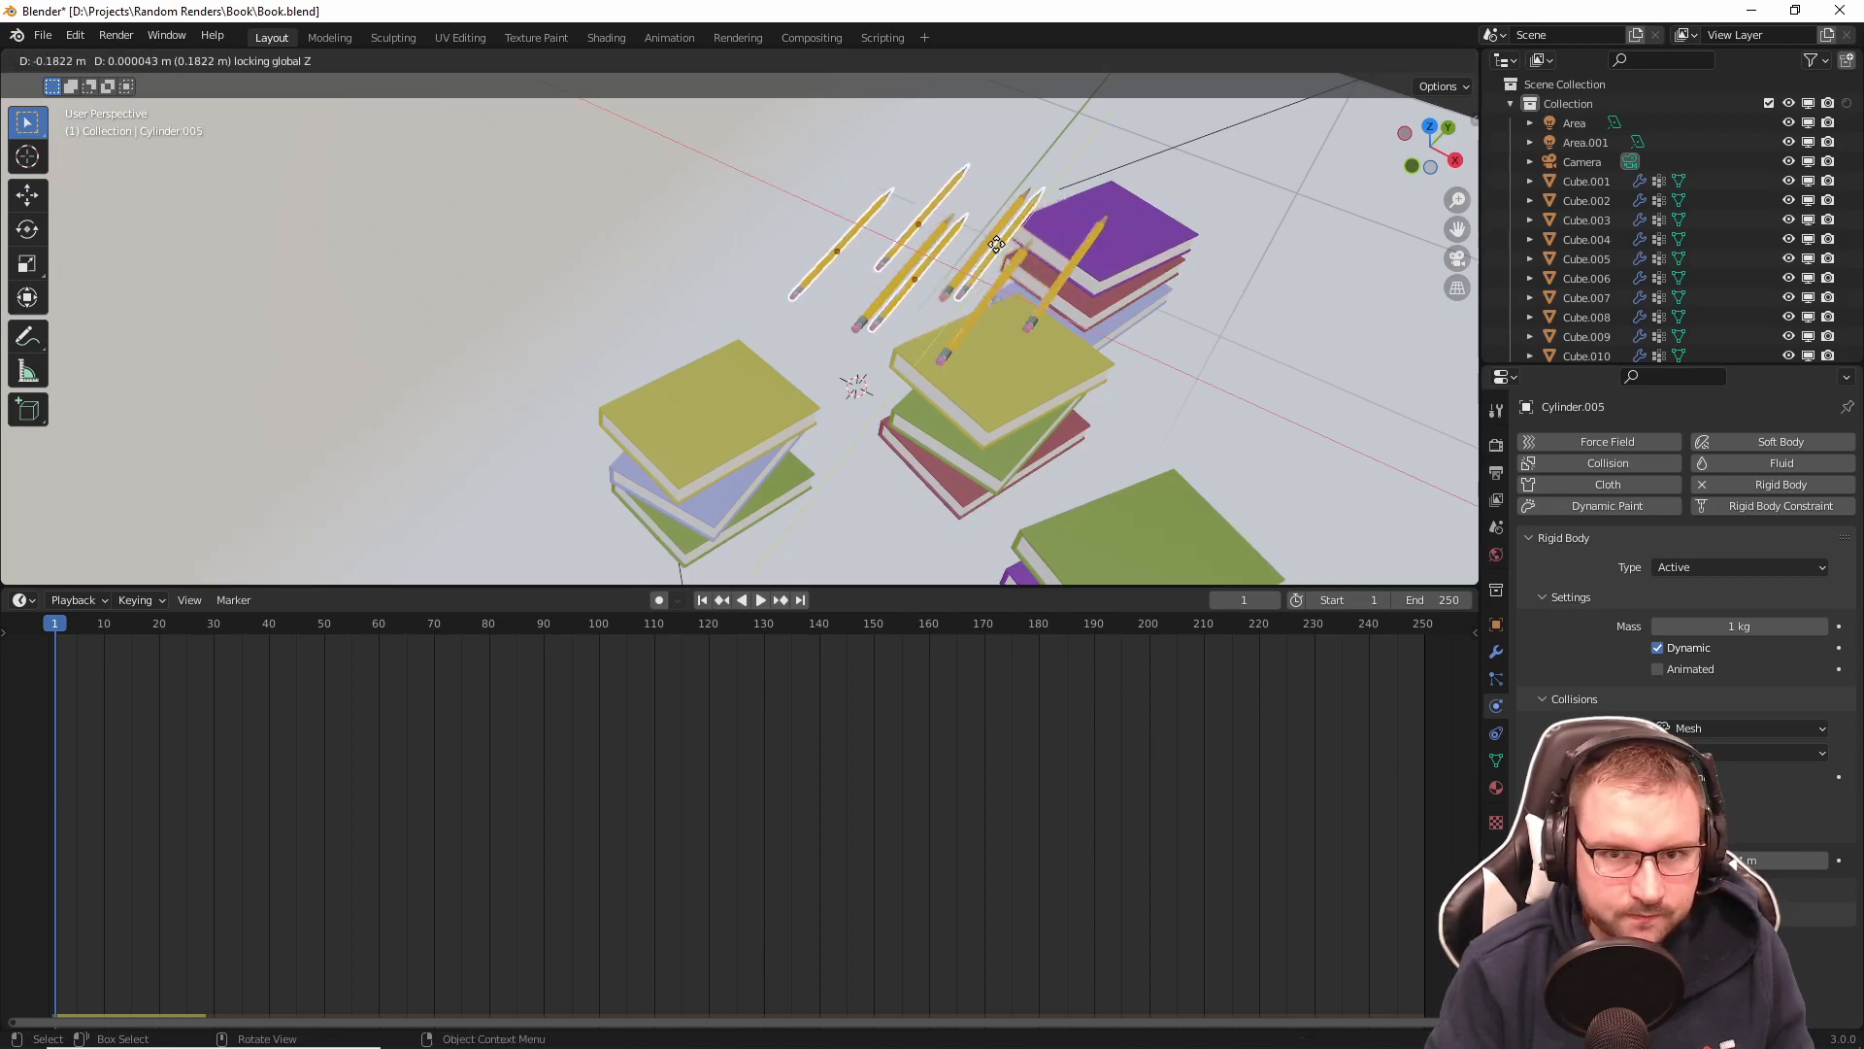
click(920, 241)
Step: Duplicate all eight pencils and place the copies horizontally in front of the originals, above the book stacks
shift+click(924, 248)
shift+click(979, 253)
shift+click(1000, 280)
shift+click(1056, 279)
key(shift+d)
key(shift+z)
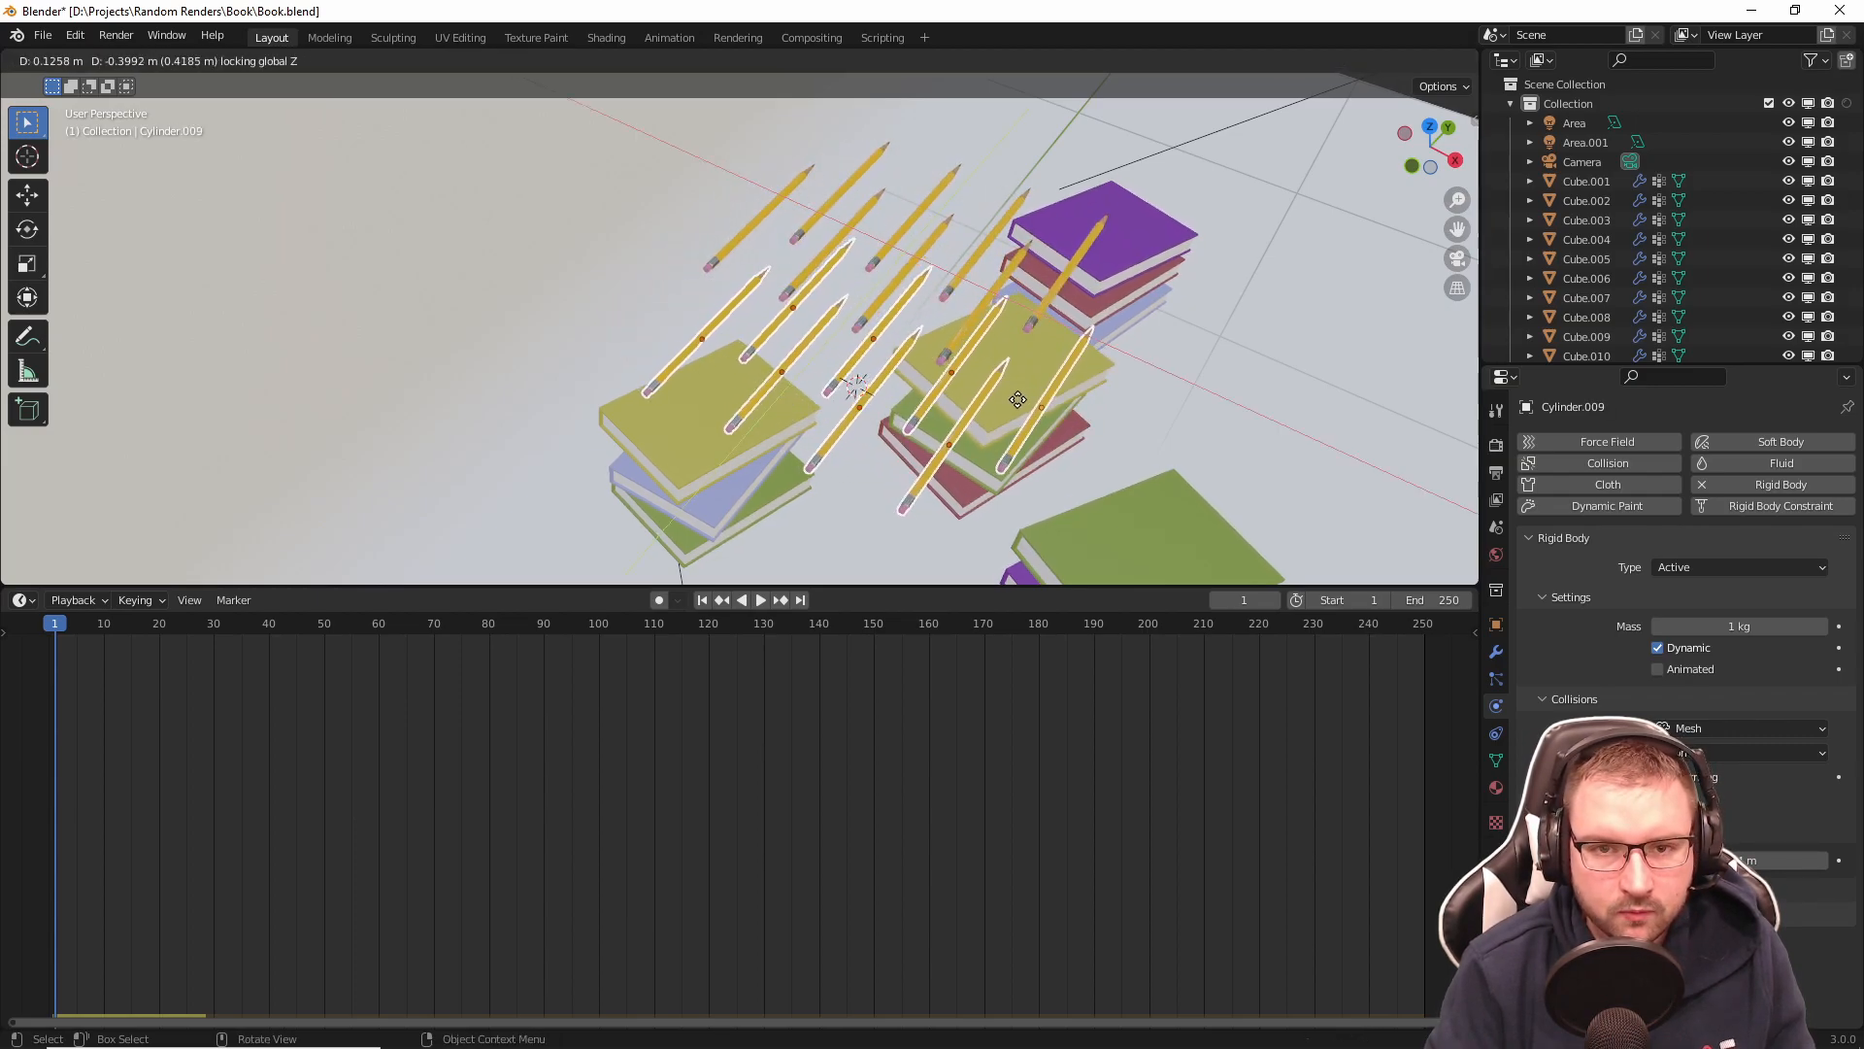
click(1017, 389)
Step: Select all the pencils and, in camera view, move them about 0.295 m in X and 0.148 m in Y
shift+click(780, 206)
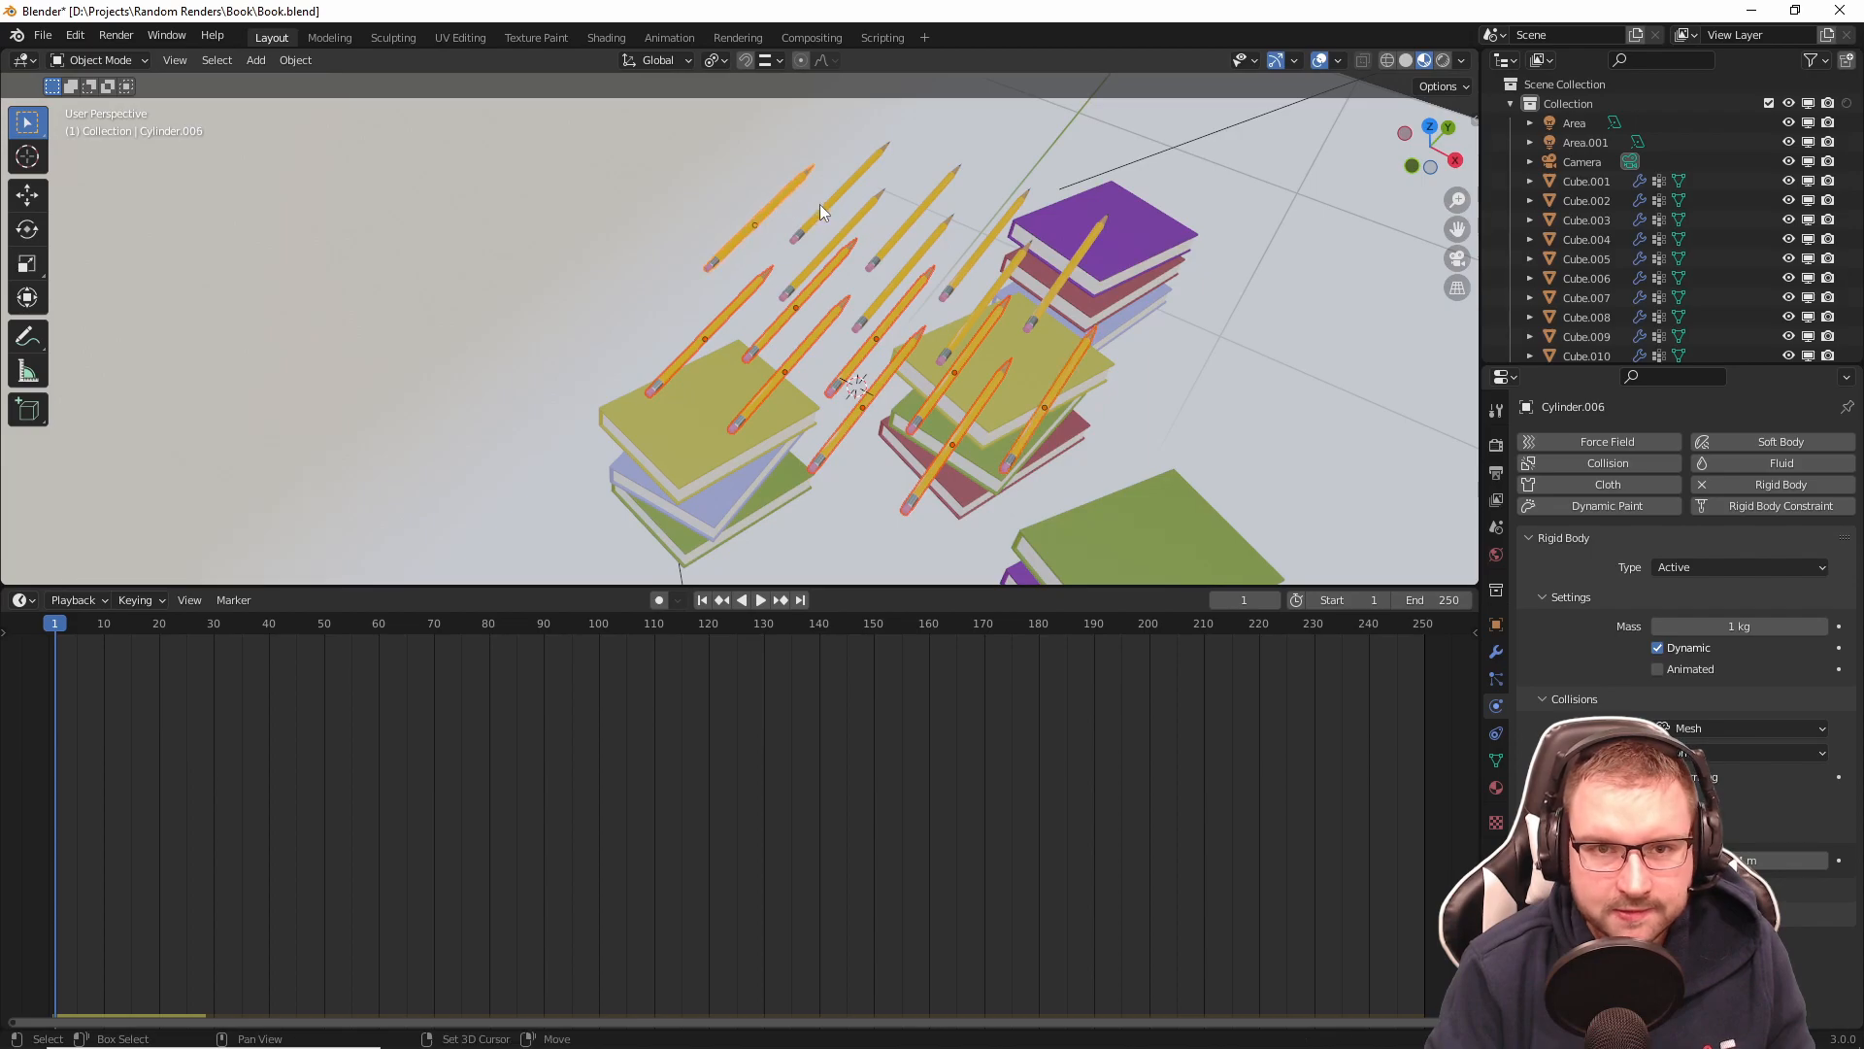
shift+click(836, 241)
shift+click(895, 239)
shift+click(922, 252)
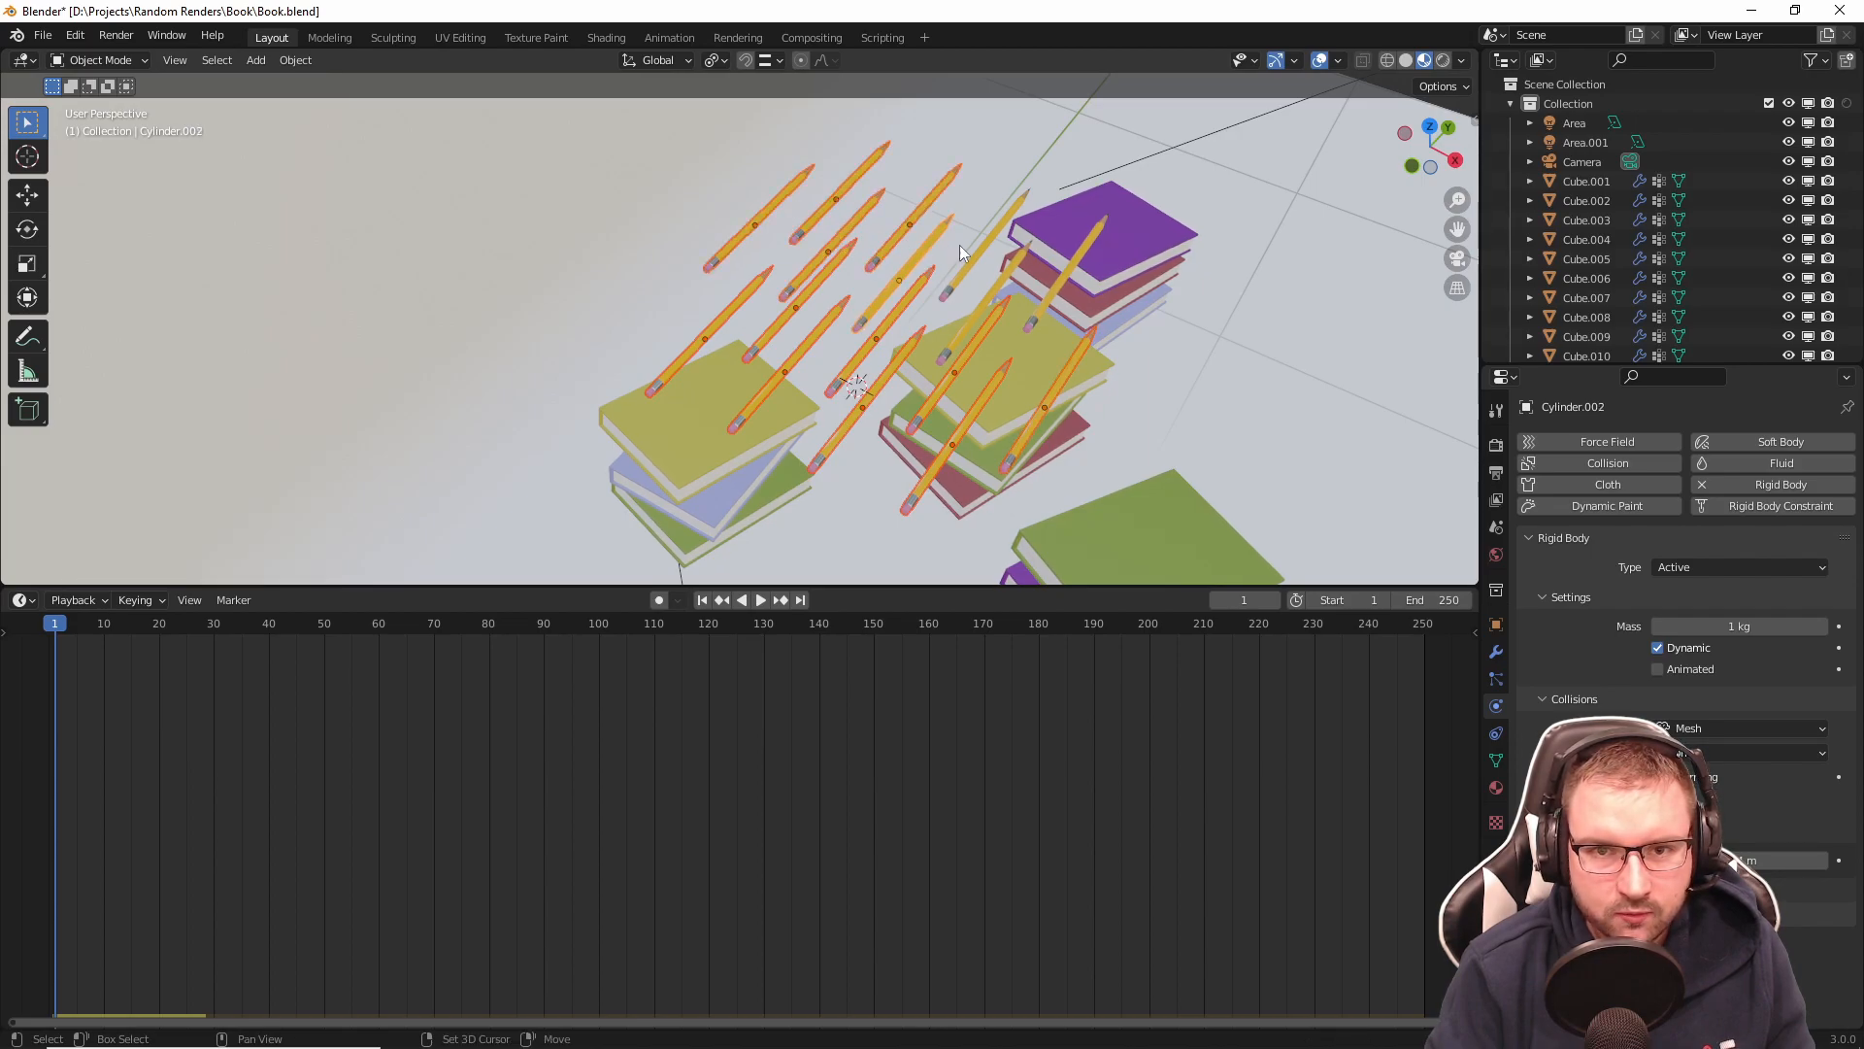
shift+click(995, 239)
shift+click(1066, 272)
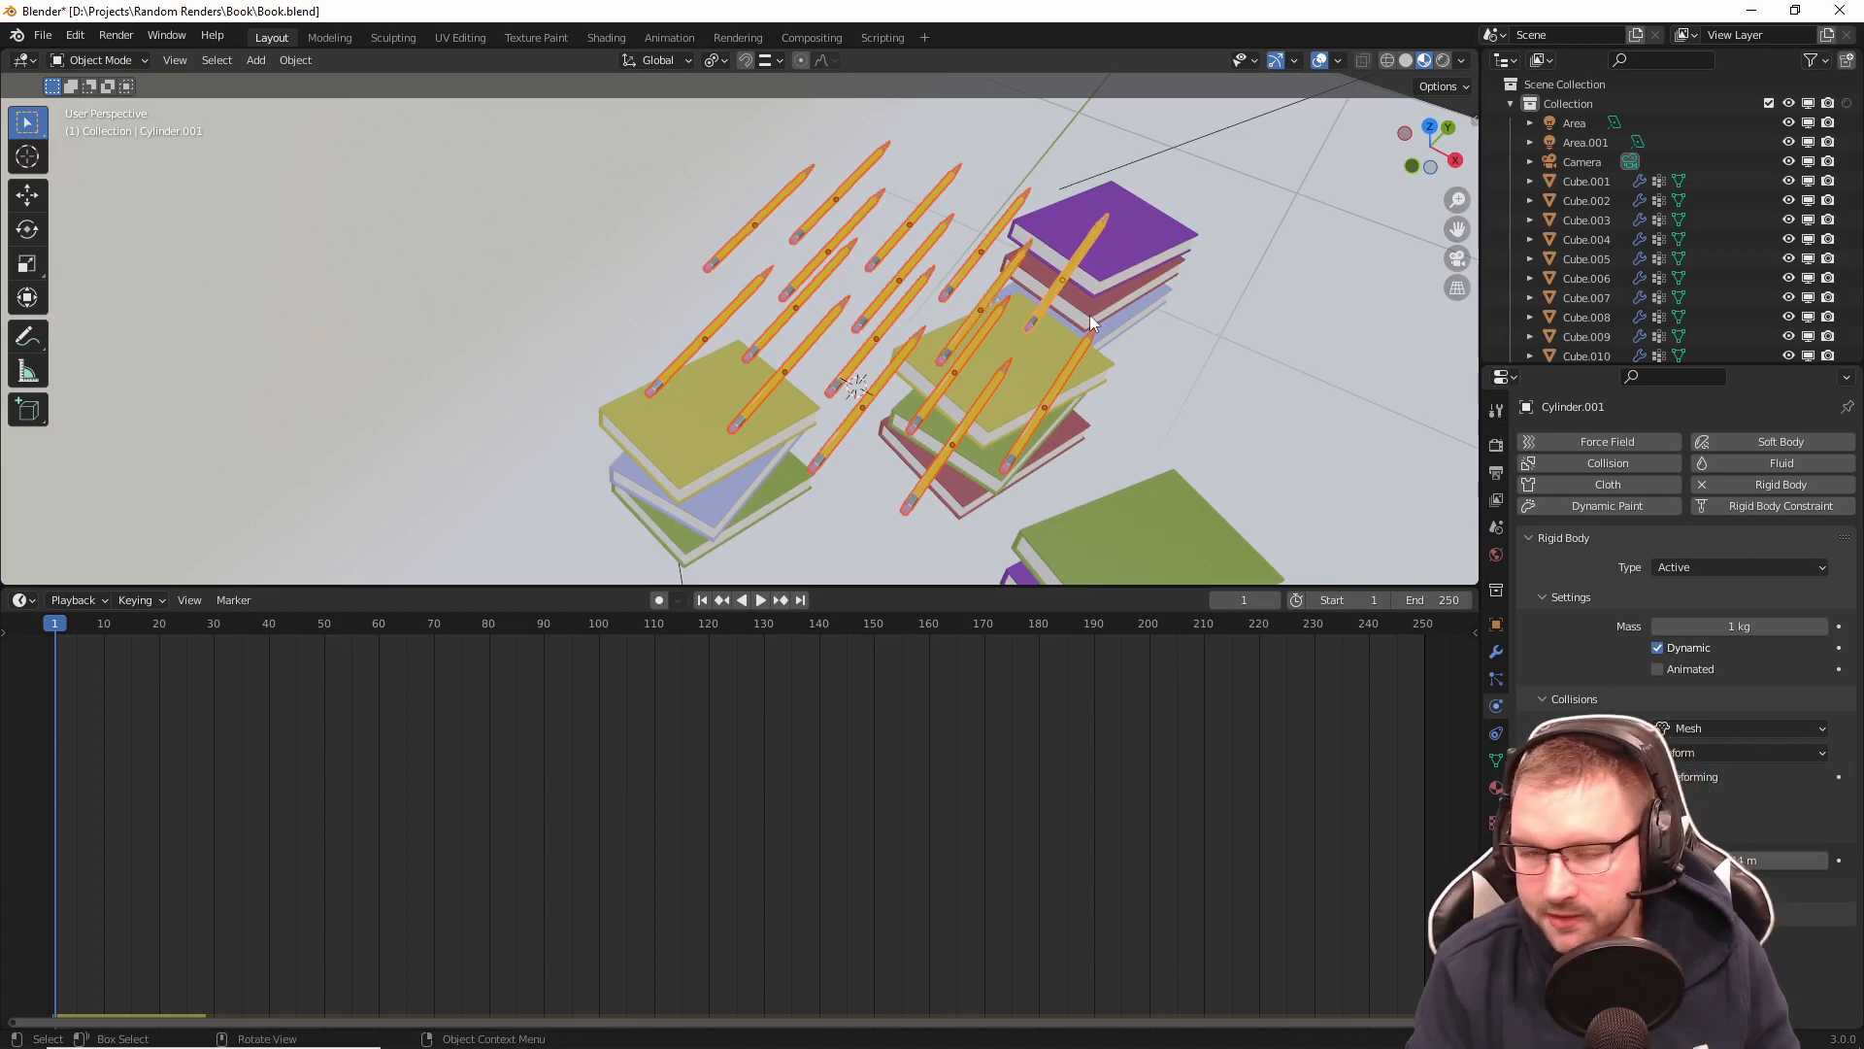
middle_drag(1052, 321, 953, 273)
scroll(901, 282, down, 2)
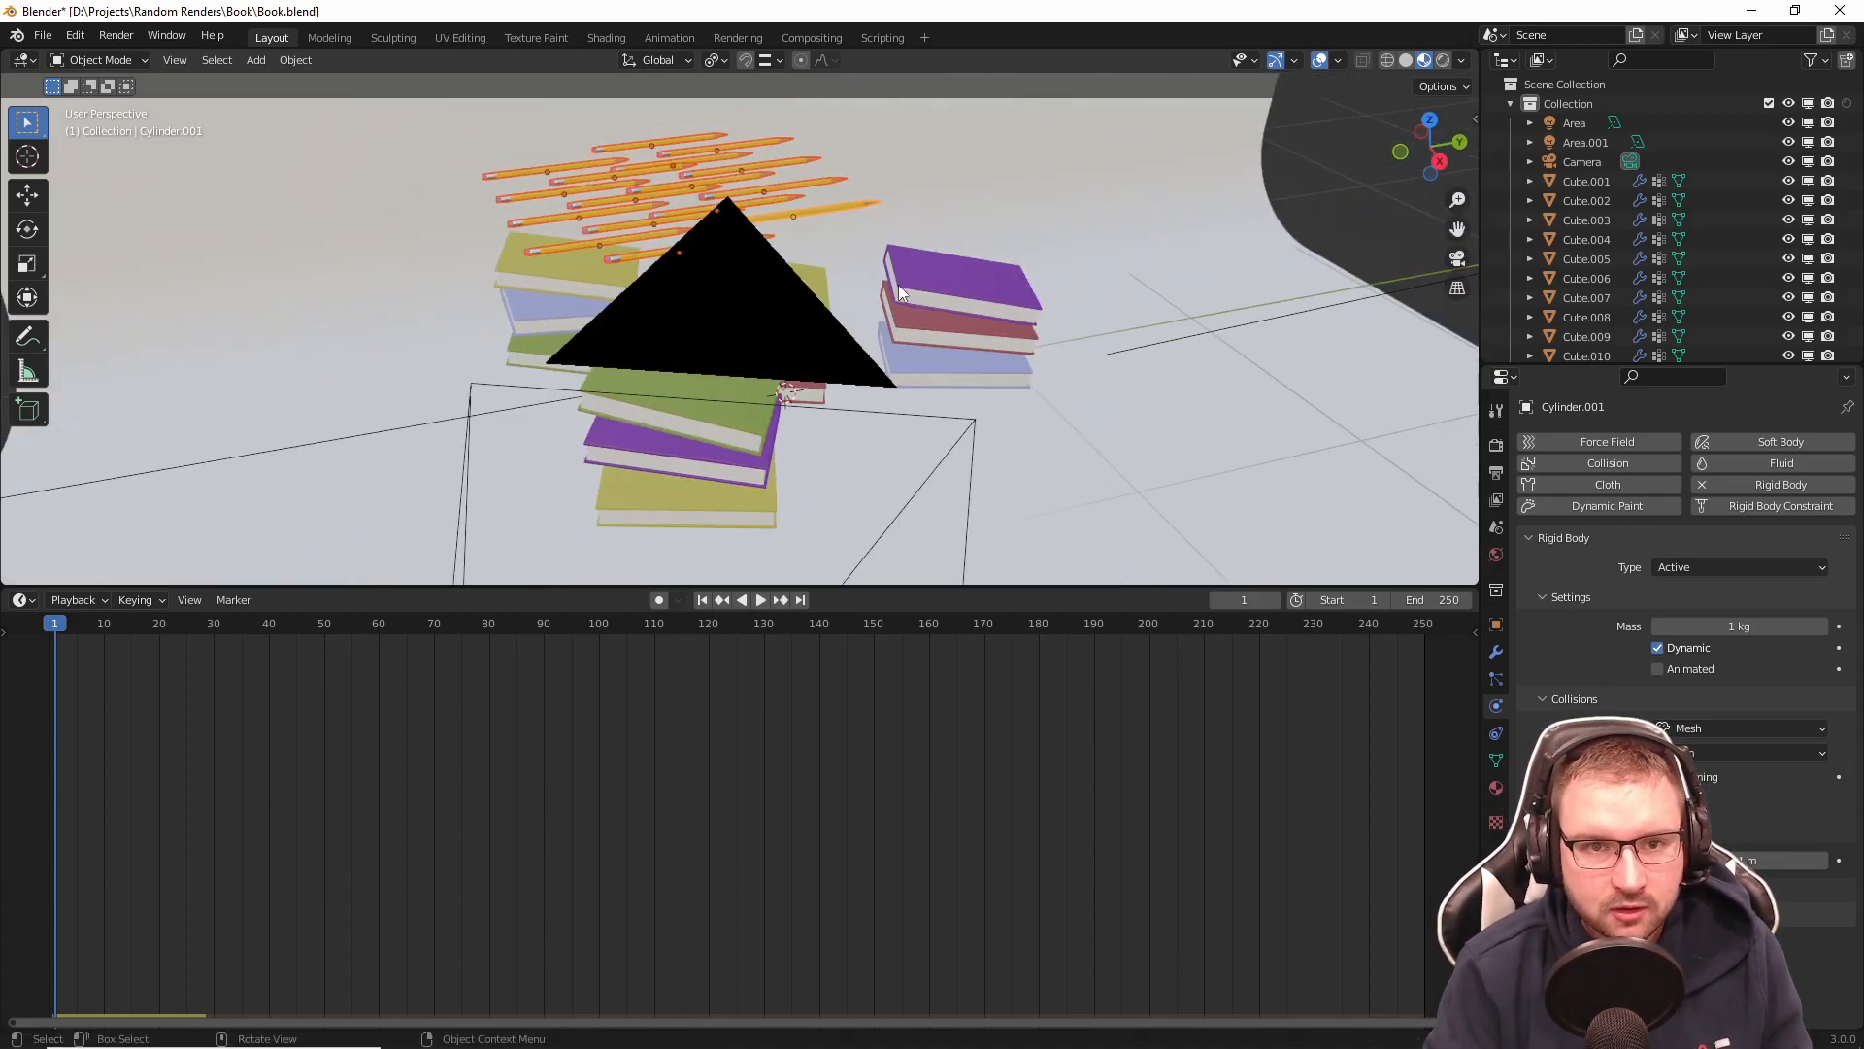
key(KP_0)
scroll(759, 275, down, 2)
scroll(763, 273, down, 1)
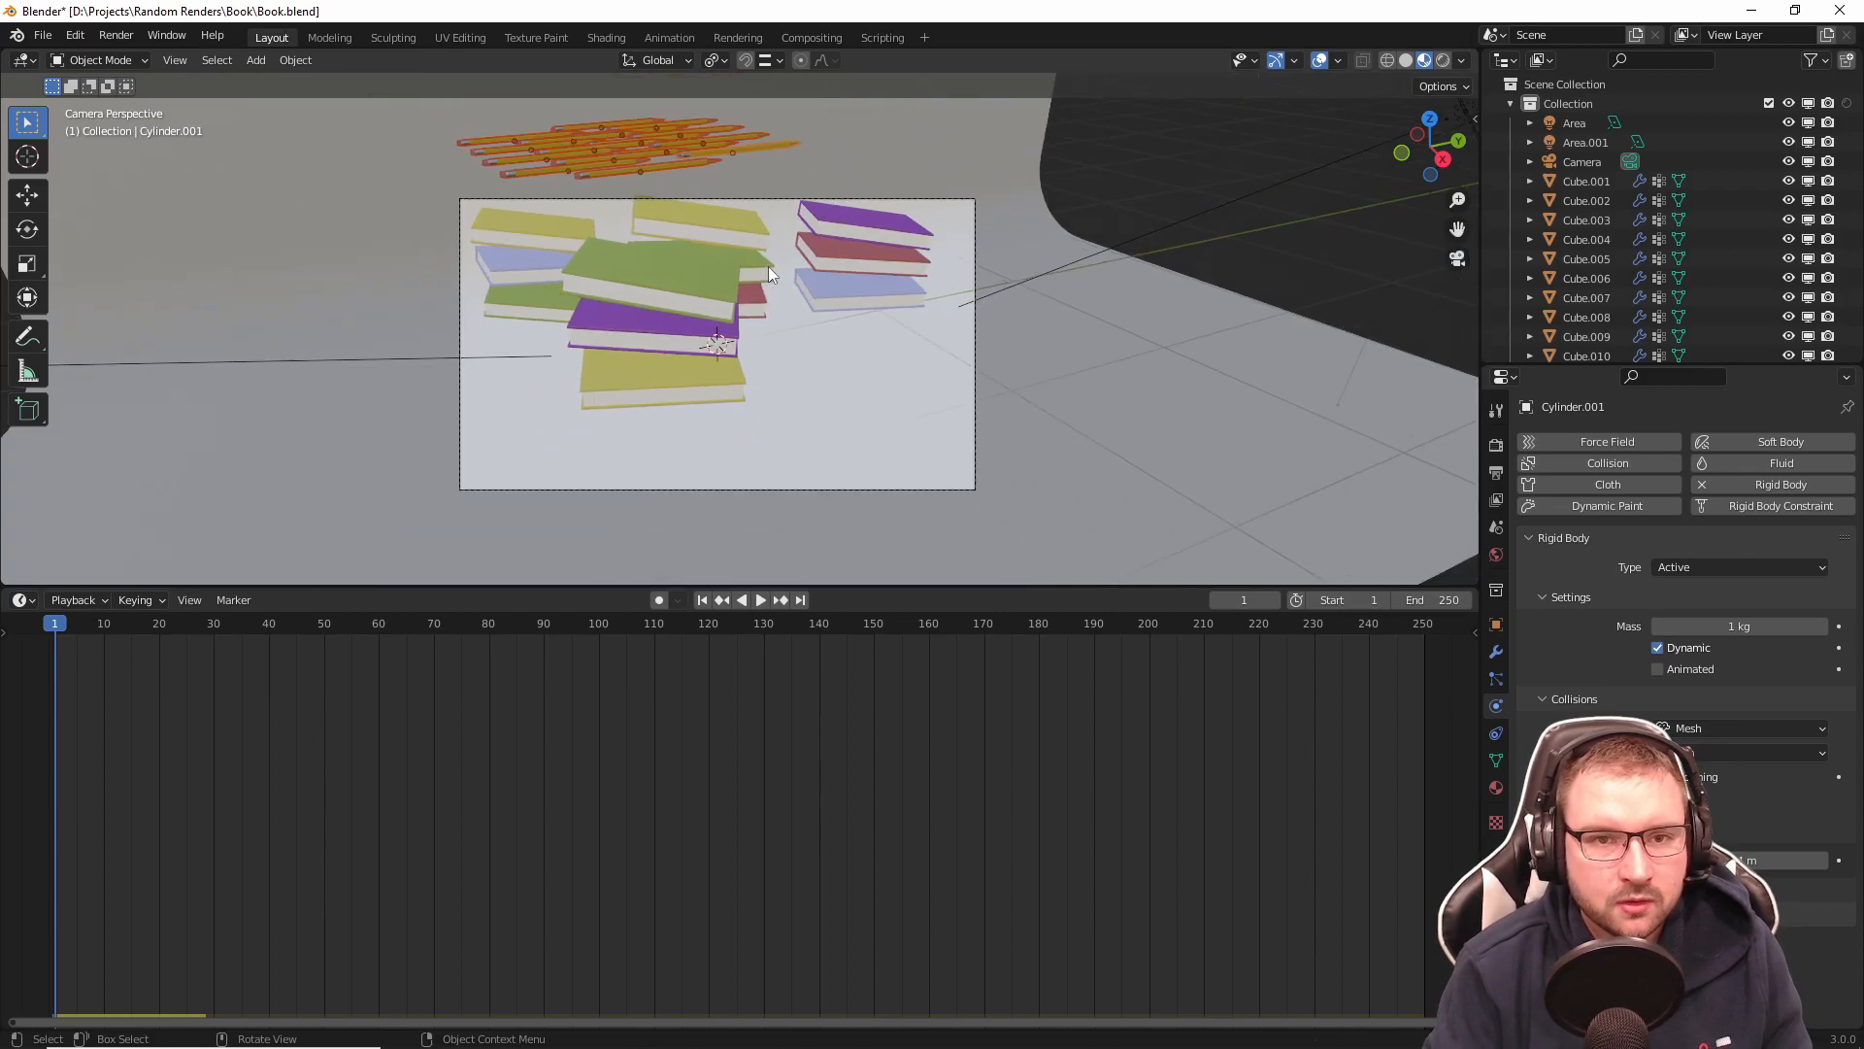
key(g)
key(shift+z)
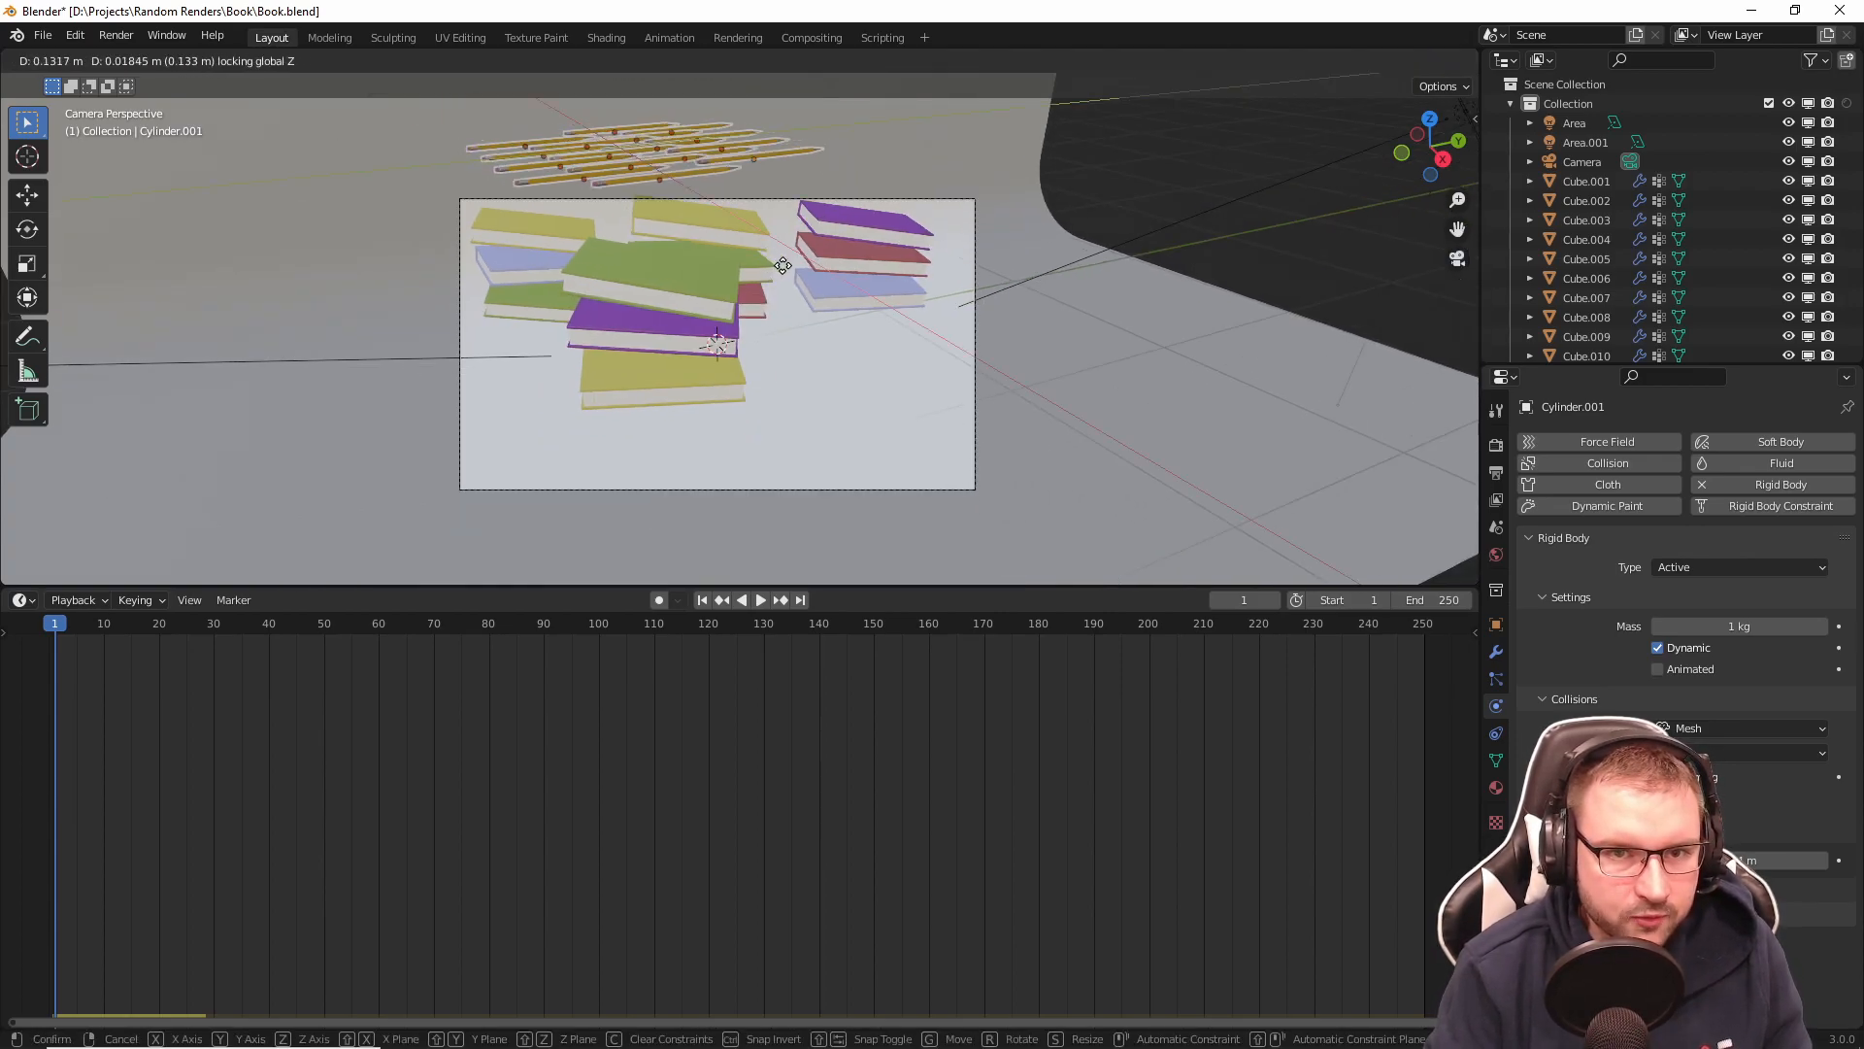
click(834, 270)
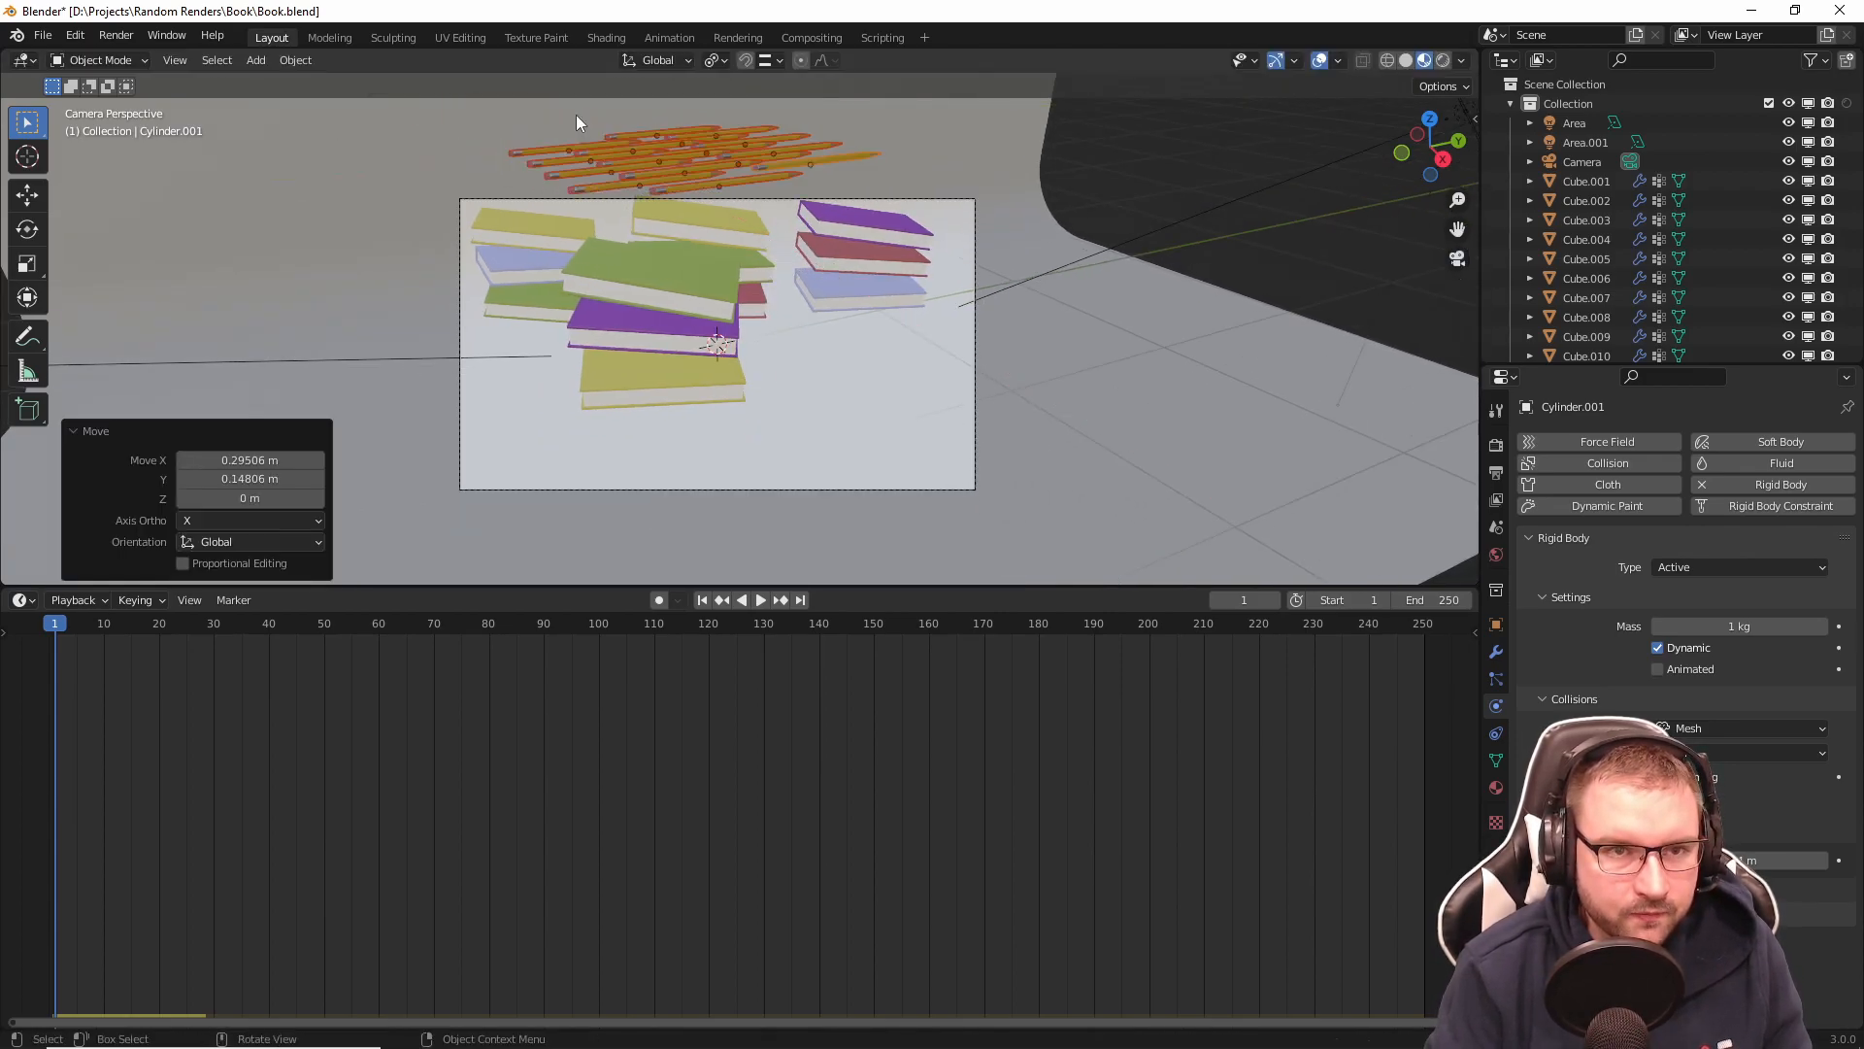
Step: Apply Randomize Transform to the pencils with 82° on Y and 30° on Z, and increase the X rotation
click(255, 60)
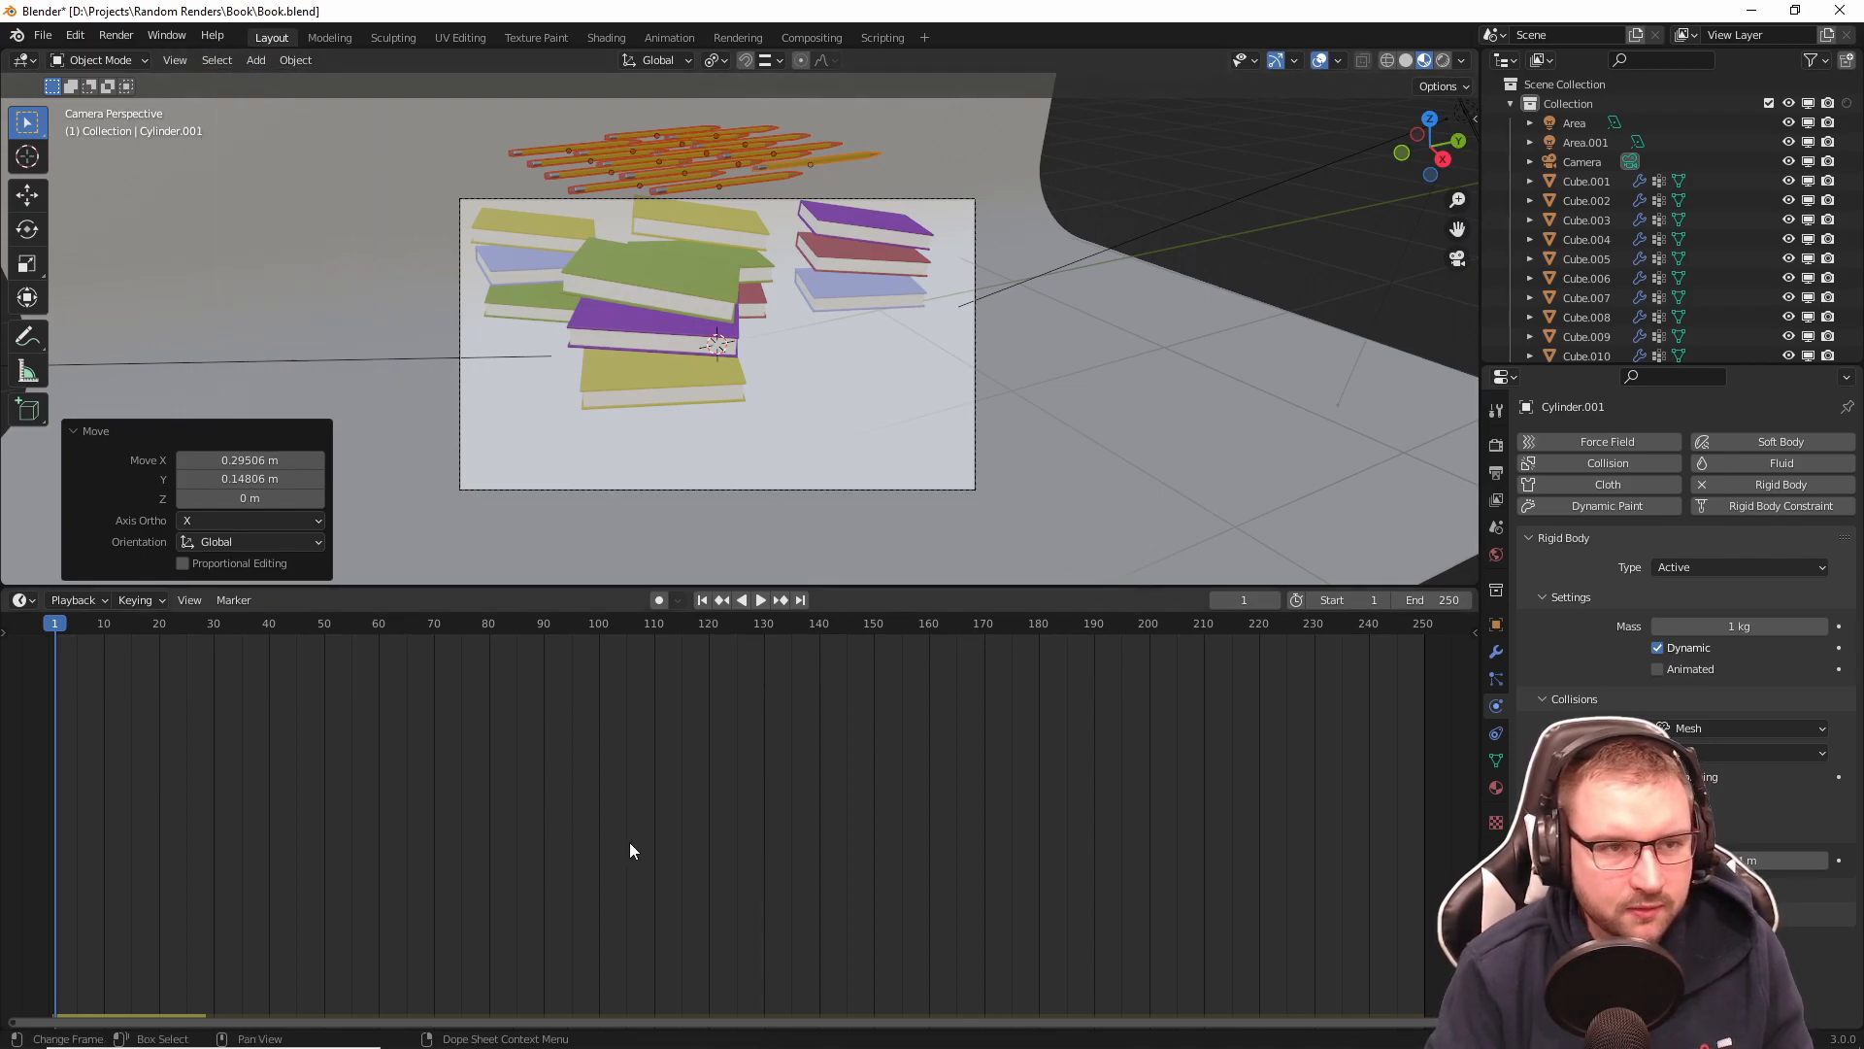
click(294, 66)
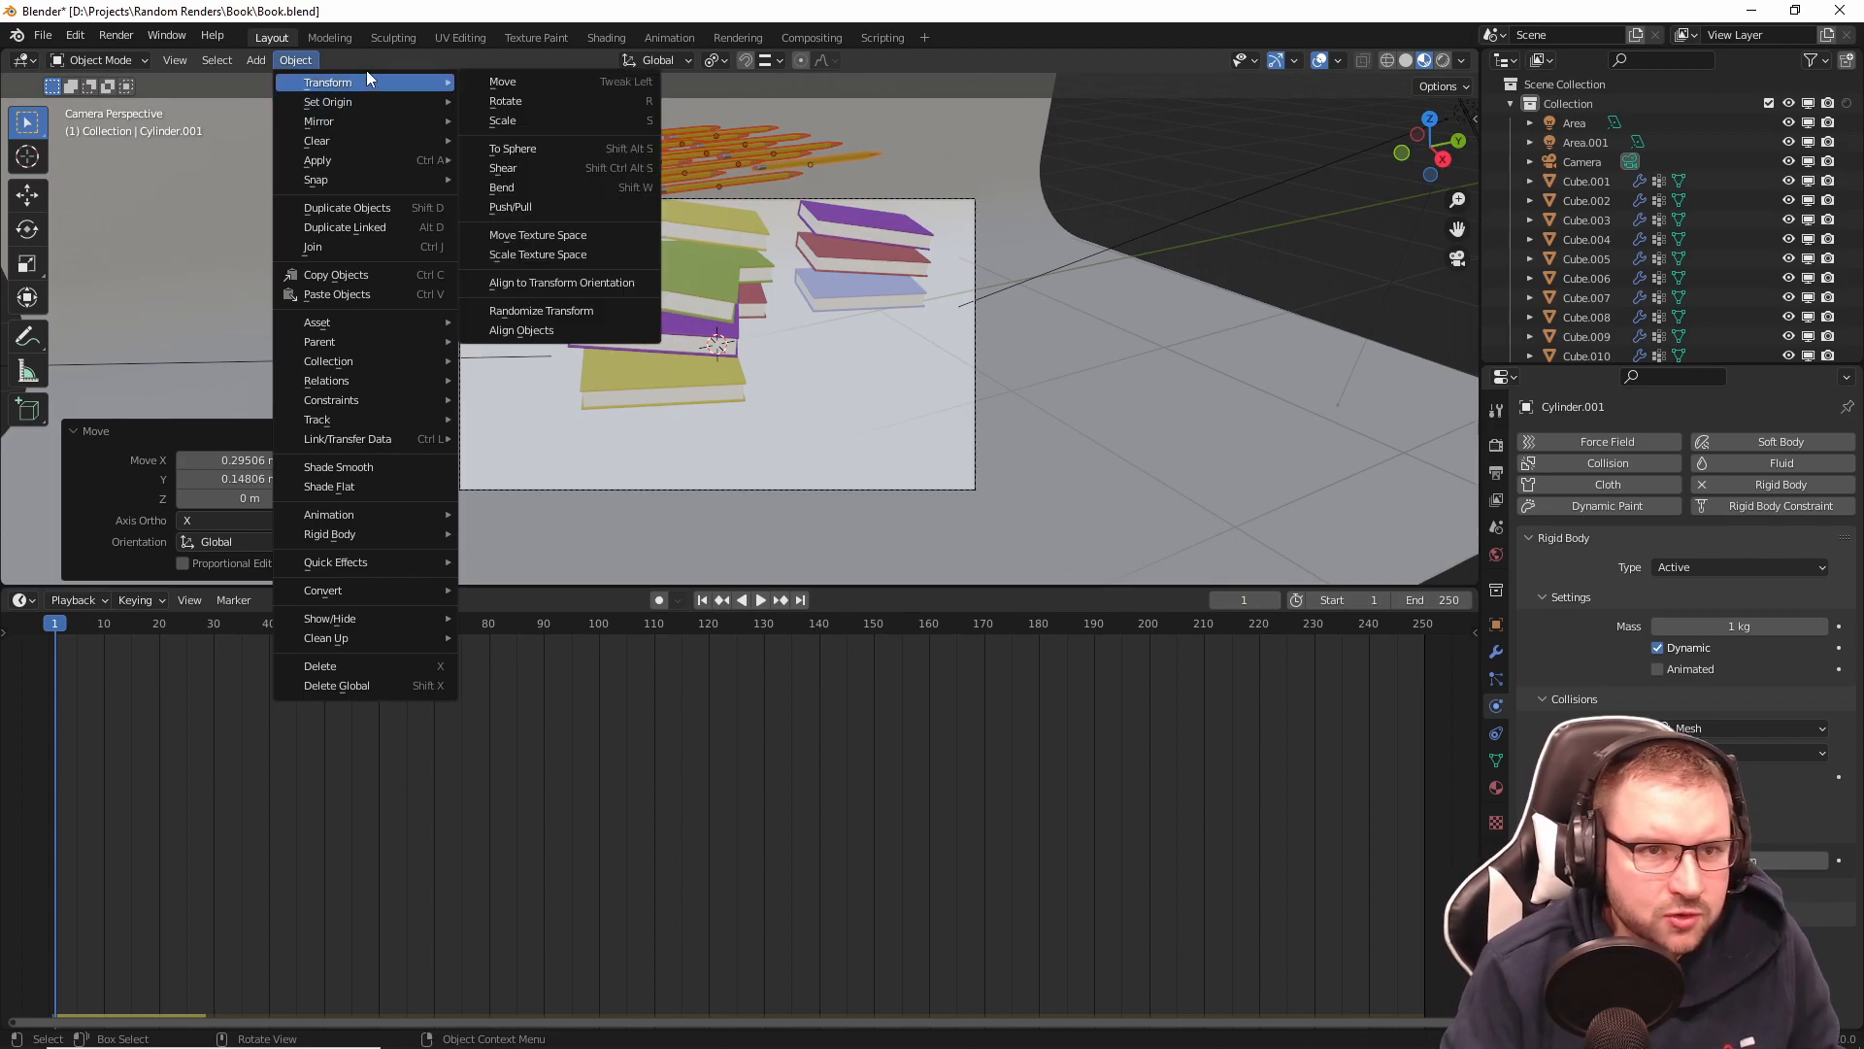
click(622, 311)
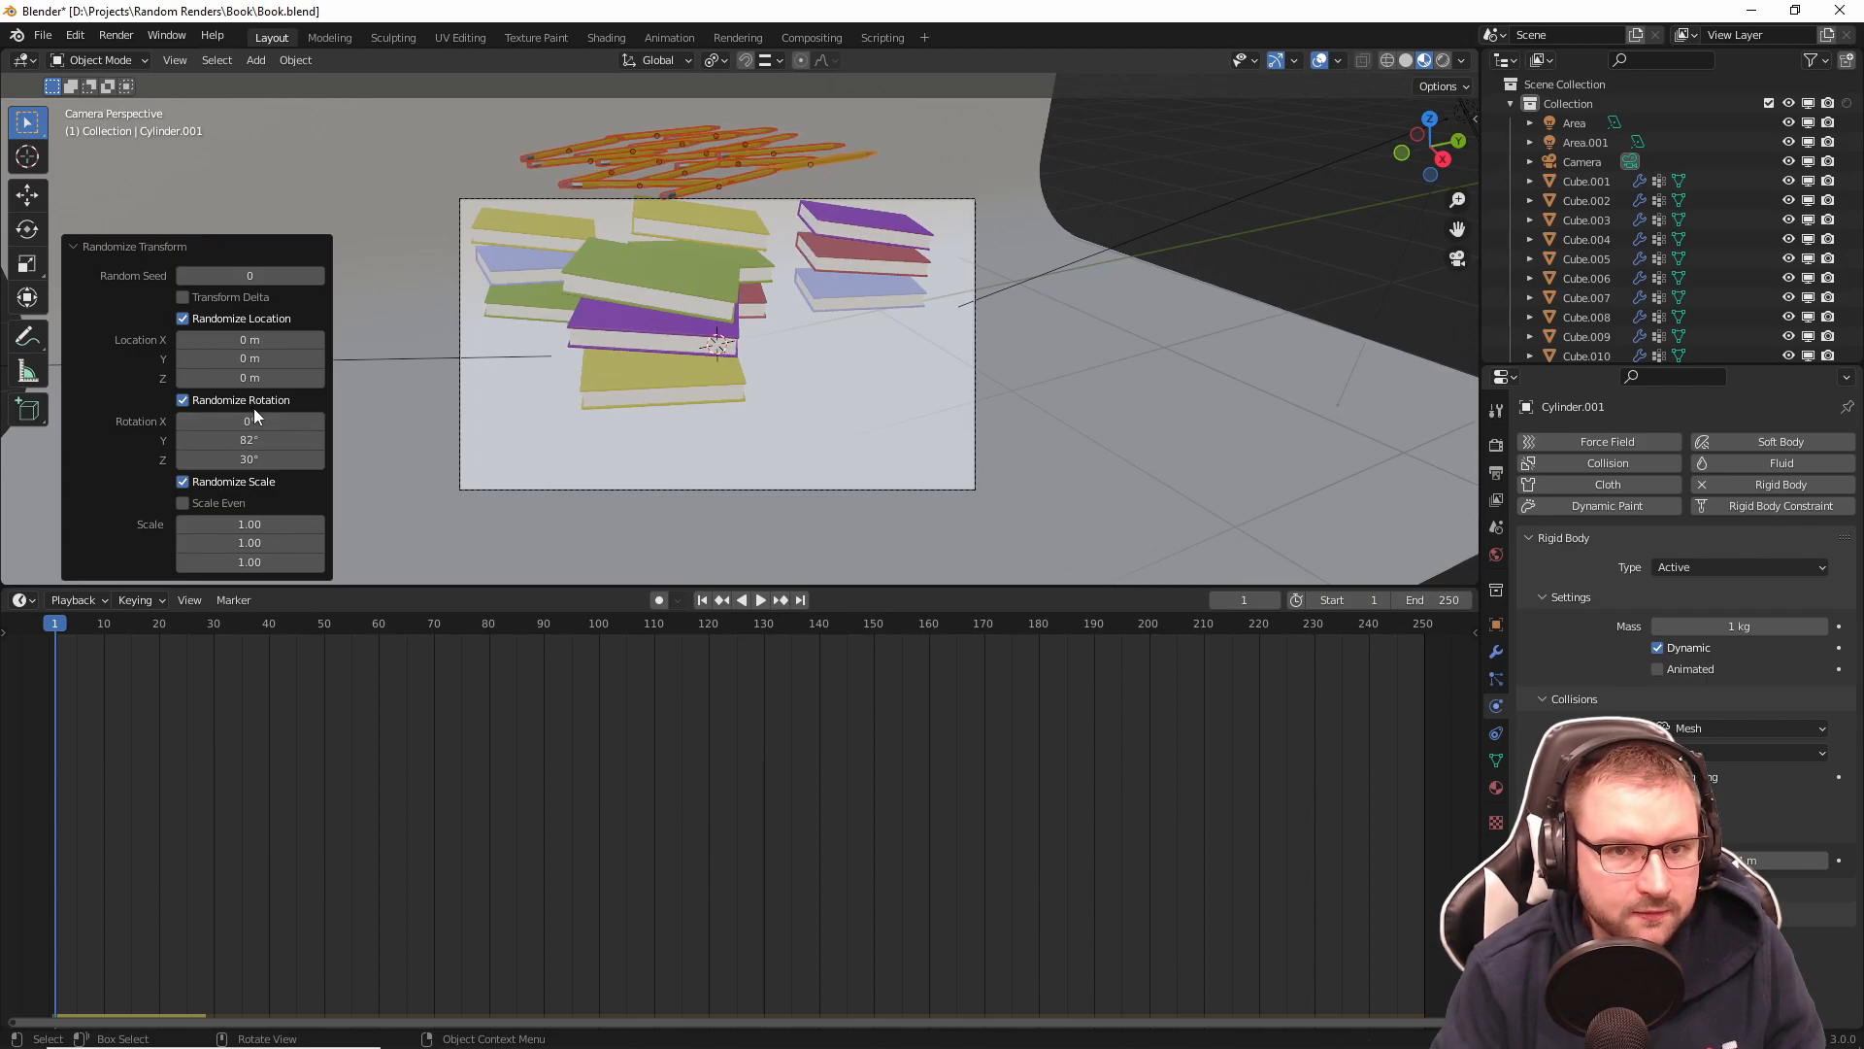
drag(248, 420, 296, 421)
Step: Move one of the overlapping pencils horizontally away from its neighbour
mouse_move(602, 252)
middle_down()
mouse_move(911, 265)
mouse_move(815, 270)
mouse_move(796, 218)
mouse_move(828, 194)
mouse_move(852, 225)
mouse_move(980, 235)
mouse_move(860, 171)
mouse_move(851, 248)
mouse_move(730, 202)
middle_up()
click(710, 200)
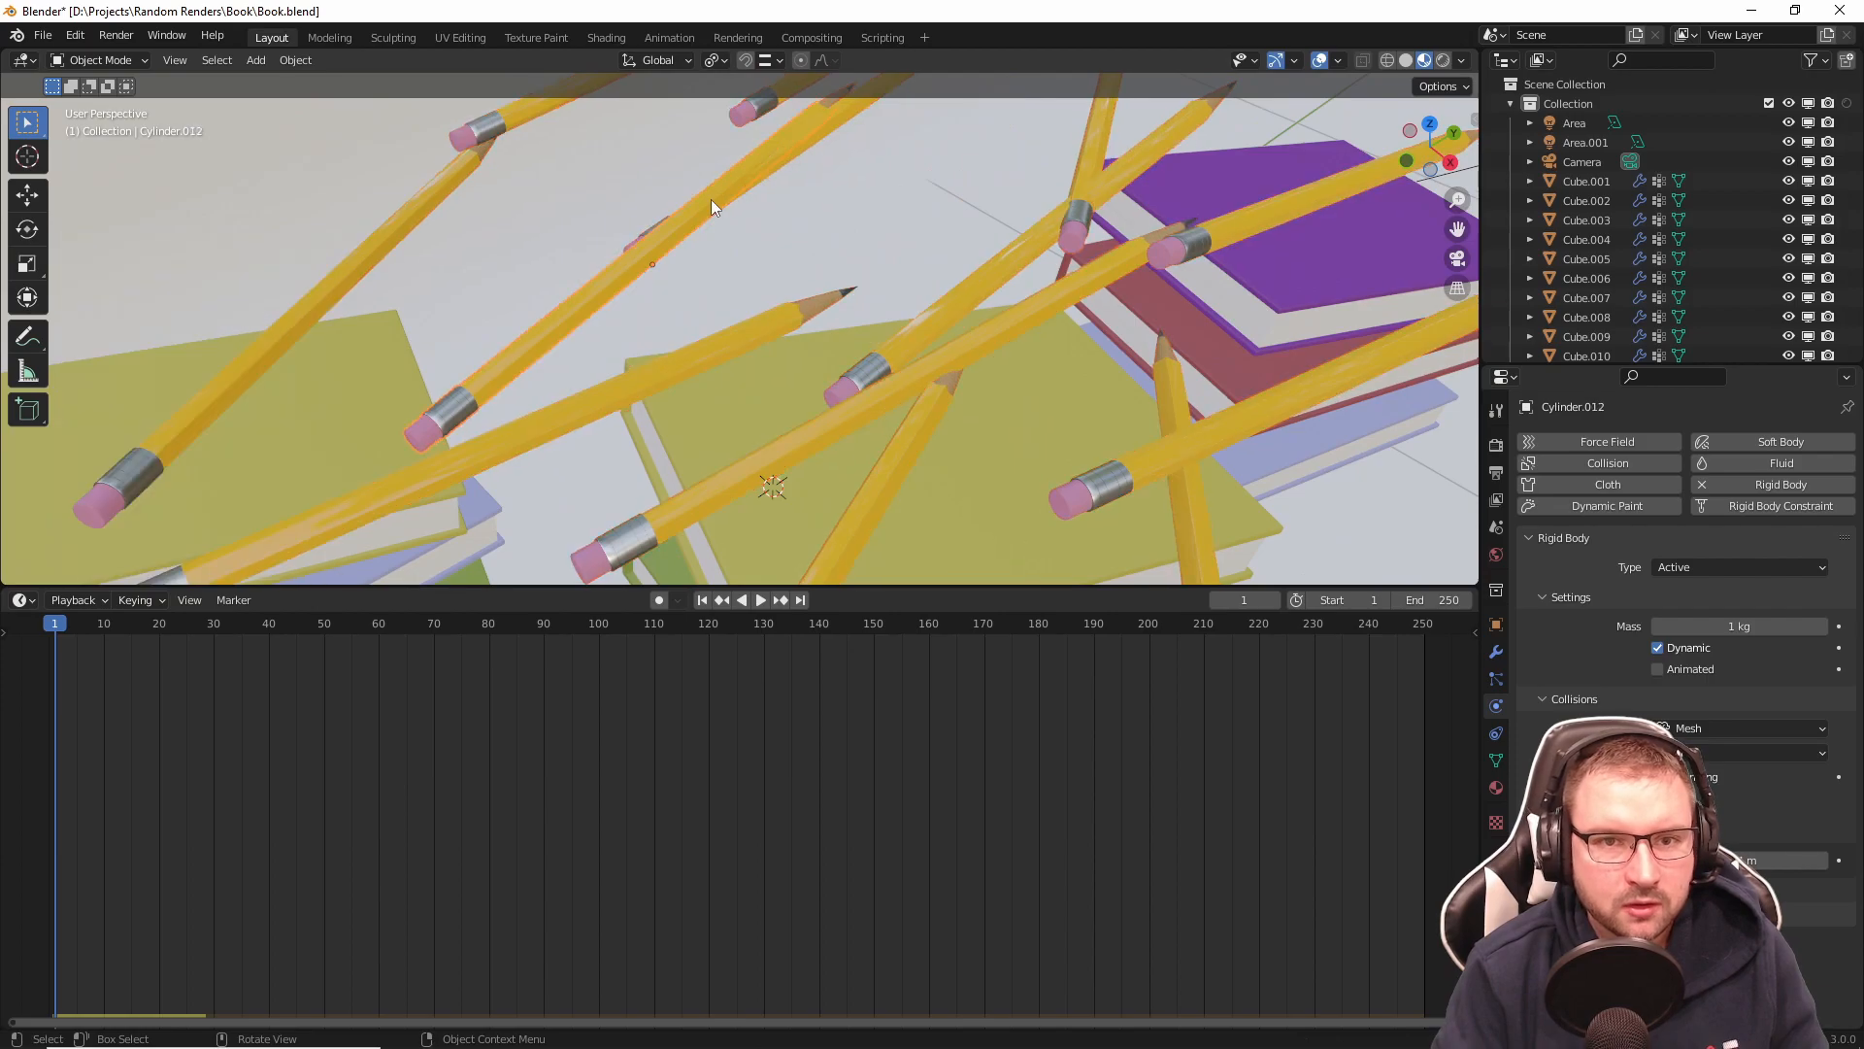
key(g)
key(shift+z)
click(610, 191)
Step: Inspect the spacing of the rotated pencils and play the simulation from the camera view
click(437, 179)
mouse_move(437, 178)
middle_down()
mouse_move(519, 188)
mouse_move(942, 47)
middle_up()
mouse_move(814, 229)
middle_down()
mouse_move(882, 262)
mouse_move(922, 208)
middle_up()
scroll(996, 206, down, 3)
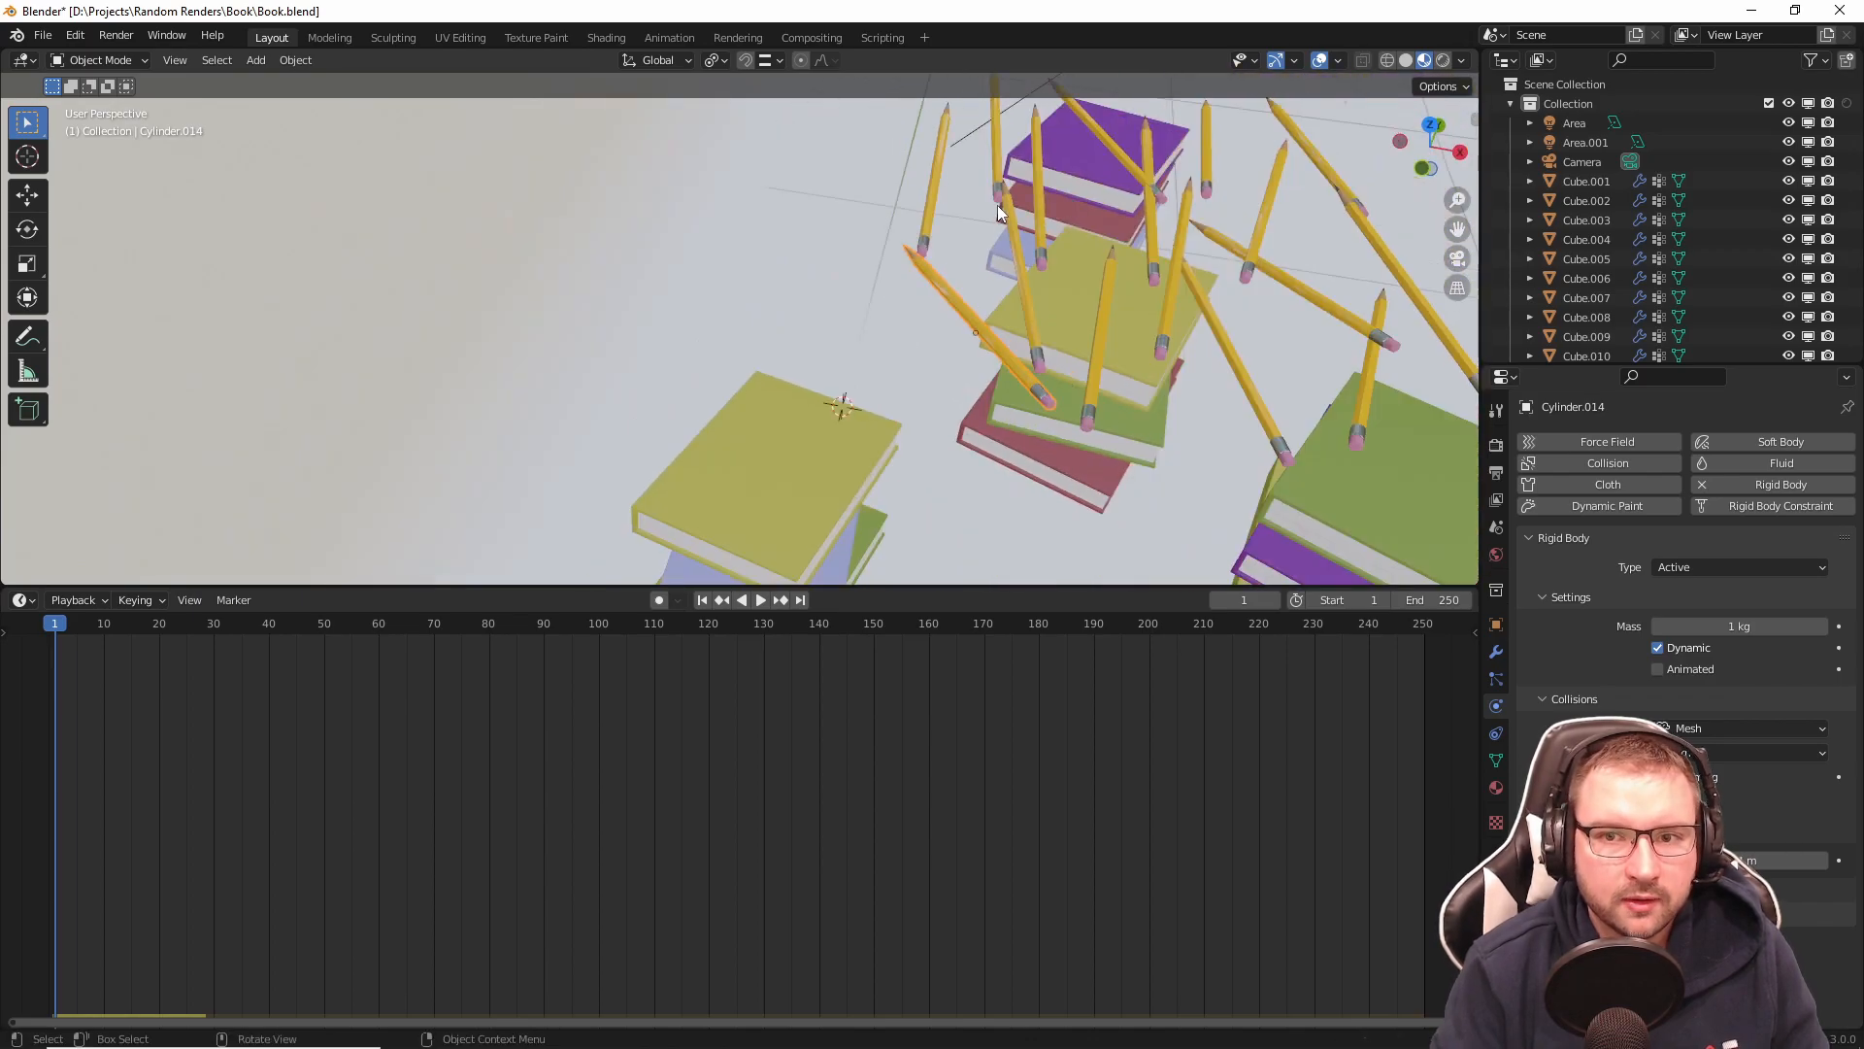
key(KP_0)
key(space)
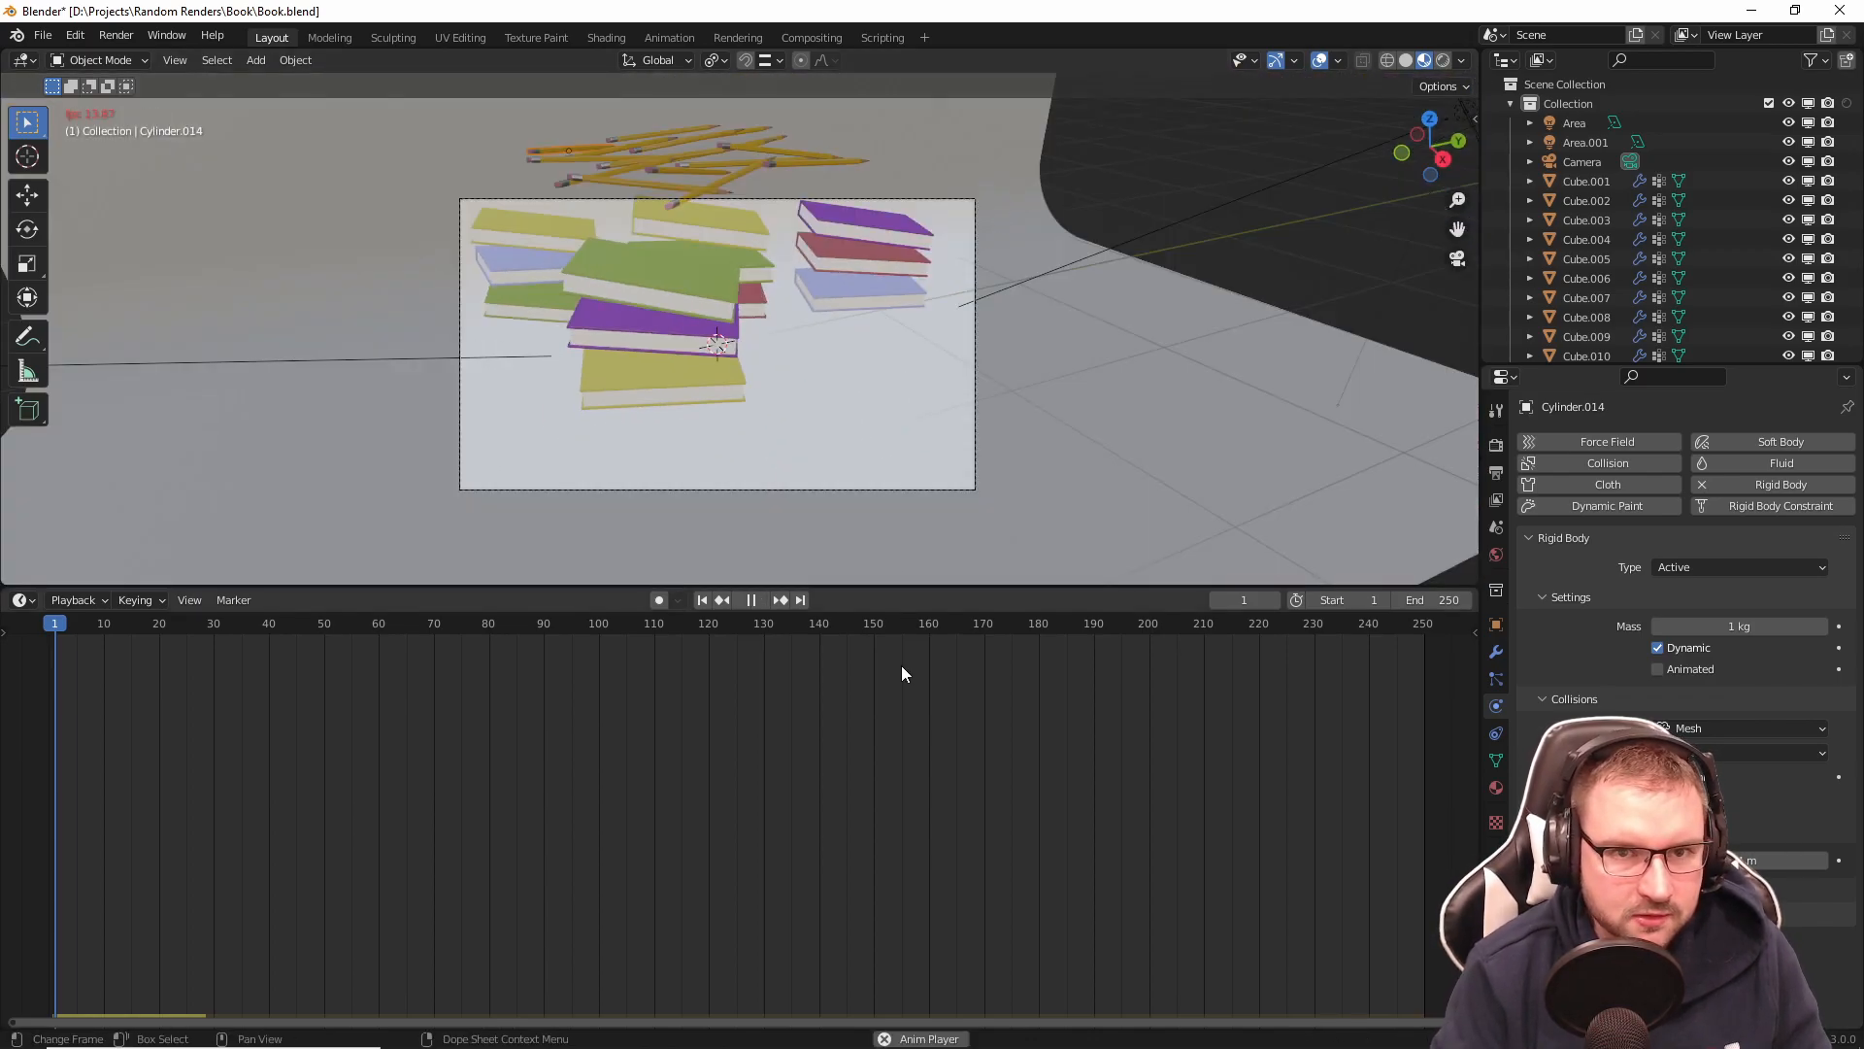
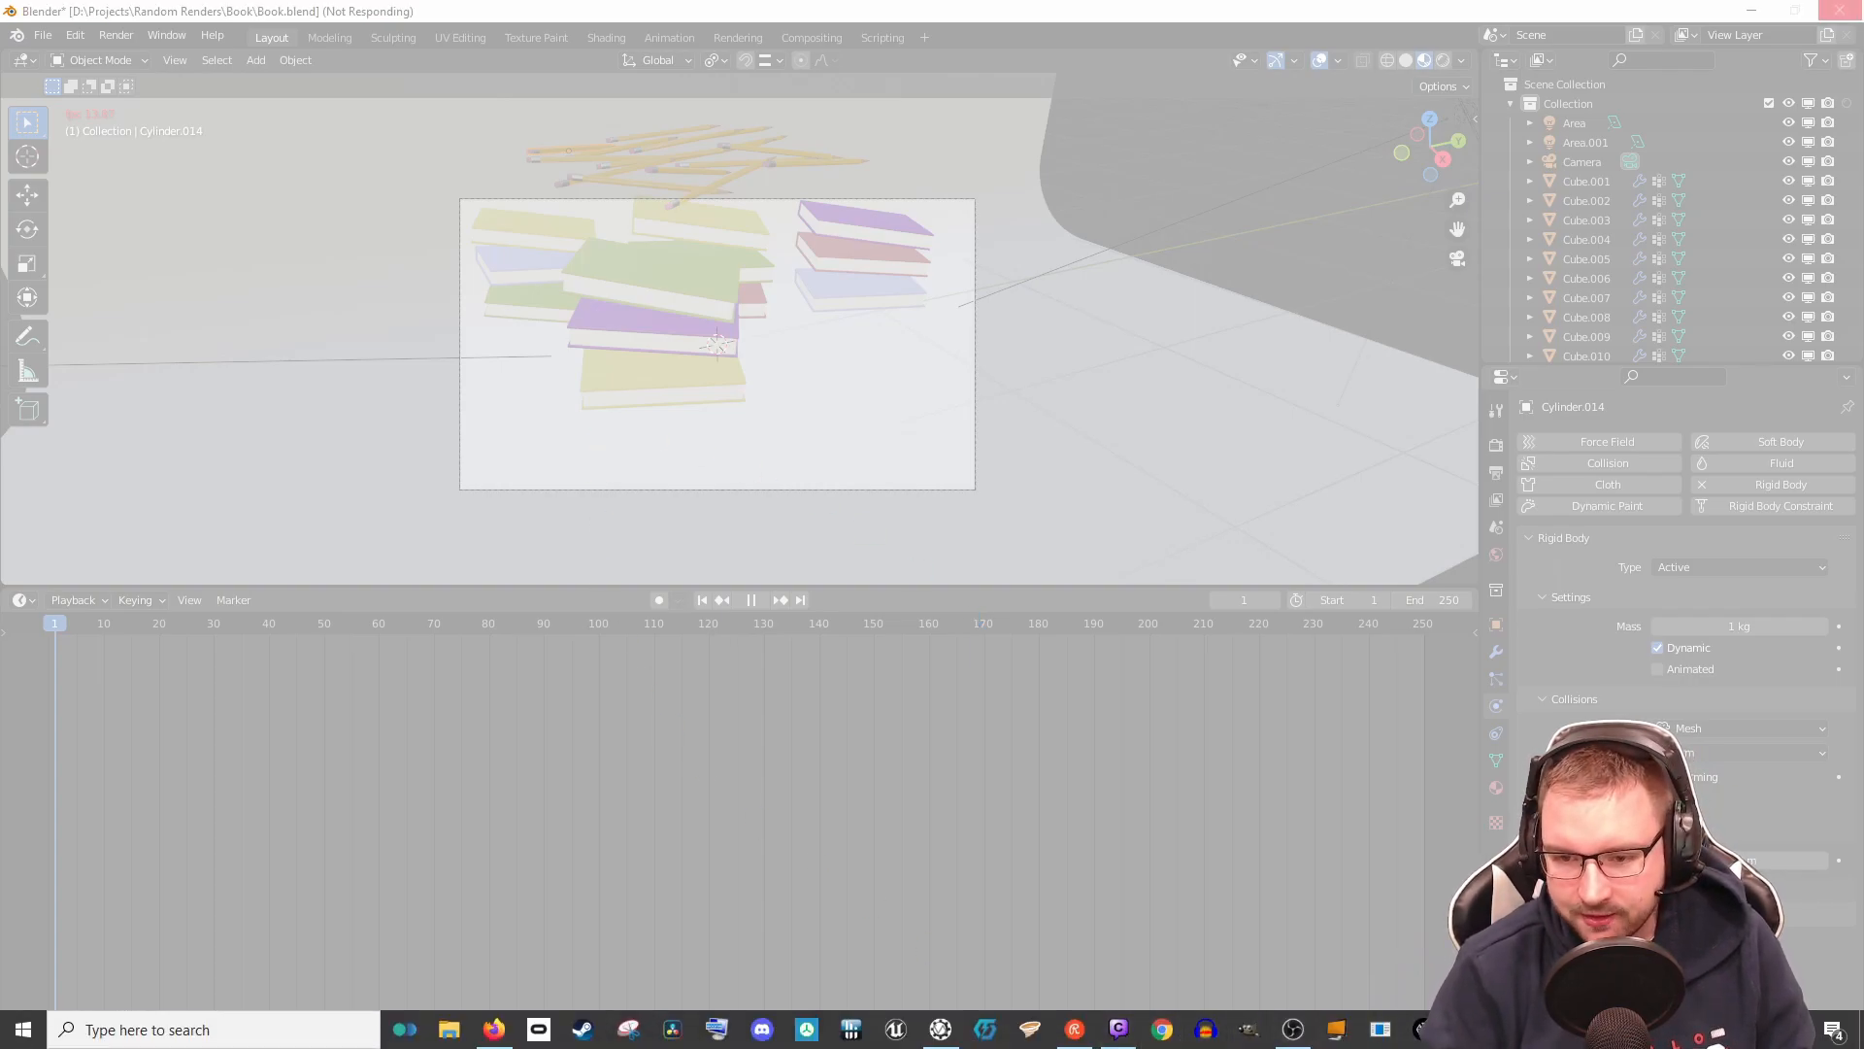
Step: Close the frozen session, restart Blender, reopen the recent file Book.blend and switch the viewport to rendered shading
click(1425, 987)
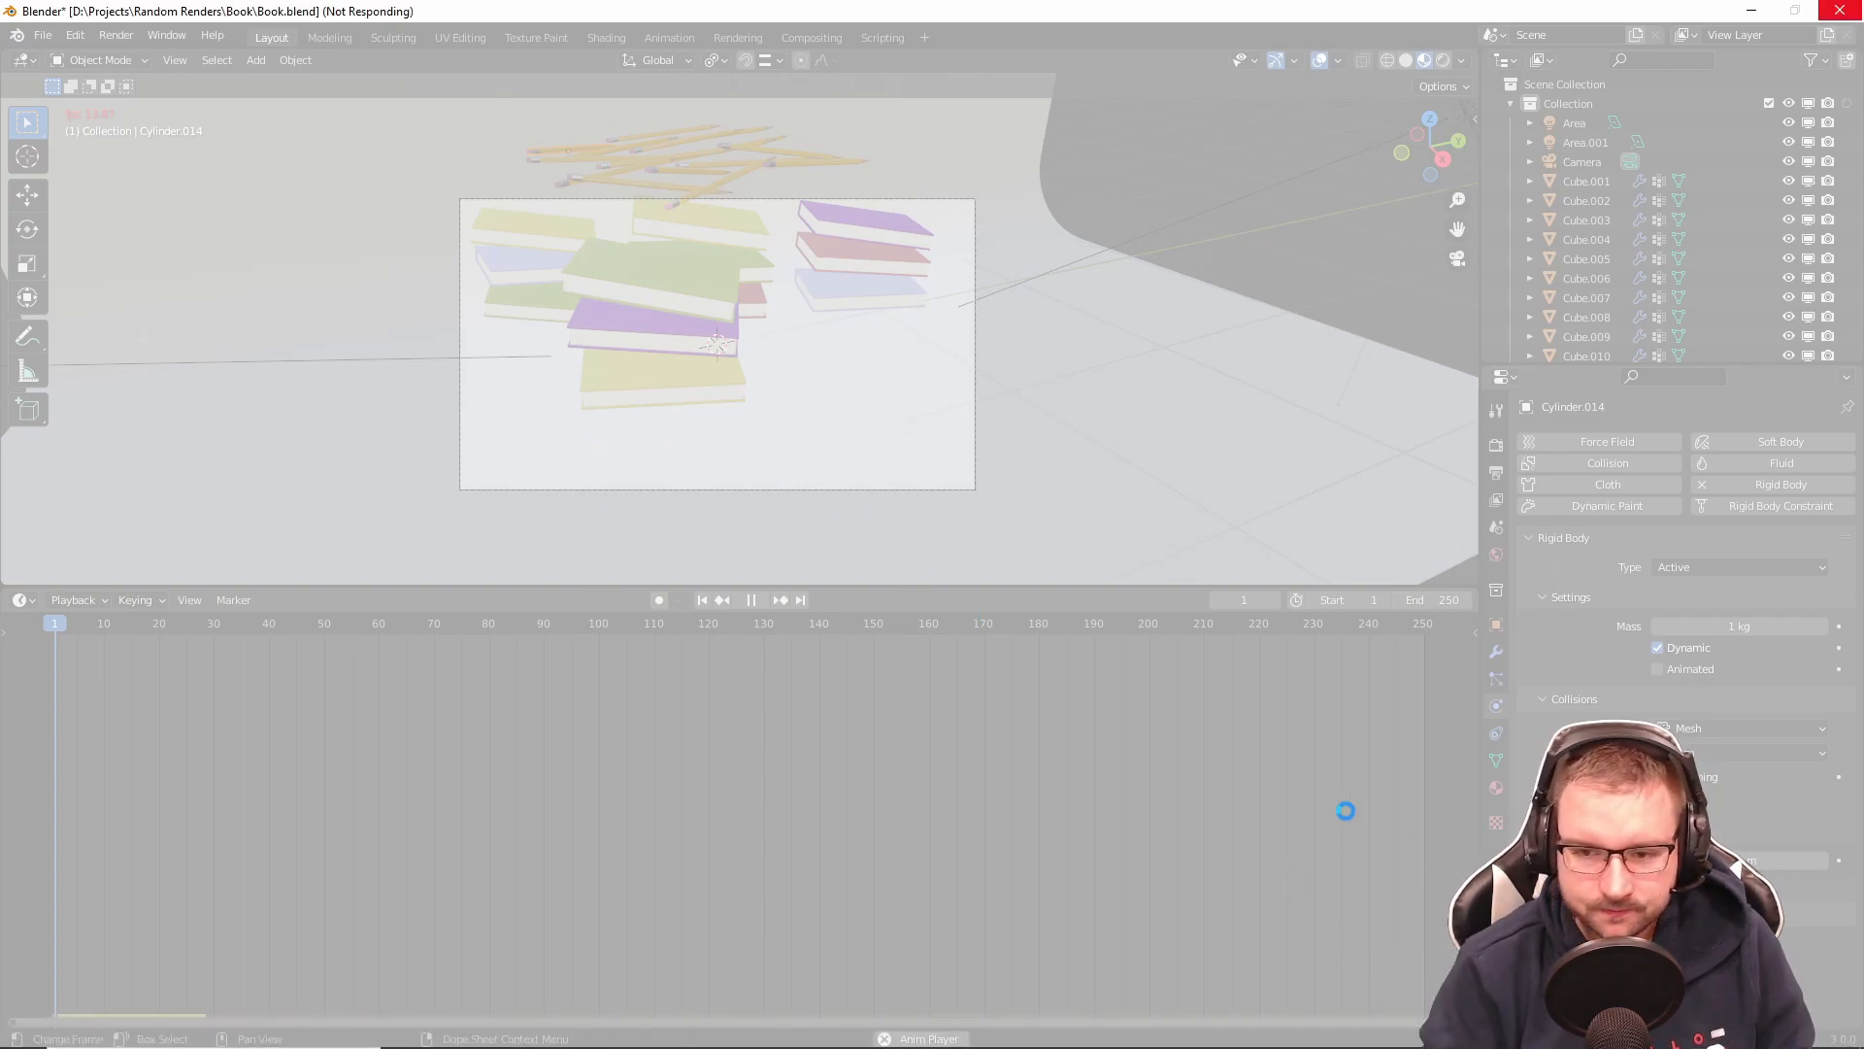
click(962, 561)
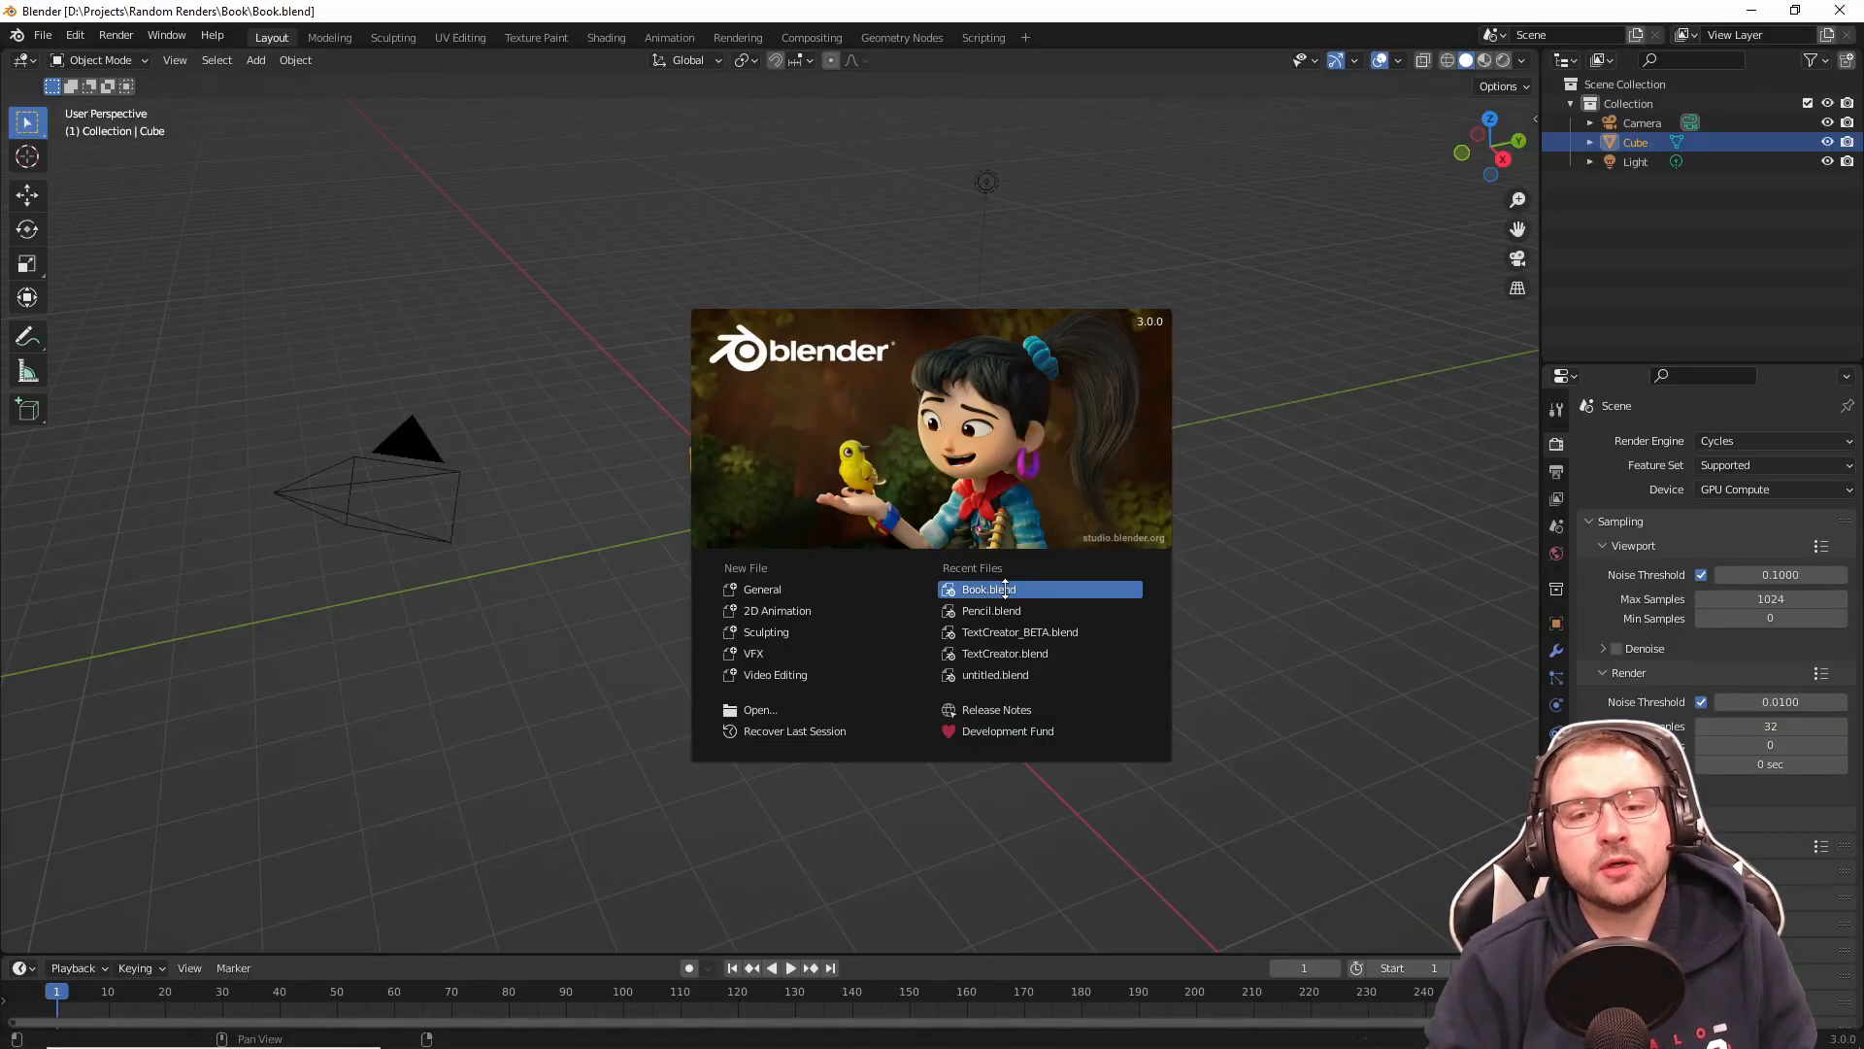
click(1005, 588)
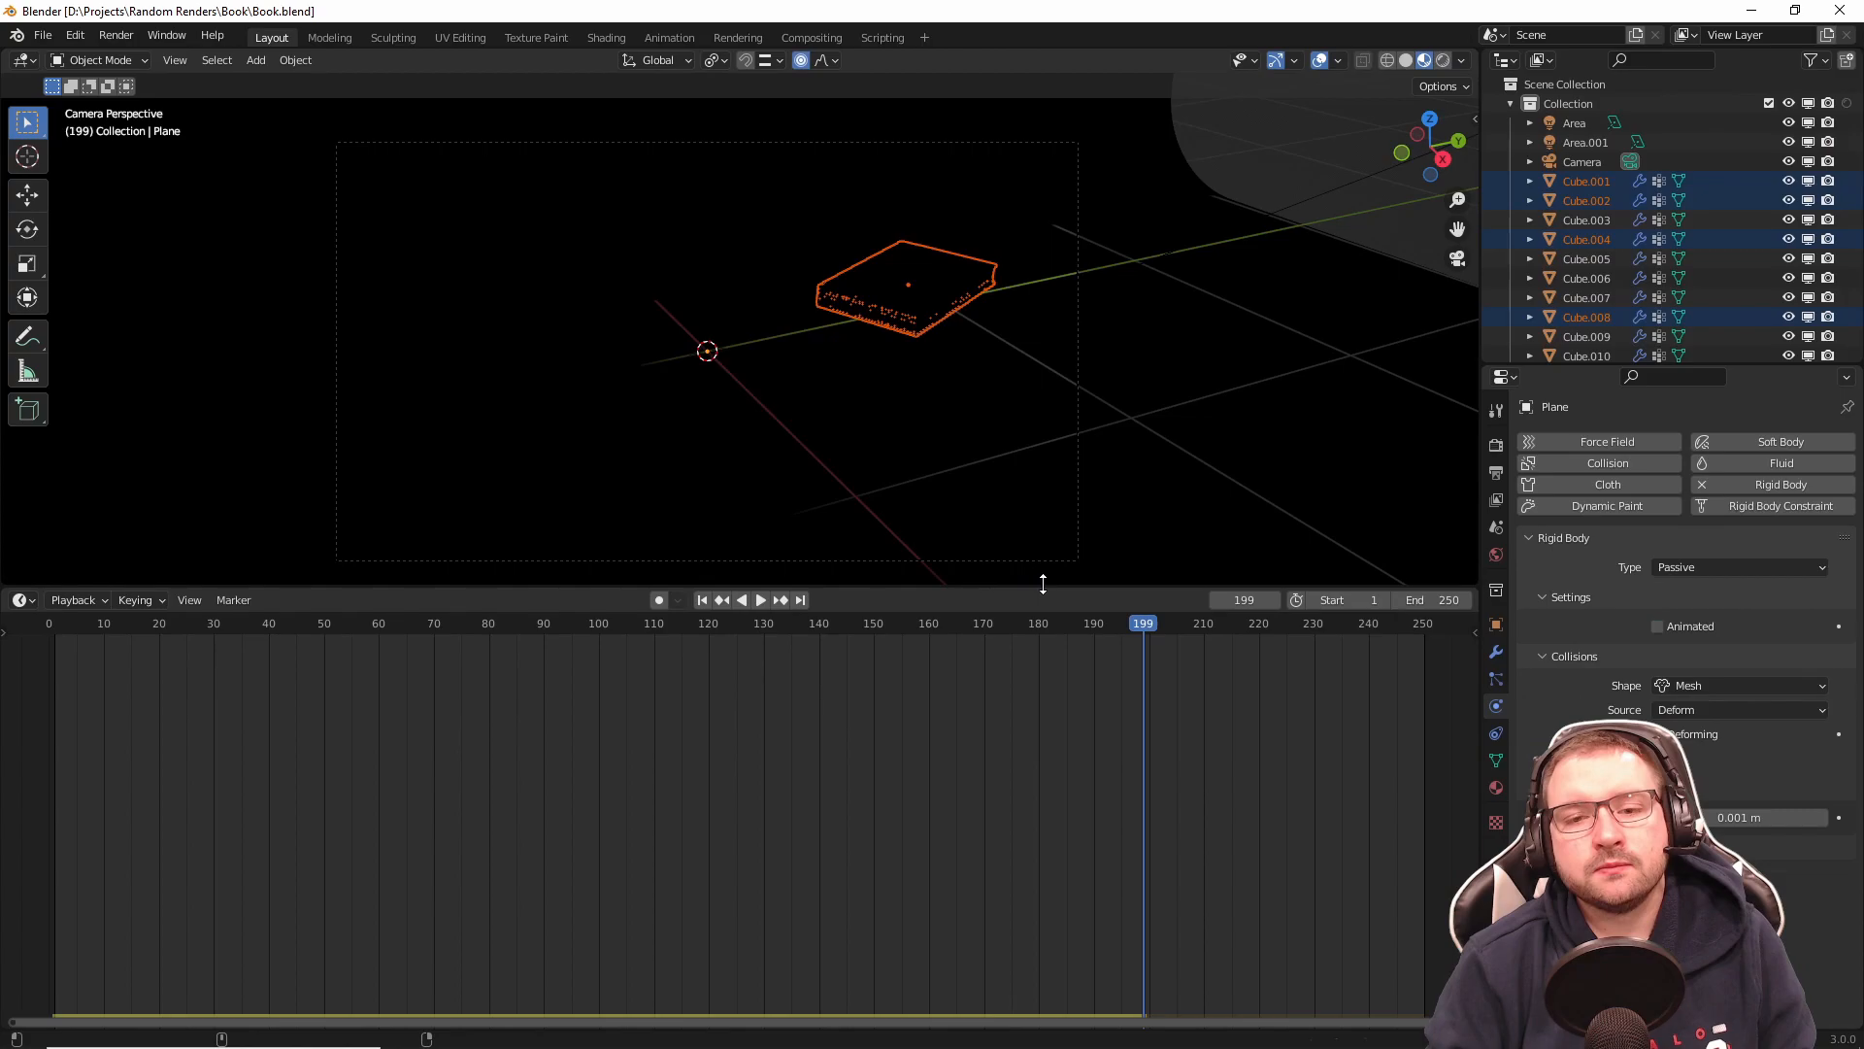
click(1444, 59)
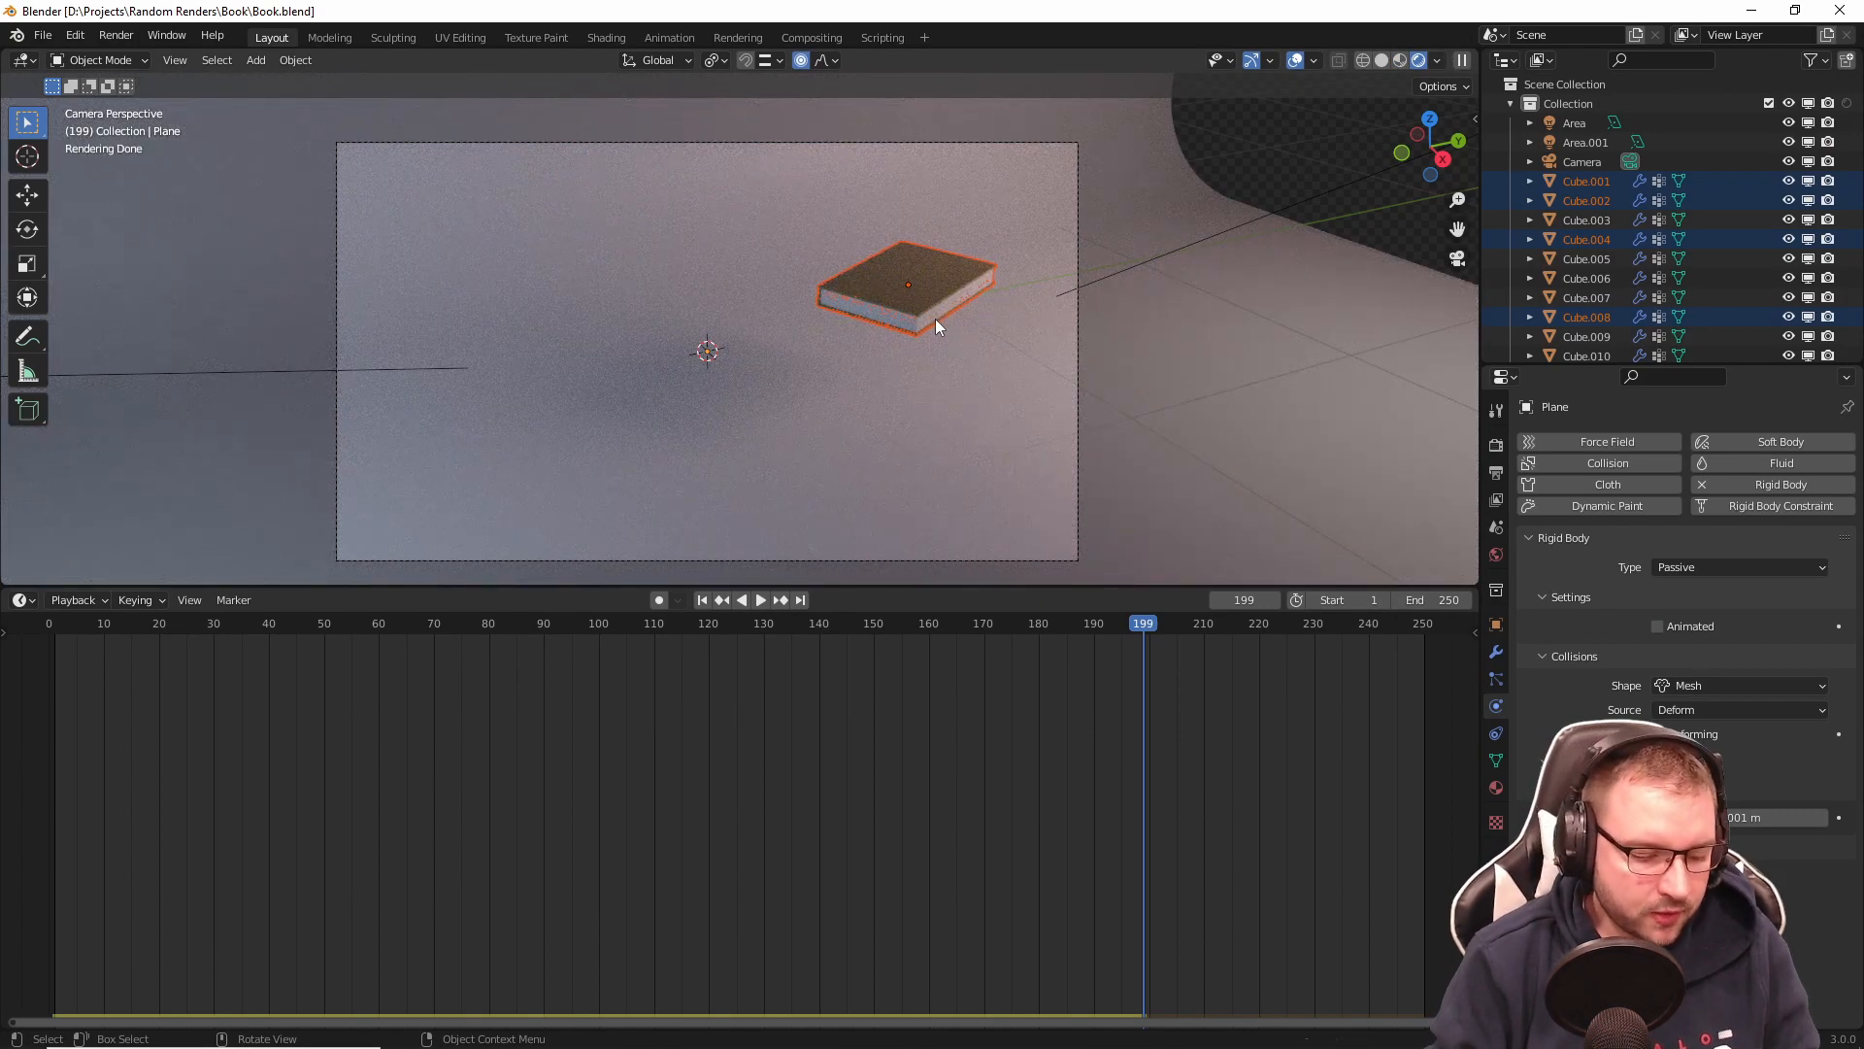
Step: Duplicate the selected books in place and play the simulation briefly from frame 1
key(shift+d)
right_click(1290, 425)
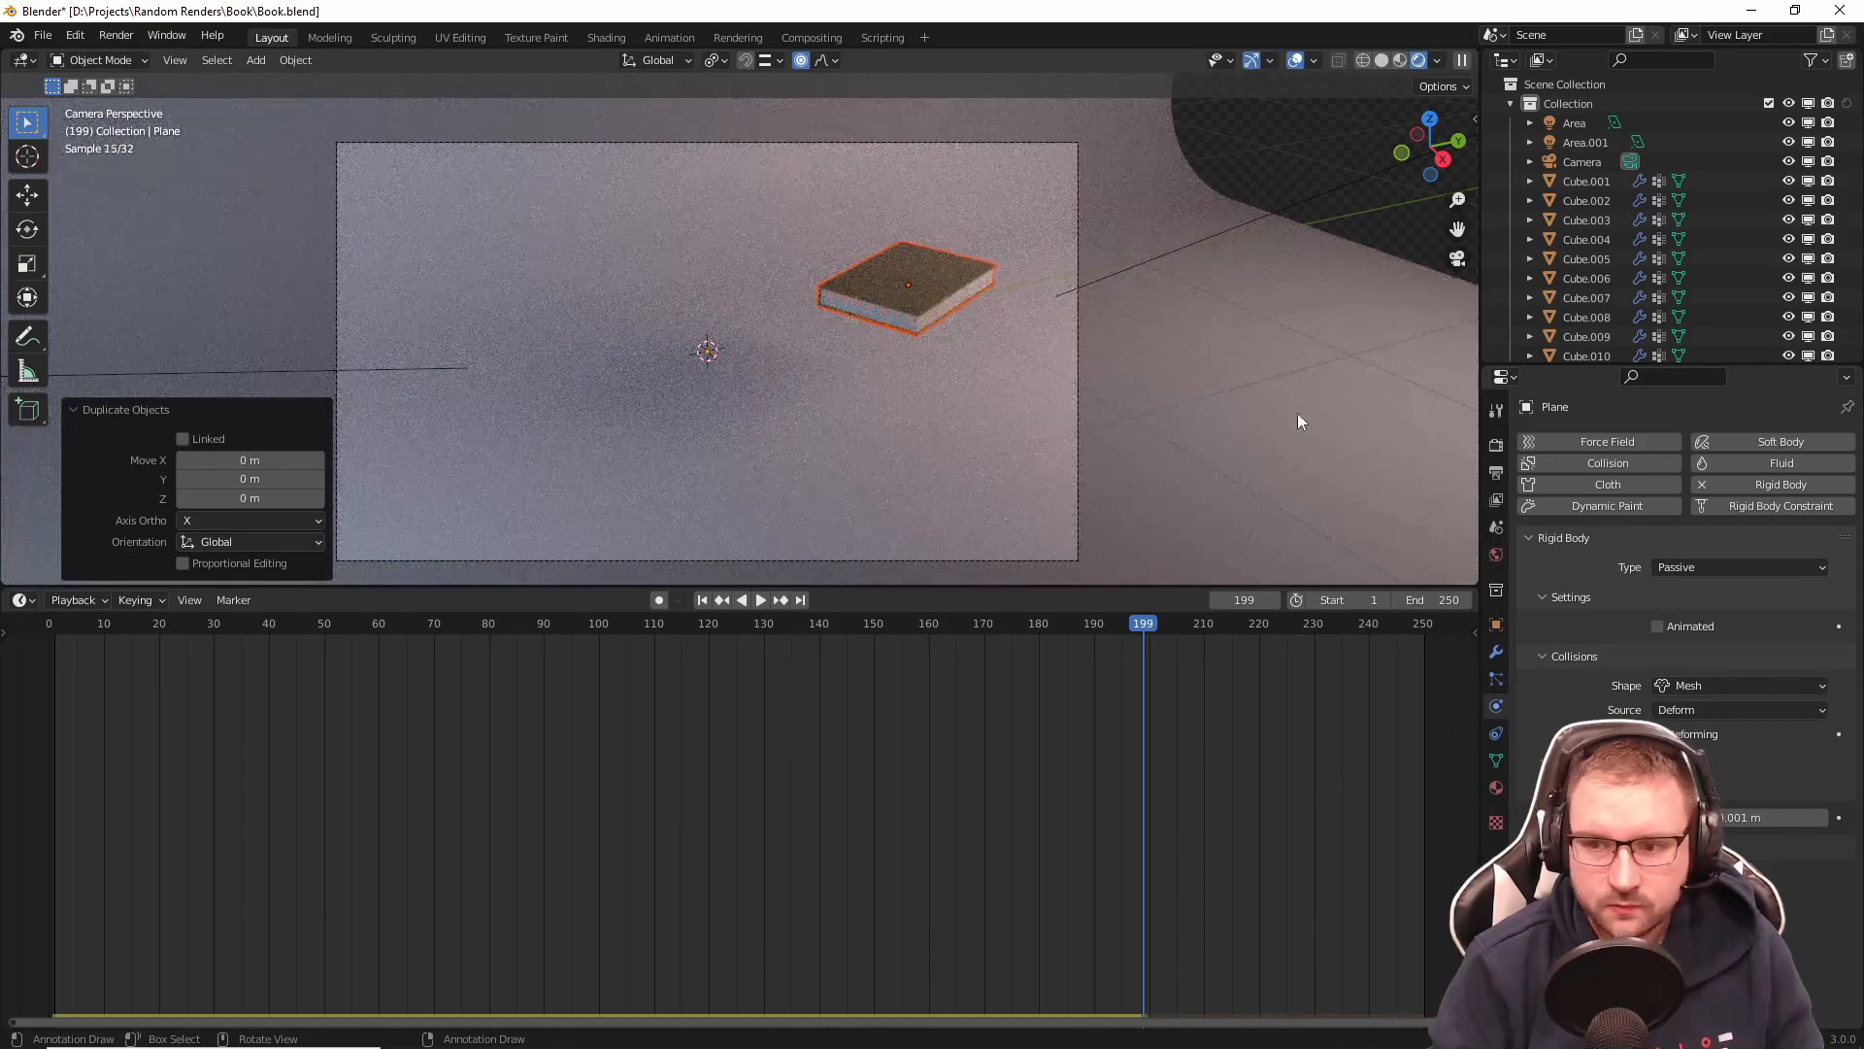
key(shift+Left)
key(space)
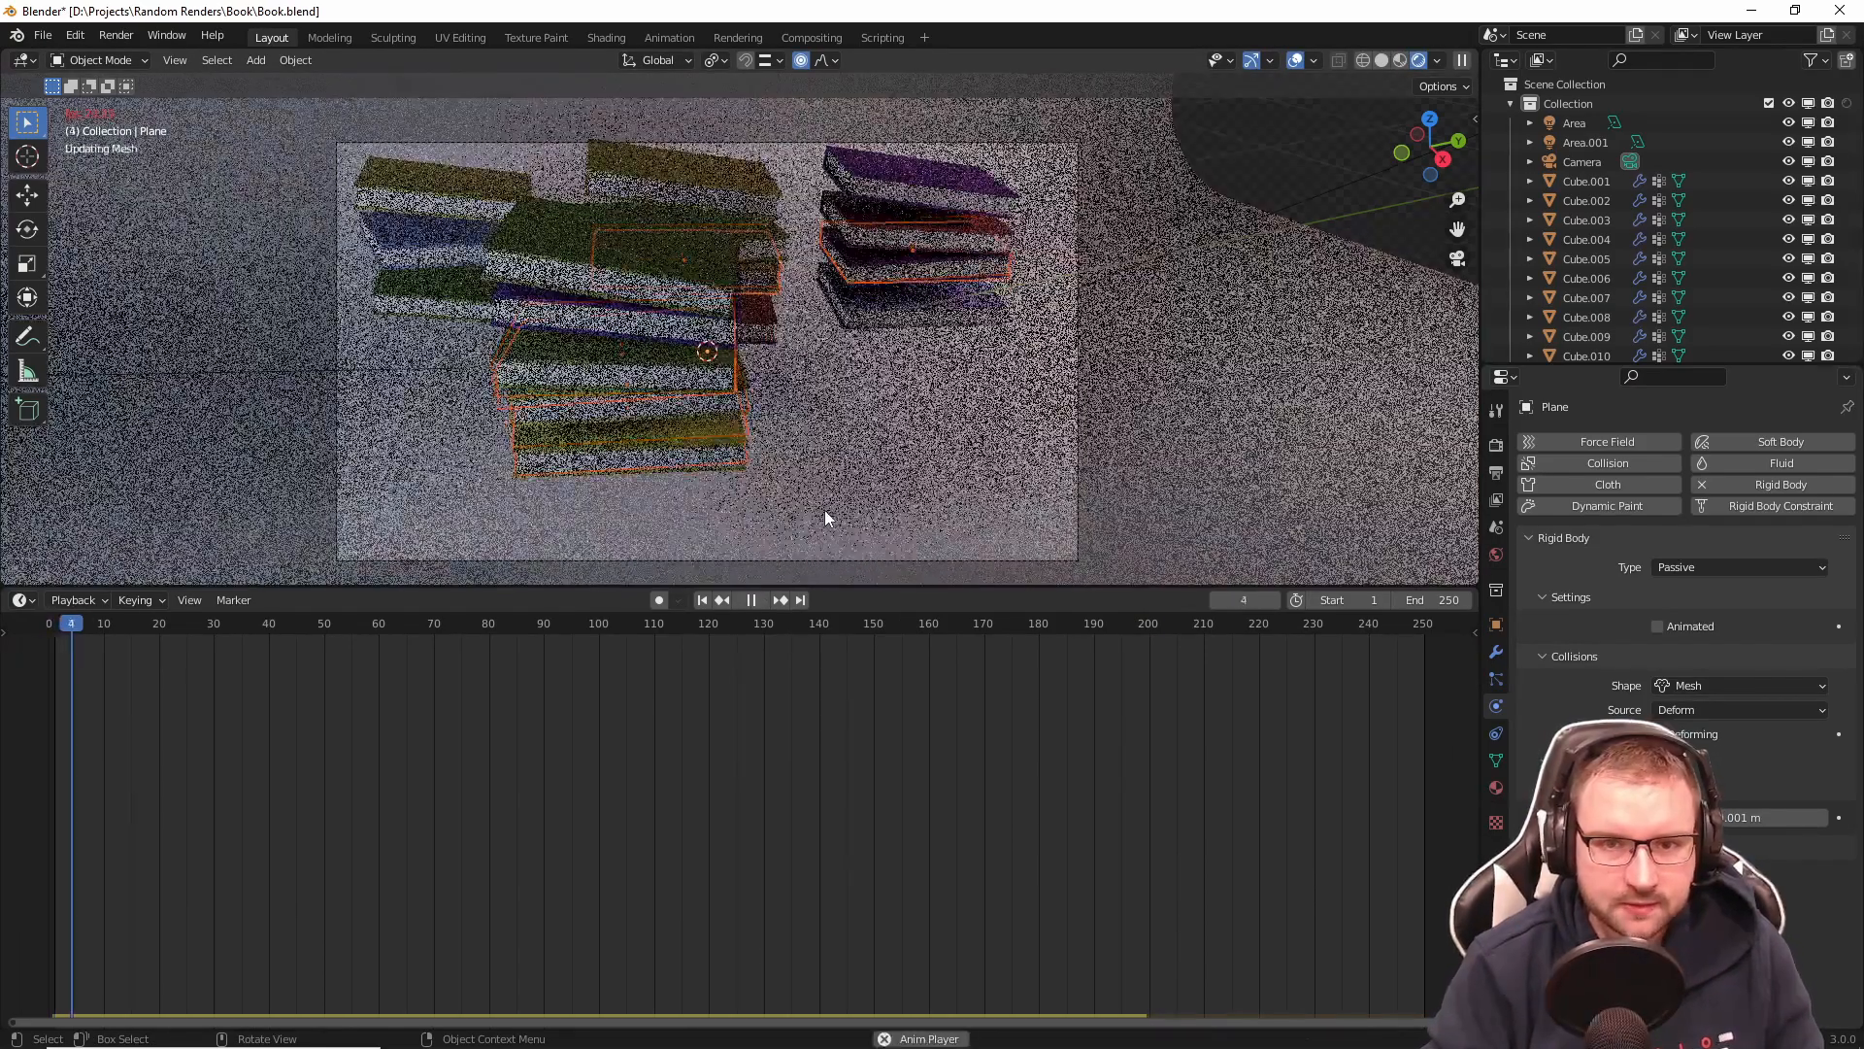
key(Escape)
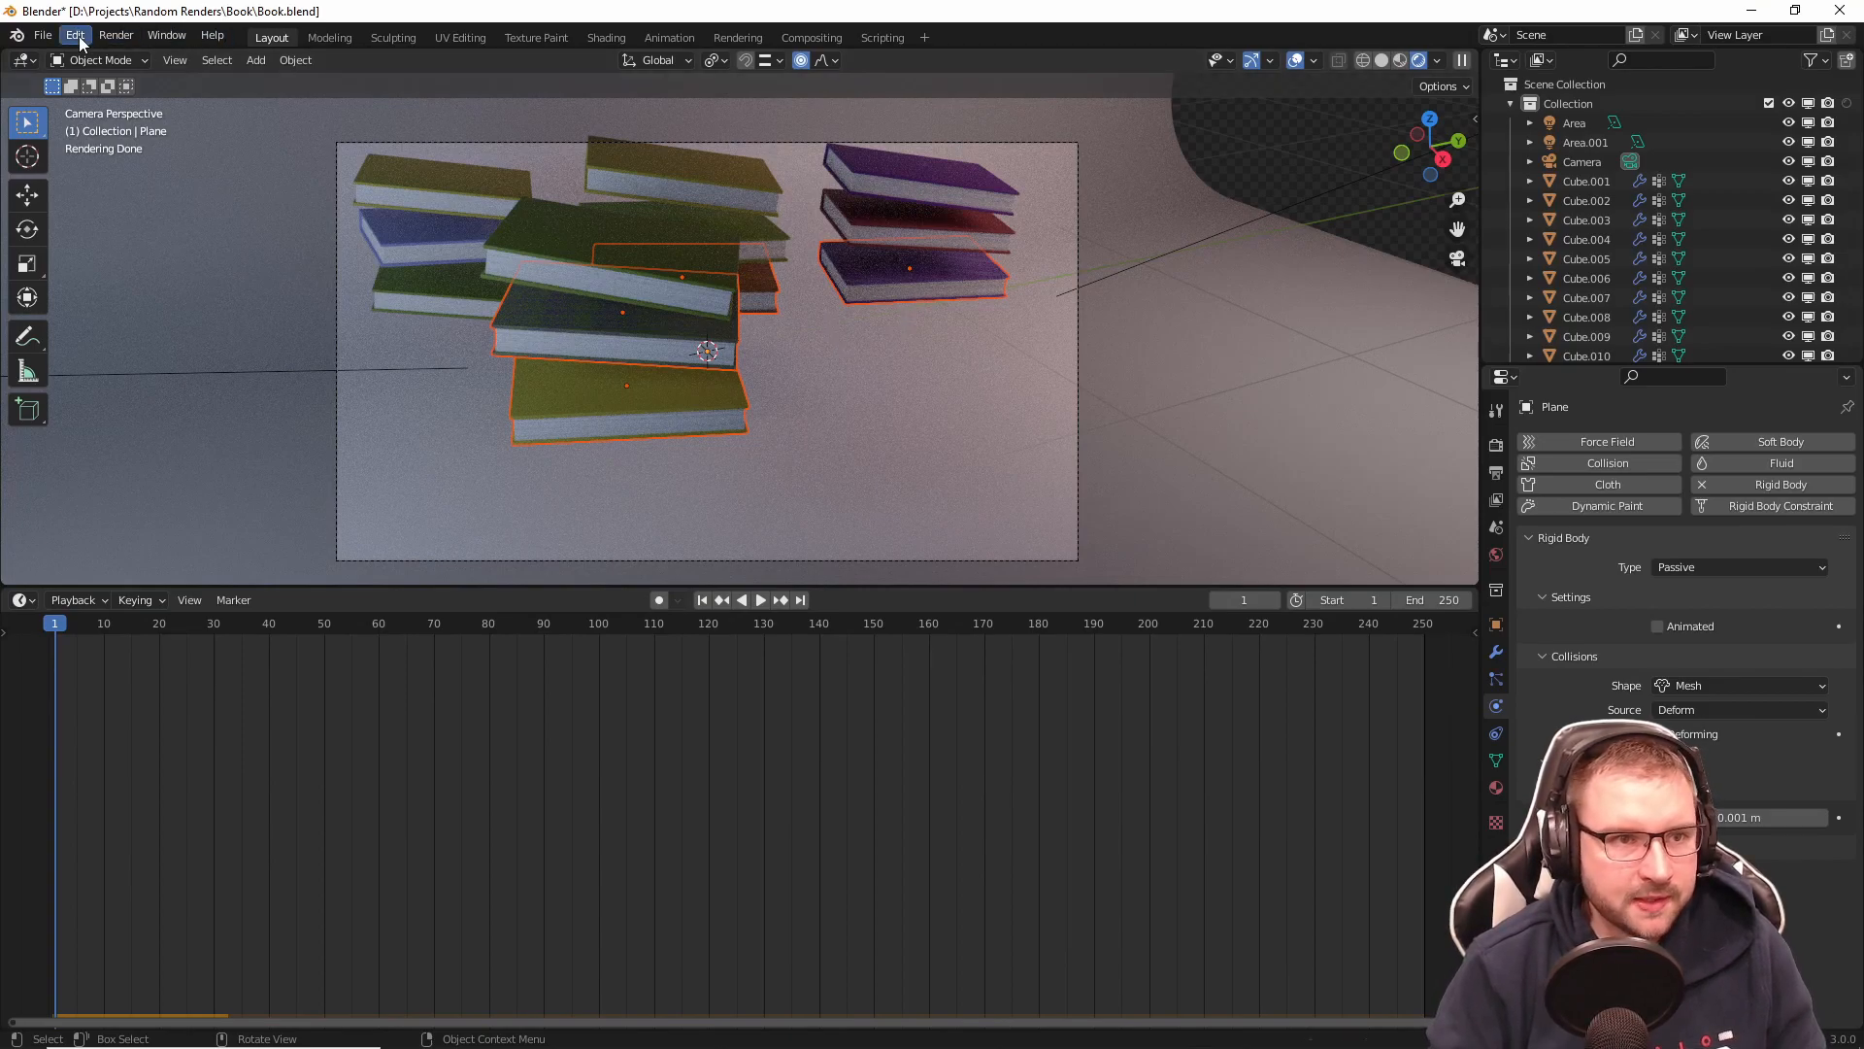
Step: Append the pencil object from Pencil_Model.blend in the Pencil folder into the scene
click(43, 35)
click(60, 234)
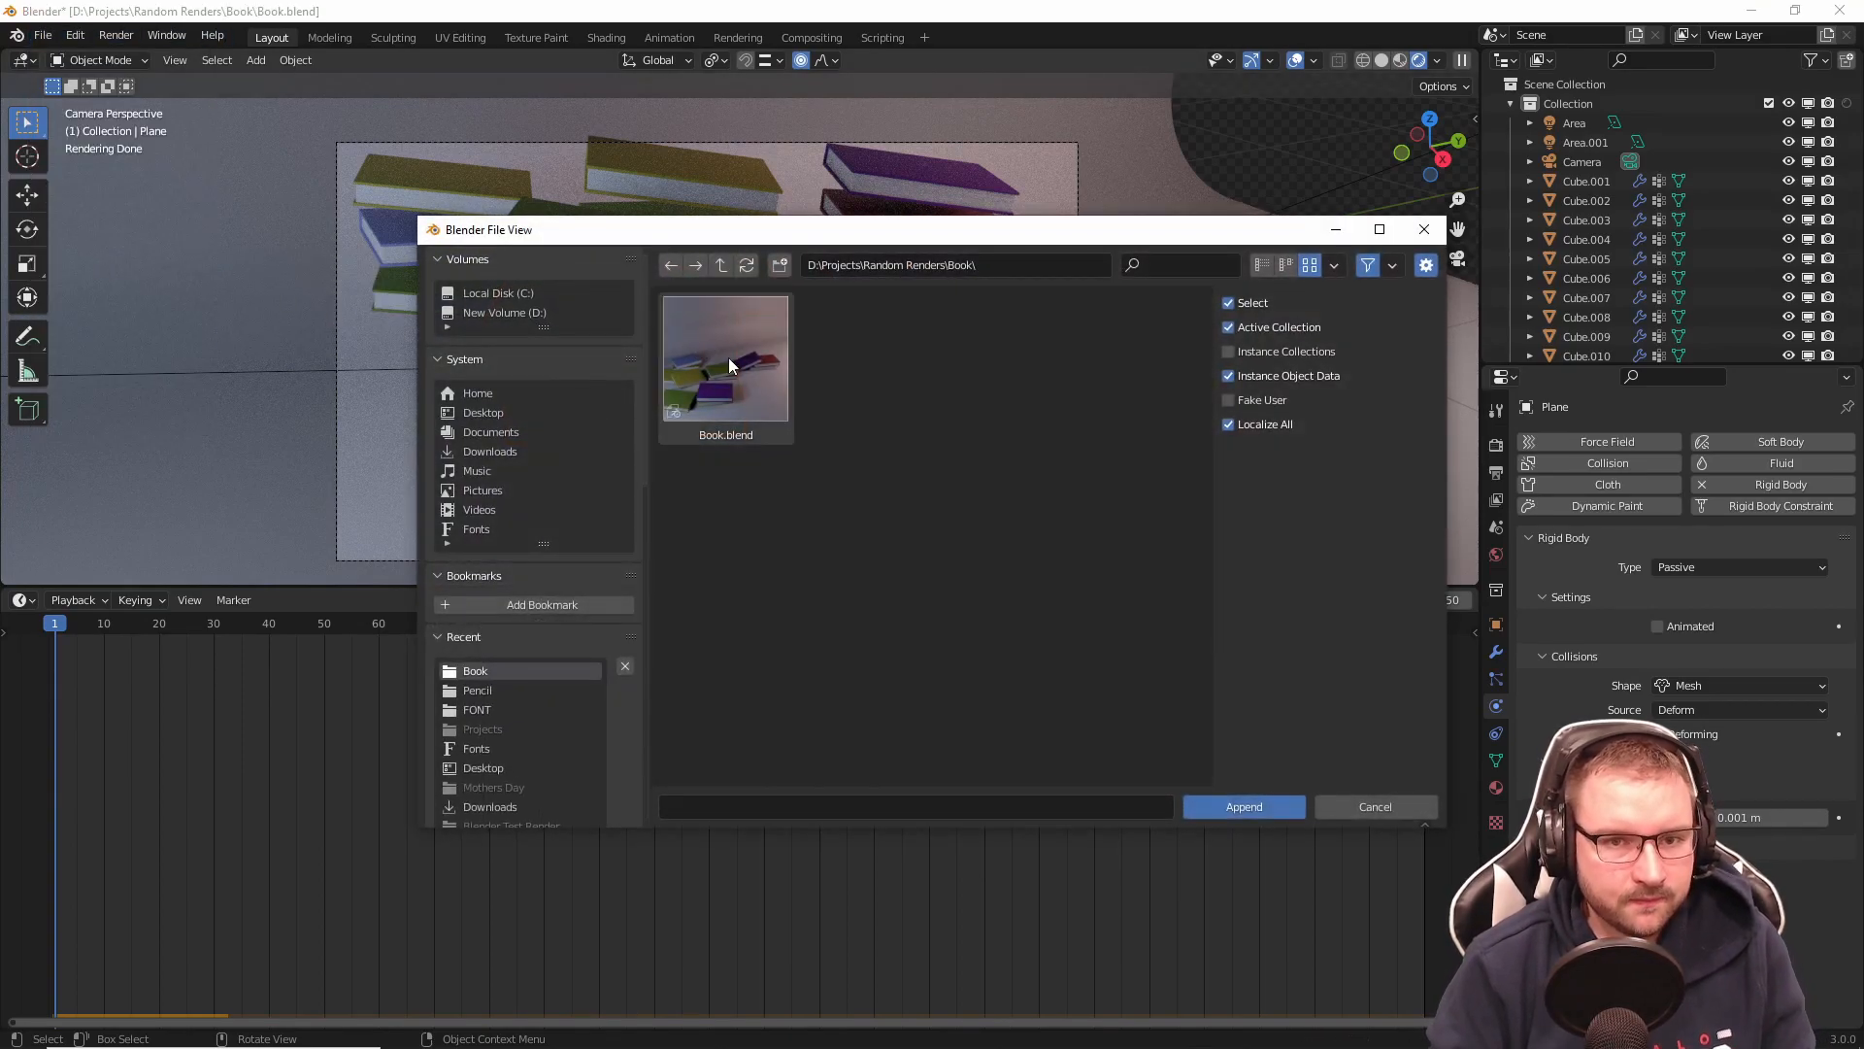
click(720, 266)
double_click(854, 369)
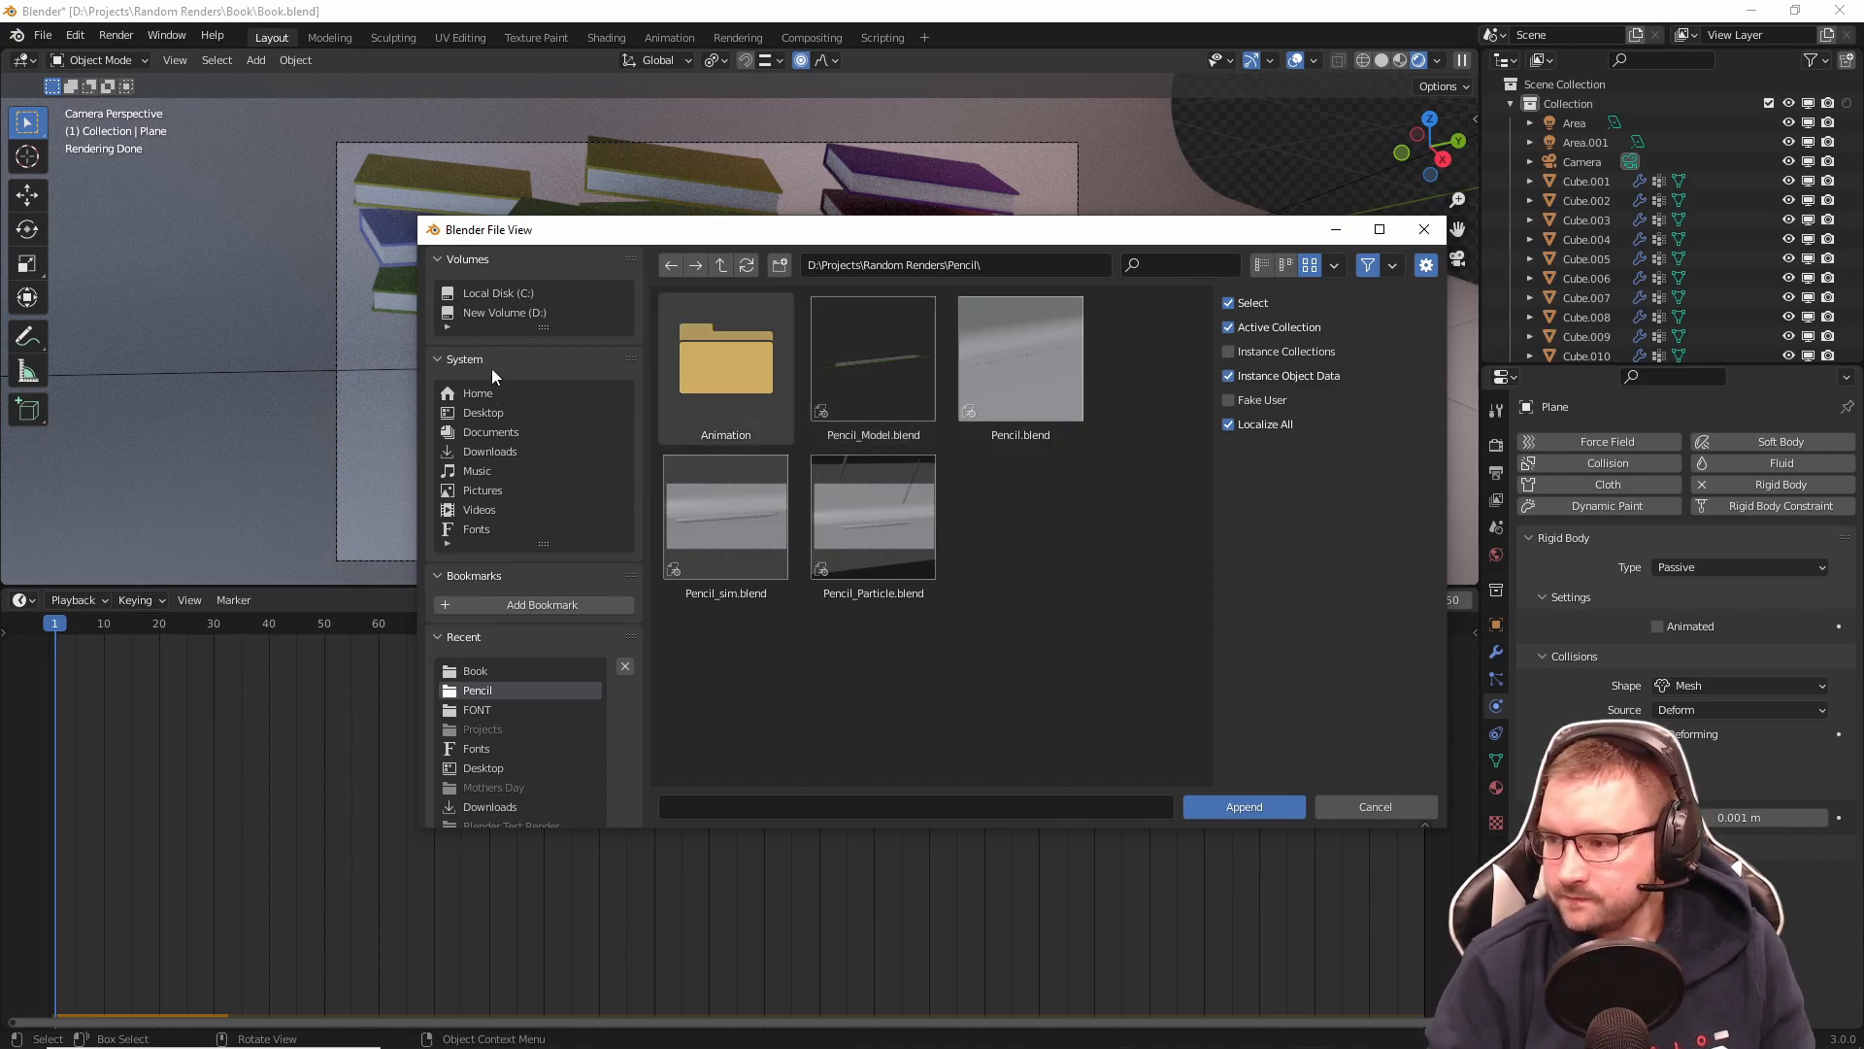
double_click(850, 386)
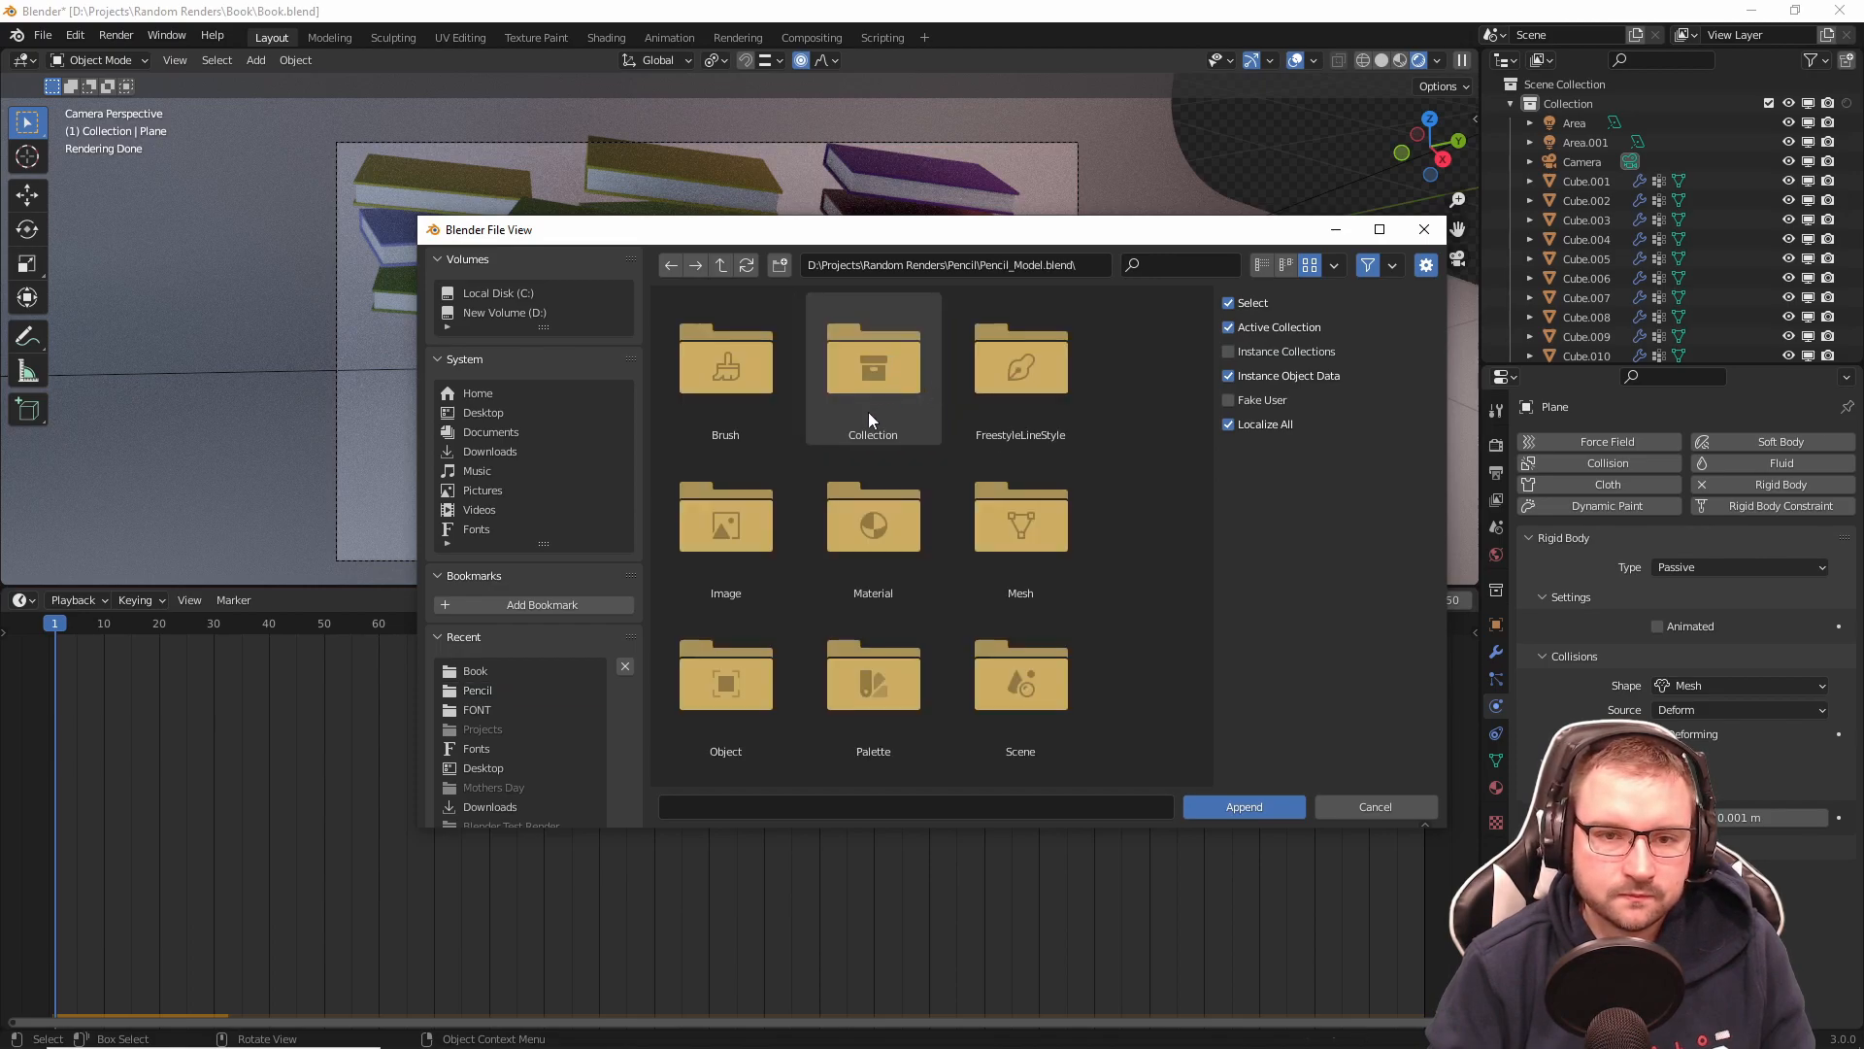
scroll(949, 585, down, 2)
scroll(971, 558, down, 1)
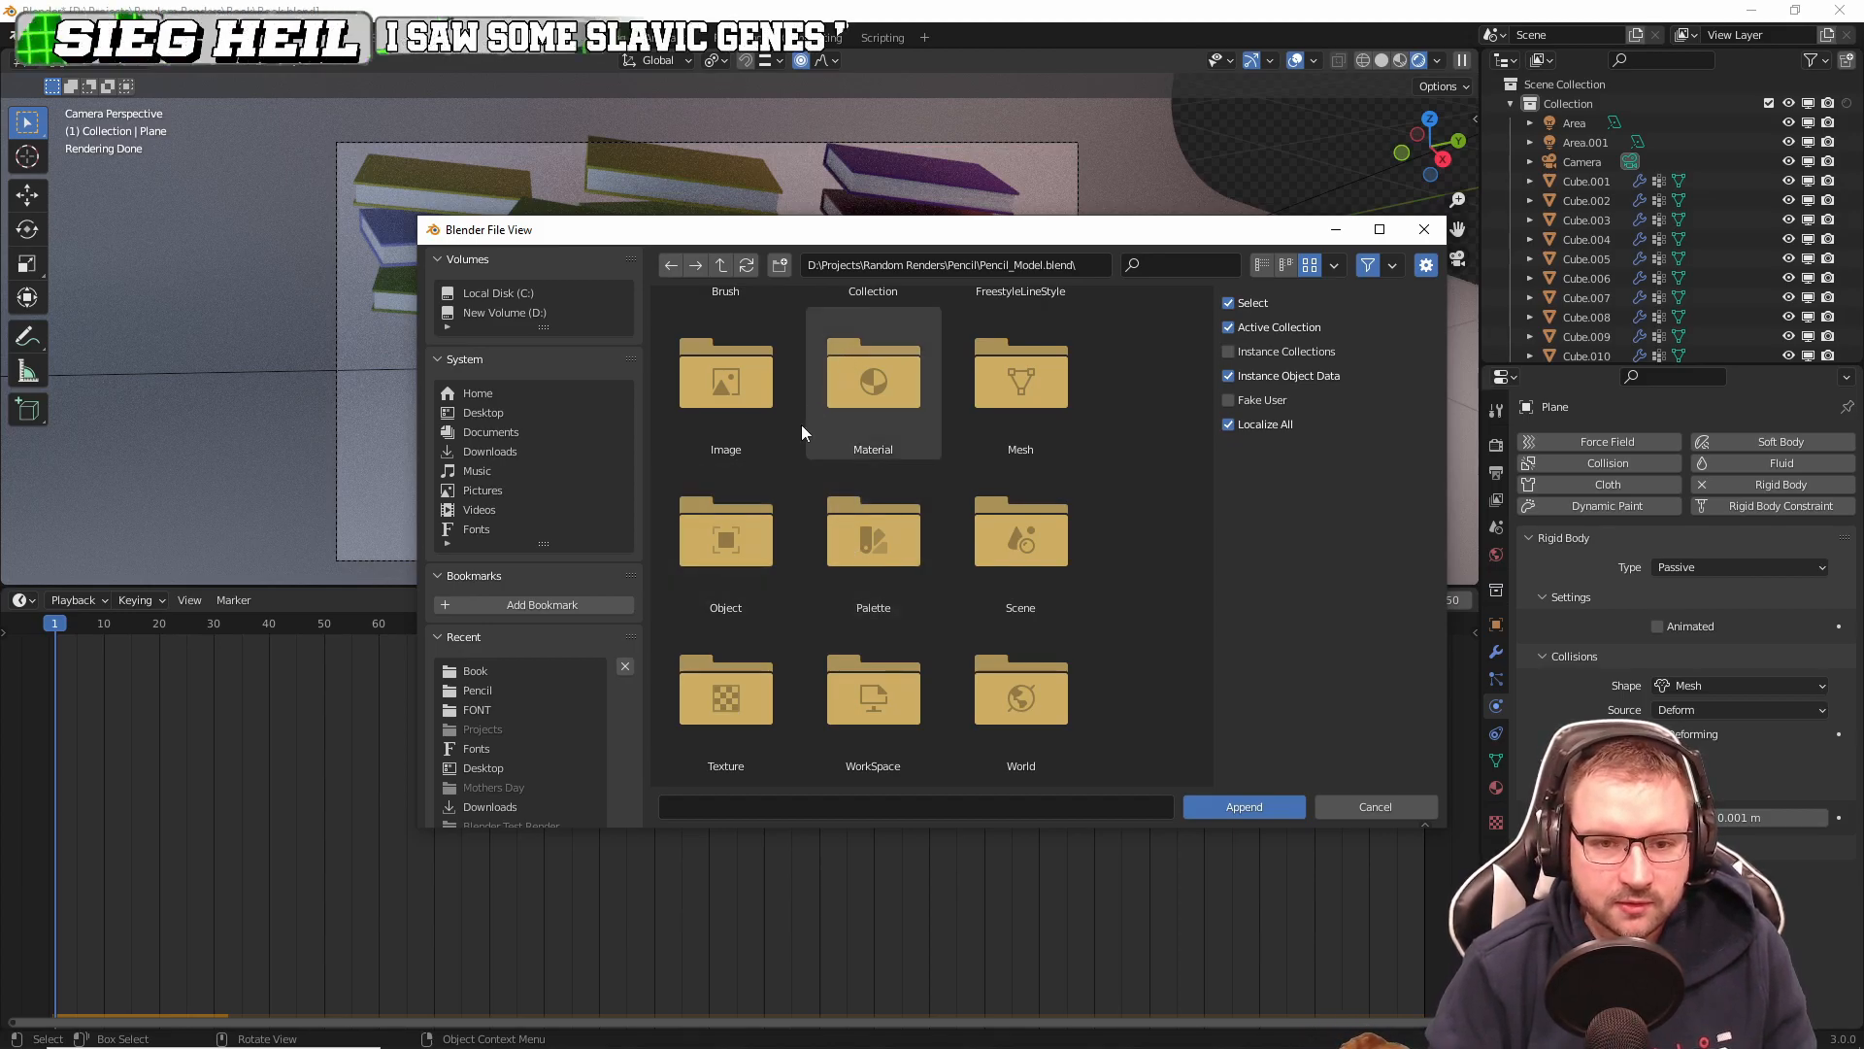
double_click(748, 509)
double_click(726, 369)
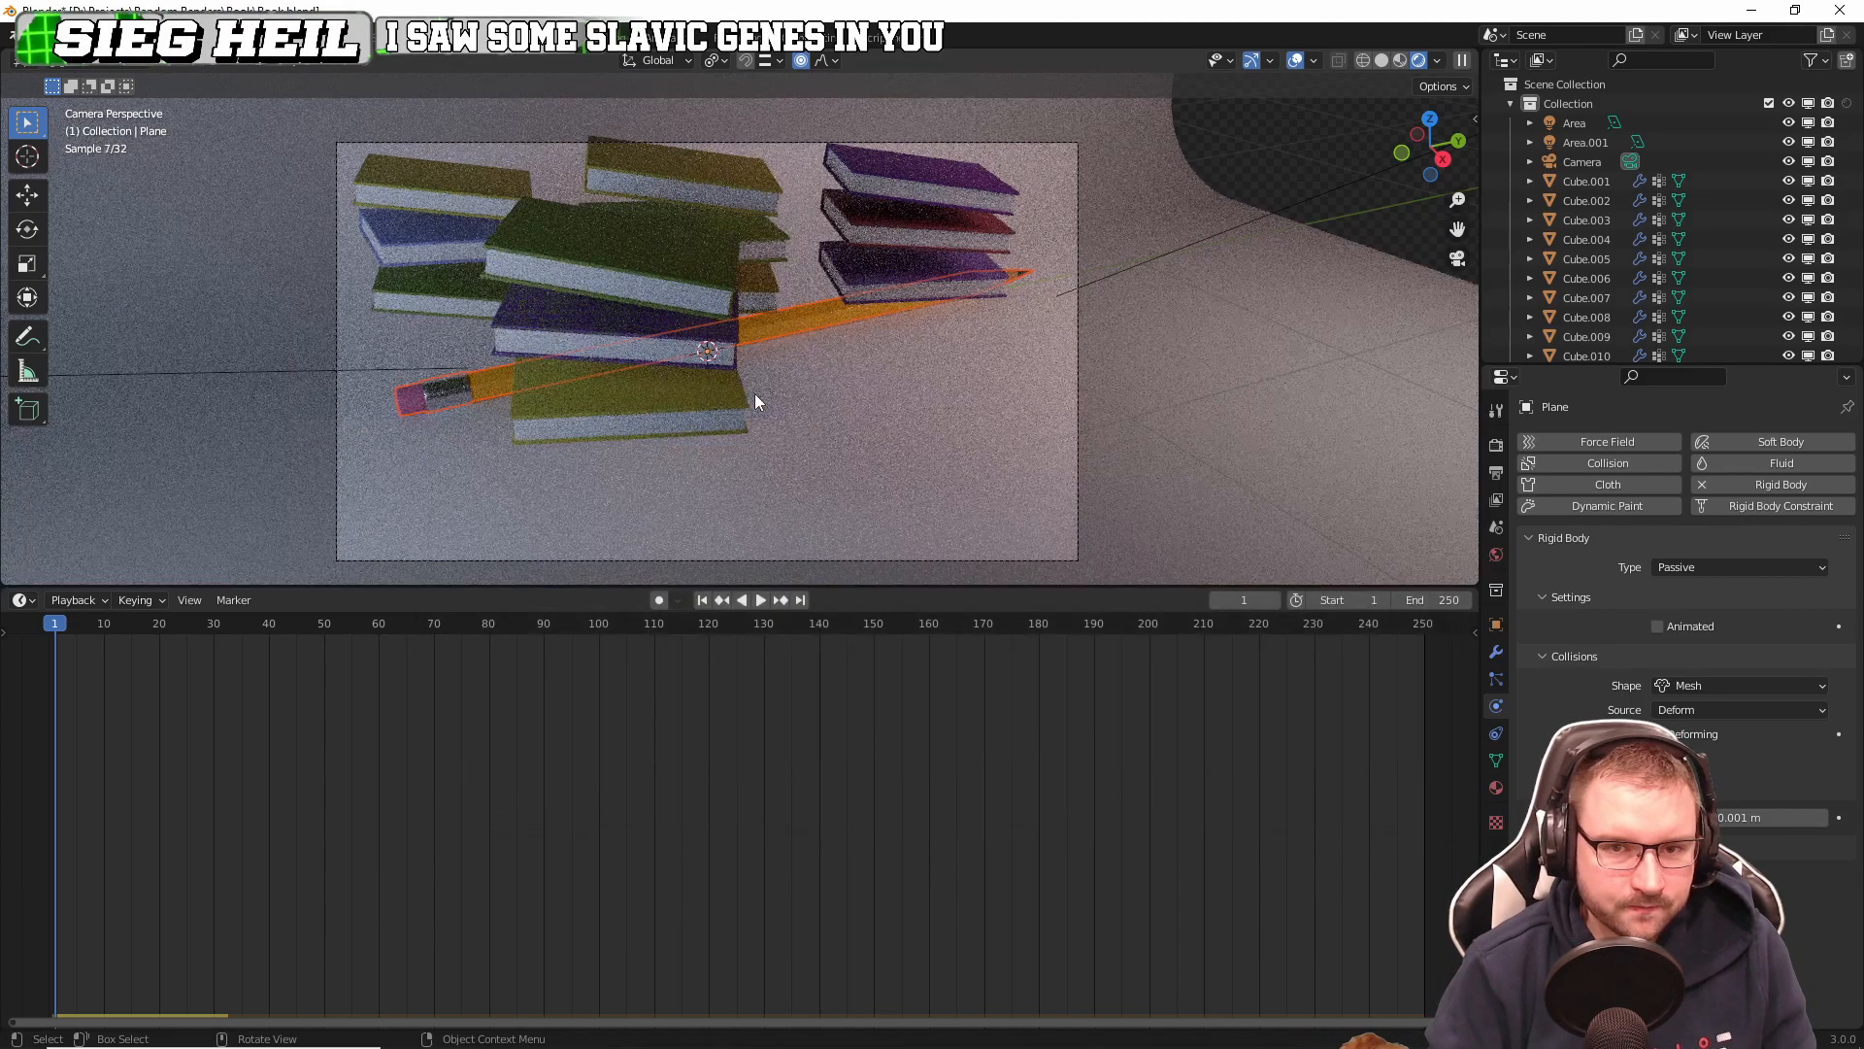
Step: Give the appended pencil a rigid body of type Active
scroll(815, 414, down, 1)
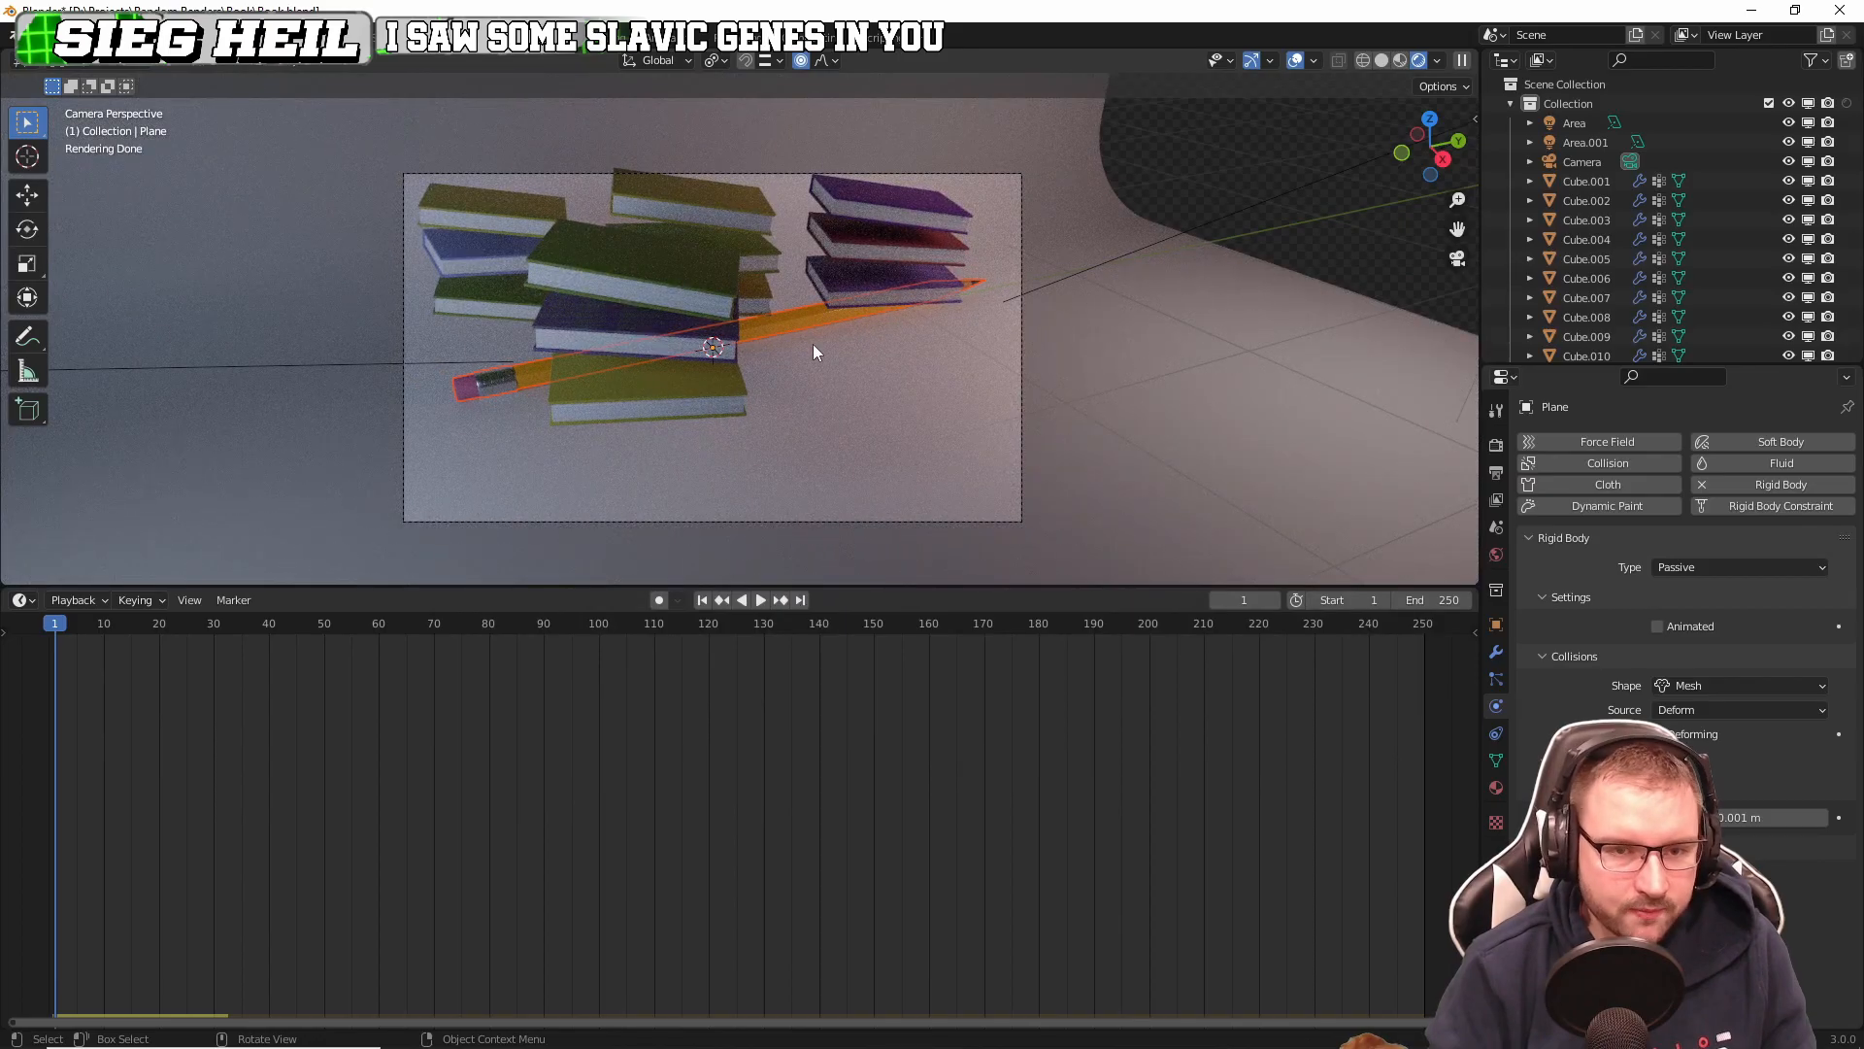
key(g)
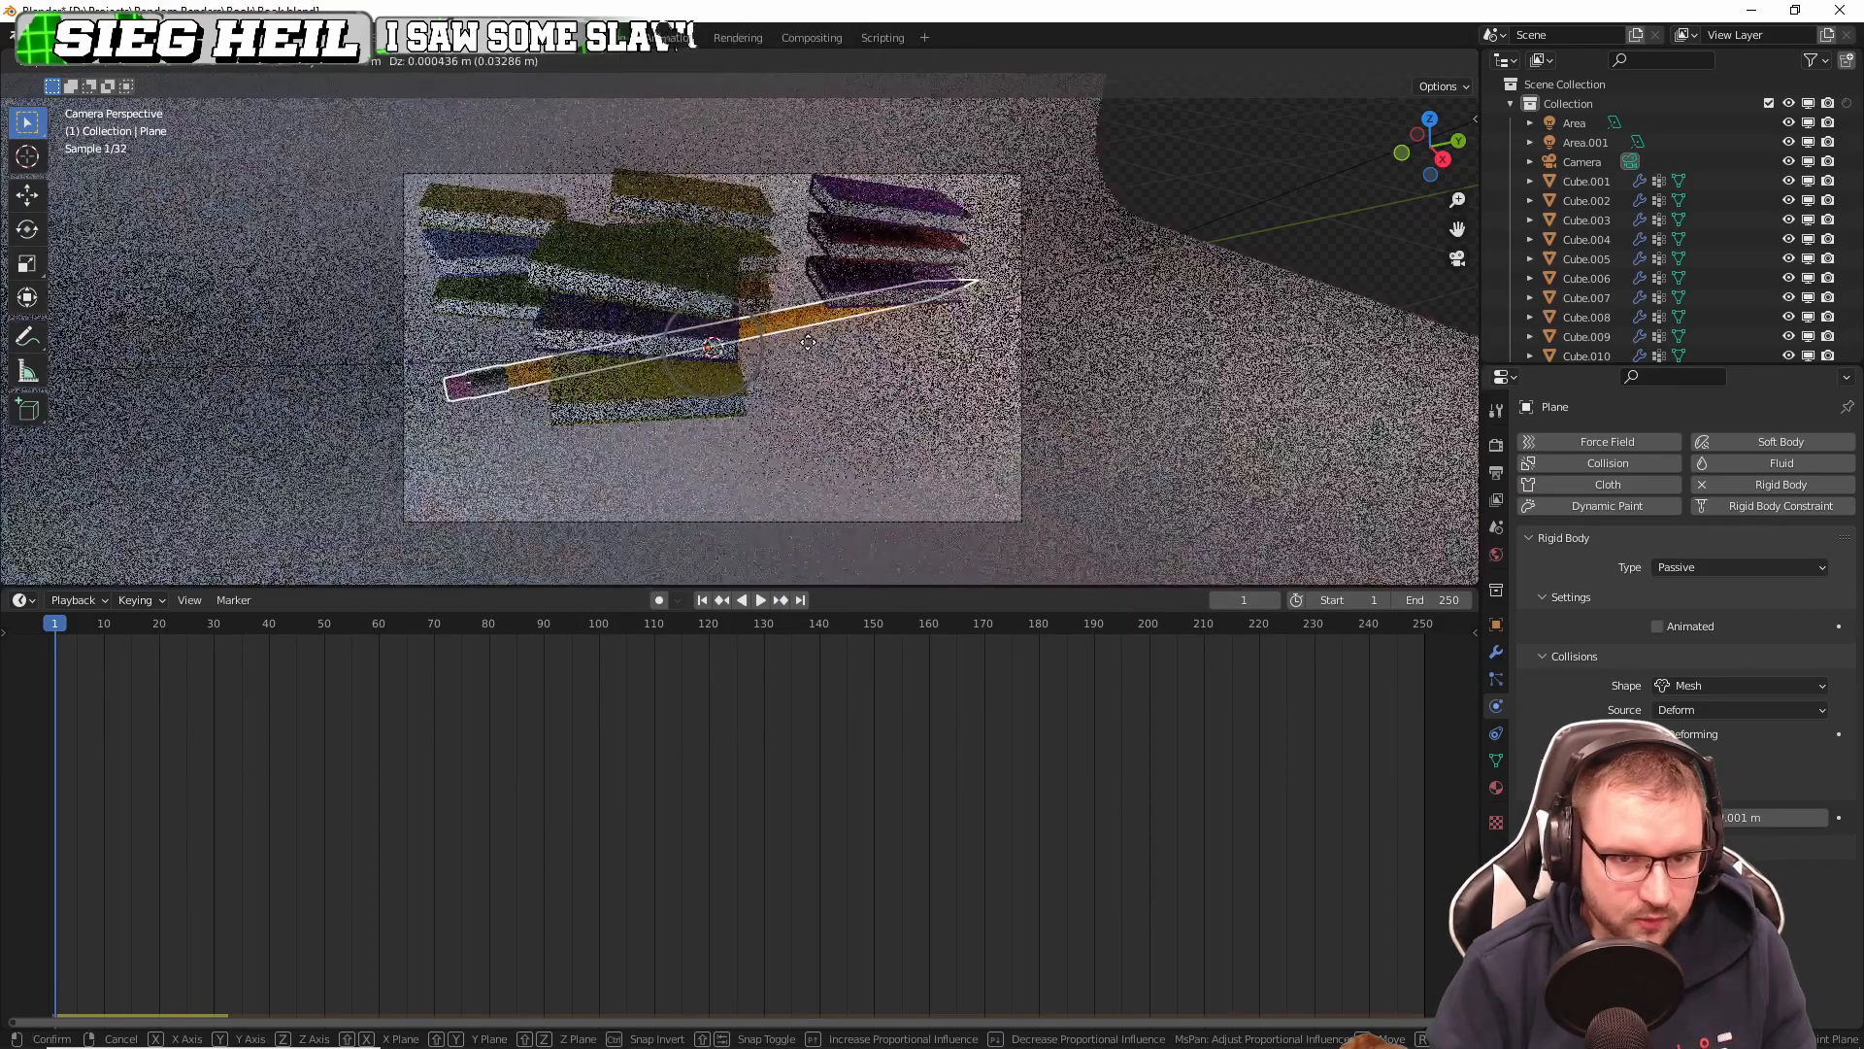
right_click(808, 342)
middle_drag(821, 377, 922, 369)
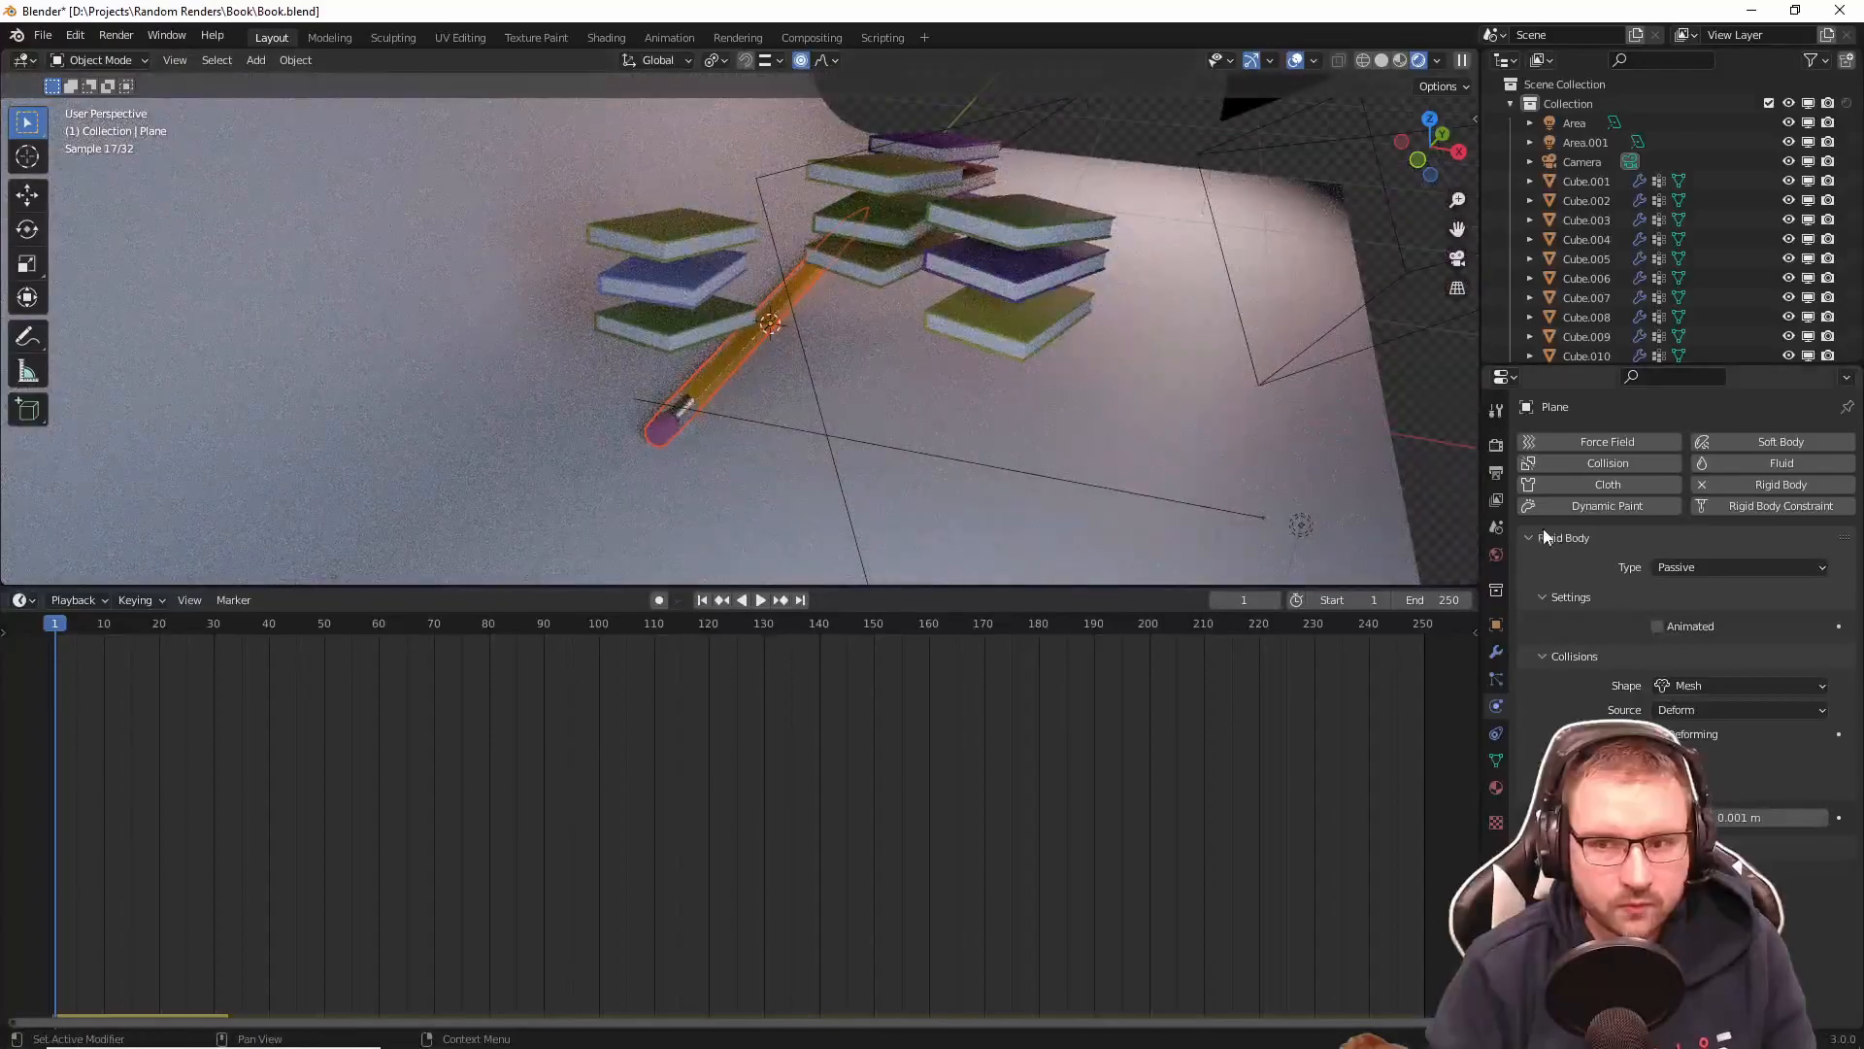
click(746, 324)
click(755, 336)
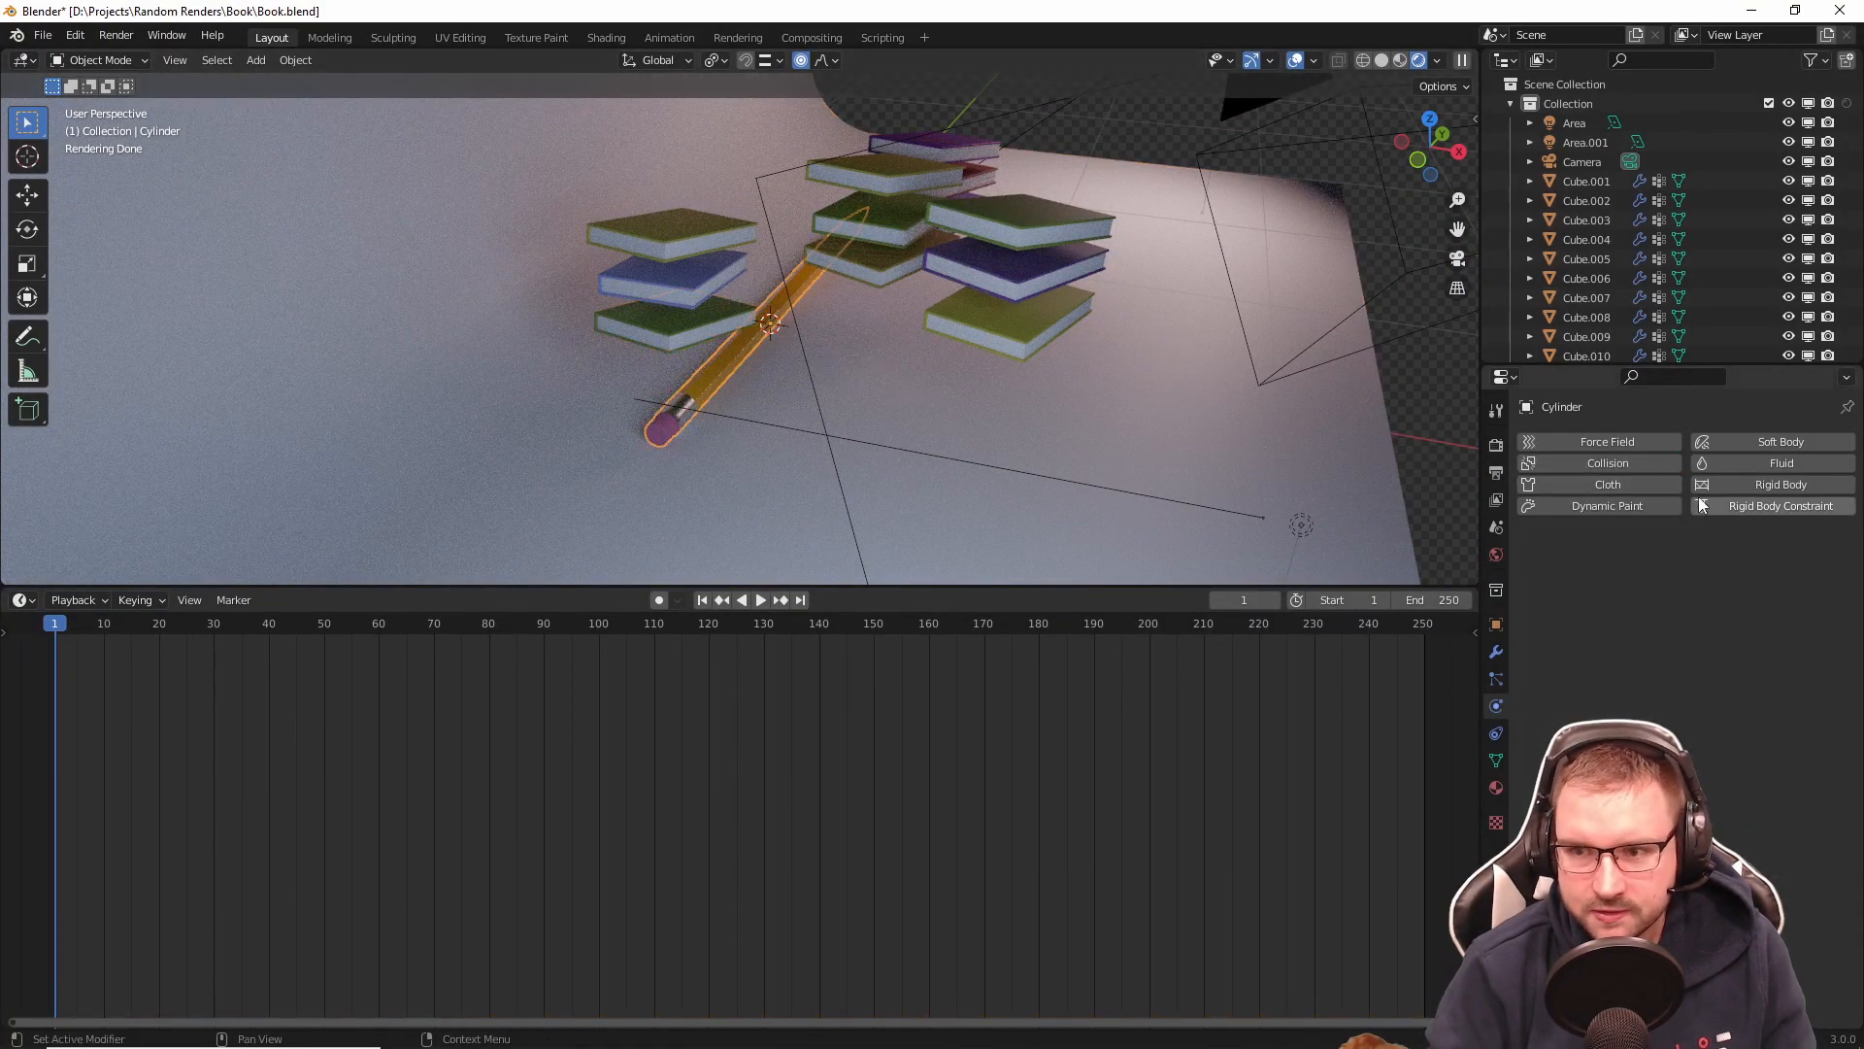
click(1768, 484)
click(1725, 566)
click(1721, 586)
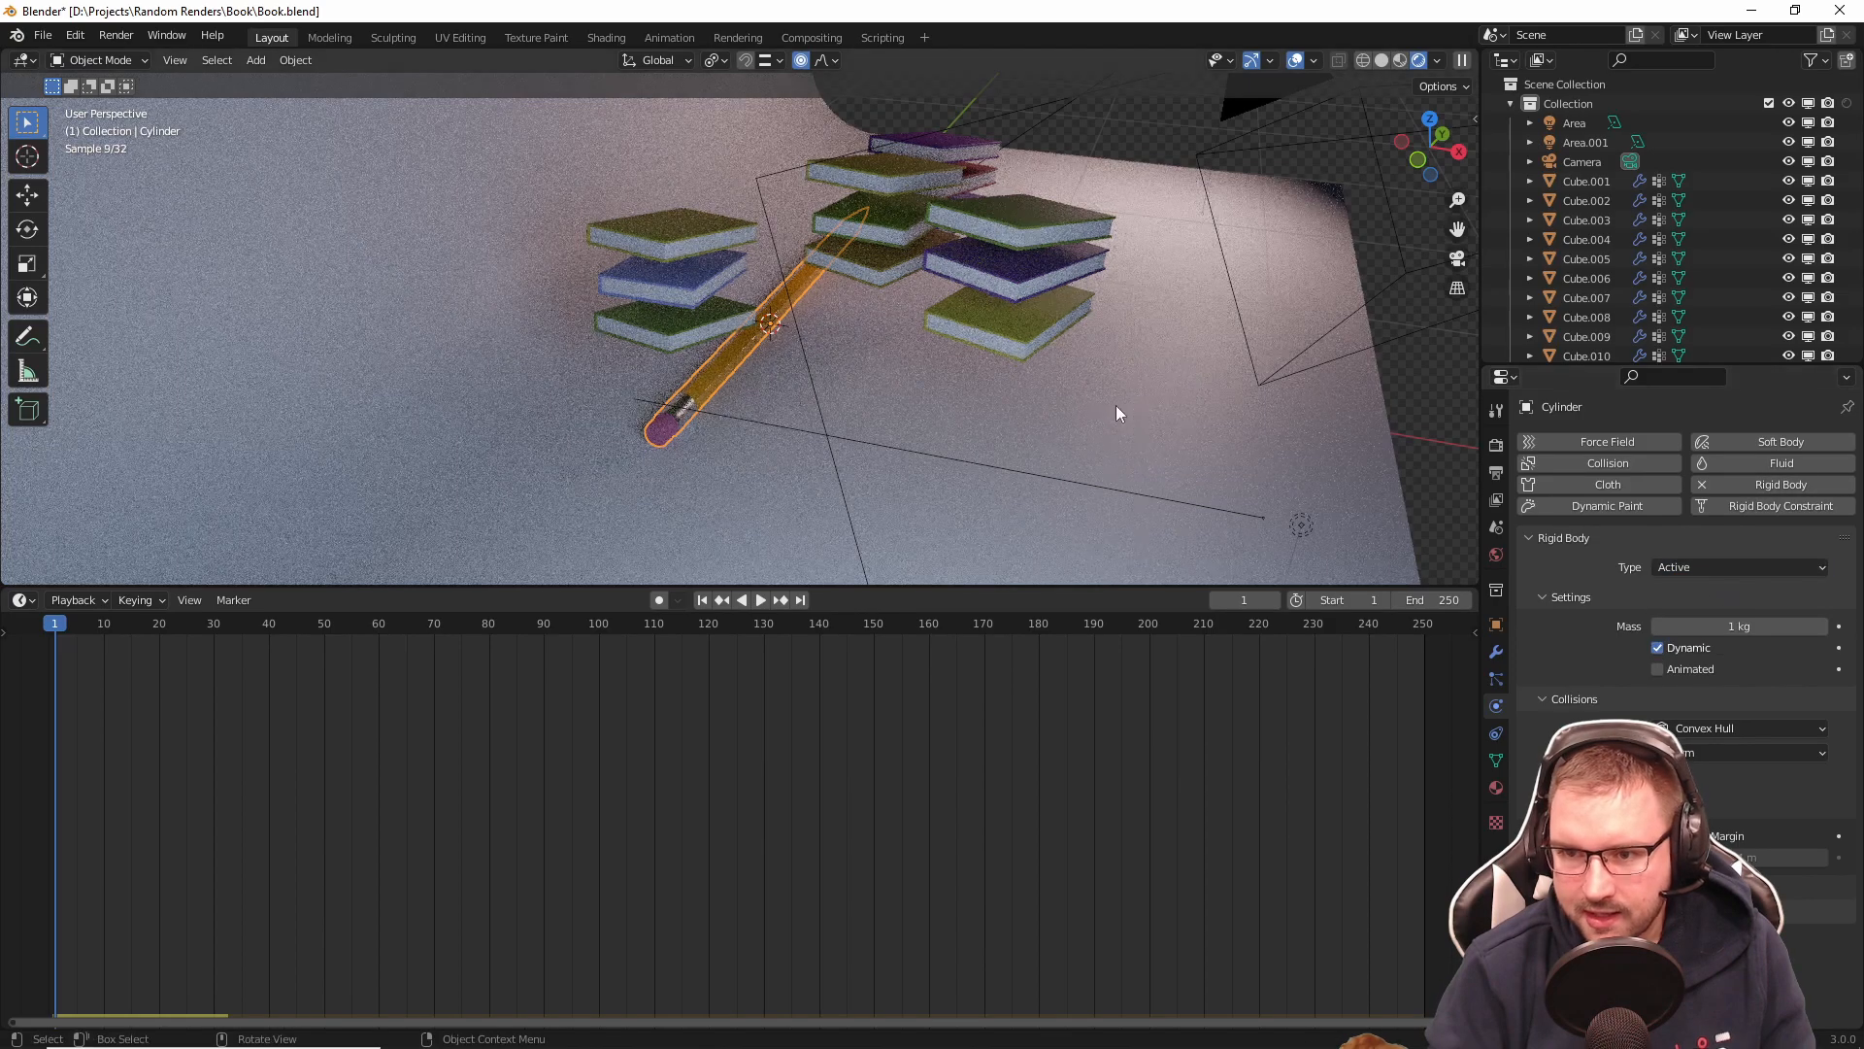
Step: Turn off proportional editing and raise the pencil 0.8 m along Z above the book stacks
key(g)
key(z)
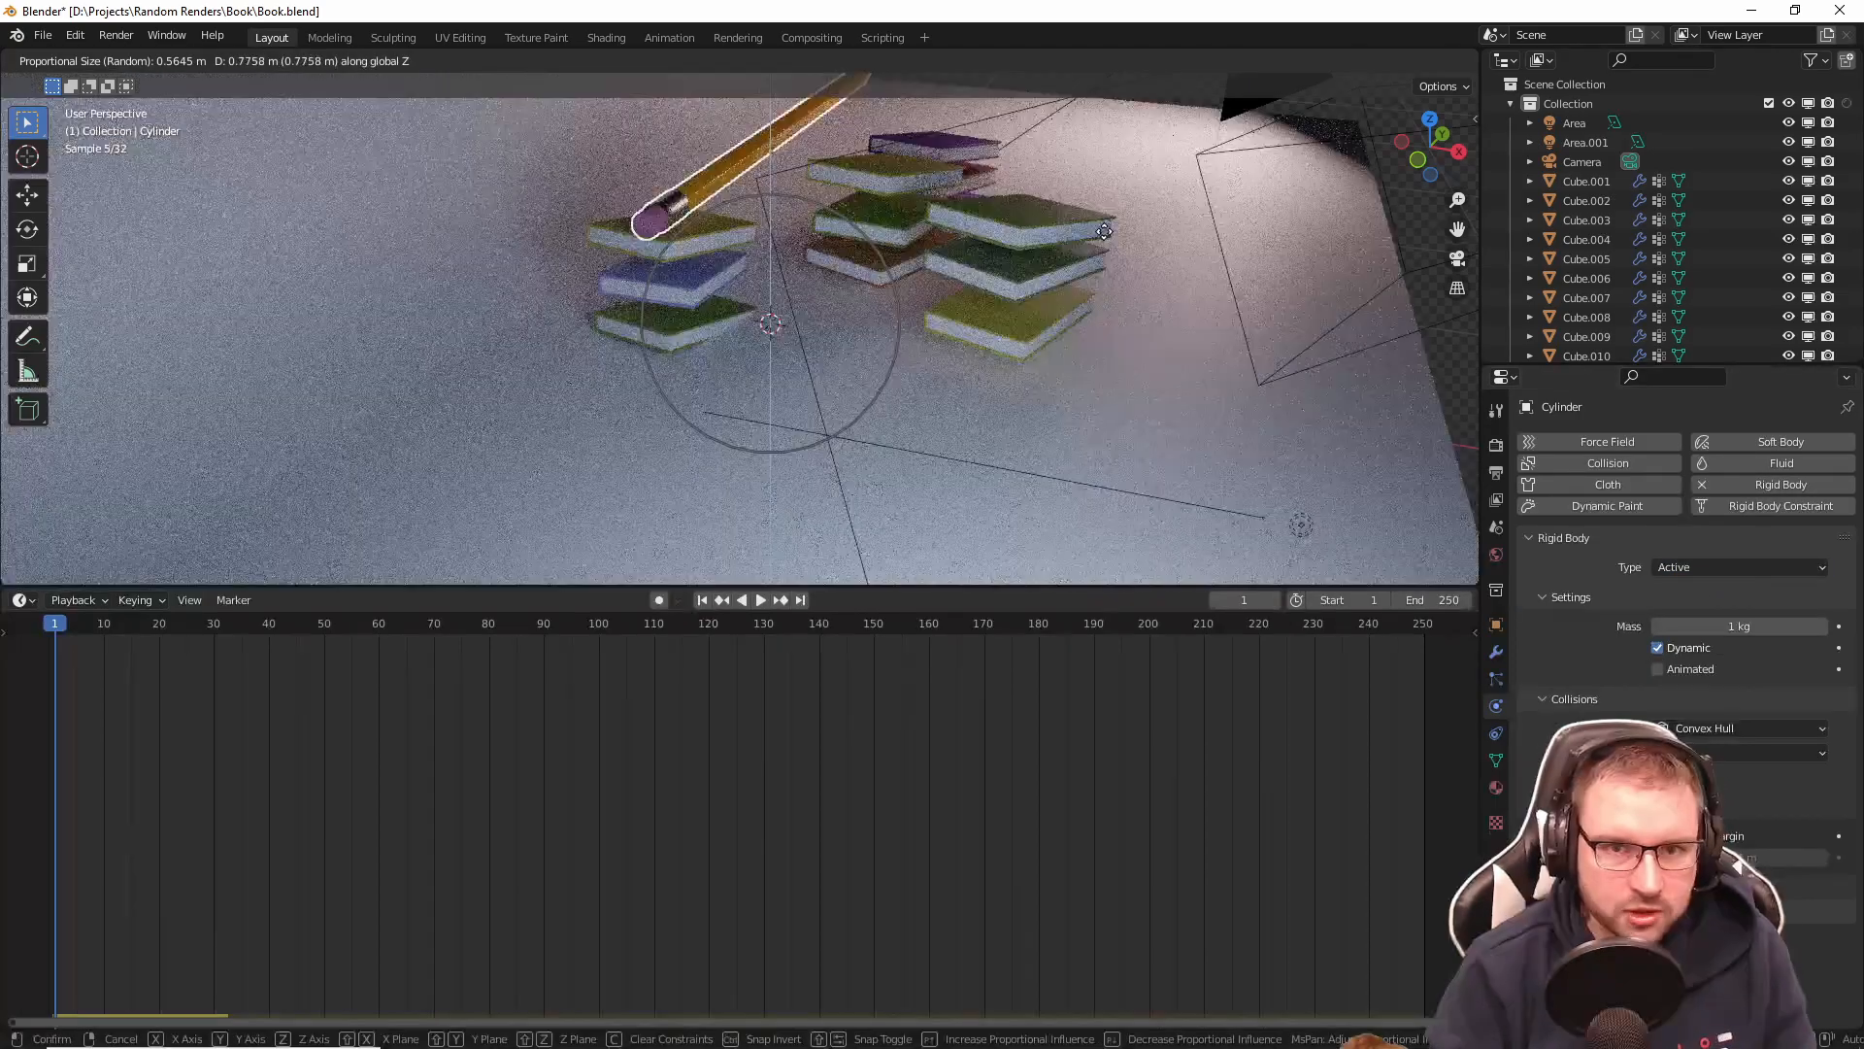
right_click(830, 219)
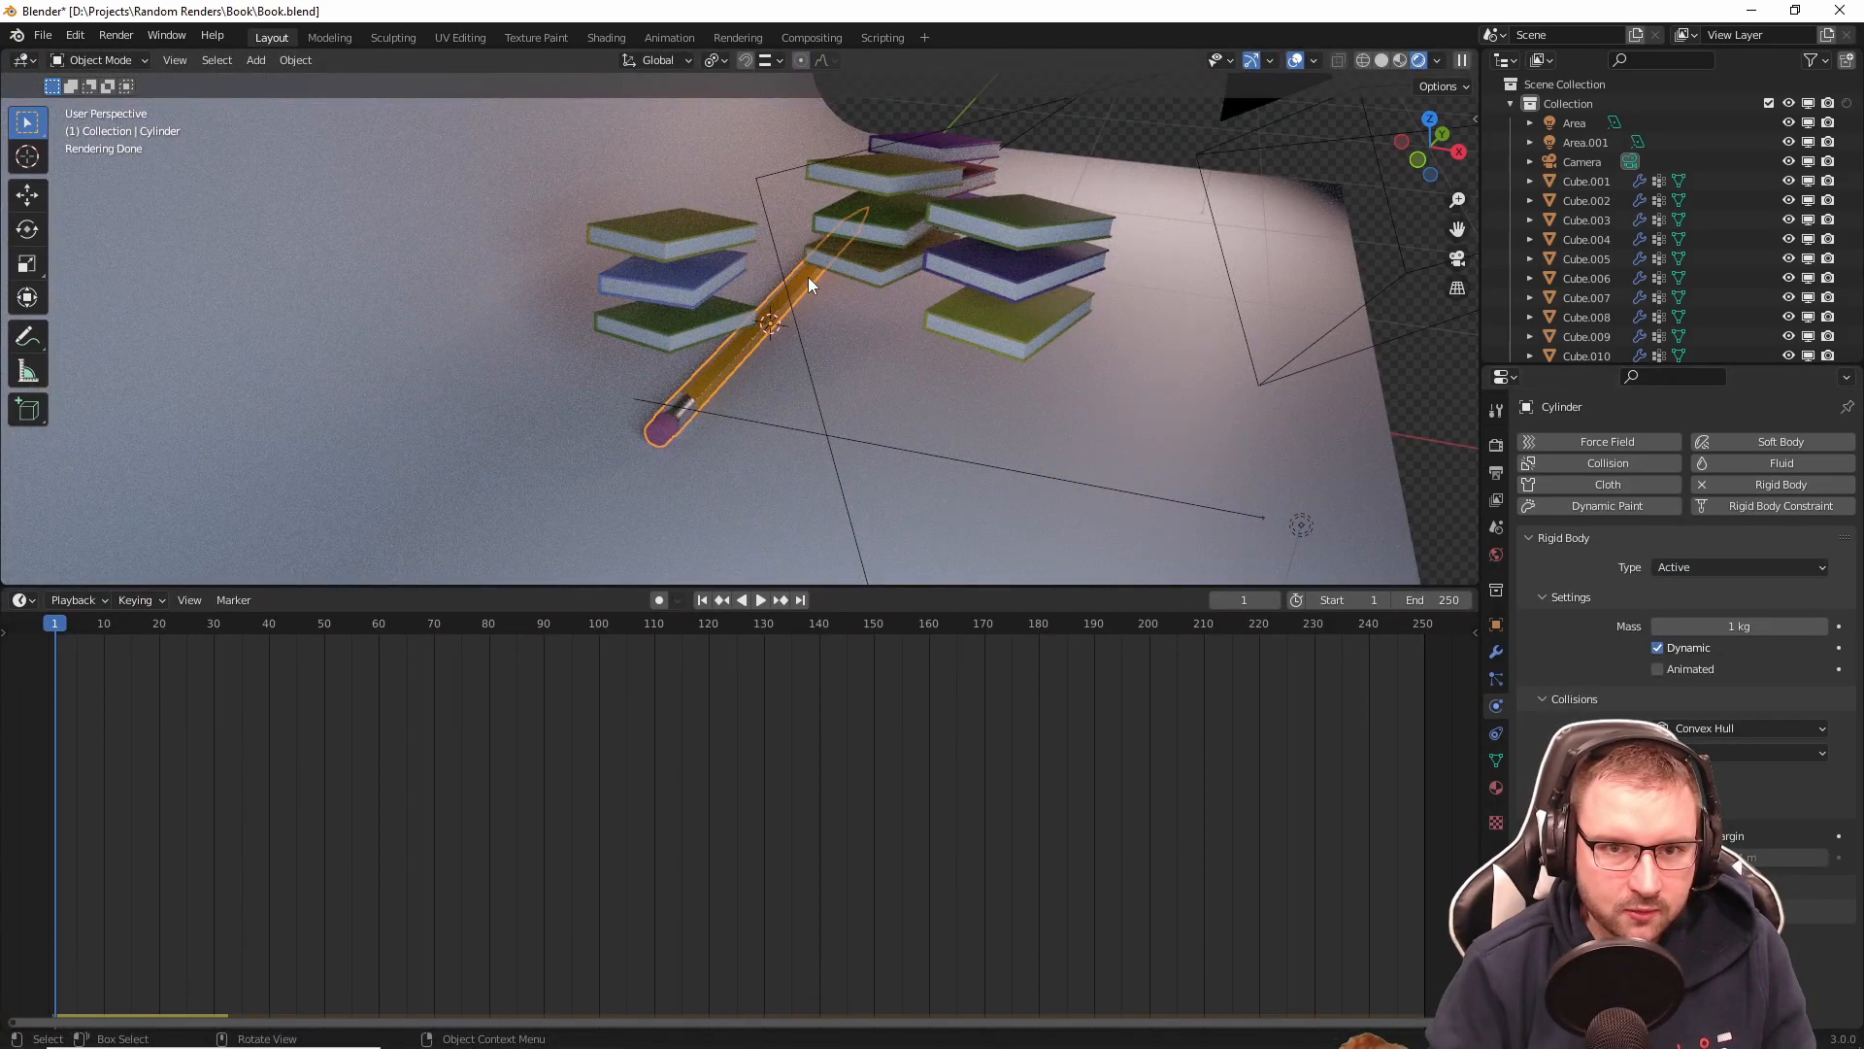
key(g)
key(z)
click(797, 101)
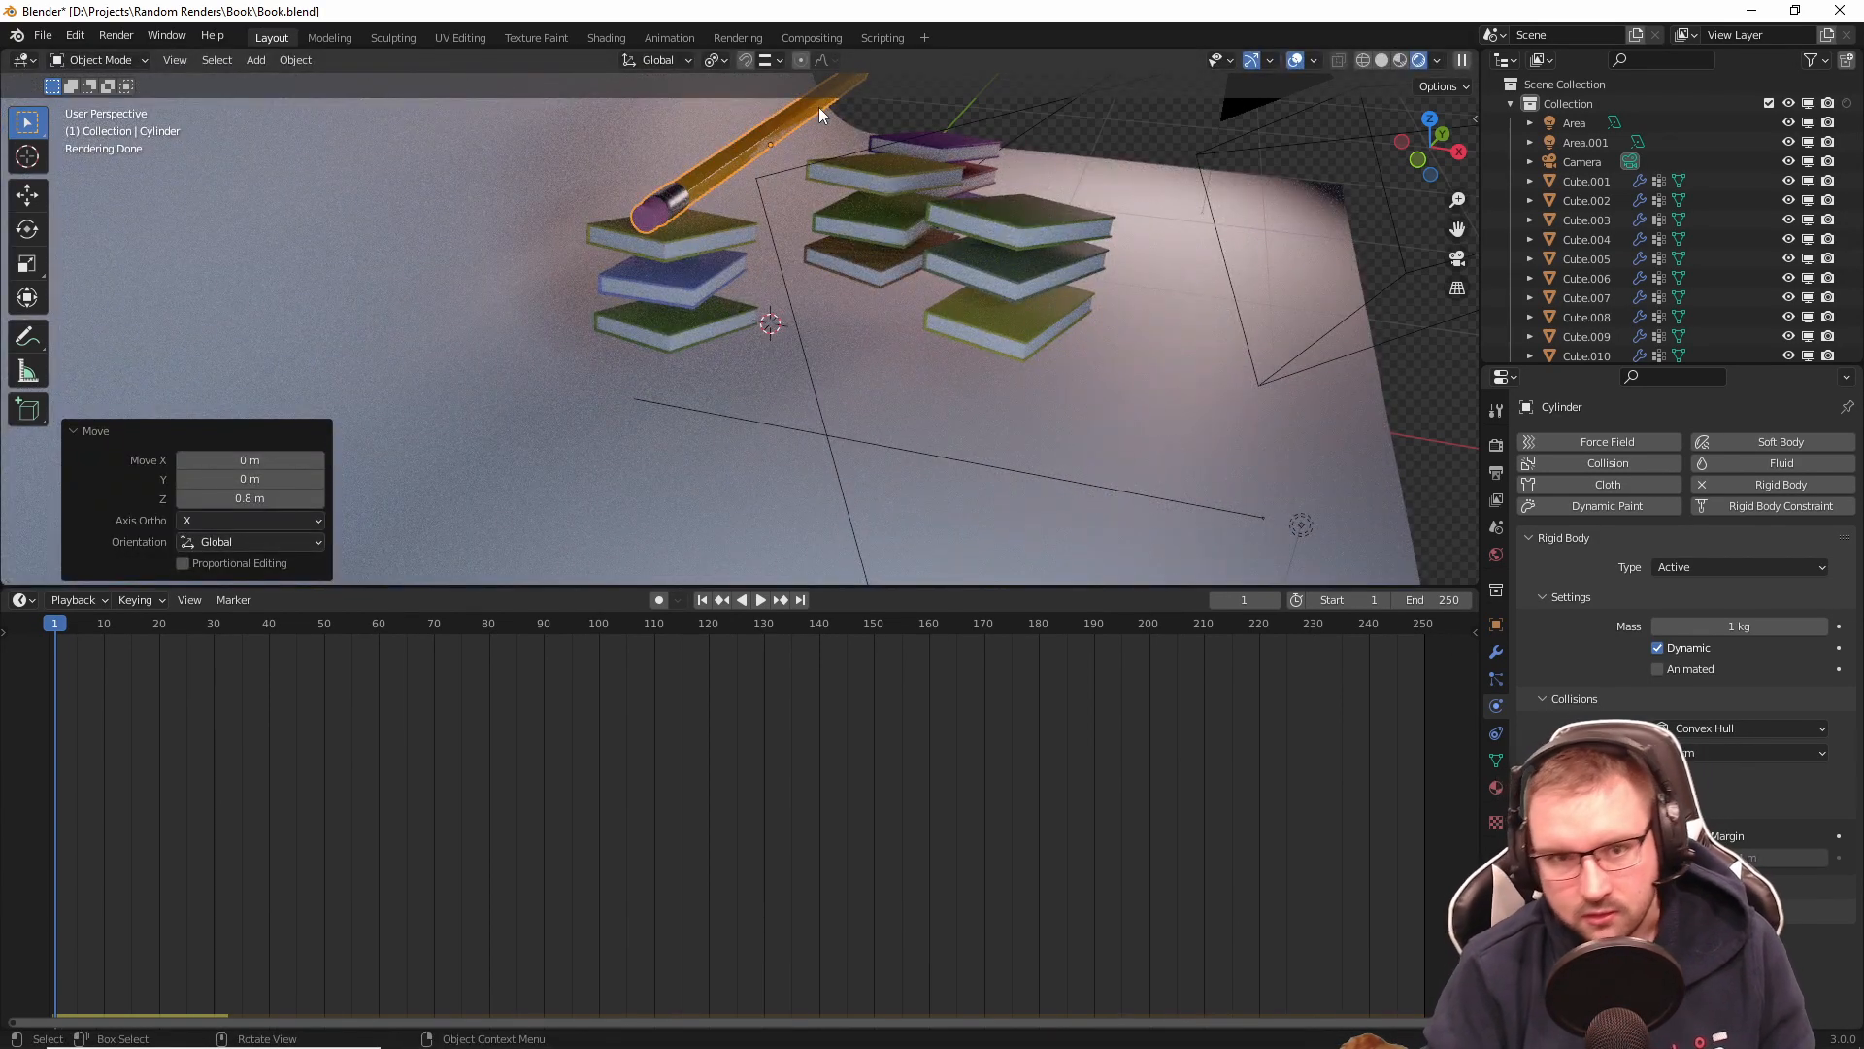
Step: Save the file and play the simulation from the camera view until the pencil has landed on the books
key(KP_0)
key(ctrl+s)
key(space)
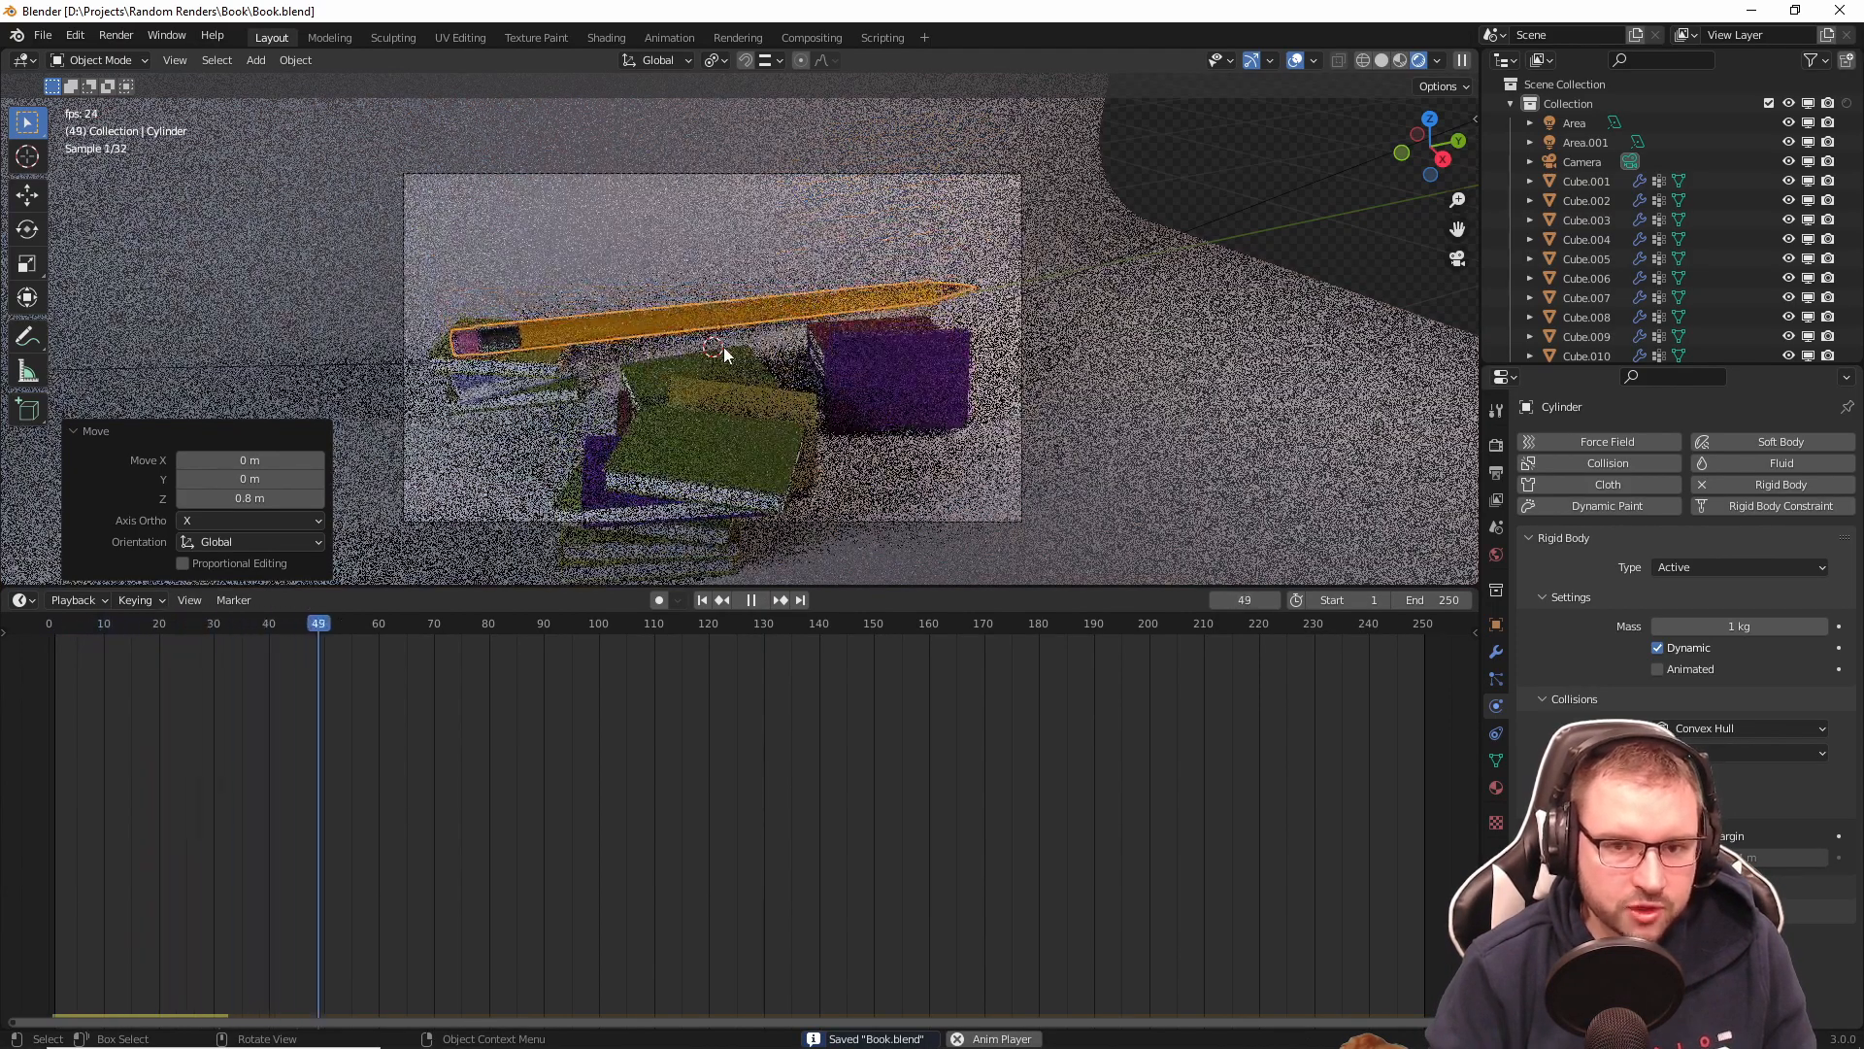
scroll(724, 347, up, 3)
key(space)
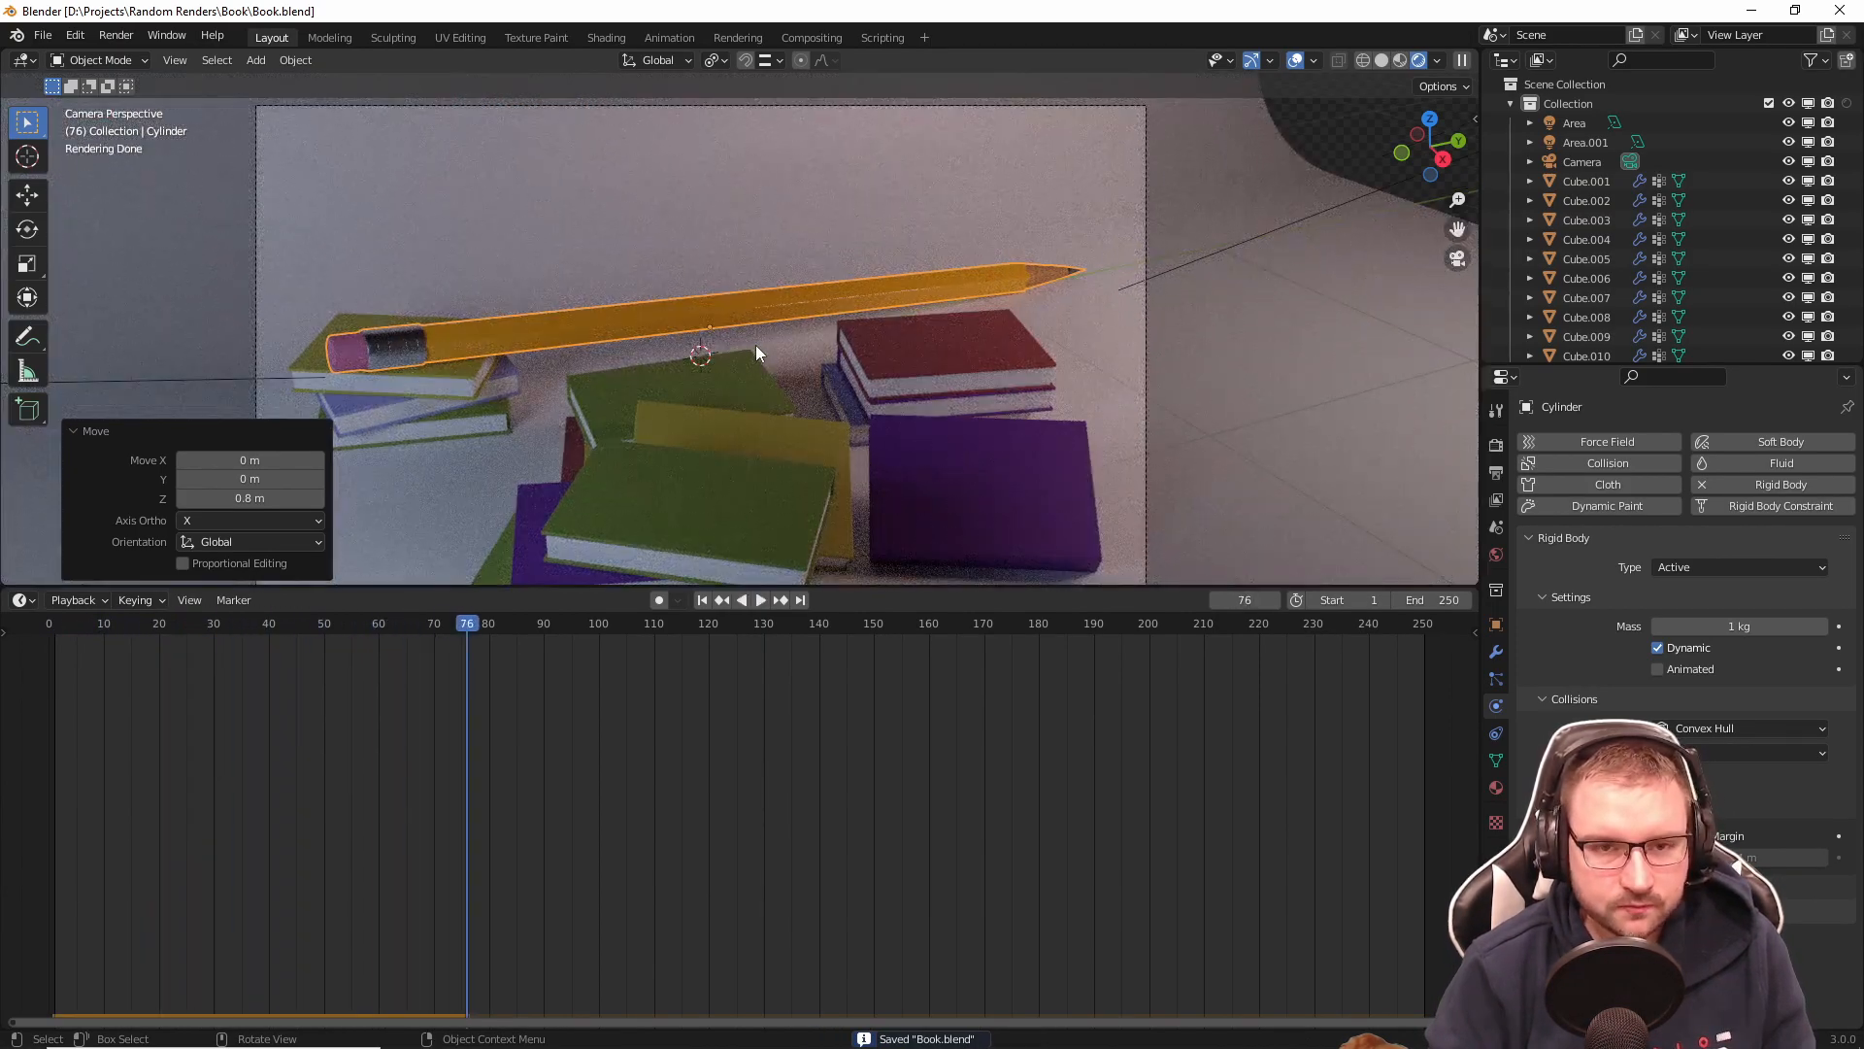
Step: Duplicate the pencil in place and raise the copy about 0.49 m along Z
middle_drag(755, 346, 915, 379)
scroll(905, 341, up, 2)
key(shift+d)
key(shift+z)
key(Escape)
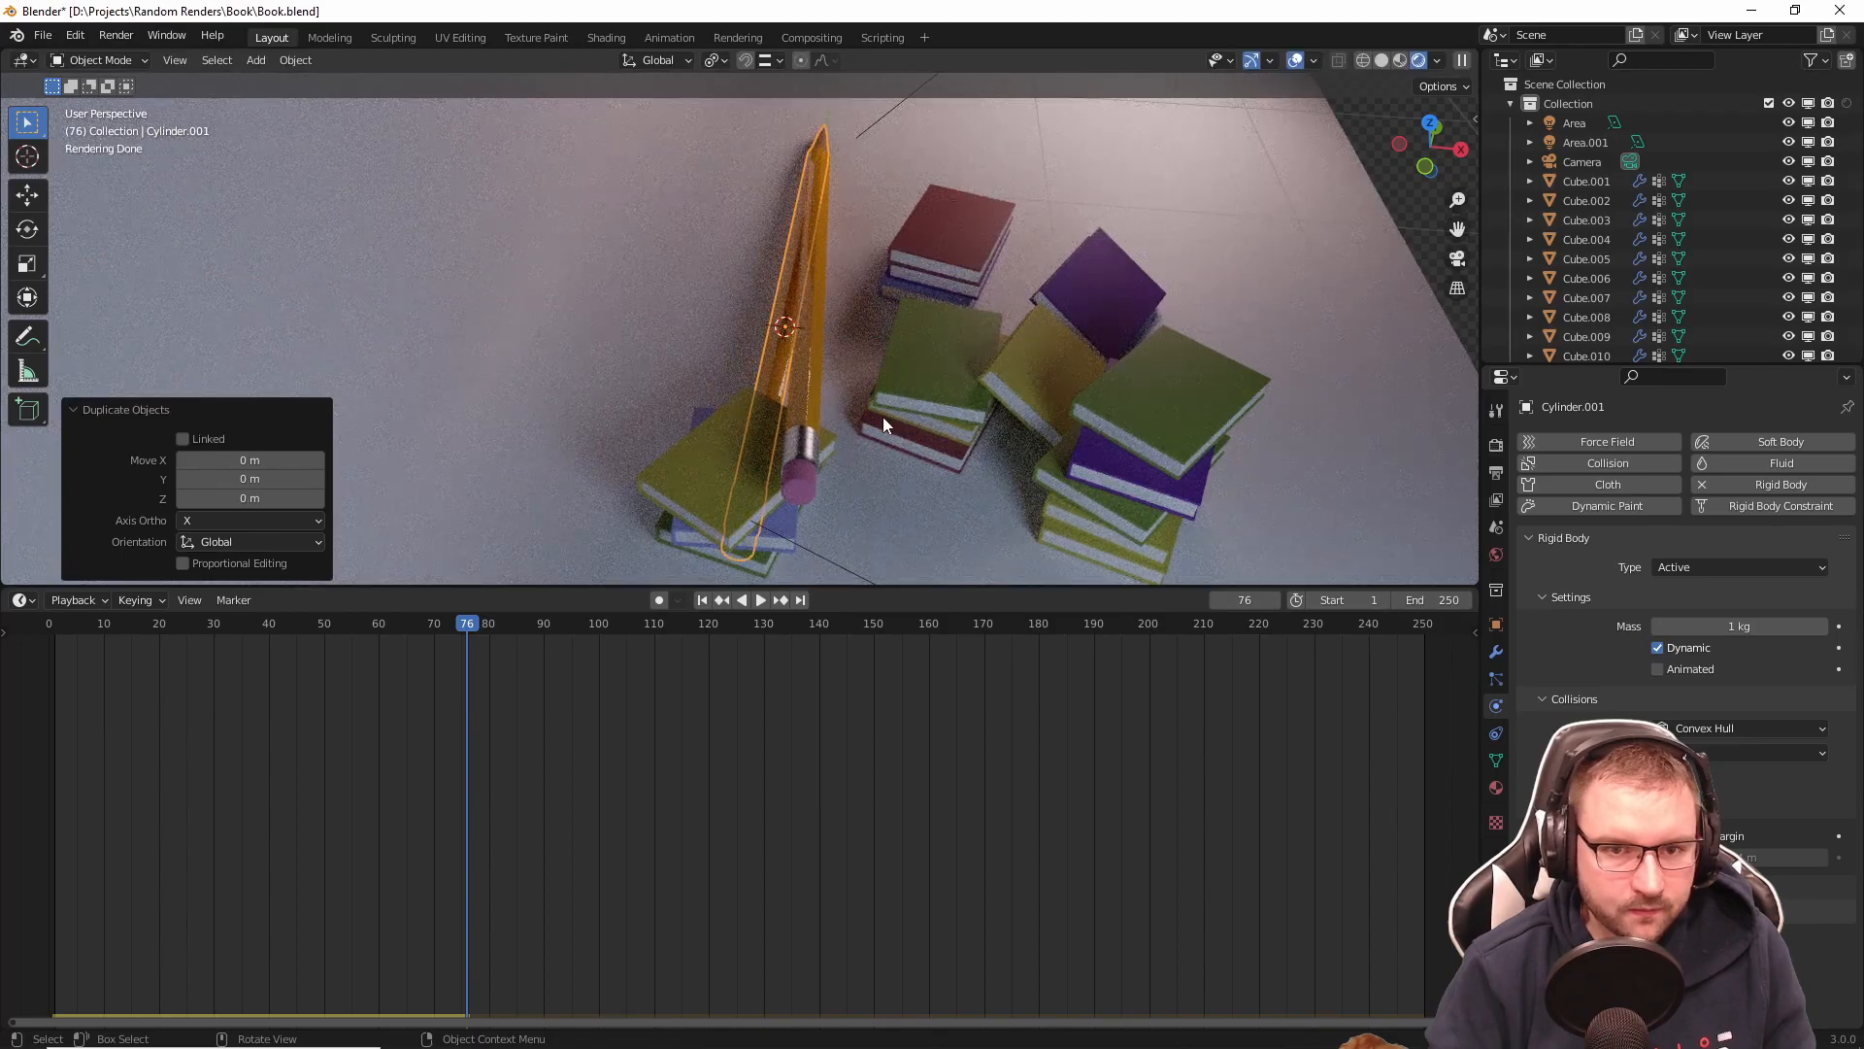
key(g)
key(z)
click(875, 301)
Step: Scale the duplicated pencil to 0.25 and raise it about 0.37 m along Z
key(s)
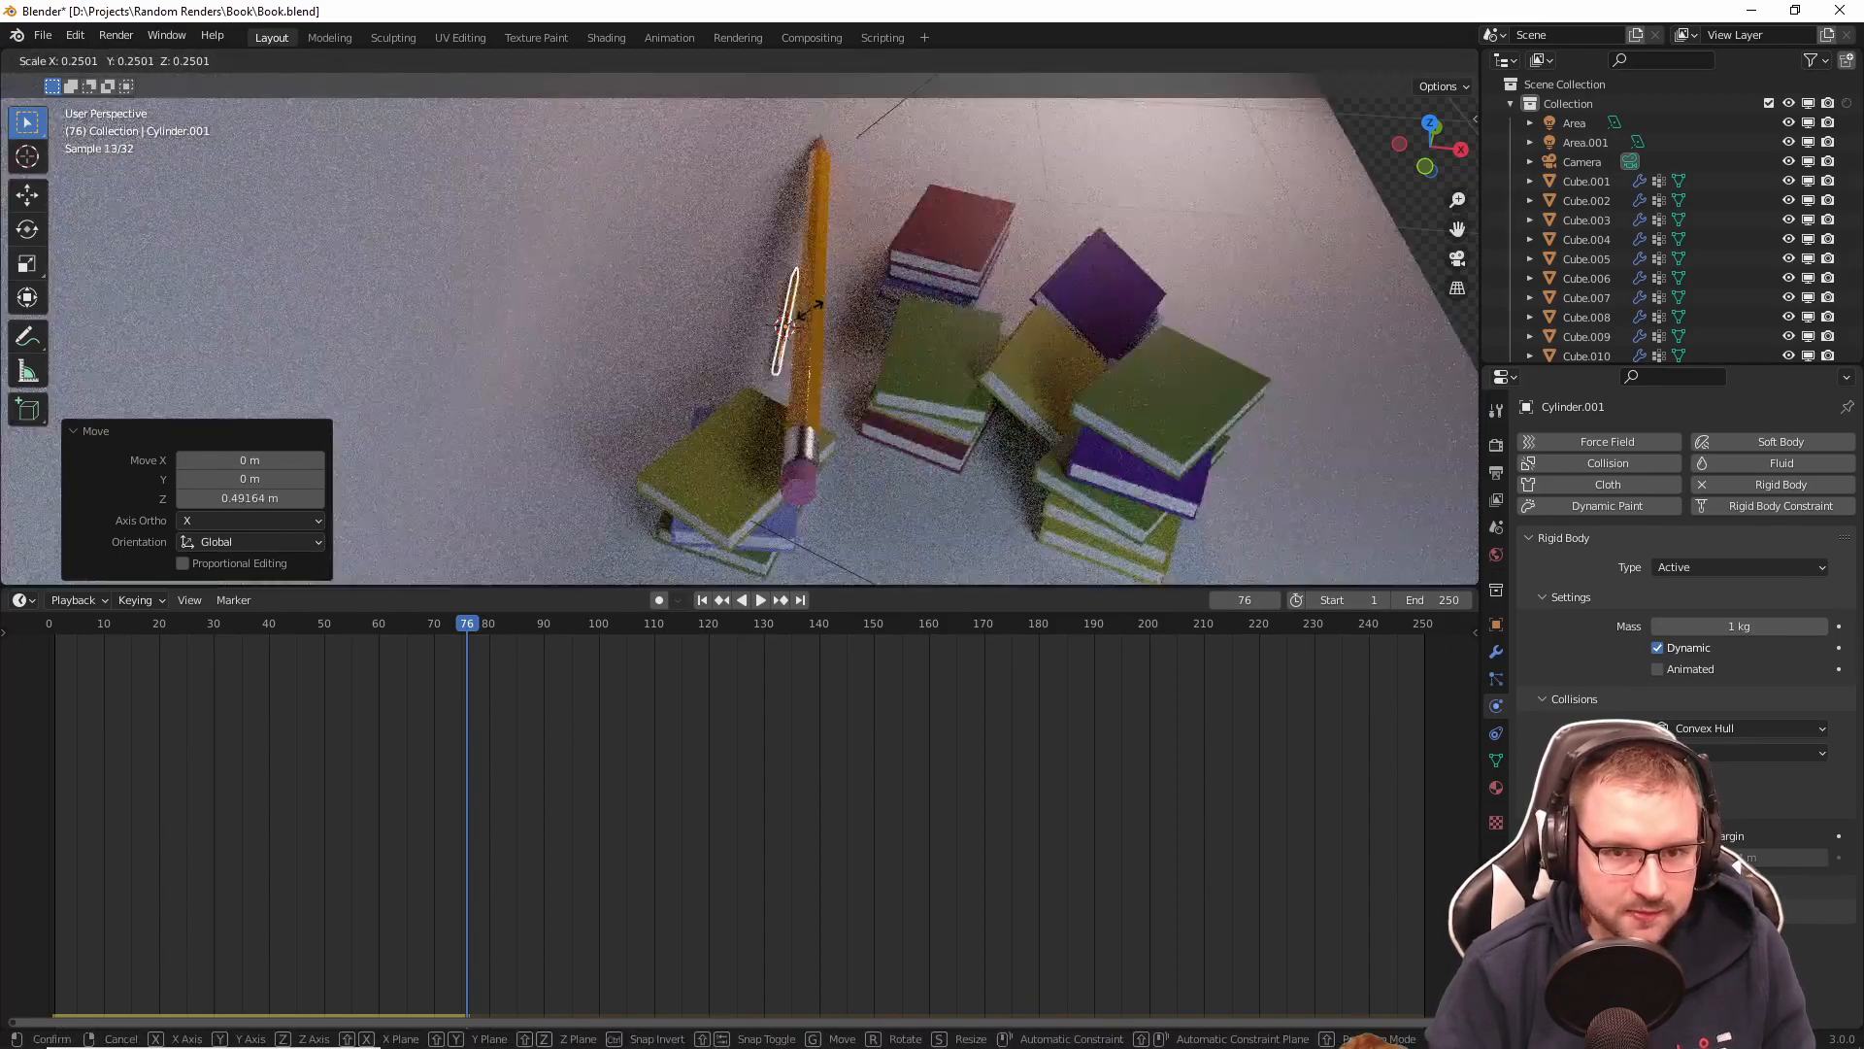
click(812, 309)
mouse_move(852, 324)
middle_down()
mouse_move(767, 336)
mouse_move(844, 292)
mouse_move(732, 396)
mouse_move(761, 403)
mouse_move(900, 309)
middle_up()
scroll(847, 343, up, 4)
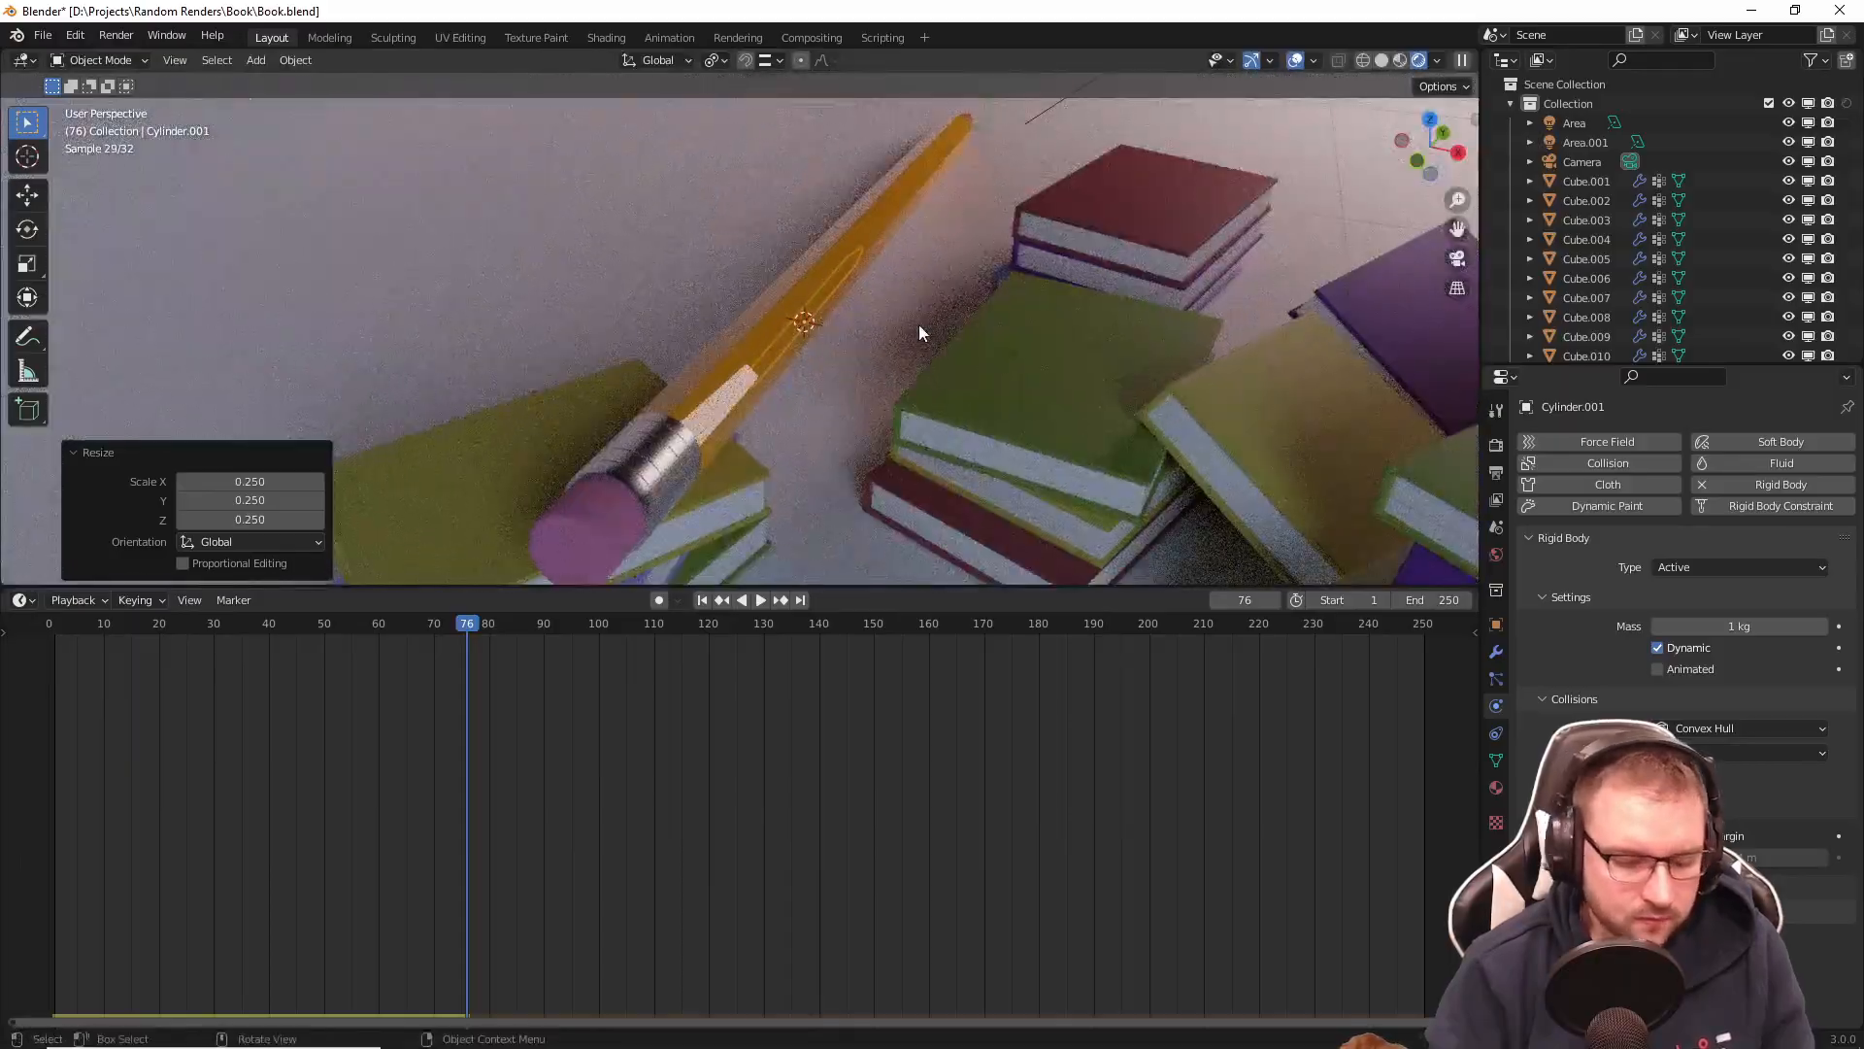
key(g)
key(z)
click(900, 264)
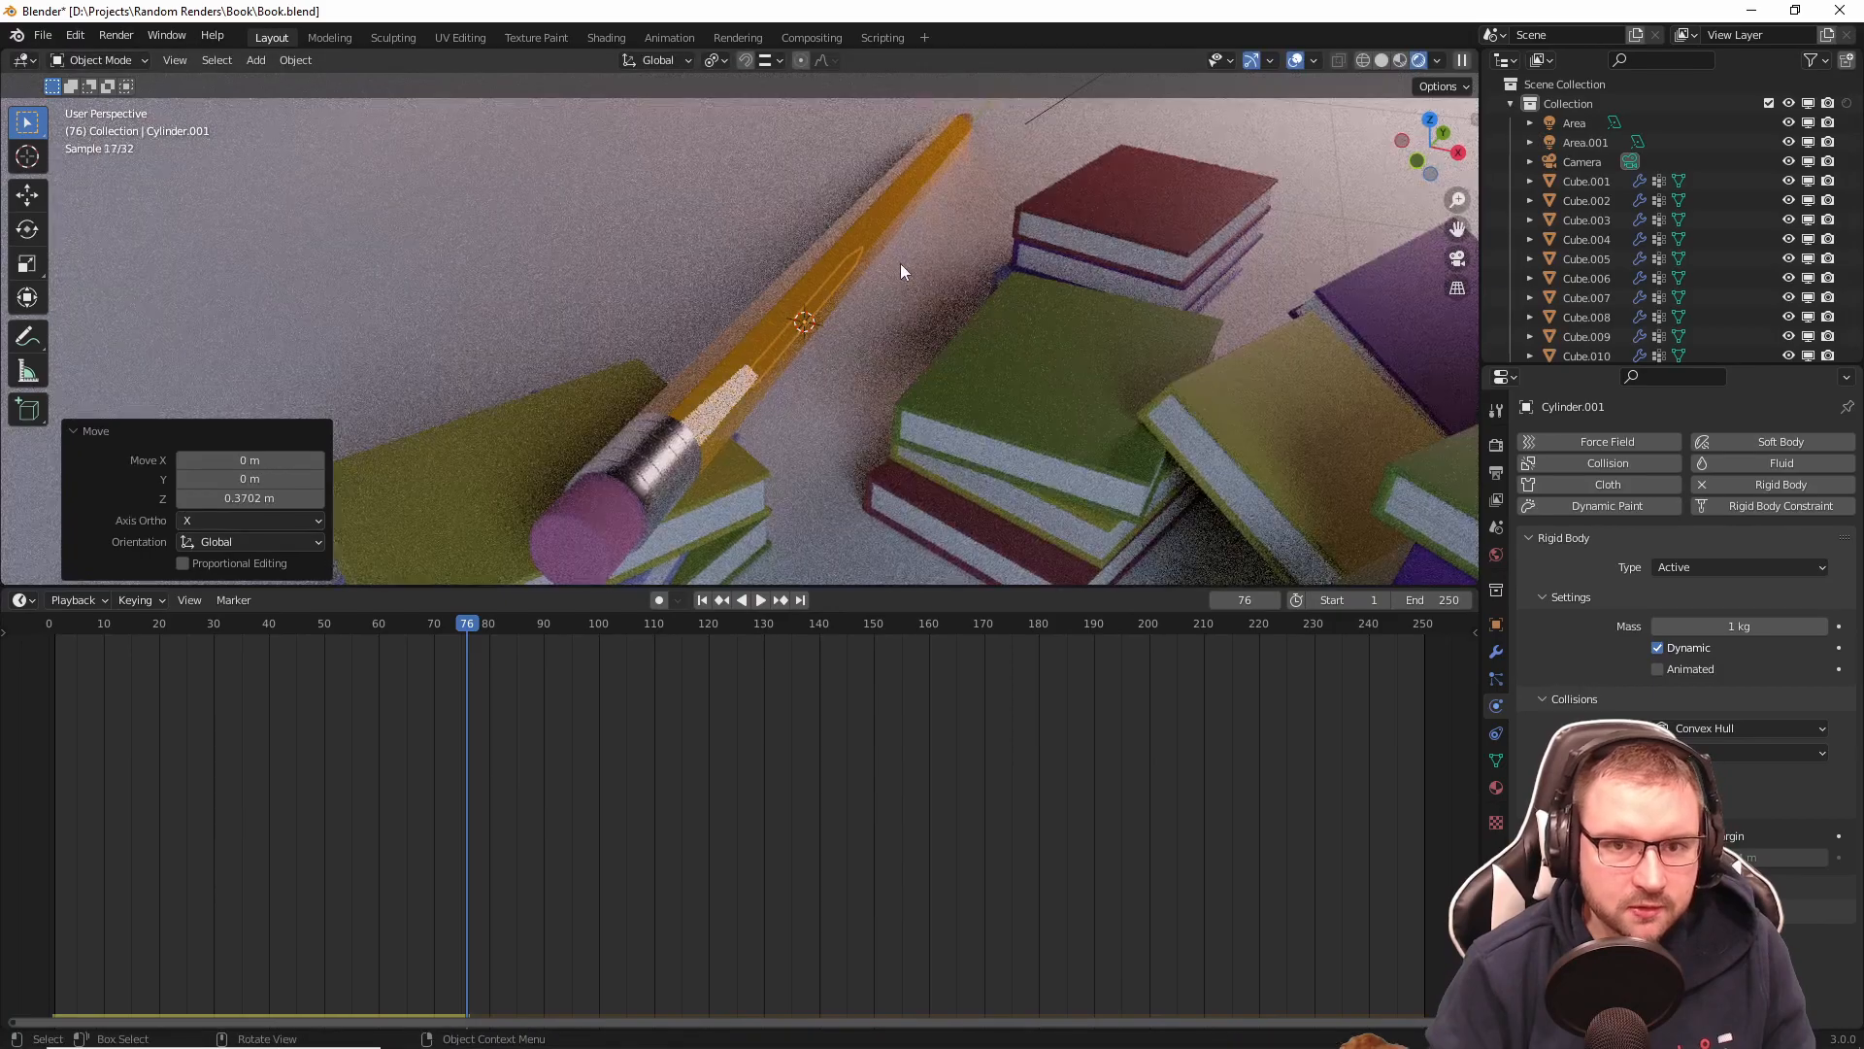
Step: Return the timeline to frame 1 and move the small pencil freely to a new spot near the large pencil
scroll(879, 272, down, 3)
middle_drag(881, 274, 952, 276)
middle_drag(922, 357, 973, 280)
scroll(973, 280, down, 2)
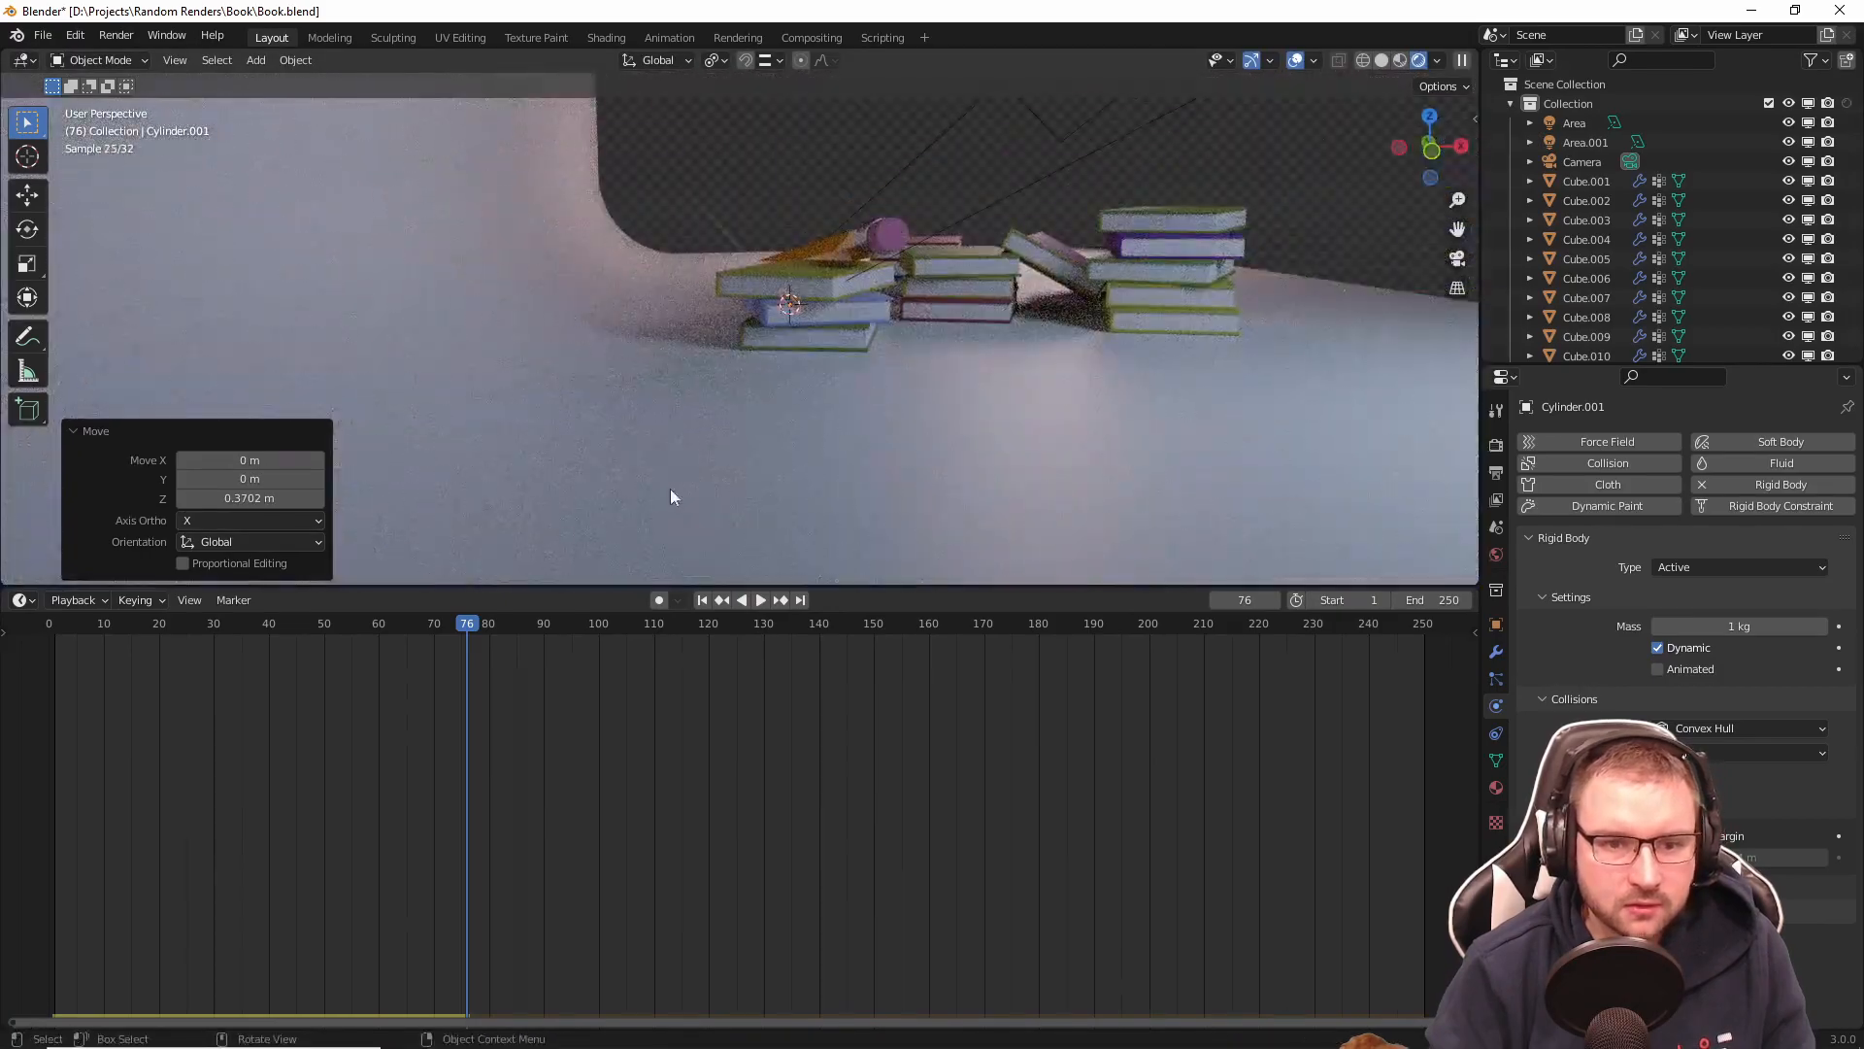
click(706, 600)
middle_drag(888, 341, 774, 411)
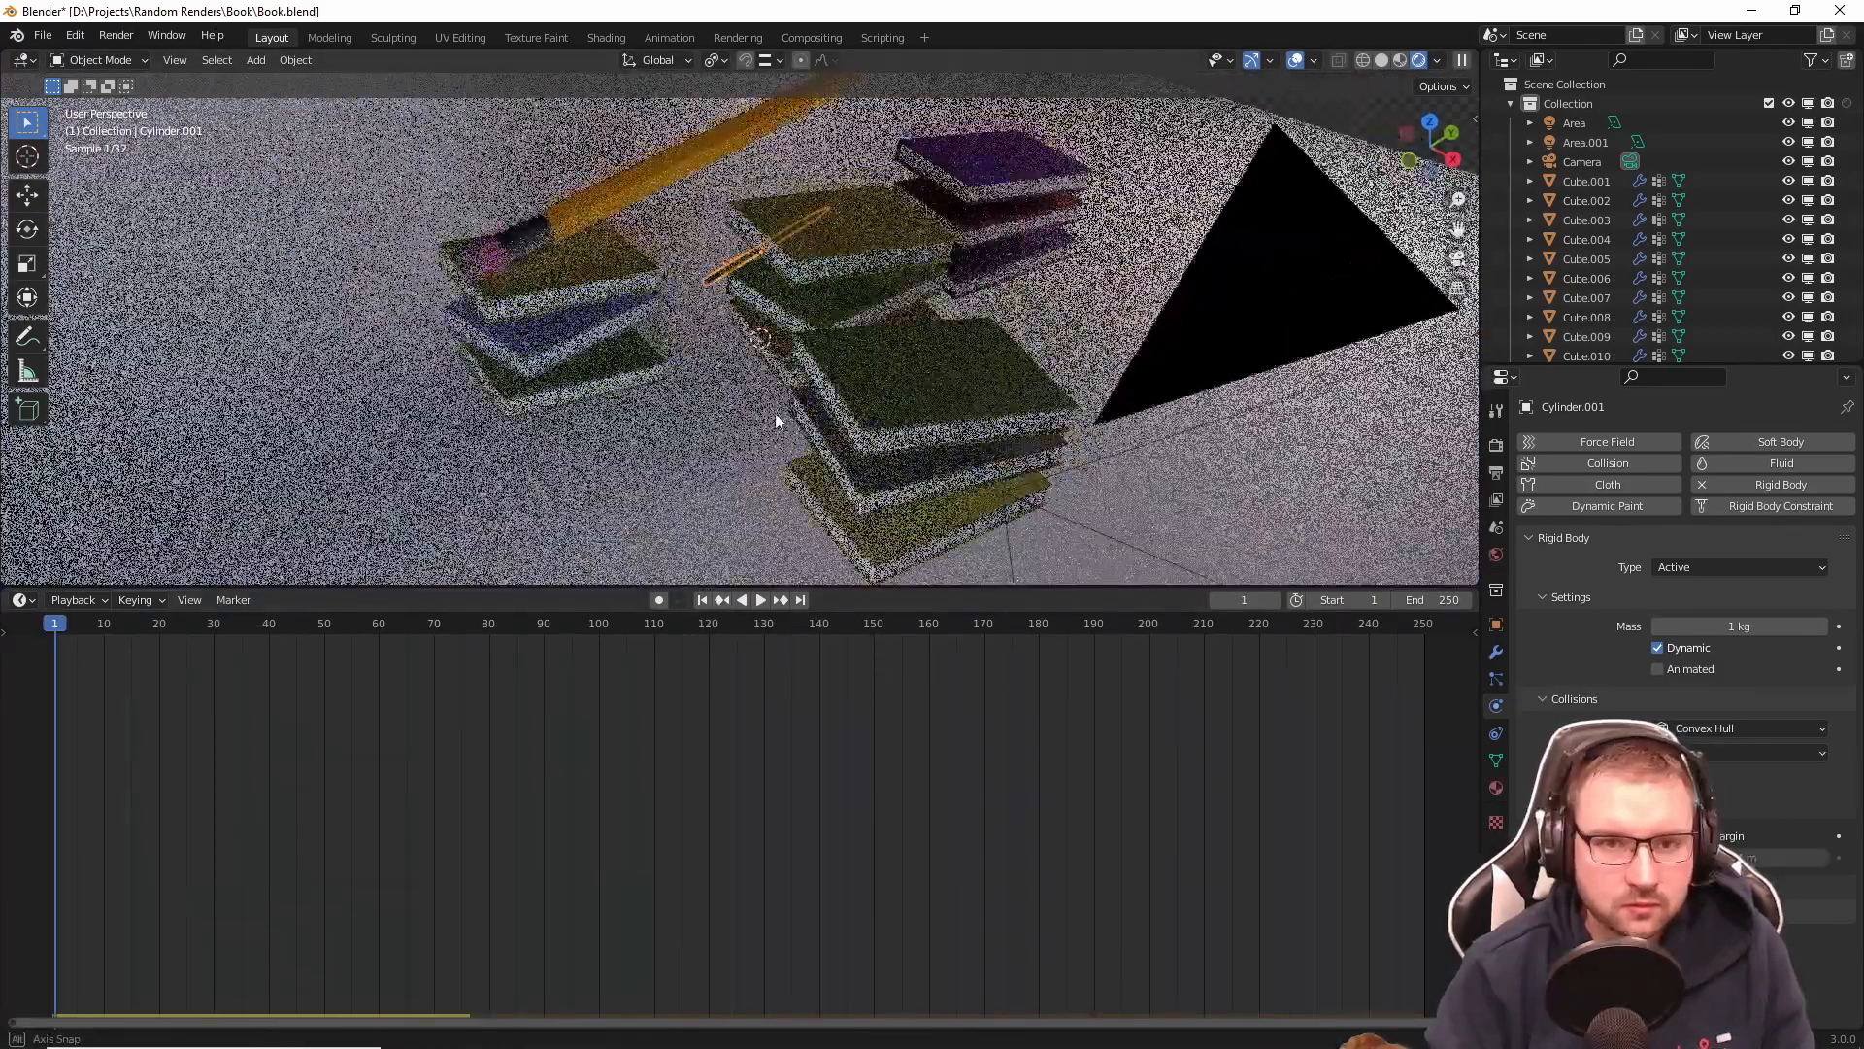
key(g)
click(827, 300)
Step: Rescale the small pencil and raise it about 0.25 m along Z
mouse_move(854, 271)
middle_down()
mouse_move(913, 353)
mouse_move(747, 264)
mouse_move(742, 219)
mouse_move(877, 295)
mouse_move(841, 233)
mouse_move(841, 262)
mouse_move(852, 211)
mouse_move(990, 300)
mouse_move(970, 308)
mouse_move(913, 263)
mouse_move(951, 307)
middle_up()
key(s)
click(882, 320)
key(g)
key(z)
click(860, 213)
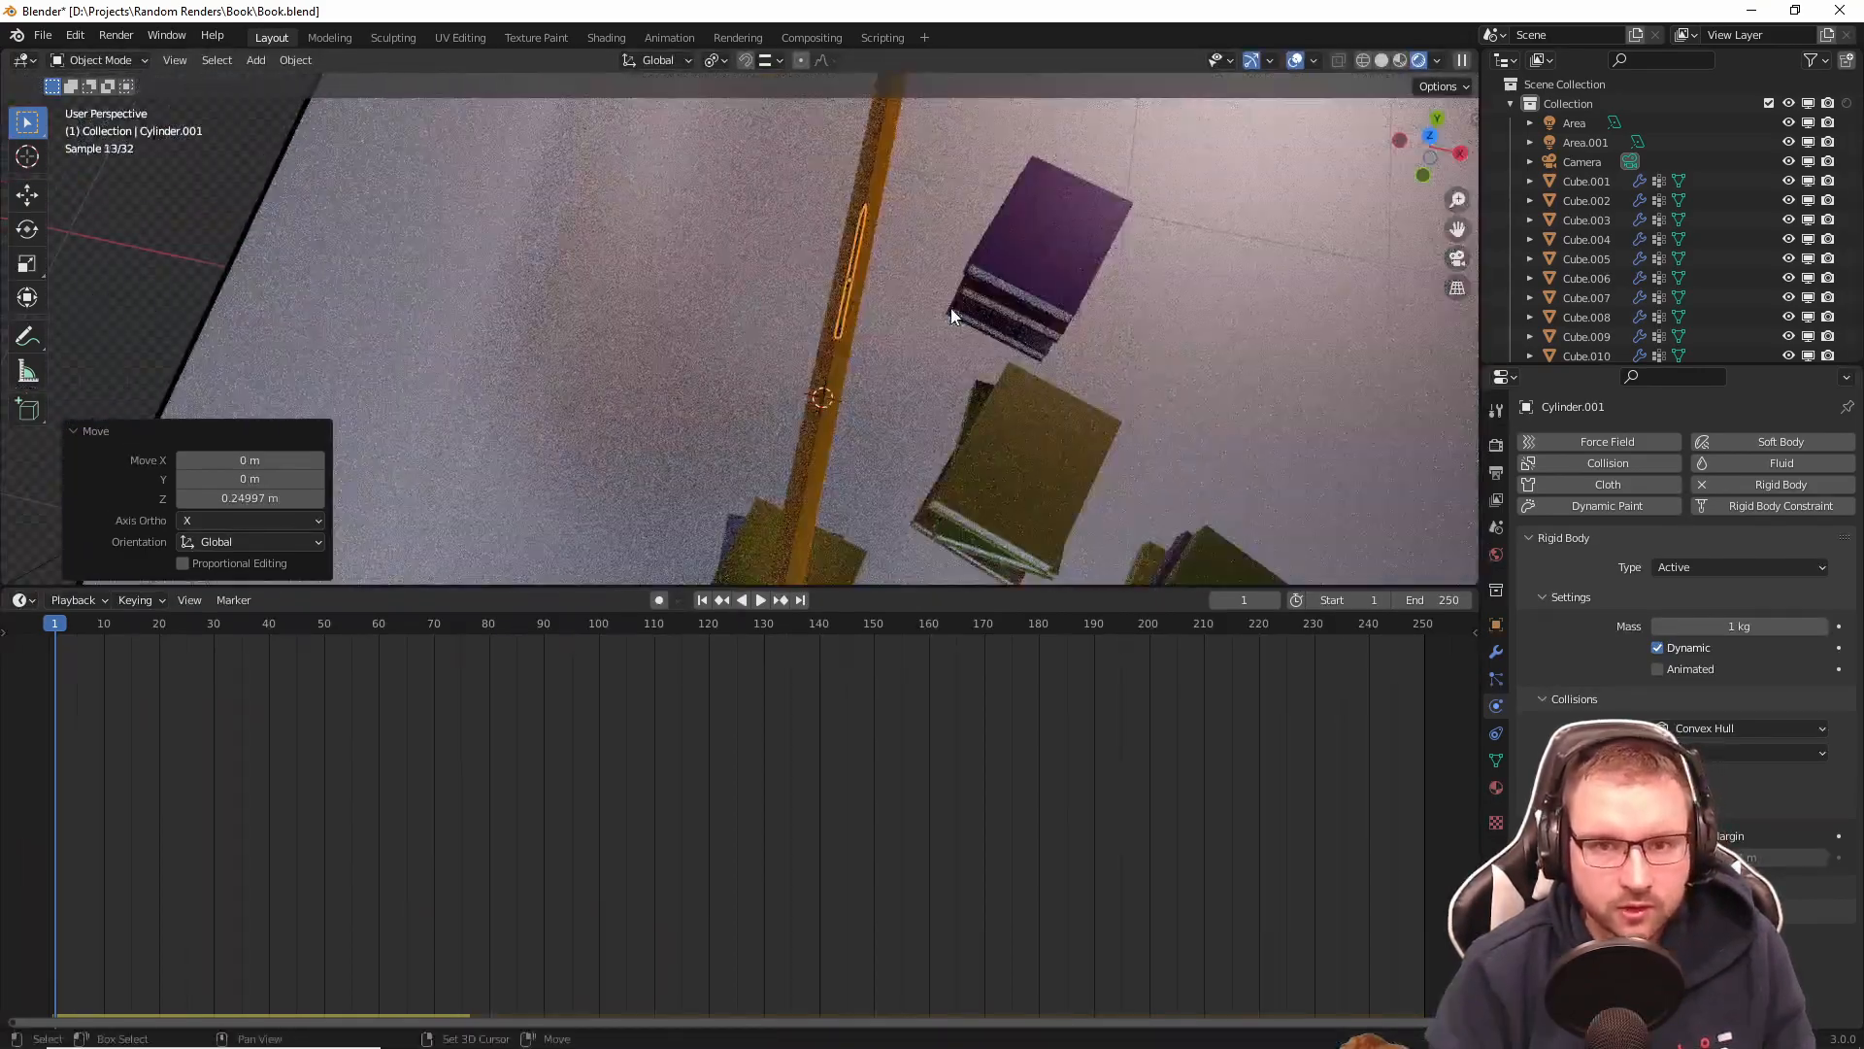
Step: Duplicate the small pencil, offsetting the copy about 0.056 m in X and 0.013 m in Y
key(shift+d)
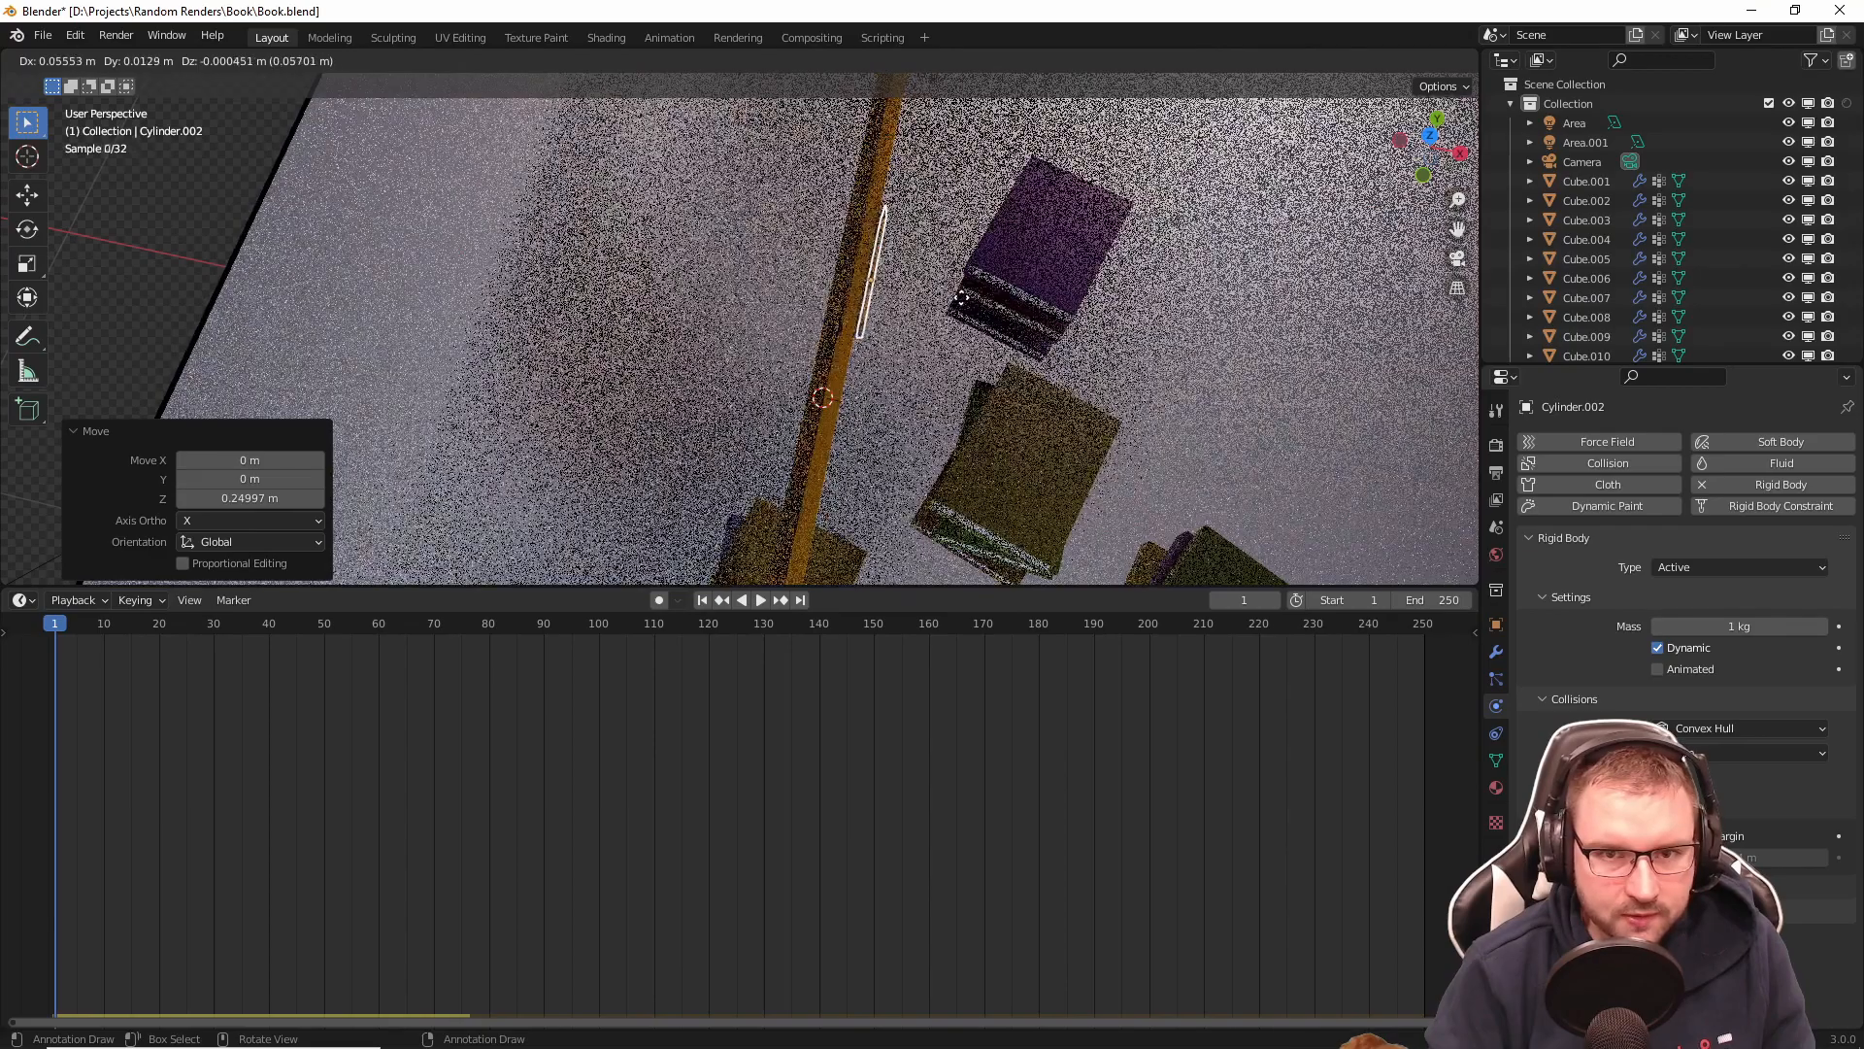
click(961, 298)
scroll(905, 283, up, 3)
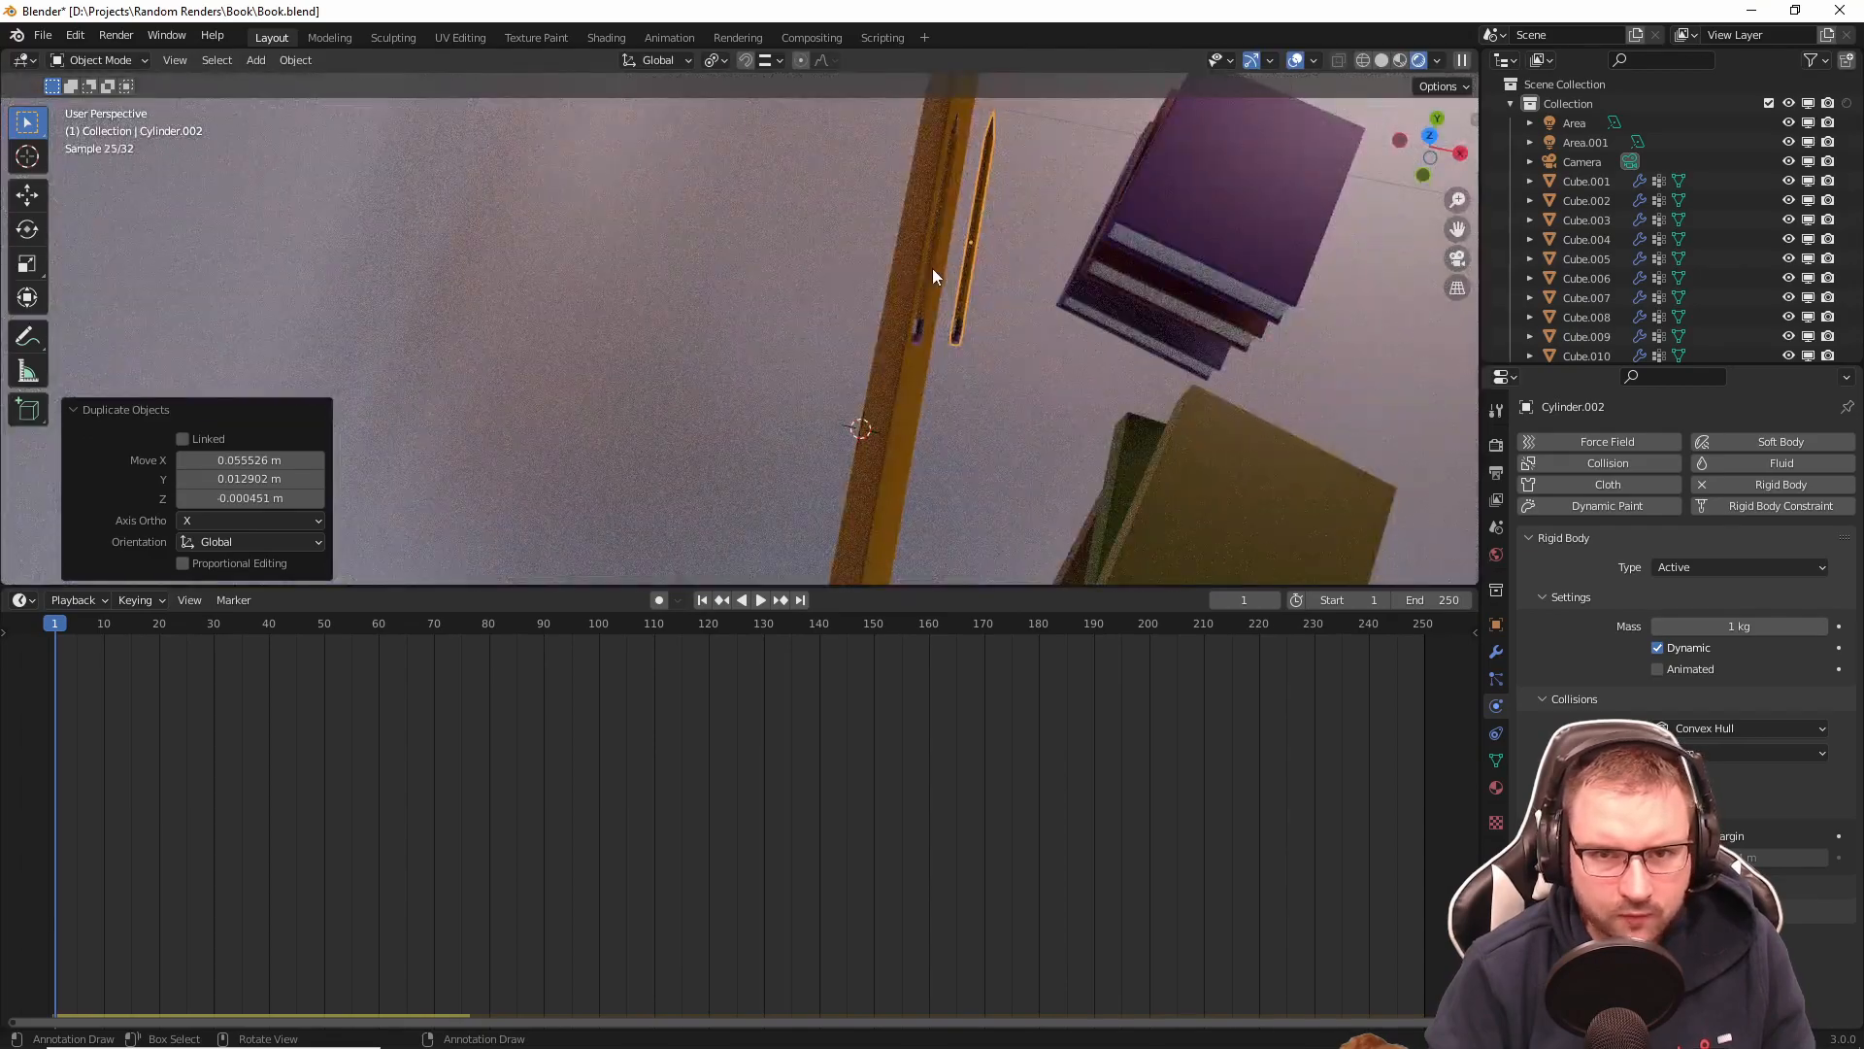
Step: Add an Array modifier to the new small pencil with a count of 16 and a relative X factor of 1.610
click(1498, 646)
click(1604, 442)
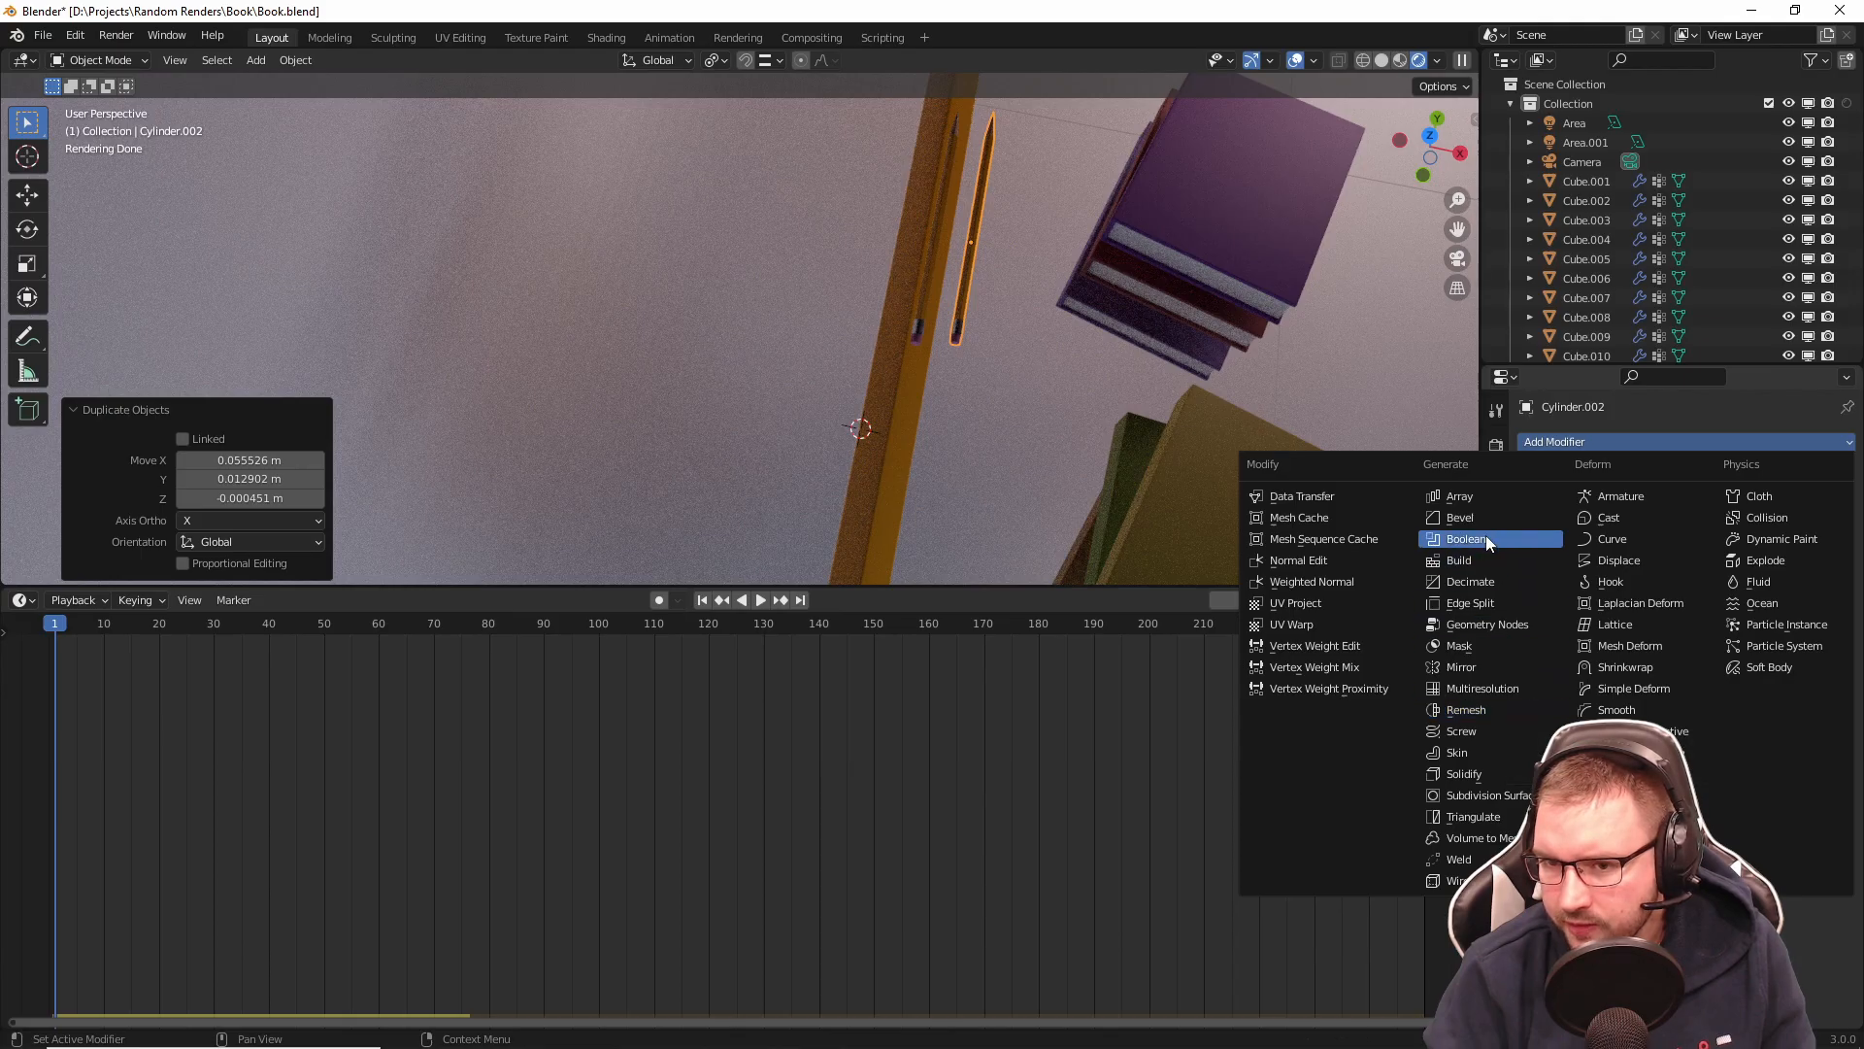
click(1483, 495)
scroll(1017, 314, up, 2)
mouse_move(1213, 344)
middle_down()
mouse_move(1179, 318)
mouse_move(1143, 422)
middle_up()
mouse_move(1709, 587)
mouse_down()
mouse_move(1752, 587)
mouse_move(1767, 550)
mouse_move(1854, 527)
mouse_up()
scroll(1319, 470, down, 4)
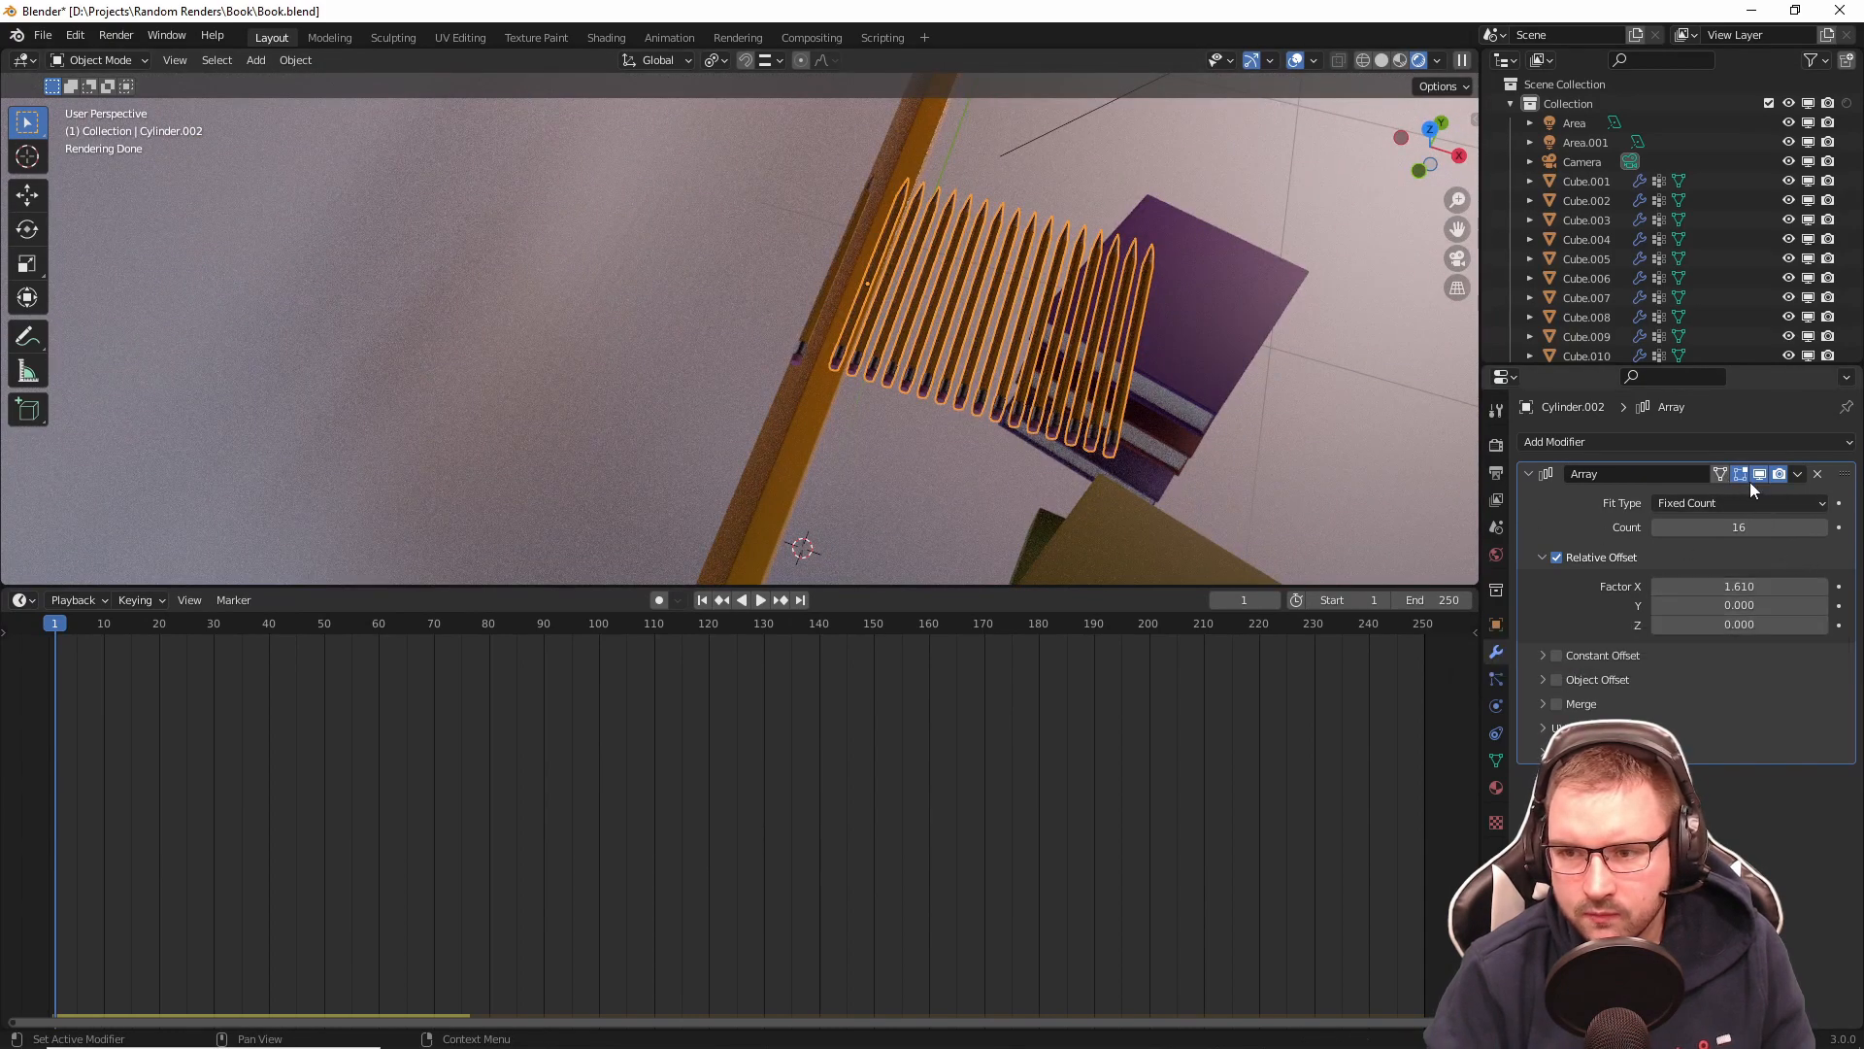
Step: Add a second Array modifier and set the first array's relative offset to 0 in X and 1 in Y
click(1796, 476)
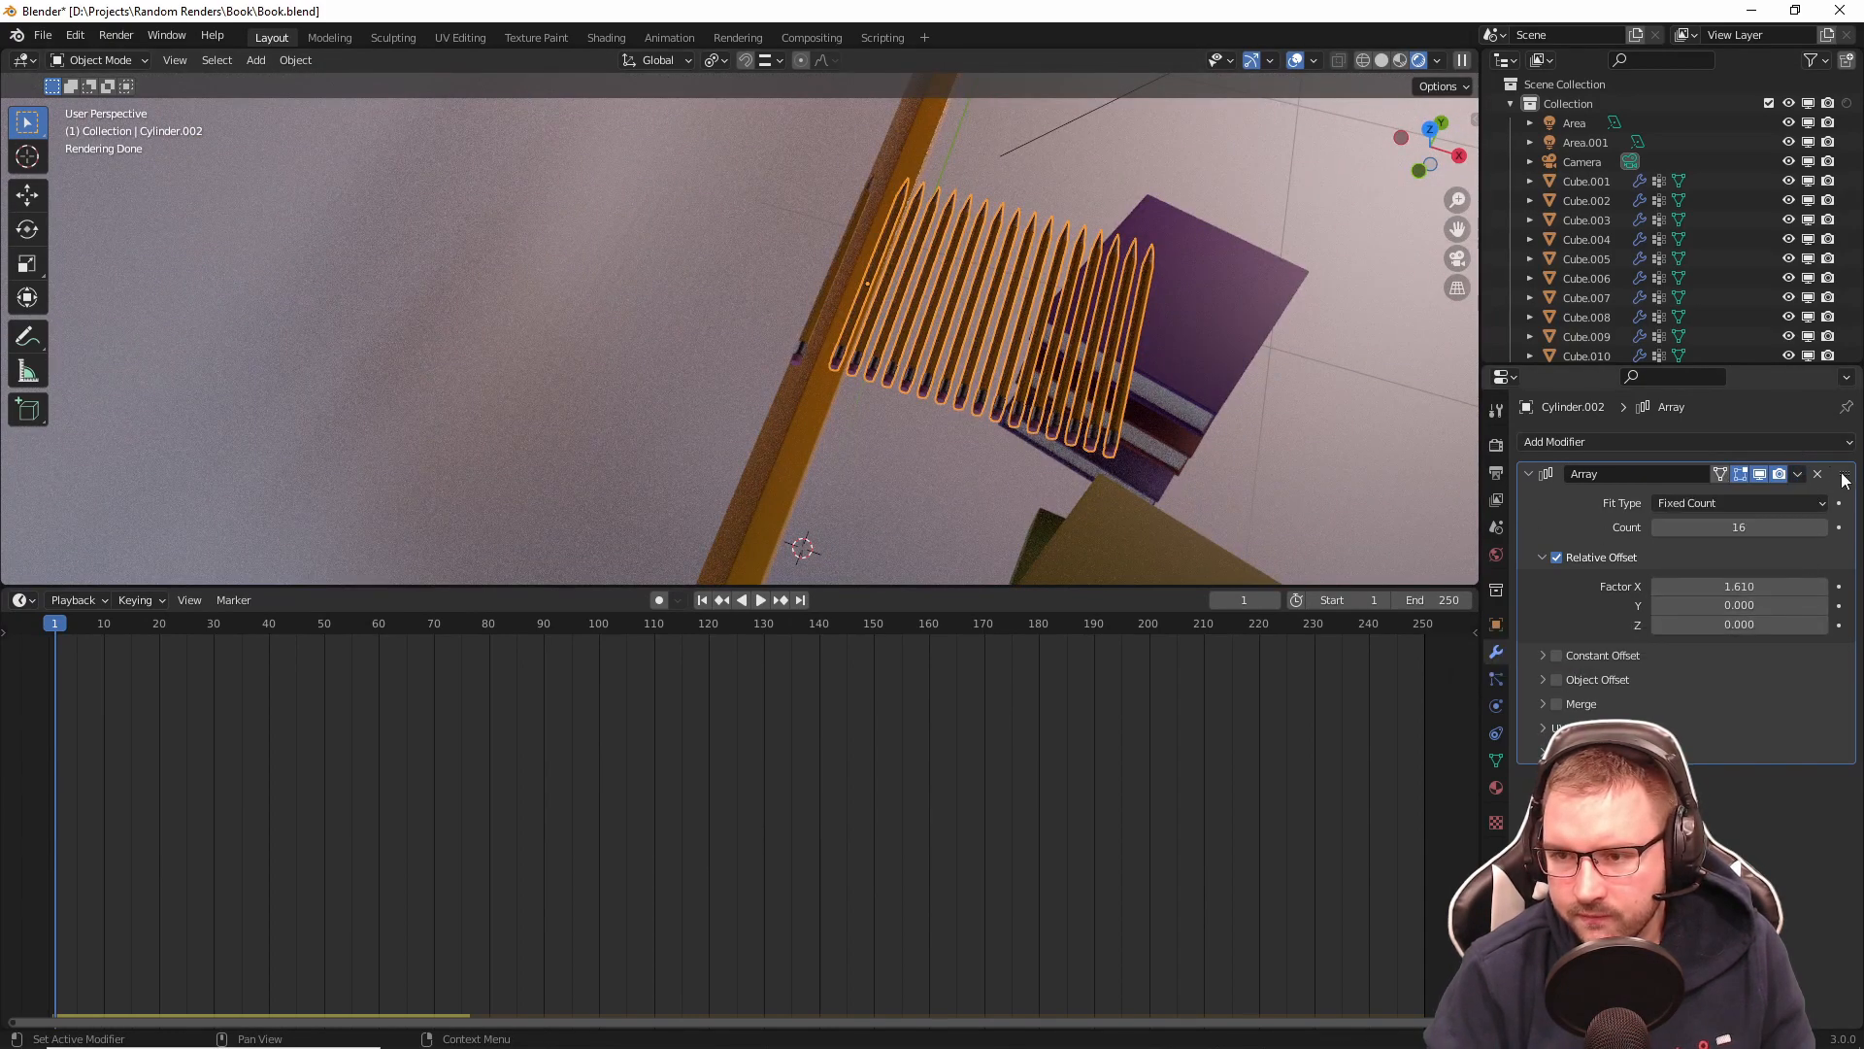
click(1822, 448)
click(1494, 491)
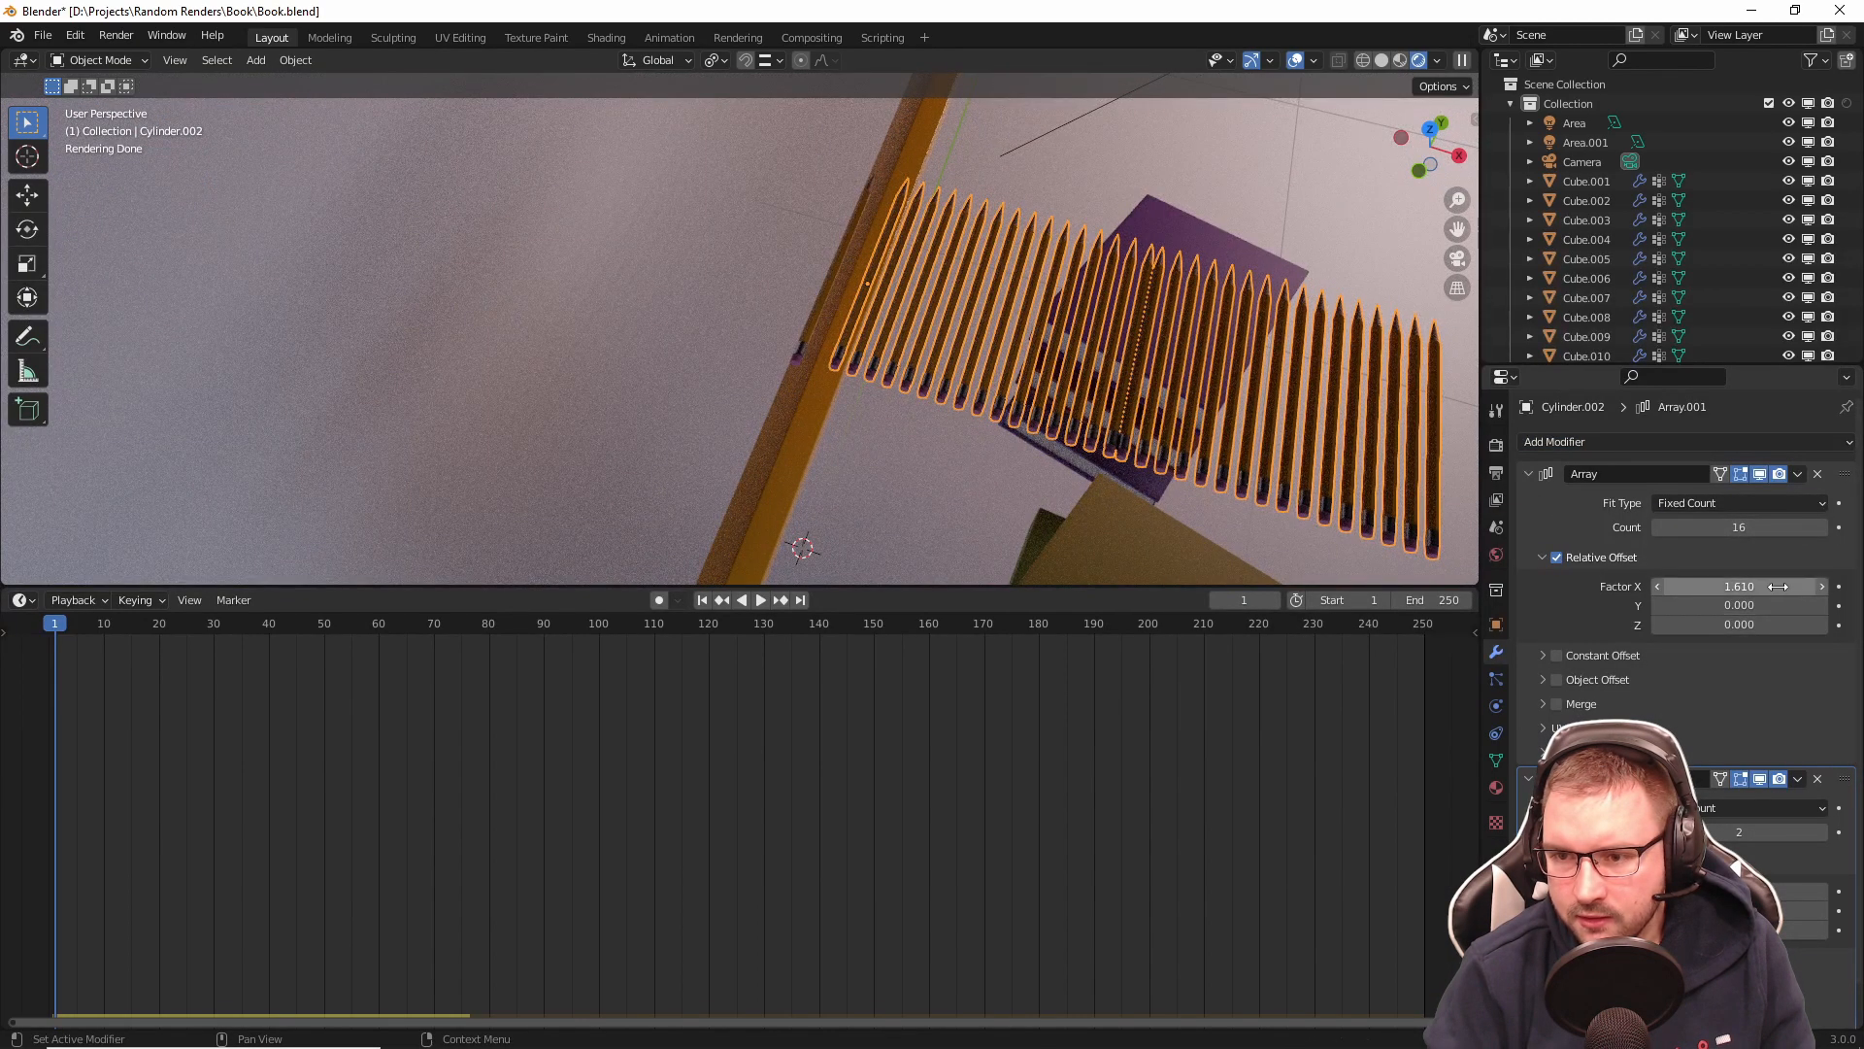
text(0)
key(Return)
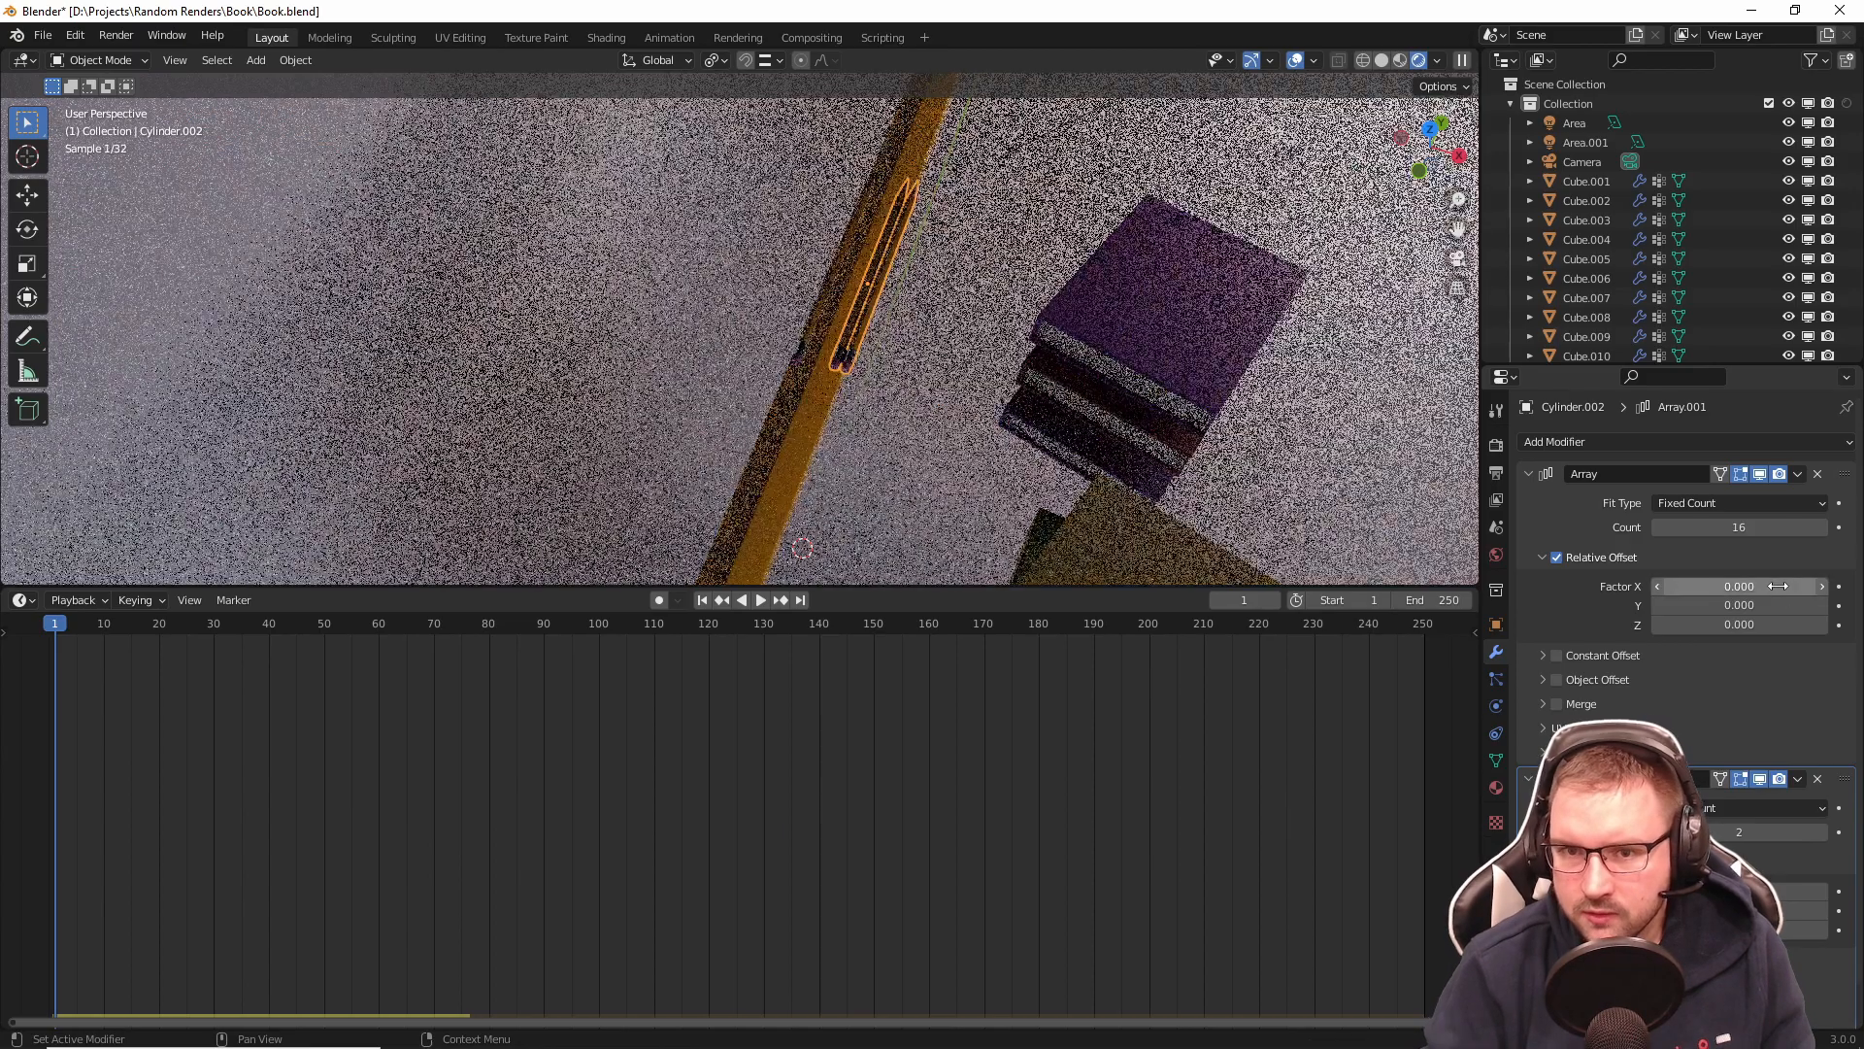
double_click(1776, 602)
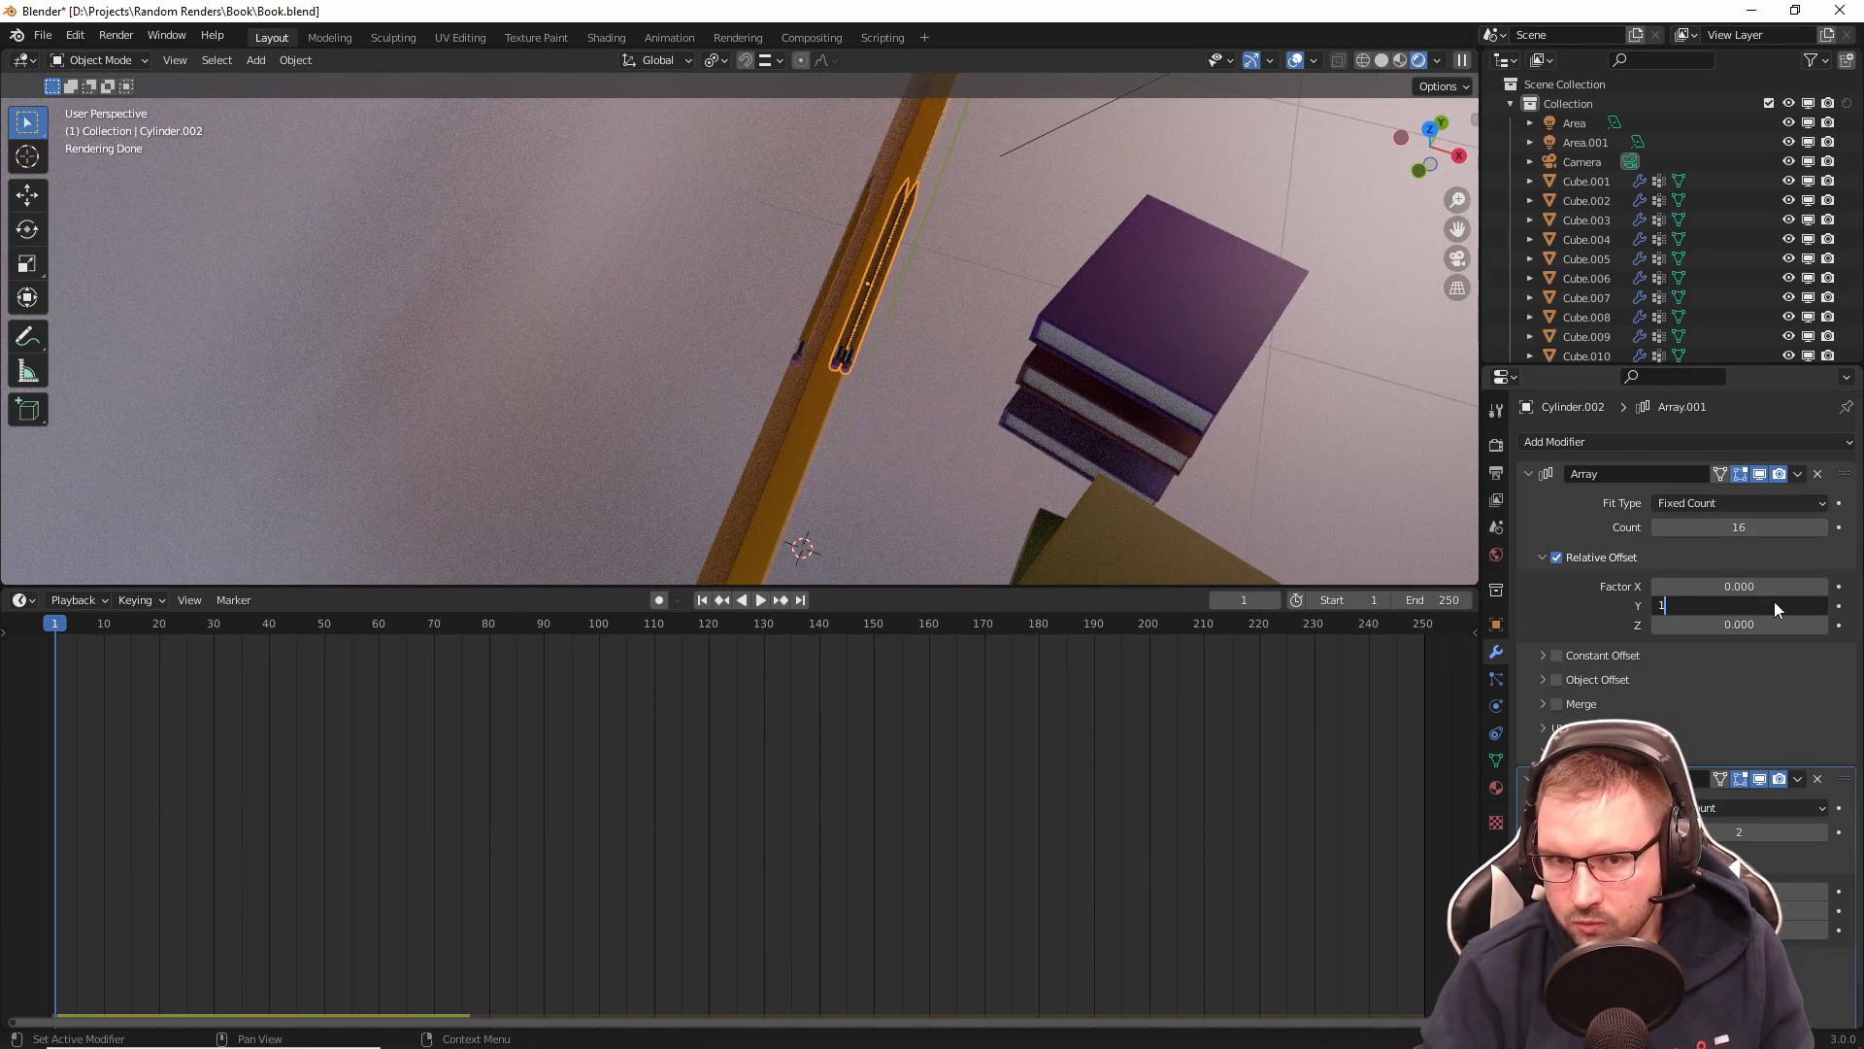
text(1)
key(Return)
Step: Increase the second array's count to 8
drag(1846, 790, 1811, 680)
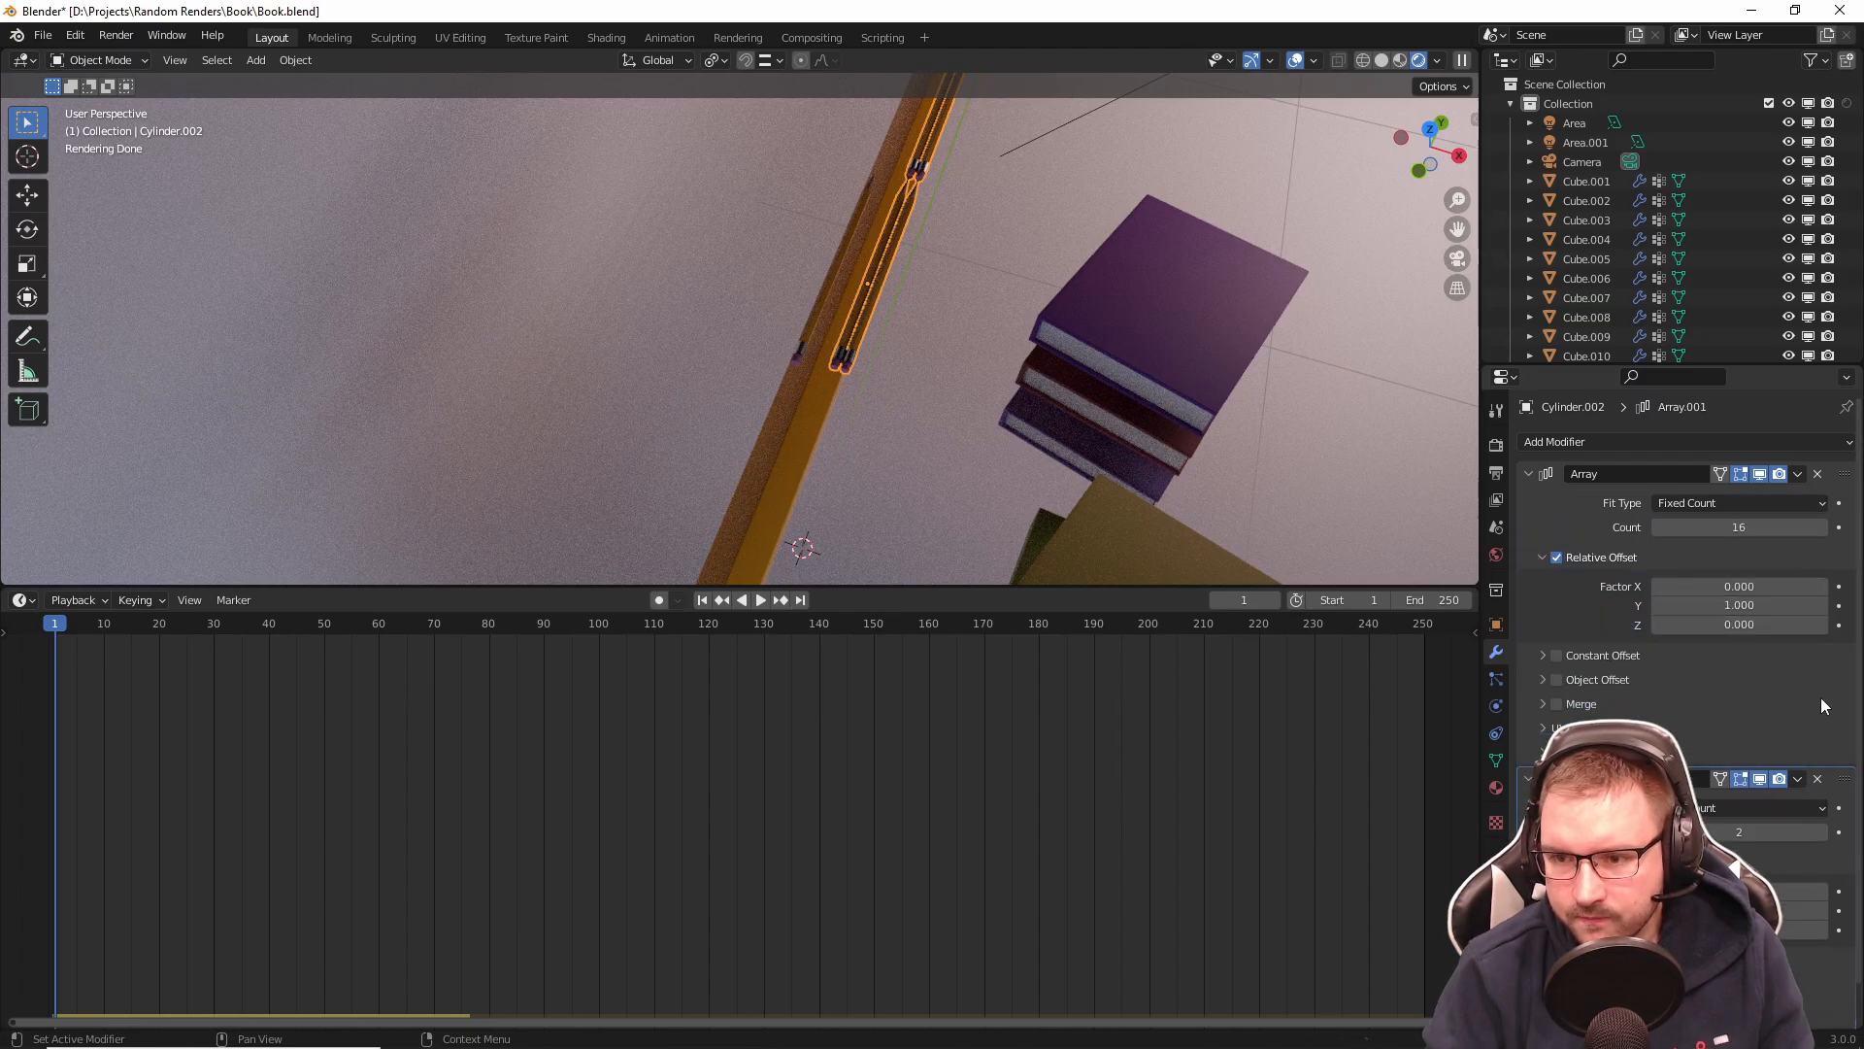
click(1823, 832)
click(1824, 832)
click(1823, 832)
click(1824, 832)
click(1824, 832)
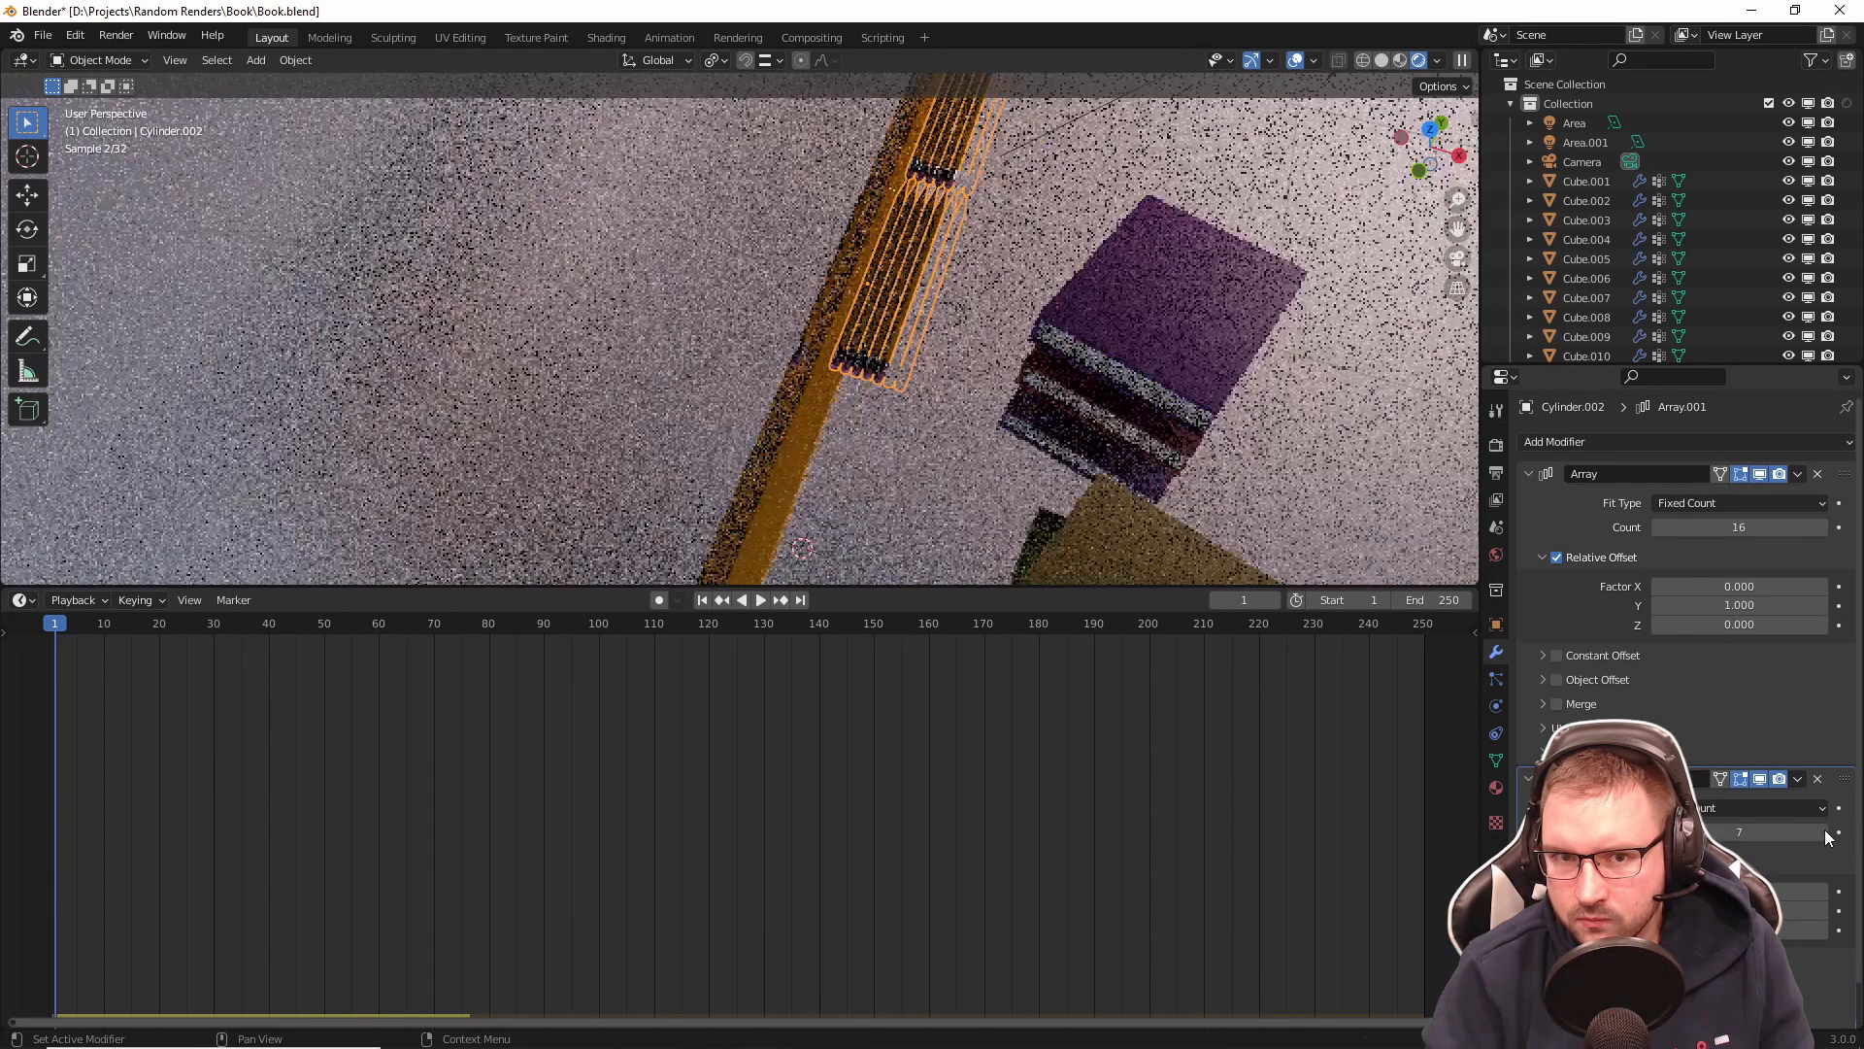
click(1823, 832)
scroll(1068, 336, down, 4)
middle_drag(1068, 336, 1032, 349)
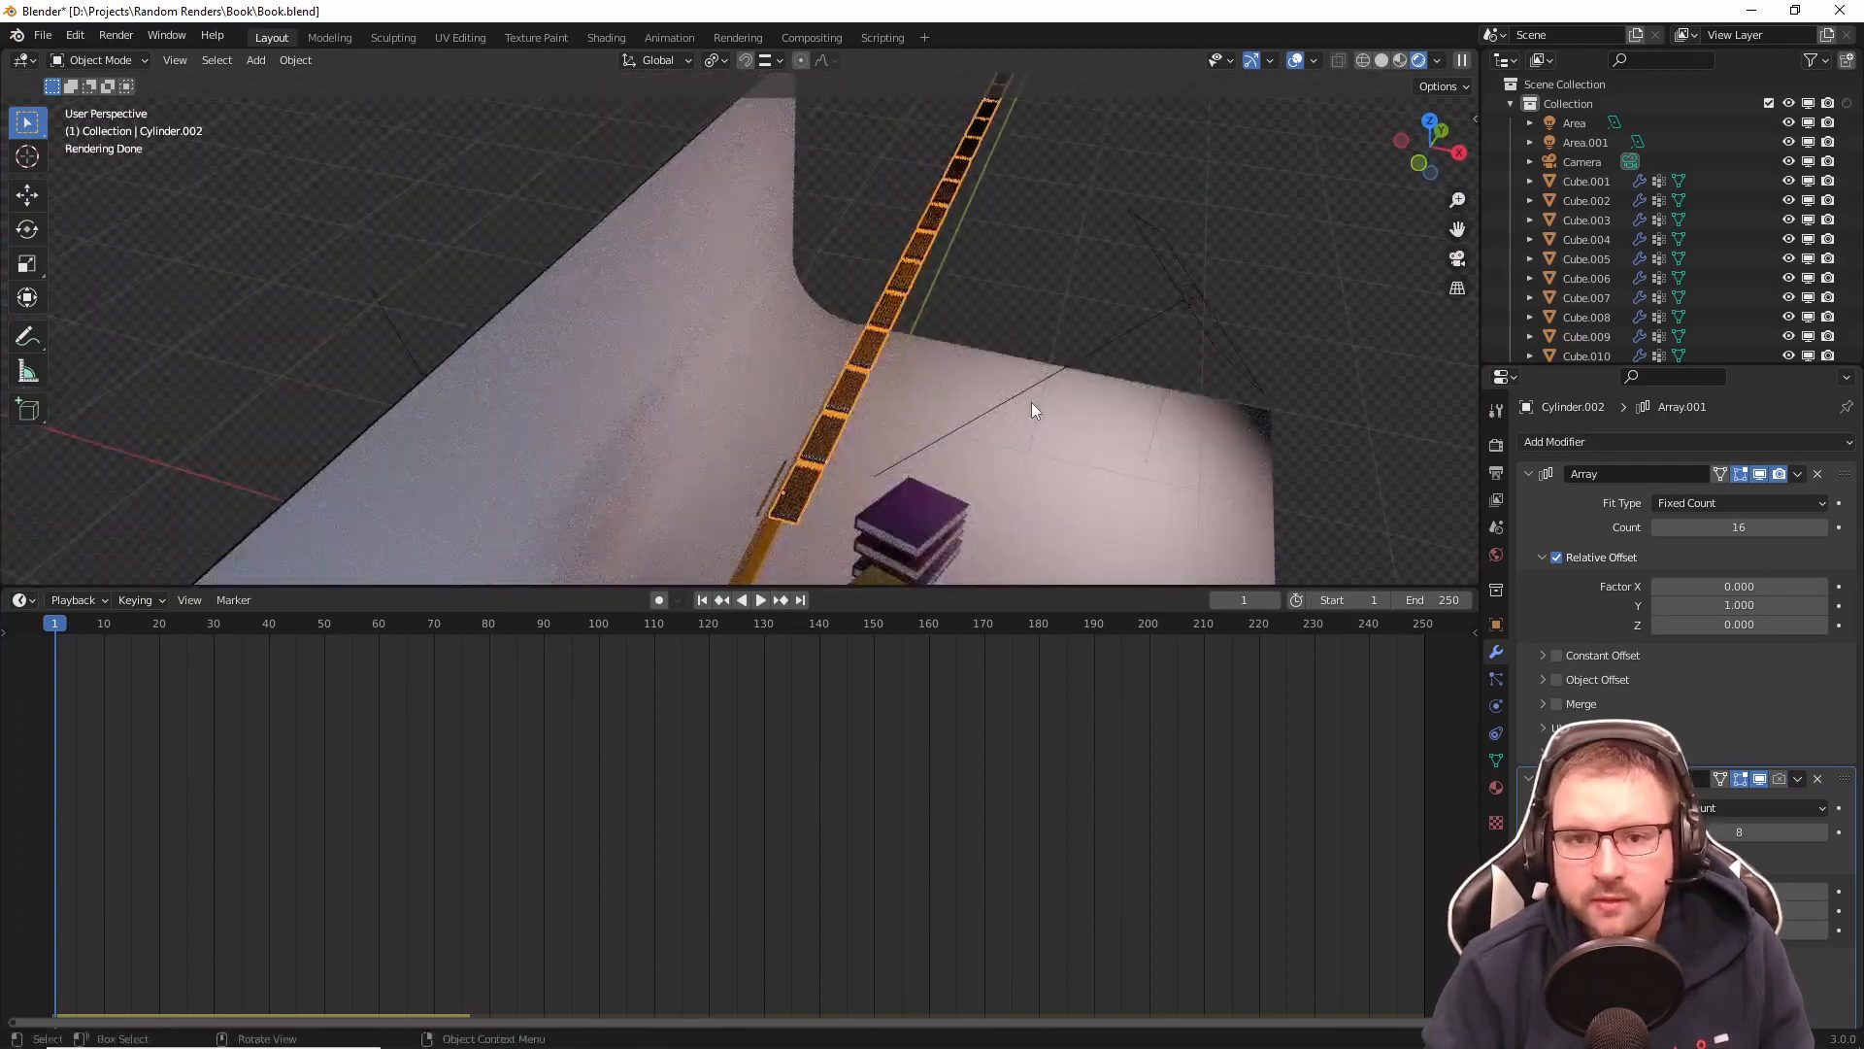
scroll(1038, 277, down, 3)
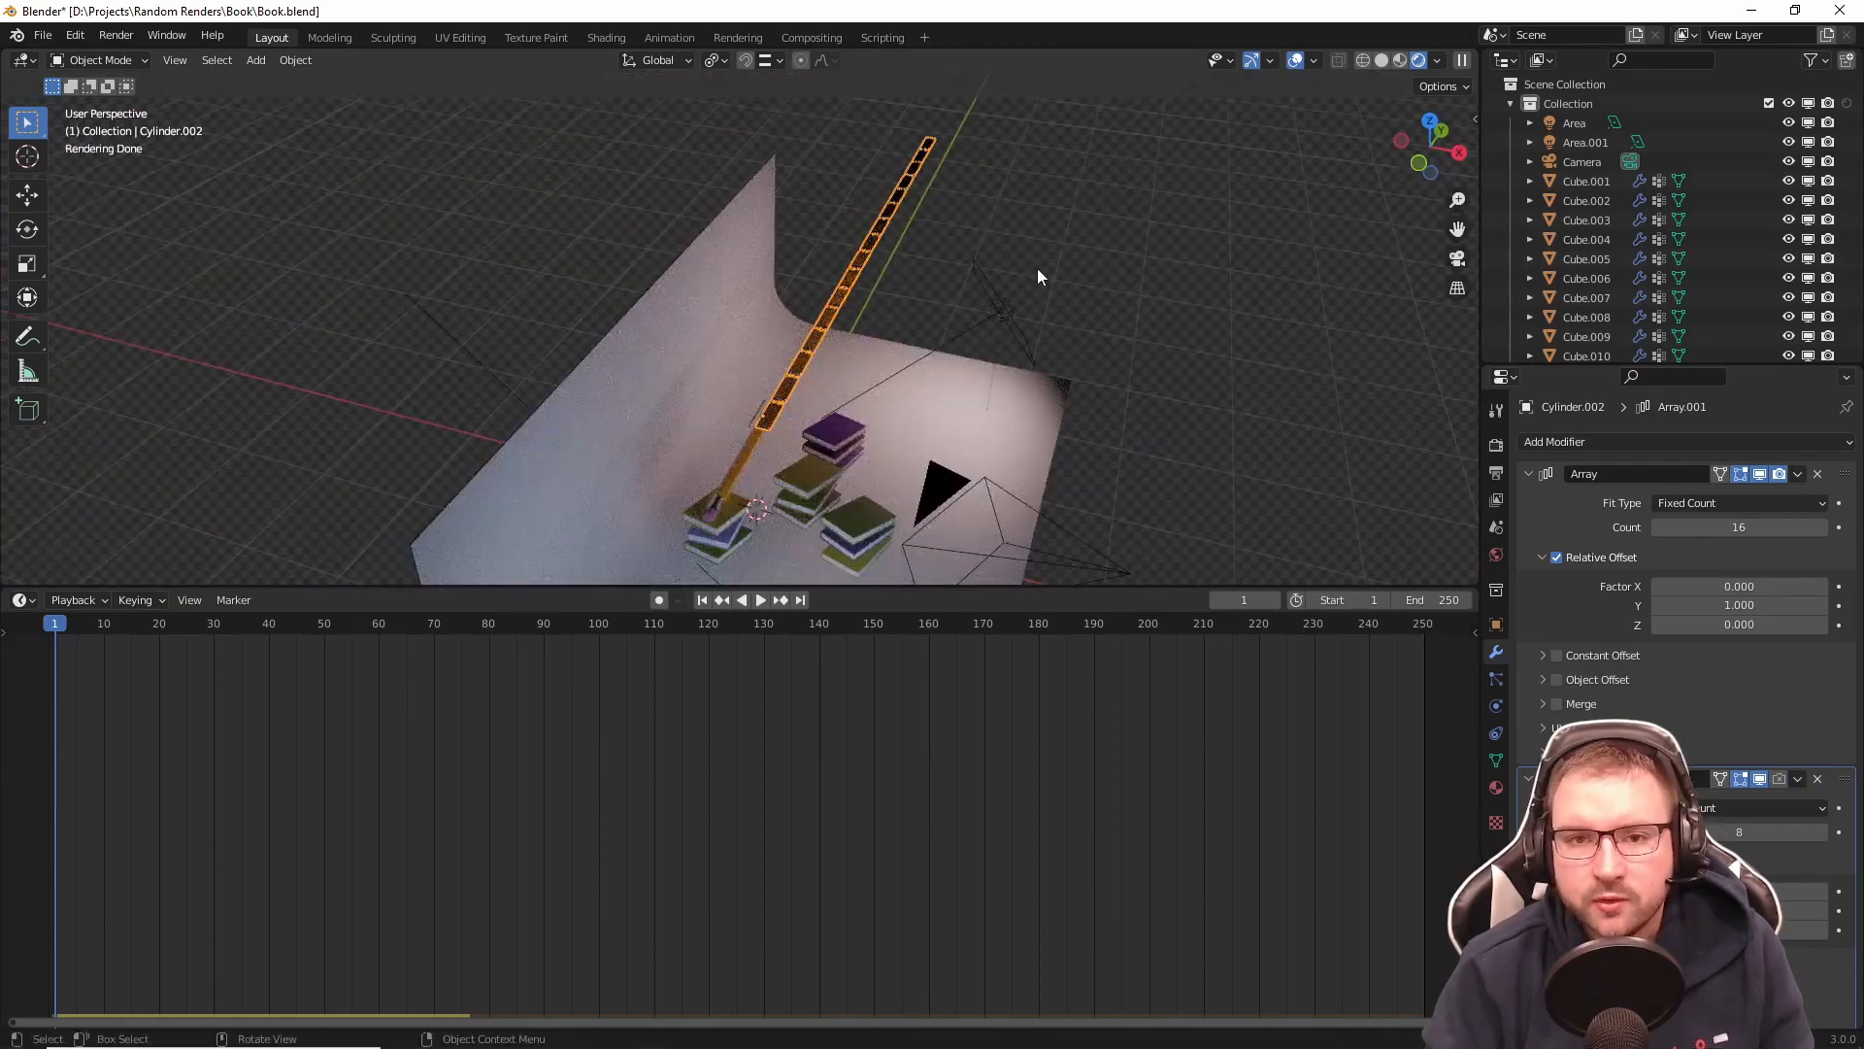
Step: Reduce the first array's count to 12
click(1657, 526)
click(1658, 525)
click(1657, 525)
click(1657, 525)
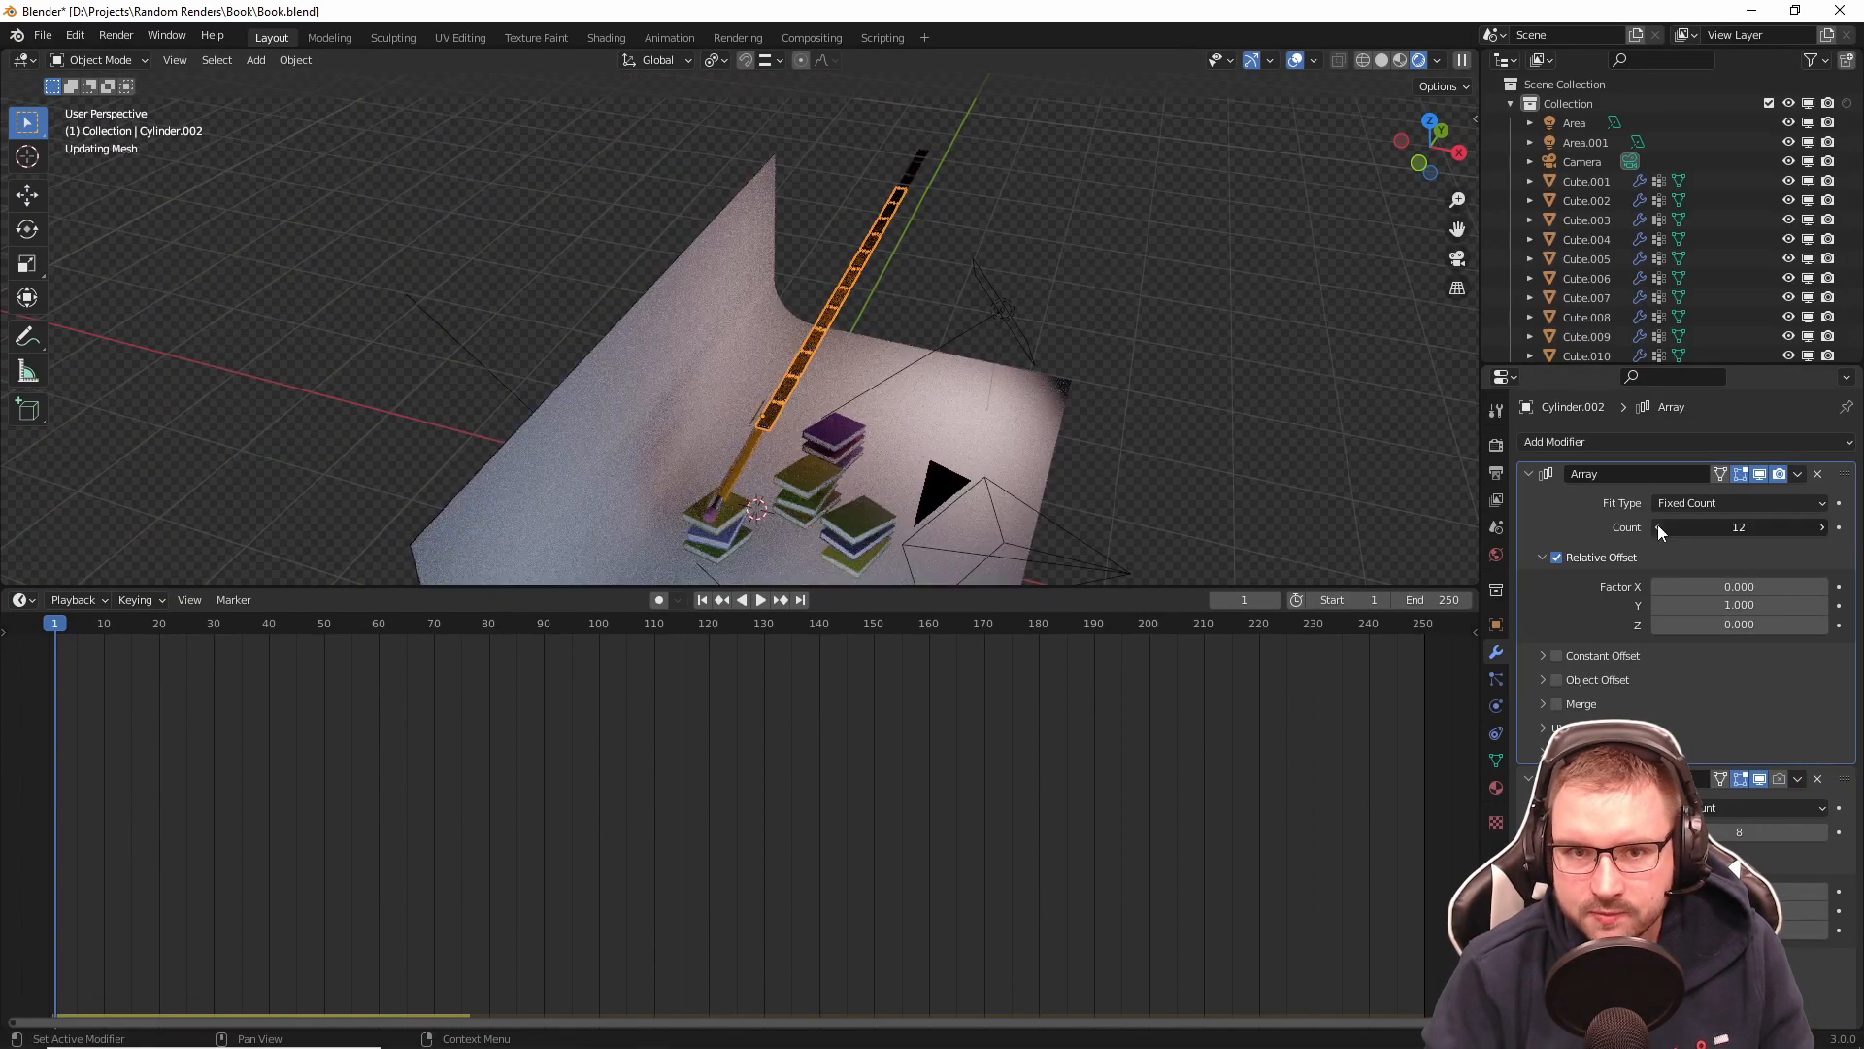
Step: Set the first array's count to 3
click(1657, 525)
click(1657, 526)
click(1657, 526)
click(1657, 525)
click(1657, 525)
click(1657, 525)
click(1657, 525)
click(1657, 525)
click(1657, 526)
click(1657, 525)
scroll(1251, 468, up, 6)
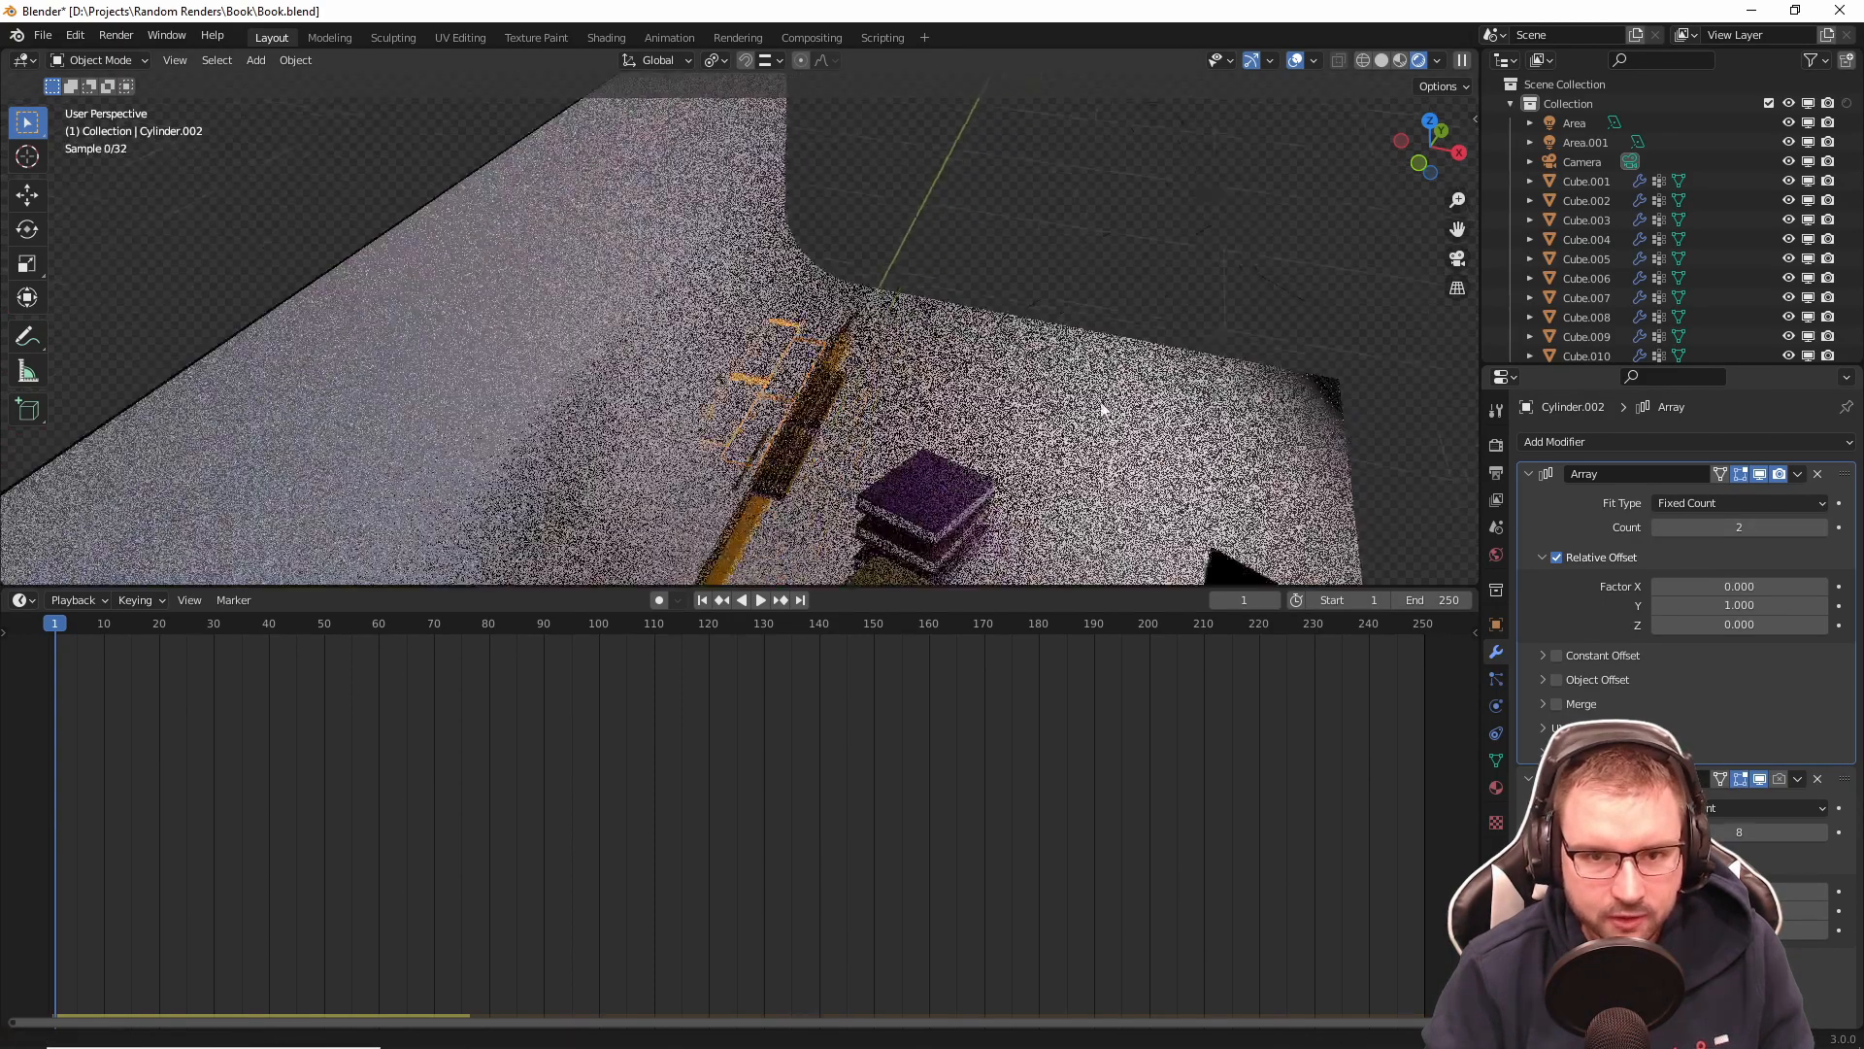
scroll(1355, 458, up, 1)
click(1822, 527)
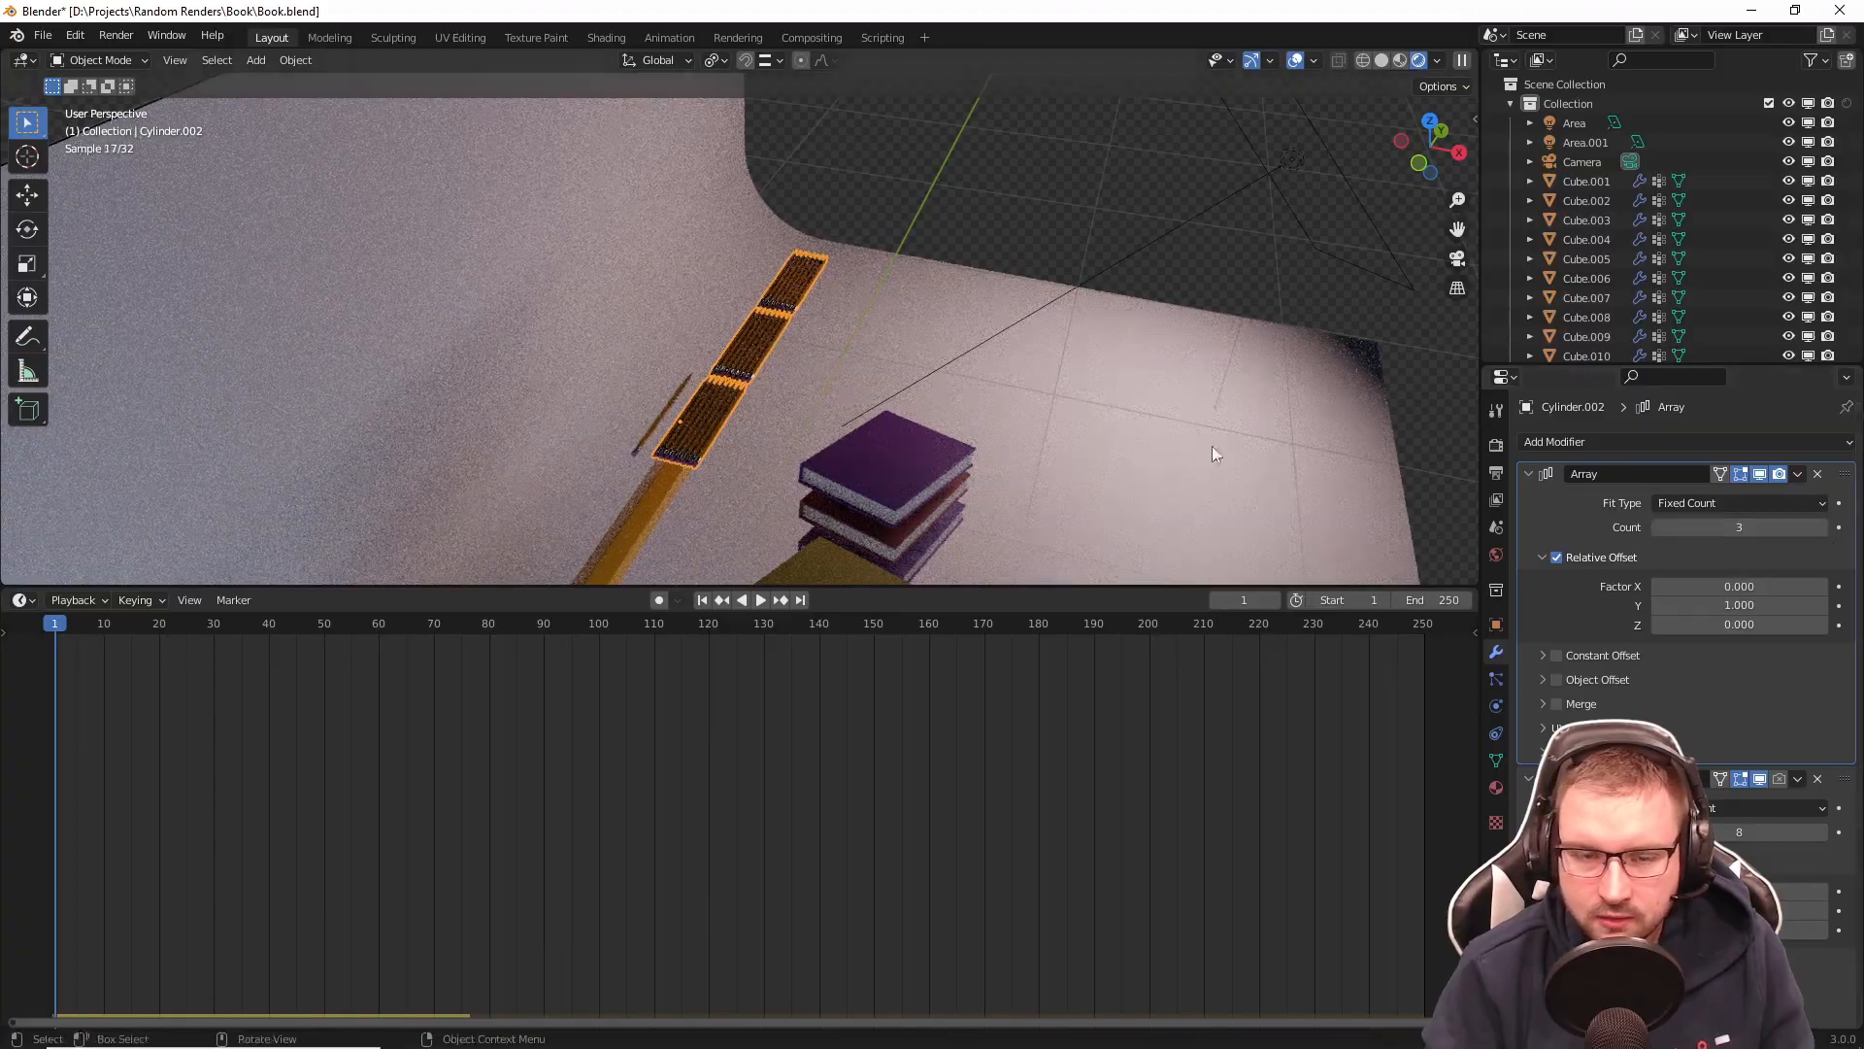
Step: Set the first array's relative Y factor to 1.070 and increase the second array's relative X factor to space the pencils apart
scroll(1103, 429, up, 5)
scroll(1020, 368, up, 2)
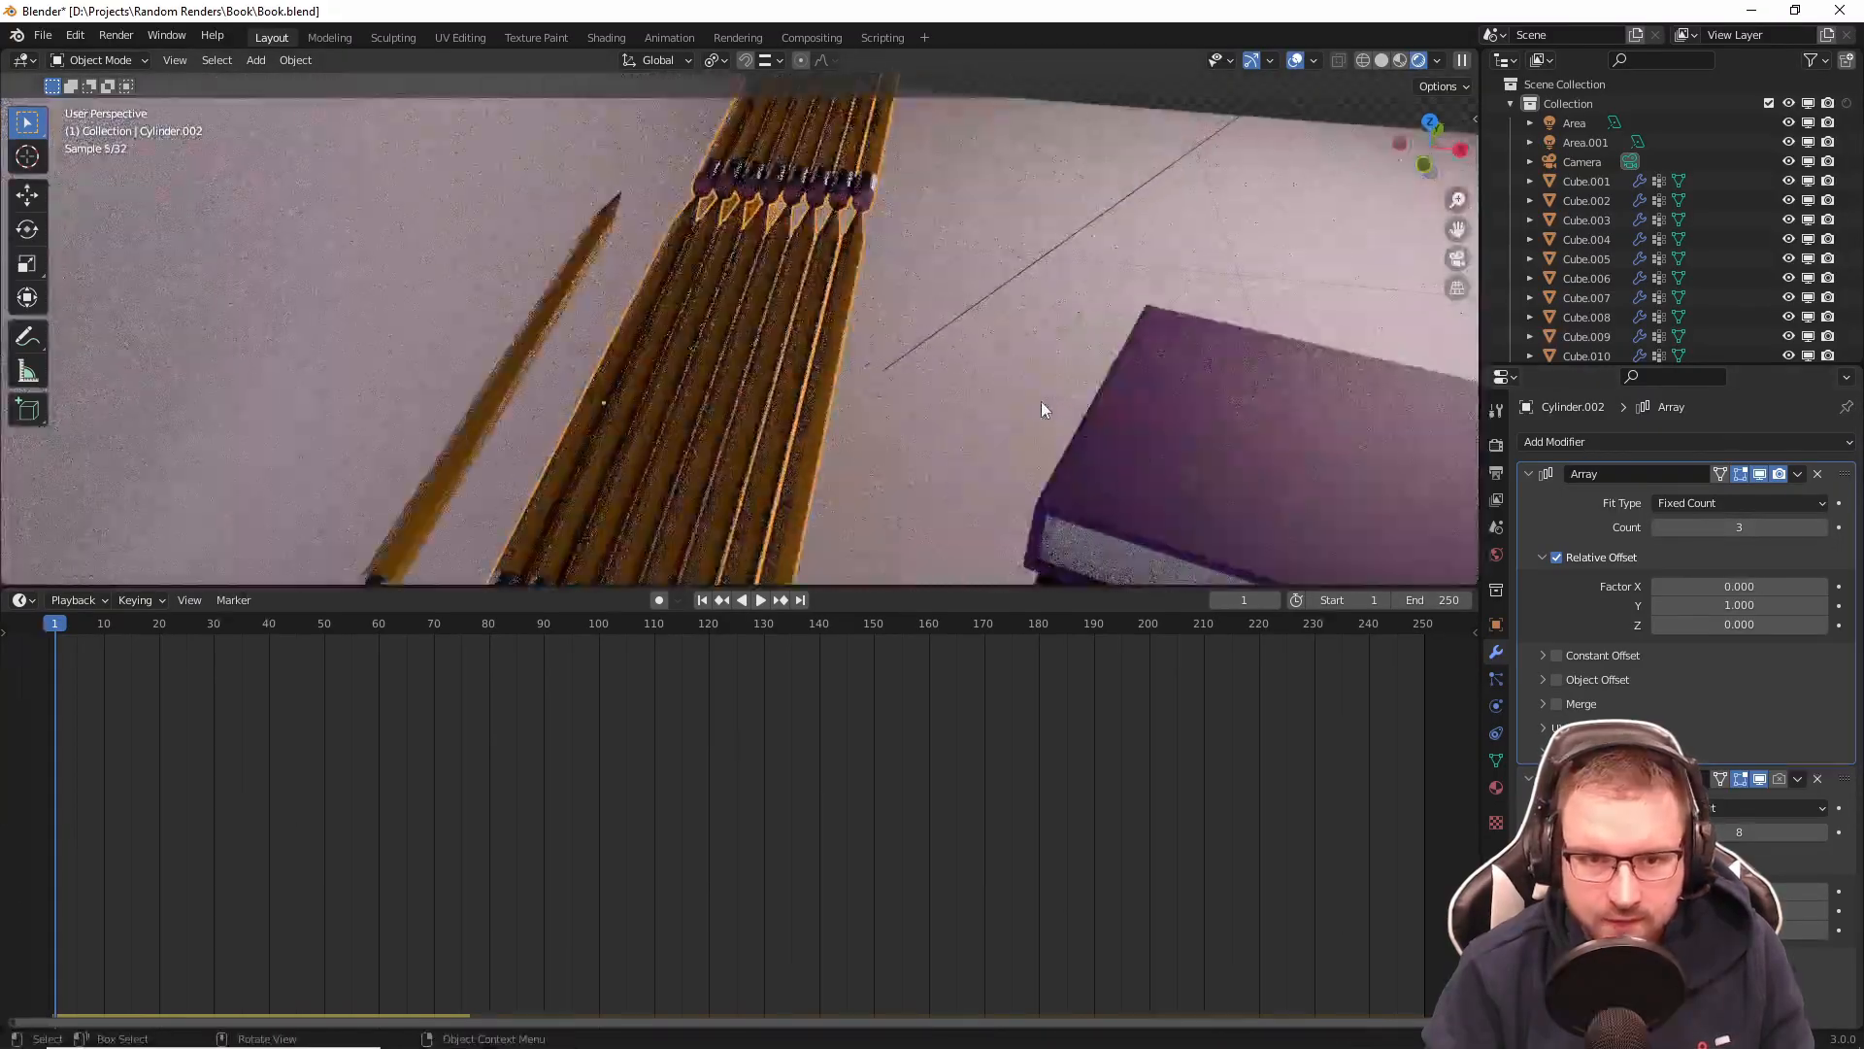
drag(1720, 604, 1733, 604)
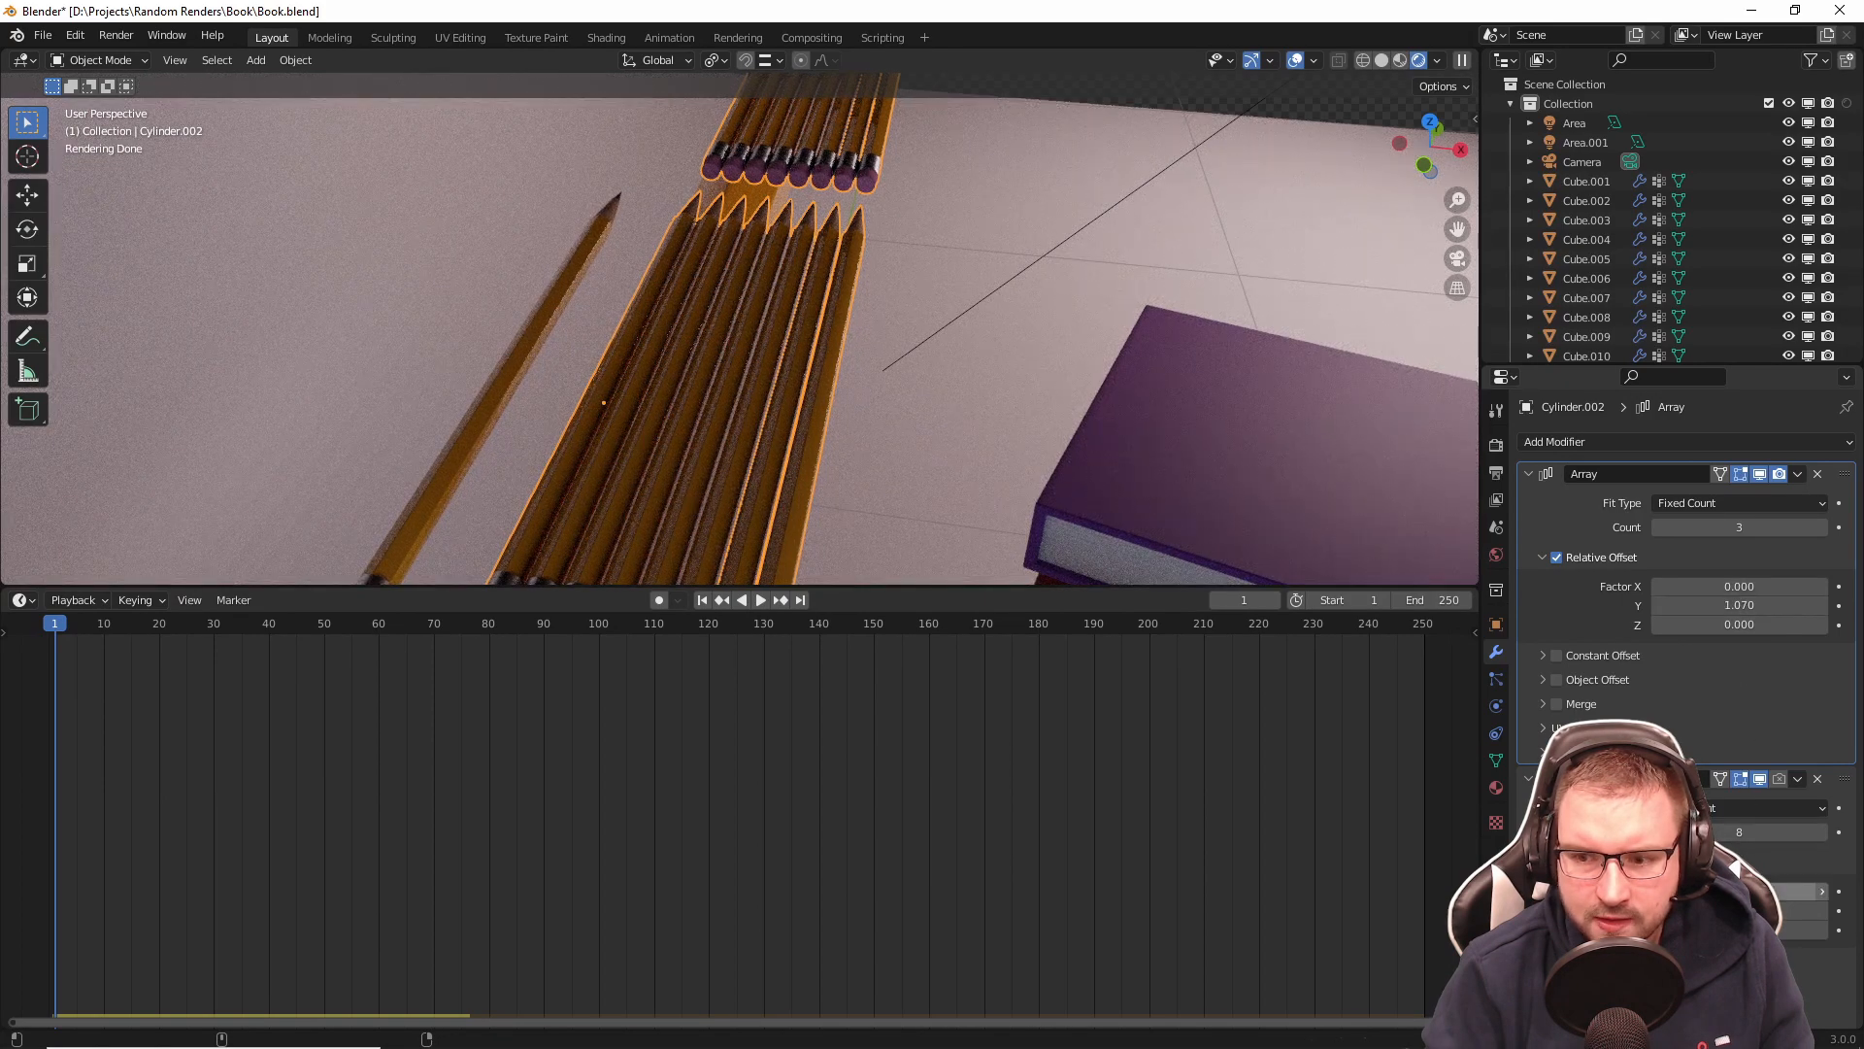
drag(1739, 892, 1802, 891)
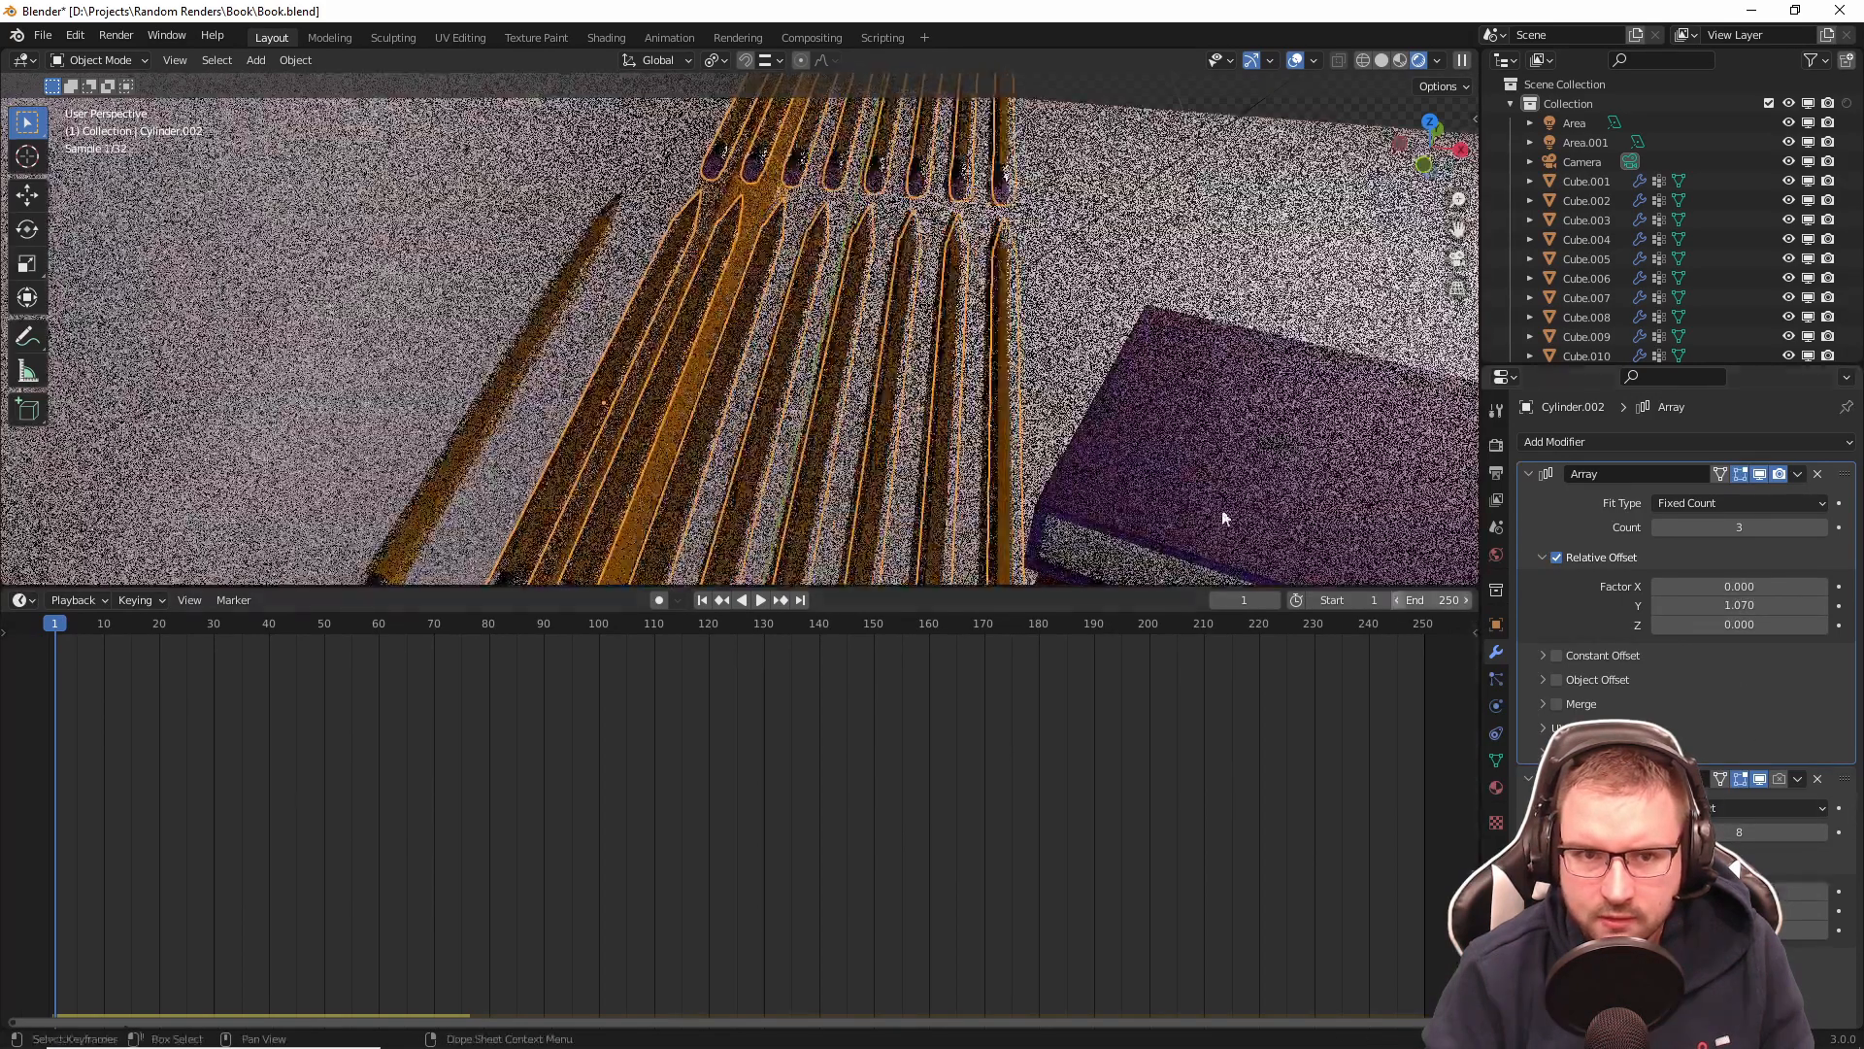
Step: Increase the second array's count to 11
scroll(1165, 493, down, 5)
mouse_move(1140, 486)
middle_down()
mouse_move(950, 469)
mouse_move(875, 370)
mouse_move(1116, 449)
mouse_move(1163, 440)
middle_up()
scroll(874, 371, up, 4)
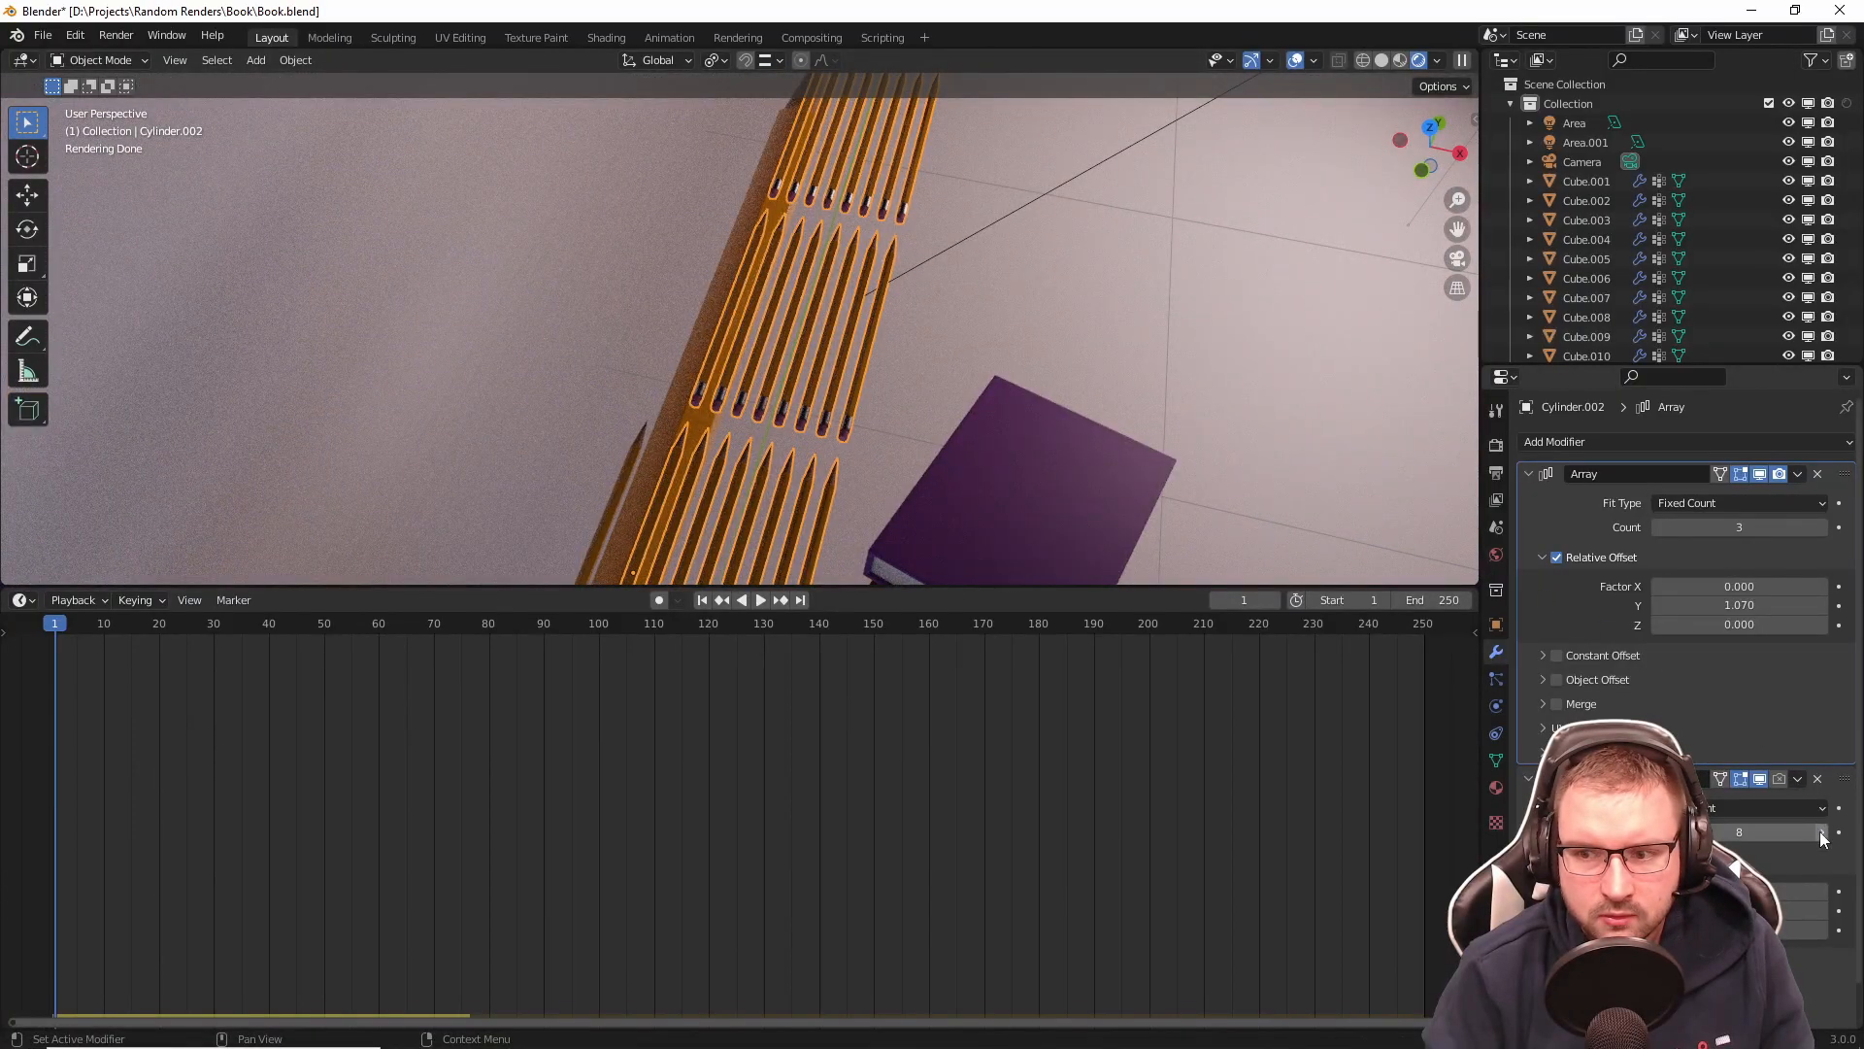
click(1821, 832)
click(1821, 832)
click(1821, 833)
Step: Move the small-pencil array about -0.49 m in Y and -0.16 m in Z, keeping X fixed
scroll(1088, 446, down, 4)
middle_drag(1062, 431, 824, 300)
scroll(808, 301, up, 5)
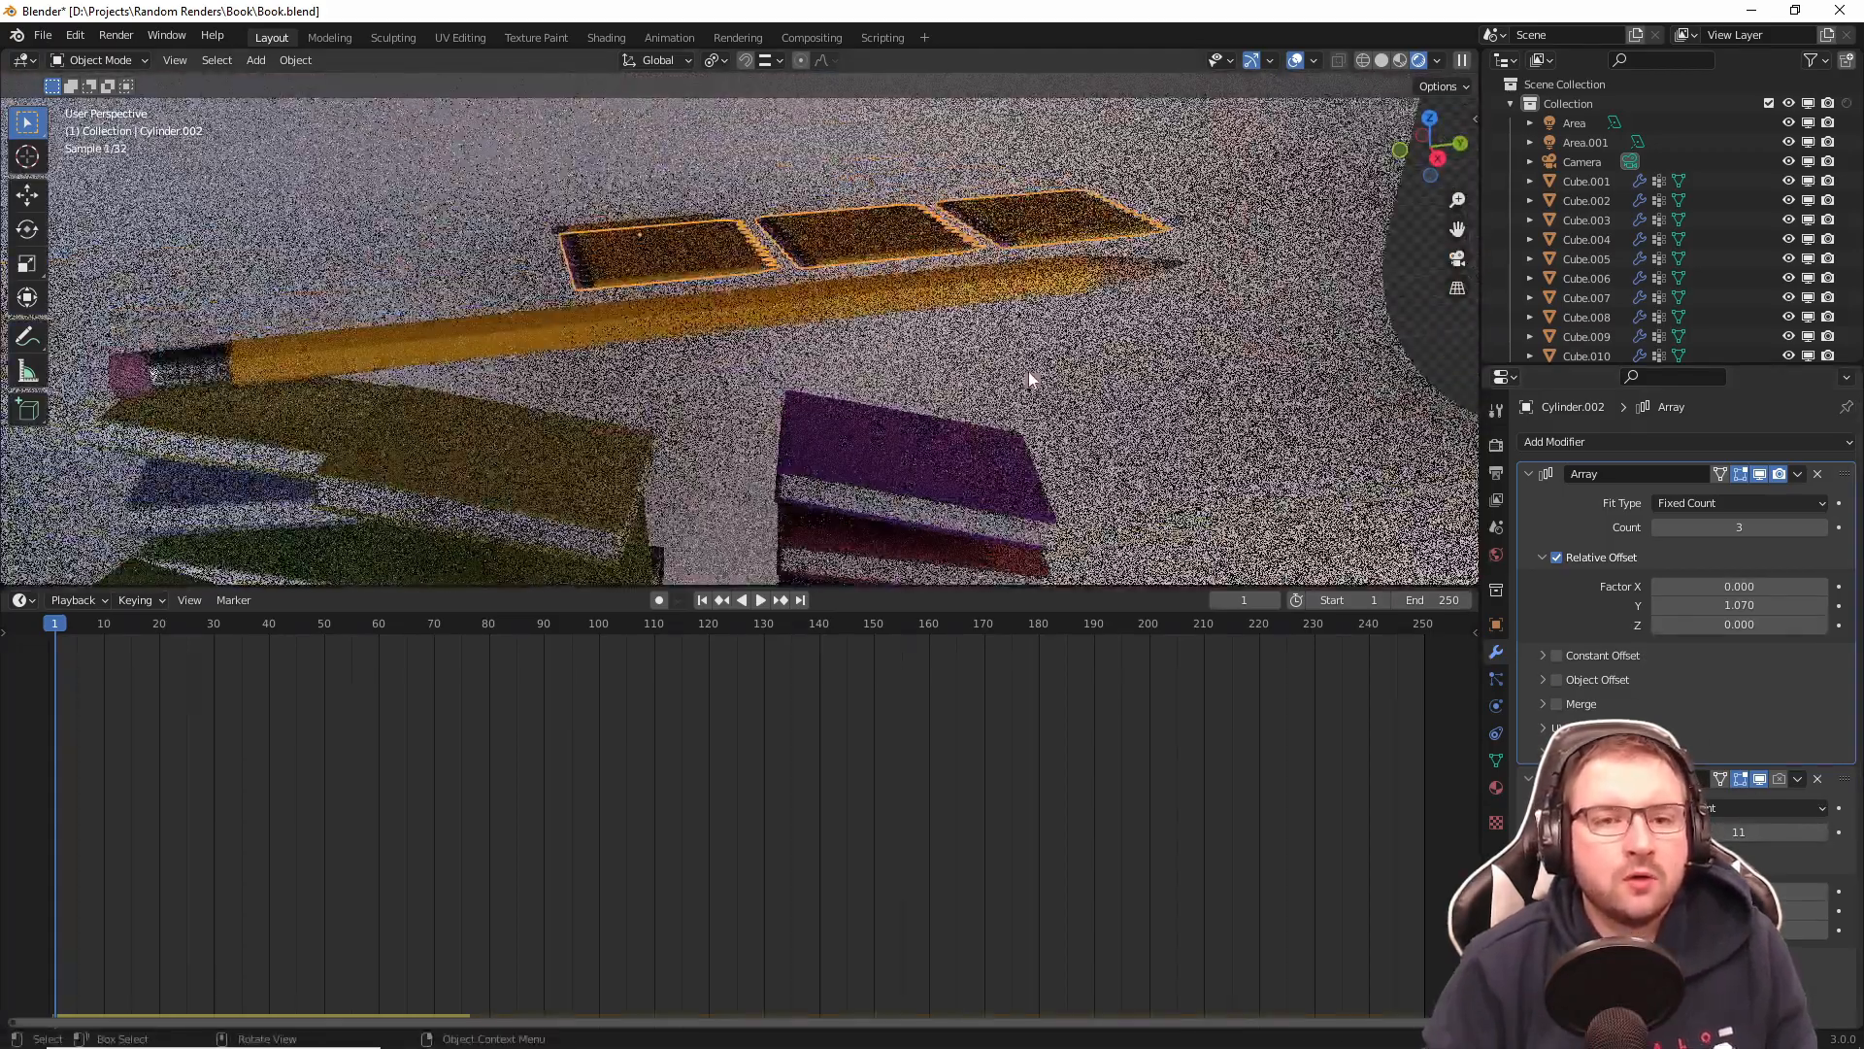
key(KP_0)
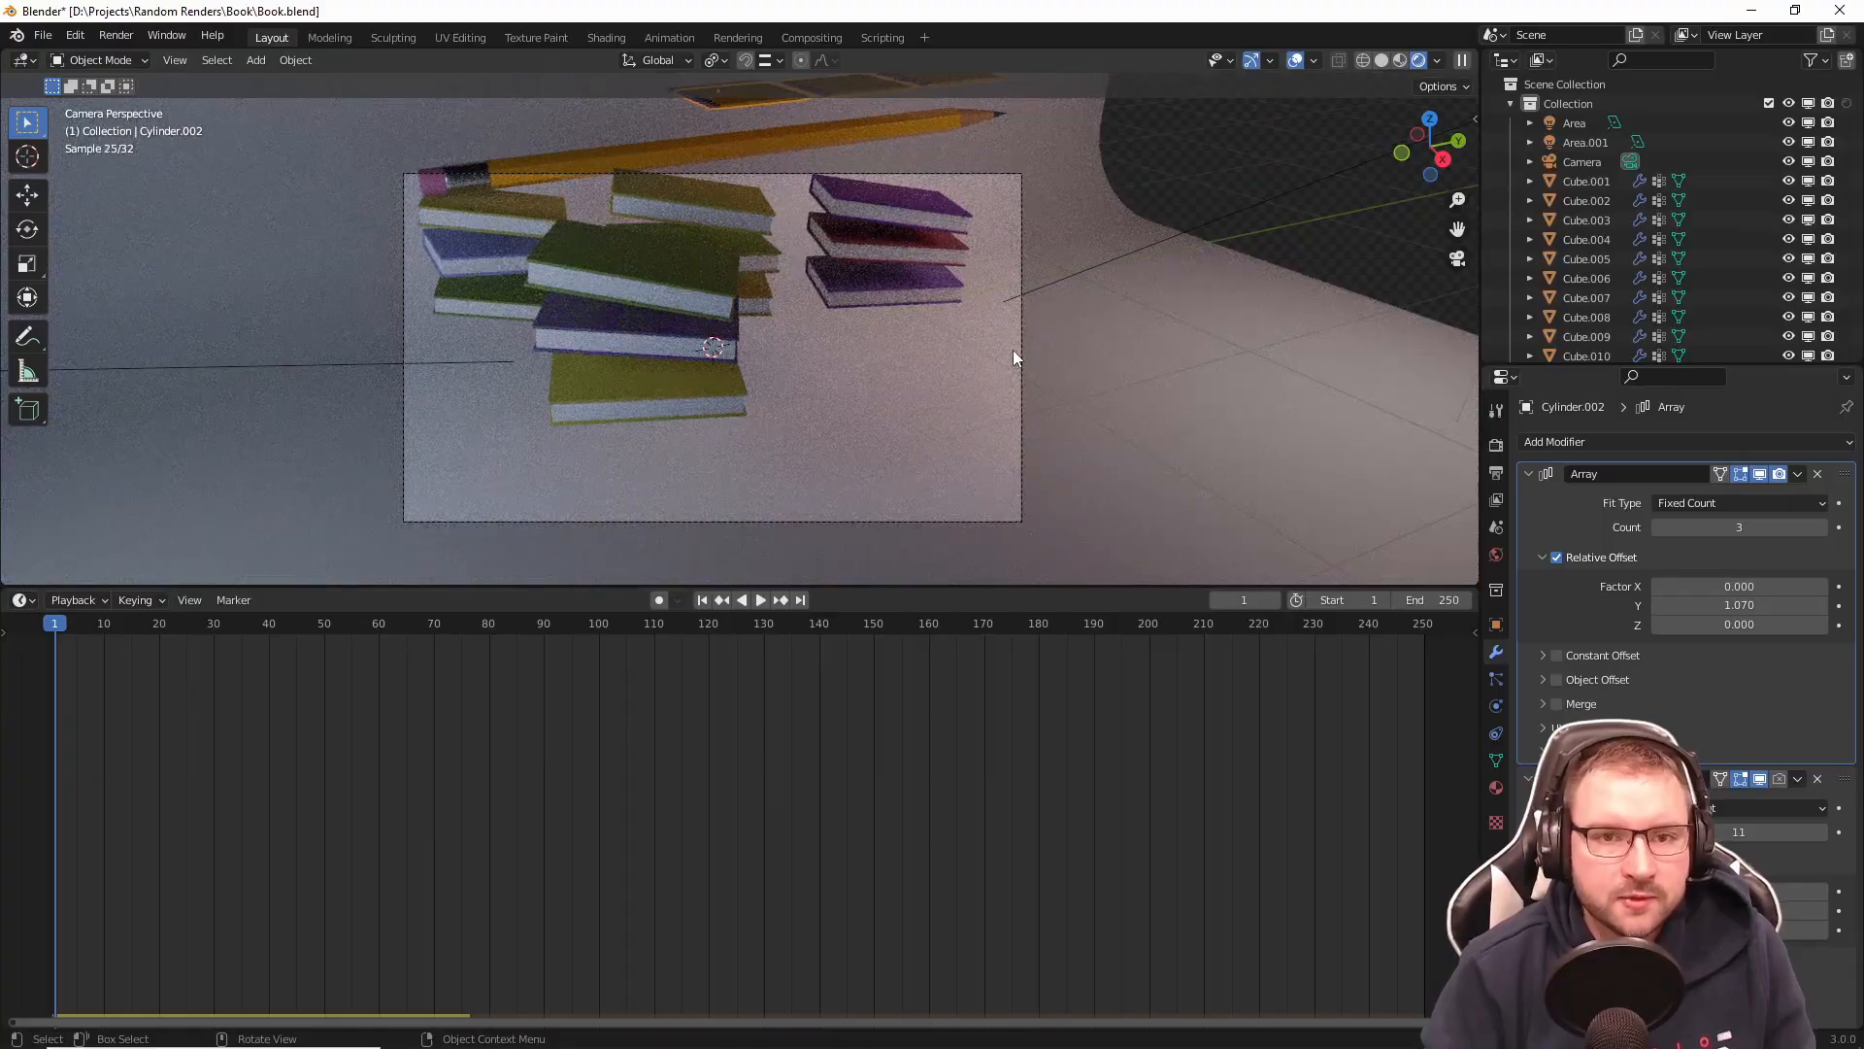
key(g)
key(x)
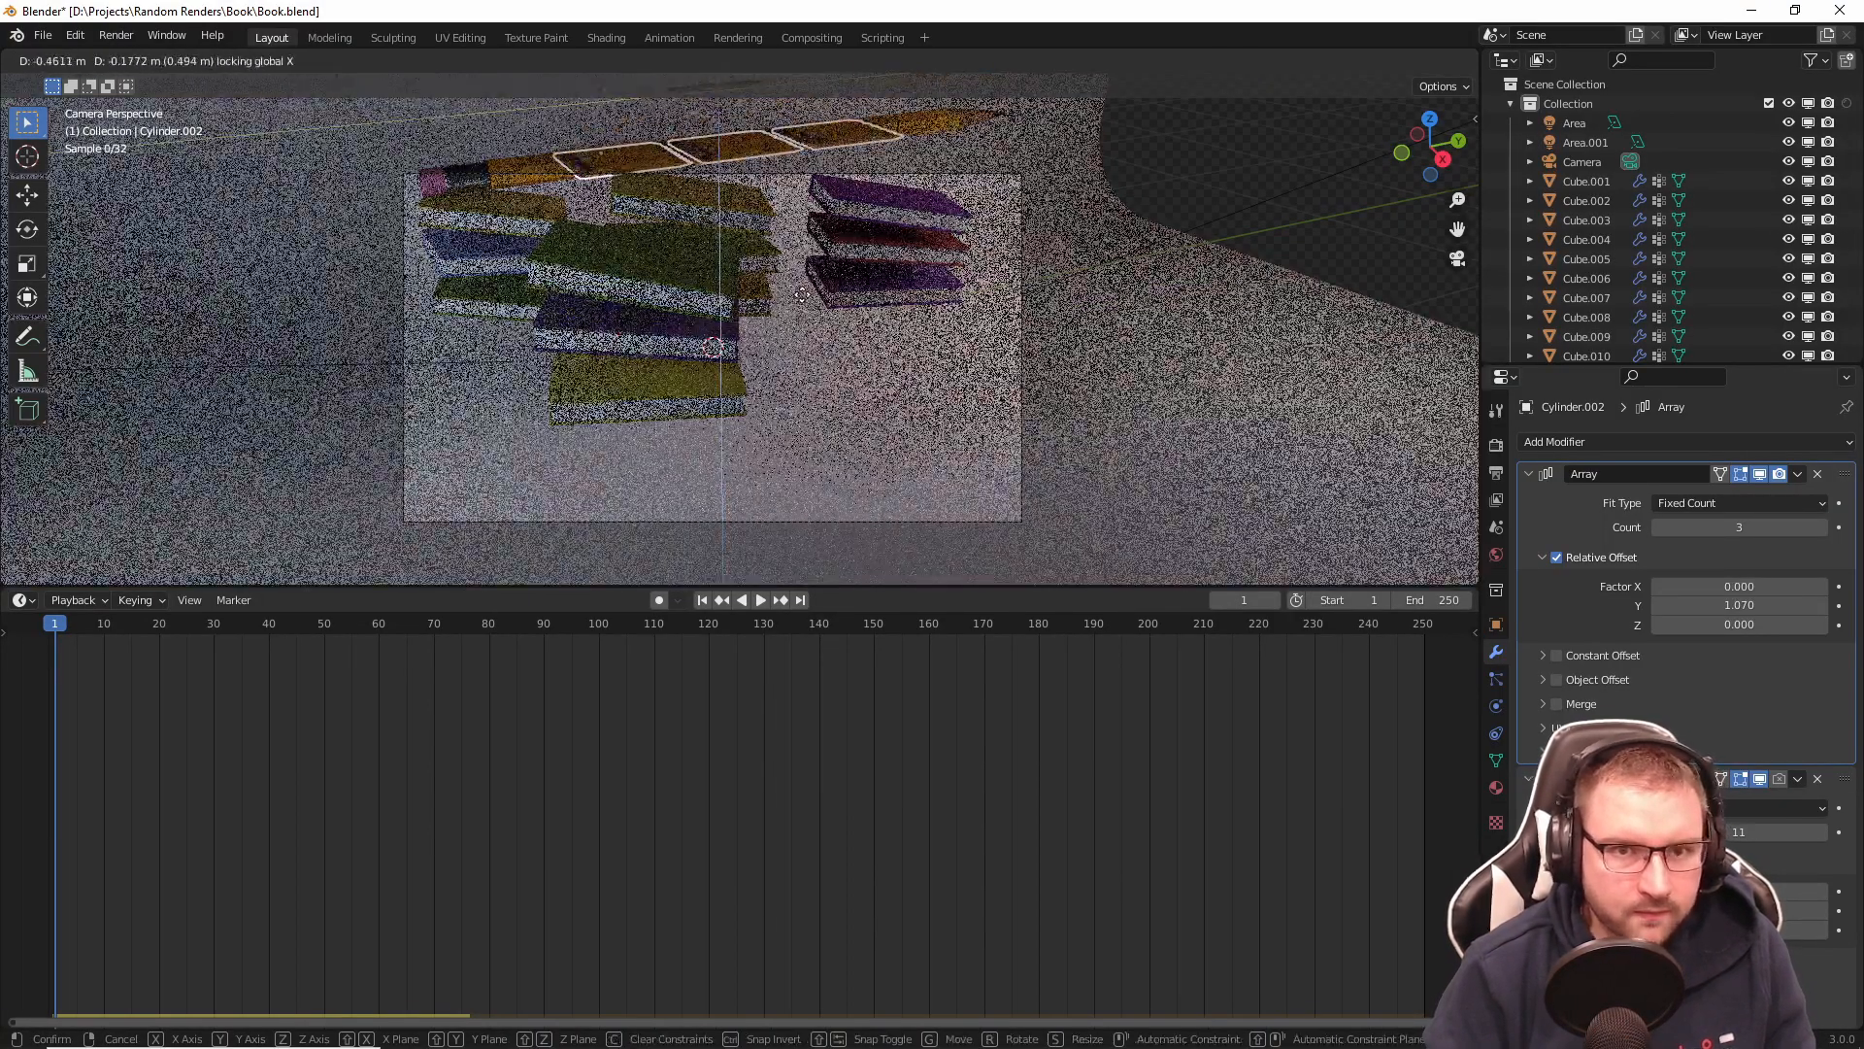
click(794, 290)
Step: Shift the small-pencil array horizontally about 0.35 m in X over the book stacks and check it through the camera
middle_drag(794, 289, 763, 333)
scroll(754, 290, up, 1)
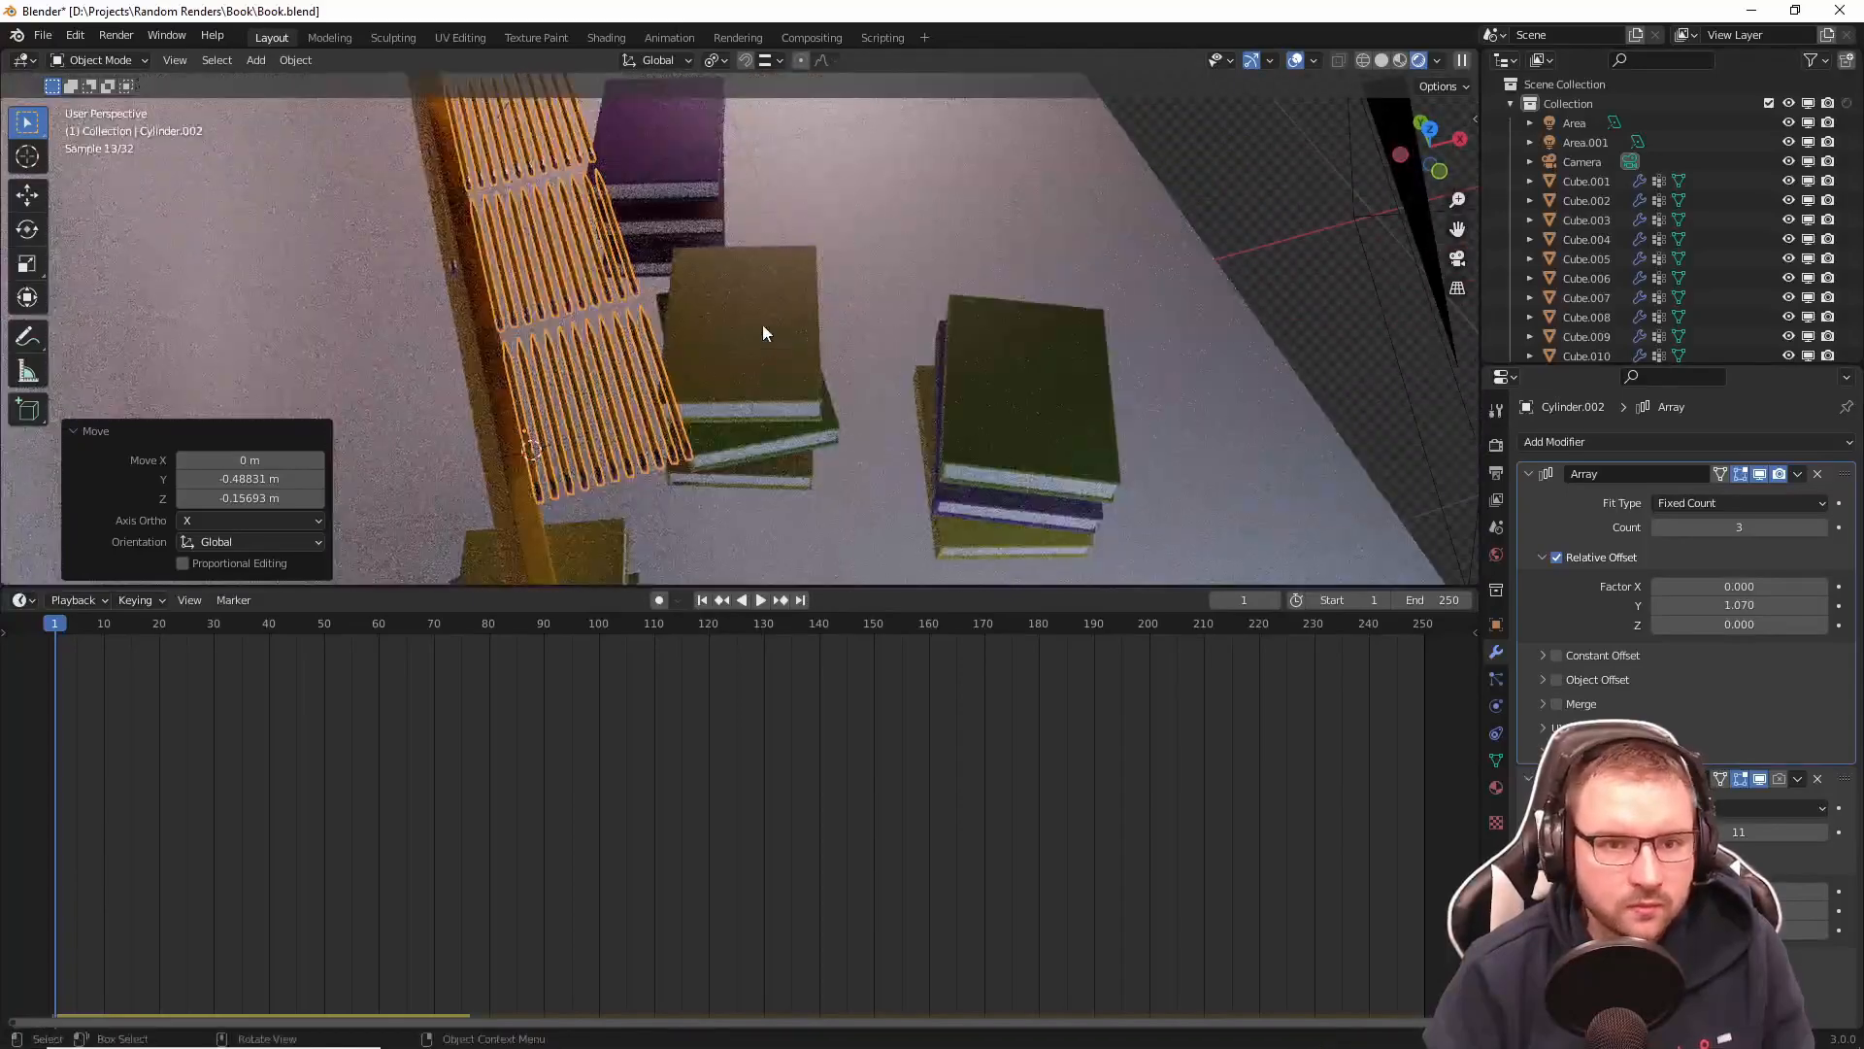
click(976, 270)
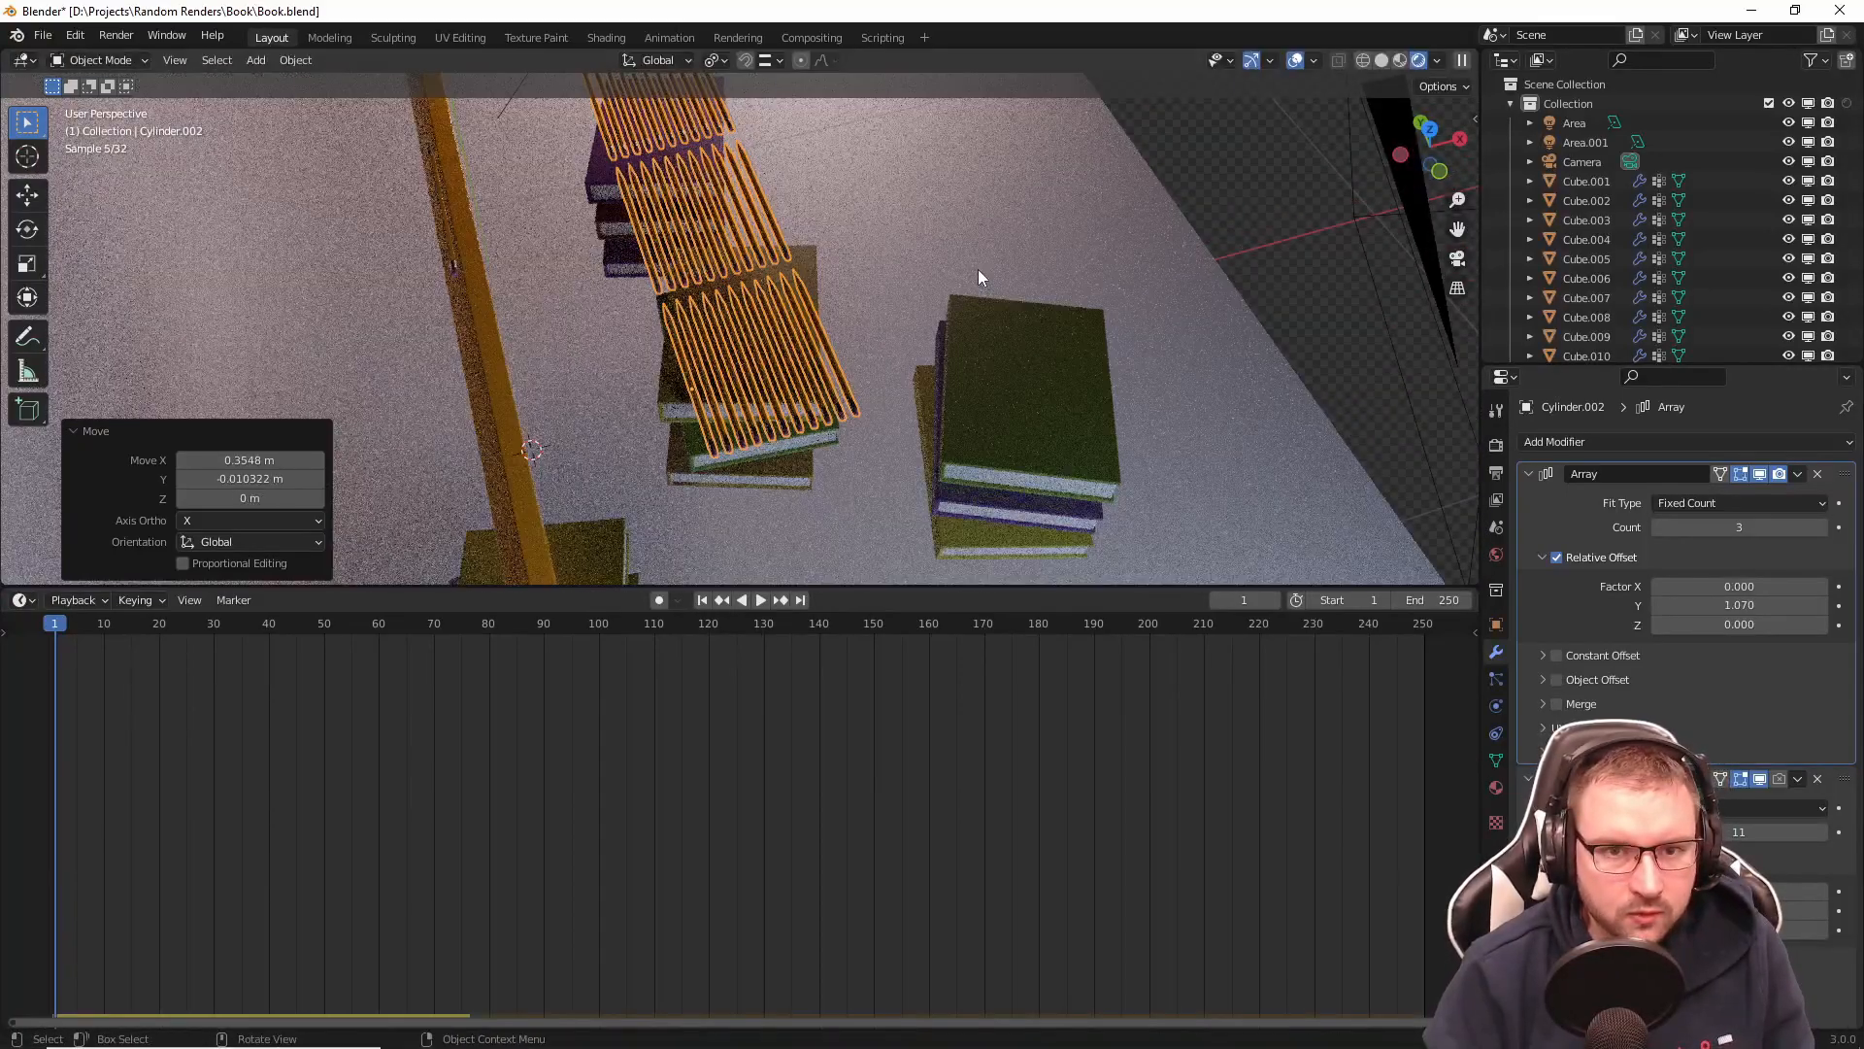
key(KP_0)
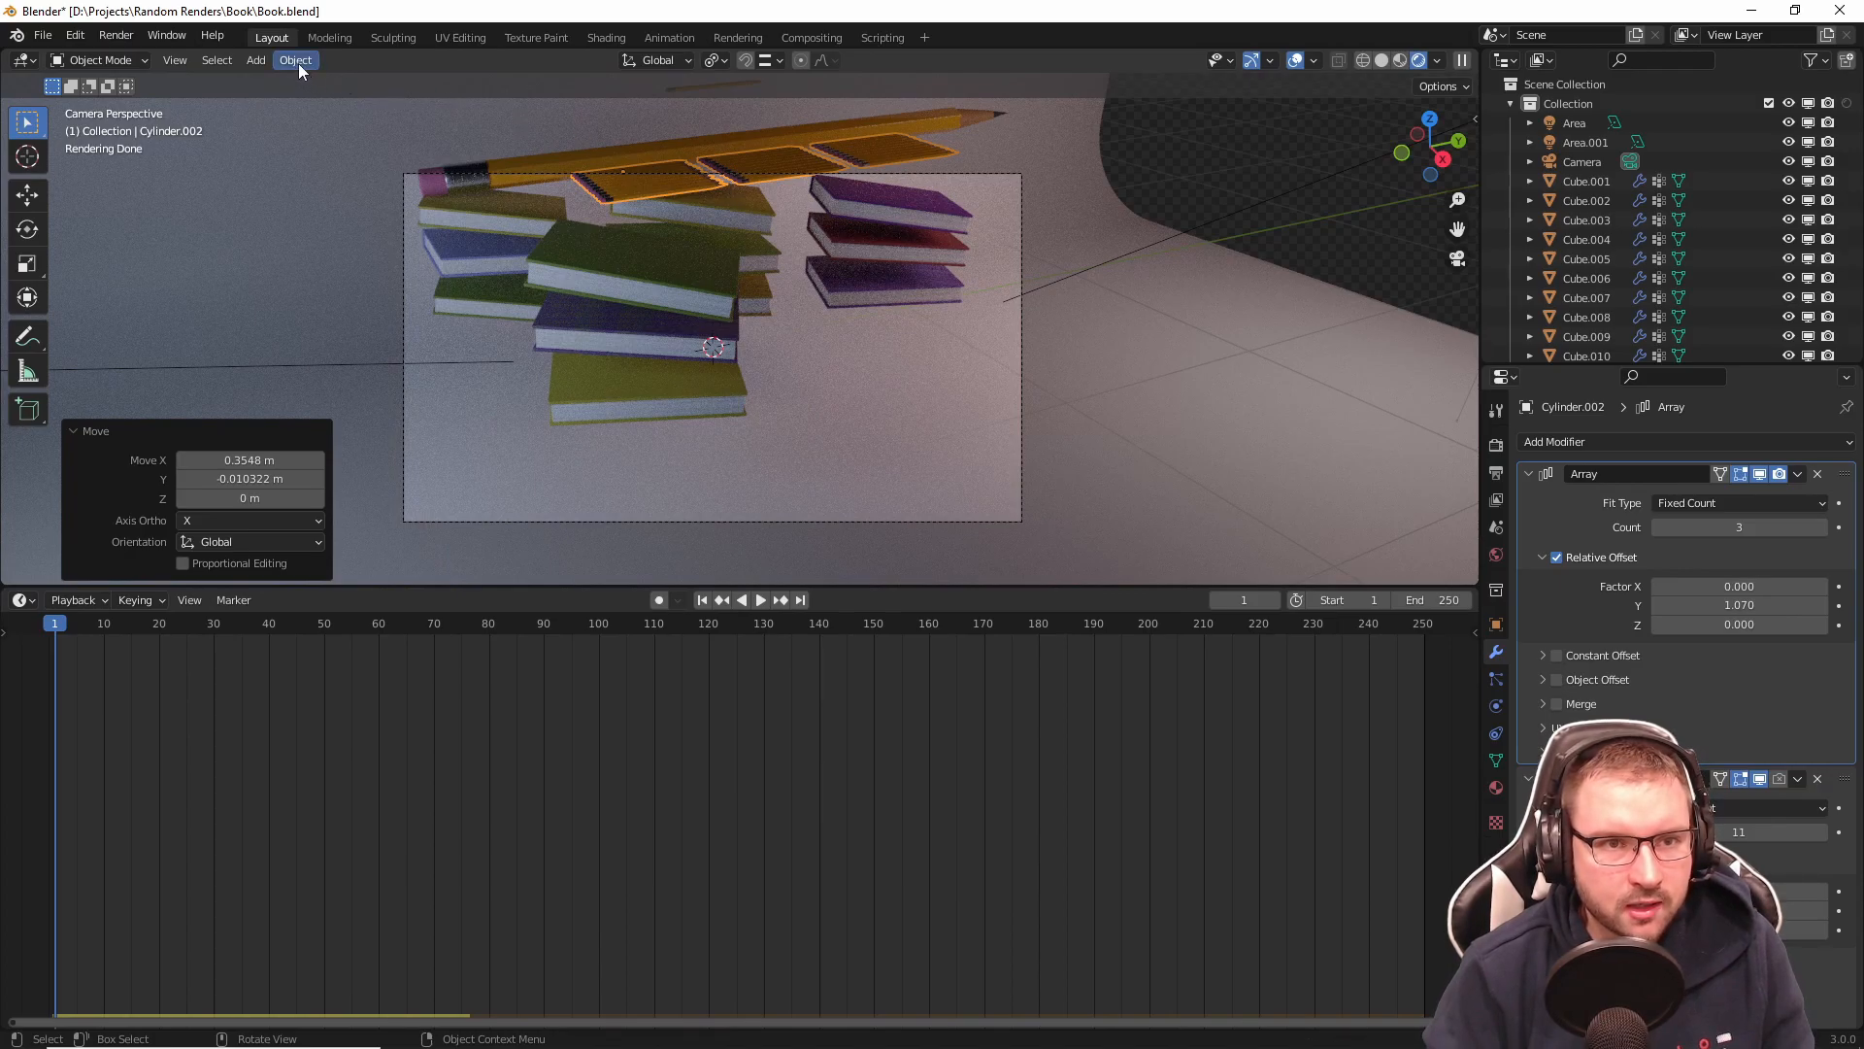
Step: Apply both Array modifiers on the small pencils
click(1796, 475)
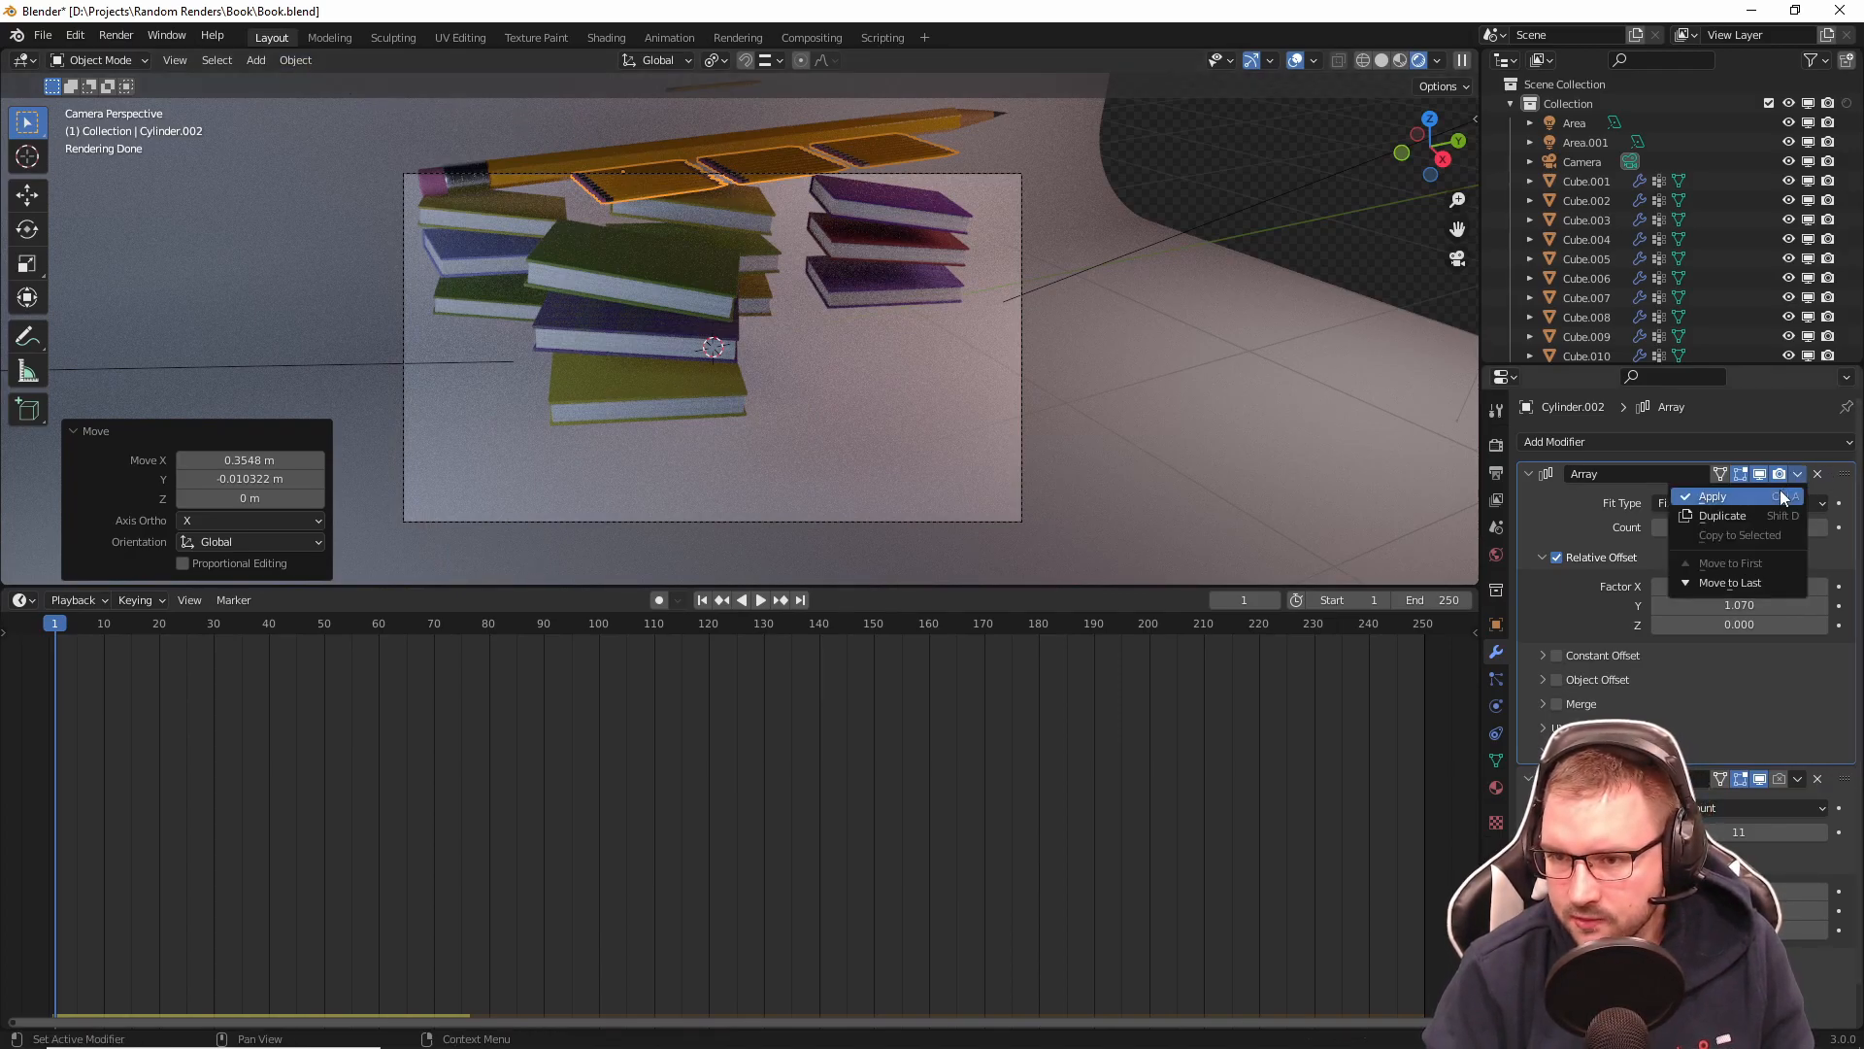
click(1782, 496)
click(1794, 474)
click(1776, 496)
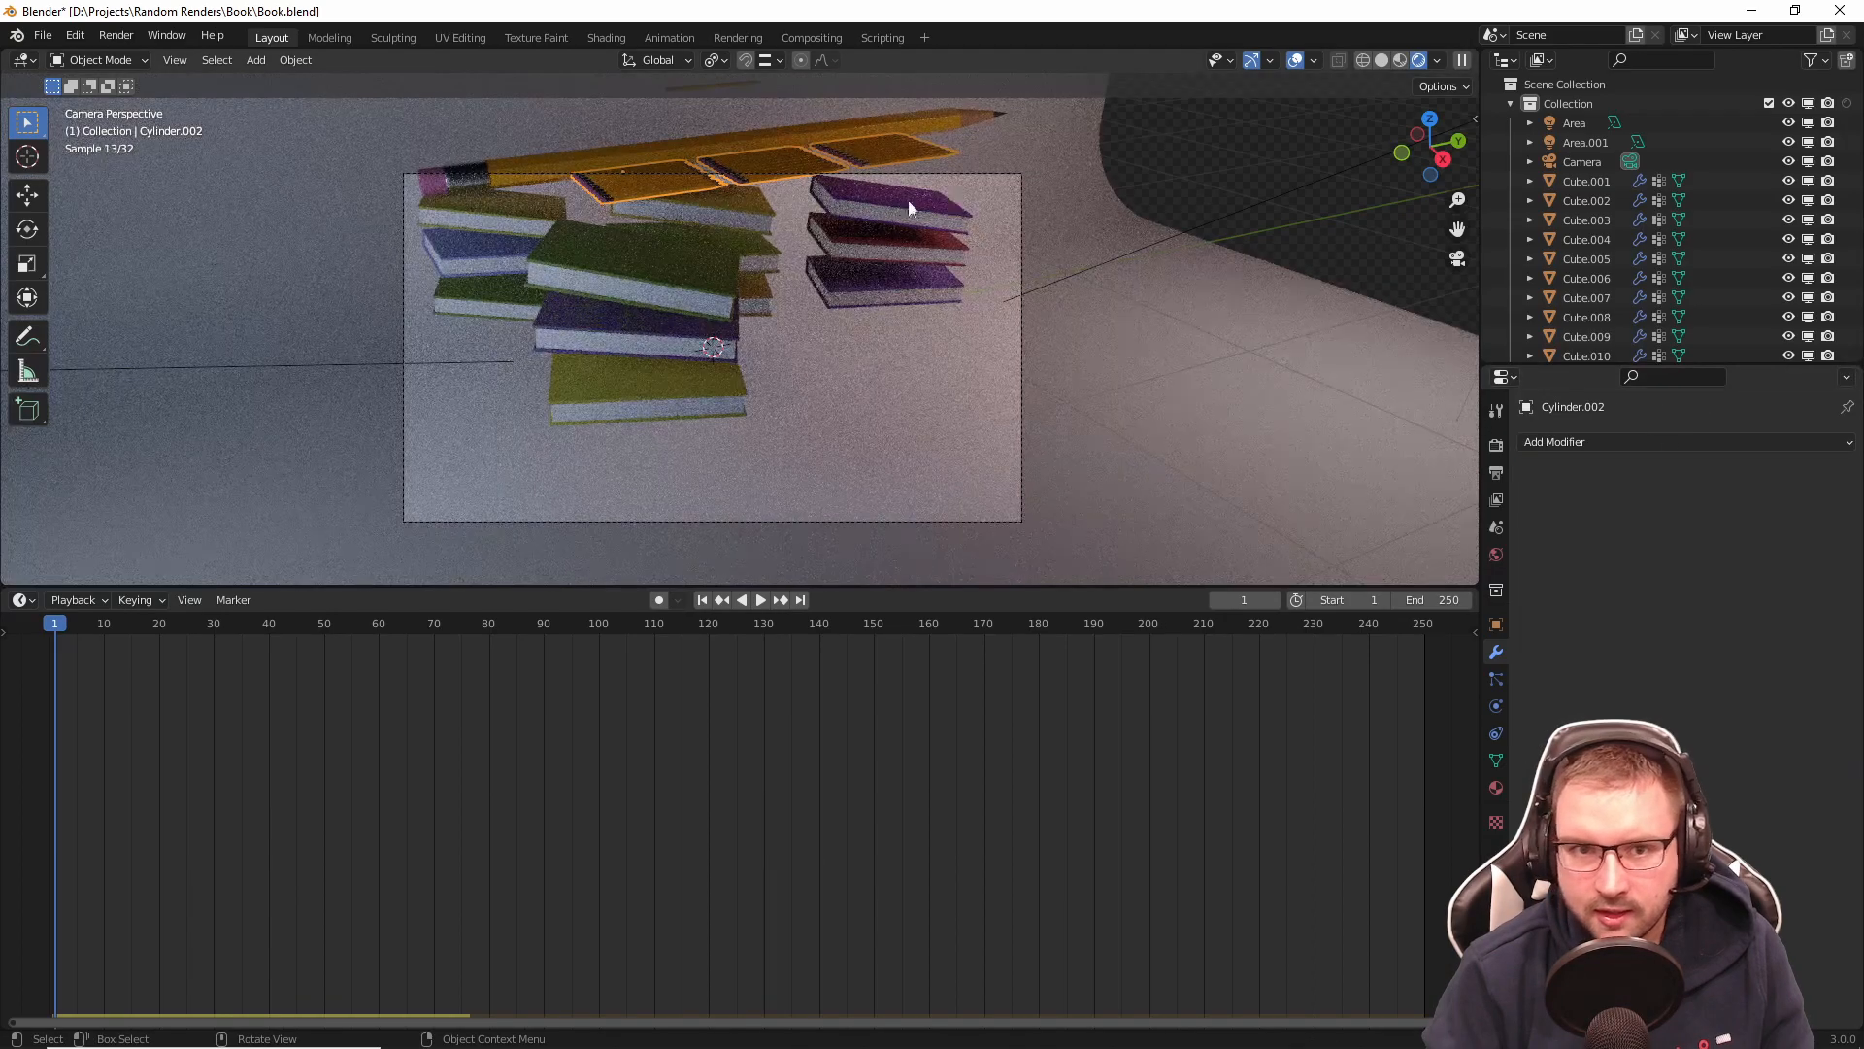
Step: Reselect the small-pencil array and select its entire mesh in Edit Mode
click(674, 200)
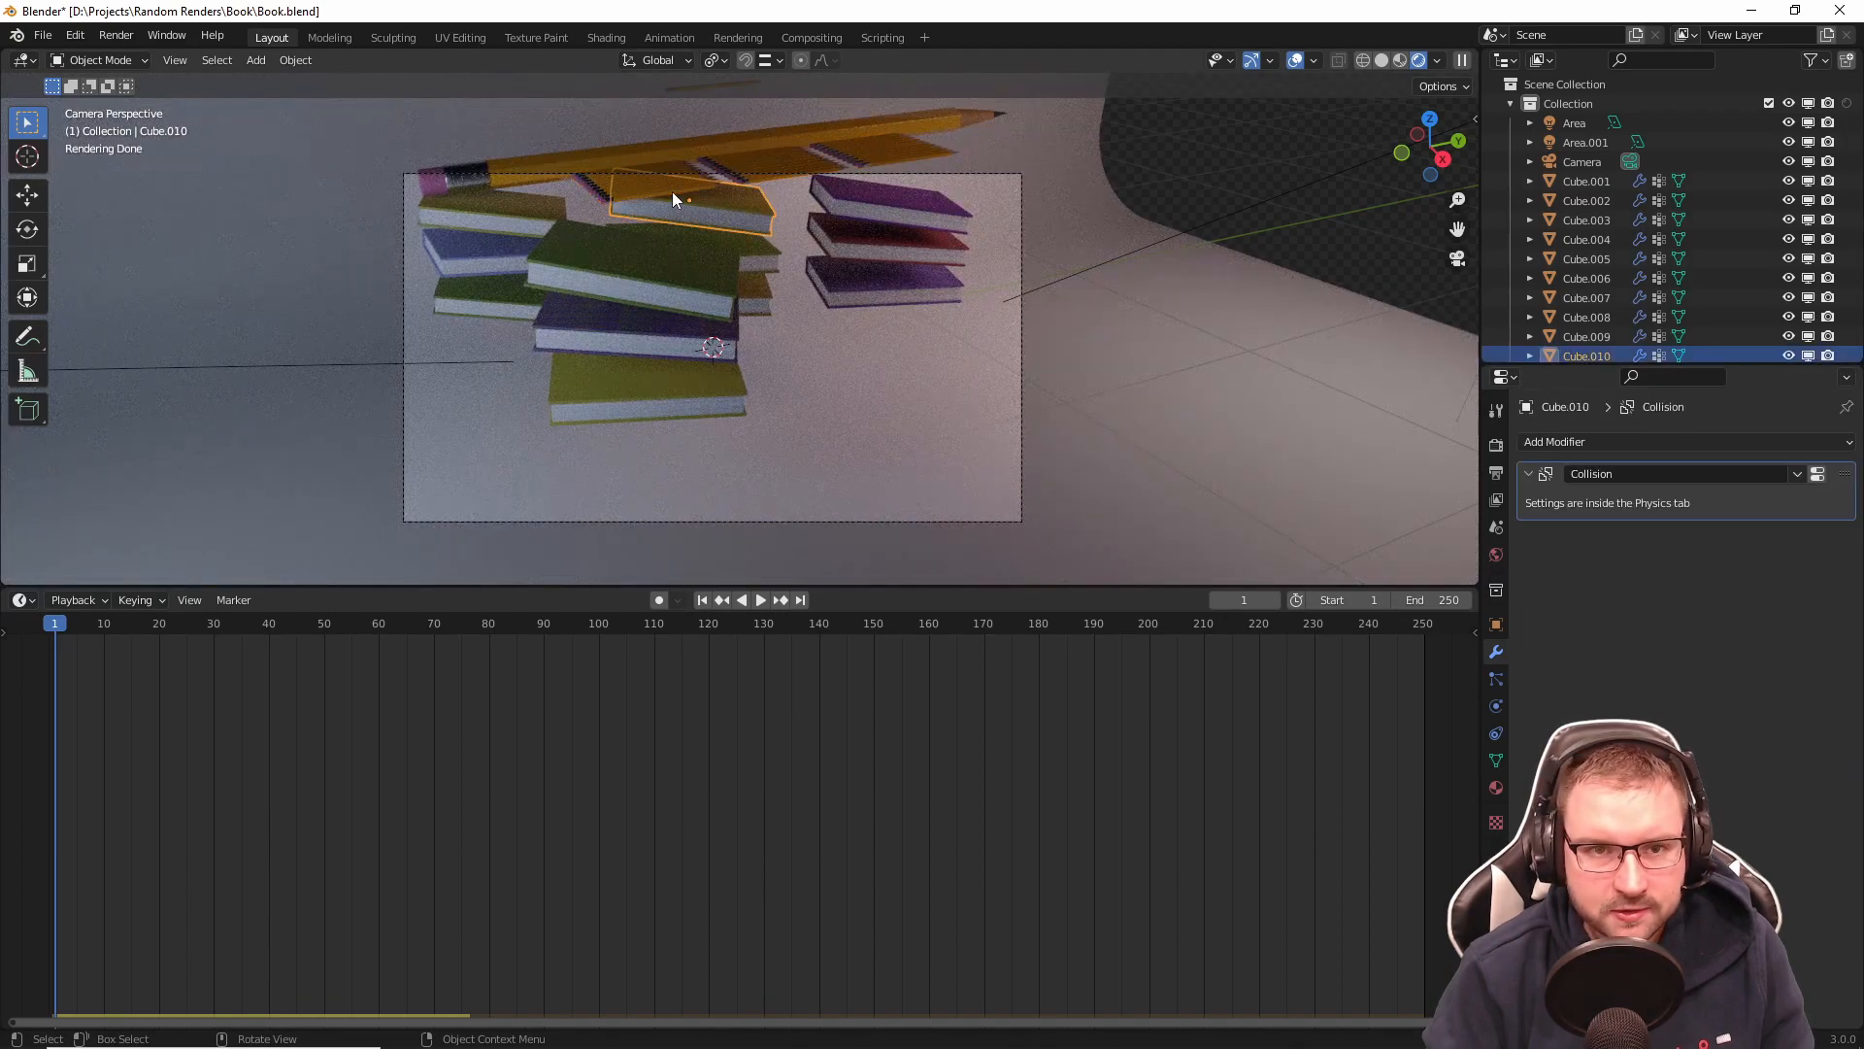
click(609, 178)
click(596, 183)
middle_drag(610, 189, 765, 248)
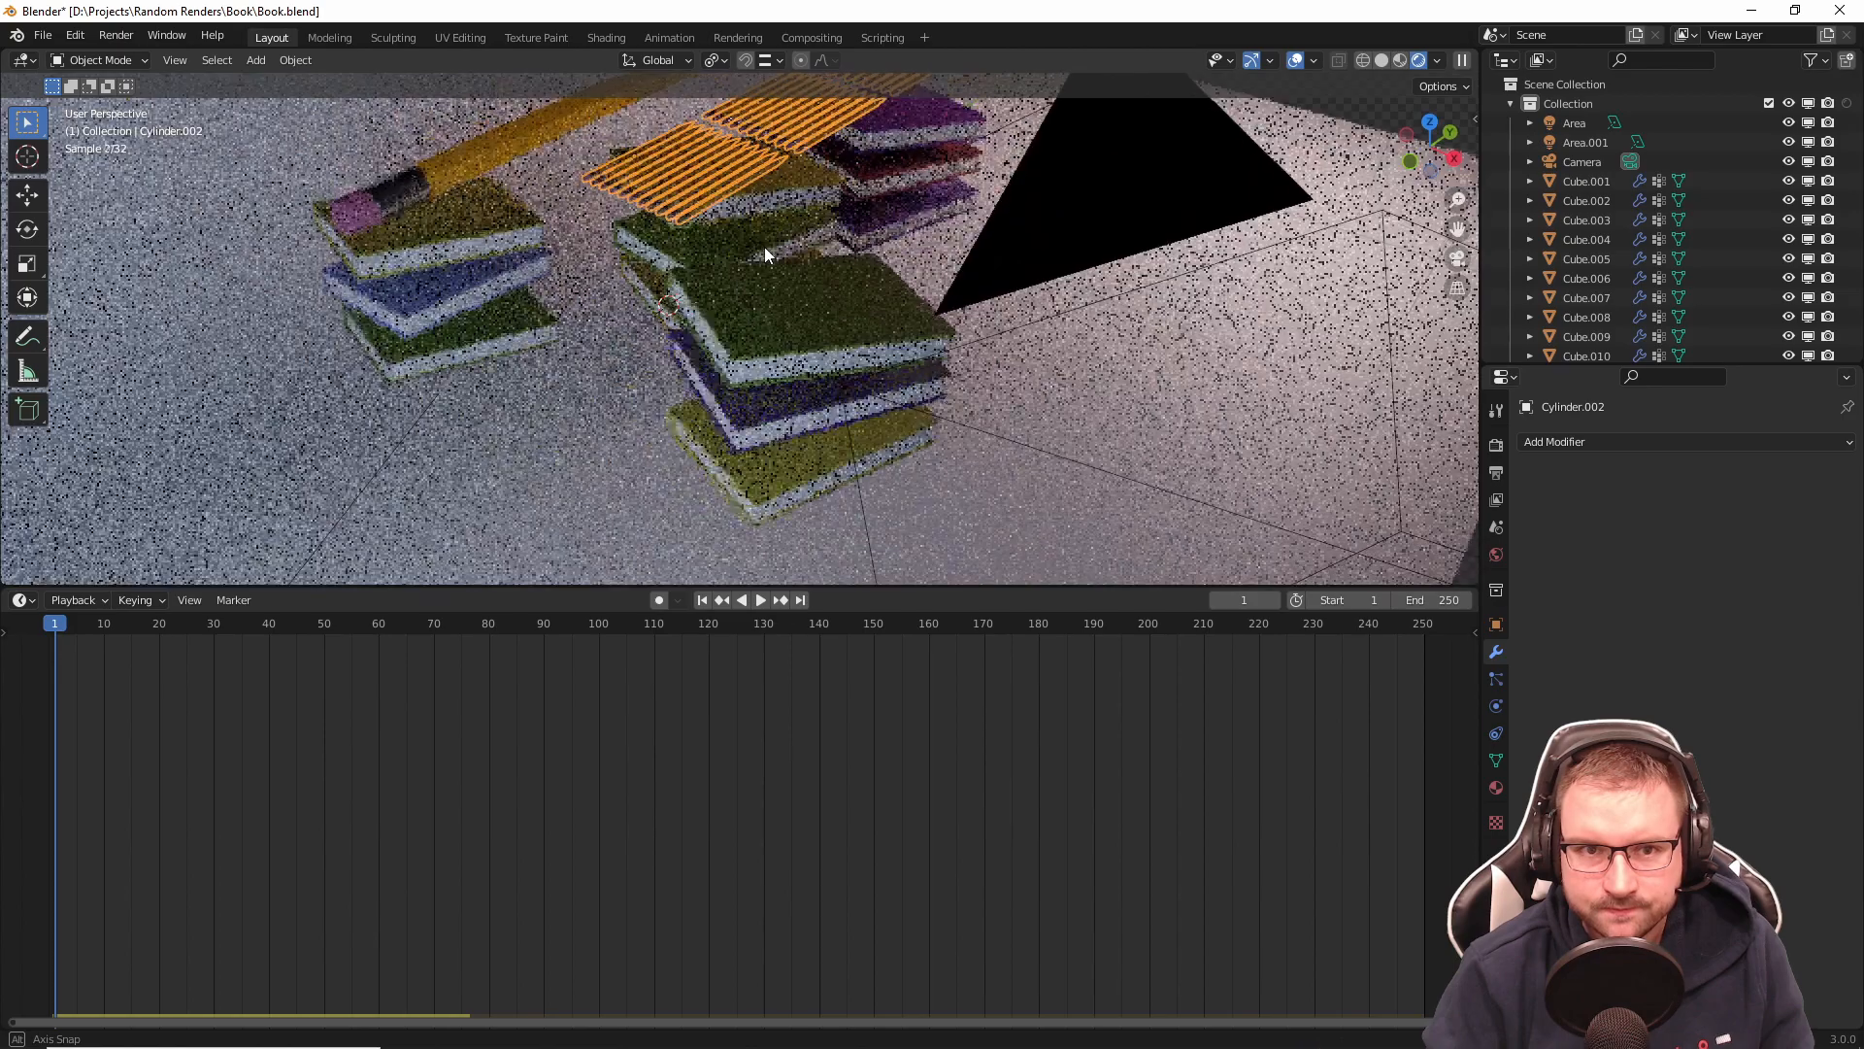
mouse_move(750, 185)
middle_down()
mouse_move(958, 374)
mouse_move(1144, 404)
middle_up()
scroll(1144, 404, up, 4)
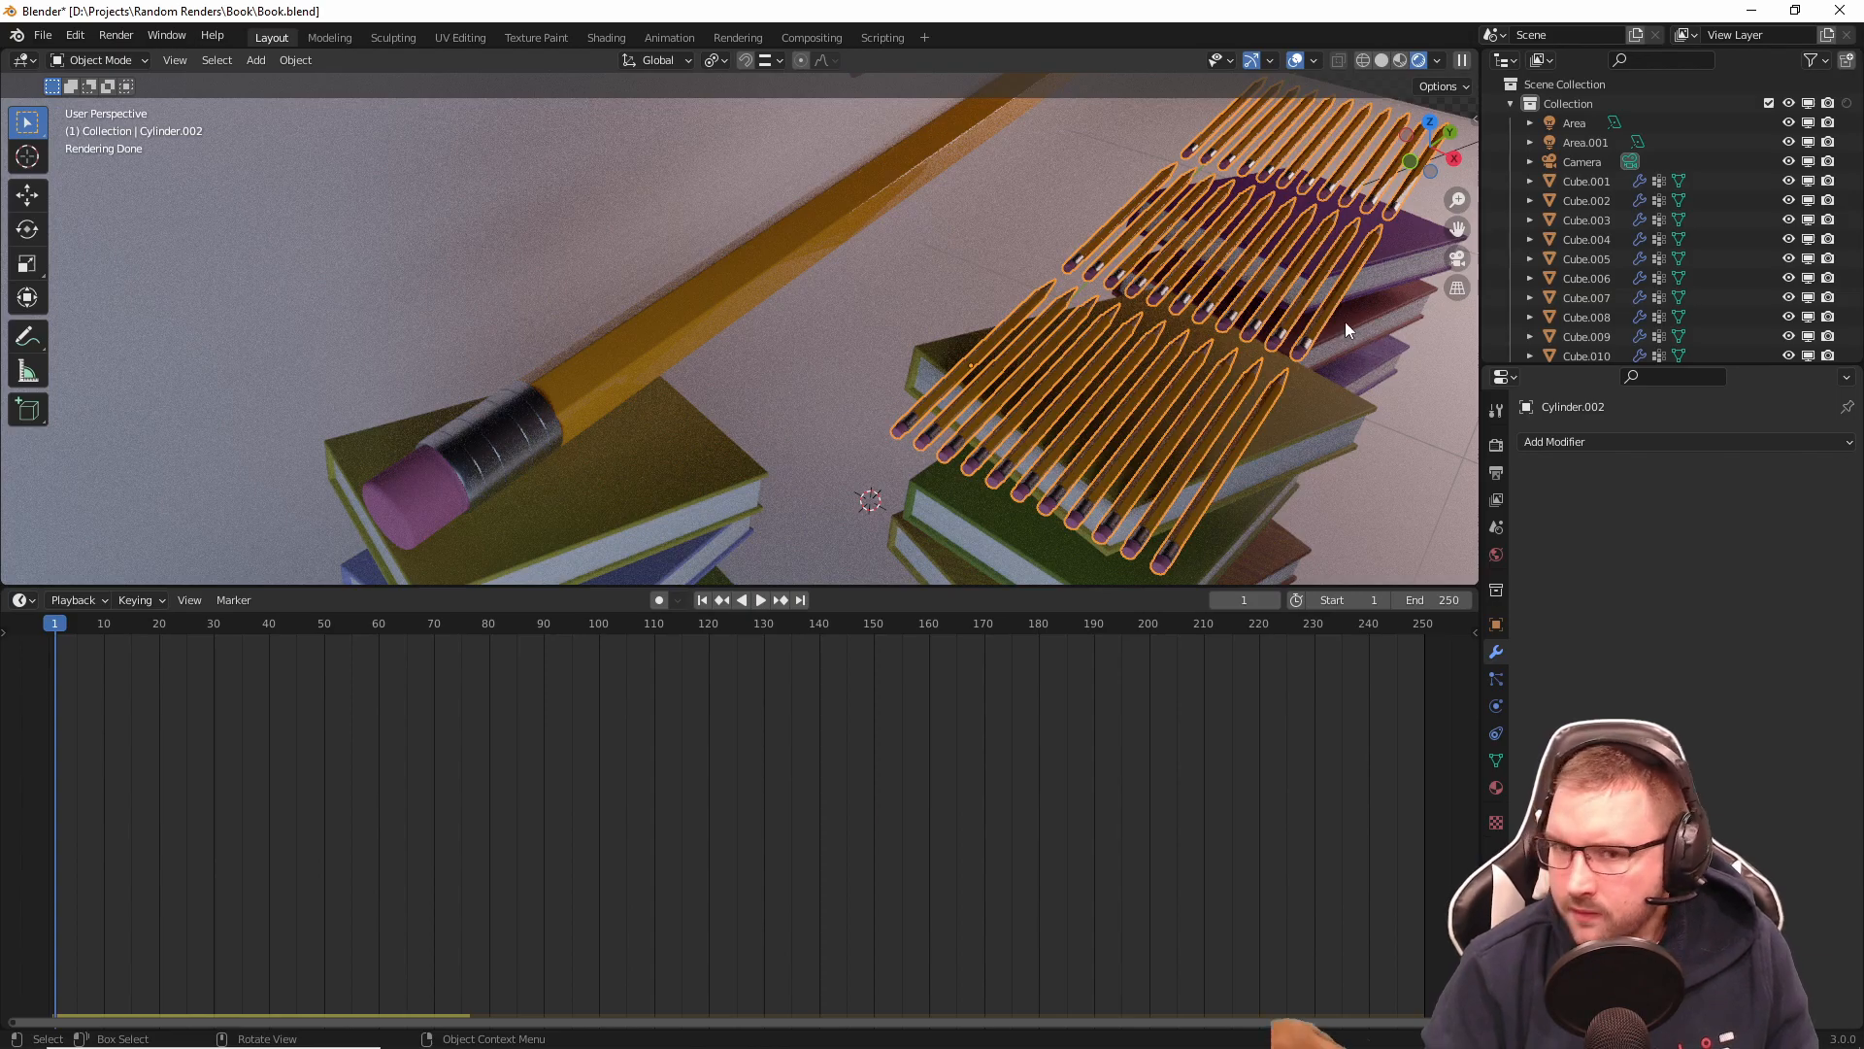
key(Tab)
key(a)
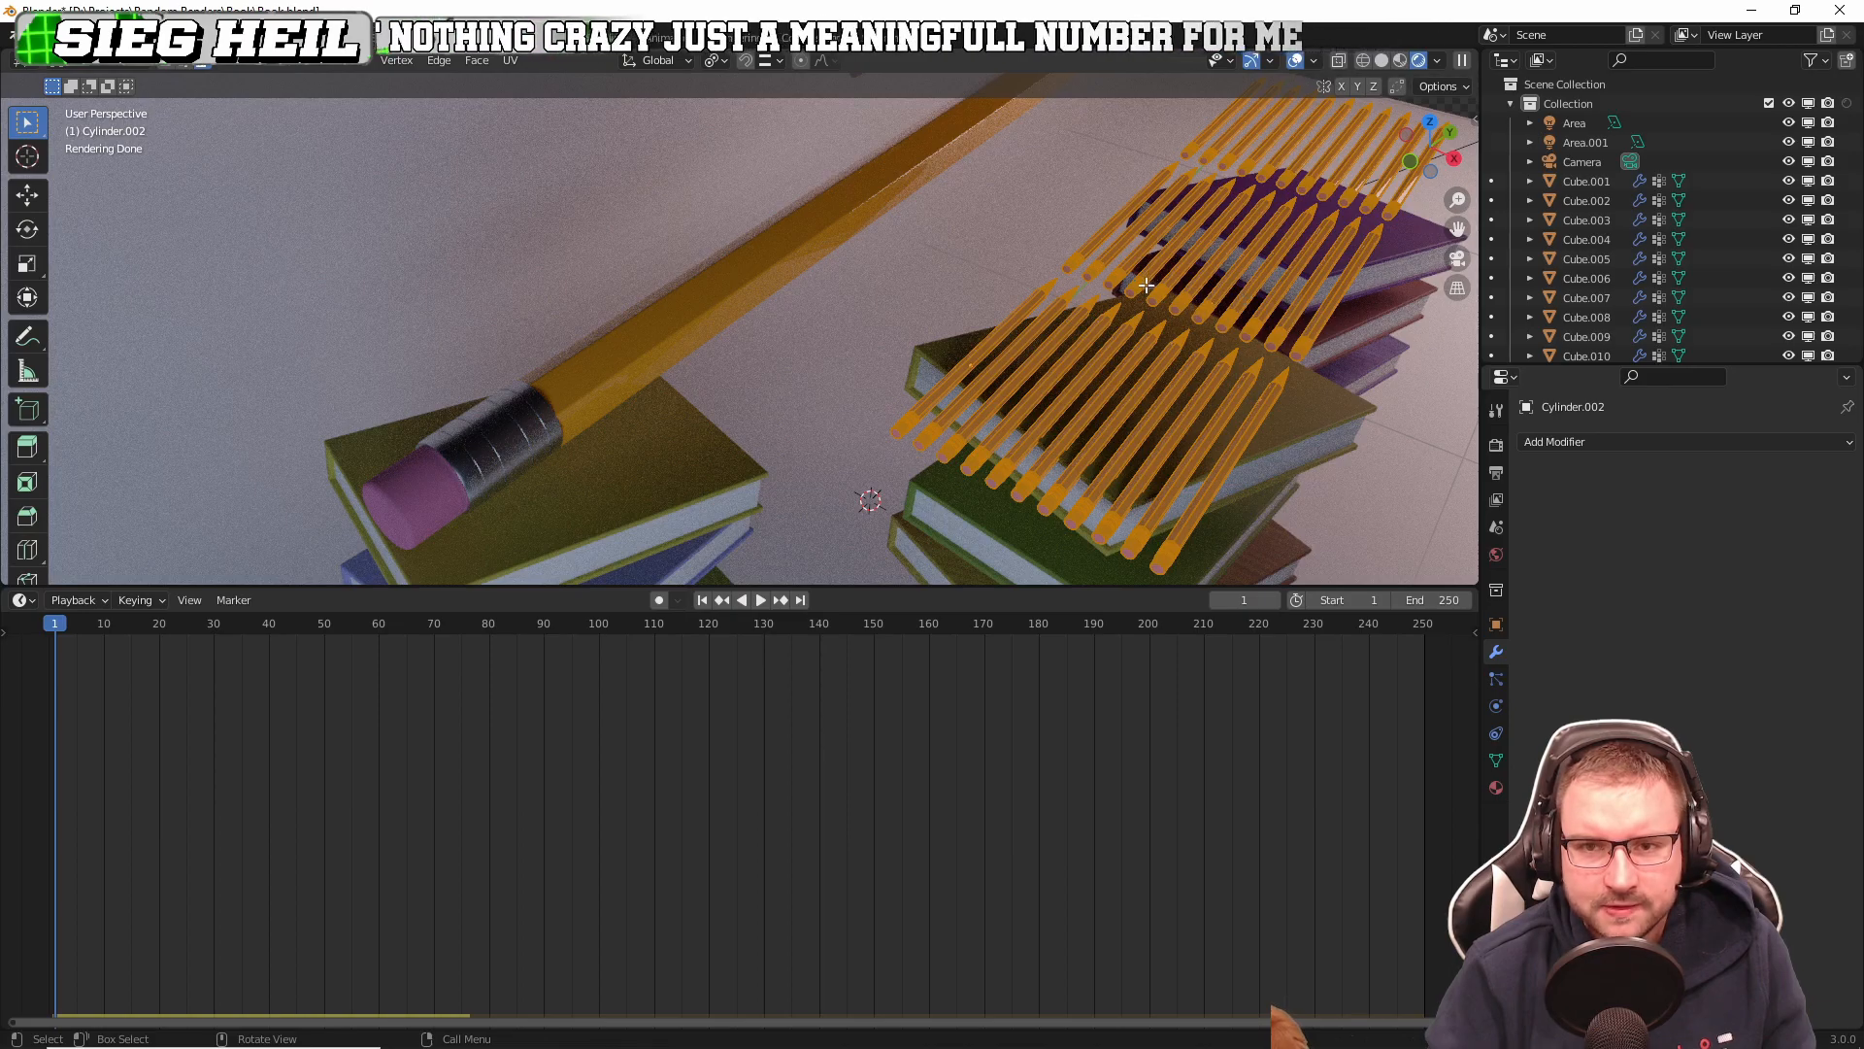
Step: Separate the small-pencil array's mesh by loose parts
key(Tab)
click(1258, 410)
click(1257, 297)
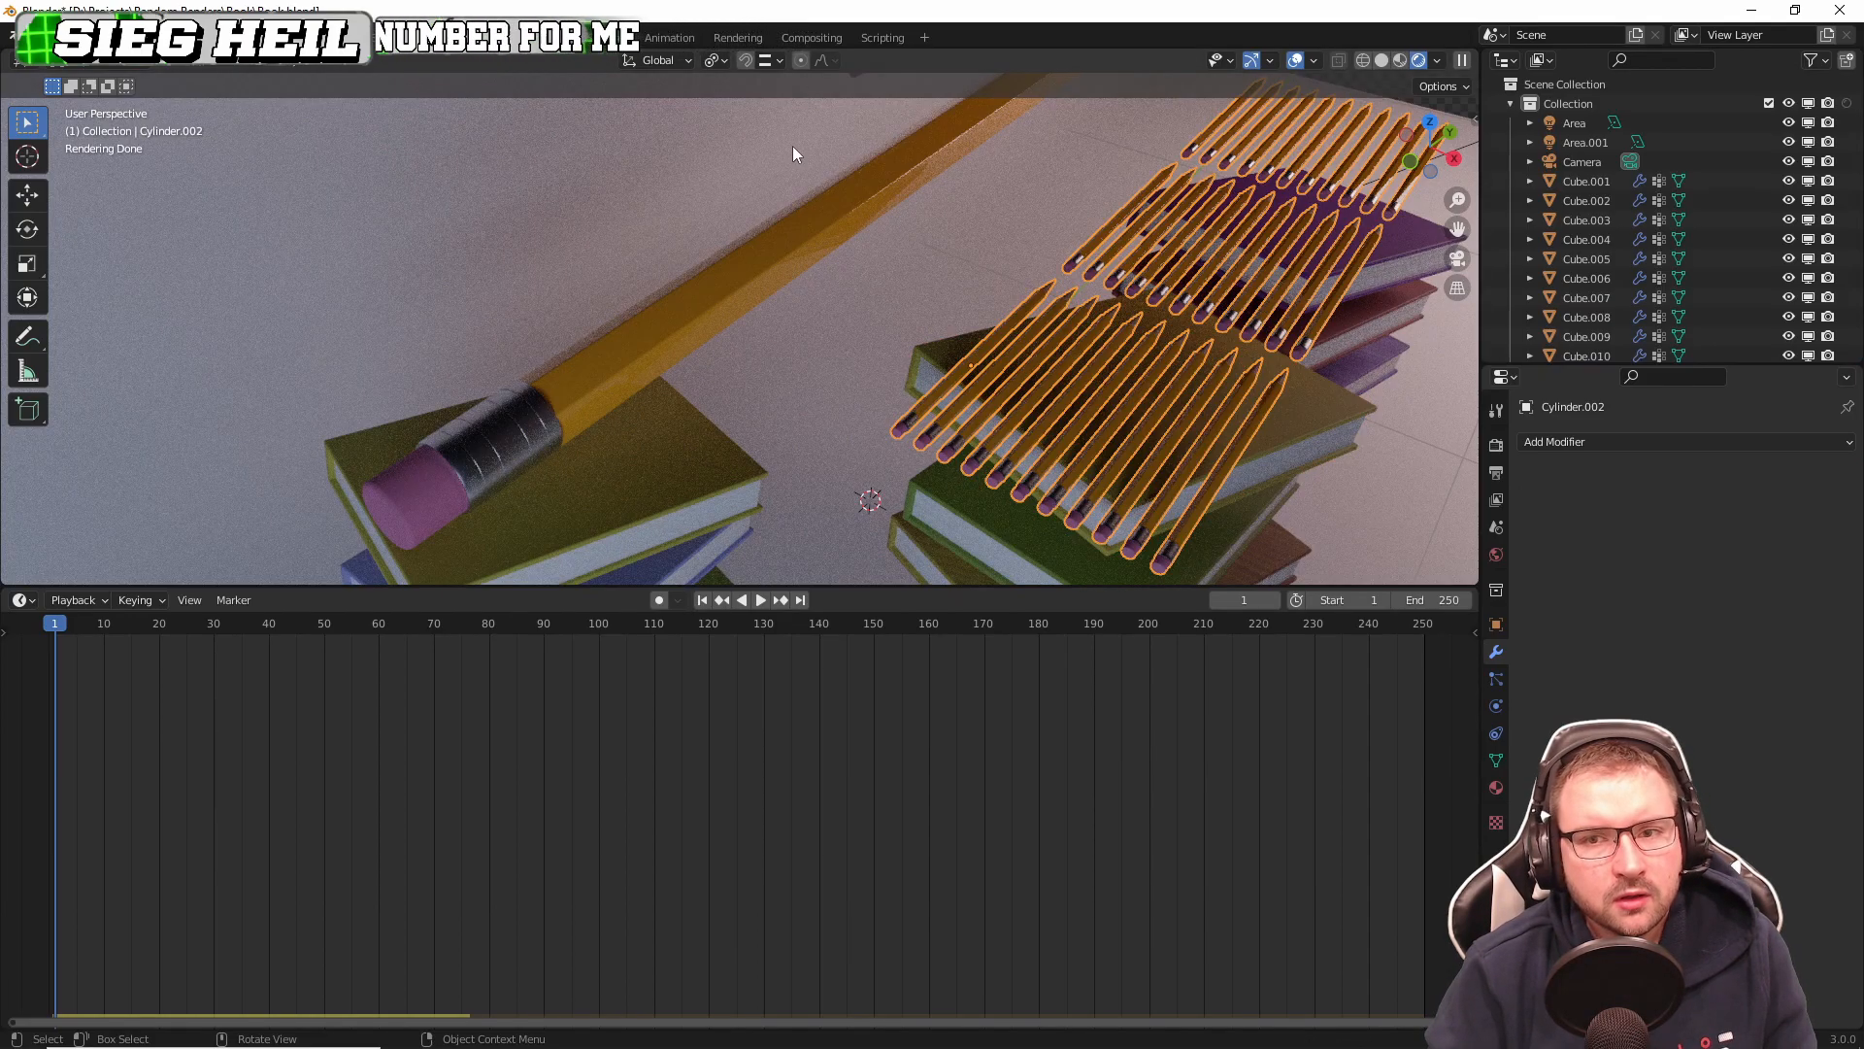
key(Tab)
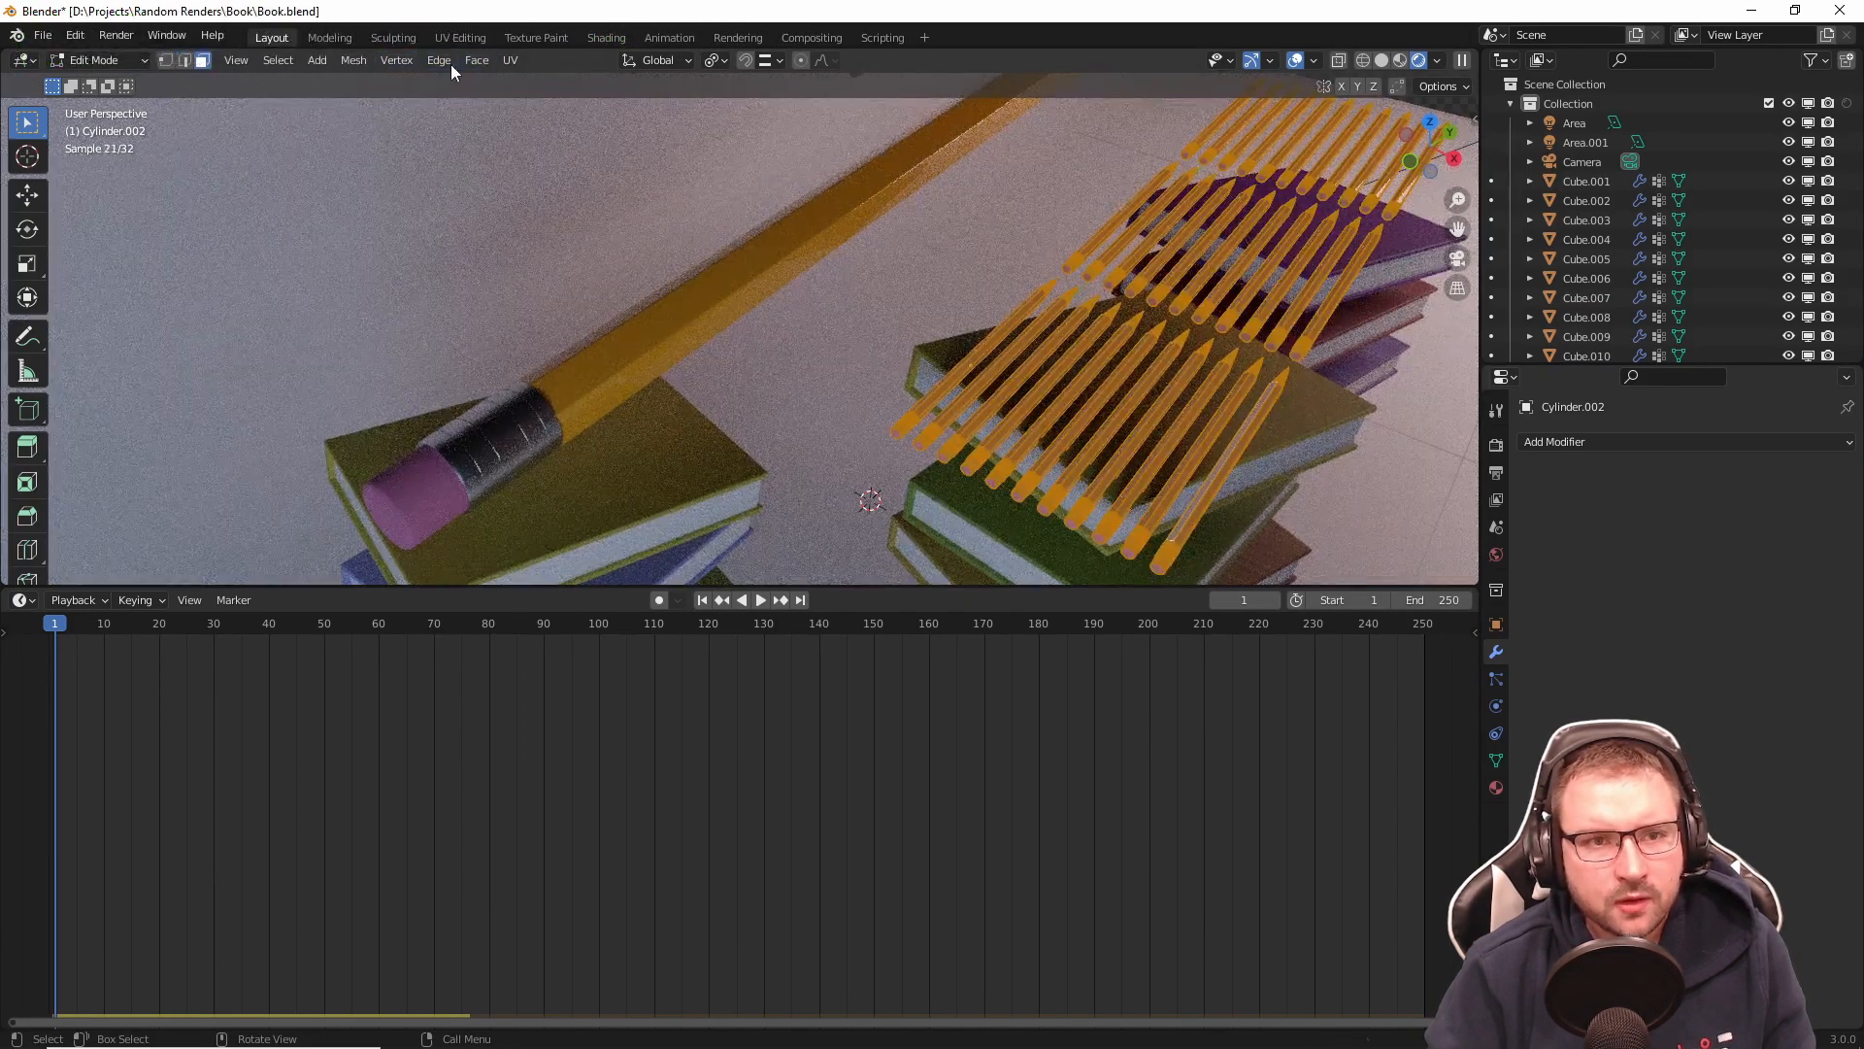
click(351, 59)
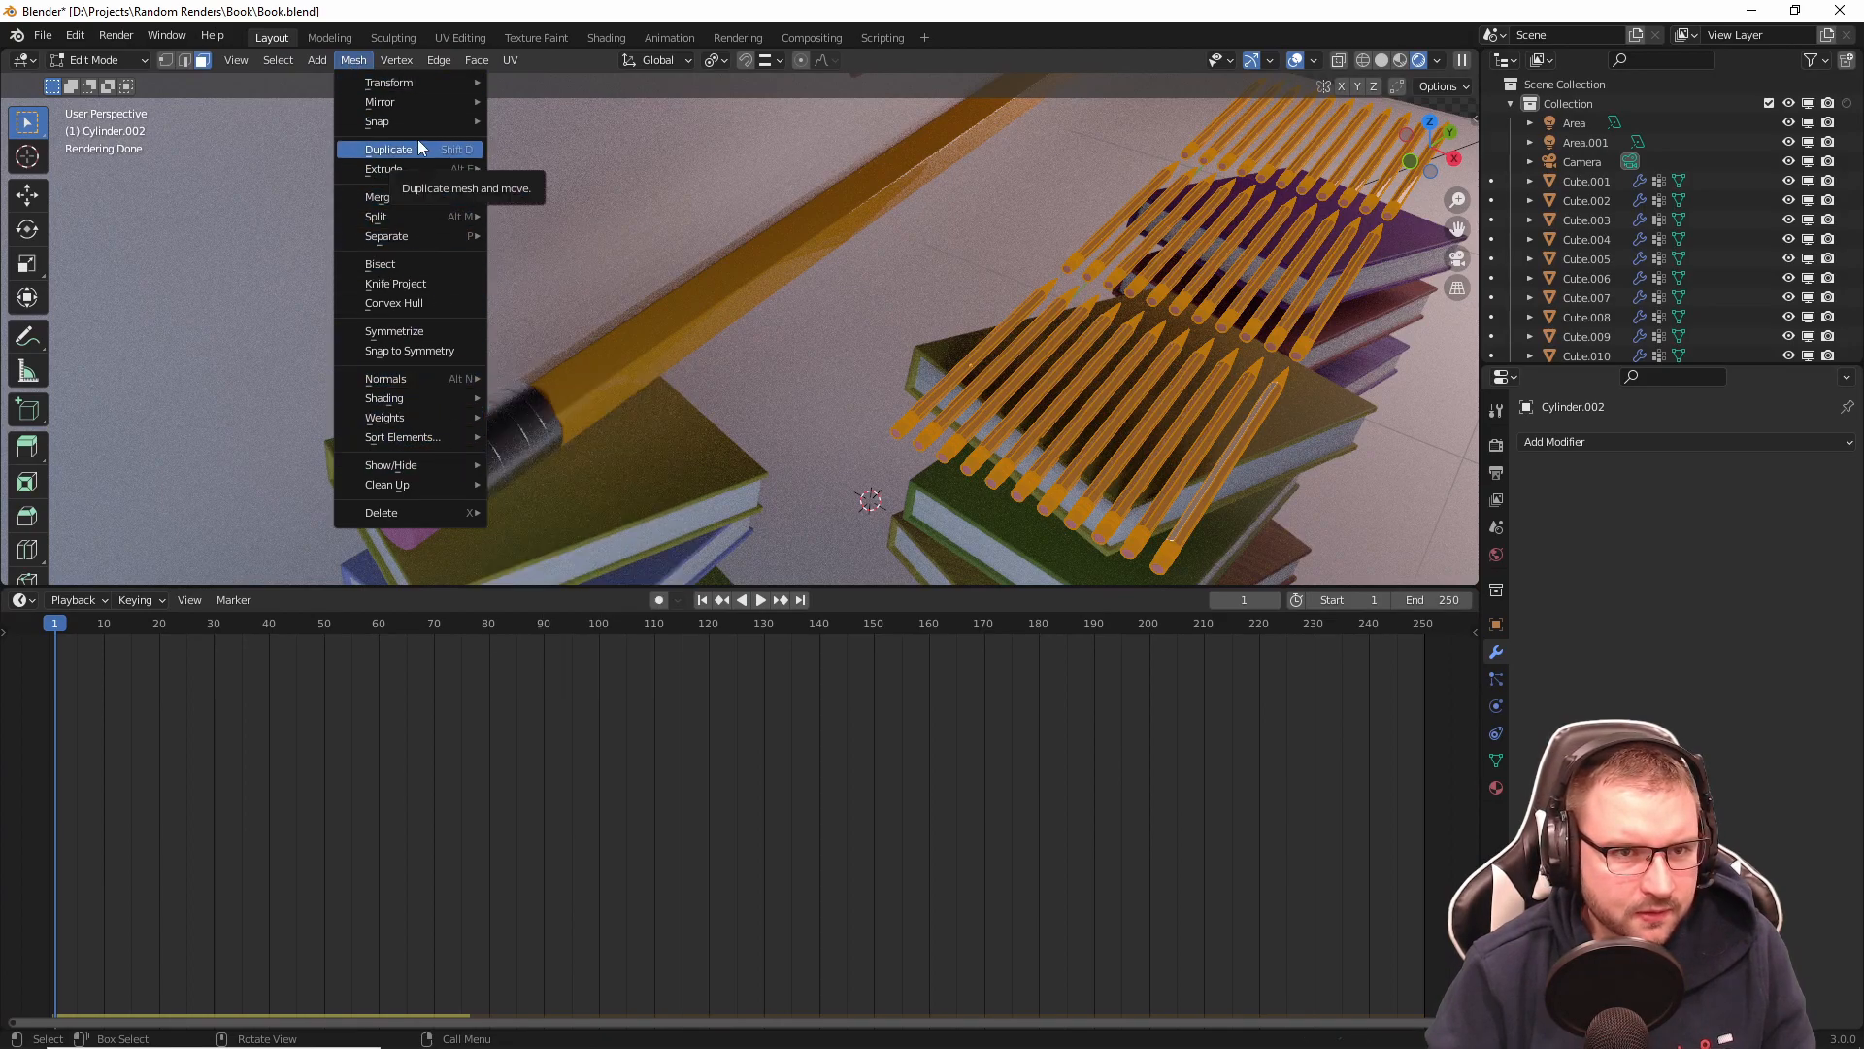
mouse_move(445, 239)
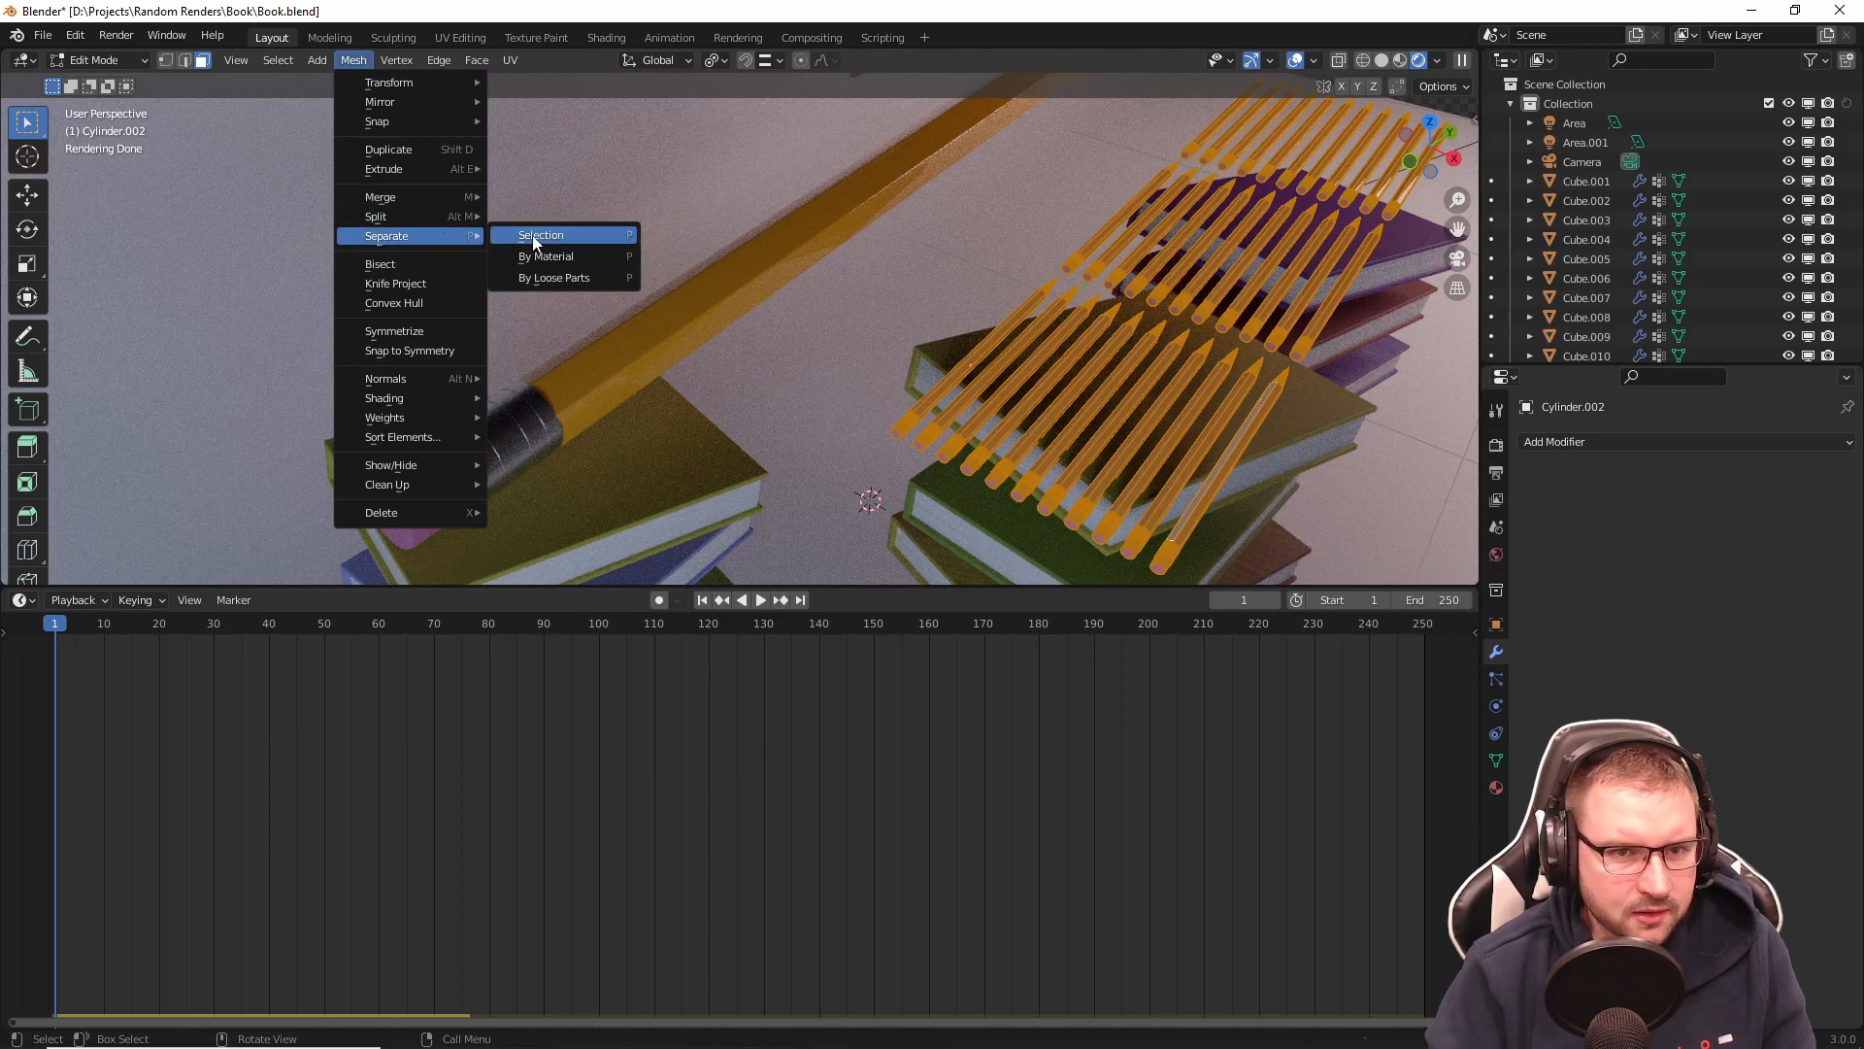
click(561, 277)
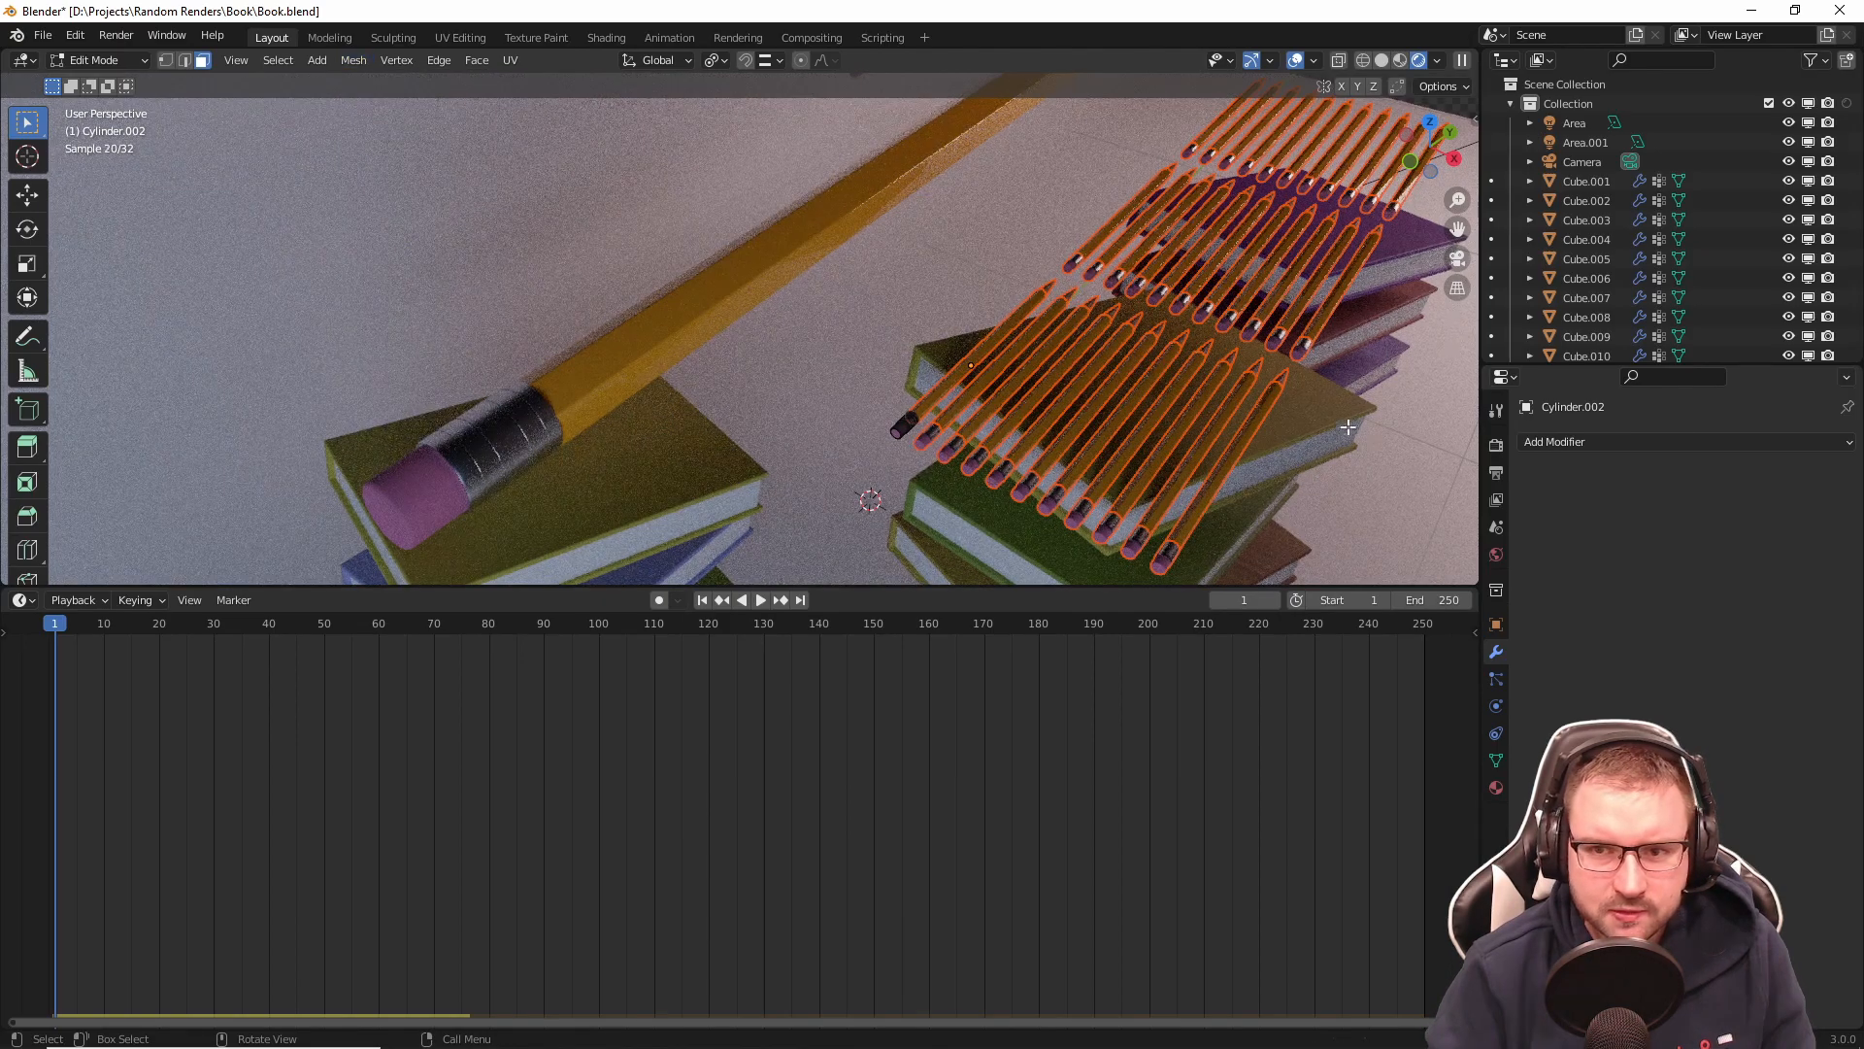
Step: Return to Object Mode and select individual separated pieces to check how the pencils were split
key(Tab)
click(1250, 427)
click(1200, 416)
key(a)
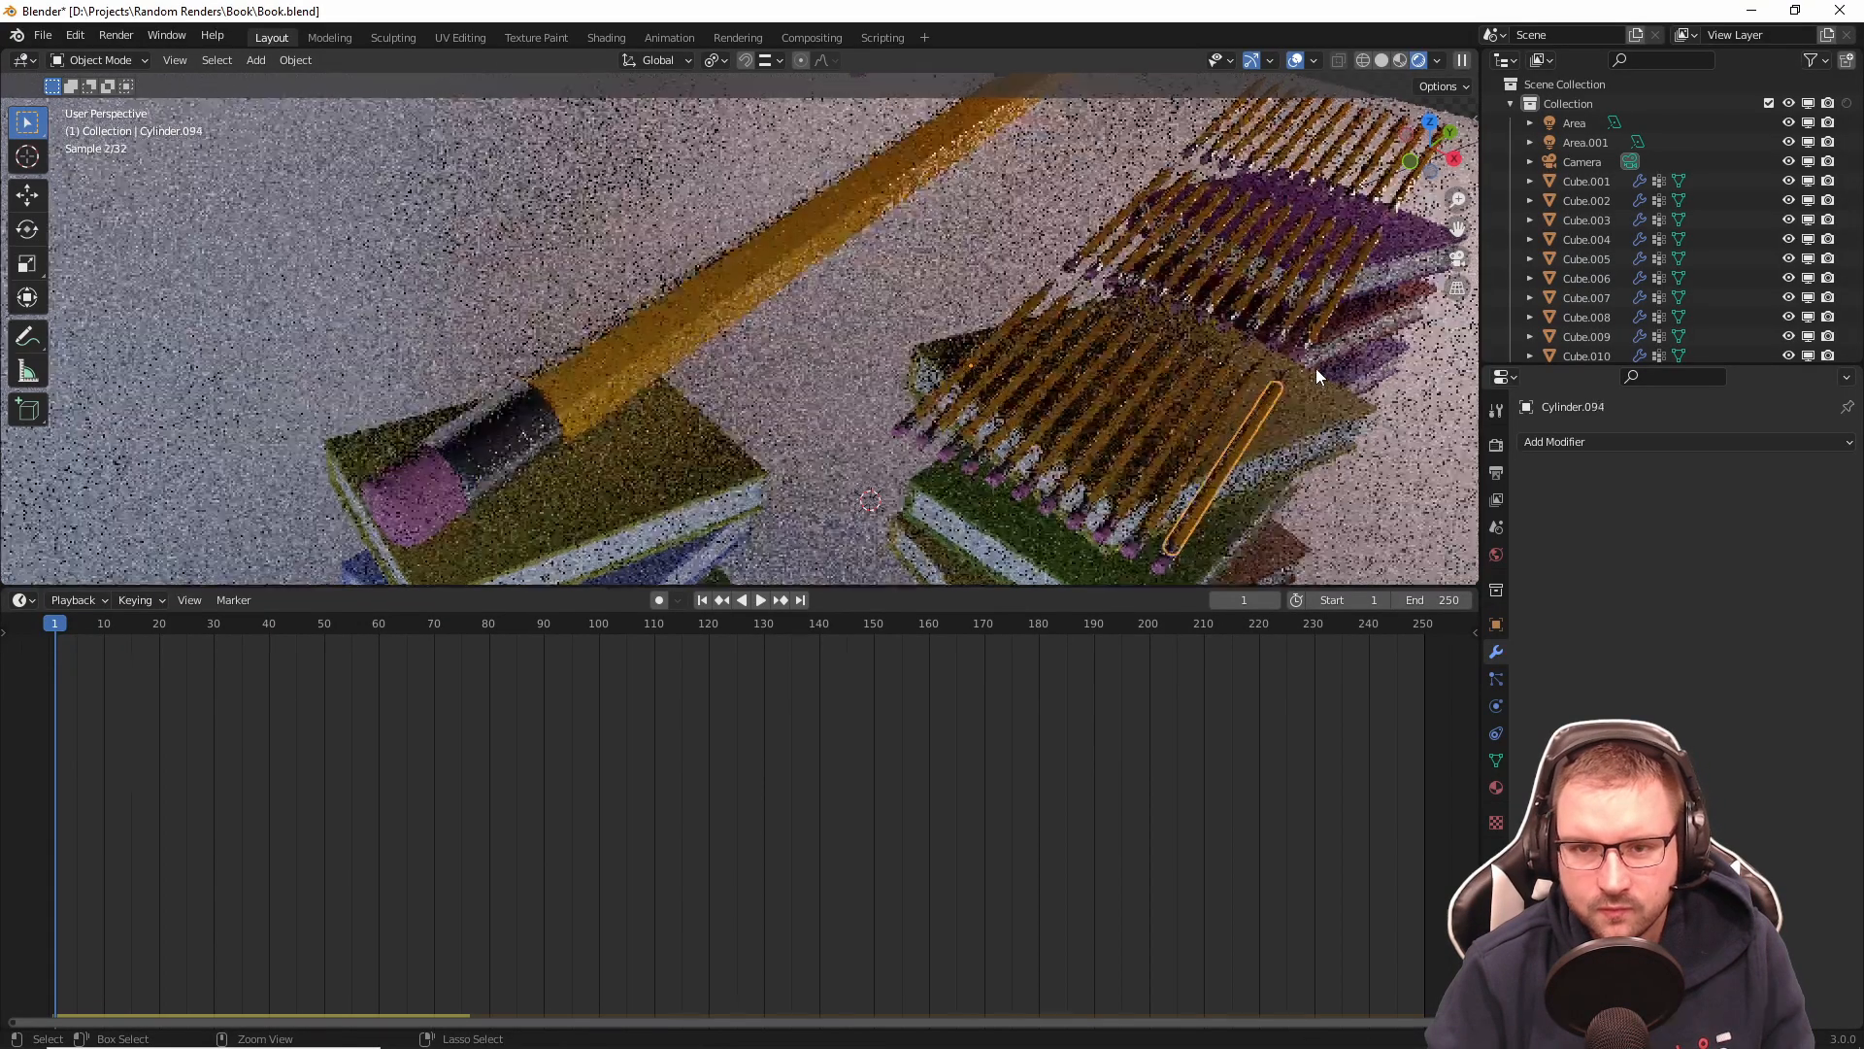
key(Tab)
key(Tab)
click(1307, 365)
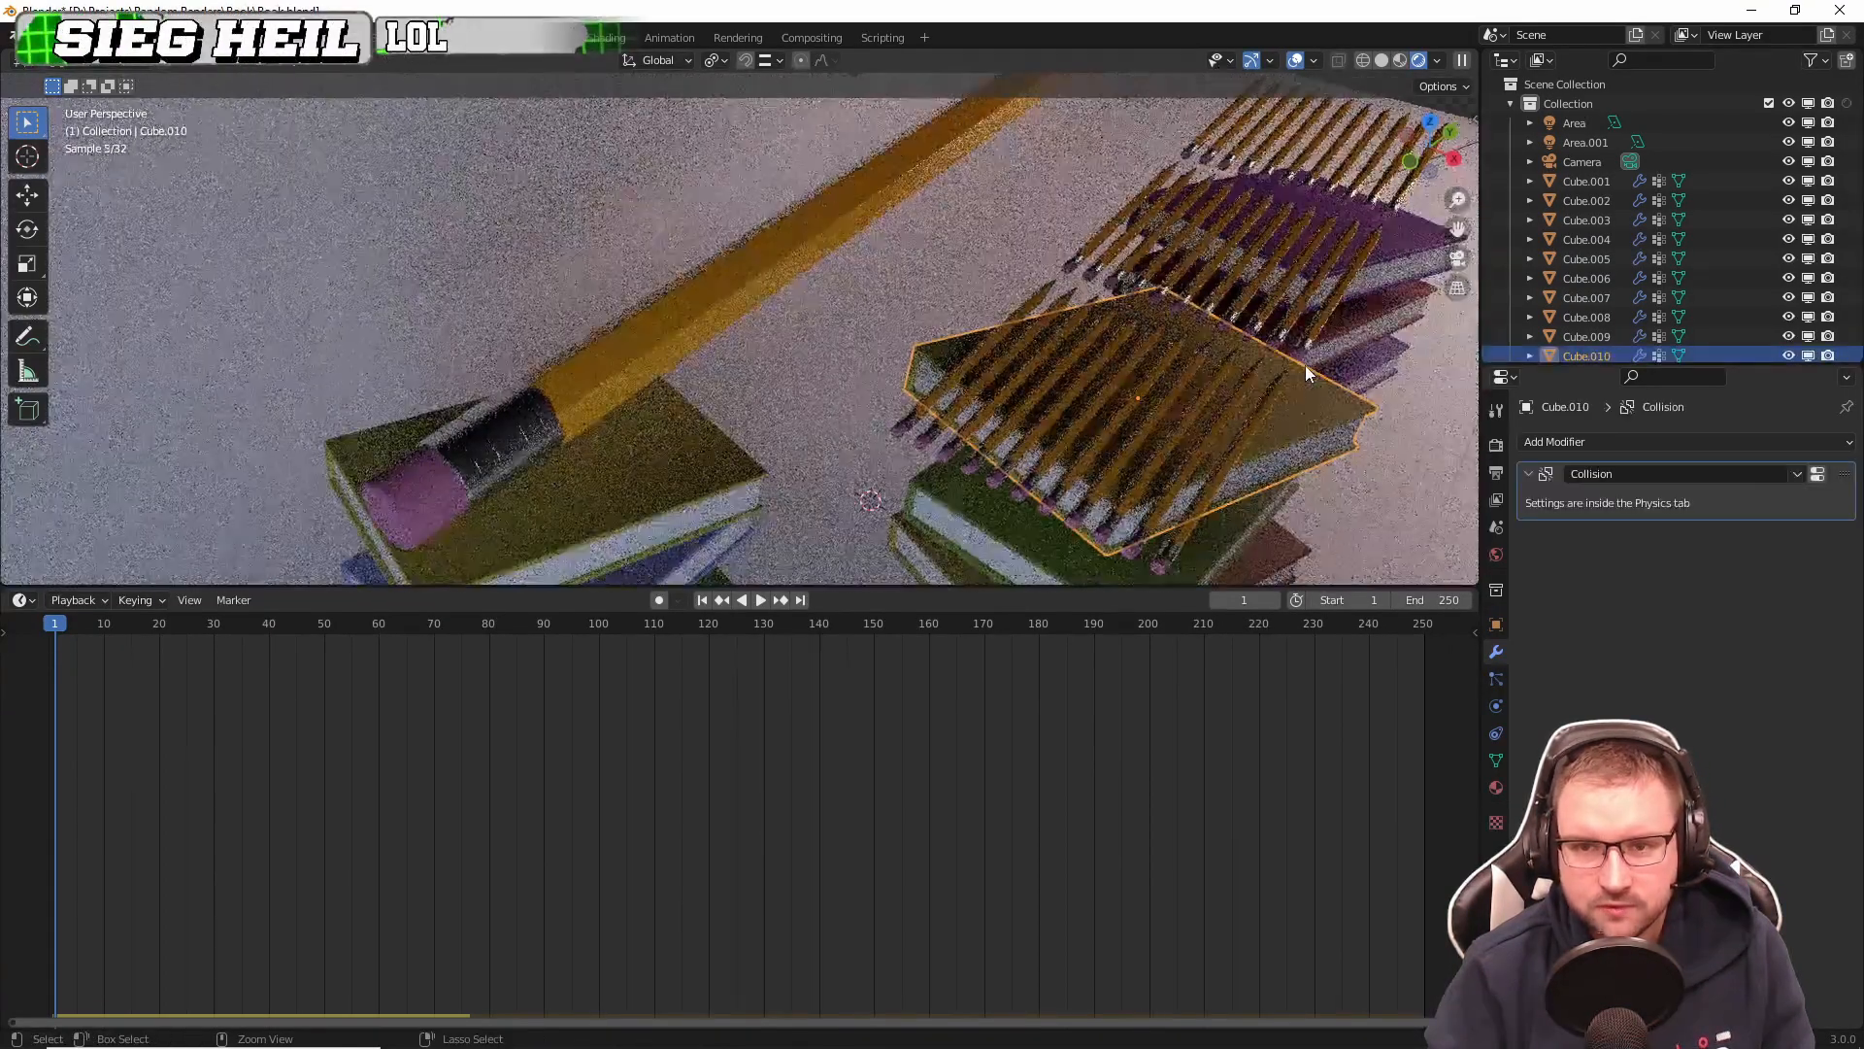
Step: Undo the loose-parts separation and the application of both Array modifiers
key(ctrl+z)
key(ctrl+z)
key(ctrl+z)
key(ctrl+z)
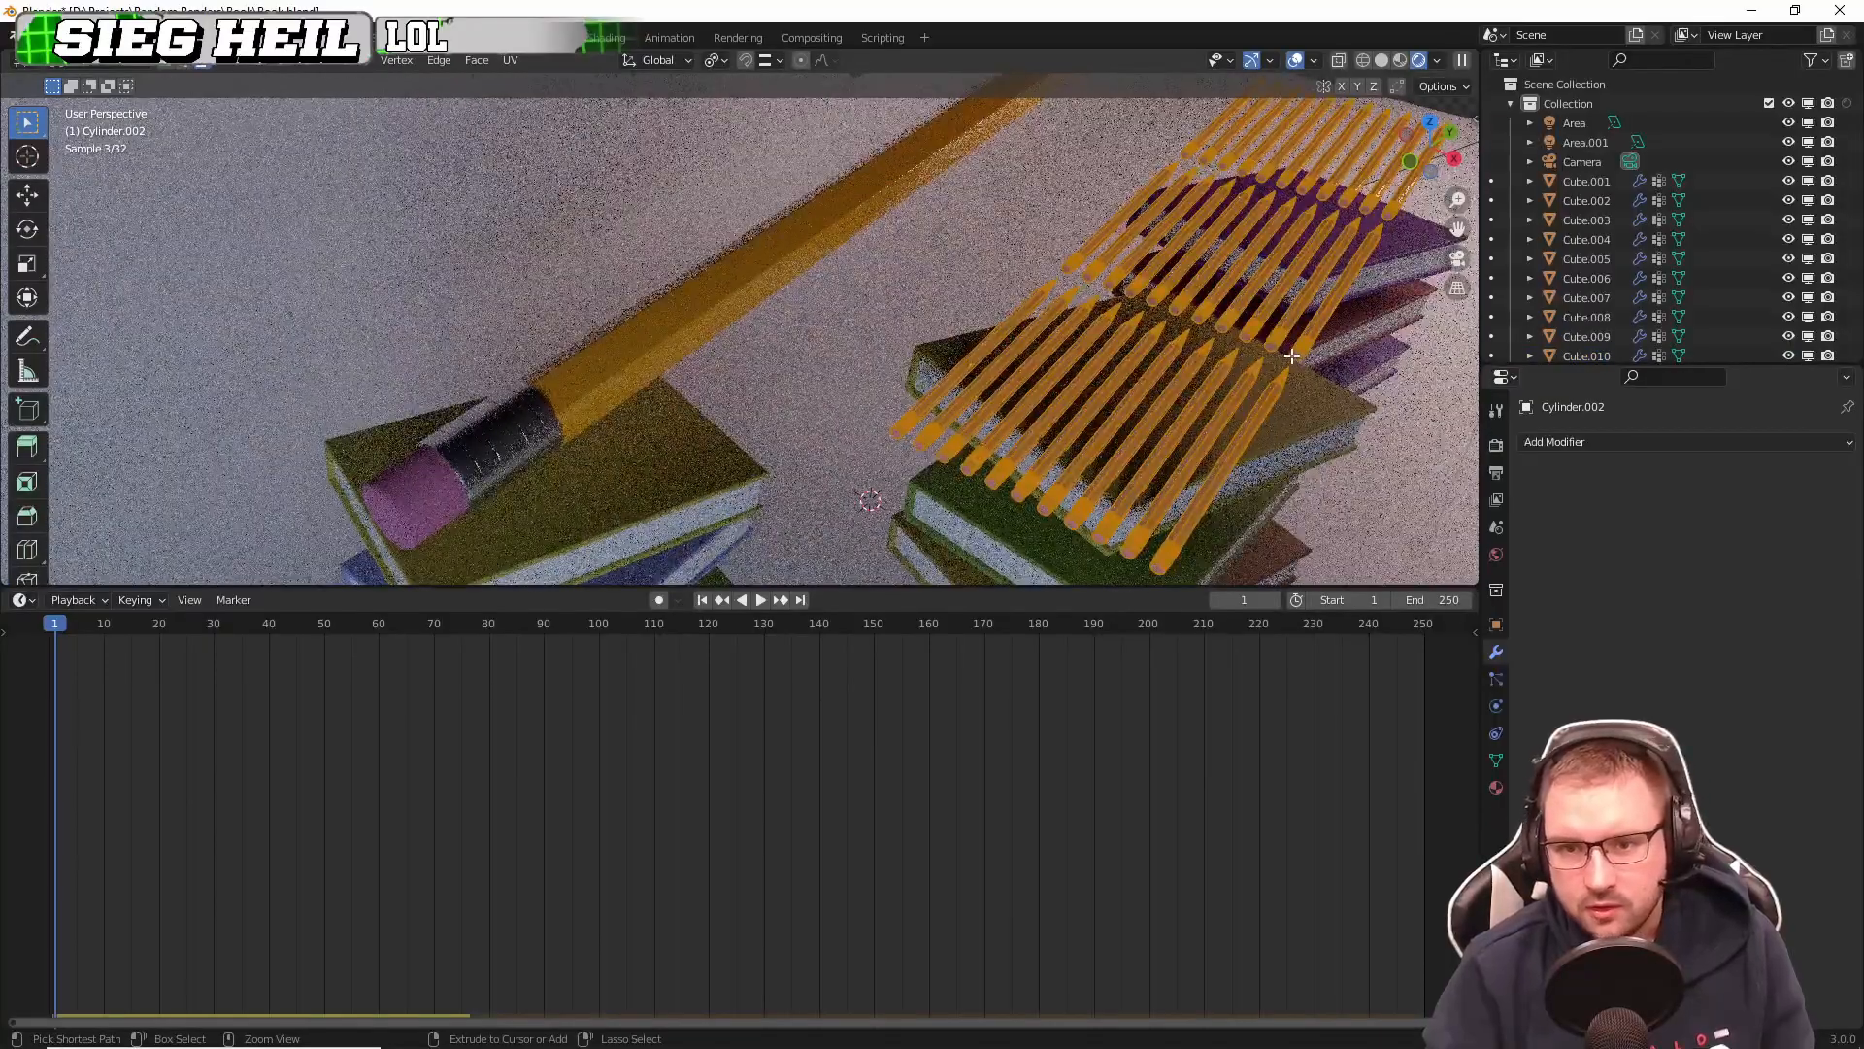
key(ctrl+z)
key(ctrl+z)
key(ctrl+z)
key(ctrl+z)
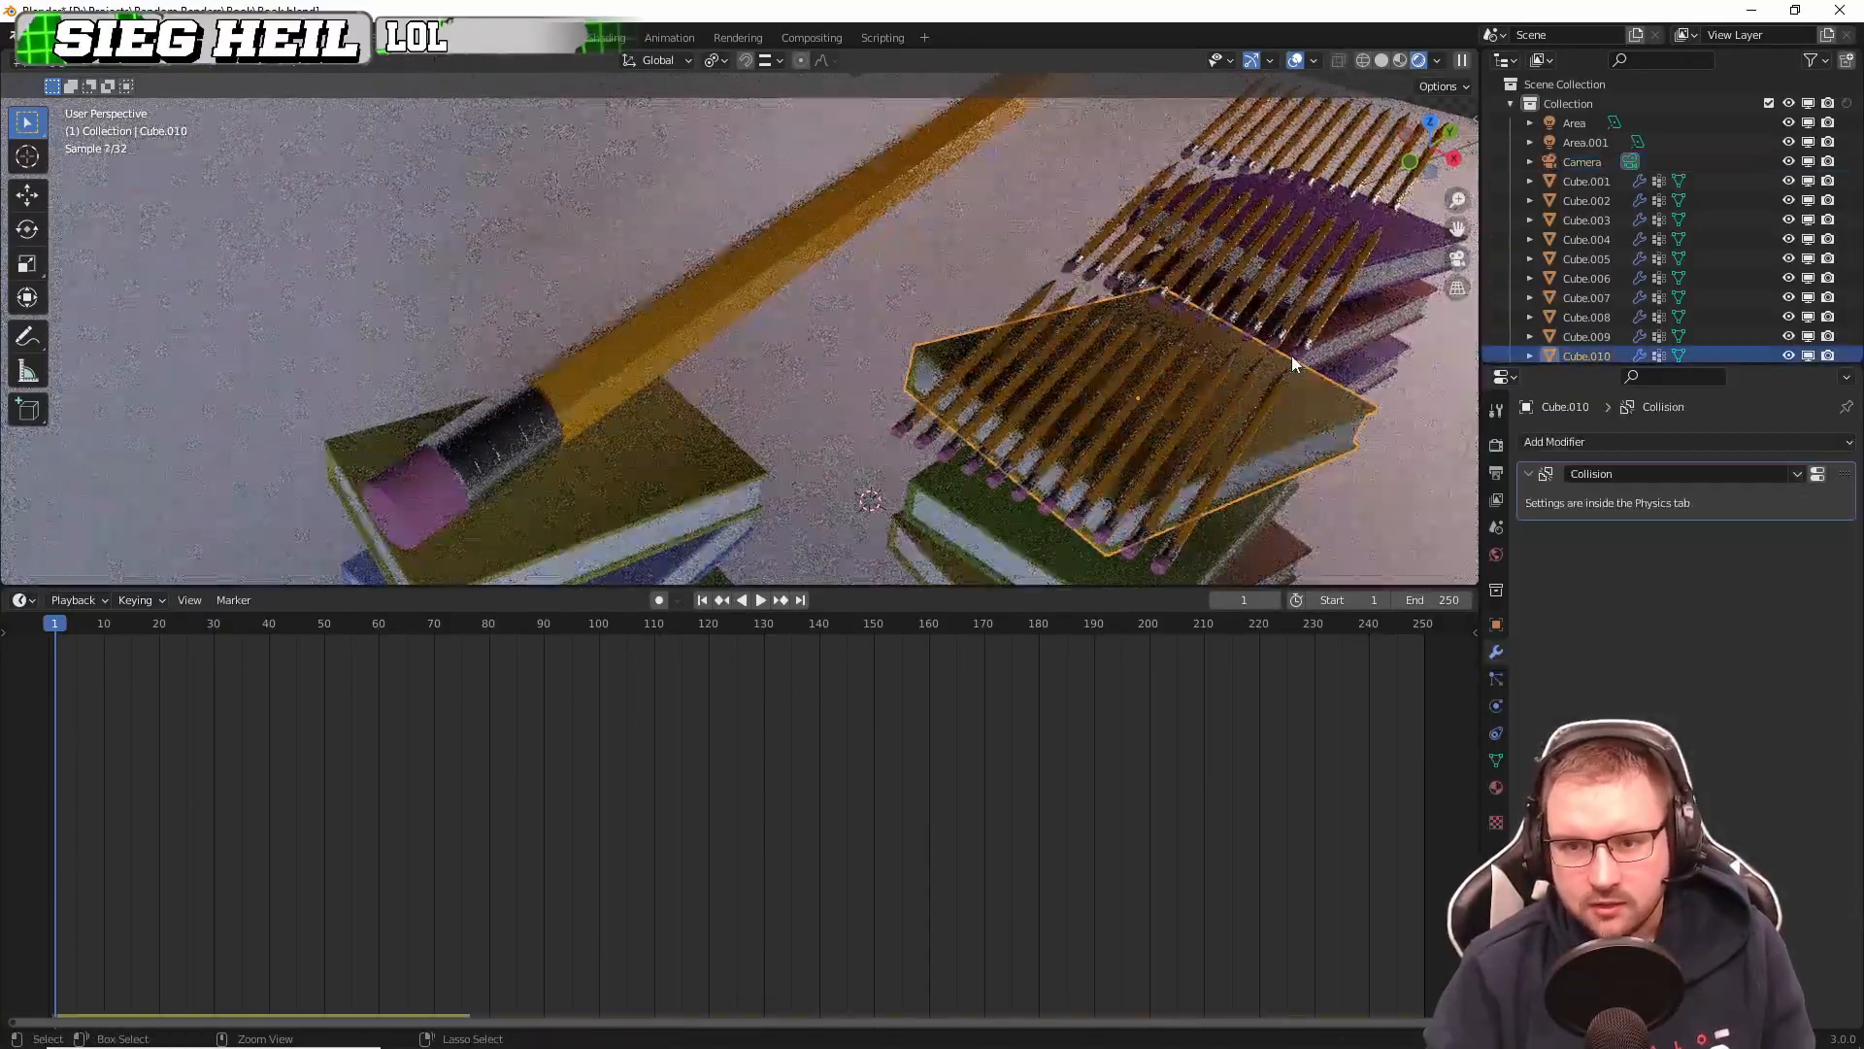
key(ctrl+z)
key(ctrl+z)
key(ctrl+z)
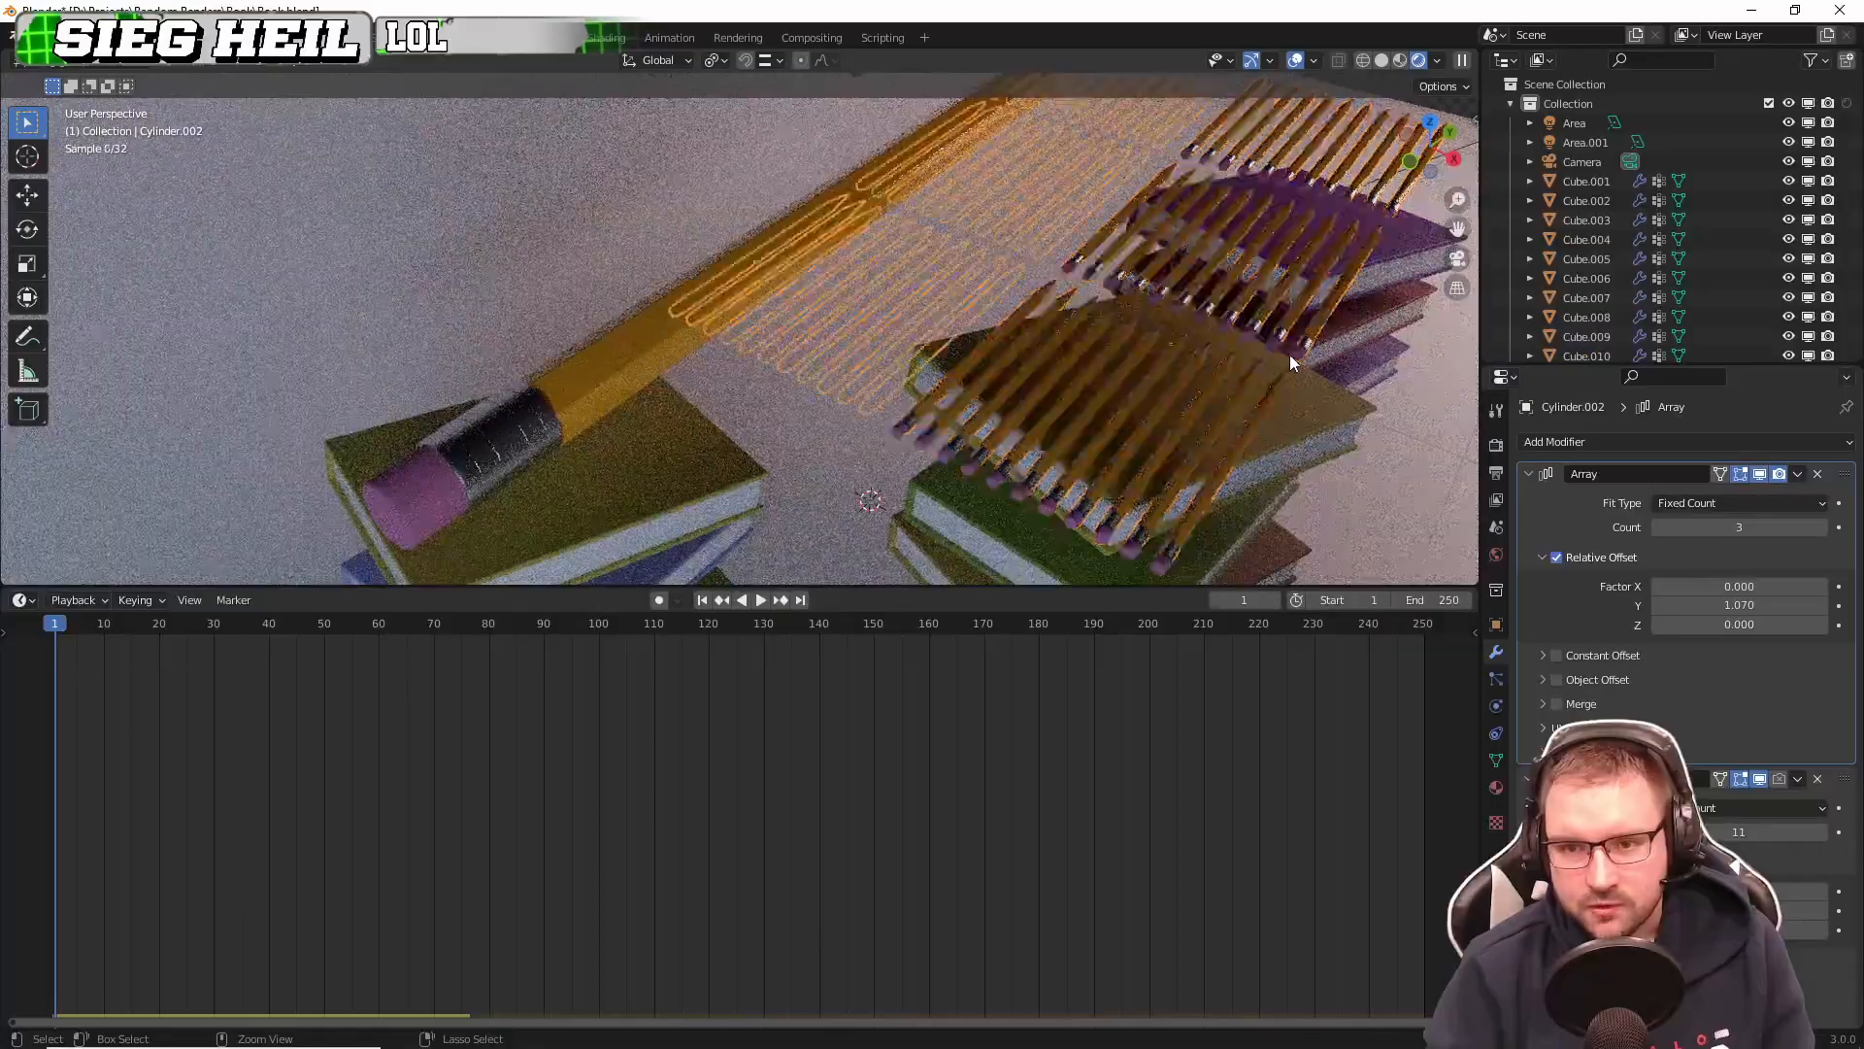
Step: Undo the array's move and its spacing and count changes, back to a first-array count of 8
key(ctrl+z)
key(ctrl+z)
key(ctrl+z)
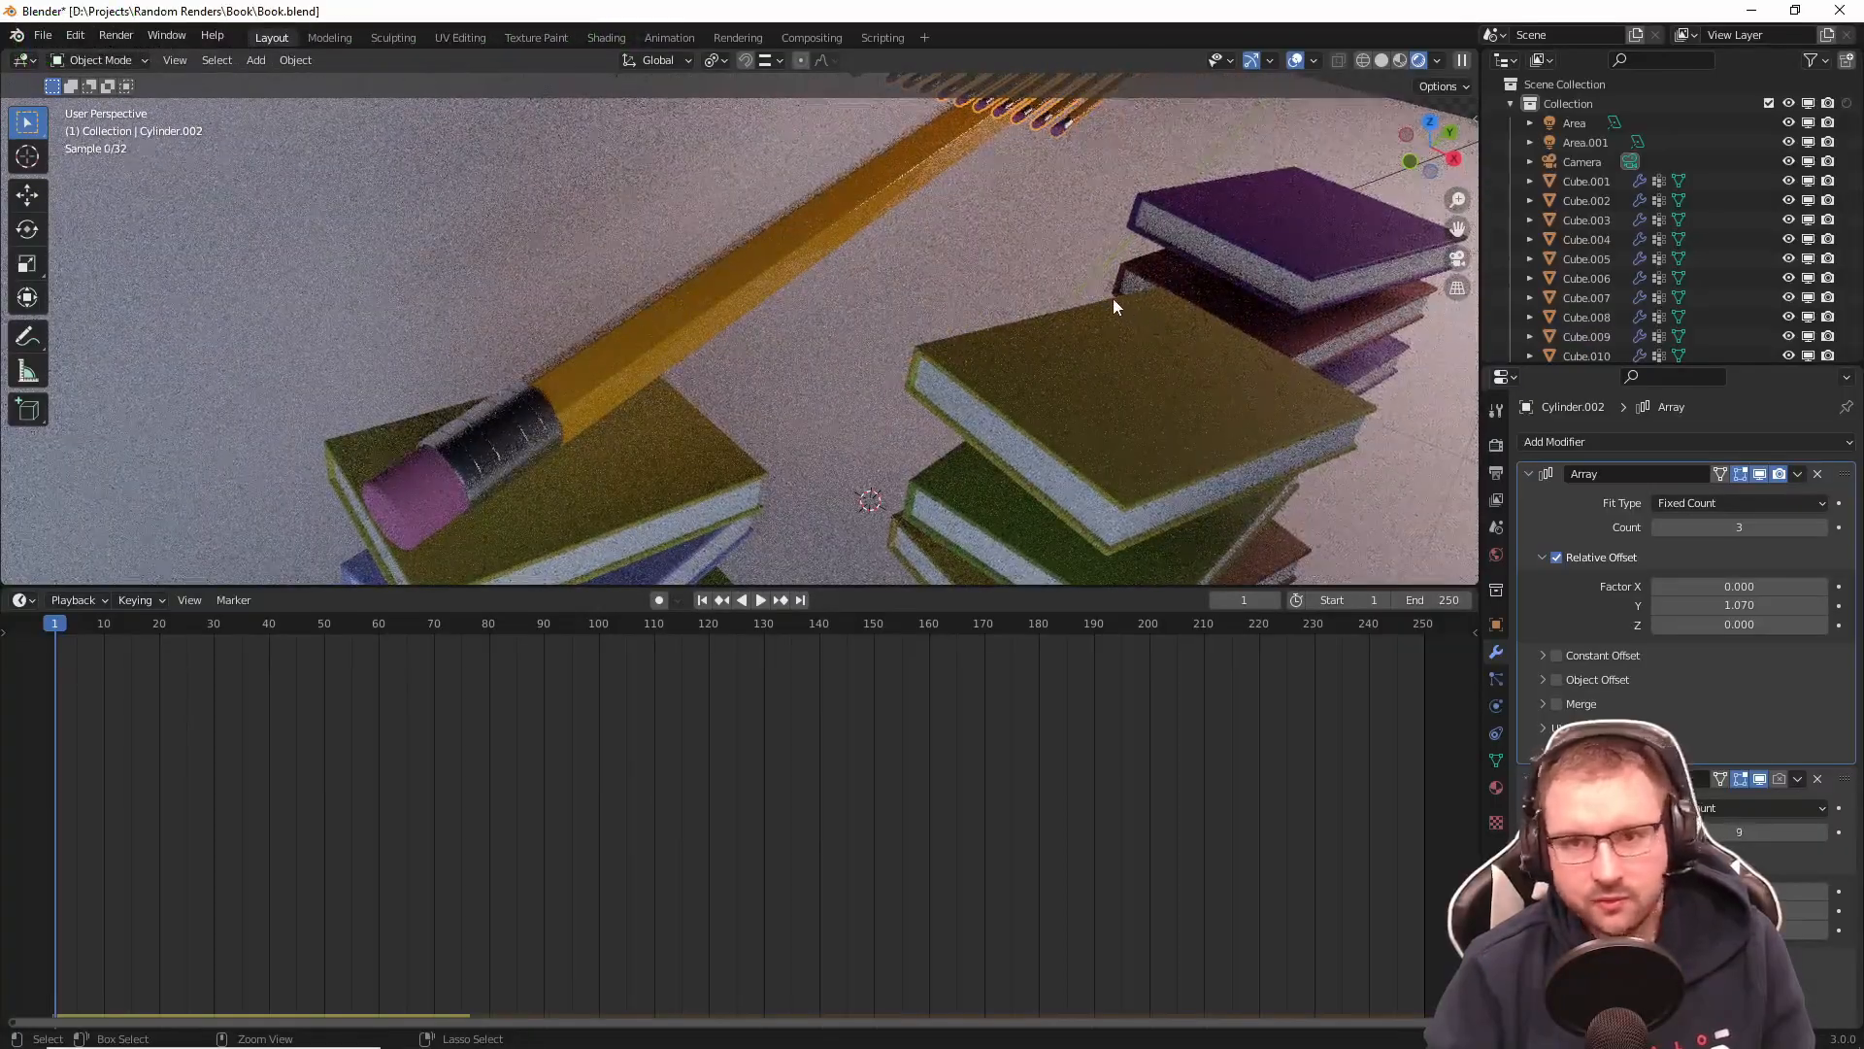
scroll(1062, 231, down, 3)
shift+middle_drag(1063, 231, 1029, 370)
key(ctrl+z)
key(ctrl+z)
key(ctrl+z)
key(ctrl+z)
key(ctrl+z)
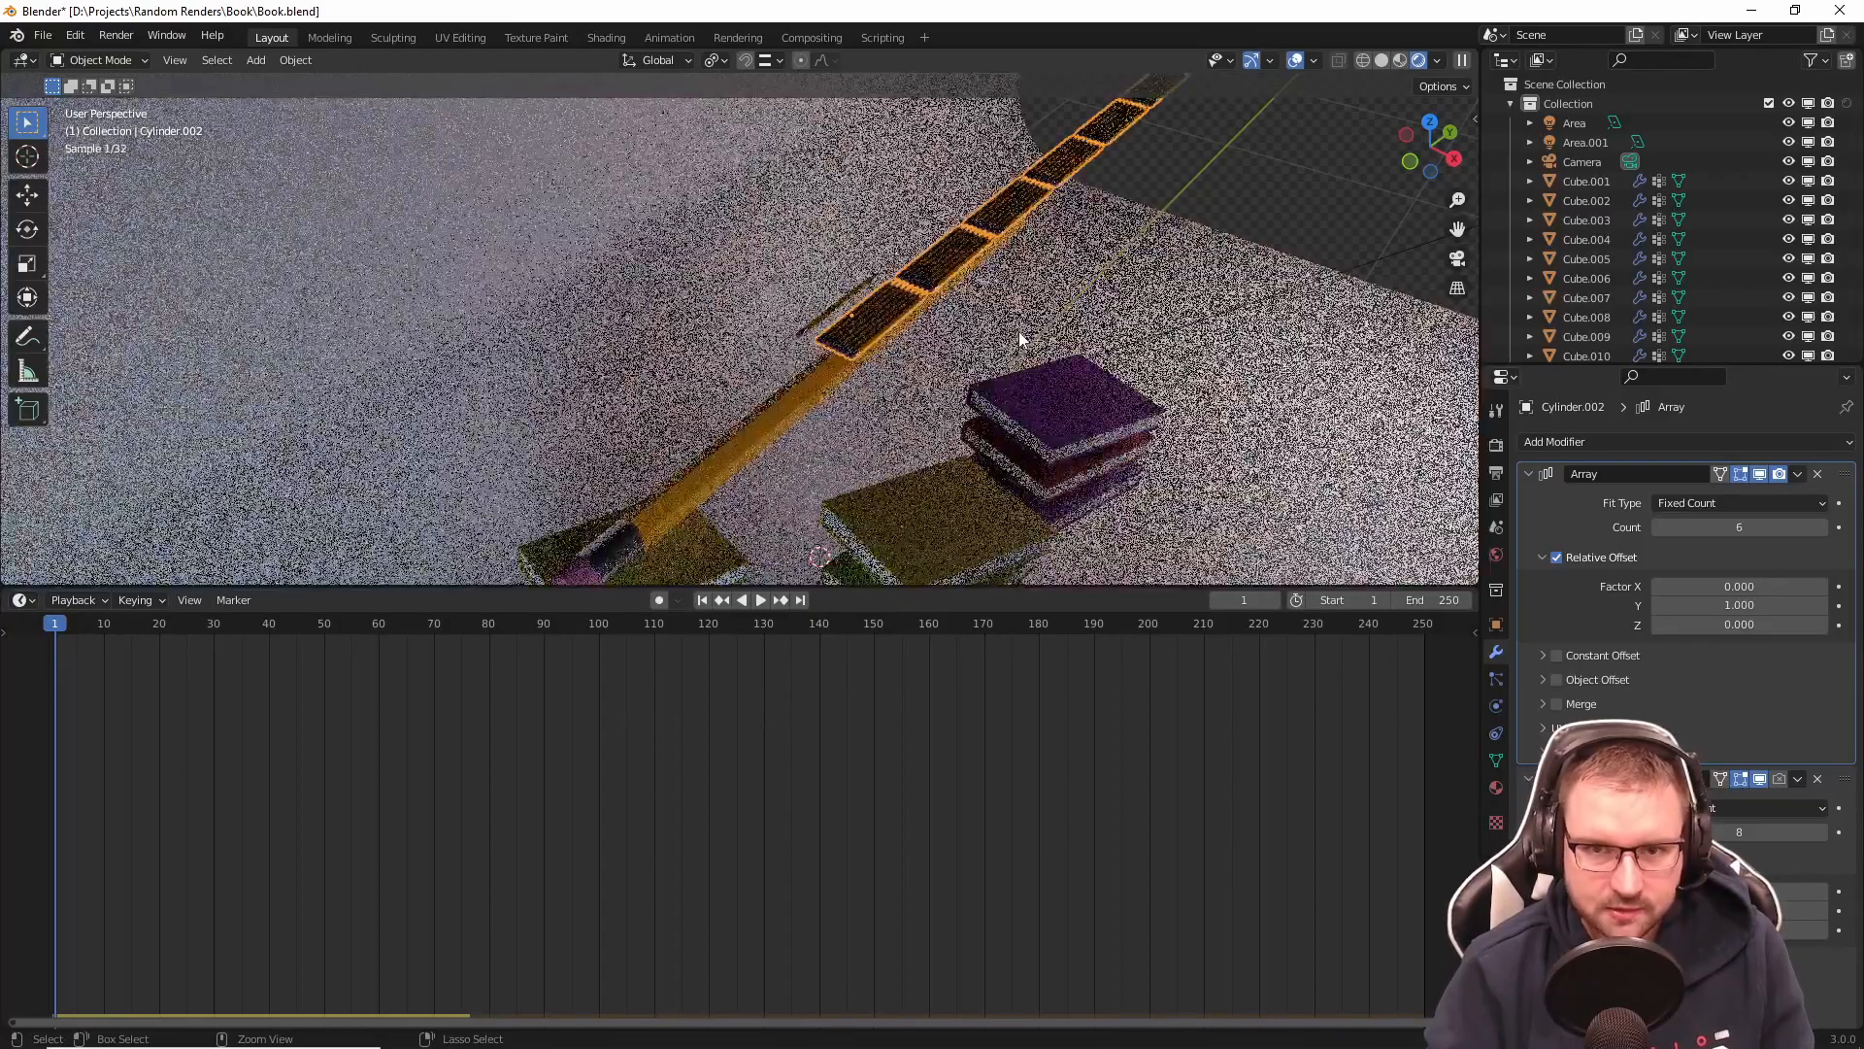
key(ctrl+z)
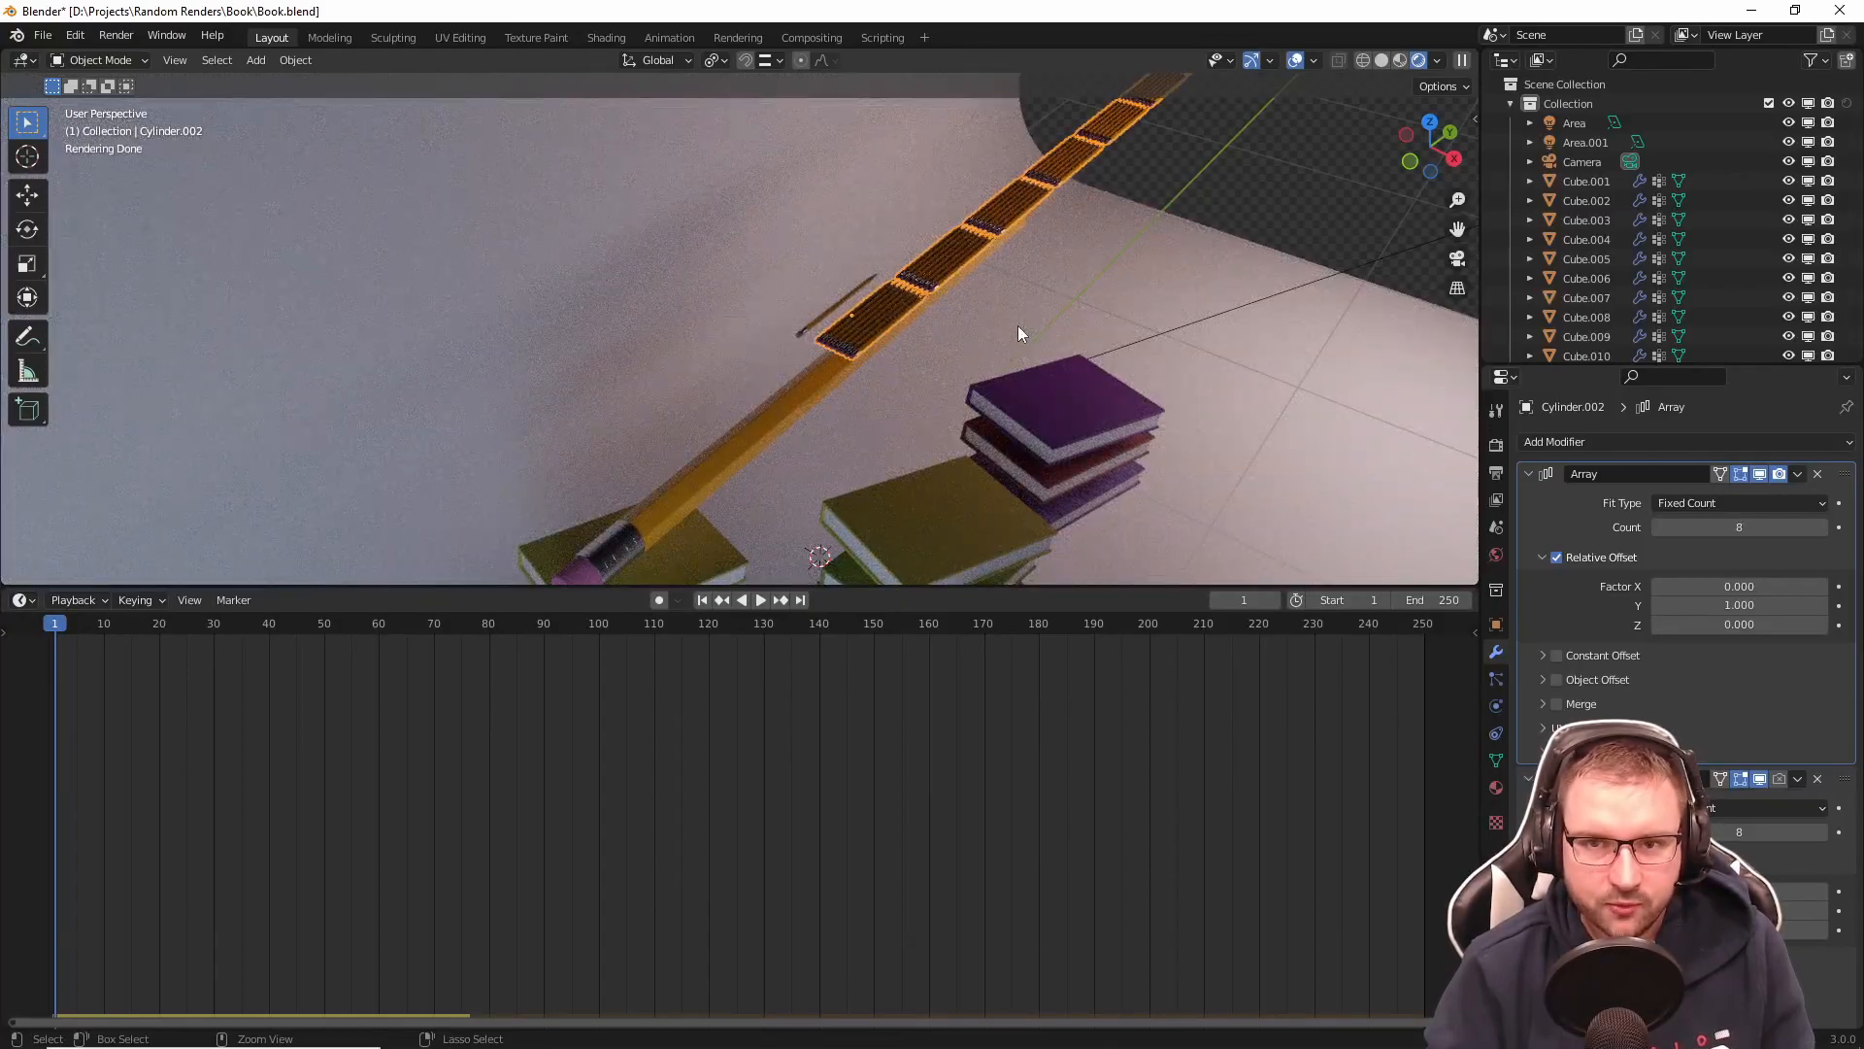
Step: Remove both Array modifiers from the small pencil
middle_drag(1049, 266, 1035, 288)
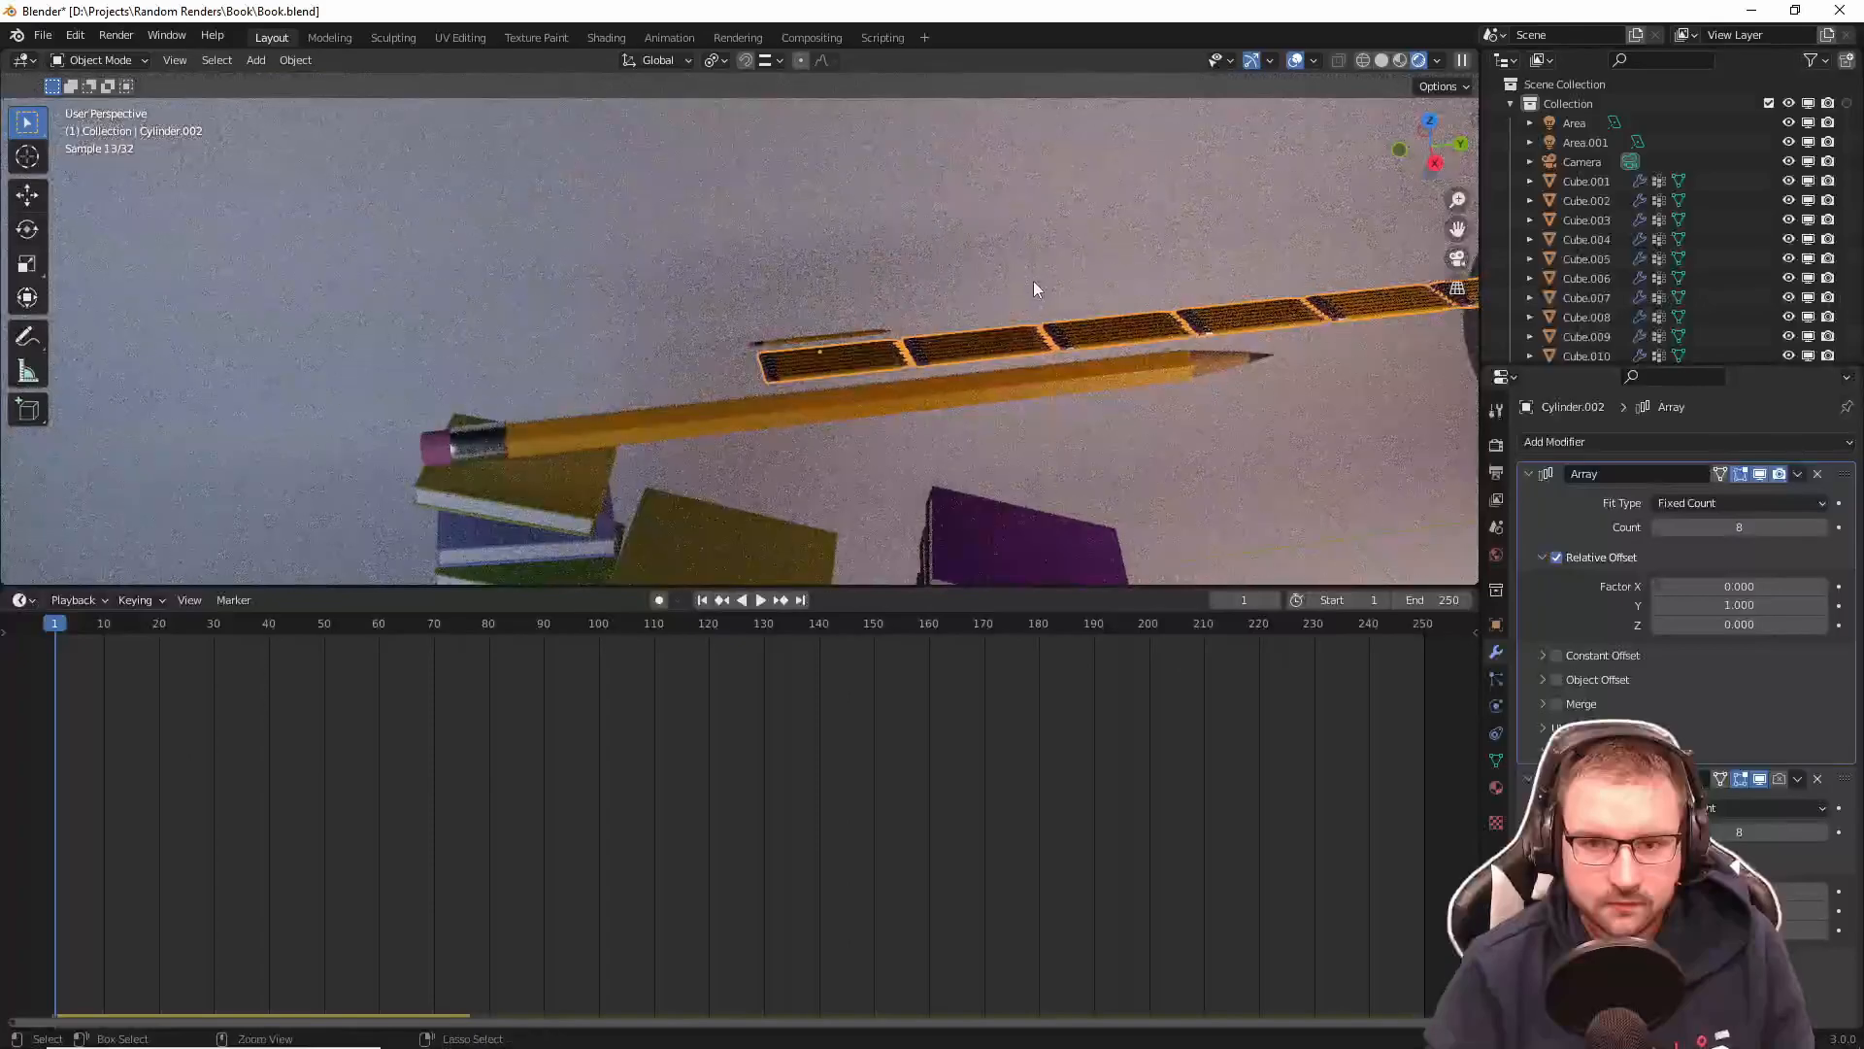
click(1818, 473)
click(1817, 474)
Step: Duplicate the small pencil horizontally beside the original, toward the purple books, and select both pencils
middle_drag(1082, 355, 1220, 377)
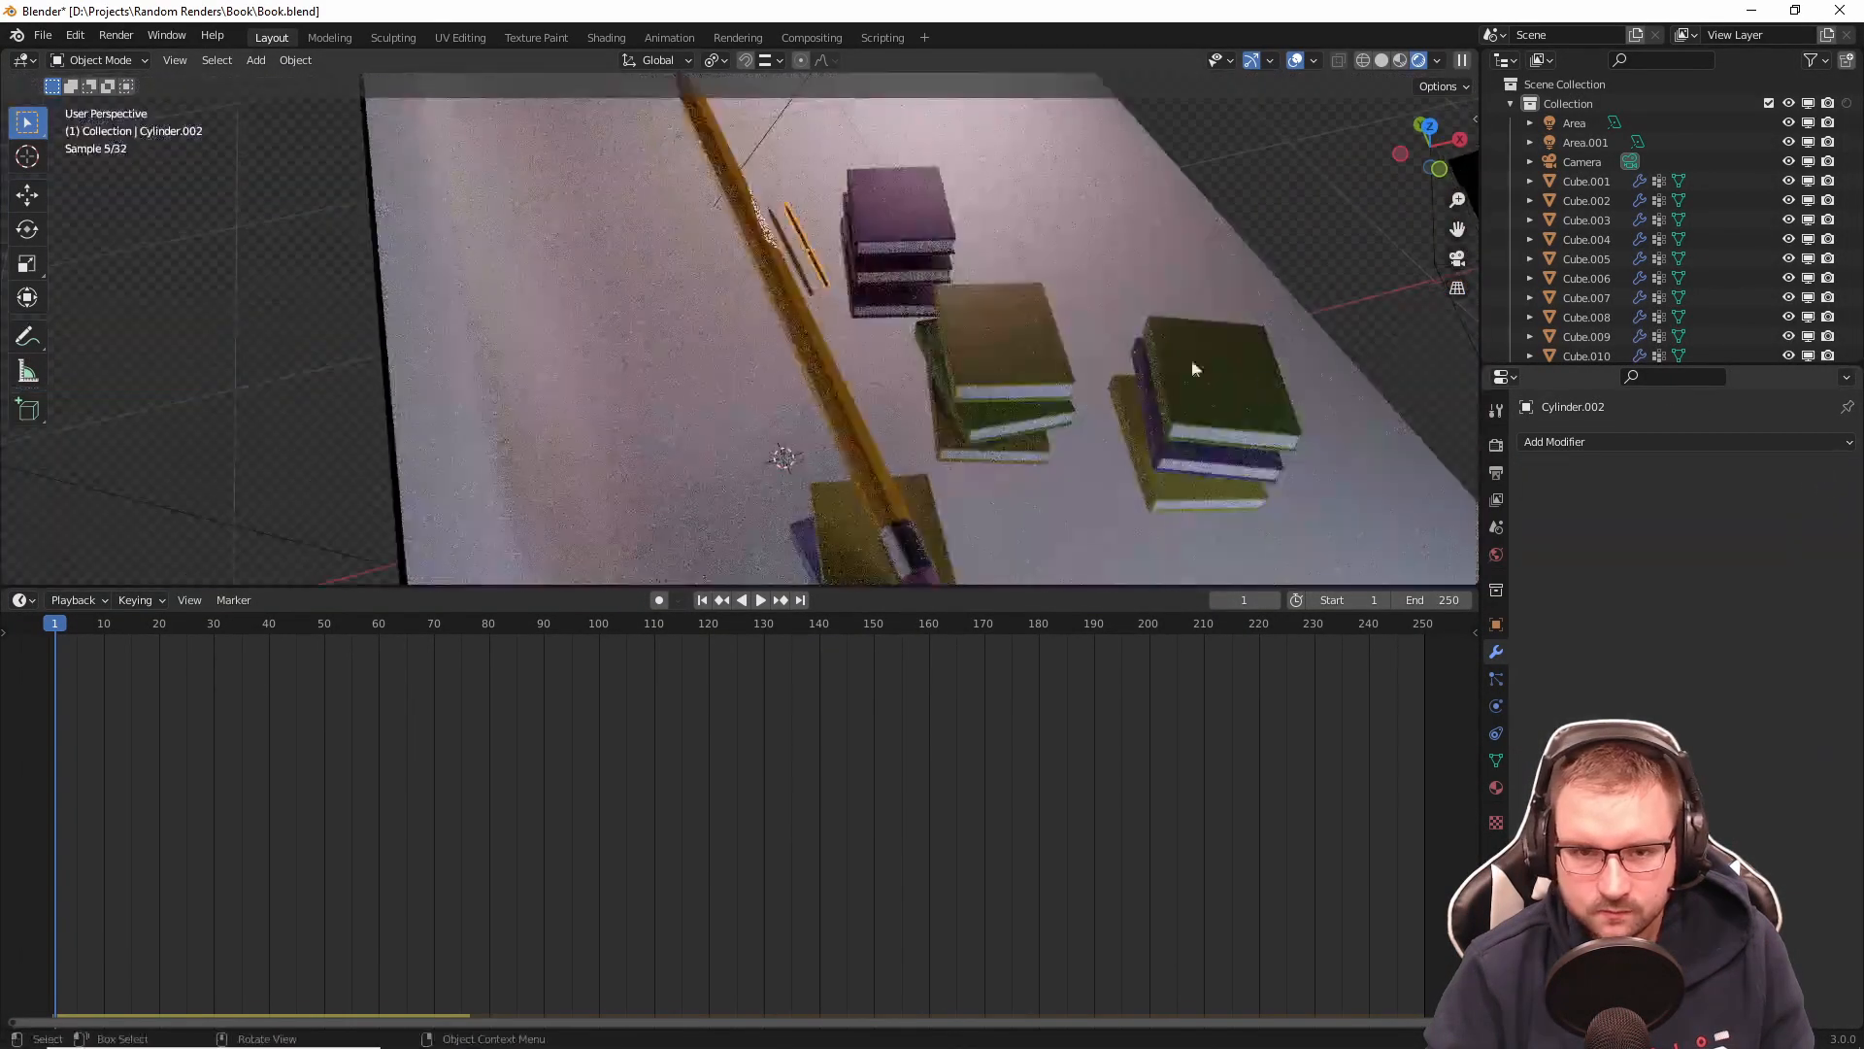
scroll(976, 293, up, 2)
mouse_move(976, 293)
shift+middle_down()
mouse_move(759, 348)
mouse_move(742, 319)
shift+middle_up()
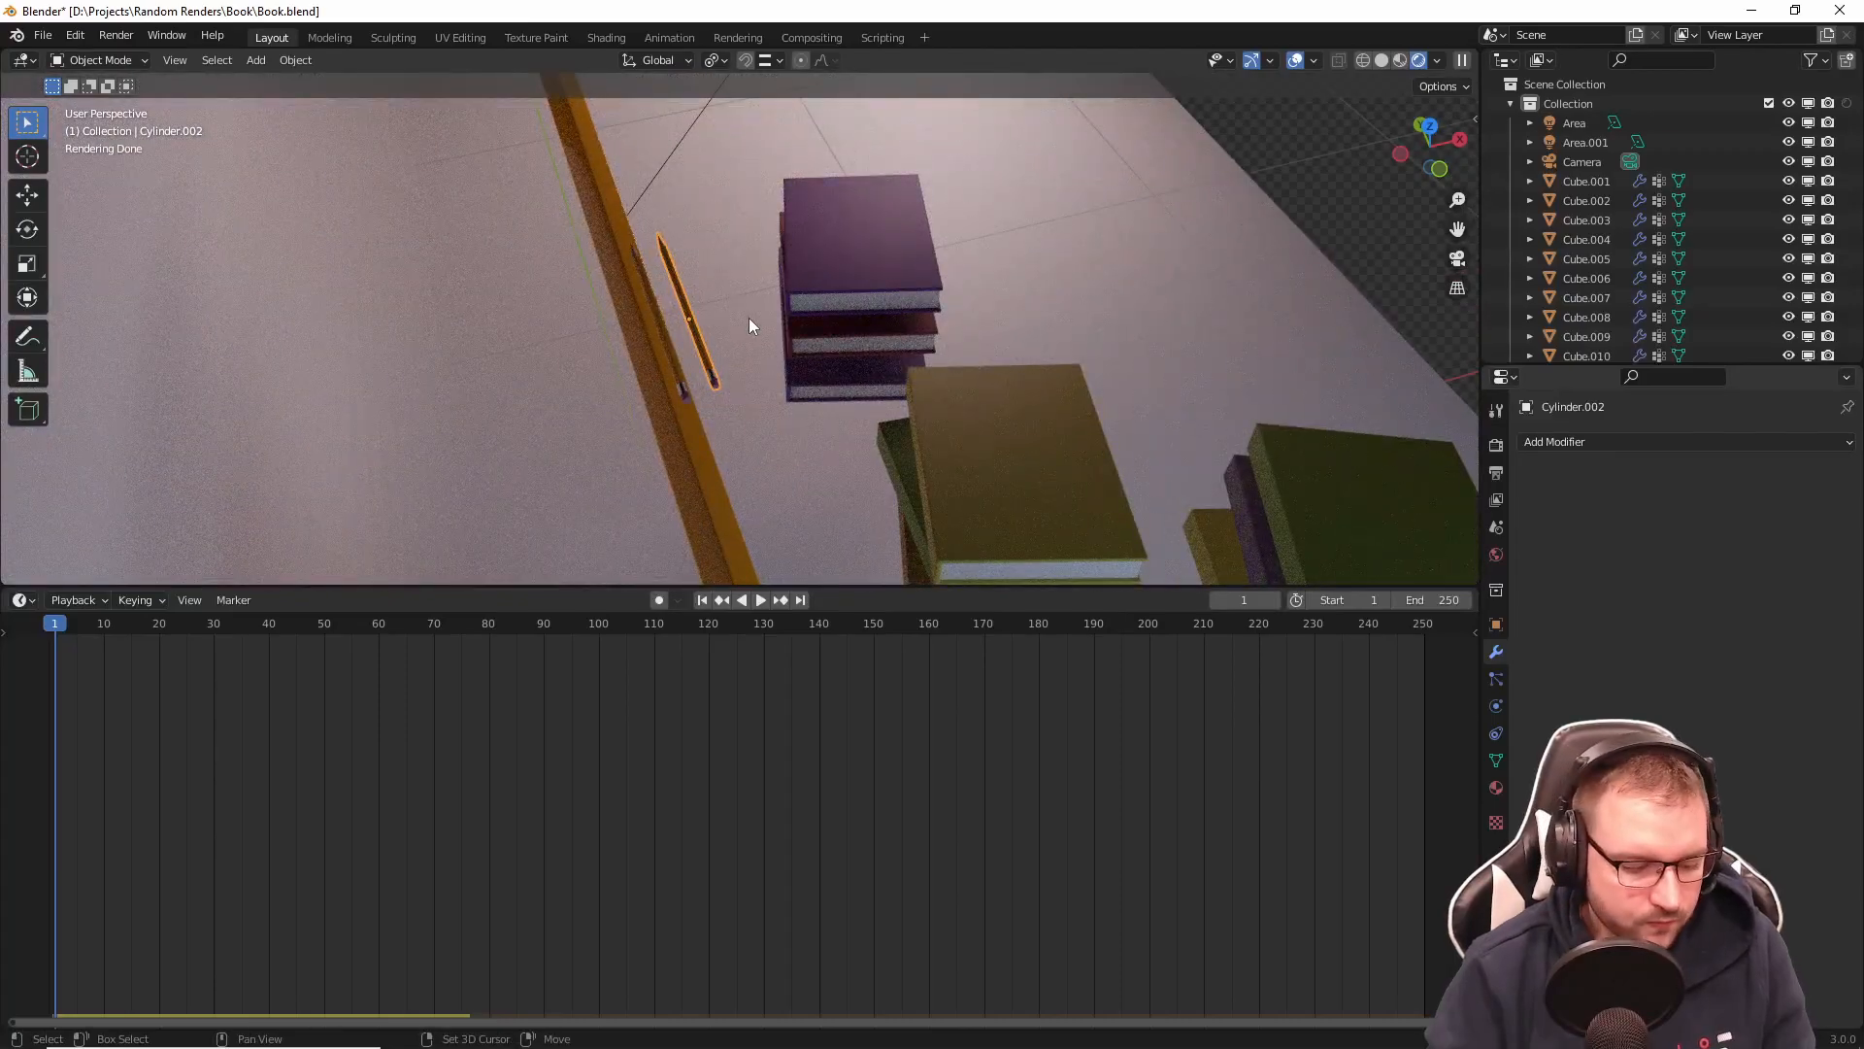
key(shift+d)
key(shift+z)
click(799, 304)
shift+click(687, 305)
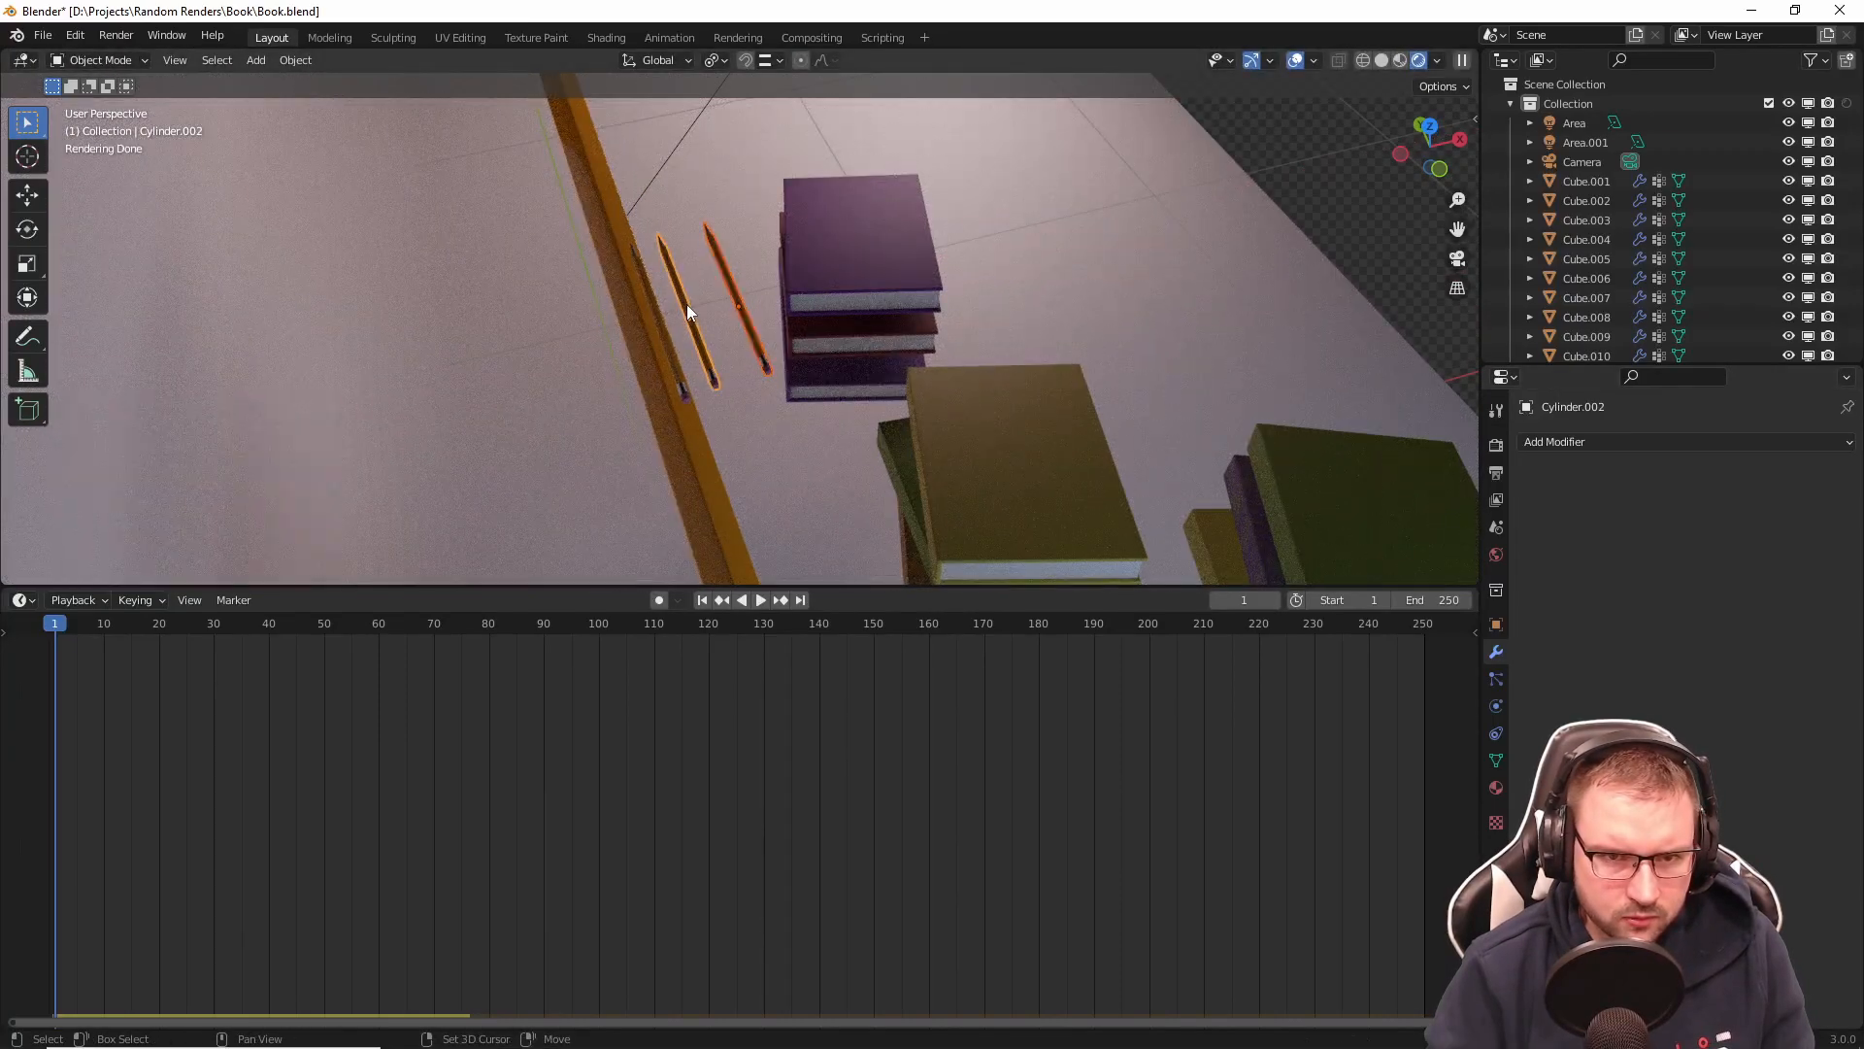
Step: Duplicate the two selected small pencils horizontally toward the purple books, and select all five small pencils
key(shift+d)
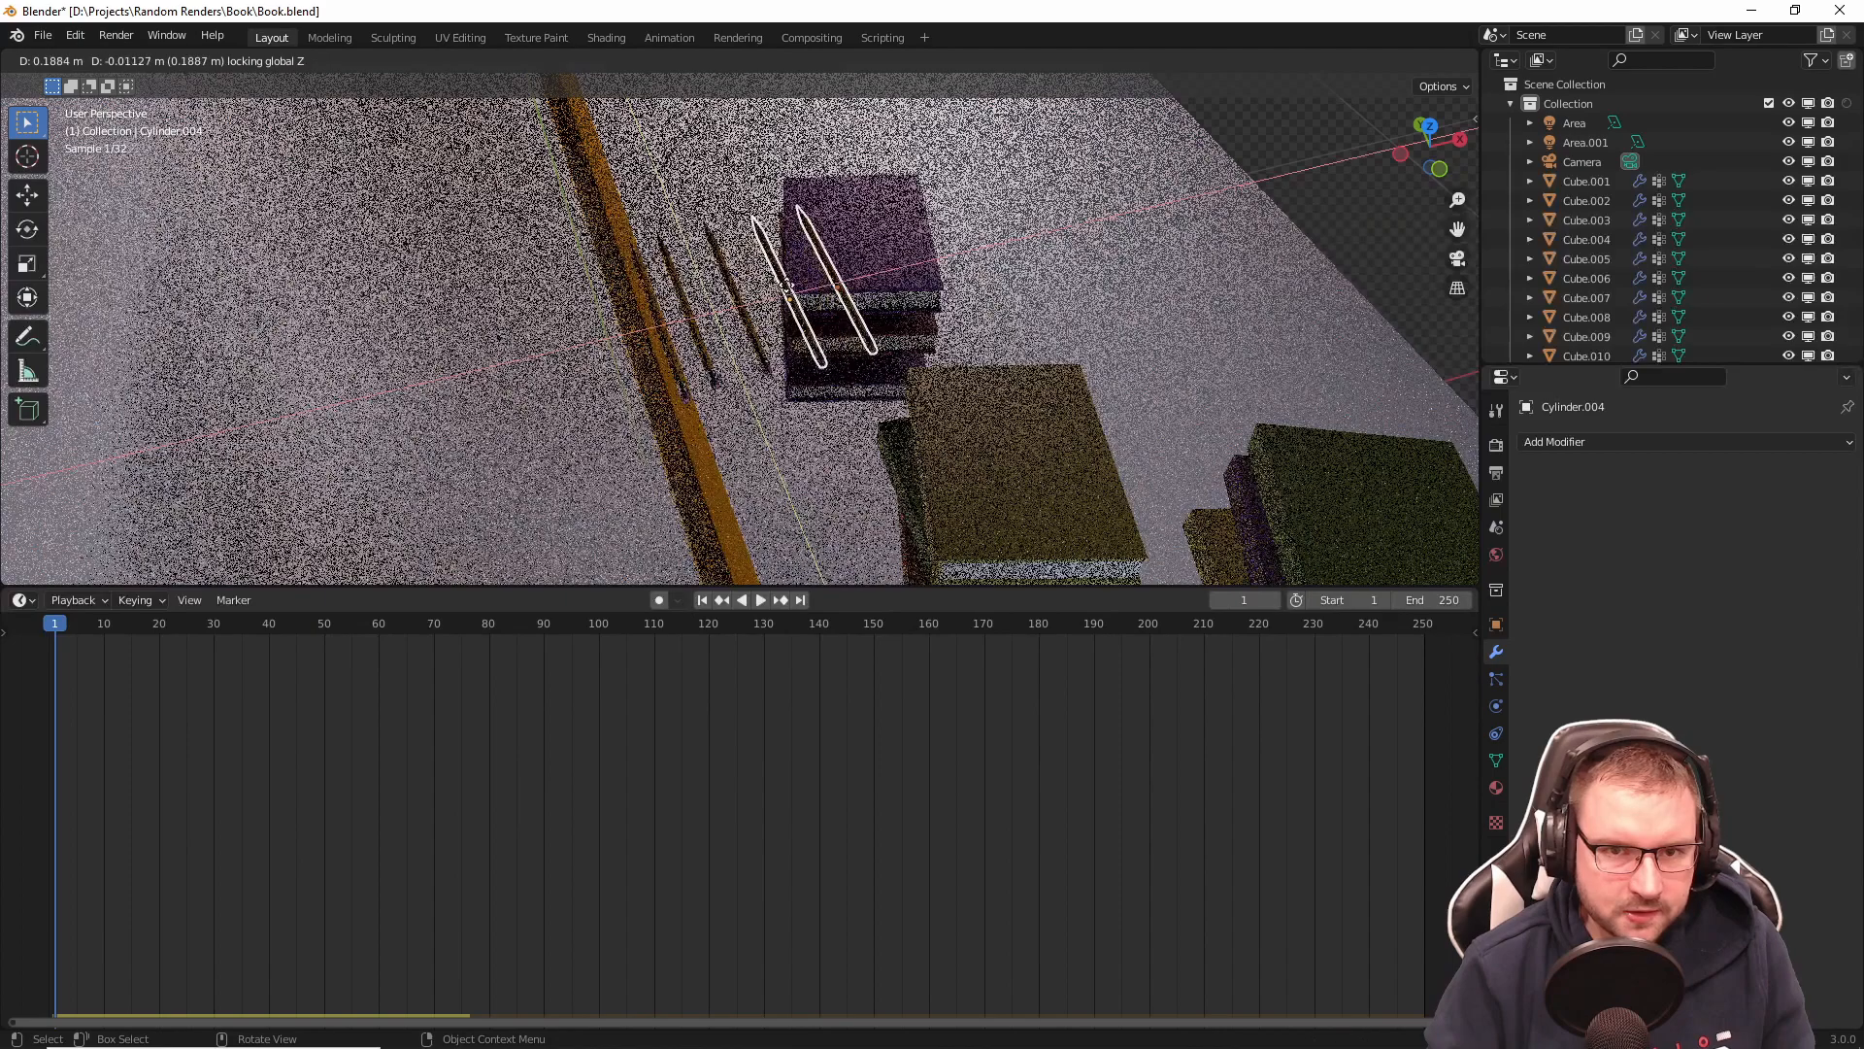
click(790, 288)
shift+click(726, 287)
shift+click(686, 293)
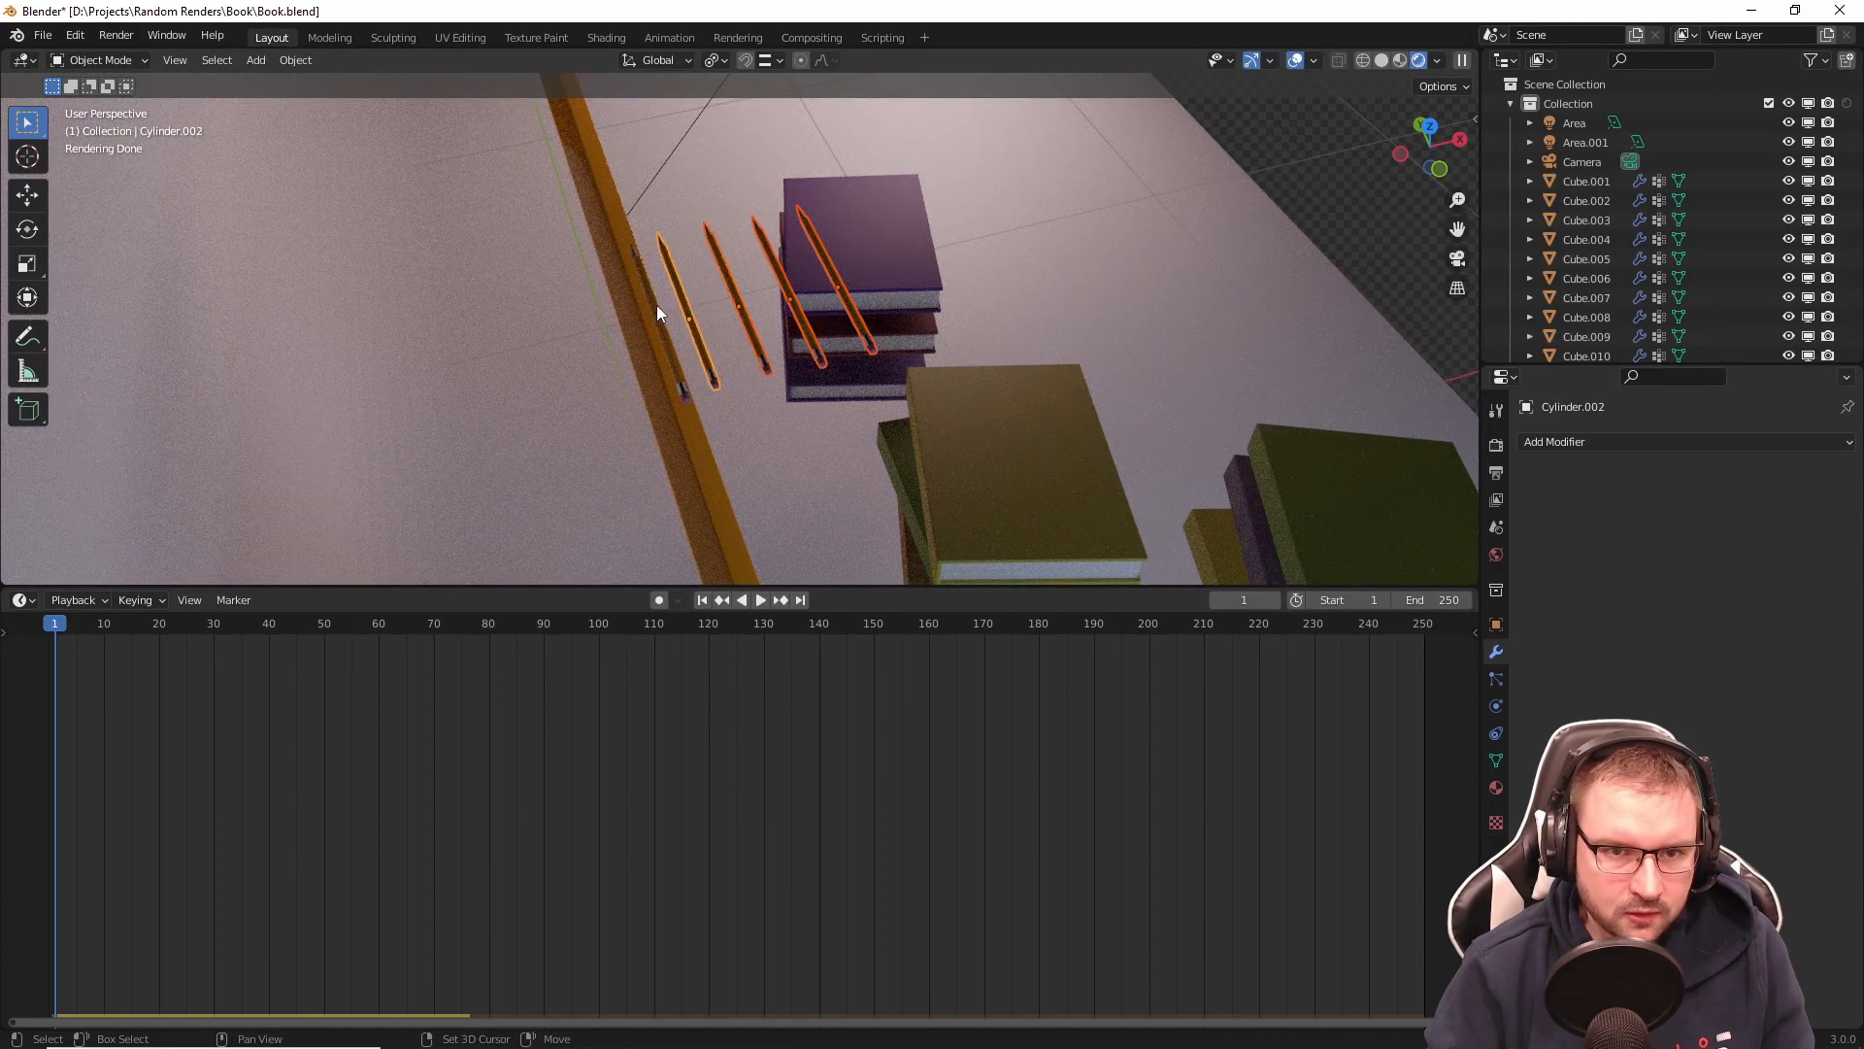
shift+click(656, 305)
Step: Duplicate the five small pencils horizontally as a second row toward the green books, and select all ten
key(shift+d)
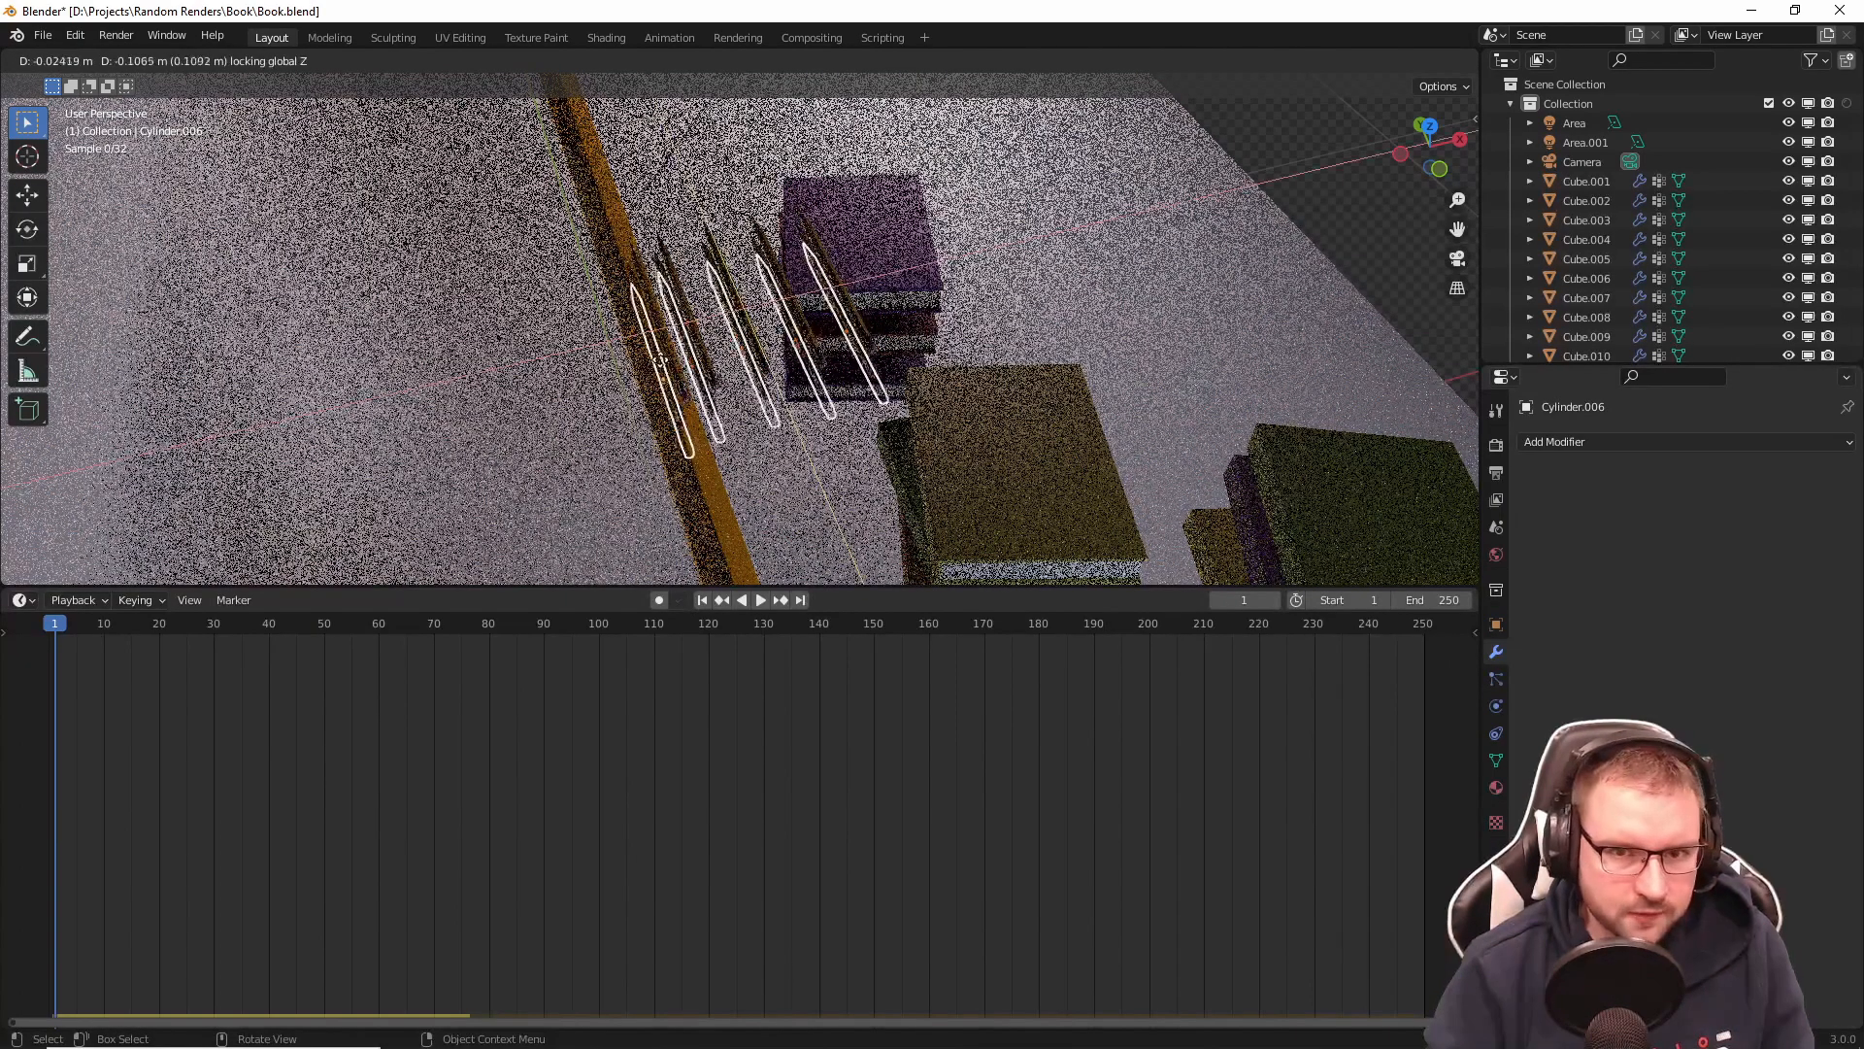
click(685, 334)
shift+click(660, 313)
shift+click(677, 293)
shift+click(721, 272)
shift+click(767, 264)
shift+click(821, 266)
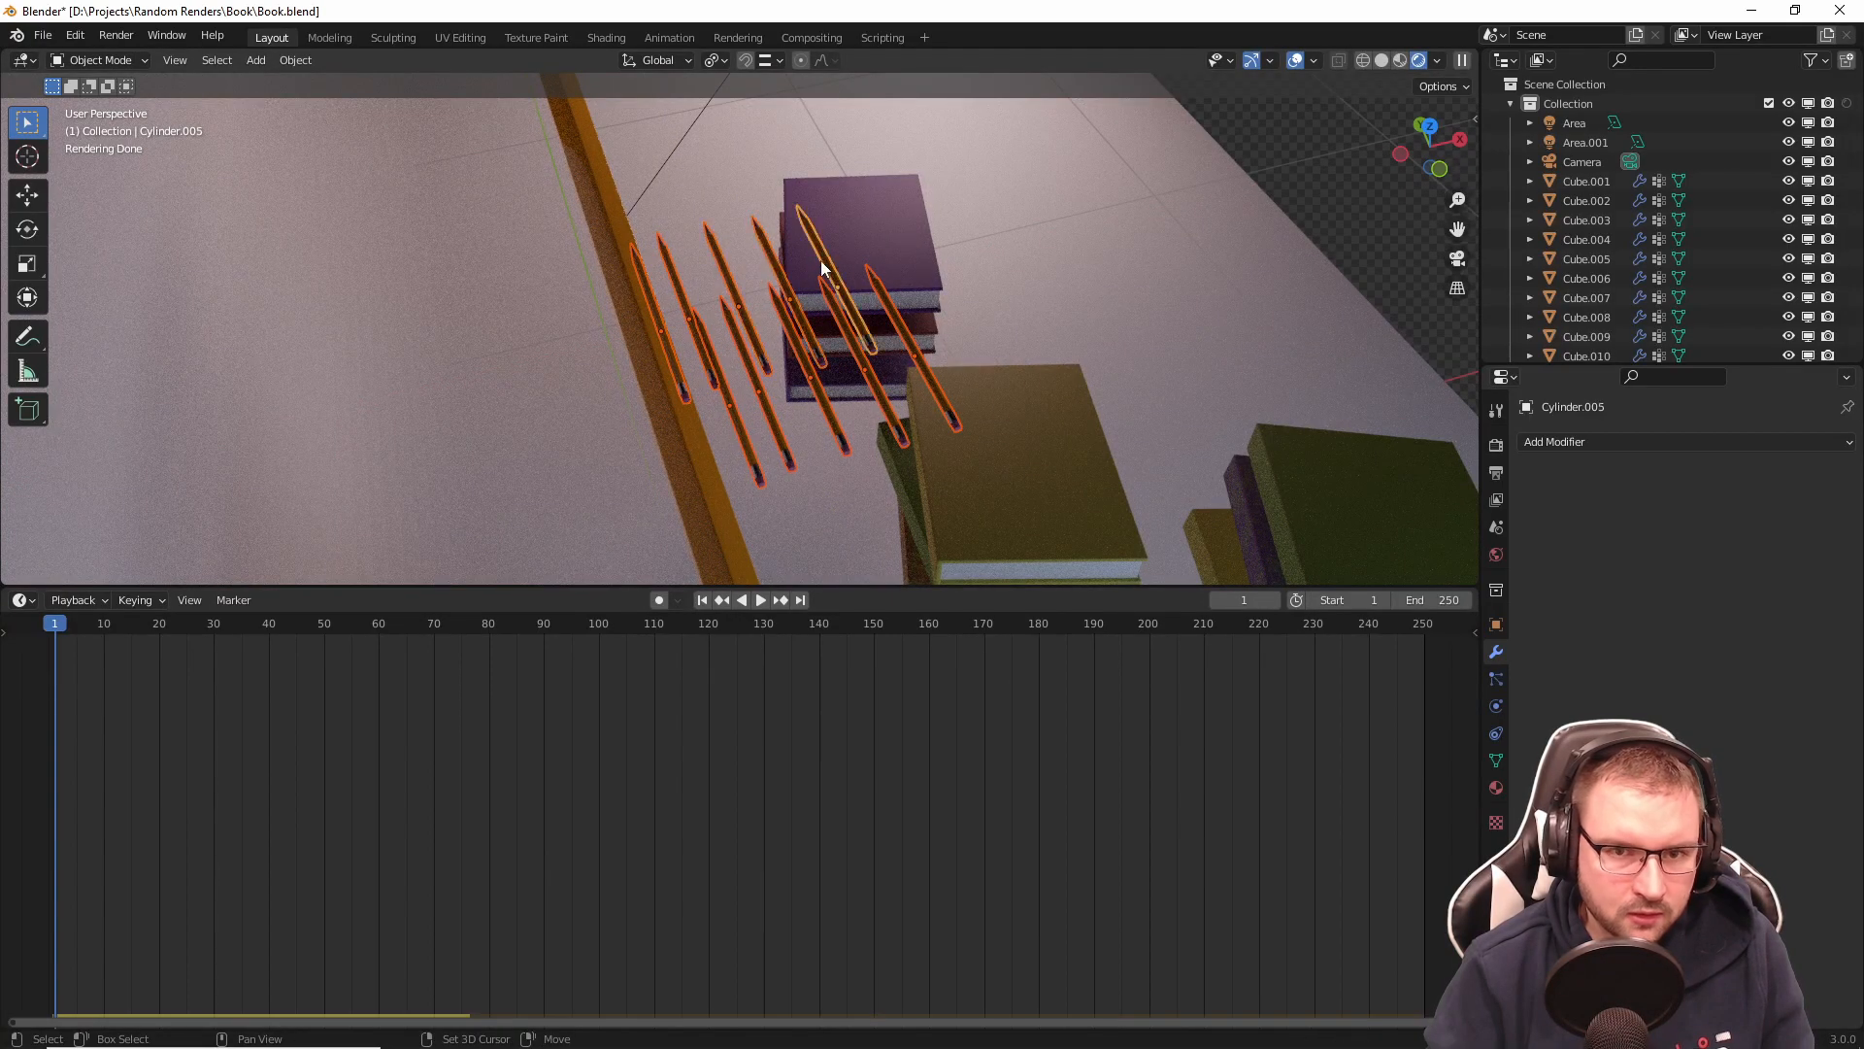
Step: Duplicate the ten small pencils horizontally by 0.43003 m in X and 0.16274 m in Y, and copy the new group across the large pencil
key(shift+d)
key(shift+z)
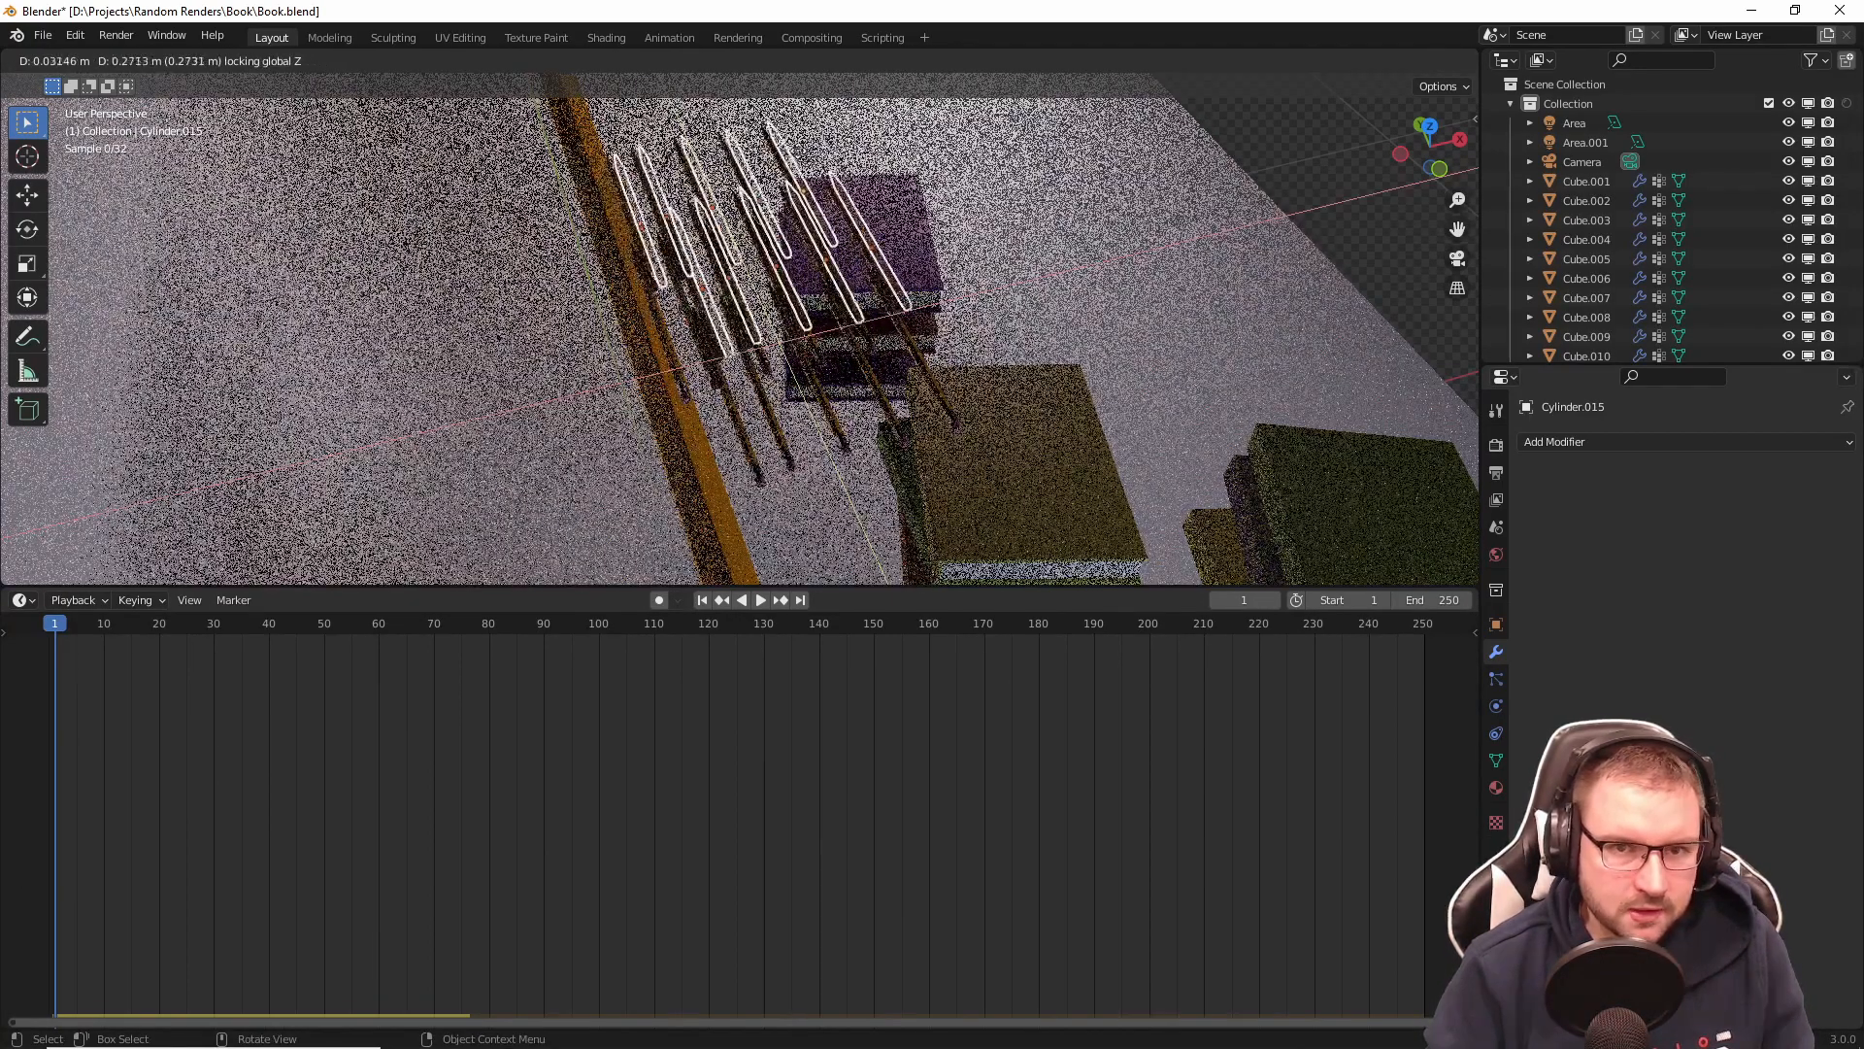
click(1005, 160)
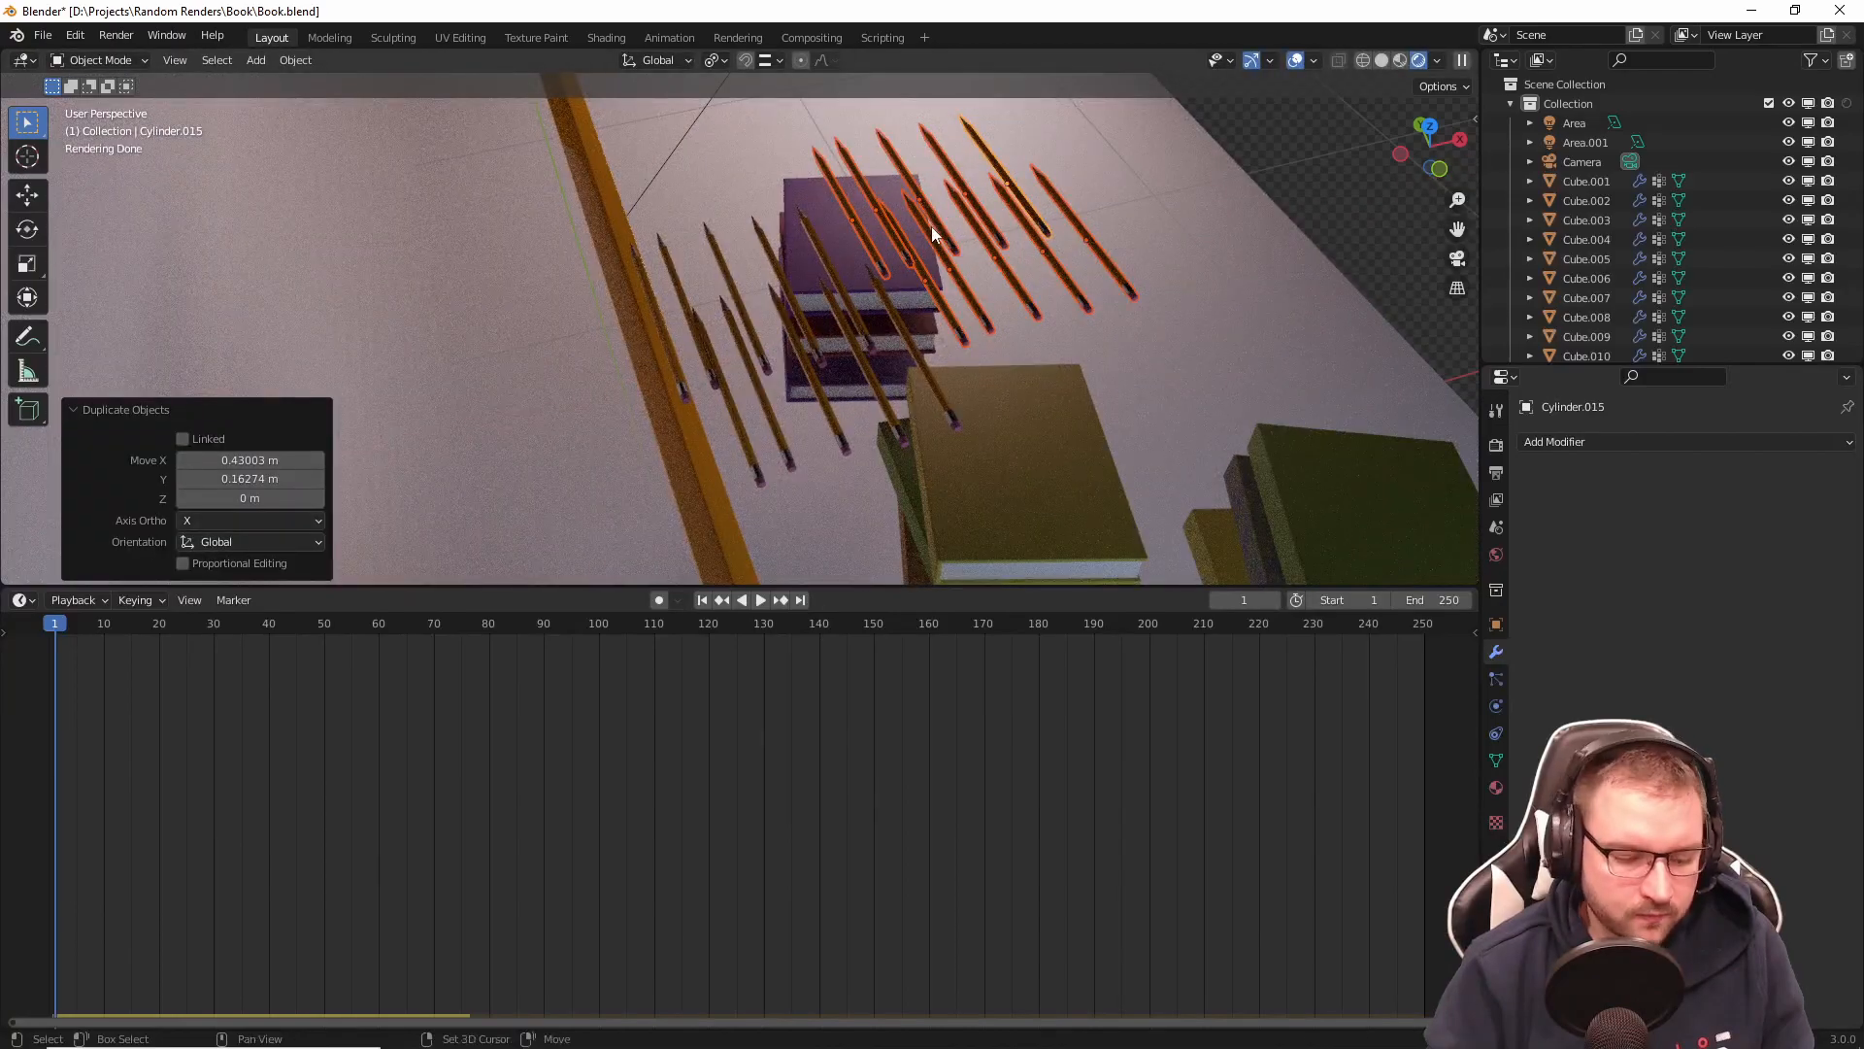
key(shift+d)
key(shift+z)
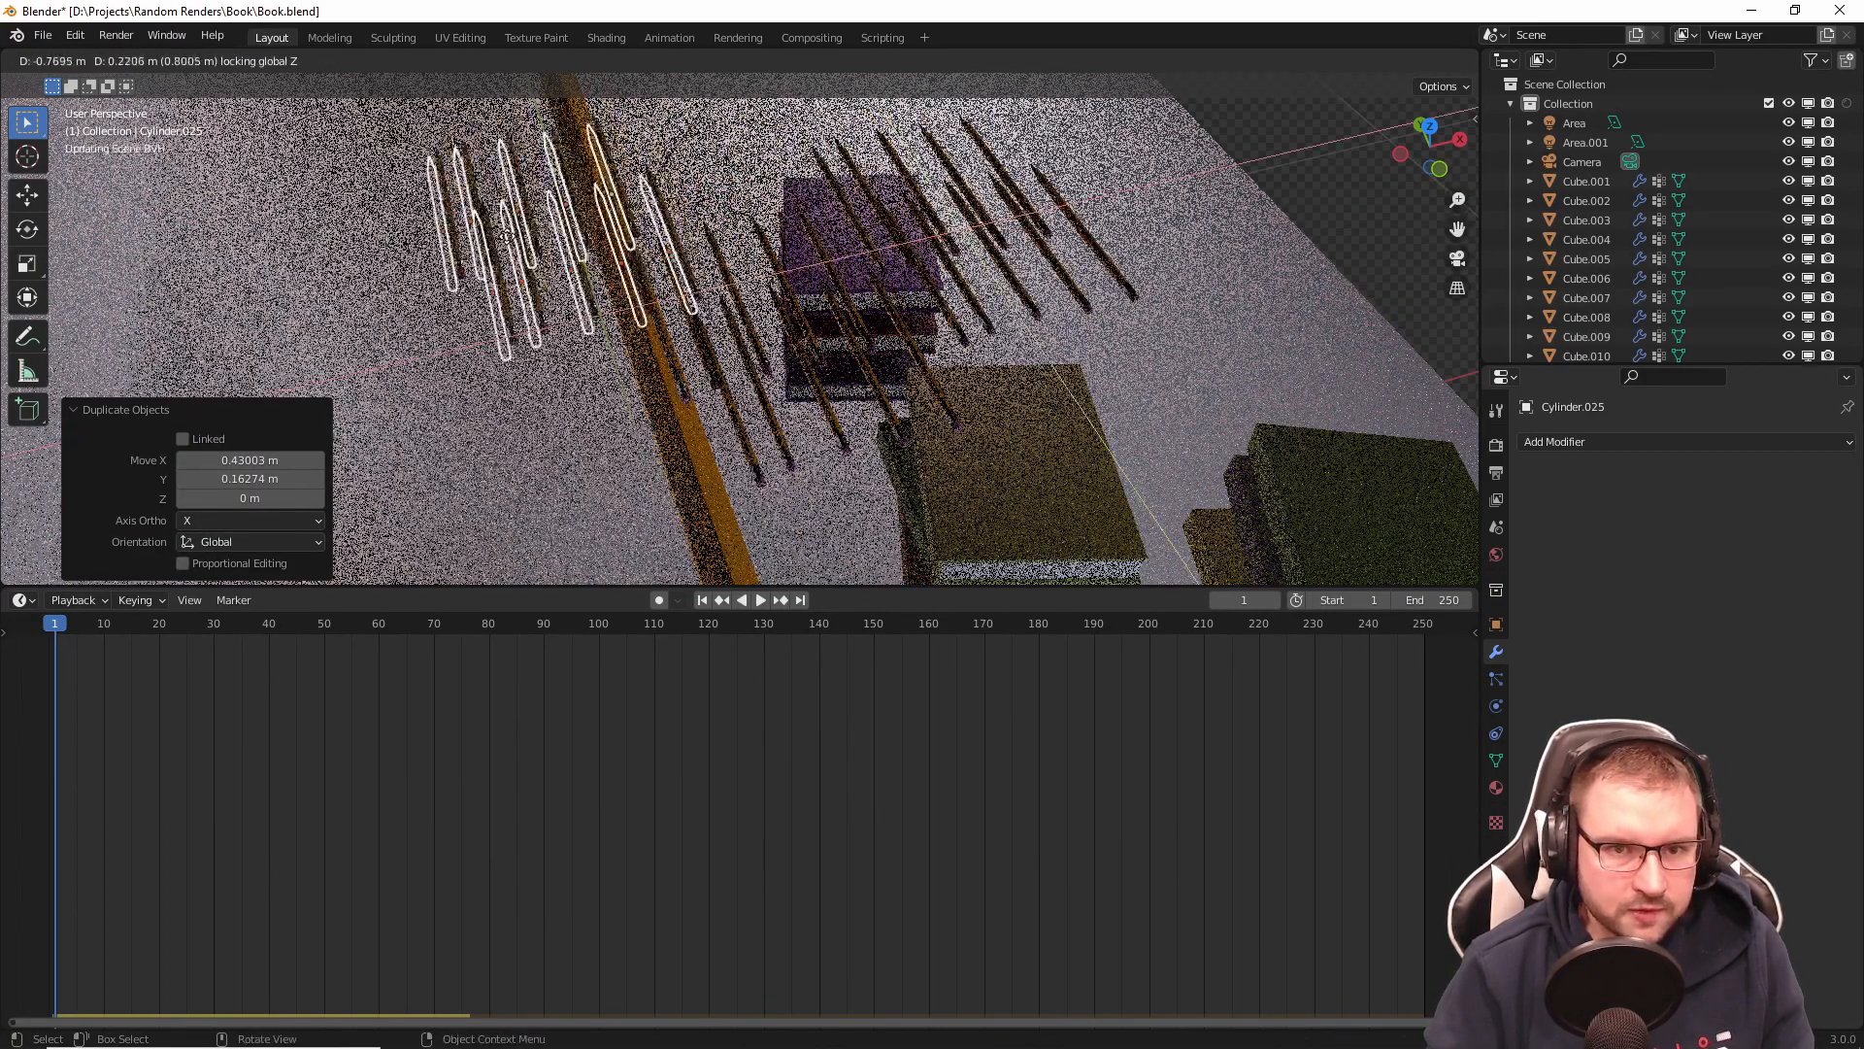
click(718, 304)
Step: Duplicate the newest group of ten small pencils horizontally by 0.37064 m in X and 0.34787 m in Y
middle_drag(718, 305, 637, 311)
scroll(810, 304, down, 3)
mouse_move(810, 303)
middle_down()
mouse_move(841, 251)
mouse_move(756, 357)
middle_up()
key(shift+d)
key(shift+z)
click(908, 327)
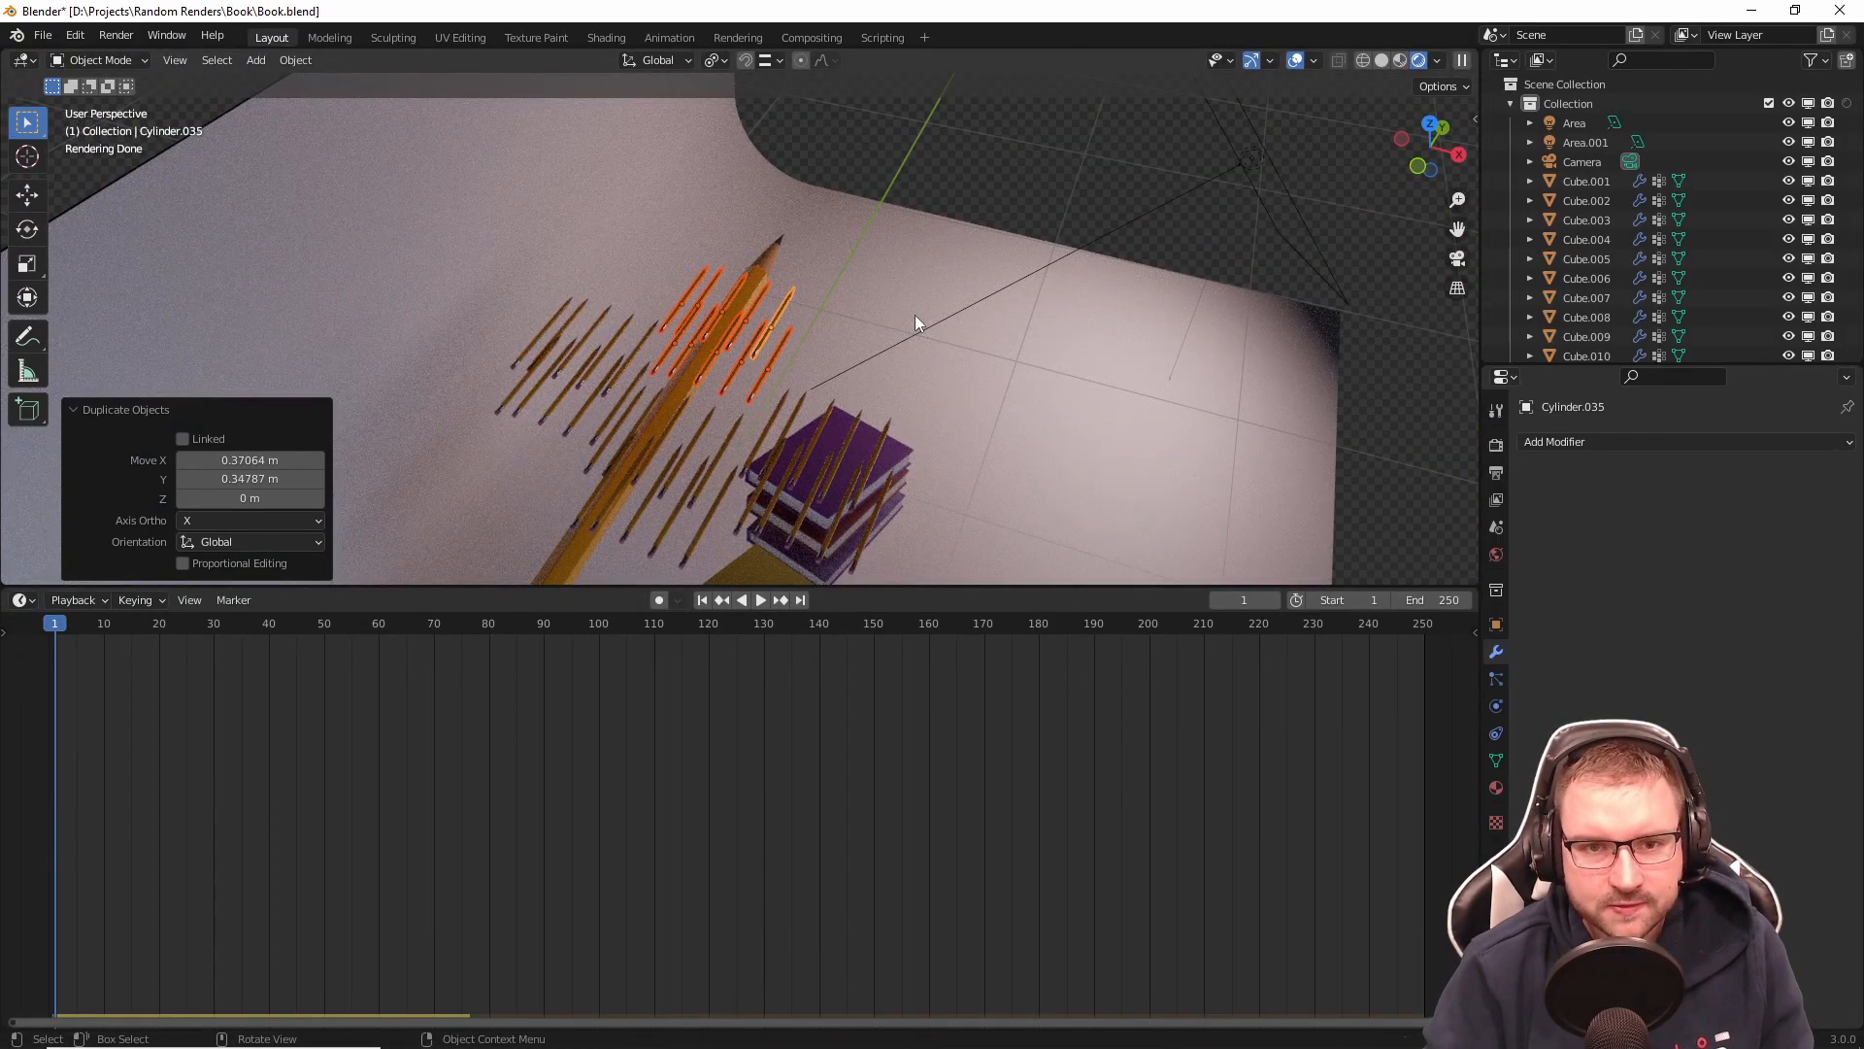
Step: Play the rigid body simulation through the camera, examine how the small pencils pile up among the books, and return to frame 1
key(KP_0)
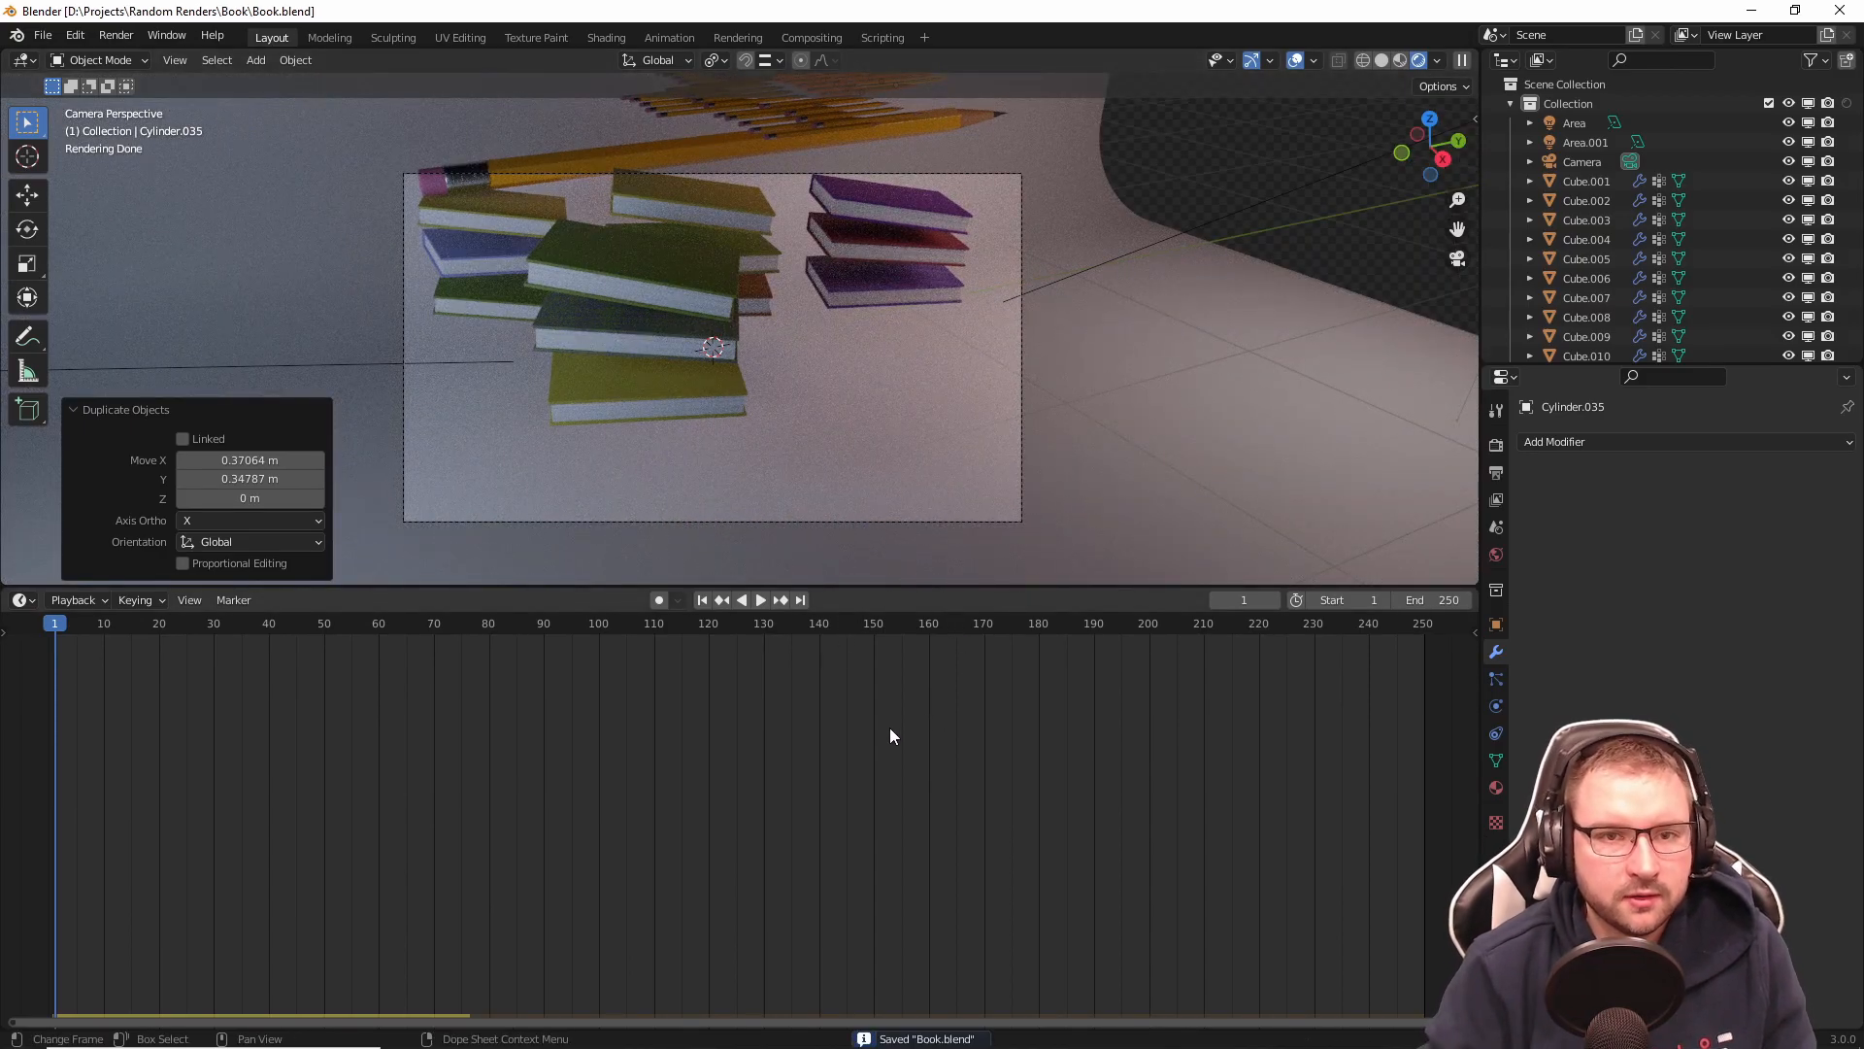
key(space)
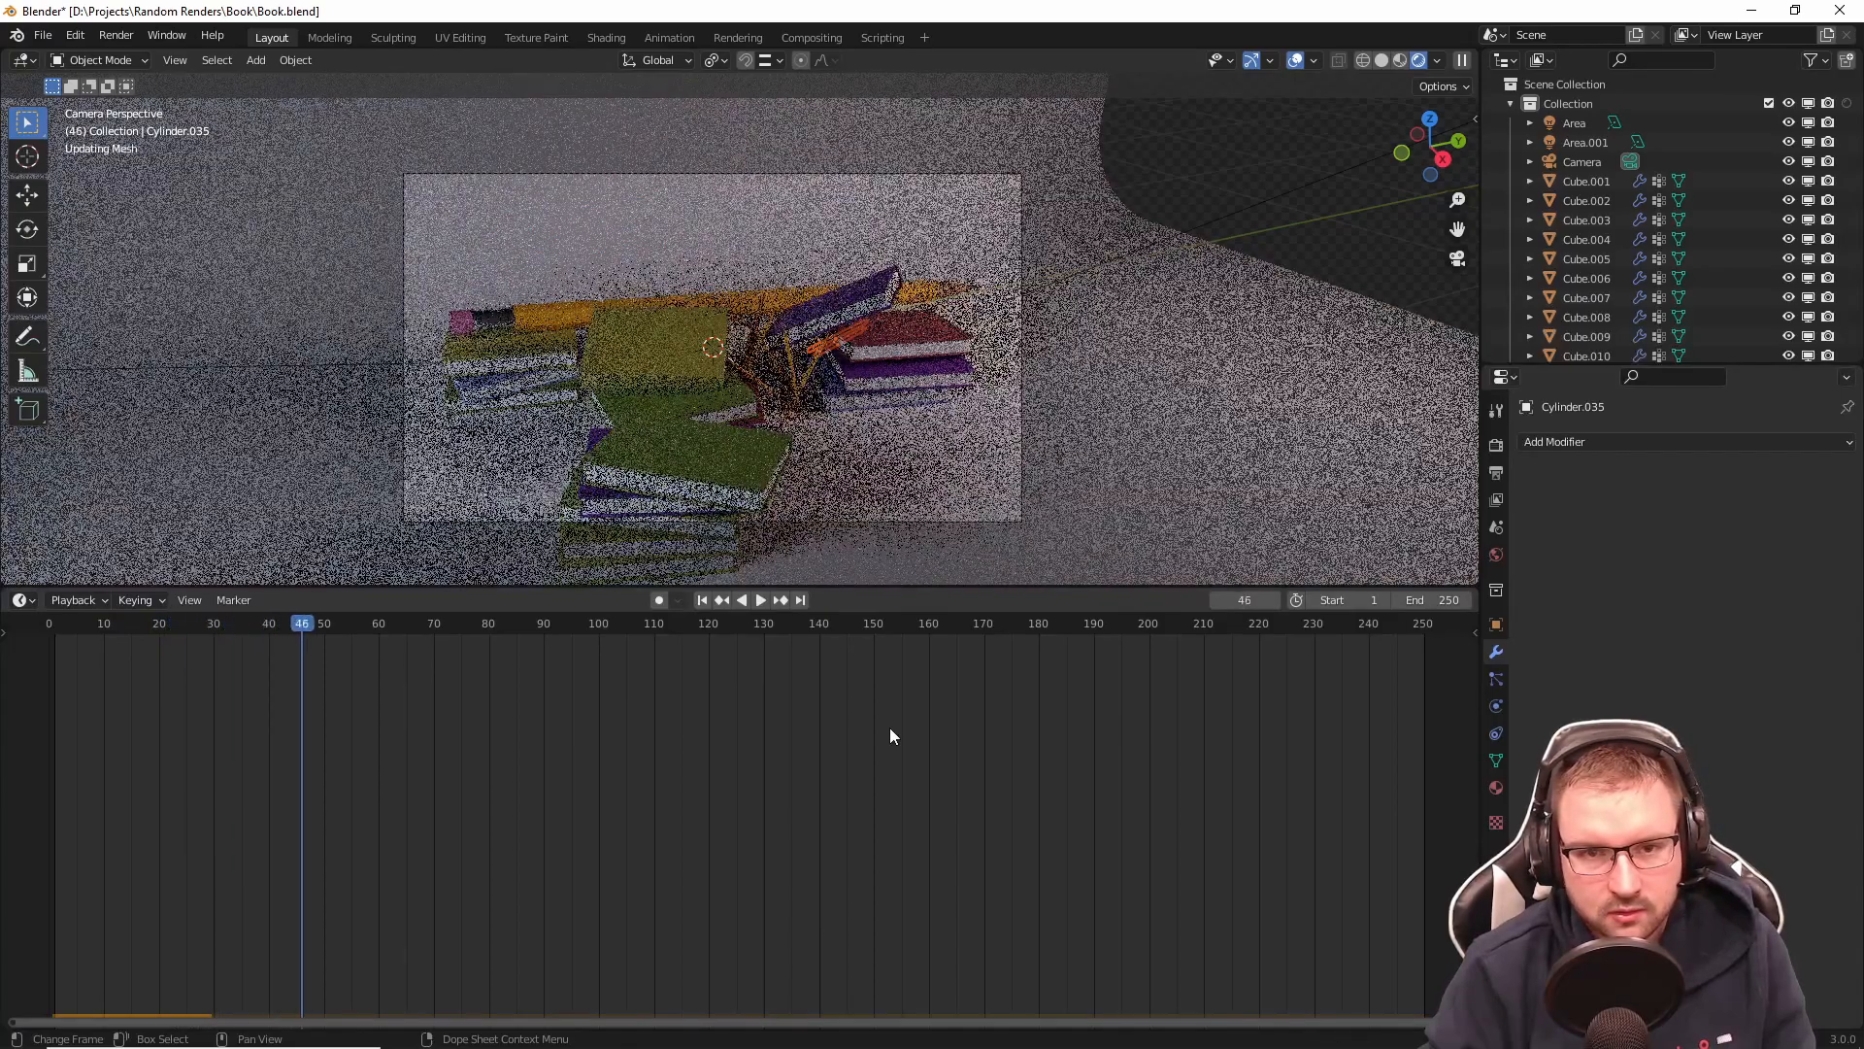
scroll(883, 307, up, 5)
key(space)
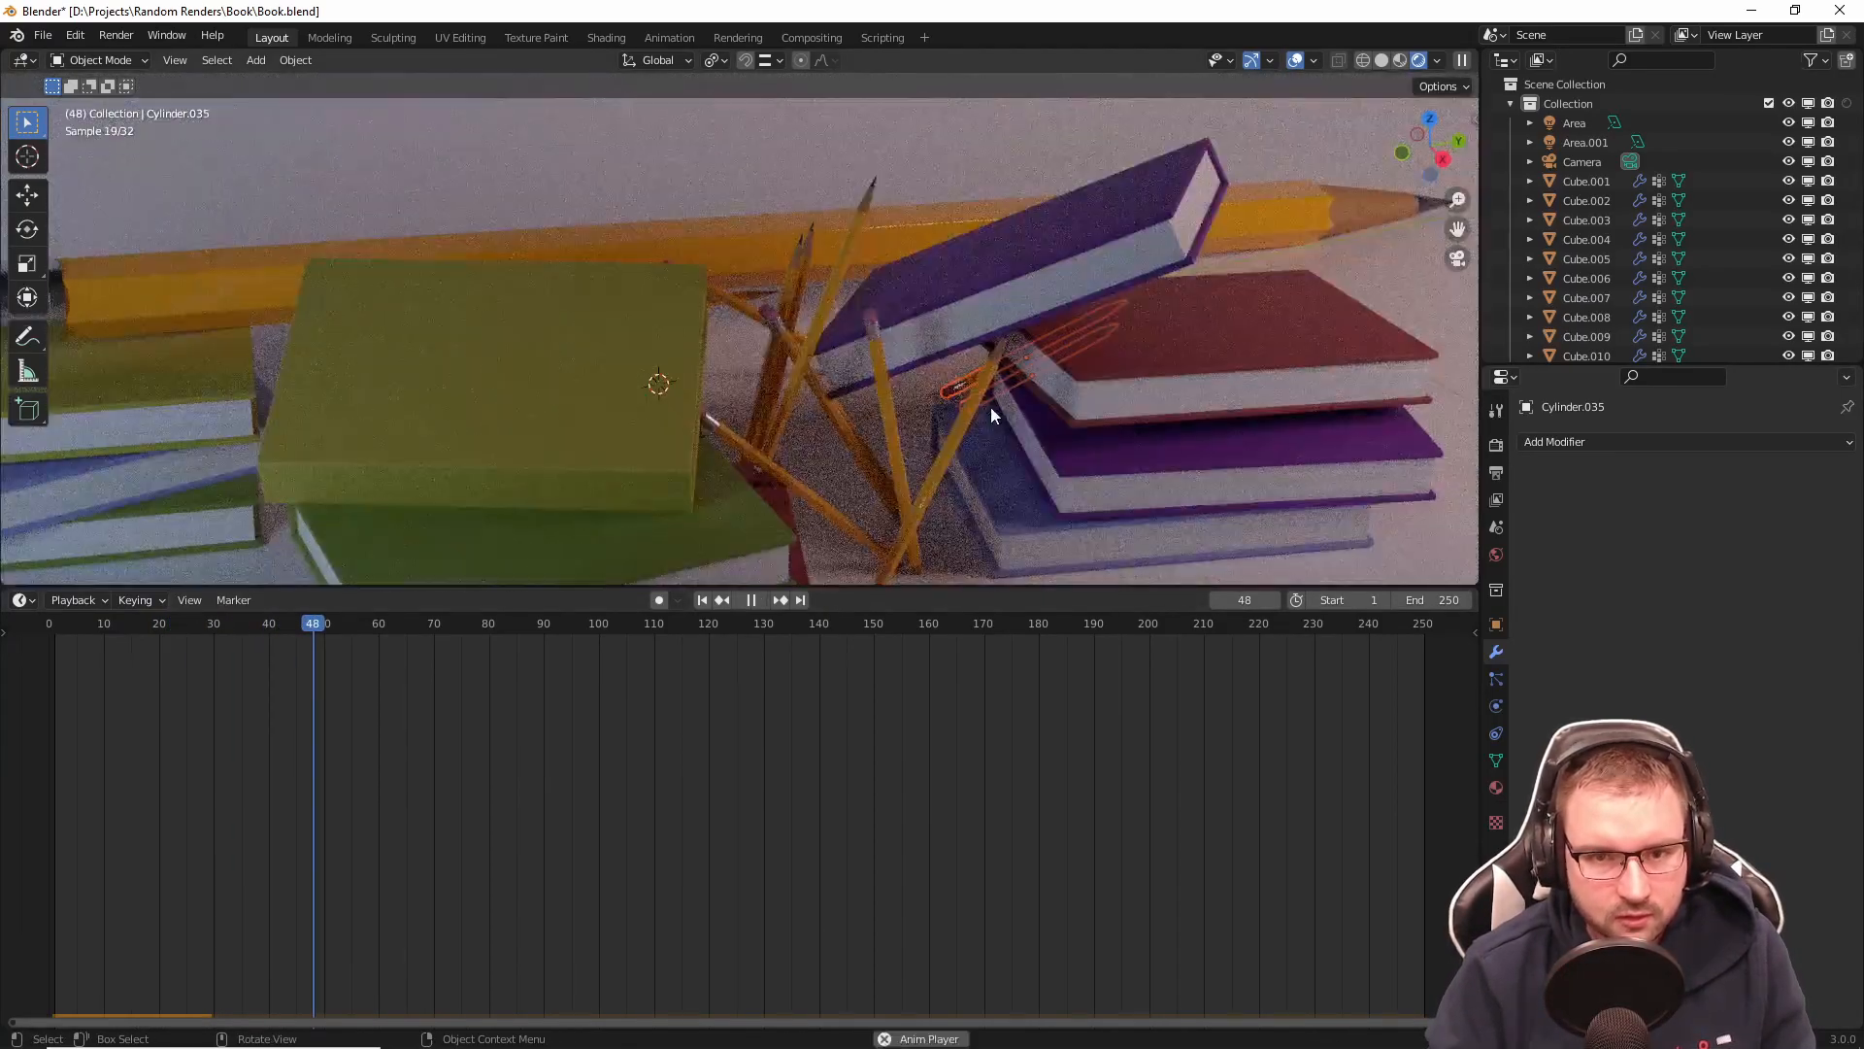
key(space)
scroll(853, 427, down, 4)
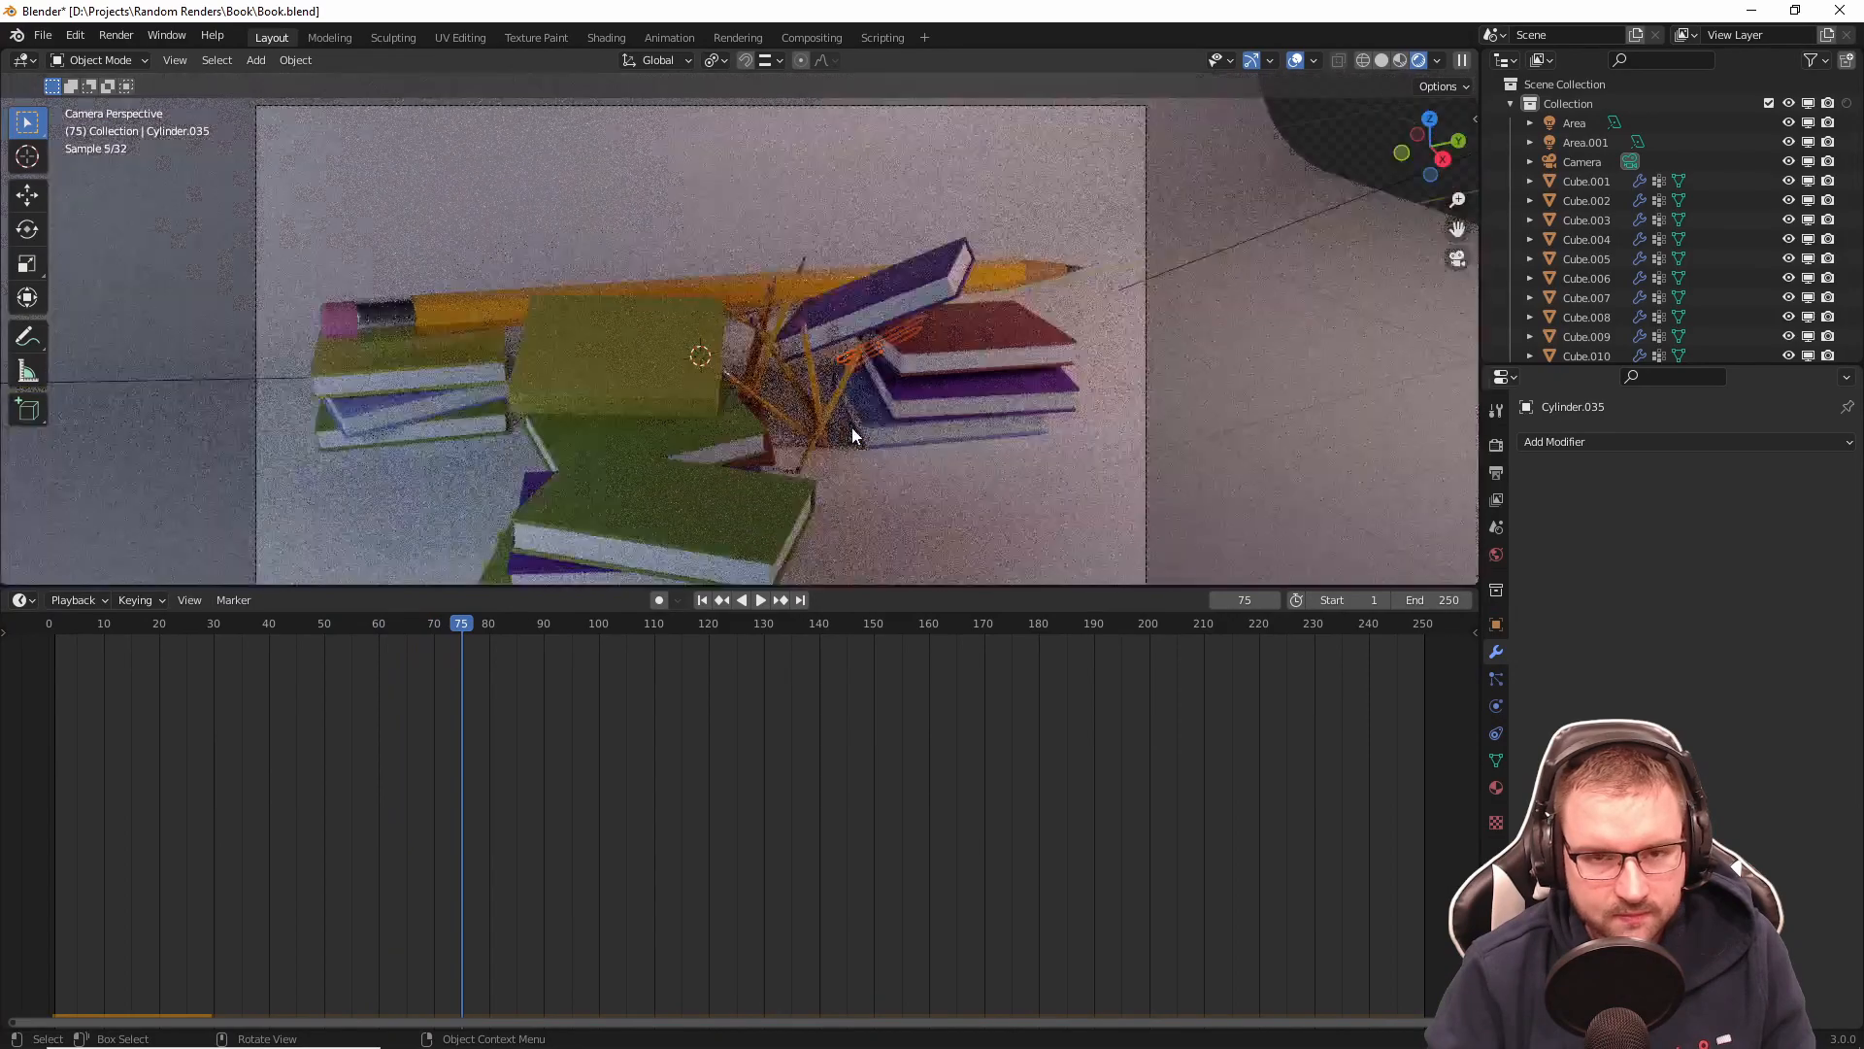
scroll(853, 427, up, 2)
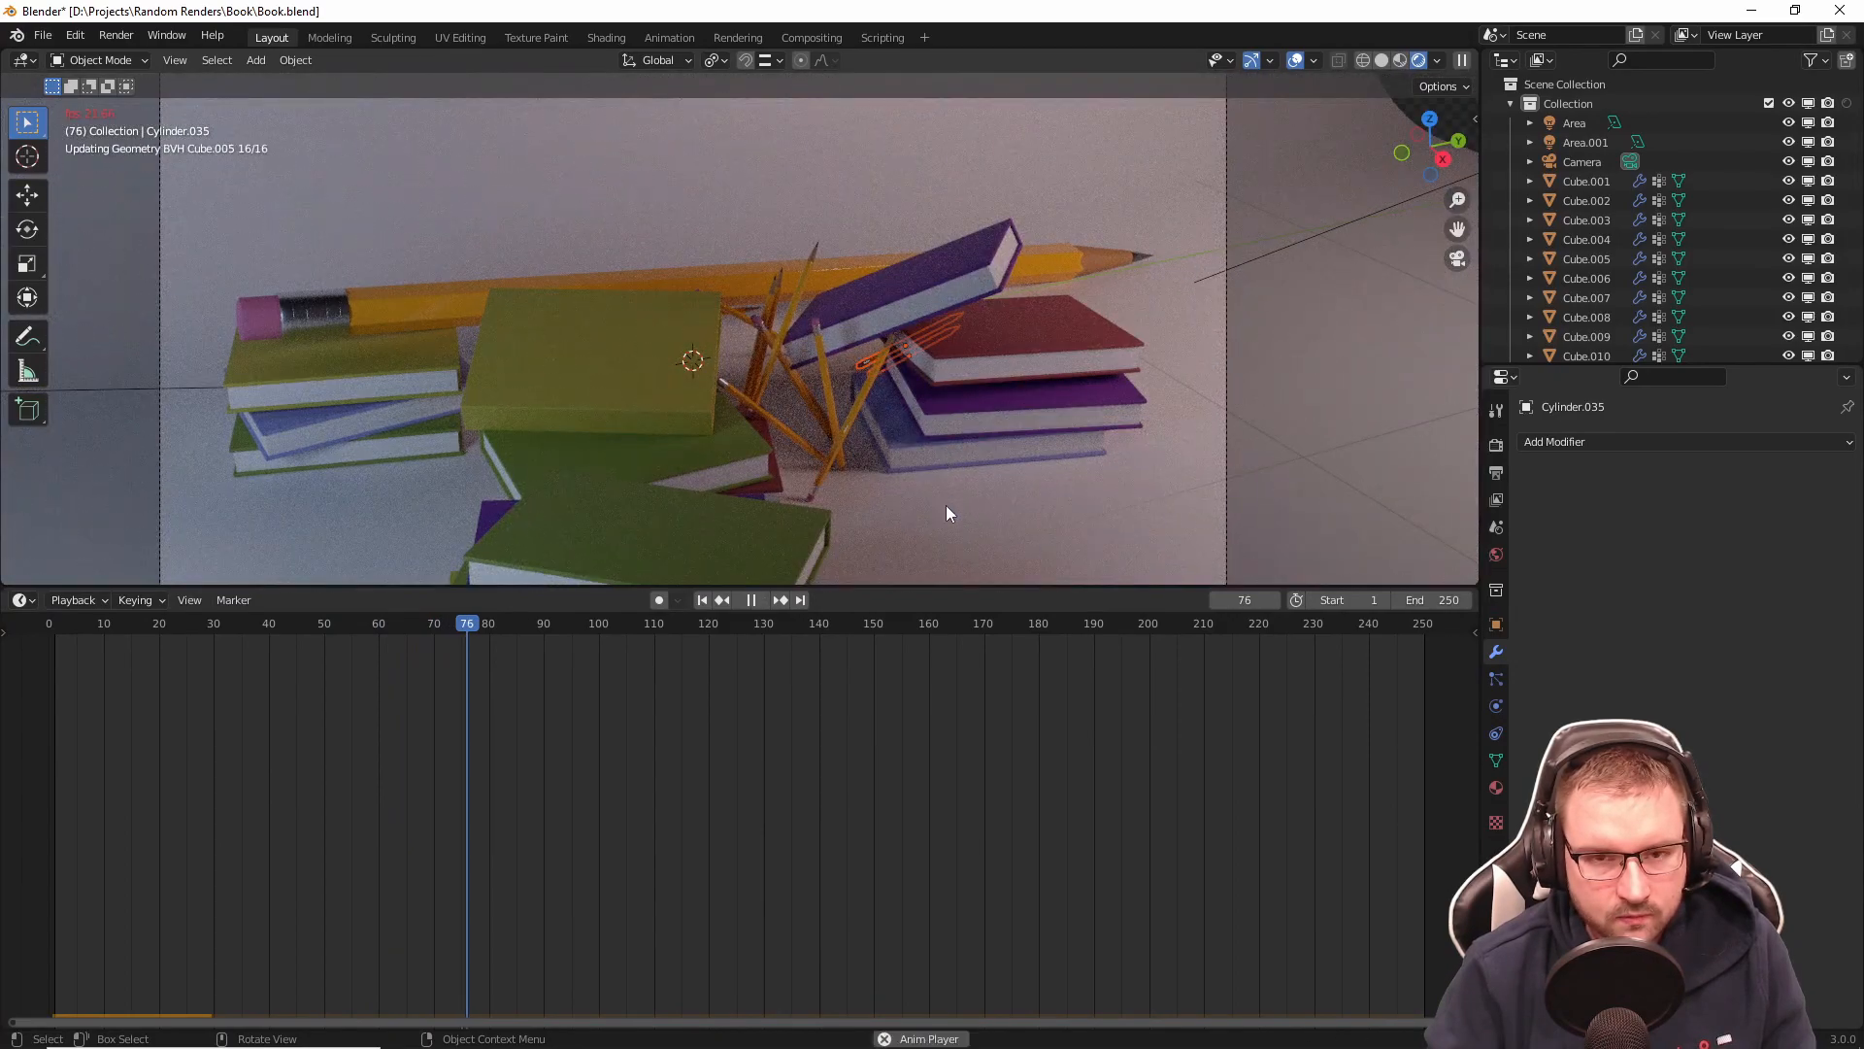
key(space)
key(shift+Left)
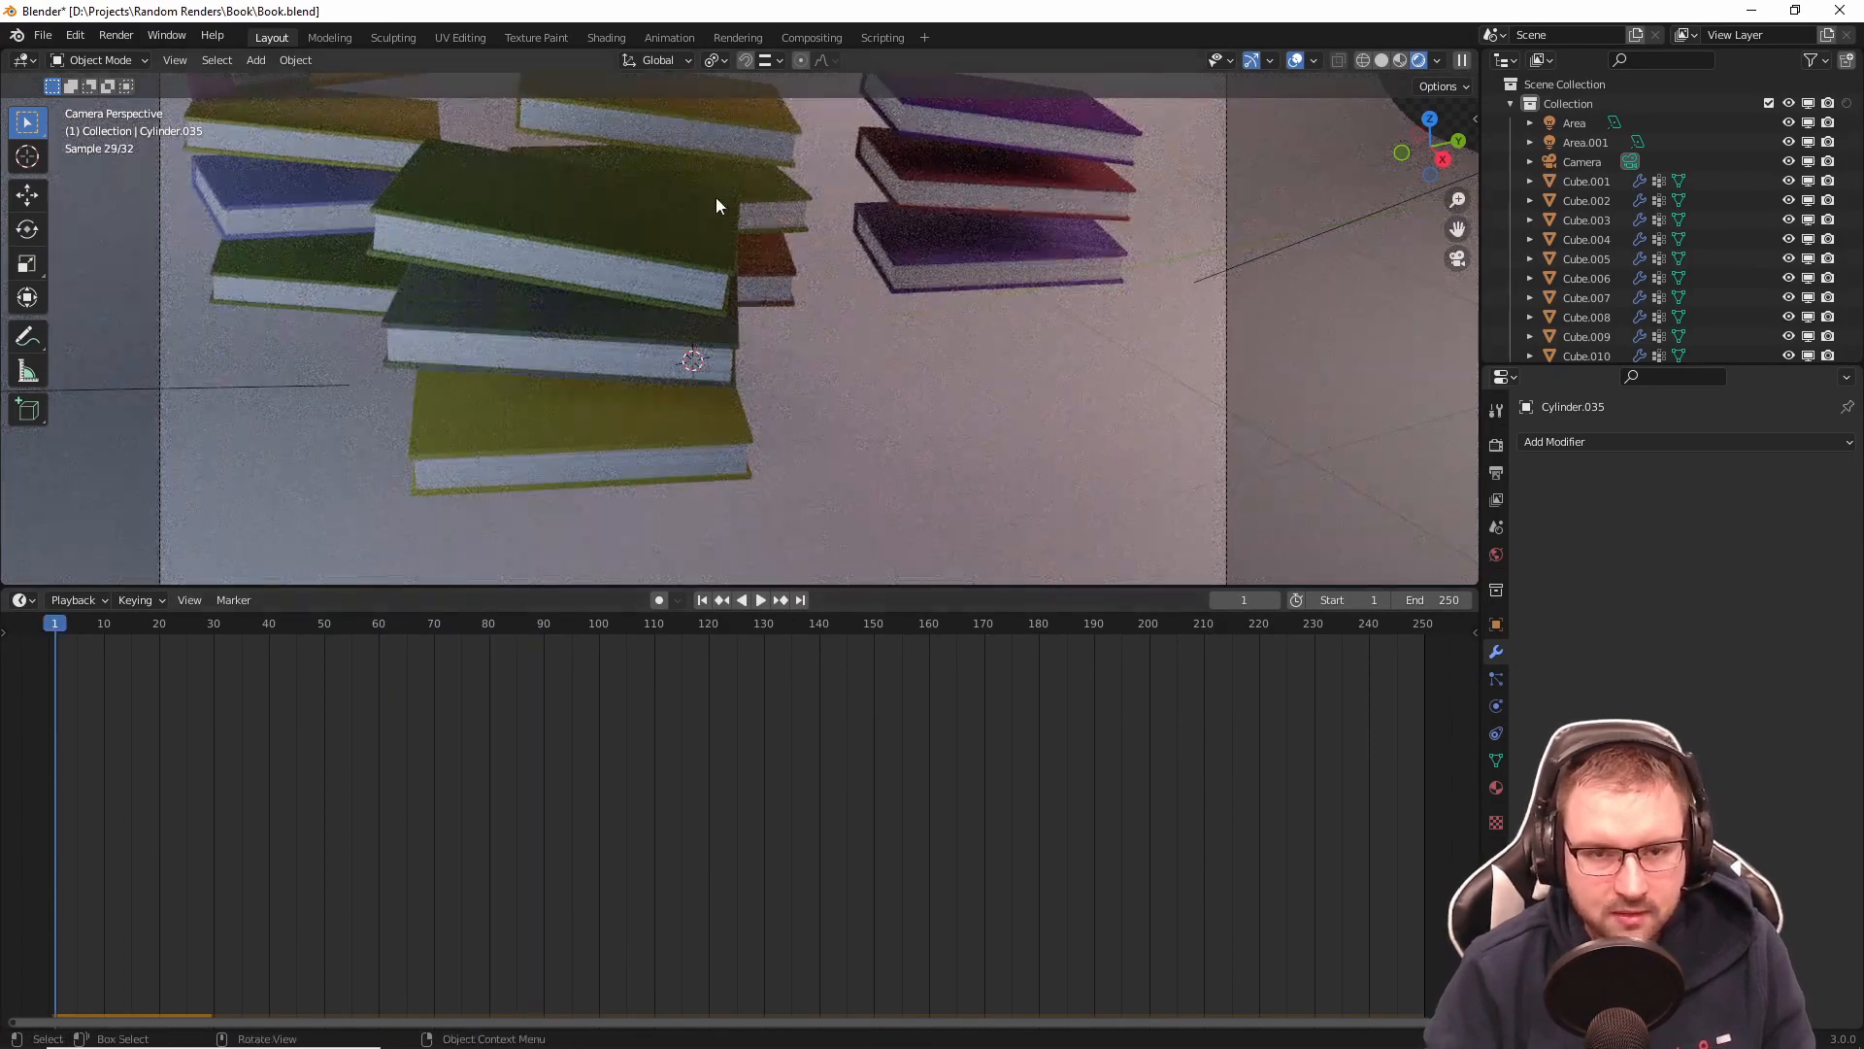
Step: Undo the small-pencil duplications back to the arrayed pencil, and delete that arrayed copy
scroll(713, 243, down, 5)
mouse_move(715, 287)
middle_down()
mouse_move(818, 226)
mouse_move(870, 294)
middle_up()
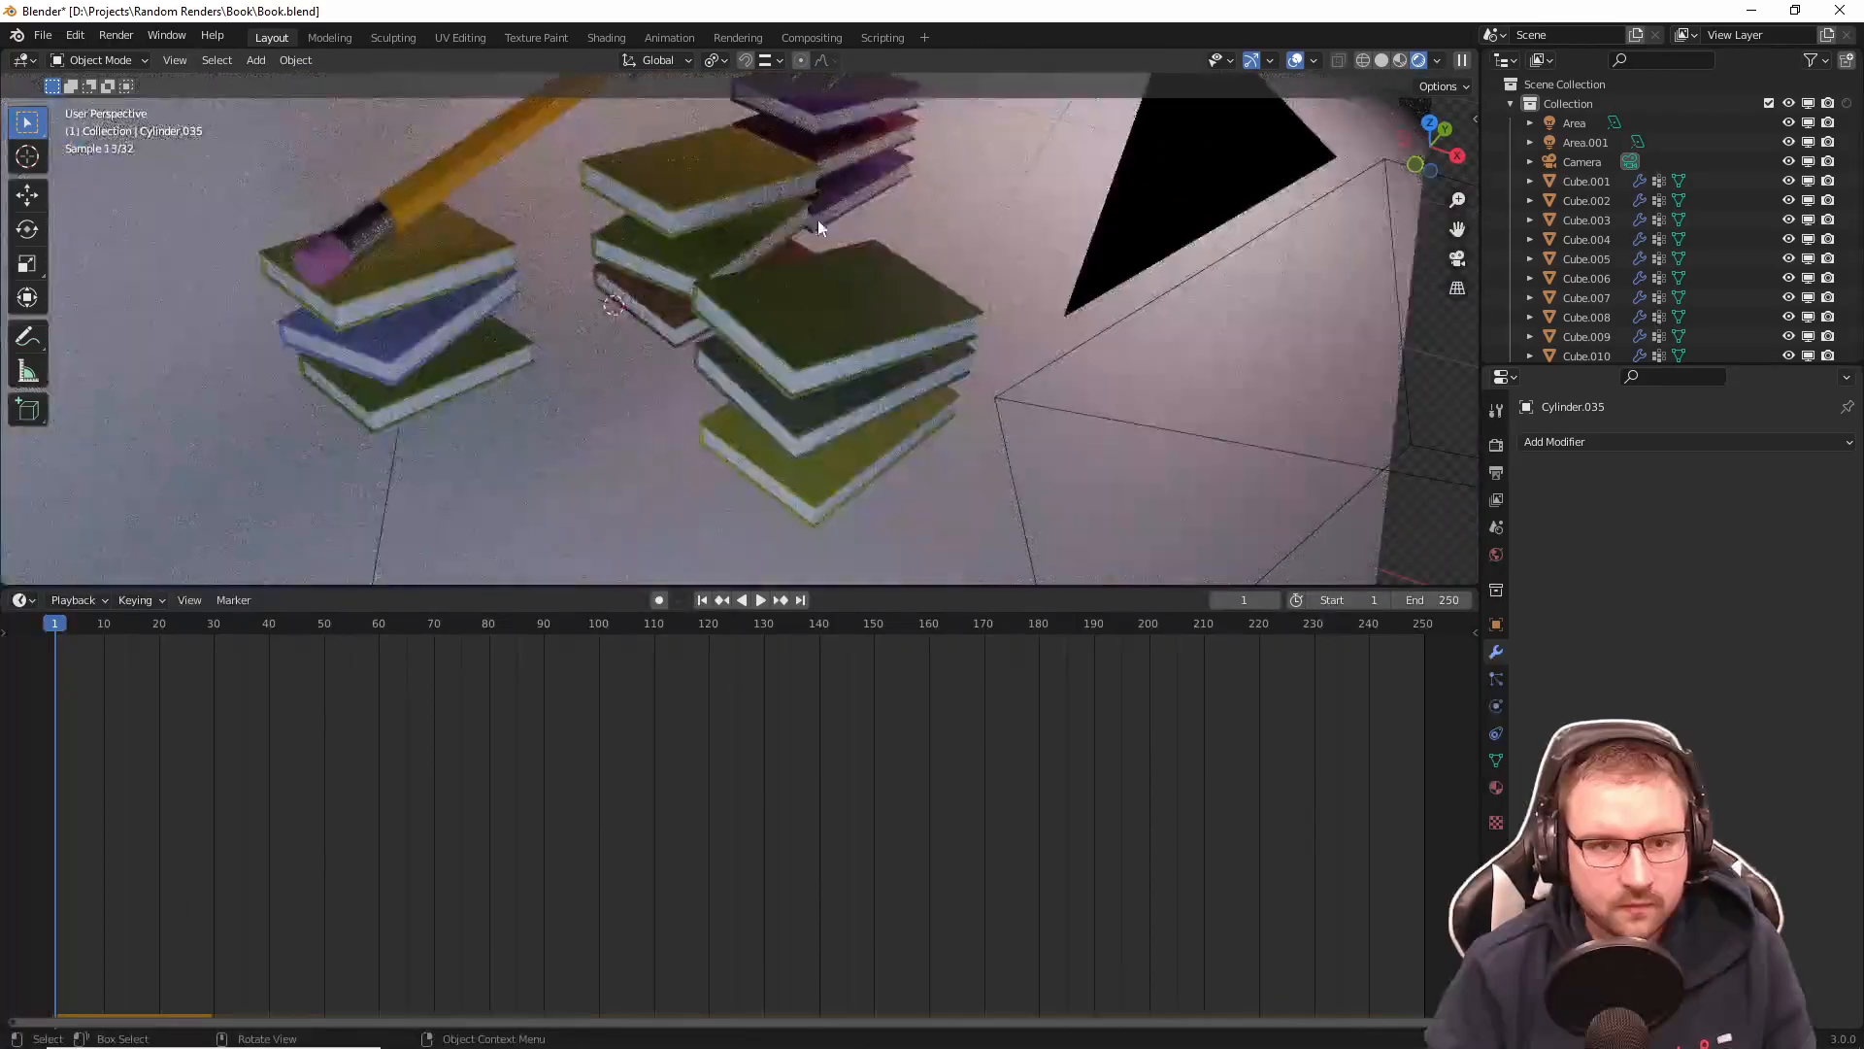
scroll(818, 225, down, 3)
key(ctrl+z)
key(ctrl+z)
key(ctrl+z)
key(ctrl+z)
key(ctrl+z)
key(ctrl+z)
key(ctrl+z)
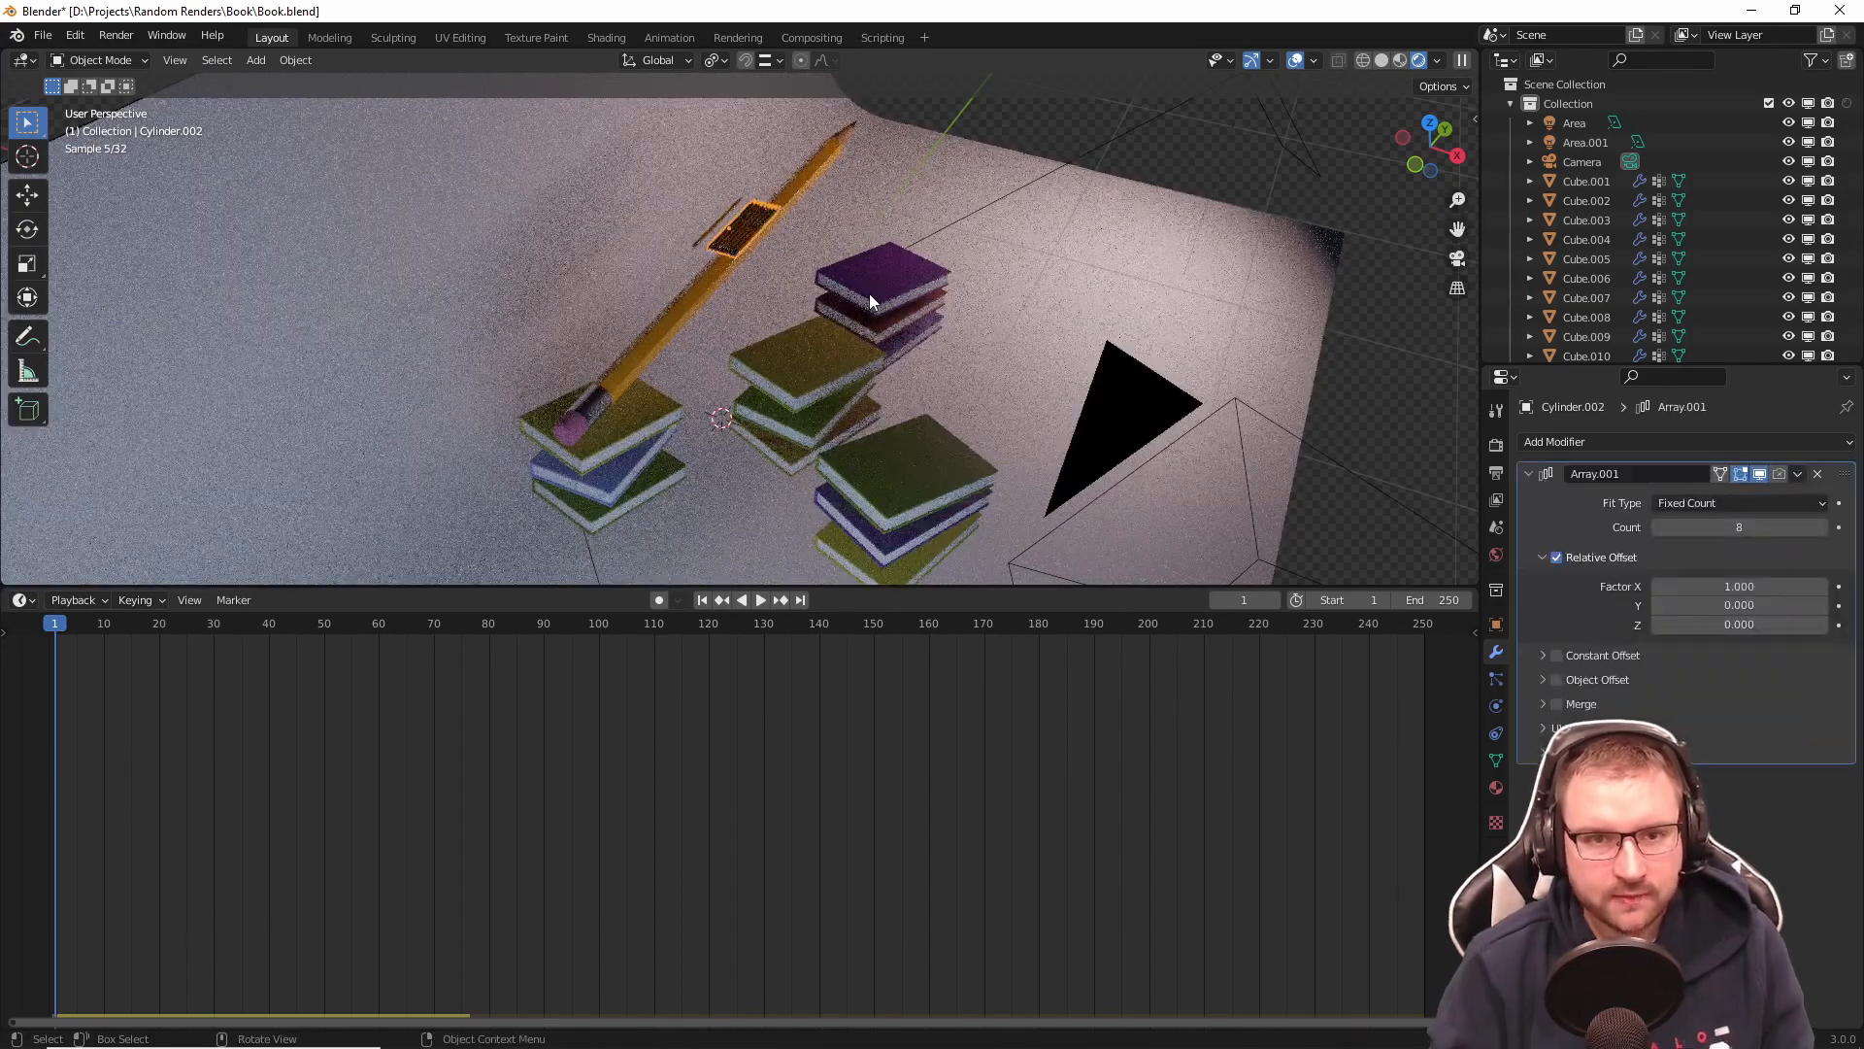
key(Delete)
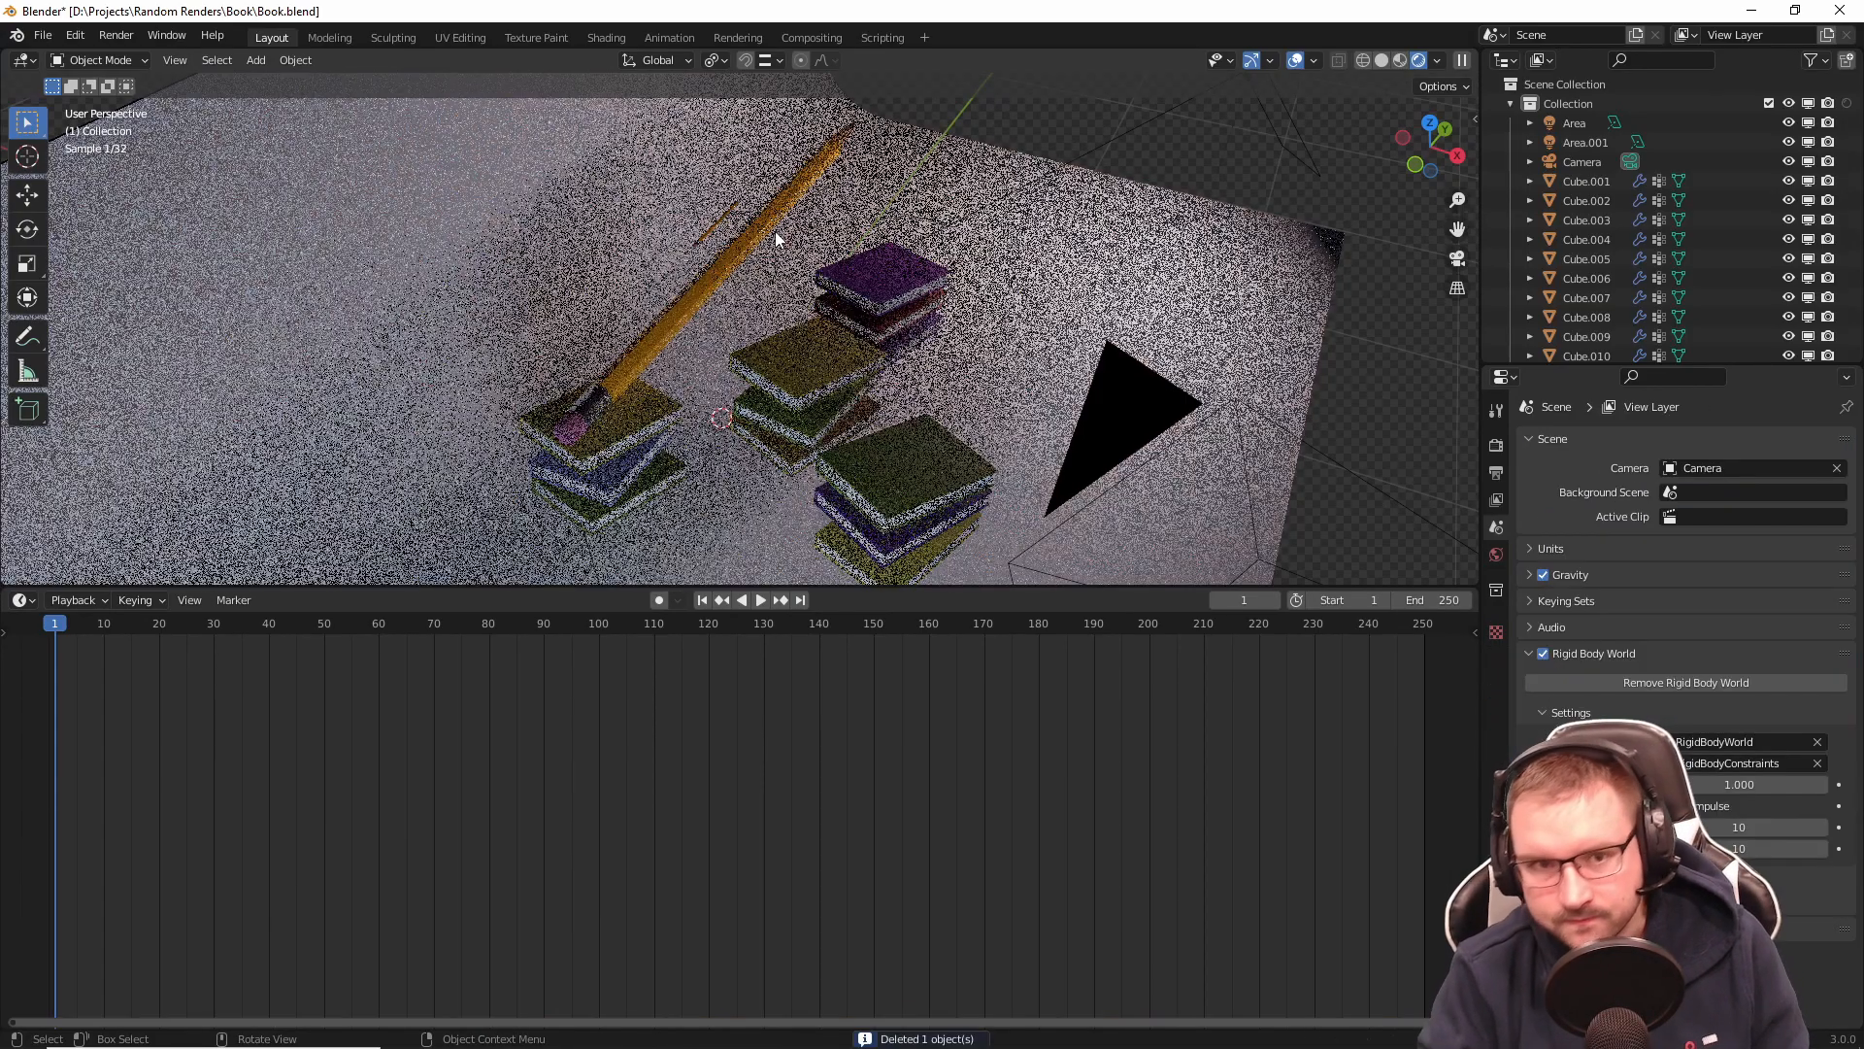
Step: Set the remaining small pencil's rigid body collision shape to Mesh with a 0.001 m margin, and save the file
scroll(774, 233, up, 3)
click(705, 156)
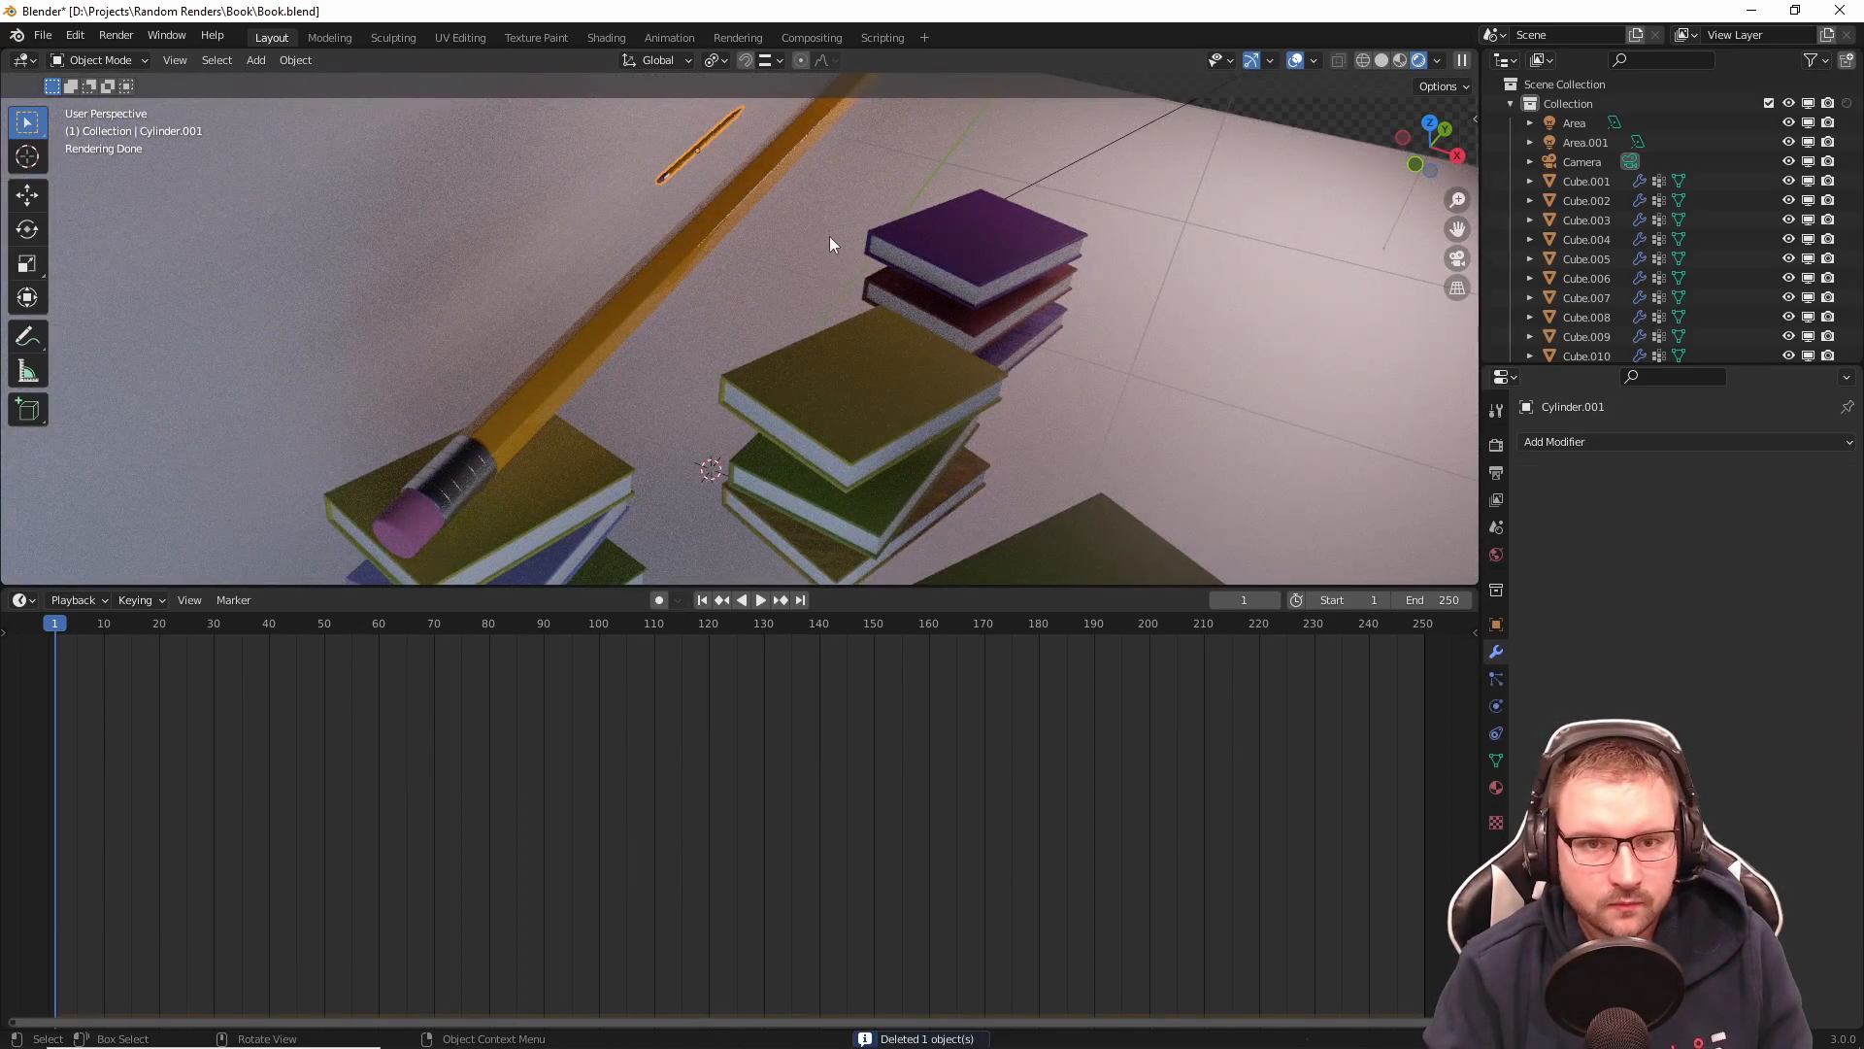
click(1496, 699)
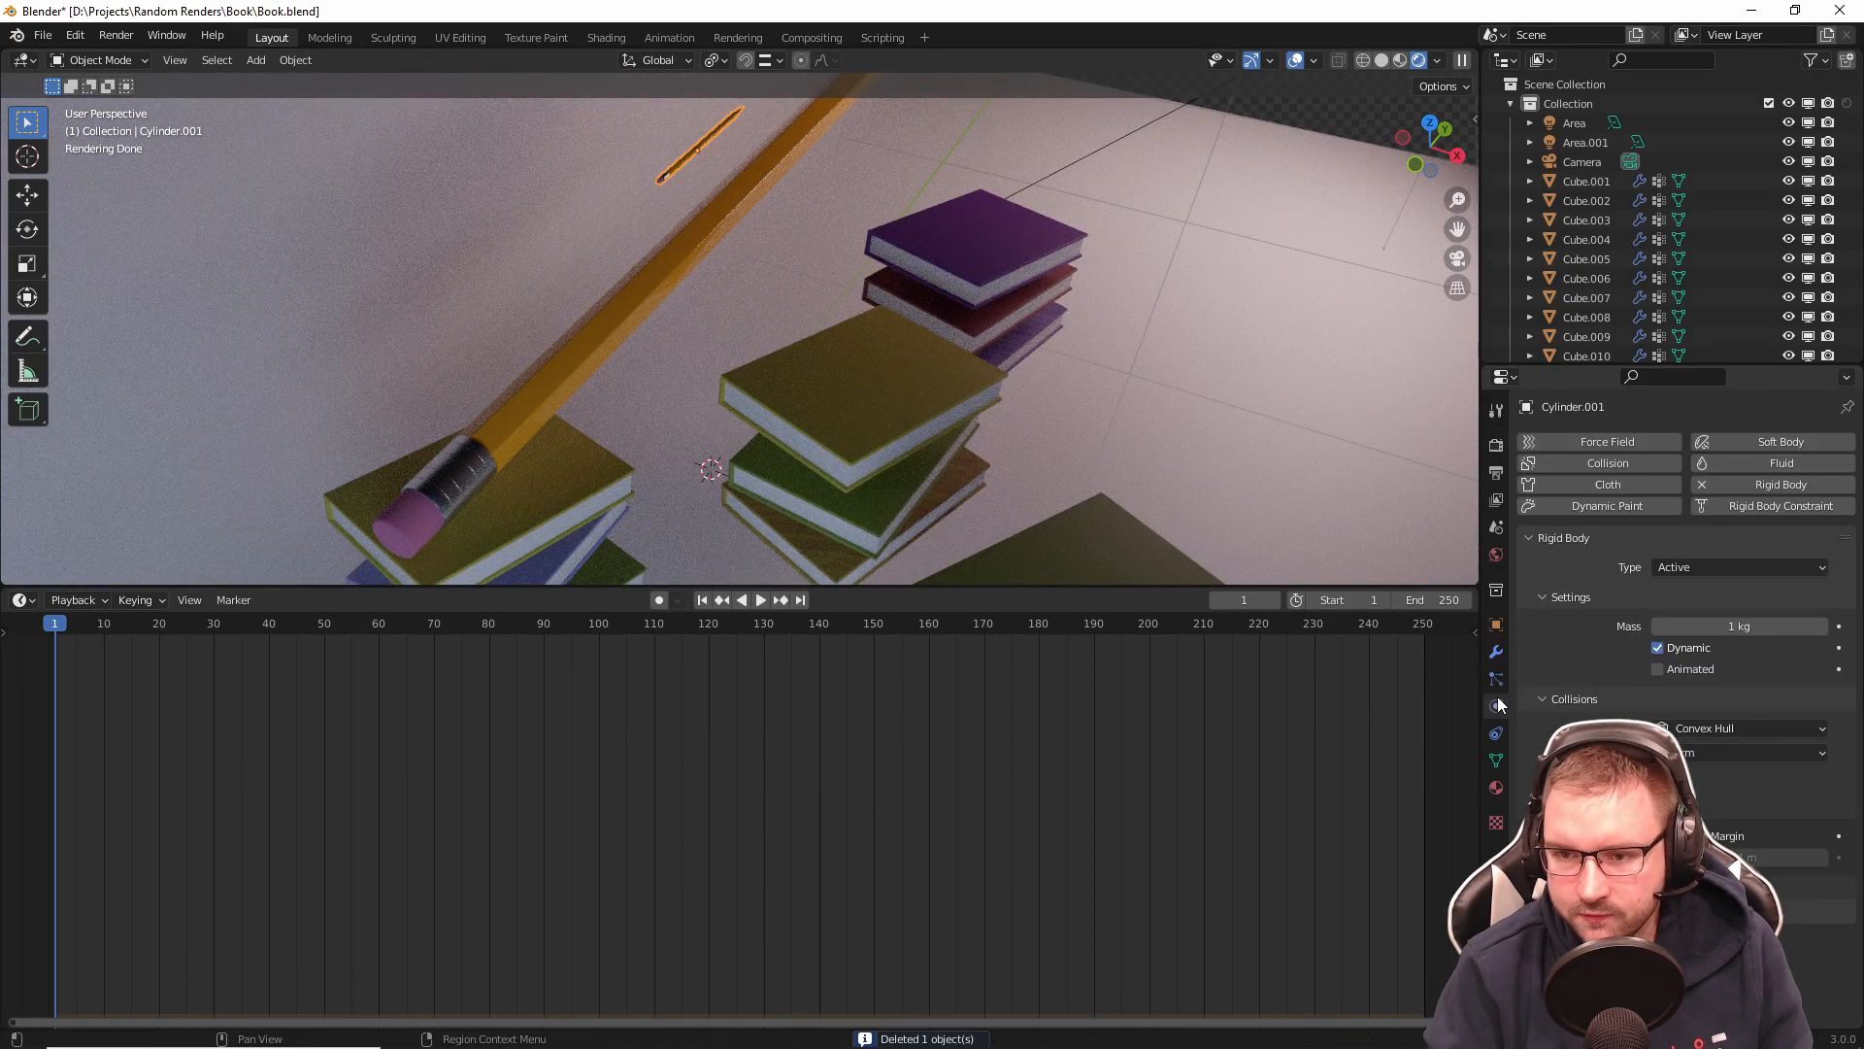
click(1772, 730)
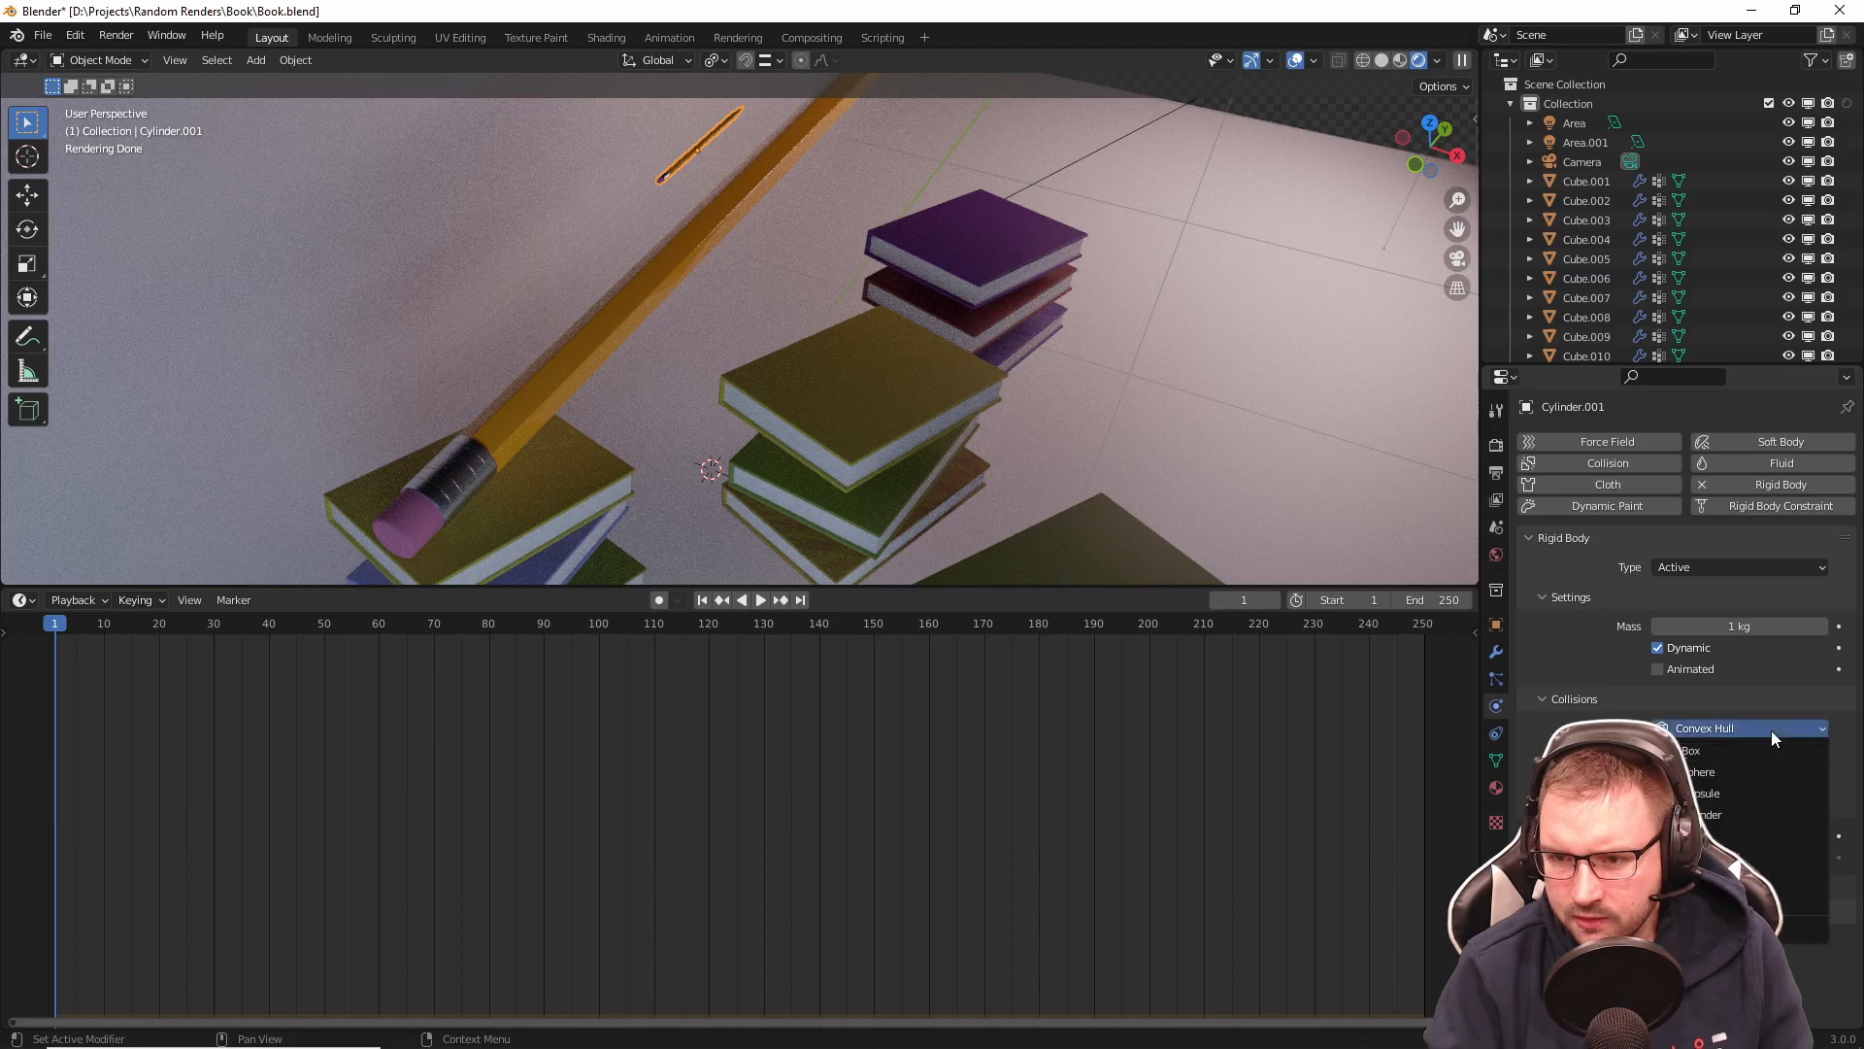
click(1738, 879)
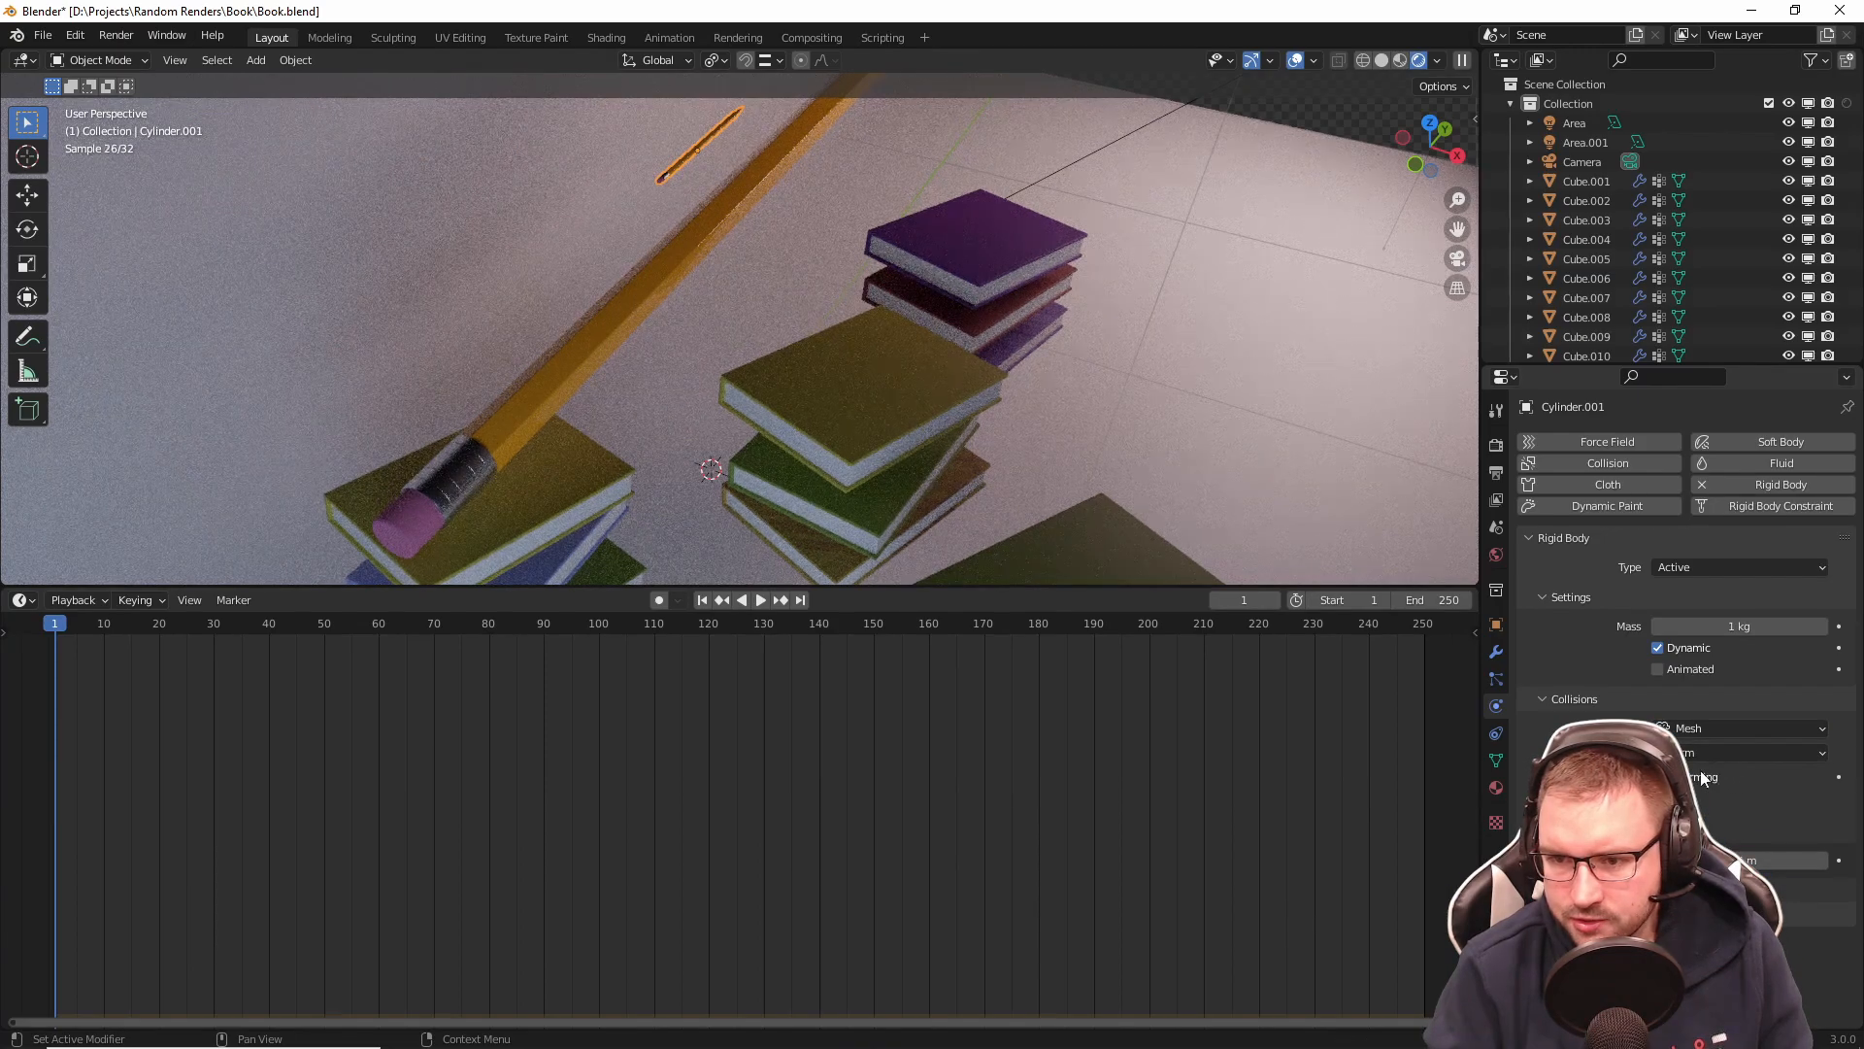
click(1738, 860)
text(0.001)
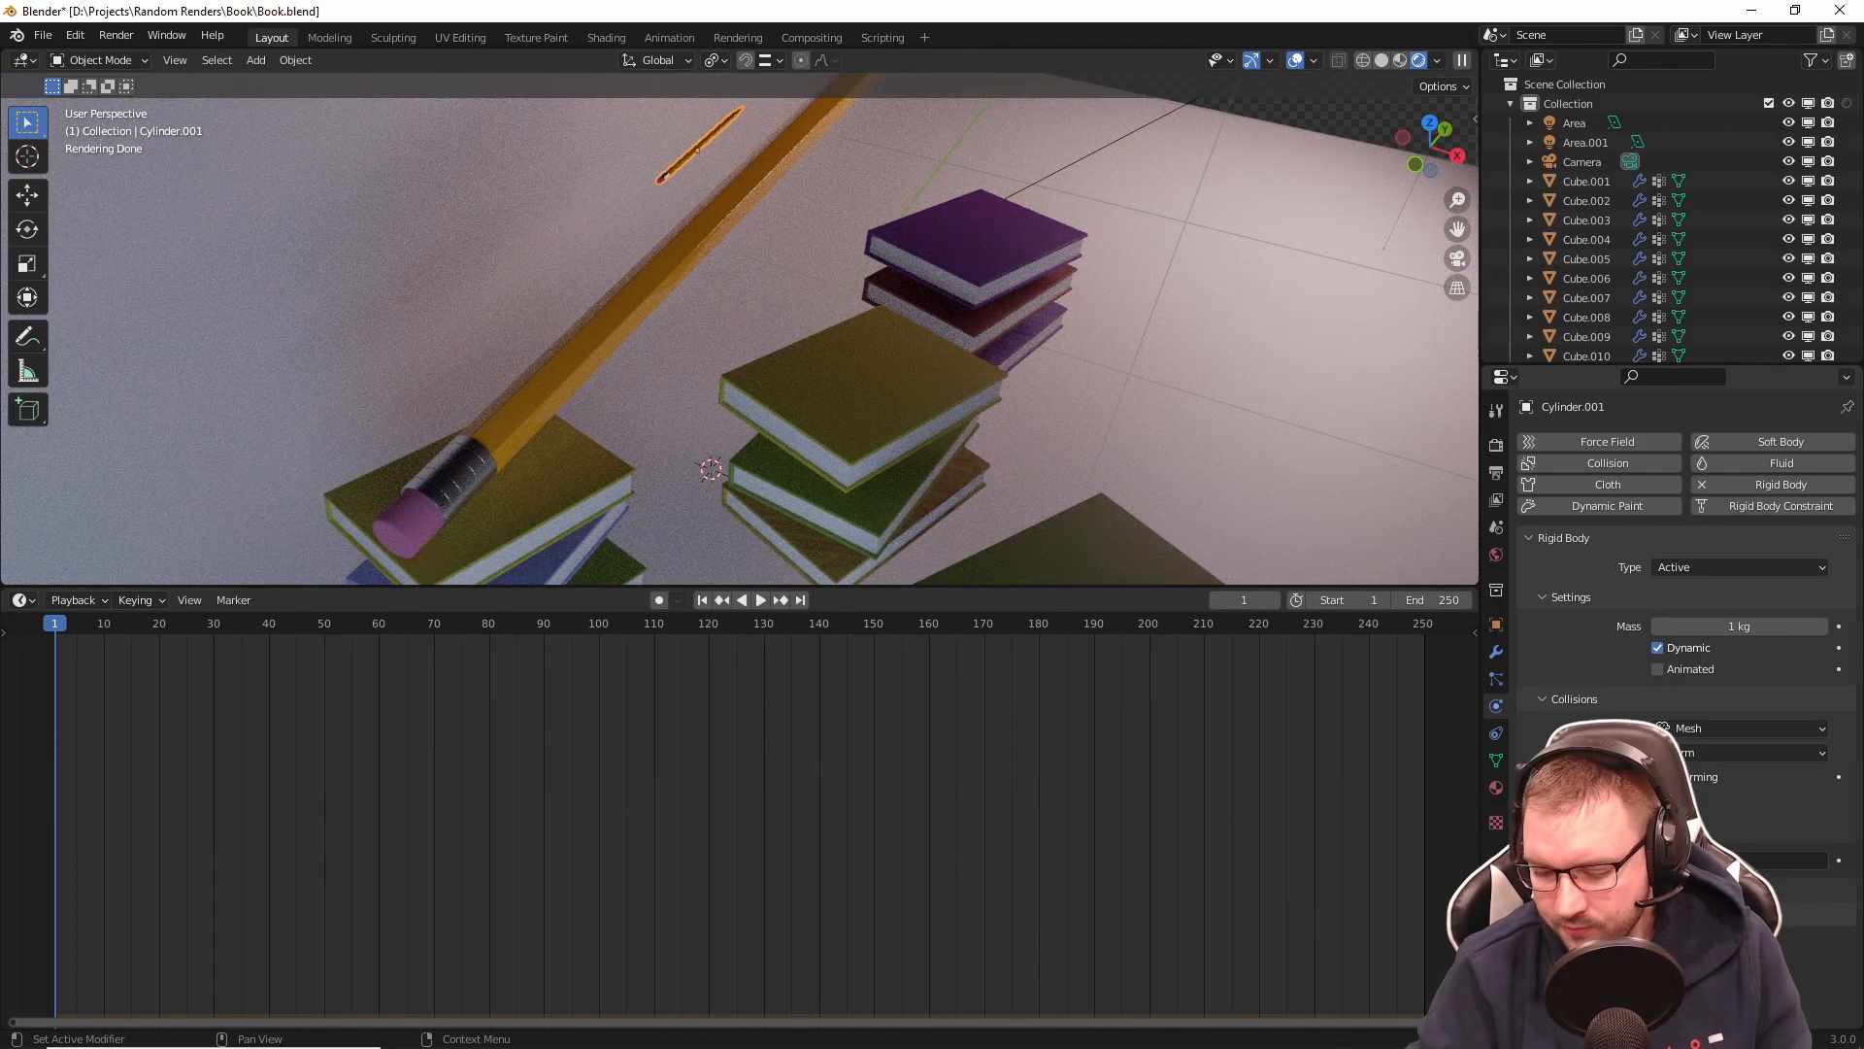
key(Return)
key(ctrl+s)
Step: Play the simulation to frame 32, examine the fallen small pencil and the backdrop's rigid body settings, and return to frame 1
key(space)
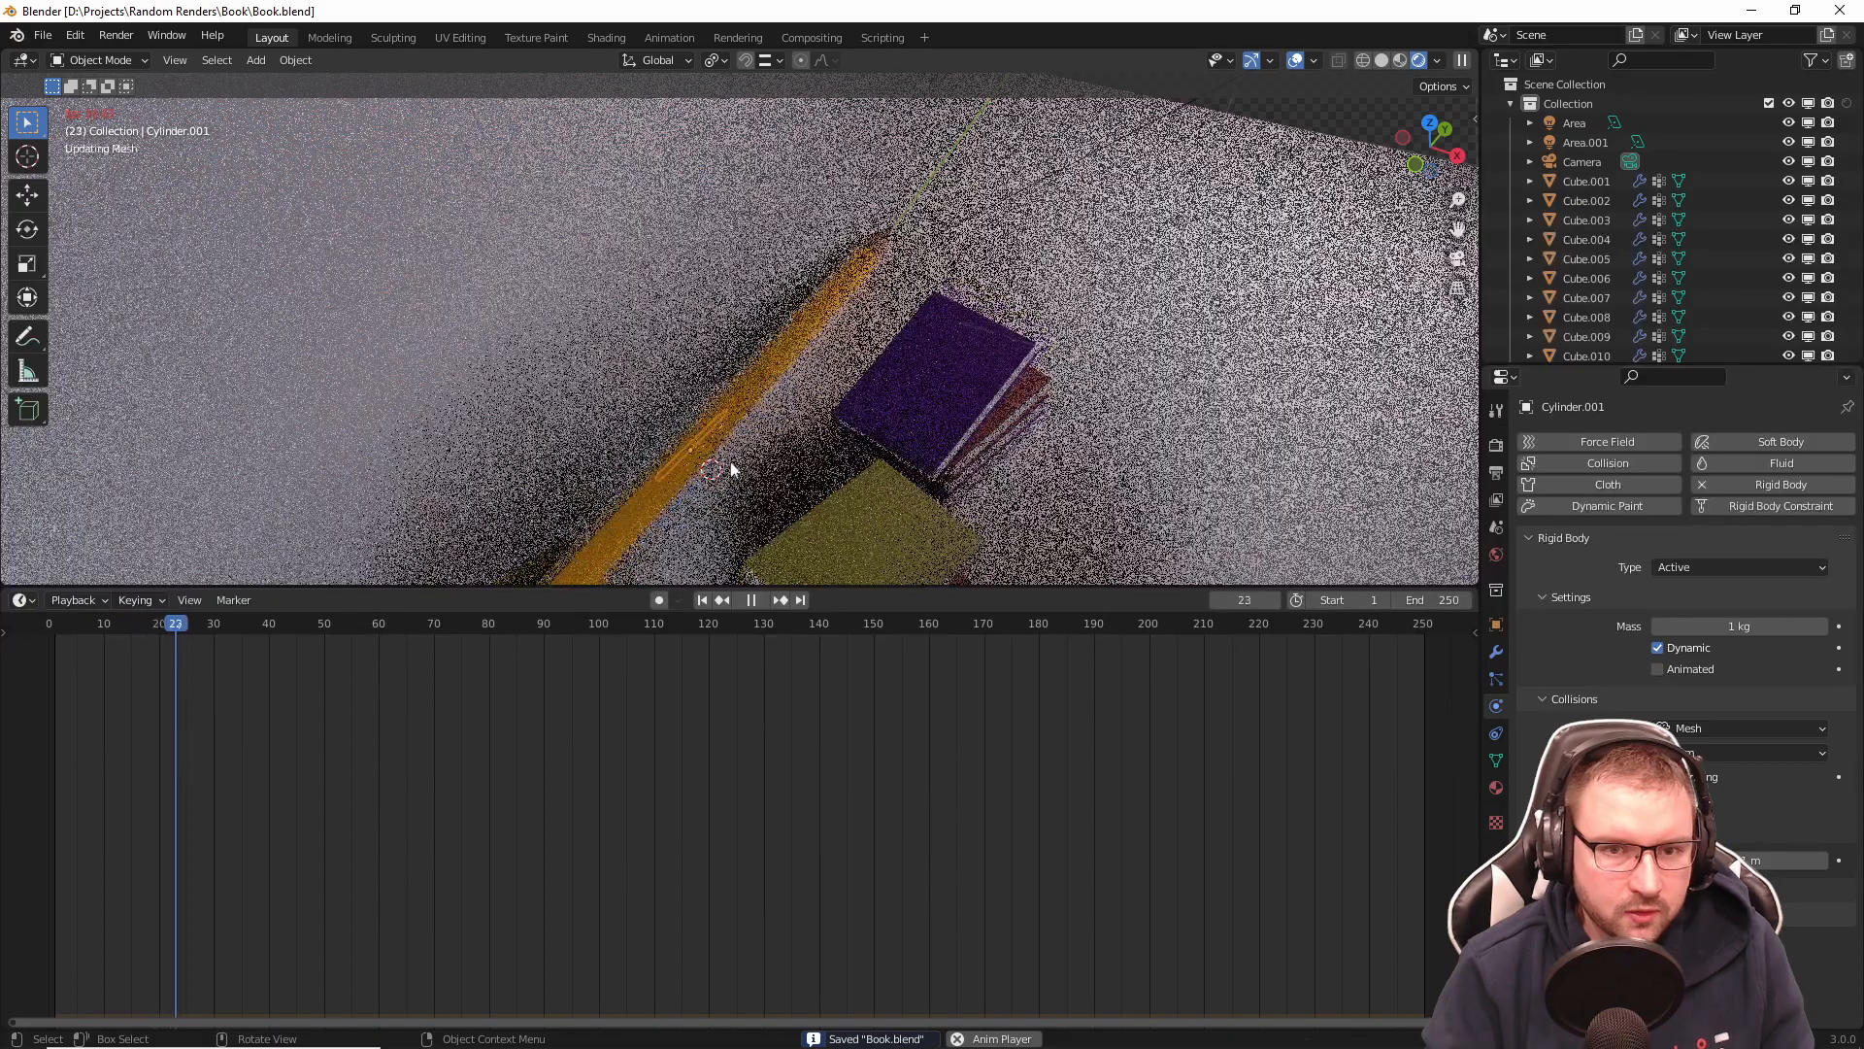
key(space)
mouse_move(748, 476)
middle_down()
mouse_move(818, 453)
mouse_move(800, 294)
mouse_move(714, 398)
mouse_move(780, 386)
mouse_move(770, 400)
mouse_move(631, 397)
mouse_move(1010, 433)
mouse_move(1012, 400)
mouse_move(1075, 344)
mouse_move(1229, 396)
mouse_move(1056, 372)
middle_up()
scroll(713, 390, up, 8)
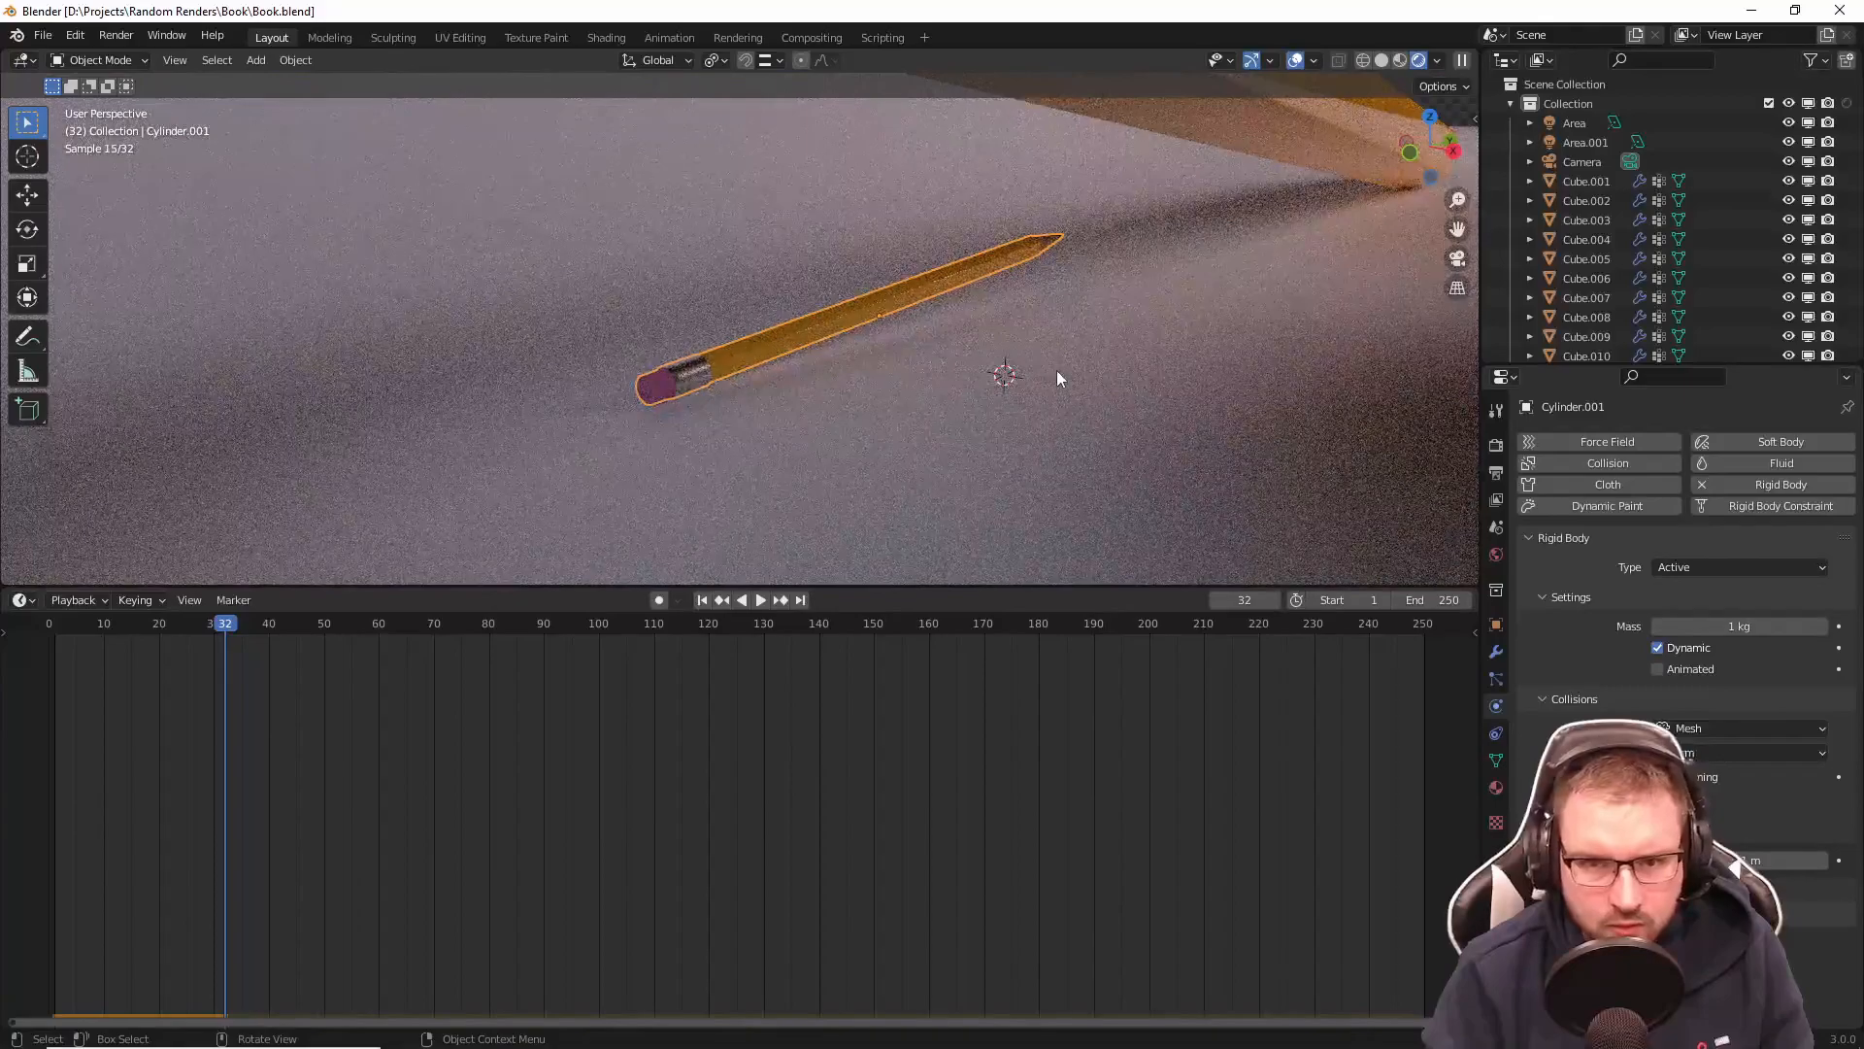
click(1059, 375)
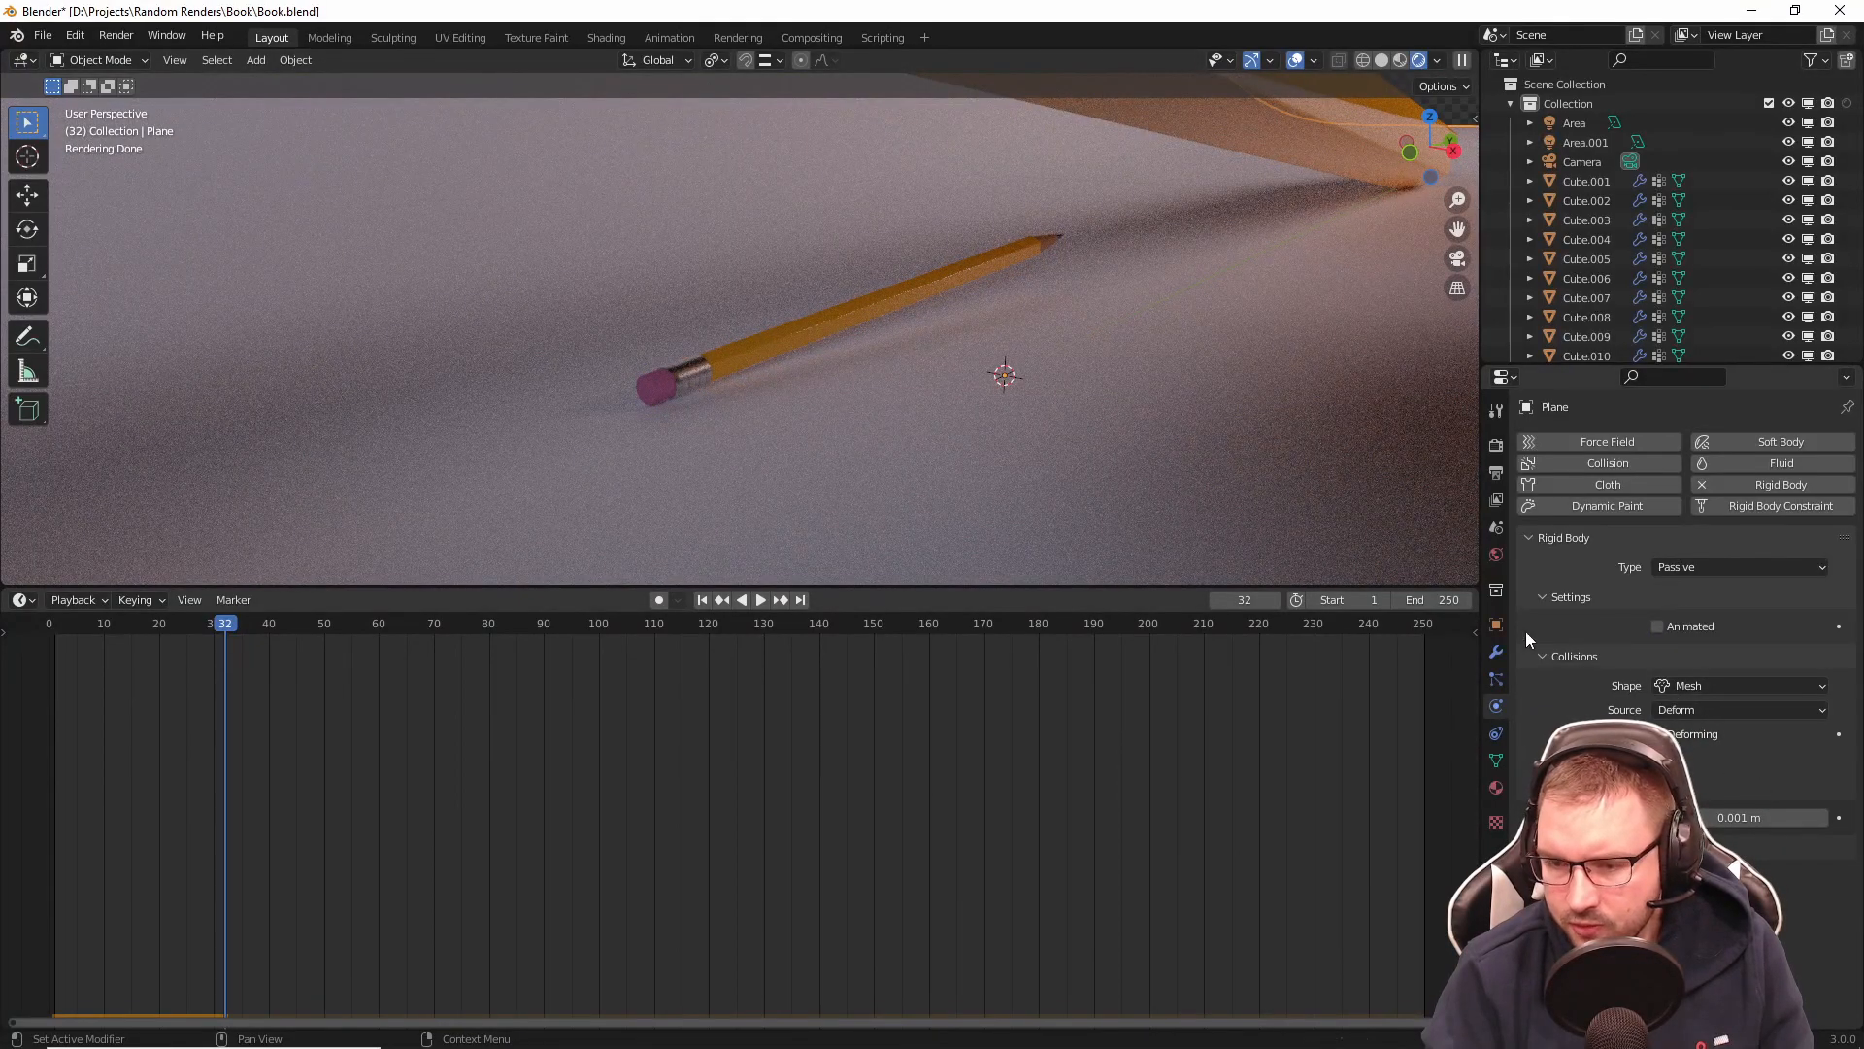
scroll(929, 296, down, 2)
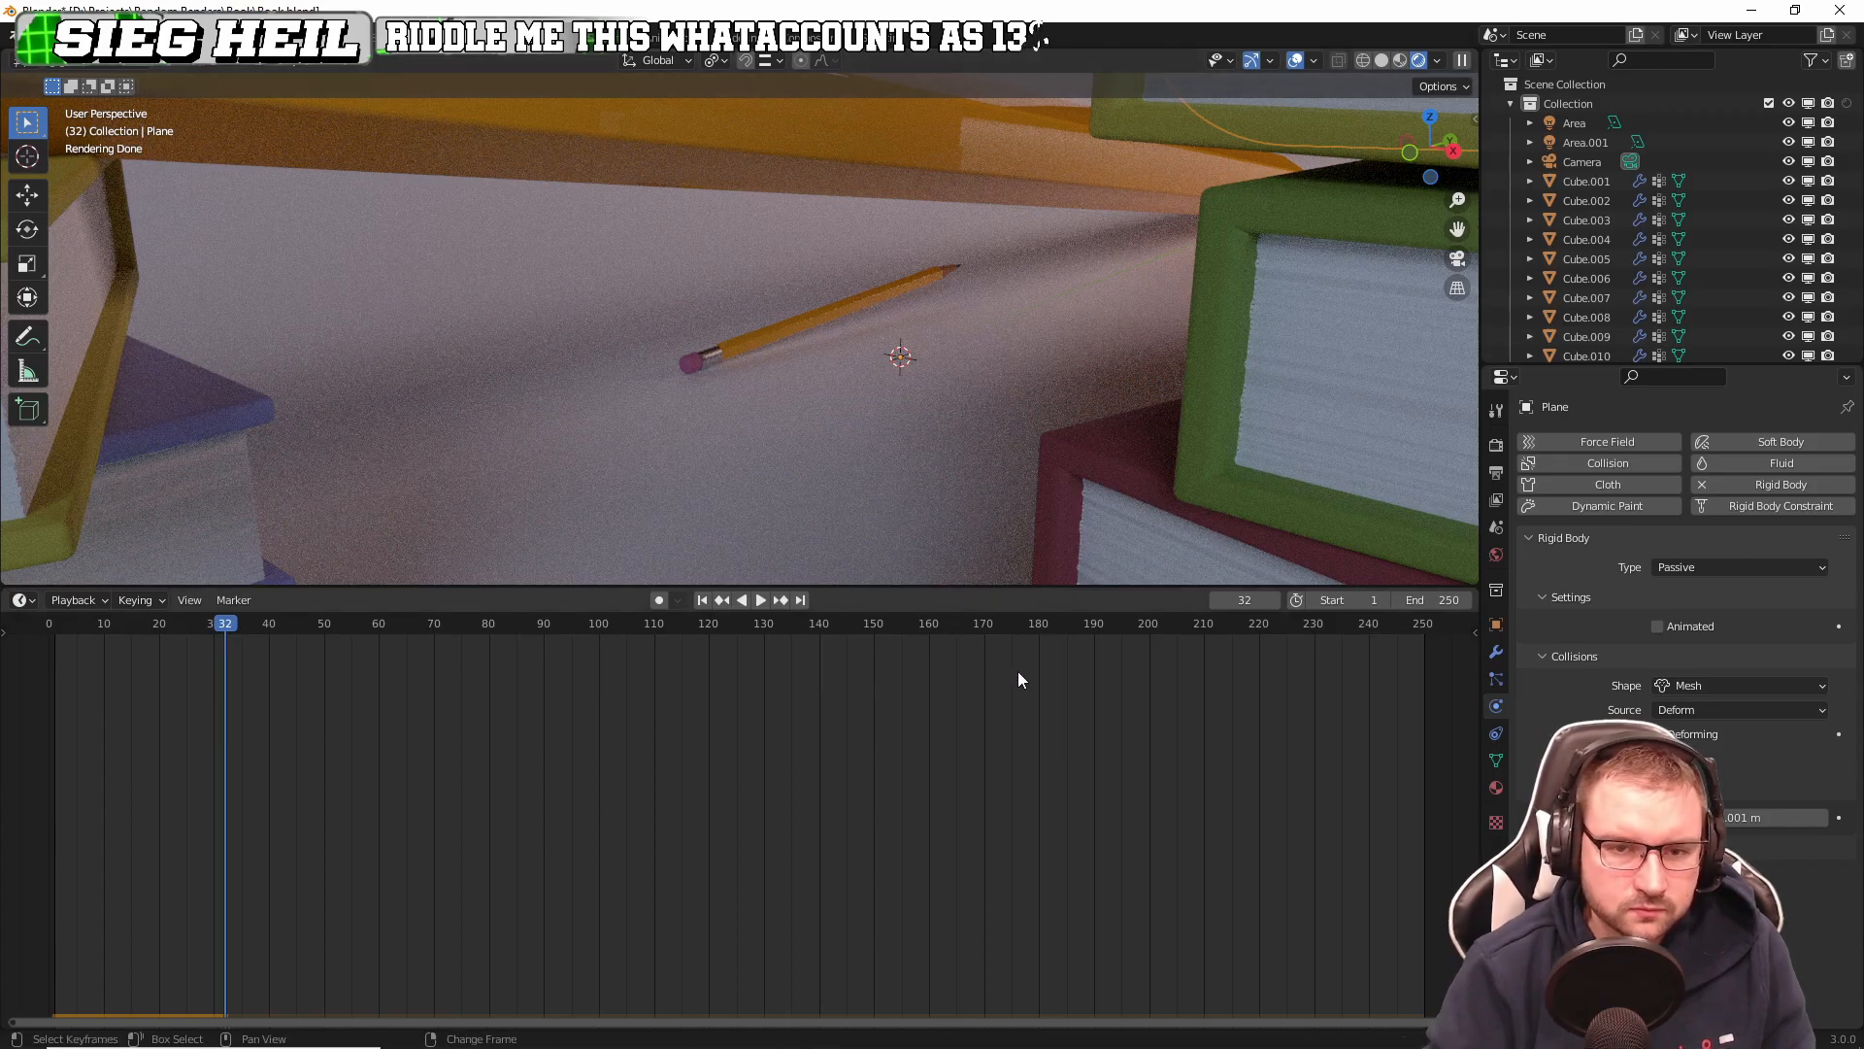
key(shift+Left)
Step: Duplicate the small pencil horizontally beside the original, moving the copy 0.049 m in X and -0.023181 m in Y
scroll(961, 378, down, 4)
mouse_move(976, 286)
middle_down()
mouse_move(989, 332)
mouse_move(1040, 346)
mouse_move(994, 442)
middle_up()
scroll(981, 311, down, 2)
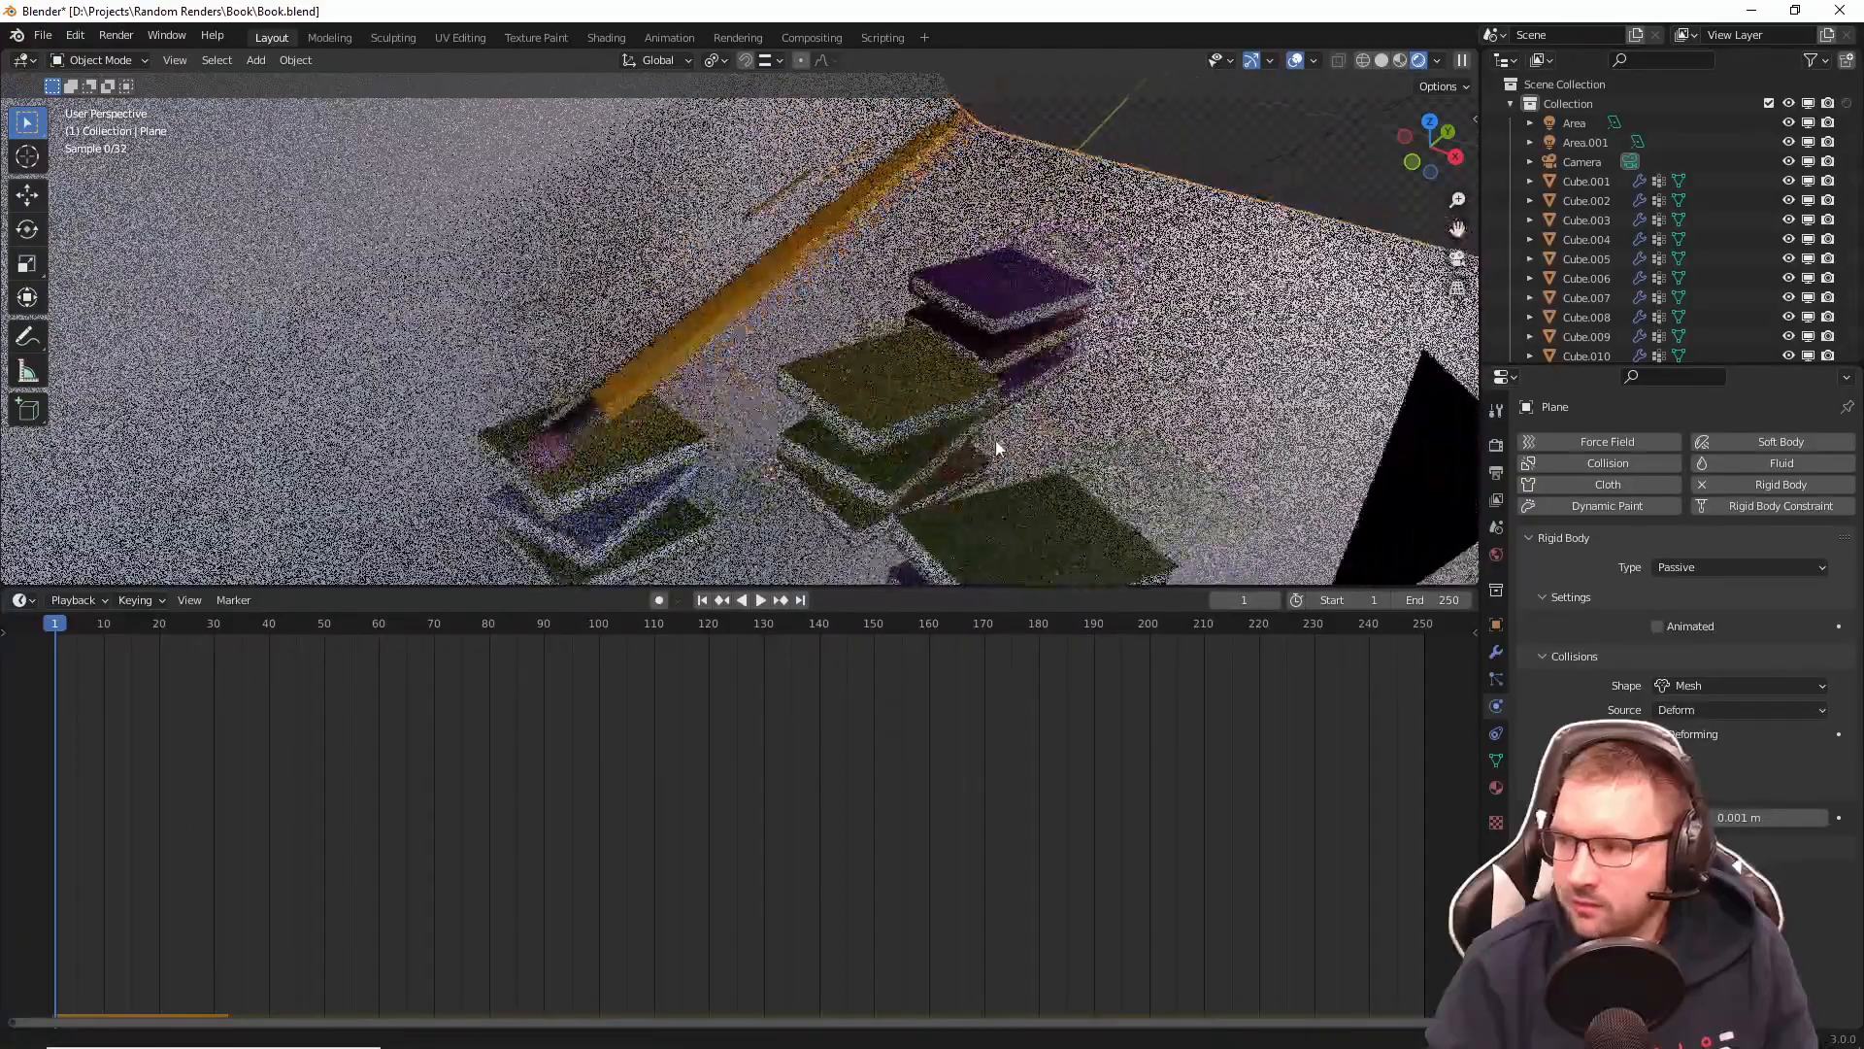
scroll(999, 418, up, 3)
shift+middle_drag(858, 299, 914, 406)
scroll(875, 324, up, 3)
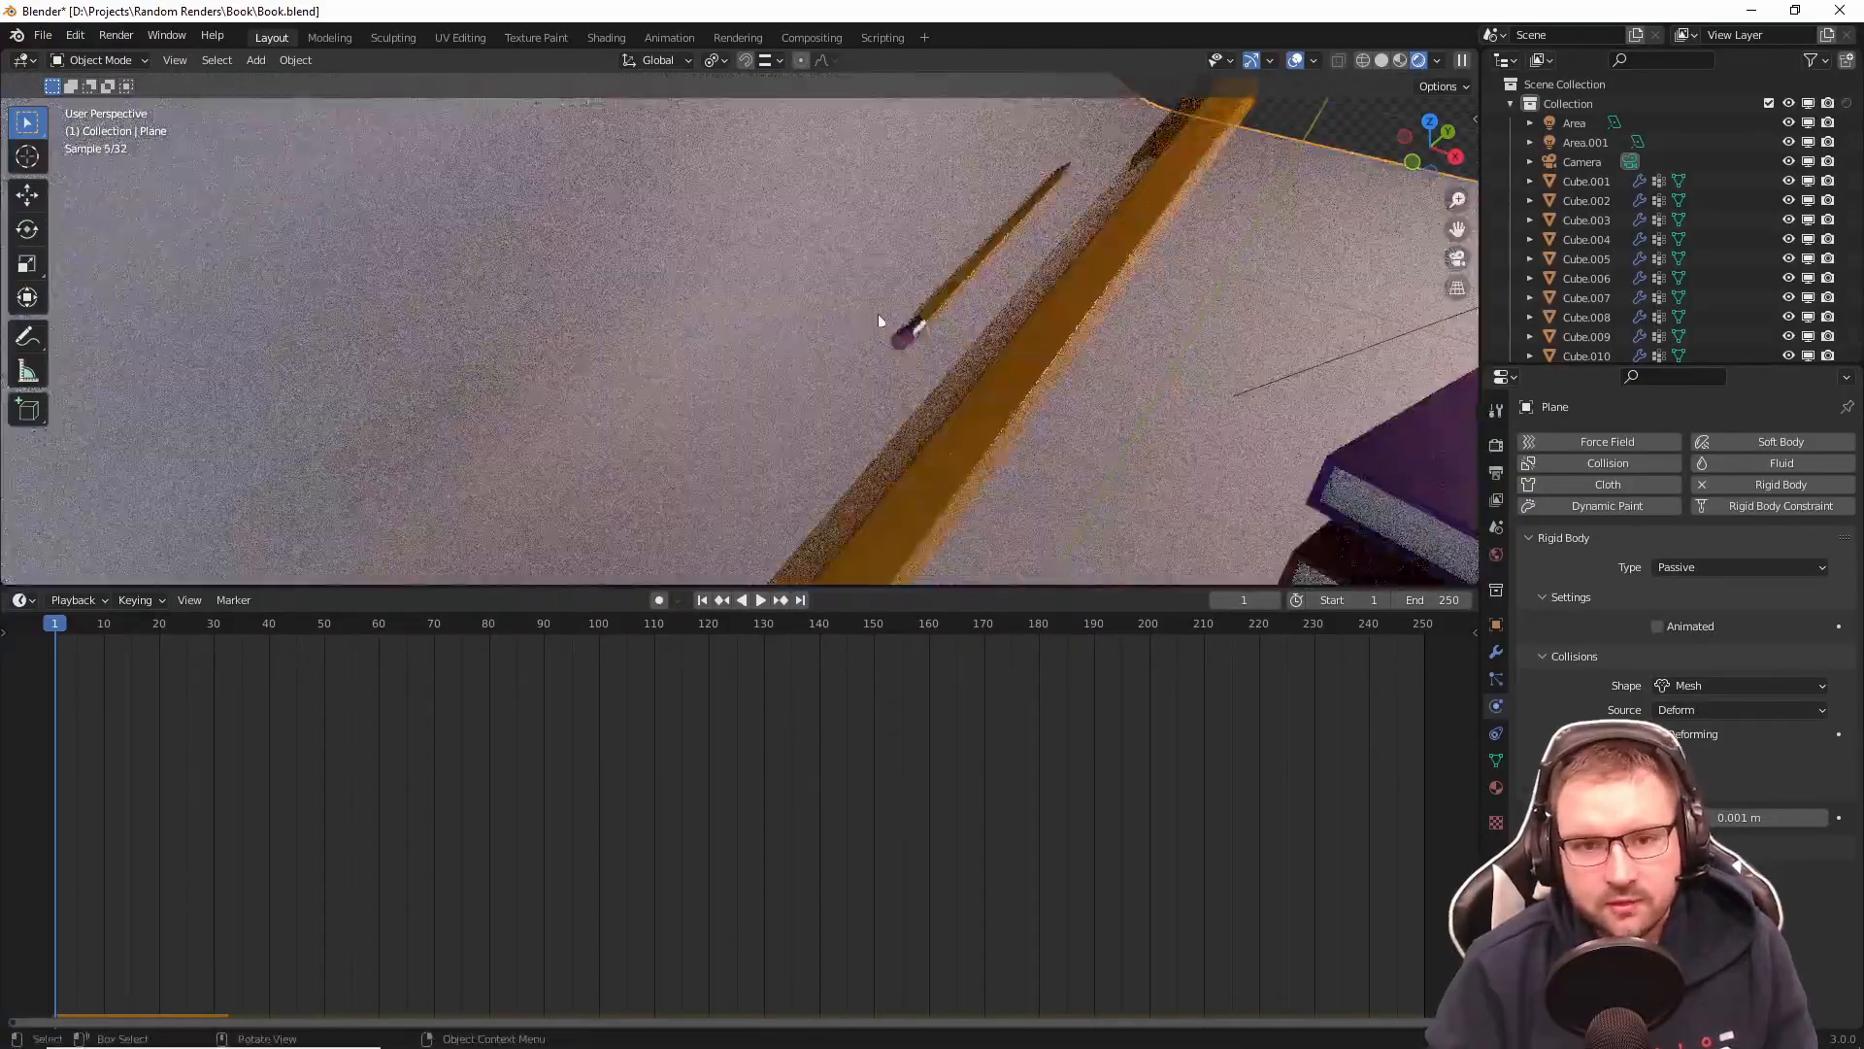
click(917, 305)
mouse_move(1002, 356)
middle_down()
mouse_move(1075, 347)
mouse_move(948, 404)
mouse_move(1011, 365)
mouse_move(1056, 384)
mouse_move(989, 372)
middle_up()
scroll(980, 374, down, 3)
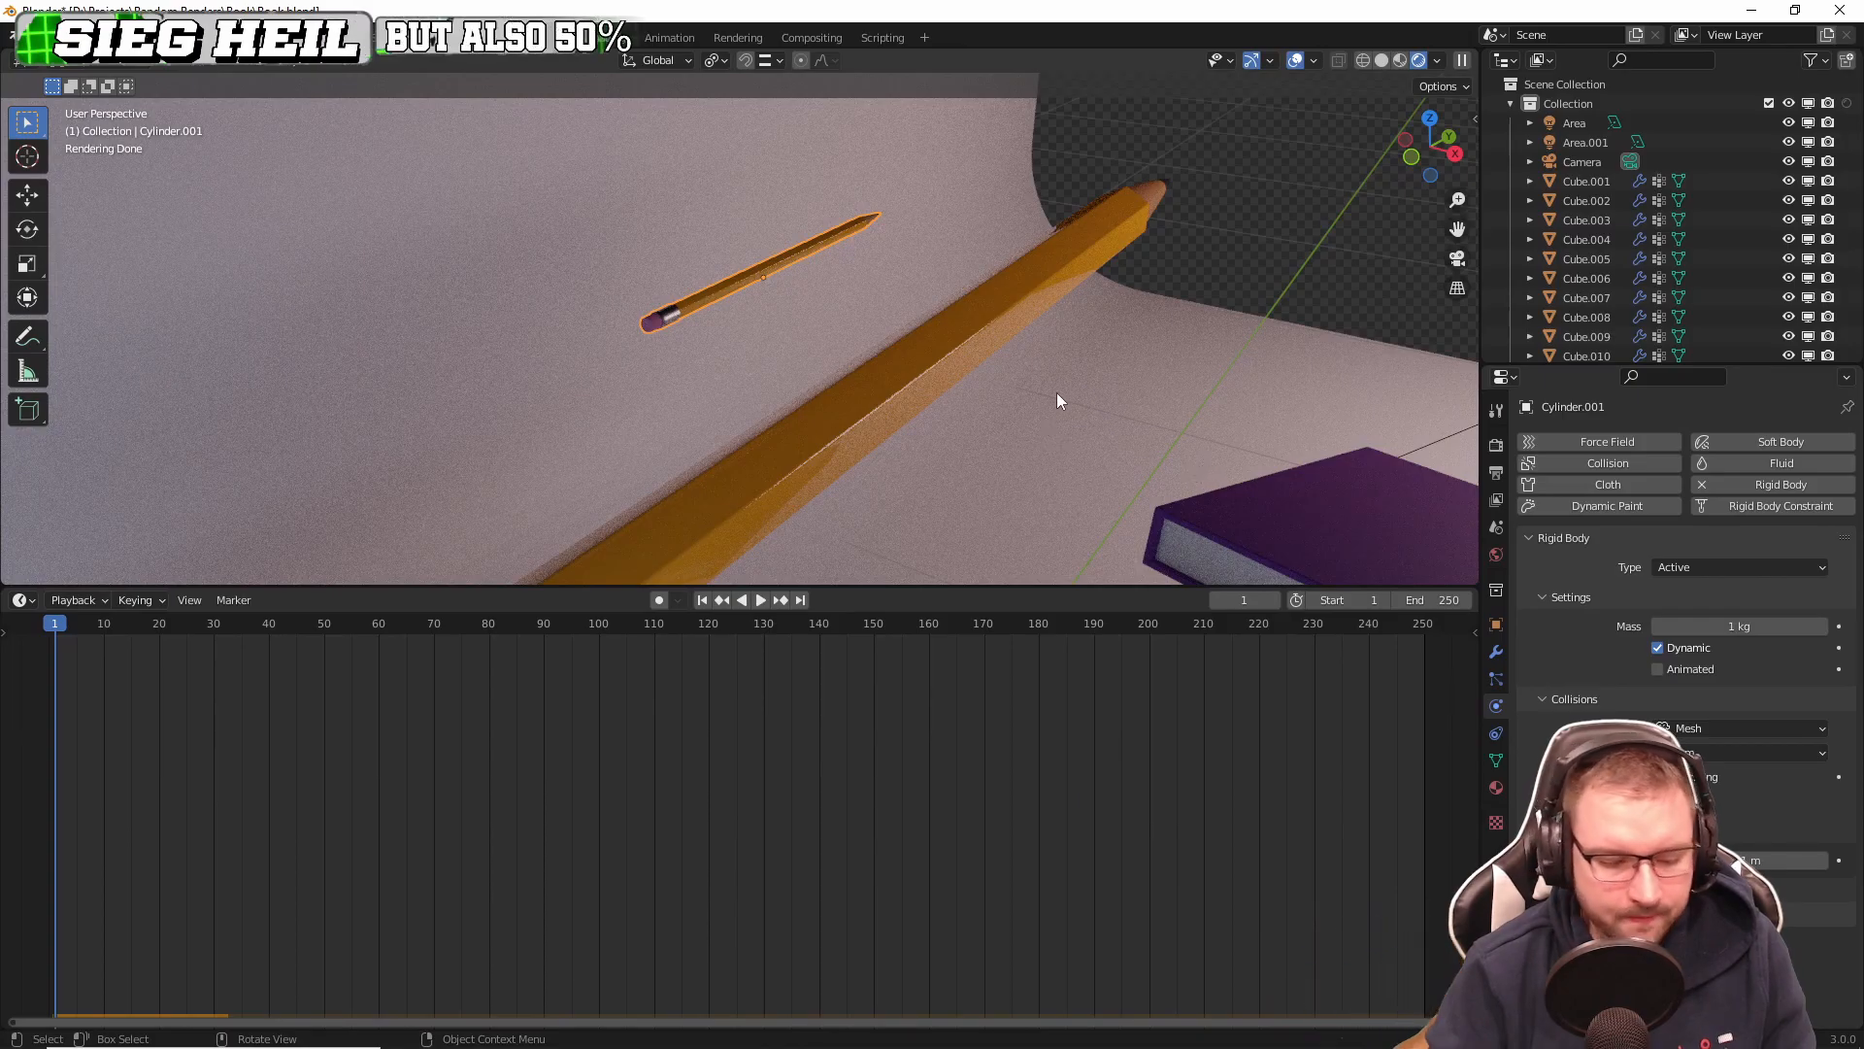
key(shift+d)
click(1033, 415)
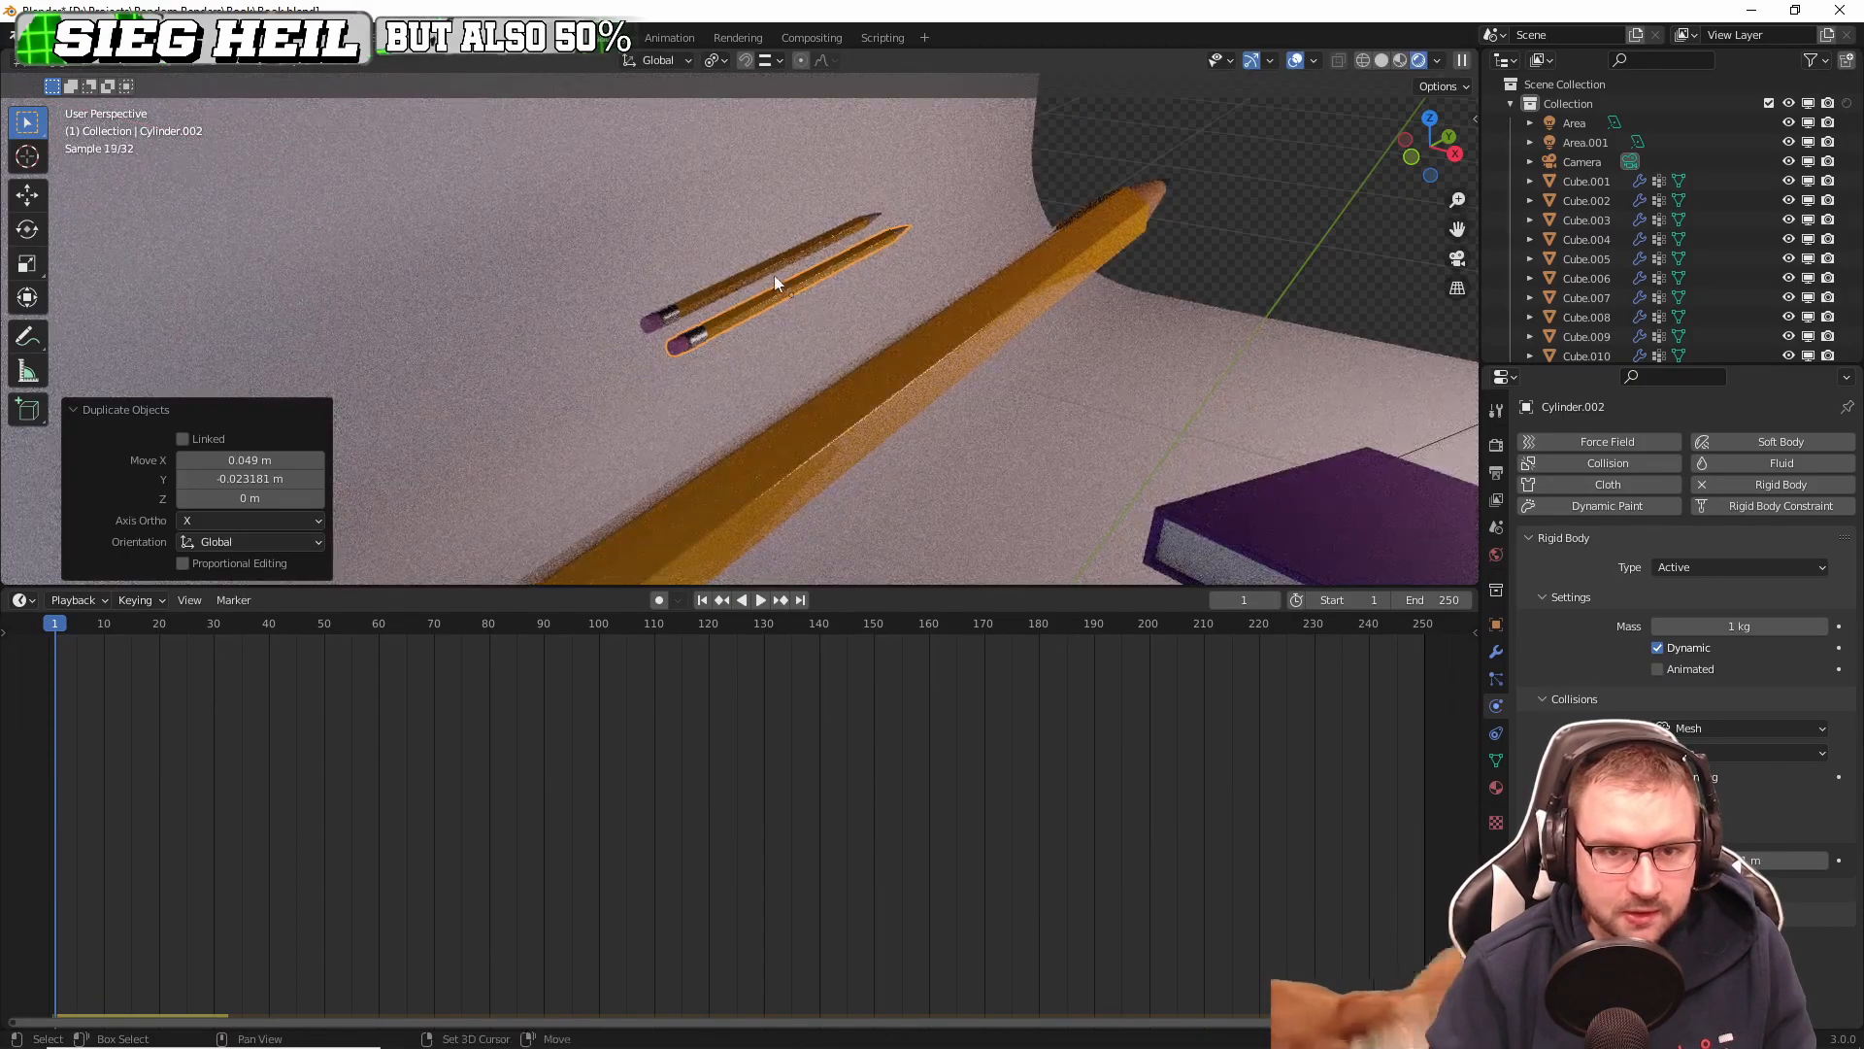
Step: Duplicate the pair of small pencils horizontally by 0.12067 m in X and -0.000833 m in Y
middle_drag(857, 363, 934, 389)
key(shift+d)
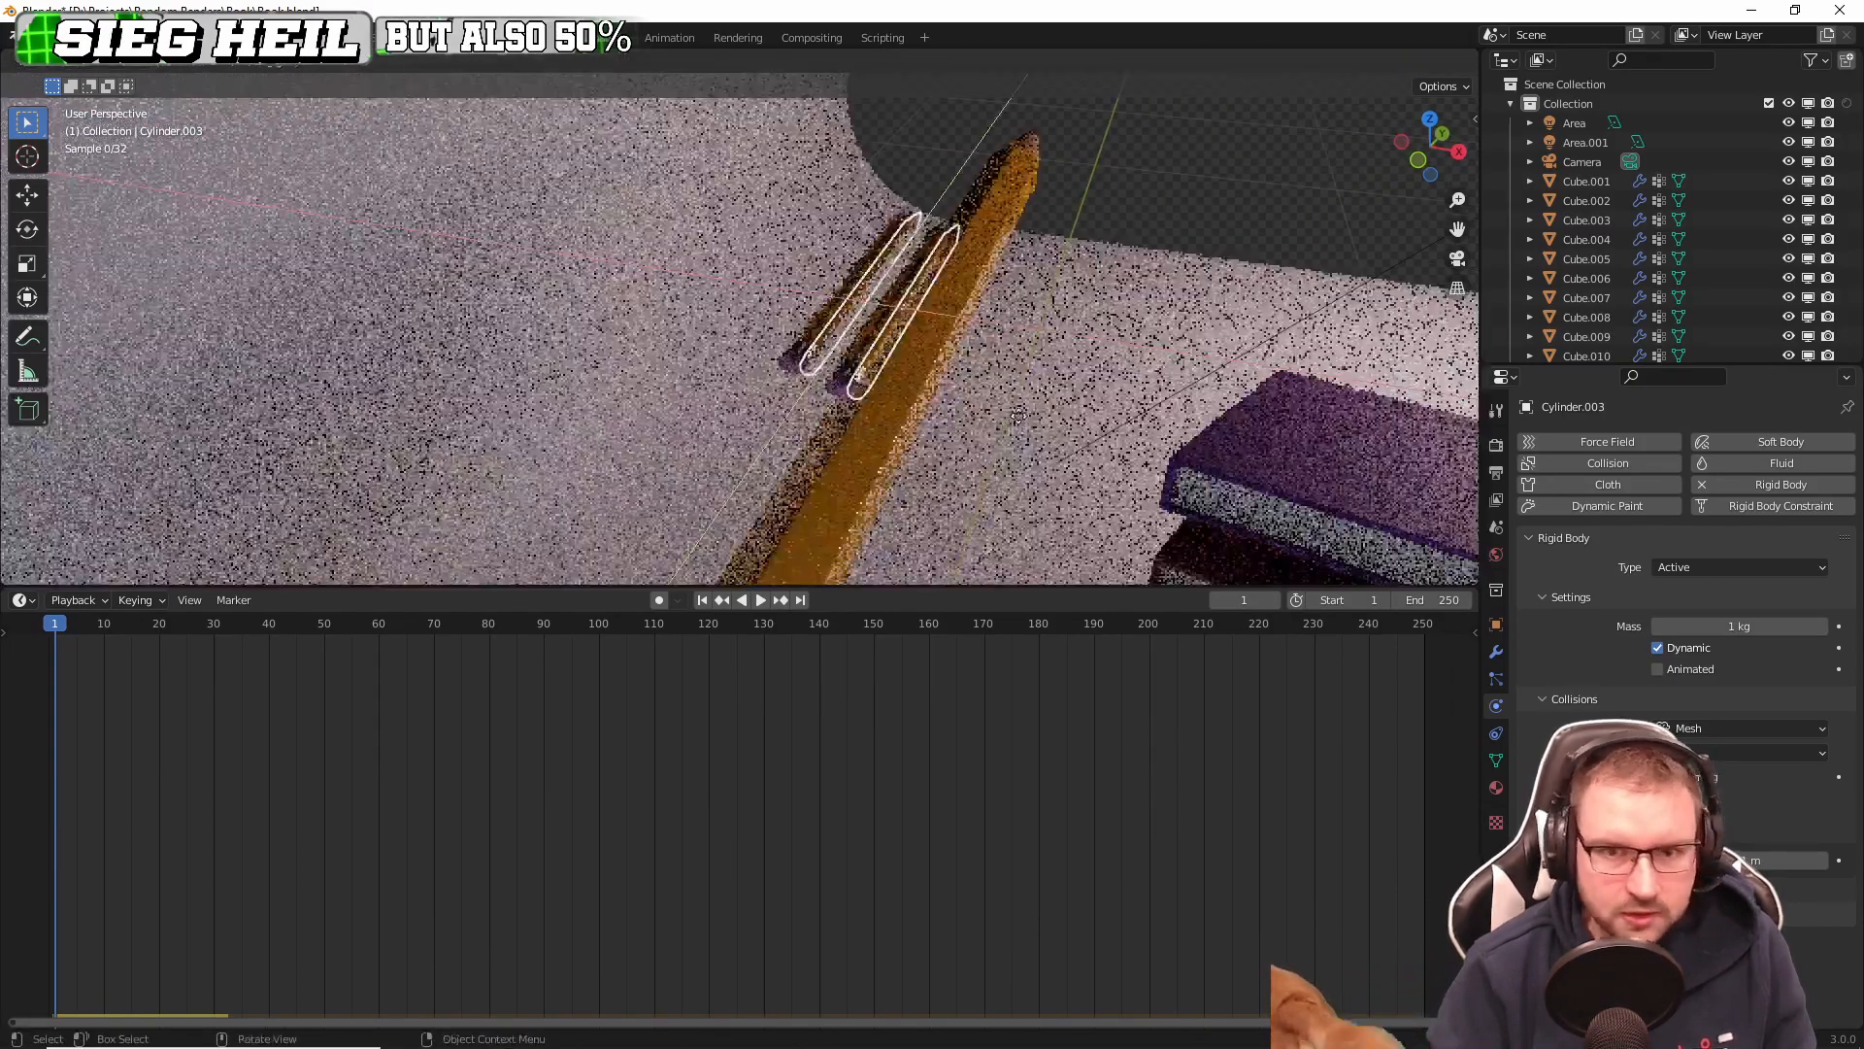
click(1109, 295)
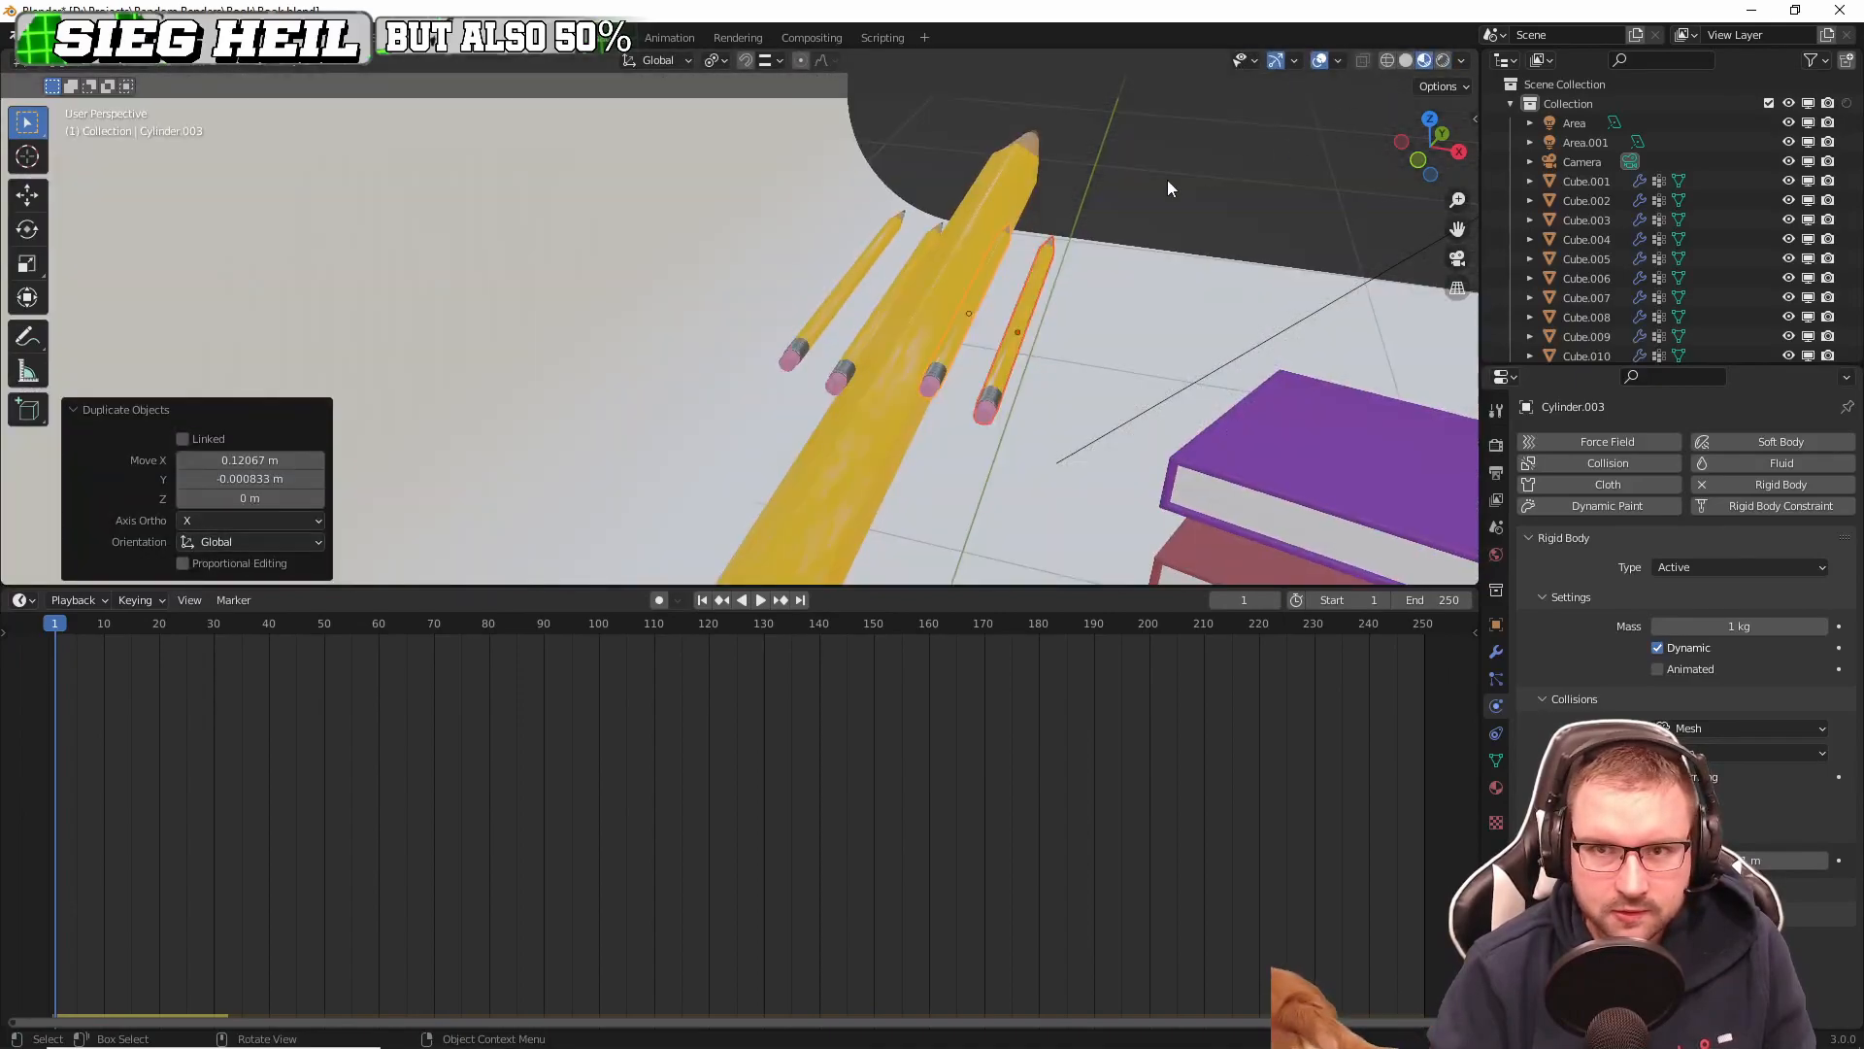
Step: Select all four small pencils and duplicate them horizontally by 0.22706 m in X and -0.03405 m in Y
shift+click(870, 261)
shift+click(906, 278)
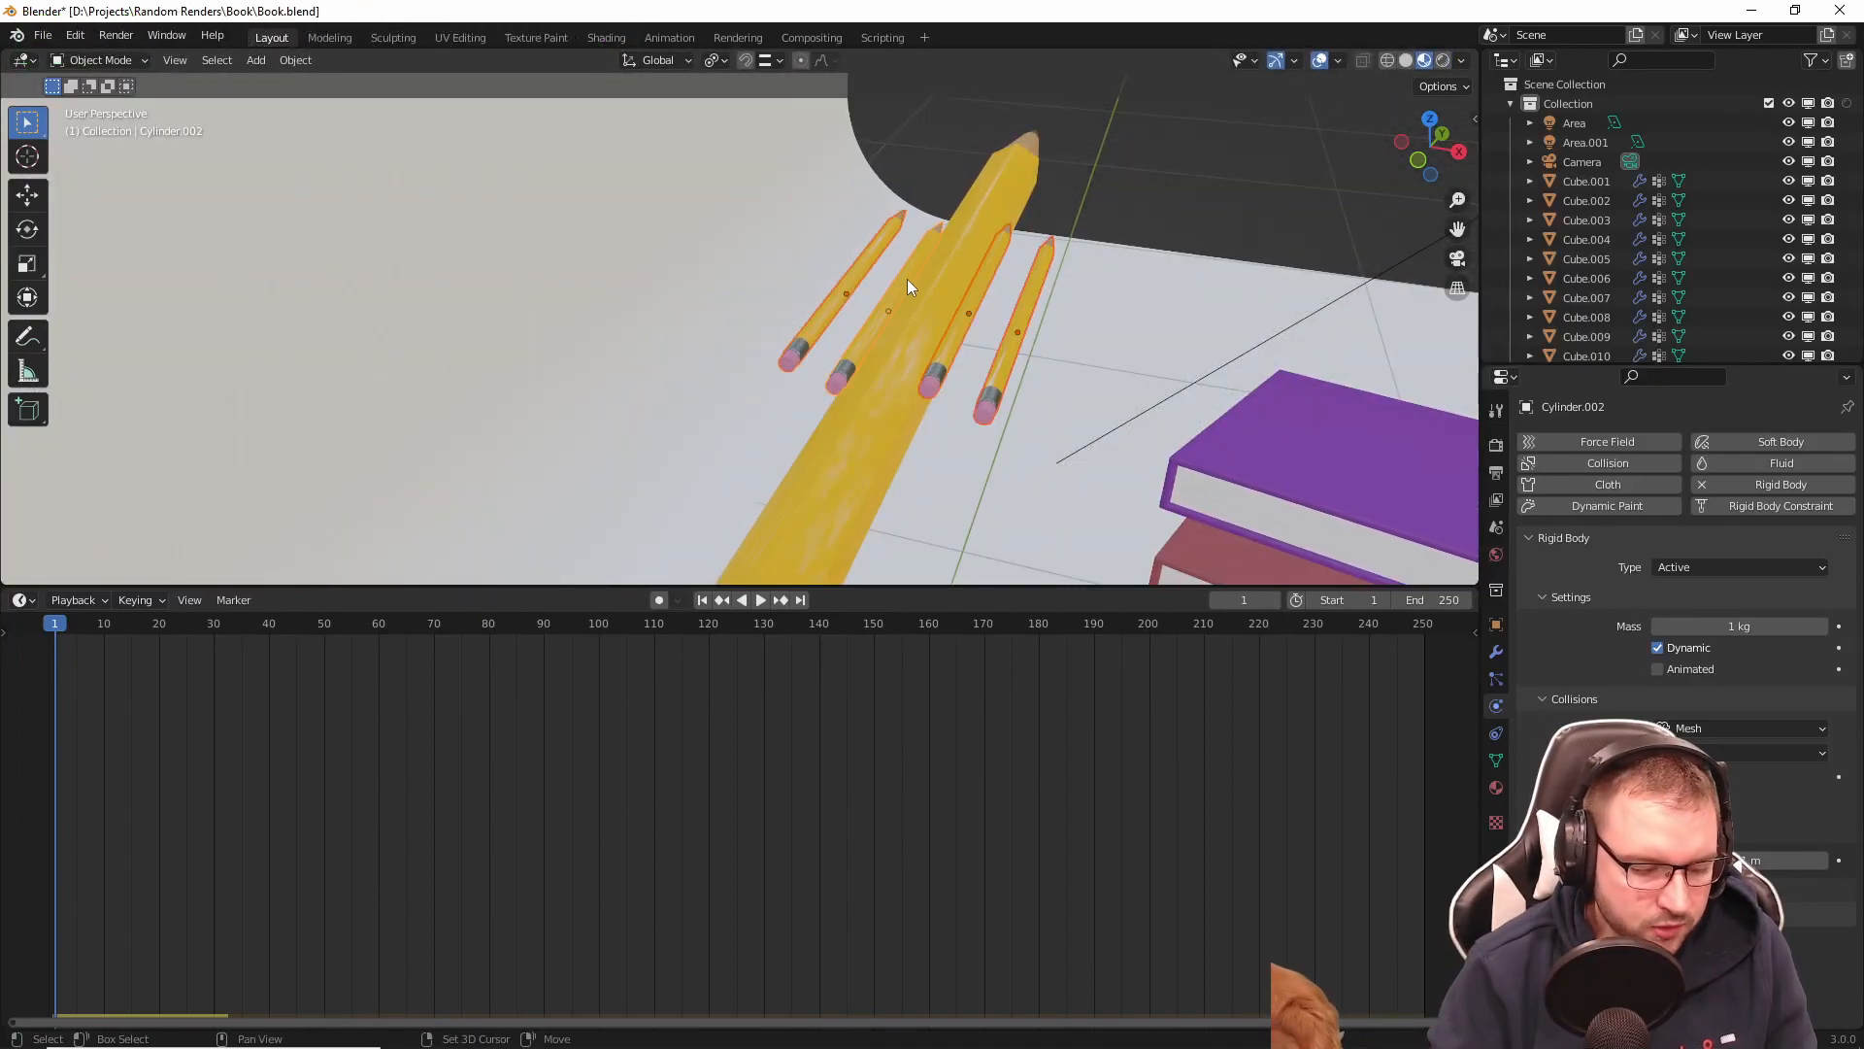
key(shift+d)
key(shift+z)
click(1270, 381)
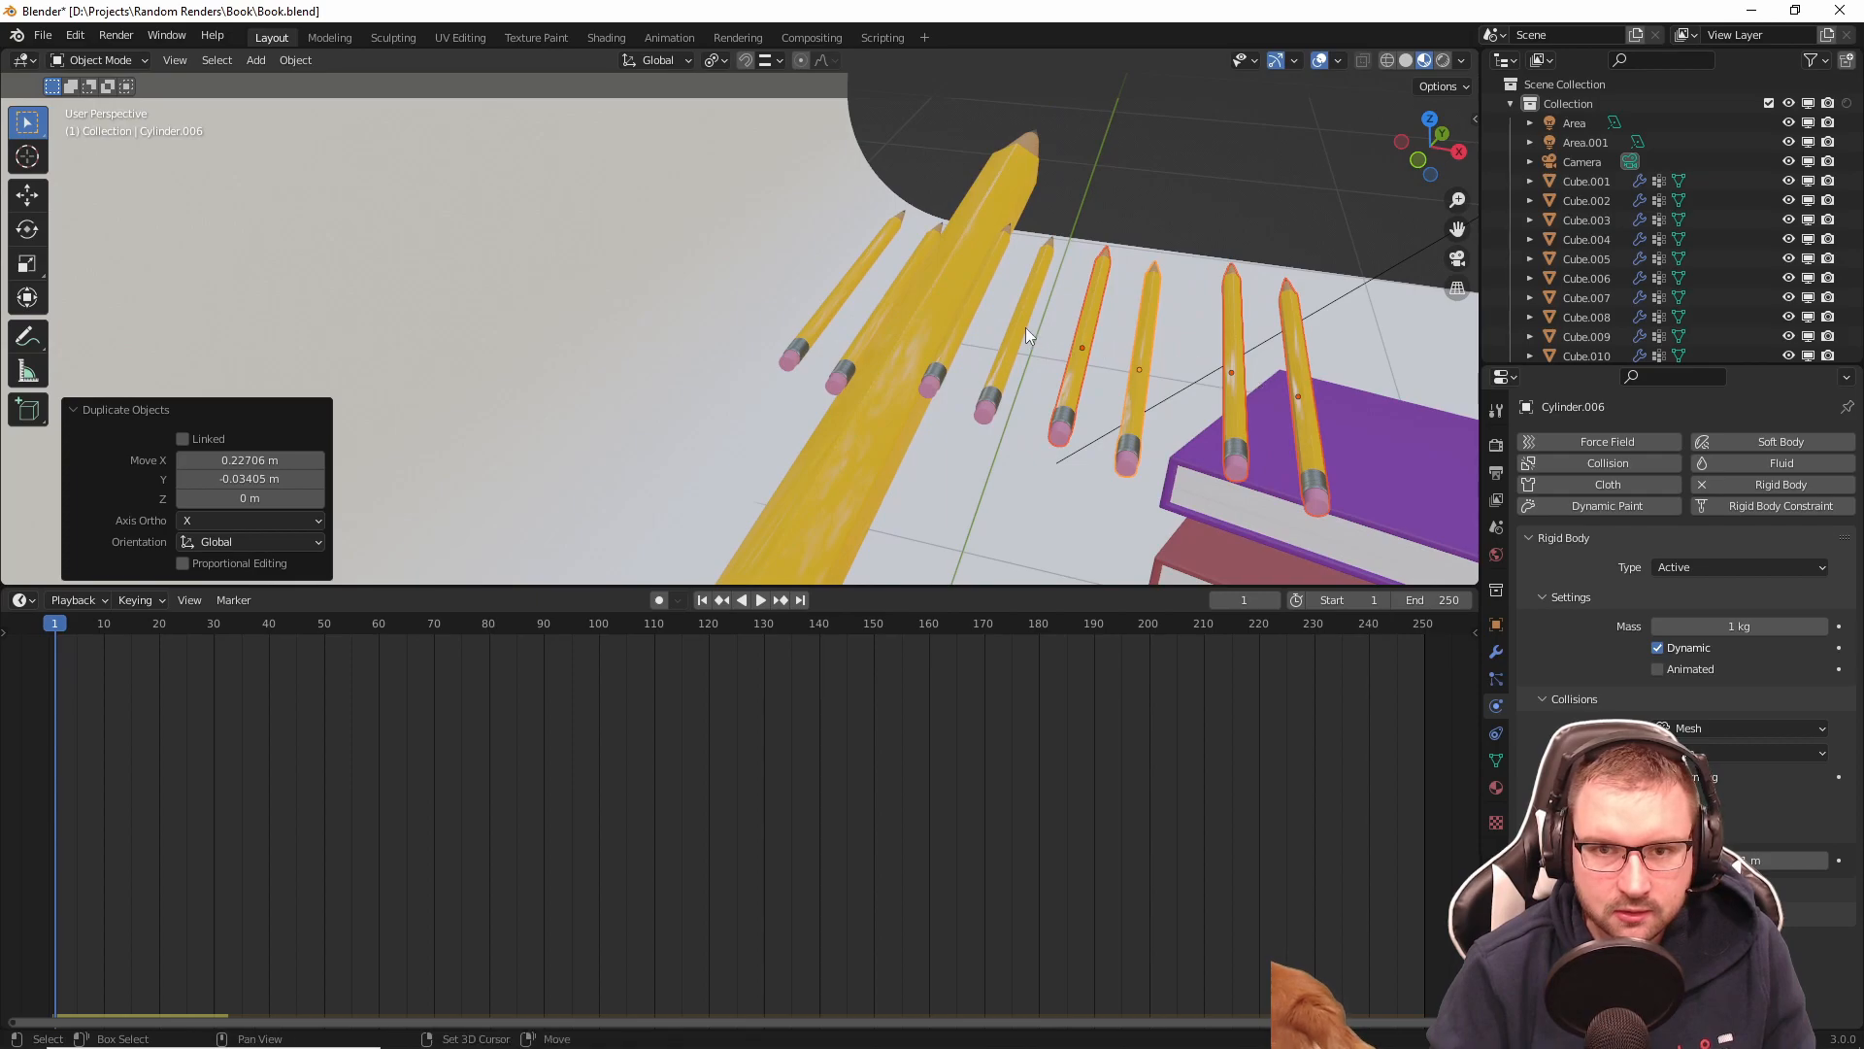
Step: Duplicate the four selected small pencils horizontally by -0.46638 m in X and 0.005829 m in Y
key(shift+d)
key(shift+z)
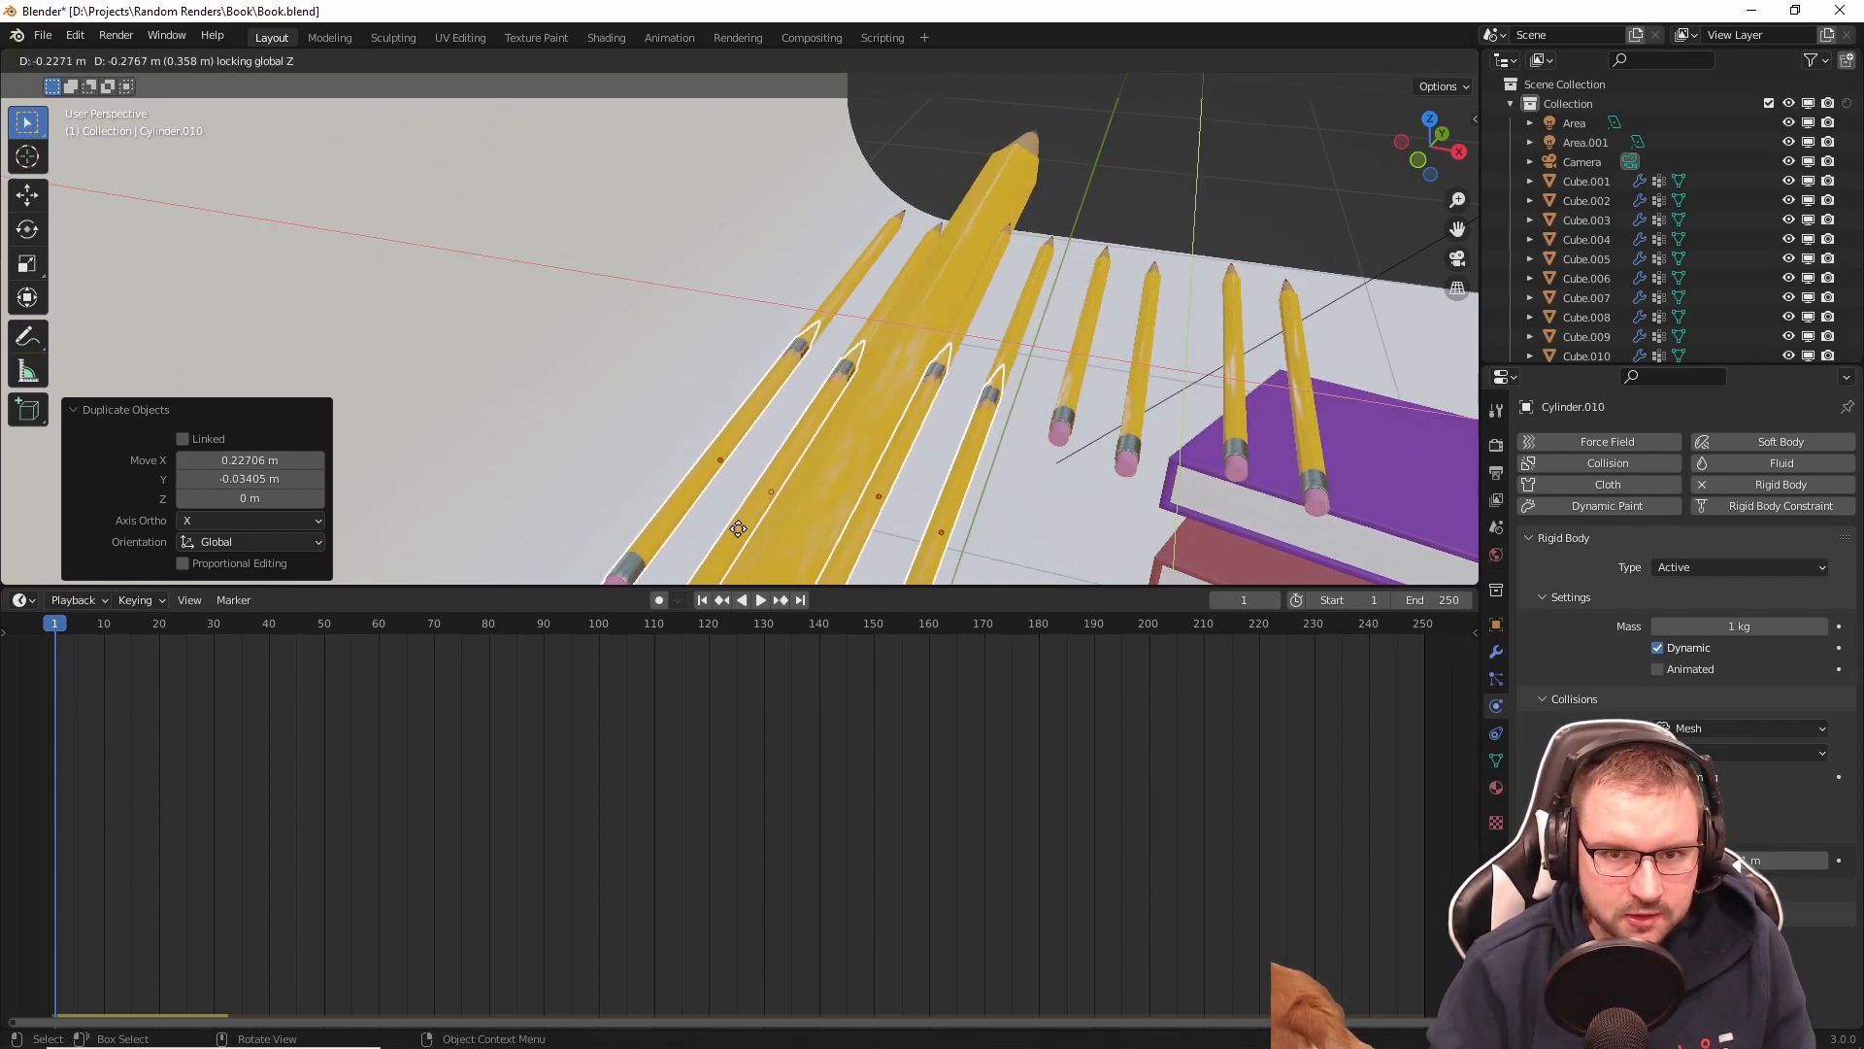
click(806, 328)
scroll(806, 328, down, 2)
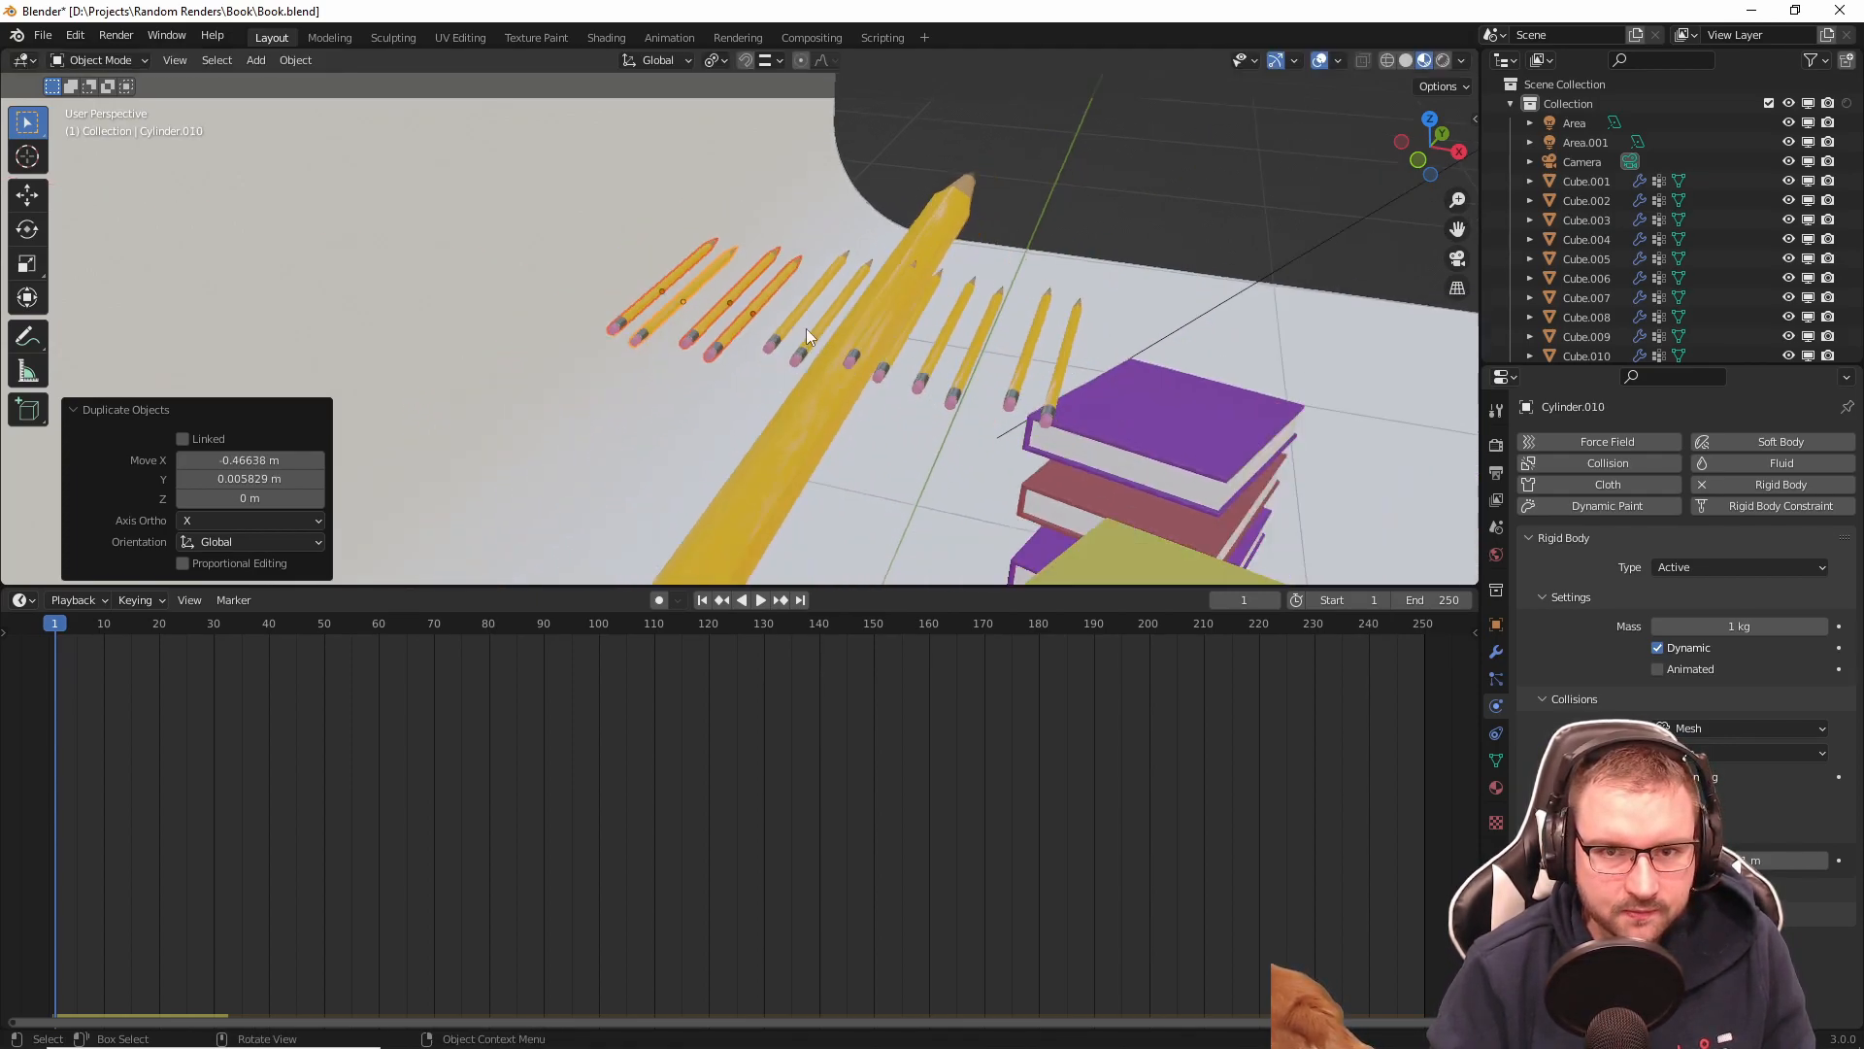
Step: Duplicate the newest four small pencils horizontally by 0.26685 m in X and -0.41185 m in Y to start a second row
scroll(913, 350, down, 1)
key(shift+d)
key(shift+z)
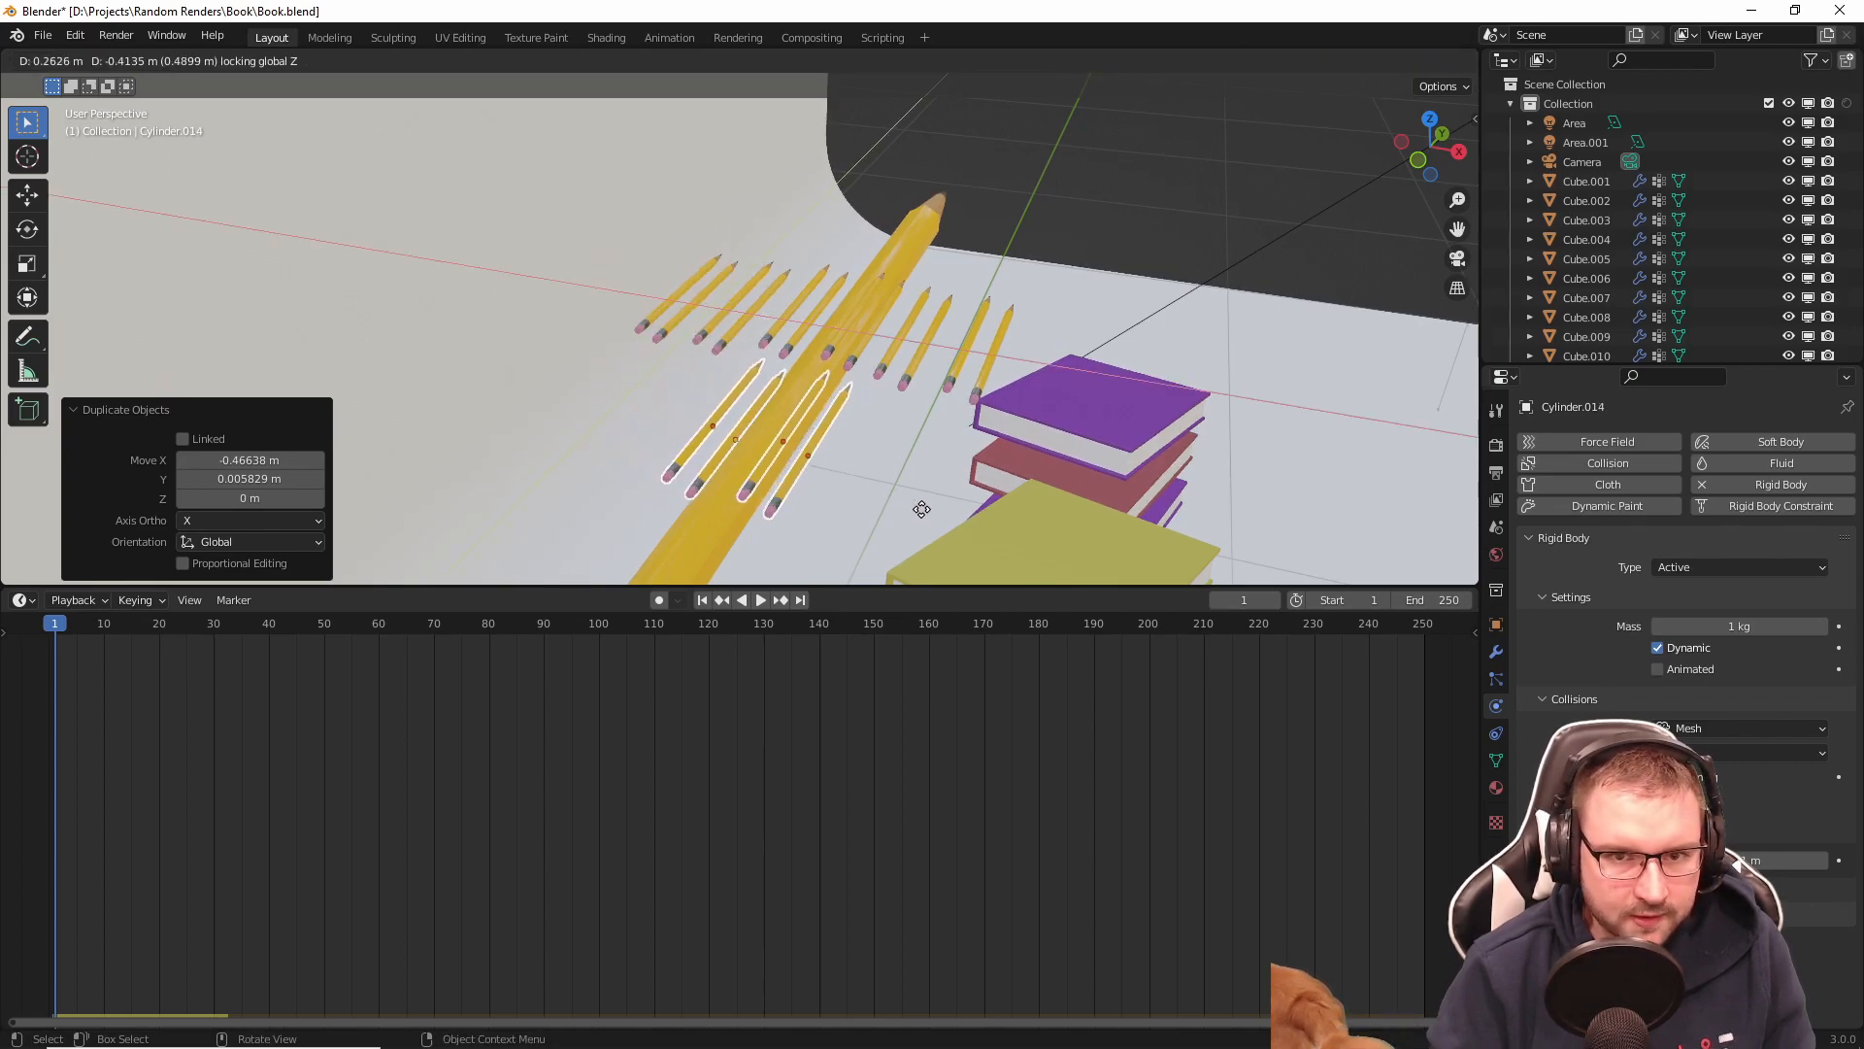
click(924, 487)
Step: Duplicate the second row's four small pencils horizontally by 0.22518 m in X and -0.016227 m in Y
key(shift+d)
key(shift+z)
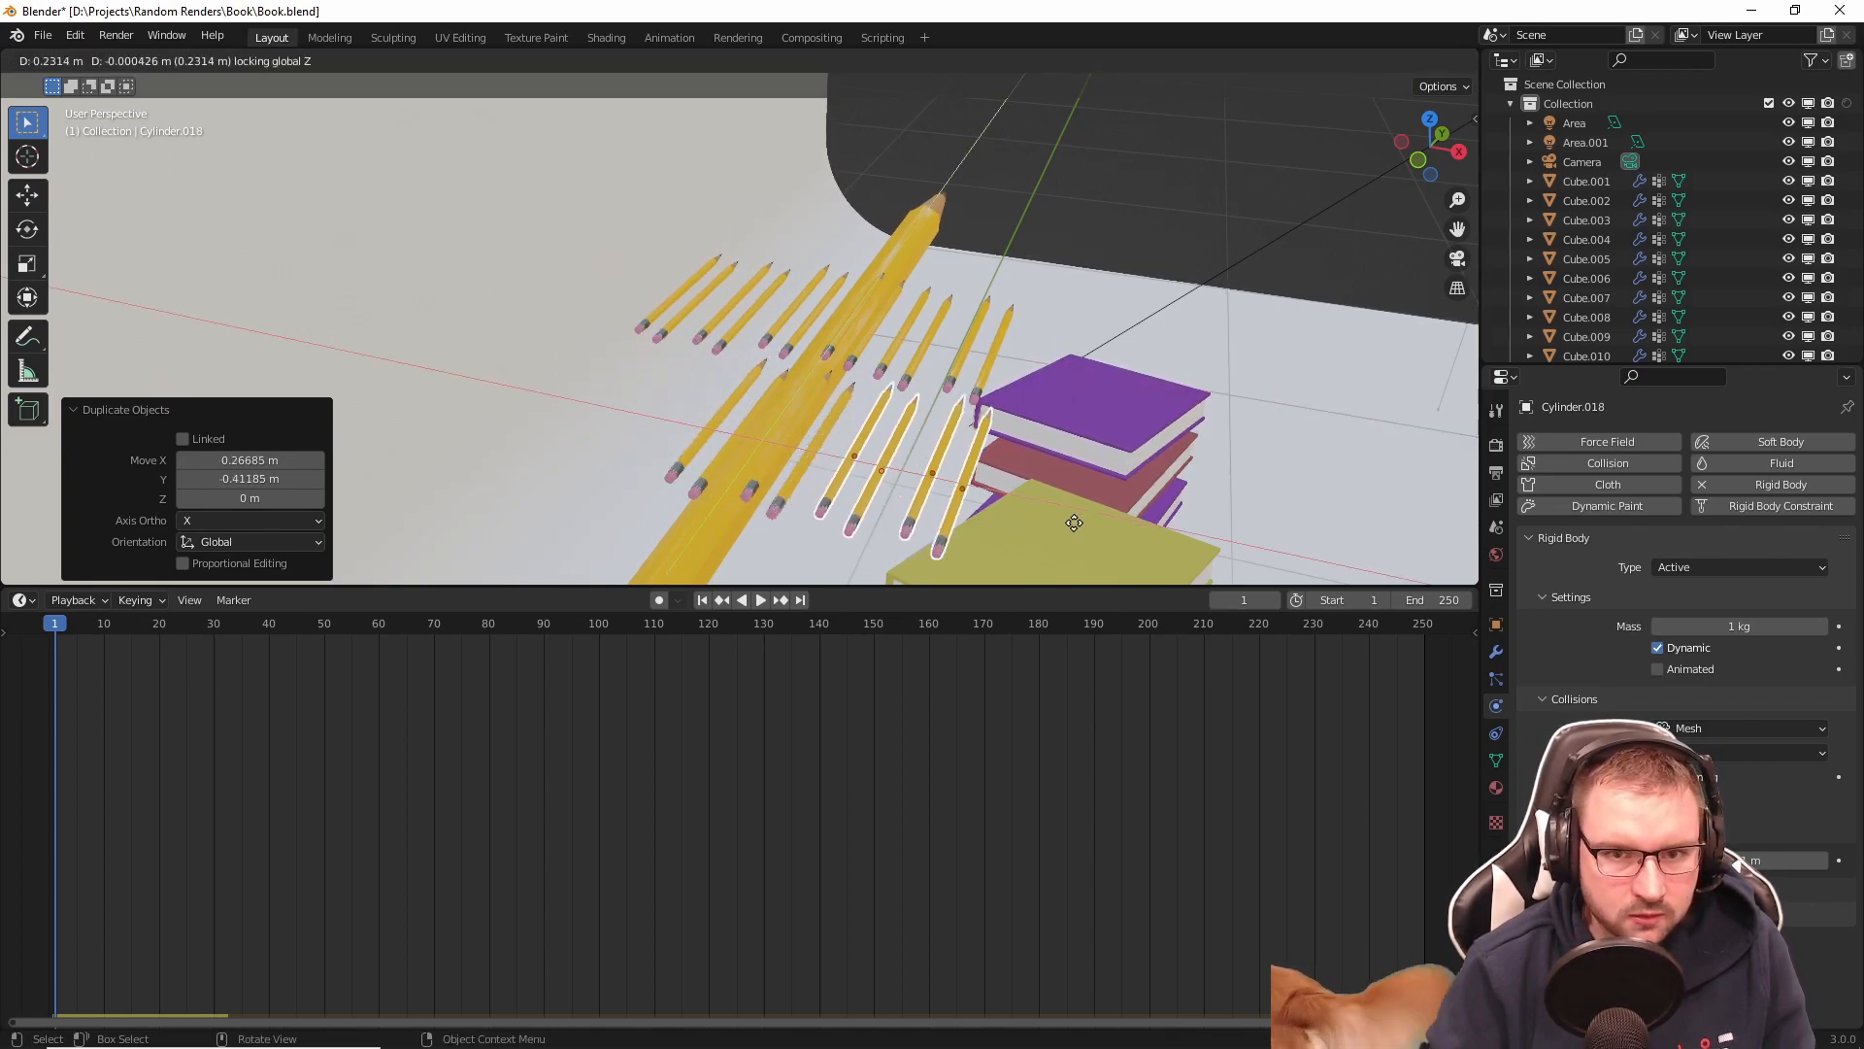
click(1053, 483)
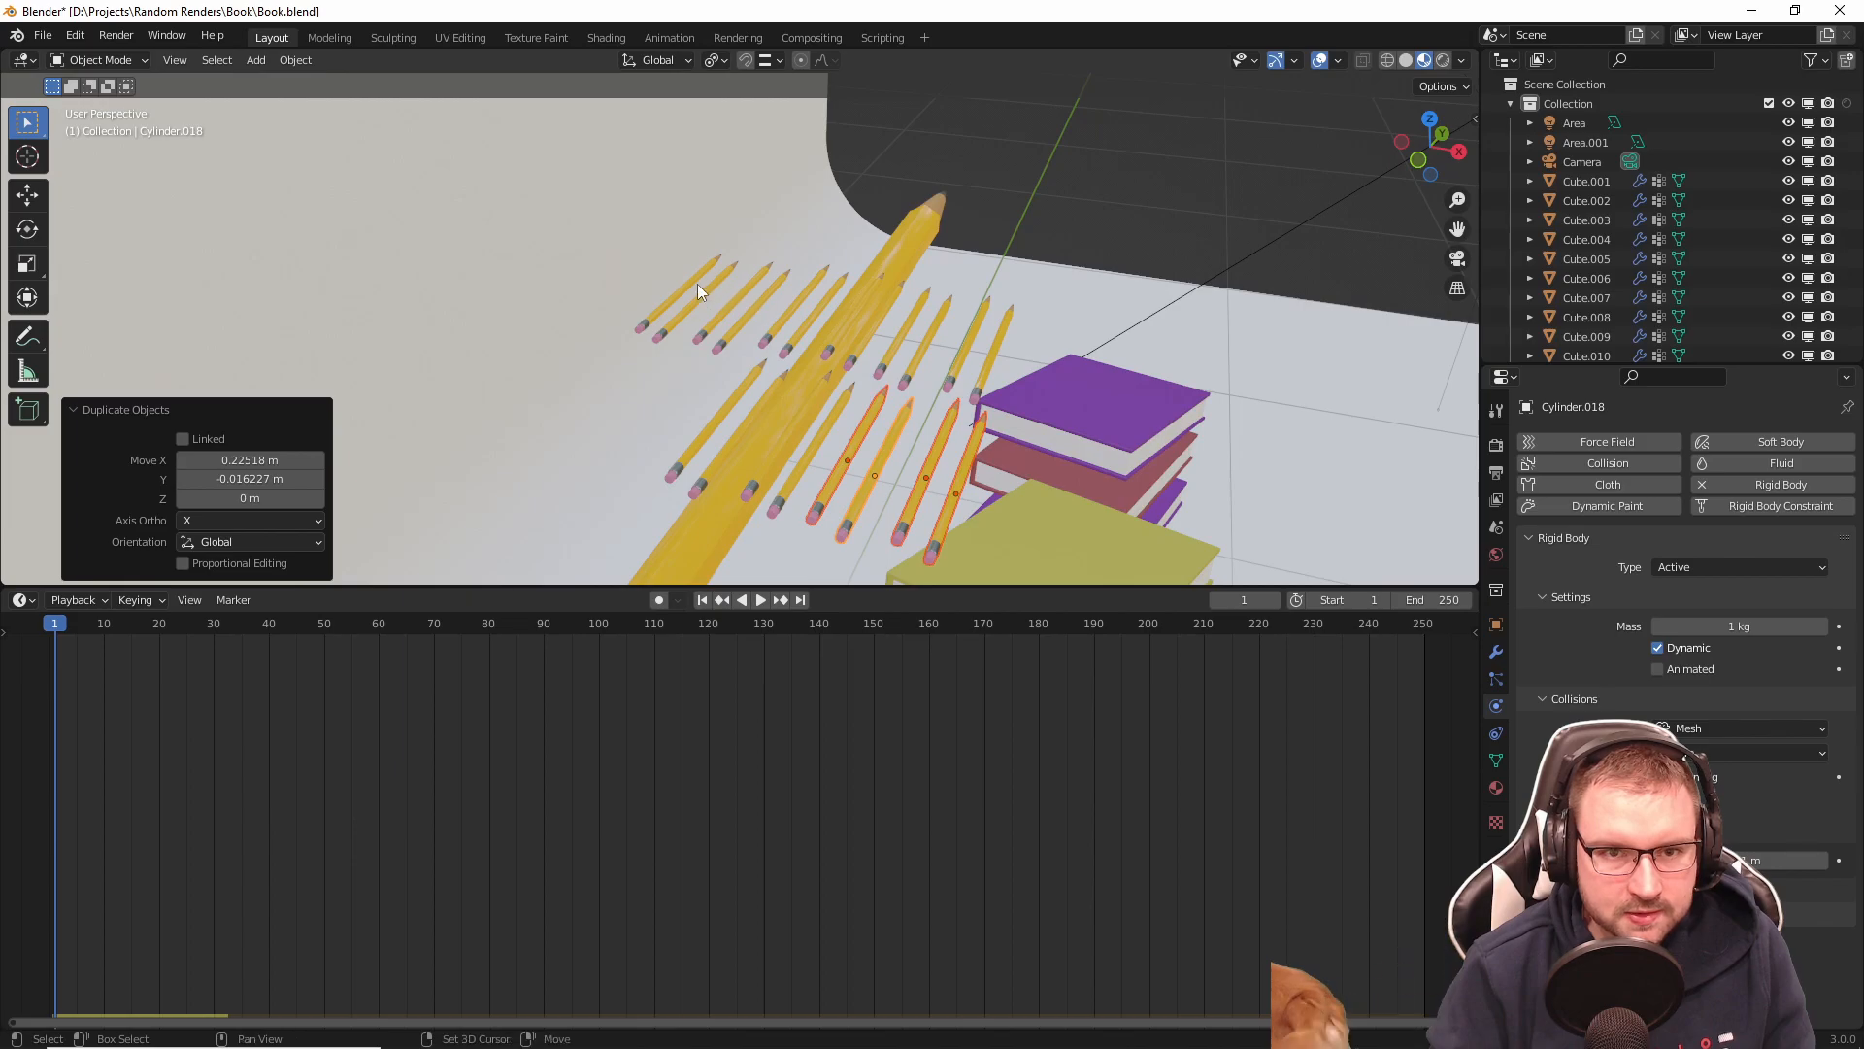
Step: Try to add the remaining small pencils to the selection and remove the large pencil and backdrop from it
shift+drag(977, 352, 988, 359)
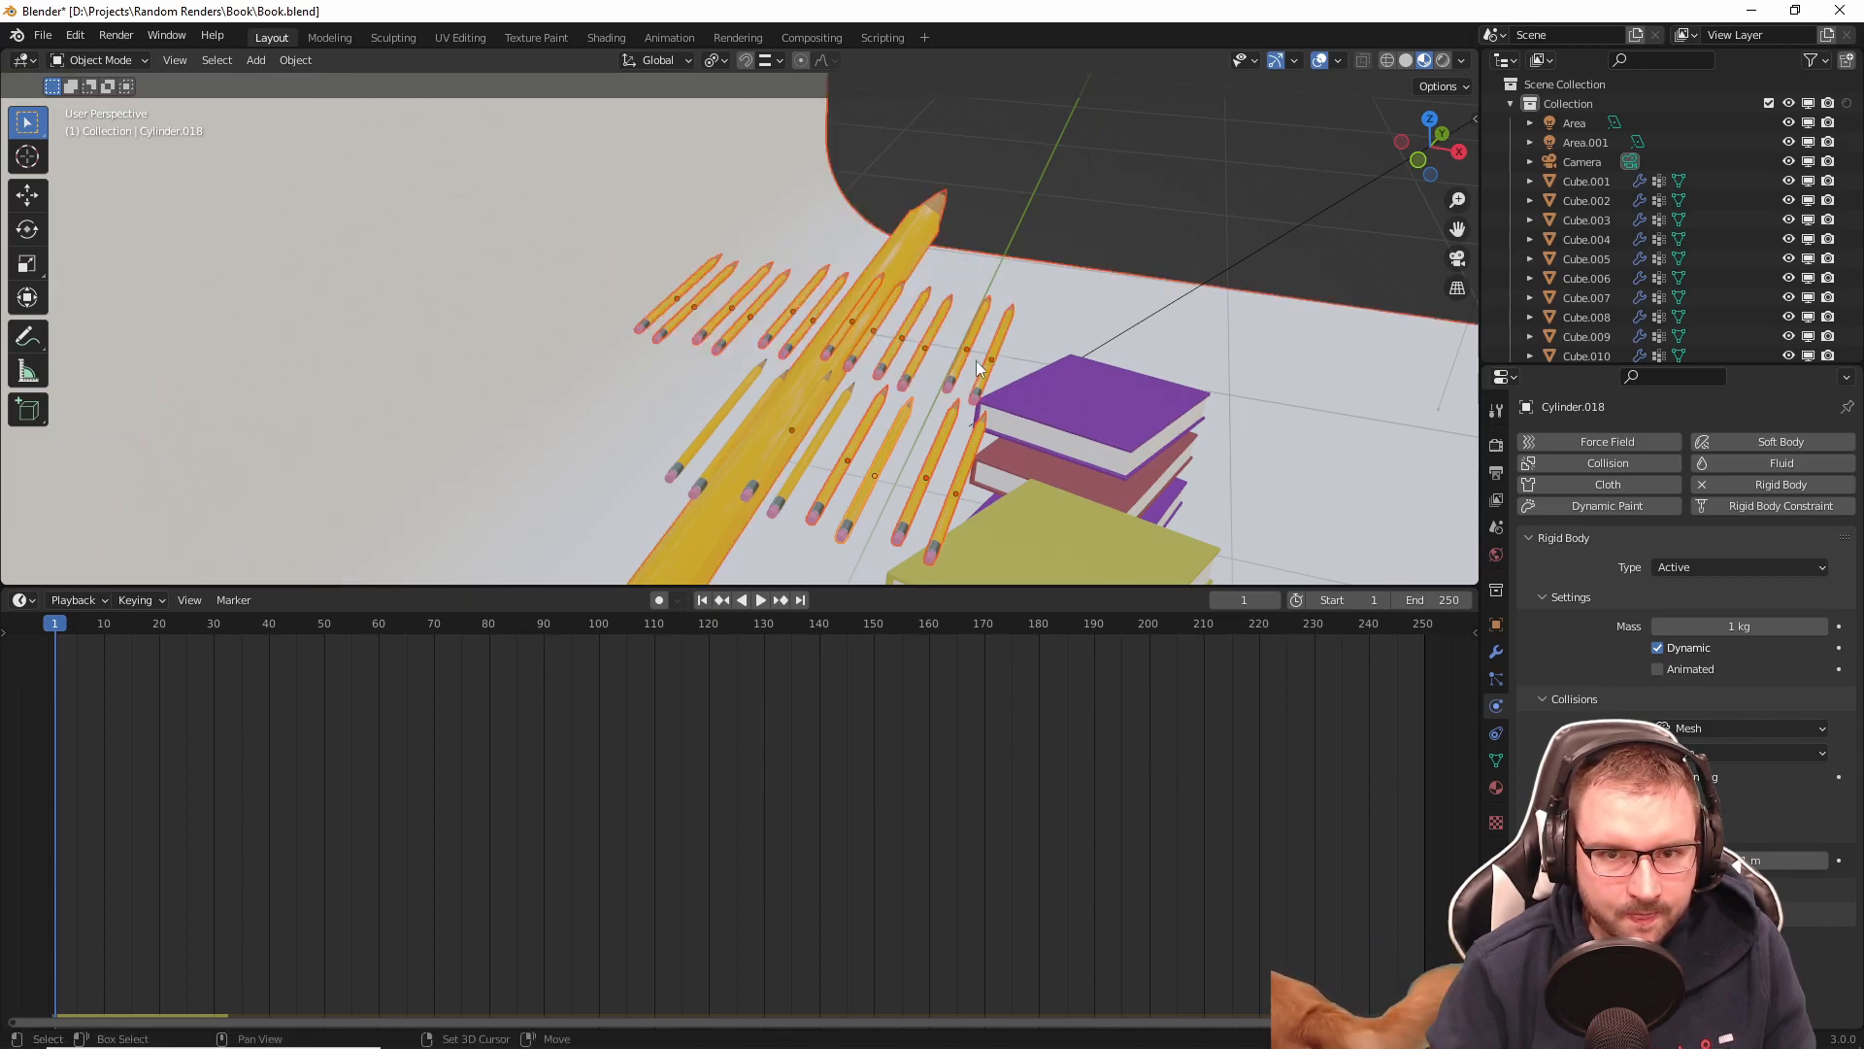
shift+drag(831, 435, 832, 436)
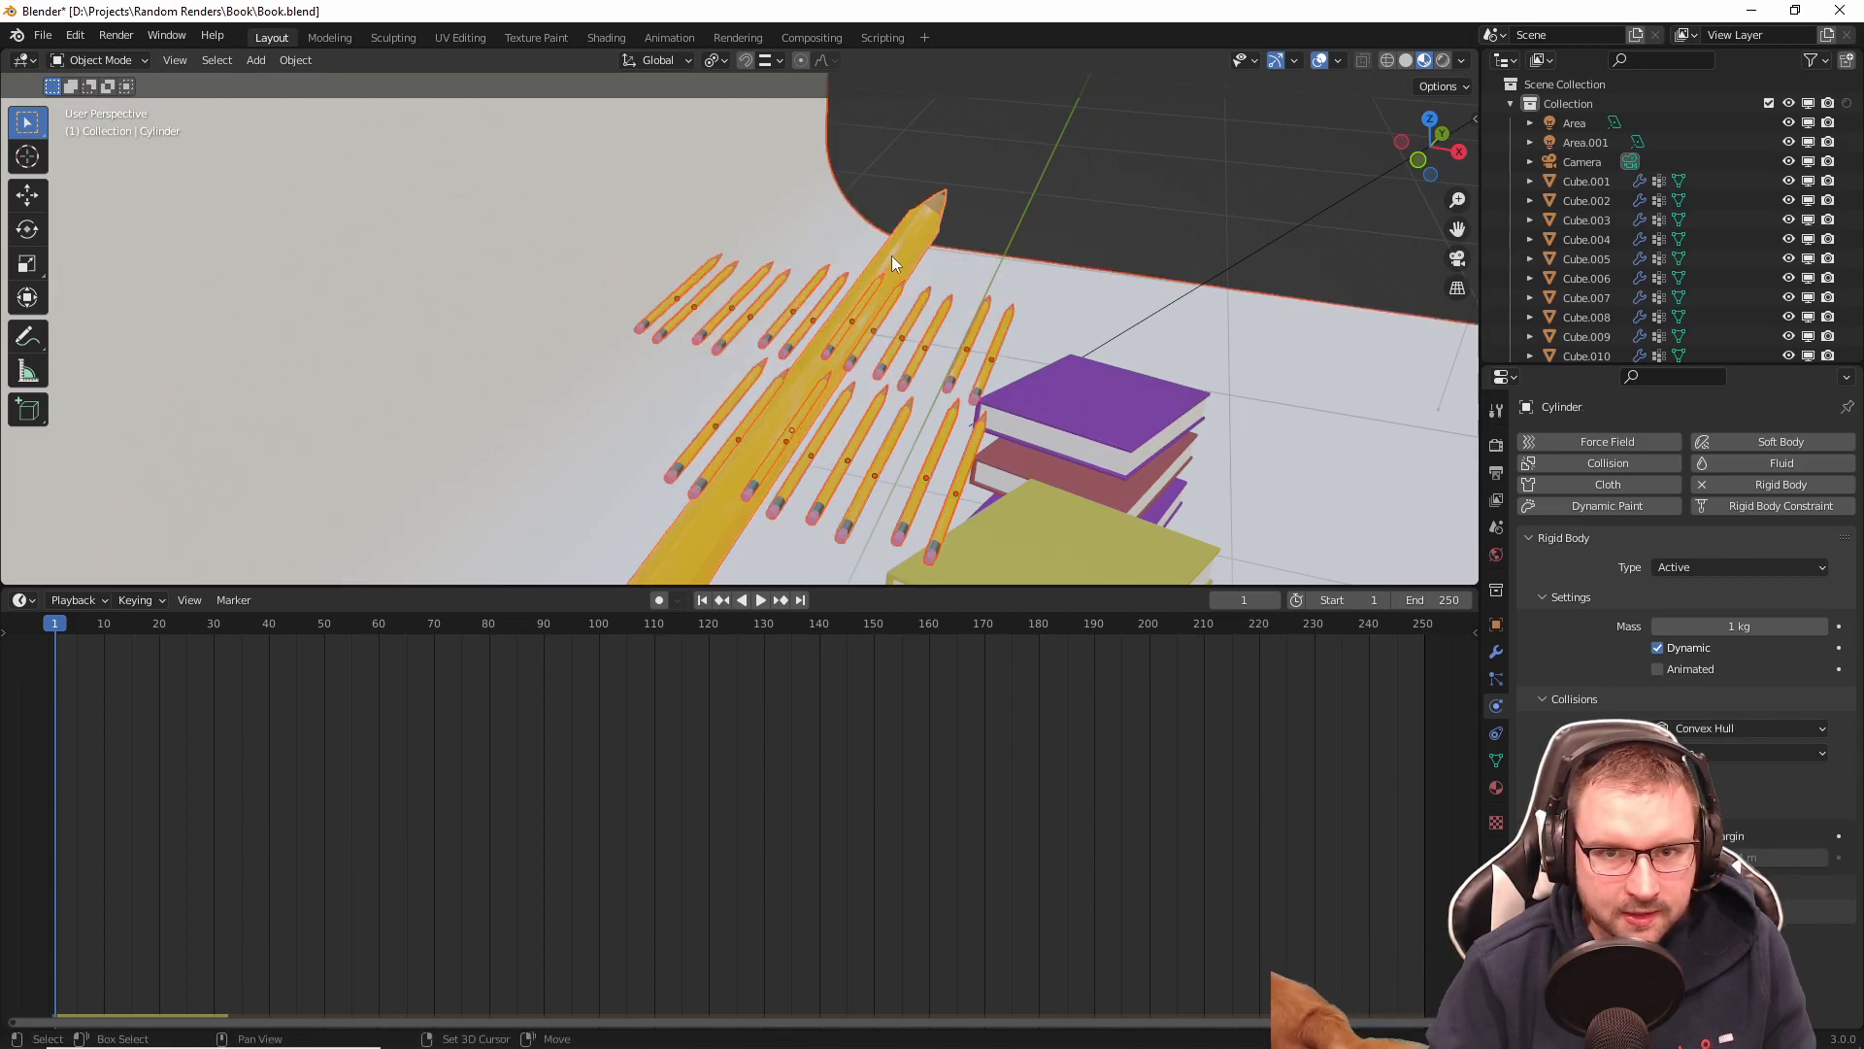
shift+click(1110, 307)
shift+click(935, 215)
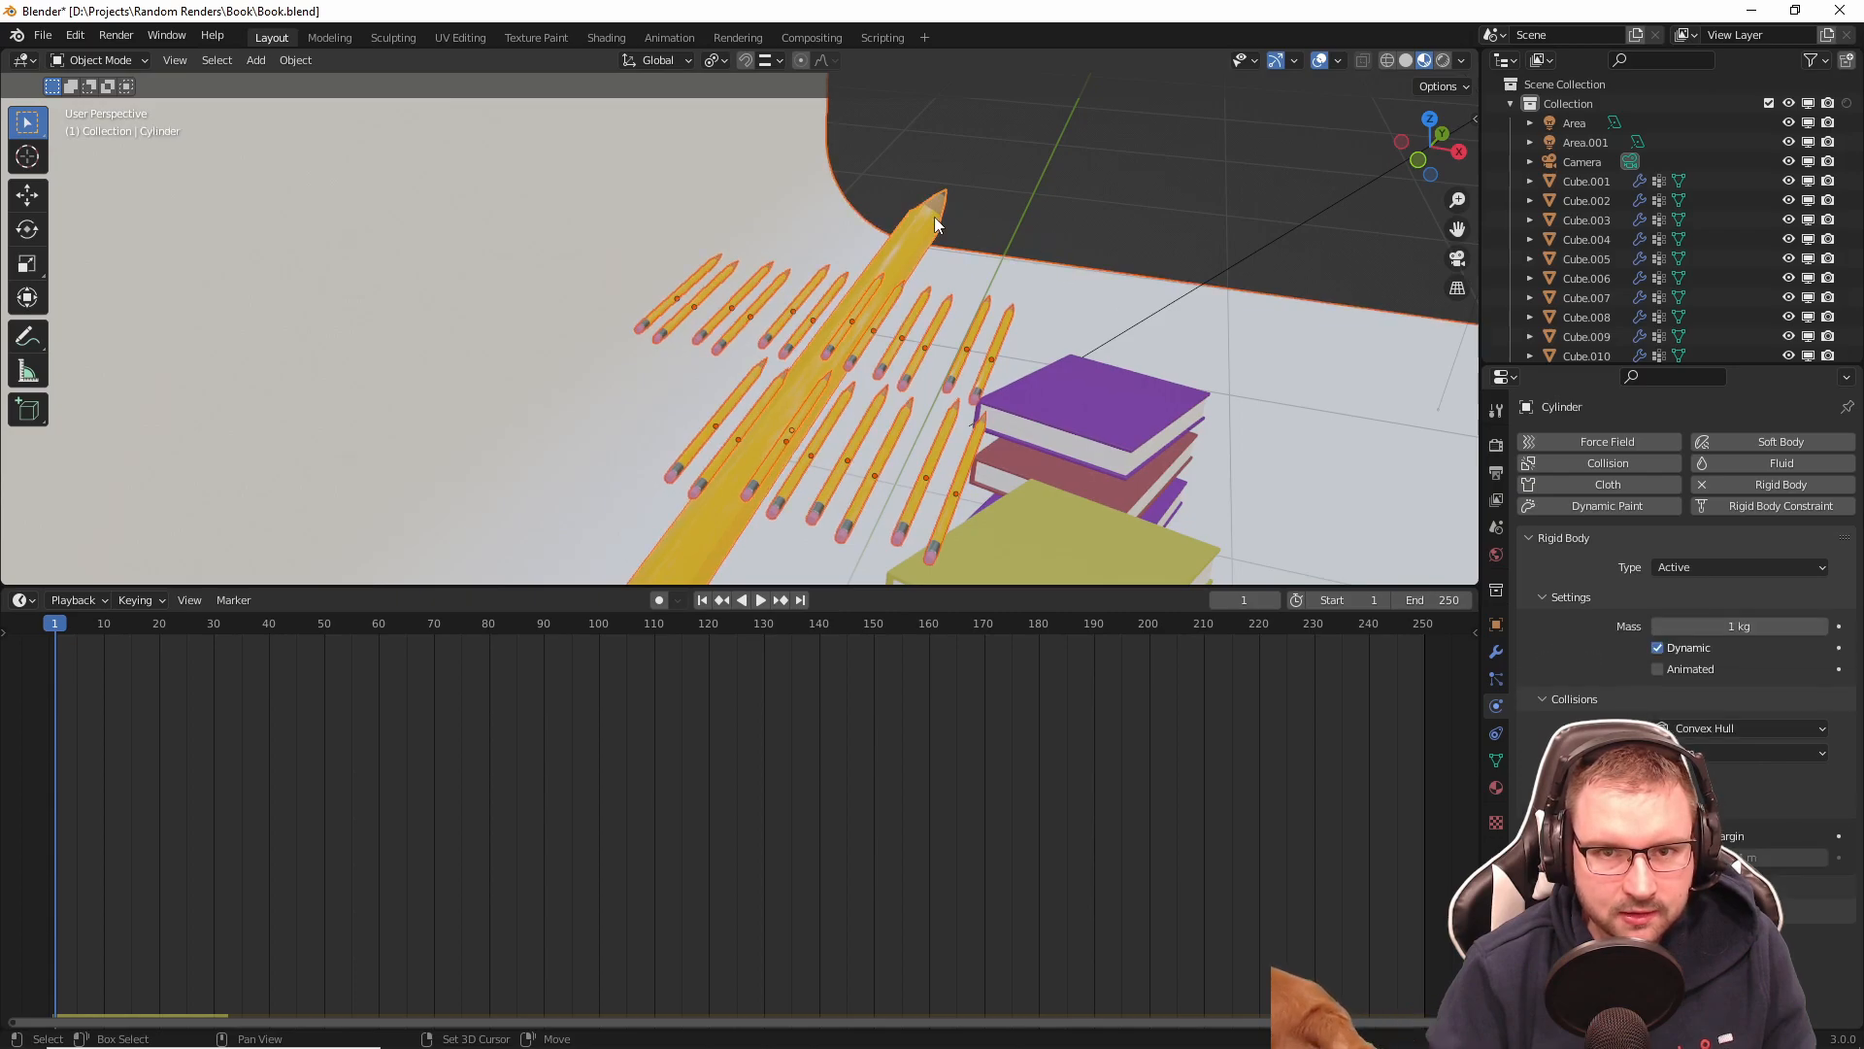
shift+click(1083, 286)
mouse_move(1084, 285)
middle_down()
mouse_move(851, 258)
mouse_move(883, 195)
middle_up()
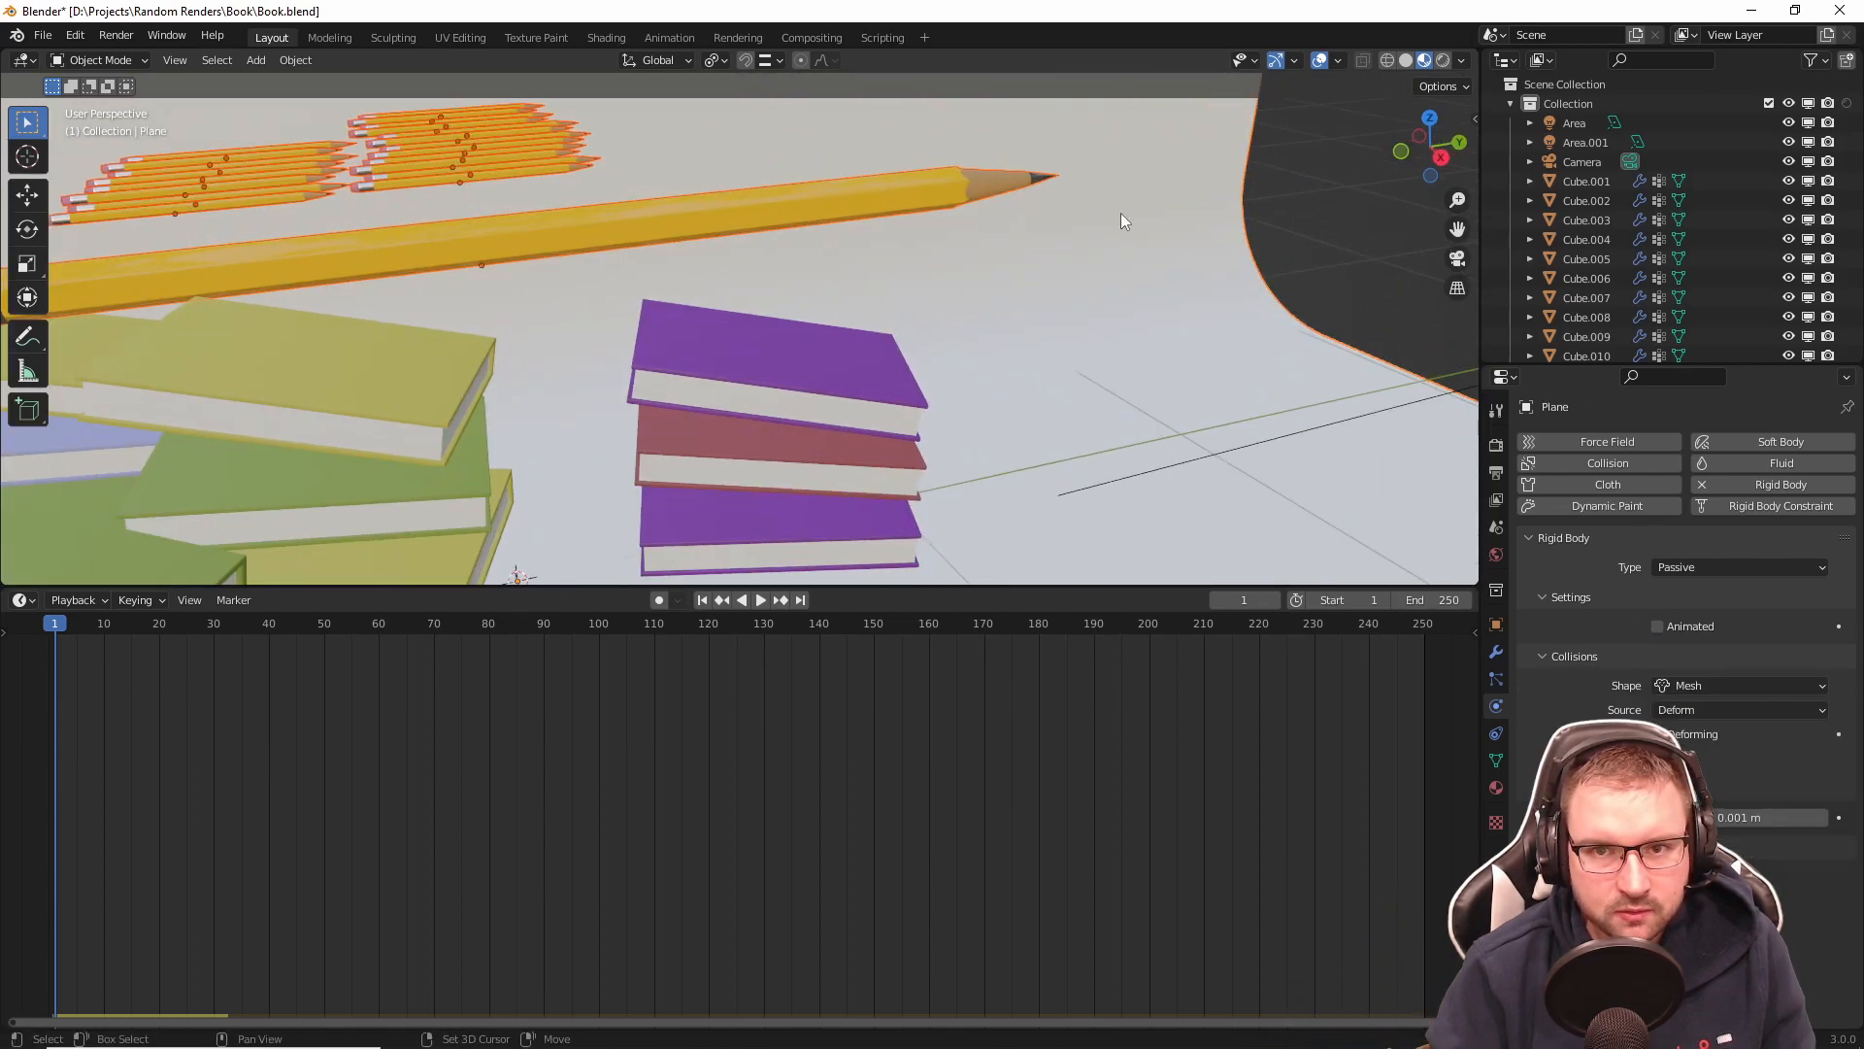
scroll(690, 218, down, 2)
shift+click(711, 248)
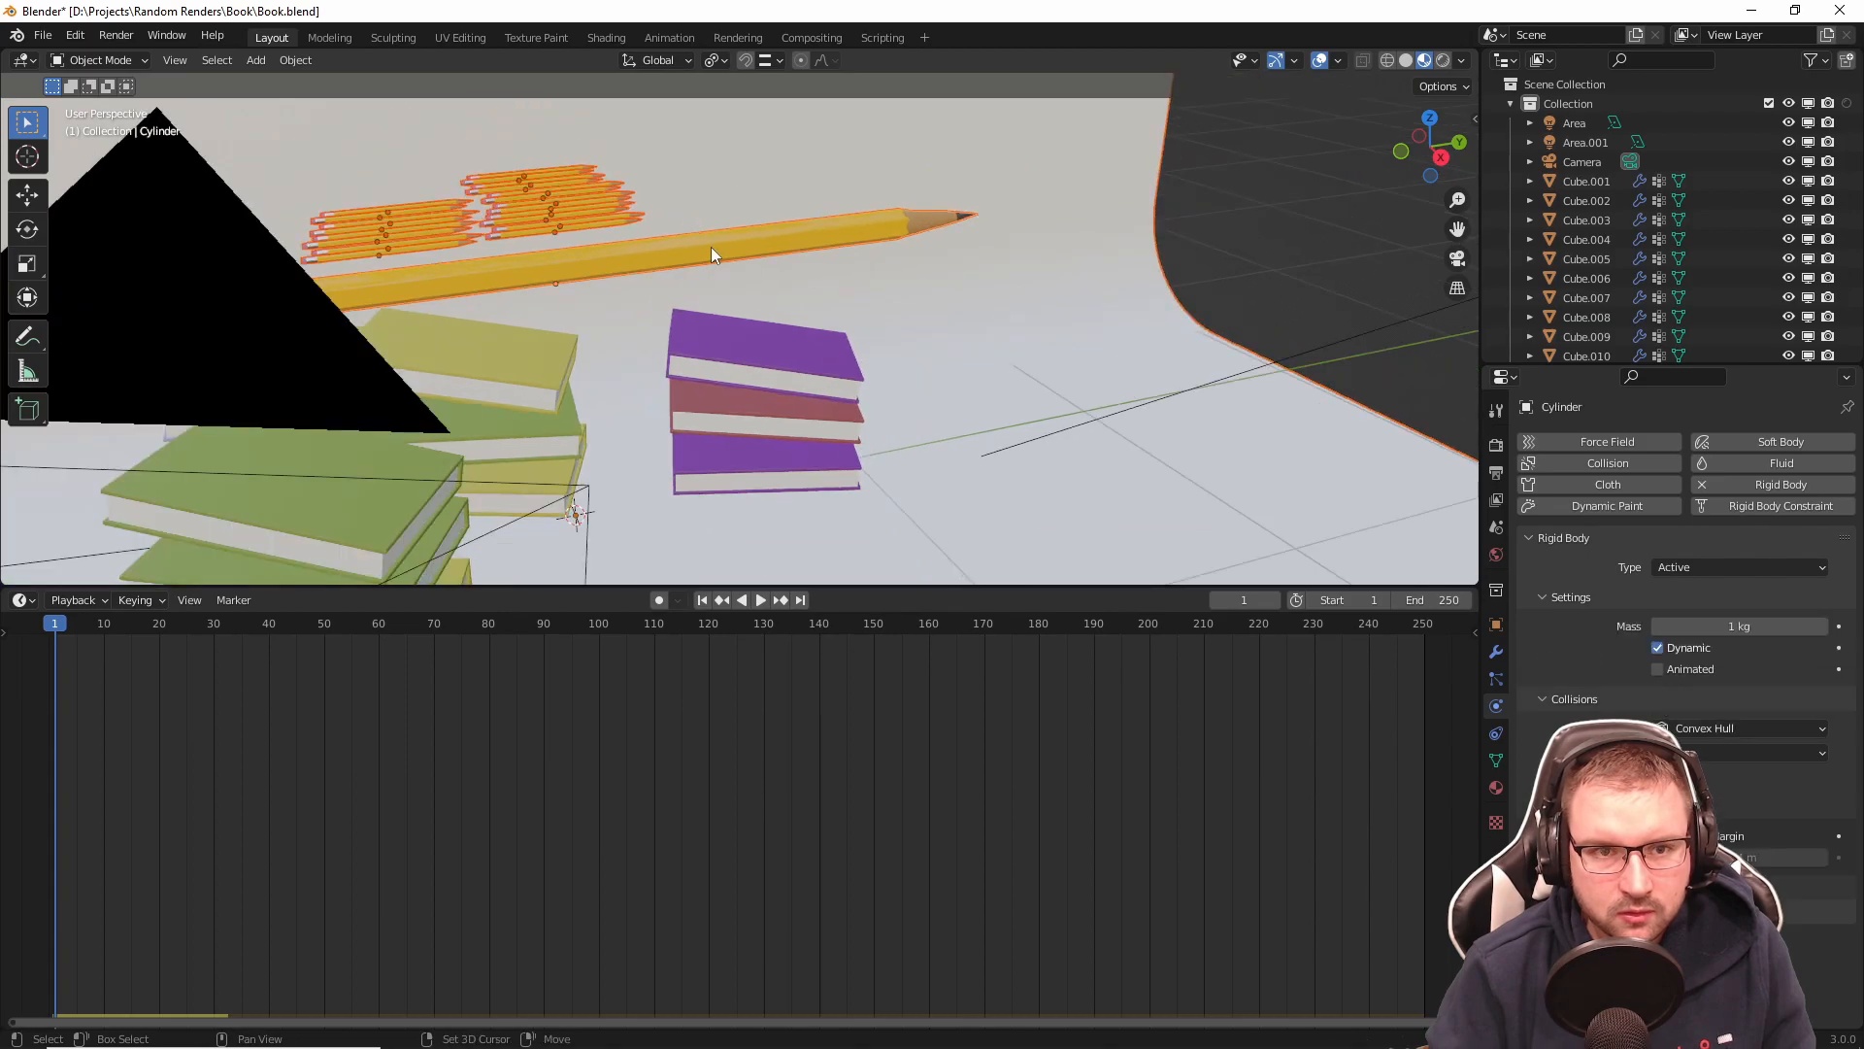
middle_drag(697, 254, 634, 304)
shift+click(685, 281)
mouse_move(788, 276)
middle_down()
mouse_move(771, 249)
mouse_move(677, 287)
mouse_move(815, 237)
mouse_move(987, 236)
mouse_move(1326, 336)
mouse_move(1402, 299)
middle_up()
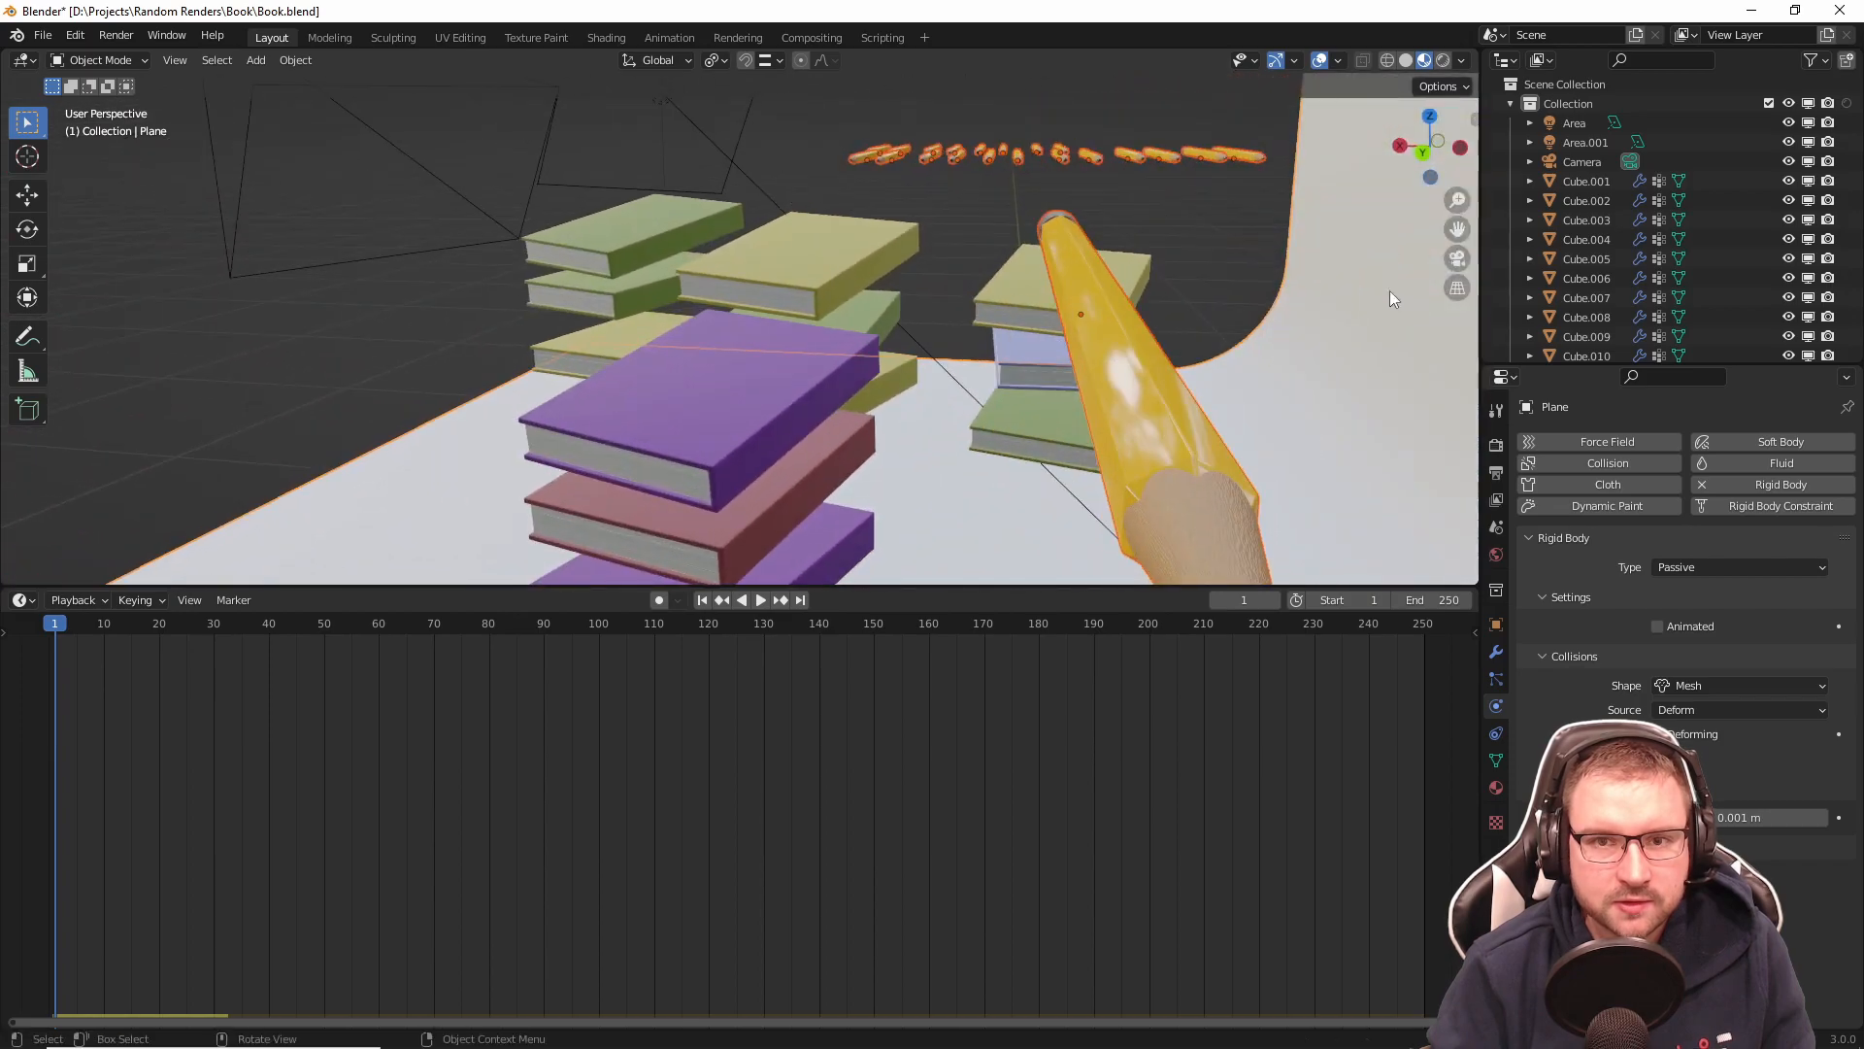
Step: Select only the small pencils and randomize their location by 0.1 m X and 0.08 m Y, and rotation by 16° X, 22° Y and 30° Z
drag(828, 108, 1252, 200)
mouse_move(1221, 192)
middle_down()
mouse_move(957, 260)
mouse_move(719, 282)
mouse_move(732, 238)
mouse_move(598, 165)
middle_up()
click(293, 60)
mouse_move(316, 82)
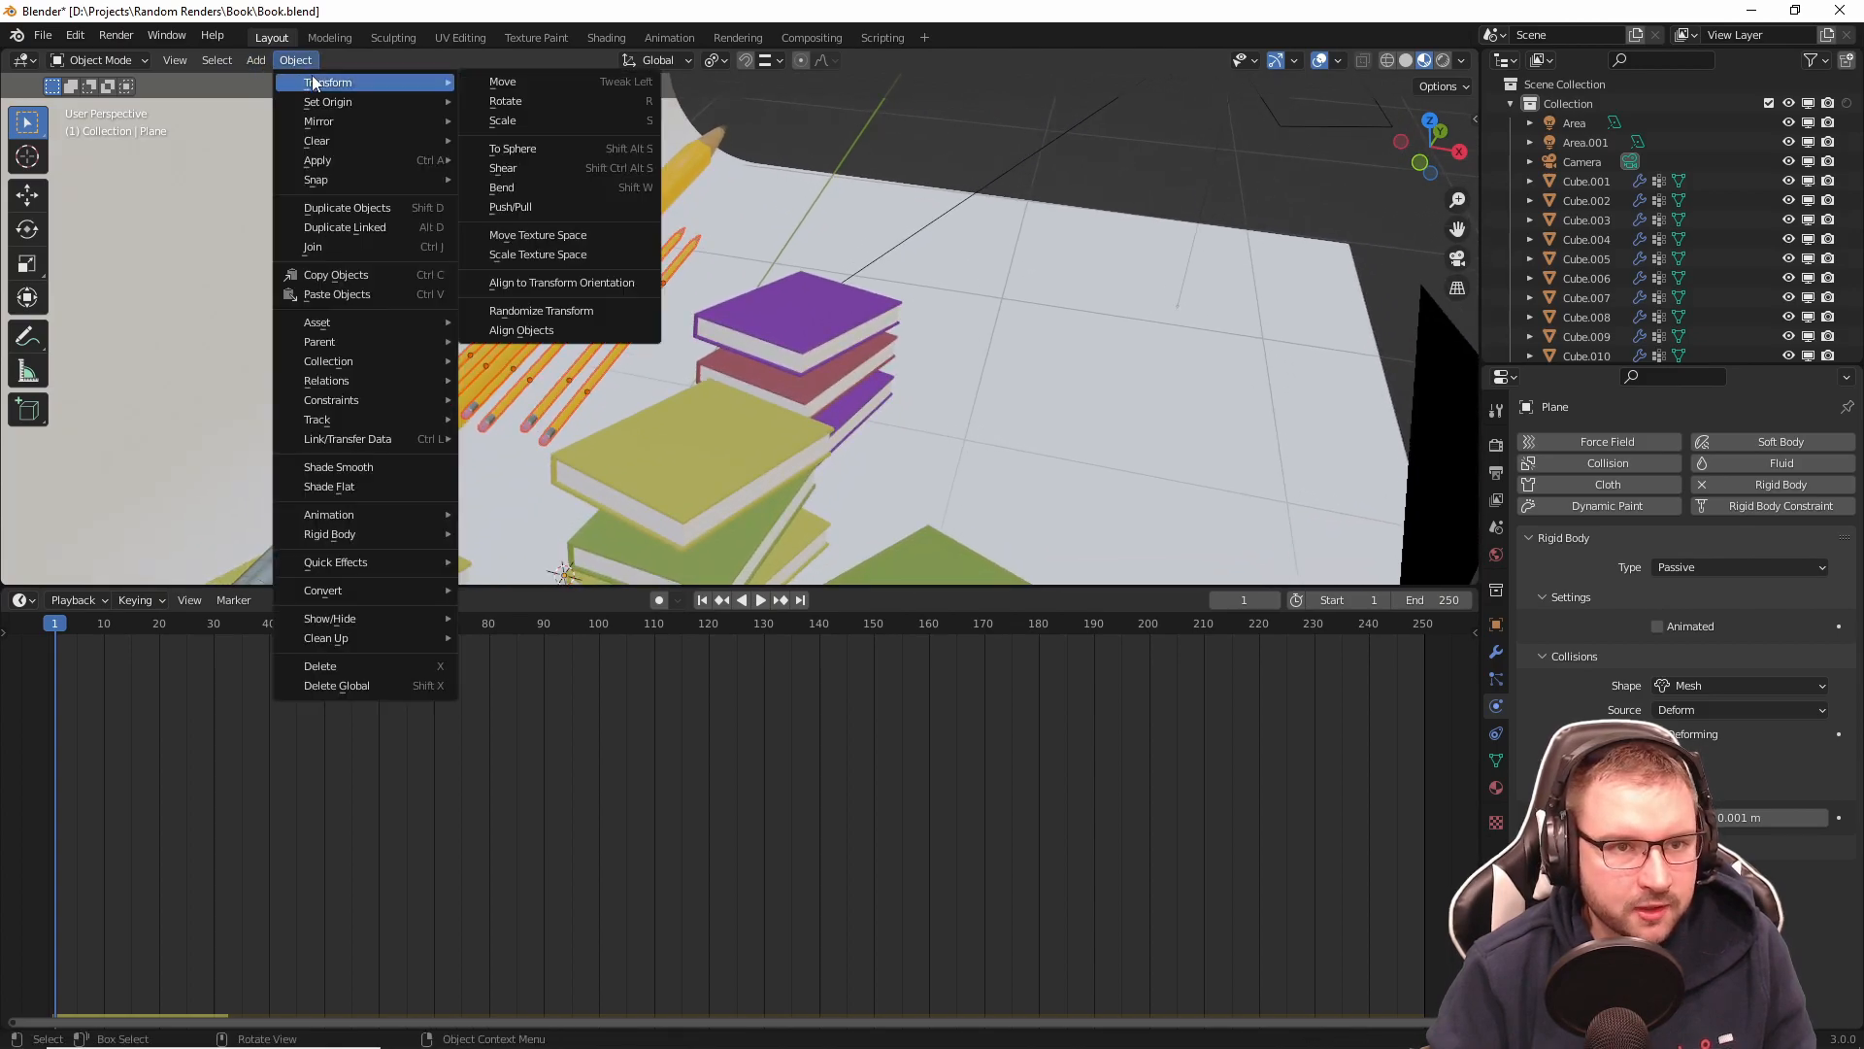
click(536, 305)
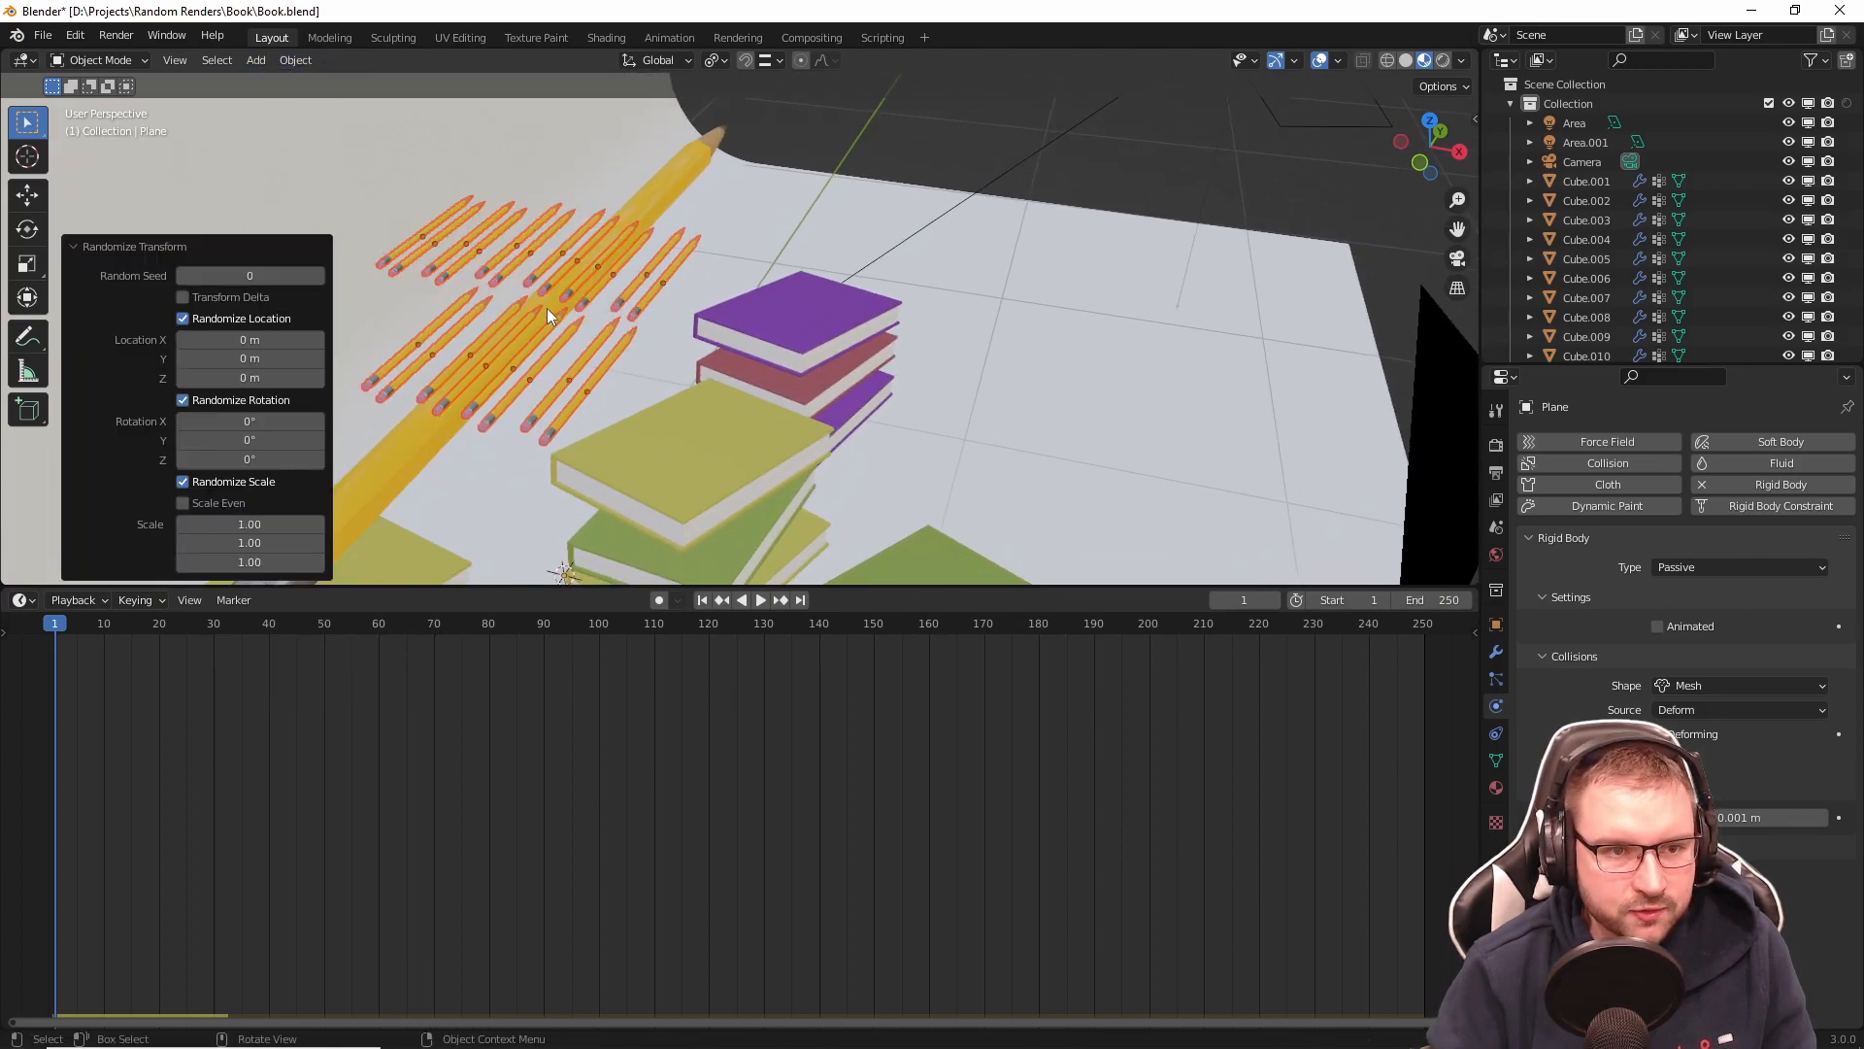
middle_drag(545, 306, 358, 323)
drag(250, 340, 262, 340)
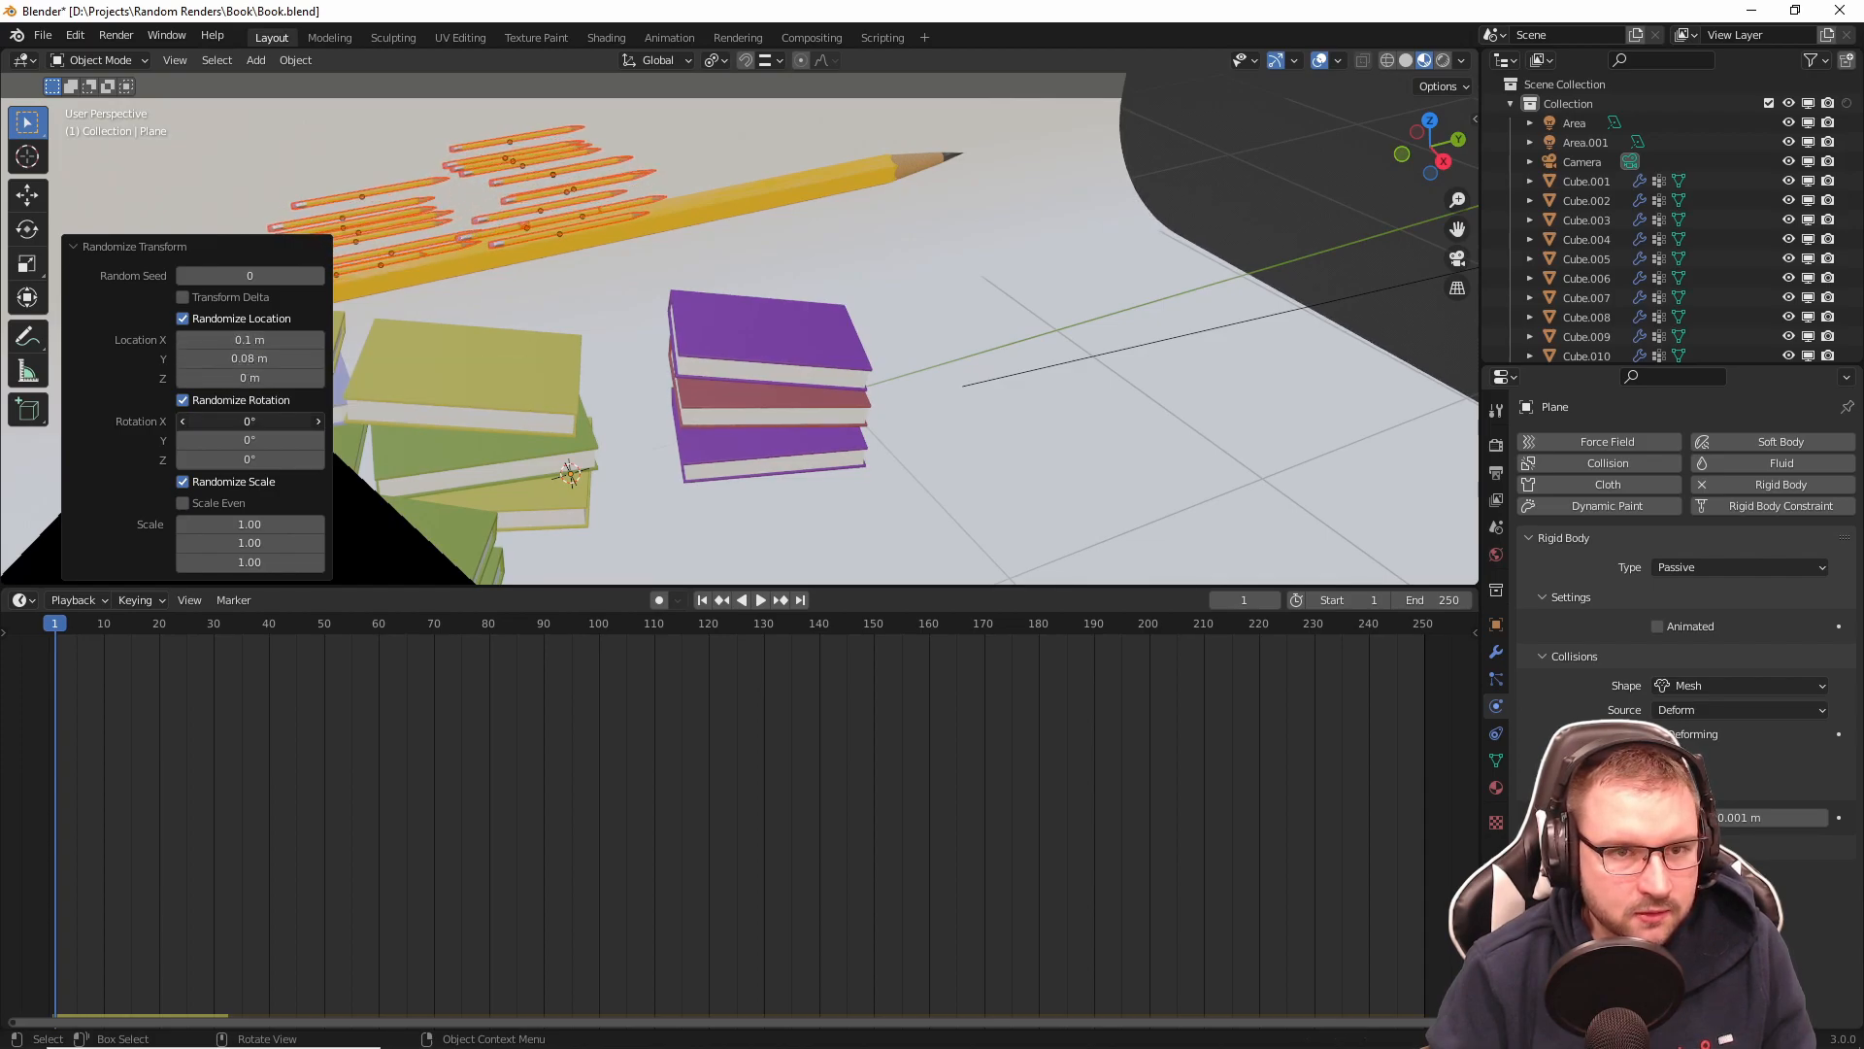
drag(249, 420, 277, 421)
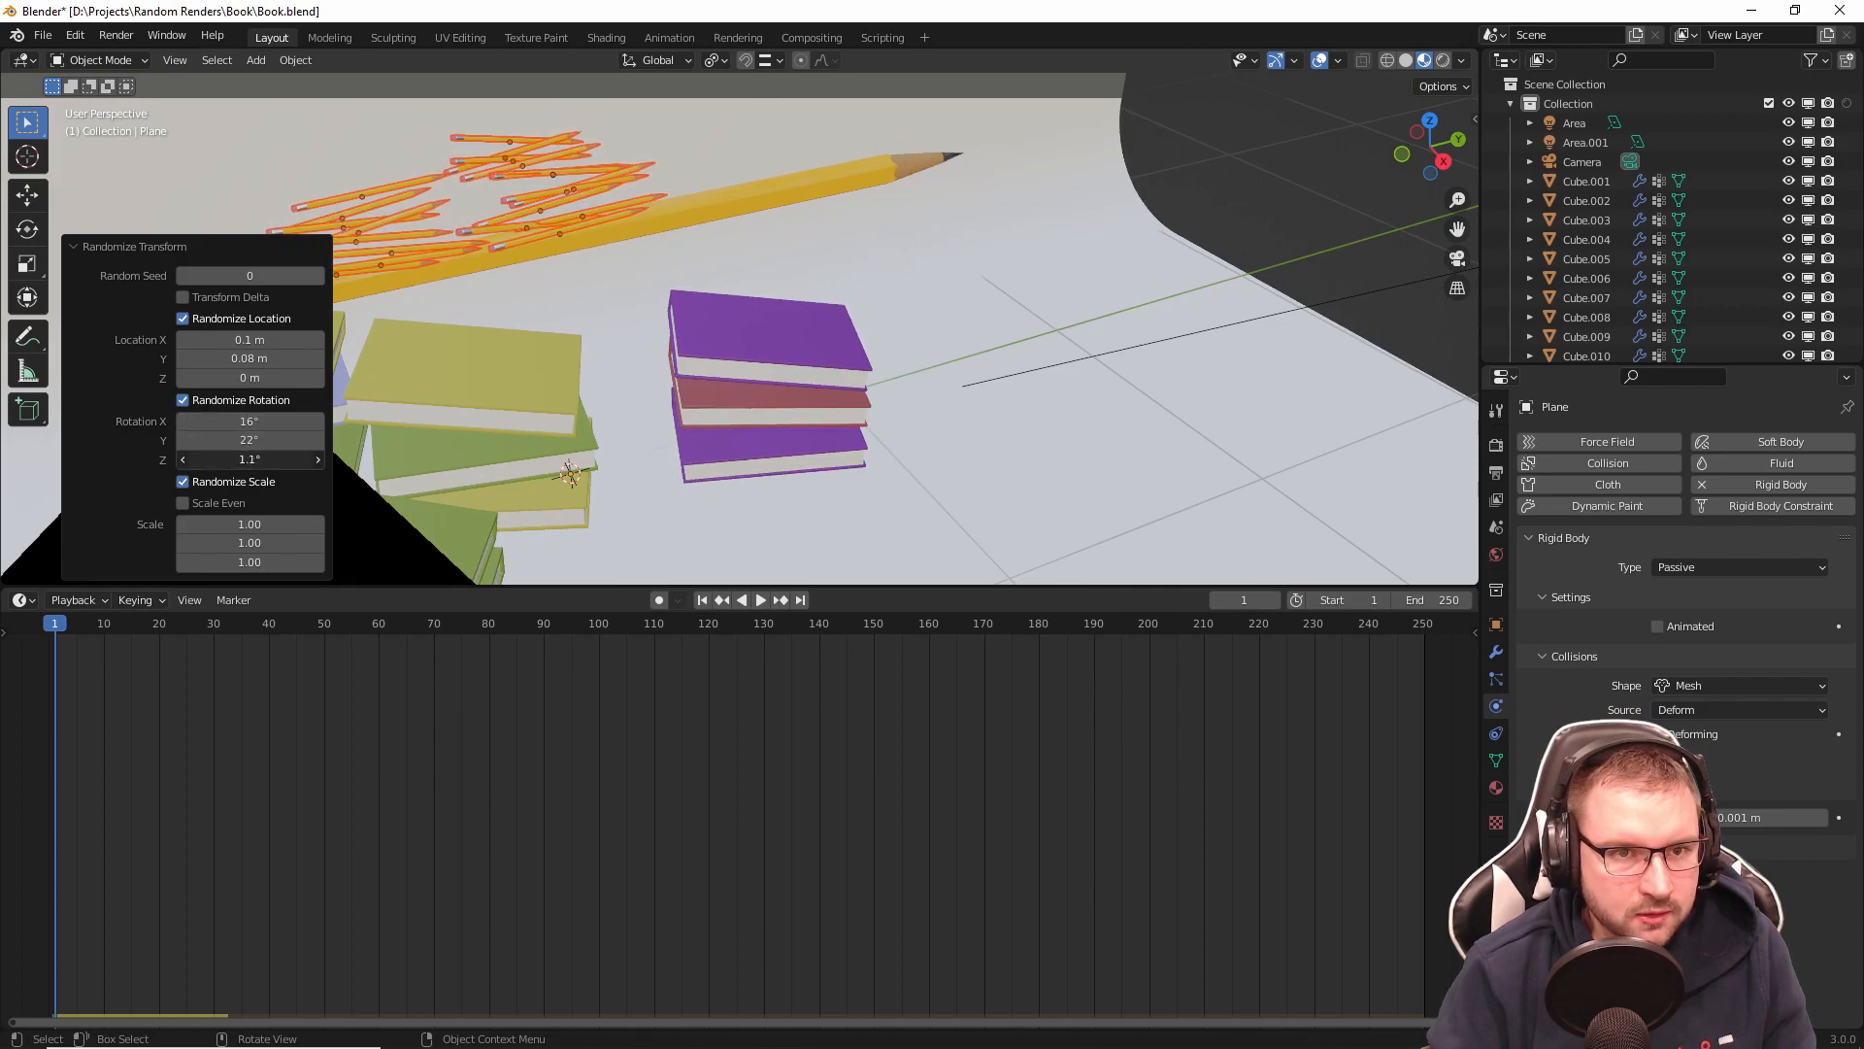
drag(250, 459, 355, 465)
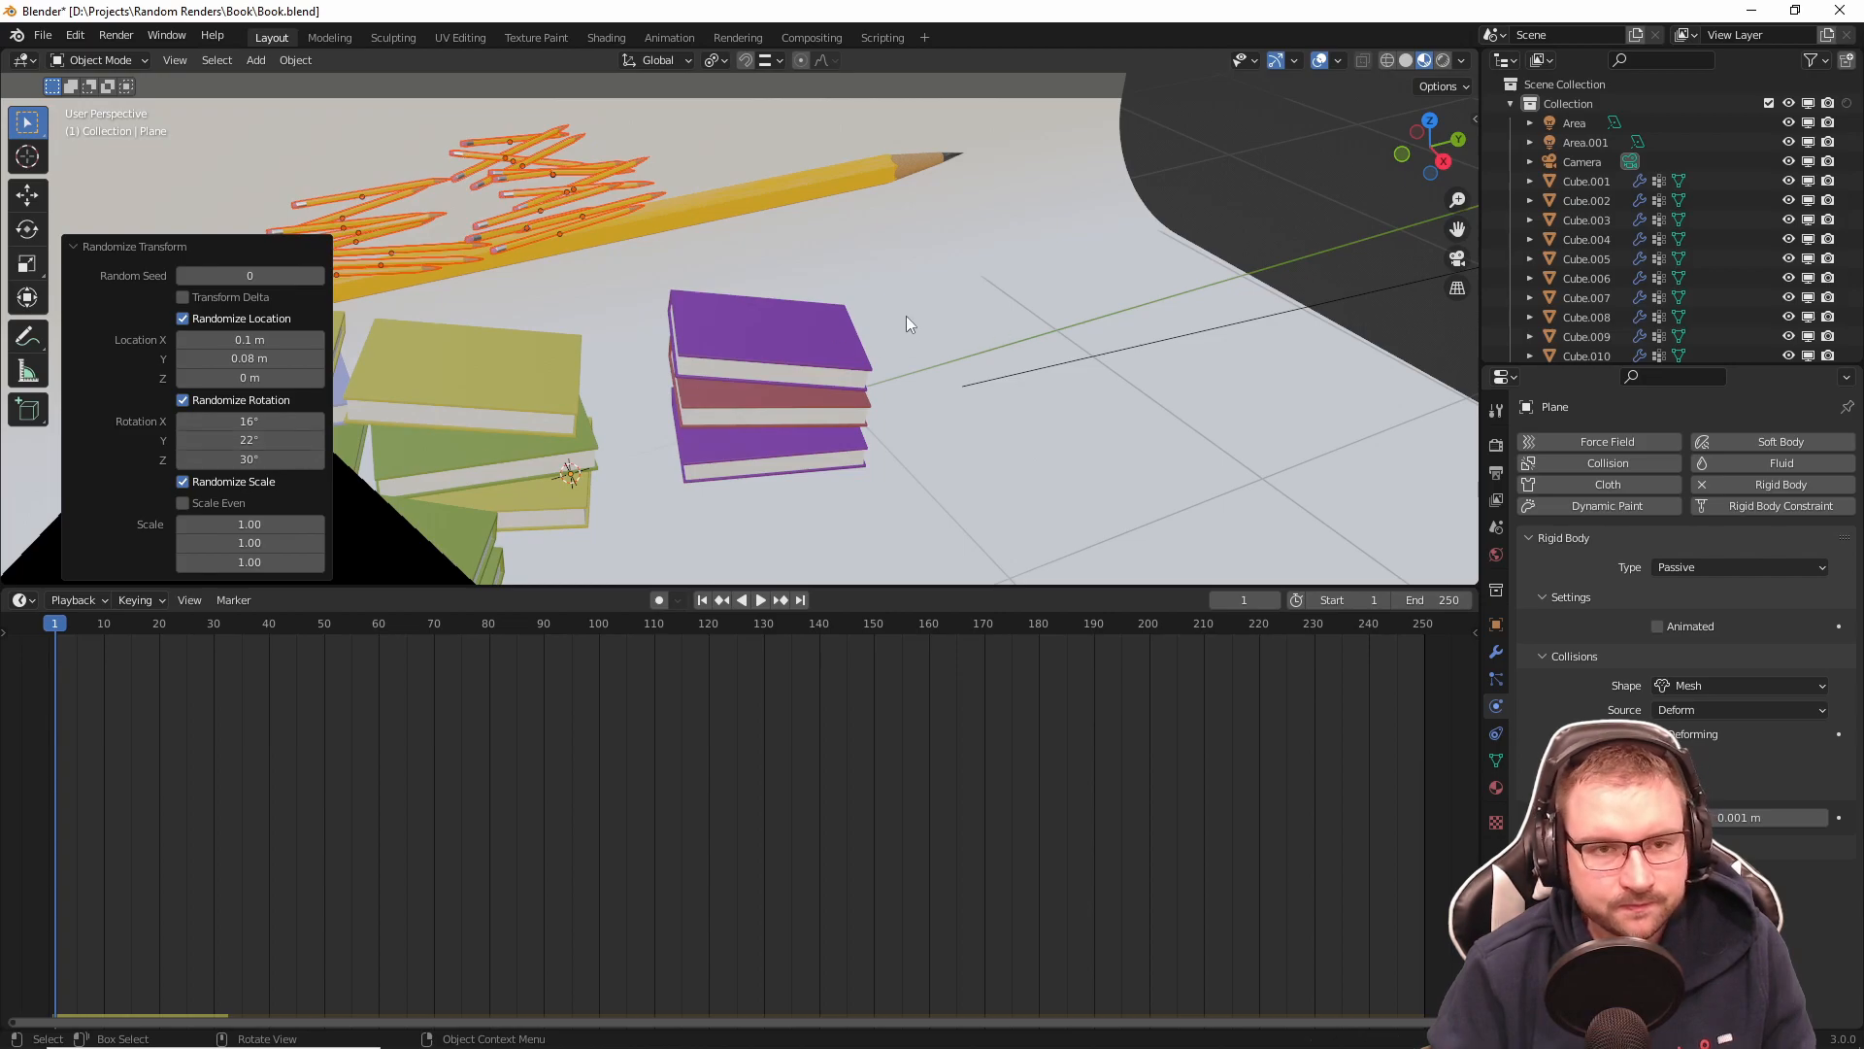
Step: Save the file and play the simulation through the camera view up to frame 15
scroll(903, 320, down, 2)
key(KP_0)
key(ctrl+s)
scroll(656, 237, up, 2)
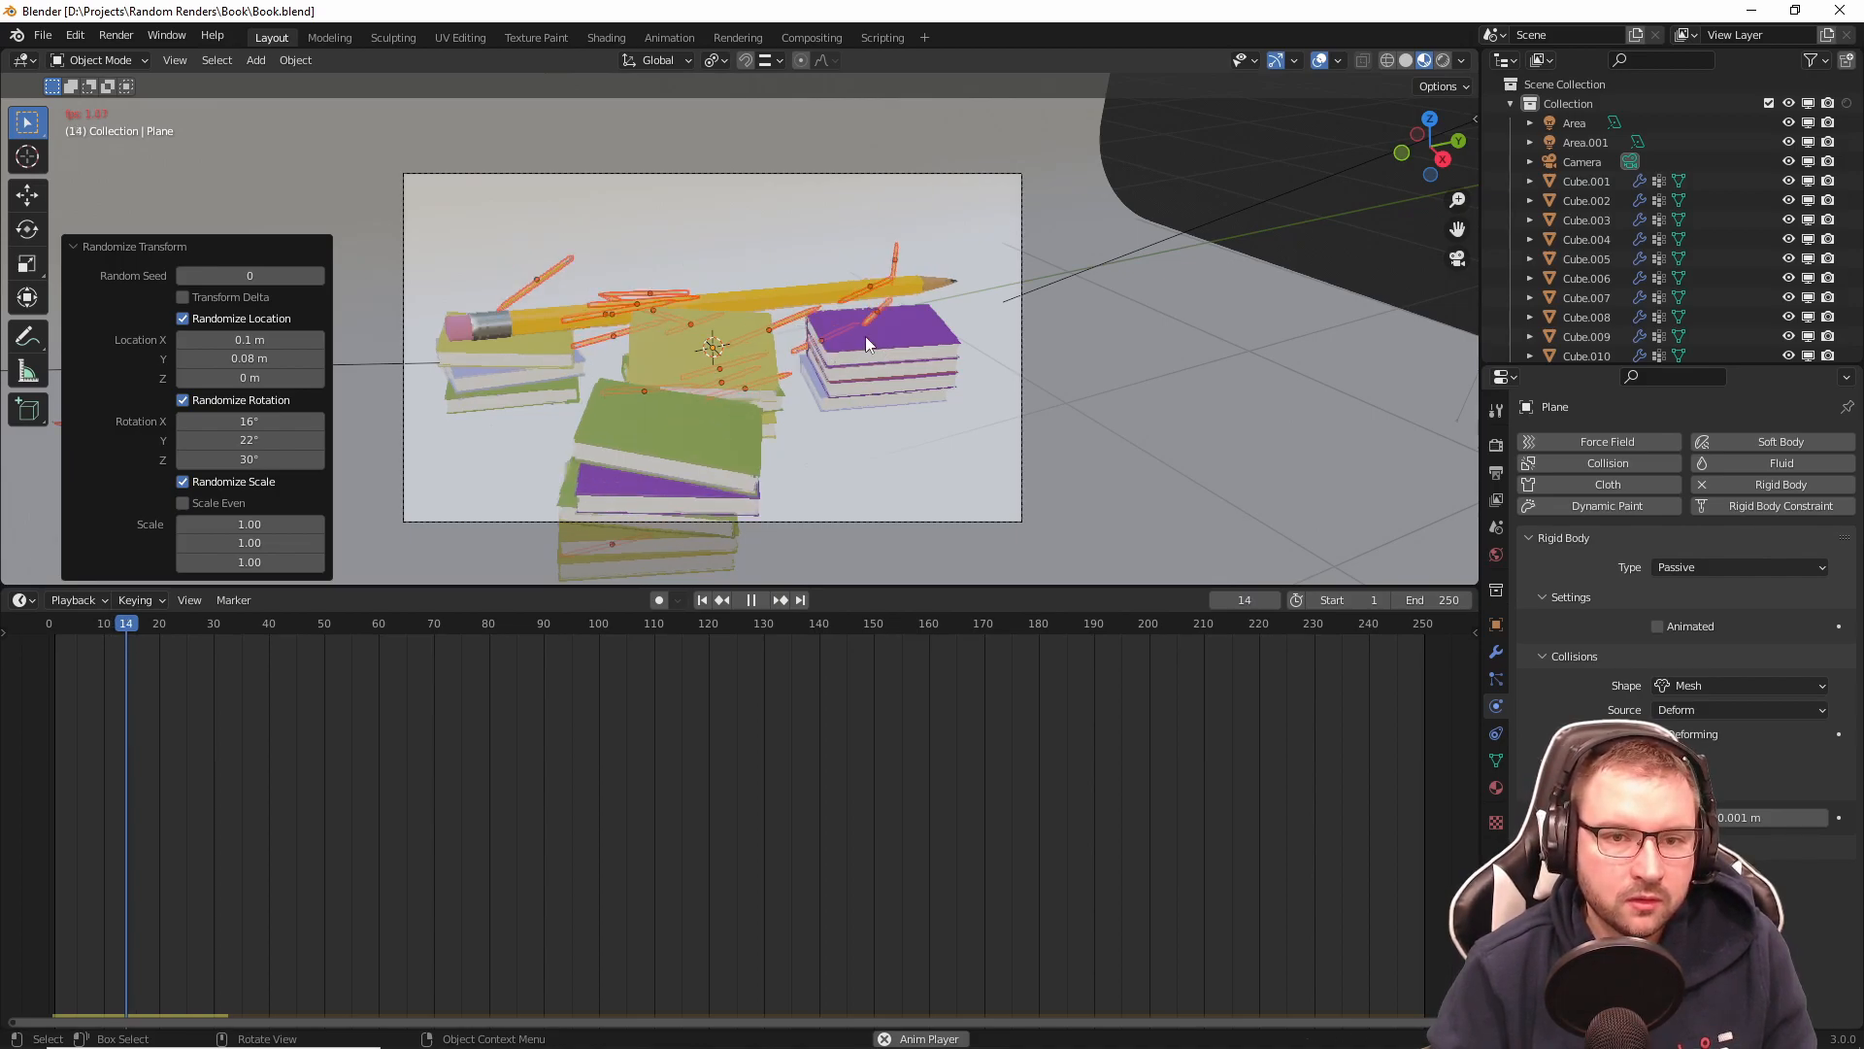
key(space)
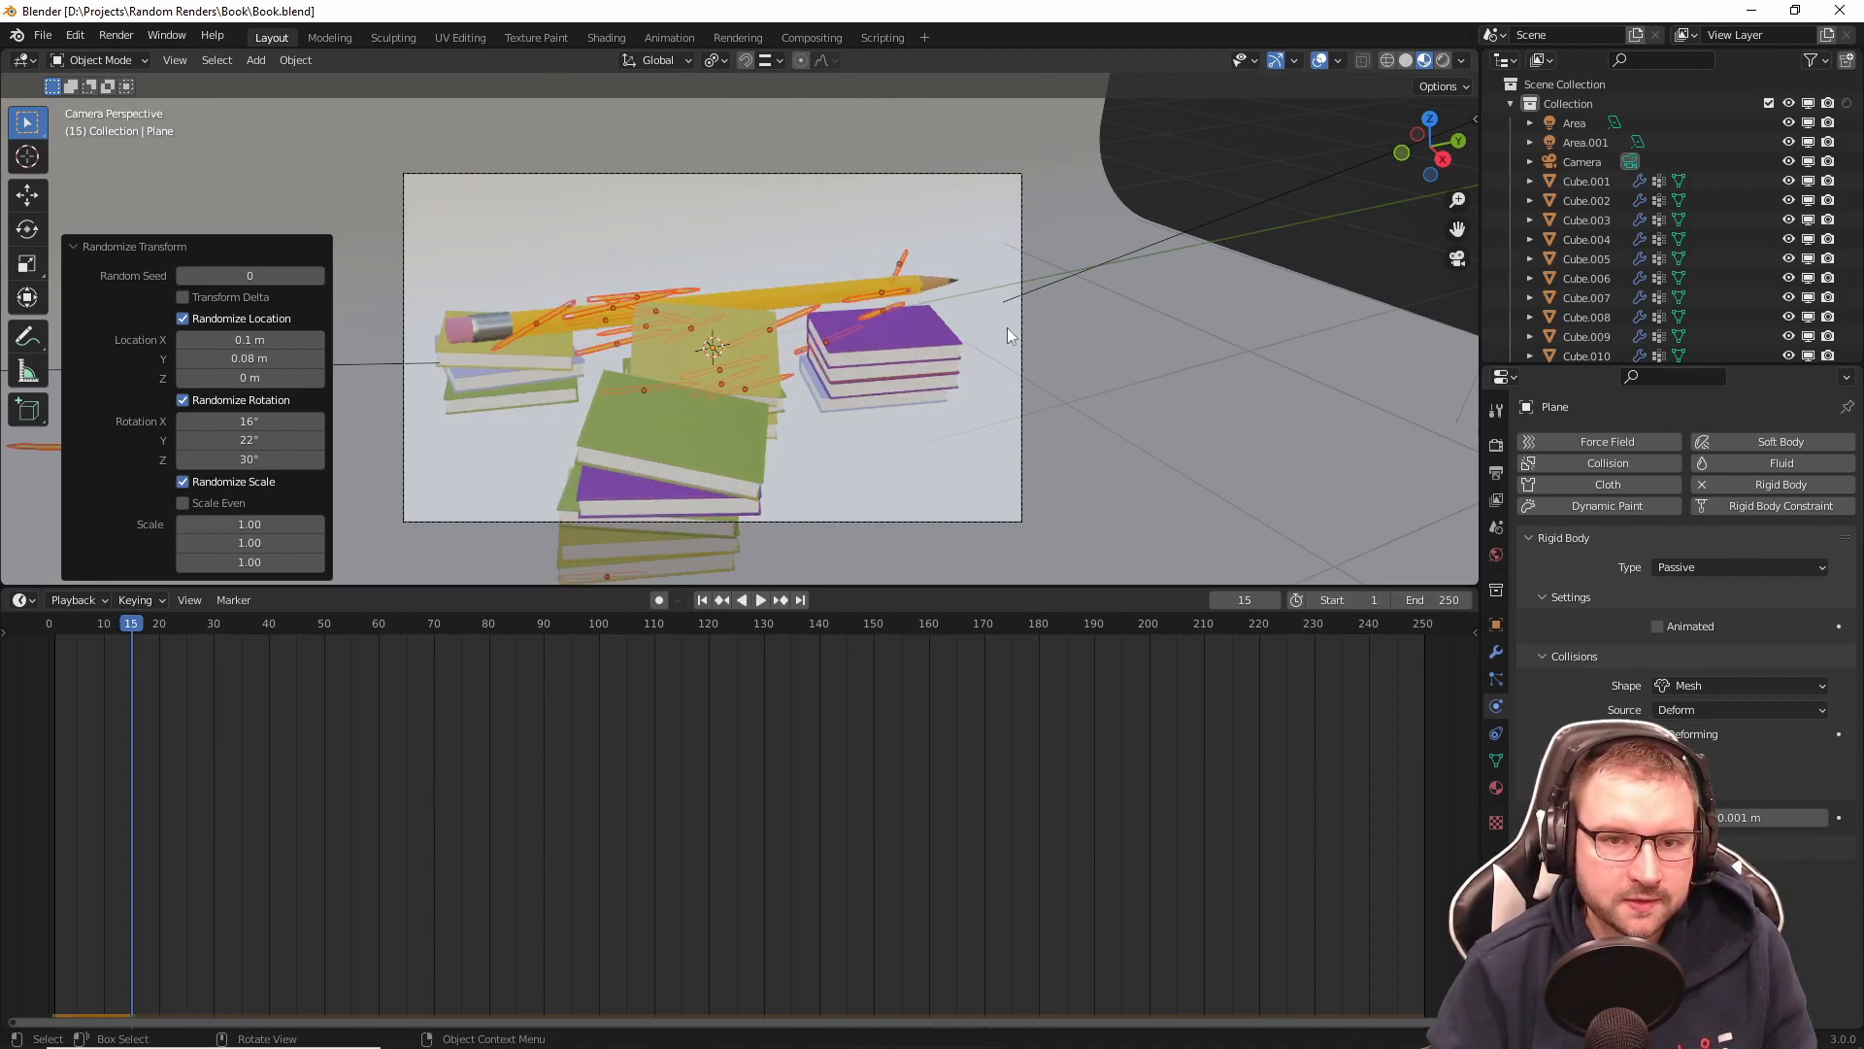
Step: Examine the fallen pencils and books with rendered shading, and return to frame 1
click(1444, 60)
mouse_move(835, 281)
middle_down()
mouse_move(924, 328)
mouse_move(1010, 321)
middle_up()
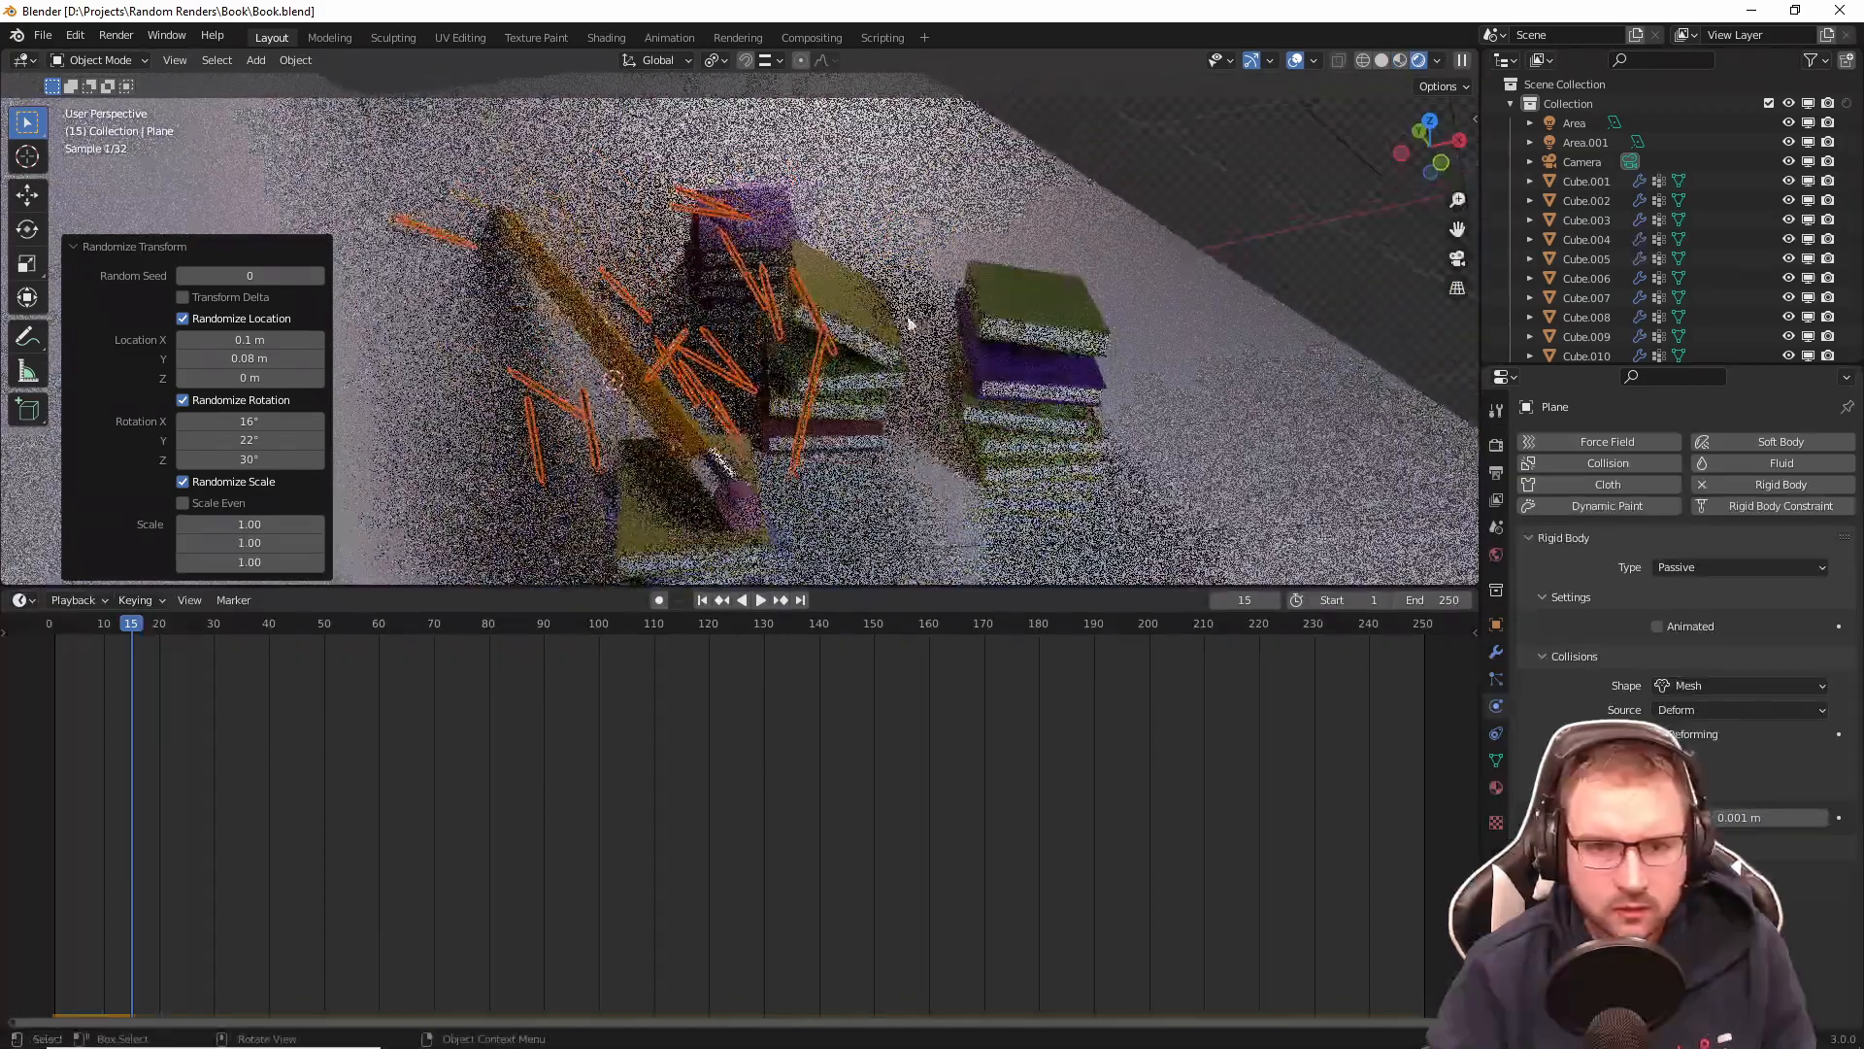
scroll(830, 351, up, 4)
scroll(844, 350, down, 2)
key(shift+Left)
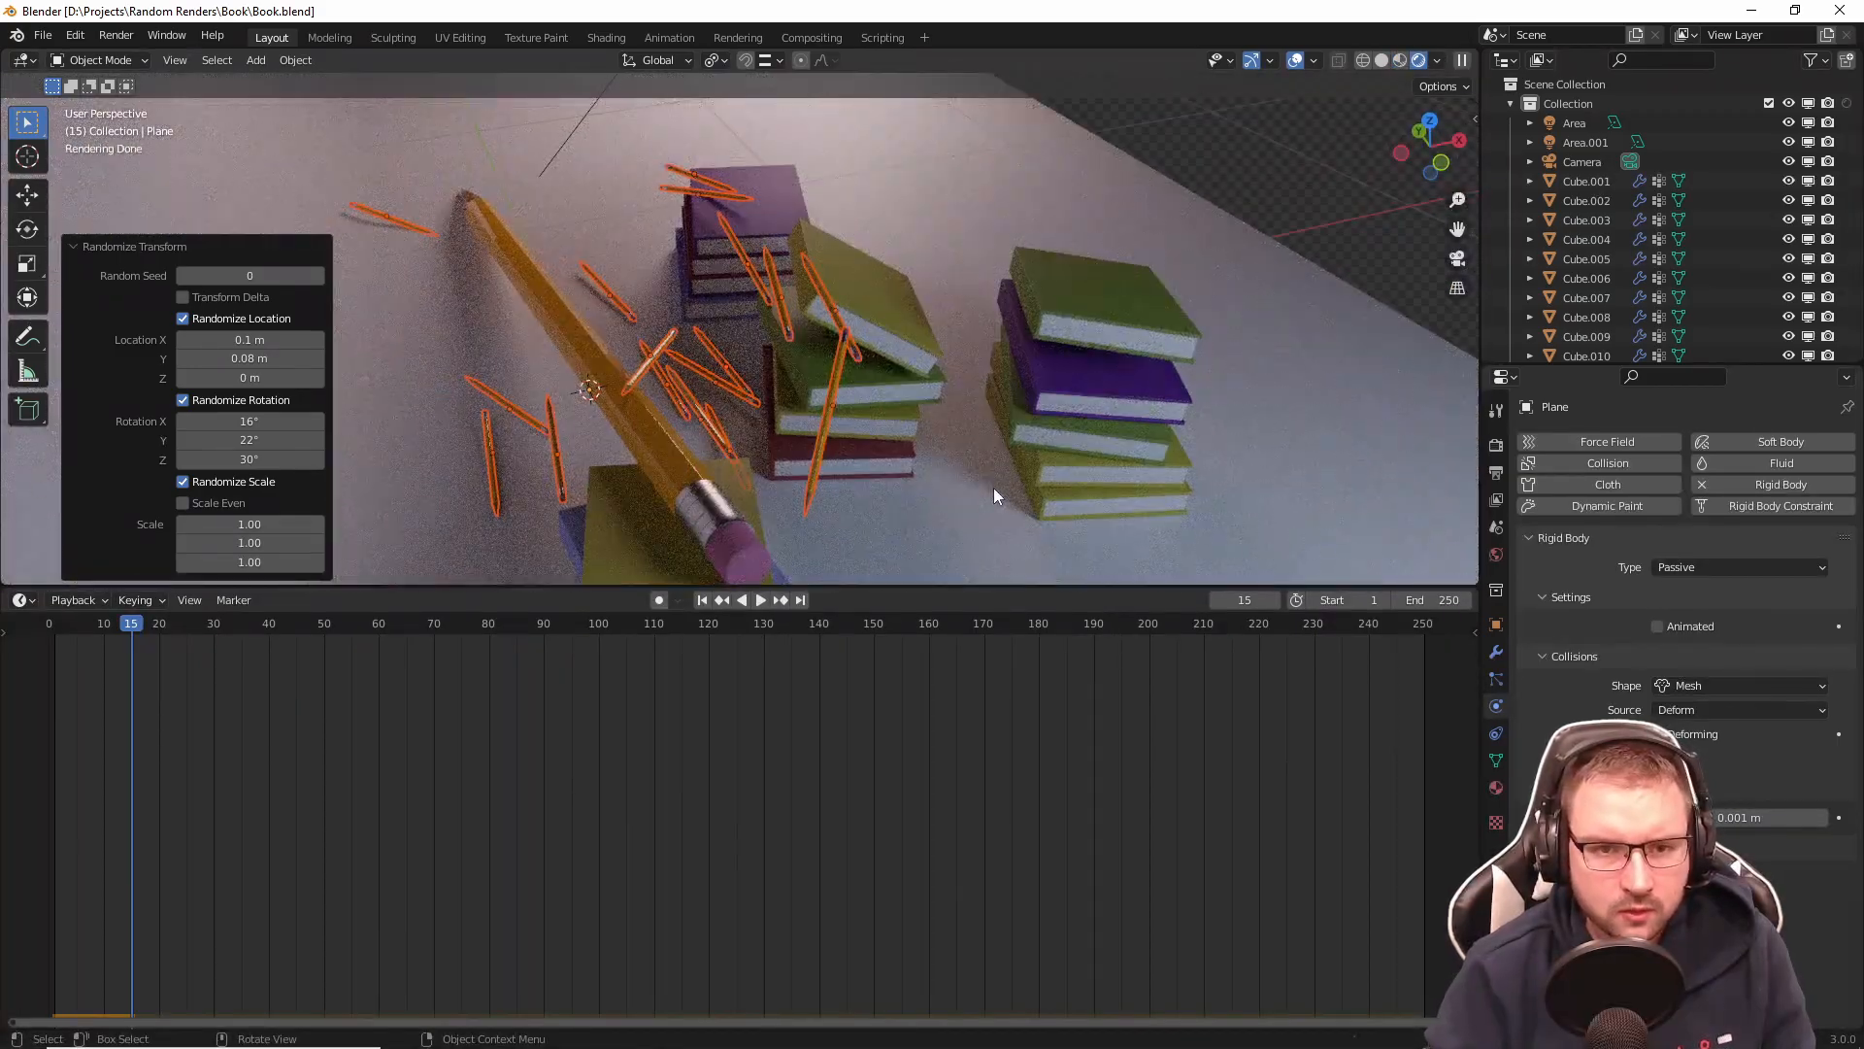
Step: Duplicate the whole set of small pencils horizontally by 0.64898 m in X and 0.29155 m in Y
scroll(876, 380, down, 6)
middle_drag(769, 254, 653, 320)
scroll(808, 293, up, 2)
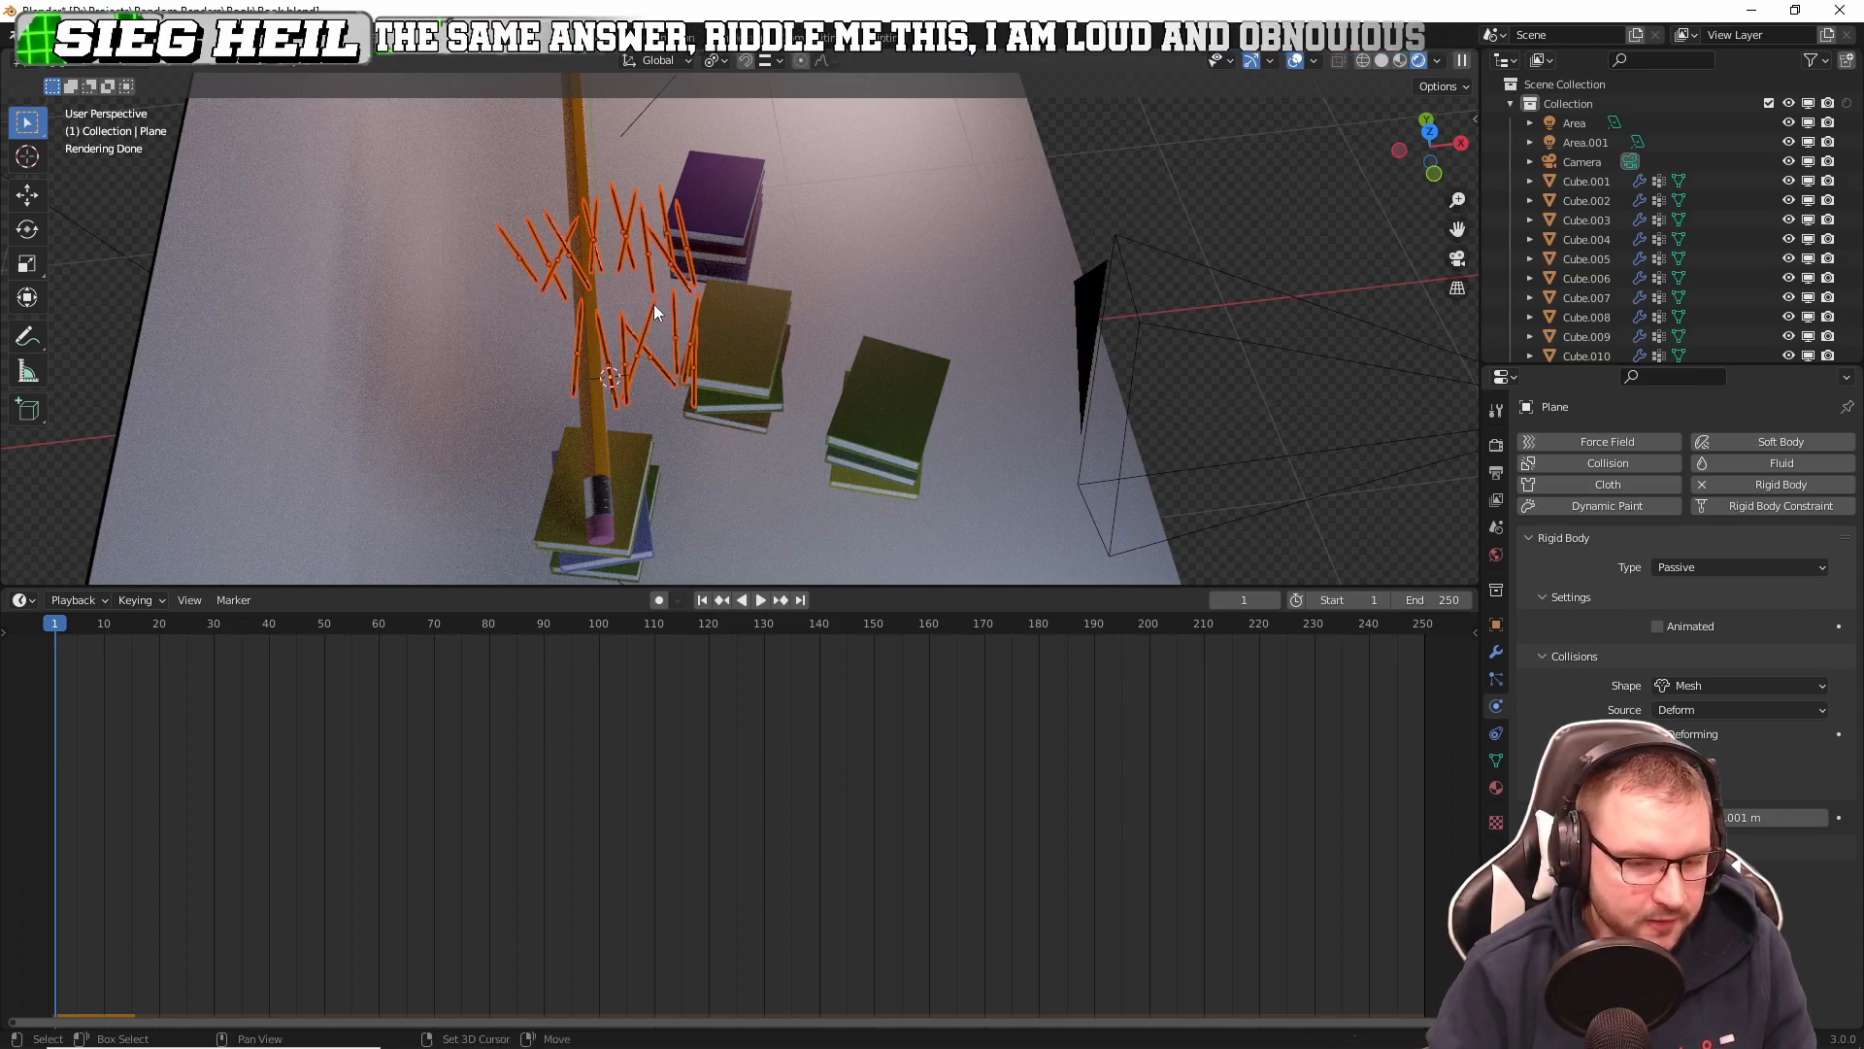
key(shift+d)
click(831, 261)
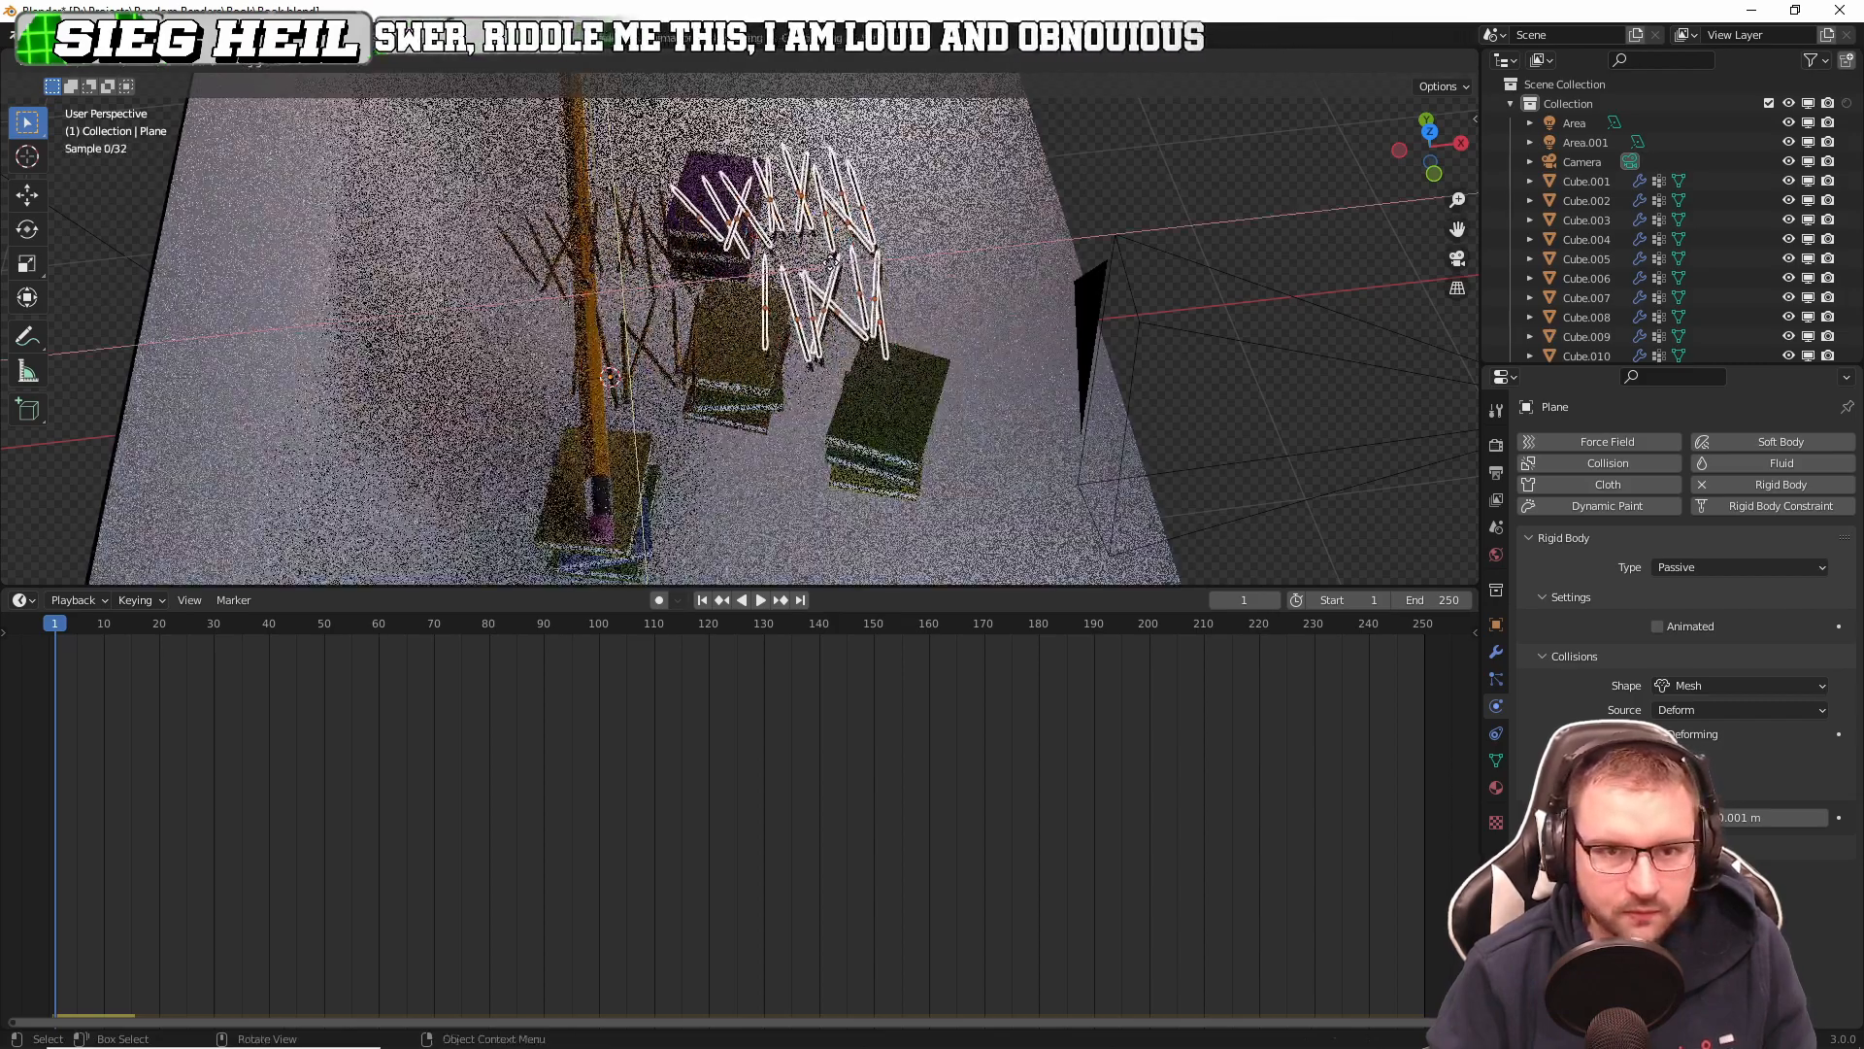
click(812, 223)
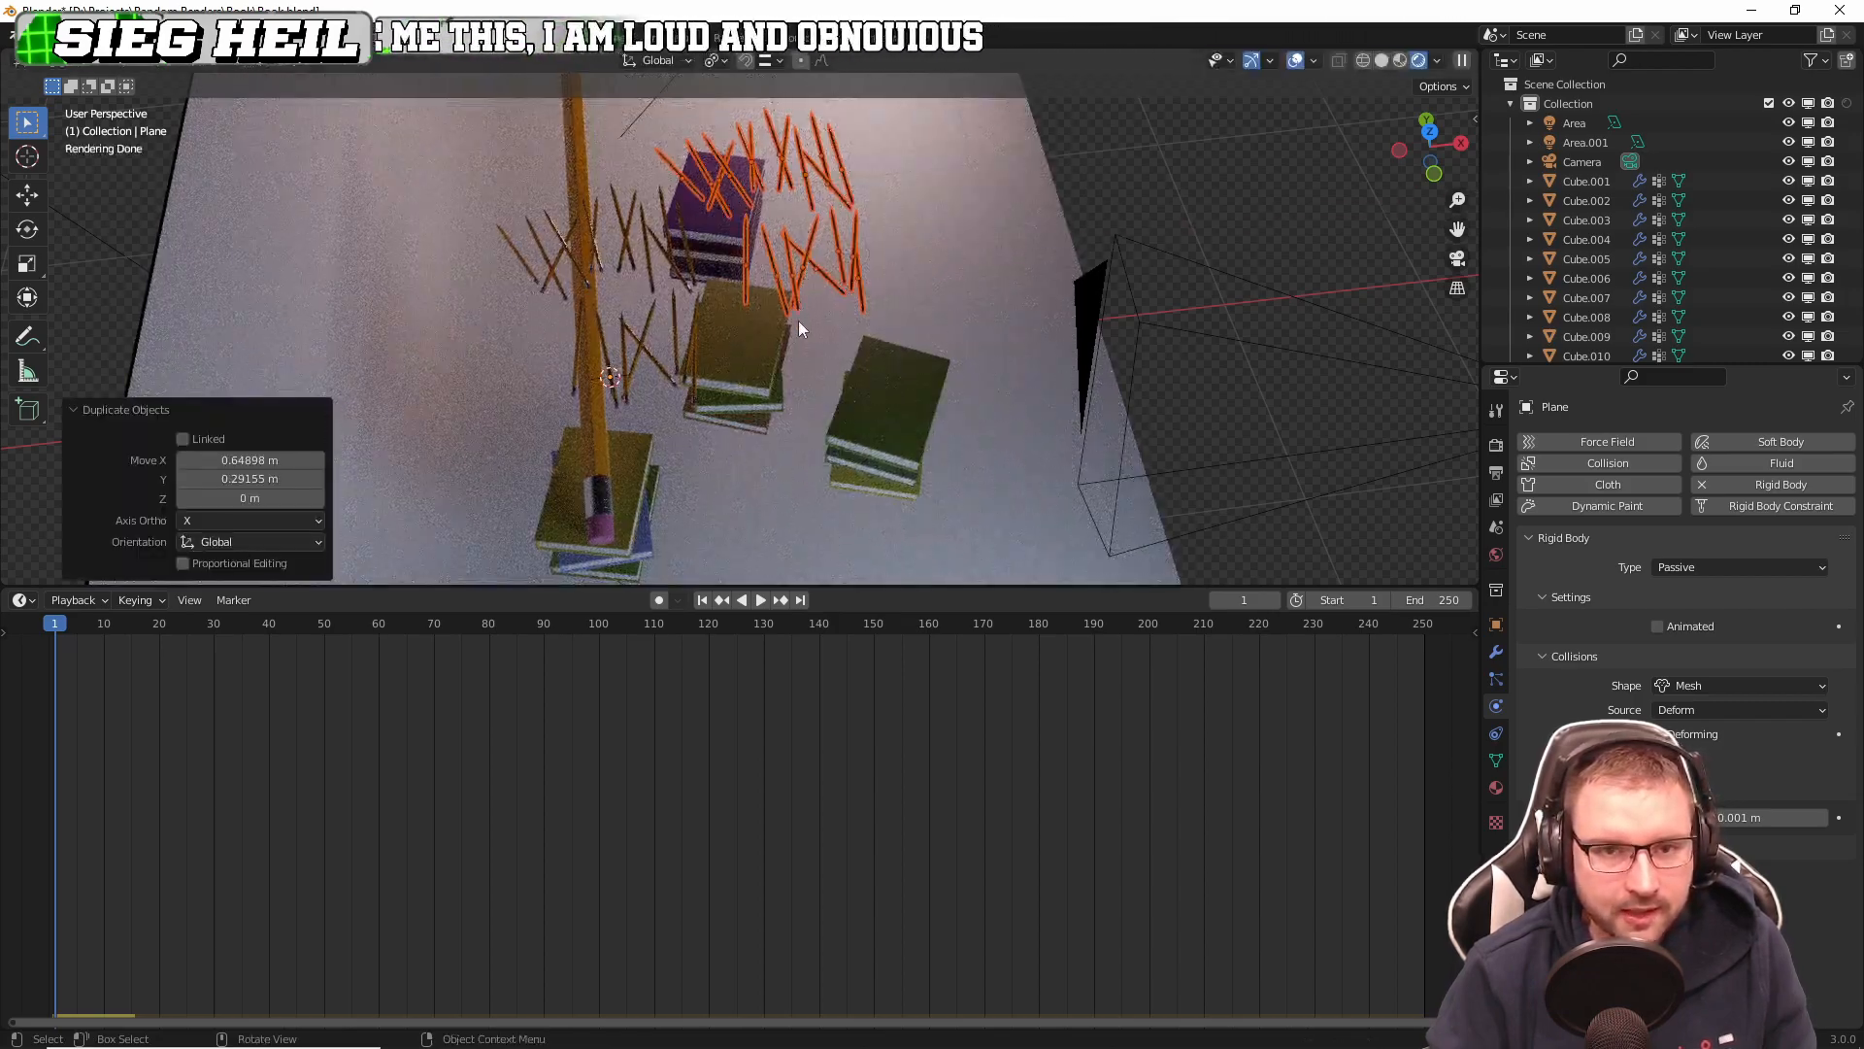
Step: Duplicate the new pencil set by 0.031912 m in X, -0.56311 m in Y and -0.30988 m in Z, and save the file
key(g)
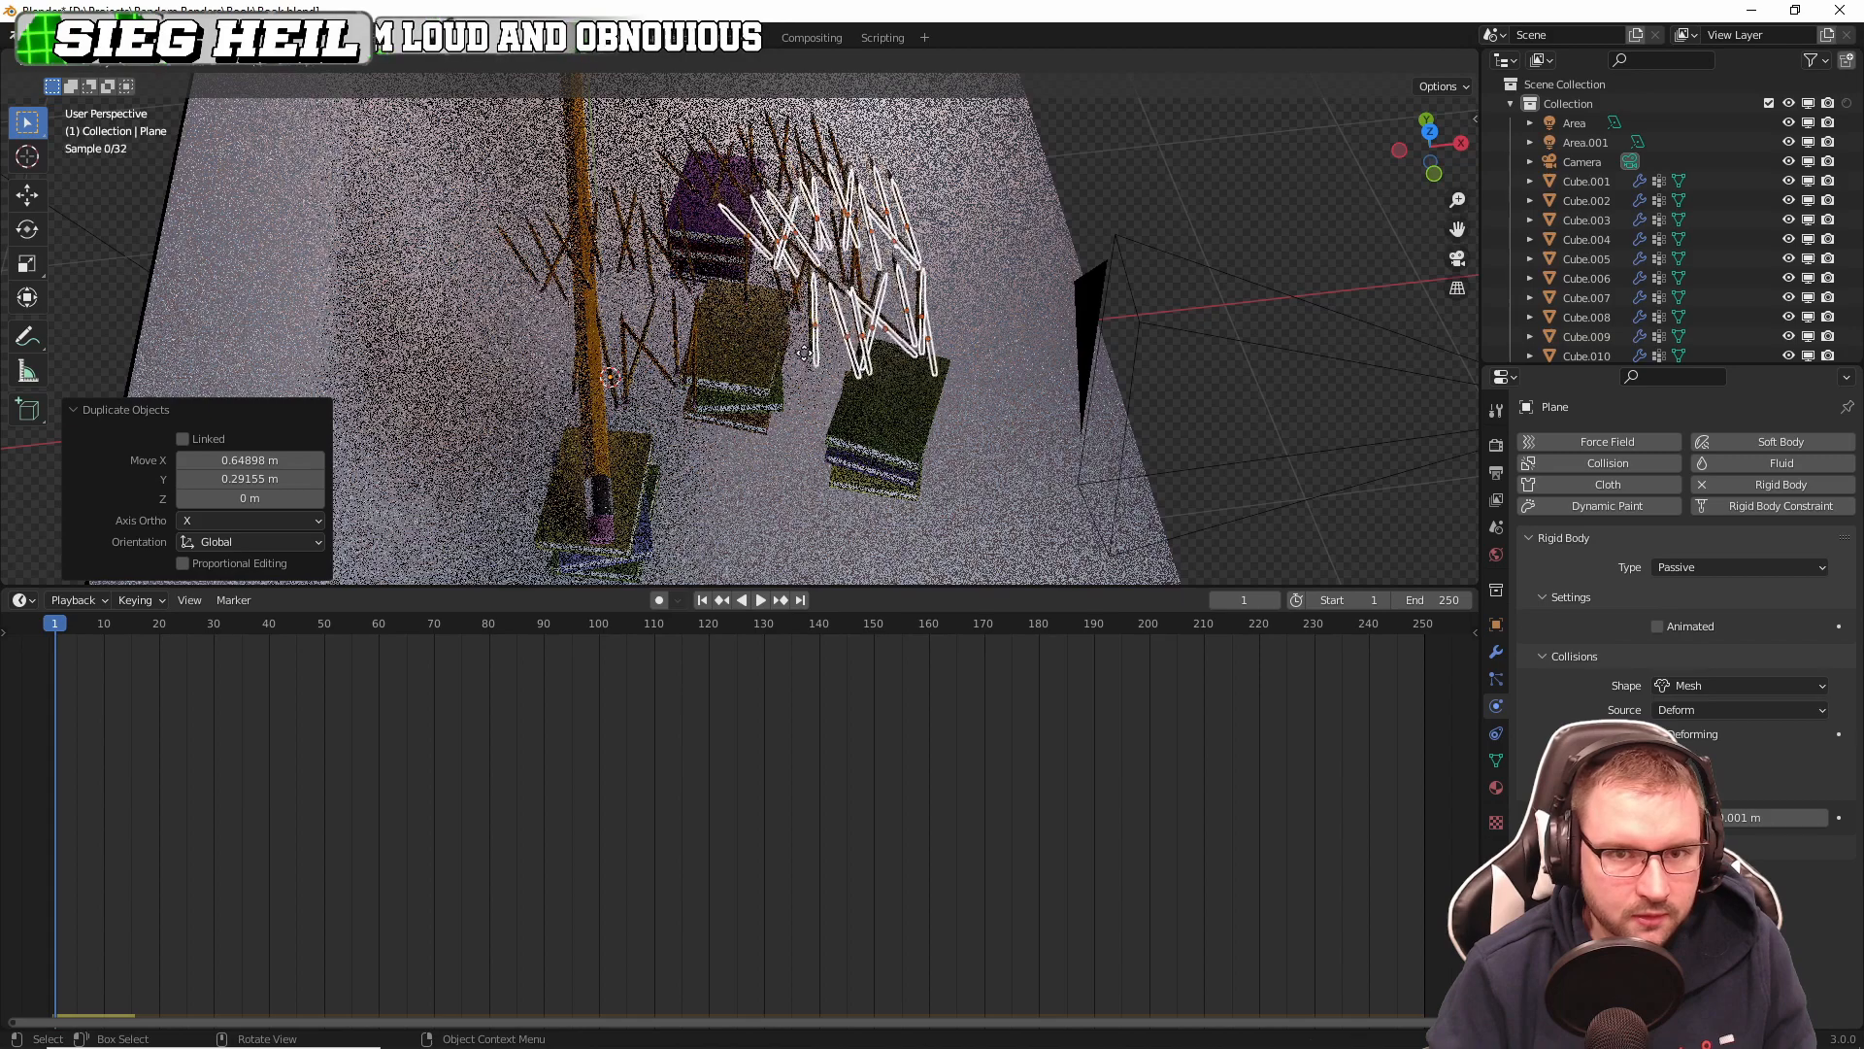
click(833, 418)
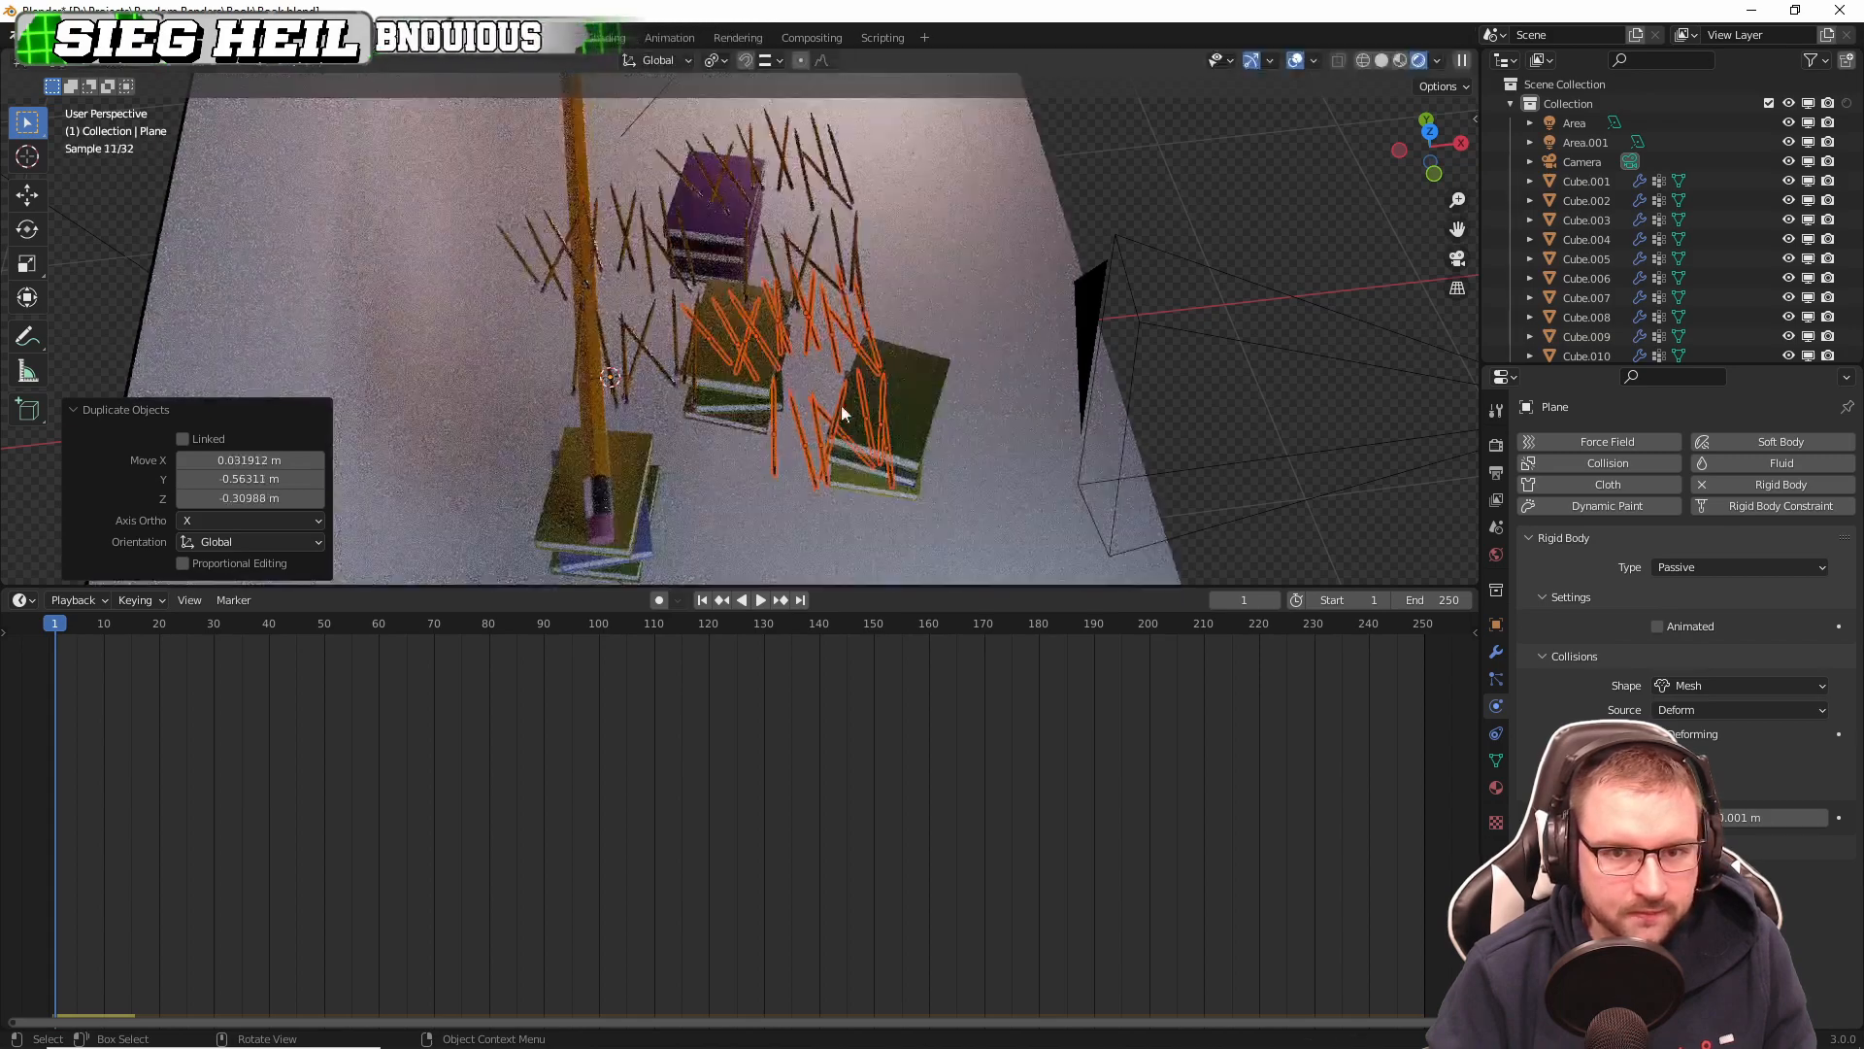
key(KP_0)
key(ctrl+s)
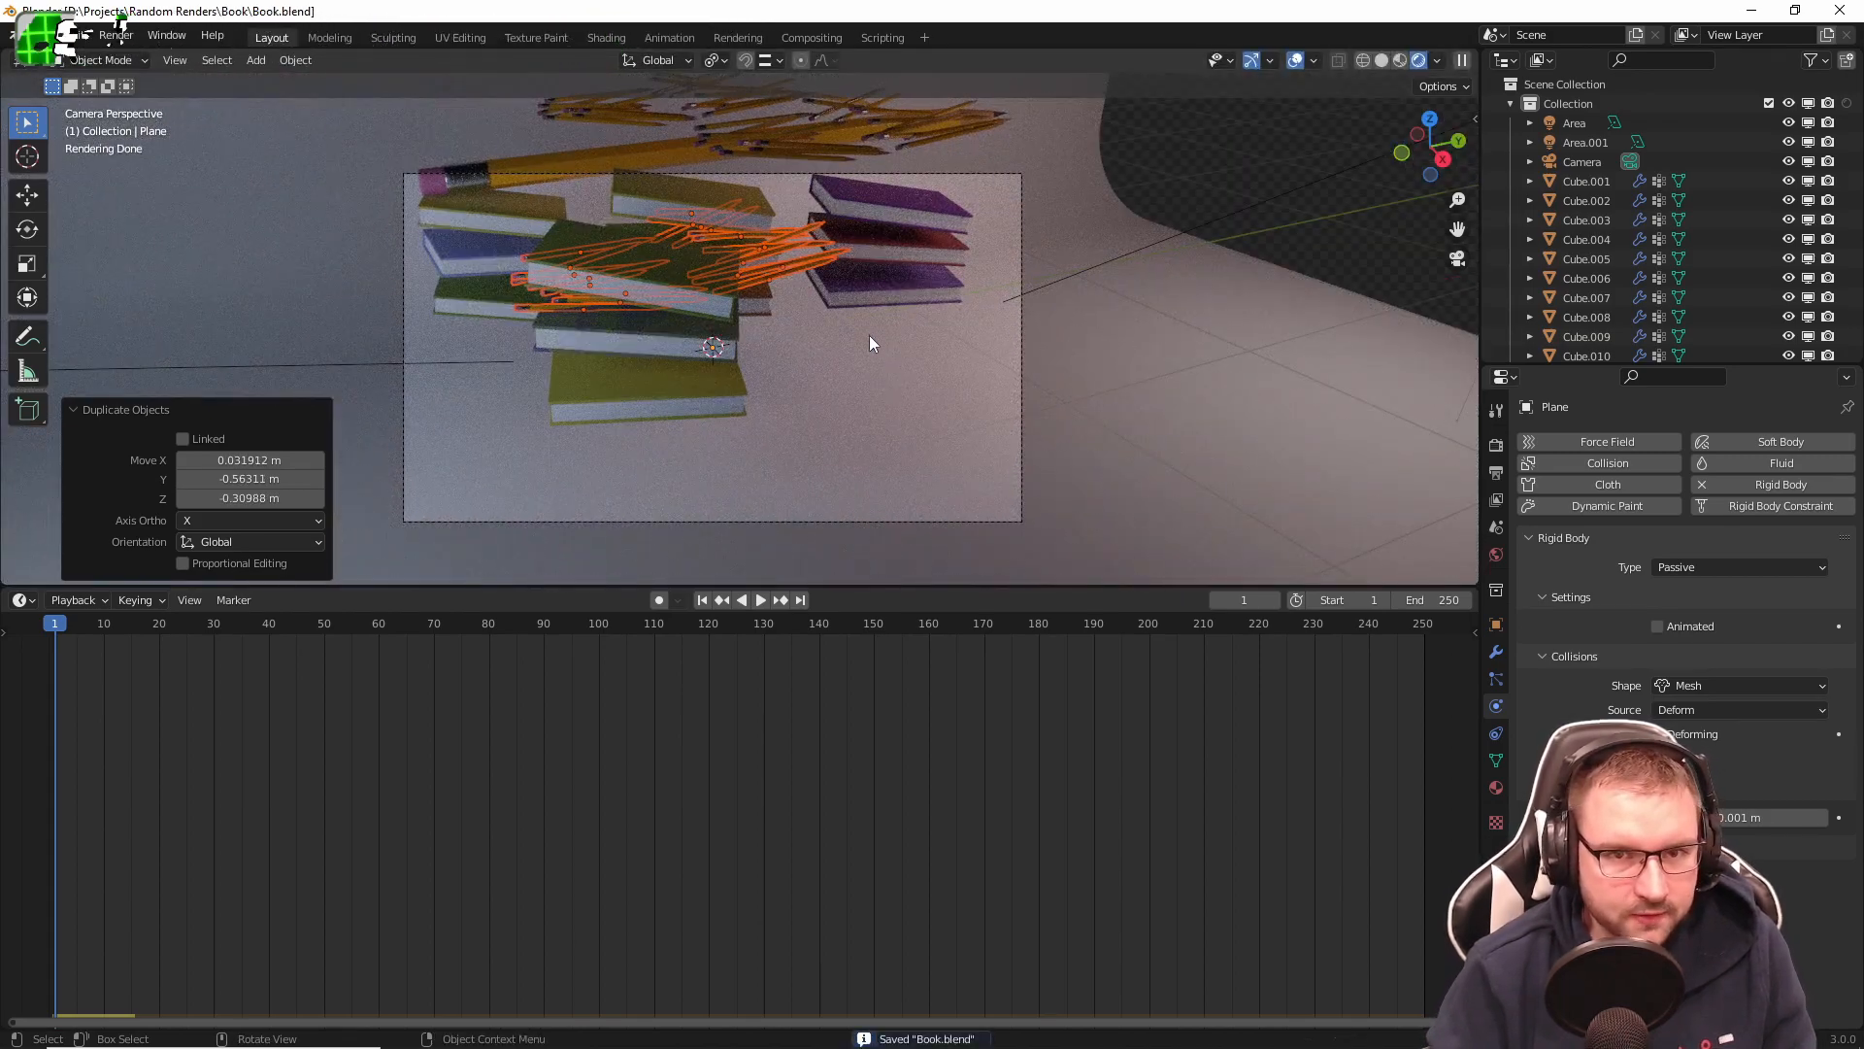
Step: Raise the newest pencil set 0.46656 m in Z above the books and save the file
middle_drag(885, 563, 884, 360)
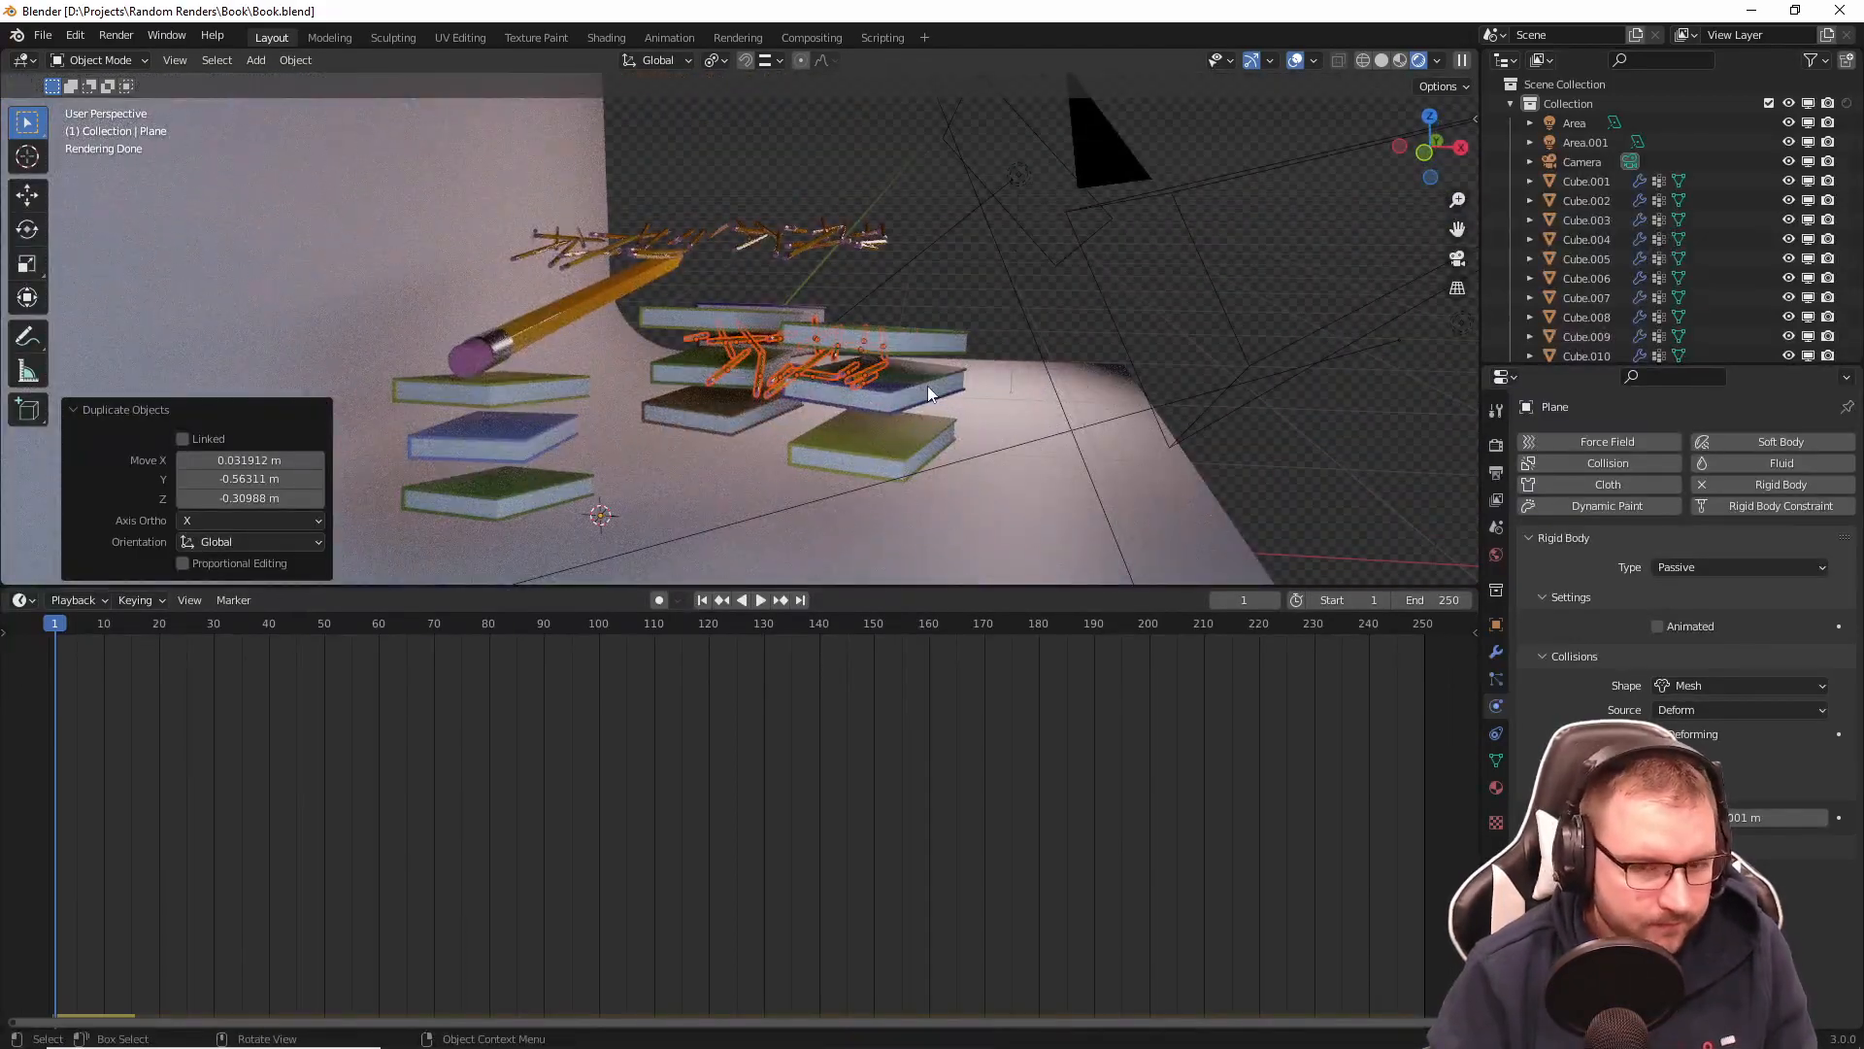
key(g)
key(z)
click(1010, 306)
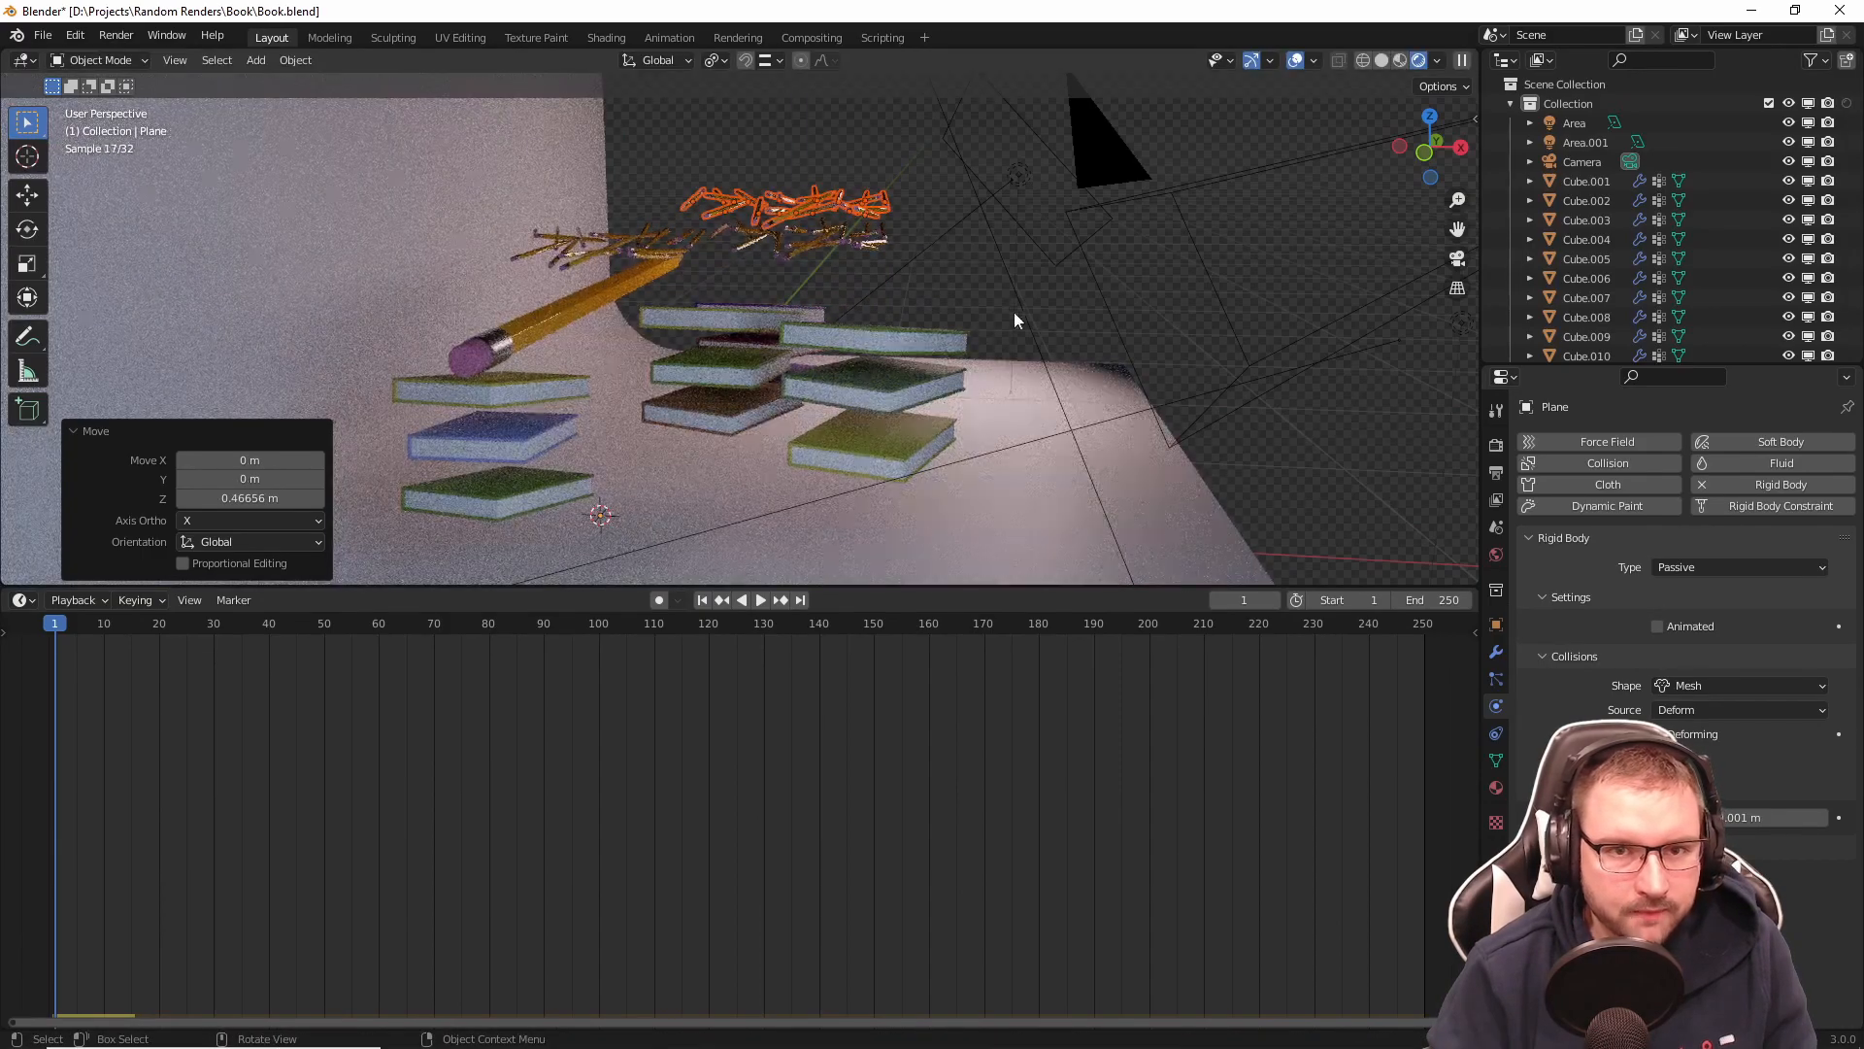
key(ctrl+s)
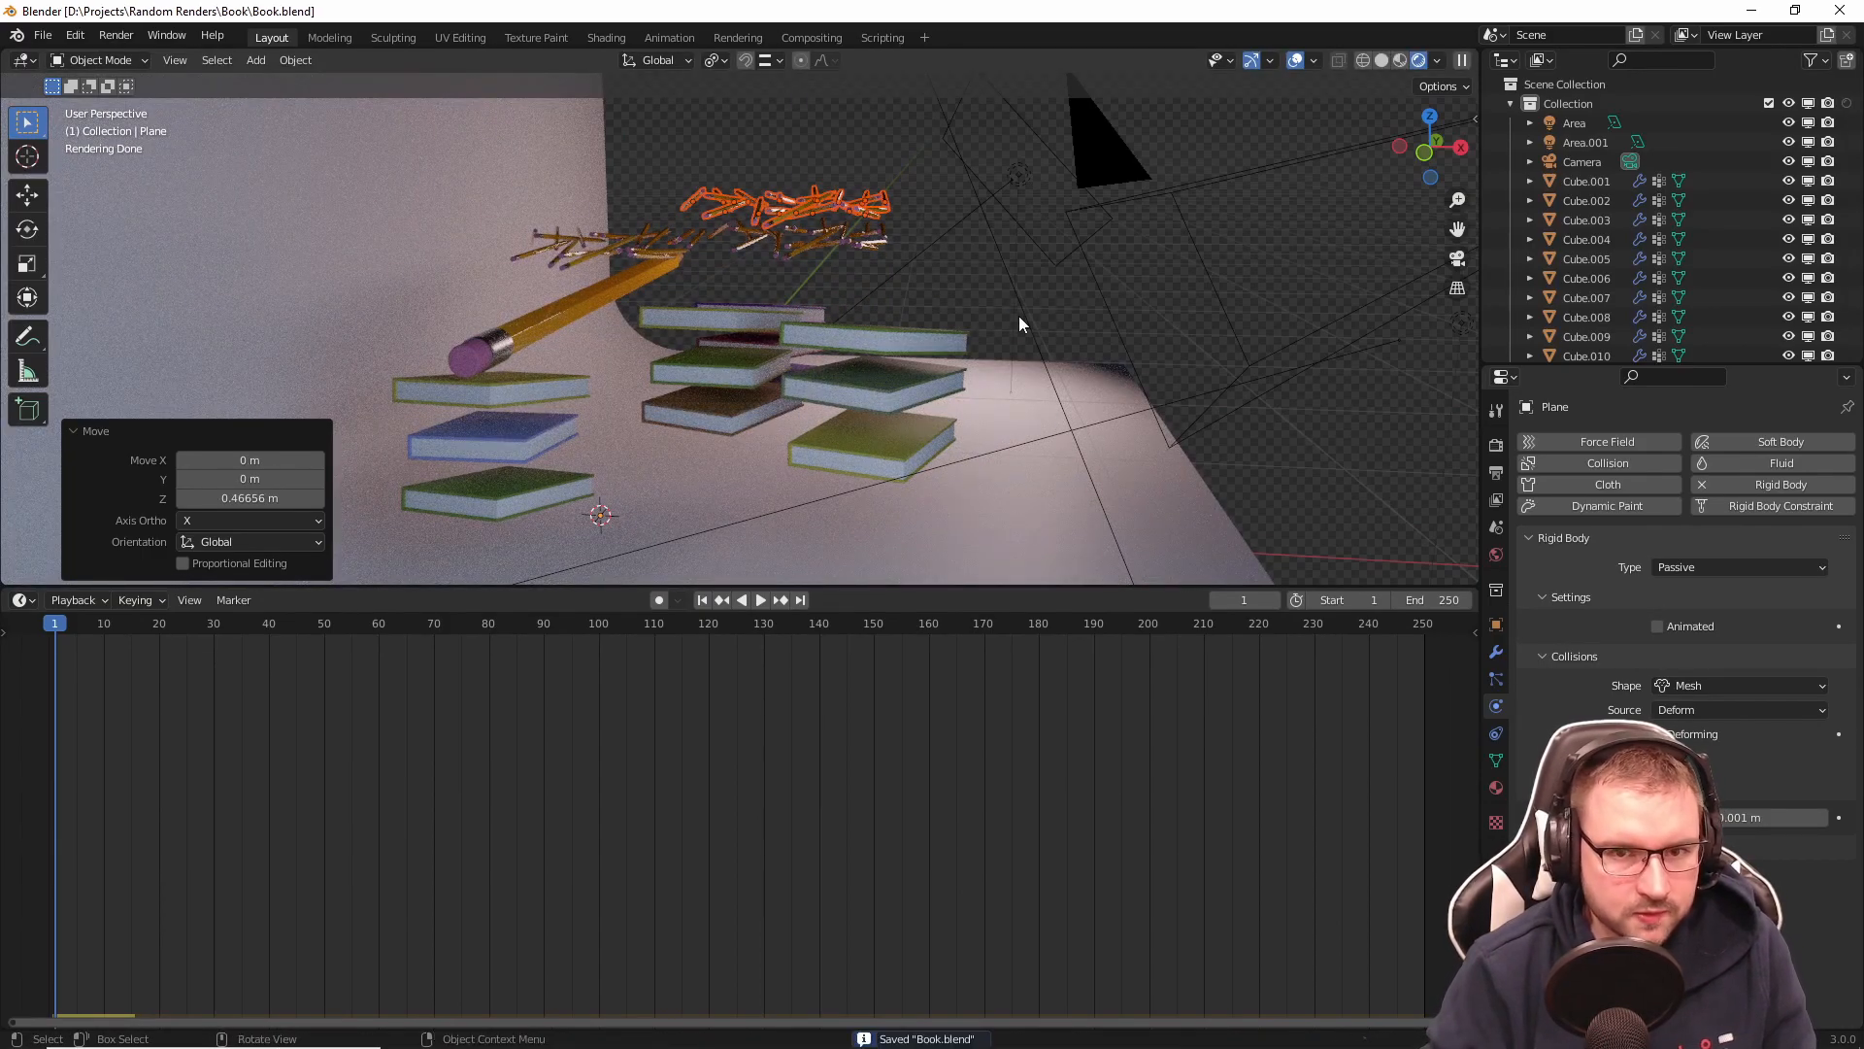
Step: Play the simulation through the camera in solid shading to frame 19, checking the hardware sensor readings and closing their window meanwhile
click(1382, 61)
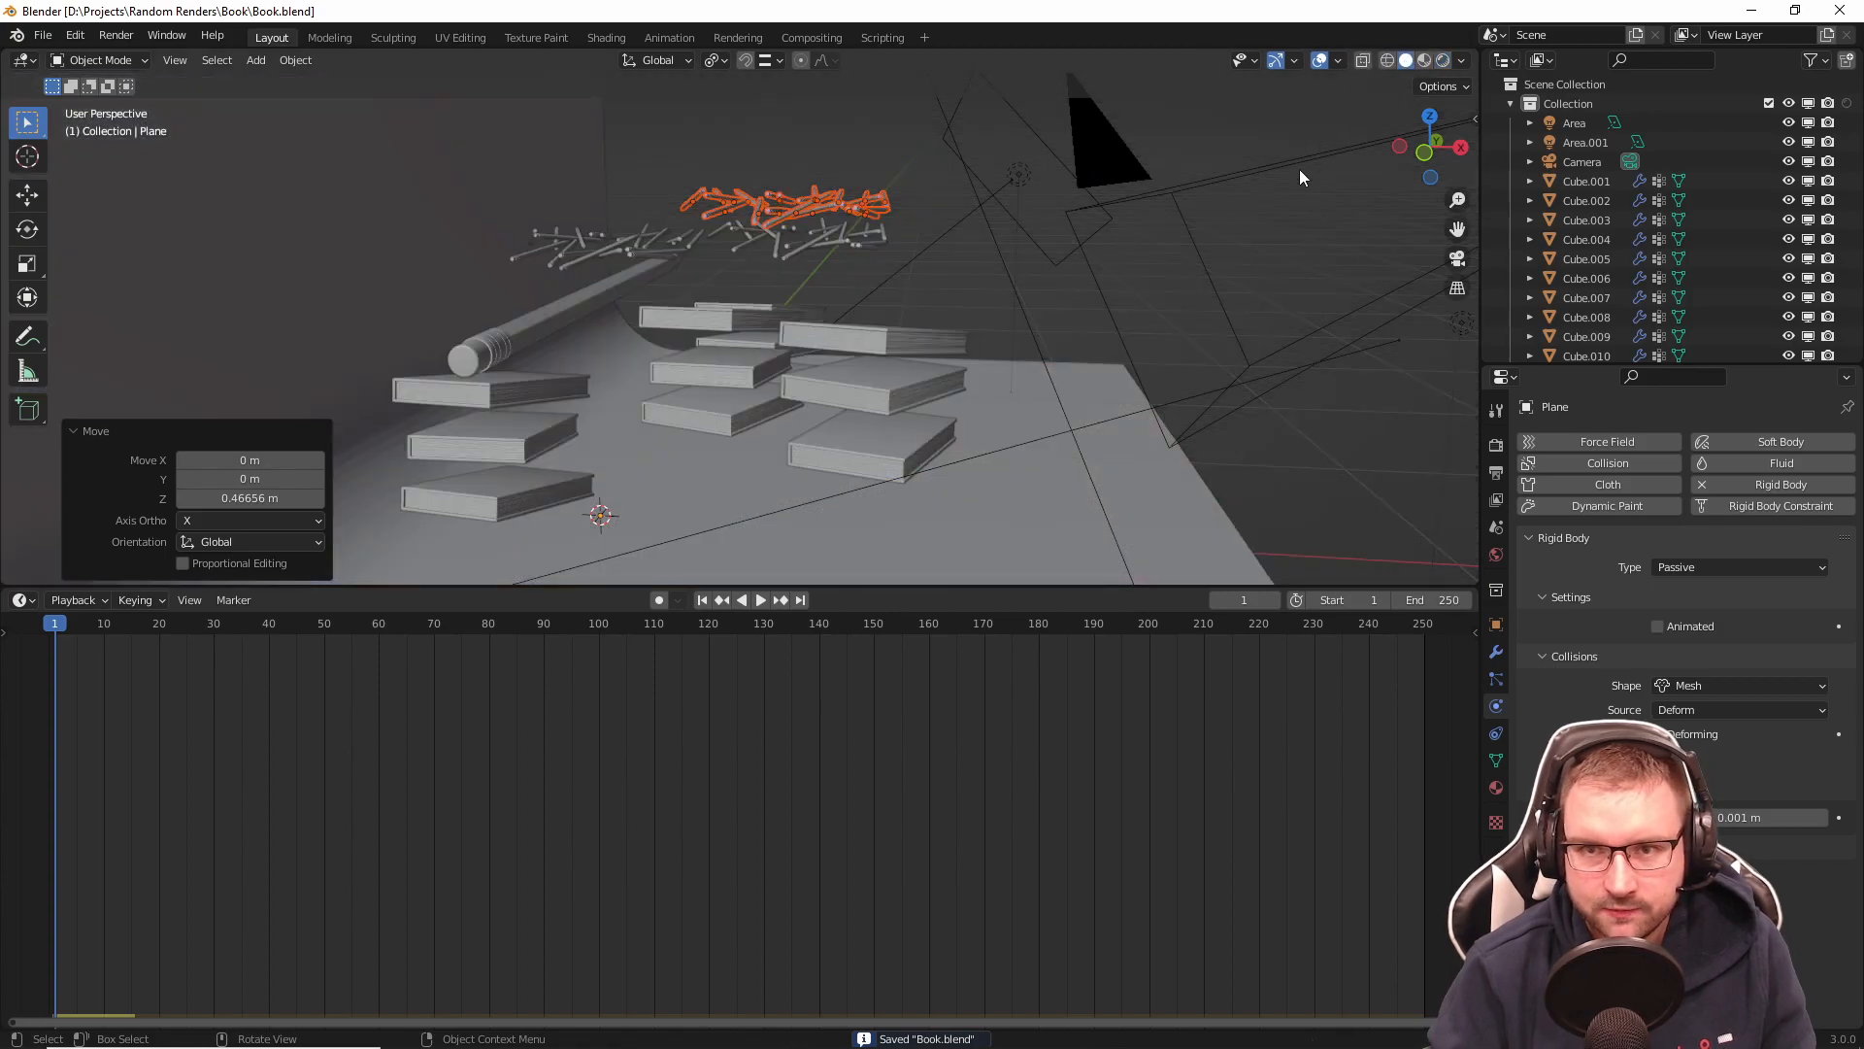
key(KP_0)
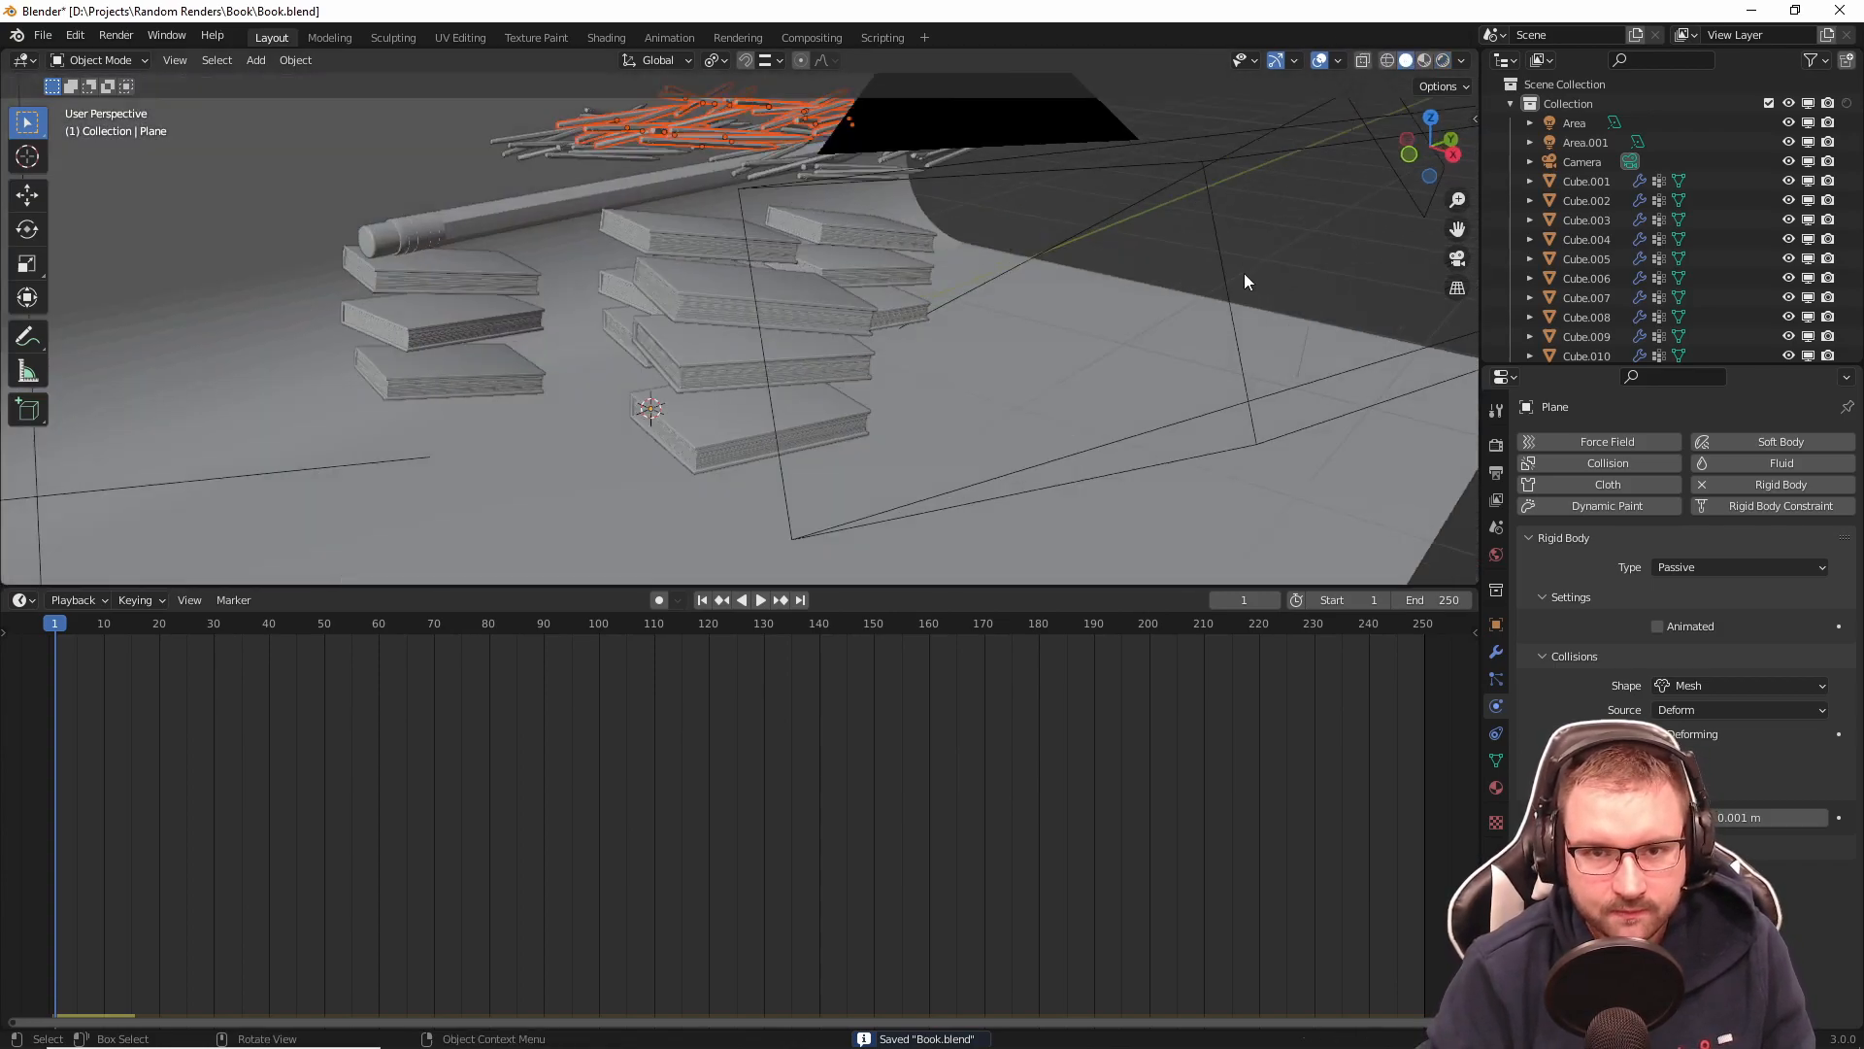
key(space)
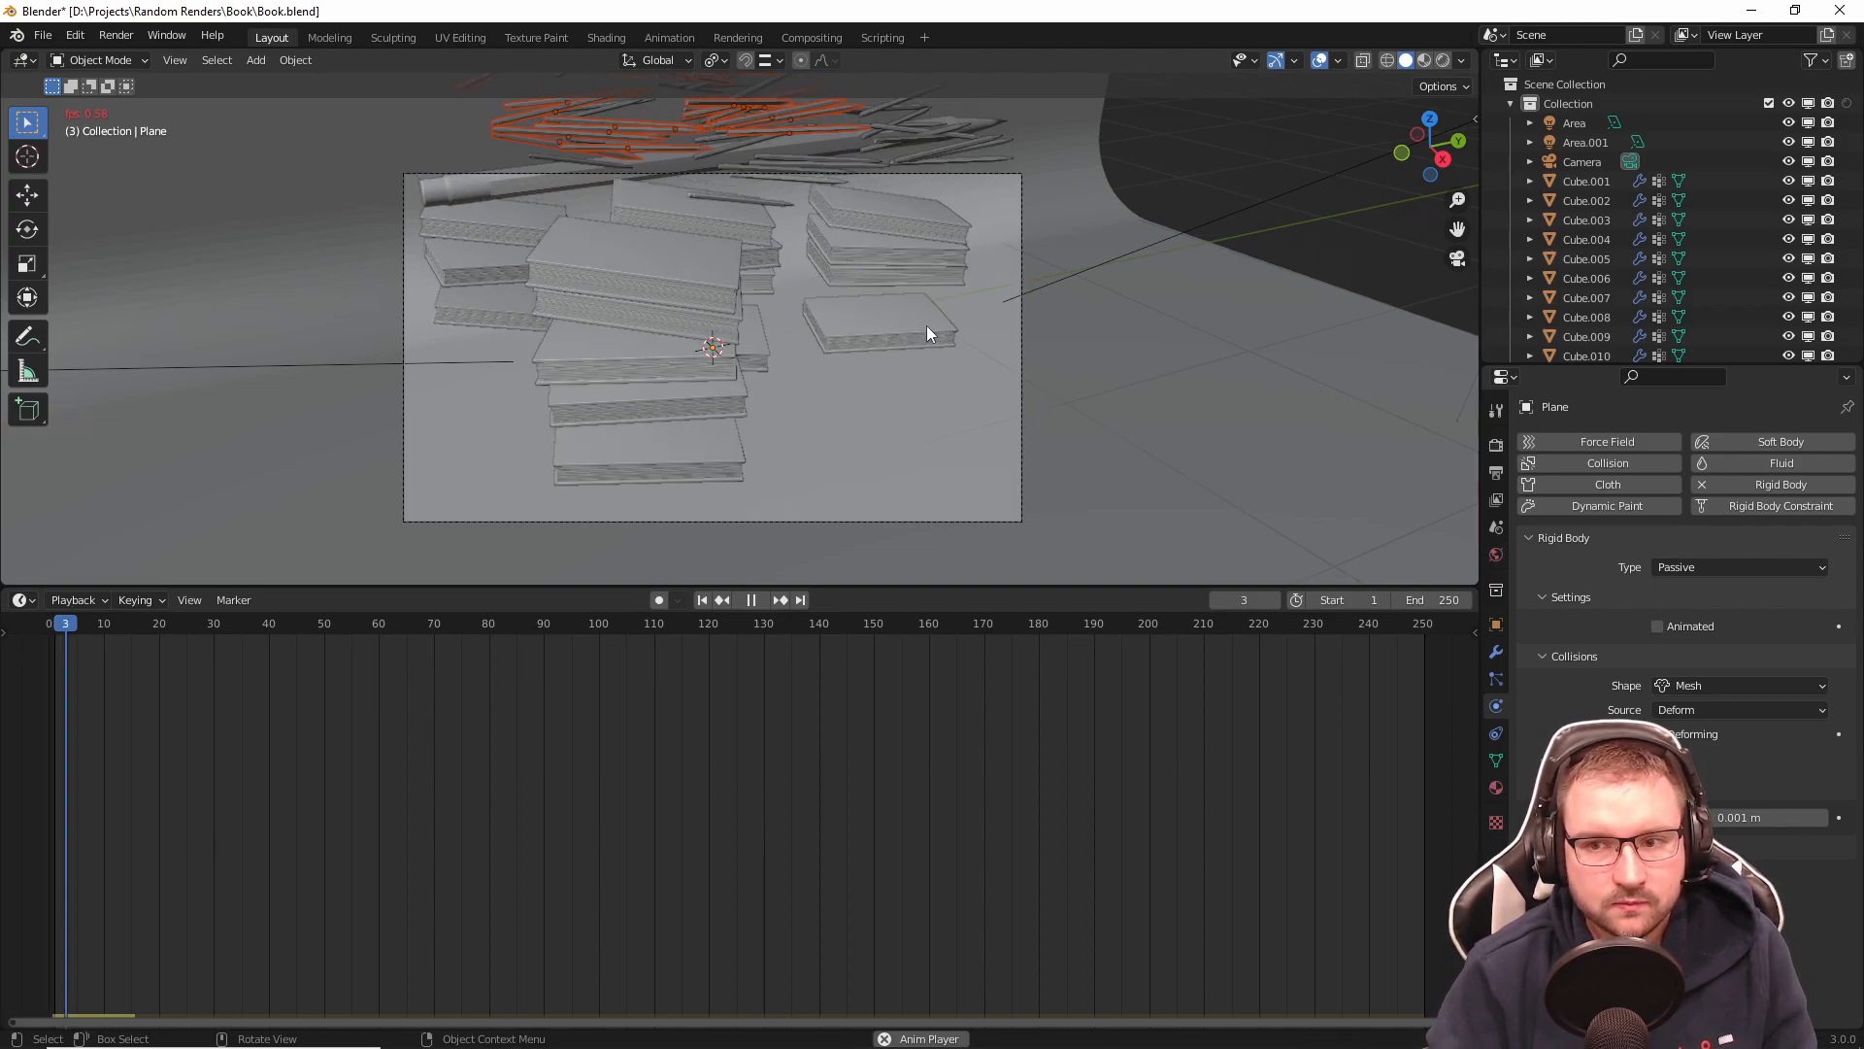
mouse_move(851, 1029)
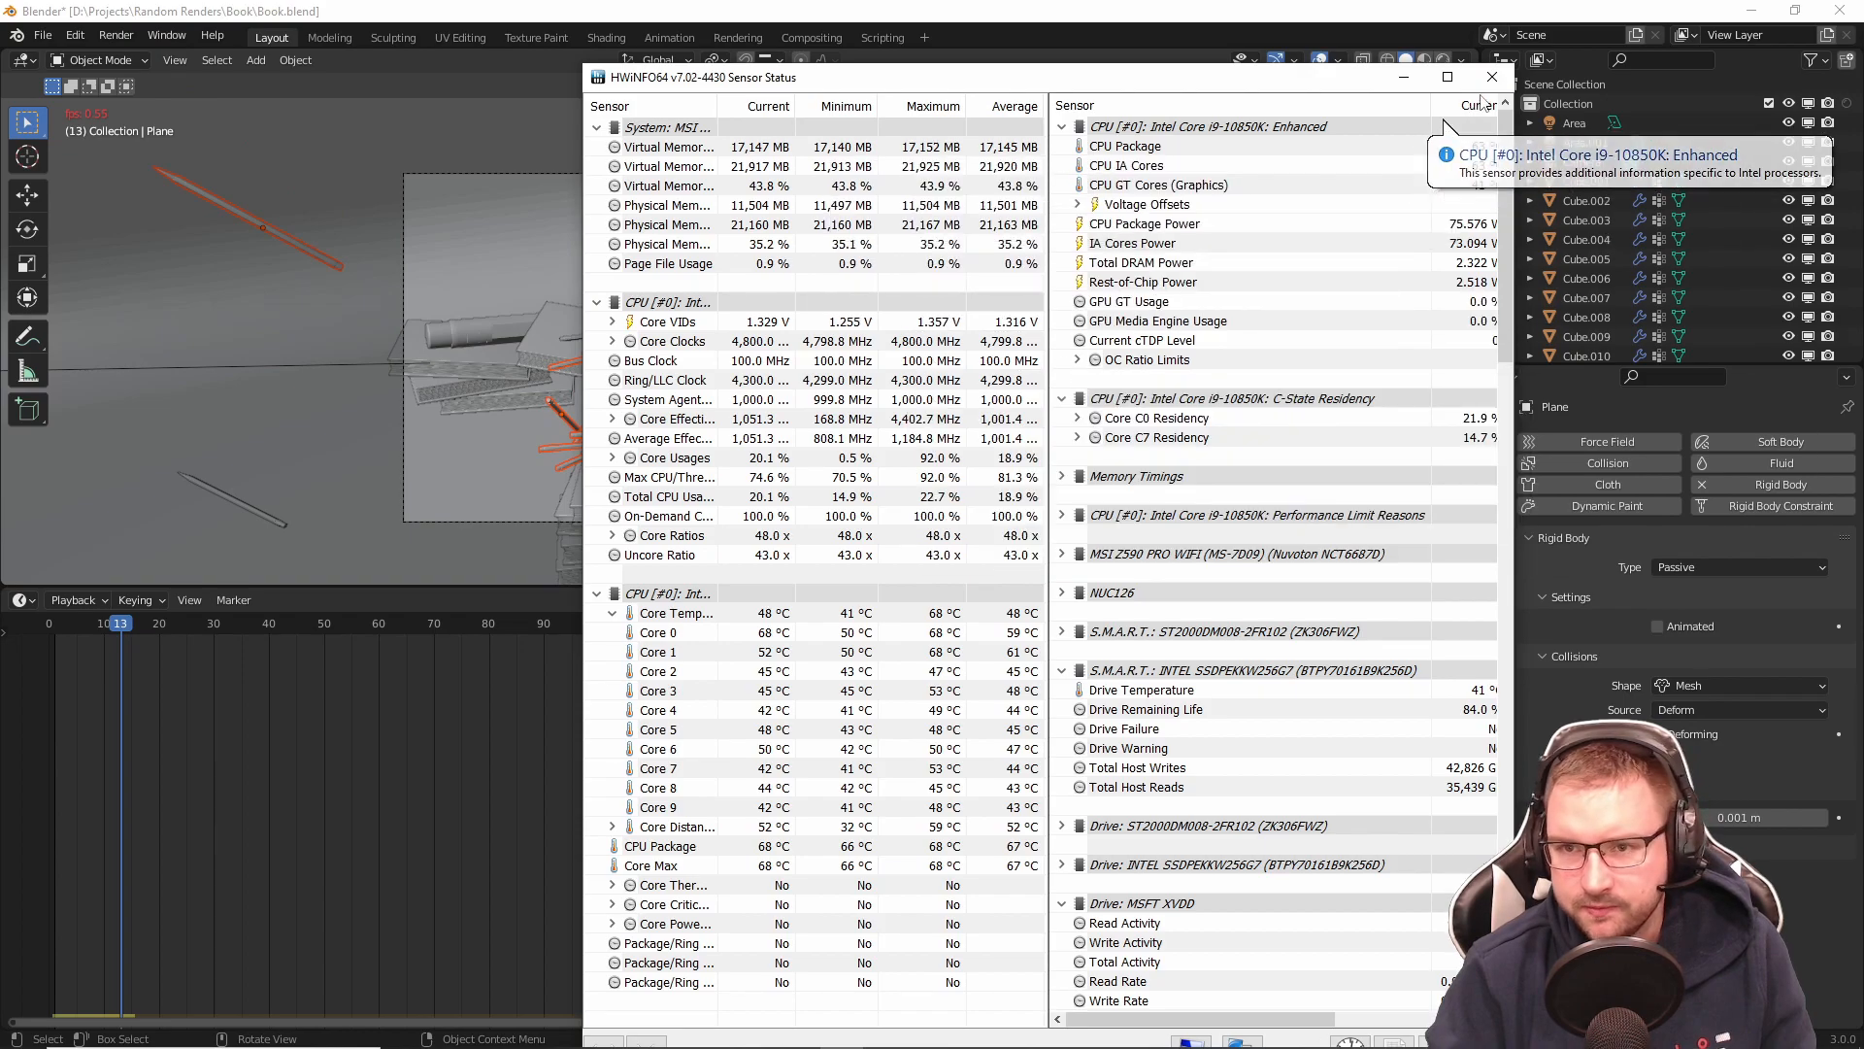
click(1495, 78)
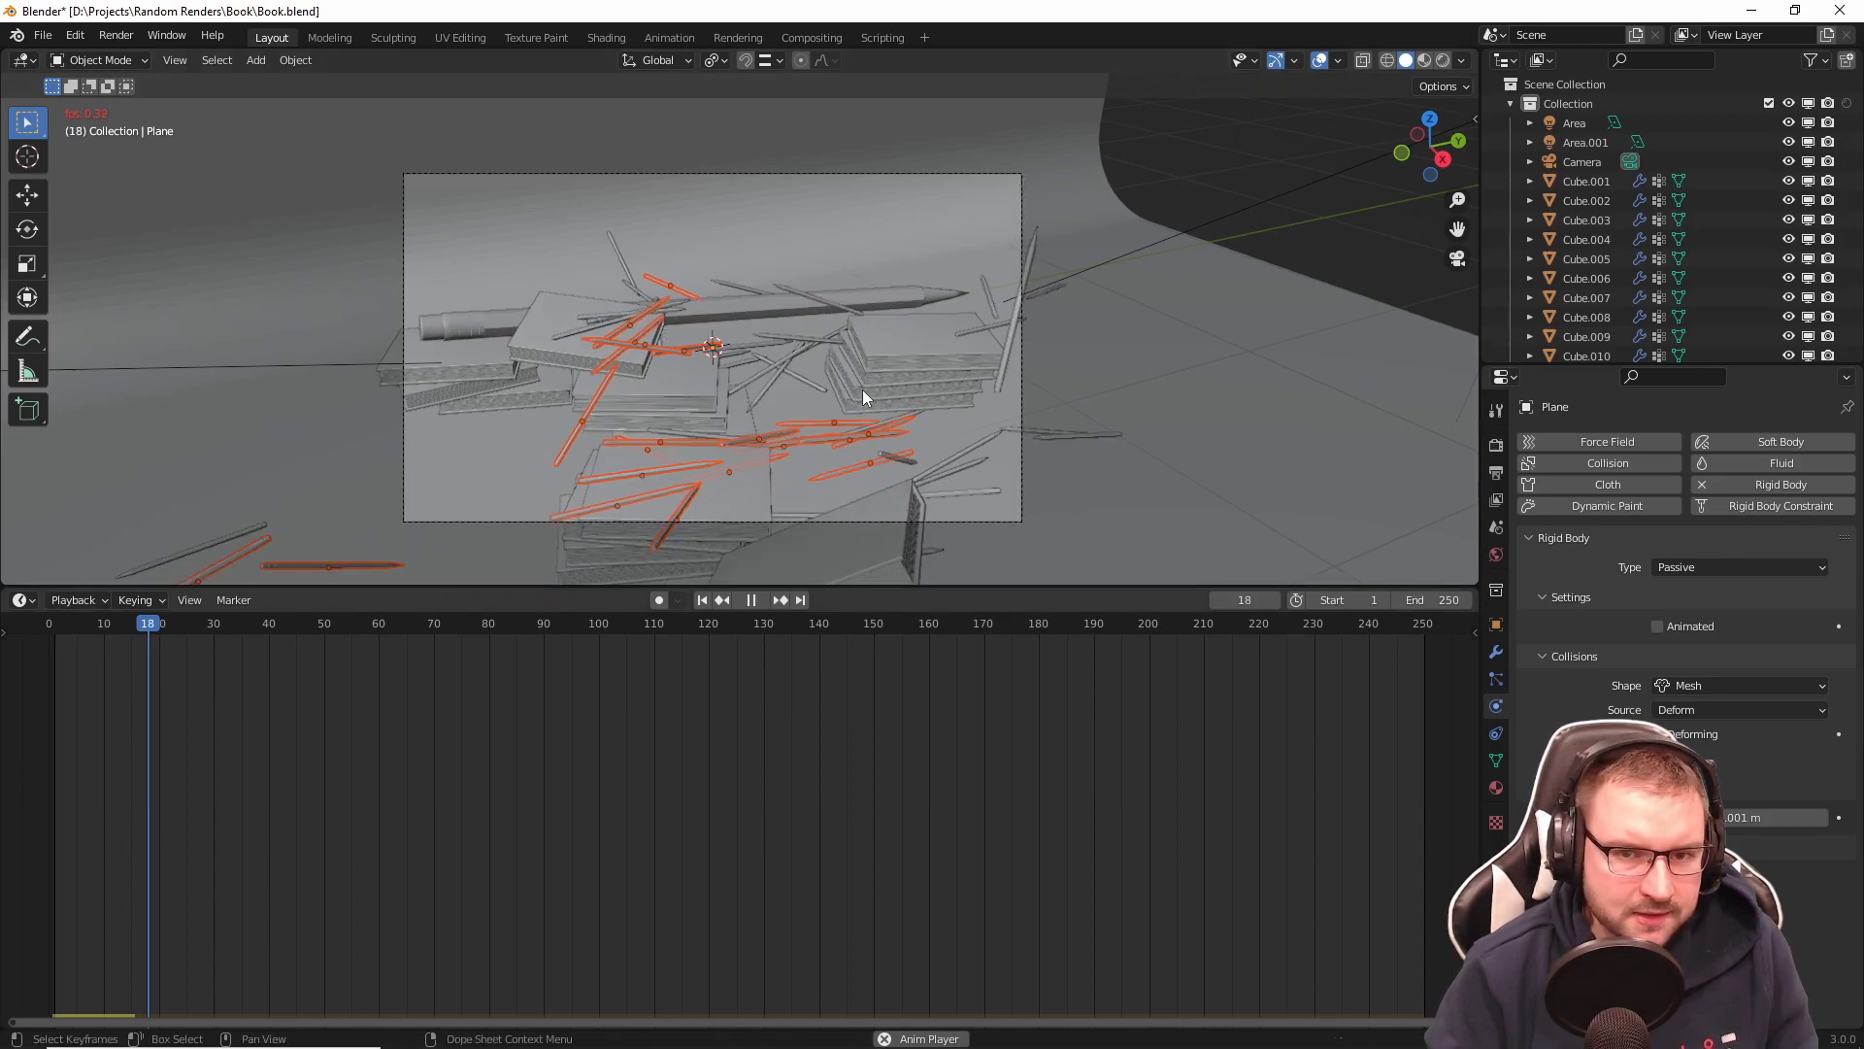
key(space)
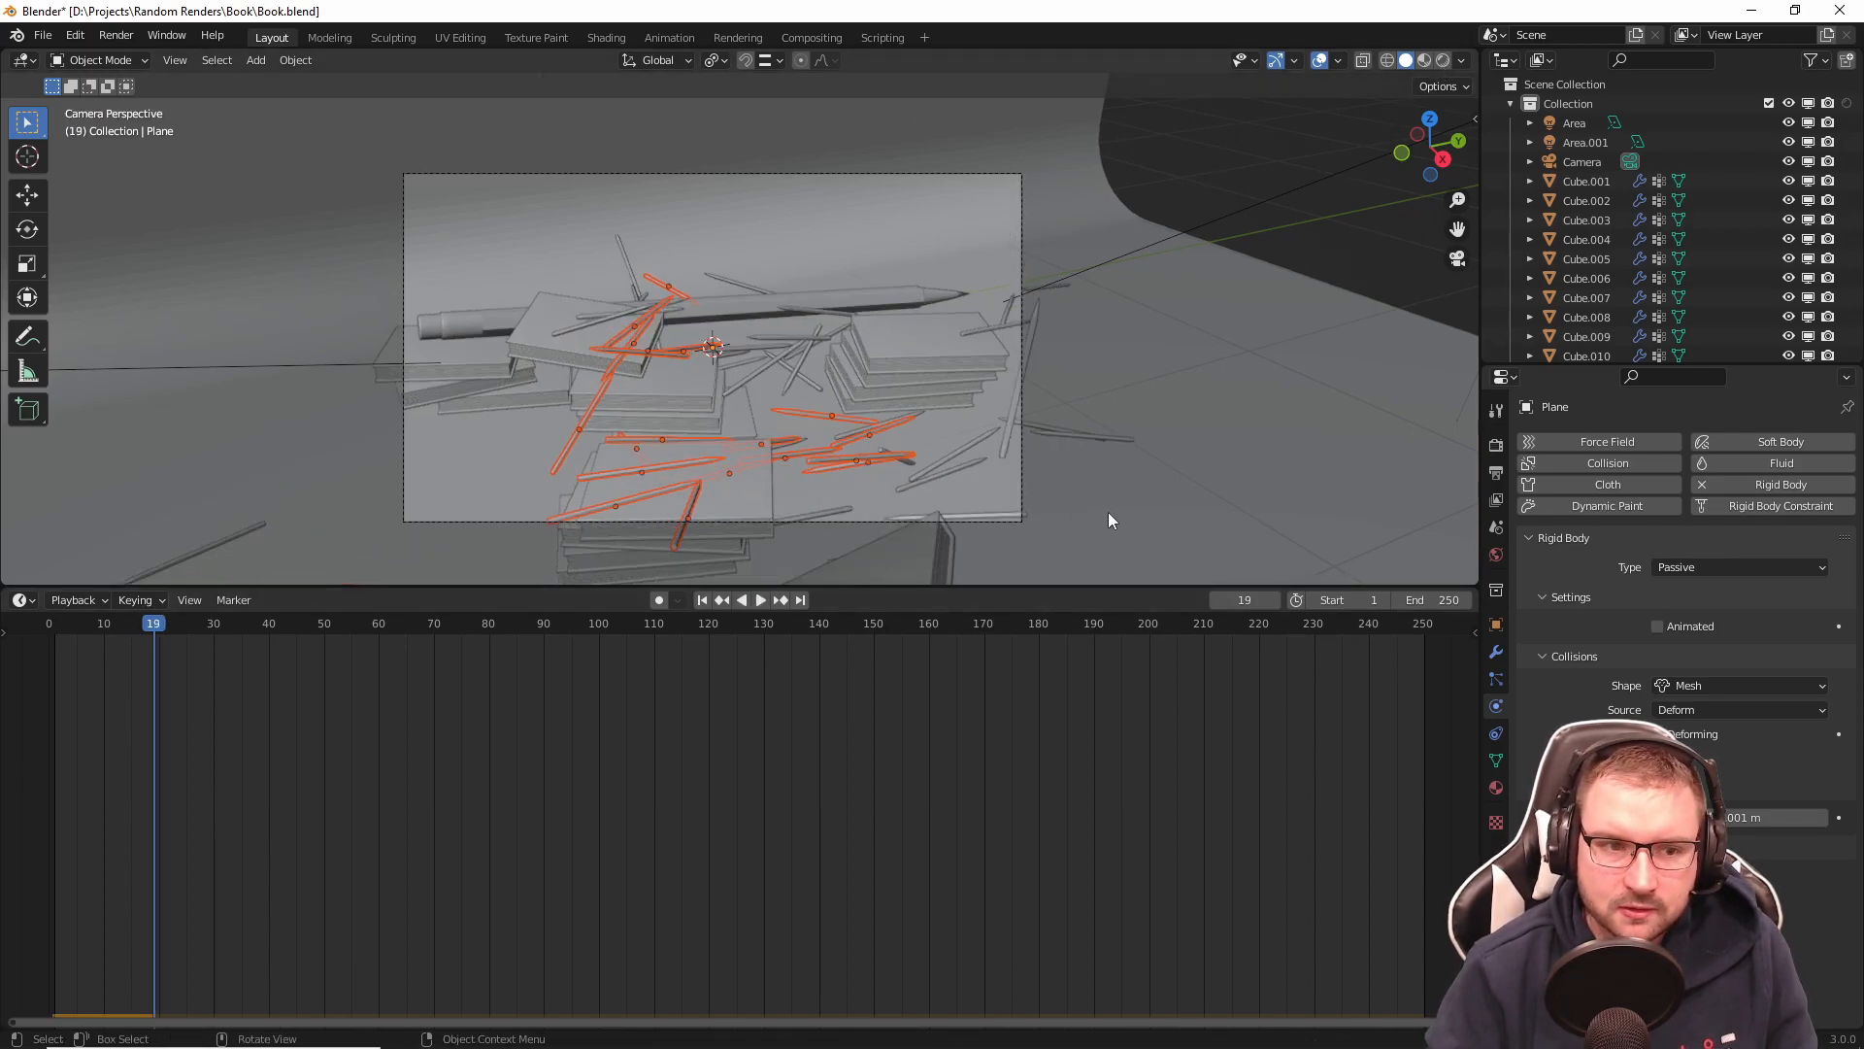
Step: Switch the camera view to rendered shading, render frame 19 and inspect the resulting image of the books and pencils
click(1441, 61)
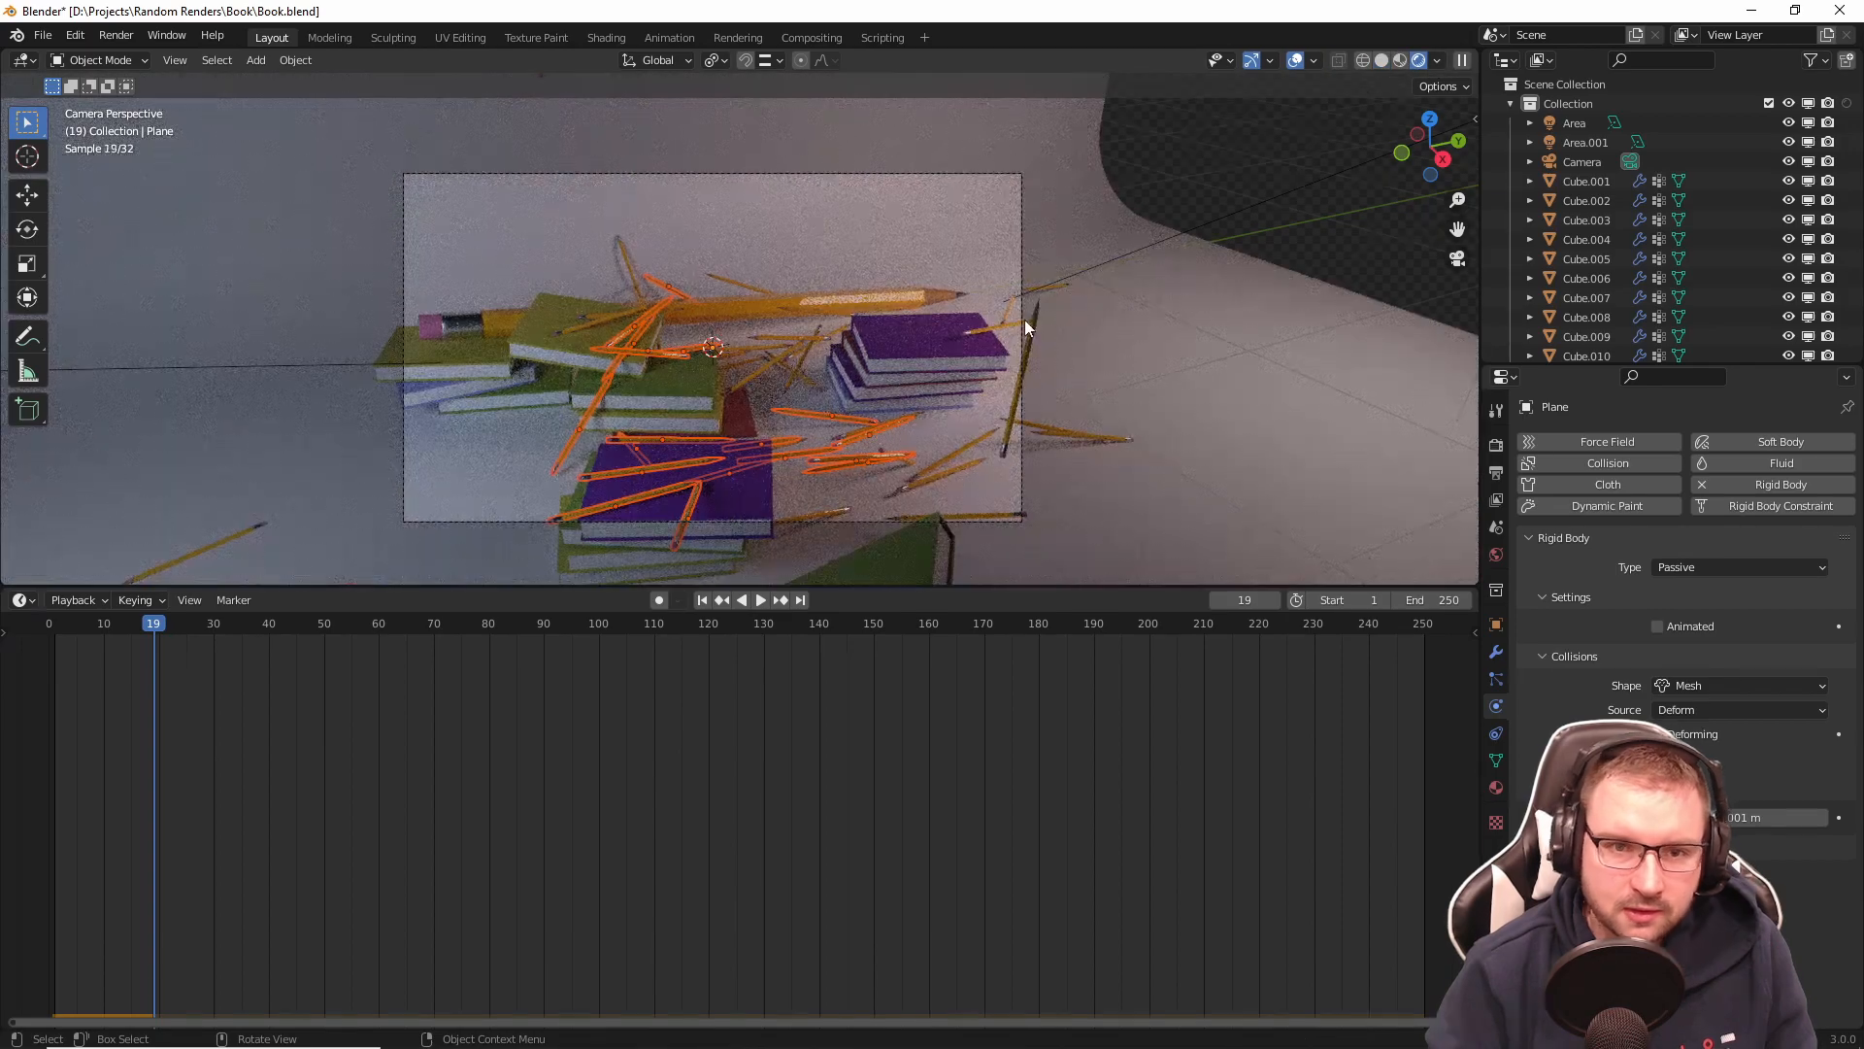
key(F12)
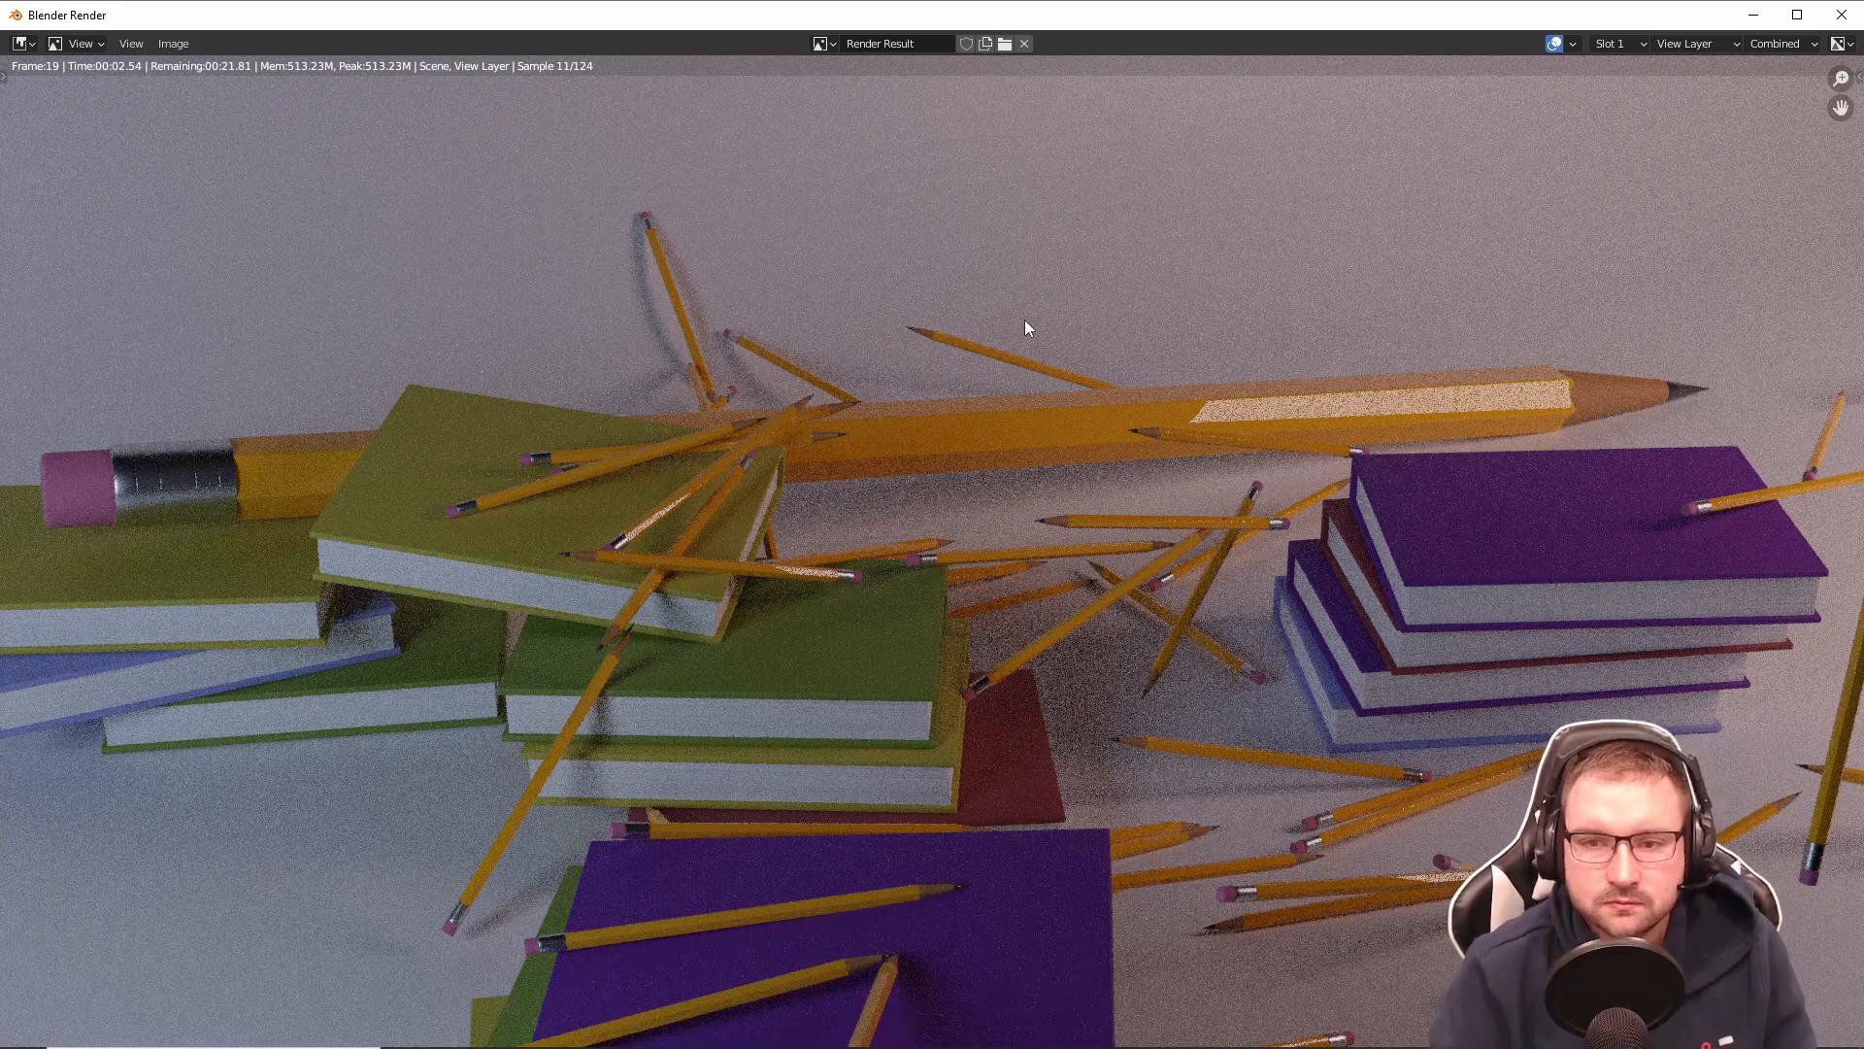
scroll(1002, 437, down, 1)
scroll(992, 472, up, 1)
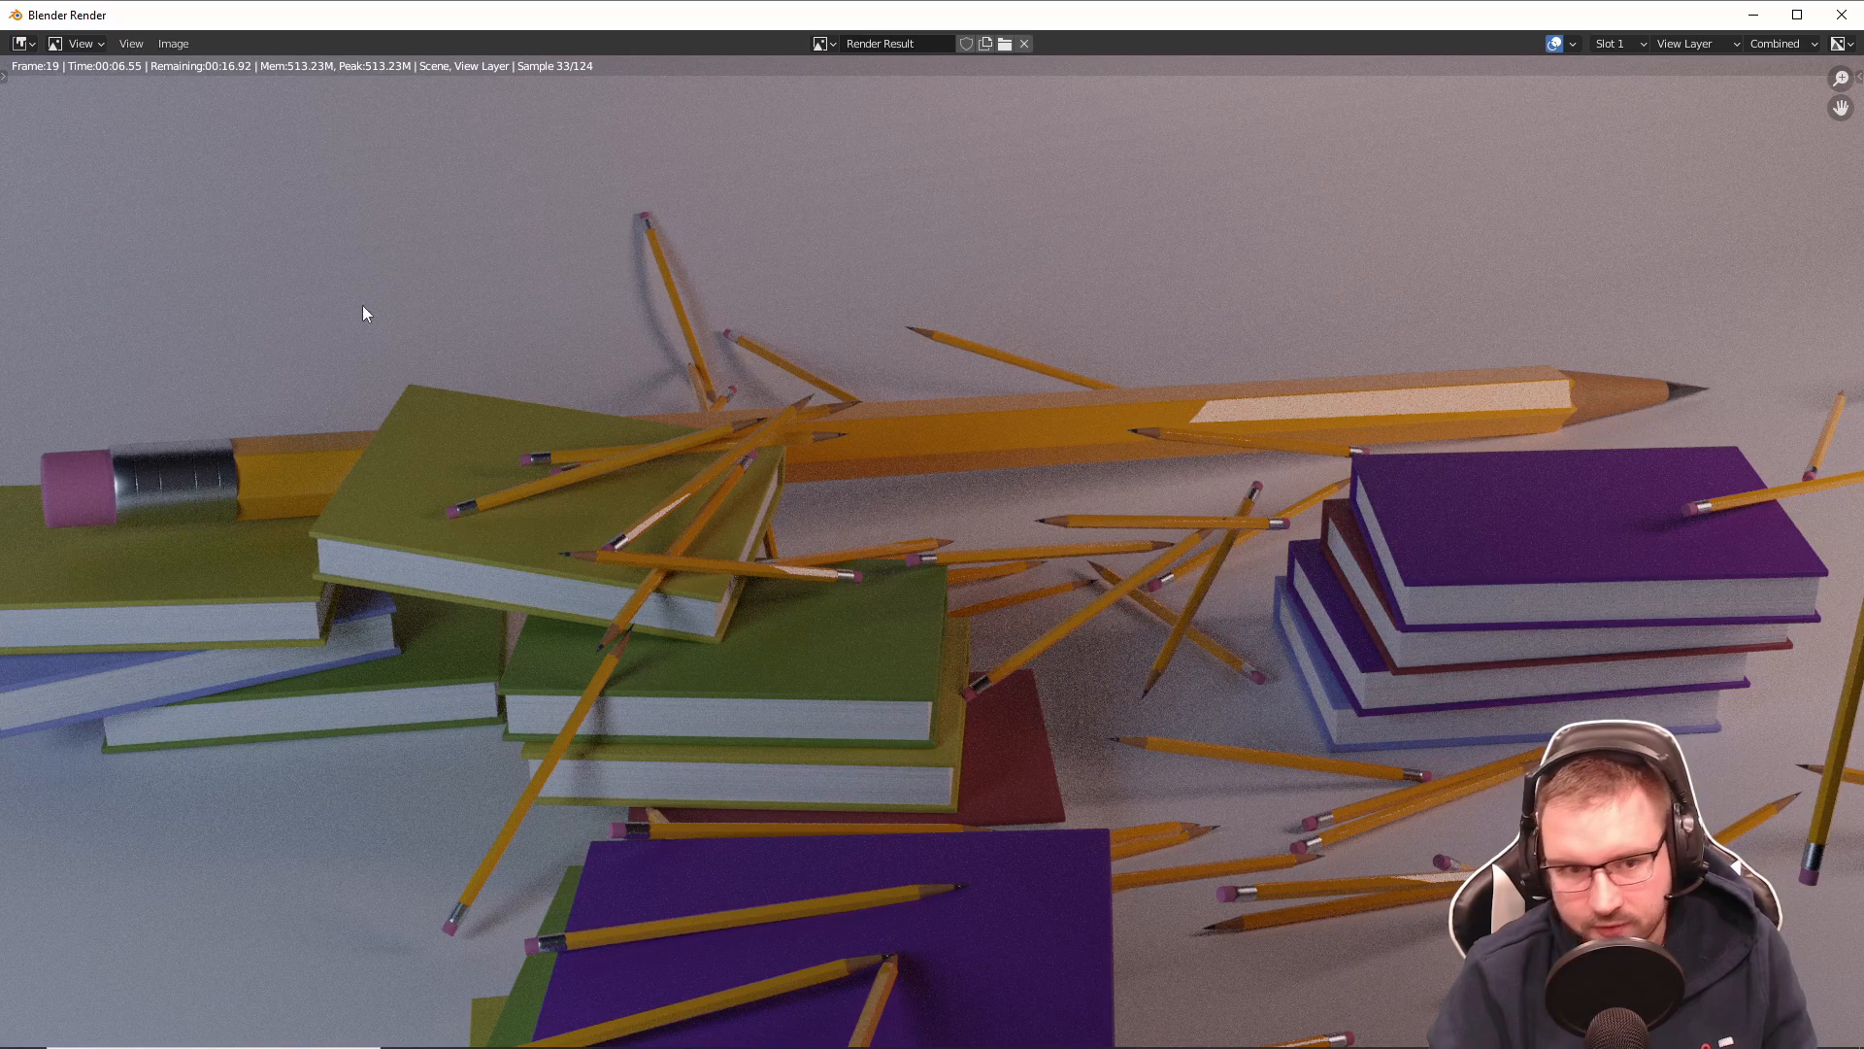
click(174, 44)
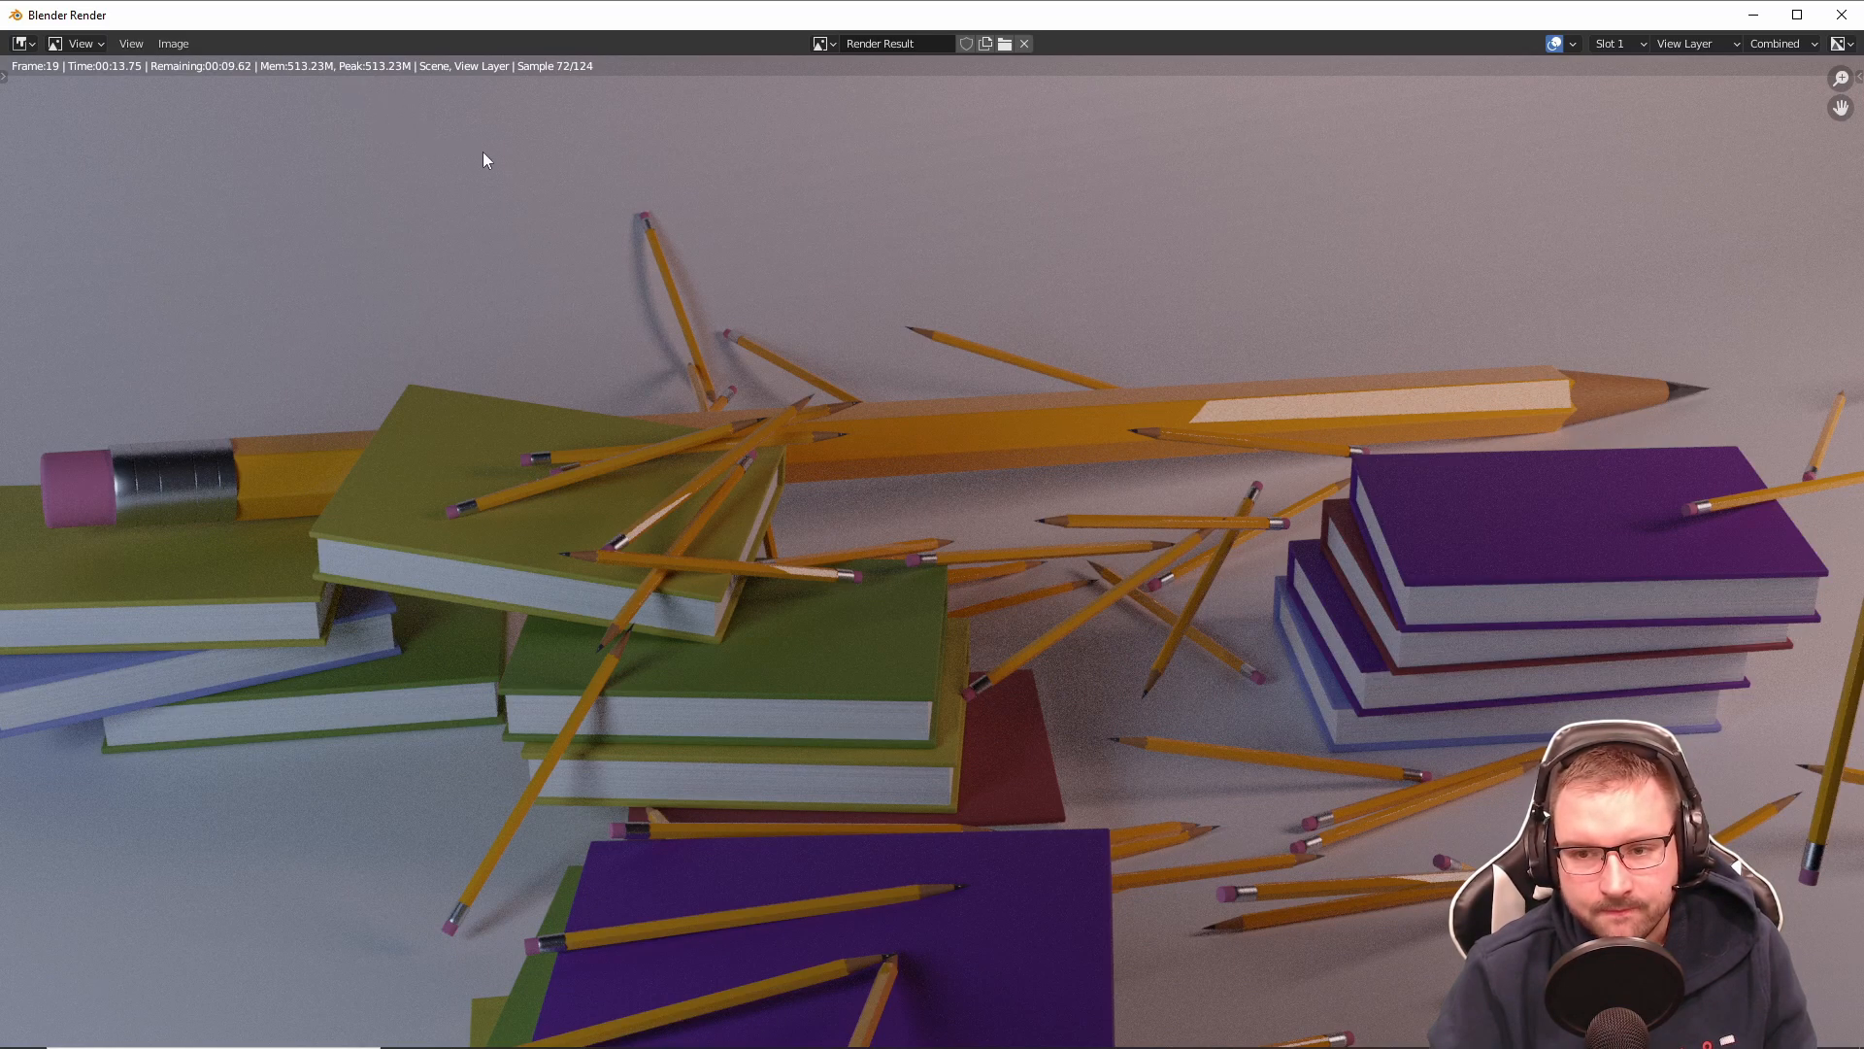
scroll(918, 872, down, 2)
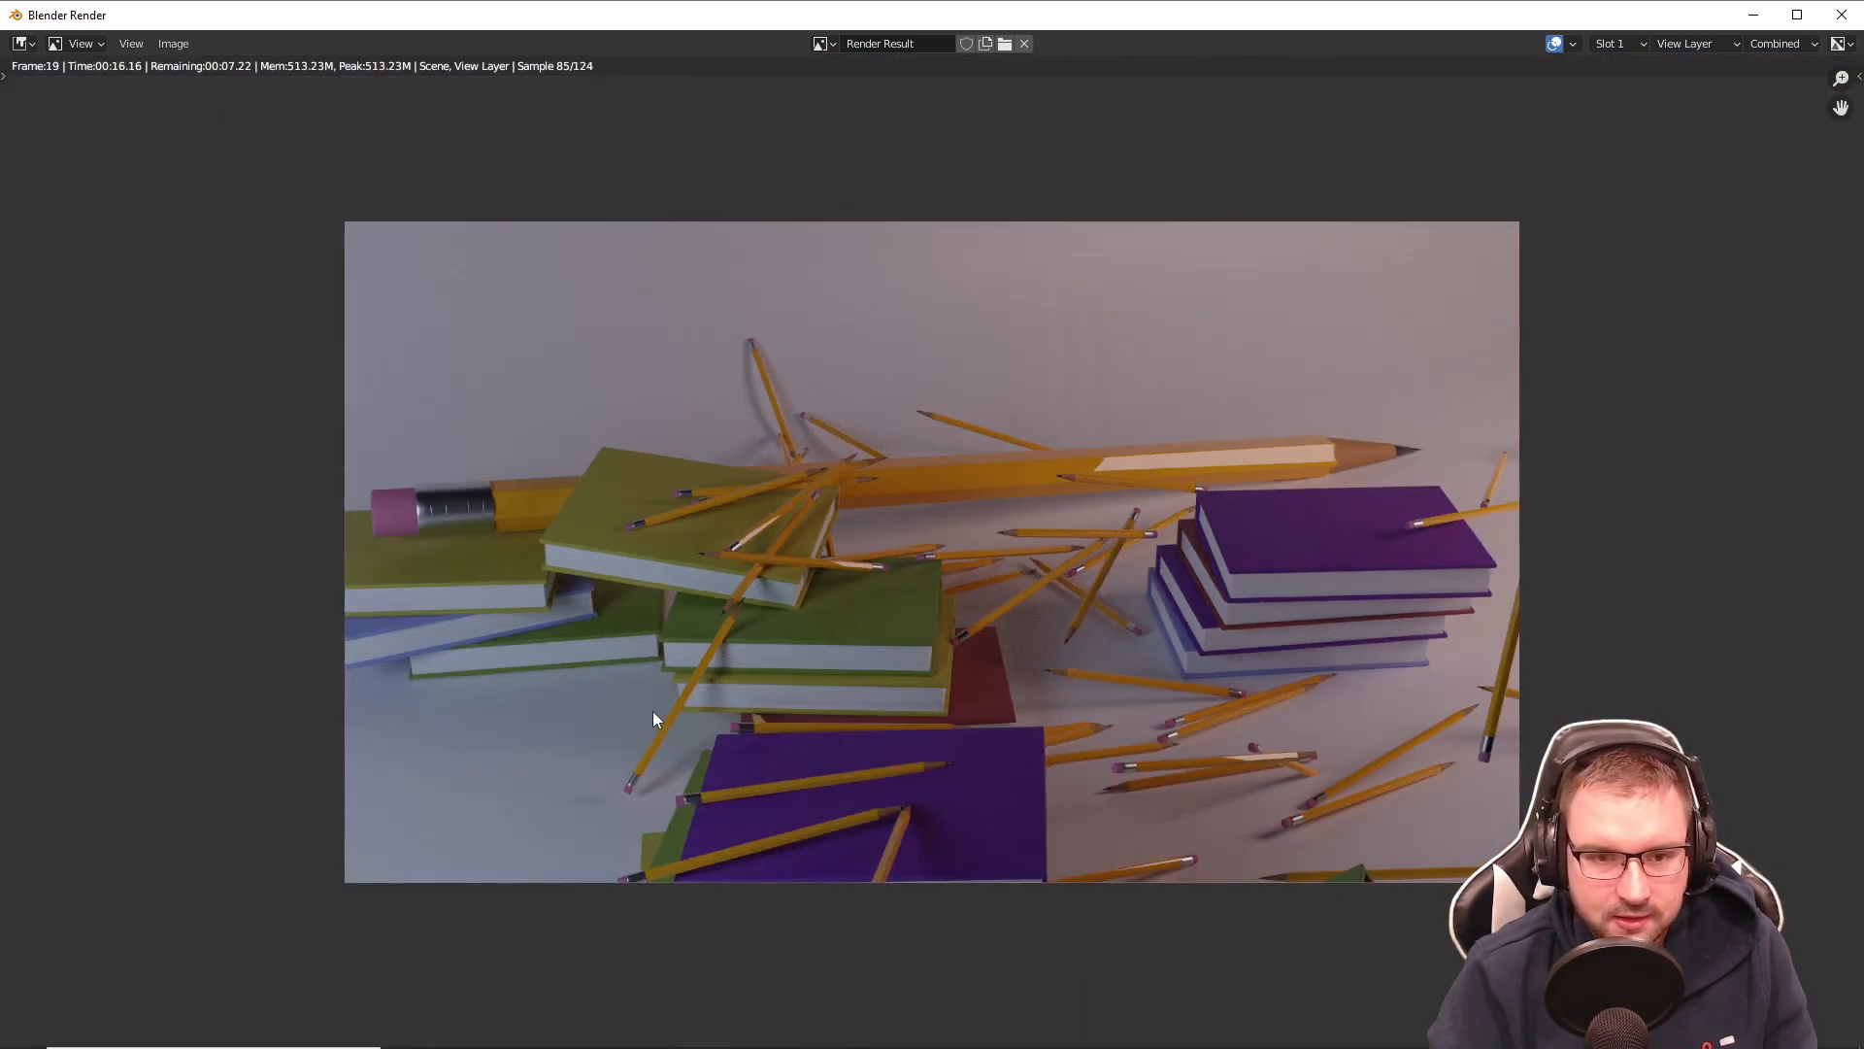
scroll(653, 718, up, 1)
scroll(1123, 615, up, 1)
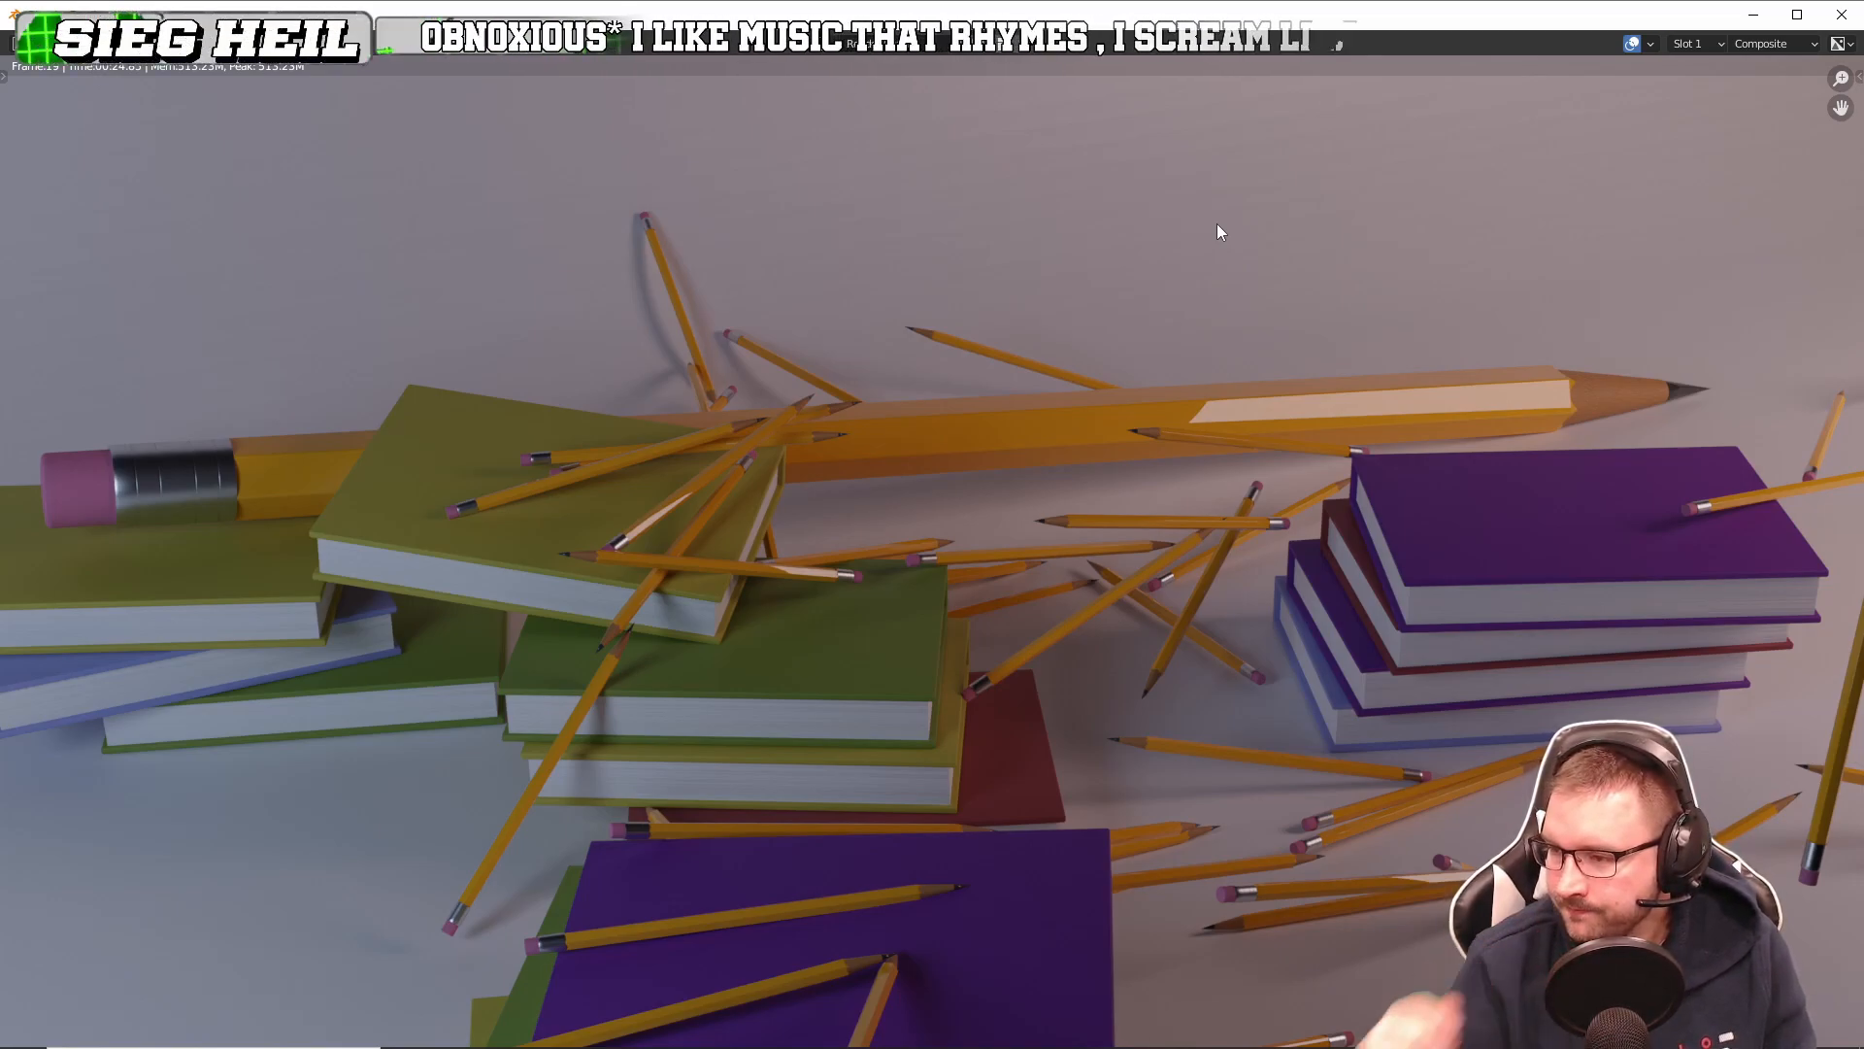
Step: Save the finished render as Random.png in the Book folder in PNG format with RGBA colour, and close the render window
click(175, 44)
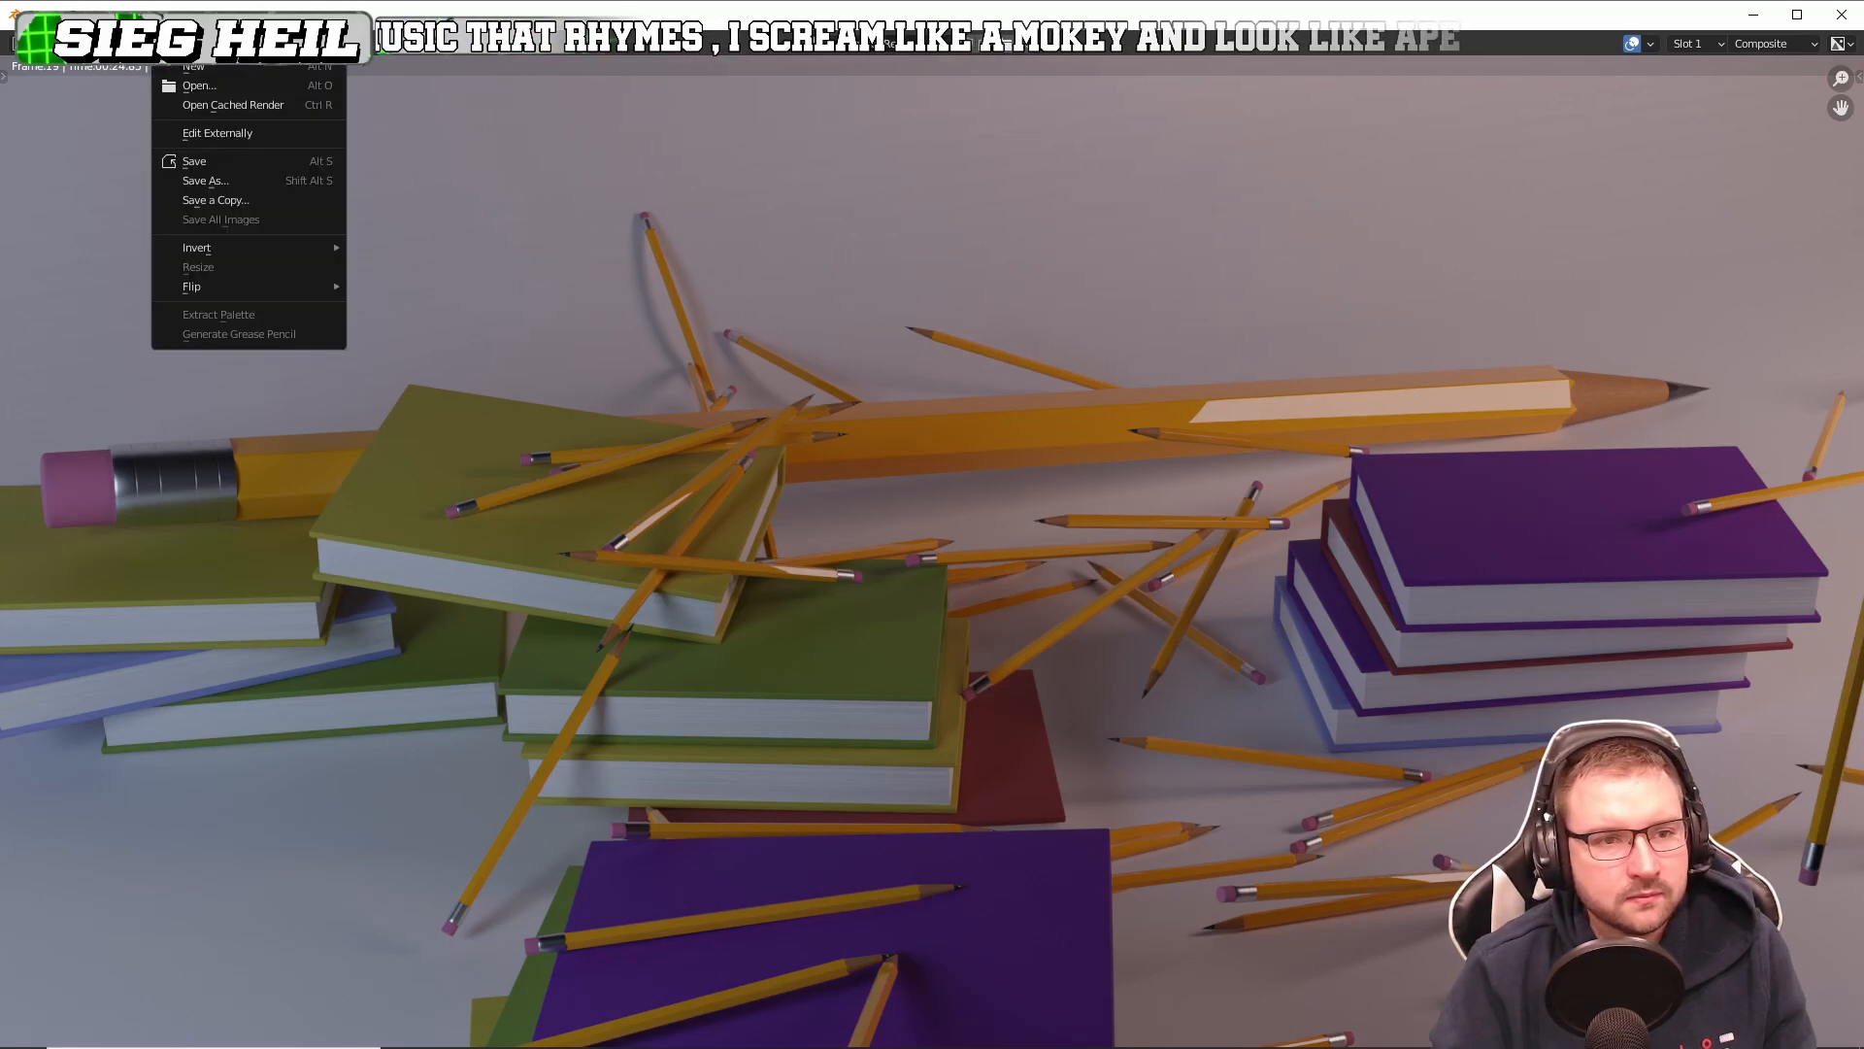
click(263, 183)
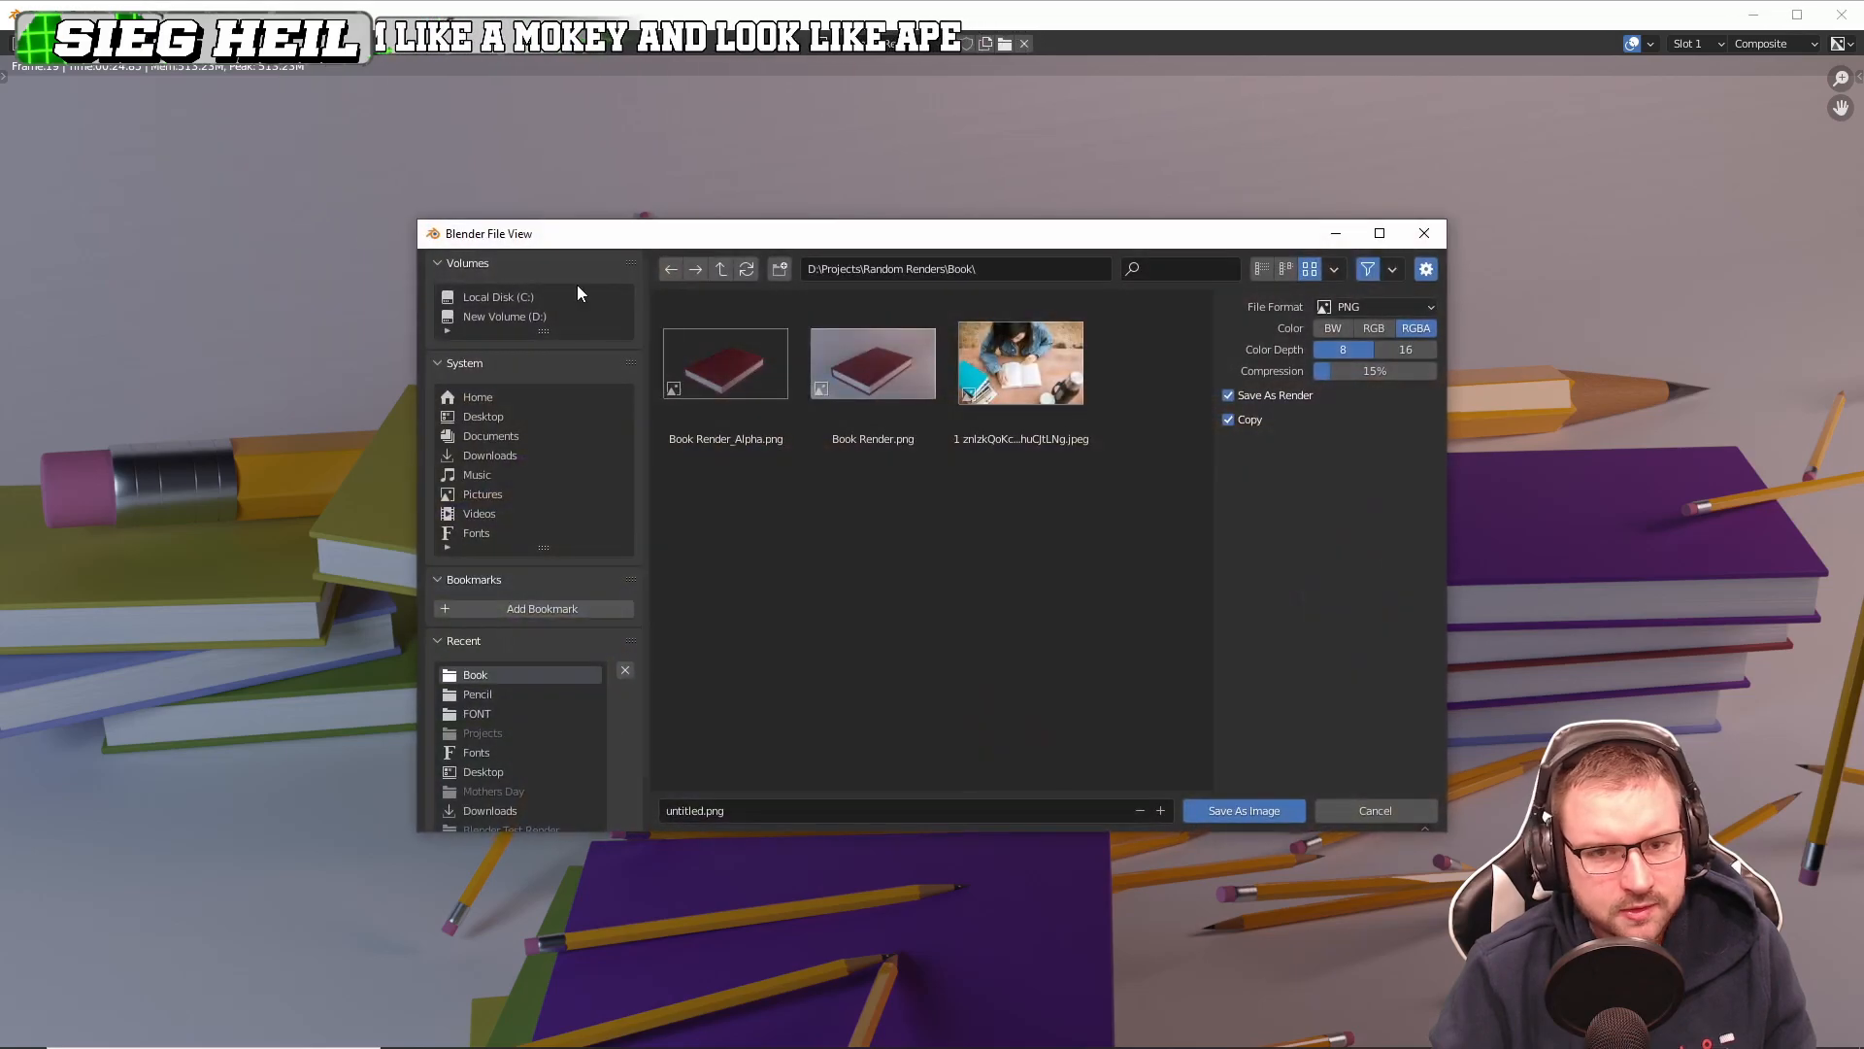
key(BackSpace)
text(Random)
key(Return)
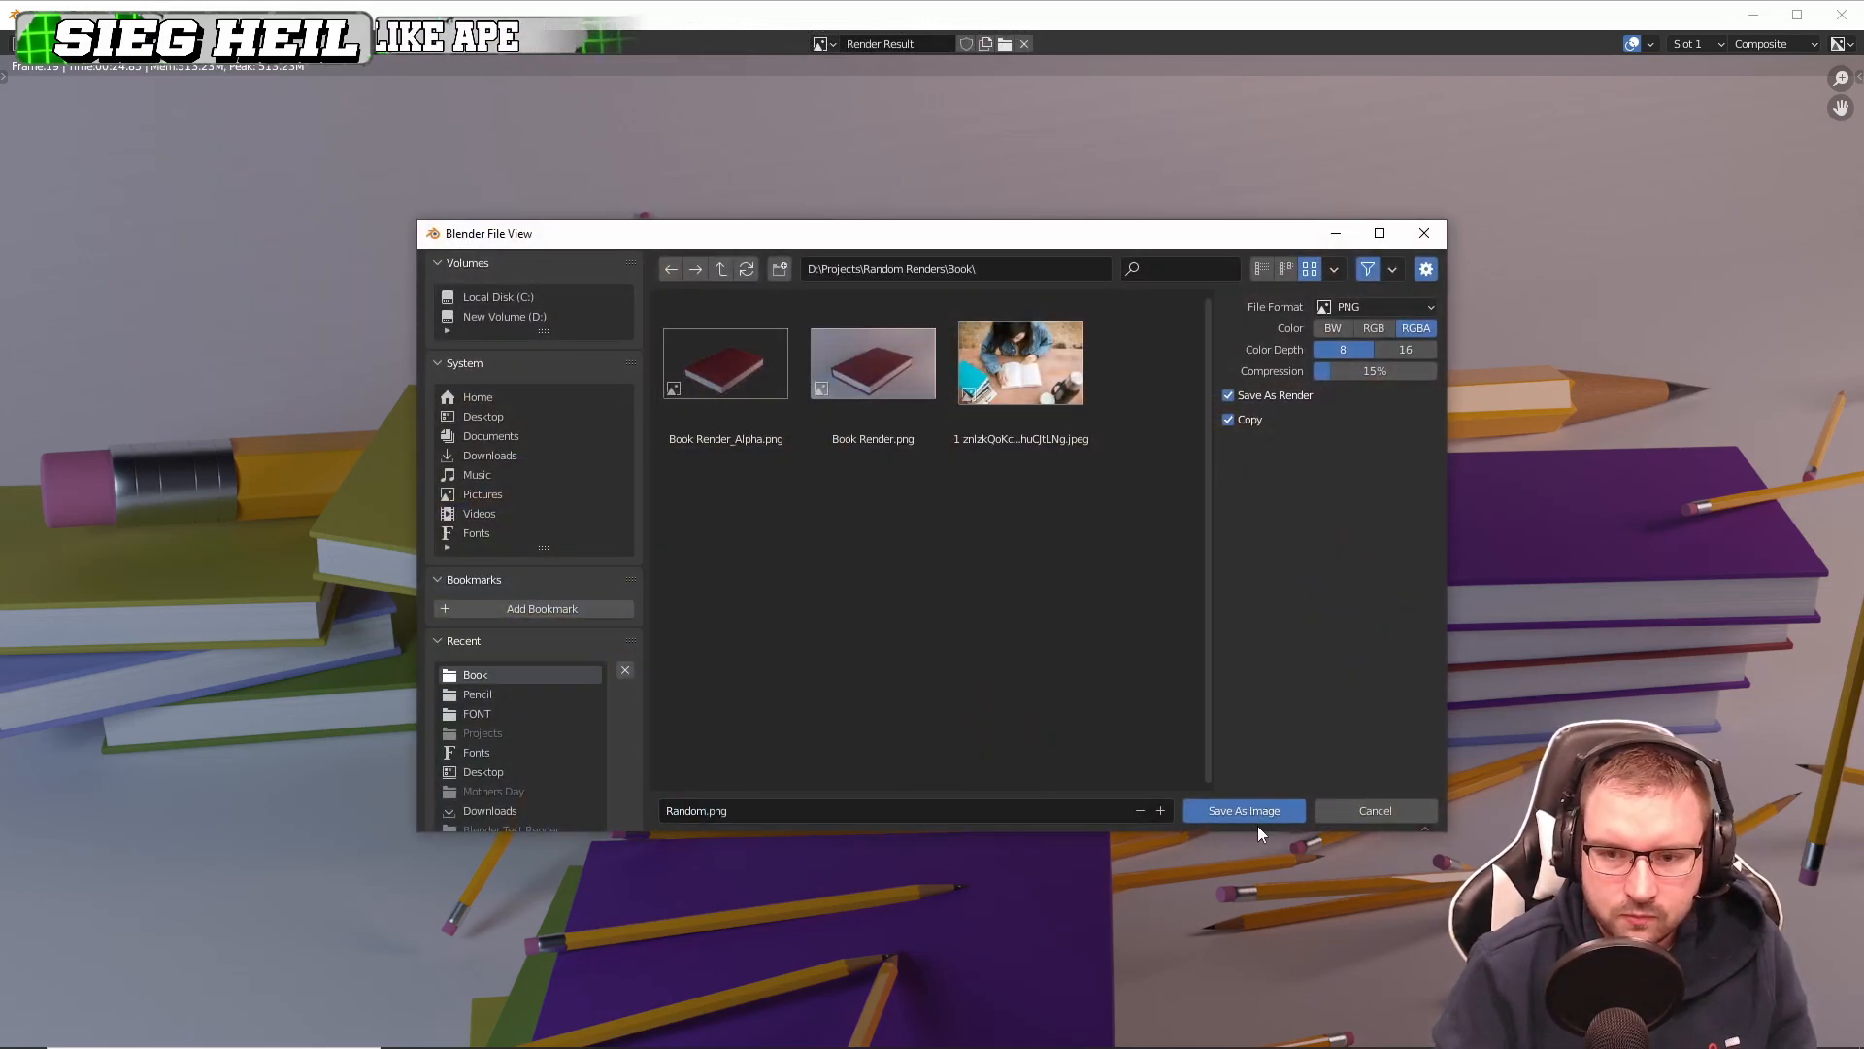
click(1265, 812)
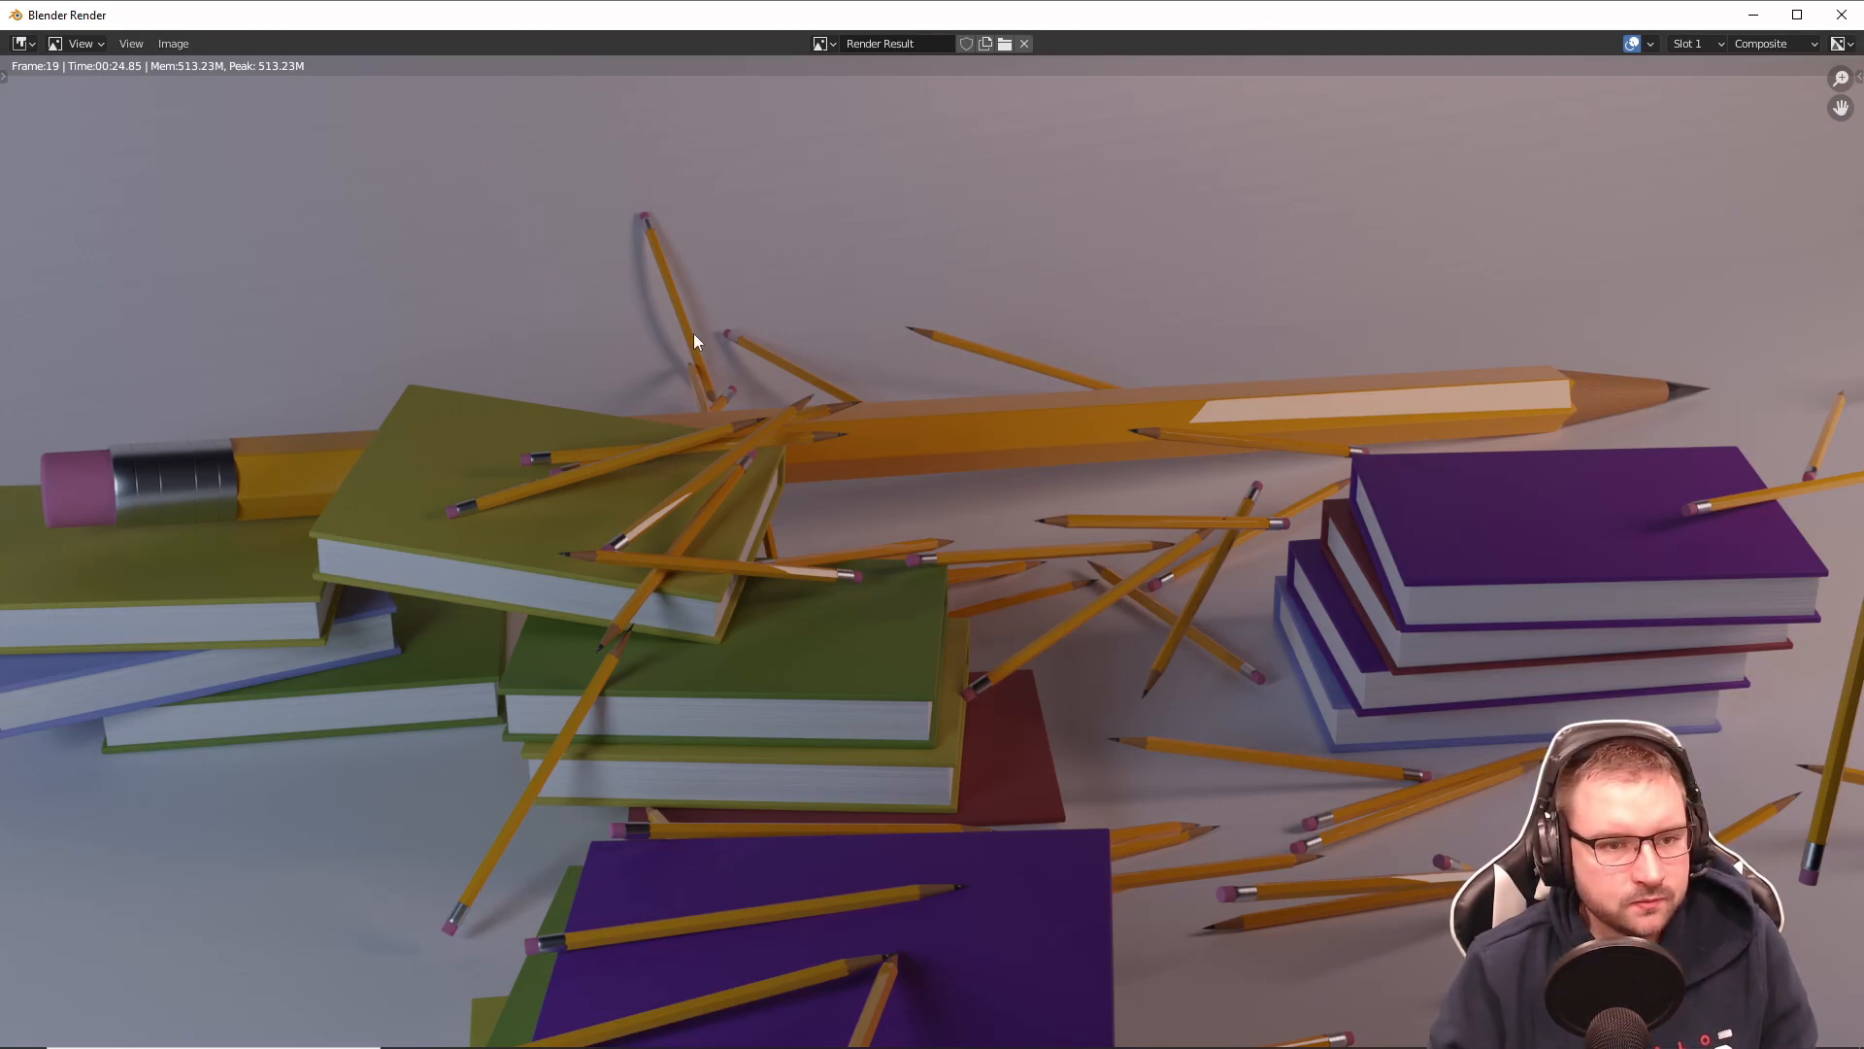
click(1842, 15)
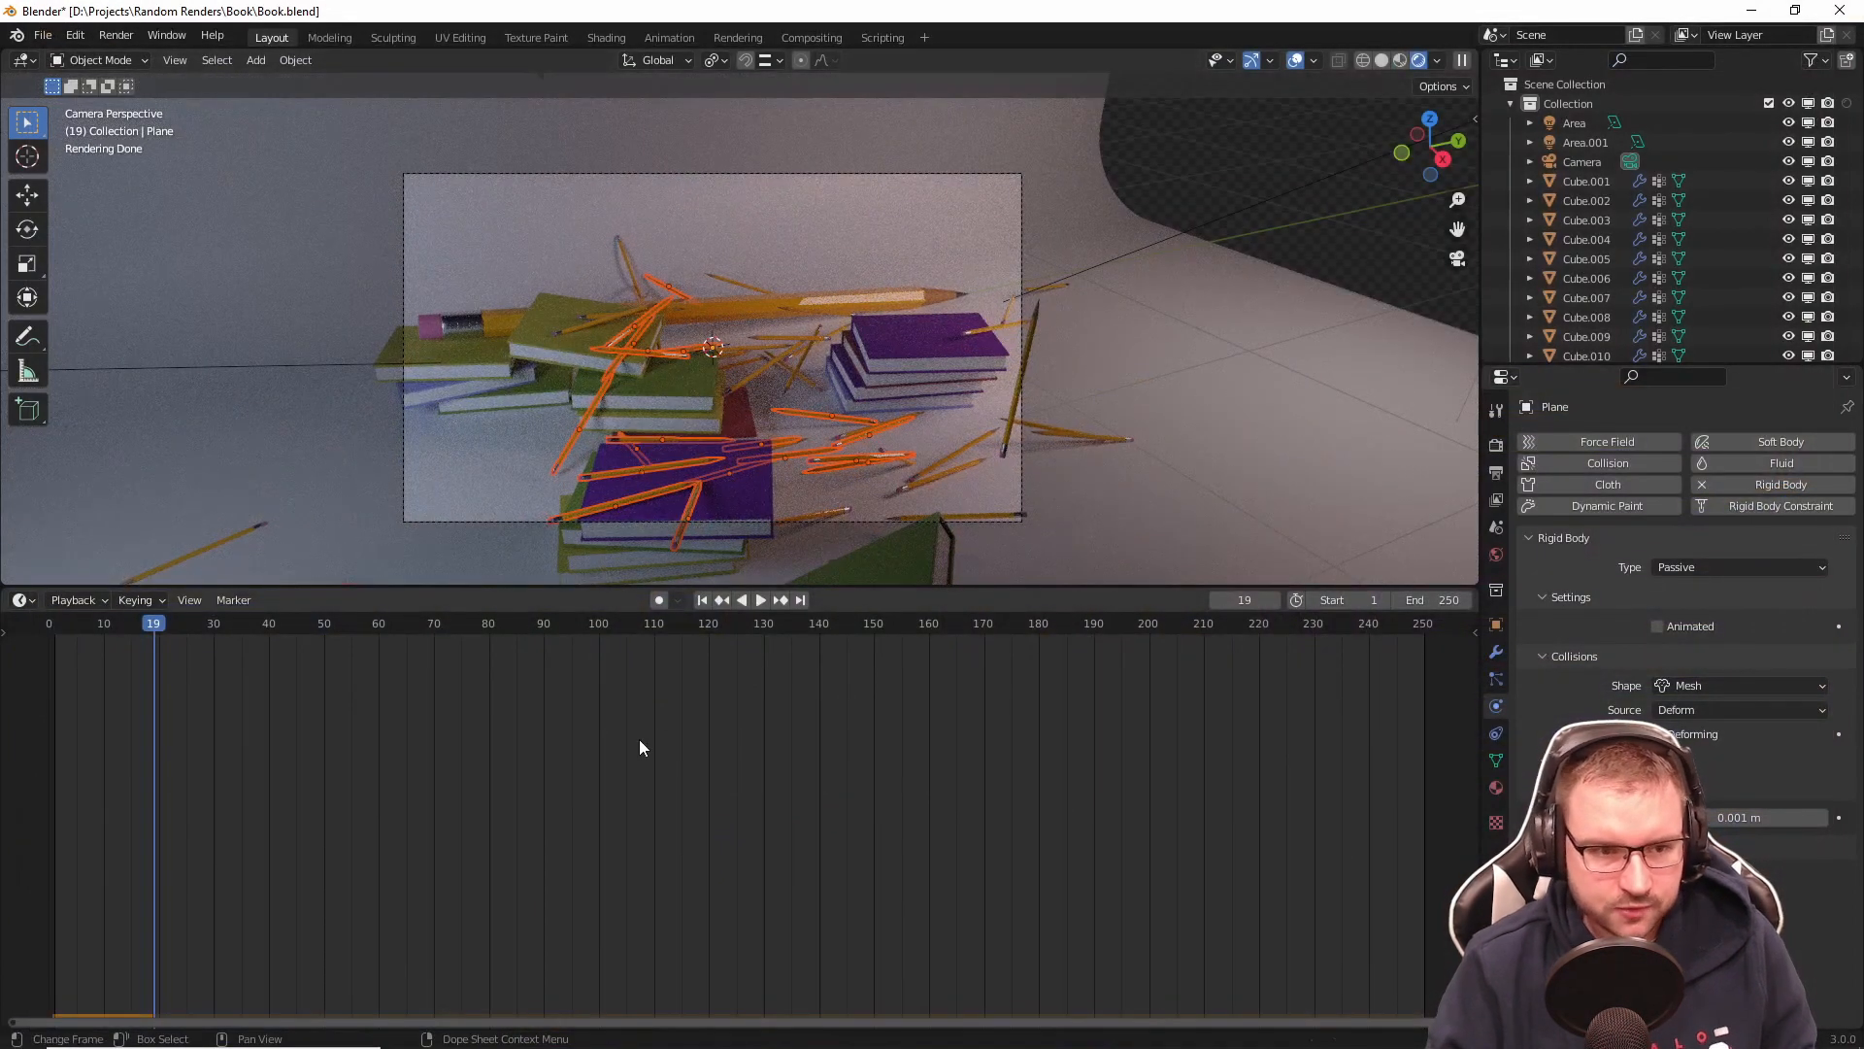
Step: Resume playing the rigid body simulation from frame 19 in rendered shading
key(space)
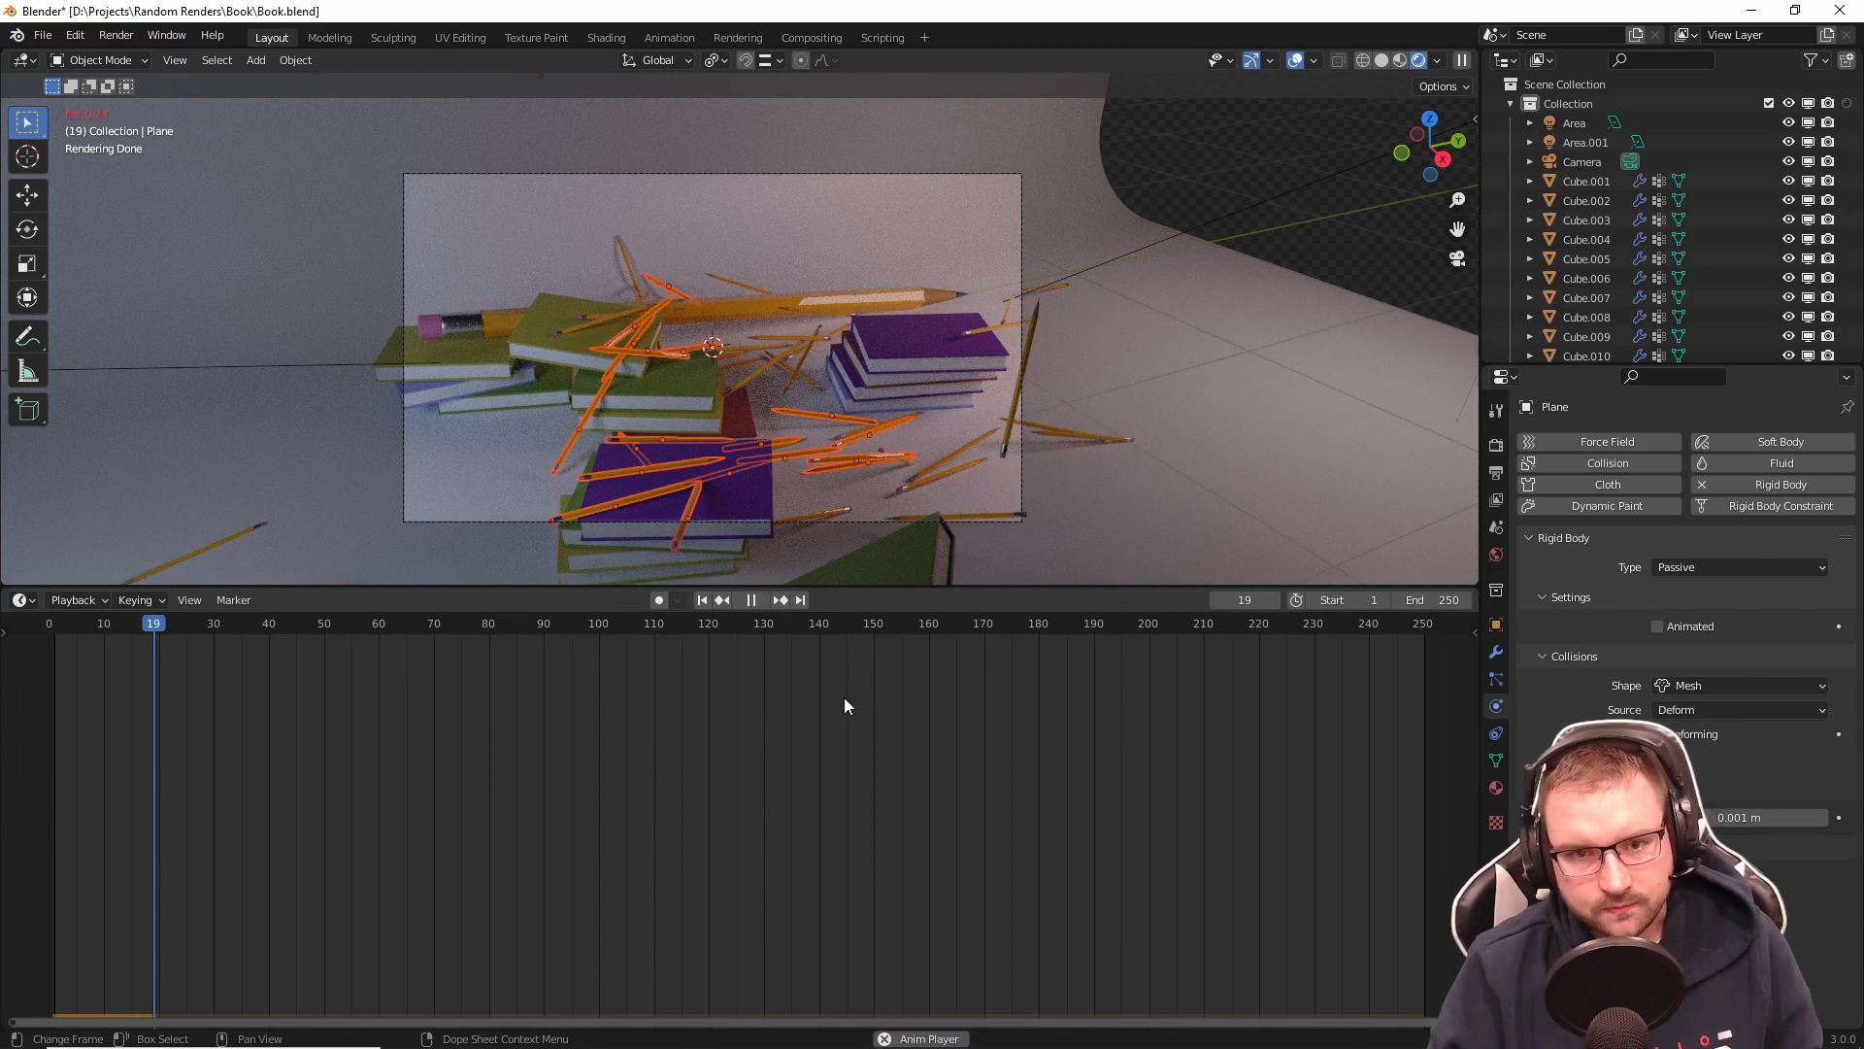